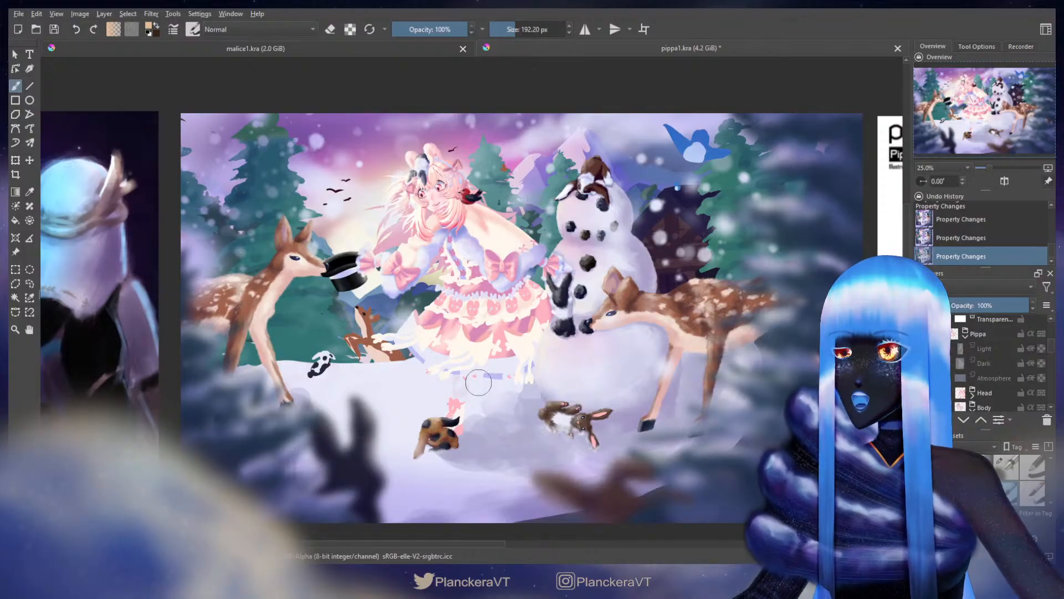
Step: Make the Swatch layer visible so the painting's colour samples show over the winter scene
scroll(475, 371, "up", 2)
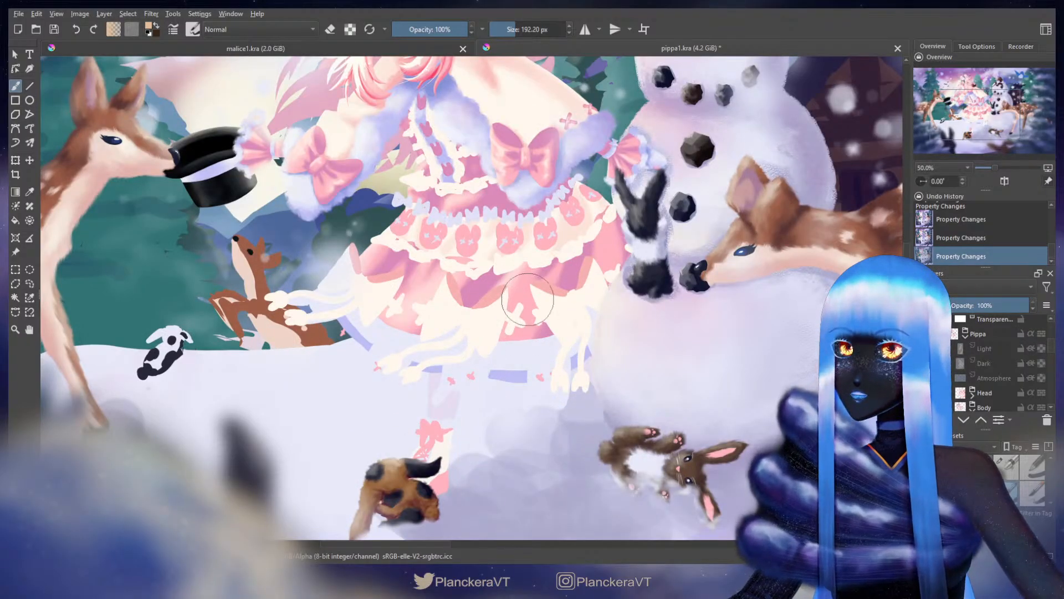
left_click_drag(544, 351, 566, 399)
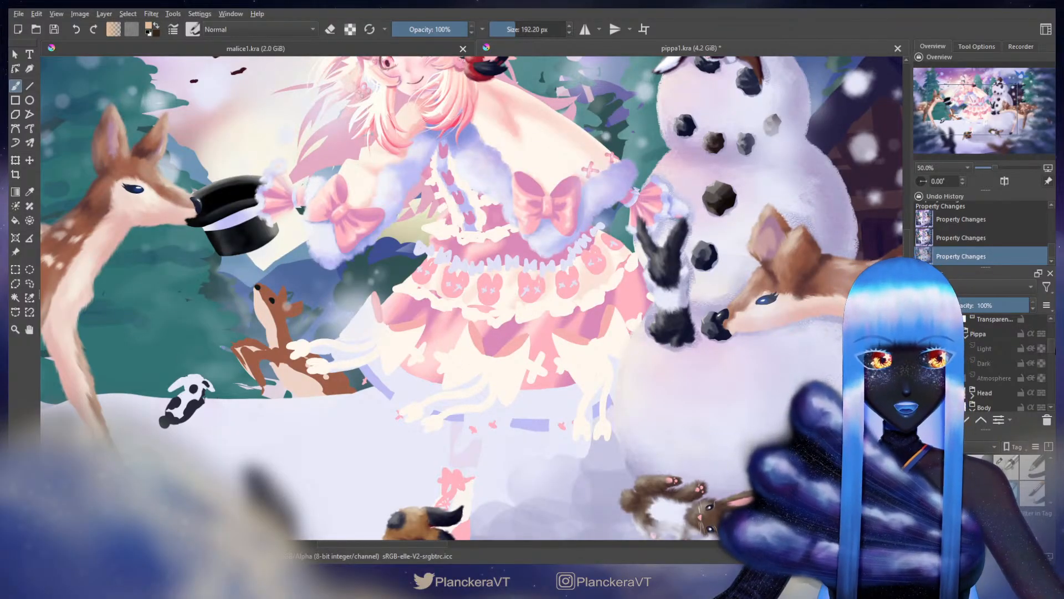
left_click_drag(1052, 346, 1052, 328)
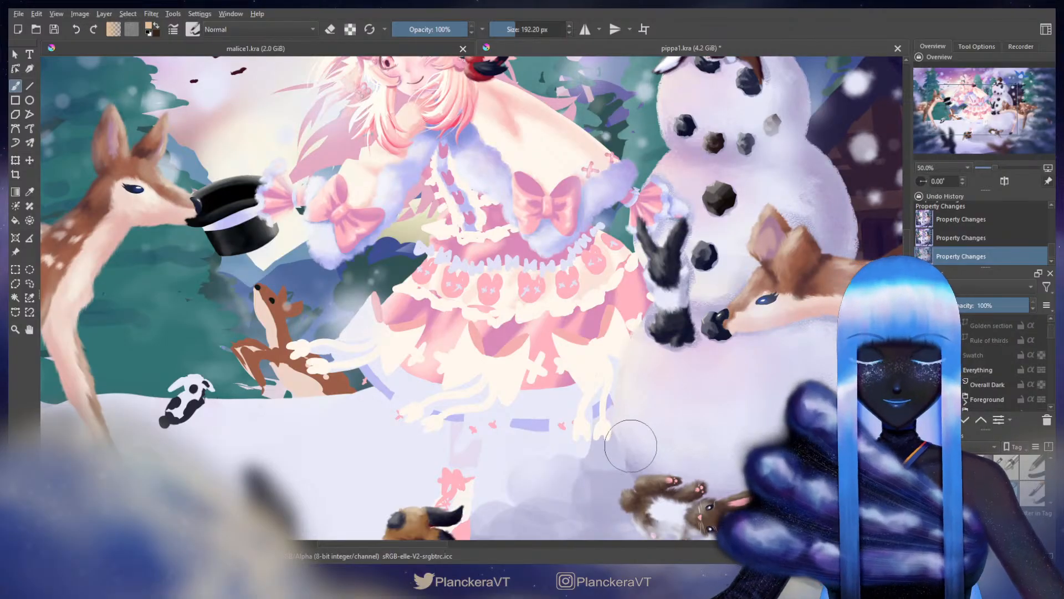
left_click_drag(464, 482, 496, 406)
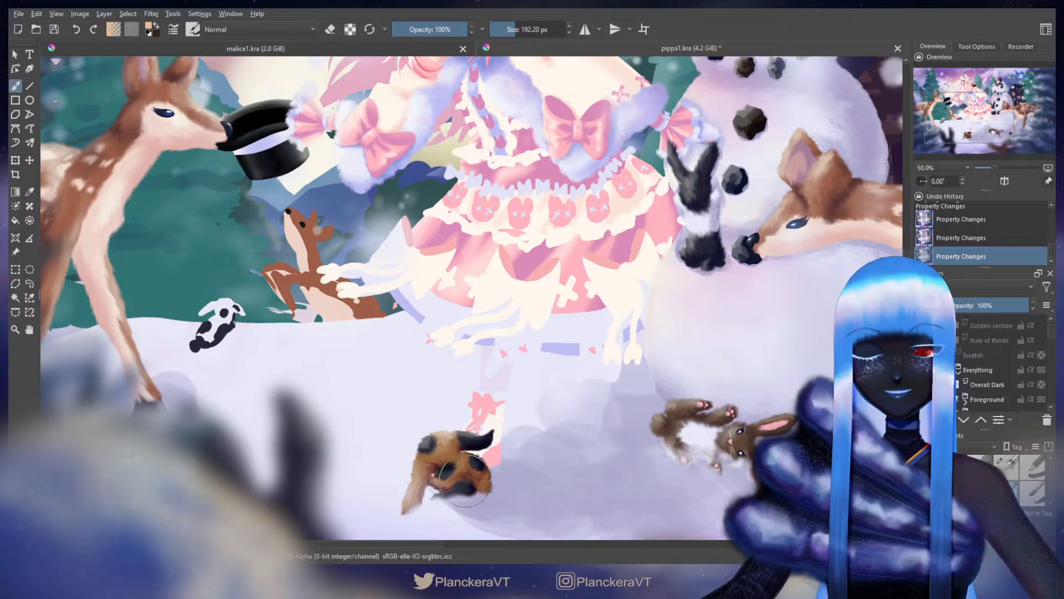
left_click_drag(613, 213, 692, 357)
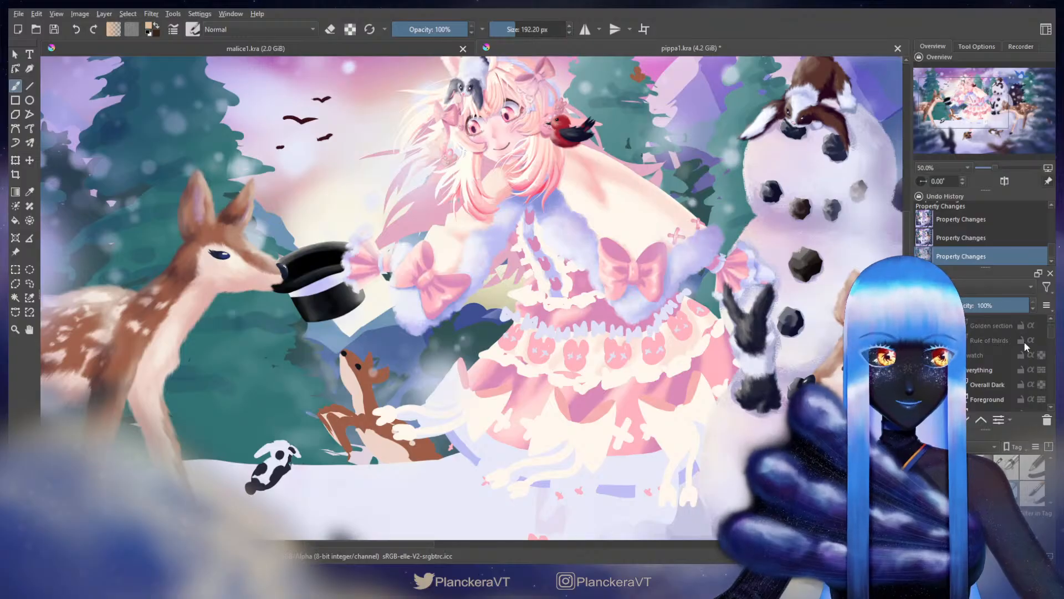
left_click(922, 355)
left_click_drag(611, 280, 711, 355)
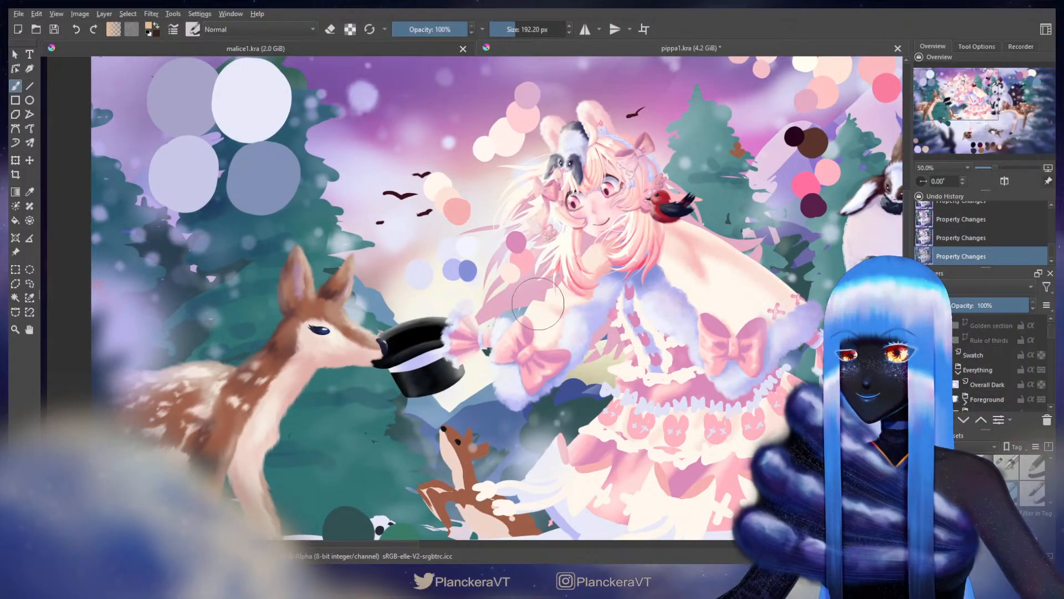
Step: On the Dress layer, choose a different brush preset and paint small strokes about 20 px wide on the sleeve wrist beside the snowman
left_click_drag(542, 314, 531, 349)
scroll(1035, 337, "down", 5)
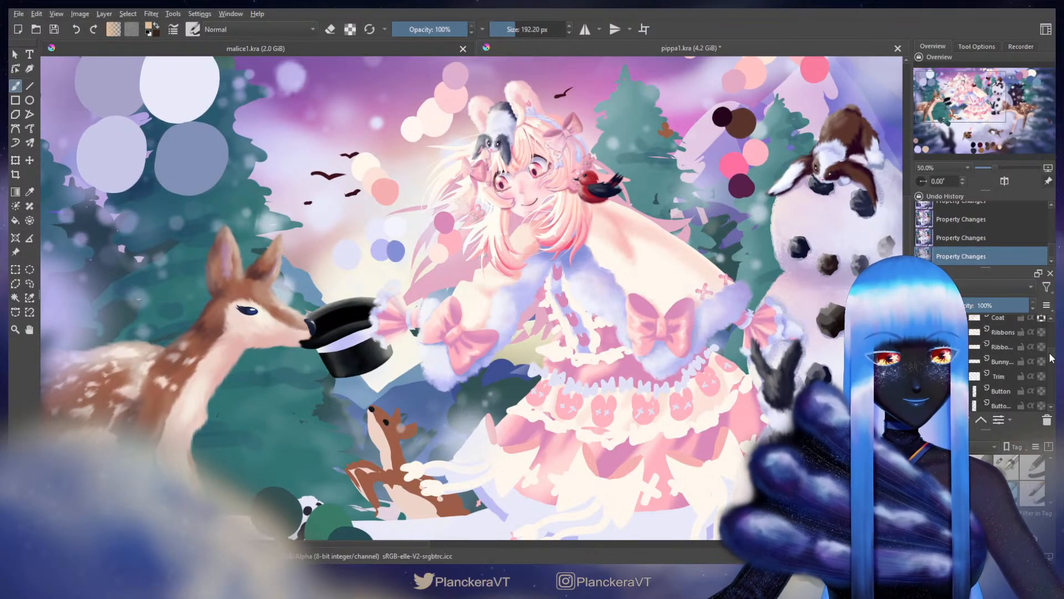
left_click(1027, 363)
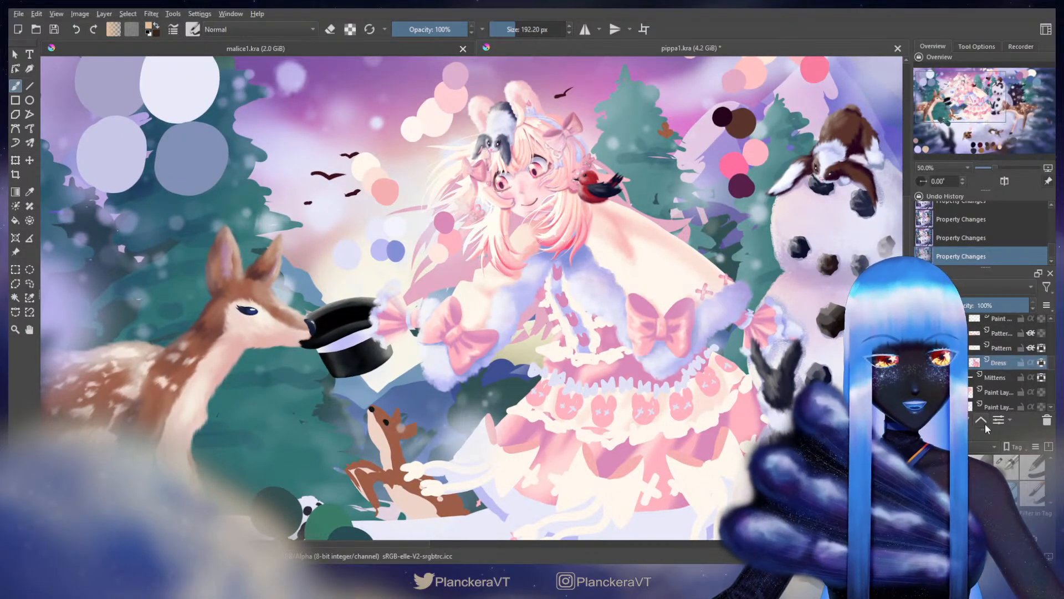
left_click(1008, 475)
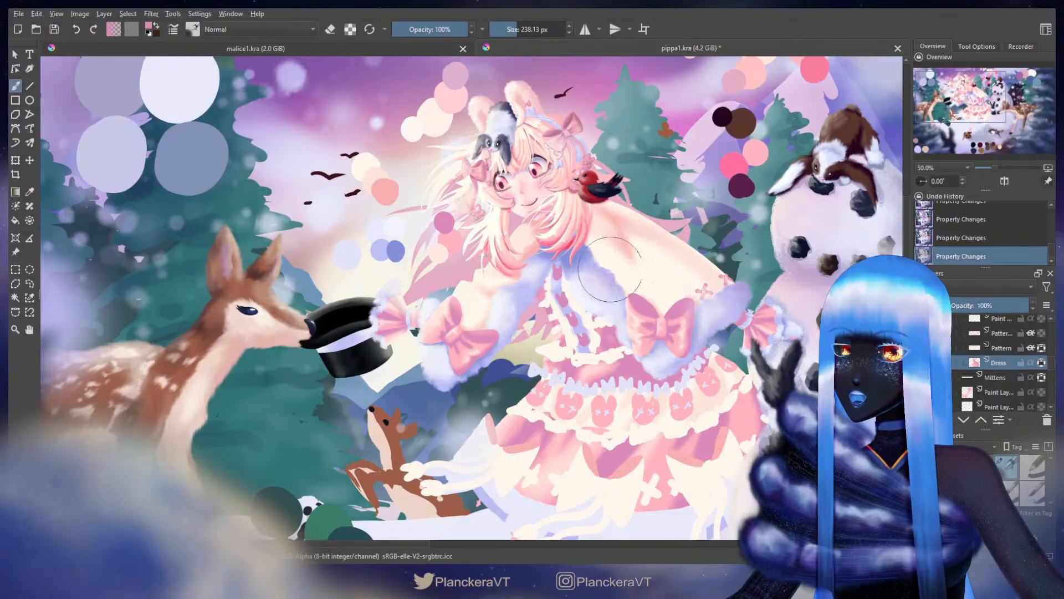
mouse_move(832, 337)
left_mouse_down()
mouse_move(754, 300)
mouse_move(679, 298)
left_mouse_up()
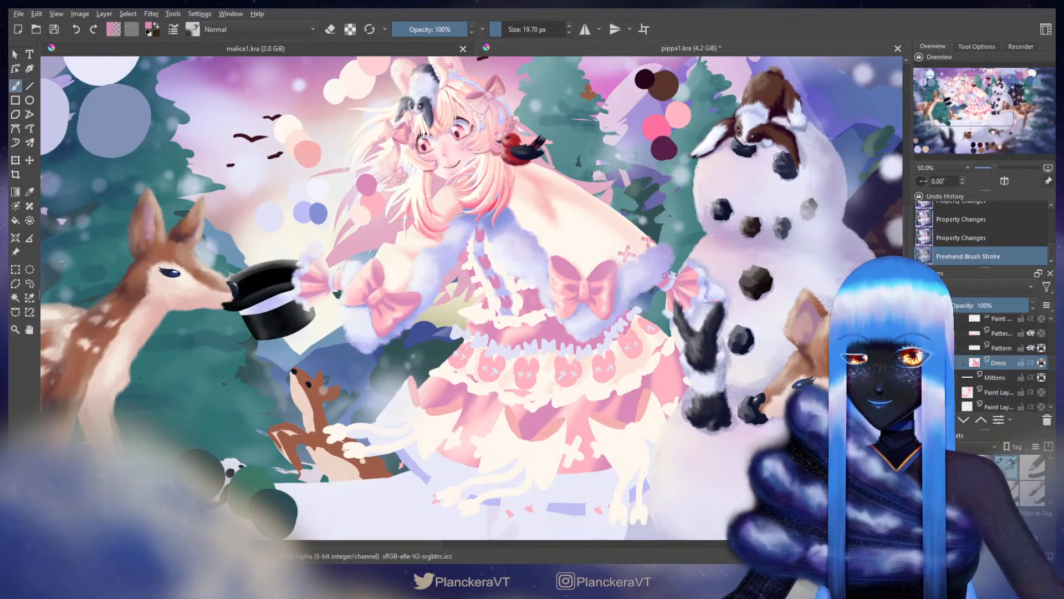
left_click_drag(666, 280, 669, 276)
left_click_drag(667, 280, 656, 278)
Step: Reduce the brush to about 7 px, undo the last stroke and paint shading on the pink sleeve wrist beside the top hat
scroll(264, 206, "up", 3)
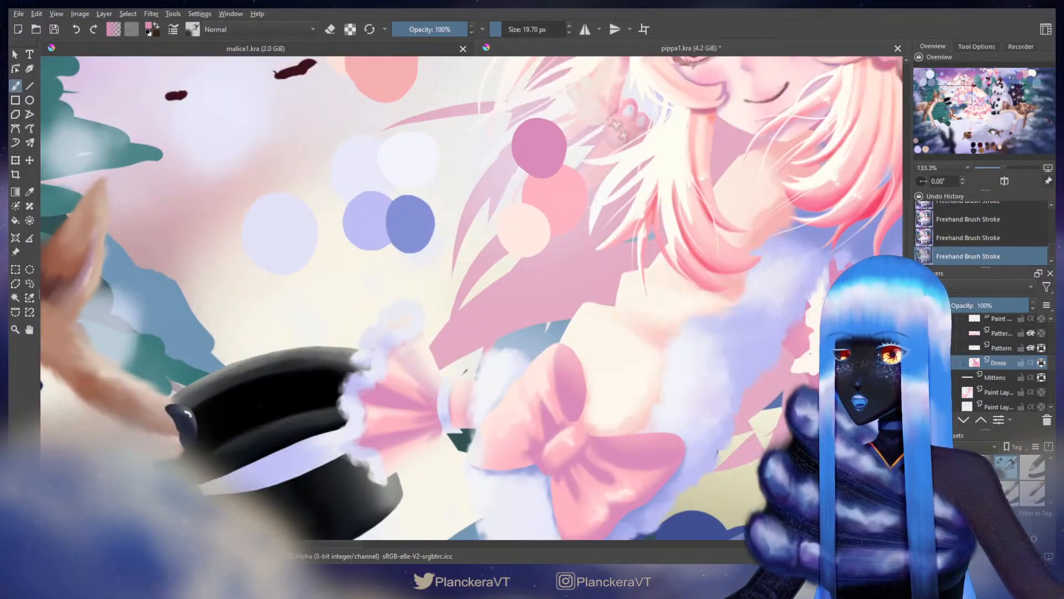
left_click_drag(471, 405, 563, 302)
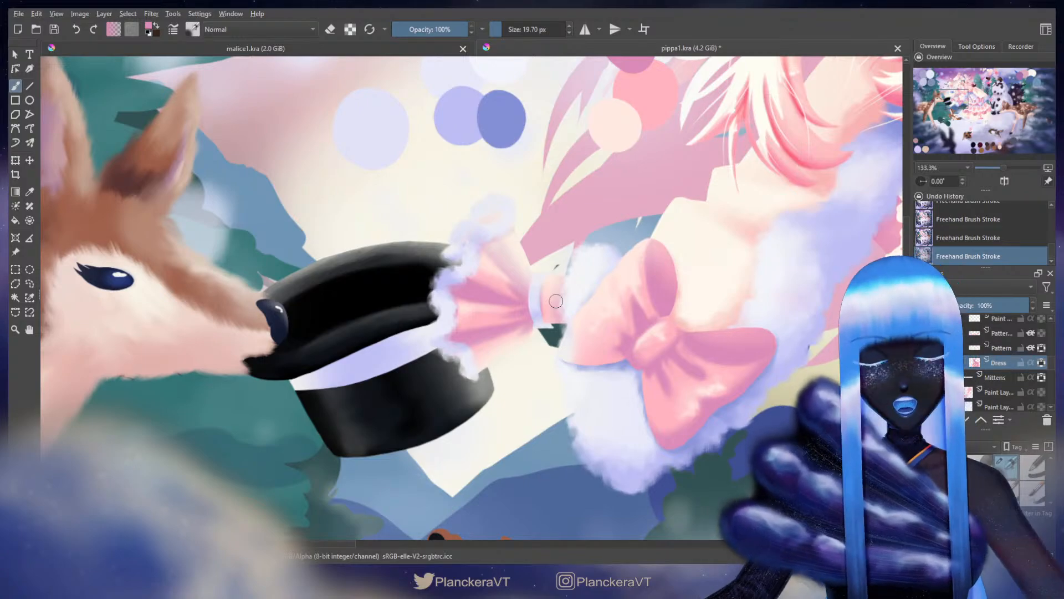
key("bracketleft")
key("bracketleft")
key("bracketleft")
key("bracketleft")
key("bracketleft")
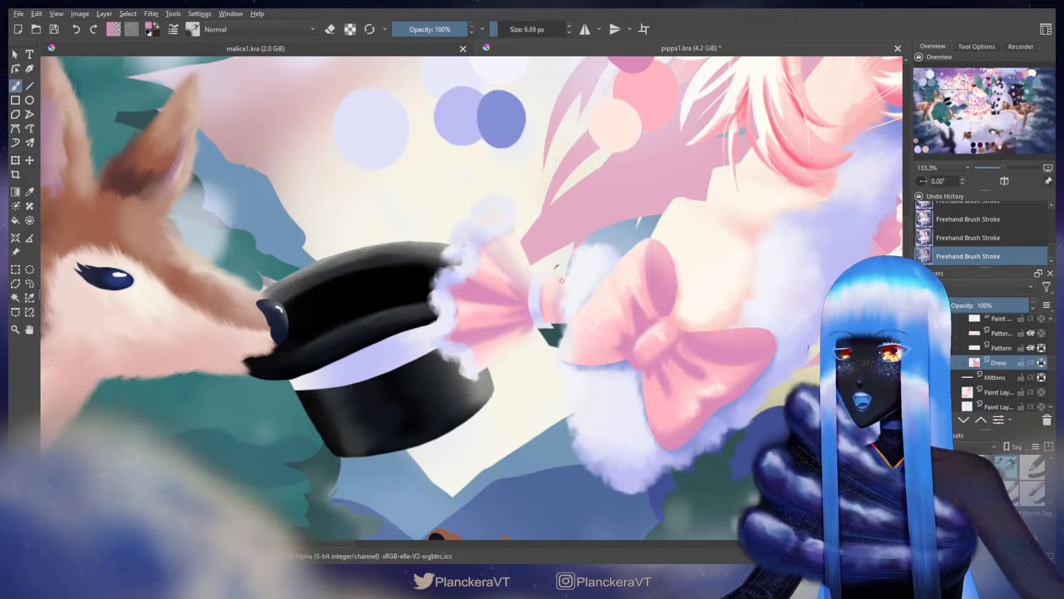
key("ctrl+z")
left_click_drag(563, 279, 559, 290)
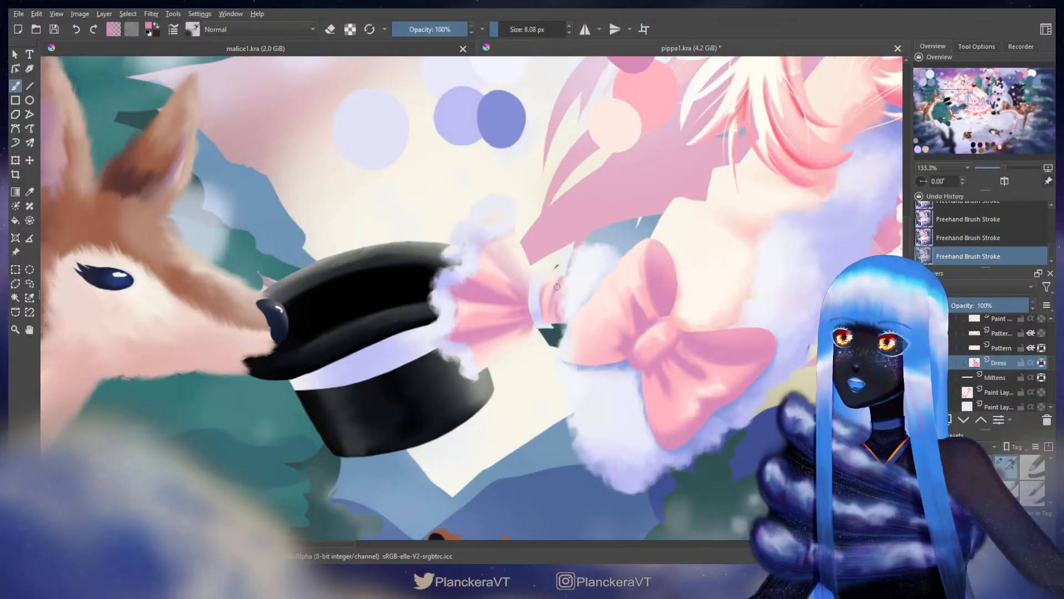
Step: Refine the folds of the pink wrist beside the top hat with sampled light and dark pinks at about 8 px
key("x")
left_click(557, 285, "ctrl")
left_click_drag(556, 285, 555, 285, "shift")
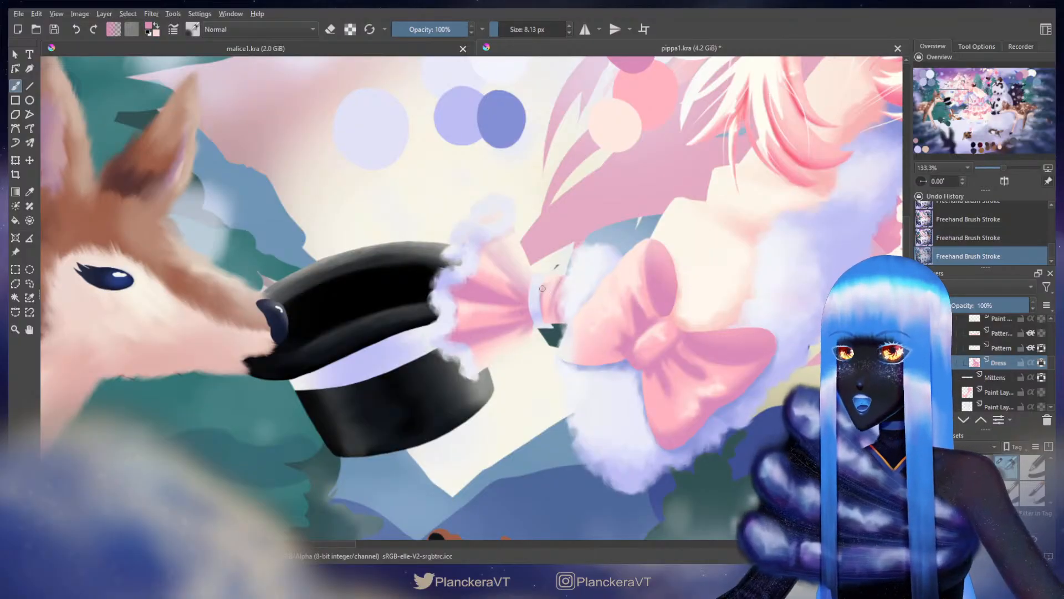
left_click_drag(547, 291, 548, 289, "shift")
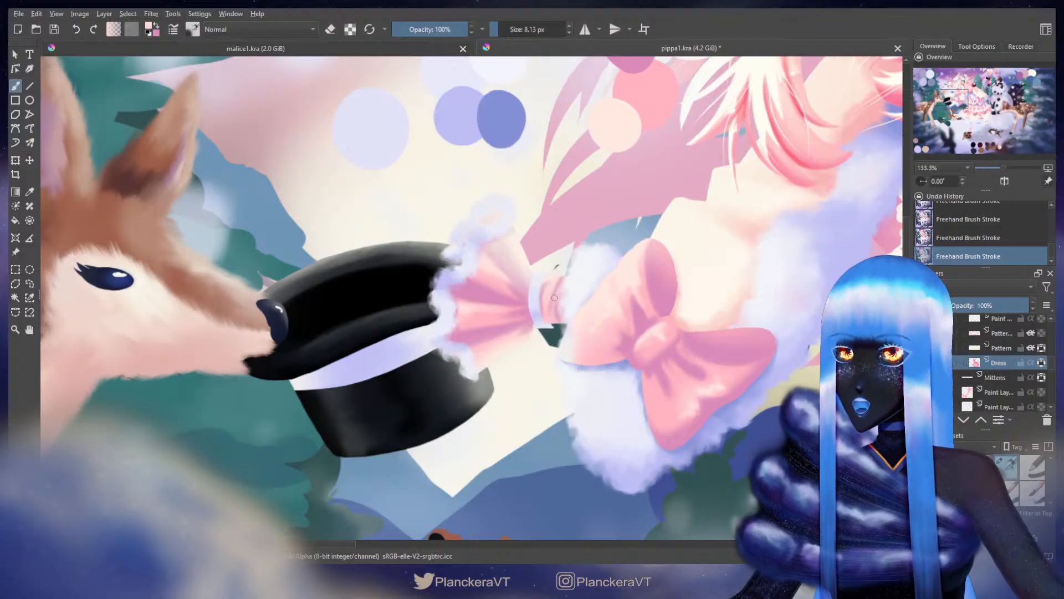
key("x")
left_click_drag(556, 296, 554, 296, "shift")
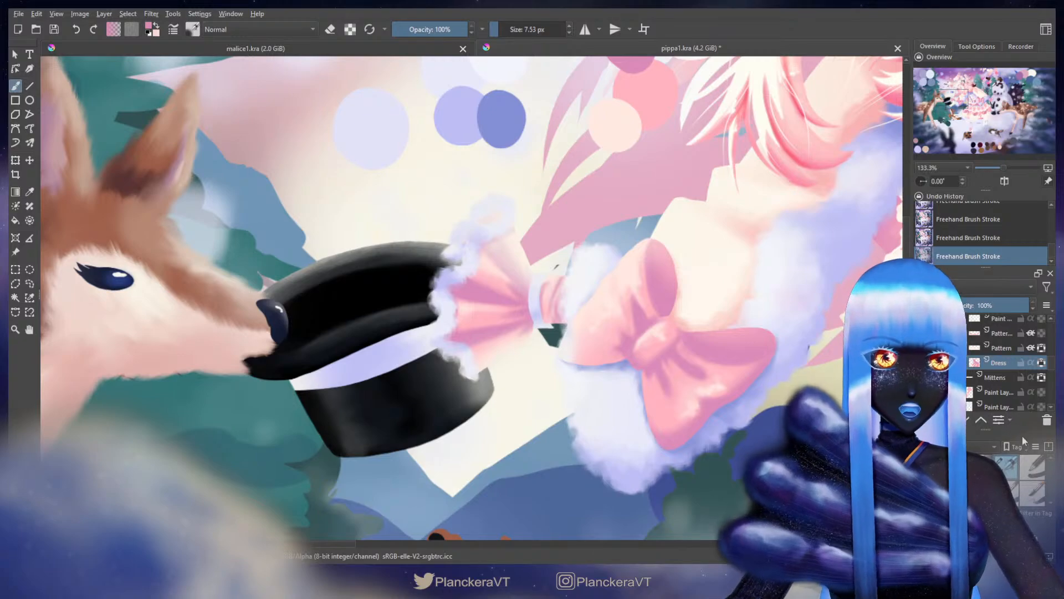
Step: With the Dress layer's alpha unlocked, extend the wrist beside the top hat in a sampled pink using another brush at 13.20 px
left_click(1007, 489)
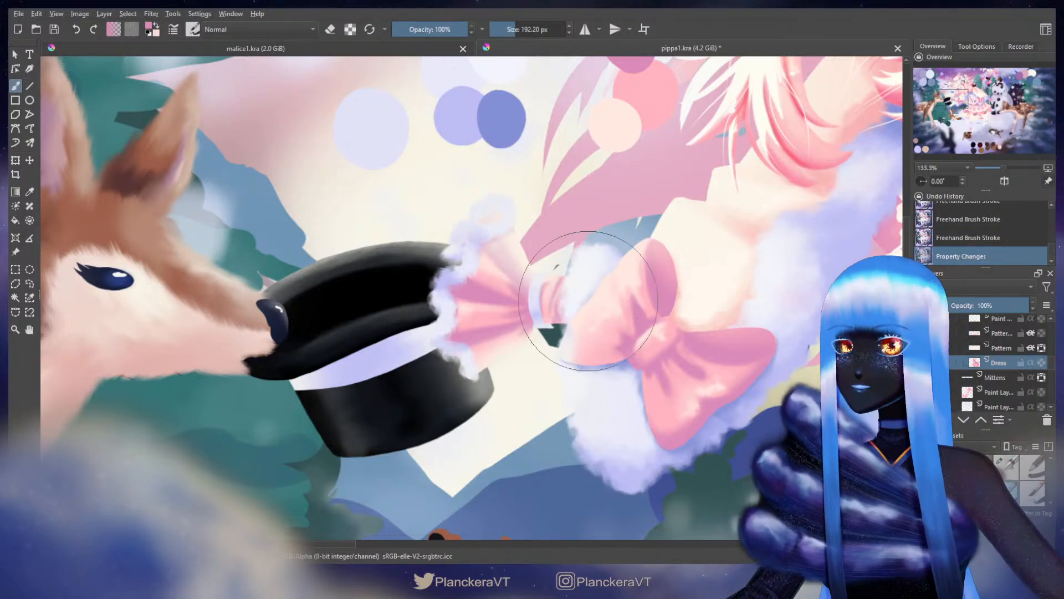
mouse_move(589, 301)
left_mouse_down("shift")
mouse_move(554, 298)
mouse_move(585, 308)
mouse_move(557, 280)
left_mouse_up("shift")
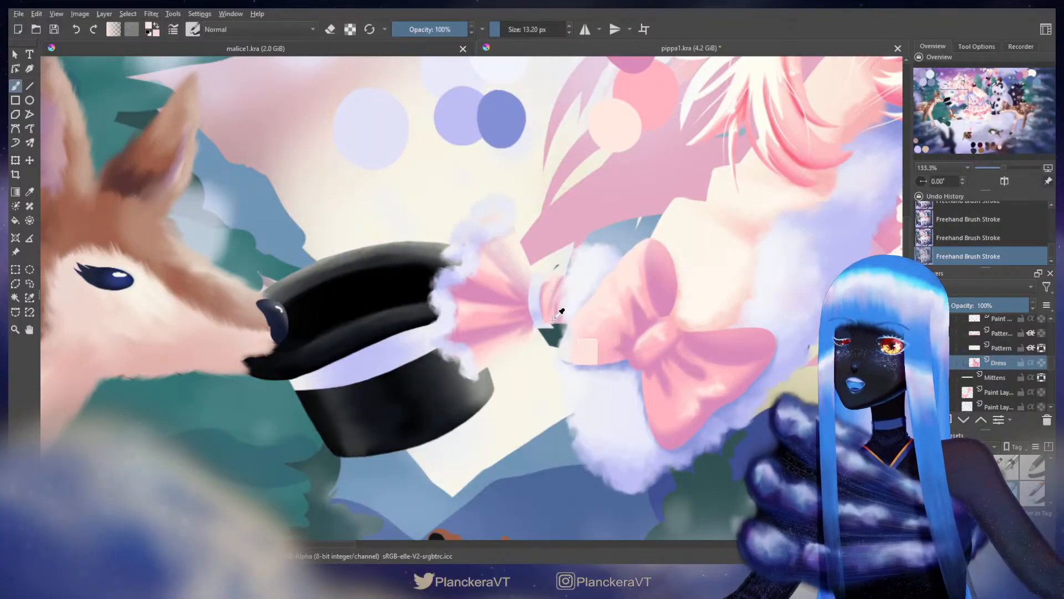
left_click(553, 321, "ctrl")
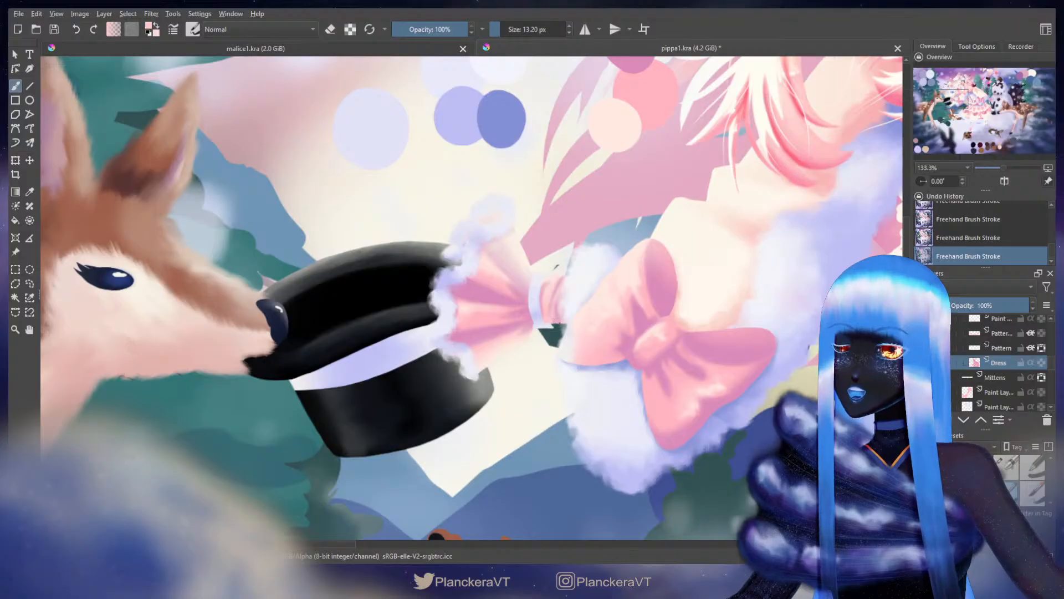
left_click_drag(567, 324, 570, 321)
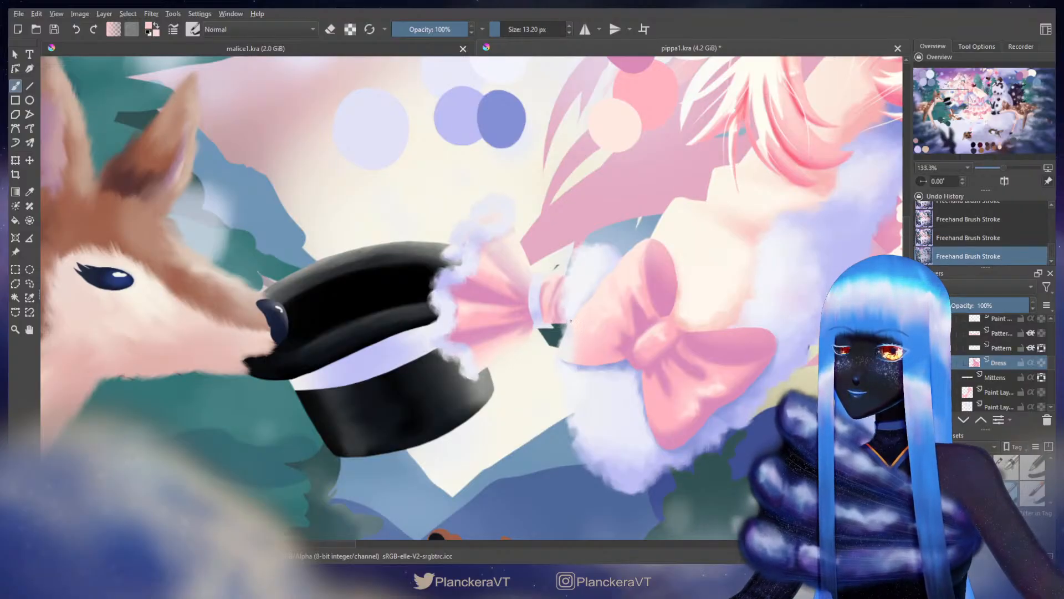
left_click(566, 319)
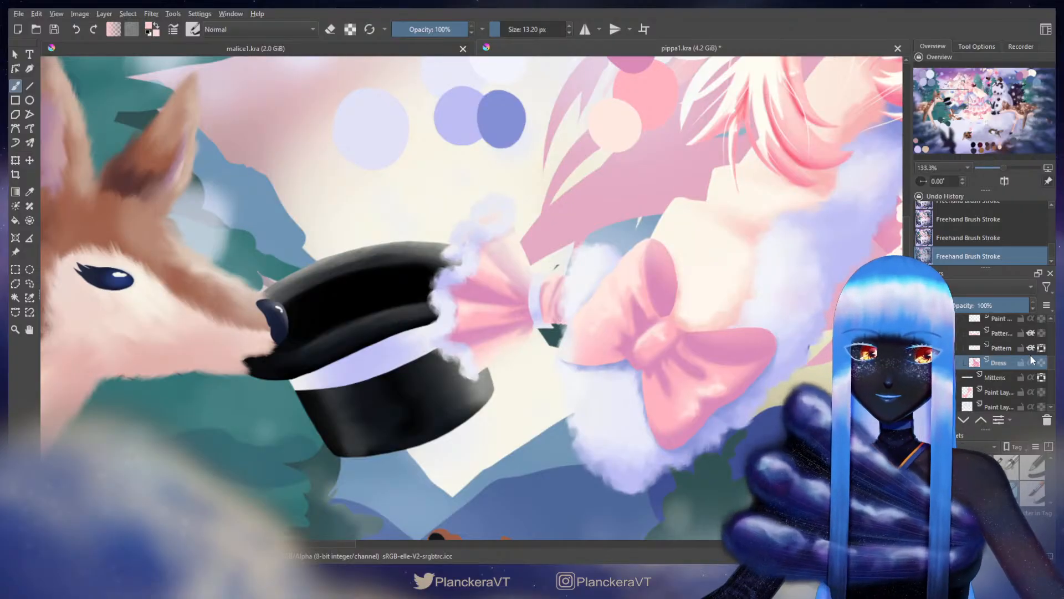
Step: Lock the Dress layer's alpha, return to the previous brush and touch up the wrist's lower edge with a sampled pink
left_click(1042, 363)
key("/")
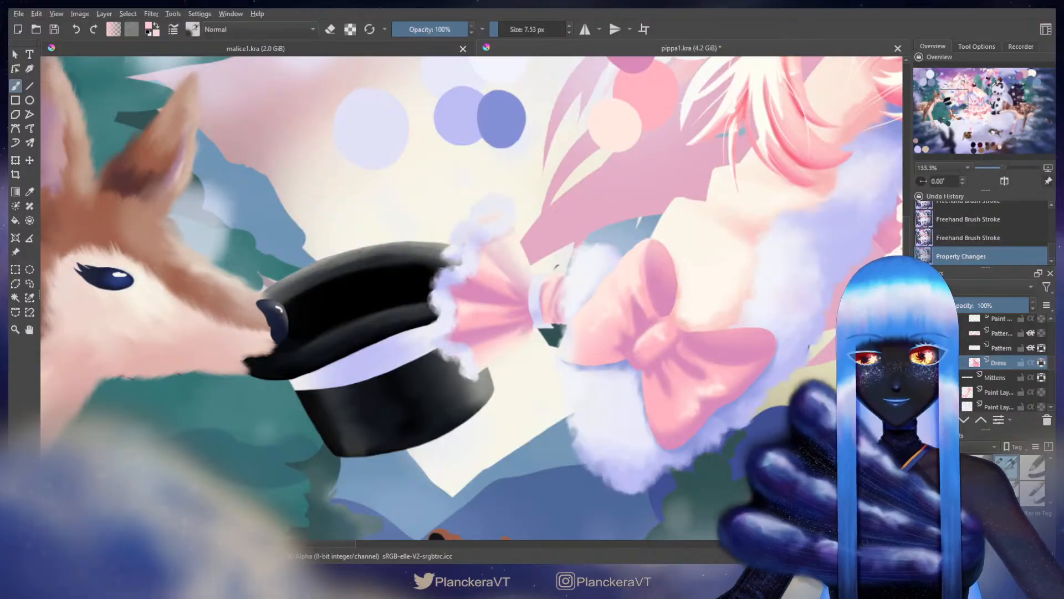
left_click(542, 293, "ctrl")
left_click_drag(558, 319, 556, 315)
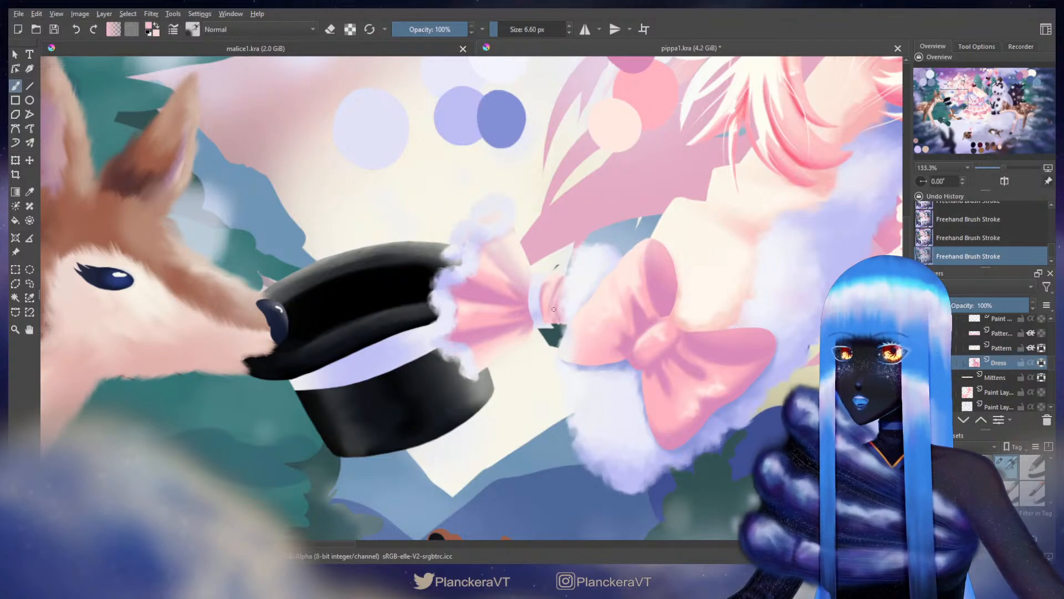
Step: With the Dress layer's alpha unlocked, sample pink and rework the edges of the sleeve wrist beside the snowman, undoing one stroke
key("2")
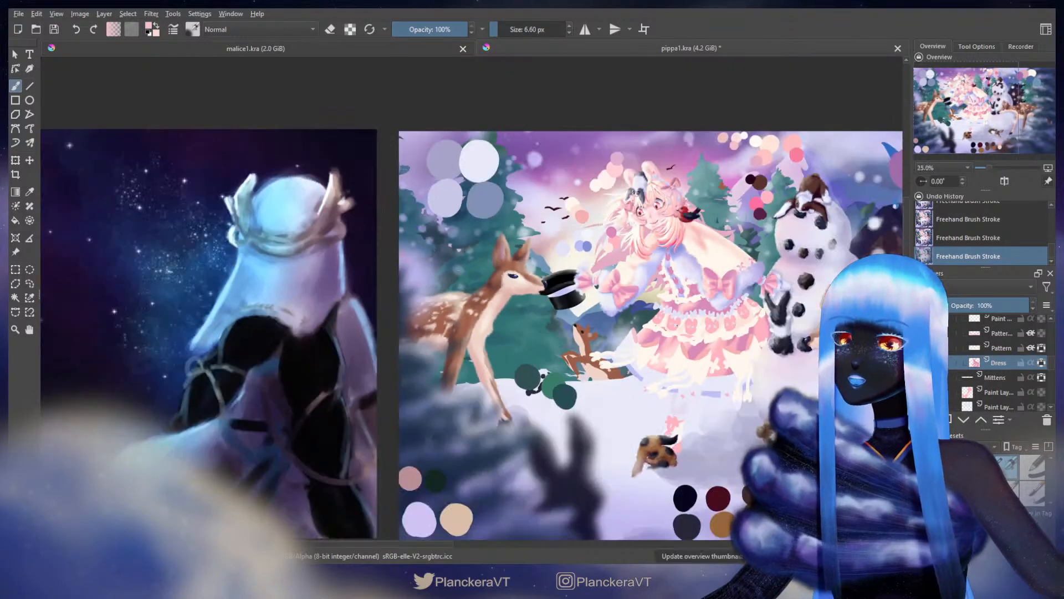
left_click_drag(652, 340, 541, 372)
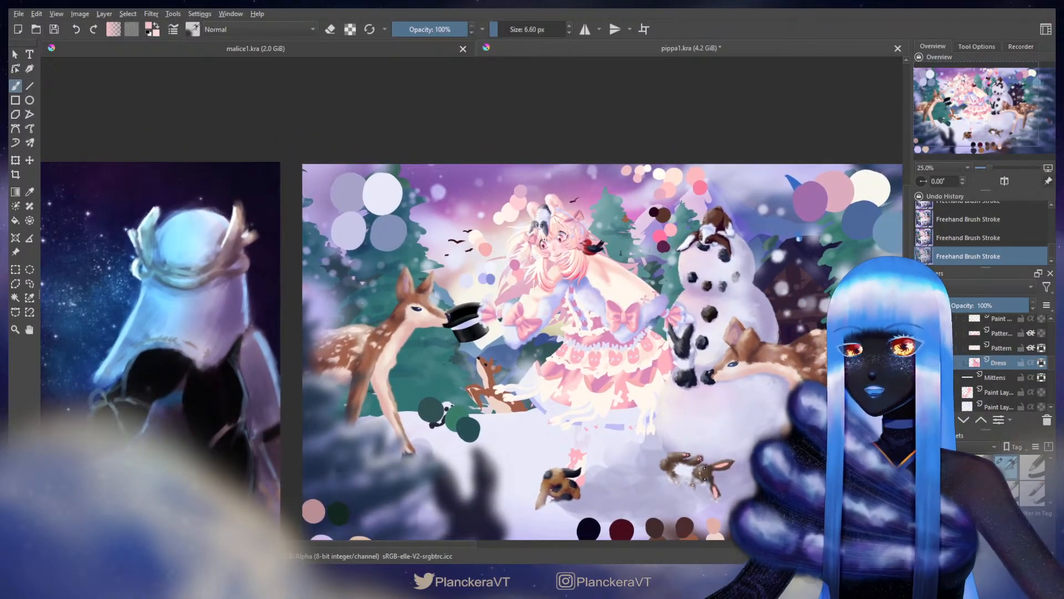
scroll(574, 306, "up", 4)
left_click_drag(733, 380, 421, 361)
scroll(603, 350, "up", 1)
scroll(603, 349, "up", 1)
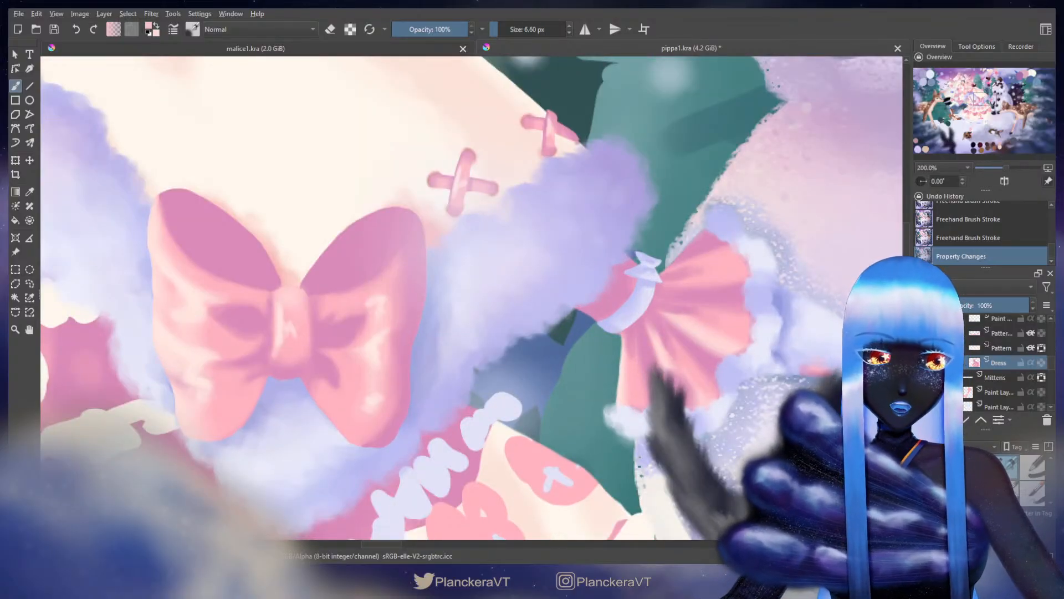
left_click(1007, 493)
left_click(632, 289, "ctrl")
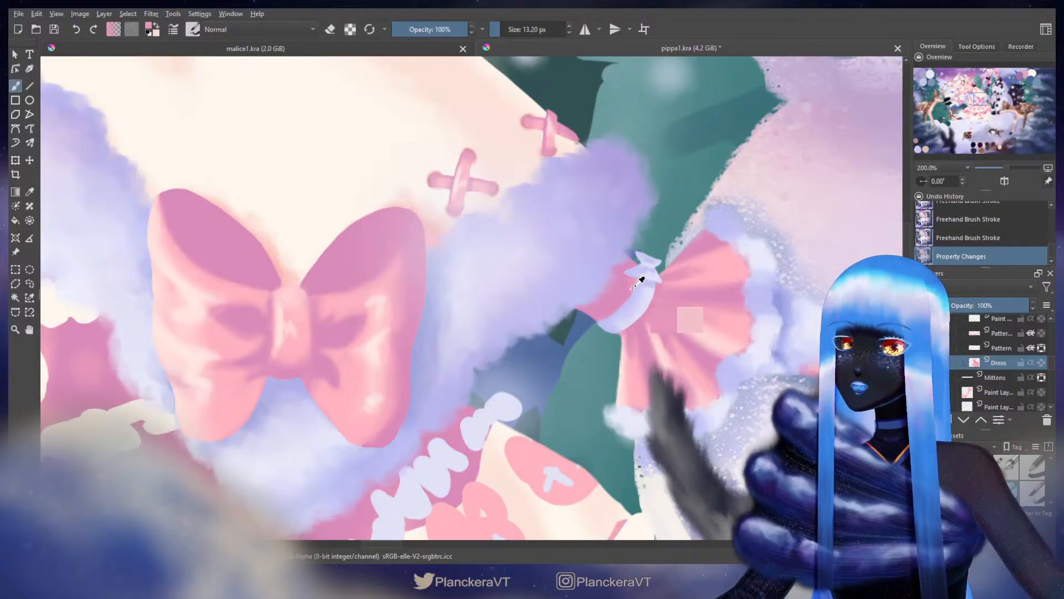
left_click_drag(628, 254, 628, 272)
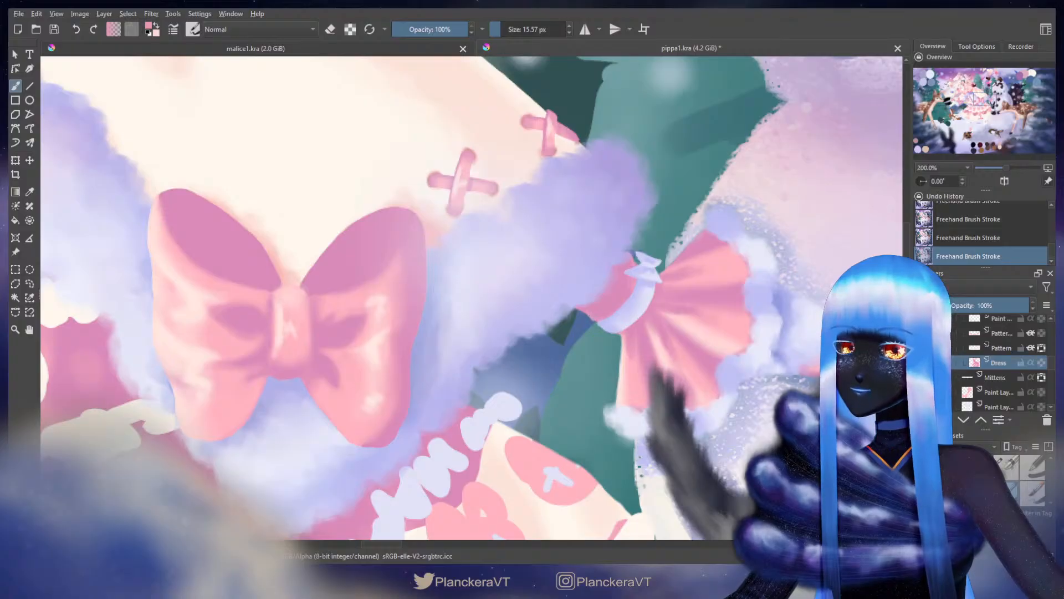
key("ctrl+z")
left_click_drag(593, 314, 598, 319)
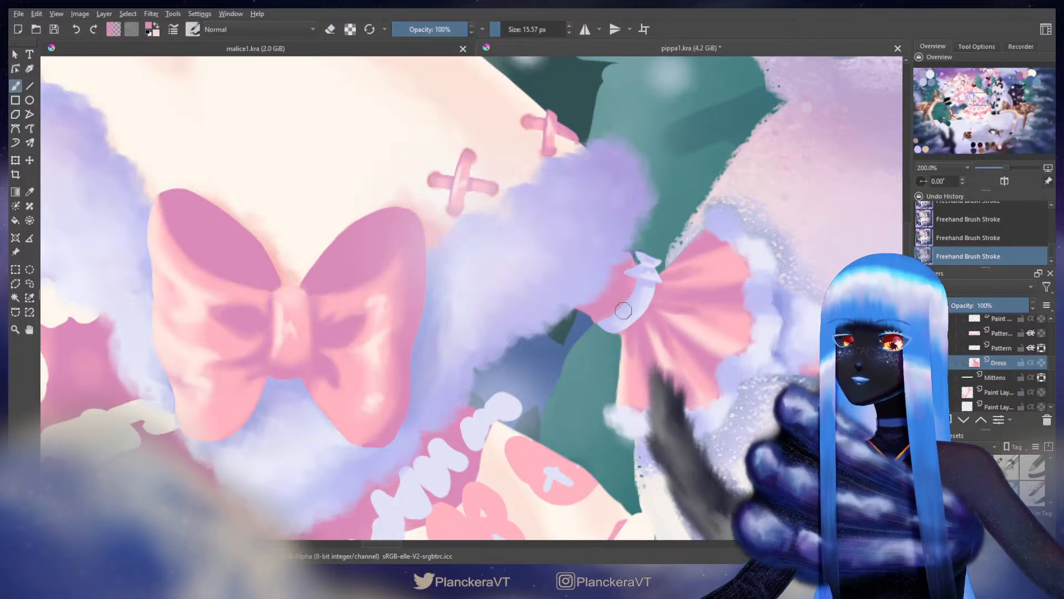
scroll(650, 327, "down", 5)
scroll(684, 321, "down", 1)
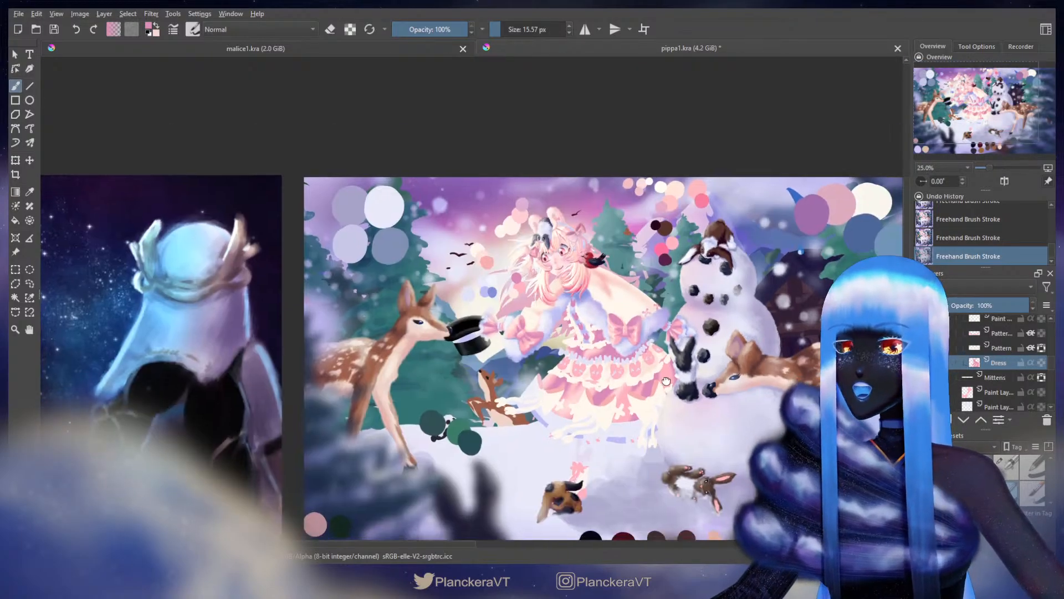
scroll(684, 320, "up", 3)
scroll(684, 320, "up", 2)
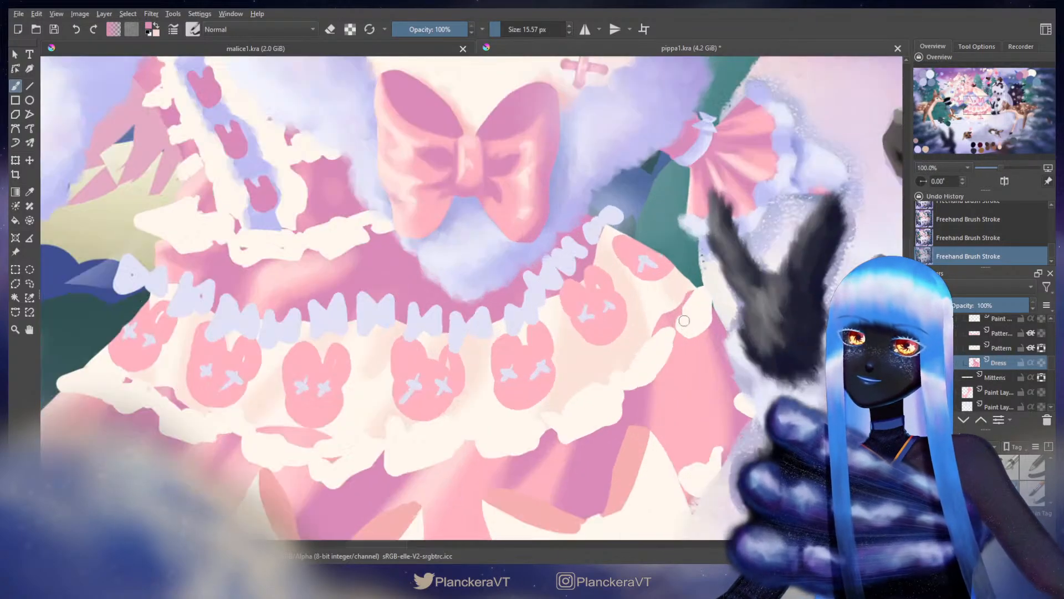
left_click_drag(715, 173, 643, 263)
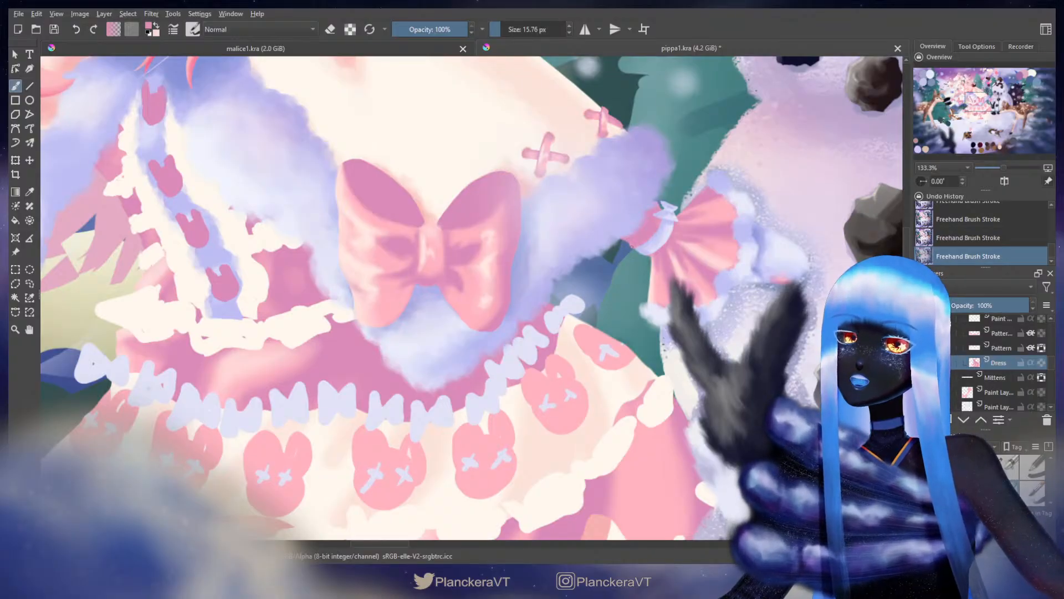
scroll(636, 246, "down", 1)
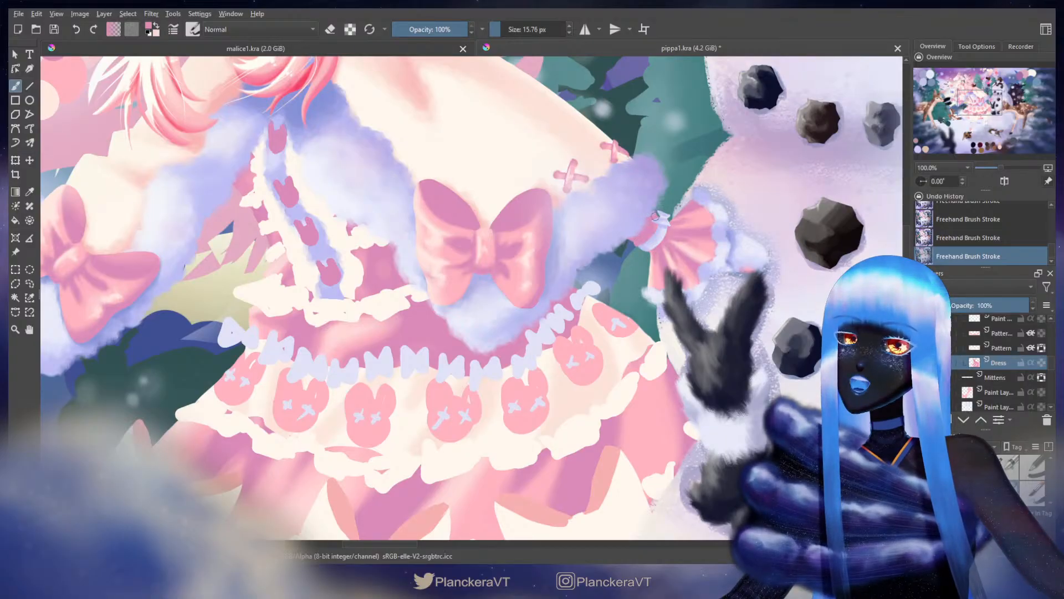
scroll(626, 235, "down", 3)
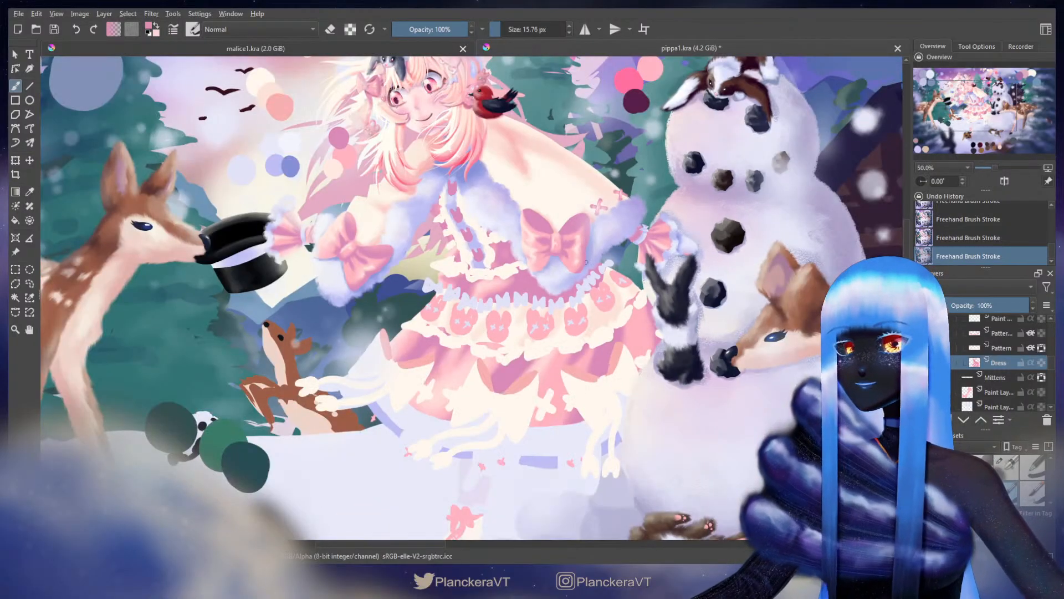
Step: Select the uppermost Coat layer in the Dress group and switch to another brush preset at 6.60 px
left_click_drag(614, 321, 693, 345)
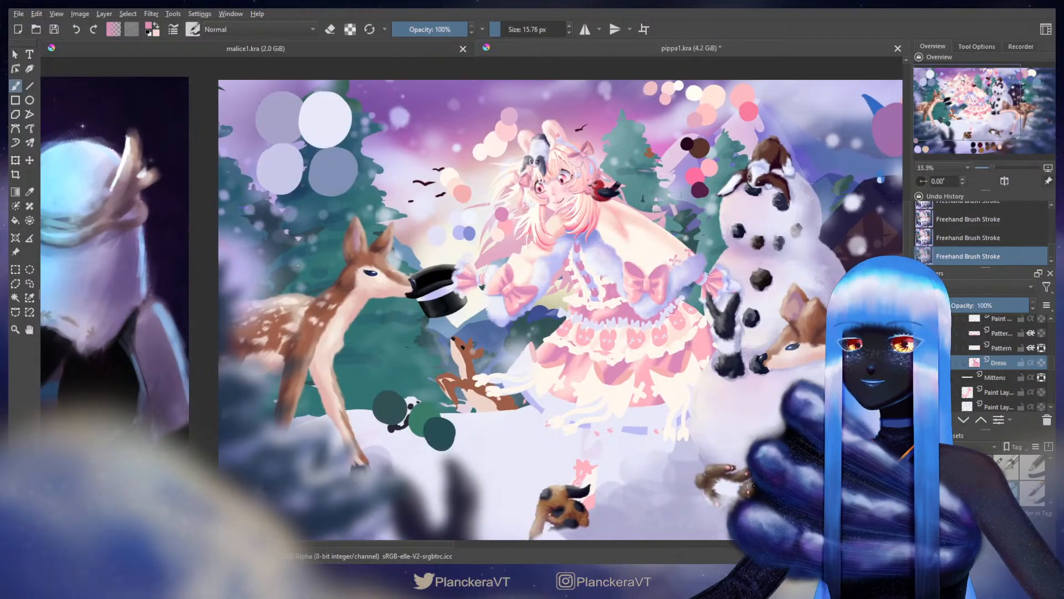
scroll(518, 244, "up", 3)
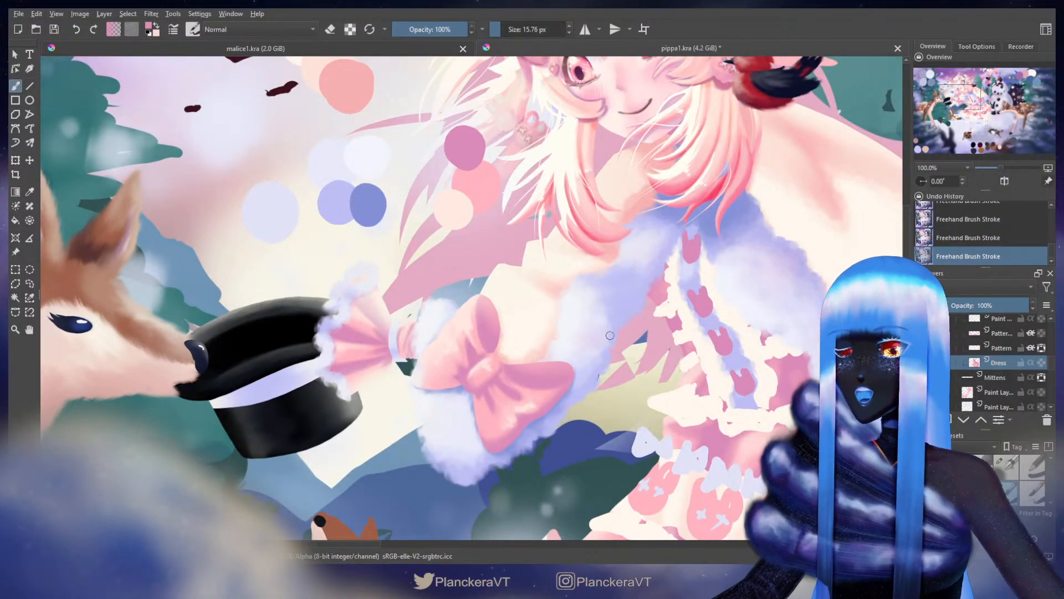
scroll(610, 336, "down", 3)
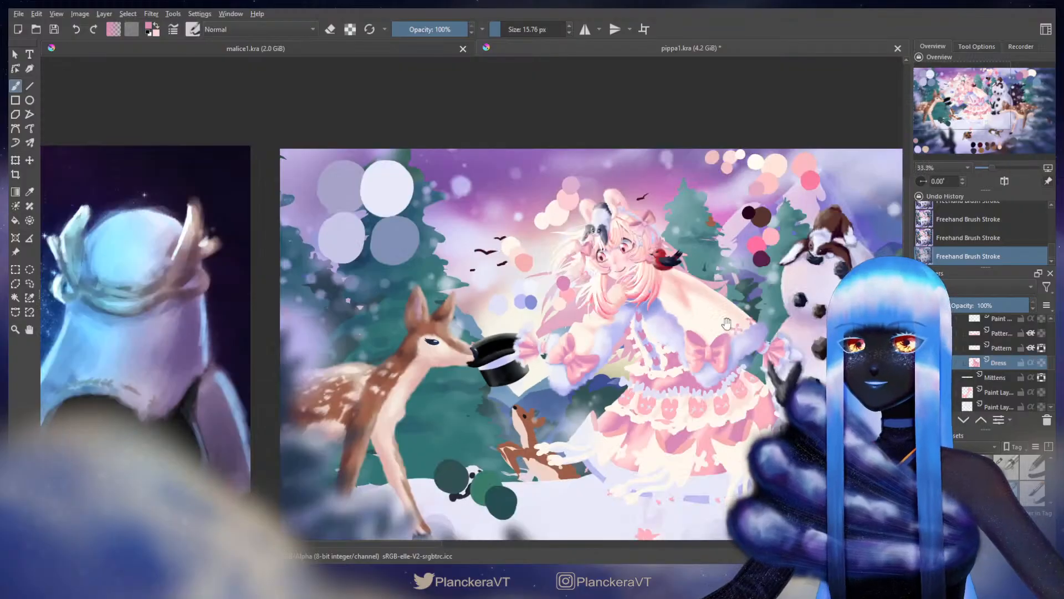
scroll(691, 357, "up", 1)
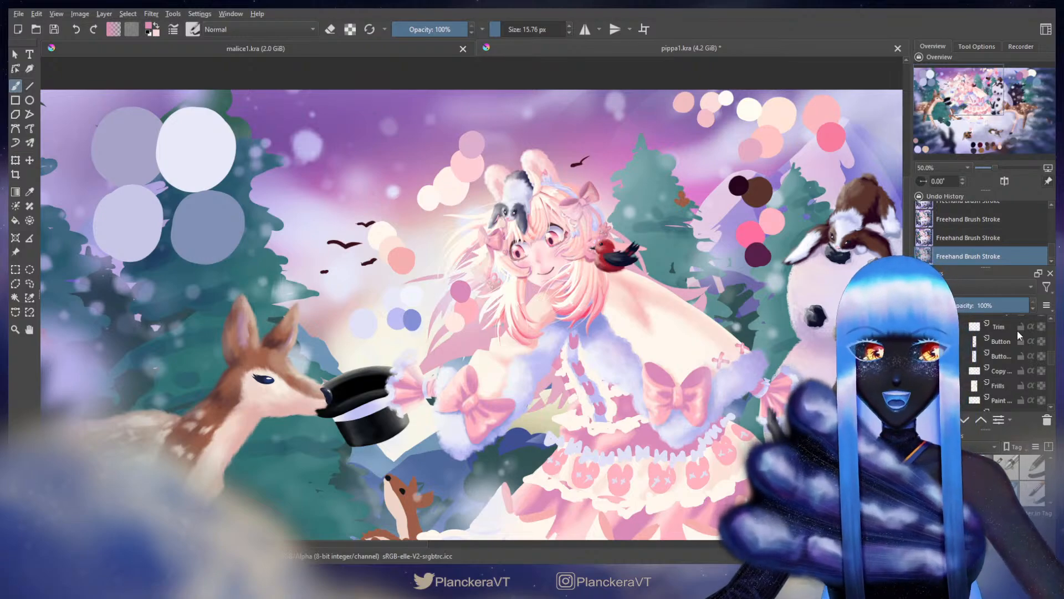
scroll(1004, 343, "up", 2)
scroll(1000, 351, "up", 1)
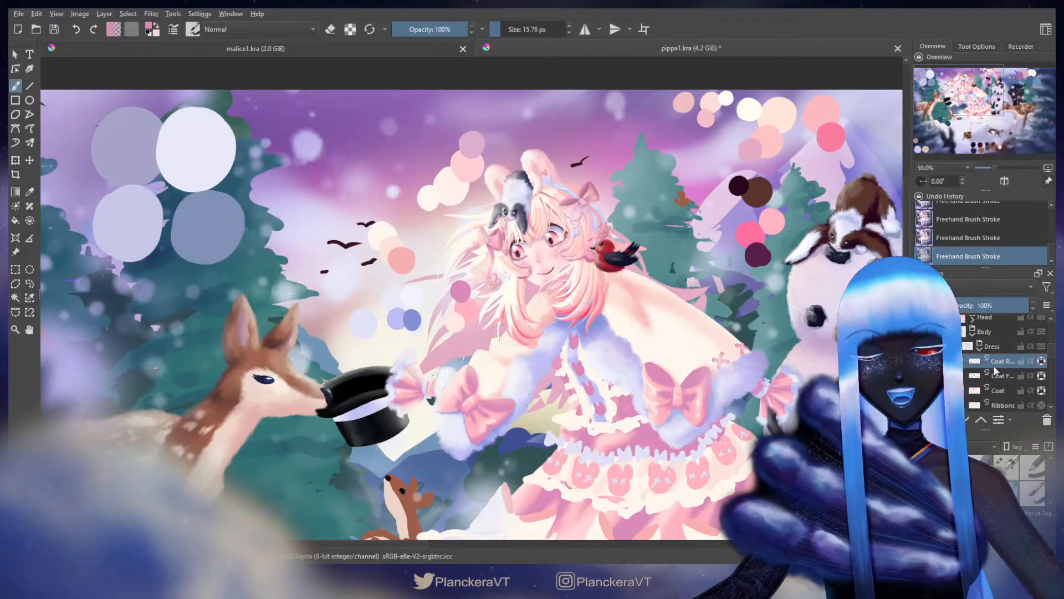
left_click(1006, 467)
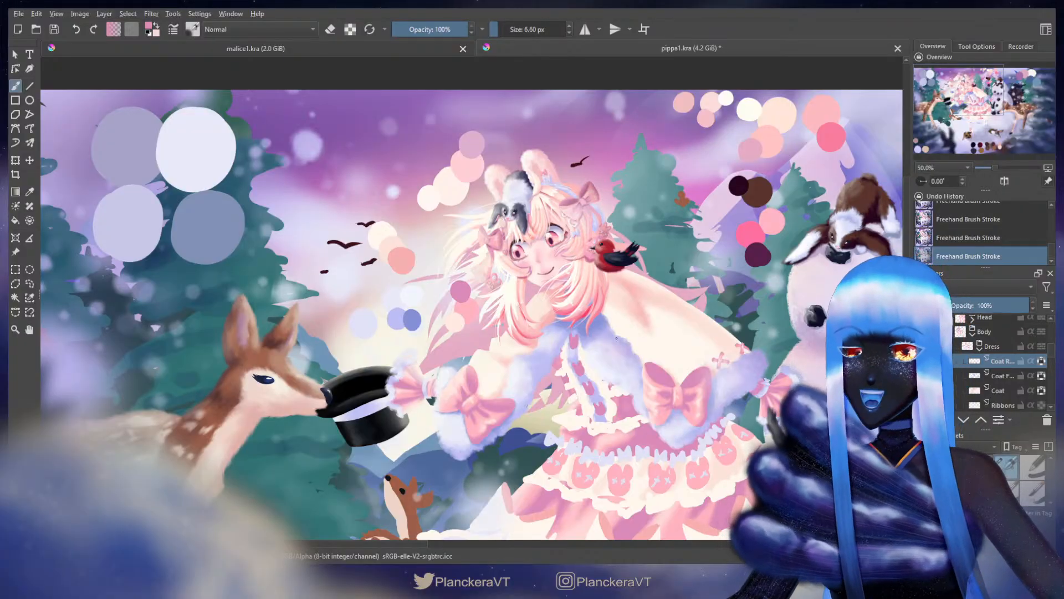
Step: Sample the coral-pink swatch beside the dark flying birds and set the brush size to 17.77 px
scroll(615, 351, "up", 2)
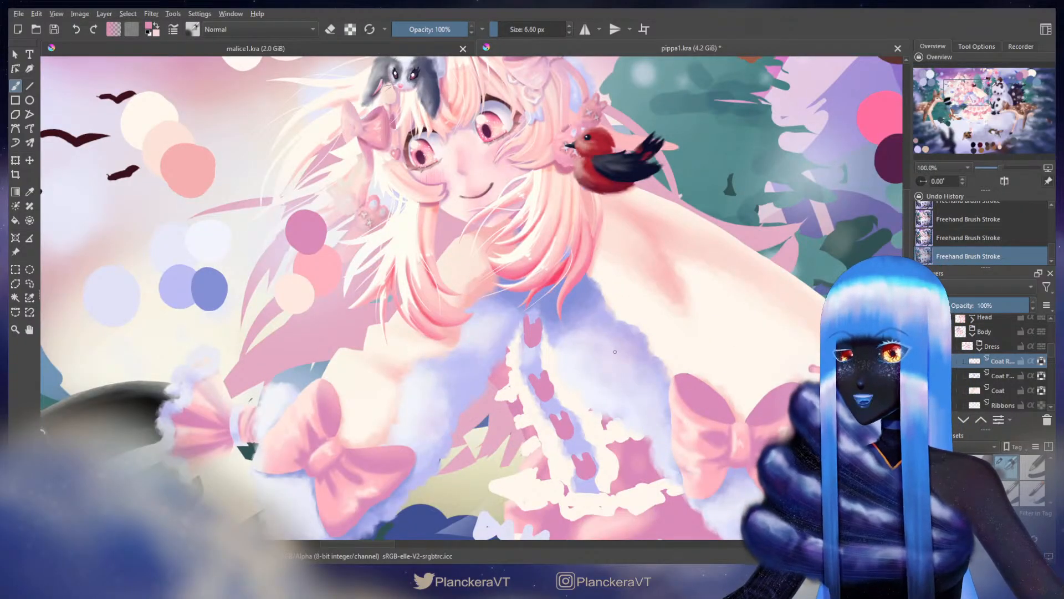
left_click_drag(615, 352, 684, 461)
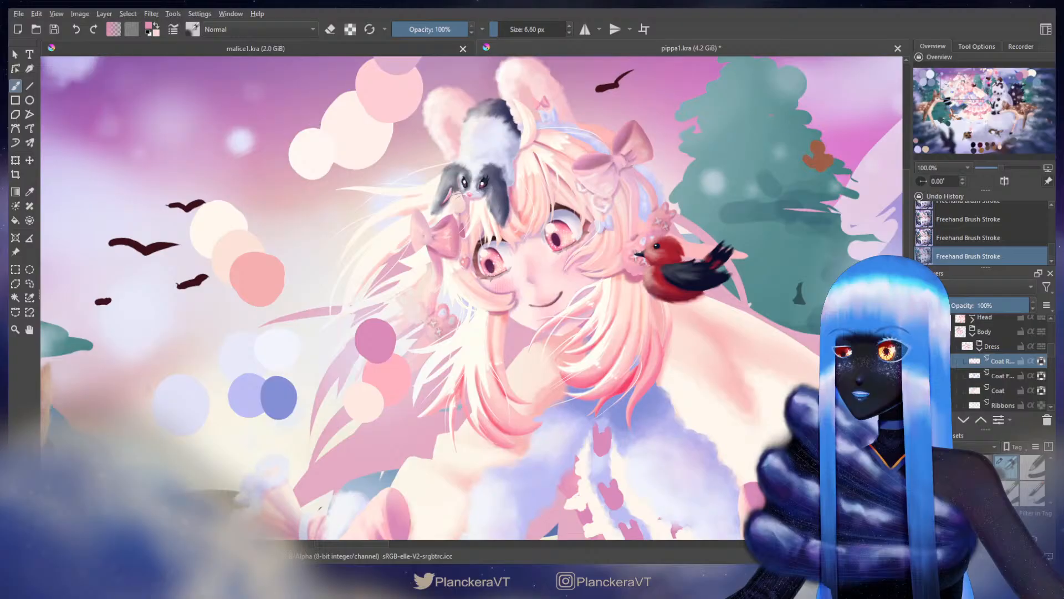
left_click(256, 284, "ctrl")
left_click_drag(663, 301, 670, 301)
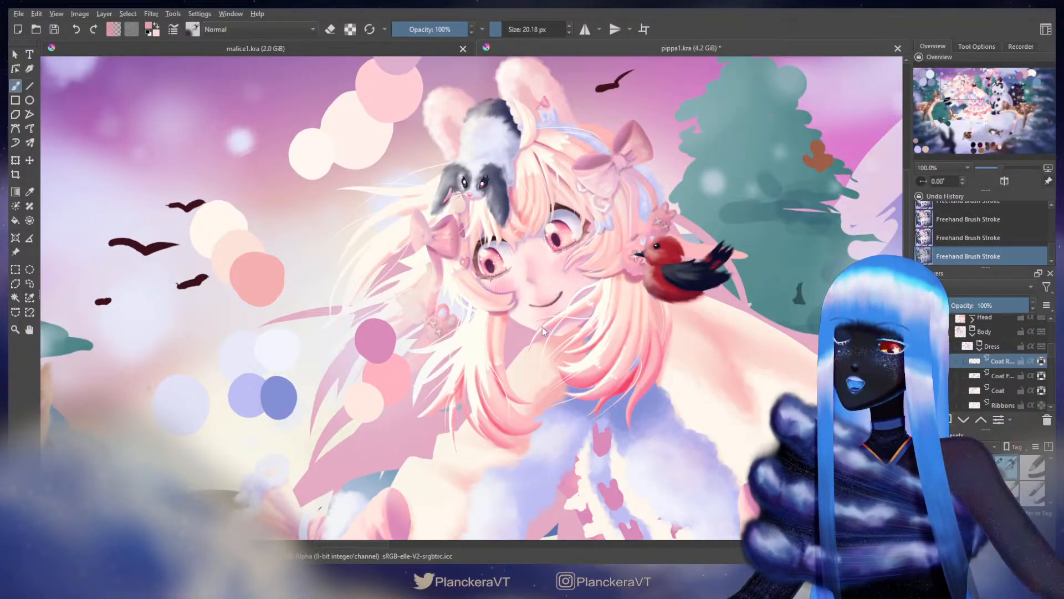
left_click_drag(697, 299, 678, 300, "shift")
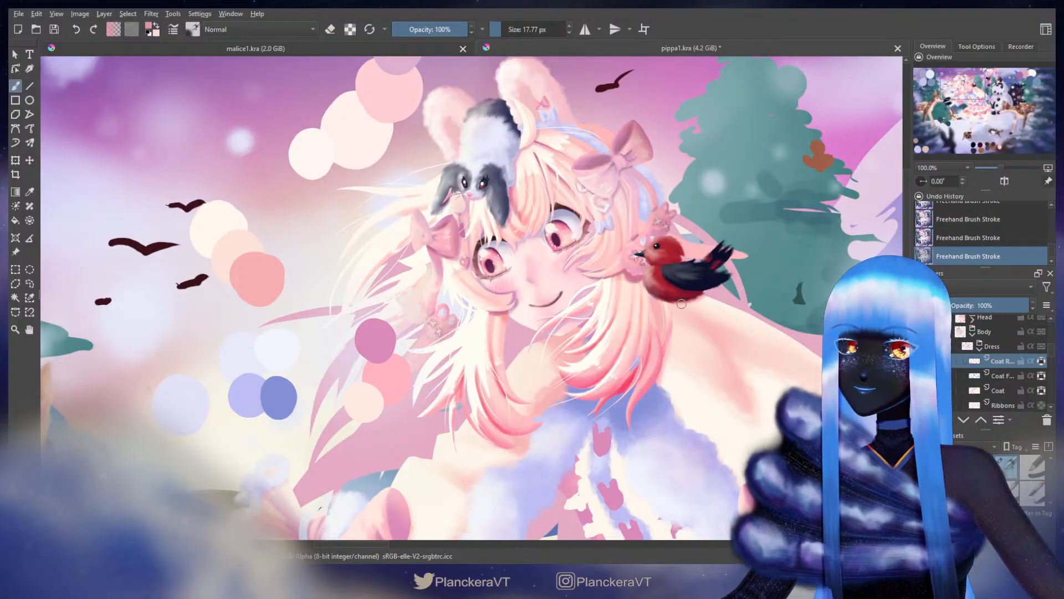
Step: Select the Coat layer and hide it briefly to check the area beneath the red bird, restoring its visibility
left_click(995, 391)
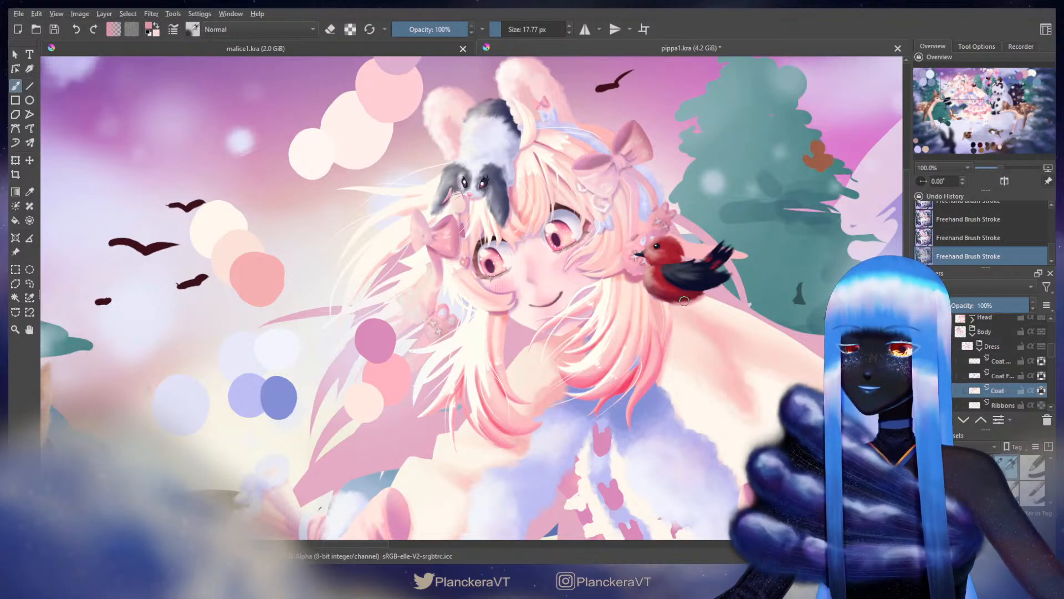
scroll(681, 293, "up", 6)
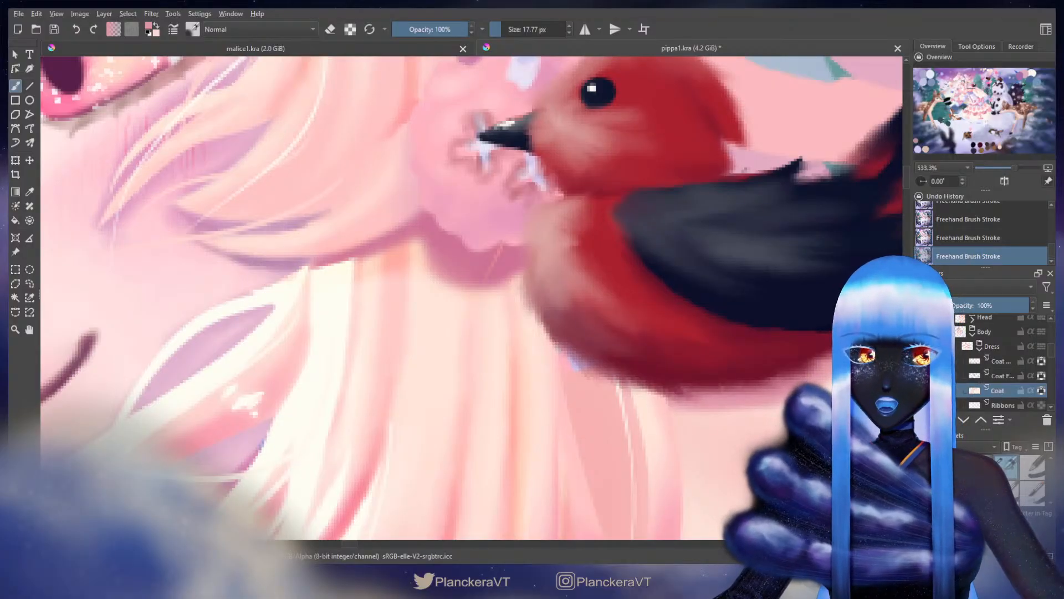
left_click(1042, 390)
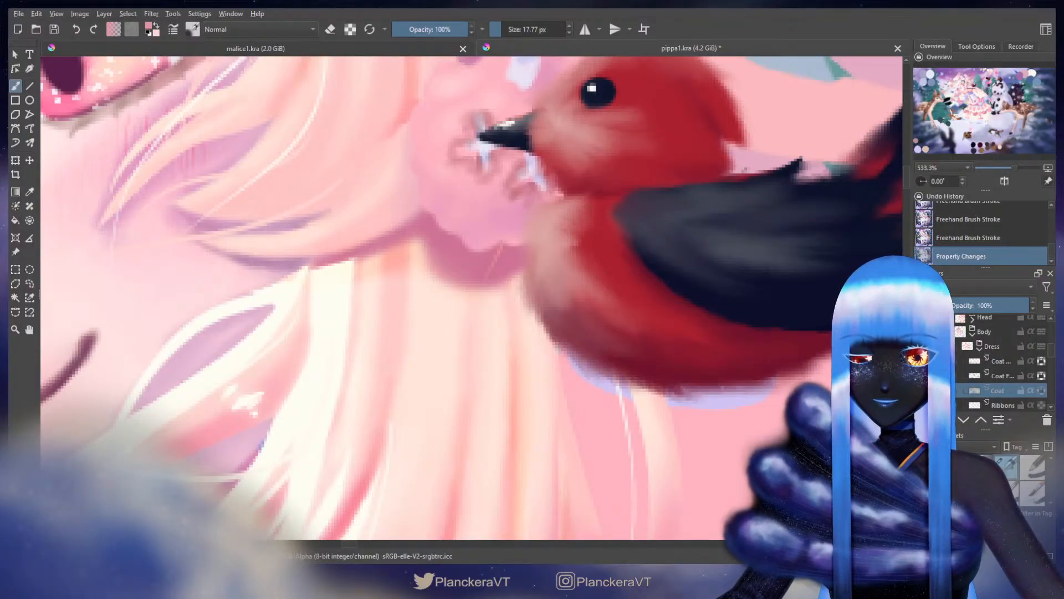
left_click(923, 390)
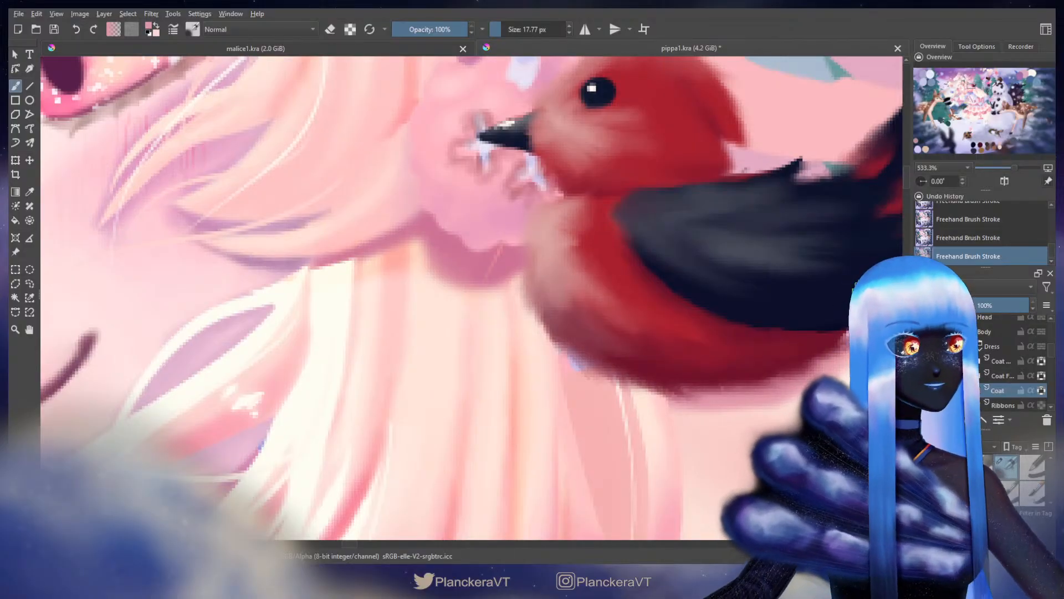
scroll(677, 333, "down", 2)
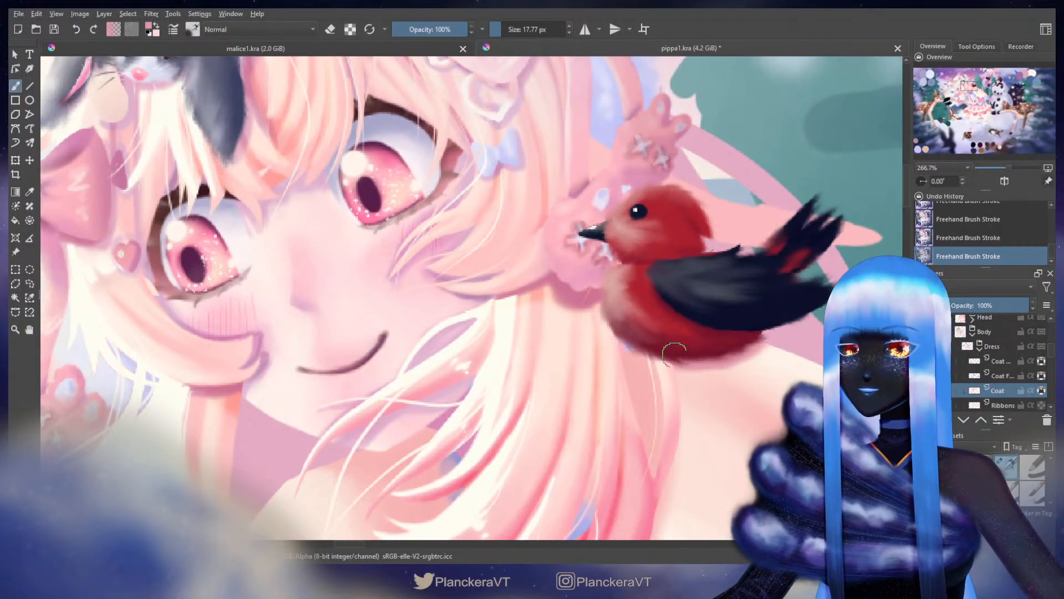
Step: Sample a pink from the earmuff shading beside the red bird and review the hair, ears and bows
left_click(575, 293, "ctrl")
left_click_drag(494, 257, 787, 321)
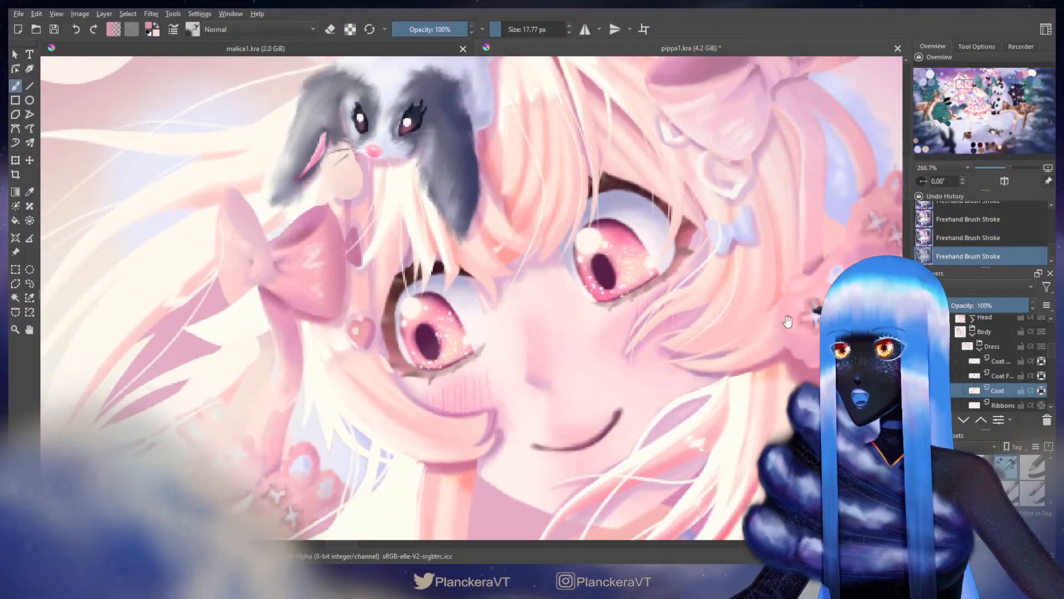
left_click_drag(684, 355, 730, 283)
scroll(652, 286, "down", 3)
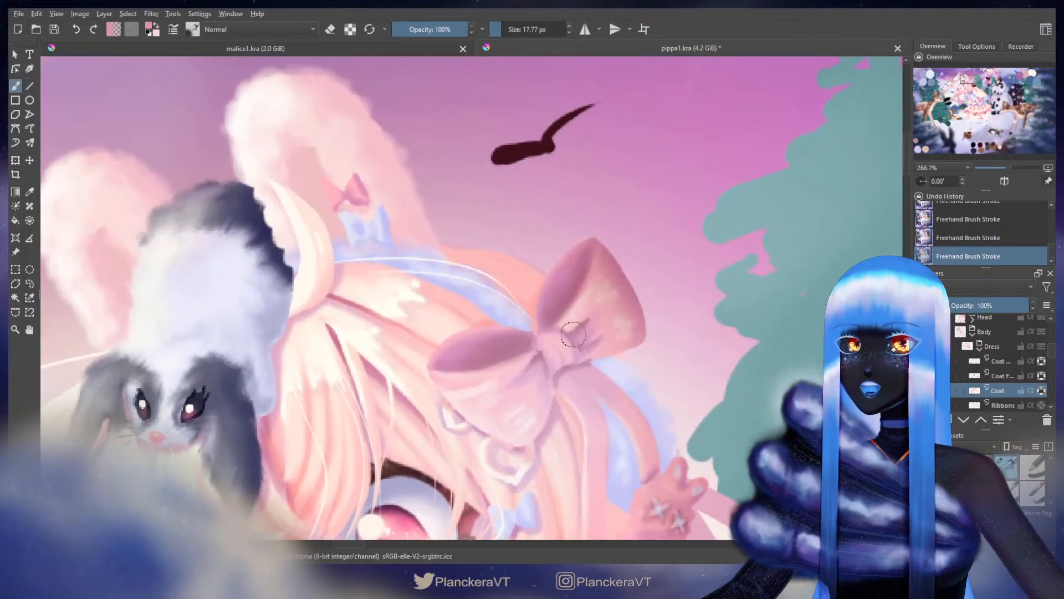
scroll(685, 286, "down", 2)
left_click_drag(763, 296, 534, 295)
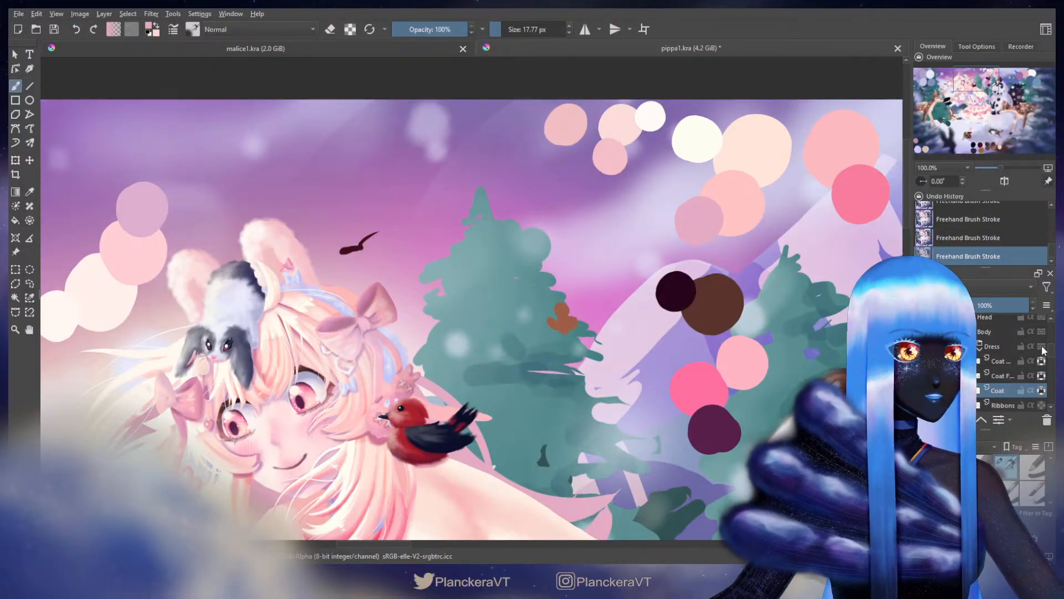
Step: Expand the Head layer group and unlock the alpha of the Ears layer
left_click(973, 320)
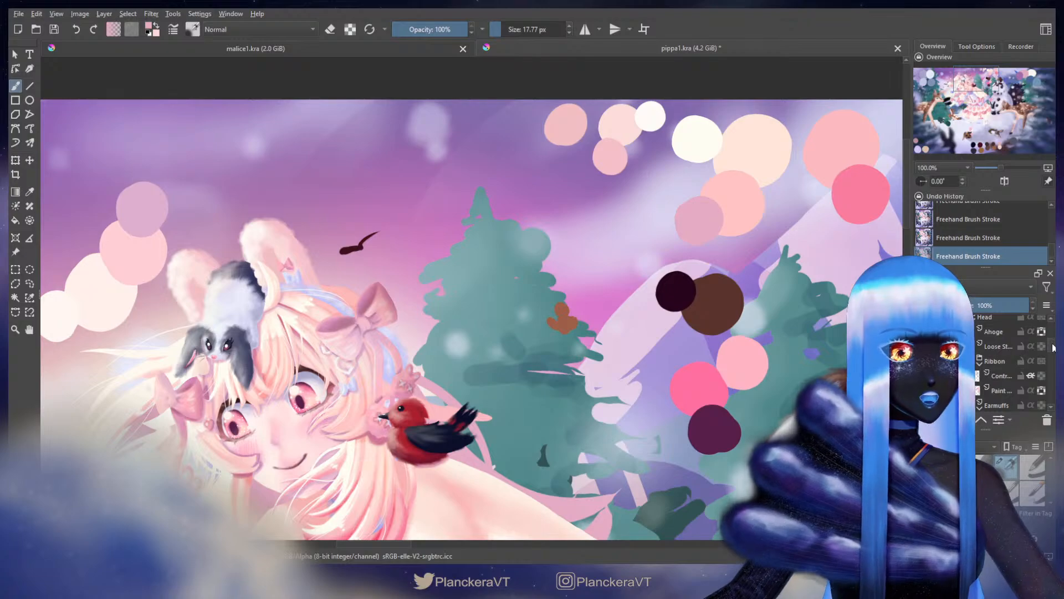
scroll(1051, 344, "down", 2)
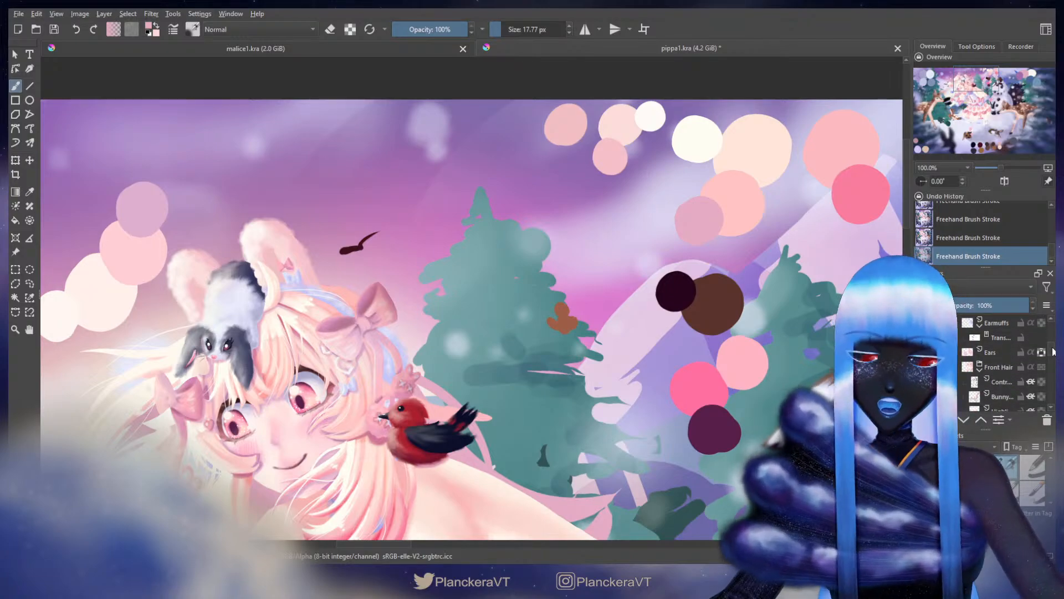
left_click_drag(1054, 351, 1053, 353)
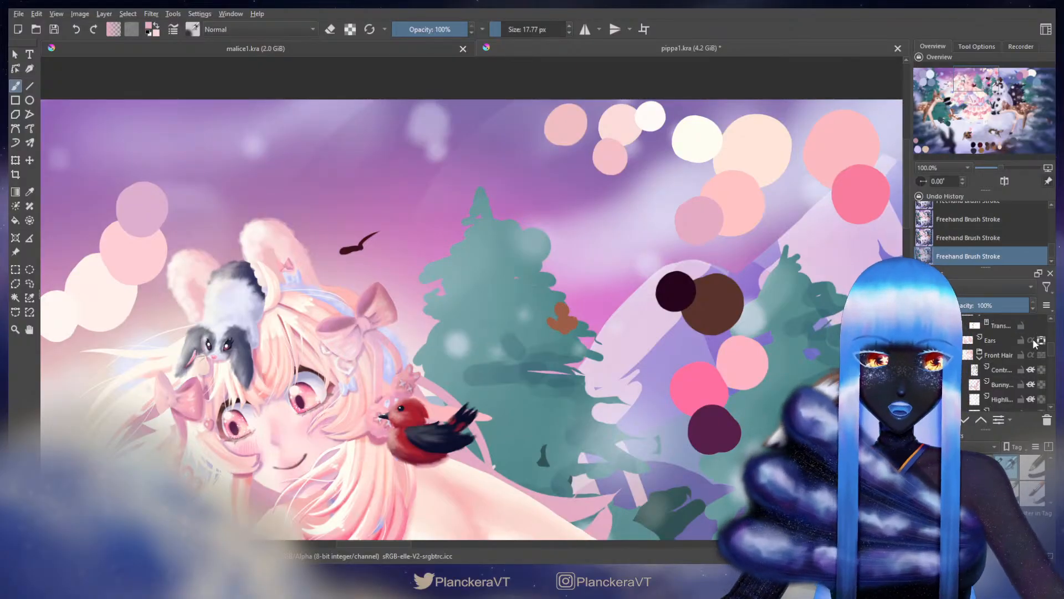
left_click(1046, 340)
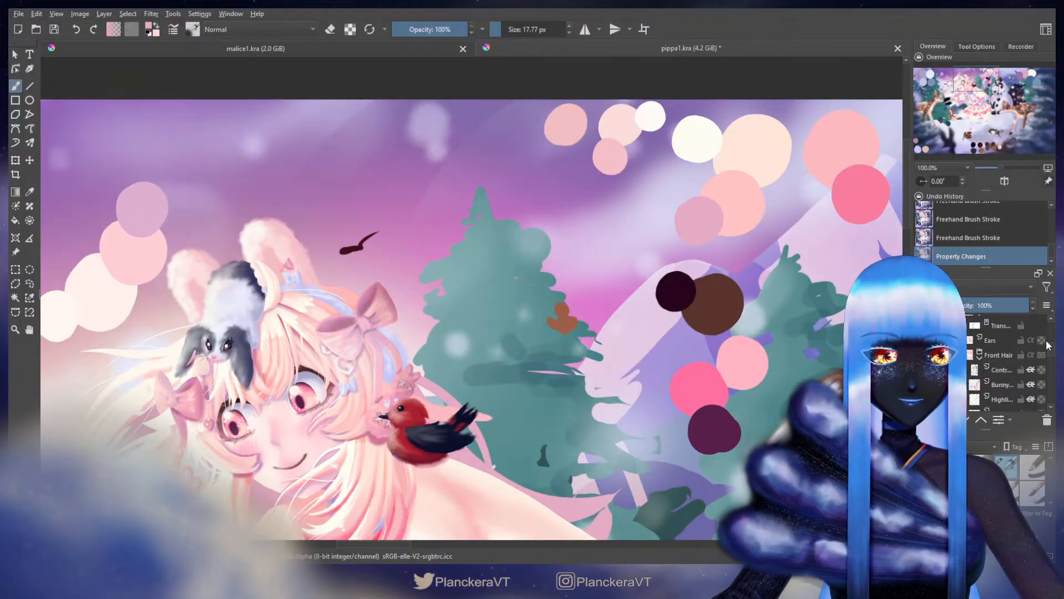
Step: Lock the alpha of the lowest hair layer, starting with "Long", in the Front Hair group
scroll(1053, 355, "down", 1)
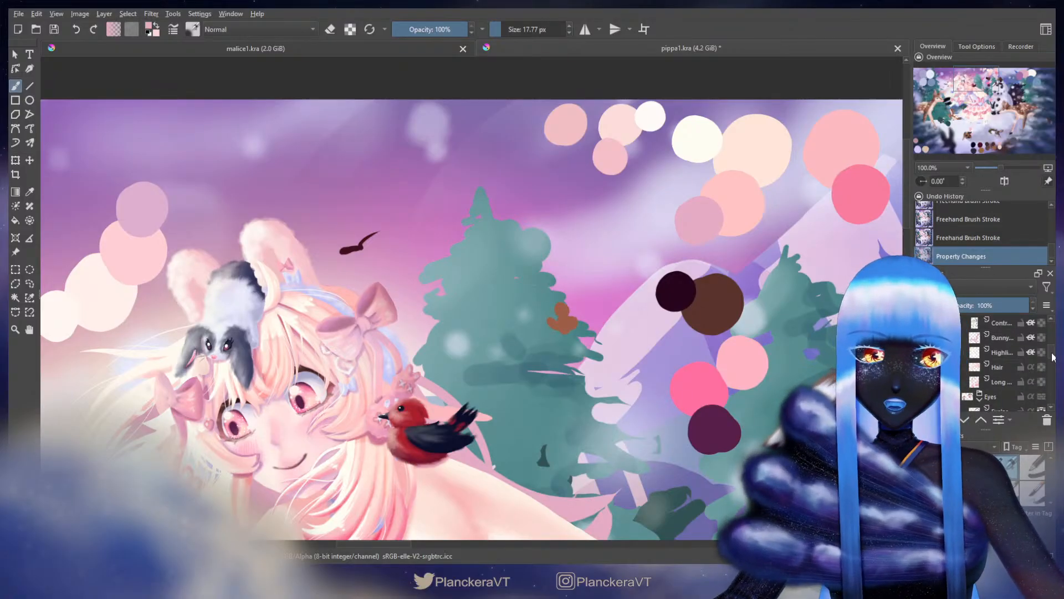
scroll(1053, 354, "up", 2)
scroll(1053, 354, "up", 2)
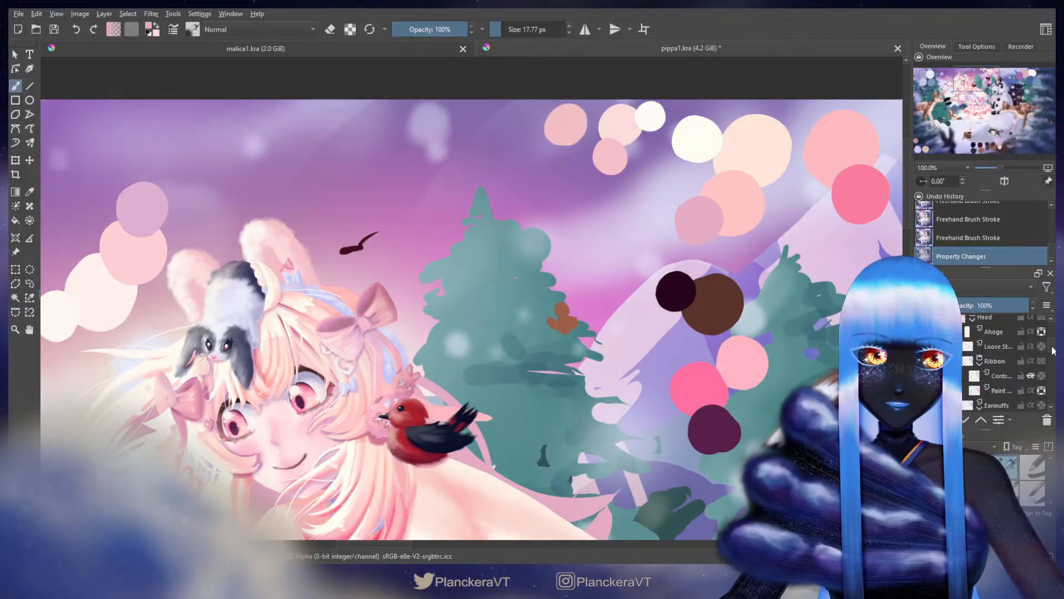
scroll(1052, 352, "down", 3)
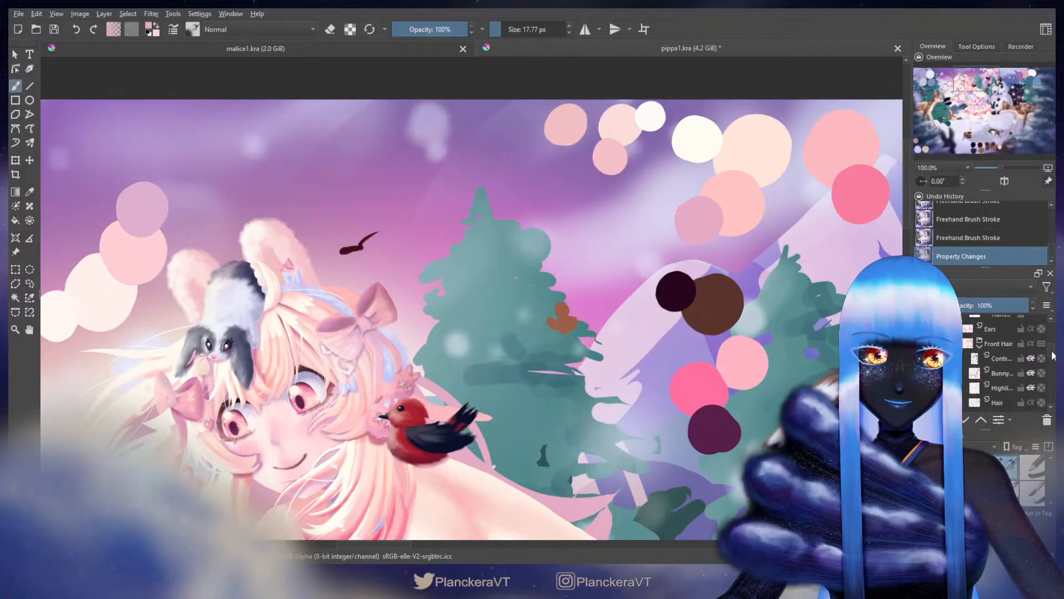
scroll(1053, 355, "down", 5)
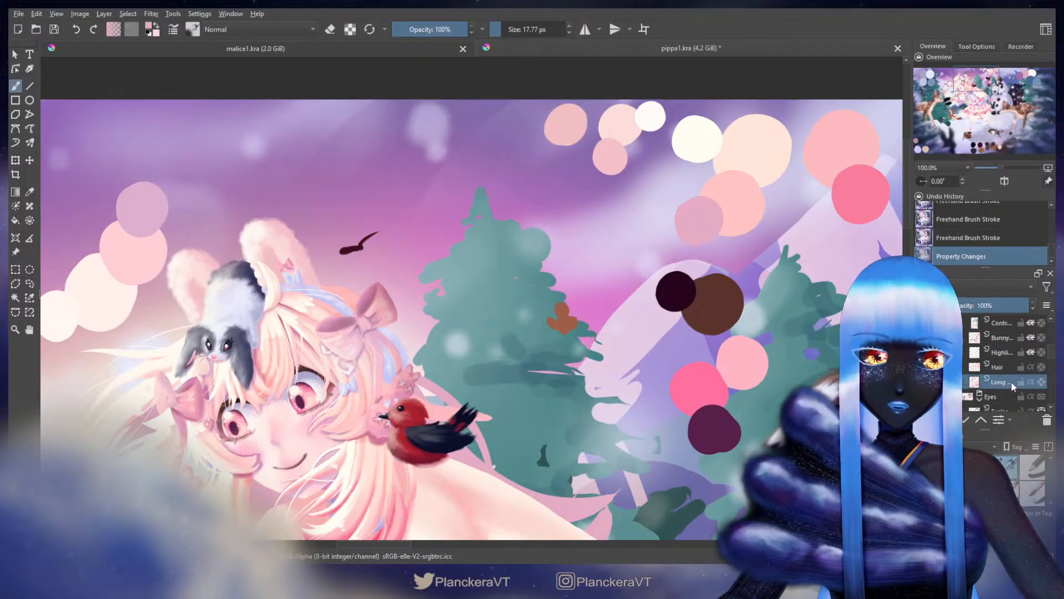
scroll(1042, 355, "up", 3)
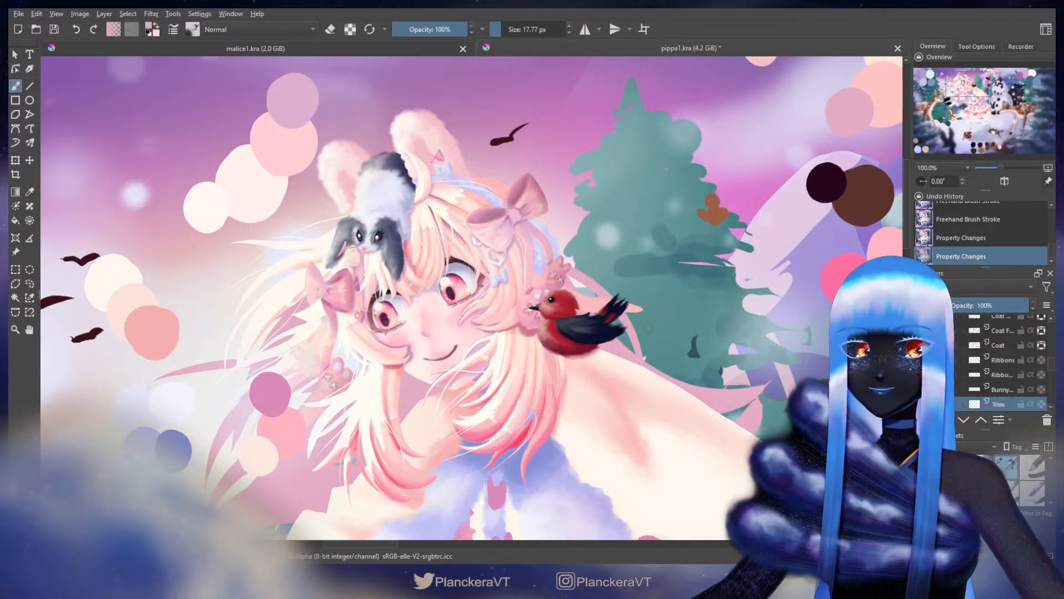
Step: Reselect the "Long" hair layer and paint over the small blue spot beneath the red bird's belly in pink
scroll(971, 371, "up", 3)
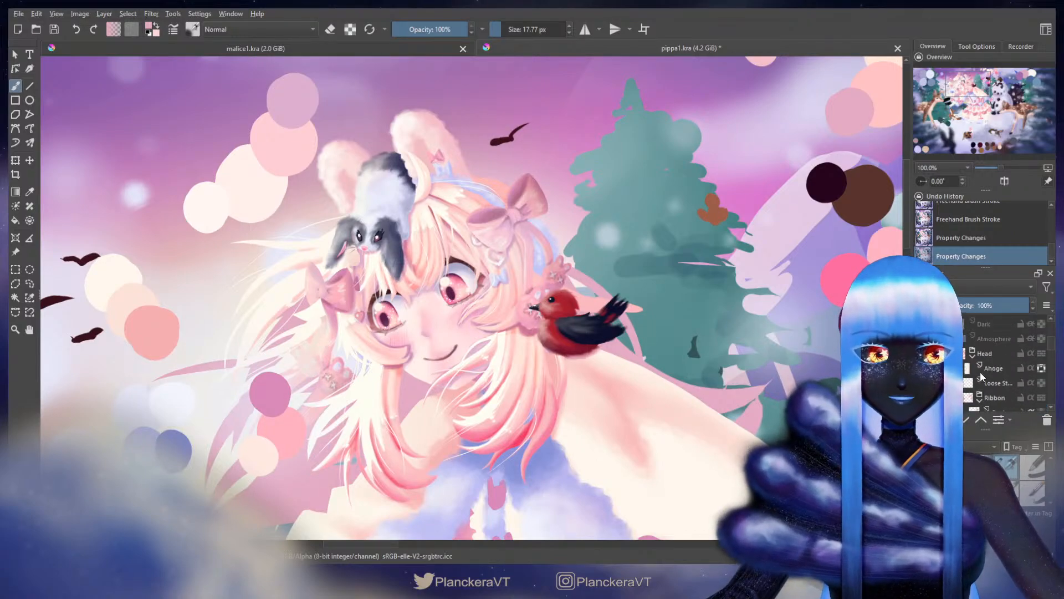
scroll(1010, 368, "down", 2)
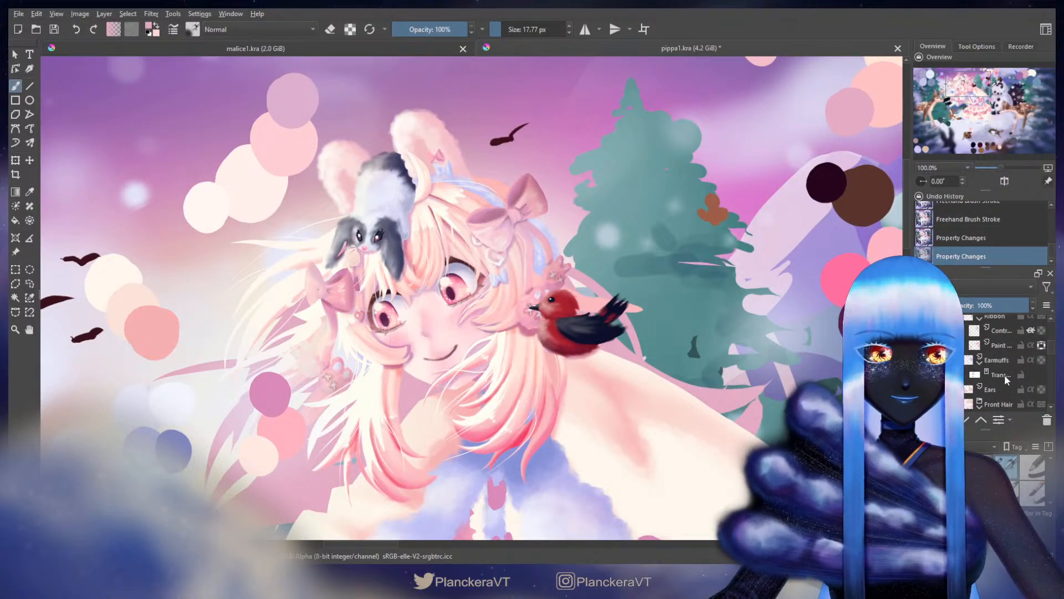
scroll(1005, 388, "down", 3)
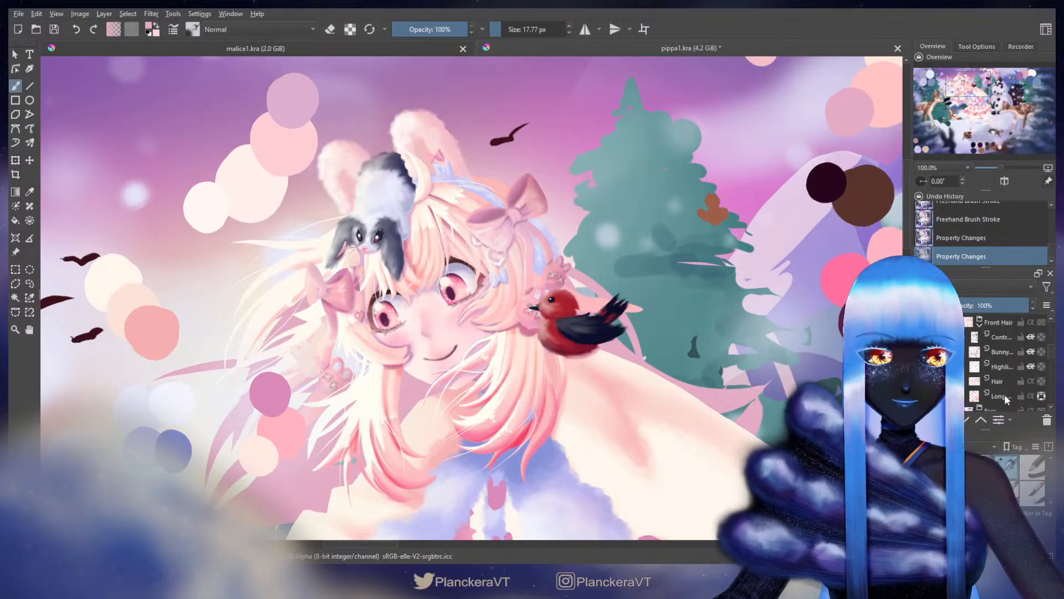
scroll(637, 366, "up", 3)
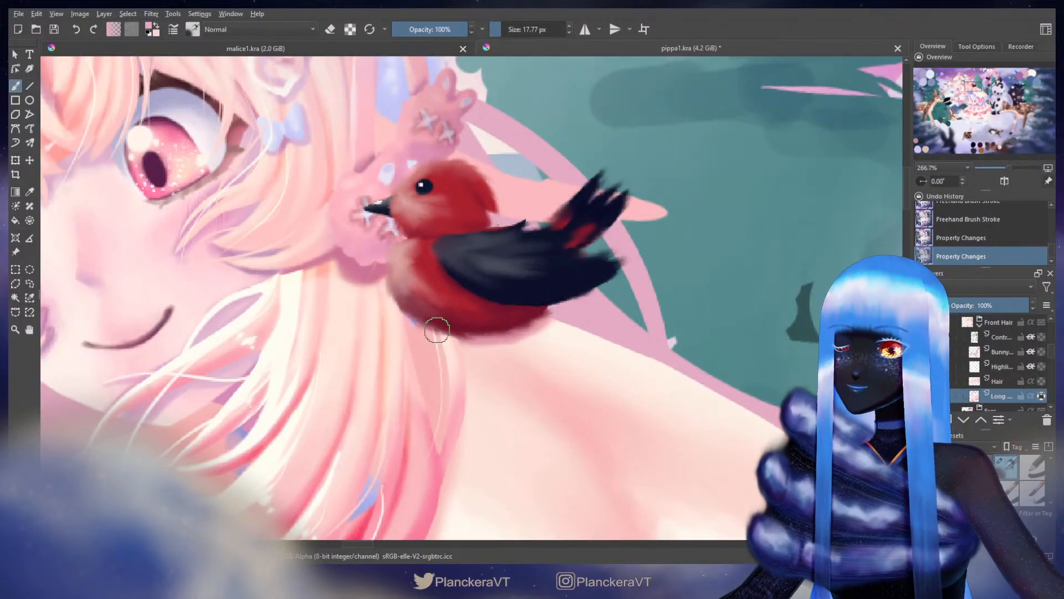
mouse_move(426, 318)
left_mouse_down()
mouse_move(455, 334)
mouse_move(472, 327)
mouse_move(425, 329)
mouse_move(402, 312)
mouse_move(395, 284)
left_mouse_up()
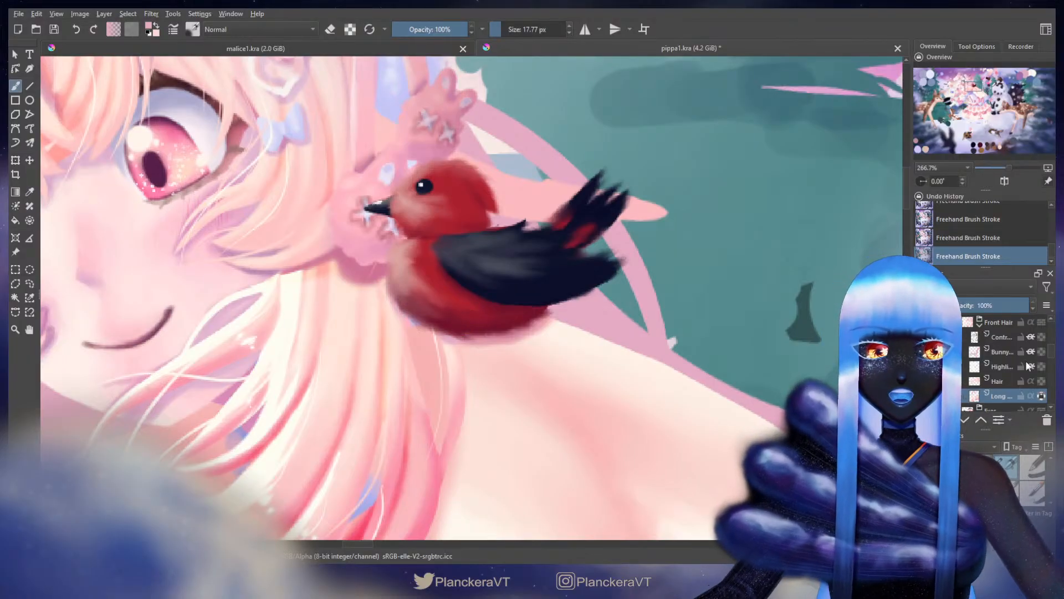
Step: Touch up the earmuff beside the red bird's beak in pink on the Ribbon group's paint layer, with a brush of about 11 px
scroll(1020, 366, "up", 2)
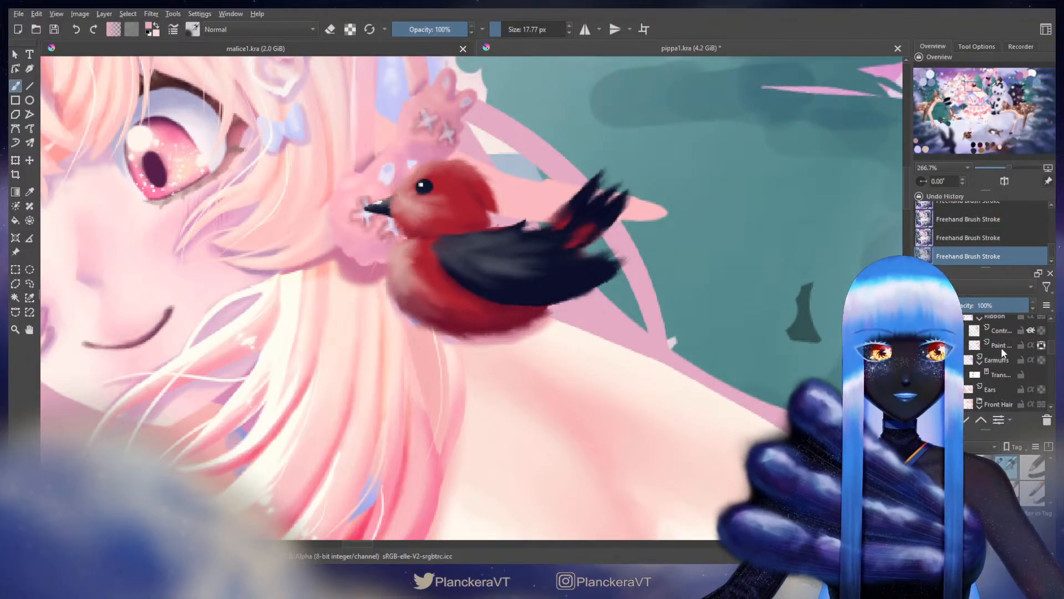
left_click(992, 349)
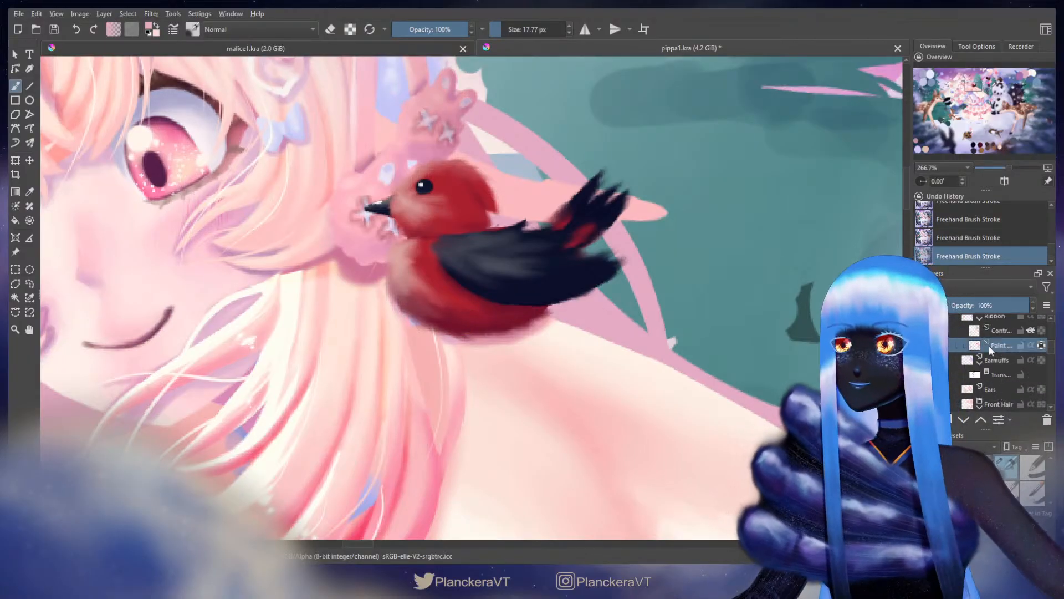
left_click_drag(421, 262, 798, 222)
left_click_drag(313, 297, 626, 192)
mouse_move(695, 233)
left_mouse_down()
mouse_move(524, 326)
mouse_move(191, 436)
left_mouse_up()
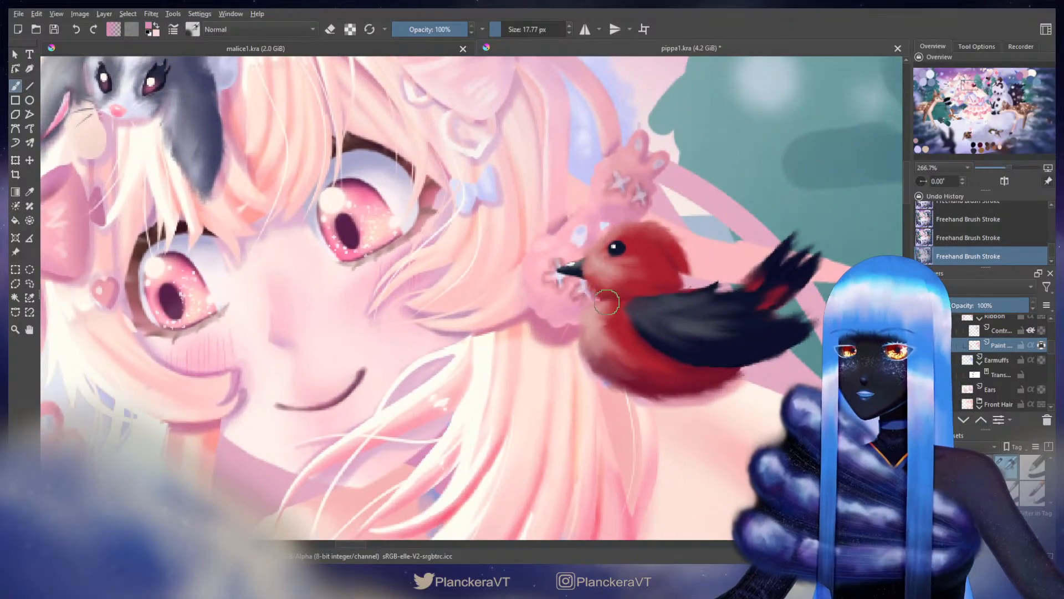
left_click_drag(582, 265, 578, 266, "shift")
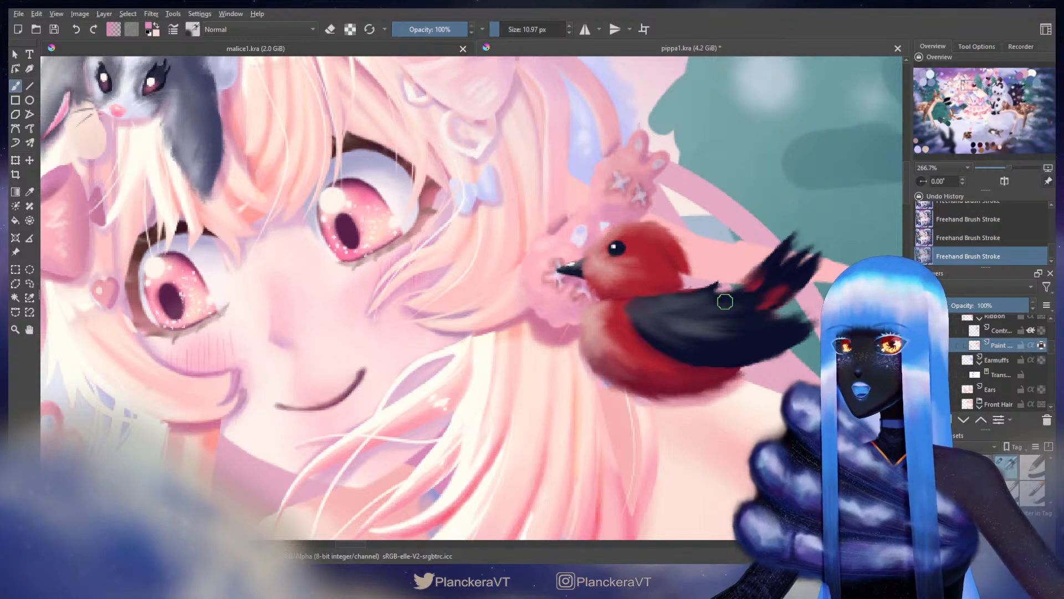
Step: Select the Ears layer and paint soft, fluffy pale pink fur on the bunny ears with a brush of about 14 px
scroll(723, 304, "down", 2)
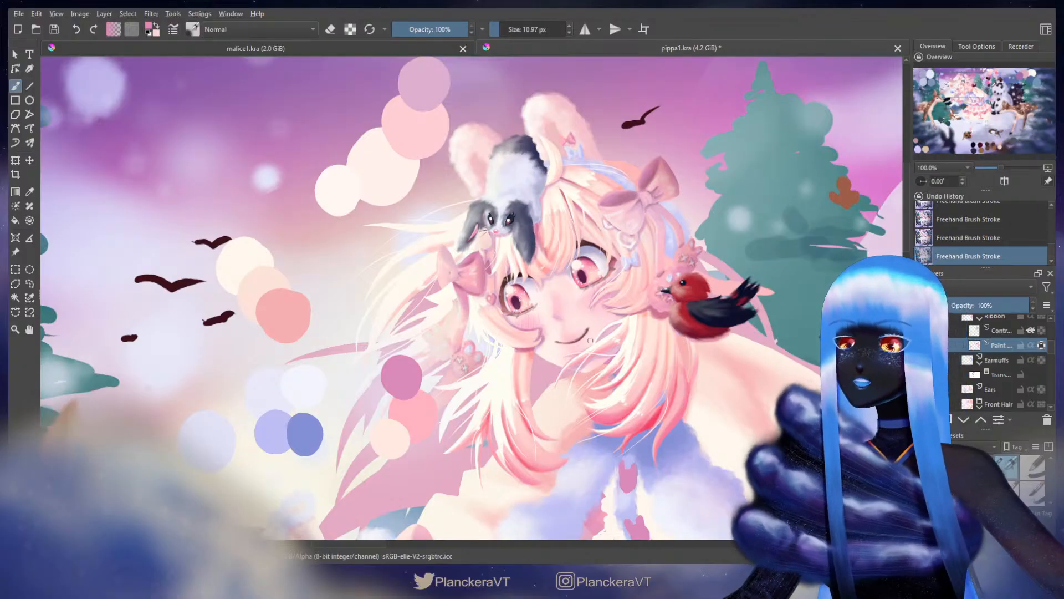
scroll(590, 340, "down", 2)
left_click_drag(674, 416, 654, 368)
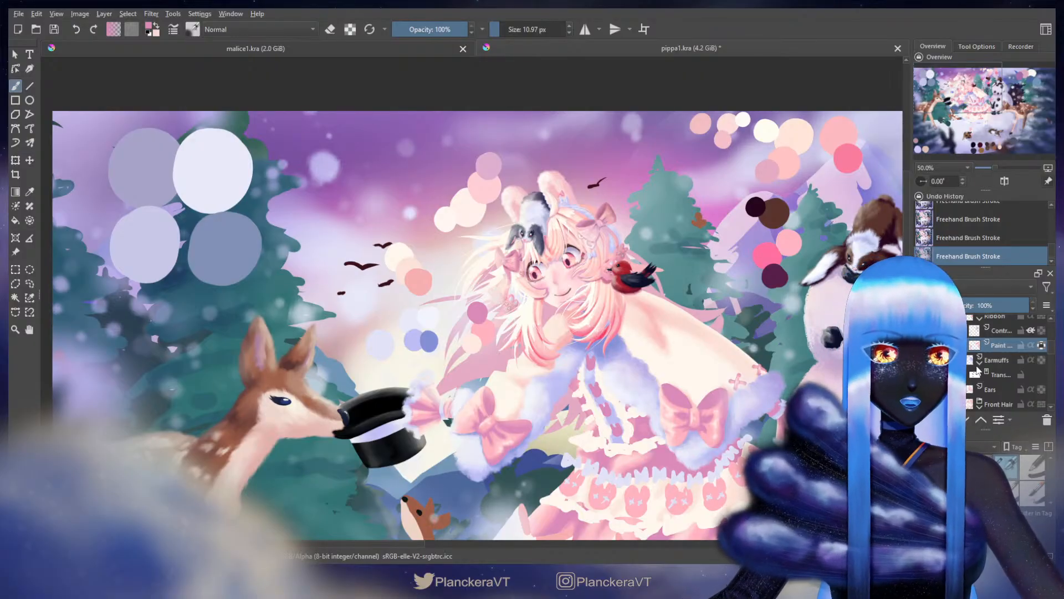
left_click(990, 389)
scroll(612, 220, "up", 5)
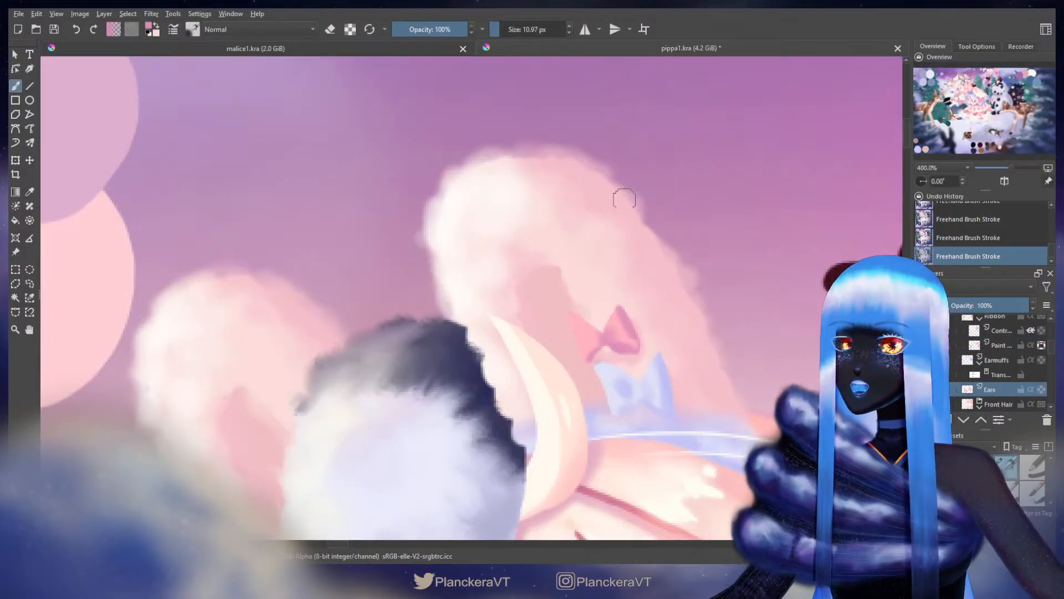
key("bracketleft")
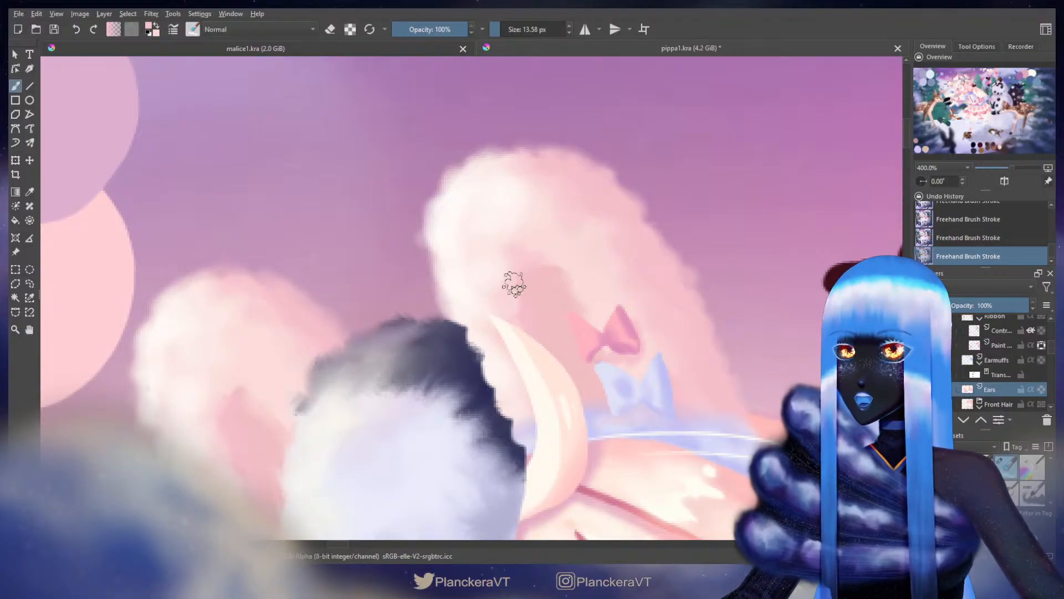
left_click_drag(253, 401, 502, 271)
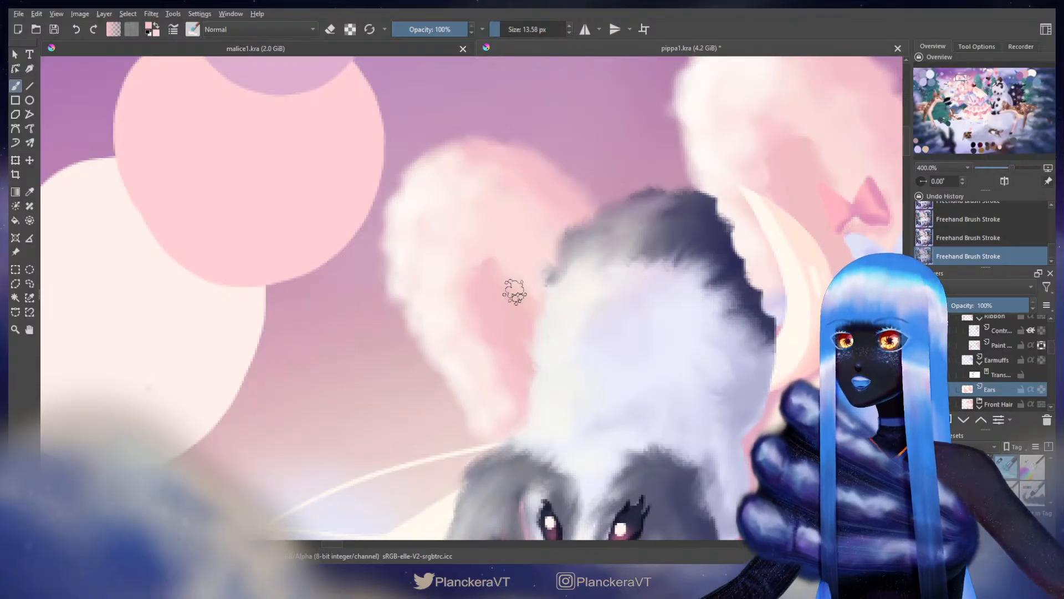
scroll(514, 292, "down", 6)
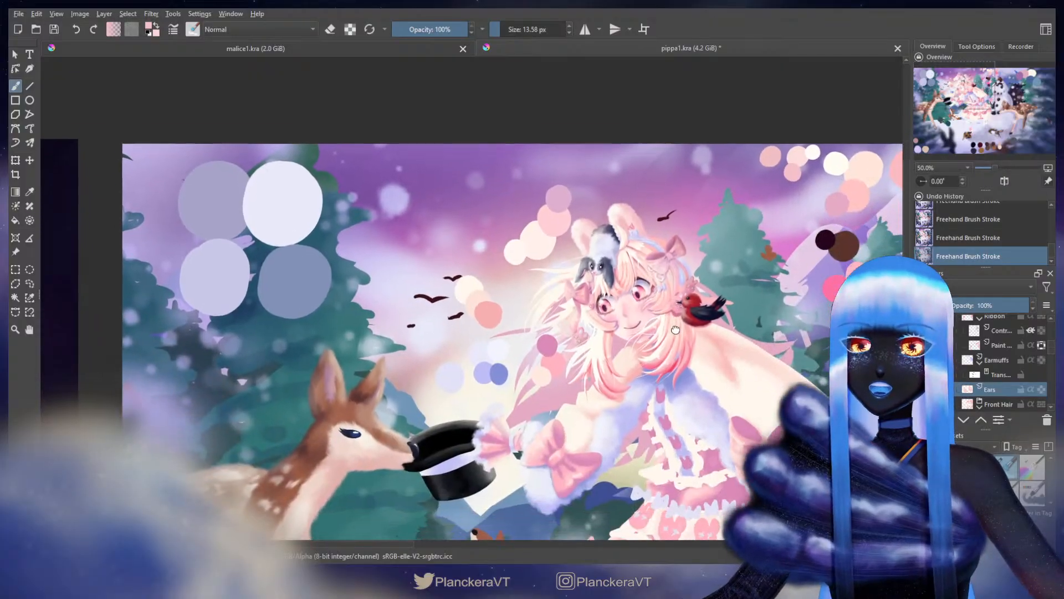
left_click_drag(675, 330, 673, 319)
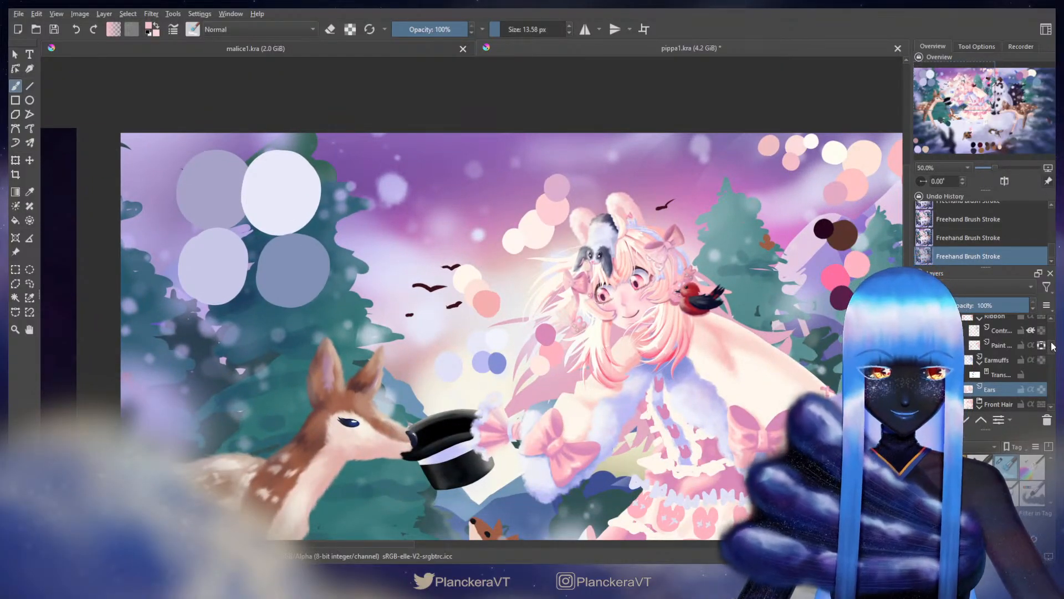
Step: Find the dress layers in the Body group and hide the "Copy" layer between the button and Frills layers
left_click_drag(1052, 342, 1052, 336)
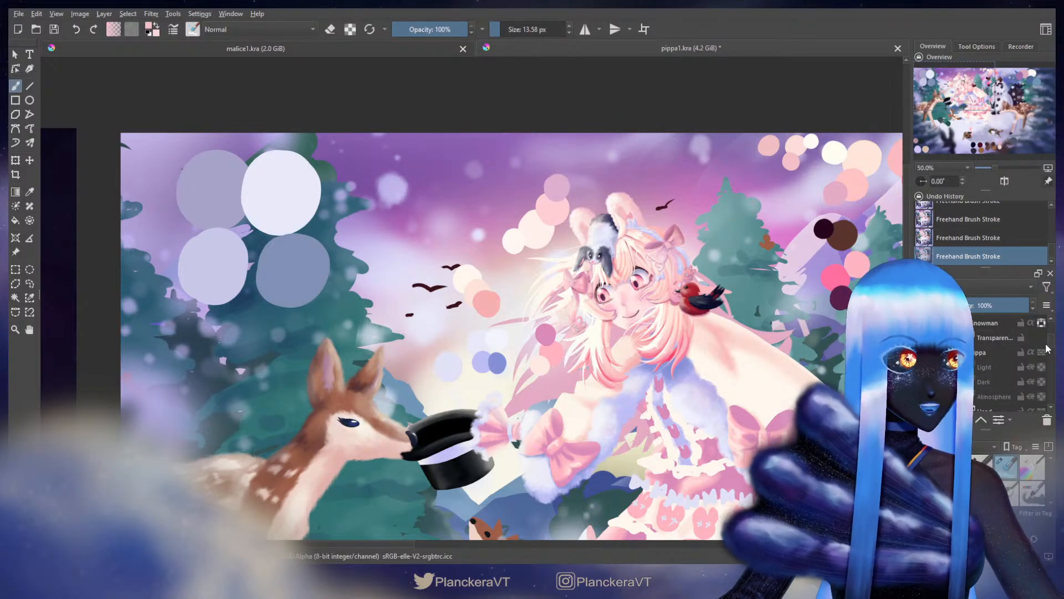
scroll(974, 349, "down", 3)
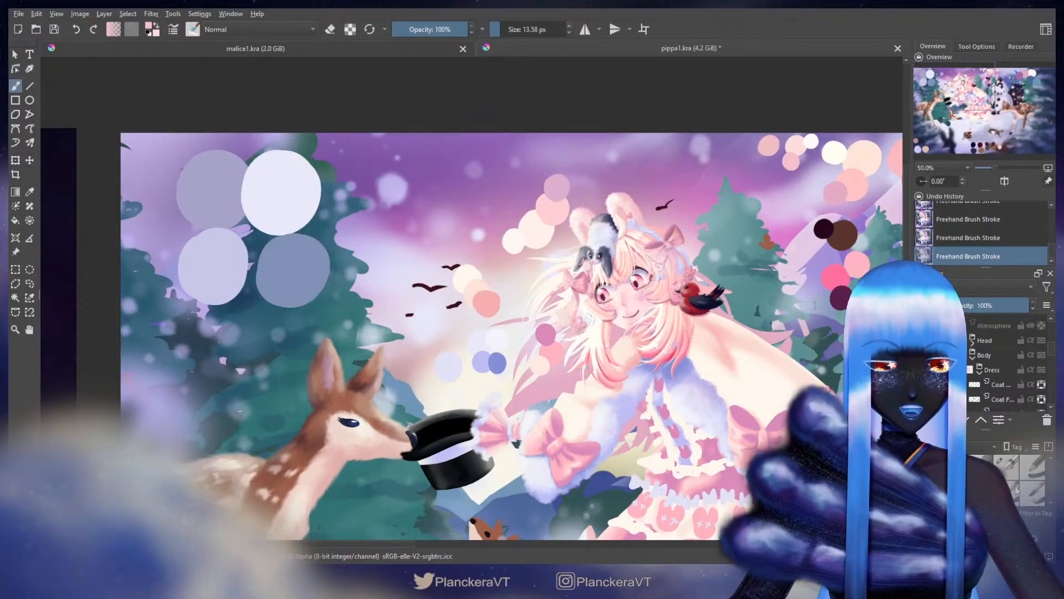
left_click_drag(716, 505, 671, 307)
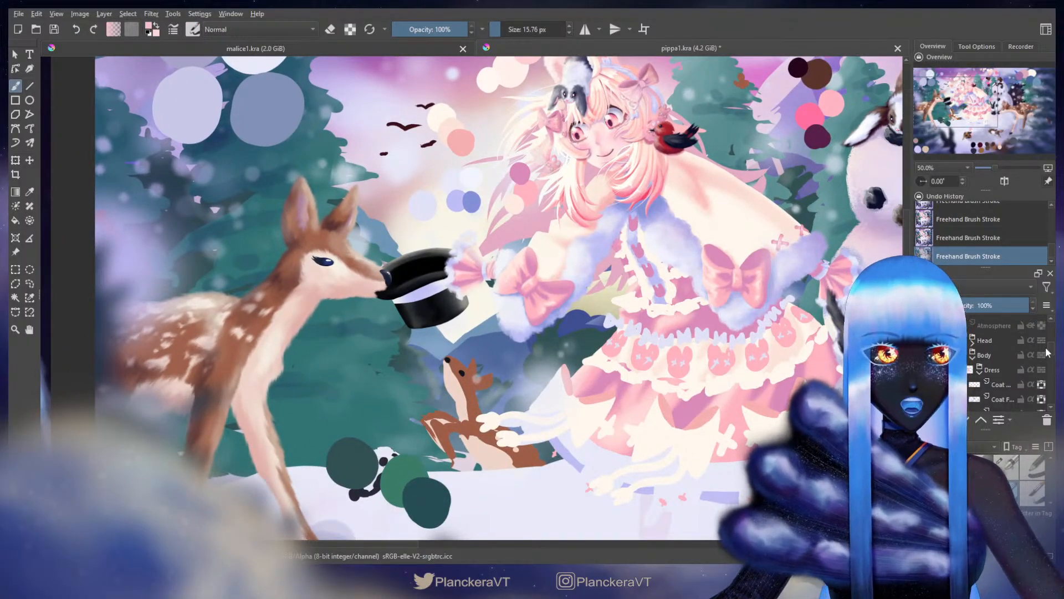
scroll(1051, 353, "down", 2)
scroll(1053, 355, "down", 5)
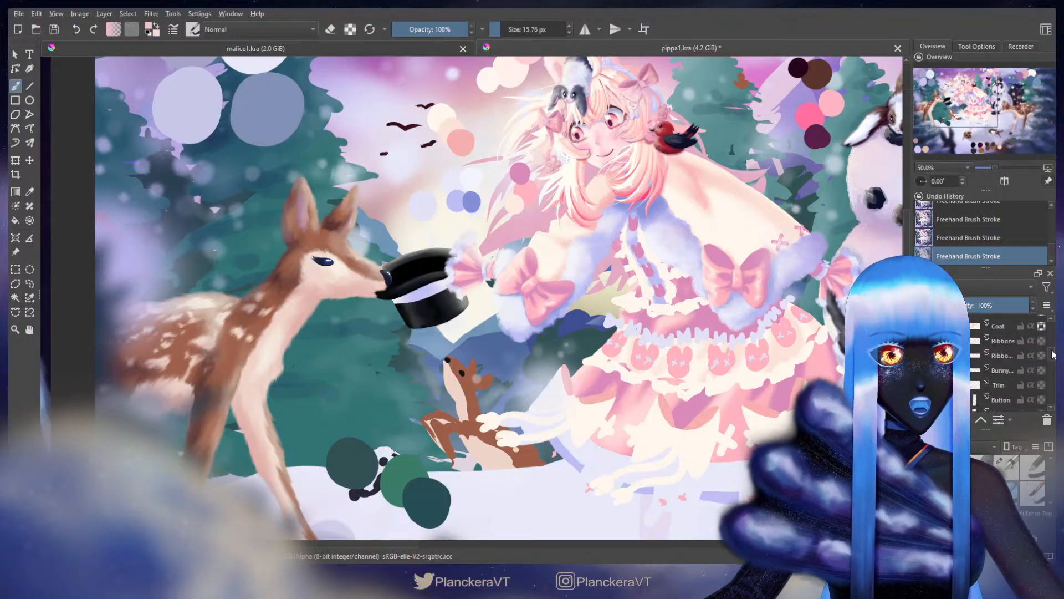
scroll(1052, 359, "up", 2)
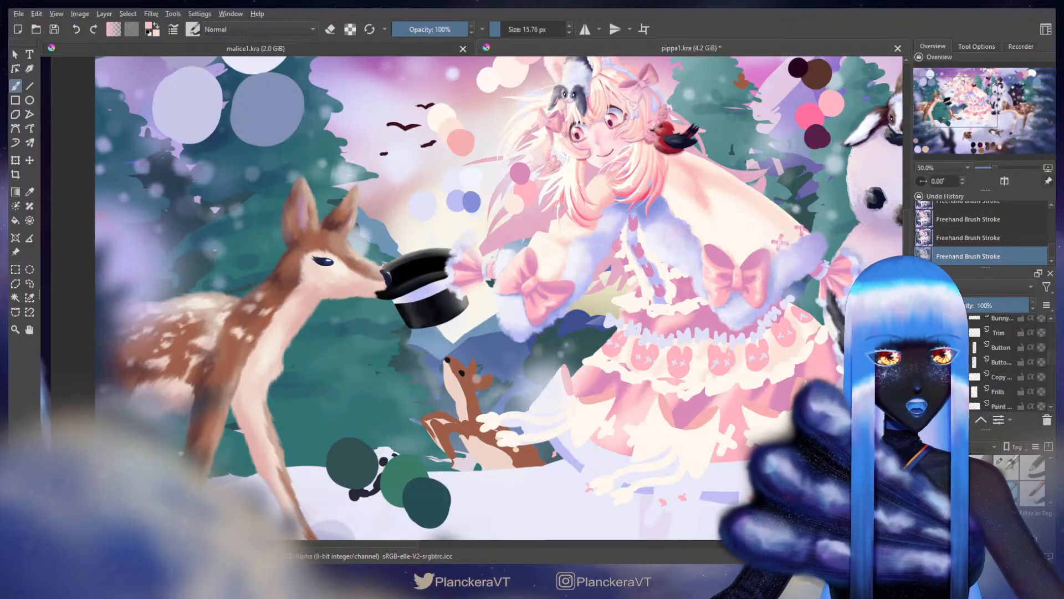
scroll(1052, 361, "up", 1)
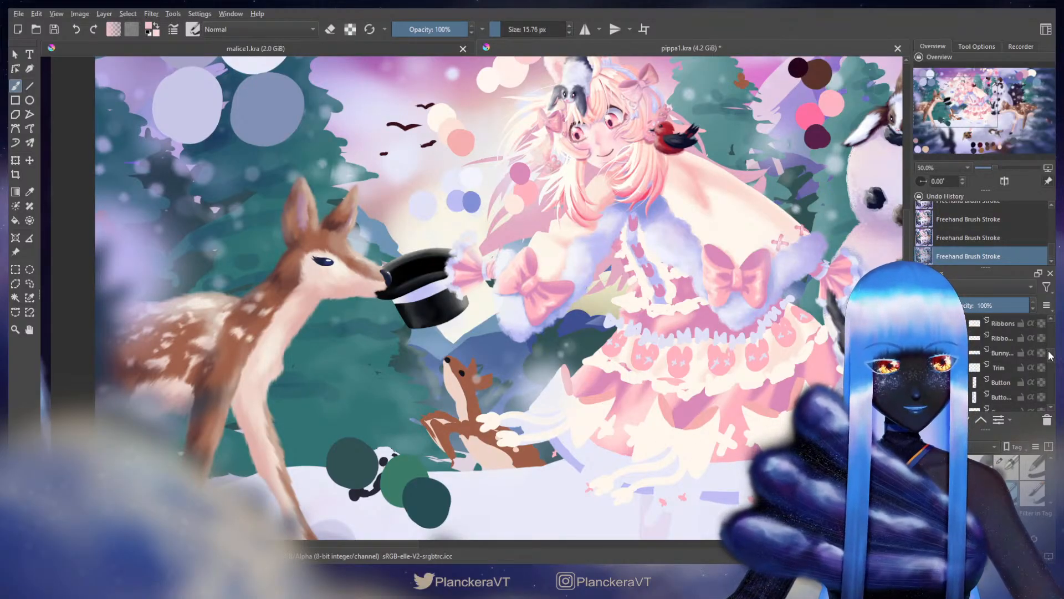
scroll(1050, 357, "down", 2)
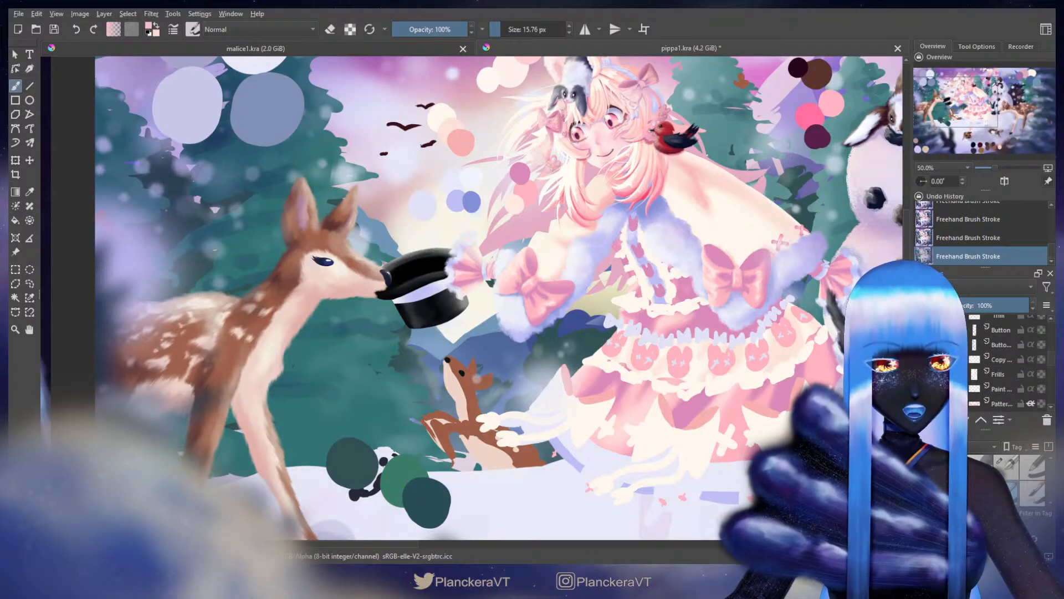
left_click(923, 359)
left_click(922, 359)
left_click(922, 360)
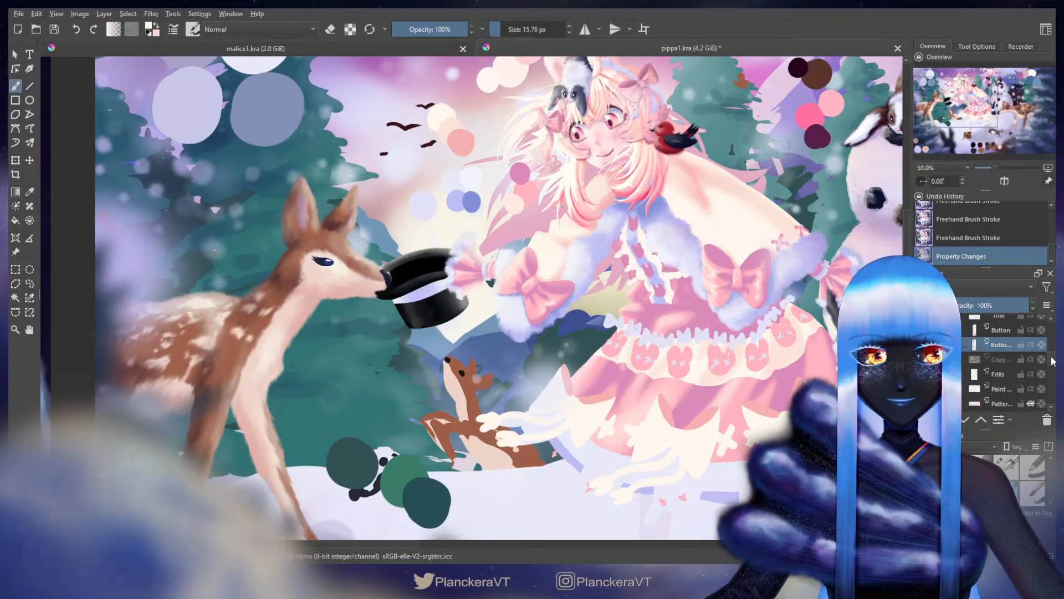
Step: Hide both ribbon layers, the "Bunny" layer and the upper pattern layer of the dress to expose the plain cream skirt band
left_click_drag(1053, 361, 1052, 356)
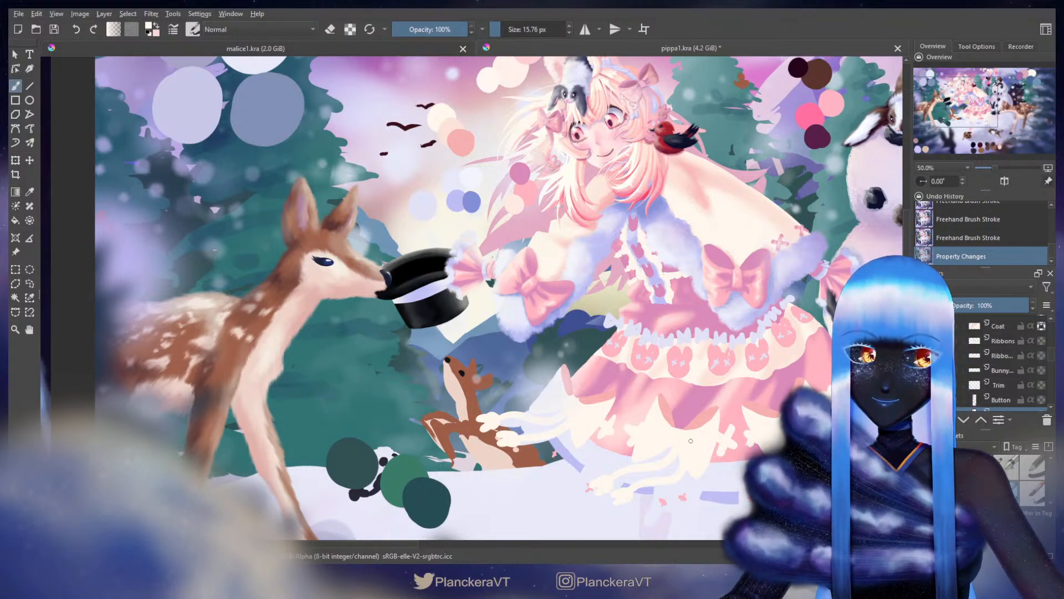
left_click_drag(760, 403, 650, 380)
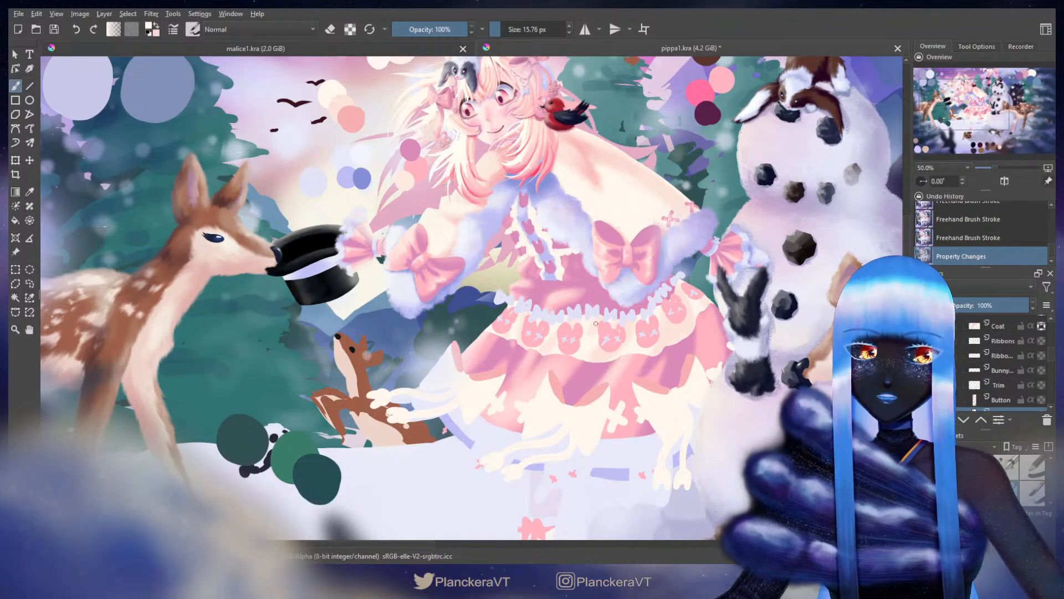
left_click(923, 341)
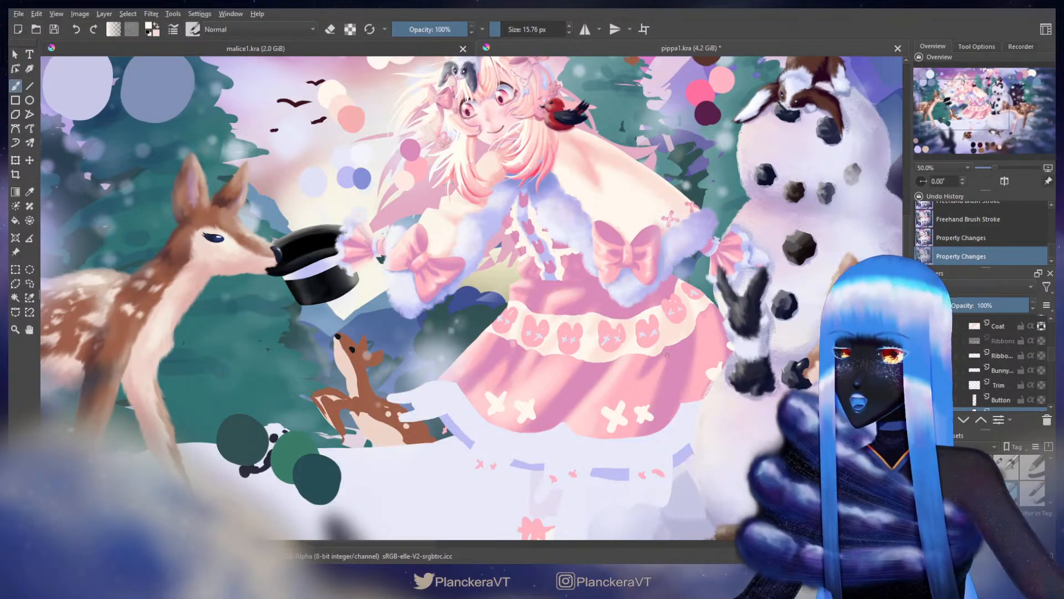
left_click(922, 356)
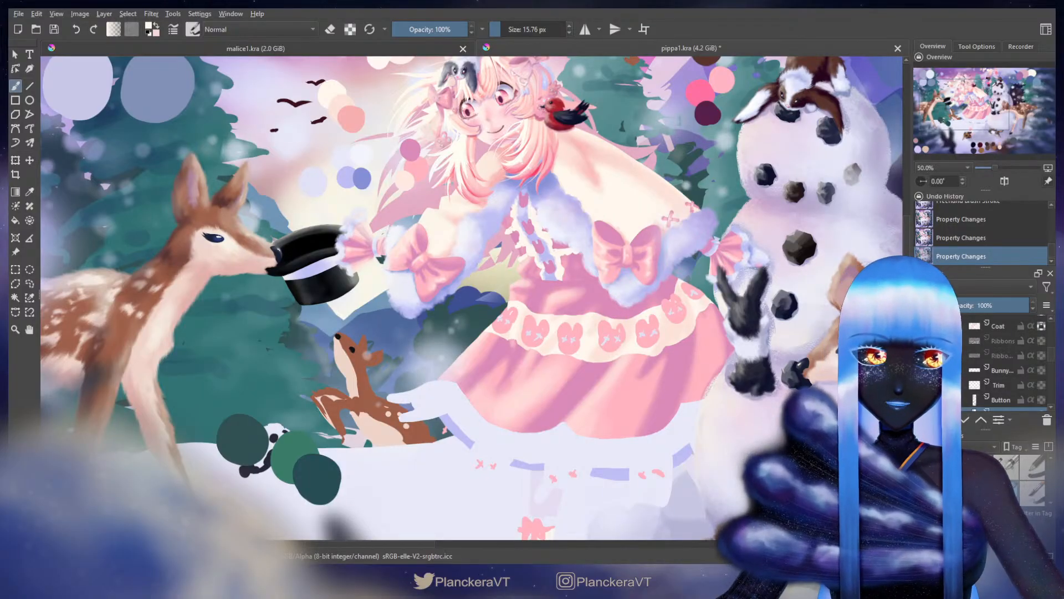
left_click(923, 370)
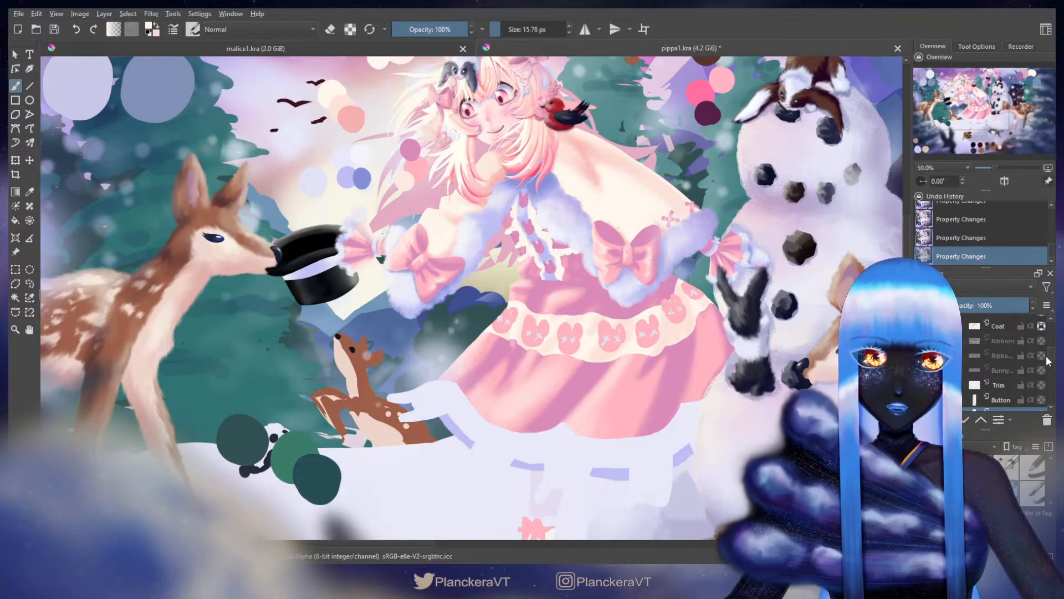
scroll(1050, 359, "down", 5)
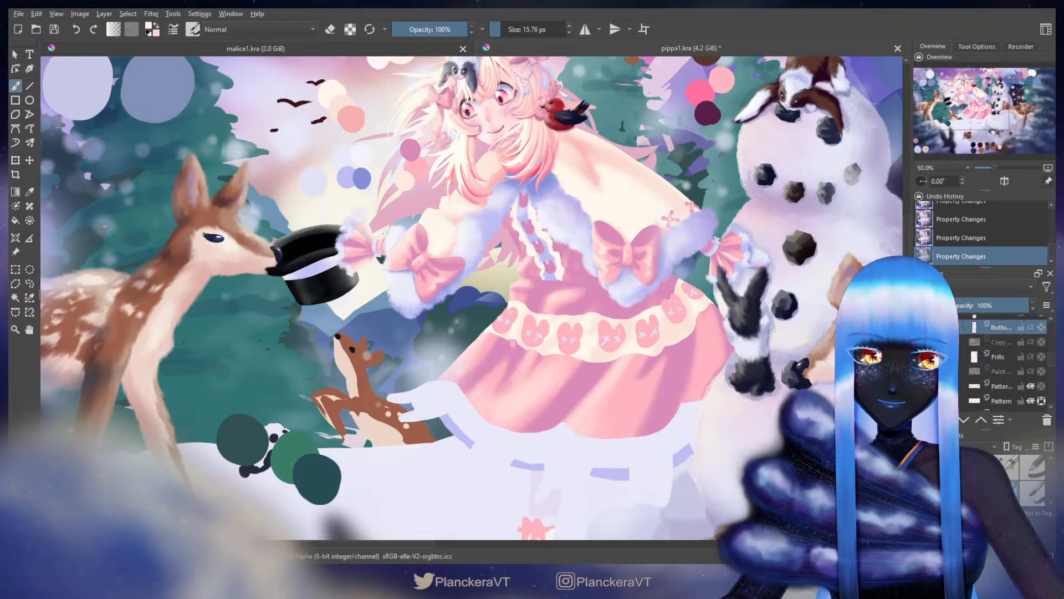
left_click(1031, 386)
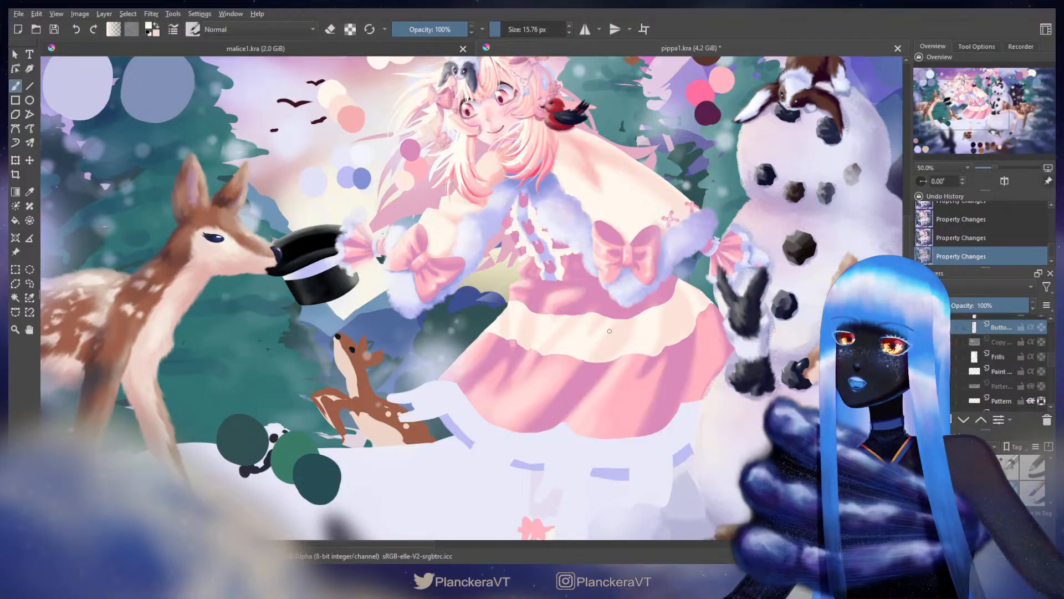
Step: Select the lower Pattern layer and start erasing the cream skirt band's upper edge with an eraser of about 18 px
scroll(609, 331, "up", 3)
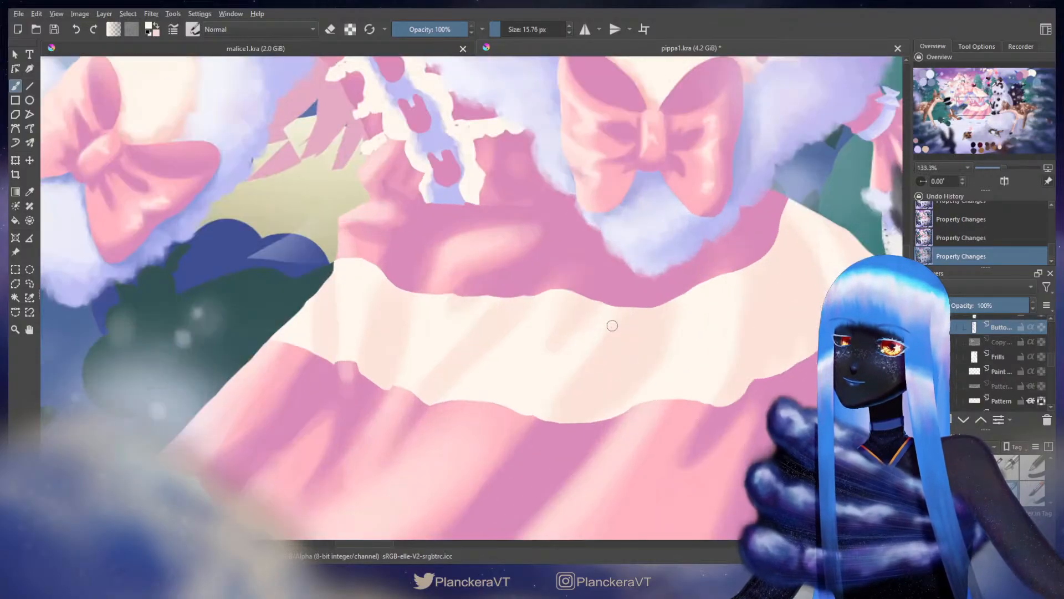
scroll(612, 325, "up", 2)
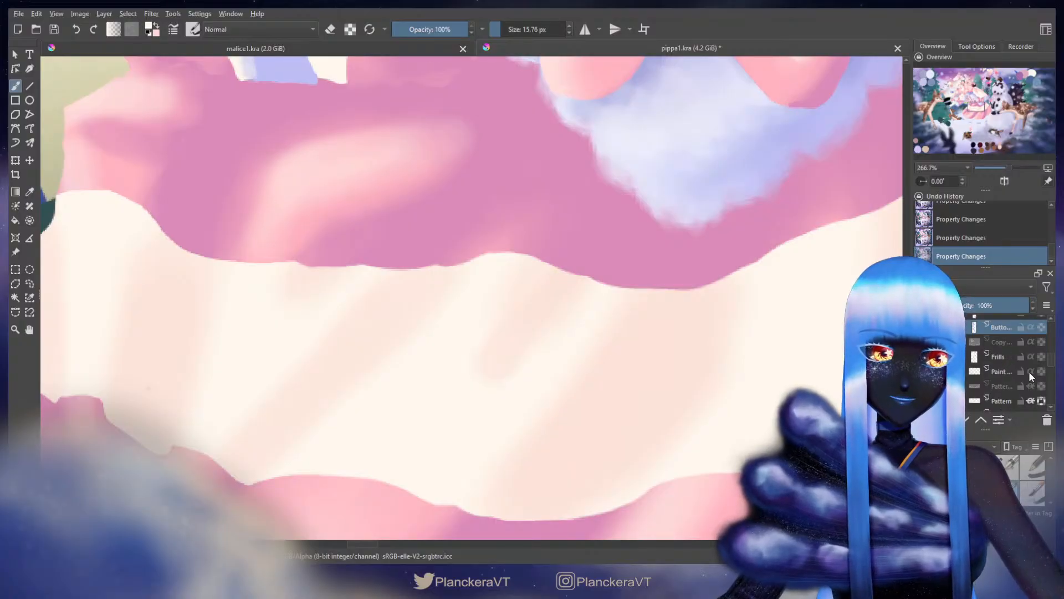
scroll(1020, 383, "down", 1)
left_click(1004, 387)
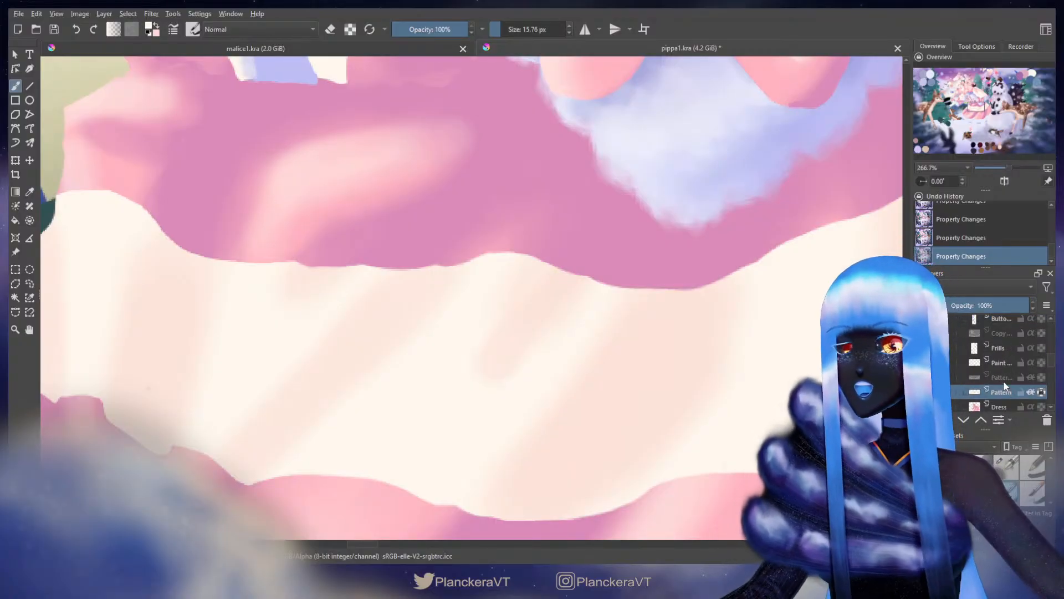
key("e")
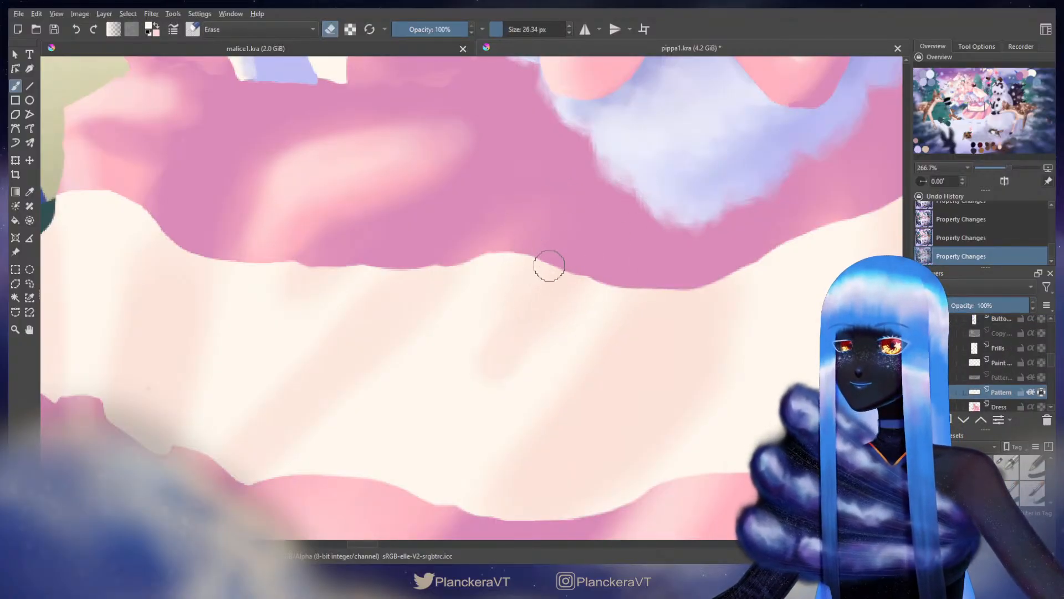
mouse_move(557, 261)
left_mouse_down("shift")
mouse_move(597, 262)
mouse_move(548, 253)
mouse_move(609, 272)
mouse_move(581, 270)
mouse_move(608, 271)
left_mouse_up("shift")
key("ctrl+z")
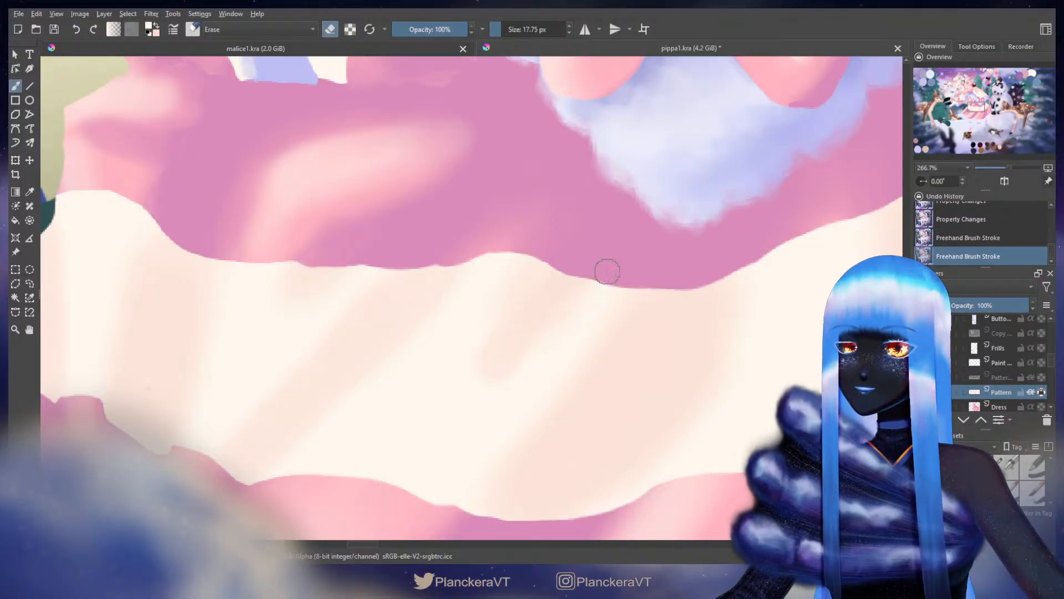
Step: Smooth the wavy upper edge of the cream skirt band along its length with an eraser of about 14 px
left_click_drag(551, 255, 567, 258)
mouse_move(569, 259)
left_mouse_down()
mouse_move(595, 273)
mouse_move(576, 273)
mouse_move(606, 283)
mouse_move(730, 244)
left_mouse_up()
left_click_drag(609, 251, 607, 251)
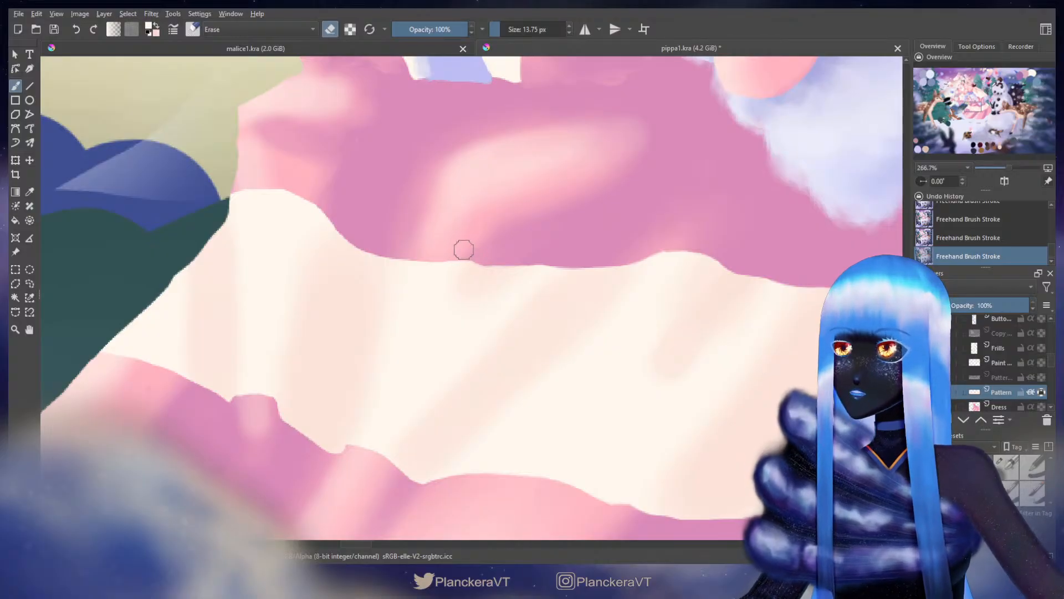
left_click_drag(784, 217, 608, 225)
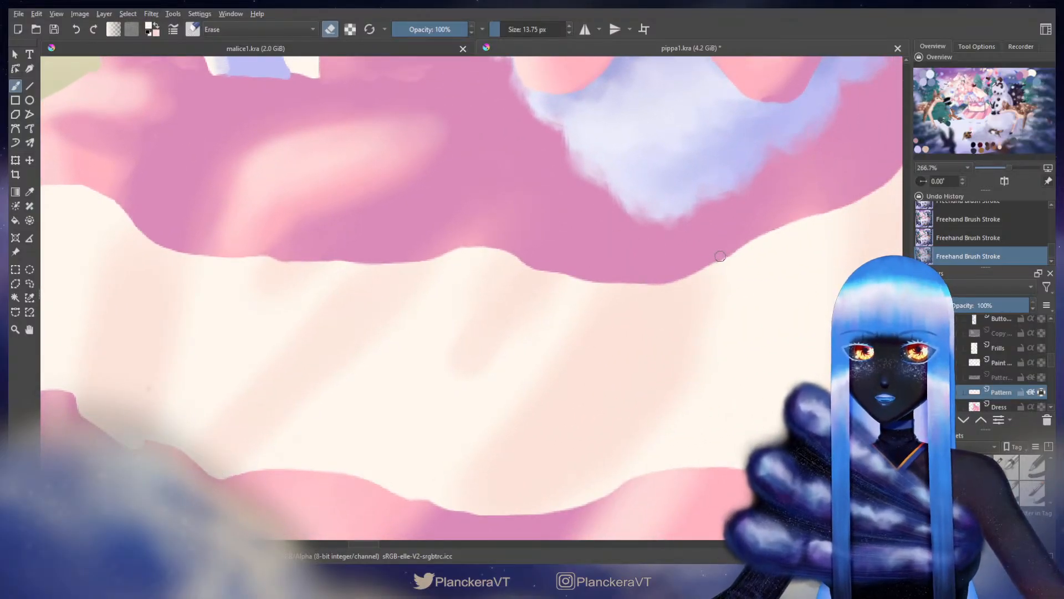
scroll(709, 257, "down", 1)
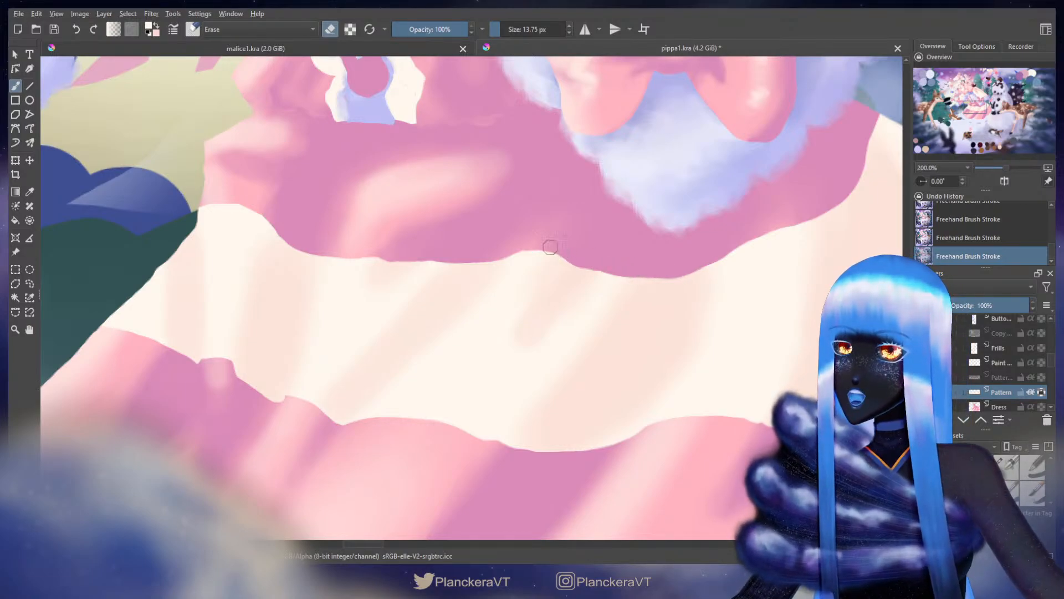
left_click_drag(746, 309, 574, 230)
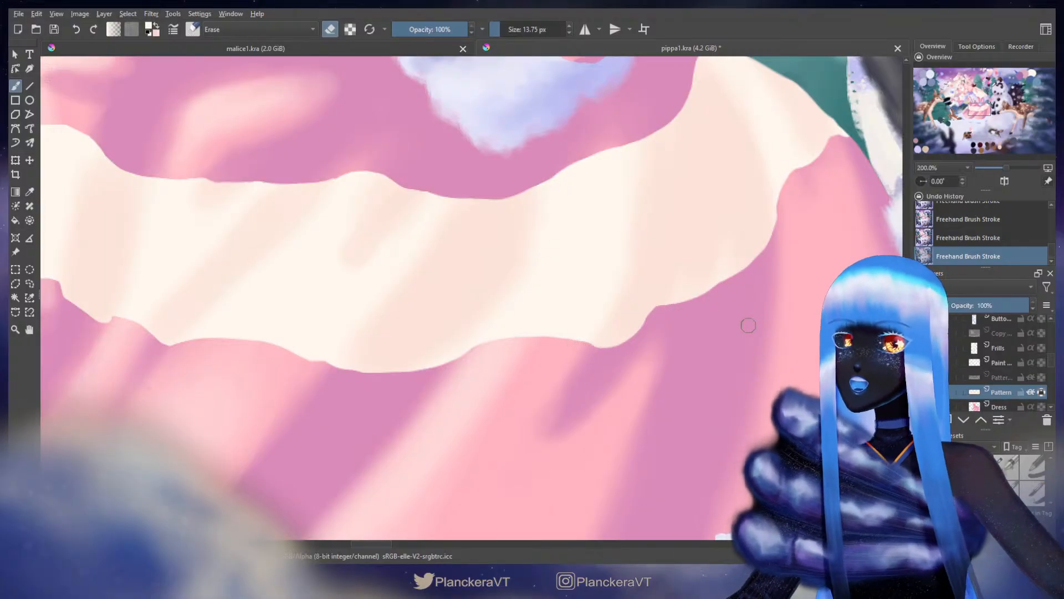
Step: Sample the band's shaded cream near its right end and turn off alpha lock on the lower Pattern layer
key("e")
left_click(685, 250, "ctrl")
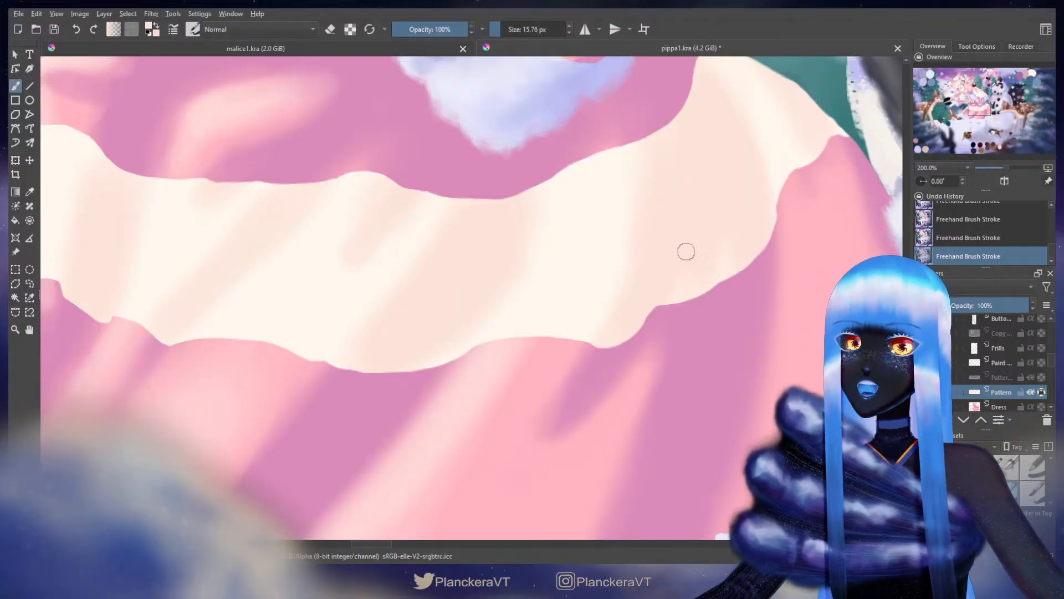
mouse_move(705, 266)
left_mouse_down()
mouse_move(723, 266)
mouse_move(719, 276)
mouse_move(744, 264)
mouse_move(734, 264)
left_mouse_up()
key("ctrl+z")
mouse_move(730, 264)
left_mouse_down()
mouse_move(746, 251)
mouse_move(703, 288)
left_mouse_up()
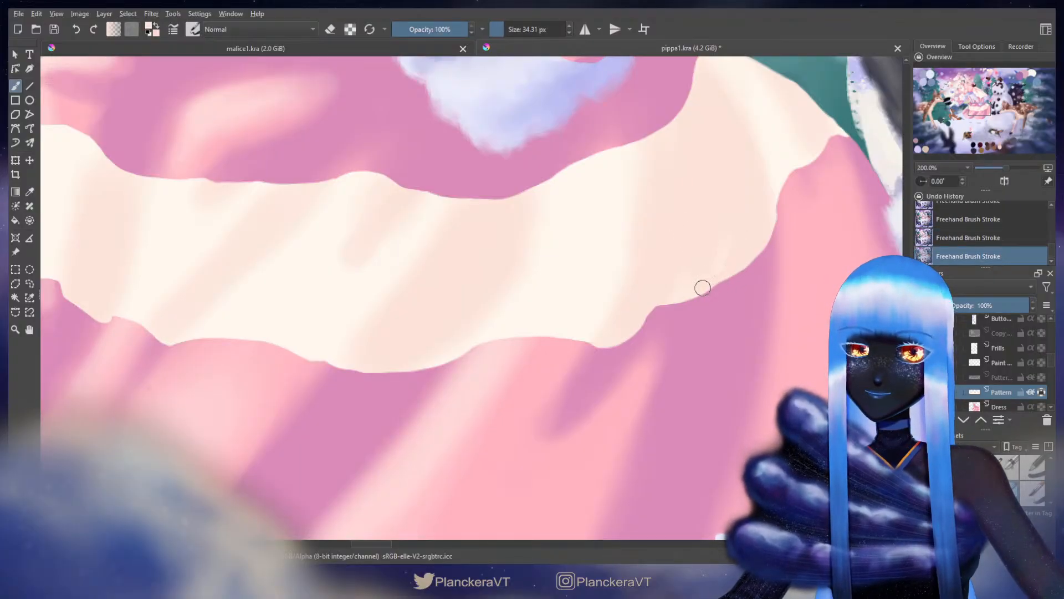
key("ctrl+z")
left_click(1041, 392)
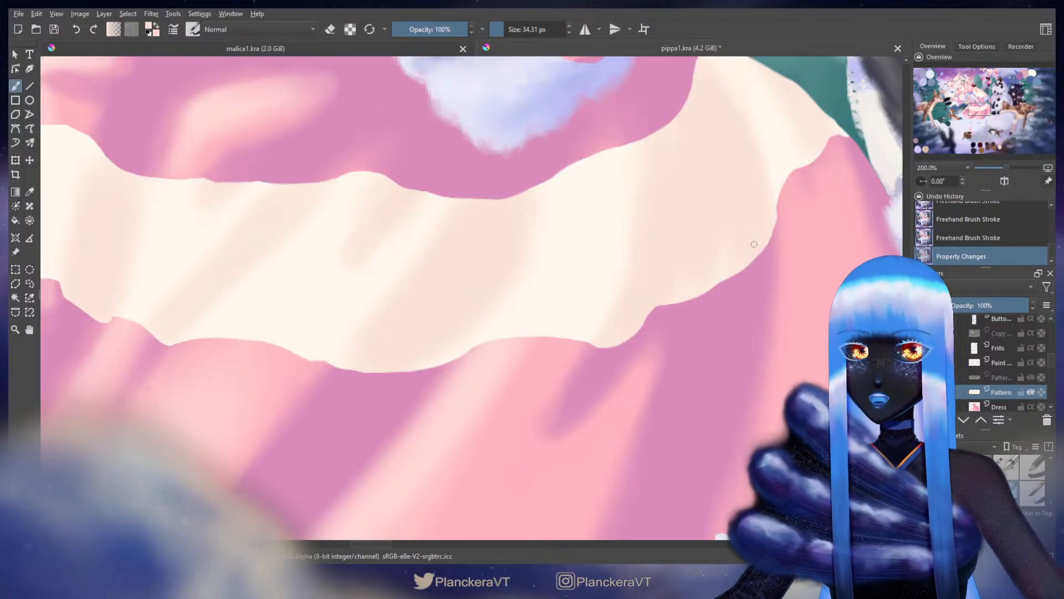
Step: Round out the cream band's lower edge near its right end with a cream brush of about 34 px
left_click_drag(697, 293, 656, 301)
left_click_drag(668, 303, 674, 295)
left_click_drag(726, 252, 714, 277)
mouse_move(753, 226)
left_mouse_down()
mouse_move(761, 233)
mouse_move(765, 217)
mouse_move(750, 259)
mouse_move(706, 285)
left_mouse_up()
mouse_move(752, 234)
left_mouse_down()
mouse_move(739, 261)
mouse_move(687, 295)
mouse_move(733, 203)
mouse_move(737, 213)
left_mouse_up()
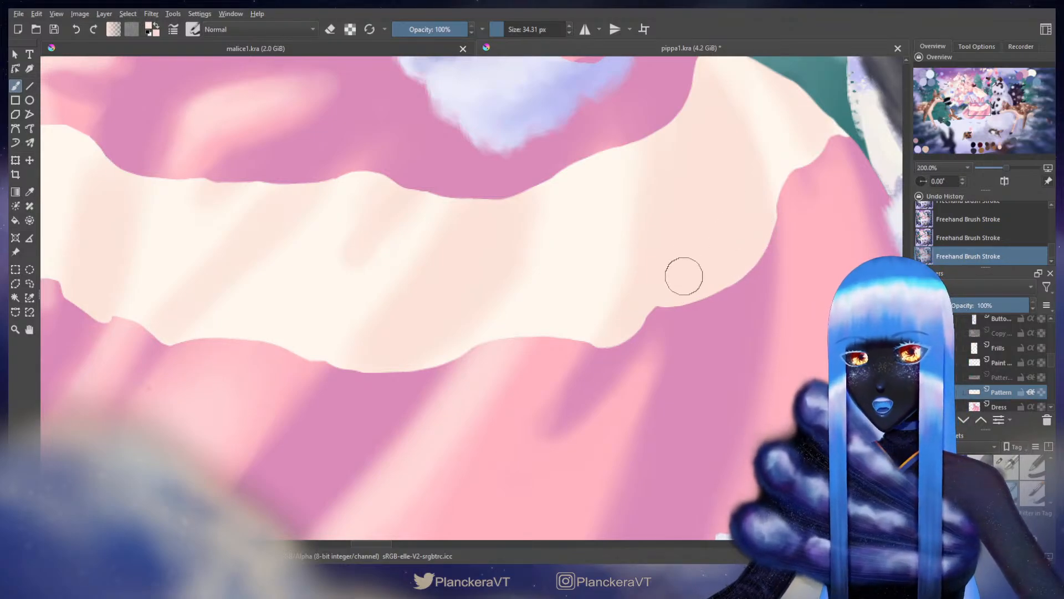
left_click(659, 299)
mouse_move(666, 297)
left_mouse_down("shift")
mouse_move(644, 320)
mouse_move(666, 302)
left_mouse_up("shift")
left_click_drag(666, 301, 645, 318)
Step: Trim the cream band's lower edge toward its right end with an eraser of about 14 to 16 px
key("e")
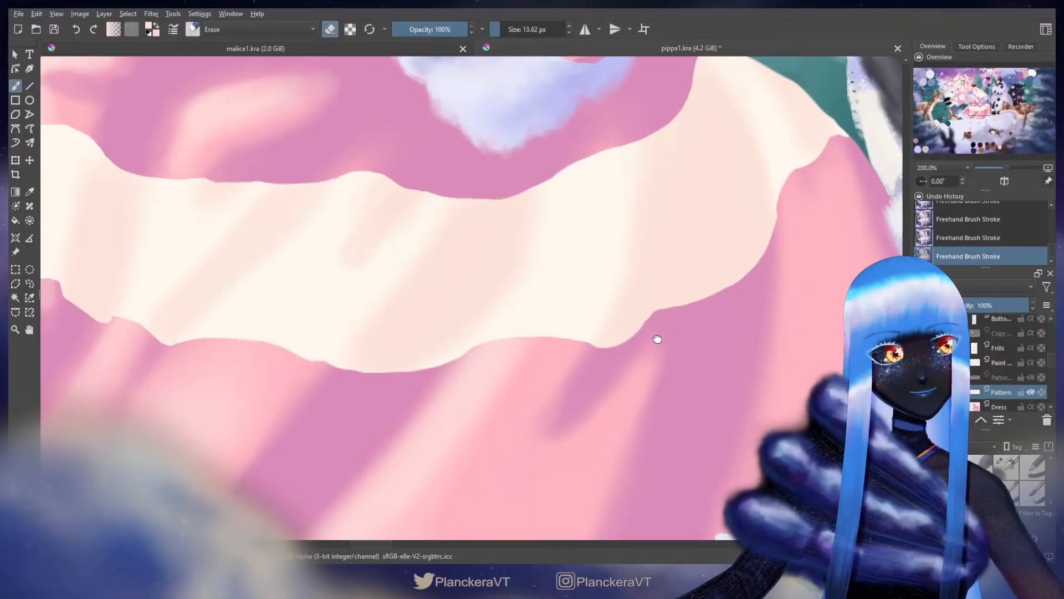
left_click_drag(657, 338, 661, 320)
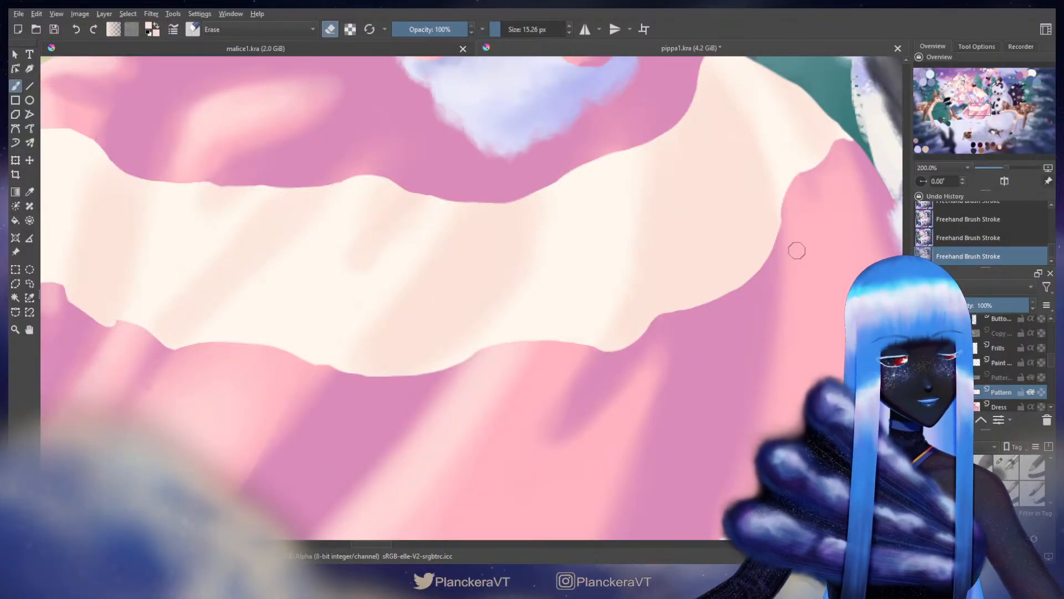
mouse_move(796, 251)
left_mouse_down("shift")
mouse_move(797, 219)
mouse_move(788, 224)
left_mouse_up("shift")
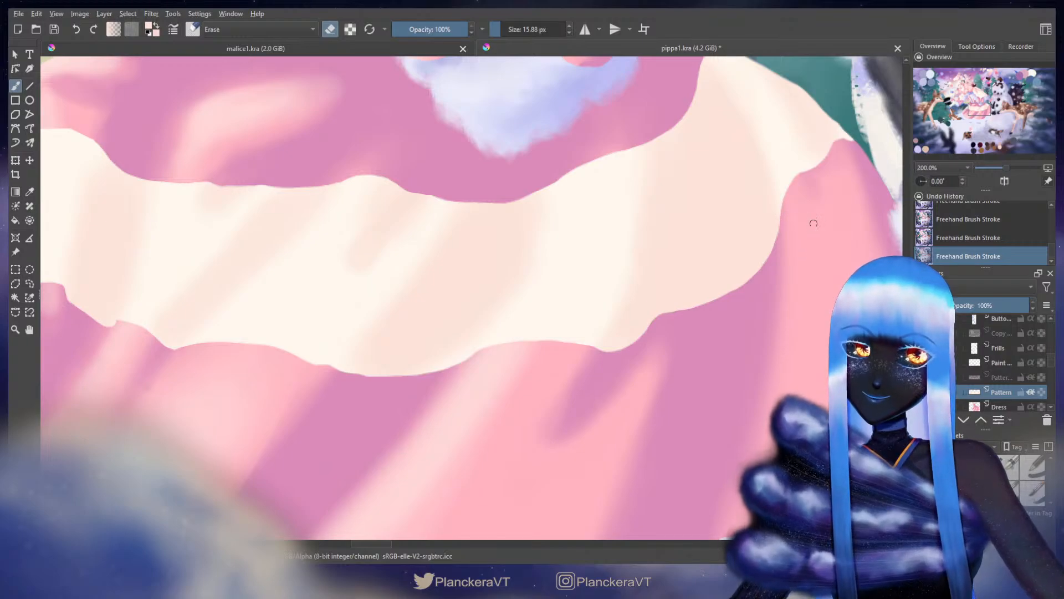
Step: Touch up the dress's right outline beside the cream band on the Dress layer with sampled pink and a 22 px brush
mouse_move(837, 171)
left_mouse_down()
mouse_move(750, 314)
mouse_move(725, 318)
left_mouse_up()
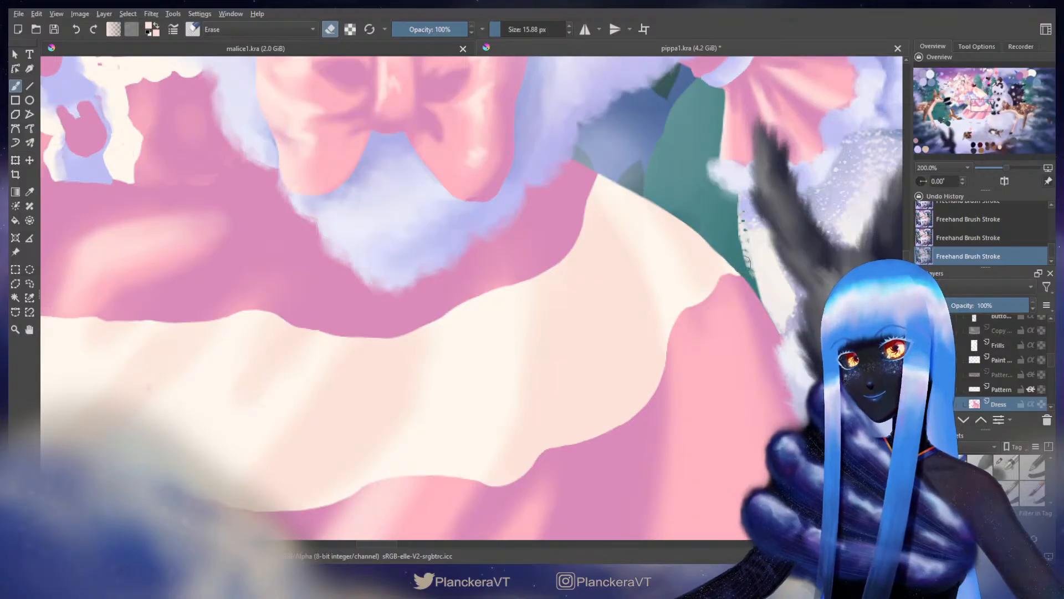
key("e")
left_click(581, 177, "ctrl")
mouse_move(579, 175)
left_mouse_down("shift")
mouse_move(668, 216)
mouse_move(746, 291)
mouse_move(714, 251)
mouse_move(744, 278)
left_mouse_up("shift")
key("ctrl+z")
key("ctrl+z")
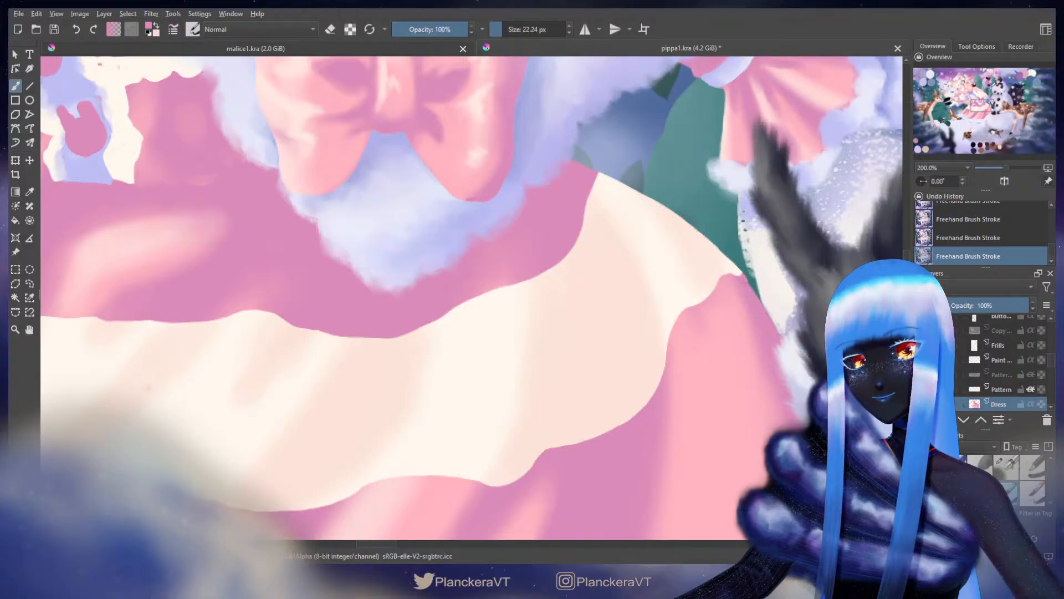
key("ctrl+z")
left_click_drag(710, 247, 726, 264)
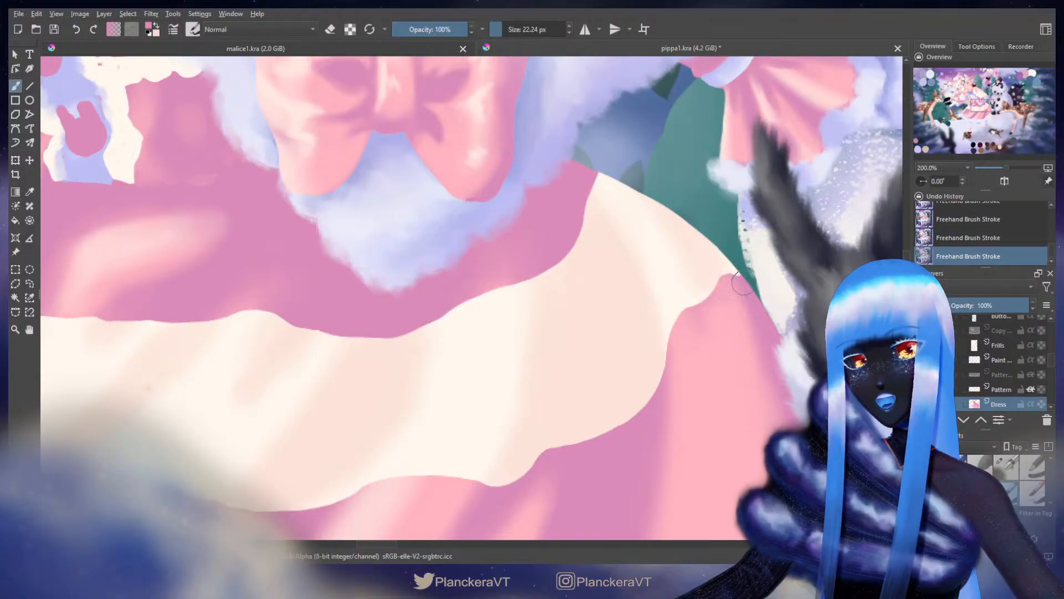
Step: Return to the lower Pattern layer and erase along the lower edge of the band's middle at about 19 px
mouse_move(660, 359)
left_mouse_down()
mouse_move(697, 276)
mouse_move(747, 239)
mouse_move(777, 247)
mouse_move(751, 254)
left_mouse_up()
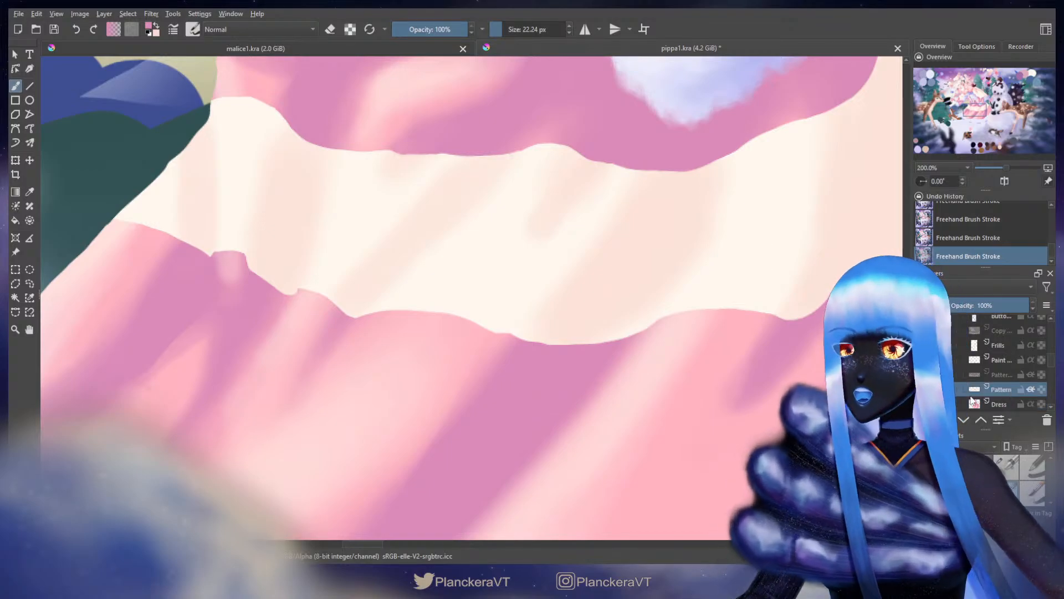
key("e")
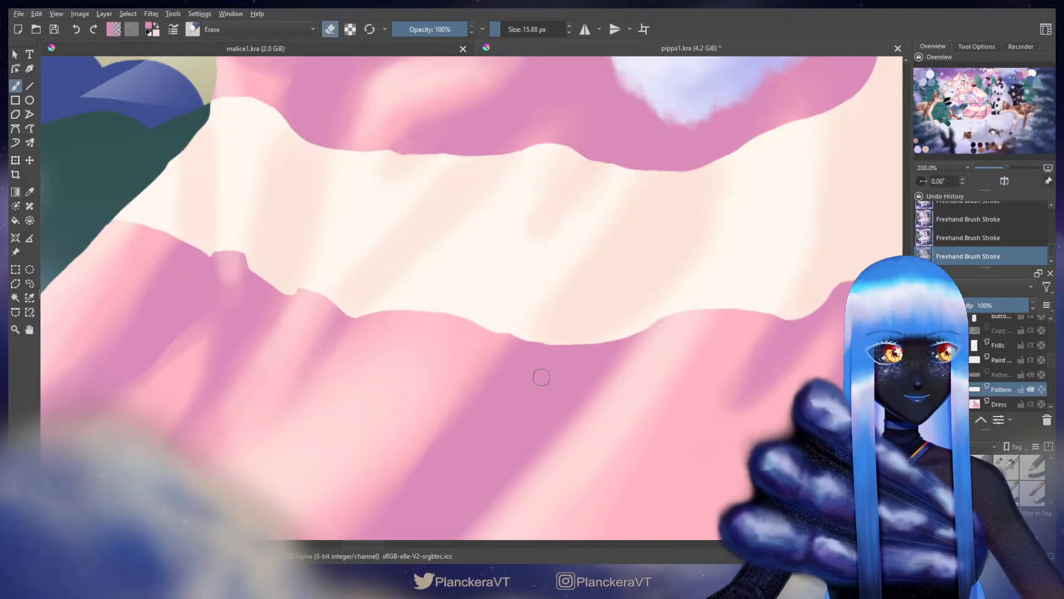
left_click_drag(550, 389, 614, 394)
left_click_drag(587, 377, 591, 377)
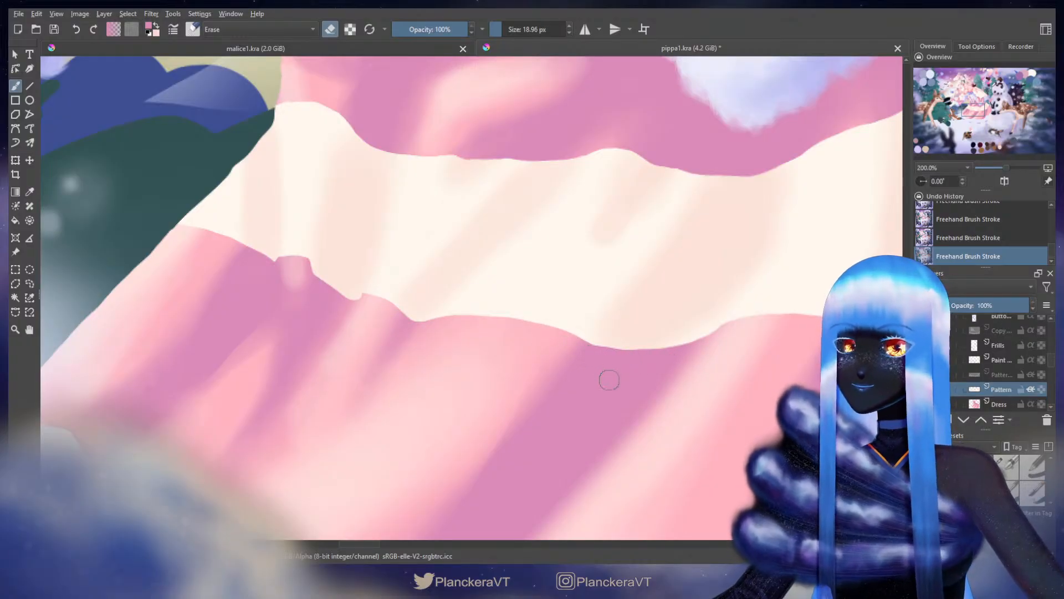
Step: Extend the lower edge of the band's middle curve with sampled shaded cream and a brush of about 30 px
key("e")
left_click(682, 299, "ctrl")
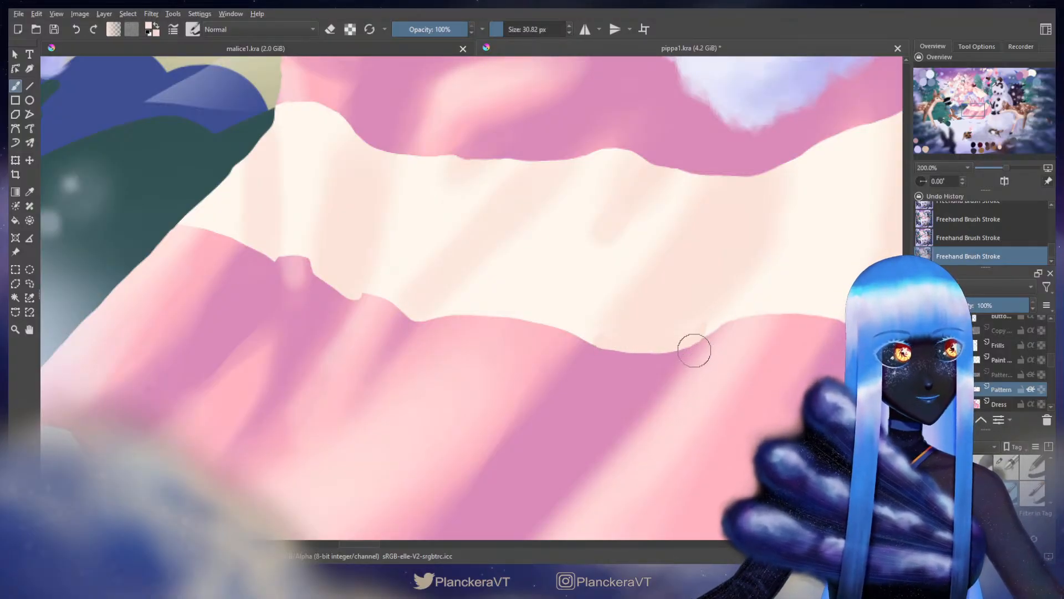
left_click_drag(693, 342, 665, 342, "shift")
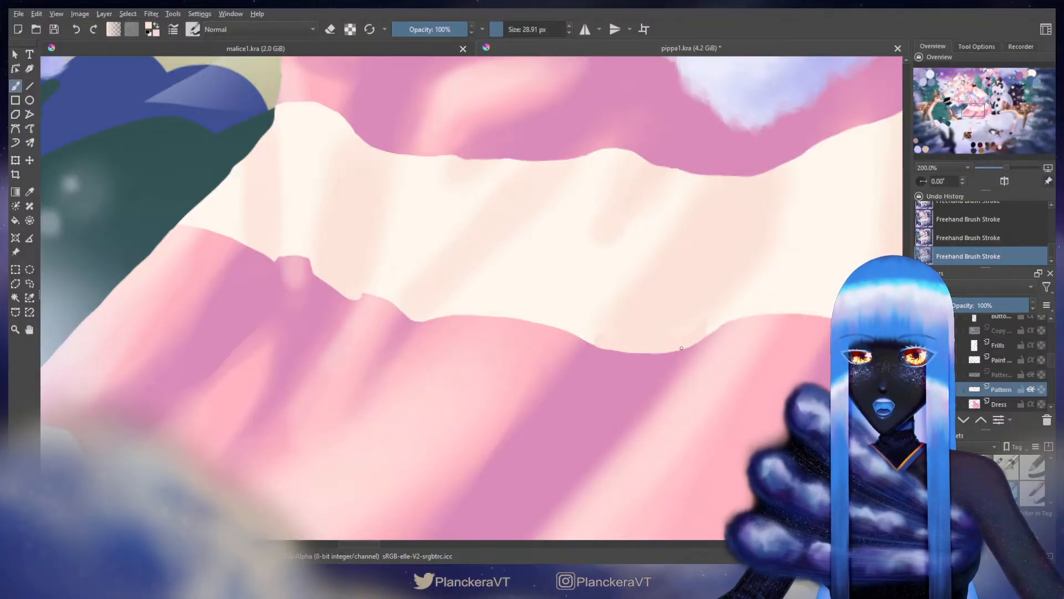
Step: Fill the notches in the lower edge of the band's left part with cream and trim them with an 18.5 px eraser
left_click_drag(547, 307, 717, 364)
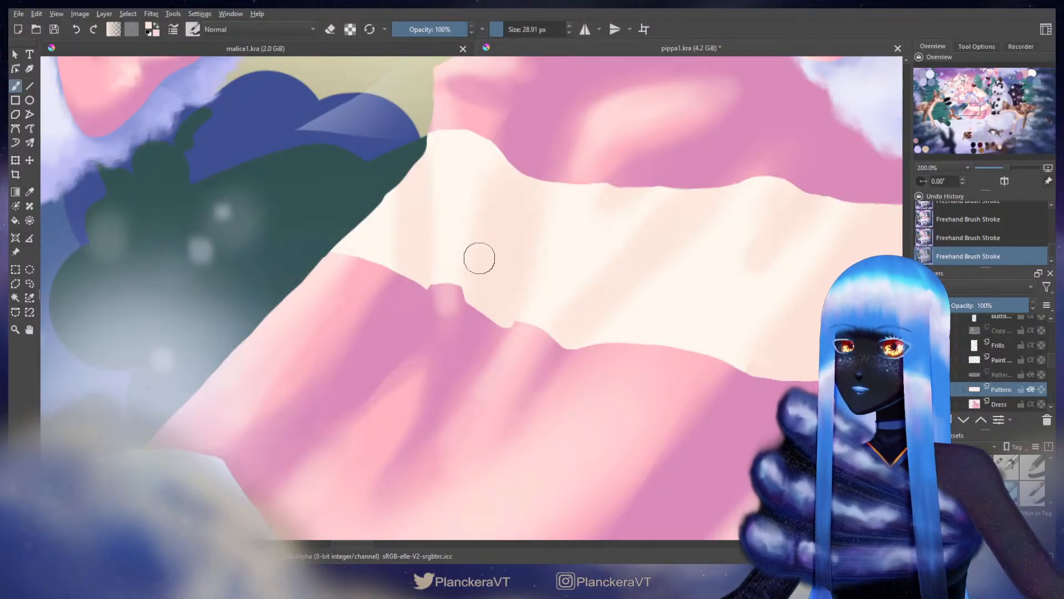
left_click(511, 316, "ctrl")
left_click_drag(511, 317, 518, 317)
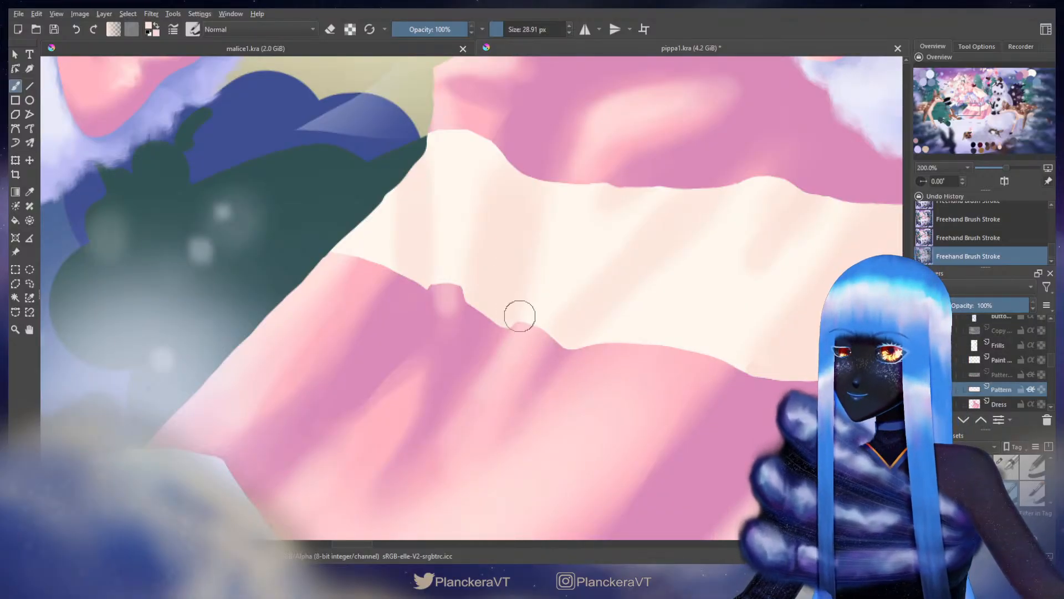
key("e")
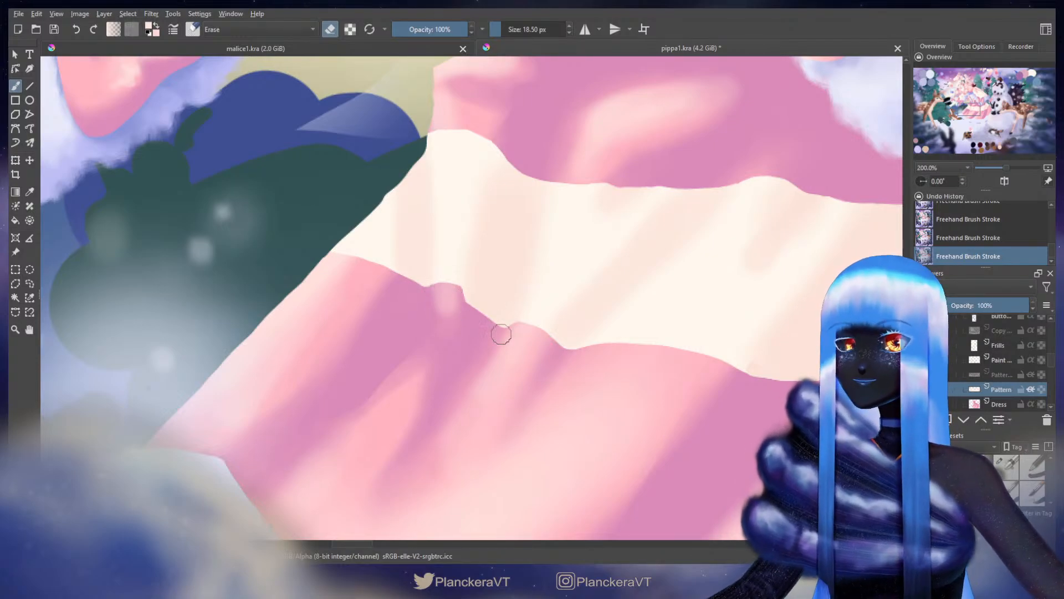
Step: Examine the whole snowy scene and compare the character with the reference sheet beside it
scroll(508, 357, "down", 5)
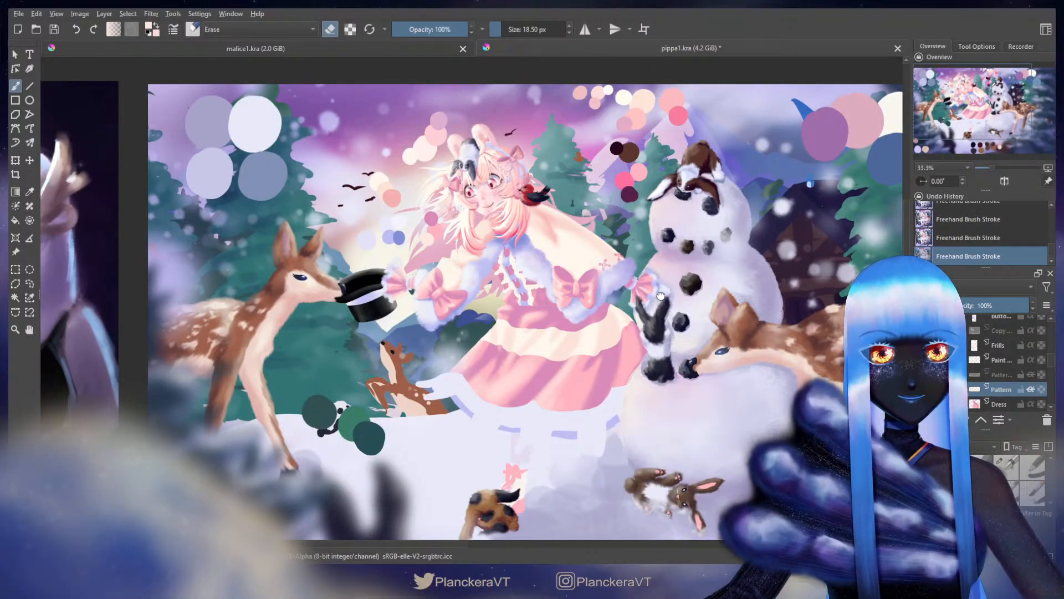
left_click_drag(661, 296, 558, 214)
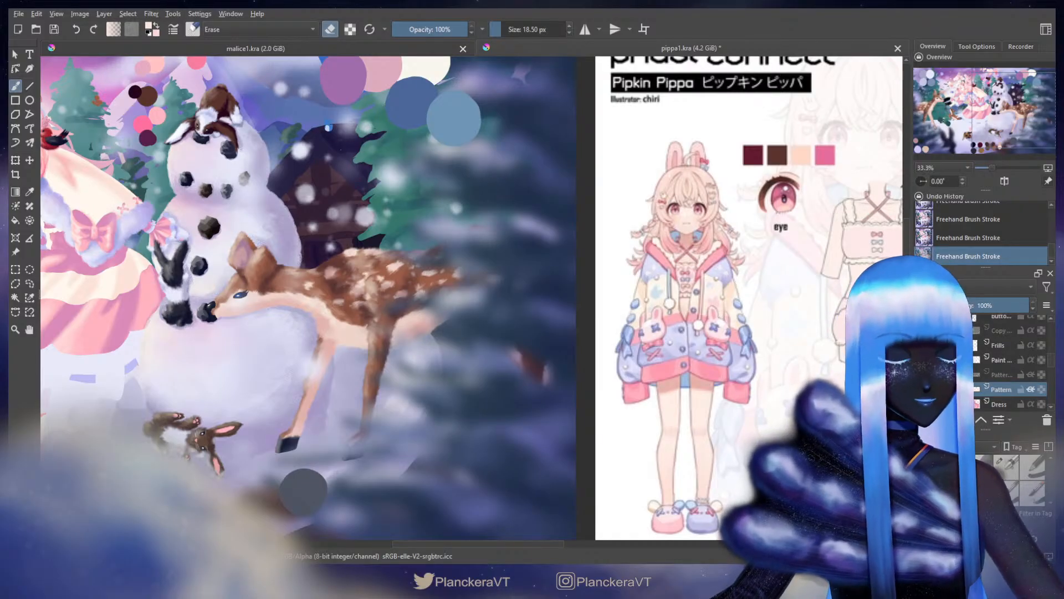
left_click_drag(586, 354, 608, 353)
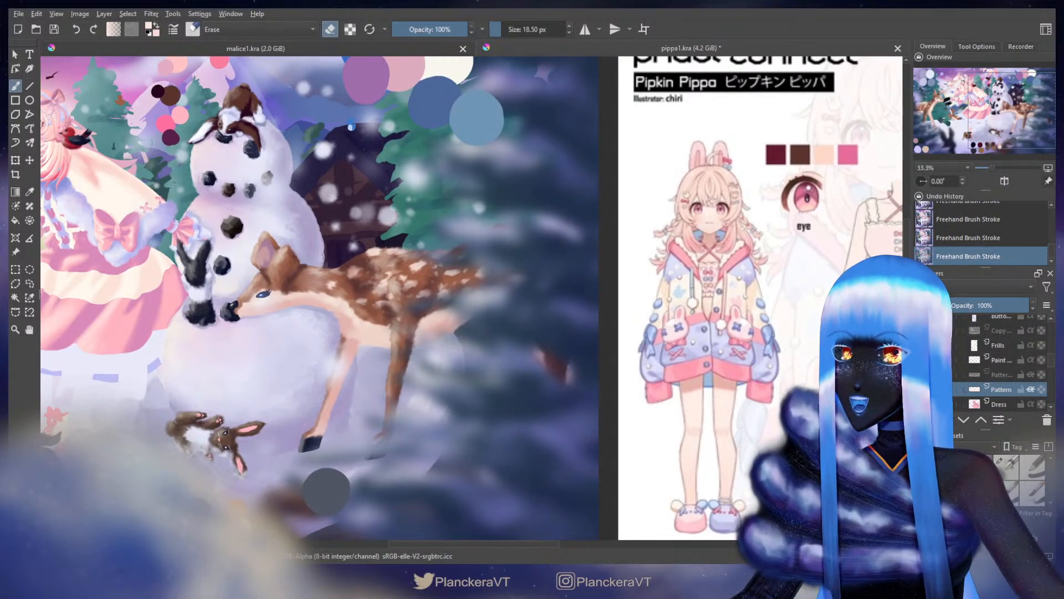
mouse_move(157, 332)
left_mouse_down()
mouse_move(430, 301)
mouse_move(431, 334)
left_mouse_up()
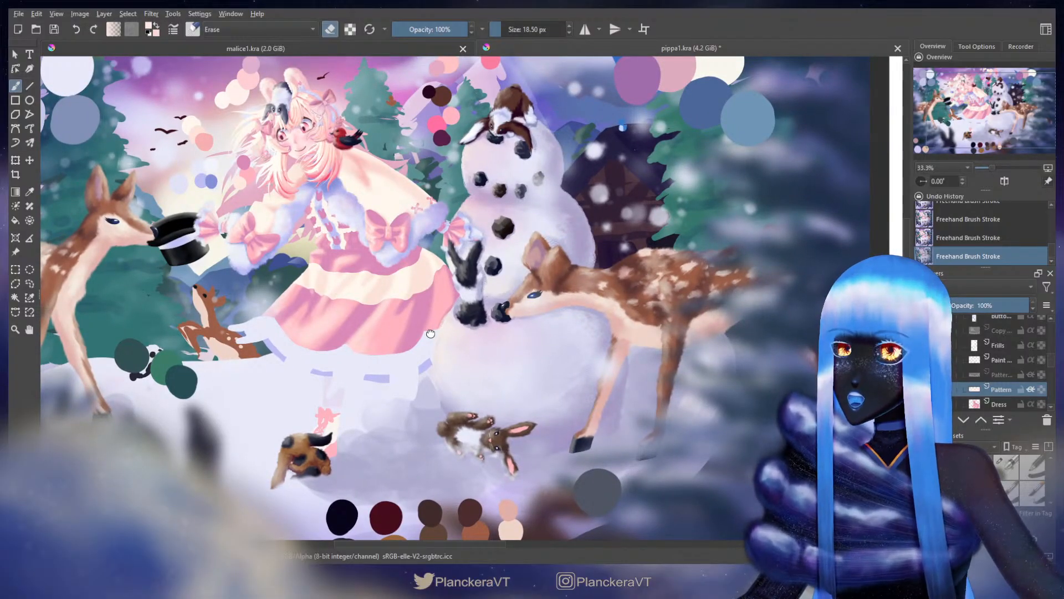
left_click_drag(430, 333, 431, 334)
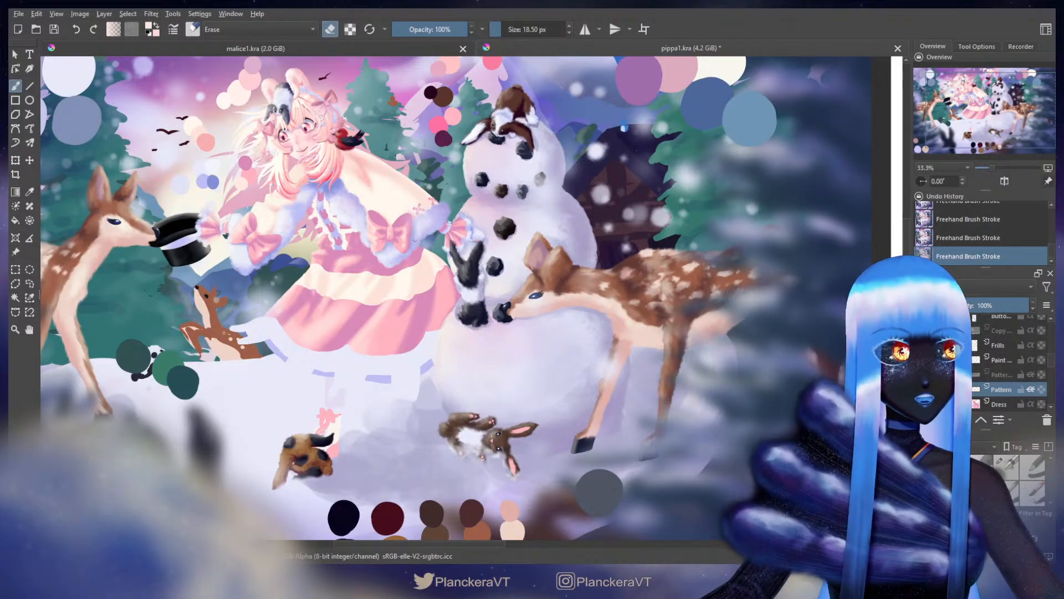
left_click_drag(614, 280, 407, 288)
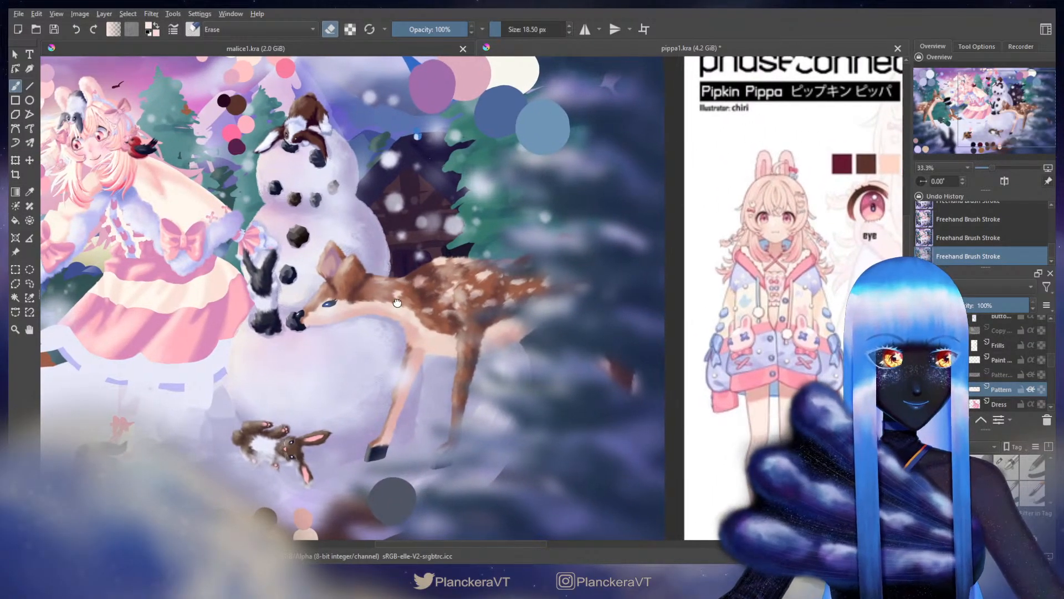
left_click_drag(317, 259, 646, 243)
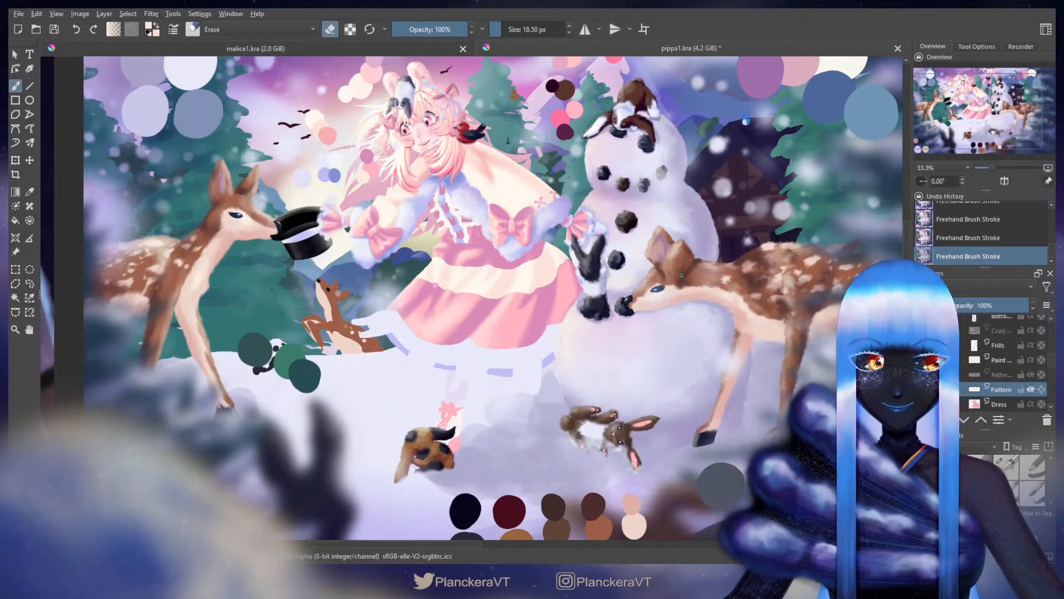
Step: Toggle the upper pattern layer to check the skirt band, and look through the dress layers
key("e")
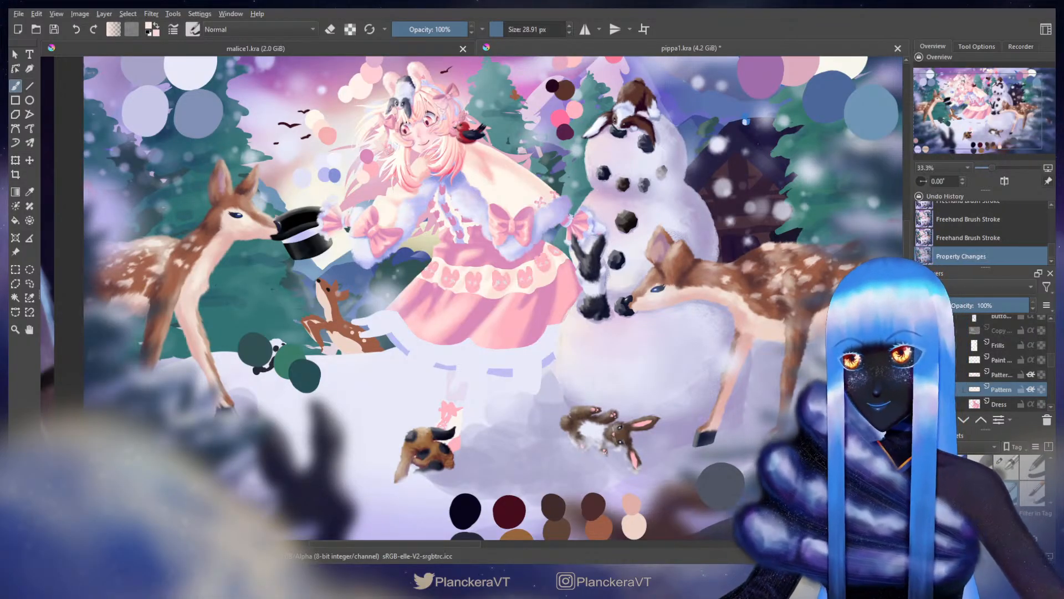
scroll(971, 378, "up", 1)
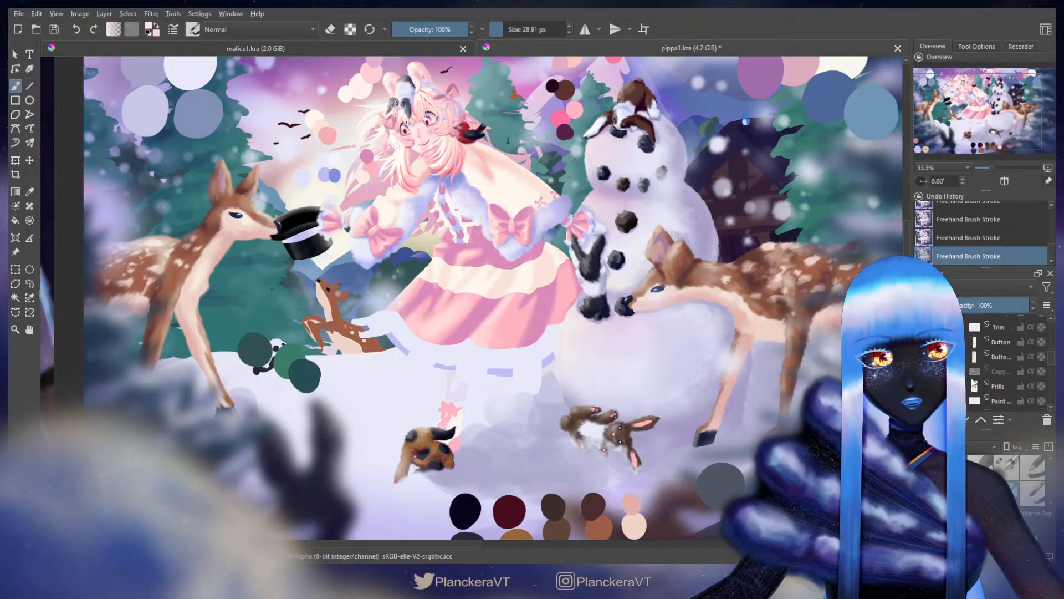
left_click(923, 372)
left_click(924, 371)
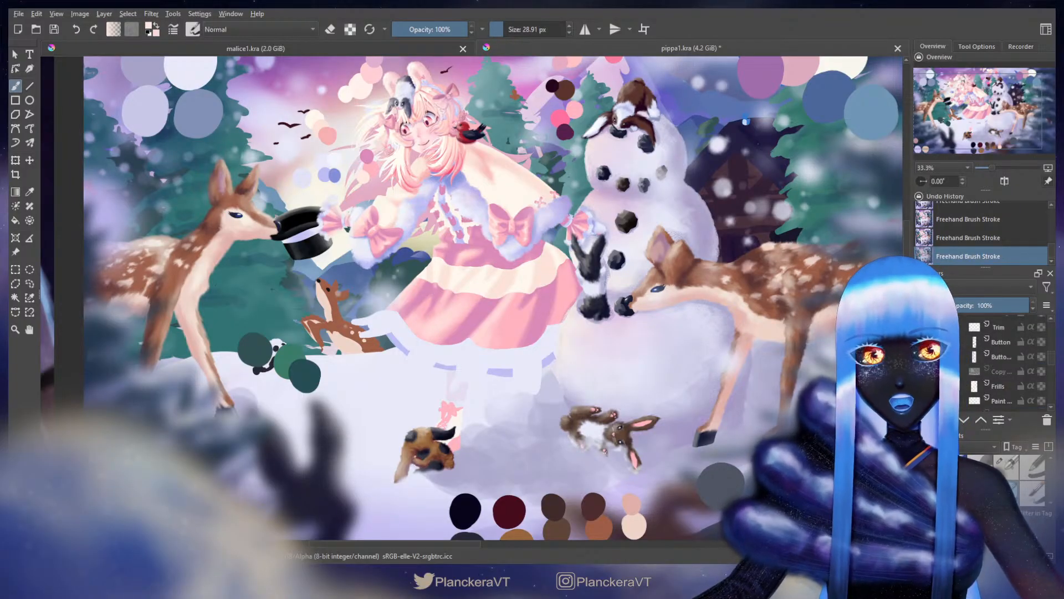
scroll(1004, 363, "up", 1)
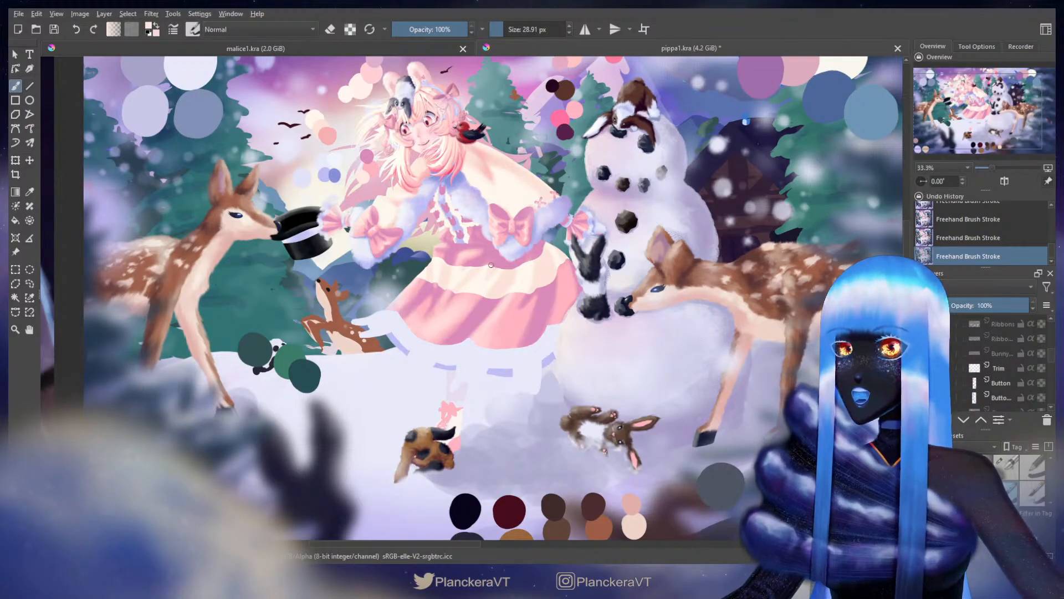
key("ctrl")
left_click(456, 209, "ctrl")
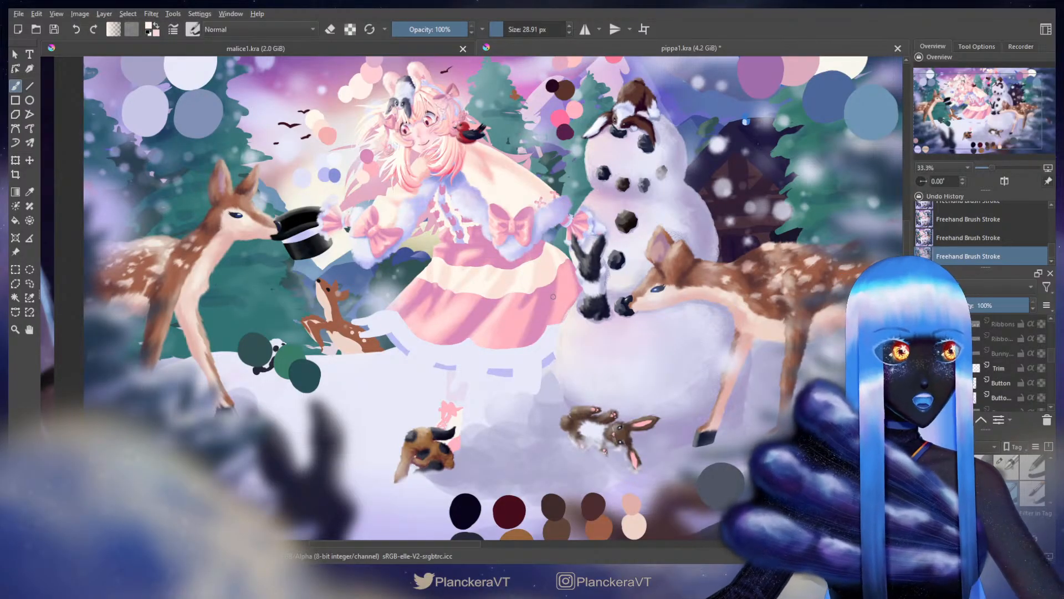
Step: Toggle the paint layer below Frills to check its content, and select the Frills layer
left_click_drag(553, 297, 648, 328)
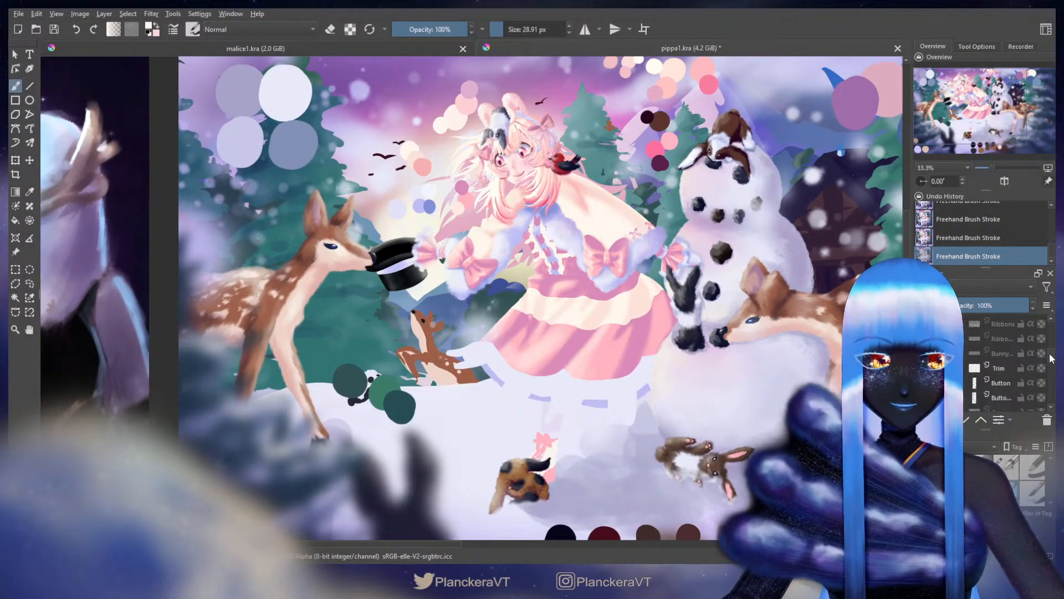
left_click_drag(1050, 358, 1053, 364)
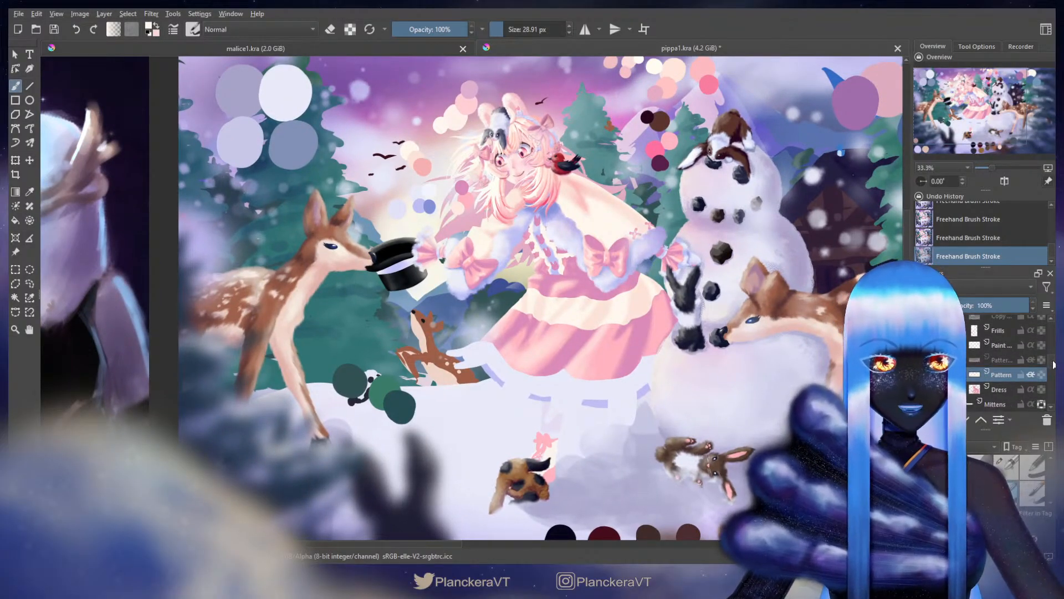
left_click(996, 345)
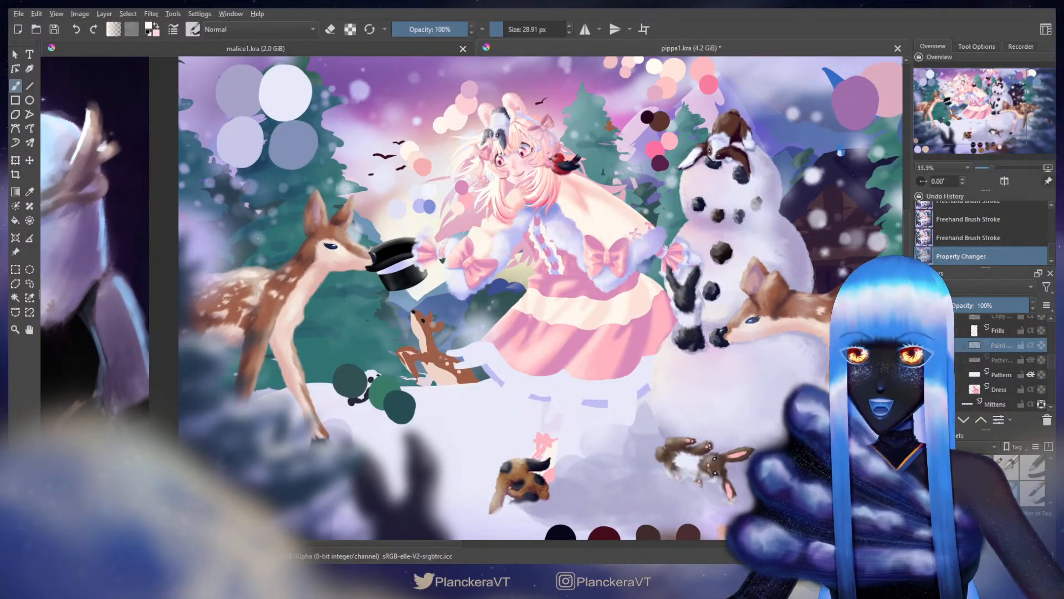
left_click(1003, 330)
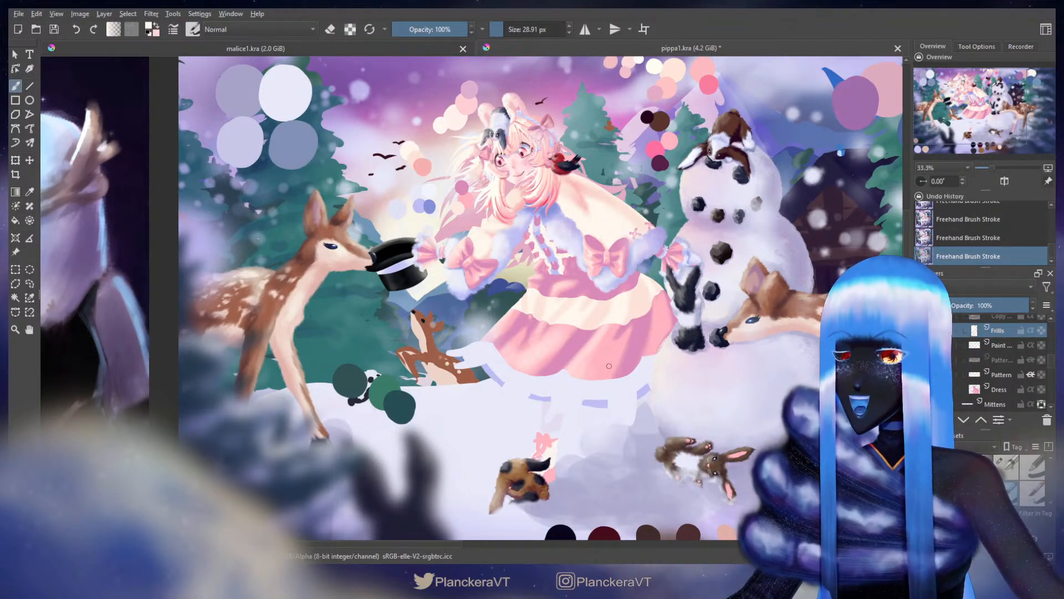
key("minus")
key("minus")
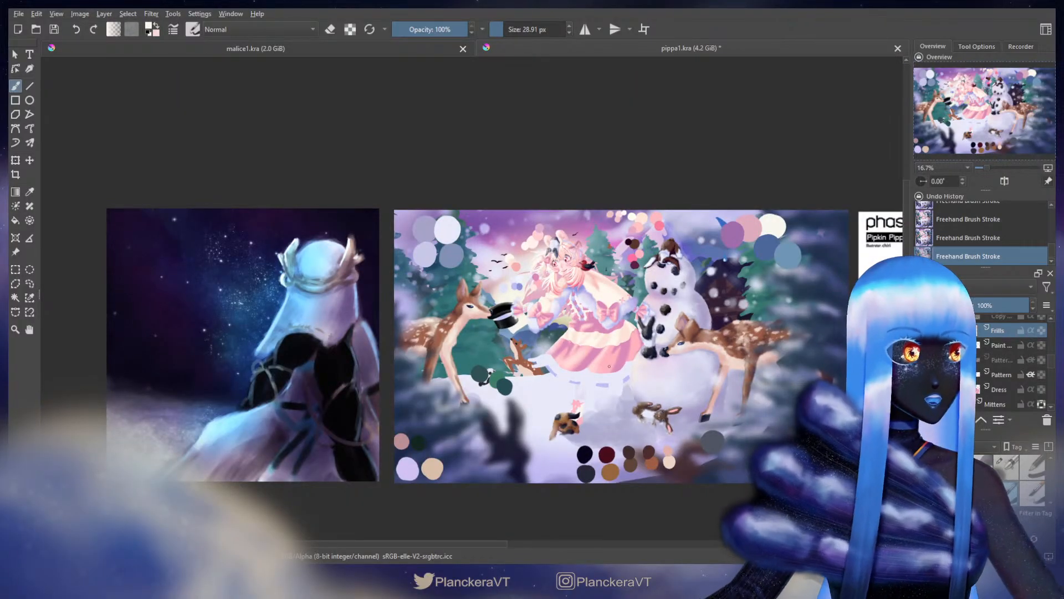
Step: Try painting a cream frill along the dress waist on the Frills layer with a 44.03 px brush
key("plus")
key("plus")
key("plus")
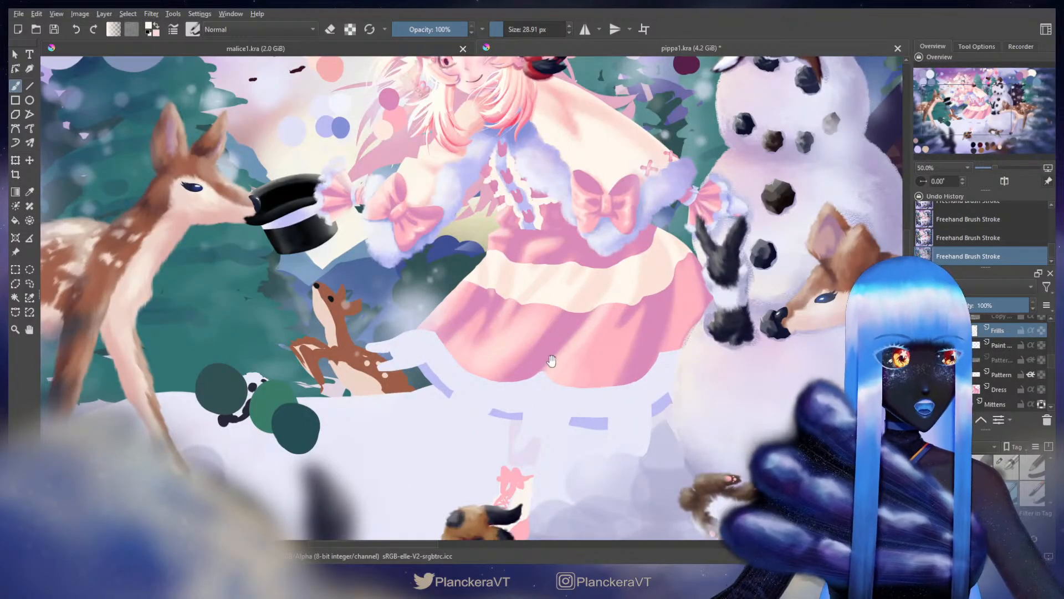
key("plus")
key("plus")
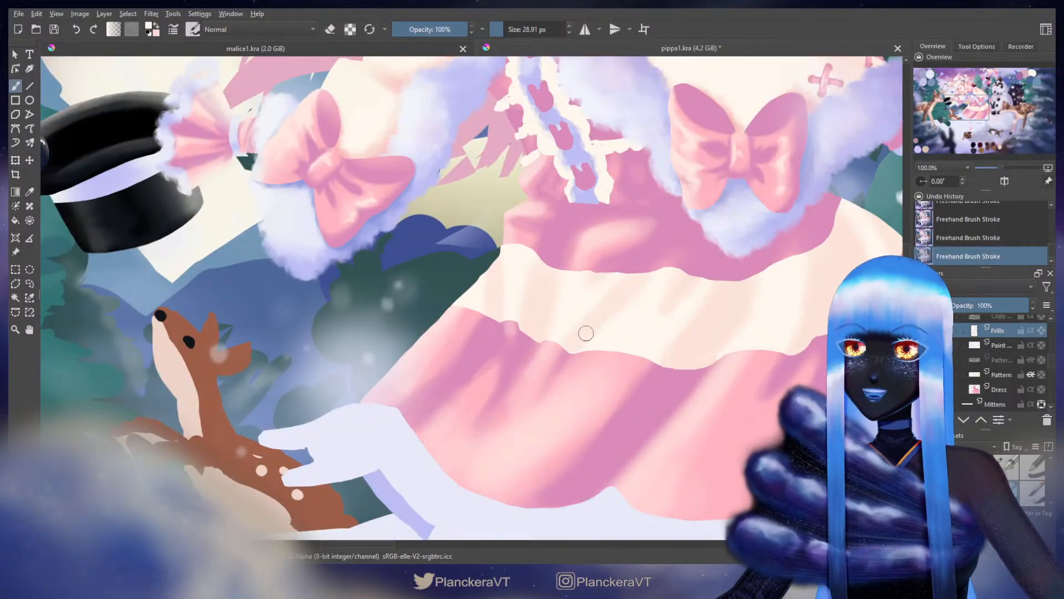
mouse_move(605, 296)
left_mouse_down()
mouse_move(642, 343)
mouse_move(652, 385)
left_mouse_up()
left_click_drag(566, 282, 575, 283, "shift")
key("ctrl+z")
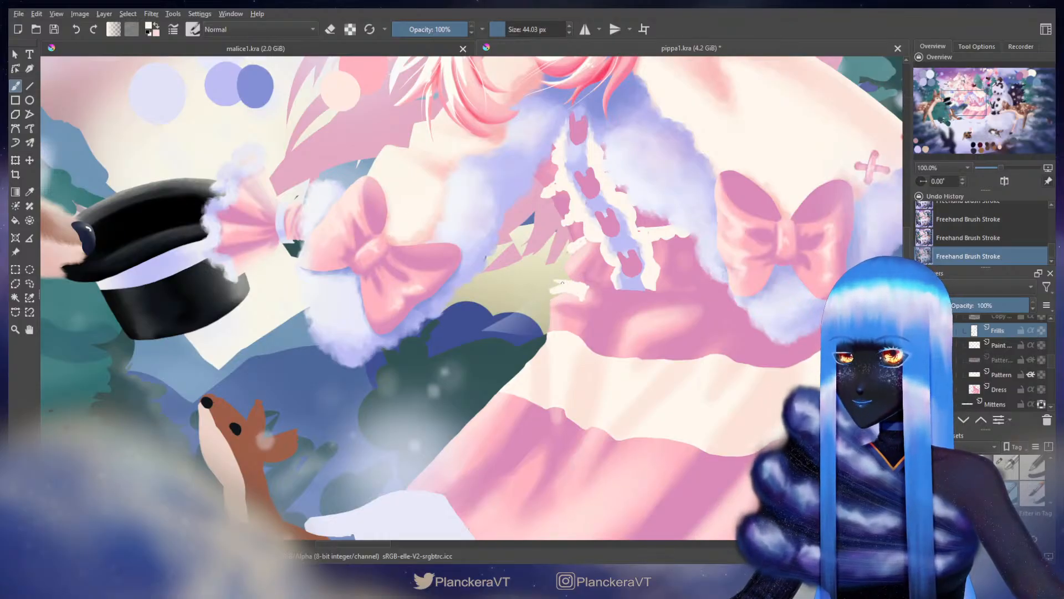
key("ctrl+z")
key("ctrl+z")
left_click_drag(576, 285, 561, 287)
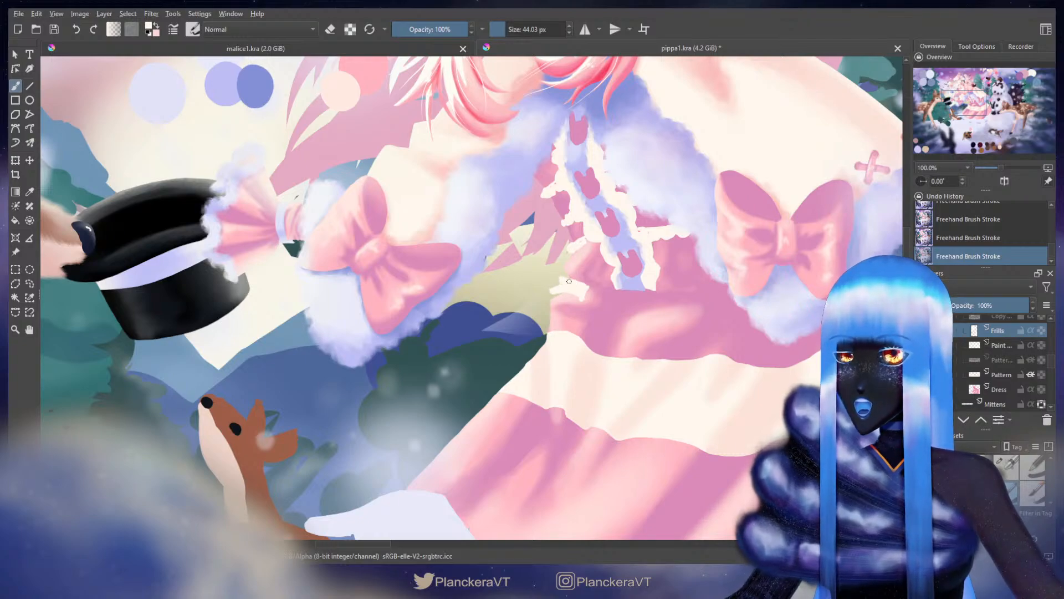
key("ctrl+z")
key("ctrl+z")
key("ctrl+z")
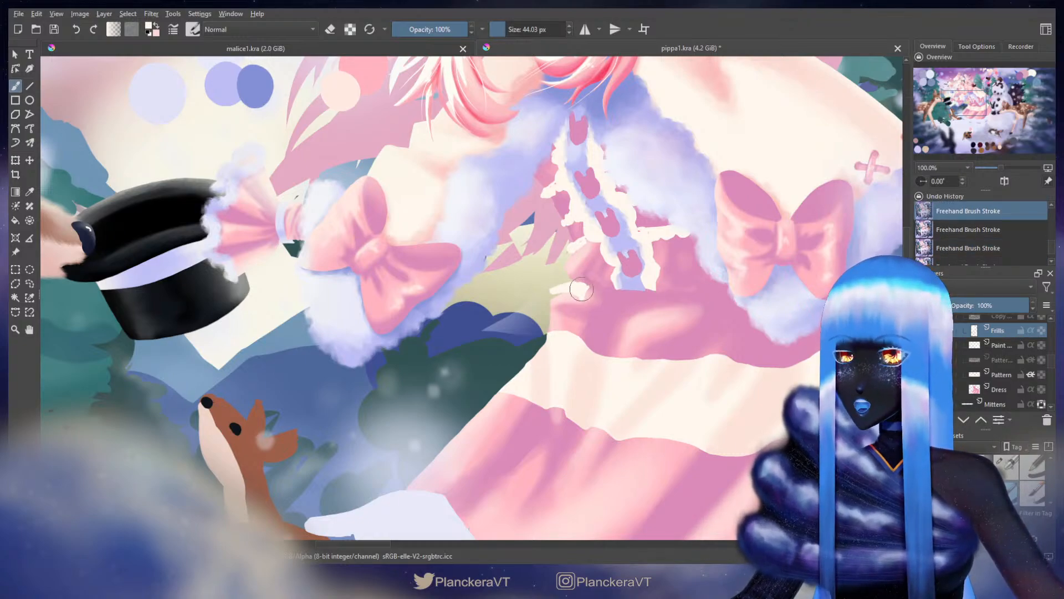
key("ctrl+shift+z")
key("ctrl+shift+z")
key("ctrl+shift+z")
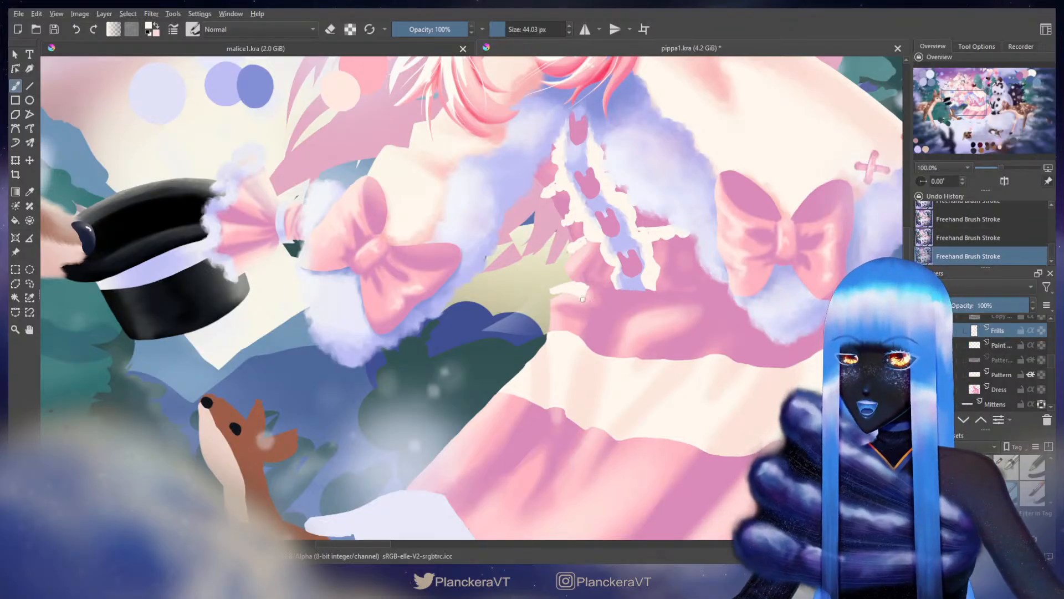
left_click_drag(583, 298, 623, 307)
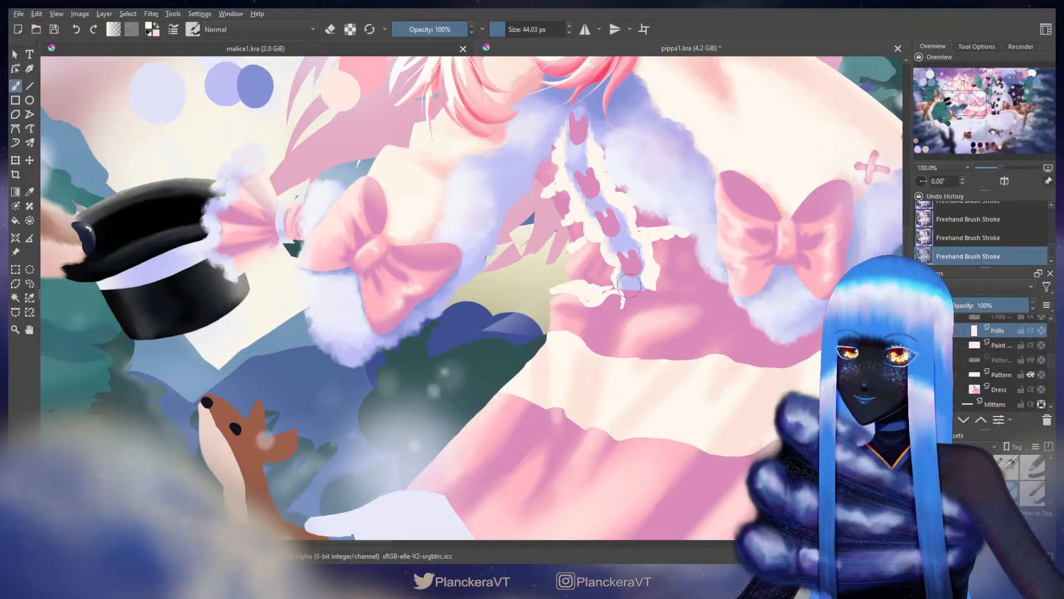
Step: Erase the trial cream frill from the waist and undo the short stroke added in its place
key("e")
mouse_move(588, 296)
left_mouse_down()
mouse_move(565, 294)
mouse_move(602, 302)
mouse_move(588, 300)
mouse_move(630, 348)
left_mouse_up()
key("e")
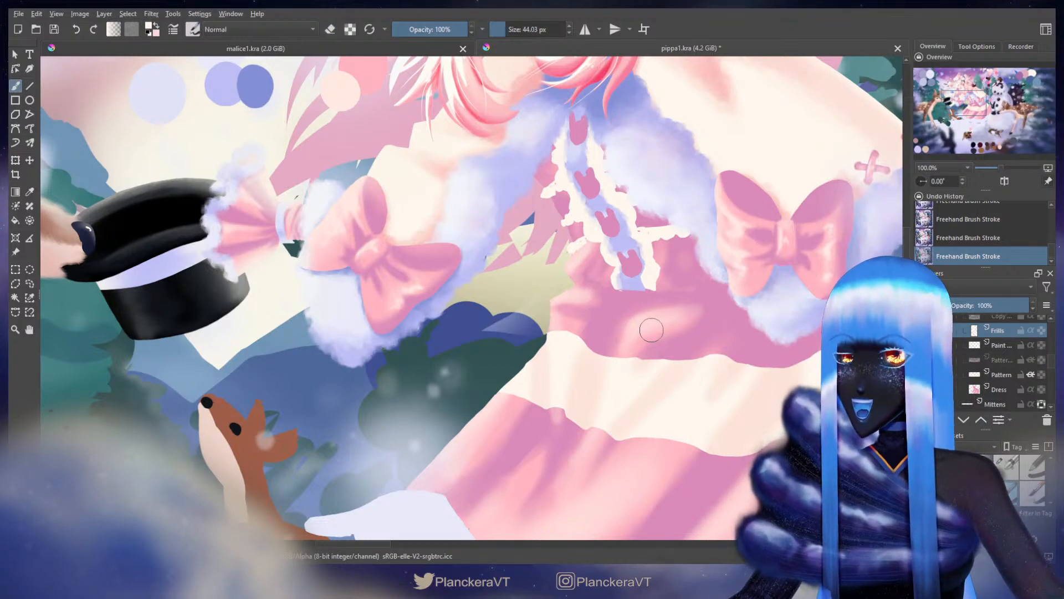
left_click_drag(624, 325, 579, 350)
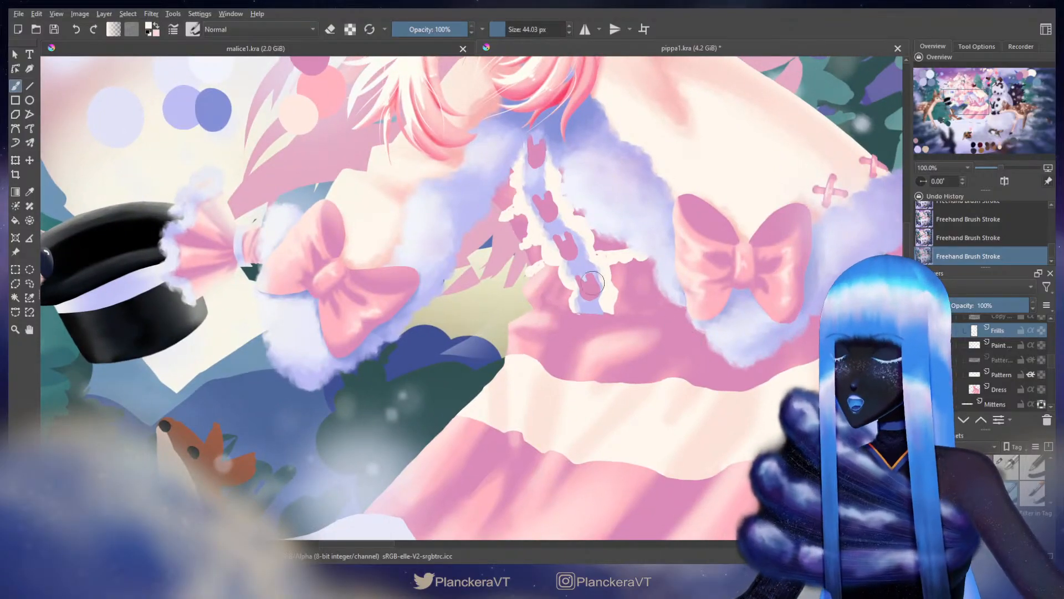
key("bracketleft")
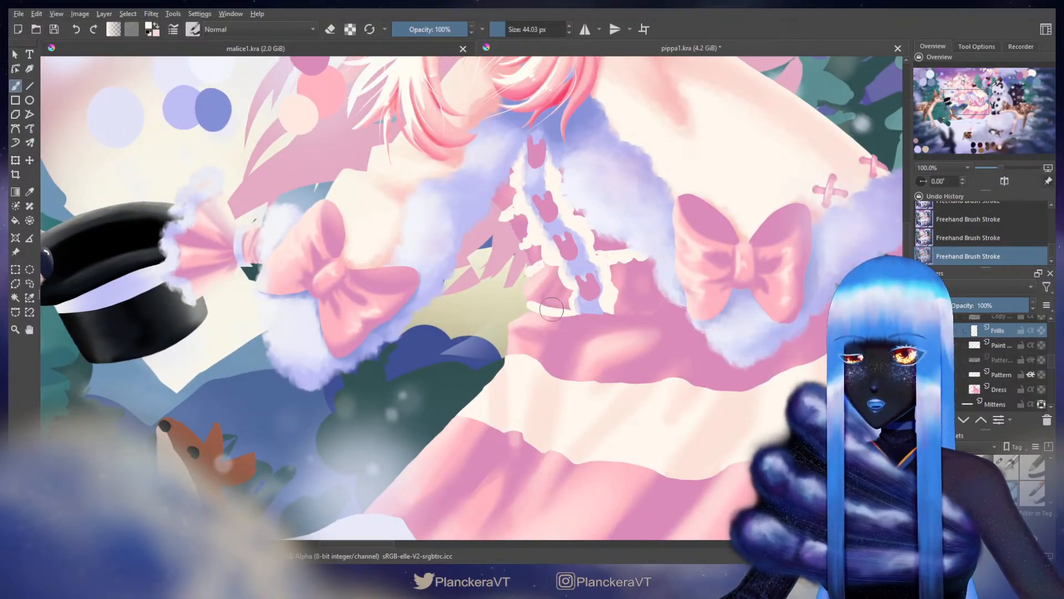
key("ctrl+z")
Step: Paint a cream line along the waist on the paint layer below Frills at 41.69 px, and slim it with a 57.4 px eraser
left_click_drag(534, 309, 532, 308, "shift")
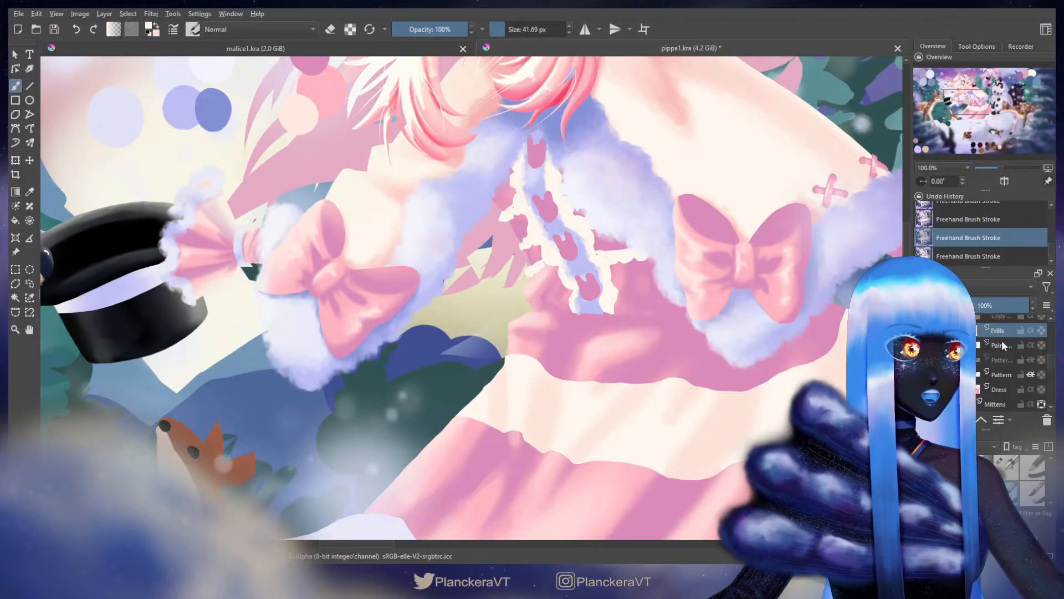
left_click(1006, 347)
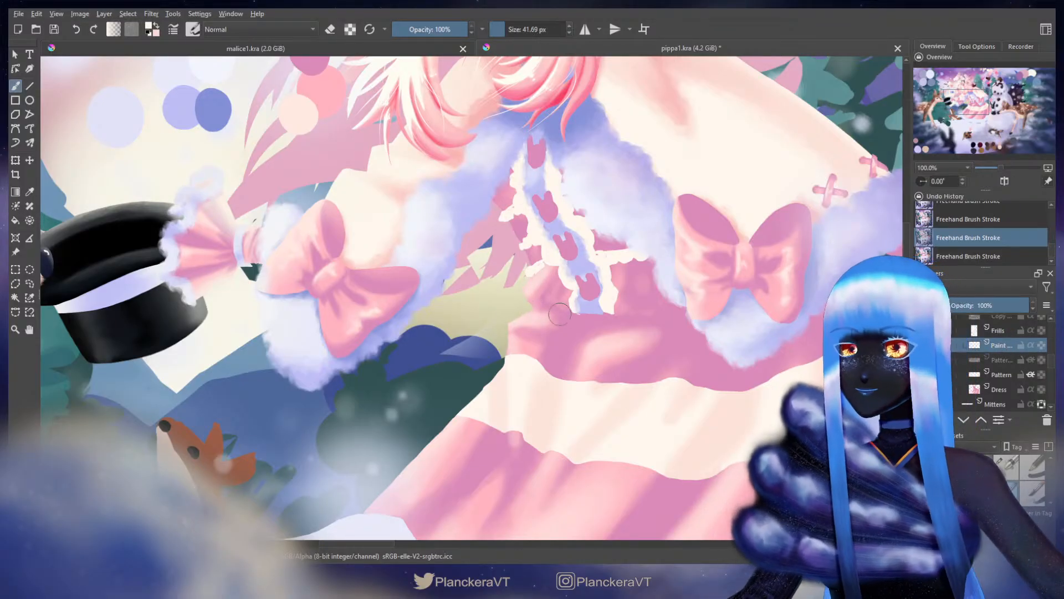
mouse_move(540, 312)
left_mouse_down()
mouse_move(632, 317)
mouse_move(675, 295)
left_mouse_up()
left_click_drag(567, 322, 629, 325)
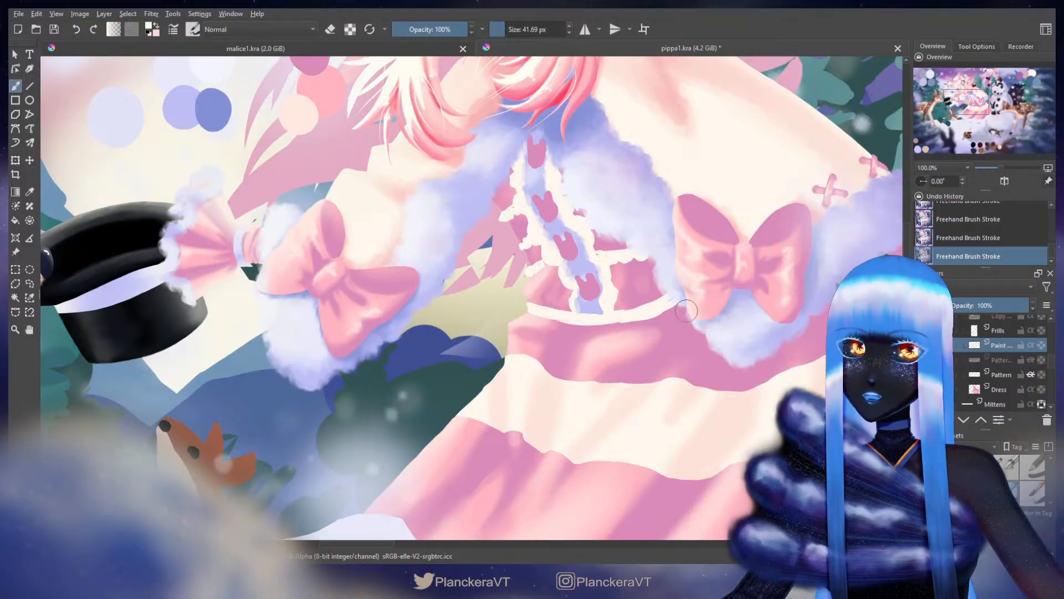
key("e")
mouse_move(681, 302)
left_mouse_down()
mouse_move(645, 325)
mouse_move(687, 301)
mouse_move(596, 332)
left_mouse_up()
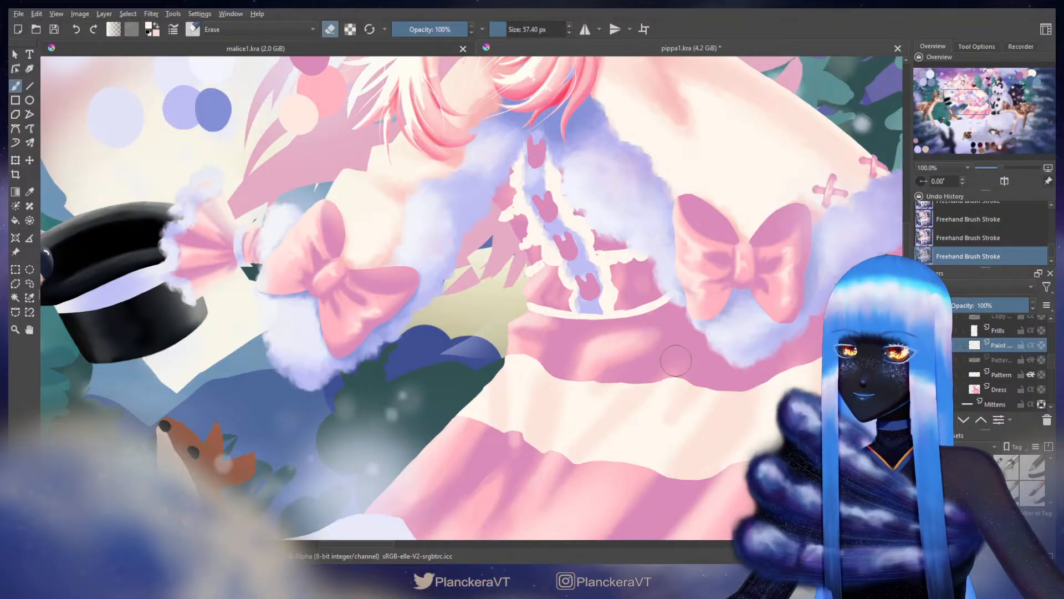
key("e")
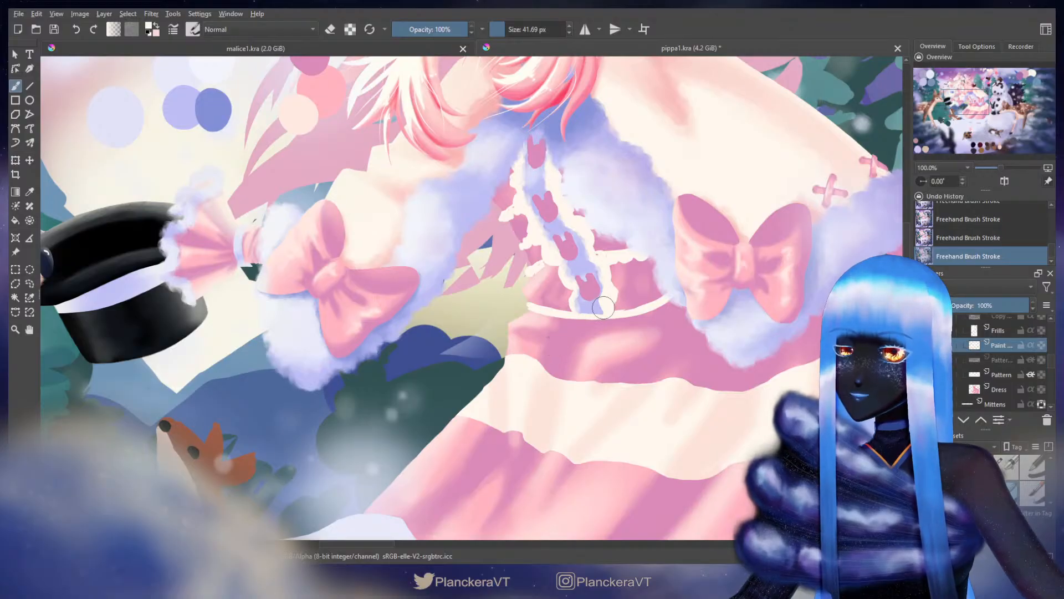
Step: Paint short cream fold strokes hanging from the waistline as guides for the frill
left_click_drag(588, 319, 526, 320)
mouse_move(621, 316)
left_mouse_down()
mouse_move(660, 302)
mouse_move(634, 328)
left_mouse_up()
key("ctrl+z")
key("ctrl+shift+z")
key("ctrl+z")
key("ctrl+z")
key("ctrl+shift+z")
key("ctrl+shift+z")
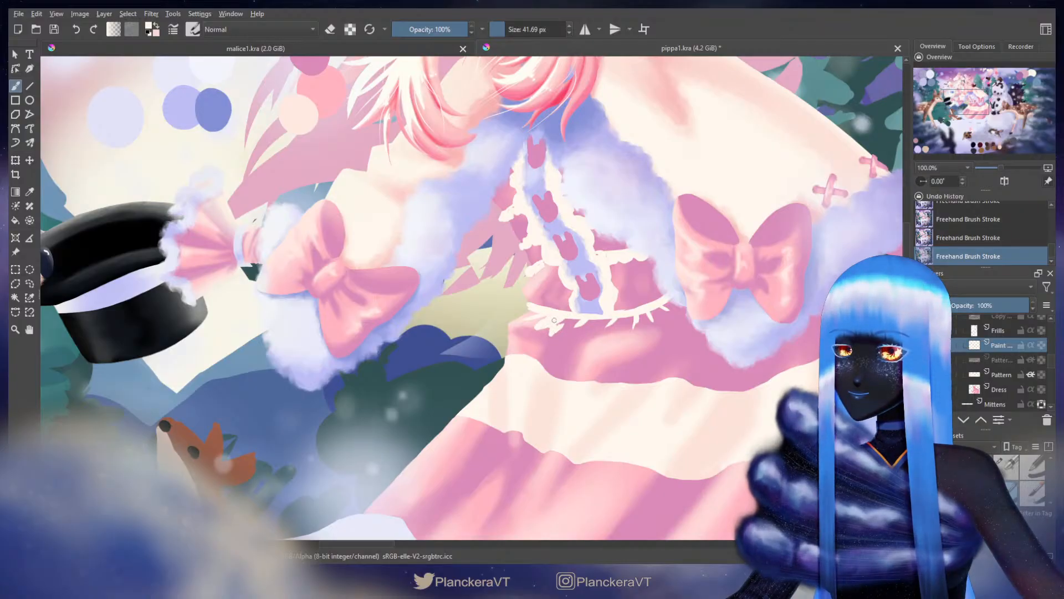
key("e")
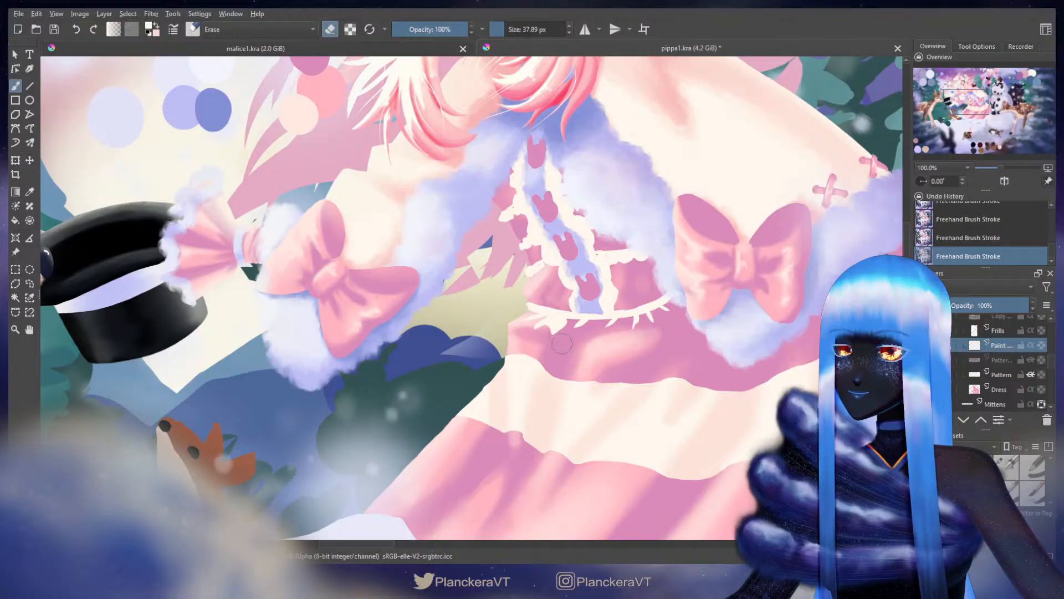
key("e")
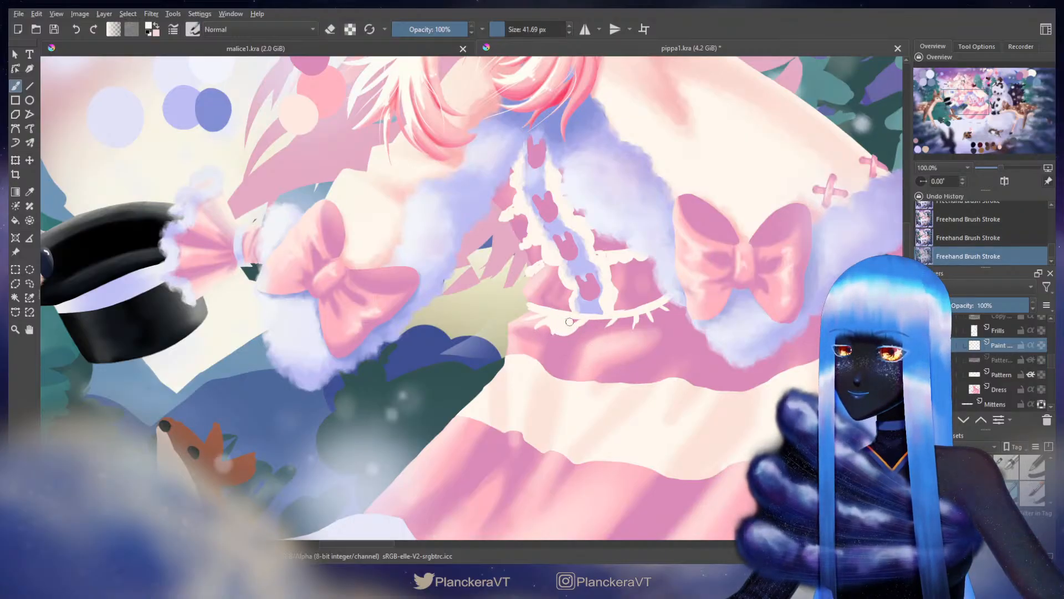
Step: Fill the left half of the waist frill with rounded cream scallops and trim its left end with a 28.81 px eraser
key("ctrl+z")
key("ctrl+z")
left_click_drag(562, 321, 557, 336)
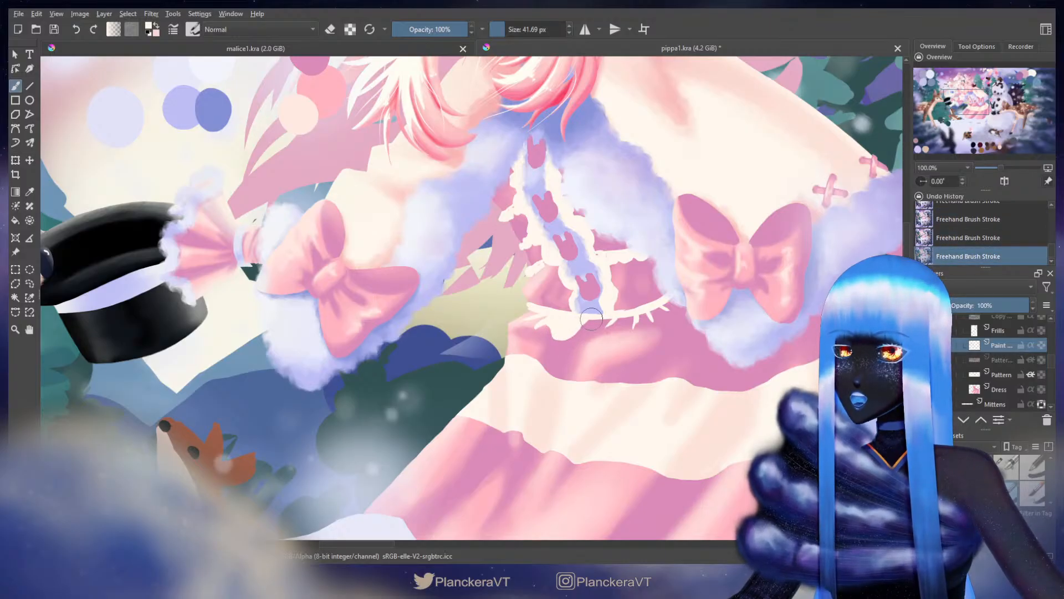
key("ctrl+z")
key("ctrl+z")
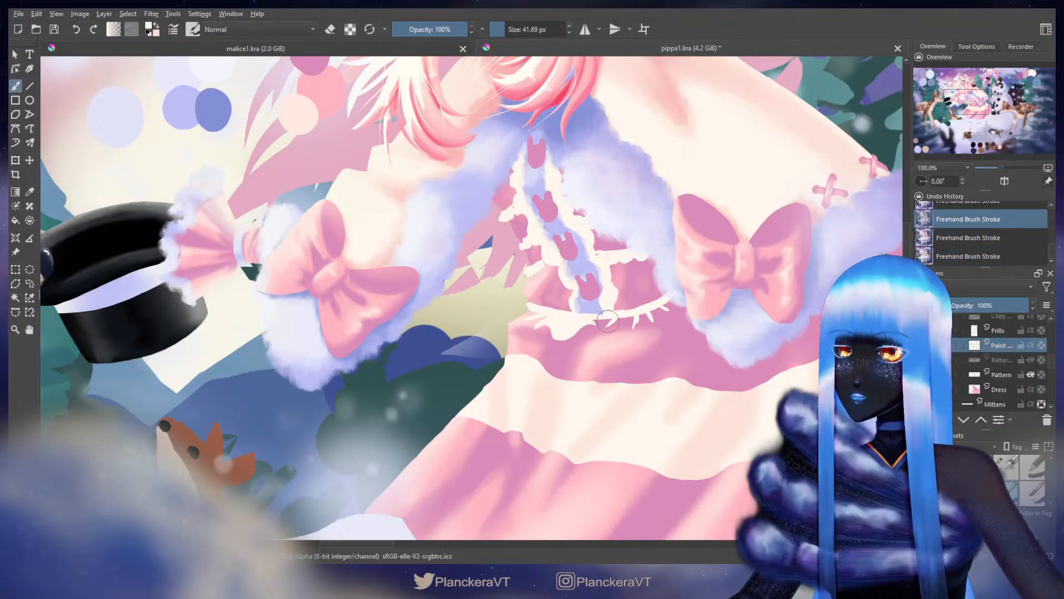
left_click_drag(583, 322, 589, 334)
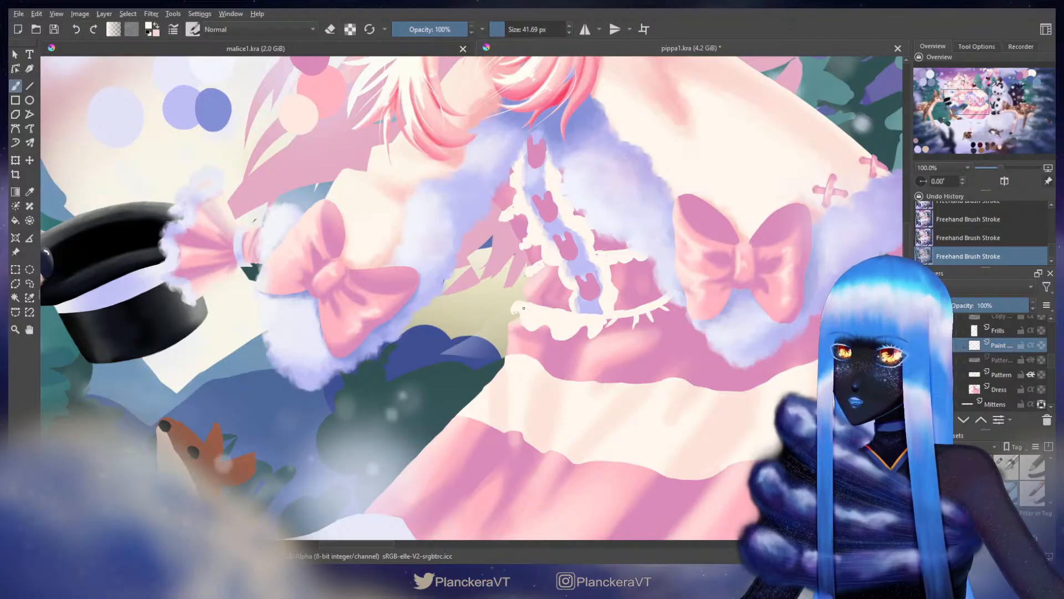
key("e")
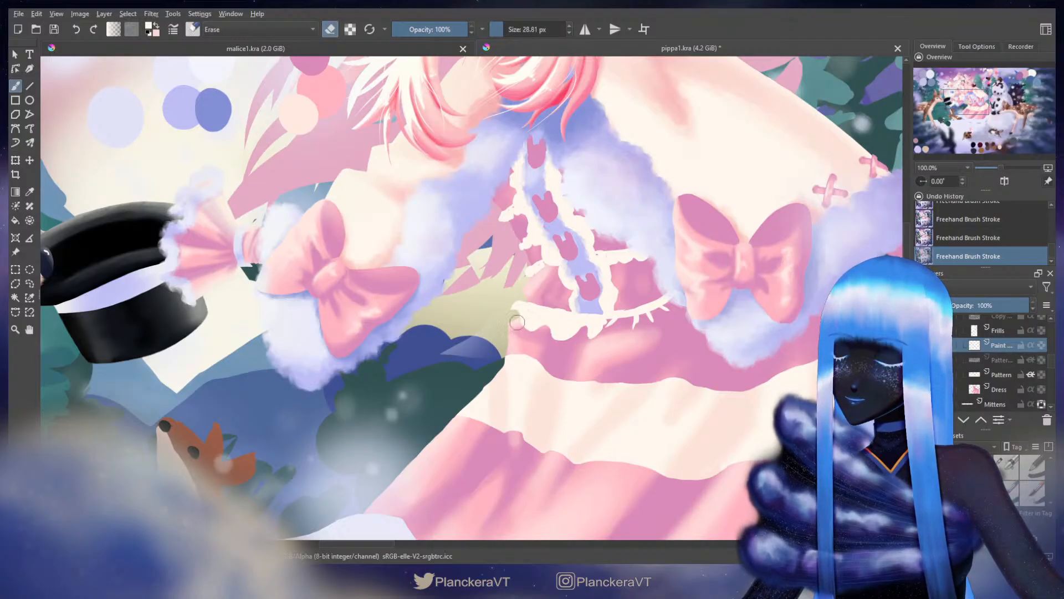
key("e")
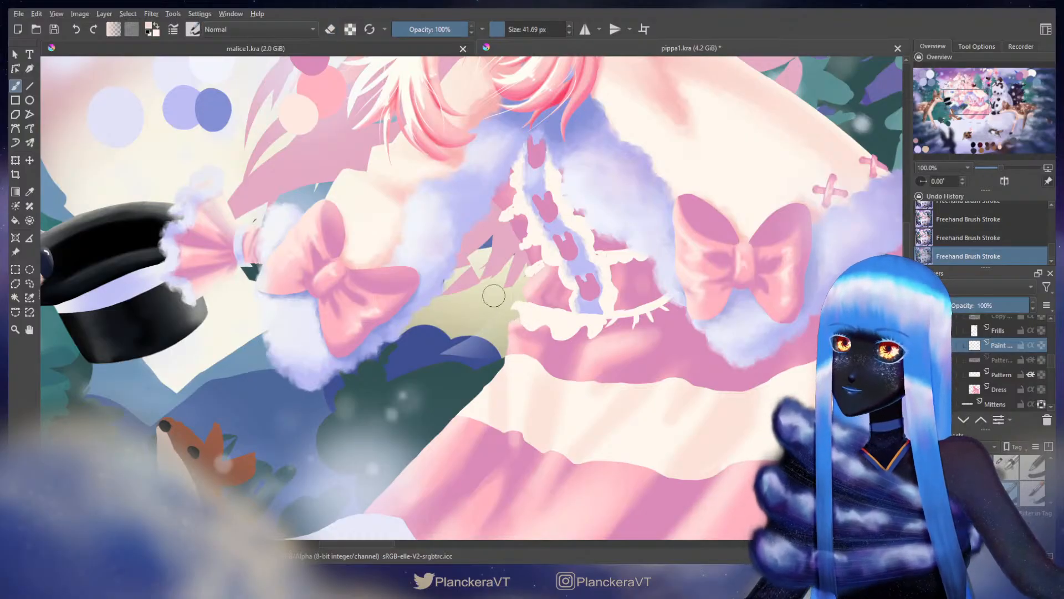
Step: Try shading the left end of the waist frill with the coral pink picked from the swatches near the birds
left_click_drag(411, 227, 576, 387)
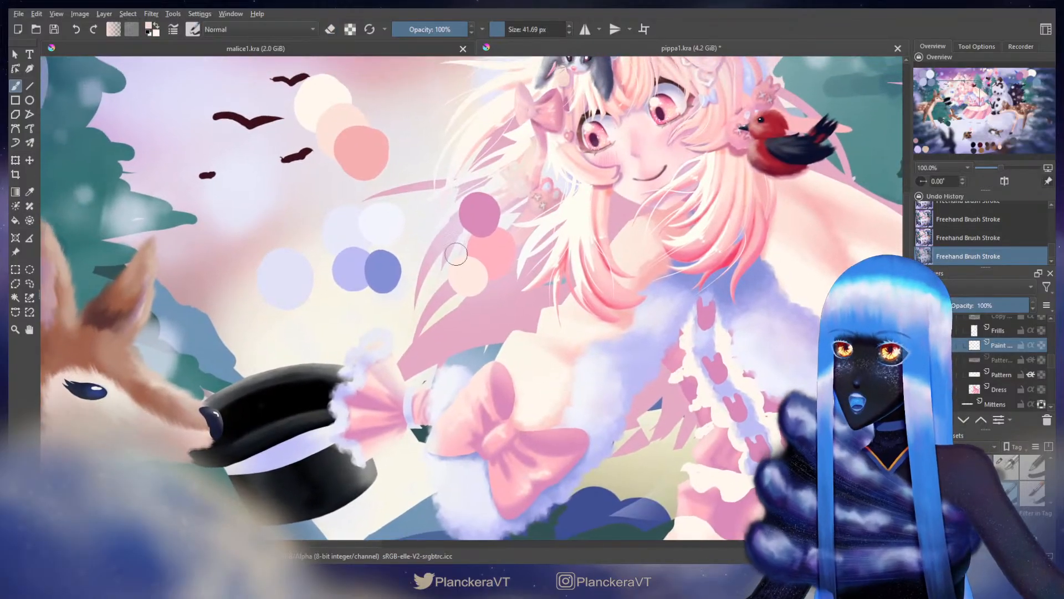
left_click(347, 119, "ctrl")
left_click_drag(348, 120, 364, 147)
left_click_drag(659, 335, 523, 151)
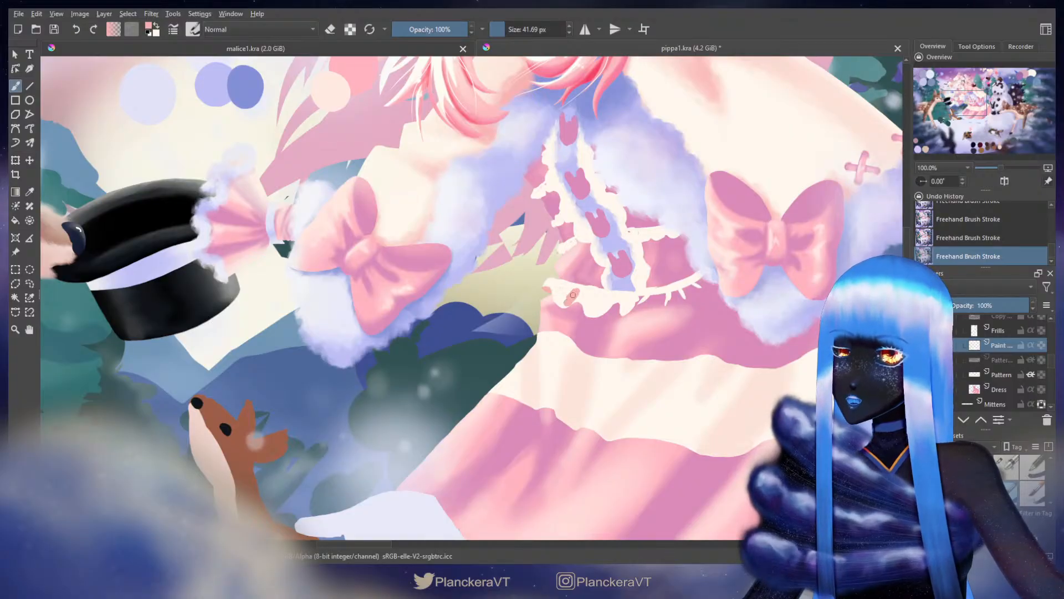
key("ctrl+z")
key("ctrl+z")
Step: Pick the pale peach from the swatches near the birds and shade the left end of the waist frill
left_click_drag(534, 258, 603, 421)
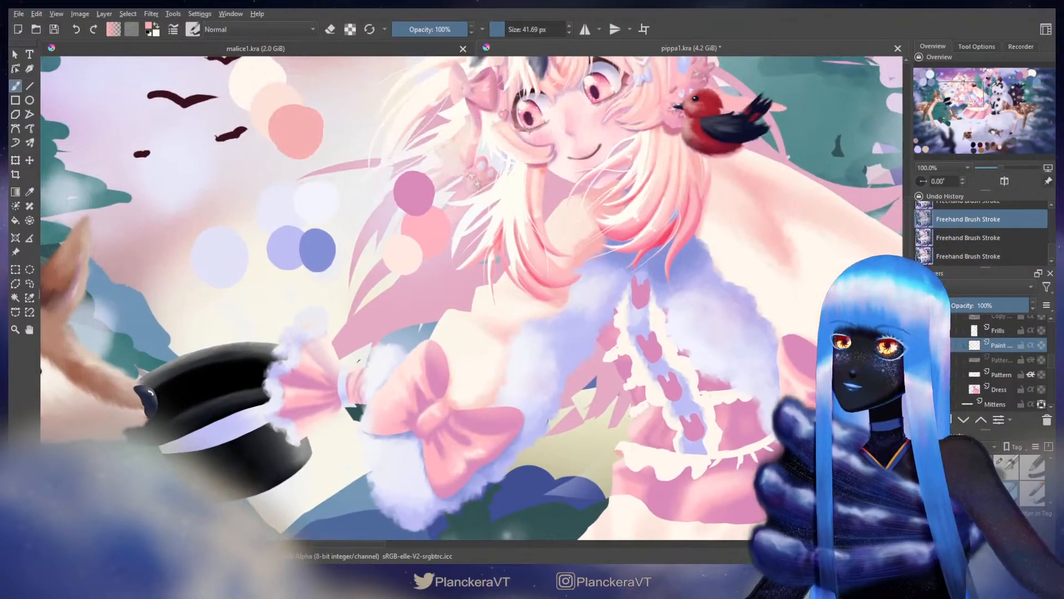
left_click(264, 108, "ctrl")
left_click_drag(662, 459, 612, 285)
key("ctrl+shift+z")
key("ctrl+shift+z")
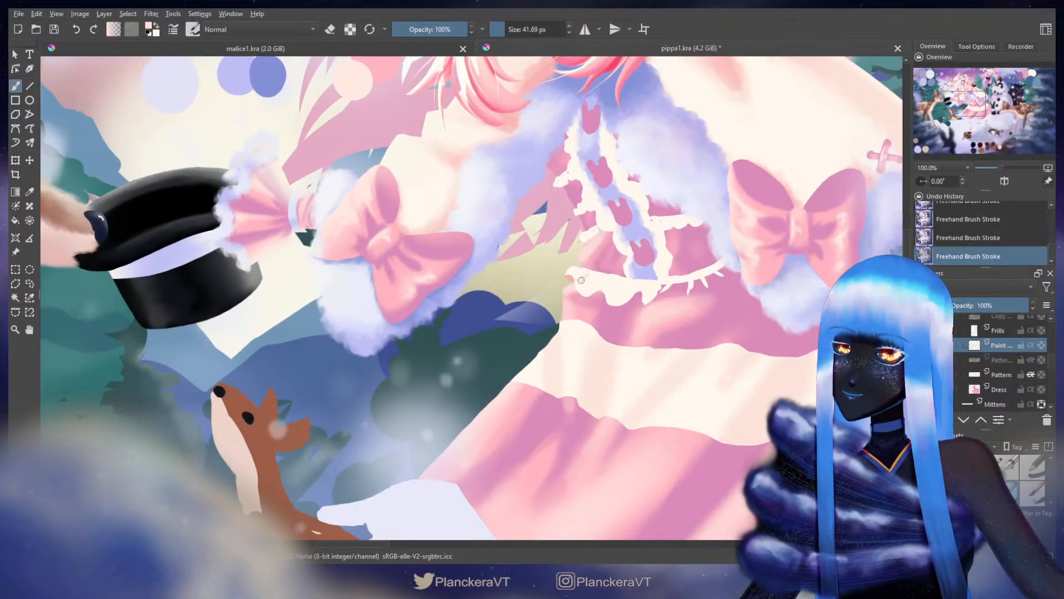
left_click_drag(596, 277, 590, 271)
left_click(596, 274, "ctrl")
Step: Reshape the left tip of the waist frill with the eraser and a 28.35 px brush
key("e")
key("bracketleft")
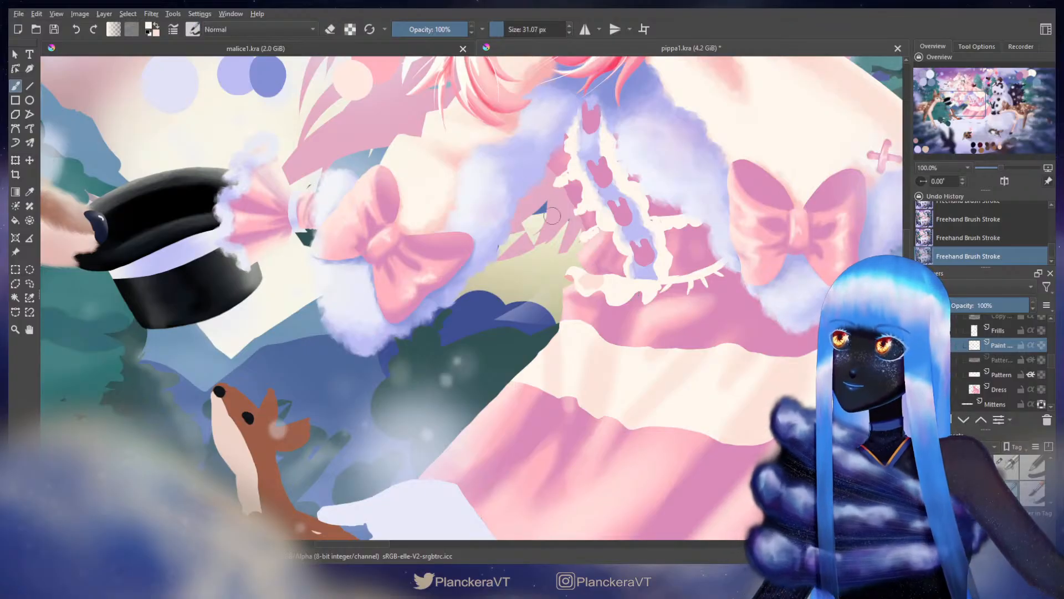
key("e")
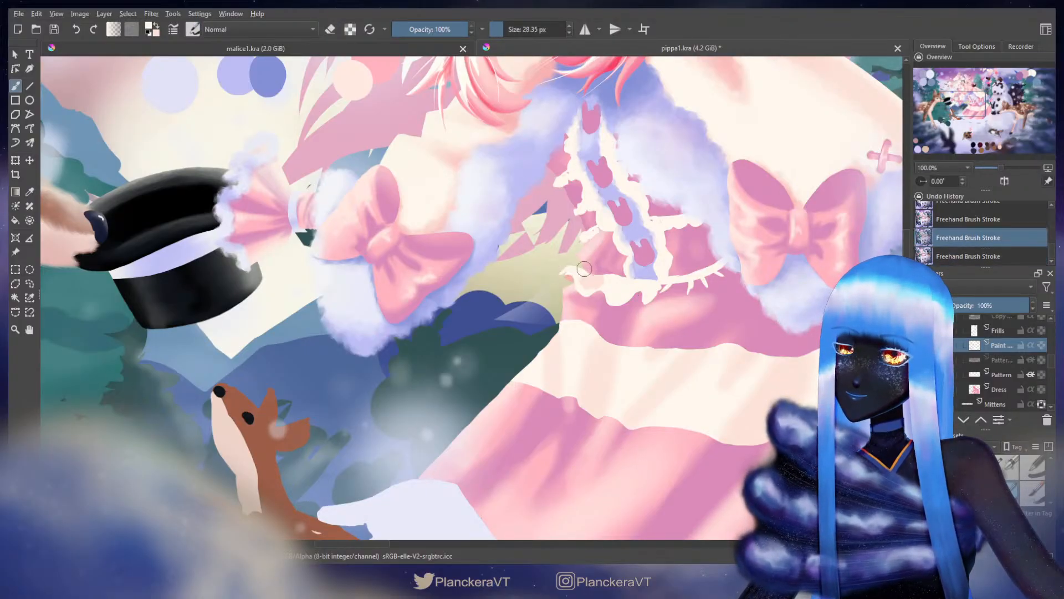
mouse_move(570, 267)
left_mouse_down()
mouse_move(582, 272)
mouse_move(569, 267)
left_mouse_up()
key("ctrl+z")
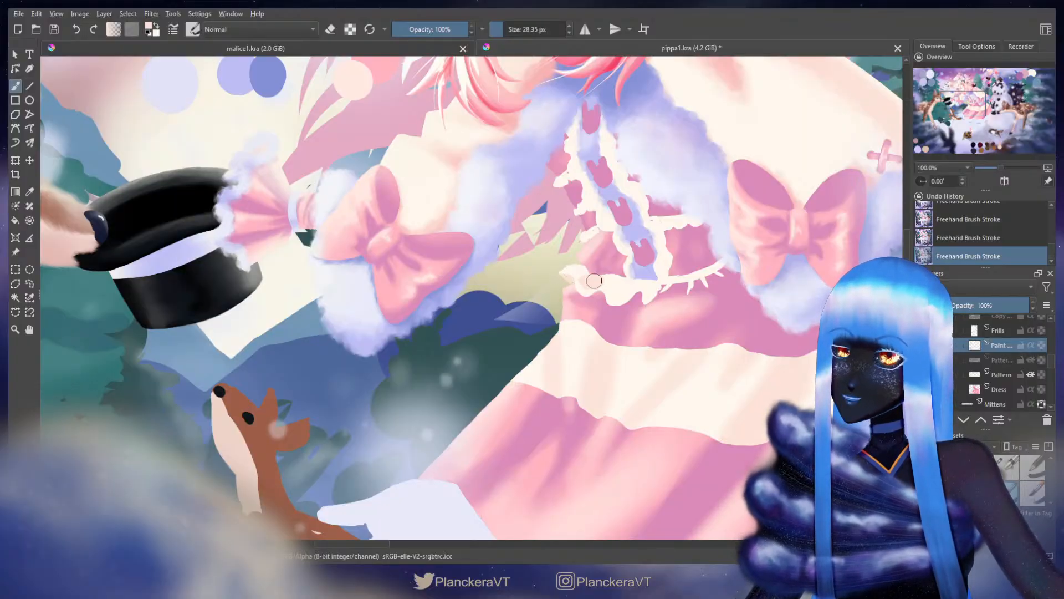
Step: Shade the frill's left scallops with pale peach folds and clean their edges with a 22.76 px eraser
left_click_drag(594, 292, 543, 301)
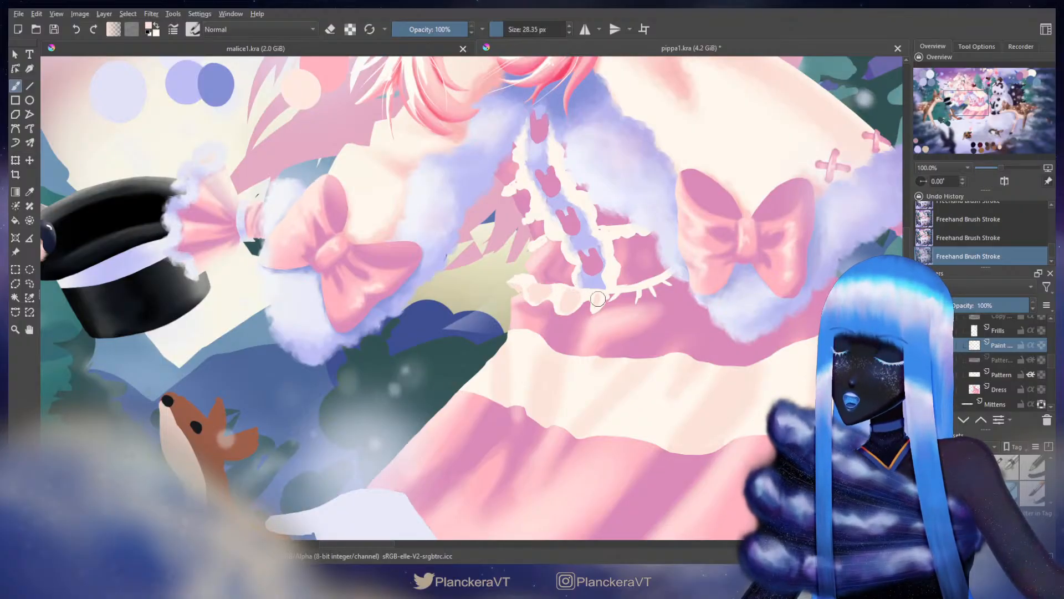
key("e")
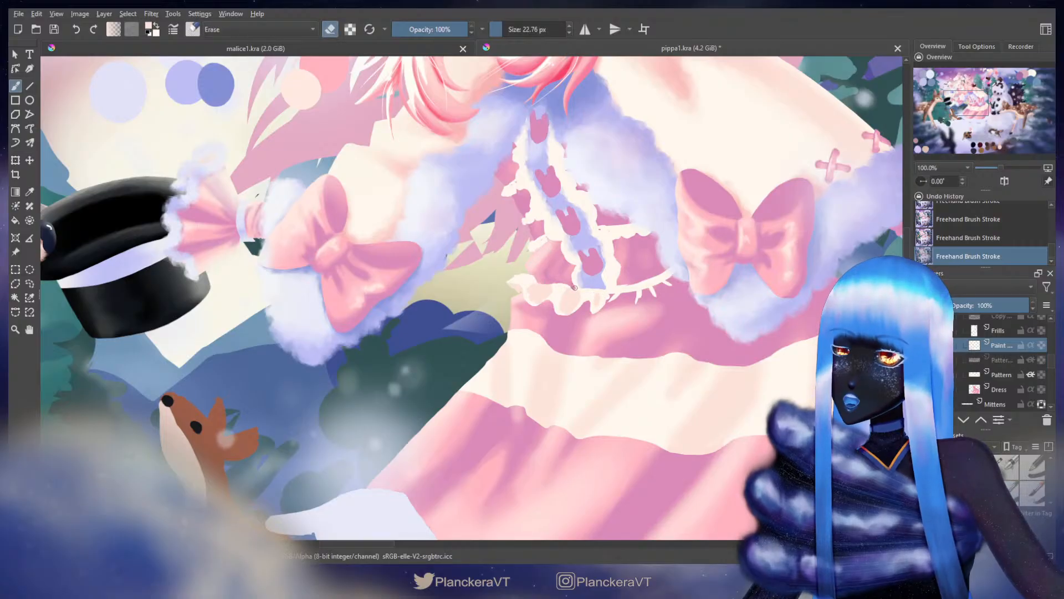
key("ctrl+z")
left_click_drag(571, 283, 575, 286)
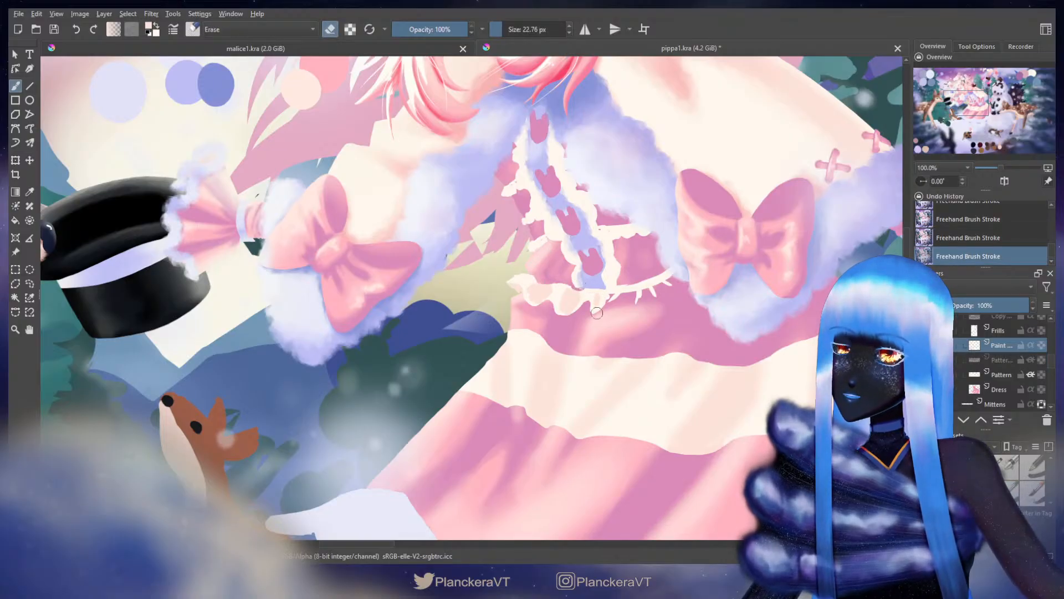
key("e")
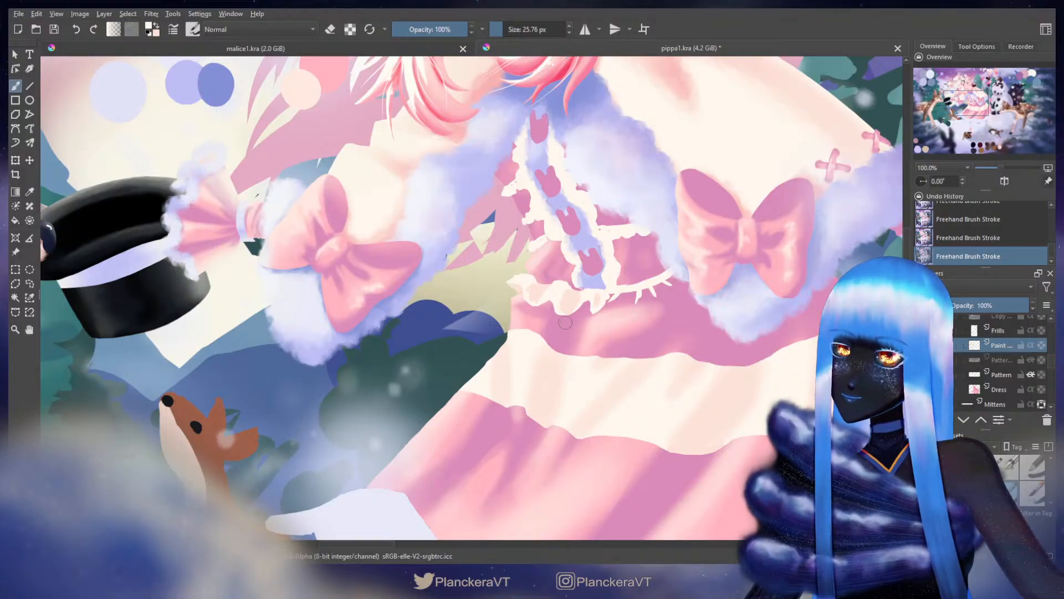
key("e")
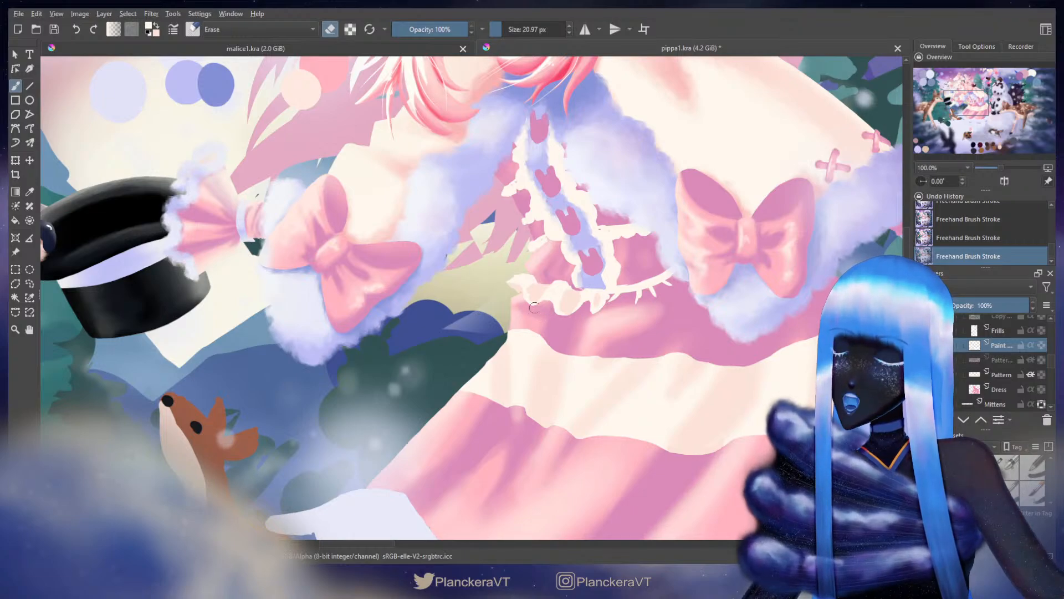
Step: Refine the left scallops of the waist frill, alternating a 25.76 px brush with a 20.97 px eraser
key("e")
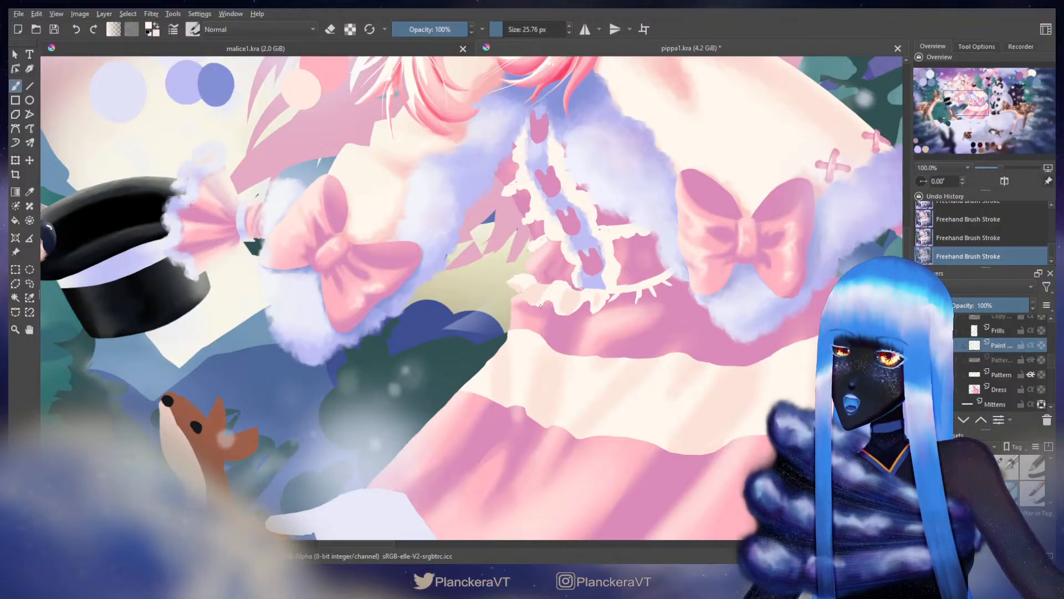
key("e")
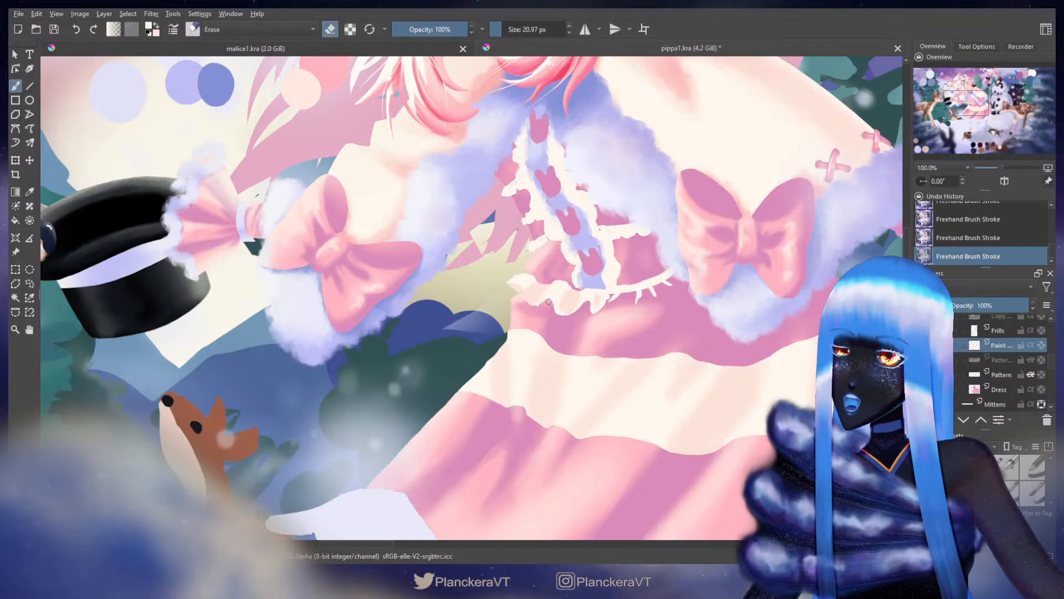
key("e")
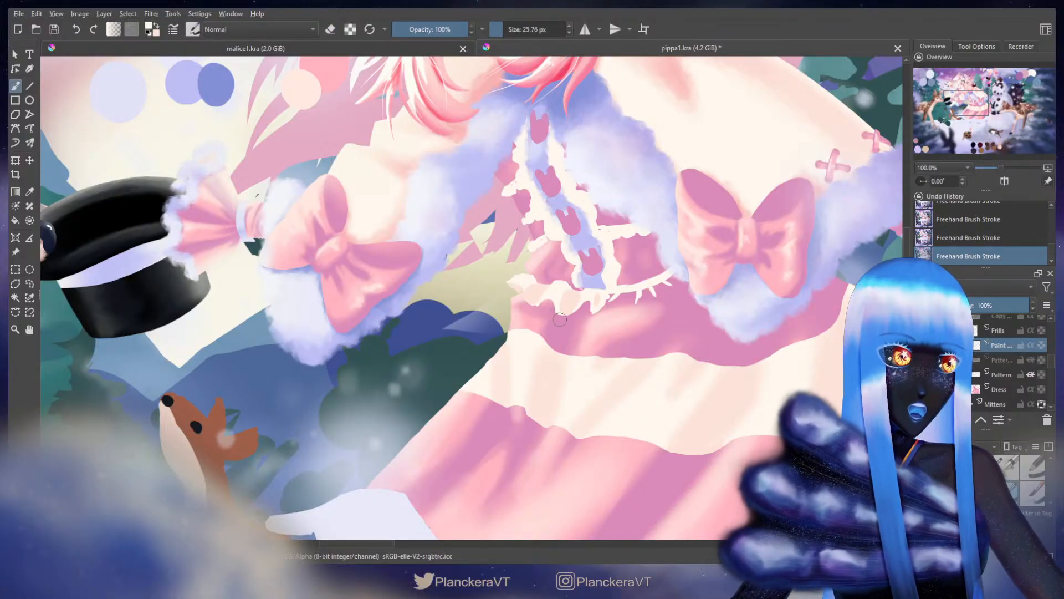
Step: Try sketching a black wavy frill outline with slanted fold lines across the skirt's lower stripes, and undo the strokes
mouse_move(586, 339)
left_mouse_down()
mouse_move(516, 351)
mouse_move(491, 373)
left_mouse_up()
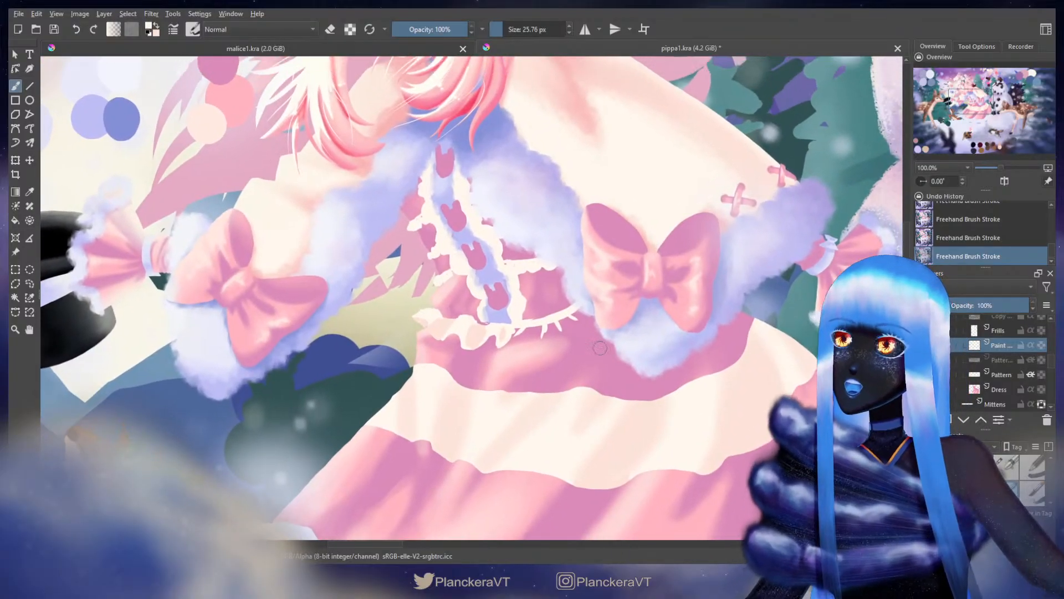
key("d")
left_click_drag(738, 256, 650, 100)
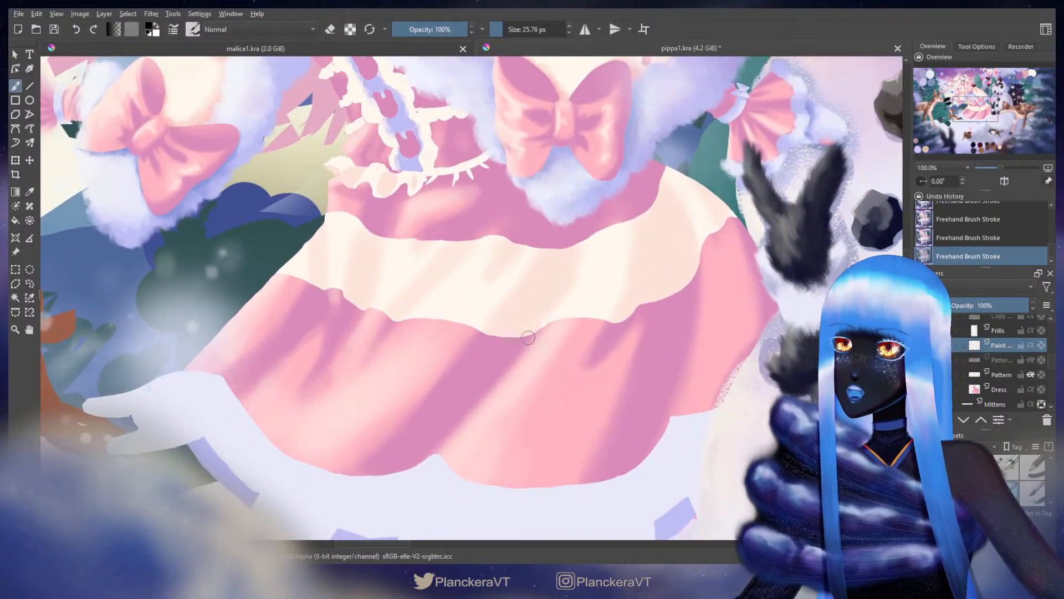
mouse_move(453, 326)
left_mouse_down()
mouse_move(450, 348)
mouse_move(499, 331)
mouse_move(531, 335)
left_mouse_up()
key("ctrl+z")
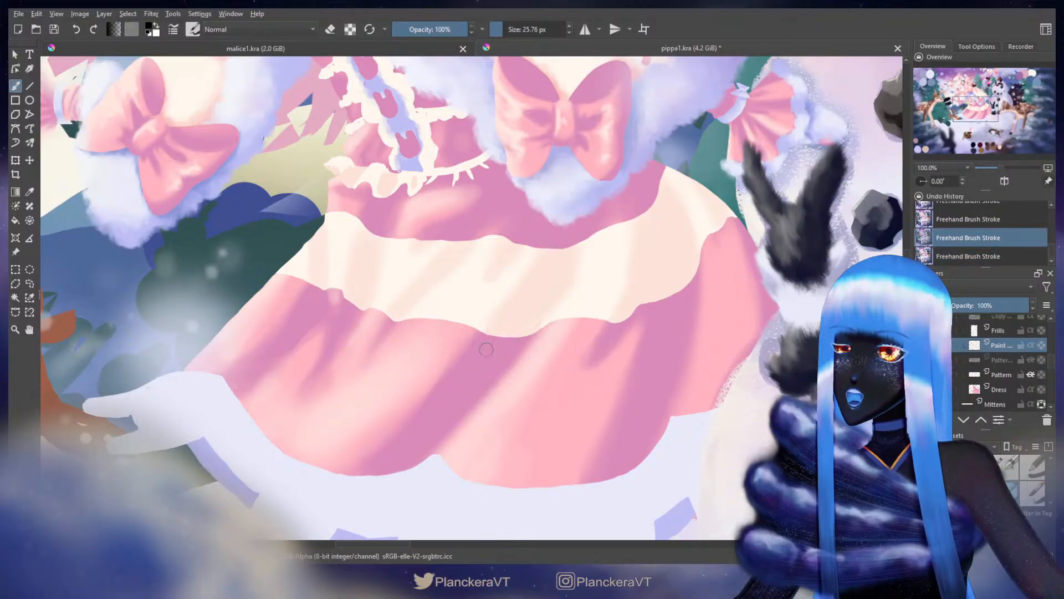
left_click_drag(445, 345, 647, 334)
left_click_drag(440, 357, 499, 301)
left_click_drag(522, 338, 543, 286)
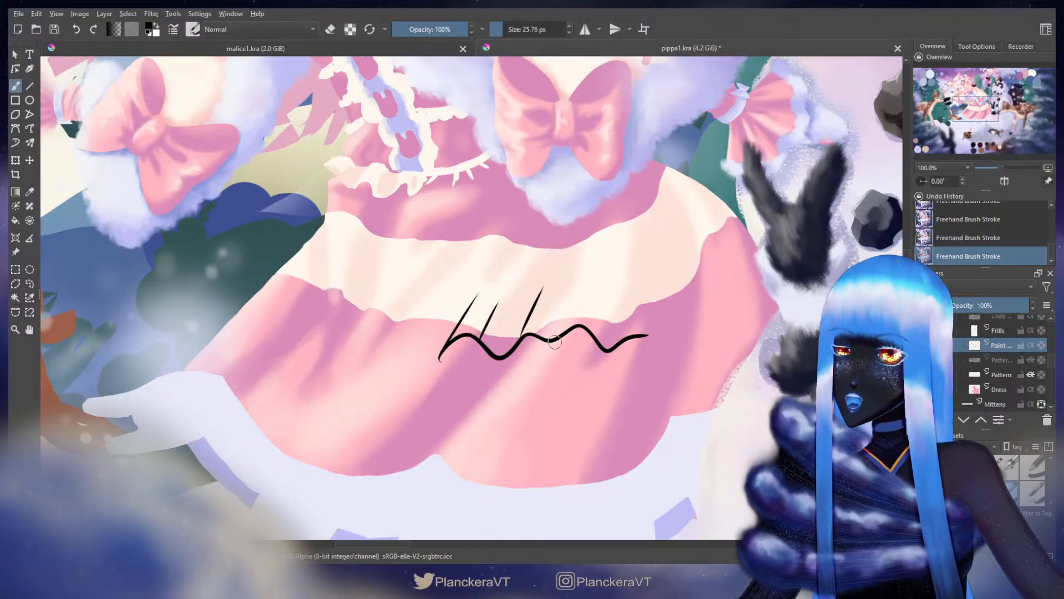
mouse_move(554, 339)
left_mouse_down()
mouse_move(571, 297)
mouse_move(598, 286)
left_mouse_up()
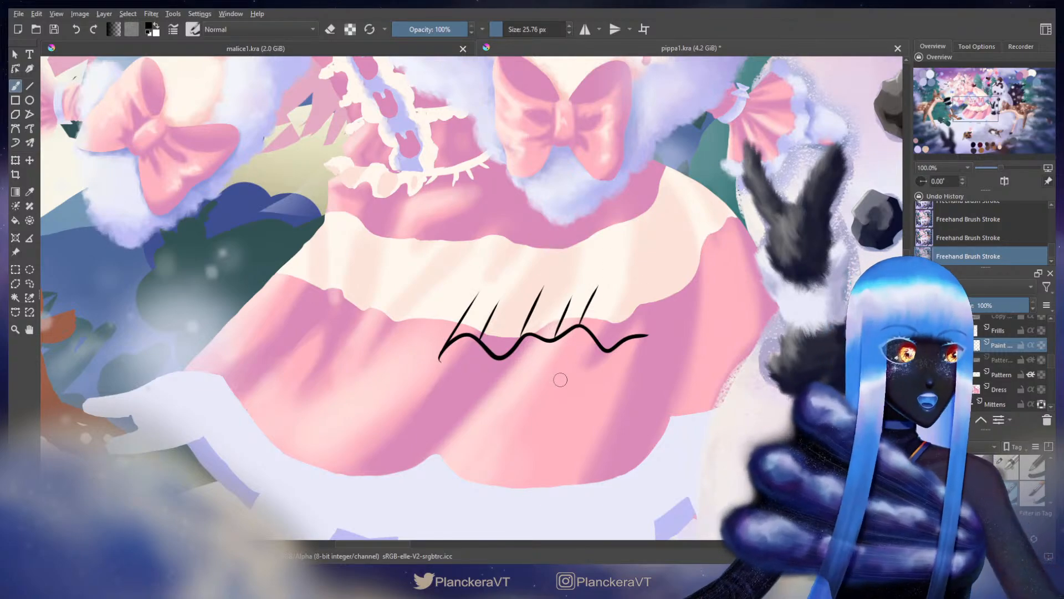
key("ctrl+z")
key("ctrl+z")
key("ctrl+z")
key("ctrl+z")
key("ctrl+z")
key("ctrl+z")
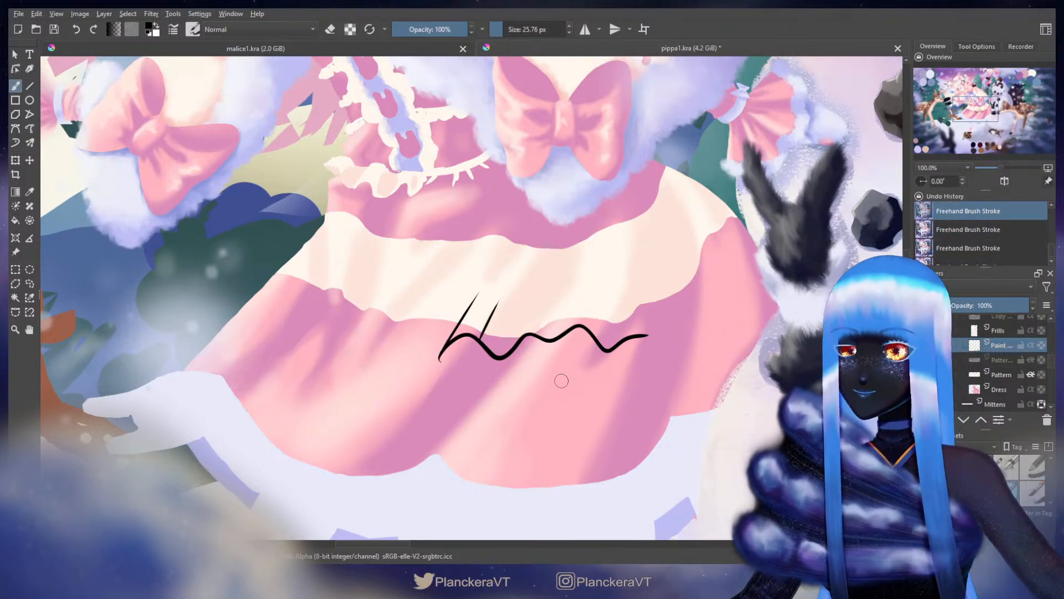
Step: Try sketching a small black face with an angular jaw on the skirt's cream stripe, and undo the strokes
mouse_move(484, 283)
left_mouse_down()
mouse_move(513, 309)
mouse_move(483, 274)
mouse_move(484, 301)
mouse_move(502, 316)
mouse_move(561, 301)
mouse_move(554, 255)
left_mouse_up()
key("ctrl+z")
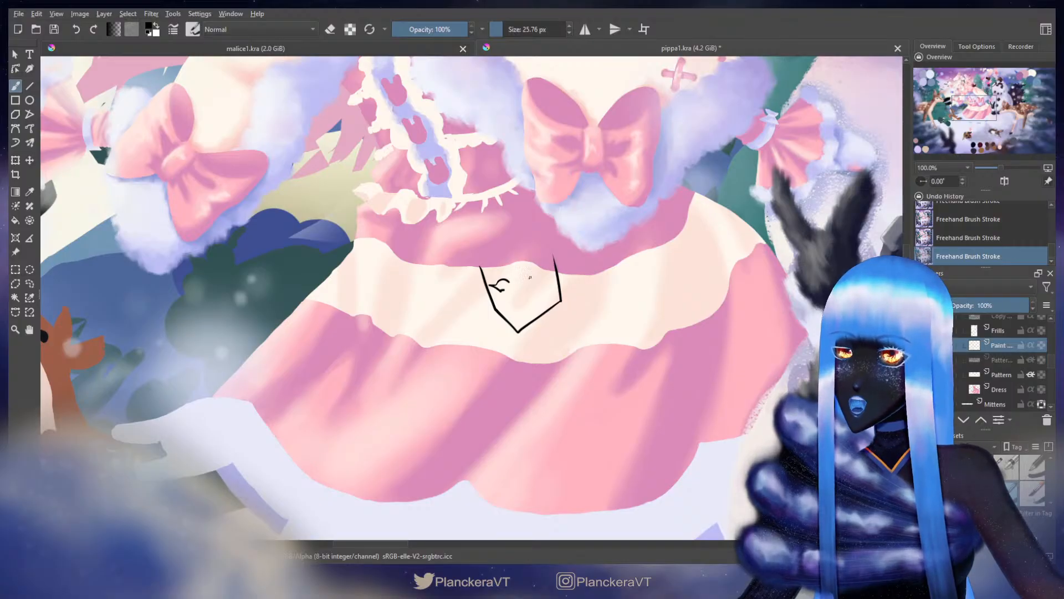
key("ctrl+z")
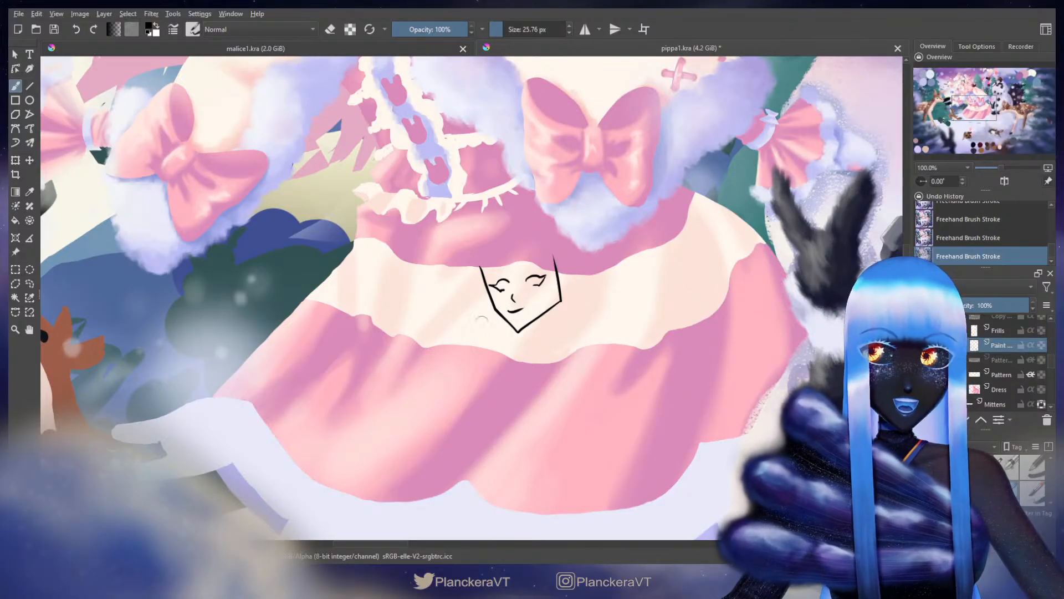
key("ctrl+z")
key("ctrl+z")
key("ctrl+z")
key("ctrl+z")
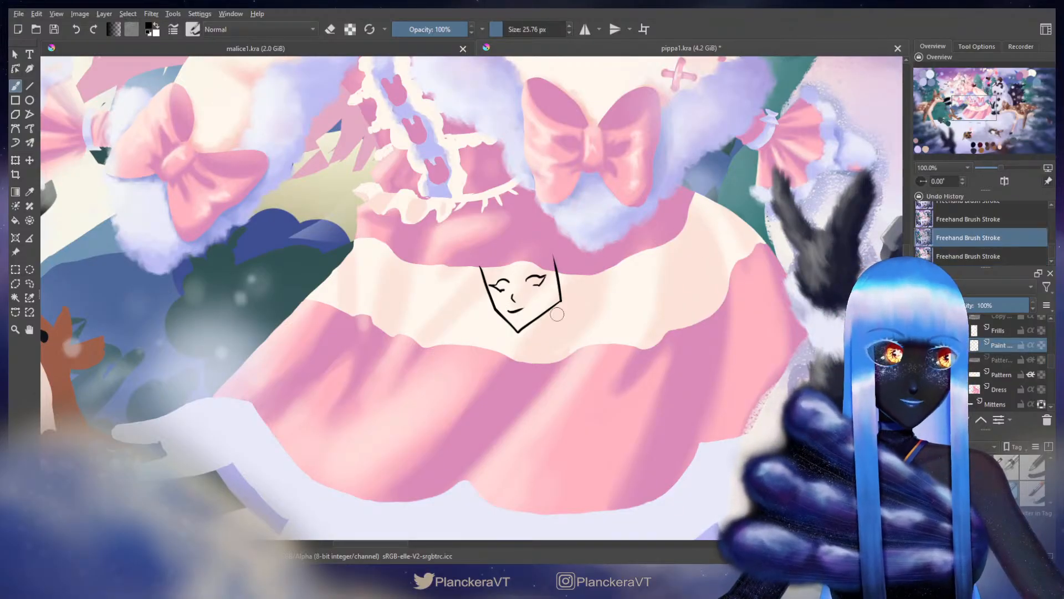
key("ctrl+z")
key("ctrl+z")
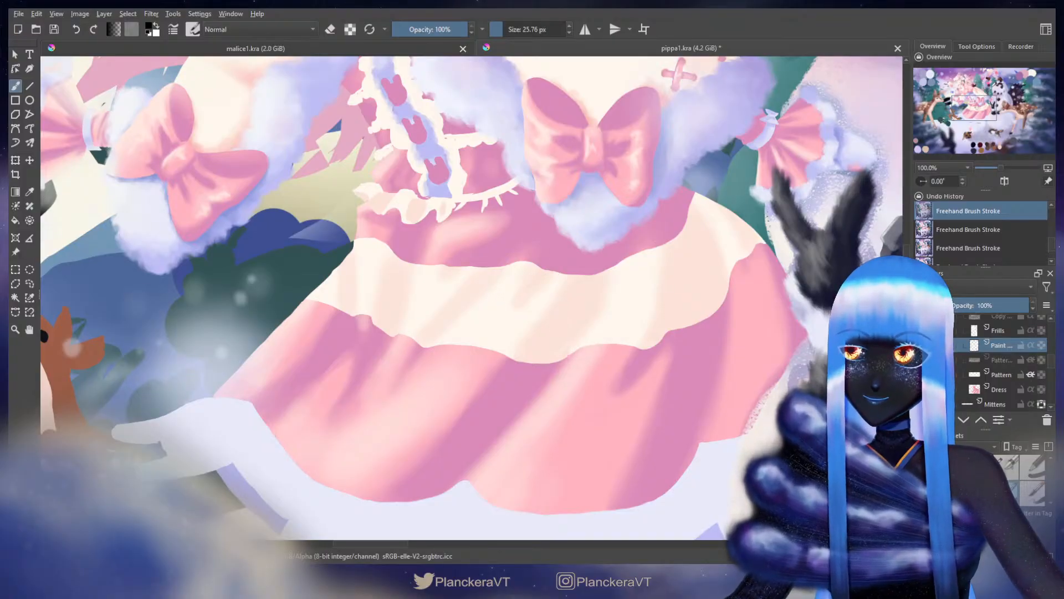
Step: Pick the pale peach from the swatches near the birds for shading the waist frill's middle scallops
mouse_move(522, 254)
left_mouse_down()
mouse_move(534, 271)
mouse_move(651, 337)
mouse_move(685, 401)
left_mouse_up()
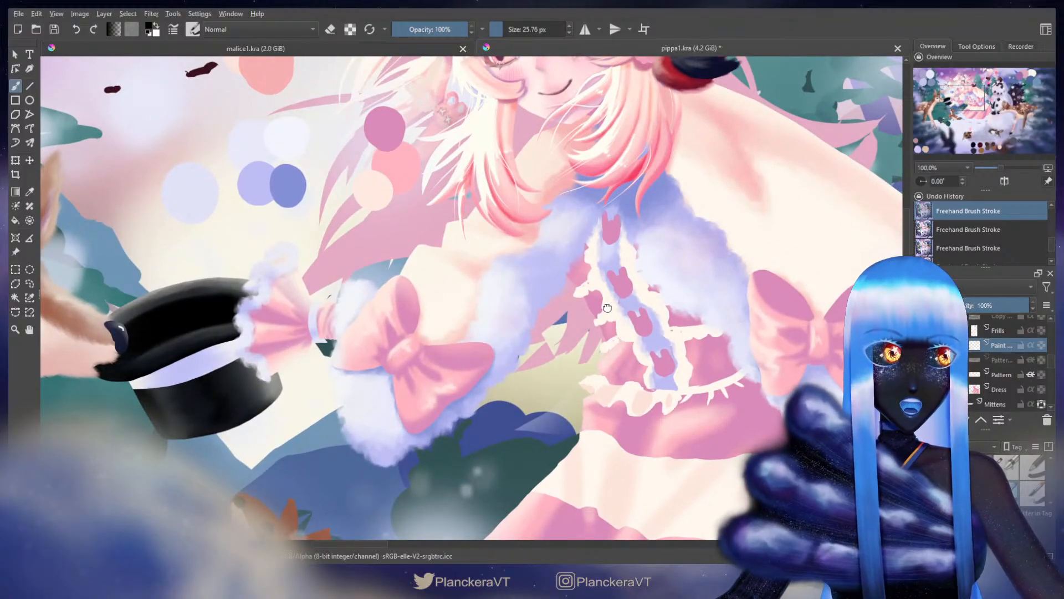
left_click_drag(607, 308, 680, 347)
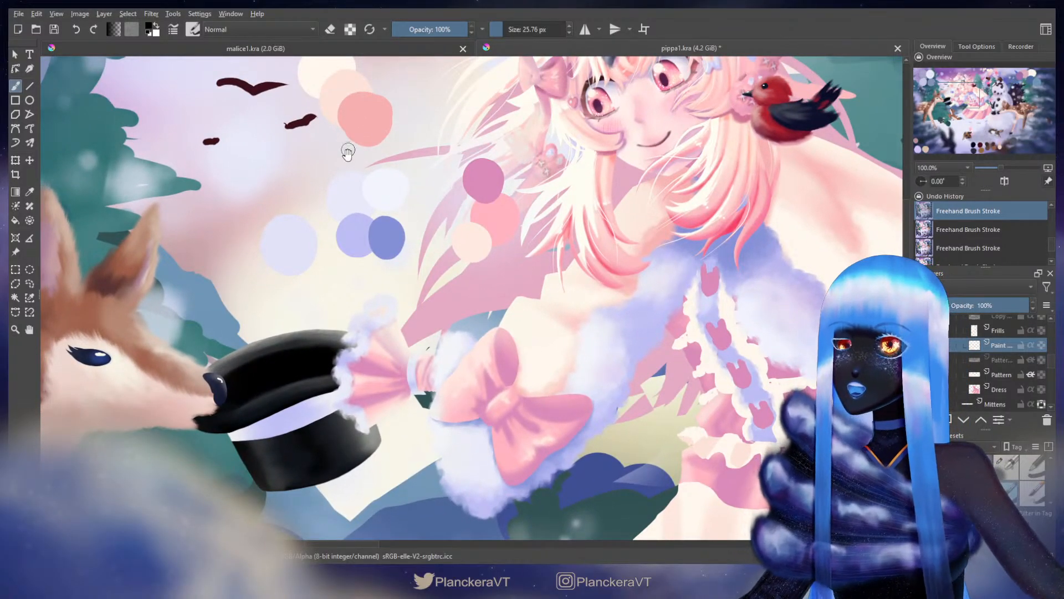
left_click_drag(347, 152, 362, 216)
left_click(349, 129, "ctrl")
left_click(358, 142, "ctrl")
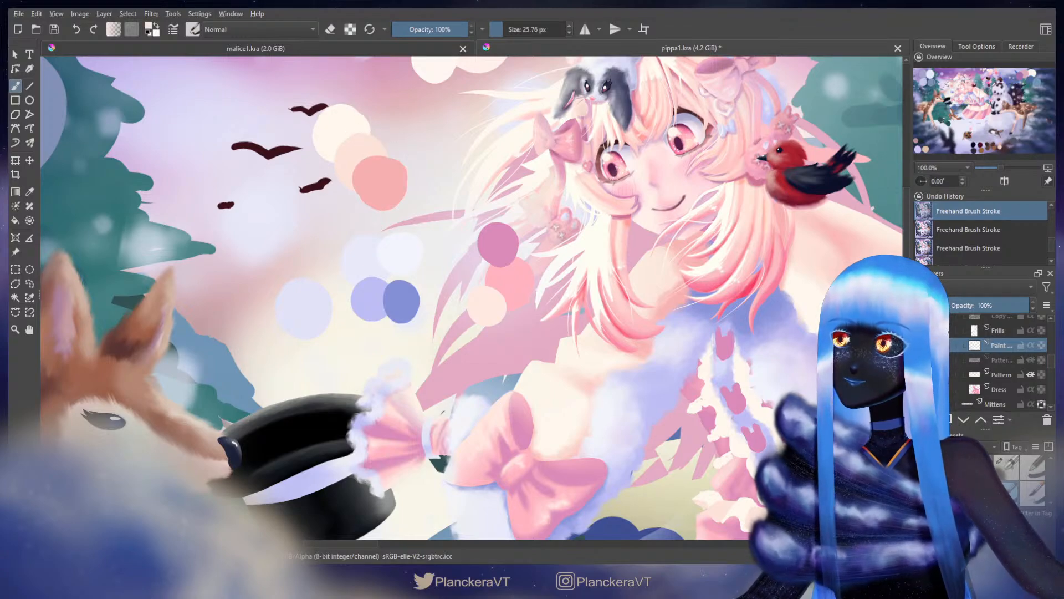
left_click_drag(779, 464, 604, 245)
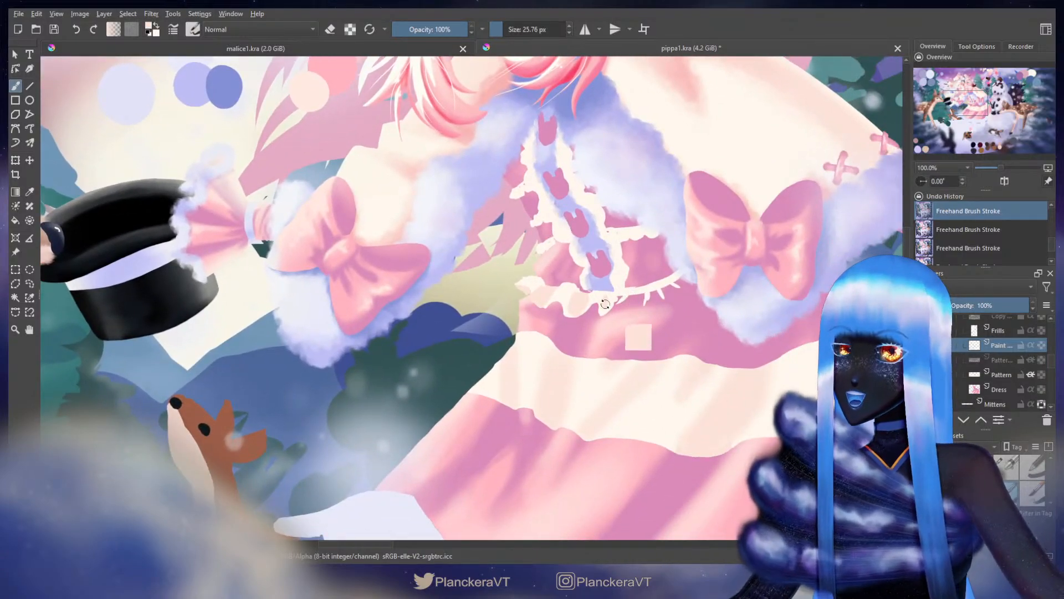
Step: Adjust the frill paint with Transform and paint shaded scallops just past the lacing with a 25.51 px brush
key("ctrl+t")
key("b")
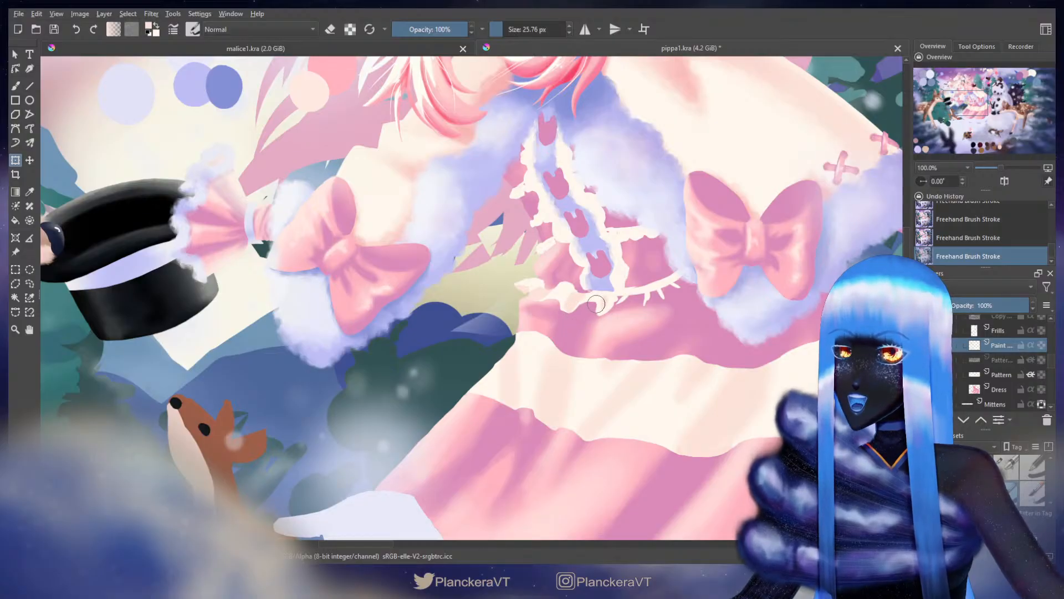
key("b")
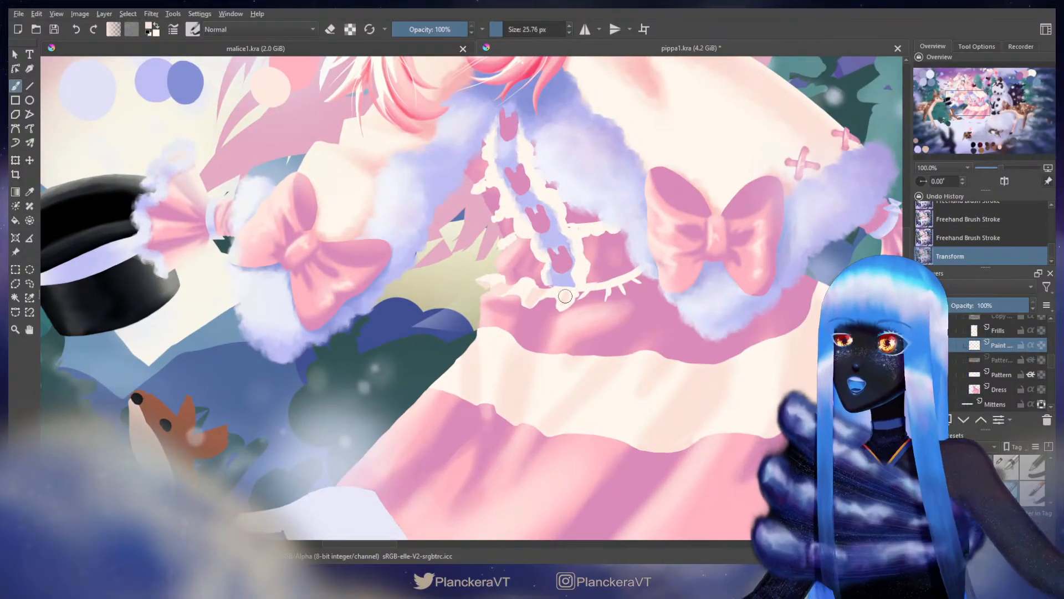
left_click(526, 287, "shift")
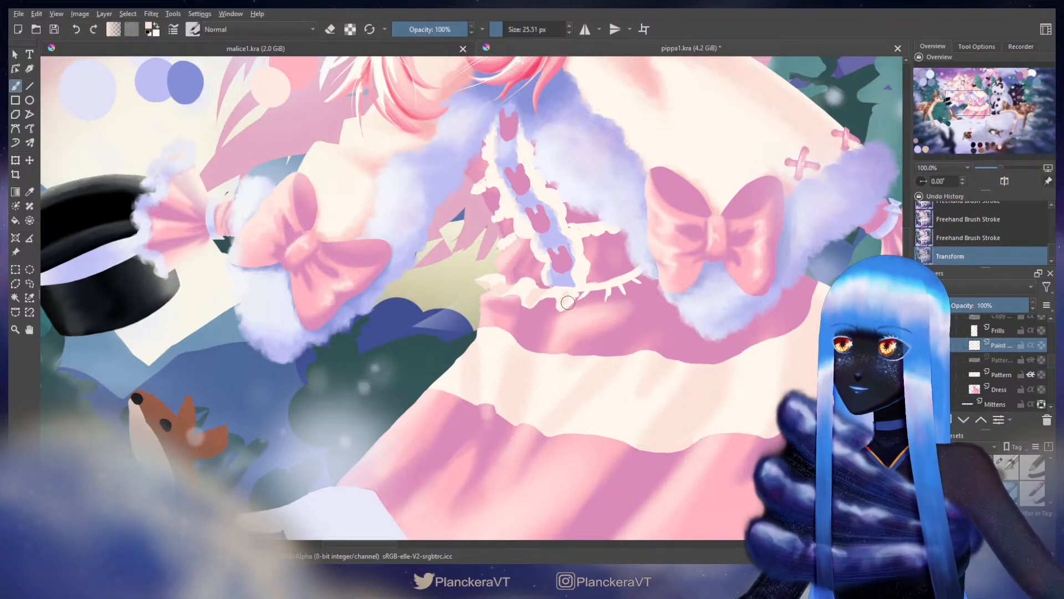
mouse_move(567, 301)
left_mouse_down()
mouse_move(599, 299)
mouse_move(569, 303)
left_mouse_up()
key("ctrl+z")
key("ctrl+z")
key("ctrl+z")
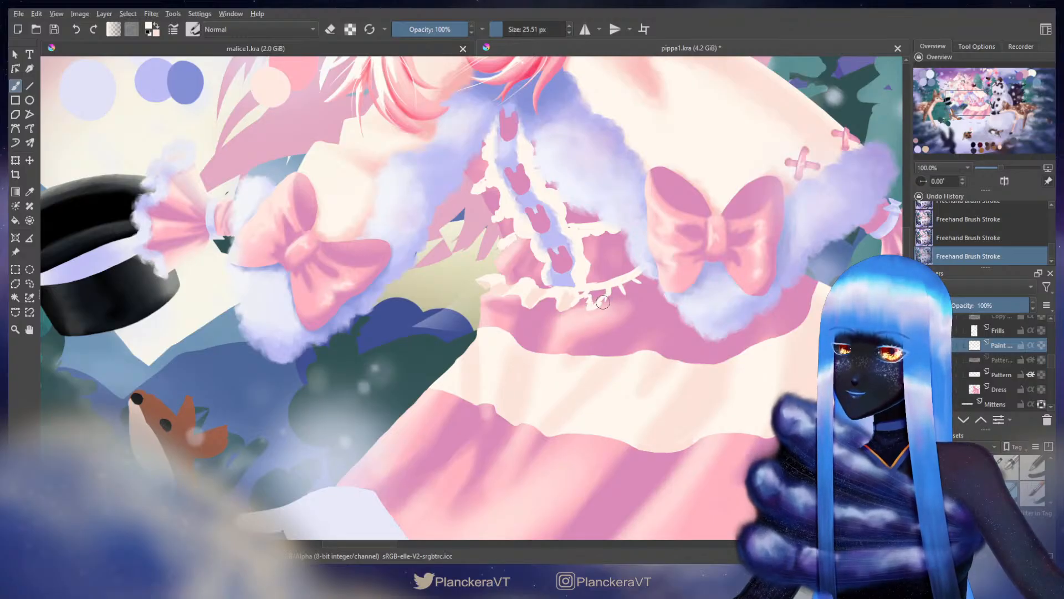
key("ctrl+z")
left_click_drag(589, 300, 620, 294)
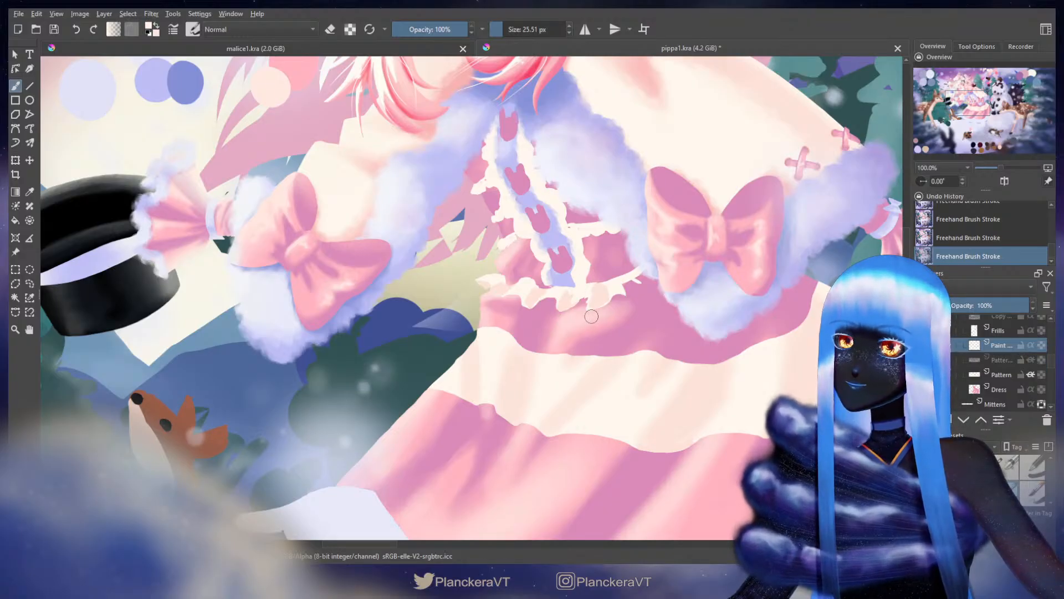
Step: Paint the frill's rightmost scallops up to the fur trim with a 28.91 px brush
key("e")
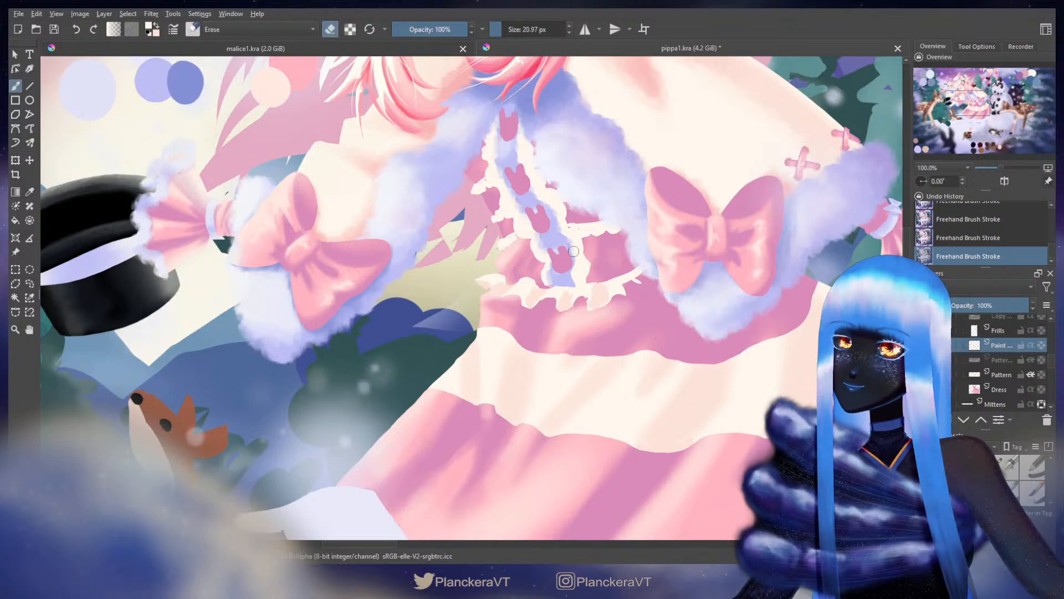
key("bracketright")
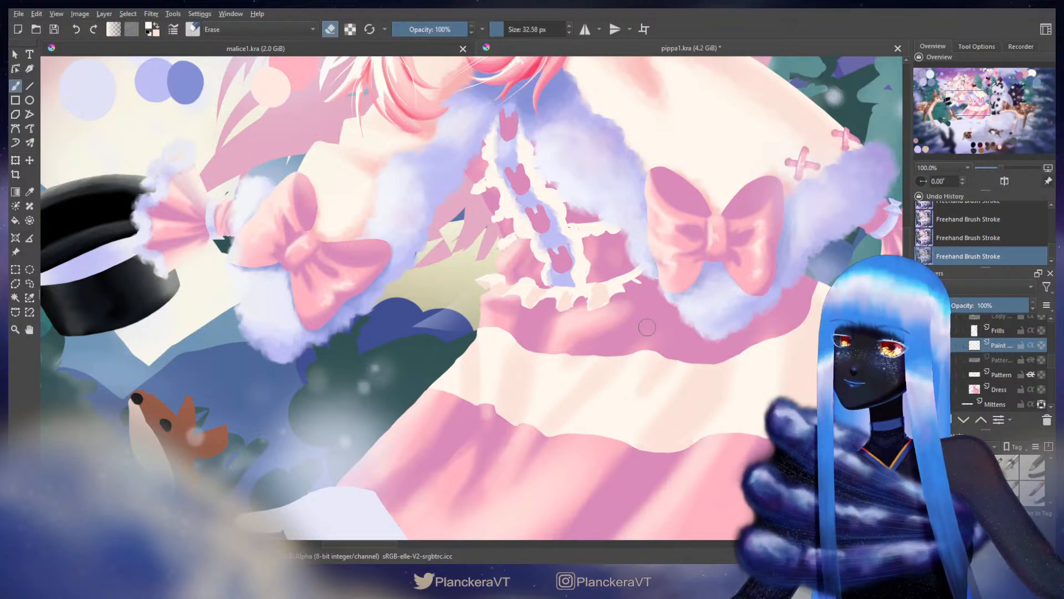
key("e")
key("ctrl+z")
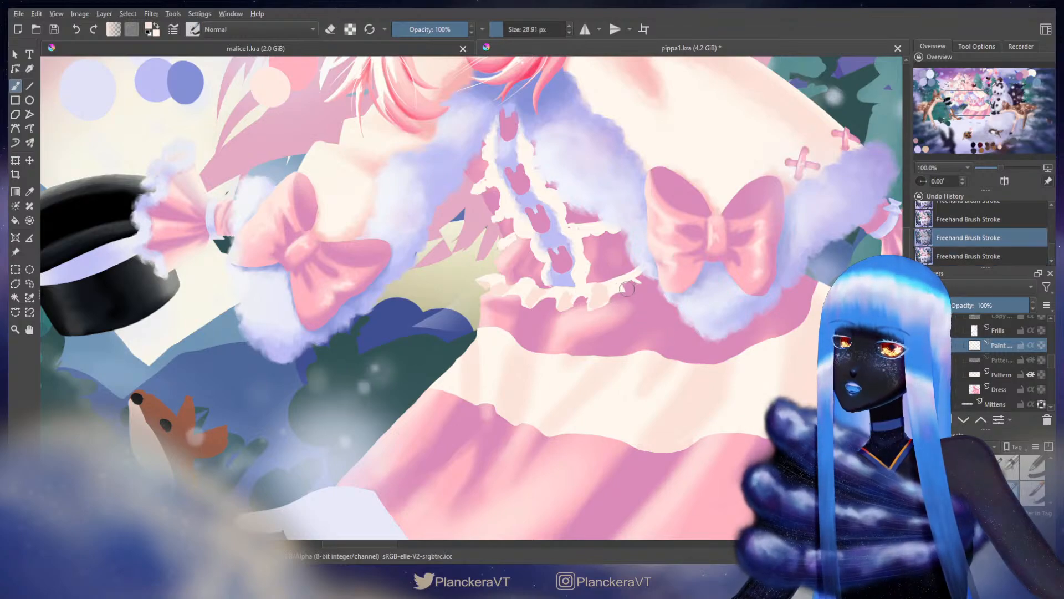
mouse_move(625, 288)
left_mouse_down()
mouse_move(644, 294)
mouse_move(635, 283)
mouse_move(648, 282)
left_mouse_up()
key("ctrl+z")
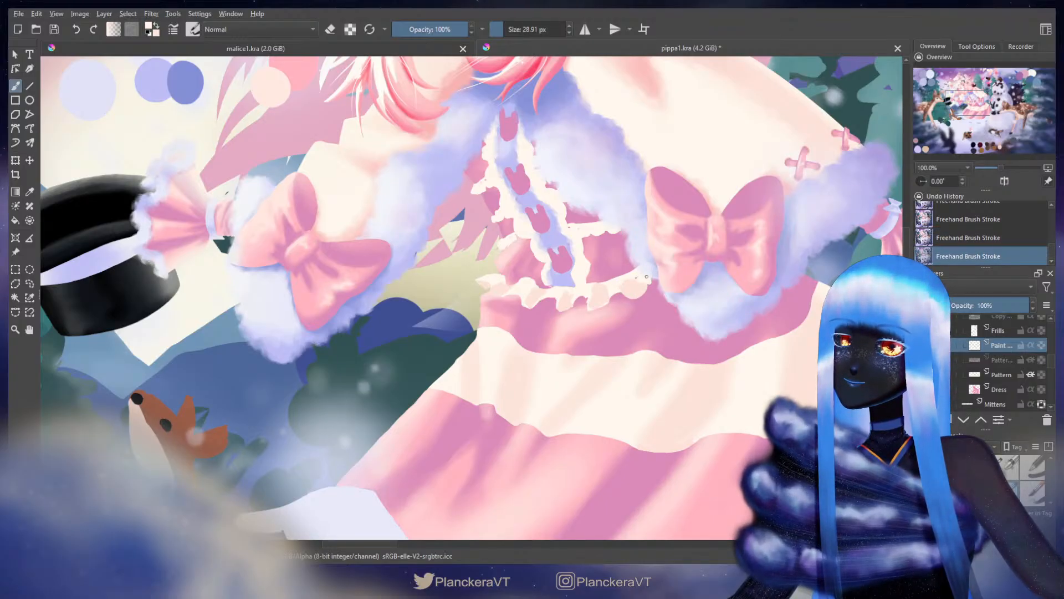
Step: Rework the left tip of the waist frill with a 34.22 px brush and trim it with a 38.32 px eraser
mouse_move(657, 283)
left_mouse_down()
mouse_move(679, 305)
mouse_move(728, 296)
left_mouse_up()
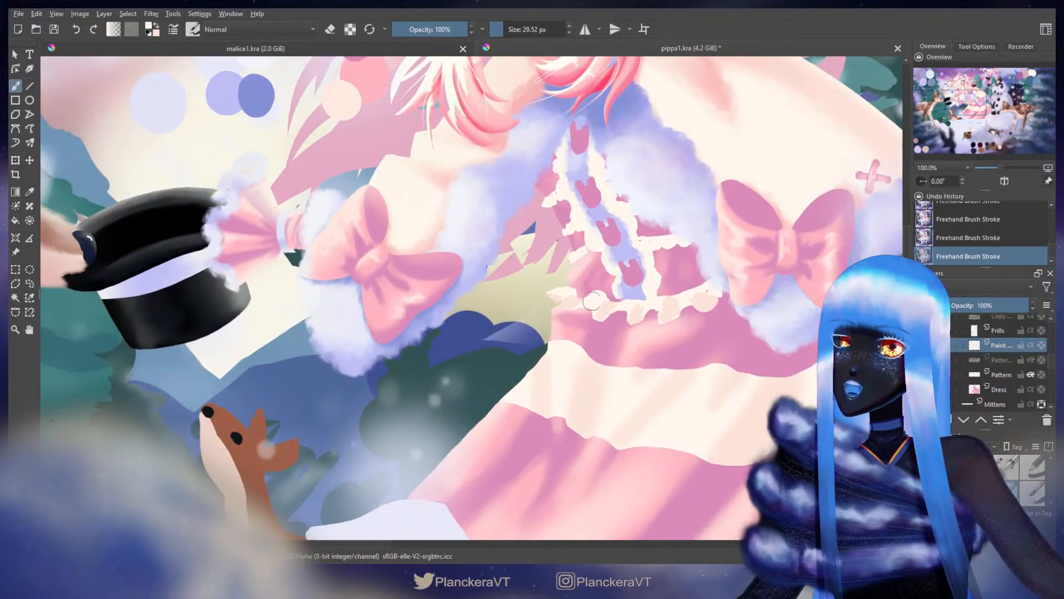
left_click_drag(591, 301, 594, 301, "shift")
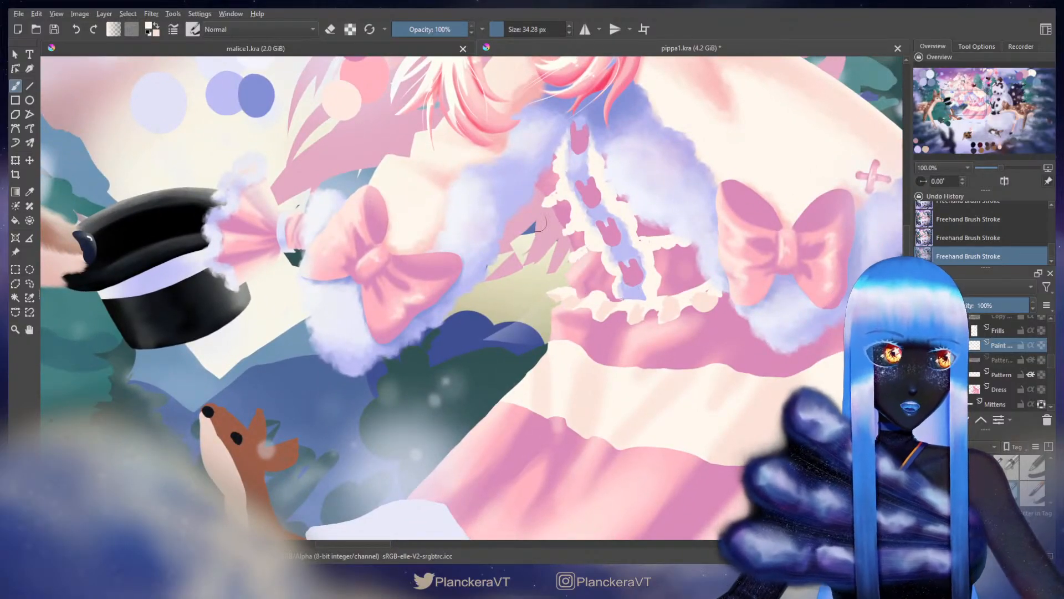
left_click_drag(576, 294, 568, 295, "shift")
key("ctrl+z")
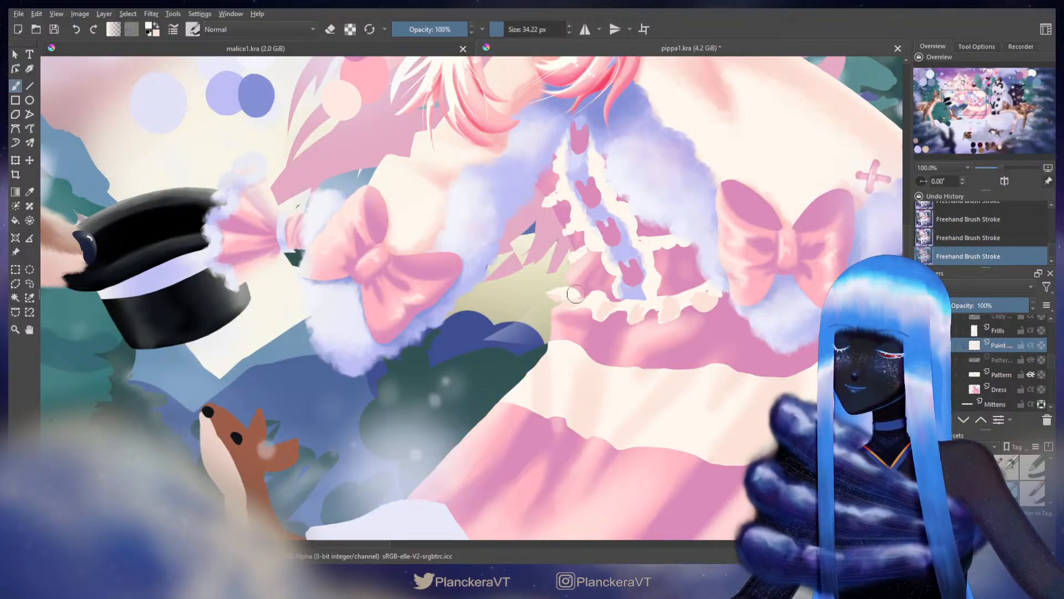
key("e")
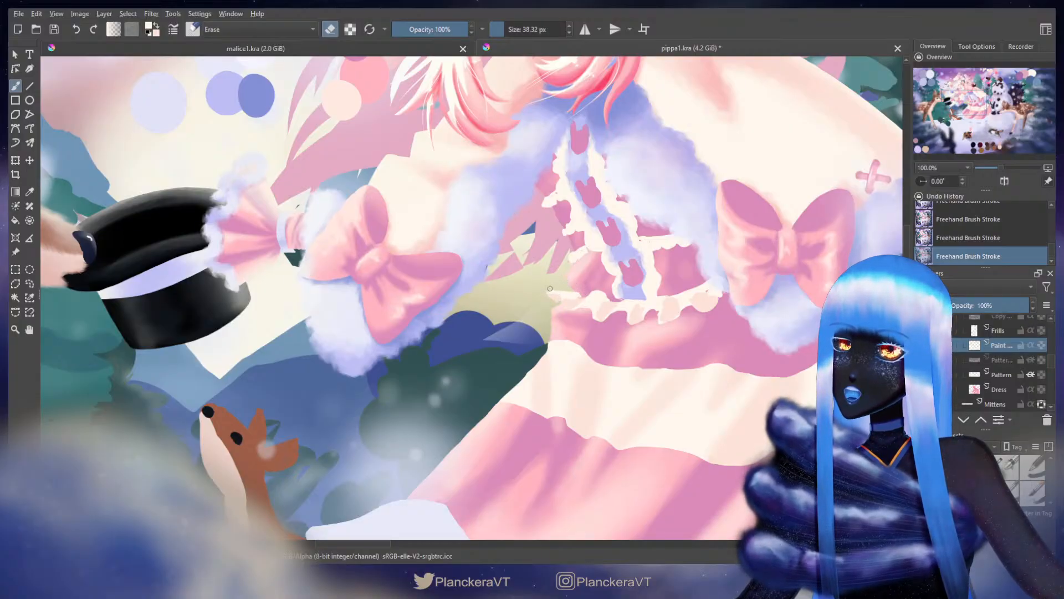
Step: Repaint the waist frill's scallops below the lacing with a 36.32 to 39.09 px brush and trim them with a 28.22 px eraser
key("e")
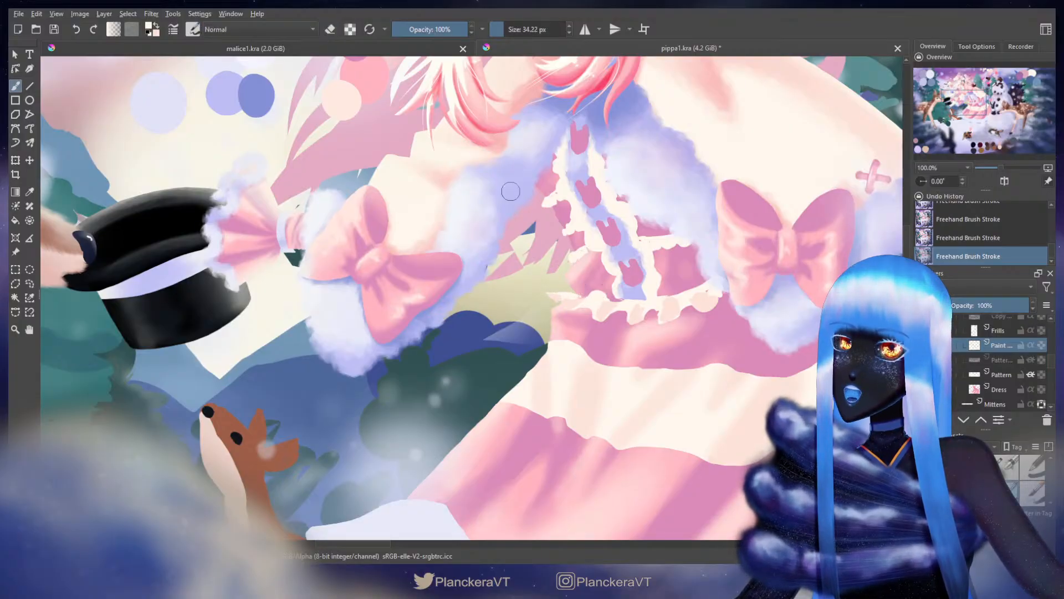
key("bracketright")
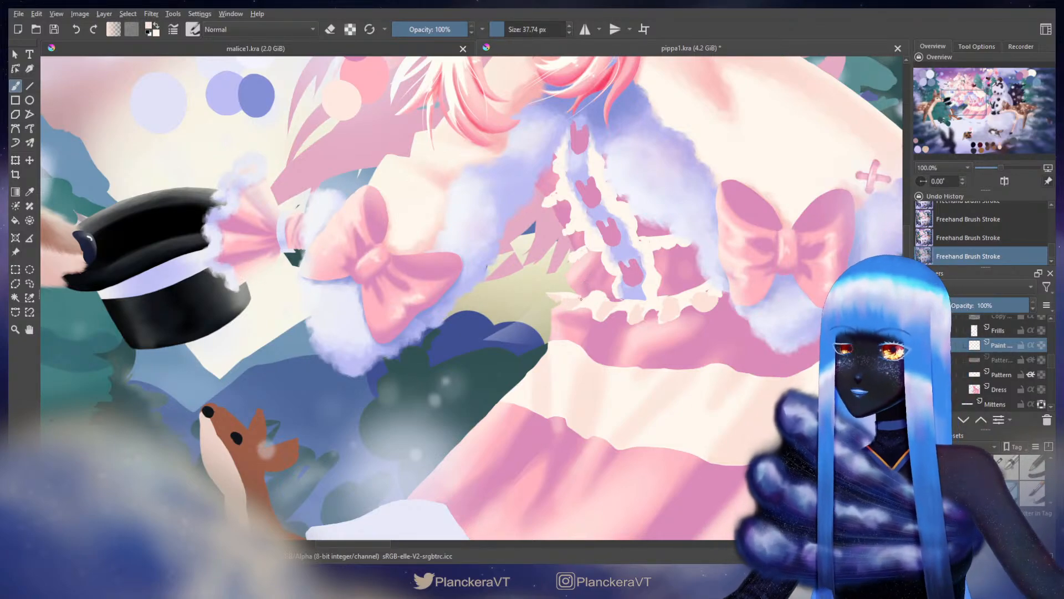
key("bracketleft")
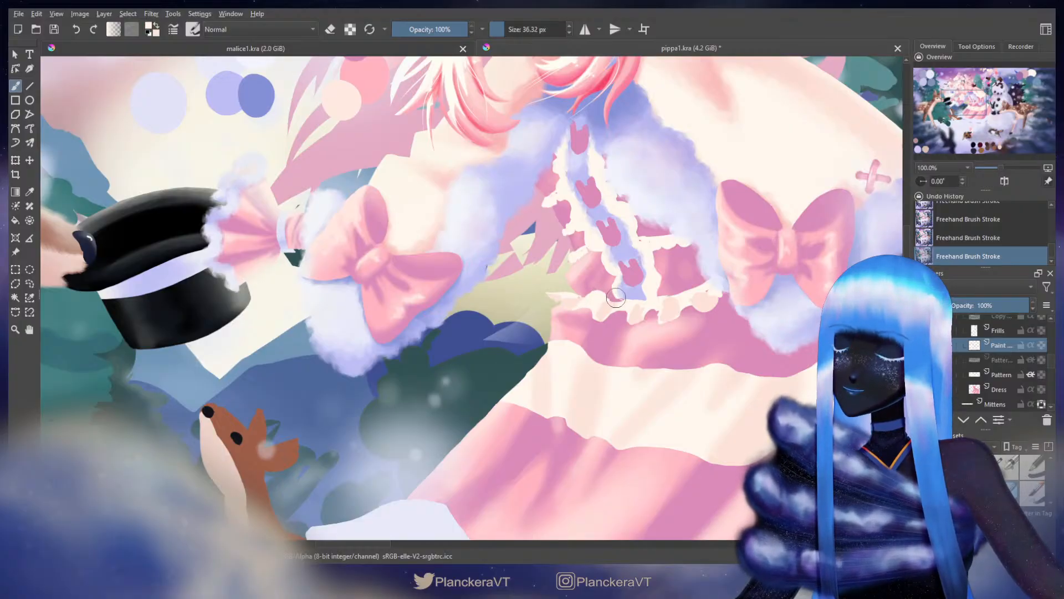
key("bracketright")
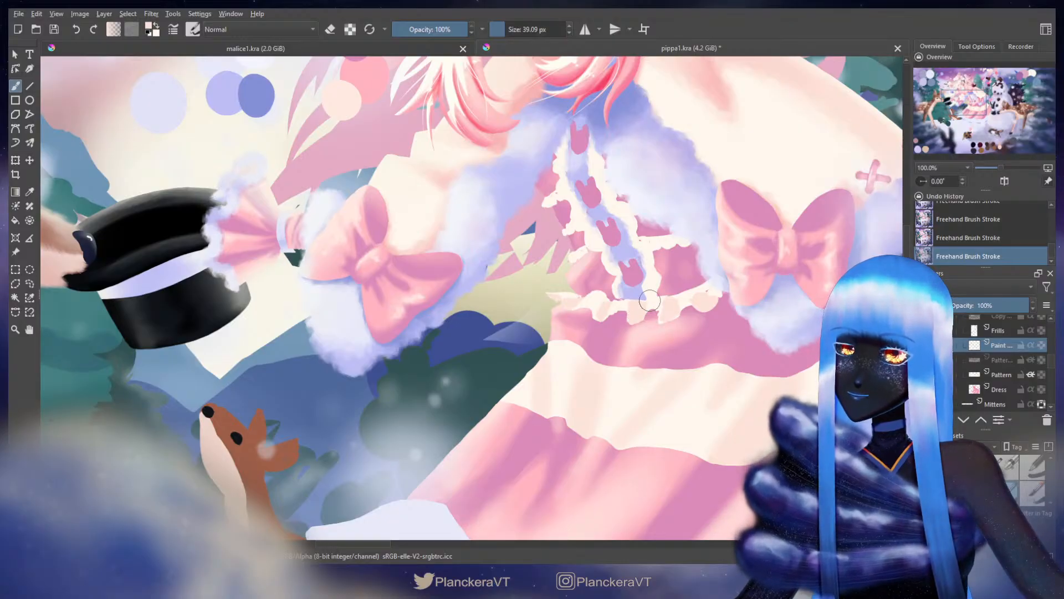
key("e")
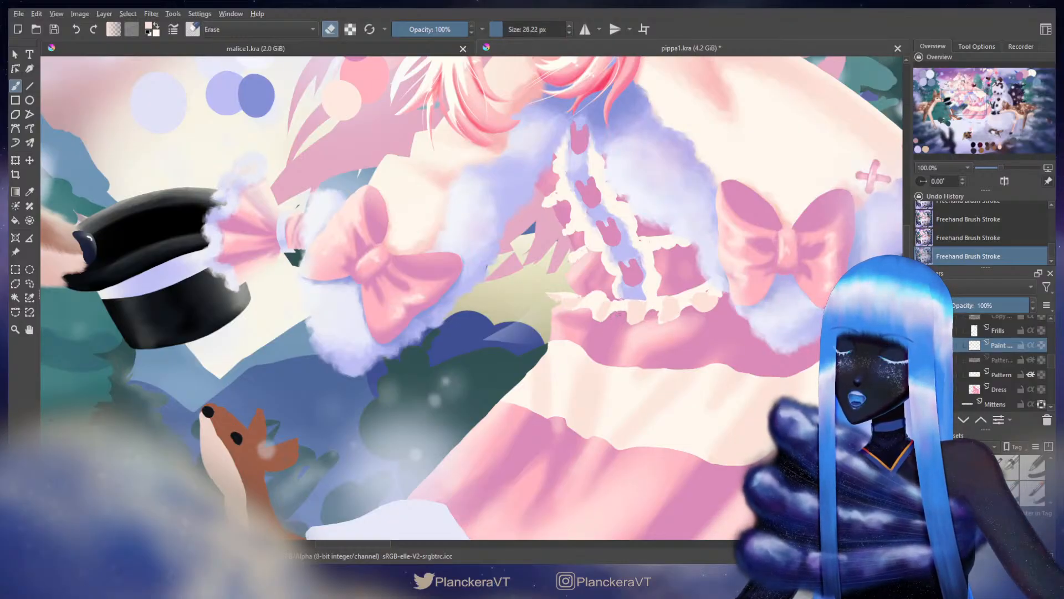
key("e")
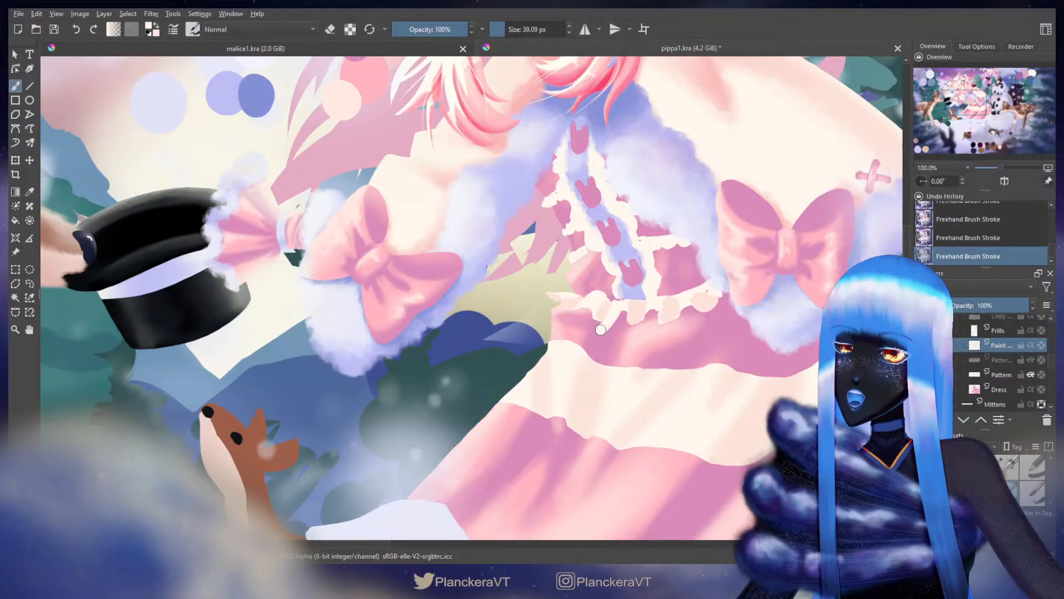
Step: Shape the frill scallops just left of the lacing with a 36.13 px brush and trim their lower edge with a 17.82 px eraser
key("bracketleft")
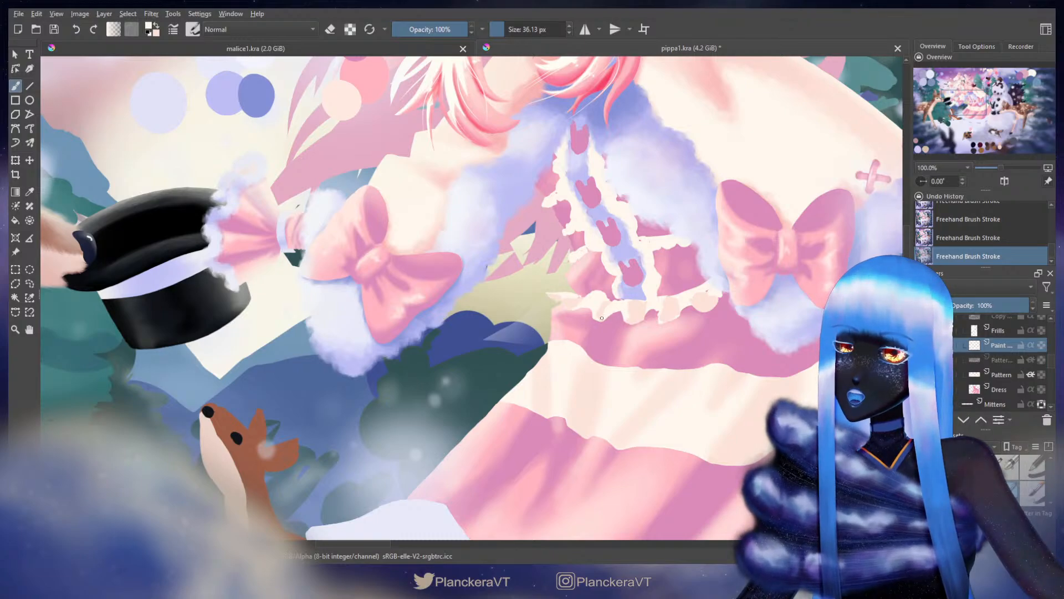
key("e")
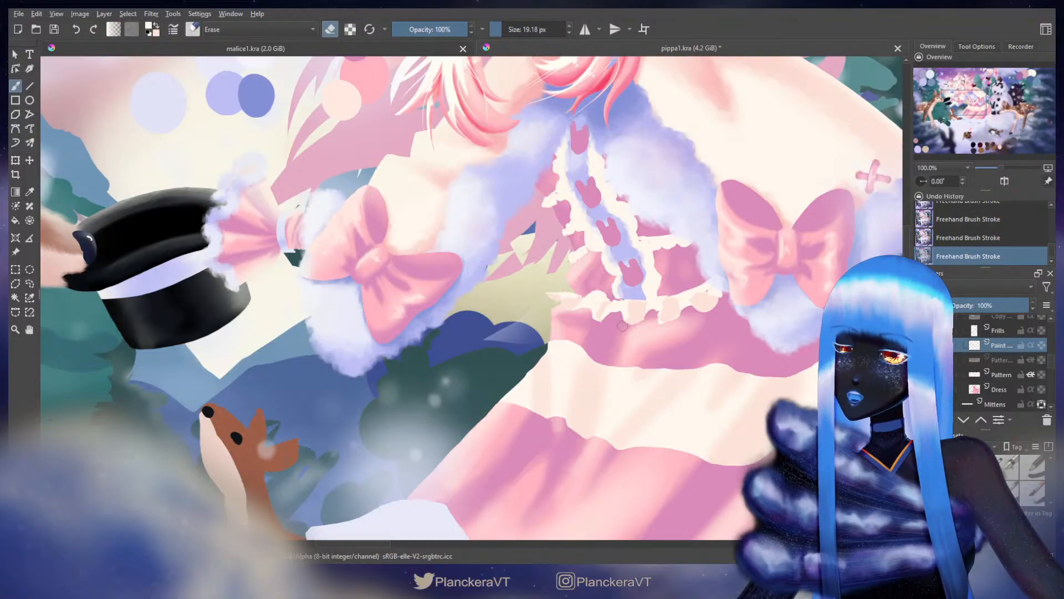
key("e")
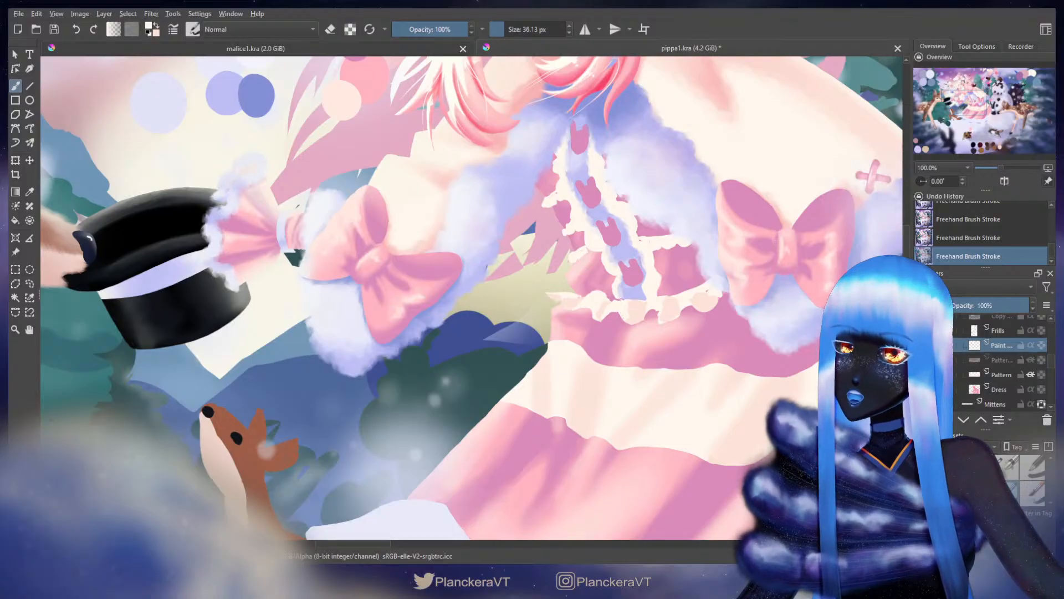
key("e")
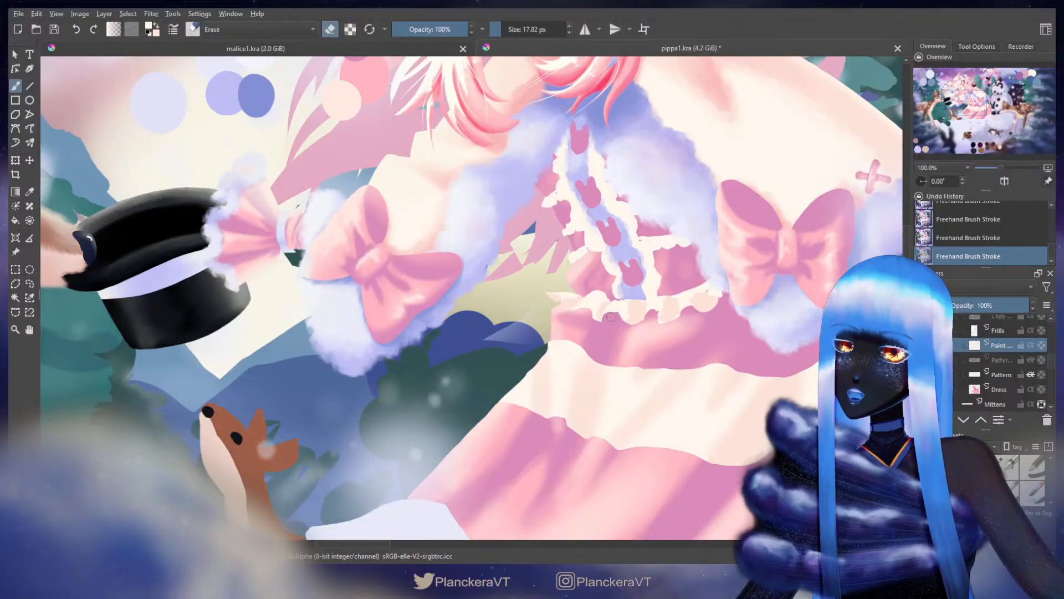
key("ctrl+z")
left_click_drag(604, 315, 600, 322)
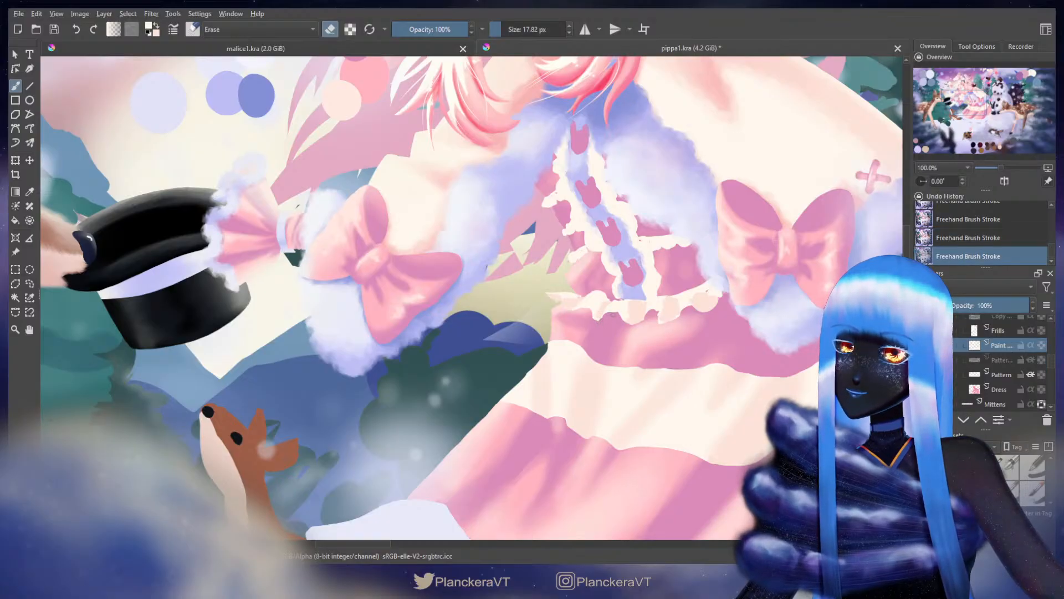
Step: Refine the left half of the waist frill with a 32.74 to 36.69 px brush and erase its excess paint at 17.14 px
key("e")
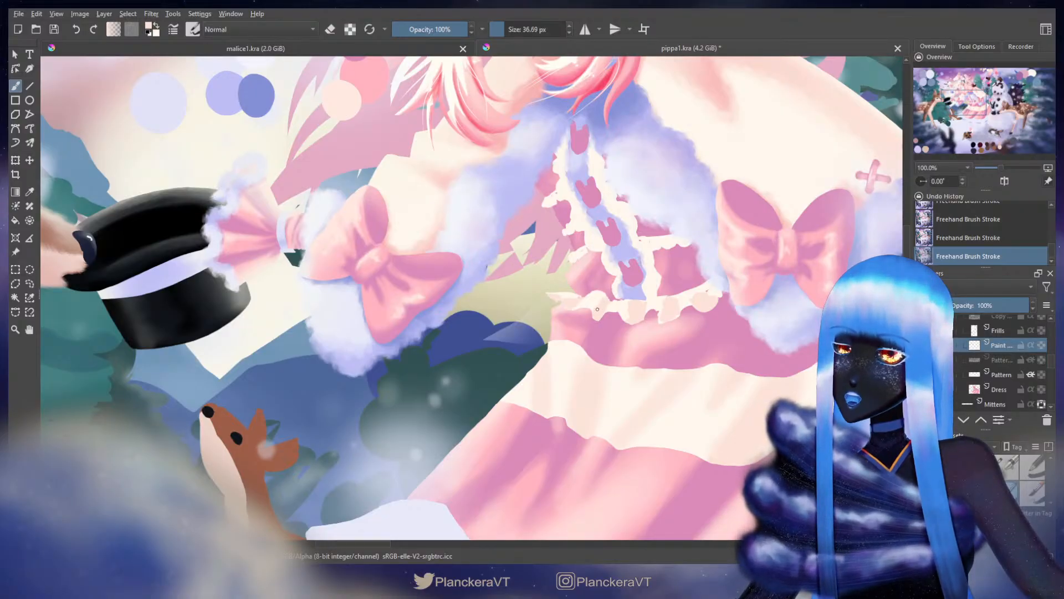
key("e")
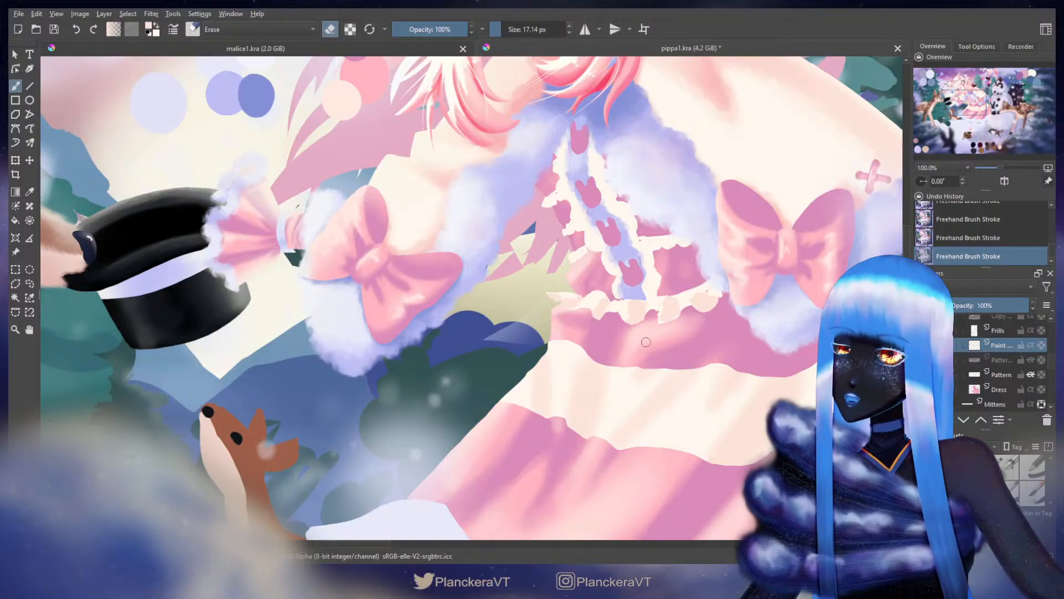
key("e")
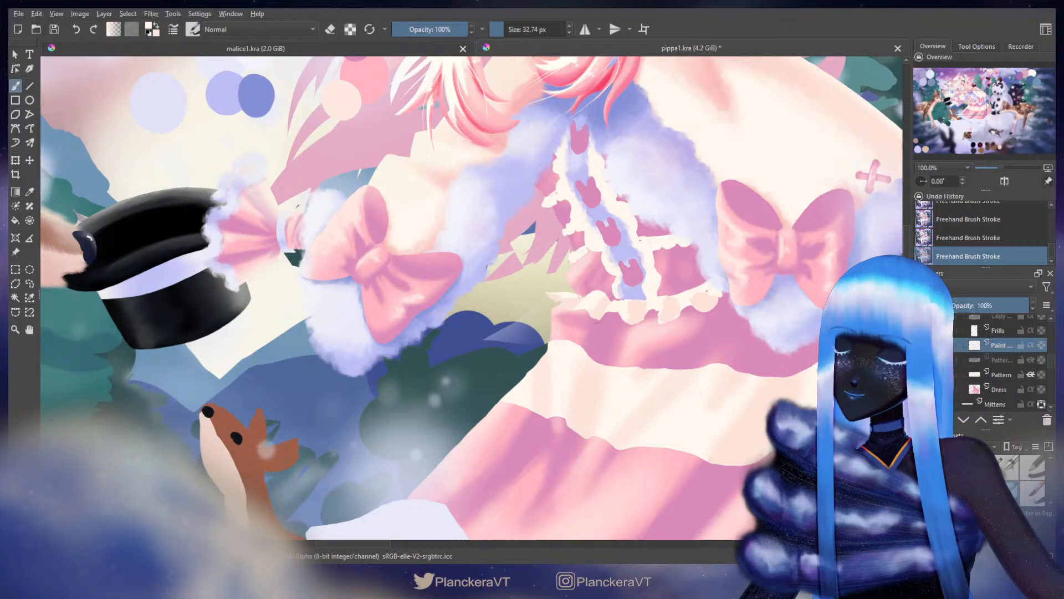
key("e")
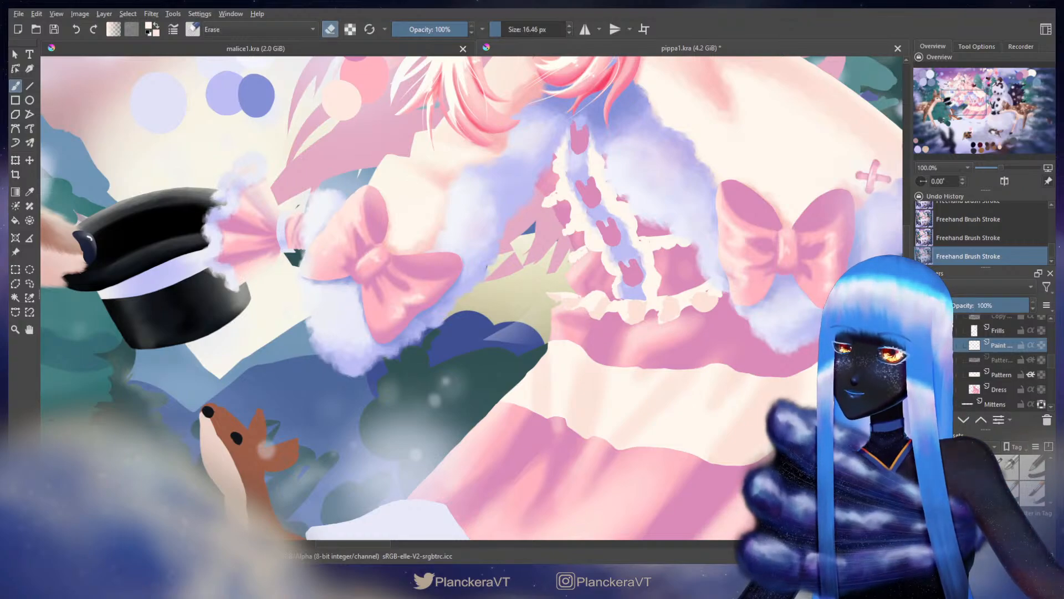
Step: Redo the eraser trim on the frill's upper edge left of the lacing at 16.16 px, comparing the strokes through undo and redo
key("ctrl+z")
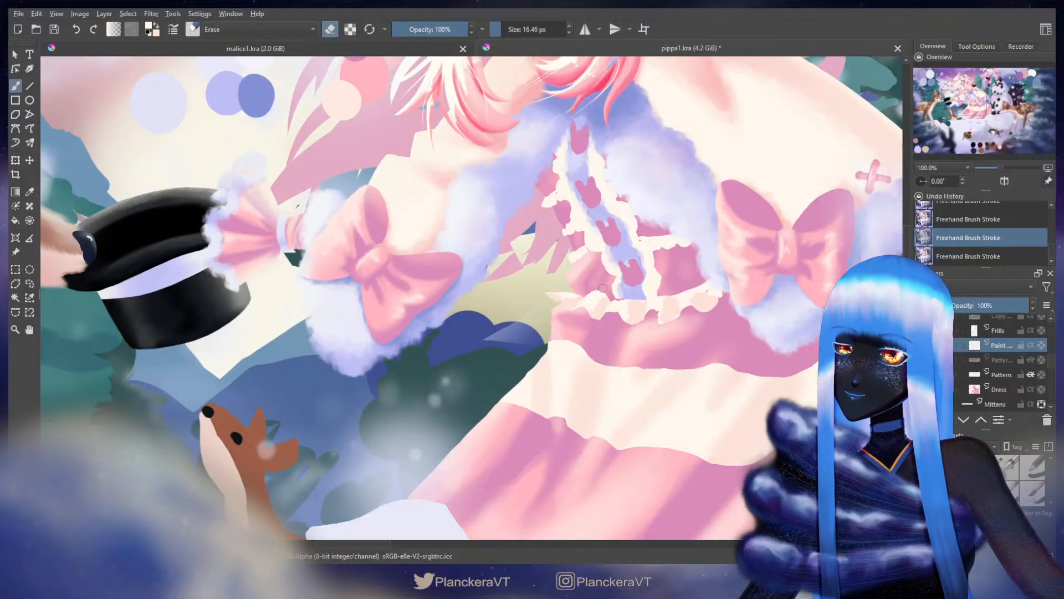
left_click_drag(607, 290, 598, 288)
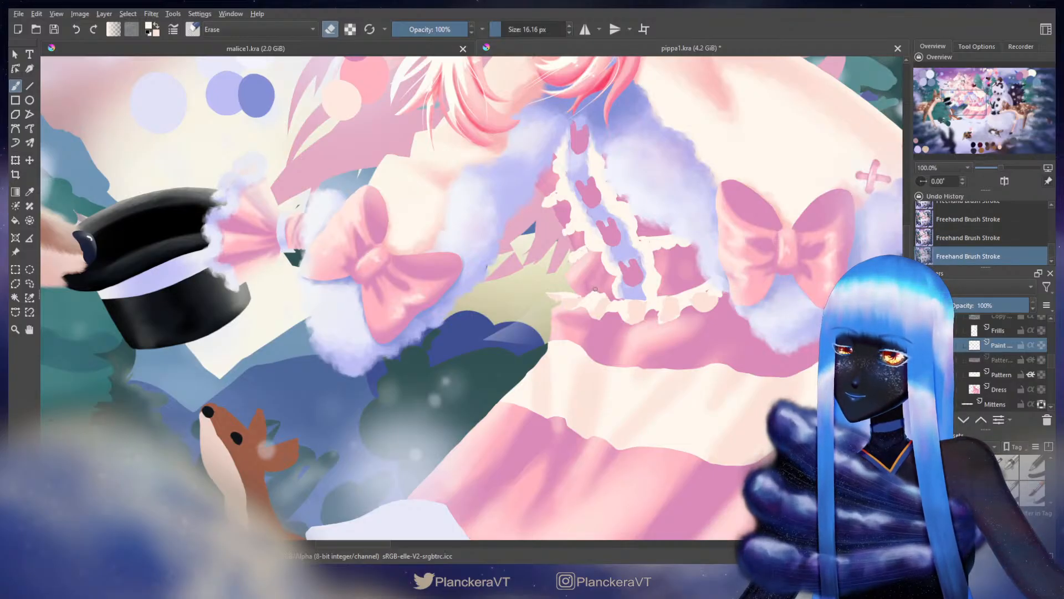
key("ctrl+z")
key("ctrl+z")
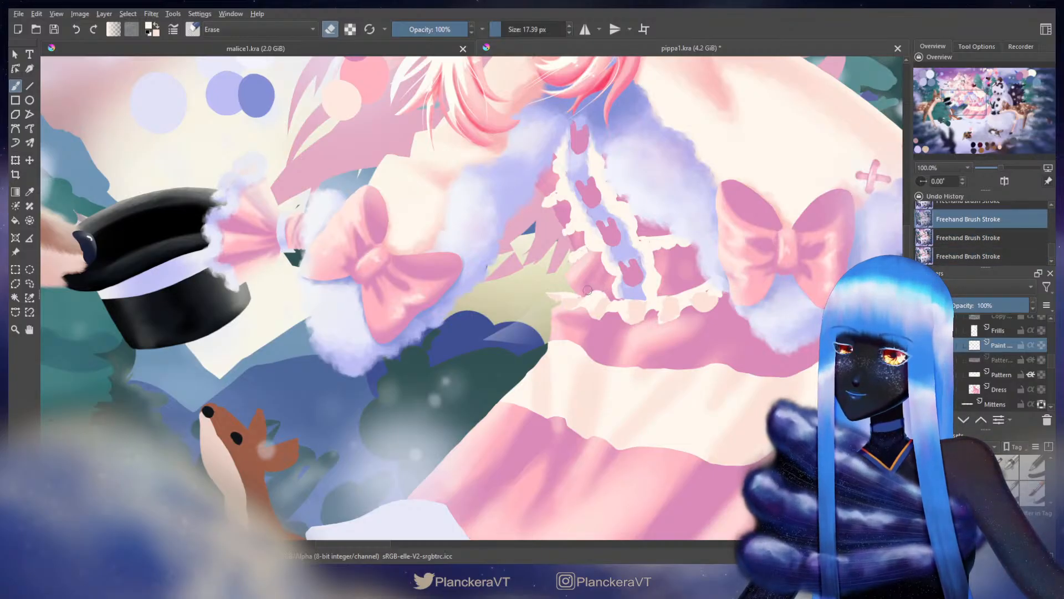
key("ctrl+shift+z")
key("ctrl+shift+z")
key("ctrl+z")
key("ctrl+shift+z")
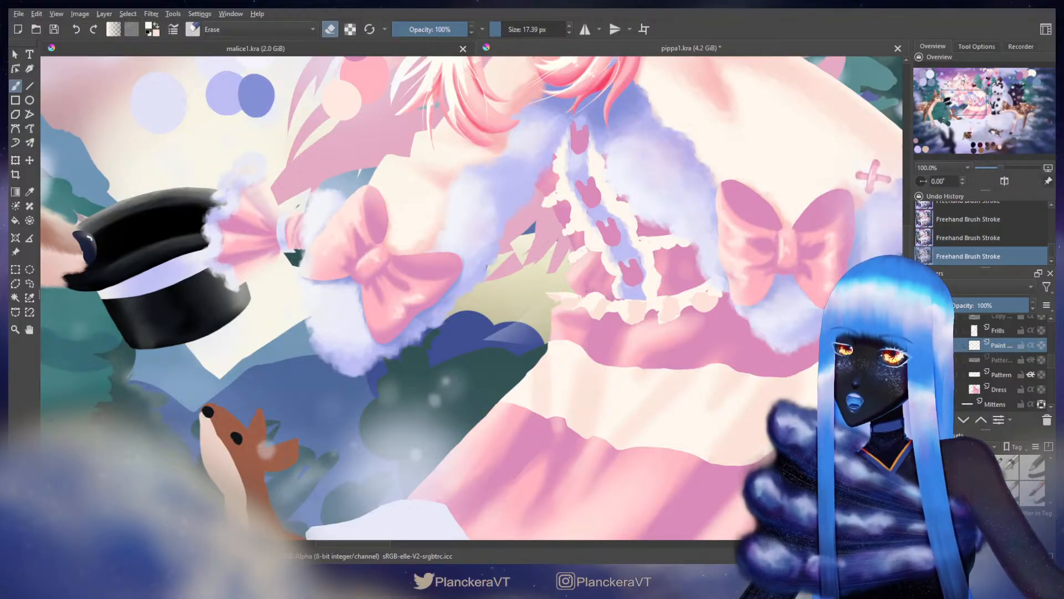
Step: Paint along the frill's upper edge and middle scallops with a 32.61 to 33.04 px brush and clean up with a 17.21 px eraser
key("e")
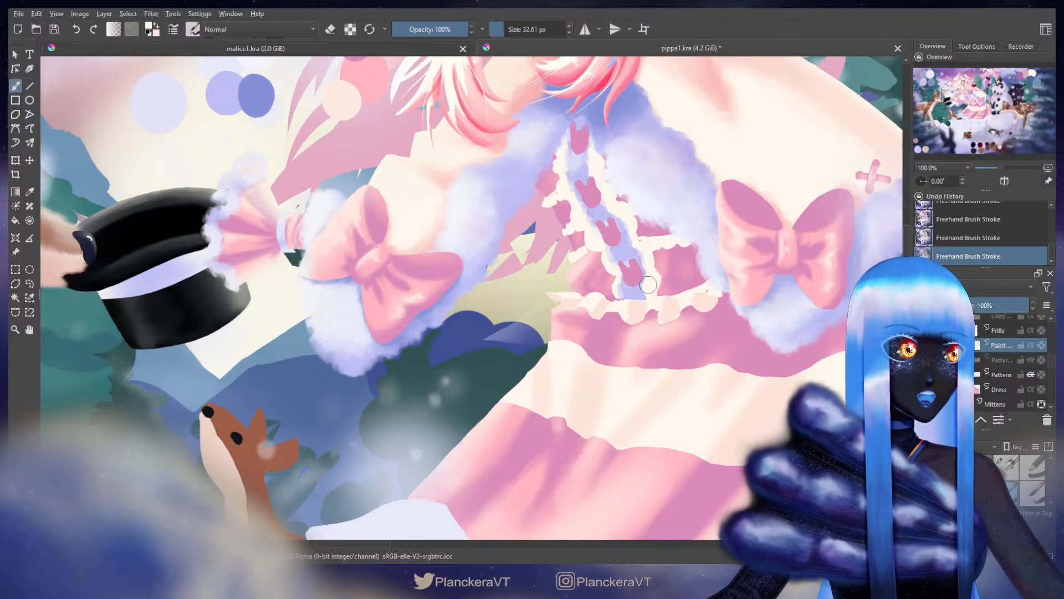
left_click_drag(616, 290, 592, 288)
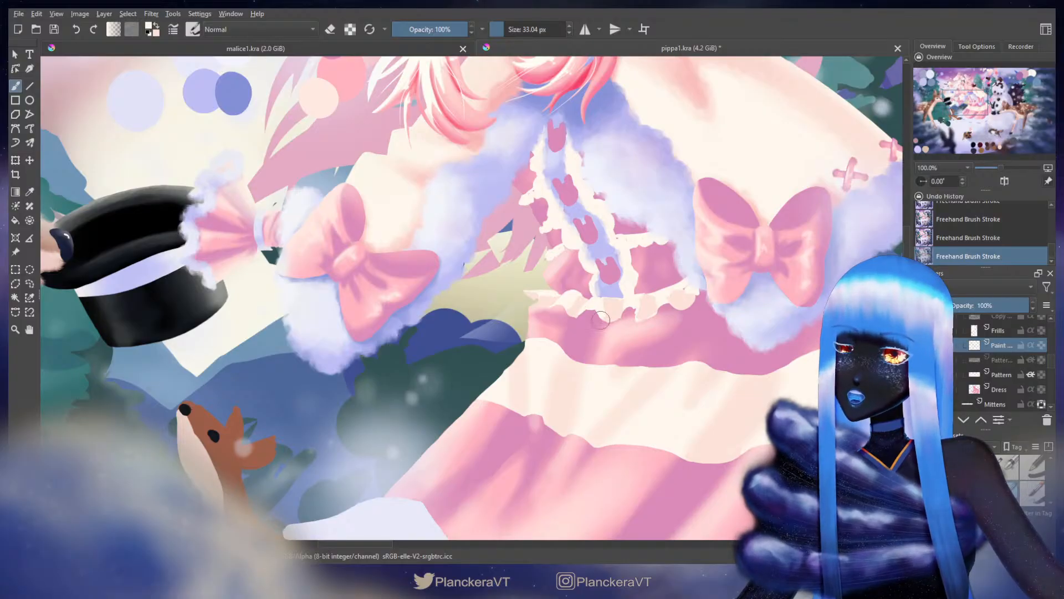
key("e")
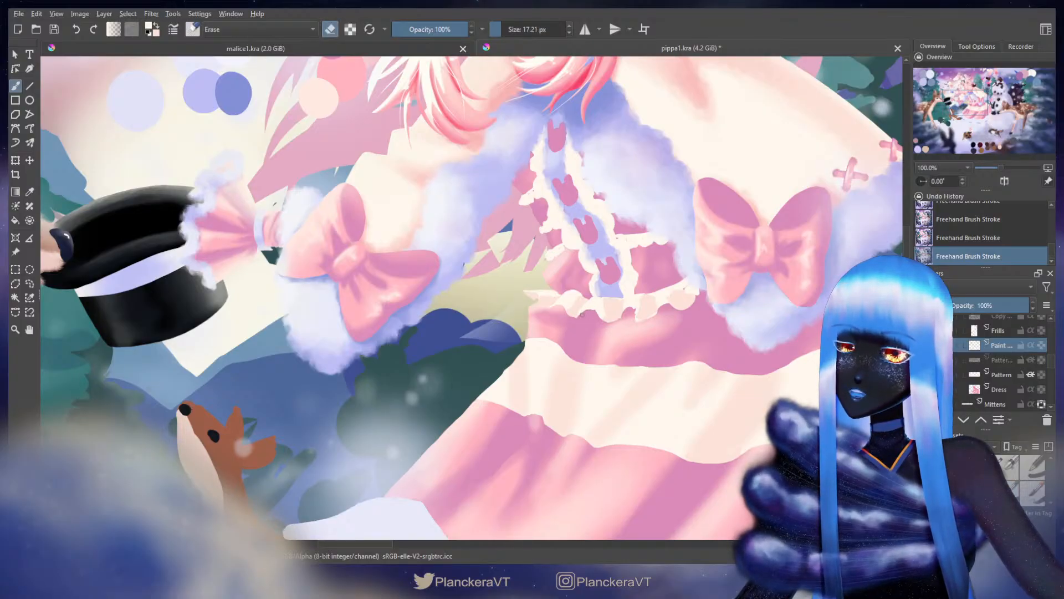
key("e")
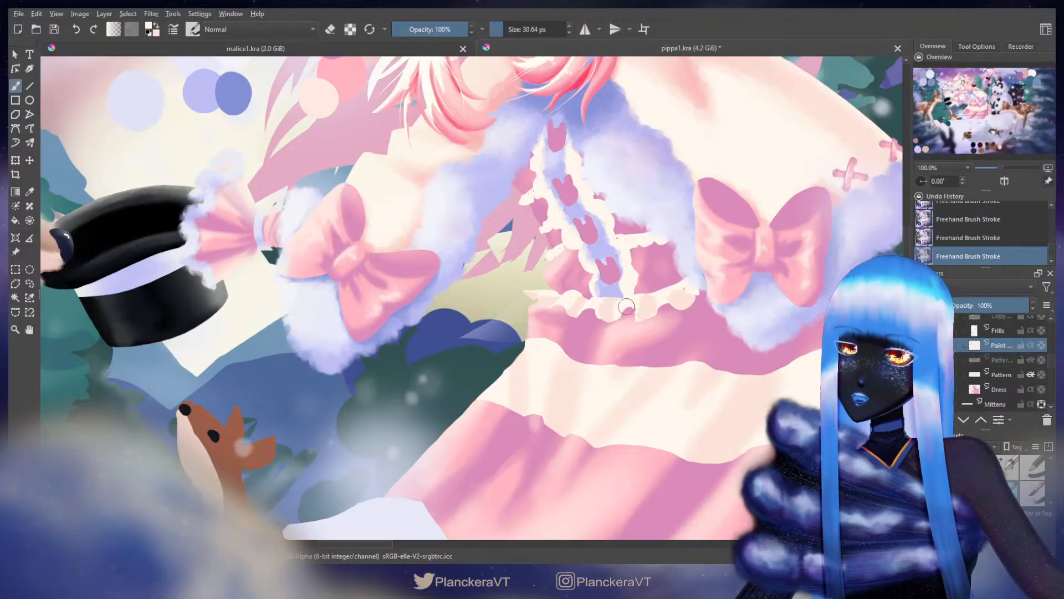
Step: Rework the scallop just right of the lacing with a 30.64 px brush and trim its upper edge with a 17.21 px eraser
left_click_drag(631, 306, 636, 312)
key("ctrl+z")
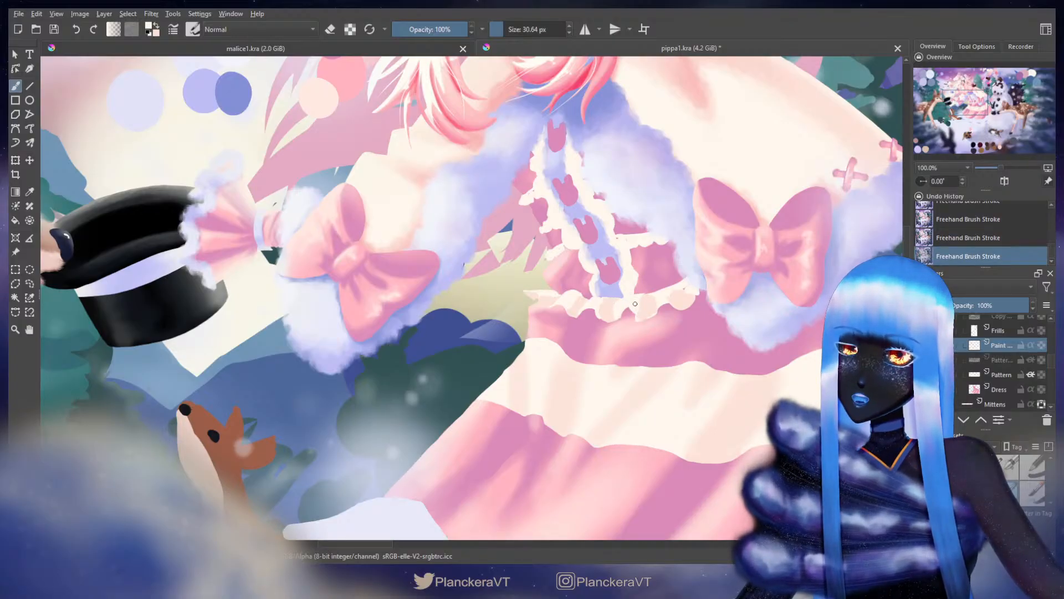
key("e")
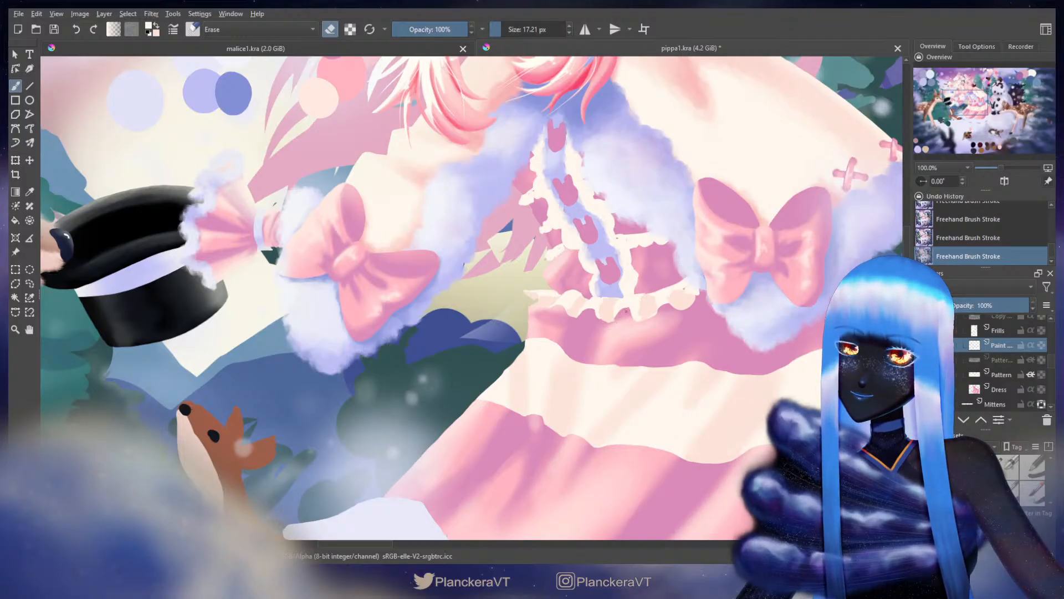
key("e")
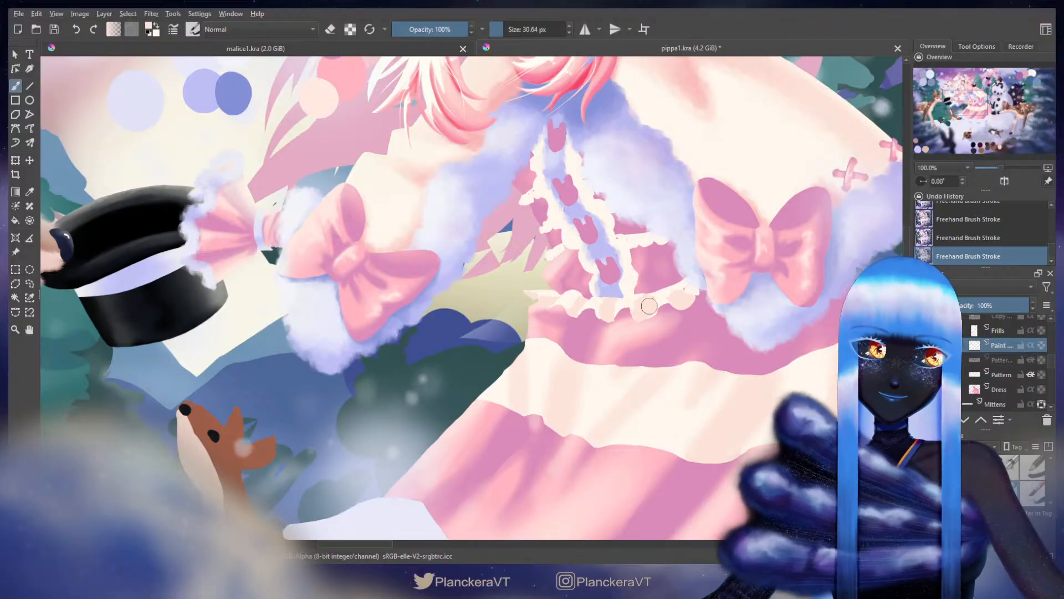
key("e")
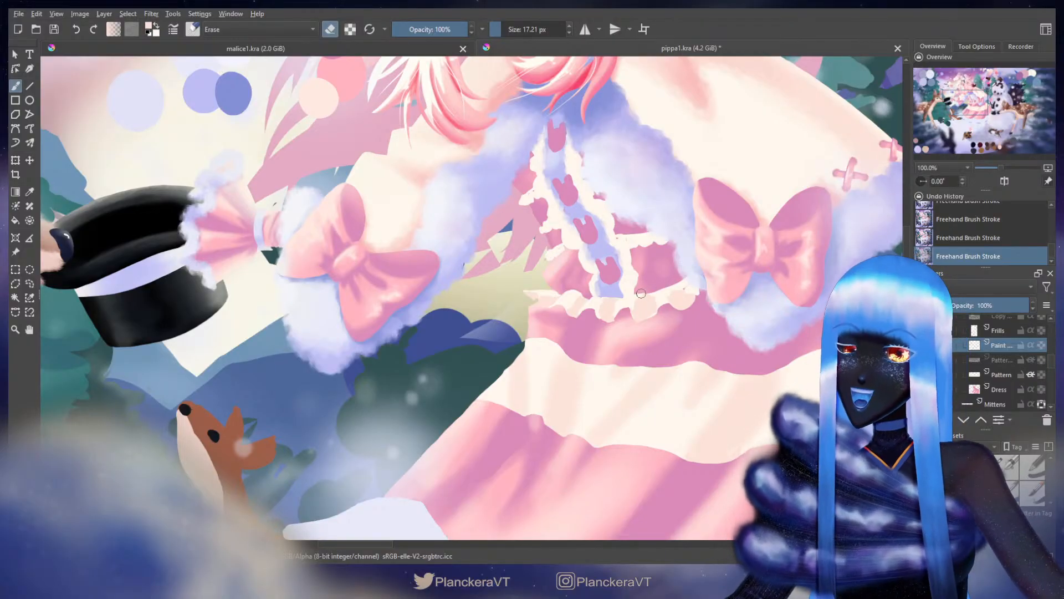
left_click_drag(652, 305, 639, 294)
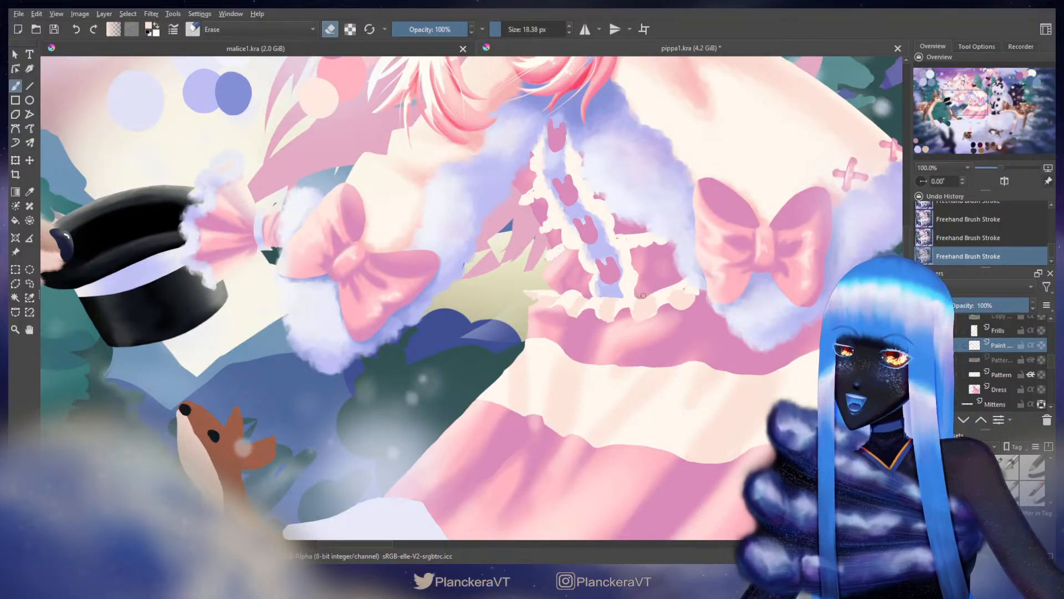
Step: Repaint the next scallop to the right with a 29.83 px brush and carve its lower edge with an 18.38 px eraser
key("e")
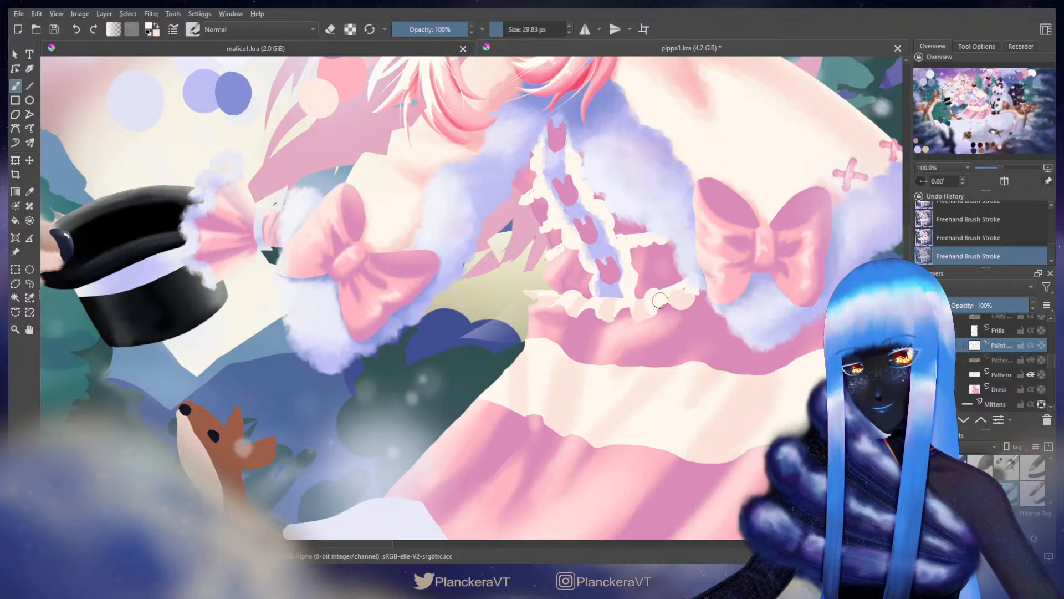
key("ctrl+z")
left_click_drag(655, 297, 654, 305)
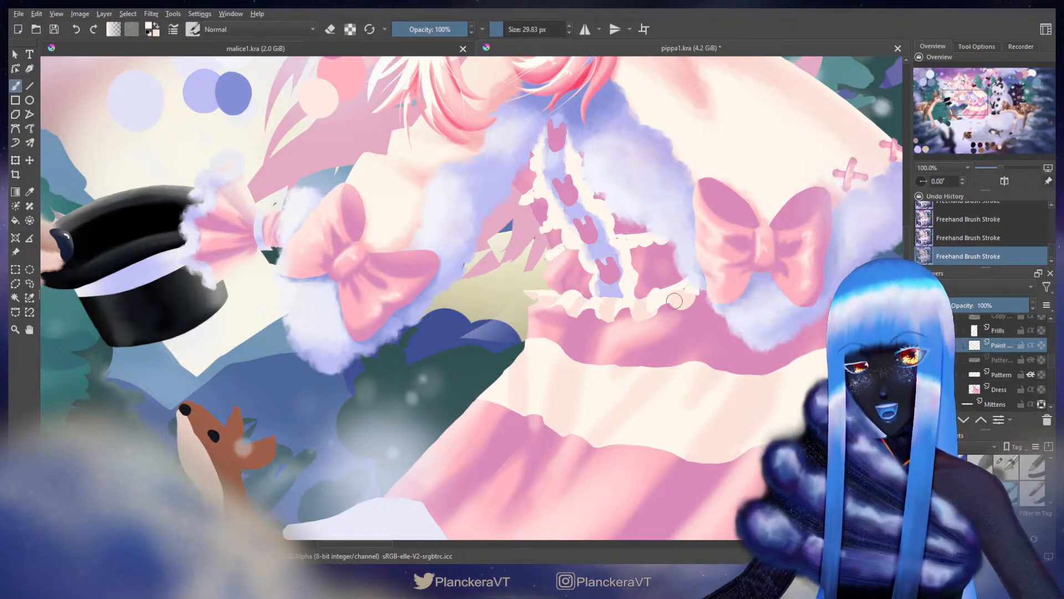
key("e")
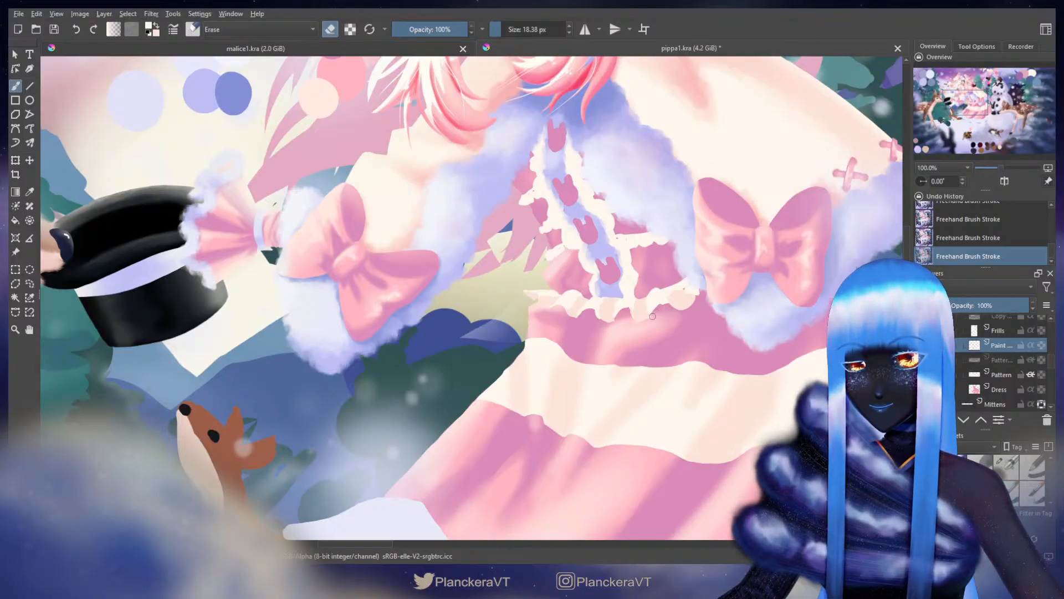
key("ctrl+z")
left_click_drag(653, 316, 658, 309)
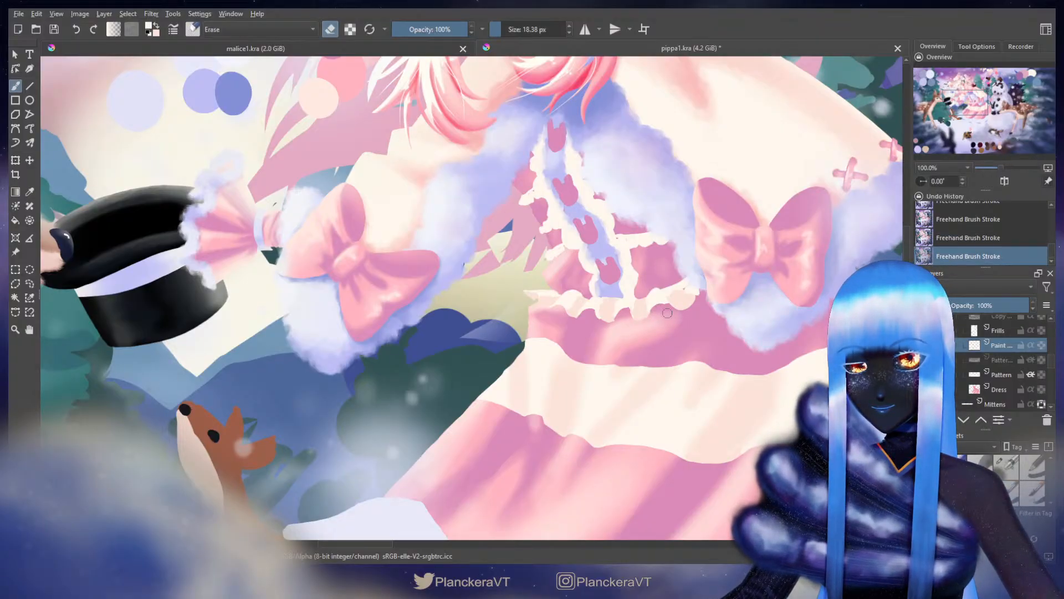
Step: Undo the last two strokes on the frill's right scallops and trim below them with an 18.38 px eraser
key("e")
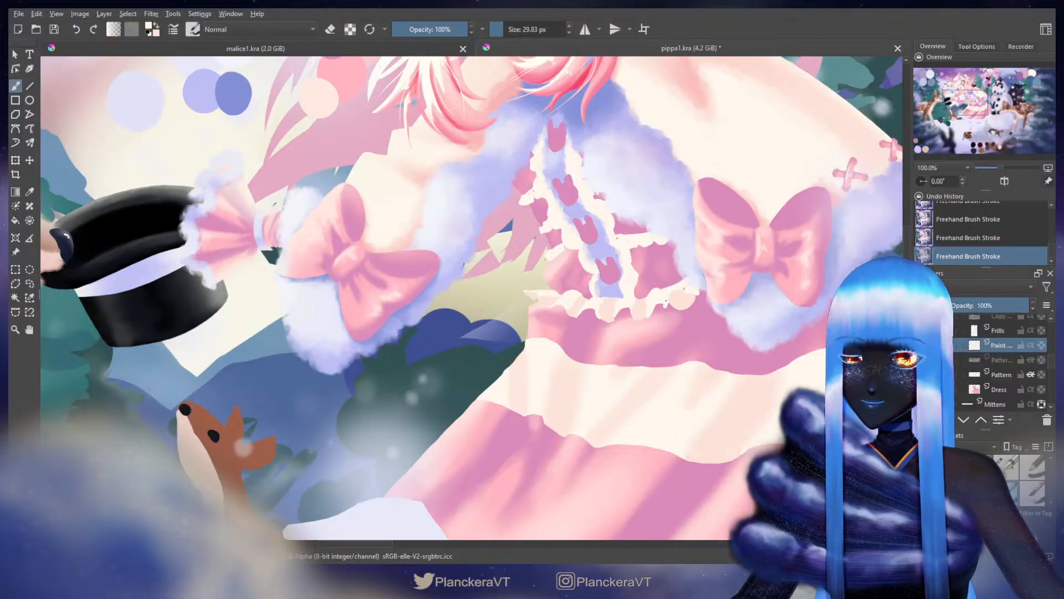
key("ctrl+z")
key("ctrl+z")
key("e")
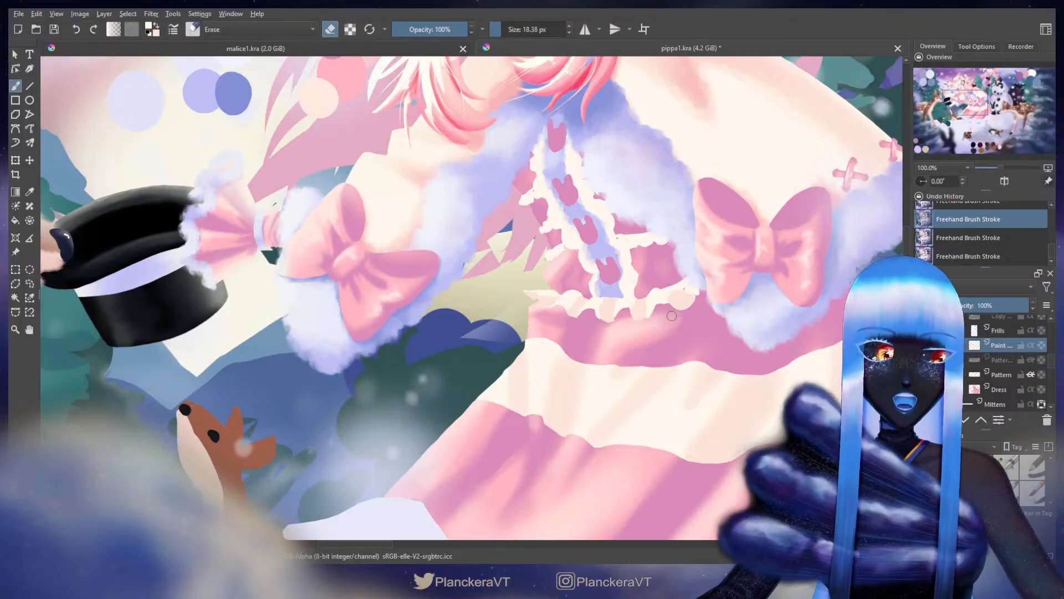
left_click_drag(679, 322, 673, 338)
key("e")
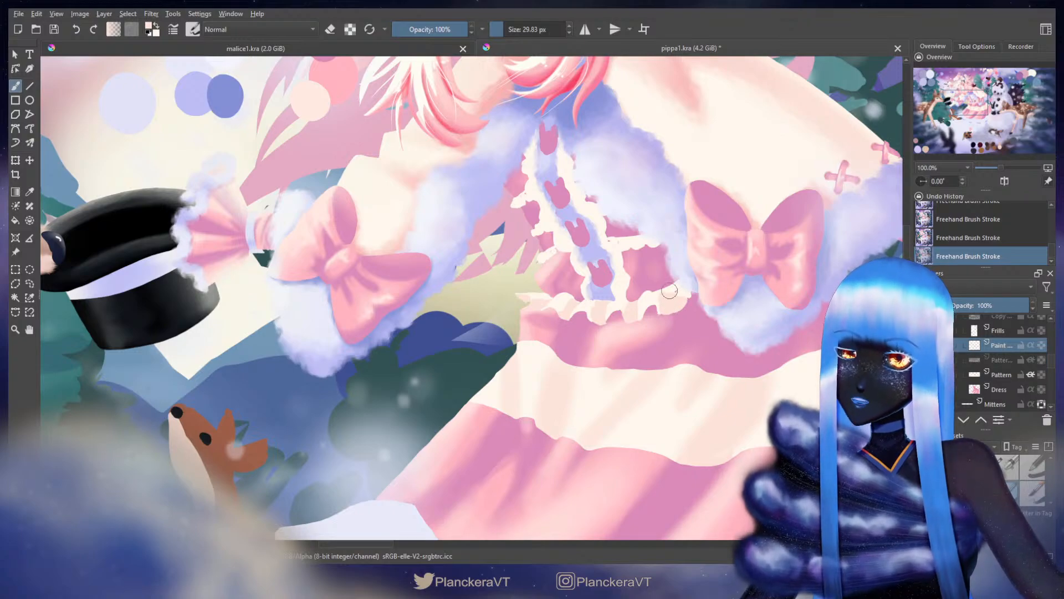
Step: Reshape the waist frill's rightmost scallop beside the mitten fur with a 29.83 px brush and a 25.85 px eraser
key("e")
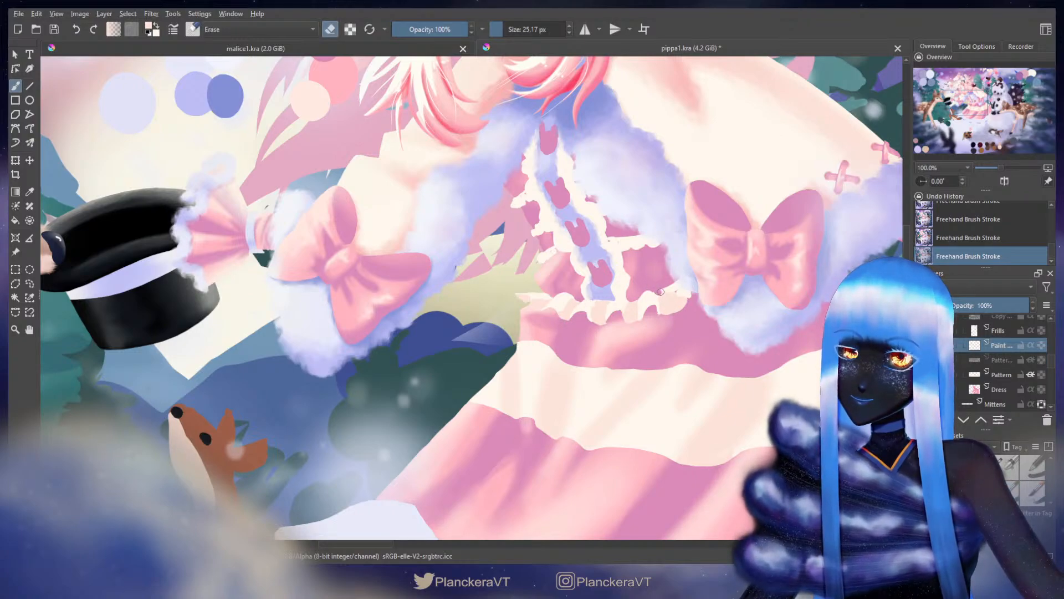
key("e")
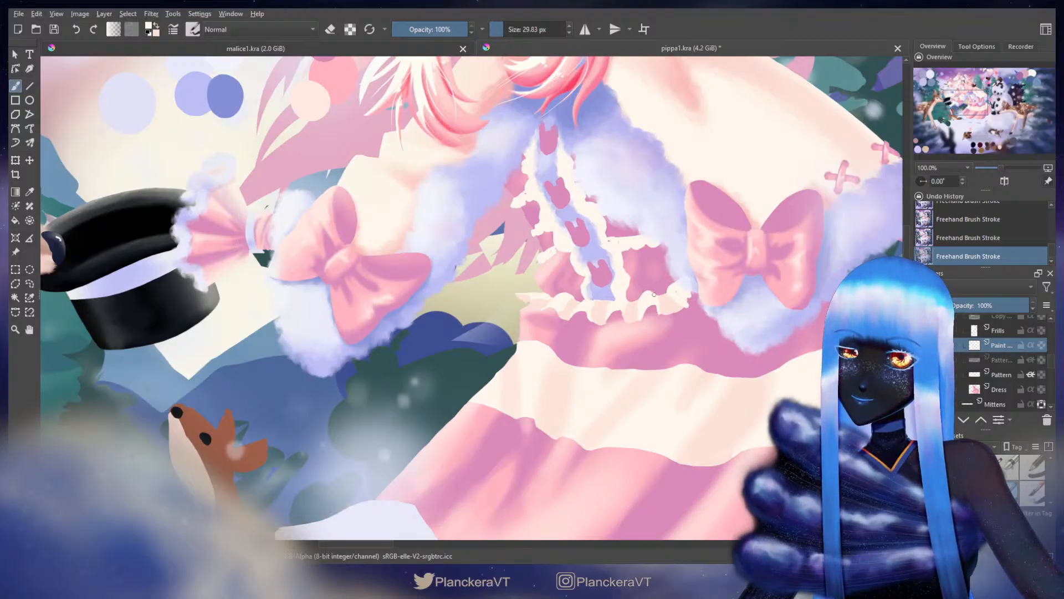
key("e")
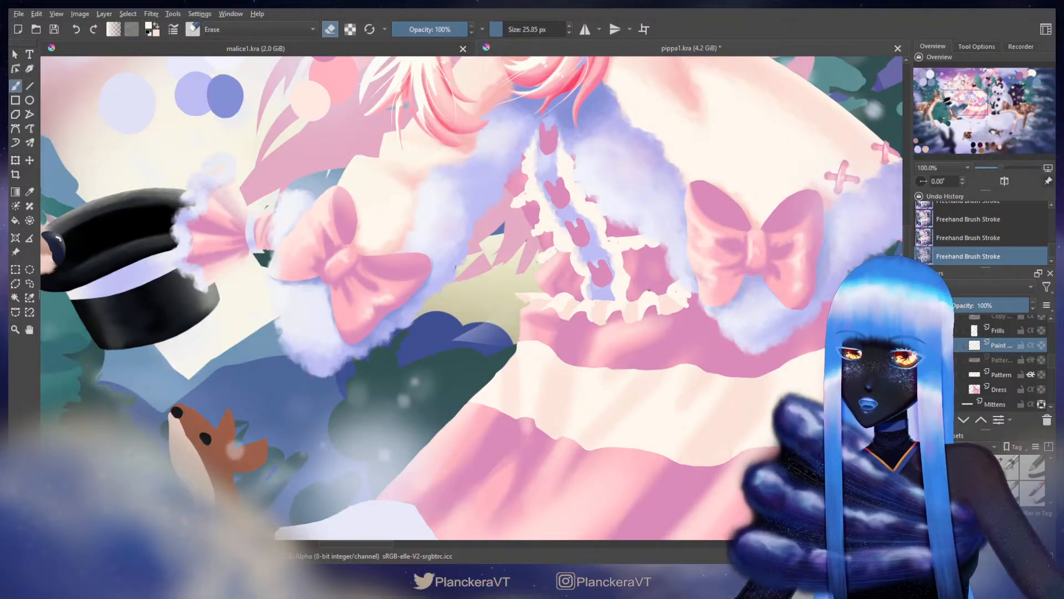
left_click_drag(657, 292, 657, 292, "shift")
left_click(650, 291)
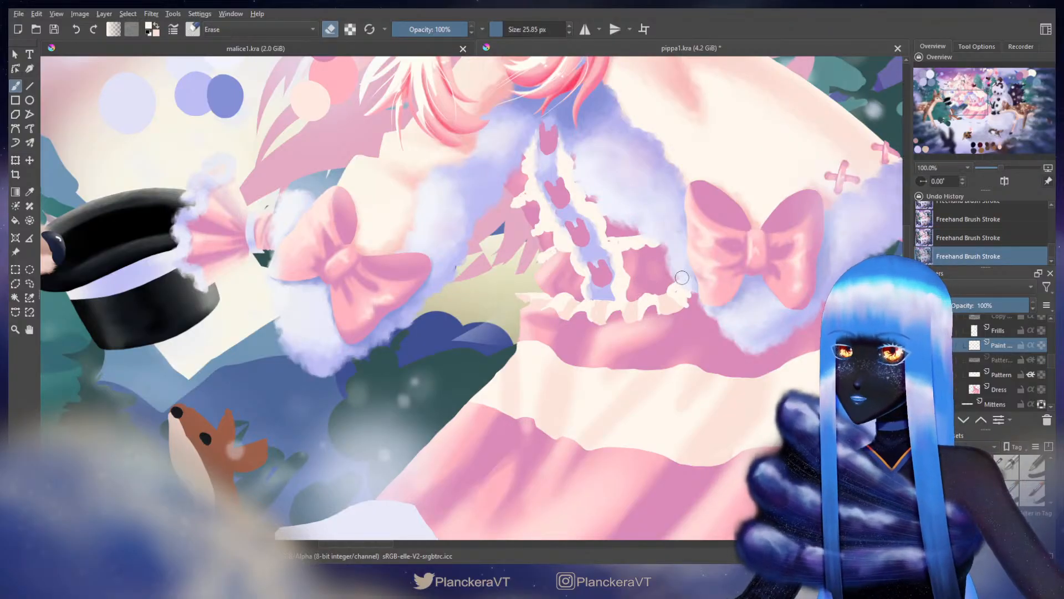
Step: Extend the frill's right end with the 29.83 px brush and trim around it with a 29.61 px eraser, undoing one stroke
key("e")
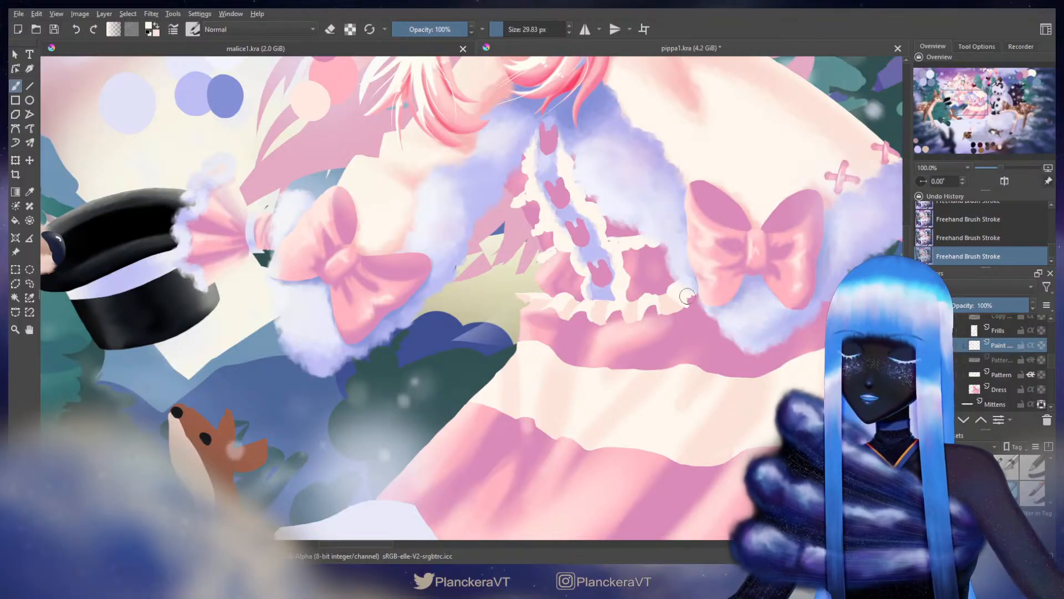
key("e")
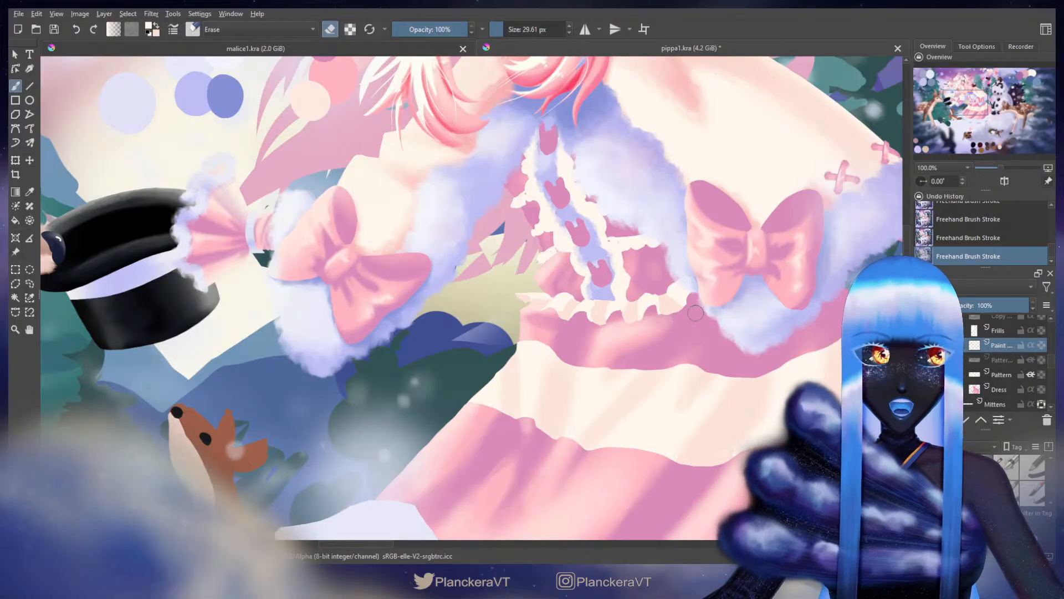
left_click_drag(700, 316, 698, 325)
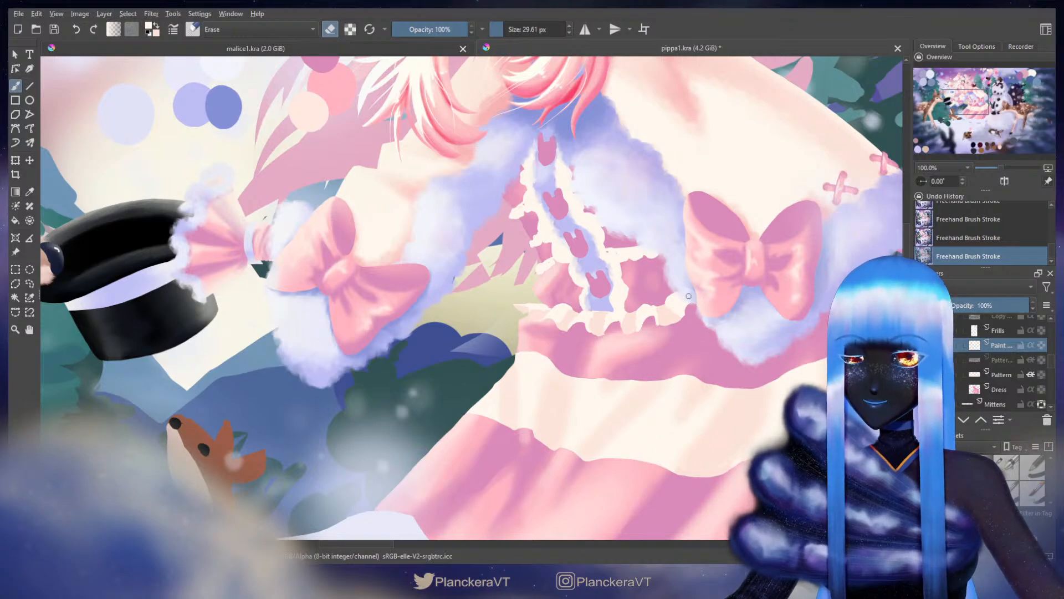
key("ctrl+z")
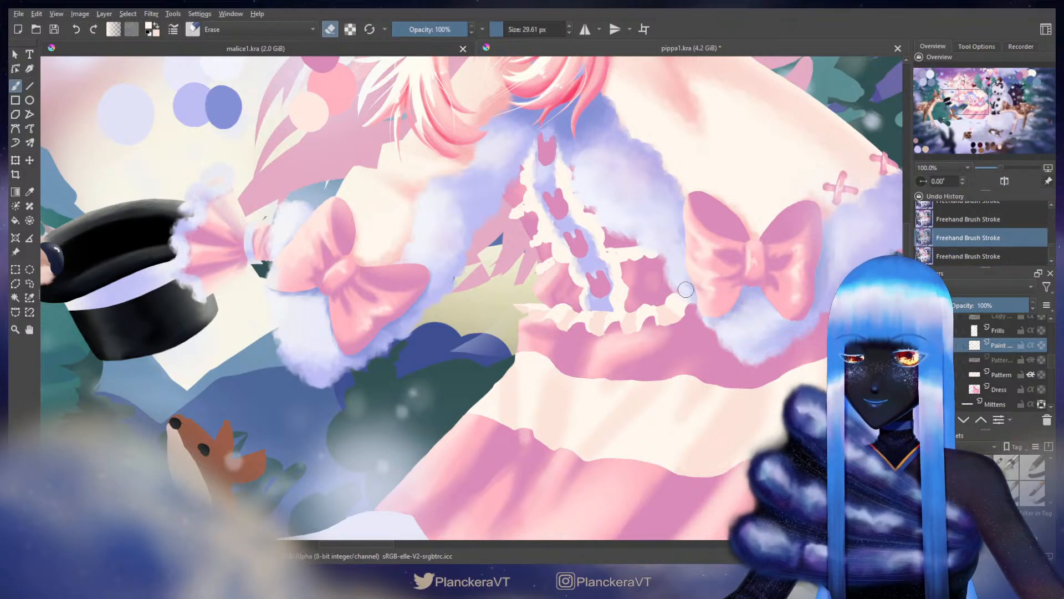
left_click_drag(685, 295, 671, 293)
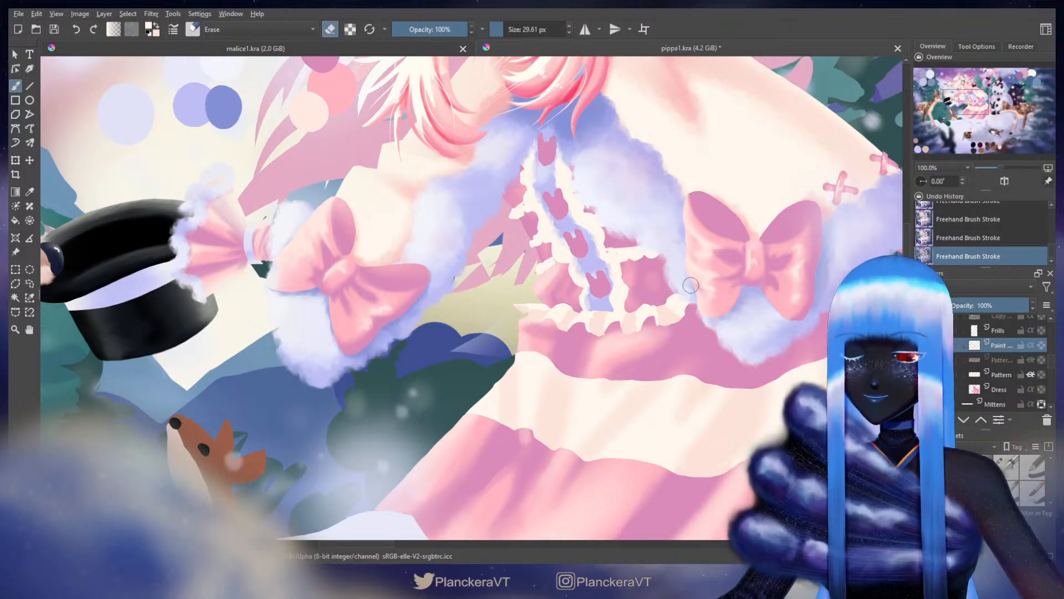
Step: Repaint the frill's right tip with the 29.83 px brush and trim its upper edge with a 30.17 px eraser
key("e")
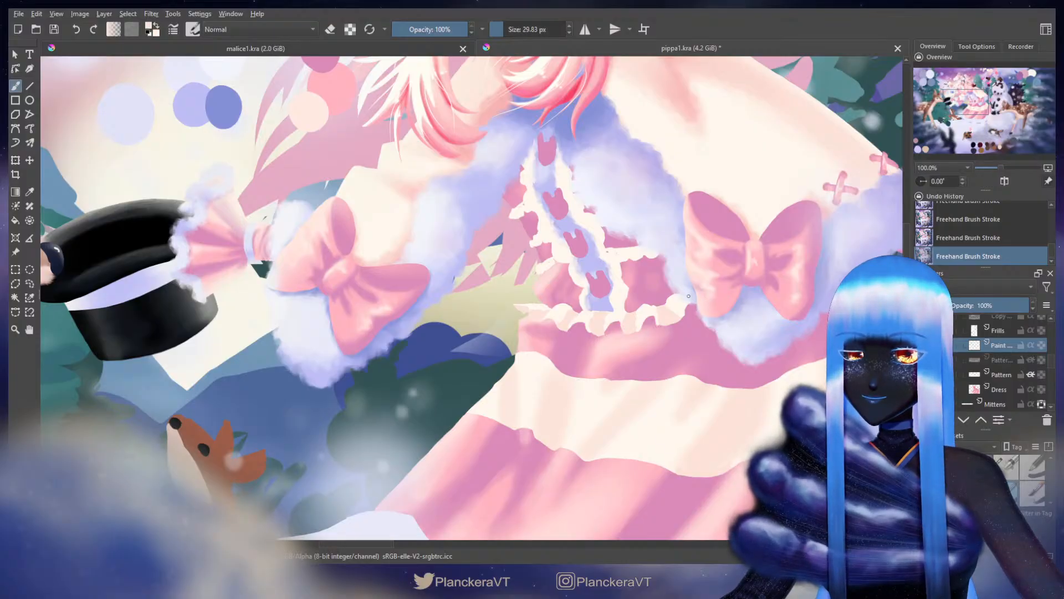
left_click_drag(688, 295, 691, 308)
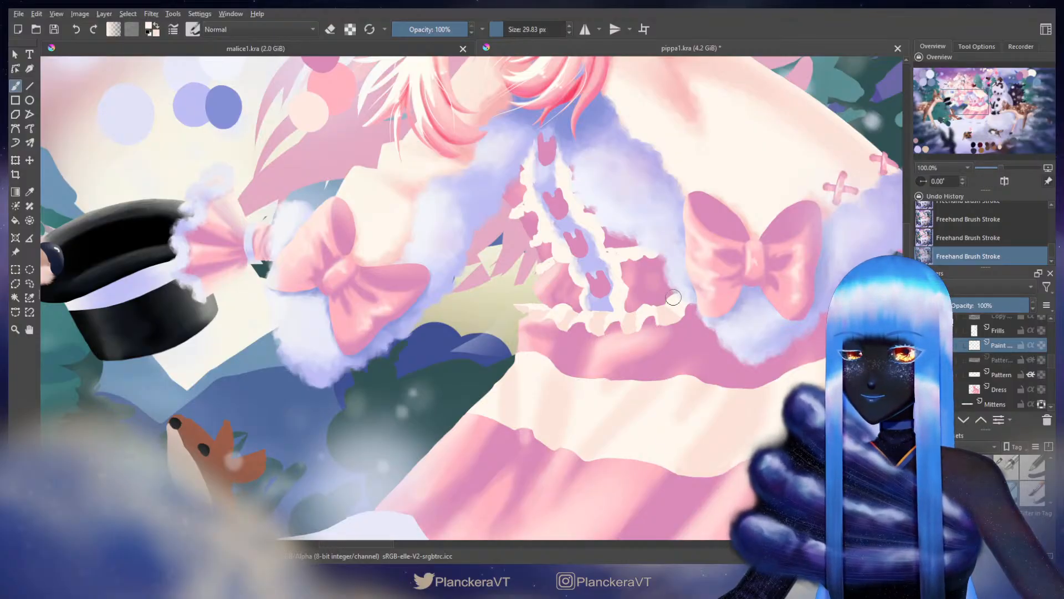
key("e")
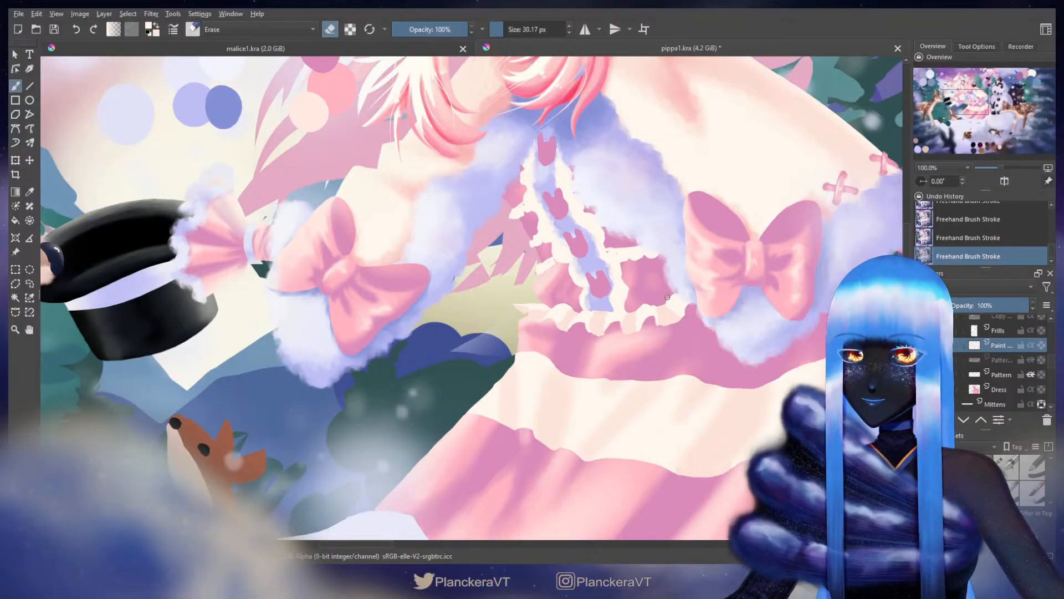
Step: Compare the frill's right end with and without its last strokes by undoing and redoing them
key("ctrl+z")
key("ctrl+shift+z")
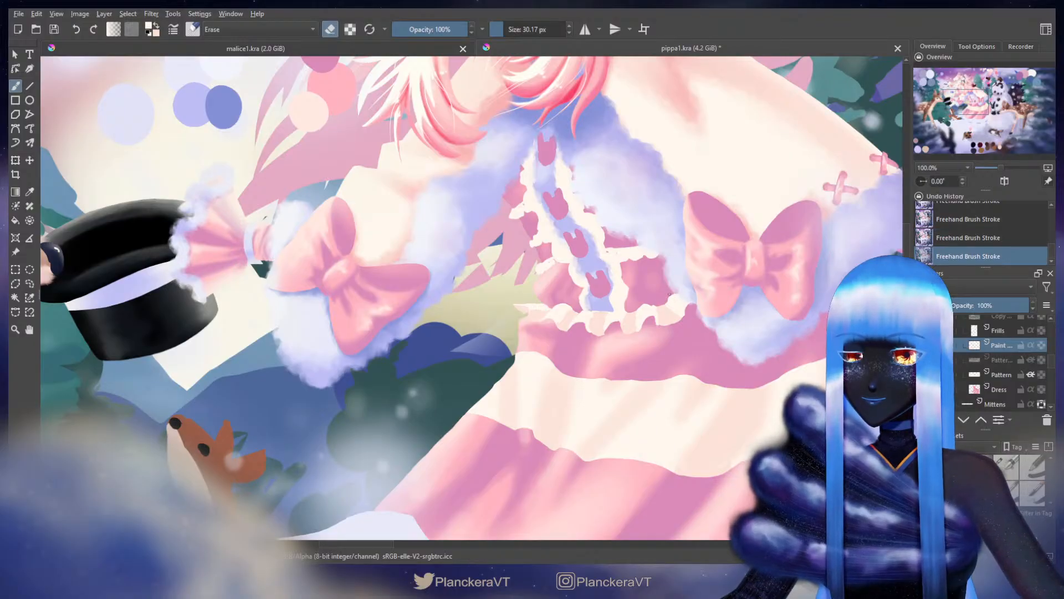
key("ctrl+z")
key("ctrl+shift+z")
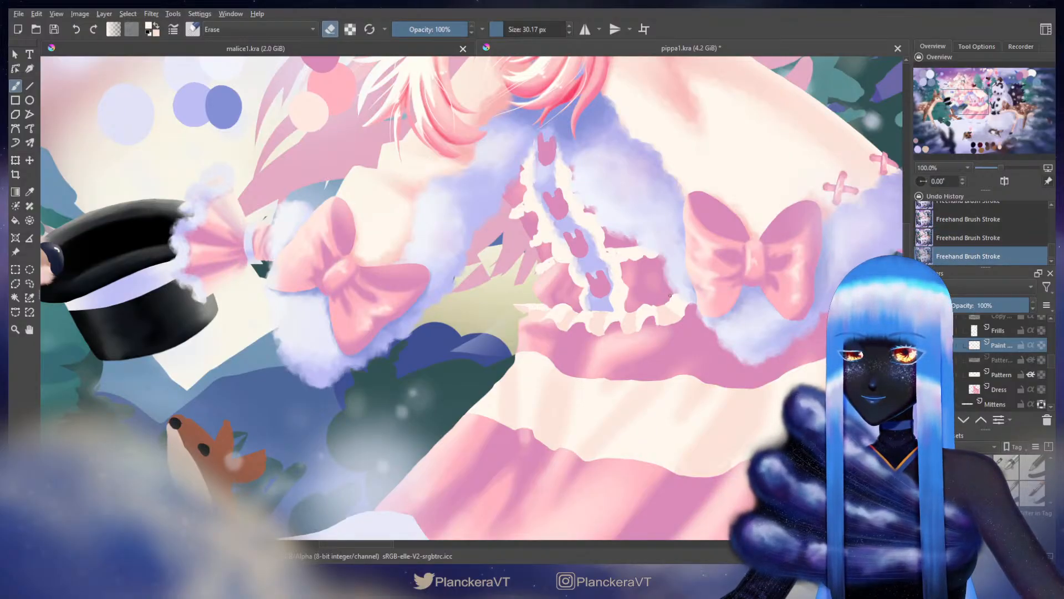
key("ctrl+z")
key("ctrl+z")
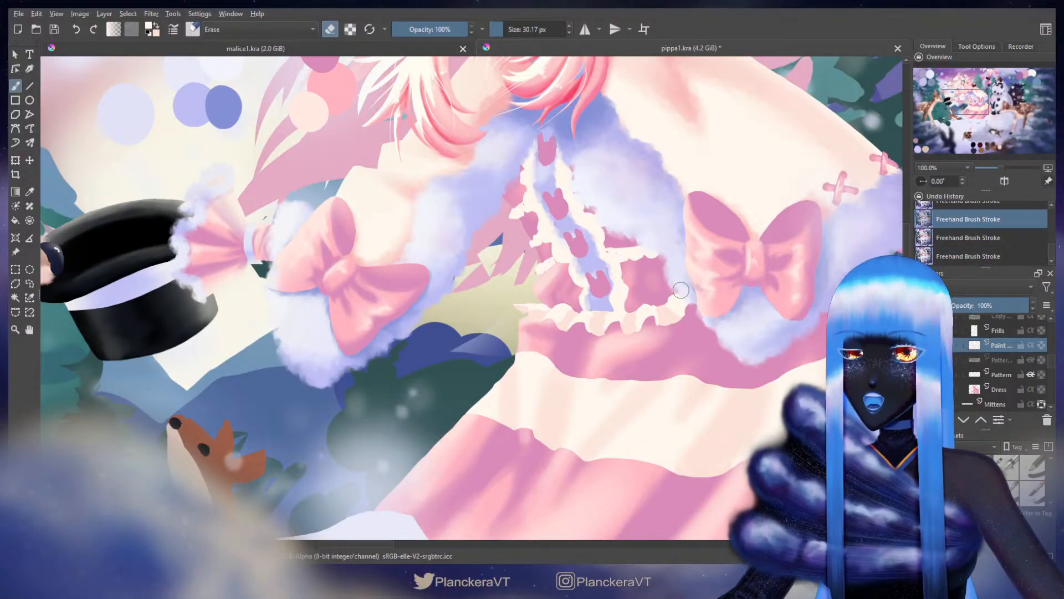
key("e")
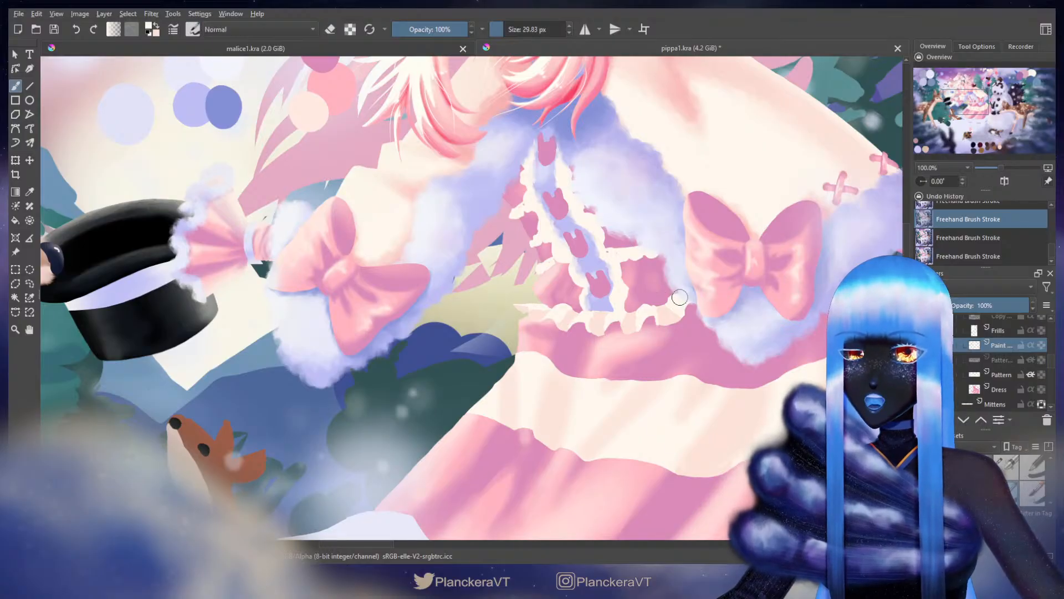
key("ctrl+shift+z")
key("ctrl+shift+z")
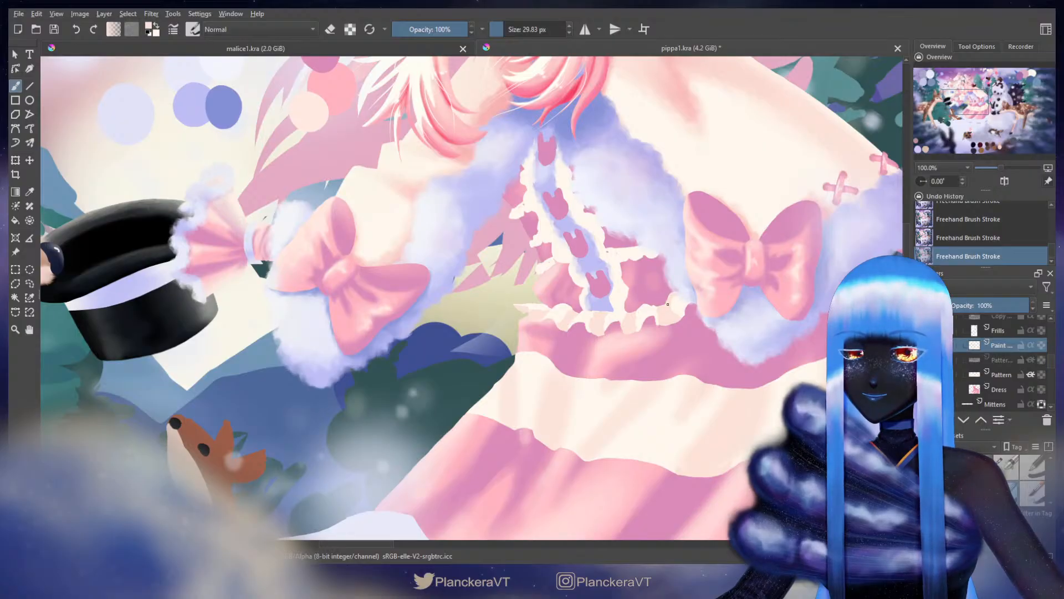
Step: Refine the upper and lower edges of the frill's right scallops with the 29.83 px brush and 30.42 to 28.63 px erasers
key("e")
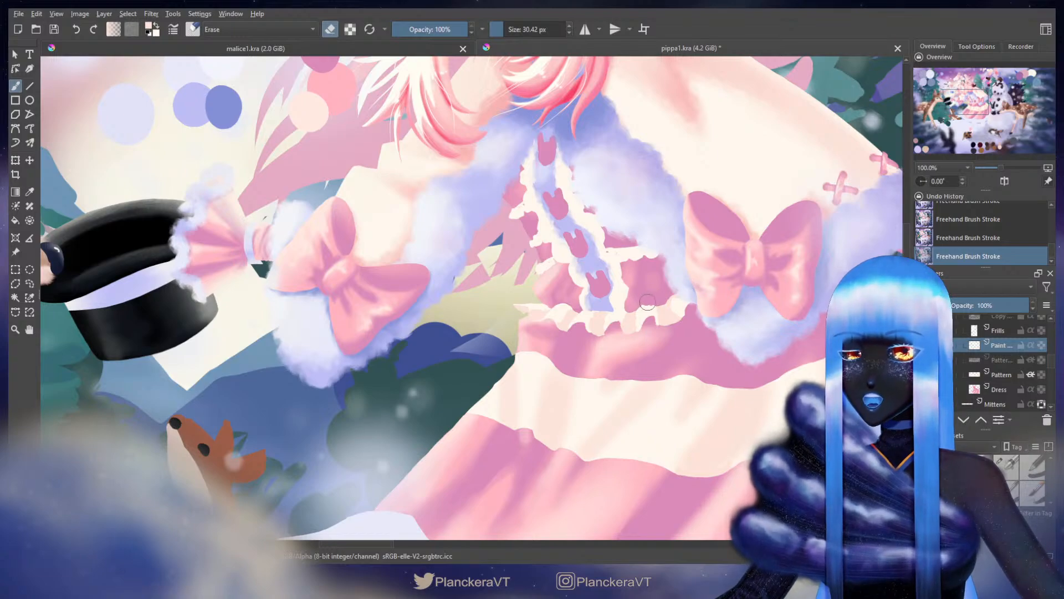
key("e")
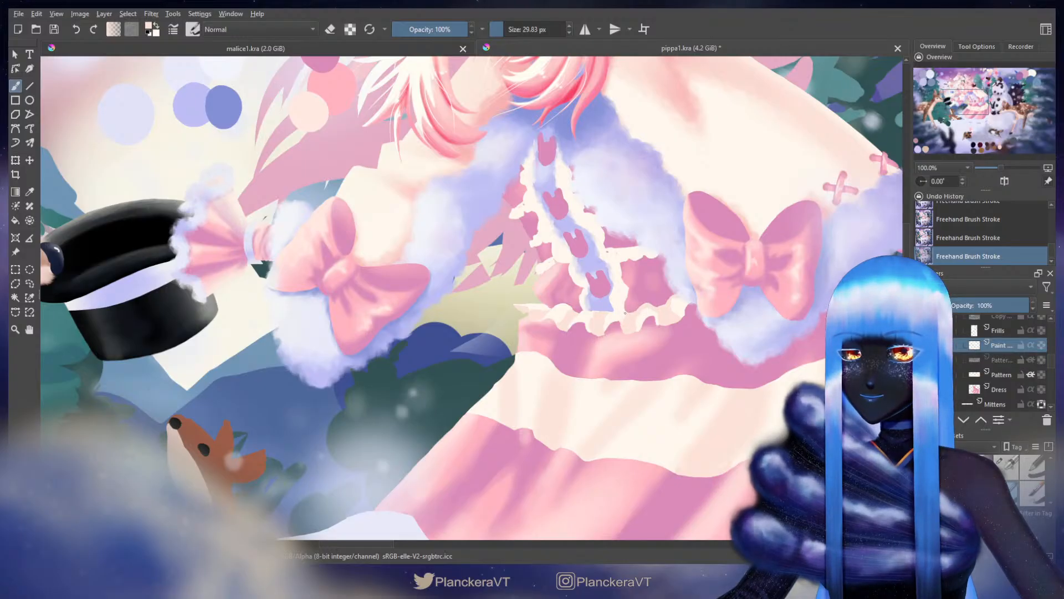
key("e")
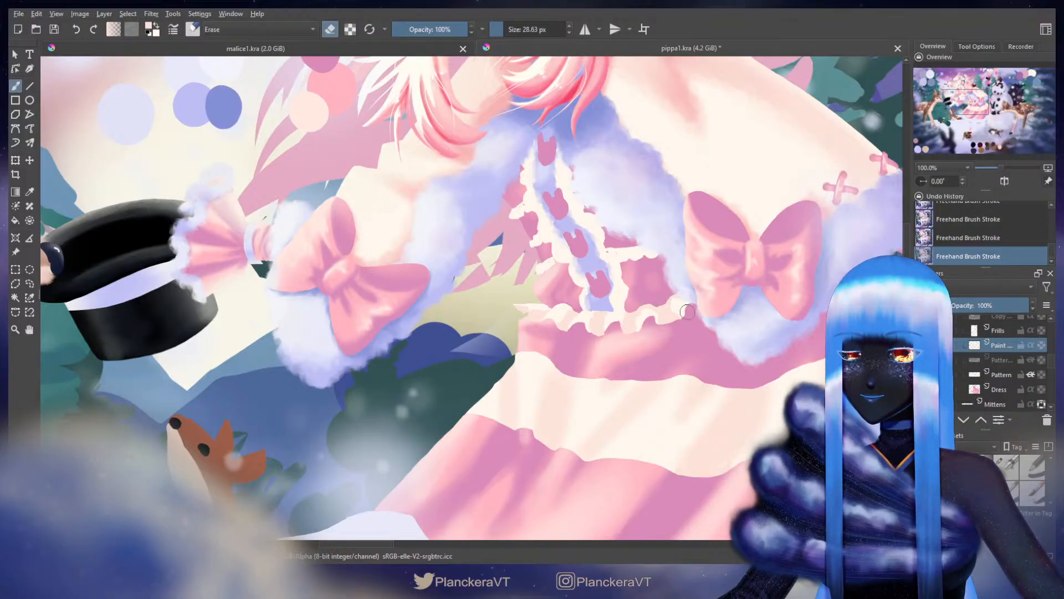
key("e")
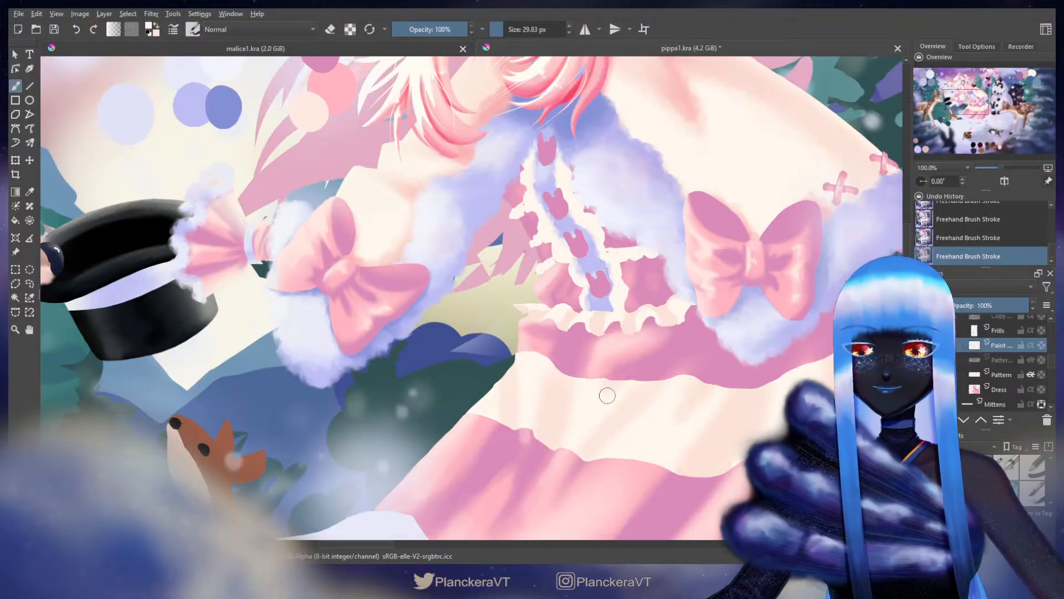
Step: Enlarge the brush to 41.13 px, and on the Trim layer clean up the lacing's lower end with a 24.55 px eraser
left_click_drag(608, 397, 652, 311)
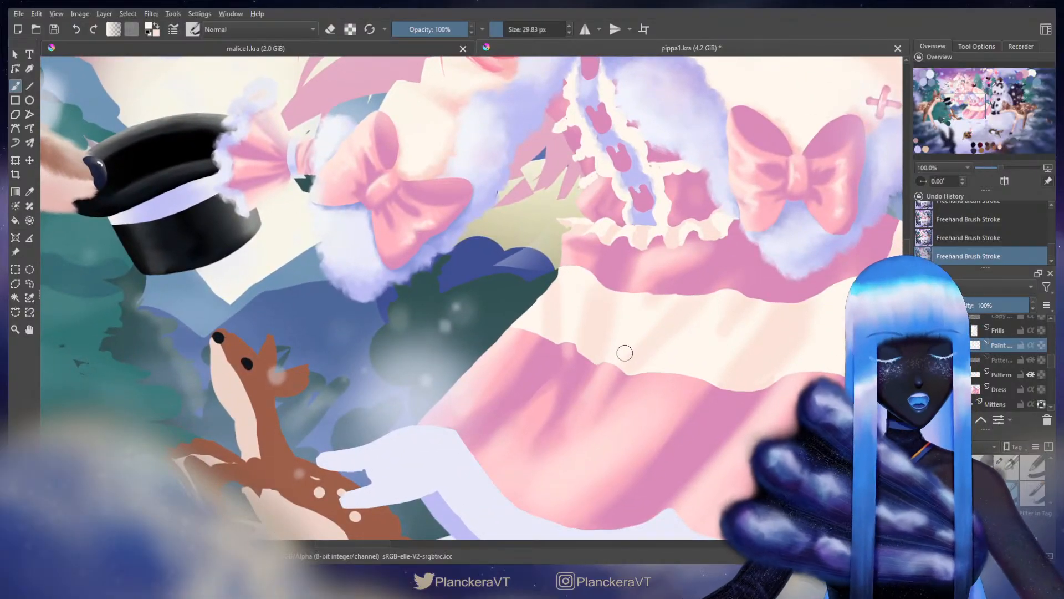
left_click_drag(549, 366, 595, 355)
left_click_drag(549, 313, 562, 313, "shift")
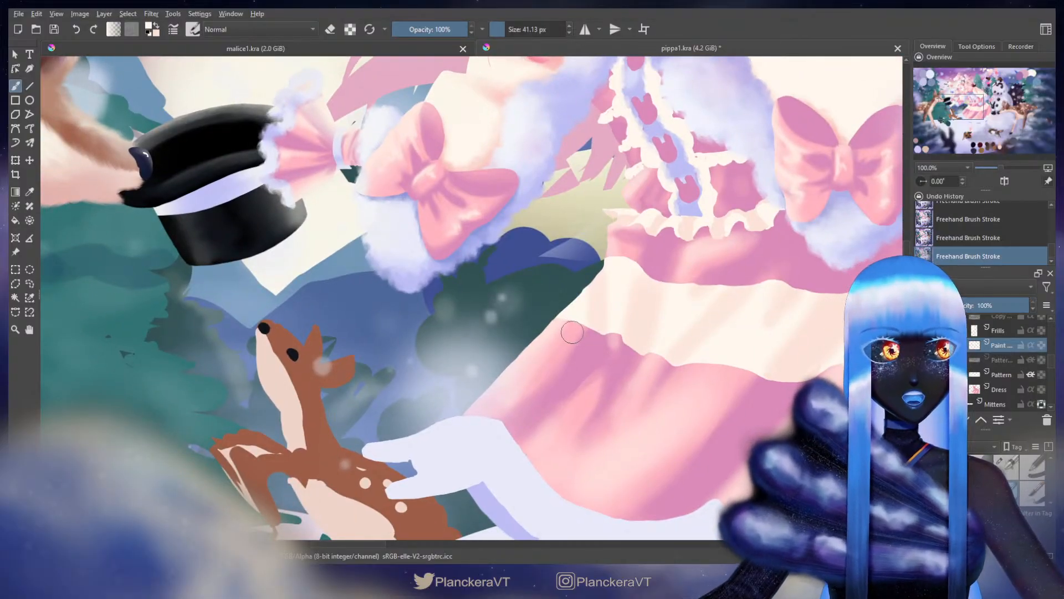
left_click_drag(782, 261, 758, 313)
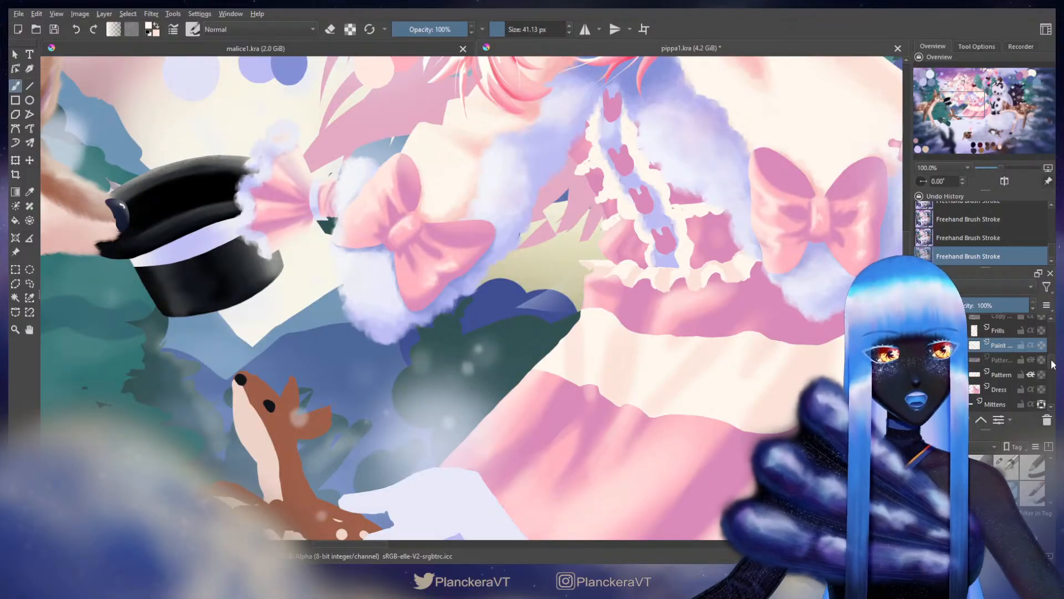
left_click_drag(1052, 361, 1051, 355)
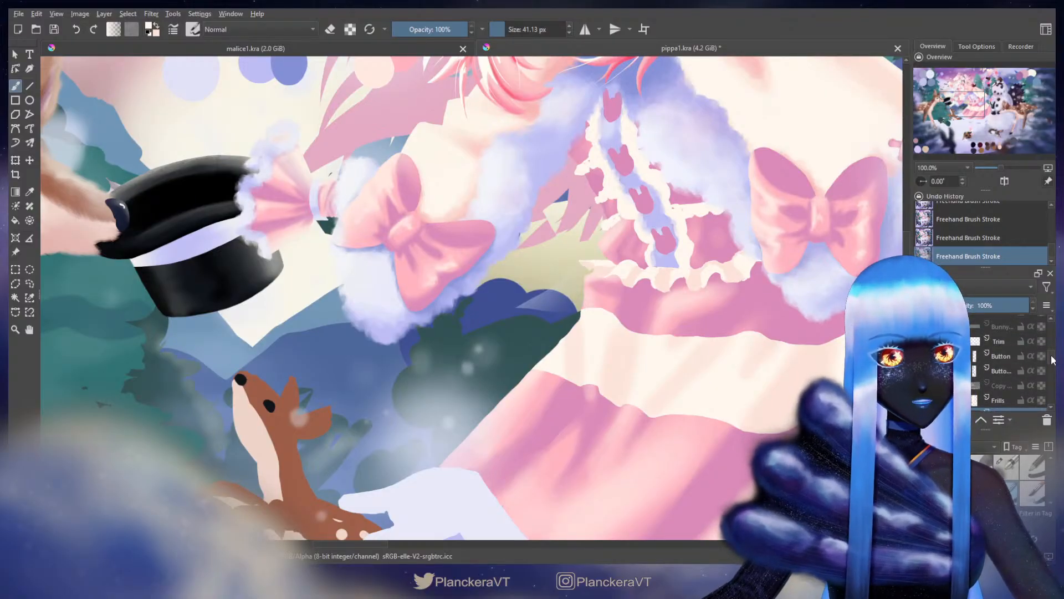
left_click(985, 343)
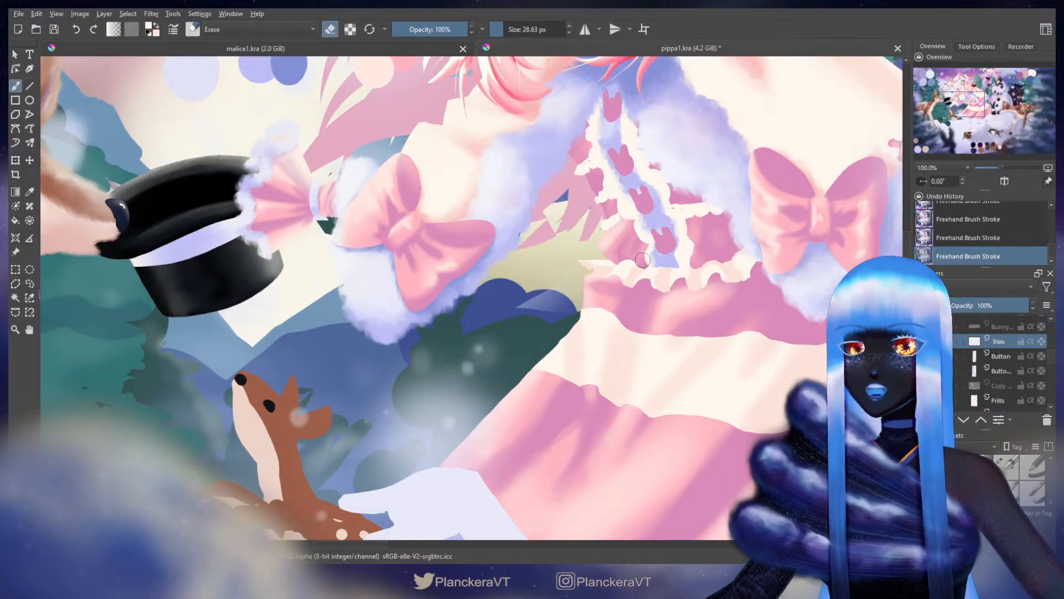
key("e")
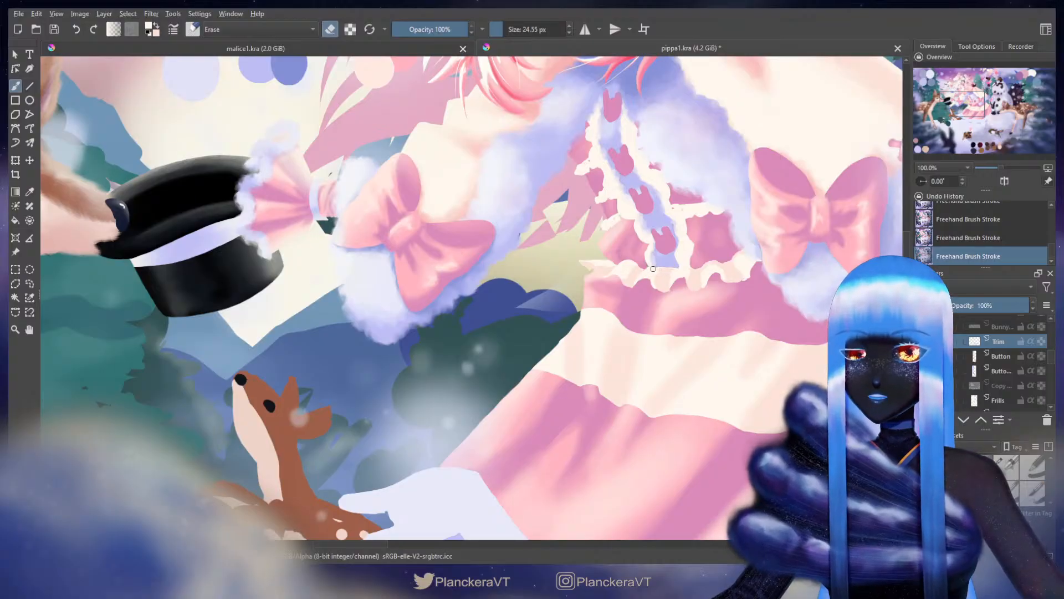
key("ctrl")
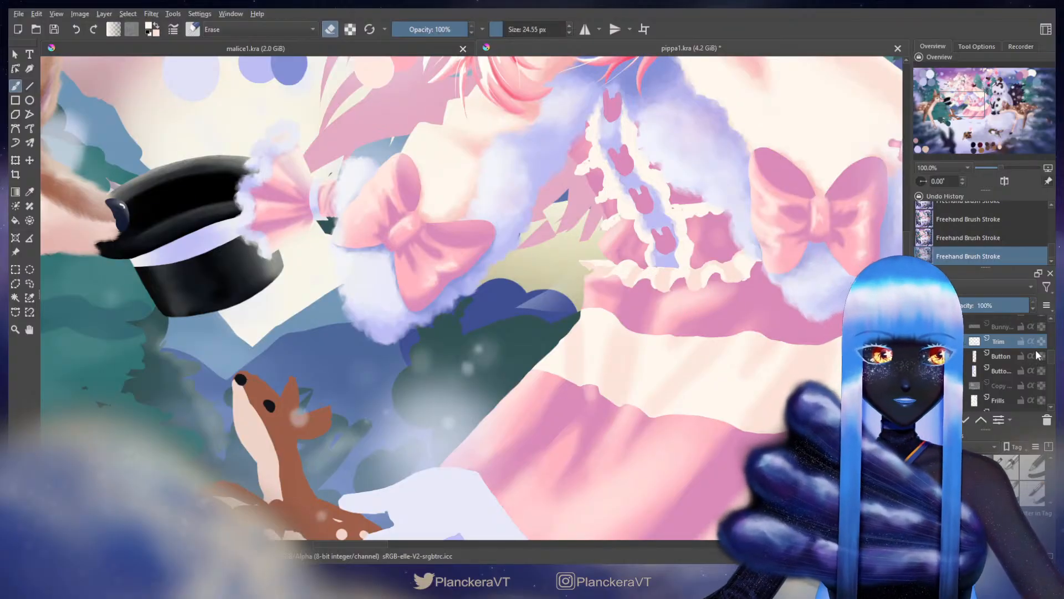
Step: Select the Frills layer and return from the eraser to the 41.13 px brush
left_click_drag(1052, 358, 1054, 358)
left_click(1002, 362)
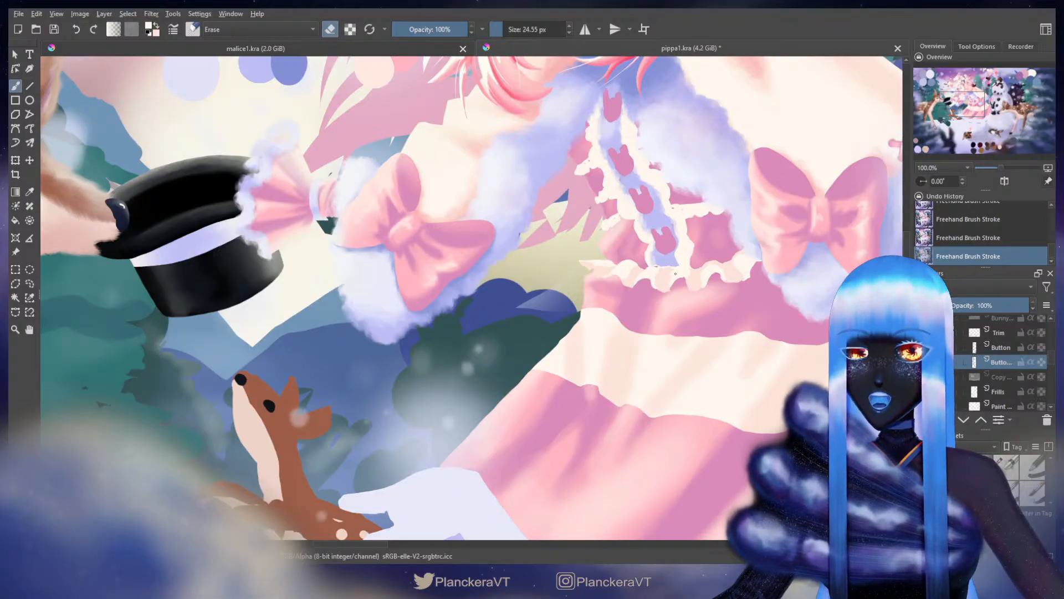
key("e")
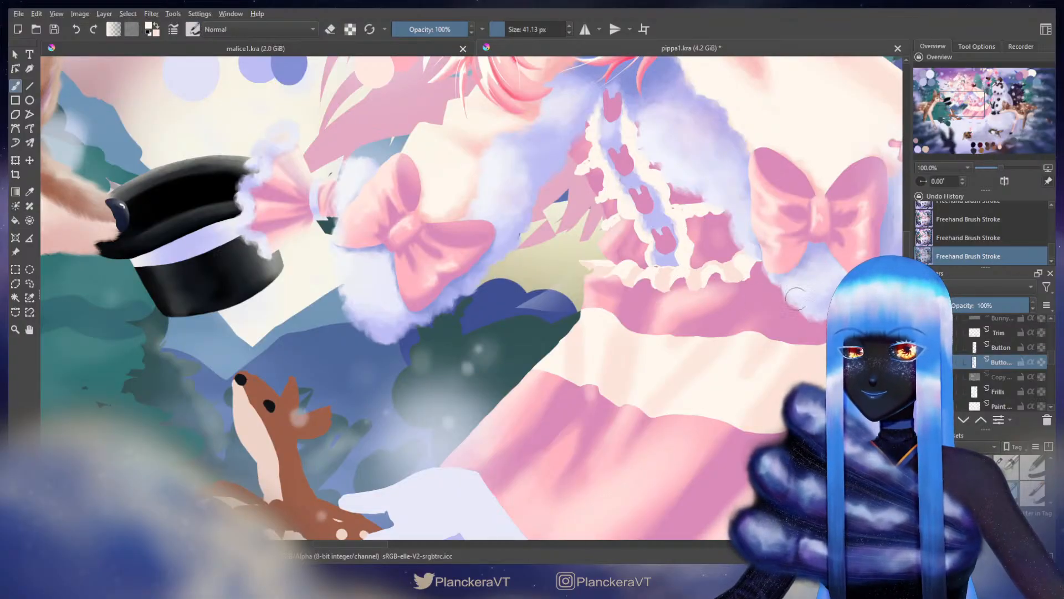
scroll(1054, 371, "up", 1)
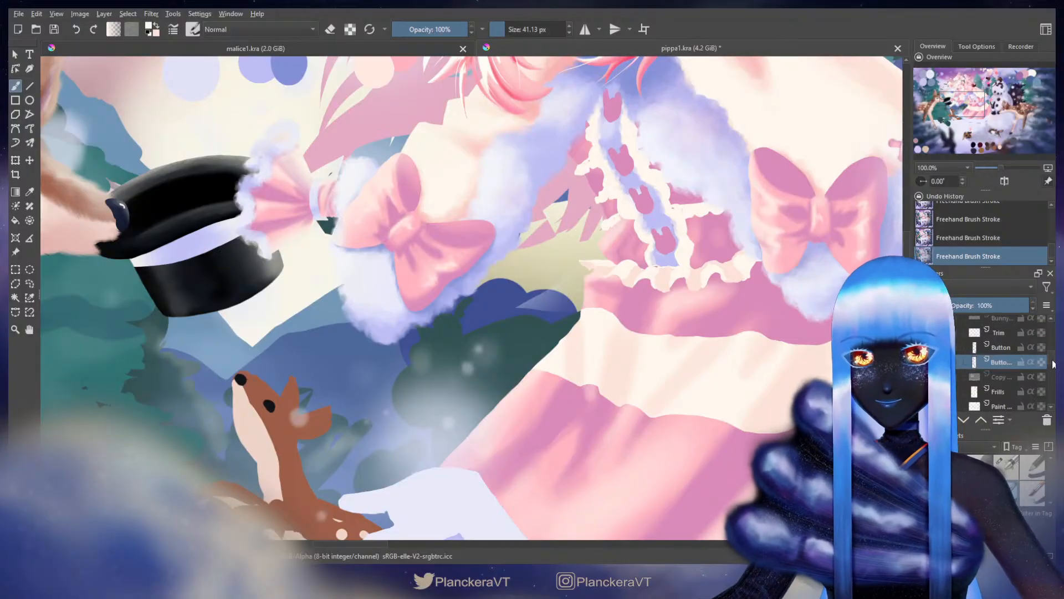
scroll(1053, 363, "down", 4)
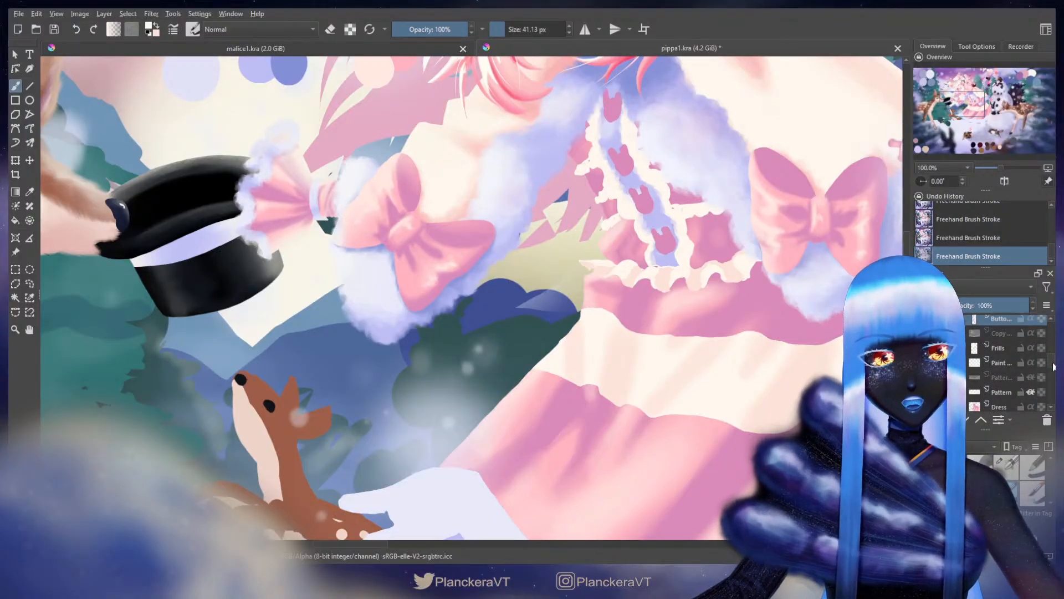
left_click(999, 348)
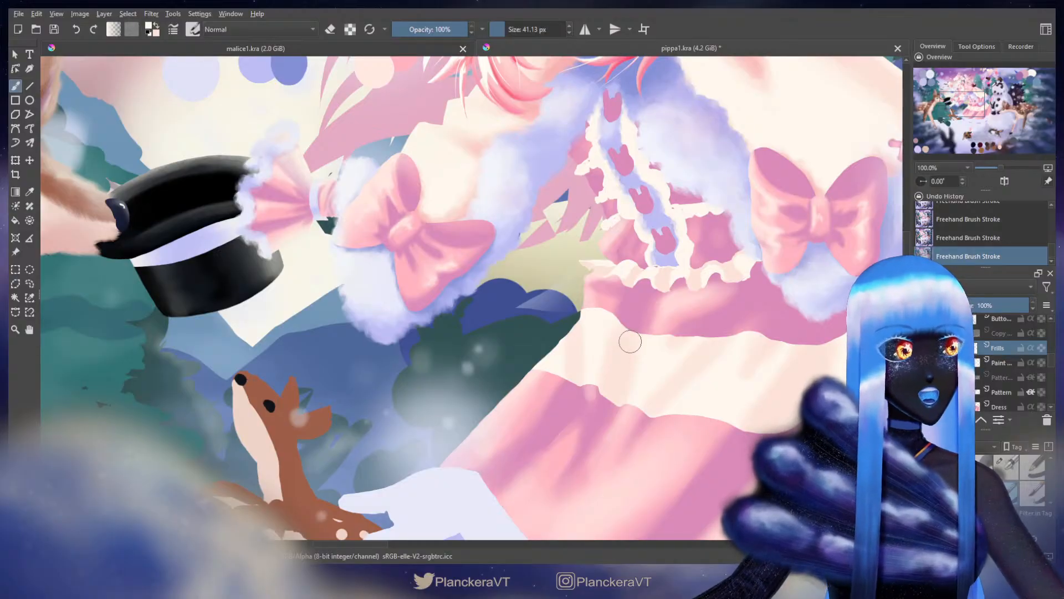
Step: Try painting a pointed frill end at the cream stripe's lower-left corner with brushes between 49.34 and 39.03 px
mouse_move(532, 375)
left_mouse_down()
mouse_move(576, 293)
mouse_move(564, 279)
left_mouse_up()
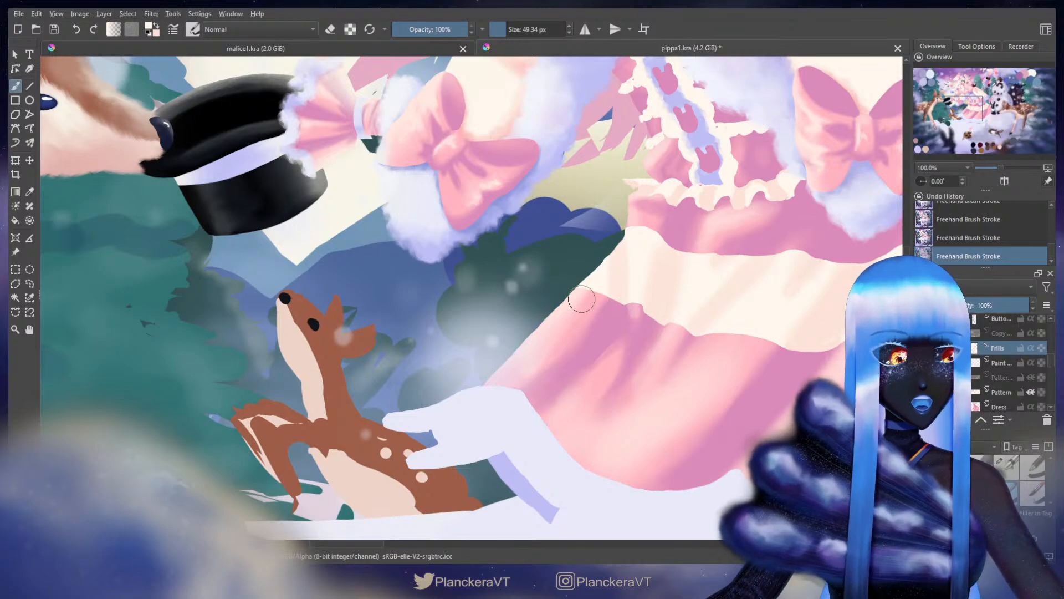
left_click_drag(578, 280, 574, 280, "shift")
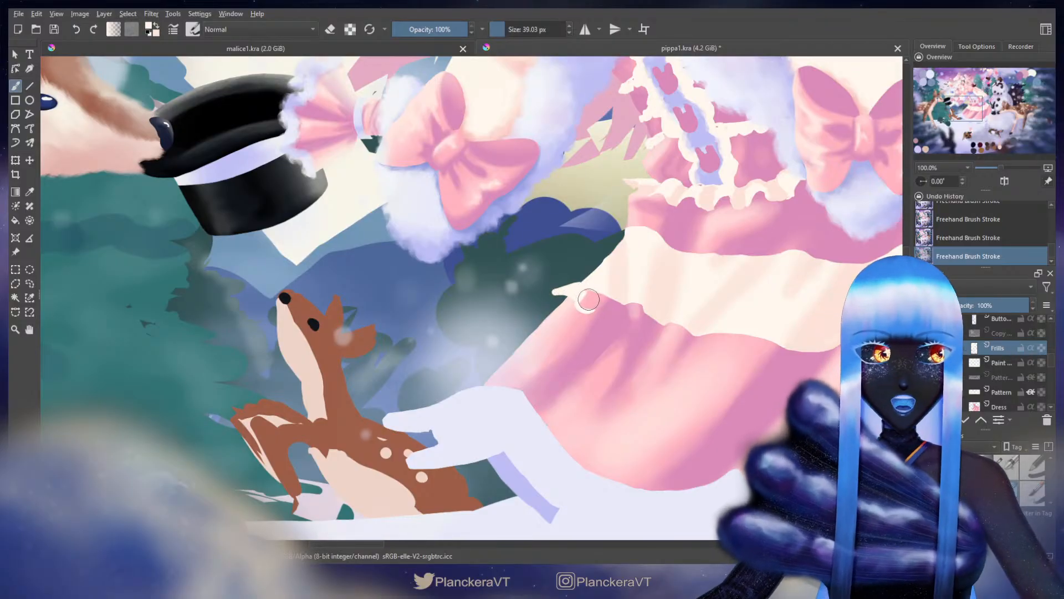
key("ctrl+z")
key("ctrl+shift+z")
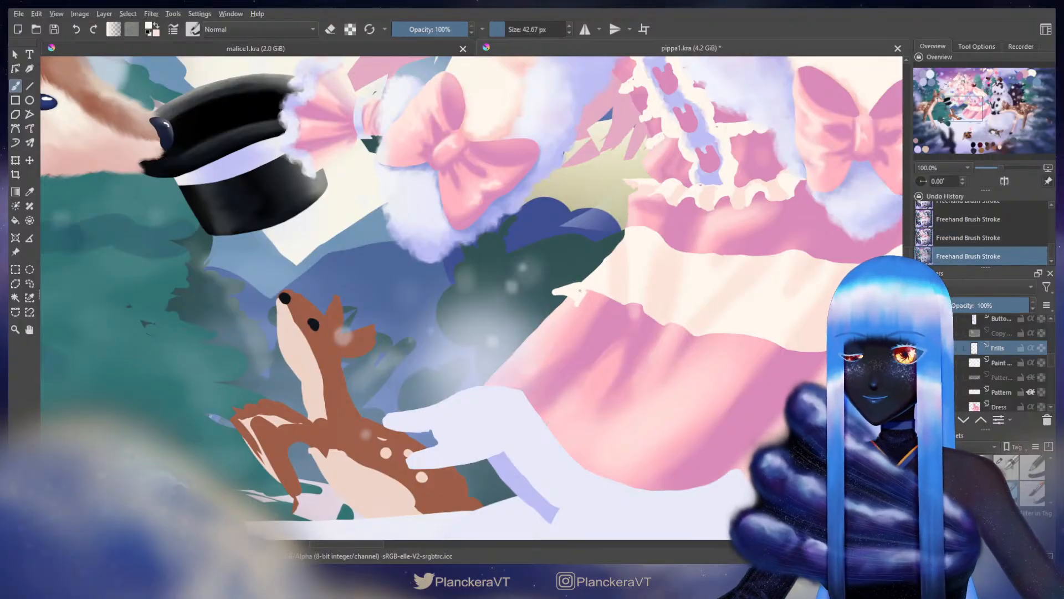
Step: Try shaping the frill's pointed left end with a 23.50 px eraser and 42.67 to 45.39 px brushes
key("e")
key("bracketleft")
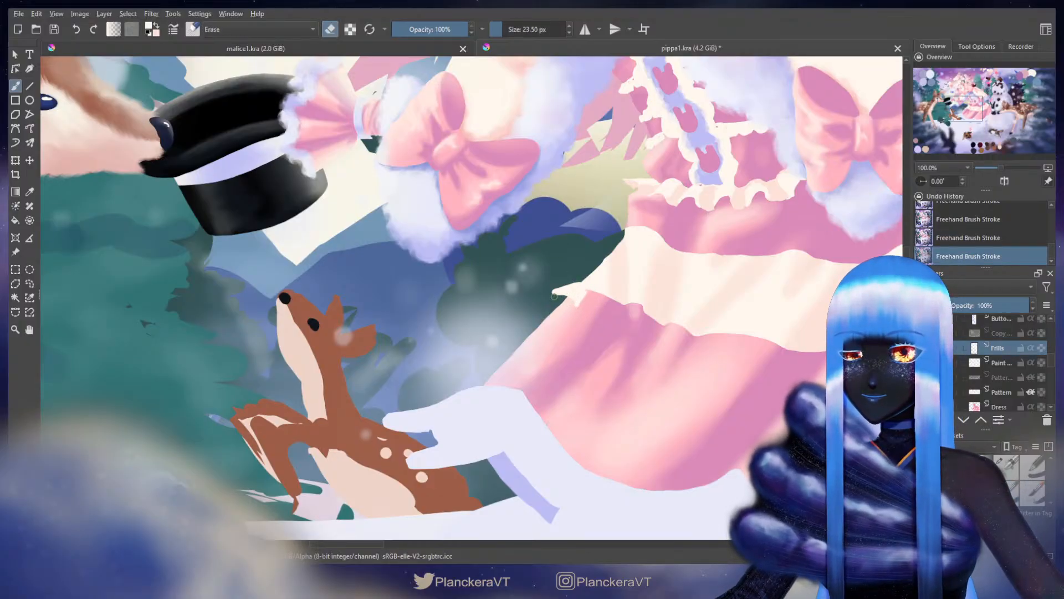
key("ctrl+z")
key("ctrl+shift+z")
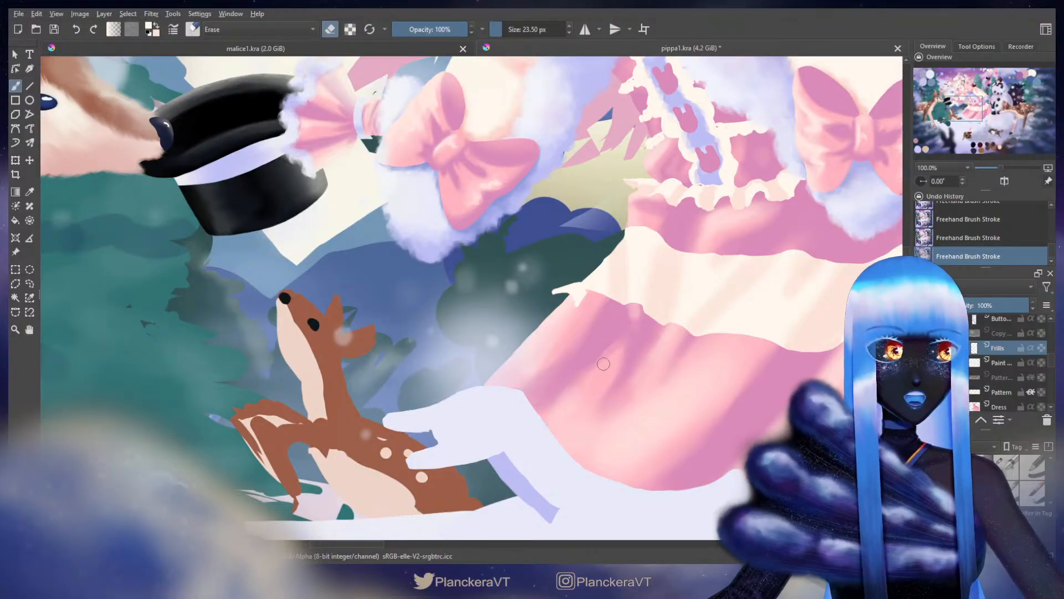
key("e")
key("bracketright")
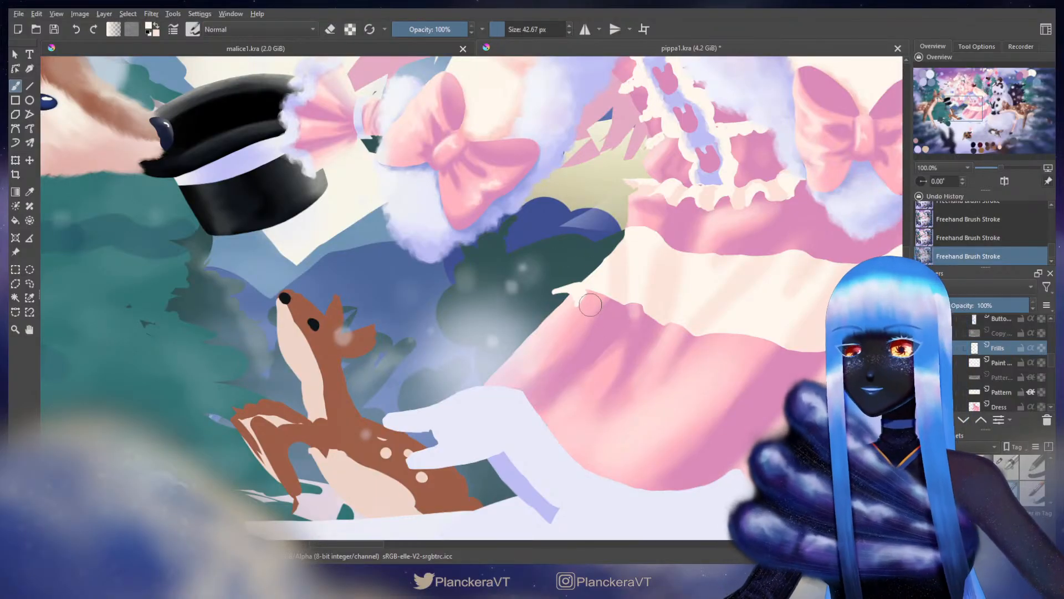
key("bracketright")
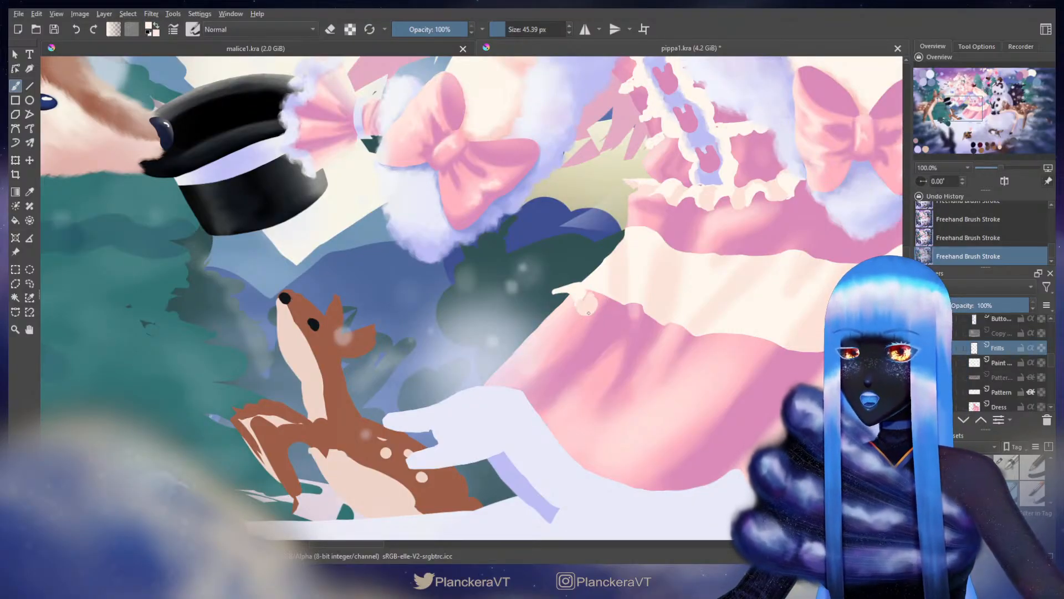
Step: Undo the trial frill strokes at the cream stripe's lower-left corner
key("ctrl+z")
mouse_move(589, 310)
left_mouse_down()
mouse_move(559, 280)
mouse_move(575, 280)
mouse_move(596, 313)
mouse_move(571, 290)
mouse_move(641, 361)
mouse_move(596, 271)
mouse_move(615, 298)
mouse_move(630, 293)
mouse_move(627, 308)
mouse_move(566, 290)
mouse_move(516, 318)
mouse_move(575, 289)
mouse_move(551, 301)
left_mouse_up()
key("ctrl+z")
key("ctrl+z")
key("ctrl+z")
key("ctrl+z")
key("ctrl+z")
key("ctrl+z")
key("e")
key("e")
key("ctrl+z")
key("ctrl+z")
key("ctrl+z")
key("ctrl+z")
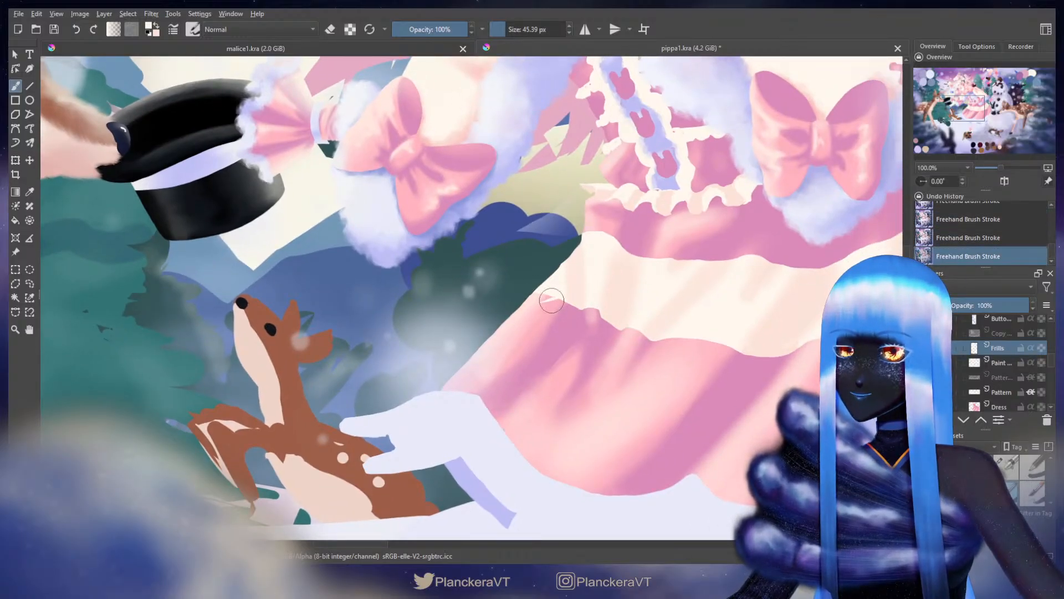
key("ctrl+z")
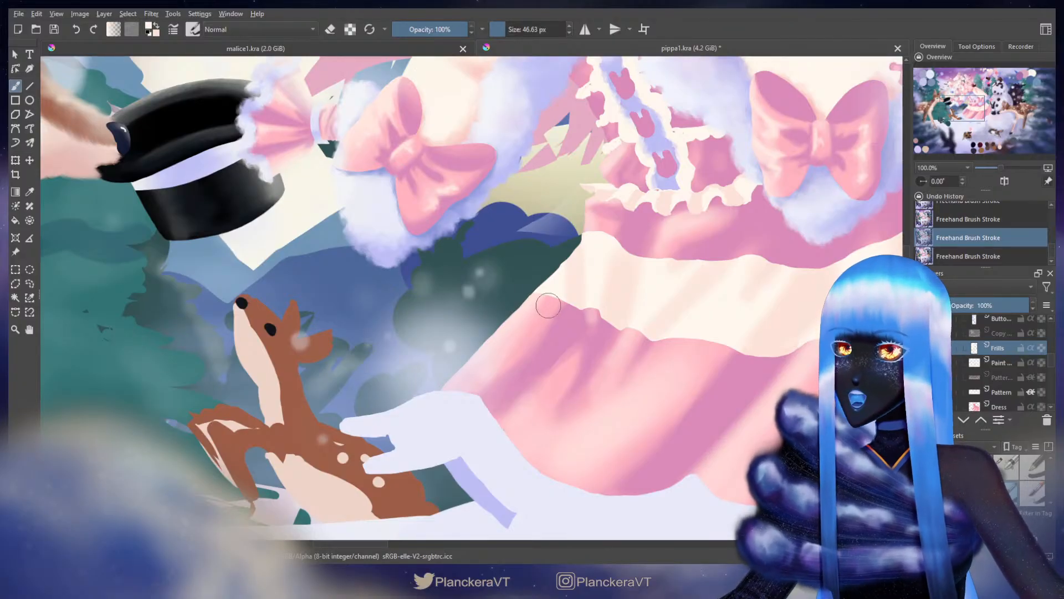
Step: Paint the first scallops along the left end of the cream stripe's lower edge with a 46.63 px brush, sampling colours from the canvas
mouse_move(541, 304)
left_mouse_down()
mouse_move(557, 312)
mouse_move(552, 324)
left_mouse_up()
key("ctrl+z")
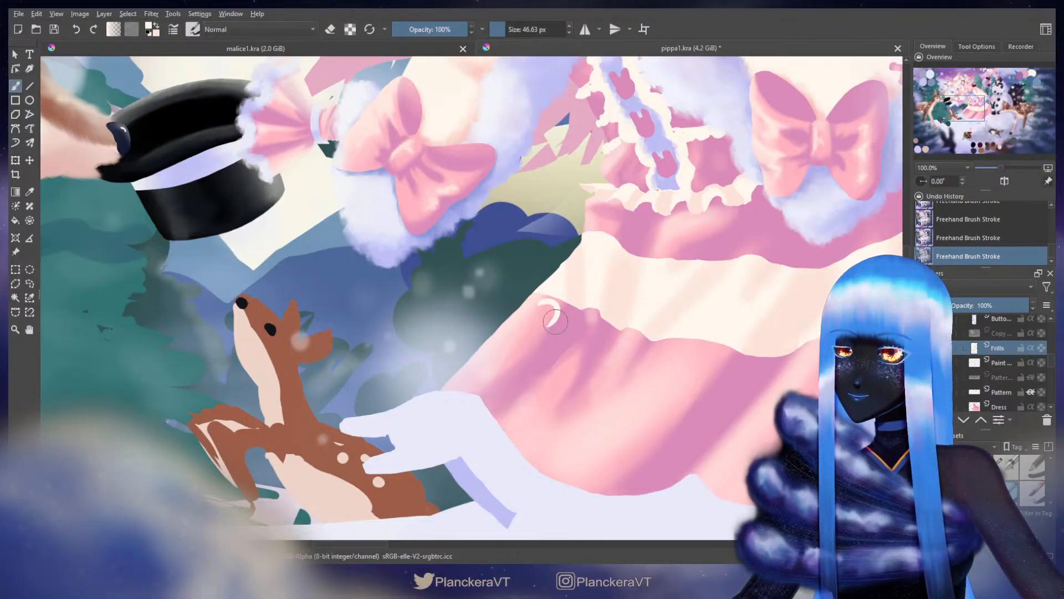
left_click(555, 320, "ctrl")
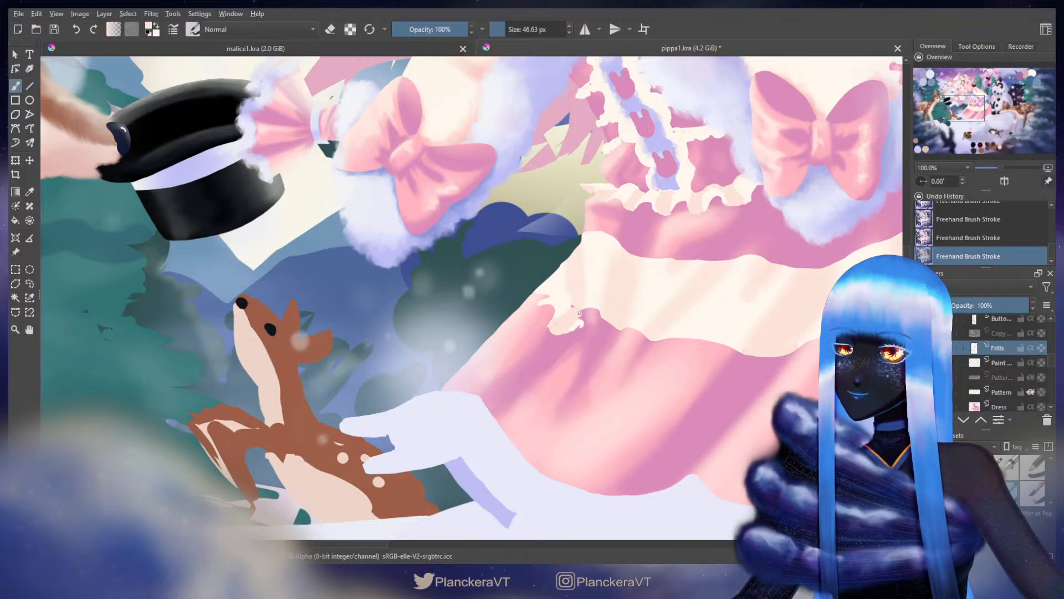
left_click(560, 323, "ctrl")
left_click_drag(561, 323, 578, 325)
left_click(571, 318, "ctrl")
key("ctrl+z")
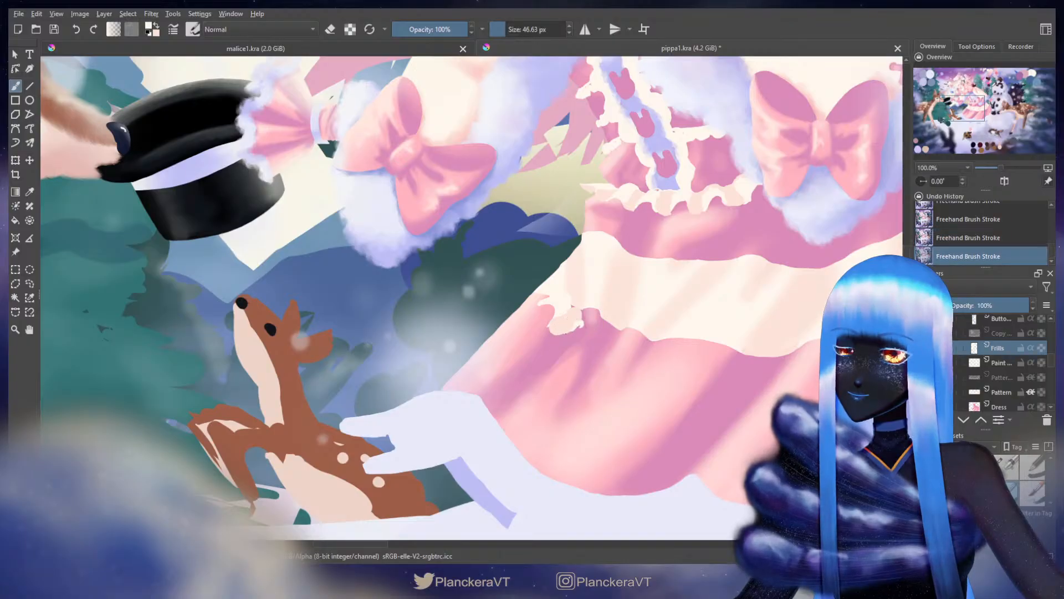
Step: Try different strokes for the next scallop under the cream stripe, undoing and redoing them with the 46.63 px brush
key("ctrl+z")
key("ctrl+z")
key("ctrl+z")
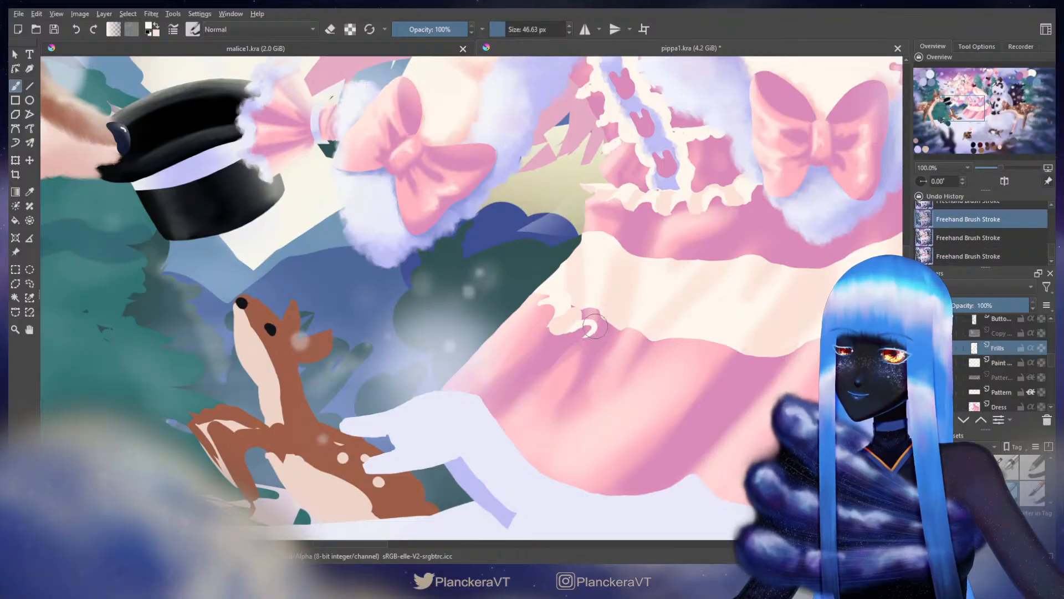
key("ctrl+shift+z")
key("ctrl+shift+z")
key("ctrl+shift+z")
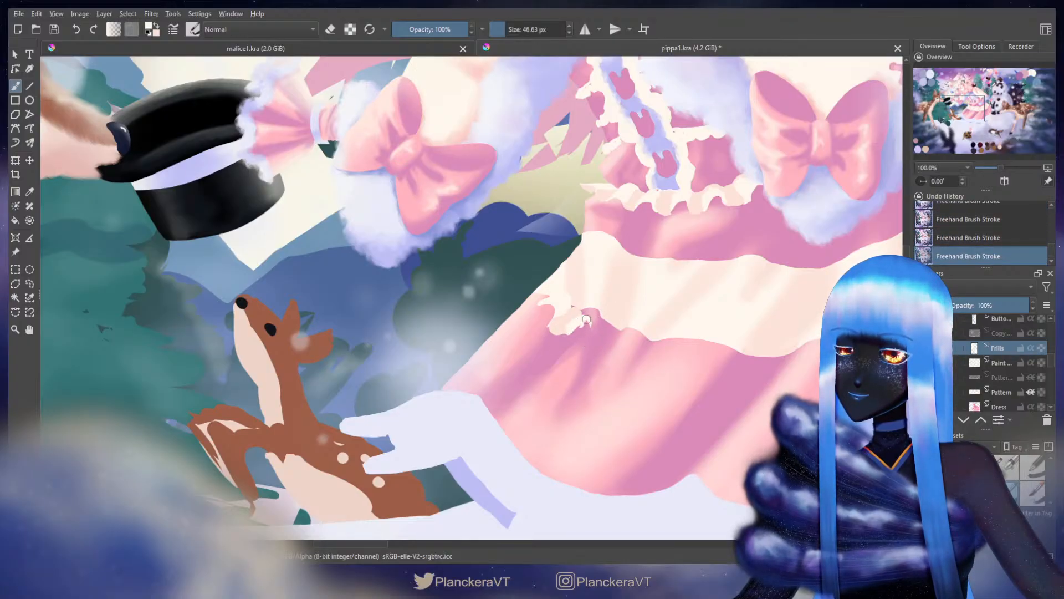
key("ctrl+z")
key("ctrl+z")
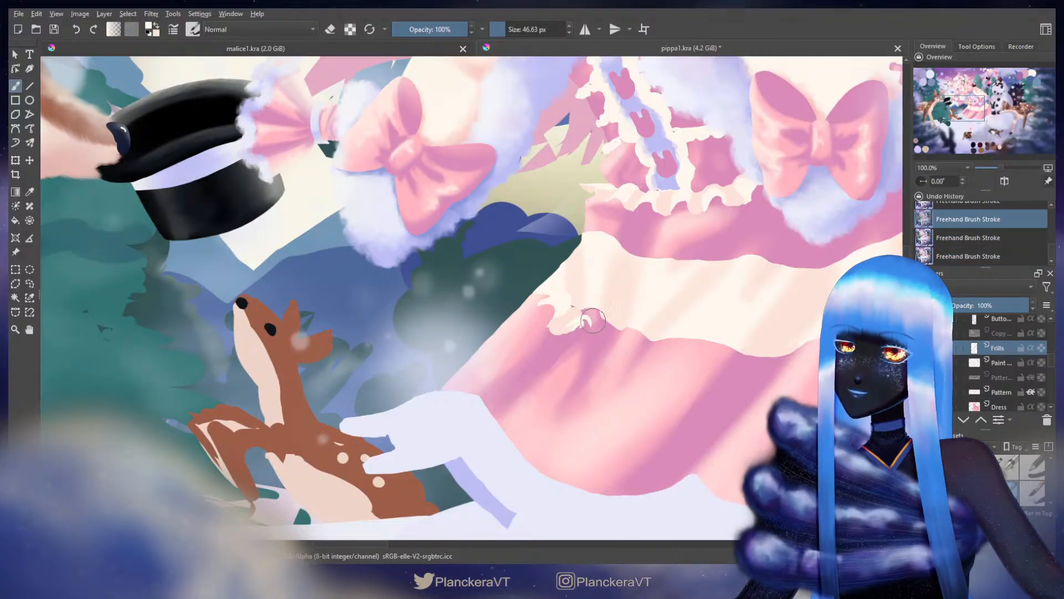
key("ctrl+shift+z")
key("ctrl+shift+z")
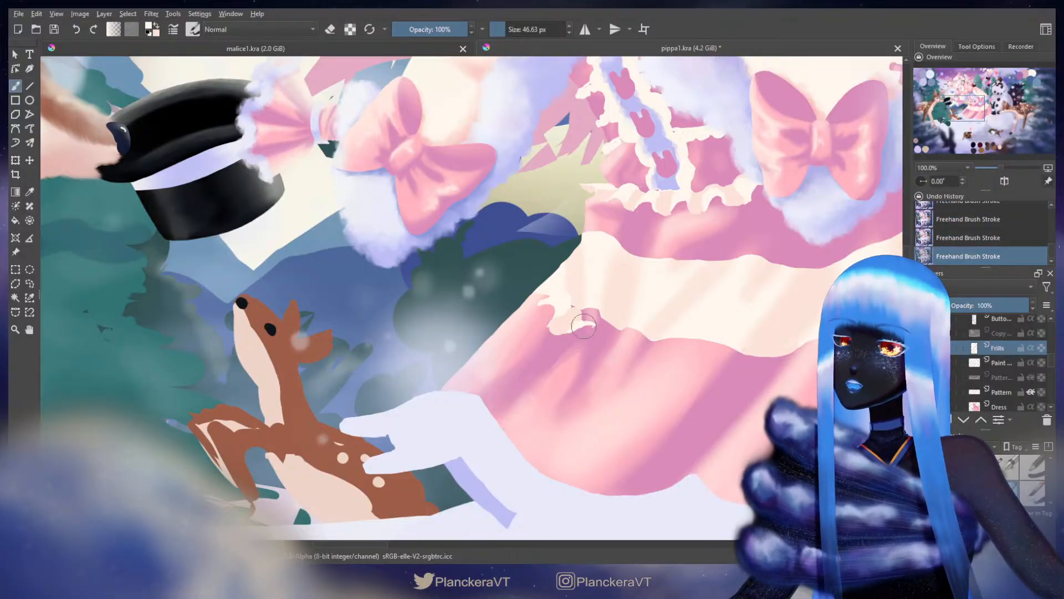
Step: Extend the frill's wavy edge along the stripe's lower border and fill the gaps above it with the 46.63 px brush
mouse_move(584, 326)
left_mouse_down()
mouse_move(597, 332)
mouse_move(588, 343)
mouse_move(600, 329)
mouse_move(637, 334)
mouse_move(602, 341)
mouse_move(637, 341)
mouse_move(643, 362)
mouse_move(639, 346)
mouse_move(682, 354)
mouse_move(663, 358)
left_mouse_up()
key("ctrl+z")
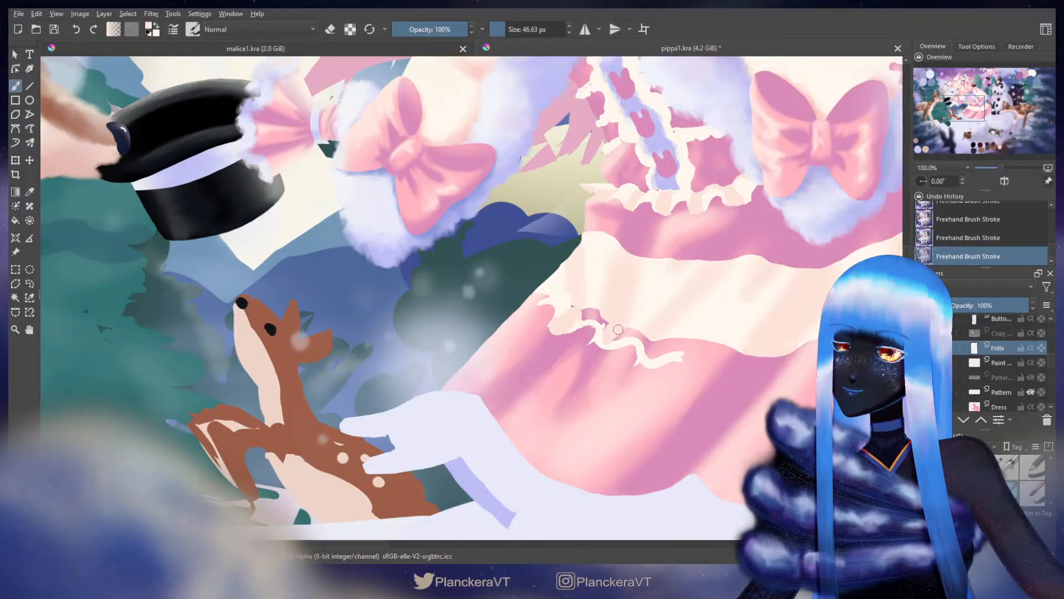
mouse_move(641, 333)
left_mouse_down()
mouse_move(659, 345)
mouse_move(650, 351)
mouse_move(674, 340)
left_mouse_up()
mouse_move(601, 321)
left_mouse_down()
mouse_move(586, 314)
mouse_move(599, 318)
left_mouse_up()
Step: Reshape the new frill's scallops with the Transform tool, apply the change and return to the brush
key("ctrl+t")
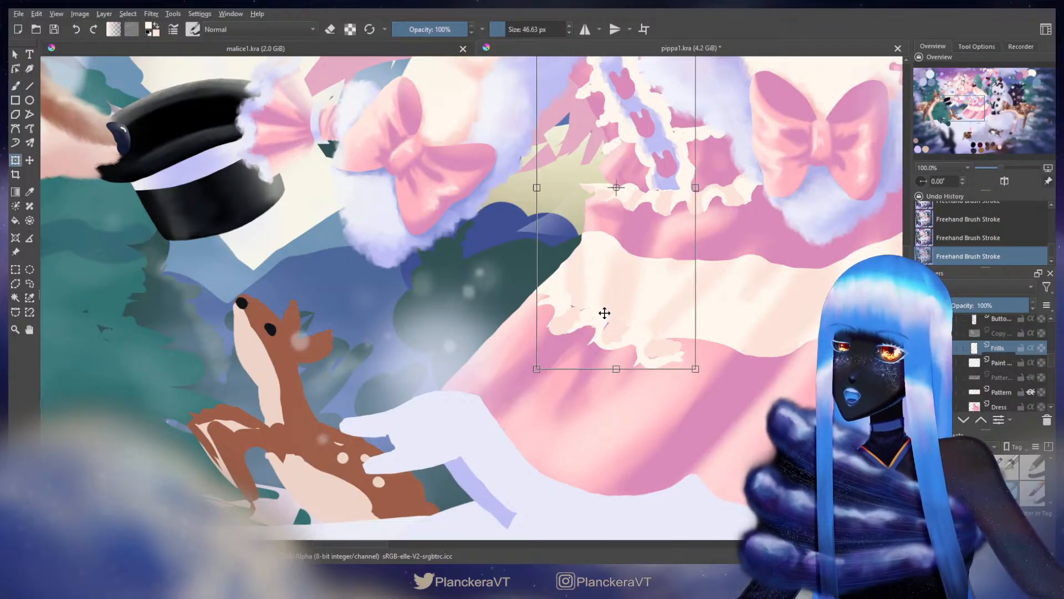
mouse_move(581, 337)
left_mouse_down()
mouse_move(573, 322)
mouse_move(599, 330)
mouse_move(588, 325)
mouse_move(593, 308)
left_mouse_up()
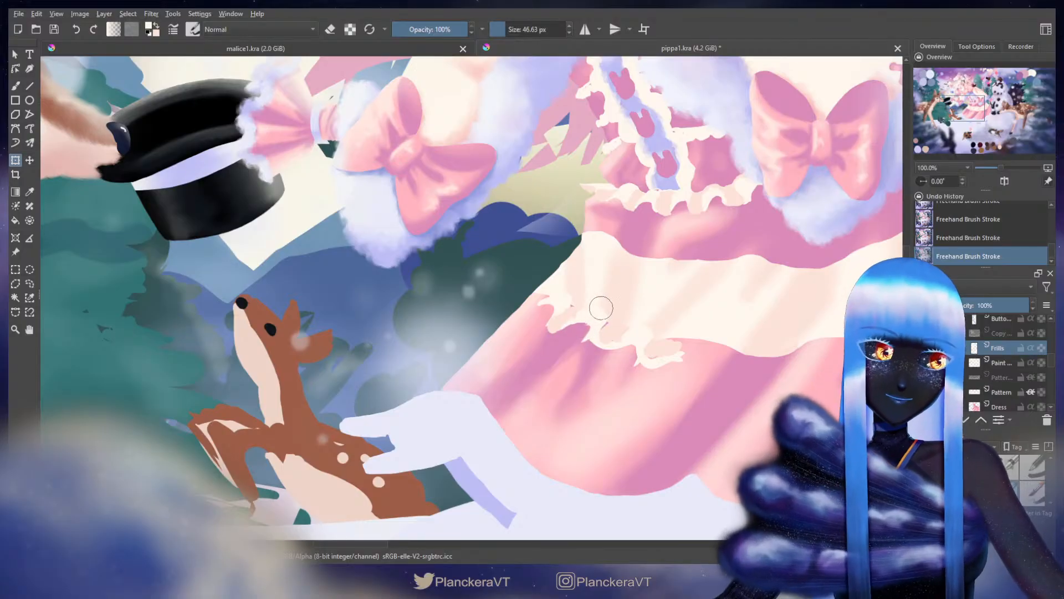
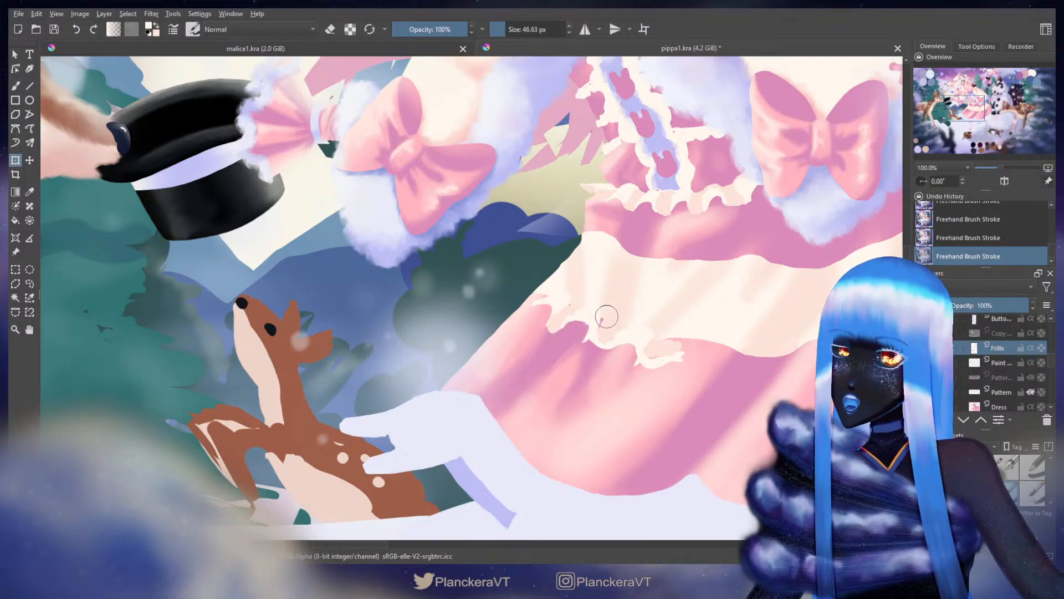
key("b")
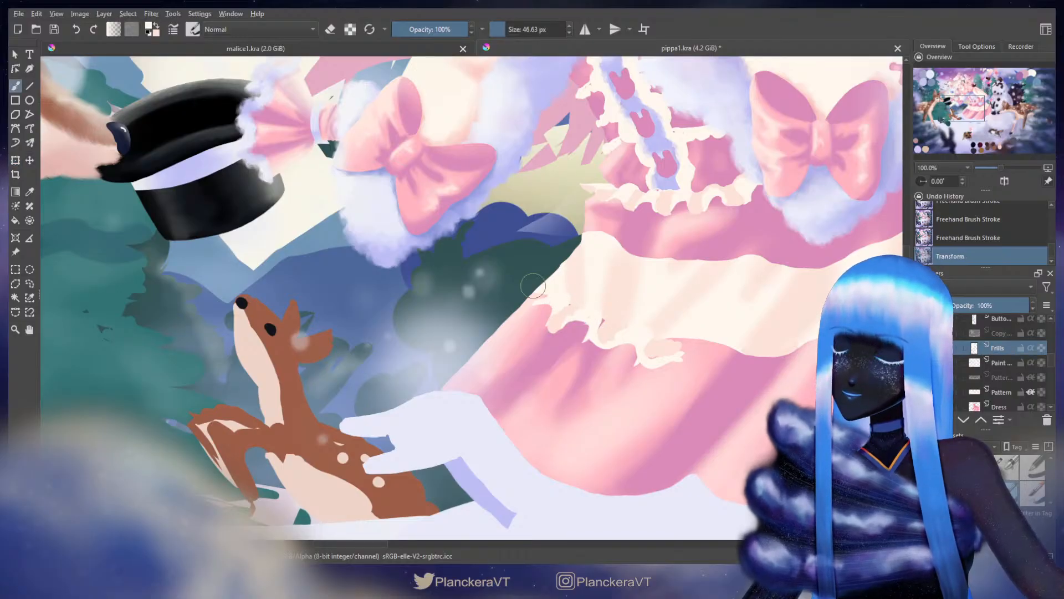
Step: Paint the frill's left end past the skirt's edge into a small tip with the 46.63 px brush, redoing unsatisfactory strokes
mouse_move(521, 303)
left_mouse_down()
mouse_move(534, 304)
mouse_move(523, 285)
mouse_move(533, 304)
mouse_move(522, 286)
mouse_move(546, 300)
mouse_move(523, 290)
mouse_move(543, 300)
mouse_move(526, 293)
mouse_move(531, 302)
left_mouse_up()
key("ctrl+z")
key("ctrl+z")
key("ctrl+z")
key("ctrl+z")
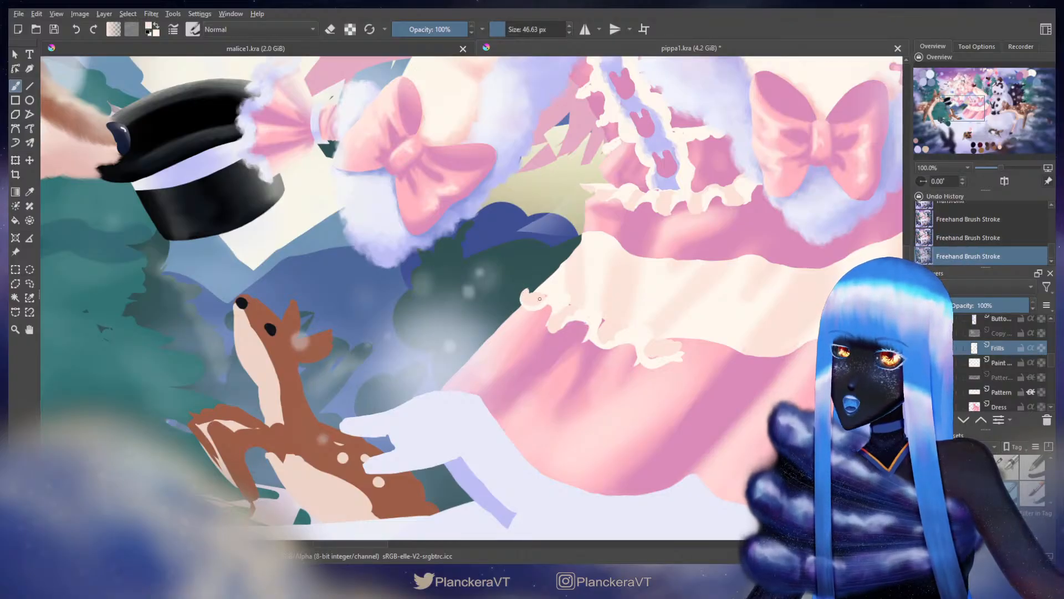
mouse_move(530, 288)
left_mouse_down()
mouse_move(517, 287)
mouse_move(536, 283)
left_mouse_up()
key("ctrl+z")
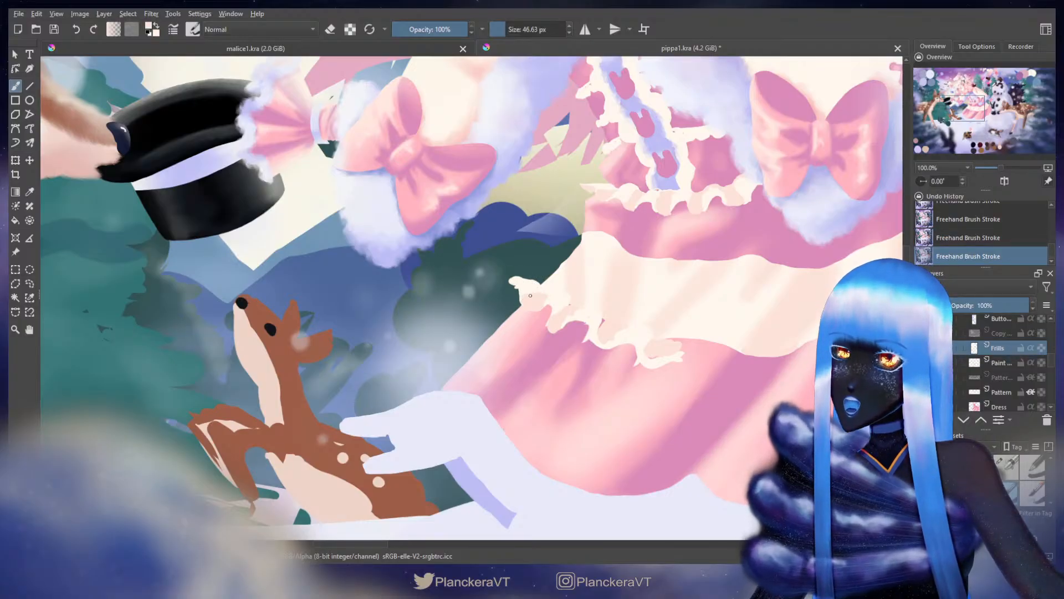
key("x")
left_click_drag(534, 283, 540, 284)
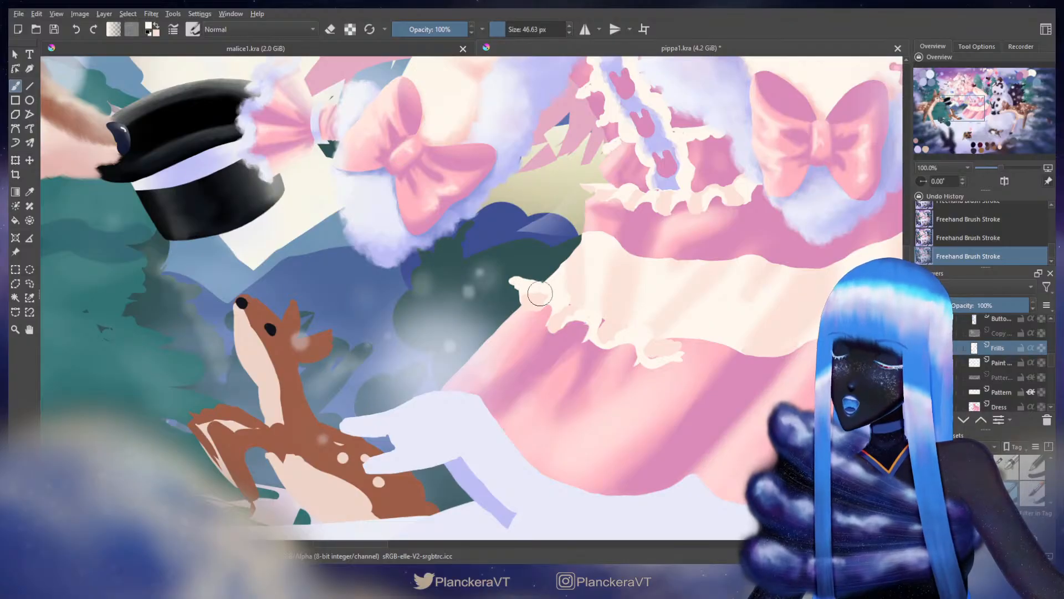
Step: Trim the frill's left tip into a sharper point, reducing the eraser from 53.07 to 42.70 px
key("e")
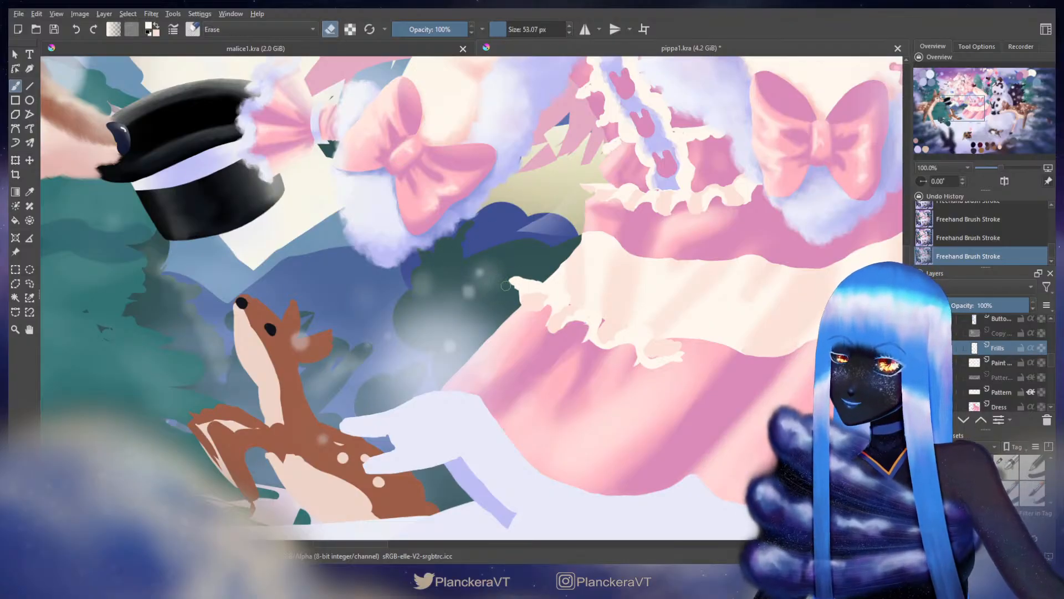
key("ctrl+z")
key("ctrl+z")
left_click_drag(517, 300, 511, 300, "shift")
left_click_drag(513, 300, 515, 304)
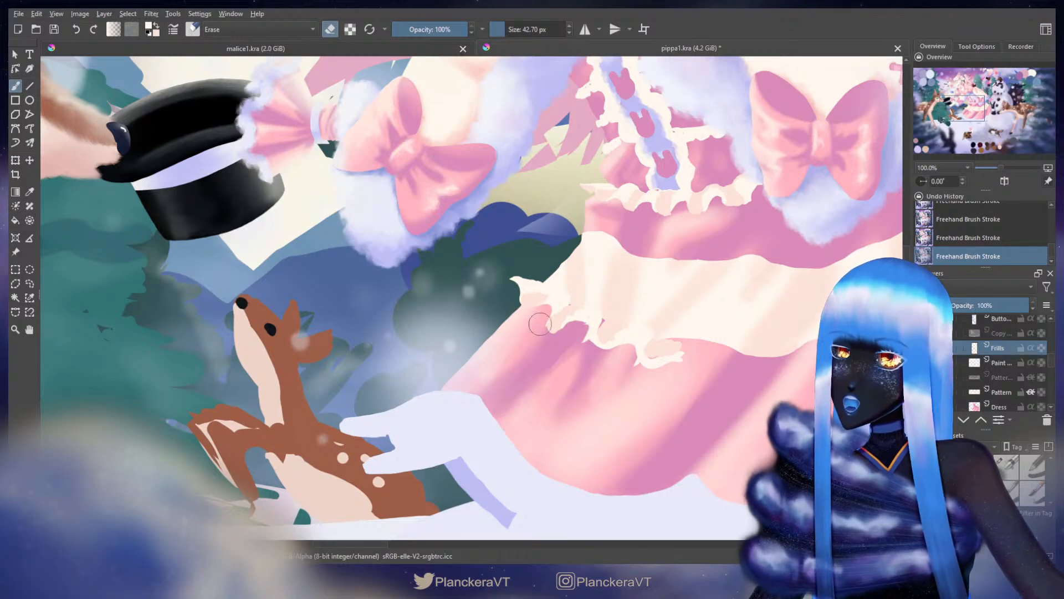
Step: Round off the frill's left tip with the brush at about 41 px, redoing unsatisfactory strokes
key("e")
key("bracketleft")
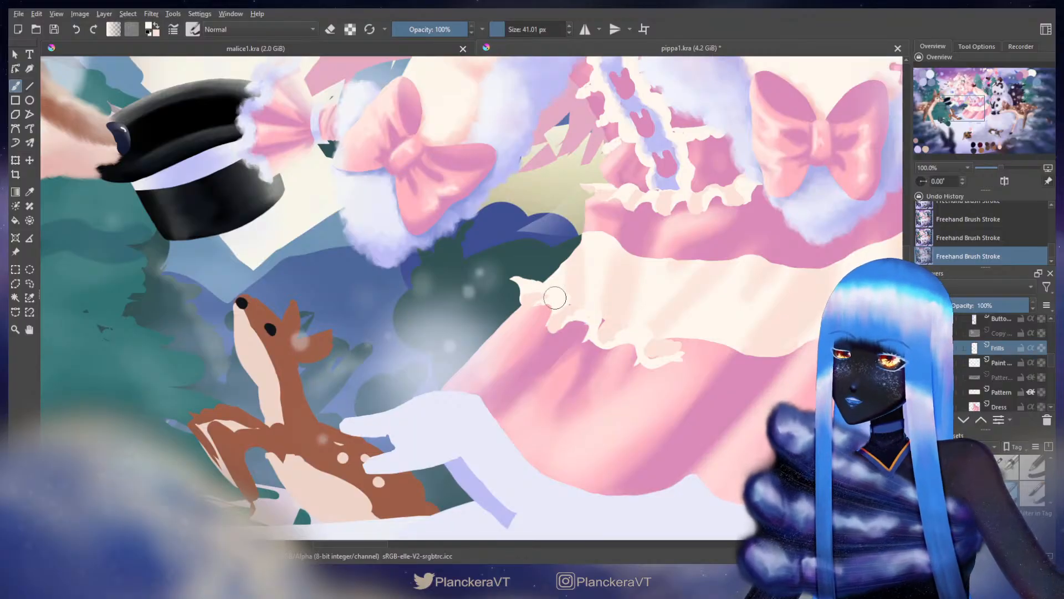
key("ctrl+z")
left_click_drag(554, 297, 544, 303)
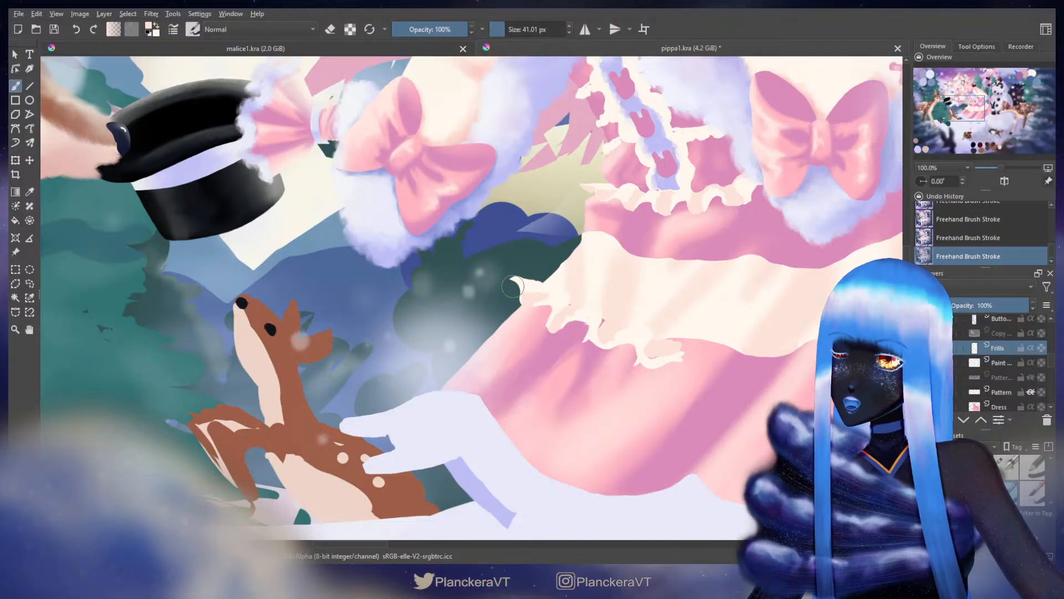
key("ctrl+z")
key("ctrl+shift+z")
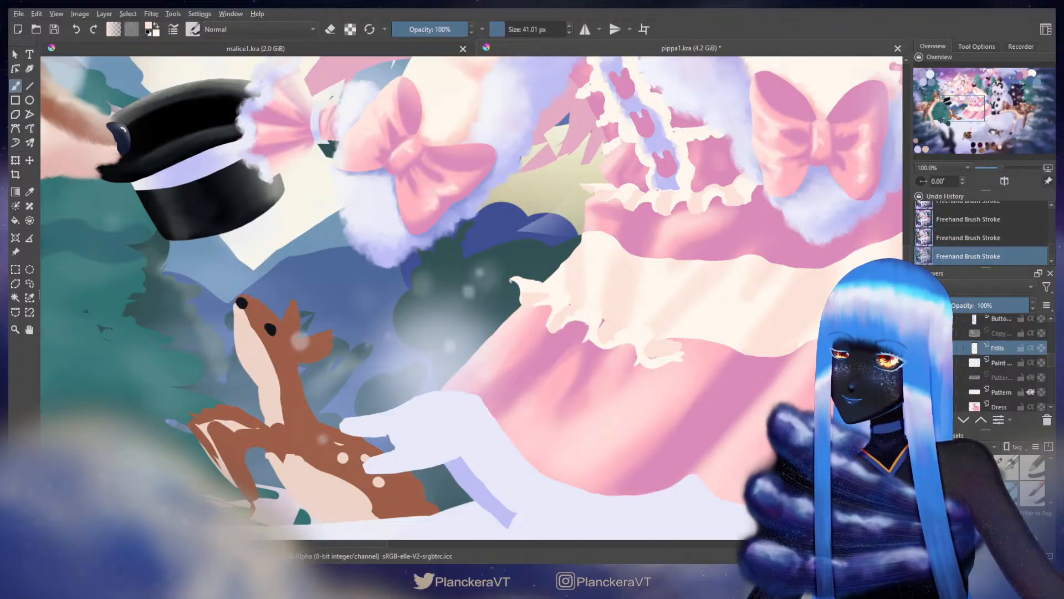
key("ctrl+z")
key("ctrl+z")
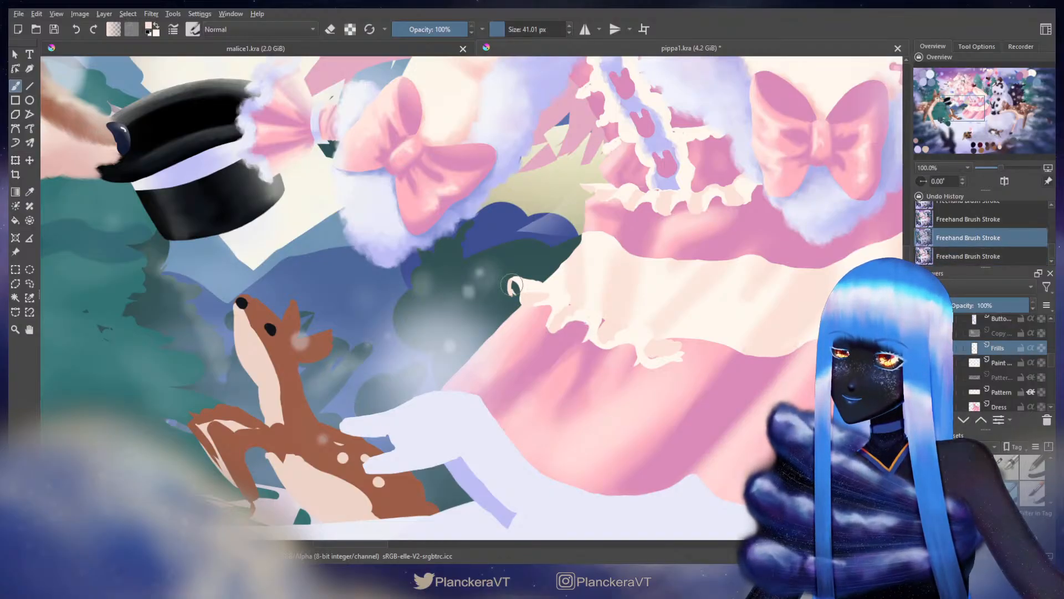
key("ctrl+shift+z")
key("ctrl+shift+z")
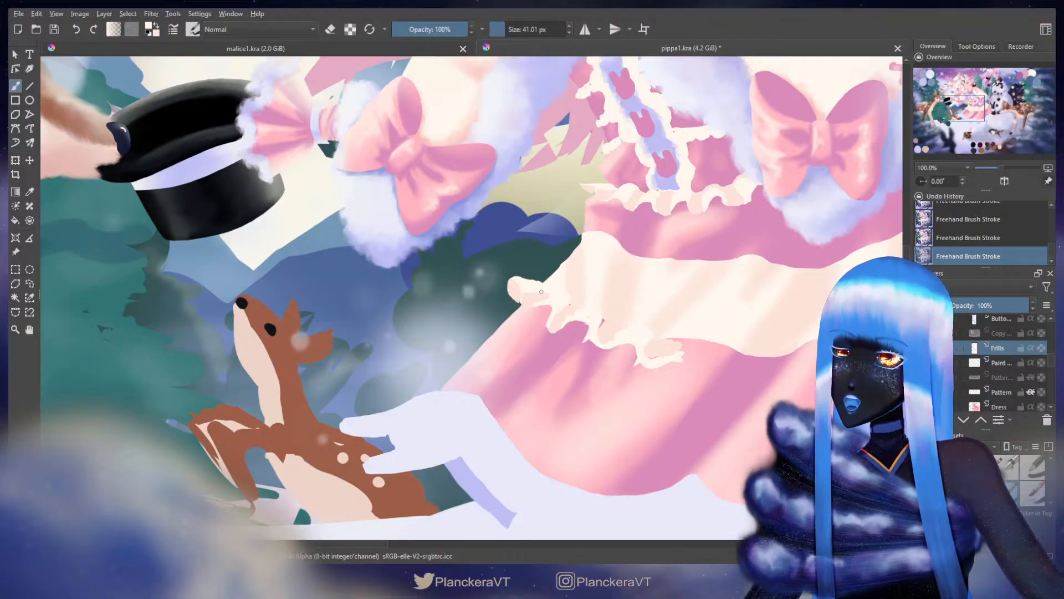
mouse_move(571, 296)
left_mouse_down()
mouse_move(532, 286)
mouse_move(534, 301)
left_mouse_up()
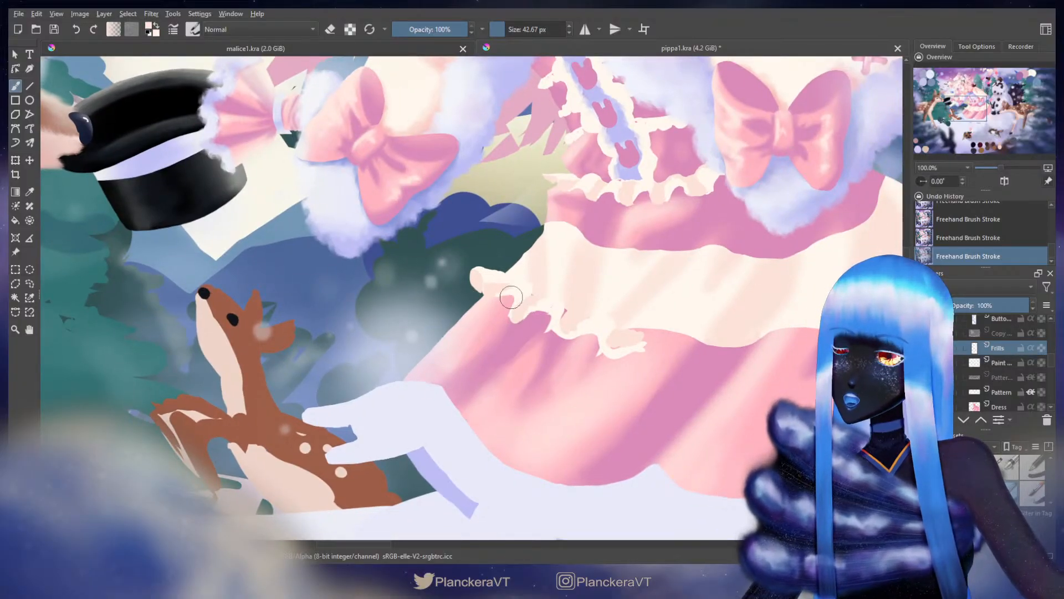
Step: Shape the scallop beside the frill's left tip, alternating a 34.74 to 30.05 px eraser with the 43.54 px brush
key("e")
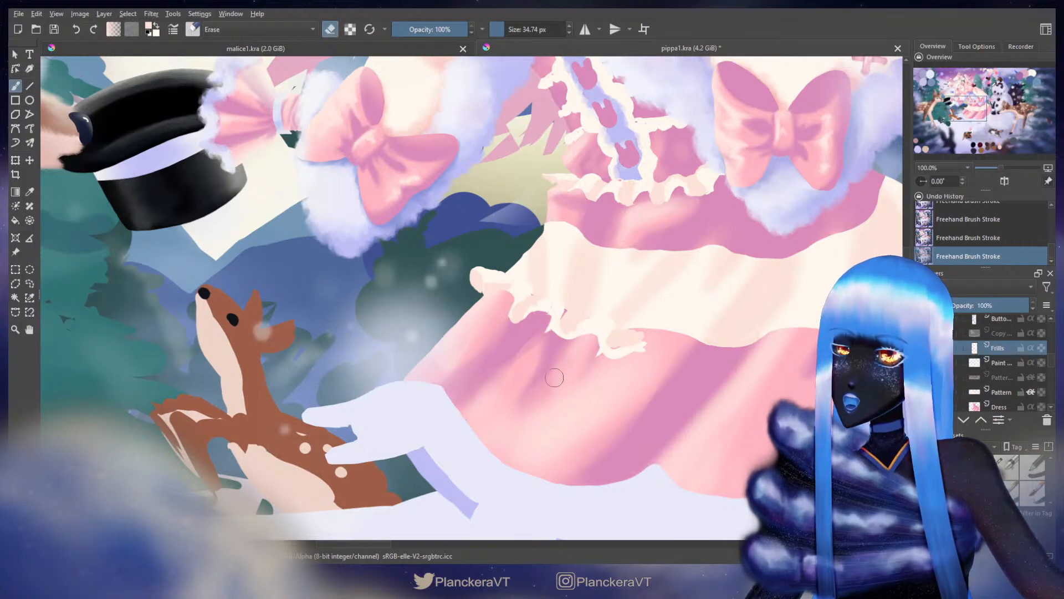
key("e")
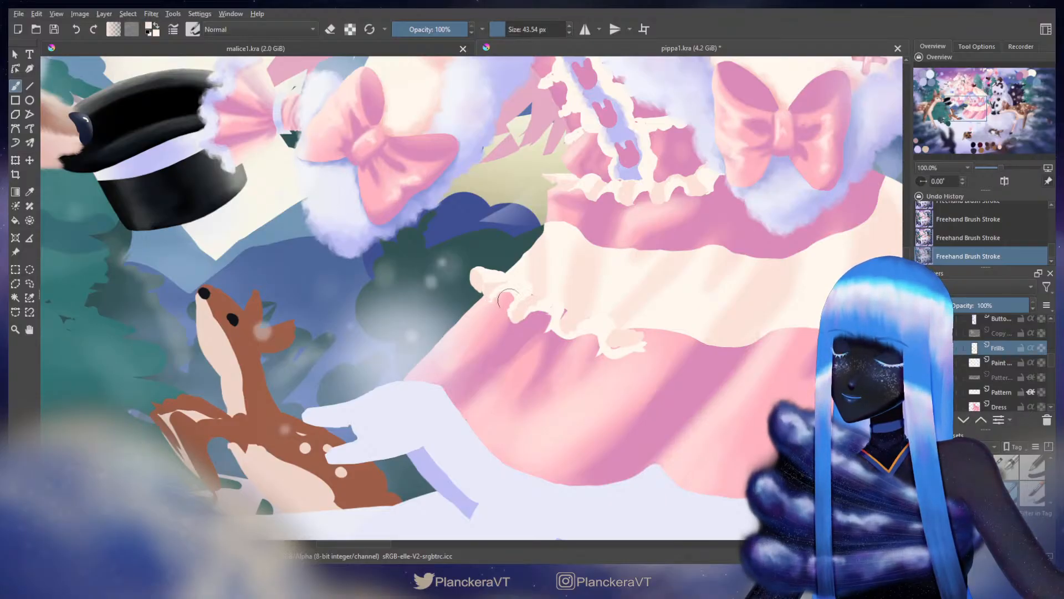
key("e")
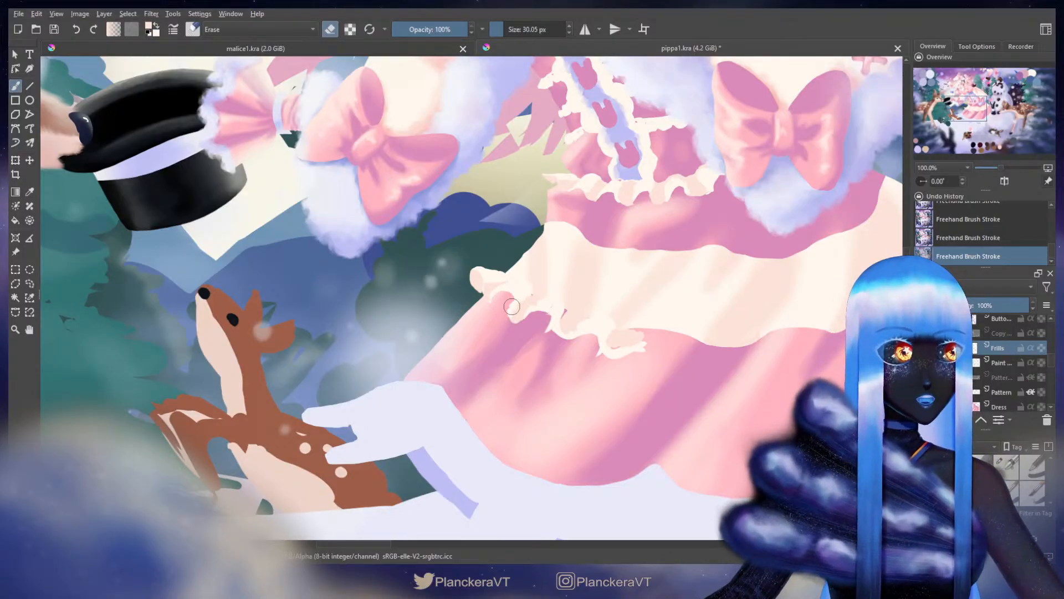
key("e")
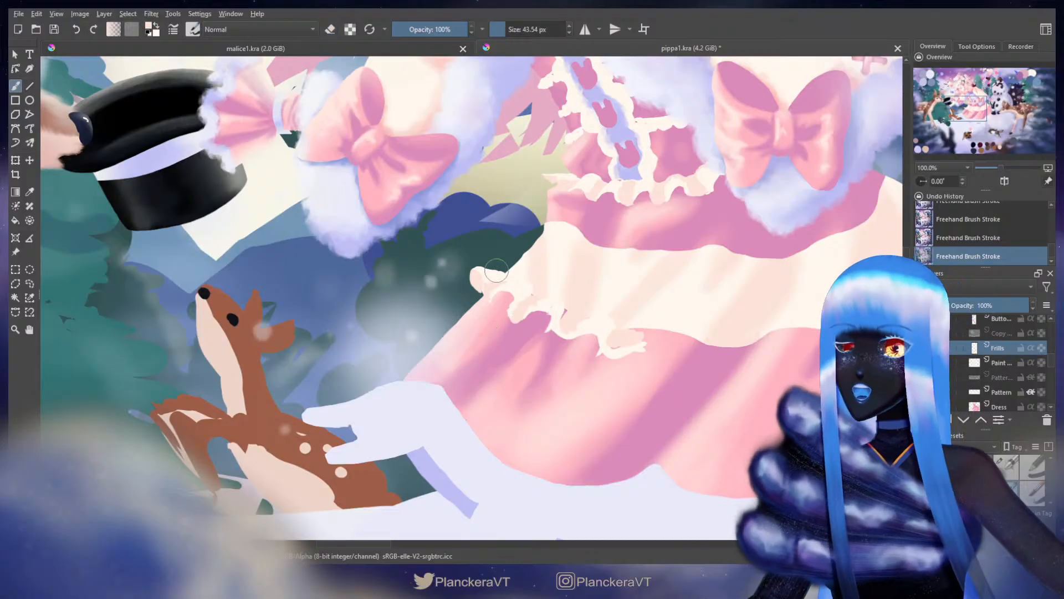
left_click_drag(516, 288, 514, 287, "shift")
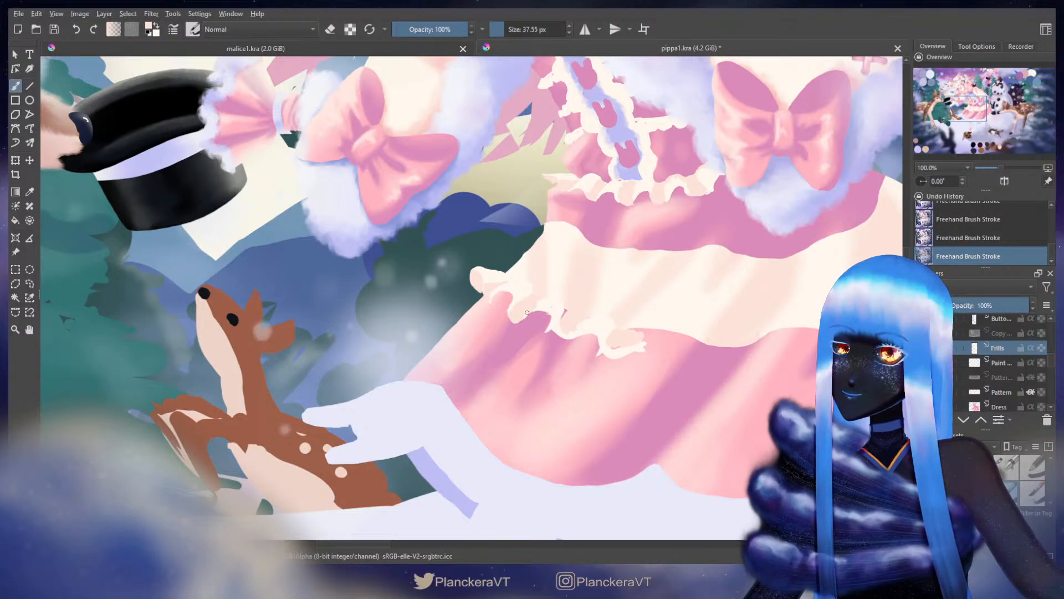
Step: Trim the underside of the frill's second scallop with an eraser of about 33 px and touch it up with the 39.03 px brush
key("e")
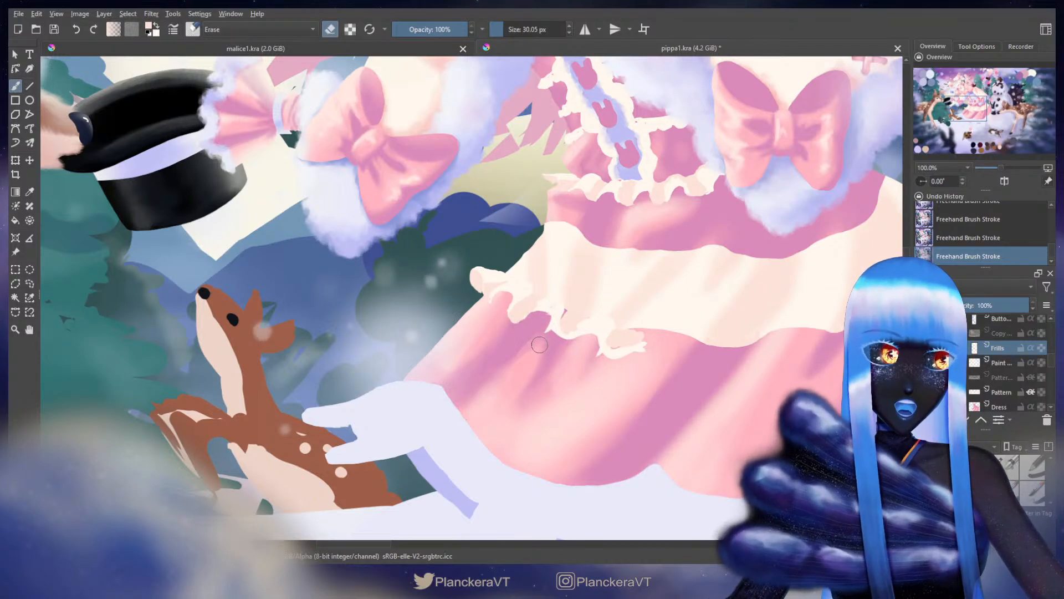
key("bracketright")
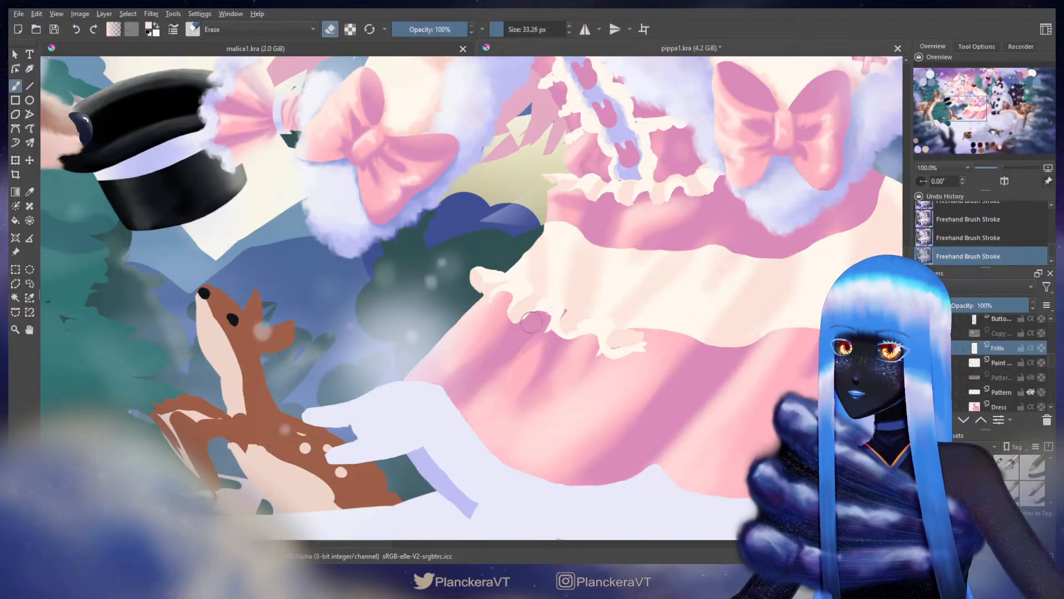
key("bracketleft")
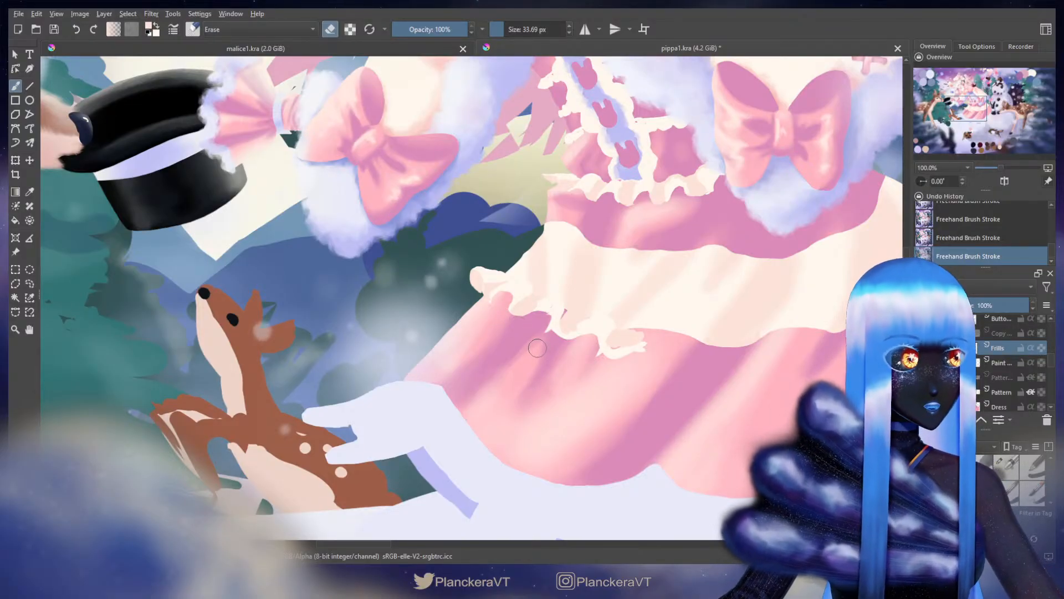
key("e")
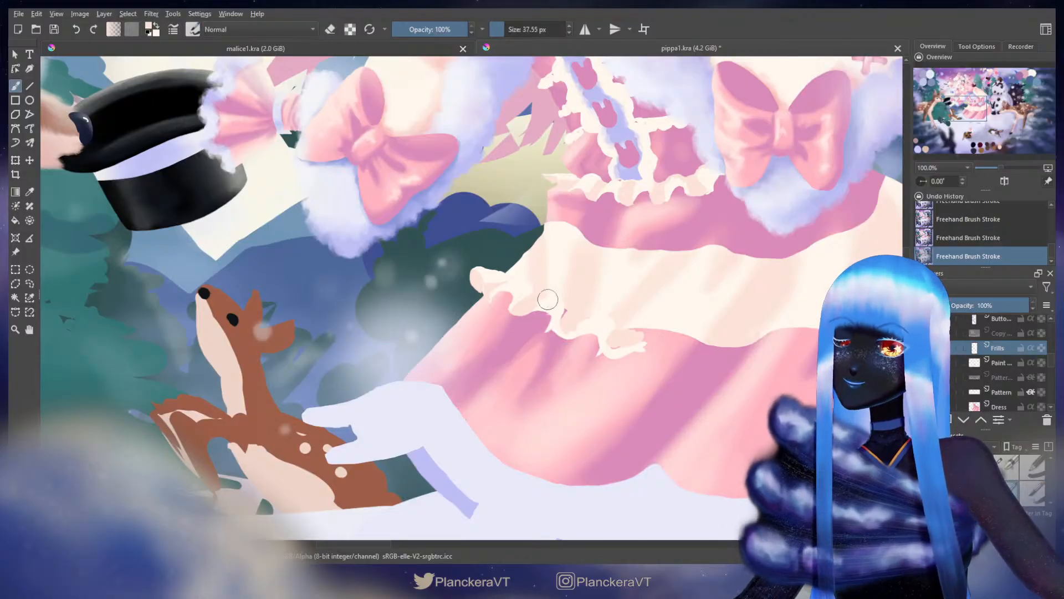
left_click_drag(551, 304, 555, 305, "shift")
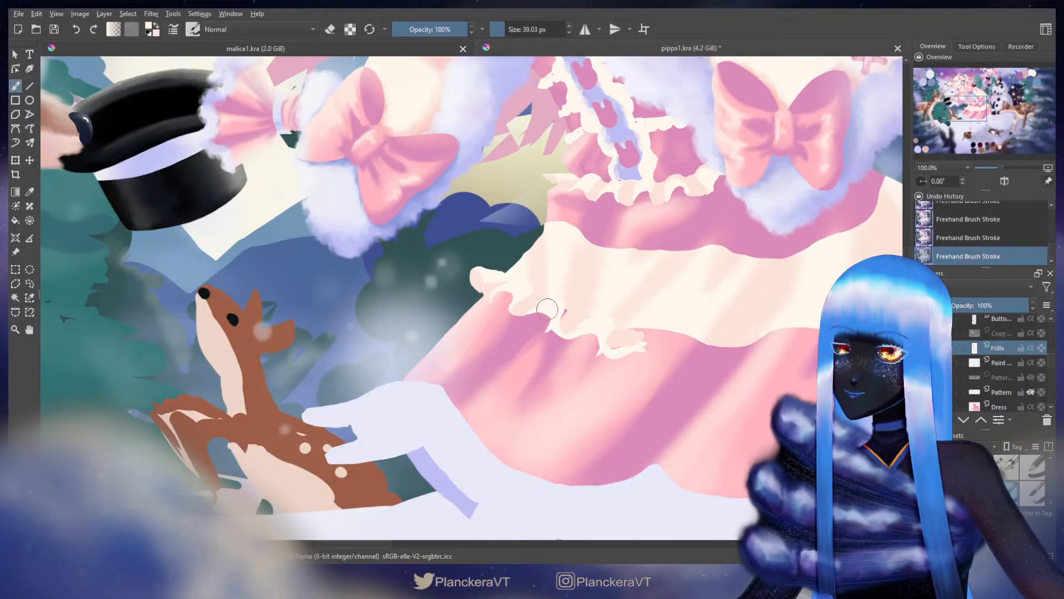
Step: Refine the second scallop's edge with a 25.05 px eraser and fill the pink gap beside it with the 44.90 px brush
key("e")
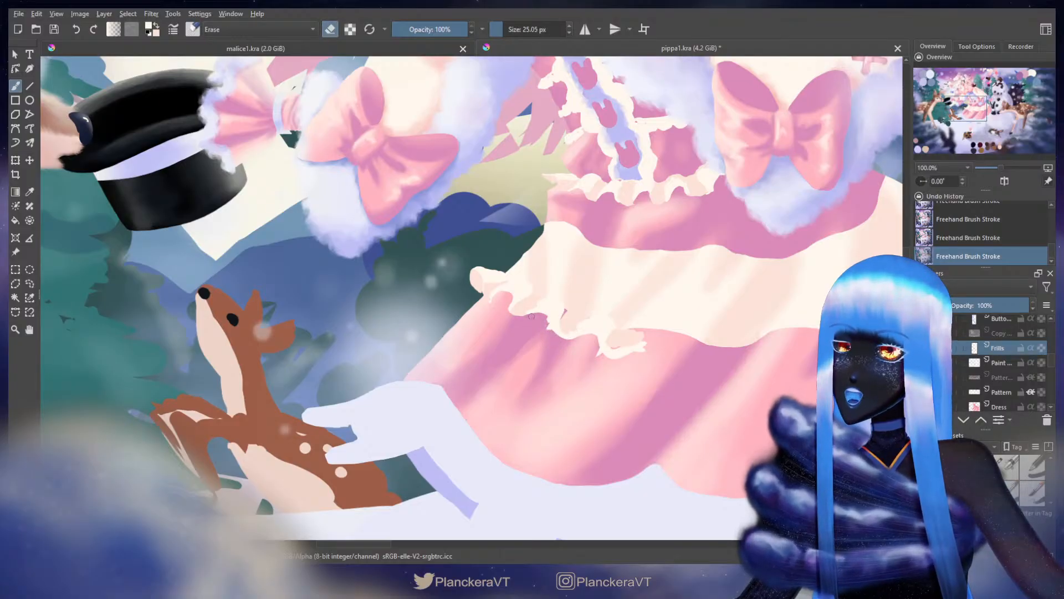
key("e")
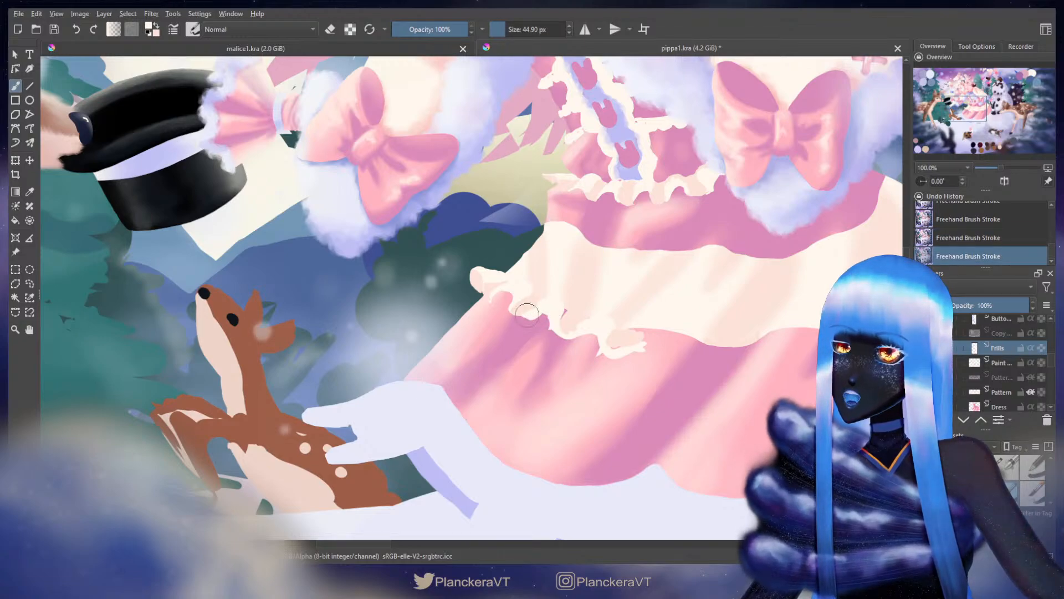
key("e")
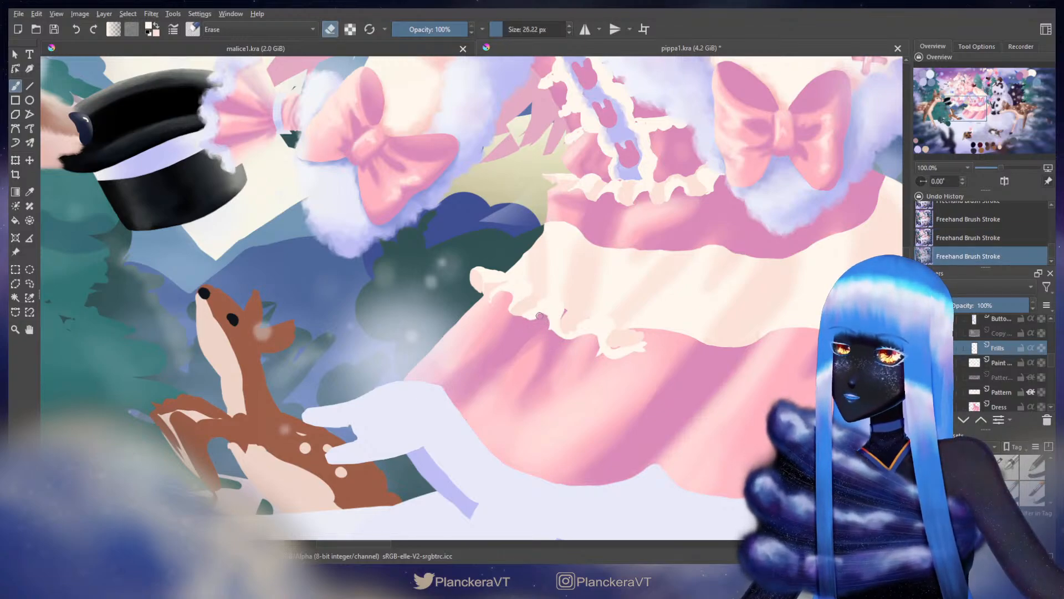
key("e")
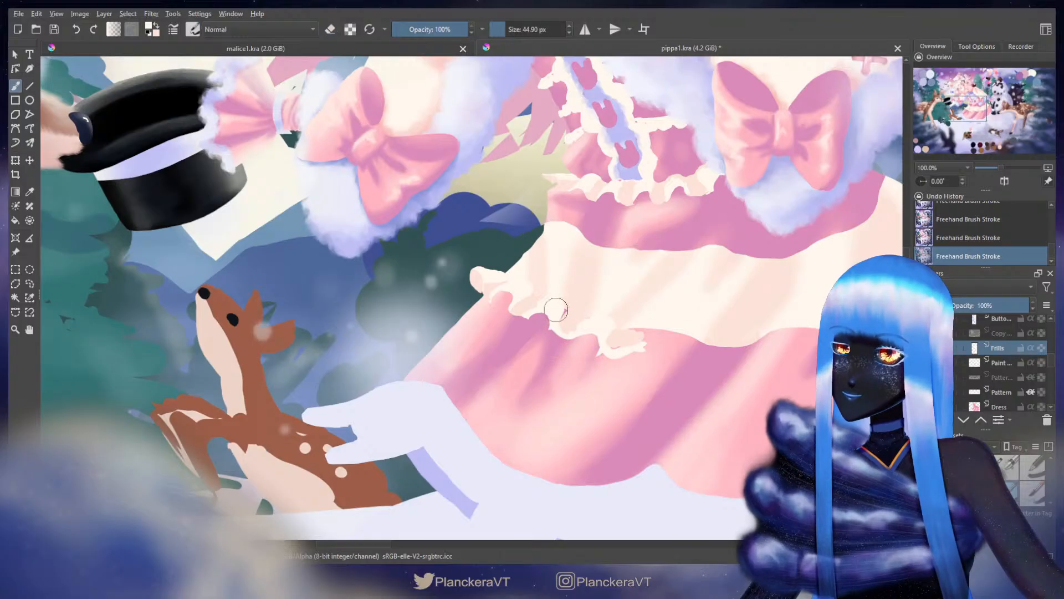
key("ctrl+z")
key("ctrl+shift+z")
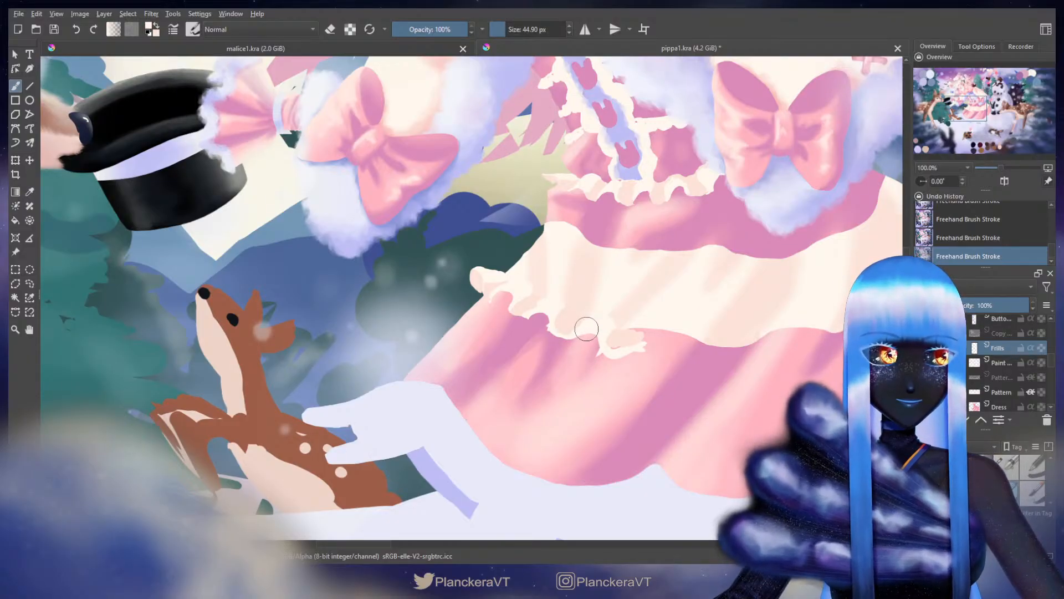
Step: Fill the frill's lower edge up to the last scallop with the 44.90 px brush, undoing a 30.79 px eraser stroke
left_click_drag(584, 328, 595, 320)
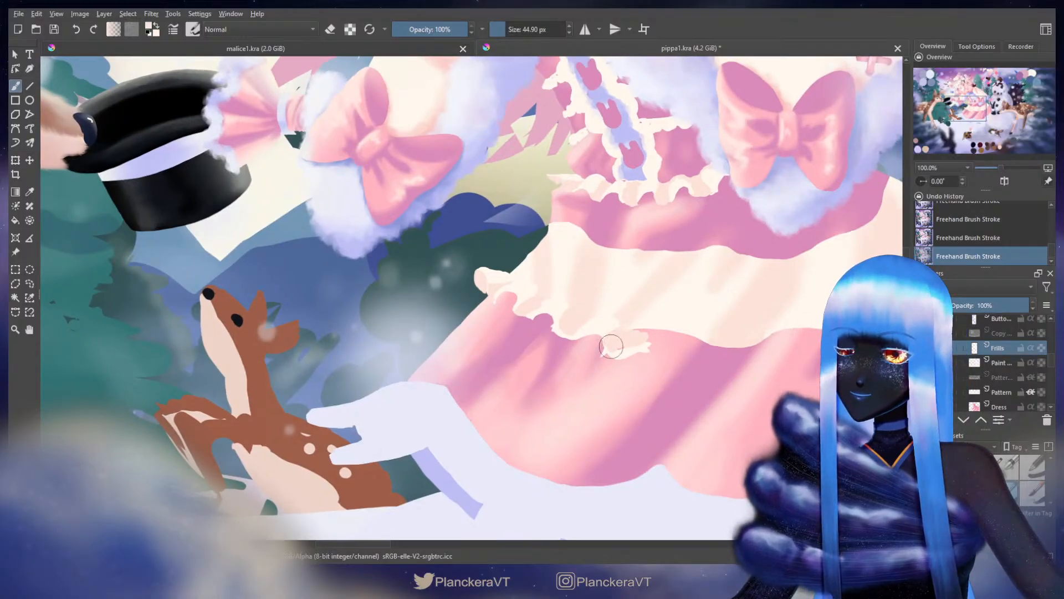
key("e")
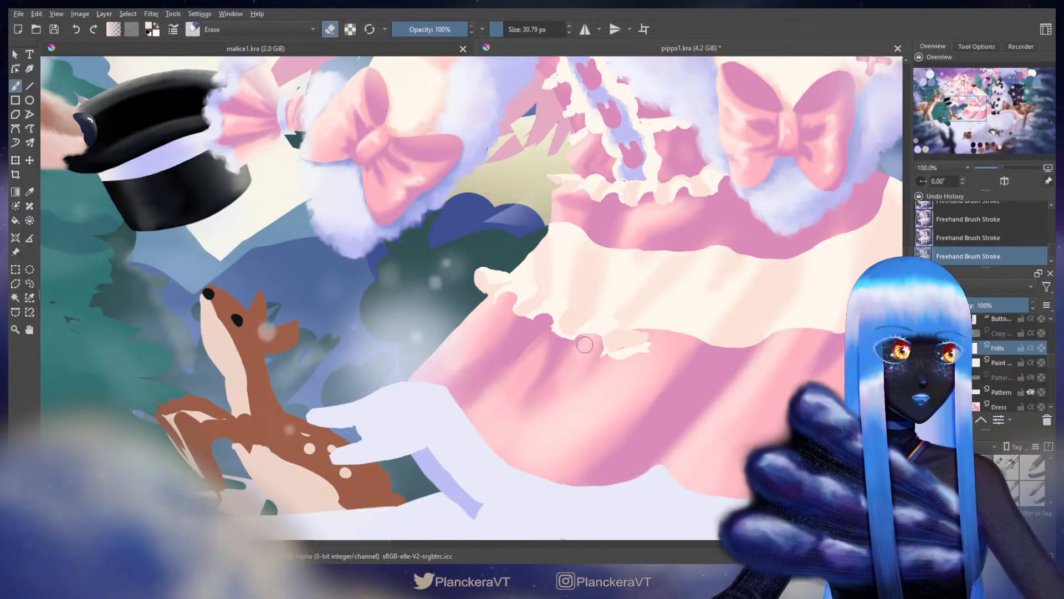
mouse_move(584, 342)
left_mouse_down()
mouse_move(596, 340)
mouse_move(574, 340)
mouse_move(596, 337)
left_mouse_up()
key("ctrl+z")
key("e")
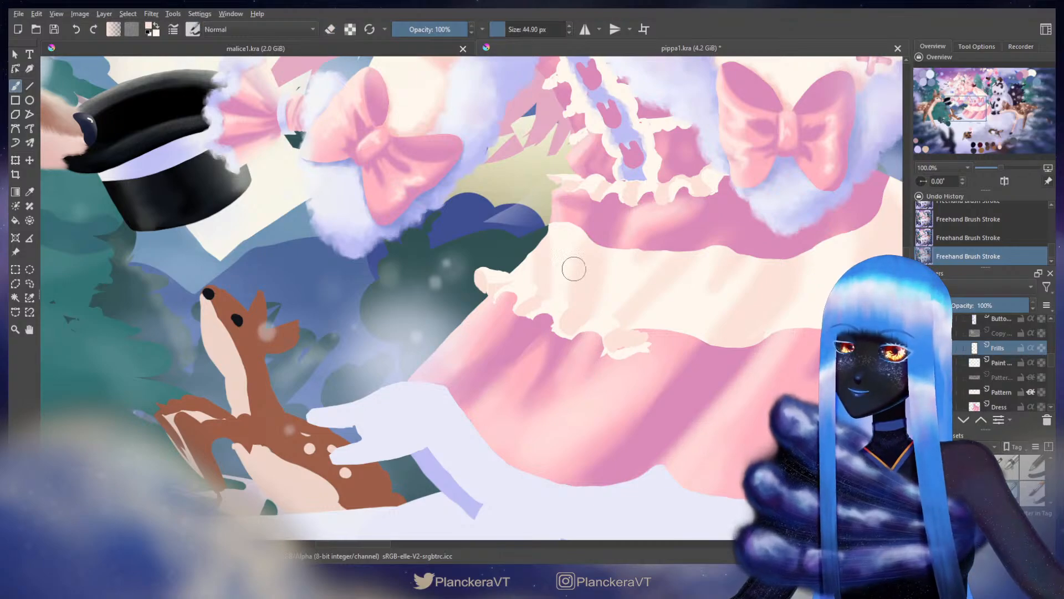
left_click_drag(611, 351, 624, 346)
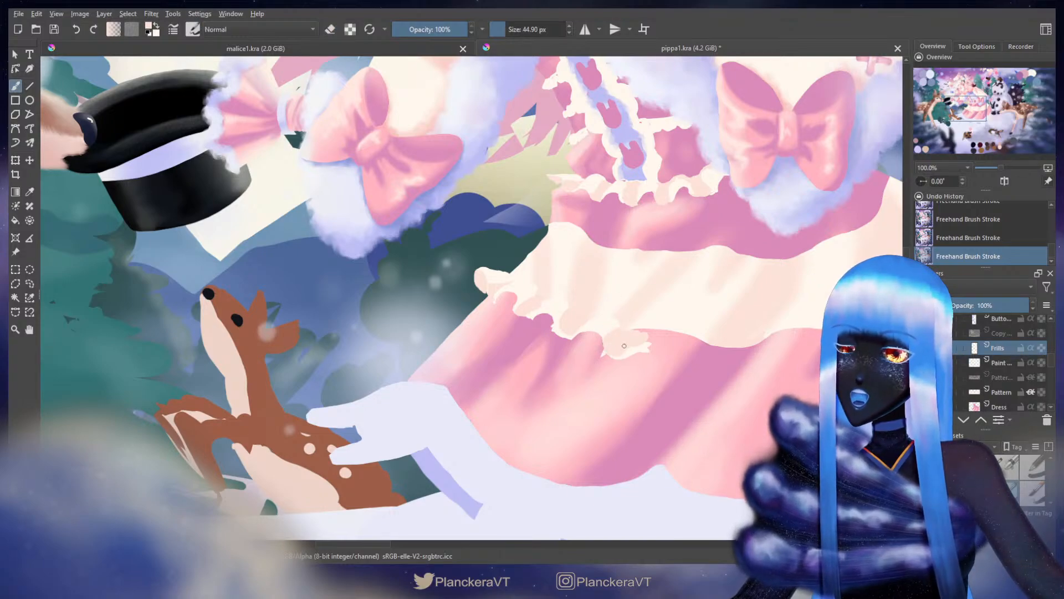
Step: Trim beneath the last scallop with the 30.05 px eraser
key("e")
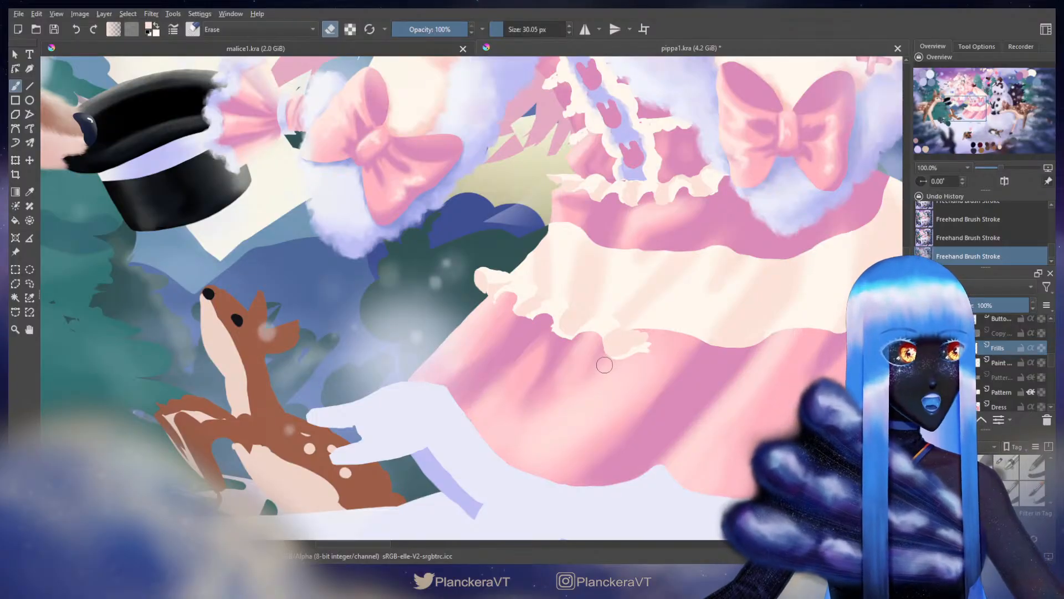
mouse_move(606, 366)
left_mouse_down()
mouse_move(593, 372)
mouse_move(625, 365)
left_mouse_up()
mouse_move(624, 363)
left_mouse_down()
mouse_move(568, 345)
mouse_move(557, 375)
mouse_move(609, 327)
mouse_move(543, 352)
mouse_move(574, 343)
mouse_move(569, 332)
mouse_move(576, 348)
mouse_move(582, 341)
mouse_move(578, 325)
mouse_move(542, 332)
left_mouse_up()
Step: Extend the frill rightward with another scallop using the 53.54 px brush and sampled frill colour, undoing unsatisfactory strokes
key("e")
left_click(546, 322, "ctrl")
key("bracketright")
key("ctrl+z")
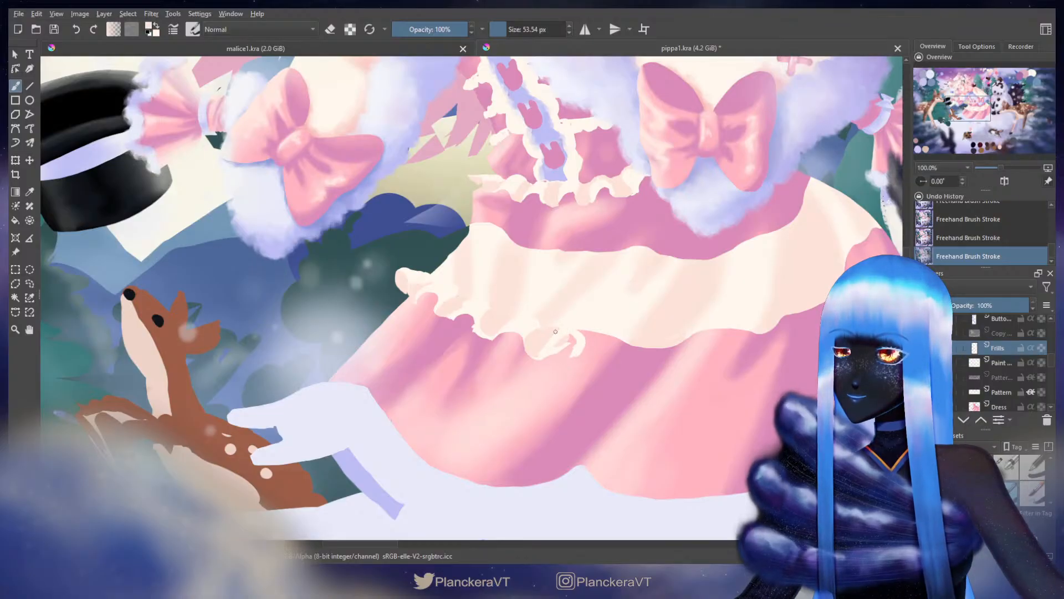
left_click(589, 349, "ctrl")
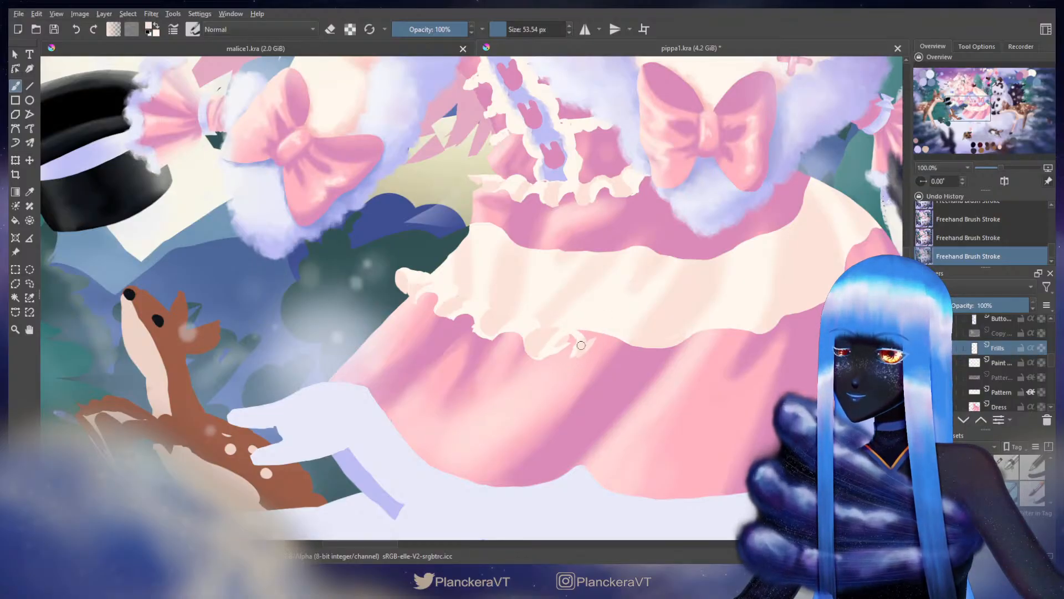
mouse_move(595, 338)
left_mouse_down()
mouse_move(583, 353)
mouse_move(608, 357)
left_mouse_up()
key("ctrl+z")
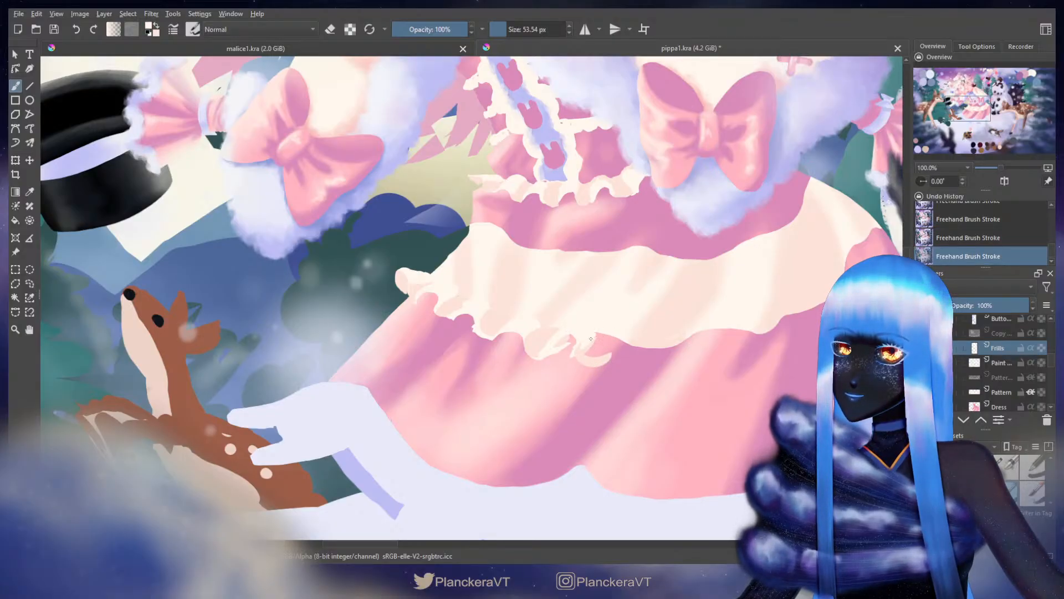
mouse_move(600, 346)
left_mouse_down()
mouse_move(549, 358)
mouse_move(563, 349)
mouse_move(553, 344)
left_mouse_up()
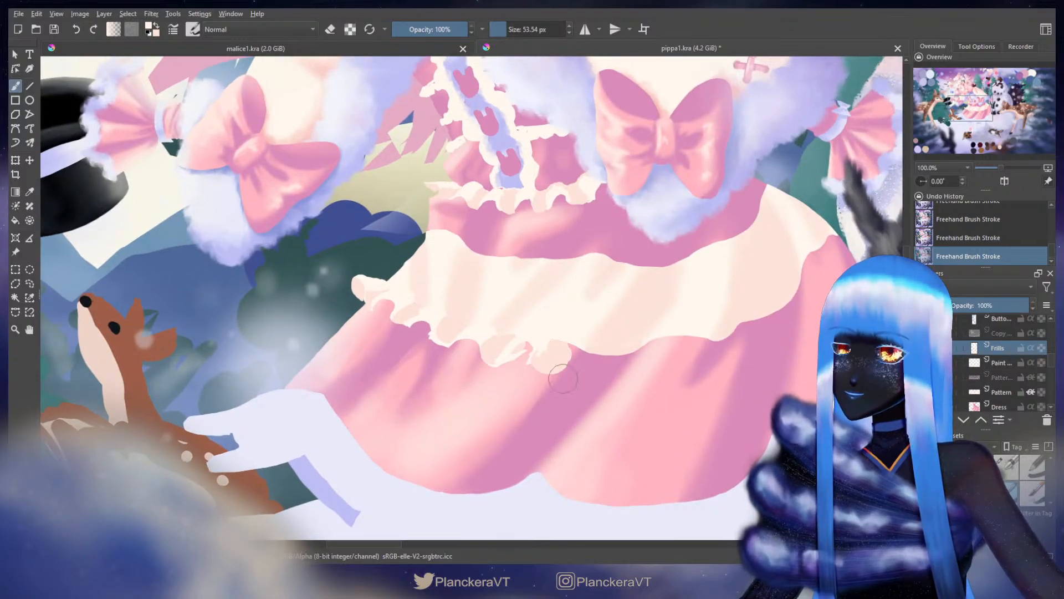
Step: Clean the notch between the two newest scallops with a 38.50 px eraser and fill it in with the 55.08 px brush
key("e")
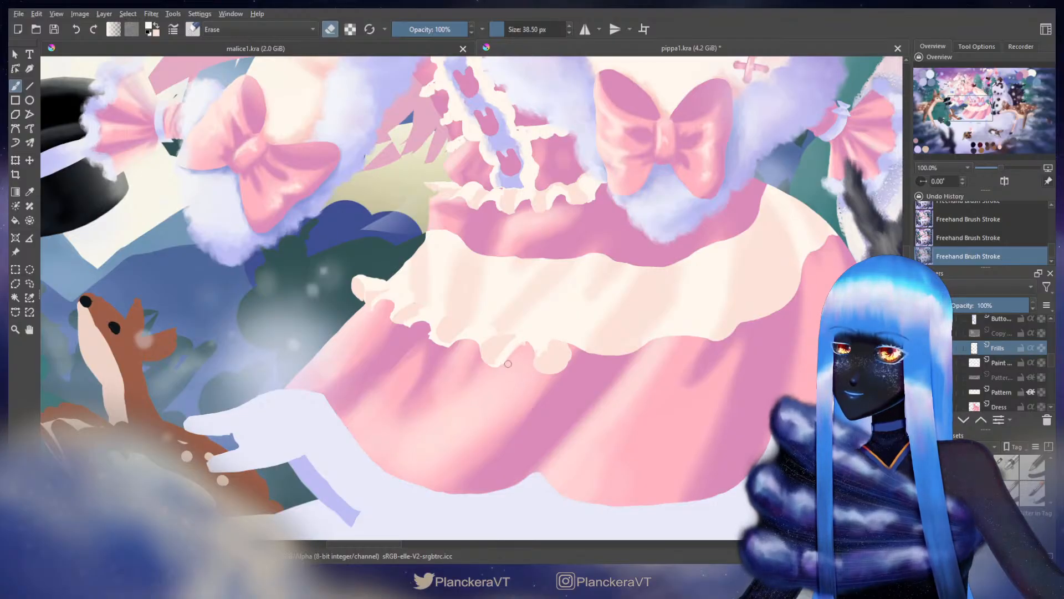
key("e")
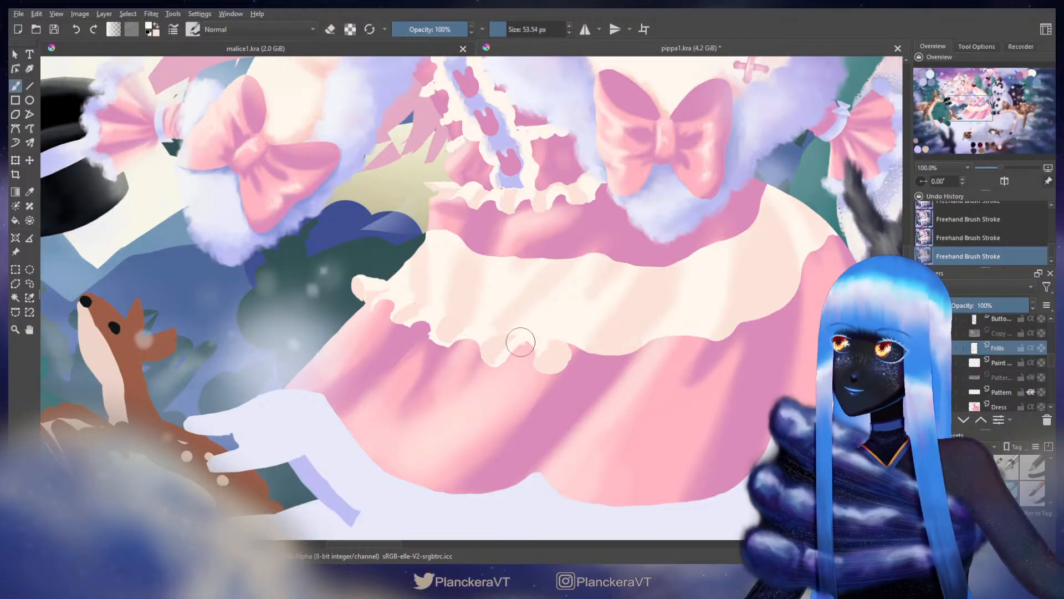
left_click_drag(530, 342, 534, 349, "shift")
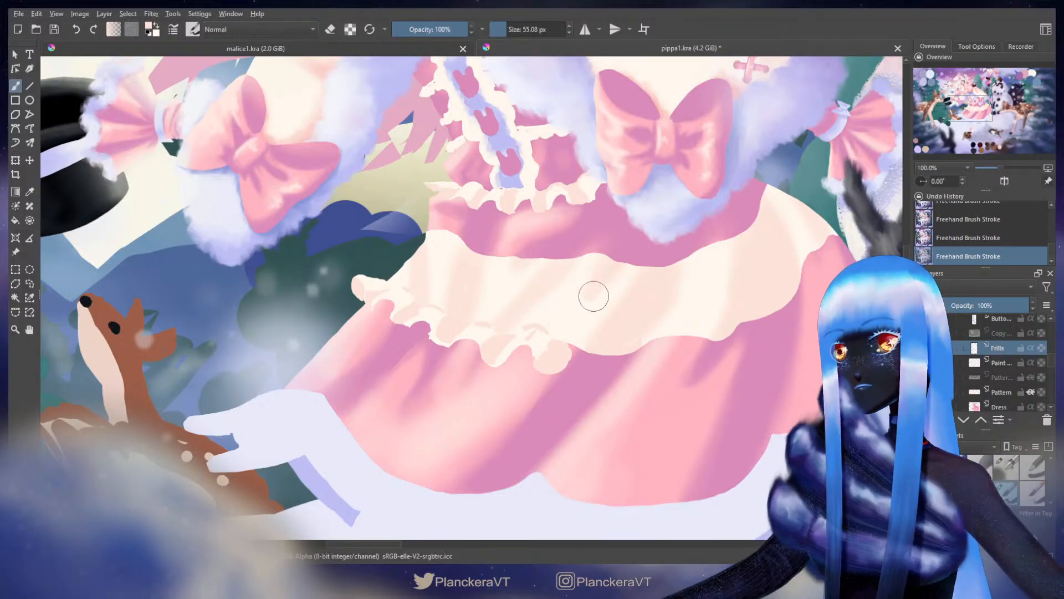
Step: Paint the next scallop further right along the stripe's lower border with the 55.08 px brush, redoing the first stroke
left_click_drag(573, 304, 497, 265)
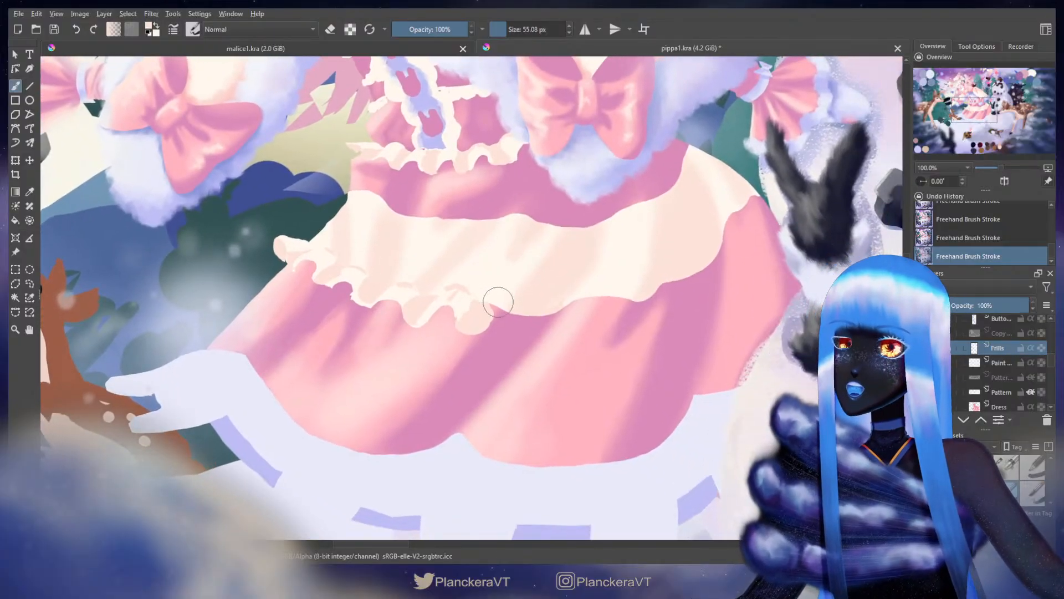
left_click_drag(505, 304, 480, 328)
key("ctrl+z")
mouse_move(482, 328)
left_mouse_down()
mouse_move(504, 311)
mouse_move(518, 318)
mouse_move(511, 333)
left_mouse_up()
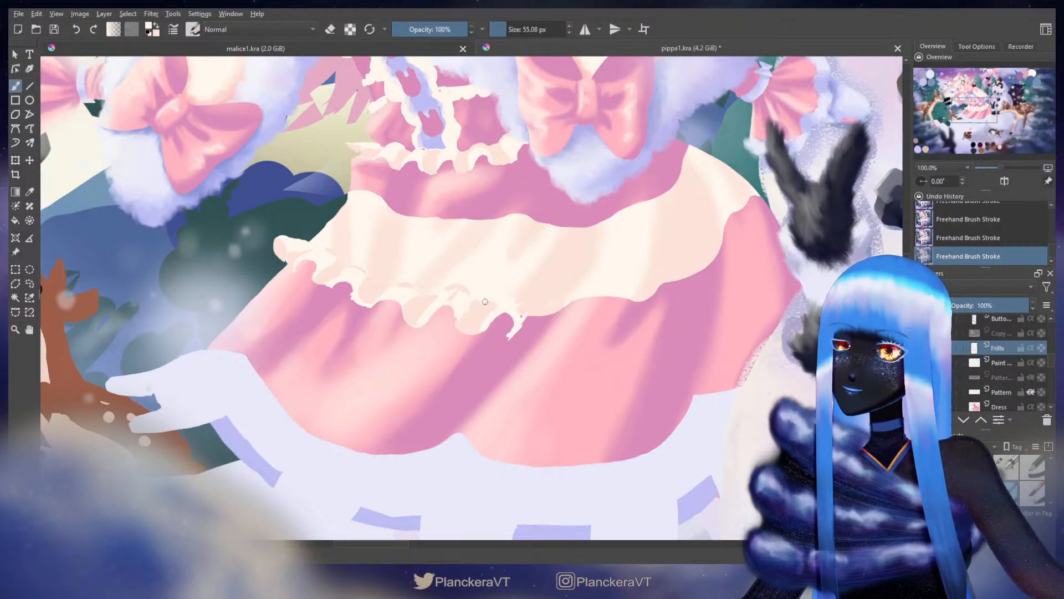
Step: Paint the curved lower edge of the next scallop along the stripe with the 55.08 px brush and sampled frill colours, undoing unsatisfactory strokes
key("ctrl+z")
key("ctrl+z")
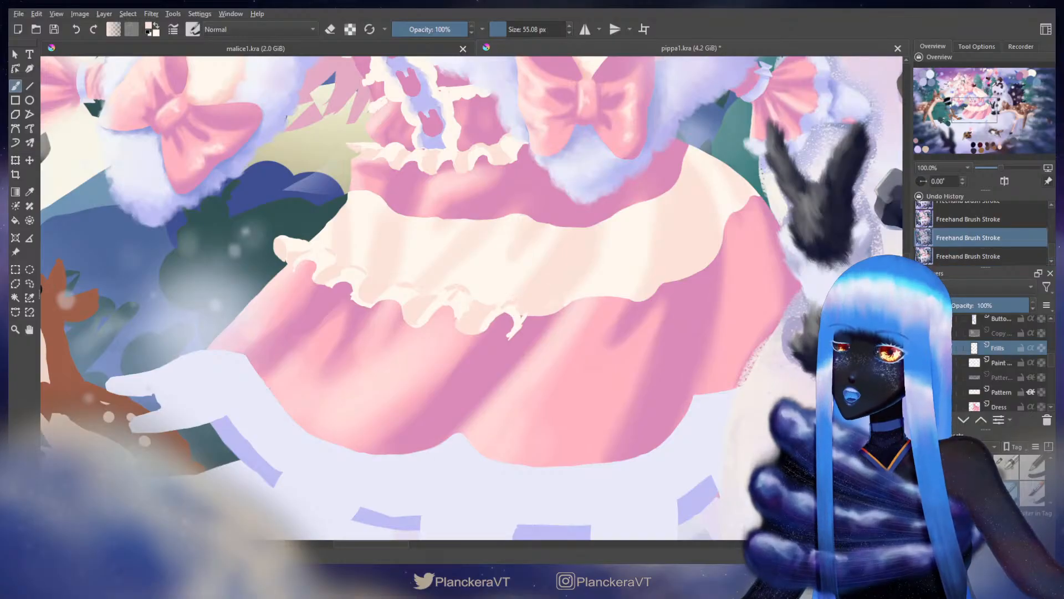
mouse_move(518, 311)
left_mouse_down()
mouse_move(507, 302)
mouse_move(532, 340)
mouse_move(516, 333)
mouse_move(557, 321)
left_mouse_up()
left_click(516, 308, "ctrl")
key("ctrl+z")
key("ctrl+z")
key("ctrl+z")
key("ctrl+z")
left_click(523, 331, "ctrl")
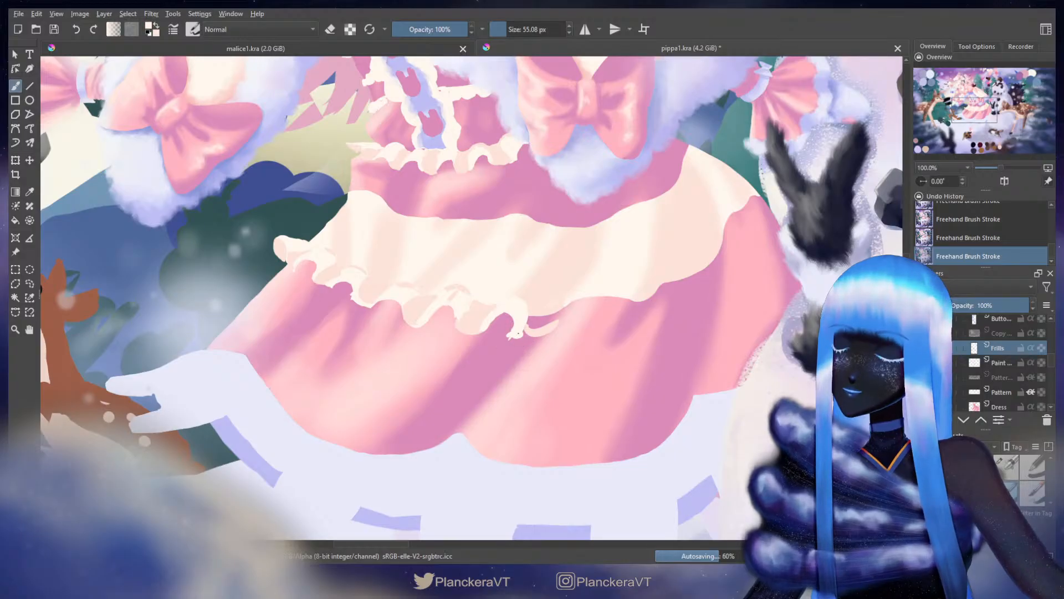
Step: Trim the new scallop's edge with the 36.96 px eraser and touch up the adjoining fold with the 55.08 px brush and a sampled colour
key("e")
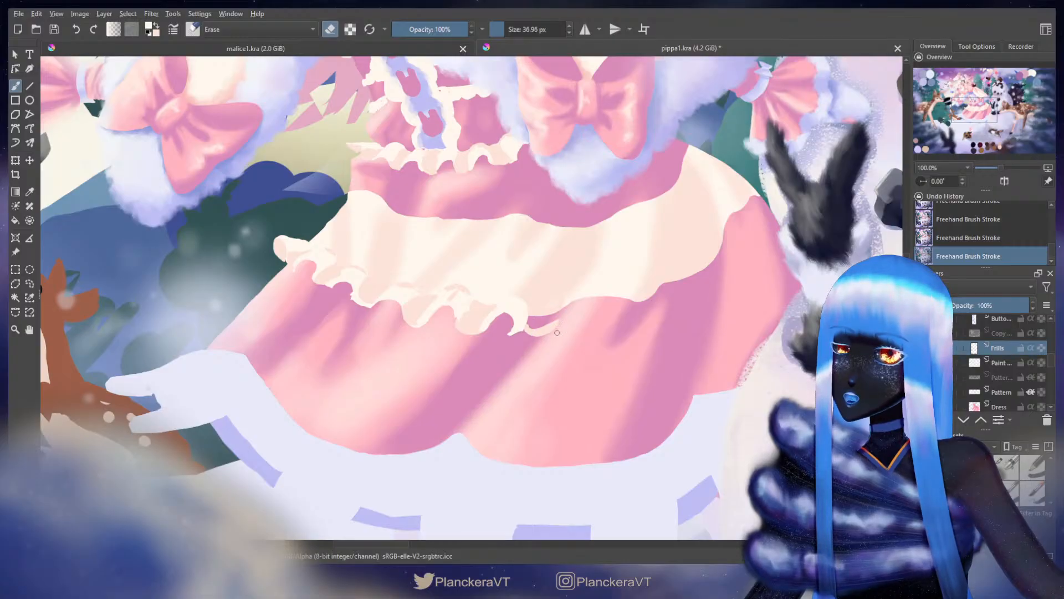
key("e")
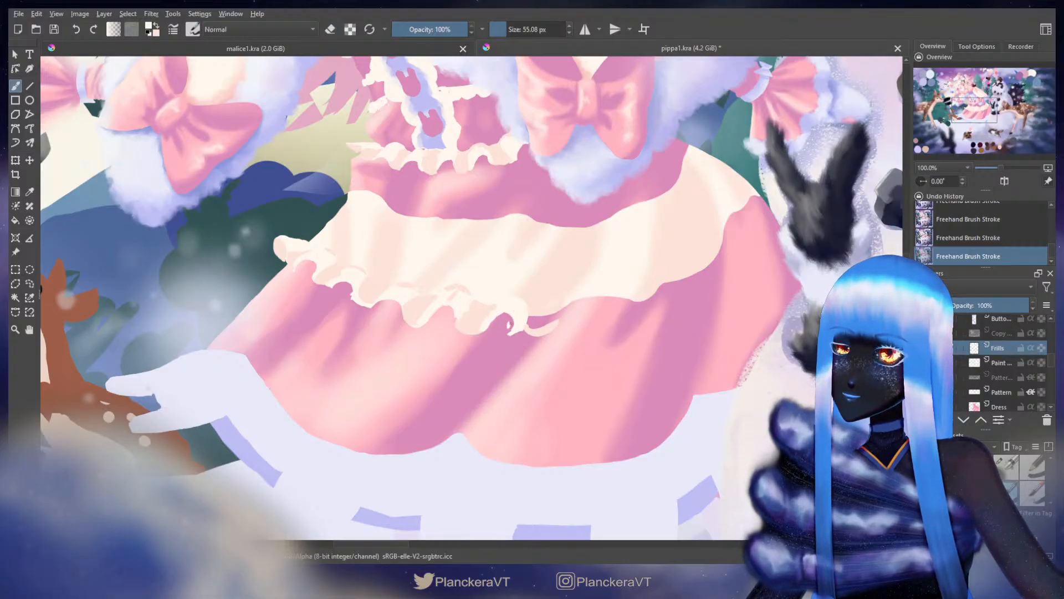
key("ctrl+z")
left_click(511, 327, "ctrl")
key("ctrl+shift+z")
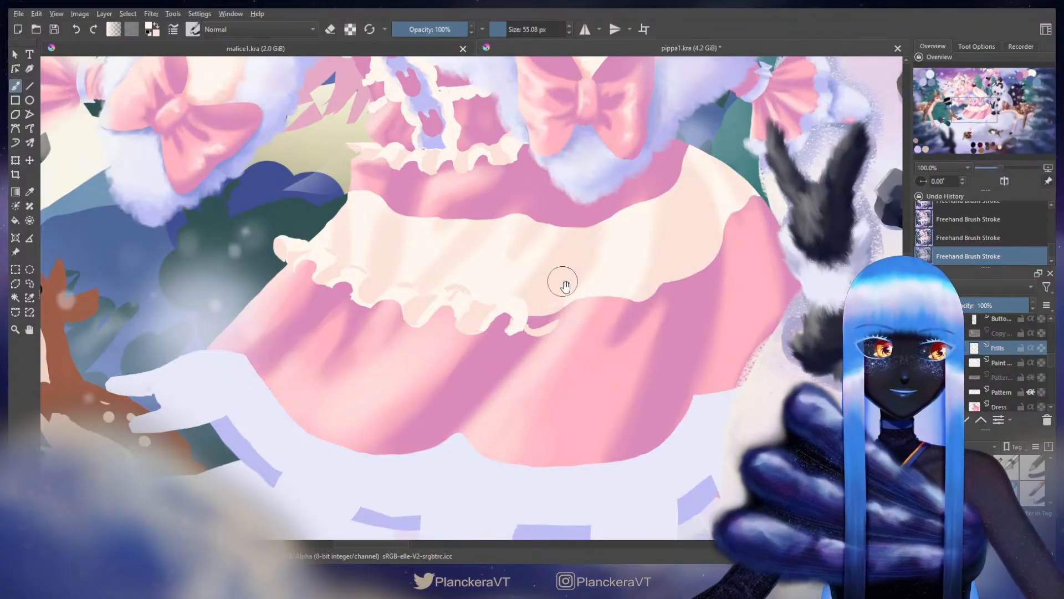
Step: Fill in the newest scallop up to the cream stripe with the 55.08 px brush and start cleaning its inside with the 36.96 px eraser
left_click_drag(560, 281, 535, 297)
mouse_move(509, 335)
left_mouse_down()
mouse_move(548, 340)
mouse_move(515, 349)
mouse_move(544, 329)
mouse_move(520, 346)
mouse_move(522, 330)
mouse_move(539, 338)
mouse_move(538, 329)
mouse_move(517, 351)
mouse_move(519, 349)
left_mouse_up()
key("ctrl+z")
key("ctrl+z")
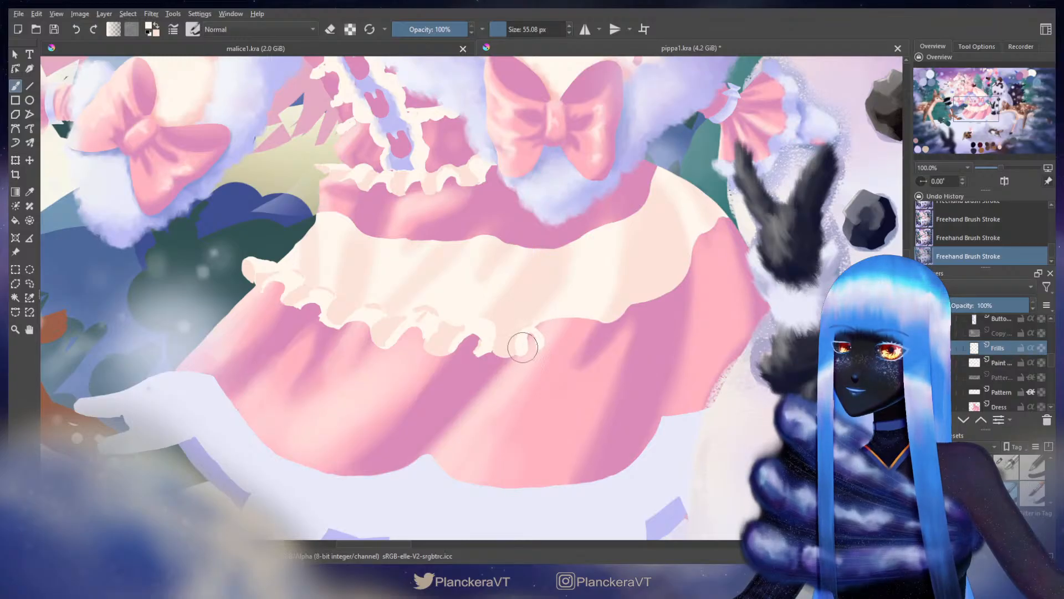
key("e")
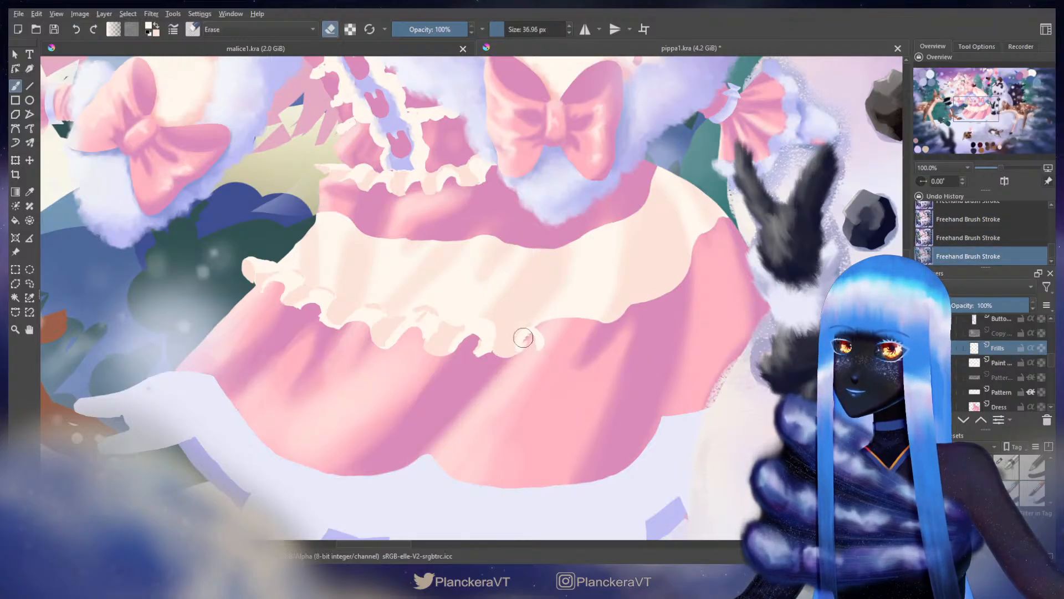
Step: Erase a notch under the last fold of the cream apron ruffle and extend the ruffle with new strokes, undoing unsatisfactory ones
left_click_drag(523, 338, 533, 350)
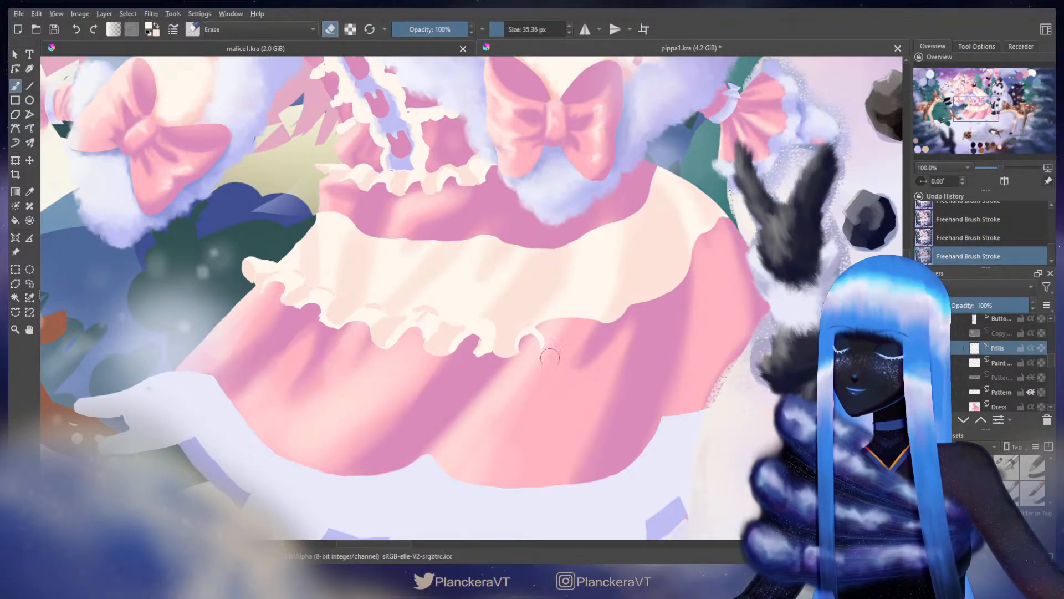
key("e")
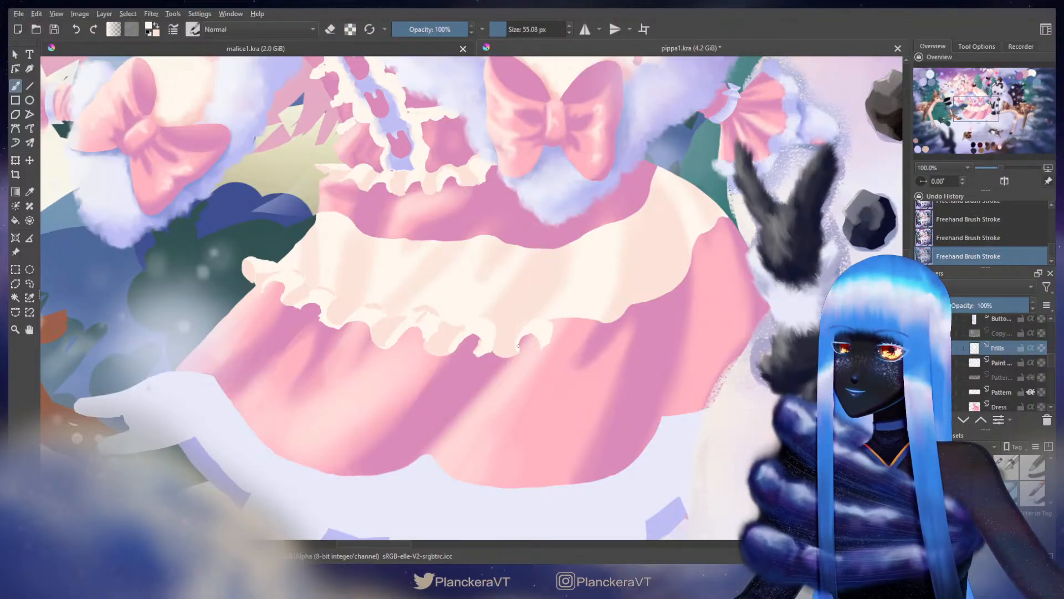
mouse_move(545, 335)
left_mouse_down()
mouse_move(575, 338)
mouse_move(546, 342)
mouse_move(574, 328)
mouse_move(546, 342)
mouse_move(558, 347)
mouse_move(566, 336)
mouse_move(549, 327)
mouse_move(564, 323)
mouse_move(558, 340)
mouse_move(582, 328)
mouse_move(585, 336)
mouse_move(548, 340)
left_mouse_up()
key("ctrl+z")
key("ctrl+z")
key("ctrl+z")
key("ctrl+z")
key("ctrl+z")
key("x")
key("x")
key("ctrl+z")
key("ctrl+z")
key("ctrl+z")
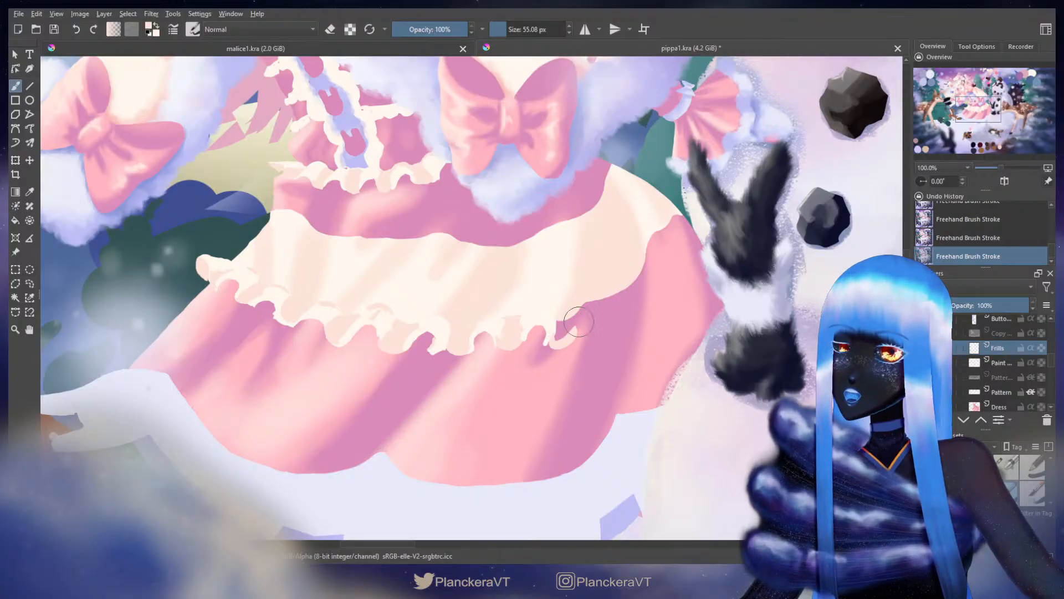
Step: Compare the newest apron ruffle fold with and without its last stroke by undoing and restoring it
key("ctrl+z")
key("ctrl+shift+z")
key("ctrl+z")
key("ctrl+shift+z")
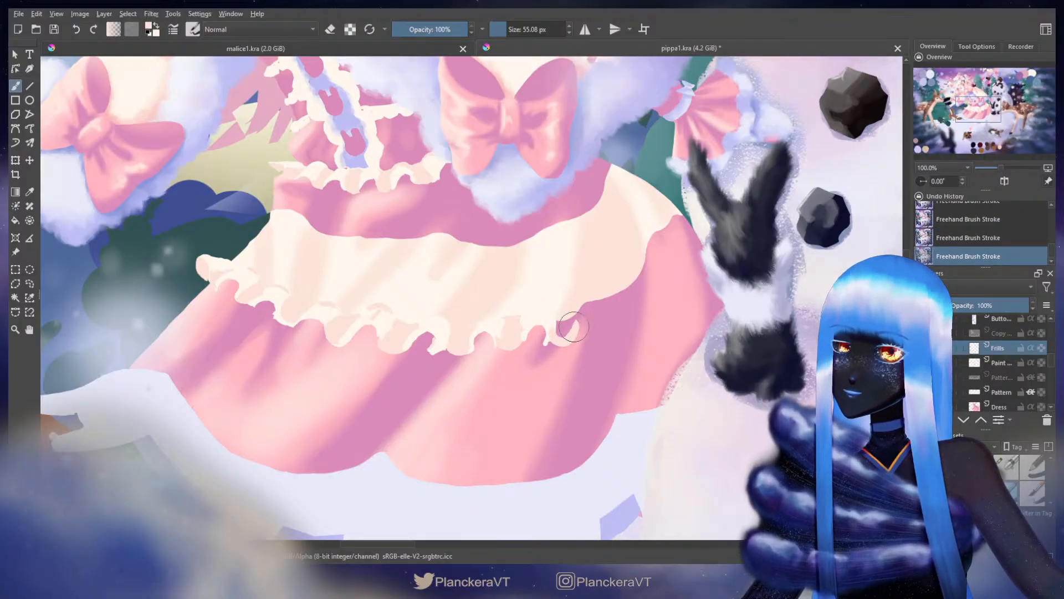
key("ctrl+z")
key("ctrl+shift+z")
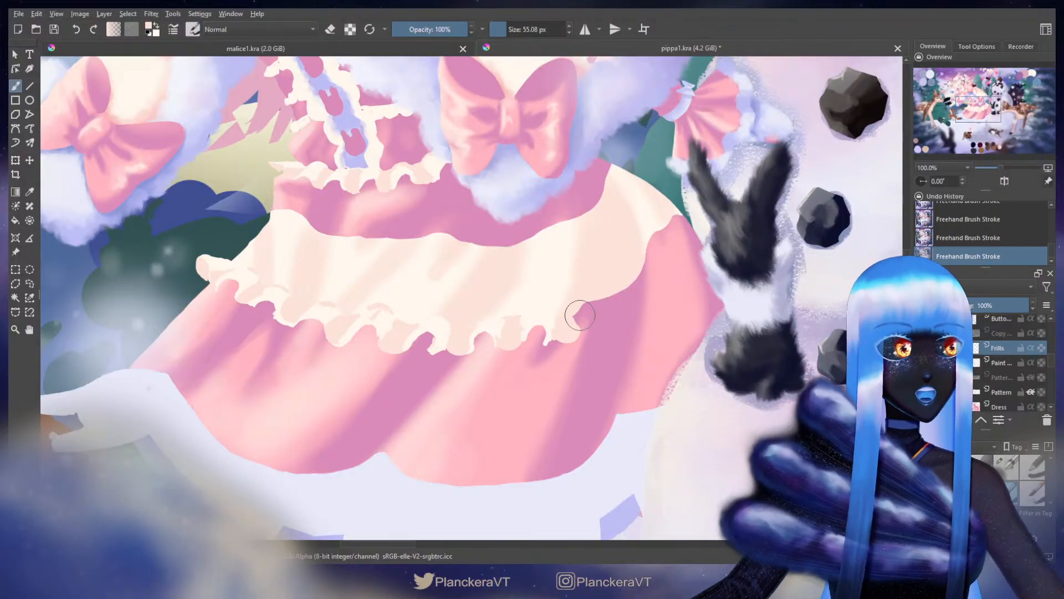
Step: Extend the apron ruffle with further curled folds toward the skirt's right side, sampling the cream color and enlarging the brush to 55.76 px
scroll(560, 331, "up", 1)
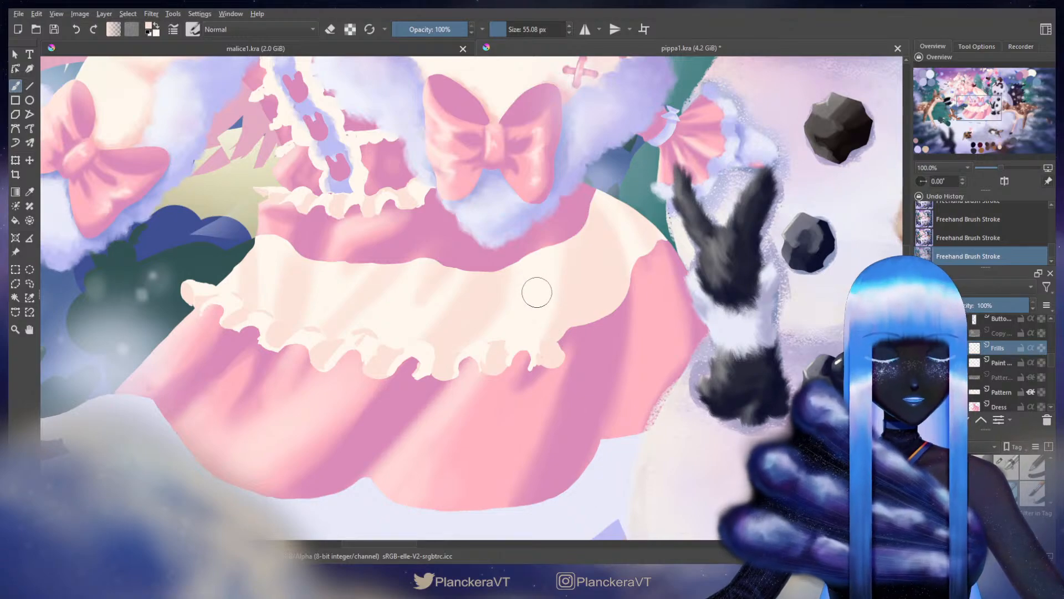
key("bracketleft")
left_click_drag(569, 336, 563, 347)
key("ctrl+z")
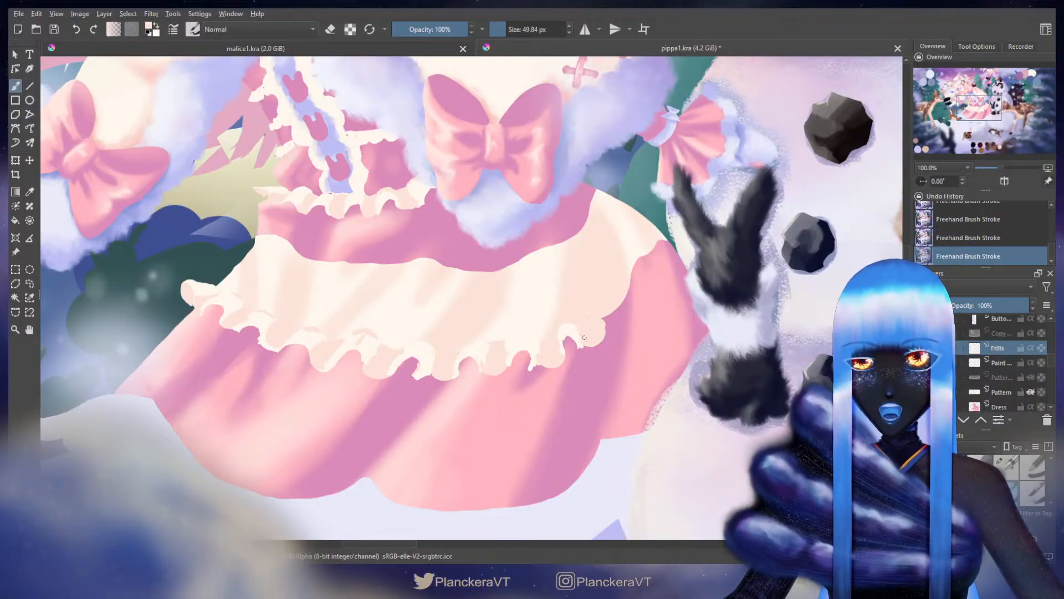
left_click(594, 326, "ctrl")
left_click_drag(594, 327, 605, 327, "shift")
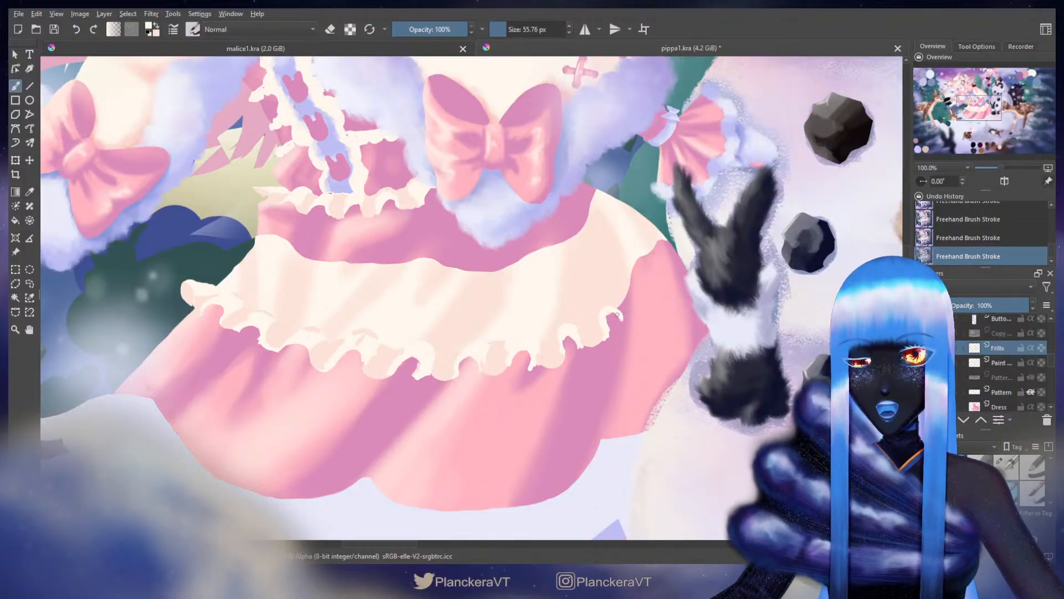
Step: Recheck the last ruffle strokes, set the brush size to 56.44 px and paint the next fold on the apron's right edge
key("ctrl+z")
key("ctrl+z")
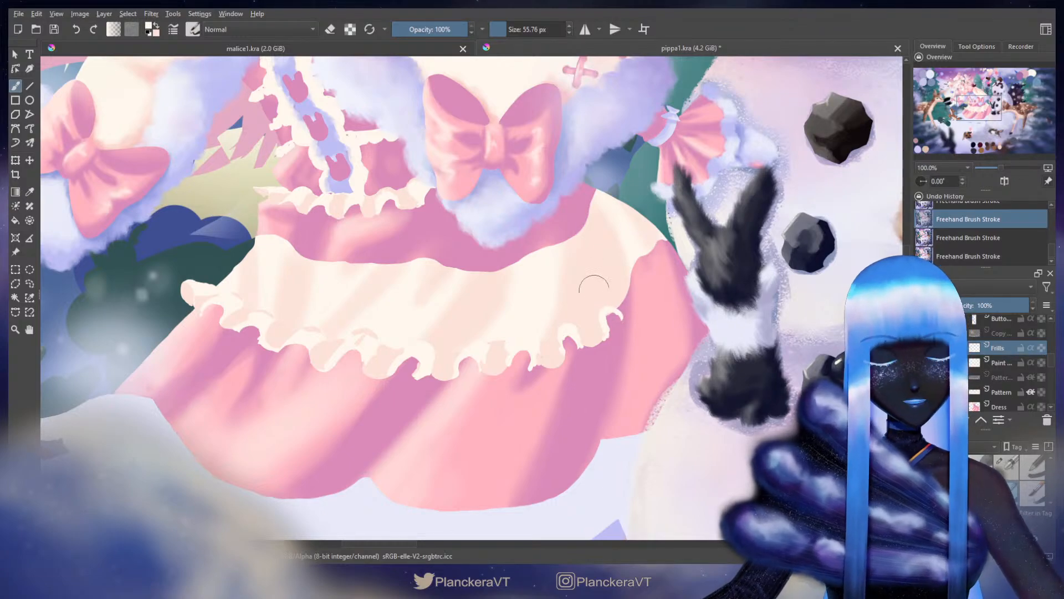
left_click_drag(594, 283, 596, 284, "shift")
key("ctrl+shift+z")
key("ctrl+shift+z")
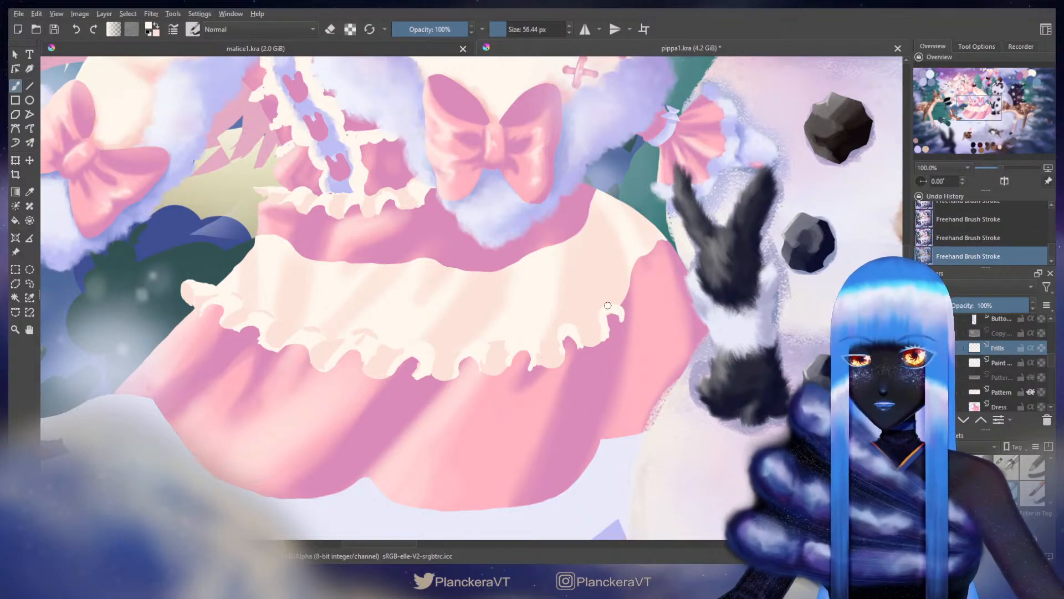
left_click_drag(603, 311, 623, 317)
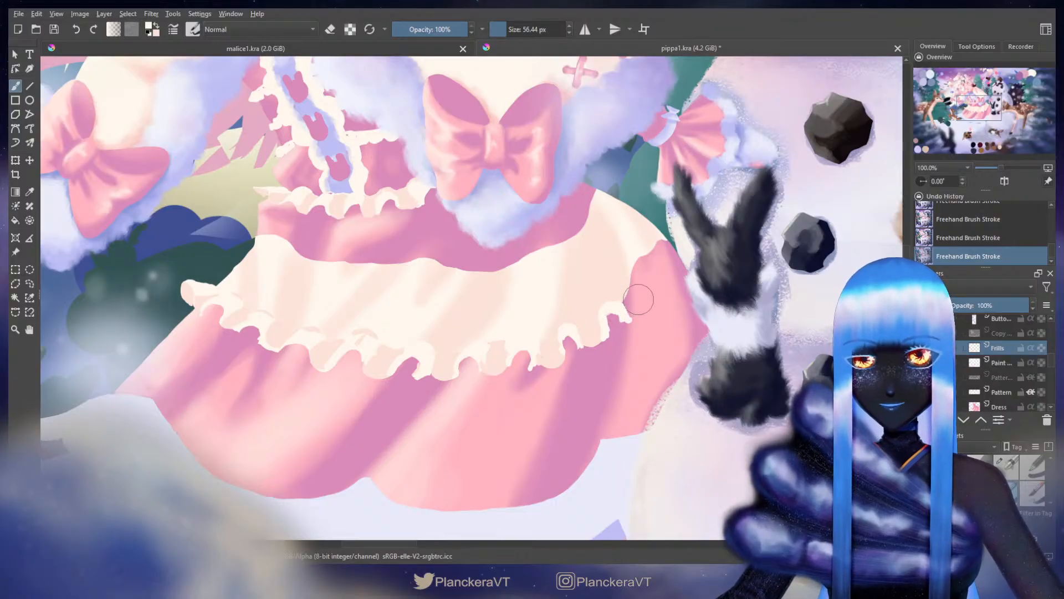
mouse_move(628, 306)
left_mouse_down()
mouse_move(628, 315)
mouse_move(630, 293)
left_mouse_up()
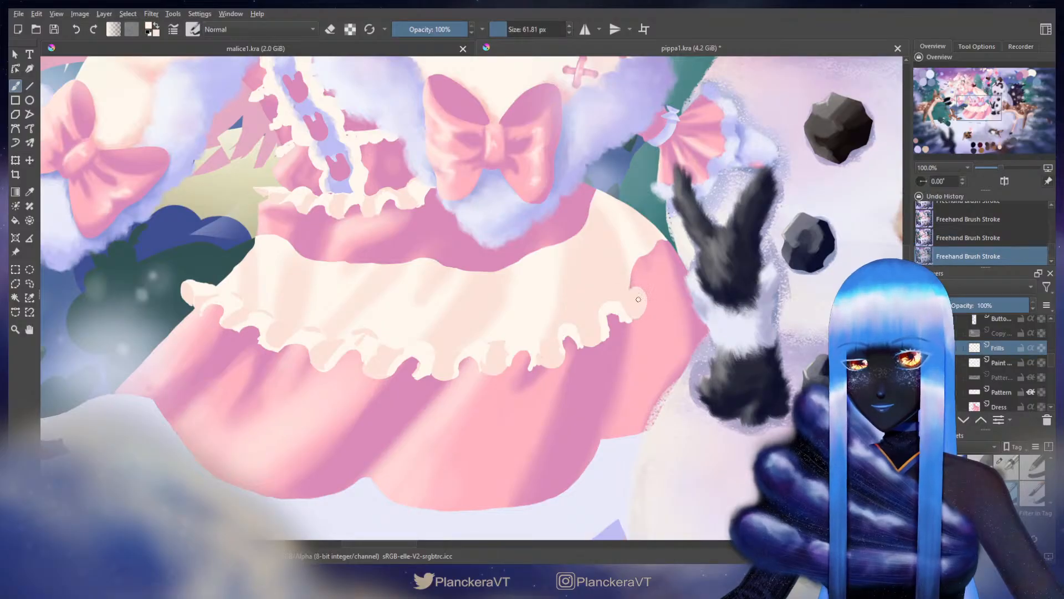
Step: Undo the last fold strokes, repaint the curl on the apron's right edge and erase its inner gap
key("ctrl+z")
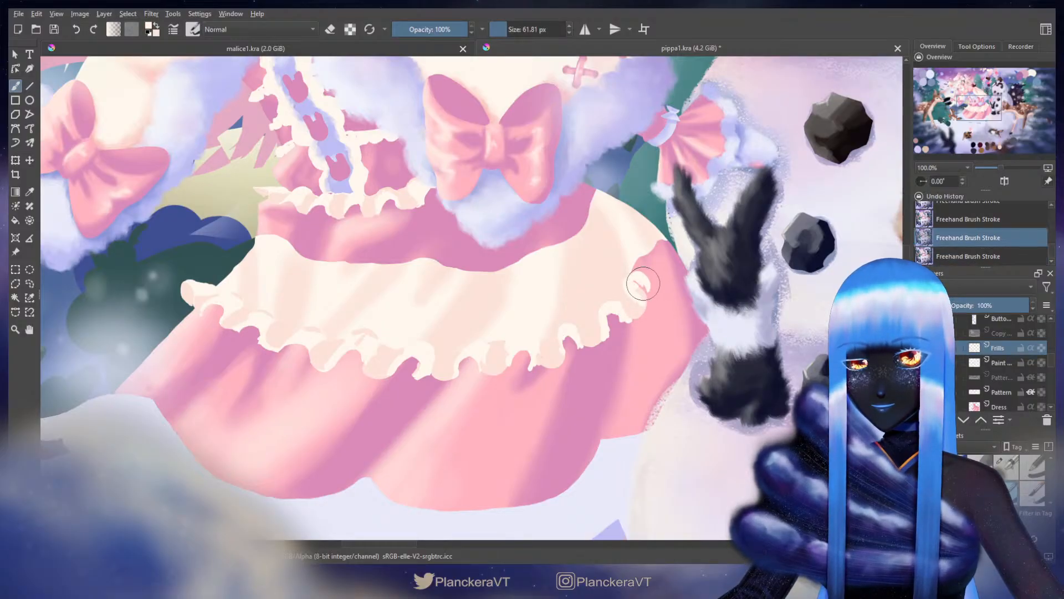
key("ctrl+z")
key("ctrl+z")
mouse_move(638, 282)
left_mouse_down()
mouse_move(642, 300)
mouse_move(641, 275)
mouse_move(652, 287)
mouse_move(643, 297)
left_mouse_up()
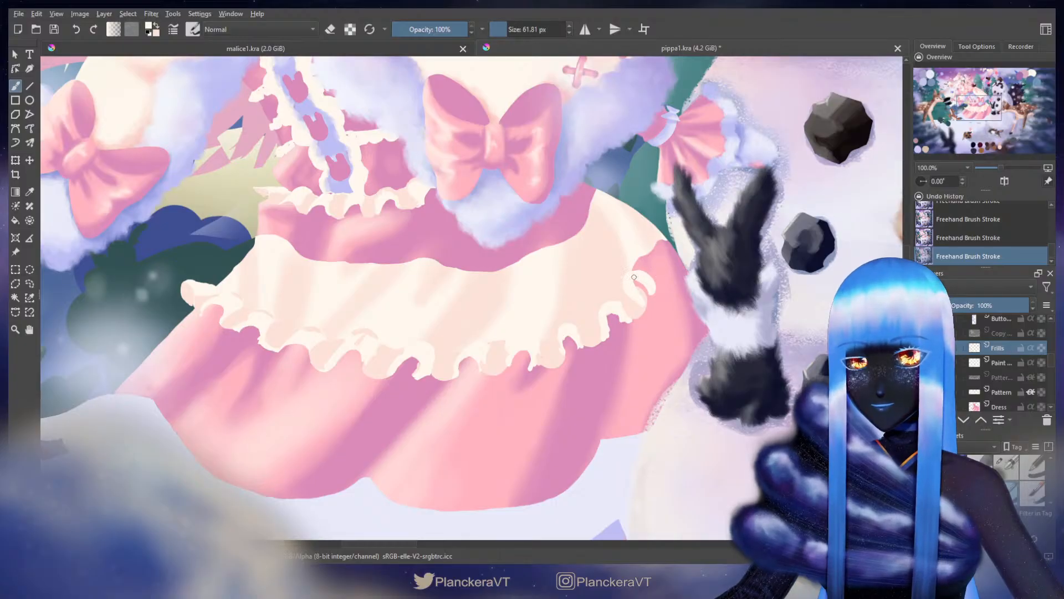
key("e")
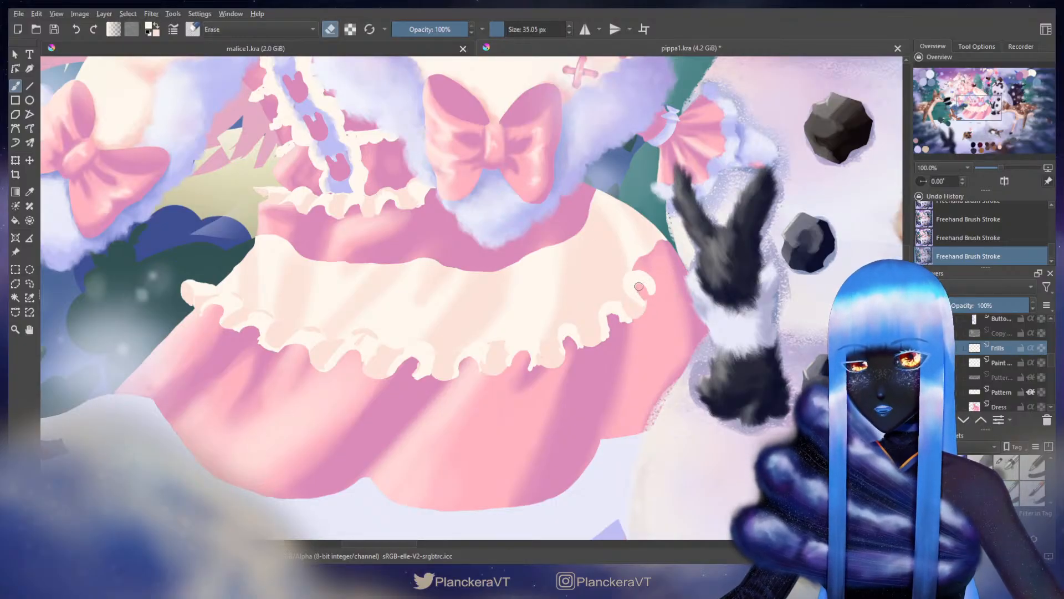
left_click_drag(640, 286, 657, 291)
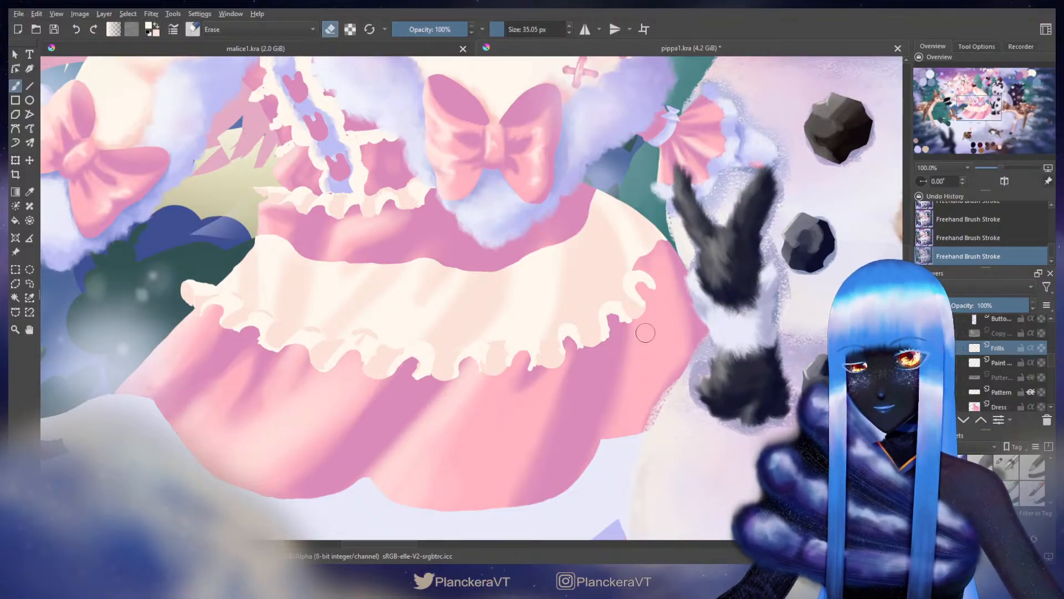
key("e")
Step: Paint the final ruffle curls up to the skirt's right outline with a 57.55 px brush, undoing misplaced strokes
left_click_drag(653, 241, 629, 282)
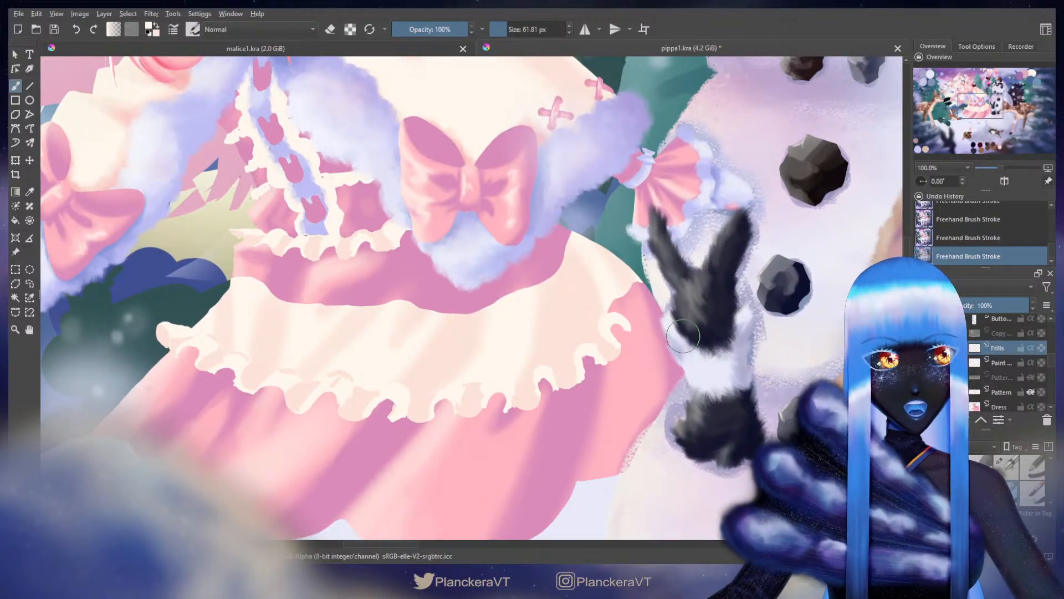
key("e")
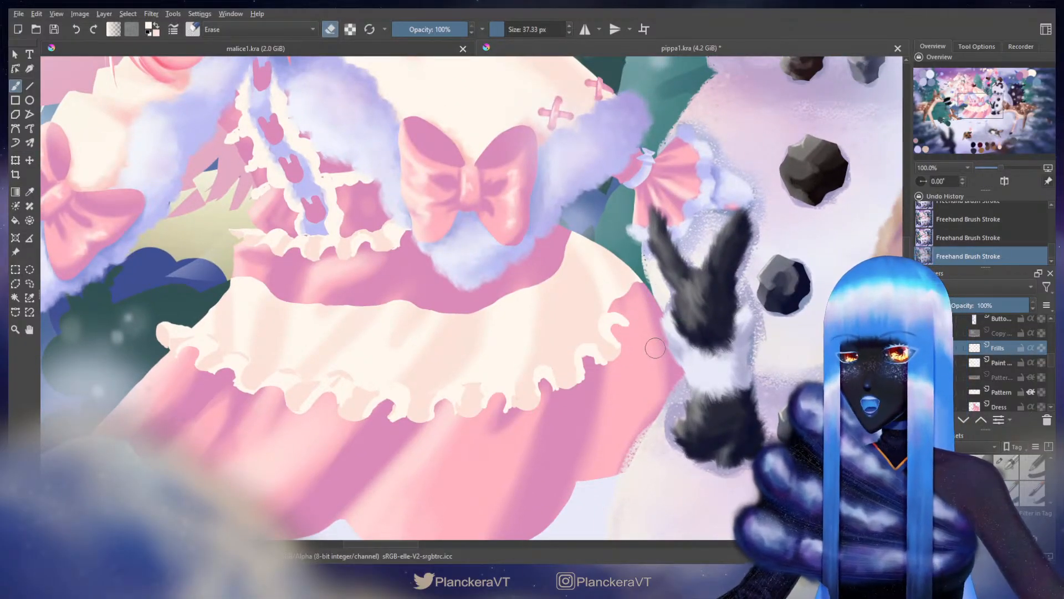
key("e")
key("bracketleft")
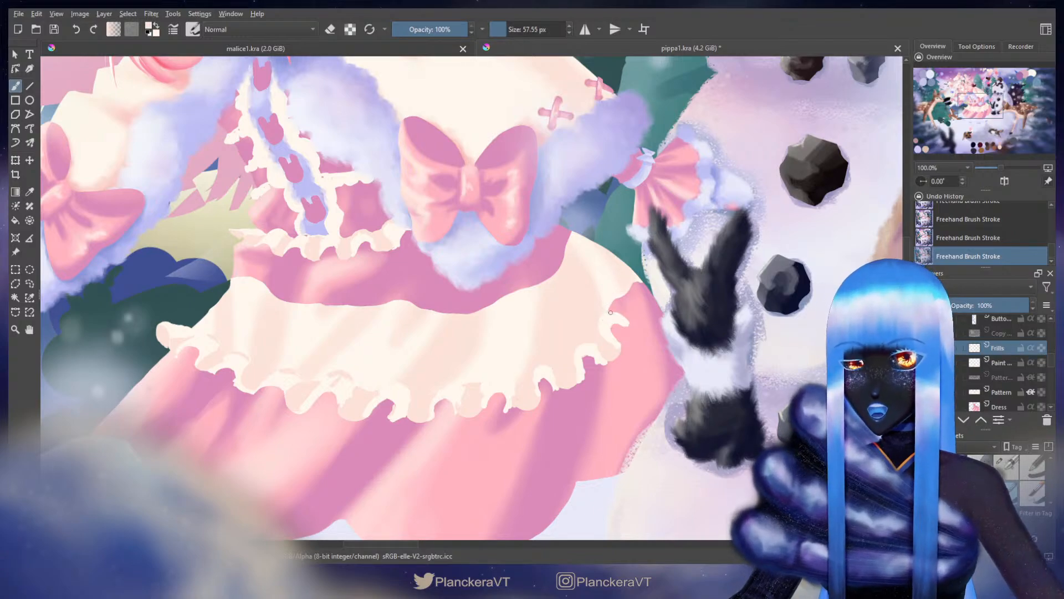
key("ctrl+z")
key("ctrl+z")
left_click_drag(612, 314, 628, 318)
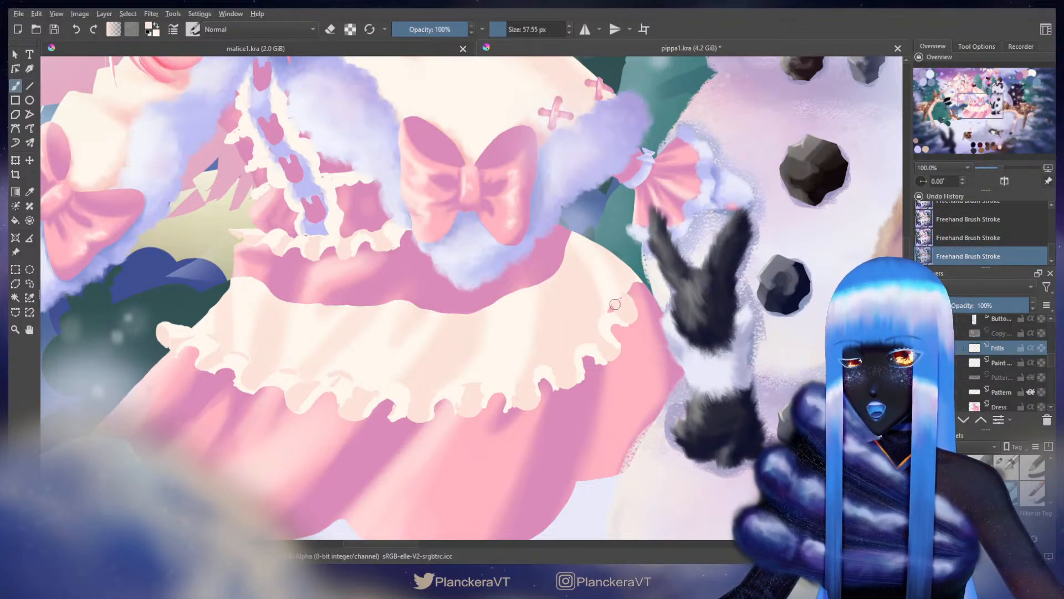
mouse_move(615, 305)
left_mouse_down()
mouse_move(629, 308)
mouse_move(610, 316)
left_mouse_up()
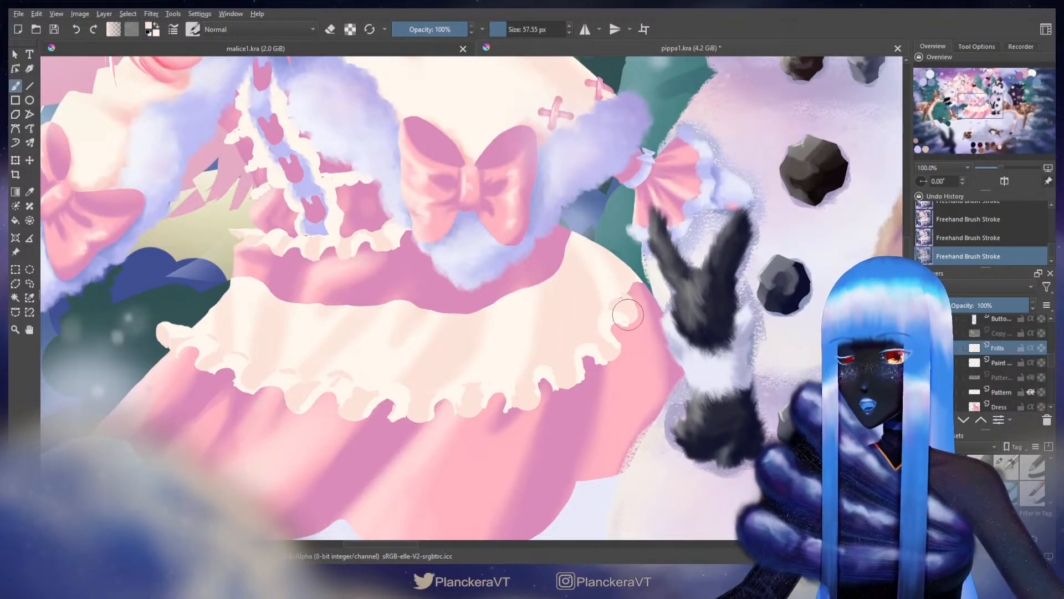
left_click_drag(620, 312, 620, 310)
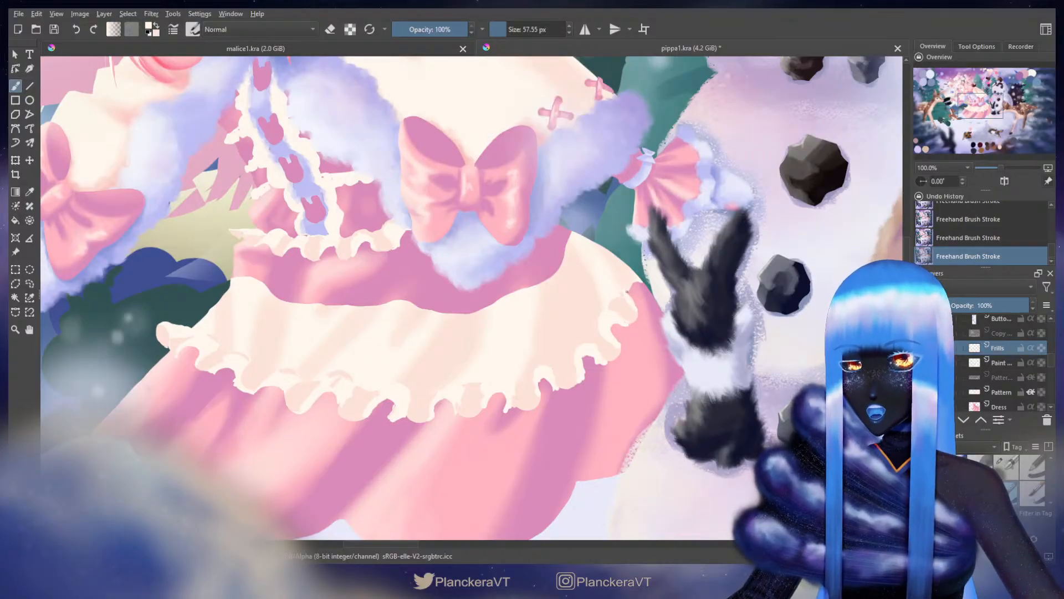
mouse_move(627, 291)
left_mouse_down()
mouse_move(649, 294)
mouse_move(640, 287)
left_mouse_up()
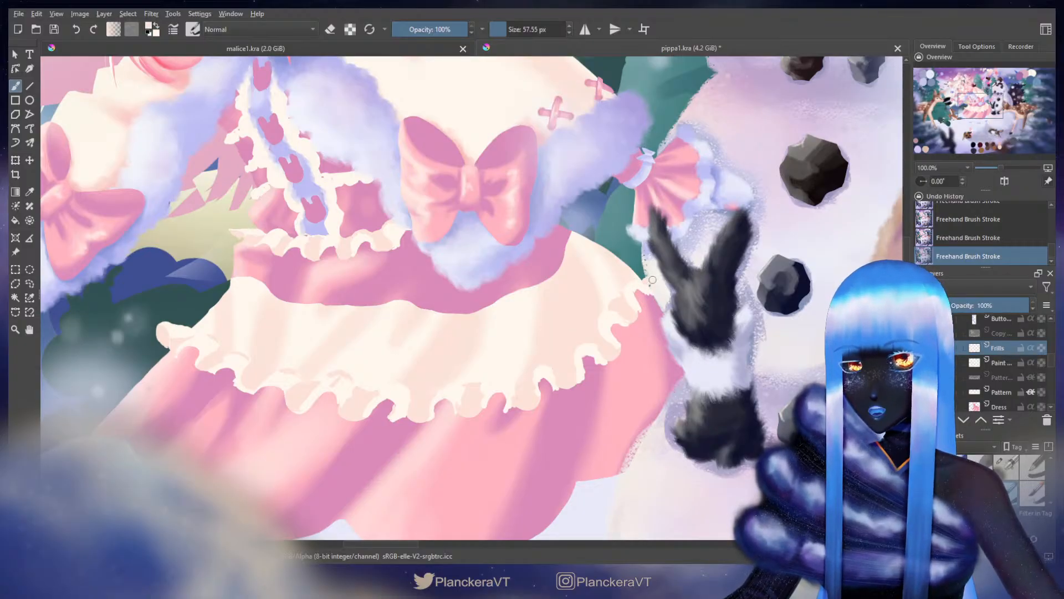
Step: Hide the paint layer directly below Frills and touch up the bodice's frill trim beside the bunny buttons with a brush of about 33 px
mouse_move(652, 280)
left_mouse_down()
mouse_move(654, 290)
mouse_move(641, 283)
mouse_move(730, 230)
mouse_move(740, 265)
left_mouse_up()
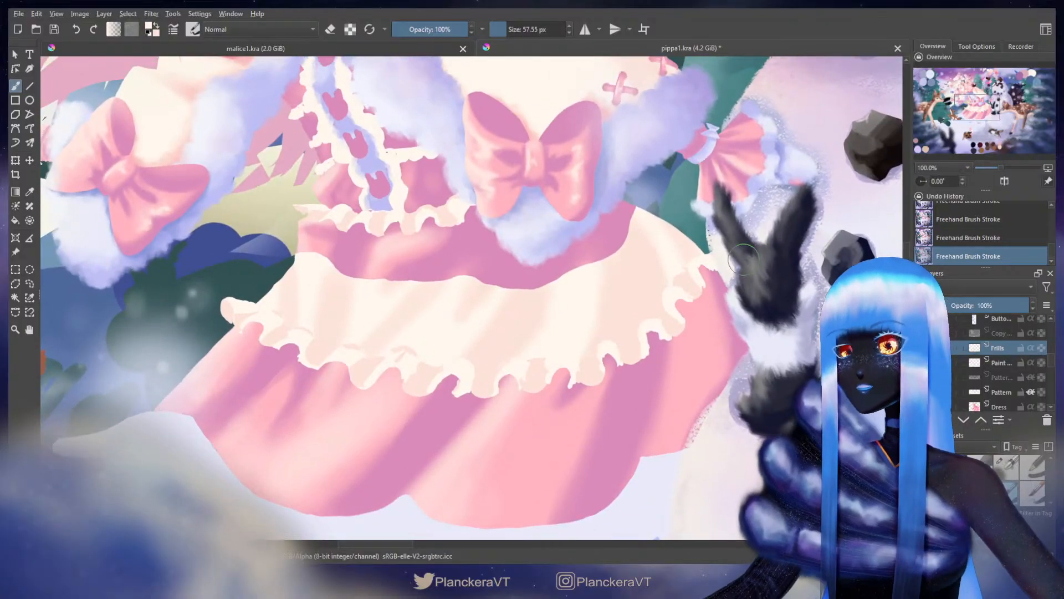
scroll(743, 259, "down", 3)
scroll(644, 275, "down", 1)
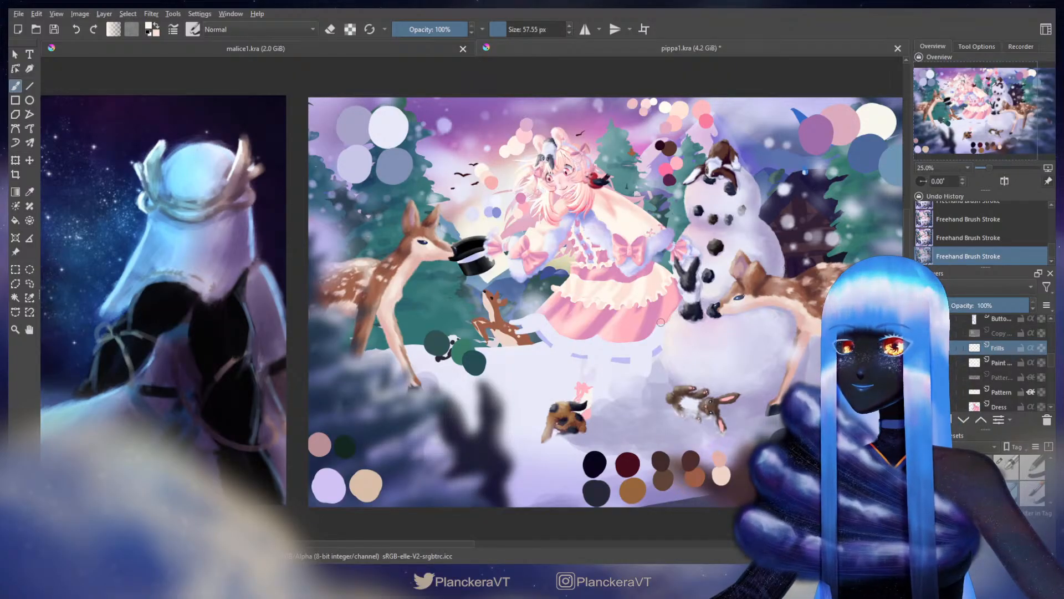
scroll(613, 299, "up", 5)
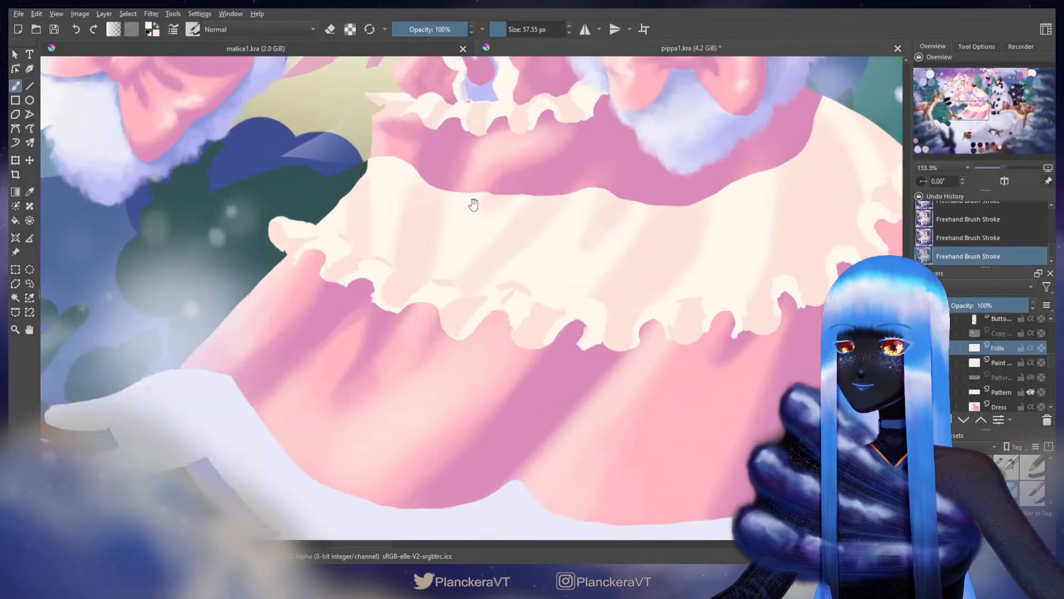
mouse_move(449, 125)
left_mouse_down()
mouse_move(520, 261)
mouse_move(618, 353)
mouse_move(606, 353)
mouse_move(604, 369)
left_mouse_up()
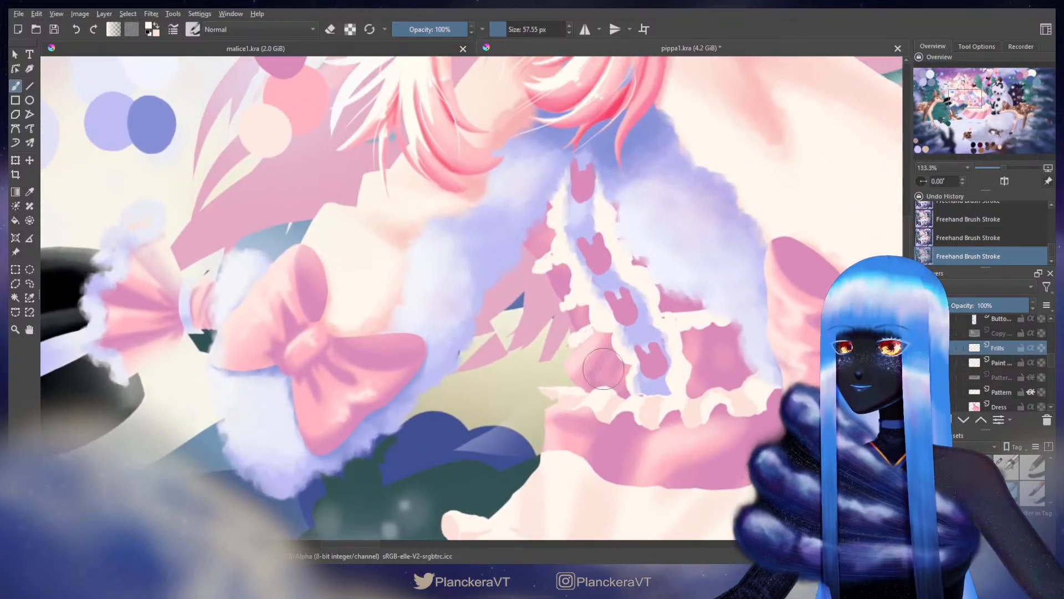
mouse_move(566, 222)
left_mouse_down("shift")
mouse_move(554, 215)
mouse_move(594, 257)
left_mouse_up("shift")
left_click_drag(602, 253, 596, 246, "shift")
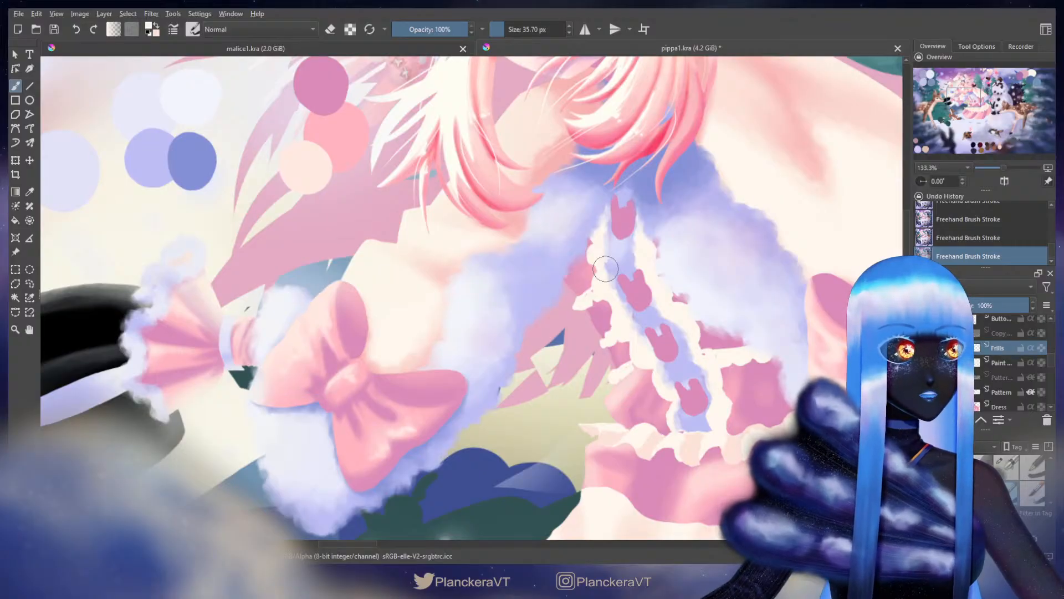
left_click_drag(605, 270, 598, 260, "shift")
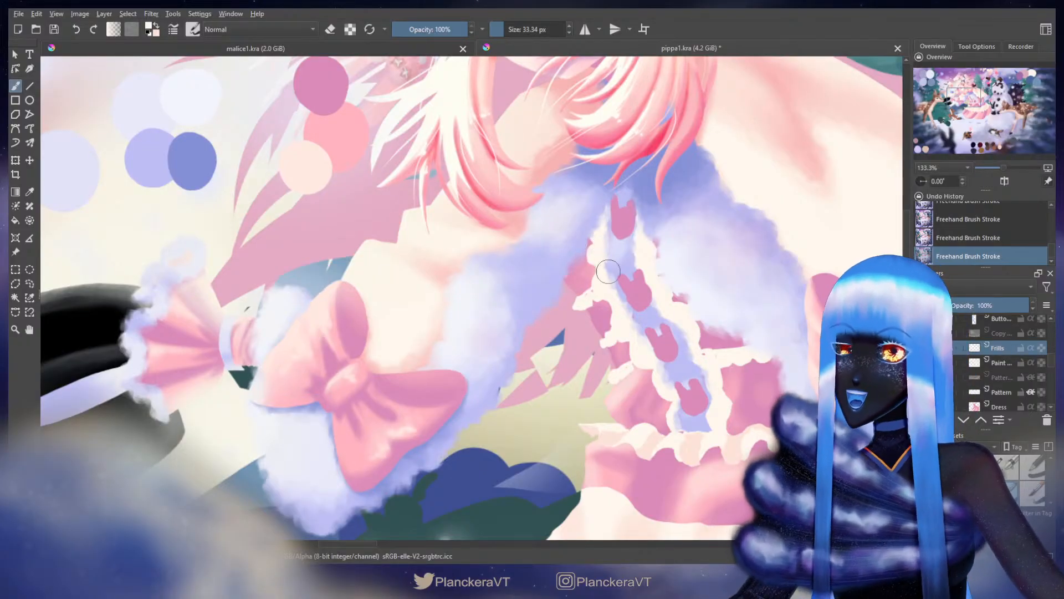
left_click(924, 363)
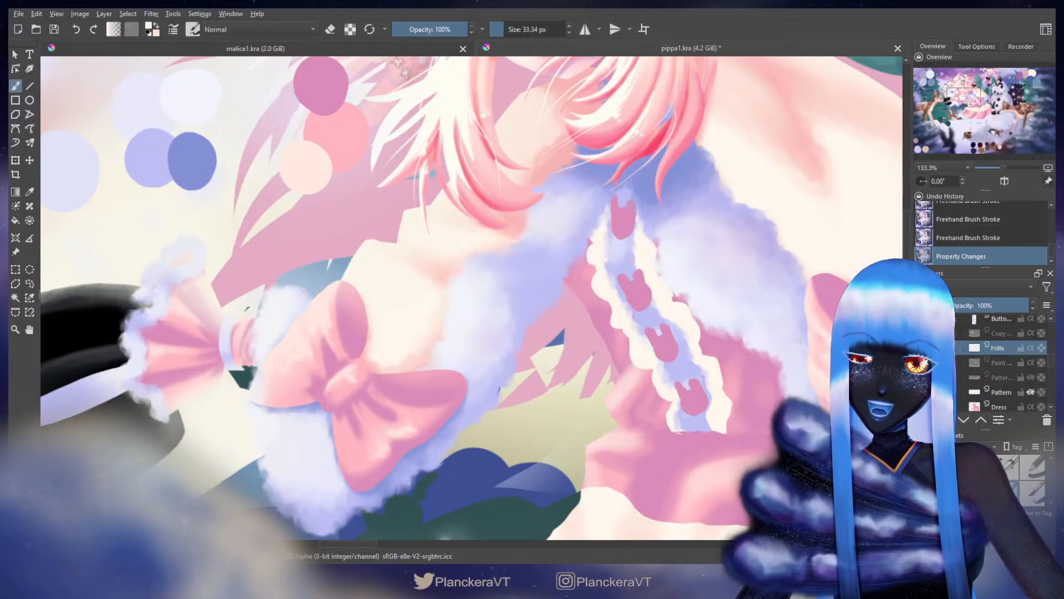
mouse_move(601, 267)
left_mouse_down()
mouse_move(627, 264)
mouse_move(600, 218)
mouse_move(614, 247)
left_mouse_up()
left_click_drag(654, 321, 637, 254)
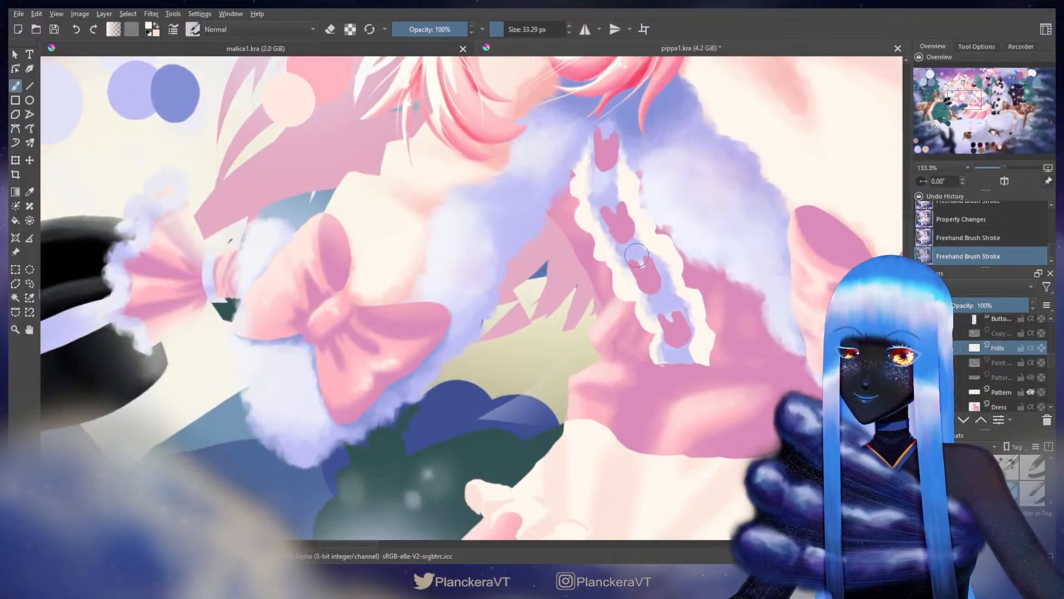
Step: Erase the uneven lower ends of the bodice's frill trim along the waistline with a 37.33 px eraser
key("e")
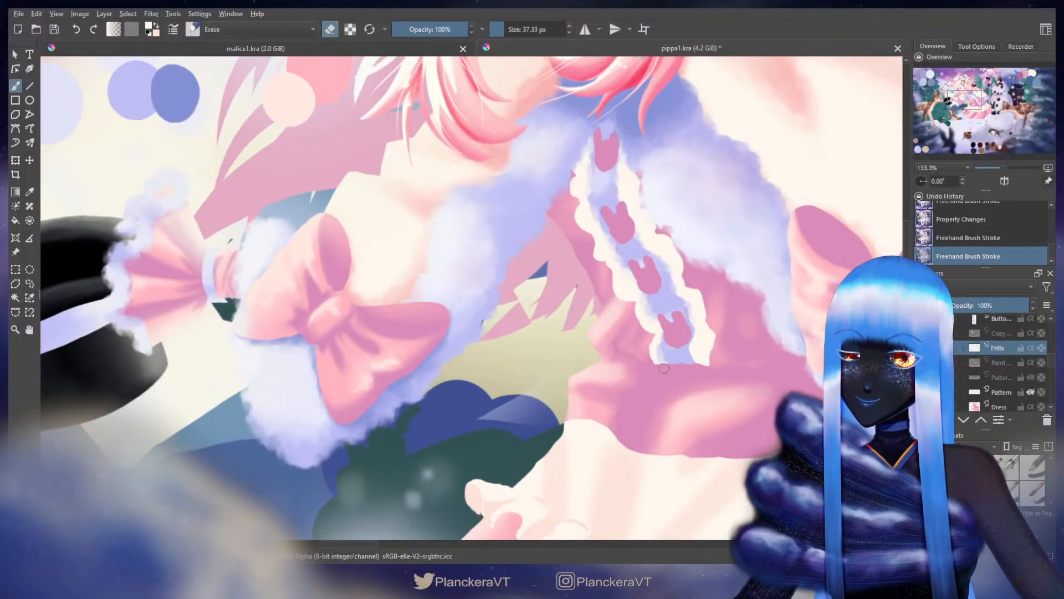
left_click_drag(668, 367, 663, 370)
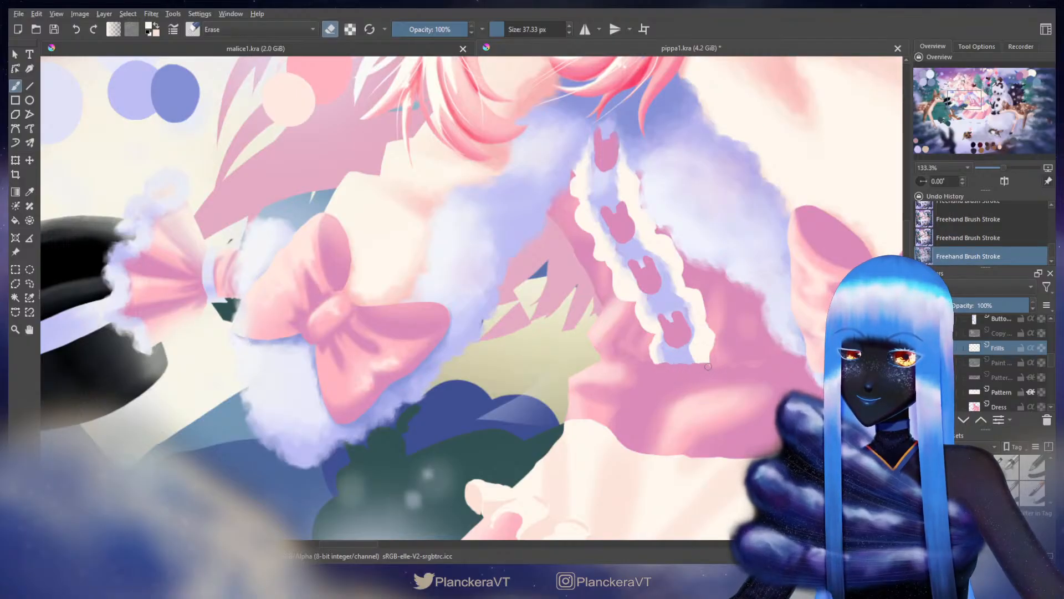
left_click_drag(700, 366, 712, 368)
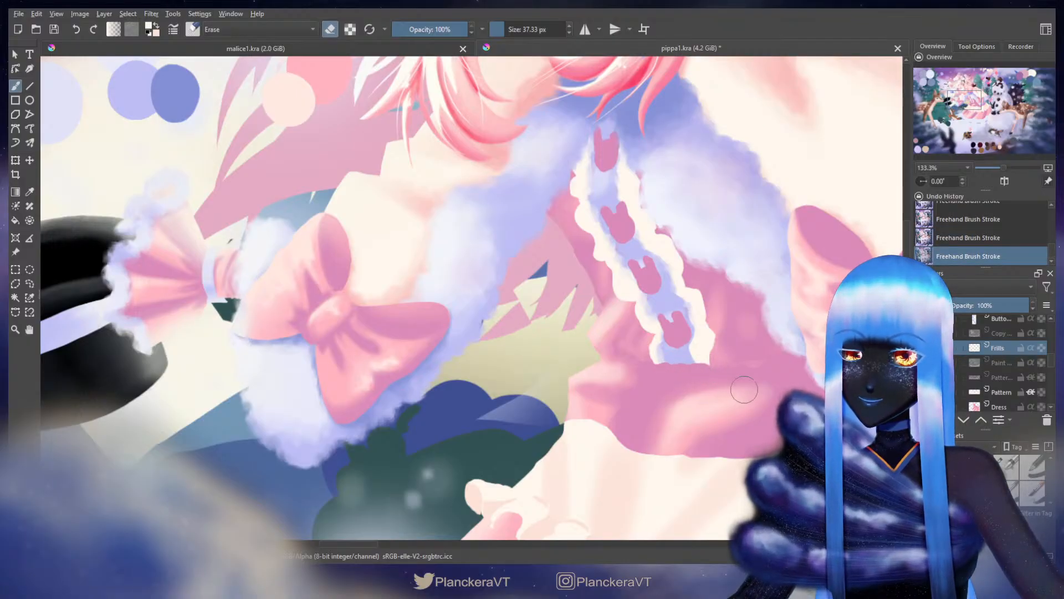
key("e")
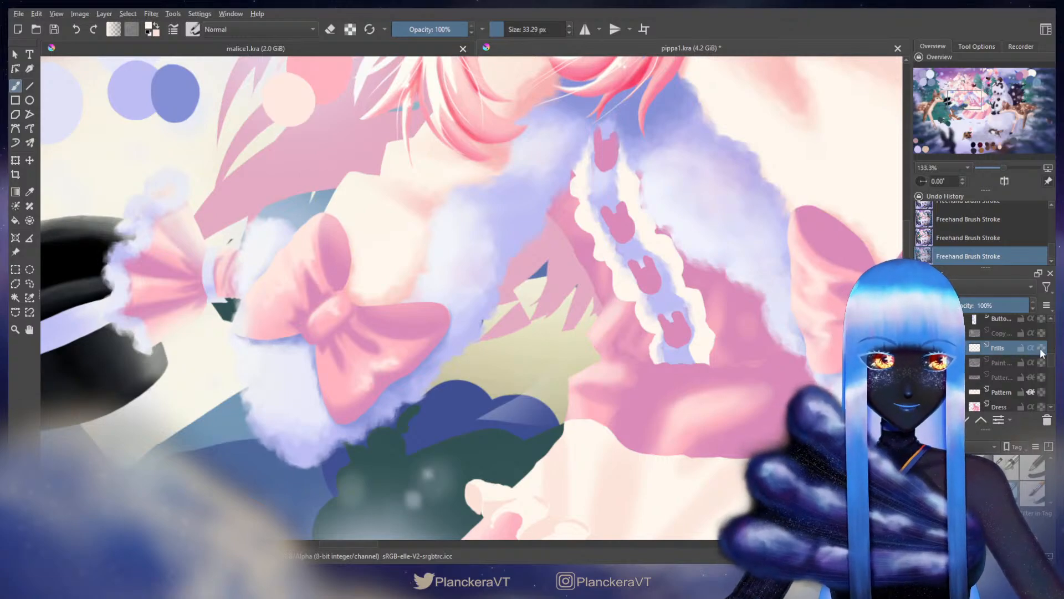
Step: Switch to a soft brush preset, sample the salmon-pink swatch and shade the upper ends of the bodice's frill trim with a 40 to 67 px brush
left_click(1009, 463)
left_click_drag(593, 252, 619, 305)
mouse_move(609, 253)
left_mouse_down()
mouse_move(622, 253)
mouse_move(611, 266)
mouse_move(612, 253)
left_mouse_up()
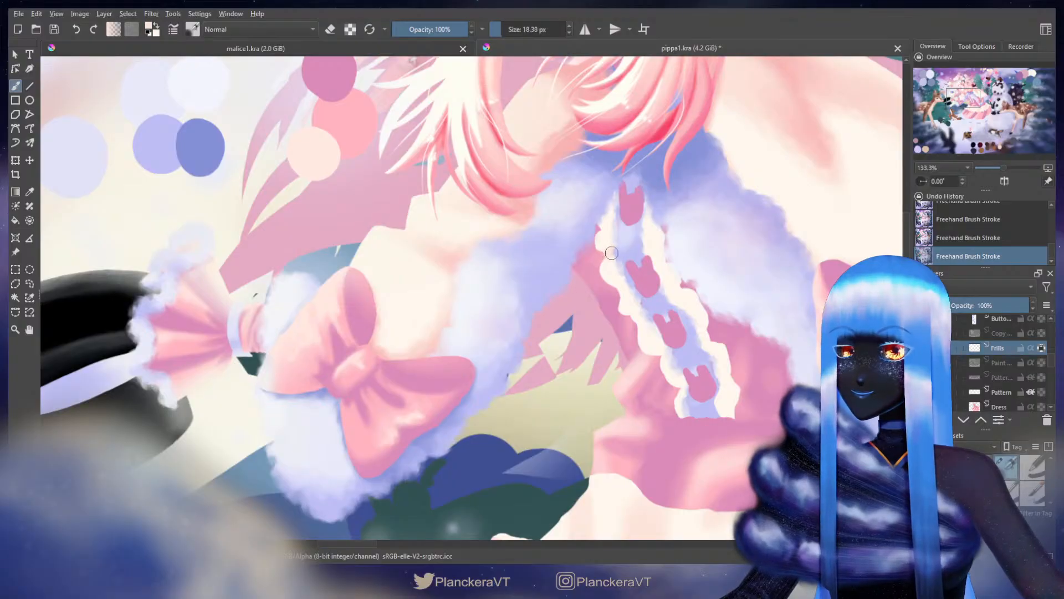
left_click_drag(626, 210, 640, 210)
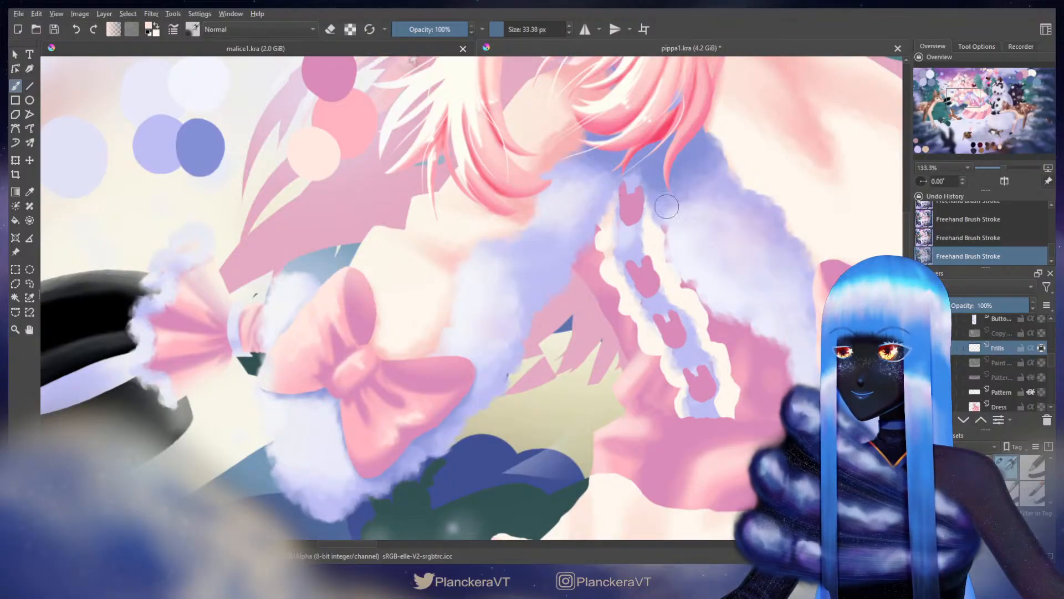
mouse_move(582, 314)
left_mouse_down()
mouse_move(635, 331)
mouse_move(705, 437)
left_mouse_up()
left_click(304, 126, "ctrl")
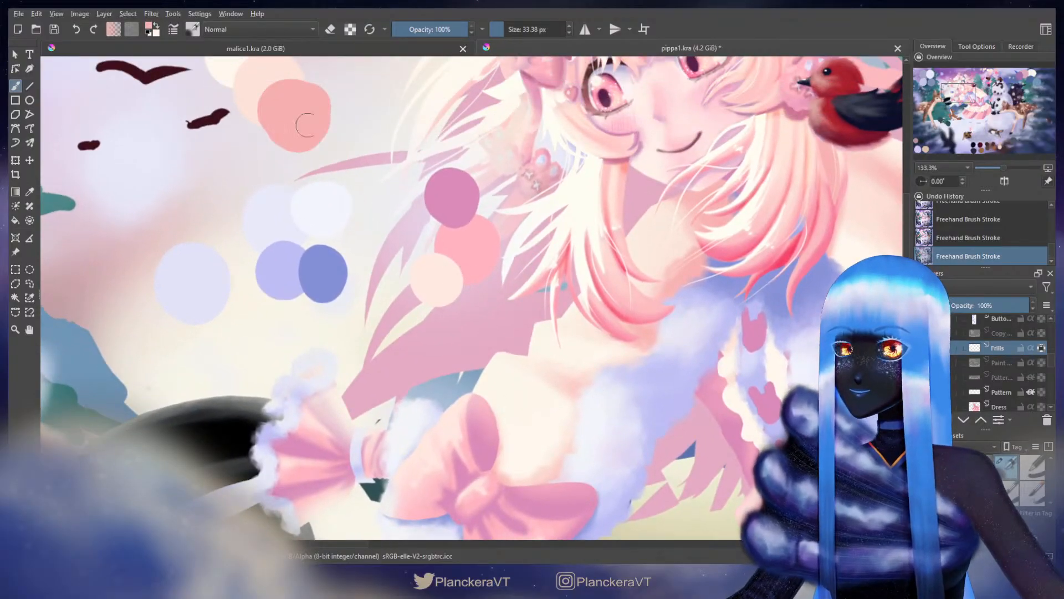
mouse_move(708, 313)
left_mouse_down()
mouse_move(645, 250)
mouse_move(647, 227)
mouse_move(622, 255)
mouse_move(681, 227)
left_mouse_up()
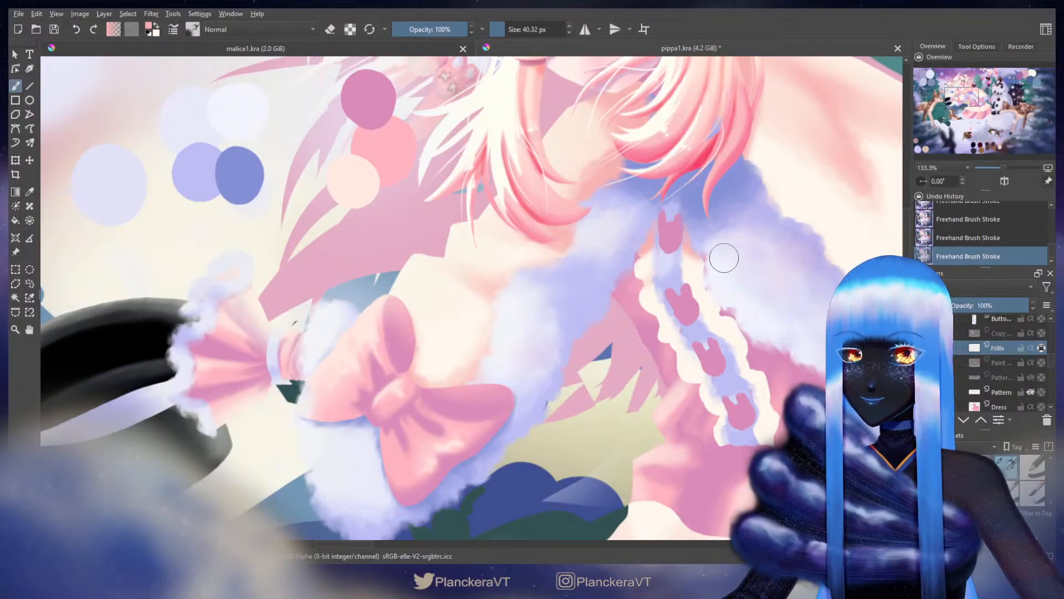
left_click_drag(725, 257, 682, 217)
left_click_drag(674, 231, 680, 231)
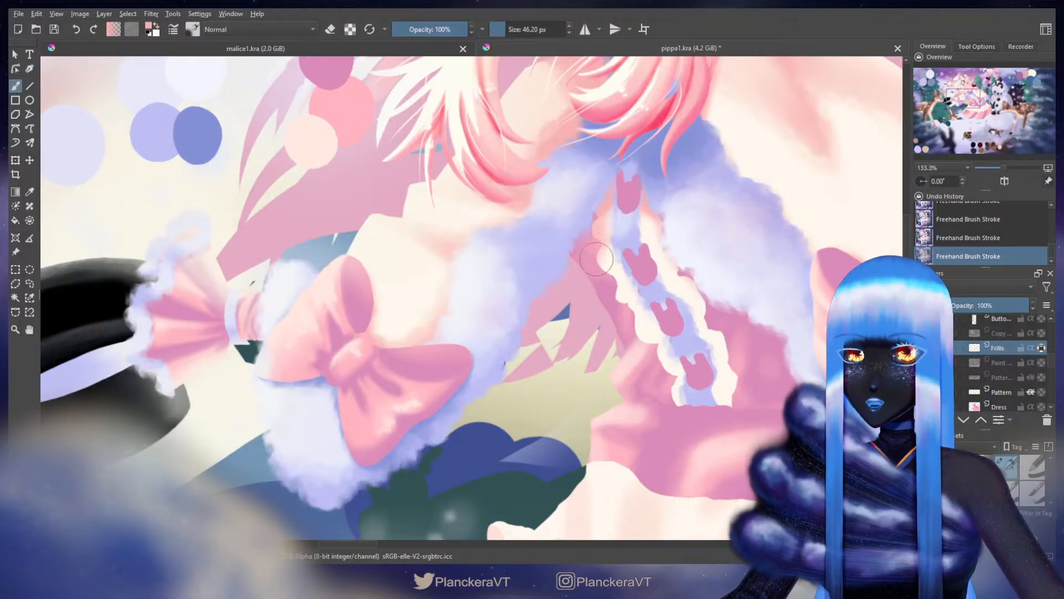
mouse_move(665, 219)
left_mouse_down()
mouse_move(671, 261)
mouse_move(646, 242)
left_mouse_up()
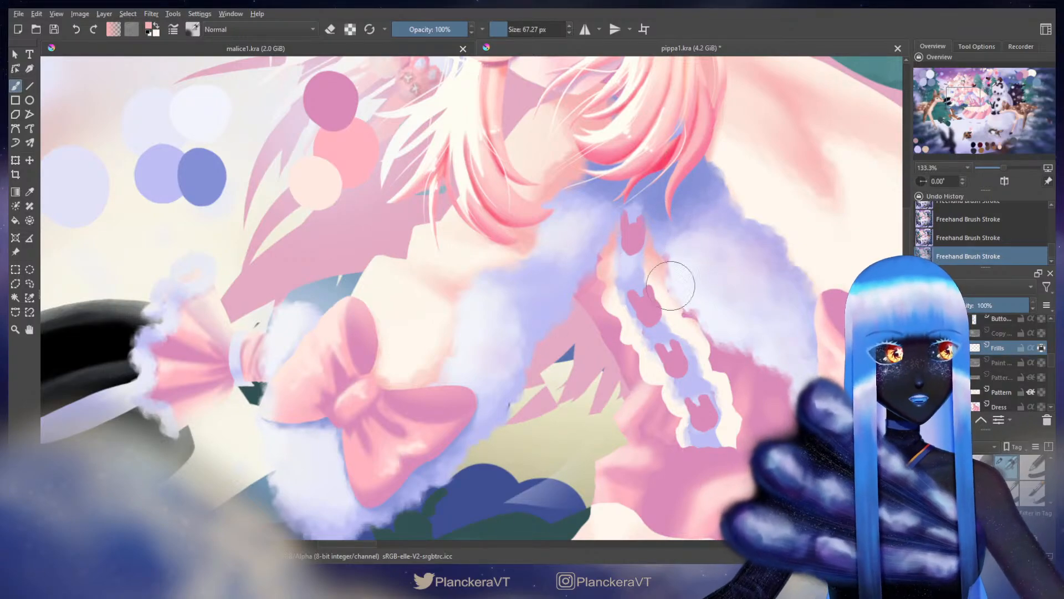
key("bracketleft")
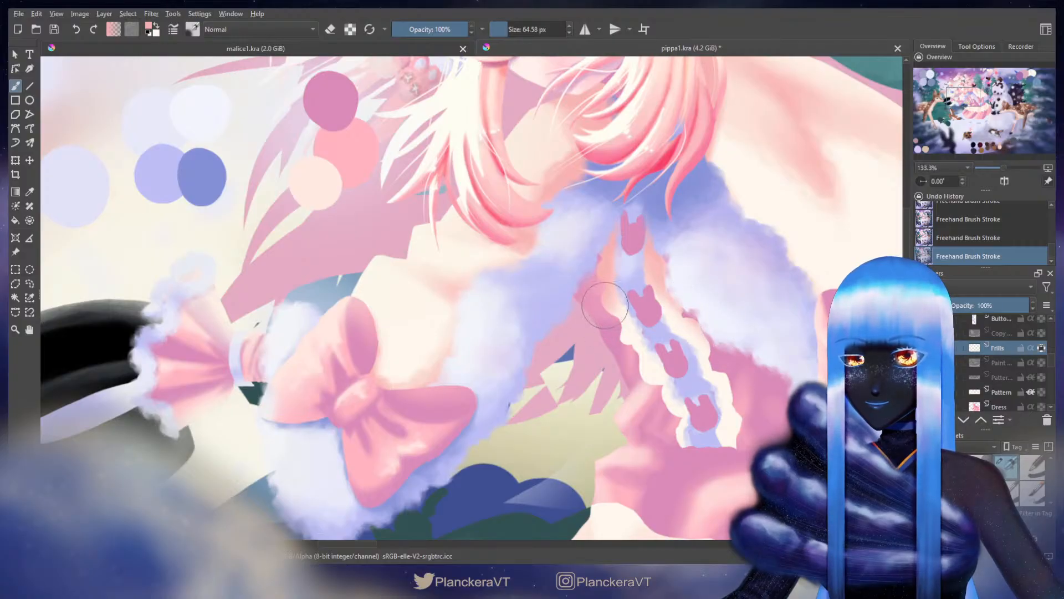
Step: Sample the light peach swatch and paint soft fold shading down the bodice's frill trim with brush sizes of about 11 to 26 px
left_click_drag(486, 265, 597, 366)
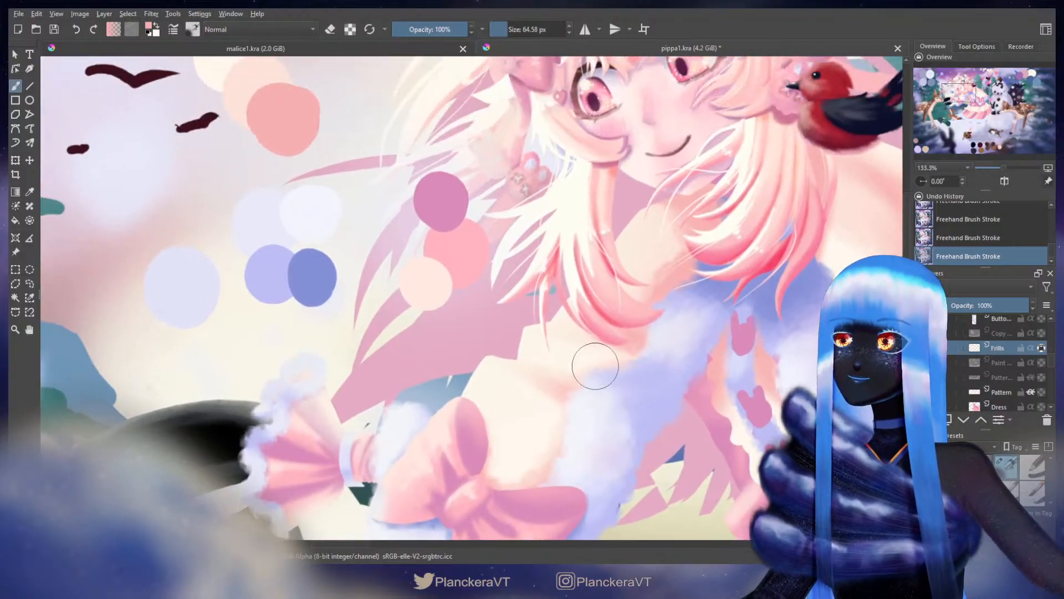
left_click_drag(313, 217, 363, 296)
left_click(314, 157, "ctrl")
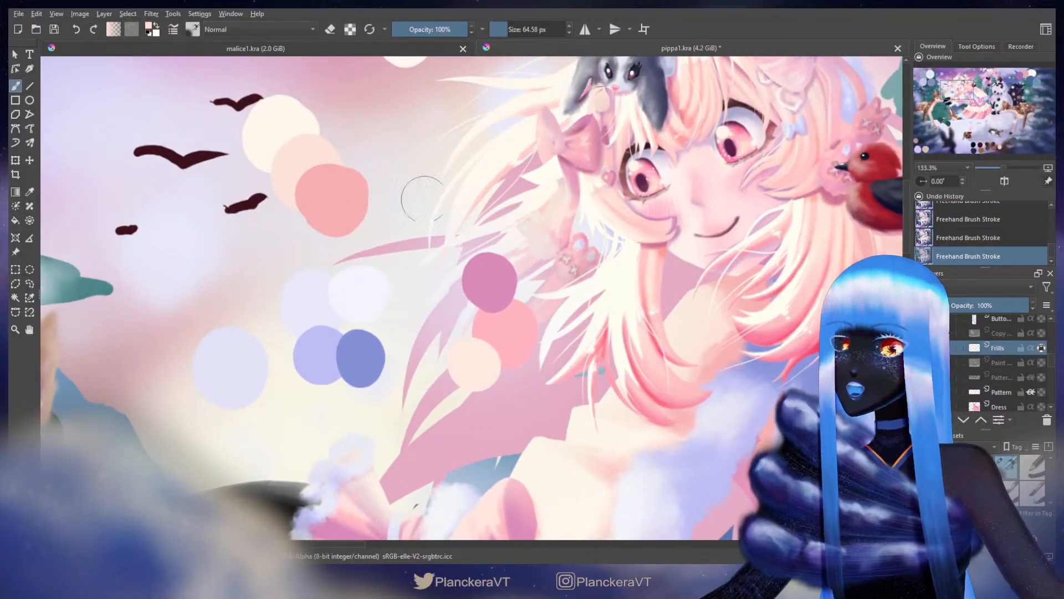
left_click_drag(741, 315, 592, 147)
left_click_drag(652, 277, 615, 281, "shift")
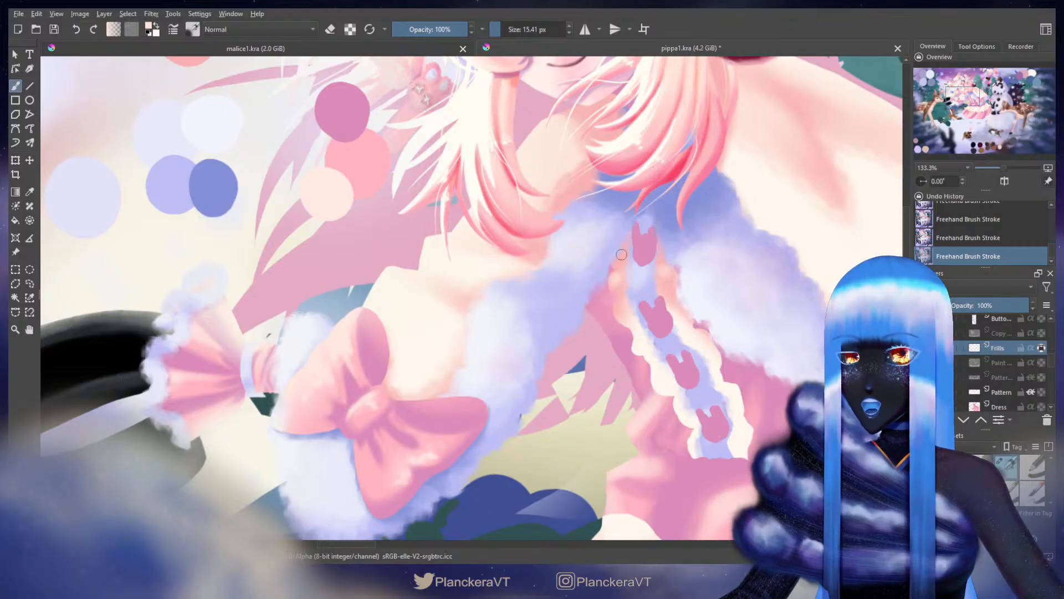
left_click_drag(721, 287, 683, 243)
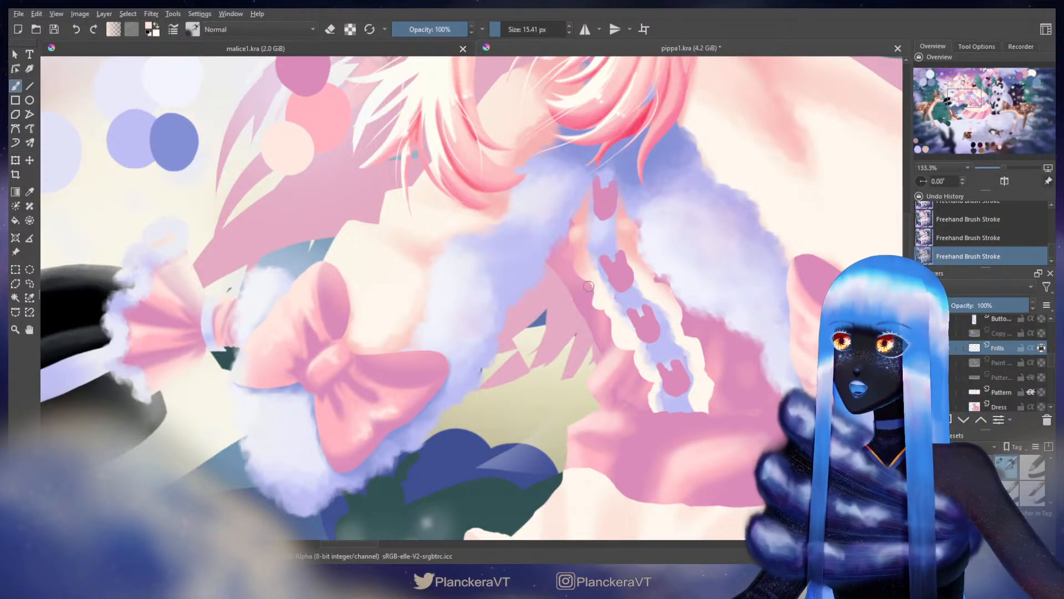
left_click_drag(592, 286, 611, 304)
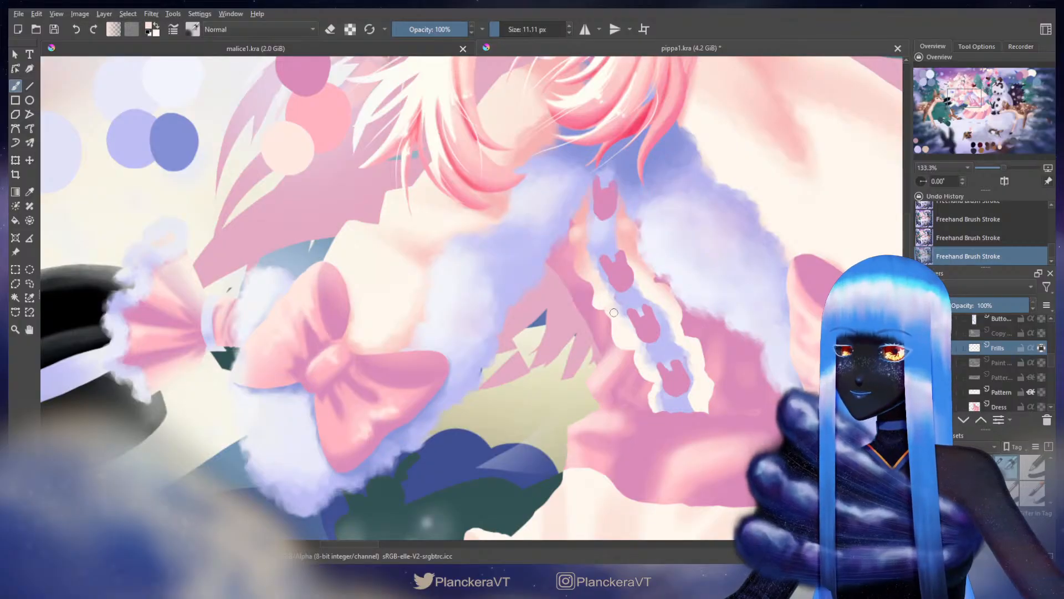
left_click_drag(647, 332, 618, 358)
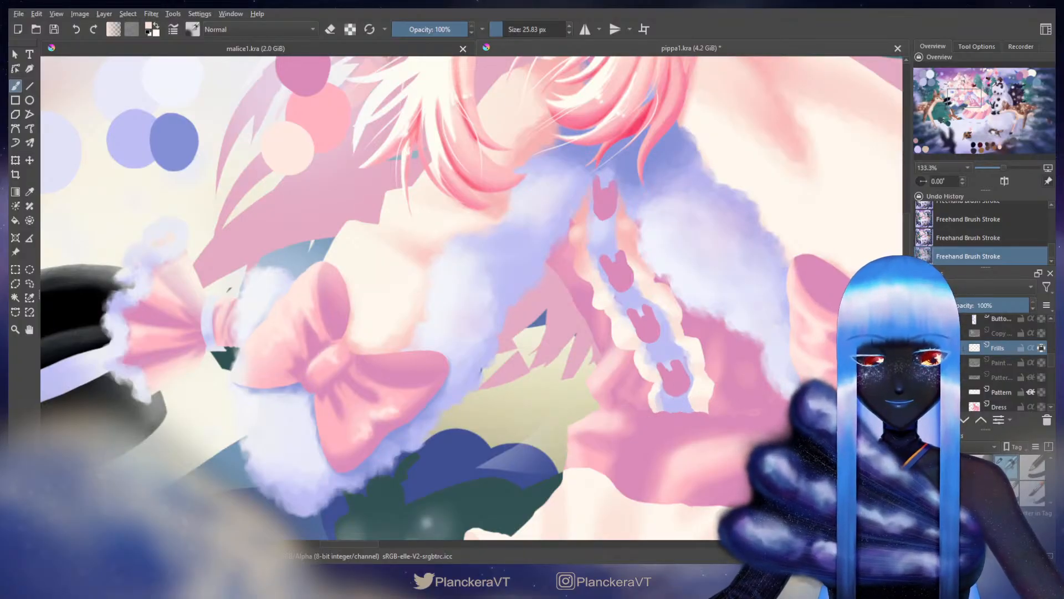
Step: Switch brush presets and refine the frill folds beside the upper bunny buttons with colours sampled from the trim and a 13 to 16 px brush
left_click(1006, 466)
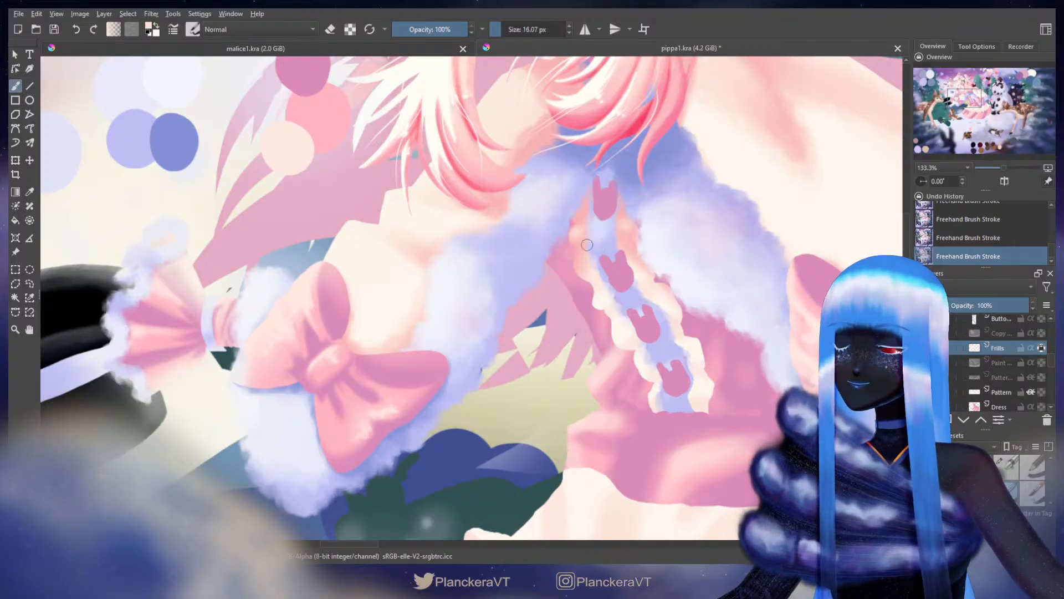
scroll(587, 244, "up", 1)
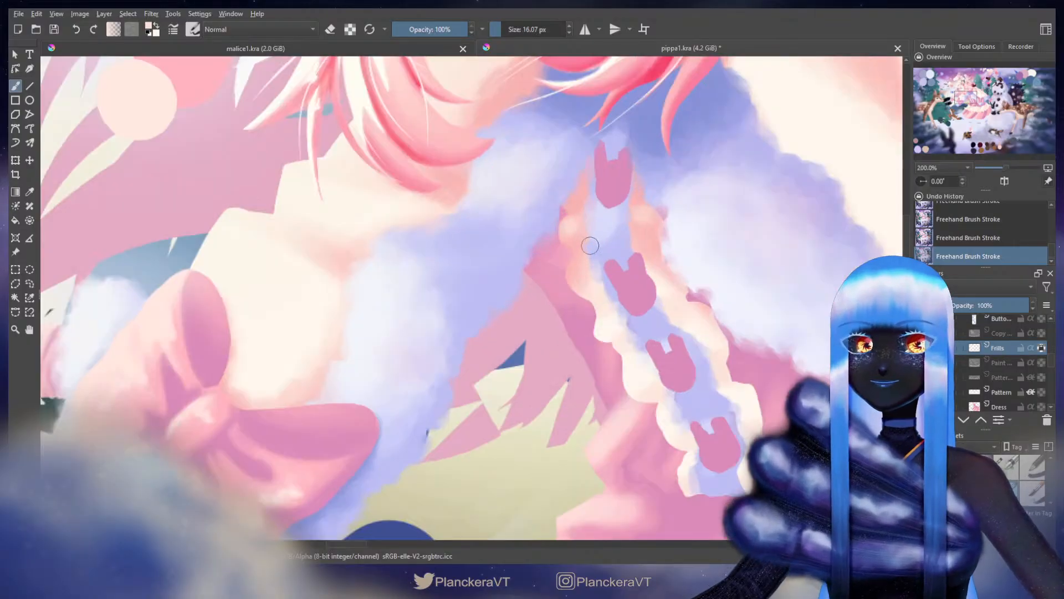
mouse_move(600, 283)
left_mouse_down()
mouse_move(630, 322)
mouse_move(609, 279)
mouse_move(597, 282)
left_mouse_up()
left_click(616, 281, "ctrl")
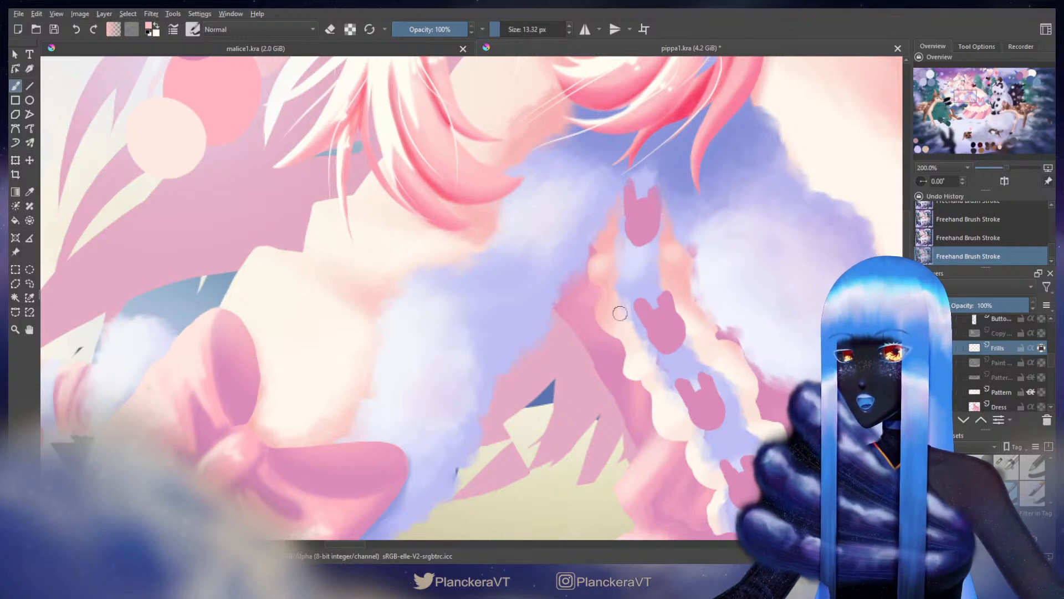
left_click_drag(632, 361, 620, 268)
left_click(621, 281, "ctrl")
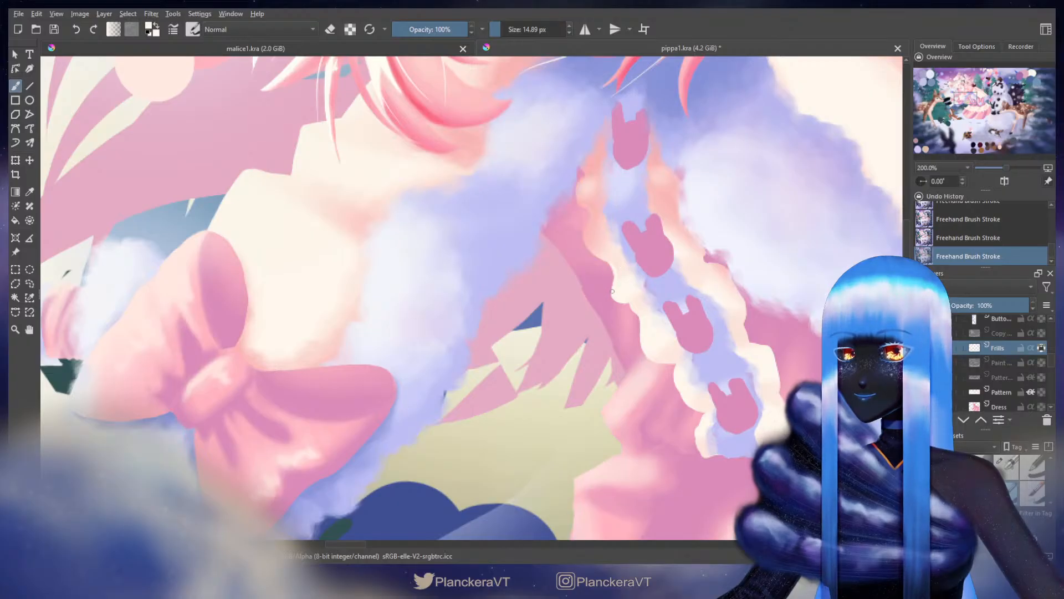
Step: Unlock the Frills layer's alpha and reshape the trim's outer scallops between the second and third bunny buttons with a 15.85 px brush and 20.60 px eraser
left_click(1041, 348)
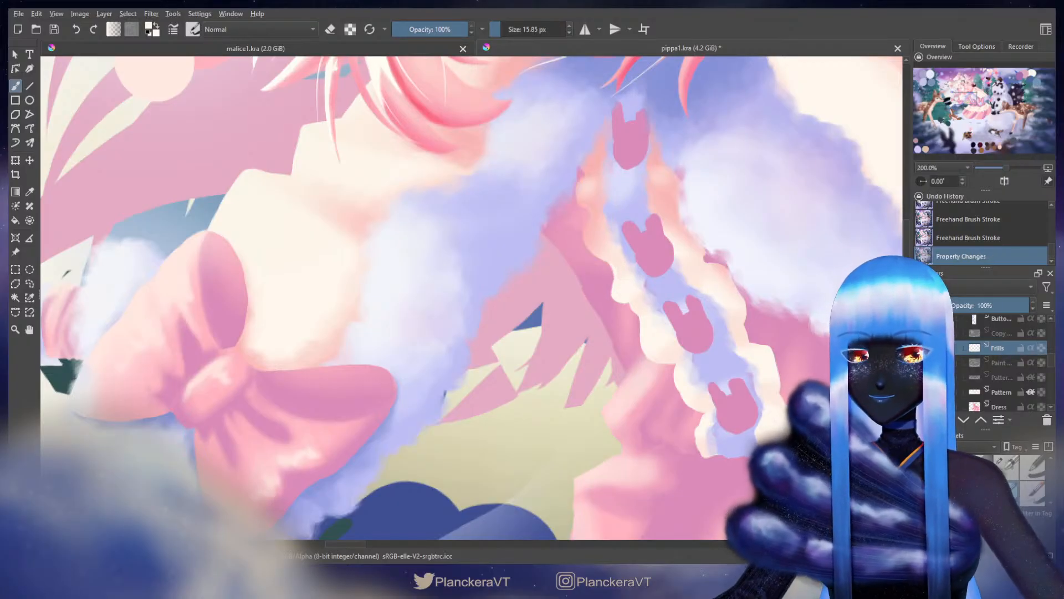
left_click_drag(617, 275, 630, 299)
key("e")
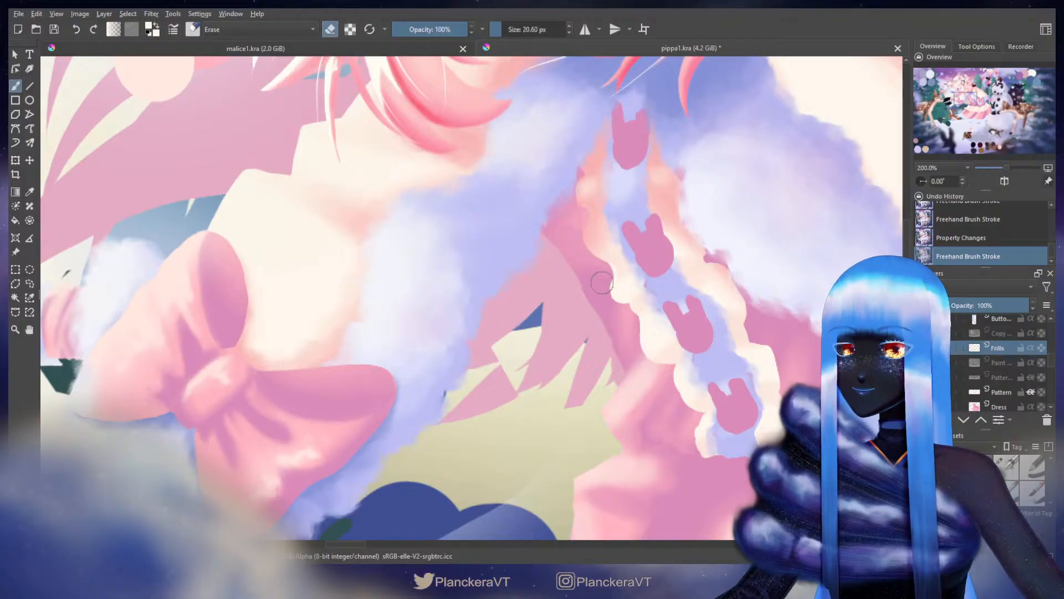
left_click_drag(613, 302, 634, 314)
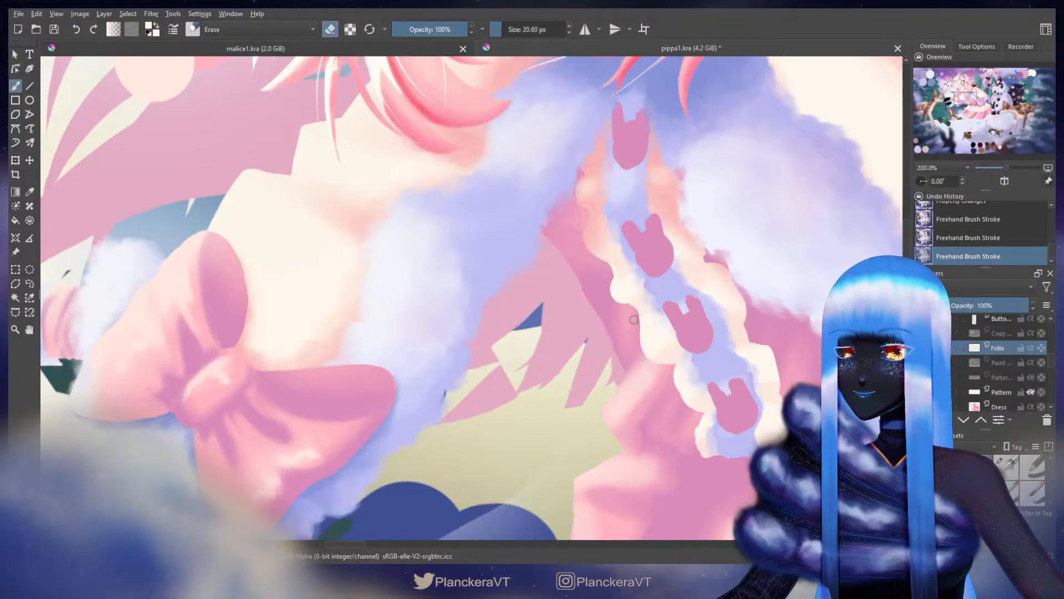
key("e")
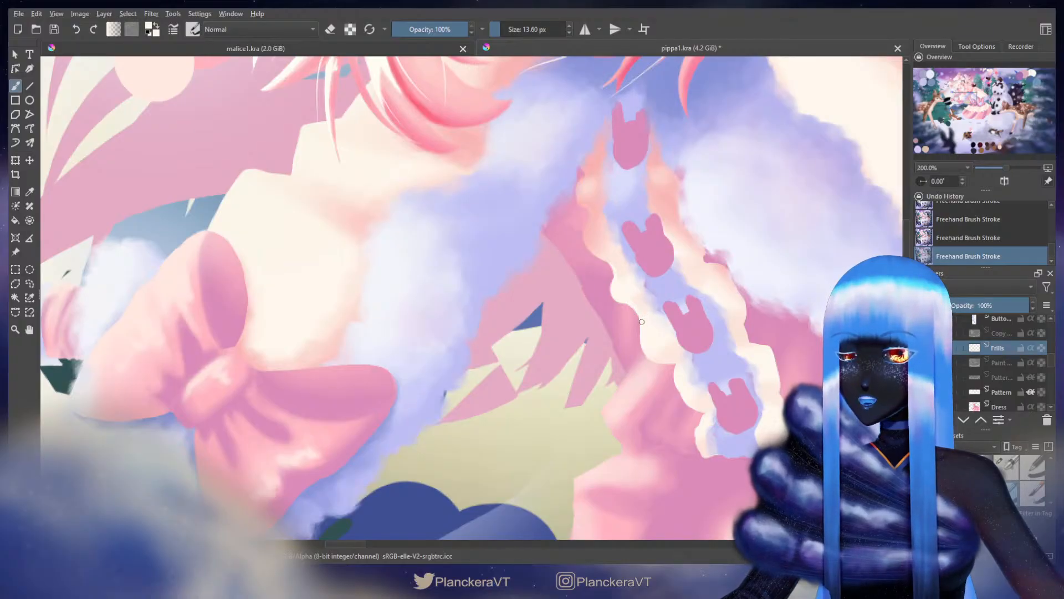
Step: Rework the outer scallops beside the third bunny button, alternating a brush of about 16 px with an eraser of about 20 px and undoing a stray stroke
mouse_move(673, 349)
left_mouse_down()
mouse_move(643, 296)
mouse_move(616, 300)
mouse_move(639, 313)
left_mouse_up()
key("e")
key("ctrl+z")
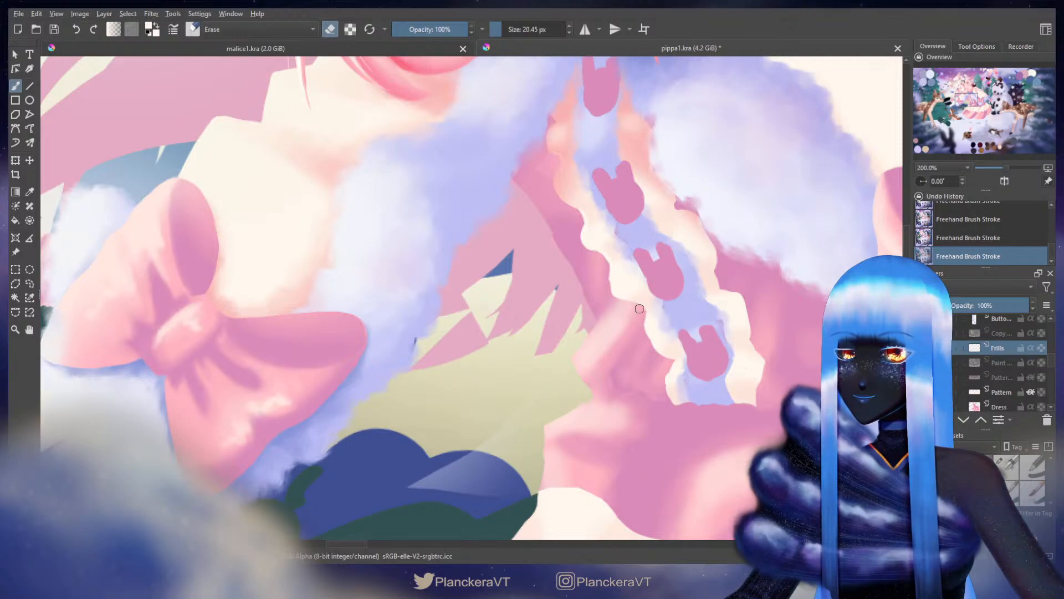
key("e")
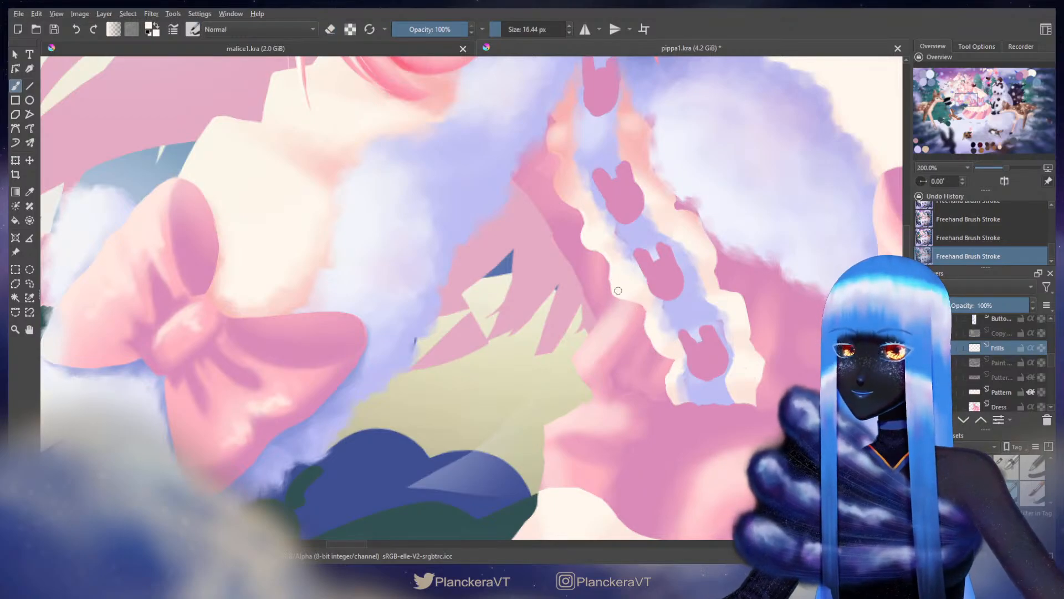
left_click_drag(615, 286, 610, 265)
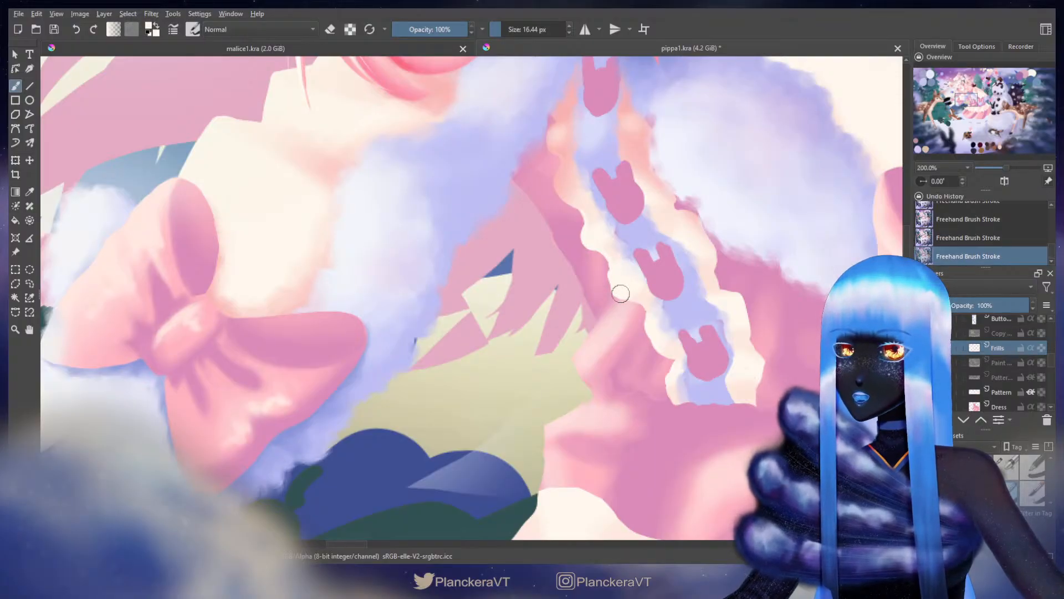
key("e")
left_click_drag(604, 260, 596, 256)
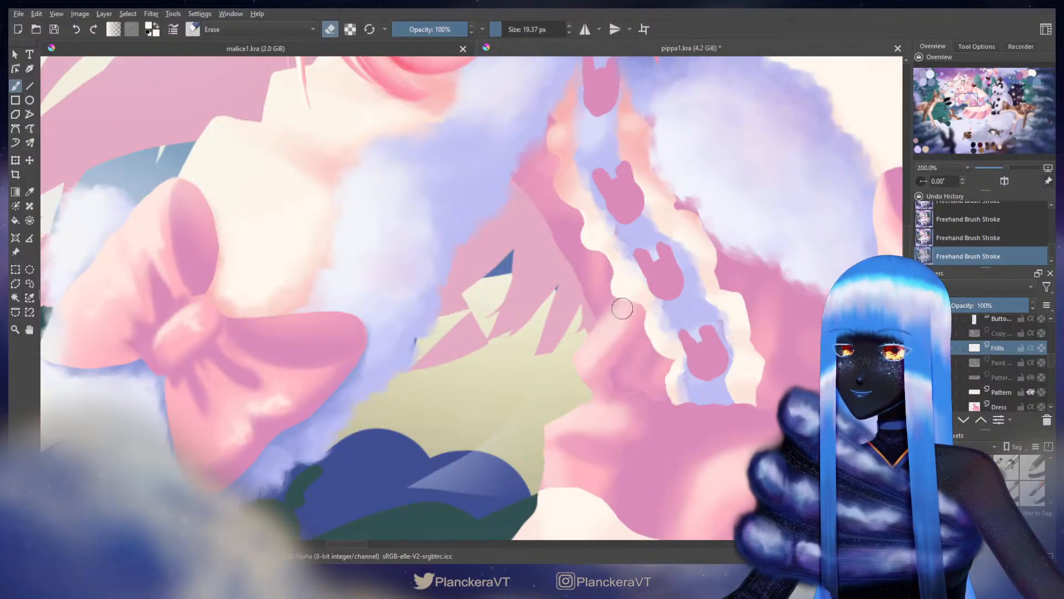
key("e")
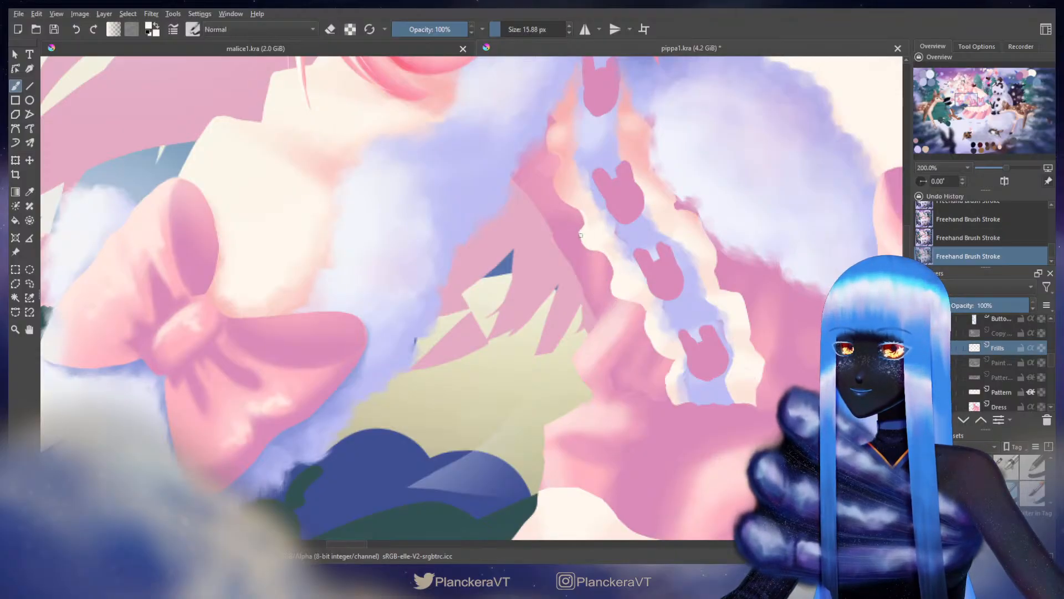
left_click_drag(598, 250, 613, 266)
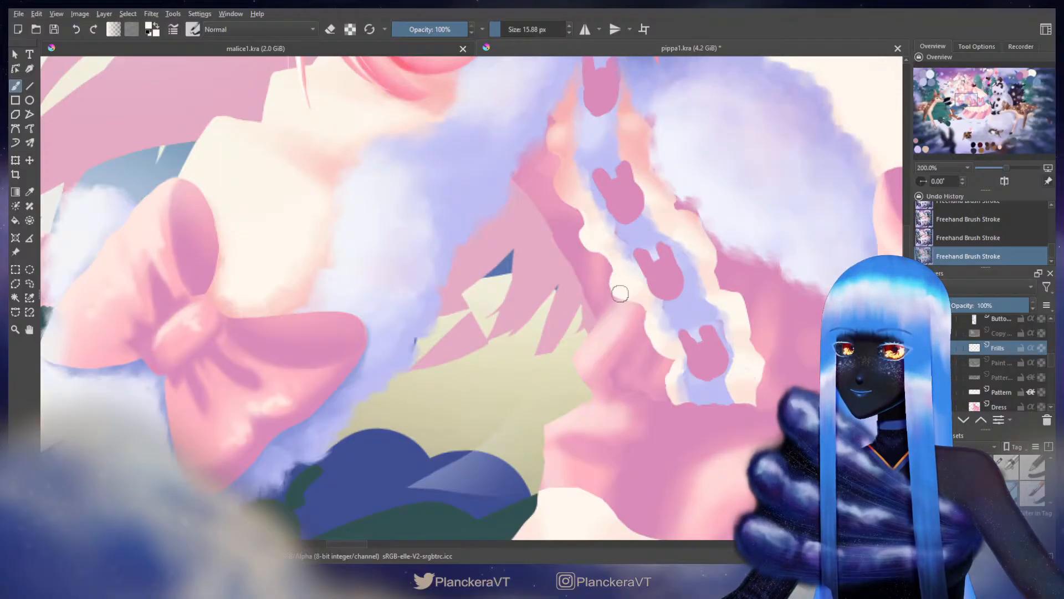
Step: Carve the outer scallops down to the lowest bunny button with an 18 to 22 px eraser, undoing one misplaced stroke
key("e")
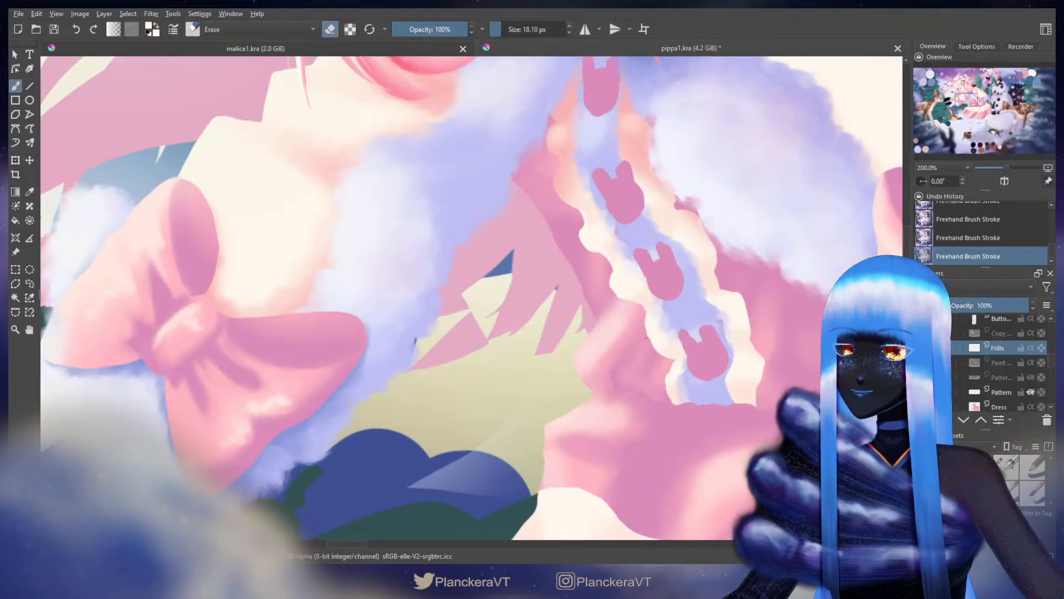
left_click_drag(676, 368, 637, 316)
key("e")
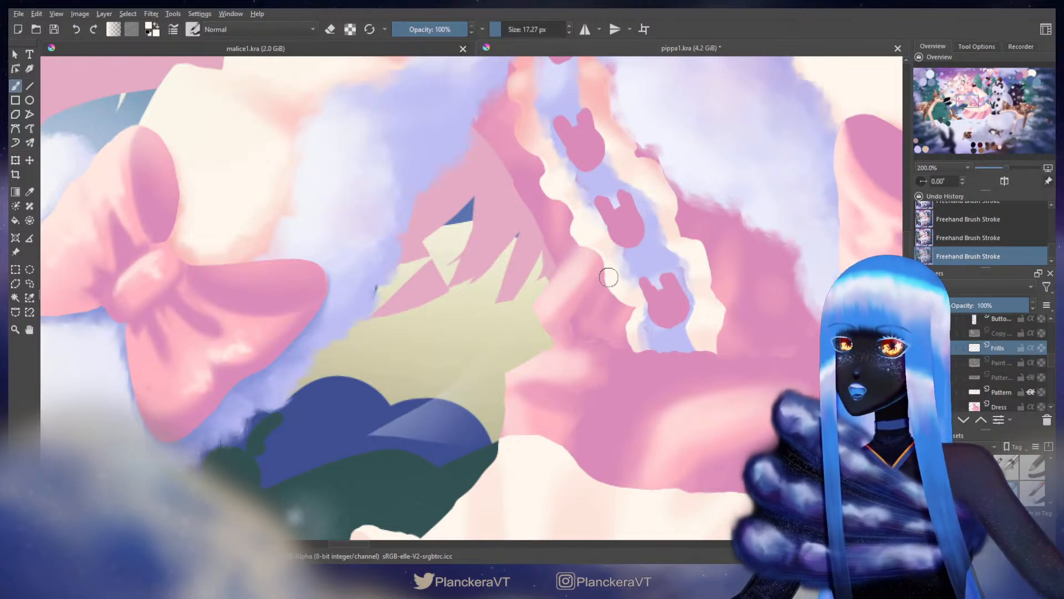
key("e")
mouse_move(605, 297)
left_mouse_down()
mouse_move(562, 326)
mouse_move(576, 339)
left_mouse_up()
key("ctrl+z")
left_click_drag(578, 335, 582, 339)
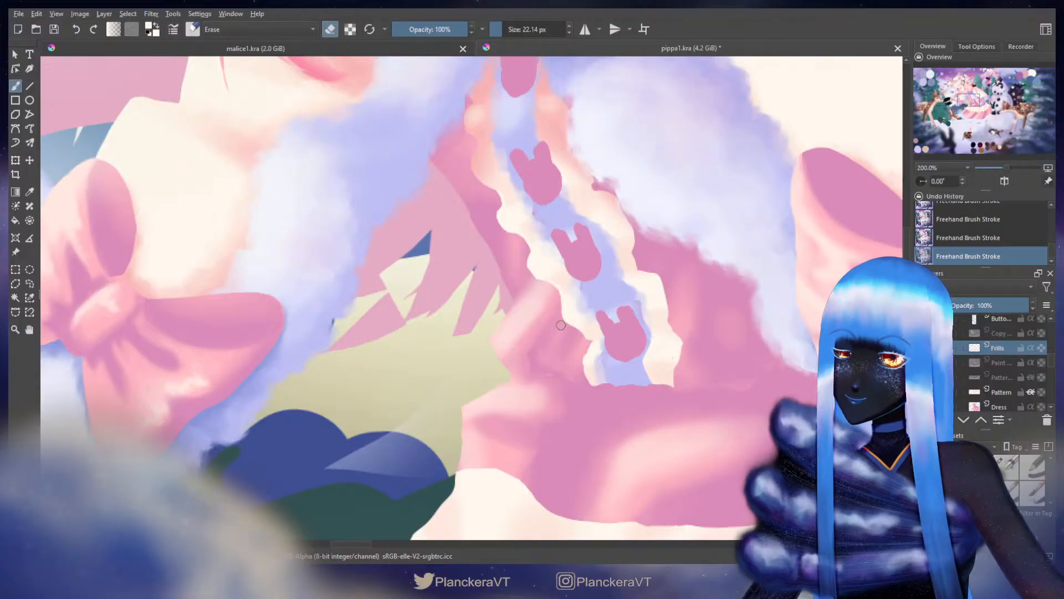
key("e")
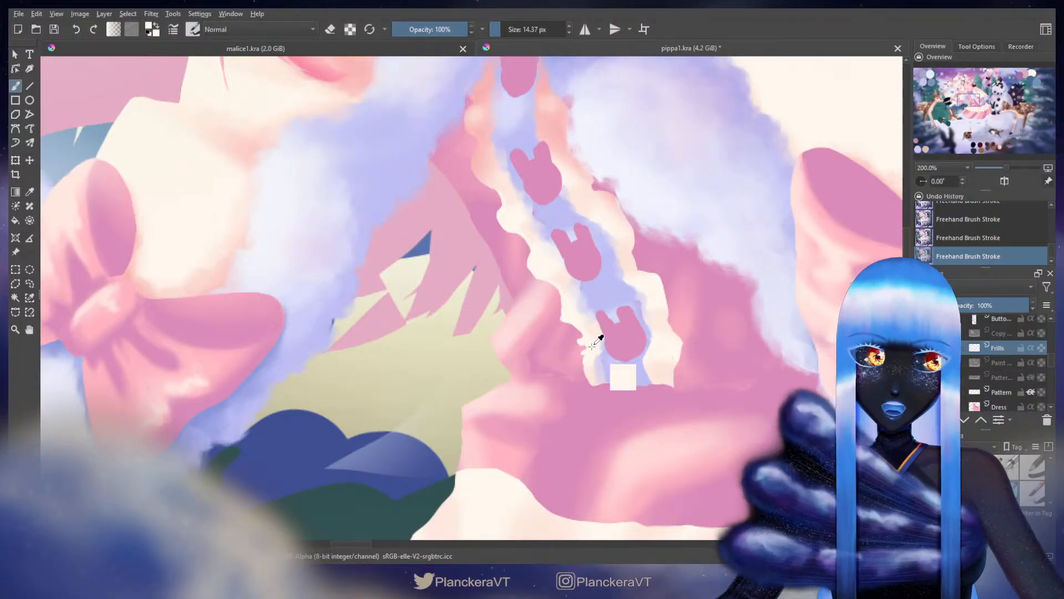
Step: Sample the trim's cream and repaint the lower scallops above the waistline with a brush of about 23 px, undoing misplaced strokes
key("ctrl+z")
mouse_move(591, 345)
left_mouse_down()
mouse_move(616, 307)
mouse_move(633, 338)
left_mouse_up()
key("ctrl+shift+z")
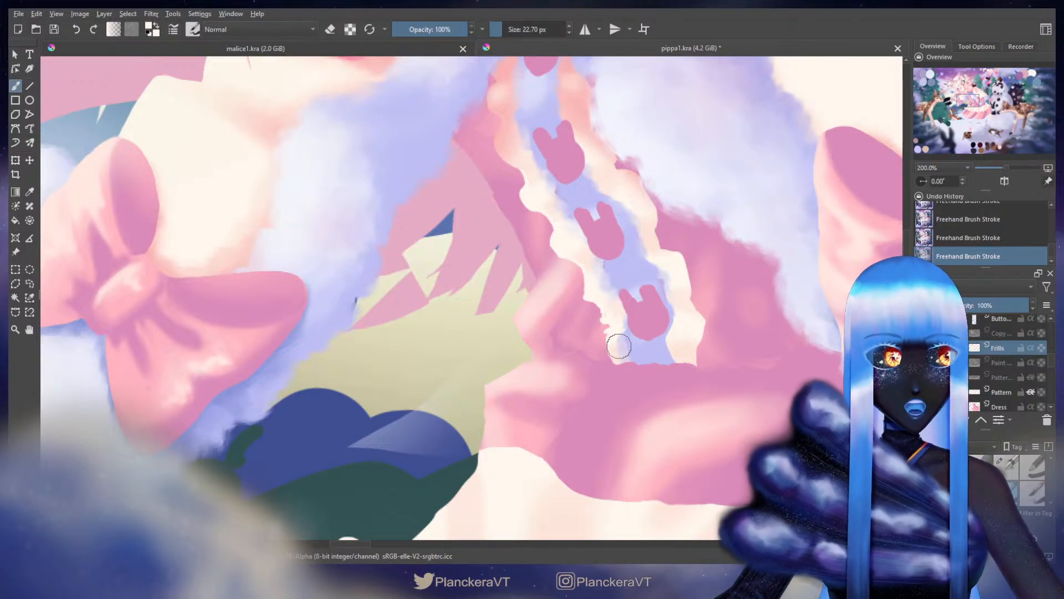
mouse_move(619, 345)
left_mouse_down()
mouse_move(584, 321)
mouse_move(603, 334)
mouse_move(611, 323)
mouse_move(612, 359)
mouse_move(616, 329)
mouse_move(612, 362)
left_mouse_up()
key("ctrl+z")
key("ctrl+z")
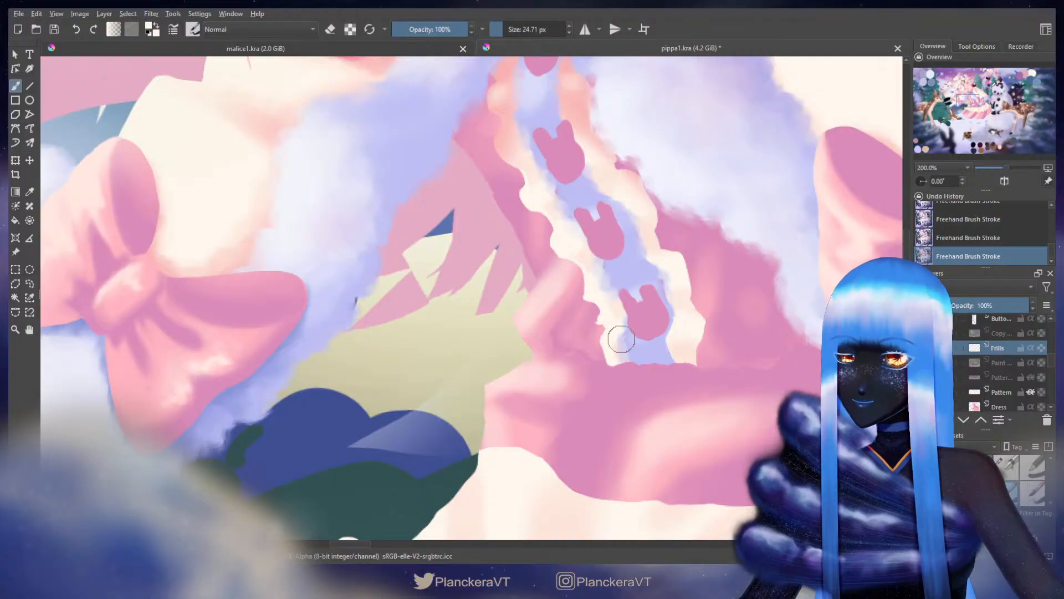
Step: Erase the rough outer edge of the trim beside the lowest bunny button with a 15.97 px eraser
key("e")
key("bracketleft")
key("bracketleft")
key("bracketleft")
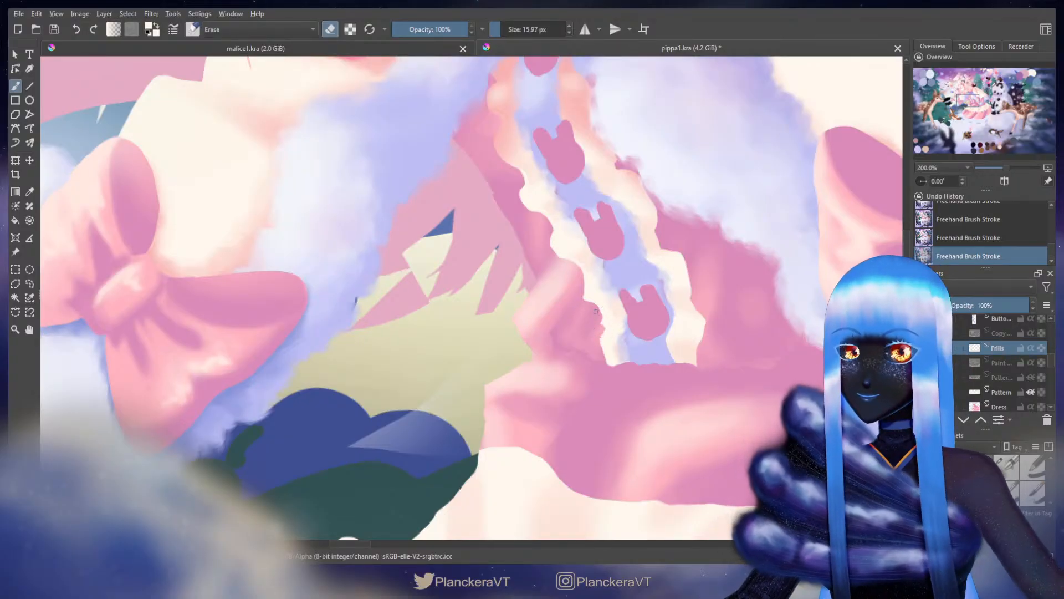
left_click_drag(595, 313, 601, 318)
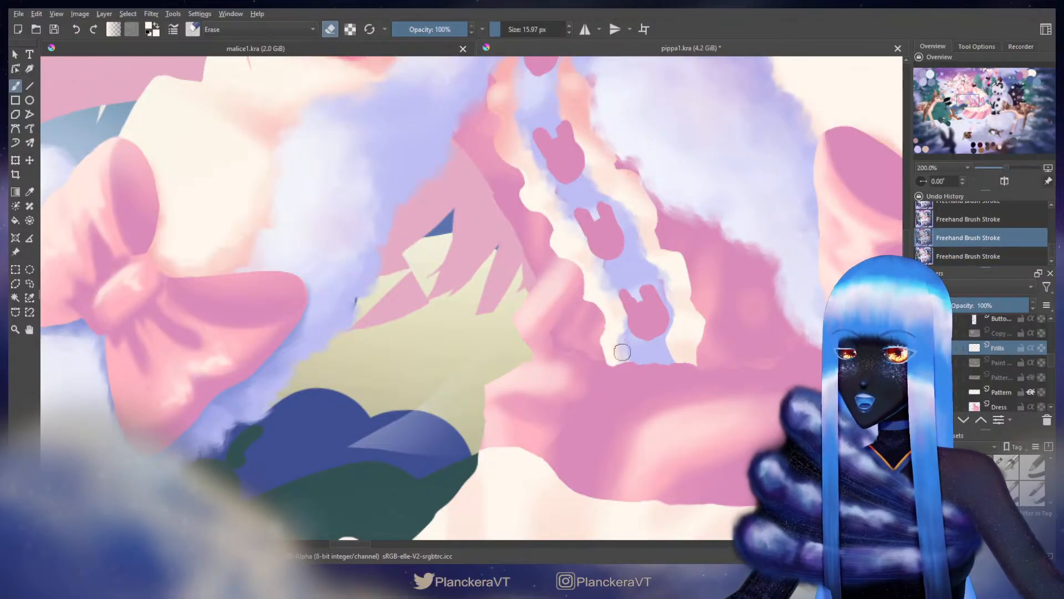
Step: Rework the left trim's outer scallops beside the lowest bunny button with a 25 px brush and 16 px eraser, undoing a misplaced stroke
key("e")
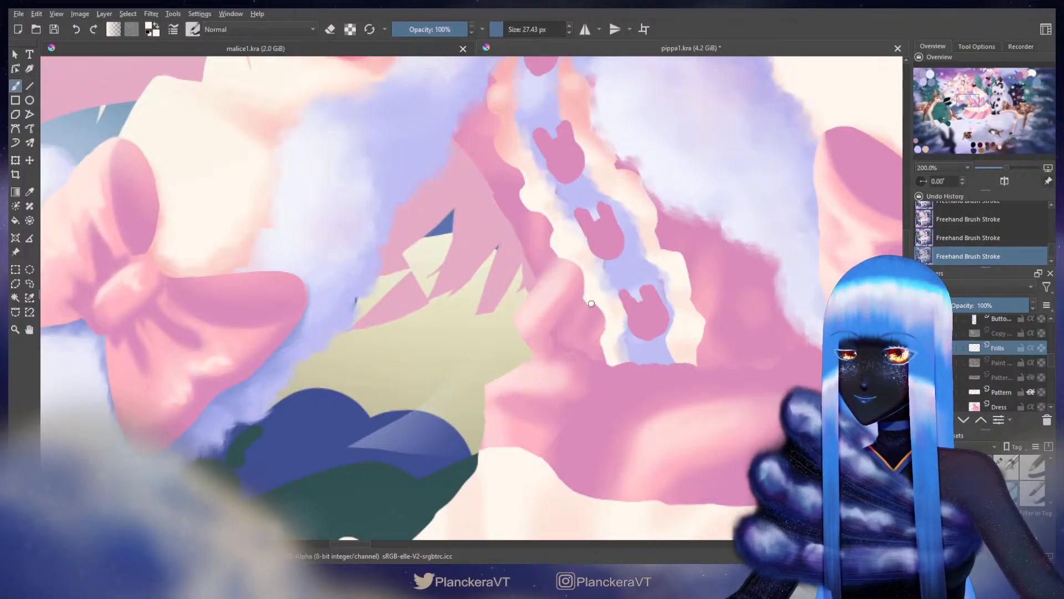
key("ctrl+z")
left_click_drag(592, 295, 601, 328)
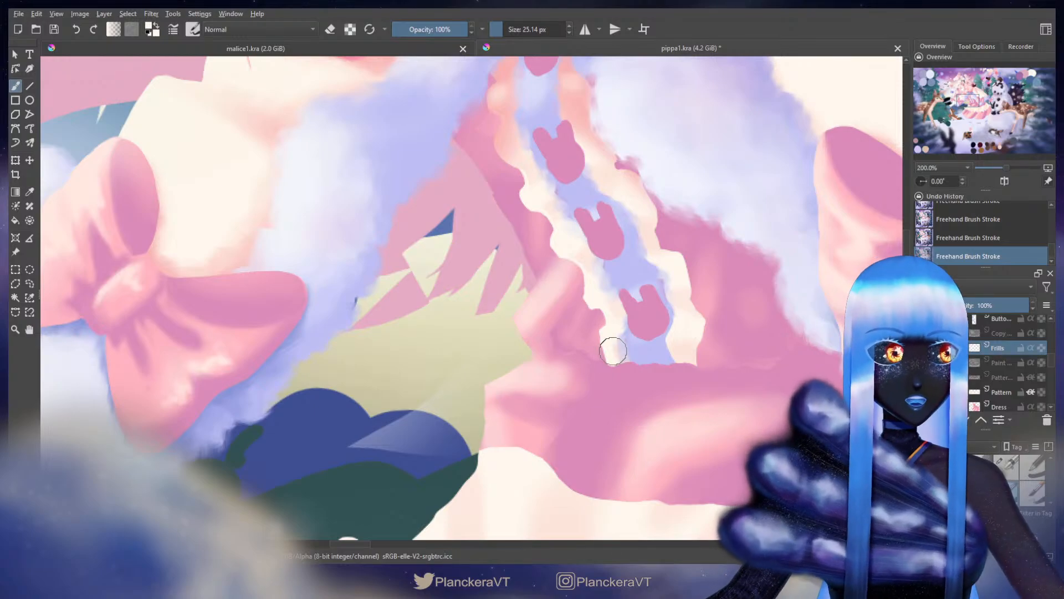
key("e")
left_click_drag(589, 318, 587, 318)
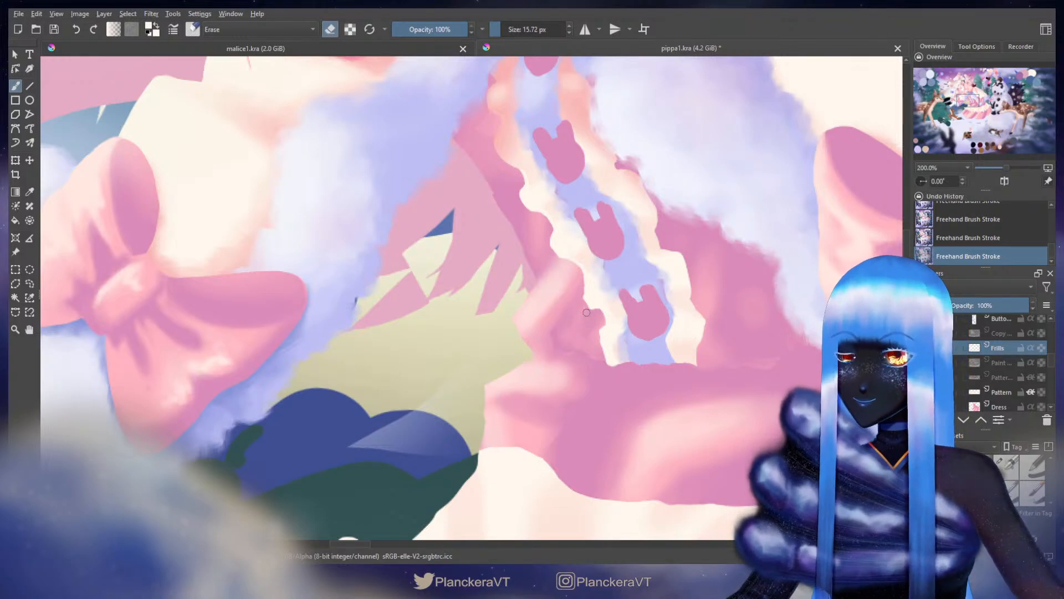
left_click_drag(576, 268, 583, 282)
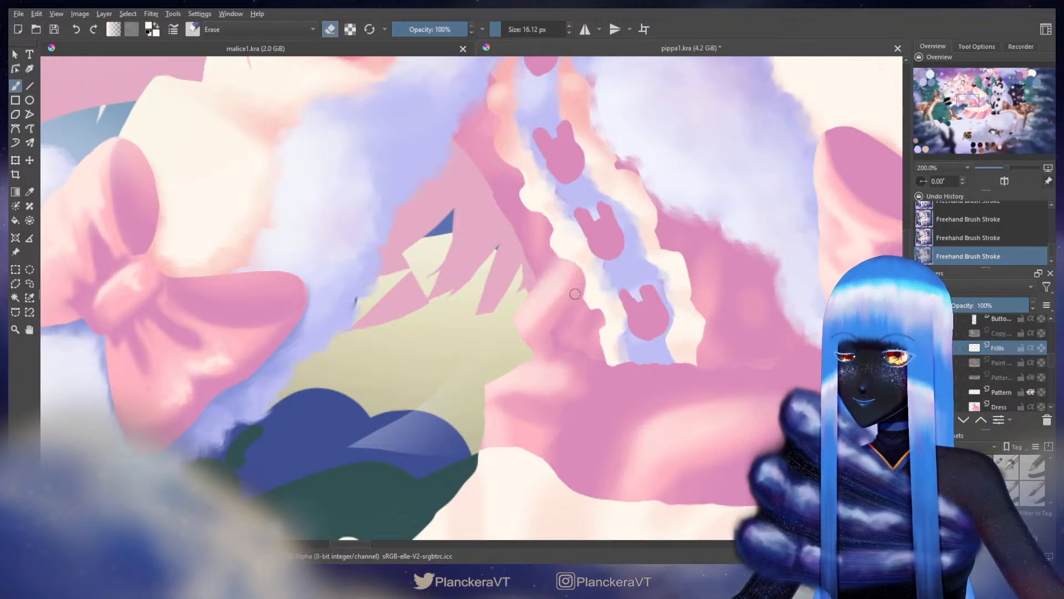
Step: Repaint the scallop just above the lowest bunny button with a 25 to 27 px brush, undo misplaced strokes, and trim it with a 20 px eraser
key("e")
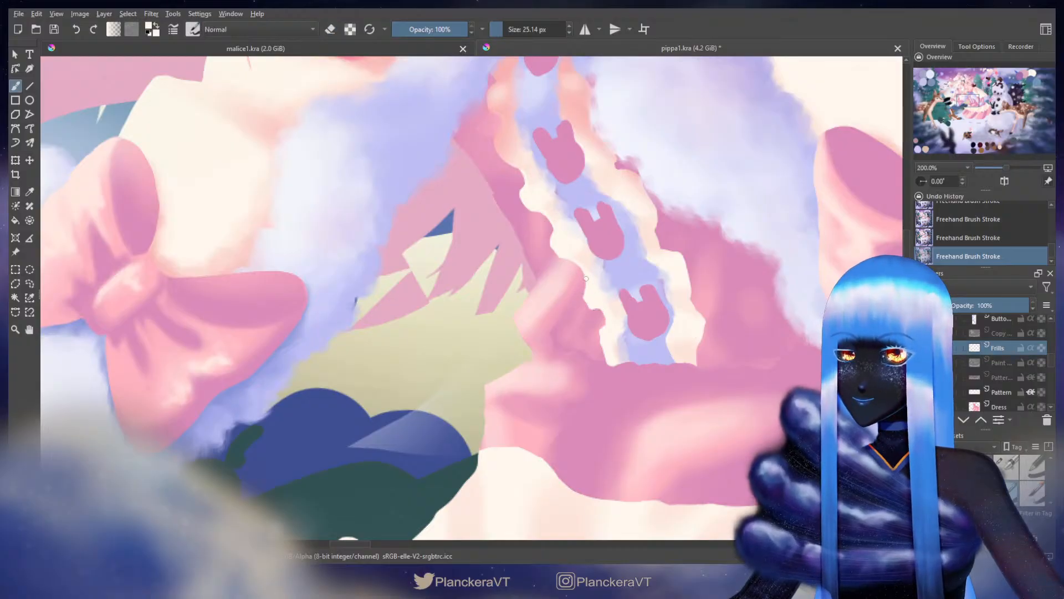
left_click_drag(585, 283, 584, 288)
key("ctrl+z")
key("ctrl+z")
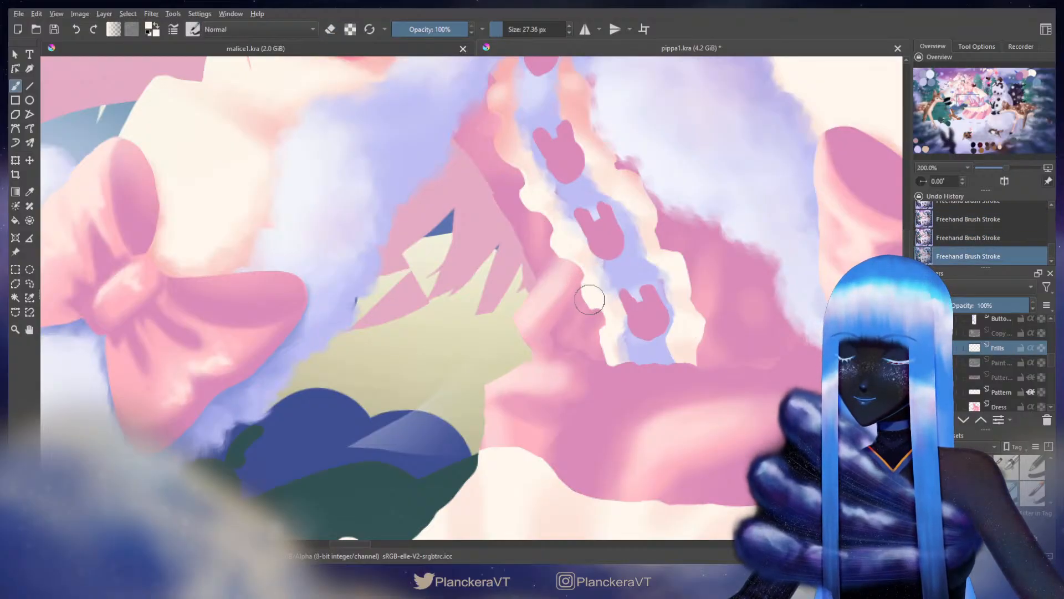
key("e")
key("bracketright")
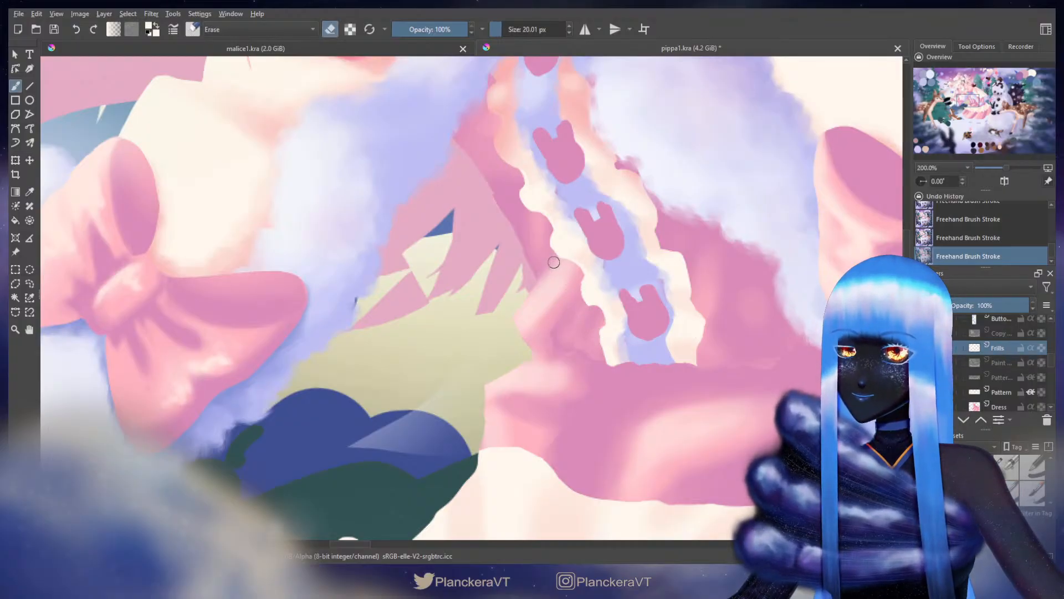
Step: Reshape the outer scallops between the third and lowest bunny buttons, alternating an 18 px brush with an 18 to 20 px eraser and undoing one stroke
key("e")
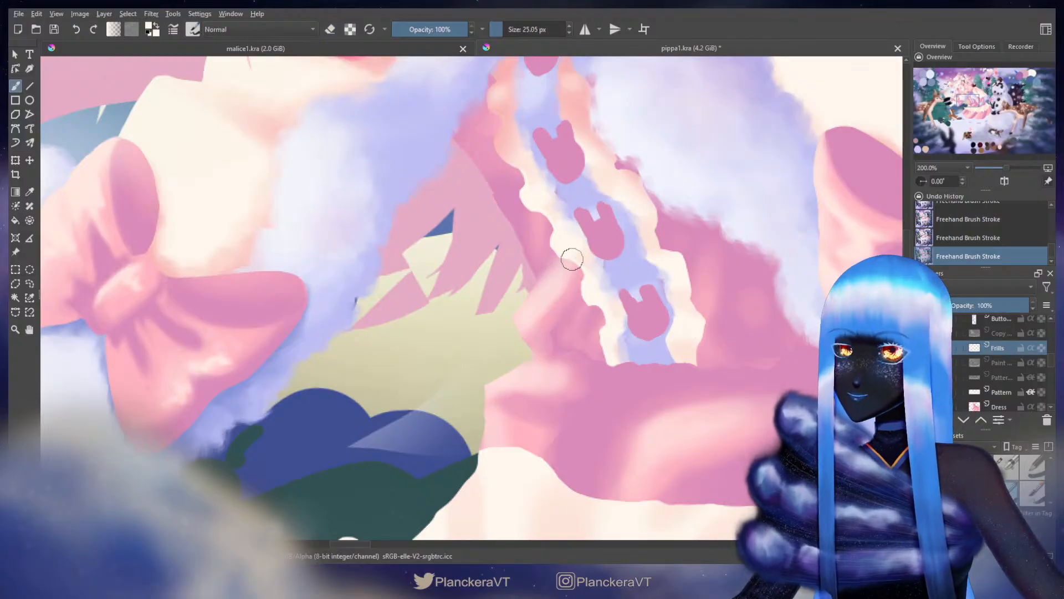
key("bracketleft")
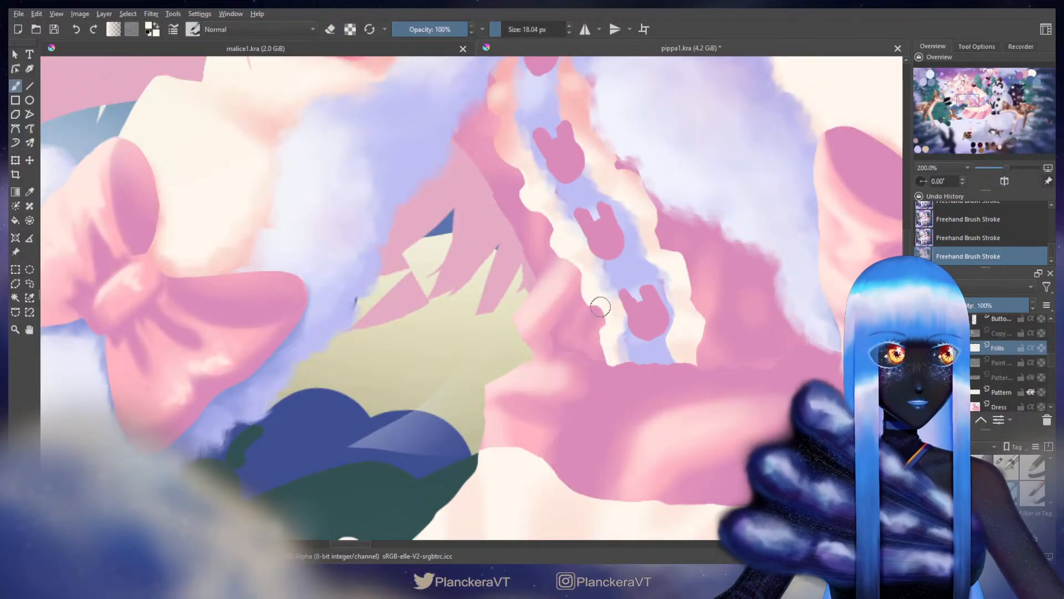
key("e")
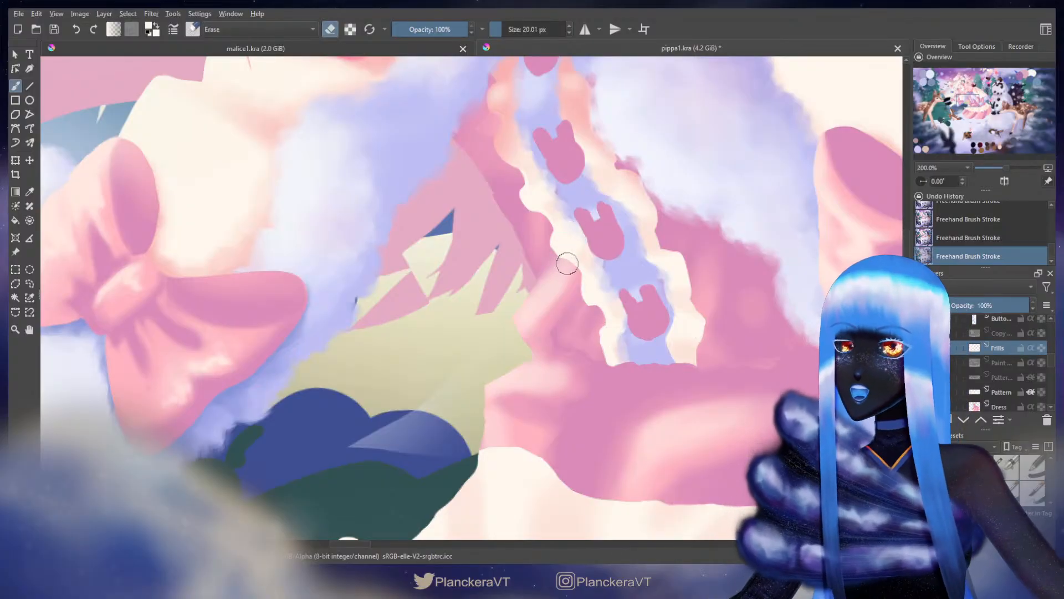
key("ctrl+z")
left_click_drag(572, 267, 577, 274)
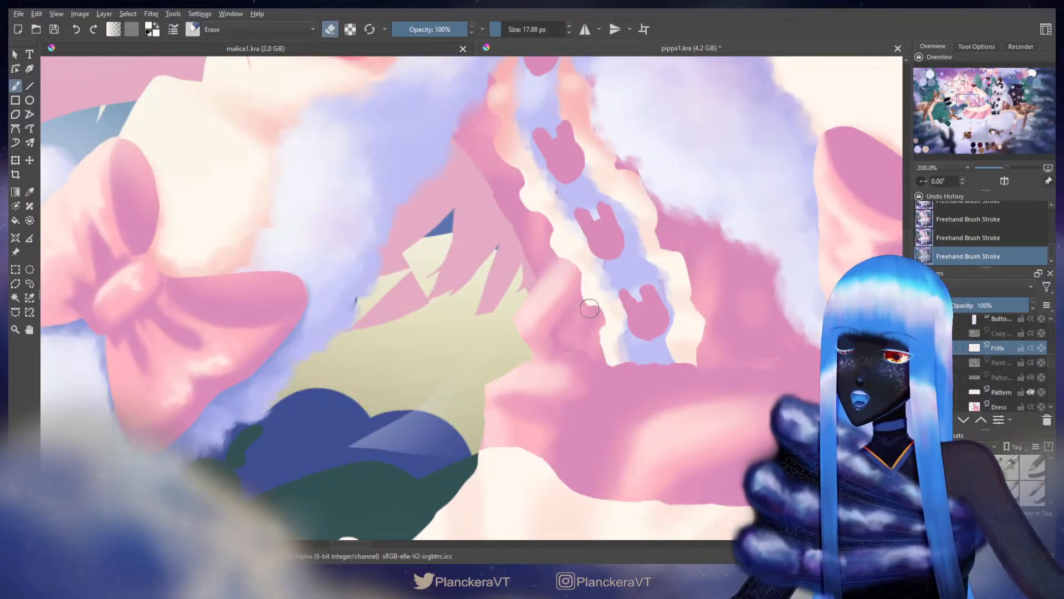
Step: Undo the last two strokes and repaint the outer scallop below the third bunny button with a brush of about 21 px
key("e")
key("ctrl+z")
key("ctrl+z")
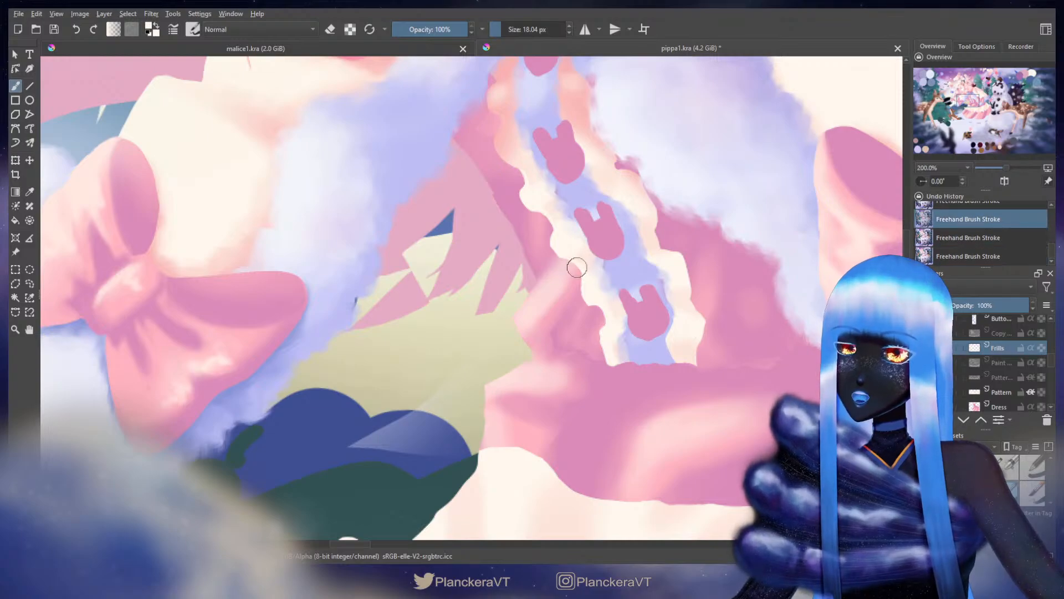
left_click_drag(575, 267, 579, 267, "shift")
left_click_drag(575, 267, 573, 259)
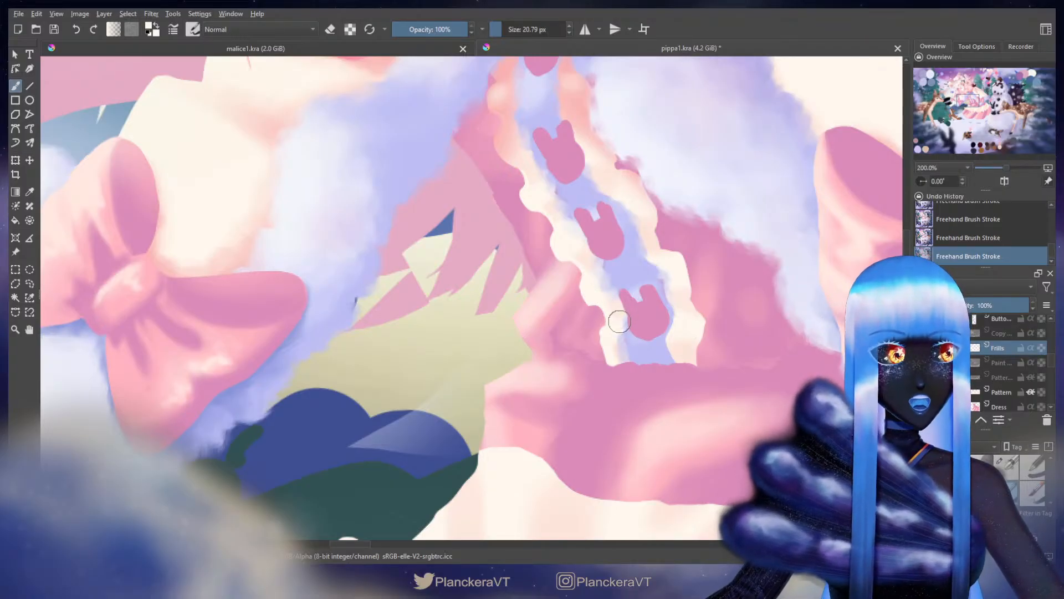
Step: Clean the left trim's outer edge from the waistline up past the second bunny button with a 17 to 20 px eraser
key("e")
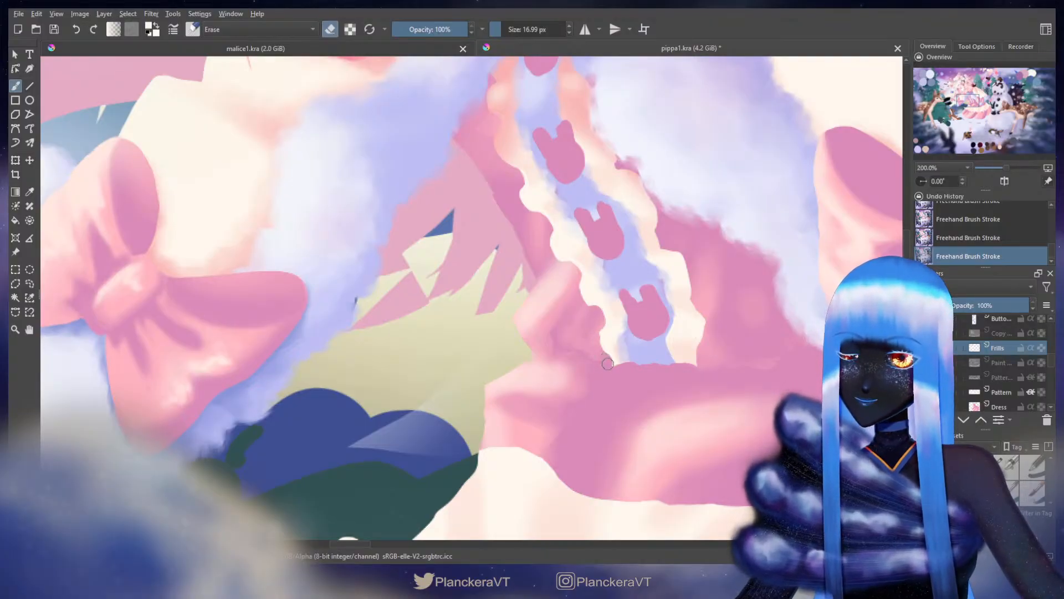
left_click_drag(597, 353, 608, 367)
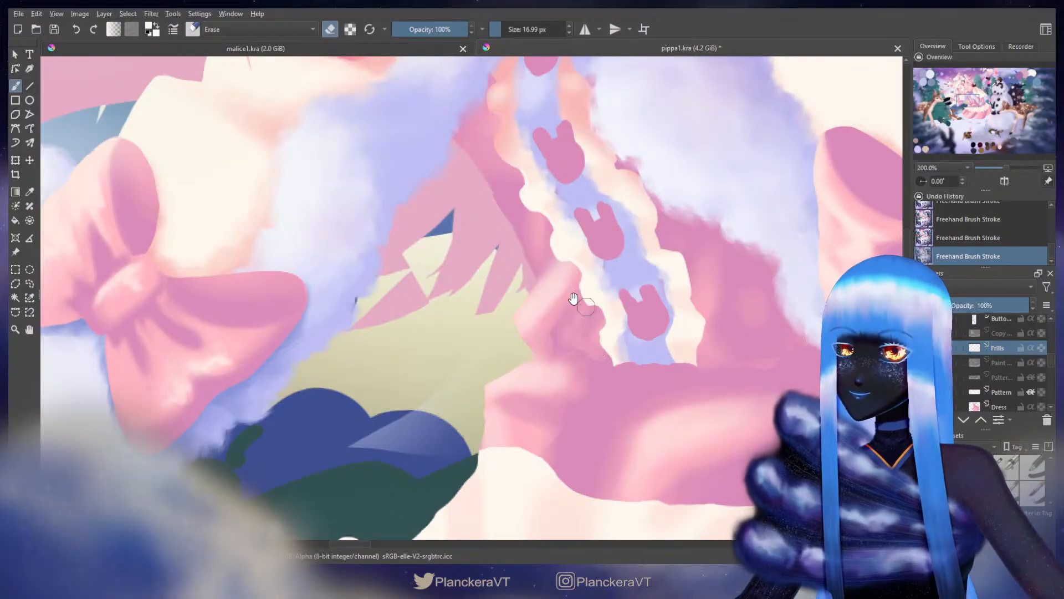
mouse_move(575, 298)
left_mouse_down()
mouse_move(595, 365)
mouse_move(560, 298)
left_mouse_up()
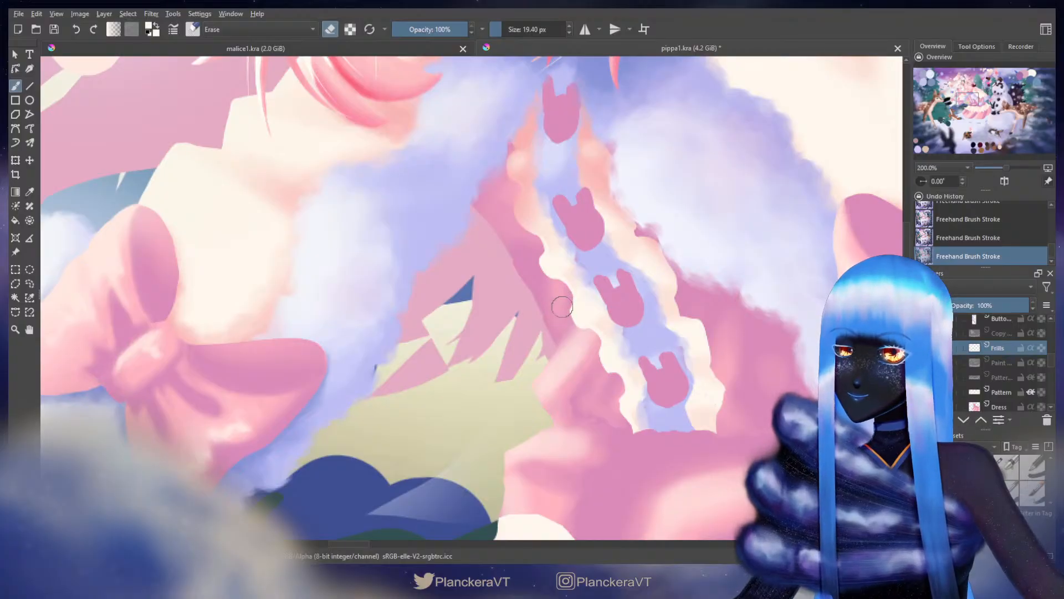
mouse_move(520, 244)
left_mouse_down()
mouse_move(528, 297)
mouse_move(512, 257)
left_mouse_up()
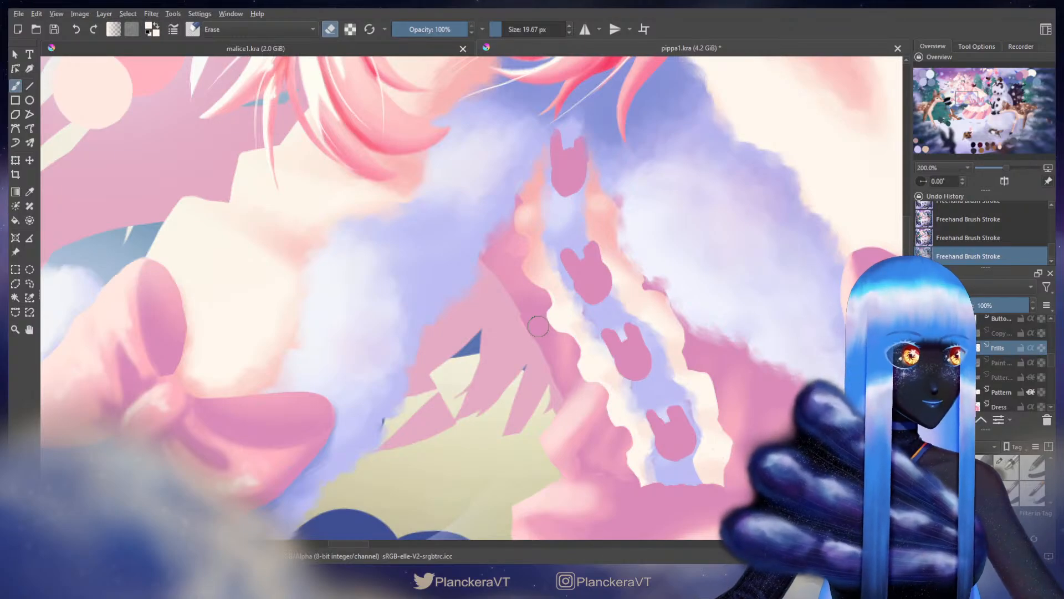
key("bracketleft")
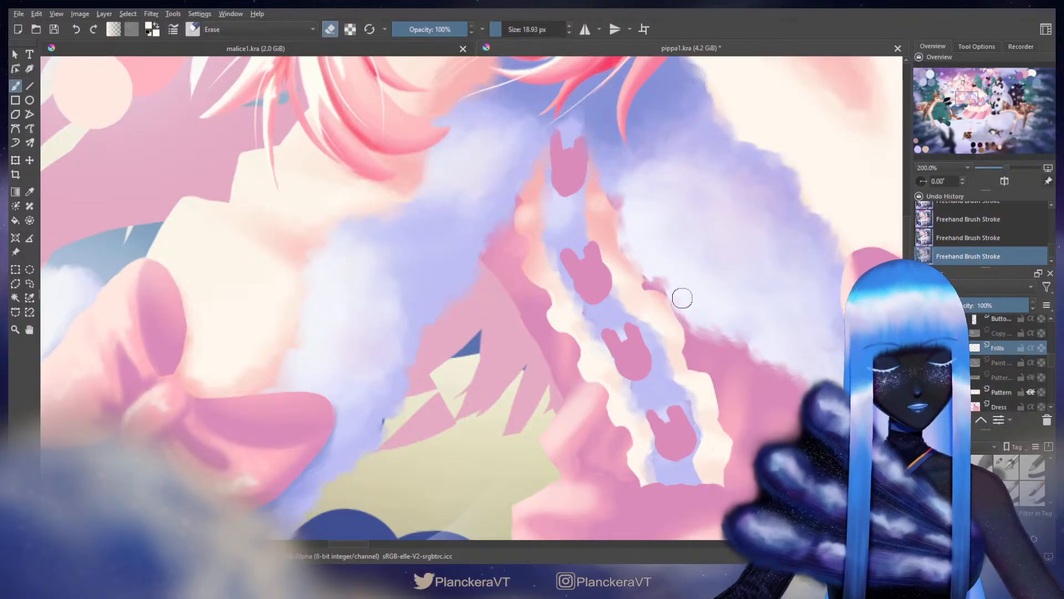
Step: Carve the right trim's outer edge beside the second bunny button with a 14 to 19 px eraser, undoing one stroke
left_click_drag(672, 282, 641, 251)
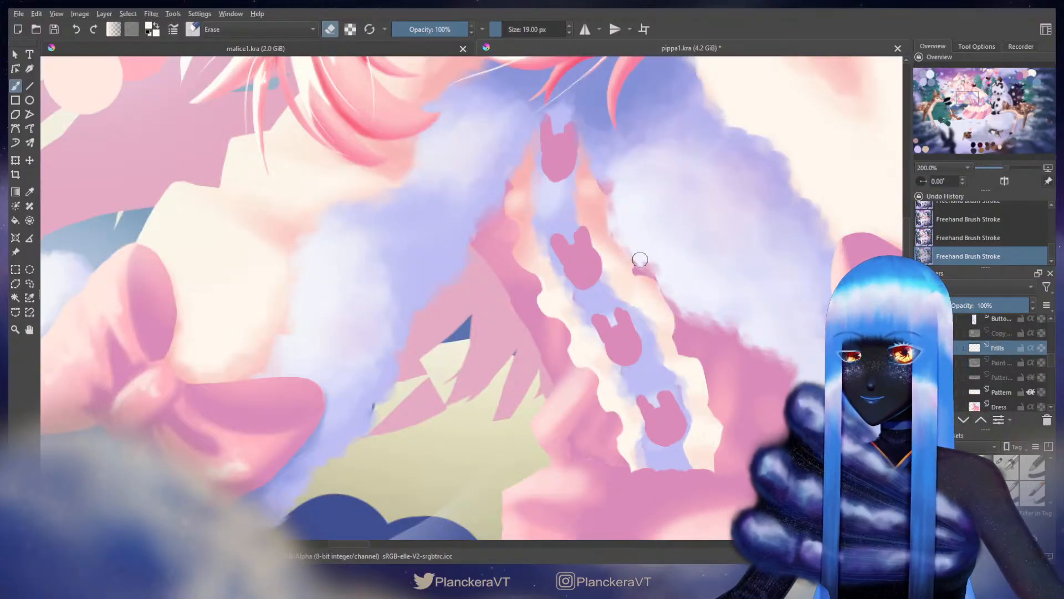
key("ctrl+z")
left_click_drag(639, 261, 633, 261)
left_click_drag(632, 259, 671, 301)
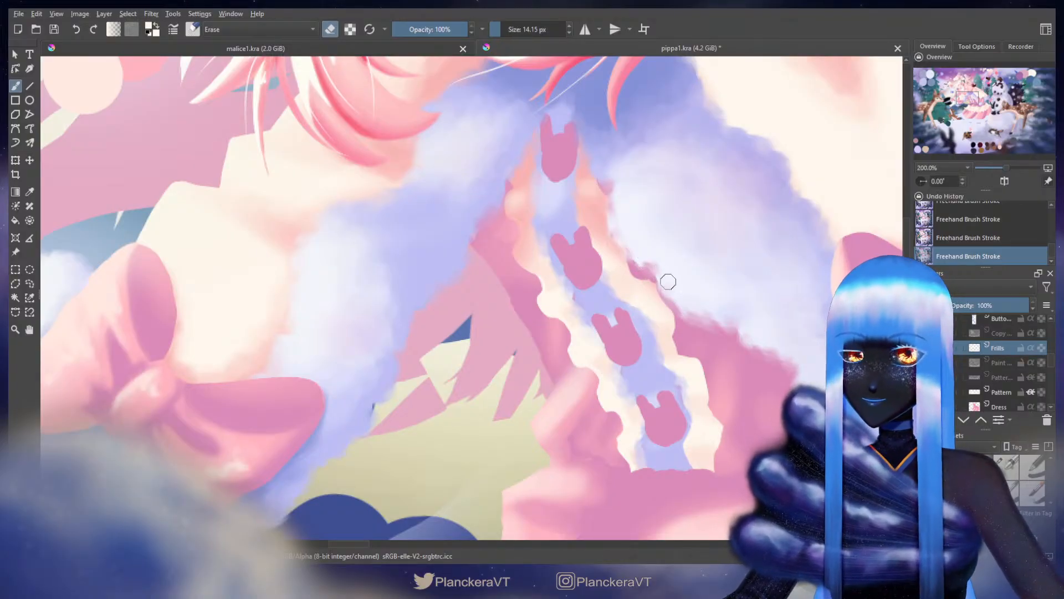
Step: Repaint the right trim with a 20.79 px brush, then sample its peach tones for the upper part at 17.33 px, undoing a misplaced stroke
key("e")
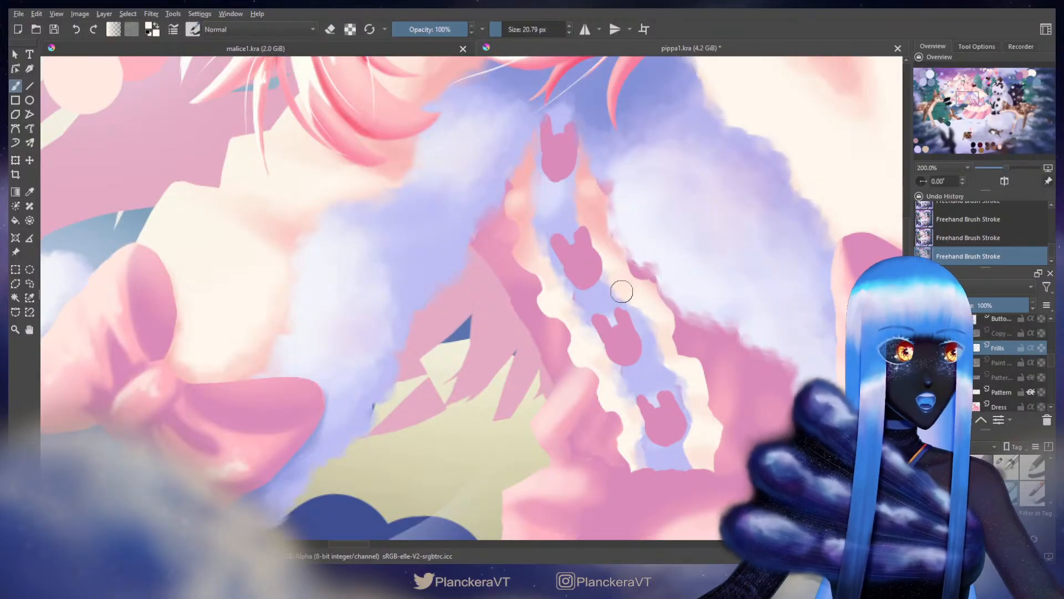
left_click_drag(621, 286, 629, 340)
left_click(622, 247, "ctrl")
left_click_drag(610, 245, 608, 244, "shift")
left_click(618, 238, "ctrl")
left_click_drag(612, 242, 619, 250)
key("ctrl+z")
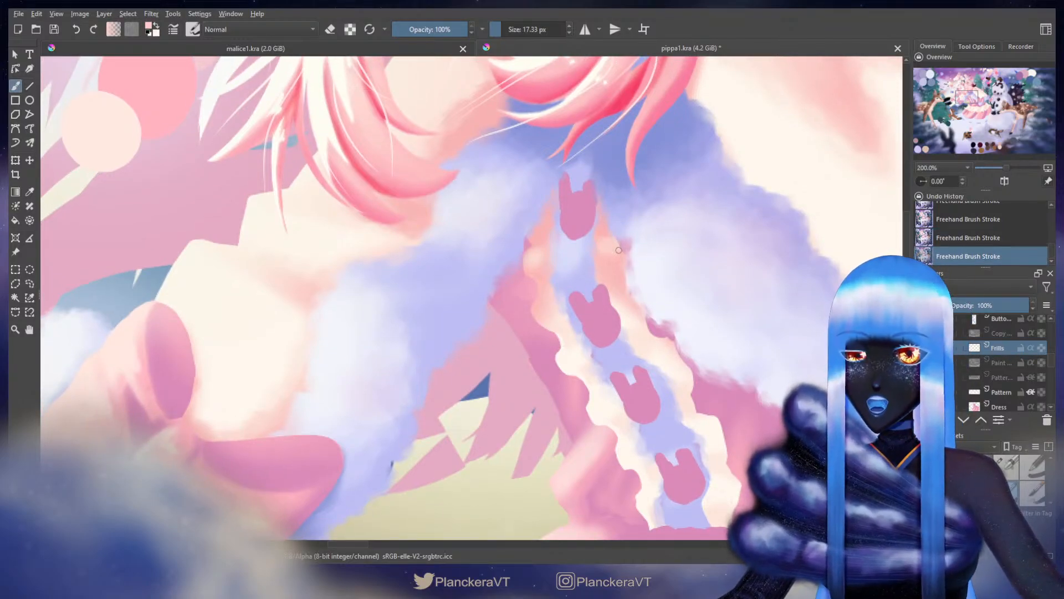
Step: Erase the rough outer edge of the upper right trim beside the top two bunny buttons with a 13.96 px eraser
key("e")
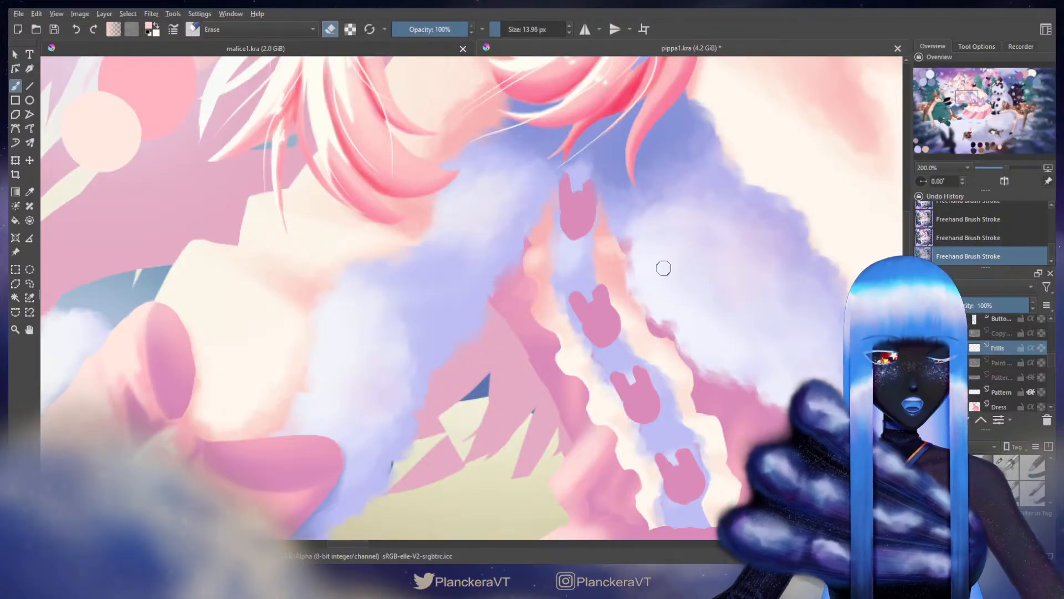
mouse_move(672, 301)
left_mouse_down()
mouse_move(655, 268)
mouse_move(577, 263)
mouse_move(583, 279)
mouse_move(617, 294)
left_mouse_up()
key("bracketright")
Step: Paint cream scallops on the right trim beside the second bunny button with a 17 to 19 px brush
key("e")
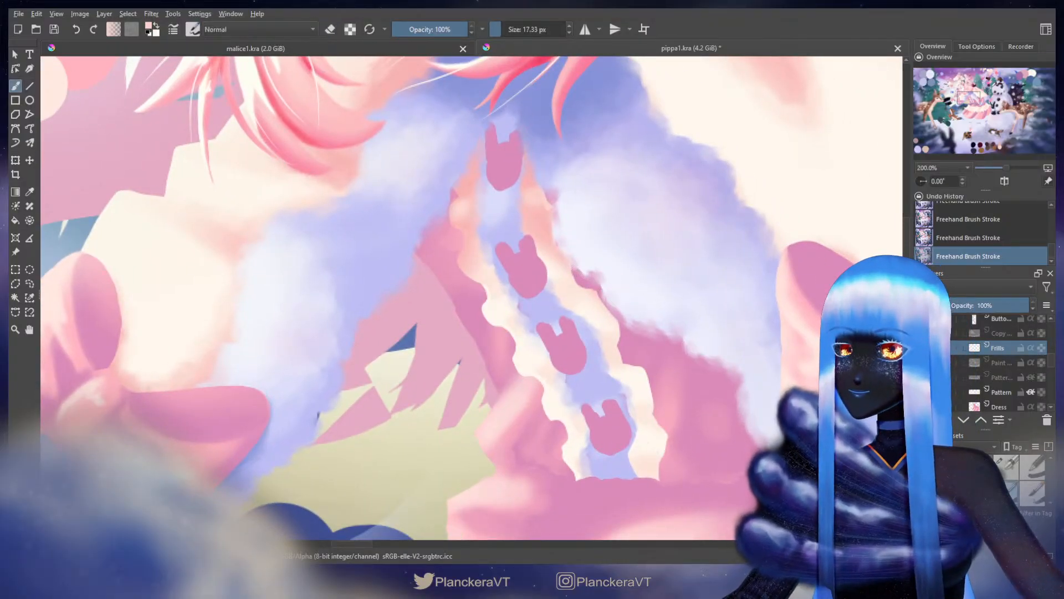
key("ctrl+z")
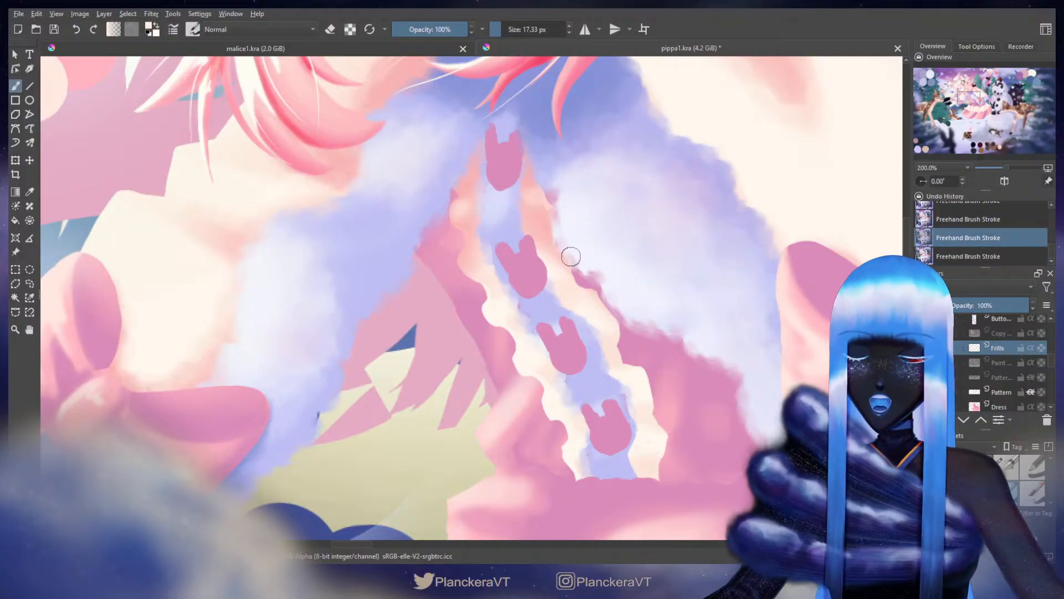
key("bracketright")
key("ctrl+shift+z")
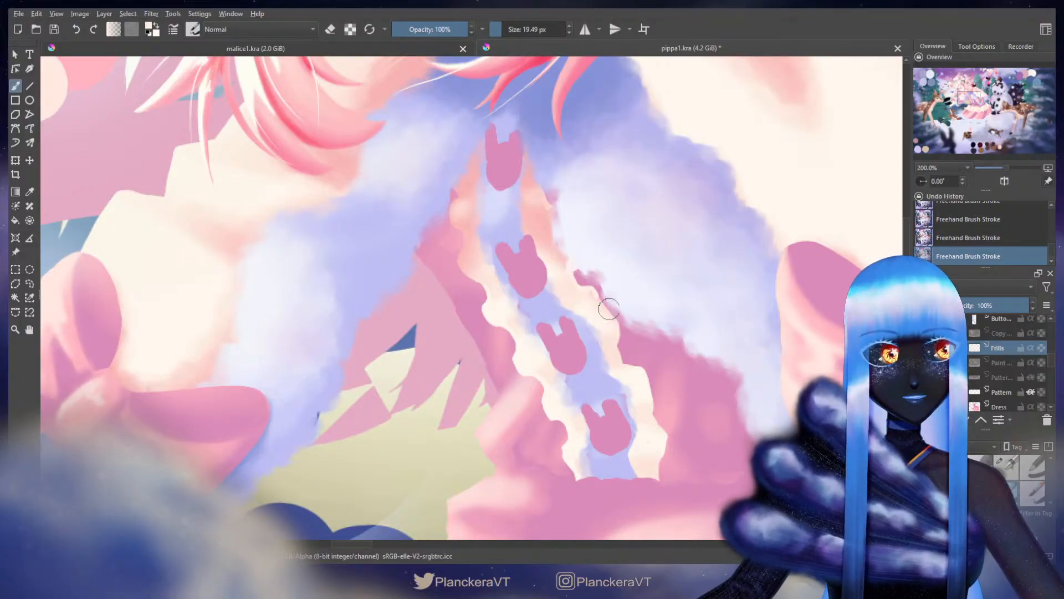
Step: Carve scalloped notches into the right trim beside the second and third bunny buttons with a 12 to 16 px eraser, undoing misplaced strokes
key("e")
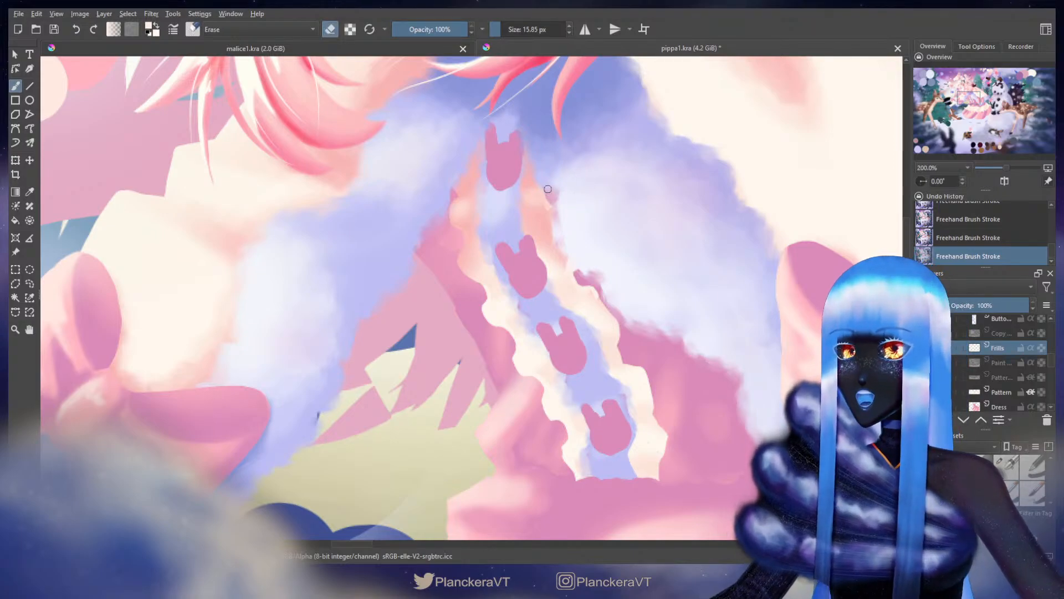
mouse_move(613, 298)
left_mouse_down()
mouse_move(591, 247)
mouse_move(576, 243)
left_mouse_up()
key("ctrl+z")
left_click_drag(579, 240, 605, 268)
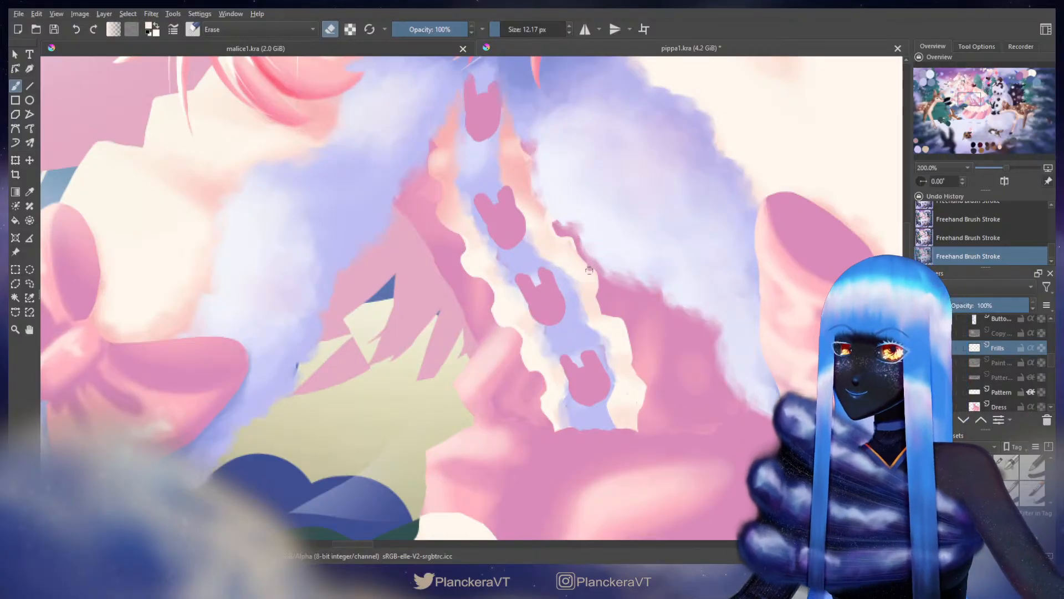
left_click_drag(591, 275, 586, 269)
key("ctrl+z")
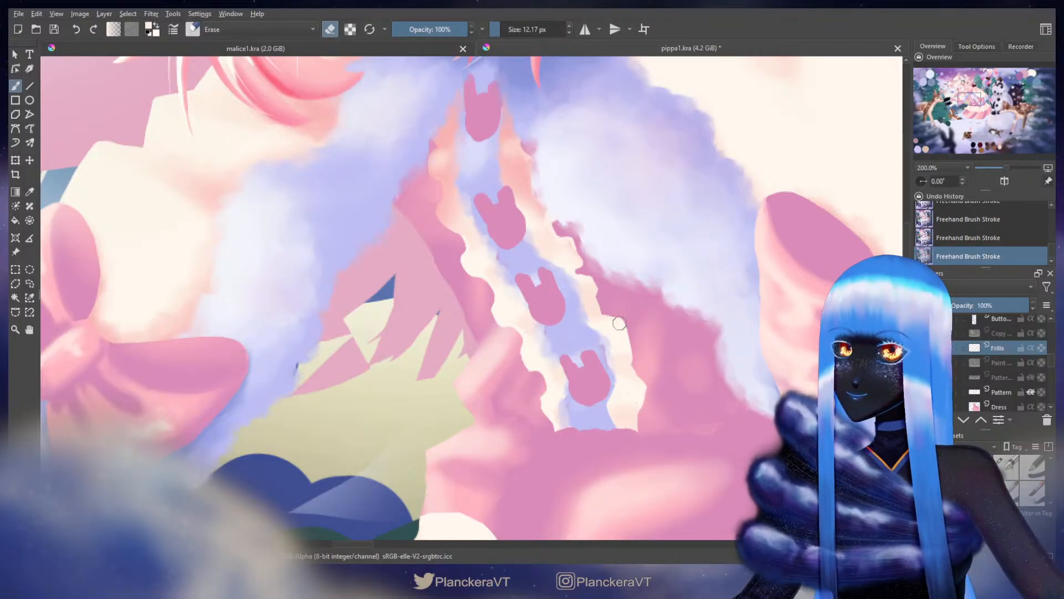
key("slash")
left_click(586, 278, "ctrl")
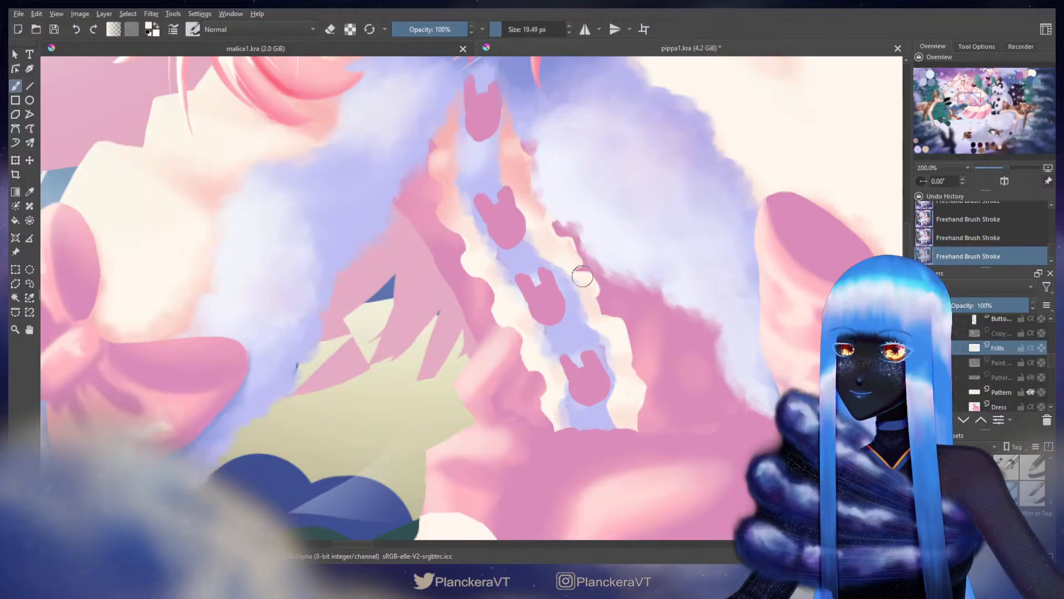
key("ctrl+z")
key("ctrl+z")
key("ctrl+z")
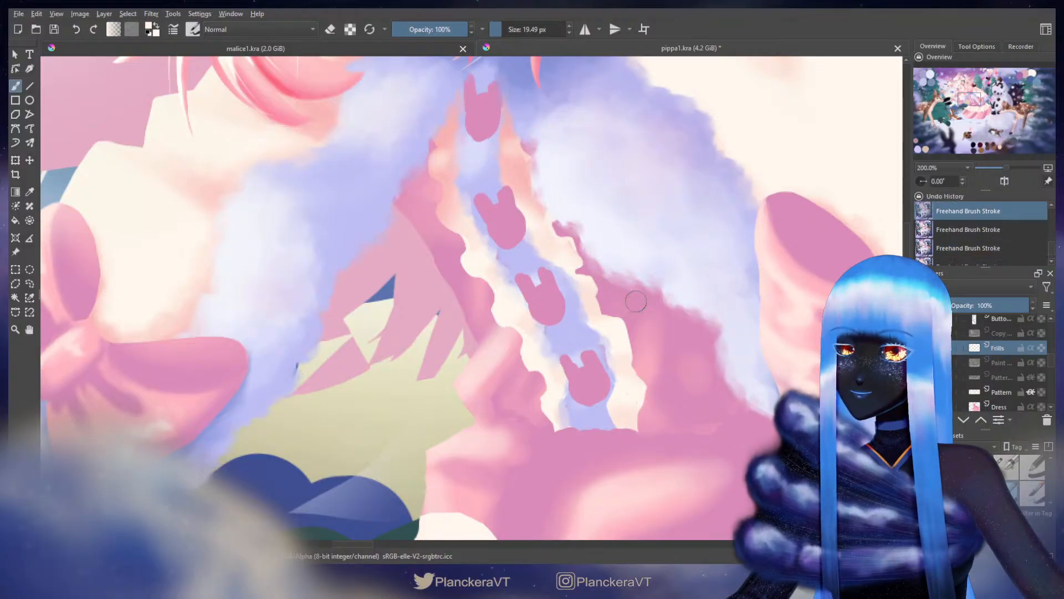
Step: Refine the right trim's scallops beside the third bunny button, using a 10.32 px eraser for the notches and a 19.49 px brush for the cream
key("e")
left_click(580, 271)
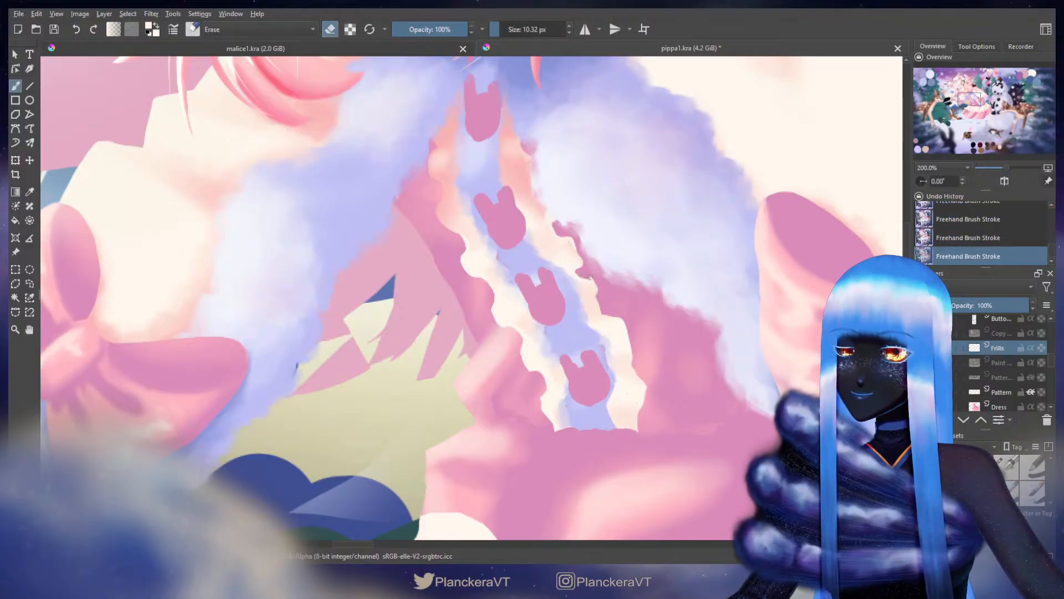
left_click(584, 264)
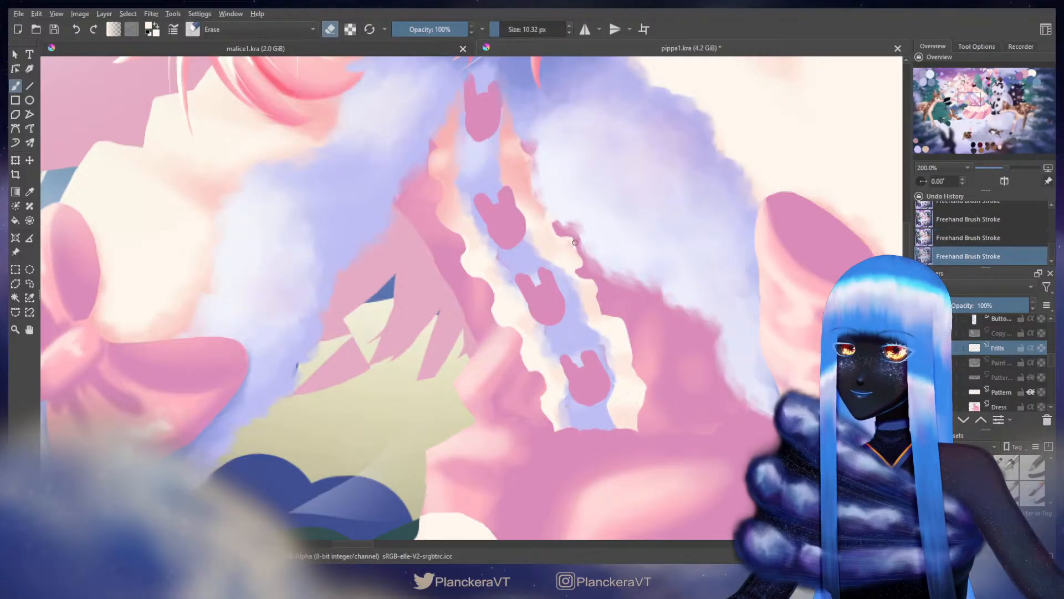
key("e")
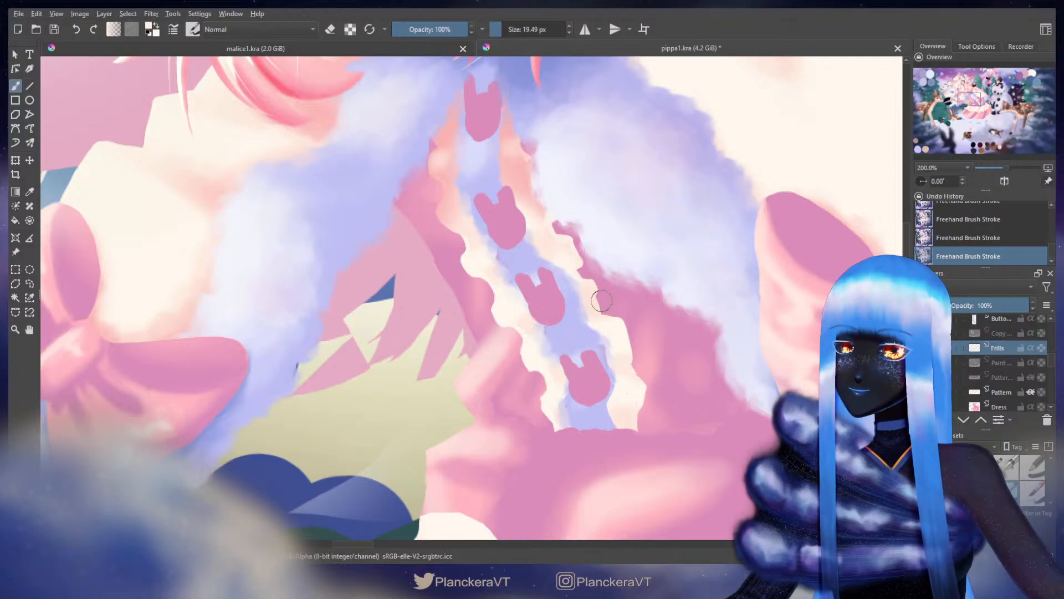
key("e")
key("e")
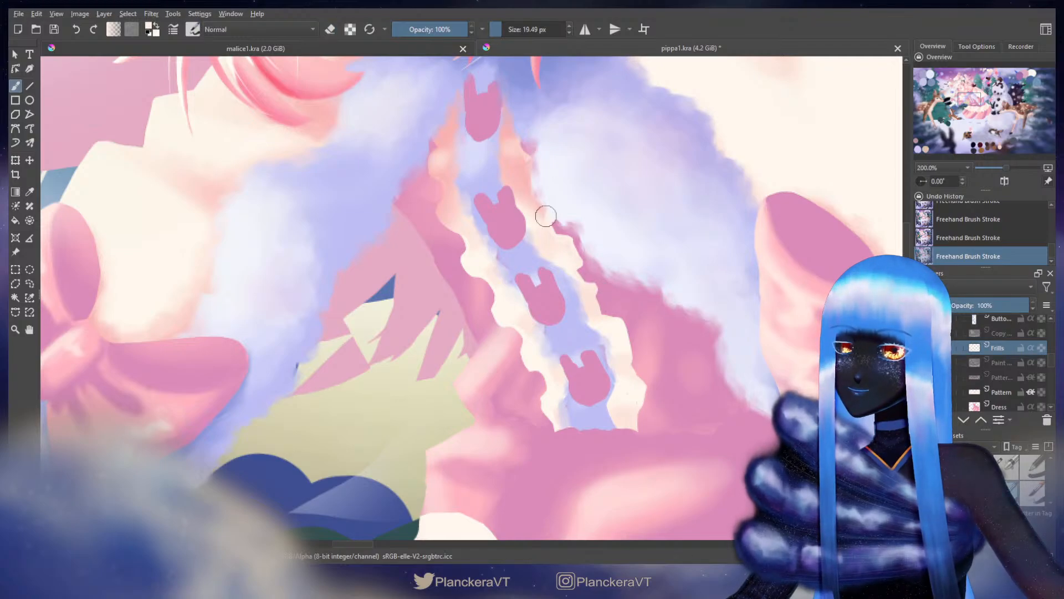
Step: Refine the right trim's scallops between the third and fourth bunny buttons with a 20.91 px cream brush and 12.45 px eraser, undoing the misplaced stroke
mouse_move(593, 289)
left_mouse_down()
mouse_move(580, 261)
mouse_move(589, 261)
left_mouse_up()
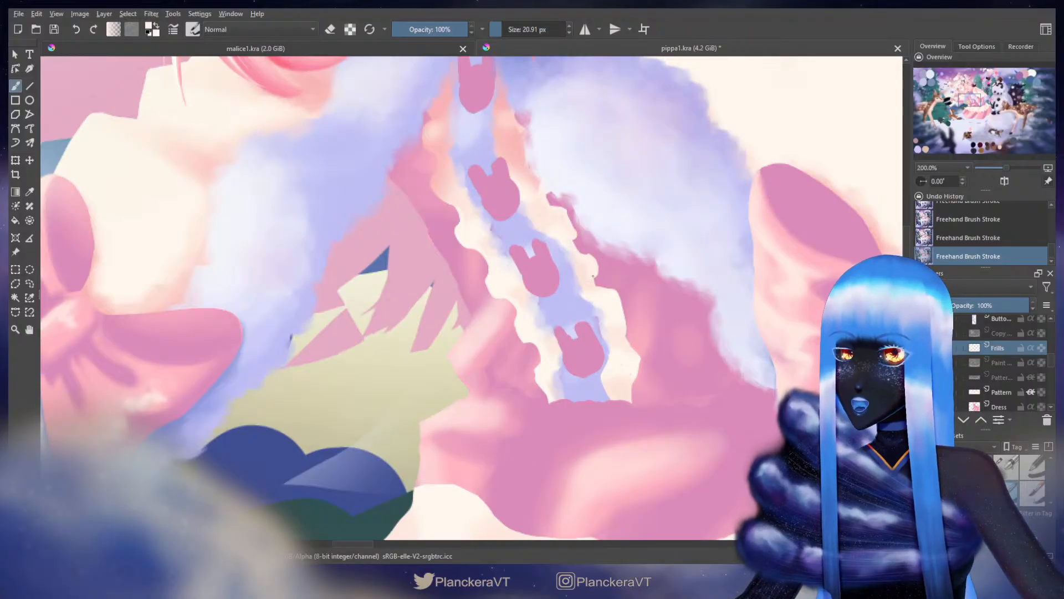
key("e")
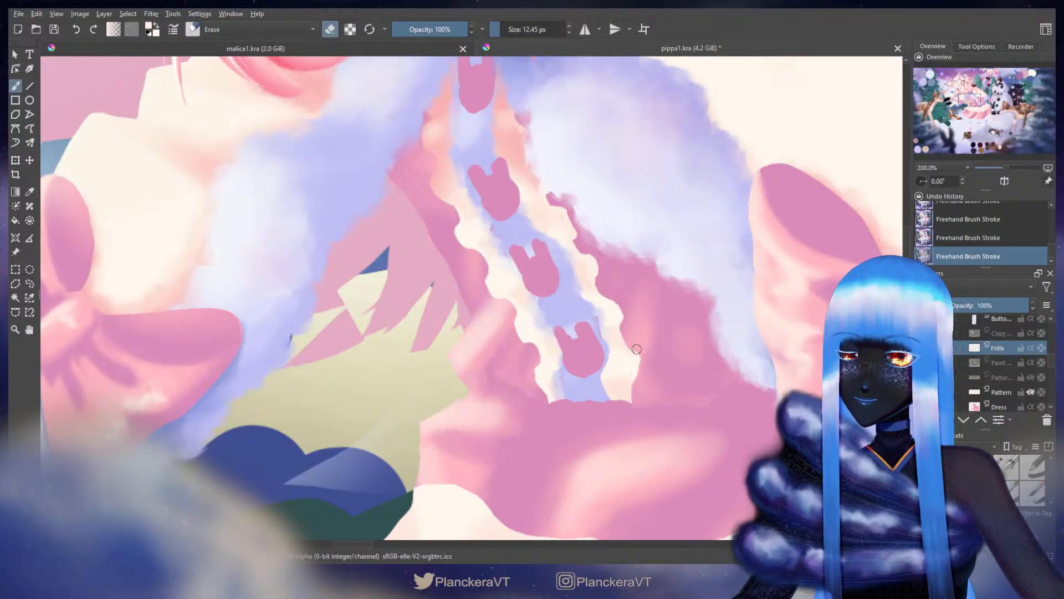
key("e")
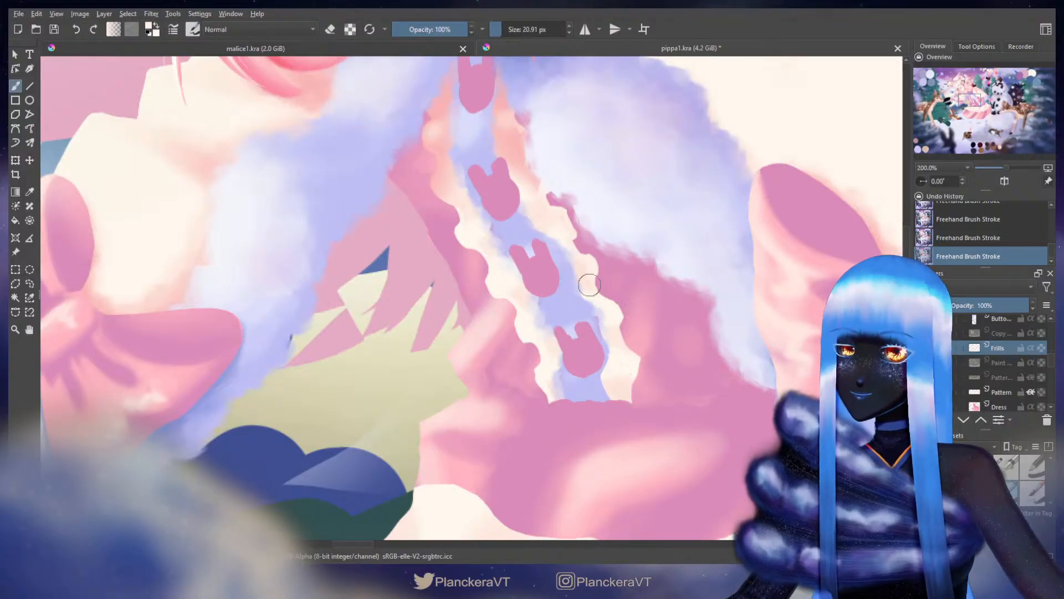
key("ctrl+z")
key("ctrl+shift+z")
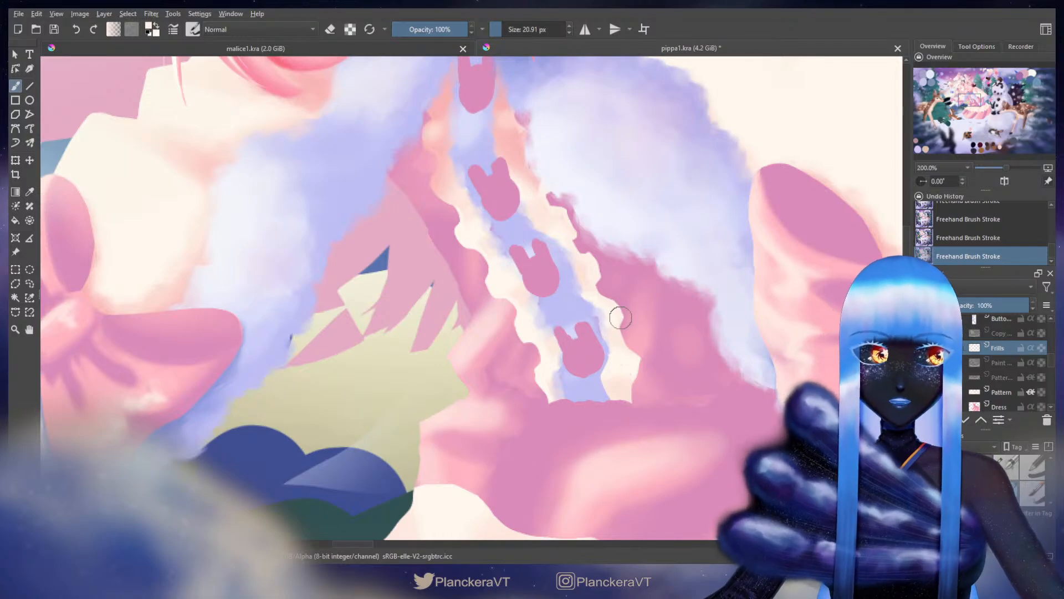
left_click_drag(618, 314, 616, 287)
key("ctrl+z")
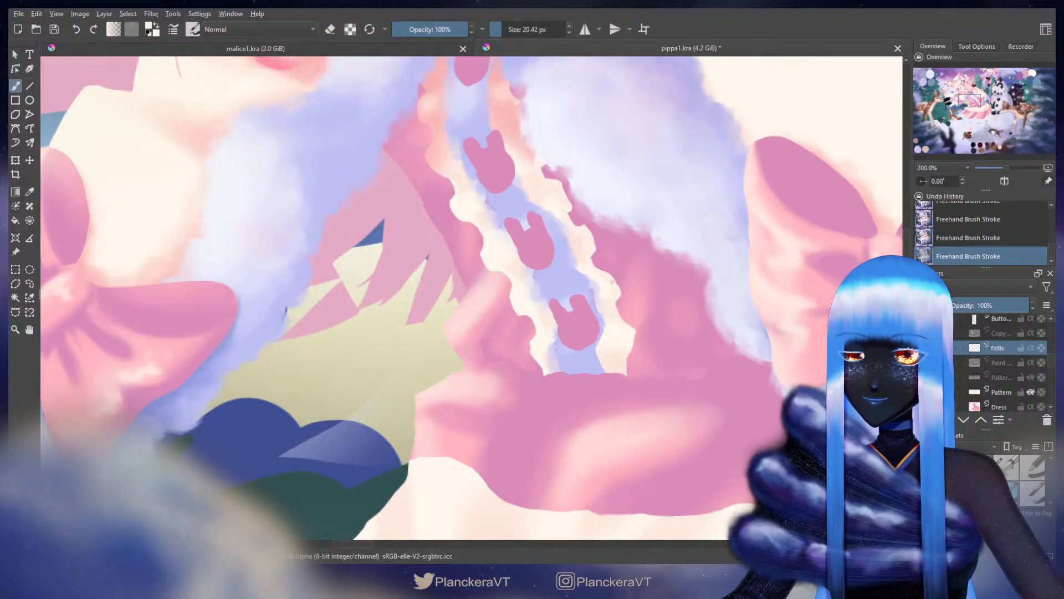
Step: Carve the lower right trim's scallops beside the fourth bunny button with an 11 to 14 px eraser, filling with a 20 px cream brush
key("e")
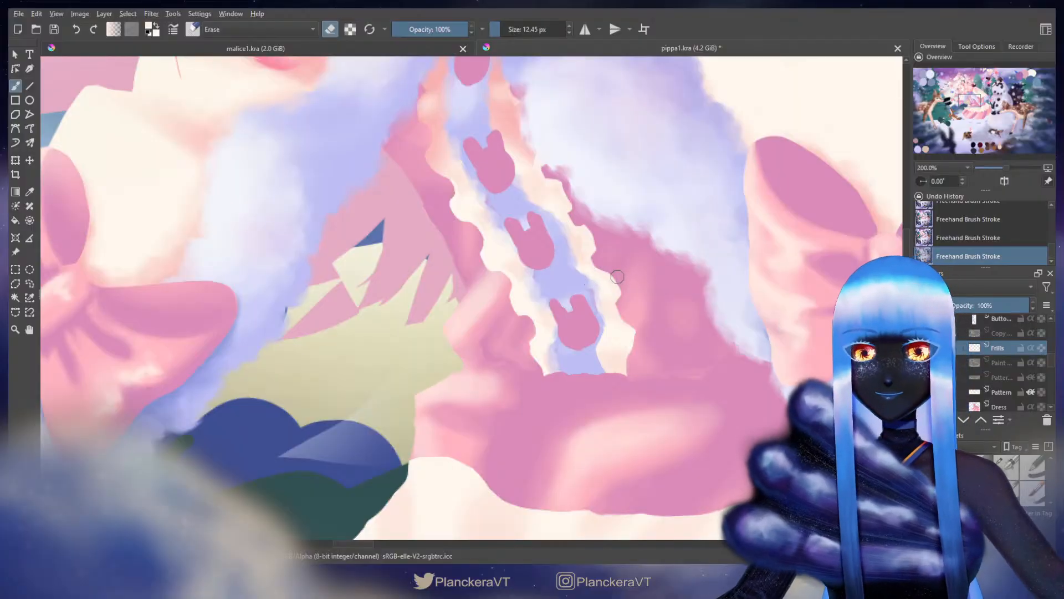
left_click_drag(616, 276, 617, 277, "shift")
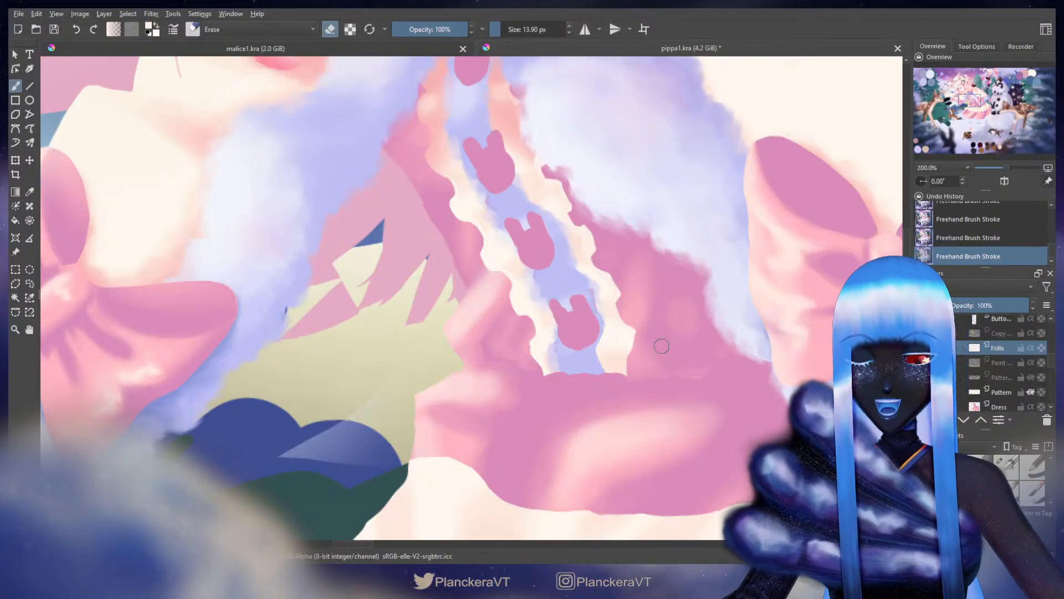
key("e")
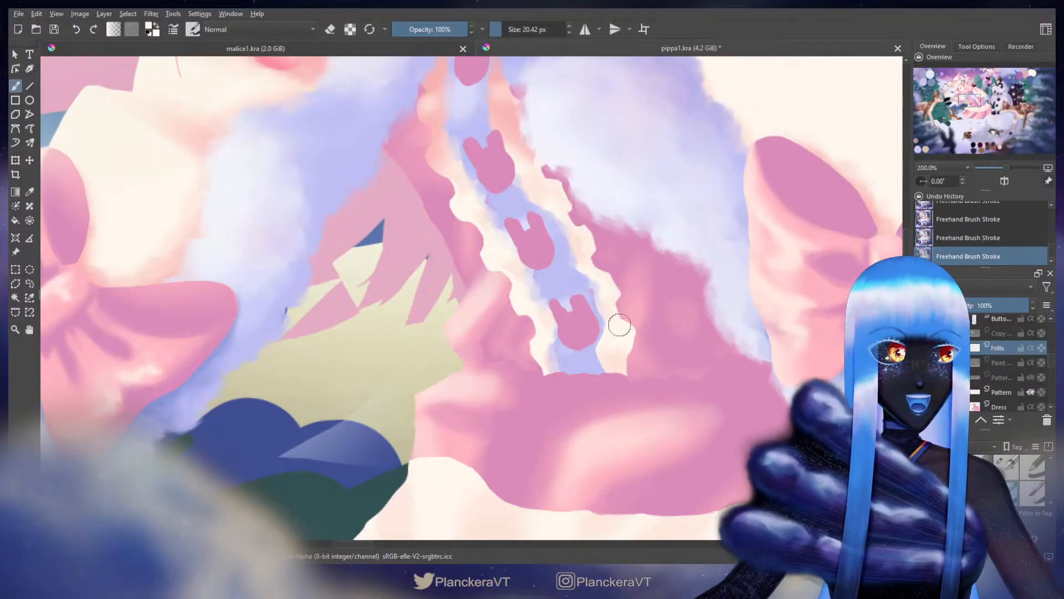
key("e")
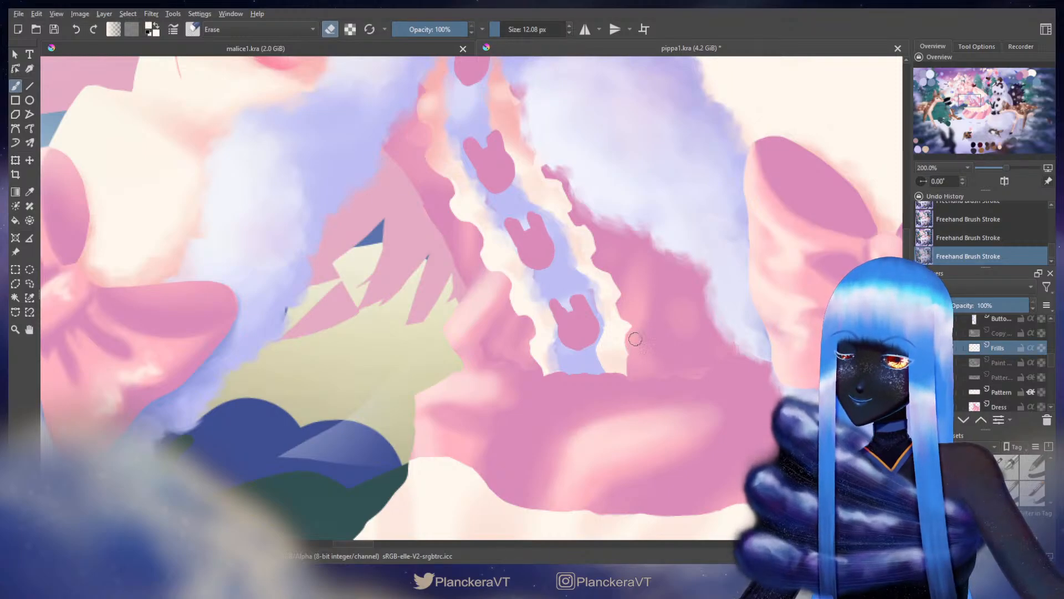
left_click_drag(635, 339, 632, 314)
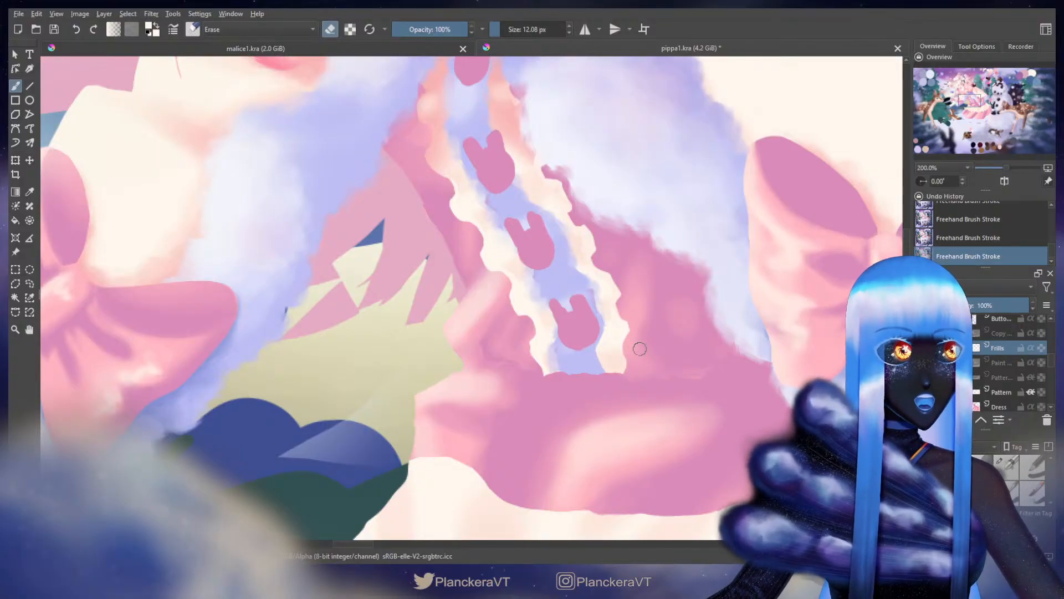
key("bracketleft")
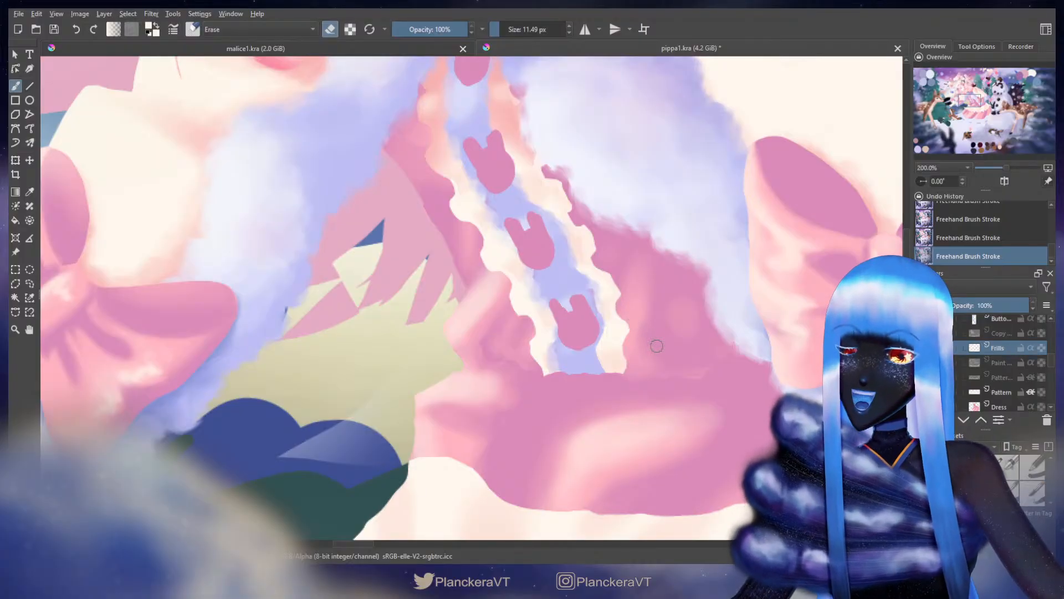
key("e")
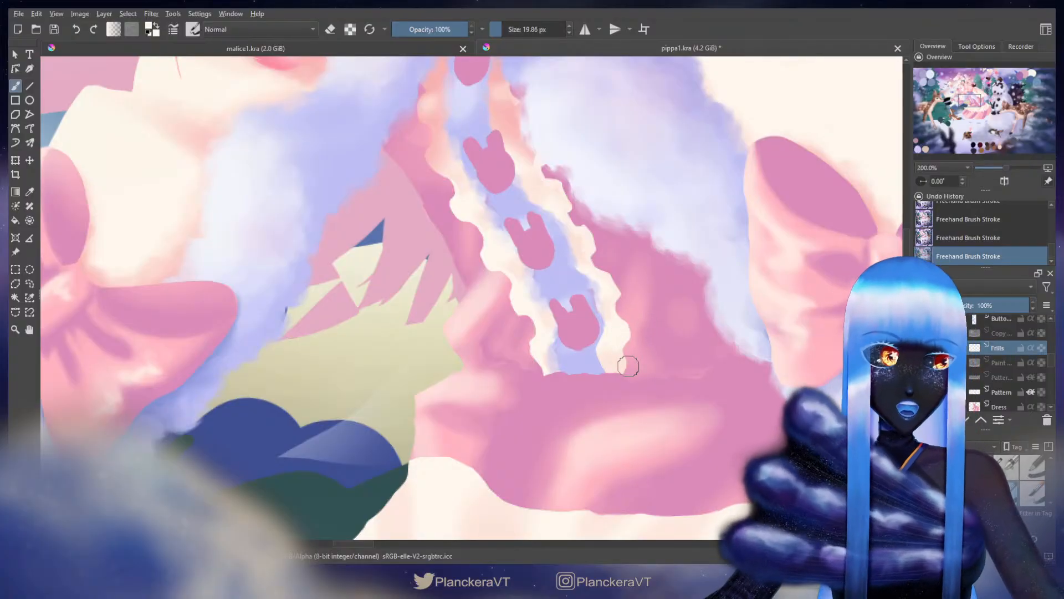
key("e")
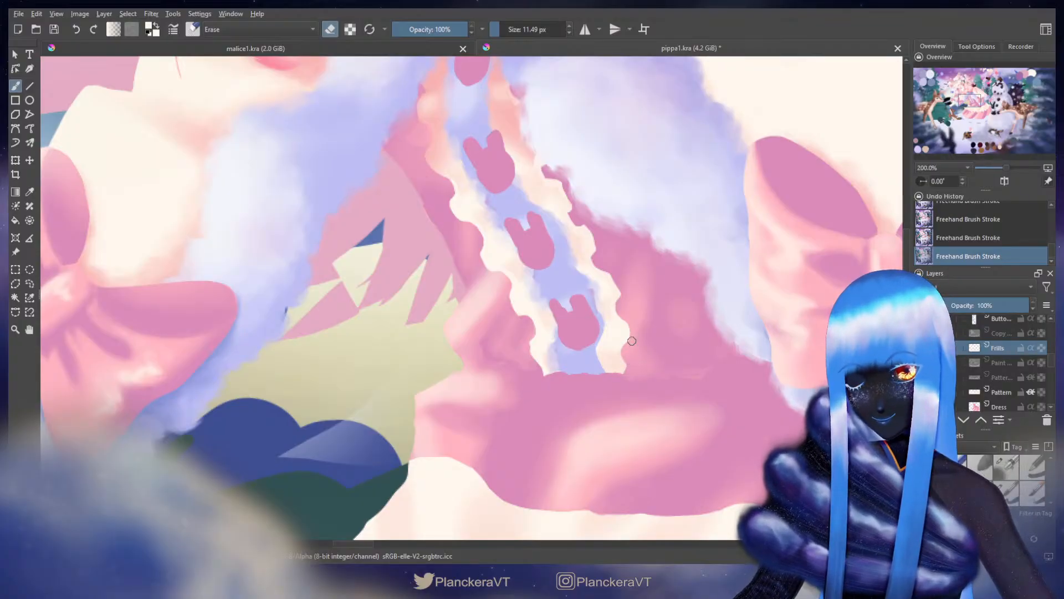
Step: Clean up the right trim's outer edge beside the second and third bunny buttons with a 13 to 14 px eraser and a 19.93 px brush
left_click_drag(562, 203, 579, 261)
key("]")
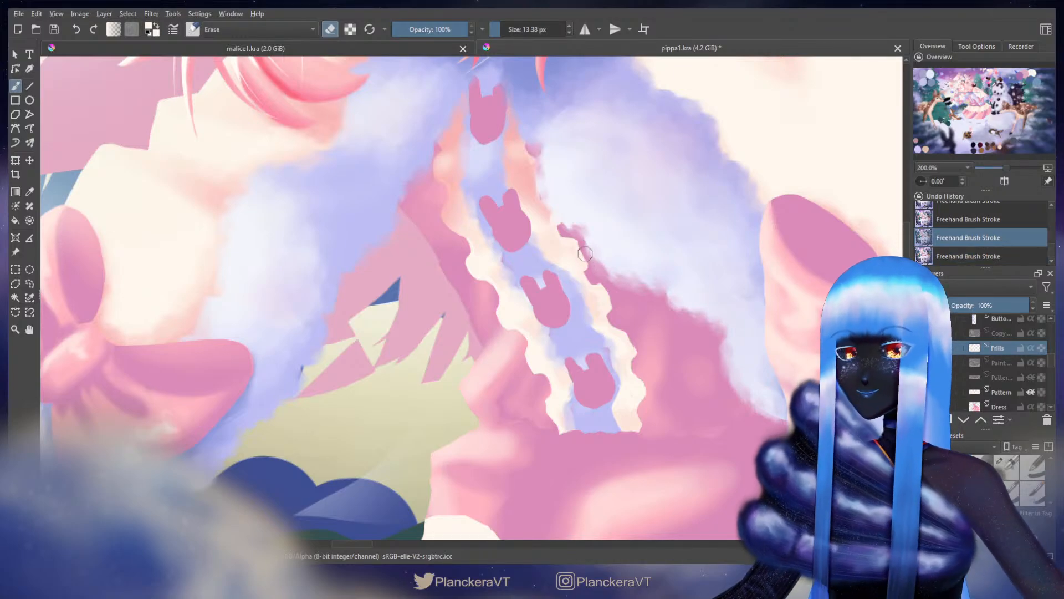
key("bracketright")
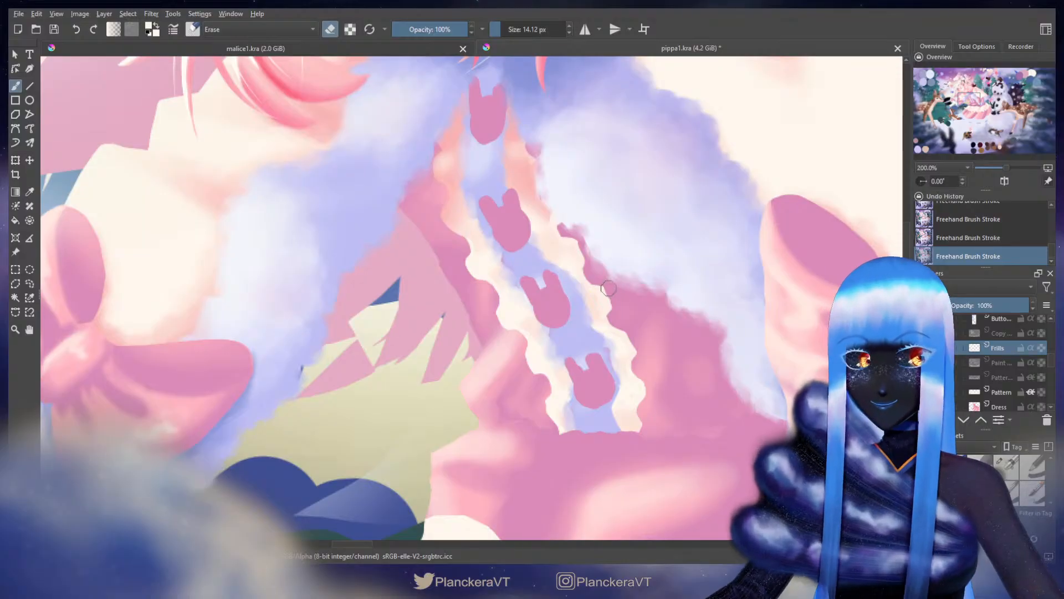
key("ctrl+z")
key("ctrl+shift+z")
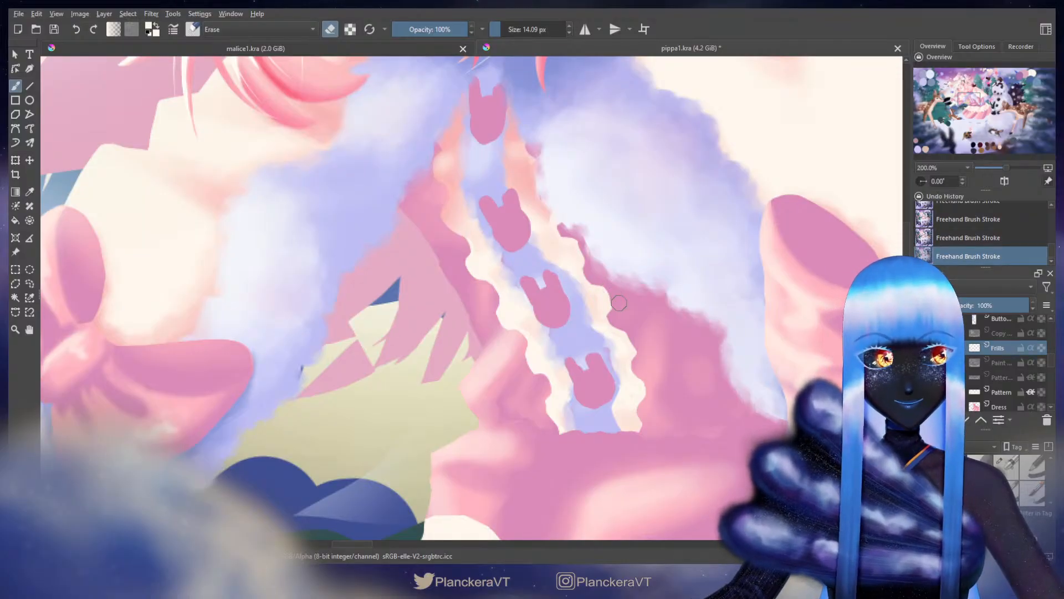
key("e")
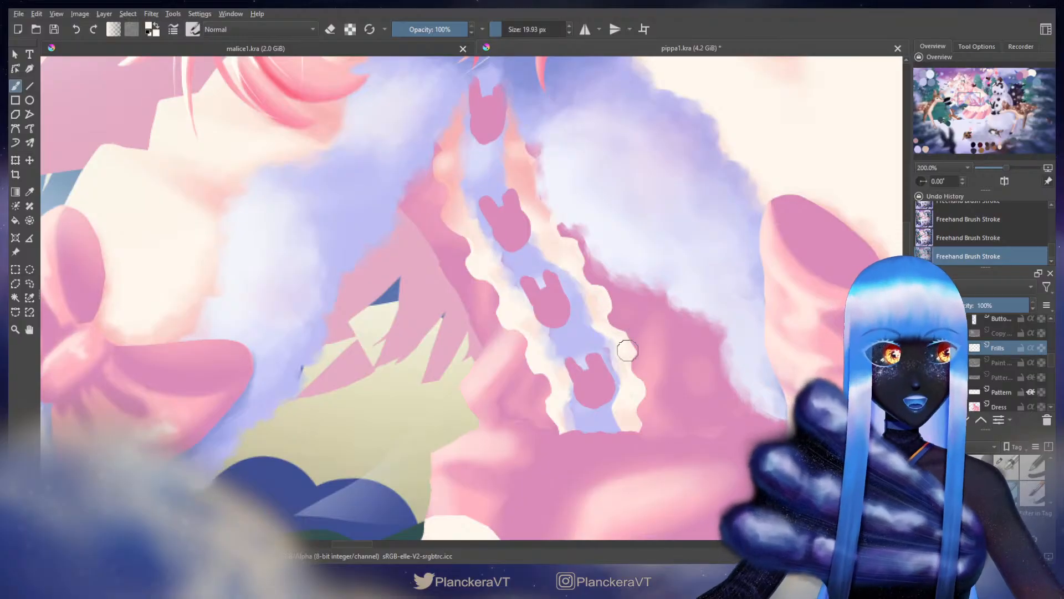
key("e")
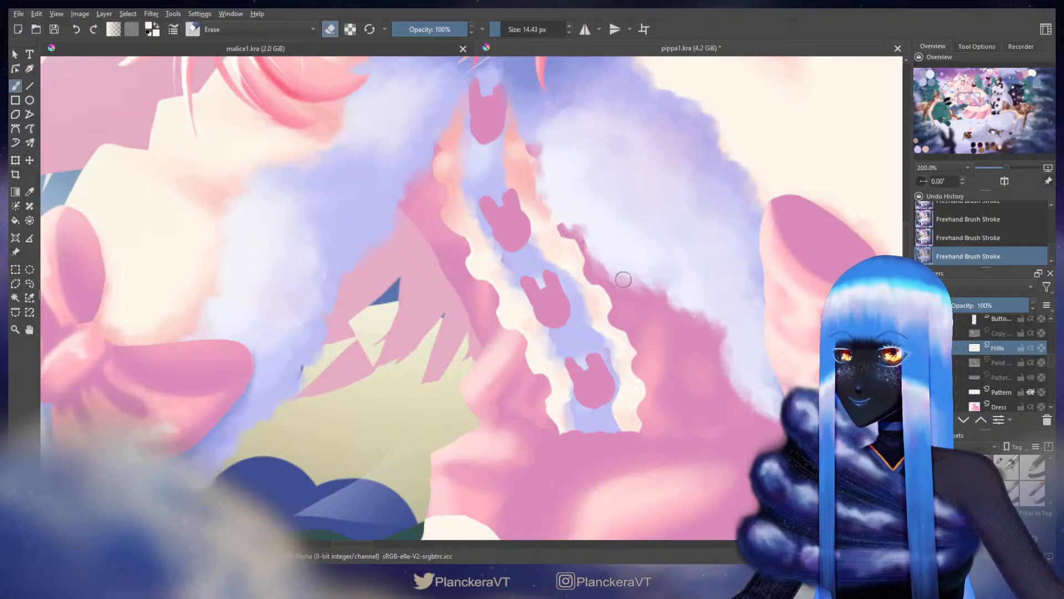
key("e")
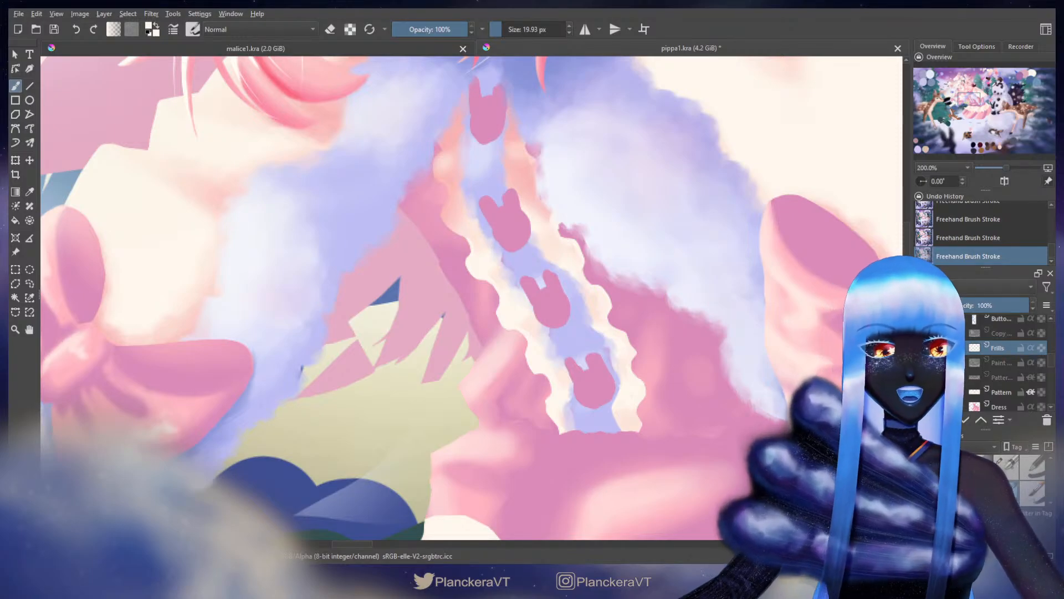
Step: Lock the Frills layer's transparency, choose another brush, sample the pale peach swatch, and tint the upper left trim at about 20 px
left_click(1006, 465)
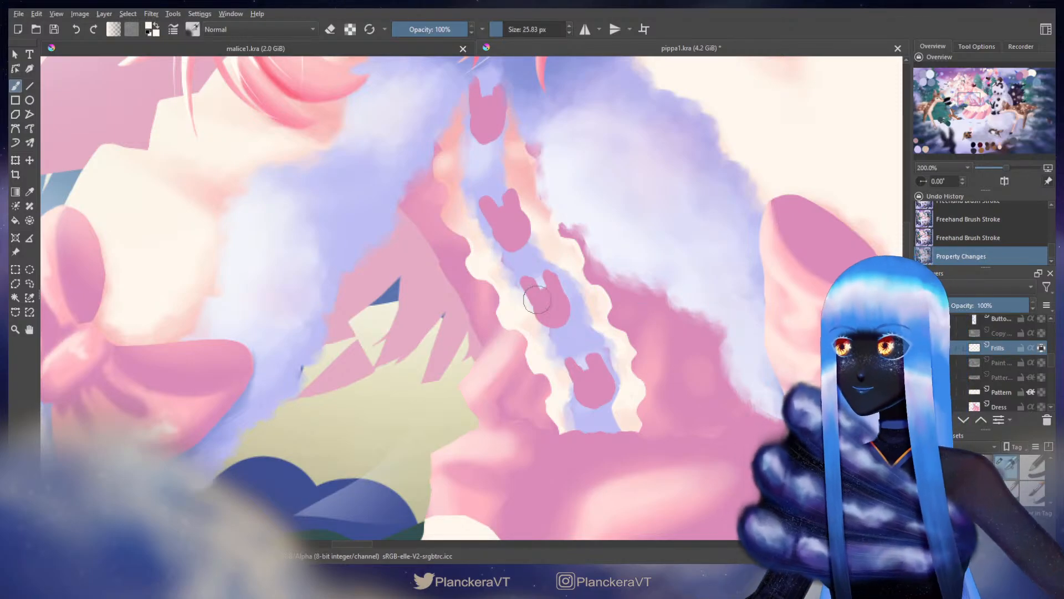
mouse_move(524, 305)
left_mouse_down()
mouse_move(648, 392)
mouse_move(885, 488)
left_mouse_up()
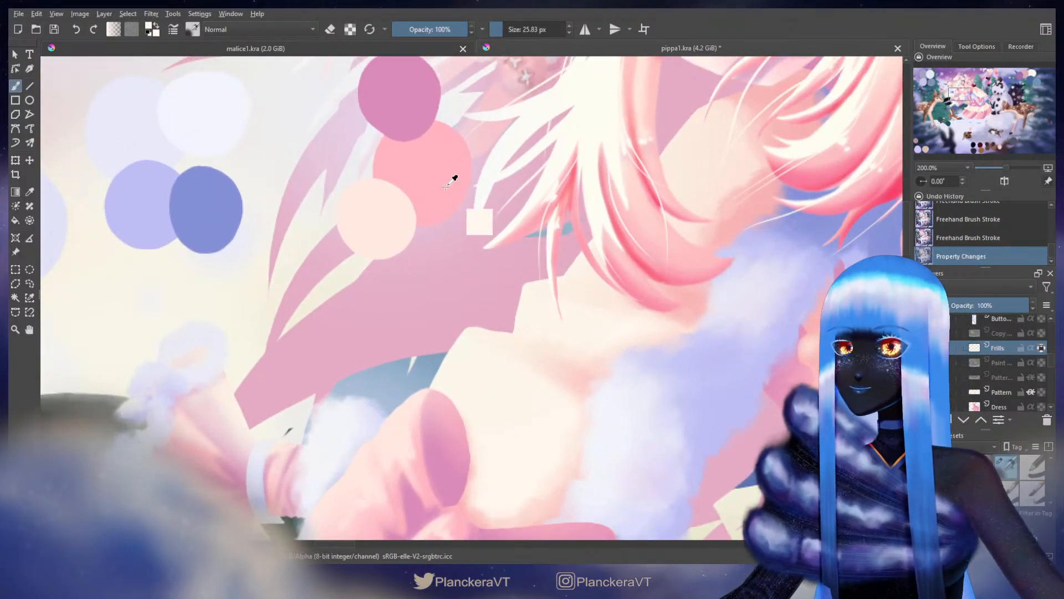
mouse_move(441, 182)
left_mouse_down()
mouse_move(478, 255)
mouse_move(565, 316)
mouse_move(637, 443)
left_mouse_up()
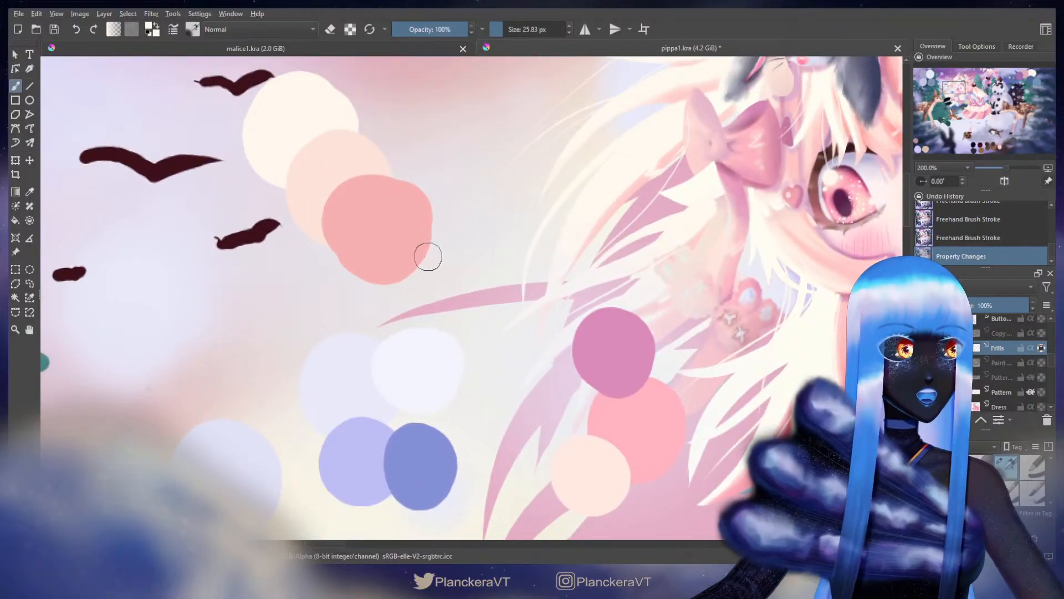
left_click(329, 163, "ctrl")
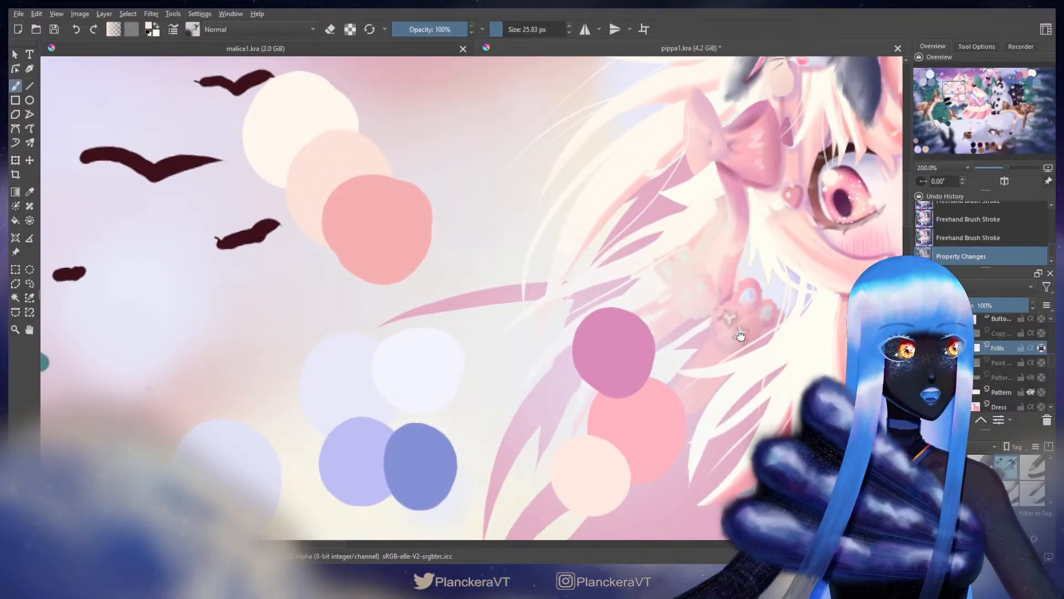
mouse_move(739, 334)
left_mouse_down()
mouse_move(684, 306)
mouse_move(589, 120)
left_mouse_up()
mouse_move(645, 309)
left_mouse_down("shift")
mouse_move(610, 295)
mouse_move(610, 249)
mouse_move(595, 238)
left_mouse_up("shift")
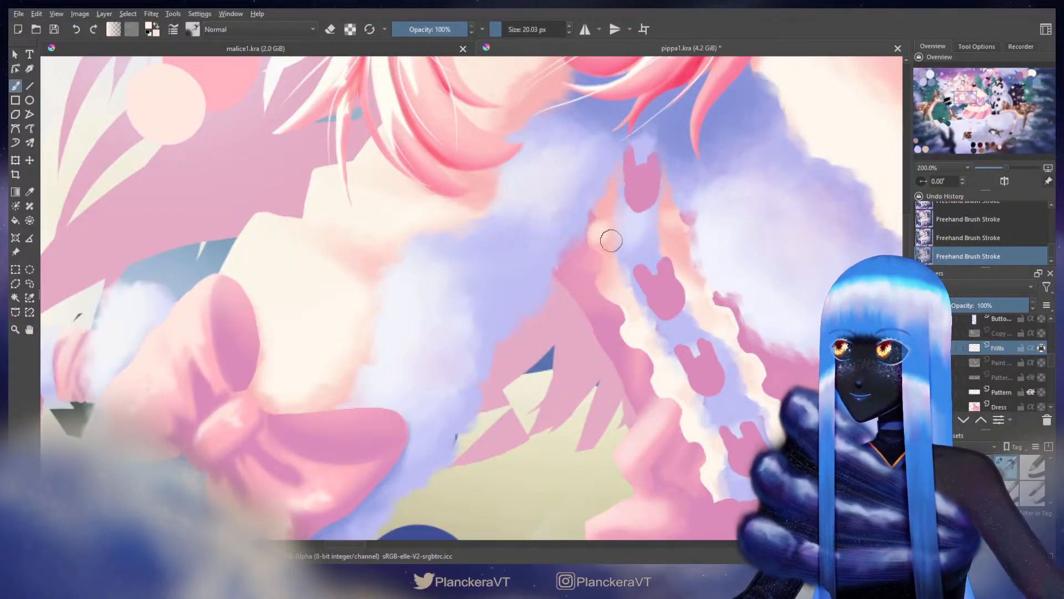
Step: Sample the salmon-pink swatch from the palette beside the birds and paint shading on the left trim near the top bunny button
left_click_drag(532, 261, 629, 366)
left_click_drag(466, 250, 536, 327)
left_click_drag(320, 208, 448, 315)
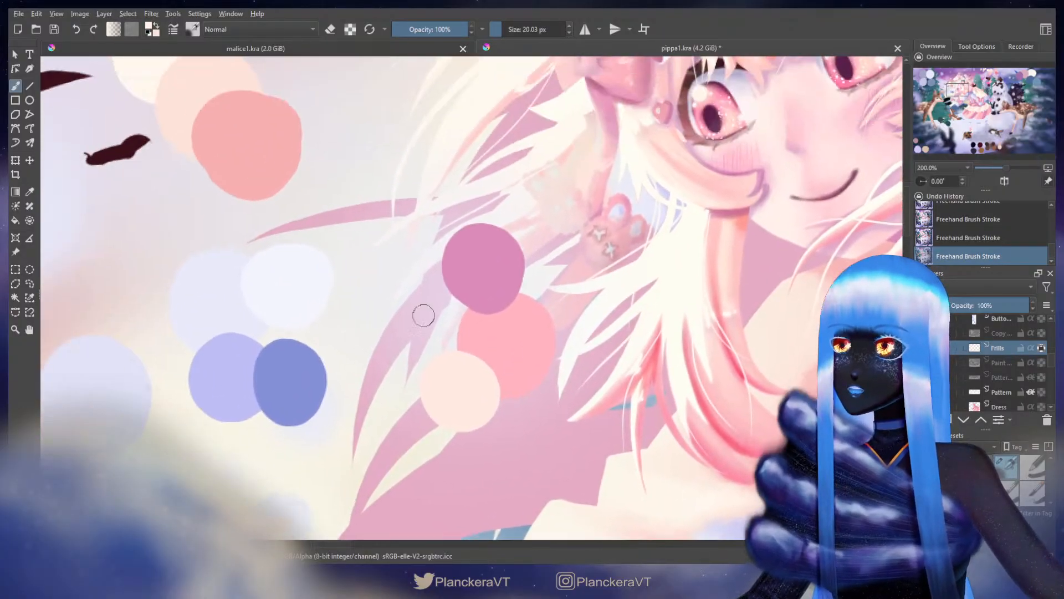
left_click(249, 147, "ctrl")
left_click_drag(687, 379, 458, 188)
mouse_move(685, 330)
left_mouse_down()
mouse_move(663, 346)
mouse_move(676, 341)
mouse_move(661, 330)
mouse_move(680, 318)
mouse_move(655, 334)
mouse_move(689, 328)
mouse_move(654, 359)
mouse_move(698, 314)
mouse_move(669, 351)
mouse_move(685, 335)
mouse_move(675, 298)
mouse_move(649, 314)
mouse_move(674, 318)
mouse_move(657, 326)
mouse_move(684, 311)
left_mouse_up()
Step: Shade the upper left trim beside the top bunny button with a 19.66 px brush, alternating the two colours and comparing the latest strokes
key("x")
key("x")
key("x")
key("x")
key("bracketright")
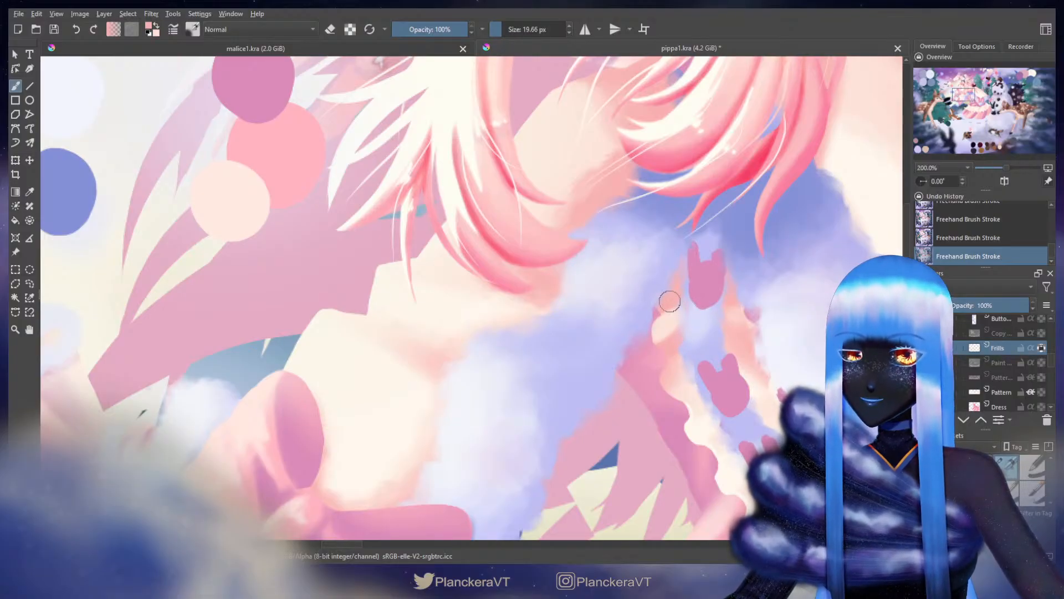
key("ctrl+z")
key("ctrl+z")
key("ctrl+shift+z")
key("ctrl+shift+z")
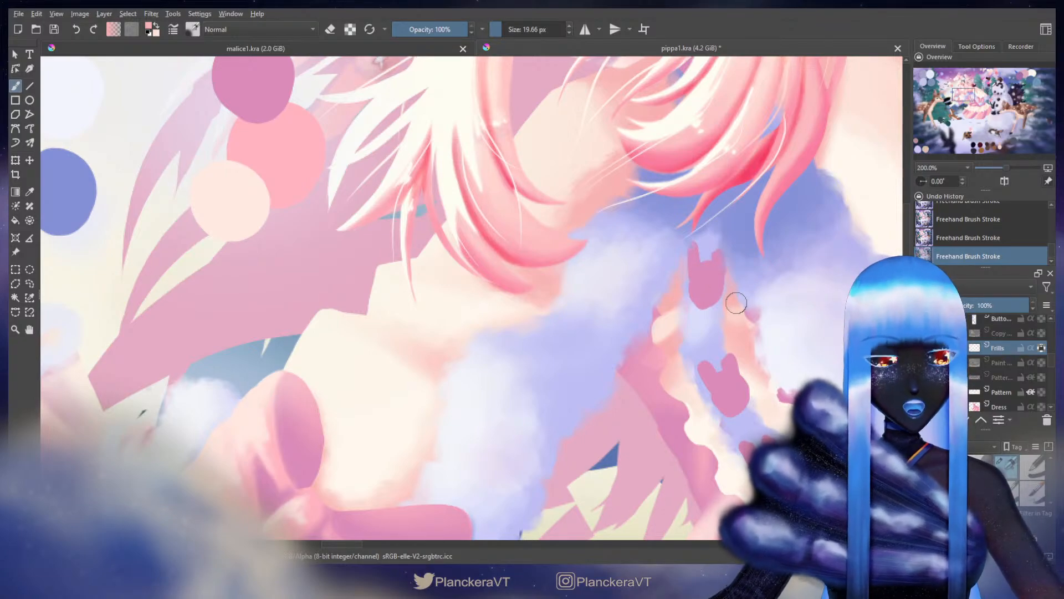
Step: Paint small folds into the left trim just below the top bunny button with a 7.56 px brush, sampling colour from the trim
left_click_drag(694, 309, 694, 278)
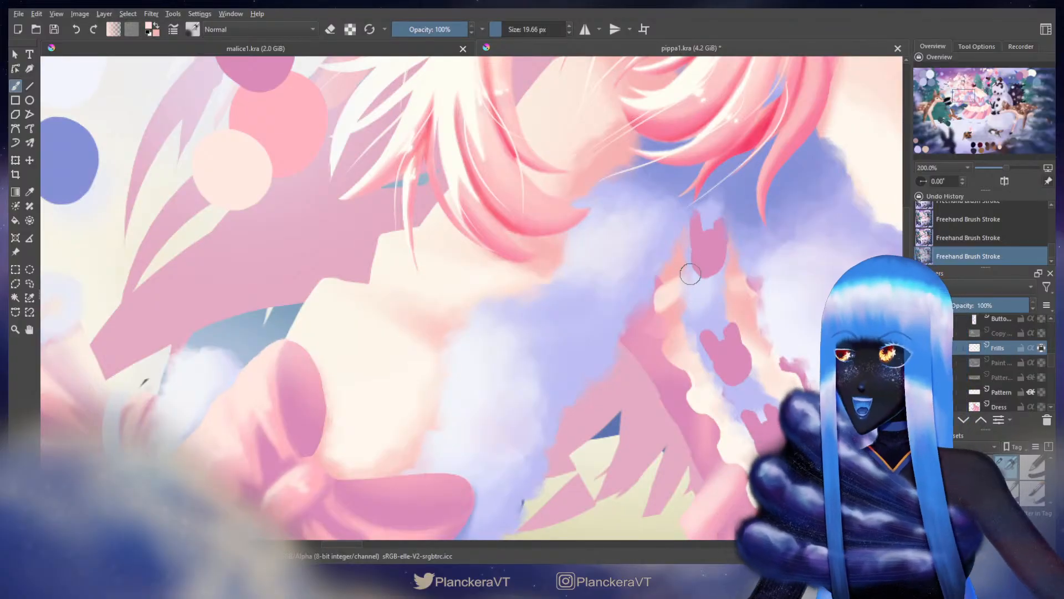
left_click_drag(685, 282, 678, 283, "shift")
left_click(682, 286, "ctrl")
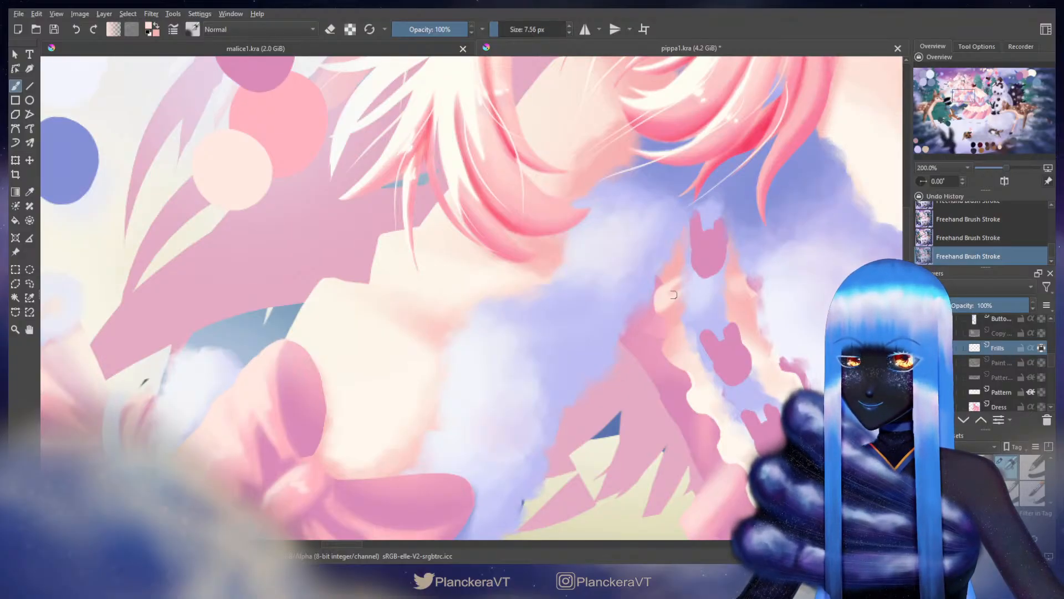
mouse_move(688, 287)
left_mouse_down()
mouse_move(699, 309)
mouse_move(657, 320)
mouse_move(682, 304)
mouse_move(678, 294)
mouse_move(691, 303)
mouse_move(681, 296)
left_mouse_up()
key("x")
key("ctrl+z")
key("ctrl+shift+z")
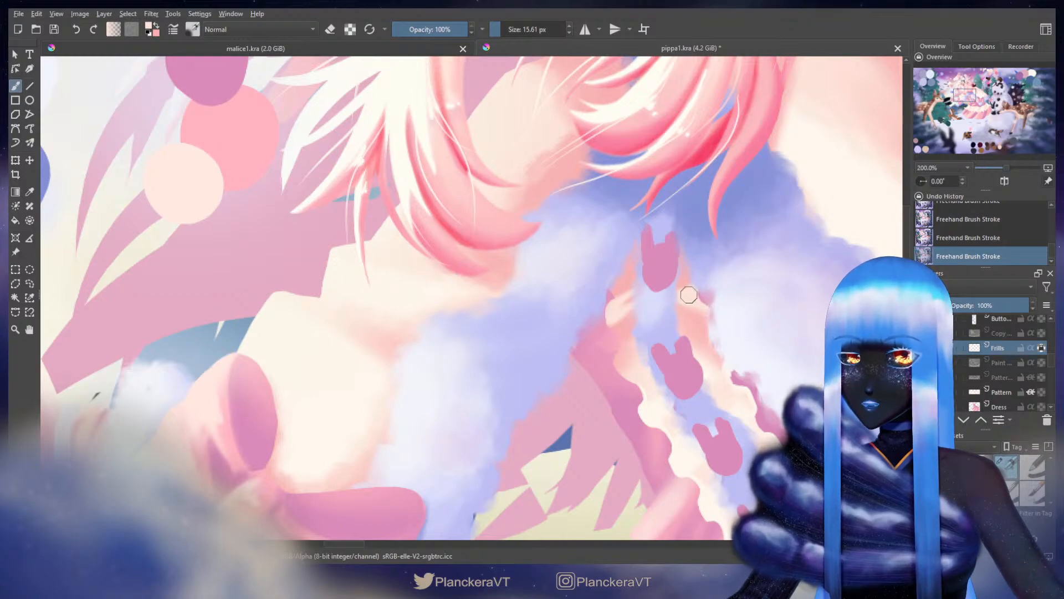
Step: Shade the right trim beside and just below the top bunny button, varying the brush between about 20 px and 6 px
left_click_drag(686, 304, 679, 304)
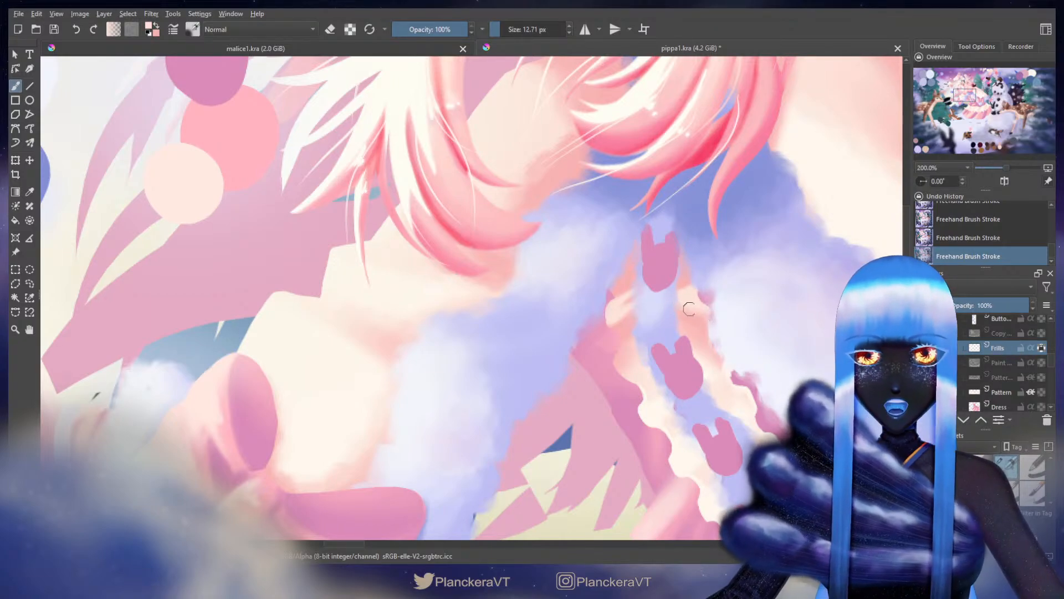
mouse_move(712, 321)
left_mouse_down()
mouse_move(680, 311)
mouse_move(709, 304)
left_mouse_up()
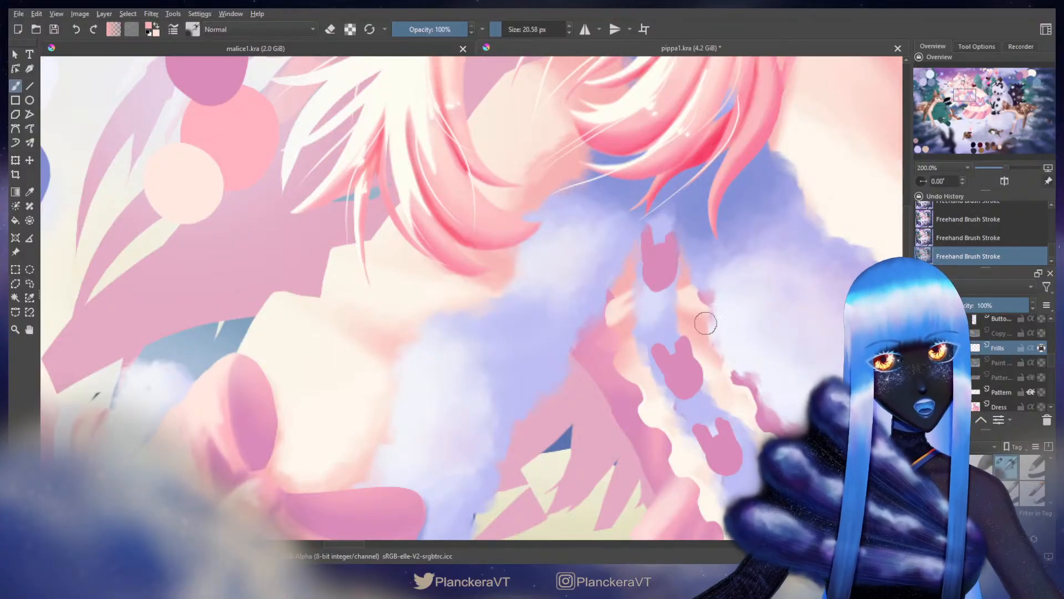
left_click_drag(717, 338, 632, 311)
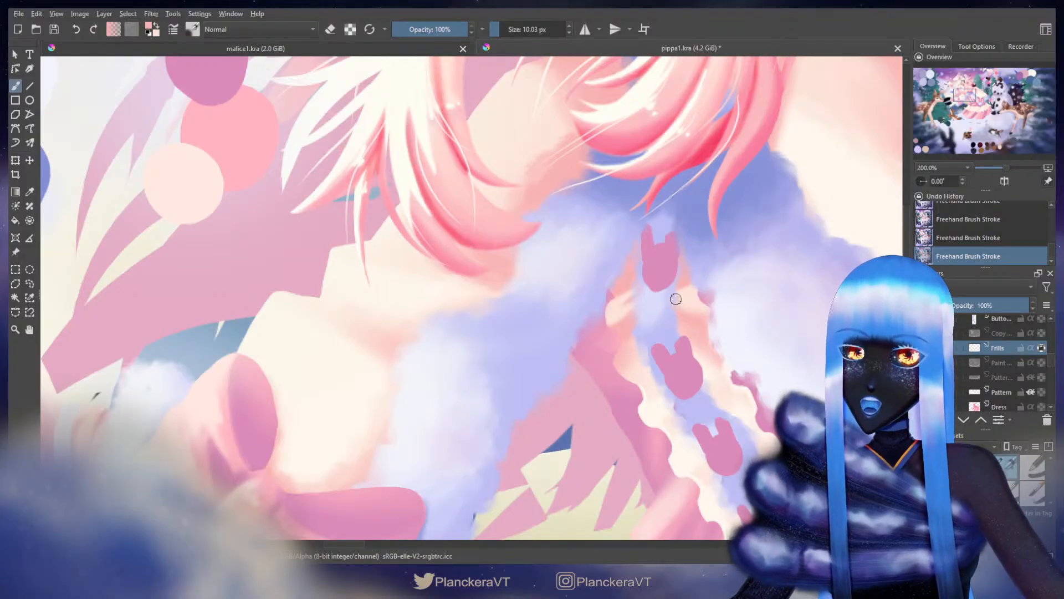
key("bracketleft")
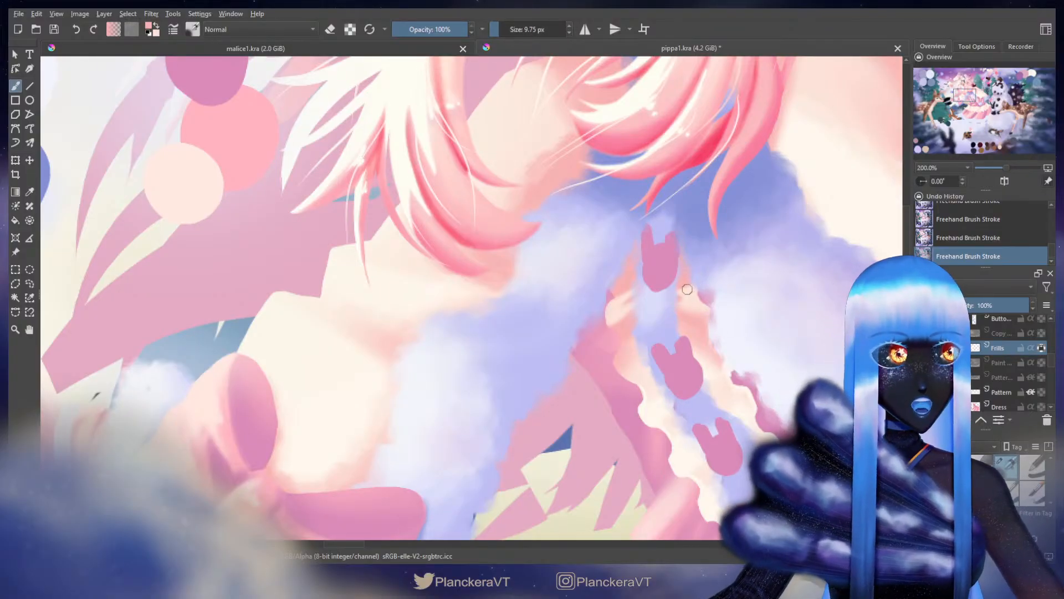
key("bracketleft")
key("bracketleft")
key("bracketleft")
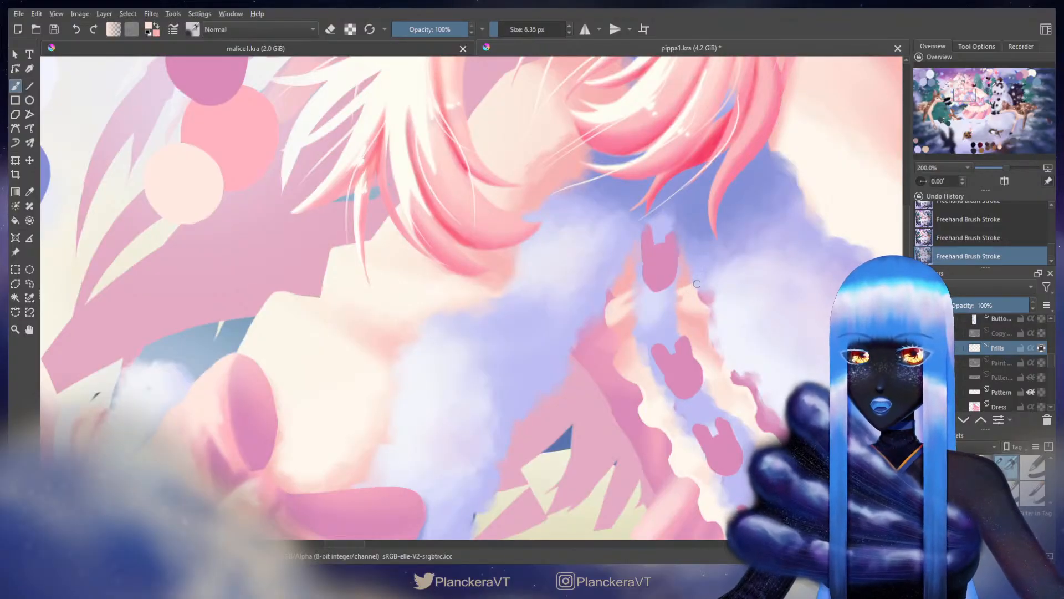
Step: Swap colours and add fine folds to the right trim's upper scallop with a brush of about 8 px
key("x")
left_click_drag(678, 288, 682, 288)
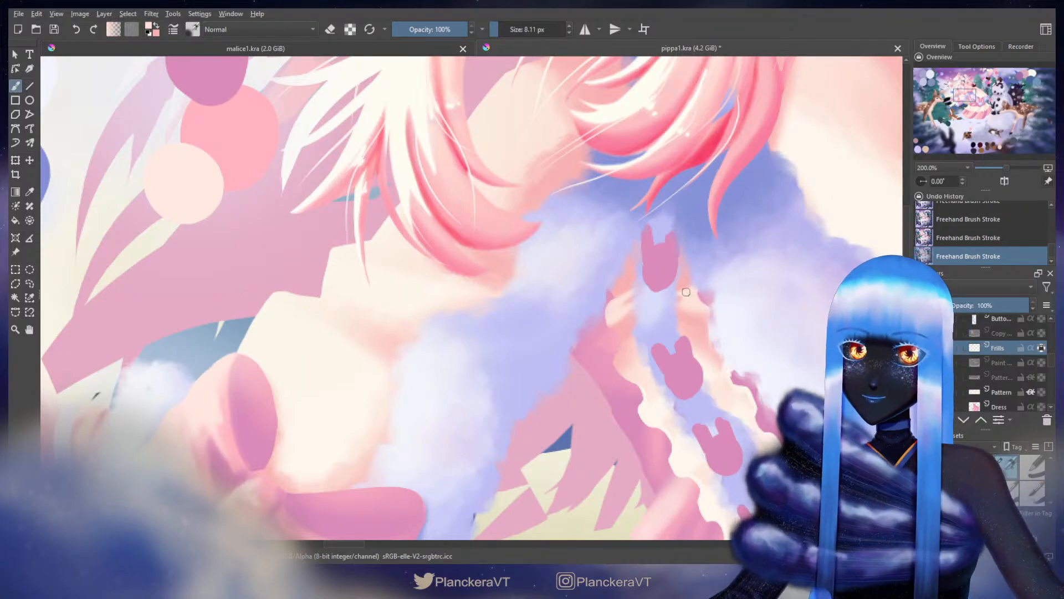
mouse_move(693, 292)
left_mouse_down()
mouse_move(683, 302)
mouse_move(693, 300)
mouse_move(697, 245)
left_mouse_up()
key("x")
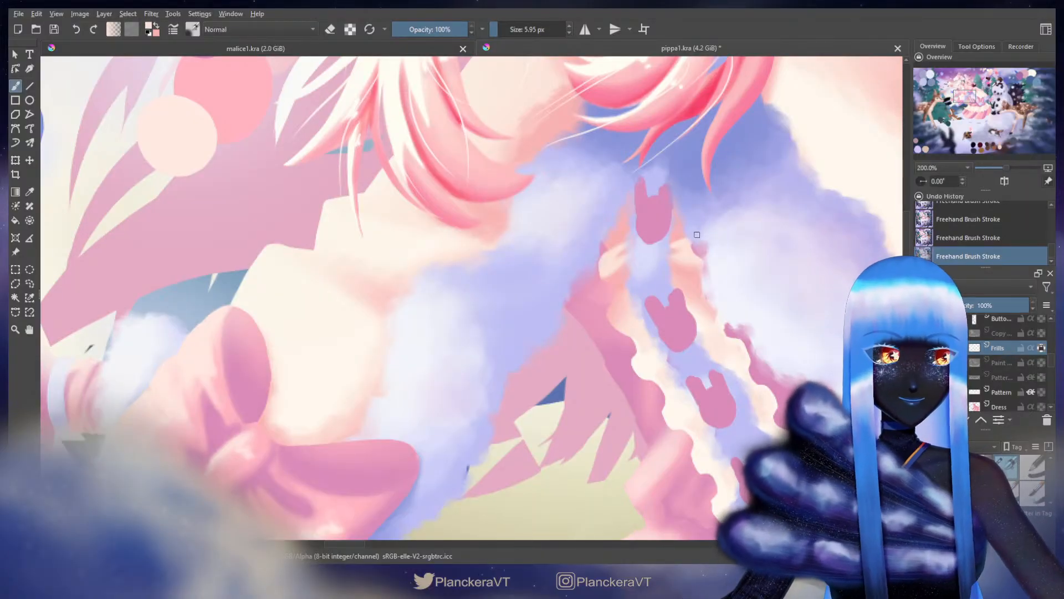
Step: Sample a pale tone from the palette swatches and lighten the left trim beside the second bunny button with a 19.22 px brush
left_click_drag(450, 266, 773, 511)
left_click(280, 115, "ctrl")
left_click_drag(762, 397, 565, 200)
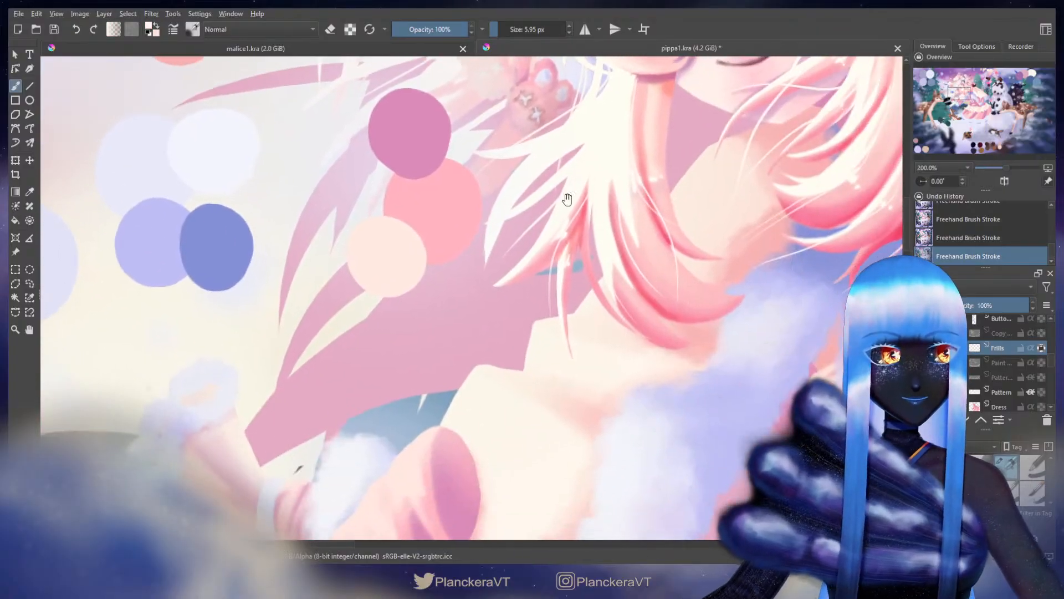
left_click_drag(734, 345, 643, 295)
mouse_move(710, 309)
left_mouse_down()
mouse_move(629, 222)
mouse_move(607, 173)
left_mouse_up()
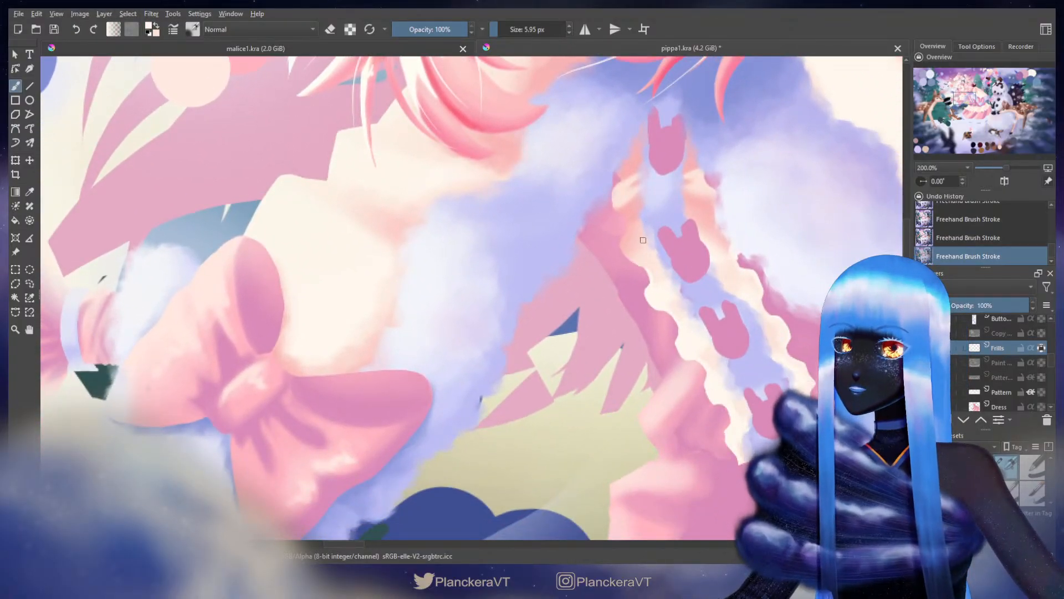
left_click_drag(607, 263, 895, 553)
left_click(480, 356, "ctrl")
left_click_drag(647, 363, 373, 165)
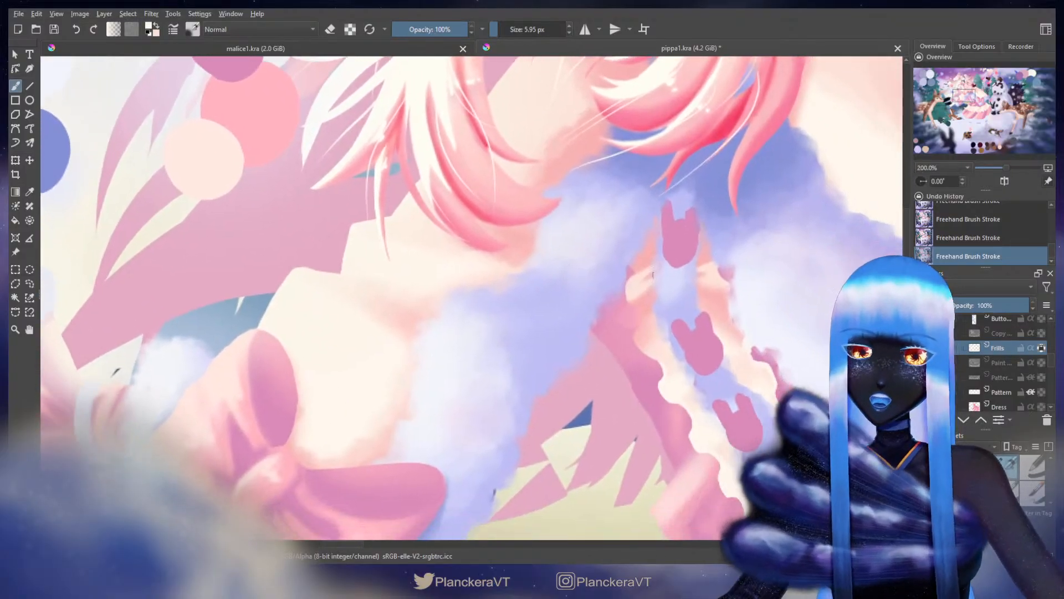
left_click_drag(655, 327, 669, 327, "shift")
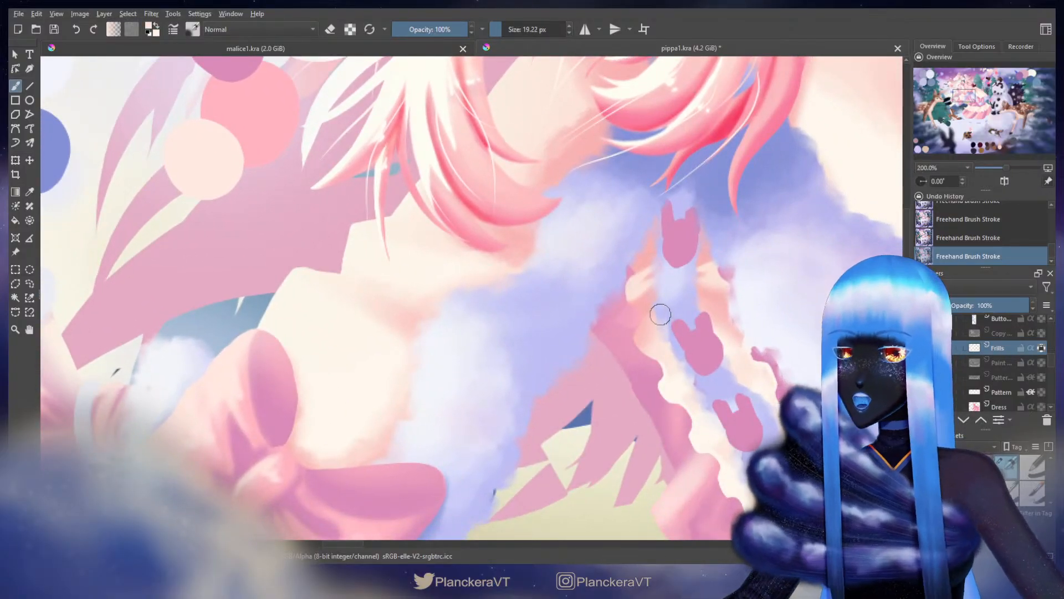
left_click_drag(491, 276, 514, 245)
Step: Refine the pale highlights on the left trim's scallops above the second bunny button with 17.87 px and 12.19 px brushes
left_click_drag(668, 294, 660, 306, "shift")
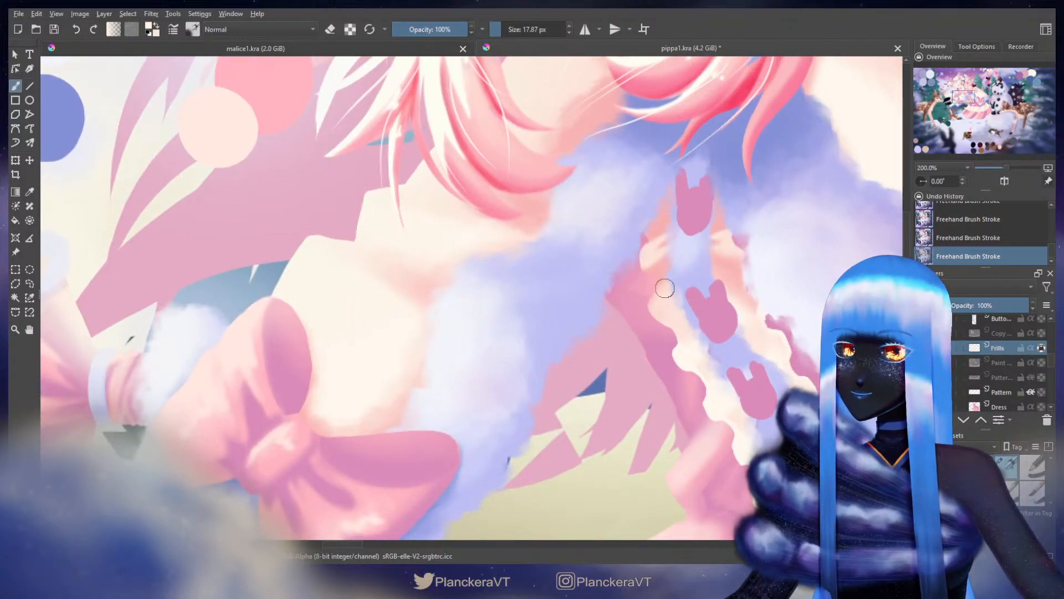
mouse_move(656, 310)
left_mouse_down("shift")
mouse_move(643, 311)
mouse_move(666, 292)
left_mouse_up("shift")
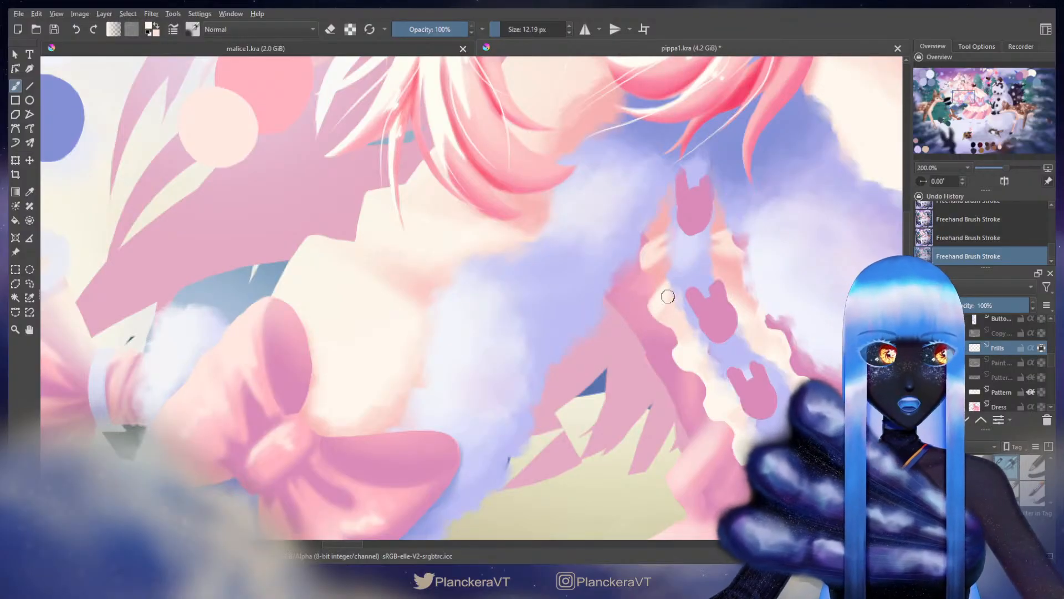
left_click_drag(731, 268, 697, 253)
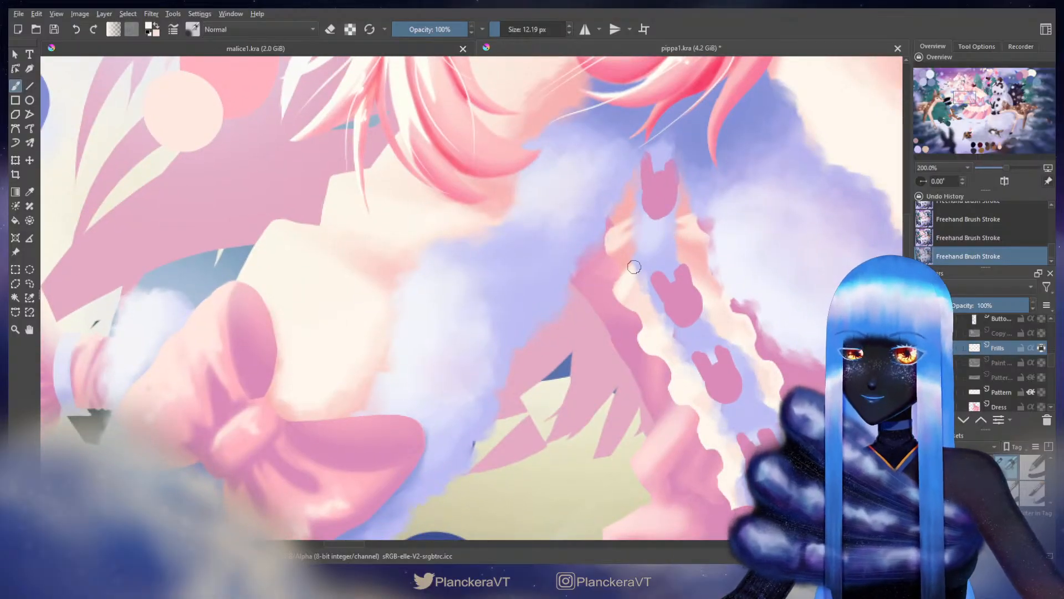
left_click_drag(655, 292, 631, 303)
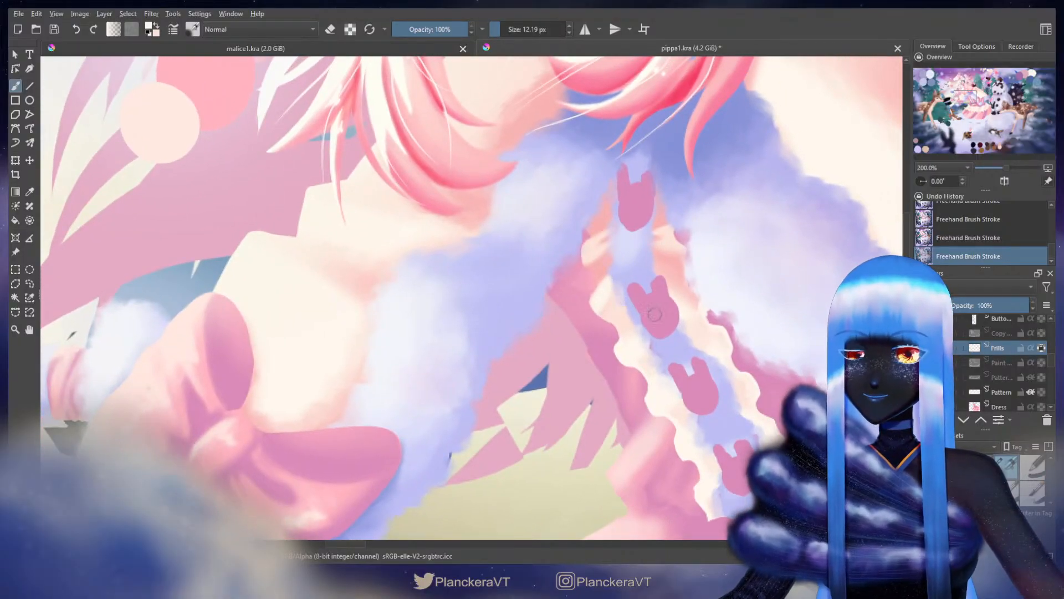
Step: Blend light and shade along the left trim near the second bunny button, swapping colours and varying the brush between about 8 and 22 px
scroll(655, 315, "down", 2)
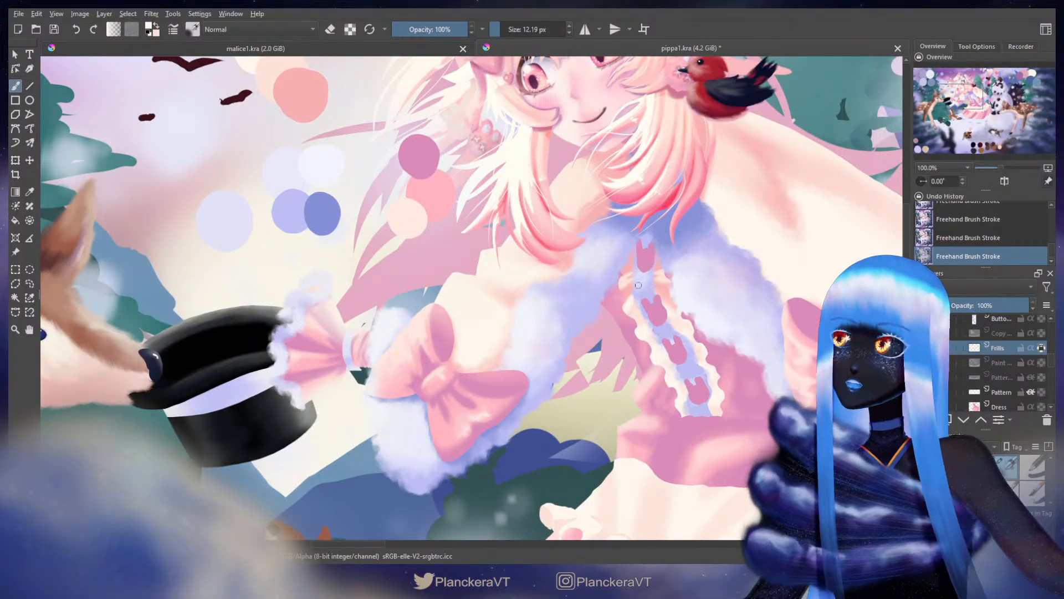
left_click_drag(640, 298, 635, 298, "shift")
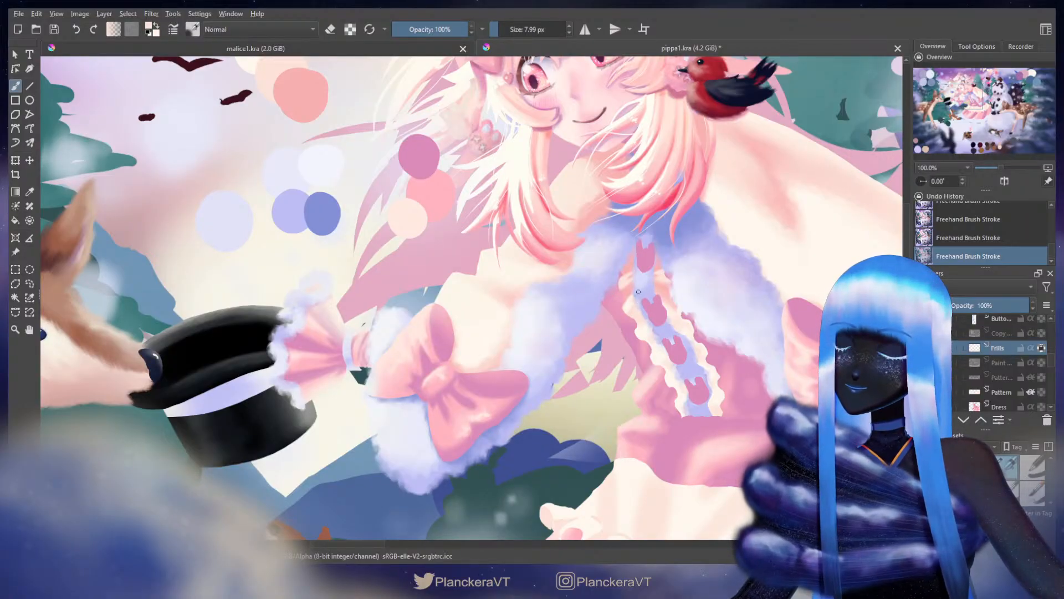
left_click_drag(640, 291, 623, 220)
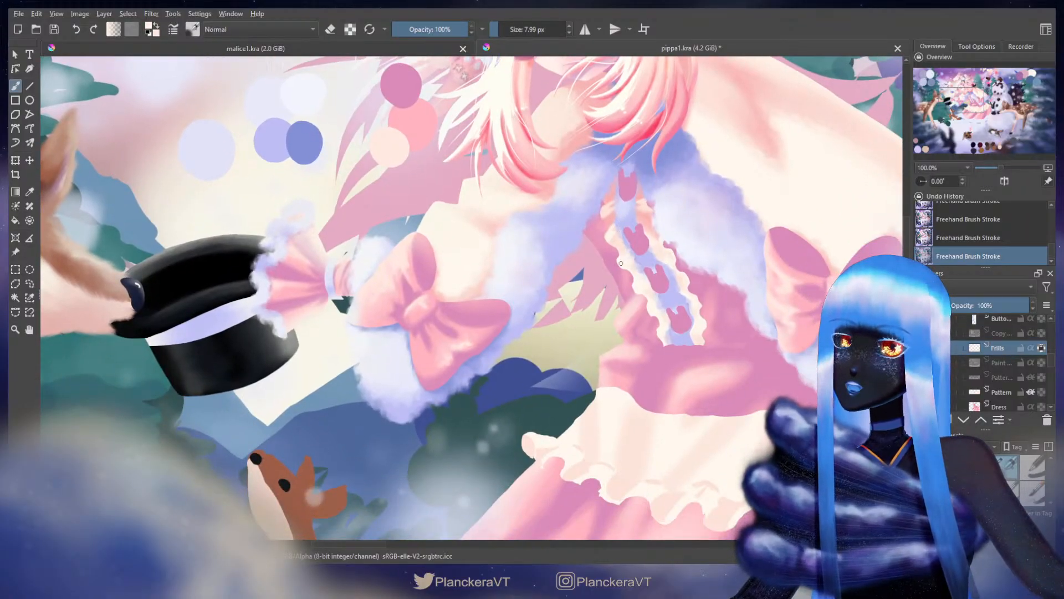
left_click_drag(614, 258, 627, 258, "shift")
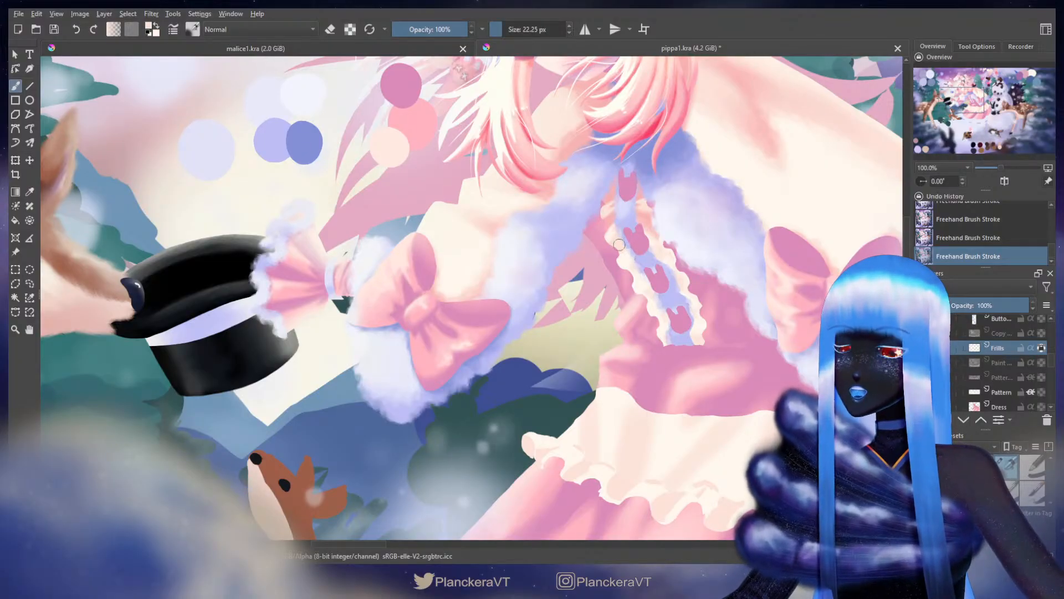
left_click_drag(622, 259, 616, 259, "shift")
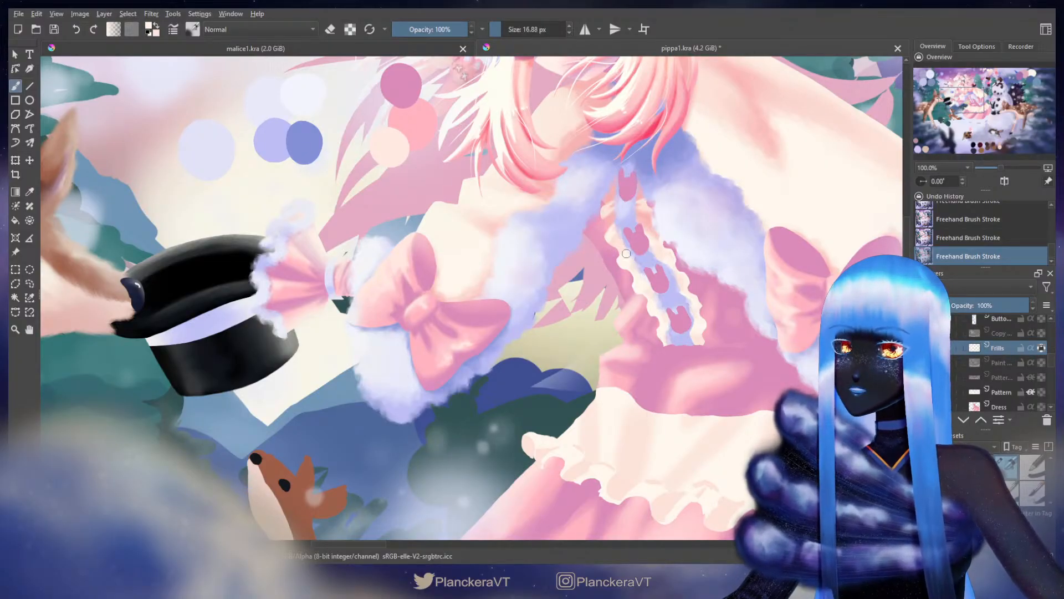
key("x")
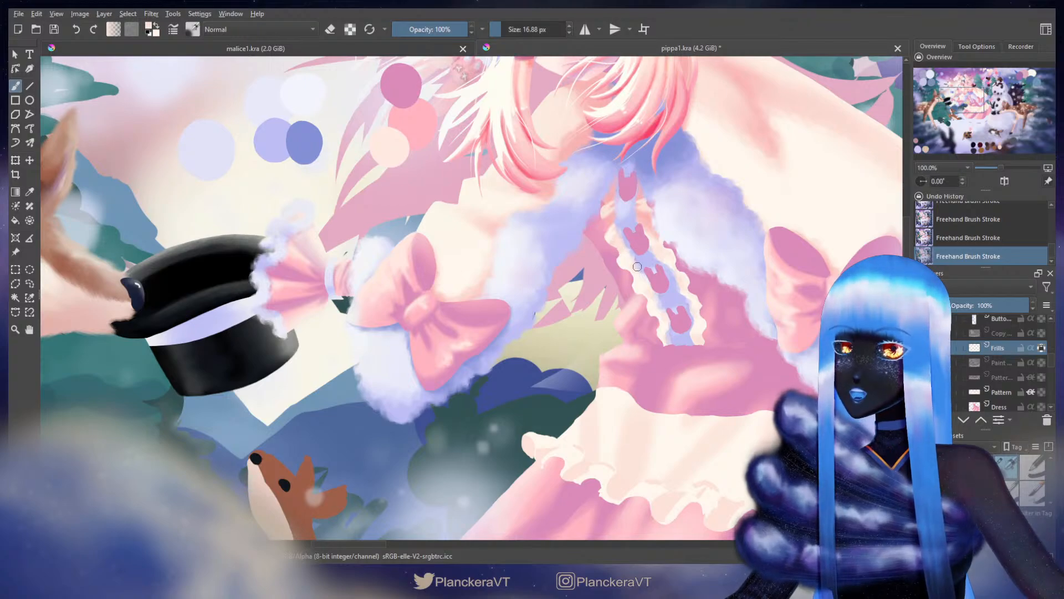
left_click_drag(620, 236, 618, 237, "shift")
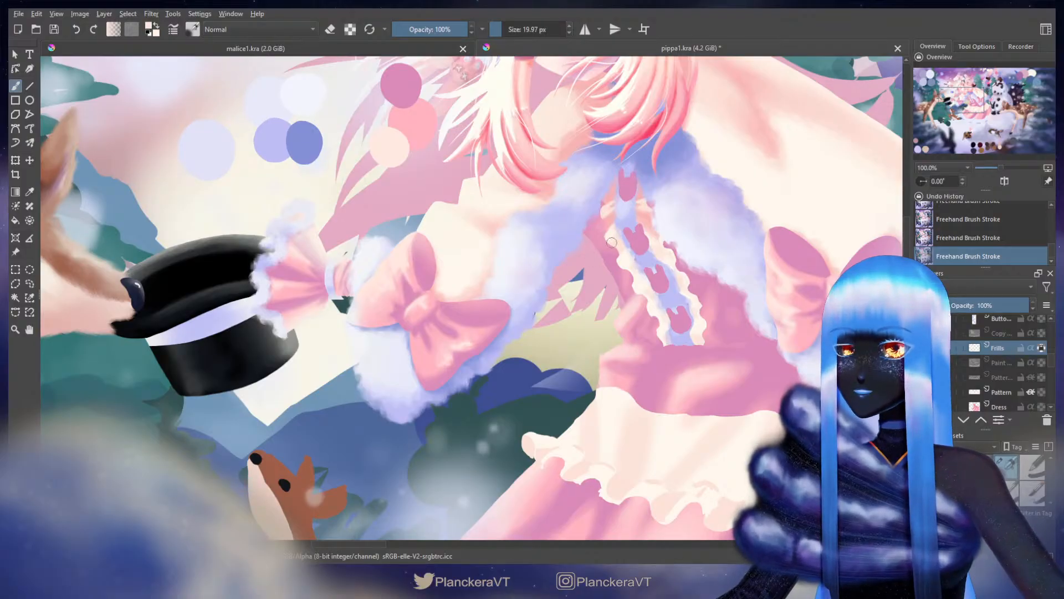
left_click_drag(617, 238, 610, 240, "shift")
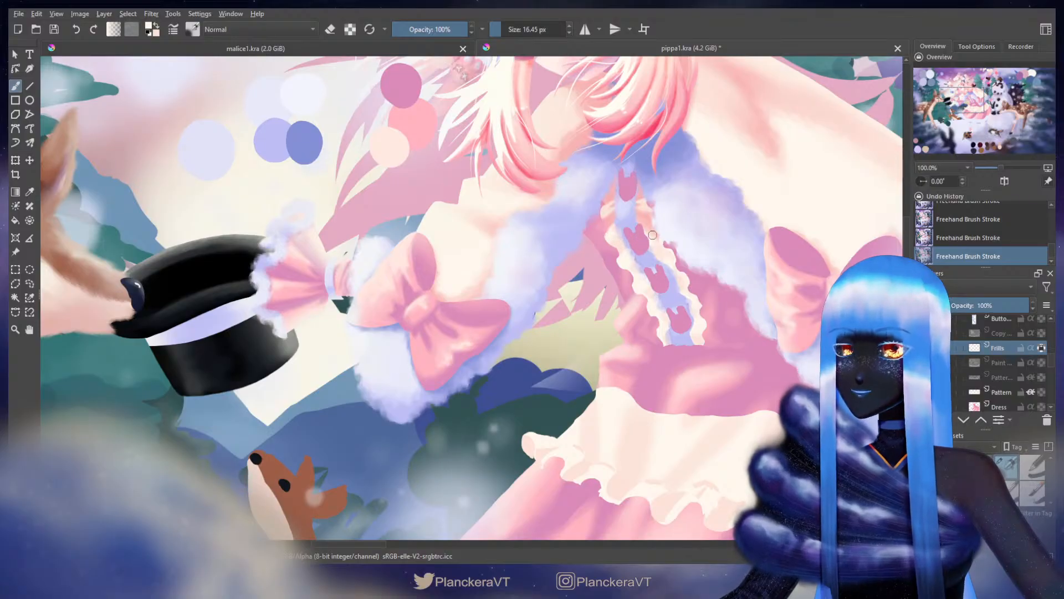
Step: Sample the salmon-pink swatch below the birds and shade the upper left trim with a brush of about 9 to 14 px
left_click_drag(517, 248, 556, 302)
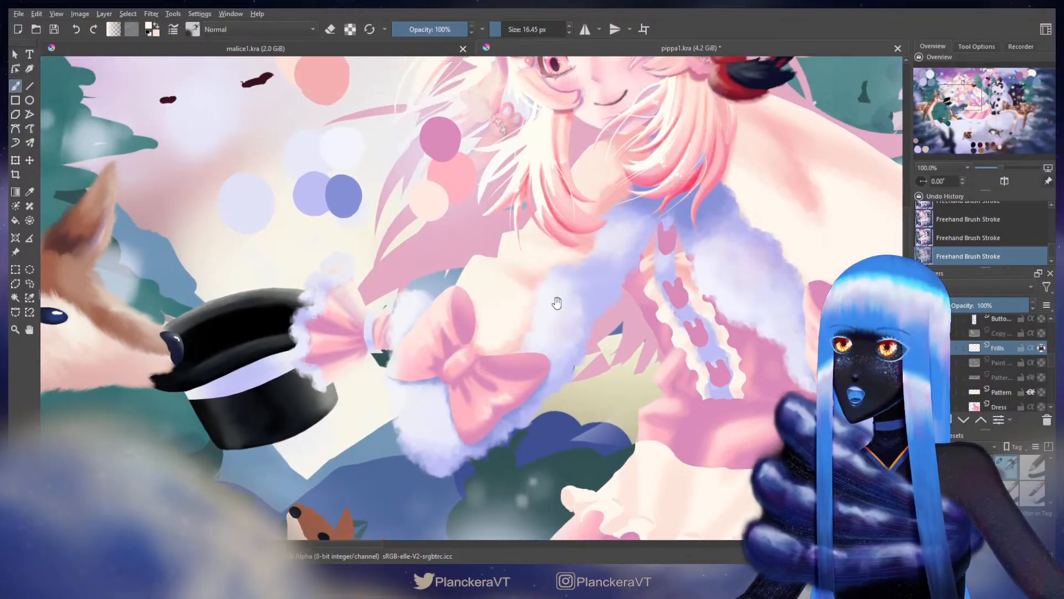
left_click(344, 92, "ctrl")
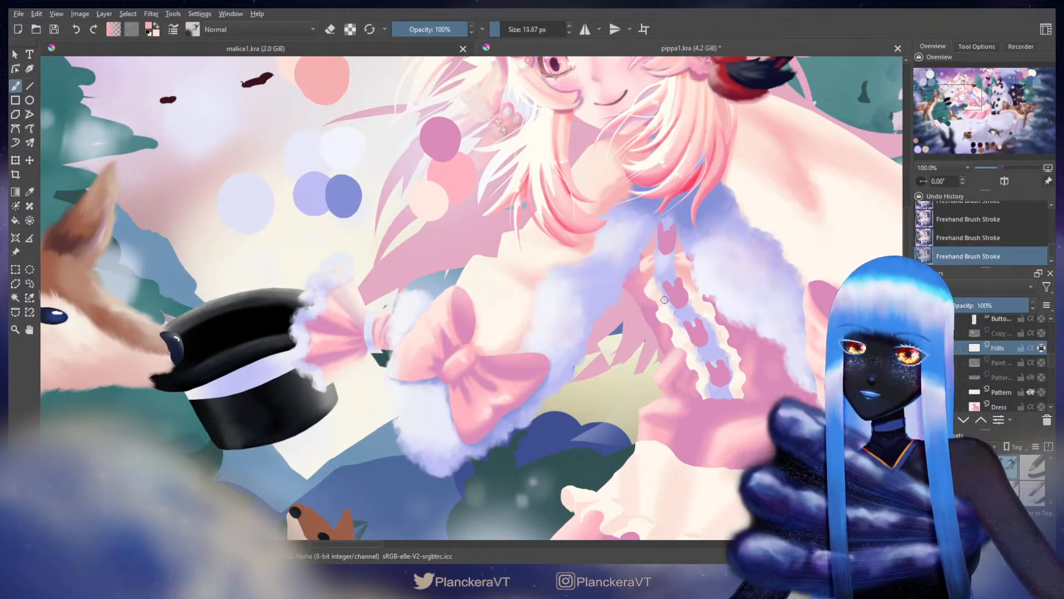
left_click_drag(667, 301, 667, 299, "shift")
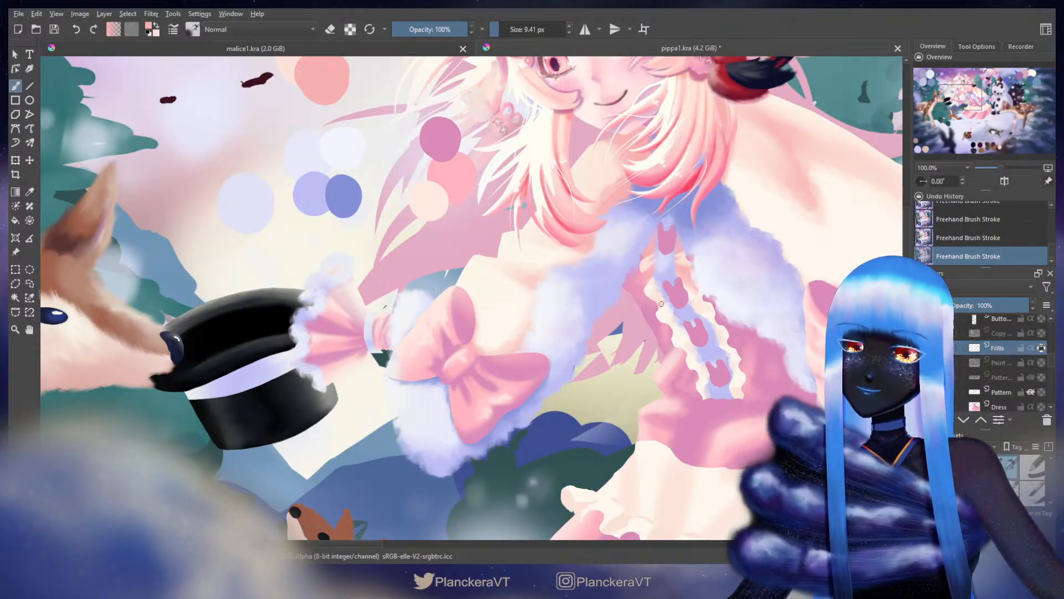
left_click_drag(661, 302, 666, 296, "shift")
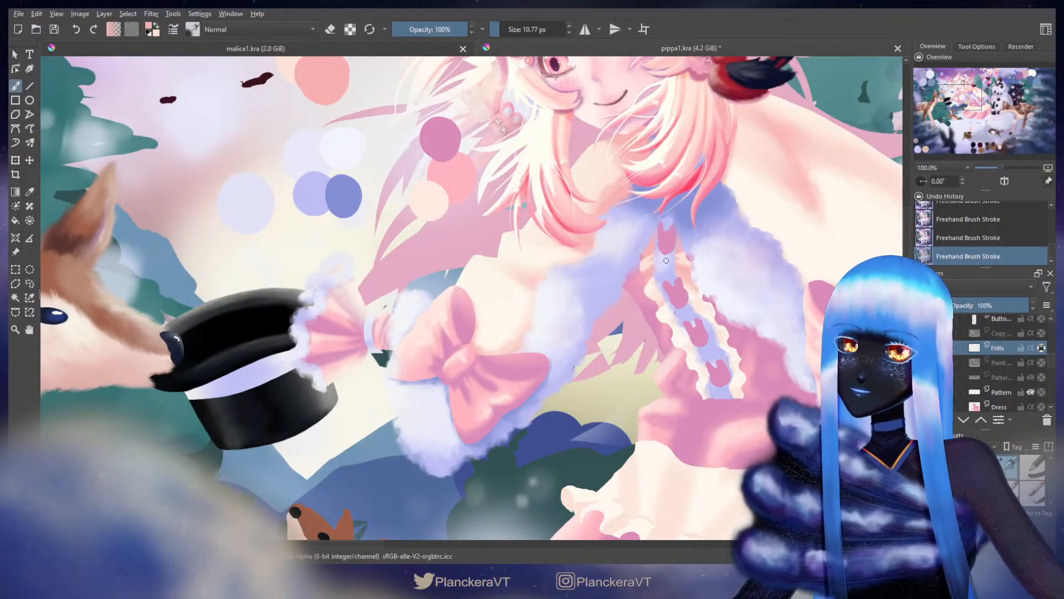
left_click_drag(663, 257, 656, 274, "shift")
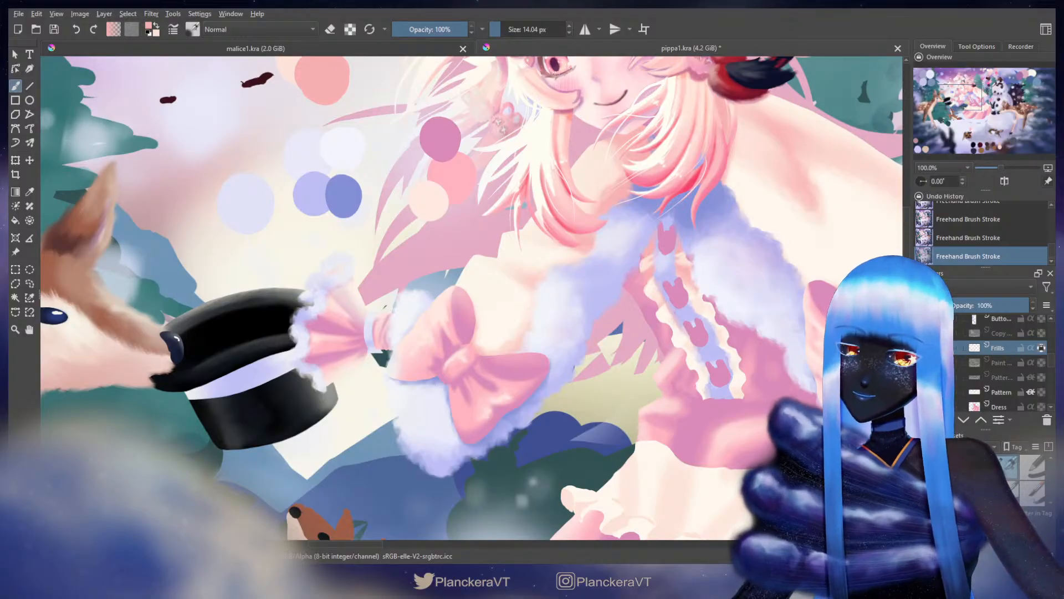
Step: Hide the Button layer and shade the trim edges beside the lavender centre strip with a brush of about 15 px
left_click_drag(1051, 364, 1051, 360)
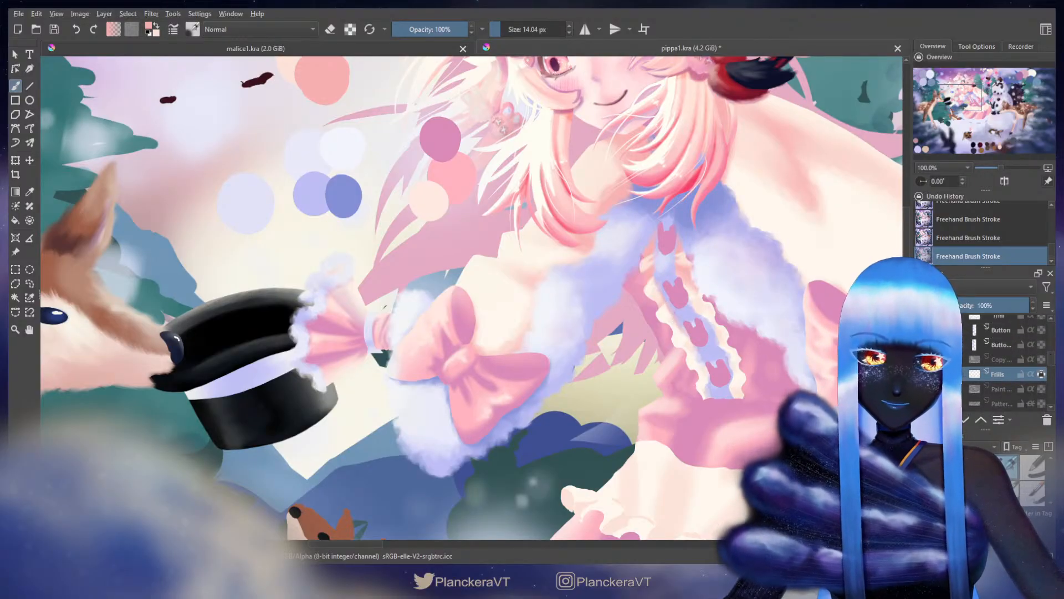
left_click(925, 330)
key("bracketright")
left_click_drag(702, 322, 700, 358)
left_click_drag(700, 356, 703, 361)
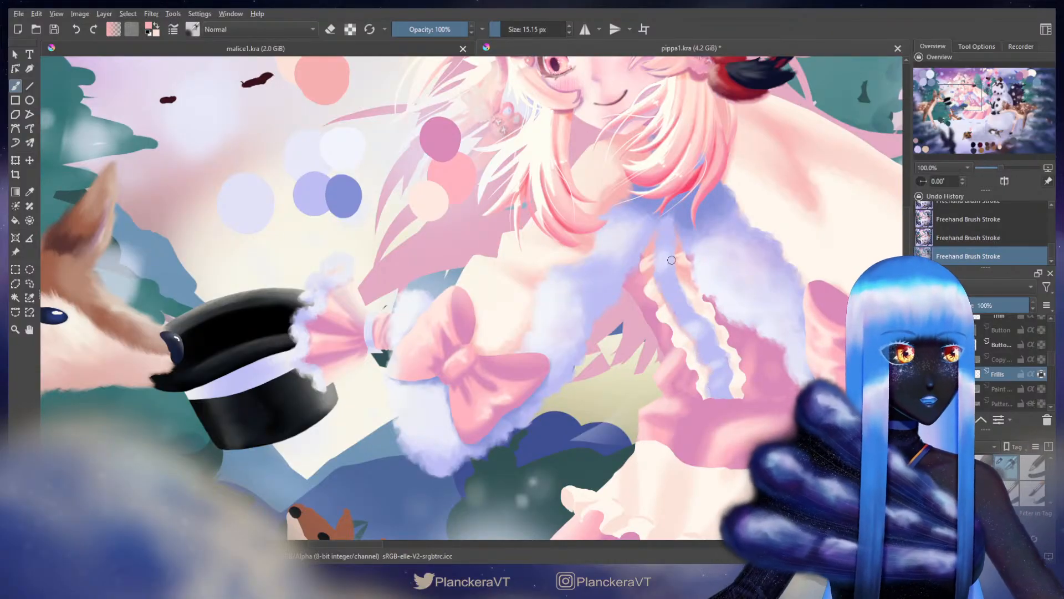
Step: Shade the inner edges and folds of both bodice trims beside the lavender strip in salmon pink with a brush of about 8 to 15 px
left_click_drag(676, 231, 673, 231, "shift")
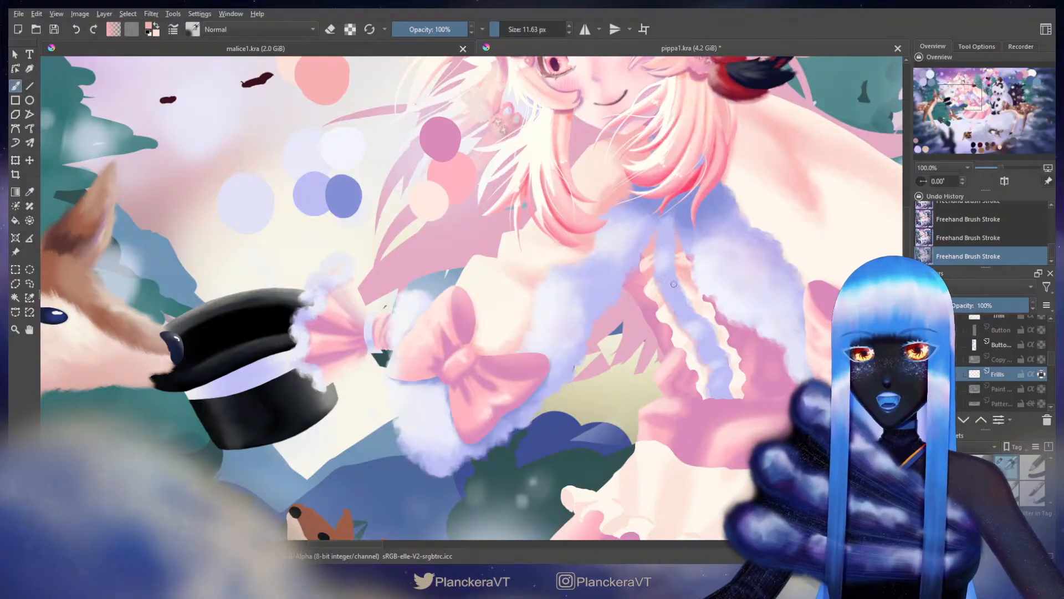
left_click_drag(698, 350, 696, 350, "shift")
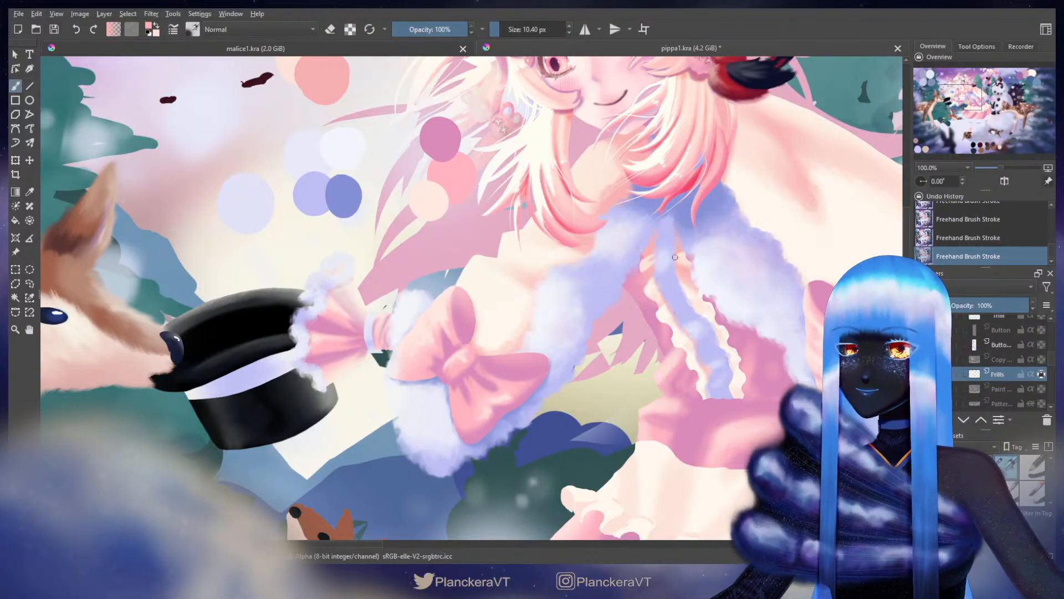
left_click_drag(678, 280, 677, 279)
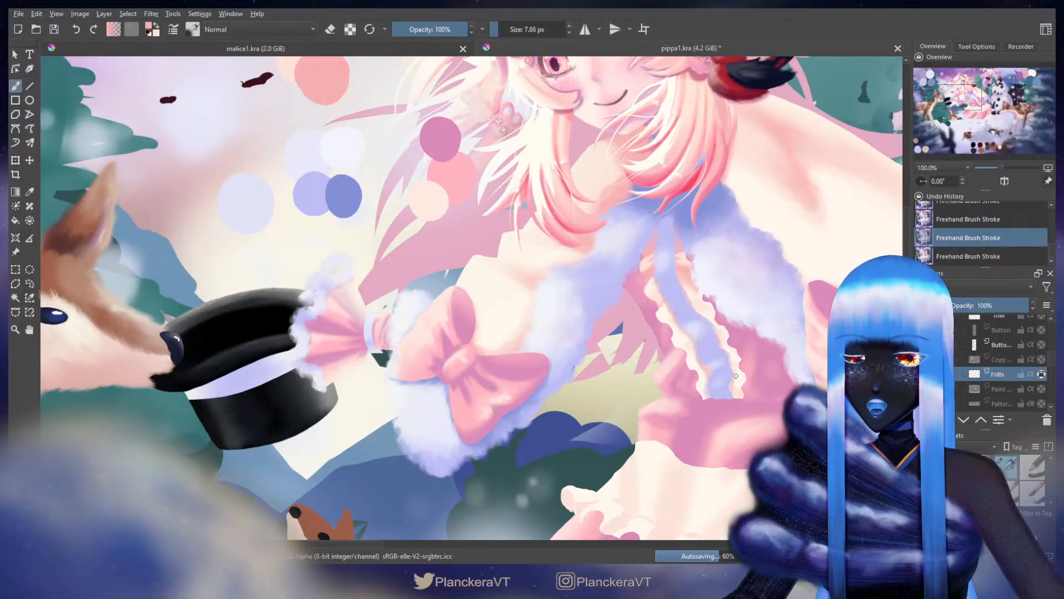
left_click_drag(732, 392, 730, 390)
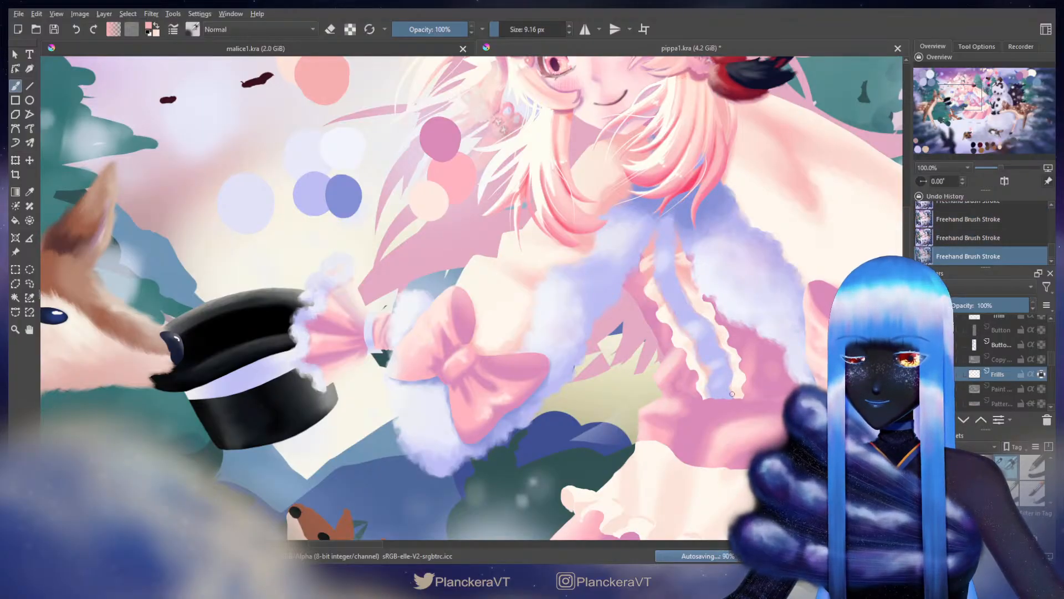
left_click_drag(688, 320, 695, 320, "shift")
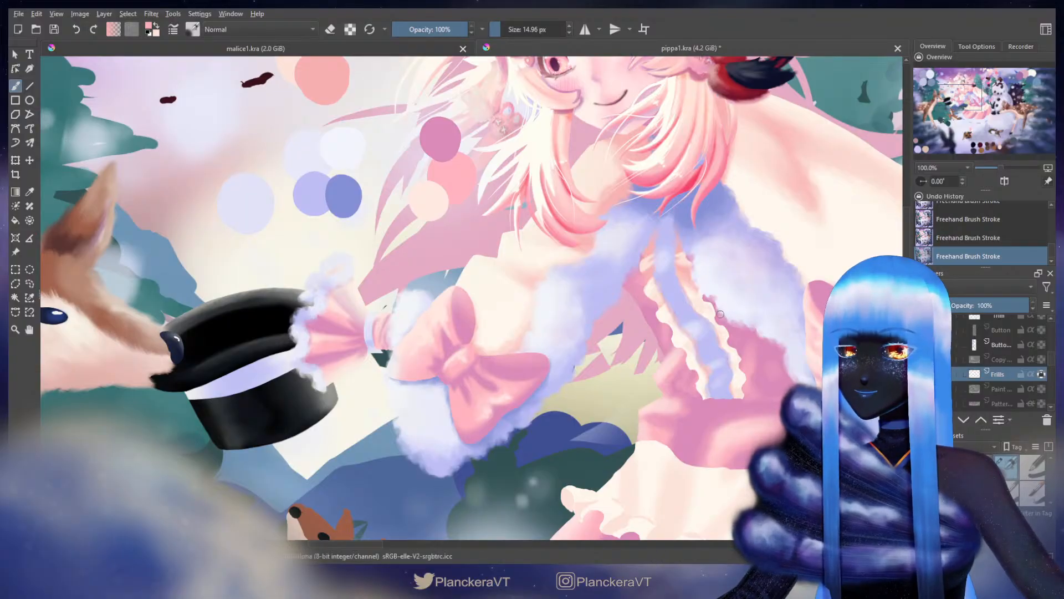
Step: Sample the cream swatch below the birds and lighten the left trim's middle scallops with a brush of about 13 to 21 px
left_click_drag(303, 156, 306, 241)
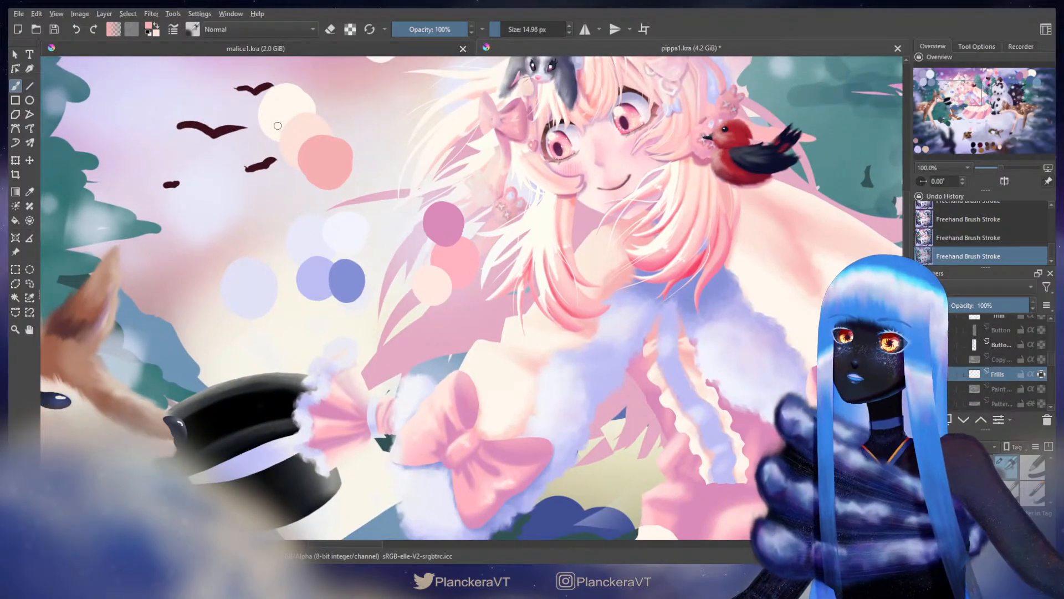
left_click(286, 106, "ctrl")
left_click_drag(677, 387, 671, 286)
key("bracketright")
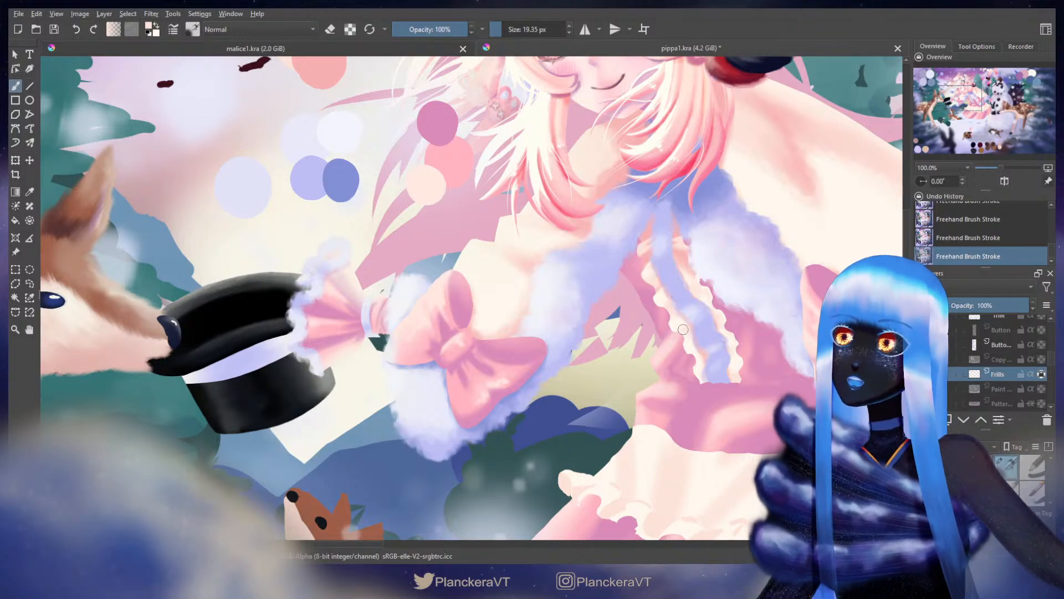
left_click_drag(673, 325, 677, 326, "shift")
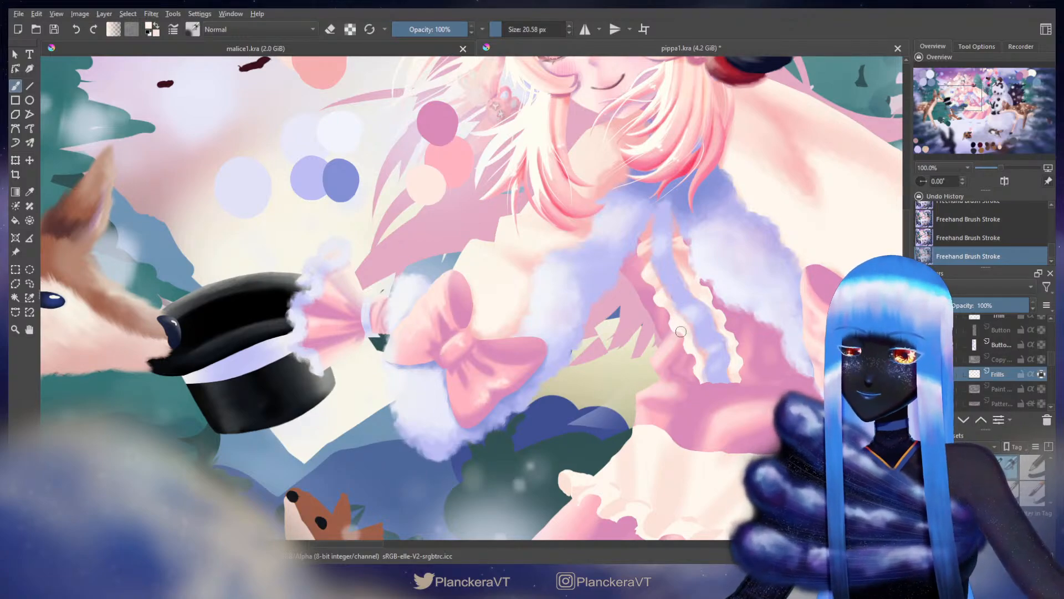
left_click_drag(678, 326, 680, 328, "shift")
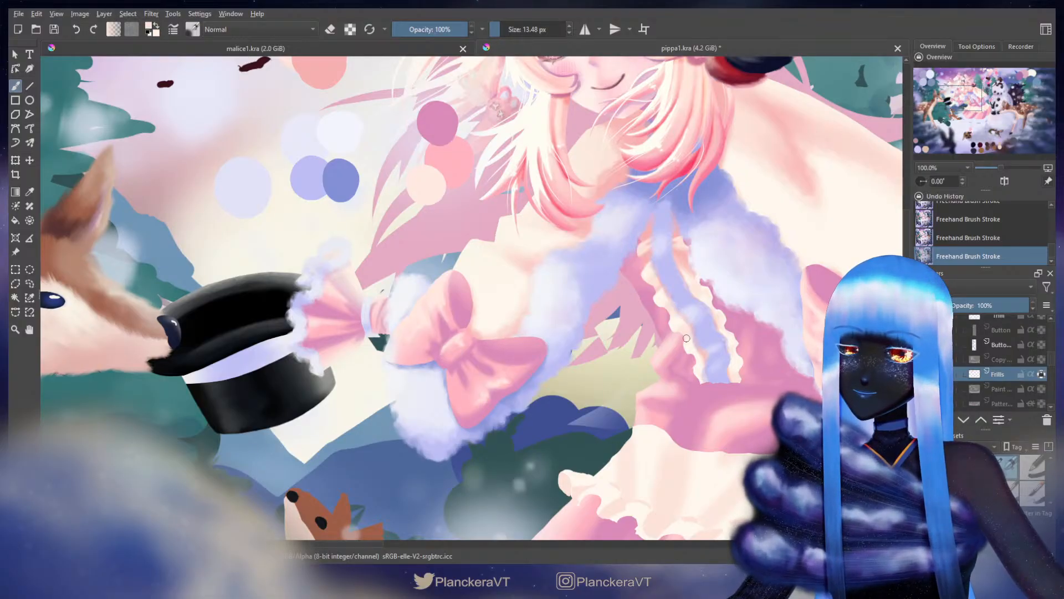
Step: Rework the fold shadows on the left trim's middle scallops, alternating salmon and cream with a brush of about 10 to 19 px
left_click_drag(687, 338, 689, 341, "shift")
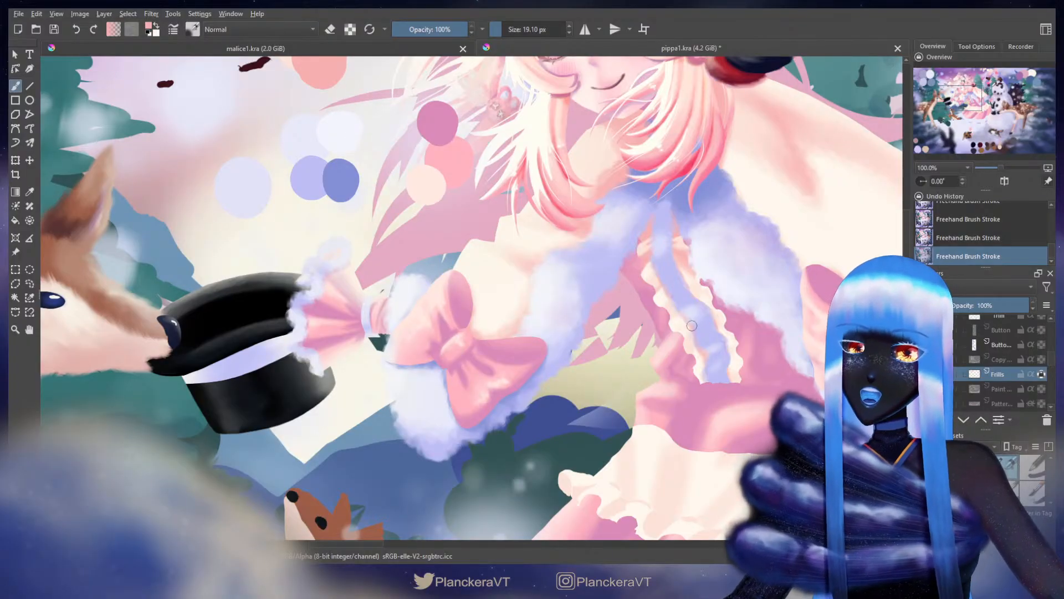
left_click_drag(700, 329, 686, 323, "shift")
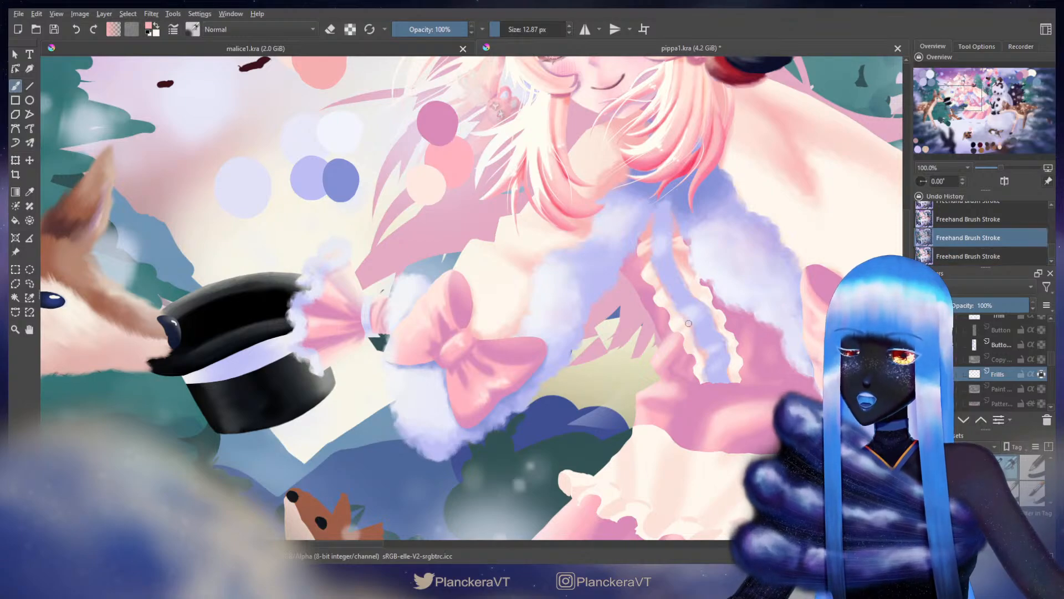
left_click_drag(678, 330, 686, 323, "shift")
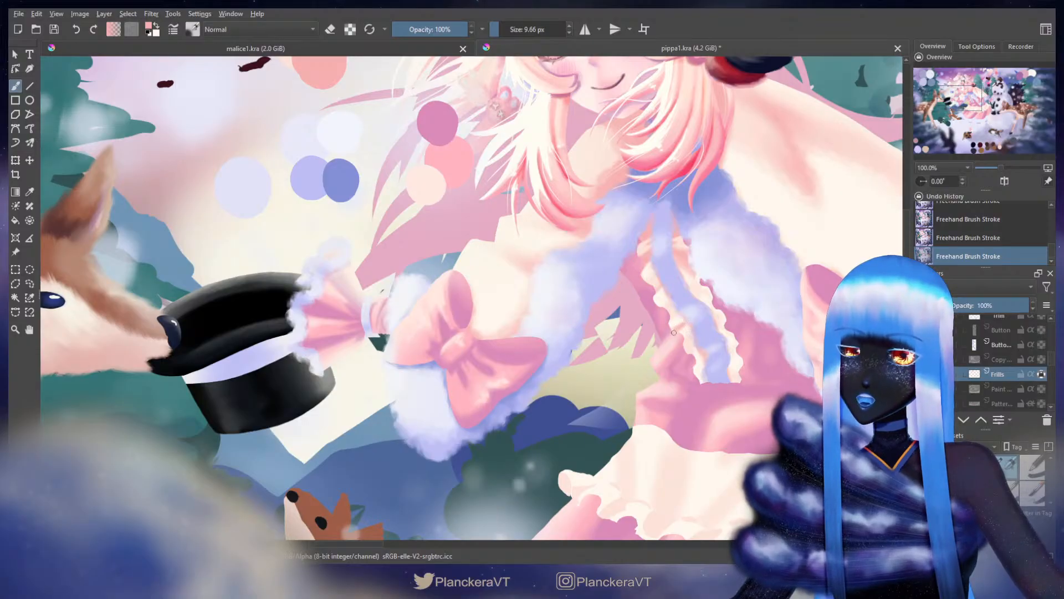
key("x")
left_click_drag(674, 333, 687, 328, "shift")
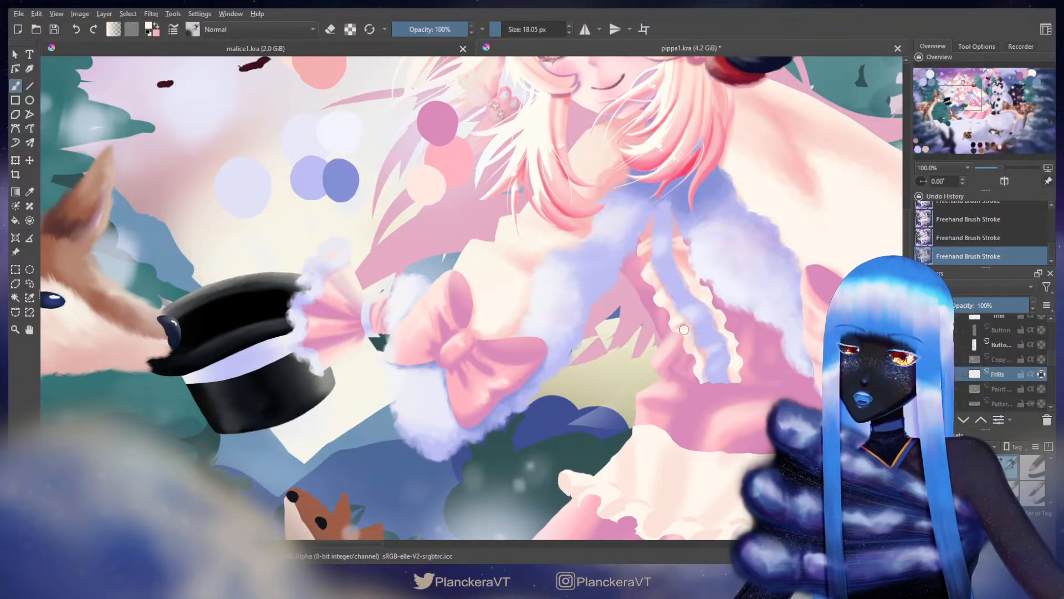
left_click_drag(684, 330, 678, 324, "shift")
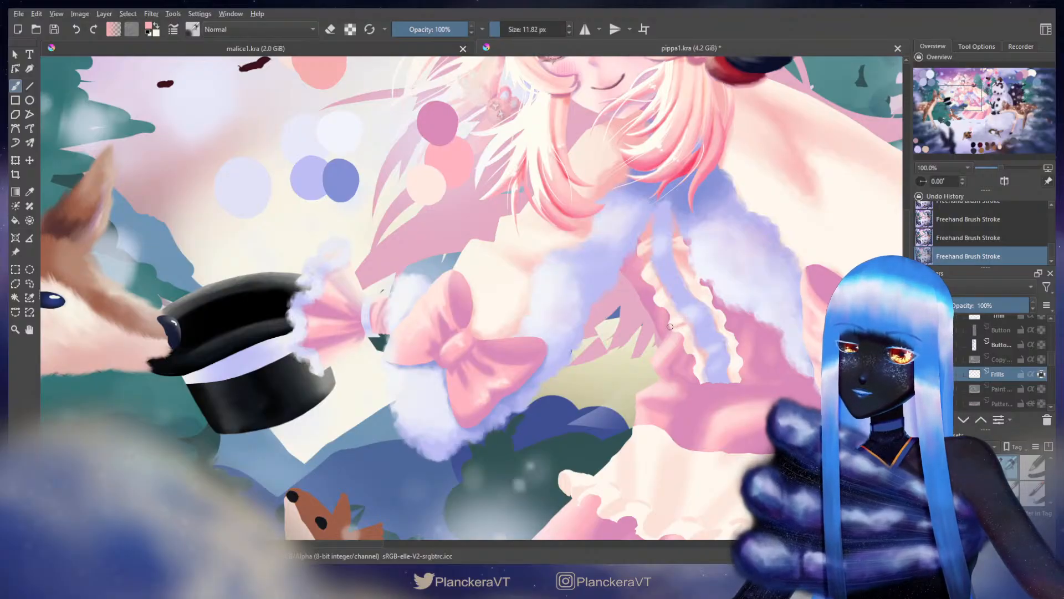
Step: Soften the left trim's folds beside the lavender strip with the cream colour and a brush of about 15 to 22 px
key("x")
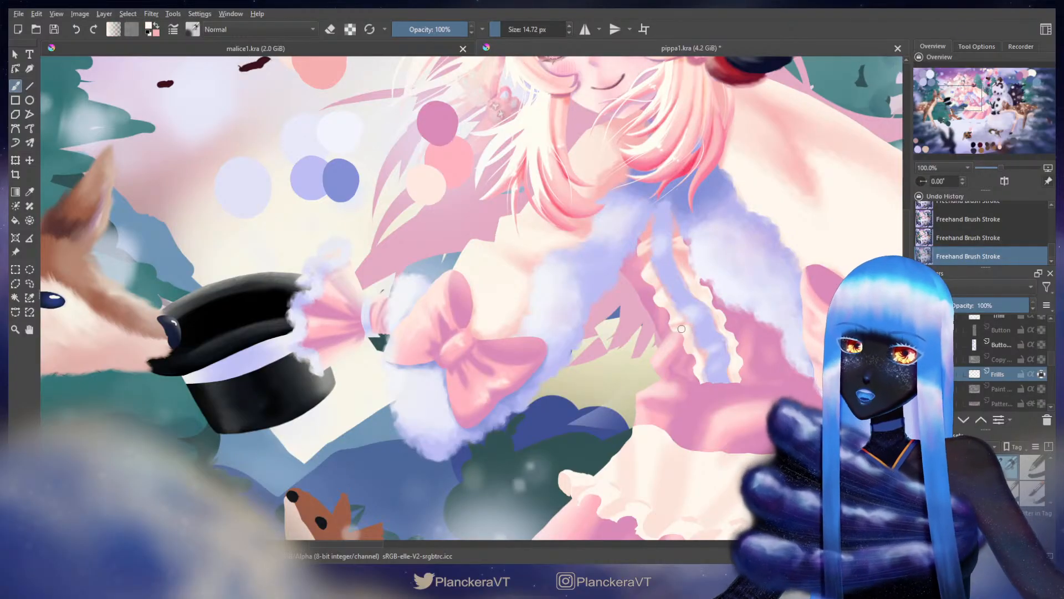
key("x")
key("x")
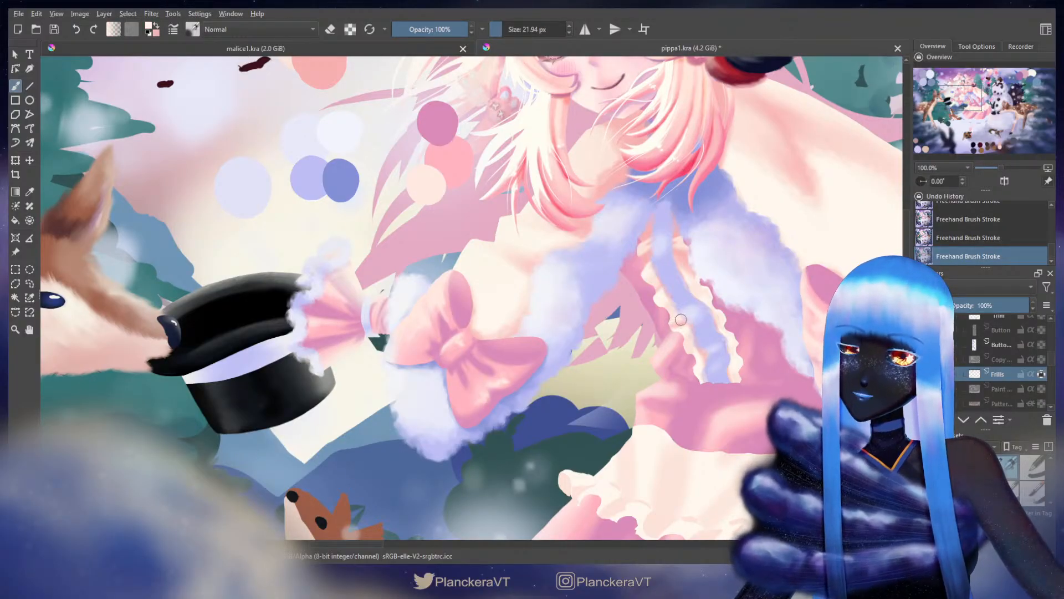
left_click_drag(701, 338, 693, 326)
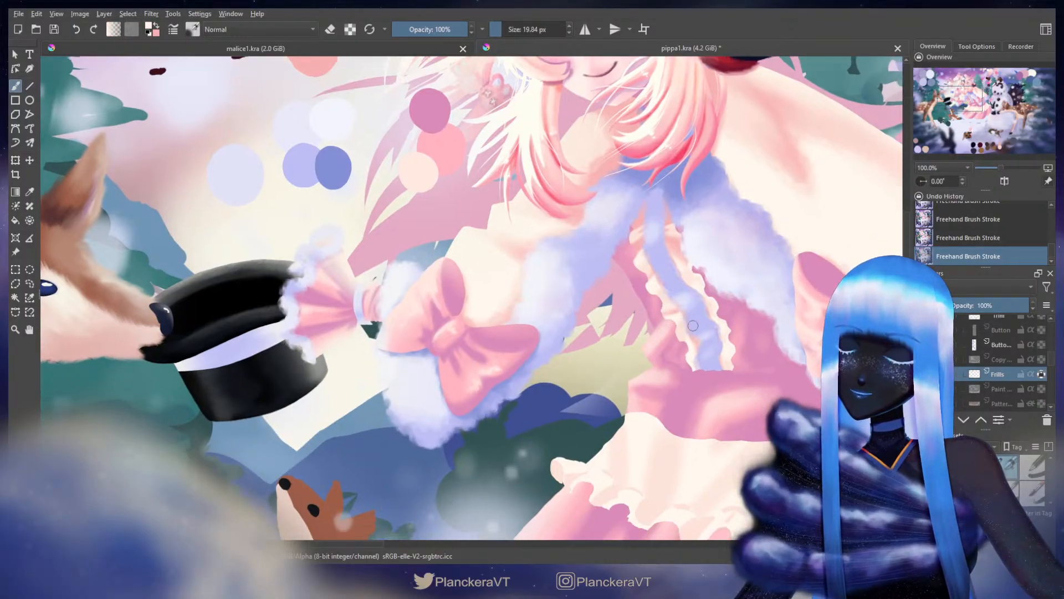
Step: Sample a pale swatch below the birds and brighten the lower left and right trims with a brush of about 23 to 26 px
left_click_drag(408, 223, 442, 301)
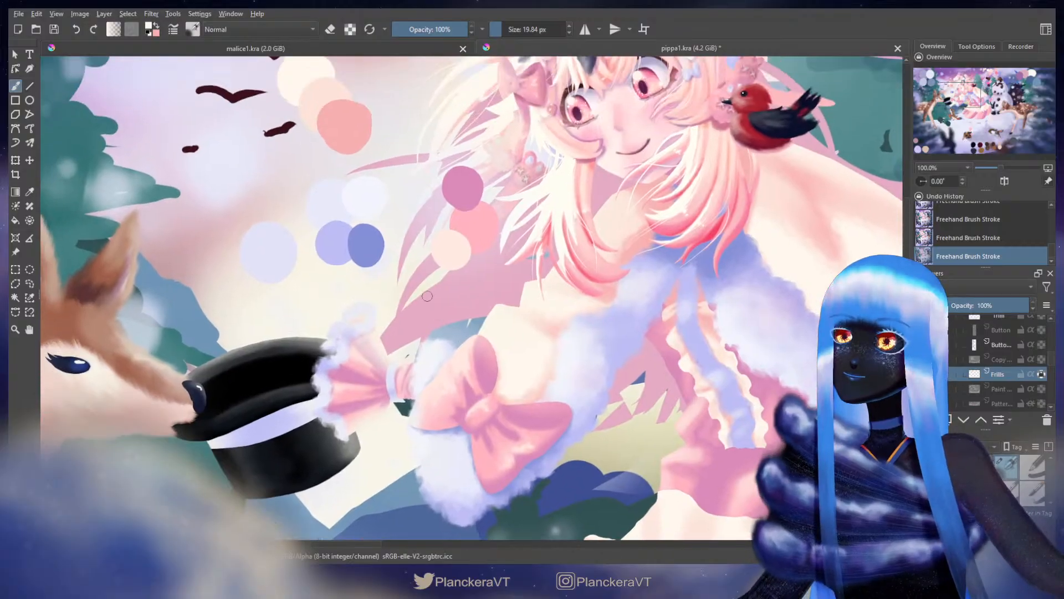
key("x")
left_click(326, 91, "ctrl")
left_click_drag(408, 223, 366, 137)
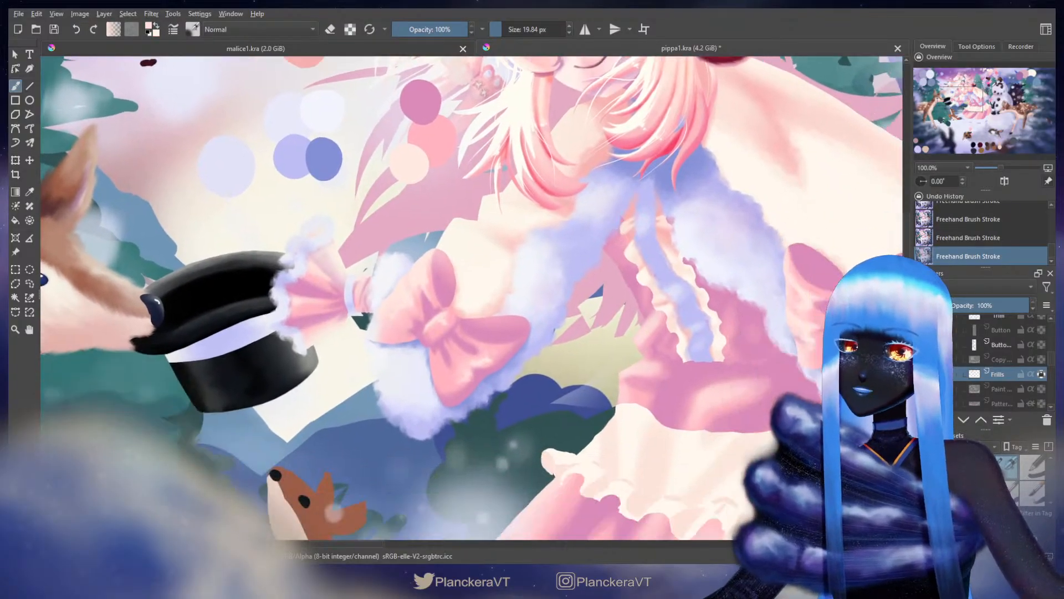
left_click_drag(673, 331, 676, 330, "shift")
left_click(682, 336, "ctrl")
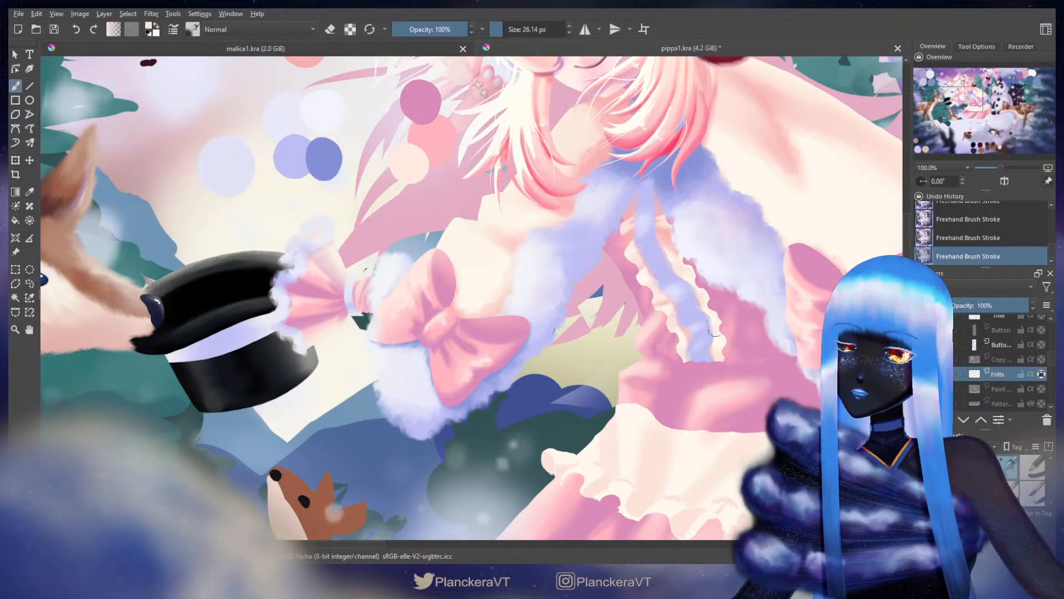
left_click_drag(714, 331, 687, 375)
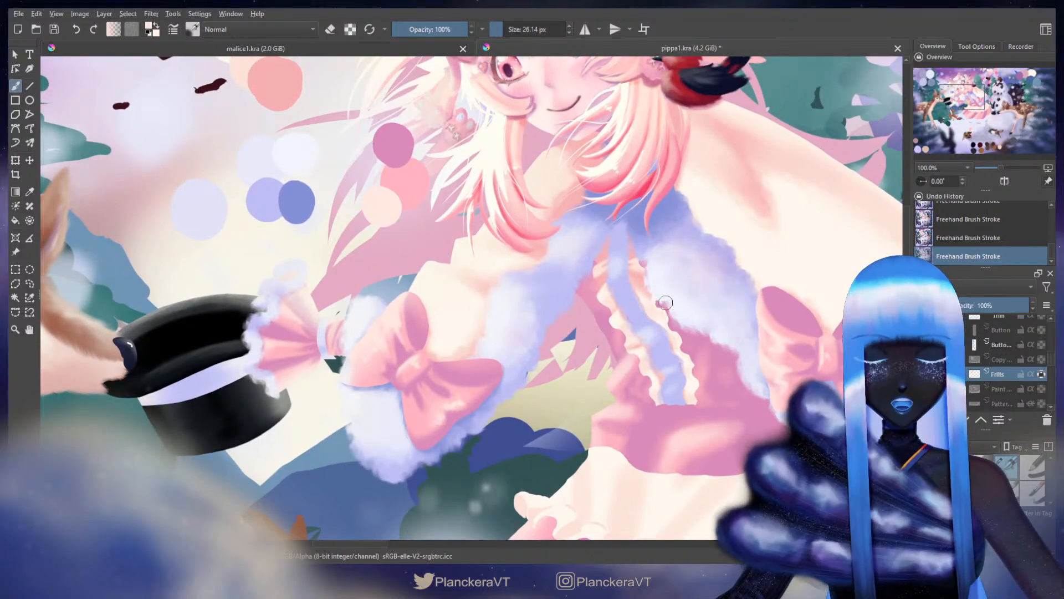
mouse_move(666, 287)
left_mouse_down()
mouse_move(649, 277)
mouse_move(626, 301)
mouse_move(641, 295)
left_mouse_up()
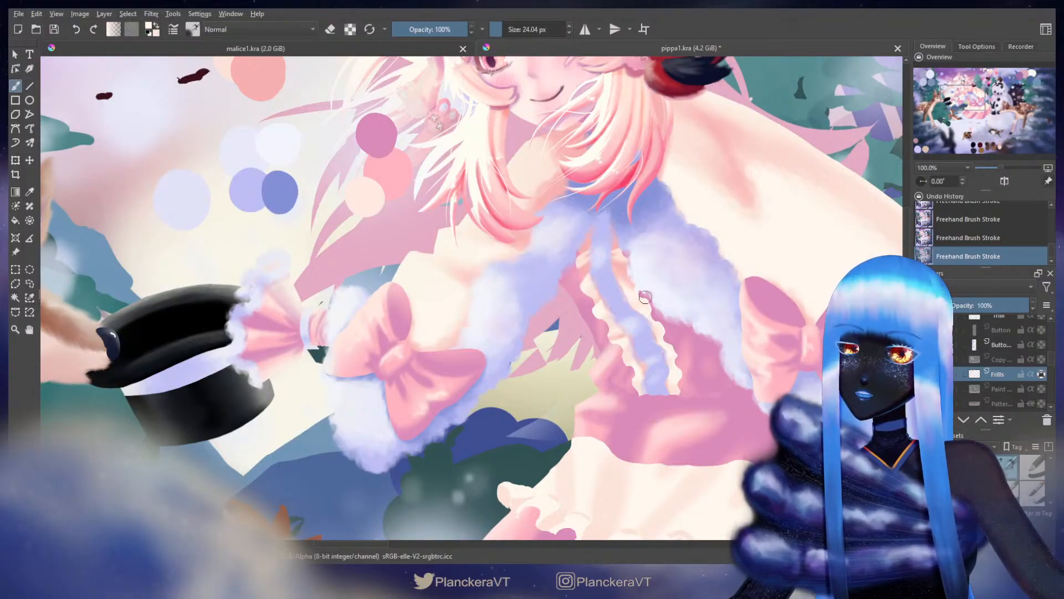
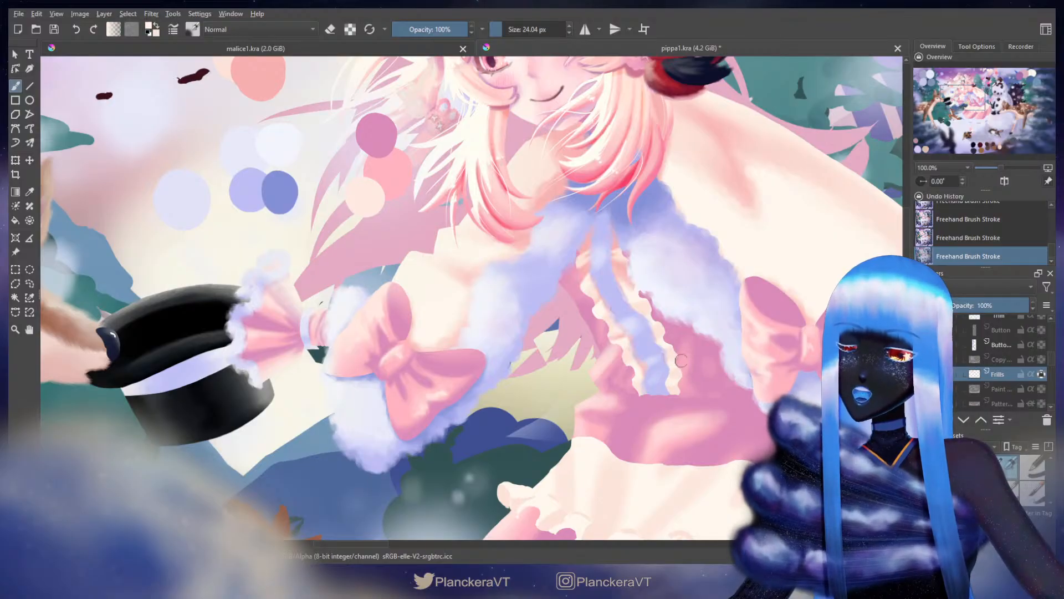
left_click_drag(682, 360, 679, 361)
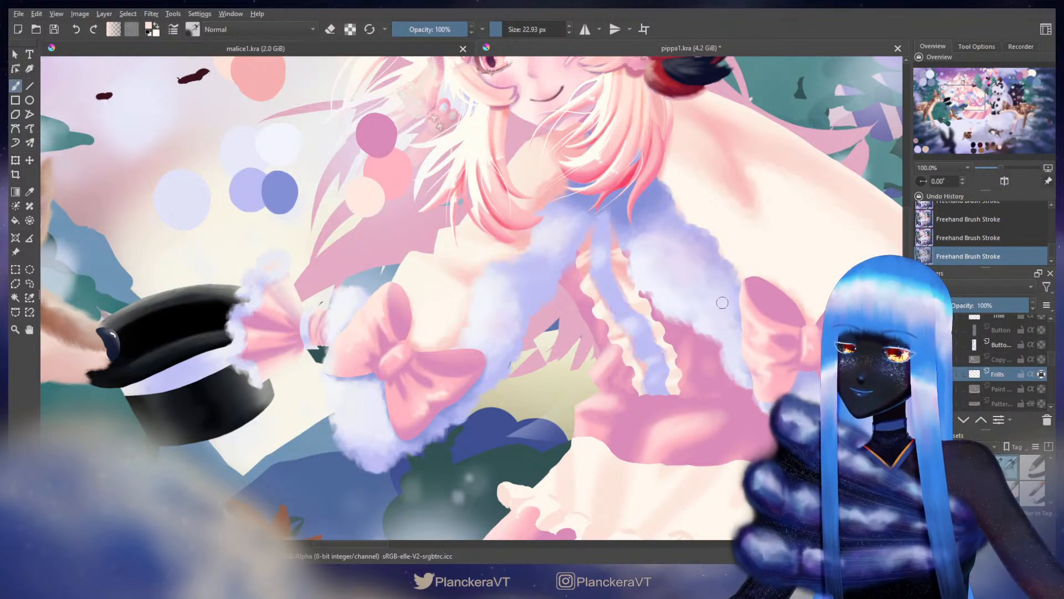
Step: Sample the salmon swatch and refine the left trim's middle folds at 200% zoom, alternating shade and light with a 9 to 14 px brush
left_click_drag(473, 249, 540, 364)
left_click(335, 185, "ctrl")
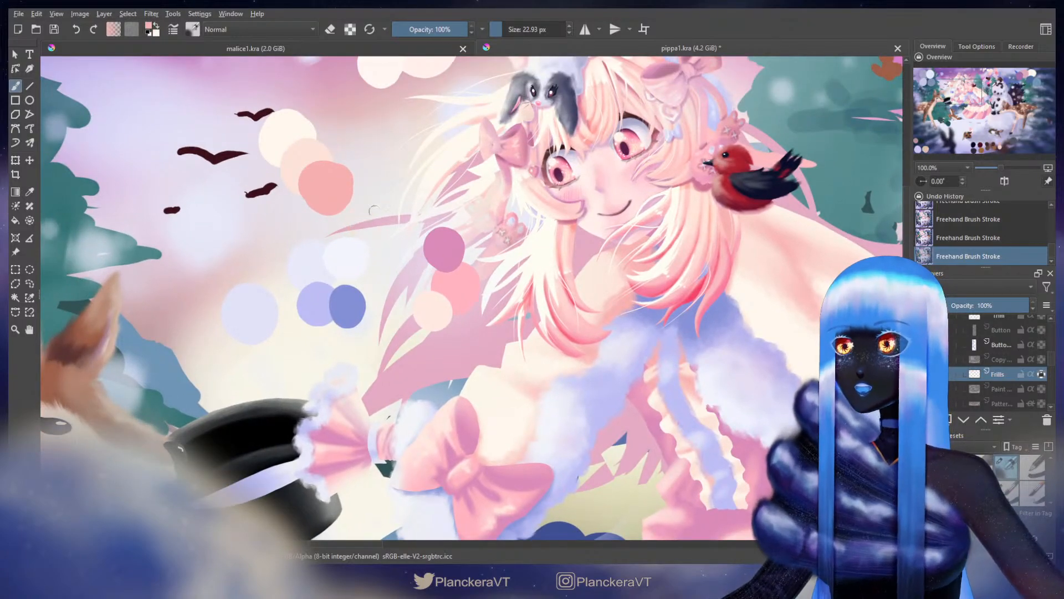
left_click_drag(709, 421, 607, 276)
scroll(642, 276, "up", 2)
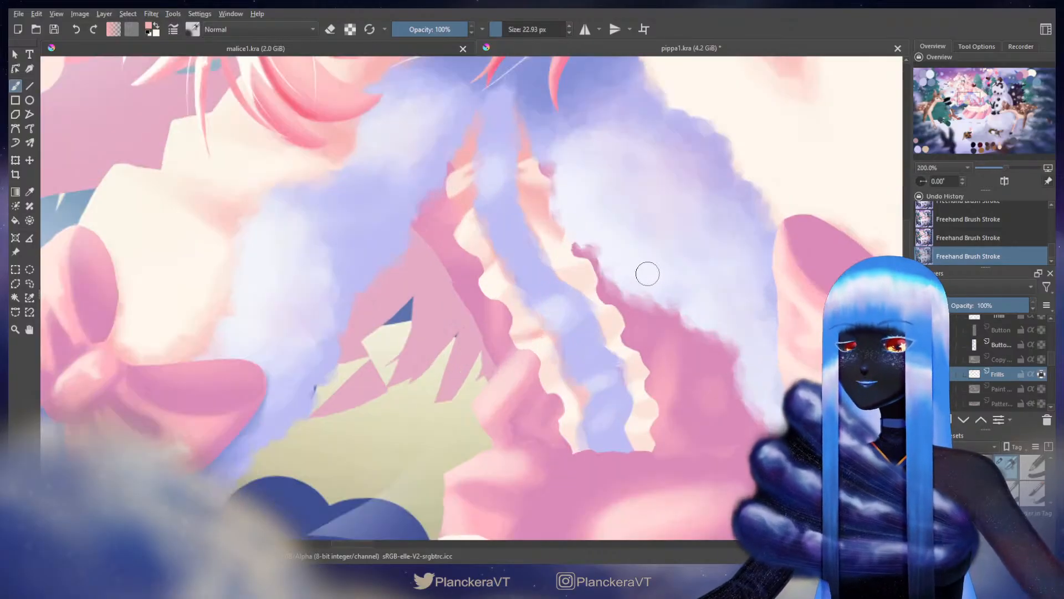
mouse_move(548, 328)
left_mouse_down()
mouse_move(601, 305)
mouse_move(576, 315)
mouse_move(585, 334)
left_mouse_up()
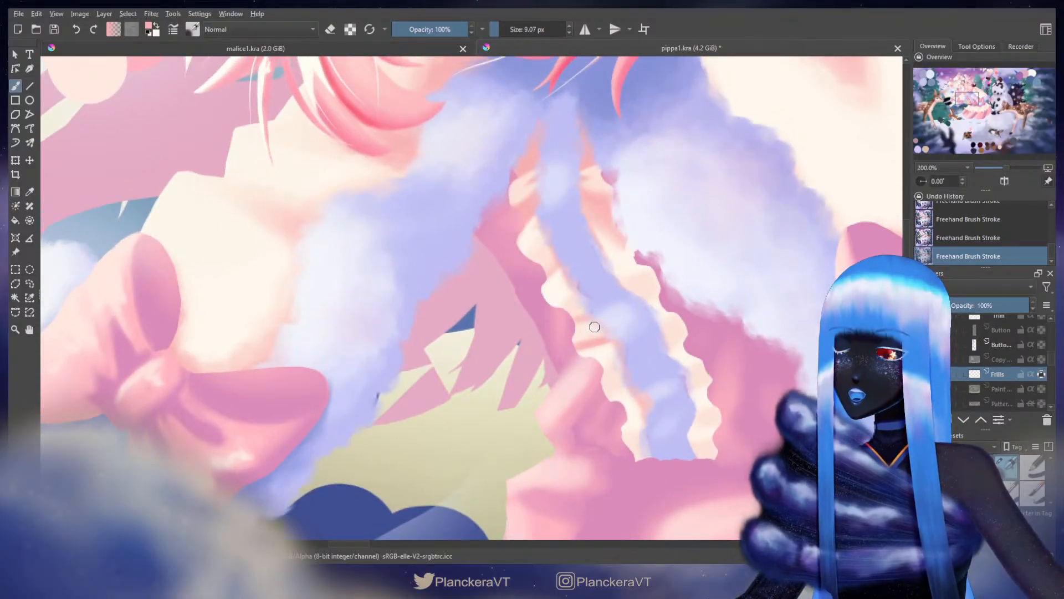
left_click_drag(578, 328, 588, 329, "shift")
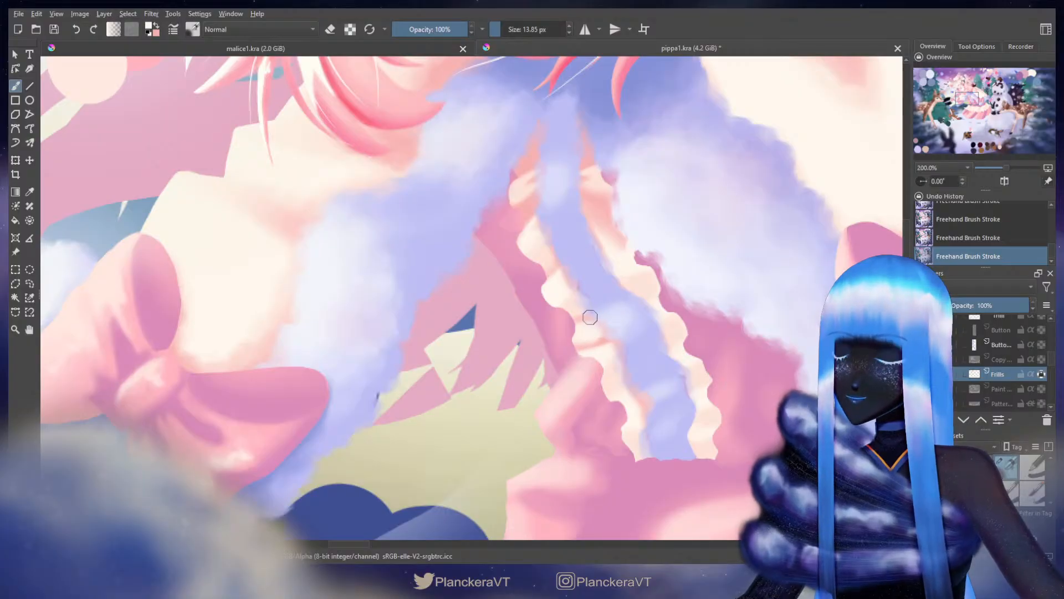
left_click_drag(585, 315, 577, 315, "shift")
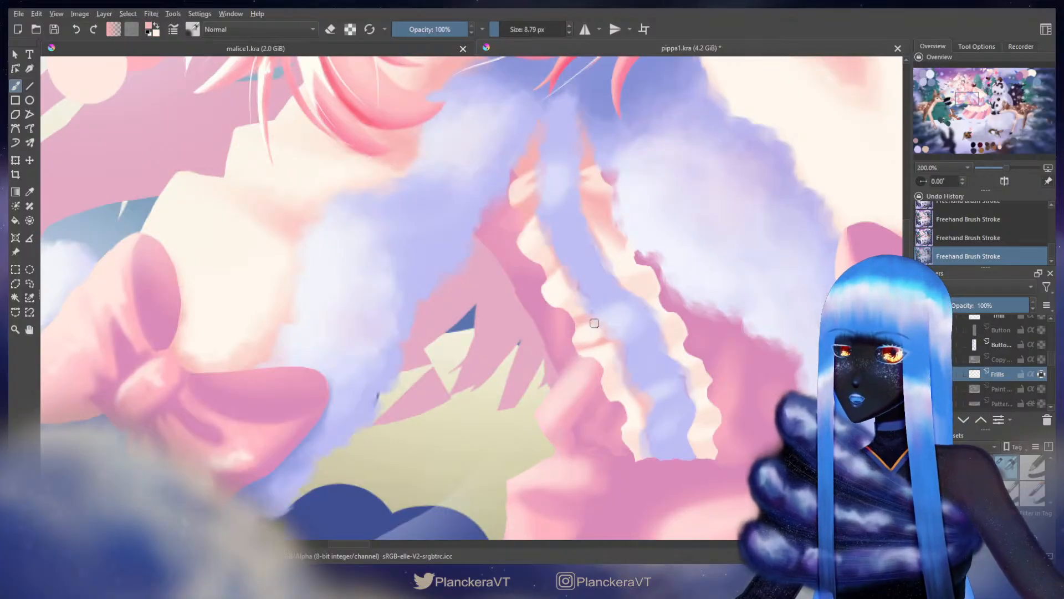
Step: Sample the peach swatch and blend the left trim's folds, adding fine salmon shading while narrowing the brush from about 10 to 5.4 px
key("x")
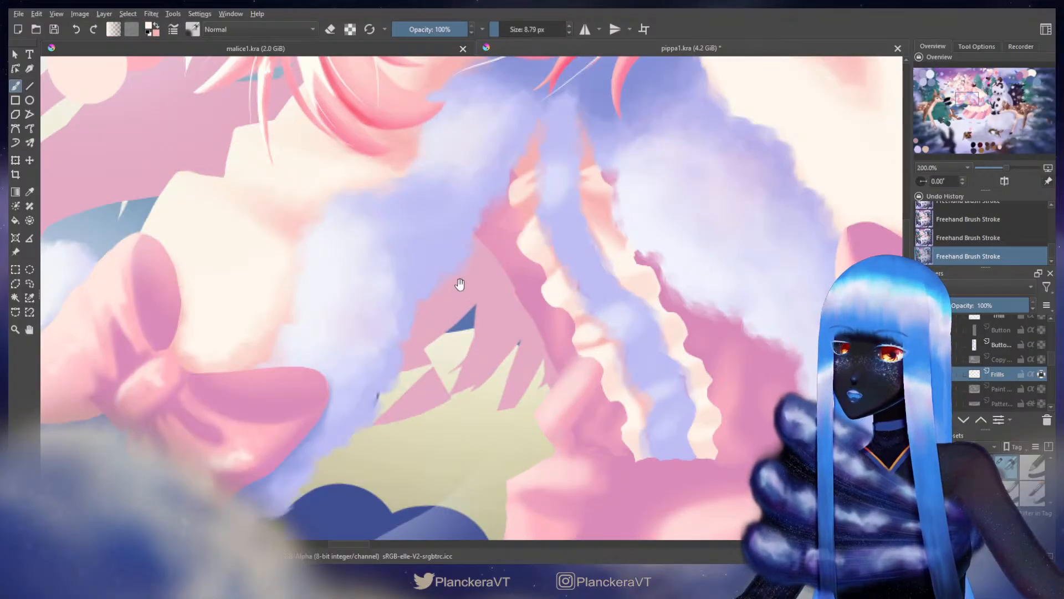
left_click_drag(458, 285, 589, 407)
left_click_drag(156, 143, 191, 283)
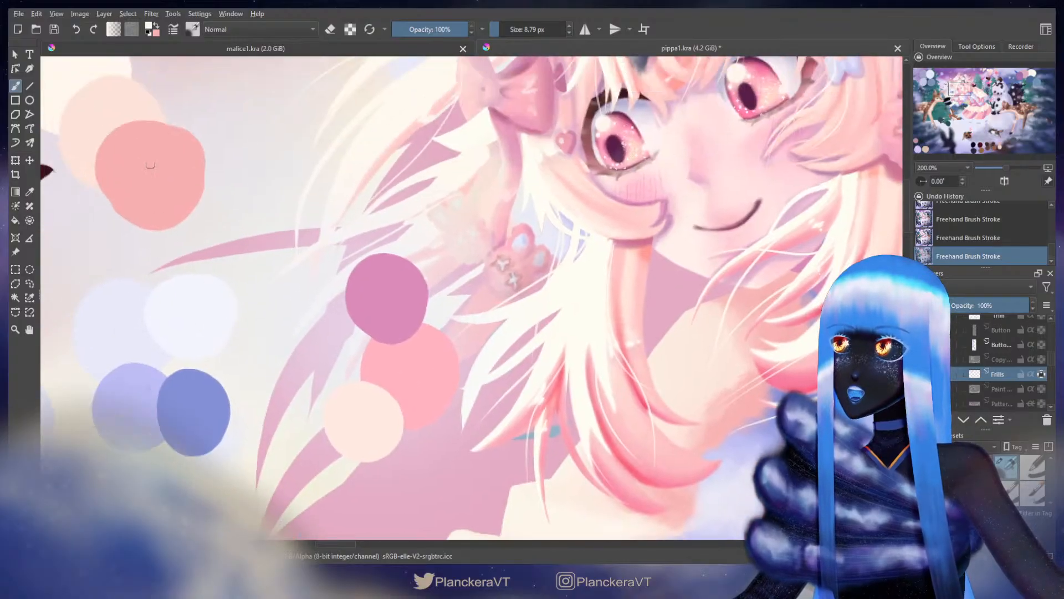
left_click(129, 111, "ctrl")
left_click_drag(592, 374, 492, 200)
left_click_drag(573, 344, 475, 236)
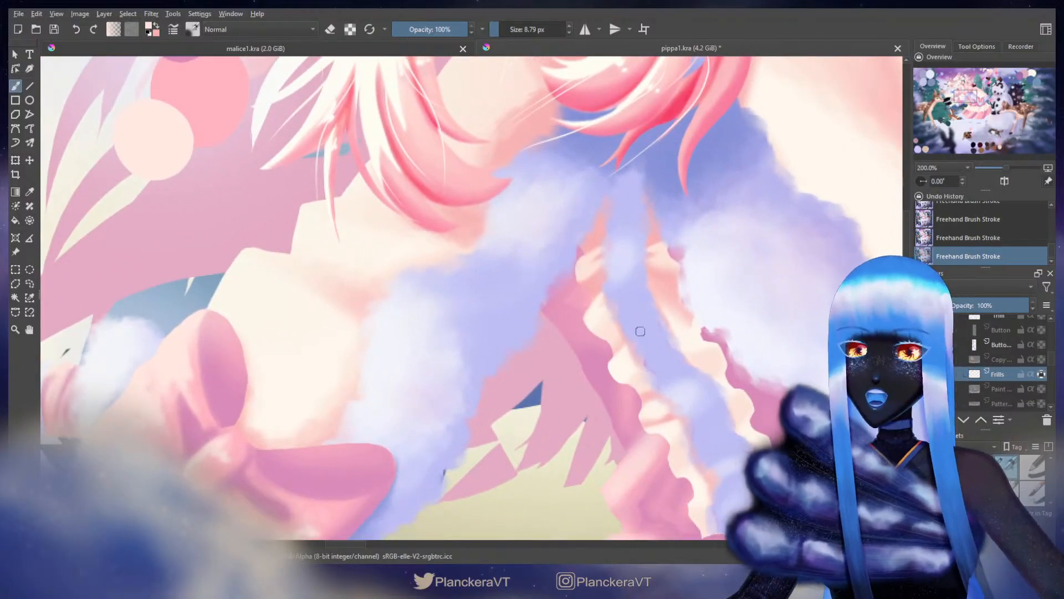
left_click_drag(640, 332, 649, 356, "shift")
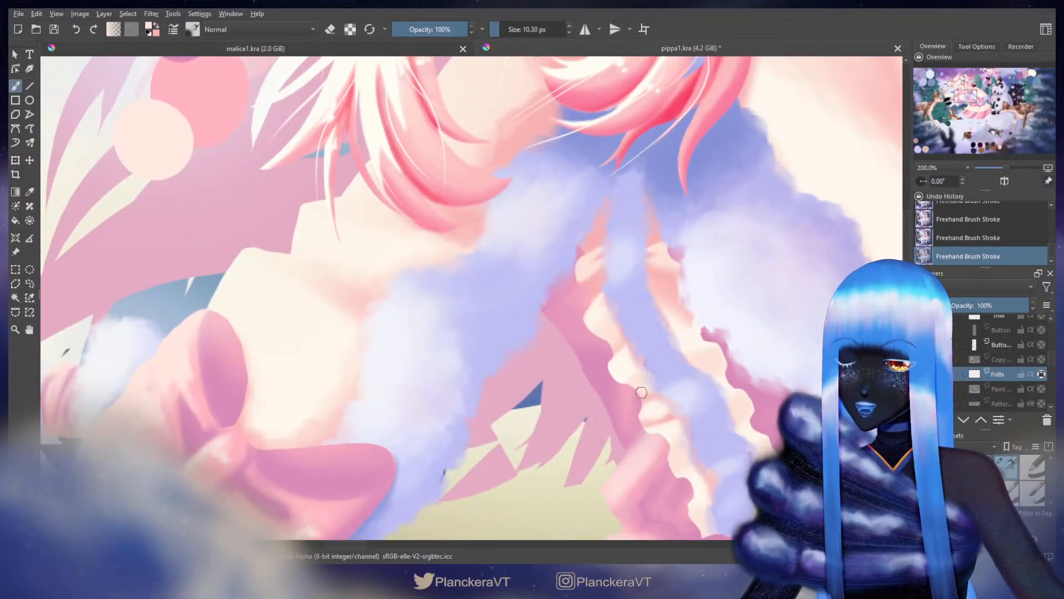
left_click_drag(636, 351, 632, 354, "shift")
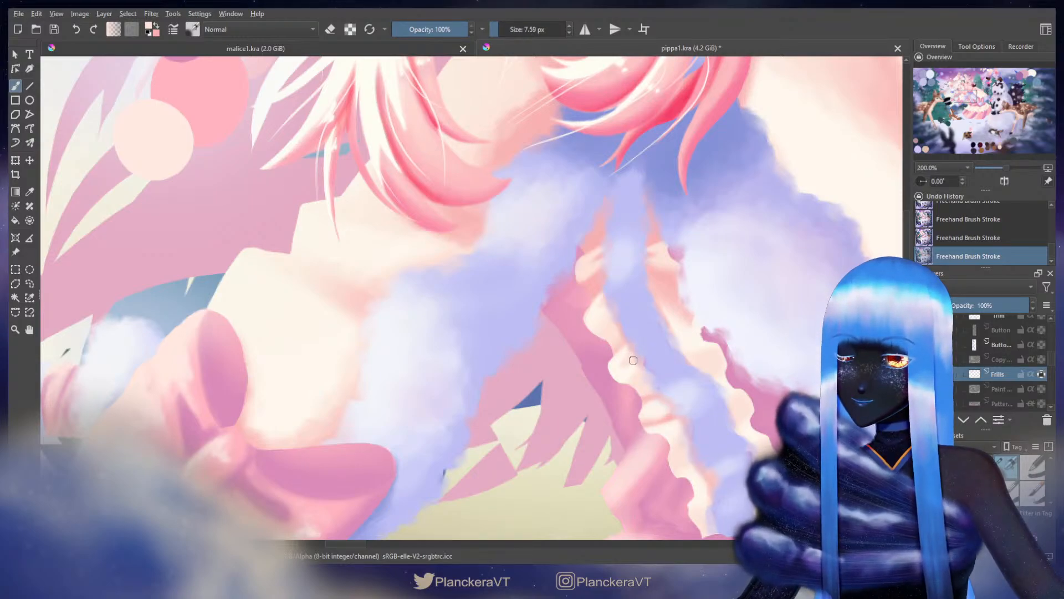
left_click_drag(677, 296, 635, 190)
left_click_drag(625, 307, 618, 303, "shift")
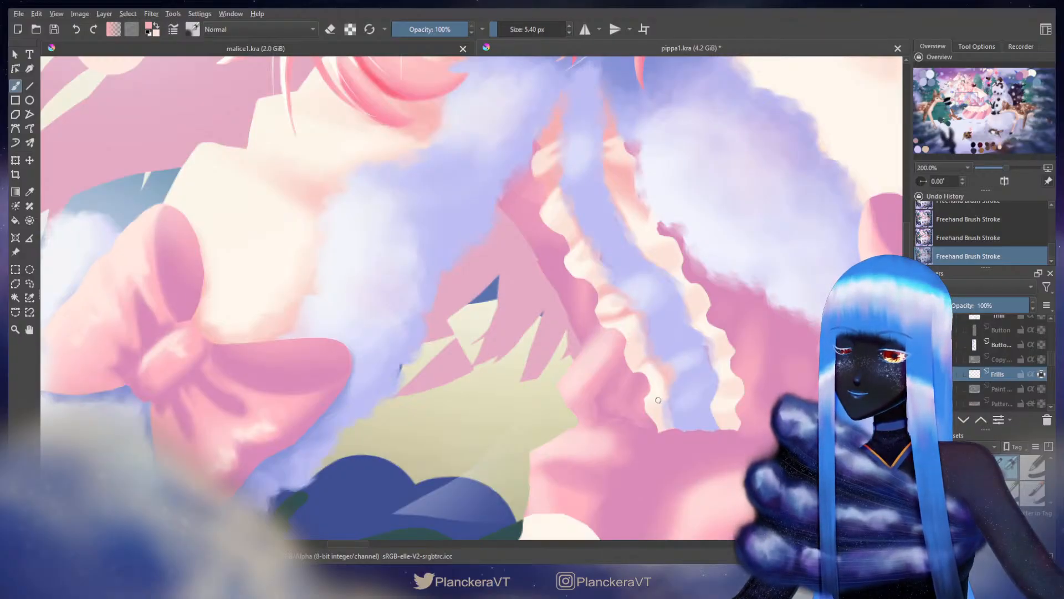
Step: Shade the right trim's upper and middle folds, alternating peach and cream with a brush of about 7 px
left_click_drag(661, 402, 657, 378, "shift")
key("x")
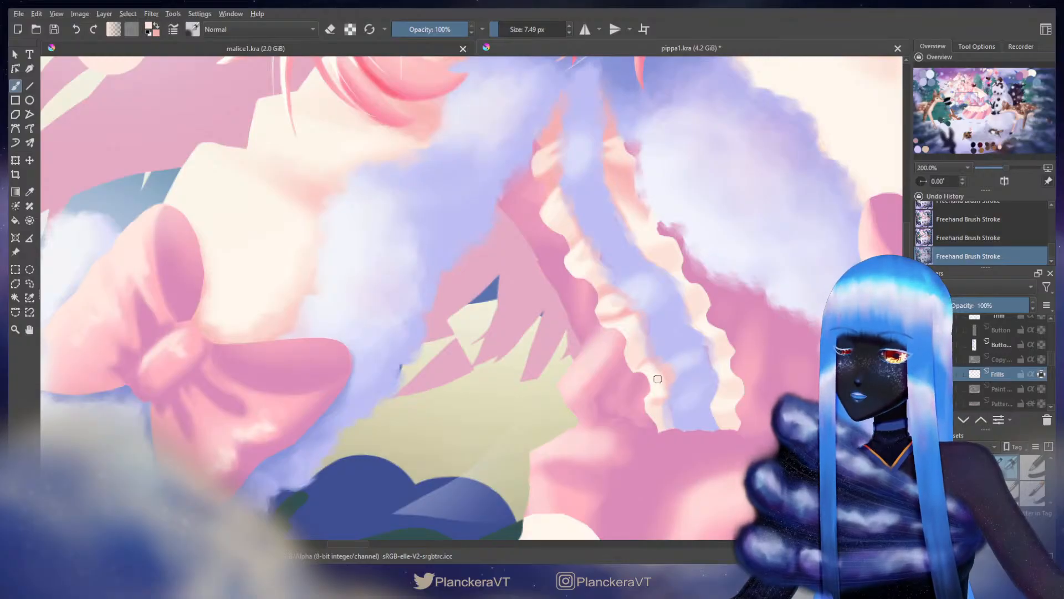
left_click_drag(705, 254, 605, 294)
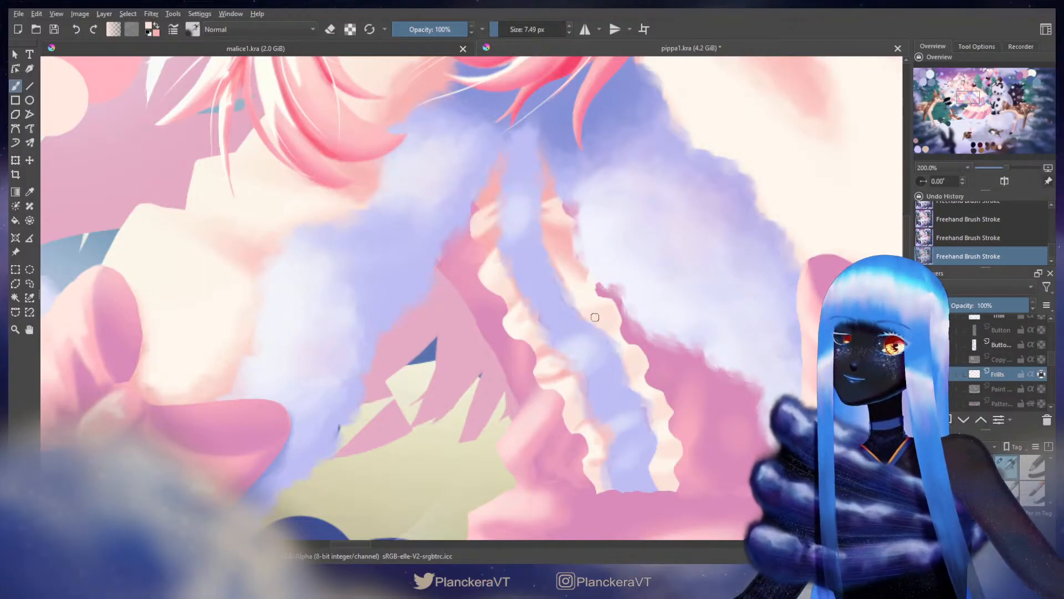
key("x")
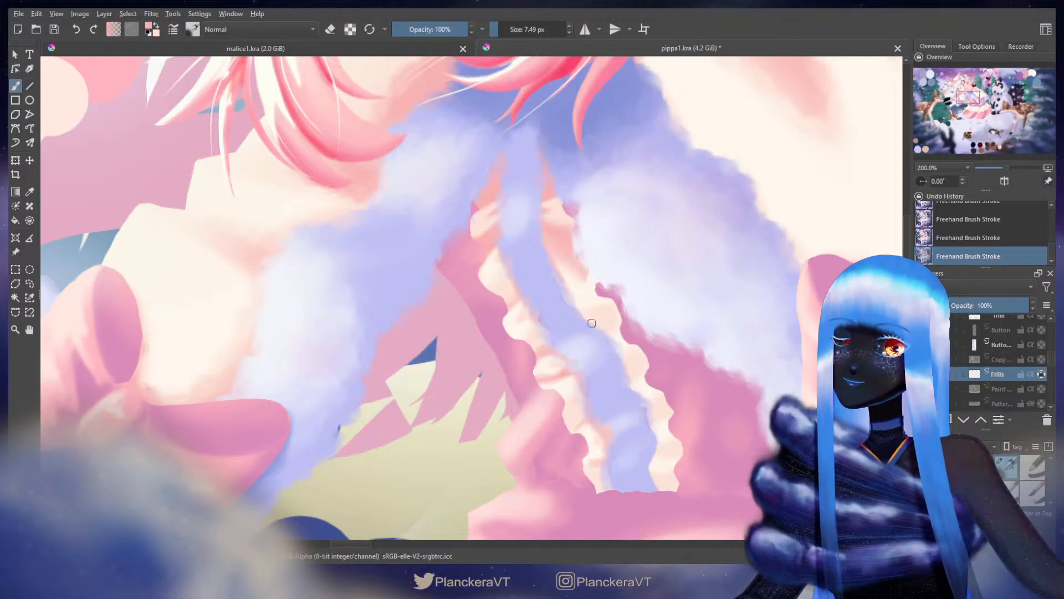
key("bracketright")
key("bracketright")
key("bracketleft")
key("bracketleft")
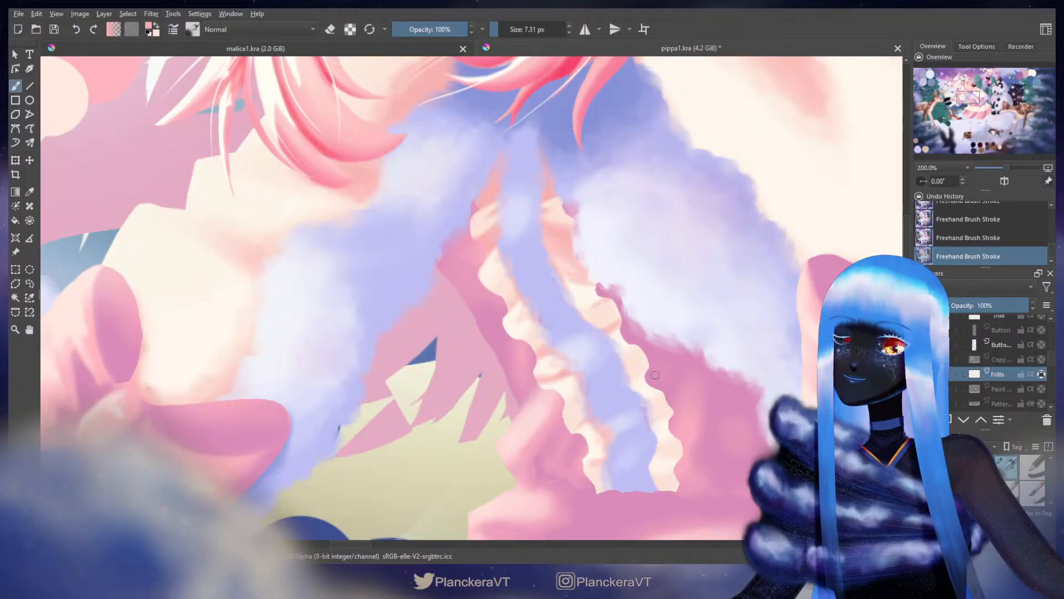
mouse_move(652, 366)
left_mouse_down()
mouse_move(637, 313)
mouse_move(659, 348)
mouse_move(646, 348)
left_mouse_up()
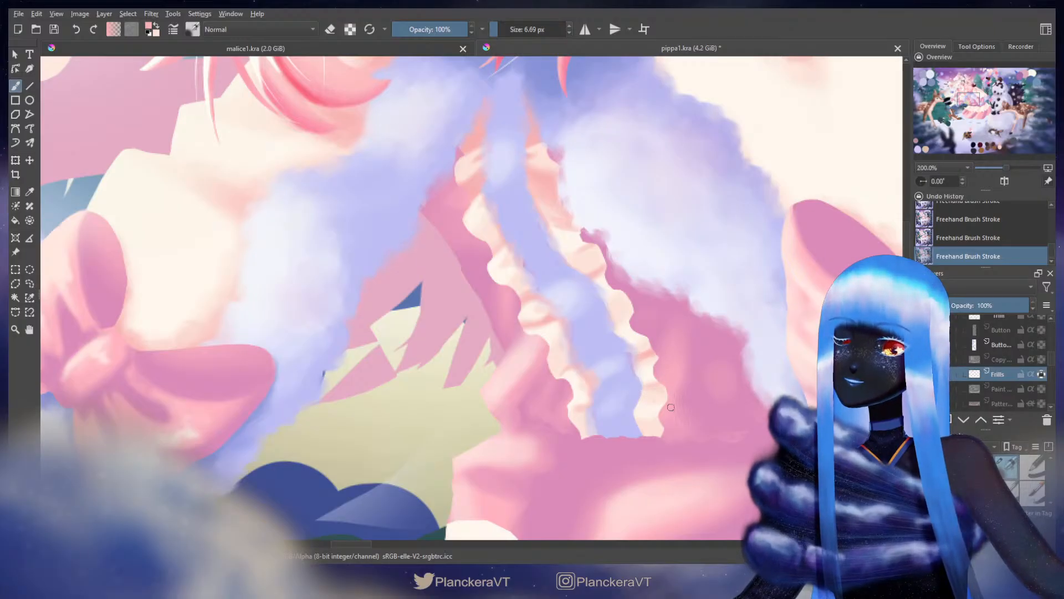
Step: Refine the right trim's lower folds with alternating shade and light colours, narrowing the brush from about 26 to 6.7 px
mouse_move(674, 415)
left_mouse_down("shift")
mouse_move(695, 416)
mouse_move(620, 436)
mouse_move(590, 433)
mouse_move(671, 426)
left_mouse_up("shift")
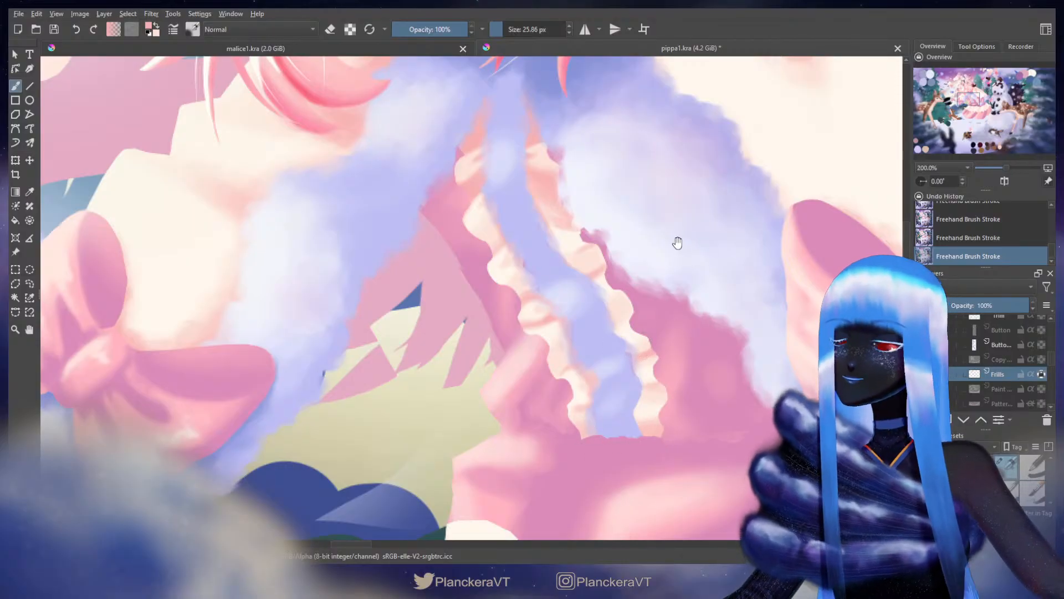
left_click_drag(677, 242, 686, 273)
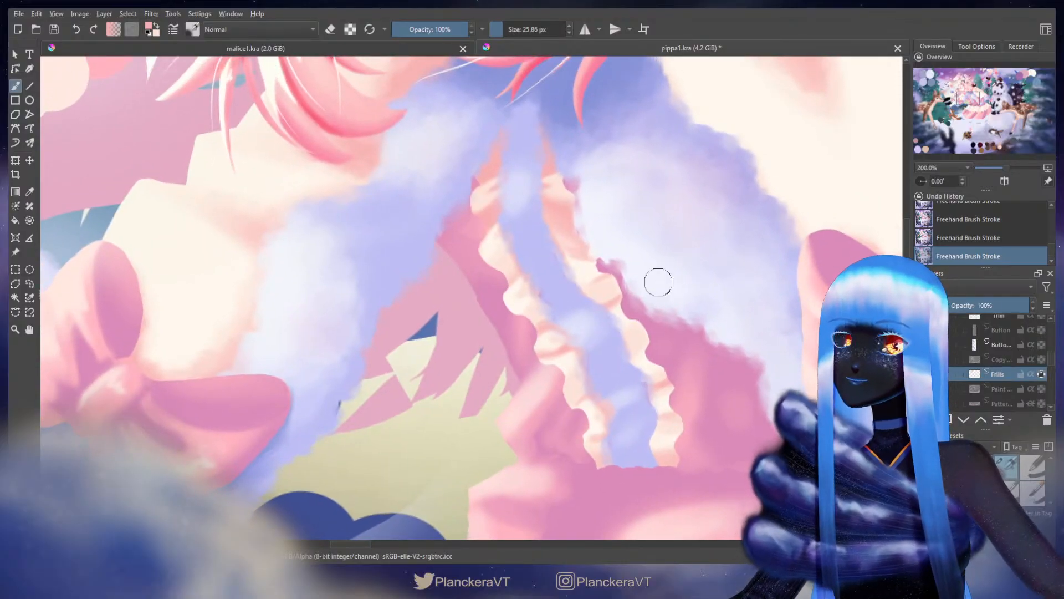
key("x")
left_click_drag(636, 337, 618, 337, "shift")
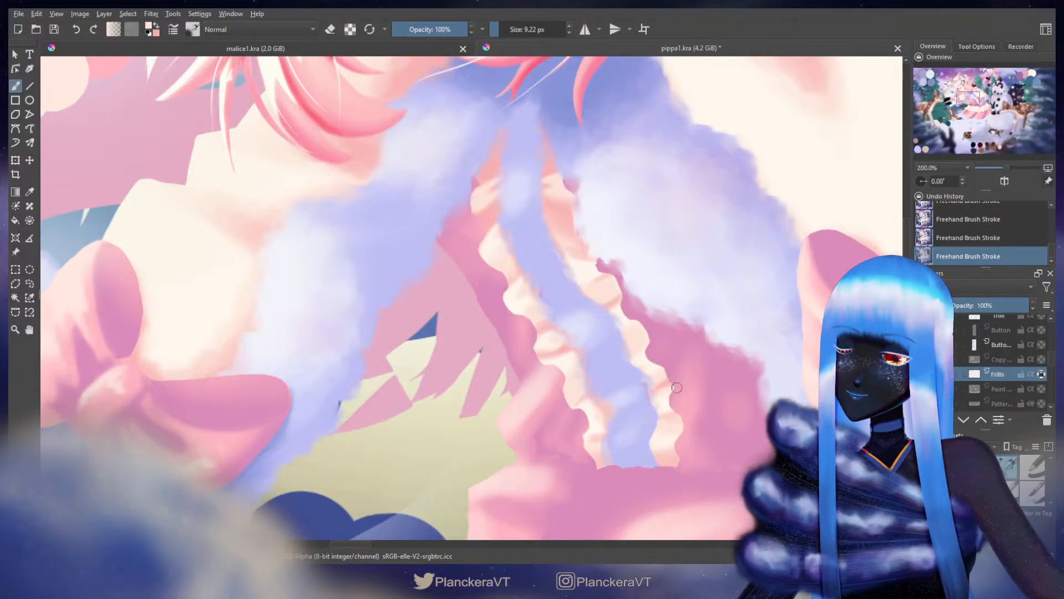
key("x")
mouse_move(671, 384)
left_mouse_down("shift")
mouse_move(658, 386)
mouse_move(667, 380)
left_mouse_up("shift")
key("x")
key("x")
key("x")
key("x")
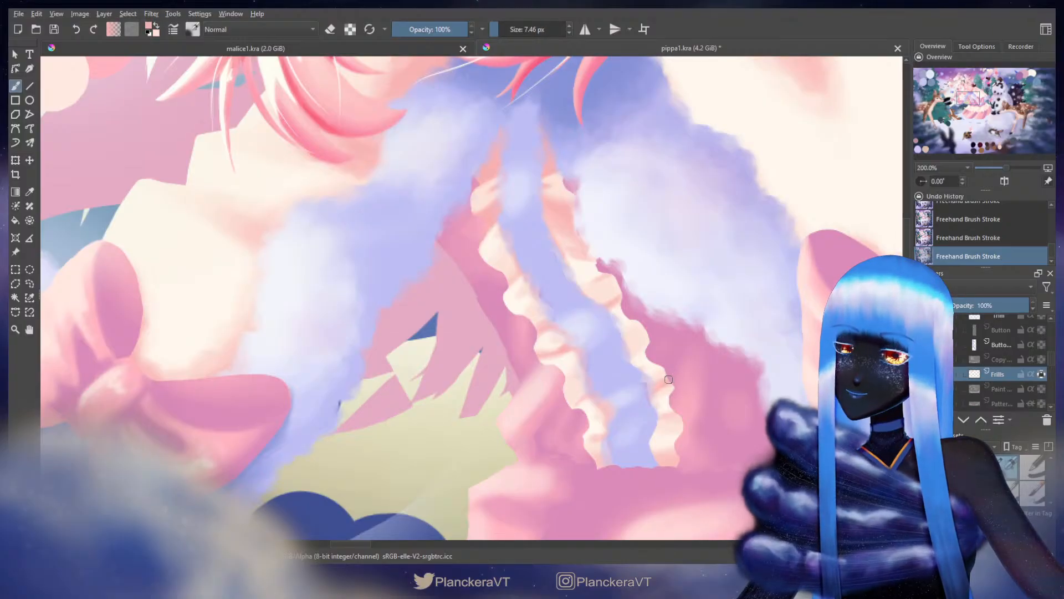
key("x")
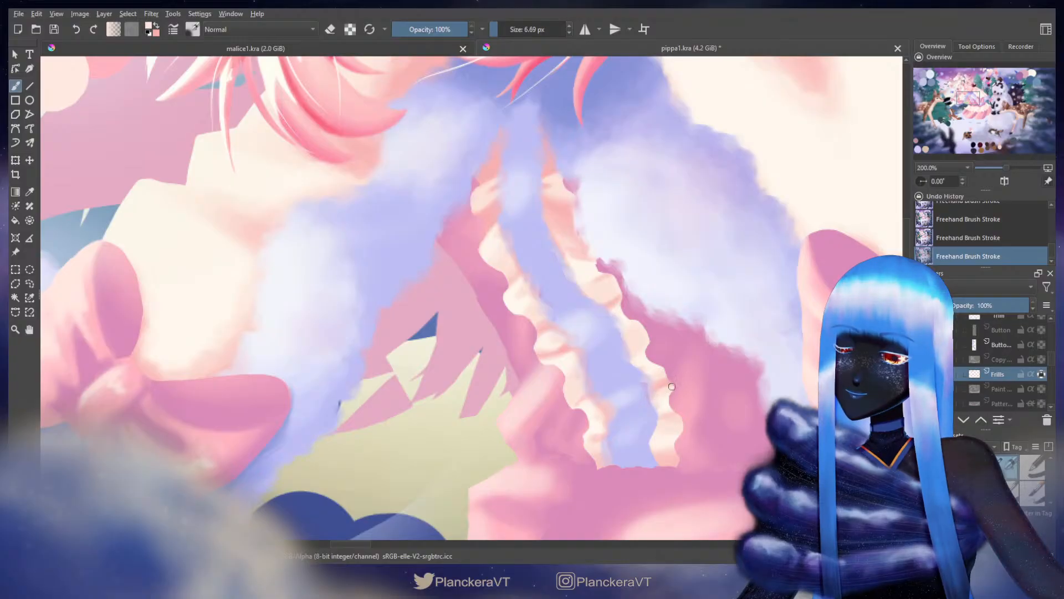
Step: Blend the left trim's lower and upper folds with cream and peach, using a brush of about 8 to 15 px
mouse_move(672, 387)
left_mouse_down("shift")
mouse_move(682, 387)
mouse_move(667, 383)
mouse_move(659, 323)
mouse_move(651, 353)
mouse_move(671, 357)
mouse_move(661, 361)
mouse_move(683, 409)
left_mouse_up("shift")
key("x")
mouse_move(614, 380)
left_mouse_down("shift")
mouse_move(622, 373)
mouse_move(611, 364)
left_mouse_up("shift")
key("x")
key("x")
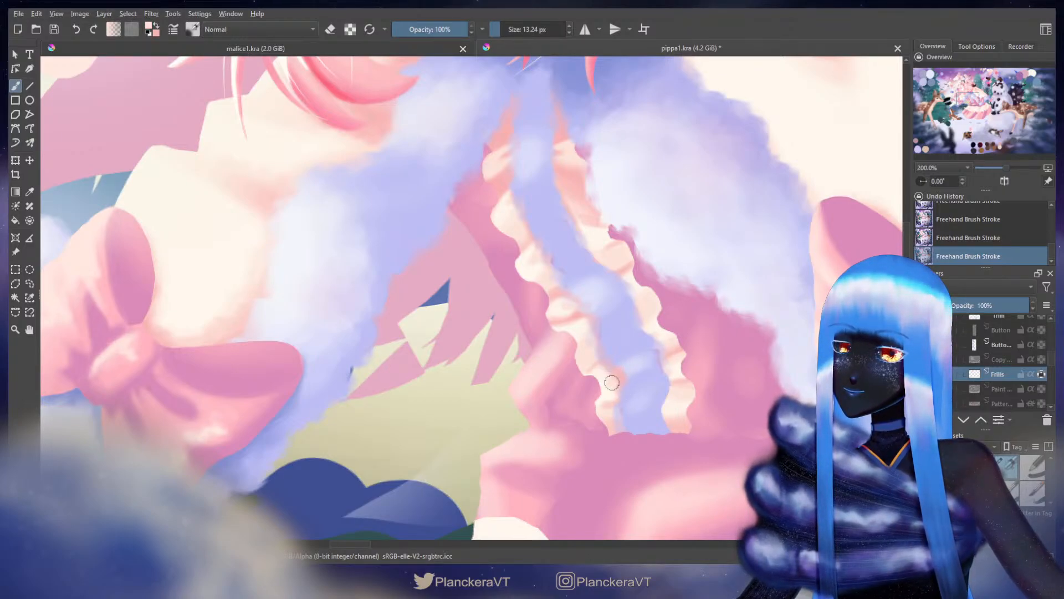
mouse_move(601, 326)
left_mouse_down("shift")
mouse_move(585, 307)
mouse_move(603, 351)
left_mouse_up("shift")
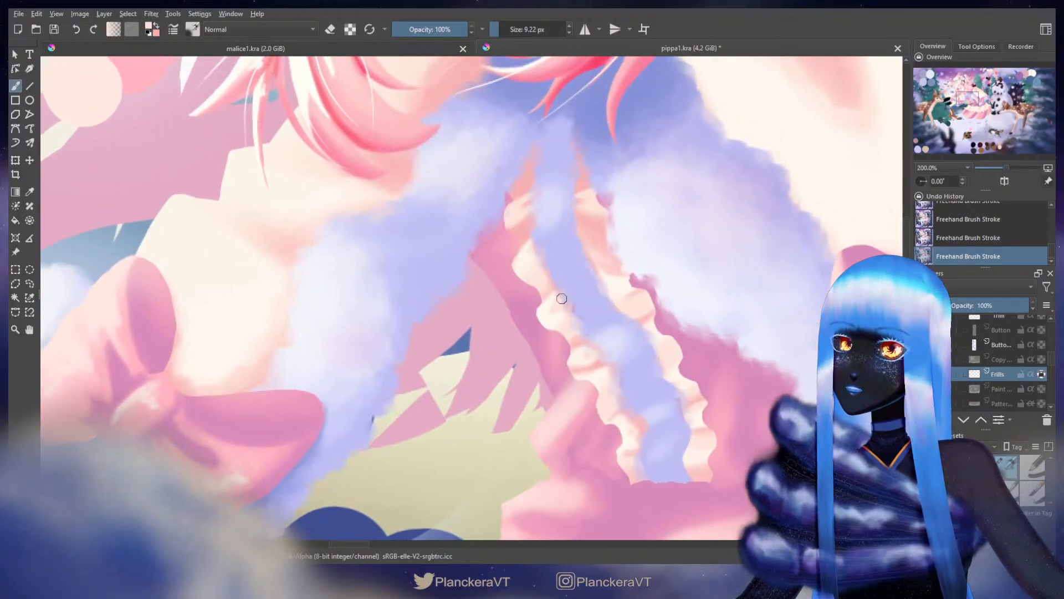
left_click_drag(558, 288, 556, 282, "shift")
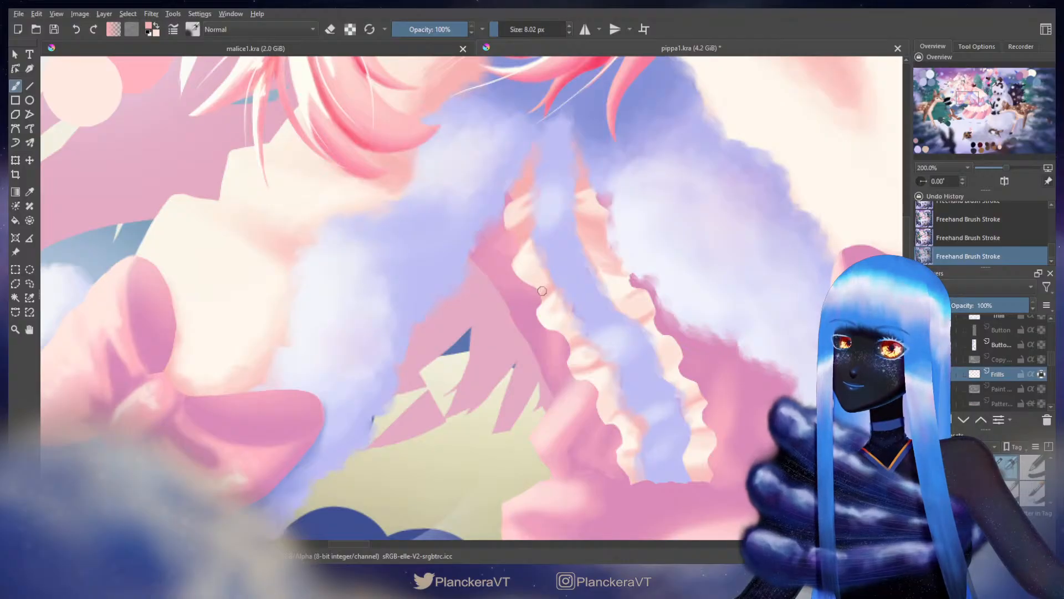
left_click_drag(540, 291, 553, 257, "shift")
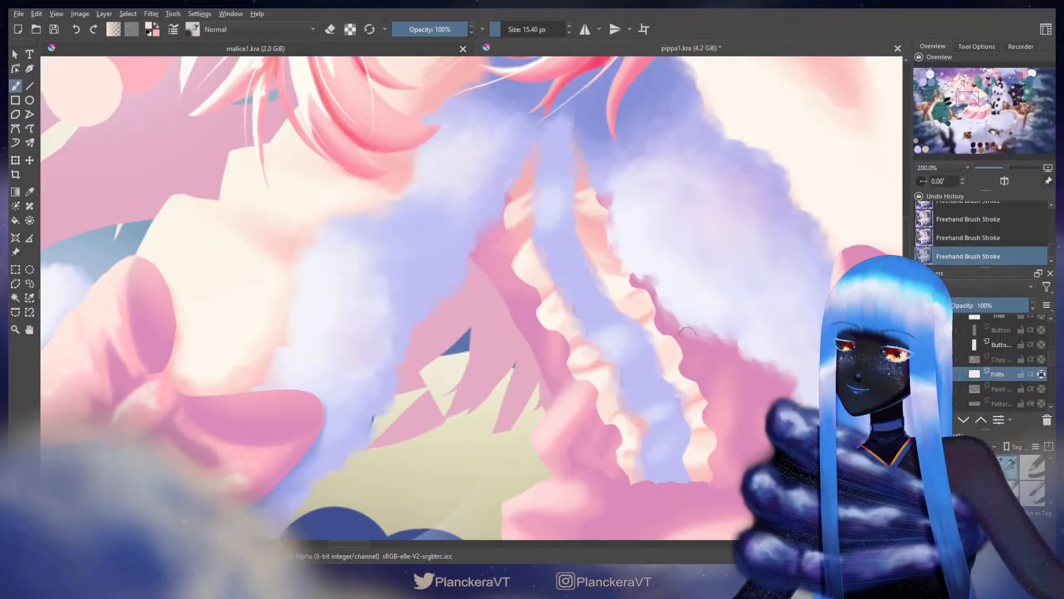
Step: Soften the right trim's middle folds along its outer edge with the peach colour and an 11 to 14 px brush
key("x")
left_click_drag(679, 356, 672, 355, "shift")
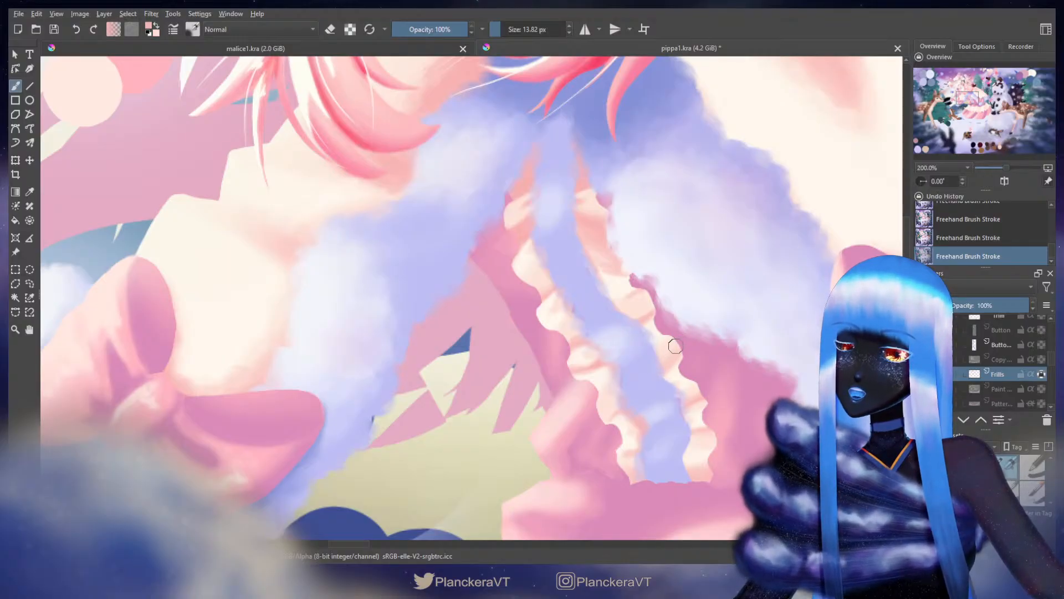
left_click_drag(656, 367, 677, 348, "shift")
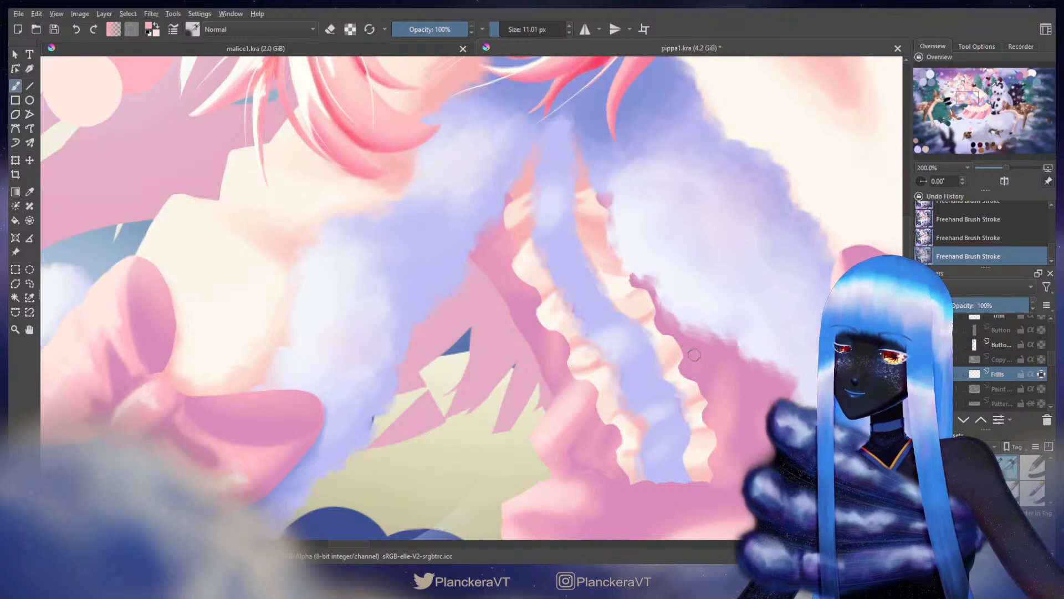
left_click_drag(694, 355, 684, 375)
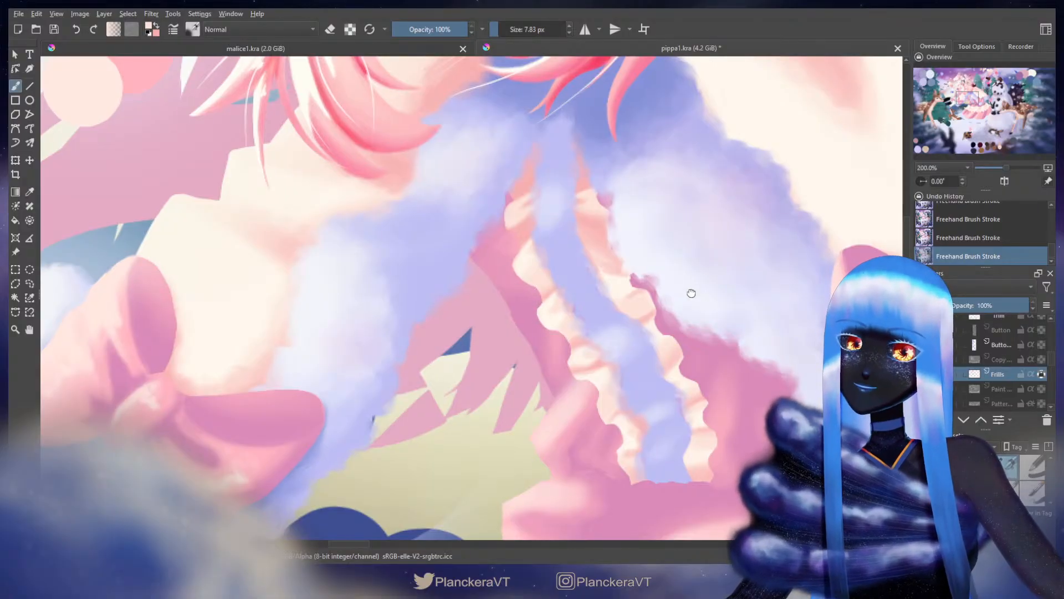
Step: Touch up the left trim's lower folds at about 10 px, and sample a pale swatch to highlight the bodice trims at 13 px
left_click_drag(697, 300, 836, 437)
left_click_drag(682, 238, 639, 230)
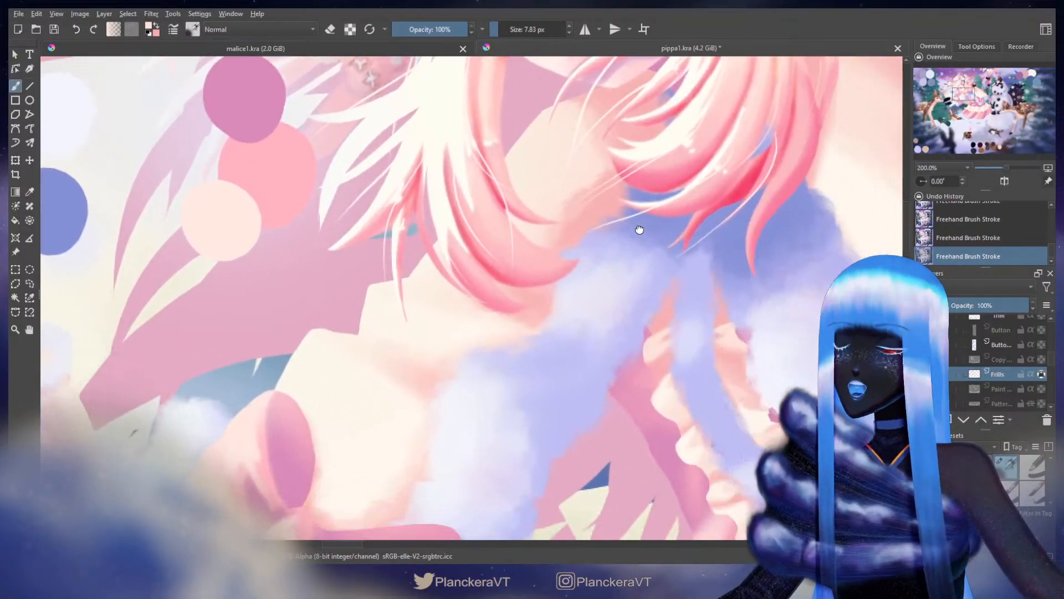
left_click_drag(675, 394, 623, 162)
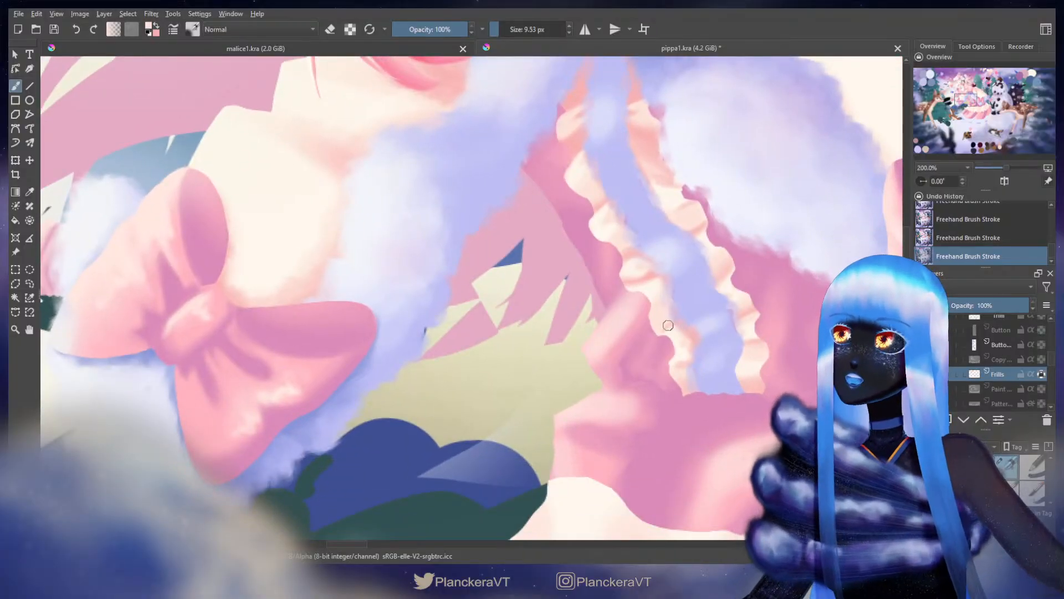
key("bracketright")
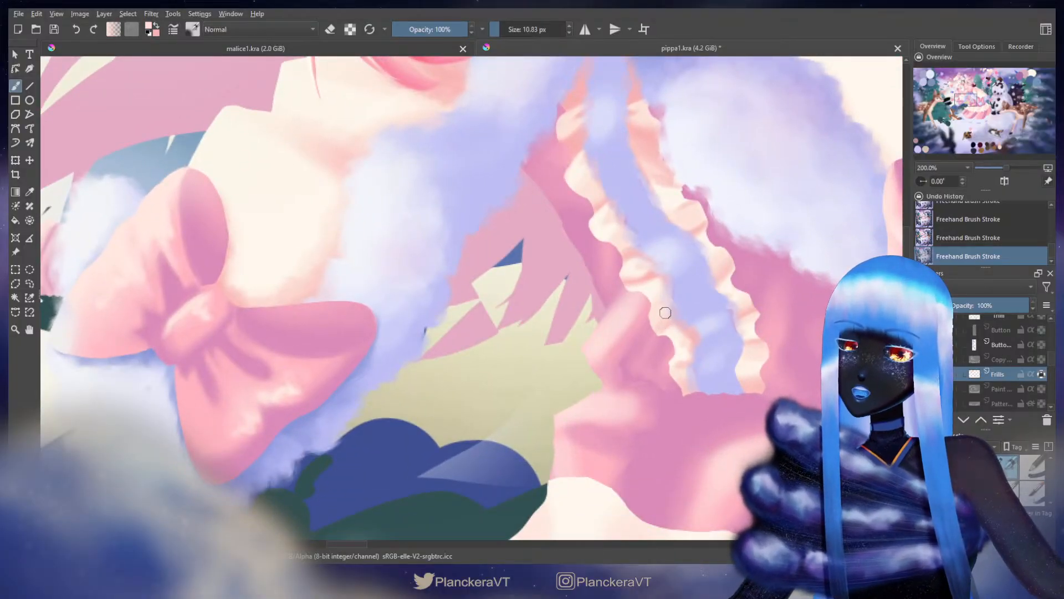
scroll(632, 346, "down", 2)
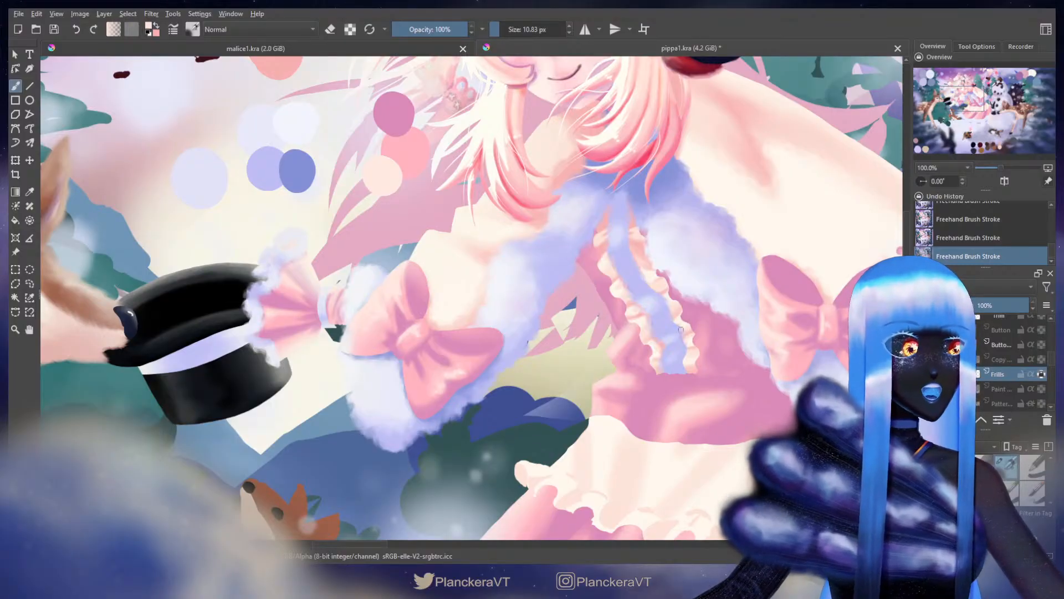
left_click_drag(681, 329, 724, 302)
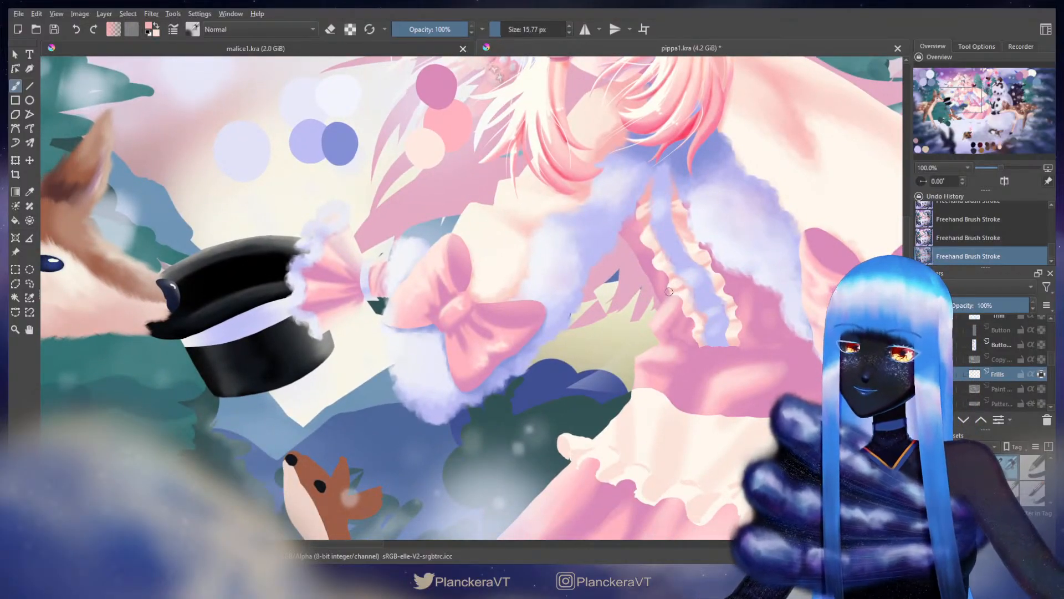
left_click_drag(526, 295, 567, 357)
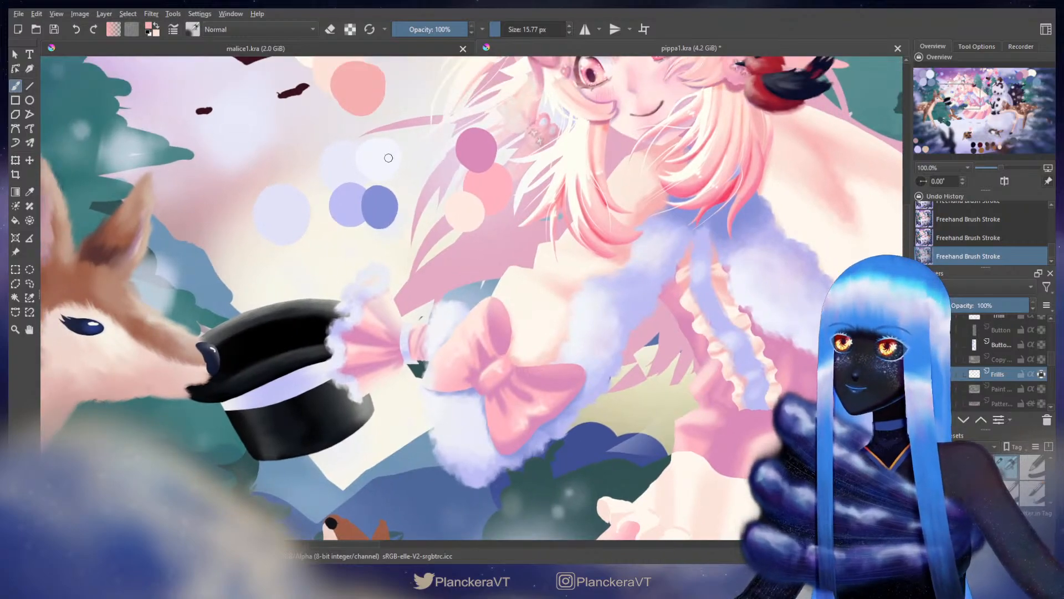
left_click_drag(388, 158, 402, 203)
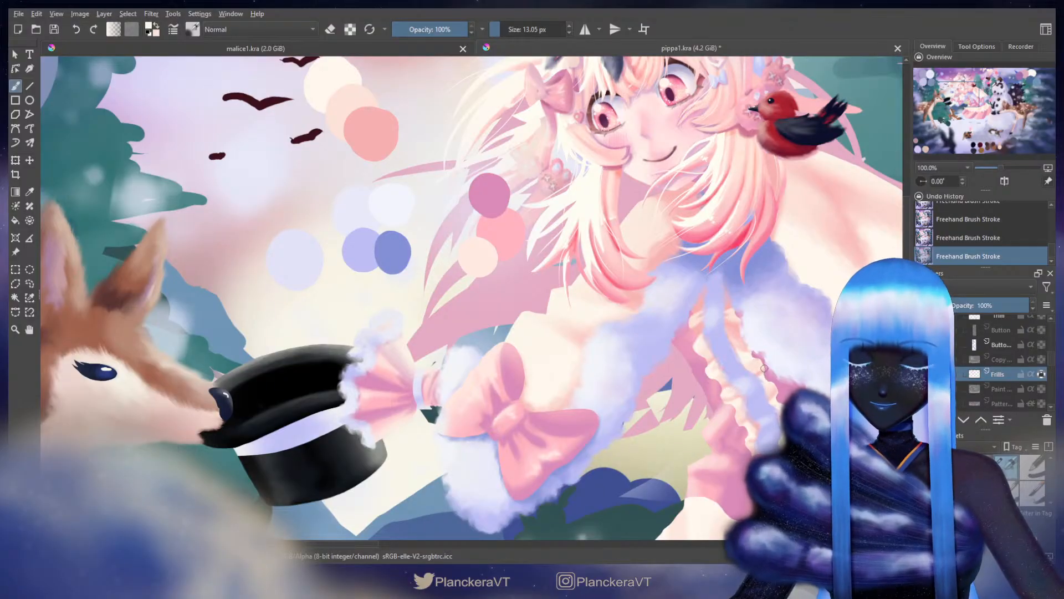
left_click_drag(759, 368, 717, 288)
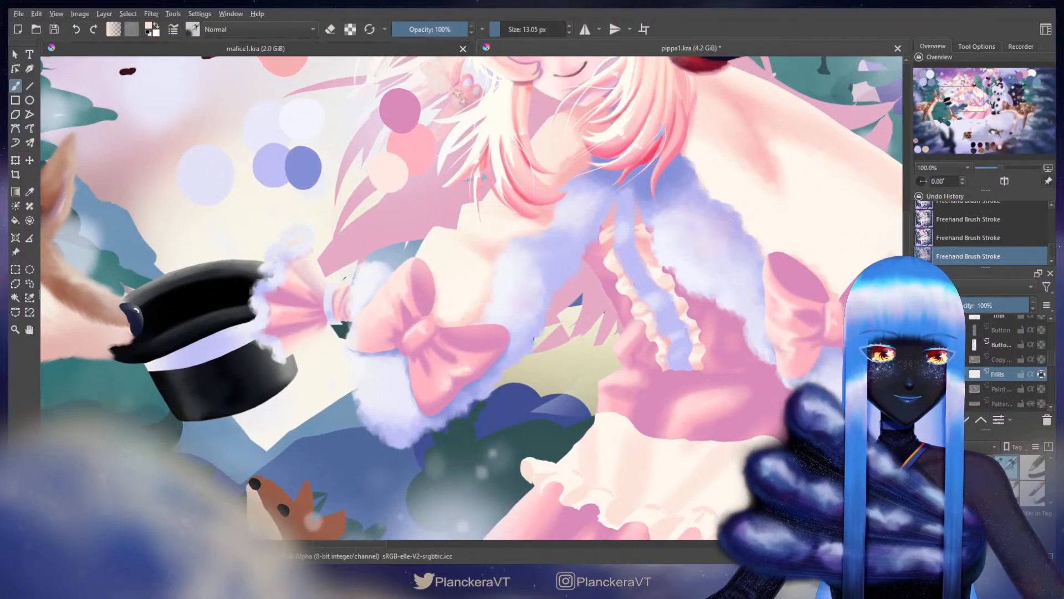
Step: Show and select the paint layer with the horizontal frills below the Frills layer, and choose a brush preset for it
left_click(925, 389)
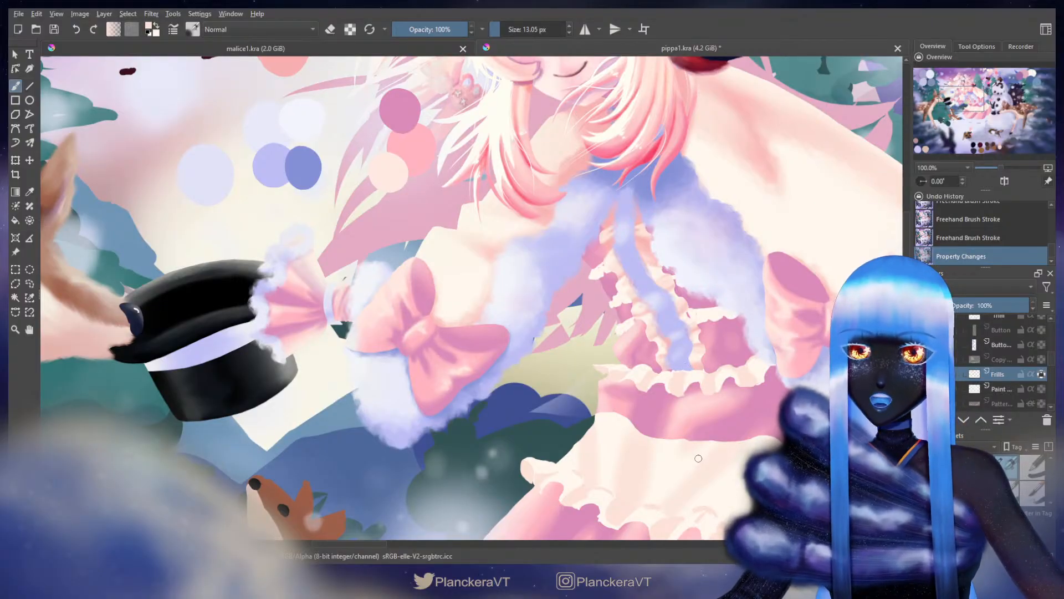
double_click(993, 390)
left_click(1008, 491)
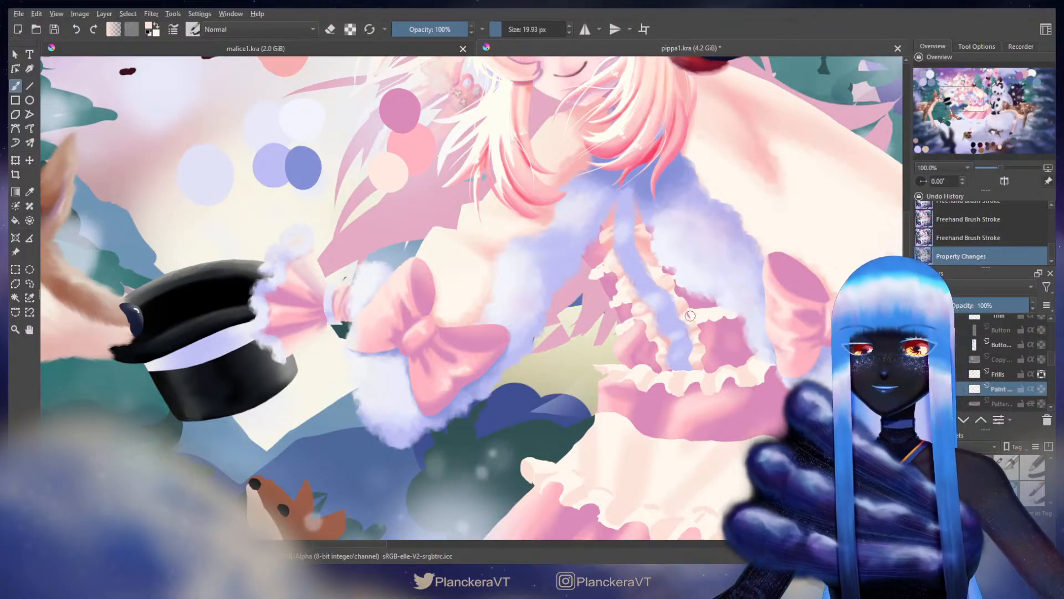
Step: Reshape the bodice's horizontal side frills at 200% zoom, painting cream at about 18 px and erasing edges at about 22 px
scroll(709, 325, "up", 2)
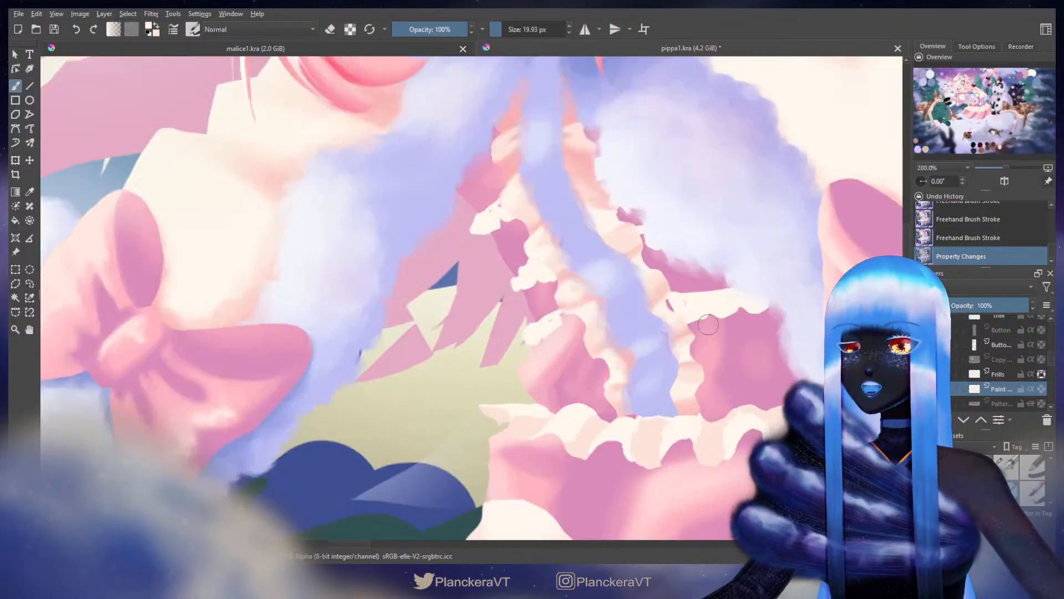
mouse_move(709, 324)
left_mouse_down()
mouse_move(685, 300)
mouse_move(677, 307)
left_mouse_up()
mouse_move(677, 308)
left_mouse_down()
mouse_move(683, 333)
mouse_move(698, 325)
left_mouse_up()
key("e")
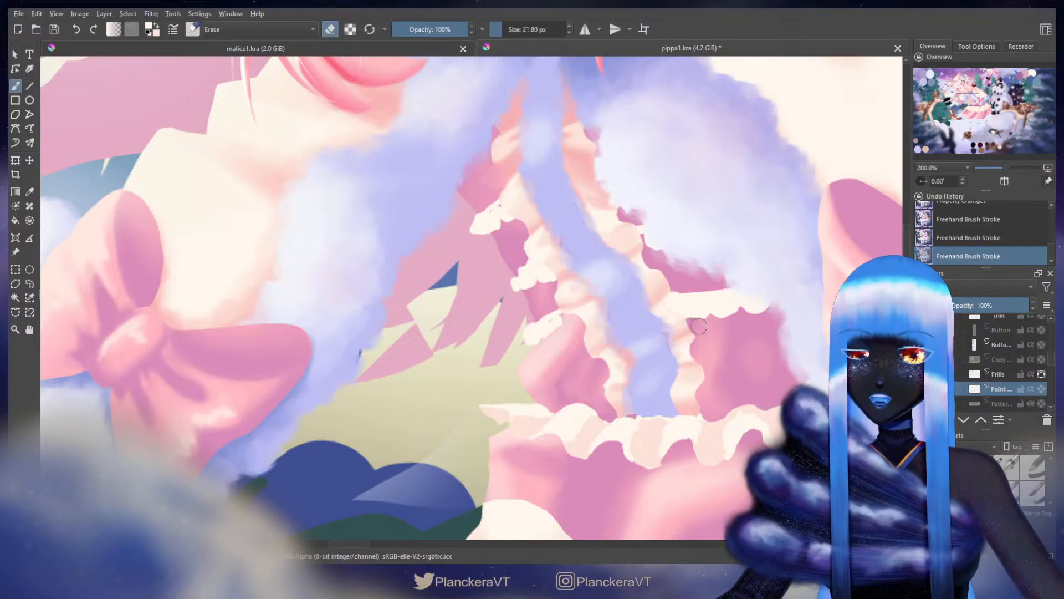
key("e")
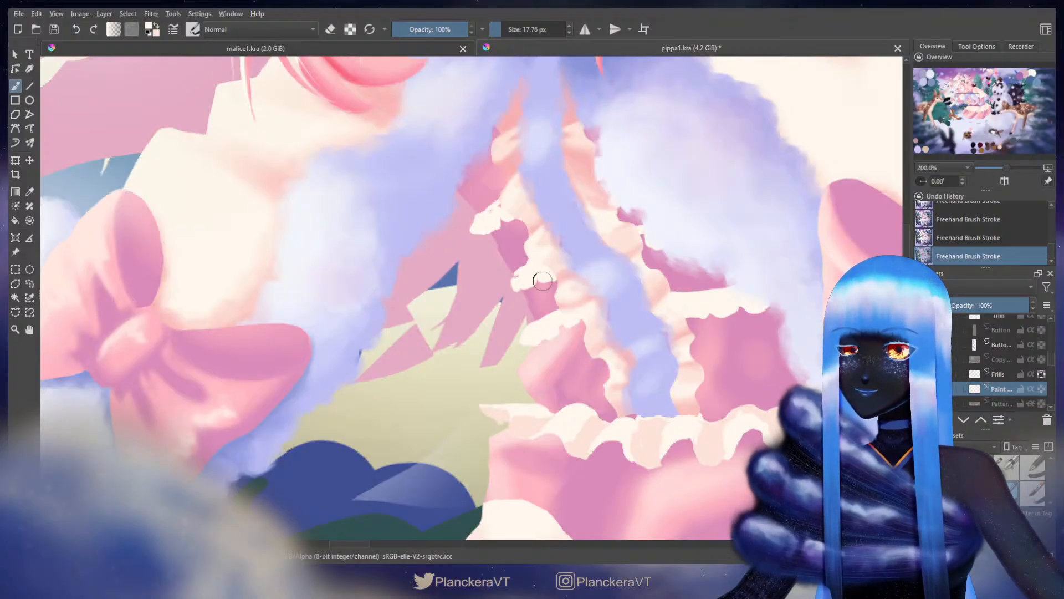
key("e")
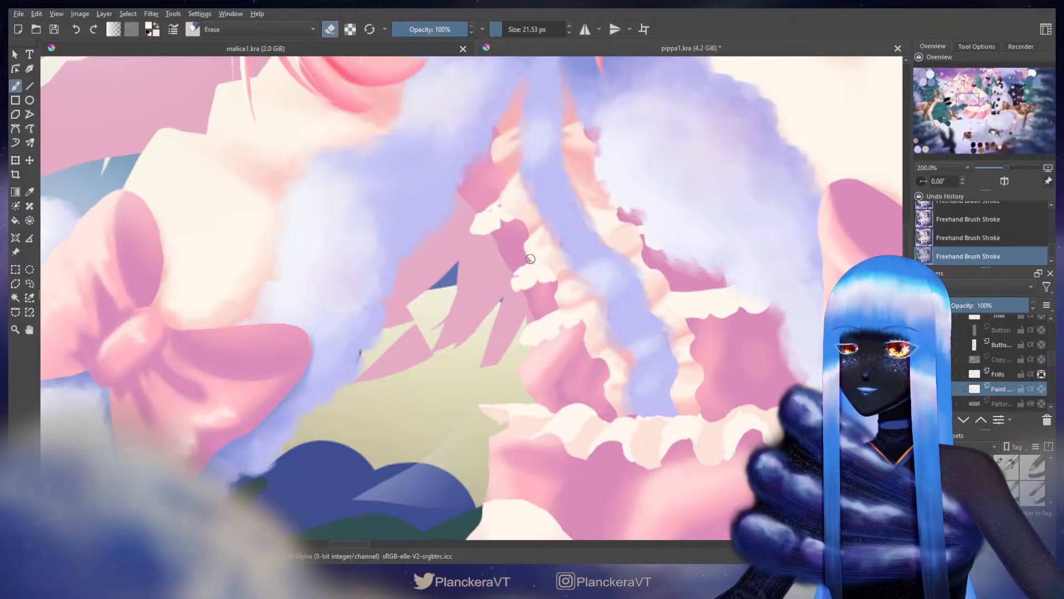
key("e")
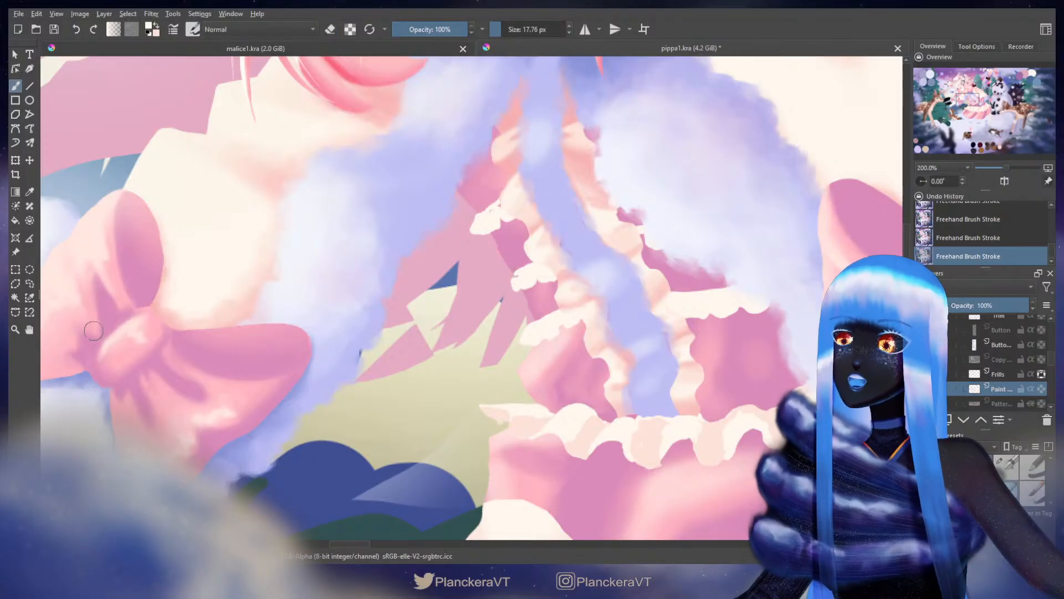
Step: Select the middle horizontal frill beside the left trim freehand and shift it slightly with a transform
left_click(29, 283)
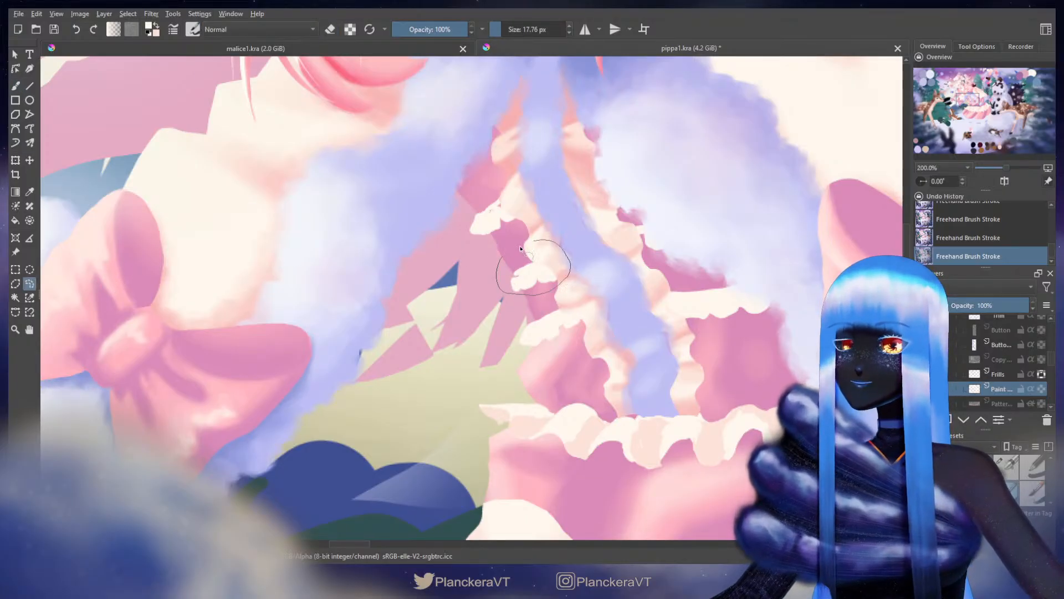
left_click_drag(521, 248, 522, 250)
key("ctrl+t")
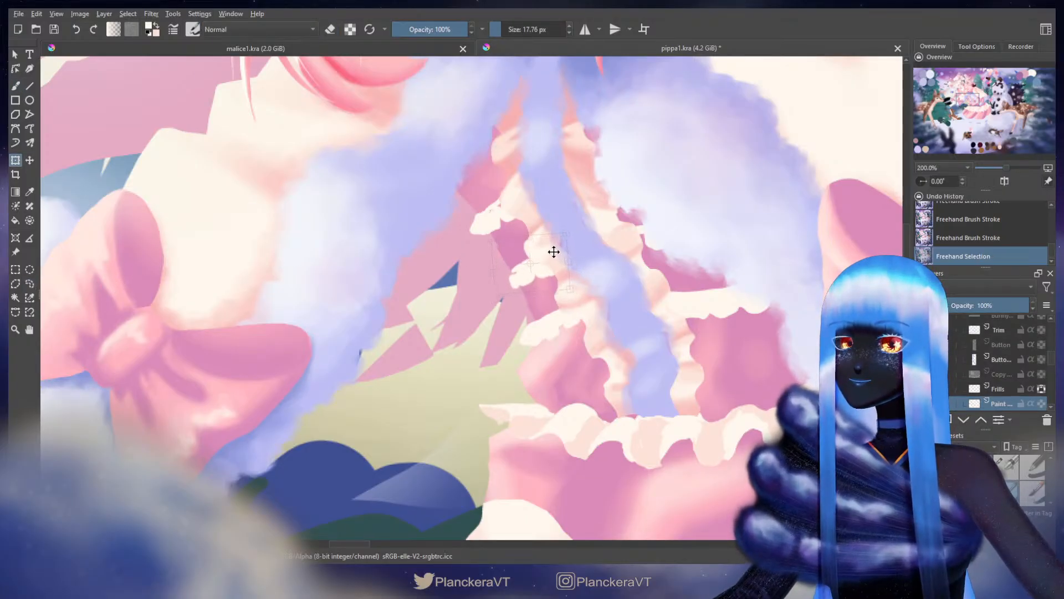
key("b")
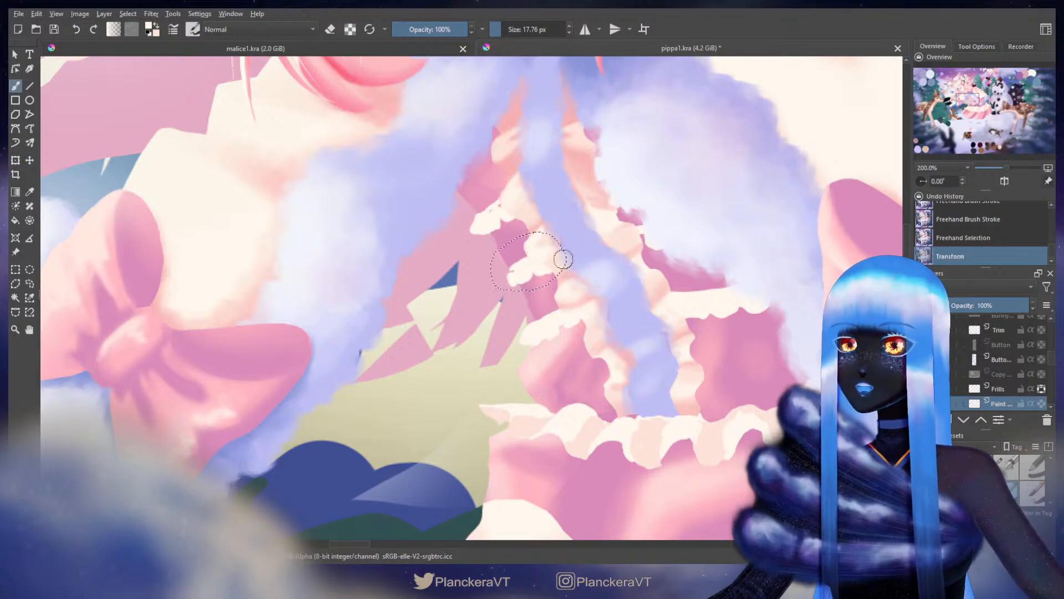
Step: Clear the freehand selection and touch up the bodice's horizontal side frills with cream strokes at about 18 to 20 px
key("ctrl+shift+a")
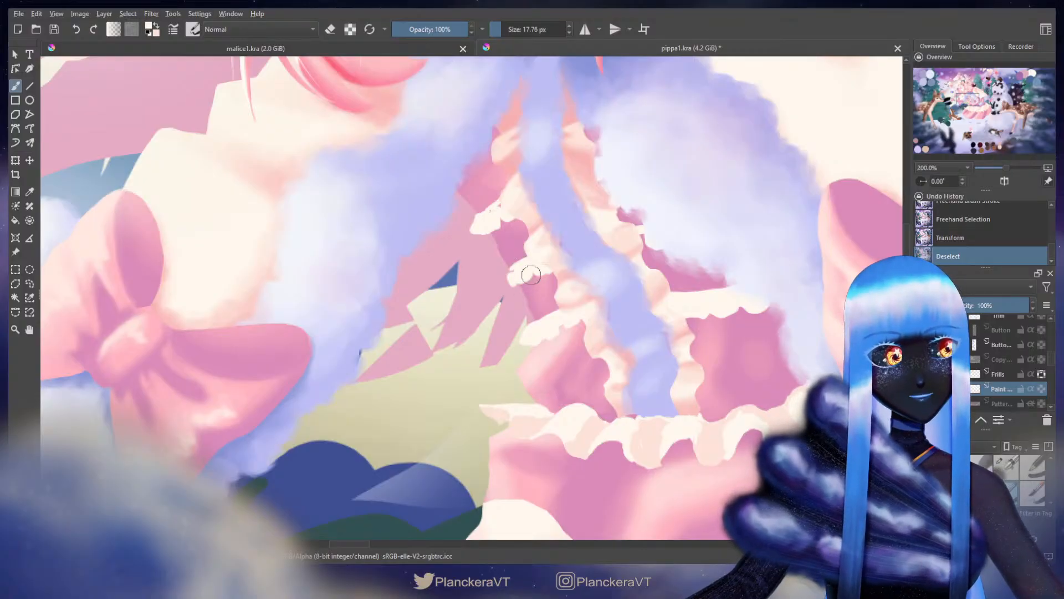
left_click_drag(532, 275, 585, 277)
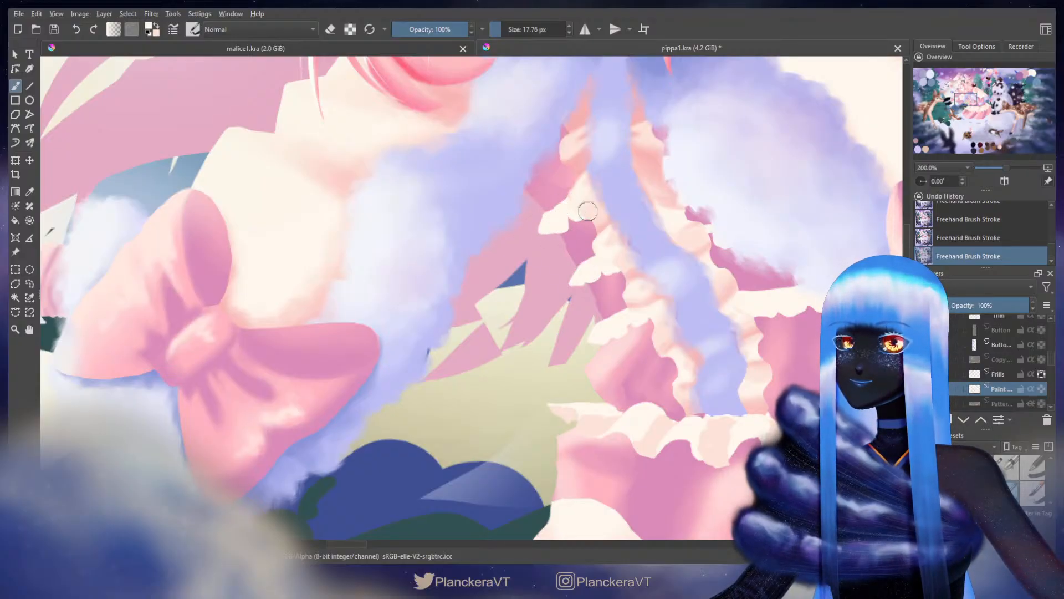
mouse_move(693, 212)
left_mouse_down()
mouse_move(632, 235)
mouse_move(648, 253)
left_mouse_up()
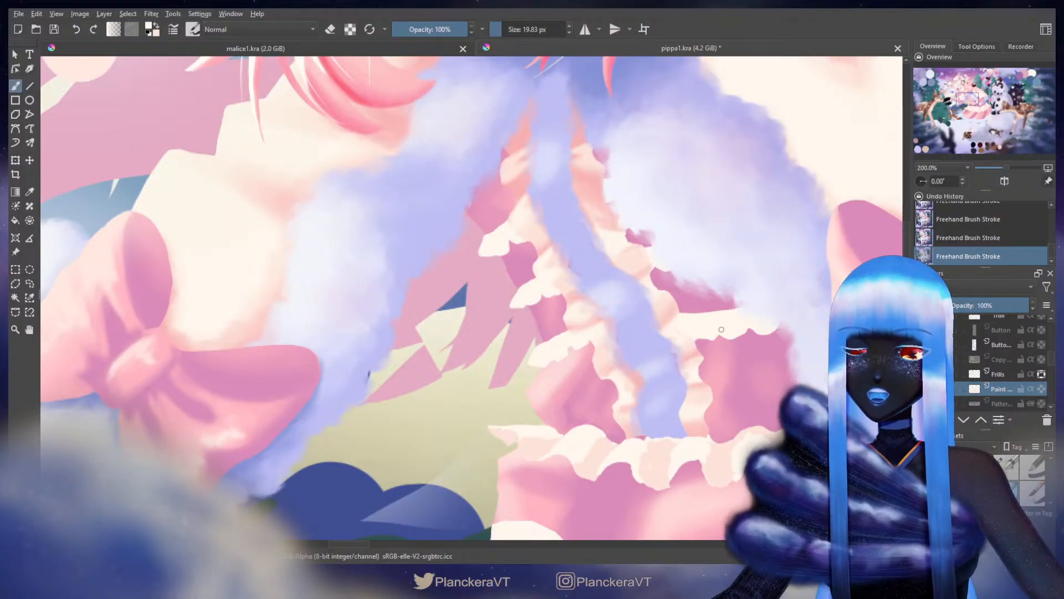
left_click_drag(750, 337, 681, 352)
scroll(774, 335, "down", 2)
scroll(682, 352, "down", 2)
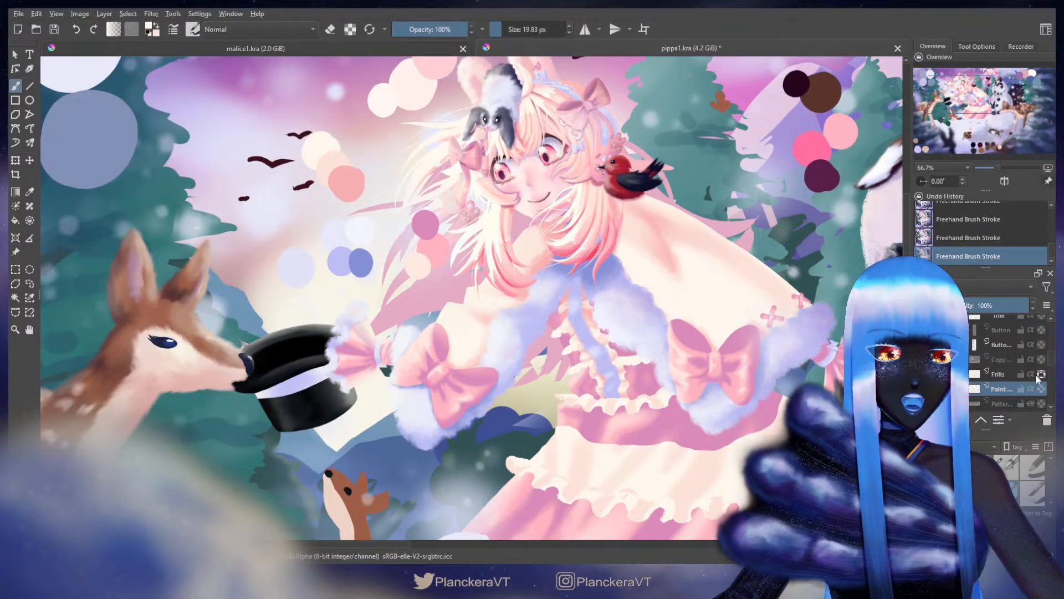
Step: Lock the horizontal frill layer's transparency, choose another brush preset, and shade the side frills with a sampled coral tone, using a large brush of about 92 px
left_click(1042, 389)
left_click(998, 461)
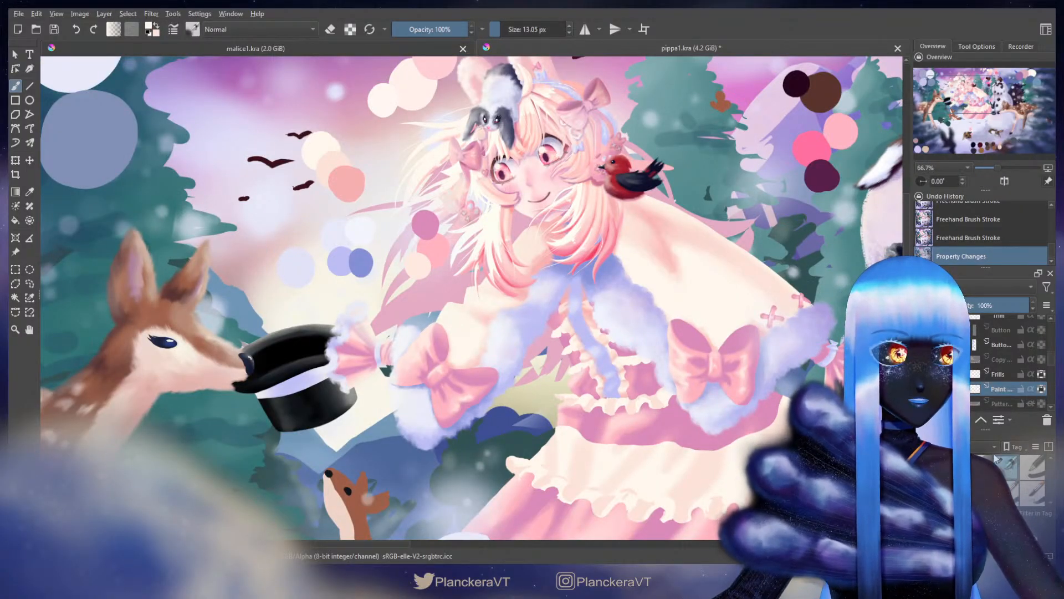
left_click(350, 183, "ctrl")
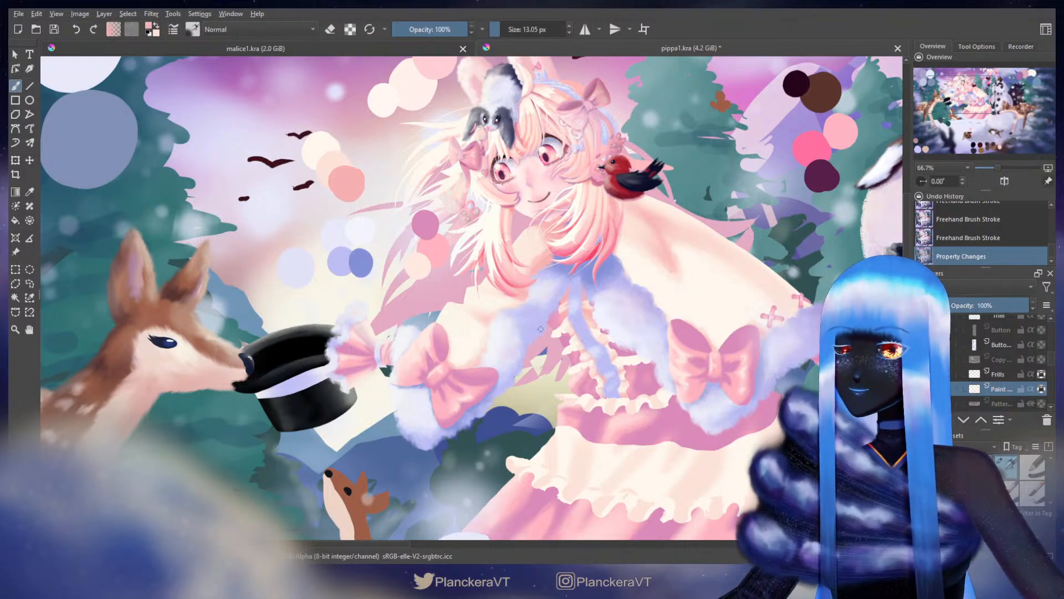
left_click_drag(583, 321, 639, 321, "shift")
mouse_move(550, 320)
left_mouse_down()
mouse_move(566, 347)
mouse_move(558, 342)
mouse_move(575, 345)
mouse_move(564, 322)
mouse_move(609, 301)
mouse_move(602, 313)
mouse_move(630, 338)
mouse_move(621, 345)
mouse_move(638, 349)
mouse_move(611, 310)
mouse_move(630, 348)
left_mouse_up()
left_click_drag(600, 350, 566, 355, "shift")
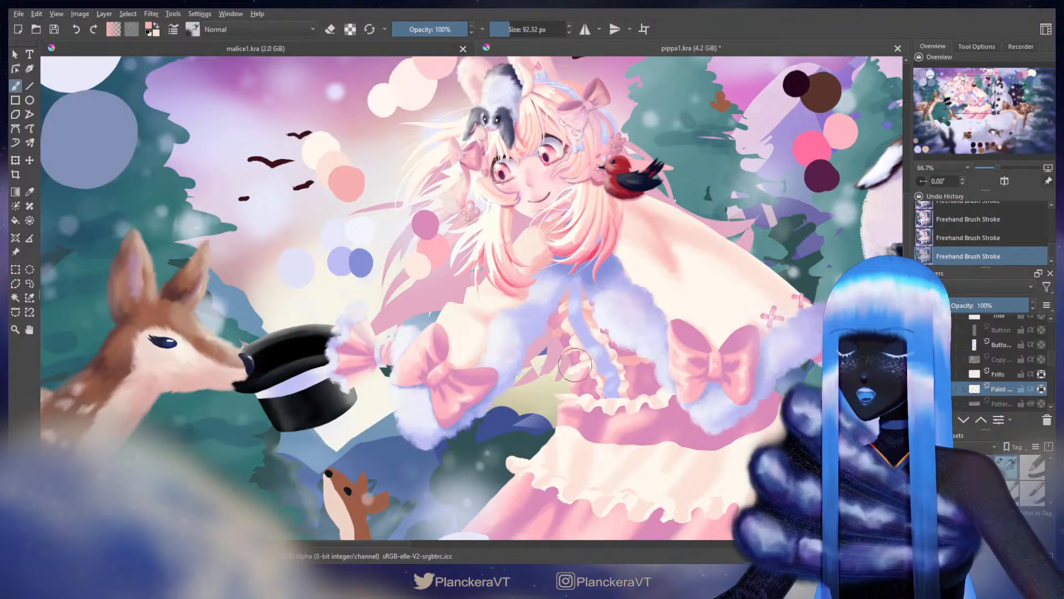
scroll(599, 371, "up", 1)
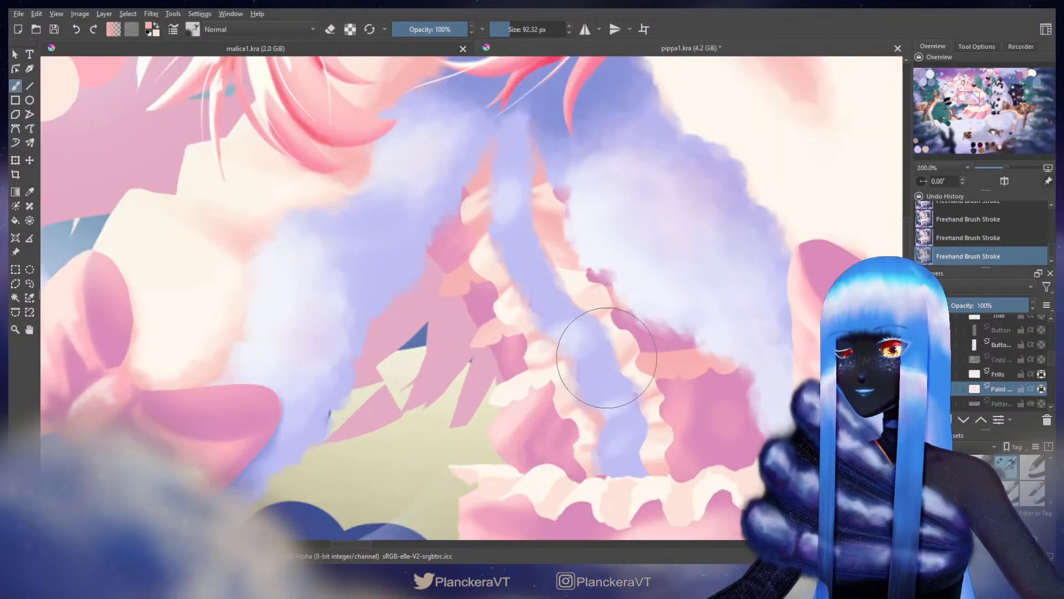
Step: Sample the pale peach swatch and paint small fold highlights on the two upper left side frills at about 4 to 5 px
scroll(594, 351, "down", 3)
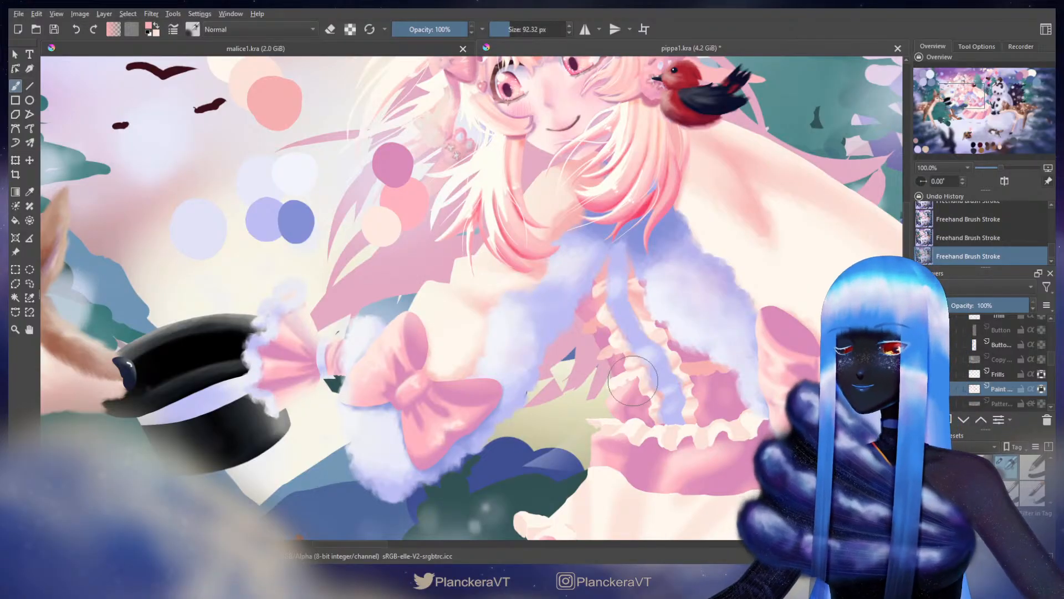
scroll(262, 257, "up", 1)
left_click_drag(443, 272, 439, 361)
scroll(441, 362, "up", 1)
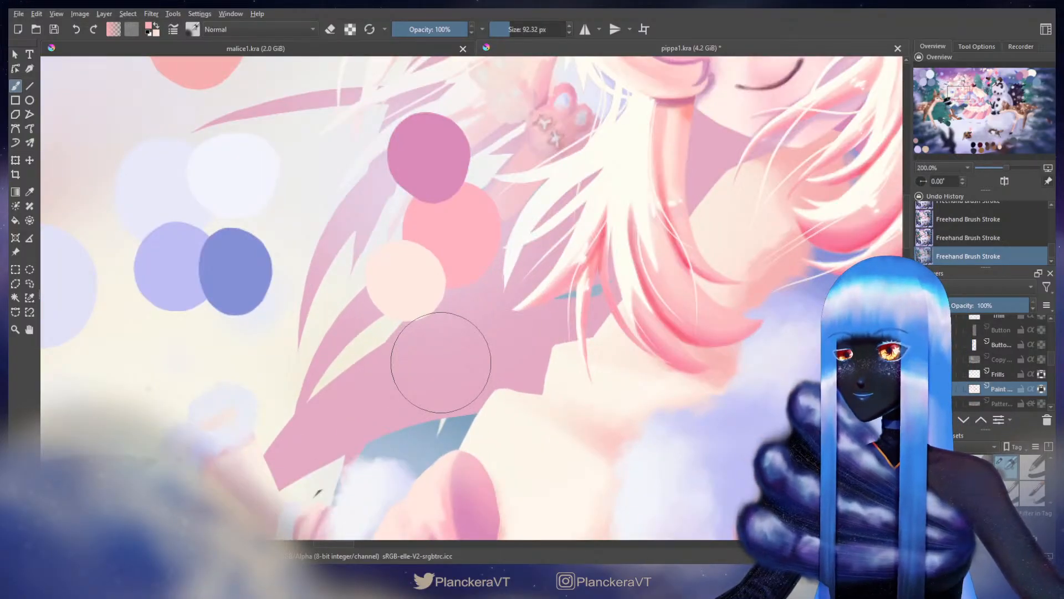
scroll(441, 362, "down", 1)
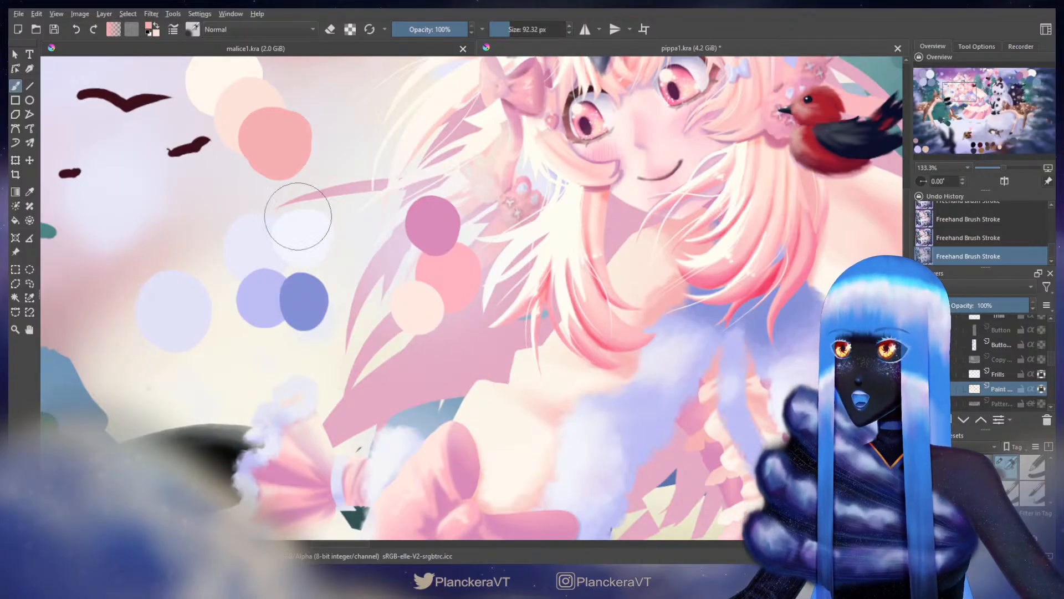
left_click(244, 119, "ctrl")
left_click_drag(688, 388, 666, 366)
scroll(589, 305, "up", 1)
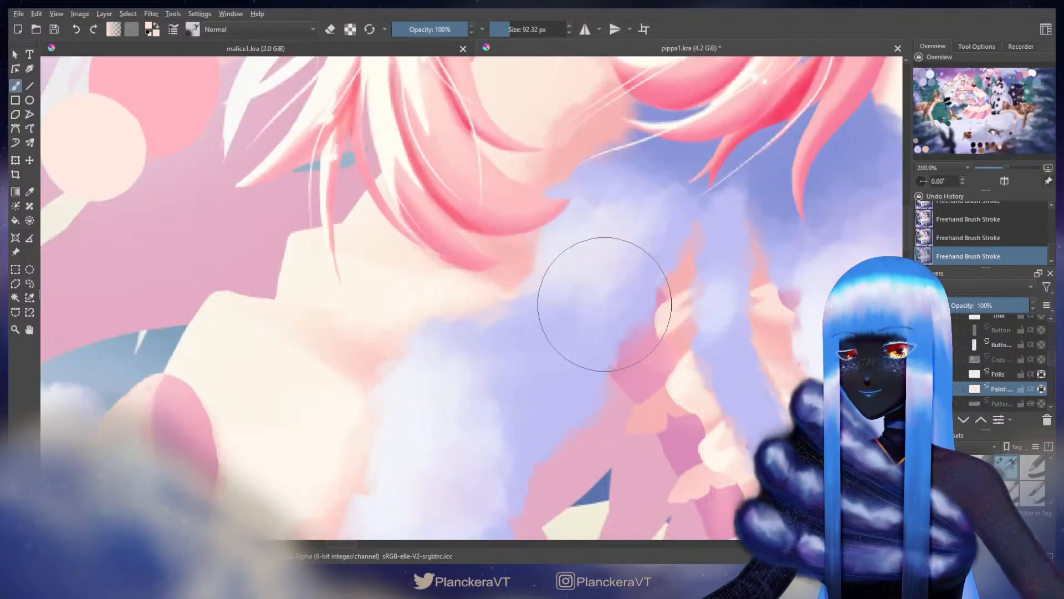
scroll(630, 253, "up", 1)
mouse_move(630, 253)
left_mouse_down("shift")
mouse_move(582, 225)
mouse_move(584, 235)
left_mouse_up("shift")
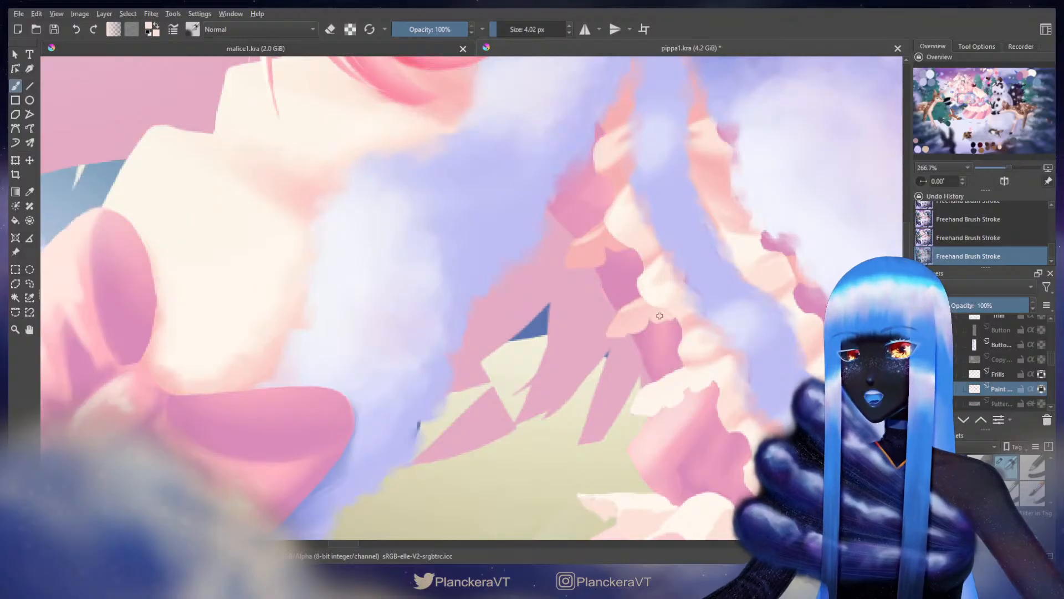
left_click_drag(620, 324, 623, 323, "shift")
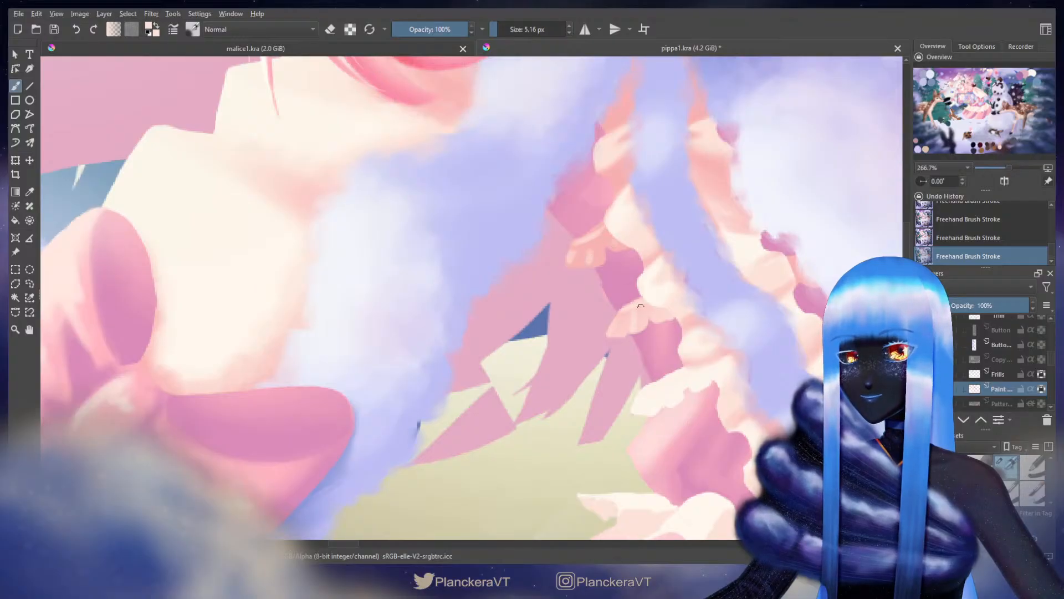
left_click_drag(622, 319, 604, 314)
Step: Sample the coral swatch and paint fold shadows on the upper left side frill at about 5 to 8 px
left_click_drag(451, 291, 442, 327)
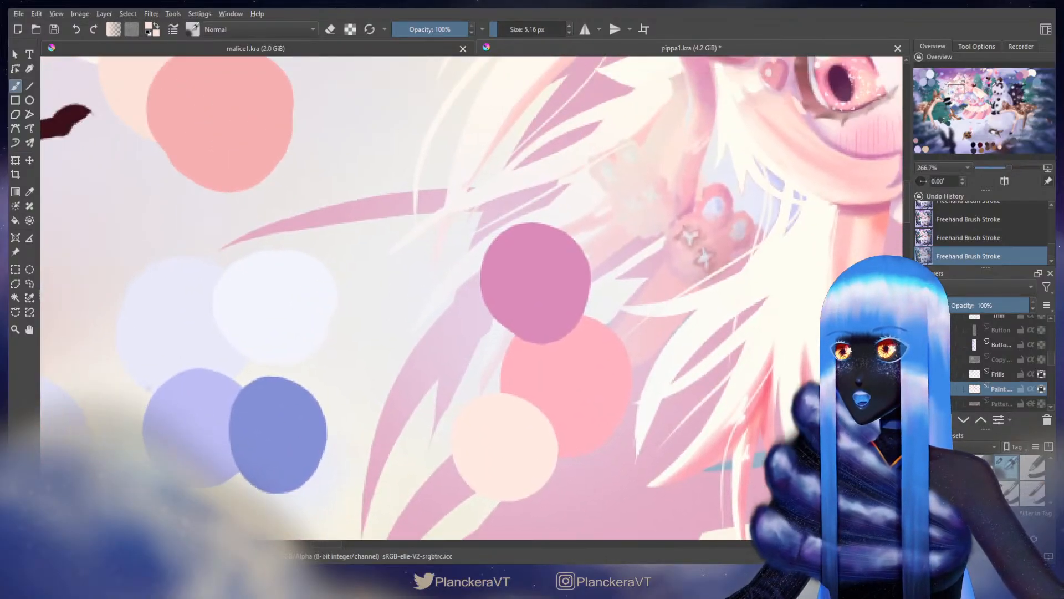
left_click(275, 167, "ctrl")
left_click_drag(639, 336, 506, 247)
left_click_drag(685, 422, 509, 273)
mouse_move(682, 349)
left_mouse_down()
mouse_move(576, 283)
mouse_move(557, 228)
left_mouse_up()
left_click_drag(614, 357, 612, 357, "shift")
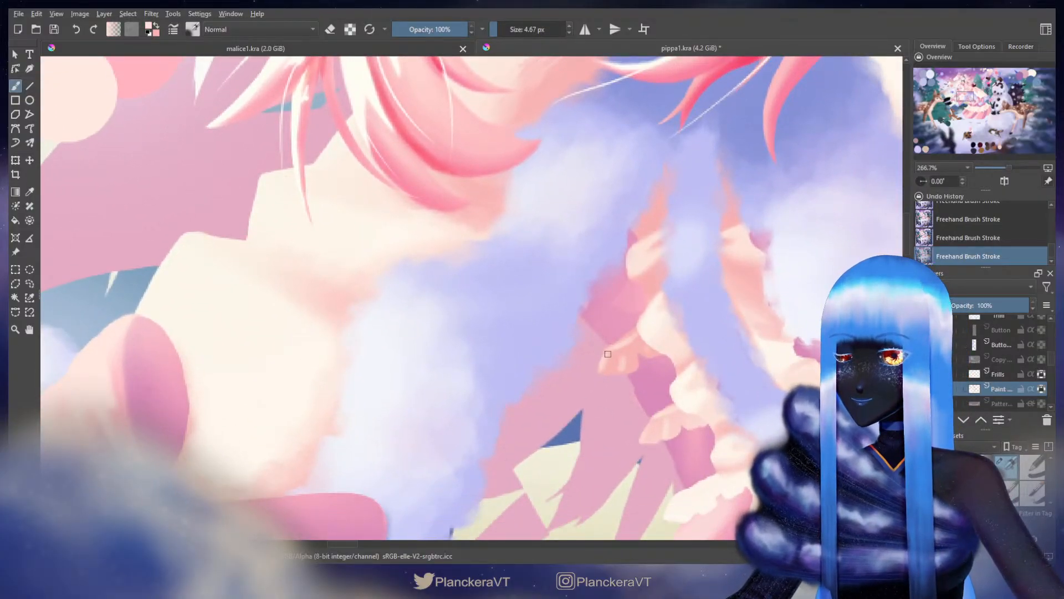
left_click_drag(622, 347, 627, 351, "shift")
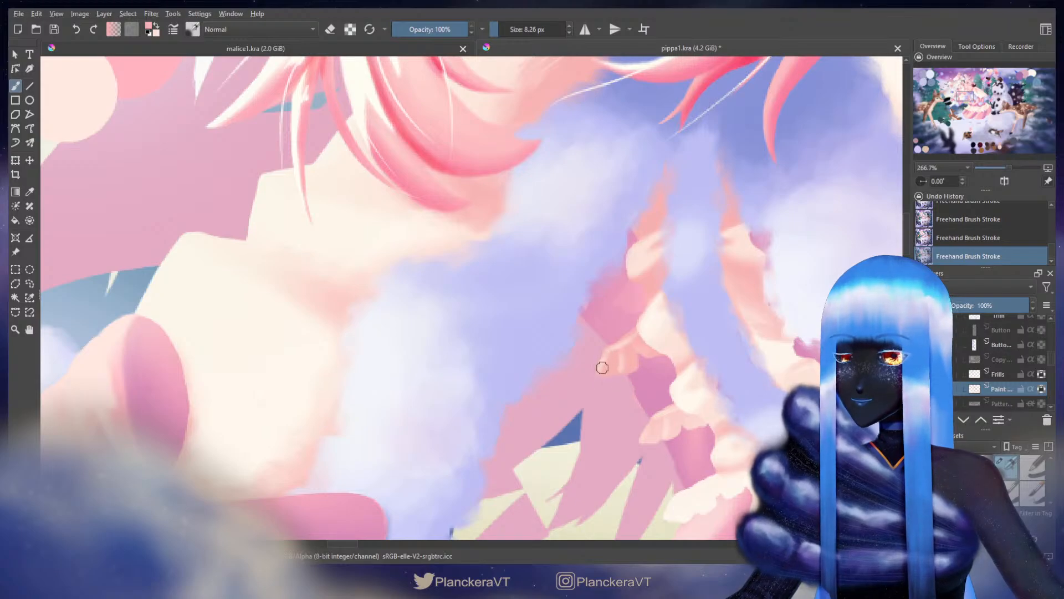
mouse_move(660, 361)
left_mouse_down()
mouse_move(627, 338)
mouse_move(590, 338)
mouse_move(596, 330)
mouse_move(592, 348)
left_mouse_up()
Step: Refine the folds of the two upper left side frills at about 8 px, alternating between the coral and pale peach colors
key("x")
key("x")
key("x")
key("x")
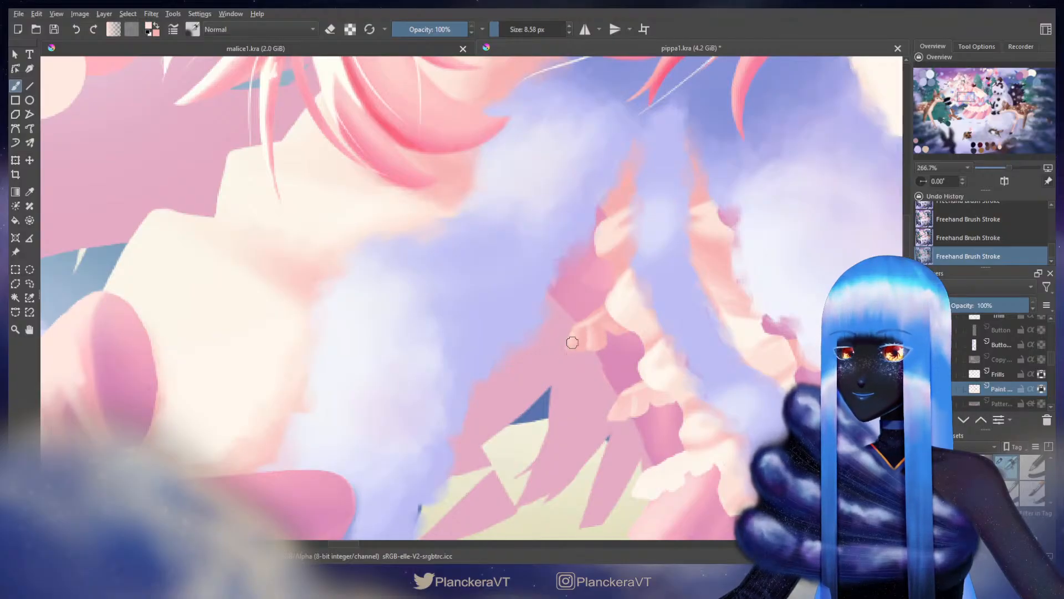
key("x")
left_click_drag(625, 320, 585, 219)
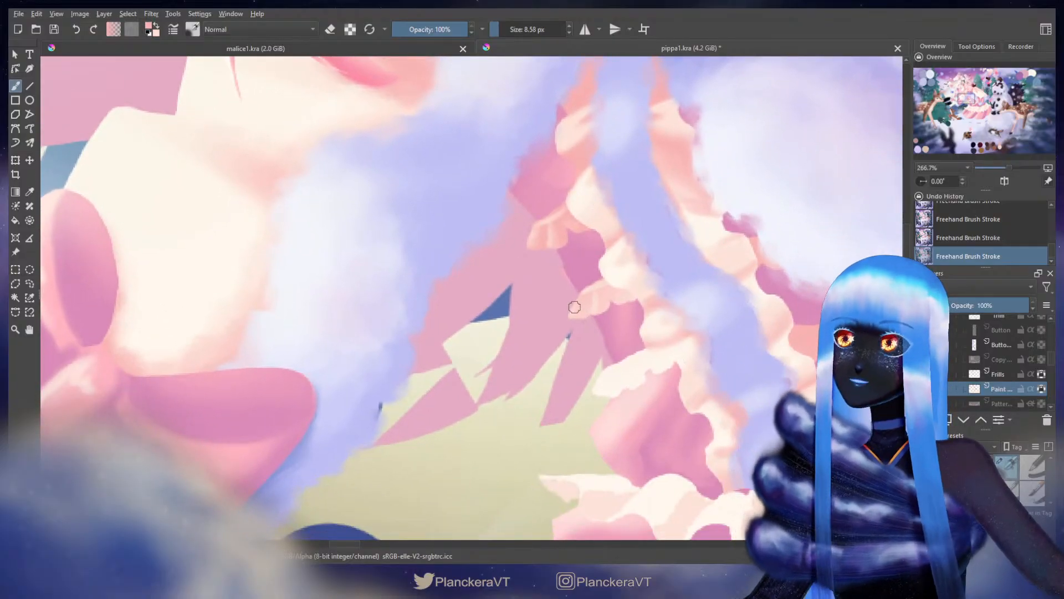
key("x")
left_click_drag(579, 307, 574, 307)
key("x")
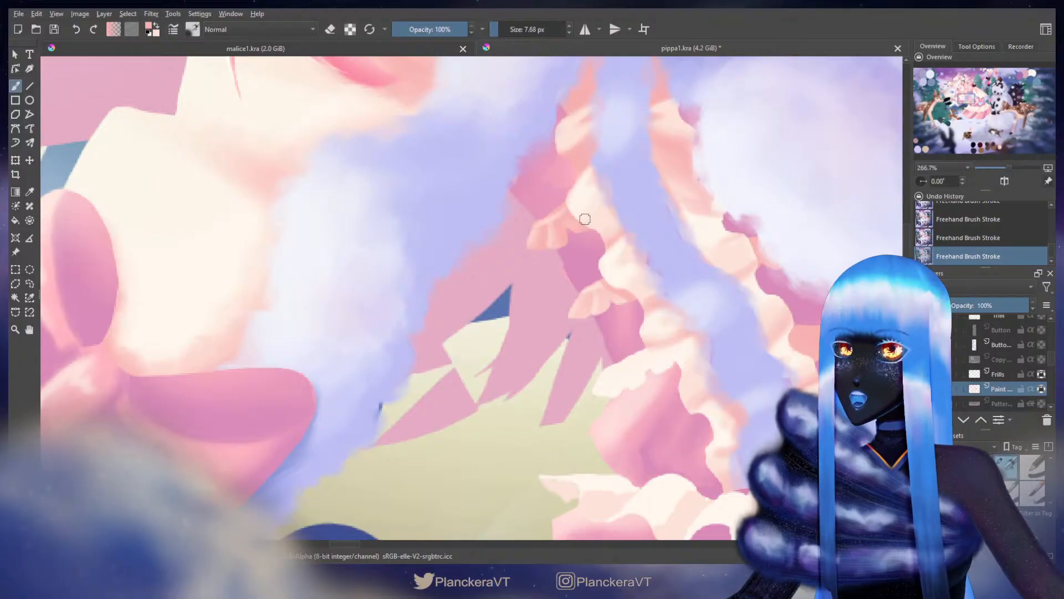
Step: Paint a pale highlight along the right horizontal frill beside the ribbon, reducing the brush from about 6 to 3.6 px
left_click_drag(710, 280, 550, 361)
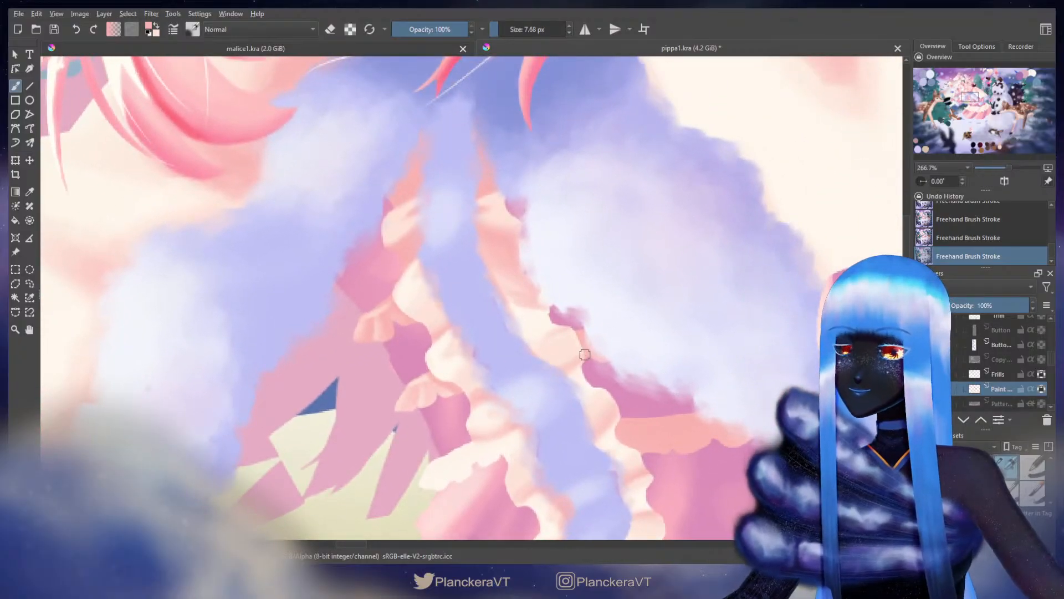
left_click_drag(616, 380, 551, 290)
left_click(557, 338, "ctrl")
left_click_drag(559, 339, 556, 338)
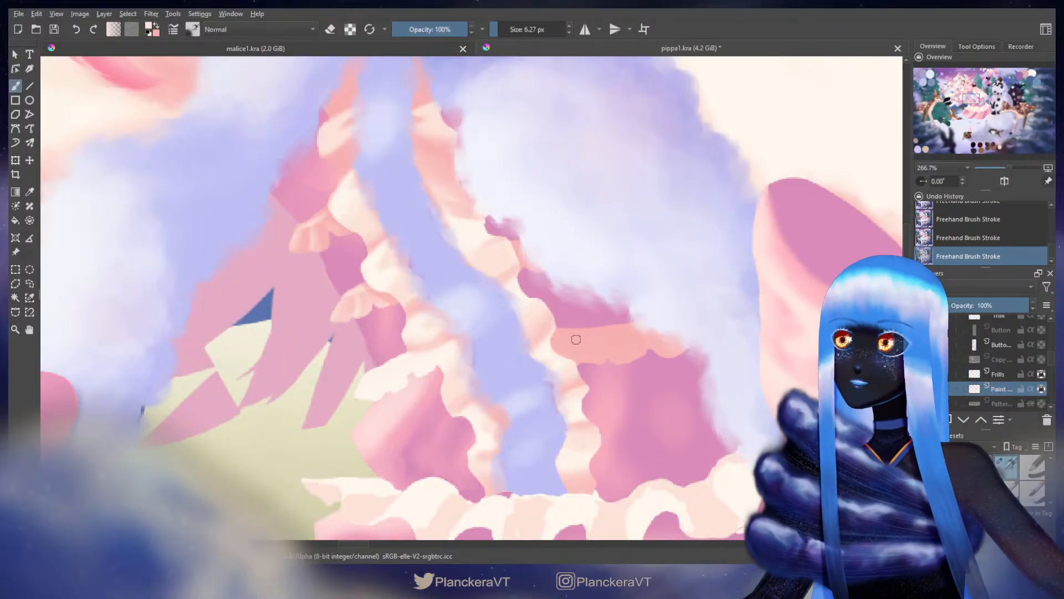
key("ctrl+z")
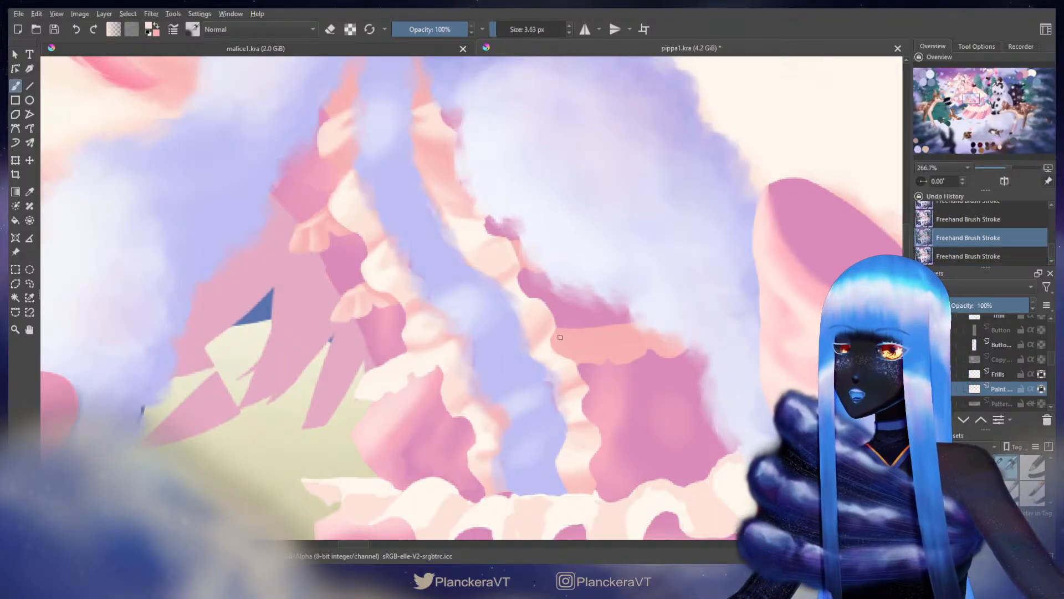
key("ctrl+shift+z")
left_click_drag(575, 338, 635, 330)
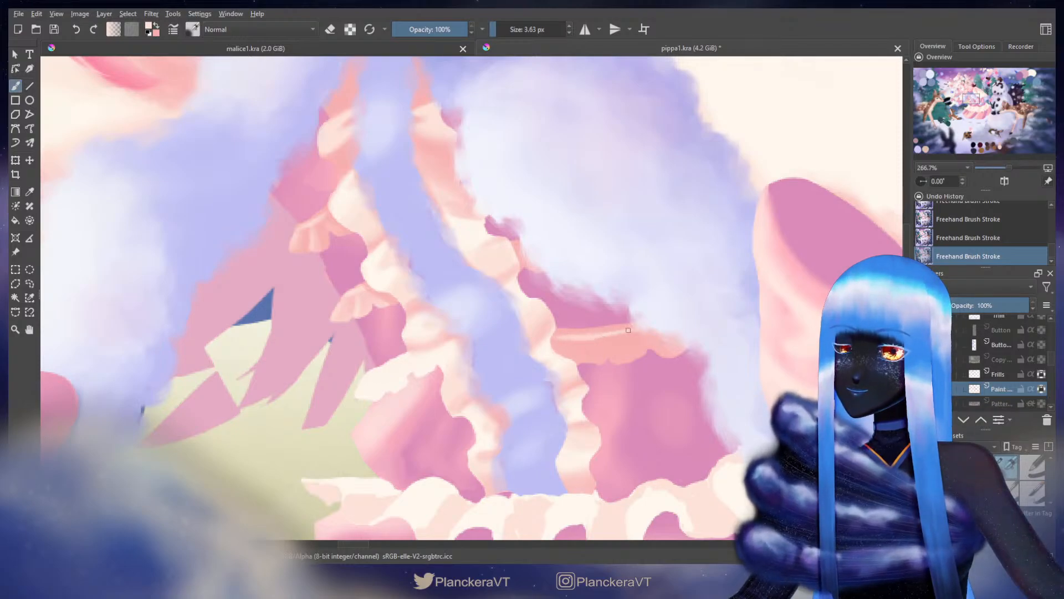
Step: Blend the right frill's folds by alternating the pale and coral colors at about 9 to 15 px
key("x")
mouse_move(552, 323)
left_mouse_down("shift")
mouse_move(572, 323)
mouse_move(593, 349)
left_mouse_up("shift")
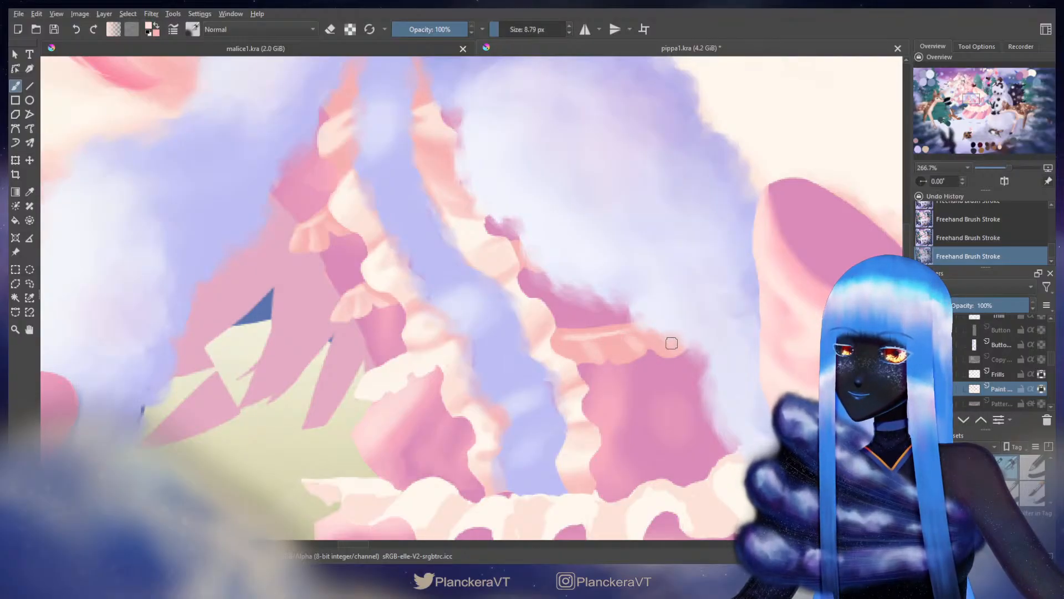
key("x")
left_click_drag(569, 349, 577, 348, "shift")
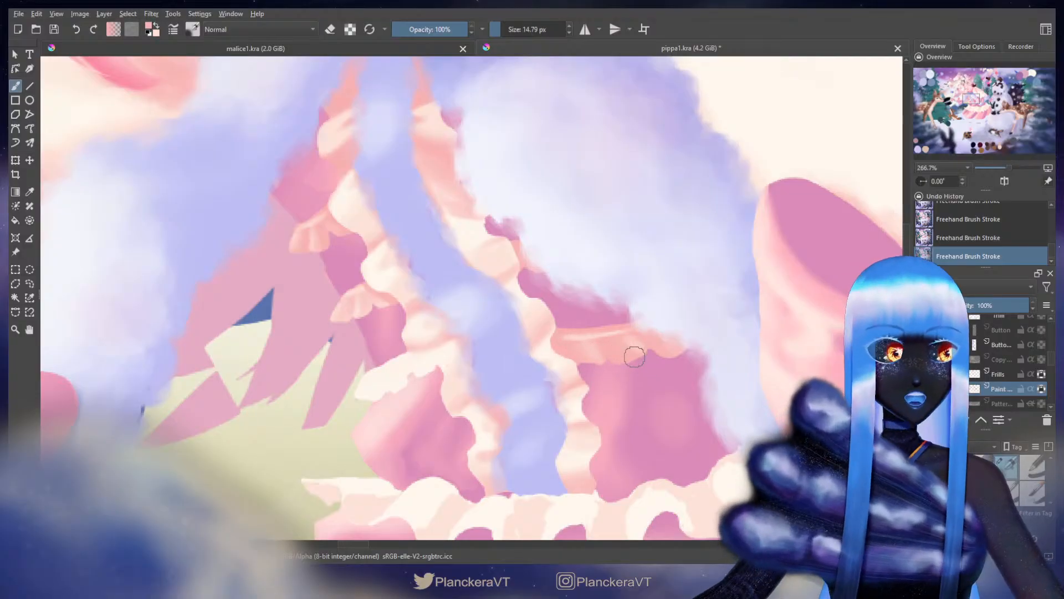
key("x")
left_click_drag(630, 343, 627, 343, "shift")
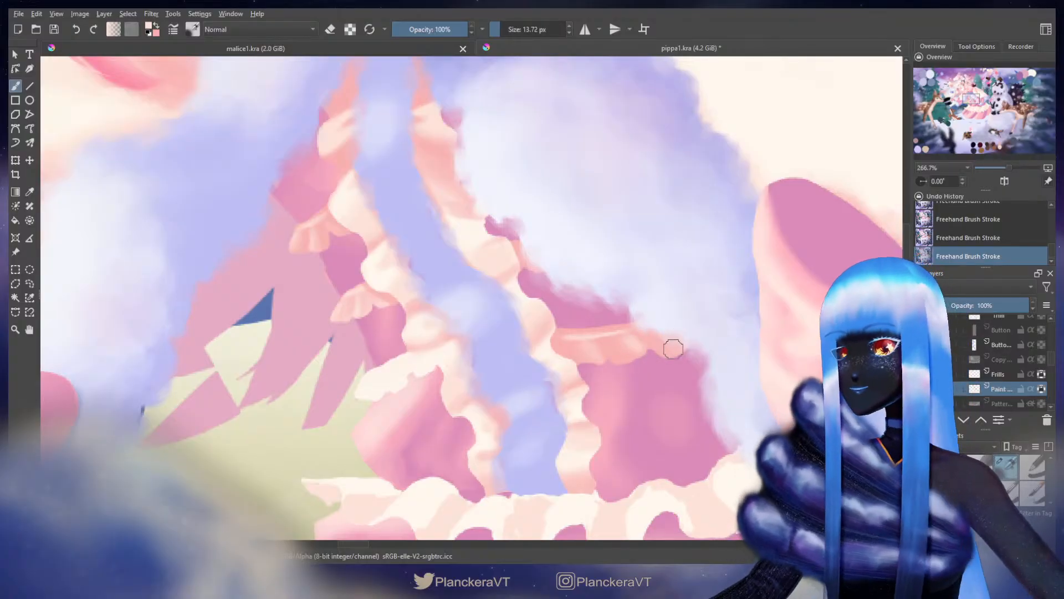
Step: Shade the upper edge and folds of the lowest left side frill in coral at about 3.3 px and 400% zoom
scroll(673, 348, "down", 5)
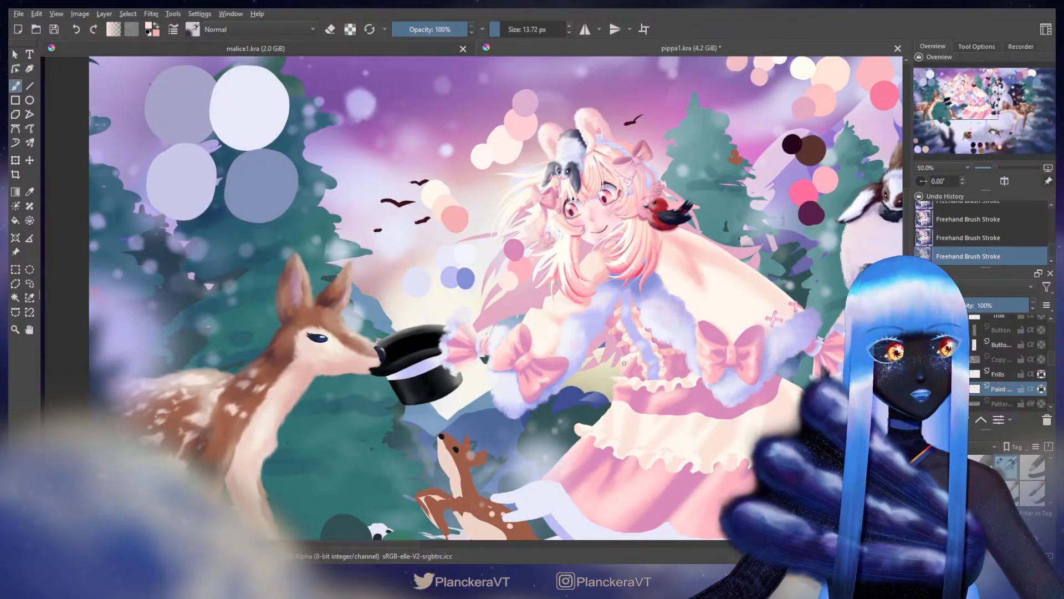
scroll(628, 358, "up", 4)
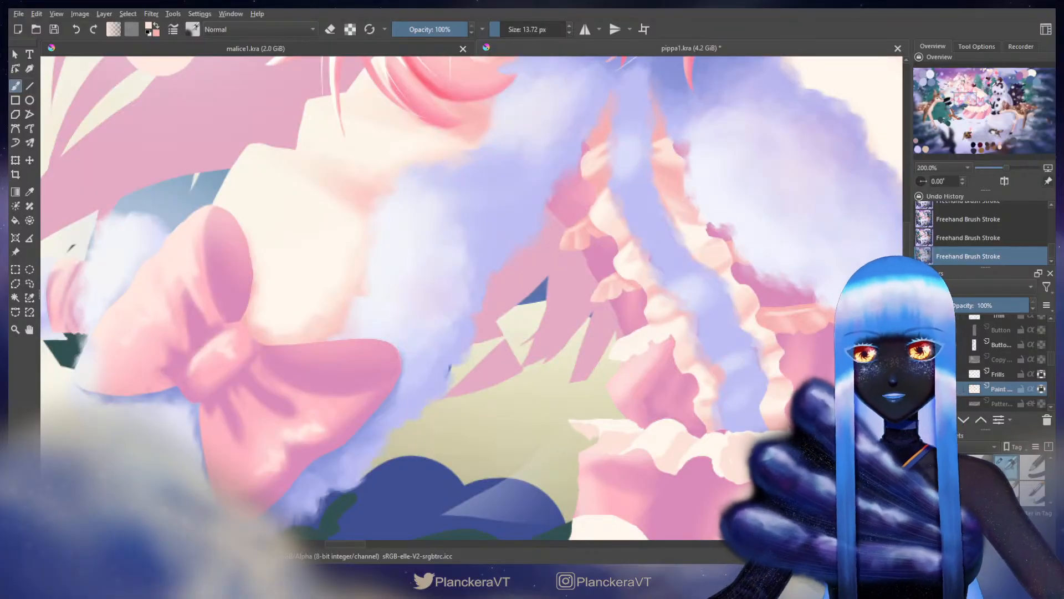
mouse_move(420, 228)
left_mouse_down()
mouse_move(483, 292)
mouse_move(414, 207)
left_mouse_up()
left_click_drag(648, 313, 660, 312, "shift")
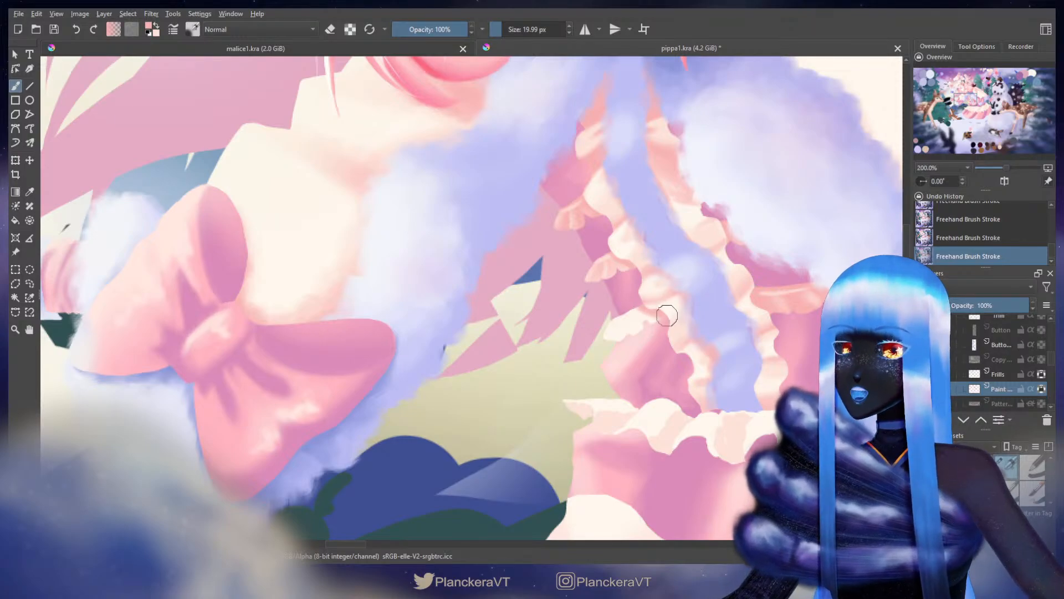
left_click_drag(652, 310, 572, 351, "shift")
scroll(652, 304, "up", 1)
scroll(652, 304, "up", 1)
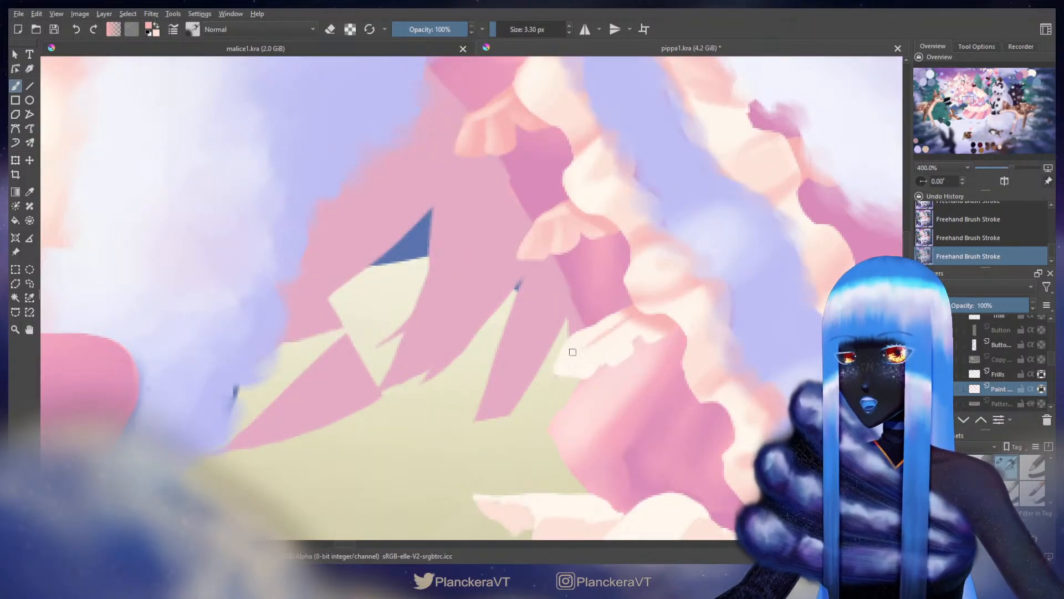
left_click_drag(624, 320, 584, 337)
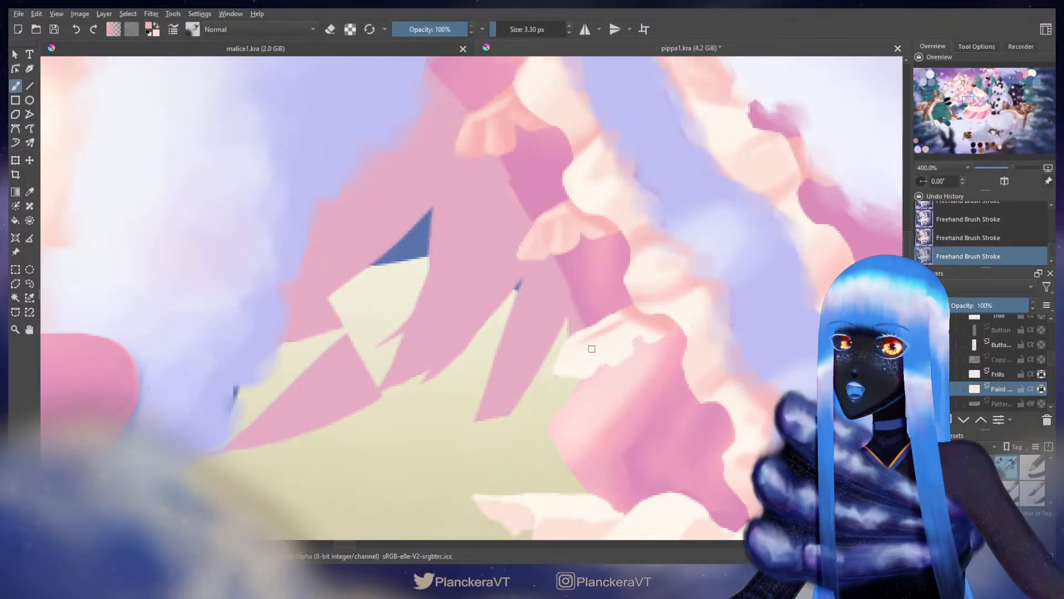
Step: Sample cream from the lowest left side frill and refine its folds at about 6 px, comparing strokes with undo and redo
left_click(581, 360, "ctrl")
left_click_drag(574, 348, 585, 344)
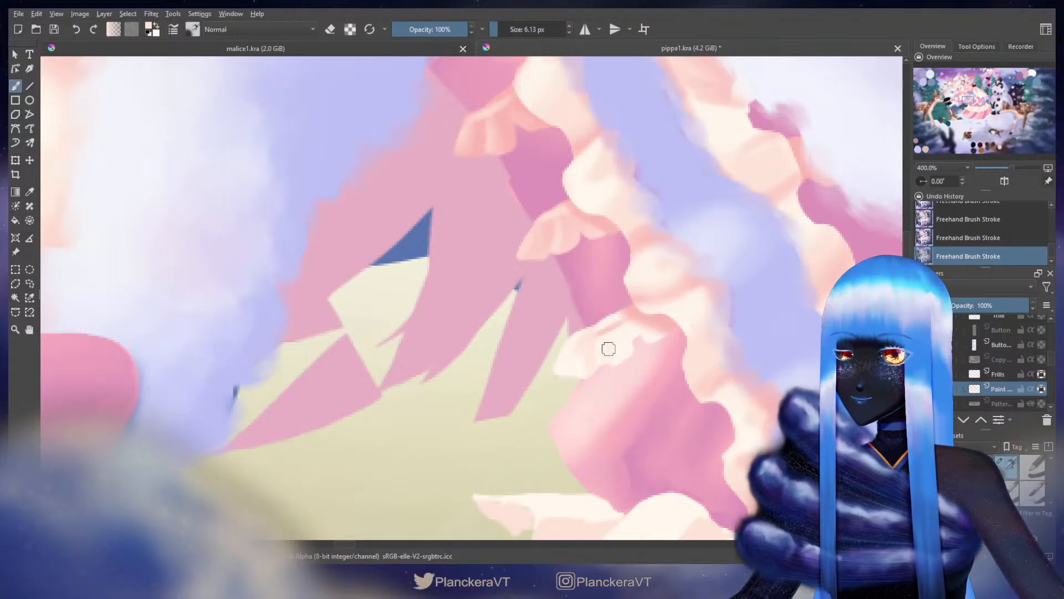
key("ctrl+z")
key("ctrl+z")
key("ctrl+shift+z")
key("ctrl+shift+z")
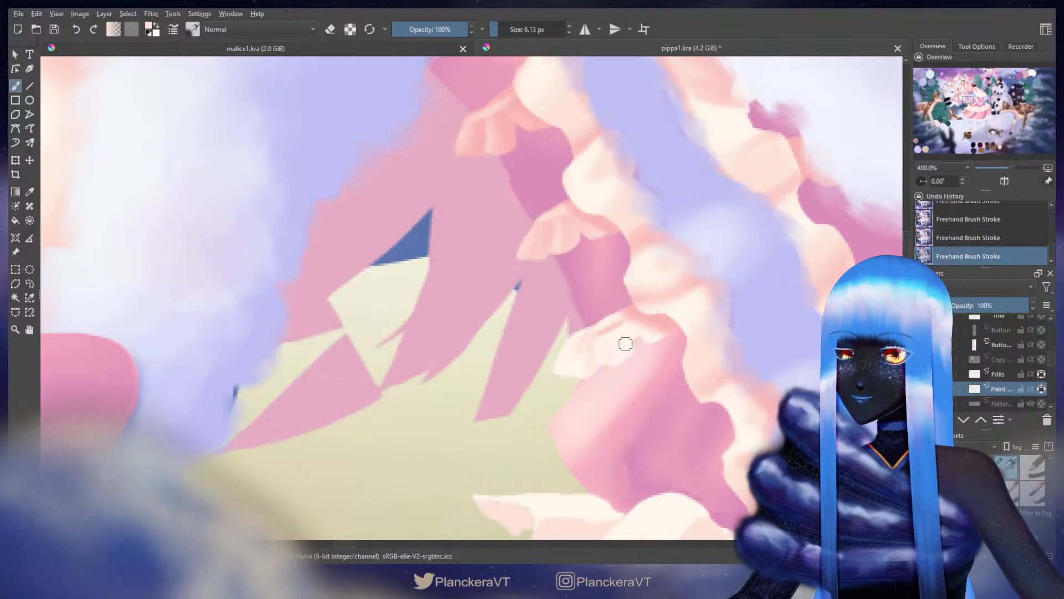
key("ctrl+z")
key("ctrl+shift+z")
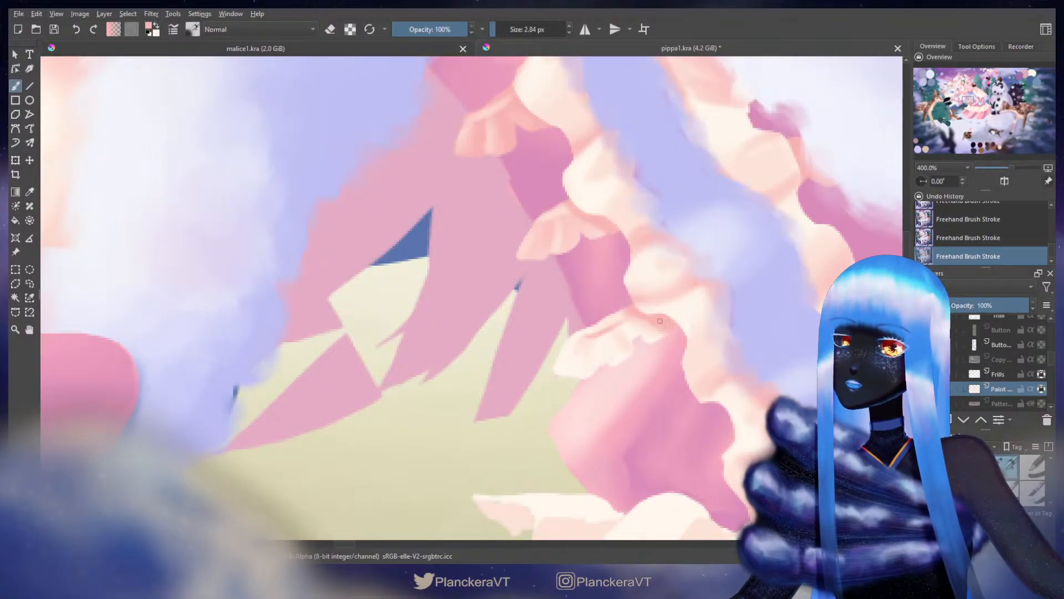
Step: Sample the pale peach palette swatch for the lowest left side frill and set the brush to about 5.2 px
left_click(669, 324, "ctrl")
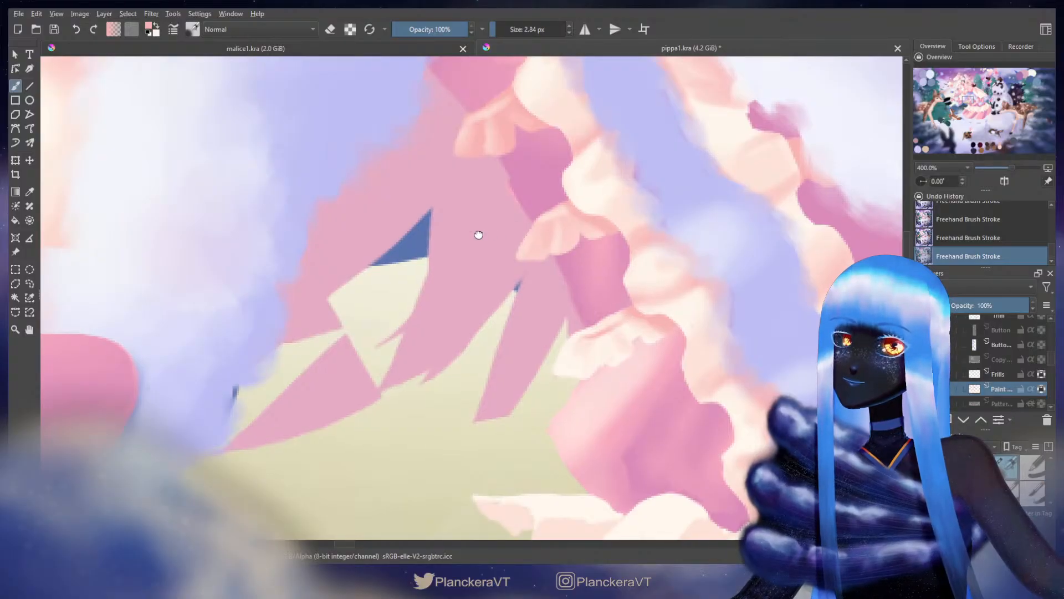
mouse_move(498, 232)
left_mouse_down()
mouse_move(613, 347)
mouse_move(603, 294)
mouse_move(743, 409)
mouse_move(549, 326)
mouse_move(720, 572)
left_mouse_up()
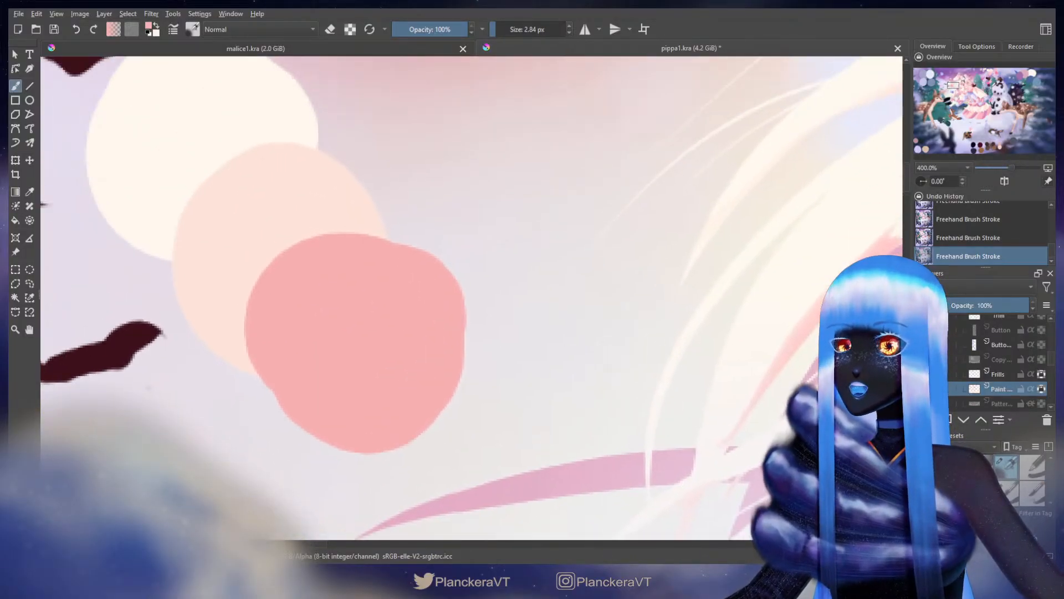
left_click(309, 208, "ctrl")
left_click_drag(578, 356, 541, 133)
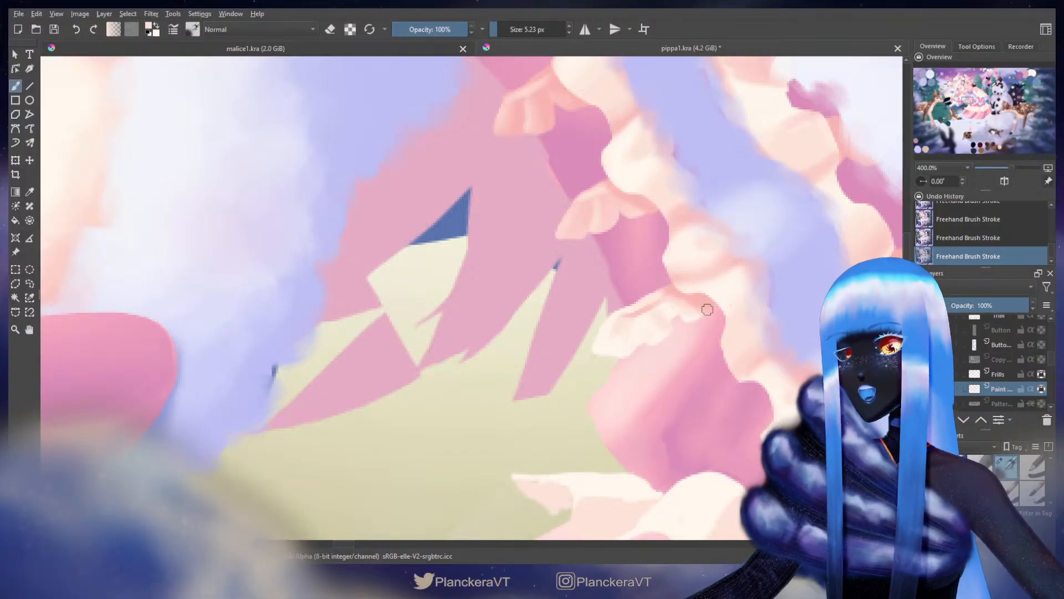
Step: Turn on alpha lock for the Dress layer and enlarge the brush to about 126 px
scroll(708, 309, "down", 6)
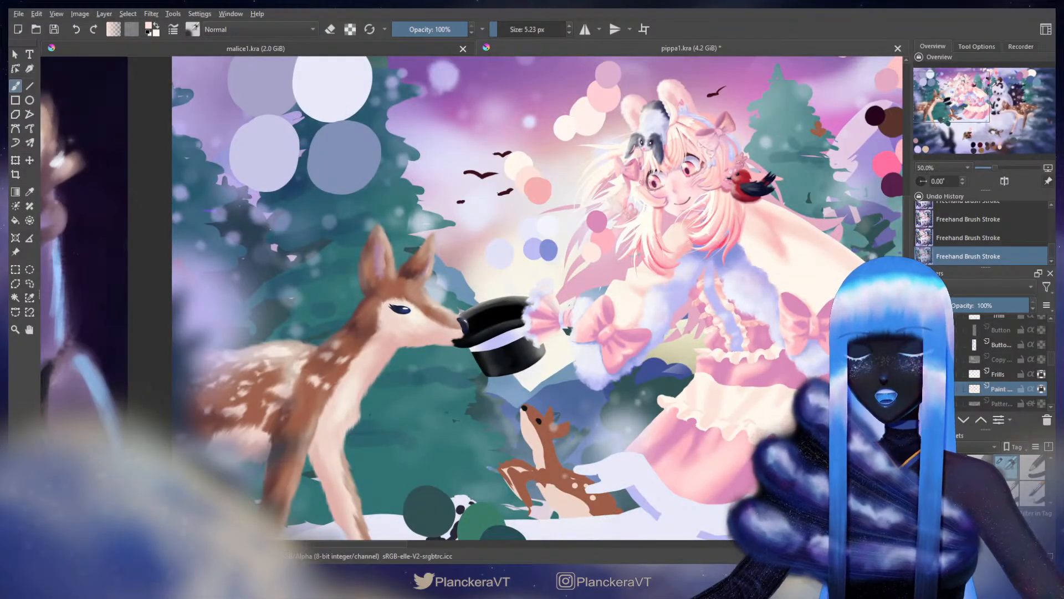
left_click_drag(636, 256, 568, 216)
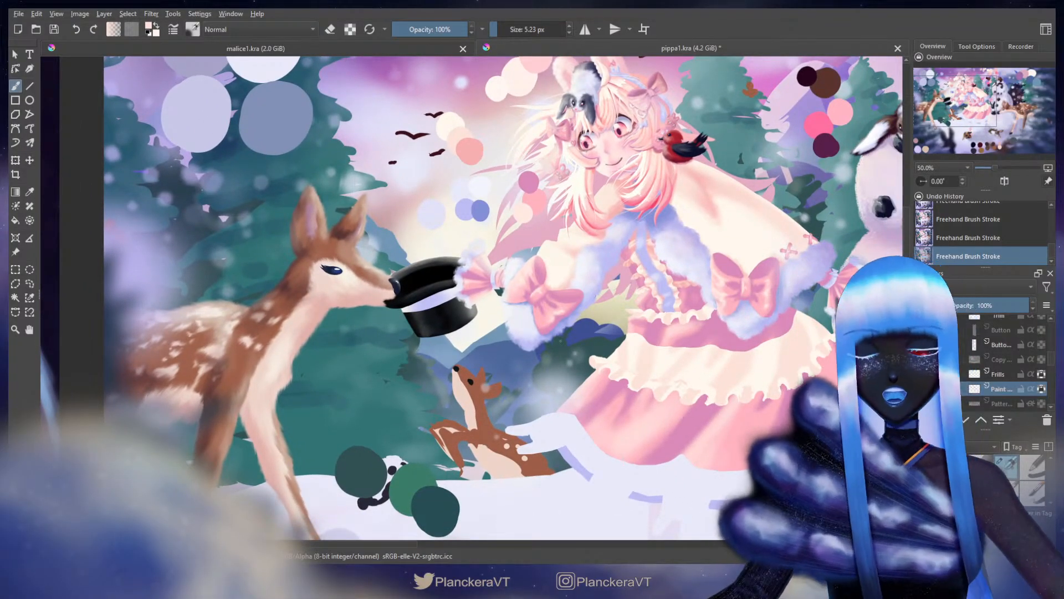
left_click(466, 337, "ctrl")
mouse_move(604, 283)
left_mouse_down("shift")
mouse_move(649, 283)
mouse_move(624, 289)
mouse_move(620, 269)
left_mouse_up("shift")
key("ctrl+z")
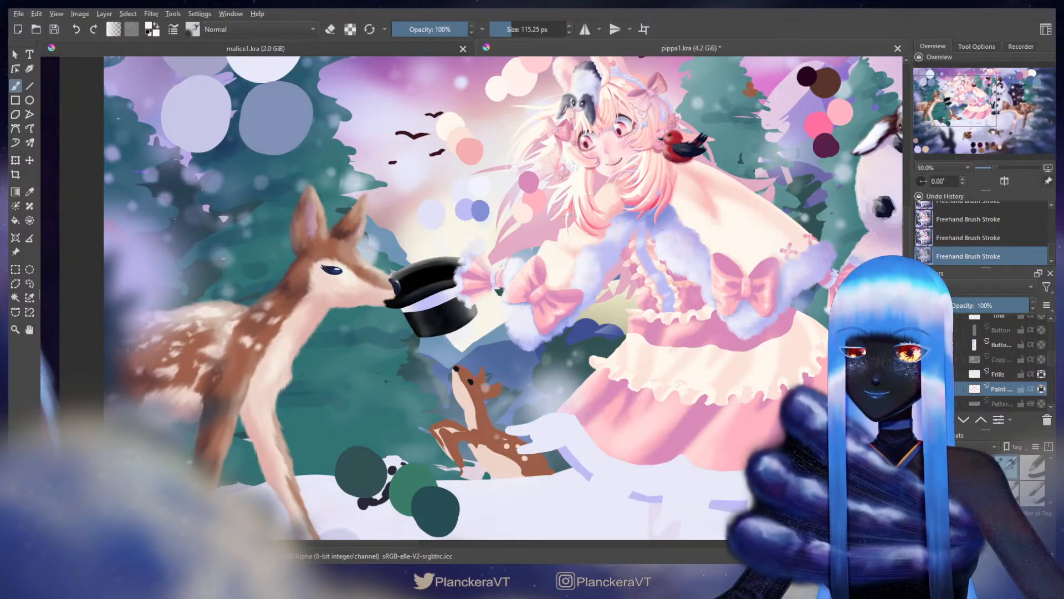
left_click_drag(1051, 361, 1048, 365)
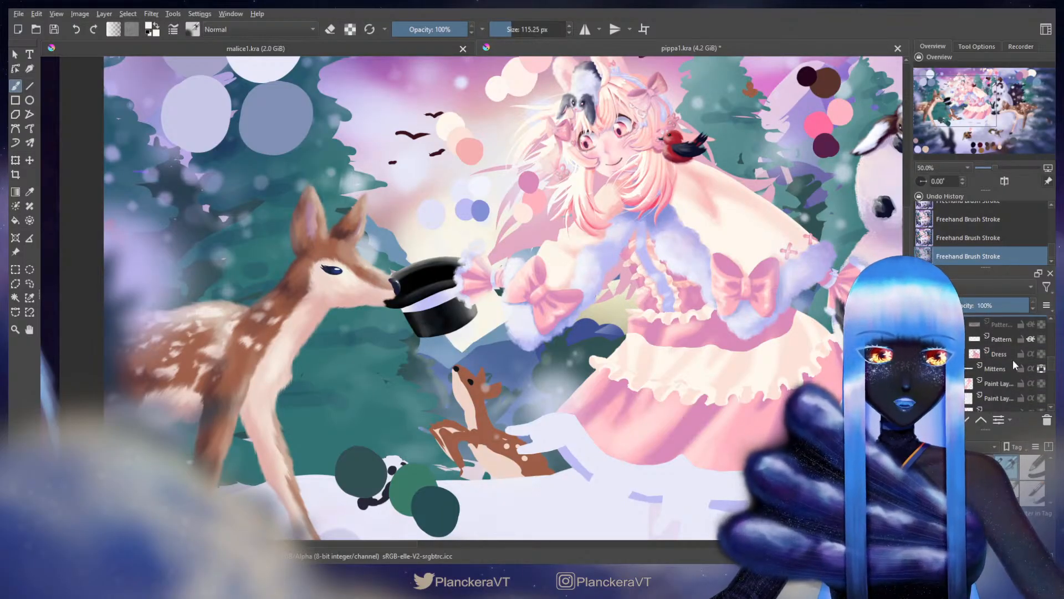
left_click(1013, 356)
left_click(1041, 354)
mouse_move(591, 261)
left_mouse_down()
mouse_move(627, 266)
mouse_move(638, 298)
mouse_move(633, 261)
left_mouse_up()
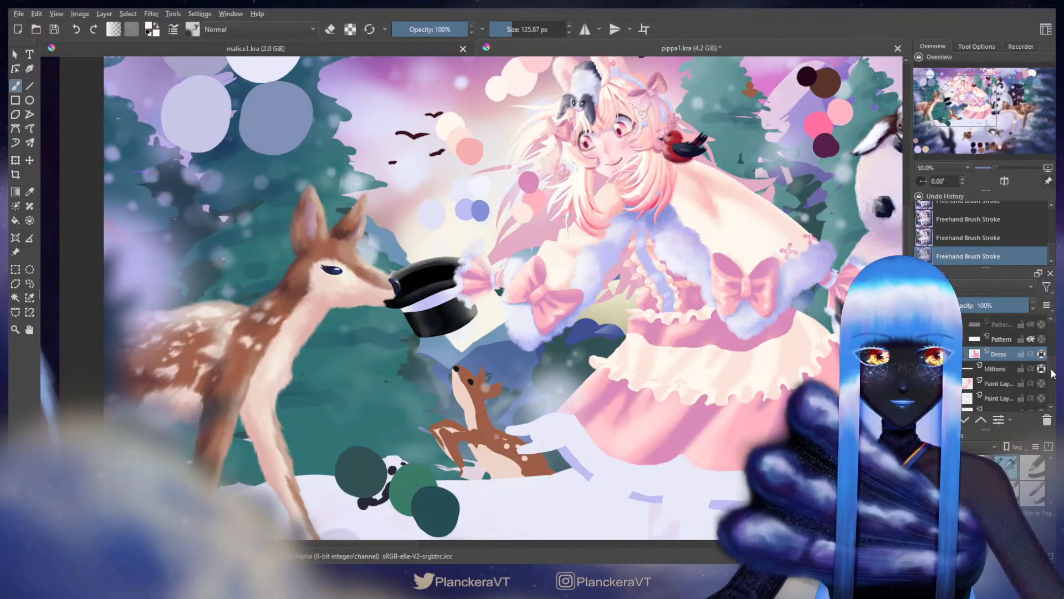
Step: Select the Frills layer above the dress and reduce the brush to about 95 px for the skirt's frills
scroll(1001, 363, "up", 4)
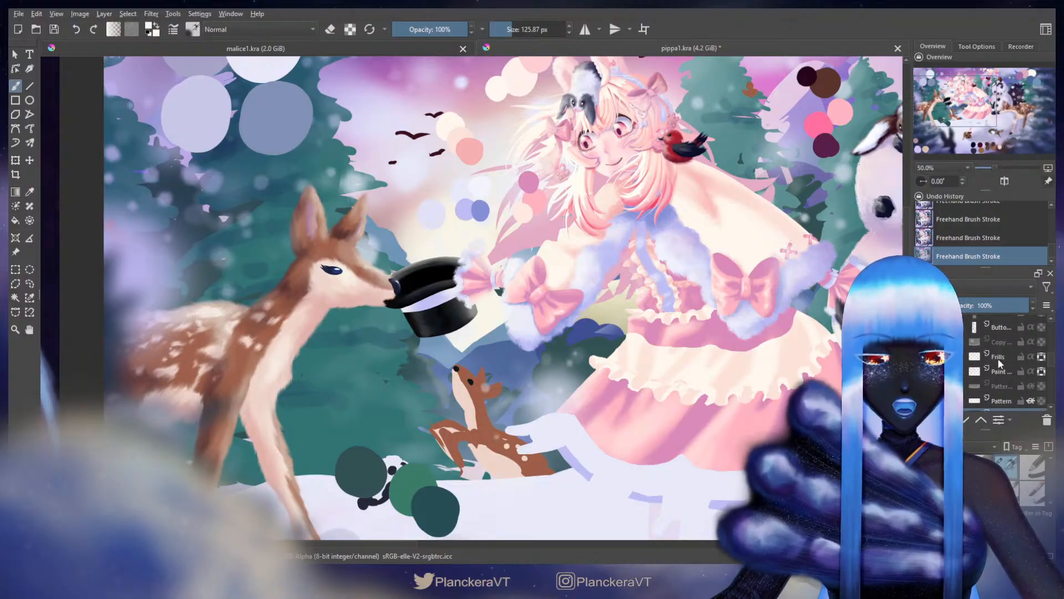
left_click(1001, 363)
left_click_drag(635, 274, 618, 275, "shift")
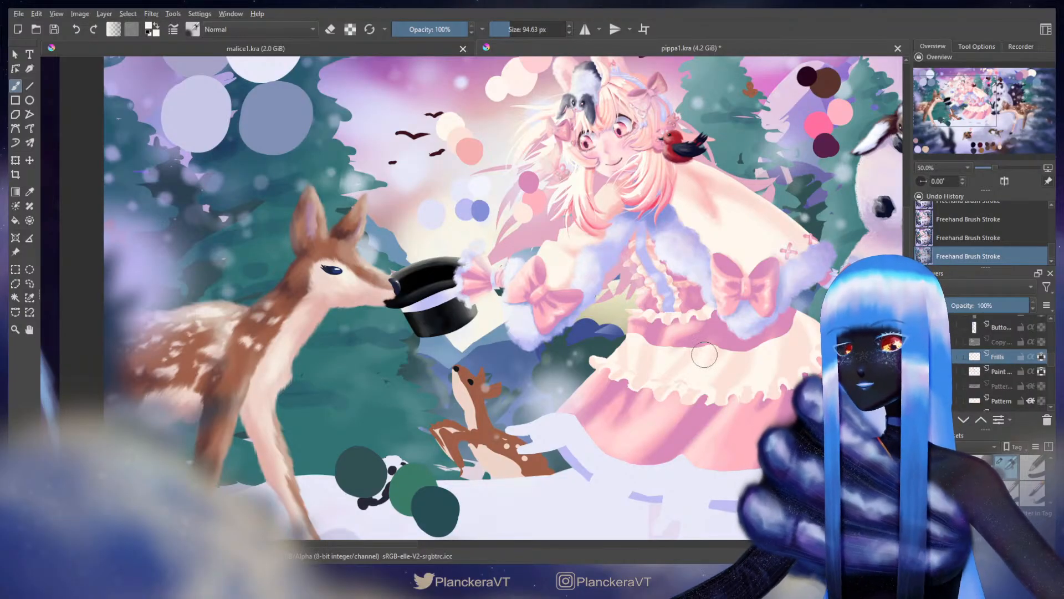
scroll(699, 344, "down", 2)
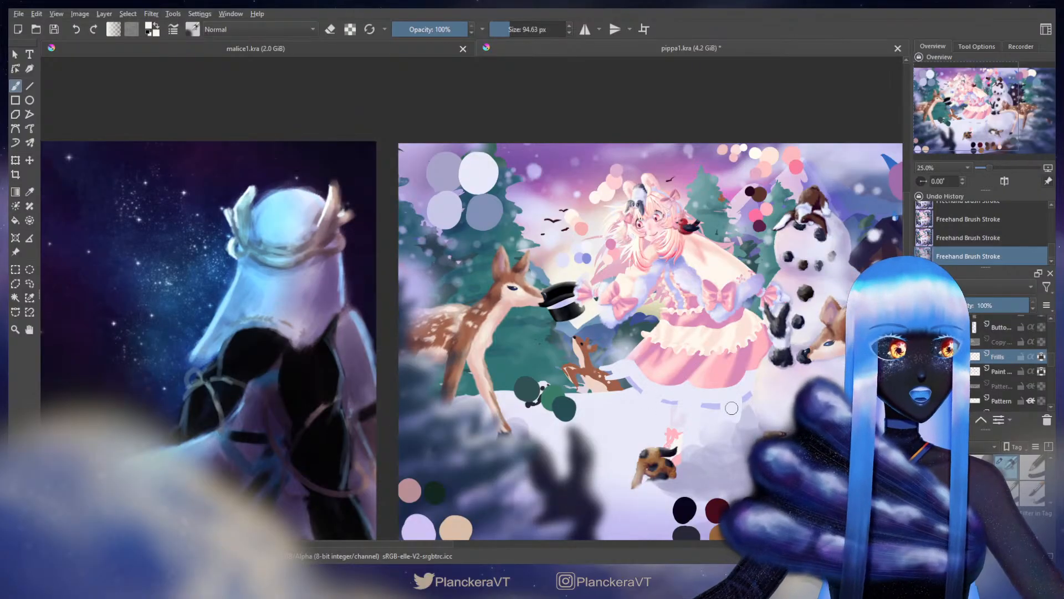
scroll(731, 408, "up", 3)
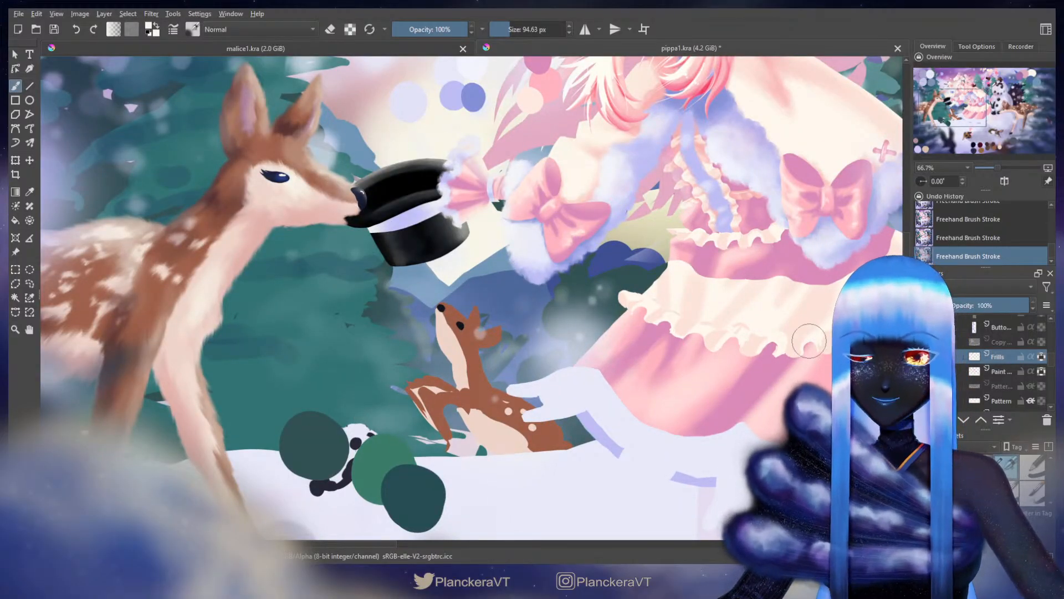
left_click_drag(798, 334, 694, 374)
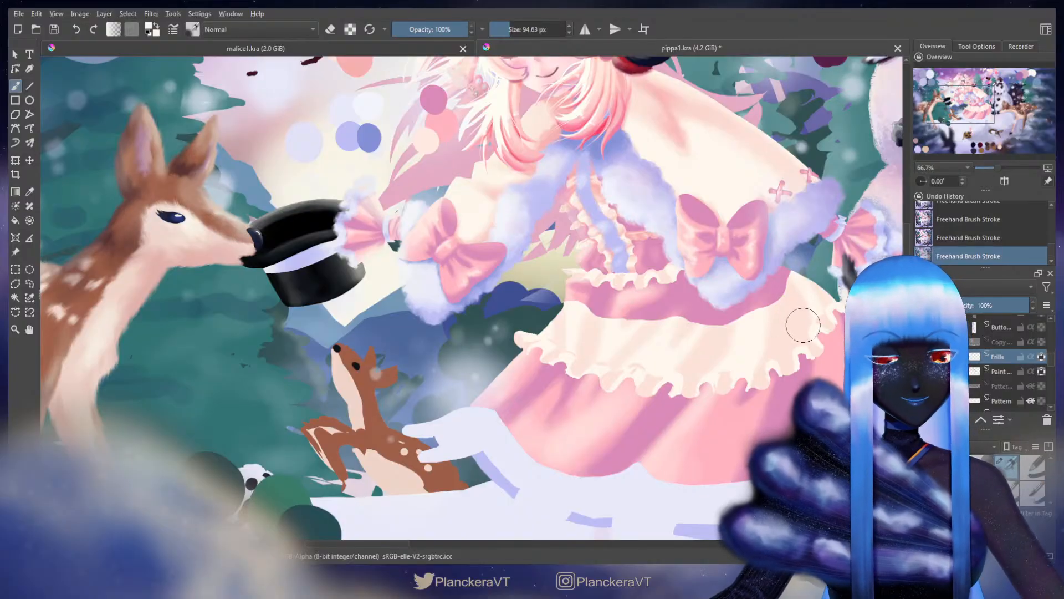
Step: Show the bunny pattern with the Frills layer hidden, and clear the pattern from the skirt's cream band
left_click(1001, 372)
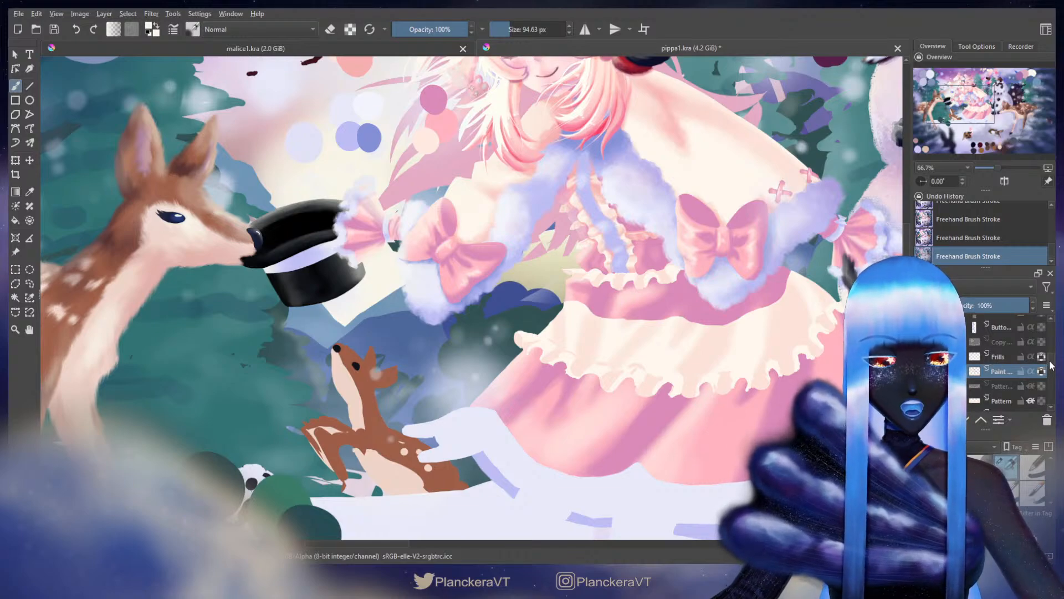
left_click_drag(1050, 361, 1048, 364)
left_click(924, 377)
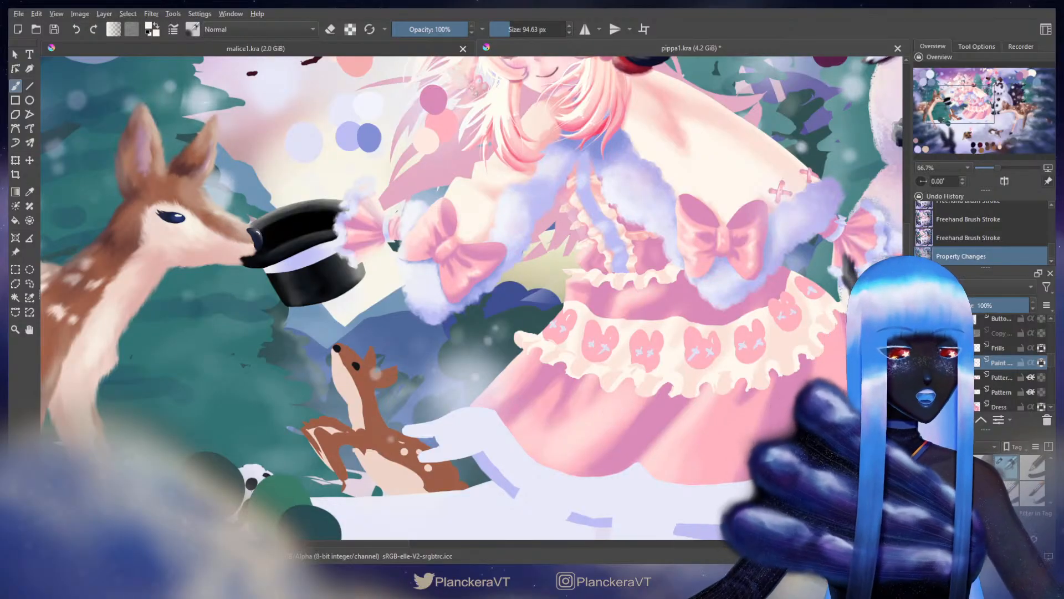
left_click(1041, 348)
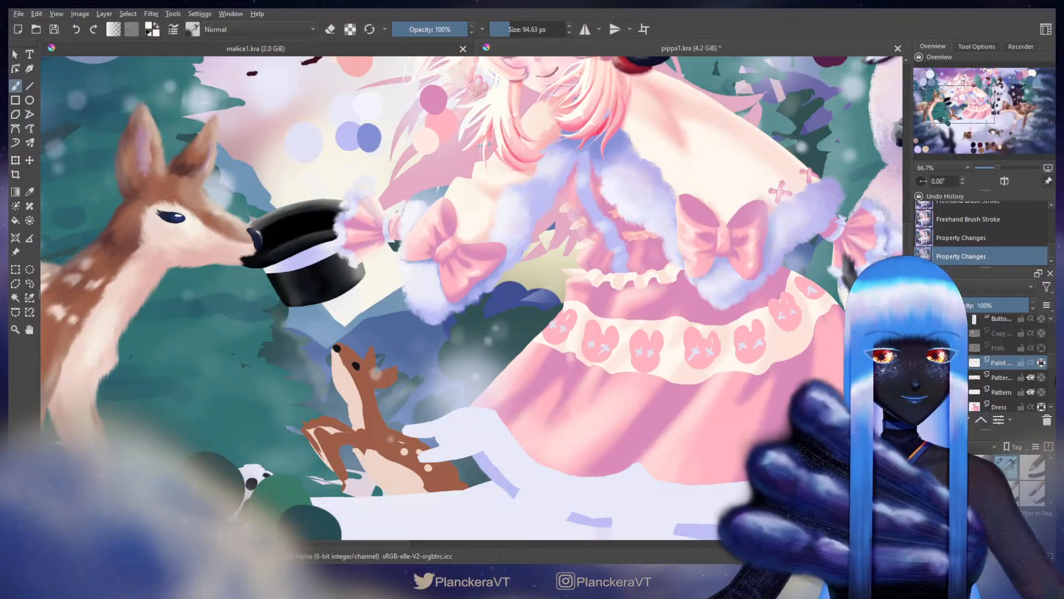
scroll(1050, 363, "down", 2)
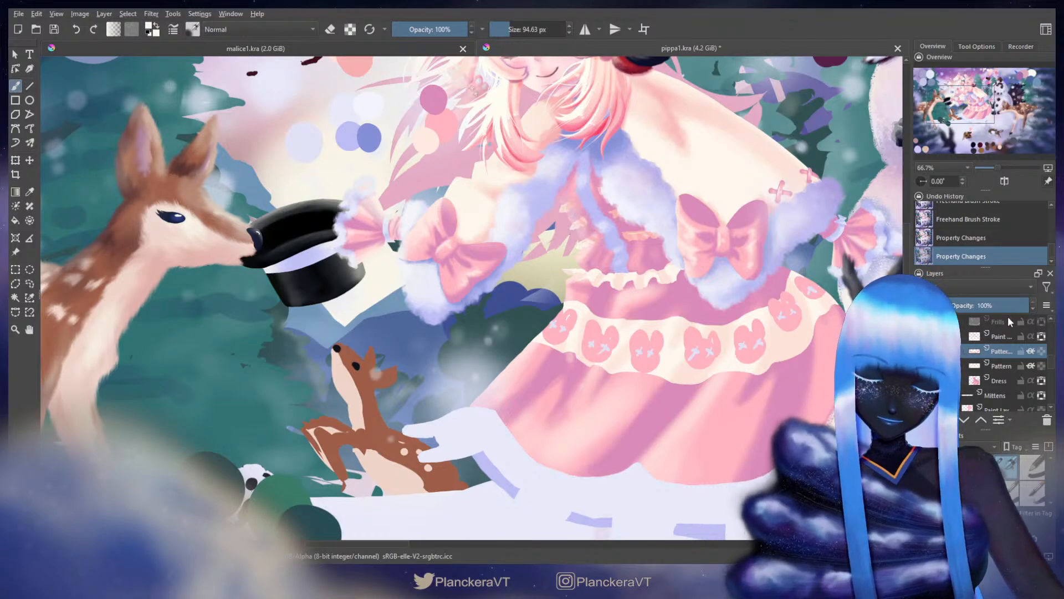
key("Delete")
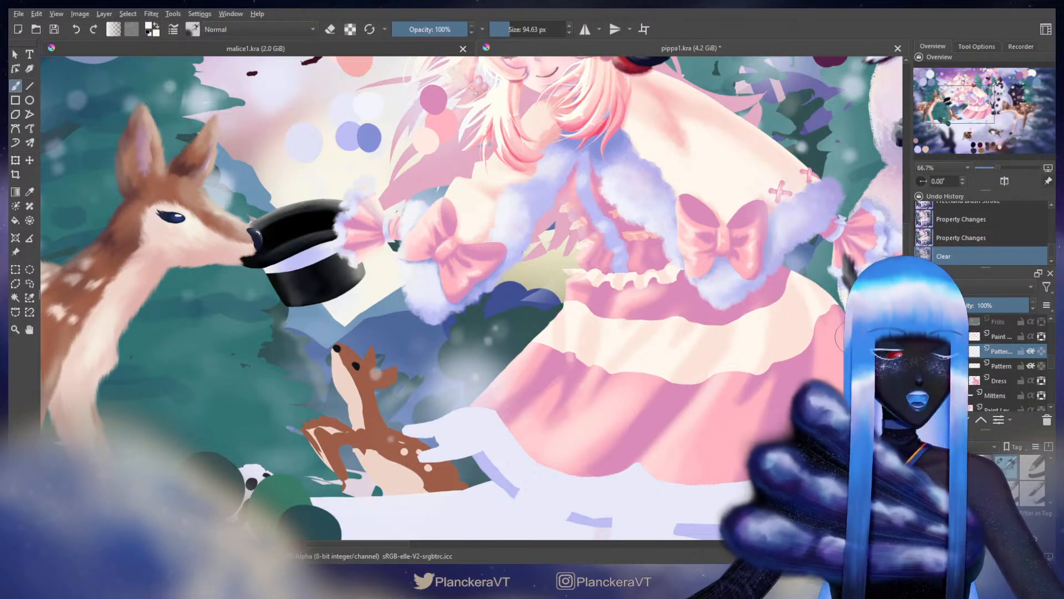
Step: Paint a new pink motif at the left end of the skirt's cream band at about 61 px, trimming it with a 31 px eraser
left_click(1010, 492)
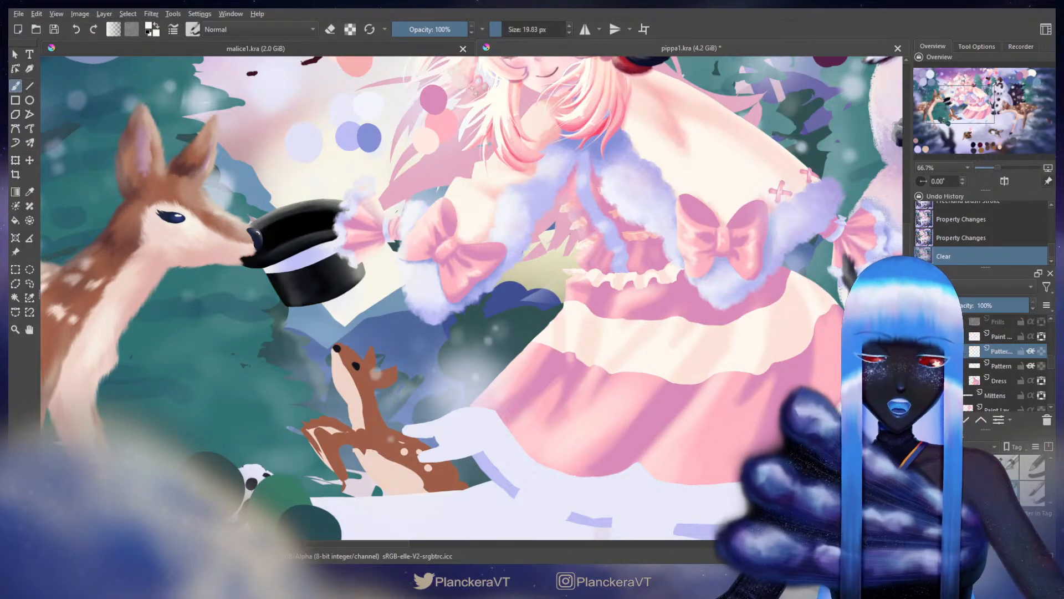
mouse_move(698, 240)
left_mouse_down()
mouse_move(600, 224)
mouse_move(323, 224)
mouse_move(442, 260)
mouse_move(648, 350)
mouse_move(724, 286)
left_mouse_up()
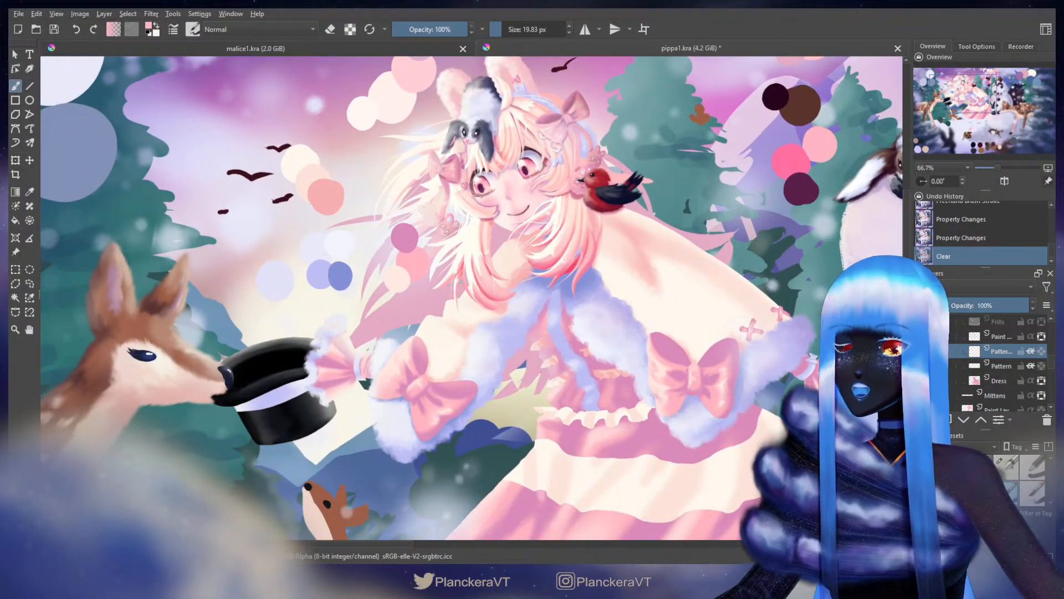
left_click_drag(606, 392, 656, 254)
left_click_drag(576, 301, 613, 333, "shift")
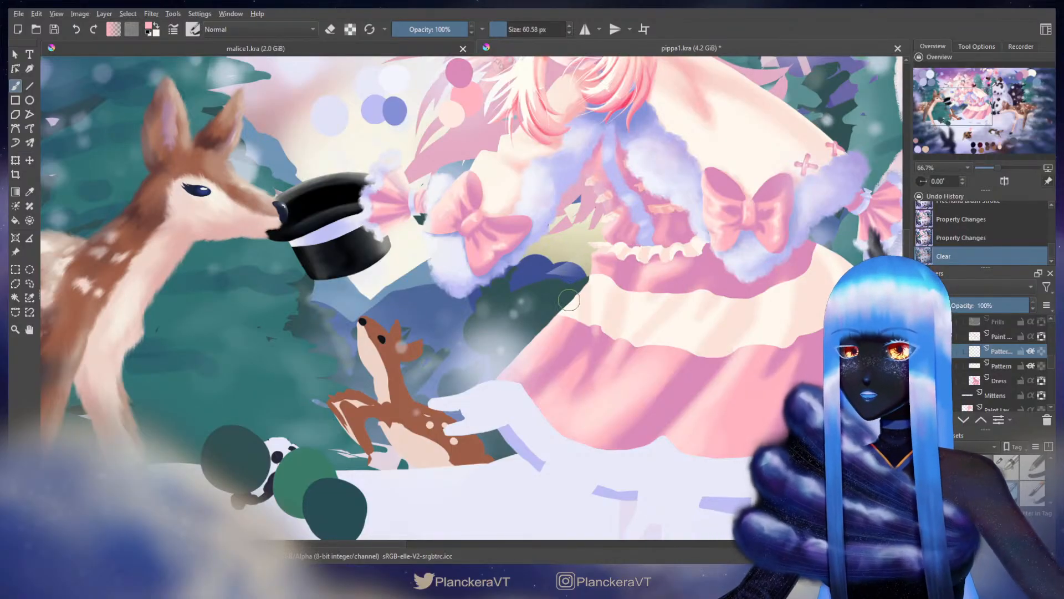
mouse_move(583, 292)
left_mouse_down()
mouse_move(576, 301)
mouse_move(580, 287)
left_mouse_up()
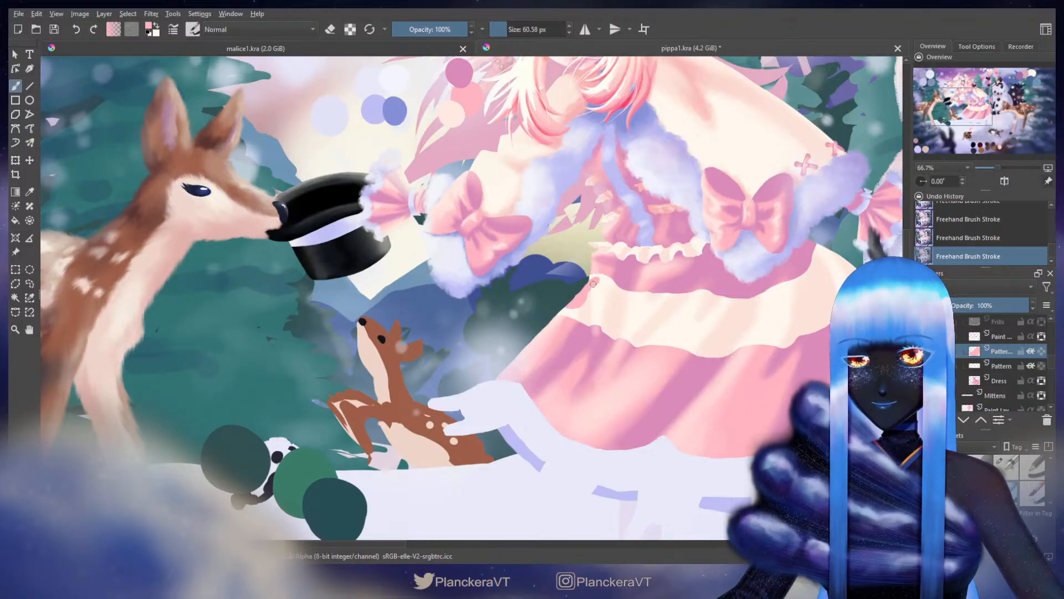
key("e")
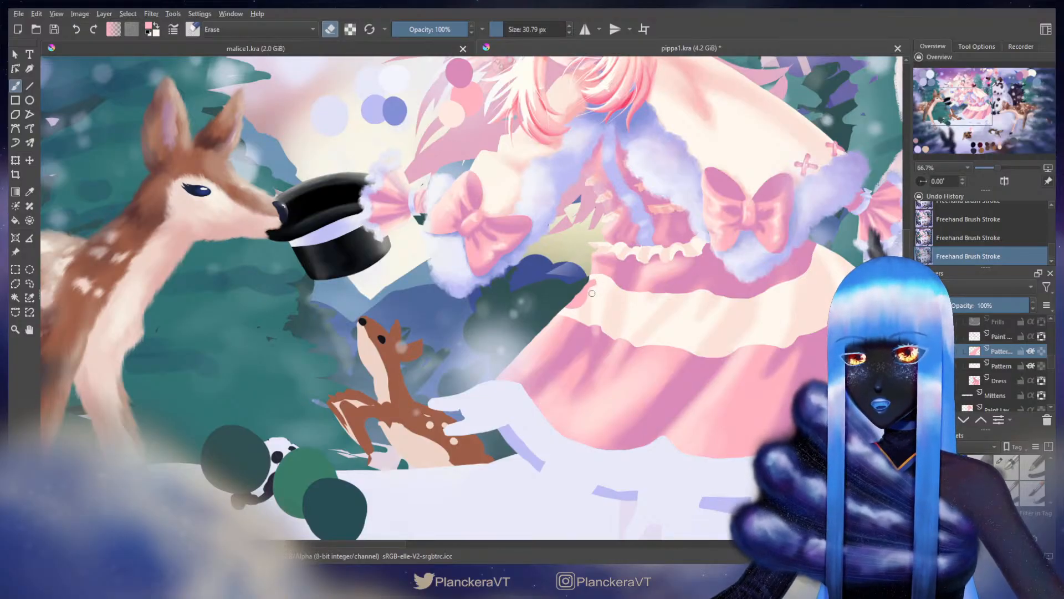
key("e")
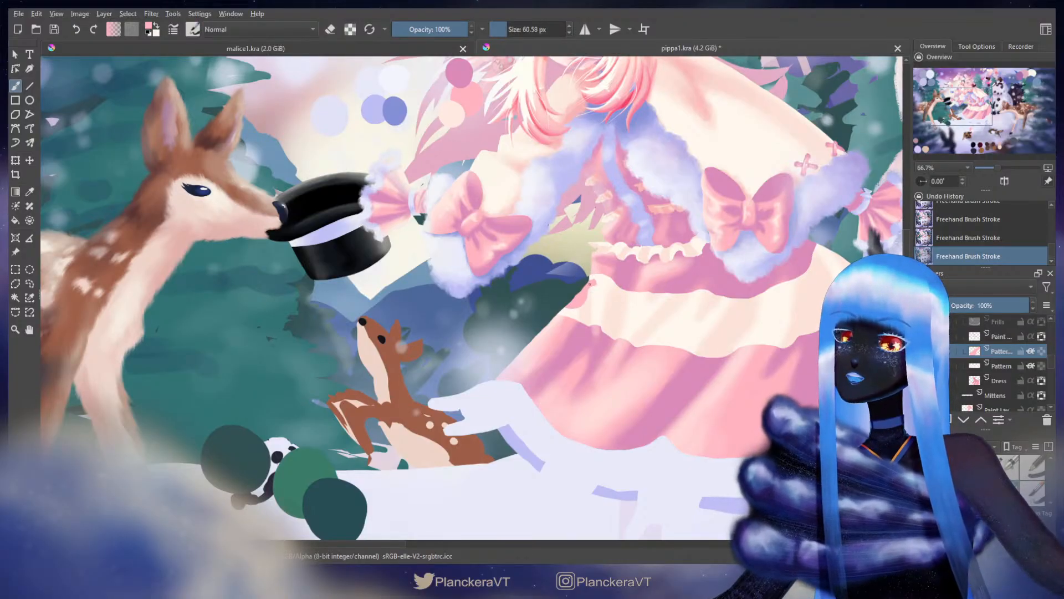
Step: Erase along the skirt's left outline on the Dress layer at about 20 to 22 px, comparing strokes with undo and redo
left_click(1014, 380)
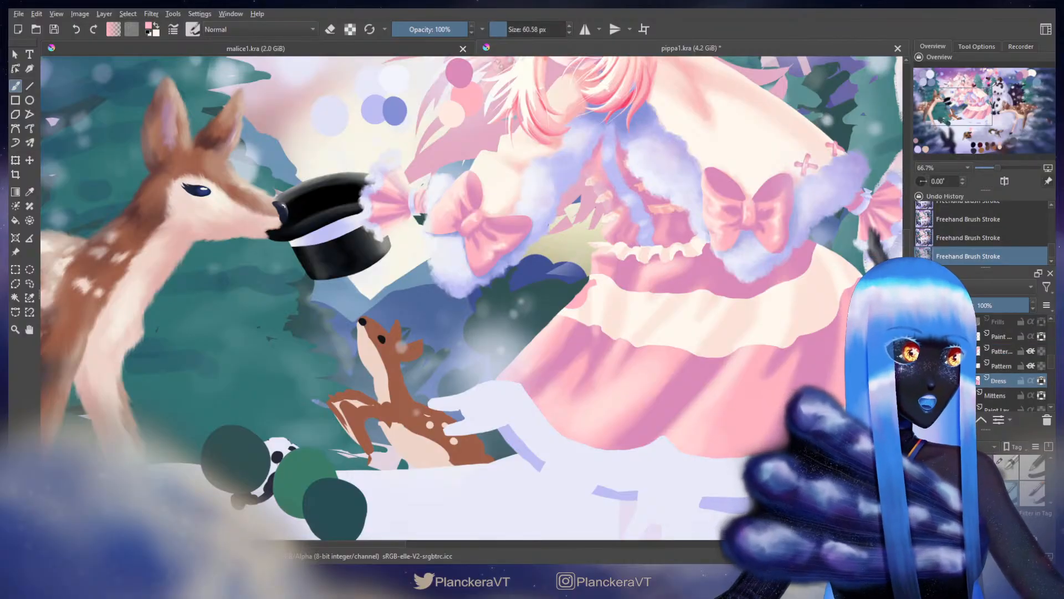
scroll(721, 305, "up", 2)
key("e")
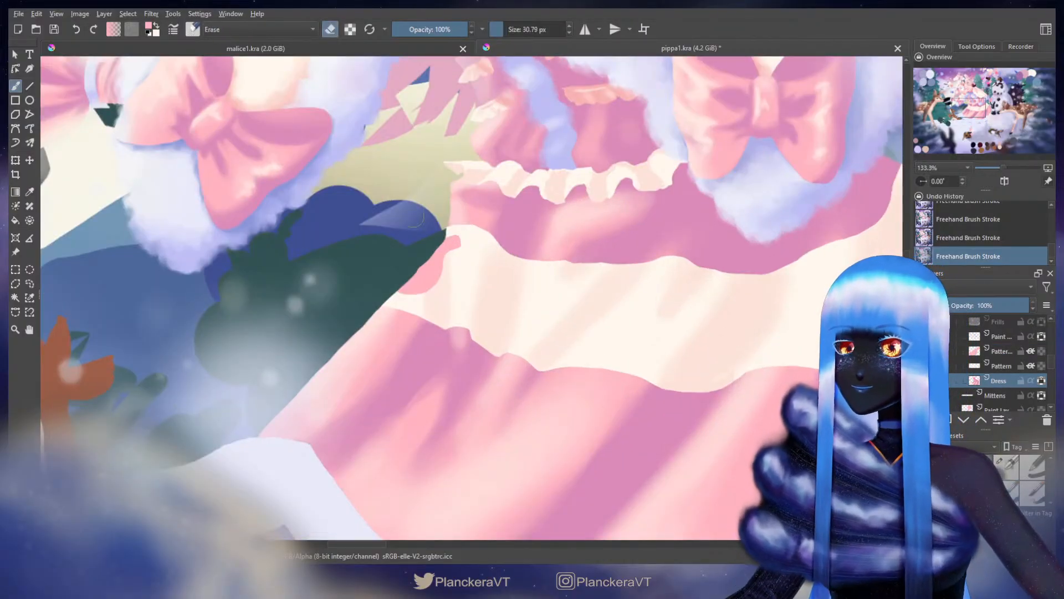
left_click_drag(398, 288, 532, 285)
left_click_drag(562, 248, 549, 248)
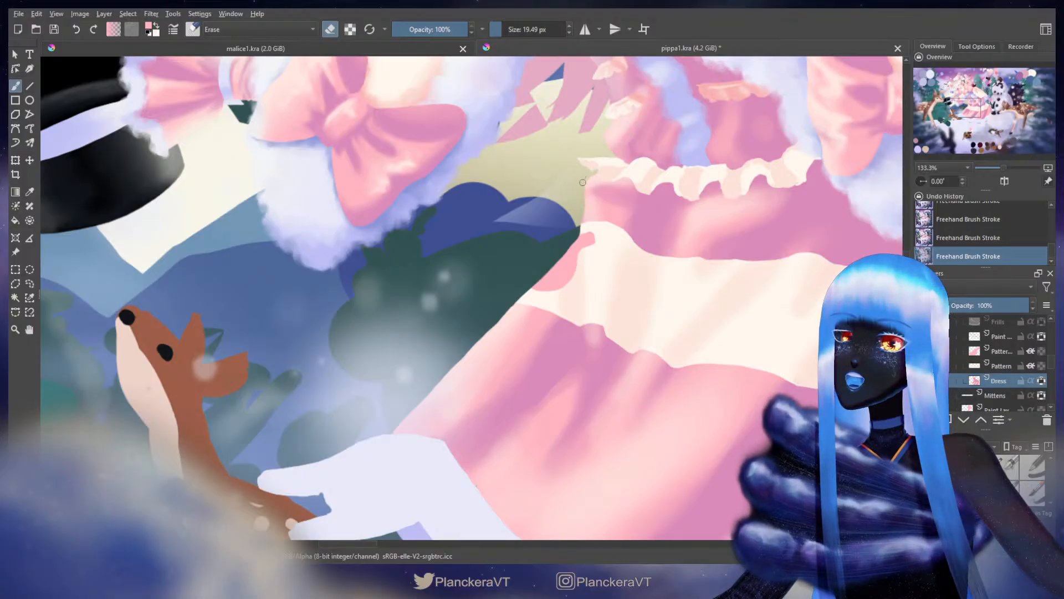
left_click_drag(573, 213, 596, 170)
left_click_drag(596, 171, 601, 170)
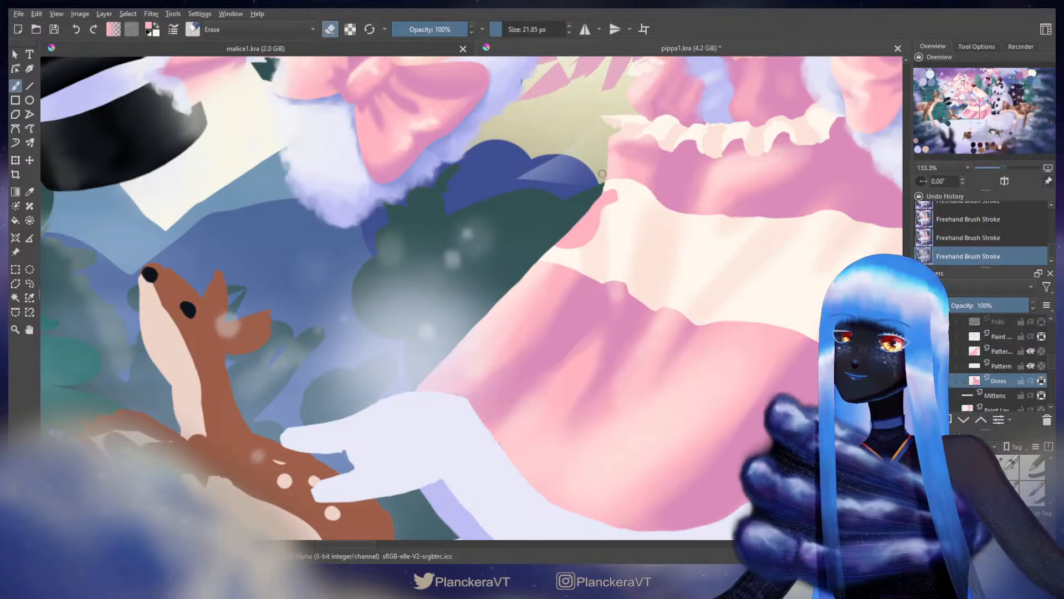
key("ctrl+z")
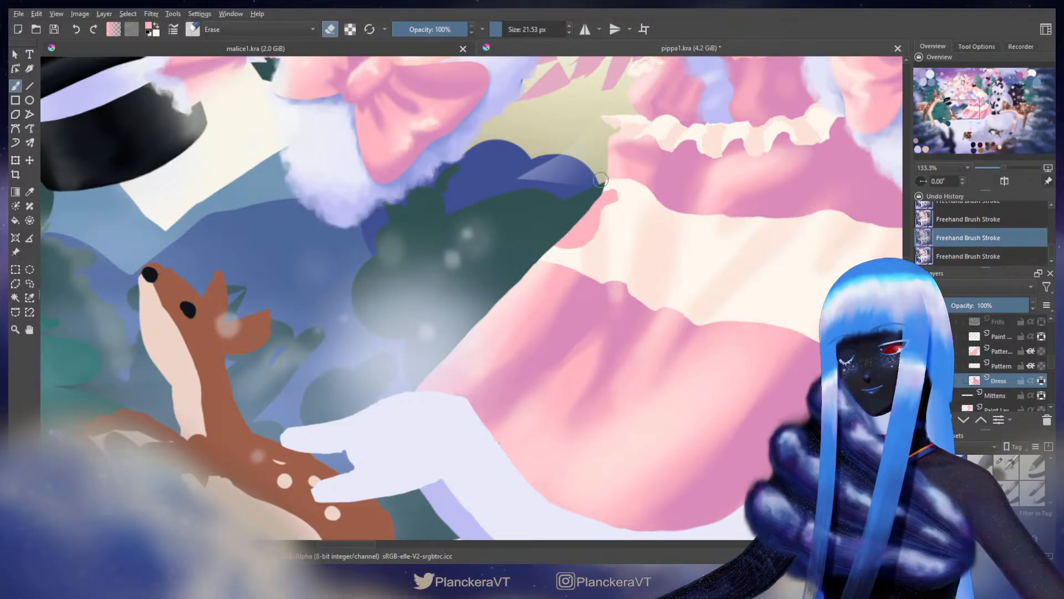
scroll(600, 183, "up", 1)
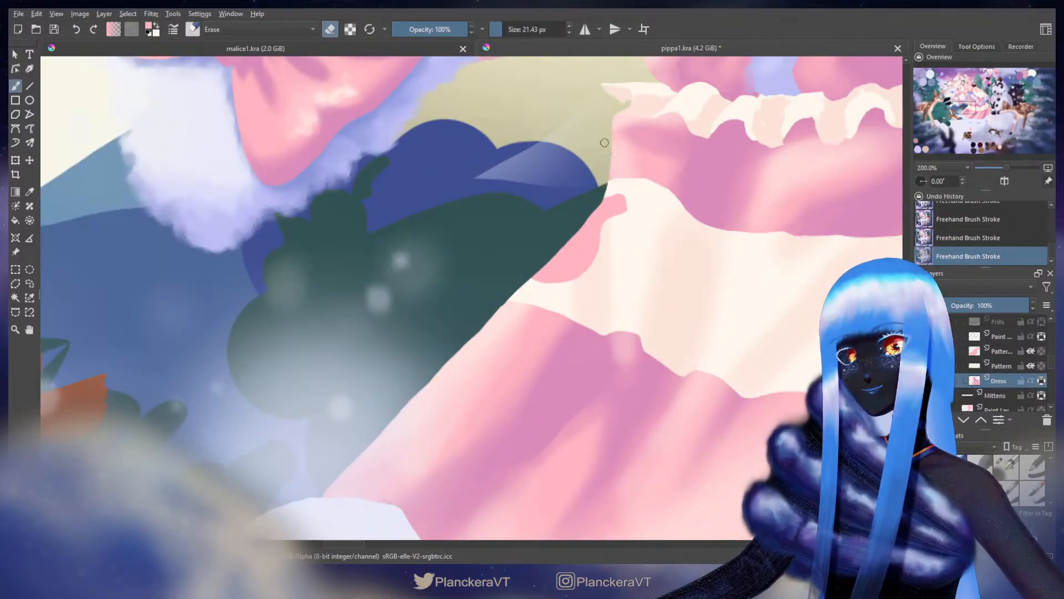
key("ctrl+shift+z")
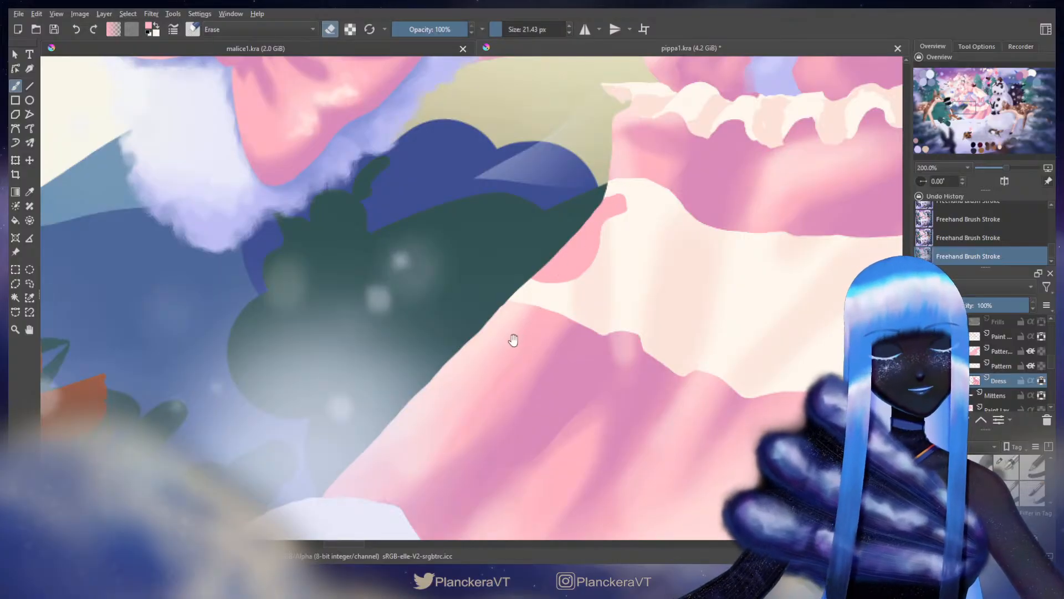
left_click_drag(513, 341, 591, 232)
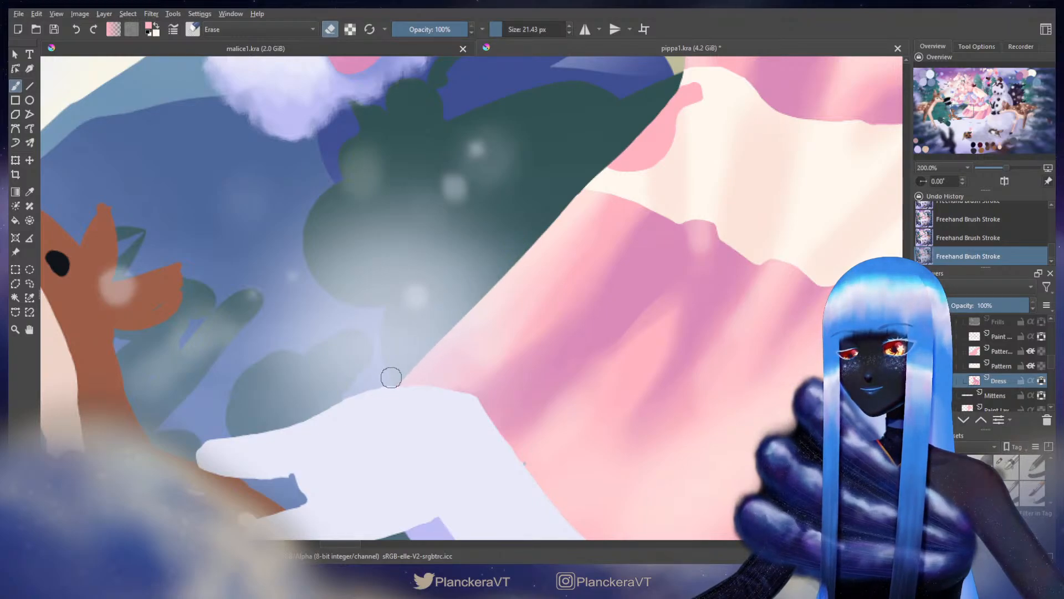
Step: Turn off alpha lock on the Dress layer and try pink strokes at about 23 px on the skirt's lower-left corner
key("/")
mouse_move(457, 394)
left_mouse_down("shift")
mouse_move(434, 393)
mouse_move(450, 396)
mouse_move(561, 268)
left_mouse_up("shift")
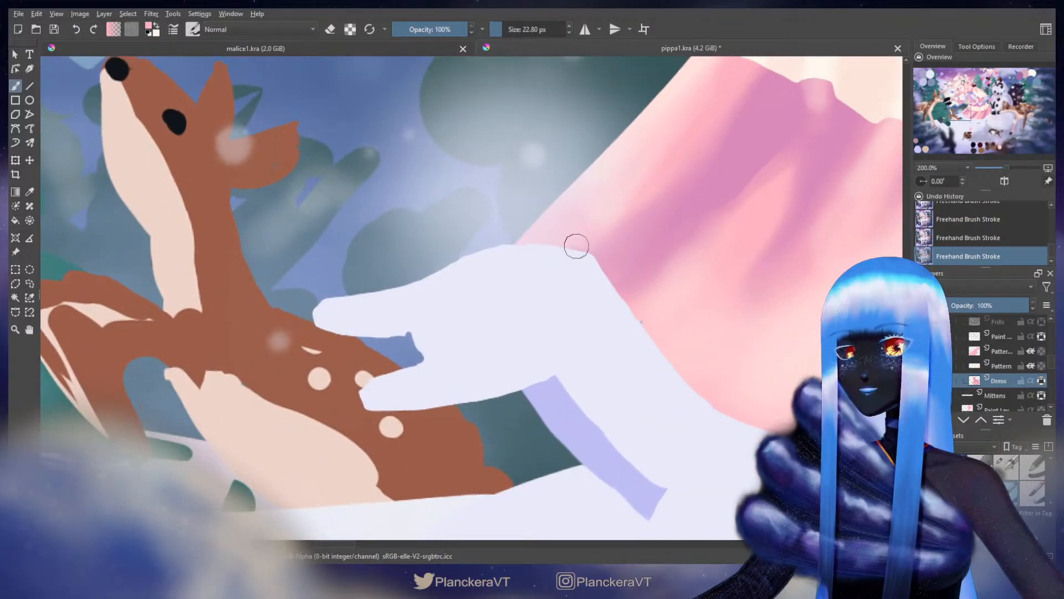
left_click(1041, 380)
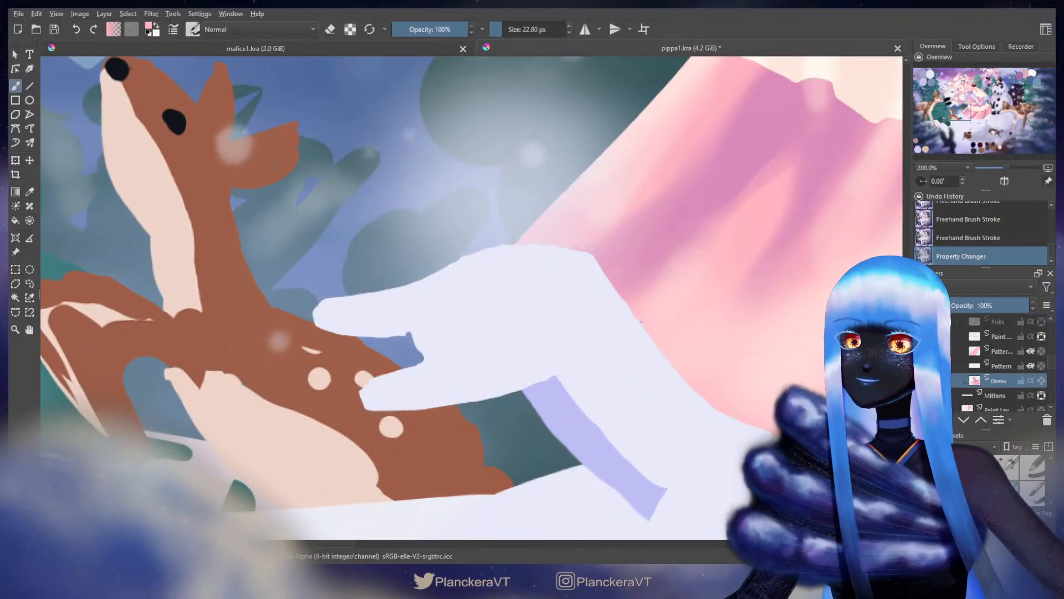
left_click_drag(523, 241, 516, 244)
key("ctrl+z")
left_click(540, 223, "ctrl")
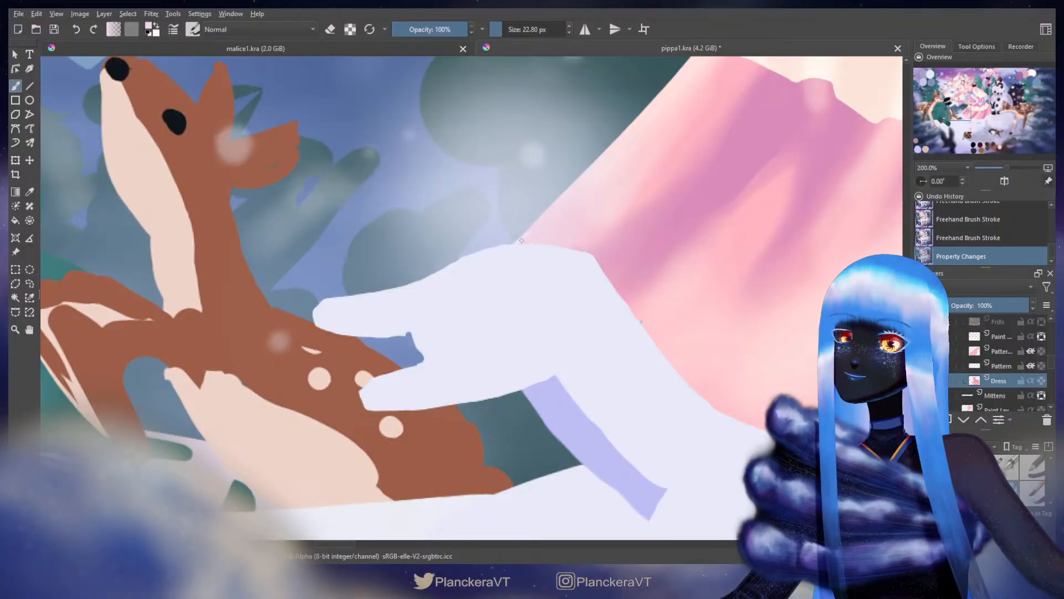
key("ctrl+z")
left_click(528, 236, "ctrl")
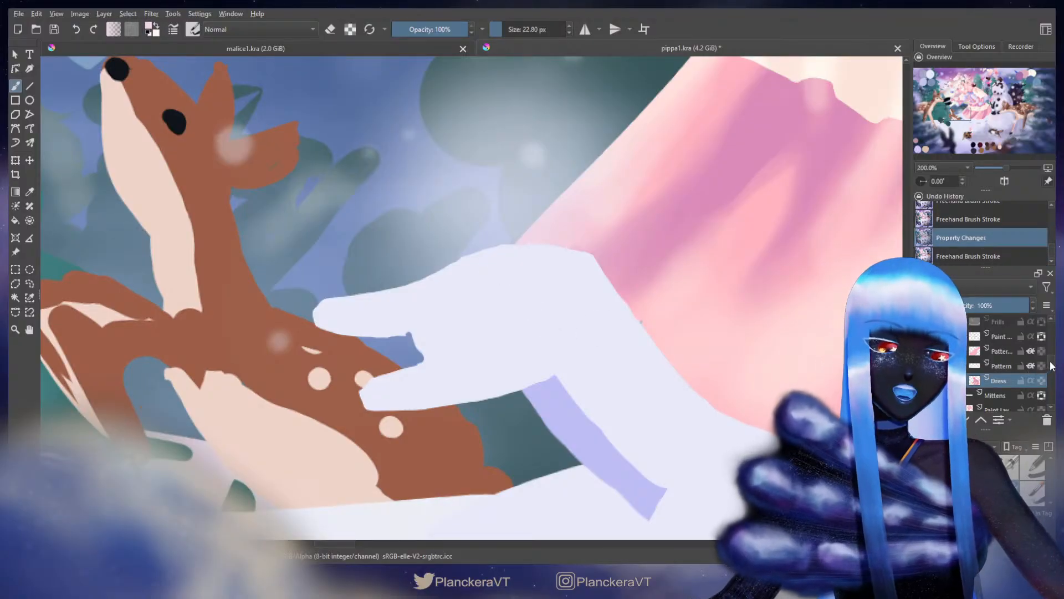
Step: Hide the Overall Dark and Foreground layers
scroll(1052, 352, "up", 3)
scroll(1052, 352, "up", 5)
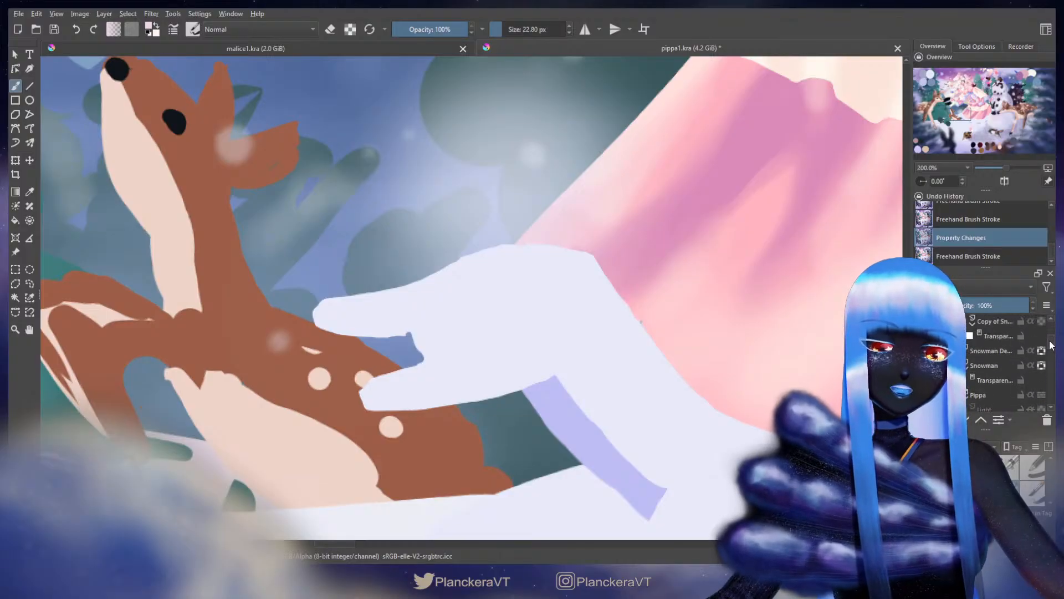
scroll(1047, 338, "up", 3)
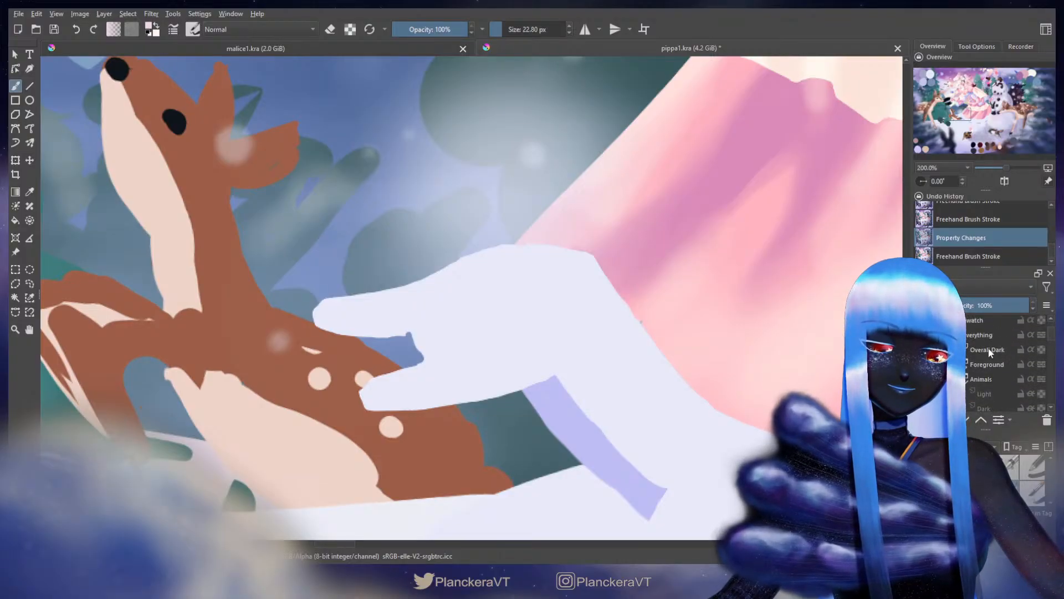
left_click(1042, 349)
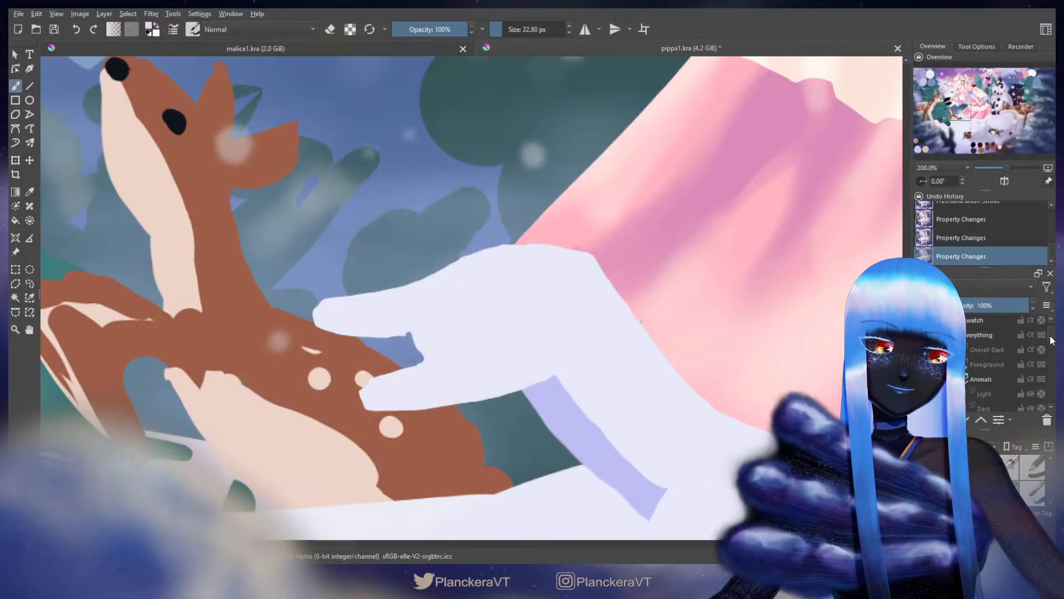
Step: Fill in the skirt's lower-left corner and its edge along the white shape on the Dress layer at about 23 px
scroll(1052, 340, "down", 7)
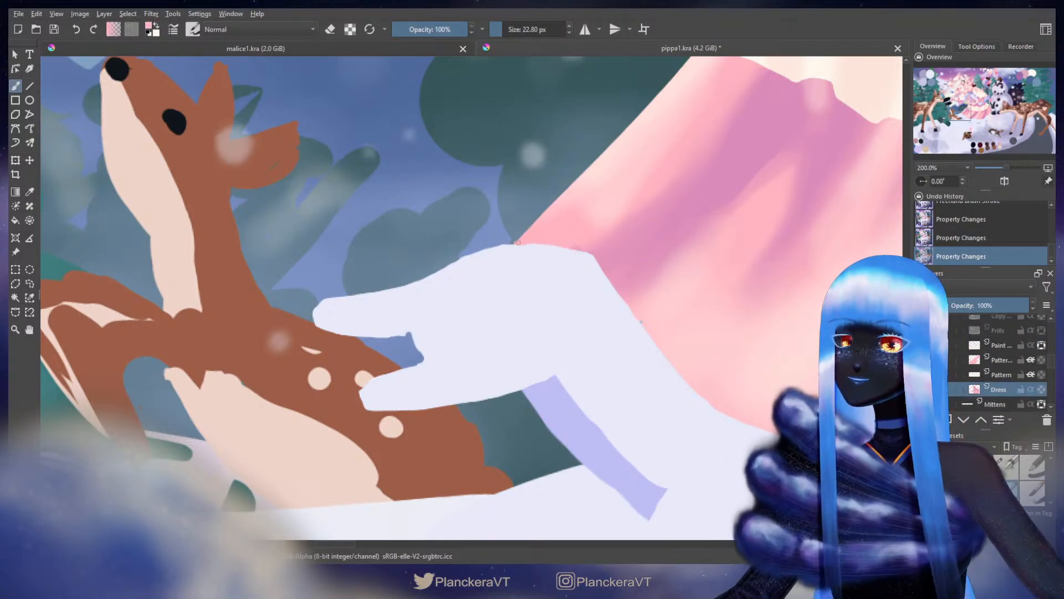
mouse_move(515, 242)
left_mouse_down()
mouse_move(535, 225)
mouse_move(504, 266)
left_mouse_up()
left_click(662, 324, "ctrl")
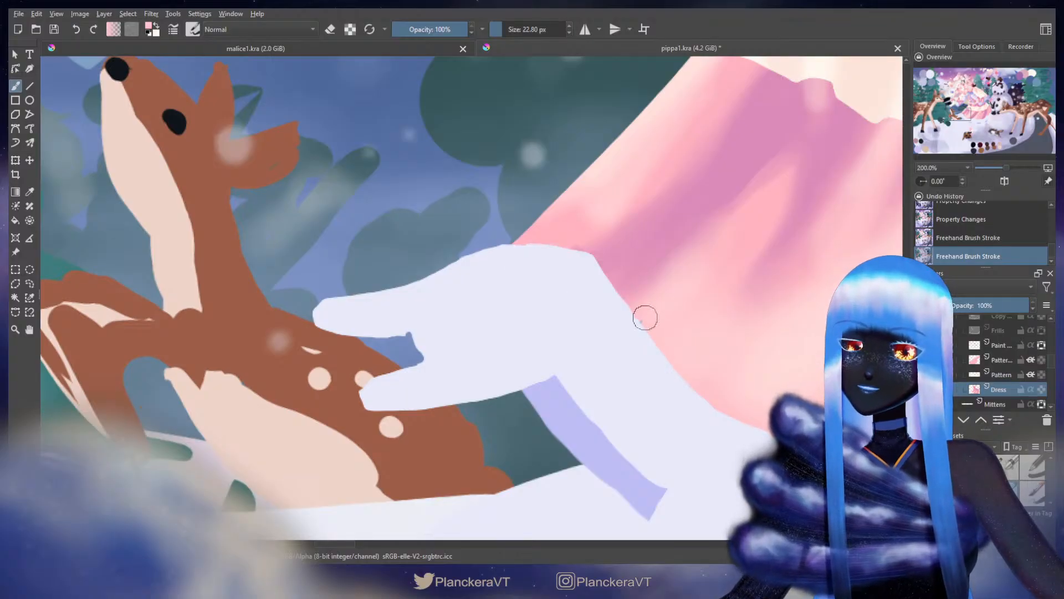
left_click_drag(645, 318, 642, 326)
Step: Paint a round pink bunny head at the right end of the skirt's cream band on the pattern detail layer at about 63 px
scroll(656, 327, "down", 4)
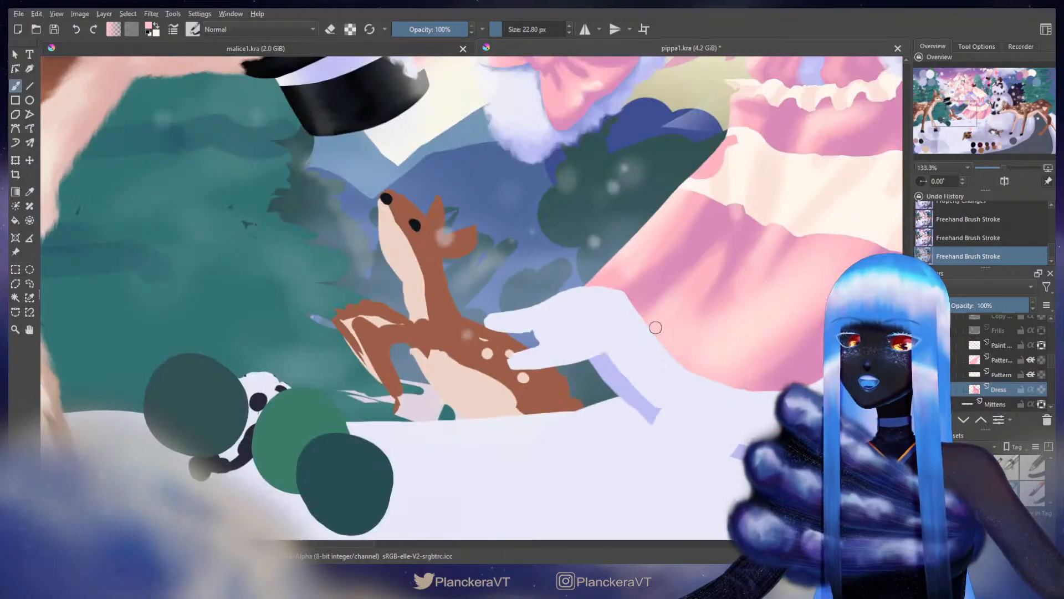
left_click_drag(771, 284, 672, 328)
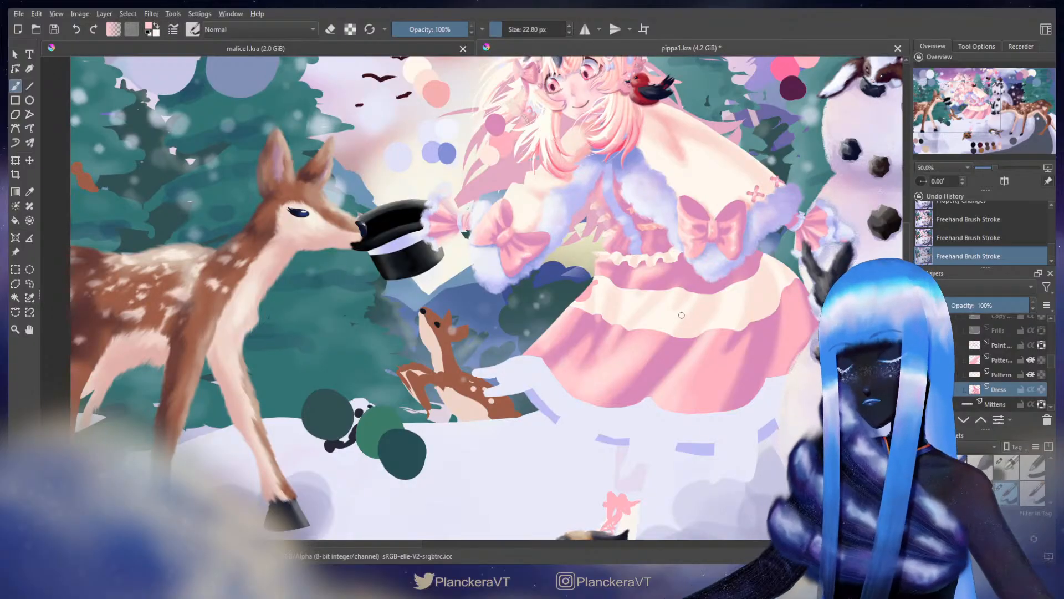
left_click(998, 359)
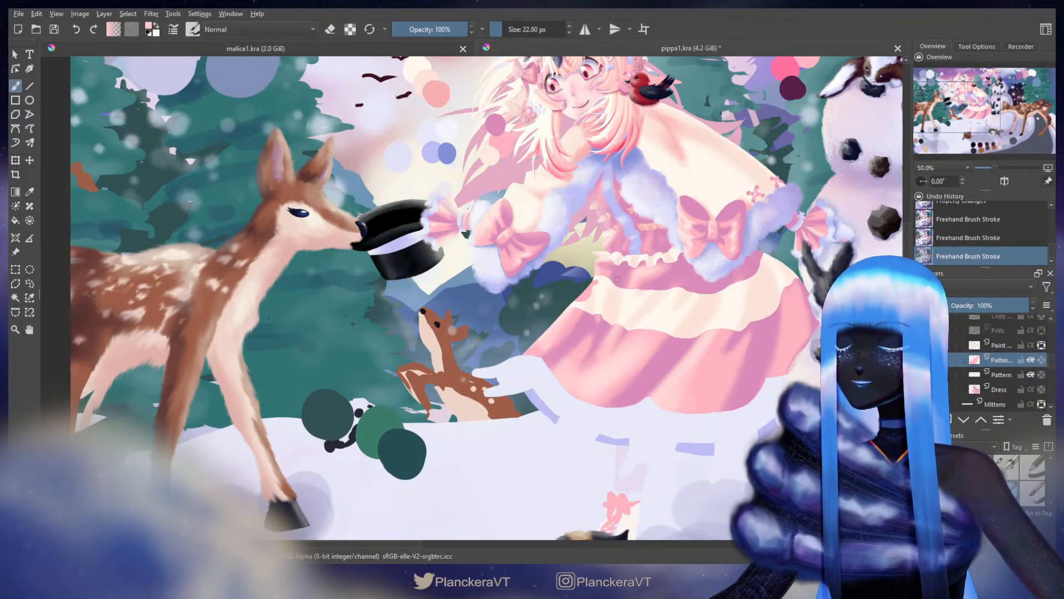
scroll(617, 278, "up", 2)
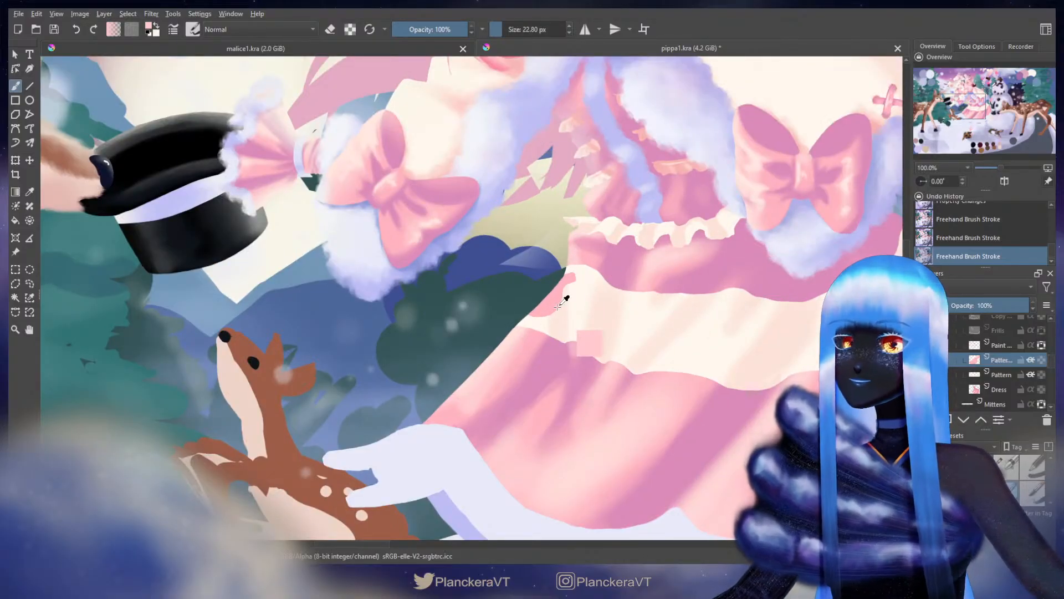
key("bracketright")
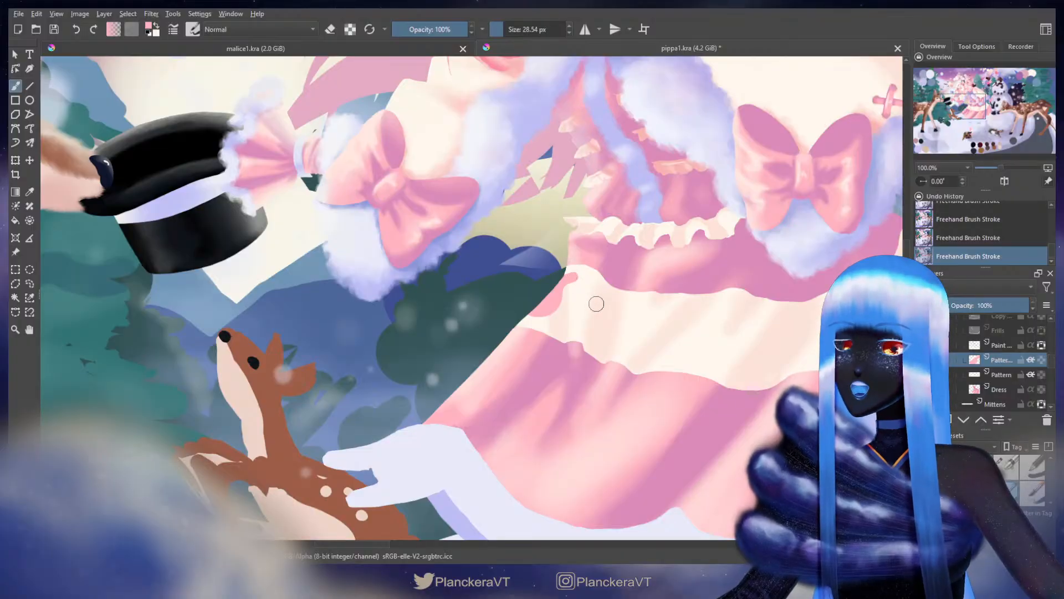
left_click_drag(594, 319, 510, 330)
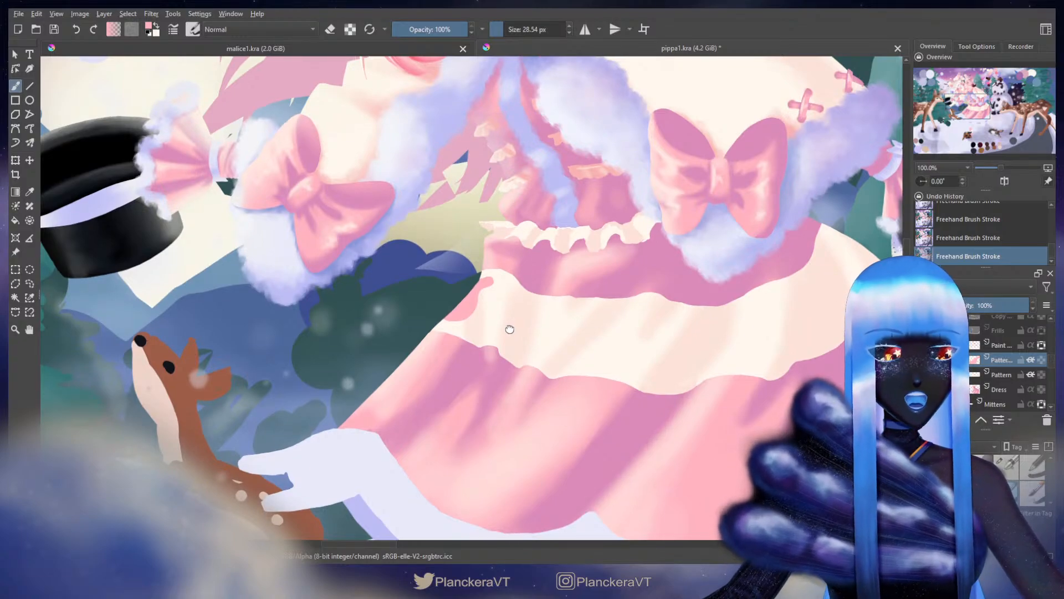
left_click_drag(510, 329, 410, 346)
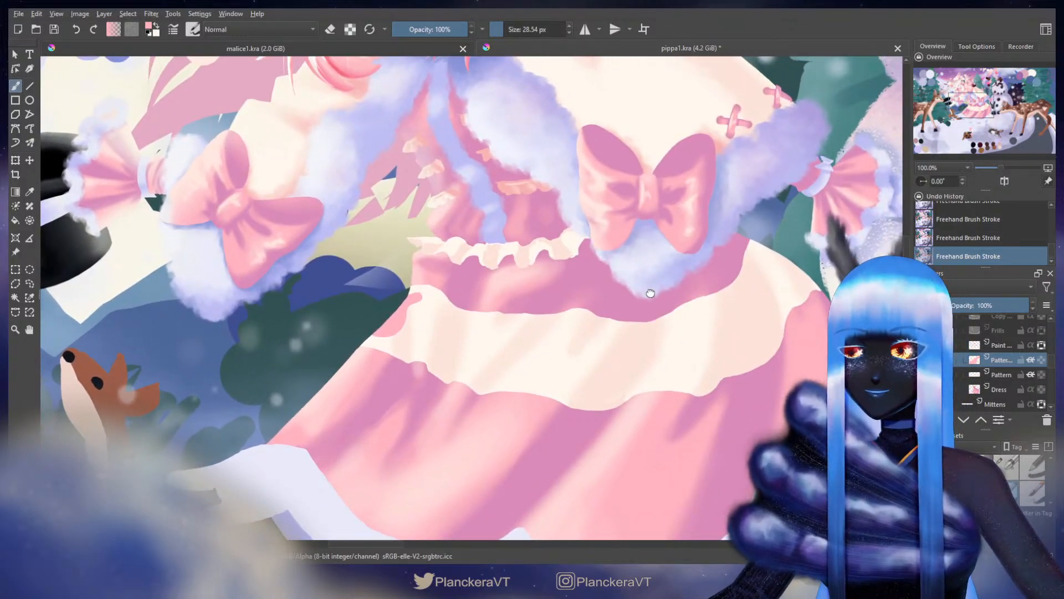
left_click_drag(651, 293, 632, 285)
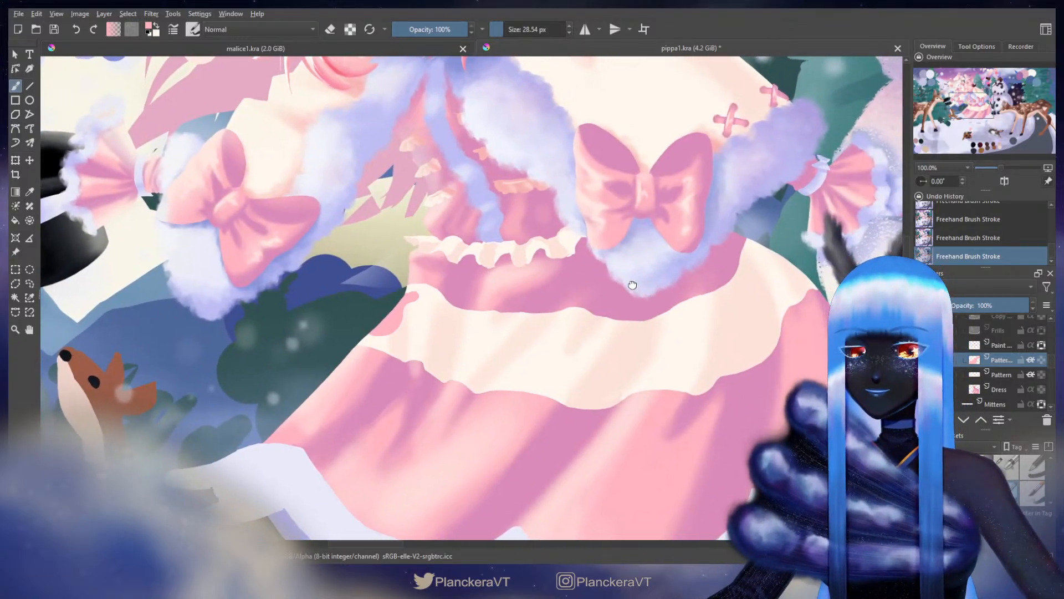
left_click_drag(717, 312, 736, 309, "shift")
mouse_move(730, 310)
left_mouse_down()
mouse_move(731, 327)
mouse_move(719, 327)
left_mouse_up()
key("ctrl+z")
key("ctrl+z")
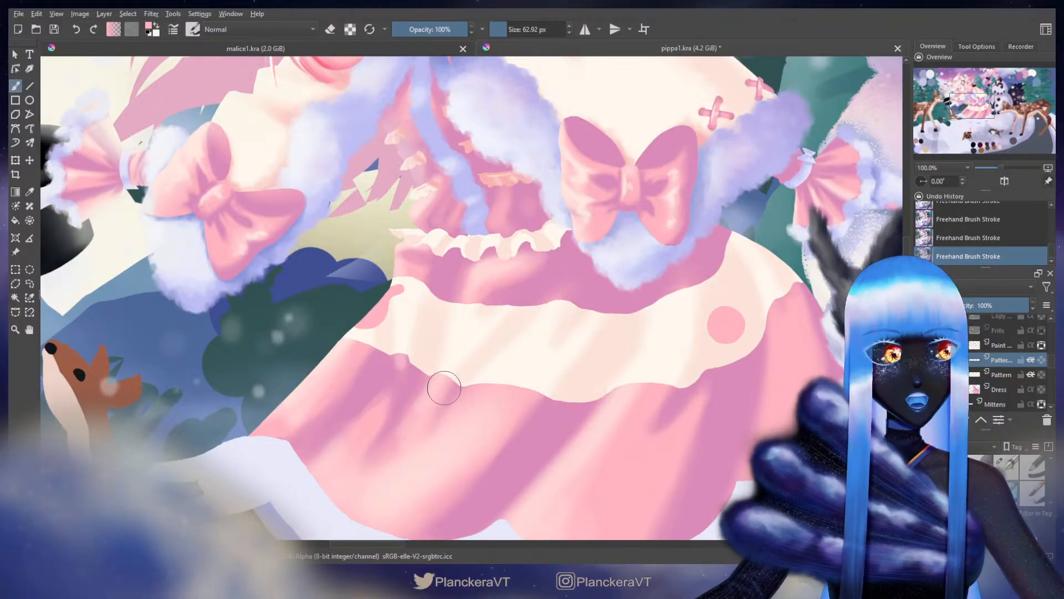
Step: Paint two ears on the round pink head, reducing the brush from about 50 to 33 px
mouse_move(700, 317)
left_mouse_down()
mouse_move(611, 300)
mouse_move(604, 308)
left_mouse_up()
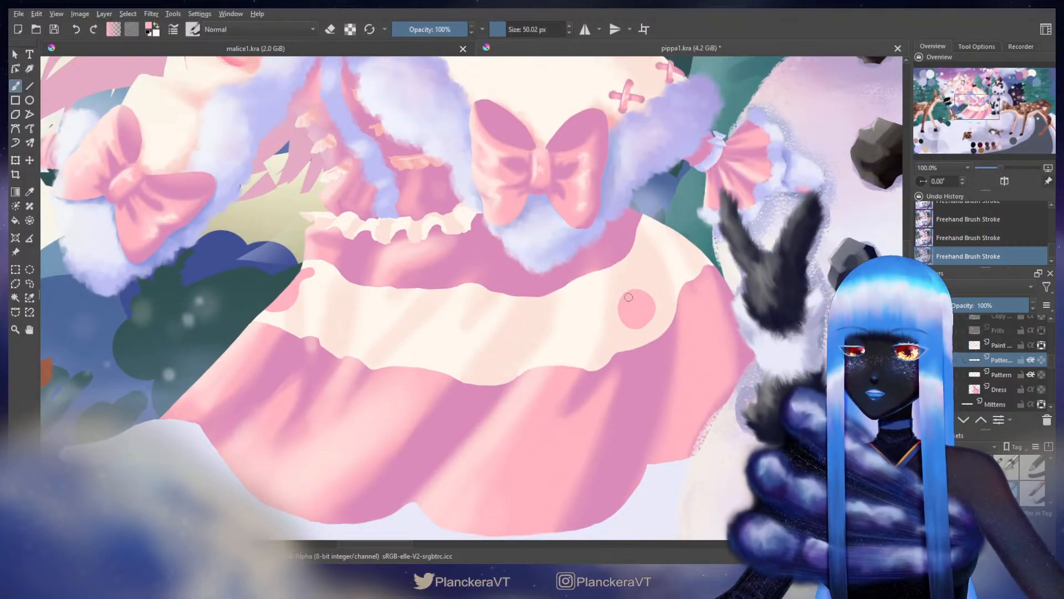
mouse_move(650, 309)
left_mouse_down()
mouse_move(613, 290)
mouse_move(620, 298)
left_mouse_up()
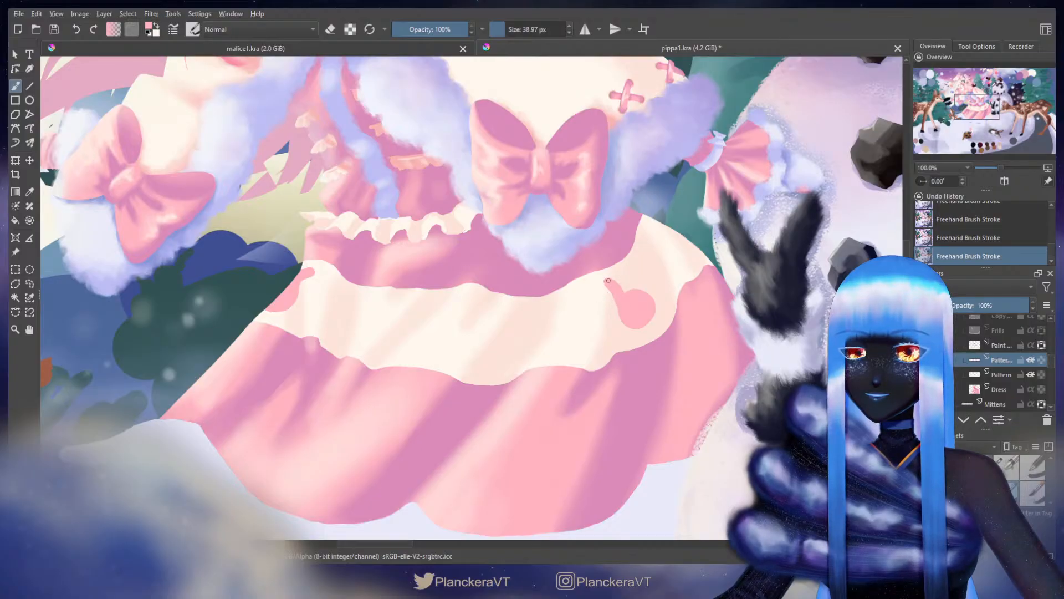
mouse_move(614, 292)
left_mouse_down()
mouse_move(624, 304)
mouse_move(611, 289)
left_mouse_up()
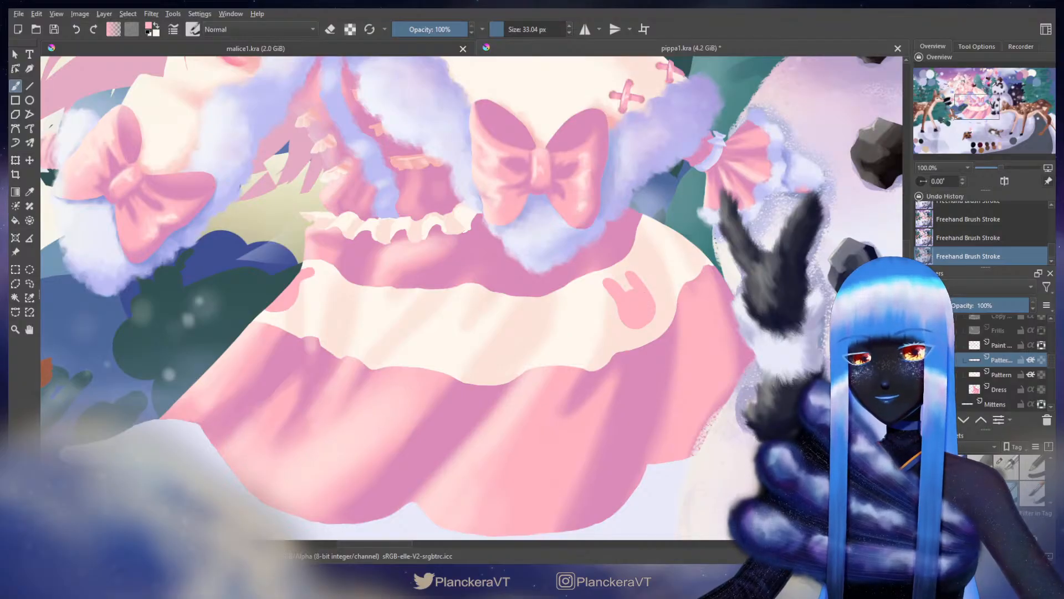
Step: Paint a second pink bunny head with its right ear to the left of the first bunny, at about 31 px
left_click_drag(676, 281, 647, 312)
left_click_drag(566, 348, 632, 294)
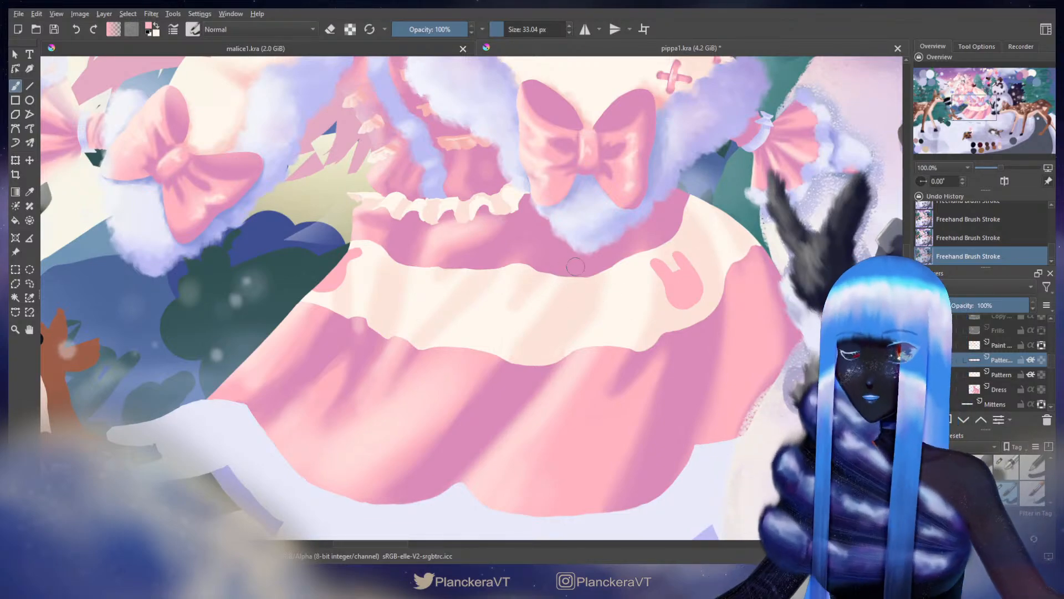
left_click_drag(645, 287, 682, 319)
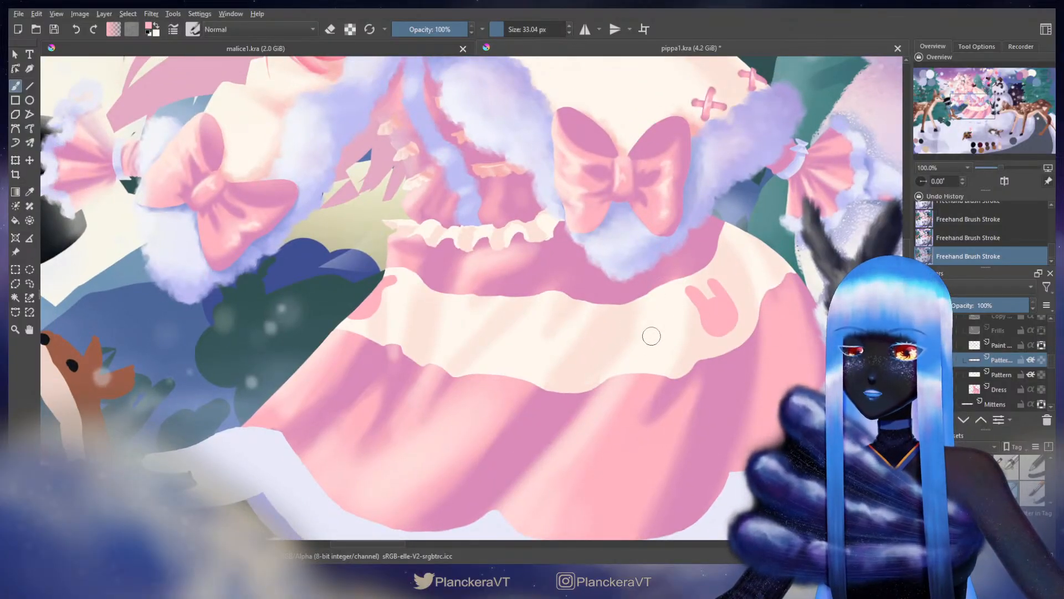
mouse_move(655, 335)
left_mouse_down()
mouse_move(634, 339)
mouse_move(646, 341)
mouse_move(640, 333)
mouse_move(643, 354)
mouse_move(632, 345)
mouse_move(642, 326)
mouse_move(632, 338)
mouse_move(642, 355)
mouse_move(659, 347)
mouse_move(638, 357)
mouse_move(630, 342)
mouse_move(655, 307)
mouse_move(663, 332)
mouse_move(661, 316)
mouse_move(672, 331)
left_mouse_up()
key("ctrl+z")
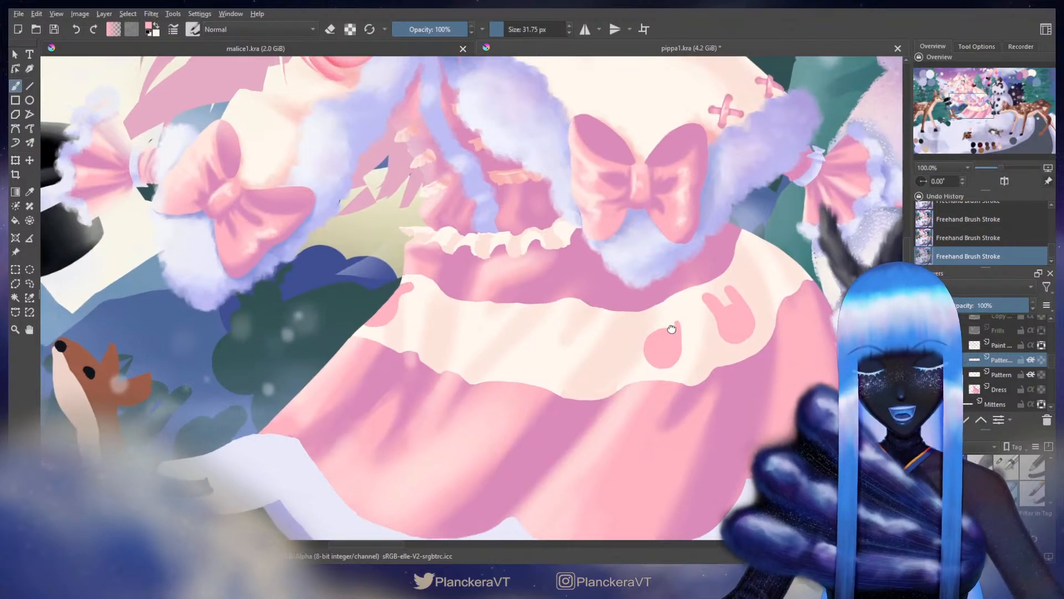
mouse_move(862, 230)
left_mouse_down()
mouse_move(620, 335)
mouse_move(614, 353)
left_mouse_up()
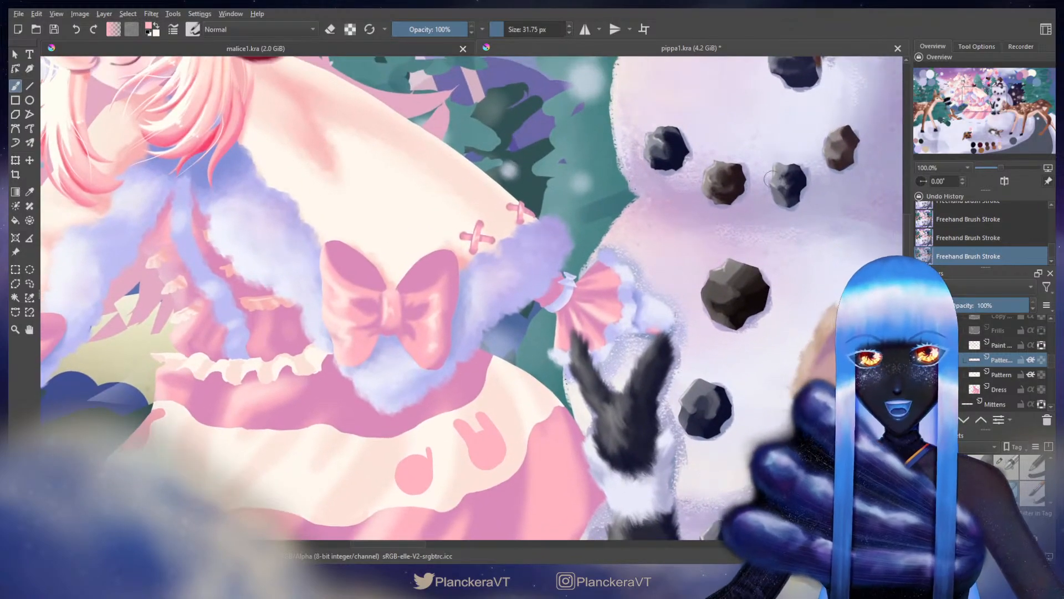
mouse_move(416, 440)
left_mouse_down()
mouse_move(642, 320)
mouse_move(676, 345)
mouse_move(679, 381)
left_mouse_up()
left_click_drag(676, 334, 679, 364)
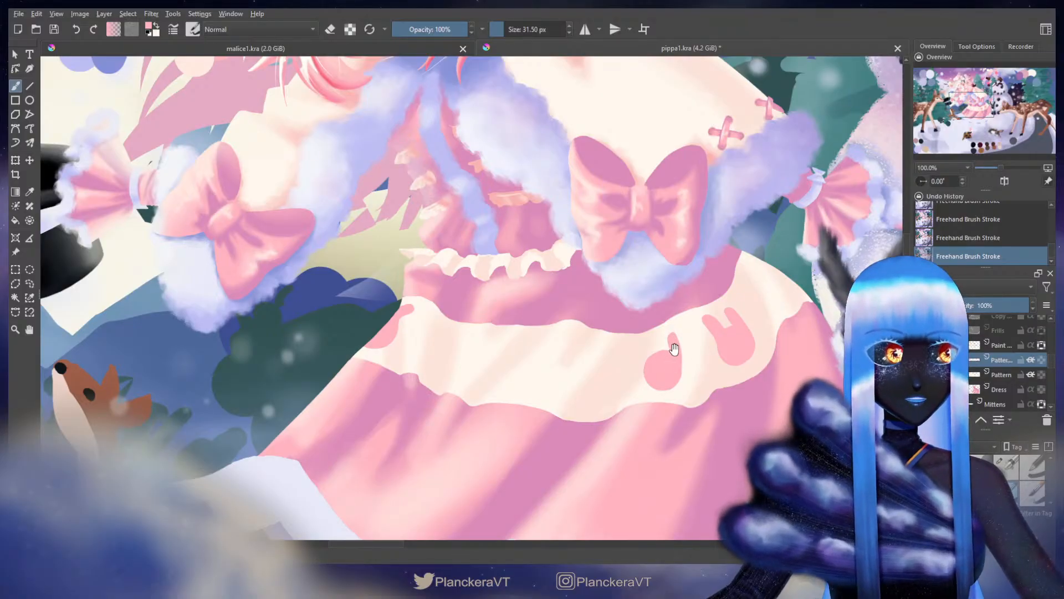
mouse_move(667, 321)
left_mouse_down()
mouse_move(709, 295)
mouse_move(715, 326)
mouse_move(712, 317)
left_mouse_up()
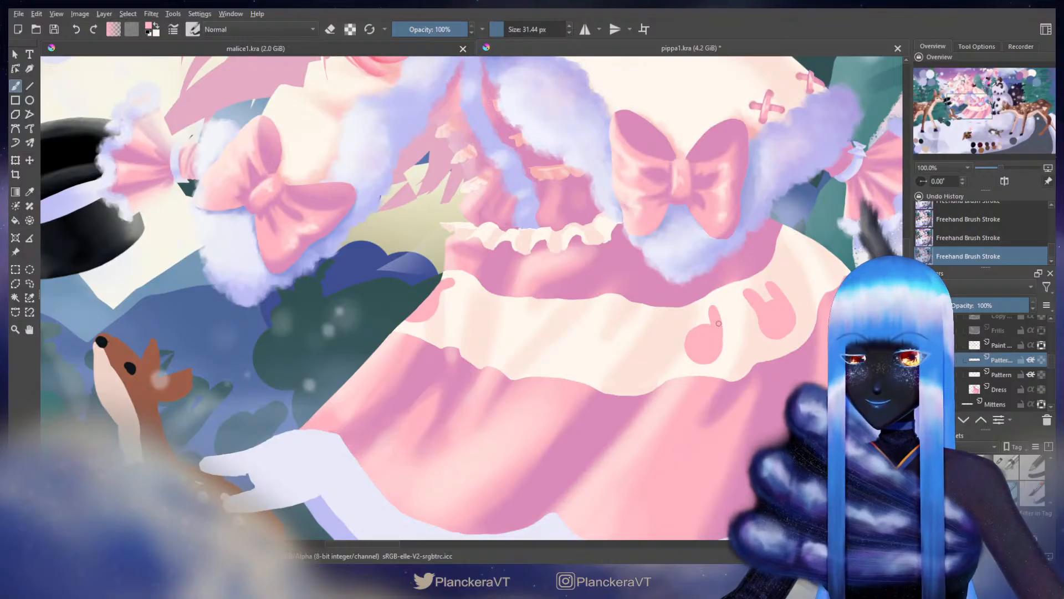
Step: Trim the second bunny's head with the eraser at about 28 to 31 px and paint its left ear
key("e")
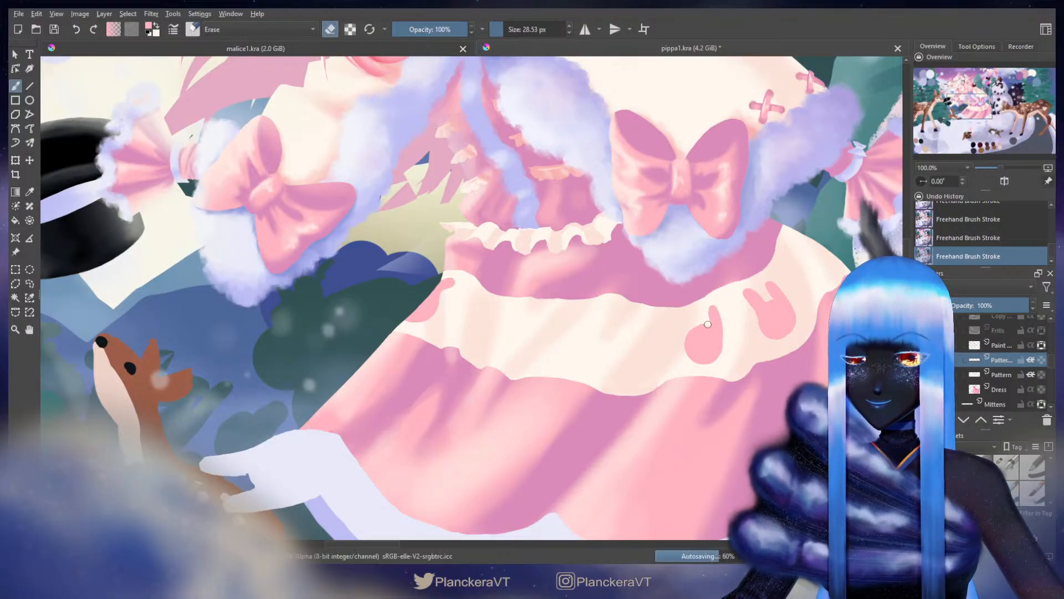
mouse_move(691, 328)
left_mouse_down()
mouse_move(682, 346)
mouse_move(704, 321)
left_mouse_up()
key("ctrl+z")
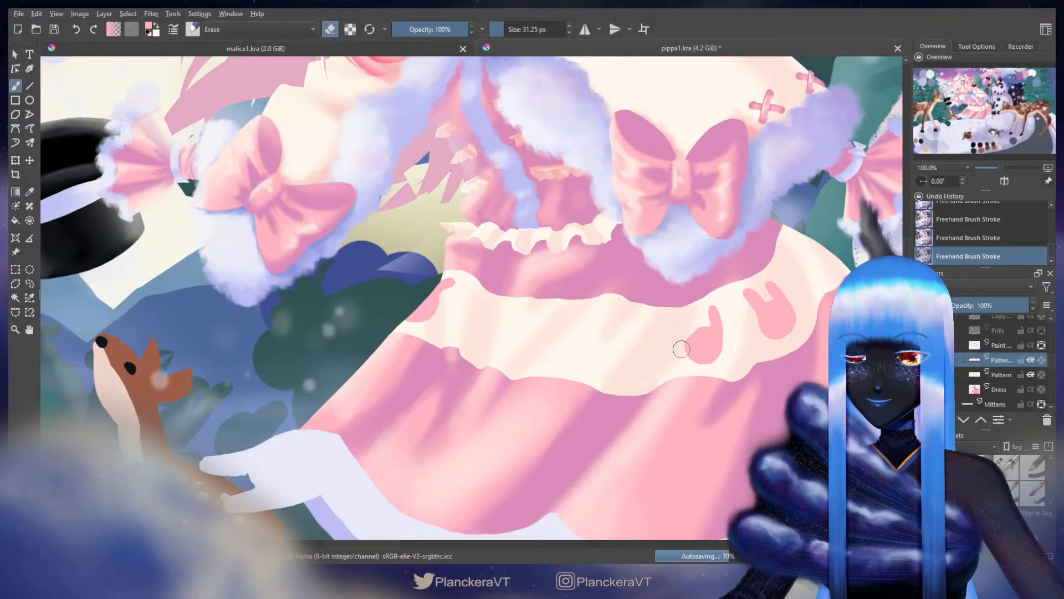
key("e")
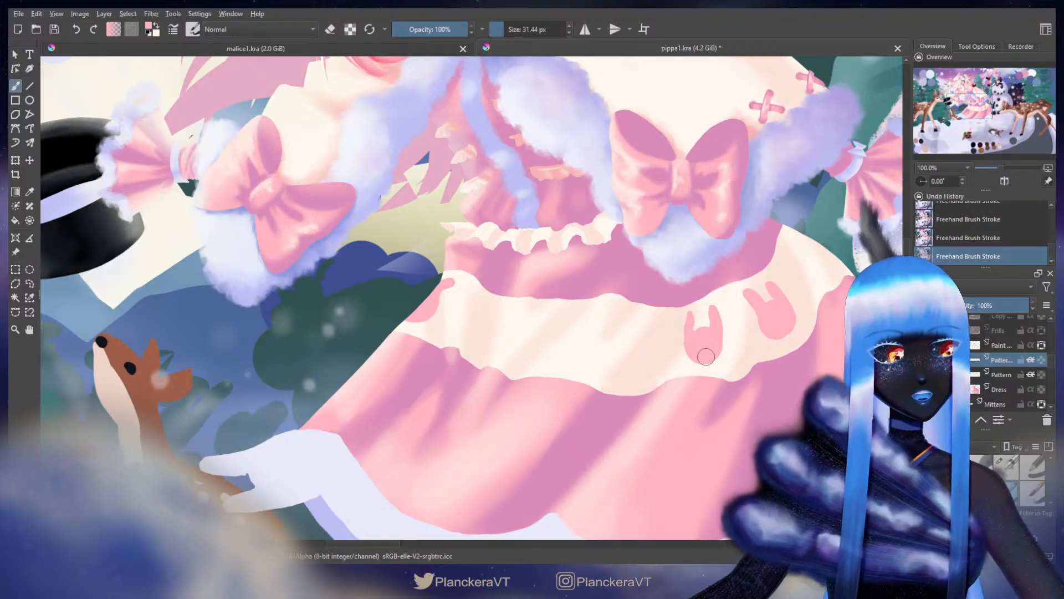
Step: Refine the second bunny's cheeks and chin at about 31 to 33 px, comparing strokes with undo and redo, and trim its outline
mouse_move(719, 347)
left_mouse_down()
mouse_move(730, 329)
mouse_move(719, 356)
left_mouse_up()
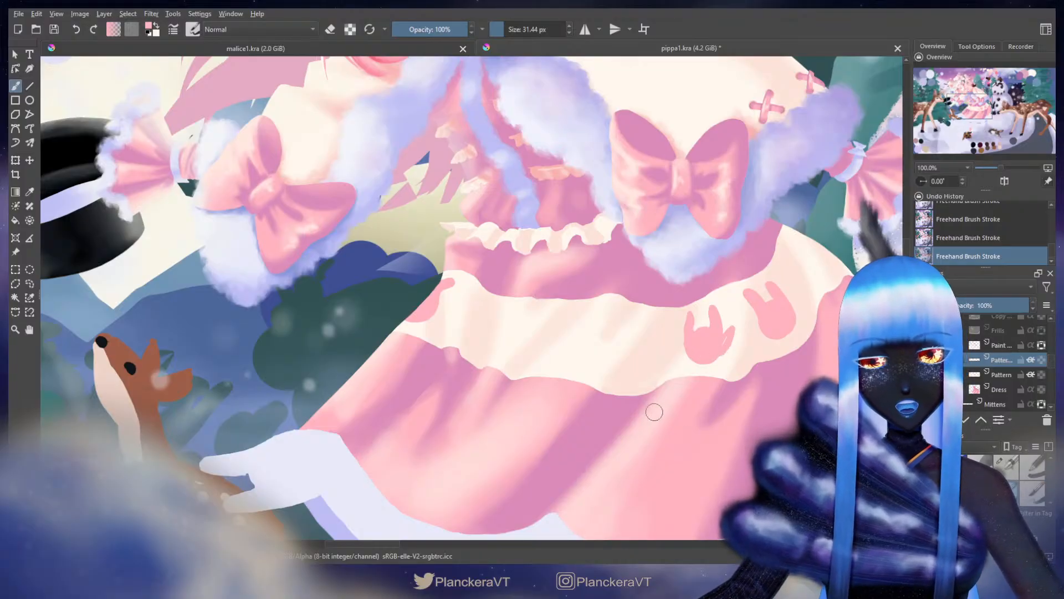
key("ctrl+z")
key("bracketleft")
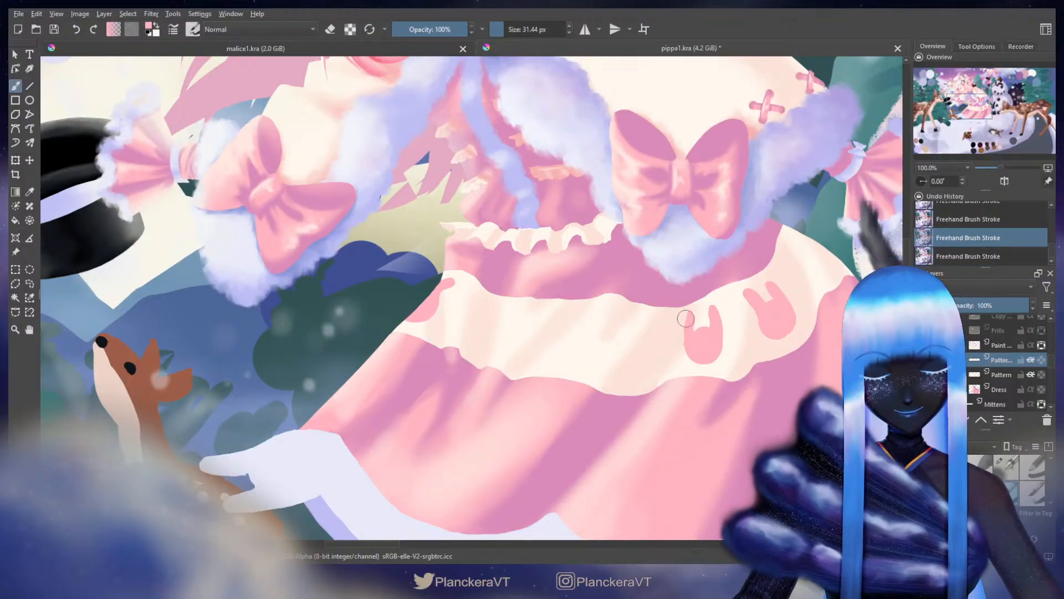
key("bracketright")
key("ctrl+shift+z")
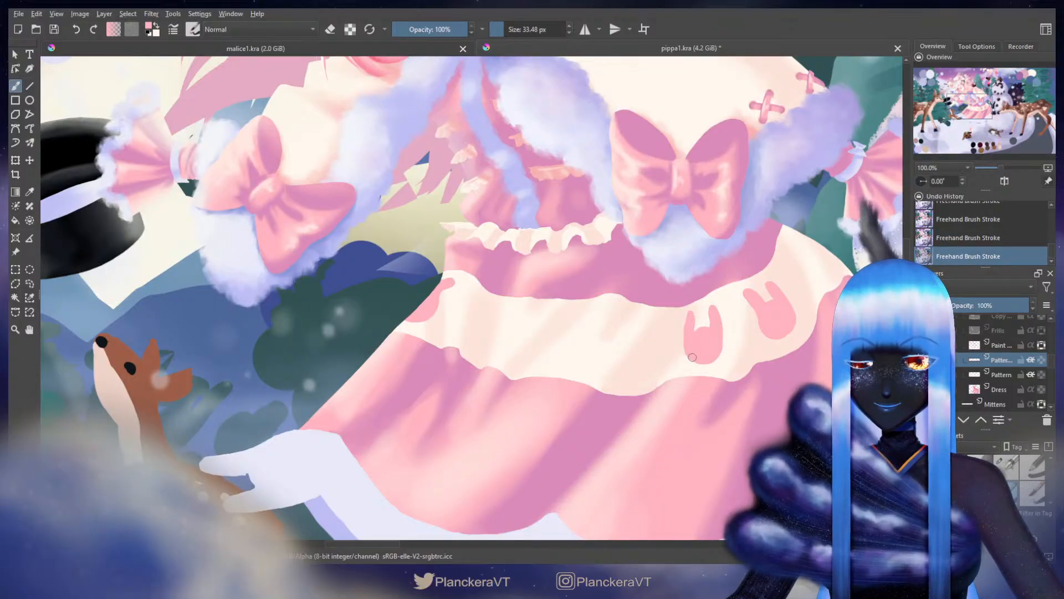
key("ctrl+z")
key("ctrl+shift+z")
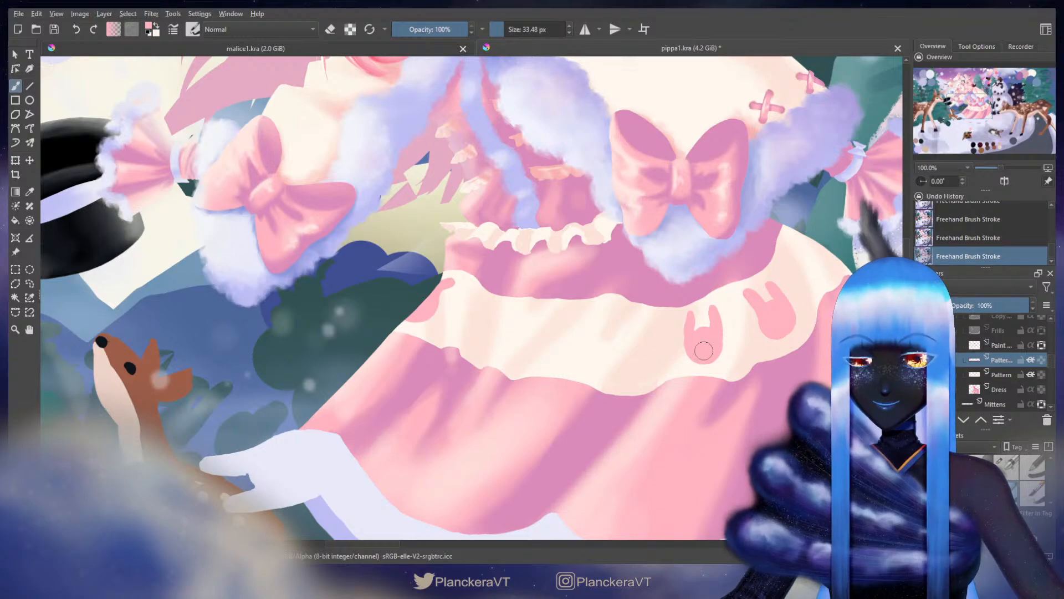
key("e")
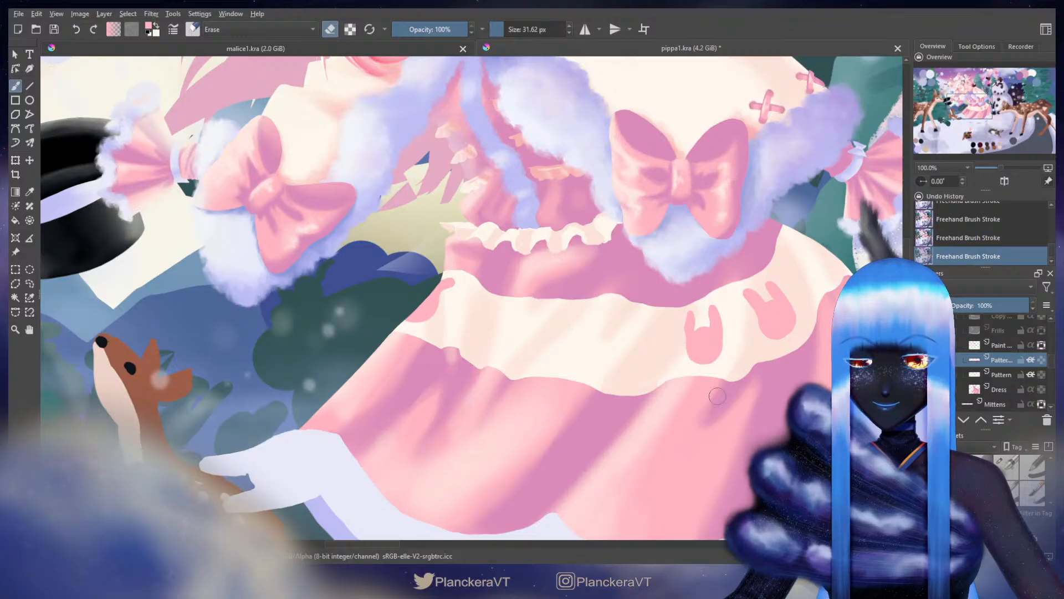
Step: Touch up the outline of the pink bunny below the bow and paint a bunny head with ears at the cream band's right end
key("e")
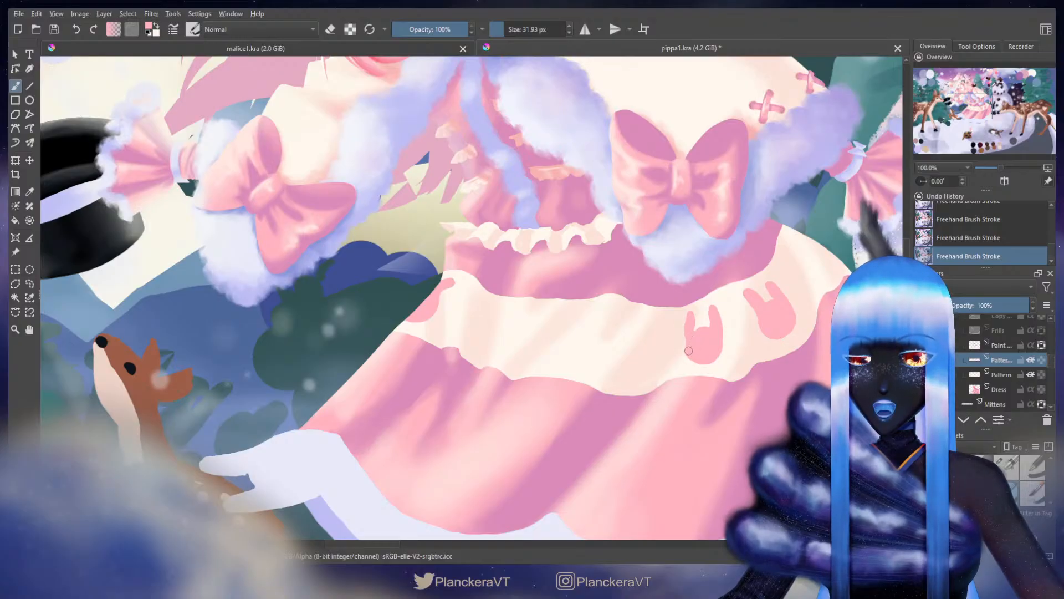
left_click_drag(692, 358, 690, 339)
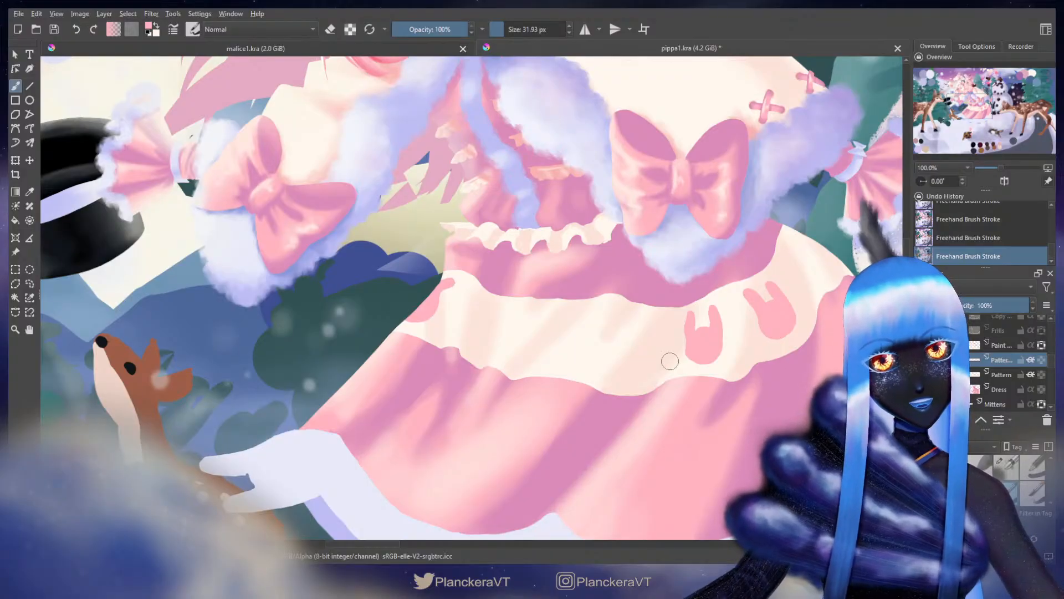
left_click_drag(670, 361, 483, 426)
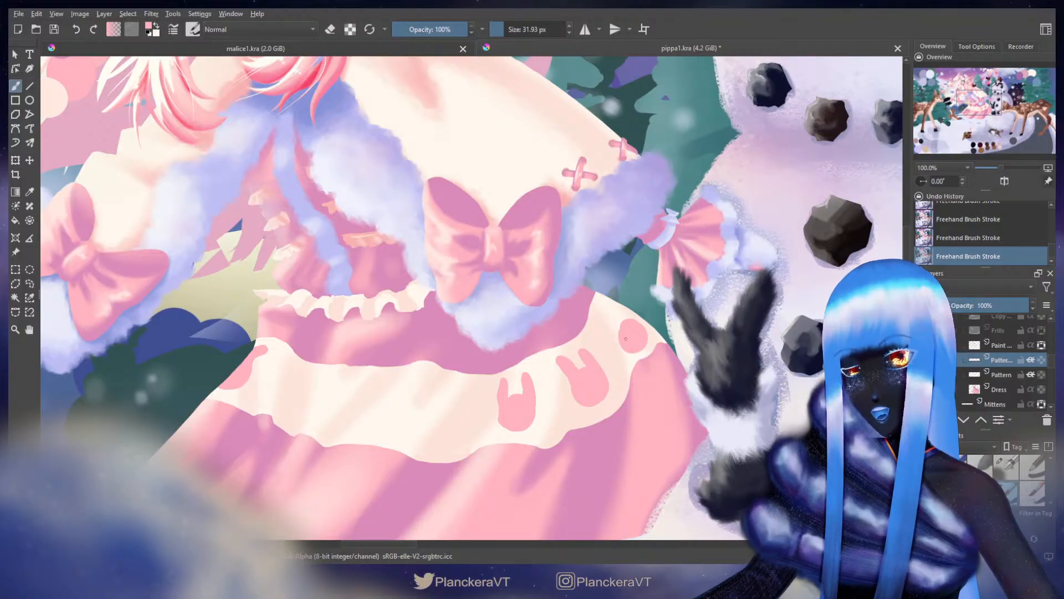
key("ctrl+z")
left_click_drag(619, 333, 622, 341)
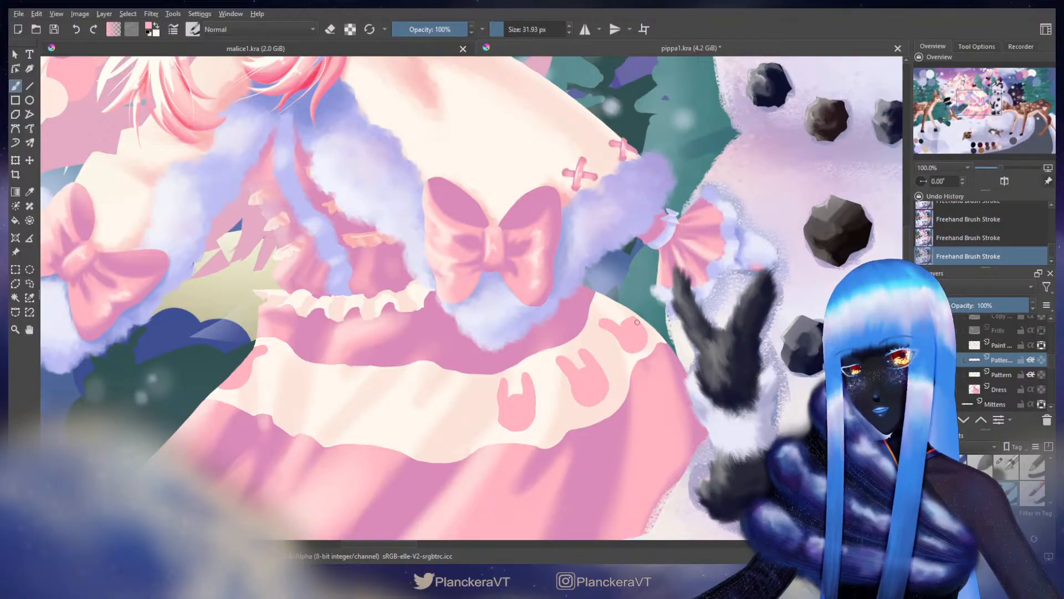
mouse_move(633, 318)
left_mouse_down()
mouse_move(614, 305)
mouse_move(635, 320)
left_mouse_up()
key("ctrl+z")
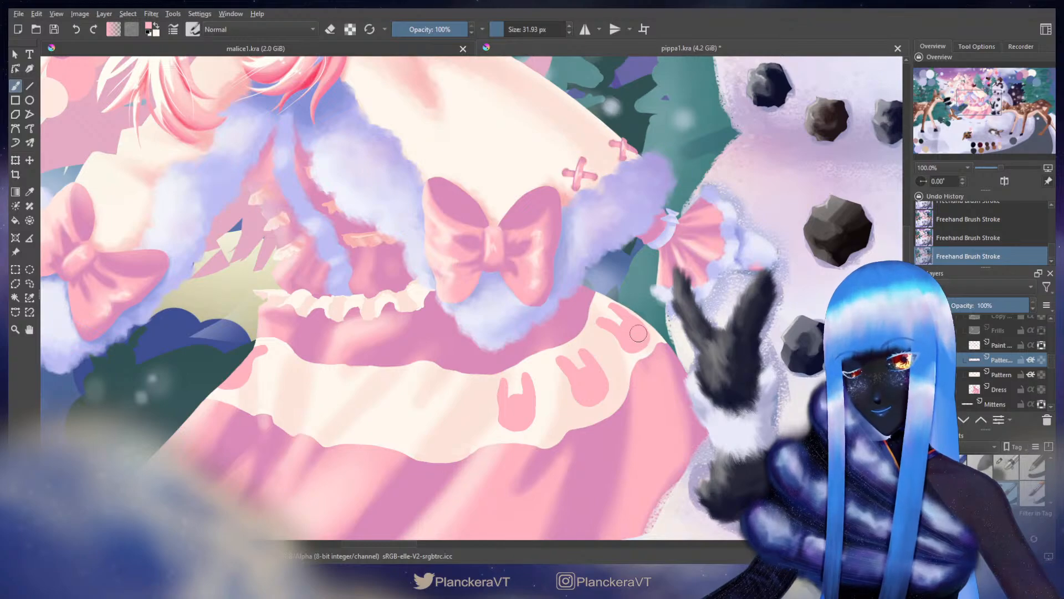
Step: Erase the excess pink along the cheek of the bunny at the cream band's right end with an eraser of about 37 px
key("e")
key("]")
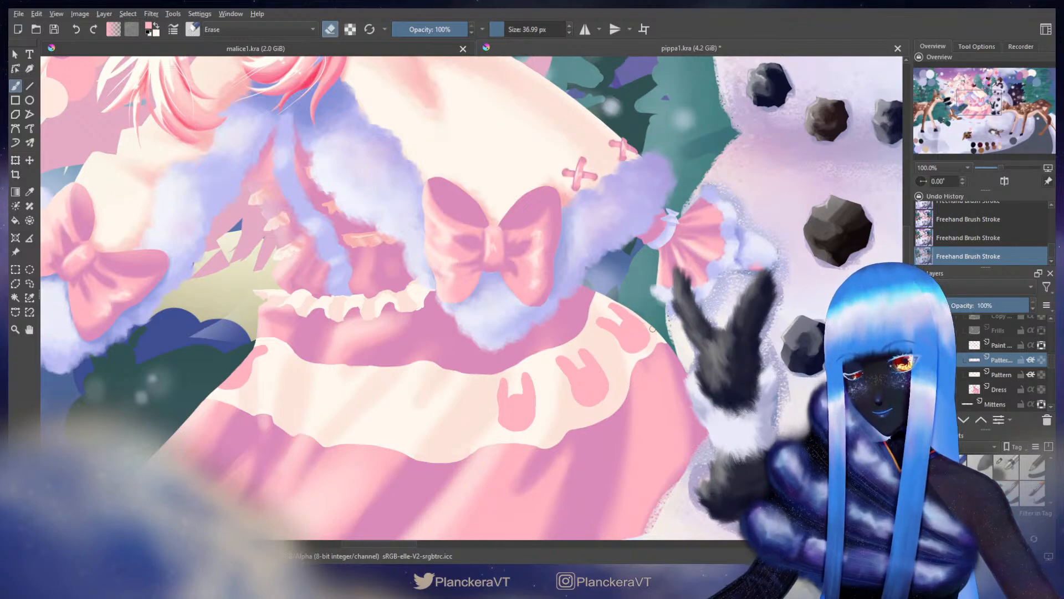
left_click_drag(653, 329, 635, 354)
key("e")
Step: Erase the partial pink bunny shape at the far left end of the cream skirt band
mouse_move(442, 401)
left_mouse_down()
mouse_move(484, 371)
mouse_move(692, 293)
mouse_move(699, 307)
mouse_move(678, 335)
left_mouse_up()
left_click_drag(522, 307, 528, 307, "shift")
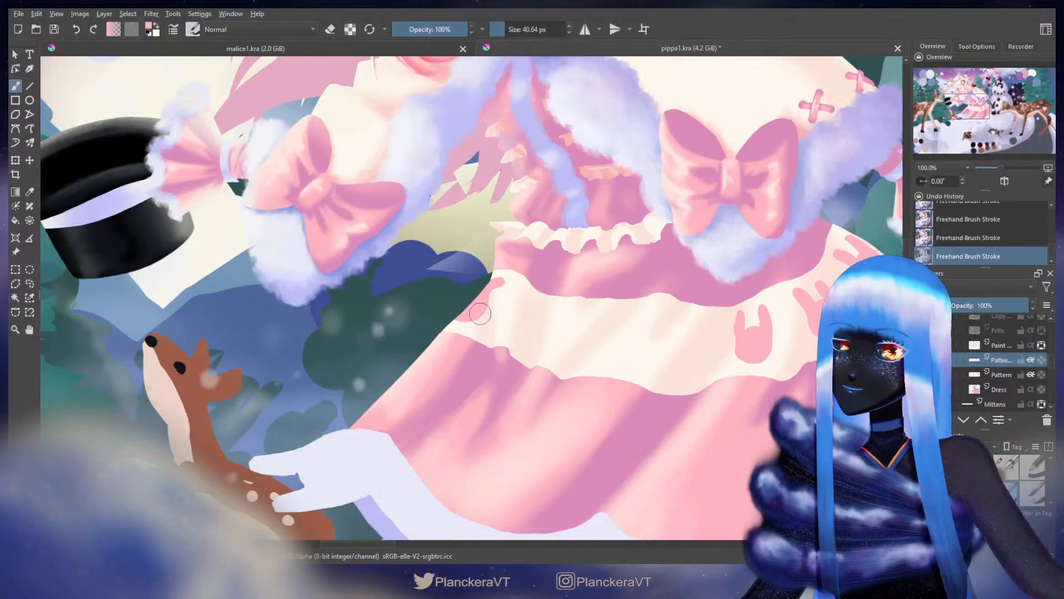
key("e")
mouse_move(508, 287)
left_mouse_down("shift")
mouse_move(551, 287)
mouse_move(517, 278)
left_mouse_up("shift")
key("e")
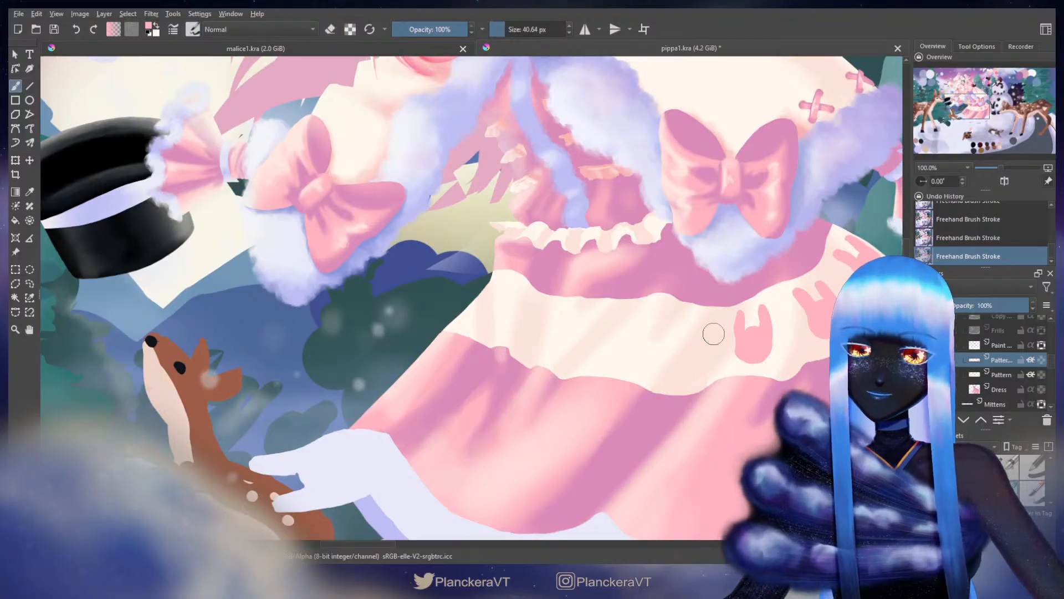
mouse_move(695, 345)
left_mouse_down()
mouse_move(684, 349)
mouse_move(698, 342)
mouse_move(678, 336)
mouse_move(669, 344)
mouse_move(696, 352)
mouse_move(664, 371)
mouse_move(657, 355)
left_mouse_up()
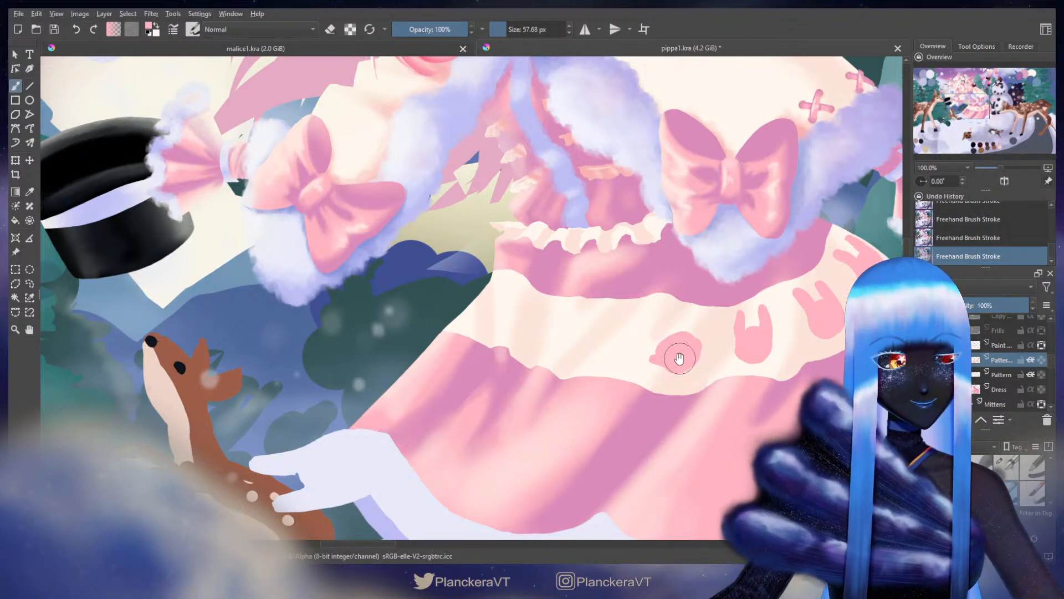
left_click_drag(678, 356, 644, 348)
key("ctrl+z")
left_click_drag(645, 347, 649, 357)
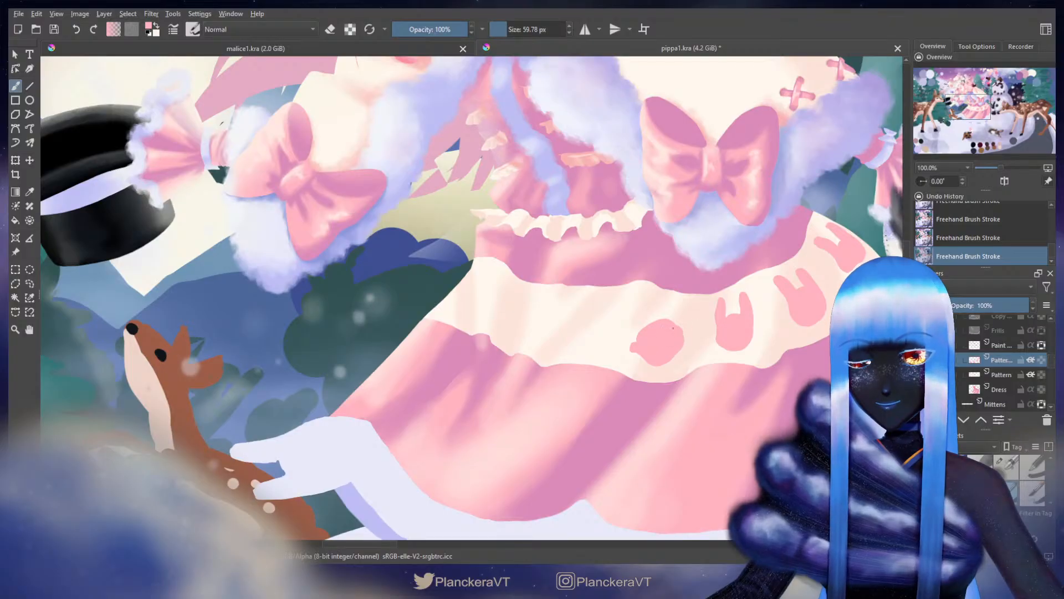
key("e")
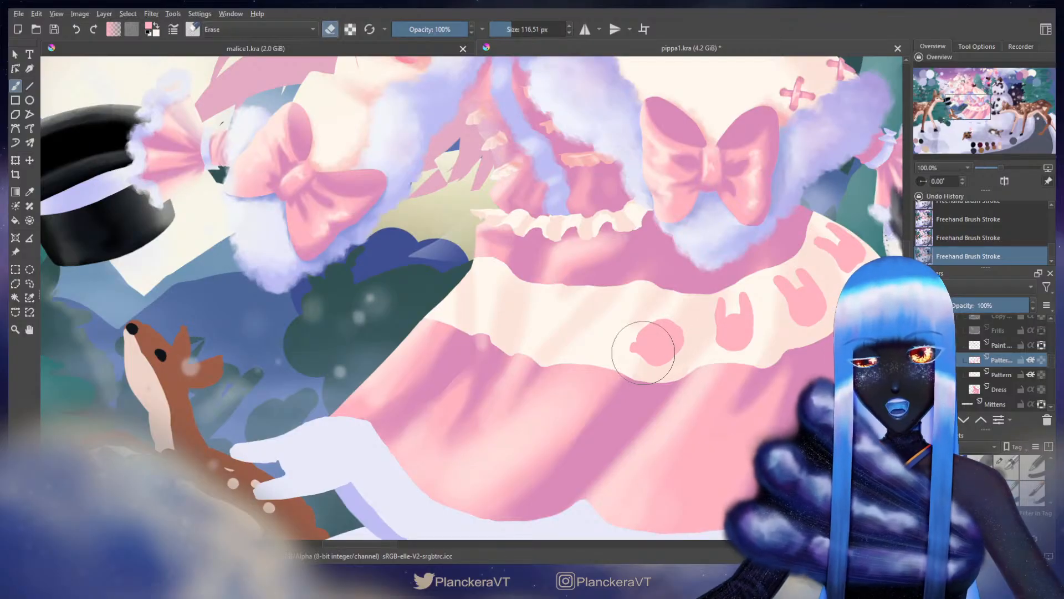
left_click_drag(641, 344, 646, 352)
key("e")
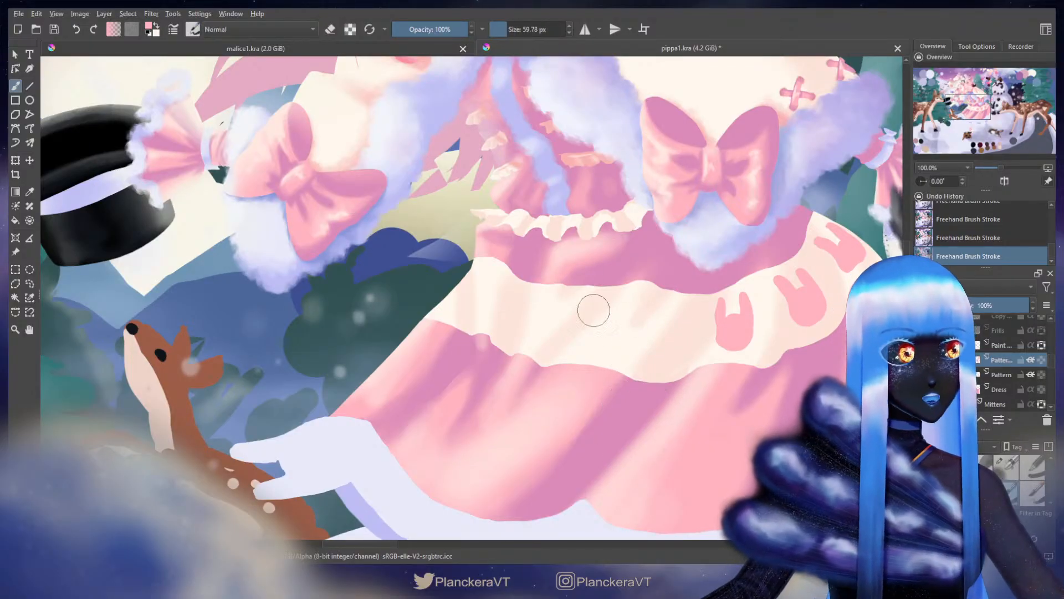
Step: Paint a pink bunny head with two ears on the cream band, left of the bunny below the bow, reducing the brush to 36.75 px
left_click_drag(626, 342, 615, 342, "shift")
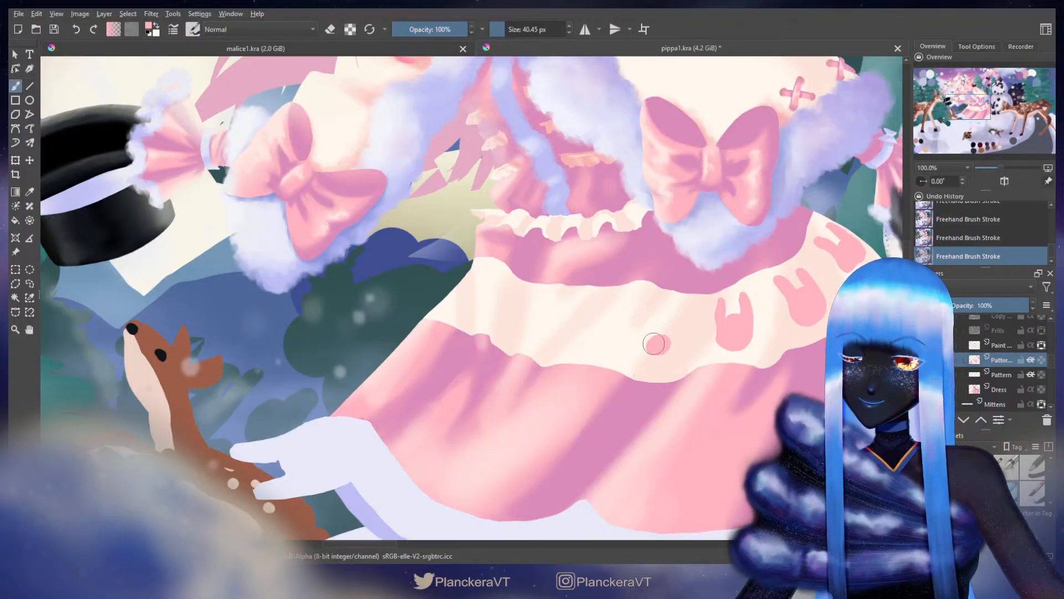
left_click_drag(645, 349, 671, 354)
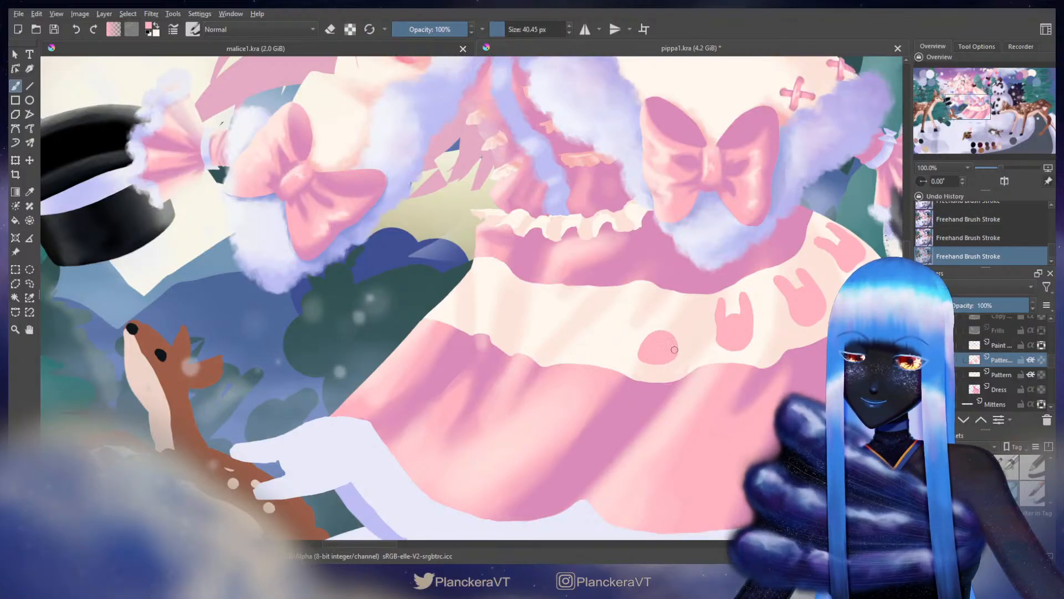
mouse_move(675, 345)
left_mouse_down()
mouse_move(641, 351)
mouse_move(660, 333)
mouse_move(670, 344)
mouse_move(641, 354)
mouse_move(657, 362)
mouse_move(675, 348)
mouse_move(648, 360)
left_mouse_up()
key("ctrl+z")
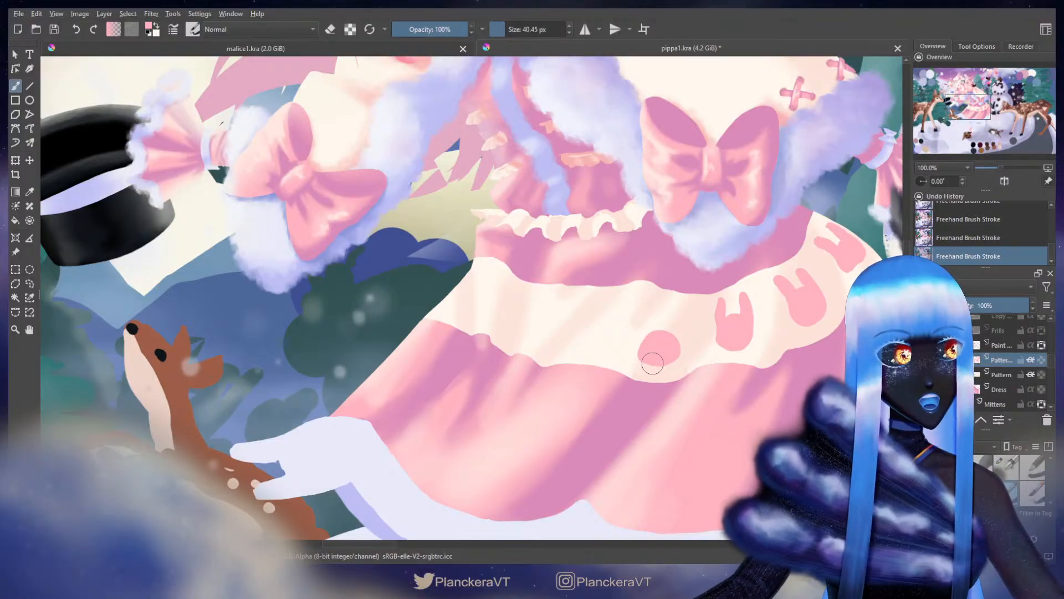
key("bracketleft")
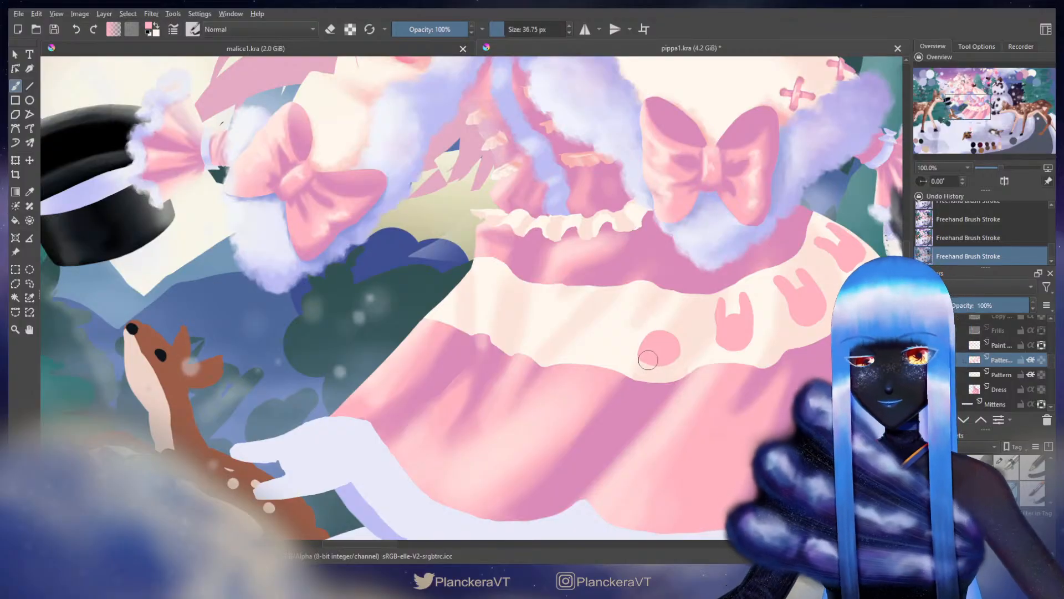
mouse_move(659, 360)
left_mouse_down()
mouse_move(646, 341)
mouse_move(660, 308)
mouse_move(663, 322)
left_mouse_up()
key("ctrl+z")
key("ctrl+z")
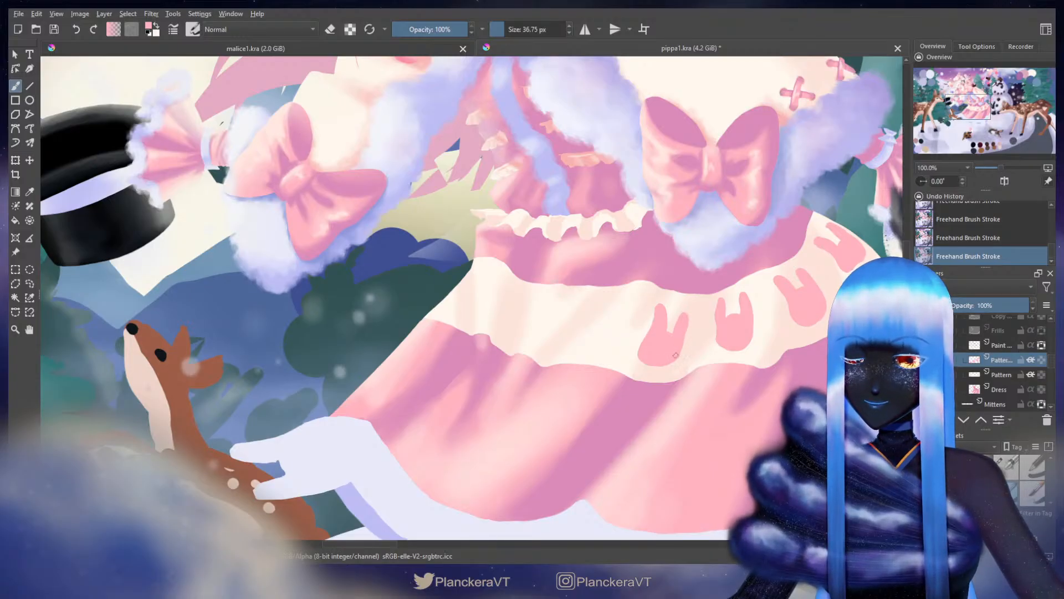
Step: Refine the head and ear outline of the leftmost pink bunny on the cream band
left_click_drag(618, 293, 652, 313)
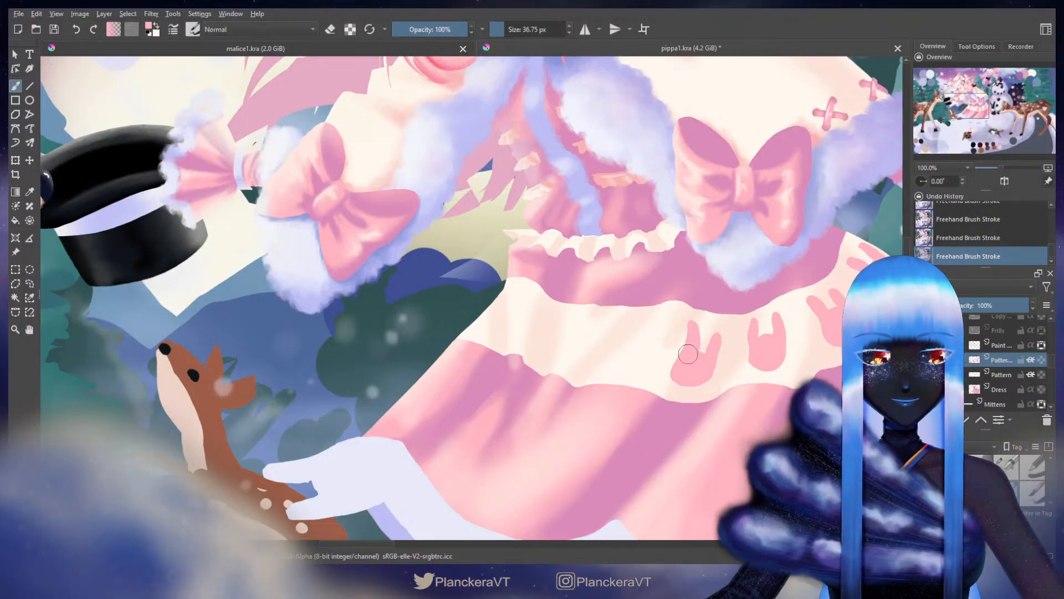
left_click_drag(688, 354, 691, 343)
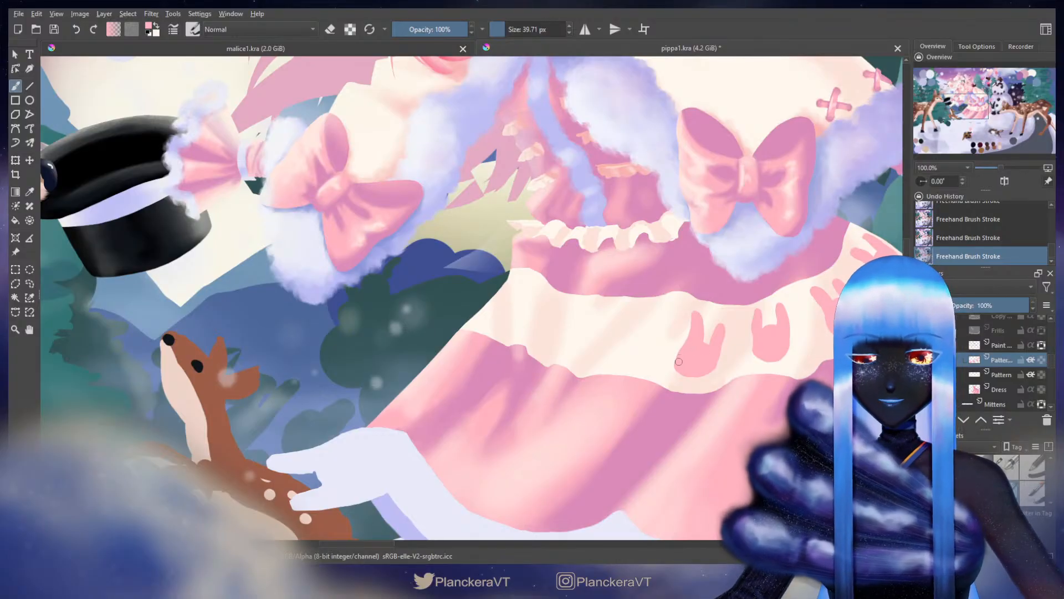
left_click_drag(729, 333, 722, 332)
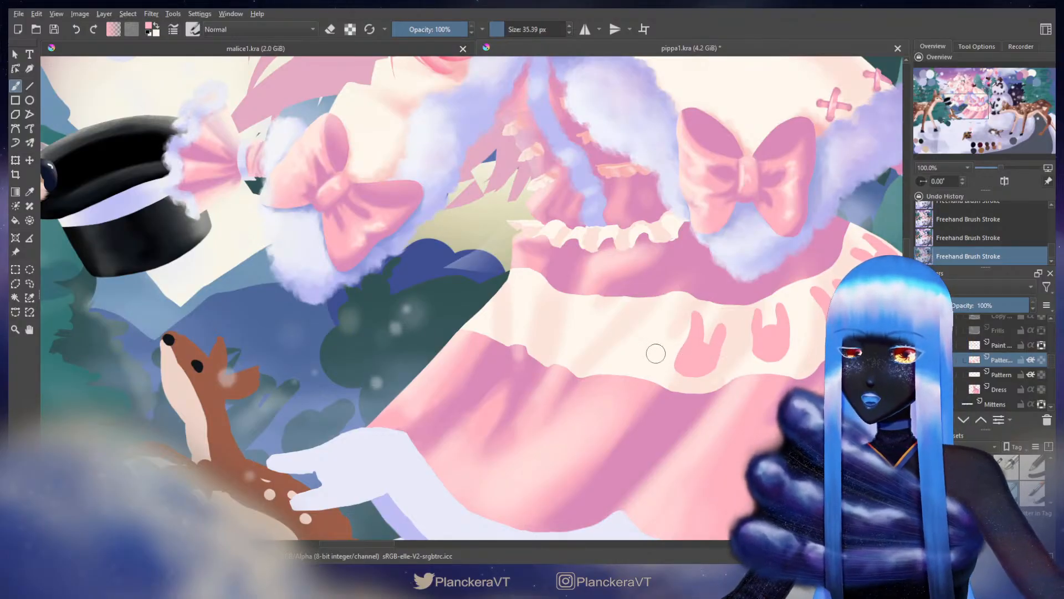
Step: Paint a tilted oval bunny head further left on the cream band and trim its lower edge with a 19.64 px eraser
mouse_move(625, 343)
left_mouse_down()
mouse_move(608, 358)
mouse_move(622, 361)
mouse_move(624, 341)
left_mouse_up()
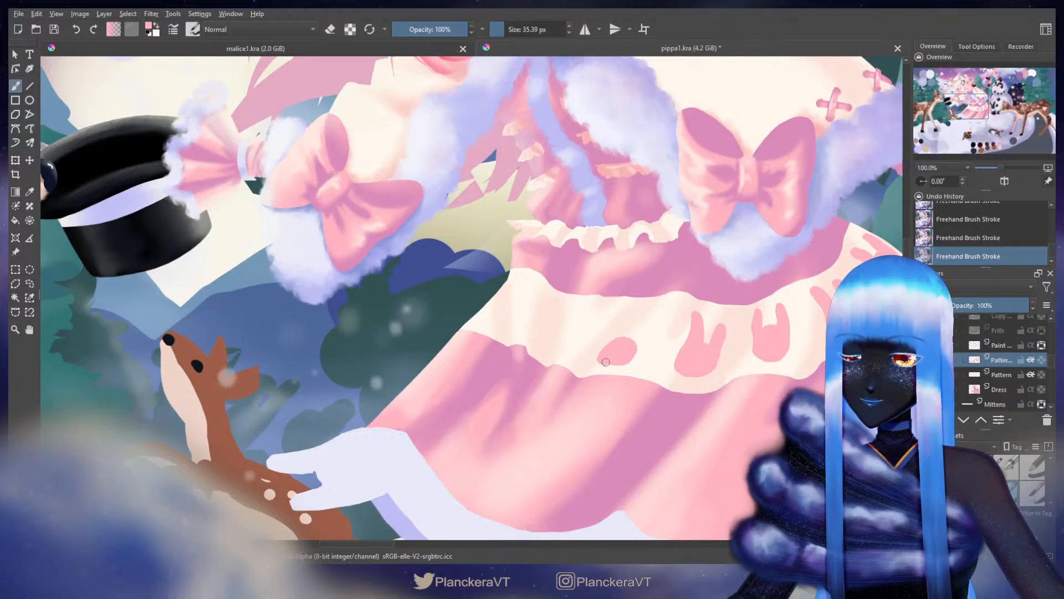
key("e")
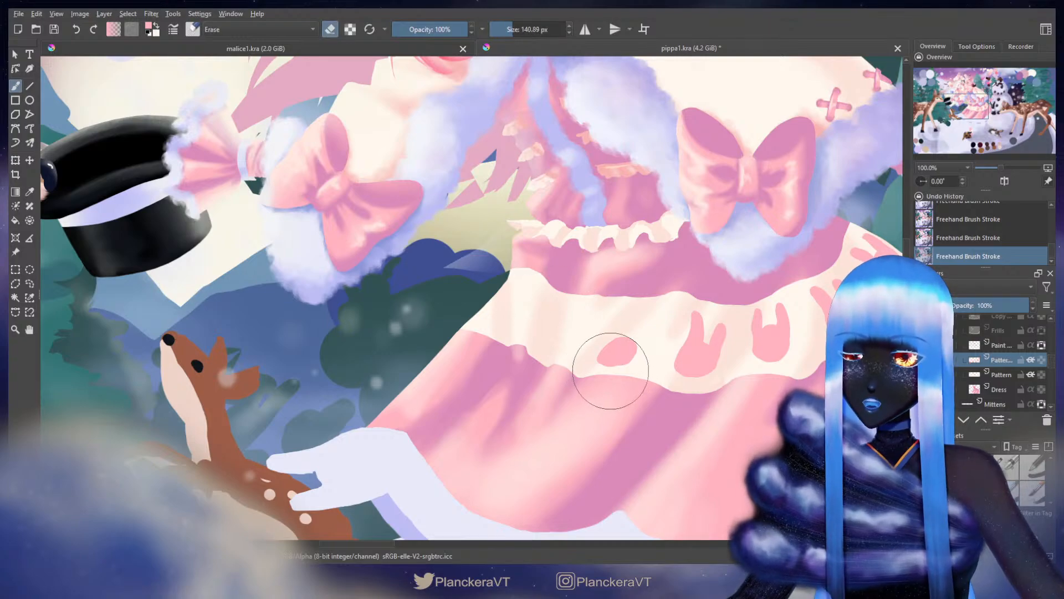
left_click_drag(604, 373, 596, 371, "shift")
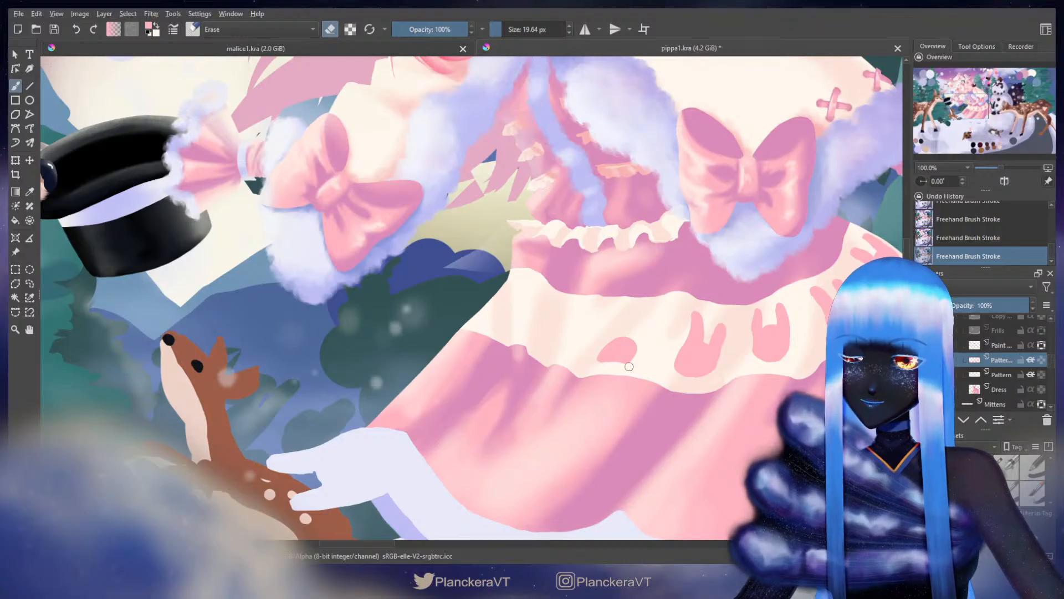
key("e")
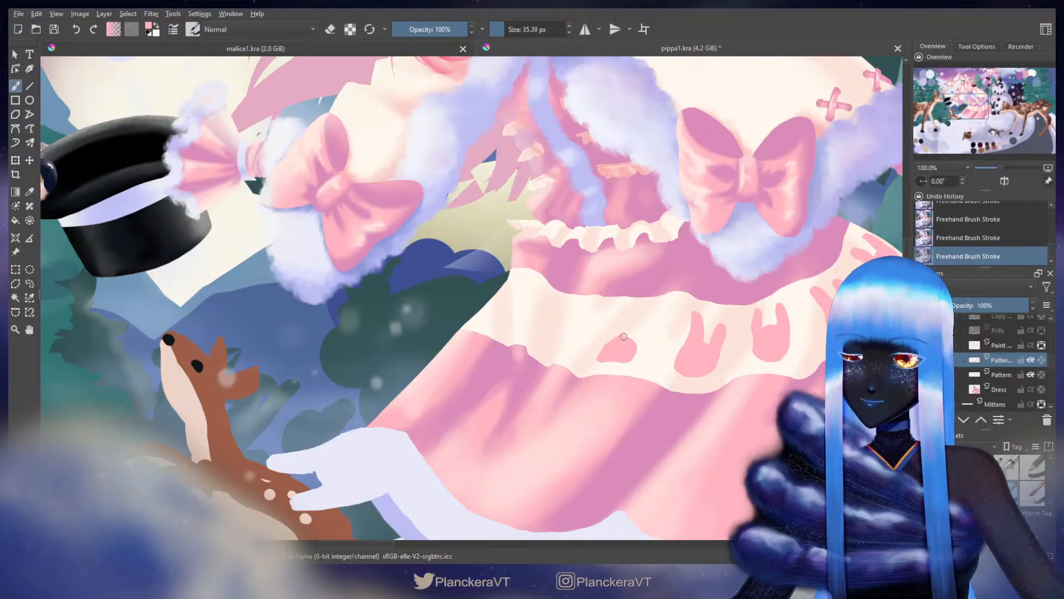
Step: Add two slanted ears to the tilted bunny head, undoing and repainting strokes until they fit
mouse_move(635, 342)
left_mouse_down()
mouse_move(622, 360)
mouse_move(613, 347)
left_mouse_up()
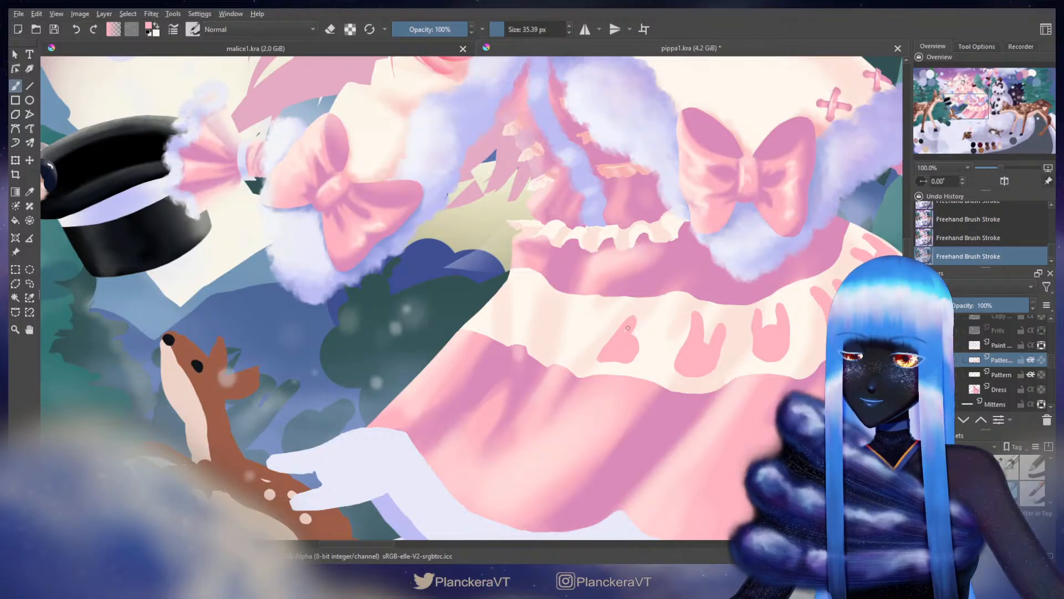
key("ctrl+z")
key("ctrl+z")
mouse_move(630, 322)
left_mouse_down()
mouse_move(623, 338)
mouse_move(640, 345)
mouse_move(647, 324)
mouse_move(641, 344)
mouse_move(634, 316)
mouse_move(624, 327)
left_mouse_up()
key("ctrl+z")
key("ctrl+z")
mouse_move(624, 327)
left_mouse_down()
mouse_move(634, 317)
mouse_move(631, 339)
left_mouse_up()
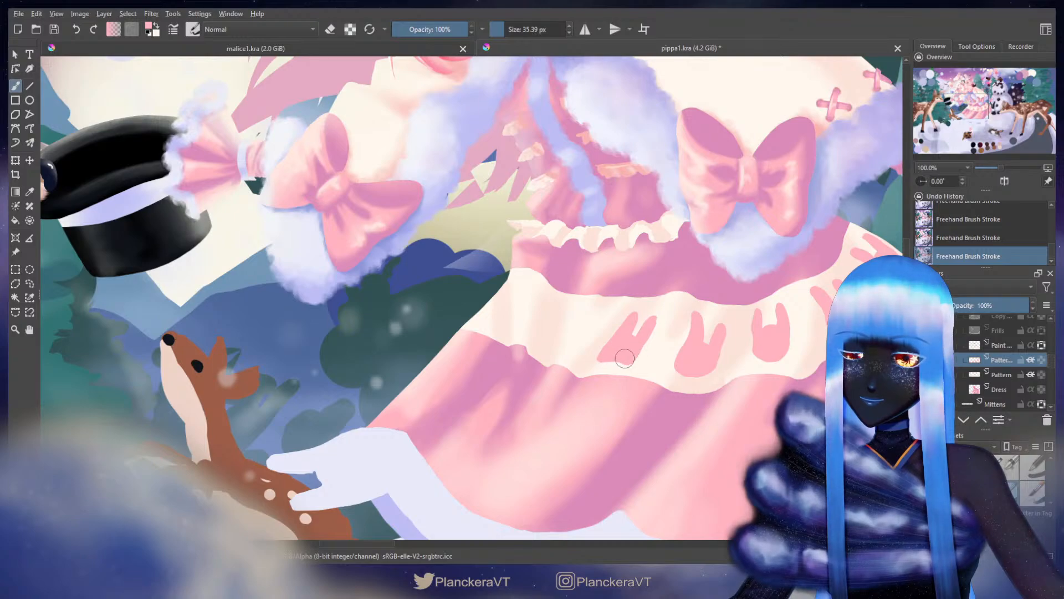
Step: Smooth the cheeks and lower edge of the slanted bunny with brush touch-ups and an eraser of about 19 px
left_click_drag(600, 362, 606, 361)
key("ctrl+z")
key("ctrl+z")
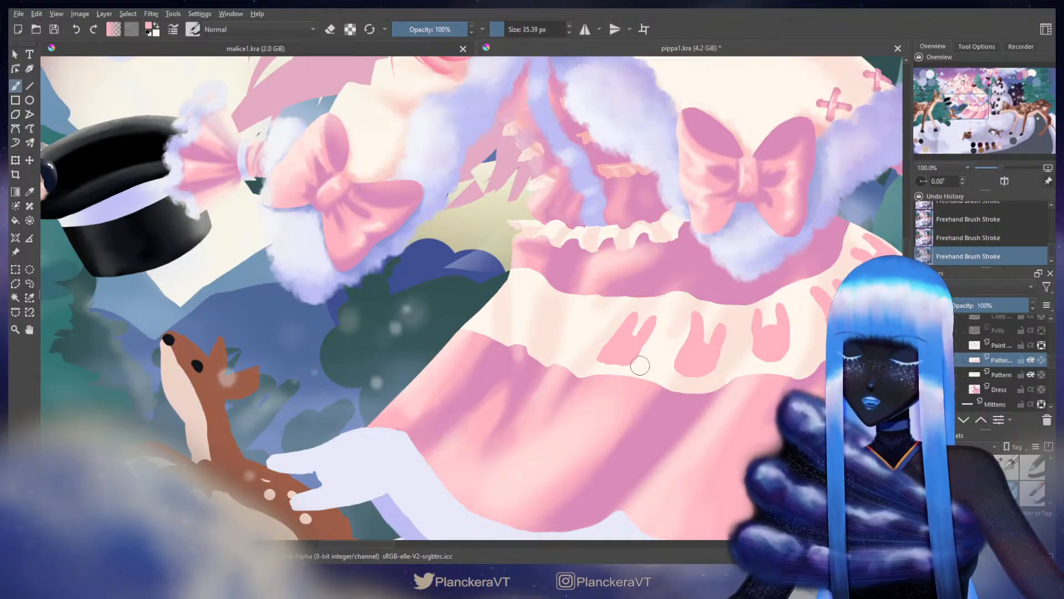
key("e")
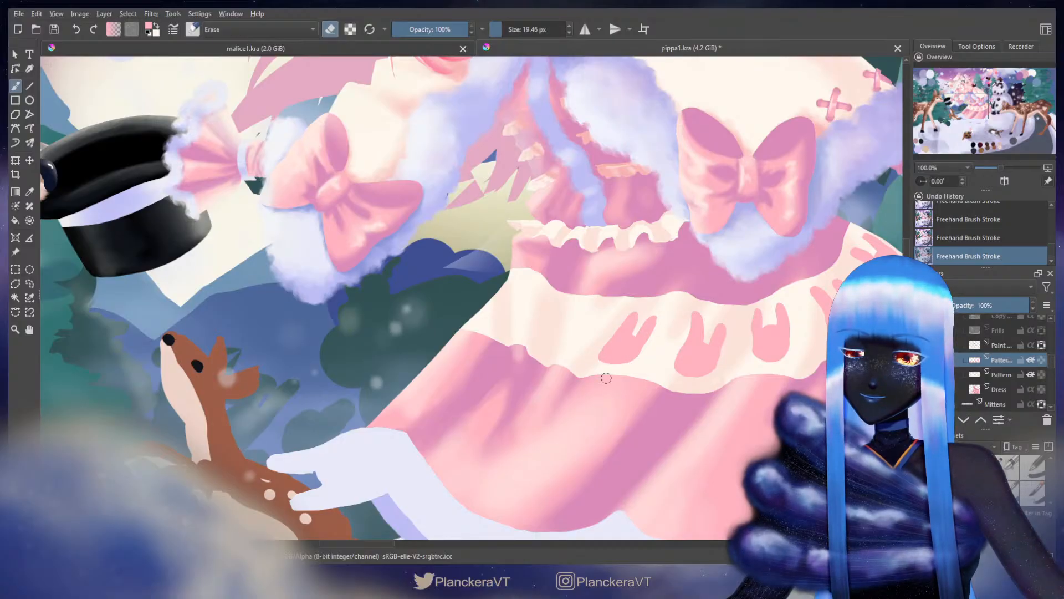
key("e")
Step: Paint a narrow pink bunny head with two upright ears near the left end of the cream band
left_click_drag(555, 332, 632, 342)
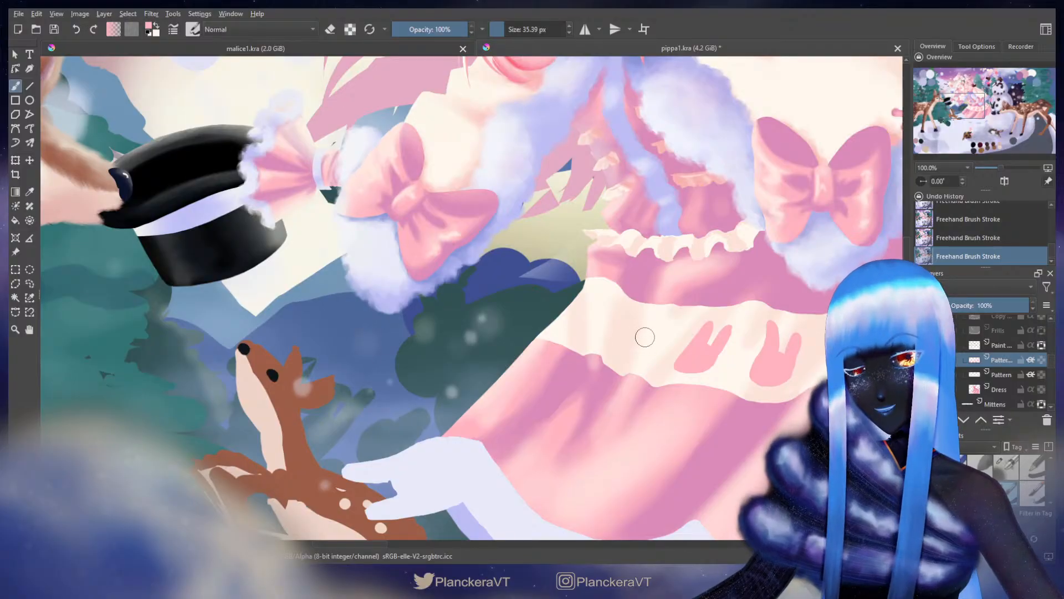
left_click_drag(645, 334, 638, 351)
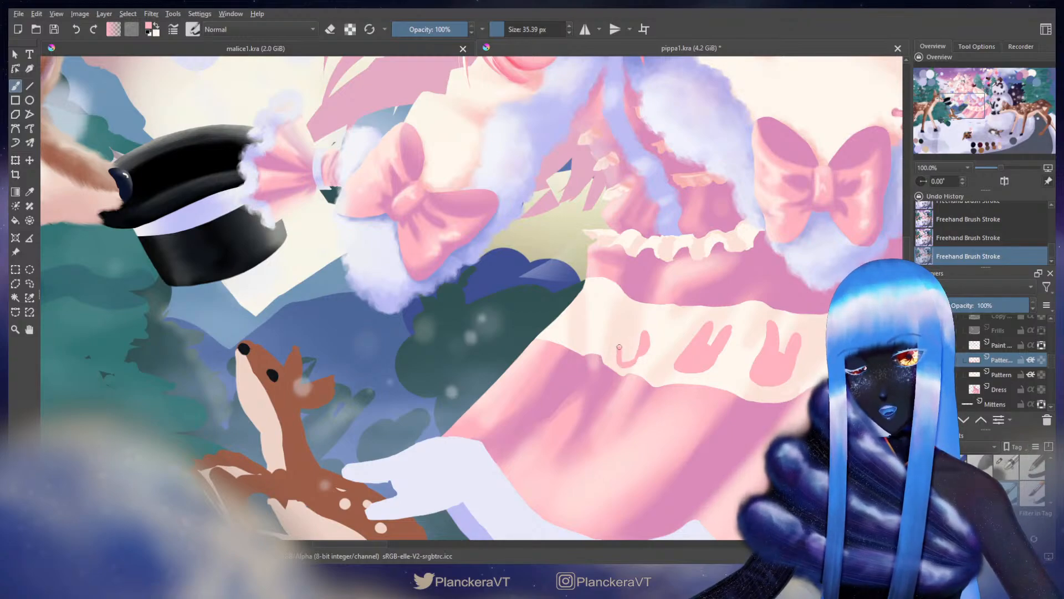
mouse_move(620, 346)
left_mouse_down()
mouse_move(631, 339)
mouse_move(629, 358)
mouse_move(647, 324)
left_mouse_up()
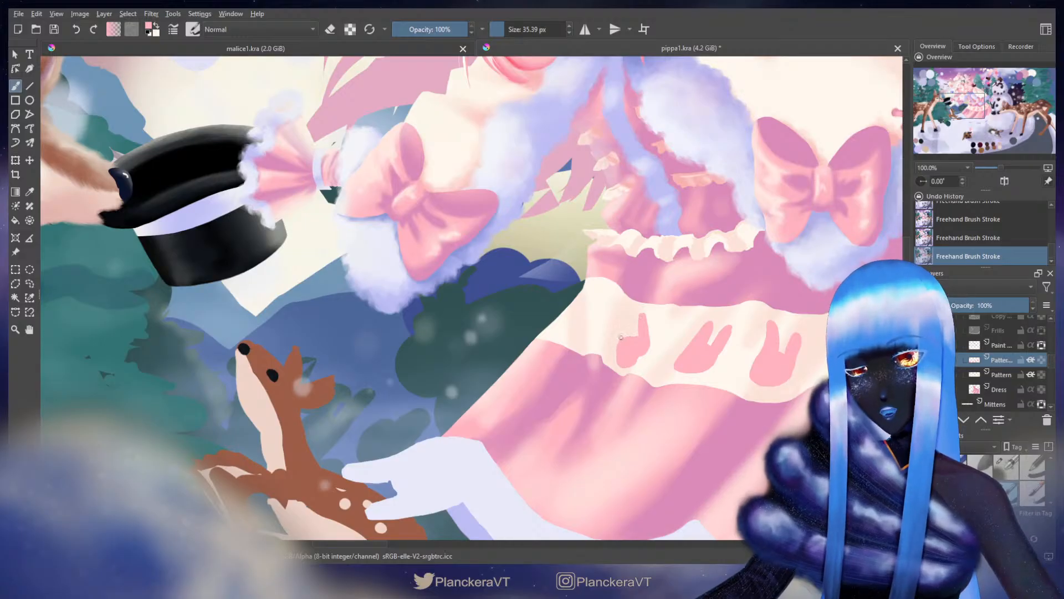
left_click_drag(622, 340, 623, 320)
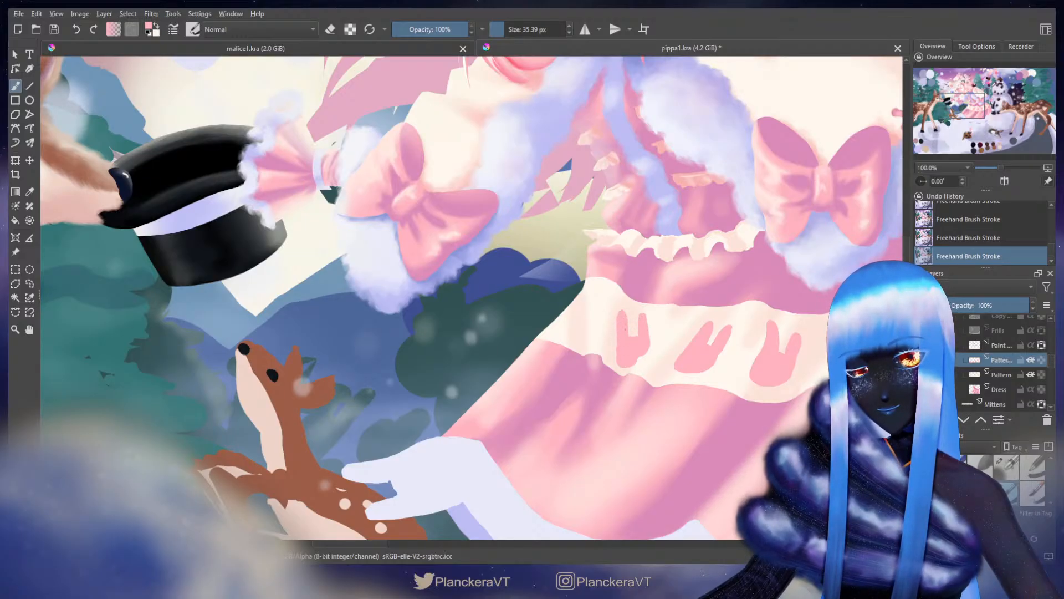
Step: Reshape the narrow bunny near the band's left end with the Transform tool and return to the brush
key("ctrl+t")
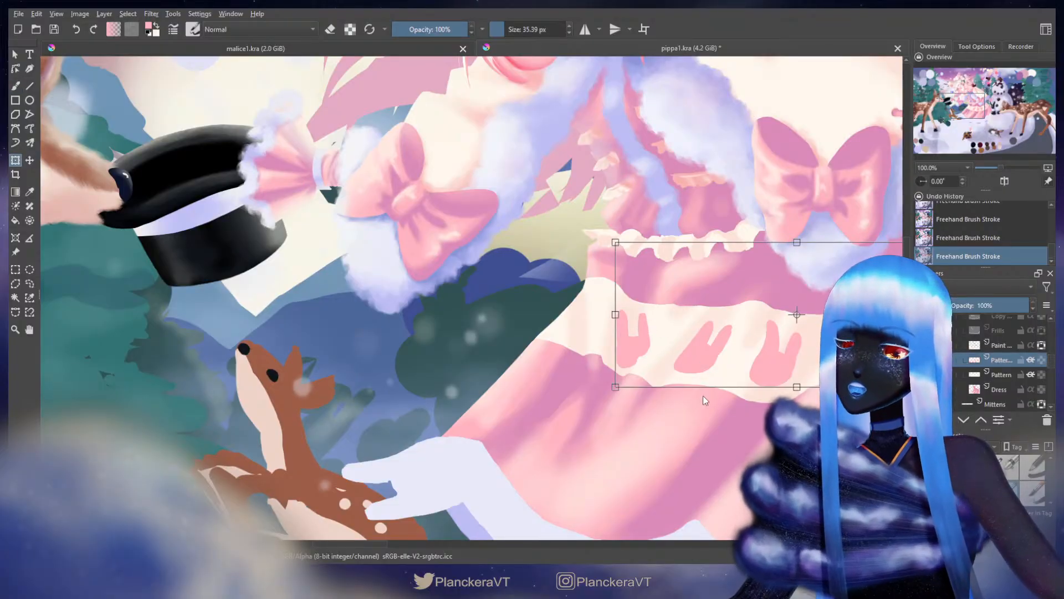
key("Escape")
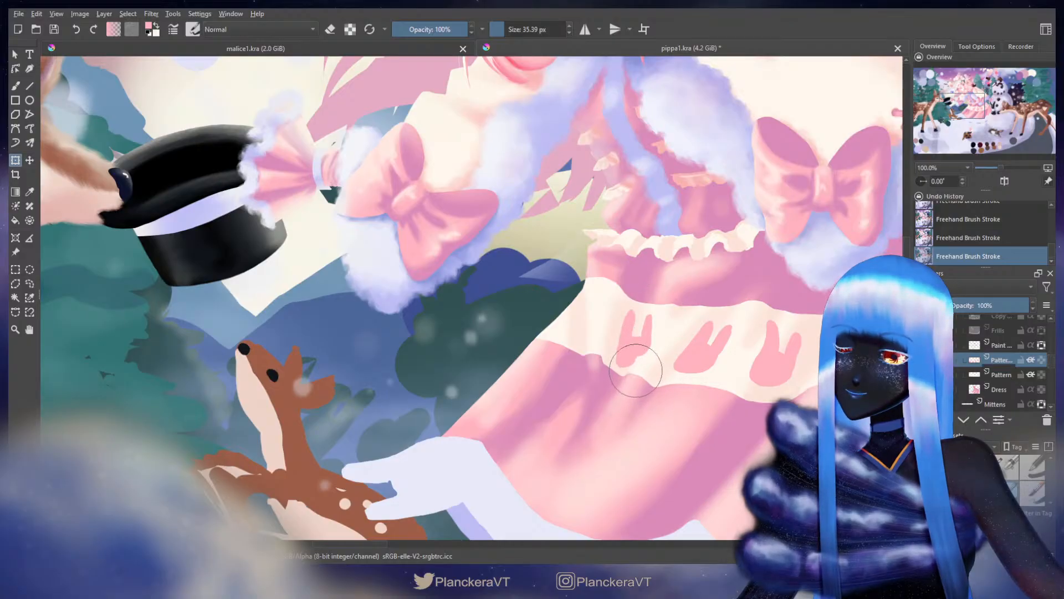
key("b")
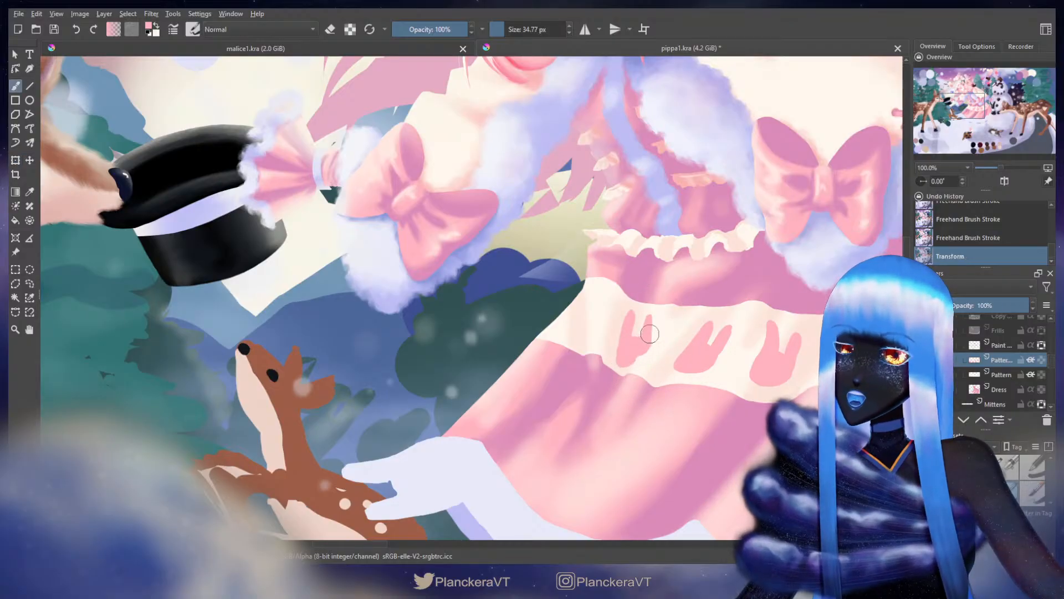
Step: Refine the cheeks and lower edge of the narrow bunny with a brush of about 35 px and an eraser of about 16 px
mouse_move(640, 354)
left_mouse_down()
mouse_move(633, 362)
mouse_move(625, 341)
mouse_move(620, 351)
mouse_move(623, 335)
left_mouse_up()
key("ctrl+z")
key("ctrl+z")
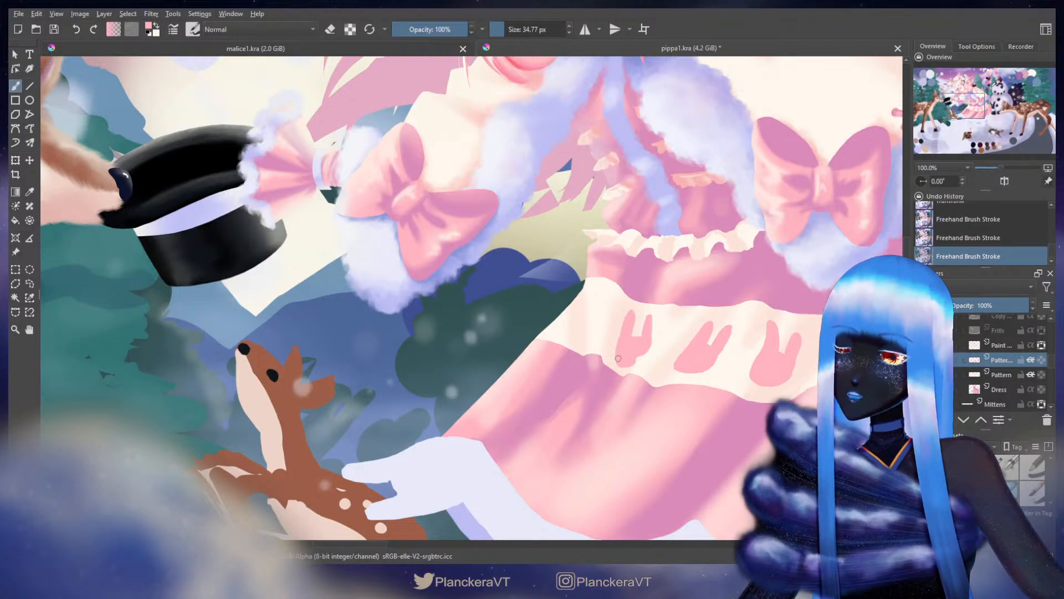
key("e")
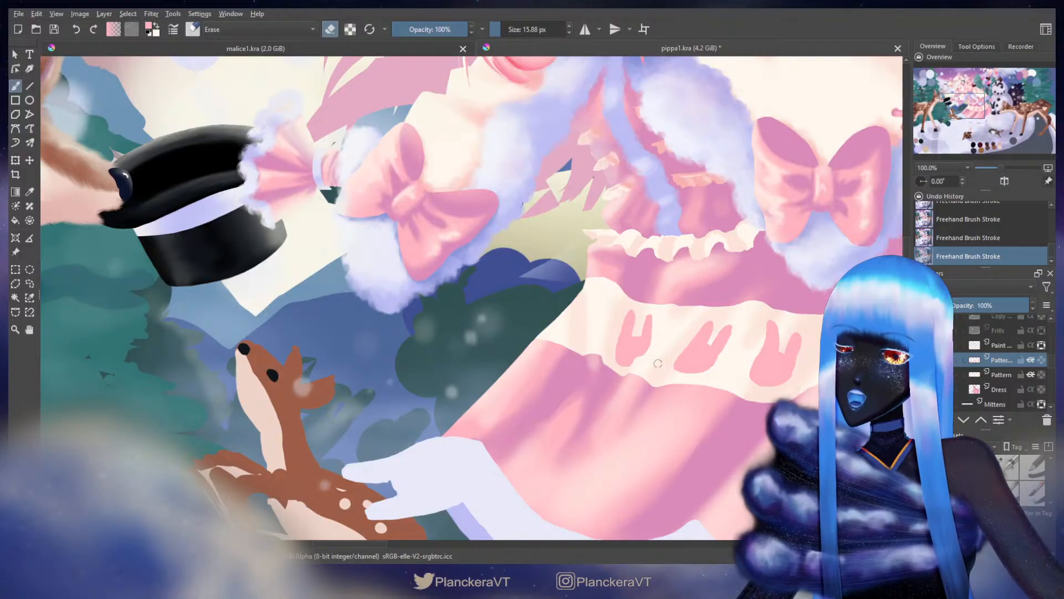
key("e")
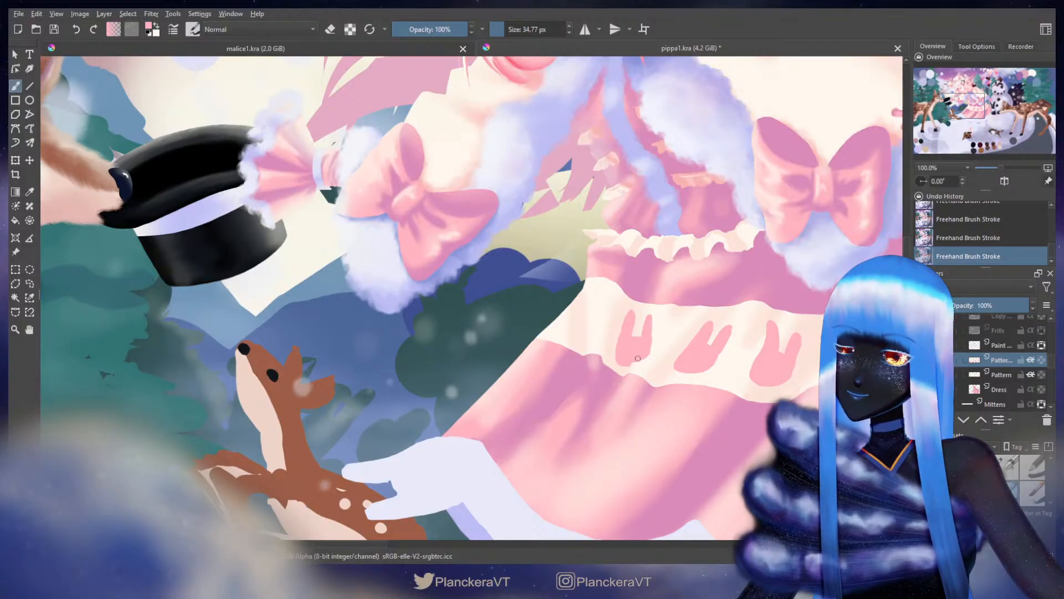
left_click_drag(599, 311, 628, 314)
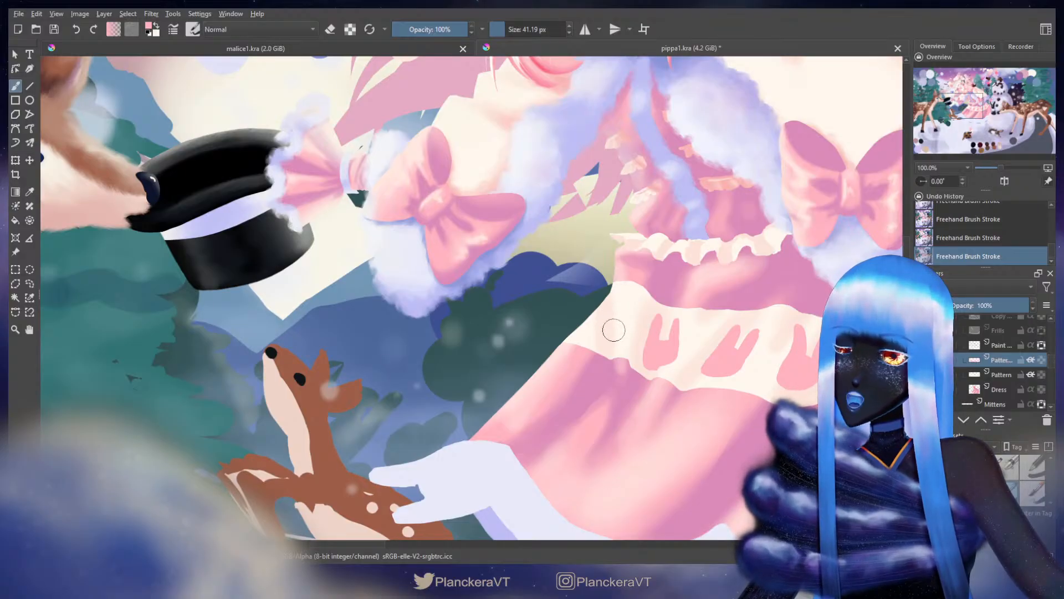
left_click_drag(623, 311, 612, 327)
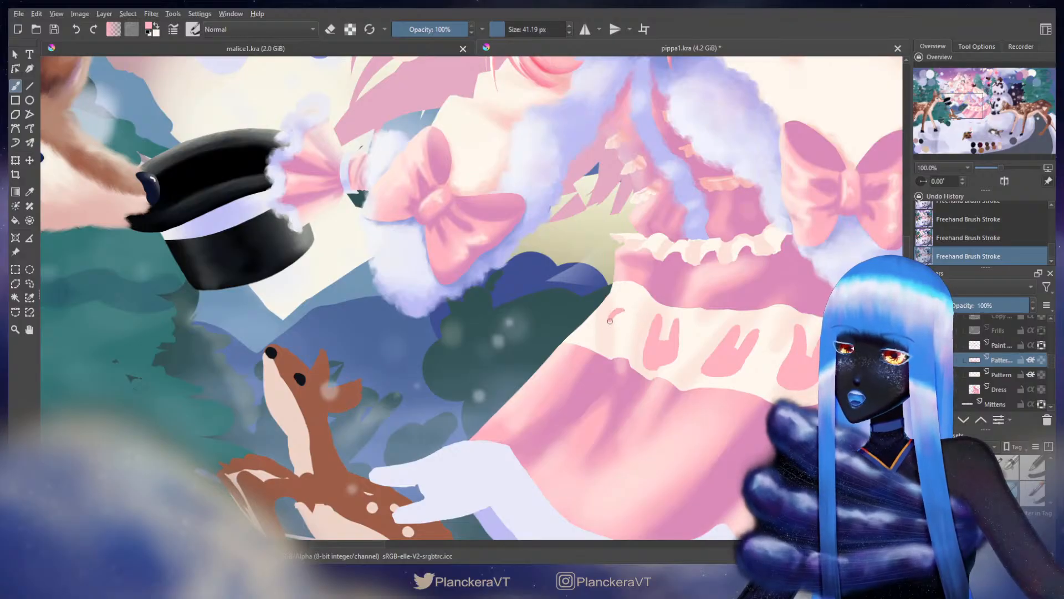
key("ctrl+z")
key("ctrl+z")
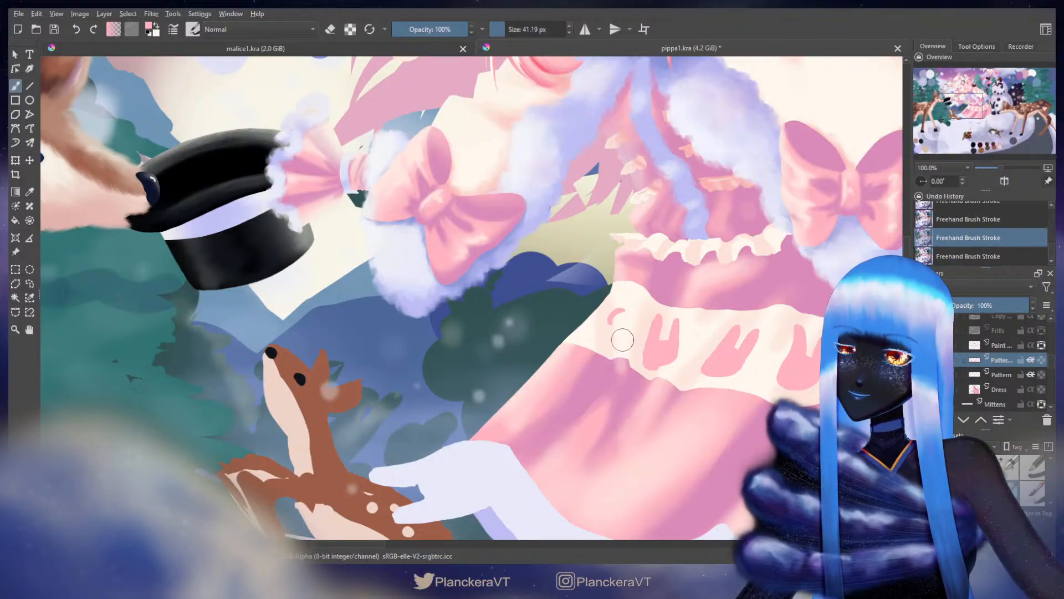
Step: Paint a partial pink bunny with an upright ear at the far left edge of the cream band, using a brush of about 41 px
left_click(613, 320)
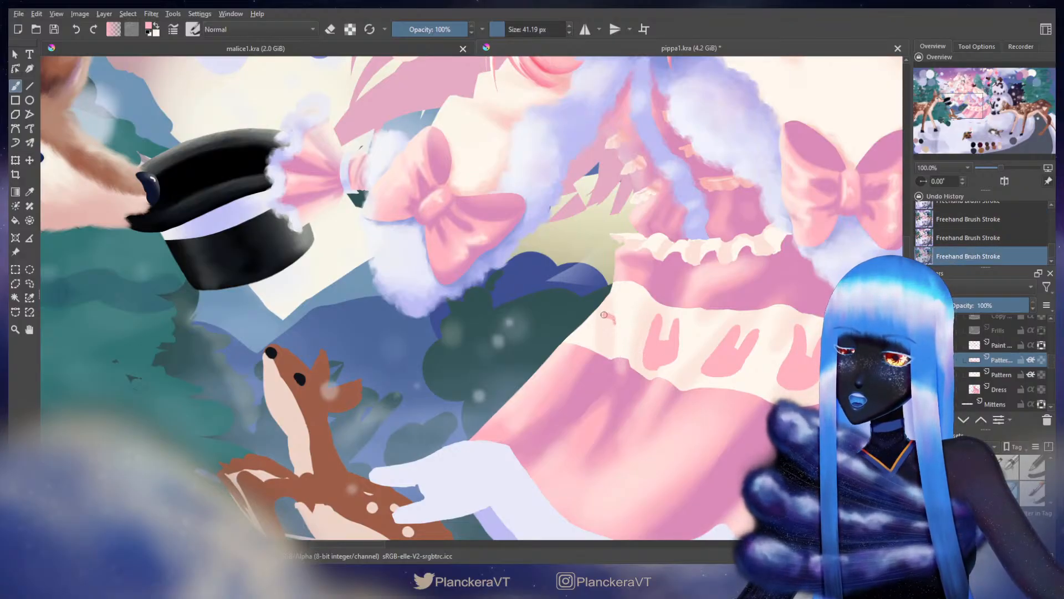
left_click_drag(614, 318, 593, 318)
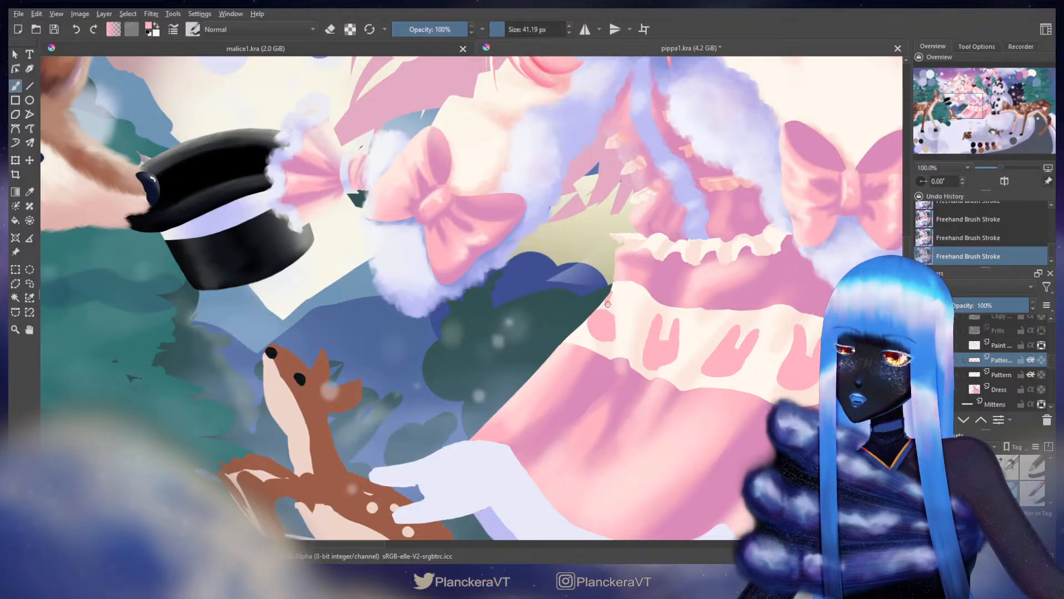
key("ctrl+z")
left_click_drag(615, 307, 610, 295)
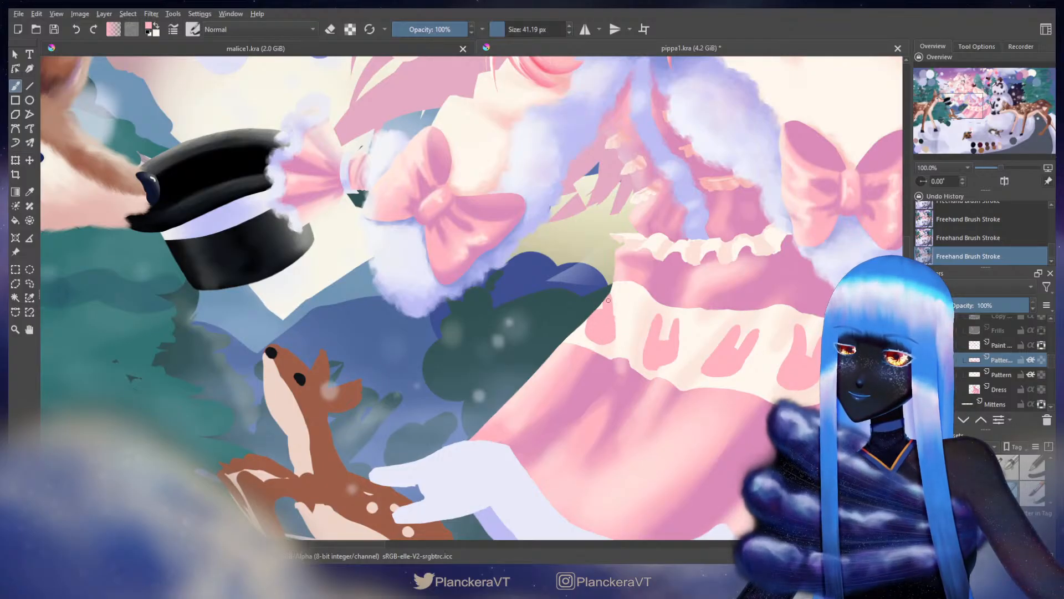
left_click_drag(611, 320, 611, 306)
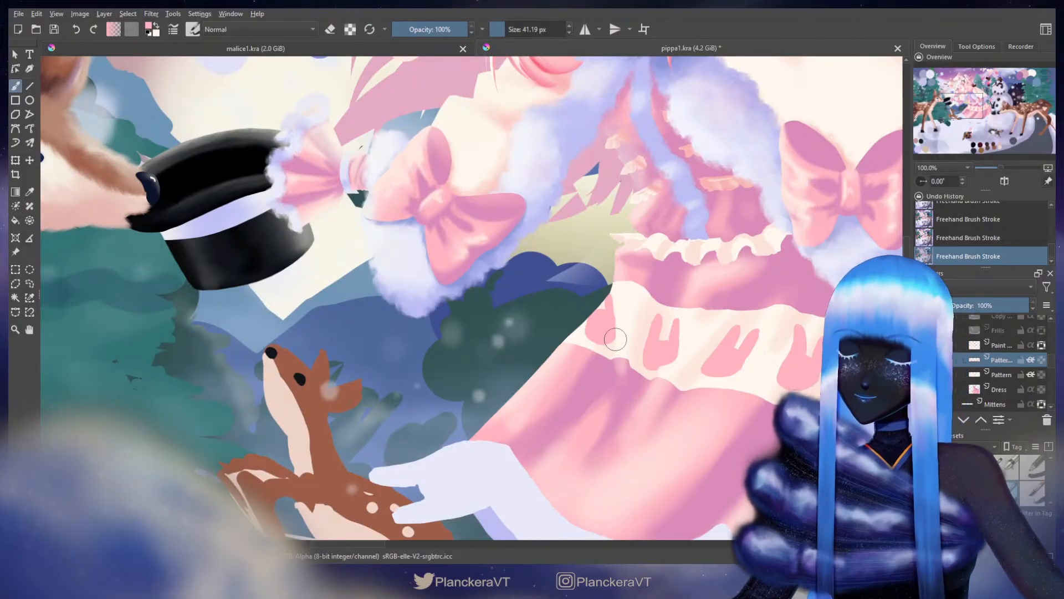
Step: Adjust the slanted bunny's shape with the Transform tool, and touch up the leftmost bunny's ear with a brush of about 37 px
scroll(615, 339, "up", 2)
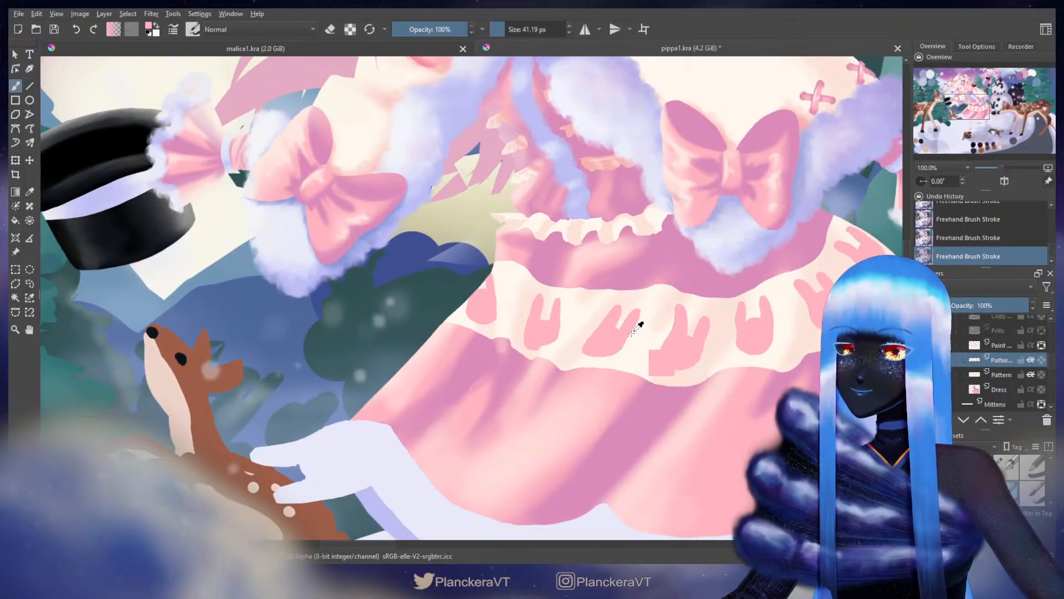
key("ctrl+t")
left_click(681, 380)
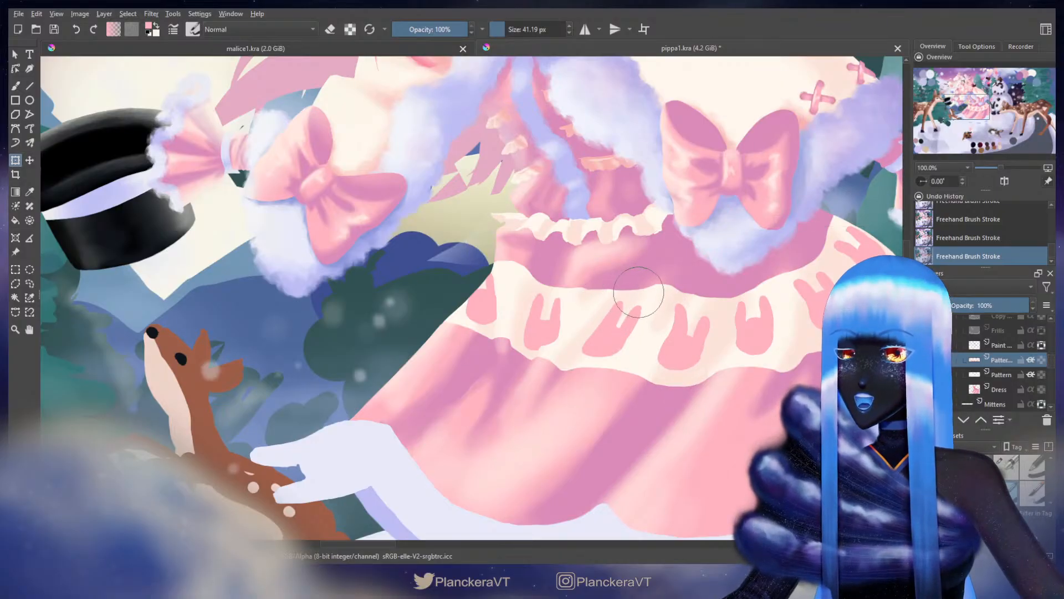
mouse_move(638, 301)
left_mouse_down()
mouse_move(624, 301)
mouse_move(591, 366)
left_mouse_up()
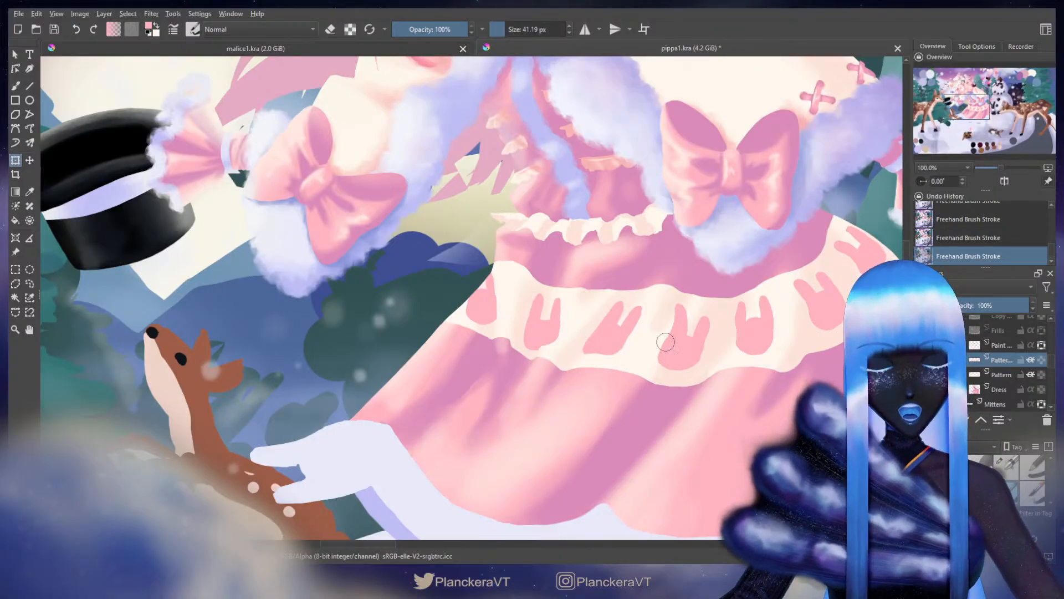
left_click_drag(725, 294, 652, 288)
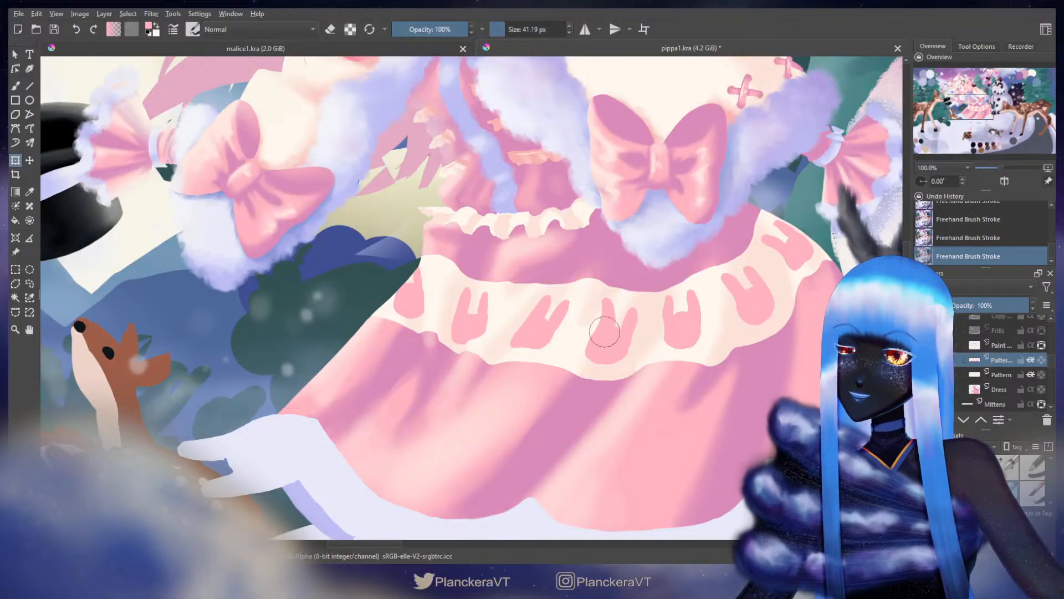
left_click_drag(602, 344, 637, 354)
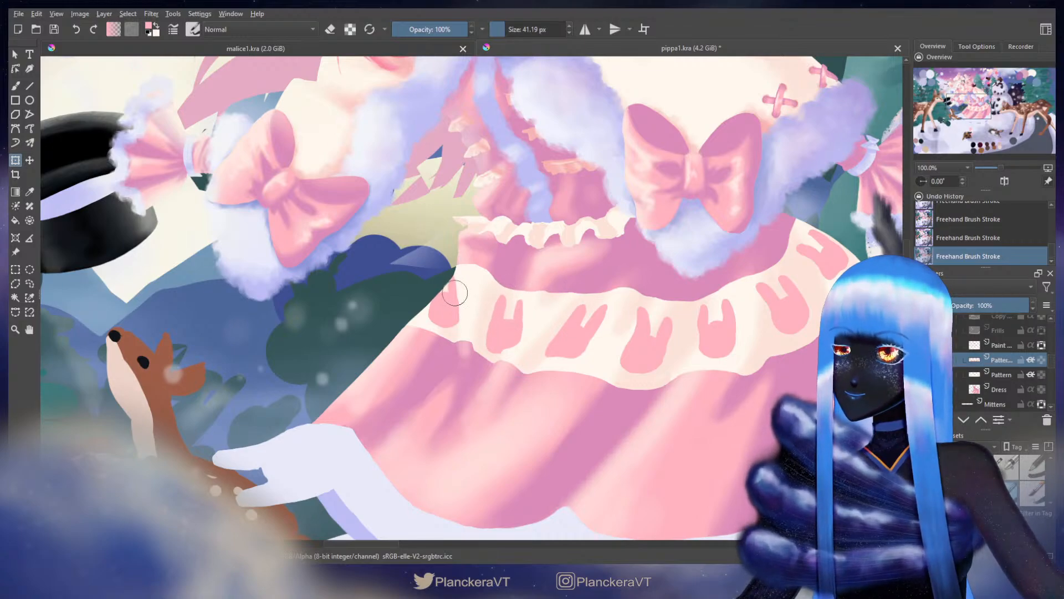
key("b")
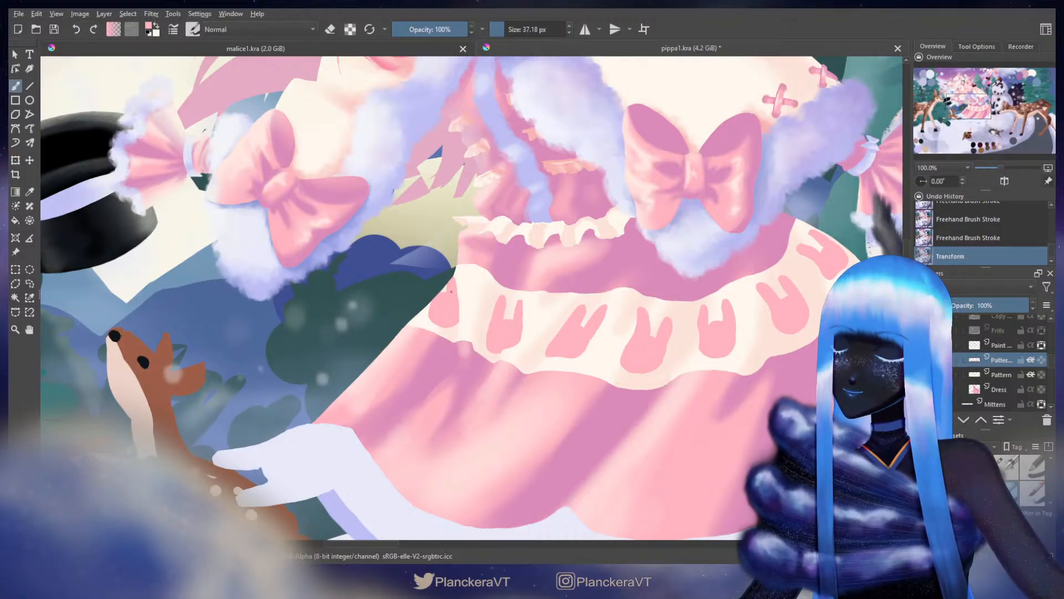
left_click(449, 286)
Step: Smooth the ears of the second bunny from the band's right end with a brush of about 17 px
left_click_drag(698, 360, 677, 360)
scroll(676, 361, "down", 5)
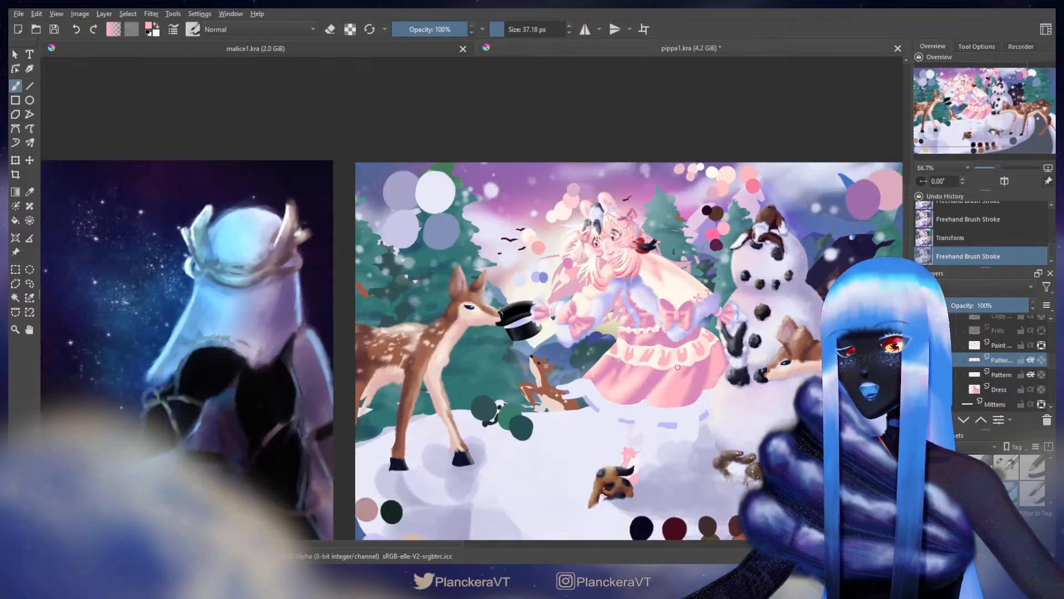
left_click_drag(653, 400, 616, 346)
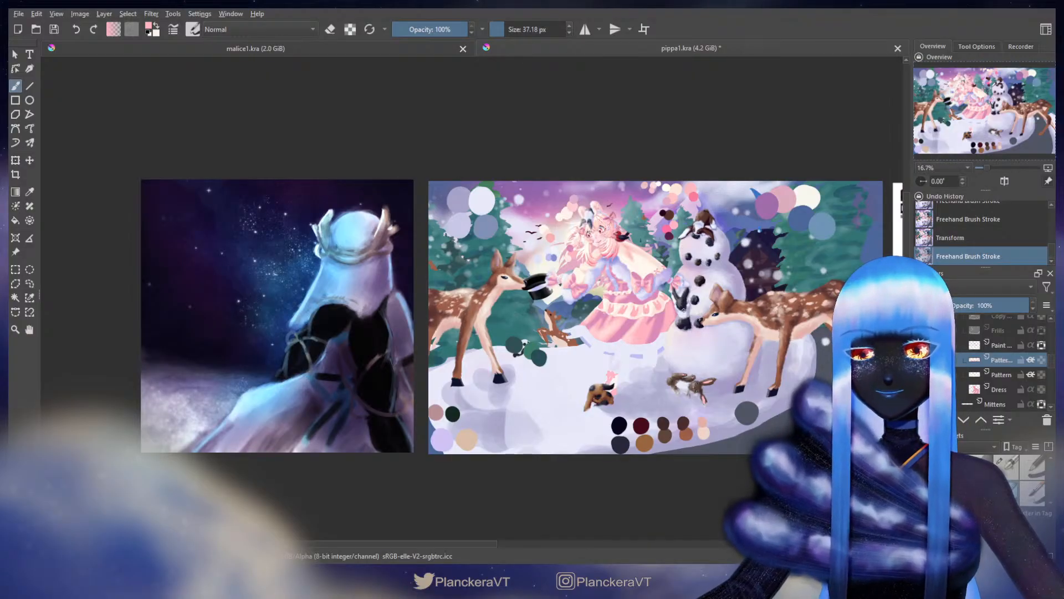
scroll(603, 273, "up", 12)
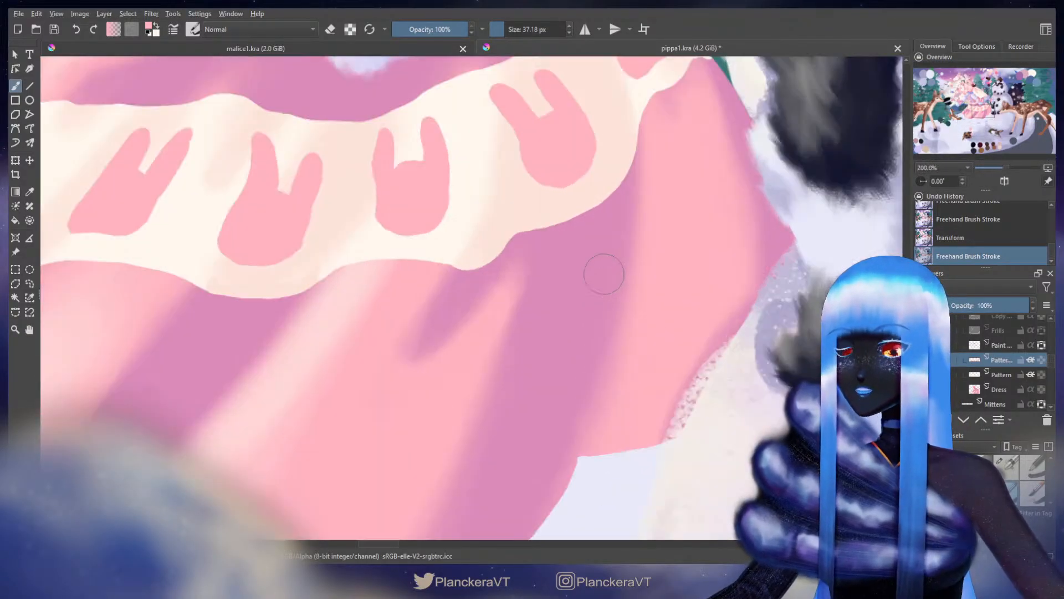
scroll(641, 252, "down", 5)
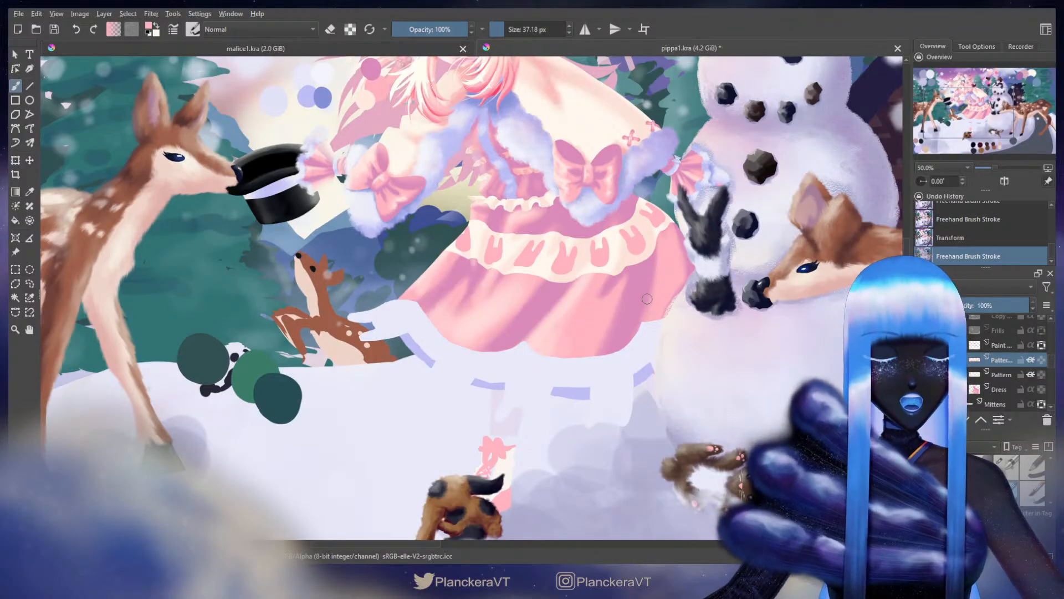
scroll(647, 299, "up", 4)
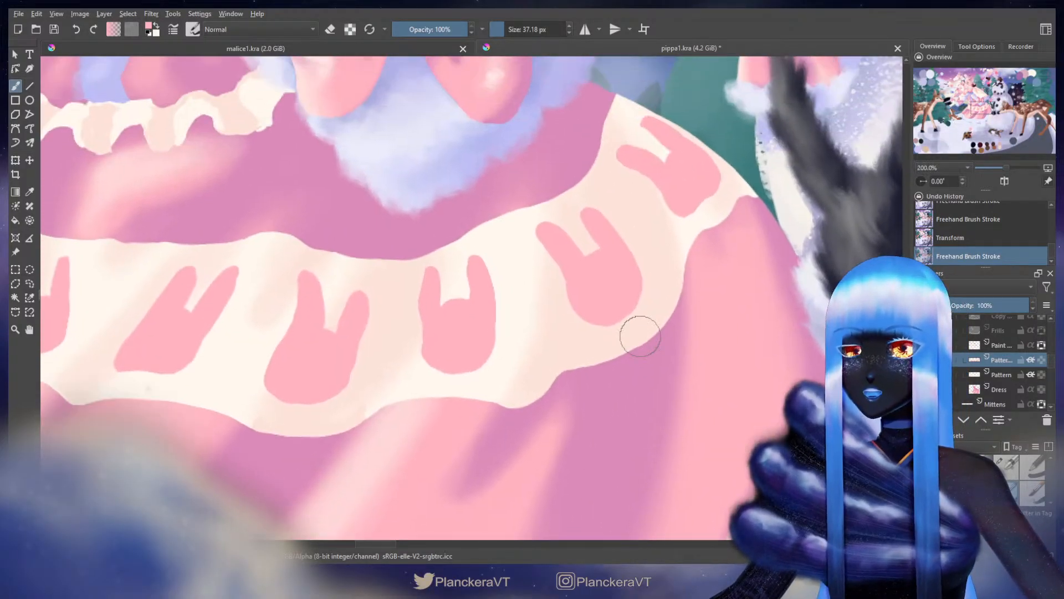
left_click_drag(602, 272, 614, 335)
left_click_drag(601, 317, 569, 305, "shift")
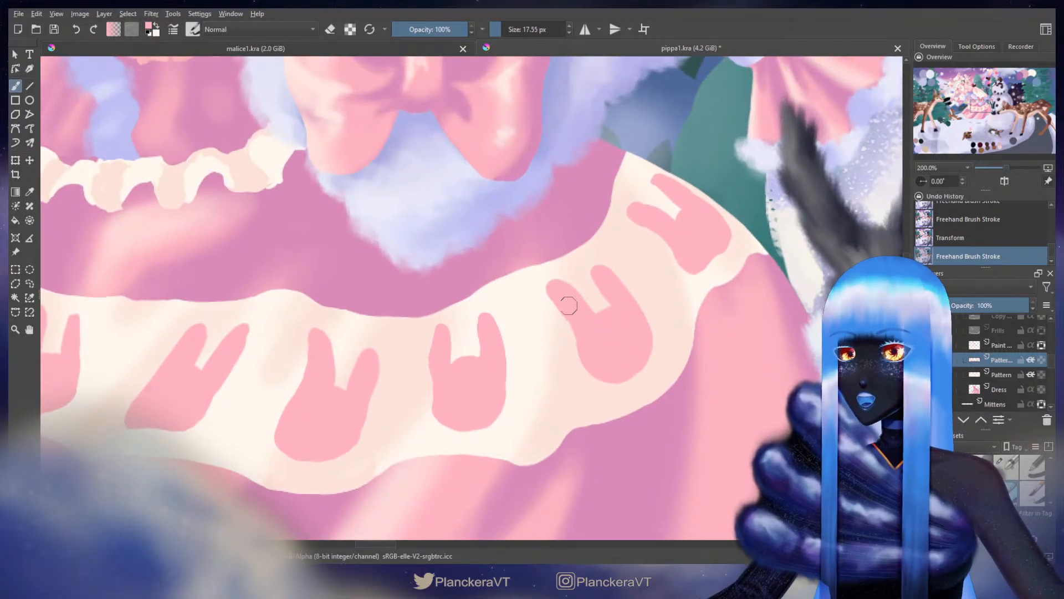
left_click_drag(575, 321, 579, 331)
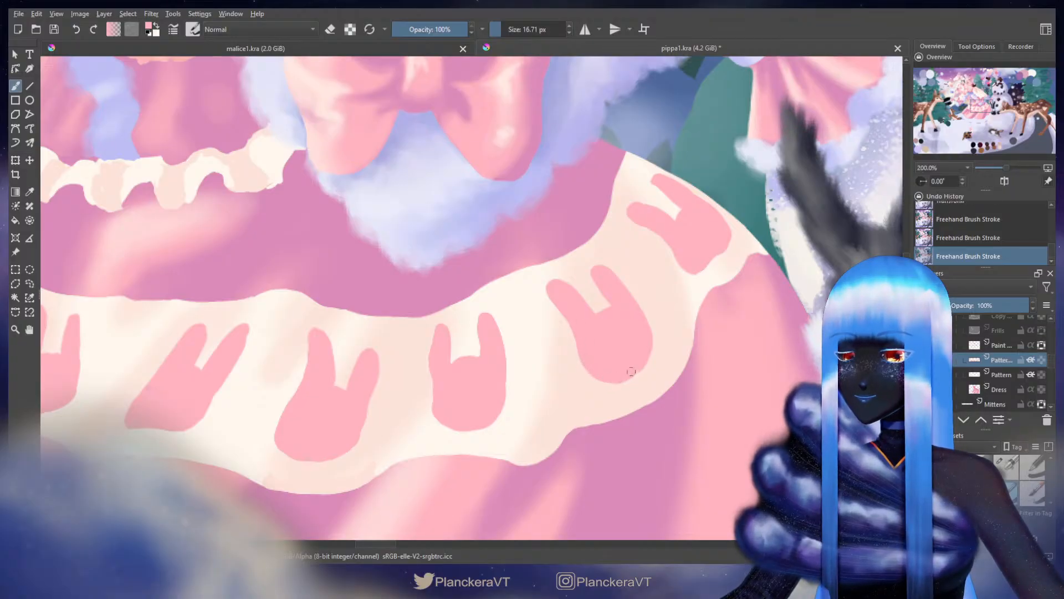
left_click_drag(632, 371, 630, 347)
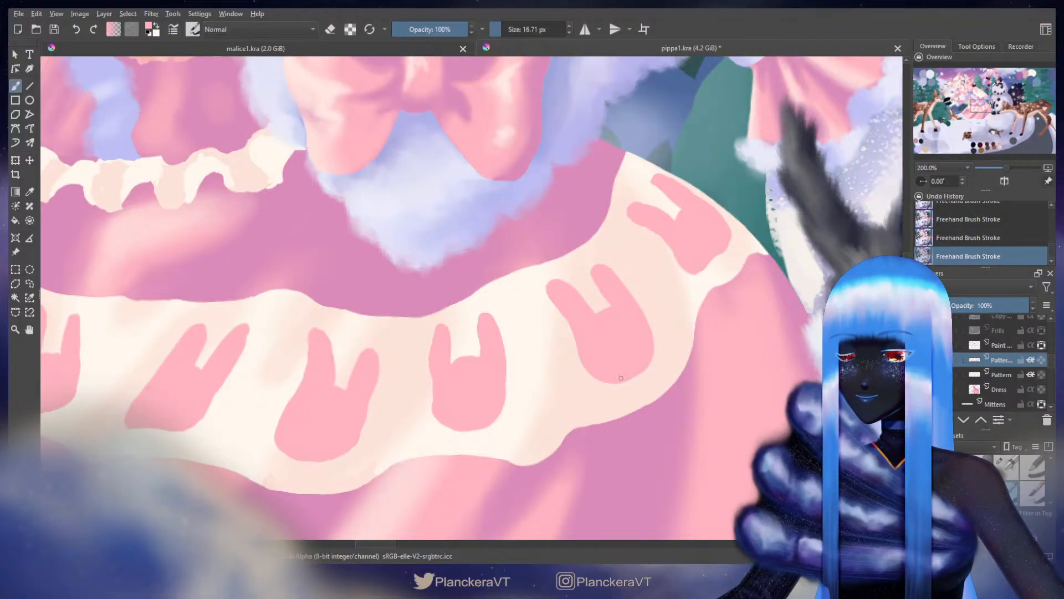
key("ctrl+z")
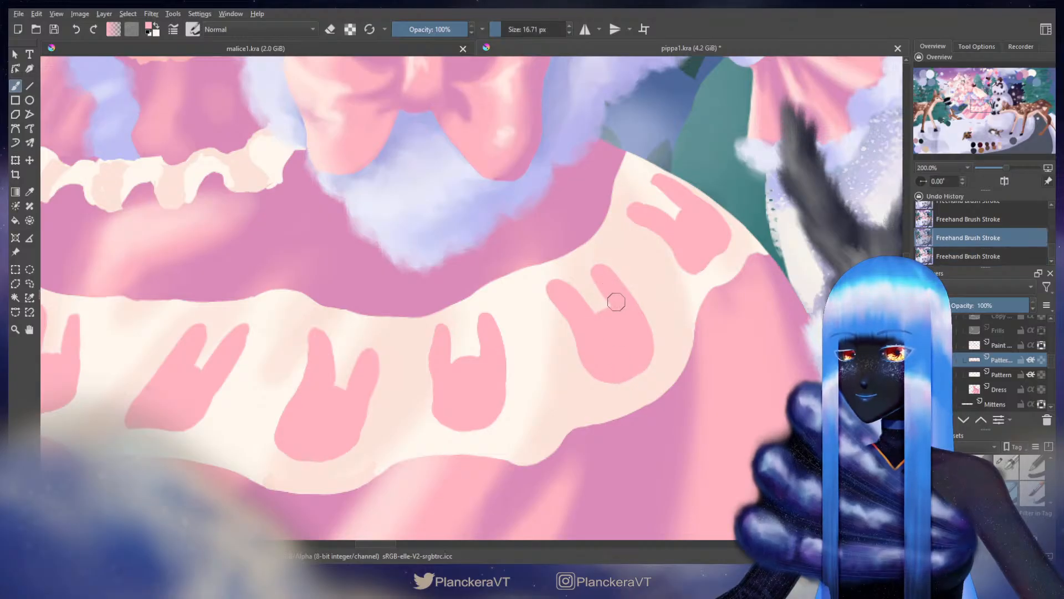
left_click_drag(613, 304, 602, 316)
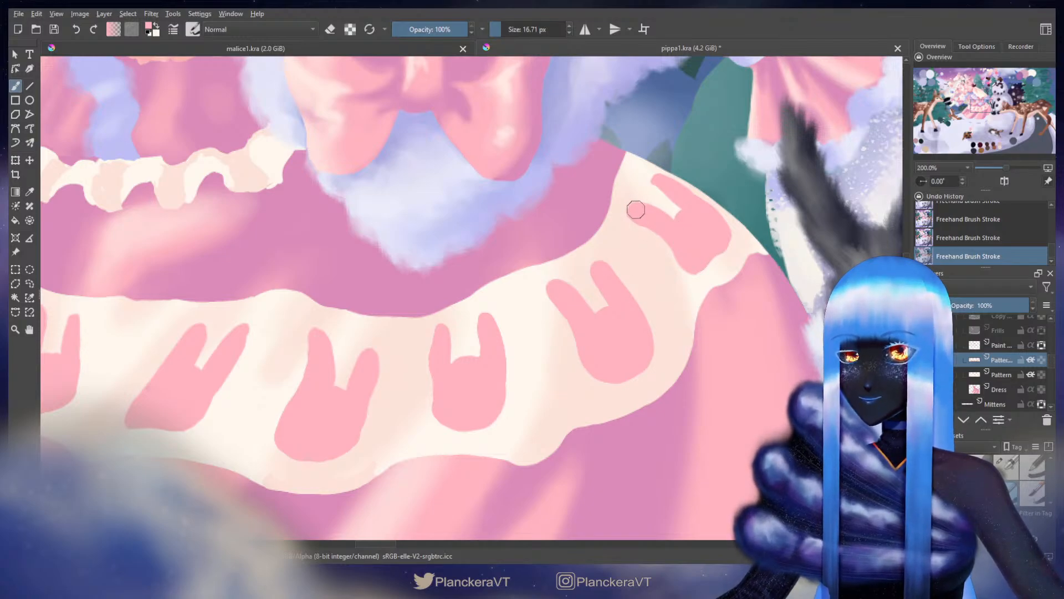
Step: Trim the left ear of the bunny at the band's right end with an eraser of about 17 px
key("e")
left_click_drag(651, 263, 583, 337)
left_click_drag(569, 303, 556, 292)
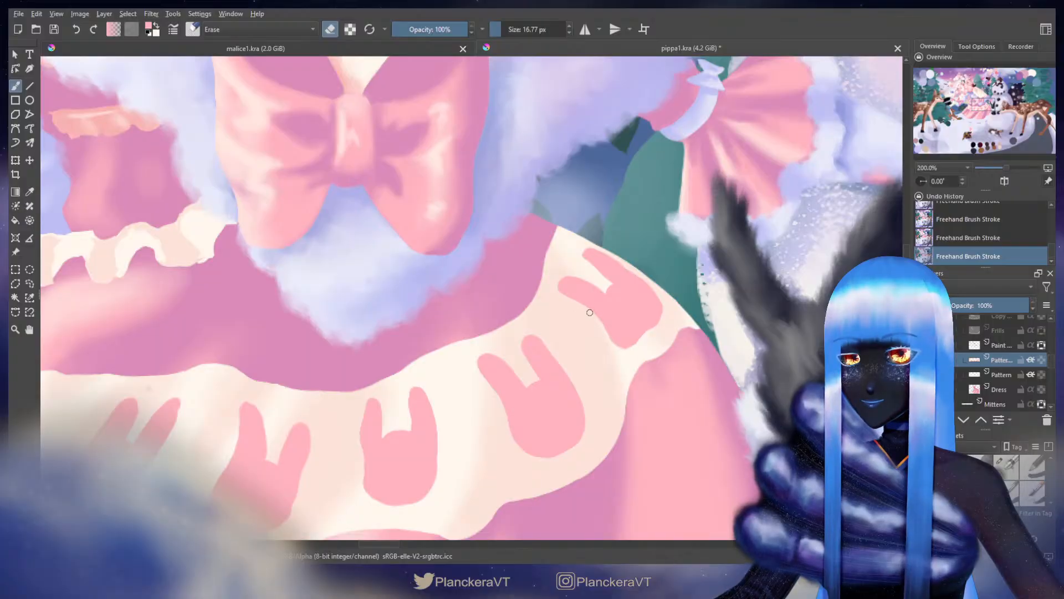
key("ctrl+z")
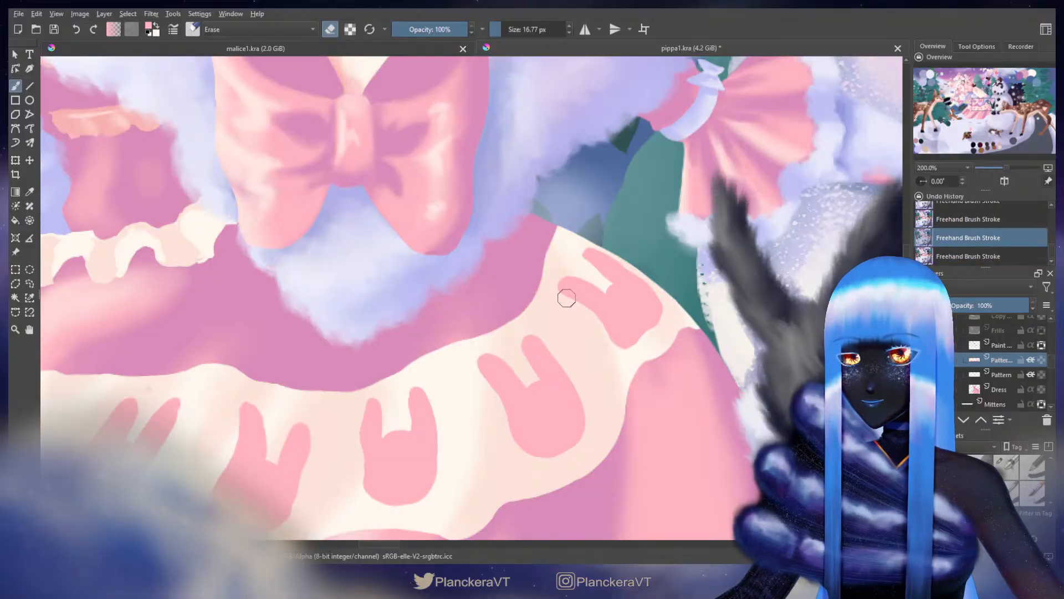
key("ctrl+shift+z")
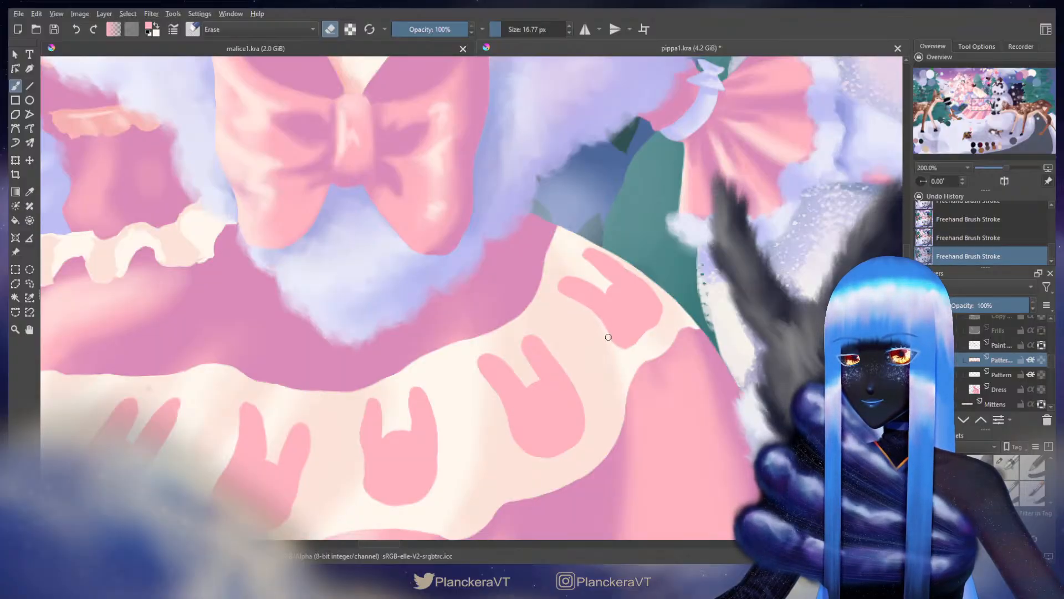
Step: Round out the cheeks and lower edge of the bunny at the band's right end with brush strokes of about 19 to 20 px
key("e")
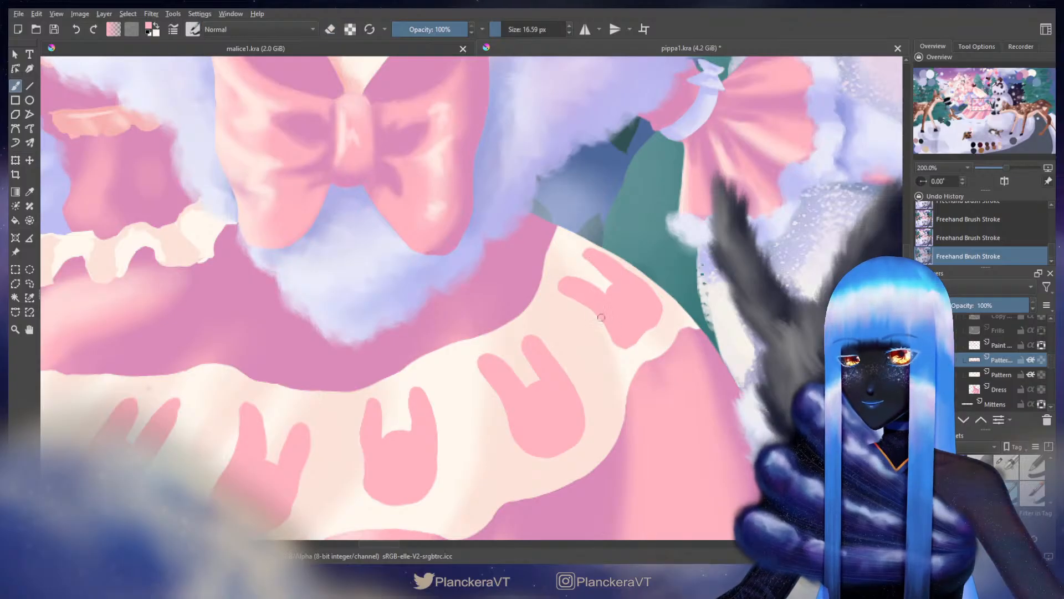
mouse_move(603, 320)
left_mouse_down("shift")
mouse_move(633, 345)
mouse_move(658, 323)
mouse_move(652, 331)
left_mouse_up("shift")
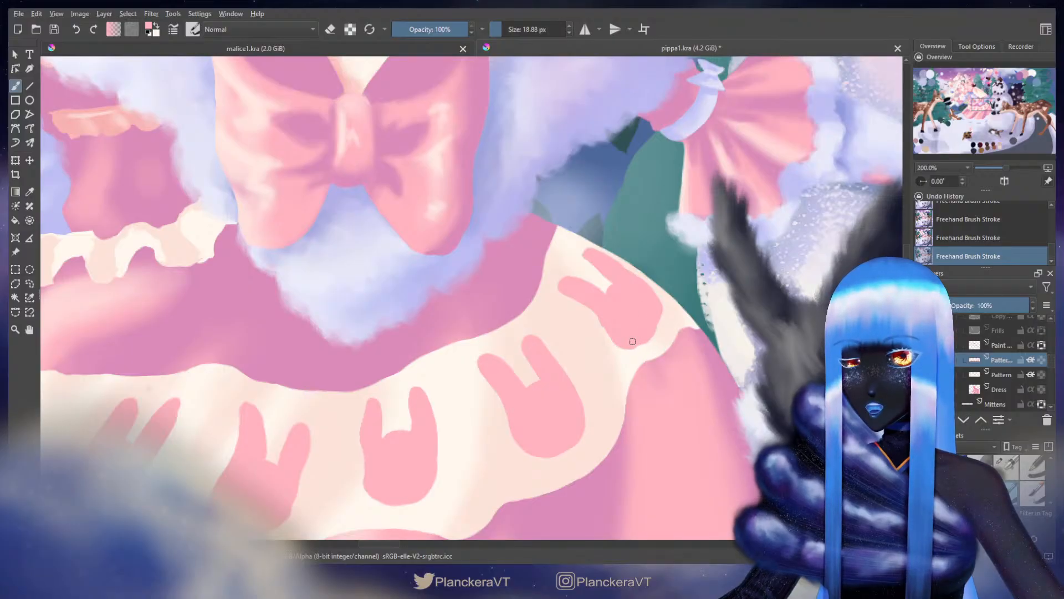
left_click_drag(655, 330, 646, 337)
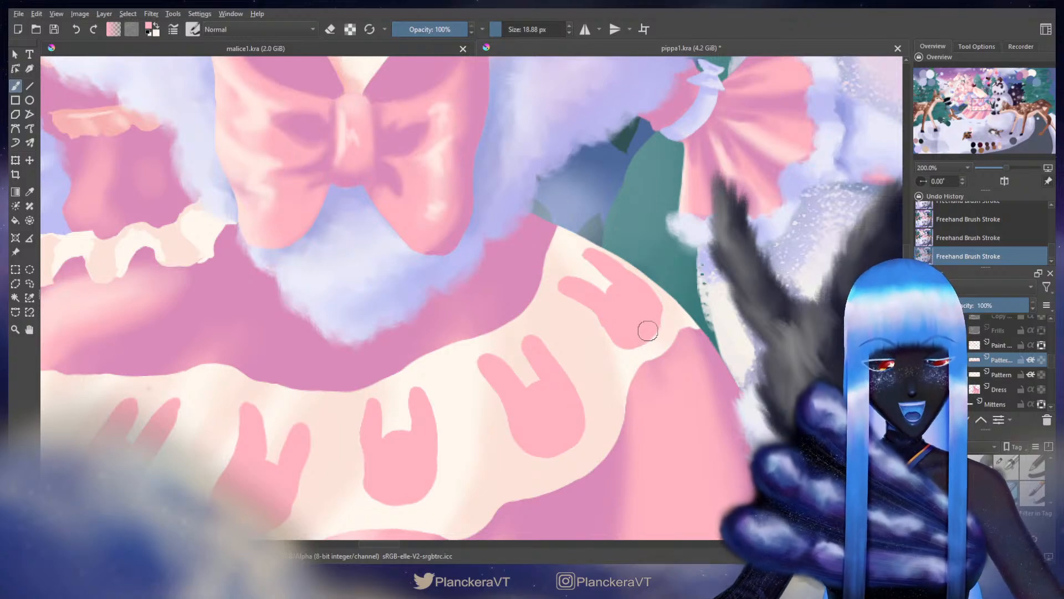
left_click_drag(643, 326, 634, 333)
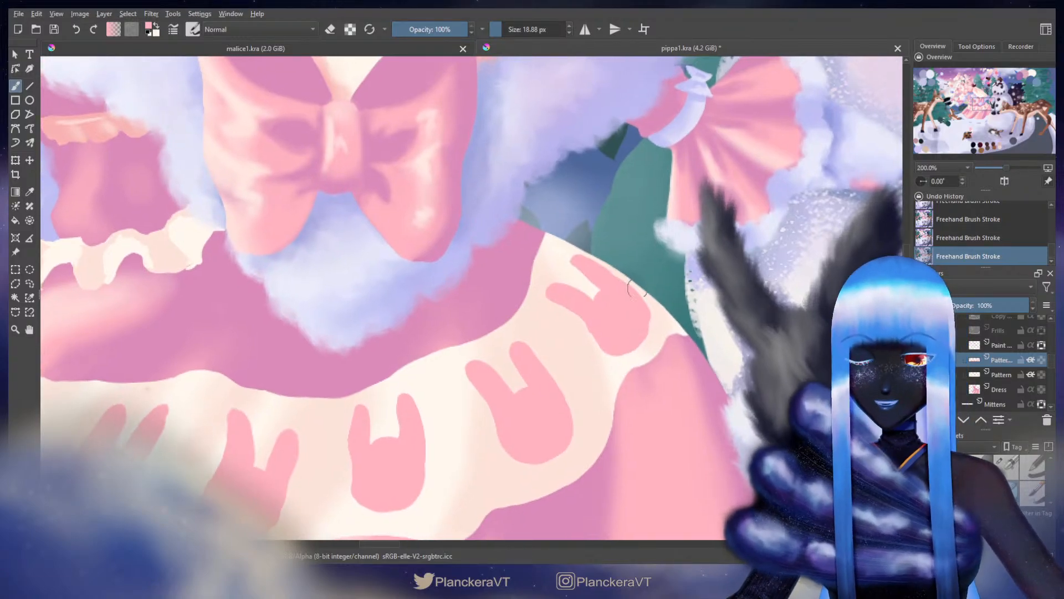
left_click_drag(636, 292, 614, 280, "shift")
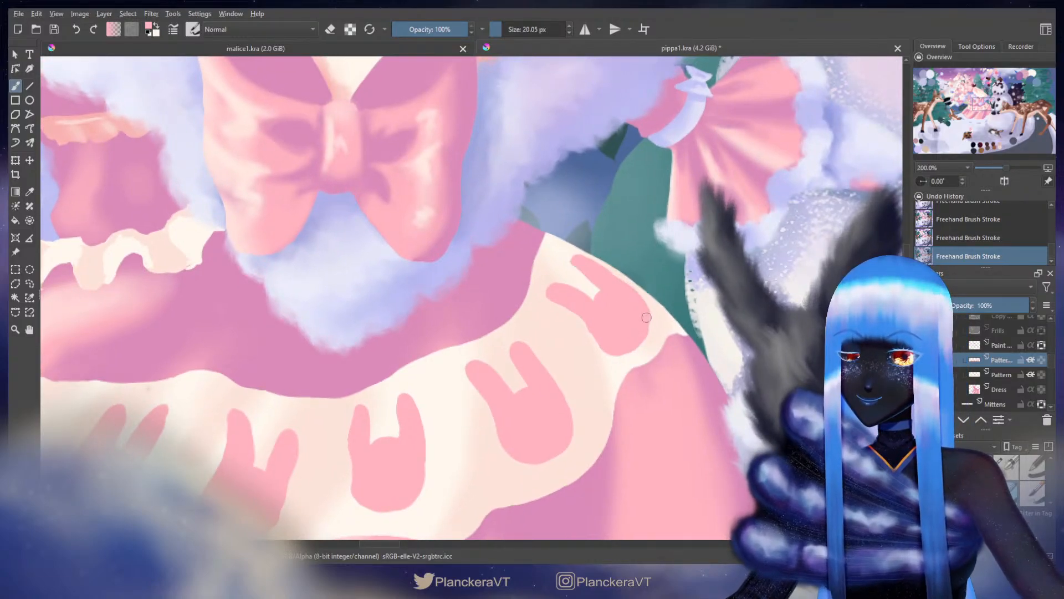
left_click_drag(646, 331, 634, 314)
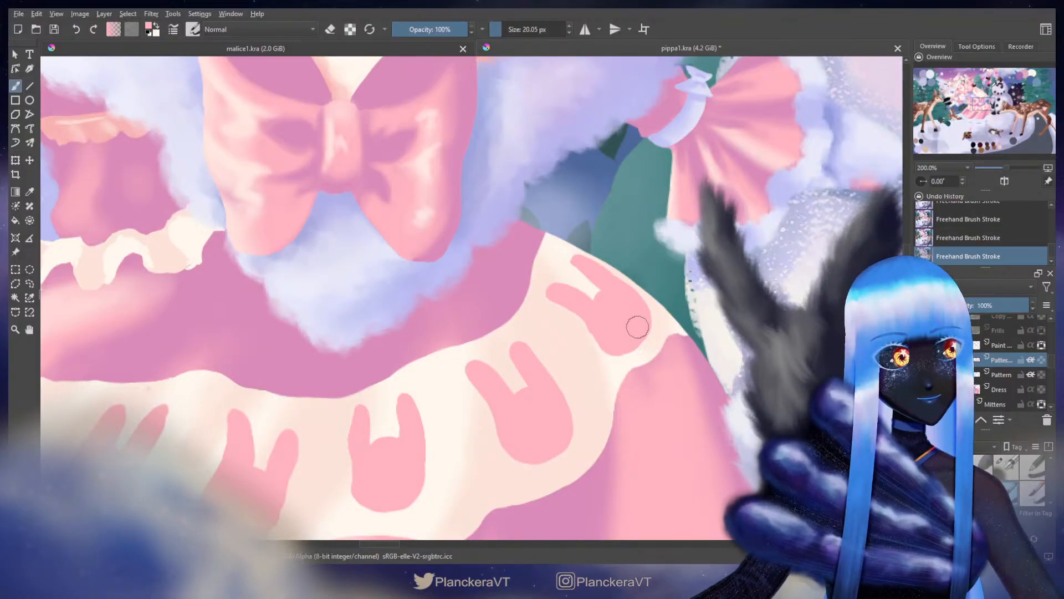
Step: Trim the lower edge and left side of the bunny at the band's right end with an eraser of about 18 px
key("e")
mouse_move(659, 360)
left_mouse_down()
mouse_move(600, 358)
mouse_move(634, 358)
mouse_move(652, 342)
mouse_move(613, 358)
mouse_move(635, 354)
left_mouse_up()
key("ctrl+z")
left_click_drag(643, 351, 613, 363)
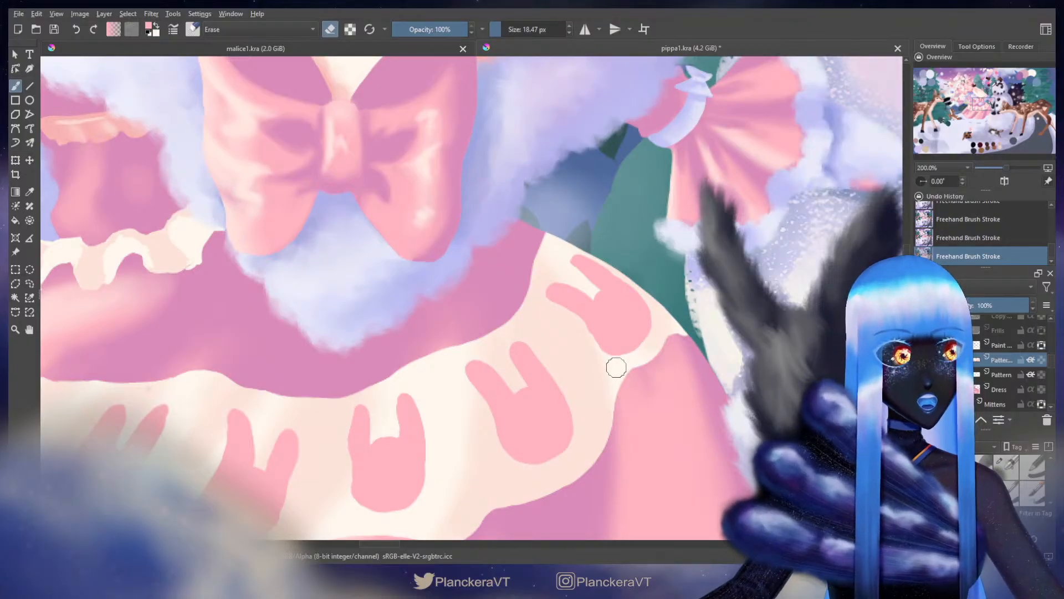
left_click_drag(630, 365, 639, 374)
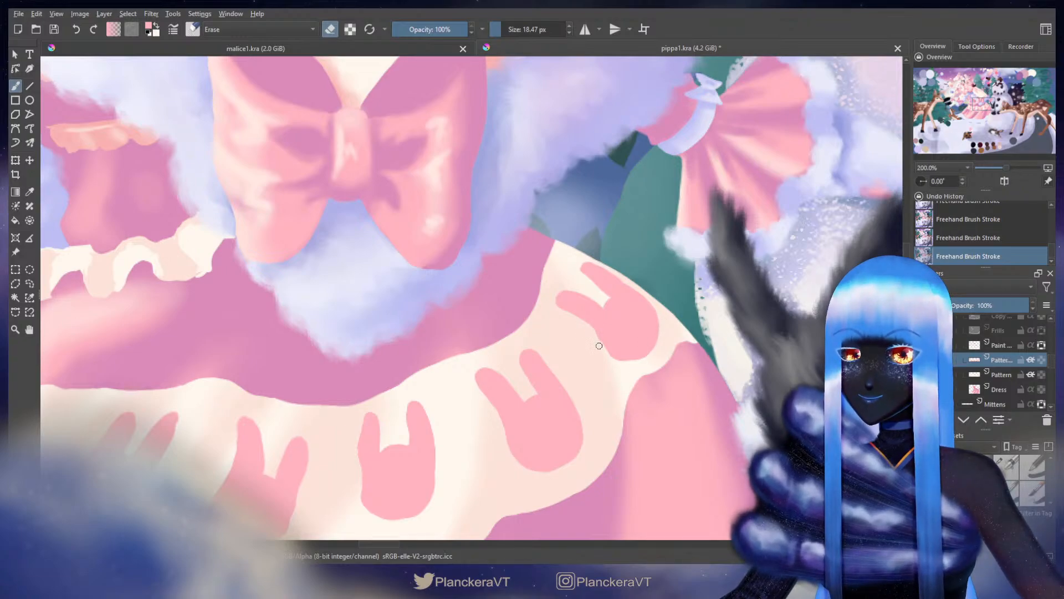
left_click_drag(597, 339, 602, 363)
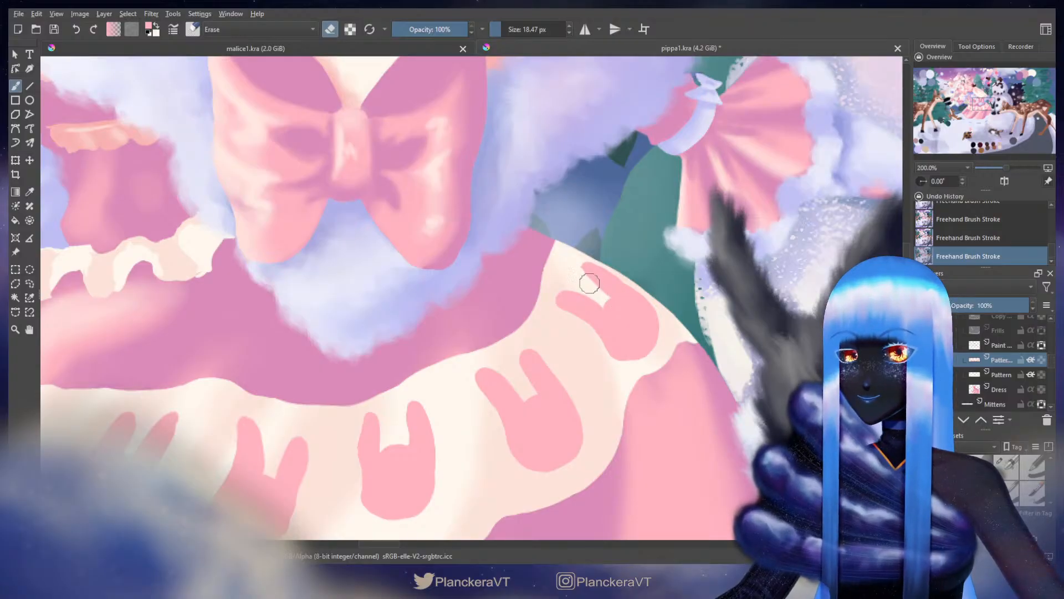
key("ctrl+z")
key("ctrl+shift+z")
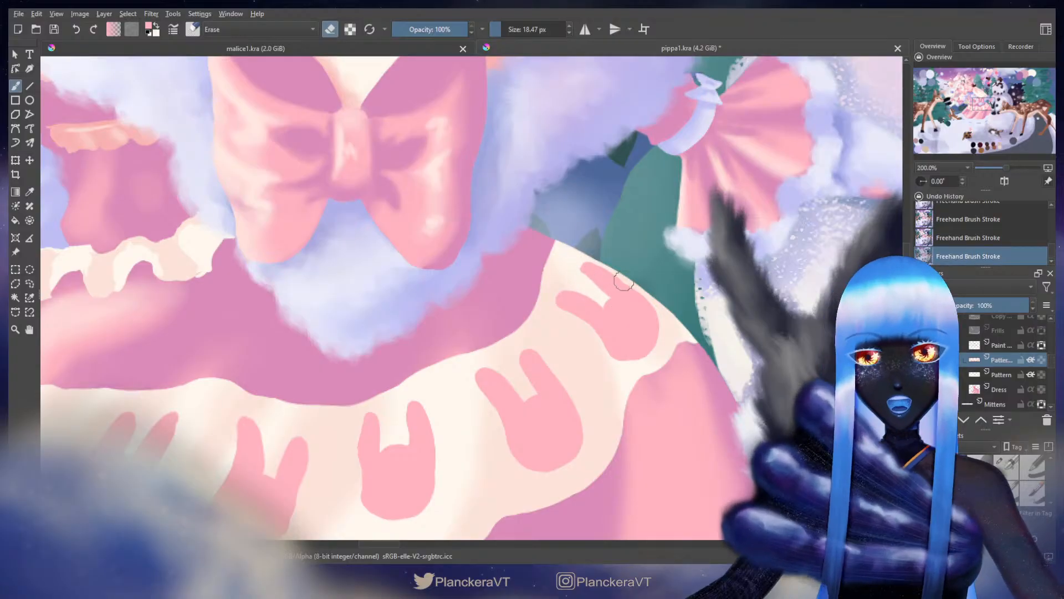
Step: Touch up the right ear of the bunny at the band's right end with a brush of about 20 px
key("e")
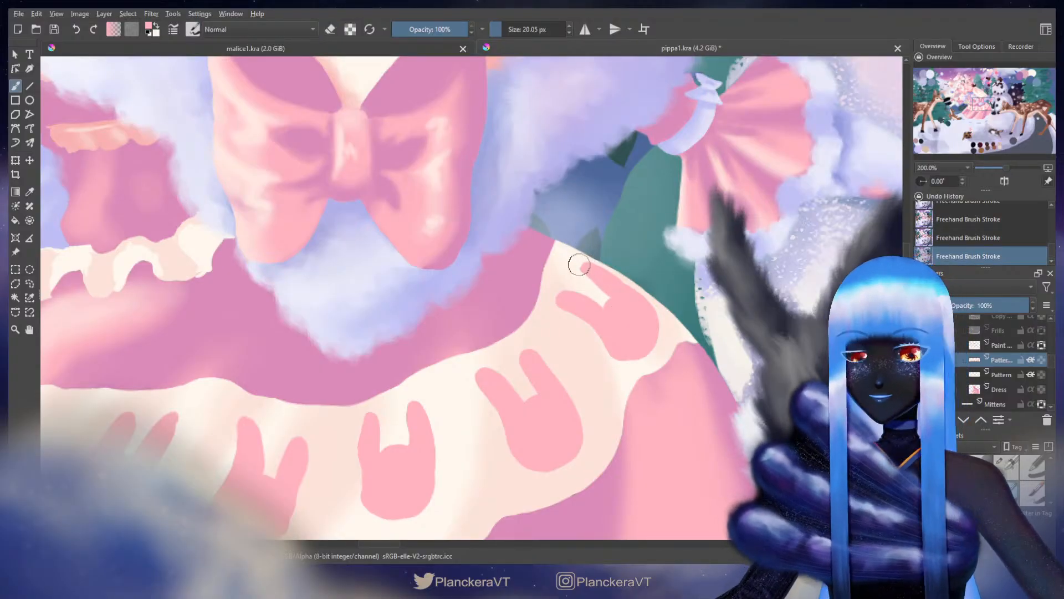
key("ctrl+z")
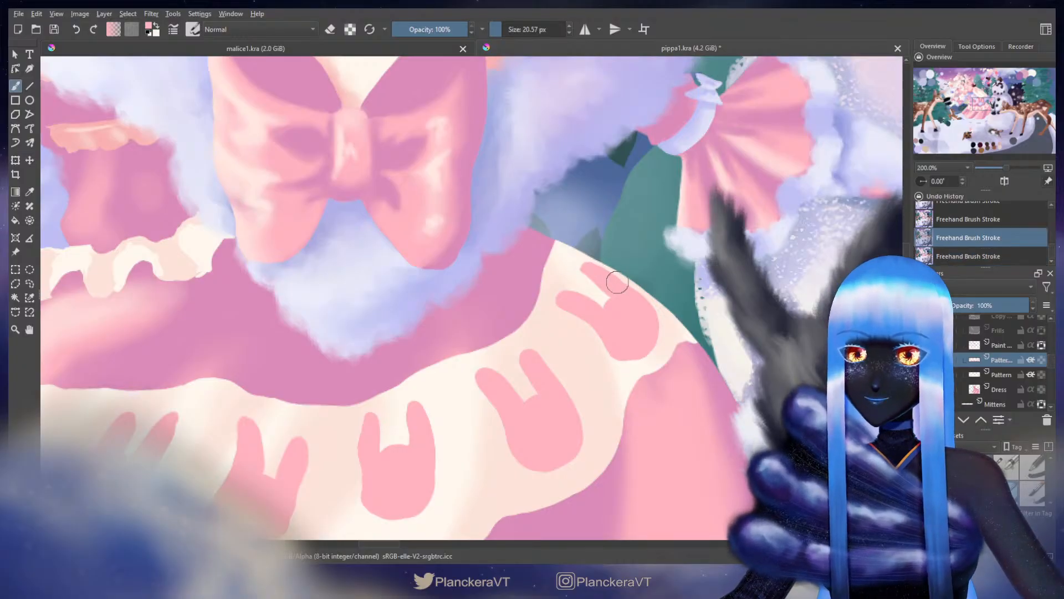
left_click_drag(615, 281, 607, 276)
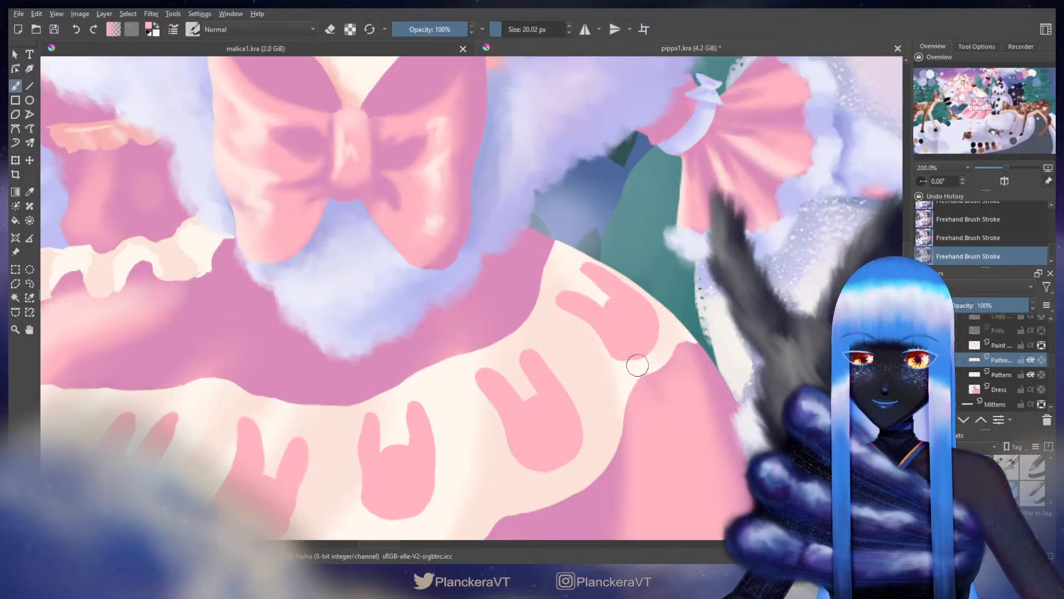
Step: Clean up the ears of the bunny at the band's right end and the gap between them with an eraser of about 13 to 17 px
key("e")
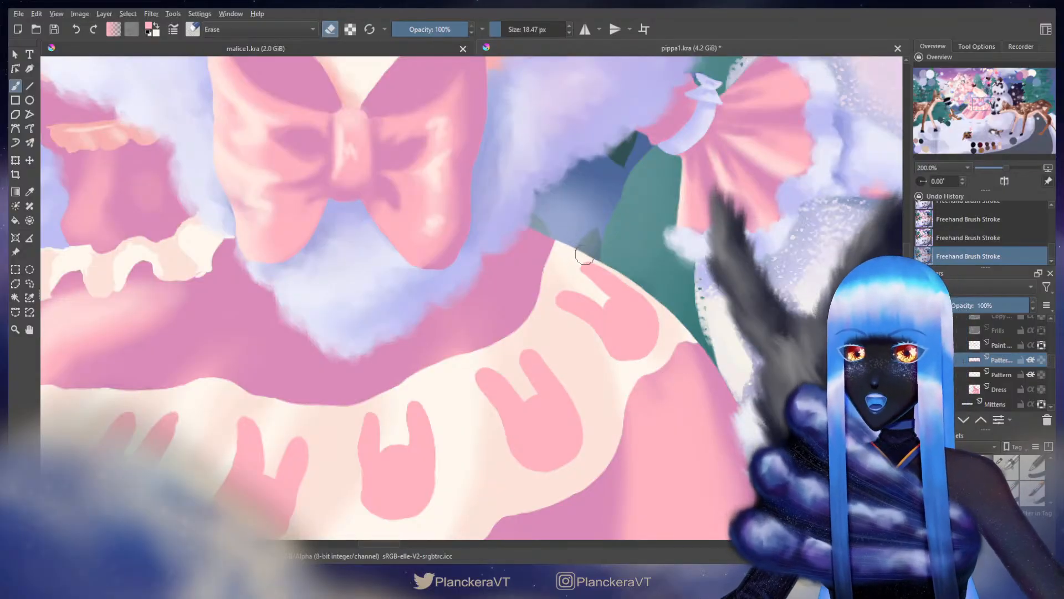
left_click_drag(584, 258, 581, 259, "shift")
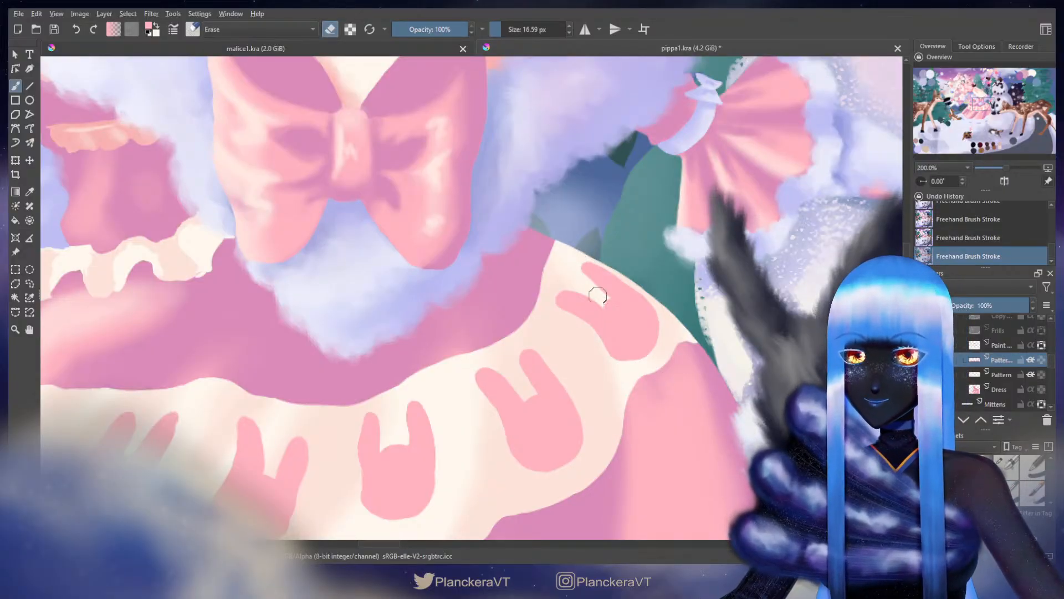
left_click_drag(602, 277, 547, 312)
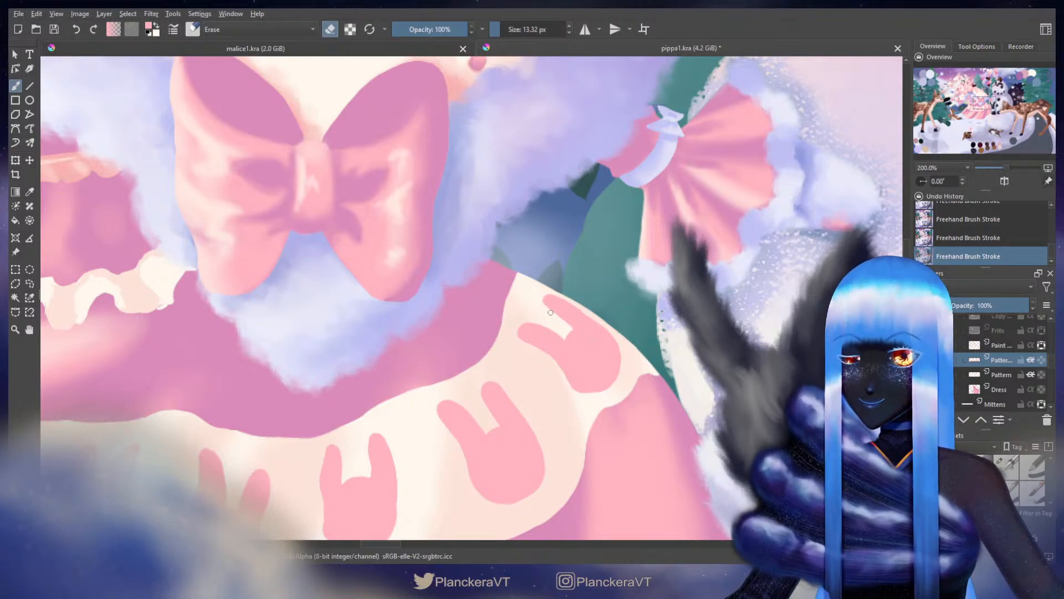
key("e")
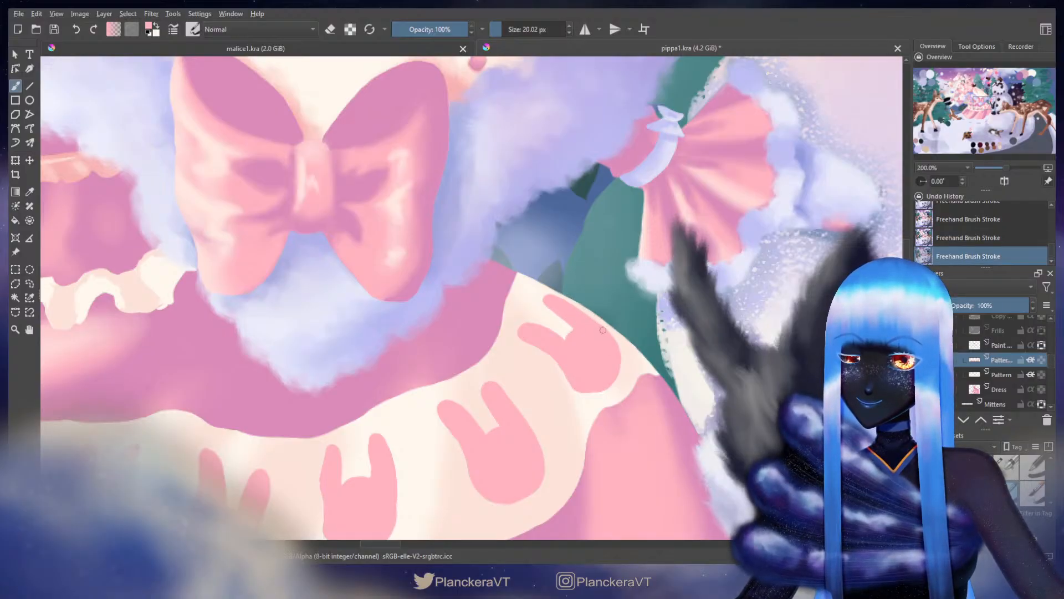
Step: Refine the left ear of the second bunny from the right with an eraser of about 14 px and its lower edge with a 20 px brush
left_click_drag(582, 367, 647, 279)
key("e")
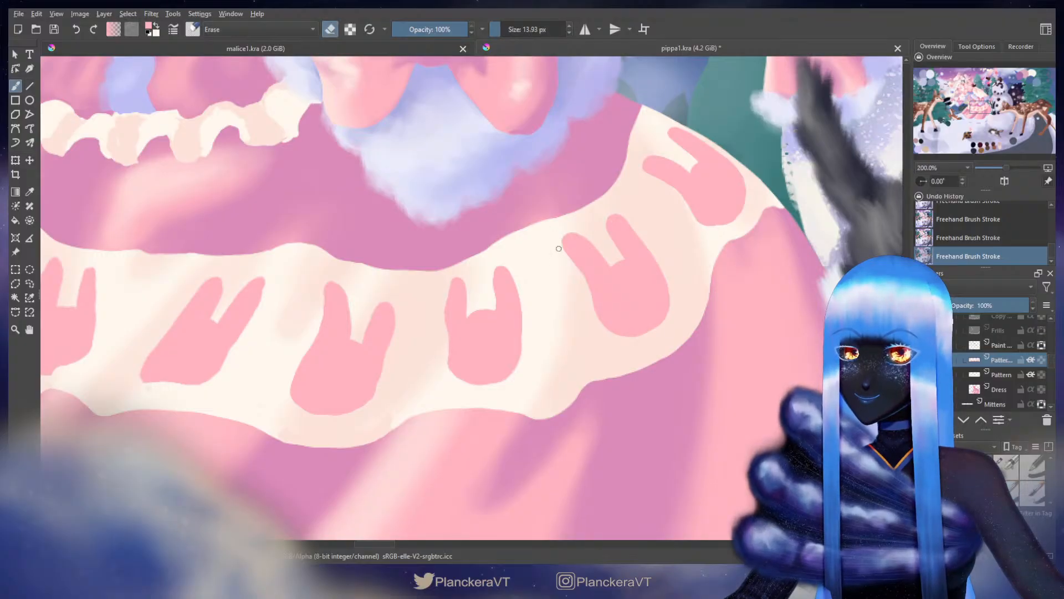
mouse_move(567, 256)
left_mouse_down()
mouse_move(582, 276)
mouse_move(555, 242)
left_mouse_up()
key("ctrl+z")
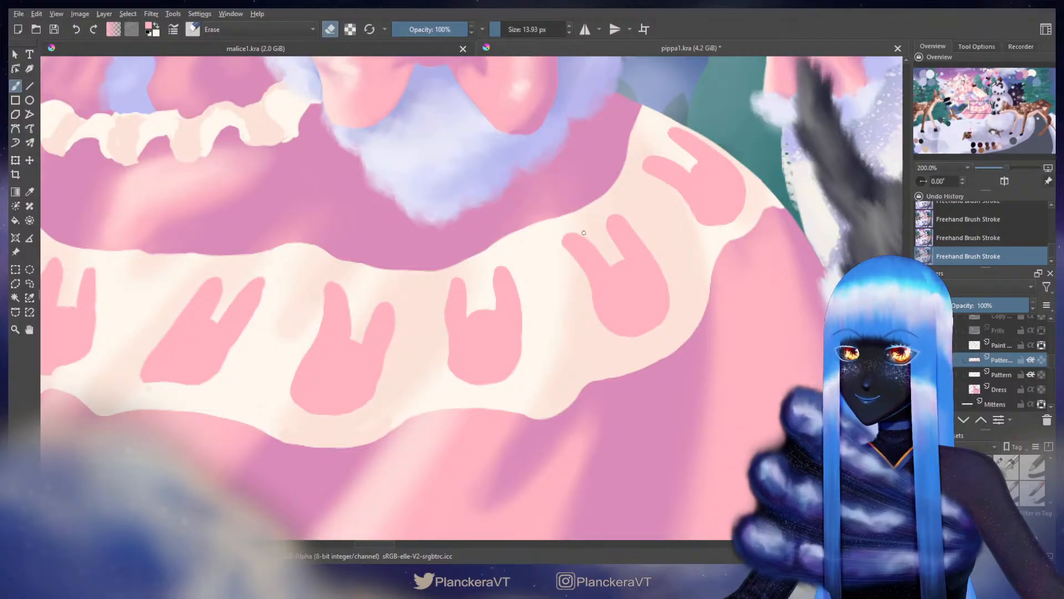
key("e")
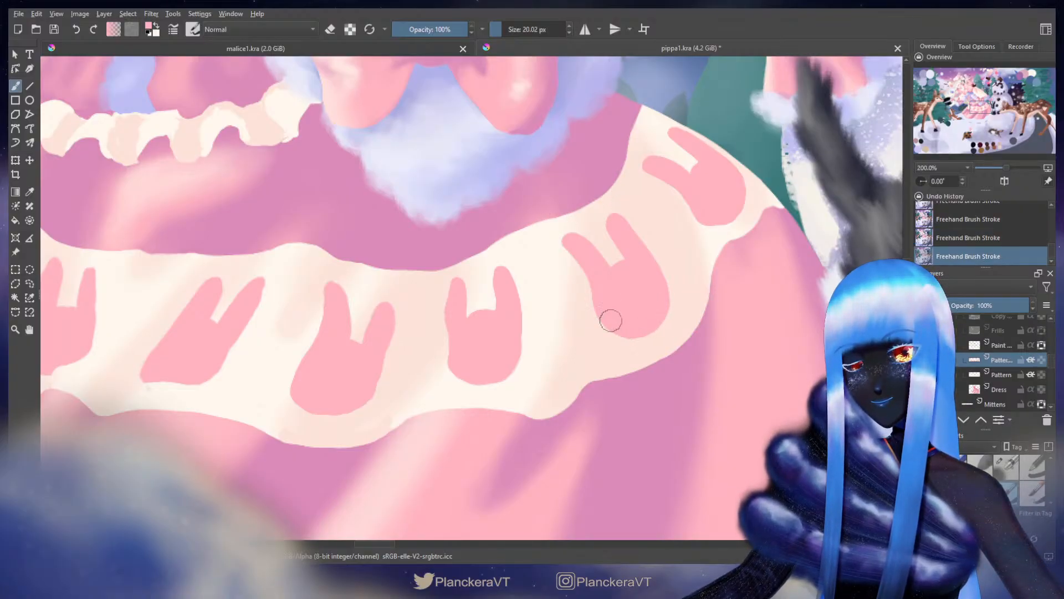
Step: Touch up the ears and sides of the third bunny from the right with a brush of about 22 px and a 14 px eraser
mouse_move(450, 286)
left_mouse_down()
mouse_move(625, 247)
mouse_move(627, 275)
left_mouse_up()
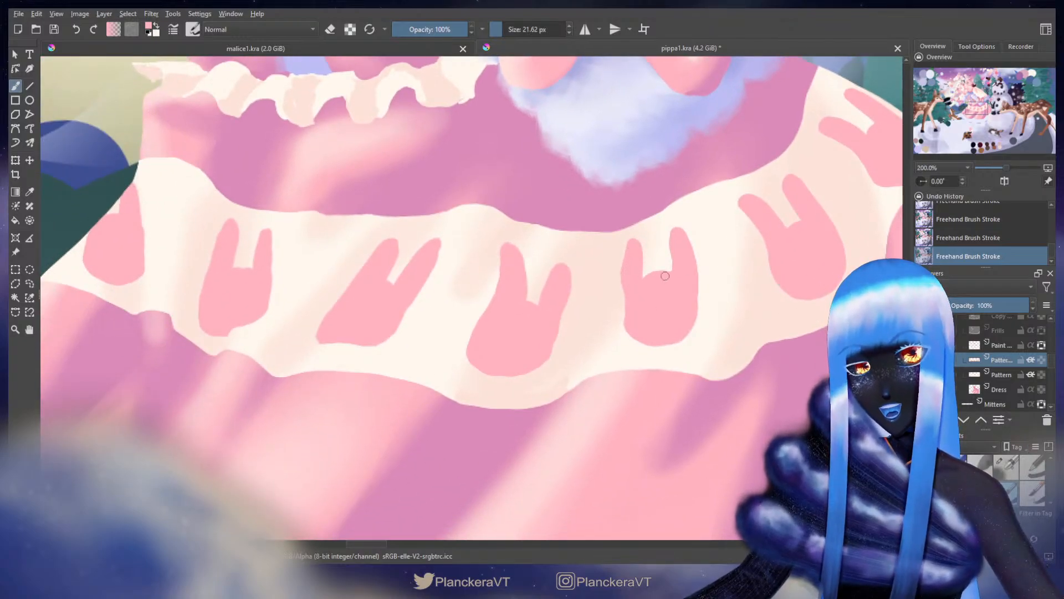
key("e")
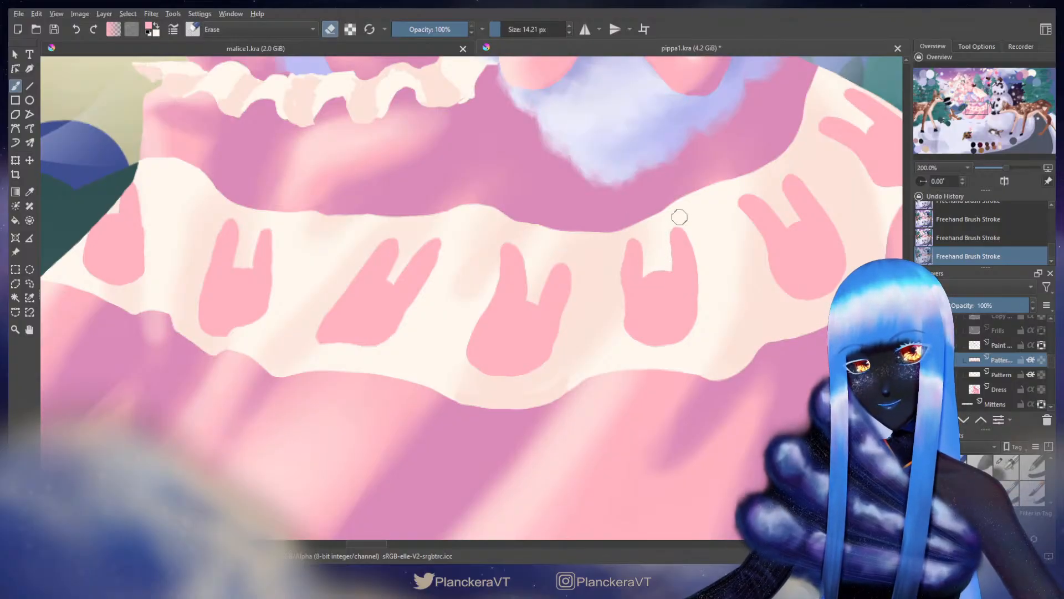
key("e")
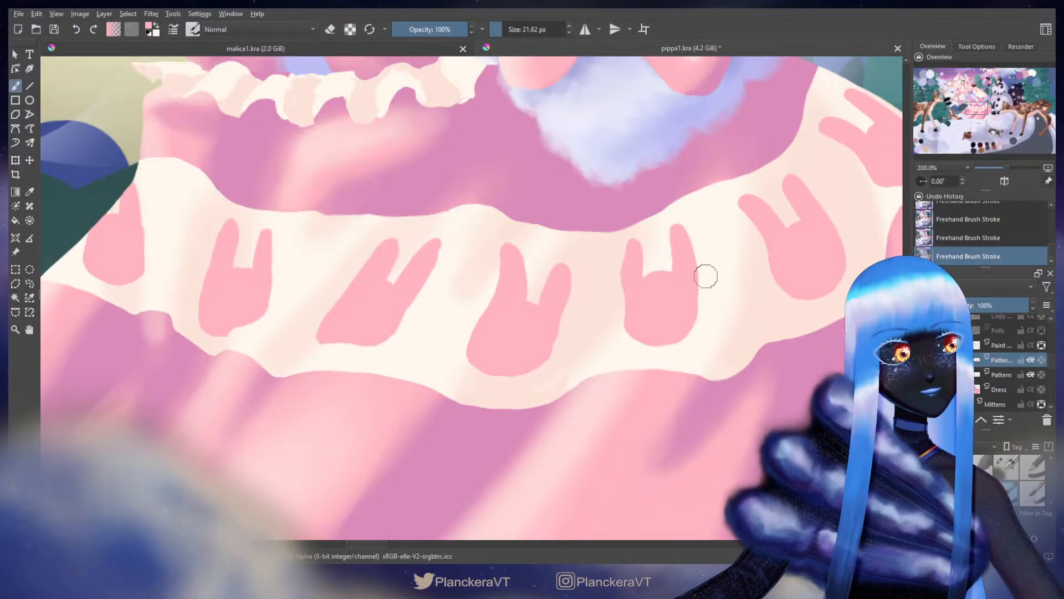
left_click_drag(697, 295, 702, 279)
left_click_drag(632, 275, 631, 270)
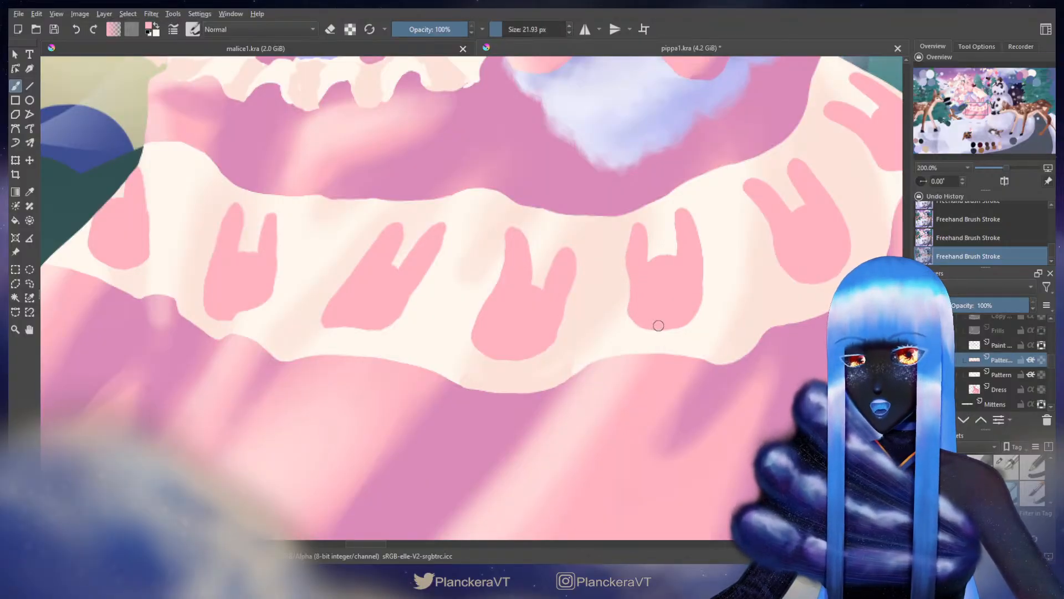
Step: Even out the lower edge of the third bunny from the right with an eraser of about 17 to 25 px and a 22 px brush
key("e")
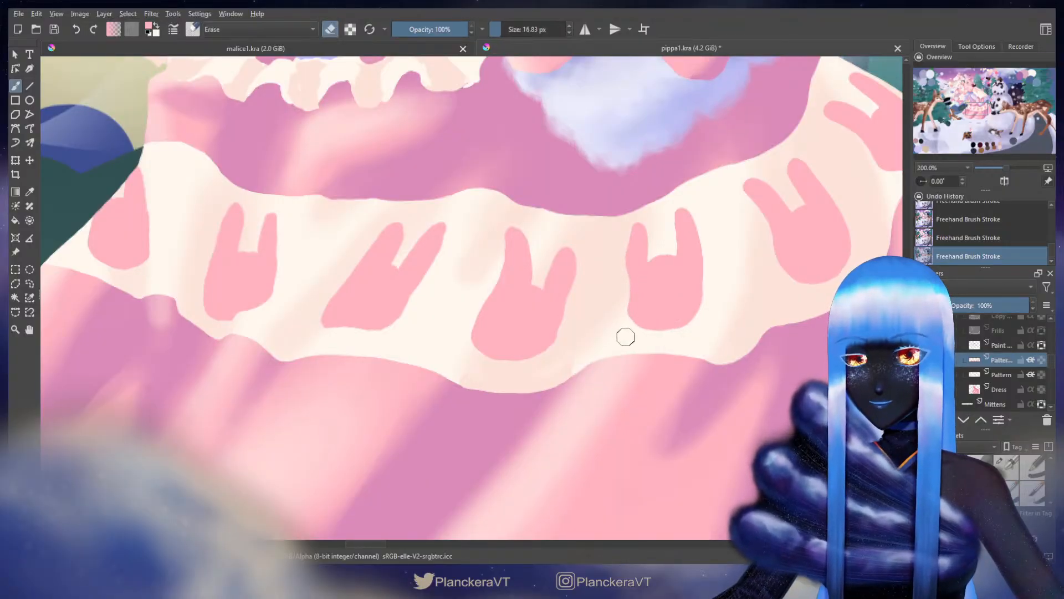
mouse_move(629, 331)
left_mouse_down()
mouse_move(671, 335)
mouse_move(652, 337)
left_mouse_up()
key("ctrl+z")
left_click_drag(635, 337, 683, 341)
key("ctrl+z")
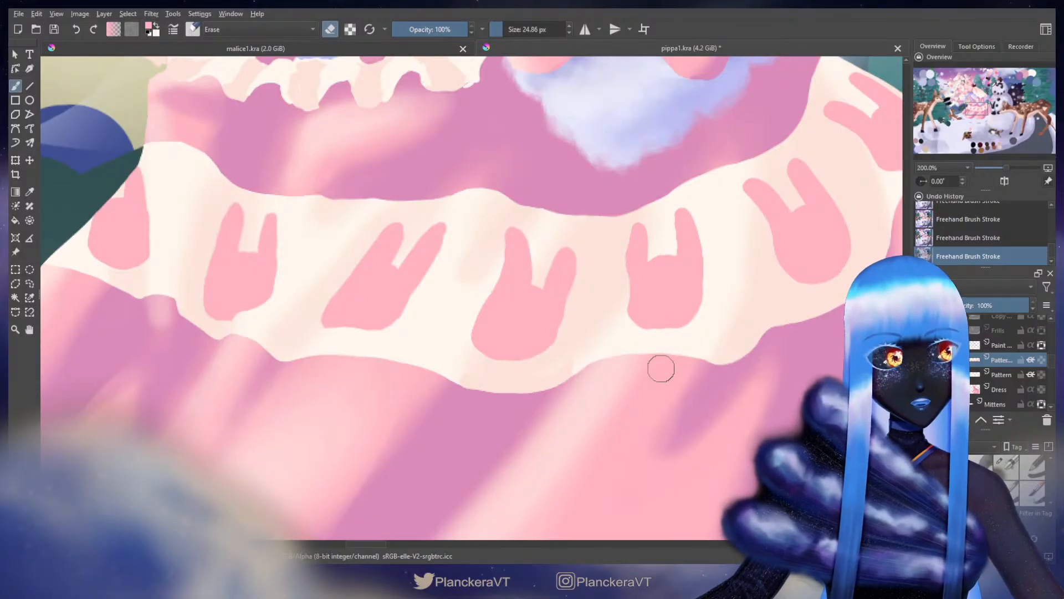
key("e")
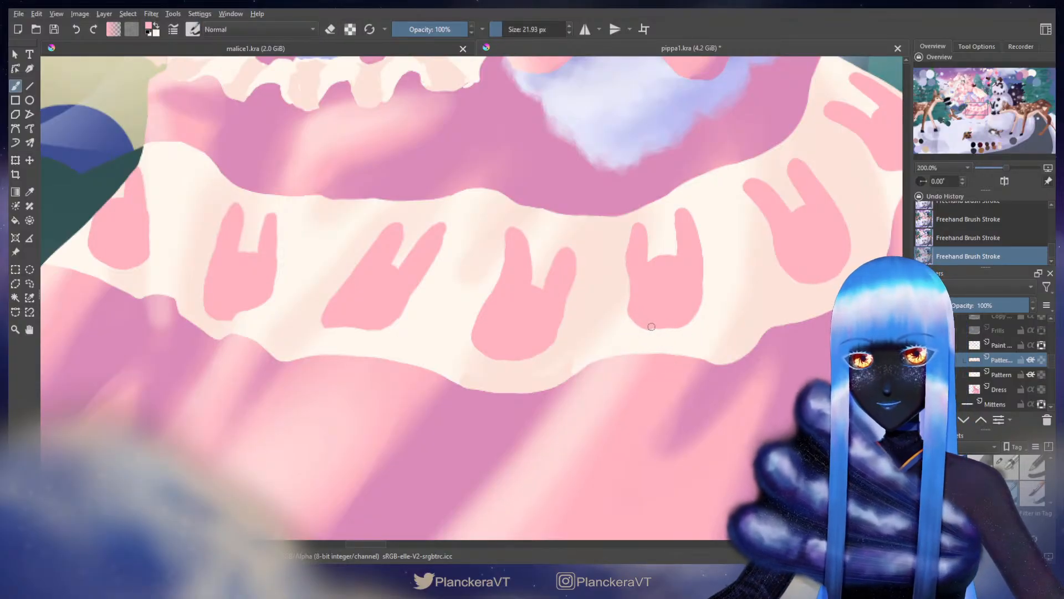
left_click_drag(651, 327, 675, 325)
Step: Round the sides of the fourth bunny from the right with a 22 px brush and widen its ear gap with an eraser of about 21 px
left_click_drag(566, 310, 678, 292)
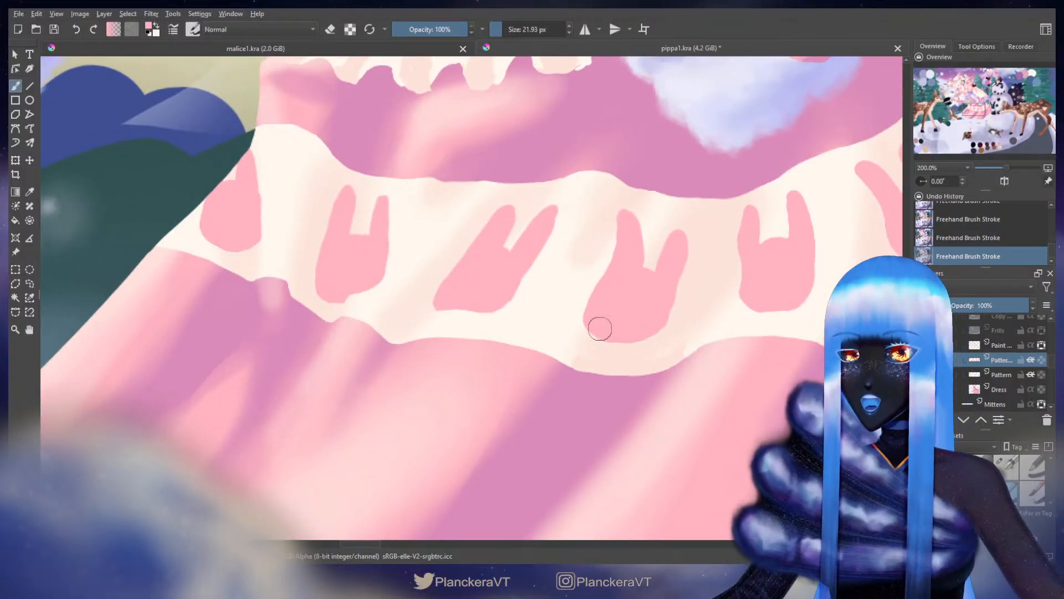
mouse_move(600, 328)
left_mouse_down()
mouse_move(646, 331)
mouse_move(673, 289)
left_mouse_up()
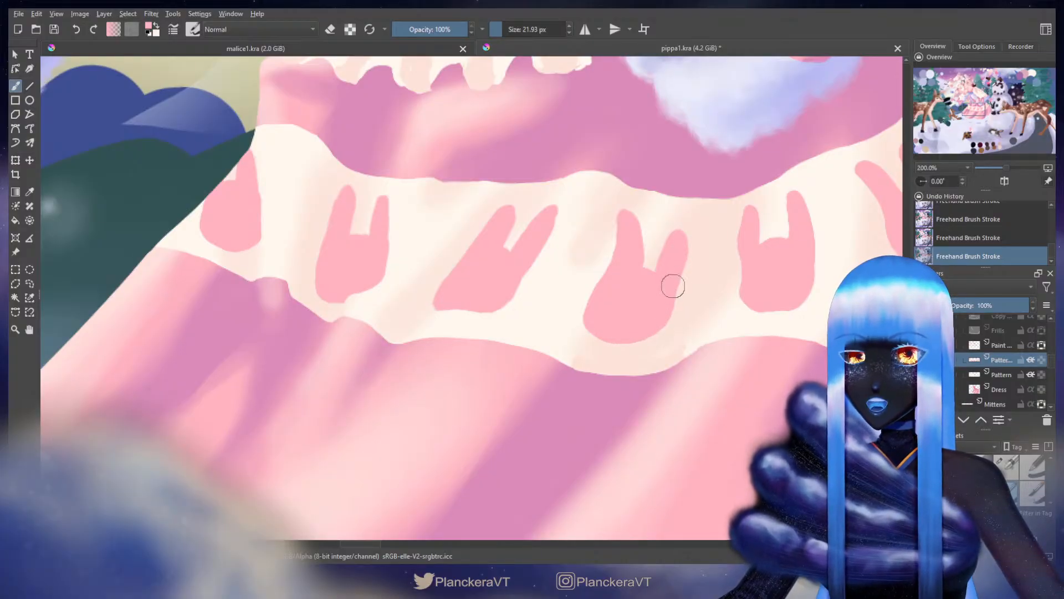
key("e")
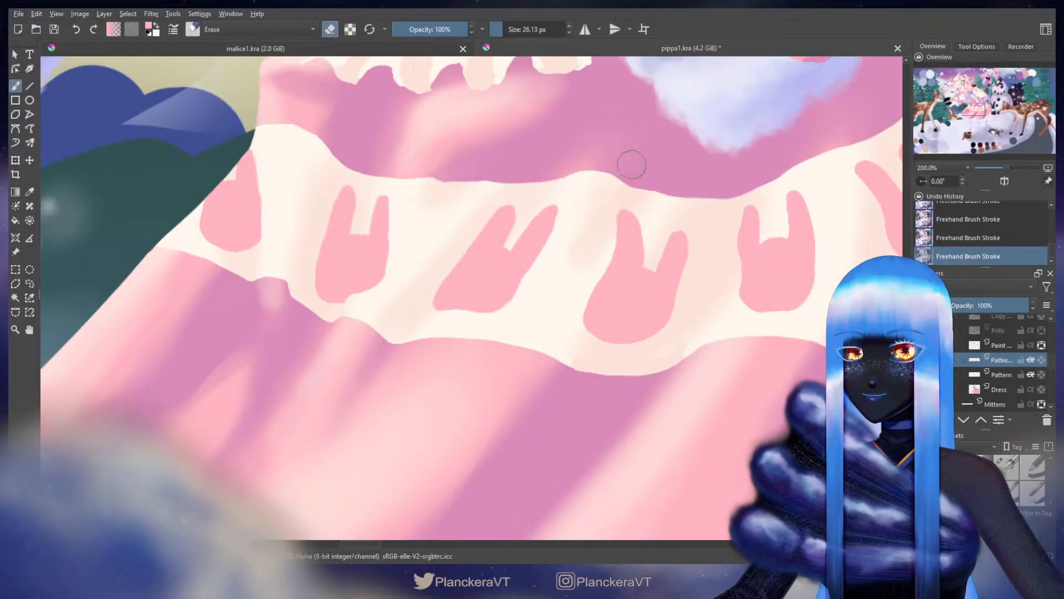
left_click(645, 214, "shift")
mouse_move(643, 215)
left_mouse_down()
mouse_move(643, 205)
mouse_move(648, 258)
left_mouse_up()
left_click_drag(650, 246, 645, 246, "shift")
left_click_drag(645, 256, 645, 261)
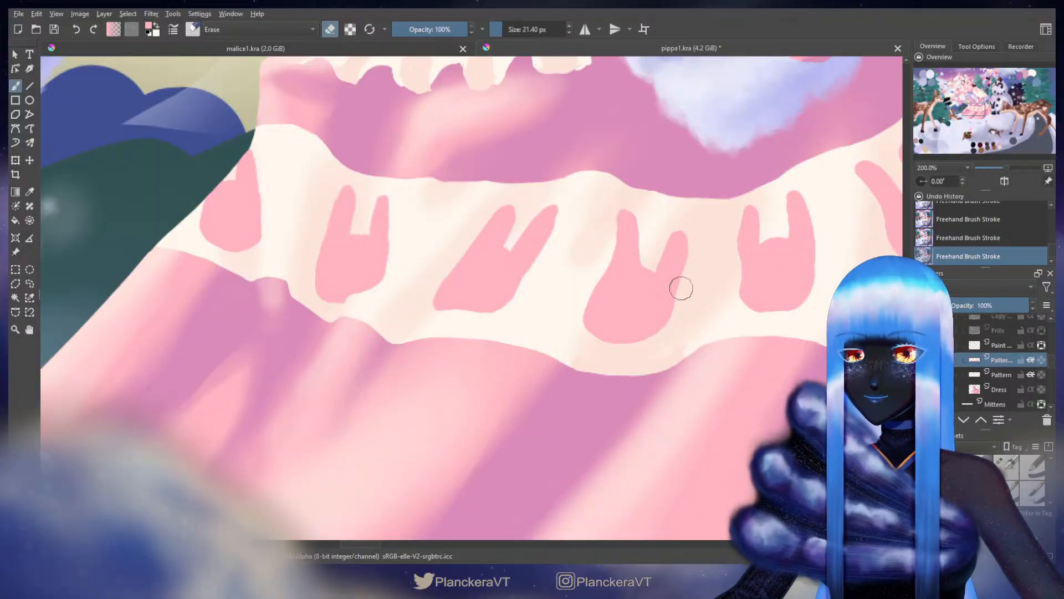
Step: Refine the ears and outline of the slanted bunny with a brush of about 22 px and an eraser of about 18 px
key("e")
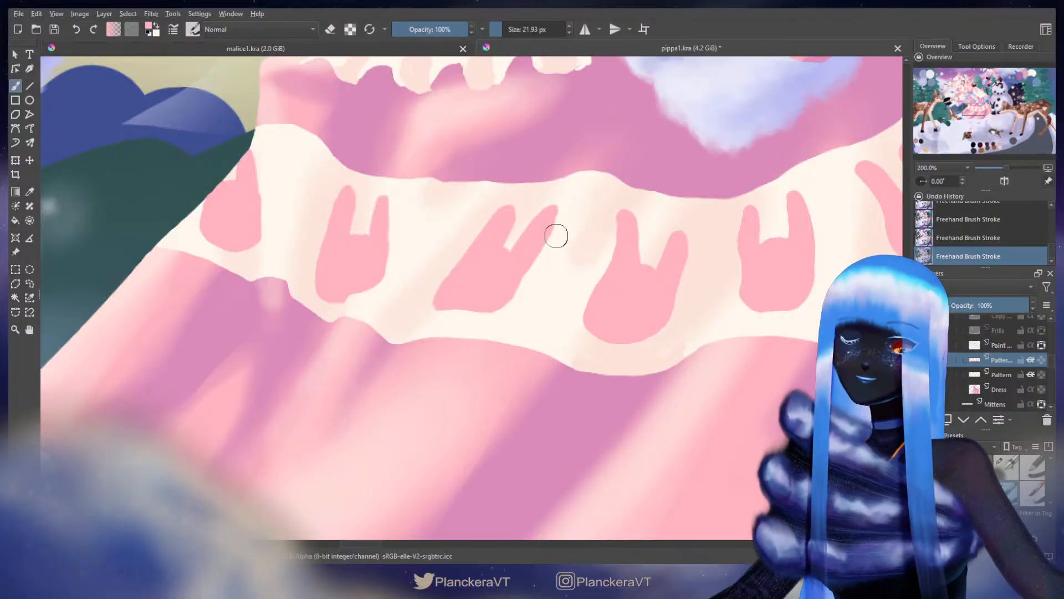
left_click_drag(543, 285, 623, 321)
key("e")
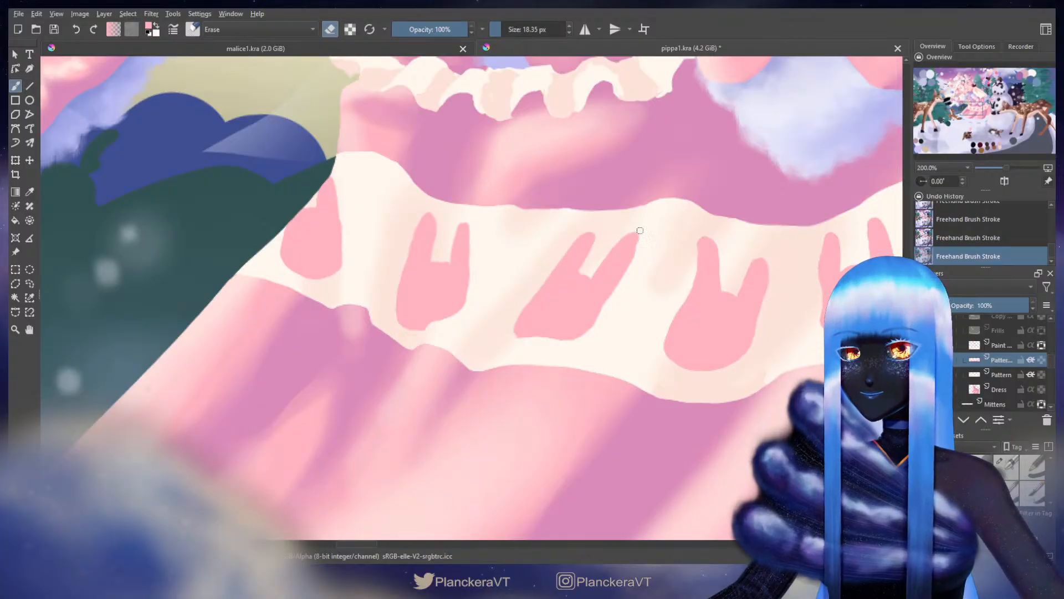
key("e")
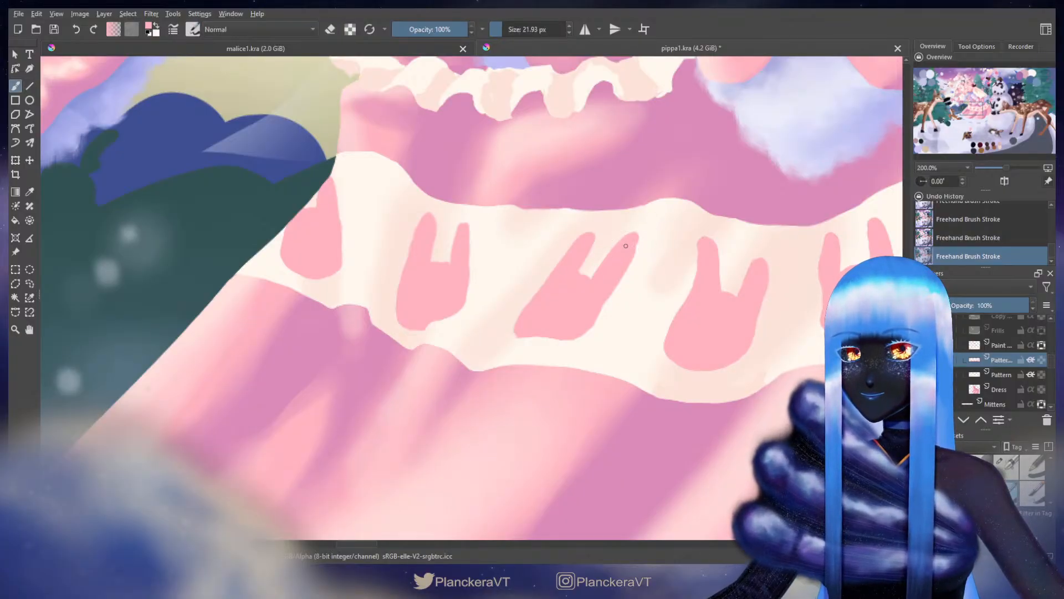
mouse_move(631, 235)
left_mouse_down()
mouse_move(600, 280)
mouse_move(617, 278)
mouse_move(587, 327)
mouse_move(520, 329)
left_mouse_up()
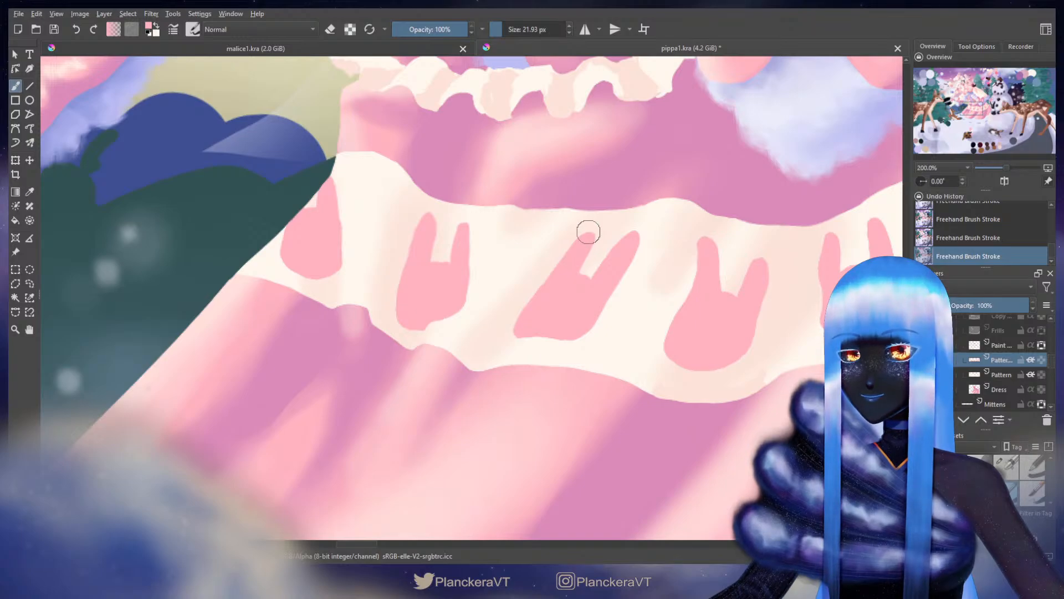
key("e")
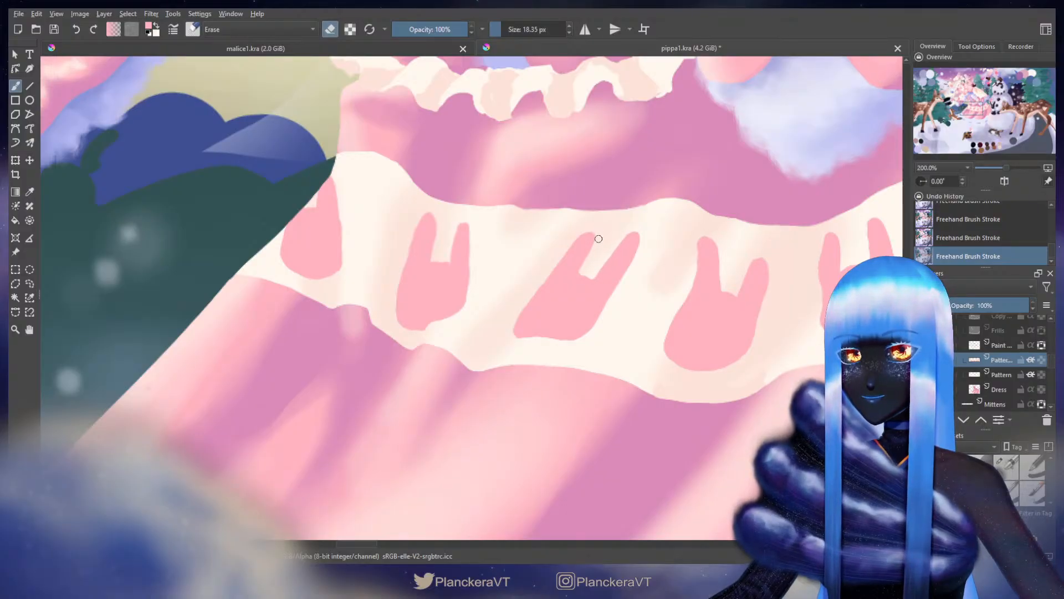
key("e")
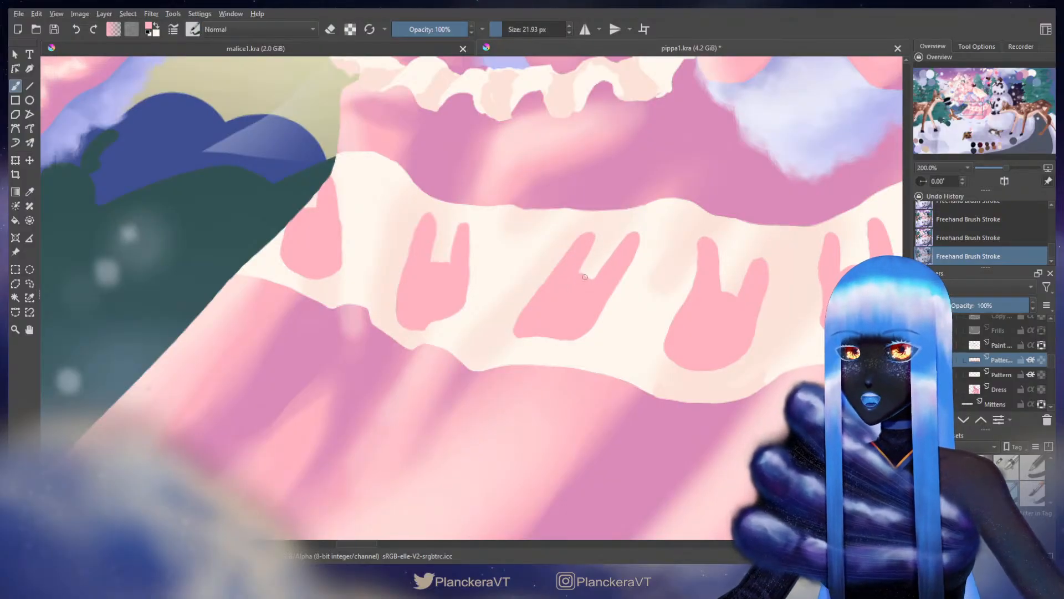
Step: Reshape the lower edge of the second bunny from the left with a brush of about 27 px and an eraser of about 18 px
left_click_drag(570, 307, 703, 333)
key("]")
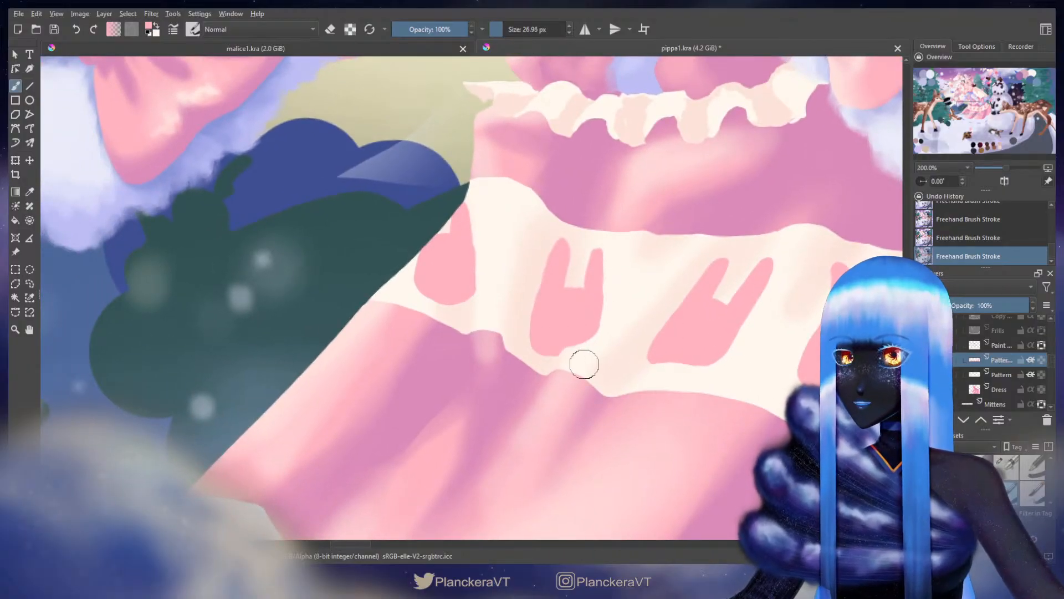
key("e")
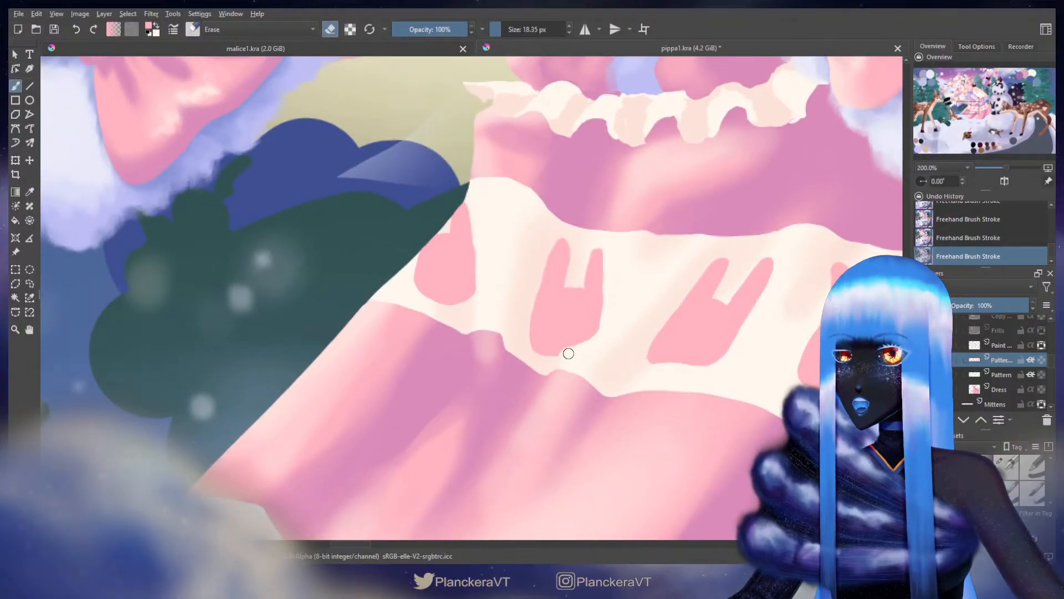
key("ctrl+z")
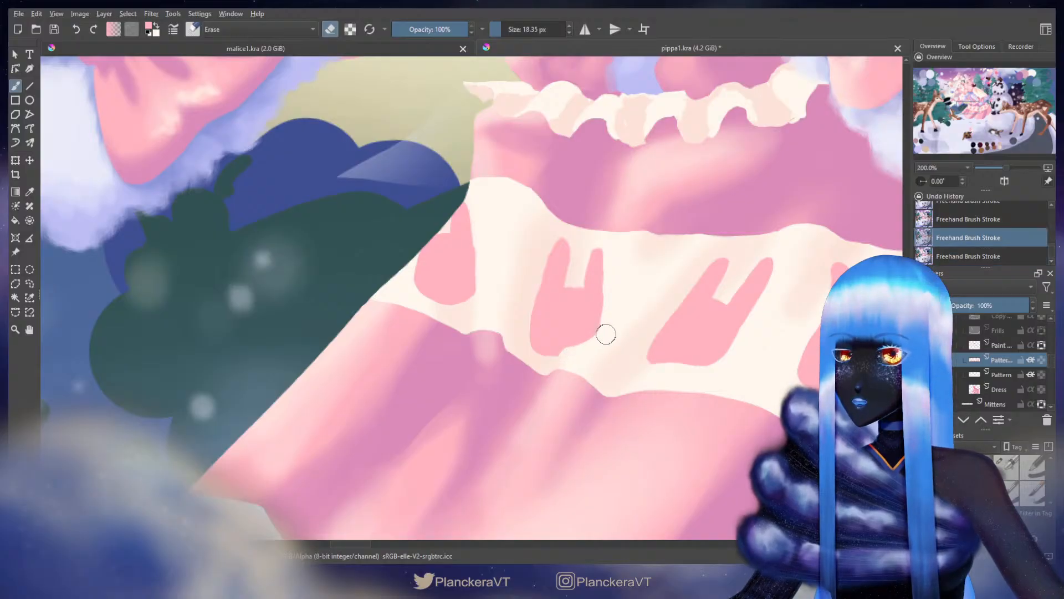
left_click_drag(606, 333, 573, 353)
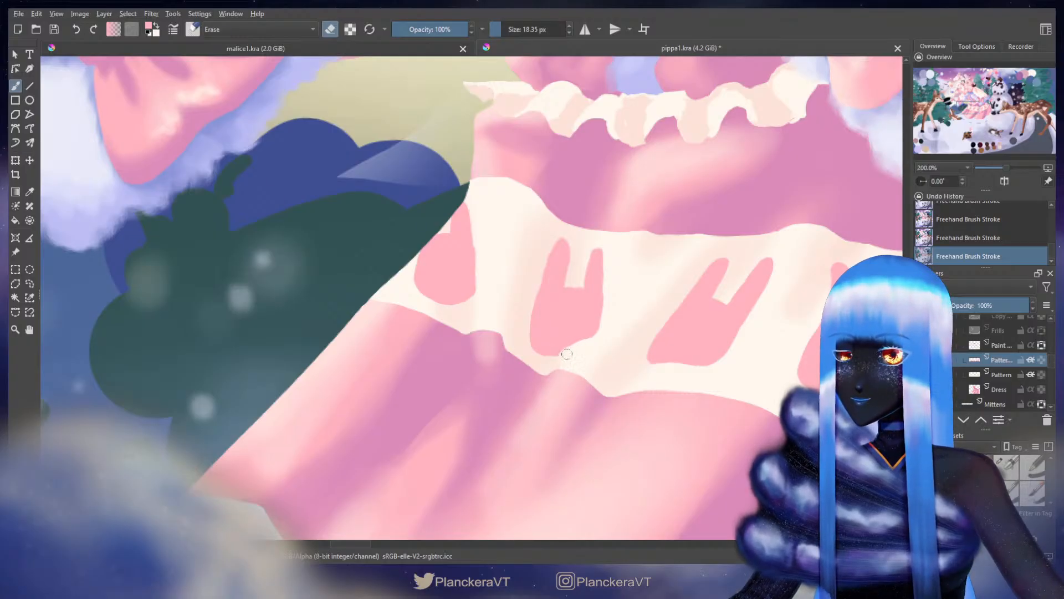
Step: Refine the ears of the second bunny from the left and trim the leftmost bunny's lower edge with a 27 px brush and an 18 px eraser
key("e")
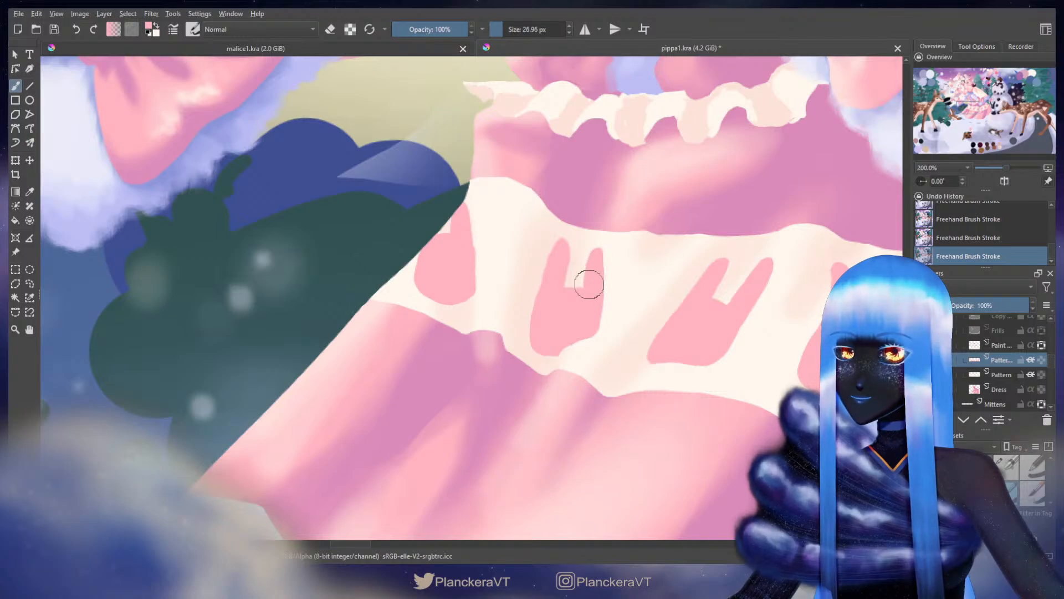
key("ctrl+z")
left_click_drag(590, 261, 589, 268)
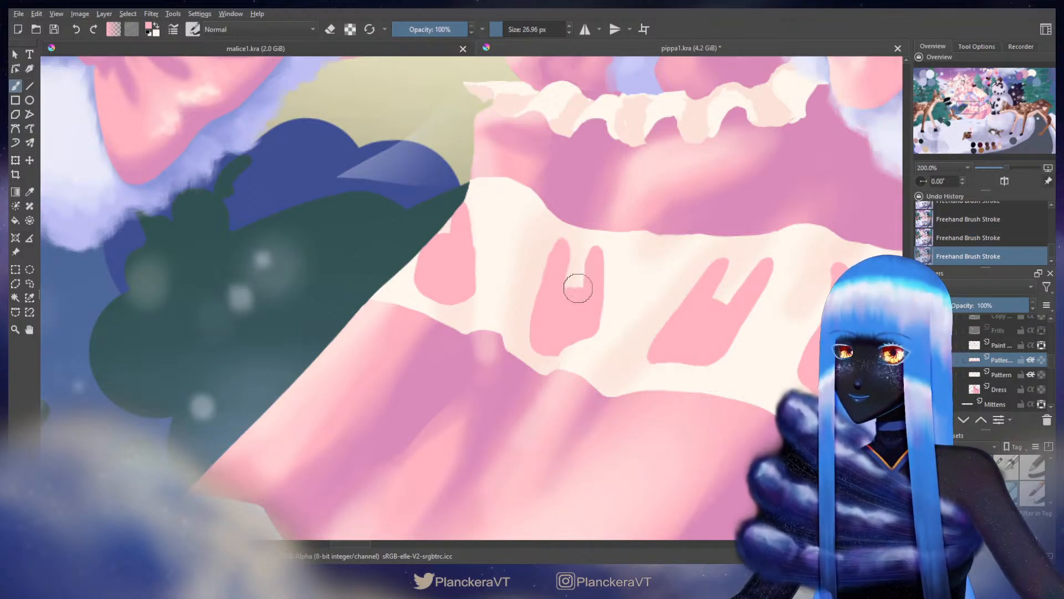
key("e")
left_click_drag(571, 280, 570, 236)
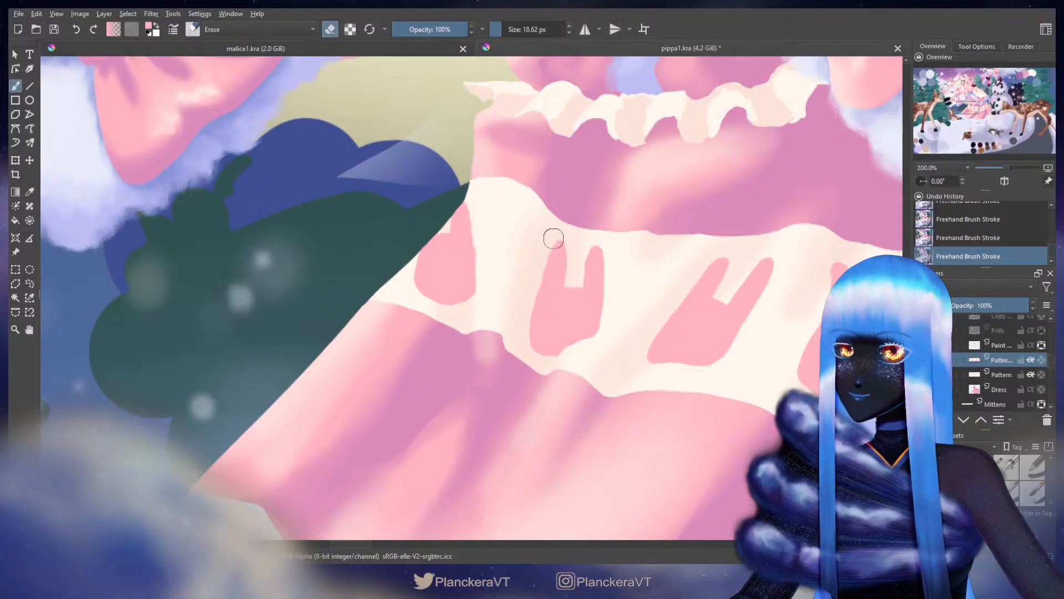
key("e")
mouse_move(561, 247)
left_mouse_down()
mouse_move(554, 266)
mouse_move(558, 244)
left_mouse_up()
key("ctrl+z")
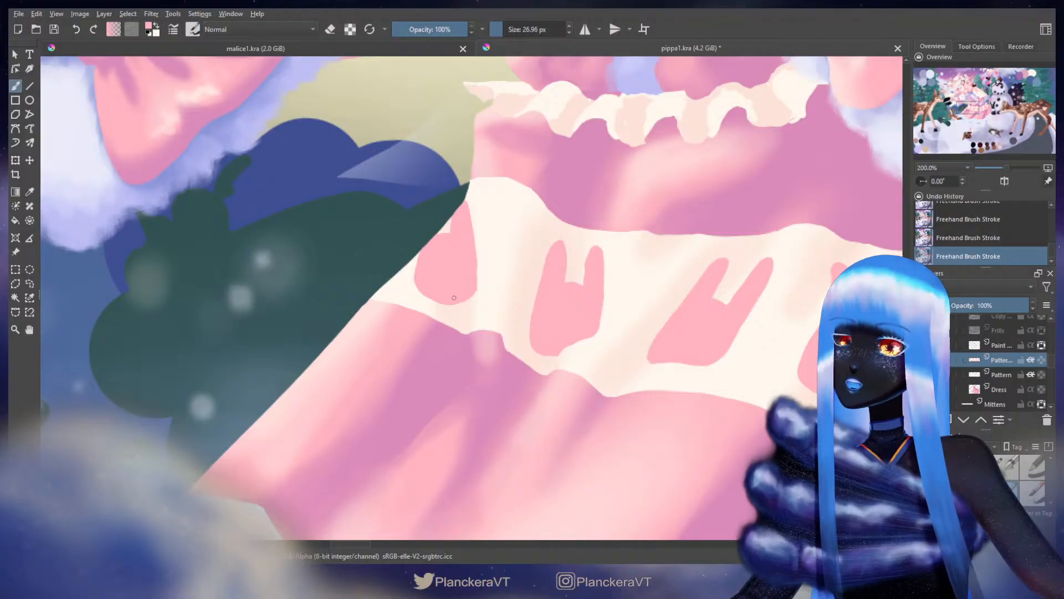
key("e")
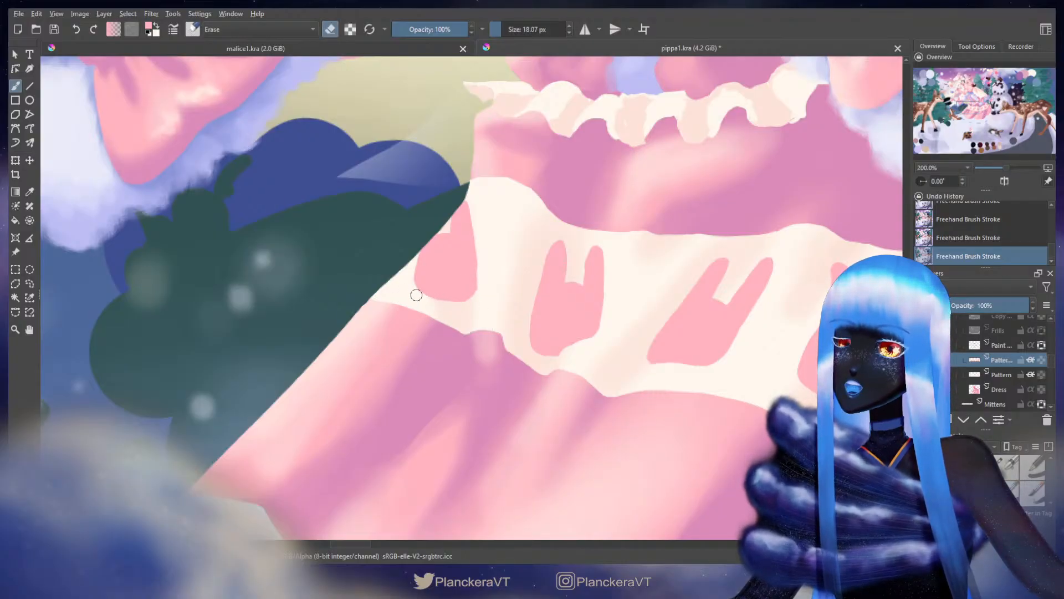
key("e")
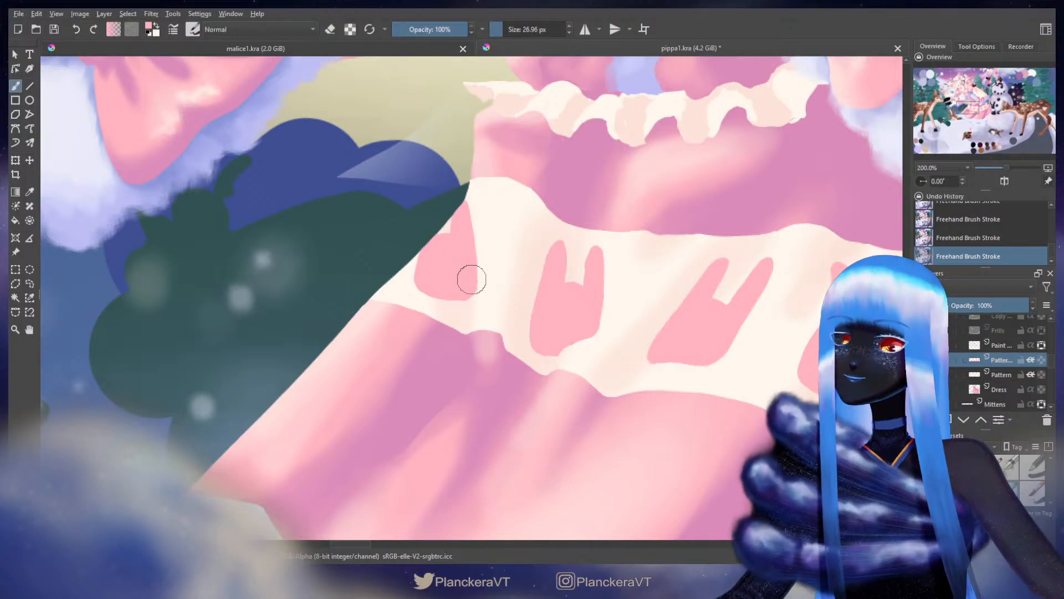
Step: Lock the bunny layer's transparency and shade the two rightmost bunnies mauve with a soft brush of about 60 to 95 px
scroll(472, 280, "down", 4)
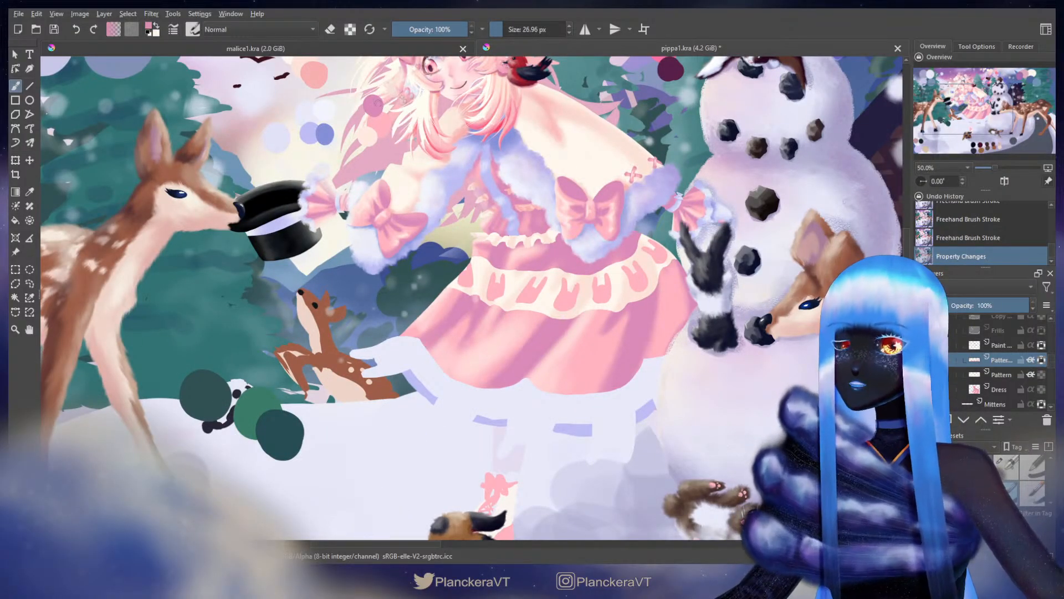
key("slash")
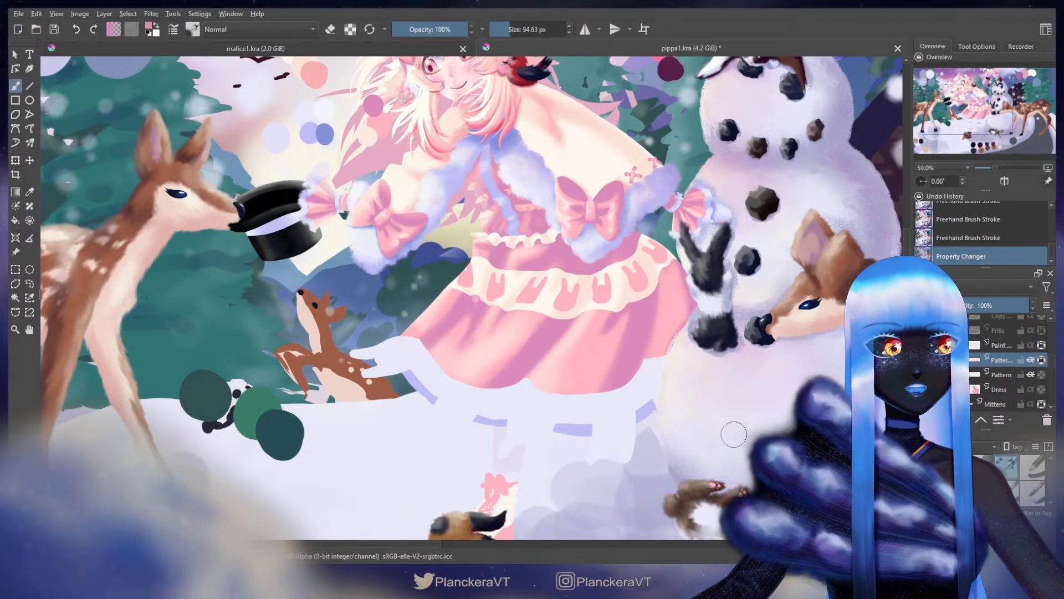
scroll(704, 411, "up", 2)
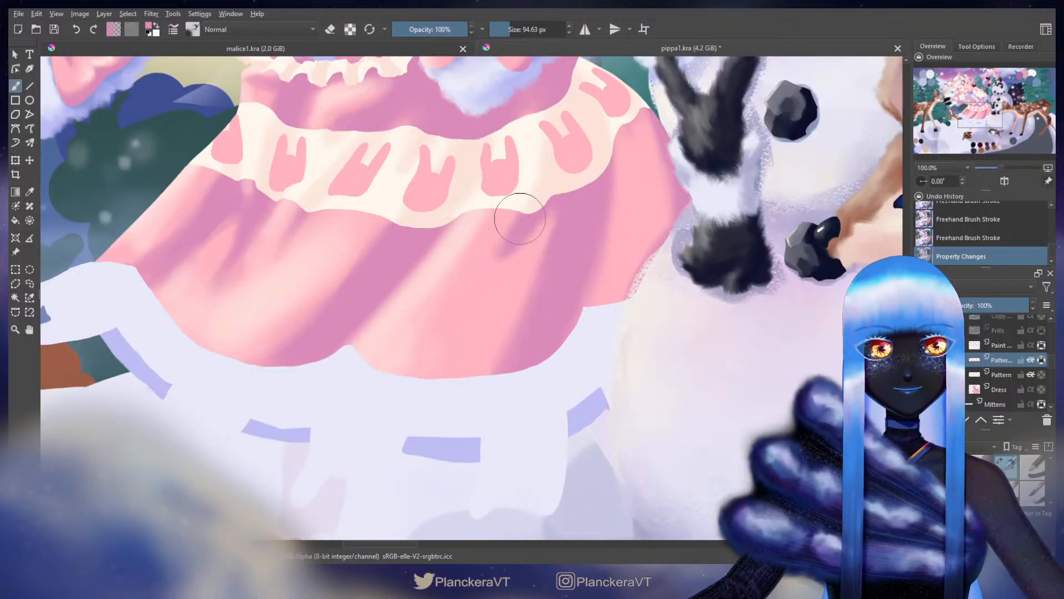
left_click_drag(549, 205, 572, 388)
left_click_drag(615, 337, 613, 337, "shift")
mouse_move(558, 293)
left_mouse_down("shift")
mouse_move(596, 315)
mouse_move(597, 337)
left_mouse_up("shift")
key("ctrl+z")
mouse_move(596, 333)
left_mouse_down()
mouse_move(585, 296)
mouse_move(594, 353)
mouse_move(582, 298)
mouse_move(586, 325)
left_mouse_up()
left_click_drag(654, 275, 620, 290, "shift")
key("ctrl+z")
key("ctrl+shift+z")
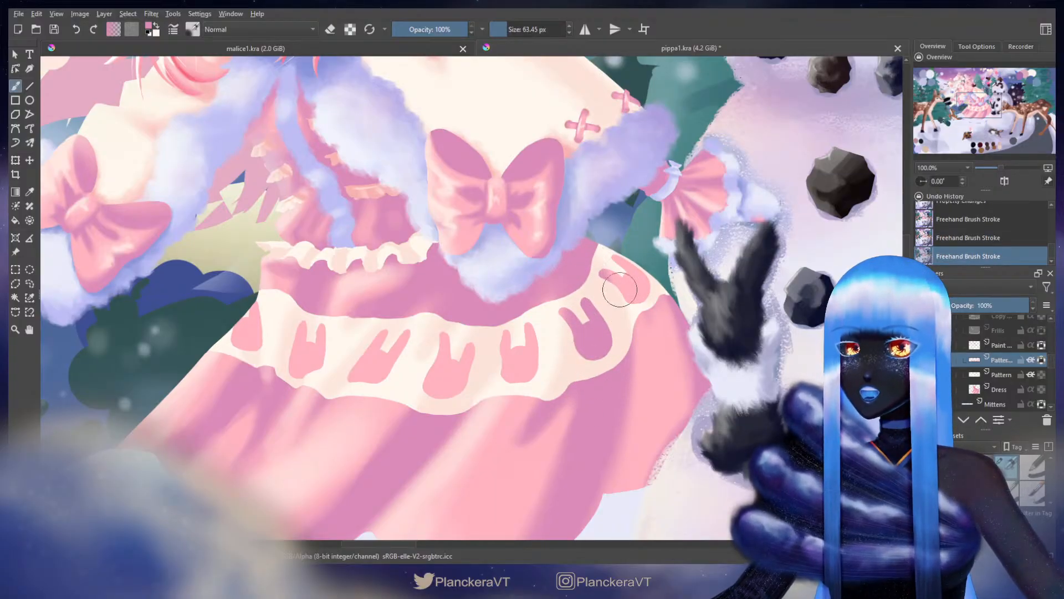
left_click_drag(625, 252, 666, 282)
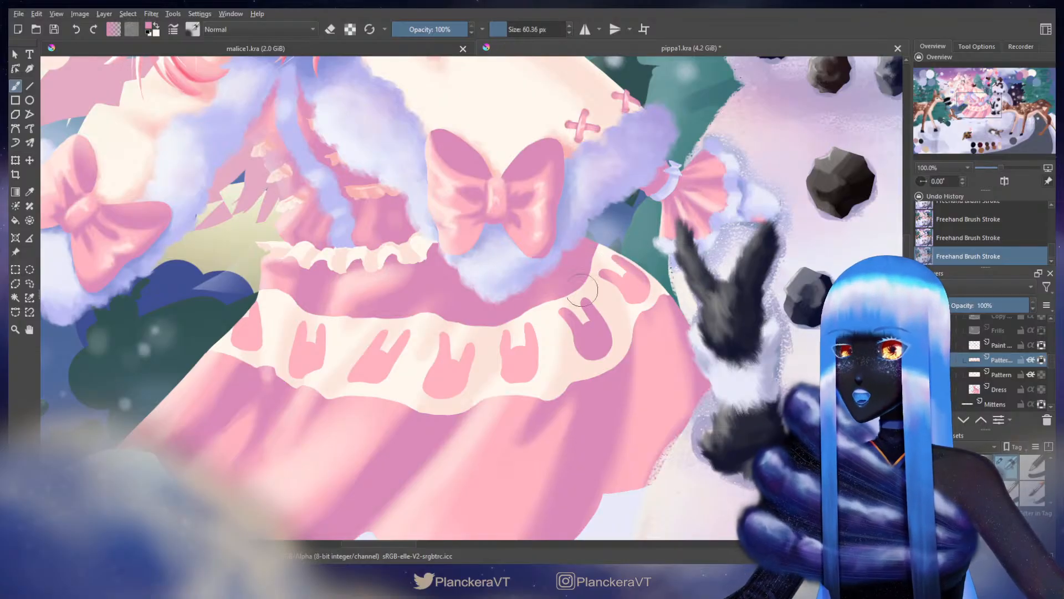
Step: Shade the remaining bunnies across to the leftmost one in mauve, following the dress folds, with a soft brush of about 26 to 56 px
left_click_drag(526, 292, 627, 233)
left_click_drag(614, 282, 541, 345, "shift")
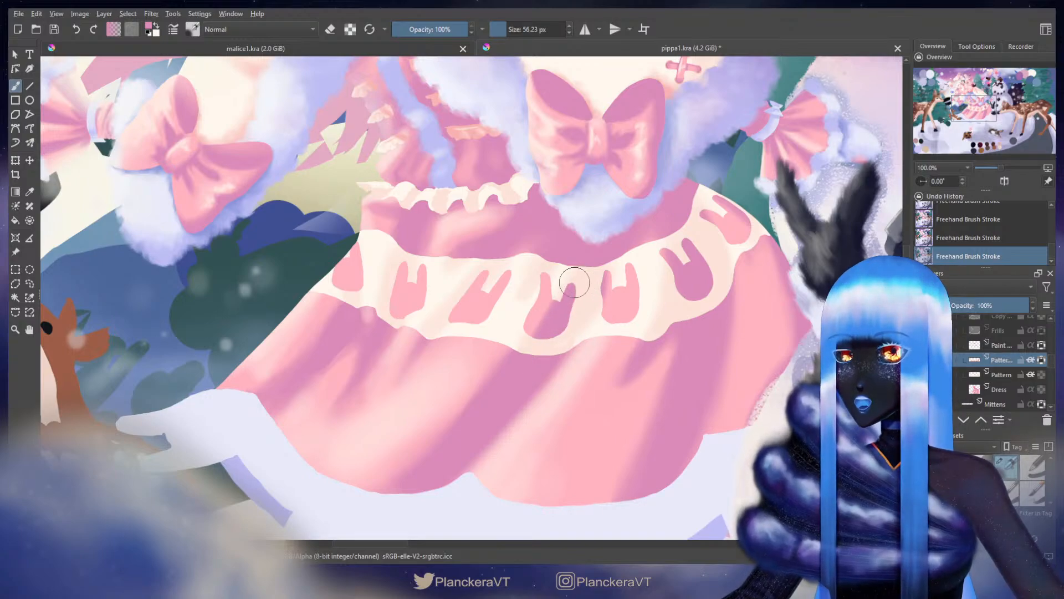
mouse_move(549, 261)
left_mouse_down("shift")
mouse_move(539, 261)
mouse_move(625, 282)
left_mouse_up("shift")
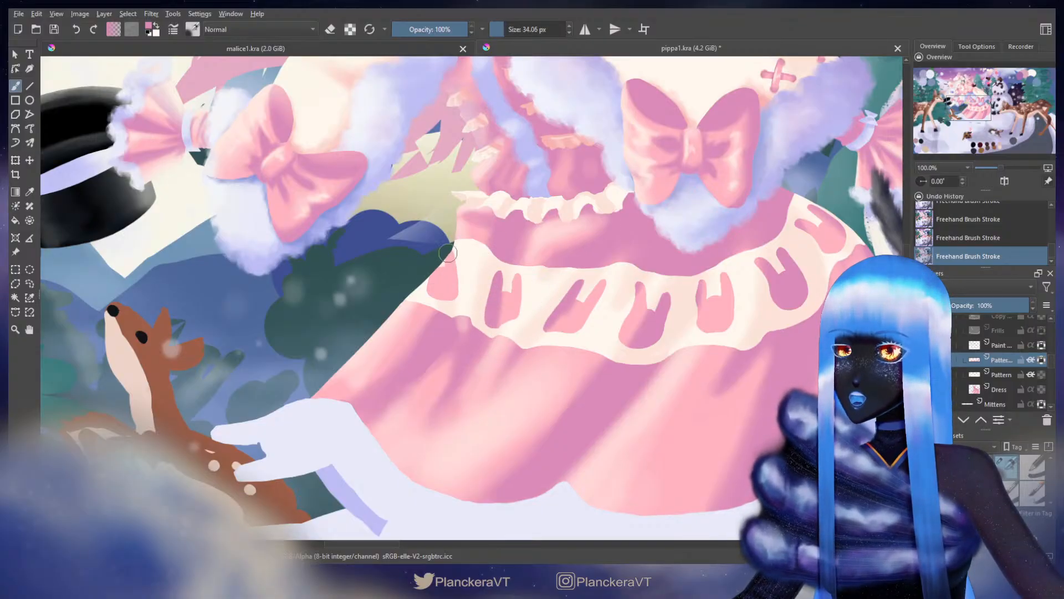
left_click_drag(448, 252, 444, 252, "shift")
left_click_drag(446, 241, 451, 322)
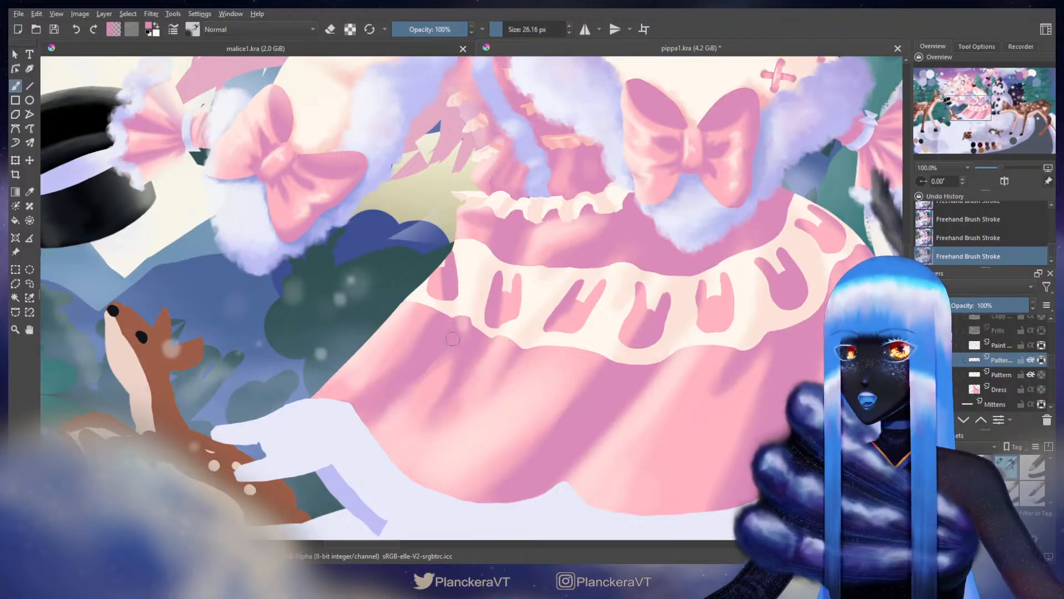
Step: Show the Frills layer and delete the hidden copy layer above it
scroll(731, 356, "down", 4)
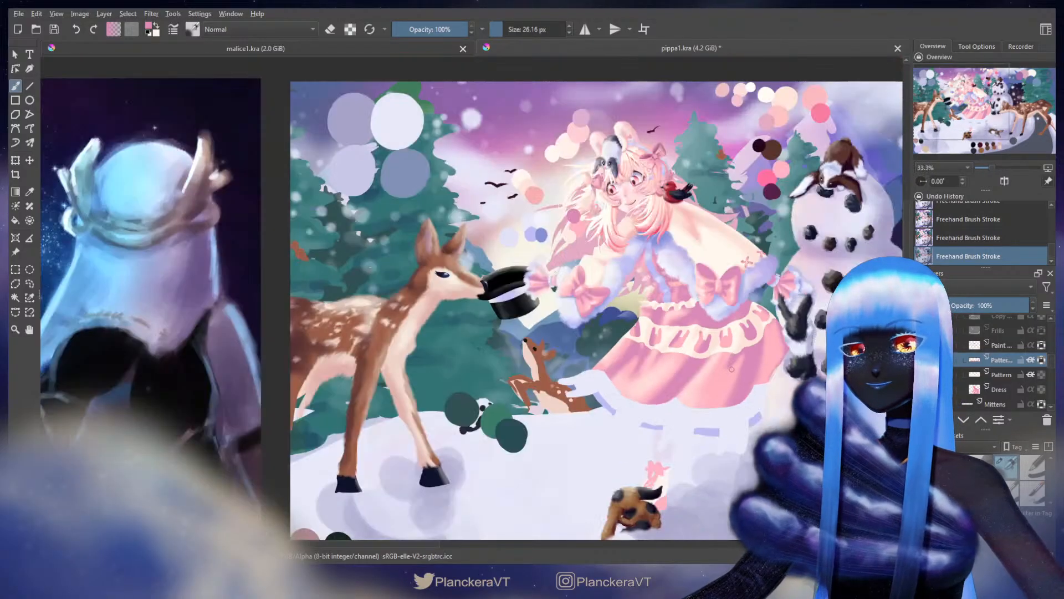
left_click_drag(791, 397, 746, 361)
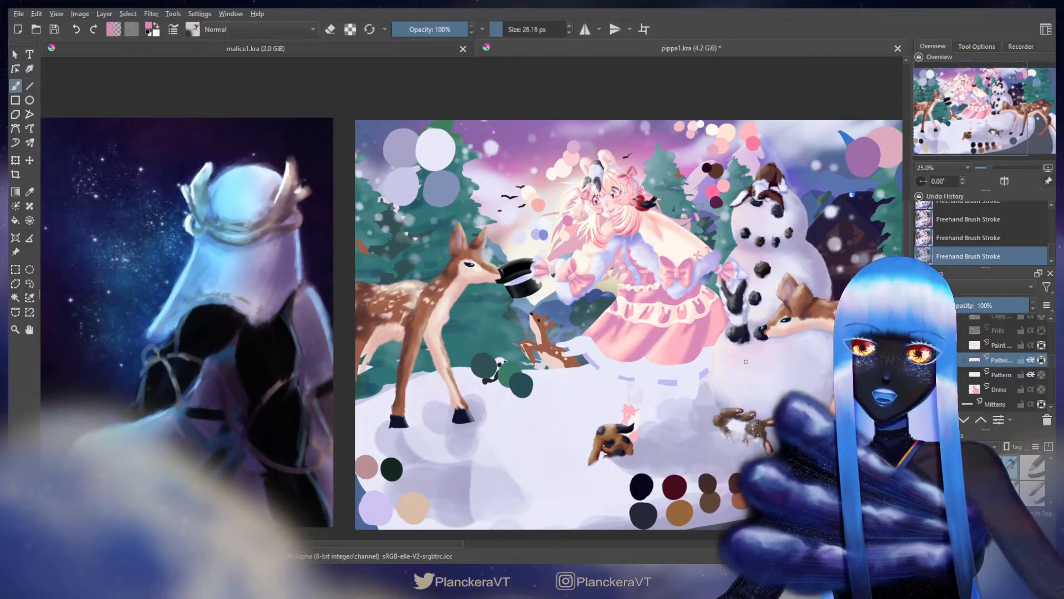
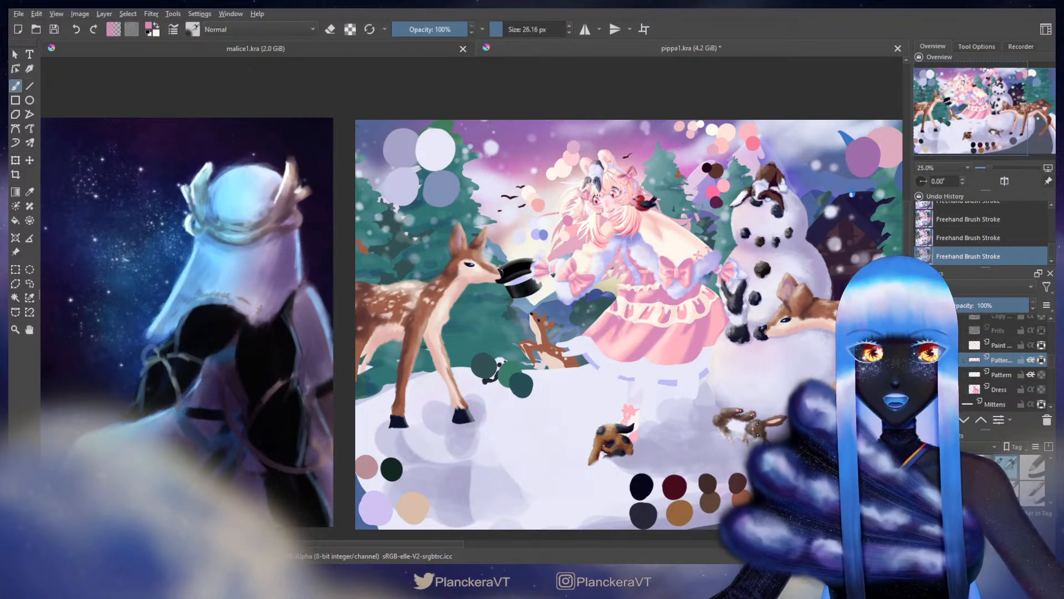
left_click(1042, 360)
scroll(995, 339, "up", 1)
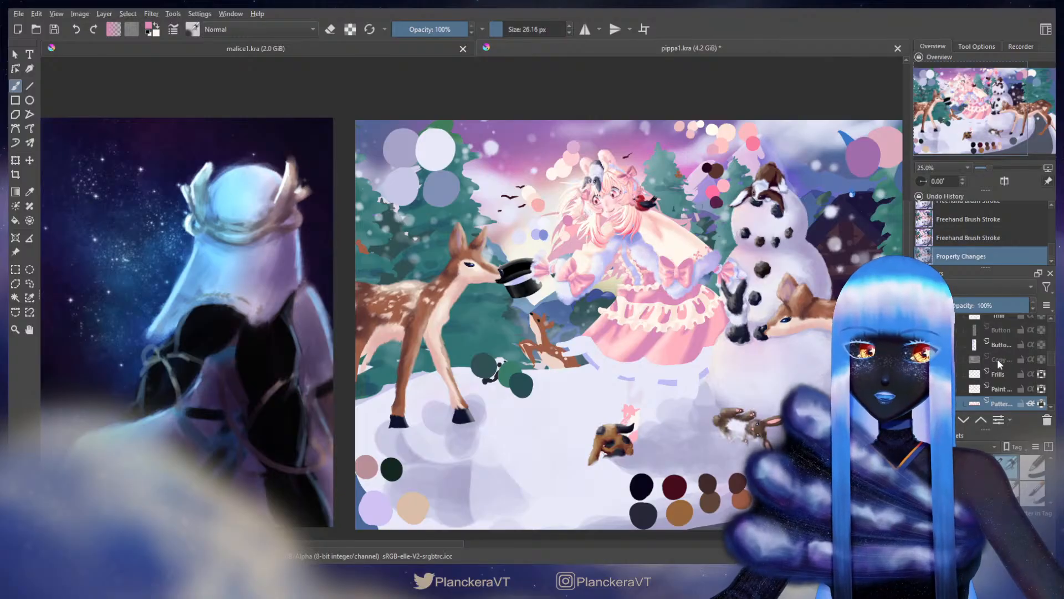
left_click(925, 360)
left_click(924, 359)
left_click(996, 354)
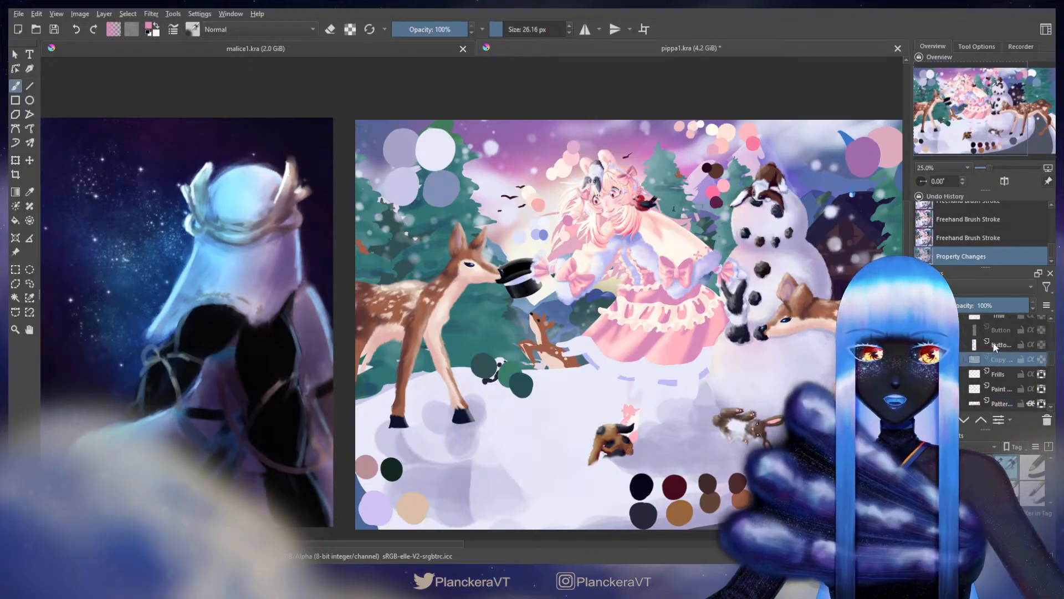
key("shift+Delete")
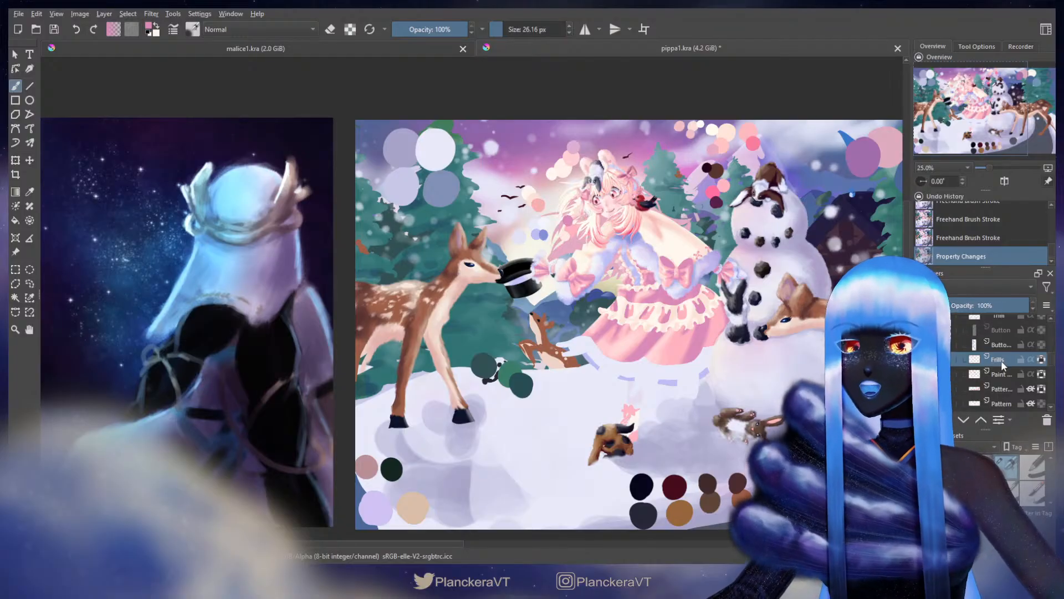
Step: Unlock the Frills layer's transparency and switch back to the previous brush preset at about 27 px
scroll(609, 293, "up", 2)
scroll(682, 365, "up", 2)
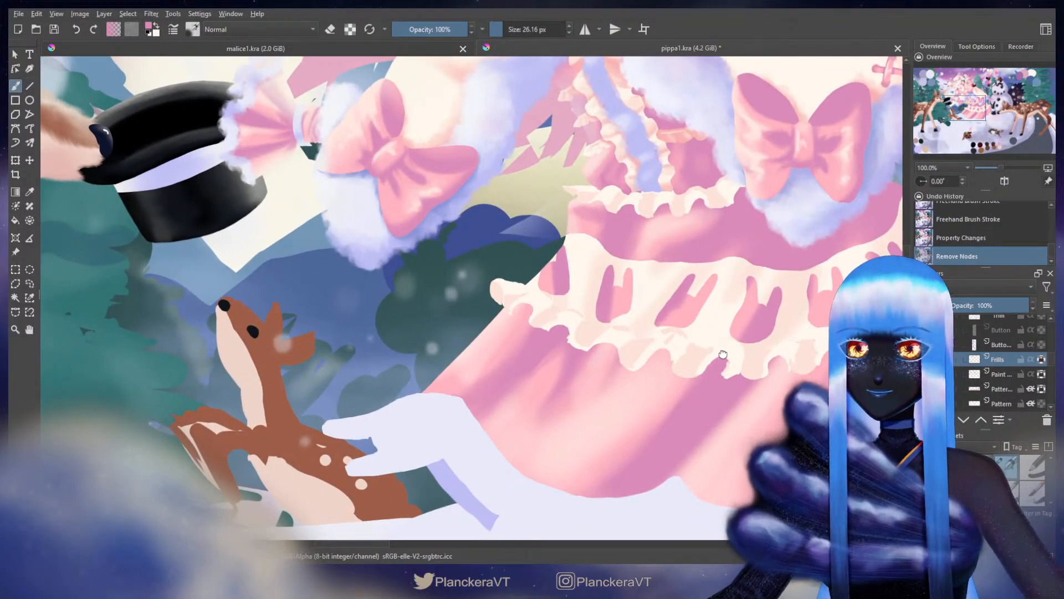
left_click_drag(723, 354, 579, 438)
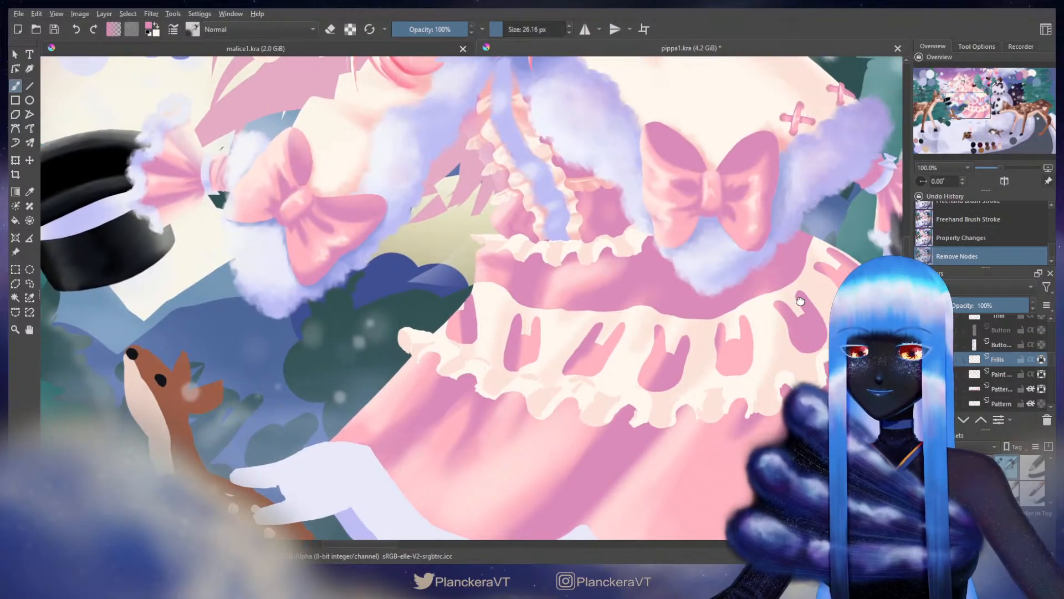
left_click_drag(801, 301, 773, 297)
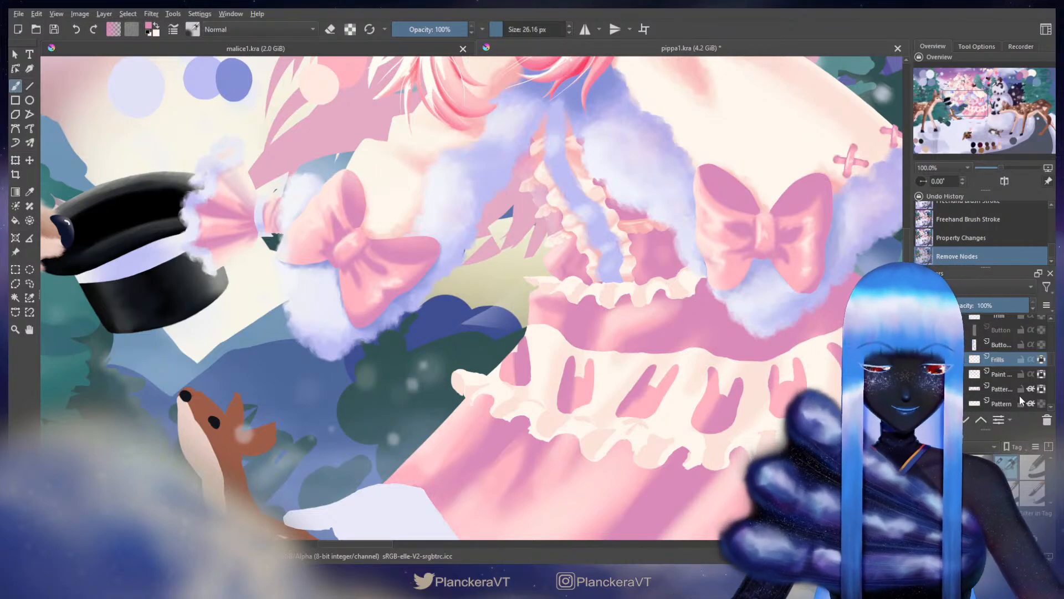
left_click(1042, 360)
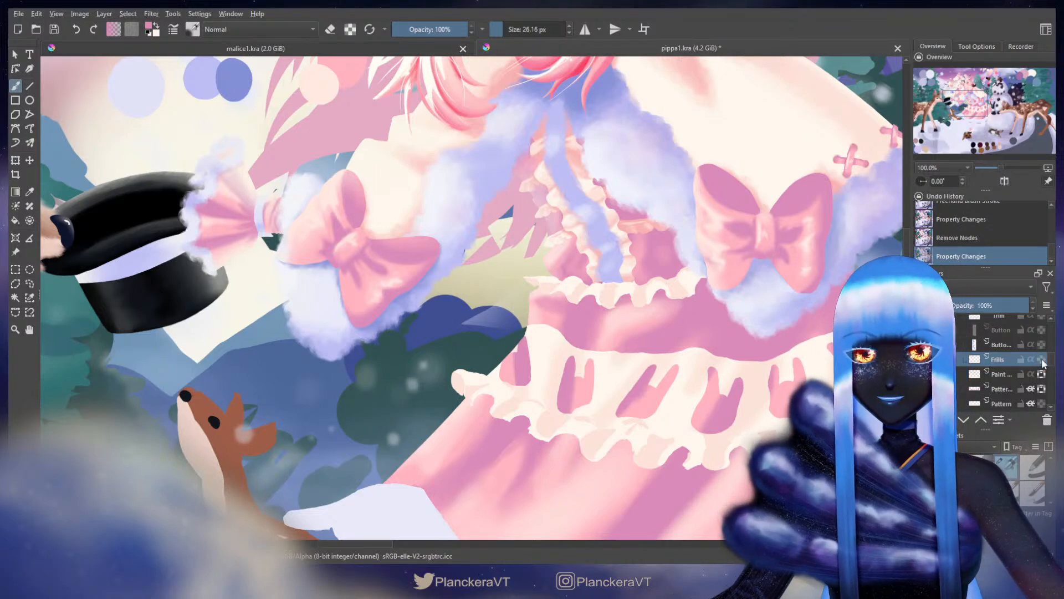
key("slash")
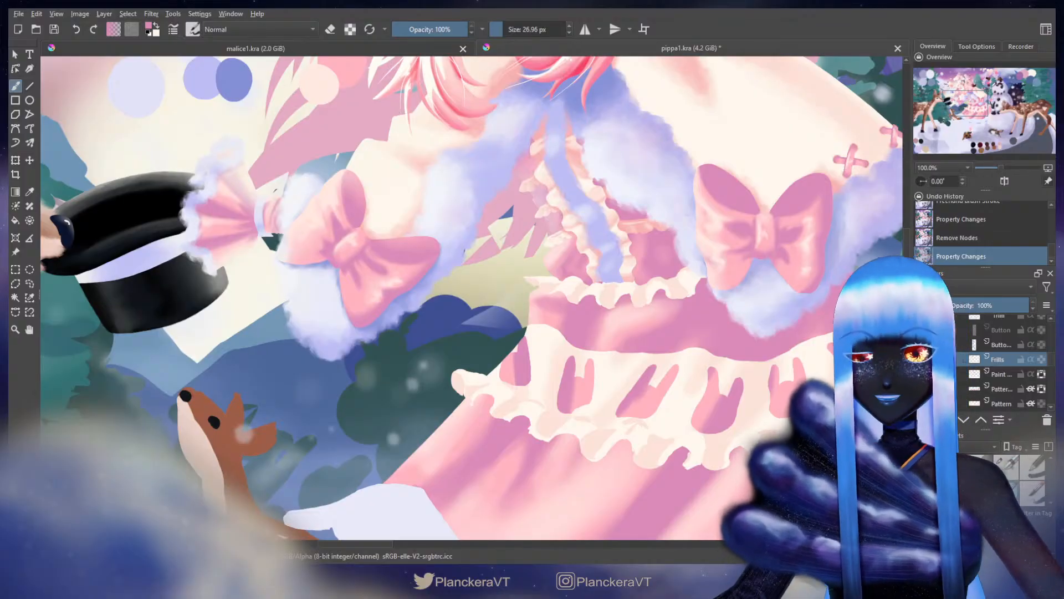
Step: Pick the salmon pink from the round colour swatch beside the birds
scroll(621, 353, "up", 2)
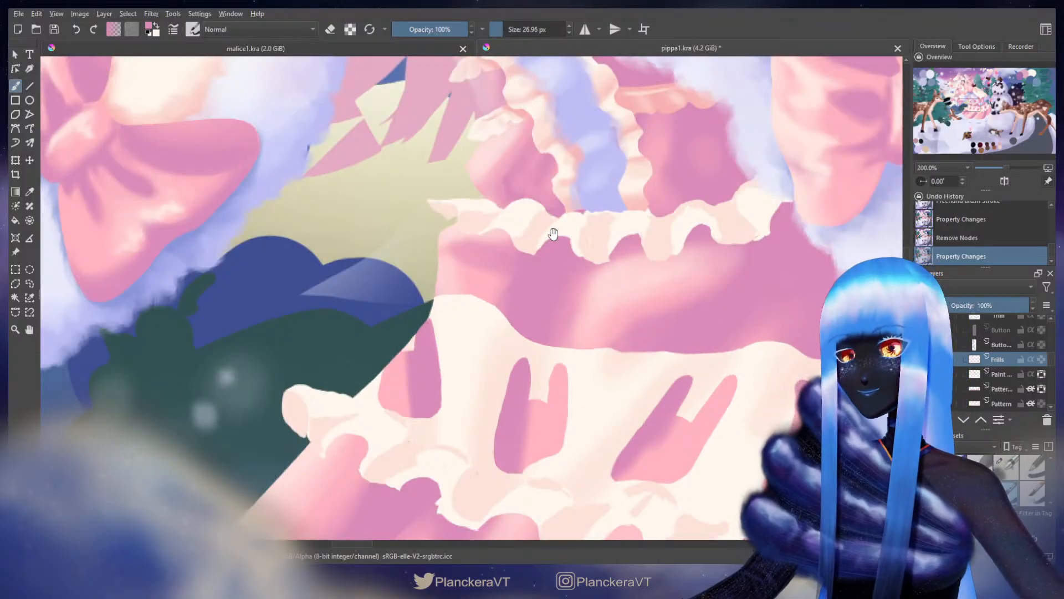
left_click_drag(553, 234, 685, 340)
left_click_drag(589, 297, 676, 406)
left_click_drag(560, 216, 681, 337)
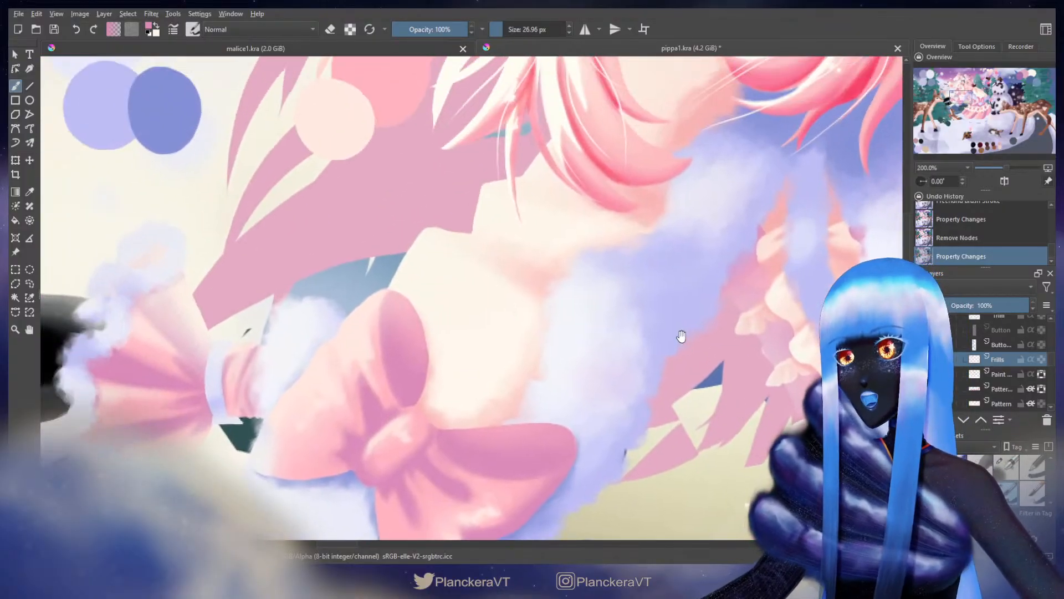
left_click_drag(591, 311, 744, 440)
left_click_drag(517, 240, 593, 408)
left_click(388, 205, "ctrl")
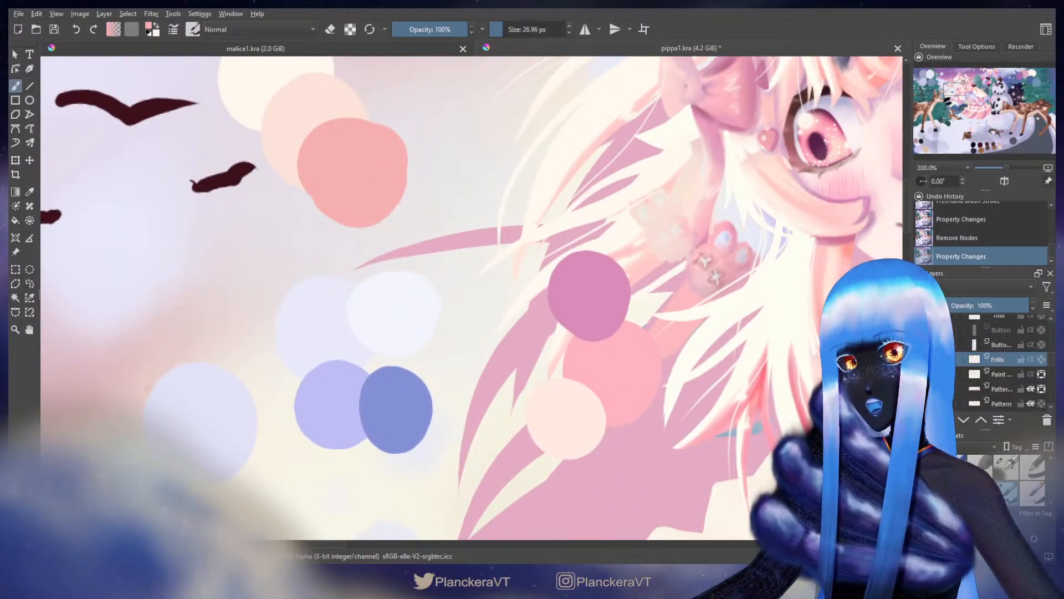
Step: Try to paint the left tip of the waist frill salmon pink on the Frills layer with a 27 px brush, and clean it with an eraser
left_click_drag(686, 379, 597, 325)
left_click_drag(770, 461, 497, 235)
left_click_drag(596, 401, 538, 214)
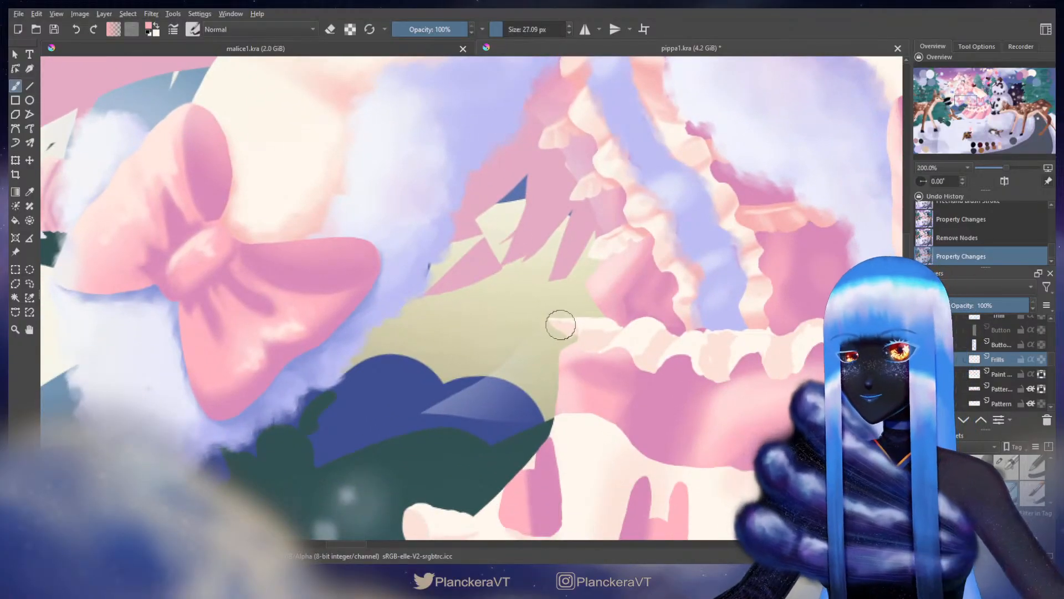
mouse_move(561, 324)
left_mouse_down()
mouse_move(572, 329)
mouse_move(552, 322)
mouse_move(564, 330)
left_mouse_up()
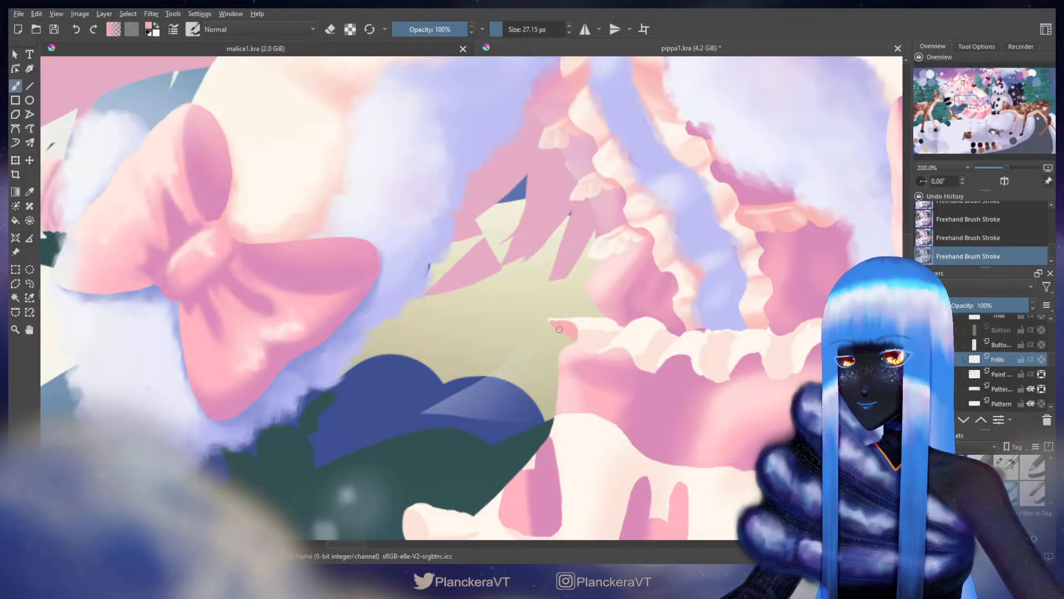
key("e")
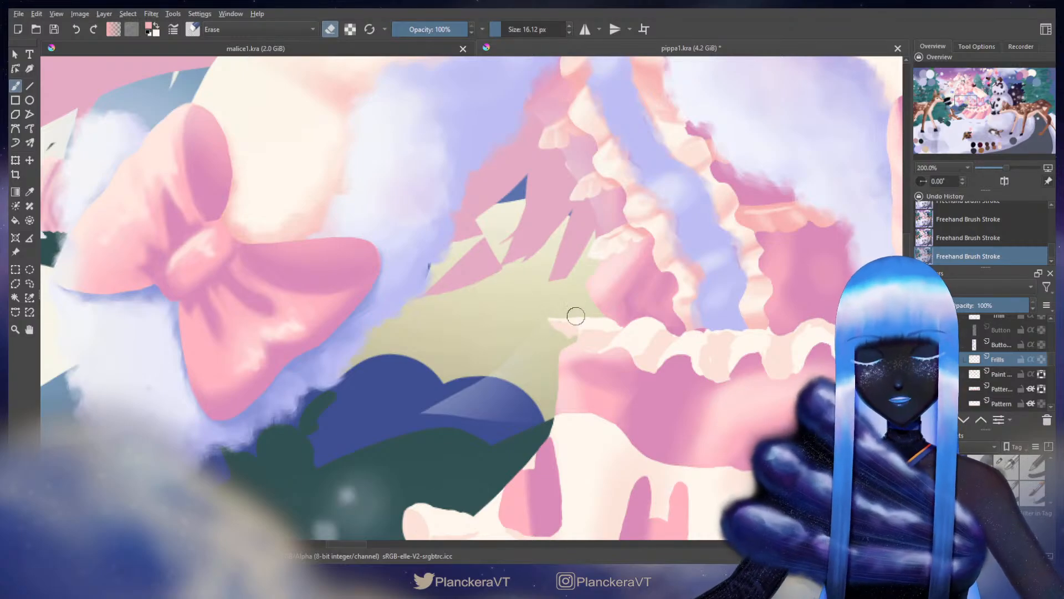
left_click_drag(587, 310, 609, 309, "shift")
Step: Unlock the transparency of the paint layer below Frills and paint the frill's left tip salmon pink there with a 27 px brush
left_click(1001, 374)
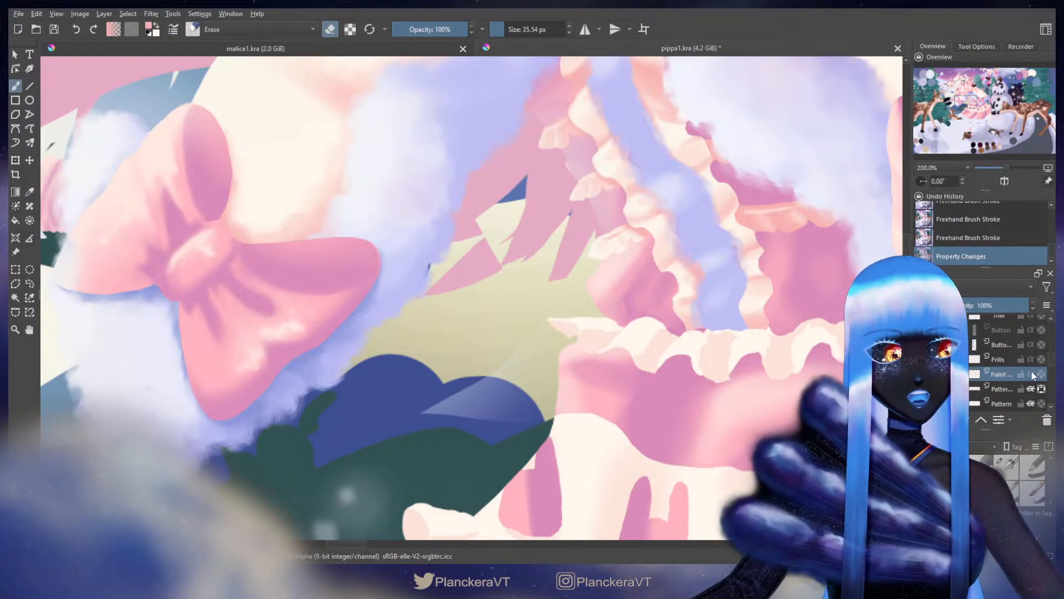
key("e")
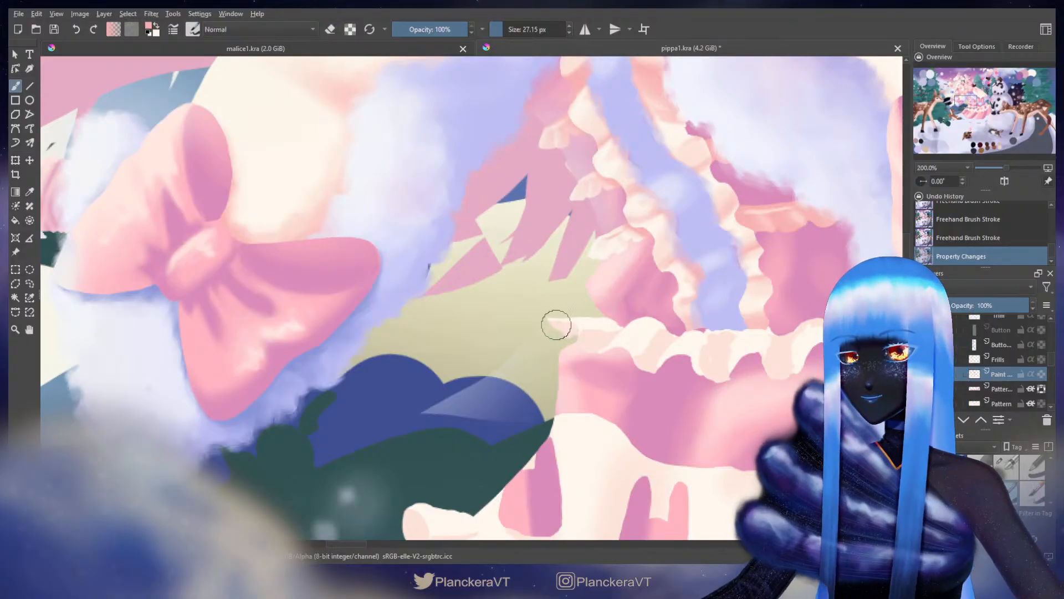
left_click_drag(573, 338, 576, 336)
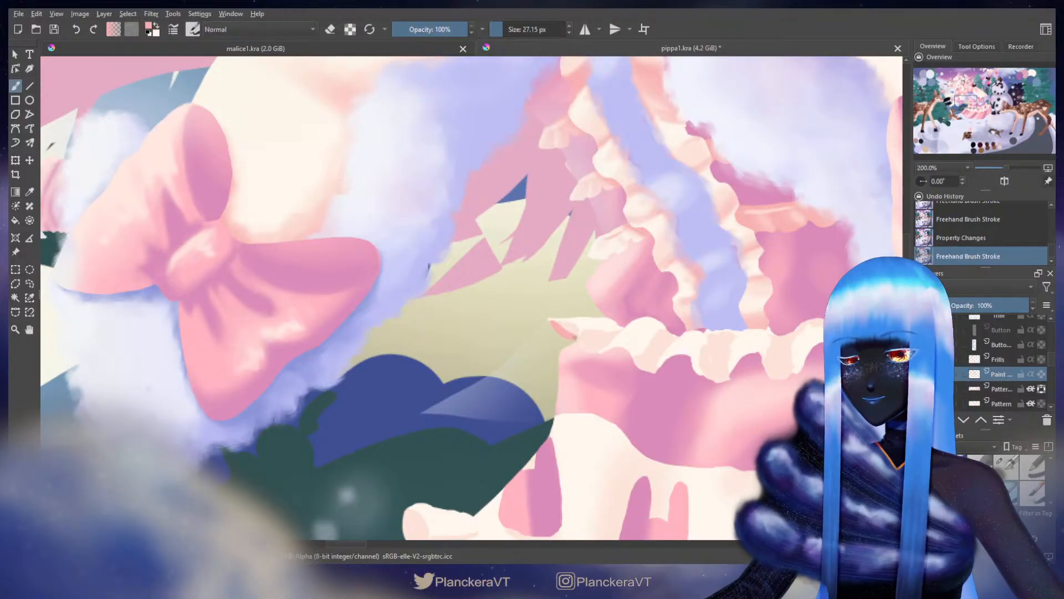
left_click(564, 324)
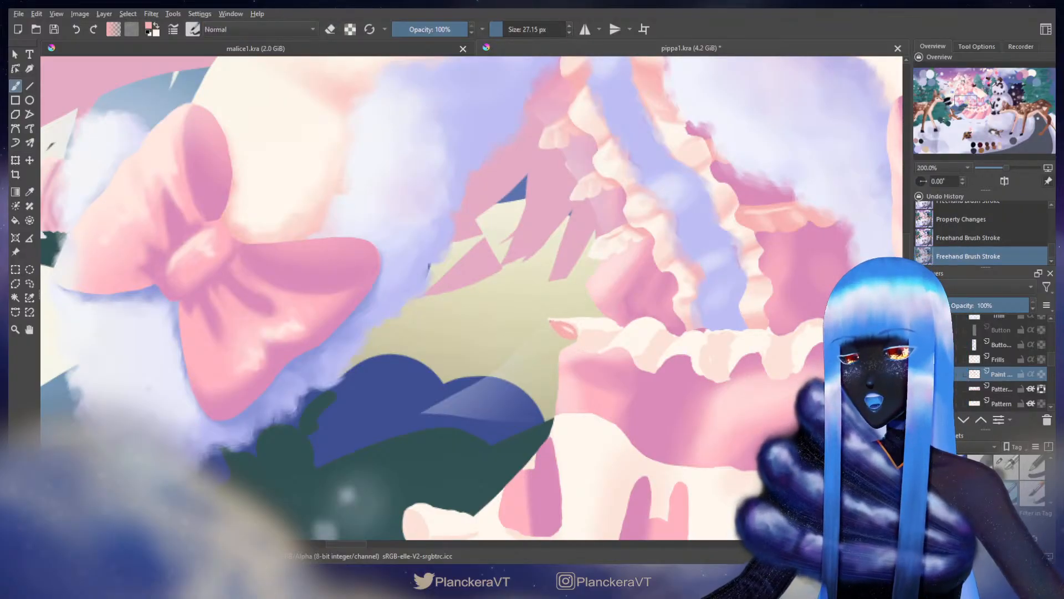
Step: Finish the waist frill's left tip in salmon pink and pick the light peach-cream from the overlapping round swatches beside the birds
left_click_drag(569, 325, 574, 333)
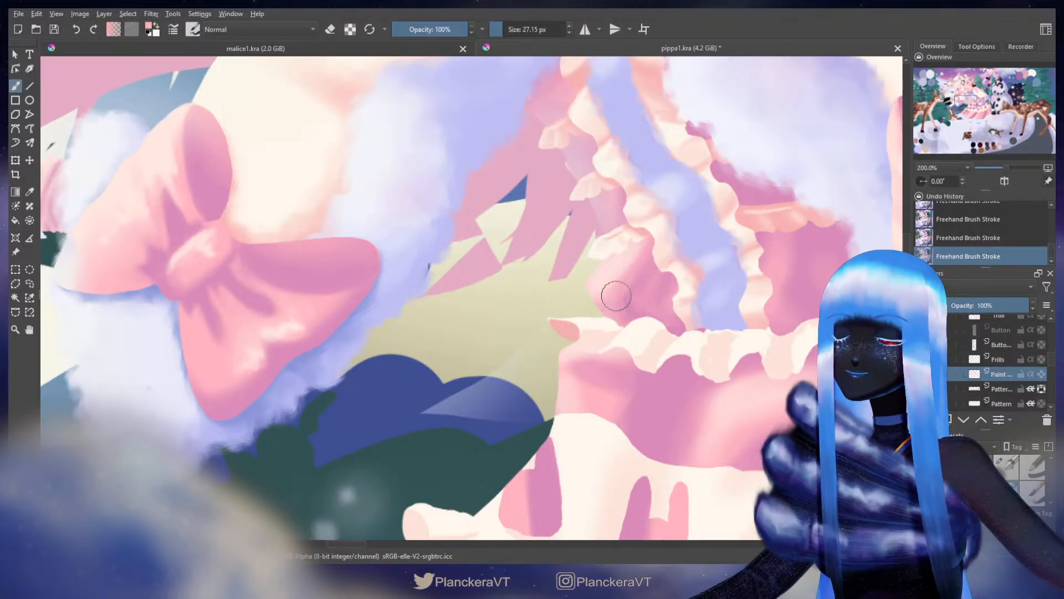
left_click_drag(385, 205, 582, 399)
left_click_drag(521, 239, 656, 438)
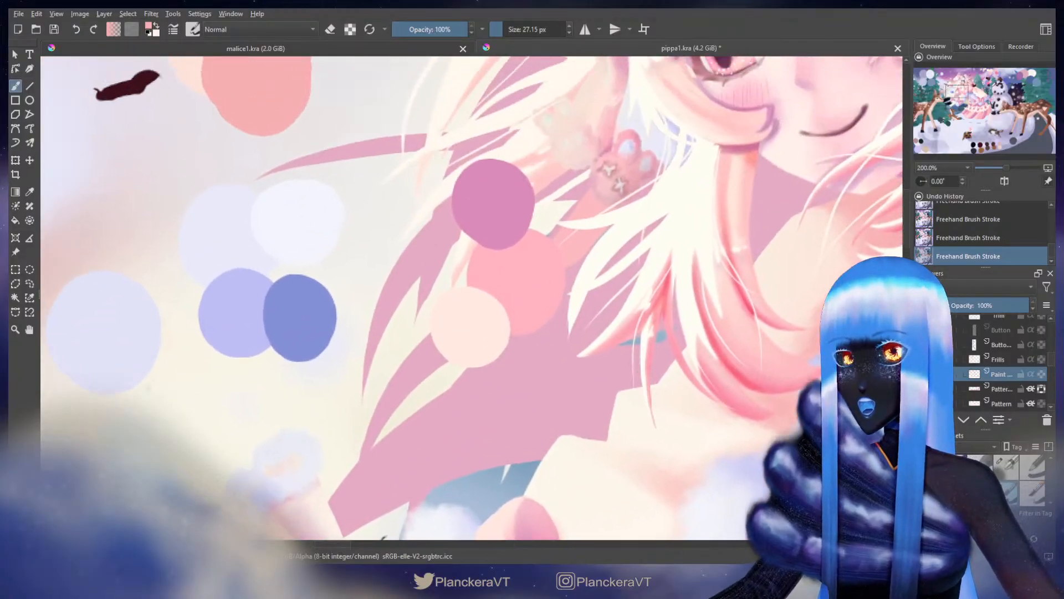
left_click_drag(413, 237, 510, 420)
left_click(319, 195, "ctrl")
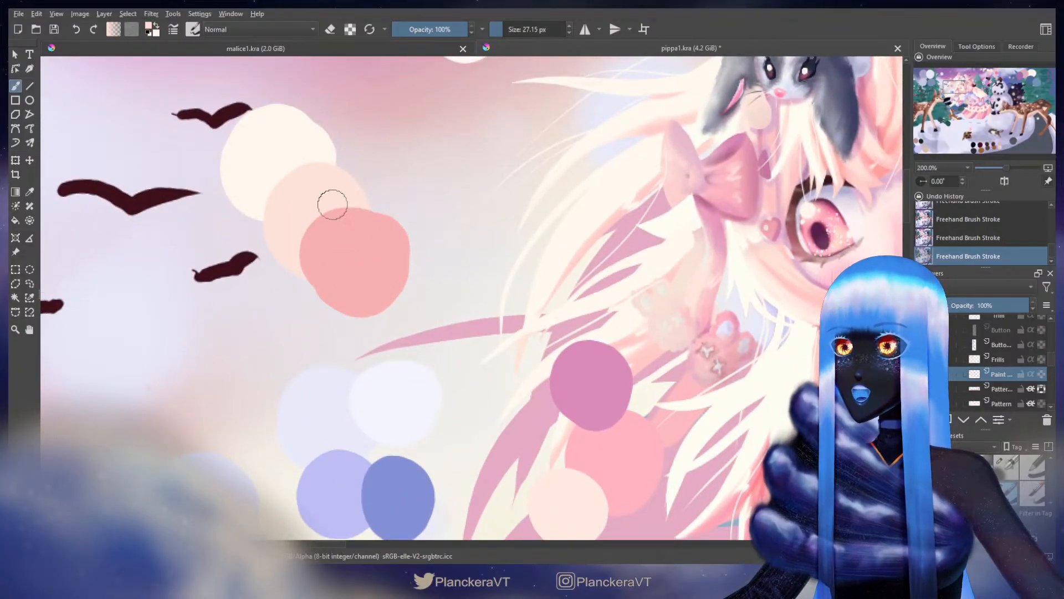
Step: Paint a thin light rim around the salmon tip of the waist frill with a 10 to 15 px brush, and clean its edge with an eraser
left_click_drag(679, 330, 397, 149)
mouse_move(698, 349)
left_mouse_down()
mouse_move(575, 205)
mouse_move(617, 286)
mouse_move(584, 231)
left_mouse_up()
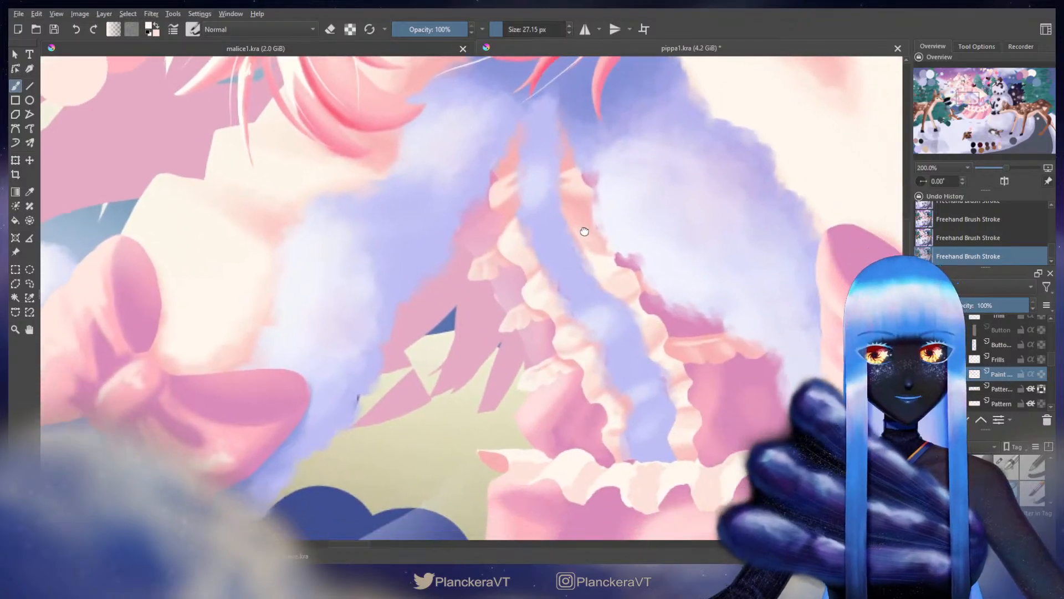
left_click_drag(617, 292, 596, 155)
left_click_drag(480, 322, 477, 322, "shift")
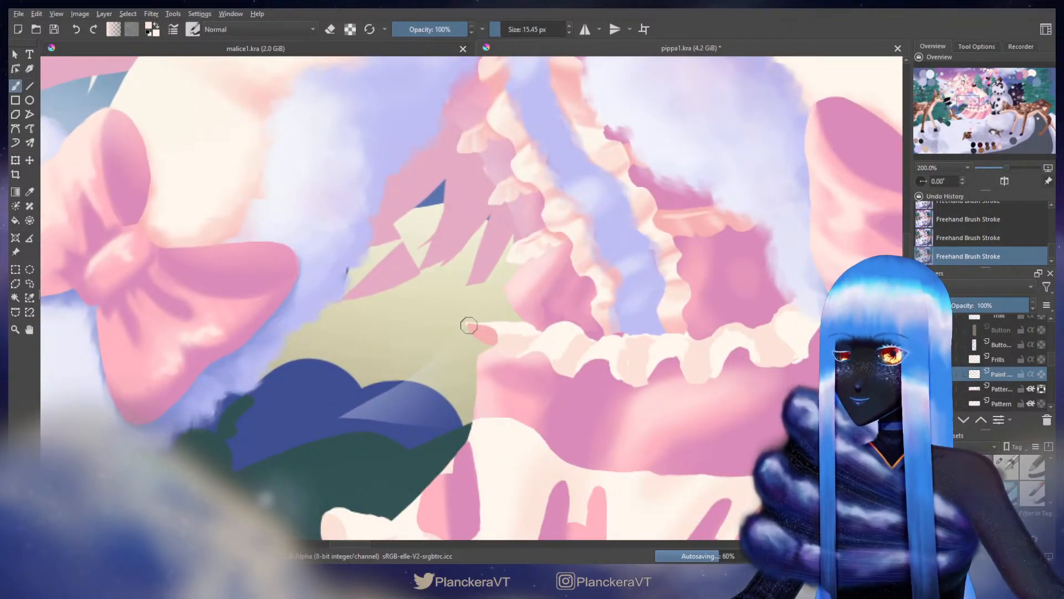
key("ctrl+z")
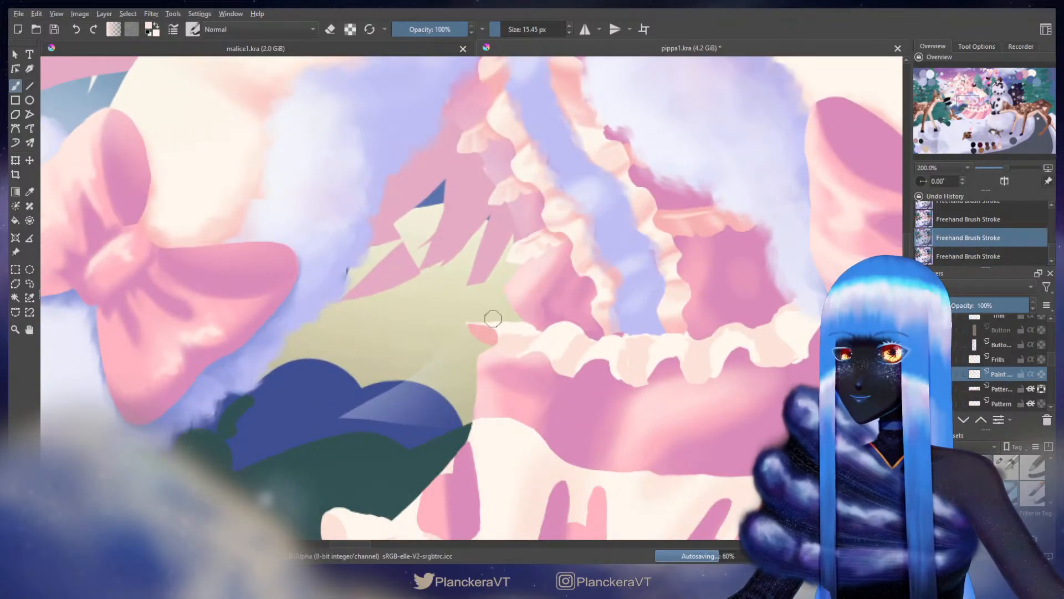
left_click_drag(476, 323, 469, 327, "shift")
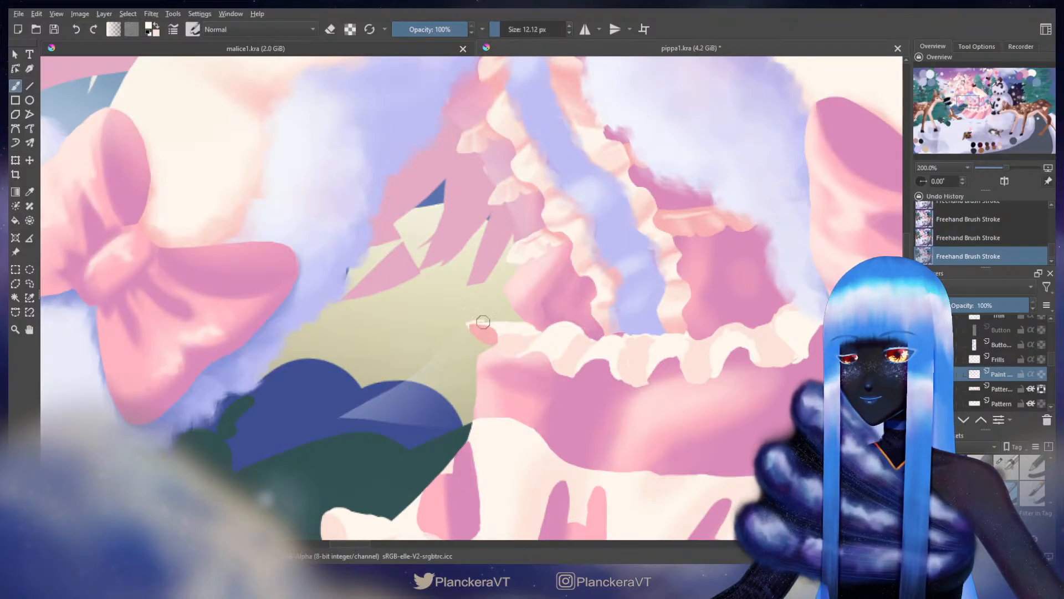
left_click_drag(483, 322, 468, 325, "shift")
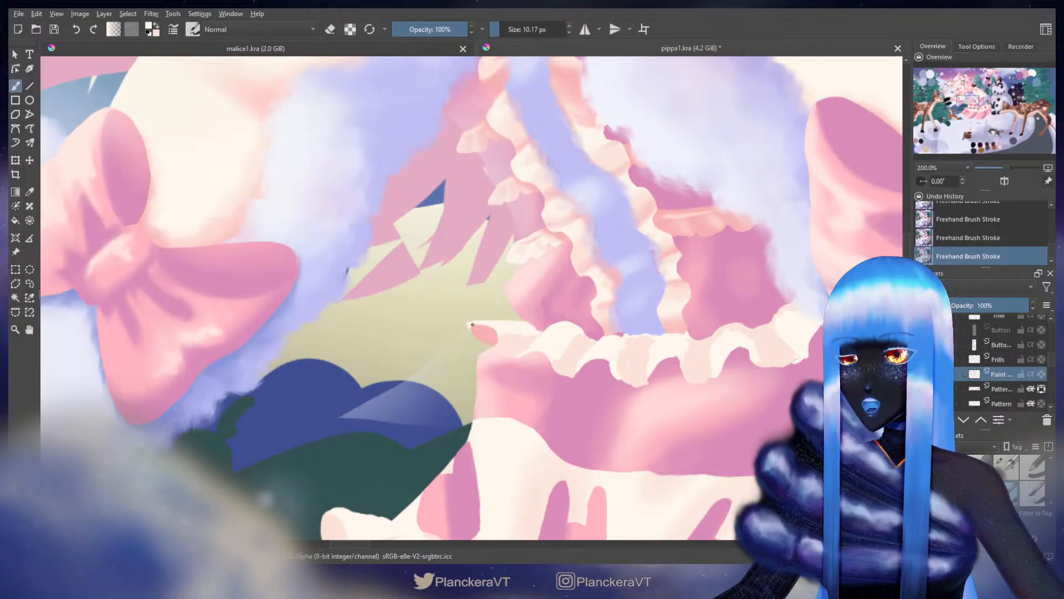
key("e")
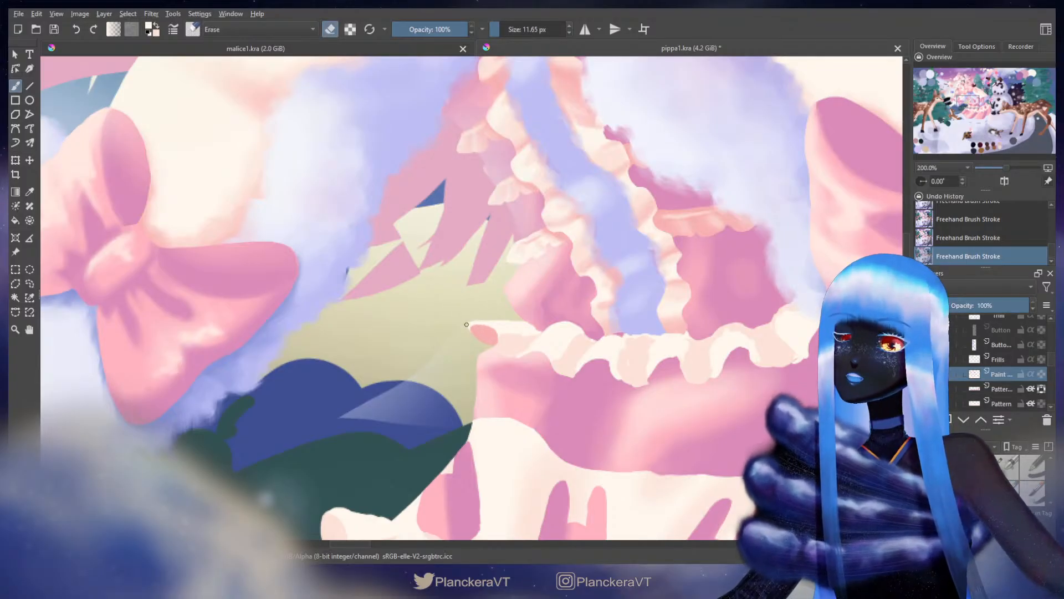
key("e")
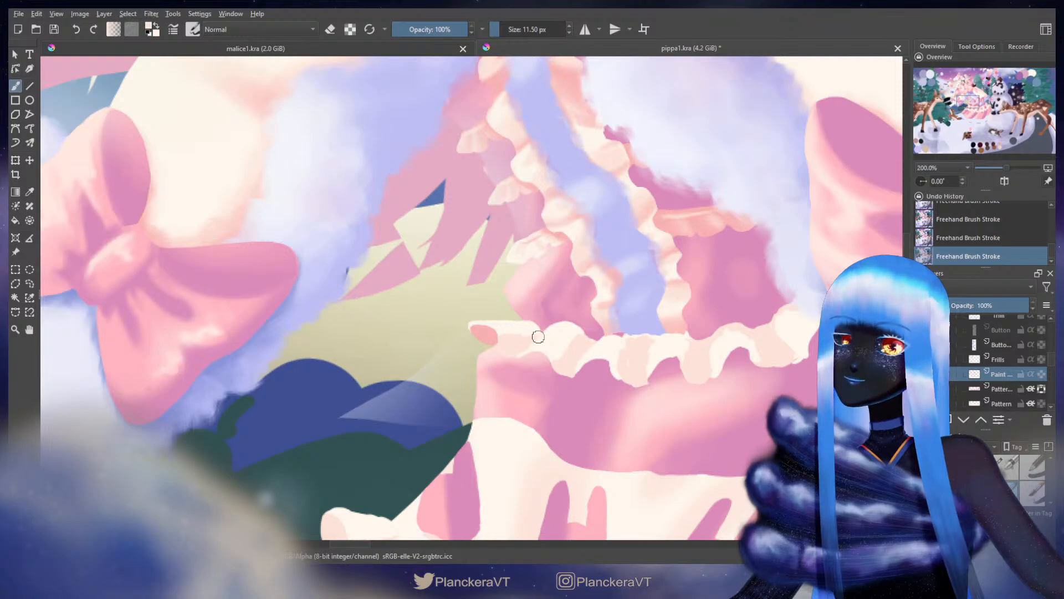
Step: Refine the waist frill's upper edge towards the blue ribbon, alternating a roughly 12 px brush and eraser
scroll(529, 336, "right", 2)
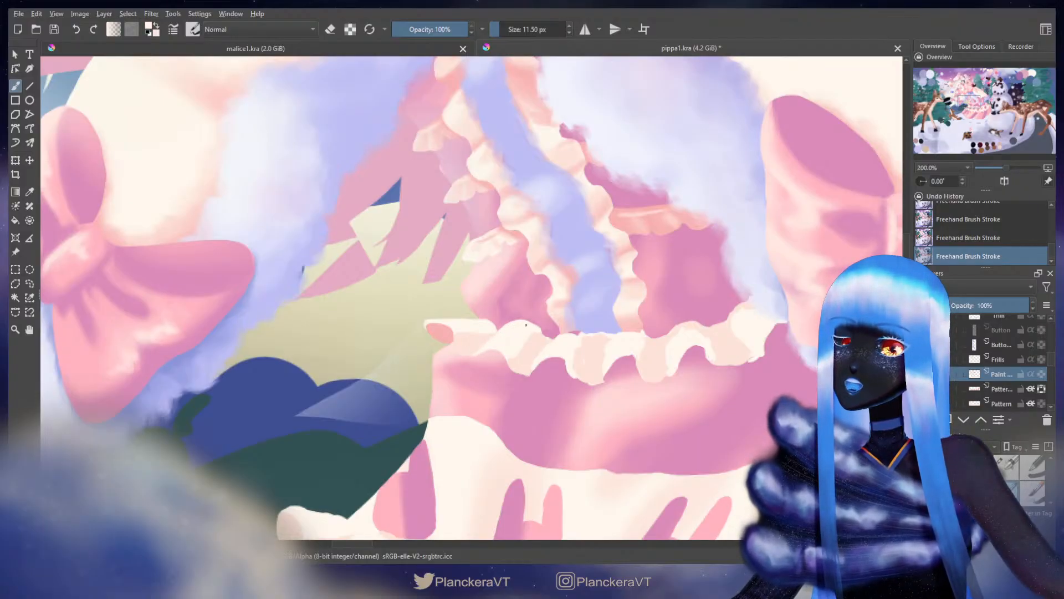
key("e")
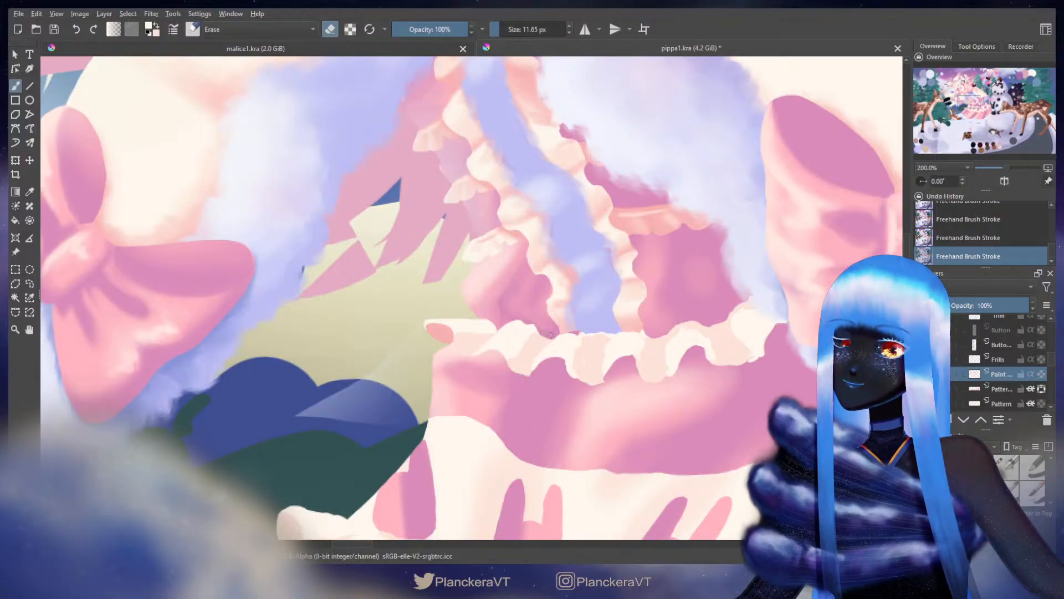
key("e")
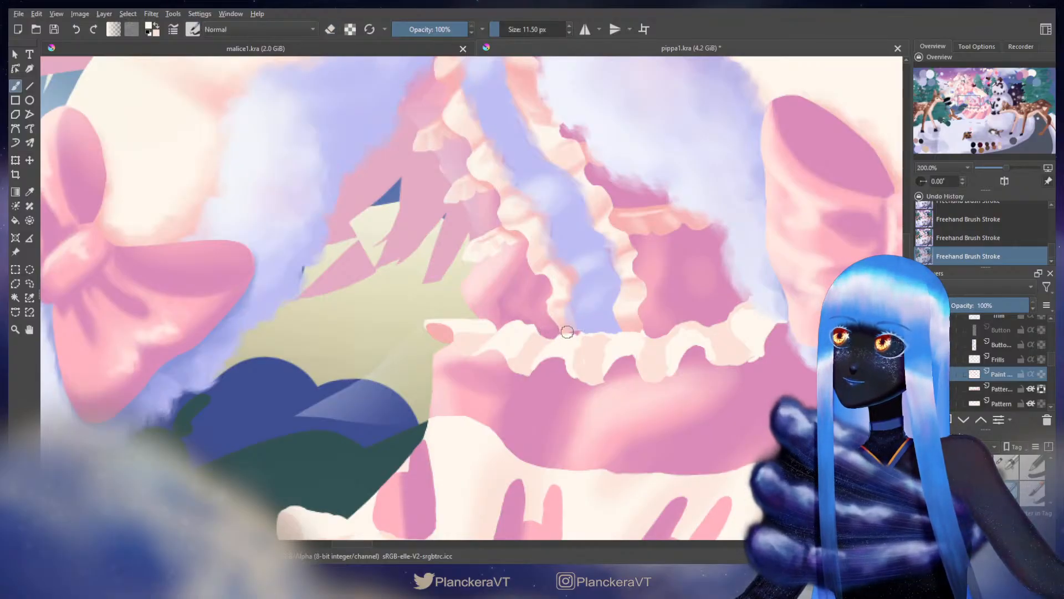
left_click_drag(561, 333, 561, 333, "shift")
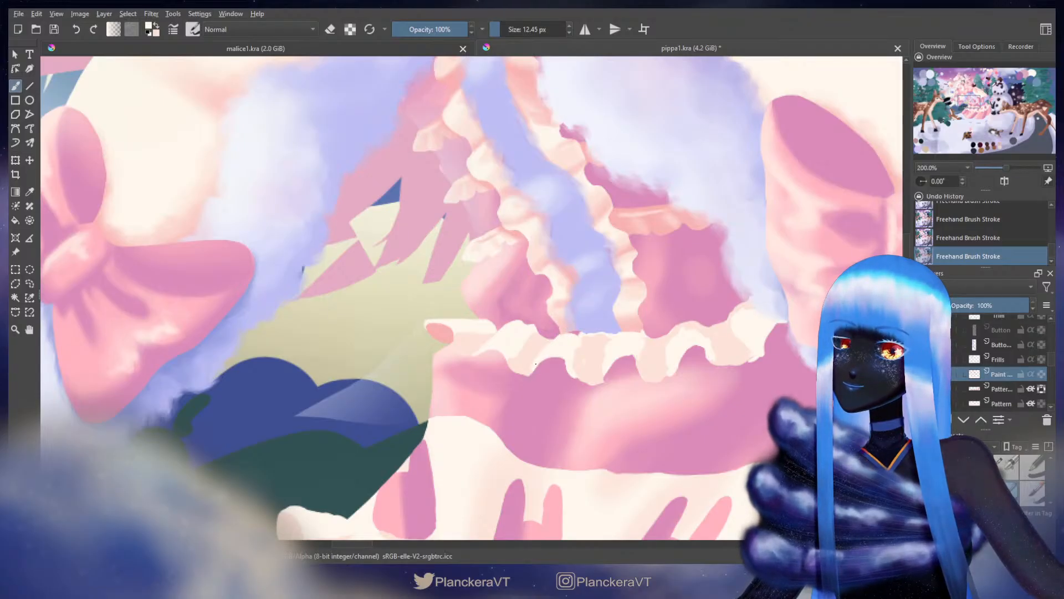
Step: Hide the Frills layer and tidy the waist frill's upper edge beneath the blue ribbon with a 14 px brush and an eraser
left_click(923, 359)
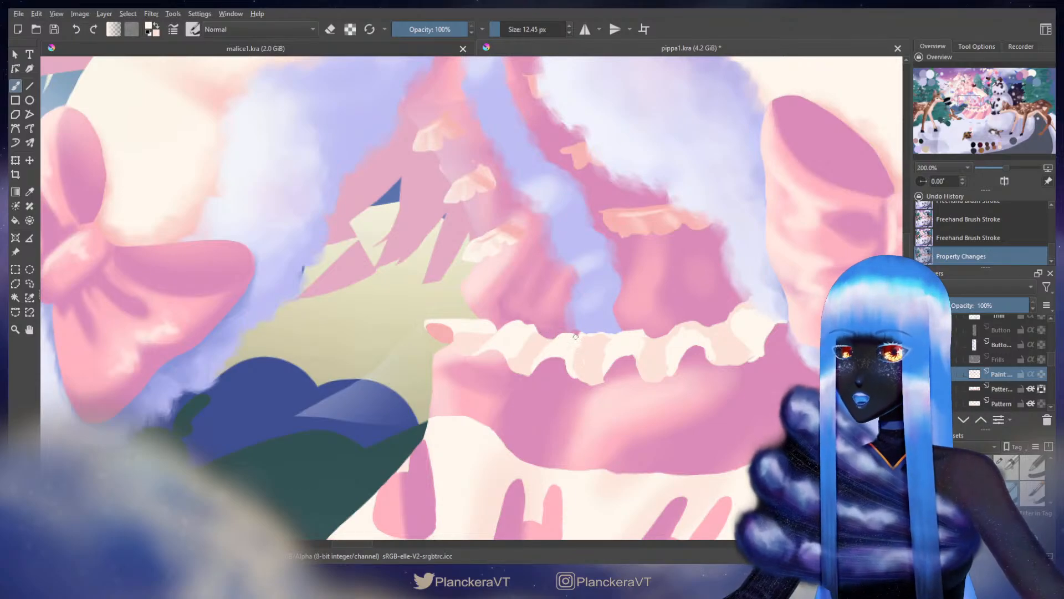
key("e")
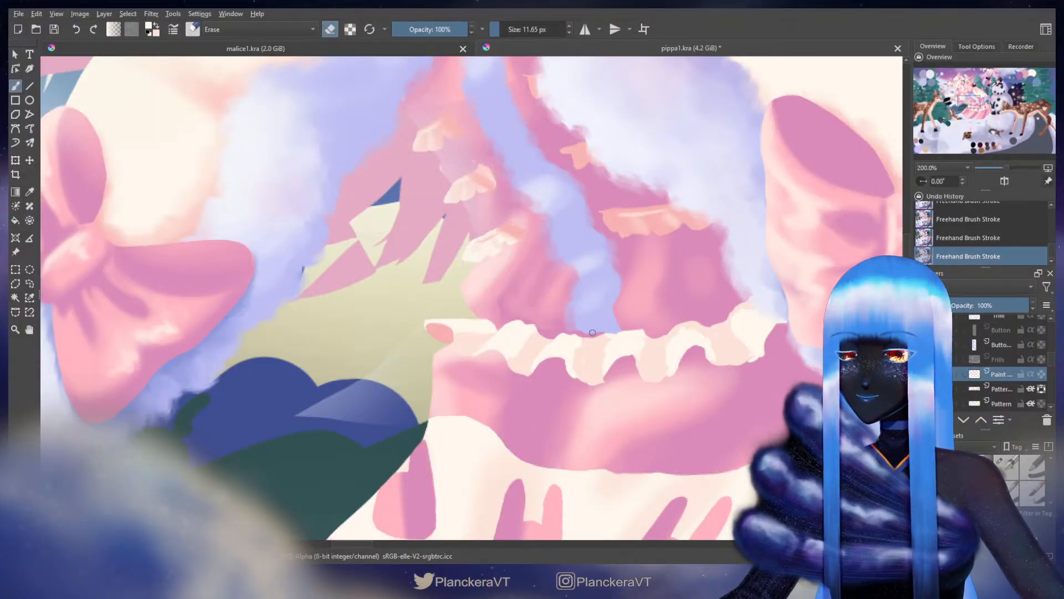
key("e")
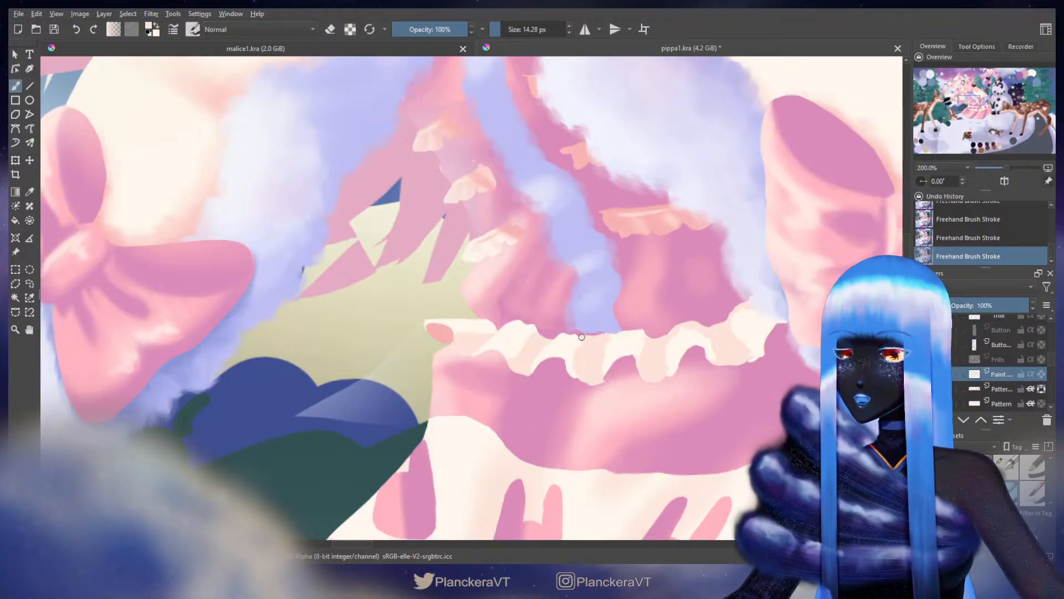
key("ctrl+z")
left_click_drag(592, 338, 590, 338)
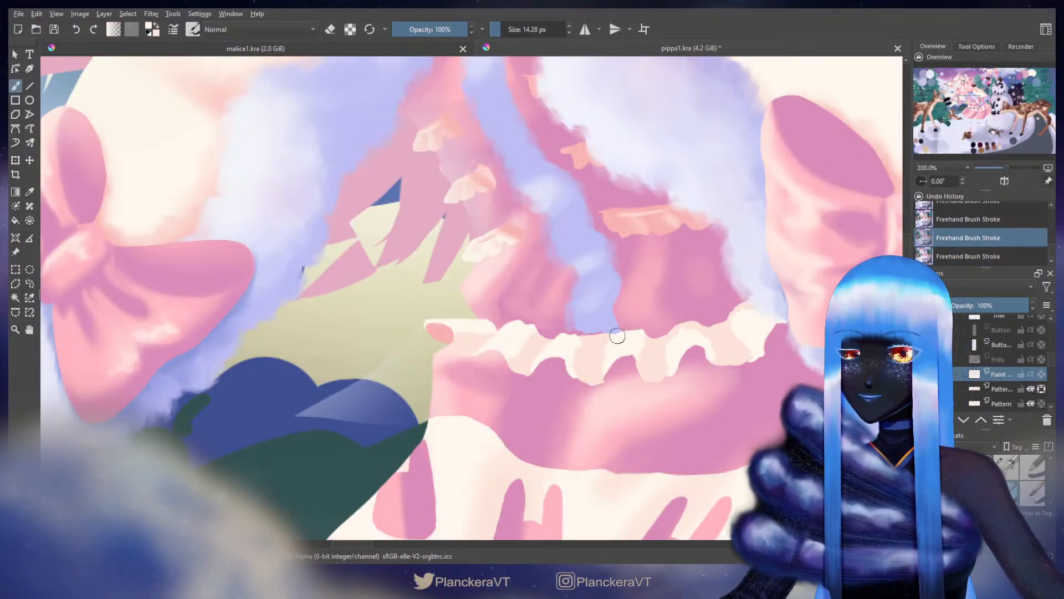
Step: Hide the blue ribbon's layer, touch up the exposed upper edge of the waist frill, and trim it with a 15 px eraser
left_click(923, 344)
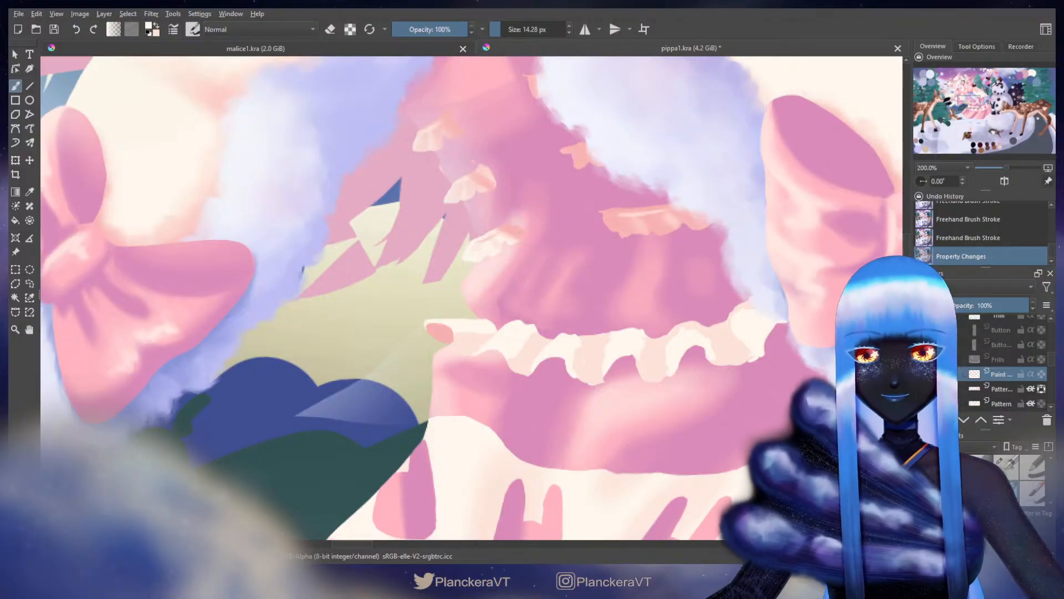
left_click_drag(617, 336, 613, 334, "shift")
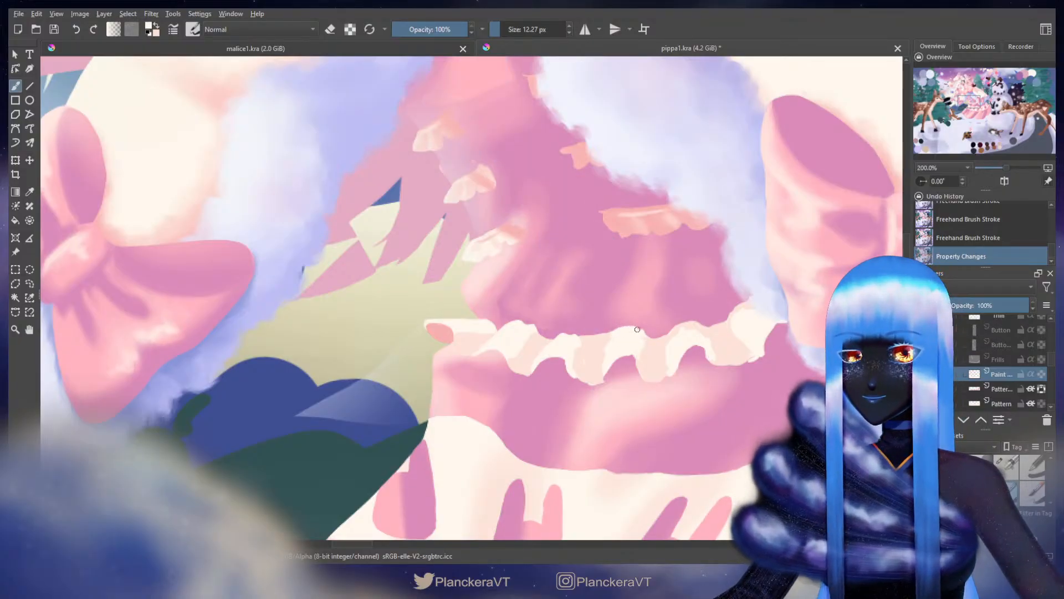
left_click(637, 329)
key("e")
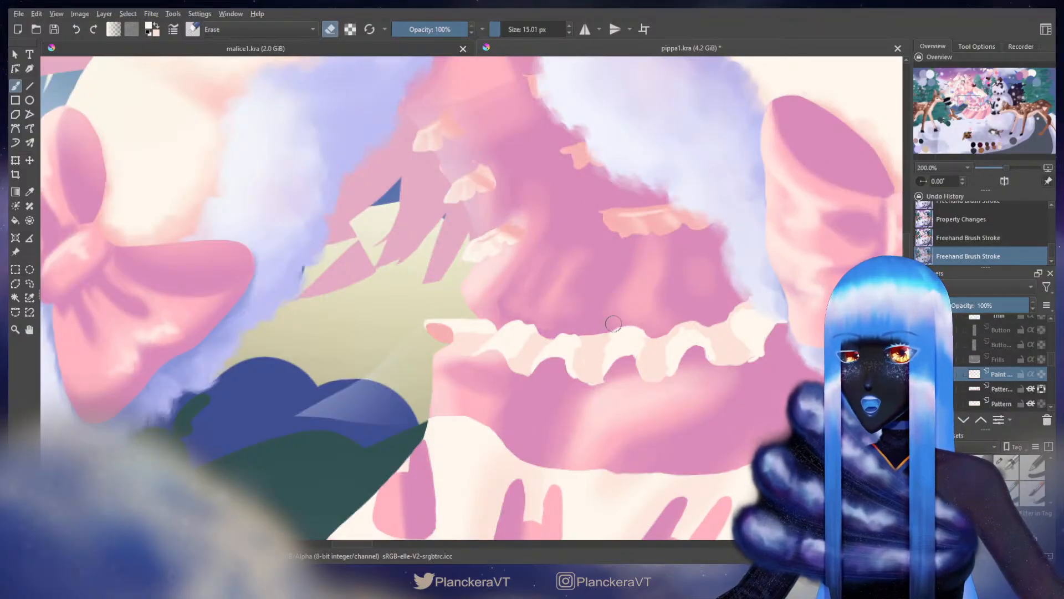
left_click_drag(583, 333, 615, 321)
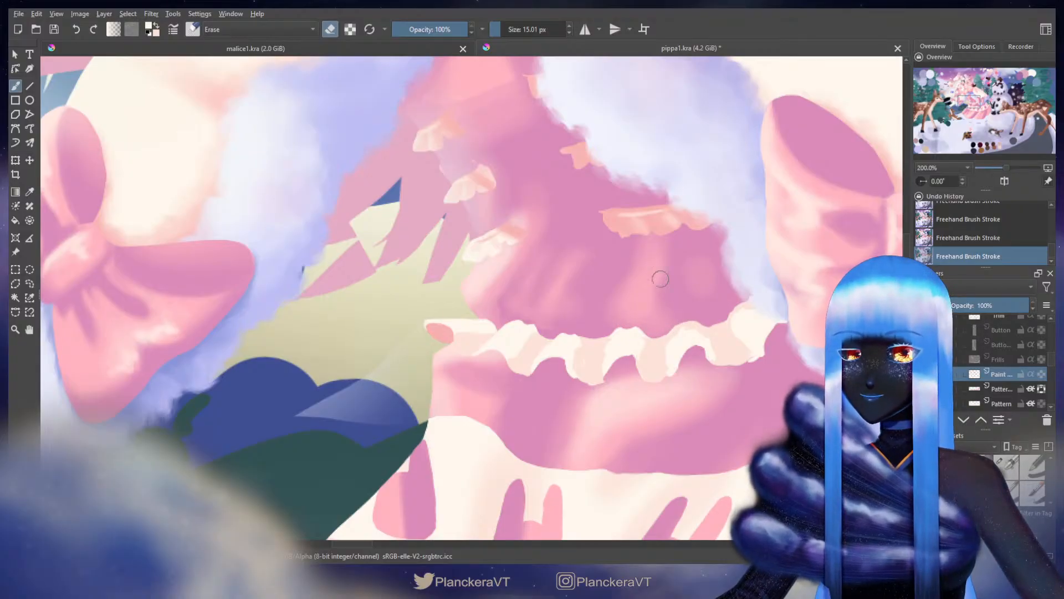
left_click_drag(680, 320, 679, 320, "shift")
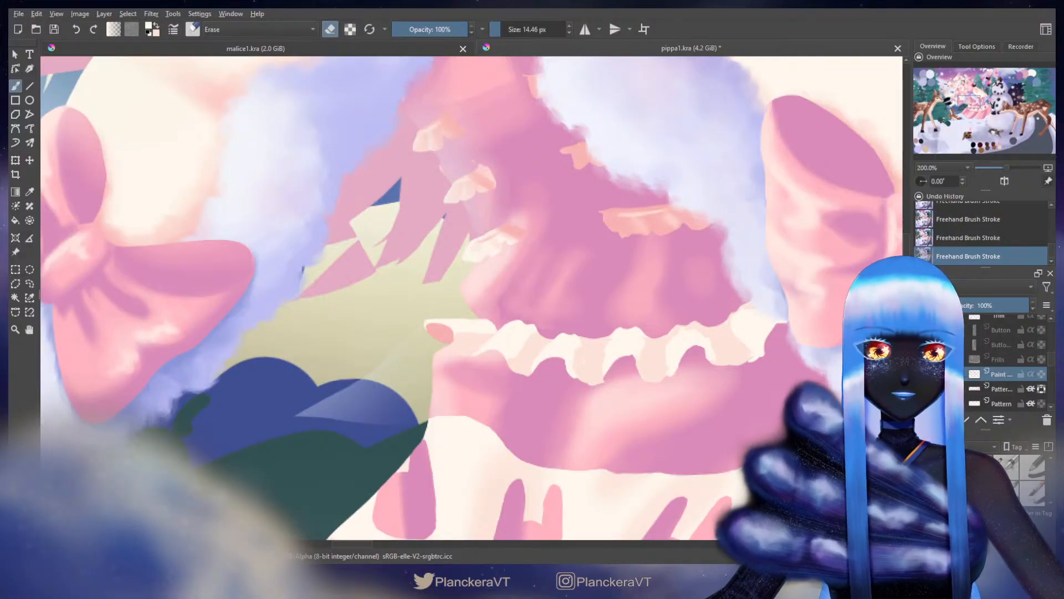
Step: Show the Frills layer and the blue ribbon's layer again, and switch from erasing back to painting
left_click(963, 360)
left_click(964, 345)
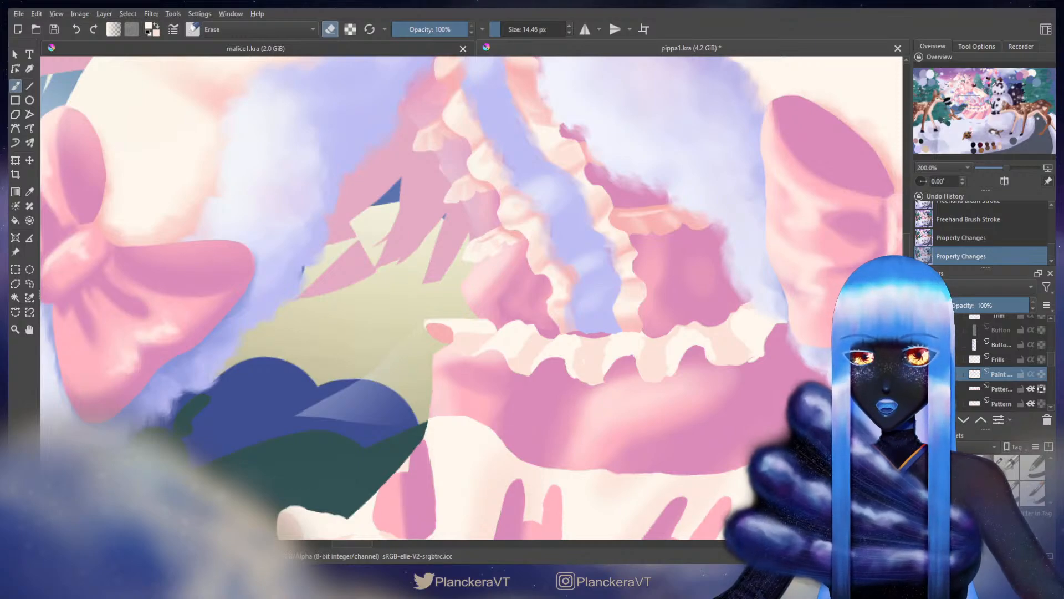
key("e")
key("ctrl+t")
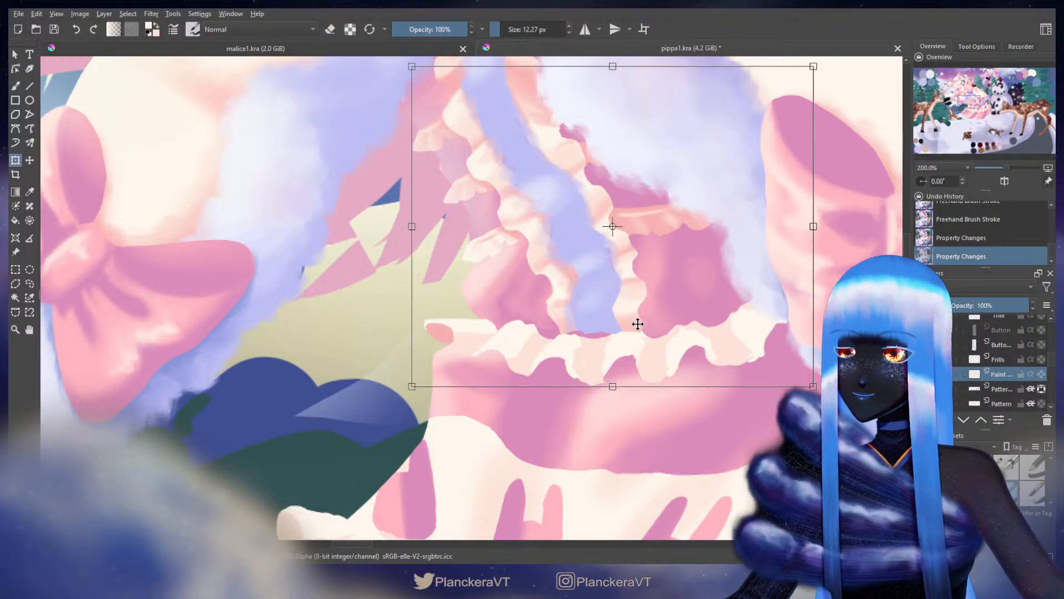
key("Return")
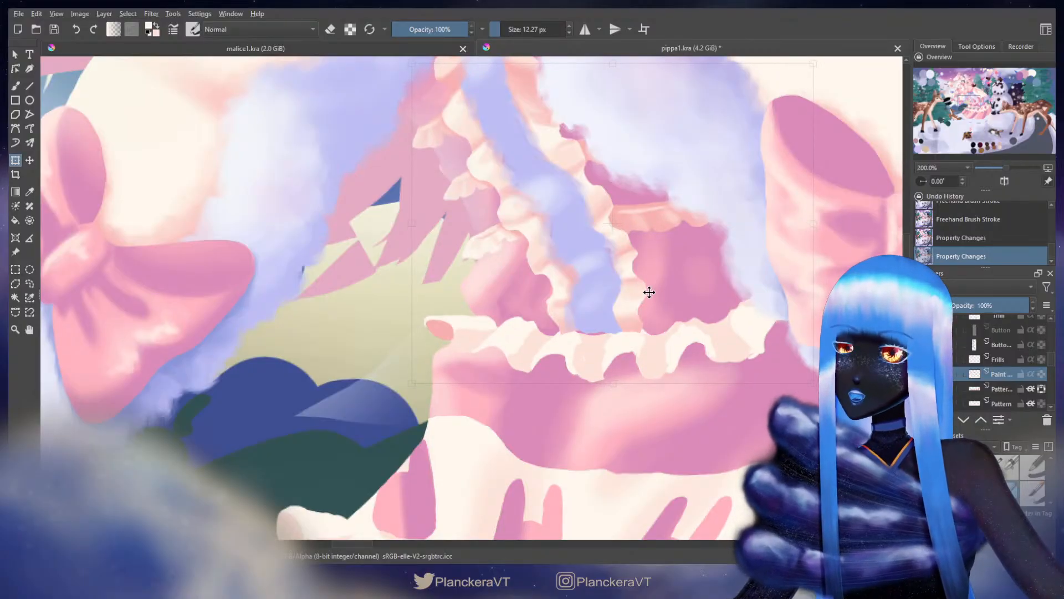
left_click_drag(649, 292, 649, 295)
Step: Select the waist frill with a freehand outline, move it slightly upward on its paint layer, and deselect
left_click(29, 284)
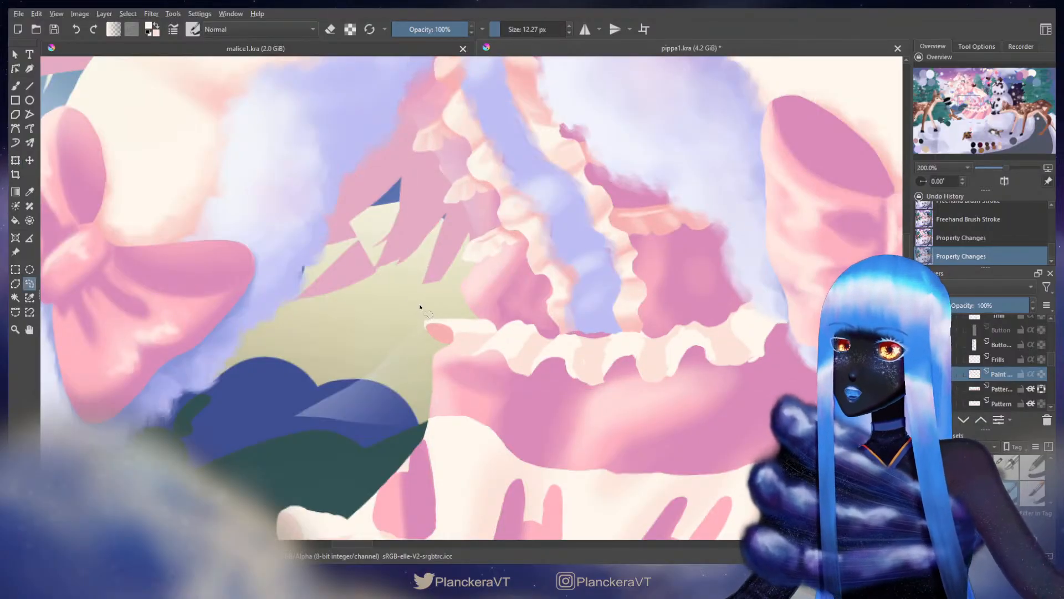
mouse_move(421, 306)
left_mouse_down()
mouse_move(673, 404)
mouse_move(844, 260)
mouse_move(632, 310)
mouse_move(421, 305)
left_mouse_up()
key("t")
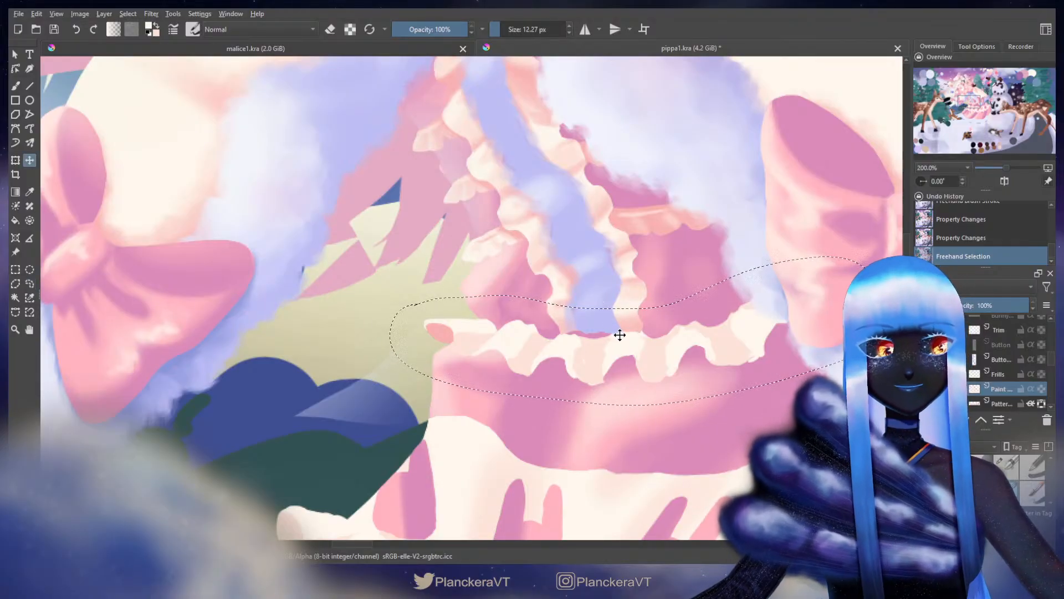
left_click_drag(615, 335, 613, 332)
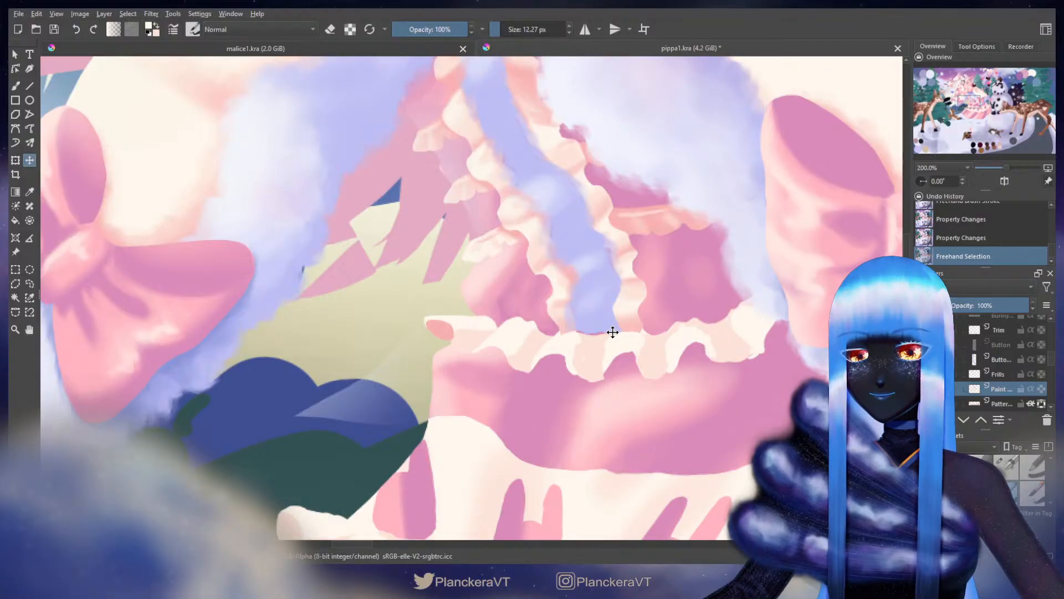
key("b")
key("ctrl+shift+a")
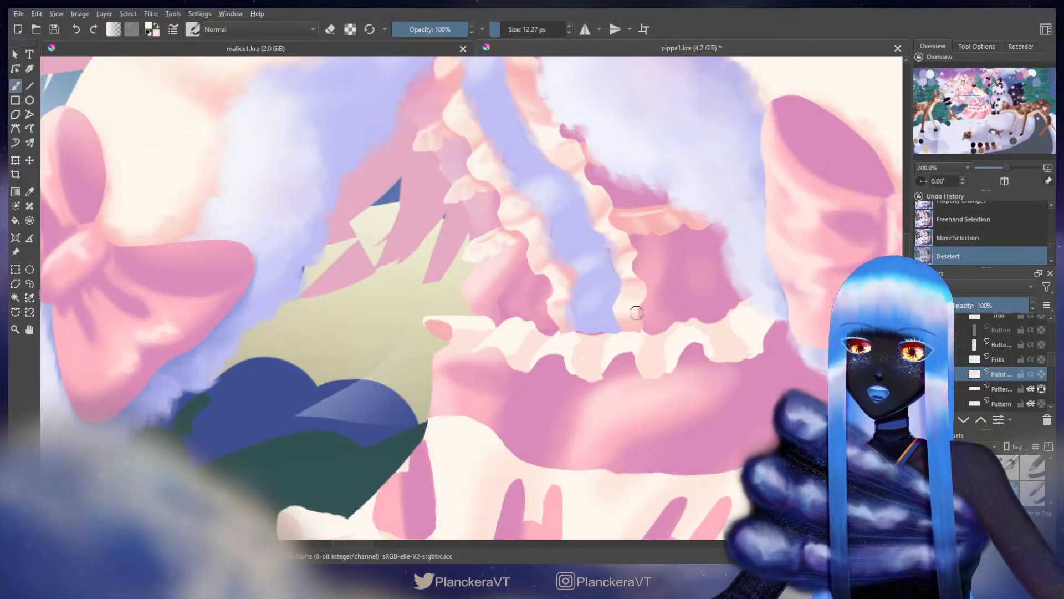
Step: Lower the Frills layer's opacity to 51% and select the opaque area of the paint layer below it
left_click(998, 359)
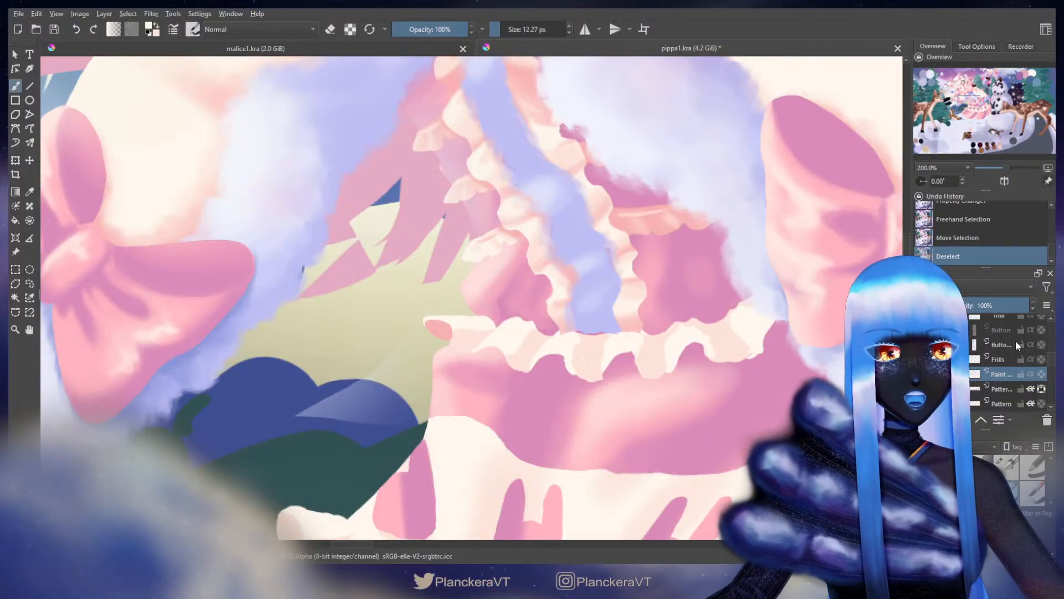
left_click_drag(981, 305, 990, 305)
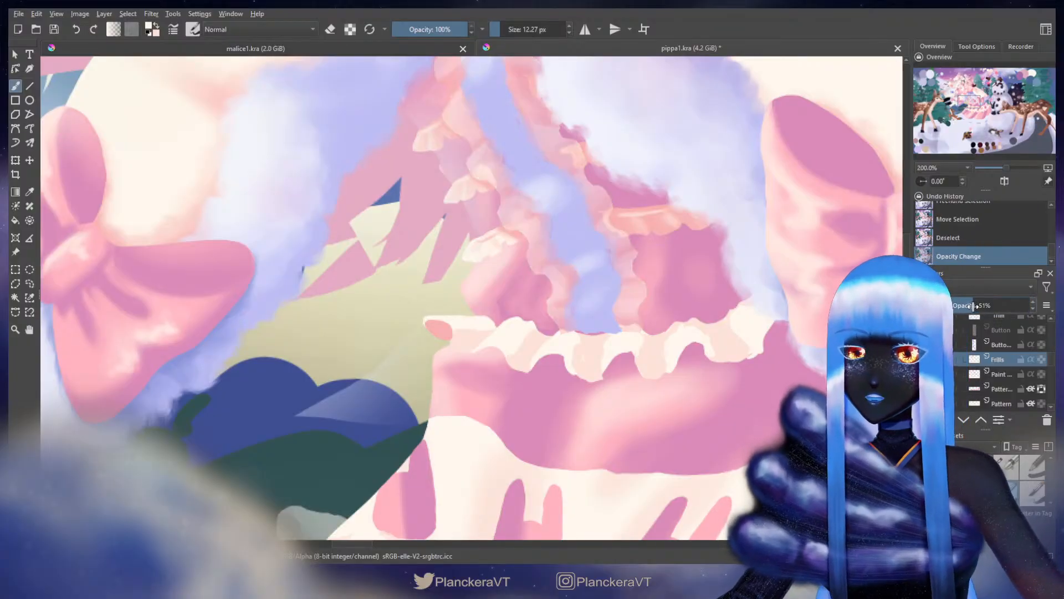
left_click(974, 360, "ctrl")
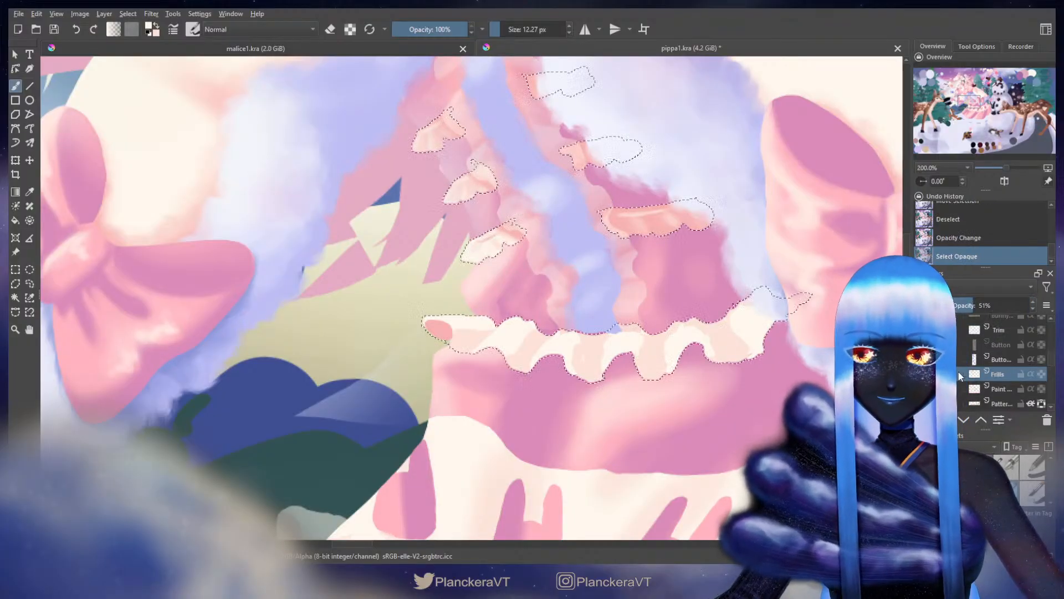
Step: Erase the ends of the vertical frills that overlap the waist frill on the Frills layer with a 17 px eraser
key("e")
left_click_drag(558, 339, 582, 347)
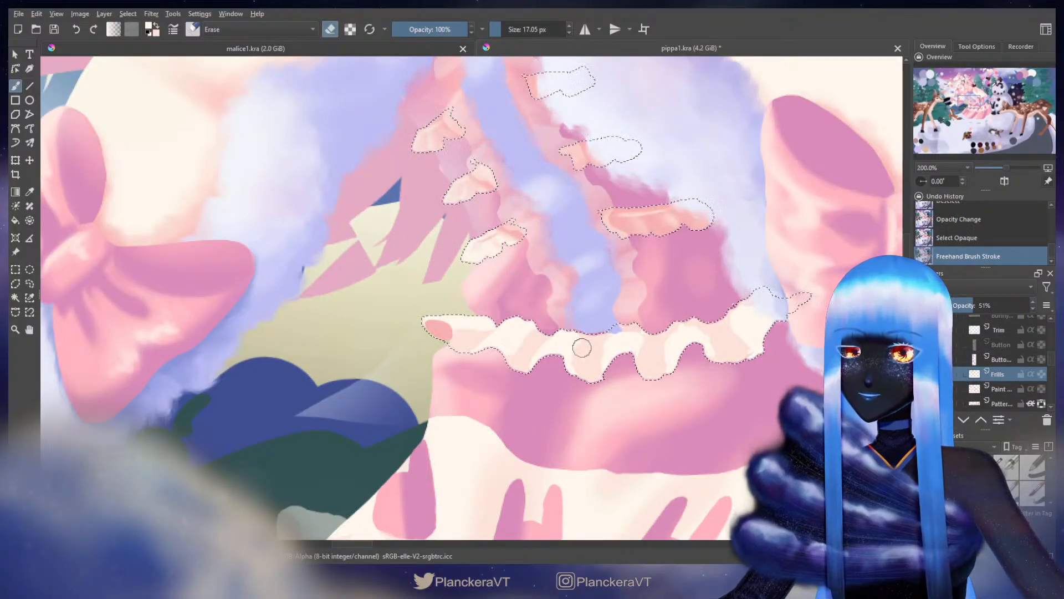
mouse_move(642, 330)
left_mouse_down()
mouse_move(659, 333)
mouse_move(623, 339)
mouse_move(646, 336)
left_mouse_up()
key("ctrl+z")
key("ctrl+z")
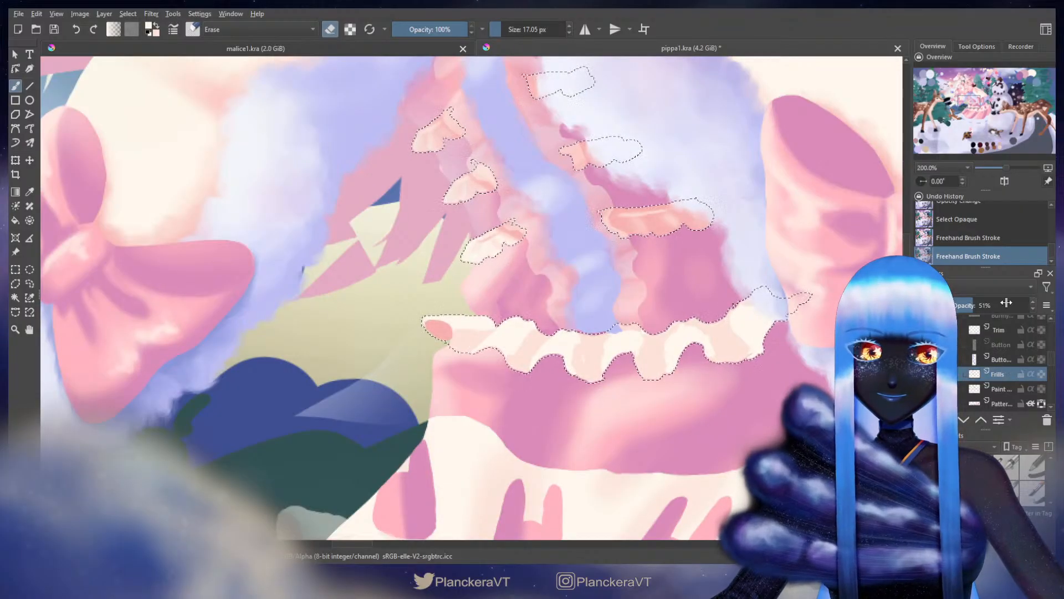
Step: Set the Frills layer's opacity to 100%, erase the vertical frill's leftover end over the waist frill with a 15 px eraser, and deselect
left_click_drag(1000, 305, 1030, 305)
left_click_drag(630, 338, 637, 337, "shift")
left_click_drag(632, 337, 642, 338)
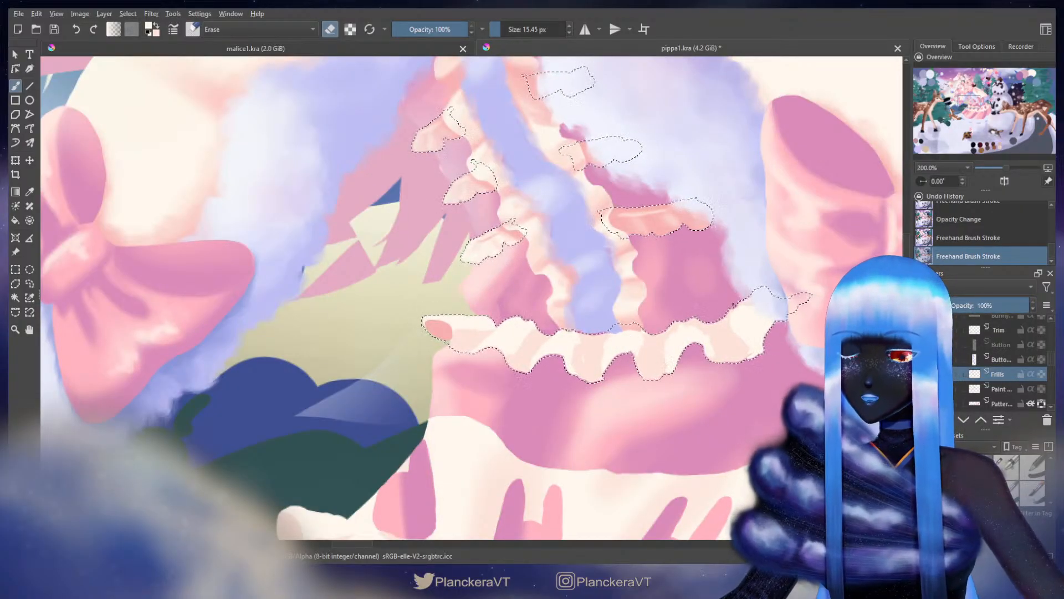
key("ctrl+shift+a")
Step: On the blue ribbon's layer, erase the ribbon's rough lower end and repaint it in its sampled blue with a 12 px brush
left_click(956, 344)
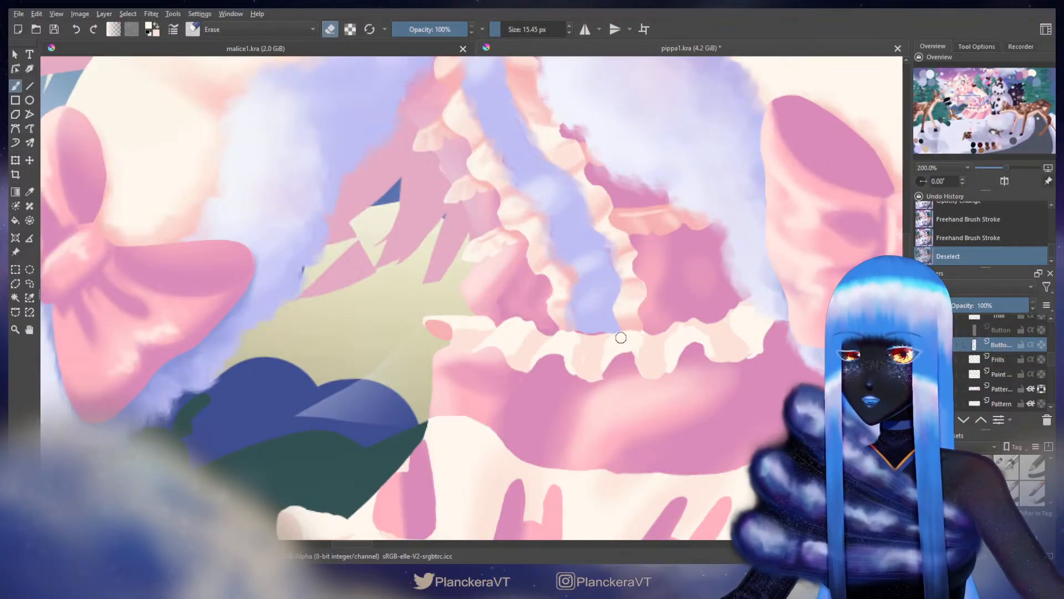
left_click_drag(615, 339, 582, 337)
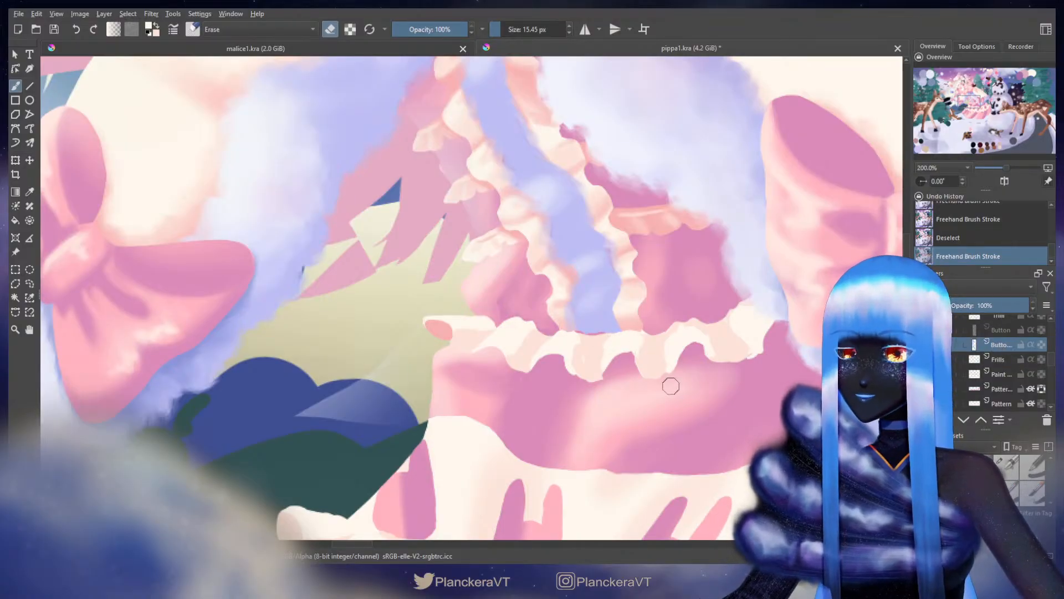
key("slash")
left_click(607, 316, "ctrl")
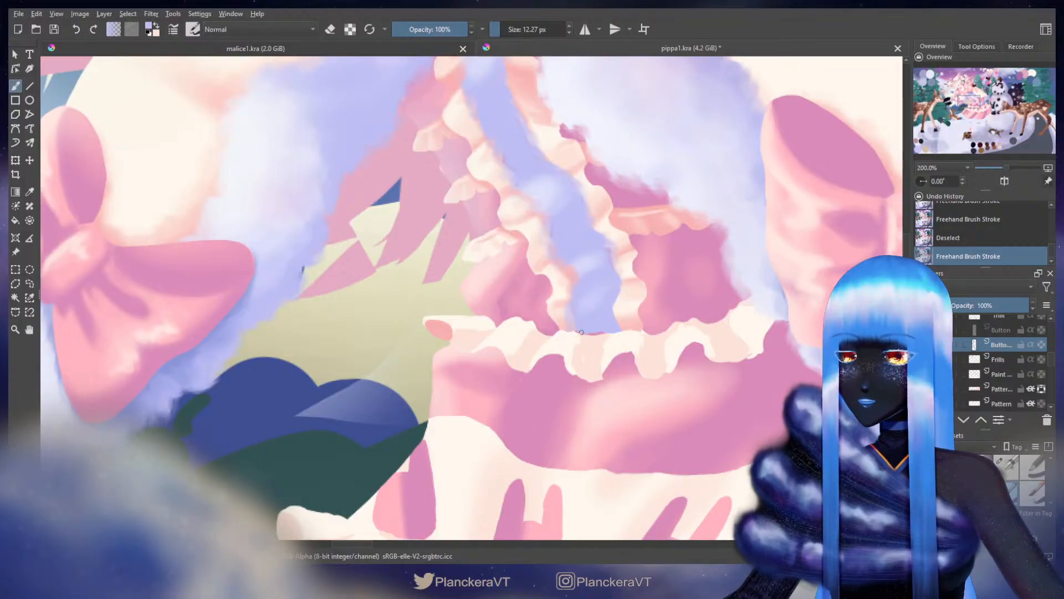
left_click_drag(607, 330, 587, 335)
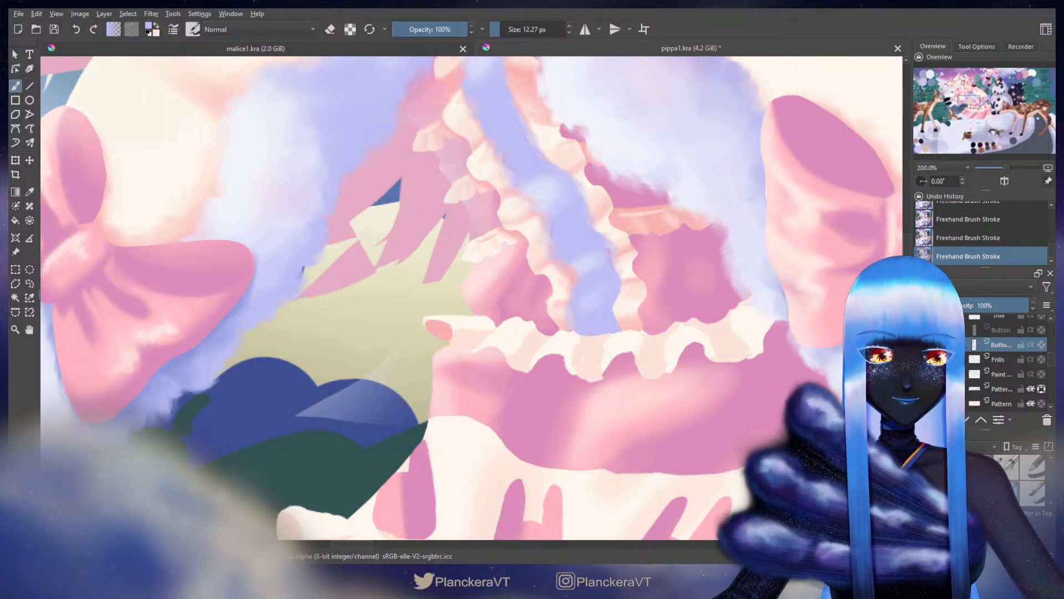
left_click(964, 359)
left_click(923, 359)
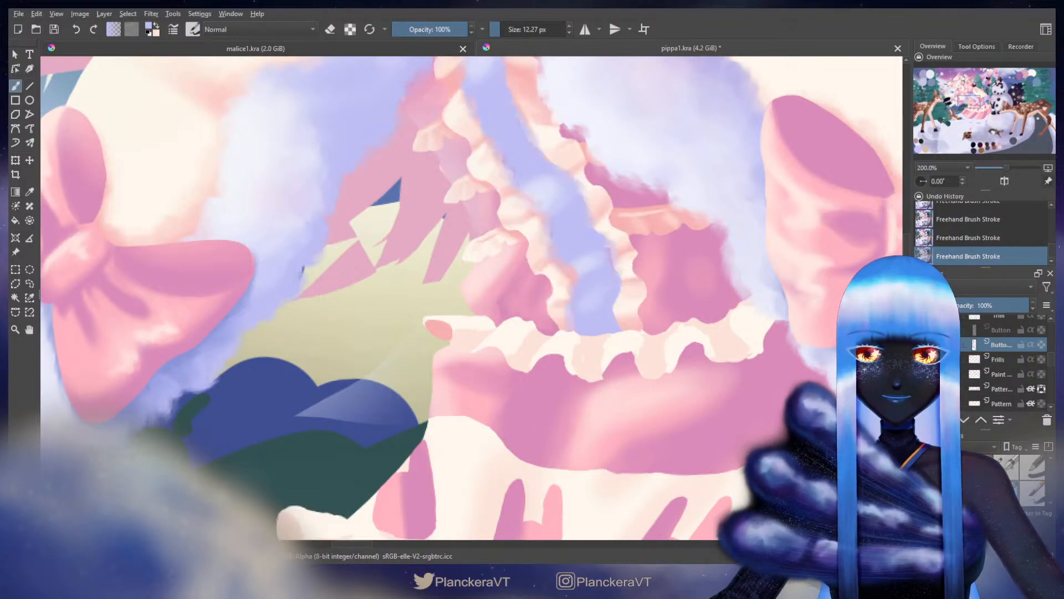
left_click(923, 359)
key("ctrl+z")
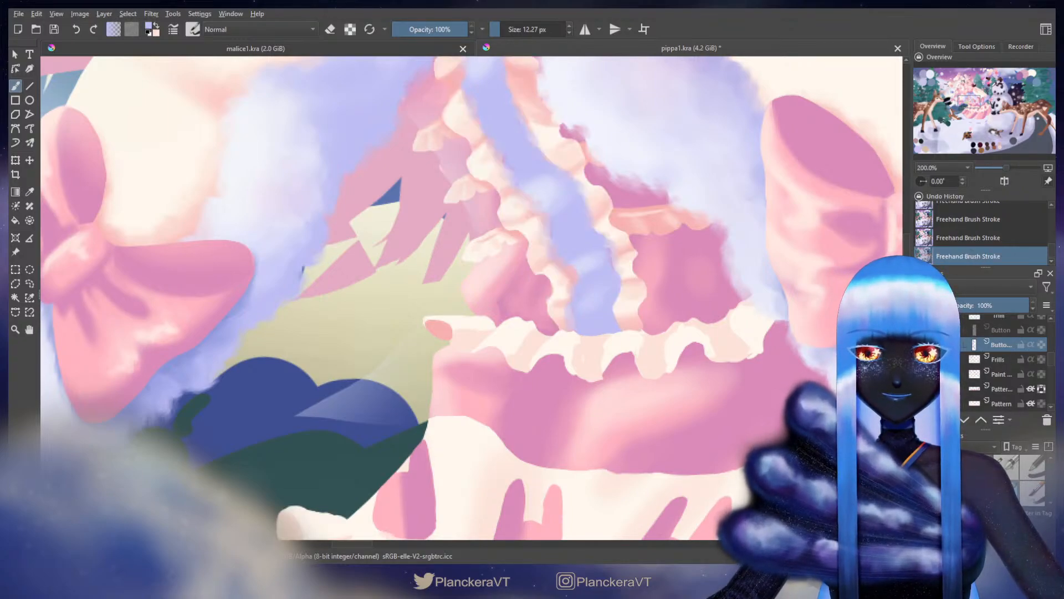
Step: Select the waist frill layer's opaque area, erase the overlapping ends of the vertical frill and ribbon on their own layers, and deselect
key("e")
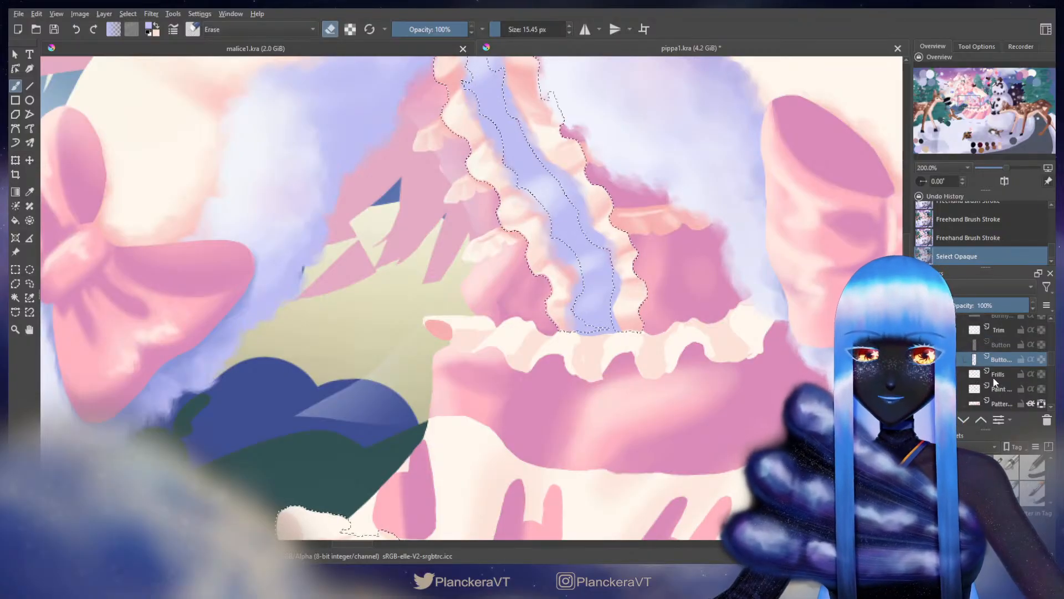
left_click(975, 358, "ctrl")
left_click(976, 375, "ctrl")
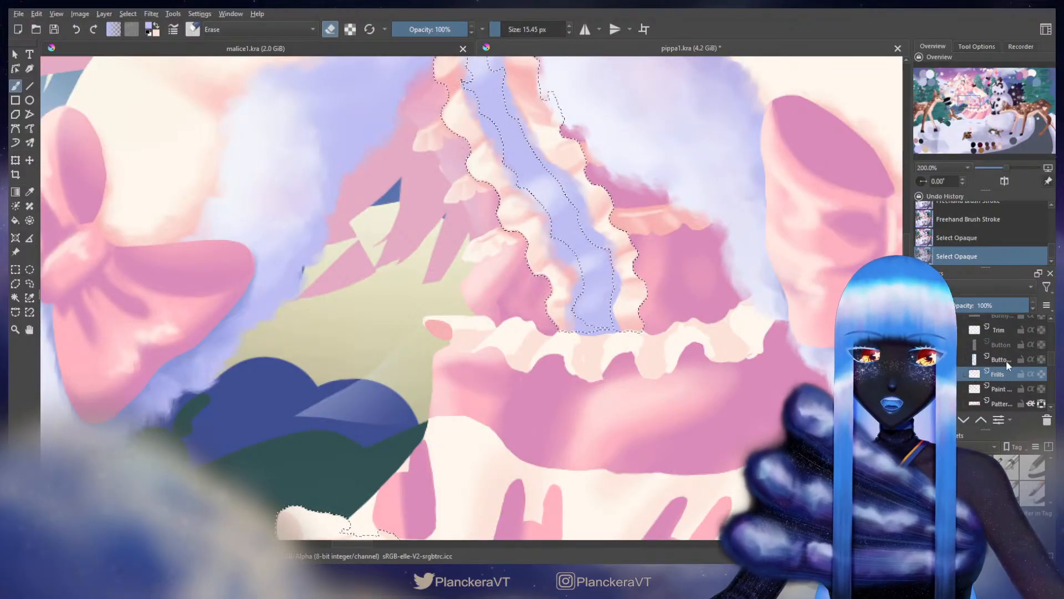
left_click(975, 388, "ctrl")
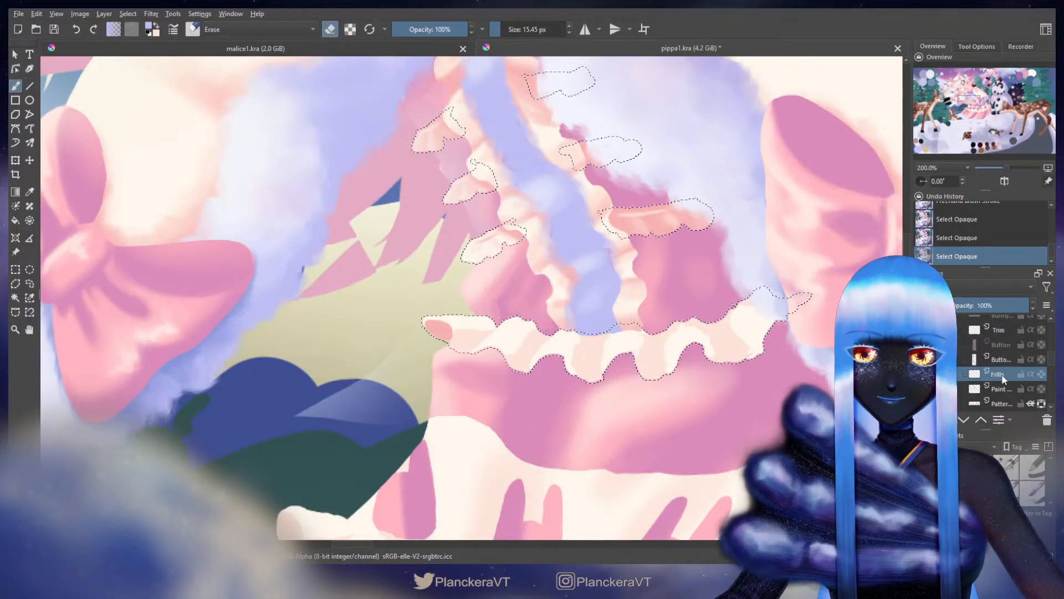
mouse_move(623, 337)
left_mouse_down()
mouse_move(654, 321)
mouse_move(602, 343)
mouse_move(638, 323)
mouse_move(653, 337)
mouse_move(583, 344)
mouse_move(561, 334)
mouse_move(589, 342)
mouse_move(625, 330)
left_mouse_up()
key("Page_Up")
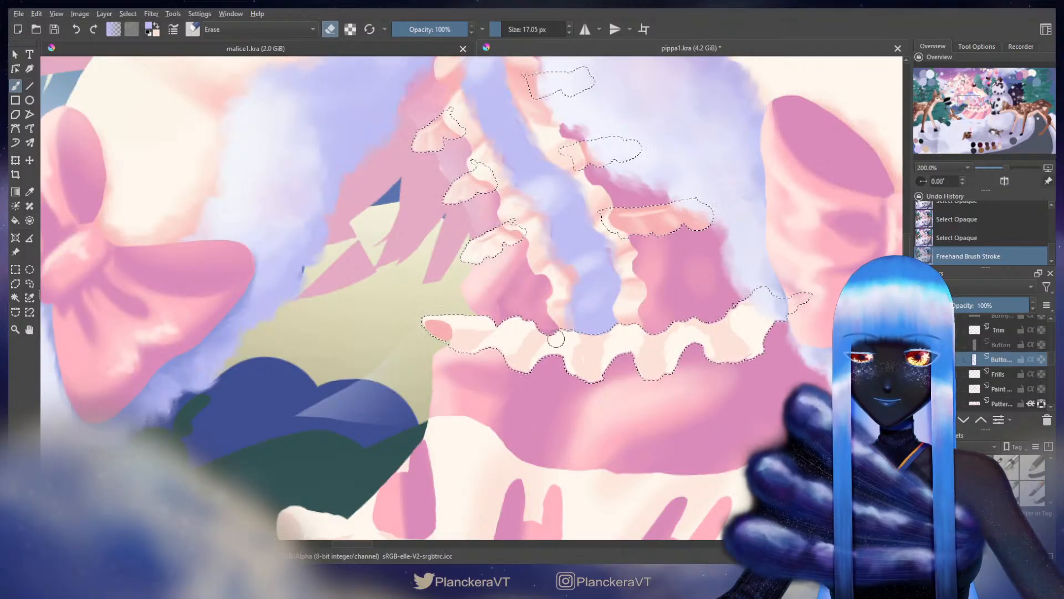
key("ctrl+shift+a")
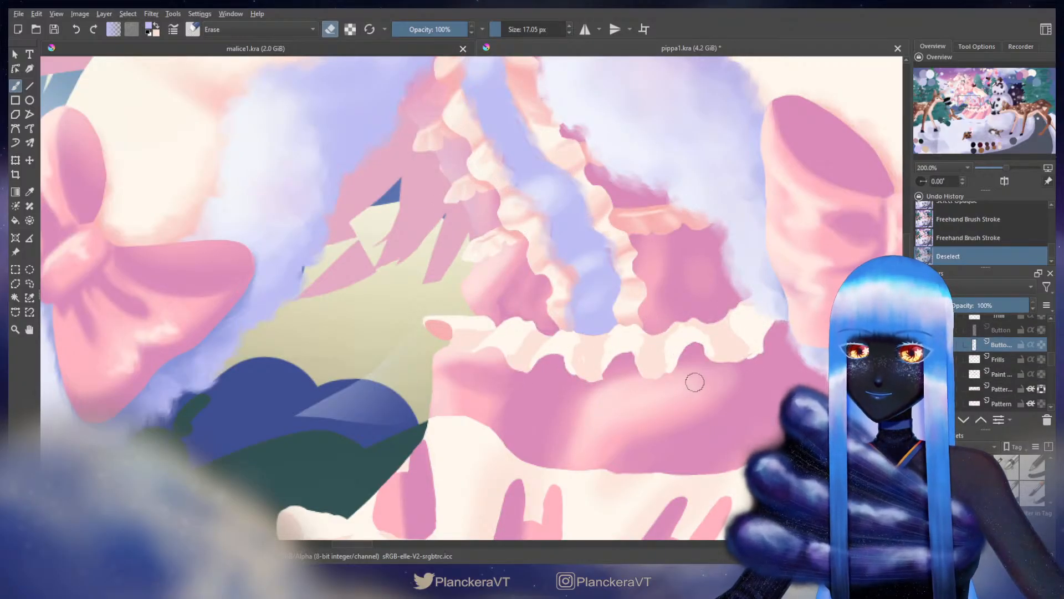
Step: Touch up the blue ribbon's lower edge, and retouch the adjacent vertical frill's end on the Frills layer with a sampled frill colour
key("e")
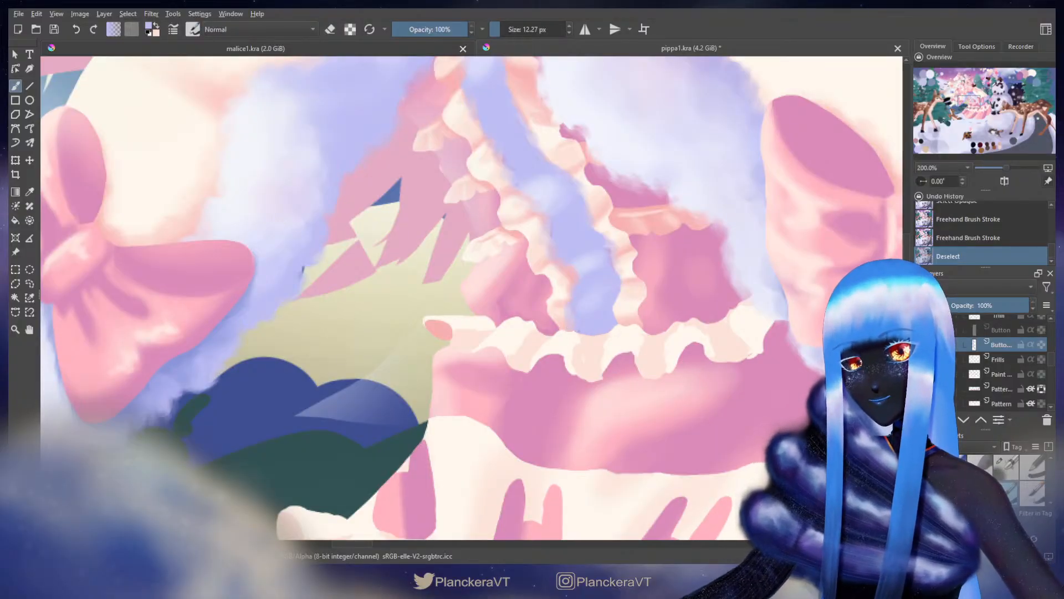
left_click_drag(593, 333, 591, 330)
left_click(591, 330)
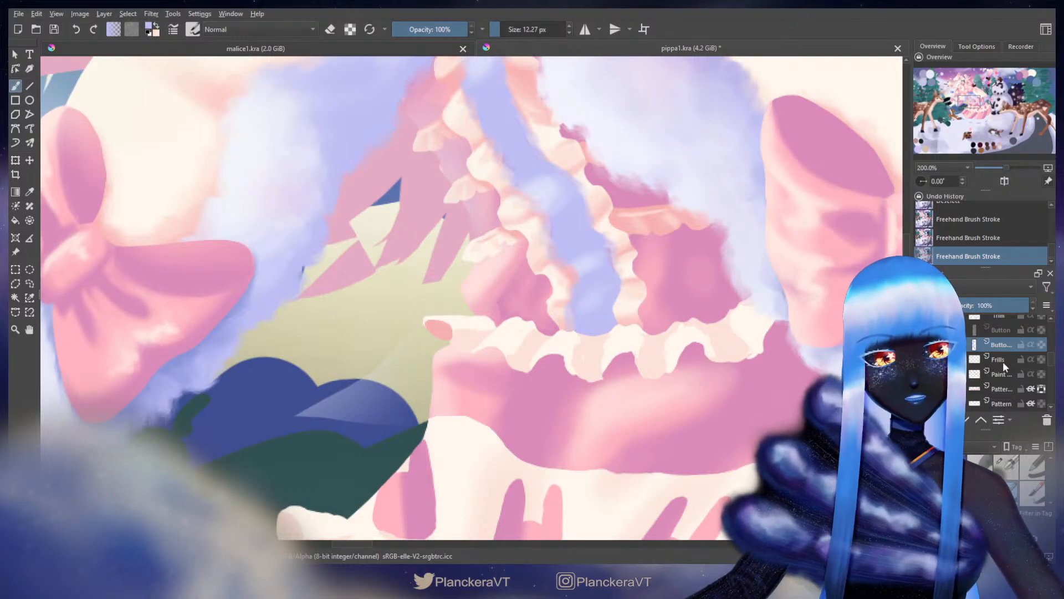
left_click(1003, 359)
left_click(631, 321, "ctrl")
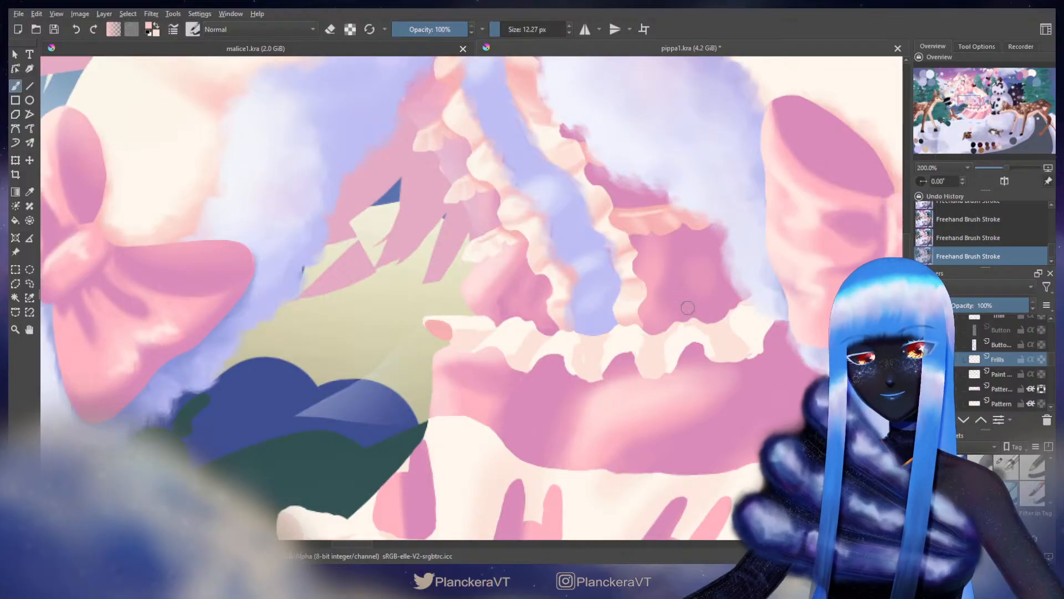
Step: Refine the waist frill's lower edge near its left end with sampled cream, undoing stray strokes and erasing excess with a 37 px eraser
scroll(687, 307, "down", 6)
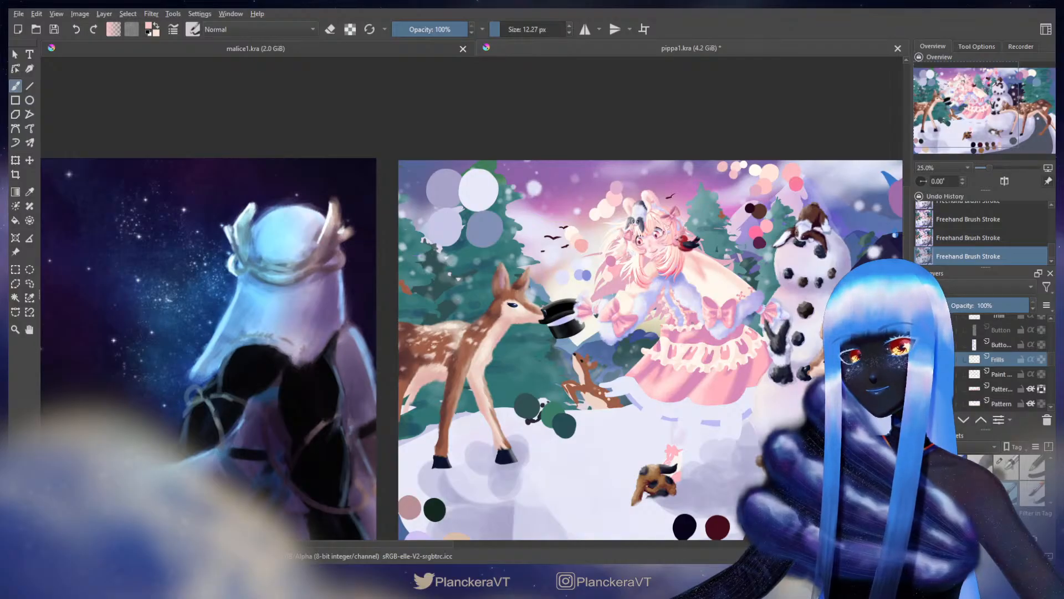
scroll(696, 333, "up", 6)
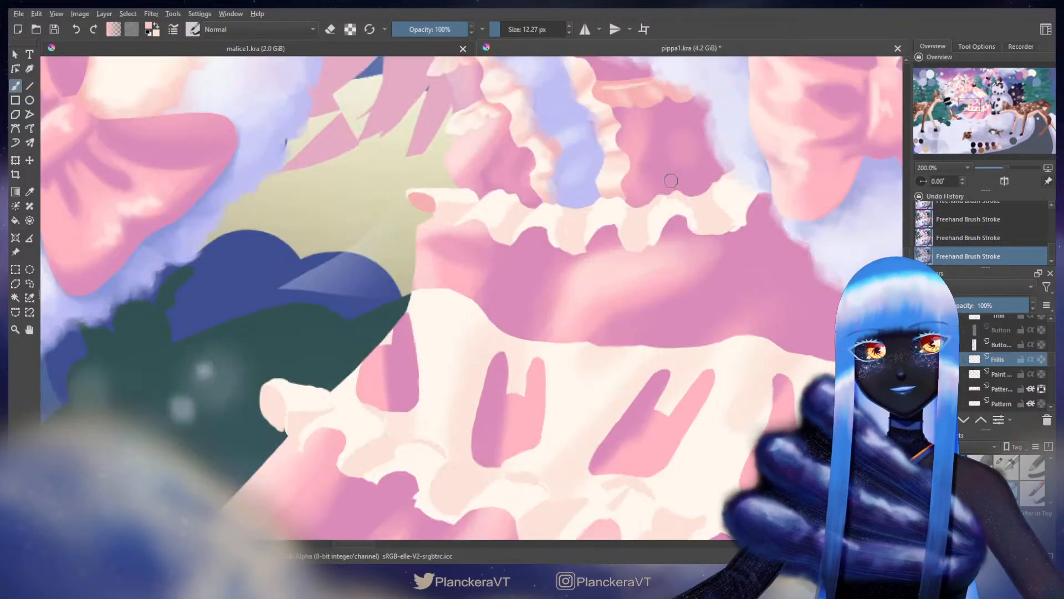
left_click_drag(573, 258, 621, 340)
left_click(571, 297, "ctrl")
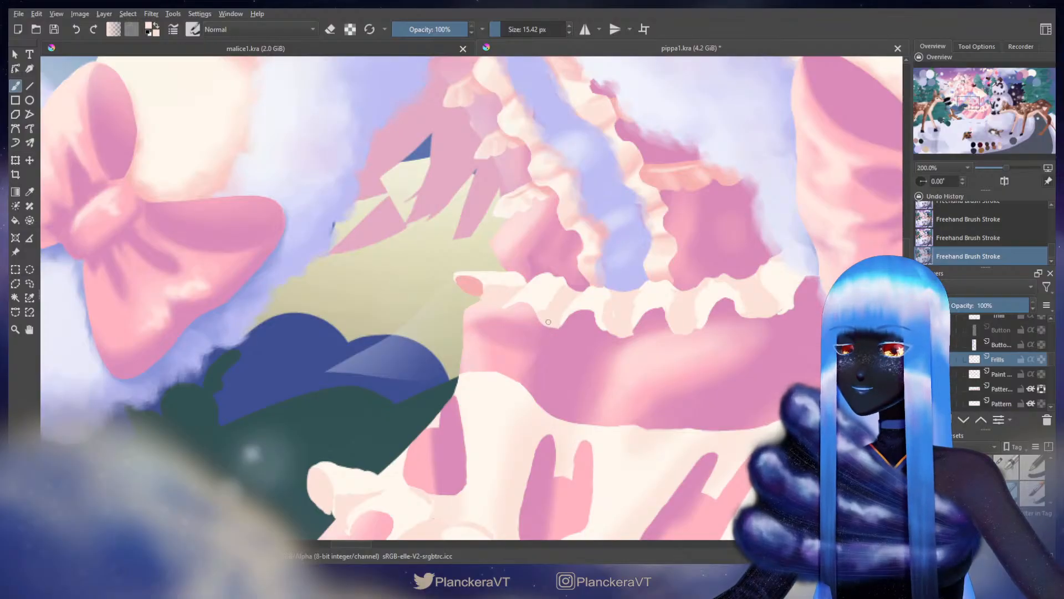
key("ctrl+z")
key("ctrl+z")
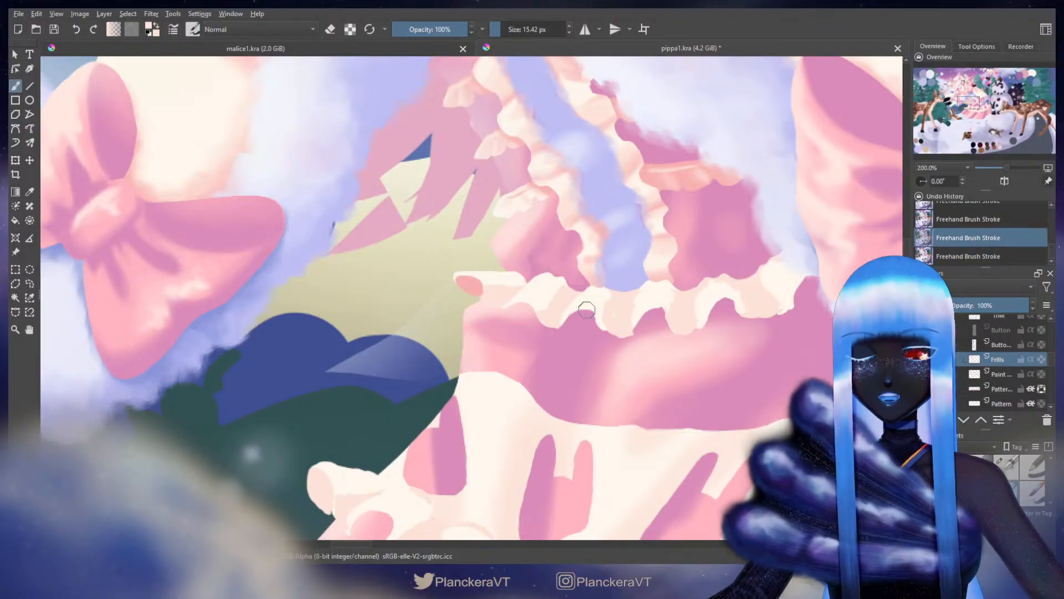
key("e")
left_click(546, 316)
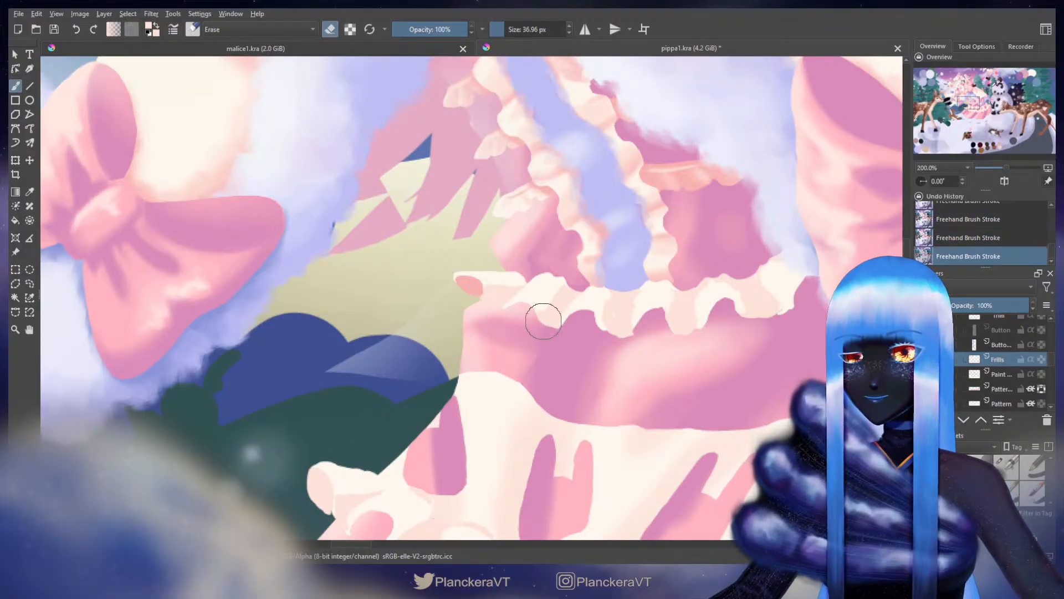
key("e")
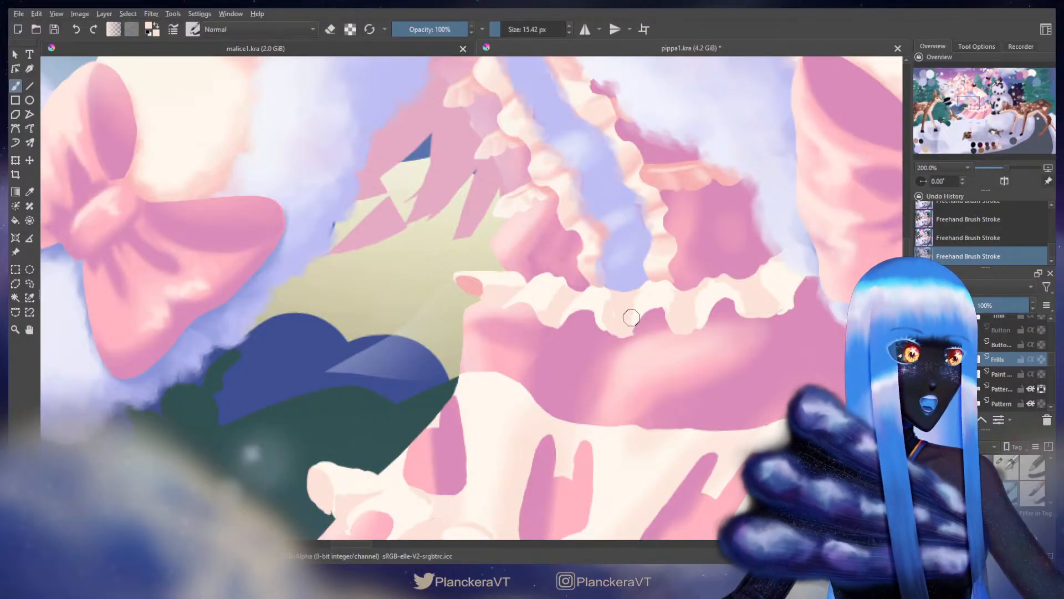
Step: Select the paint layer below Frills, undo the last stroke, and repaint the waist frill's folds in sampled cream with a 14 px brush
left_click_drag(579, 537, 550, 338)
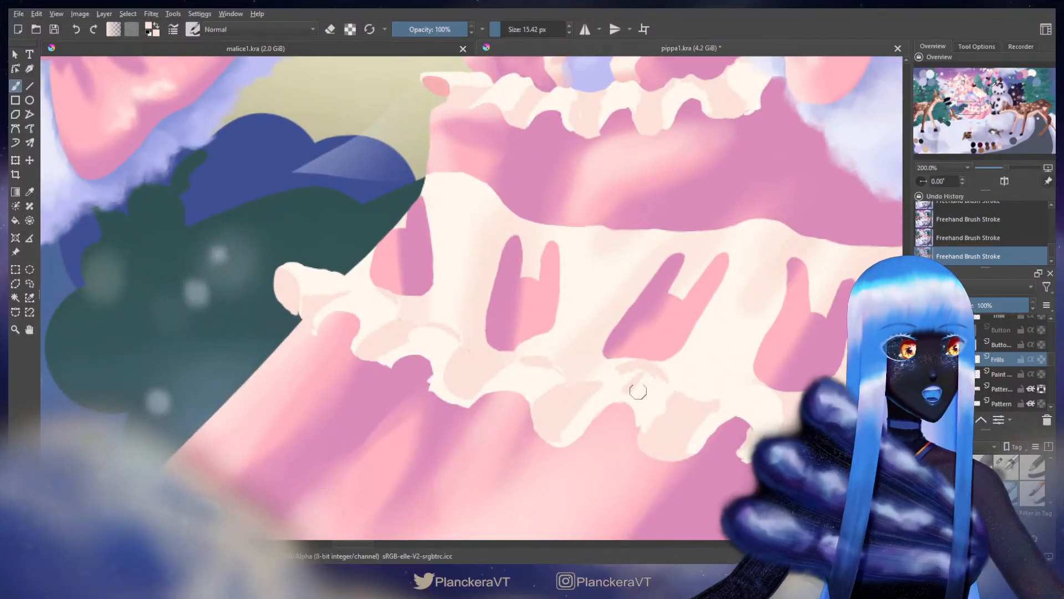
mouse_move(626, 331)
left_mouse_down()
mouse_move(627, 426)
mouse_move(666, 552)
left_mouse_up()
left_click(1014, 373)
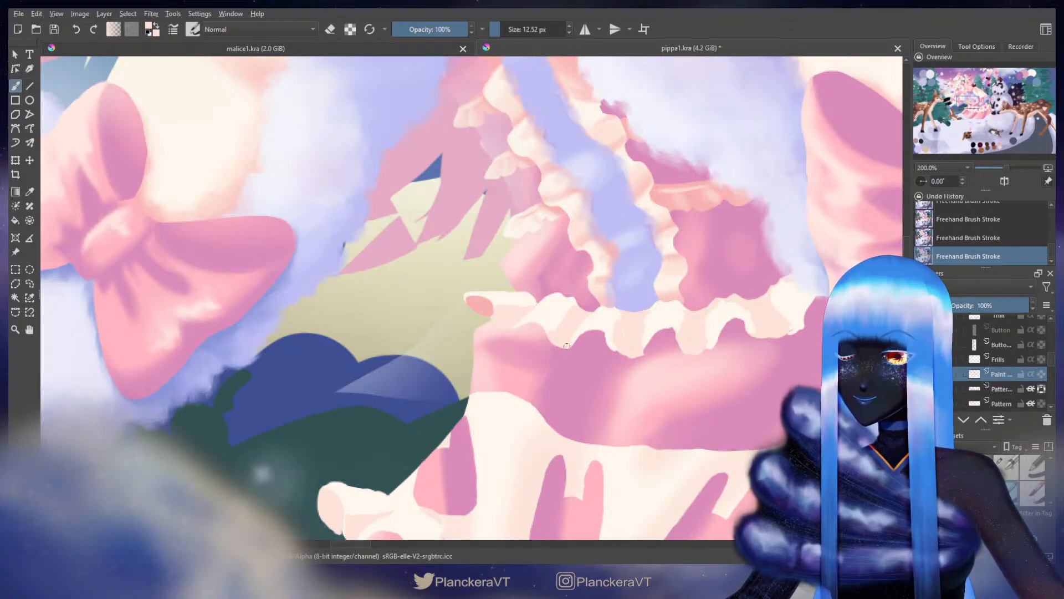
key("ctrl+z")
mouse_move(494, 205)
left_mouse_down()
mouse_move(612, 351)
mouse_move(848, 492)
left_mouse_up()
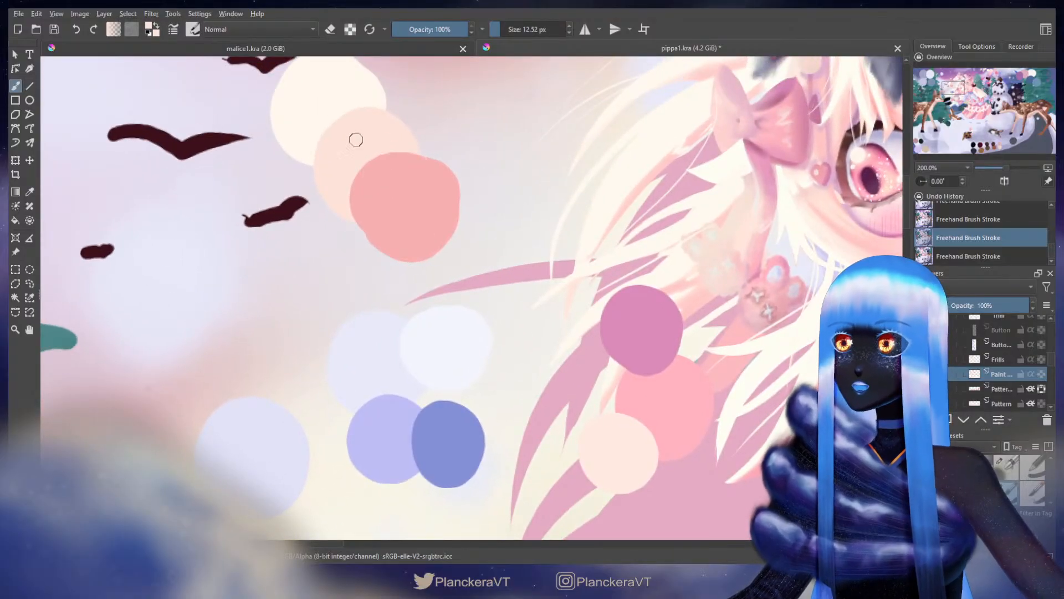
mouse_move(708, 427)
left_mouse_down()
mouse_move(587, 363)
mouse_move(496, 268)
mouse_move(571, 352)
mouse_move(583, 292)
mouse_move(536, 207)
left_mouse_up()
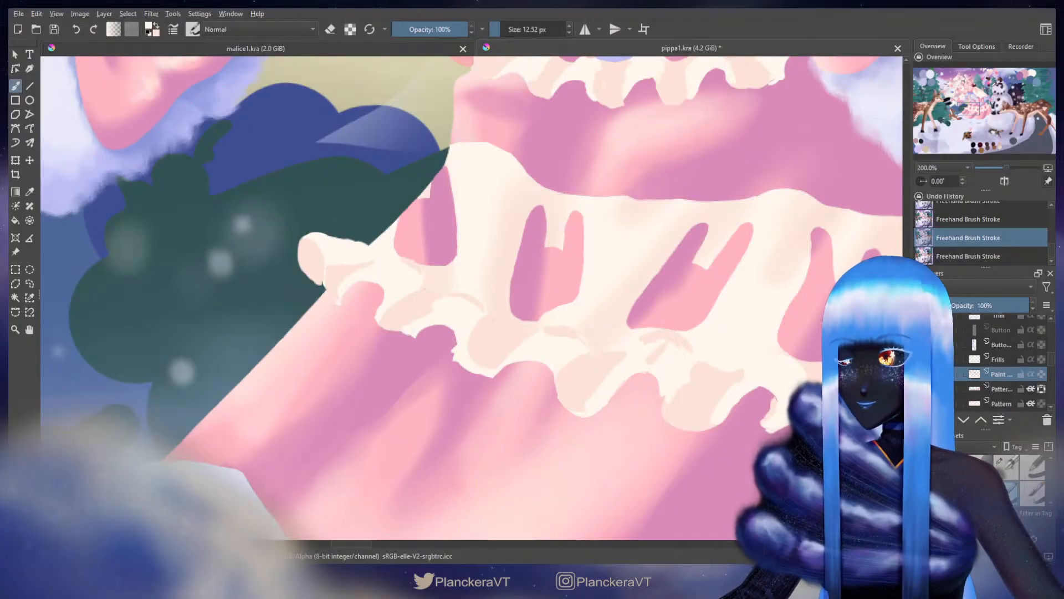
left_click_drag(219, 527, 332, 279)
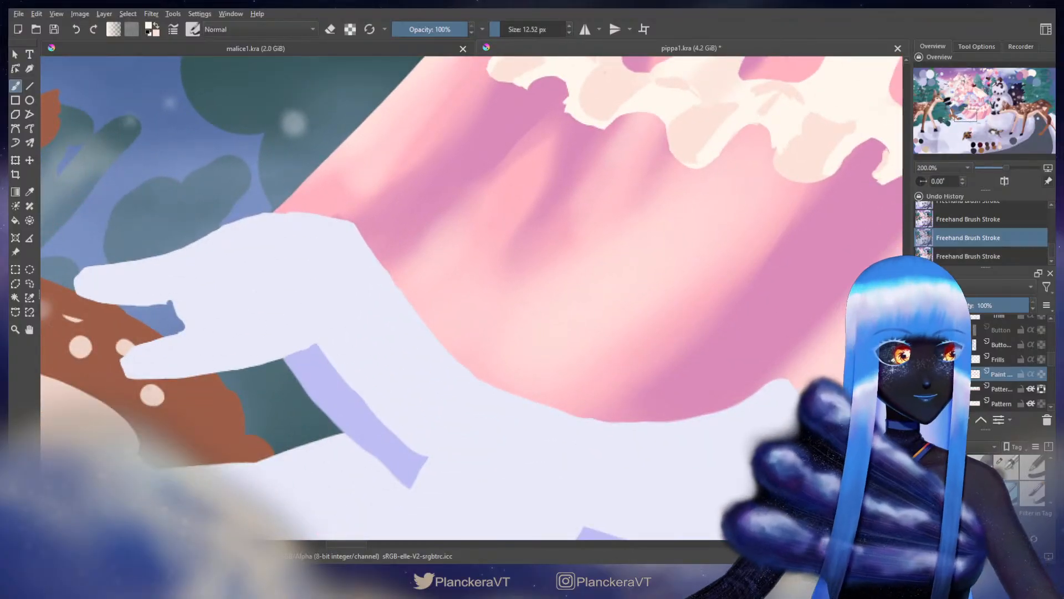
mouse_move(487, 243)
left_mouse_down()
mouse_move(466, 444)
mouse_move(430, 316)
mouse_move(459, 240)
mouse_move(518, 373)
mouse_move(504, 257)
mouse_move(503, 292)
left_mouse_up()
left_click(500, 285, "ctrl")
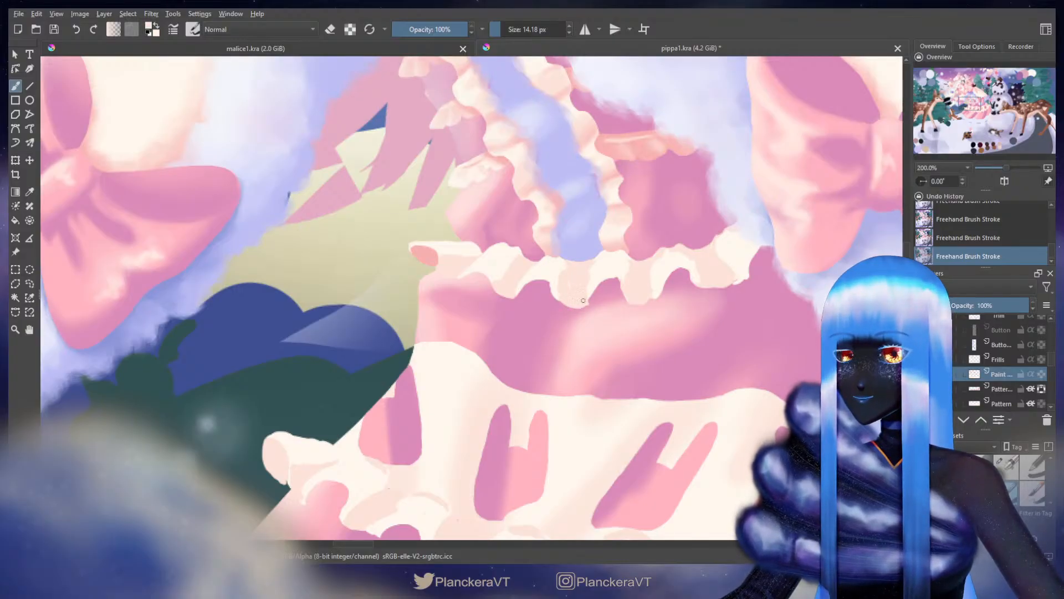
Step: Undo the last two strokes and erase the excess paint beside the waist frill's right-of-centre scallop with a 21 px eraser
key("e")
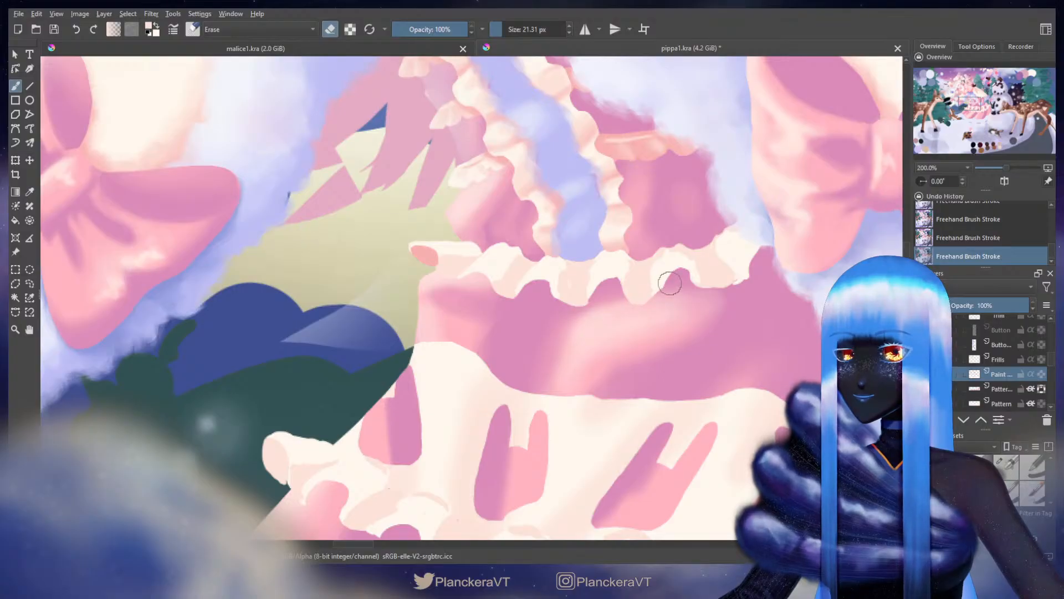
key("ctrl+z")
key("ctrl+z")
left_click_drag(669, 286, 663, 295)
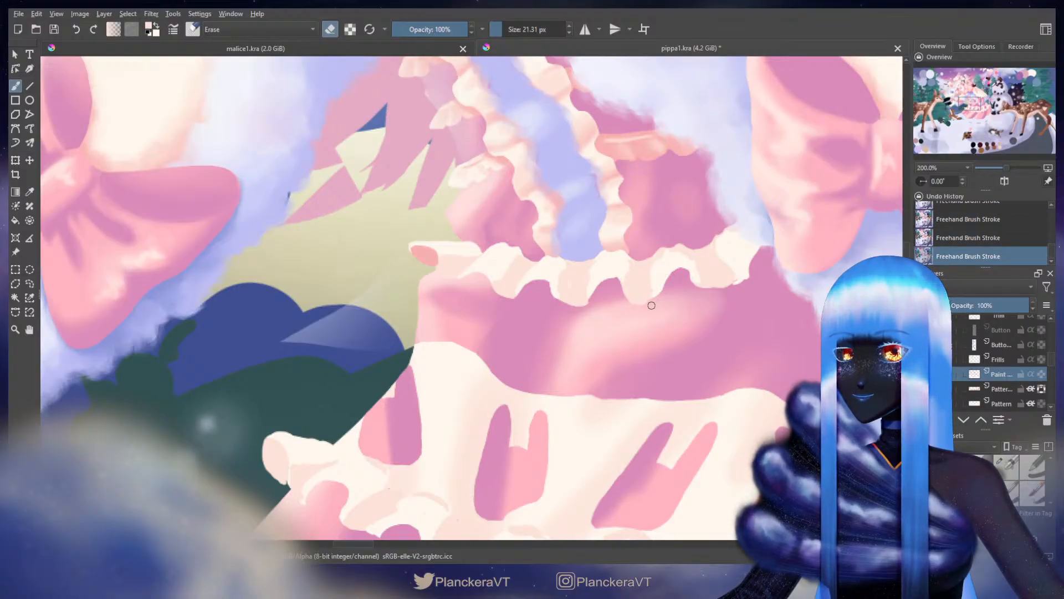
Step: Paint the scallops at the waist frill's right end in a sampled frill colour with a 16 px brush
key("e")
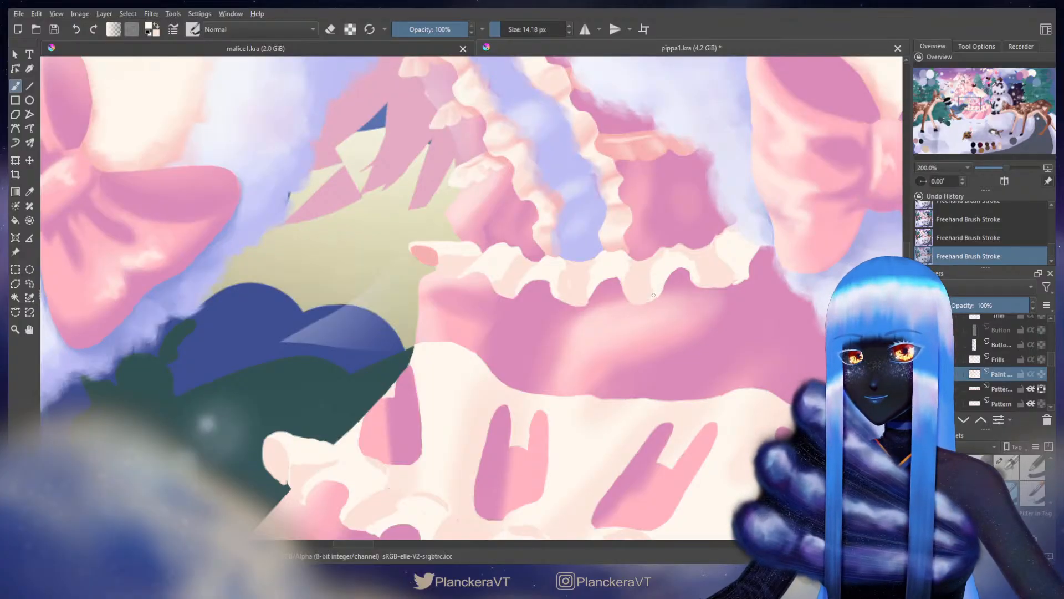
left_click_drag(691, 267, 693, 265, "shift")
left_click(694, 258, "ctrl")
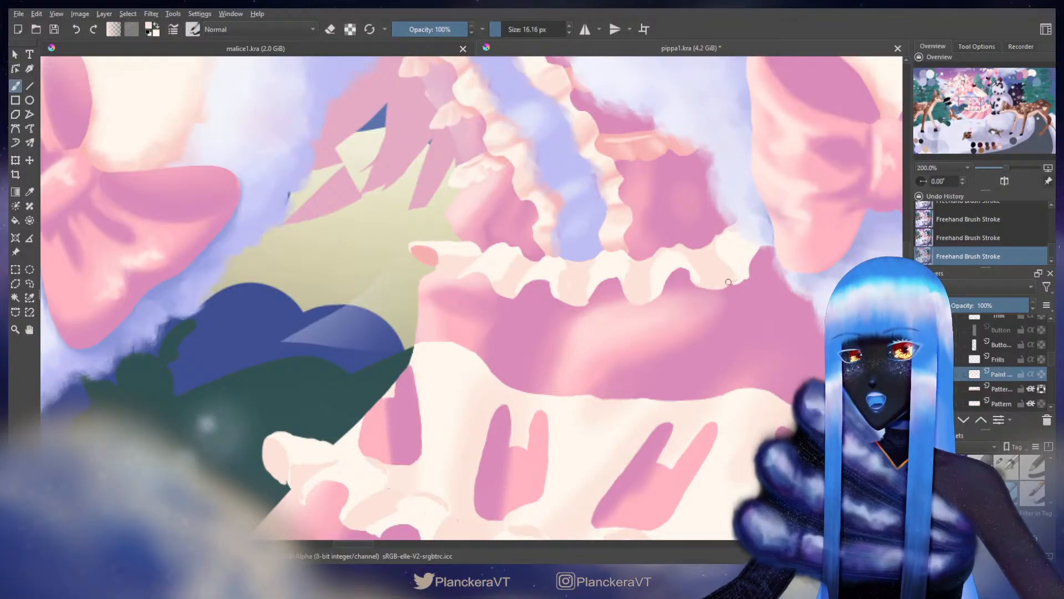
left_click_drag(753, 262, 754, 262, "shift")
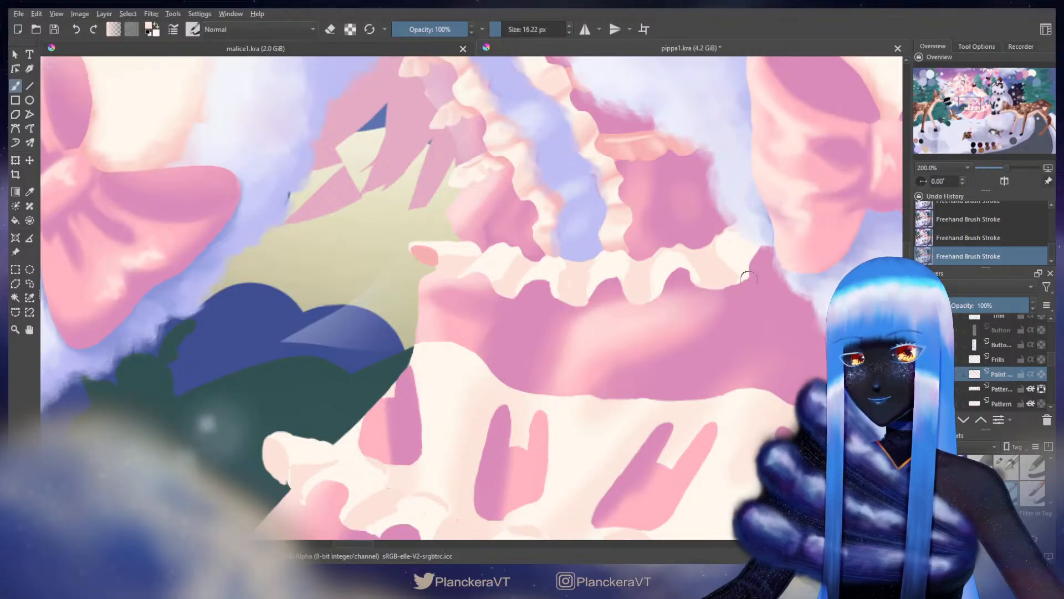
Step: Smooth the lower edge at the waist frill's right end with a 24 px eraser, and undo the last brush stroke at its left end
key("e")
mouse_move(713, 281)
left_mouse_down()
mouse_move(689, 328)
mouse_move(675, 330)
mouse_move(714, 331)
left_mouse_up()
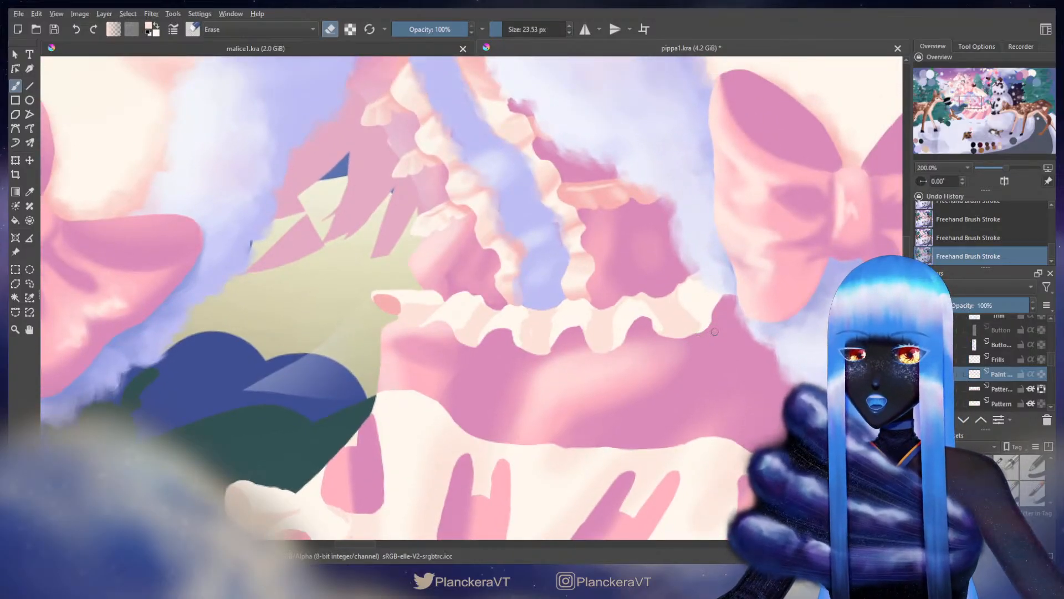
key("e")
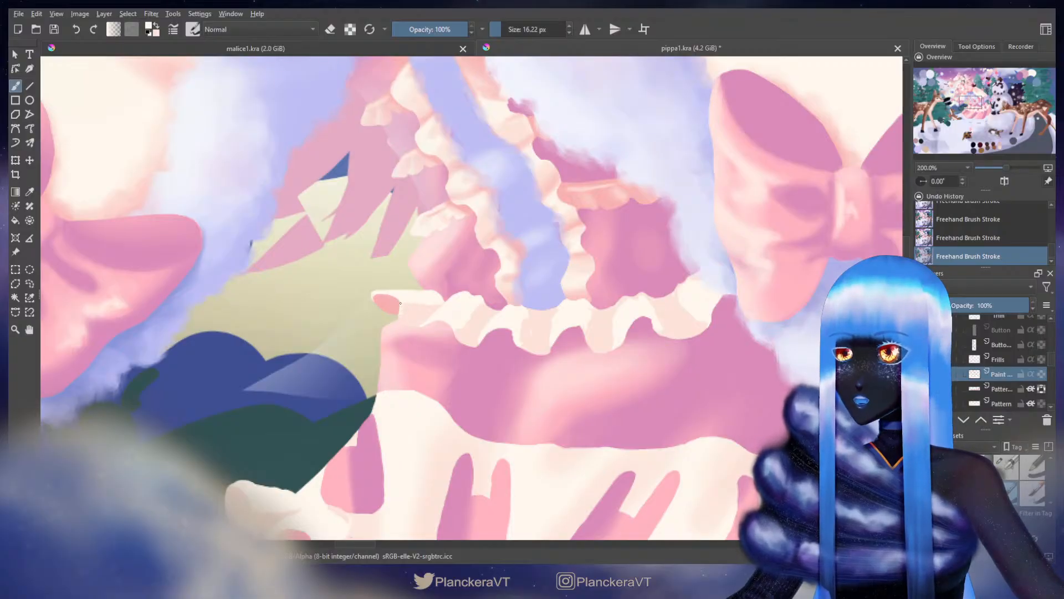
key("ctrl+z")
key("c")
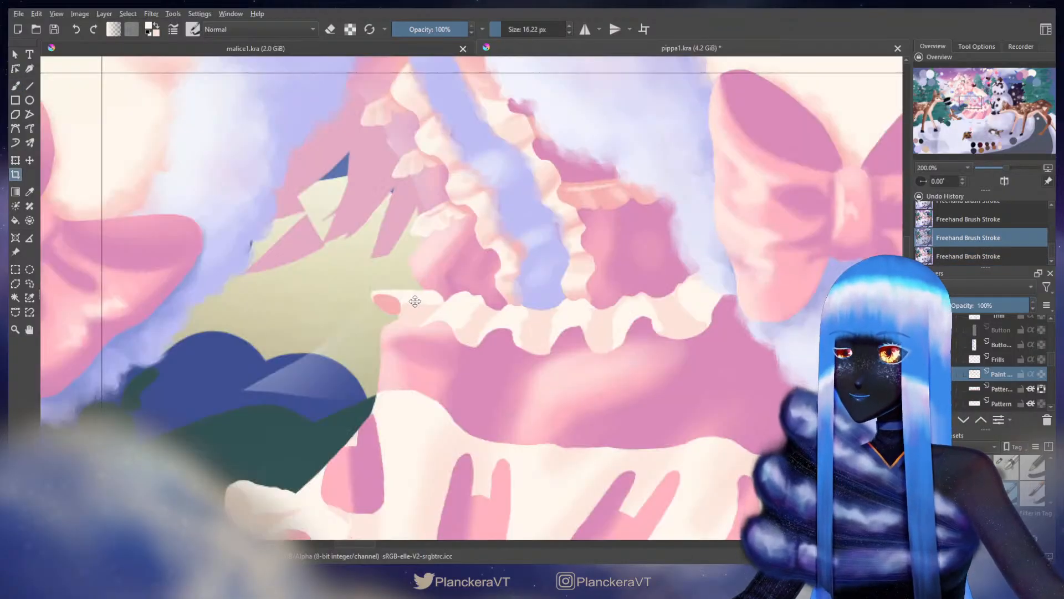
Step: Redo the undone brush stroke on the waist frill and clean up its right-end scallop with a 17 px eraser
key("b")
key("ctrl+shift+z")
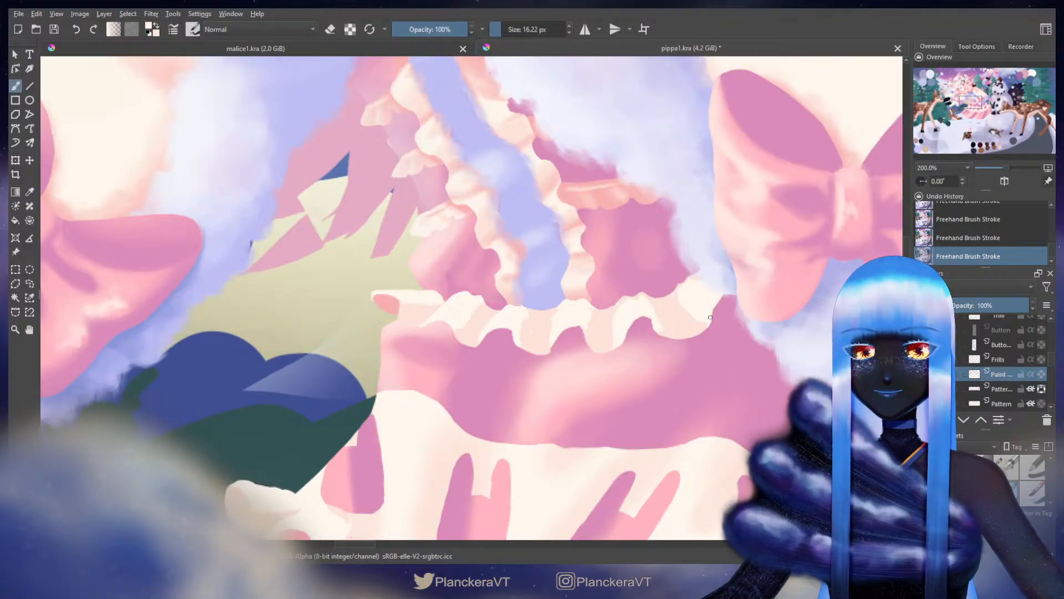
key("e")
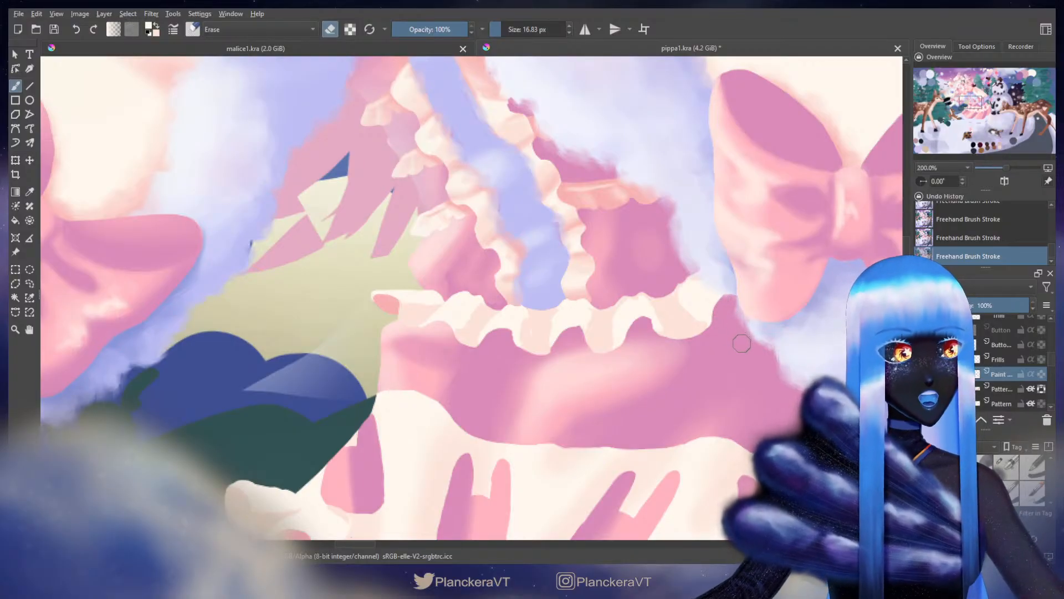
key("e")
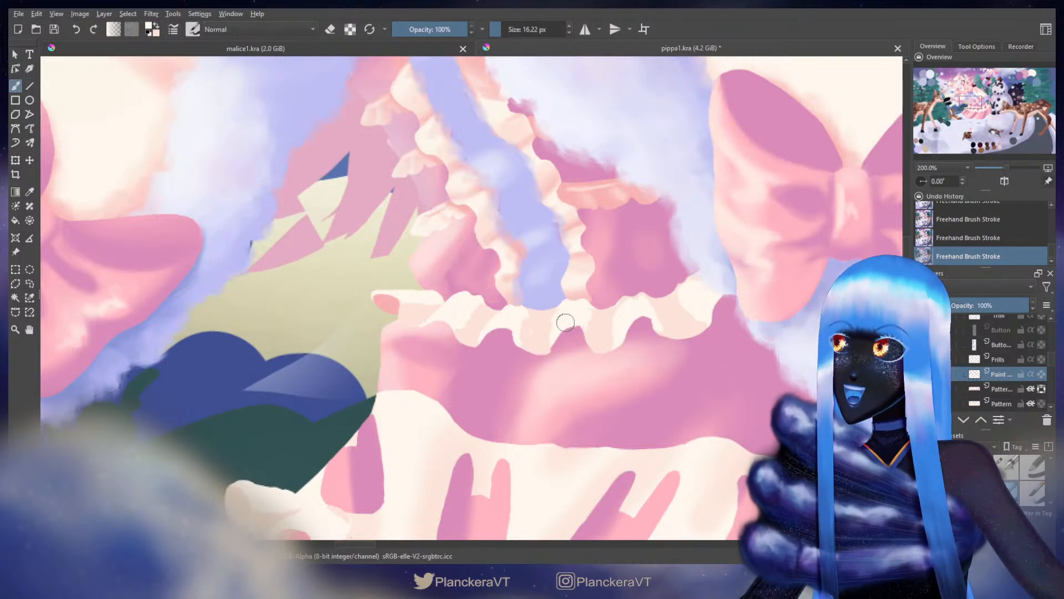
key("bracketleft")
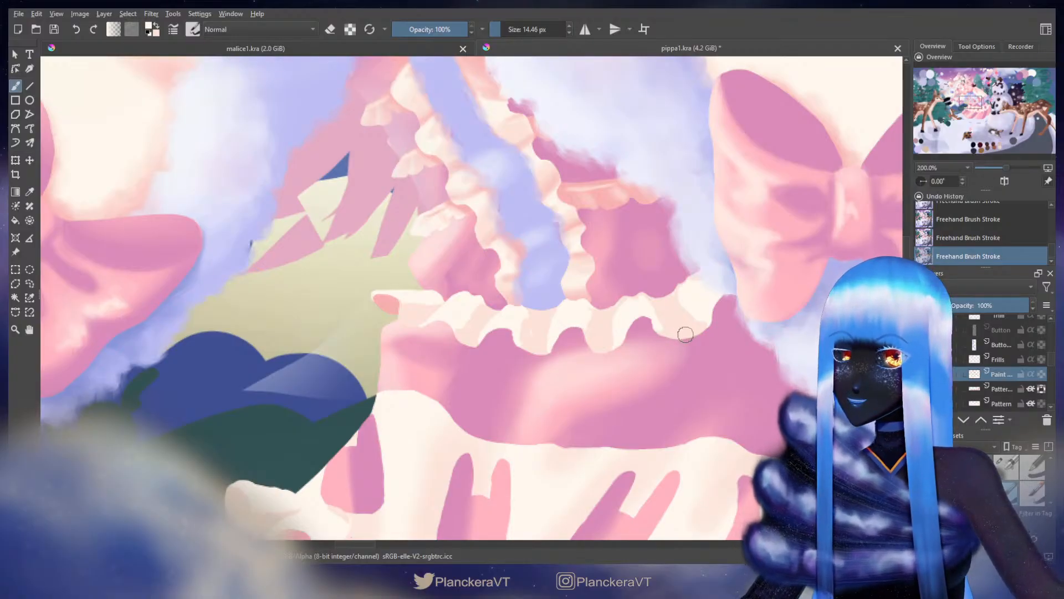
Step: On the Frills layer, paint the inner fold at the overskirt frill's left end in pink sampled from the waist frill, with a 20 px brush
left_click_drag(620, 407, 771, 167)
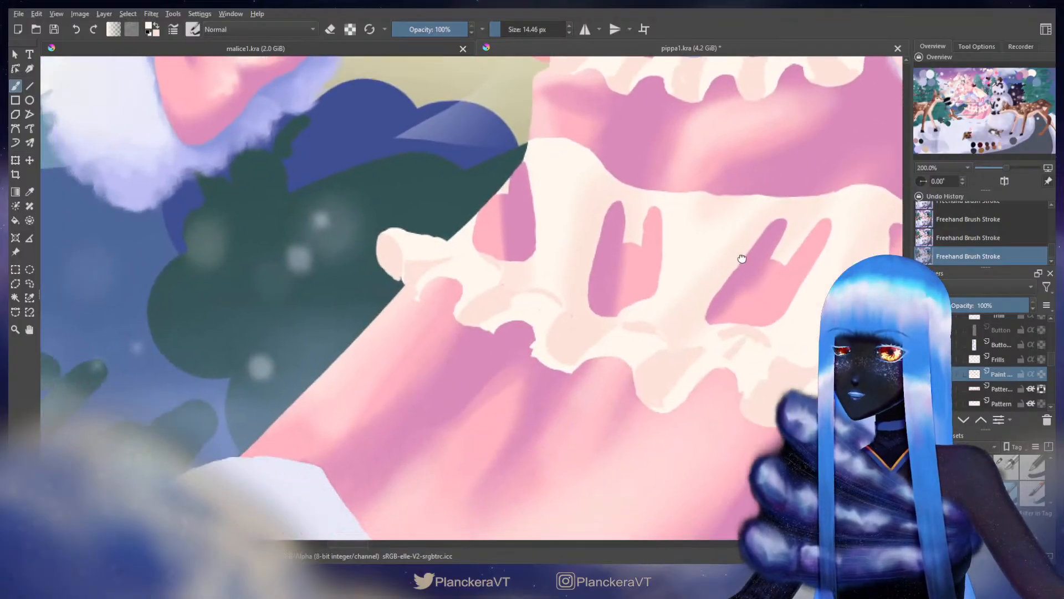
left_click_drag(651, 307, 767, 329)
left_click_drag(680, 330, 699, 409)
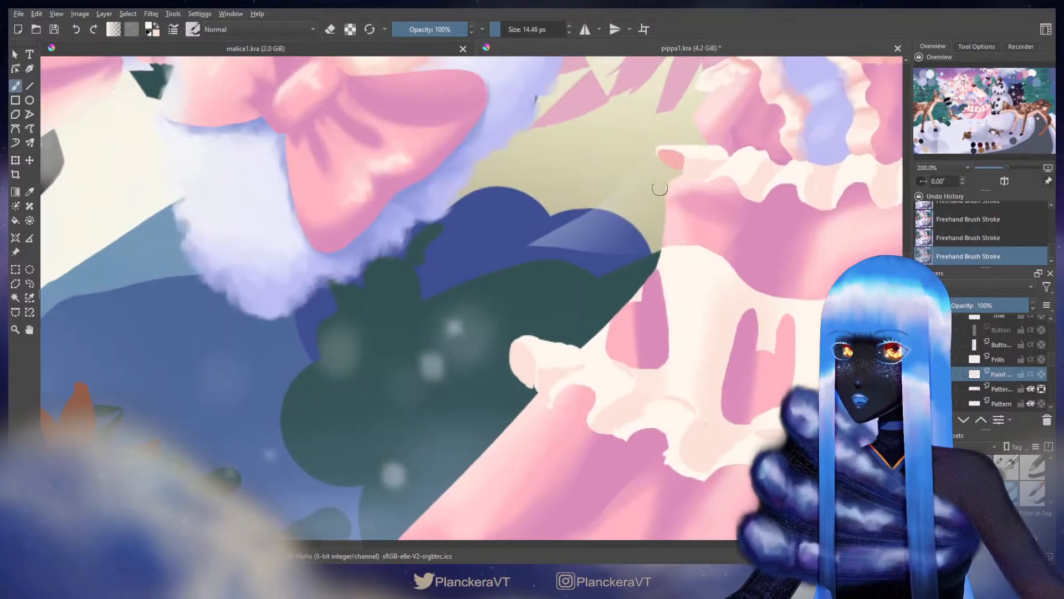
left_click(672, 160, "ctrl")
mouse_move(540, 376)
left_mouse_down()
mouse_move(586, 303)
mouse_move(560, 276)
mouse_move(574, 284)
left_mouse_up()
key("ctrl+z")
key("Page_Up")
left_click_drag(566, 284, 576, 308)
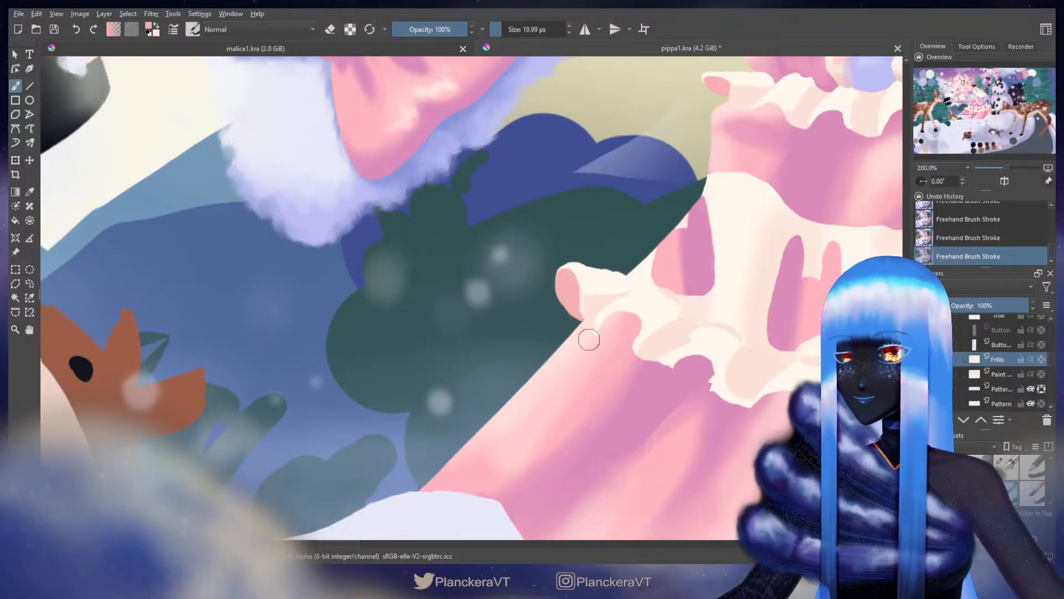
Step: Trim the overskirt frill's left end with an 18 px eraser and paint its rim in sampled cream with a 19 px brush
key("e")
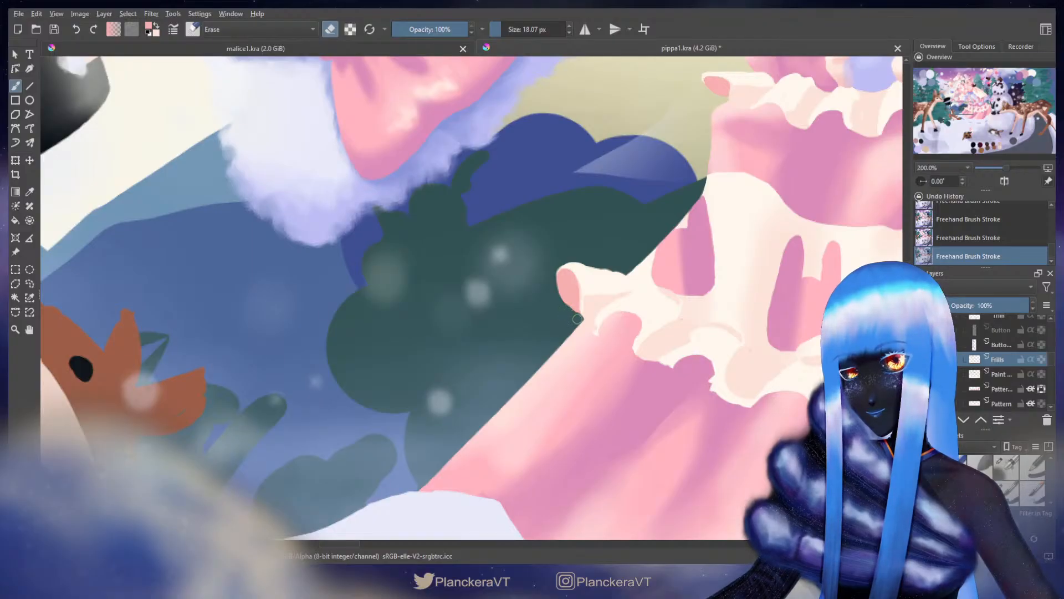
key("e")
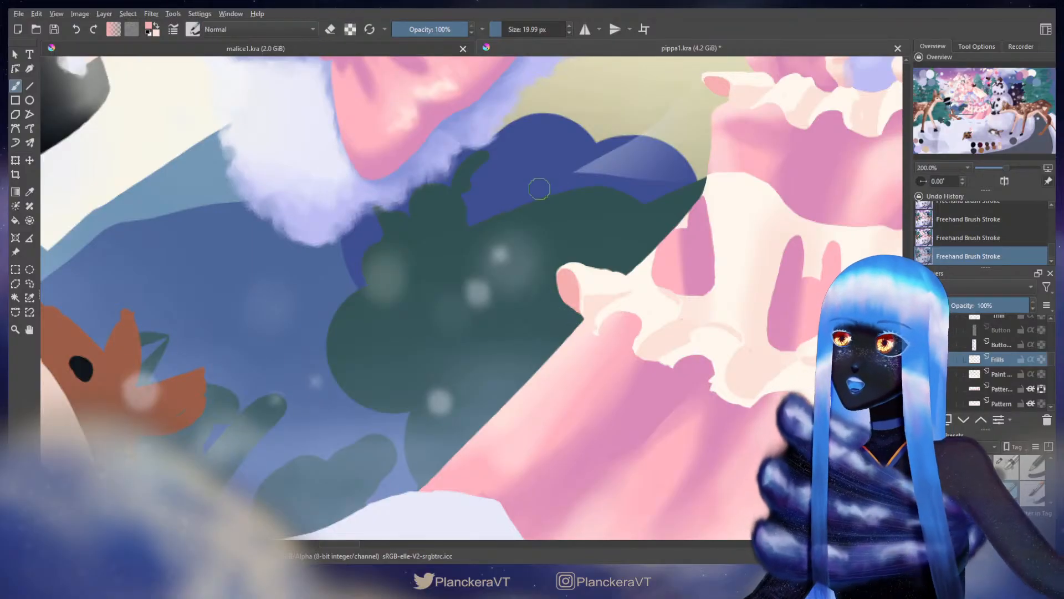
left_click(619, 280, "ctrl")
left_click_drag(581, 269, 570, 266)
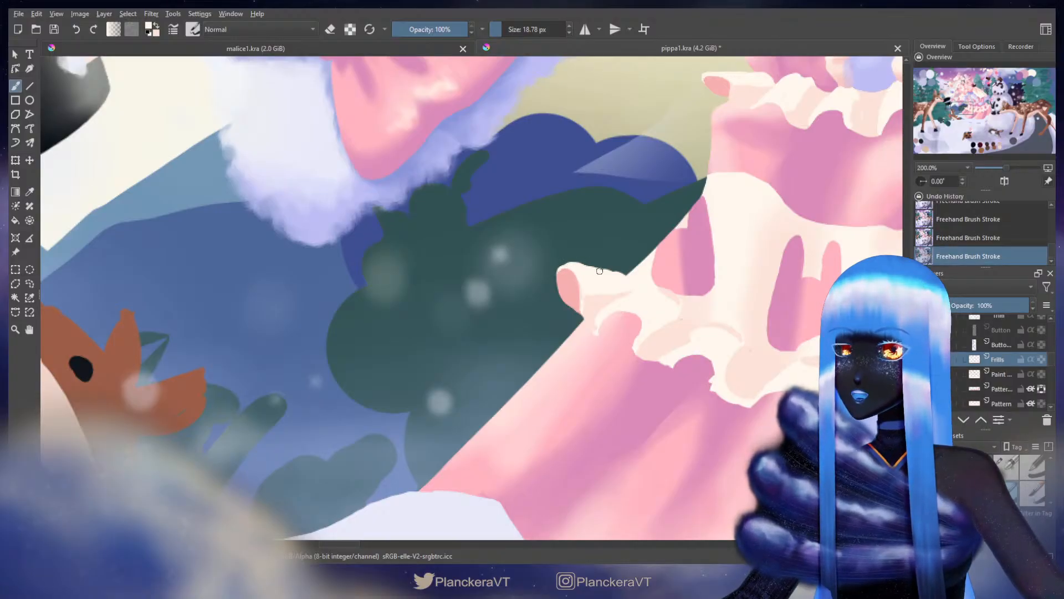
Step: Smooth the upper edge of the overskirt frill's left end with the eraser, then undo and repaint the cream stroke where it meets the skirt
key("e")
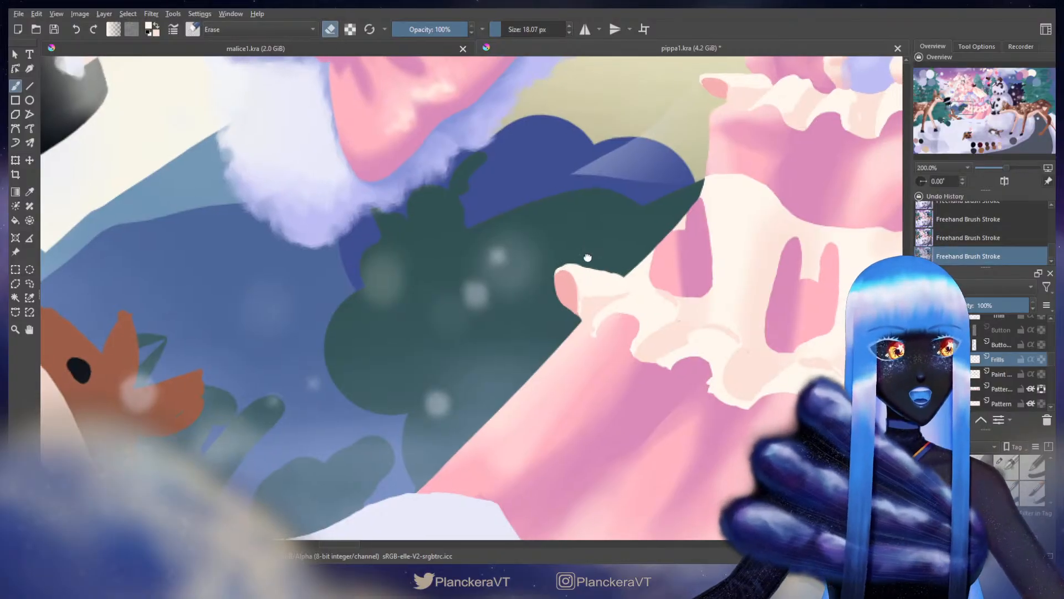
mouse_move(587, 254)
left_mouse_down()
mouse_move(475, 283)
mouse_move(492, 309)
mouse_move(542, 317)
left_mouse_up()
mouse_move(500, 308)
left_mouse_down("shift")
mouse_move(488, 309)
mouse_move(557, 315)
left_mouse_up("shift")
key("e")
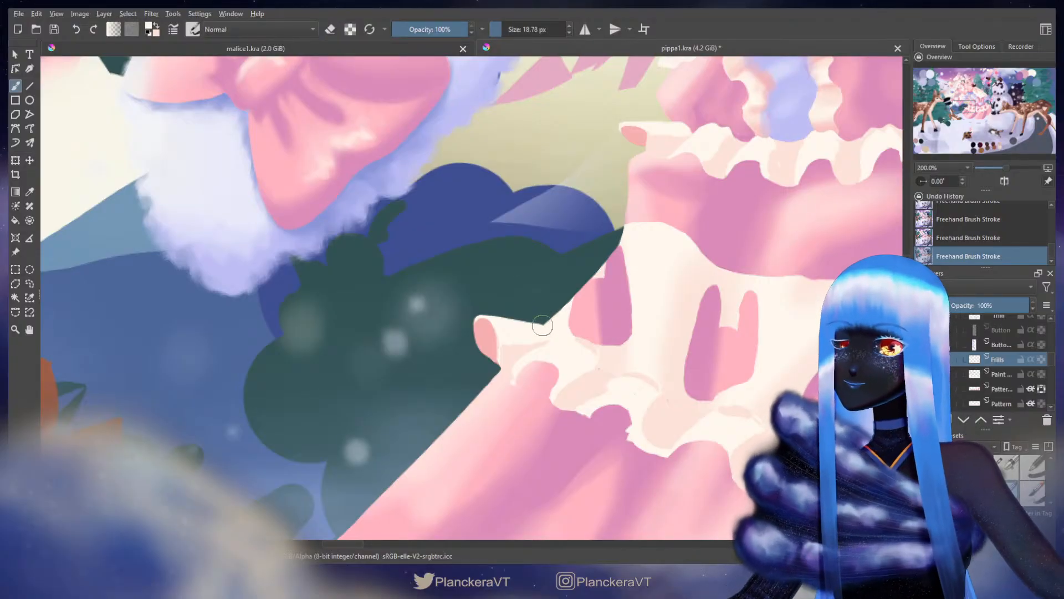
key("ctrl+z")
left_click_drag(548, 324, 539, 325)
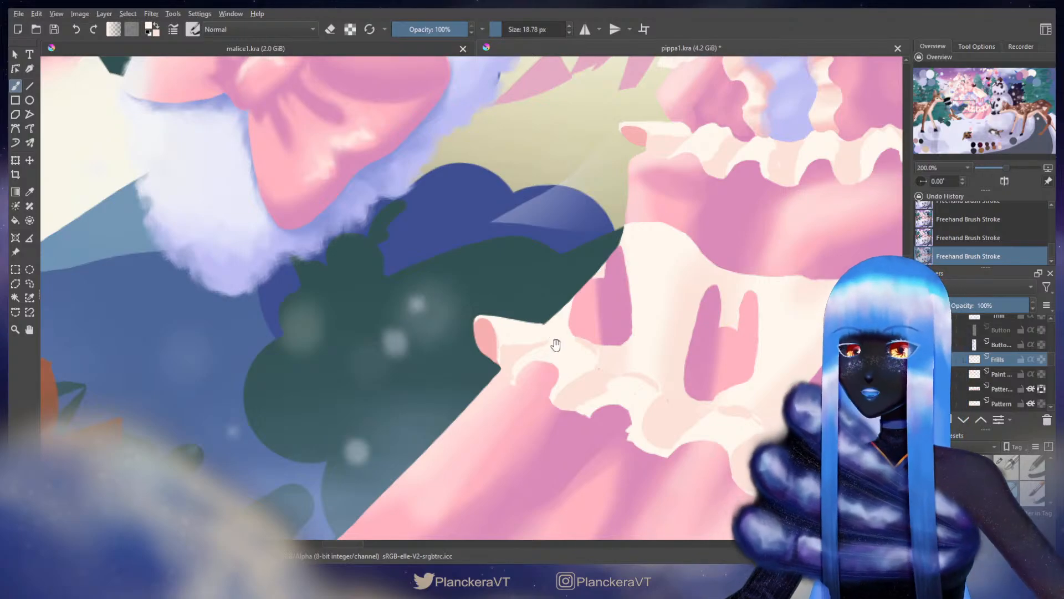
Step: Refine the overskirt frill's folds below the leftmost bunny cut-out with a 19 px brush and a 17 to 20 px eraser, undoing one stroke
scroll(554, 332, "down", 2)
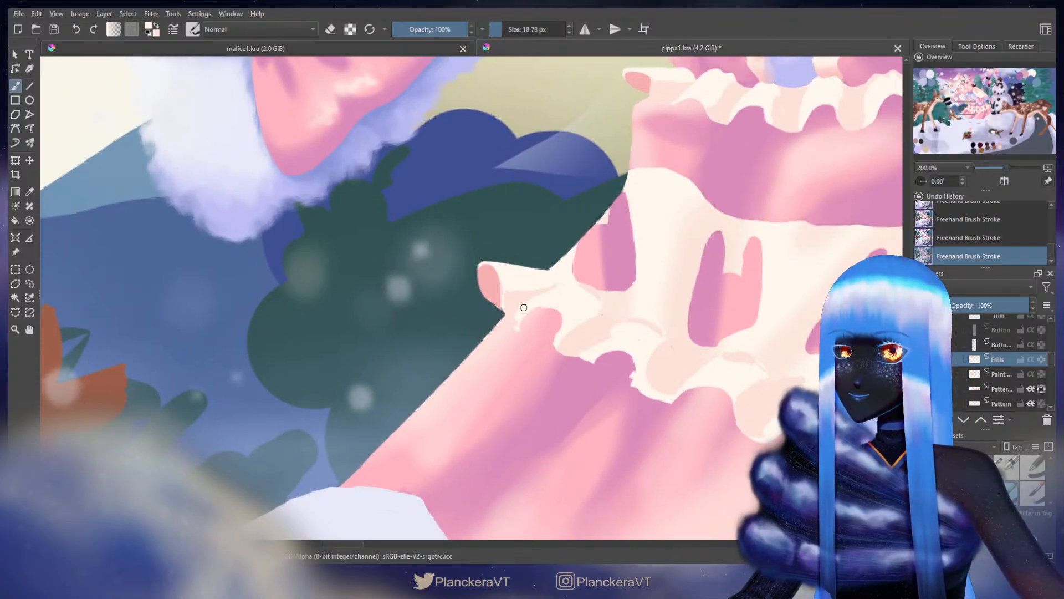
key("e")
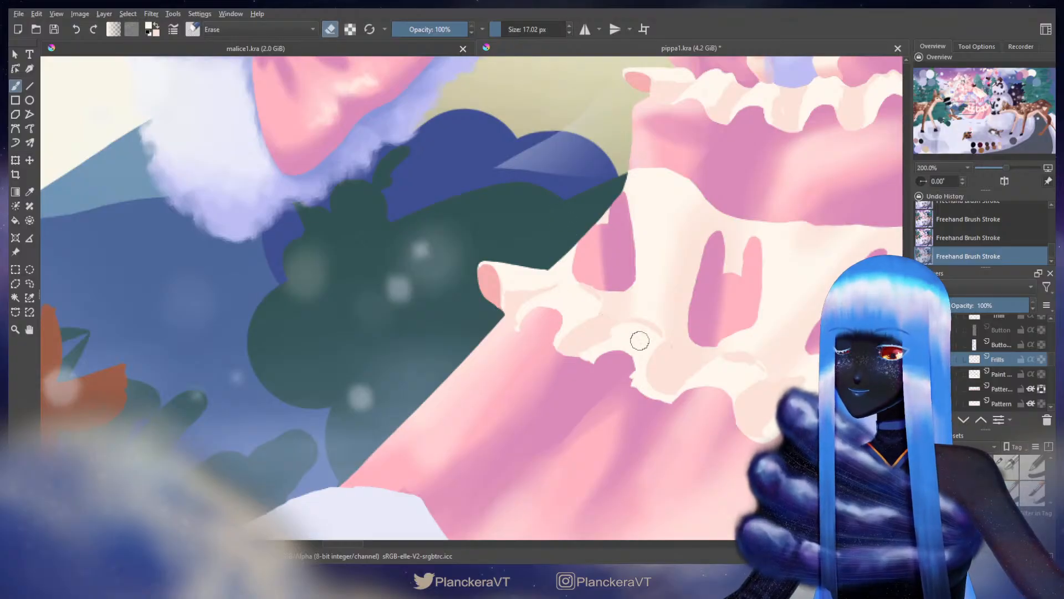
key("e")
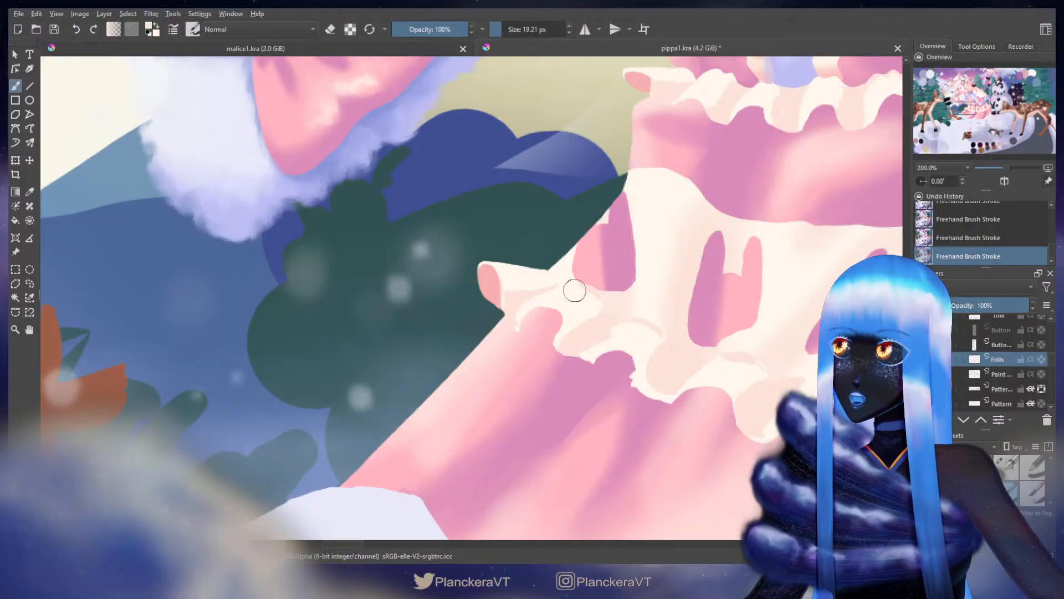
left_click_drag(575, 290, 586, 276, "shift")
key("ctrl+z")
key("e")
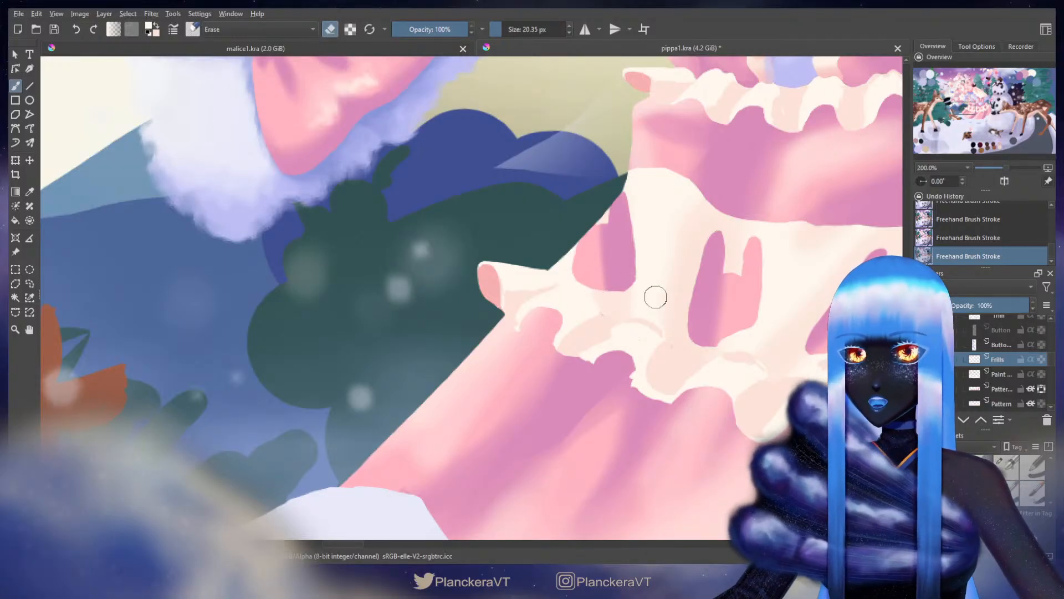
left_click_drag(649, 290, 639, 280)
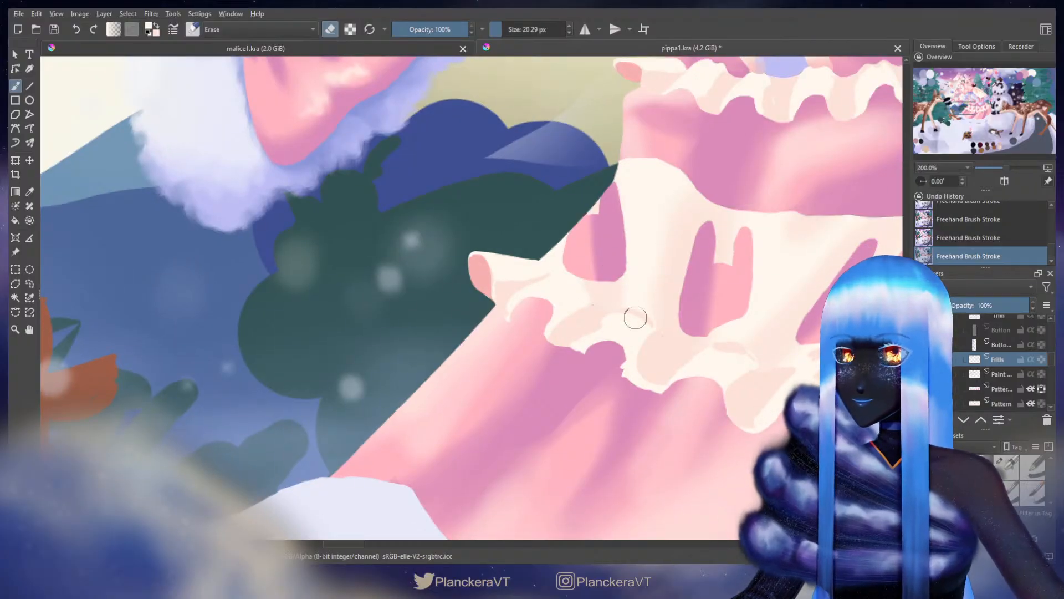
Step: Paint the overskirt frill's folds beneath the second bunny cut-out in sampled cream with a 24 px brush, undoing and redoing the last stroke
key("e")
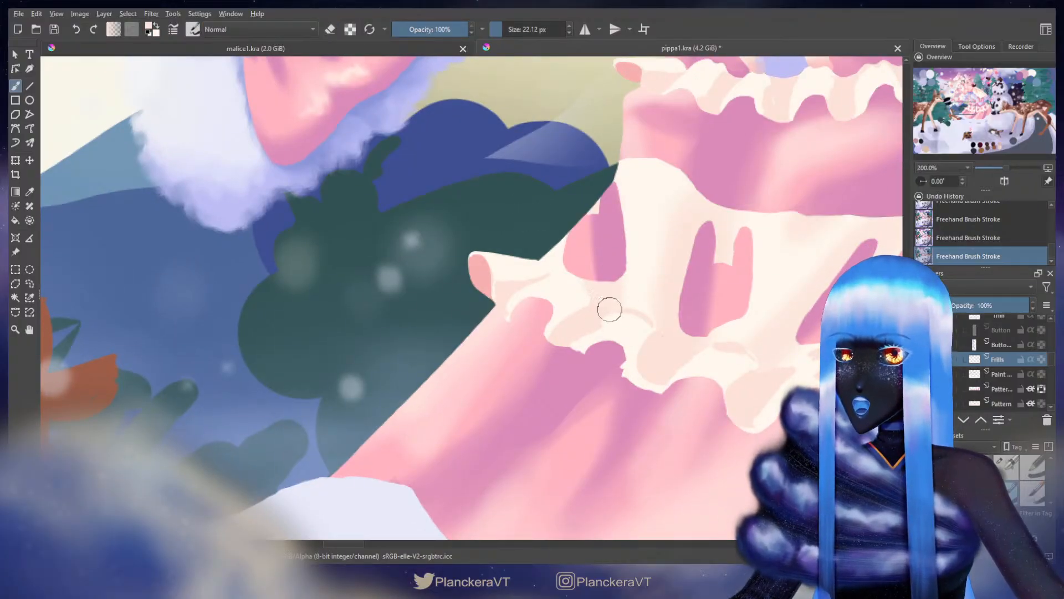
left_click_drag(679, 302, 617, 276)
key("e")
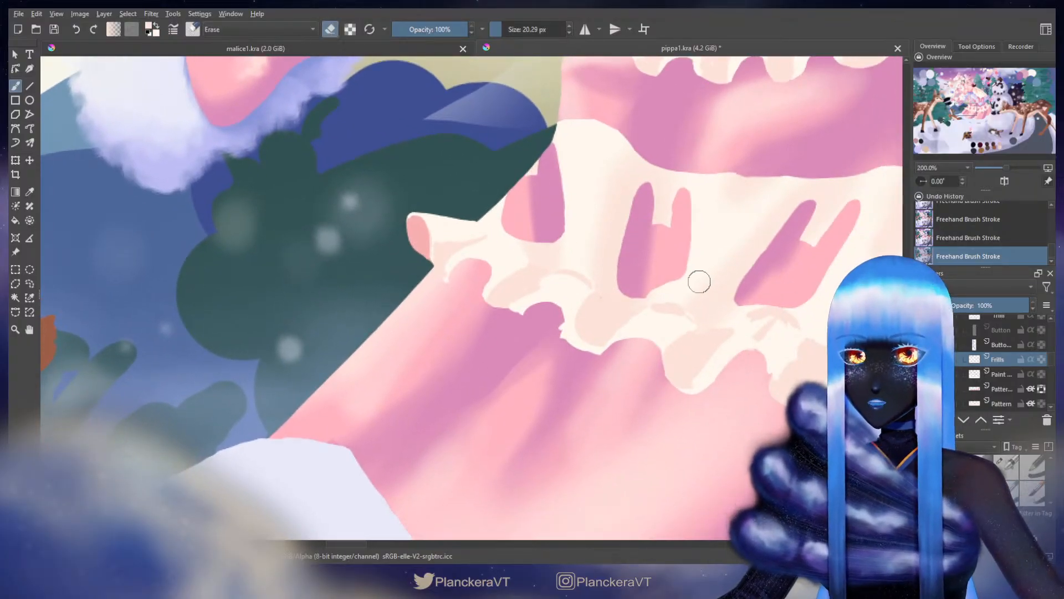
left_click_drag(693, 281, 674, 276)
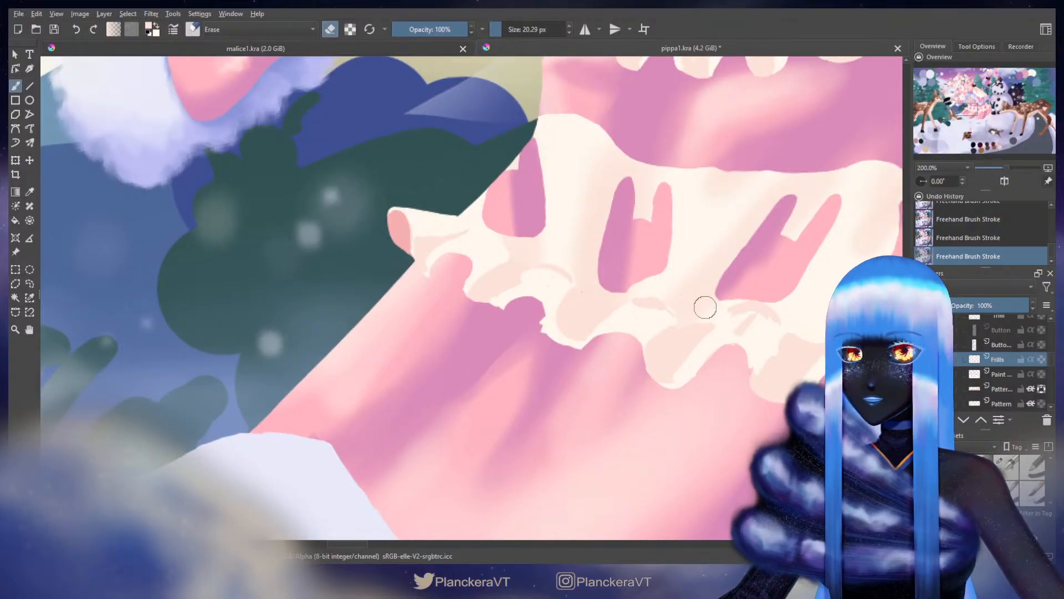
key("e")
left_click_drag(629, 284, 658, 307)
left_click(655, 308, "ctrl")
left_click_drag(653, 308, 648, 310)
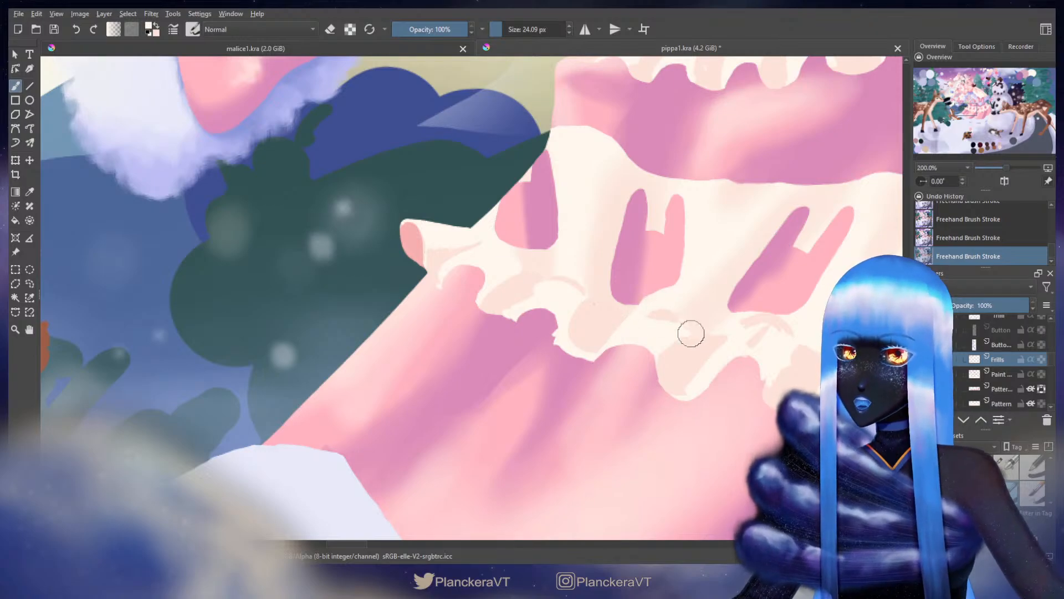
key("ctrl+z")
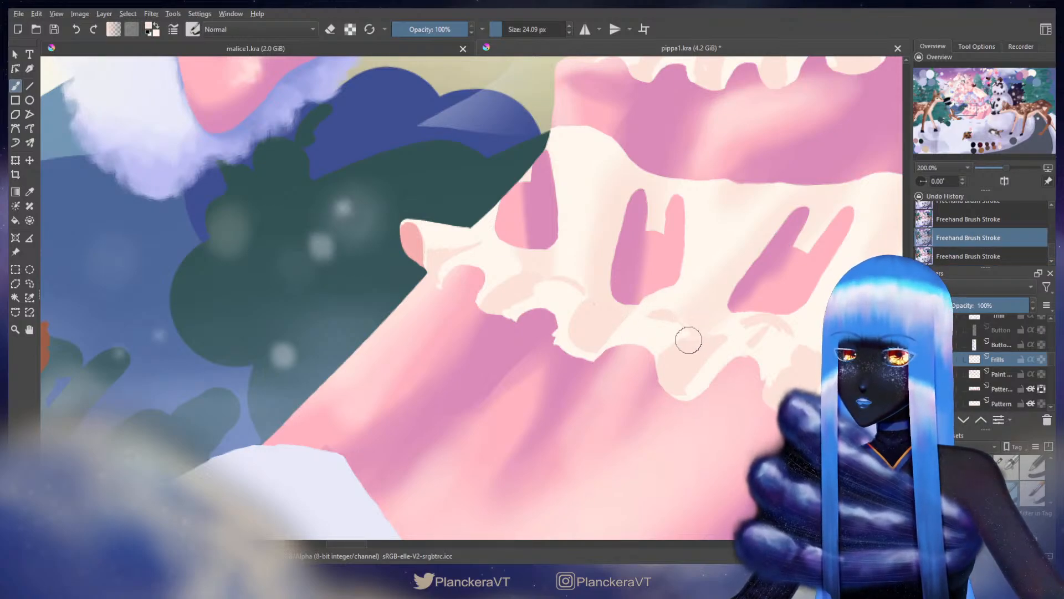
key("ctrl+shift+z")
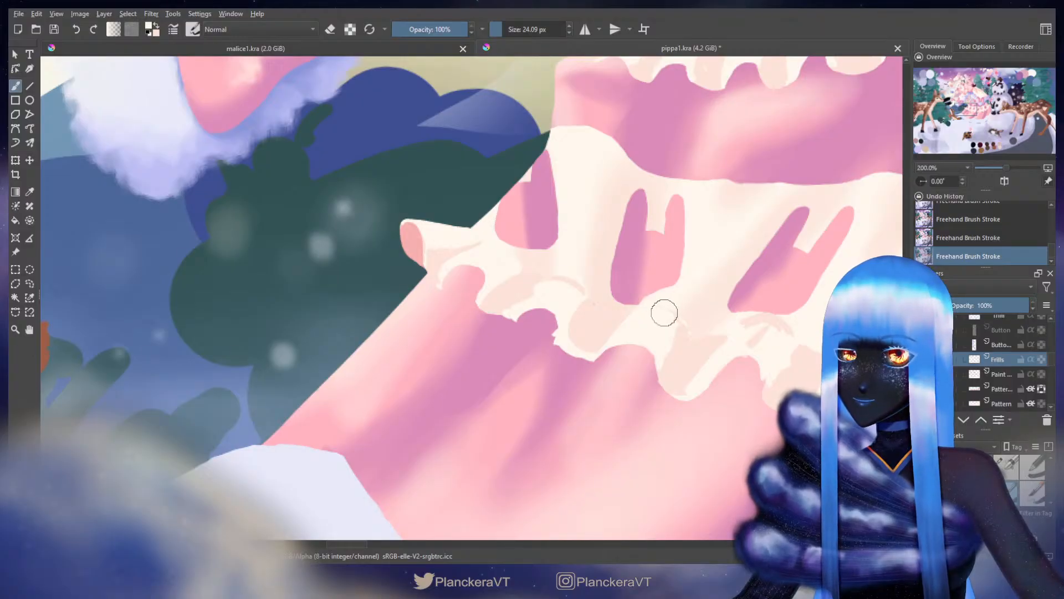
Step: Clean up the overskirt frill's folds and the edges of its leftmost scallops with an 18 to 21 px eraser
key("e")
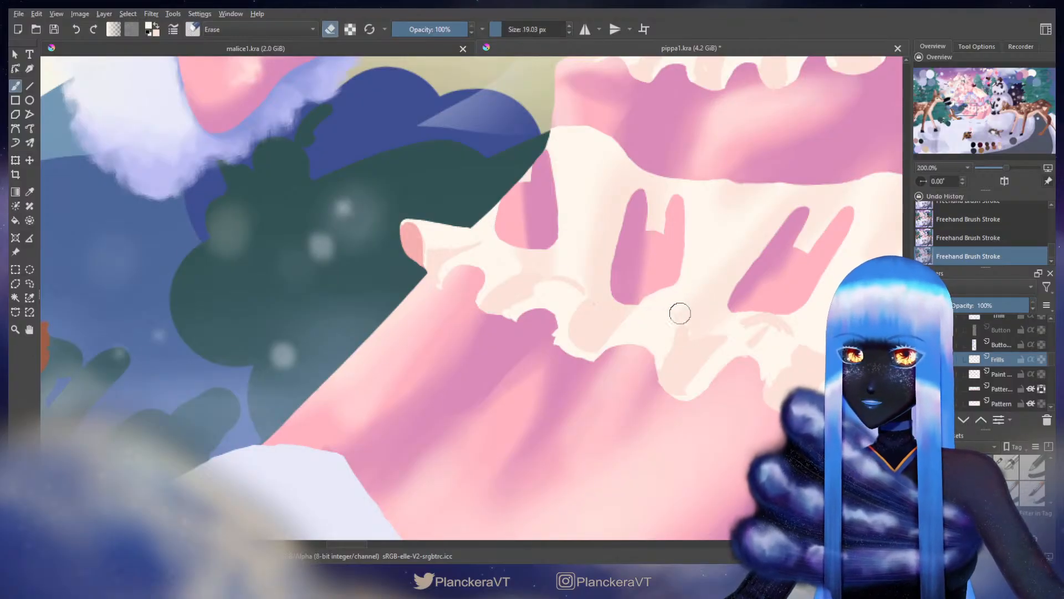
key("bracketleft")
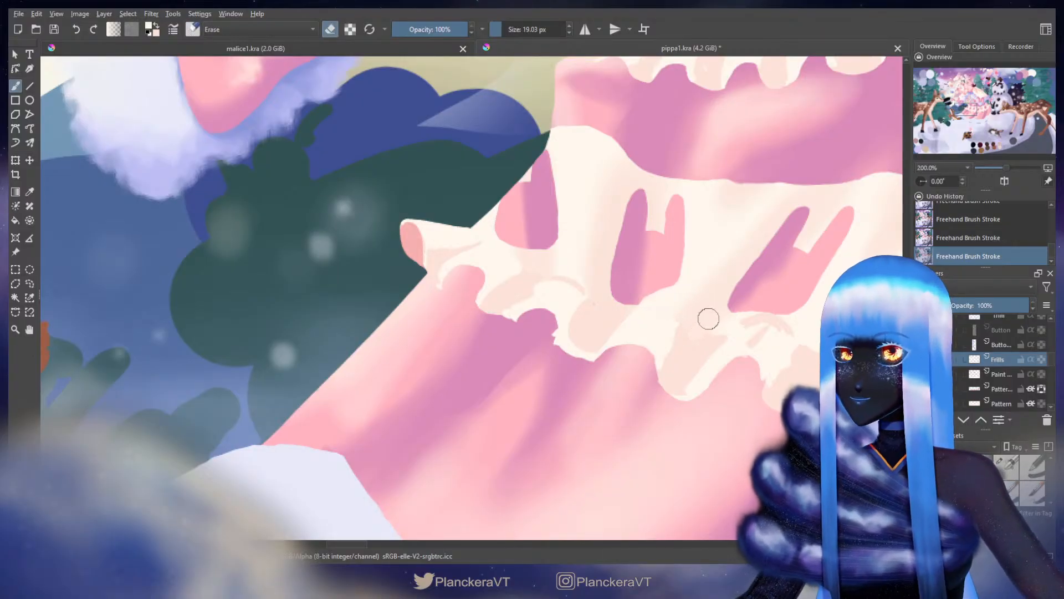
key("e")
mouse_move(524, 281)
left_mouse_down()
mouse_move(576, 333)
mouse_move(559, 268)
left_mouse_up()
key("e")
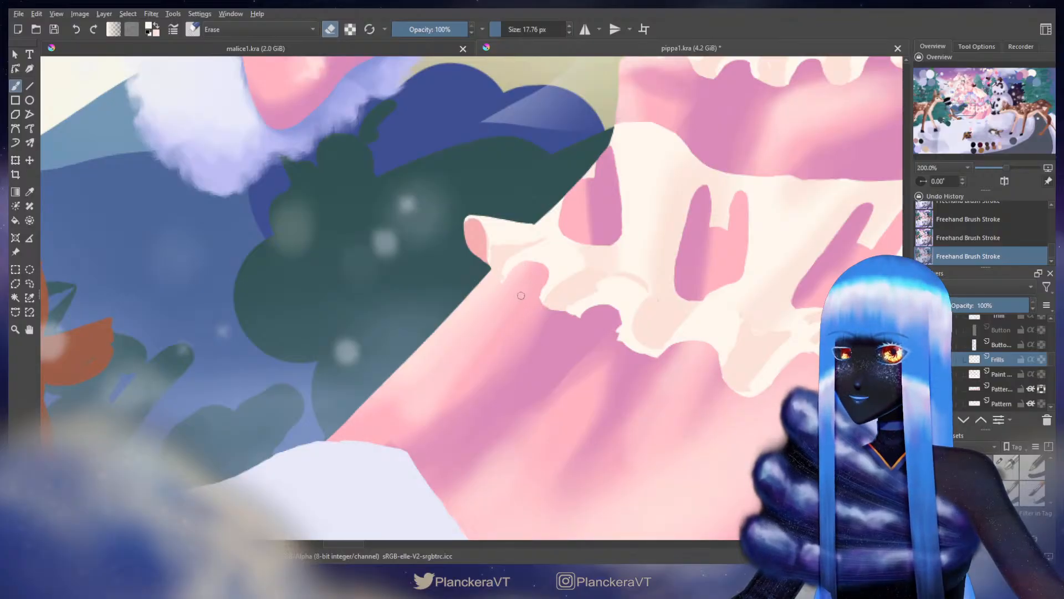
key("e")
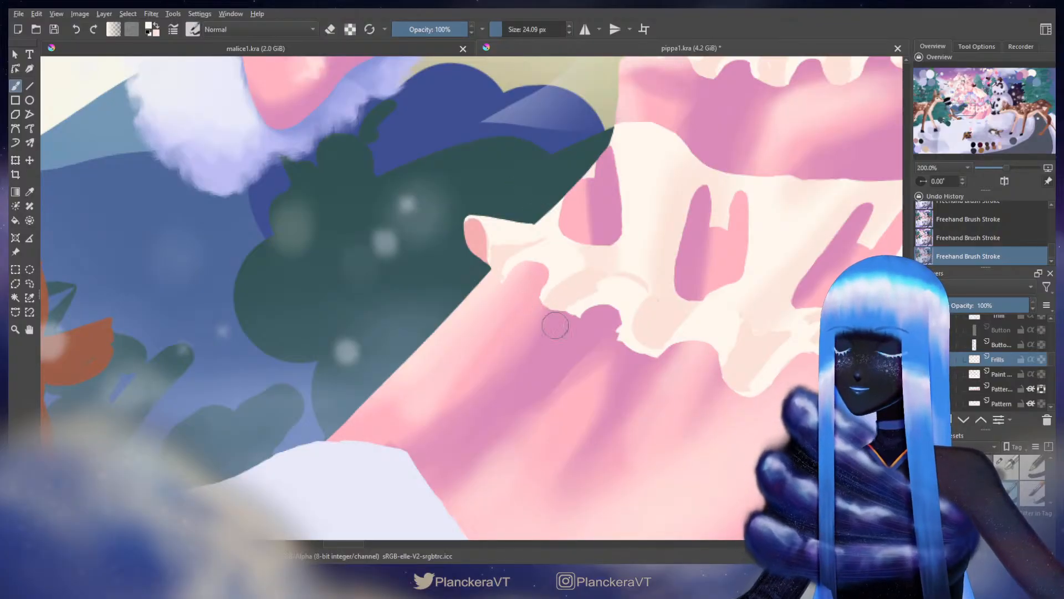
key("e")
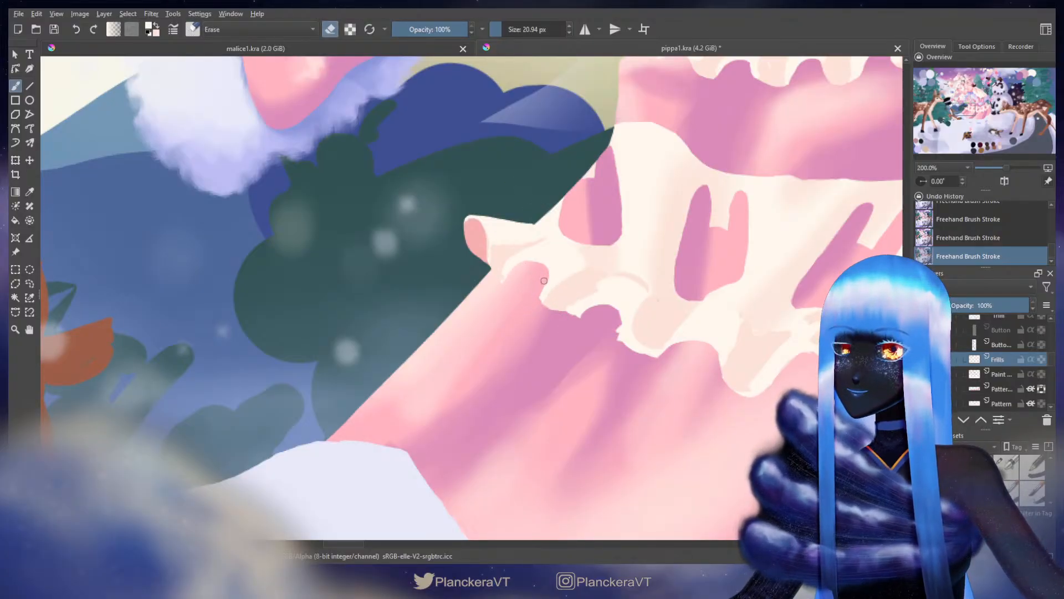
mouse_move(538, 295)
left_mouse_down()
mouse_move(548, 316)
mouse_move(601, 294)
left_mouse_up()
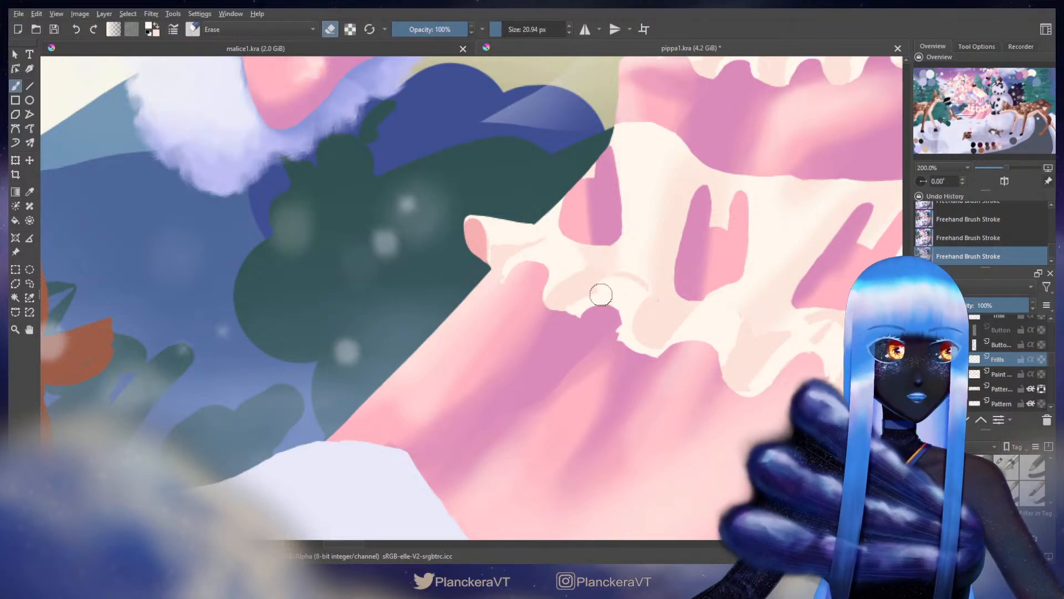
Step: Hide the Frills layer, add a layer above it and undo that addition, and select the paint layer below Frills
key("e")
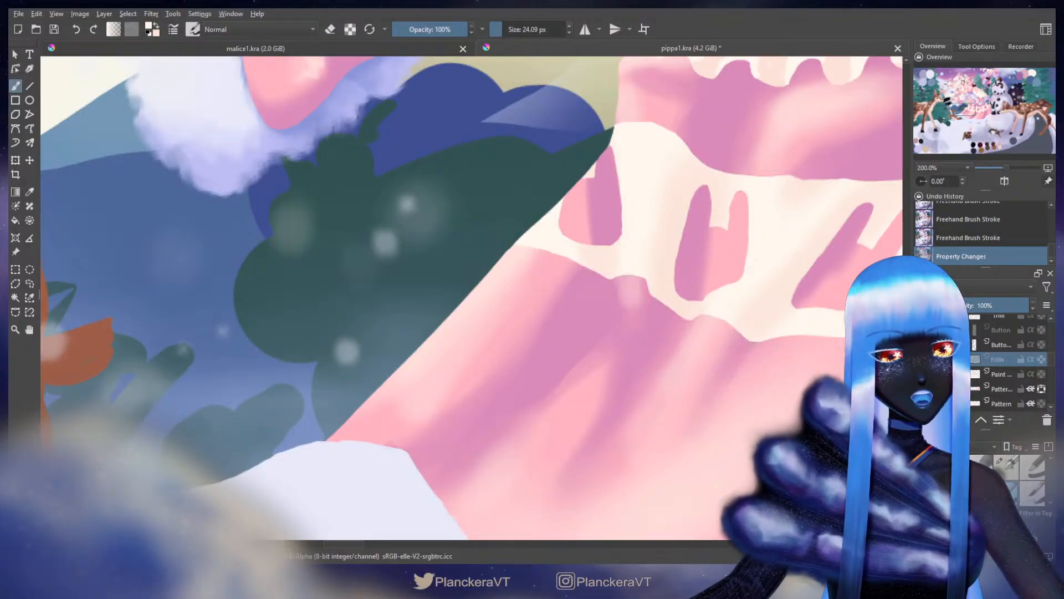
key("Insert")
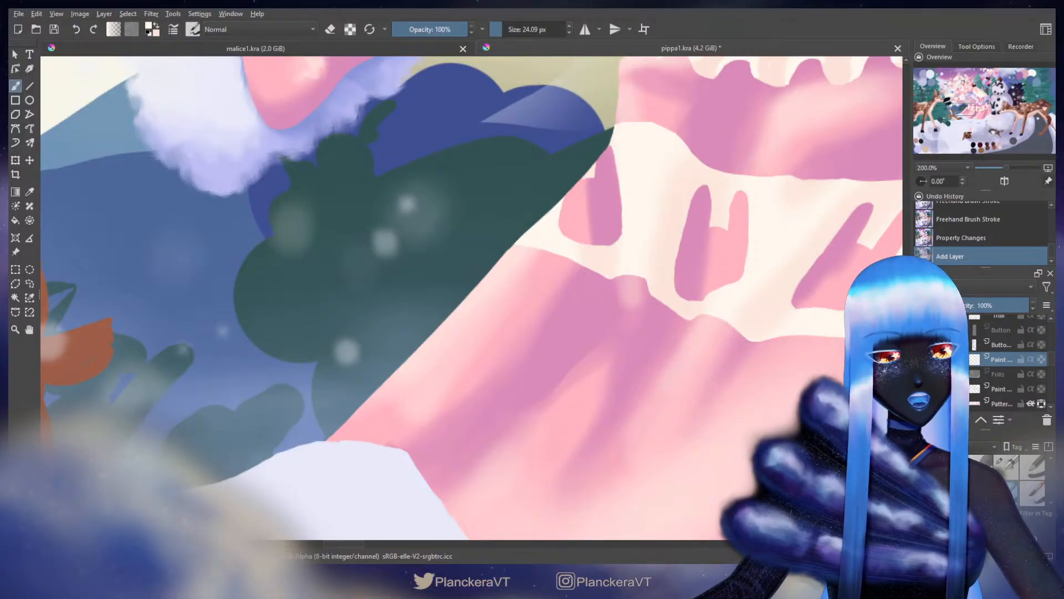
key("ctrl+z")
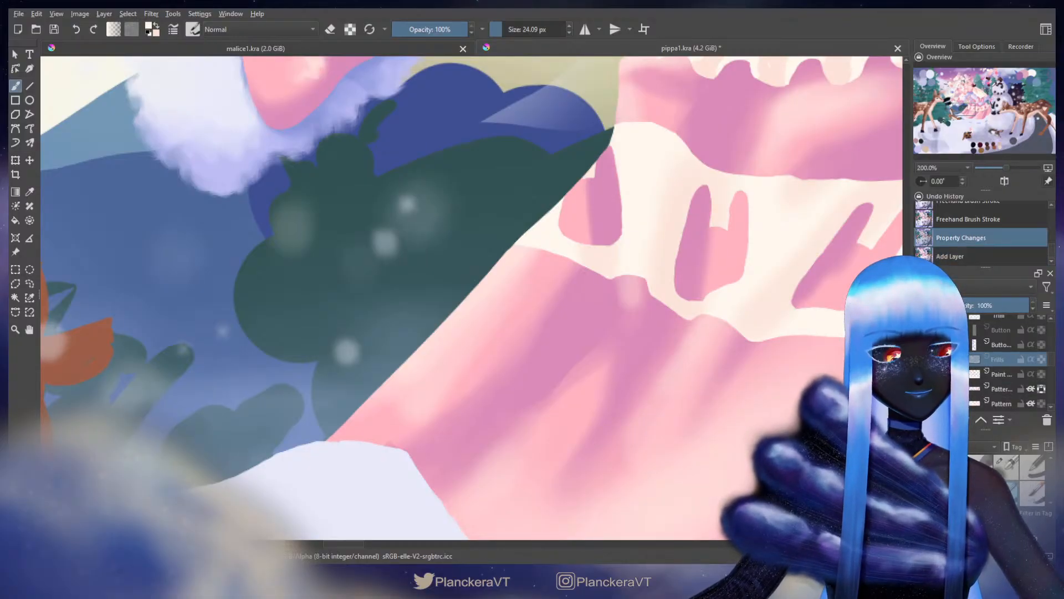
left_click(1008, 374)
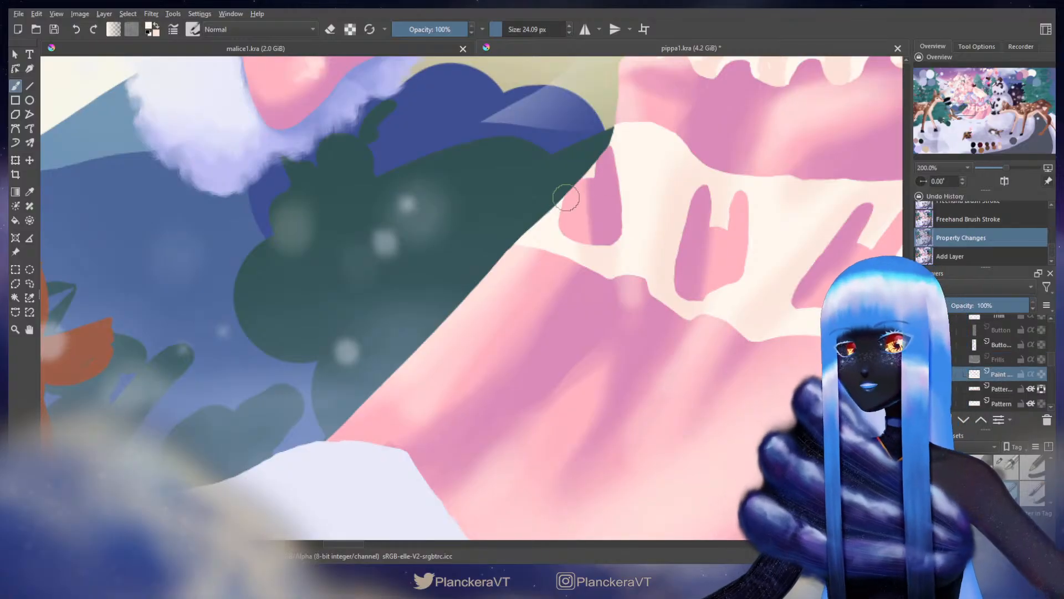
mouse_move(576, 207)
left_mouse_down()
mouse_move(532, 270)
mouse_move(649, 440)
left_mouse_up()
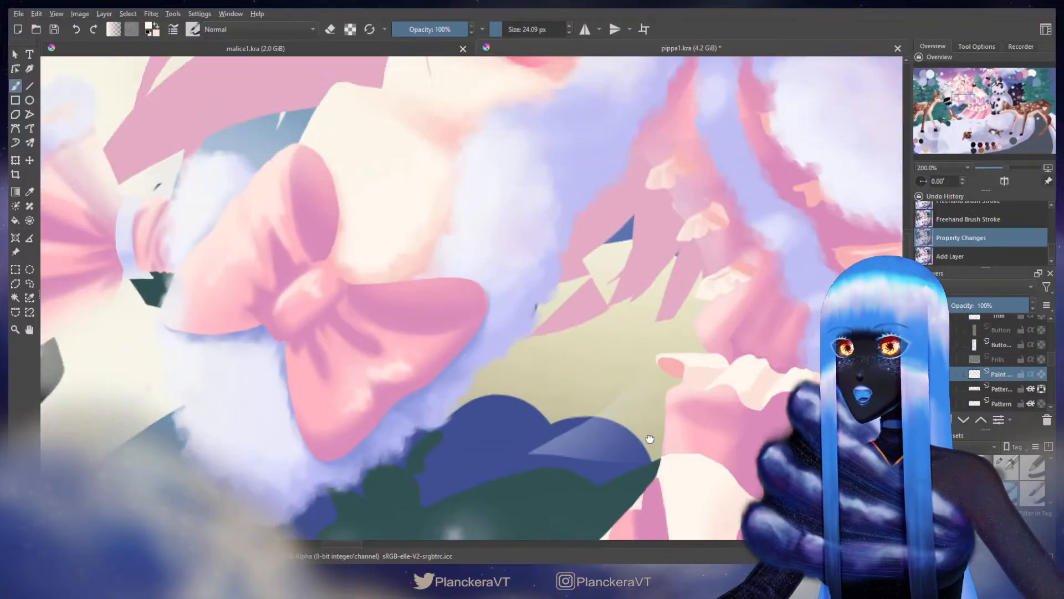
Step: Sample the salmon pink swatch and try a thin line at the left end of the overskirt border with a 17.61 px brush, undoing strokes
left_click_drag(546, 166, 637, 342)
mouse_move(505, 249)
left_mouse_down()
mouse_move(612, 356)
mouse_move(452, 161)
left_mouse_up()
left_click(266, 84, "ctrl")
left_click_drag(486, 344, 381, 169)
left_click_drag(468, 447, 378, 195)
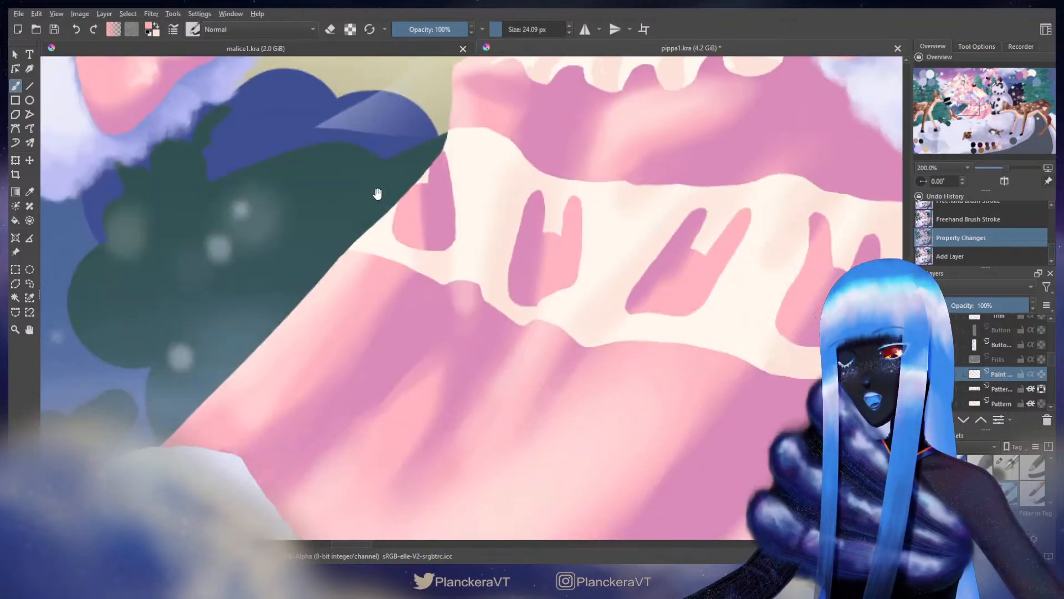
mouse_move(373, 239)
left_mouse_down("shift")
mouse_move(352, 244)
mouse_move(386, 252)
left_mouse_up("shift")
key("ctrl+z")
key("ctrl+z")
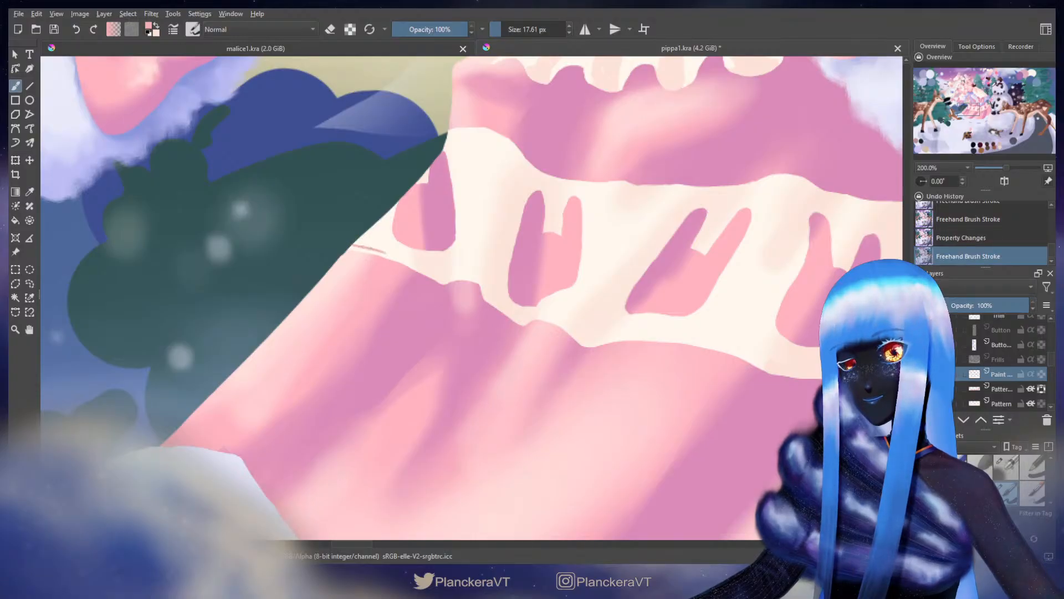
key("ctrl+z")
key("ctrl+z")
key("ctrl+z")
key("ctrl+shift+z")
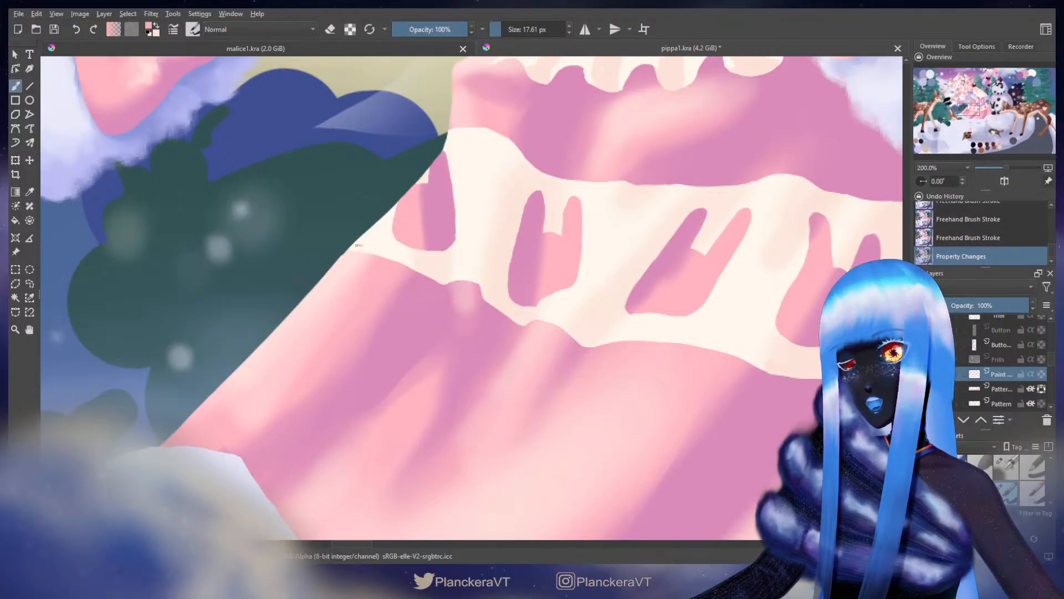
Step: Draw a thin pink line along the border's lower edge from its left end past the second bunny cut-out, with a 15.67 px brush
mouse_move(355, 244)
left_mouse_down()
mouse_move(439, 277)
mouse_move(485, 279)
mouse_move(518, 315)
left_mouse_up()
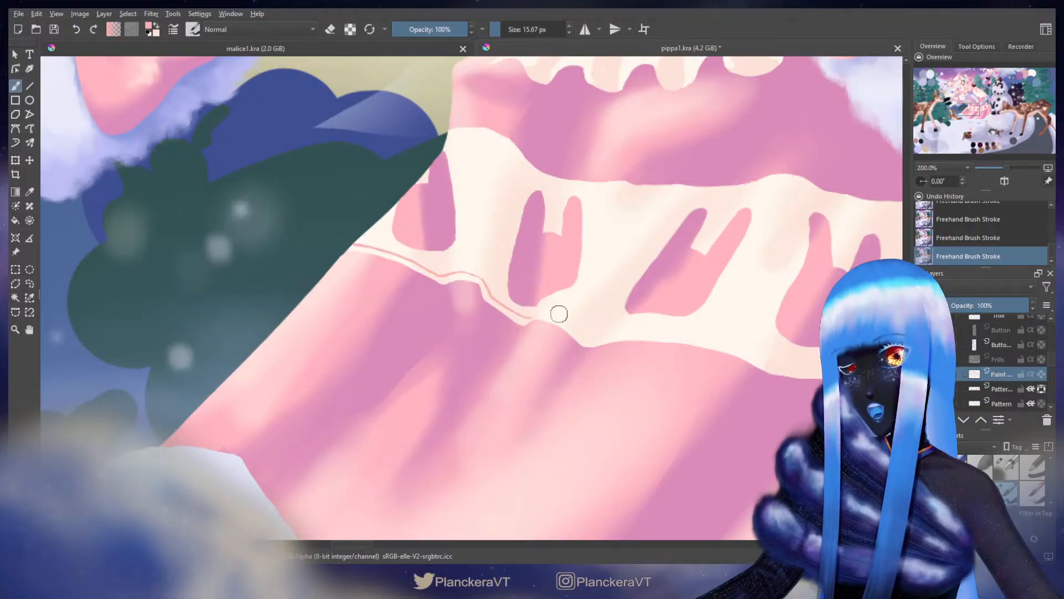
key("ctrl+z")
key("ctrl+z")
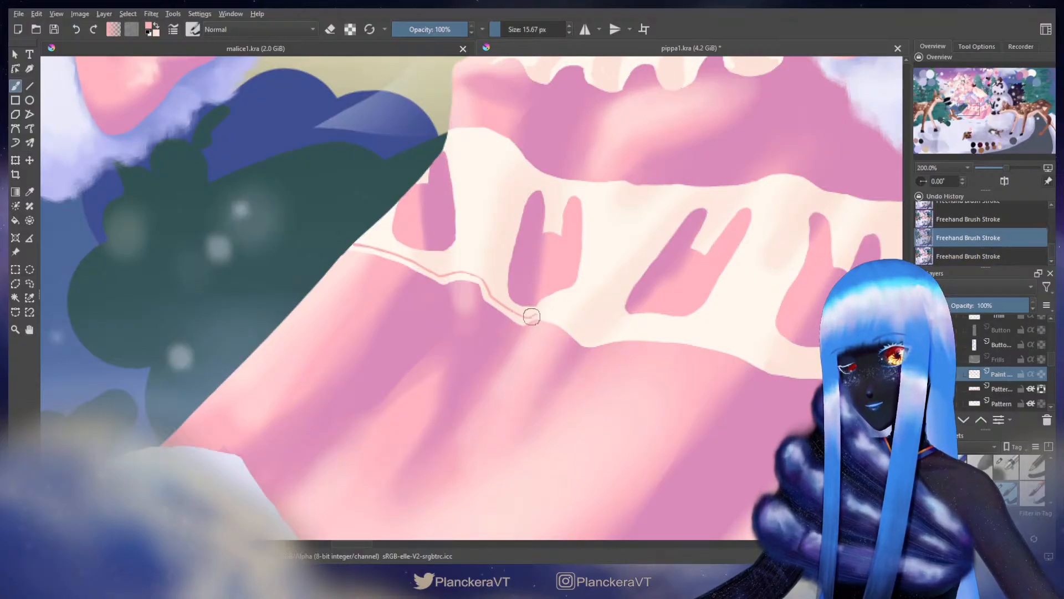
mouse_move(521, 315)
left_mouse_down()
mouse_move(533, 317)
mouse_move(463, 230)
left_mouse_up()
key("ctrl+z")
key("ctrl+z")
key("ctrl+z")
key("e")
key("slash")
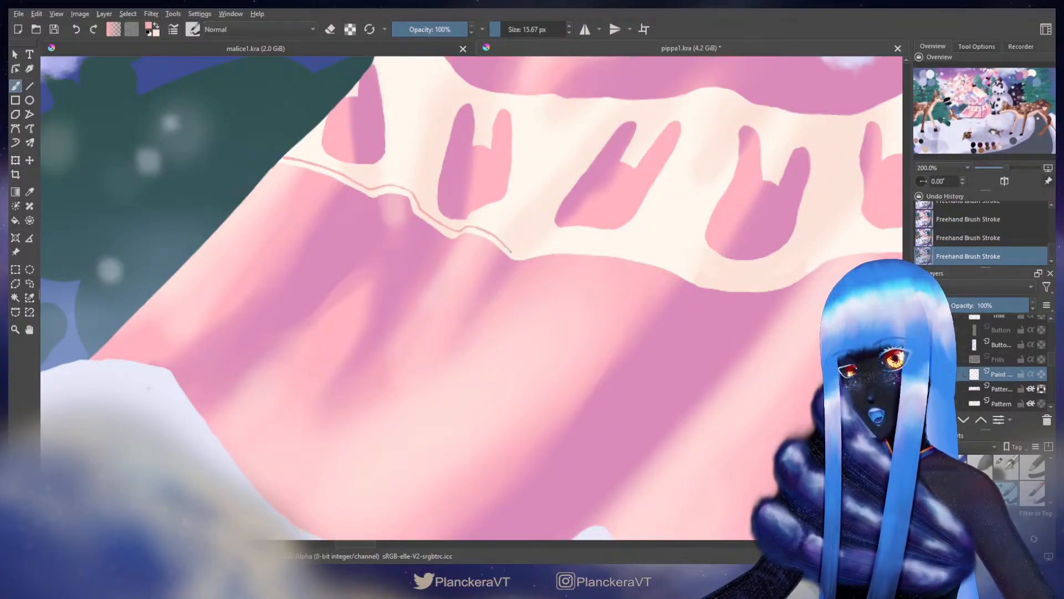
key("e")
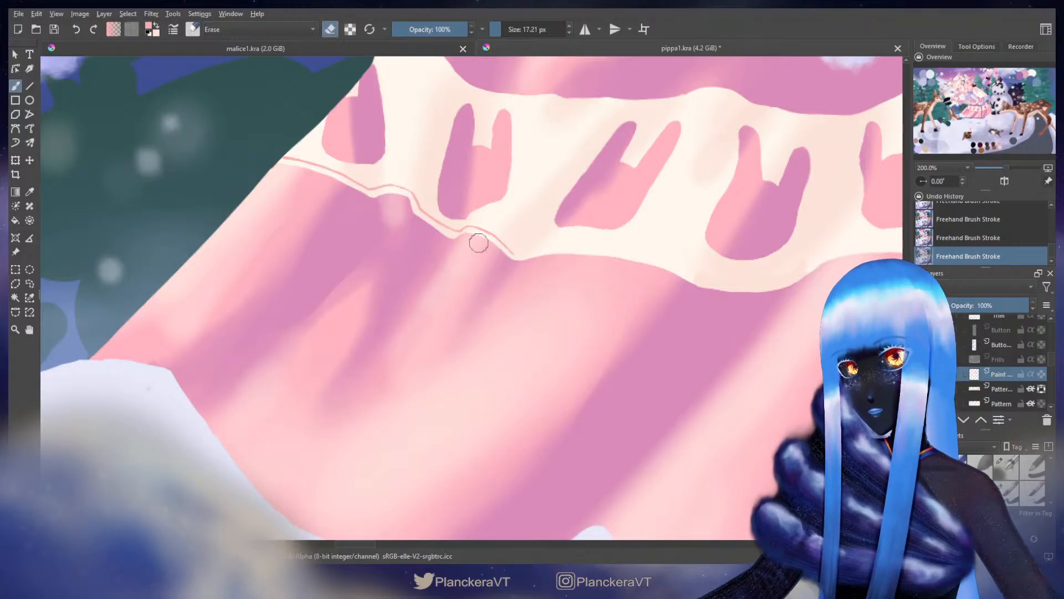
key("/")
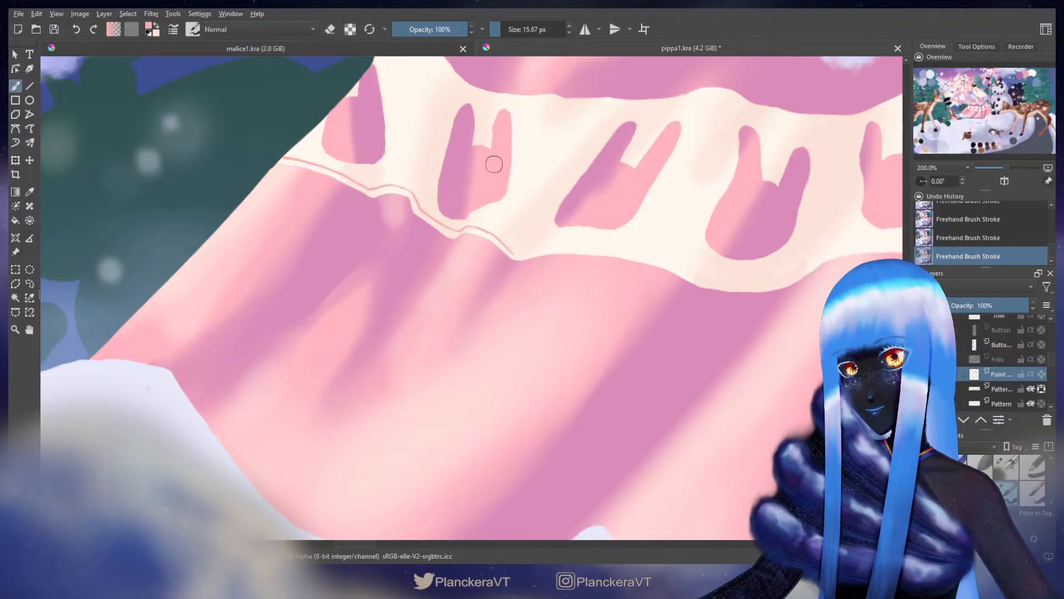
Step: Extend the pink edge line beneath the third bunny cut-out with a 15.67 to 14.25 px brush, undoing uneven strokes
left_click_drag(497, 239, 338, 293)
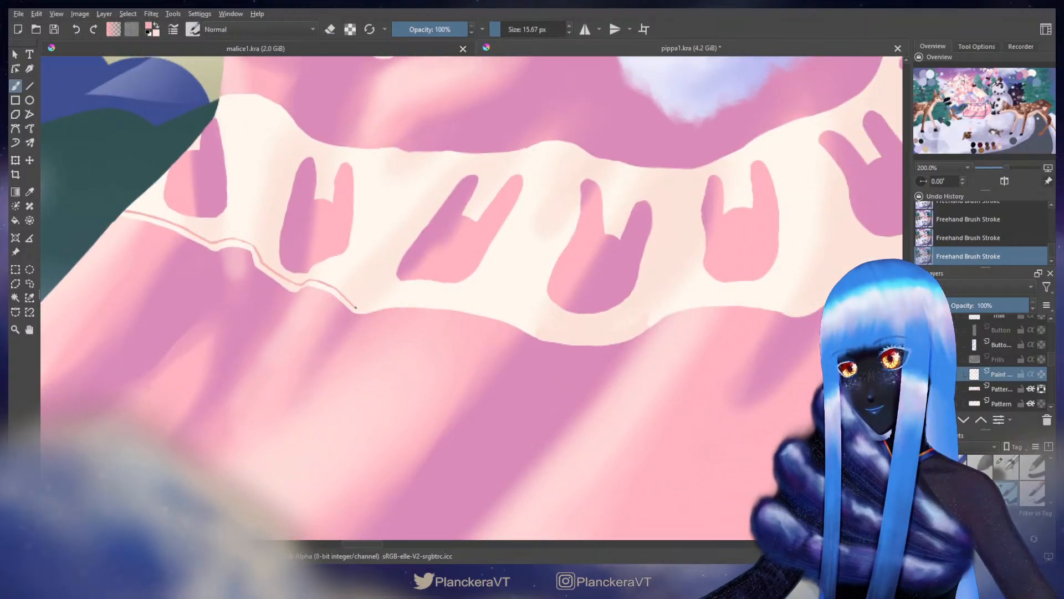
key("ctrl+z")
left_click(355, 307)
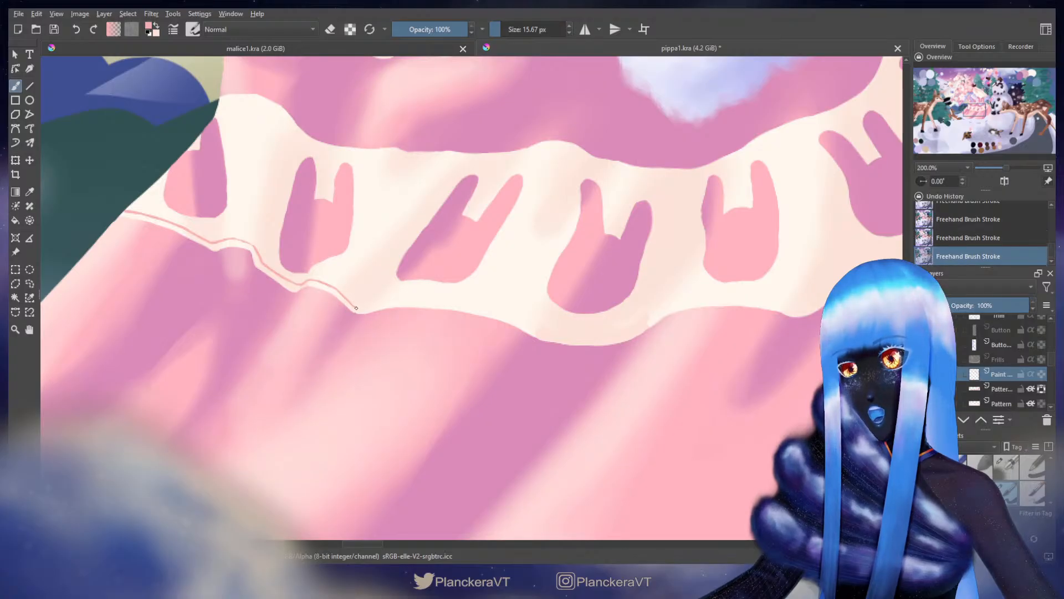
left_click_drag(376, 306, 397, 302)
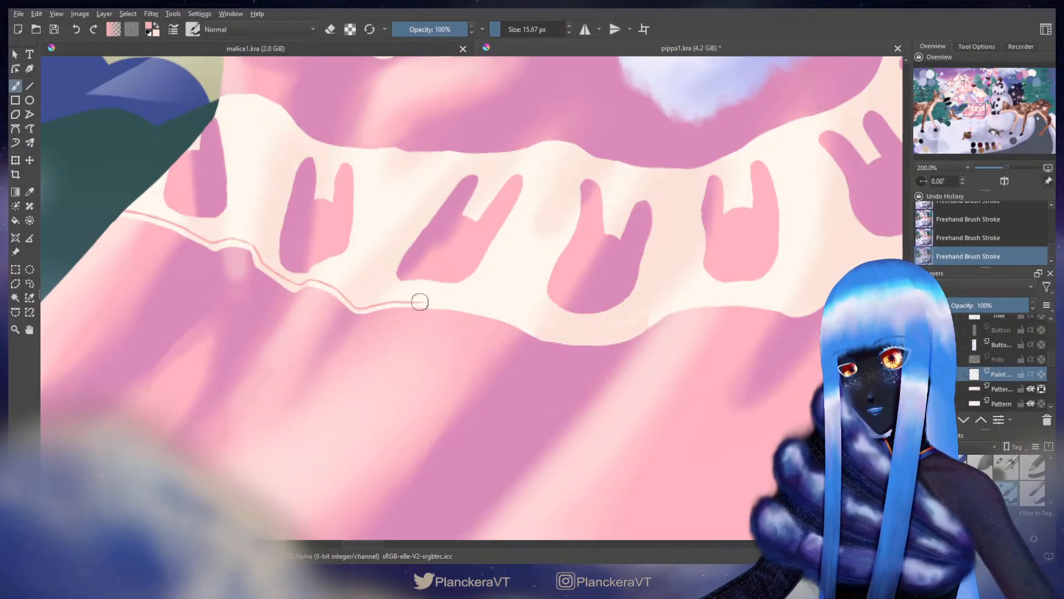
key("ctrl+z")
key("ctrl+z")
left_click_drag(375, 305, 465, 307)
key("ctrl+z")
key("bracketleft")
left_click(403, 302)
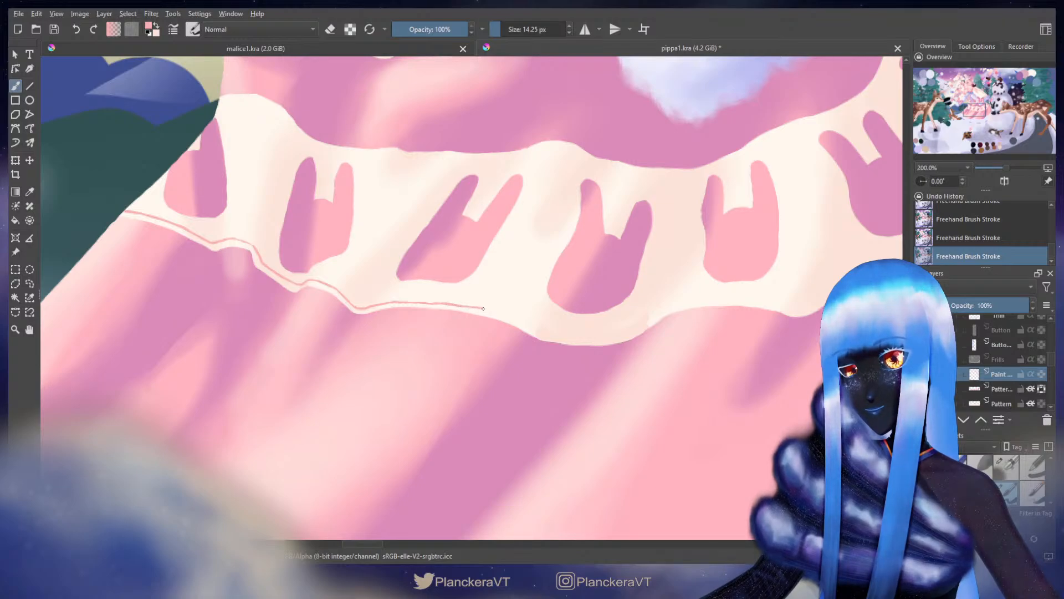
key("ctrl+z")
Step: Continue the pink edge line beneath the fourth and fifth bunny cut-outs with an 8.75 px brush, redrawing the curve after the fifth
mouse_move(447, 304)
left_mouse_down()
mouse_move(542, 333)
mouse_move(344, 319)
mouse_move(418, 318)
mouse_move(474, 287)
mouse_move(549, 284)
mouse_move(457, 316)
left_mouse_up()
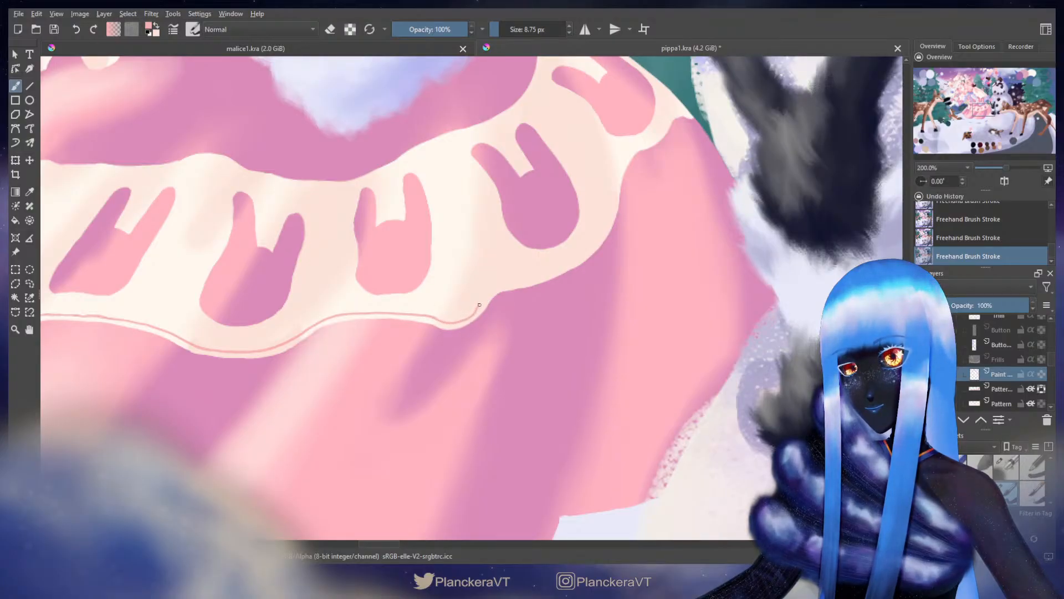
key("ctrl+z")
left_click_drag(434, 317, 440, 320)
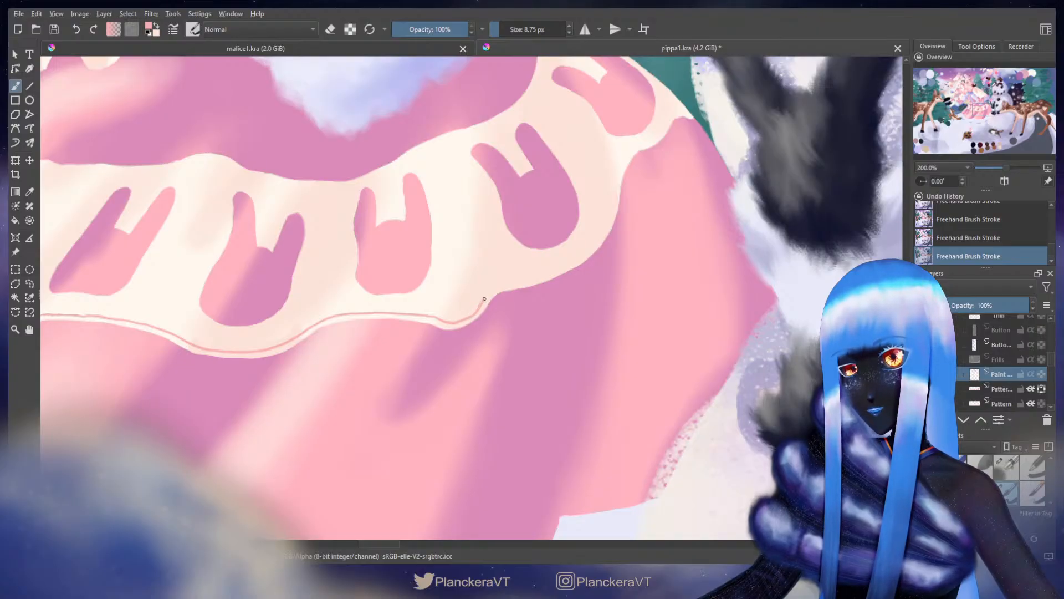
key("ctrl+z")
left_click_drag(438, 318, 438, 319)
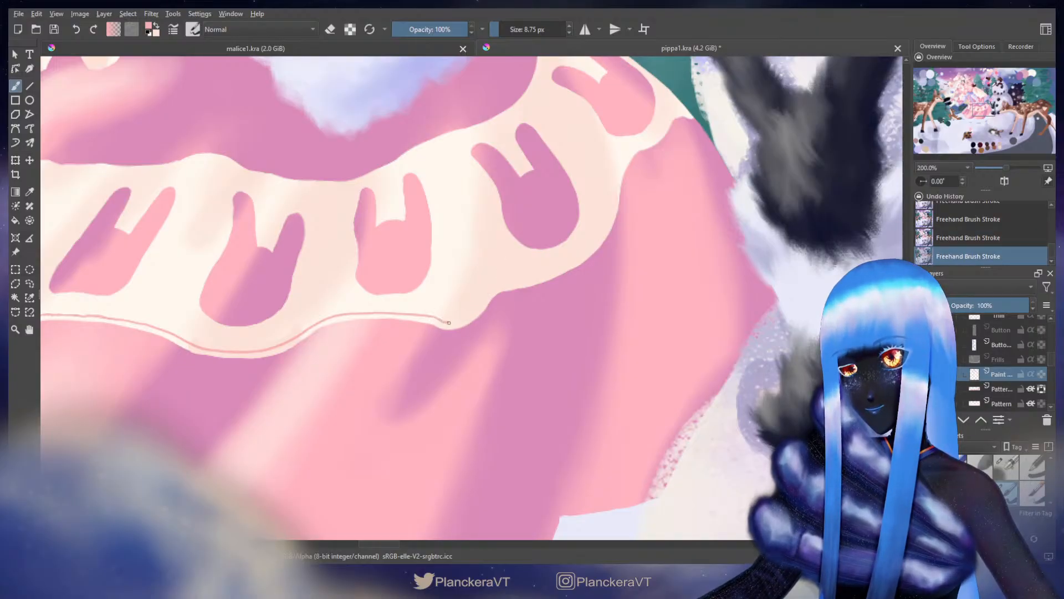
key("ctrl+z")
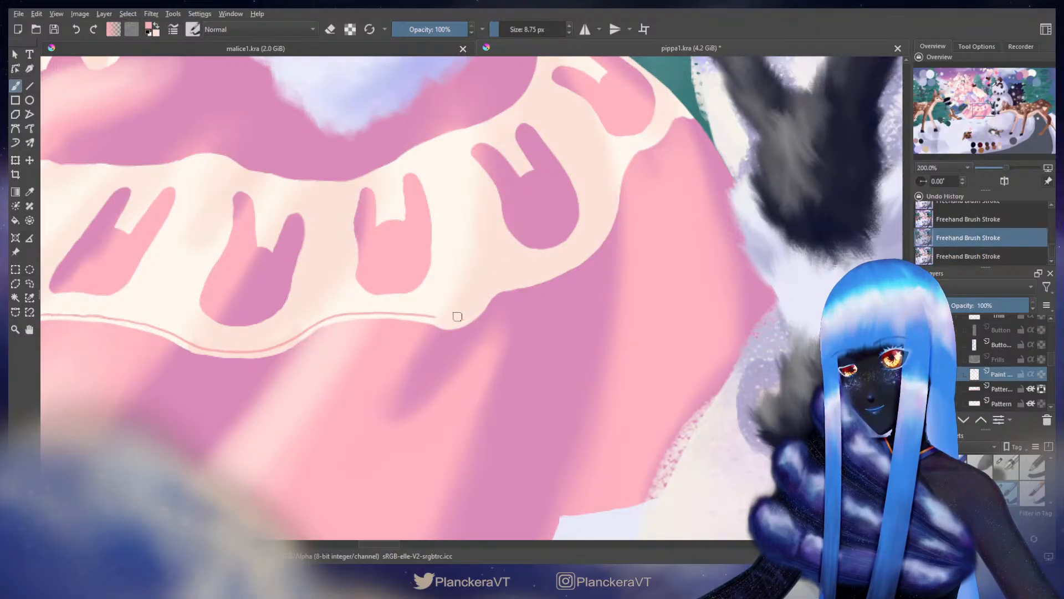
left_click_drag(438, 319, 447, 323)
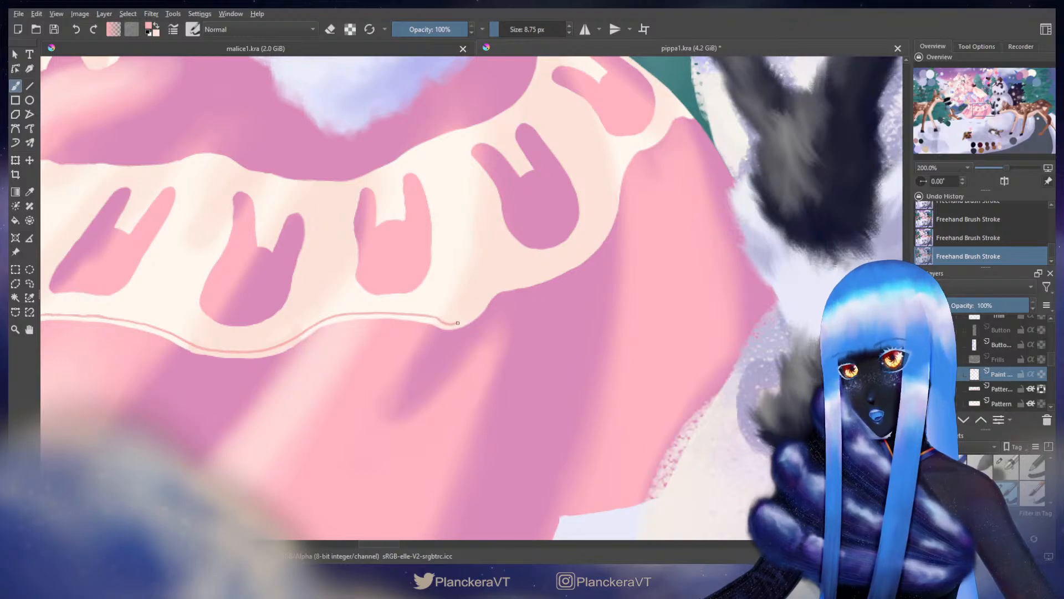
left_click_drag(466, 320, 481, 304)
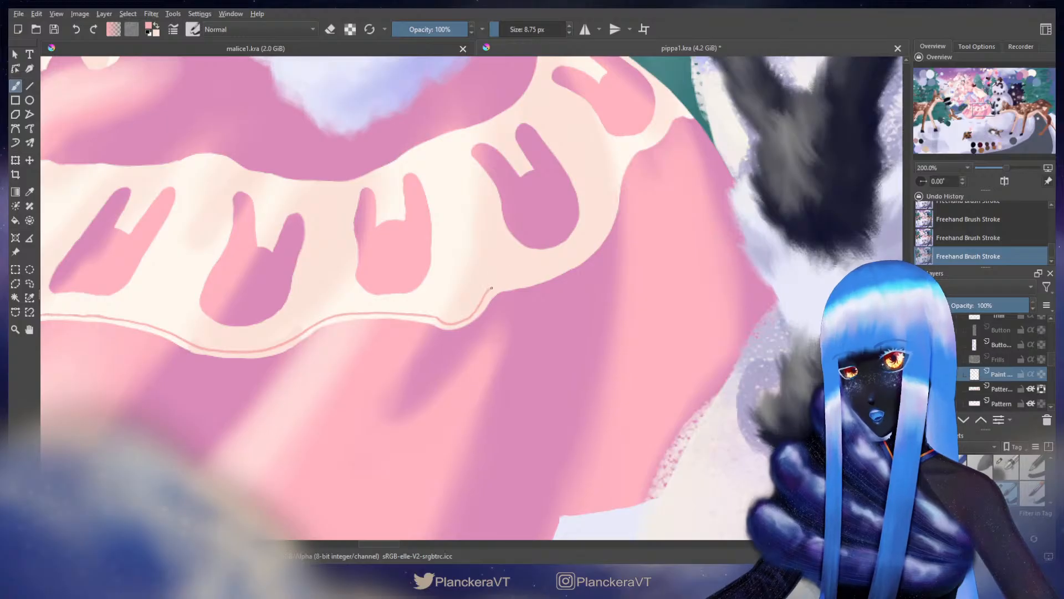
key("ctrl+z")
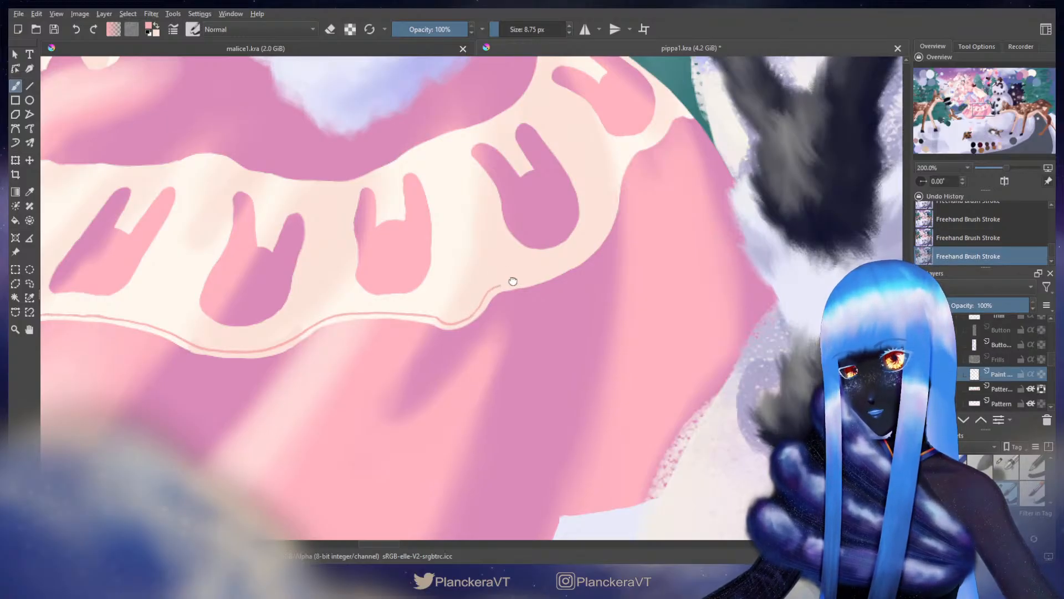
Step: Carry the 8.75 px pink line around the scallop beneath the sixth bunny cut-out, undoing uneven strokes
left_click_drag(512, 283, 464, 337)
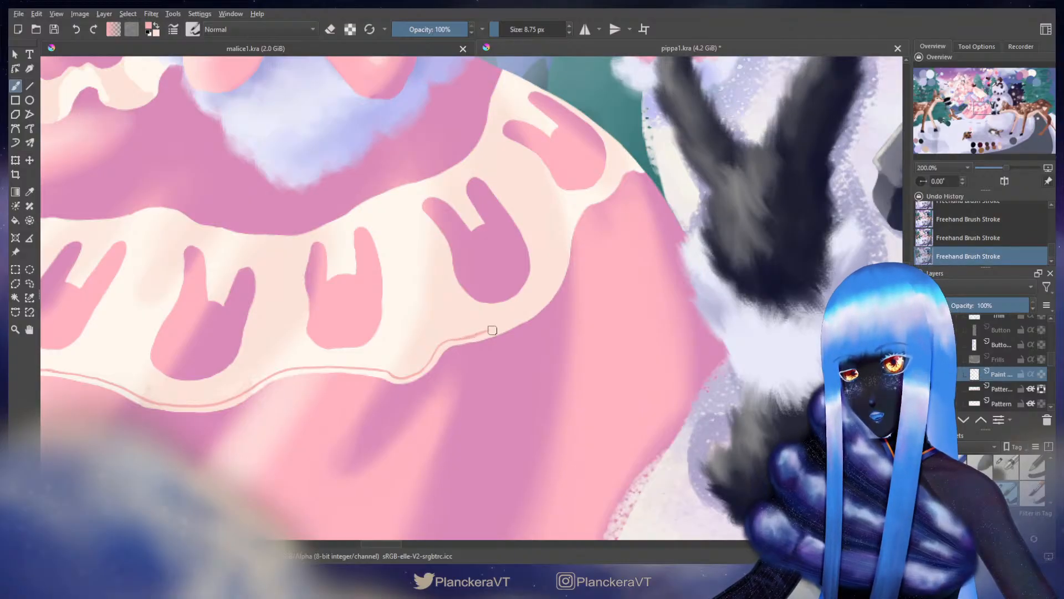
key("ctrl+z")
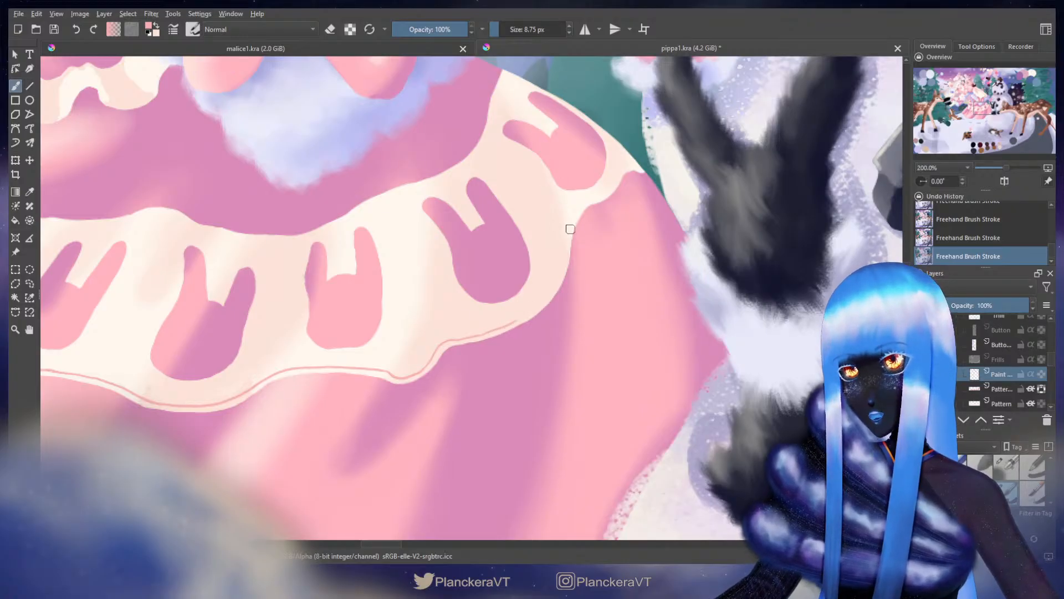
key("ctrl+z")
left_click_drag(569, 245, 568, 237)
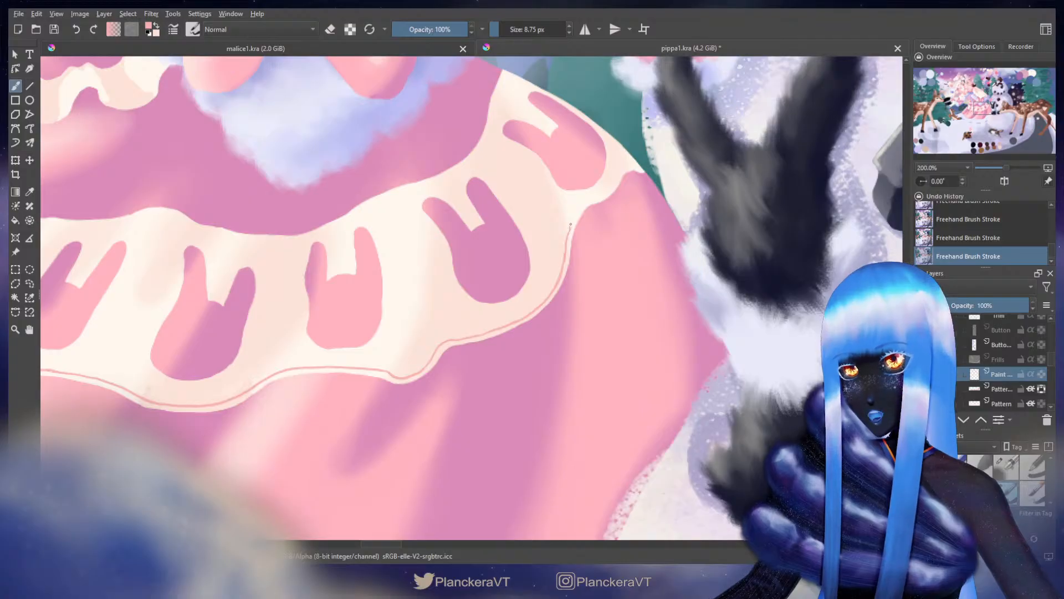
key("ctrl+z")
Step: Finish the pink edge line beneath the last bunny cut-out up to the border's right end with the 8.75 px brush
key("e")
left_click_drag(571, 187, 584, 270)
key("e")
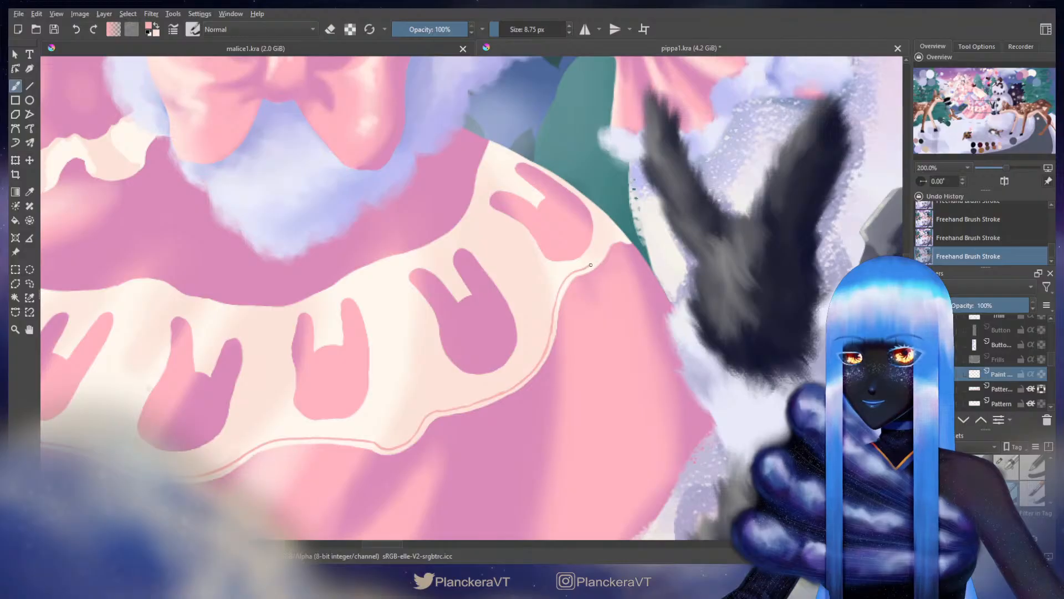
key("ctrl+z")
left_click_drag(585, 268, 581, 270)
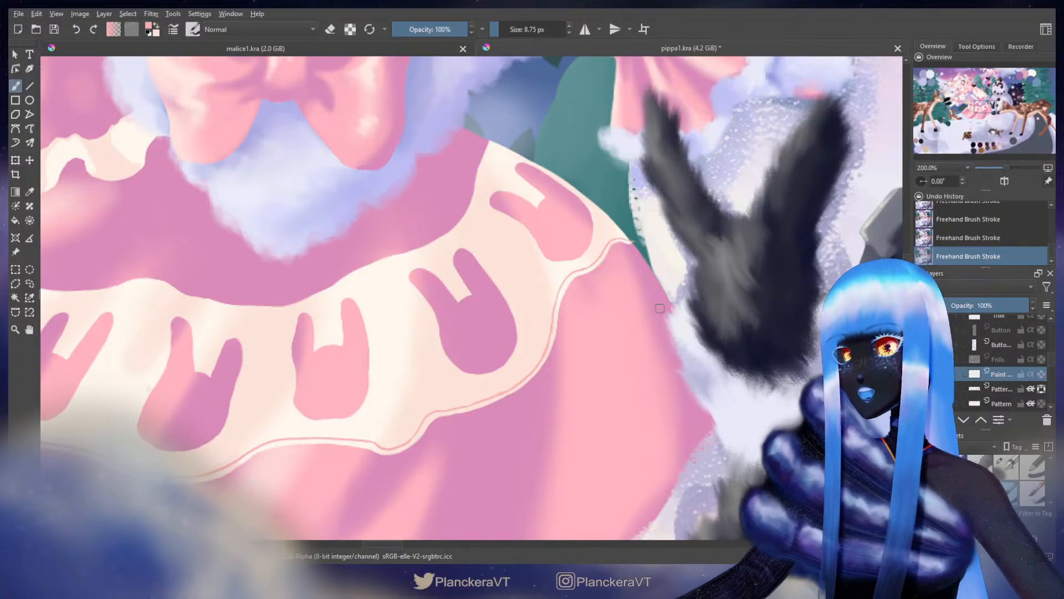
key("e")
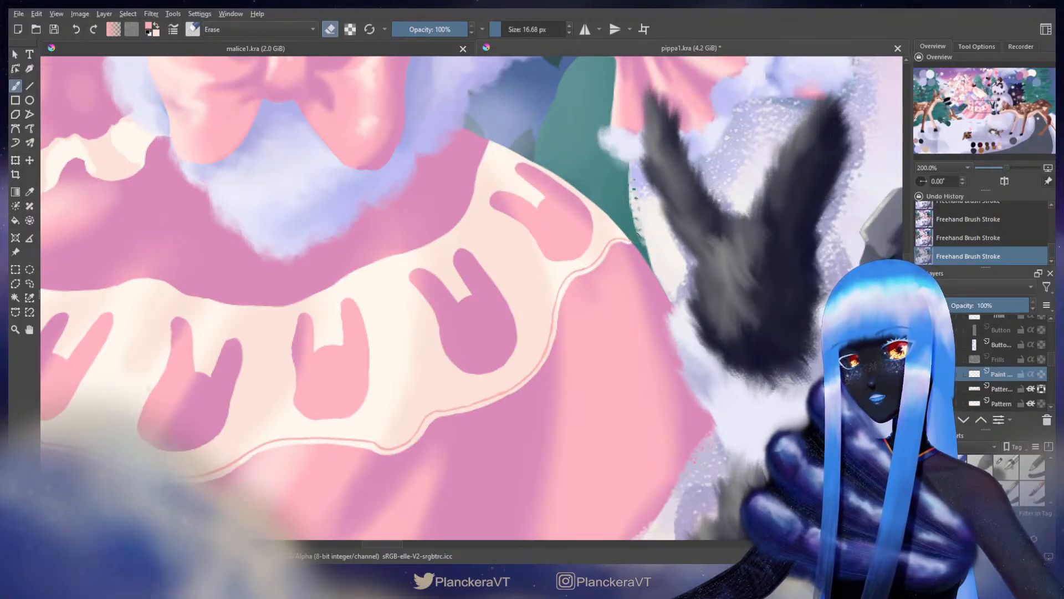
key("e")
Step: Show the Frills layer again, select it and lower its opacity to 79%
left_click(923, 359)
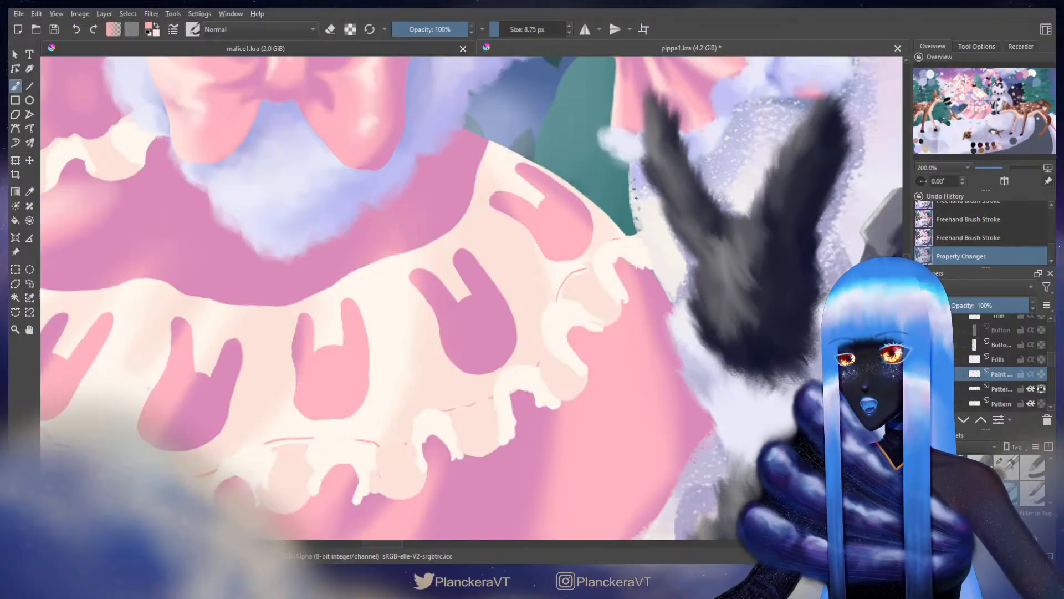
left_click(998, 316)
mouse_move(570, 408)
left_mouse_down()
mouse_move(724, 341)
mouse_move(819, 320)
left_mouse_up()
mouse_move(608, 344)
left_mouse_down()
mouse_move(765, 344)
mouse_move(730, 354)
left_mouse_up()
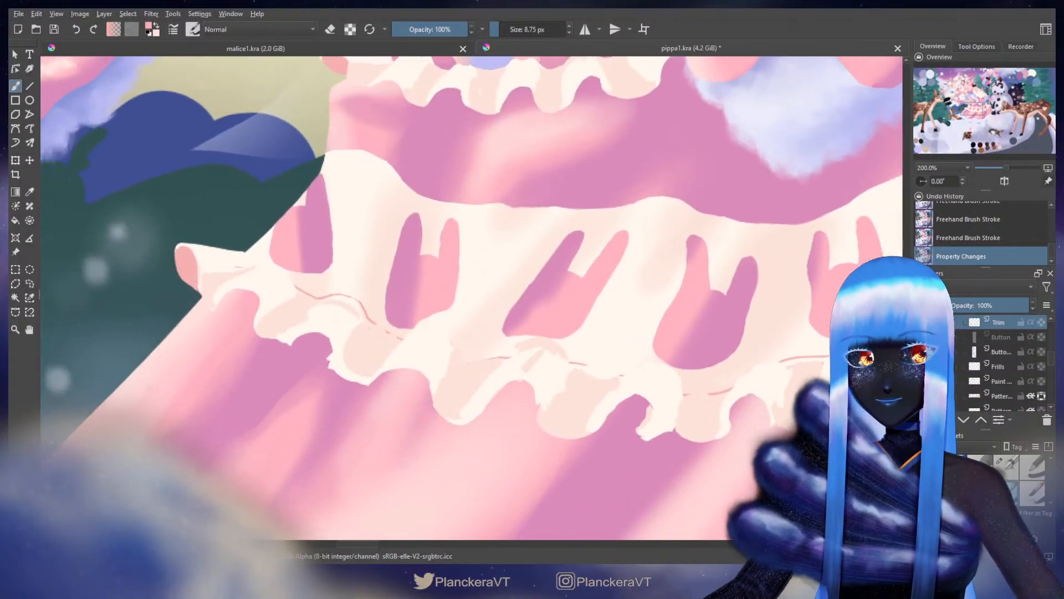
scroll(1047, 355, "down", 2)
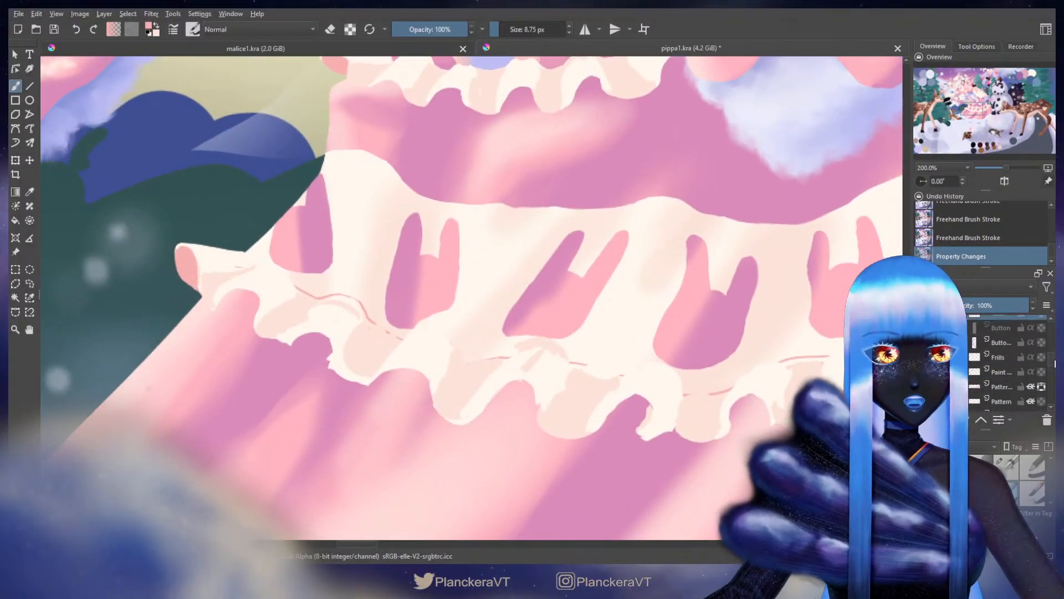
scroll(1042, 361, "up", 1)
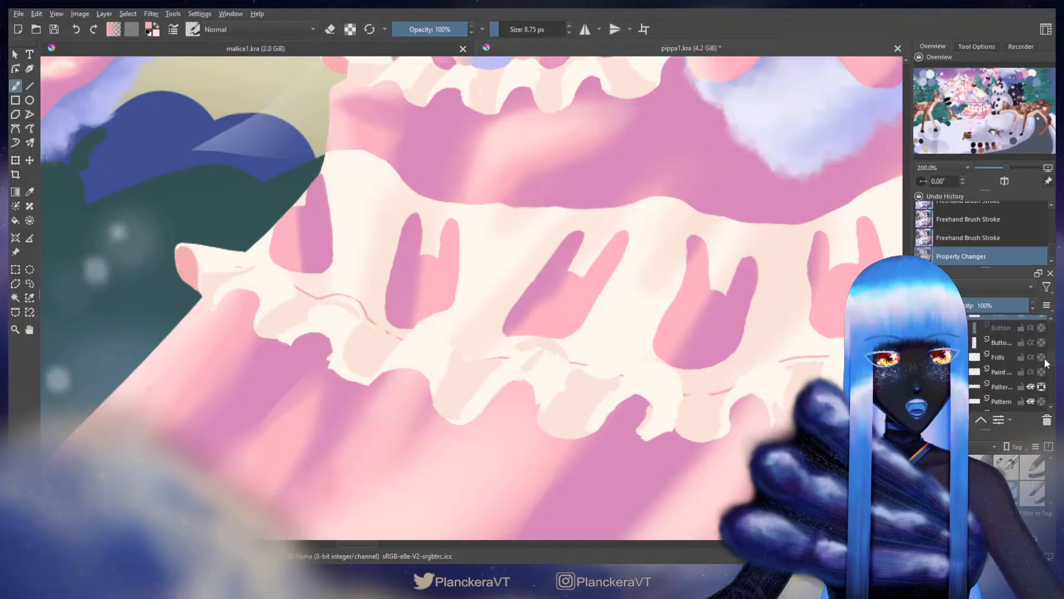
left_click(1000, 357)
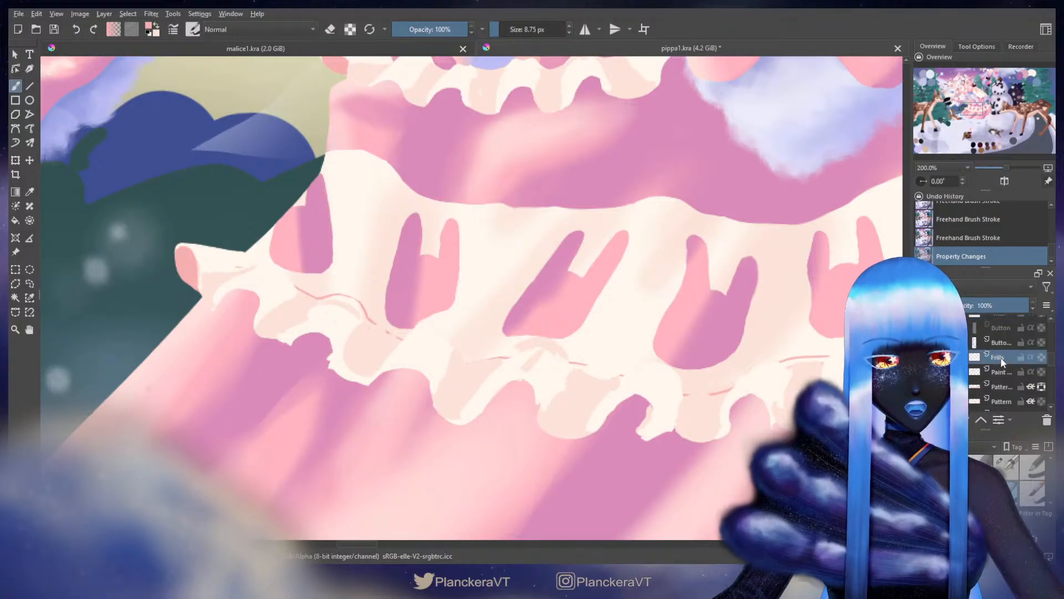
left_click(983, 306)
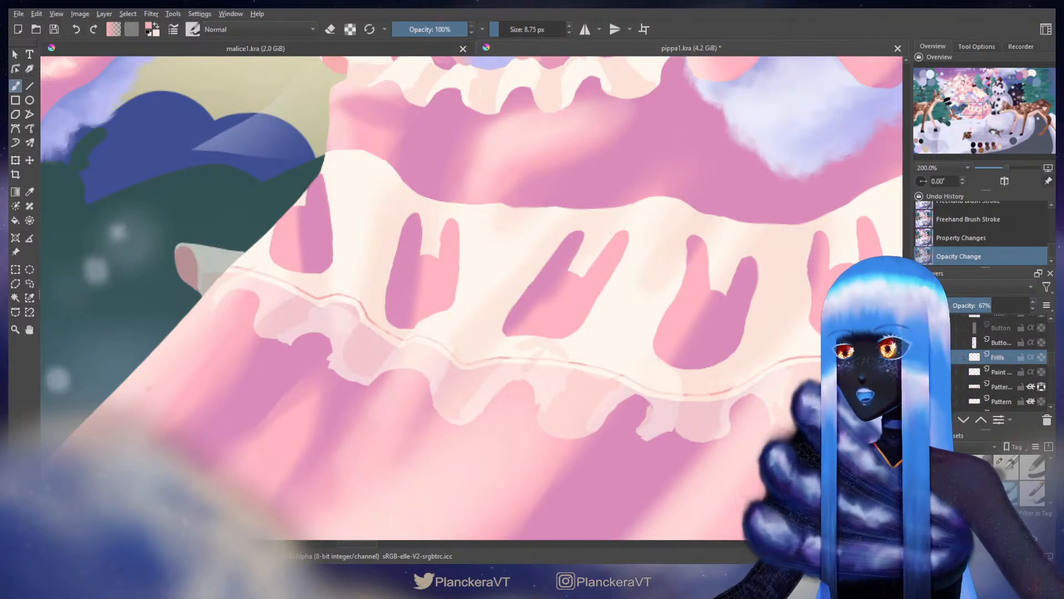
left_click_drag(378, 221, 619, 354)
left_click(1006, 308)
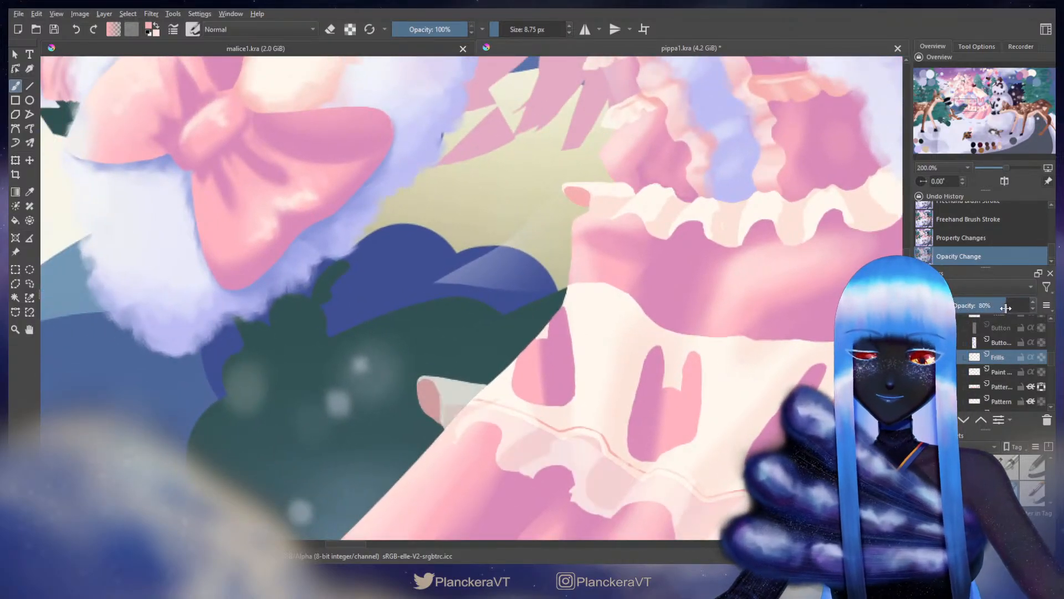
left_click_drag(1006, 309, 1004, 309)
Step: Sample the lightest cream swatch from the colour palette painted beside the character
left_click_drag(477, 257, 648, 497)
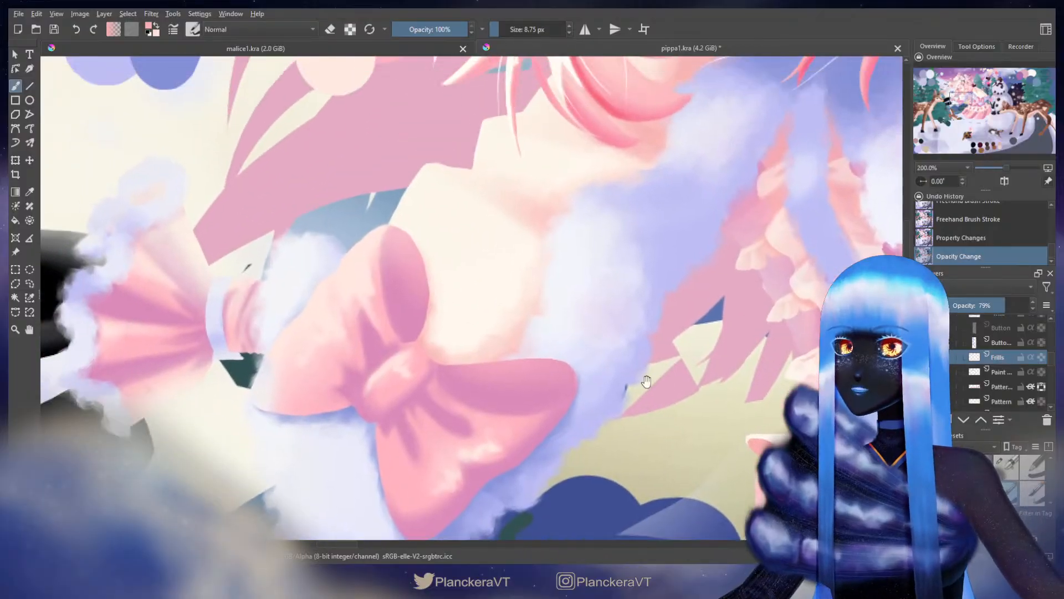
left_click_drag(386, 227, 560, 254)
left_click_drag(453, 145, 577, 409)
left_click_drag(515, 285, 589, 432)
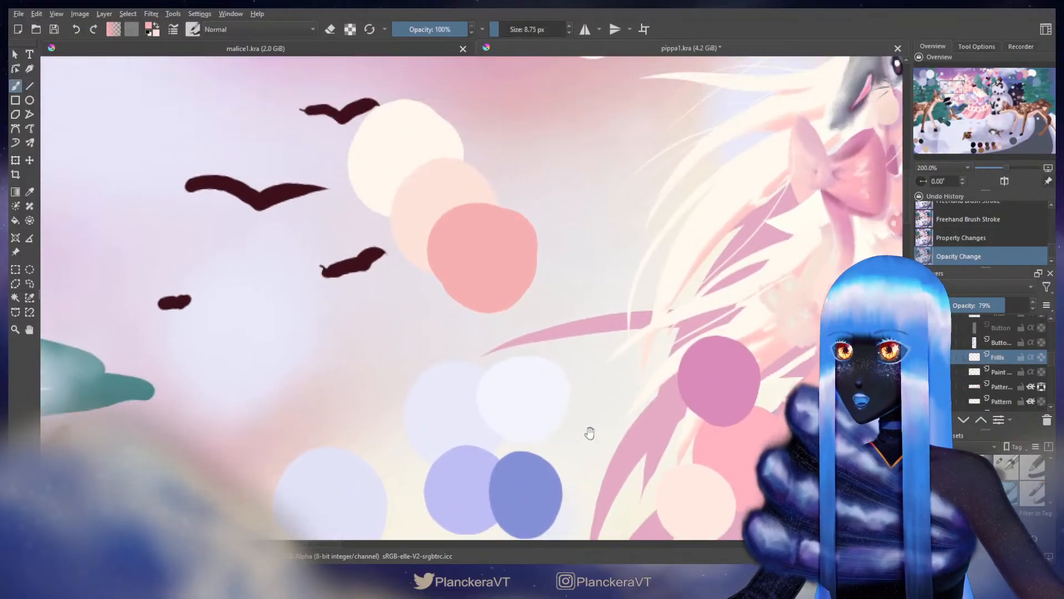
left_click(417, 143, "ctrl")
left_click_drag(652, 344, 504, 175)
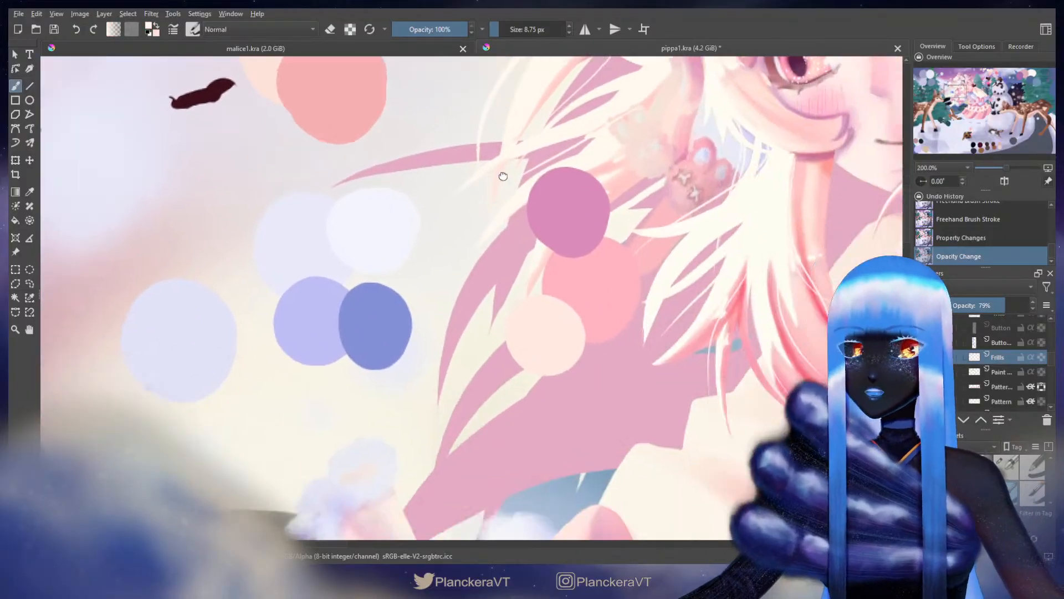
Step: Select the Pattern layer of the overskirt's border and invert its colours
left_click_drag(620, 513, 464, 227)
left_click_drag(600, 537, 551, 392)
mouse_move(563, 338)
left_mouse_down()
mouse_move(444, 205)
mouse_move(433, 235)
mouse_move(475, 269)
mouse_move(524, 281)
left_mouse_up()
key("e")
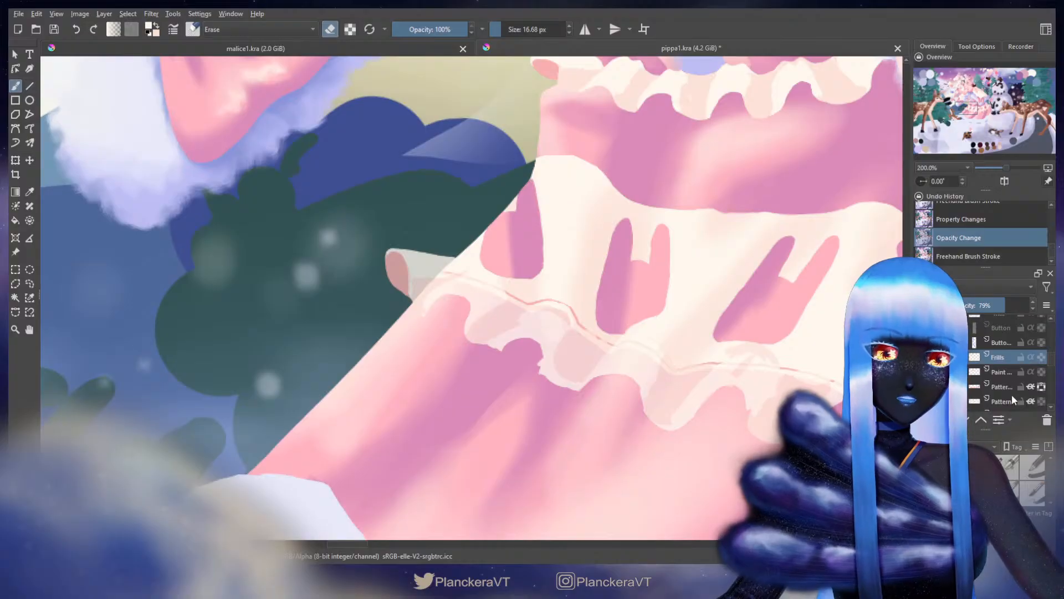
left_click(979, 399)
scroll(992, 388, "down", 1)
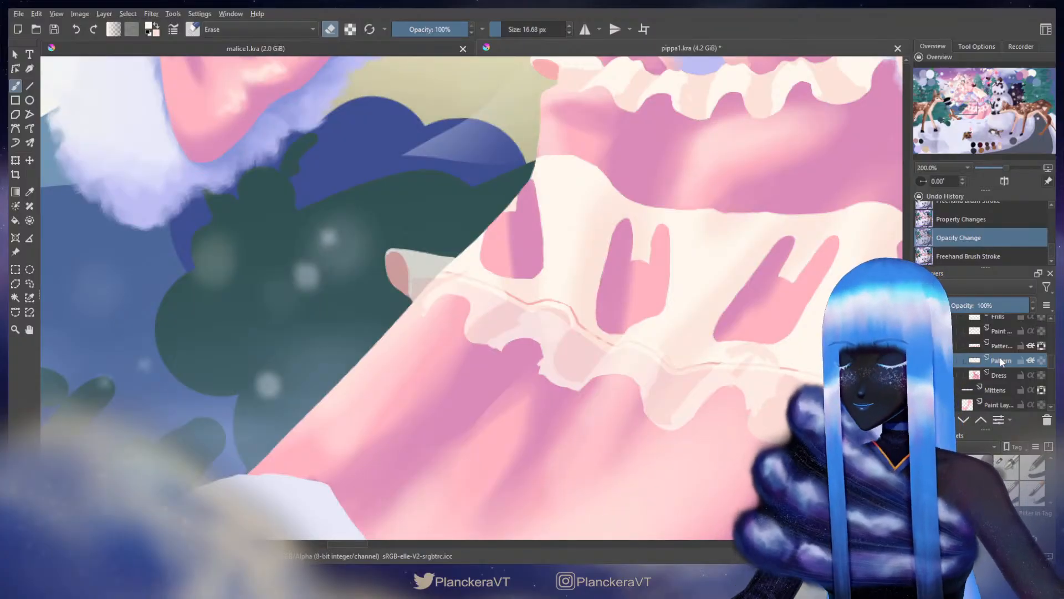
key("ctrl+i")
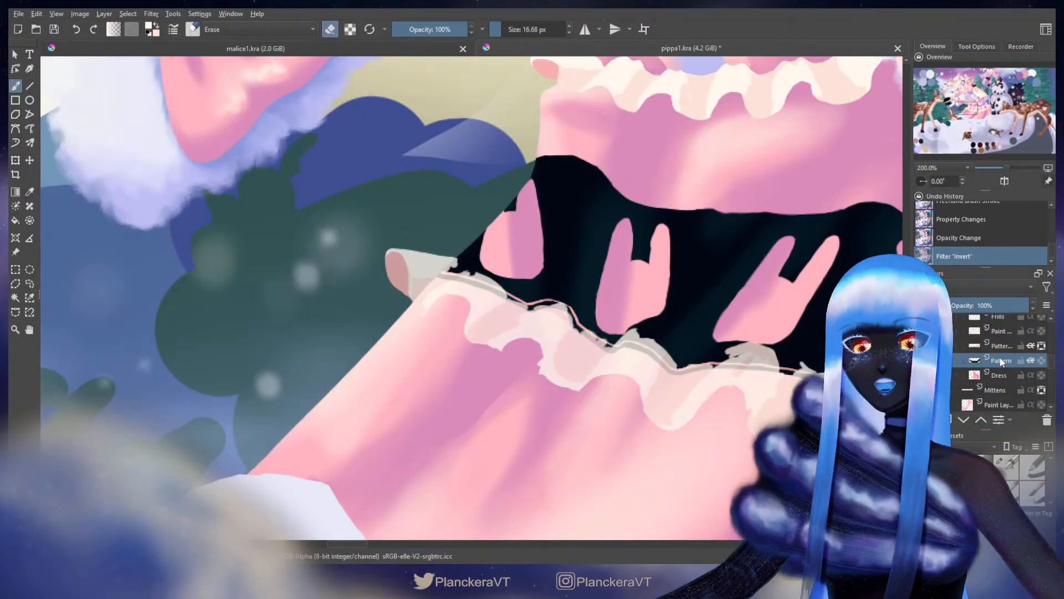
Step: Select the Frills layer again, paint the frill's left end with a 12.42 px brush and erase its rough outer edge
scroll(998, 356, "up", 1)
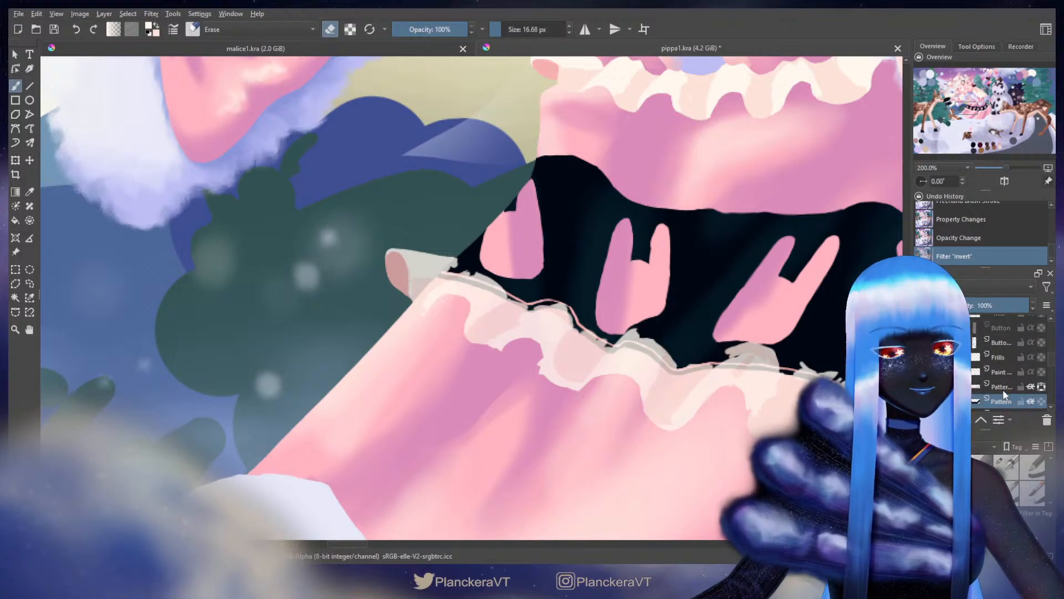
left_click(998, 358)
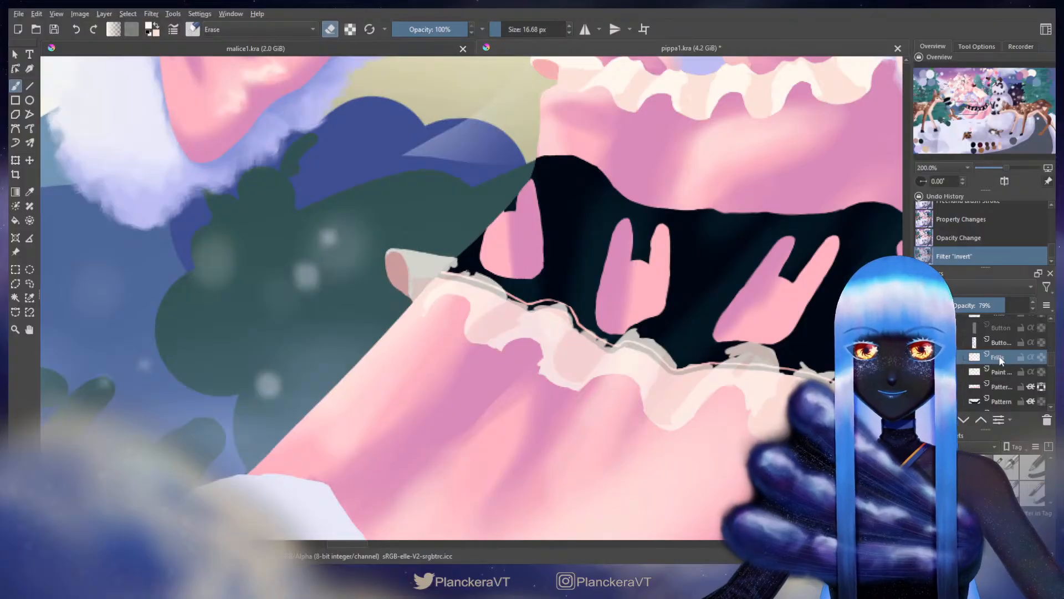
key("e")
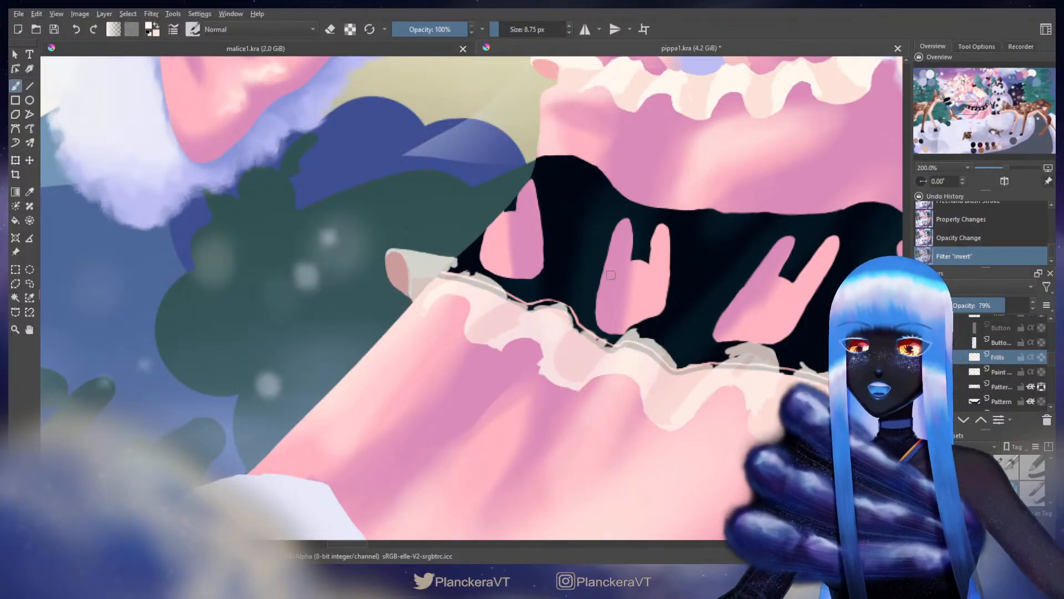
left_click_drag(578, 250, 608, 299)
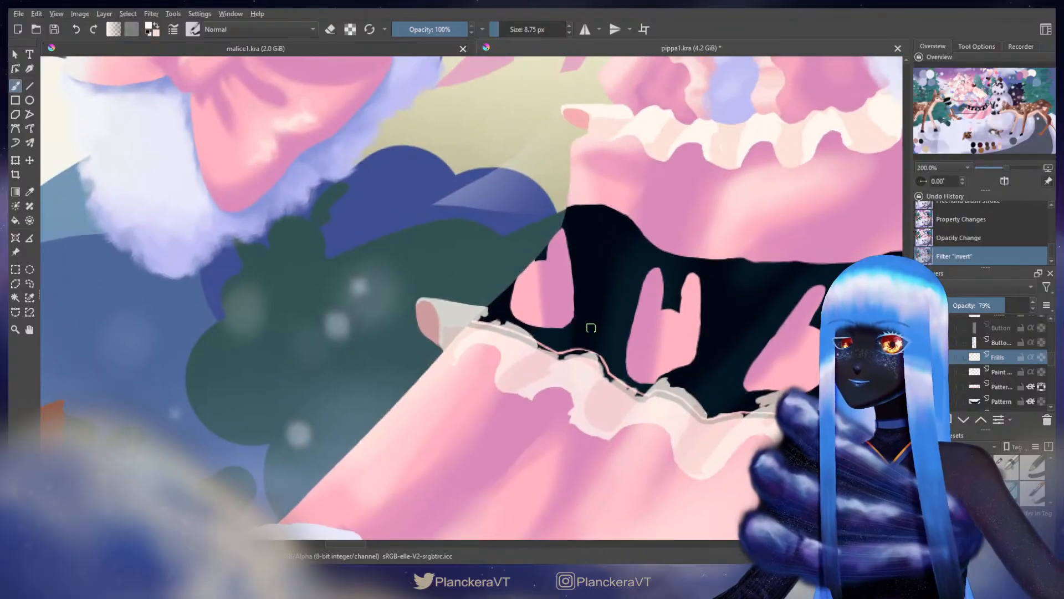
left_click_drag(475, 314, 480, 313, "shift")
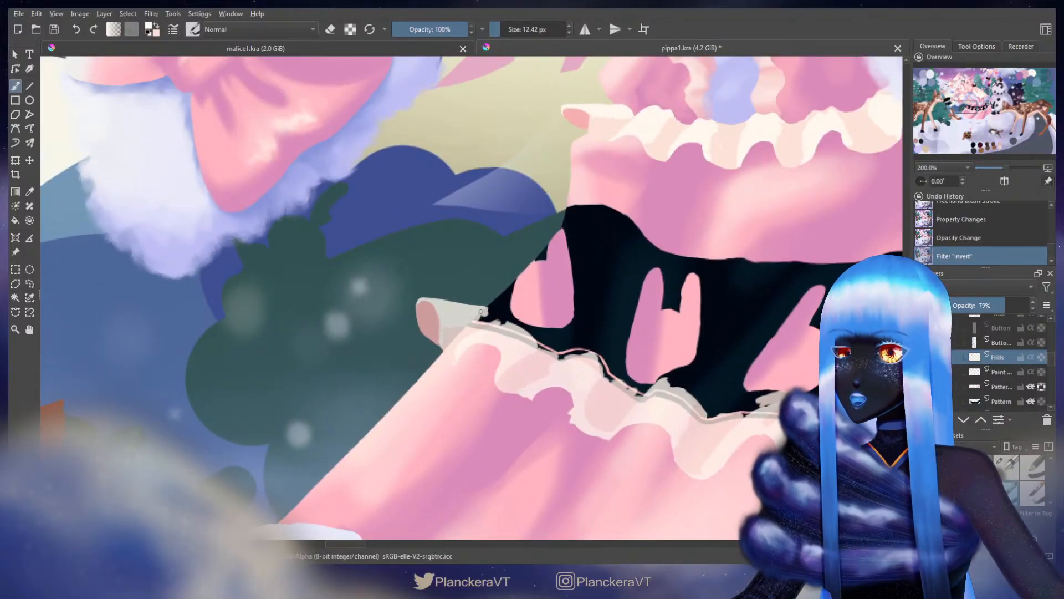
left_click(497, 331)
left_click(501, 335)
key("e")
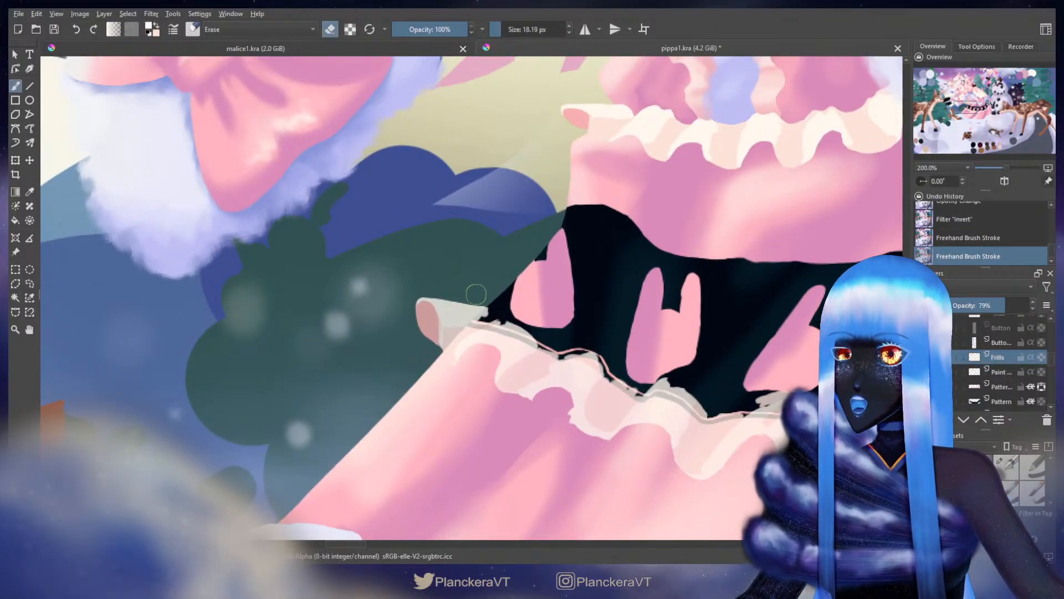
left_click(471, 302)
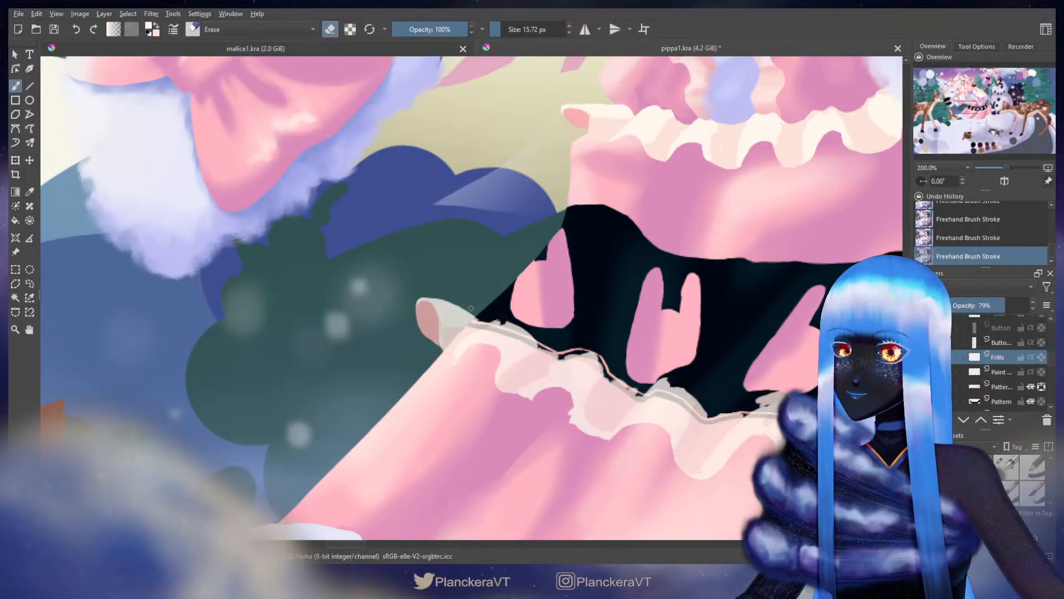
Step: Even out the frill's upper edge beneath the first bunny cut-out, alternating brush and eraser at about 12 to 16 px
key("e")
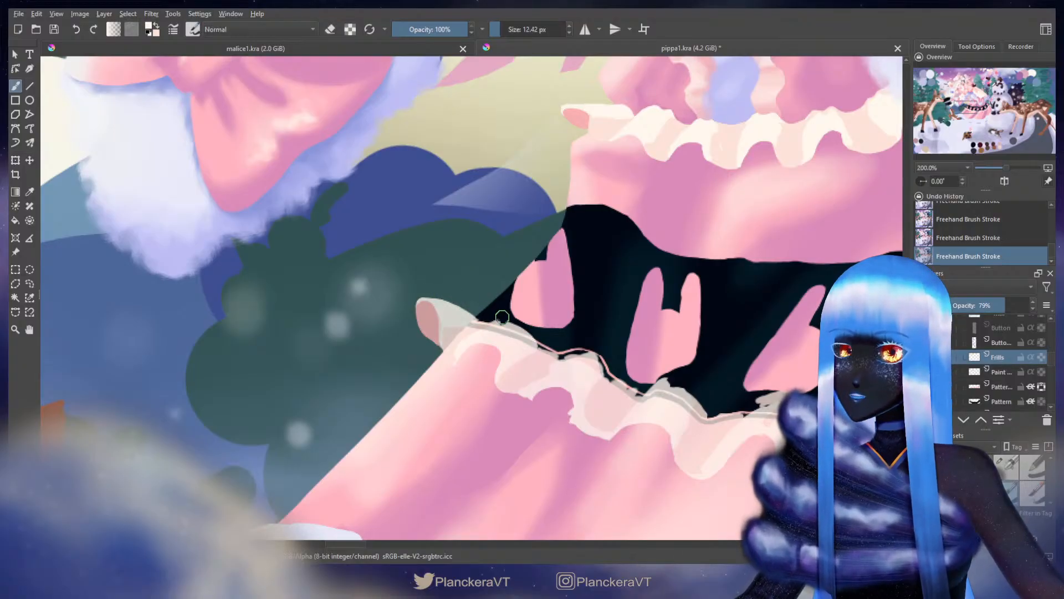
left_click_drag(495, 327, 489, 315)
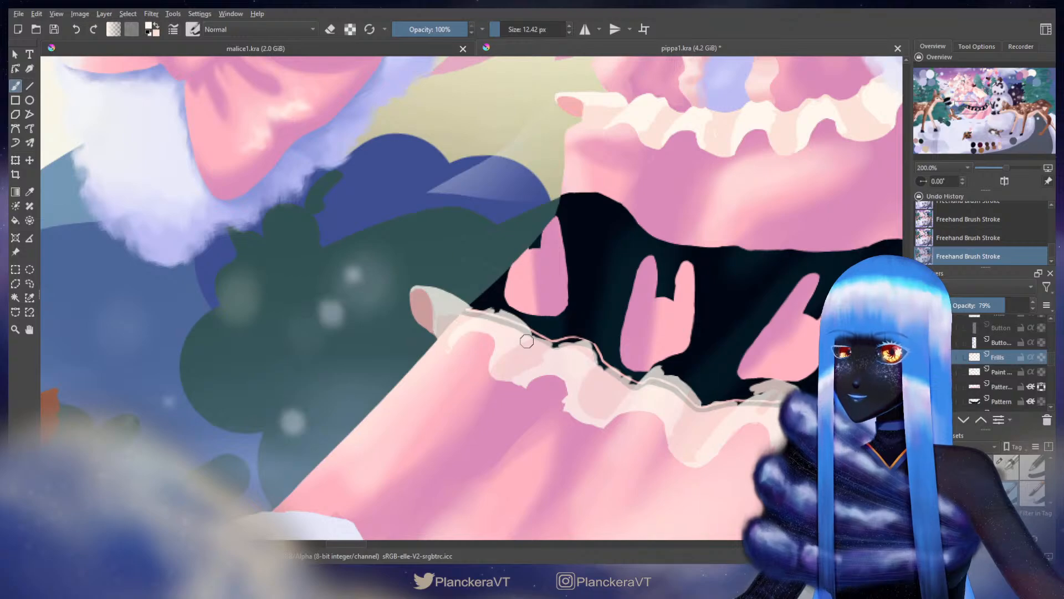
key("e")
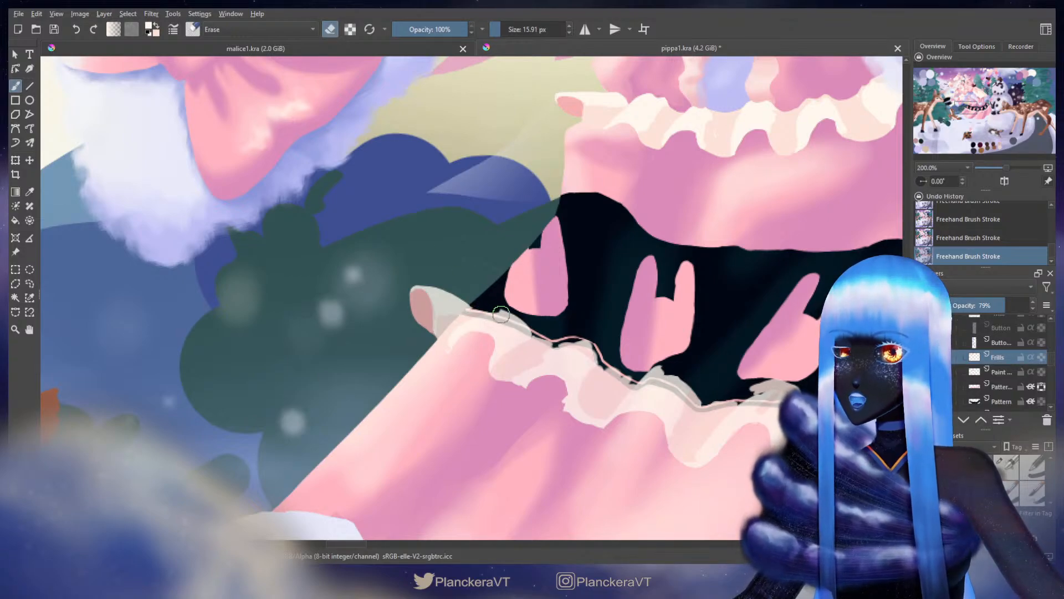
key("e")
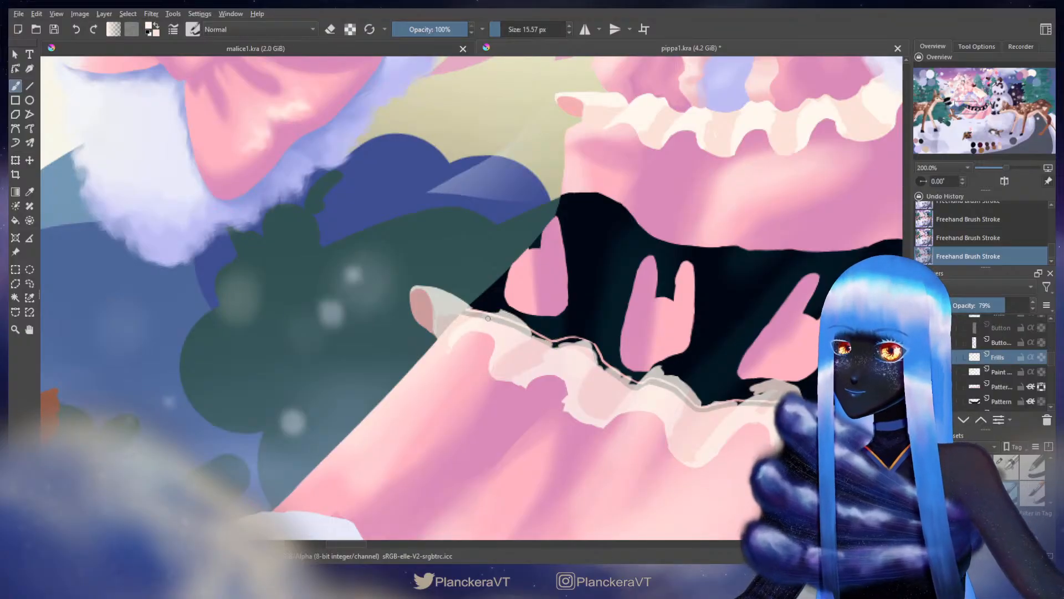
key("ctrl+z")
left_click_drag(485, 311, 504, 313)
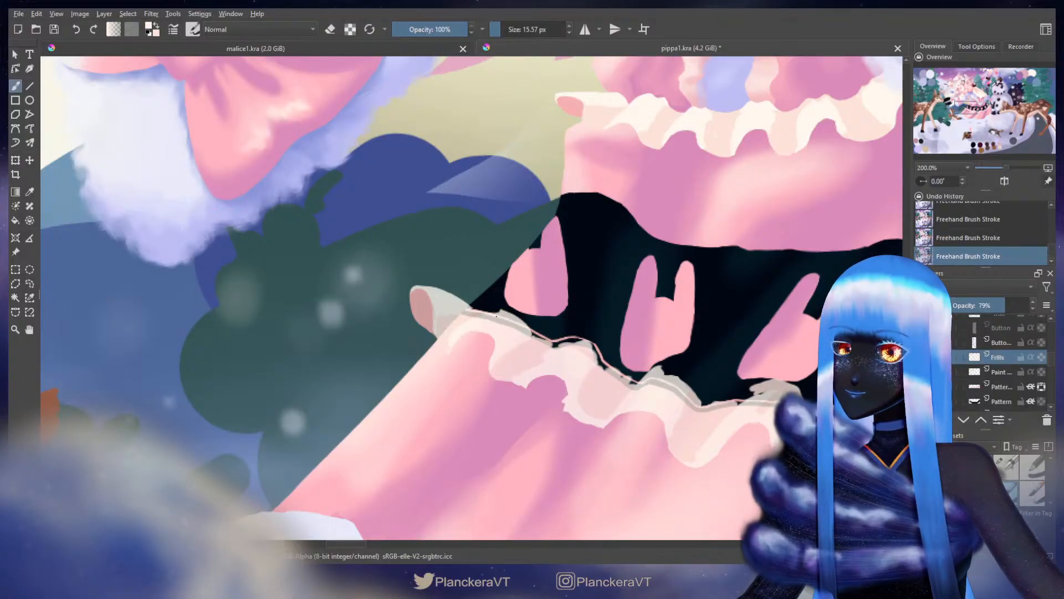
key("e")
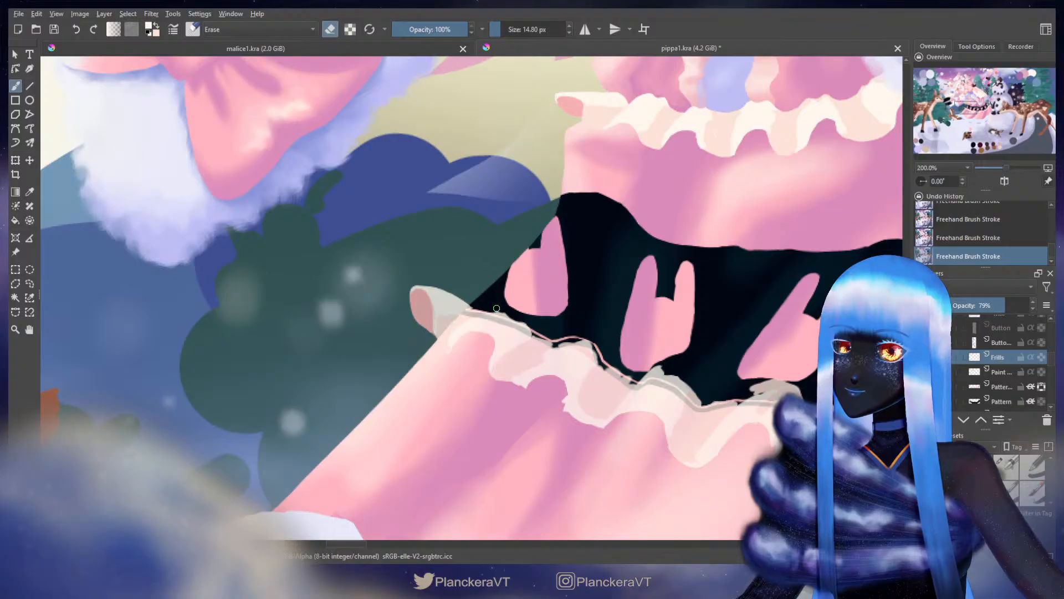
Step: Smooth the frill's upper edge between the first and second bunny cut-outs with the 15.57 px brush and a 12.30 px eraser
left_click_drag(558, 328, 516, 273)
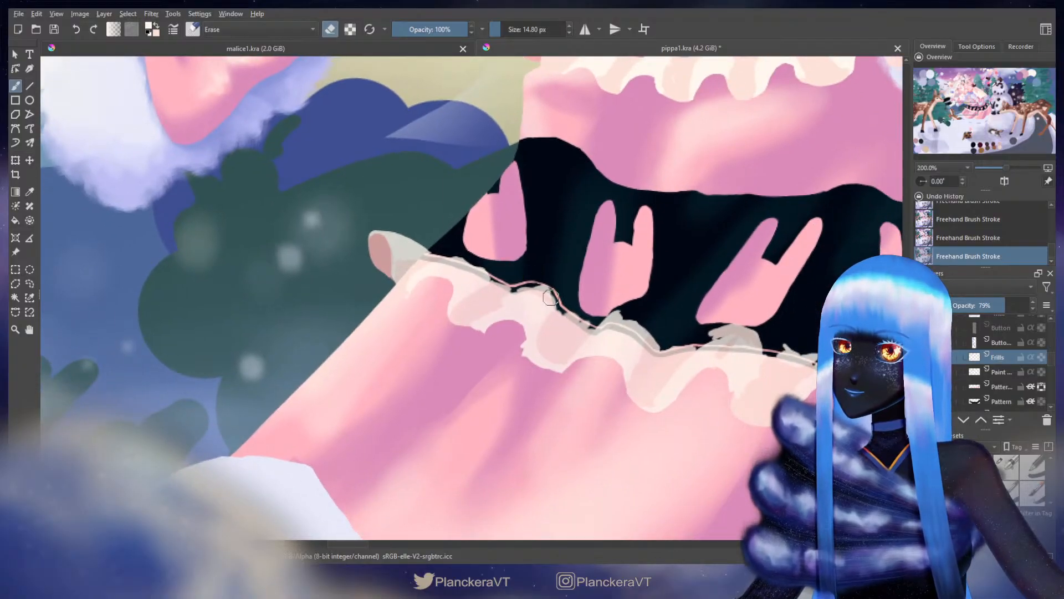
key("e")
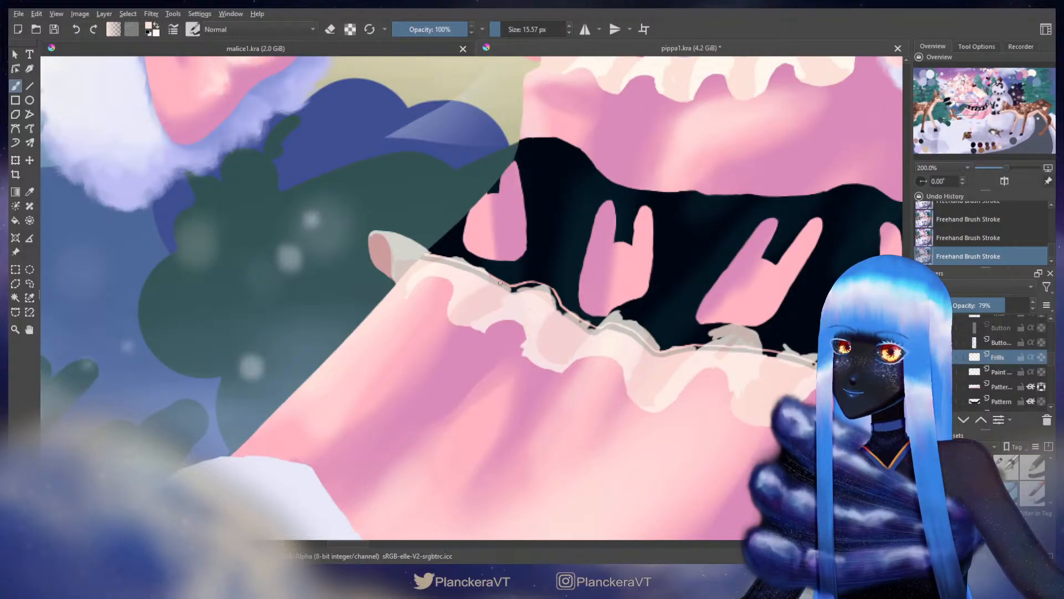
key("e")
key("bracketleft")
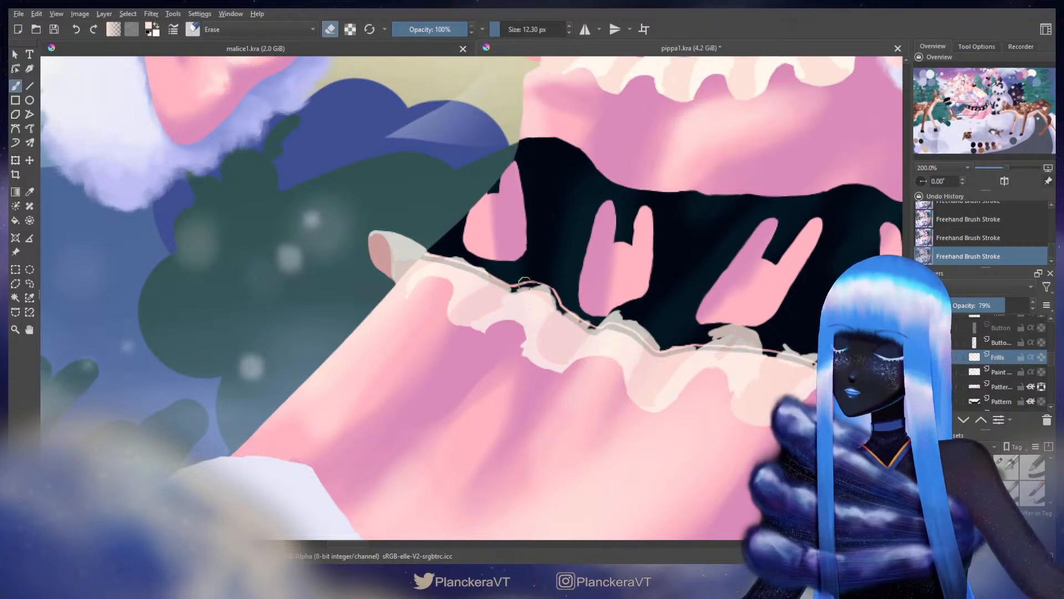
key("e")
left_click_drag(542, 301, 523, 309)
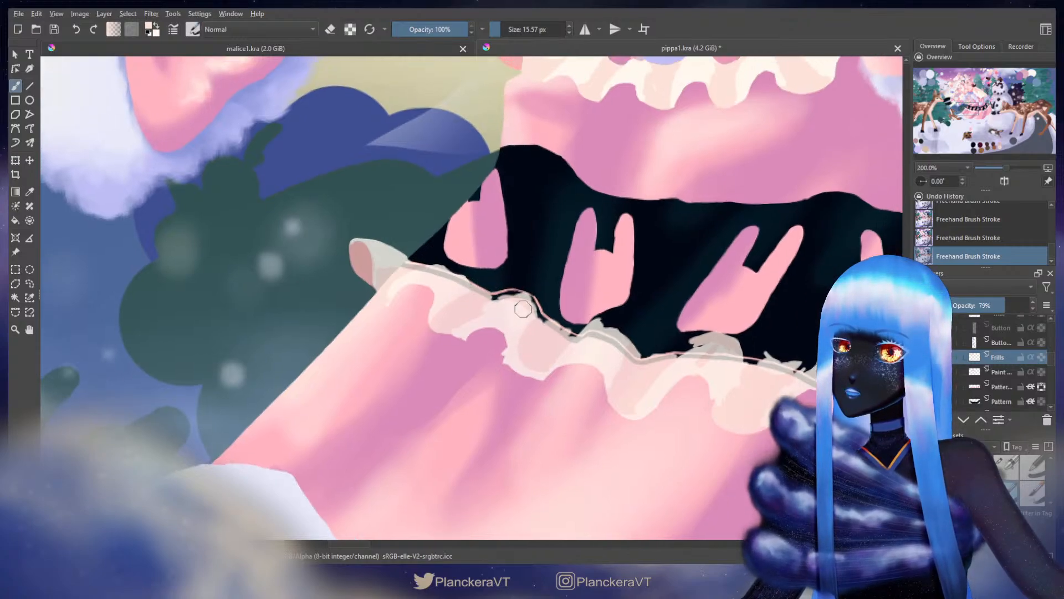
Step: Reshape the jagged frill fold between the first and second bunny cut-outs with the Liquify transform
key("ctrl+t")
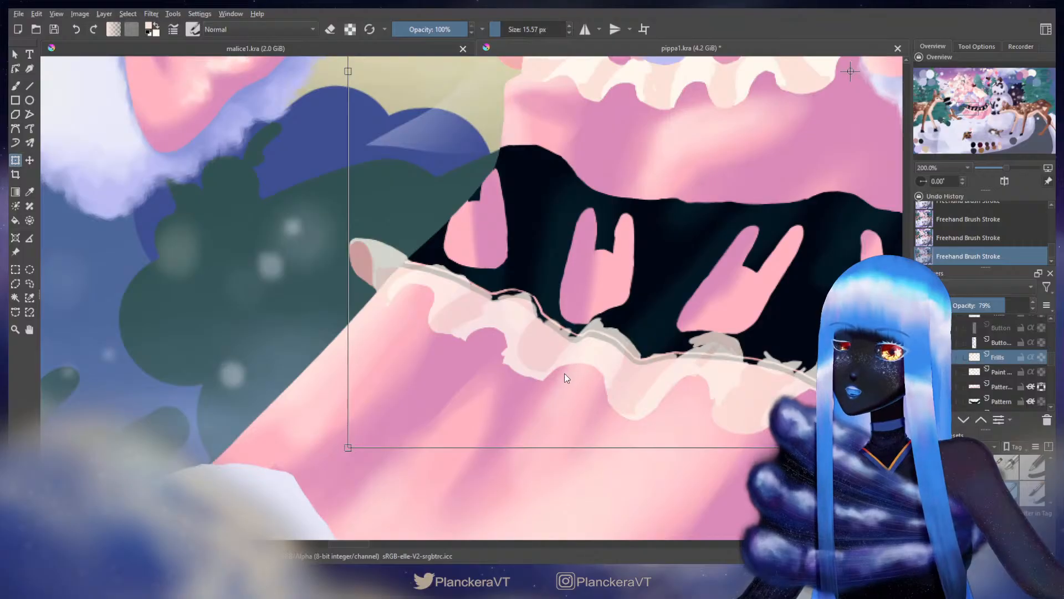
mouse_move(469, 347)
left_mouse_down()
mouse_move(489, 360)
mouse_move(479, 363)
mouse_move(531, 291)
mouse_move(519, 300)
mouse_move(515, 292)
mouse_move(471, 364)
mouse_move(494, 315)
mouse_move(502, 352)
mouse_move(514, 326)
left_mouse_up()
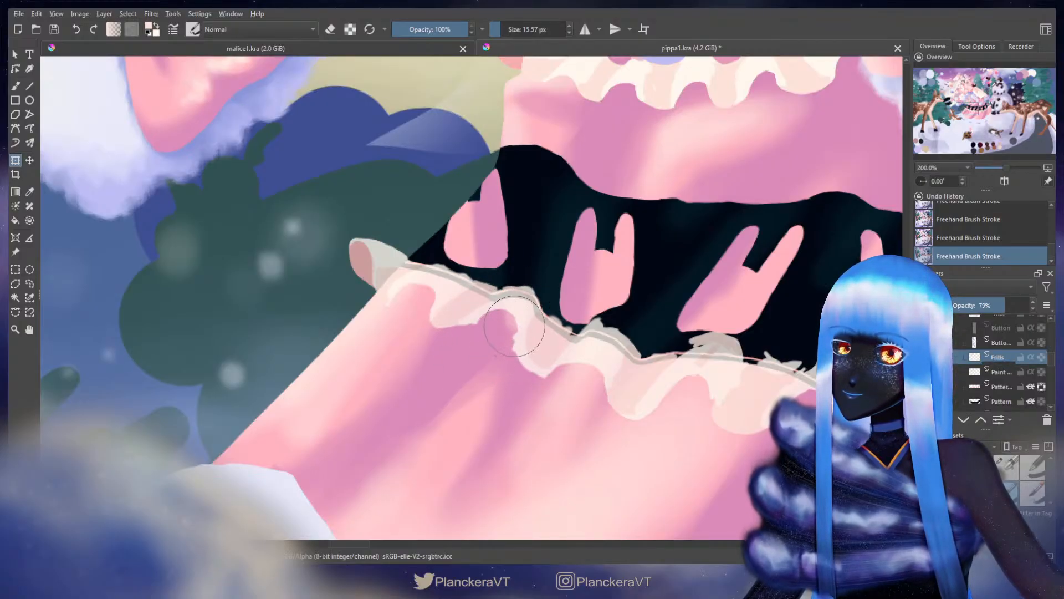
key("b")
Step: Erase stray bits above the reshaped frill fold at 12.20 px and thicken its upper edge with a 17.80 px brush
key("e")
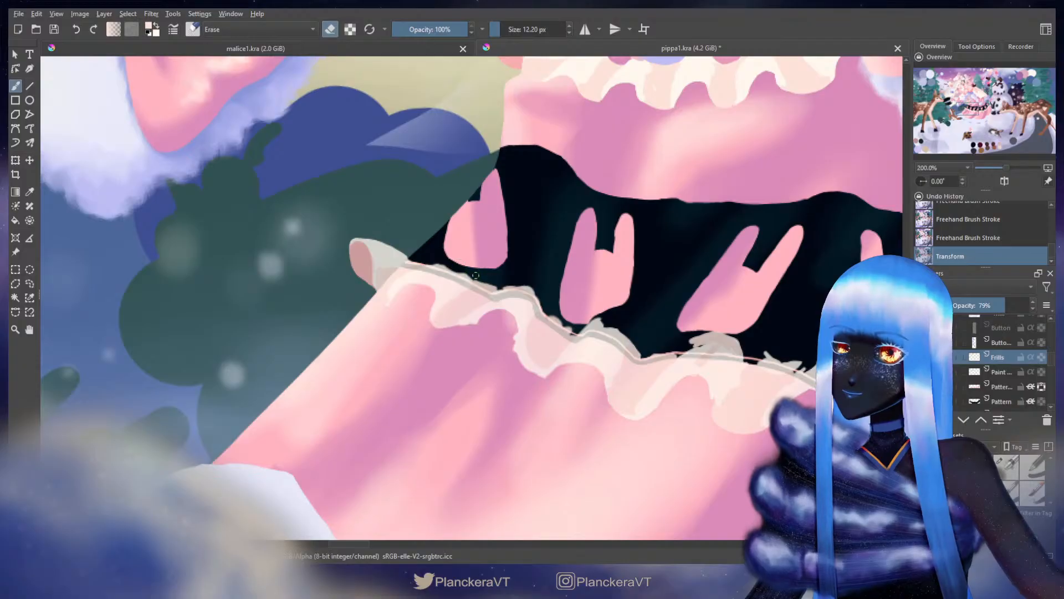
left_click_drag(490, 287, 544, 292)
key("e")
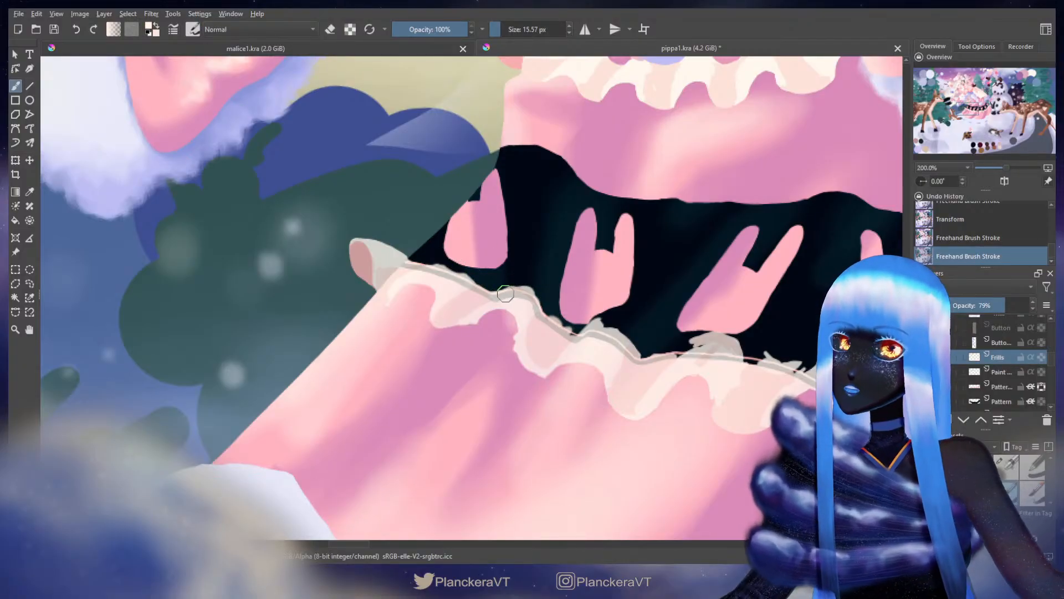
key("bracketright")
left_click_drag(518, 292, 520, 292)
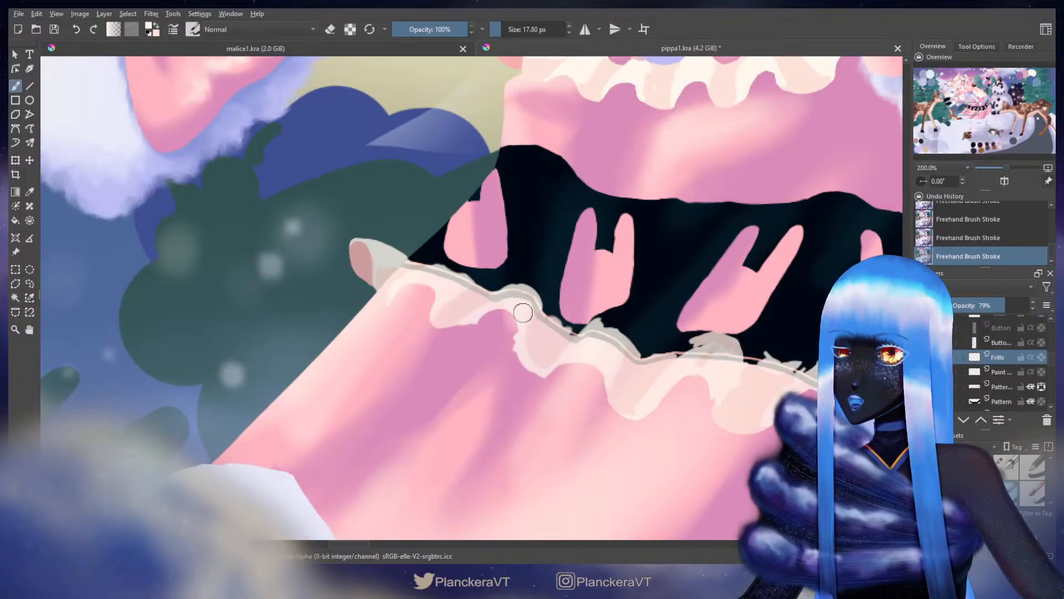
key("e")
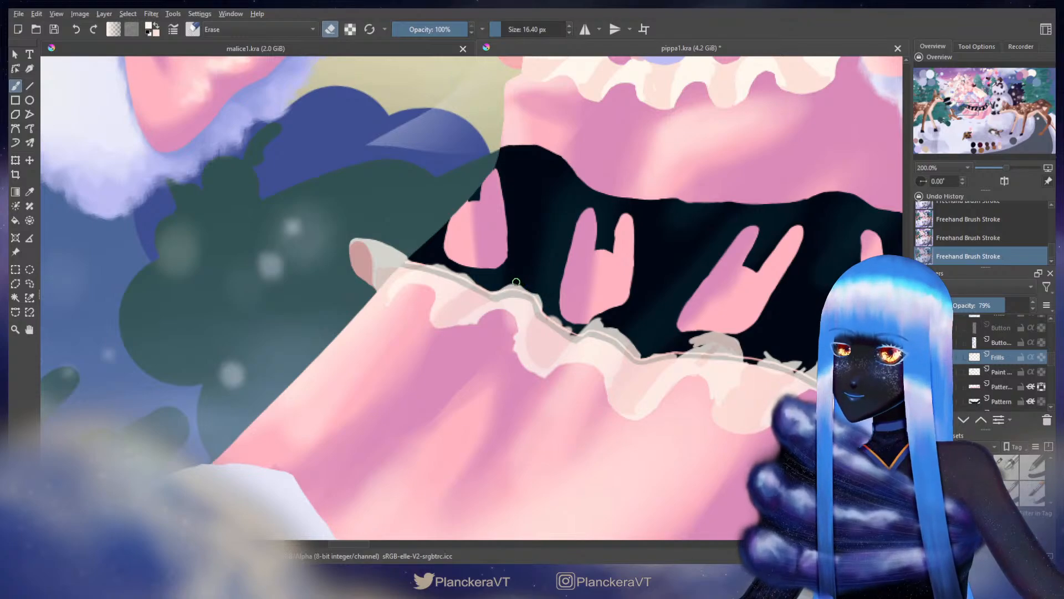
Step: Round off the frill's upper edge beneath the second bunny cut-out with the 17.80 px brush and an 18.56 px eraser
left_click_drag(555, 299, 521, 283)
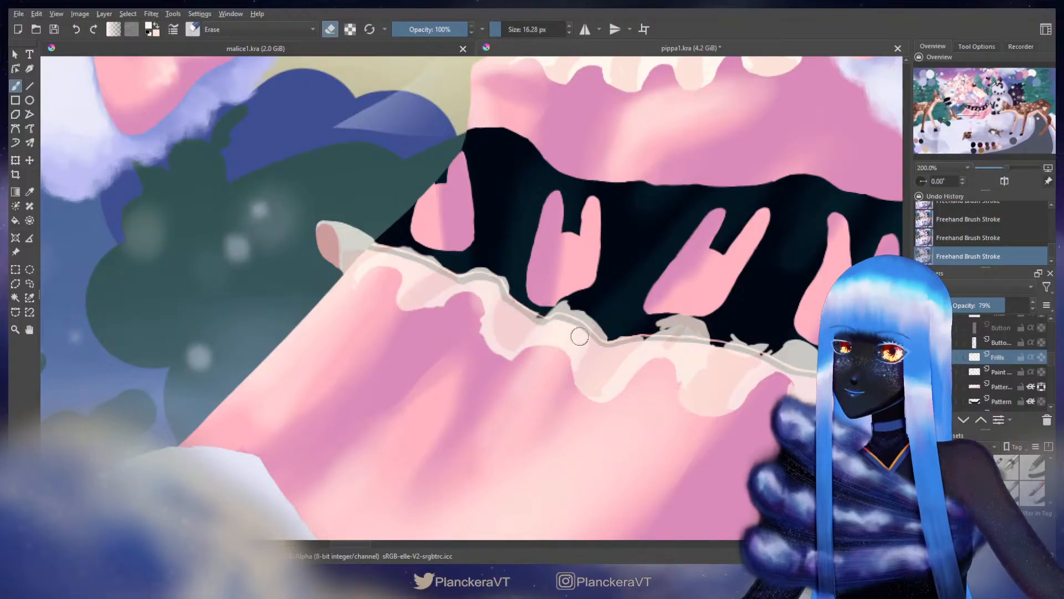
key("e")
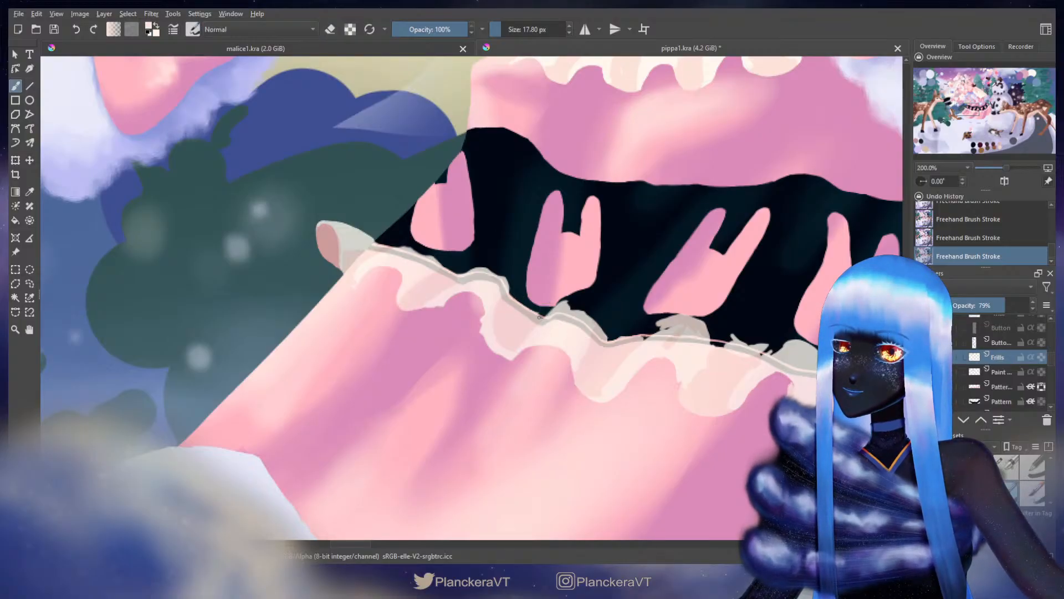
left_click_drag(548, 317, 442, 298)
key("e")
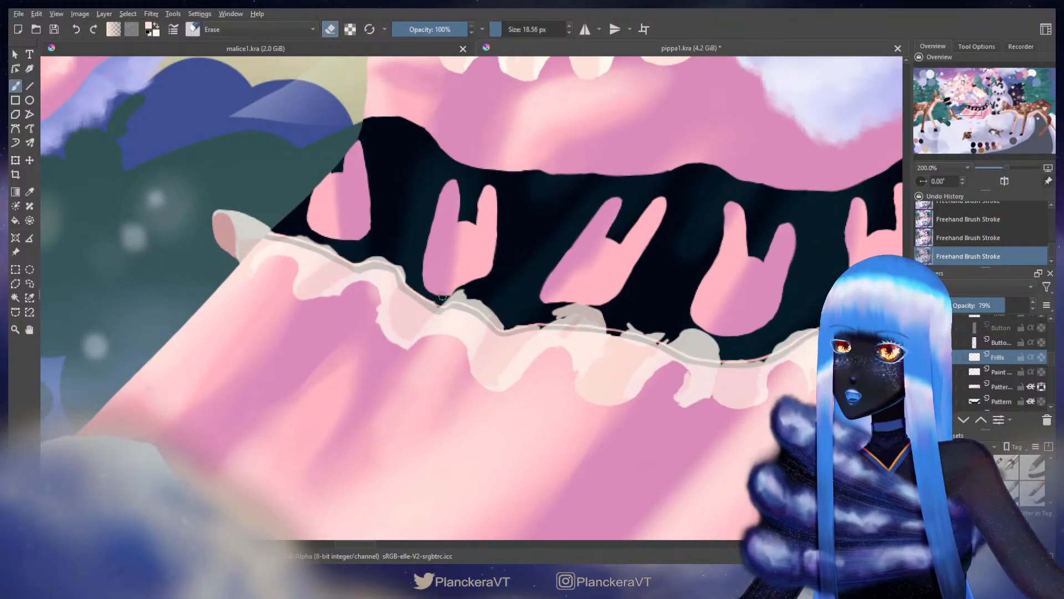
key("e")
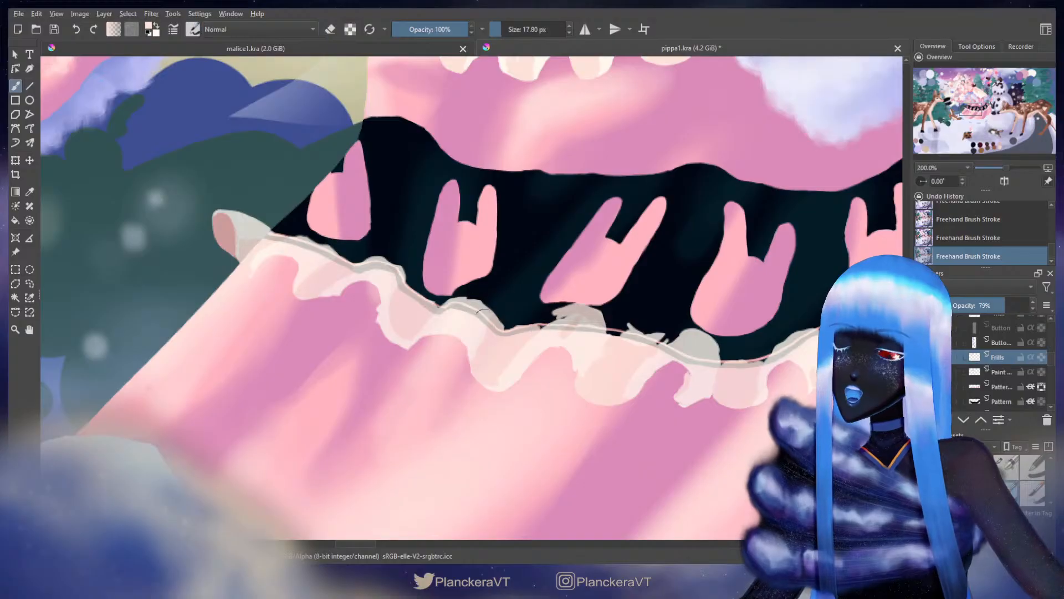
Step: Liquify the frill fold beneath the second bunny cut-out into a smoother wave
key("ctrl+t")
key("l")
mouse_move(454, 343)
left_mouse_down()
mouse_move(475, 356)
mouse_move(460, 333)
mouse_move(474, 339)
mouse_move(451, 357)
mouse_move(404, 336)
mouse_move(471, 352)
mouse_move(477, 294)
mouse_move(487, 297)
mouse_move(475, 333)
mouse_move(454, 342)
mouse_move(427, 317)
left_mouse_up()
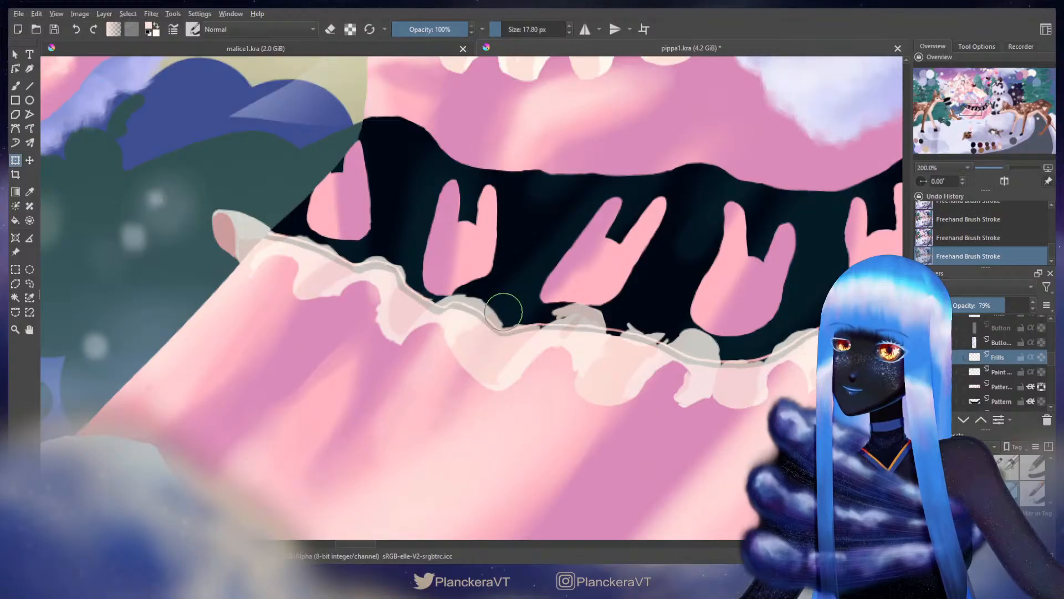
key("b")
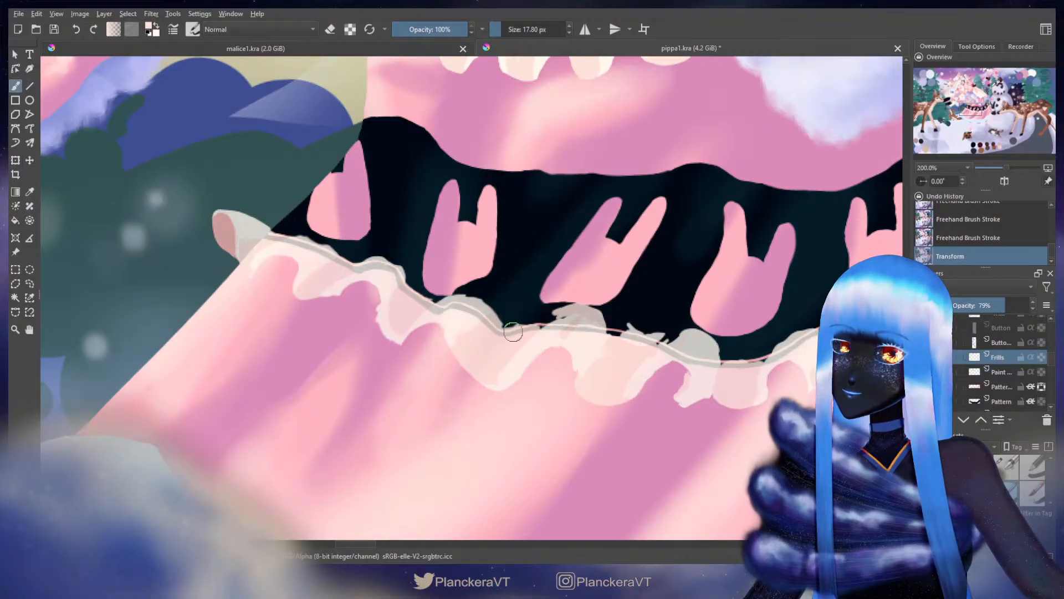
Step: Liquify the frill folds beneath the third to fifth bunny cut-outs into smoother waves
key("ctrl+t")
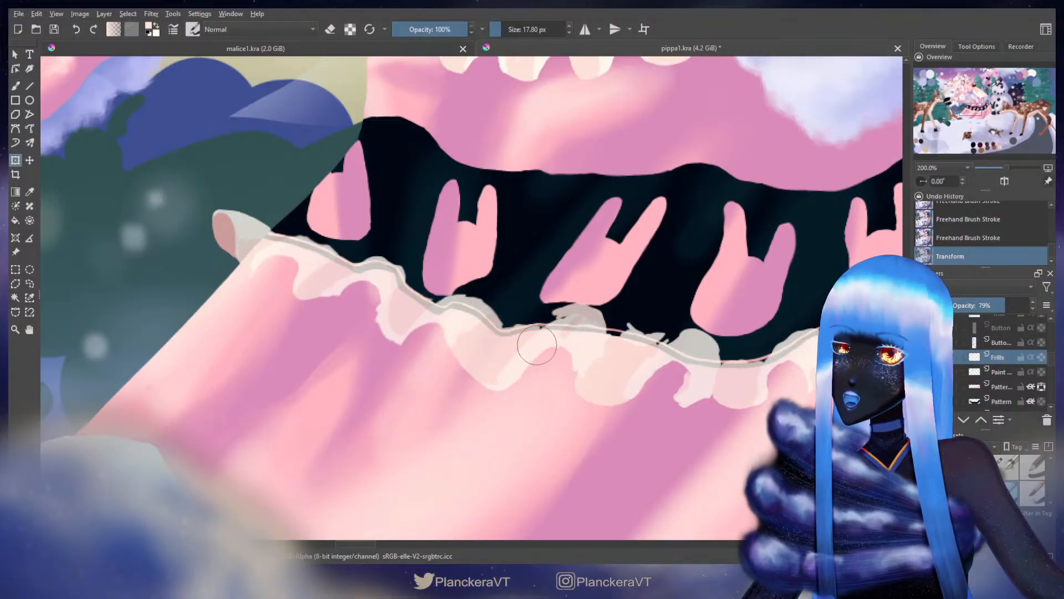
mouse_move(575, 358)
left_mouse_down()
mouse_move(540, 347)
mouse_move(630, 332)
mouse_move(684, 353)
mouse_move(615, 303)
mouse_move(624, 338)
mouse_move(602, 368)
mouse_move(603, 359)
left_mouse_up()
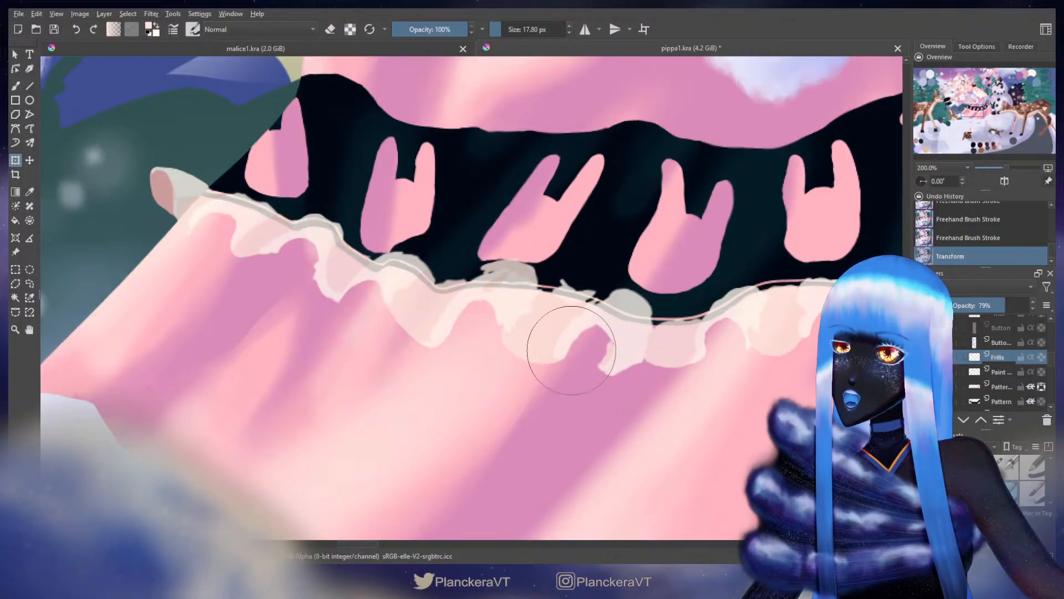
left_click_drag(717, 332, 540, 373)
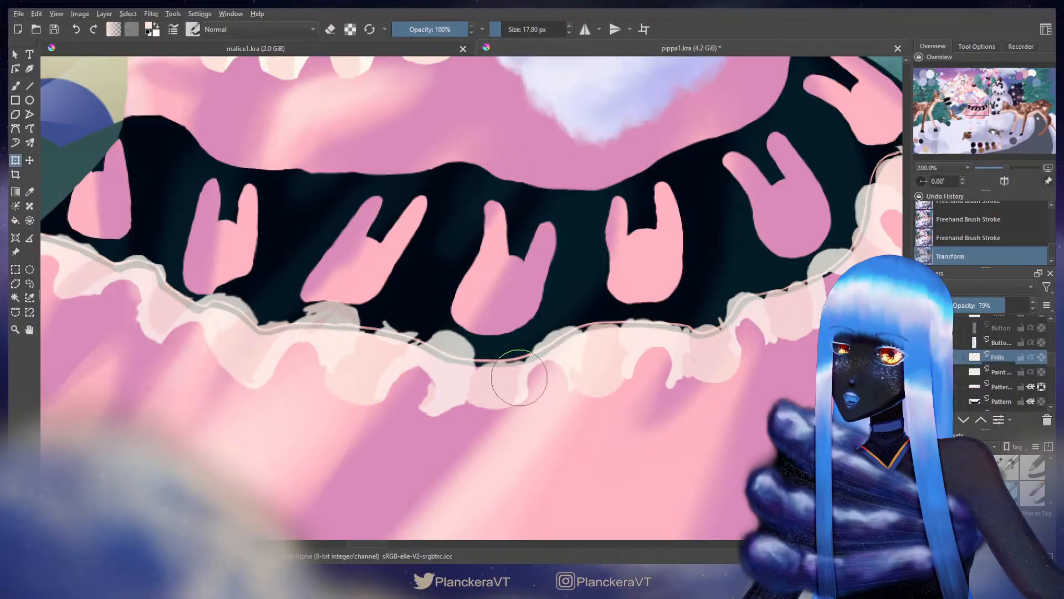
left_click_drag(622, 367, 600, 348)
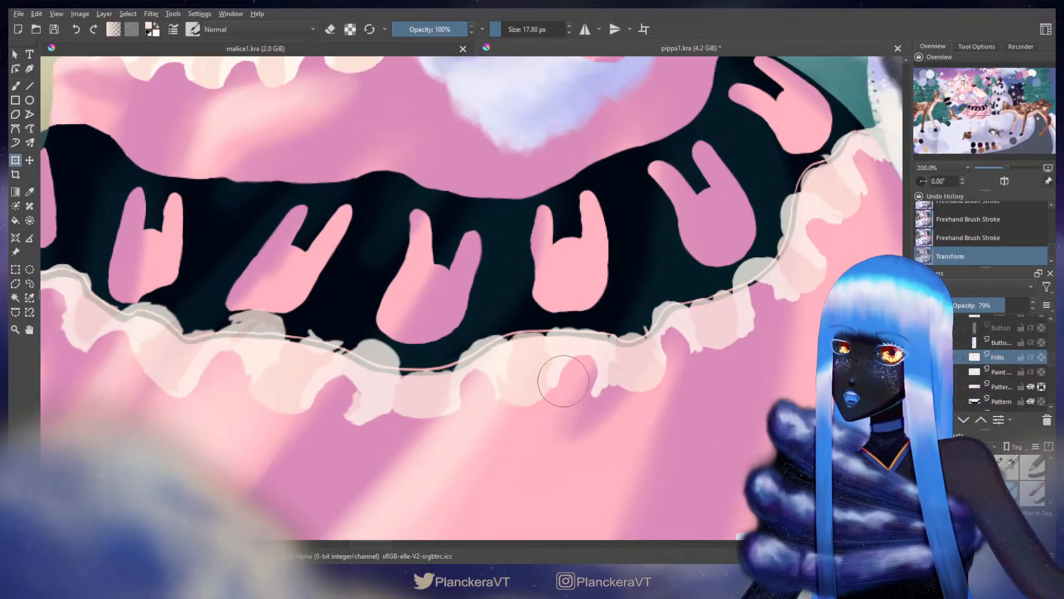
left_click_drag(698, 320, 614, 329)
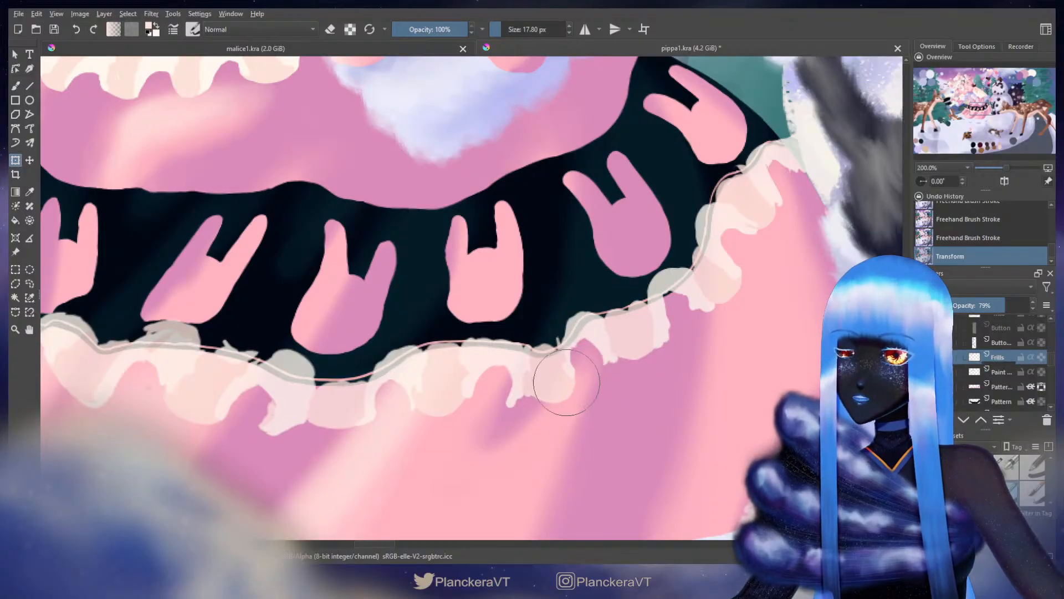
left_click_drag(574, 374, 567, 344)
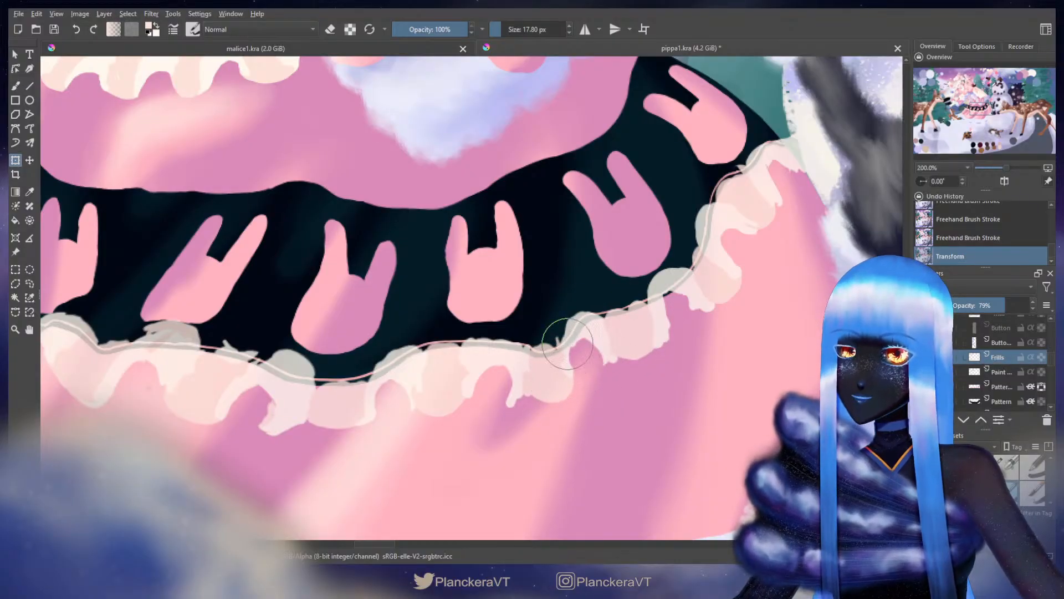
Step: Liquify the frill folds from the sixth bunny cut-out around to the overskirt's far edge and apply the transform
left_click_drag(674, 325, 582, 363)
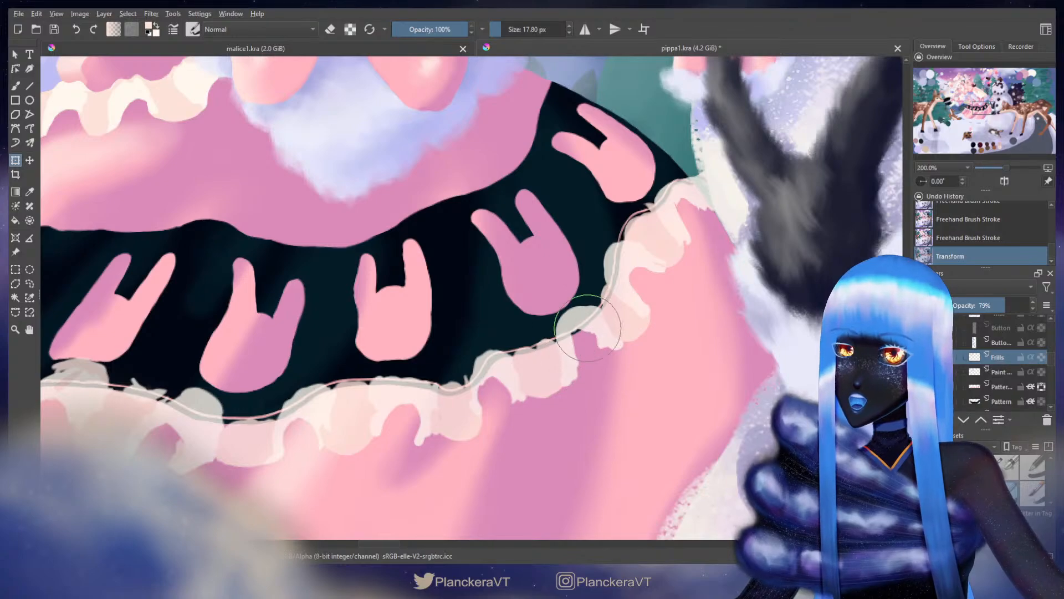
mouse_move(556, 314)
left_mouse_down()
mouse_move(563, 343)
mouse_move(597, 362)
mouse_move(613, 409)
mouse_move(634, 404)
mouse_move(624, 372)
left_mouse_up()
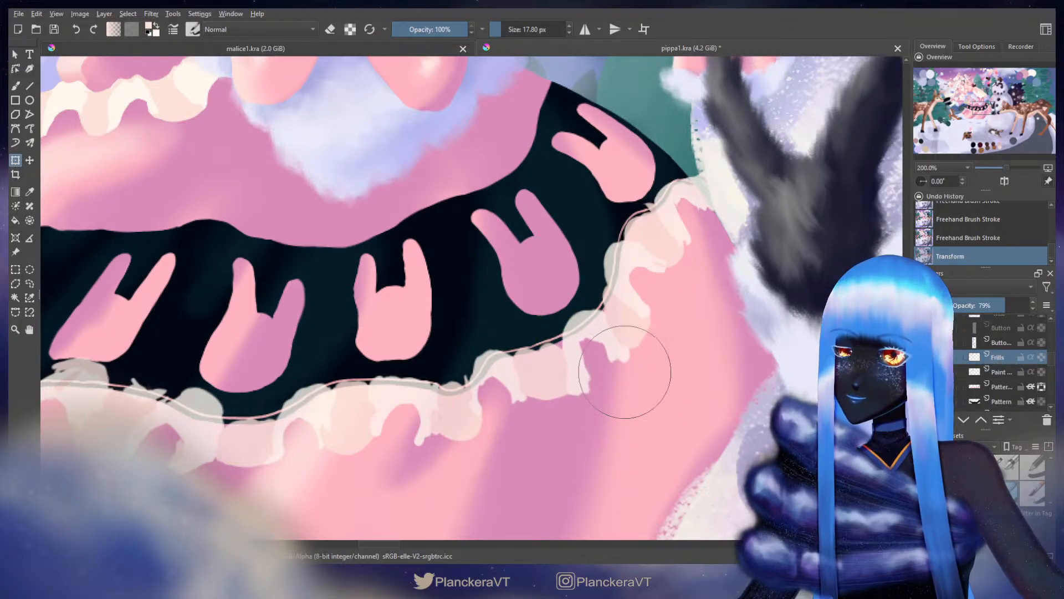
left_click_drag(644, 289, 601, 327)
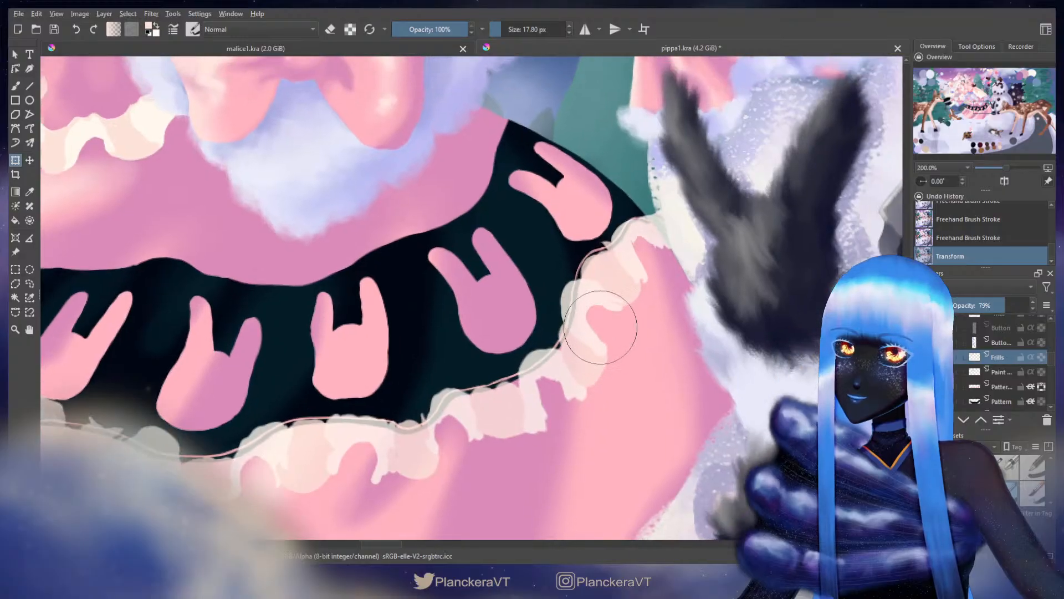
left_click_drag(556, 296, 566, 303)
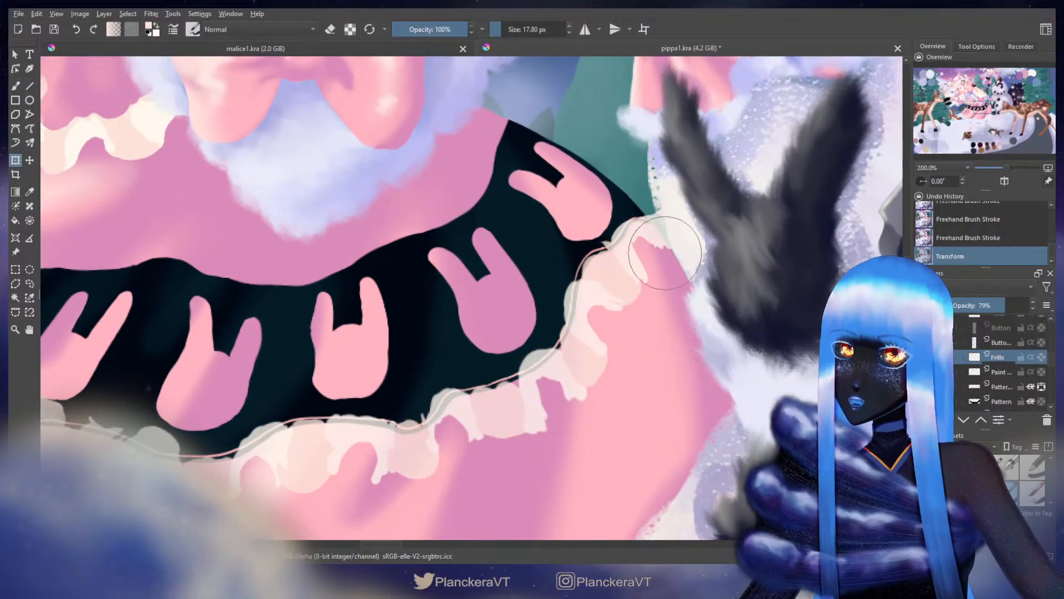
left_click_drag(664, 253, 619, 231)
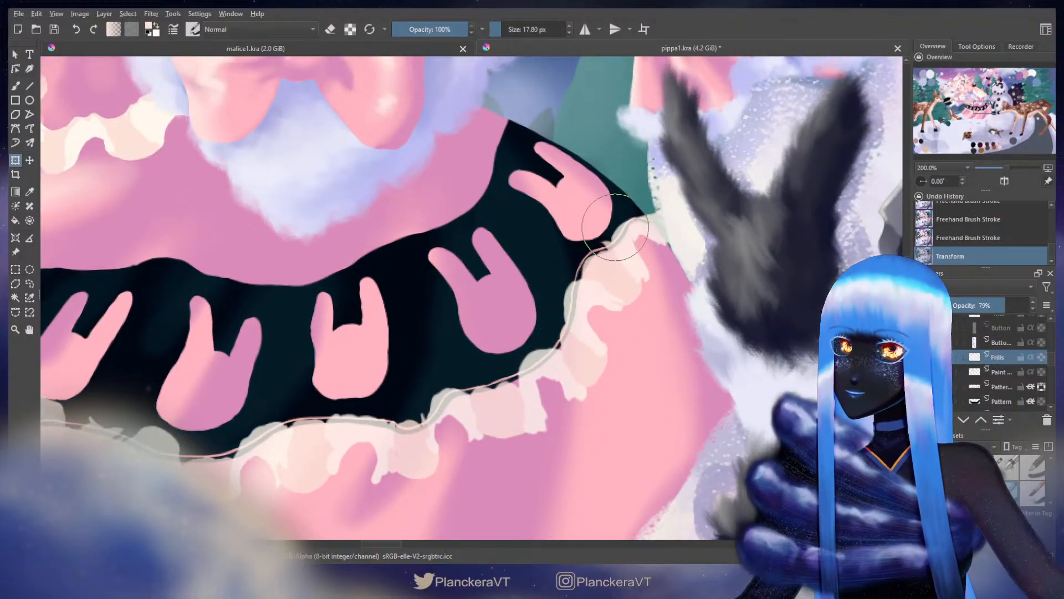
key("b")
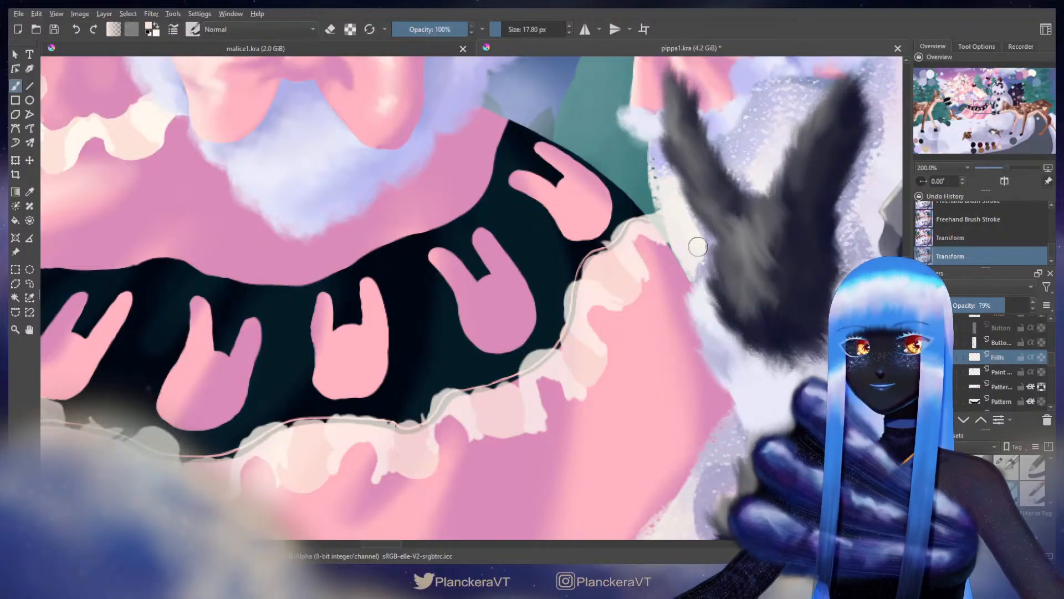
Step: Raise the Frills layer's opacity to 100% and review the frill against the whole illustration
scroll(576, 239, "down", 3)
left_click_drag(1013, 305, 1033, 305)
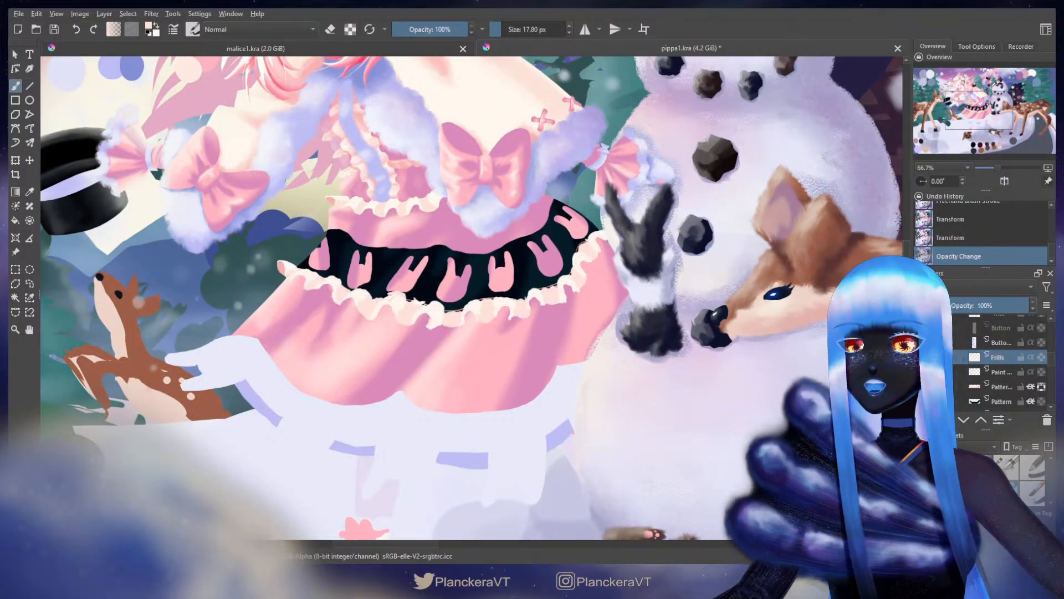
scroll(524, 366, "down", 1)
left_click_drag(524, 368, 620, 356)
scroll(618, 355, "down", 1)
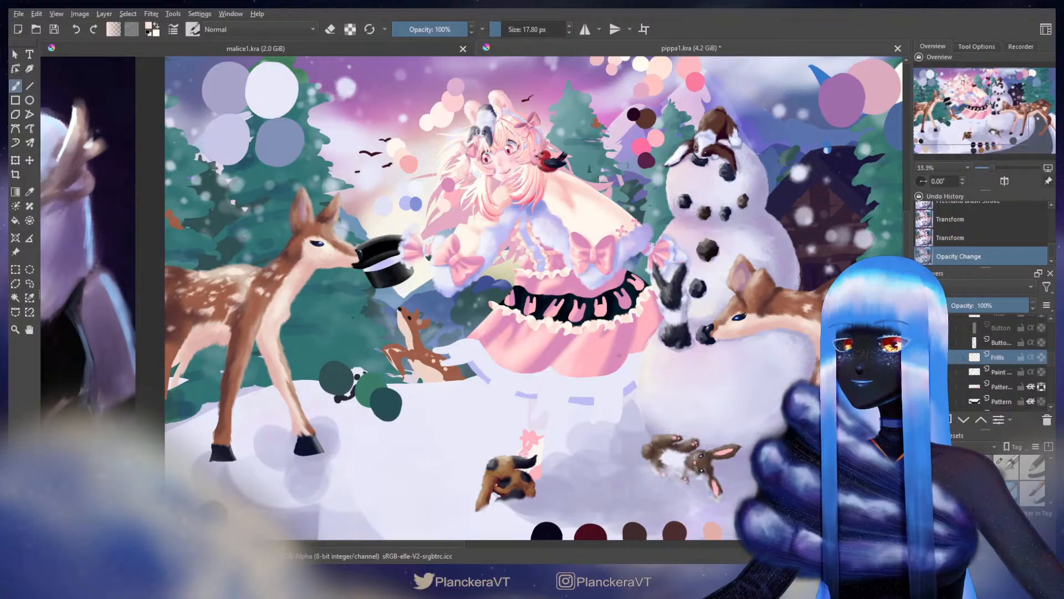
Step: Set the Frills layer's opacity to 82% and touch up the first frill fold with a 13.44 px brush
scroll(615, 355, "up", 5)
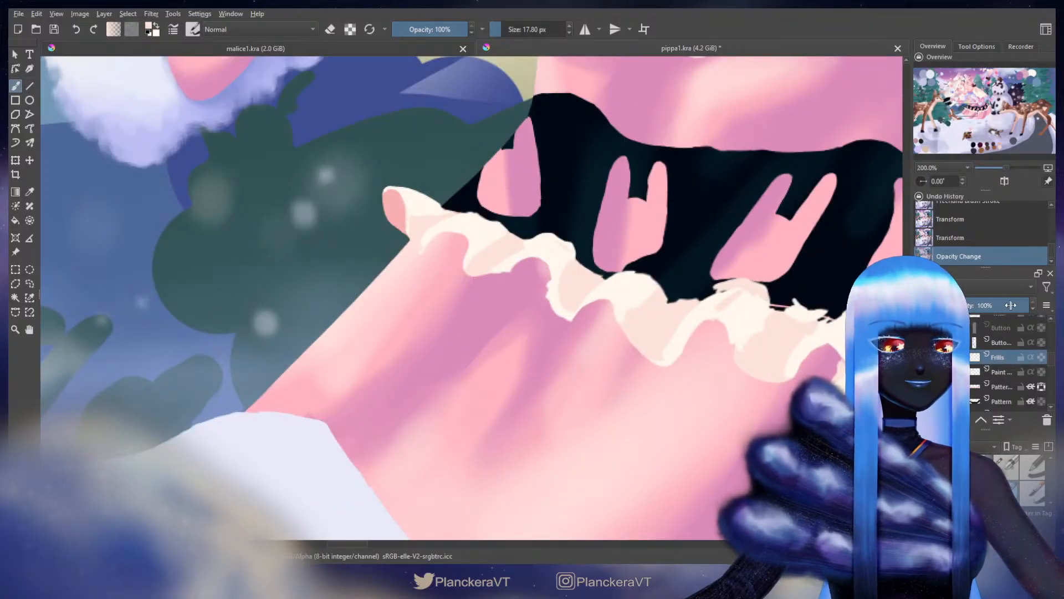
left_click_drag(1010, 305, 995, 305)
scroll(581, 287, "up", 1)
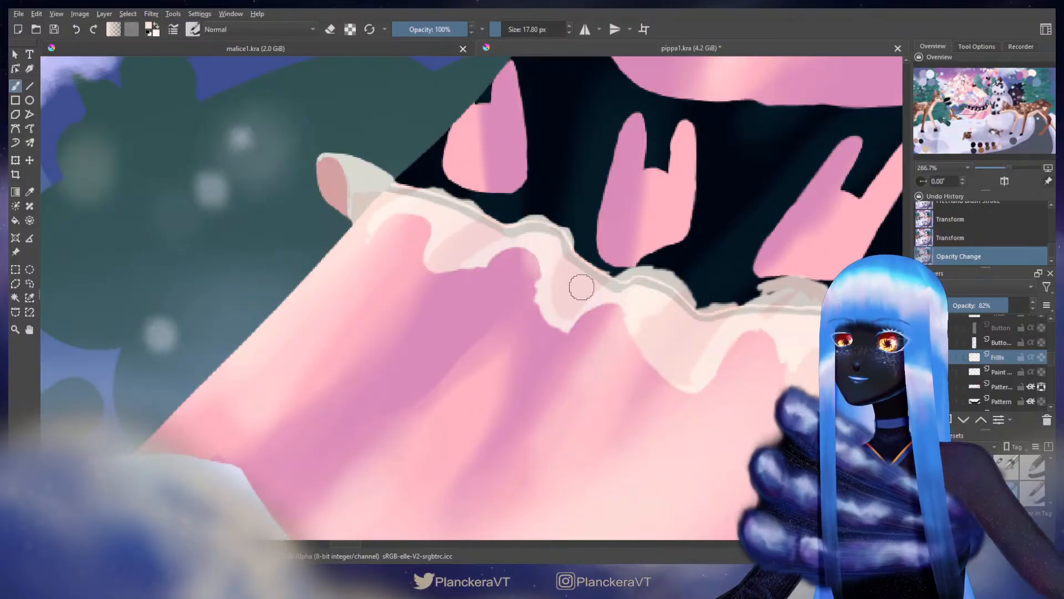
left_click_drag(484, 242, 587, 371)
left_click_drag(547, 331, 540, 331, "shift")
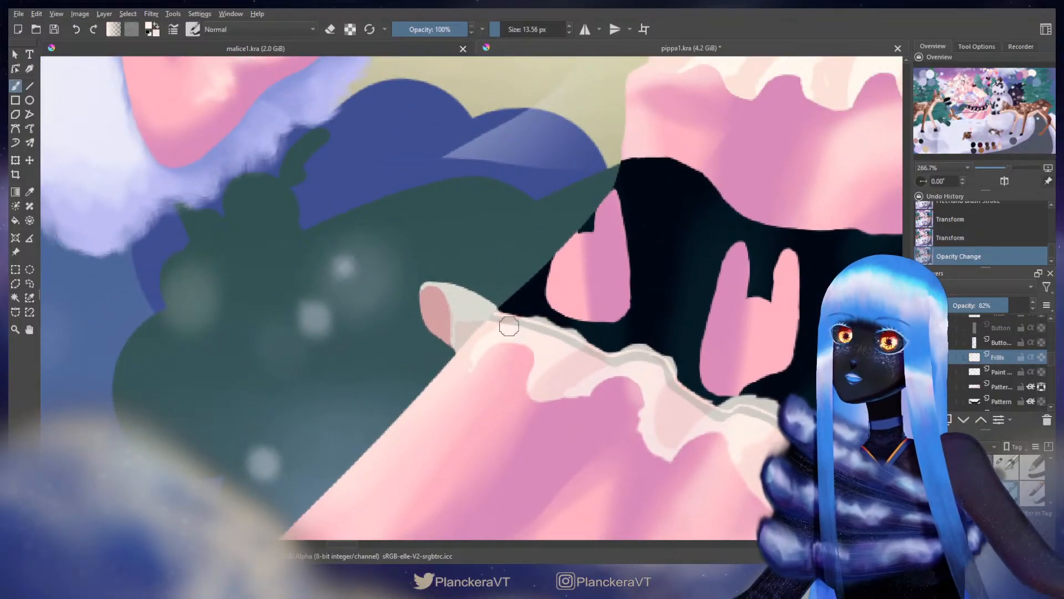
left_click_drag(476, 359, 473, 356)
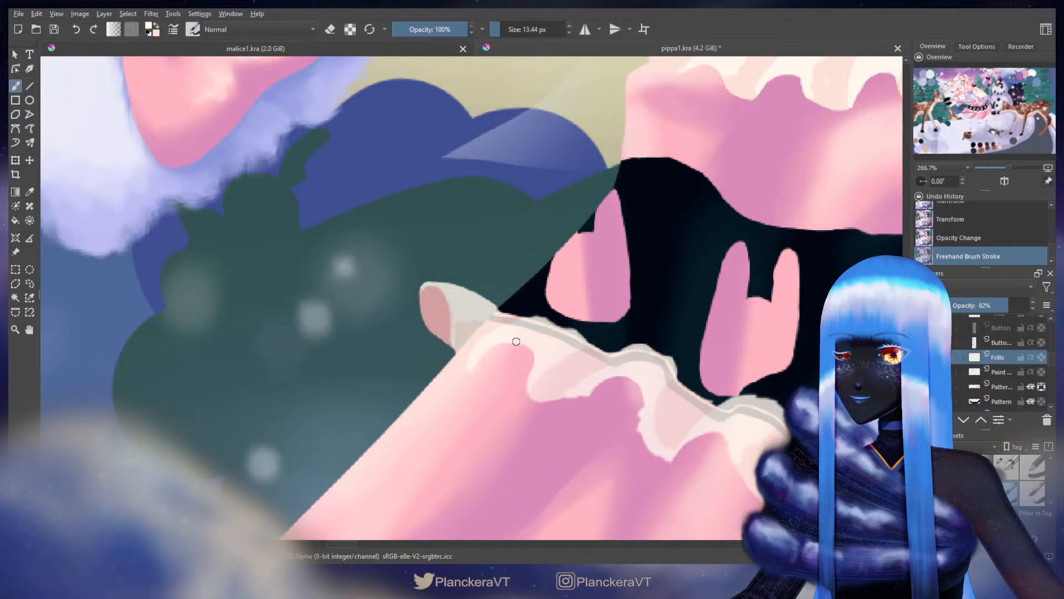
left_click_drag(533, 350, 538, 355)
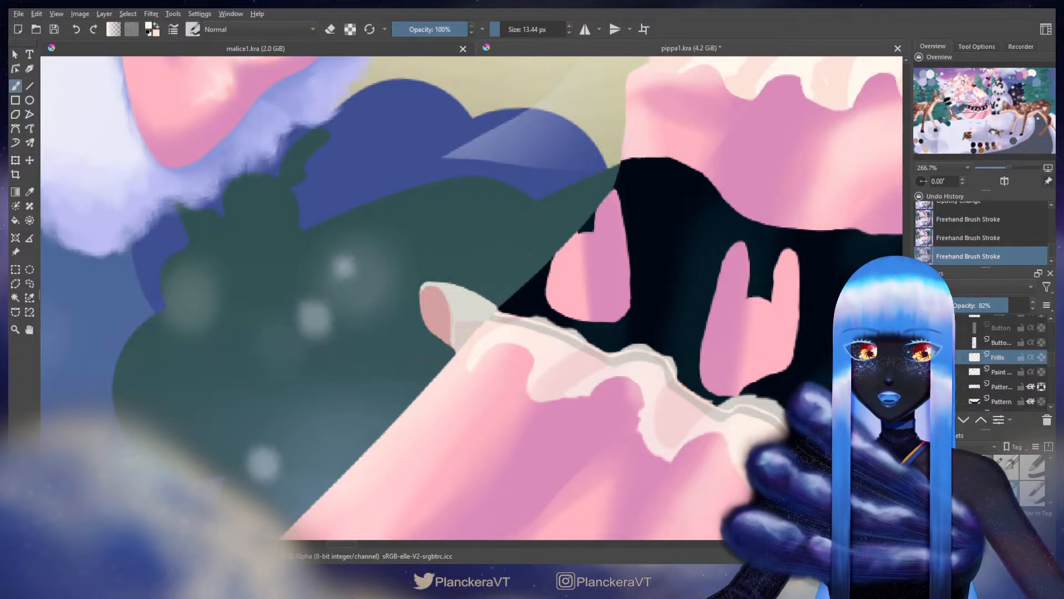
Step: Hide the Dress layer to expose the frill's full shape near its folded end
scroll(1051, 368, "down", 2)
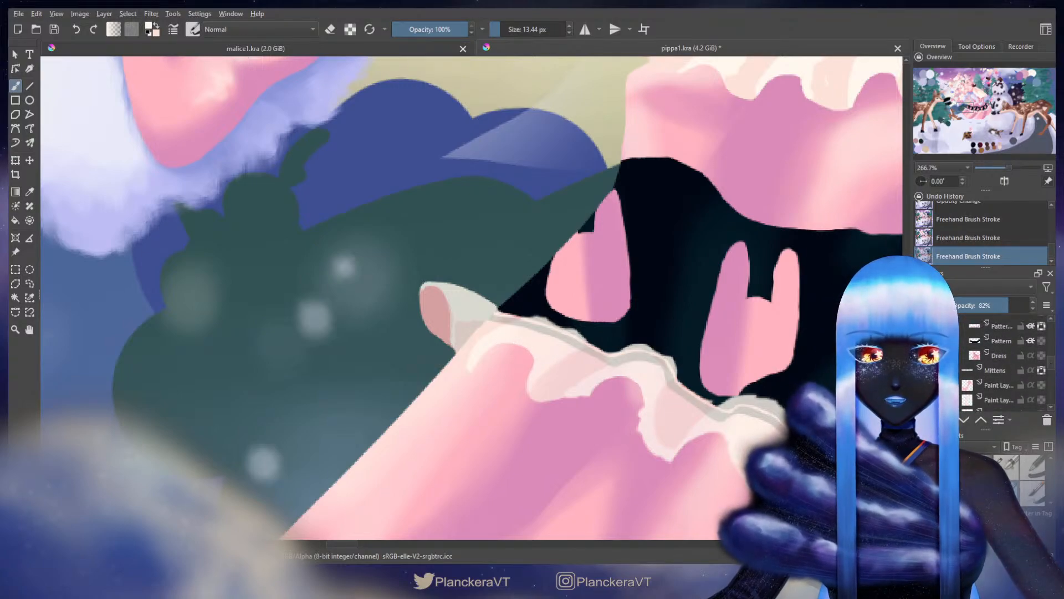
left_click(923, 356)
key("r")
left_click(654, 402)
left_click_drag(654, 401, 746, 323)
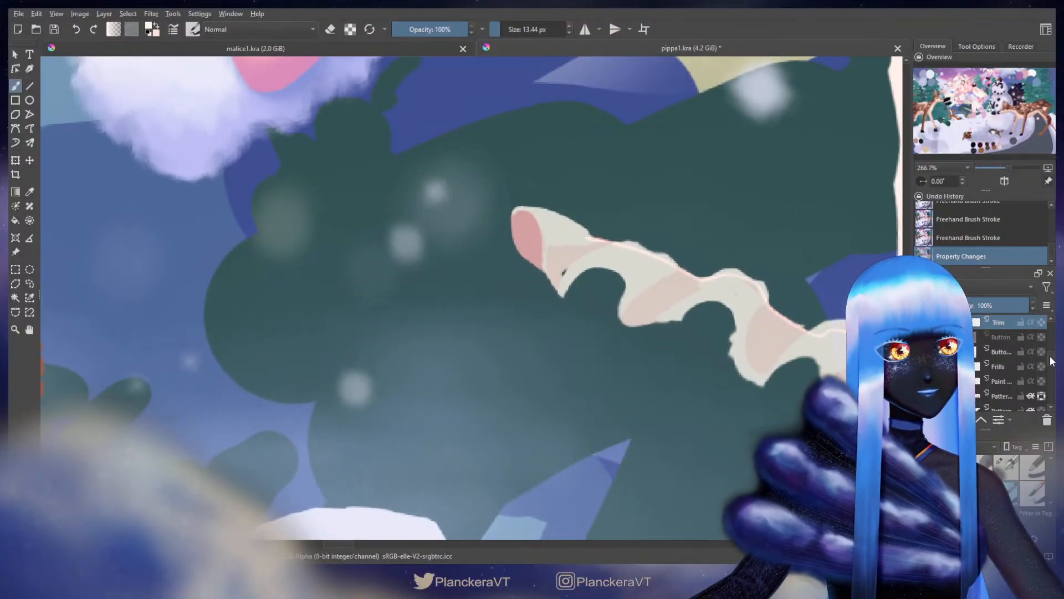
scroll(1053, 361, "up", 1)
scroll(1053, 360, "down", 1)
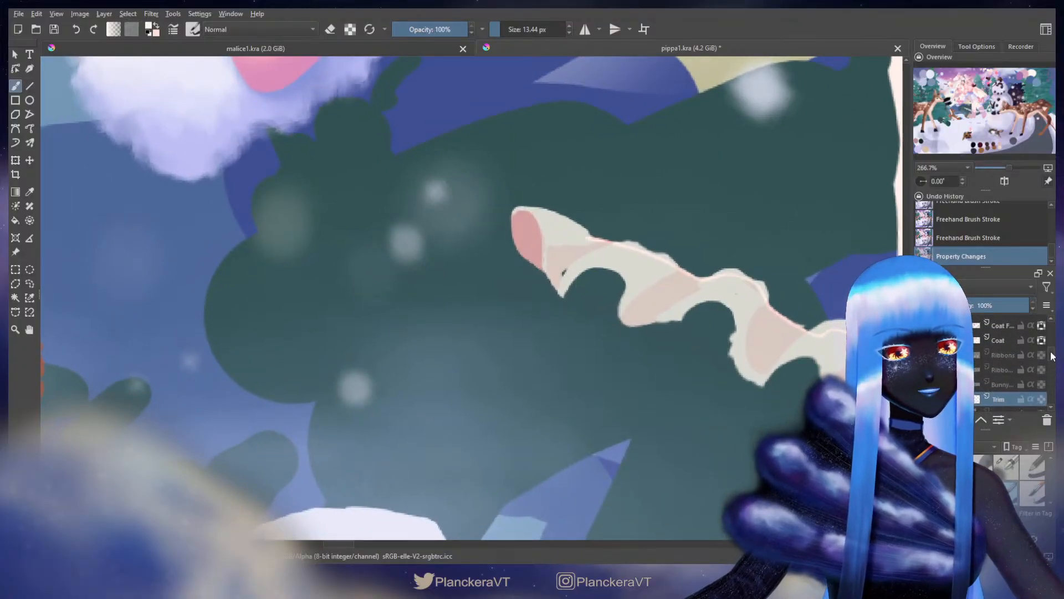
scroll(1052, 360, "down", 2)
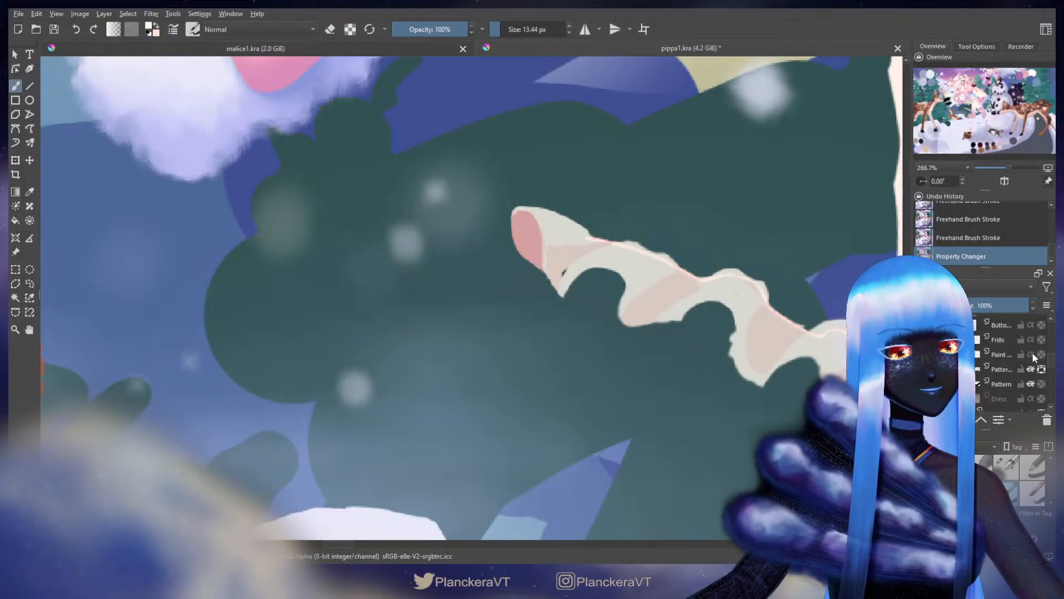
Step: Fill the small gap near the folded end on the Frills layer with the 13.44 px brush and show the Dress layer again
left_click(1009, 341)
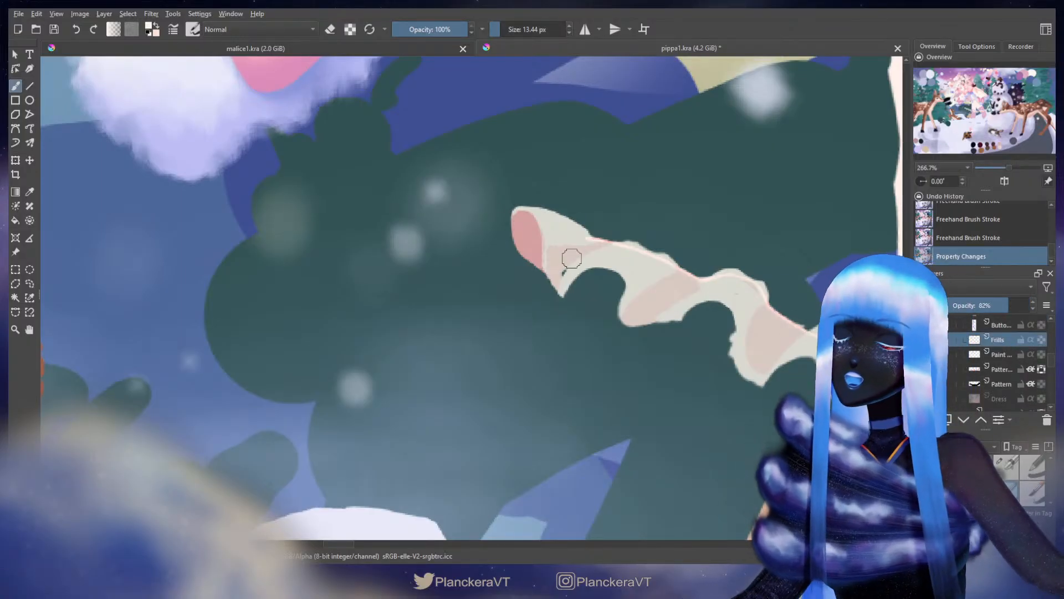
mouse_move(568, 265)
left_mouse_down()
mouse_move(580, 253)
mouse_move(556, 271)
left_mouse_up()
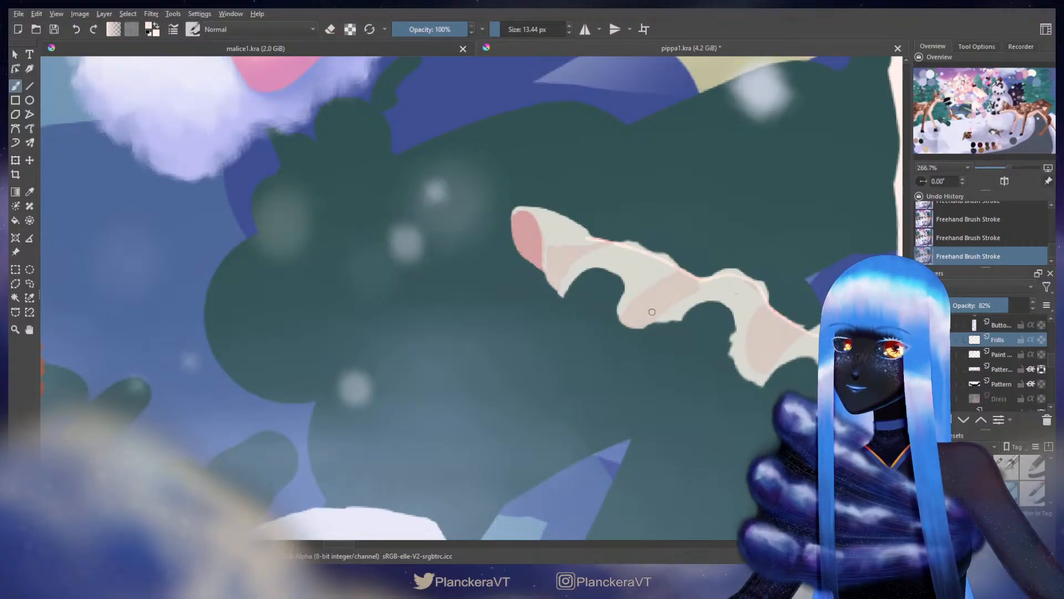
left_click(923, 399)
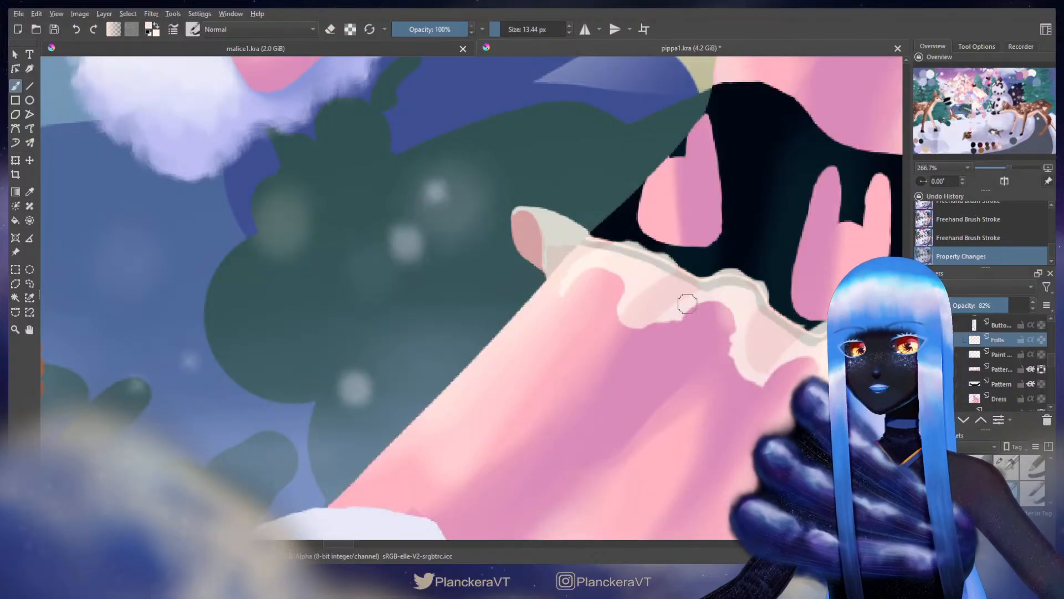
Step: Smooth the frill's lower edge along its first folds beneath the bunny shape nearest the skirt's outer edge, using a small brush
mouse_move(653, 322)
left_mouse_down("shift")
mouse_move(689, 305)
mouse_move(660, 340)
left_mouse_up("shift")
key("e")
key("e")
mouse_move(693, 297)
left_mouse_down("shift")
mouse_move(647, 325)
mouse_move(649, 325)
left_mouse_up("shift")
key("ctrl+z")
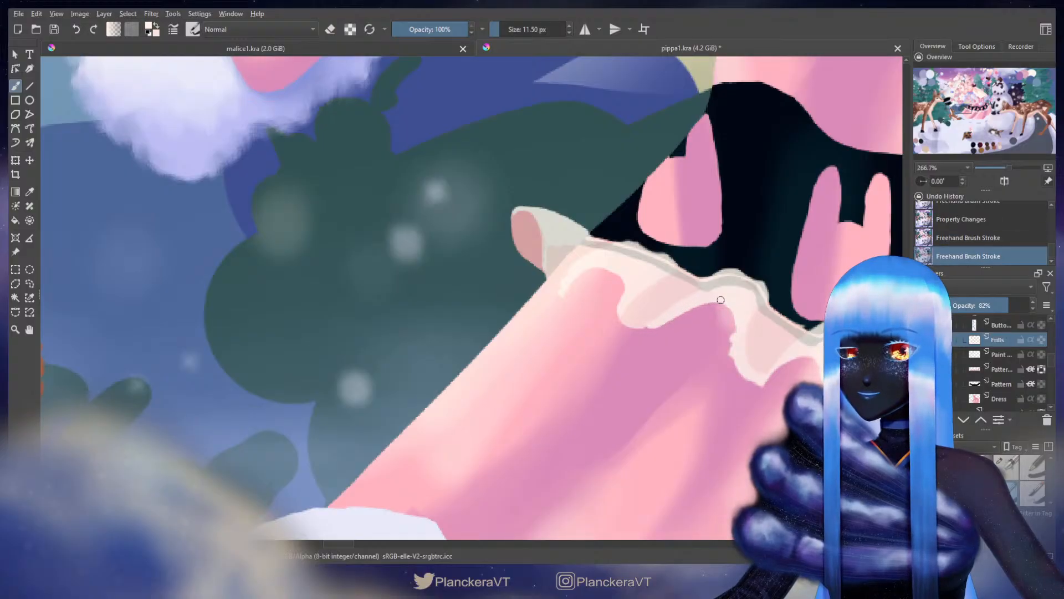
mouse_move(721, 300)
left_mouse_down()
mouse_move(736, 316)
mouse_move(644, 308)
mouse_move(665, 295)
left_mouse_up()
Step: Sample the frill's cream colour and smooth the jagged side of the second pointed fold with the brush and eraser
left_click(642, 307, "ctrl")
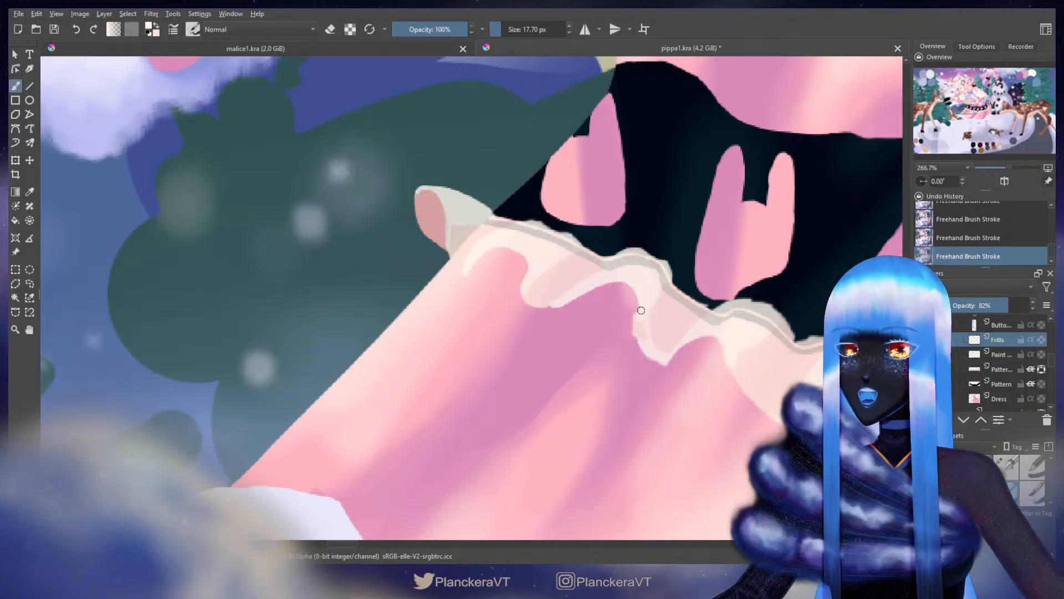
key("e")
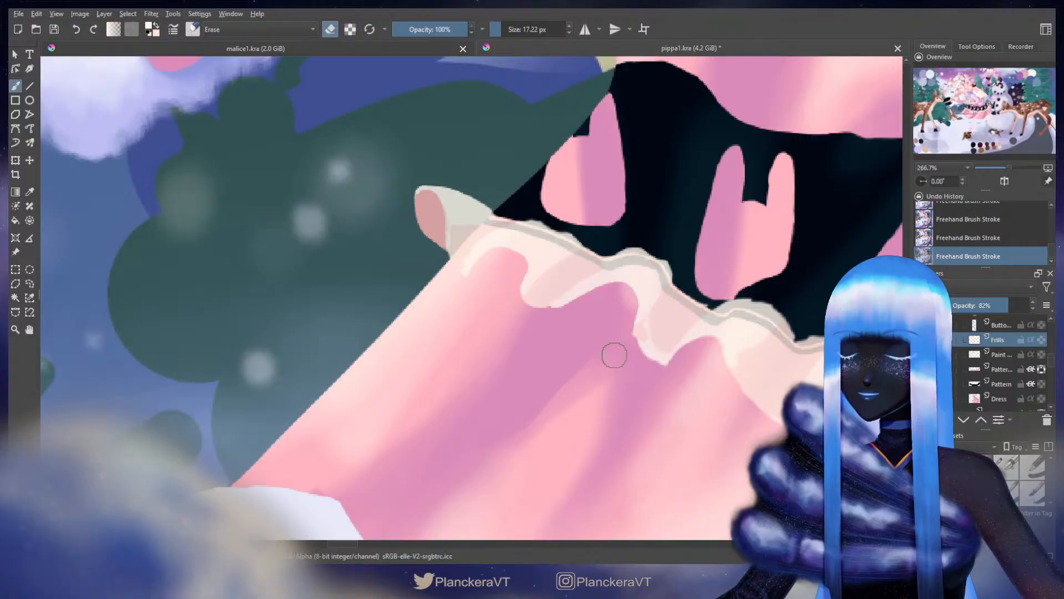
key("e")
key("bracketright")
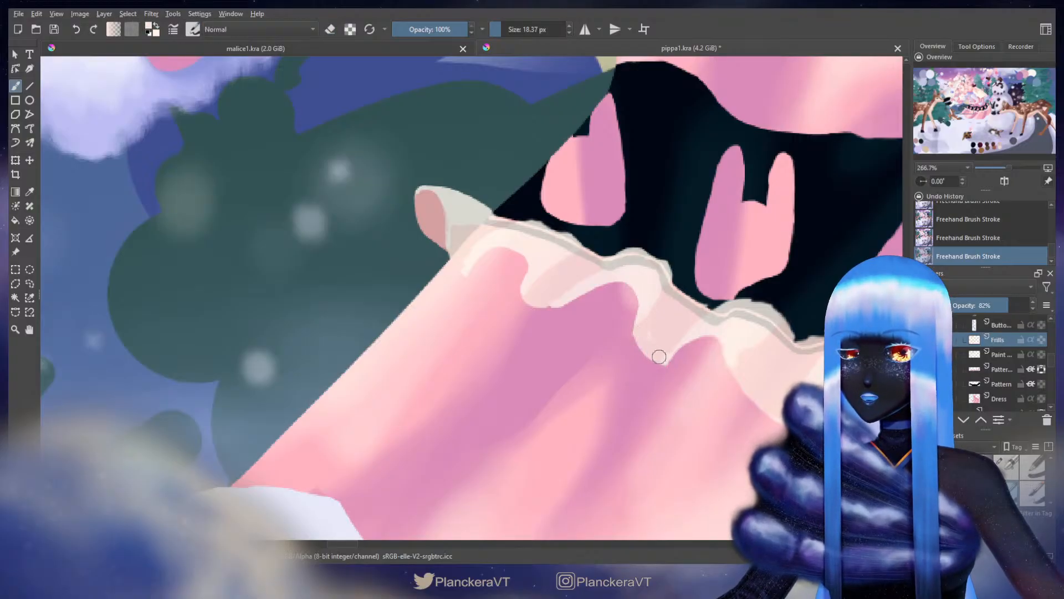
Step: Trim and repaint the frill's upper edge into a small scalloped ruffle beneath the second bunny shape
left_click_drag(656, 327, 570, 318)
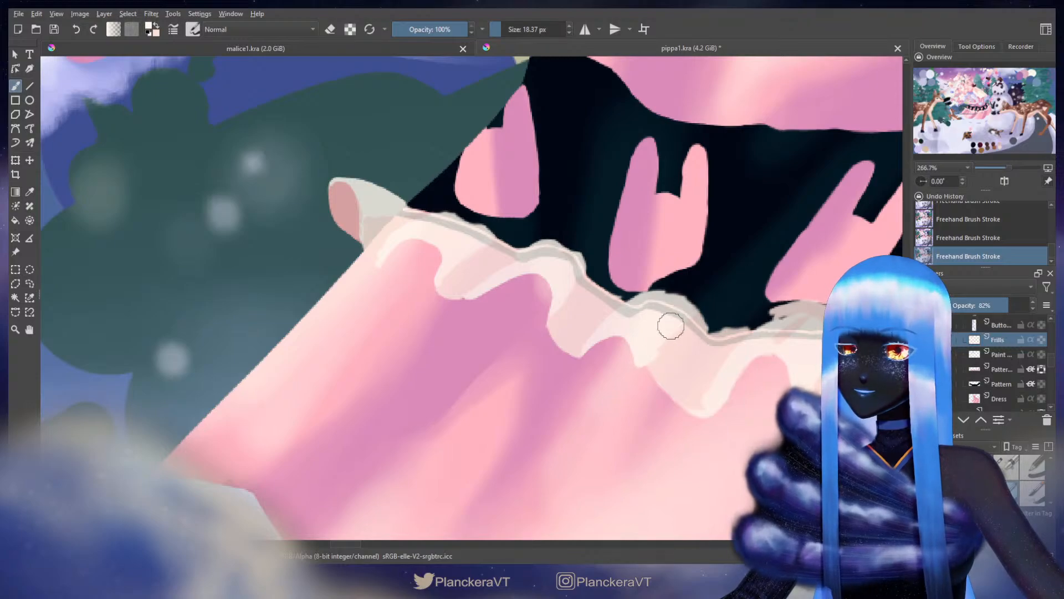
key("e")
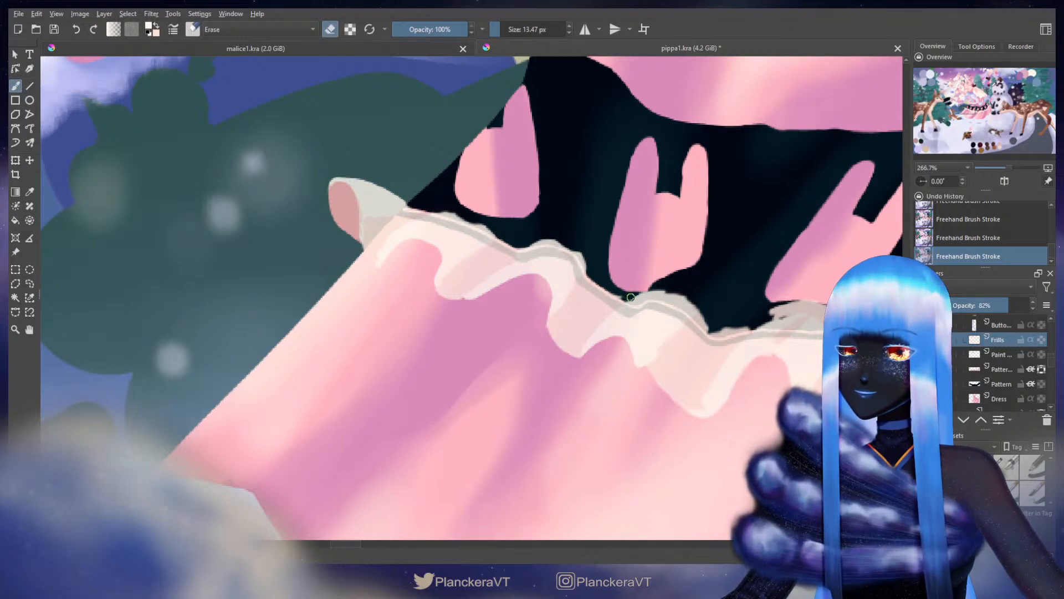
key("e")
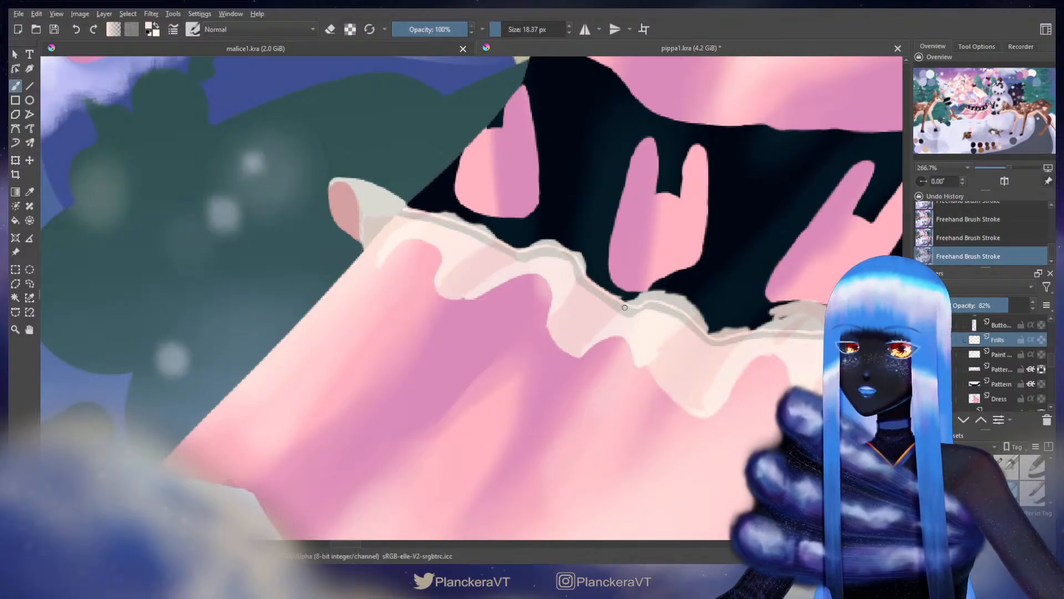
key("e")
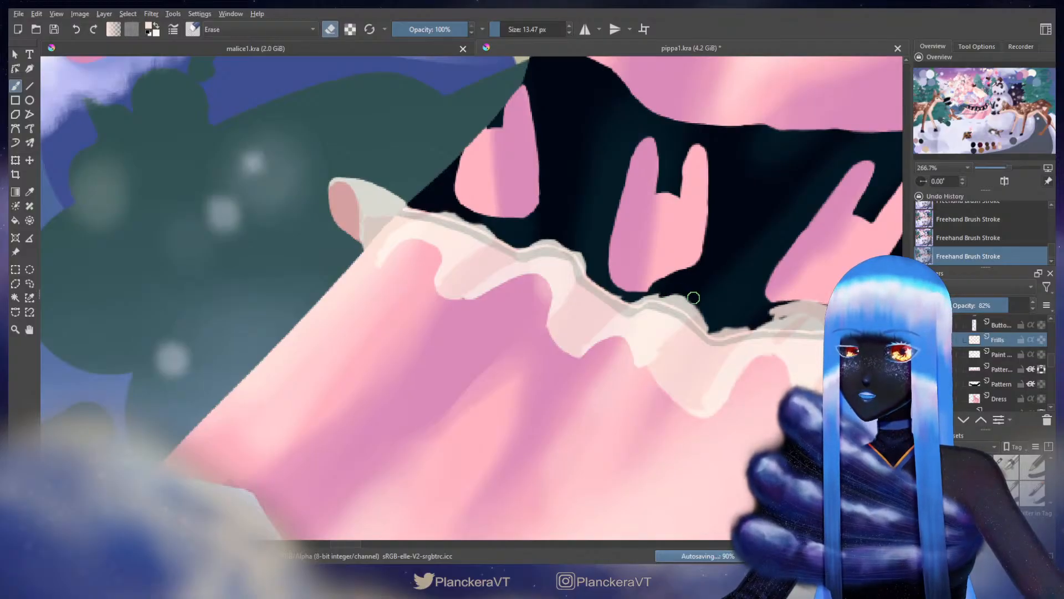
left_click_drag(708, 285, 598, 288)
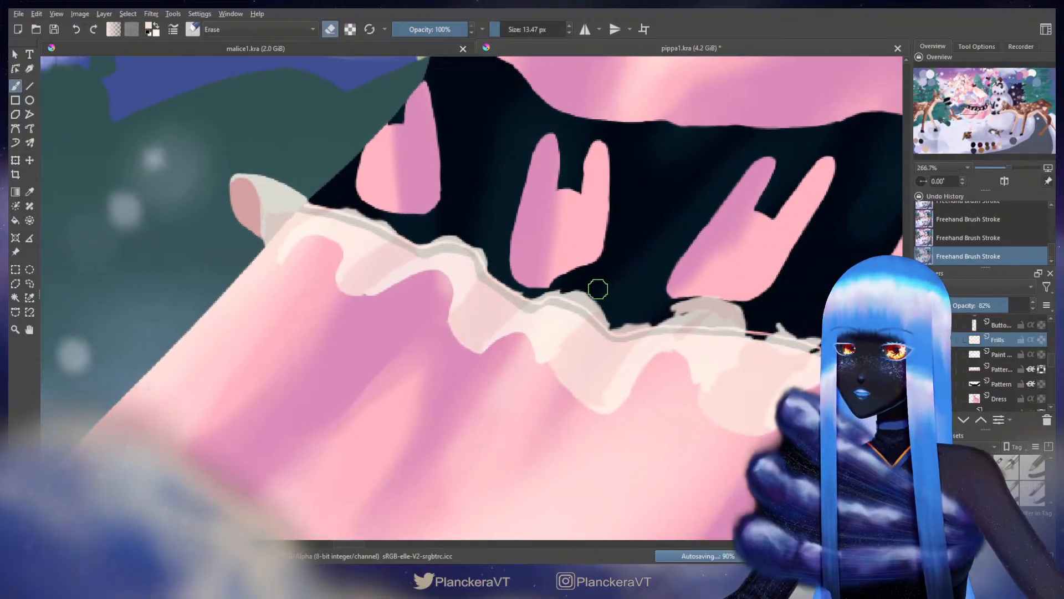
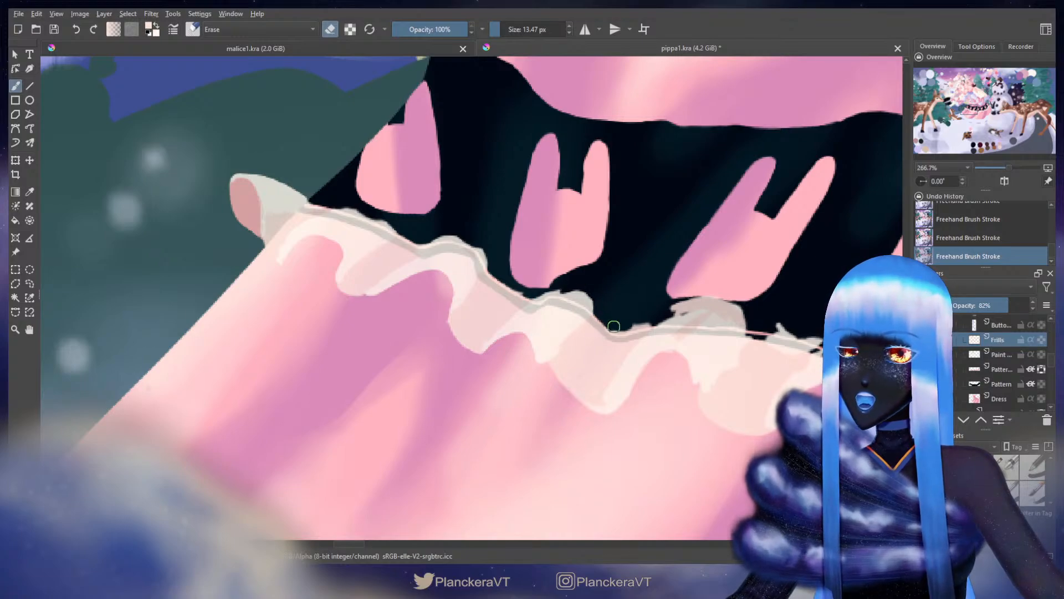
Step: Paint the lower edge and shading of the fold between the second and third bunny shapes, finishing with a brush about 20.6 px wide
key("e")
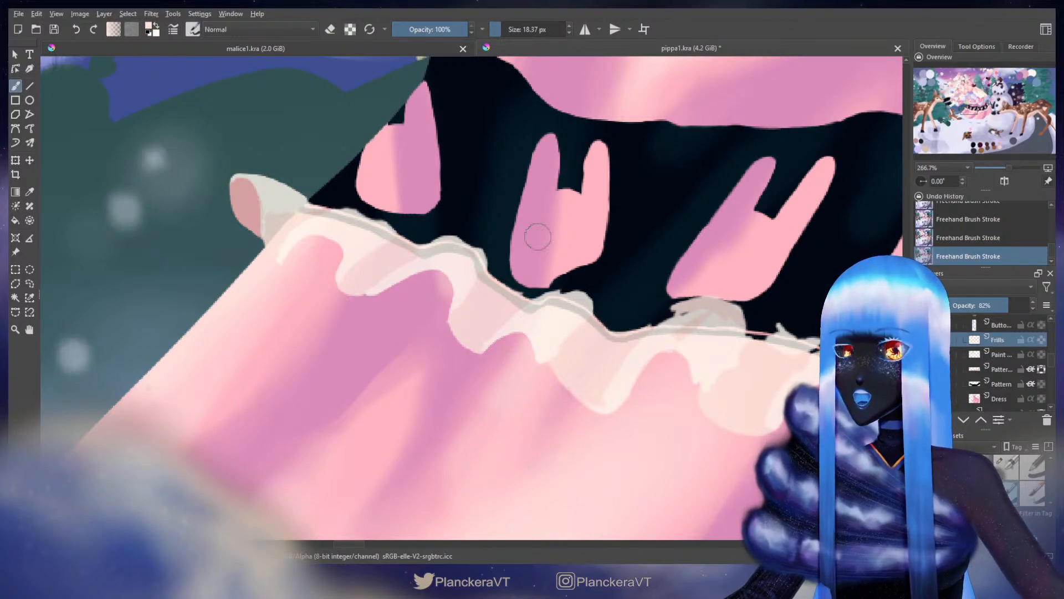
key("[")
left_click_drag(550, 358, 553, 369)
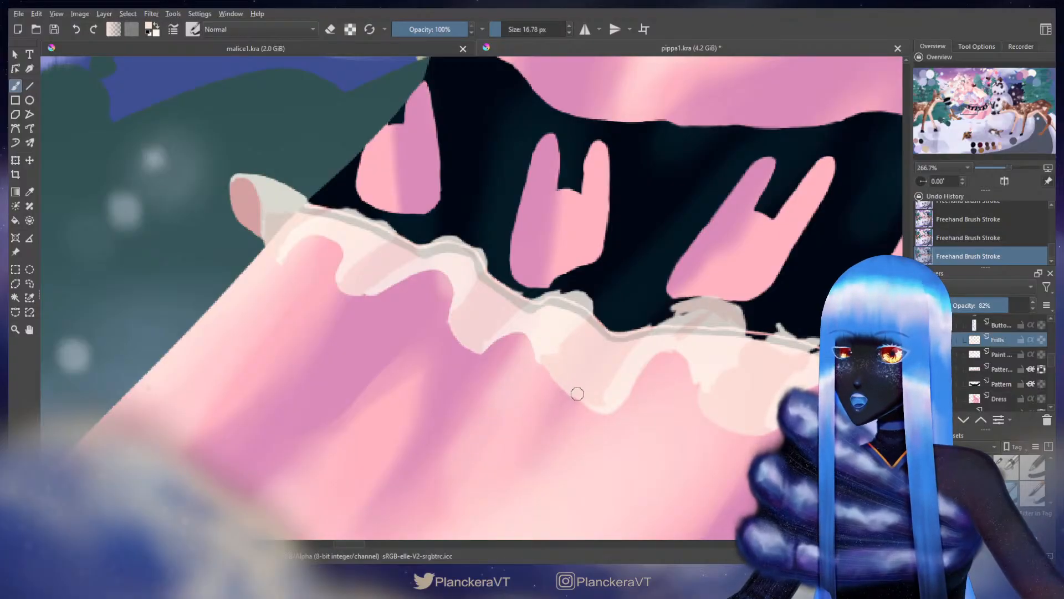
key("bracketright")
key("bracketright")
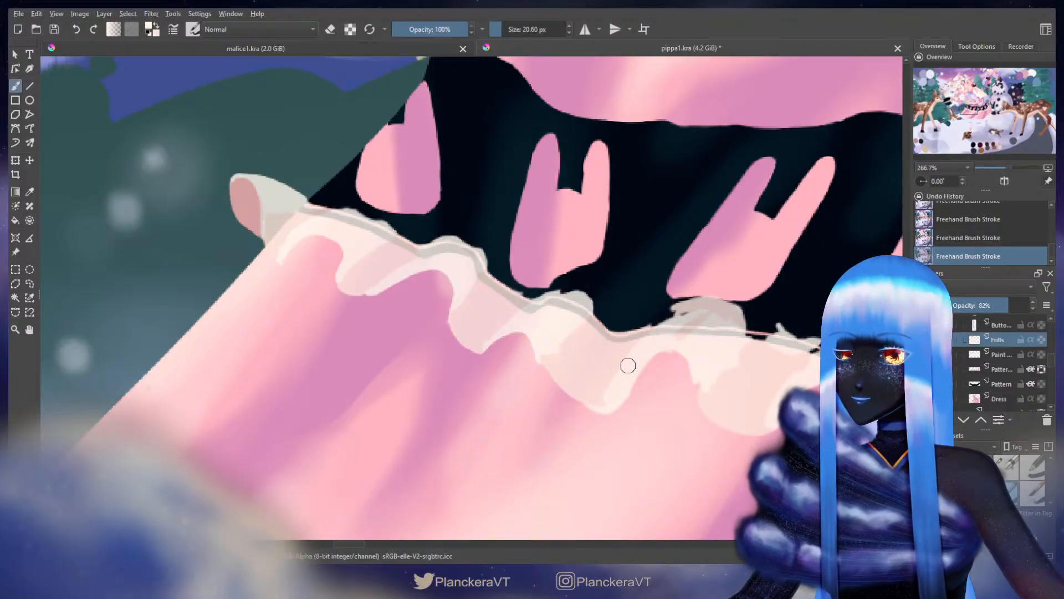
mouse_move(628, 365)
left_mouse_down()
mouse_move(595, 397)
mouse_move(616, 396)
mouse_move(663, 360)
mouse_move(689, 388)
left_mouse_up()
key("ctrl+z")
mouse_move(611, 381)
left_mouse_down()
mouse_move(638, 360)
mouse_move(696, 361)
mouse_move(699, 377)
left_mouse_up()
left_click_drag(683, 361, 698, 396)
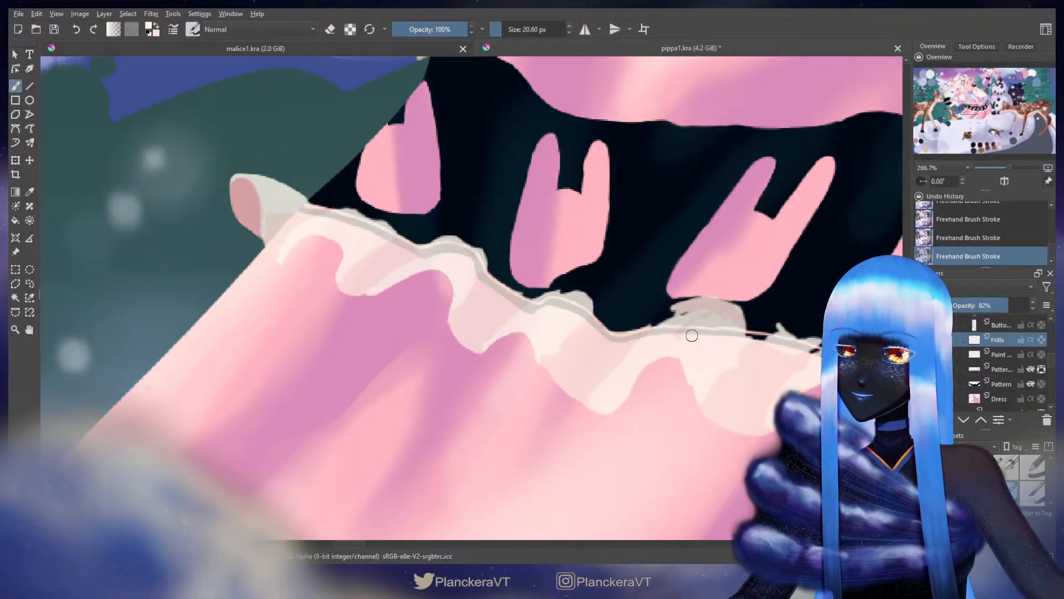
Step: Erase notches into the frill's upper bump beneath the third bunny shape and touch up its scalloped edge
key("e")
mouse_move(671, 277)
left_mouse_down()
mouse_move(672, 312)
mouse_move(728, 304)
mouse_move(738, 315)
mouse_move(718, 302)
mouse_move(749, 328)
mouse_move(720, 313)
left_mouse_up()
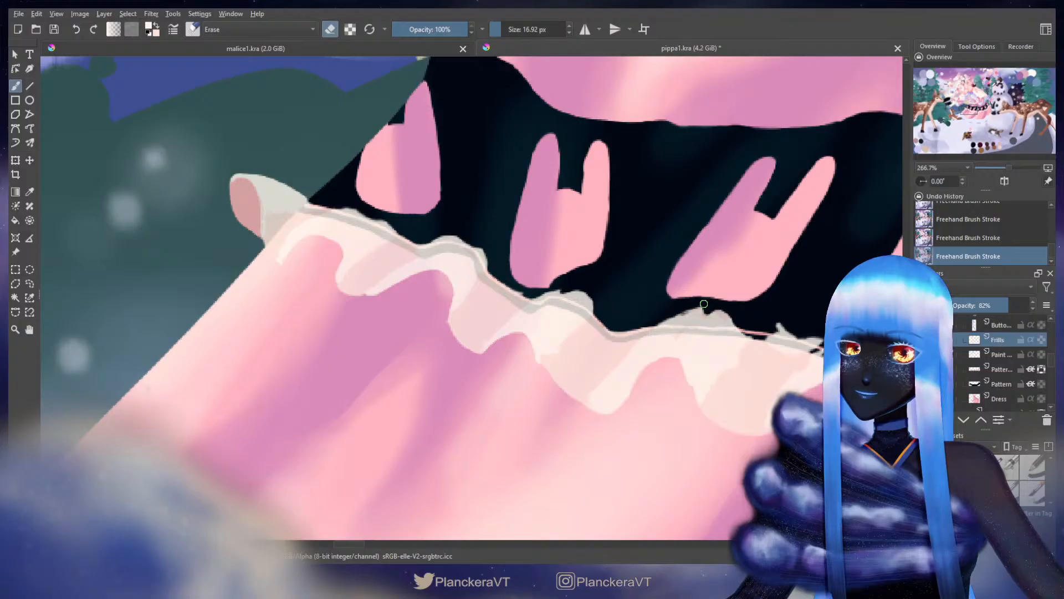
left_click_drag(704, 303, 693, 311)
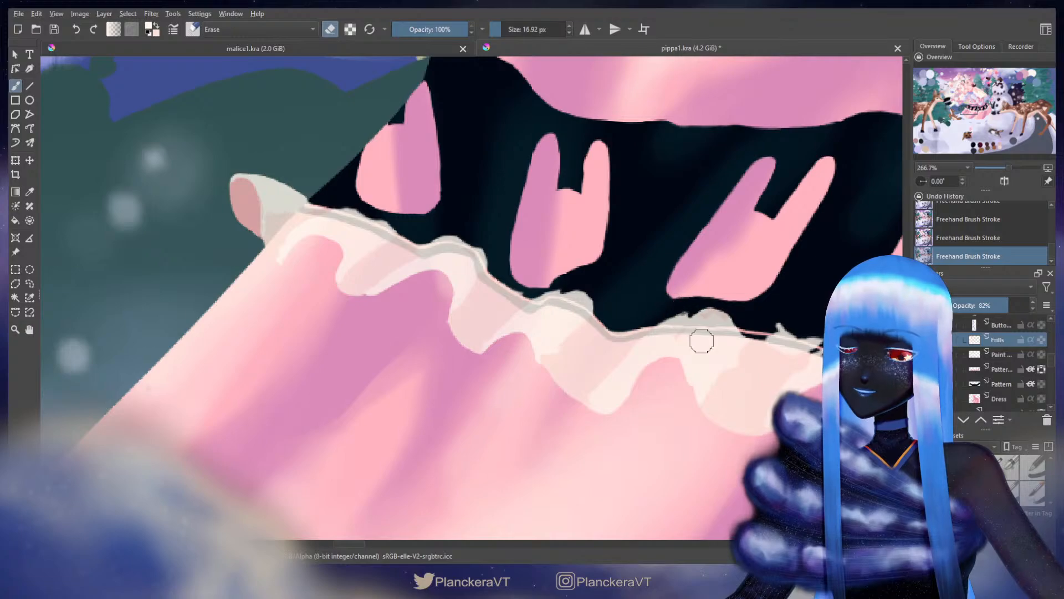
key("e")
left_click_drag(699, 308, 673, 318)
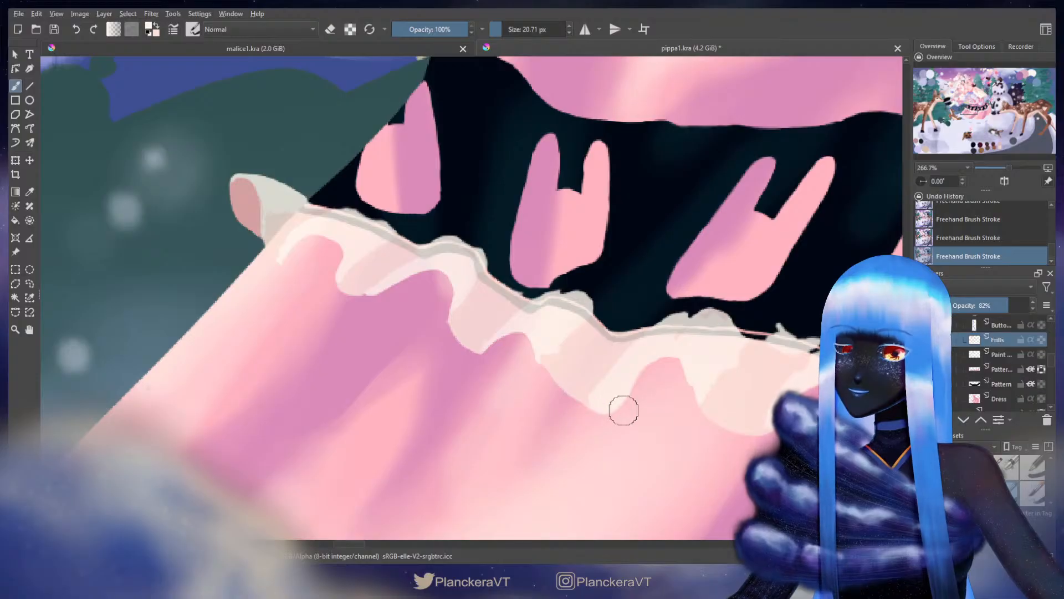
Step: Erase the rounded bottom of the fold before the third bunny shape into a neat point and repaint the adjoining arch
key("e")
left_click_drag(663, 364, 635, 387)
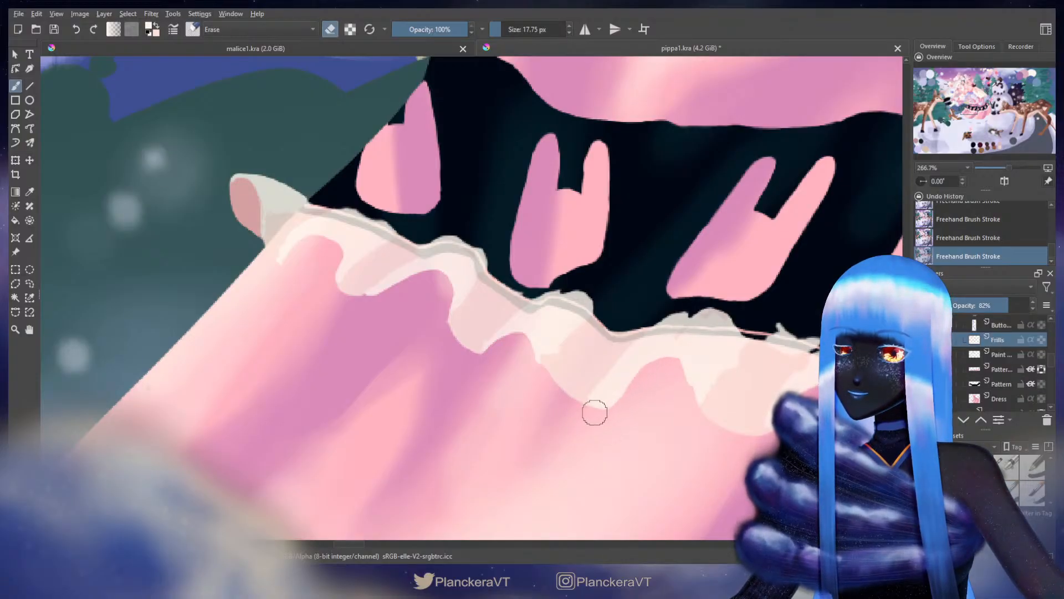
mouse_move(559, 383)
left_mouse_down()
mouse_move(590, 404)
mouse_move(547, 368)
mouse_move(579, 391)
left_mouse_up()
key("ctrl+z")
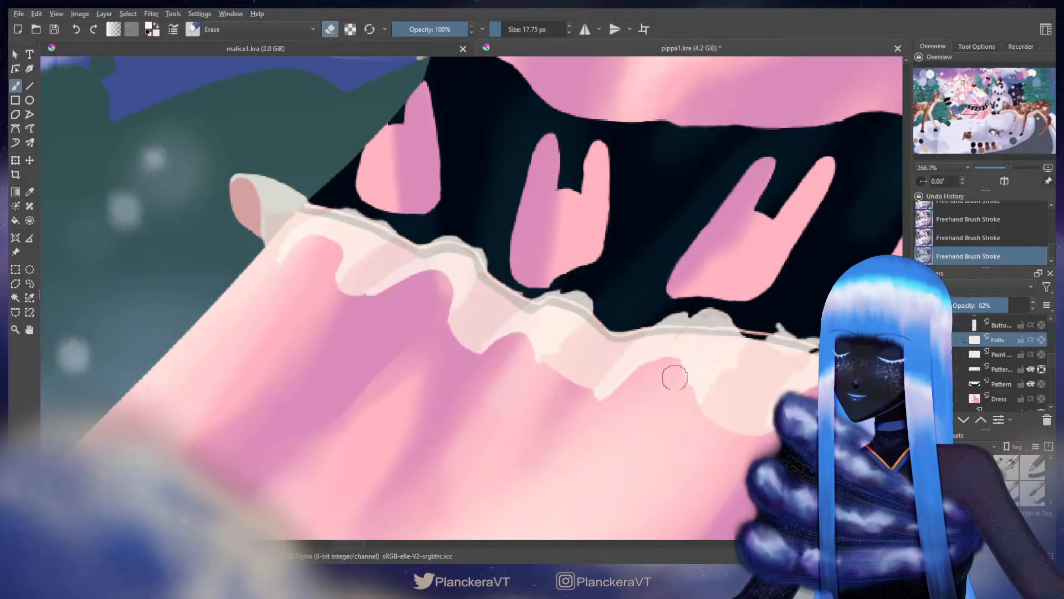
key("e")
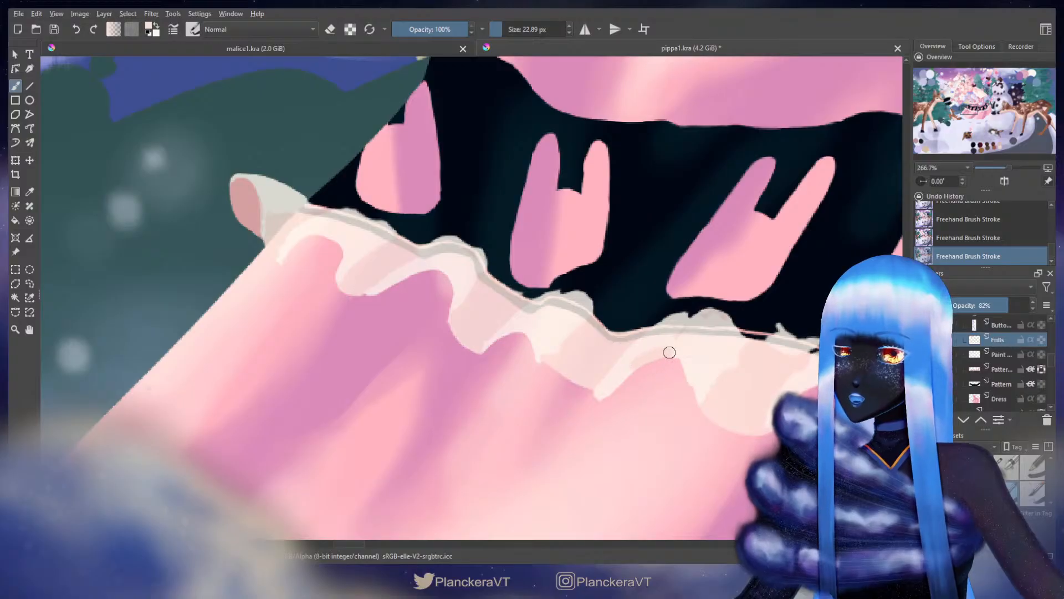
key("ctrl+z")
mouse_move(669, 351)
left_mouse_down()
mouse_move(617, 376)
mouse_move(656, 359)
mouse_move(693, 375)
left_mouse_up()
Step: Erase the stray spikes above the frill just past the third bunny shape and repaint the neighbouring upper edge
mouse_move(697, 361)
left_mouse_down()
mouse_move(548, 348)
mouse_move(553, 327)
left_mouse_up()
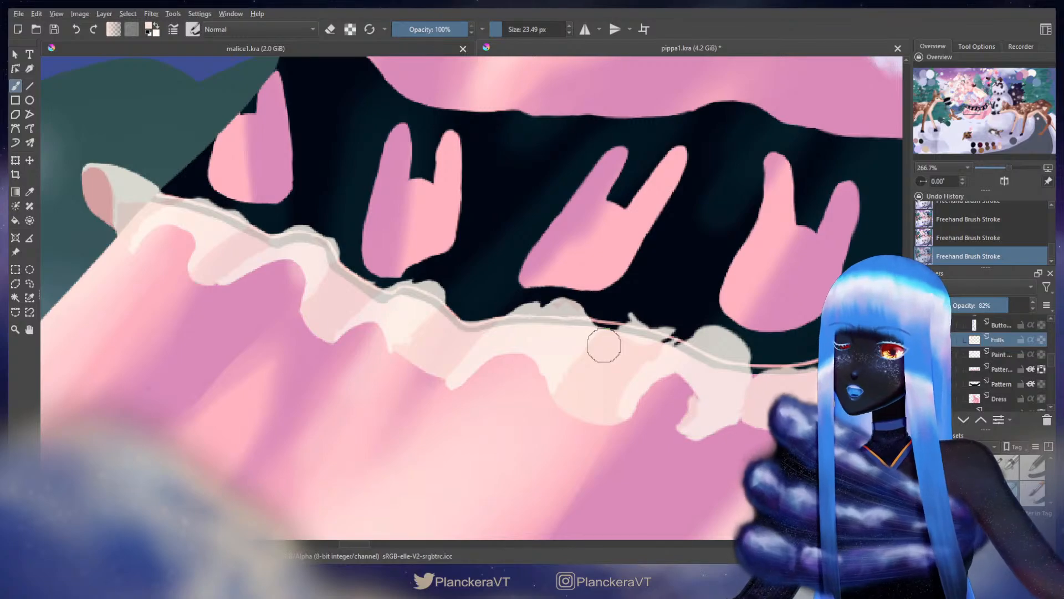
key("e")
key("bracketleft")
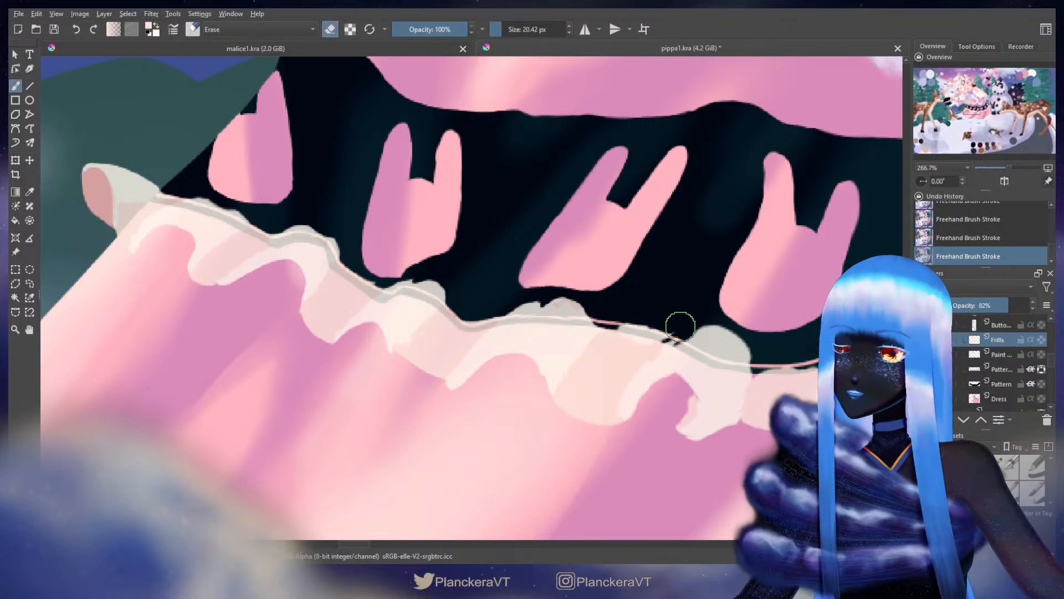
key("e")
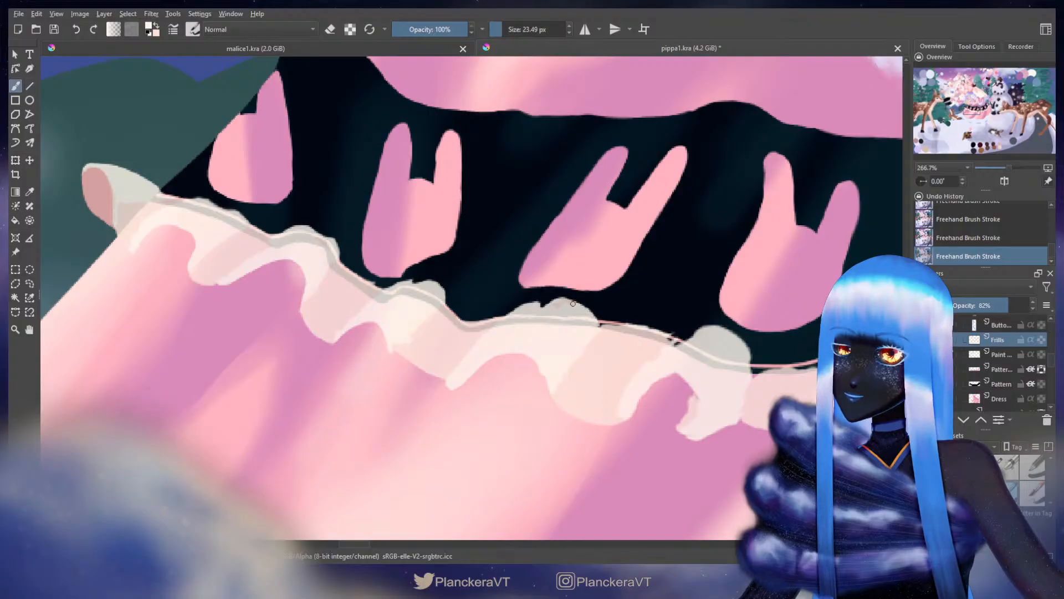
Step: Clean the ragged inner edge of the fold beneath the fourth bunny shape and repaint its lower tip as a smooth curve
left_click_drag(639, 335, 565, 349)
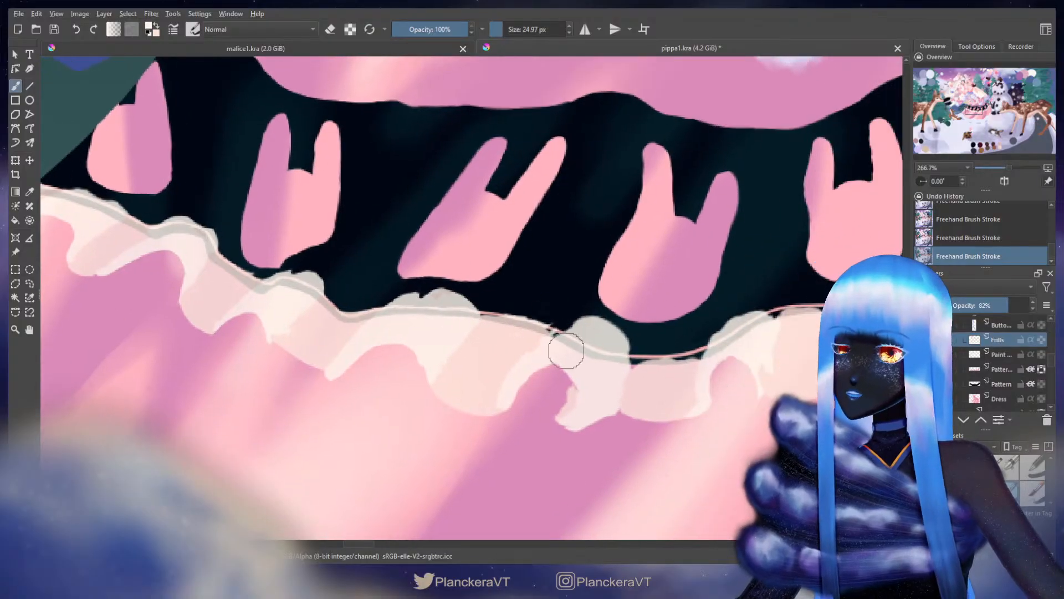
key("bracketright")
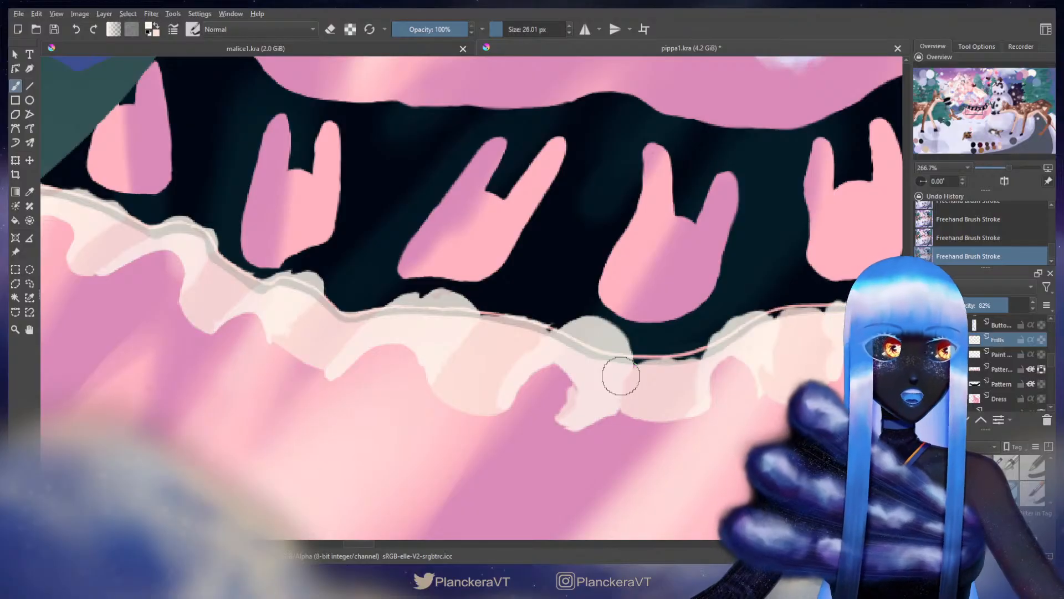
key("e")
mouse_move(570, 369)
left_mouse_down()
mouse_move(584, 315)
mouse_move(564, 299)
mouse_move(535, 319)
mouse_move(578, 289)
mouse_move(559, 335)
left_mouse_up()
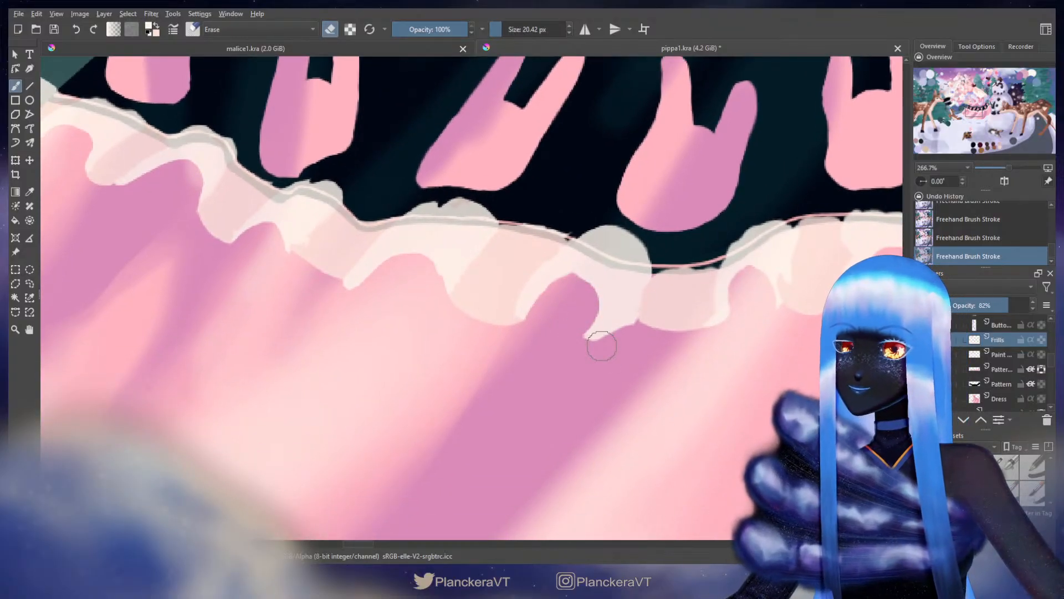
key("e")
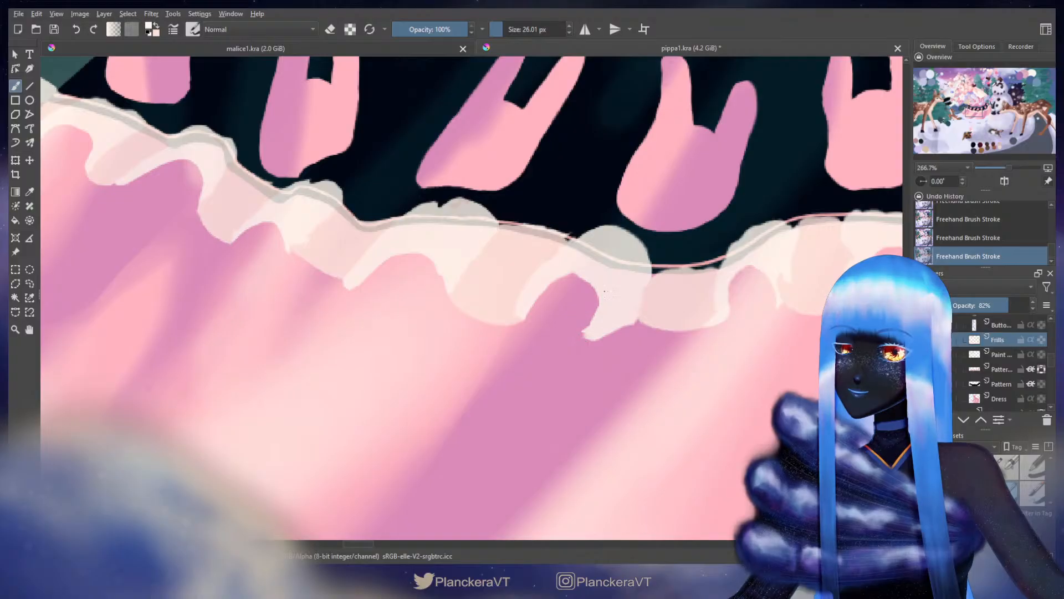
left_click_drag(597, 335, 630, 321)
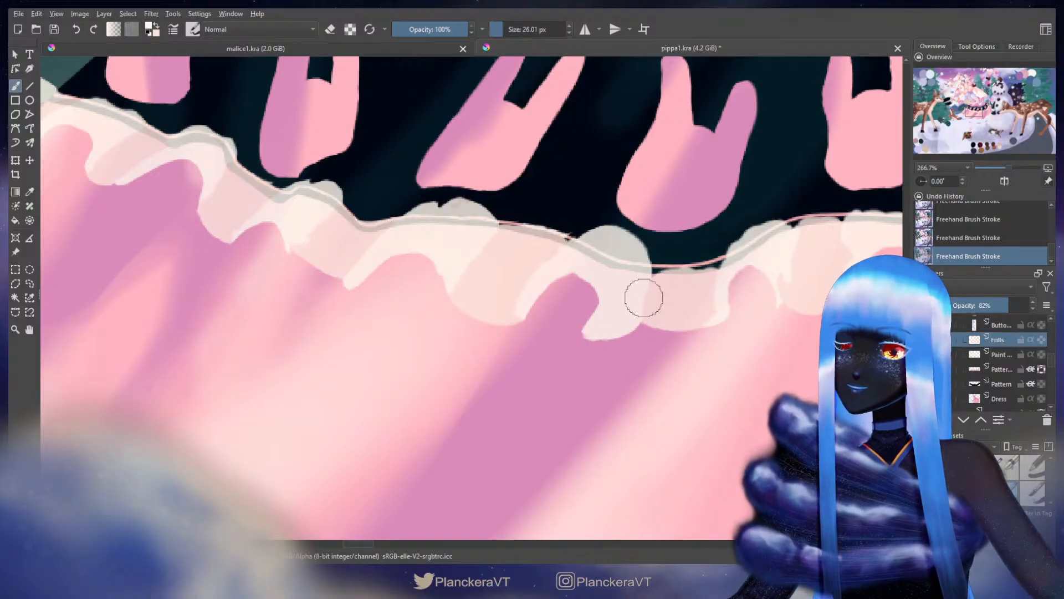
Step: Erase the large rounded bump under the fourth bunny shape down to a low, wavy ruffle edge
key("e")
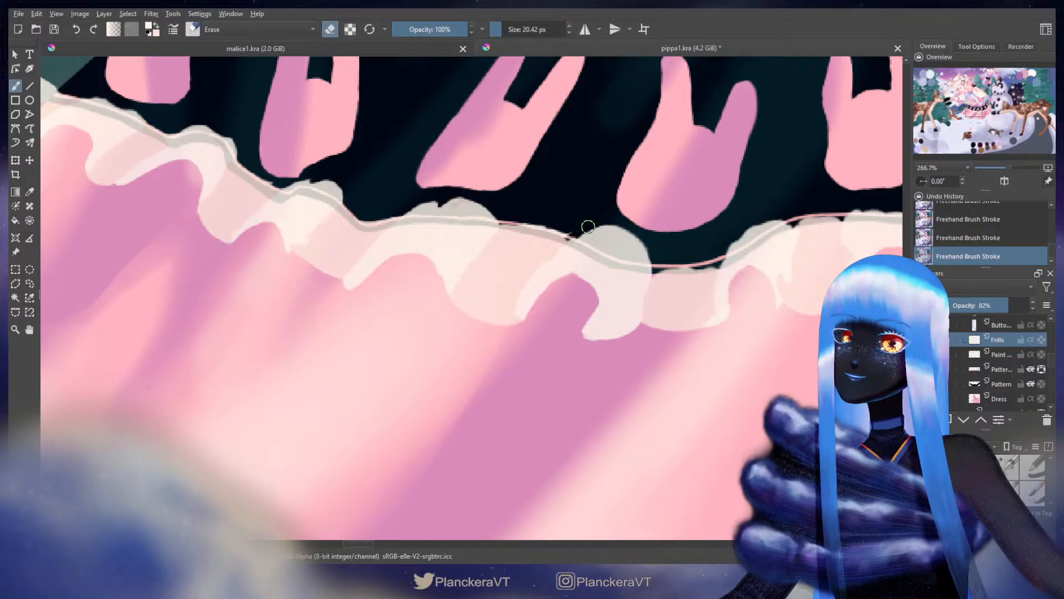
mouse_move(586, 227)
left_mouse_down()
mouse_move(613, 223)
mouse_move(660, 249)
left_mouse_up()
mouse_move(582, 234)
left_mouse_down()
mouse_move(630, 234)
mouse_move(648, 250)
mouse_move(637, 247)
left_mouse_up()
key("e")
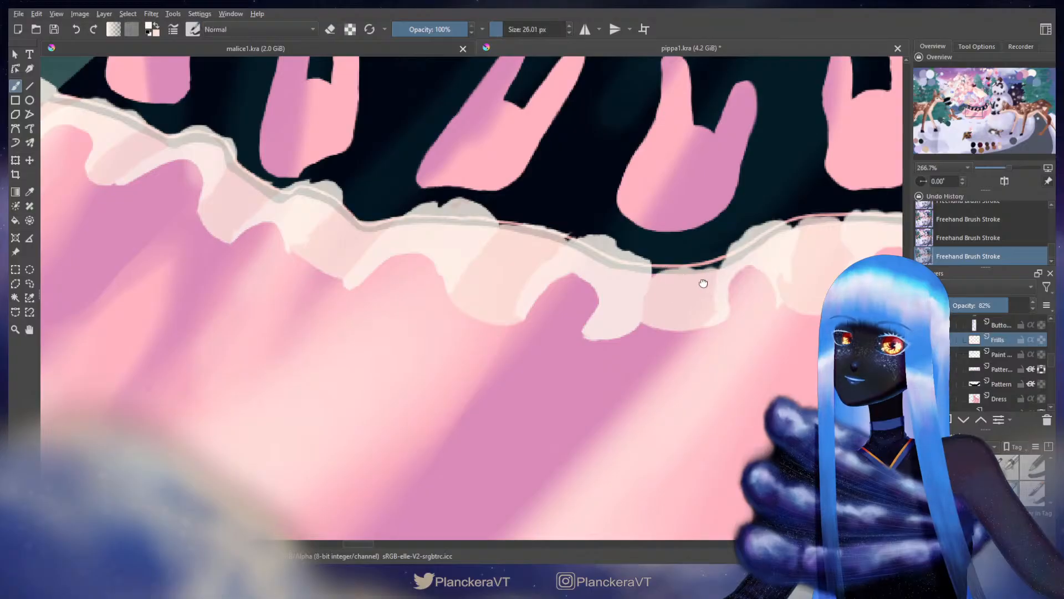
Step: Fill the gaps along the frill's upper line past the fourth bunny shape and smooth the small arch below with a brush about 22–24 px wide
left_click_drag(674, 278, 527, 294)
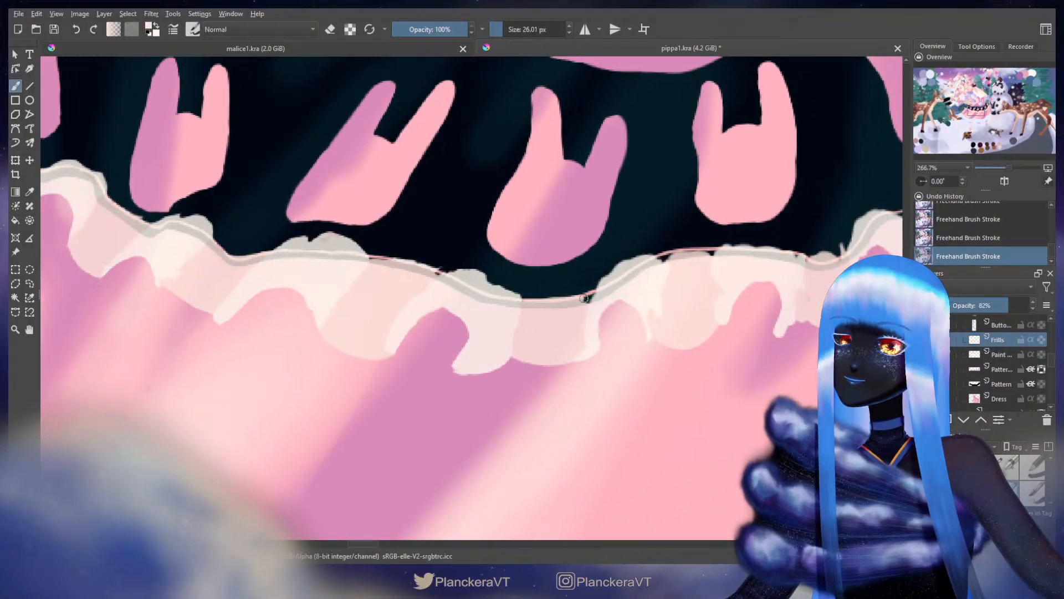
key("bracketleft")
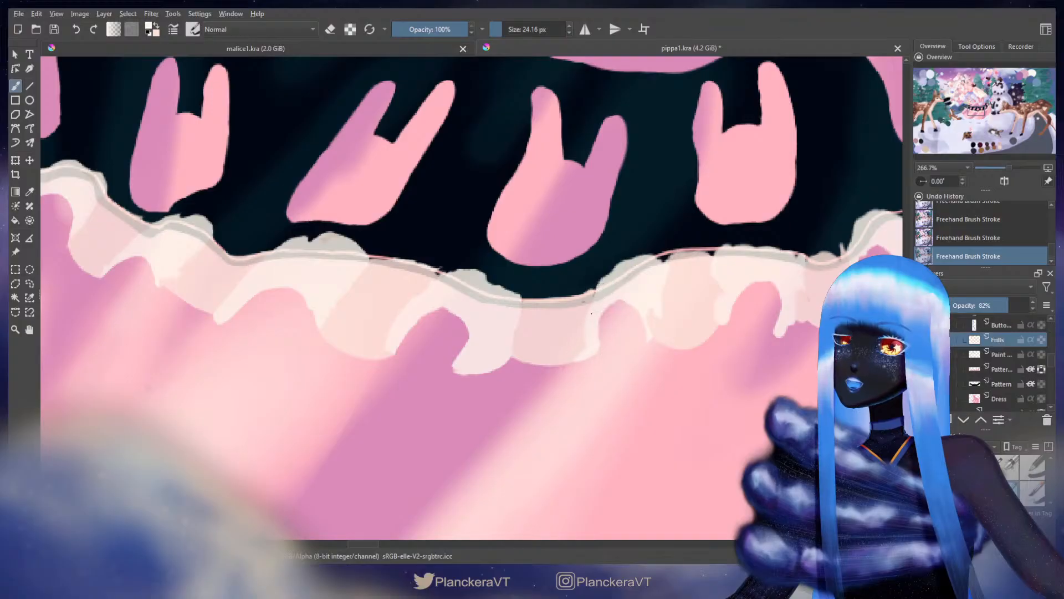
left_click_drag(584, 352, 588, 344)
mouse_move(658, 302)
left_mouse_down()
mouse_move(418, 404)
mouse_move(608, 306)
left_mouse_up()
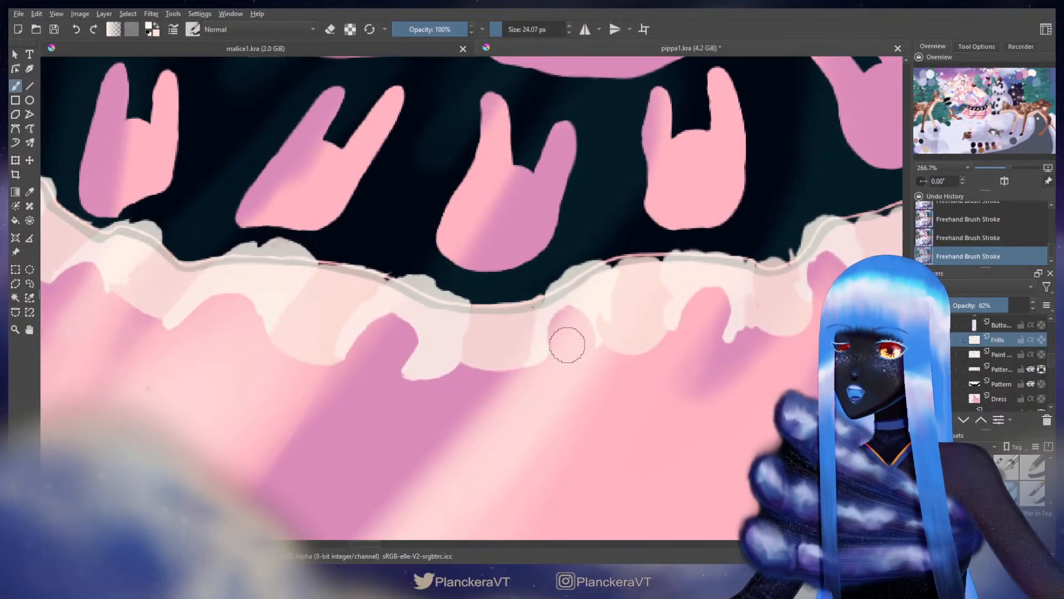
key("e")
key("e")
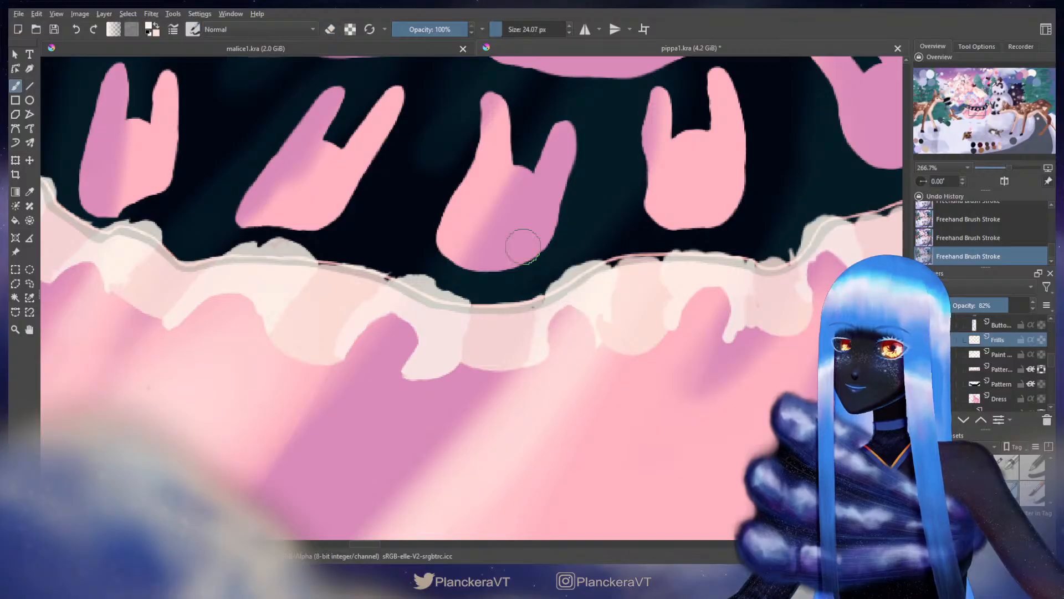
left_click_drag(535, 307, 532, 310)
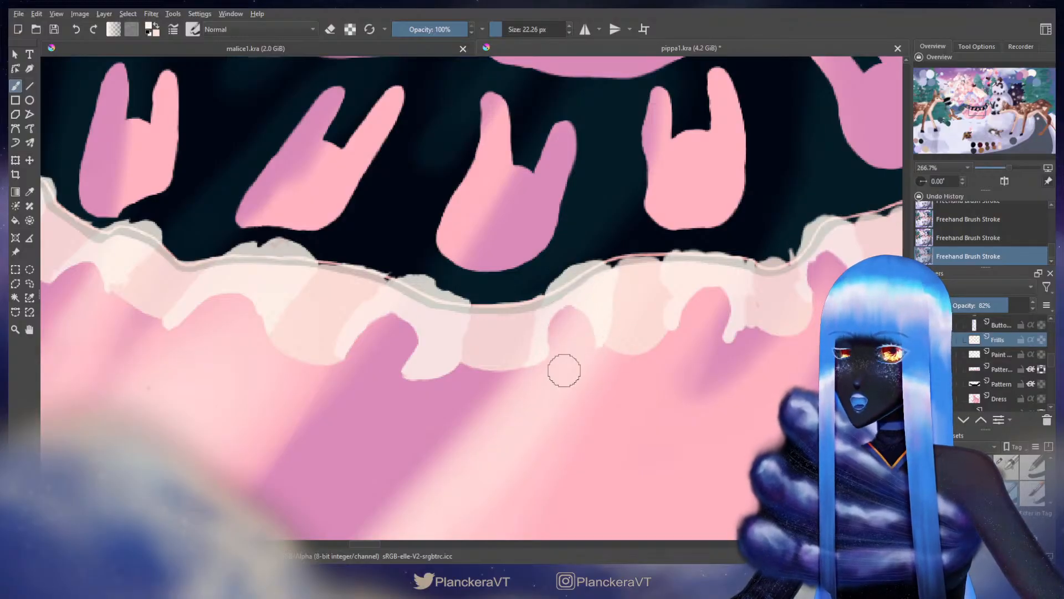
Step: Carve the small arch between the third and fourth bunny shapes with a 16.5 px eraser and fill the upper-line gap beside it
key("e")
mouse_move(568, 311)
left_mouse_down()
mouse_move(553, 326)
mouse_move(562, 361)
mouse_move(560, 331)
mouse_move(546, 357)
mouse_move(555, 362)
mouse_move(548, 351)
left_mouse_up()
key("ctrl+z")
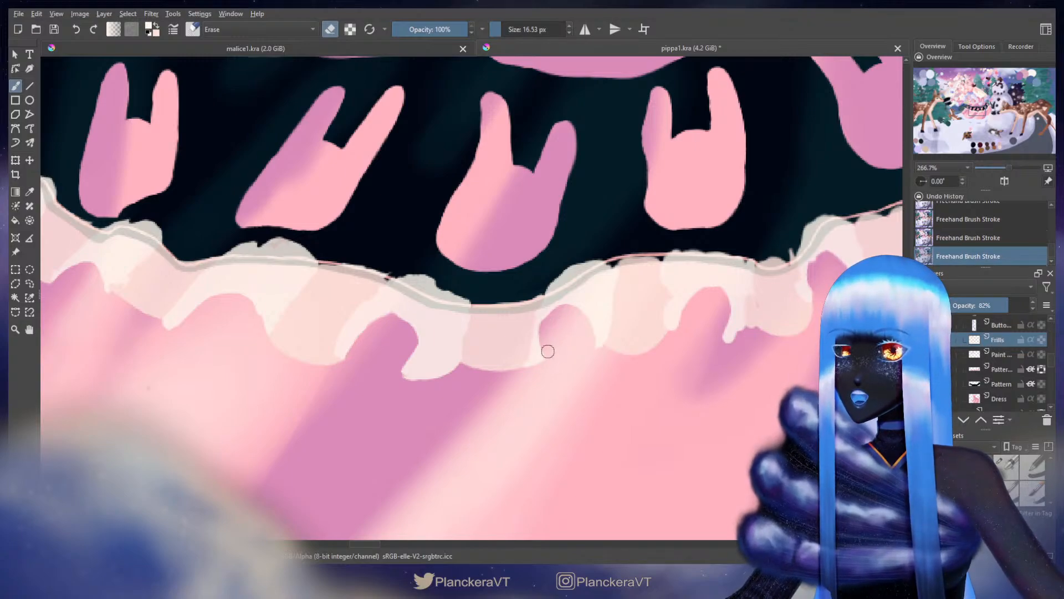
key("e")
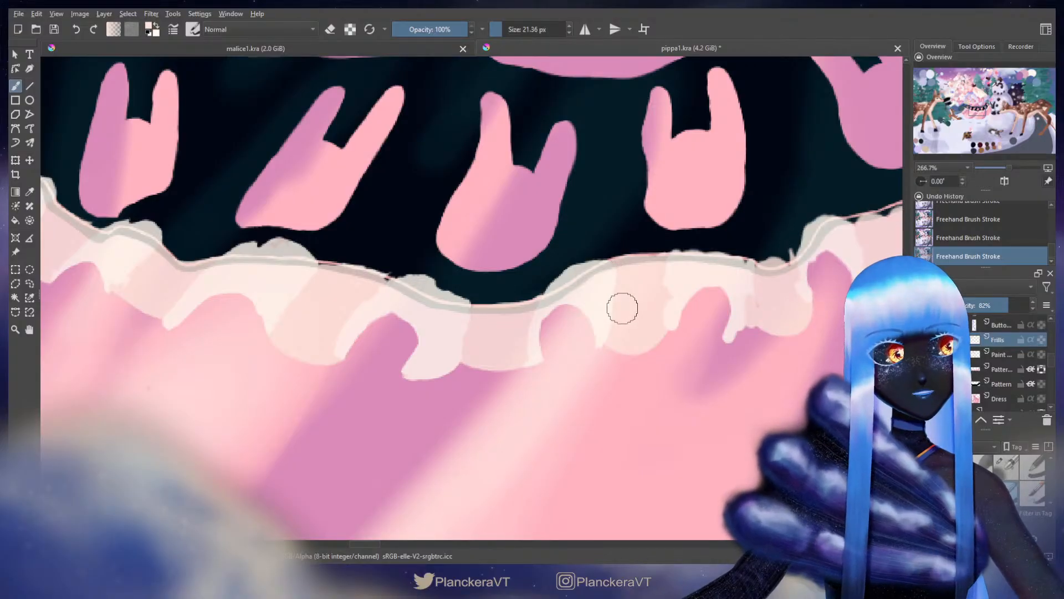
Step: Notch the frill's upper edge between the third and fourth bunny shapes into small scallops with a 14 px eraser
key("e")
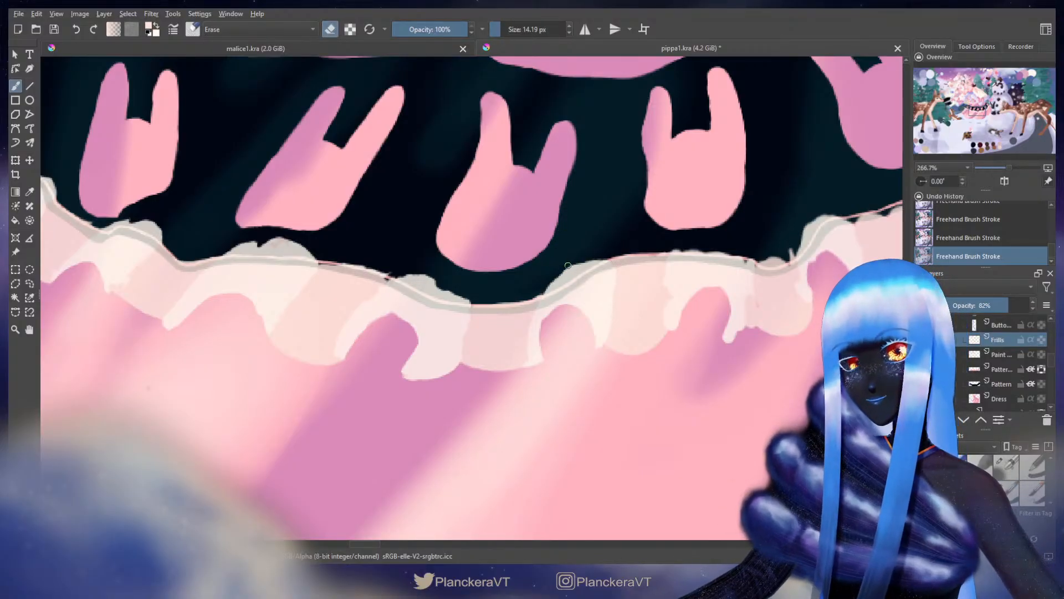
left_click_drag(582, 251, 572, 259)
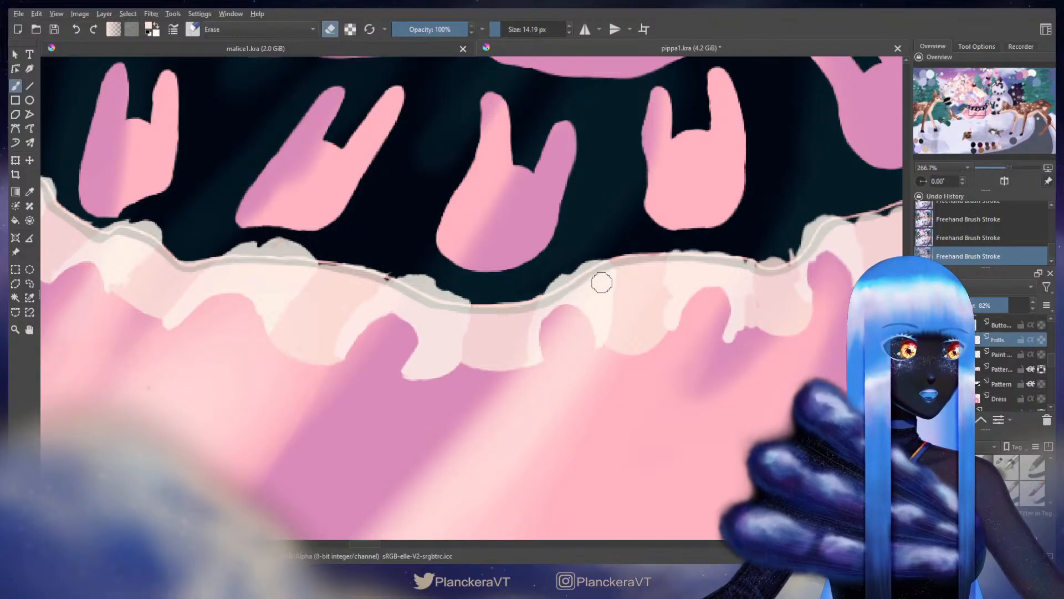
key("e")
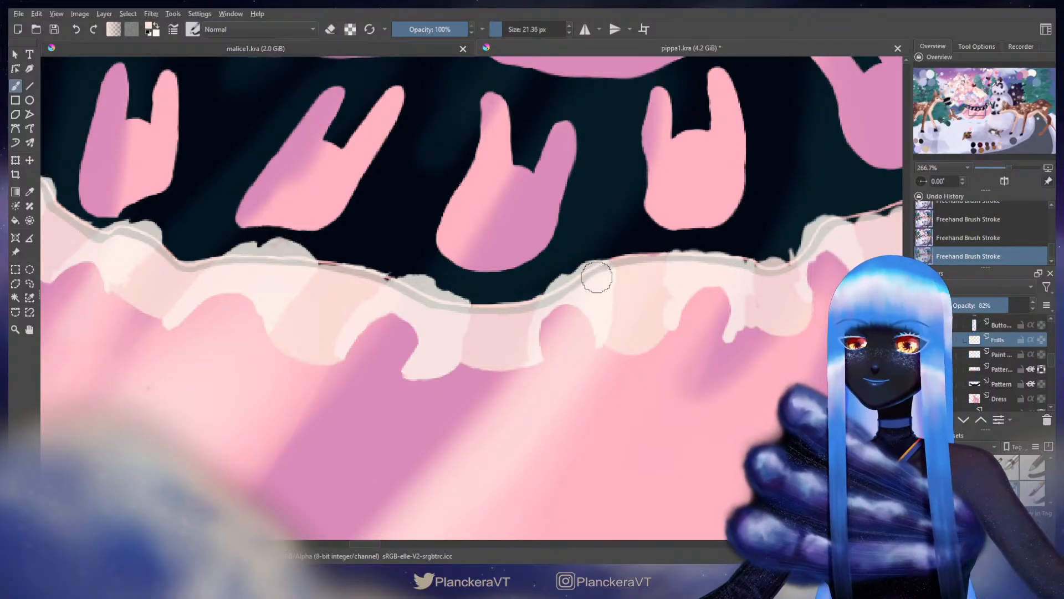
Step: Smooth the folds beneath the upright pink bunny shape and round the upper edge above them with a brush about 18–19 px wide
mouse_move(596, 277)
left_mouse_down()
mouse_move(523, 308)
mouse_move(494, 294)
left_mouse_up()
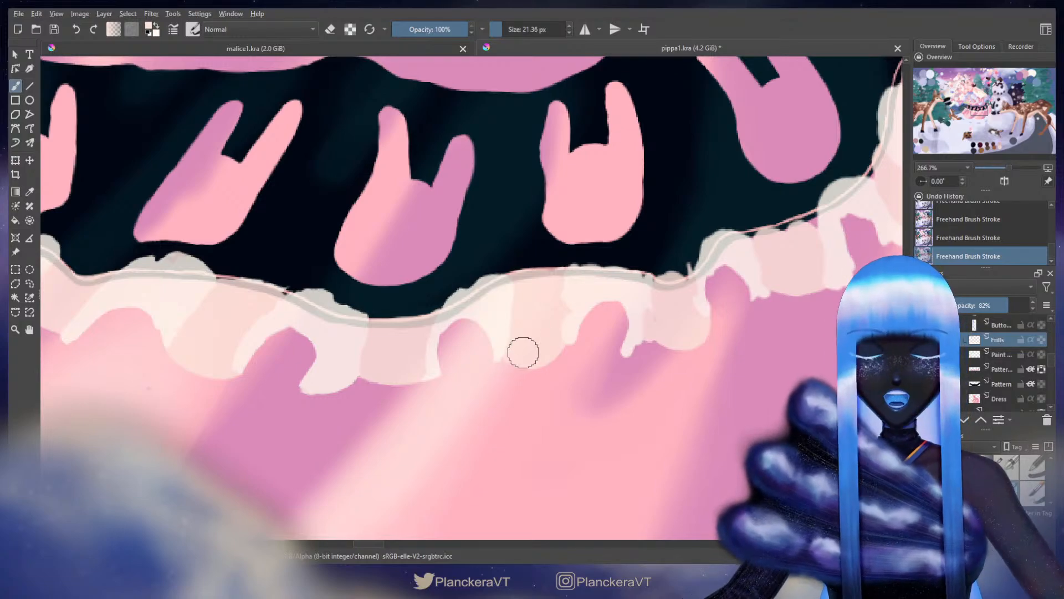
key("bracketleft")
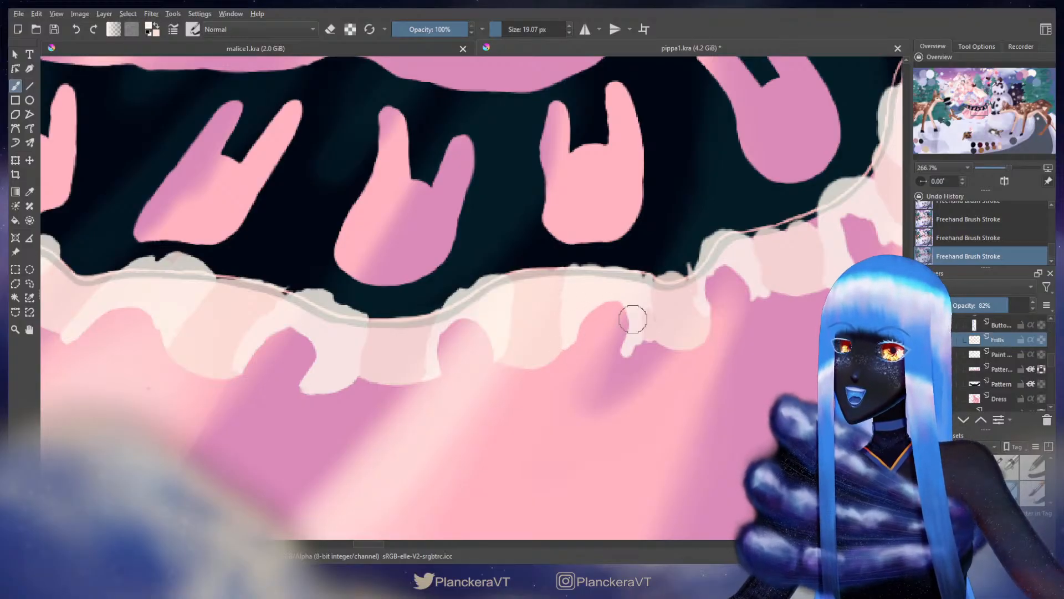
mouse_move(621, 269)
left_mouse_down()
mouse_move(586, 327)
mouse_move(556, 289)
mouse_move(546, 318)
mouse_move(573, 316)
mouse_move(543, 320)
mouse_move(604, 323)
left_mouse_up()
left_click(556, 313, "ctrl")
left_click(547, 321, "ctrl")
key("ctrl+z")
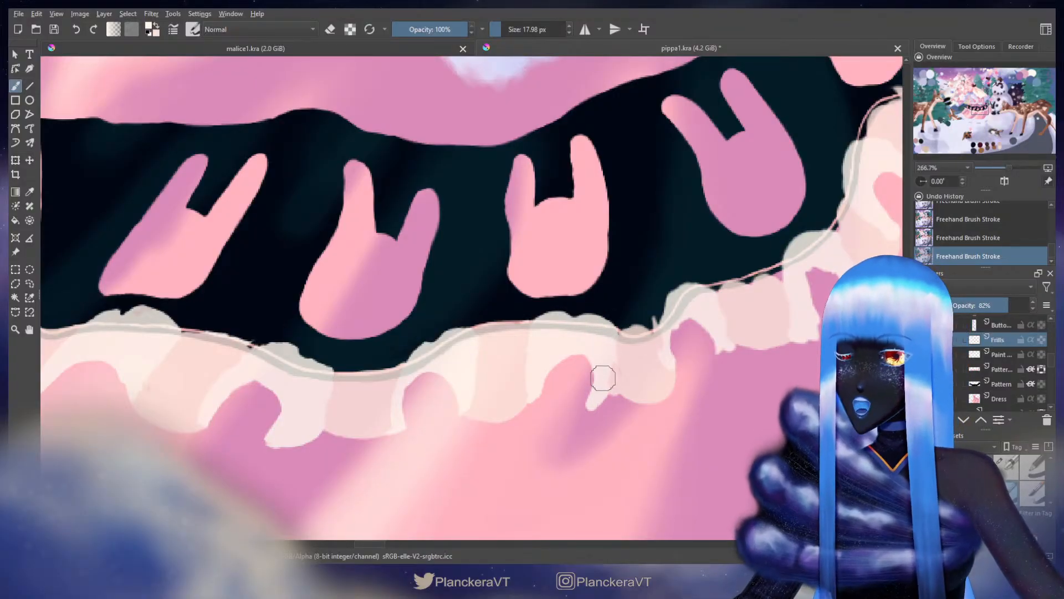
Step: Erase the ragged hanging tip past the upright pink bunny shape at 14 px and repaint the neighbouring fold's lower edge smoothly
key("e")
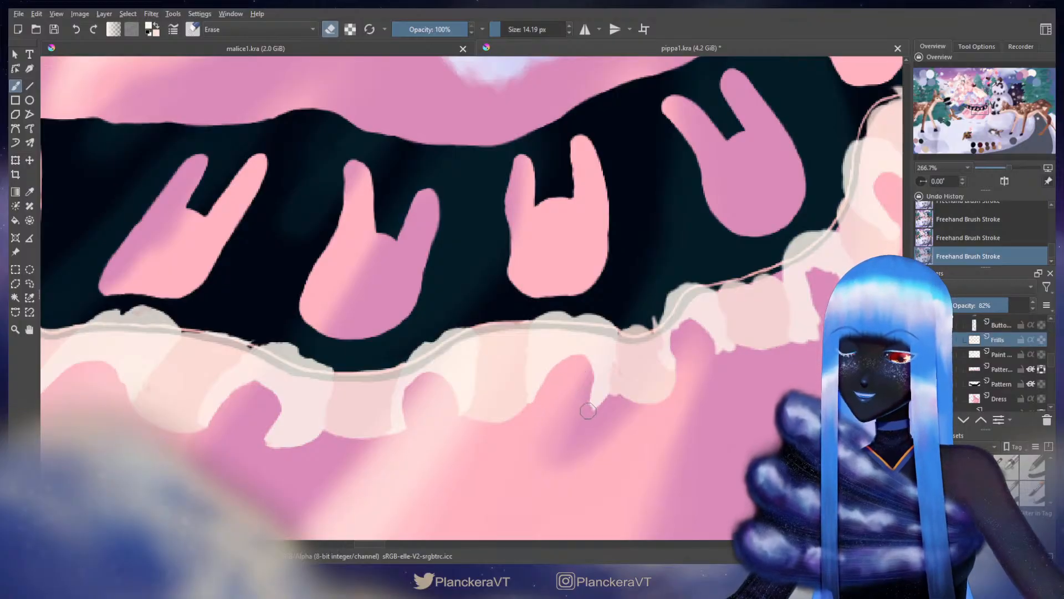
mouse_move(593, 381)
left_mouse_down()
mouse_move(604, 406)
mouse_move(623, 407)
left_mouse_up()
left_click_drag(618, 407, 514, 362)
key("e")
key("bracketleft")
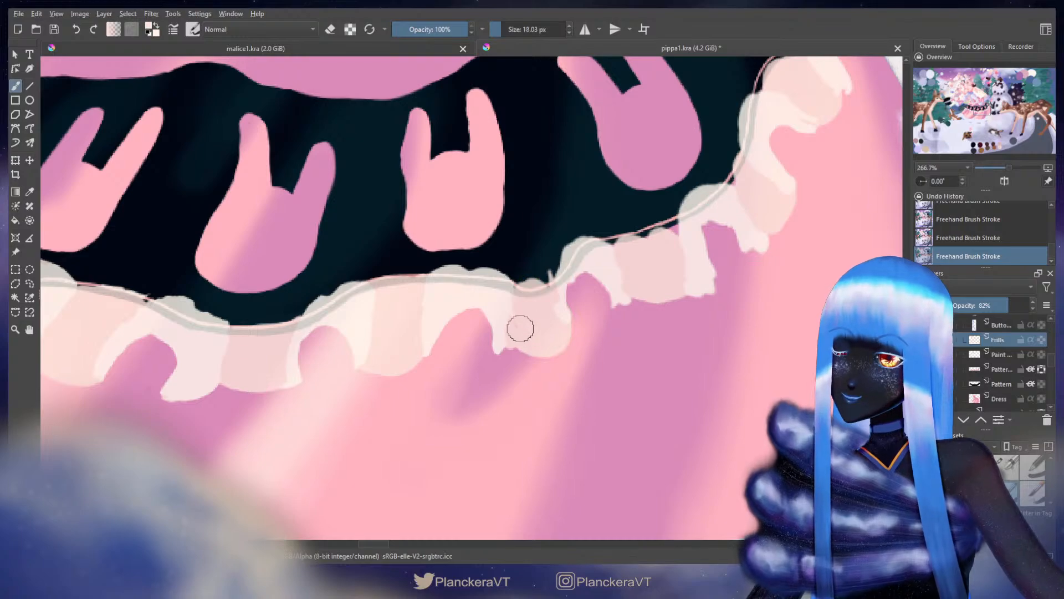
left_click_drag(505, 347, 532, 350)
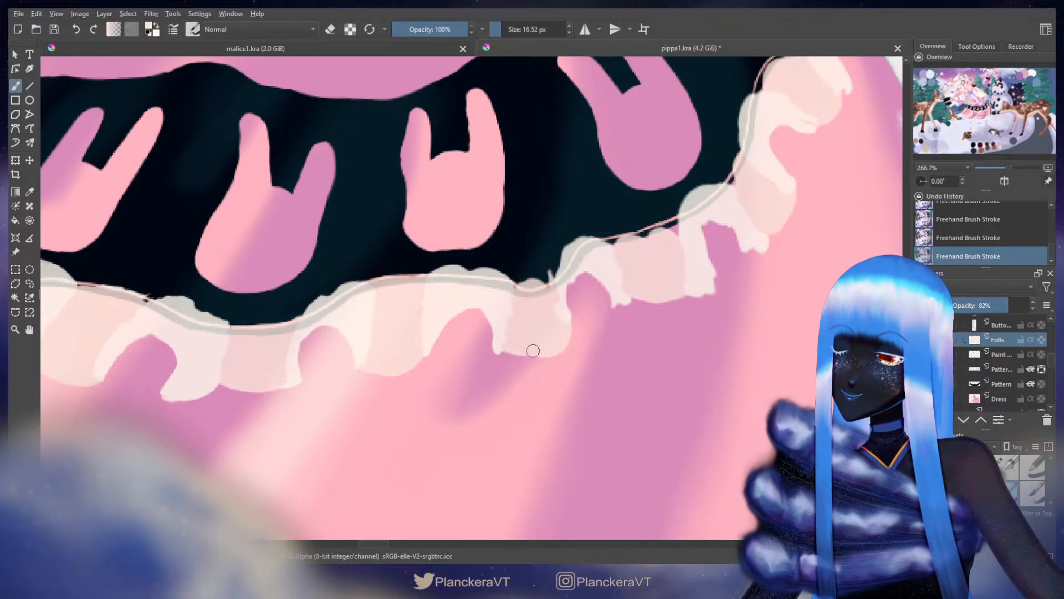
Step: Erase the stray spikes along the frill's upper edge in the dip past the upright pink bunny shape
key("e")
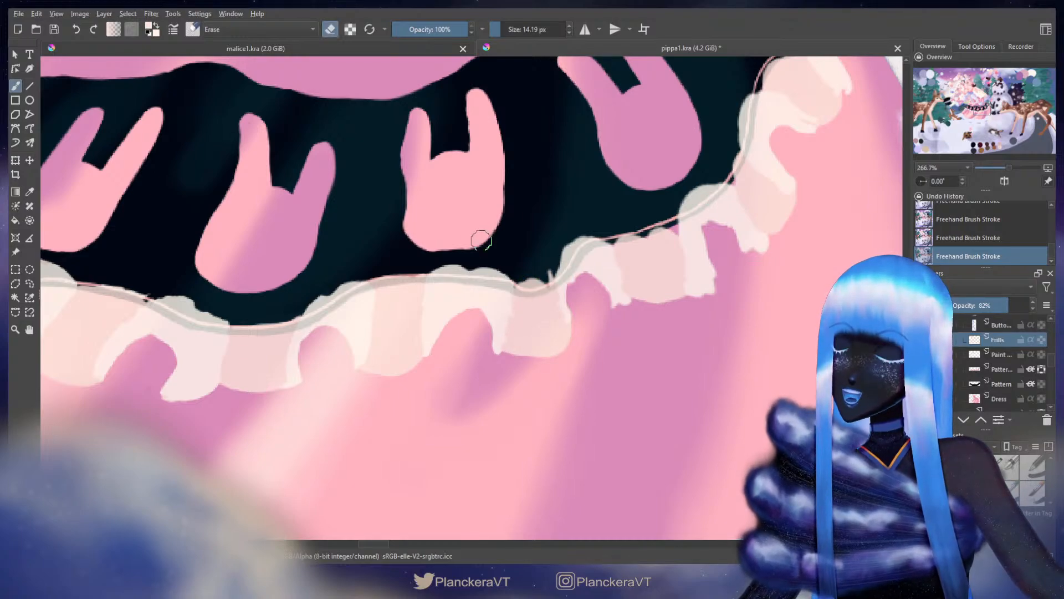
key("bracketleft")
key("bracketleft")
left_click_drag(522, 284, 550, 273)
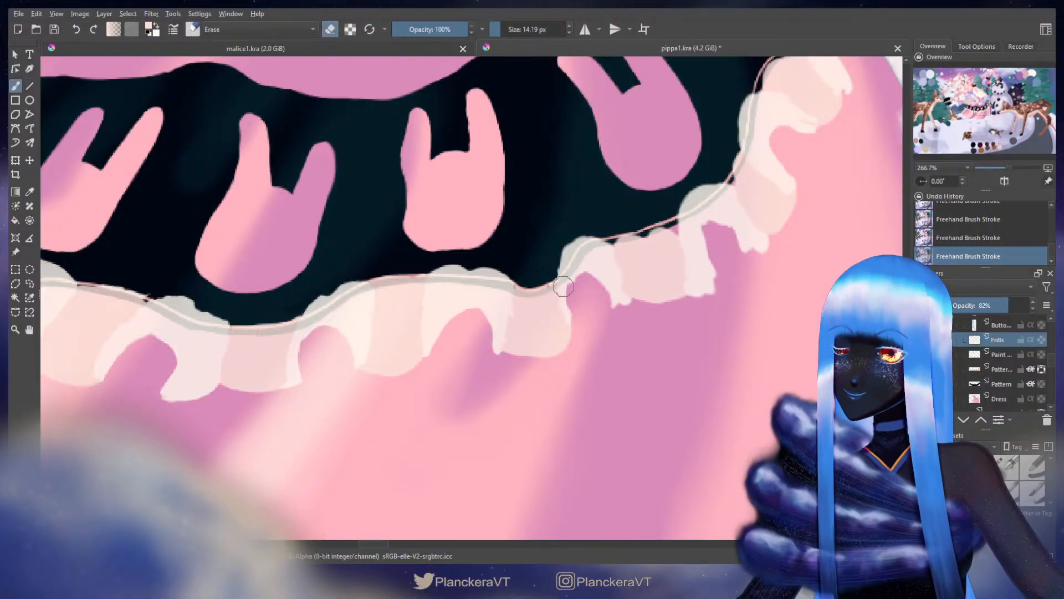
Step: Repaint the narrow arch past the upright pink bunny shape as a smooth curve and fill the adjoining upper line, using an 18 px brush
key("e")
key("bracketright")
key("bracketright")
key("bracketright")
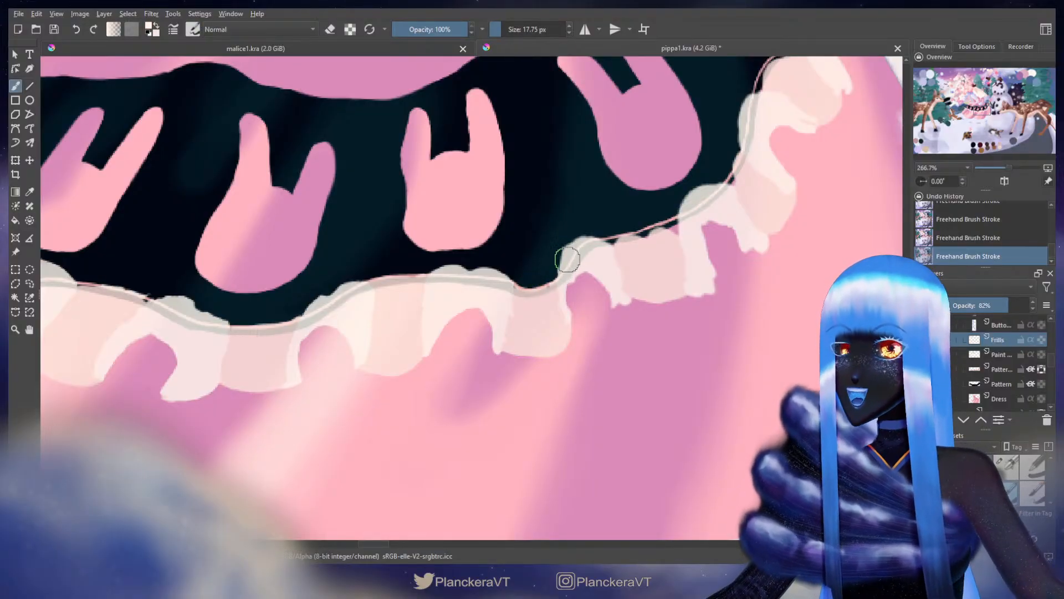
mouse_move(567, 305)
left_mouse_down()
mouse_move(564, 285)
mouse_move(584, 276)
left_mouse_up()
left_click_drag(577, 278, 606, 293)
left_click_drag(588, 272, 621, 301)
mouse_move(602, 280)
left_mouse_down()
mouse_move(621, 332)
mouse_move(562, 269)
mouse_move(580, 288)
mouse_move(606, 297)
left_mouse_up()
key("e")
key("e")
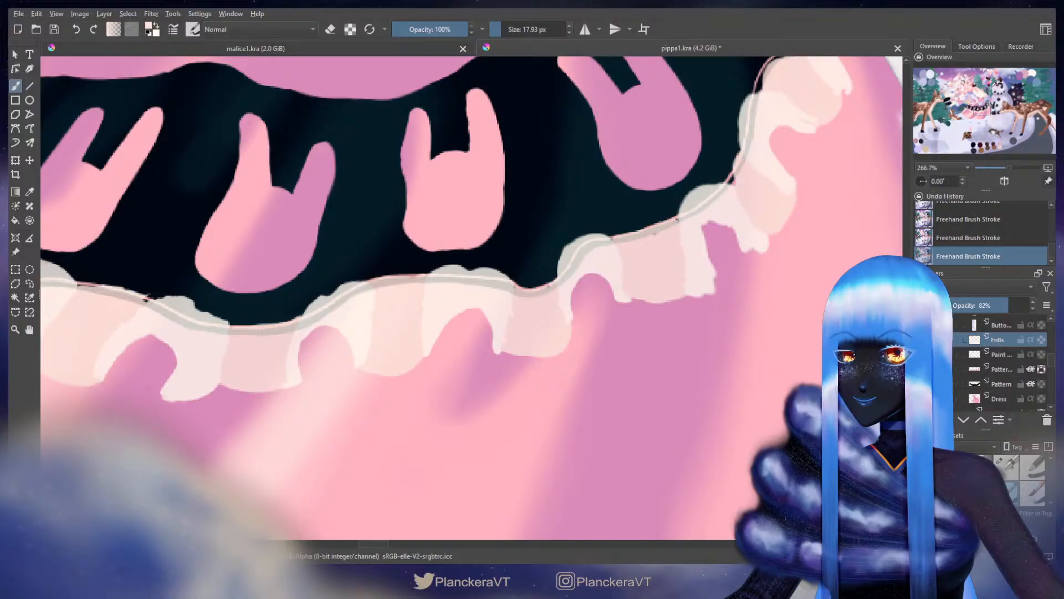
Step: Scallop the frill's upper bump between the upright pink and purple bunny shapes with a 12.66 px eraser
key("e")
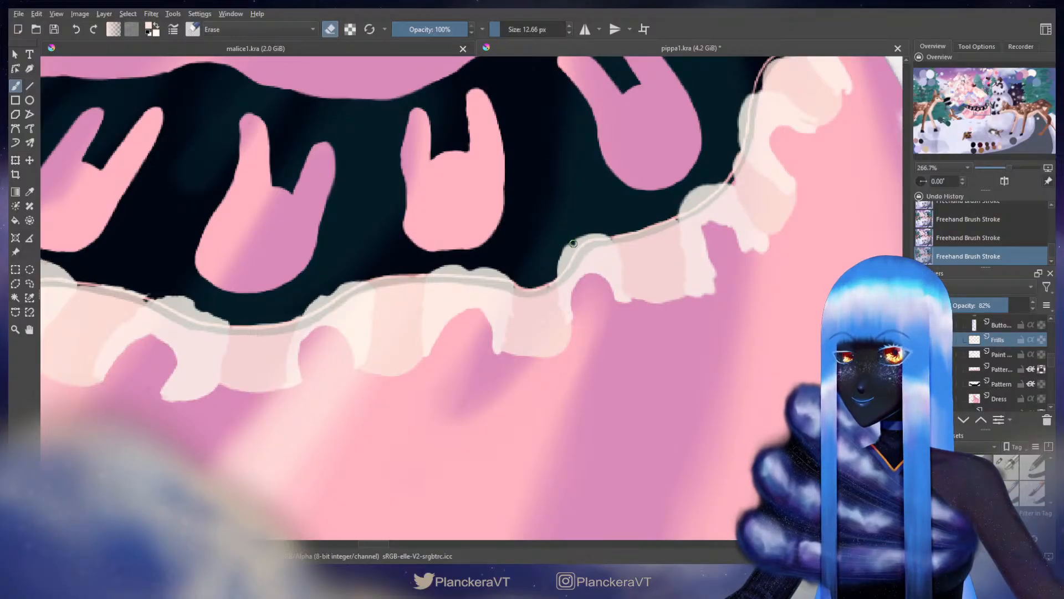
left_click_drag(641, 232, 480, 336)
key("e")
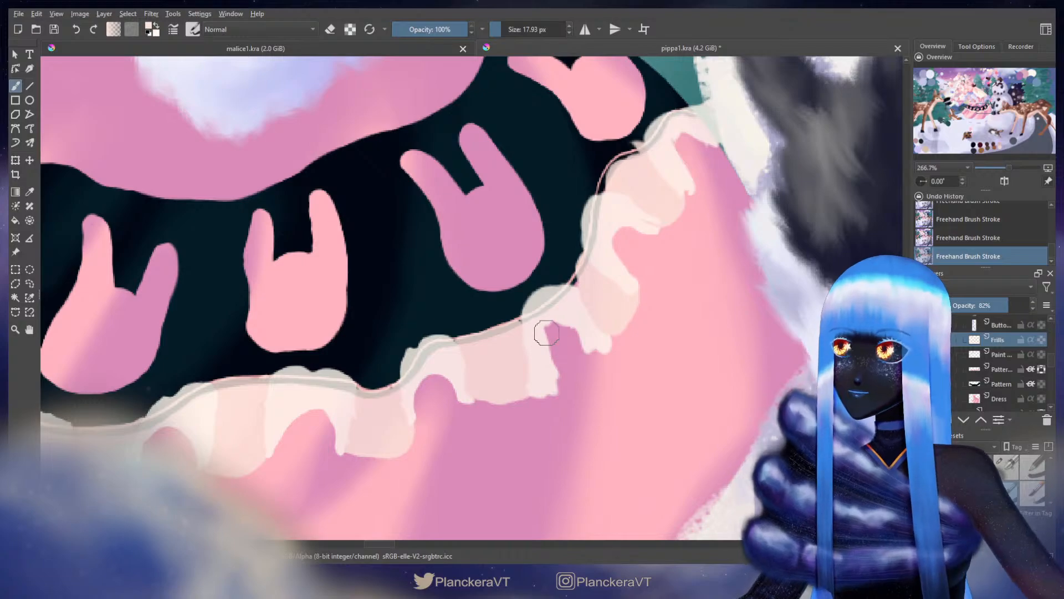
Step: Reshape the arch beneath the purple bunny shape with a 16.59 px brush, smoothing the folds on both sides
mouse_move(531, 328)
left_mouse_down()
mouse_move(524, 311)
mouse_move(525, 331)
left_mouse_up()
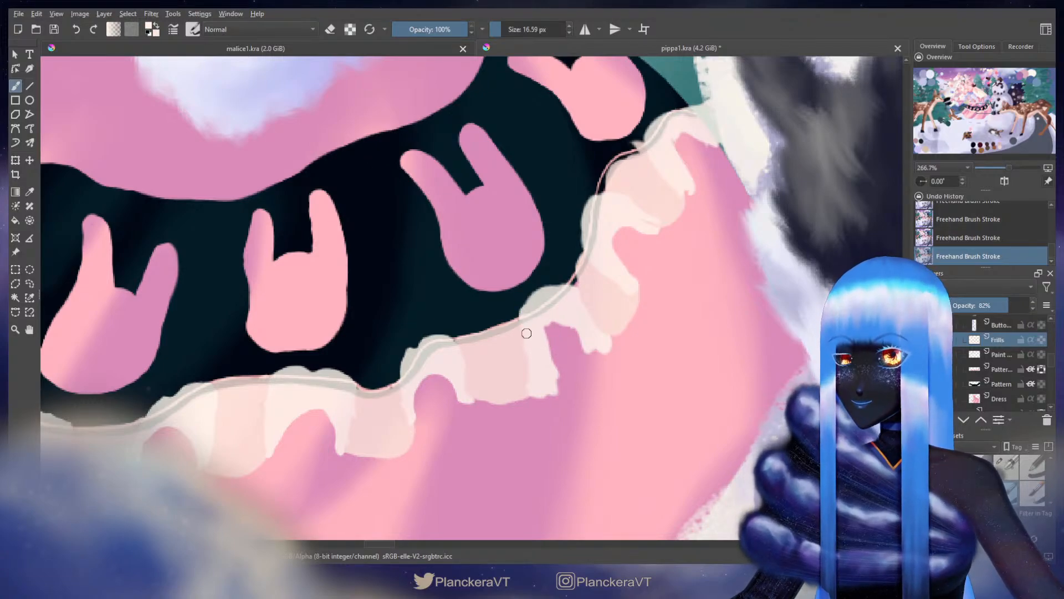
key("e")
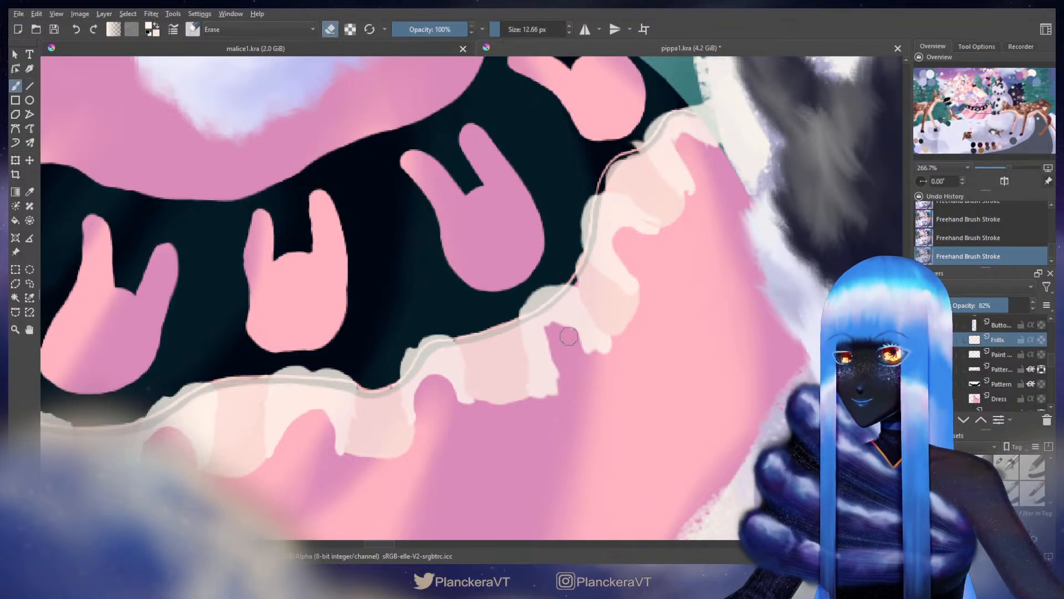
mouse_move(552, 332)
left_mouse_down()
mouse_move(588, 389)
mouse_move(554, 340)
mouse_move(547, 350)
mouse_move(549, 333)
mouse_move(573, 336)
left_mouse_up()
key("e")
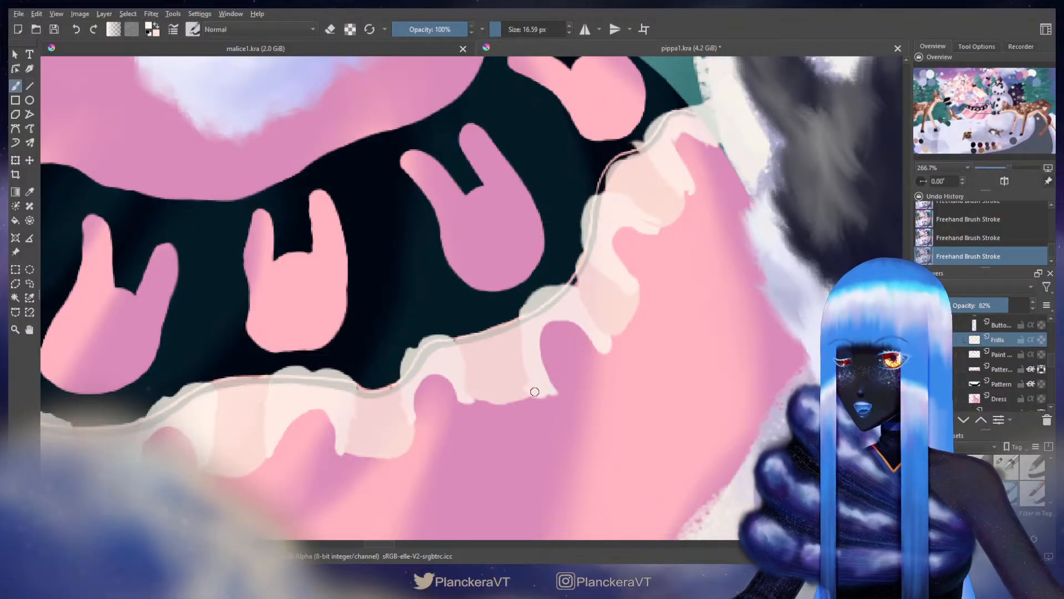
key("ctrl+z")
mouse_move(526, 396)
left_mouse_down()
mouse_move(552, 389)
mouse_move(543, 349)
mouse_move(569, 319)
mouse_move(547, 332)
left_mouse_up()
key("ctrl+z")
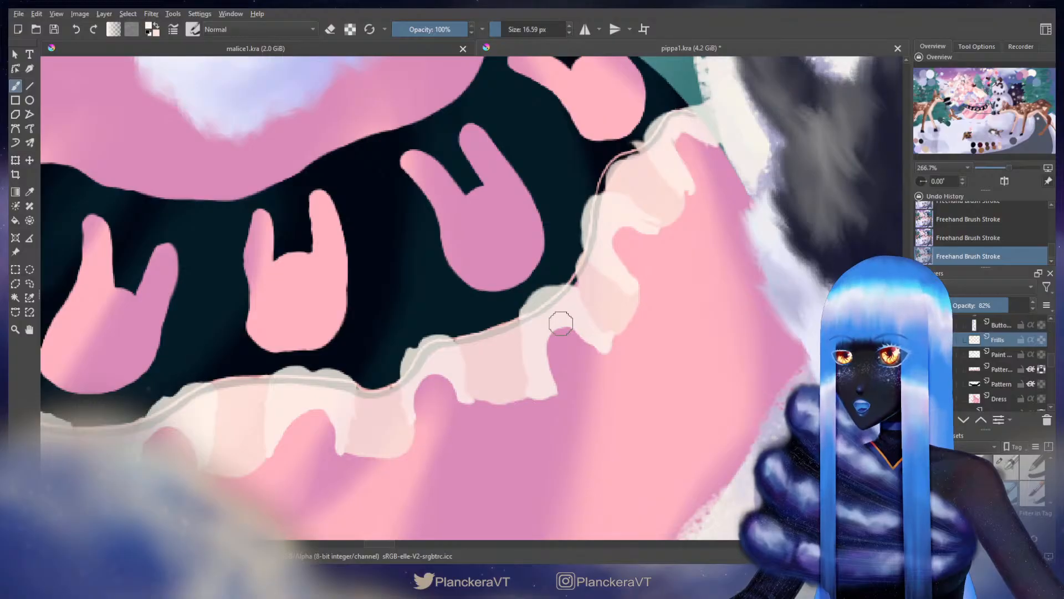
Step: Cut scallops into the frill's upper edge beneath and beside the purple bunny shape with a 12.66 px eraser
key("e")
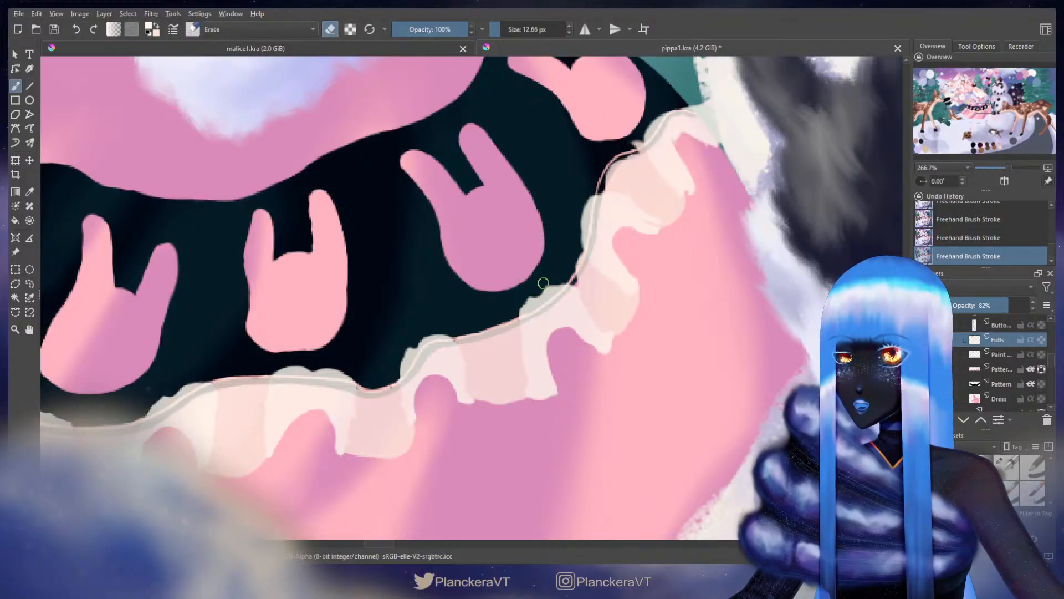
key("e")
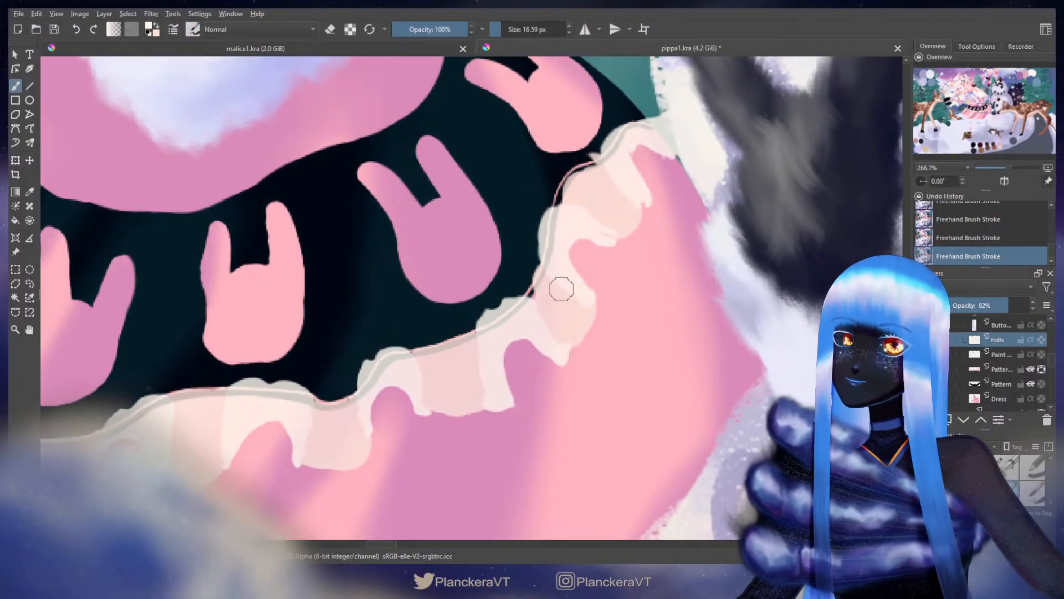
key("e")
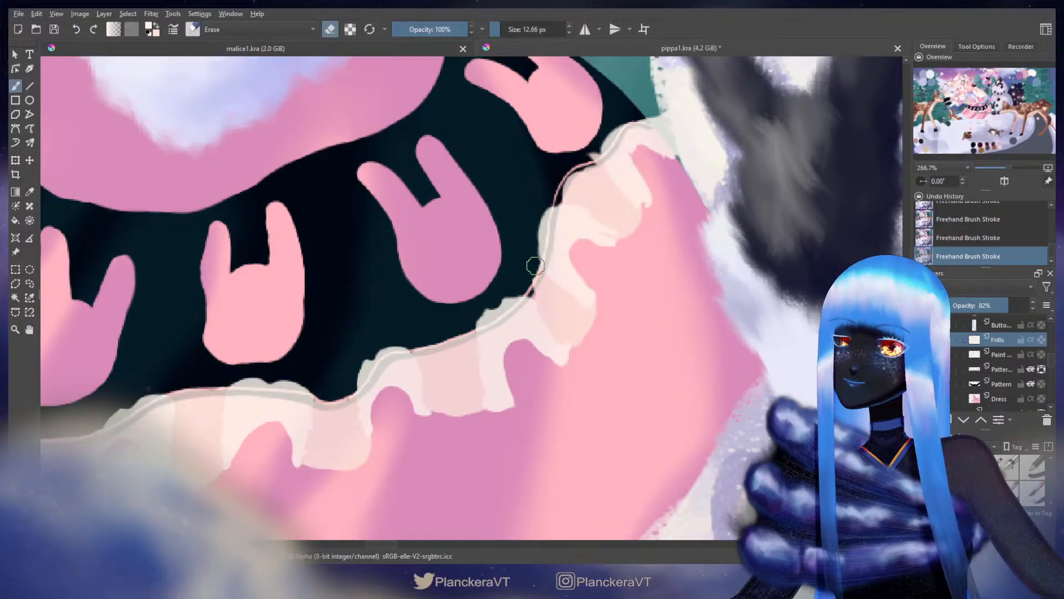
Step: Repaint the fold at the frill's bend past the purple bunny shape and trim its lower tip with a 15.9 px eraser
key("e")
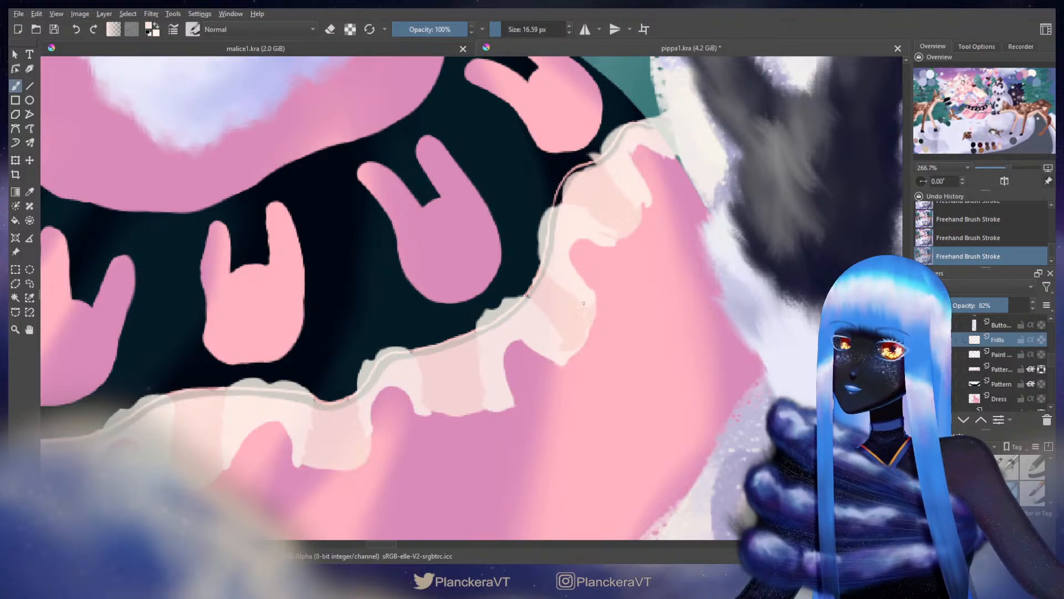
key("e")
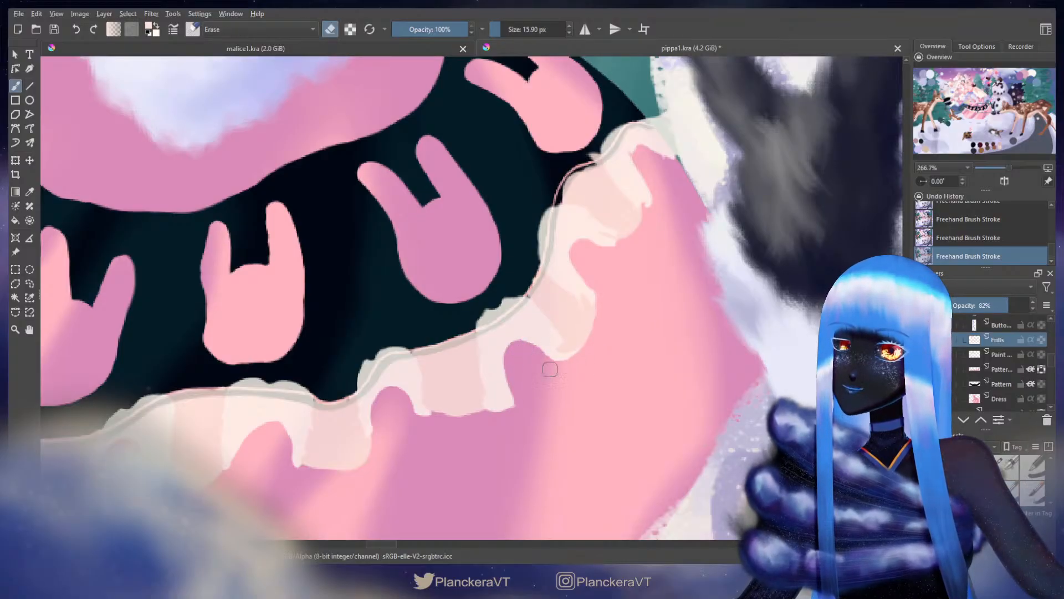
left_click_drag(631, 305, 547, 414)
Step: Smooth the folds up the bend with a 15.18 px brush, scallop their upper edge, and fill the gap in the upper line
key("e")
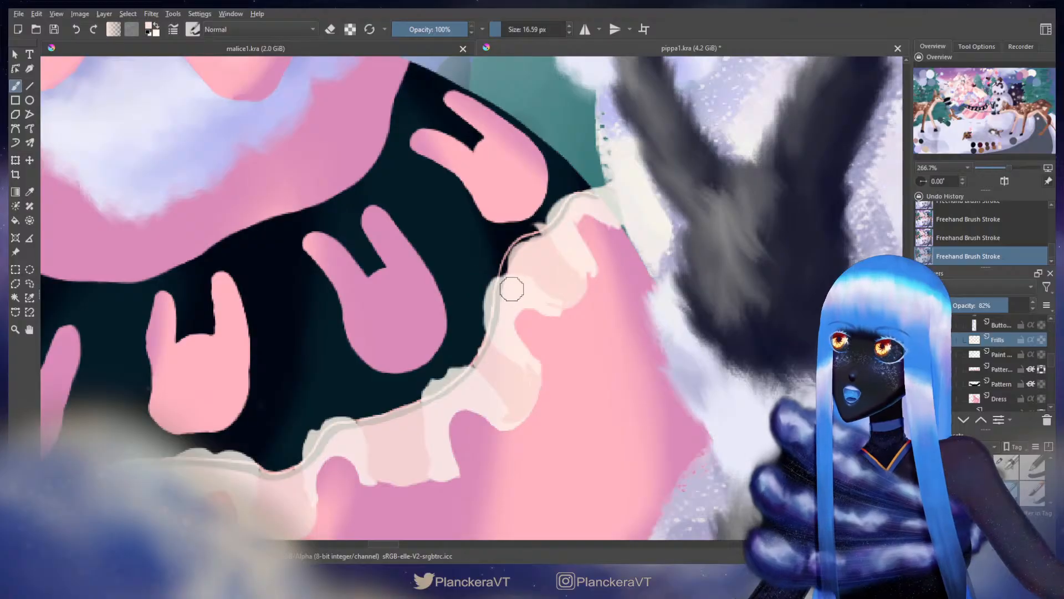
left_click_drag(510, 288, 505, 274, "shift")
key("x")
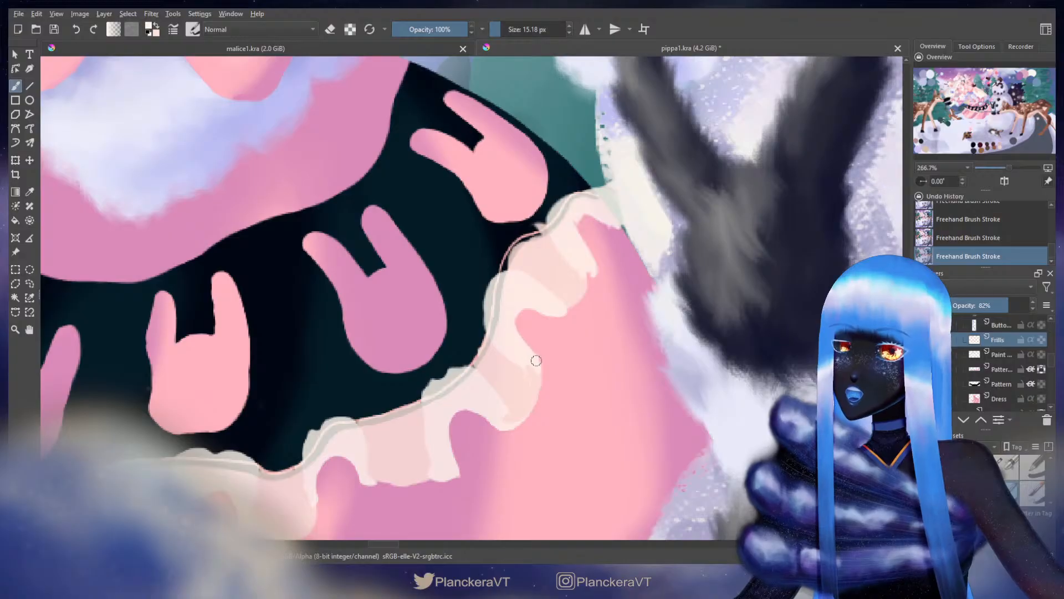
key("e")
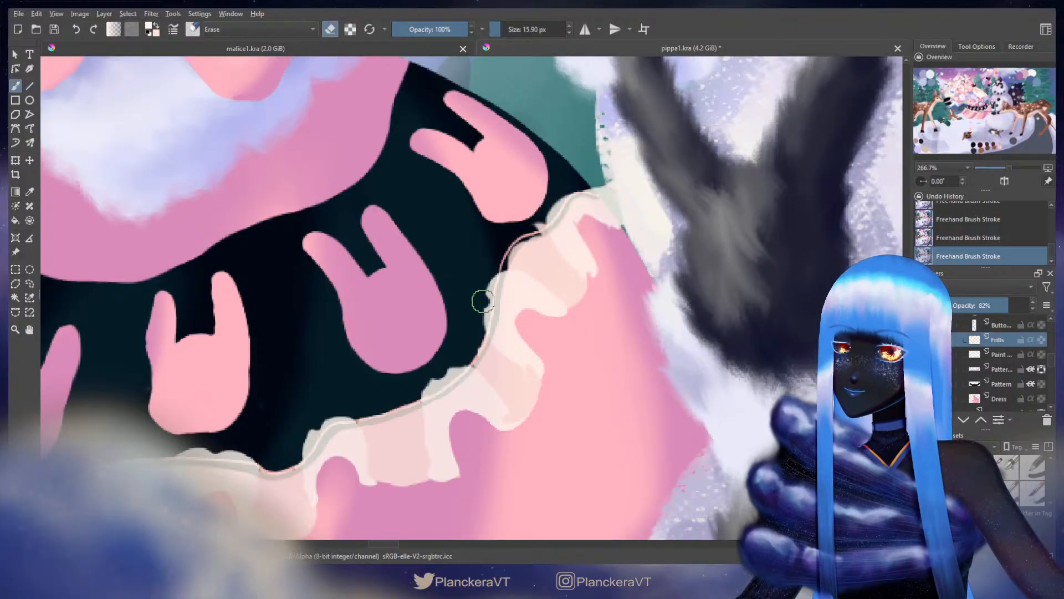
key("e")
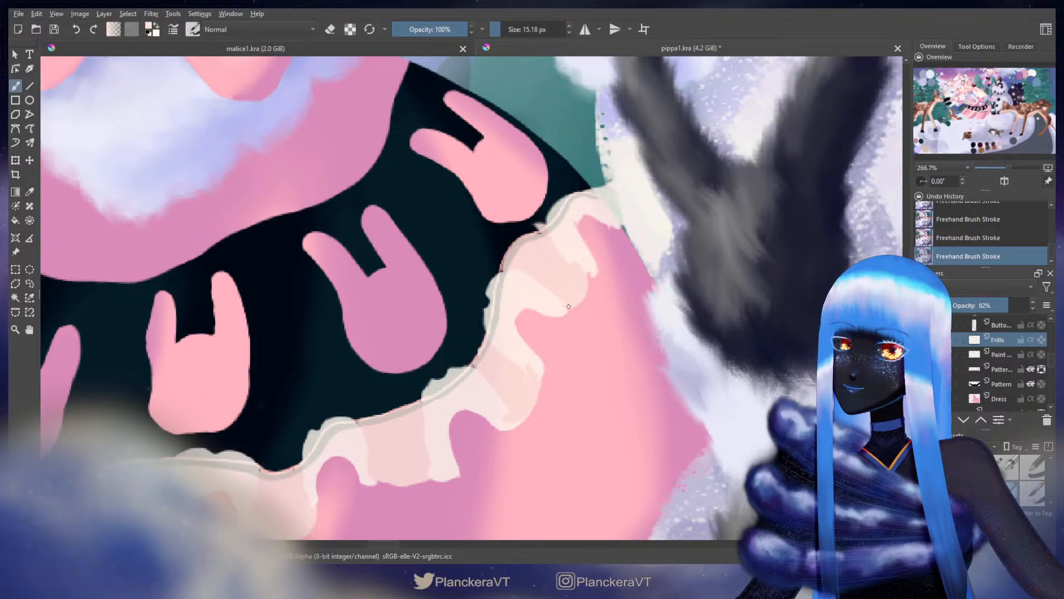
Step: Repaint the frill's last fold and arch beside the white fur with a 16.66 px brush and erase the upper edge's stray bits
mouse_move(571, 225)
left_mouse_down("shift")
mouse_move(579, 244)
mouse_move(558, 208)
mouse_move(552, 238)
left_mouse_up("shift")
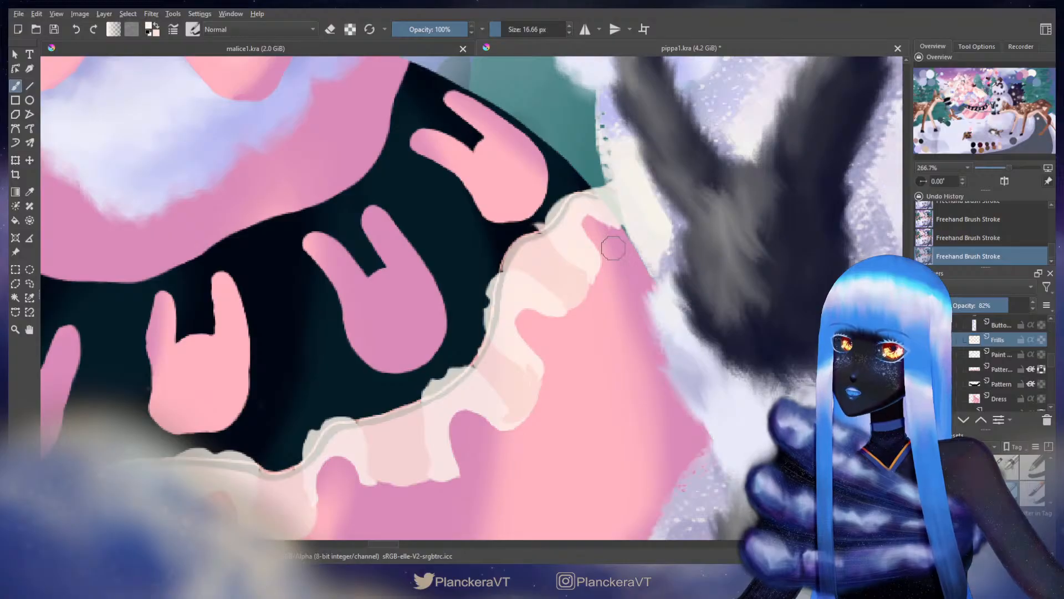
key("e")
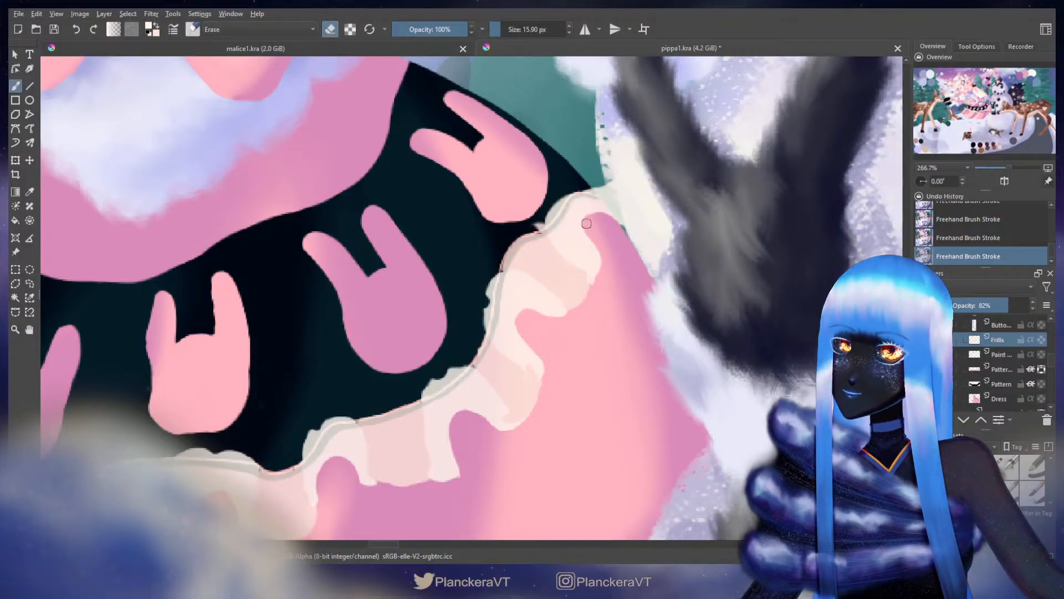
key("e")
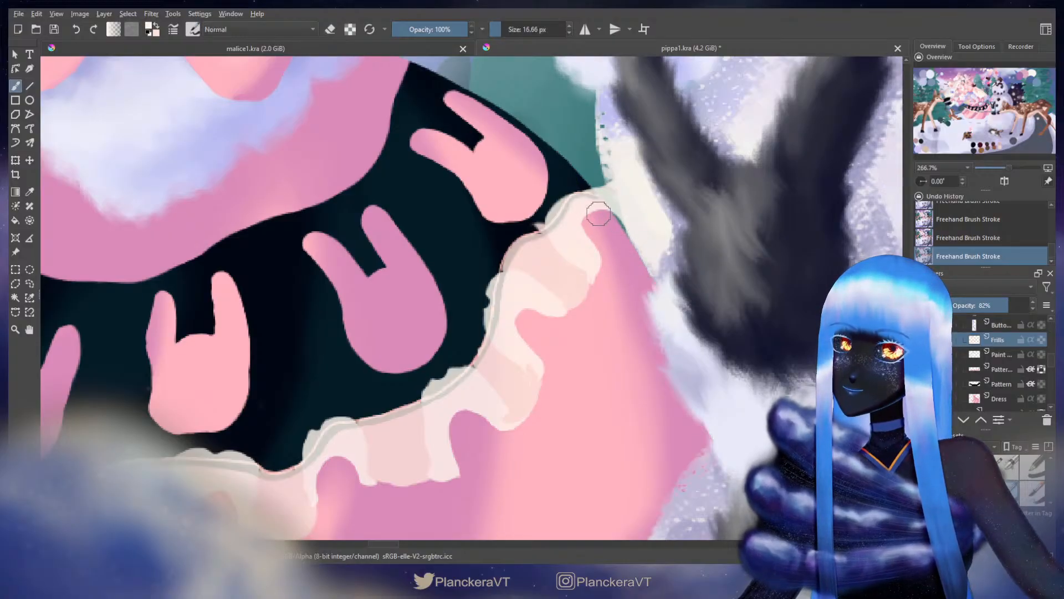
left_click_drag(598, 214, 626, 228)
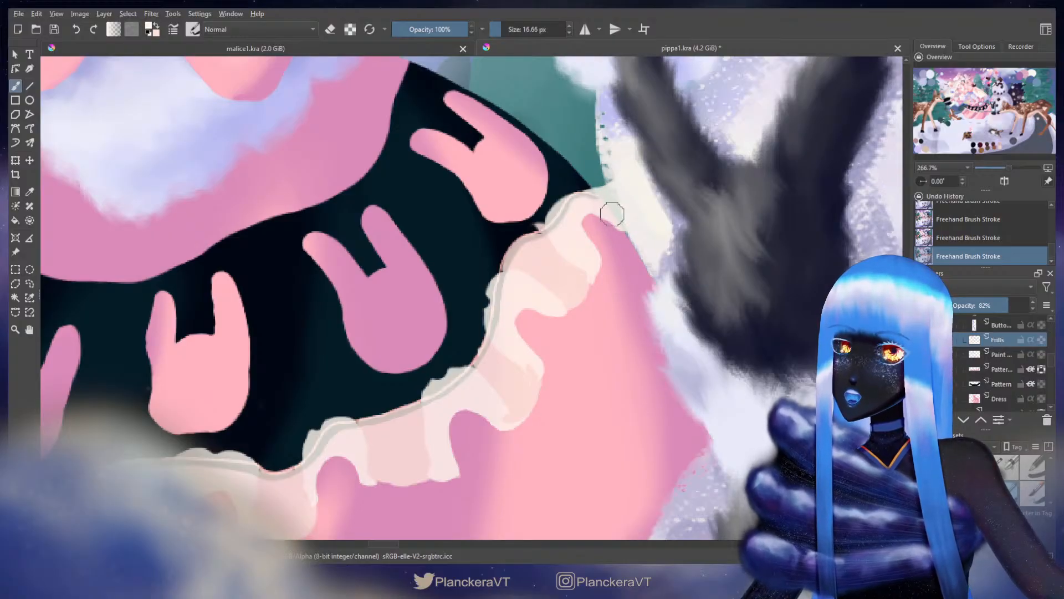
key("e")
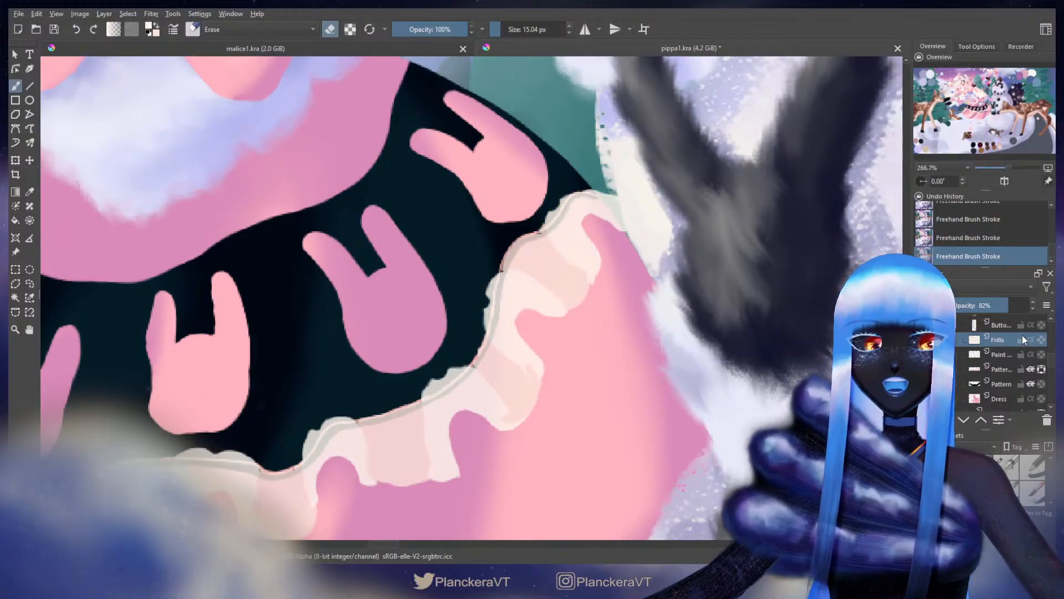
Step: Set the Frills layer's opacity to 100% and select the opaque pixels of the paint layer directly beneath it
left_click(1018, 305)
left_click_drag(1017, 305, 1029, 304)
scroll(472, 326, "down", 4)
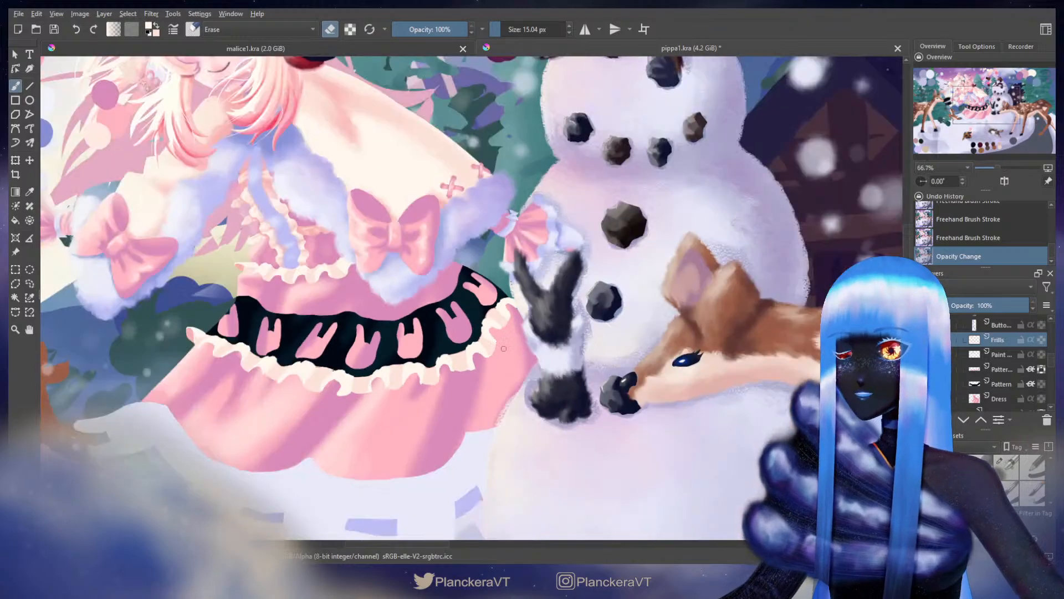
left_click_drag(622, 342, 851, 300)
left_click(975, 355, "ctrl")
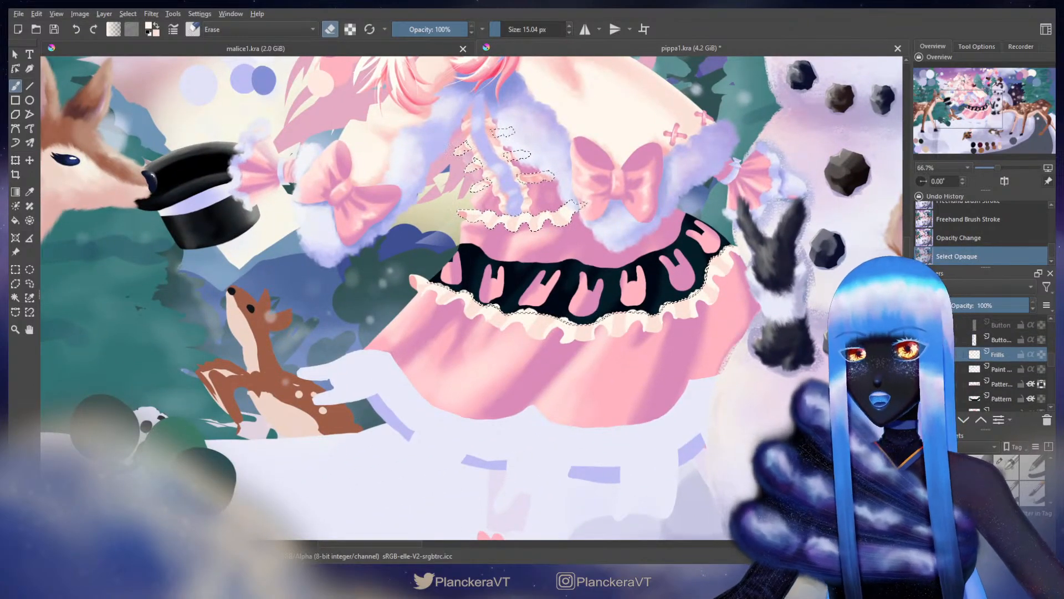
Step: Erase the Frills layer inside the selection along the frill's upper line near its curled end, using a 22.67 px eraser
scroll(519, 327, "up", 3)
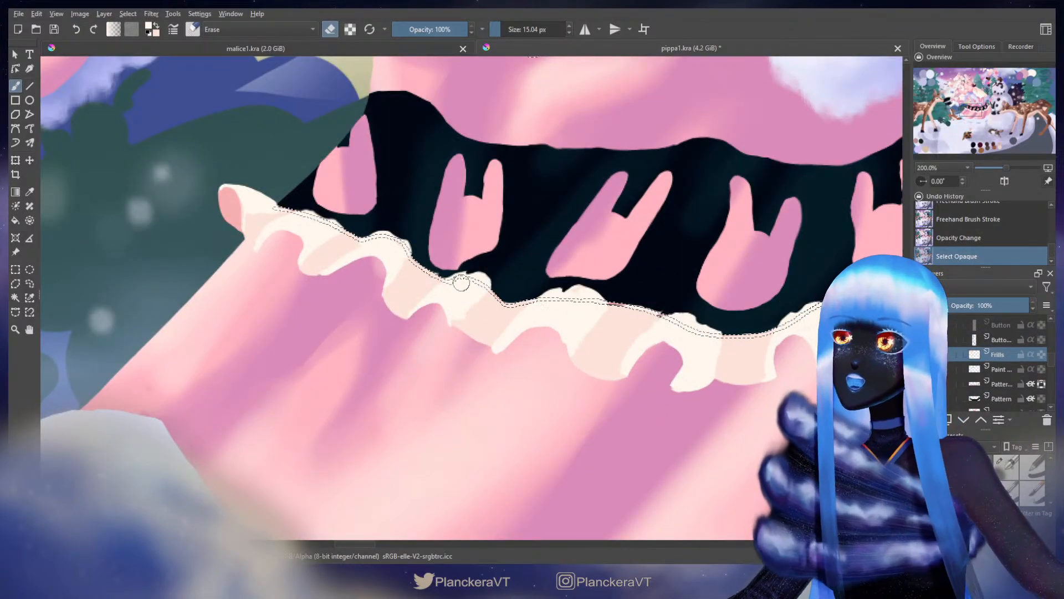
key("bracketright")
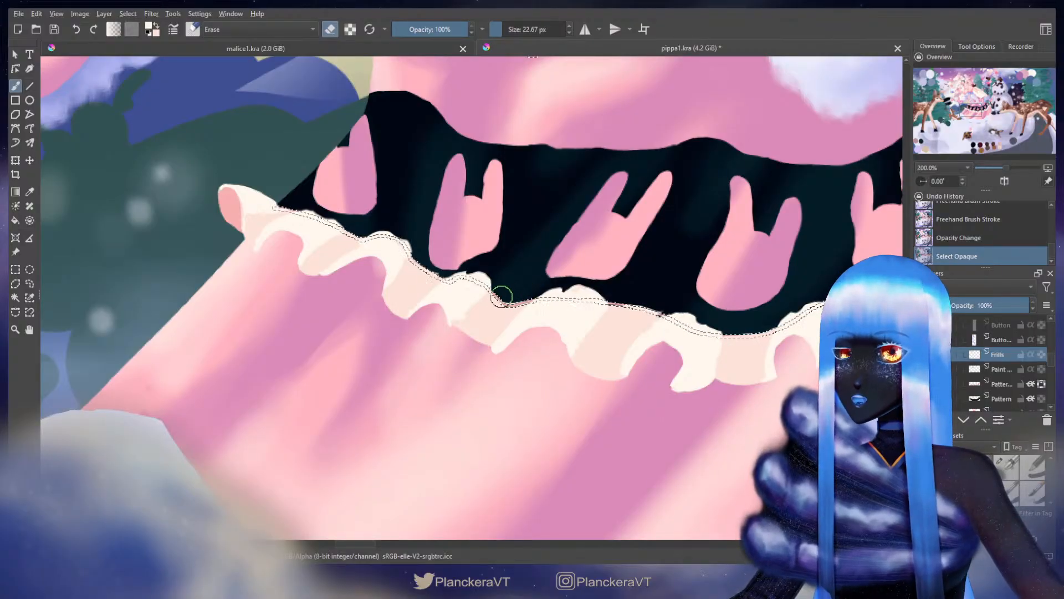
mouse_move(498, 295)
left_mouse_down()
mouse_move(441, 252)
mouse_move(418, 267)
mouse_move(433, 263)
mouse_move(437, 275)
mouse_move(398, 258)
left_mouse_up()
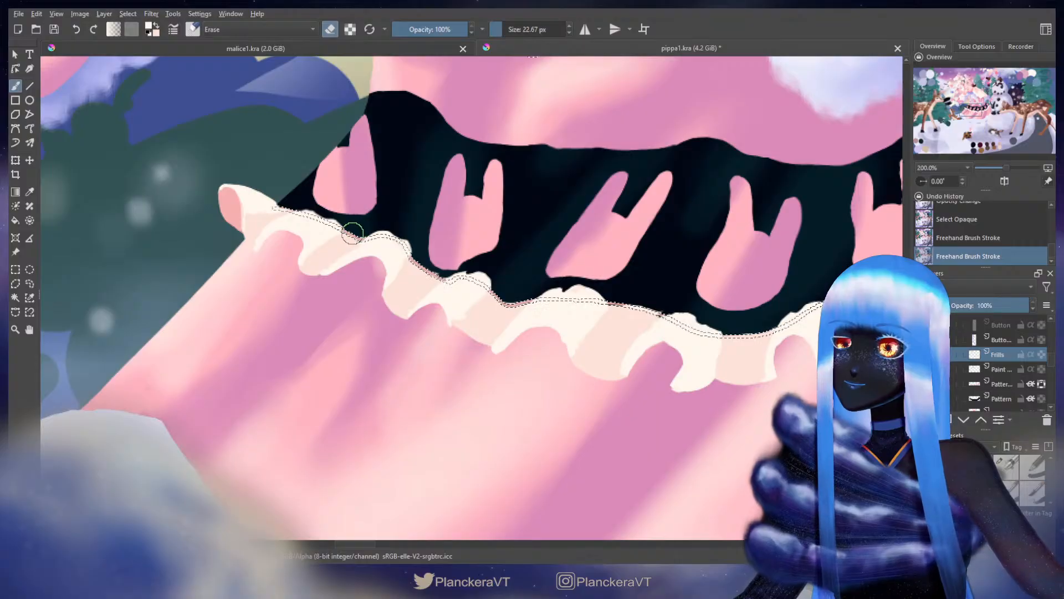
left_click_drag(363, 228, 284, 212)
left_click_drag(311, 208, 294, 208, "shift")
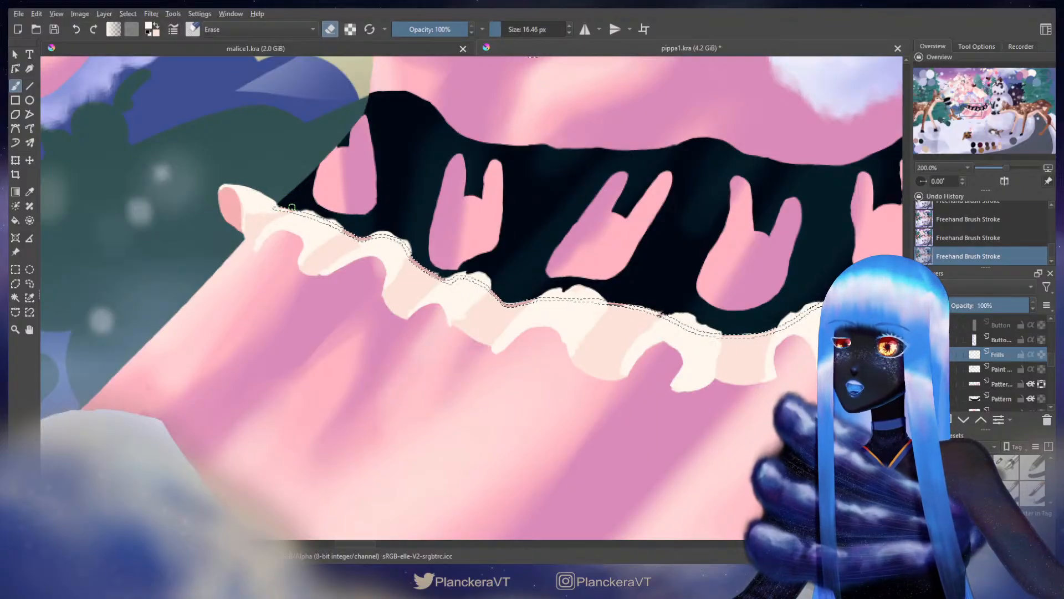
Step: Erase the rest of the selected strip along the frill up to the white fur with a 25.35 px eraser, and deselect
left_click_drag(607, 267, 529, 238)
left_click_drag(536, 266, 555, 270, "shift")
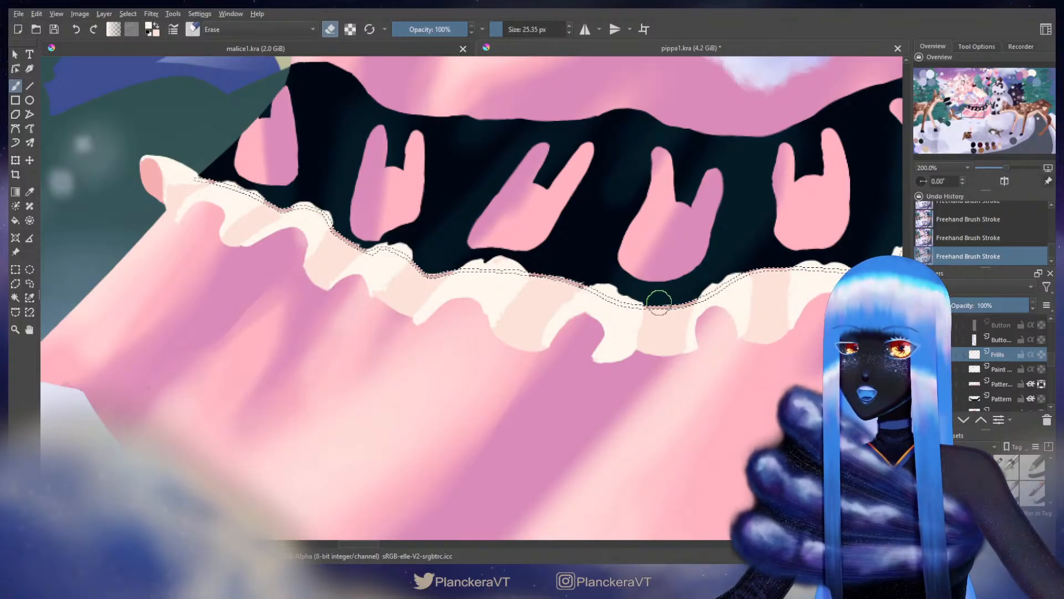
left_click_drag(741, 271, 582, 294)
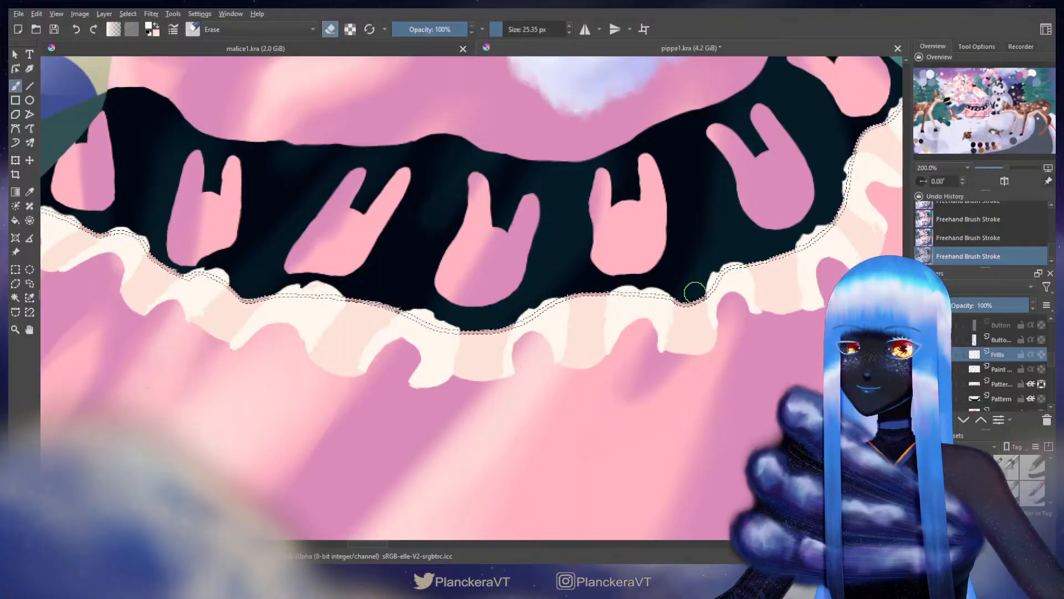
left_click_drag(723, 281, 619, 310)
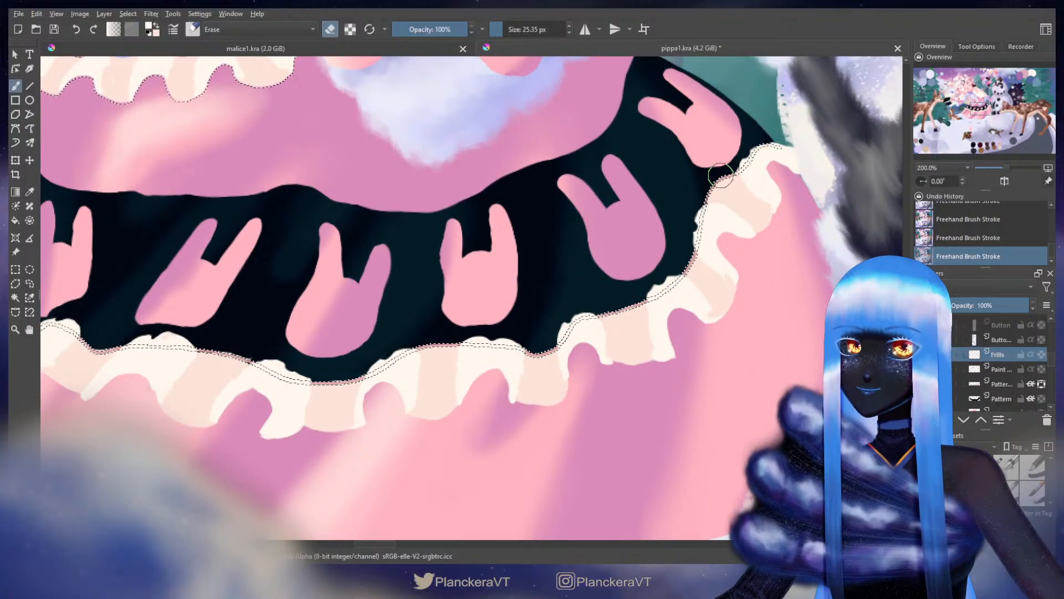
key("ctrl+z")
left_click_drag(741, 185, 732, 183)
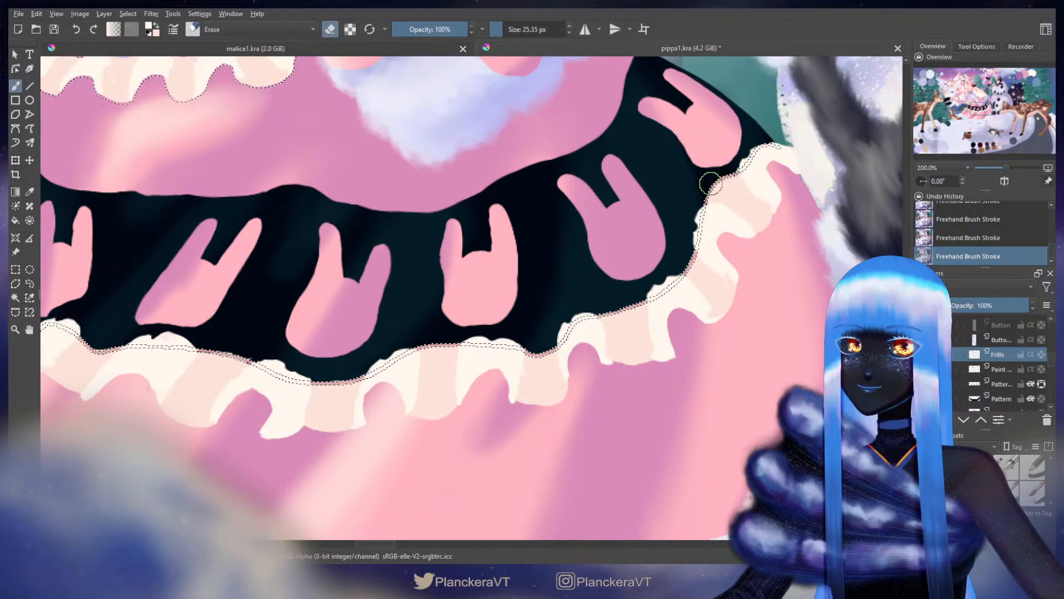
key("ctrl+shift+a")
scroll(715, 199, "down", 3, "ctrl")
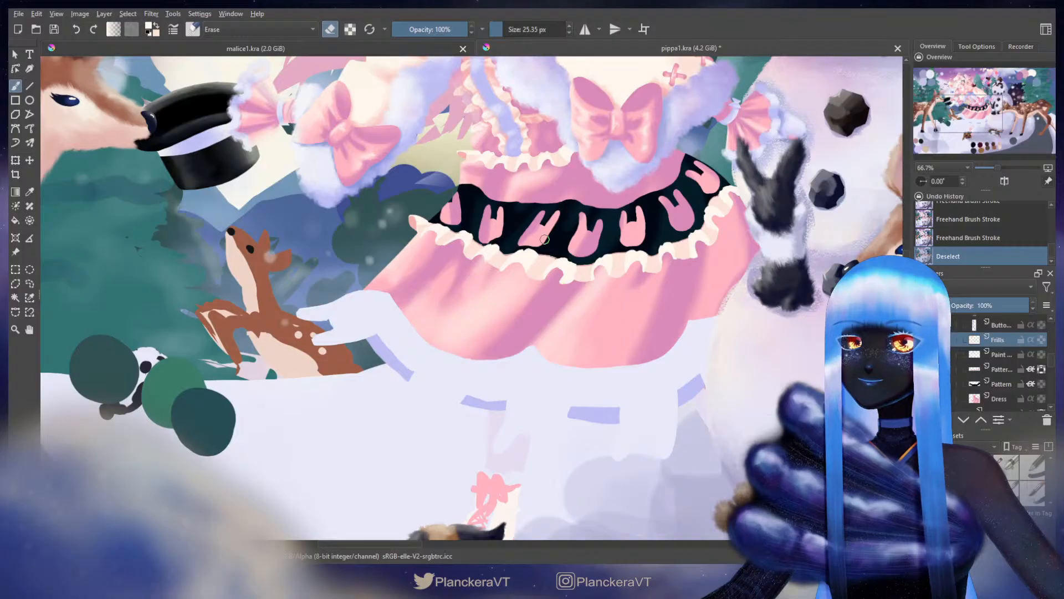
Step: Repaint the upper edge of the fold between the slanted and middle bunny shapes with a 9.78 px brush to cover the reddish line
scroll(545, 239, "up", 5)
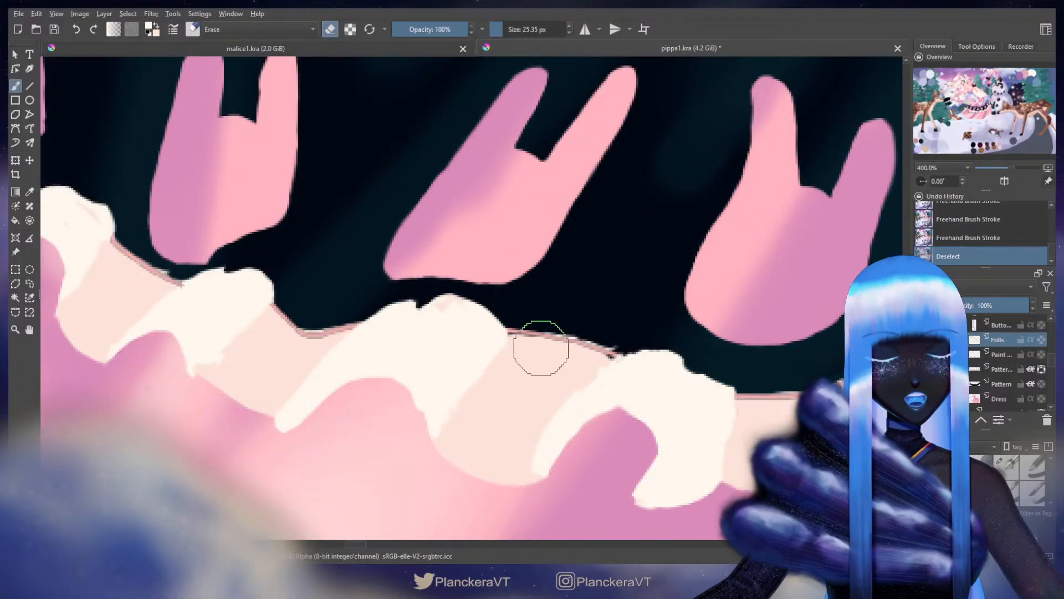
key("bracketleft")
key("bracketleft")
left_click_drag(546, 325, 633, 335)
key("e")
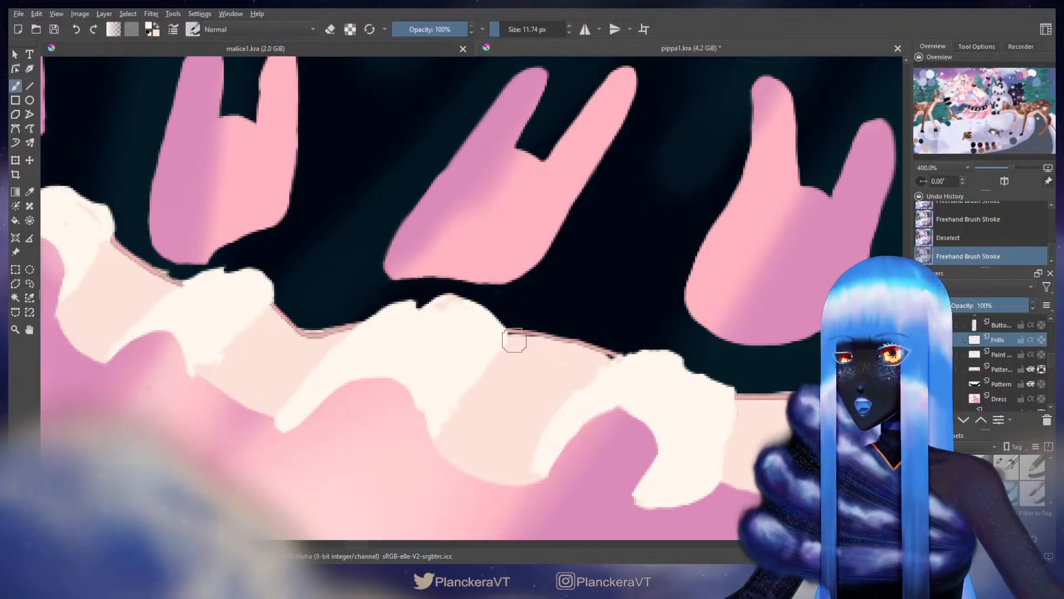
key("ctrl+z")
mouse_move(513, 336)
left_mouse_down()
mouse_move(528, 335)
mouse_move(519, 340)
left_mouse_up()
left_click_drag(512, 337, 605, 355)
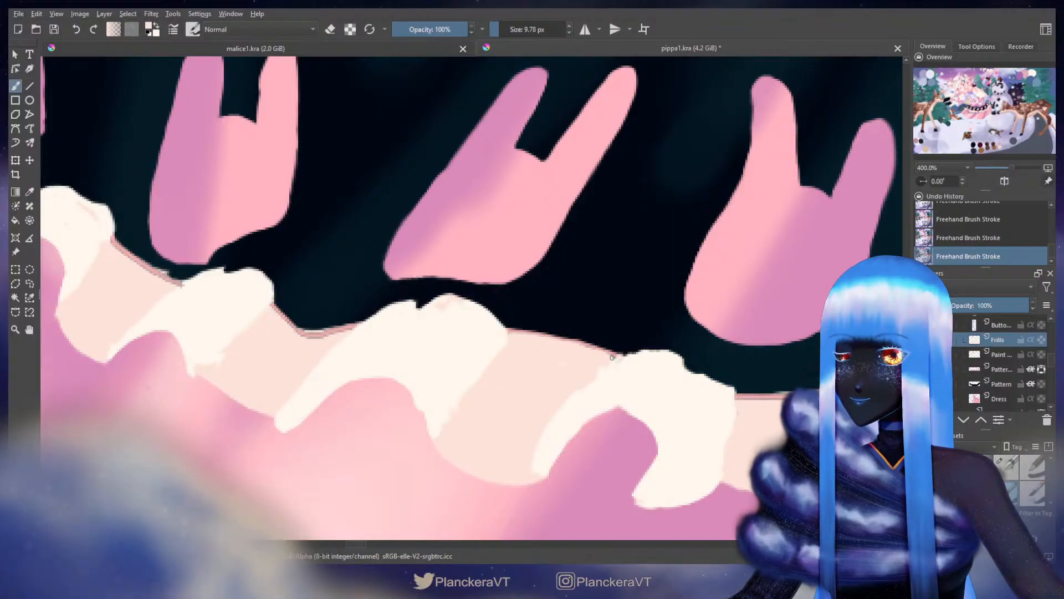
Step: Cover the line over the small fold near the frill's curled end and repaint the adjoining cream edge with a 9.78 px brush
mouse_move(761, 401)
left_mouse_down()
mouse_move(623, 301)
mouse_move(602, 307)
left_mouse_up()
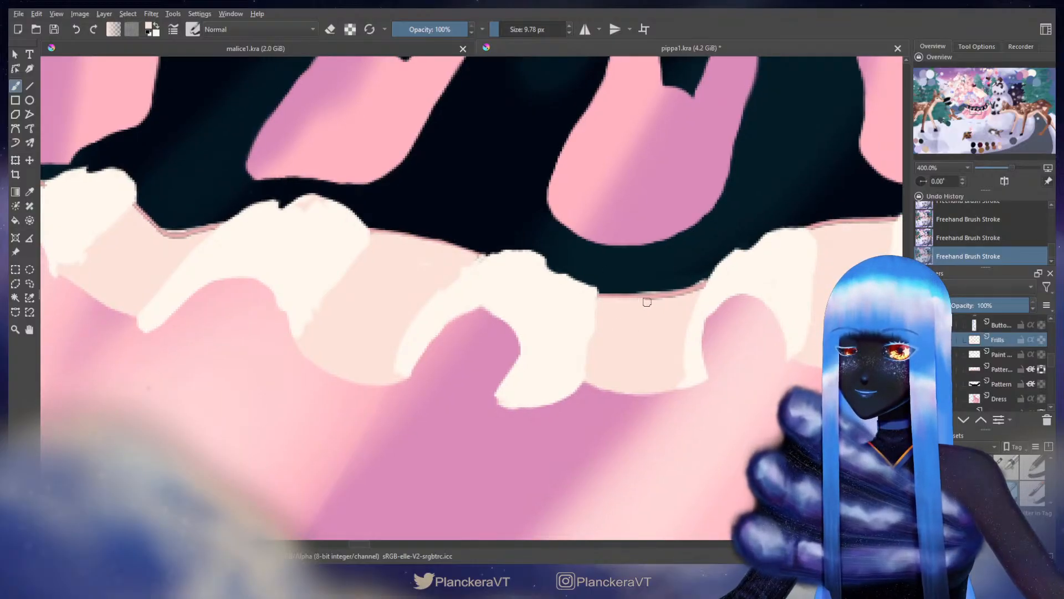
left_click_drag(529, 304, 962, 436)
left_click_drag(484, 303, 836, 388)
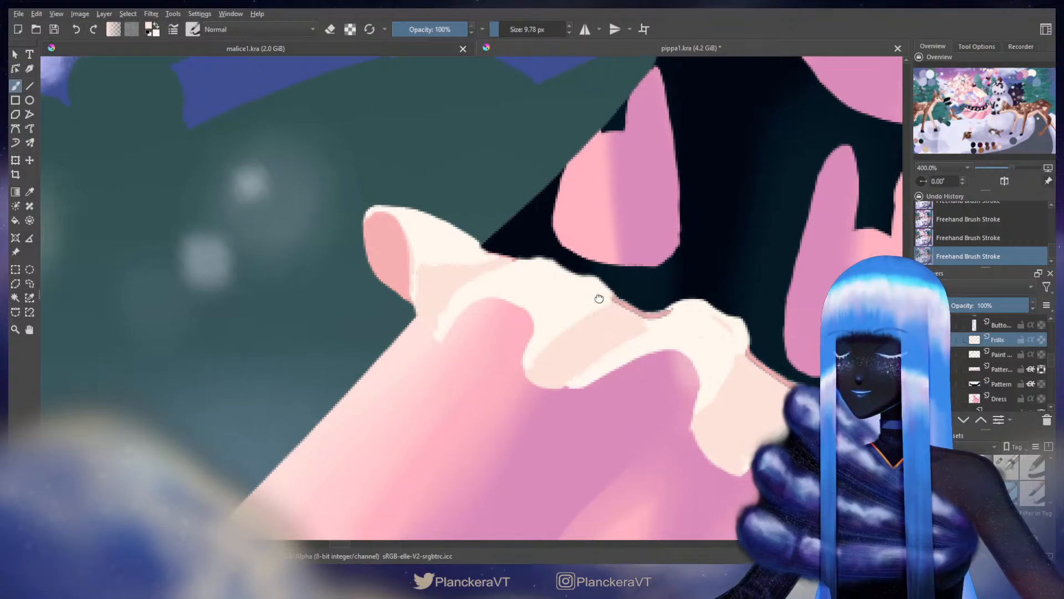
left_click_drag(599, 299, 503, 274)
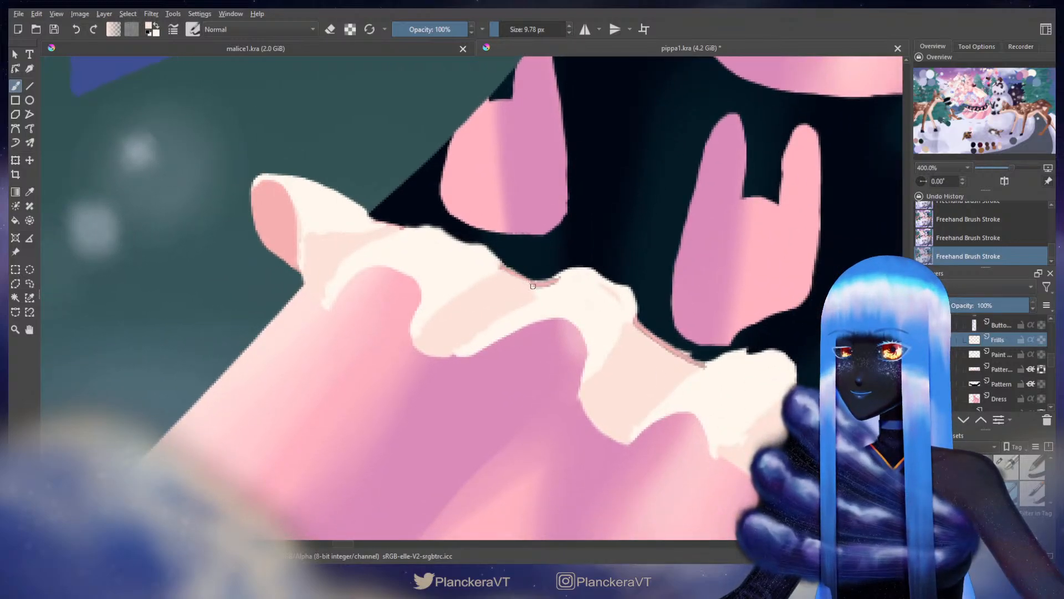
left_click(567, 281, "ctrl")
left_click_drag(575, 276, 577, 273)
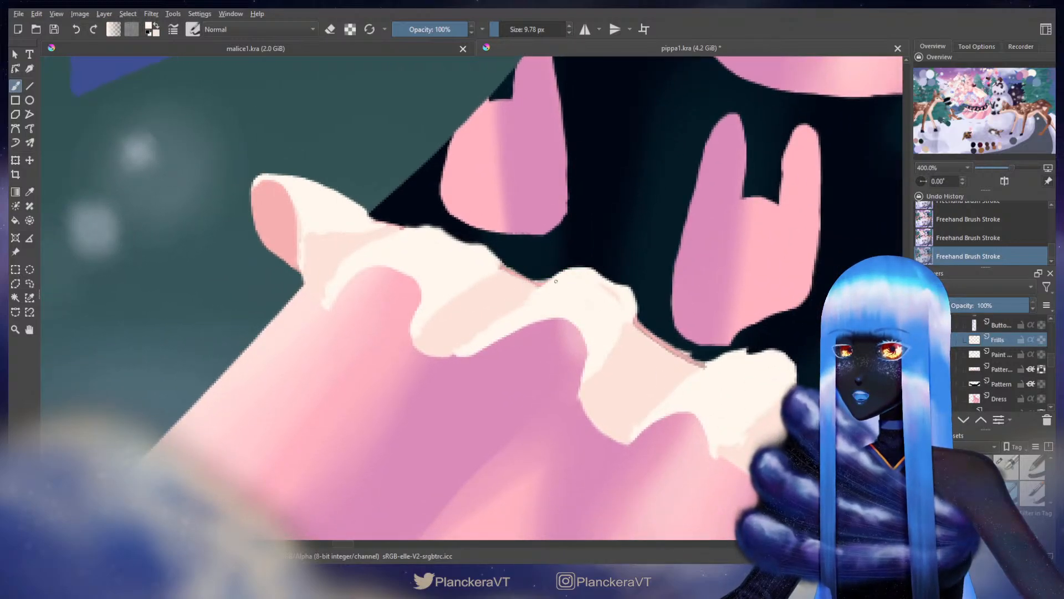
key("e")
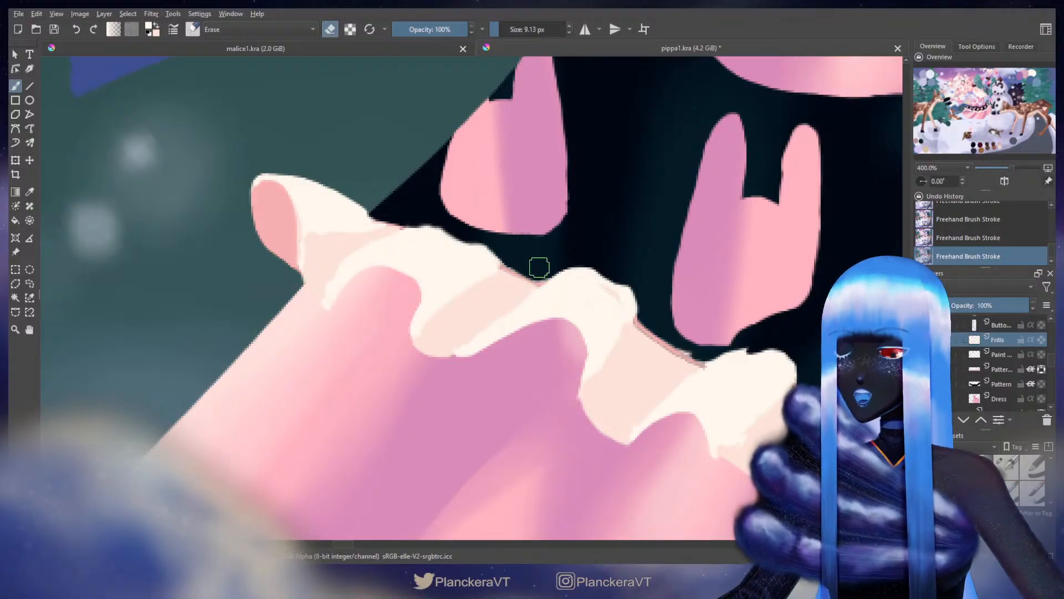
key("e")
left_click_drag(502, 271, 501, 272, "shift")
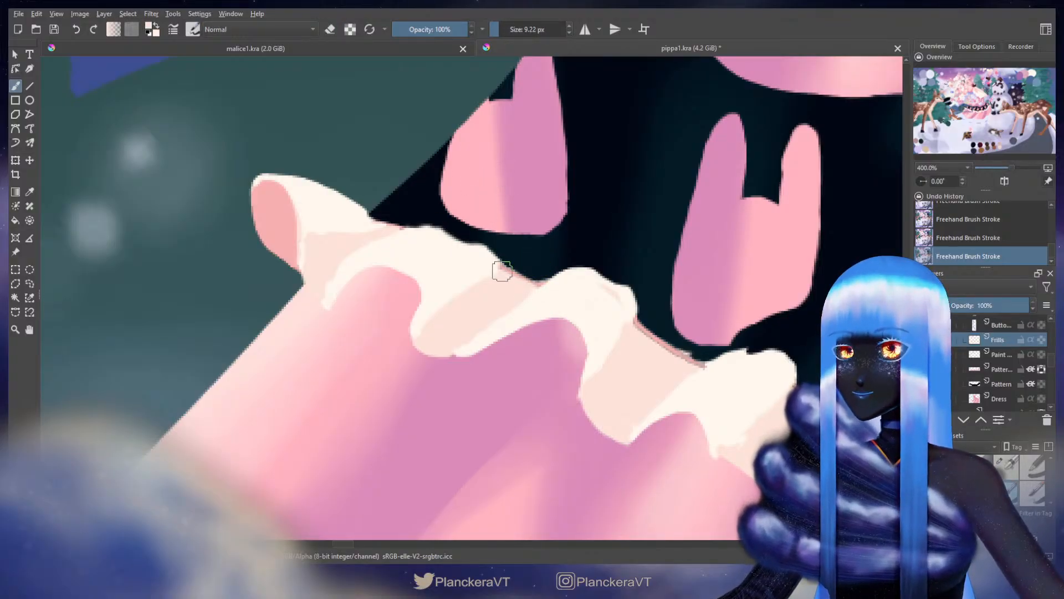
Step: Fill the line above the folds beneath and beside the second bunny shape with an 8.43 px brush, trimming with a 9.13 px eraser
mouse_move(581, 311)
left_mouse_down()
mouse_move(423, 279)
mouse_move(484, 302)
left_mouse_up()
key("ctrl+z")
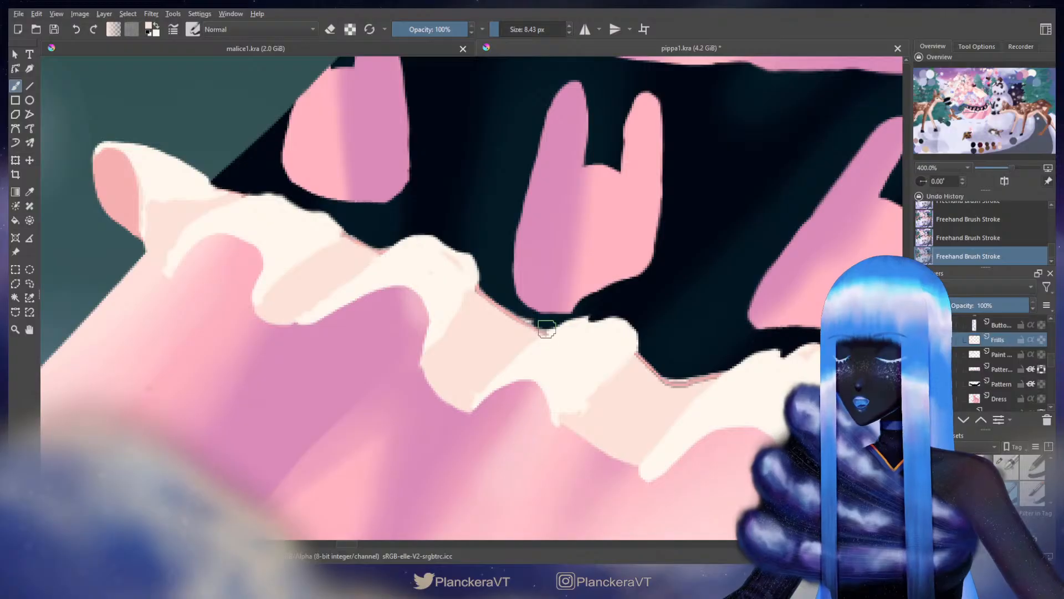
key("e")
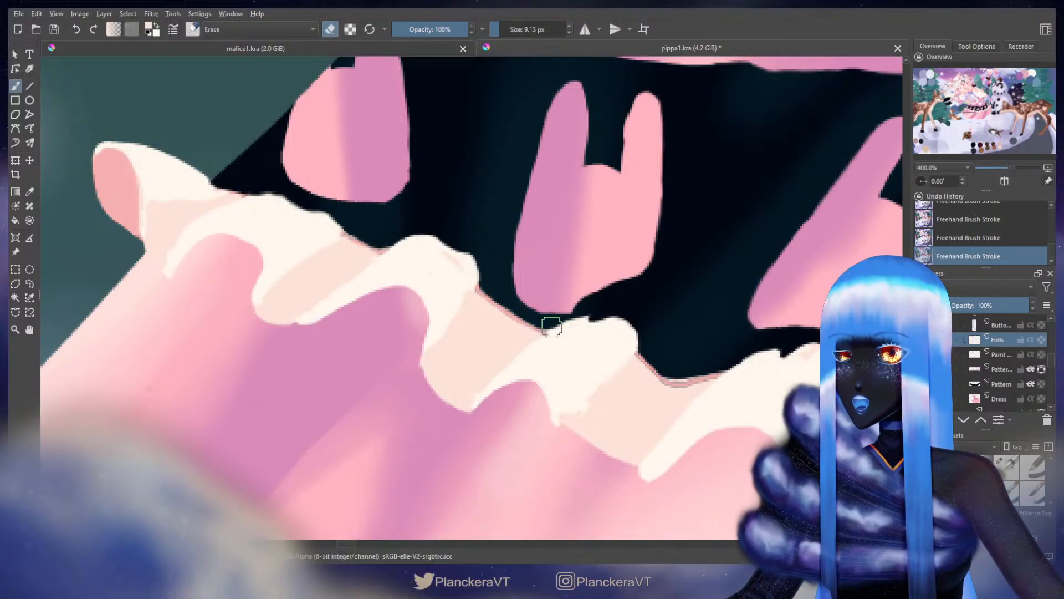
key("e")
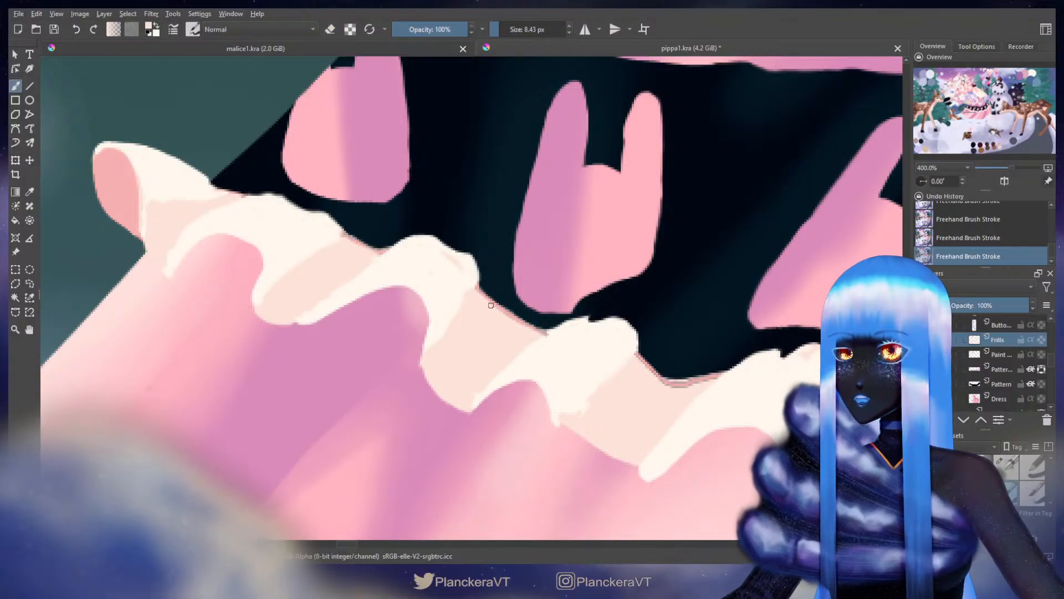
left_click_drag(553, 335, 439, 266)
key("e")
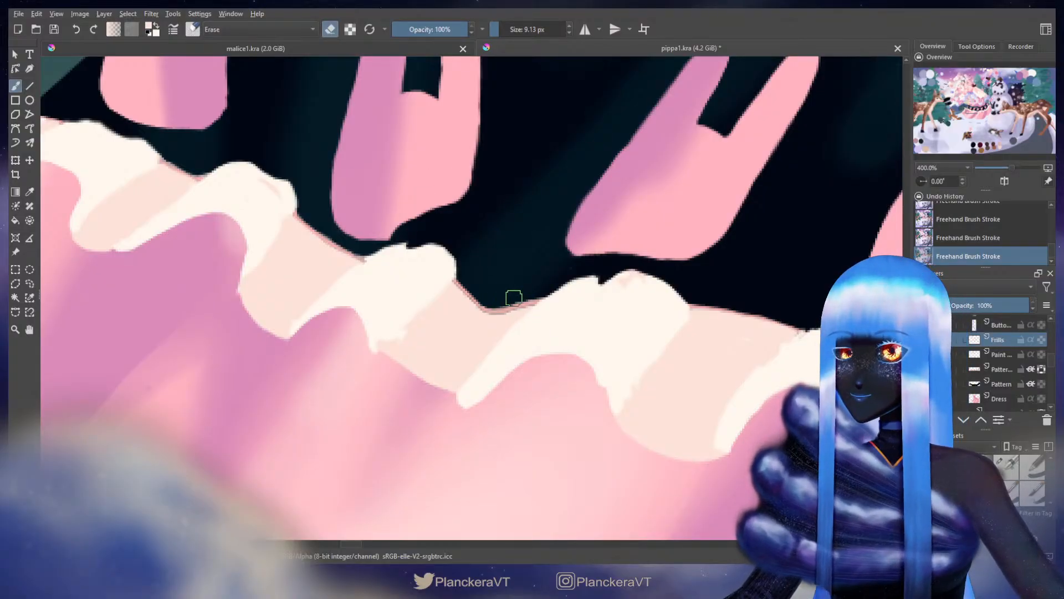
key("e")
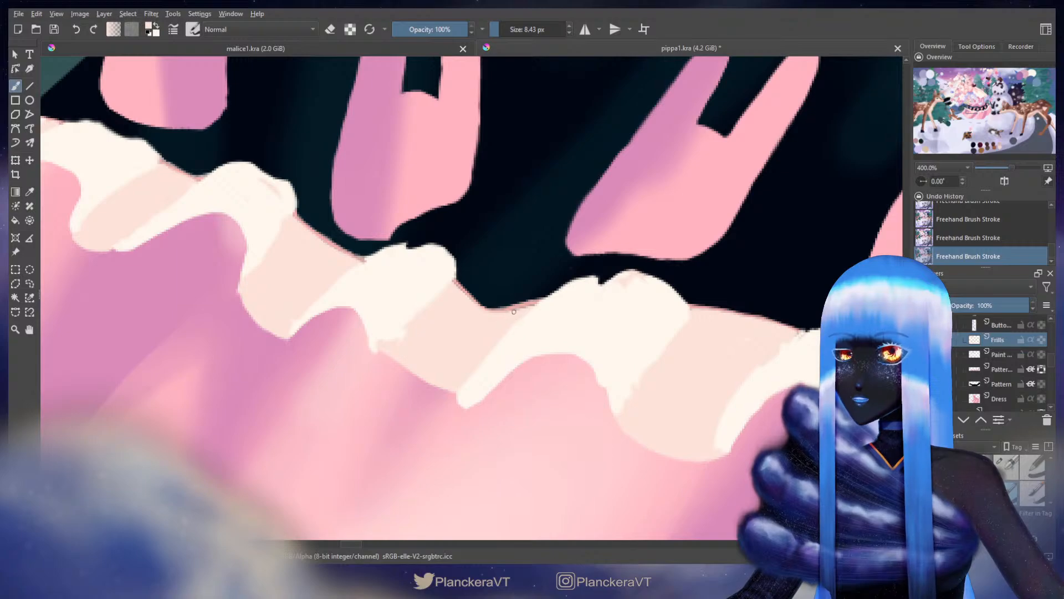
Step: Clean up the fold edges beneath the middle pink-and-purple bunny shape with an 8.43 px brush and an 8.48 px eraser
left_click_drag(733, 326, 450, 299)
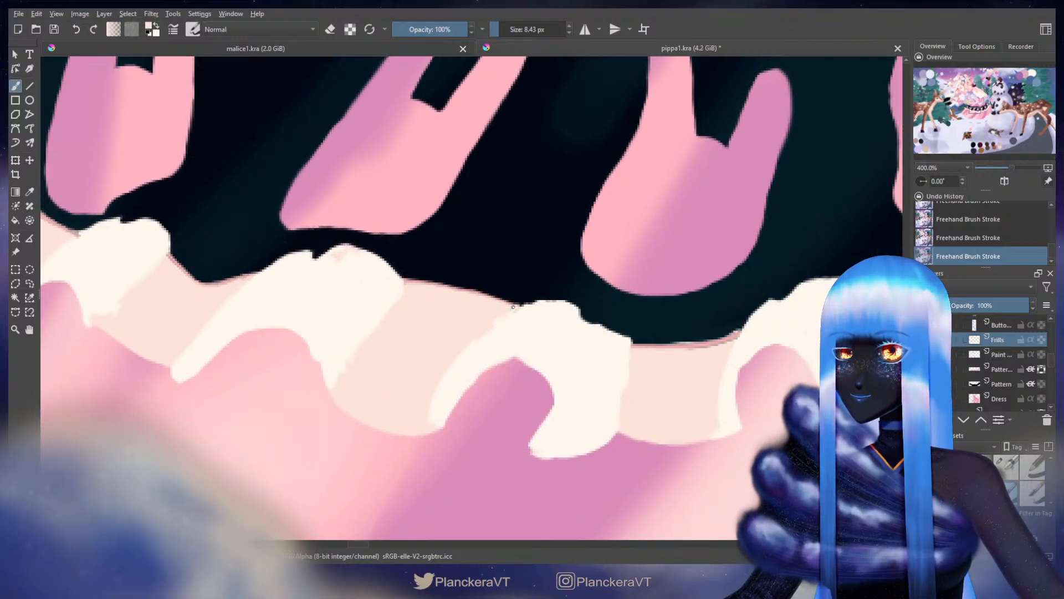
mouse_move(695, 354)
left_mouse_down()
mouse_move(497, 294)
mouse_move(543, 281)
left_mouse_up()
key("e")
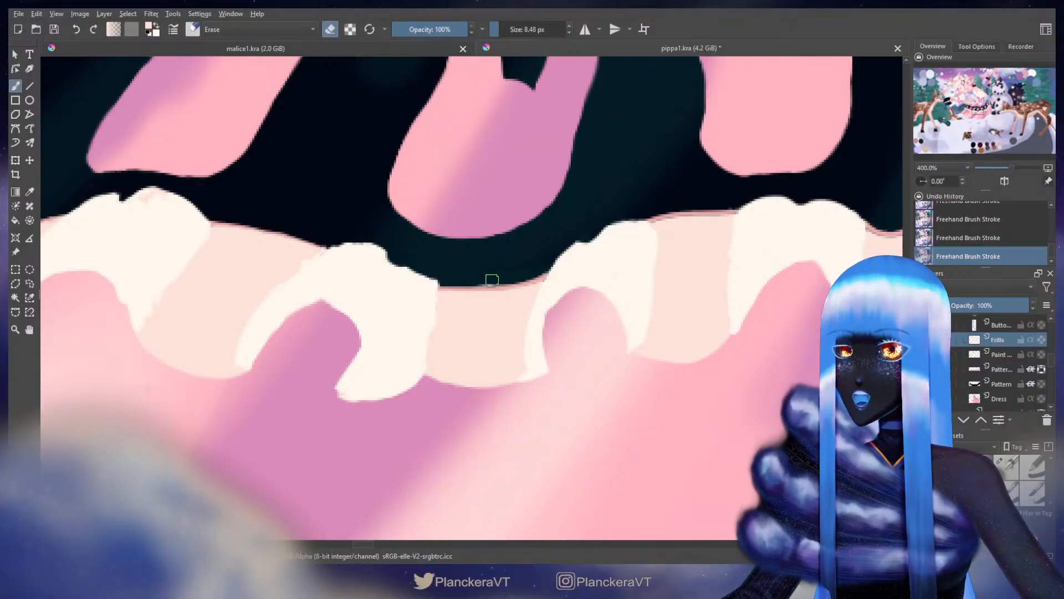
left_click_drag(634, 268, 565, 344)
key("e")
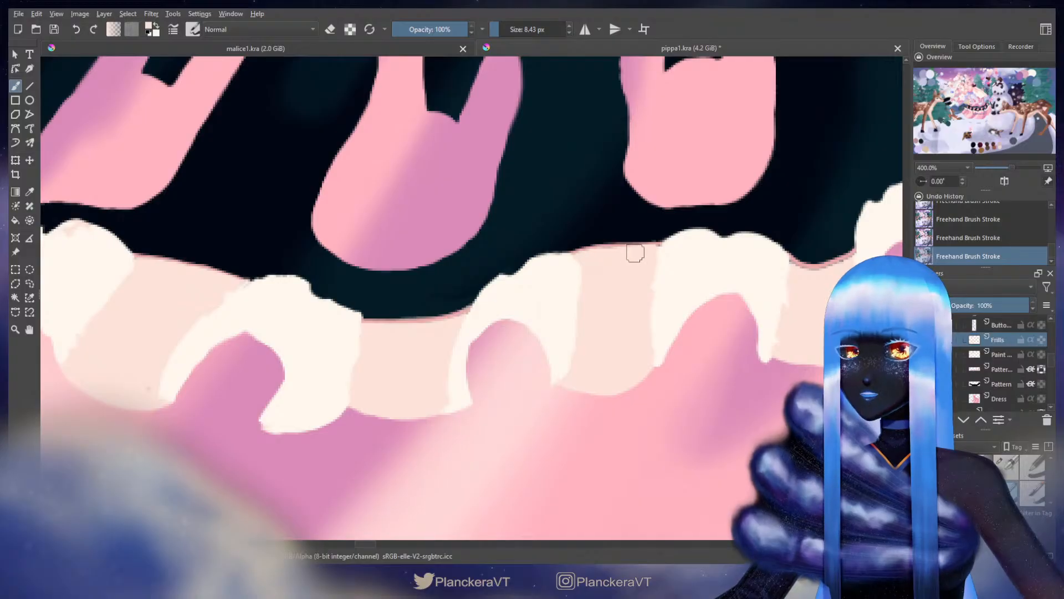
Step: Paint over the line above the folds beneath and past the mostly pink bunny shape with a 10.46 px brush
left_click_drag(751, 276, 510, 289)
left_click_drag(562, 299, 565, 299, "shift")
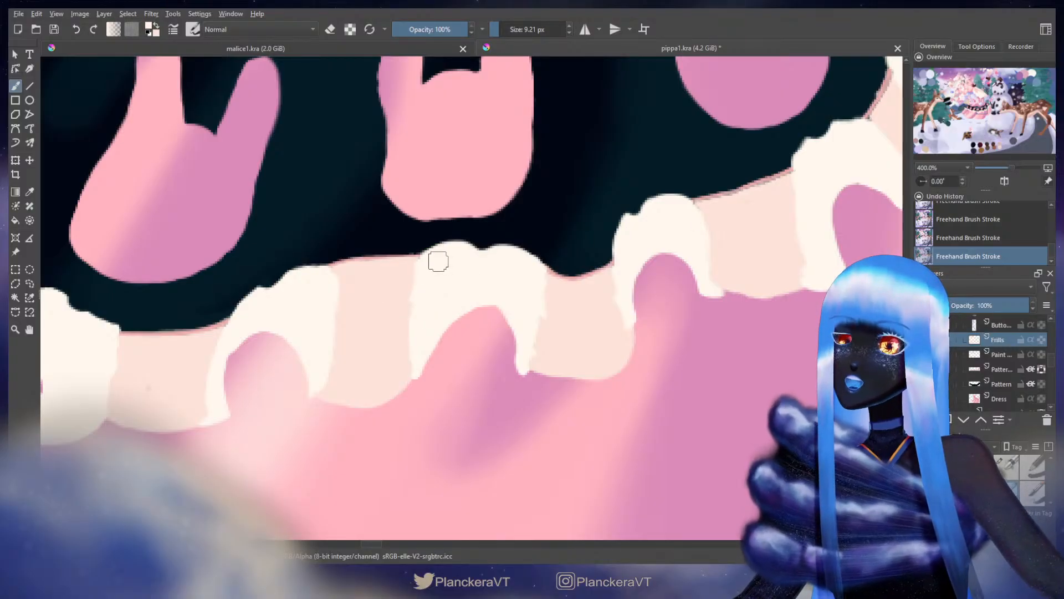
key("bracketright")
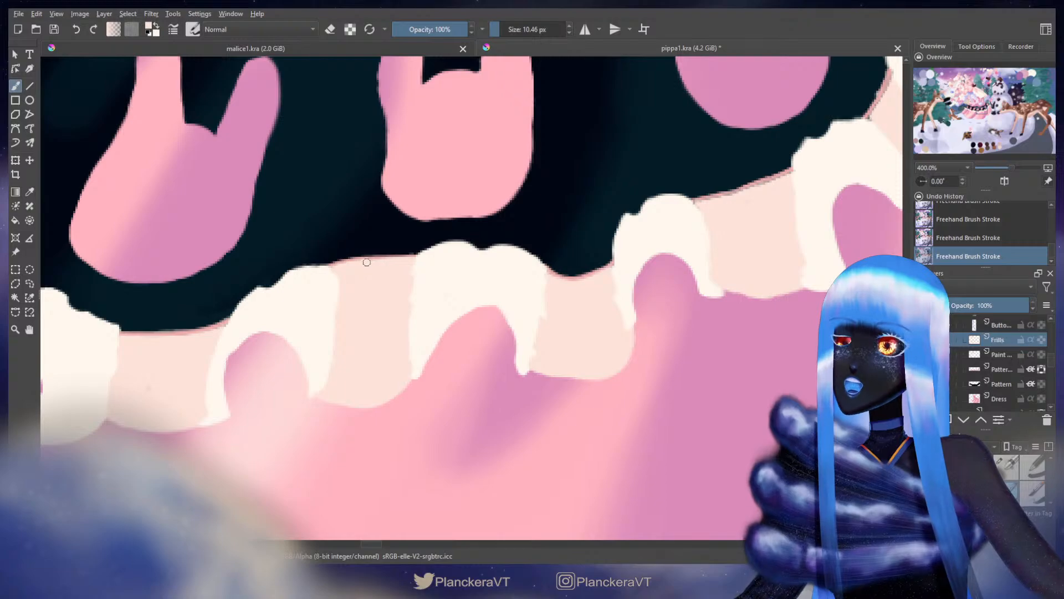
left_click_drag(361, 319, 473, 306)
left_click_drag(665, 248, 496, 298)
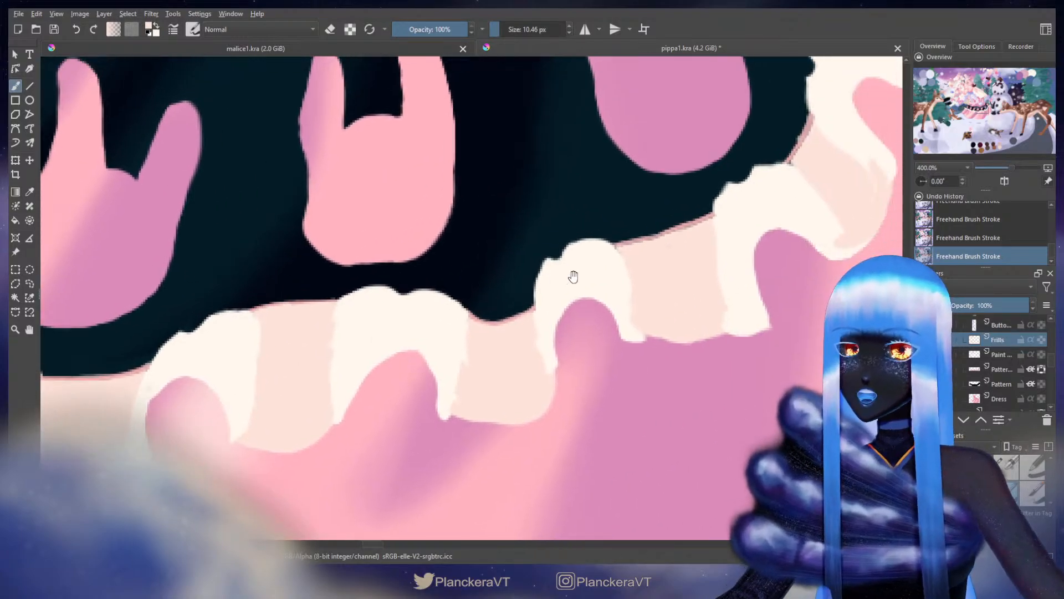
left_click_drag(573, 276, 540, 277)
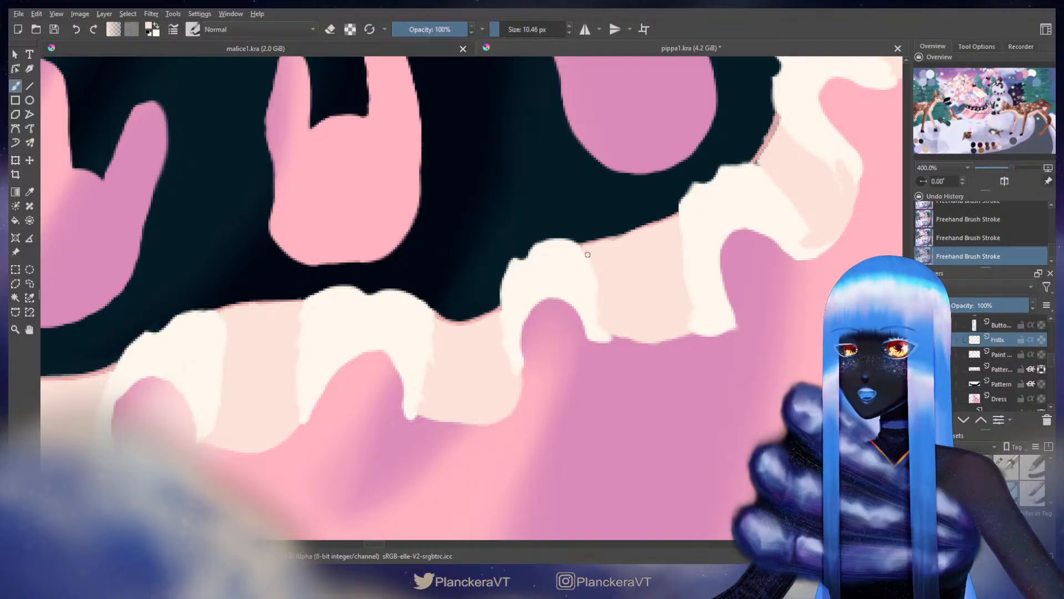
Step: Cover the line along the folds up the bend beside the purple bunny shape with a 10.46 px brush, trimming with an 8.48 px eraser
left_click_drag(684, 249, 515, 355)
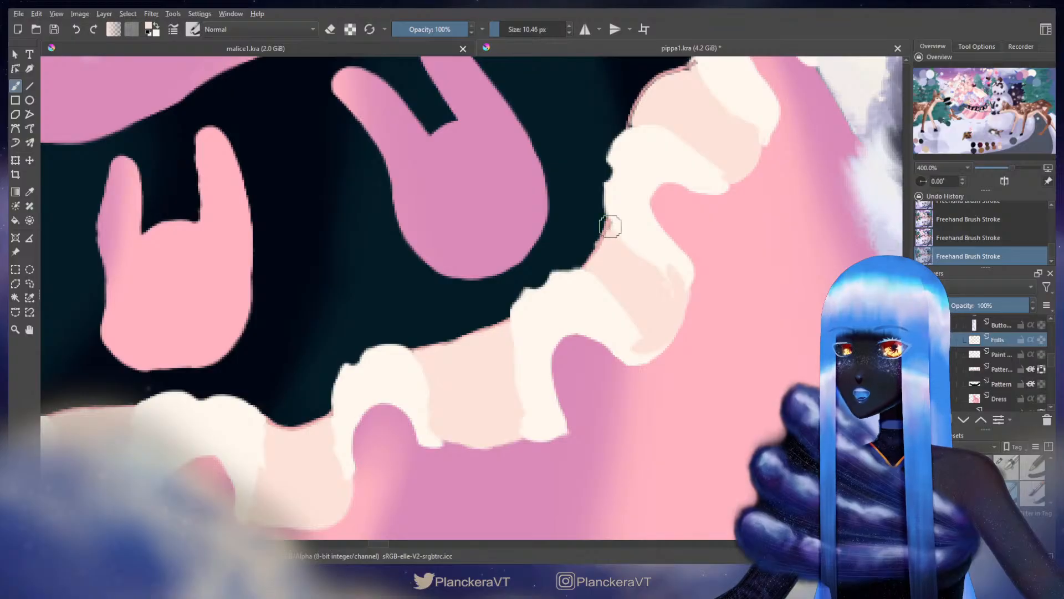
key("e")
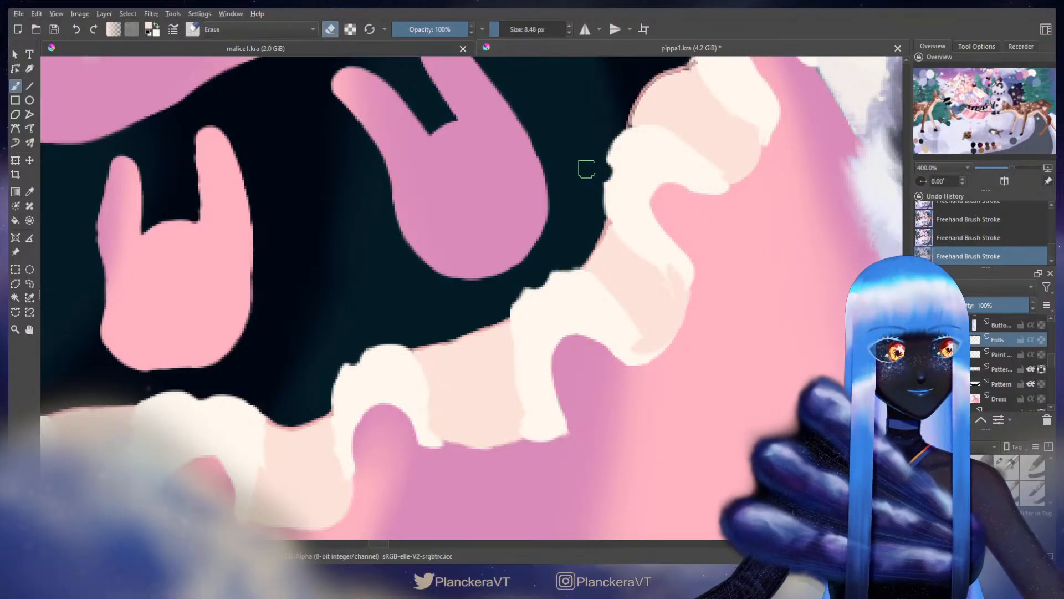
left_click_drag(588, 168, 542, 303)
key("e")
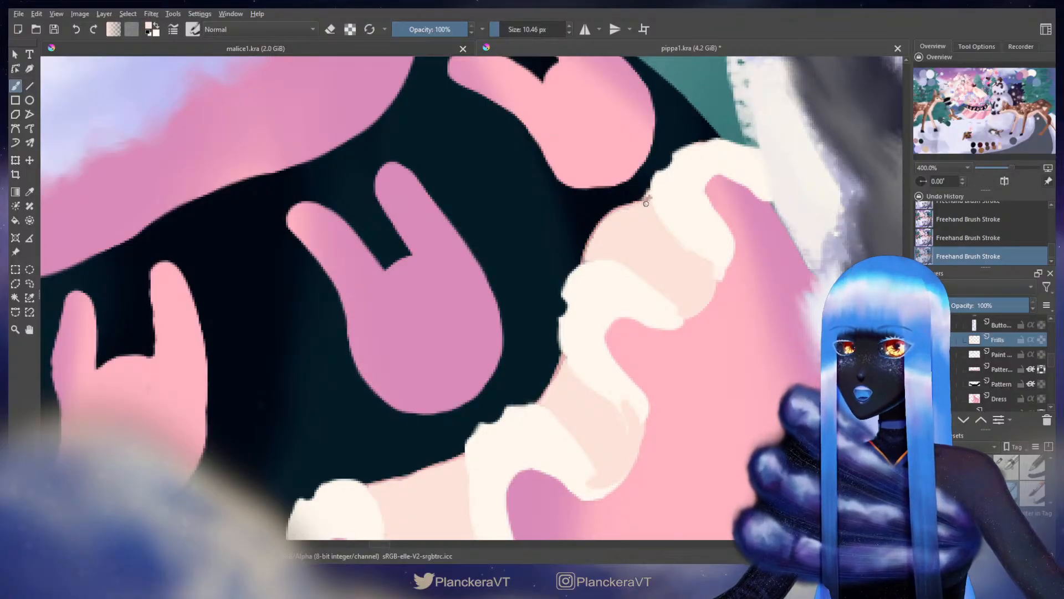
Step: Invert the colours of the Pattern layer to turn the dark band behind the bunny shapes cream
left_click_drag(715, 192, 711, 172)
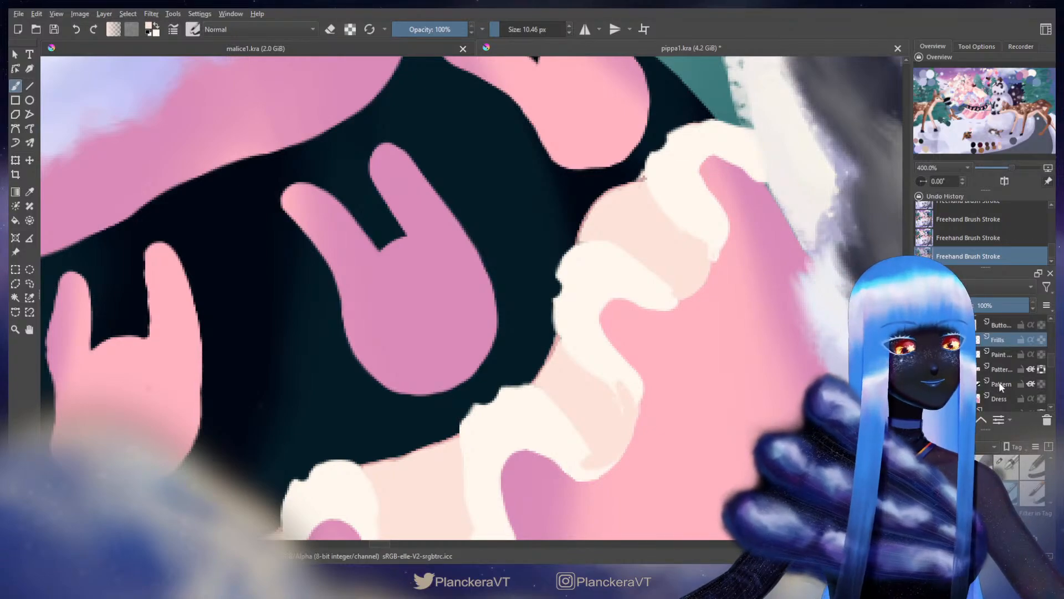
left_click(998, 383)
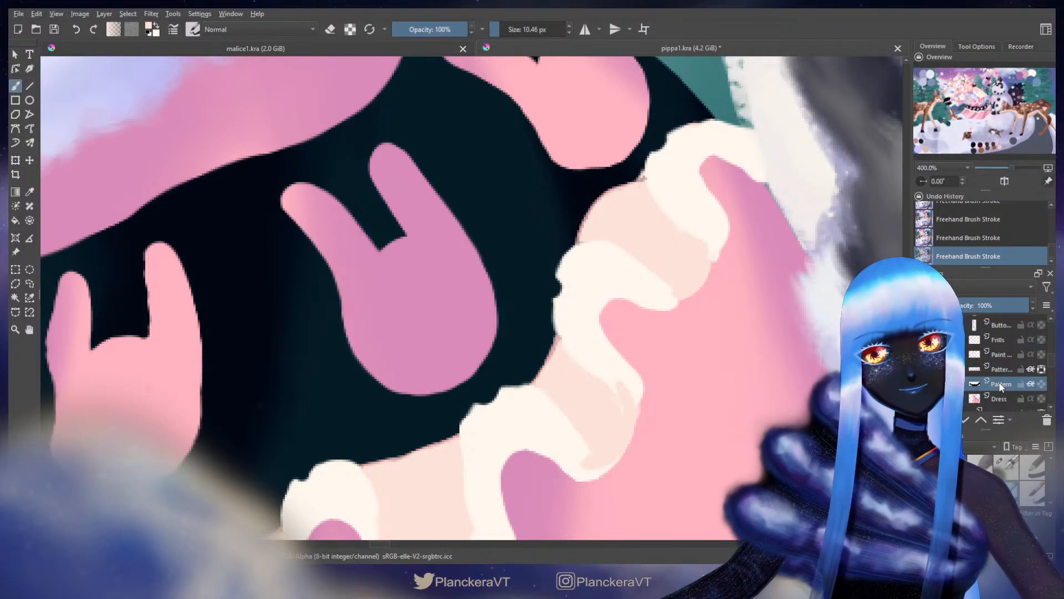
key("ctrl+i")
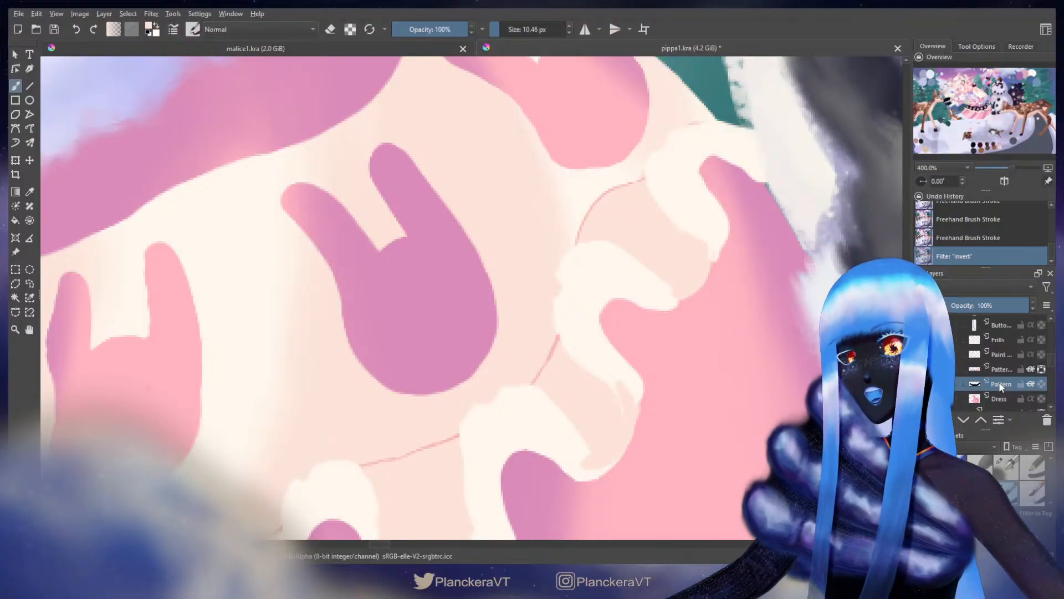
scroll(632, 264, "down", 4)
left_click_drag(517, 324, 759, 321)
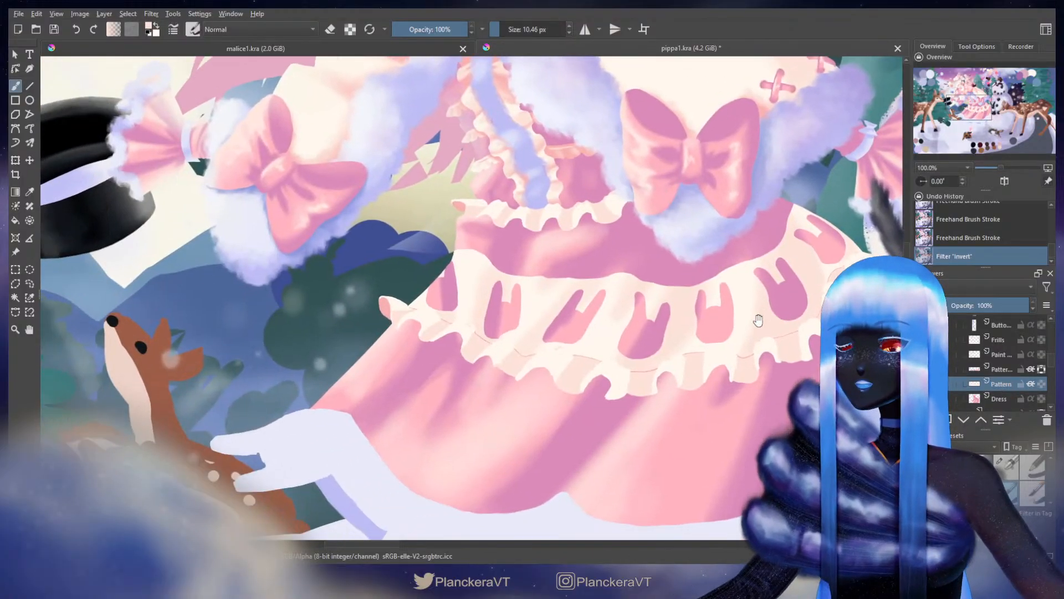
scroll(449, 323, "up", 3)
scroll(449, 323, "down", 3)
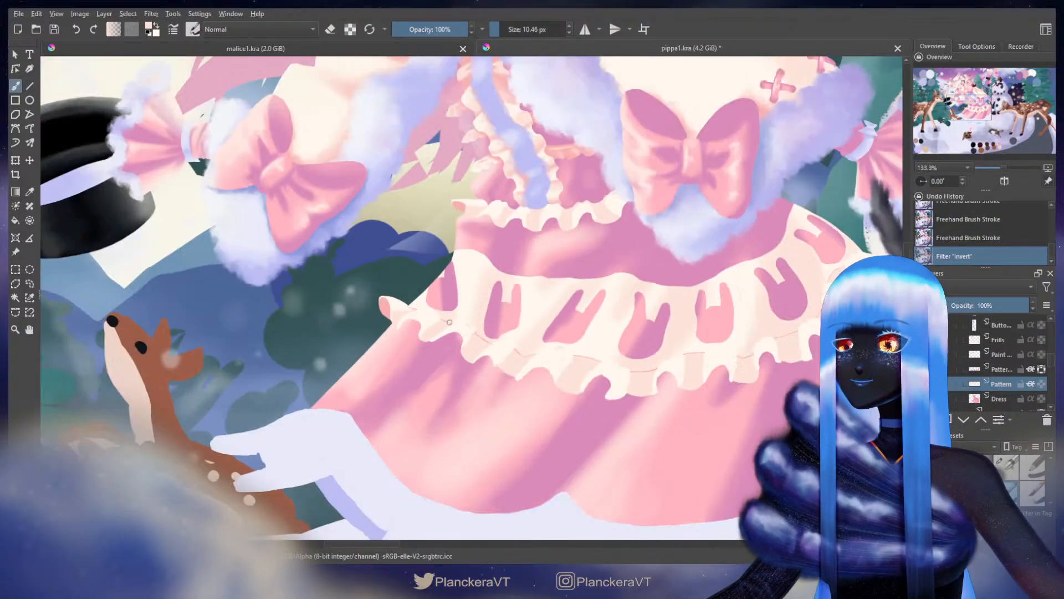
left_click_drag(749, 345, 738, 234)
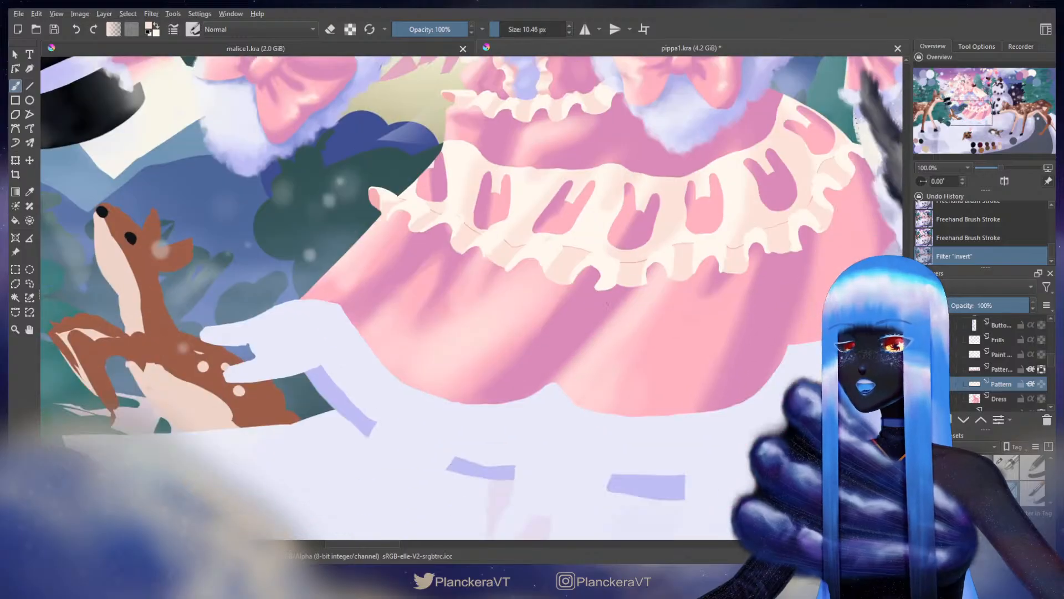
Step: On the Frills layer, smooth the lower edge of the frill's end folds nearest the fawn with a 12.52 px brush
scroll(588, 312, "up", 5)
left_click_drag(605, 261, 585, 392)
scroll(586, 385, "down", 2)
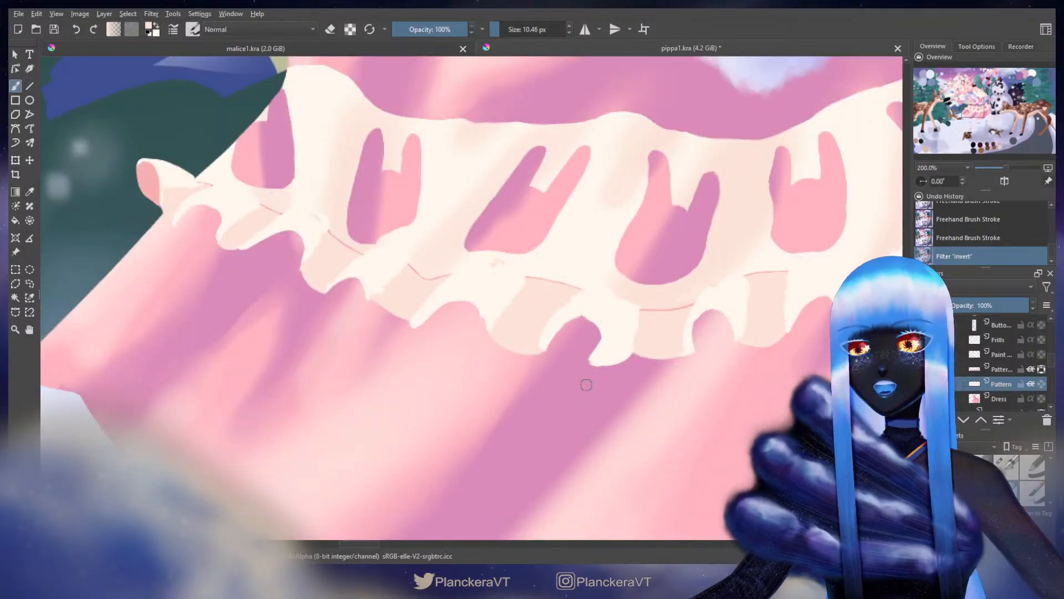
scroll(577, 309, "down", 1)
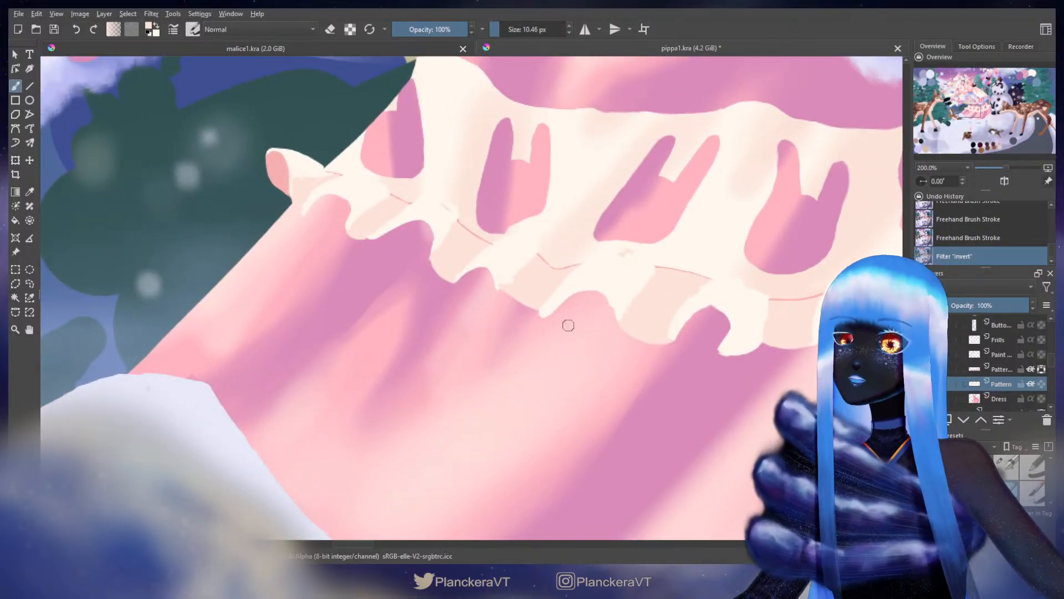
key("e")
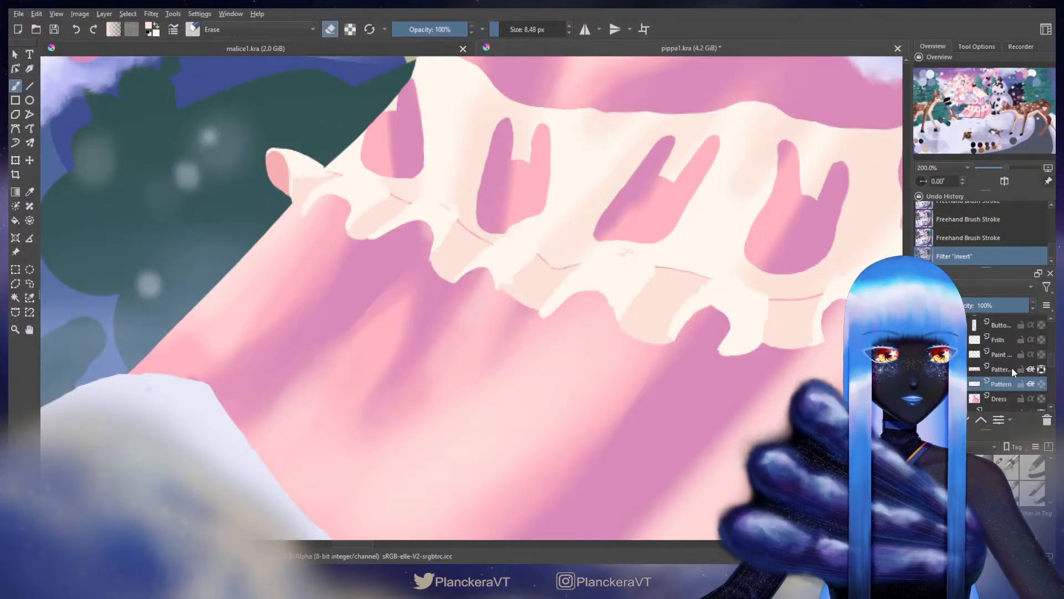
left_click(1004, 339)
mouse_move(489, 316)
left_mouse_down()
mouse_move(463, 316)
mouse_move(623, 403)
left_mouse_up()
key("e")
key("x")
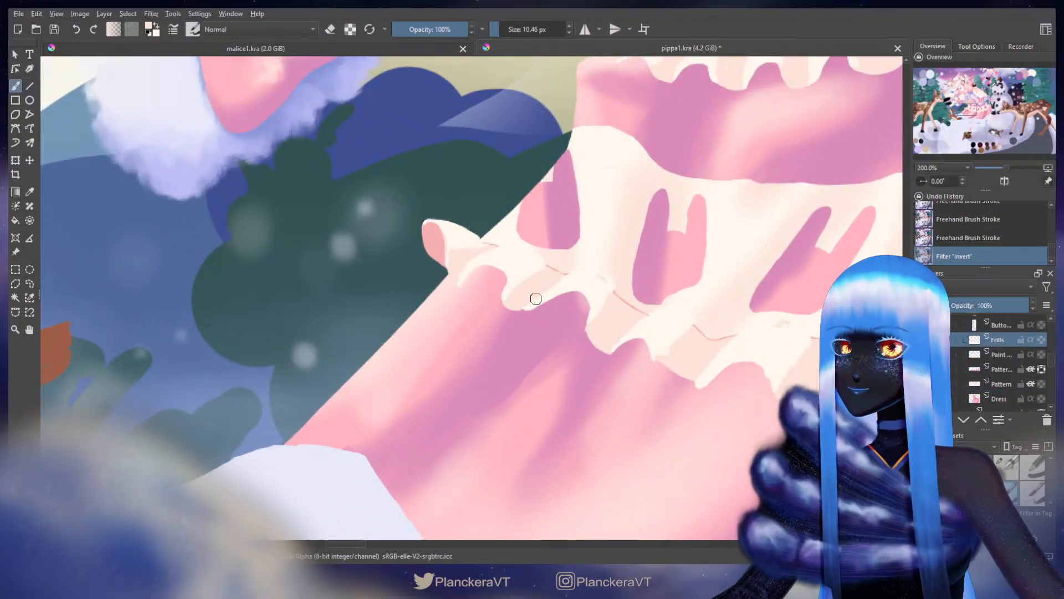
left_click_drag(535, 302, 515, 308, "shift")
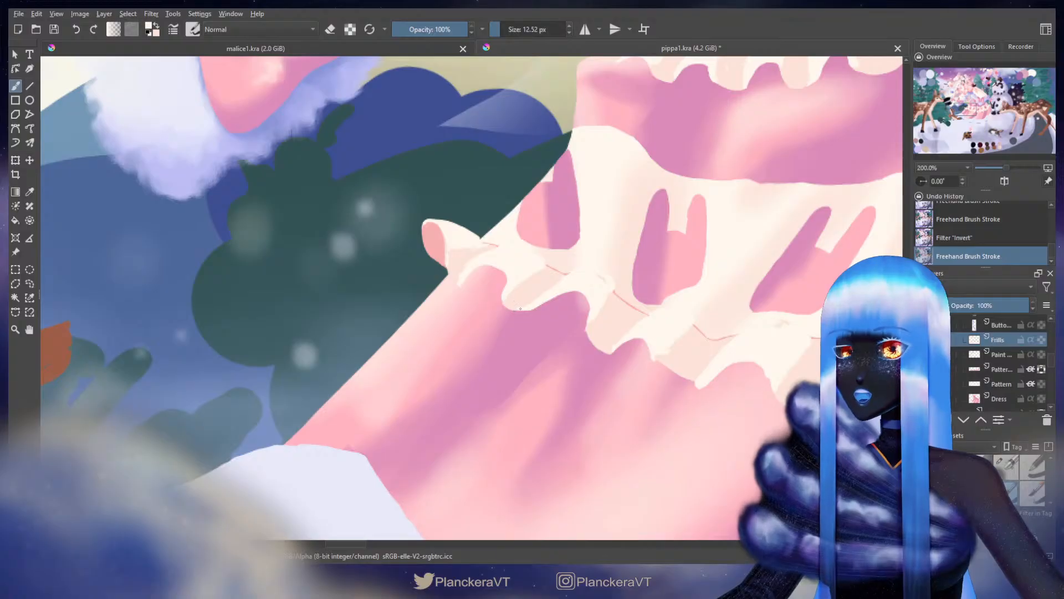
left_click_drag(471, 275, 464, 277)
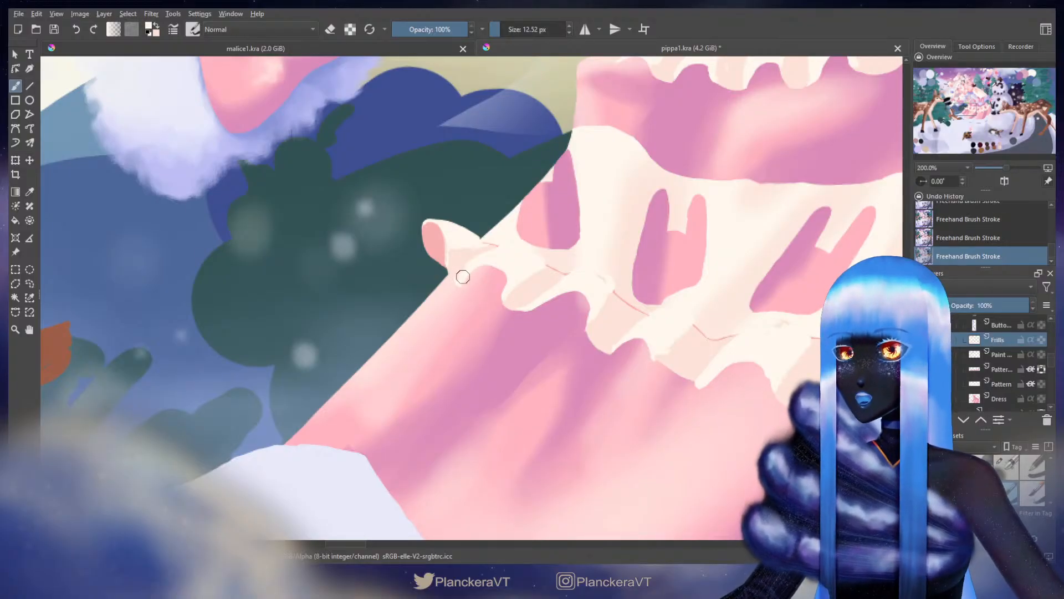
Step: Round and highlight the frill's lower fold edges from the second bunny shape to the middle ones with a 15.12 px brush
left_click_drag(593, 309, 462, 253)
left_click_drag(515, 292, 518, 292, "shift")
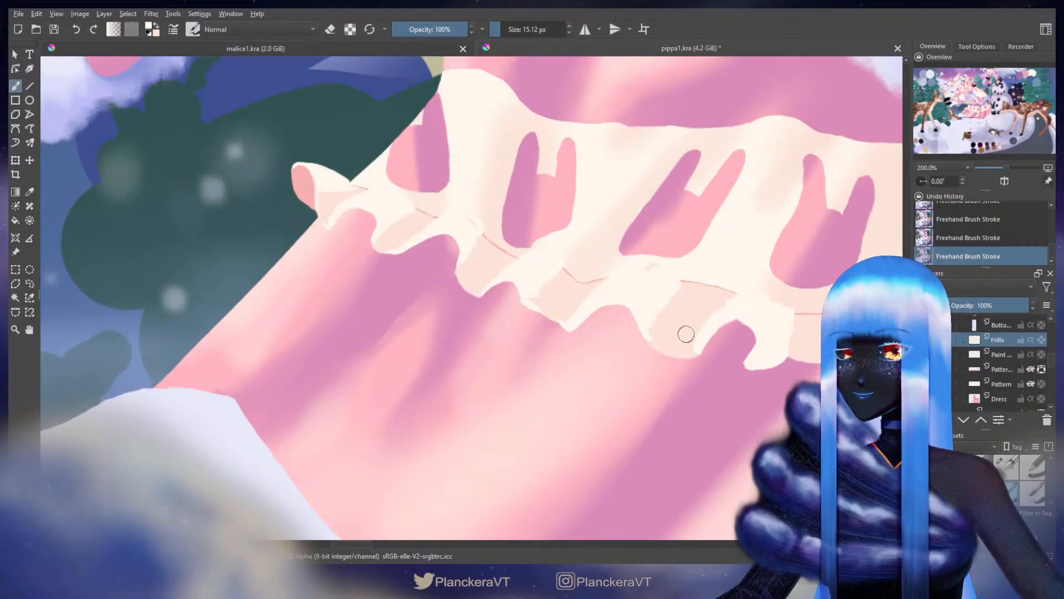
left_click_drag(686, 334, 570, 297)
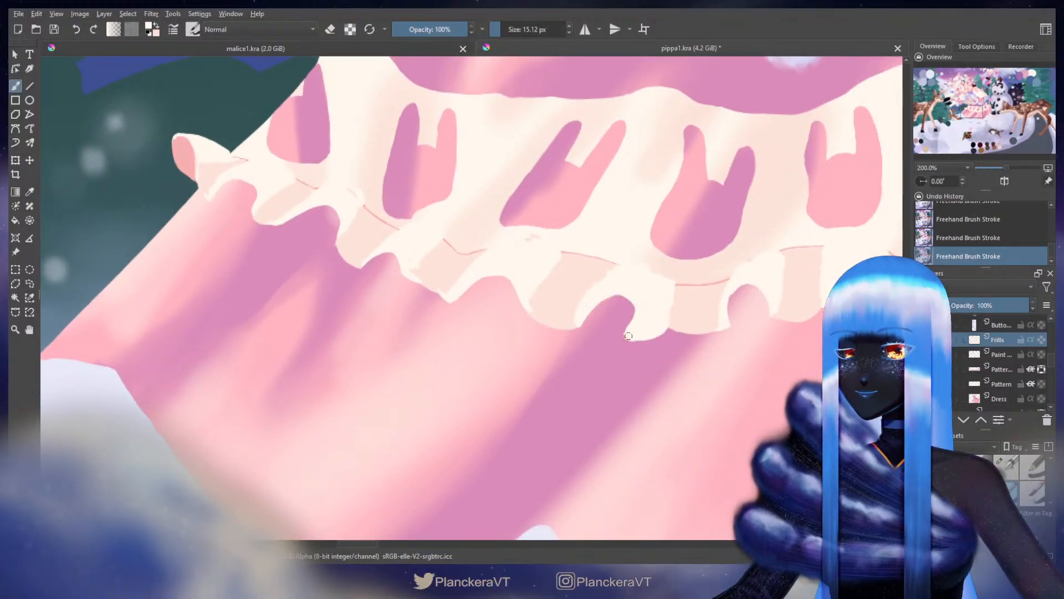
left_click_drag(707, 302, 639, 299)
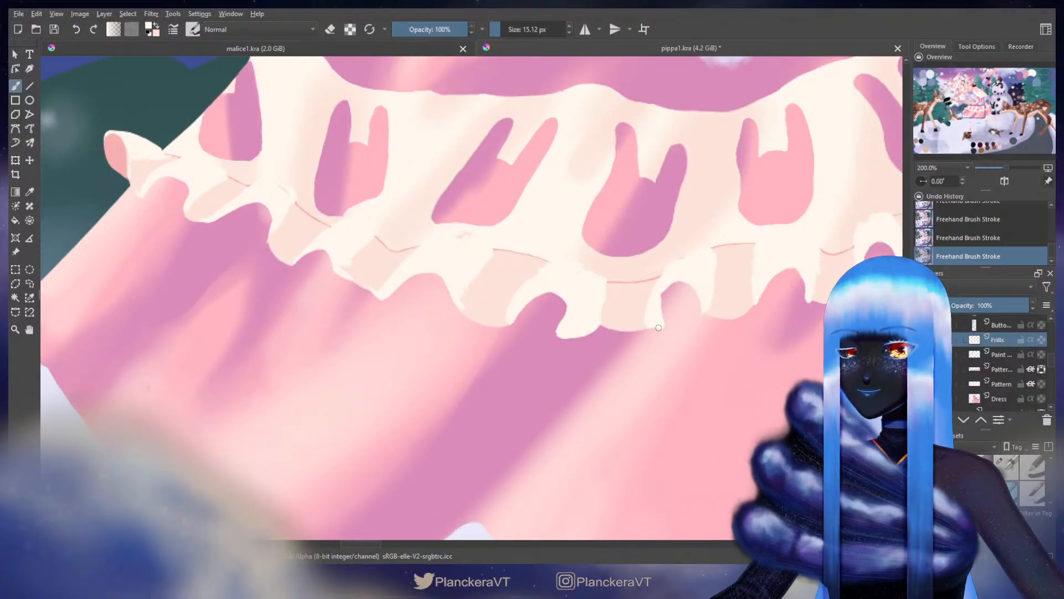
mouse_move(659, 315)
left_mouse_down()
mouse_move(577, 308)
mouse_move(556, 327)
left_mouse_up()
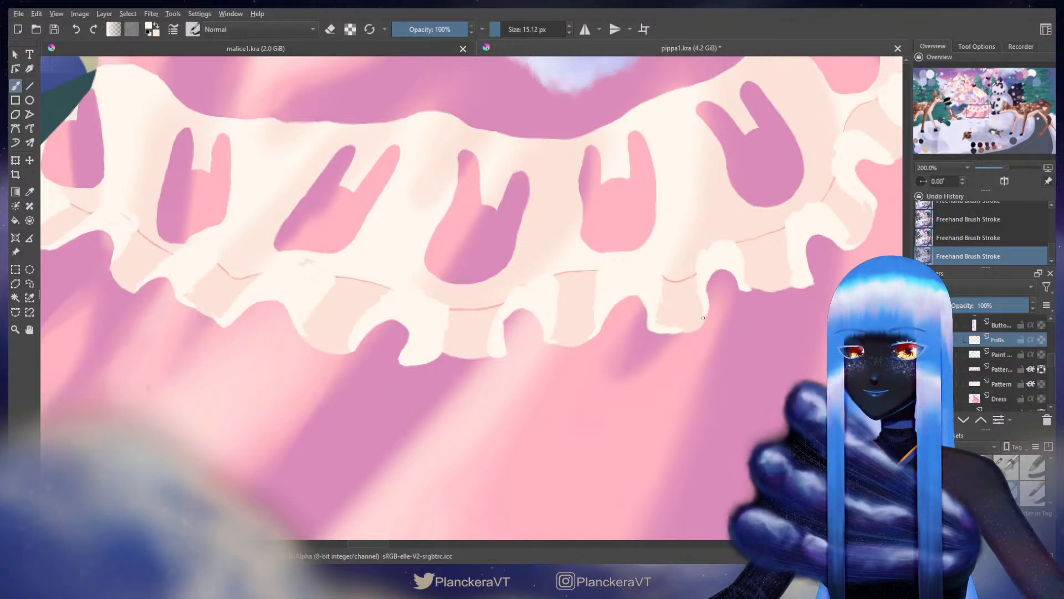
Step: Clean the lower fold edges beneath the purple bunny shape with a 15.12 px brush and a 12.56 px eraser
left_click_drag(734, 285, 617, 317)
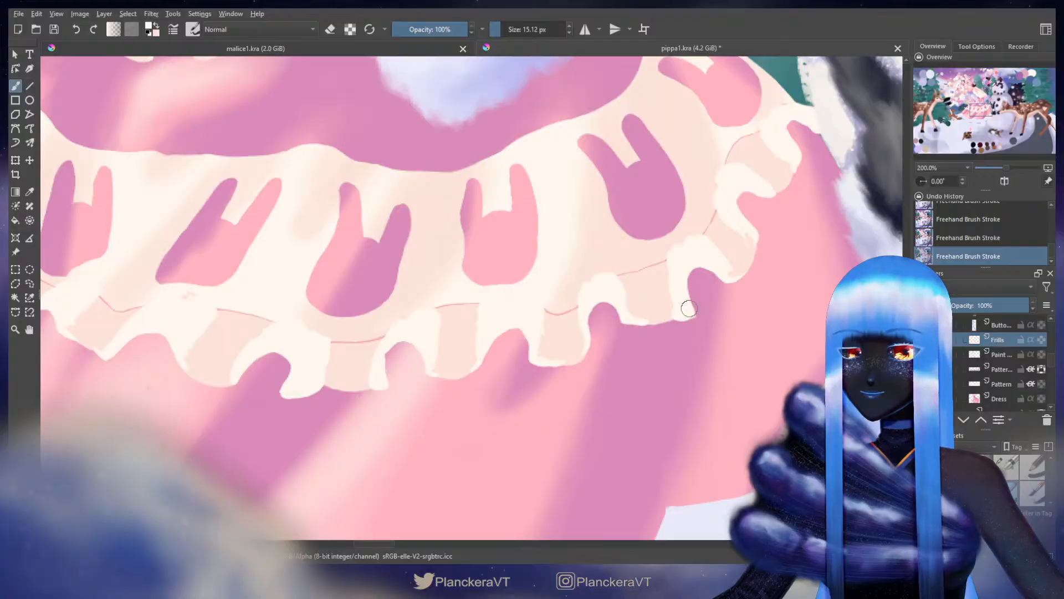
key("e")
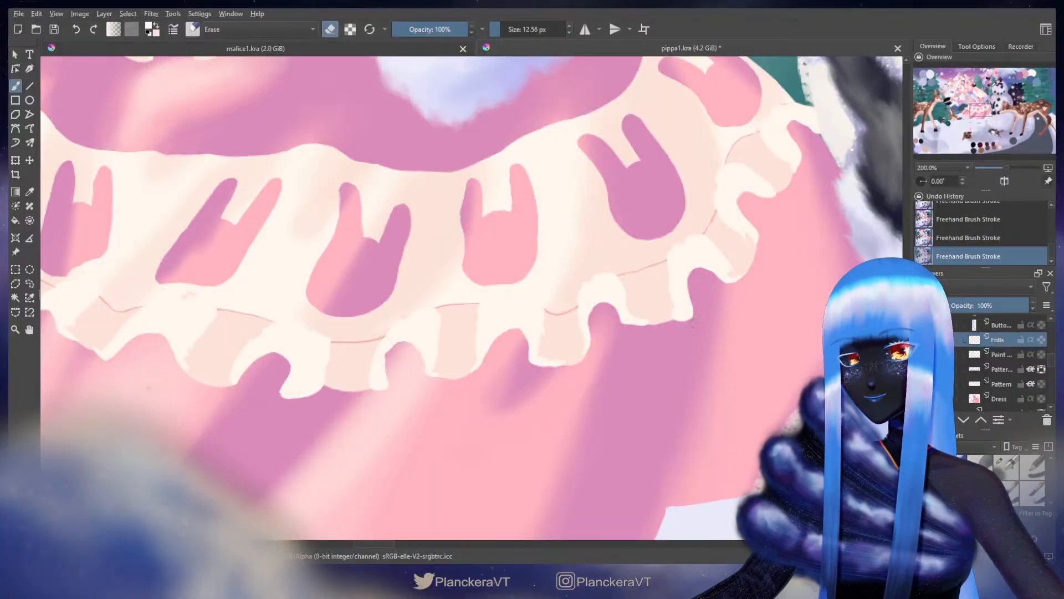
key("e")
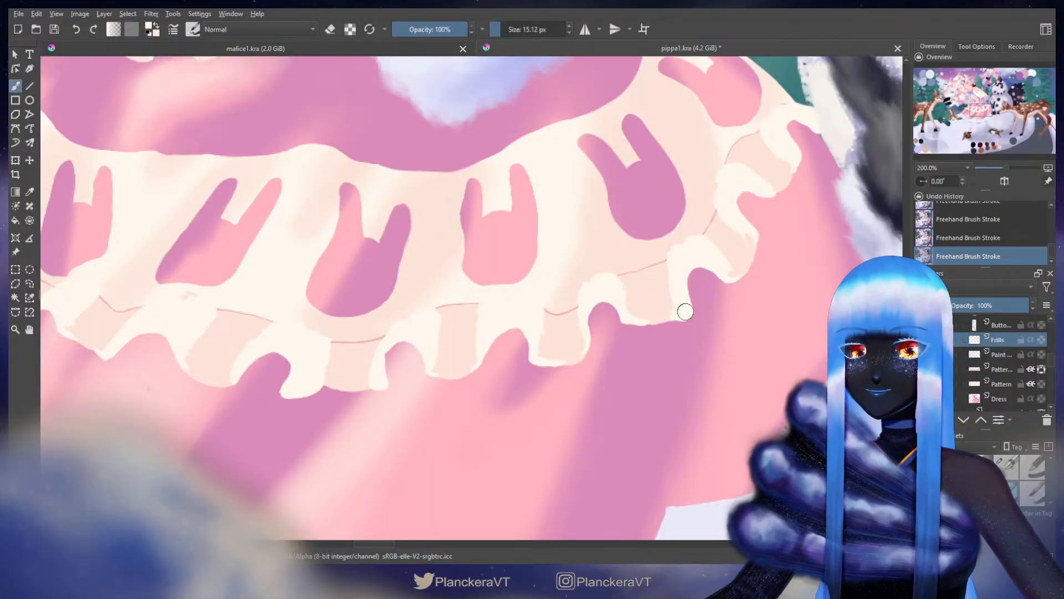
mouse_move(677, 318)
left_mouse_down()
mouse_move(628, 322)
mouse_move(664, 323)
left_mouse_up()
Step: Refine the frill's lower edge up the bend to its end beside the snowman, trimming with a 15.21 px eraser
mouse_move(728, 267)
left_mouse_down()
mouse_move(685, 293)
mouse_move(715, 280)
mouse_move(710, 289)
left_mouse_up()
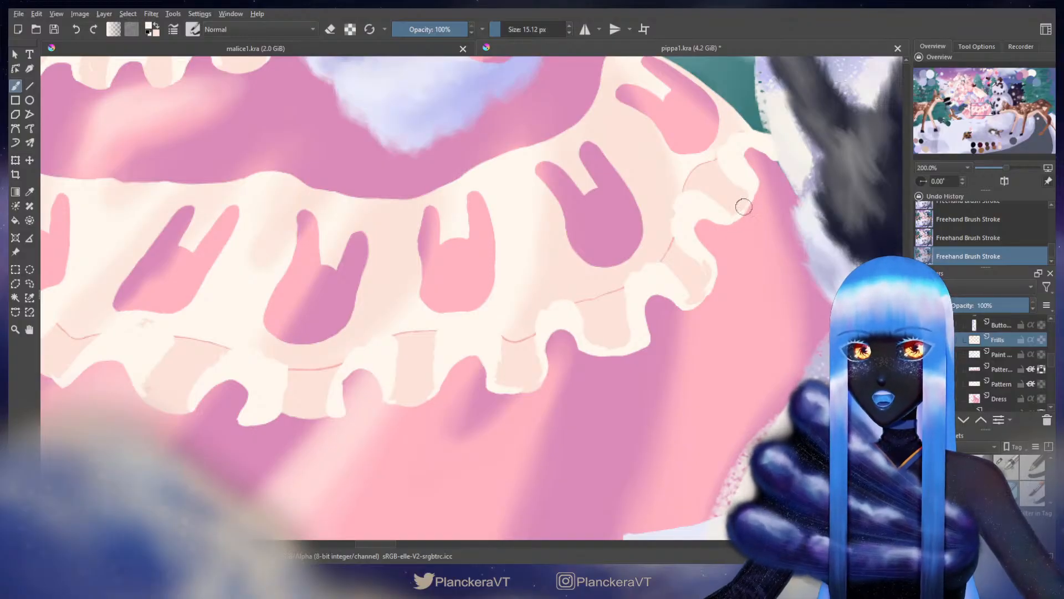
left_click_drag(768, 233, 655, 290)
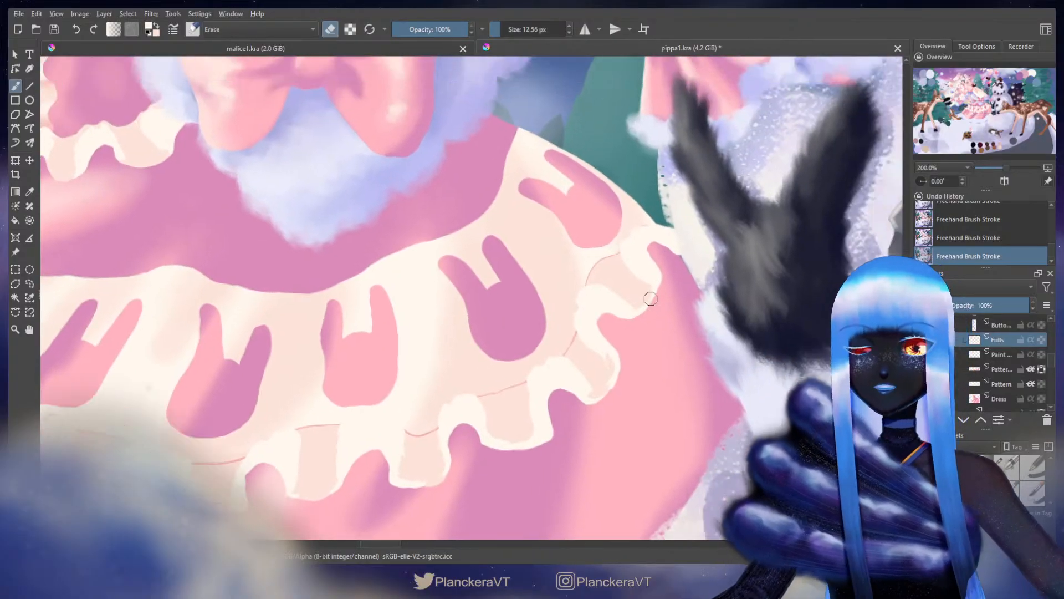
key("e")
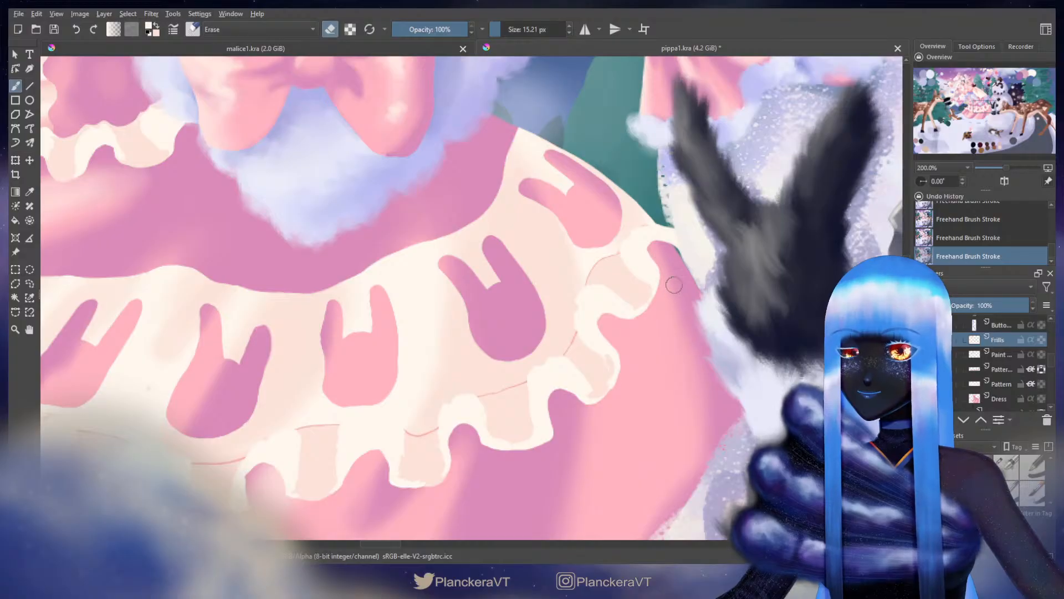
Step: Turn on alpha lock for the paint layer directly beneath the Frills layer
scroll(624, 279, "down", 3)
scroll(623, 279, "down", 1)
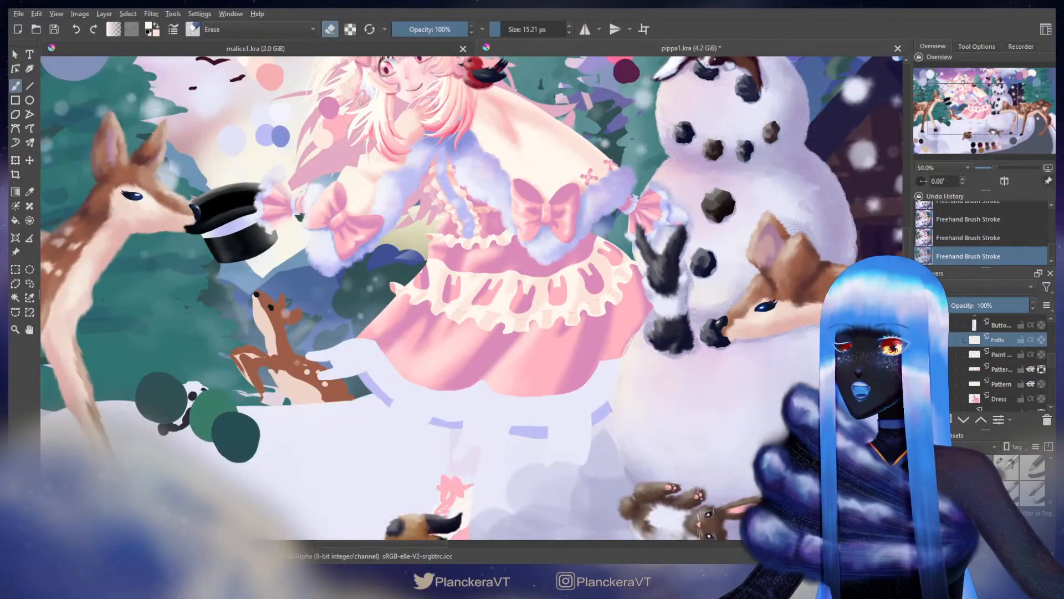
scroll(660, 305, "down", 2)
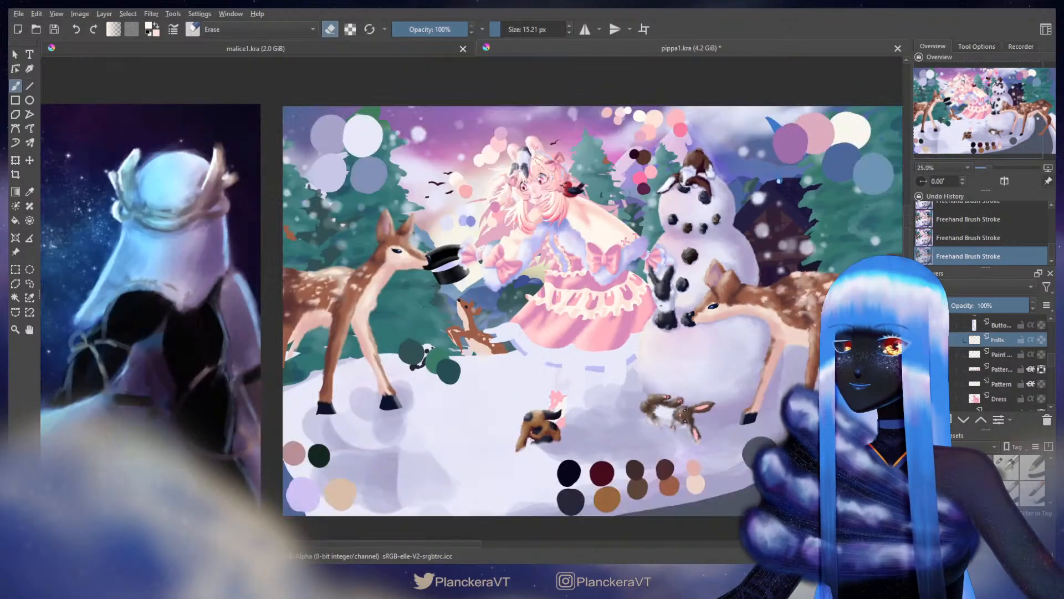
scroll(661, 306, "up", 3)
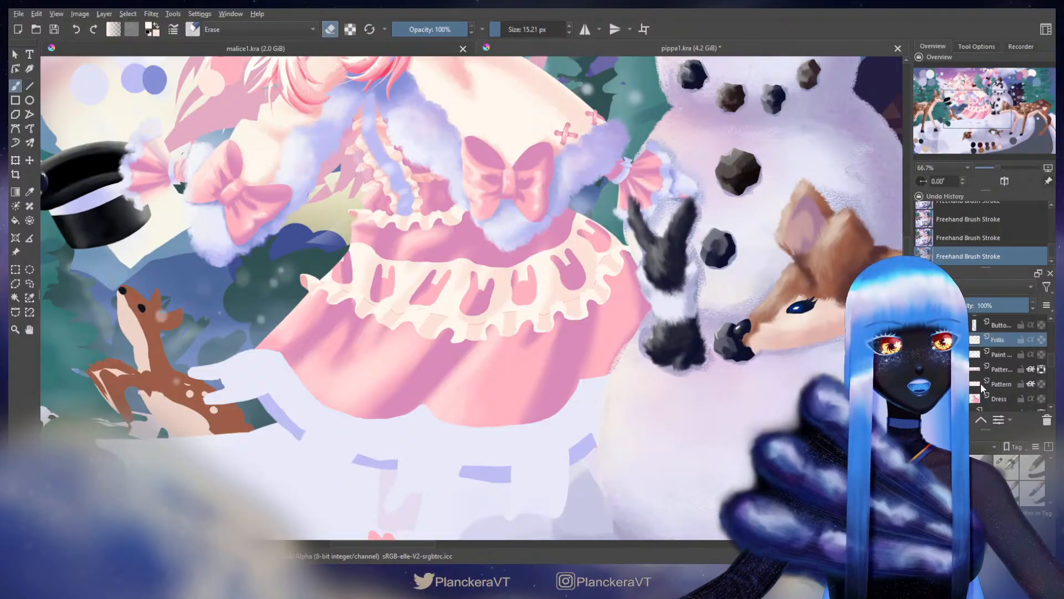
left_click(1013, 355)
left_click(1041, 355)
scroll(379, 202, "up", 2)
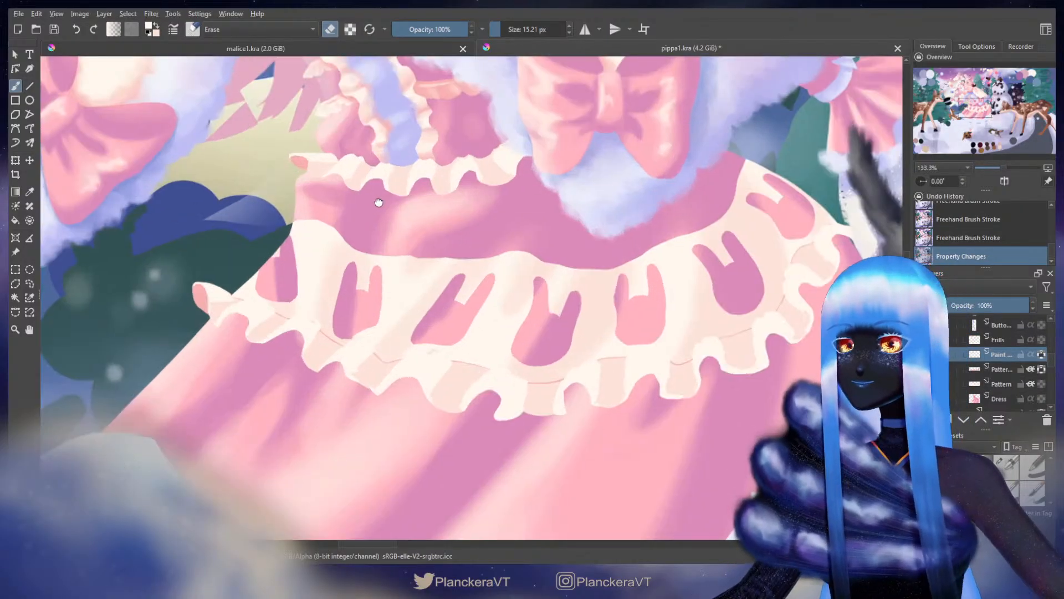
Step: Paint the outer folds of the waist frill using a different brush preset at 25.85 px and colours sampled from the frill
left_click_drag(378, 202, 570, 382)
scroll(570, 382, "down", 1)
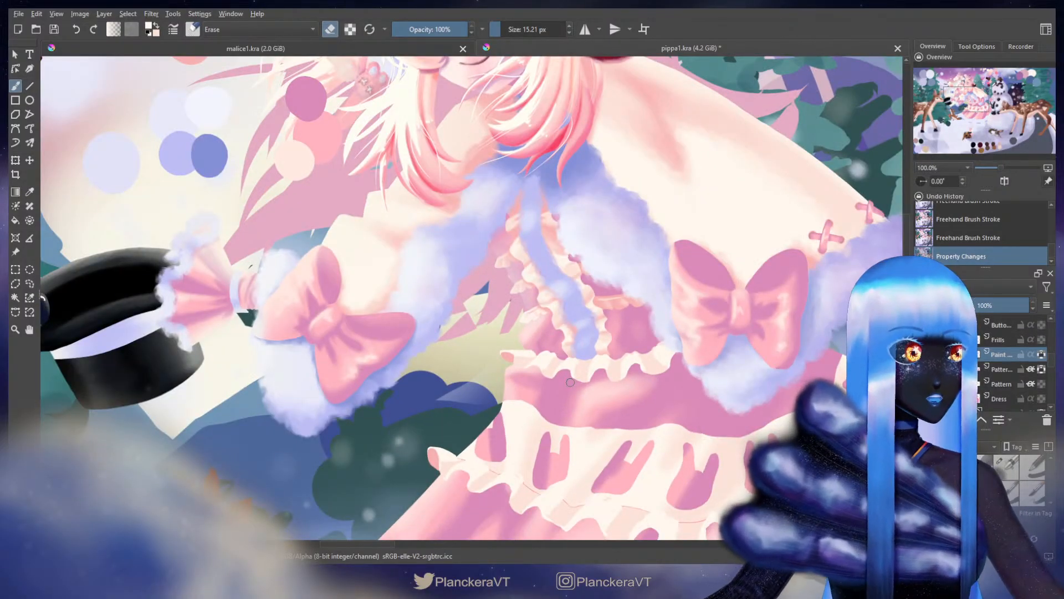
key("e")
left_click_drag(410, 263, 575, 395)
left_click_drag(487, 342, 573, 418)
left_click_drag(606, 386, 468, 138)
left_click_drag(624, 360, 583, 315)
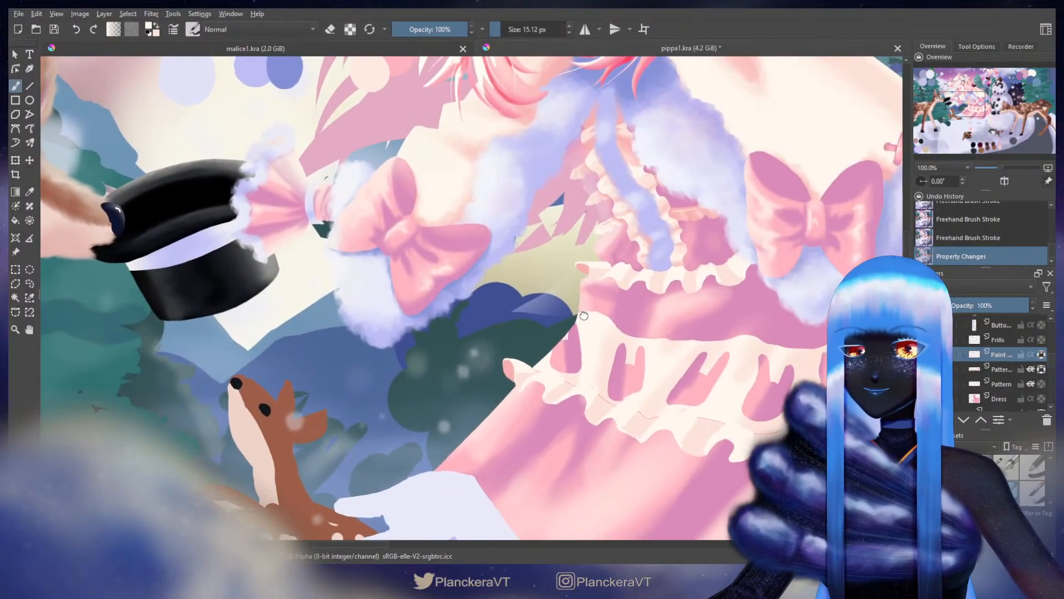
left_click(1009, 467)
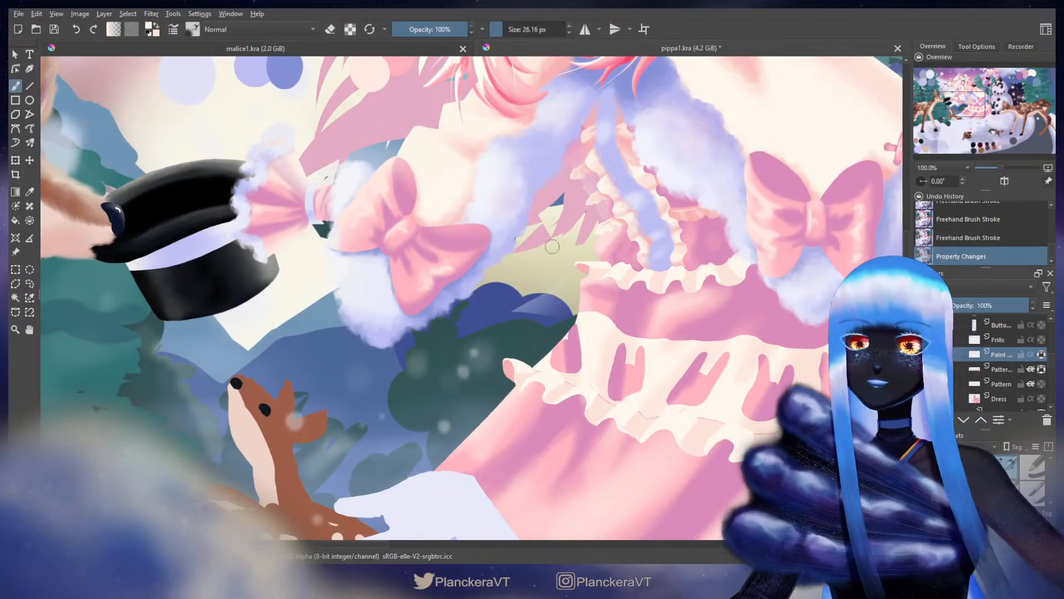
left_click(605, 269, "ctrl")
mouse_move(604, 270)
left_mouse_down("shift")
mouse_move(597, 264)
mouse_move(629, 269)
left_mouse_up("shift")
left_click(594, 265, "ctrl")
left_click(603, 269, "ctrl")
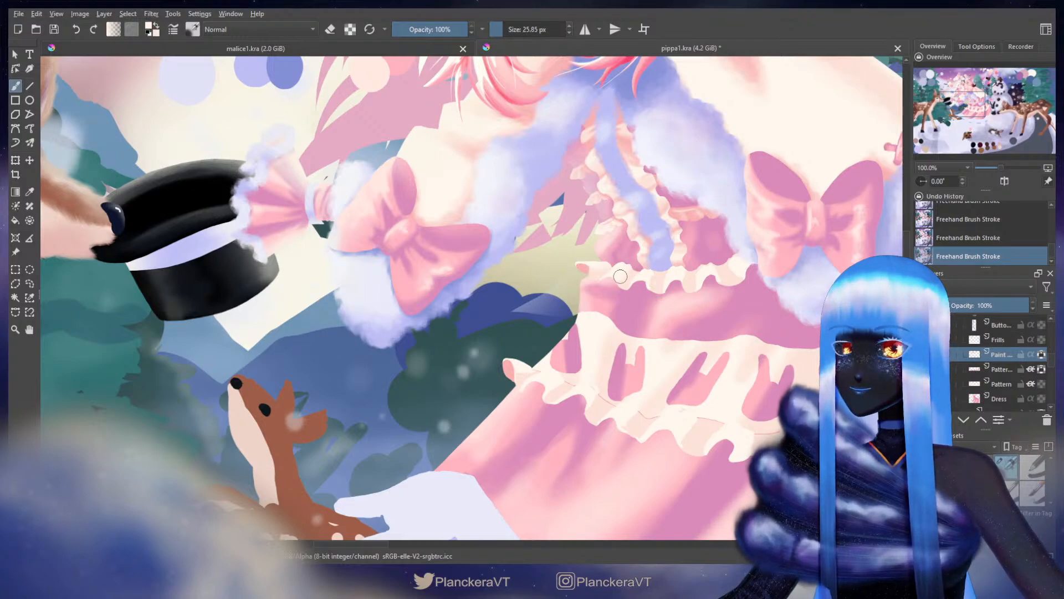
Step: Add finer strokes to the waist frill's folds with the brush at 19.99 px and 7.21 px
left_click_drag(637, 270, 633, 270, "shift")
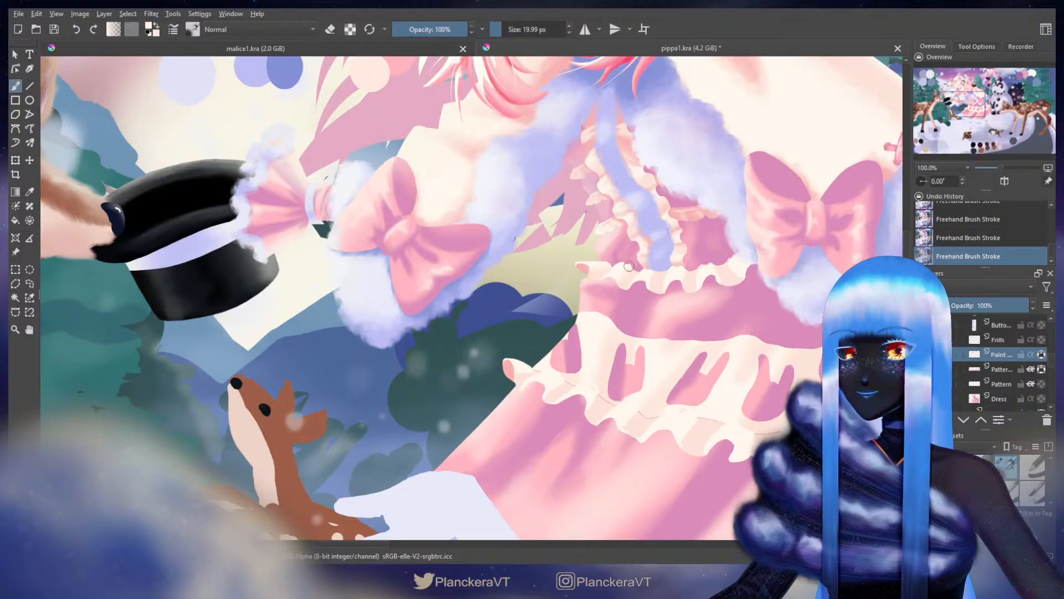
left_click_drag(626, 268, 629, 262, "shift")
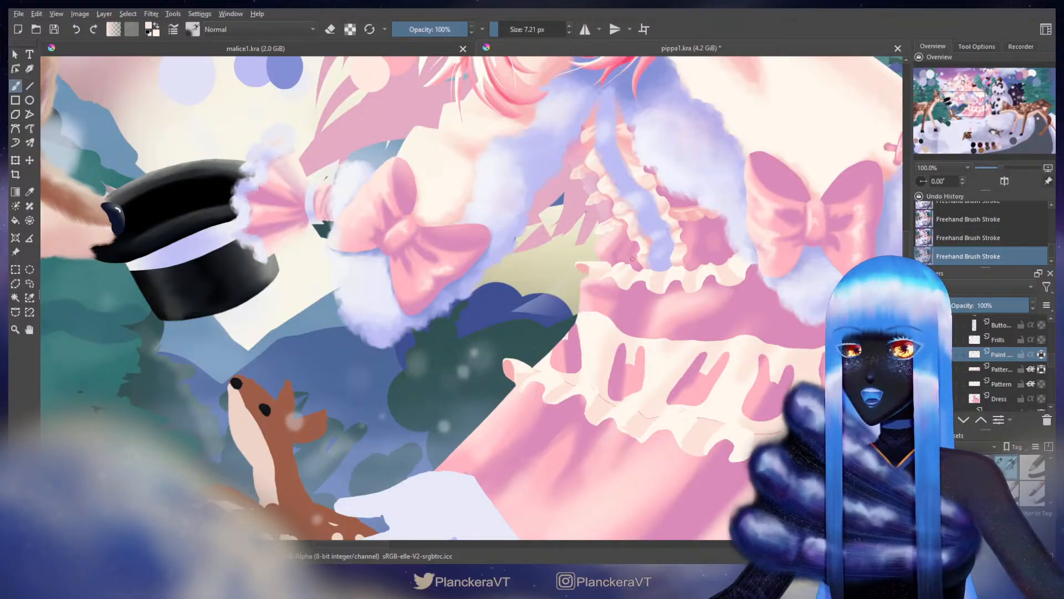
scroll(658, 257, "up", 2)
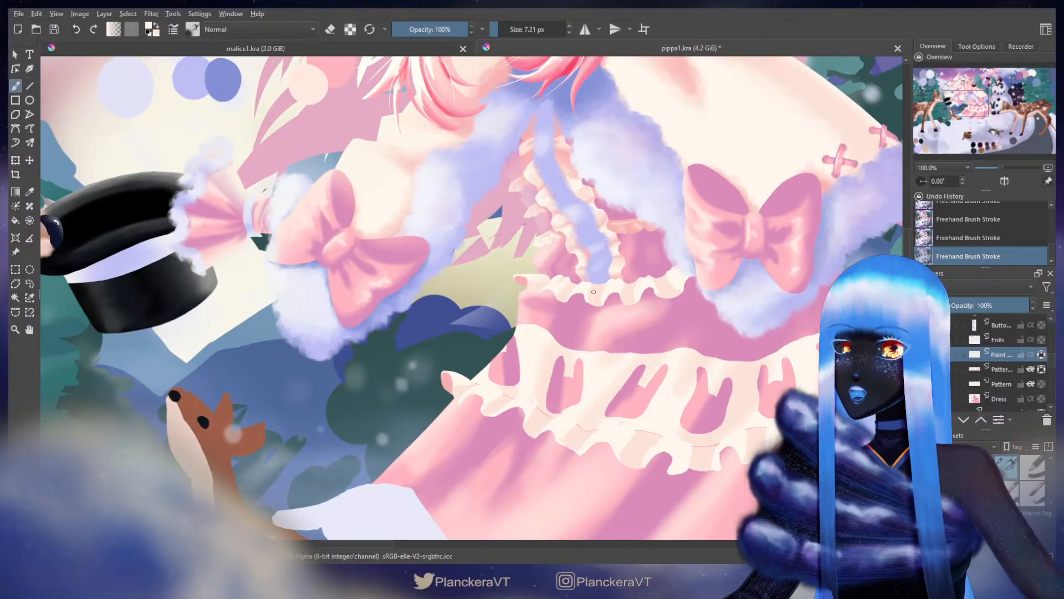
Step: Shade the middle folds of the waist frill with a colour sampled from it, varying the brush between 25.05 px and 10.91 px
mouse_move(592, 293)
left_mouse_down("shift")
mouse_move(566, 282)
mouse_move(612, 303)
left_mouse_up("shift")
key("ctrl+z")
left_click(599, 282, "ctrl")
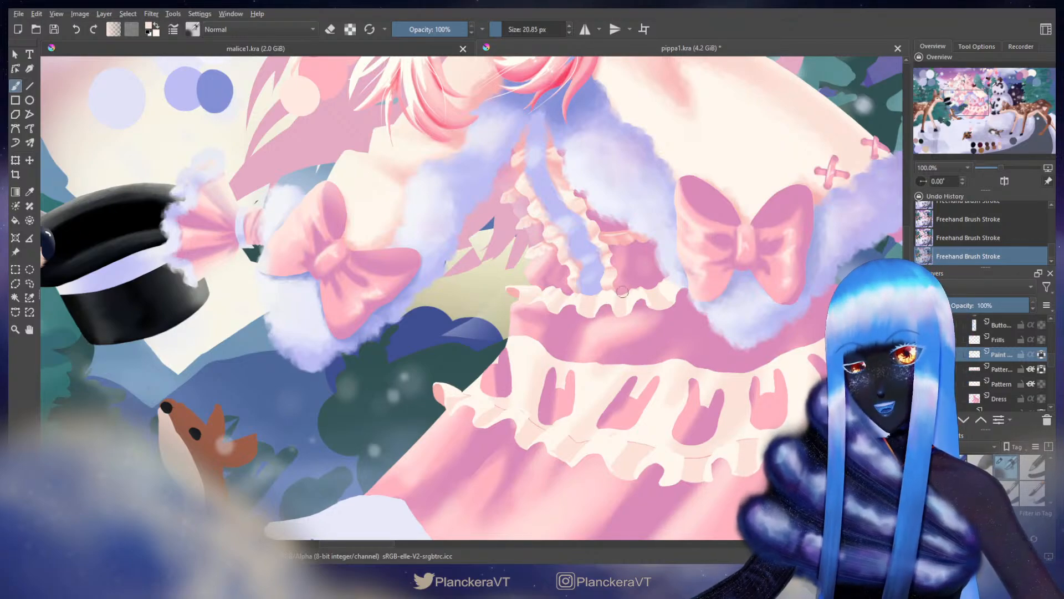
key("bracketright")
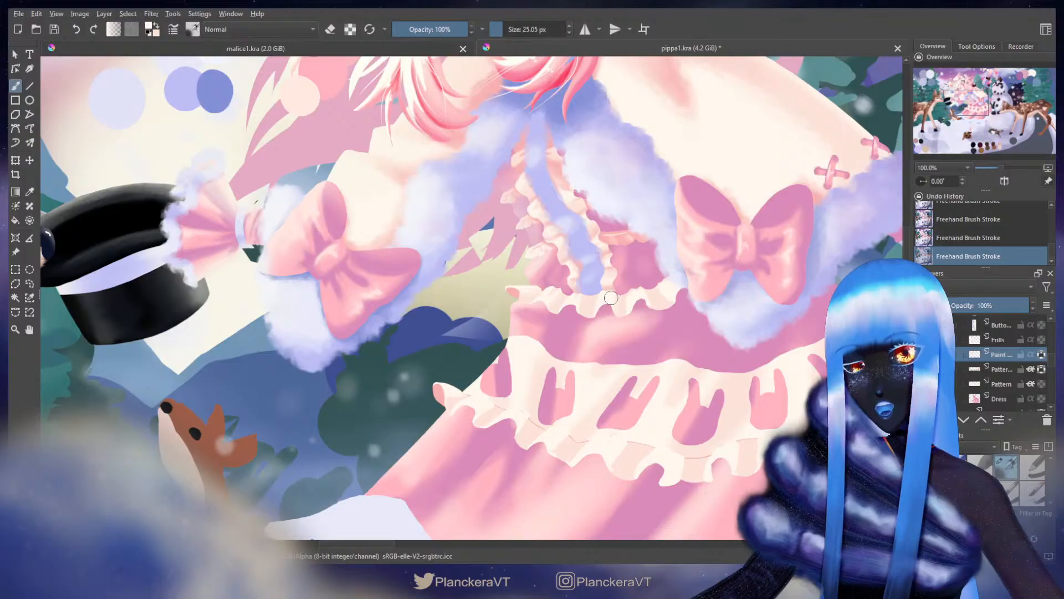
key("bracketleft")
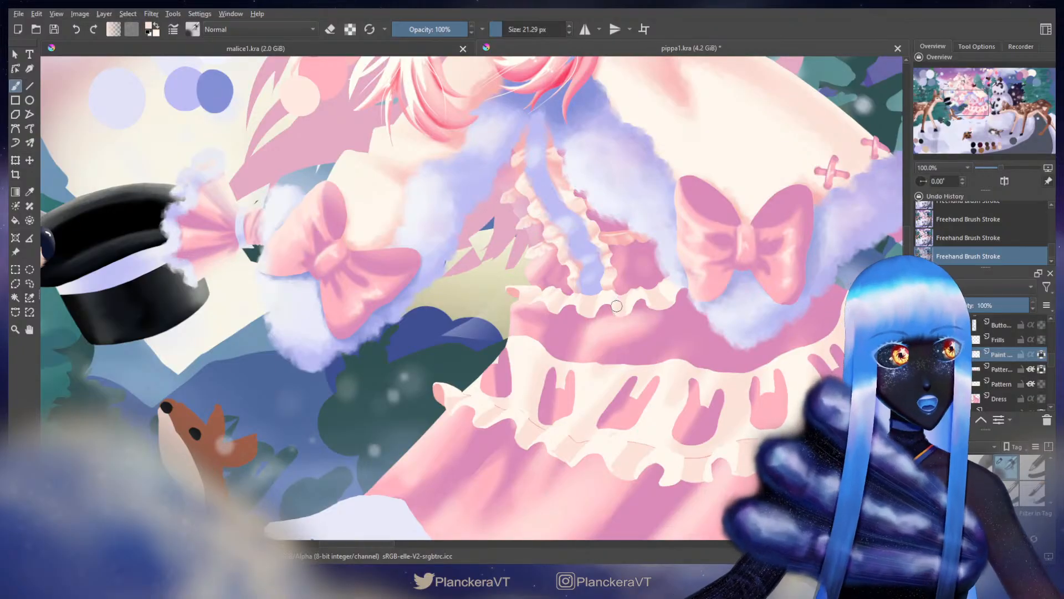
key("bracketleft")
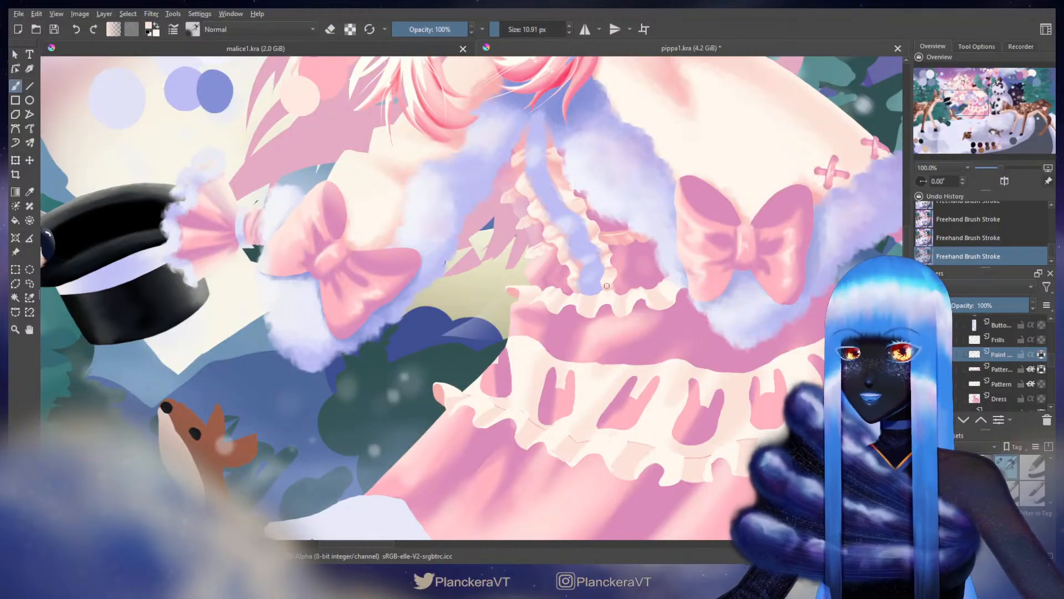
key("bracketright")
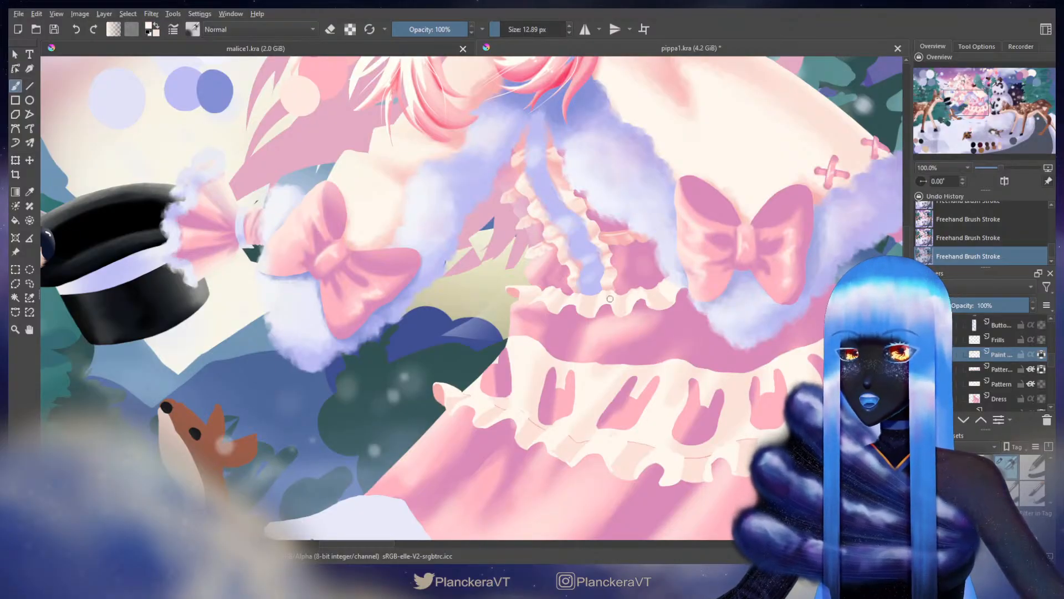
left_click_drag(637, 308, 601, 321)
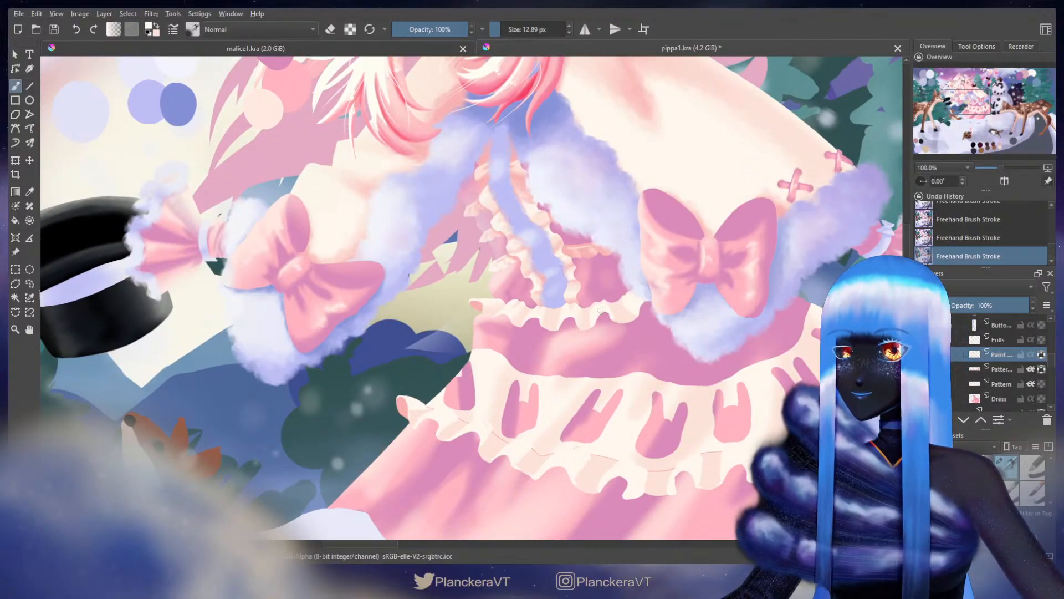
Step: Refine the waist frill's folds toward the large bow with the brush at 18.32 px, 9.68 px and 31.41 px
key("bracketright")
key("bracketright")
key("bracketright")
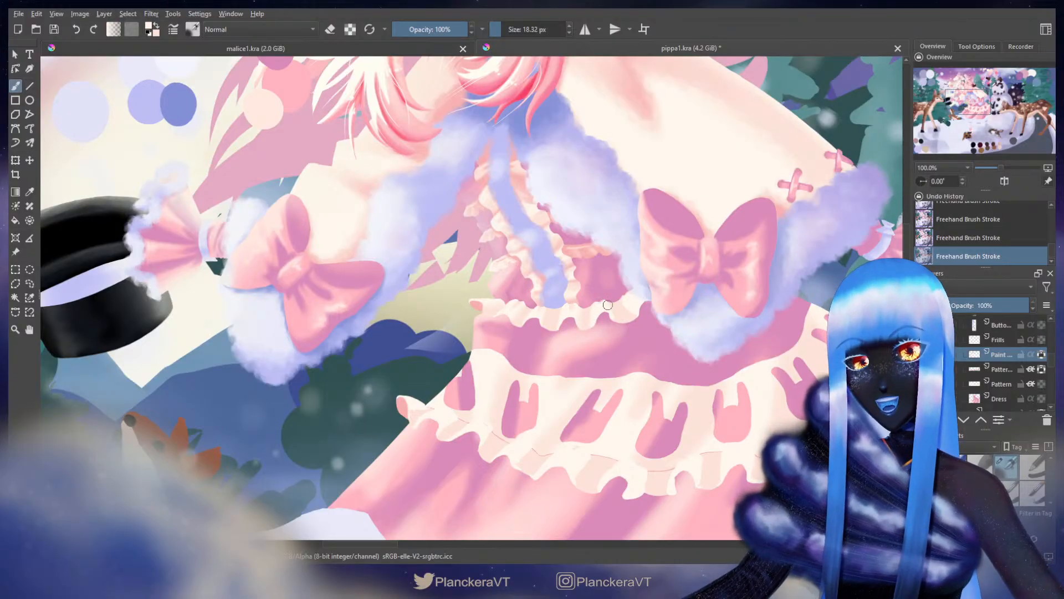
left_click_drag(613, 306, 603, 299, "shift")
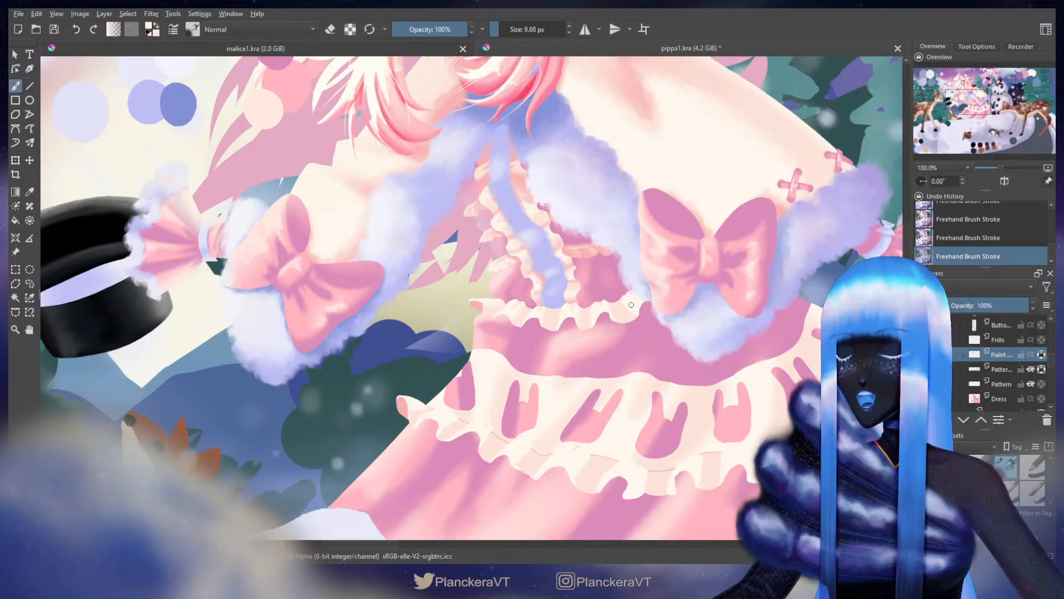
left_click_drag(628, 304, 625, 296, "shift")
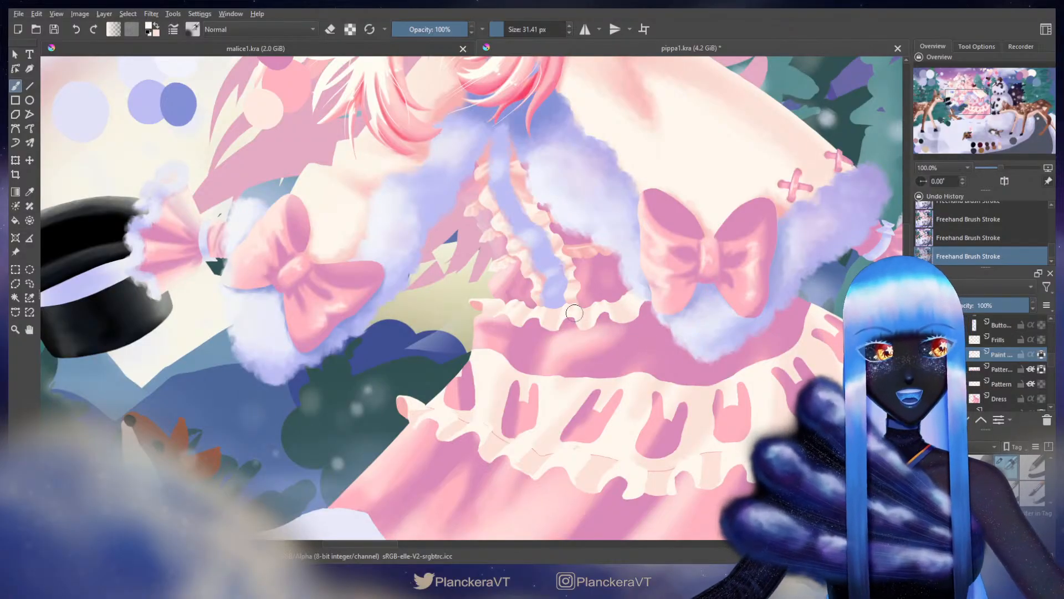
Step: Paint the waist frill's curled end and neighbouring folds with colours sampled from the frill, using the brush at 8.17 px, 28.76 px and 6.78 px
key("ctrl+plus")
key("ctrl+plus")
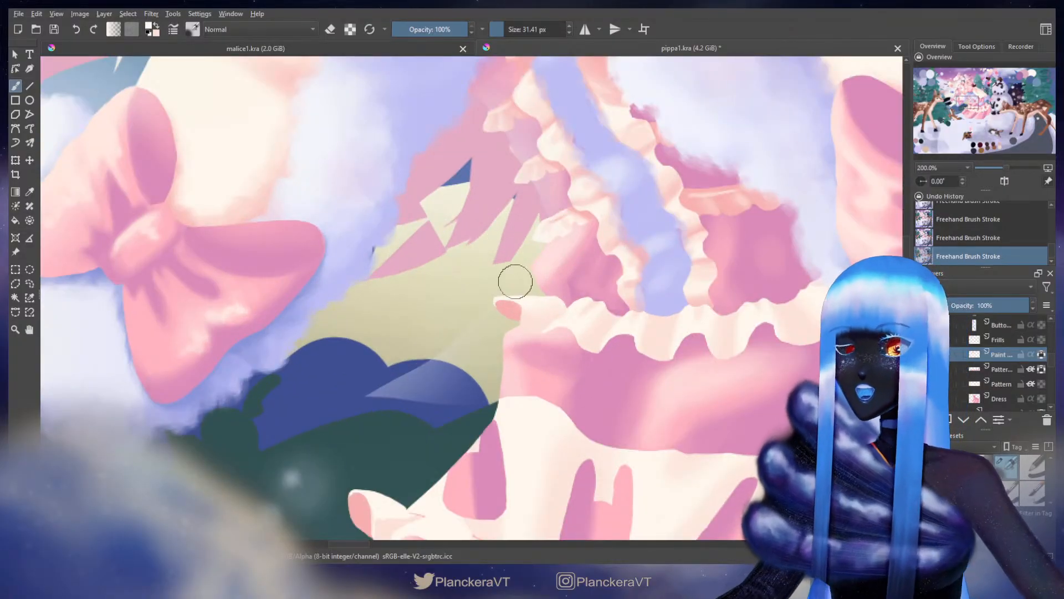
left_click_drag(512, 294, 504, 302, "shift")
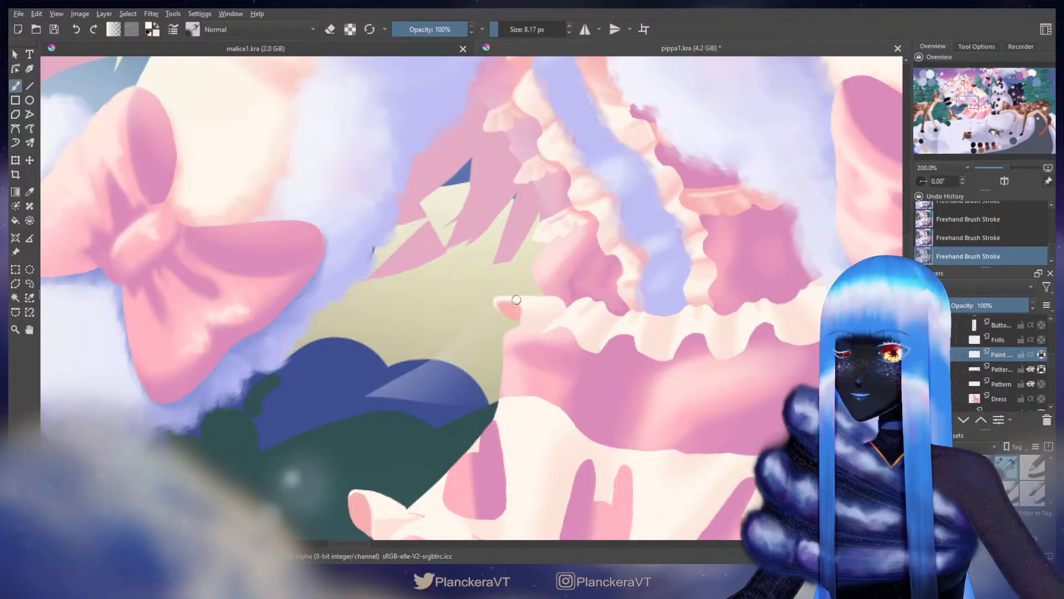
left_click_drag(497, 304, 490, 298, "shift")
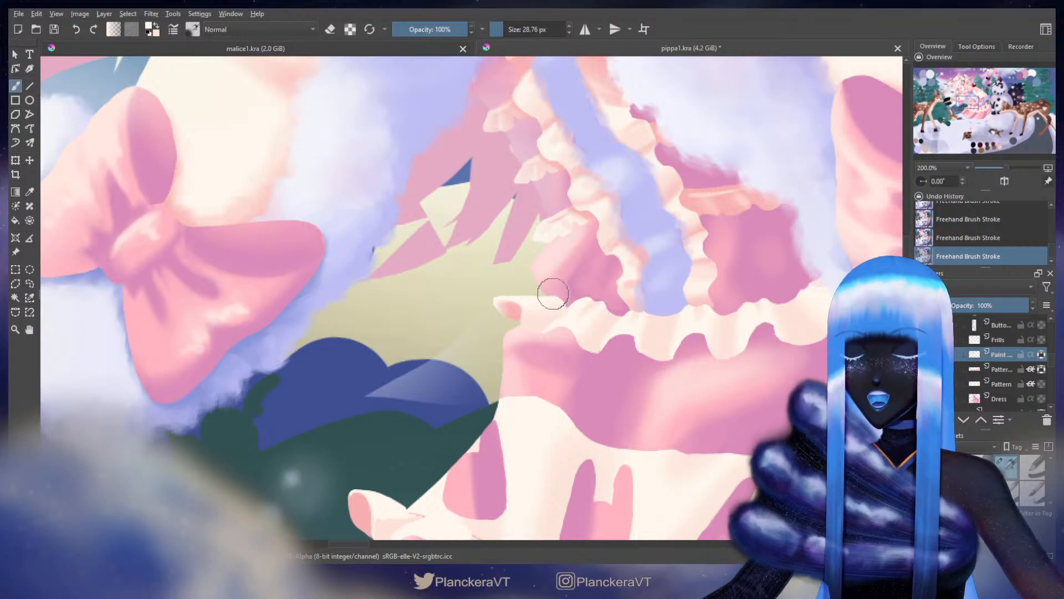
mouse_move(548, 314)
left_mouse_down("shift")
mouse_move(539, 321)
mouse_move(550, 338)
mouse_move(540, 332)
left_mouse_up("shift")
left_click(544, 321, "ctrl")
left_click(554, 334, "ctrl")
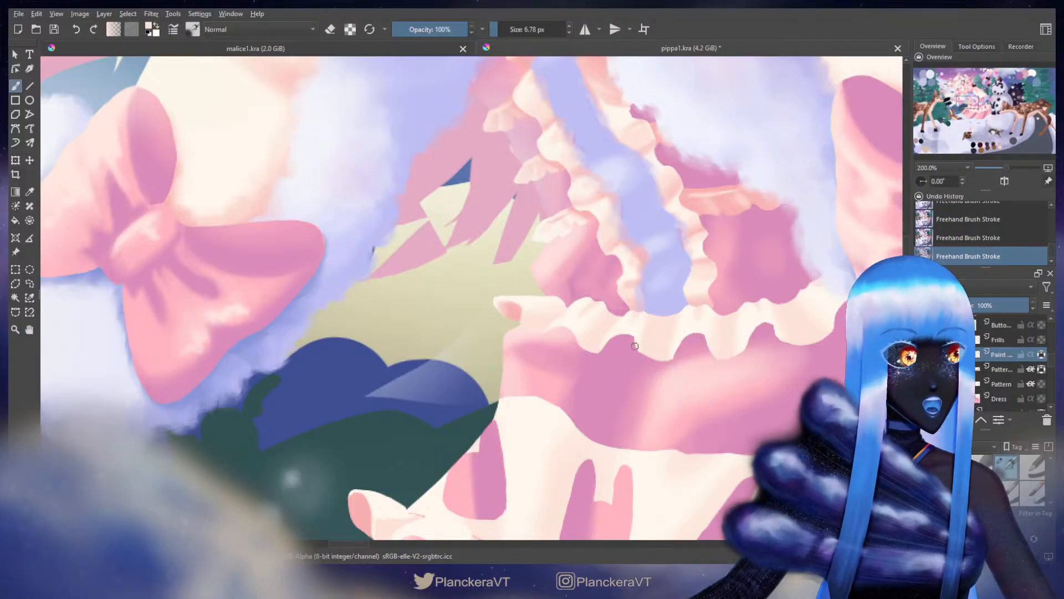
left_click_drag(654, 354, 600, 335)
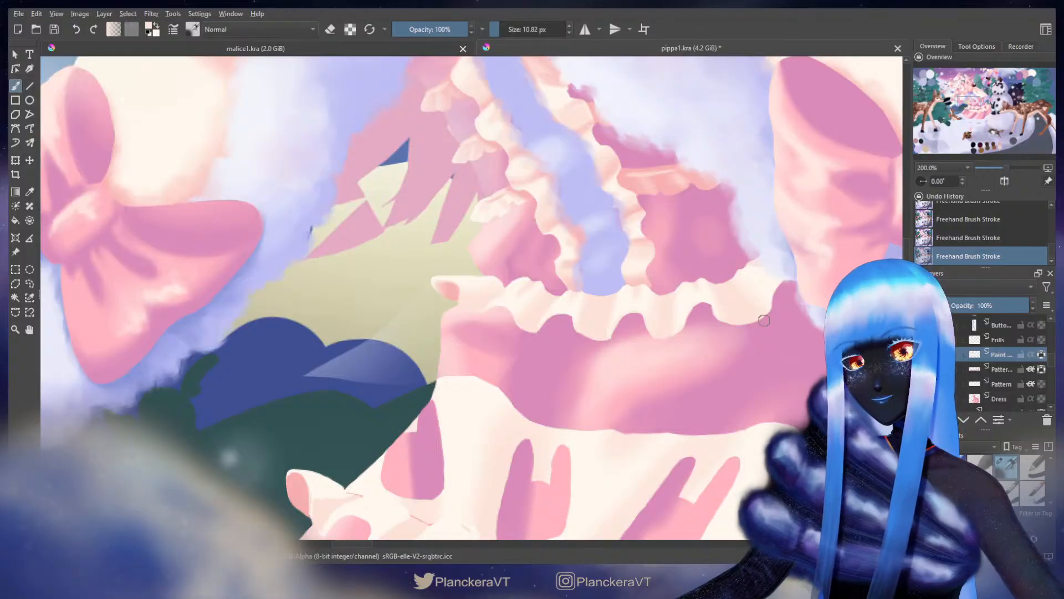
Step: Sample the salmon-pink palette swatch and paint a shadow beside the waist frill's curled end, reducing the brush to 7.27 px
mouse_move(444, 267)
left_mouse_down()
mouse_move(601, 245)
mouse_move(593, 238)
mouse_move(706, 375)
mouse_move(631, 339)
mouse_move(689, 439)
left_mouse_up()
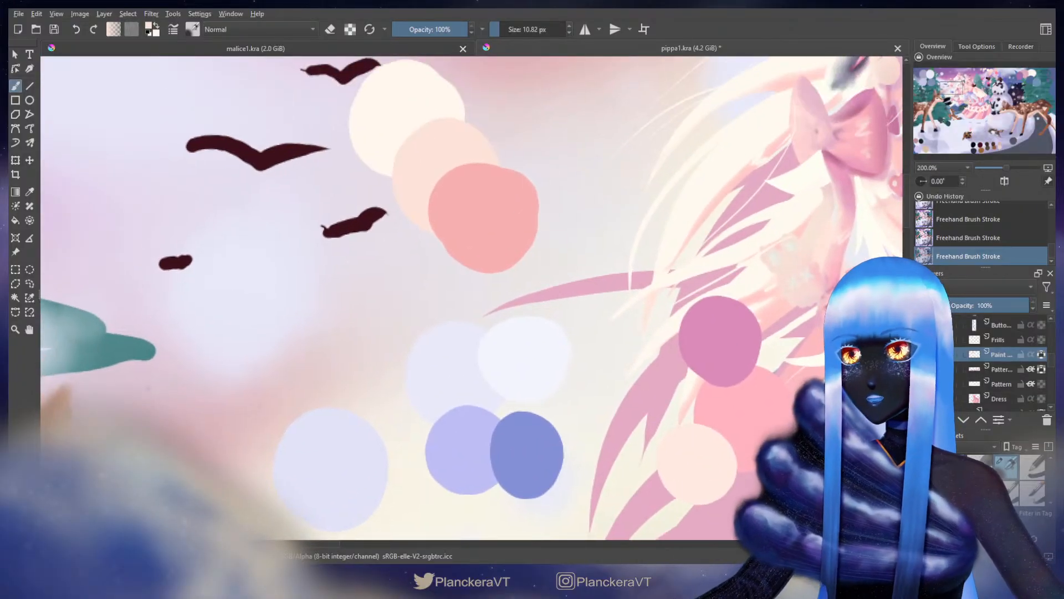
left_click(532, 249, "ctrl")
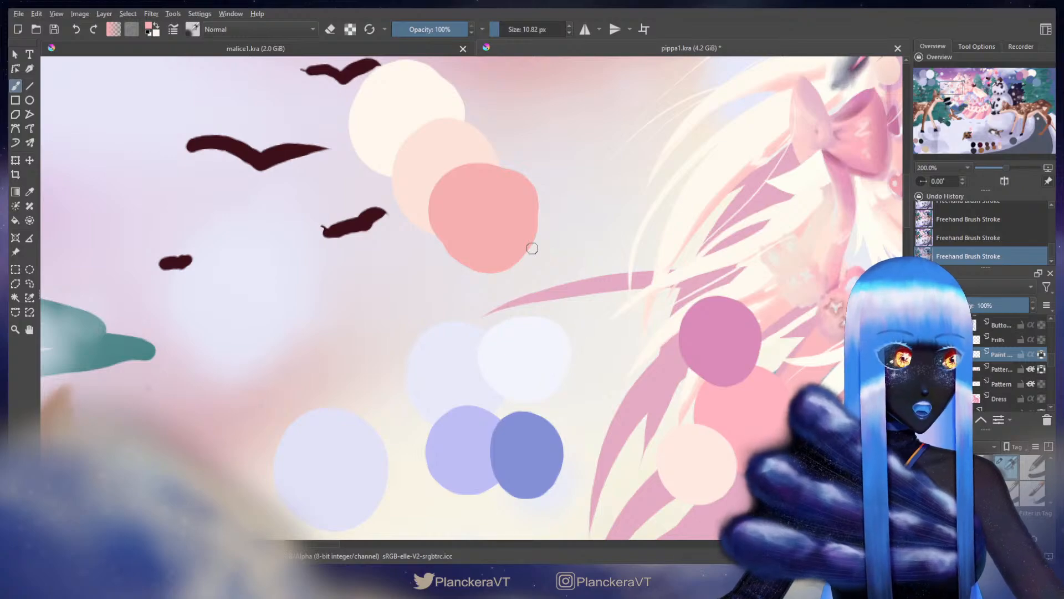
left_click_drag(706, 470, 499, 283)
left_click_drag(754, 438, 488, 155)
left_click_drag(632, 333, 597, 268)
key("bracketleft")
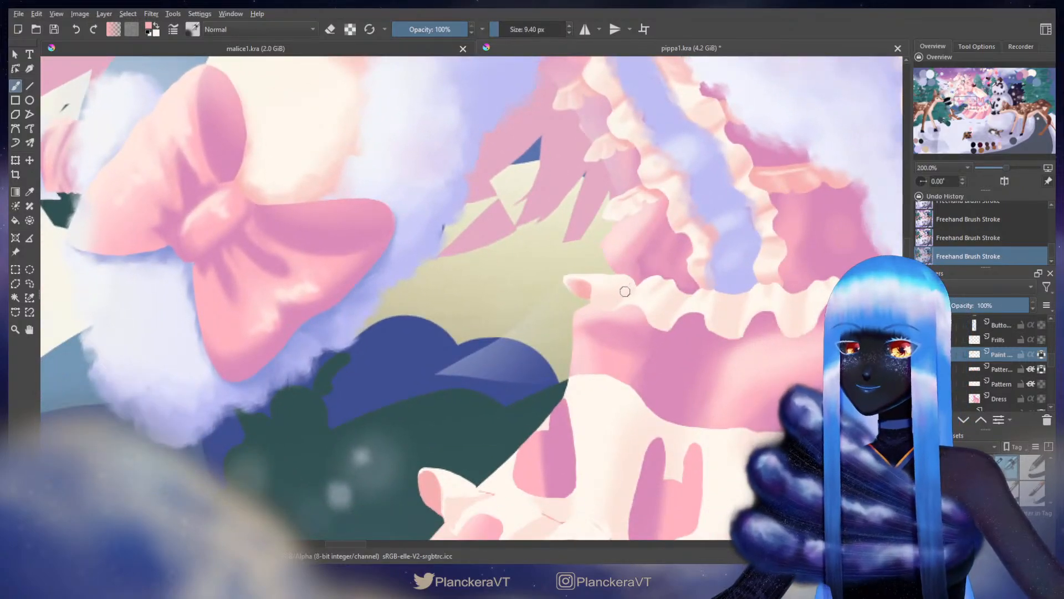
key("ctrl+z")
left_click_drag(627, 291, 643, 292, "shift")
left_click_drag(626, 296, 628, 288)
key("bracketleft")
key("bracketleft")
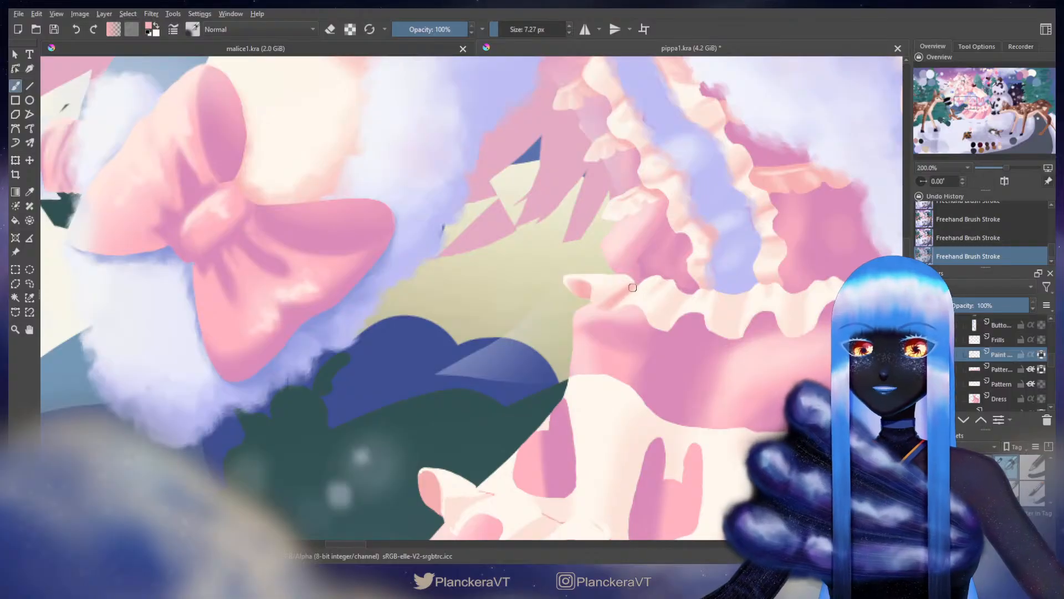
Step: Sample a paler palette swatch and soften the shadow beside the curled end with frill colours at 9.00 px
left_click_drag(442, 232, 468, 466)
left_click_drag(314, 173, 438, 333)
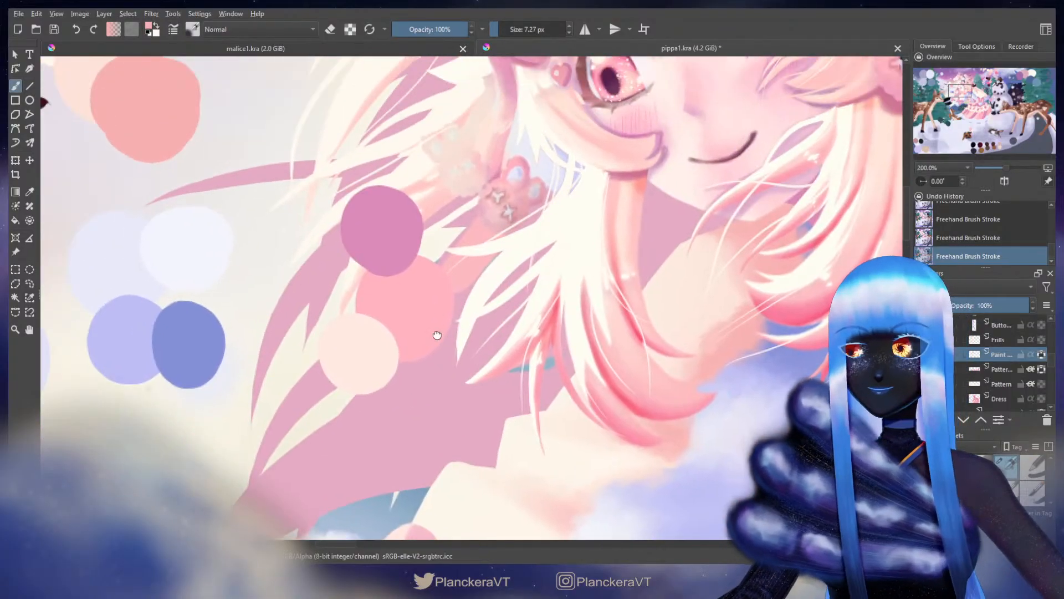
left_click_drag(343, 267, 522, 378)
left_click(291, 140, "ctrl")
mouse_move(658, 524)
left_mouse_down()
mouse_move(388, 259)
mouse_move(534, 374)
mouse_move(540, 169)
left_mouse_up()
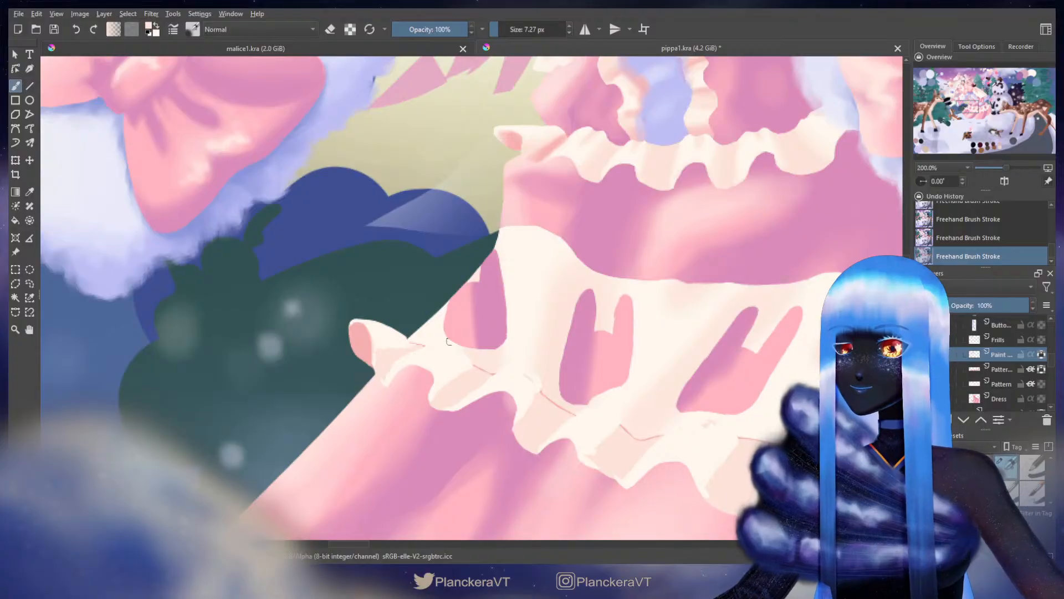
left_click_drag(449, 341, 455, 451)
left_click_drag(546, 248, 552, 254, "shift")
left_click(554, 252, "ctrl")
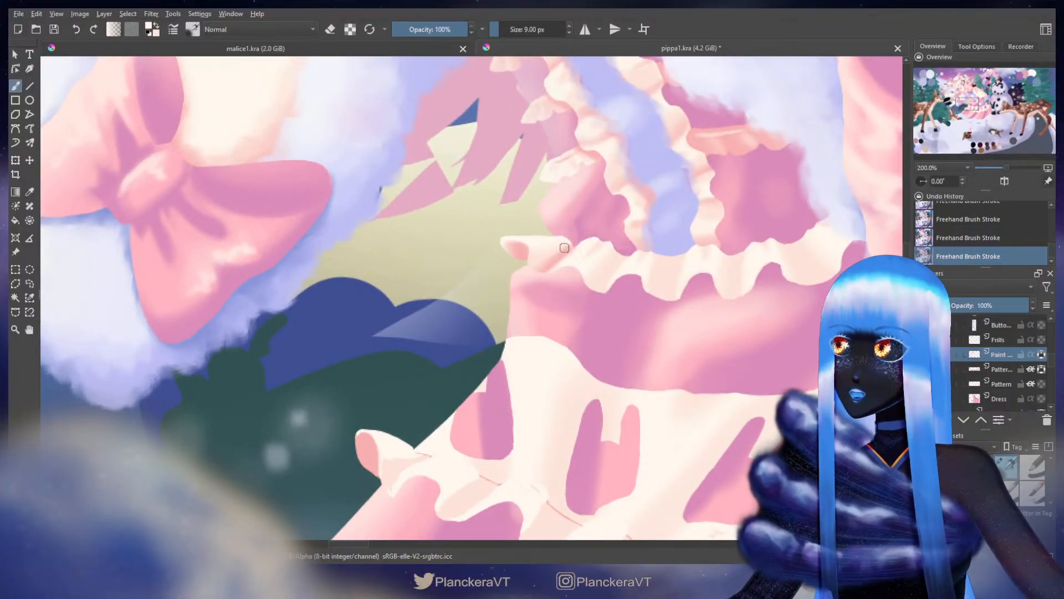
Step: Refine the folds next to the curled end with the brush at 10.60 px, 9.09 px and 5.97 px, switching briefly to an 11.66 px eraser
key("bracketright")
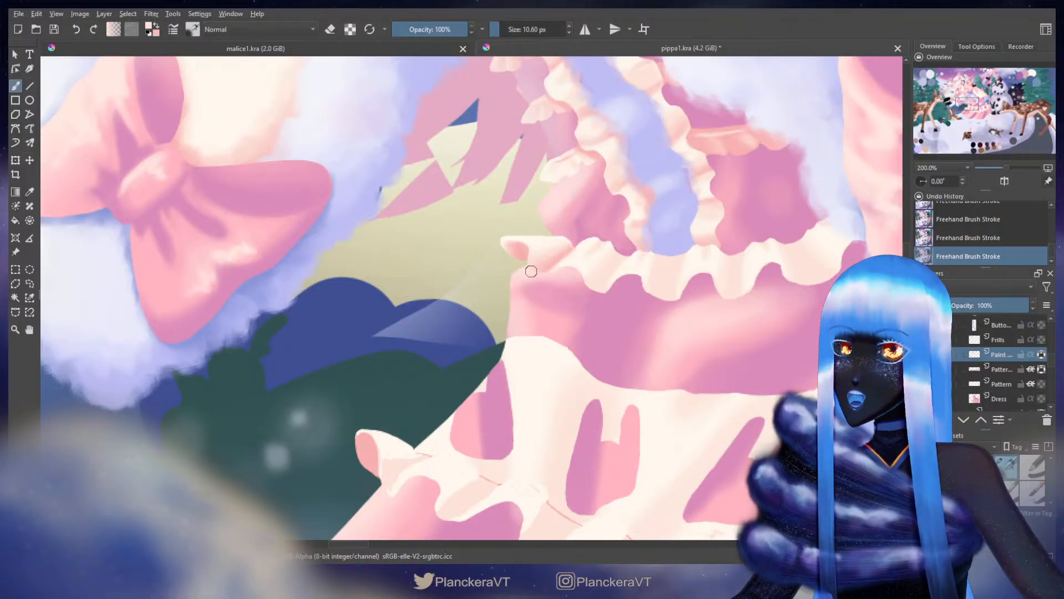
key("bracketleft")
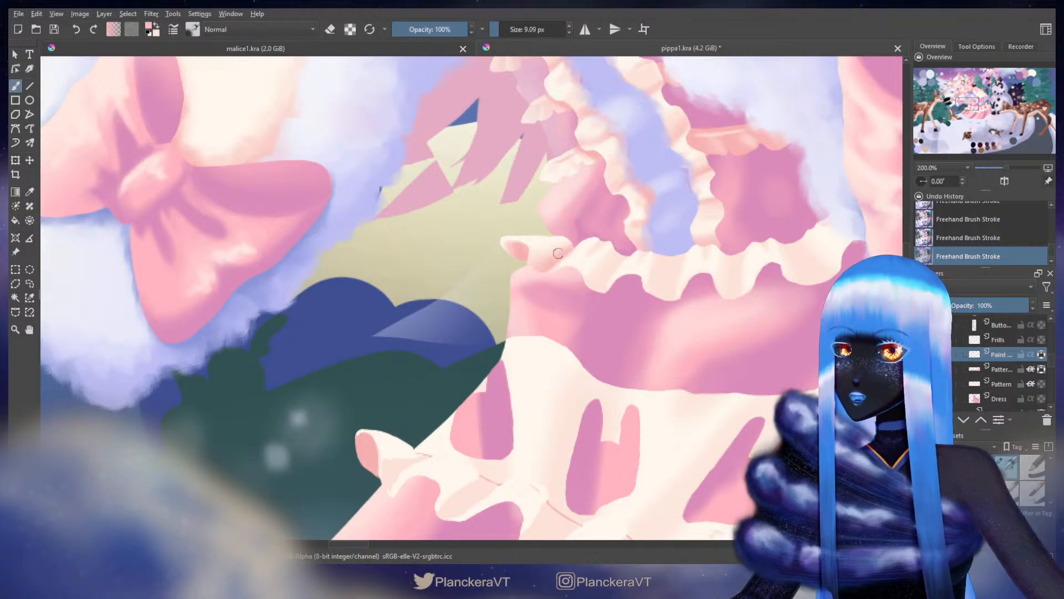
key("bracketleft")
scroll(537, 260, "up", 2)
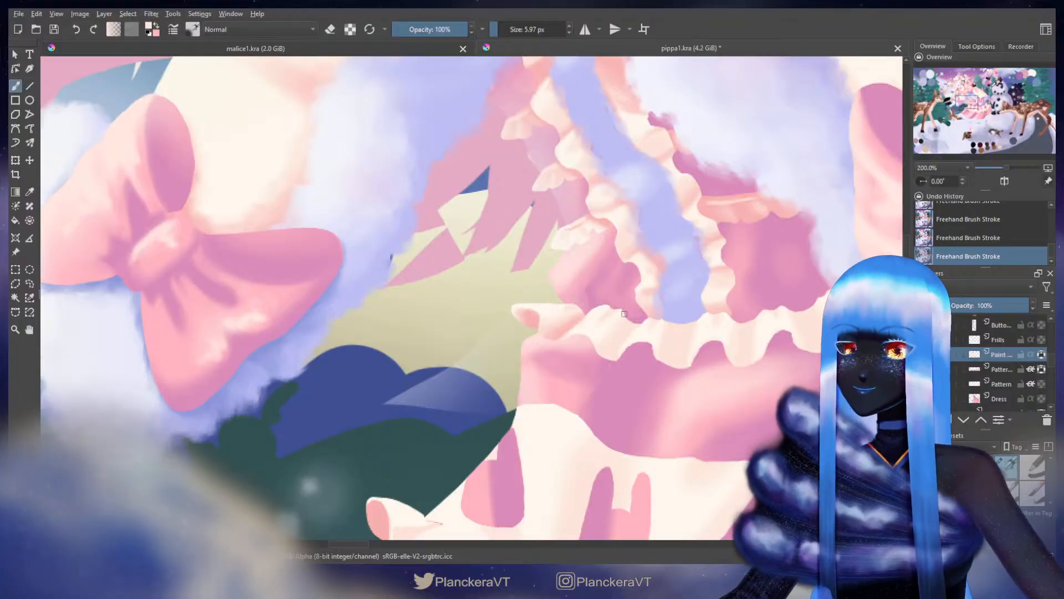
key("e")
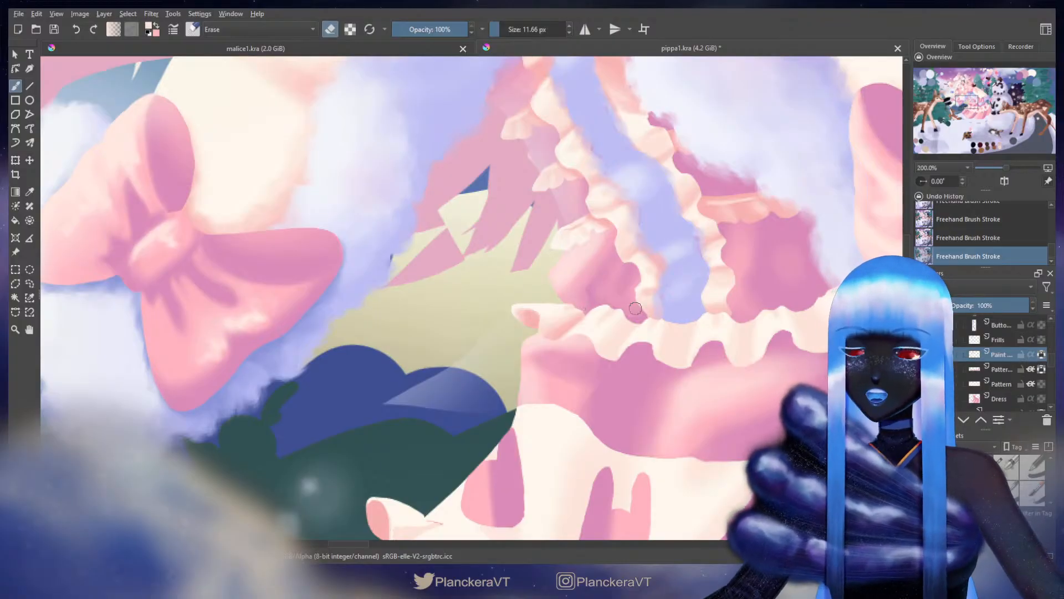
key("e")
mouse_move(667, 325)
left_mouse_down()
mouse_move(635, 302)
mouse_move(705, 367)
left_mouse_up()
left_click_drag(473, 208, 428, 268)
left_click_drag(521, 324, 525, 337)
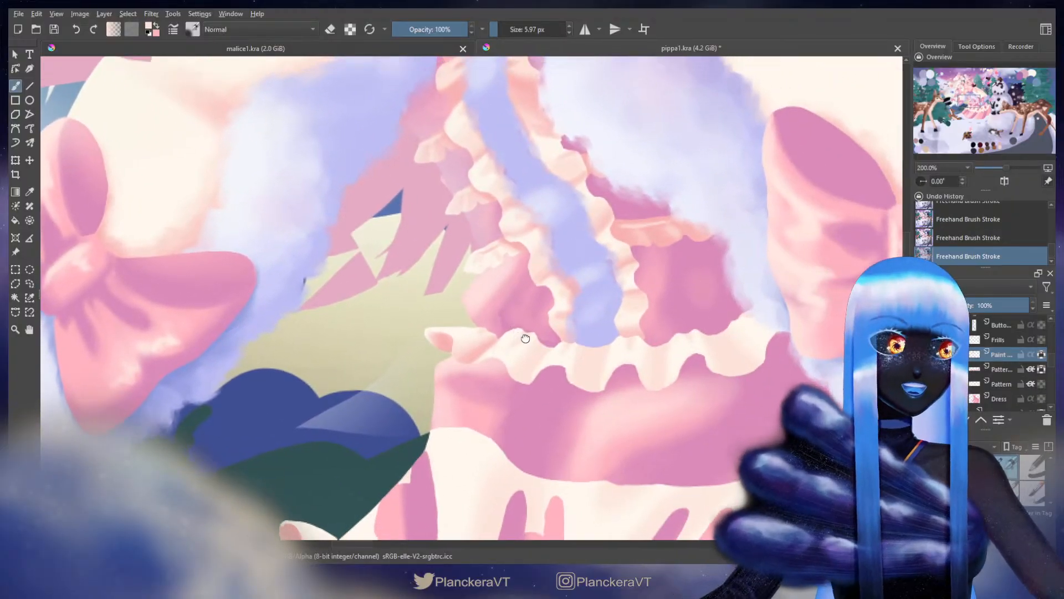
Step: Resample the salmon-pink palette swatch and deepen the fold shadows below the bodice frill at 6.87 px
left_click_drag(370, 198, 693, 461)
key("x")
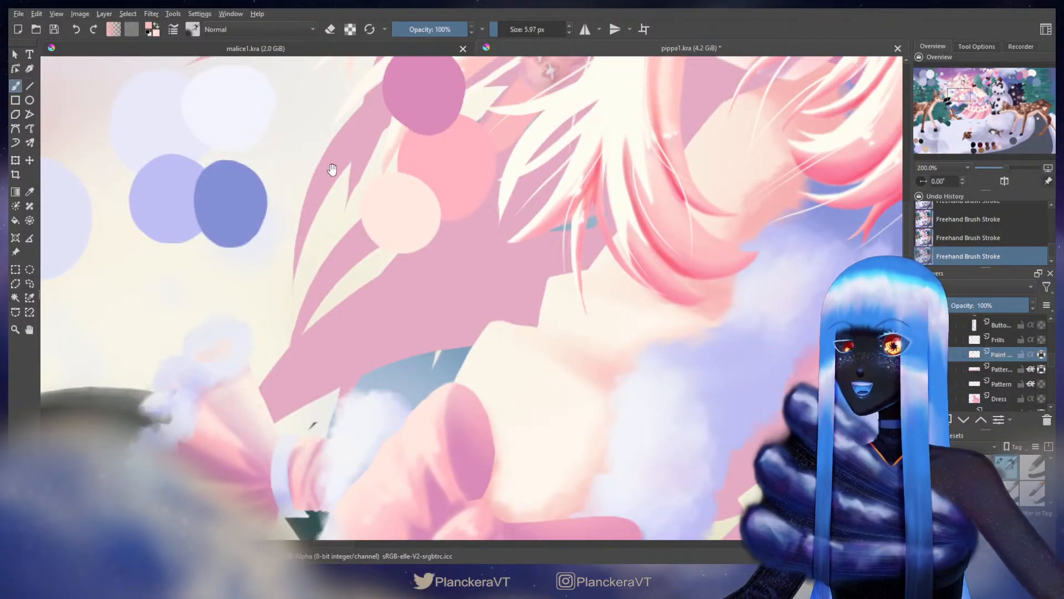
left_click_drag(233, 101, 513, 359)
left_click(462, 217, "ctrl")
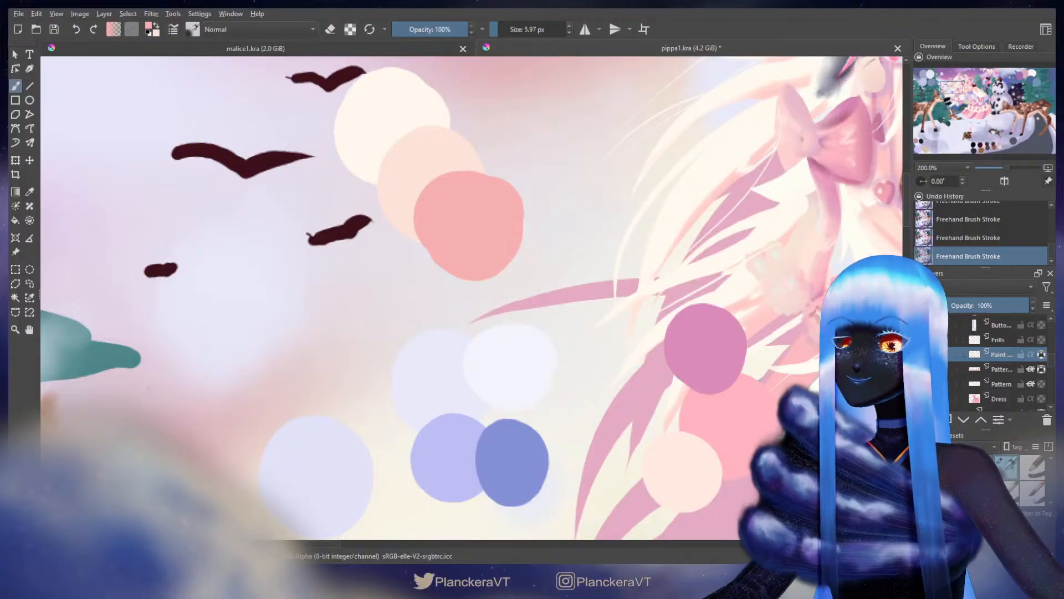
left_click_drag(802, 494, 414, 240)
left_click_drag(659, 502, 575, 333)
mouse_move(628, 431)
left_mouse_down()
mouse_move(550, 251)
mouse_move(485, 287)
left_mouse_up()
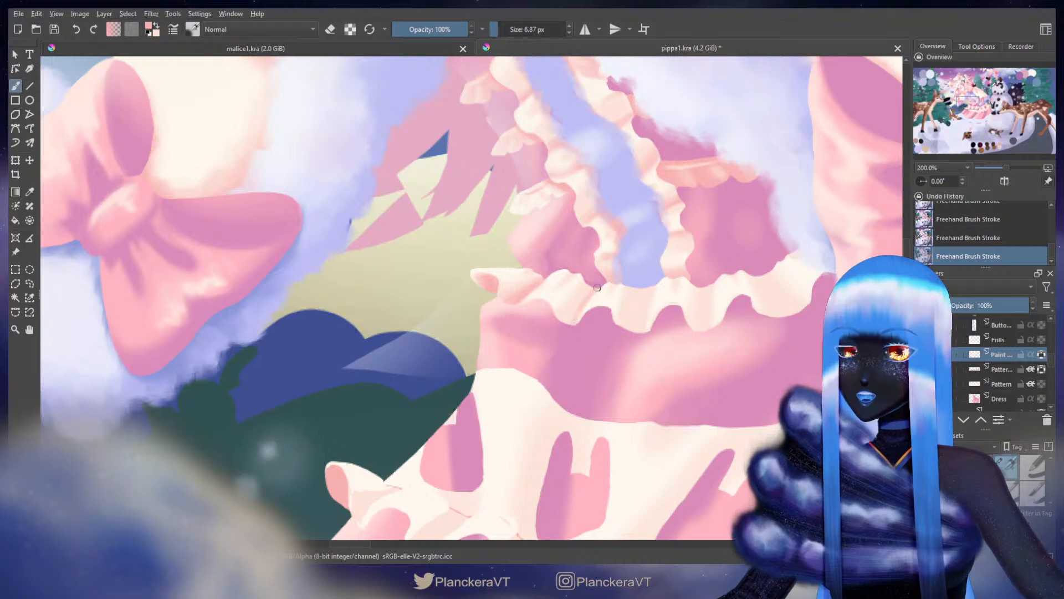
Step: Blend the waist frill's folds near the curled end by alternating the two active colours at 11.44 px and 12.98 px, undoing one stroke
key("x")
left_click_drag(592, 283, 595, 286, "shift")
key("x")
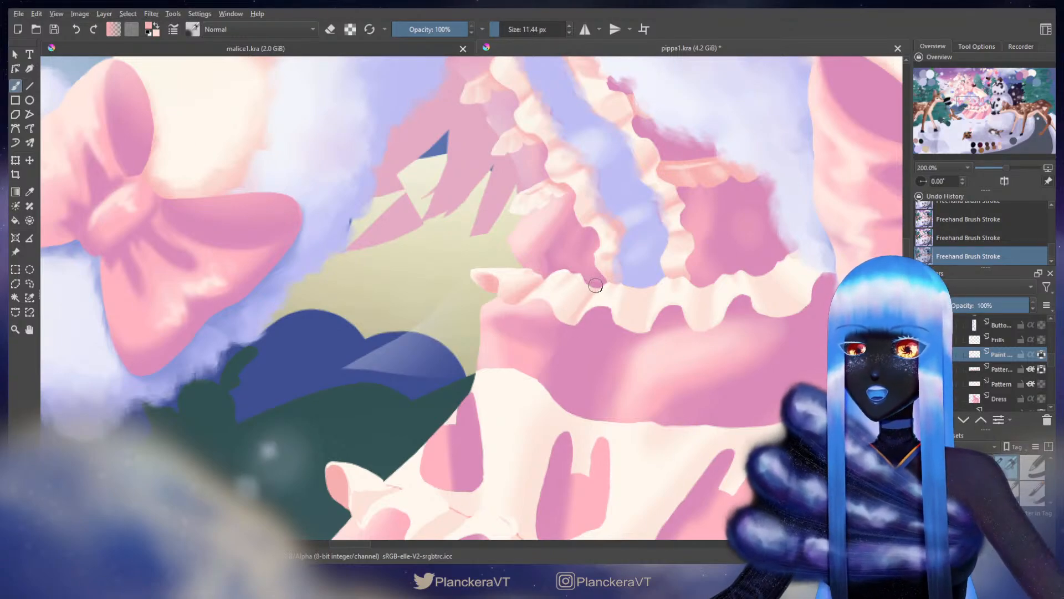
key("x")
mouse_move(563, 318)
left_mouse_down("shift")
mouse_move(576, 318)
mouse_move(580, 293)
mouse_move(592, 291)
mouse_move(572, 268)
left_mouse_up("shift")
key("ctrl+z")
key("x")
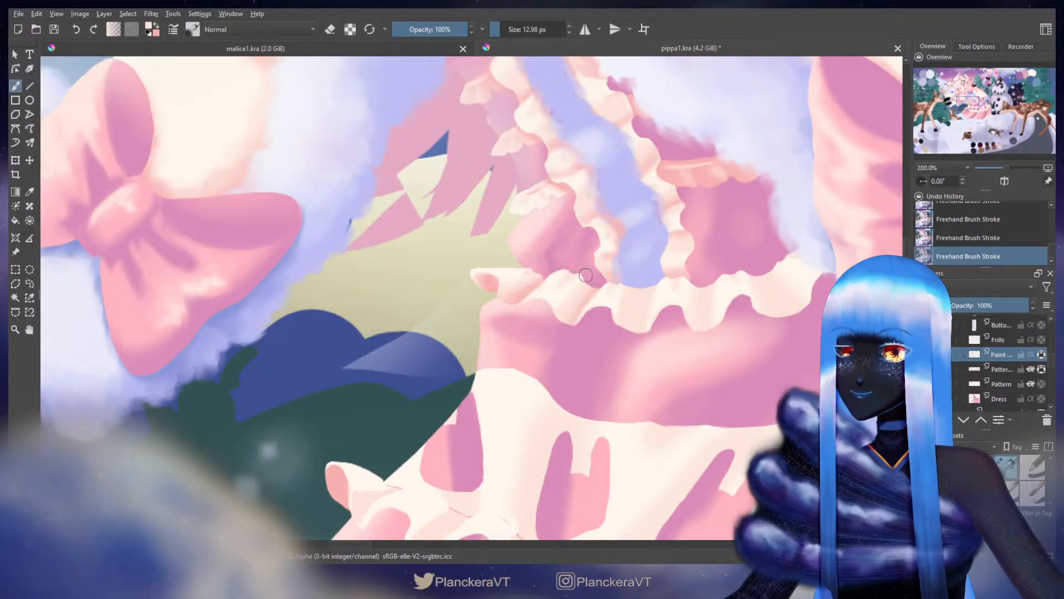
Step: Detail the fold edges at 4.83 px and shade the folds beneath the lavender ribbon at 15.61 px and 11.13 px
left_click_drag(566, 237, 578, 285)
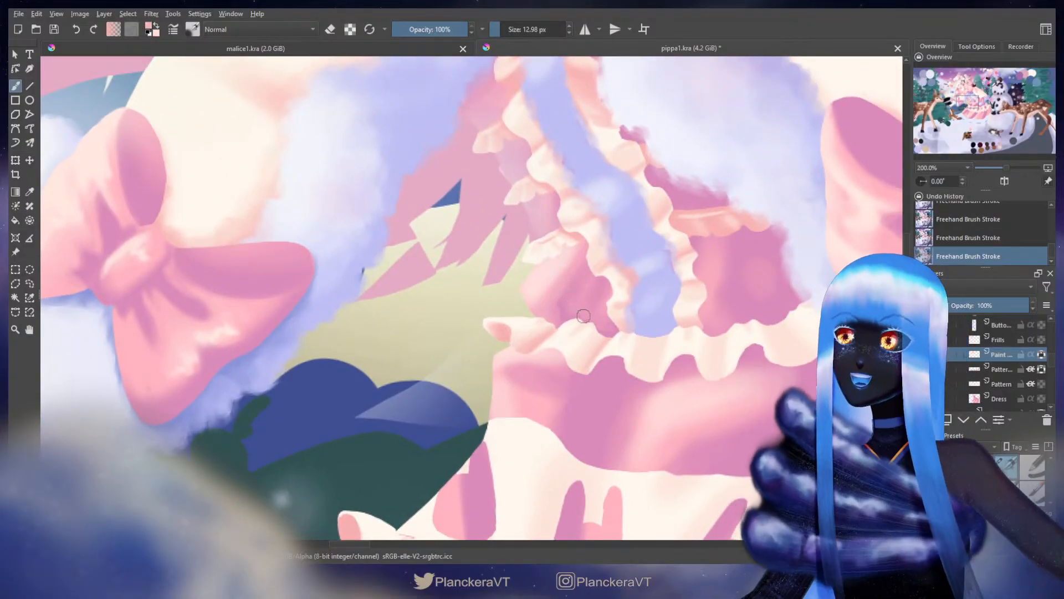
left_click_drag(582, 321, 577, 320, "shift")
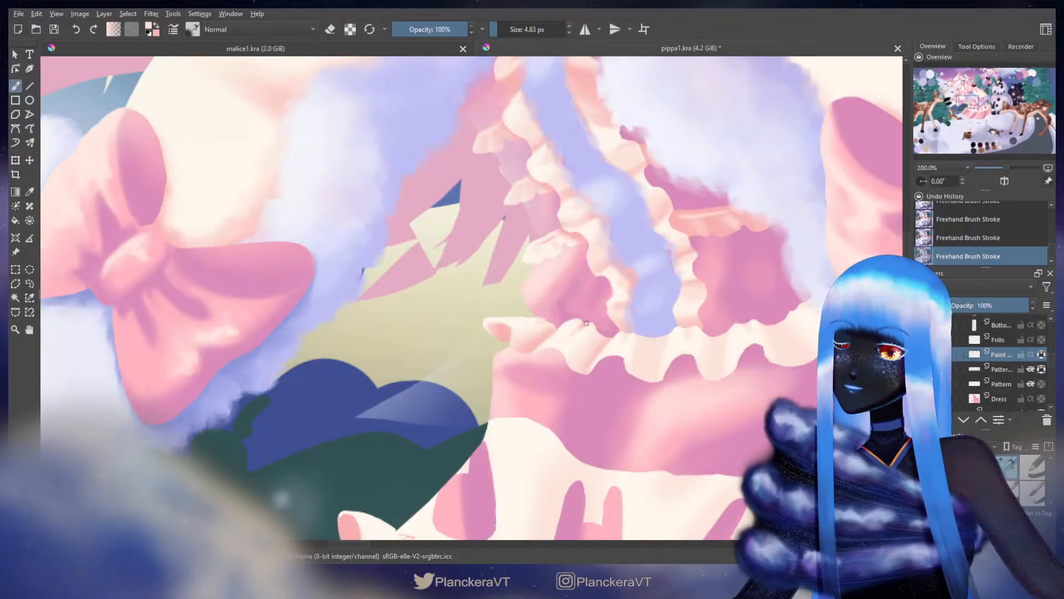
mouse_move(616, 325)
left_mouse_down()
mouse_move(549, 330)
mouse_move(540, 315)
left_mouse_up()
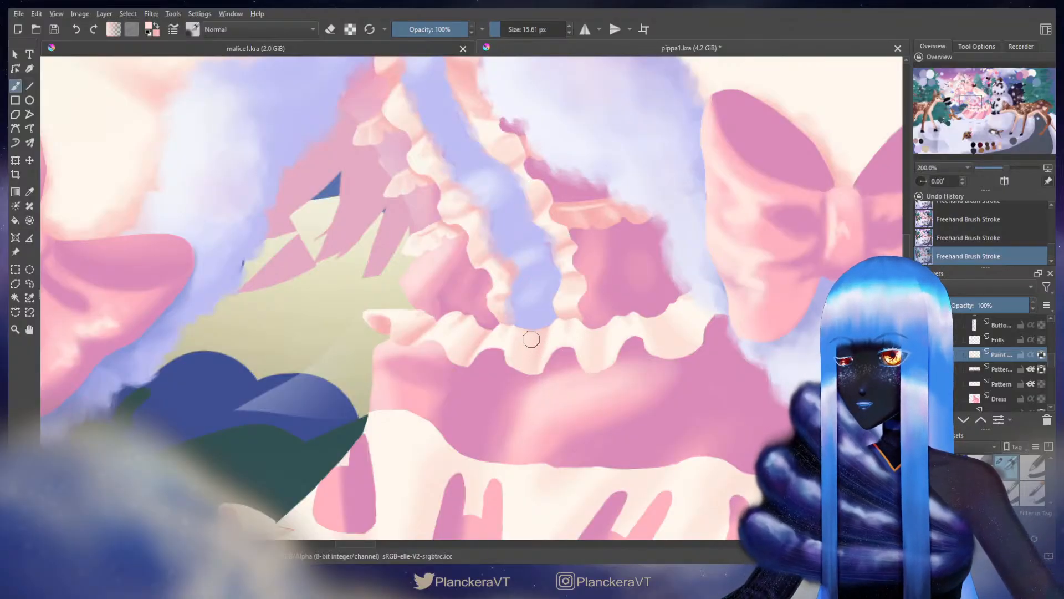
left_click_drag(536, 344, 522, 348)
key("x")
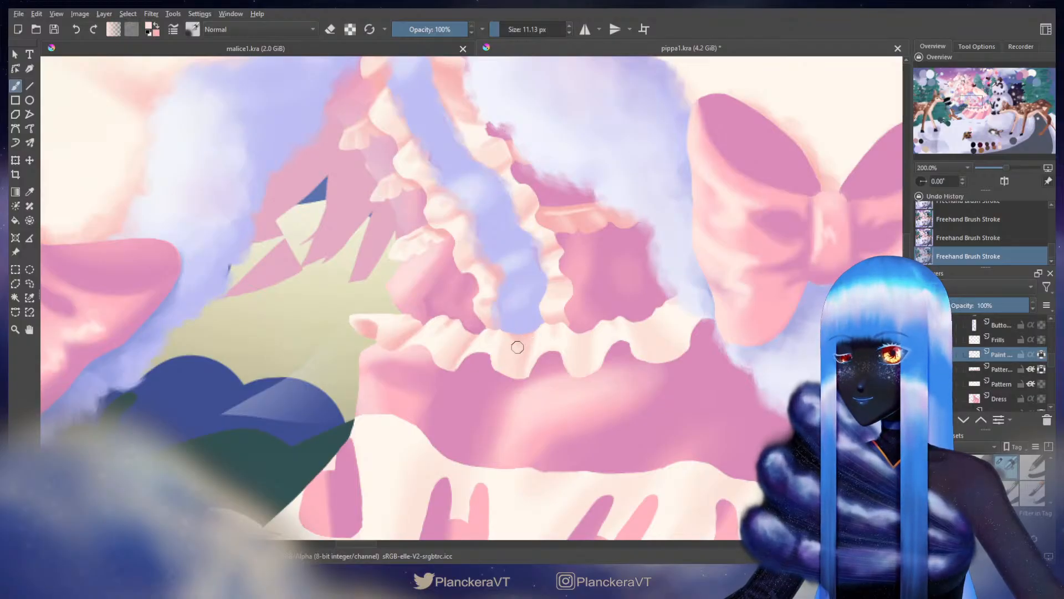
Step: Blend the waist frill's folds toward the fur cuff with the brush at 13.04 px and 12.33 px, swapping the active colours, and widen it to 47.52 px
left_click_drag(611, 327, 543, 328)
left_click(535, 327, "ctrl")
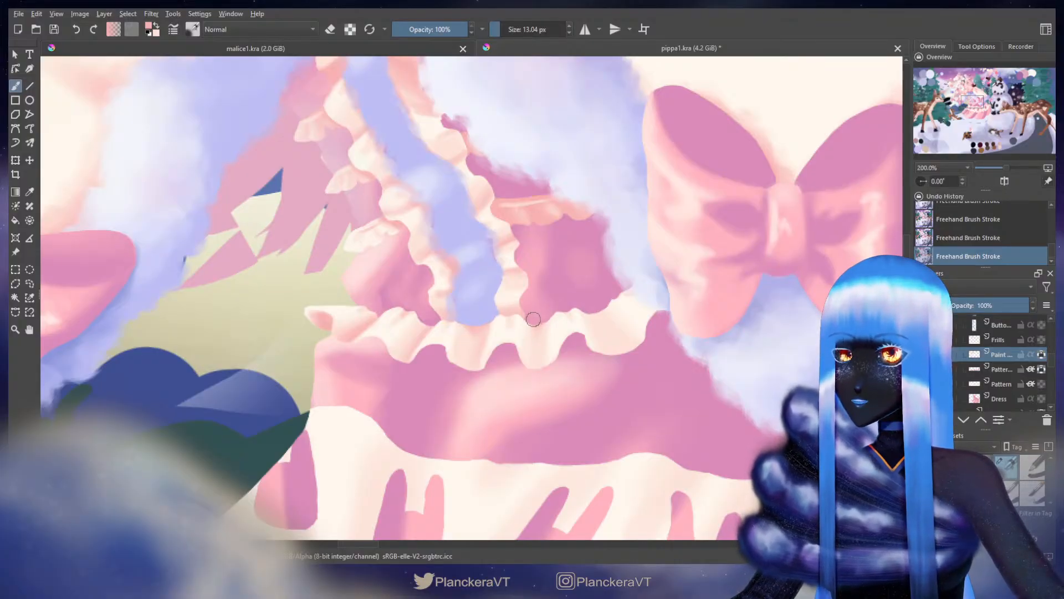
left_click_drag(596, 308, 594, 307, "shift")
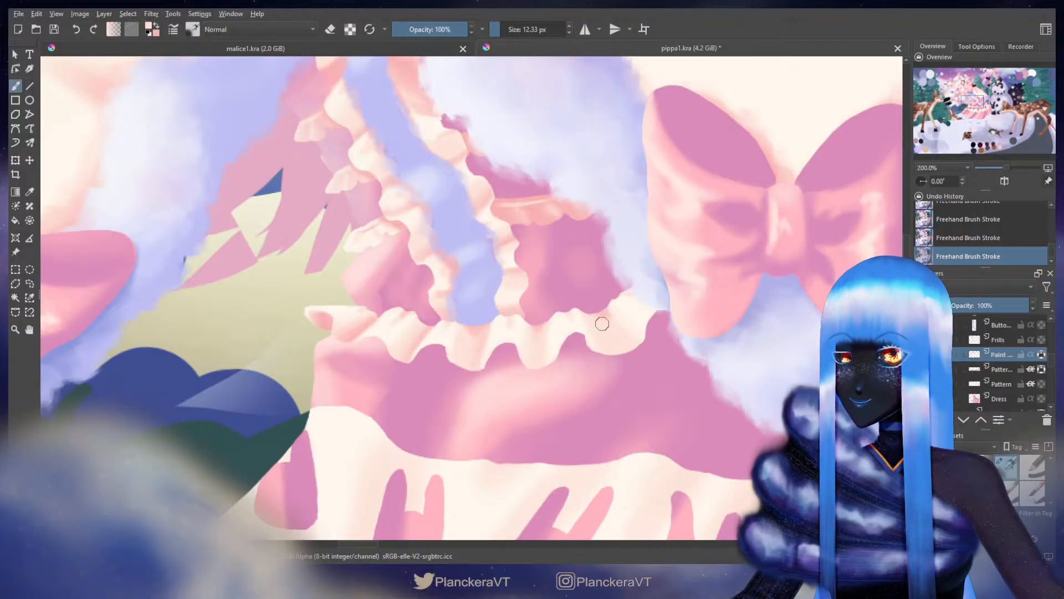
key("x")
left_click_drag(589, 273, 628, 274, "shift")
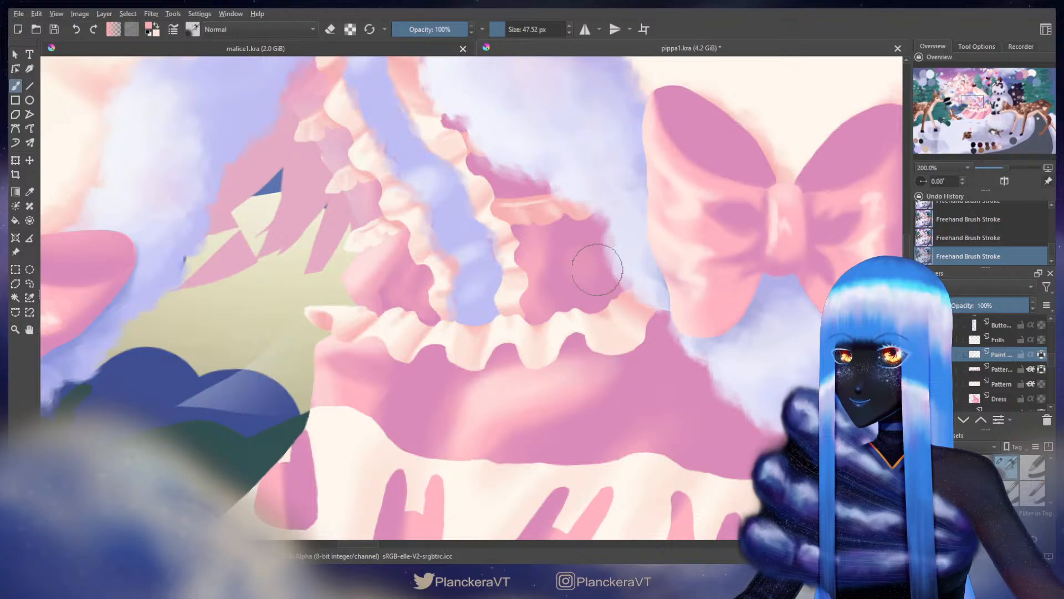
left_click_drag(604, 327, 641, 316)
Step: Make the Frills layer active and lock its alpha for shading the lower frill
scroll(677, 218, "down", 6)
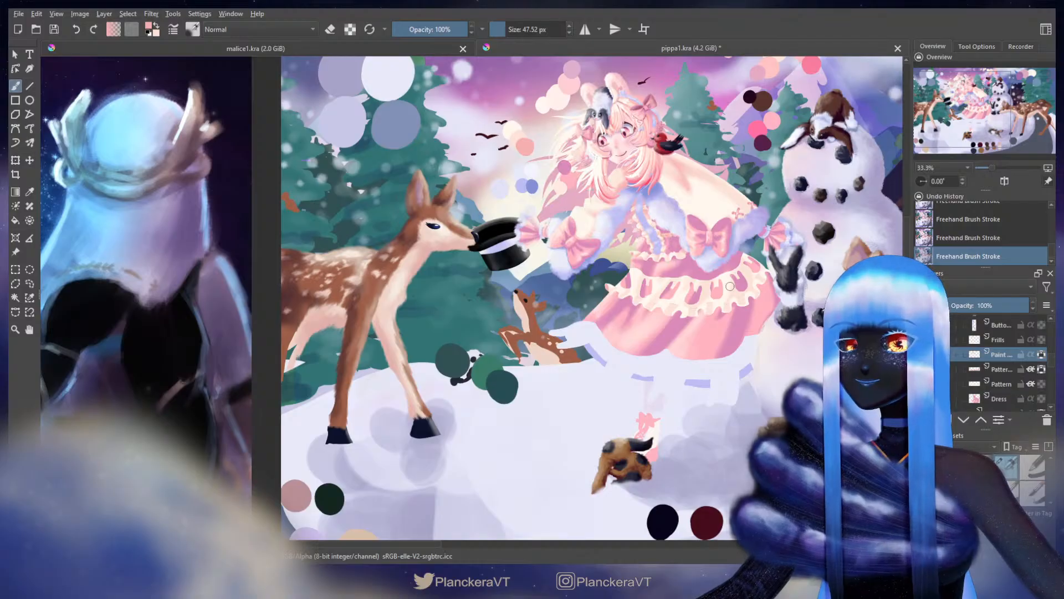
scroll(730, 286, "up", 3)
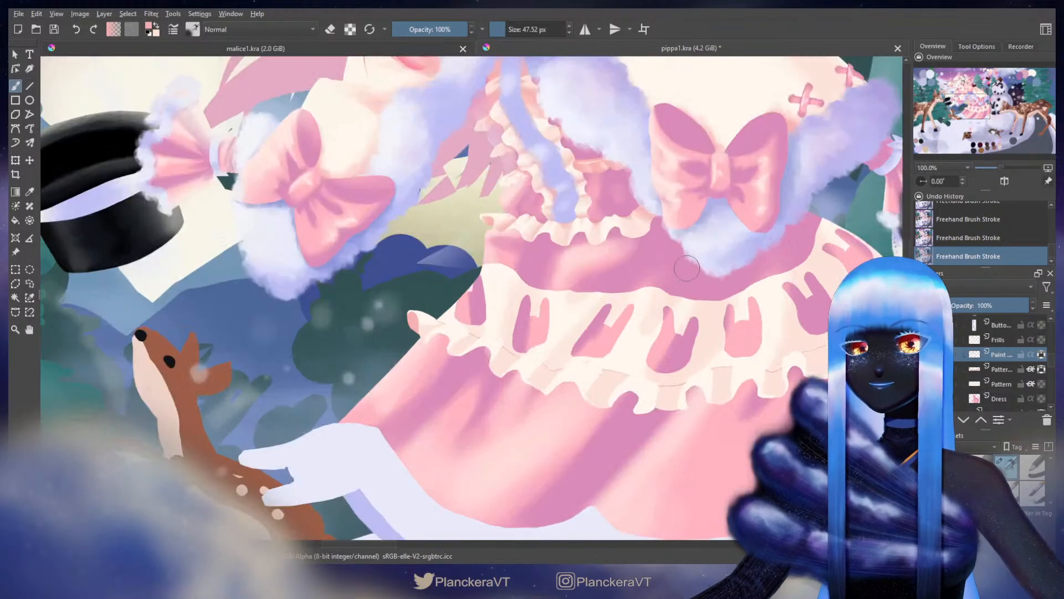
left_click(1004, 340)
left_click(1041, 340)
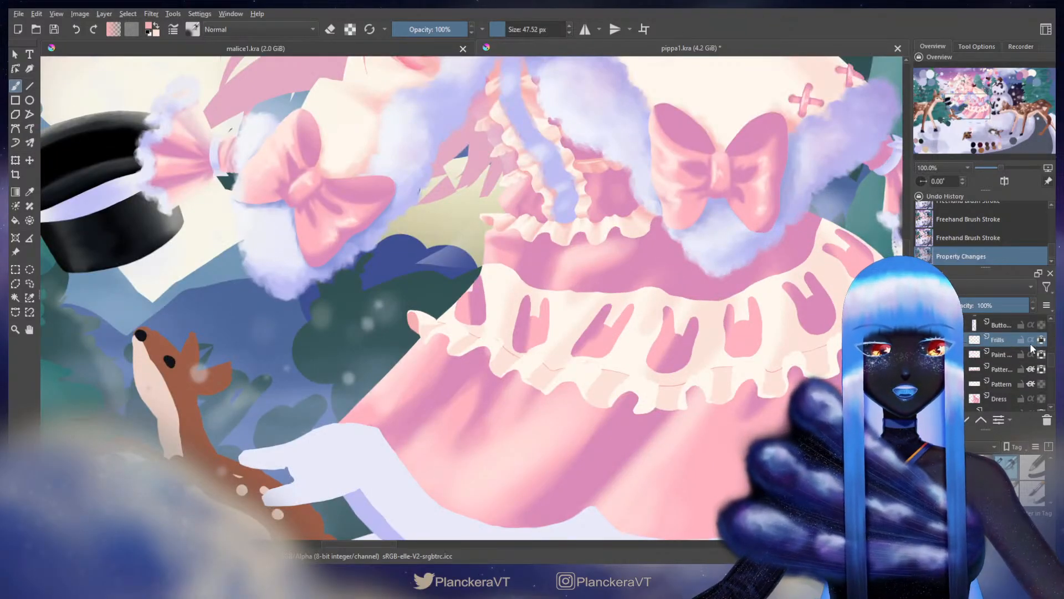
scroll(416, 321, "up", 2)
scroll(427, 292, "up", 1)
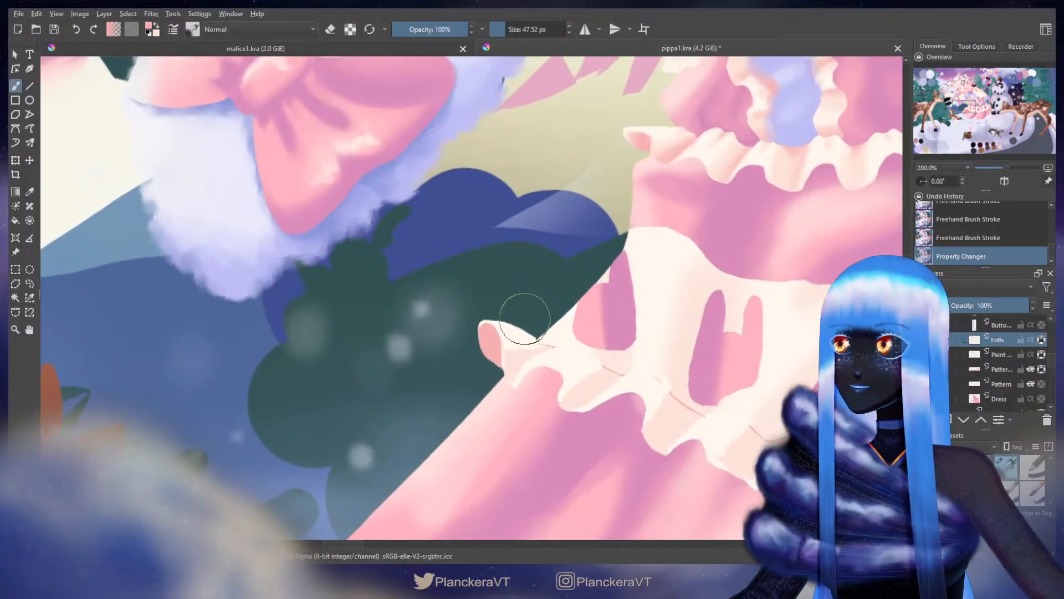
Step: Reduce the brush to 24.03 px, sample the cream palette swatch, and return to the lower frill's curled end with the colours swapped
key("[")
key("[")
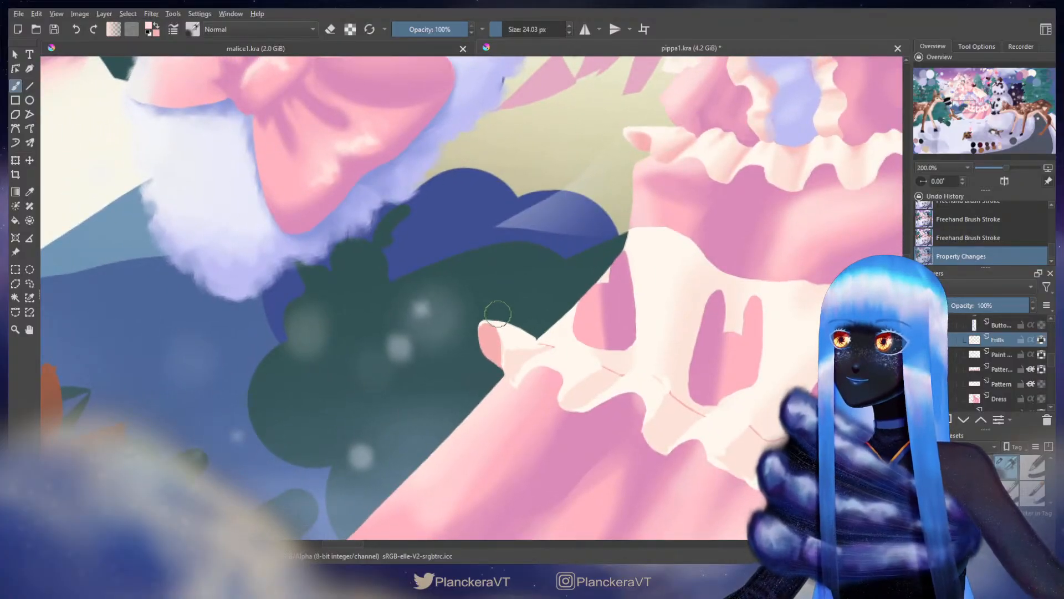
left_click_drag(435, 245, 554, 455)
left_click_drag(422, 257, 530, 436)
left_click_drag(454, 197, 363, 126)
left_click_drag(527, 410, 470, 237)
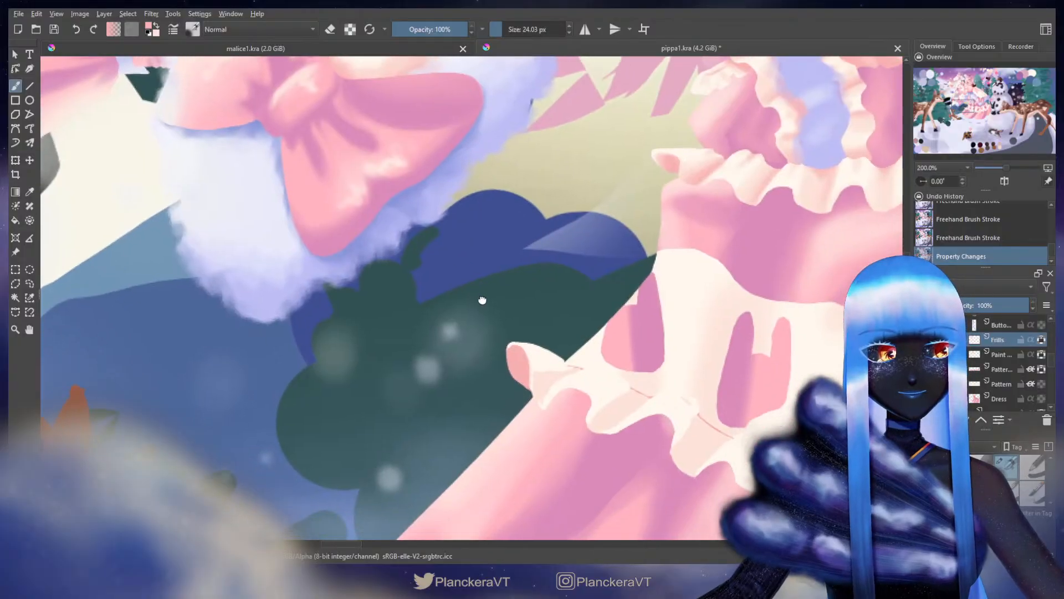
left_click_drag(482, 300, 579, 448)
left_click_drag(333, 74, 527, 427)
left_click_drag(414, 260, 536, 468)
left_click(430, 142, "ctrl")
left_click_drag(666, 435, 324, 152)
left_click_drag(531, 521, 417, 309)
left_click_drag(498, 517, 423, 242)
key("x")
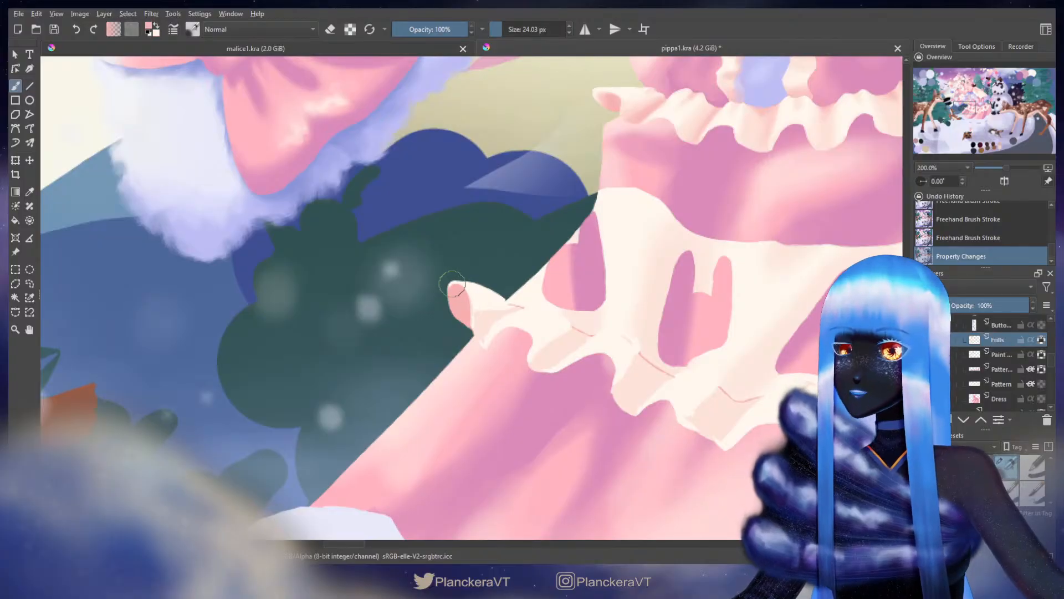
Step: Shade the lower frill's curled end at 9.28 px, alternating salmon and cream and undoing one stroke
key("[")
mouse_move(454, 293)
left_mouse_down("shift")
mouse_move(446, 290)
mouse_move(465, 316)
mouse_move(444, 281)
mouse_move(471, 301)
mouse_move(465, 292)
mouse_move(475, 324)
left_mouse_up("shift")
key("x")
key("ctrl+z")
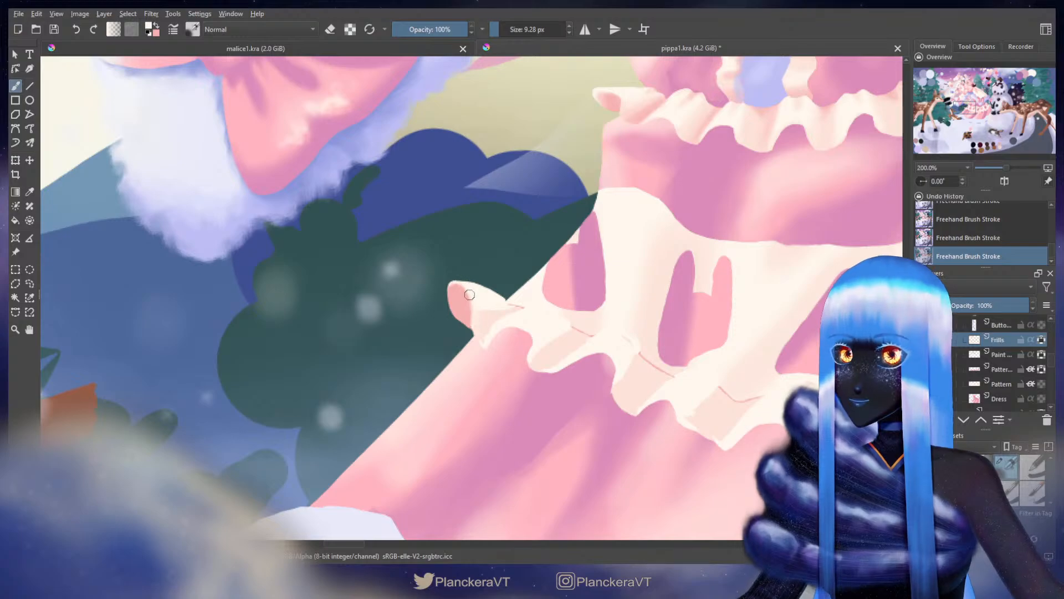
left_click_drag(541, 283, 519, 269)
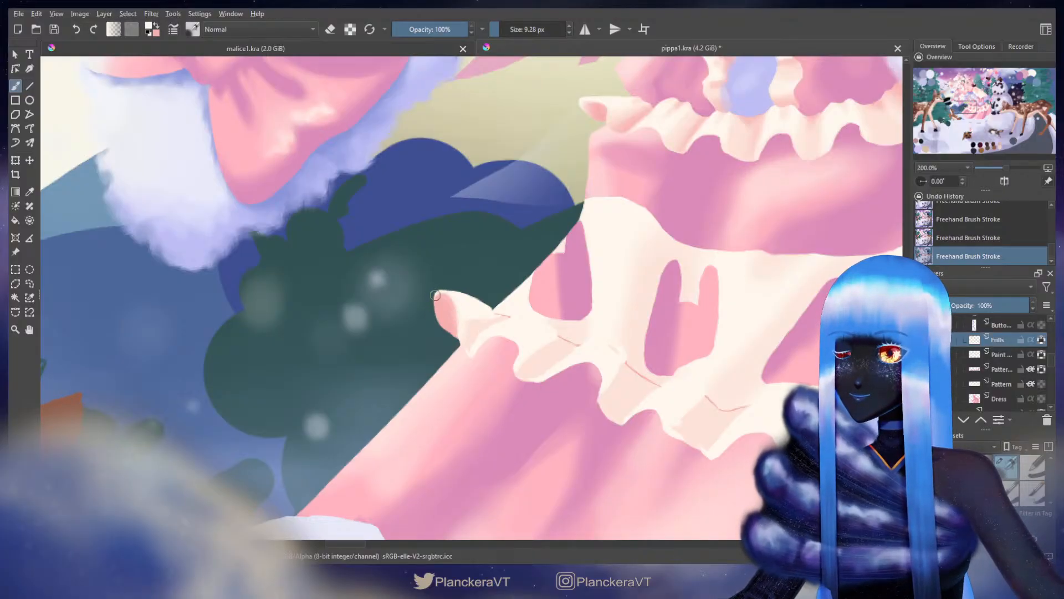
Step: Sample the peach palette swatch and work on the fold beside the lower frill's curled end at 6.87 px
mouse_move(433, 318)
left_mouse_down()
mouse_move(430, 307)
mouse_move(459, 327)
mouse_move(510, 416)
mouse_move(468, 407)
mouse_move(513, 467)
left_mouse_up()
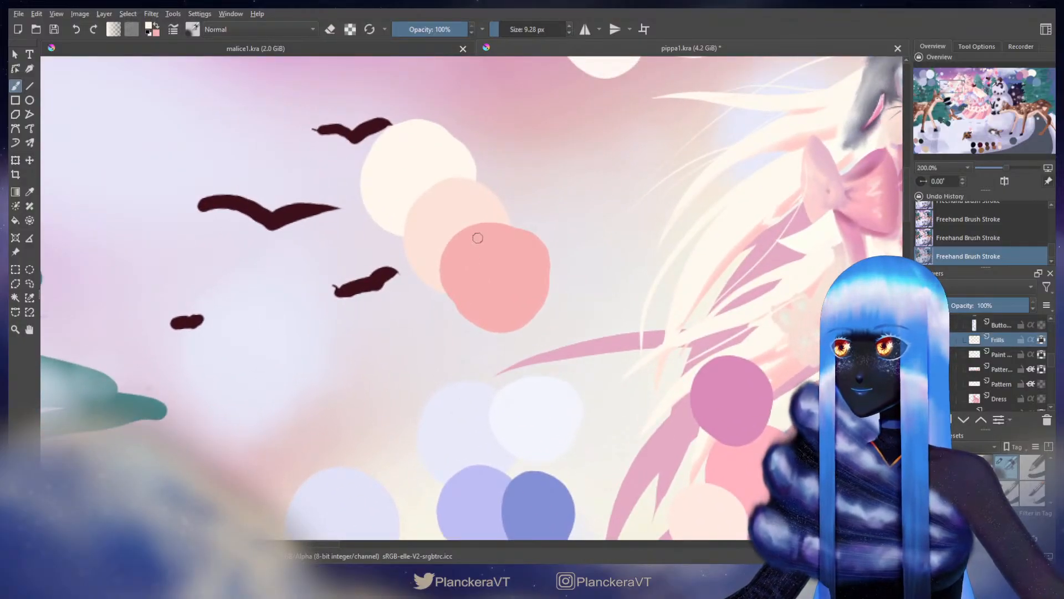
key("x")
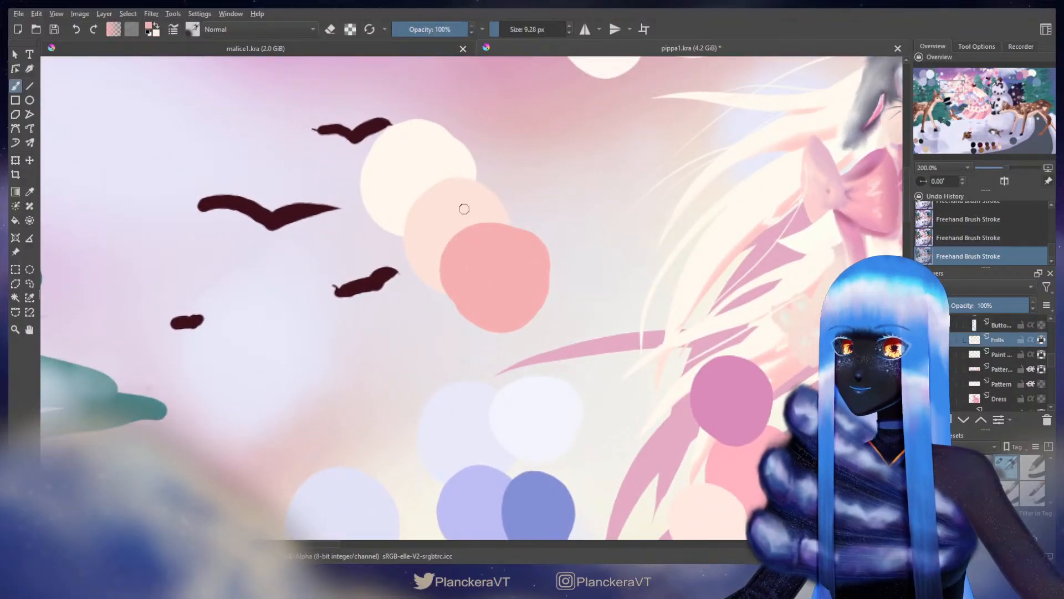
mouse_move(592, 387)
left_mouse_down()
mouse_move(528, 380)
mouse_move(447, 268)
mouse_move(480, 283)
mouse_move(424, 180)
left_mouse_up()
left_click_drag(548, 342, 535, 341, "shift")
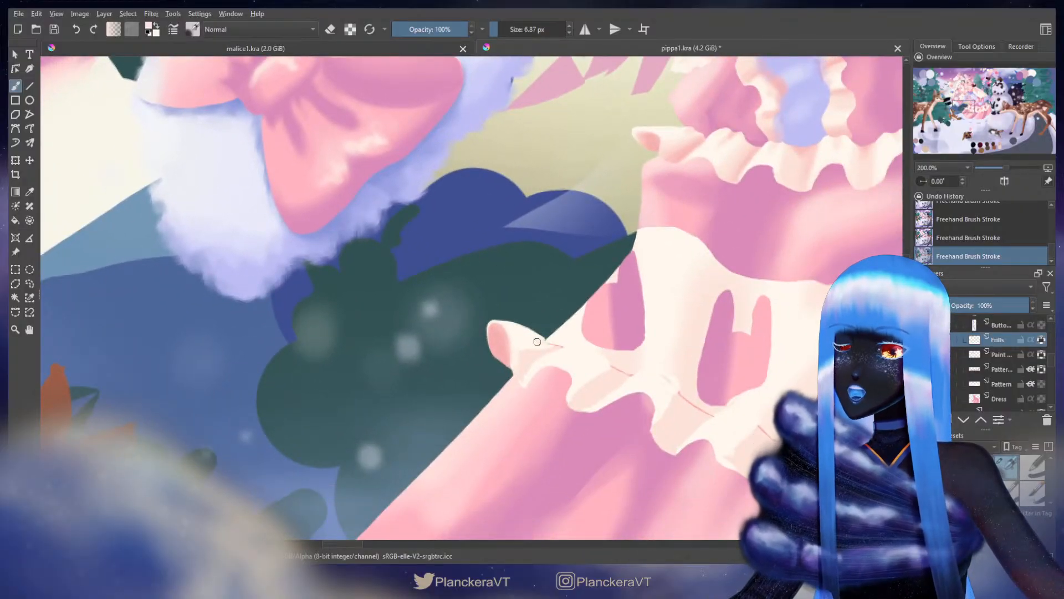
scroll(598, 309, "down", 2)
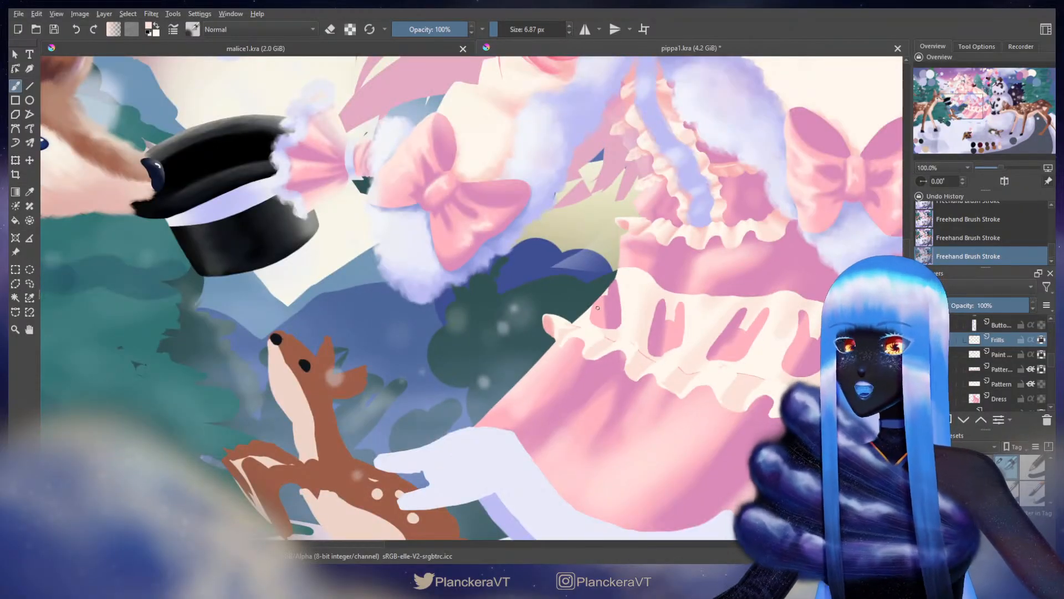
Step: Shade the lower frill's first folds after the curled end with the brush at 16.75, 24.46, 18.54, 10.20 and 11.43 px
left_click_drag(522, 283, 497, 300)
left_click_drag(545, 342, 563, 344, "shift")
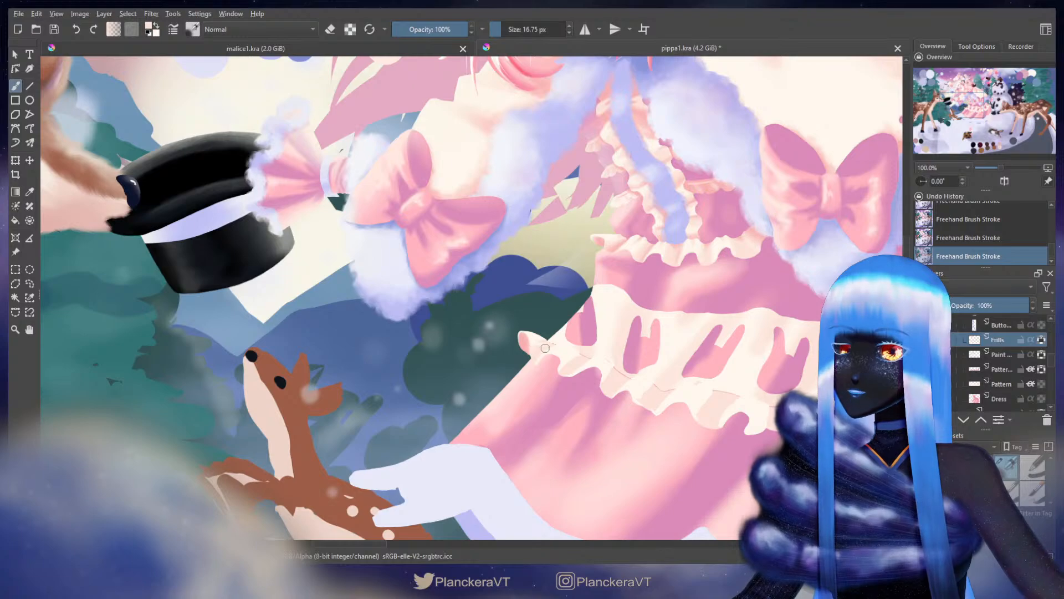
left_click_drag(577, 368, 534, 337)
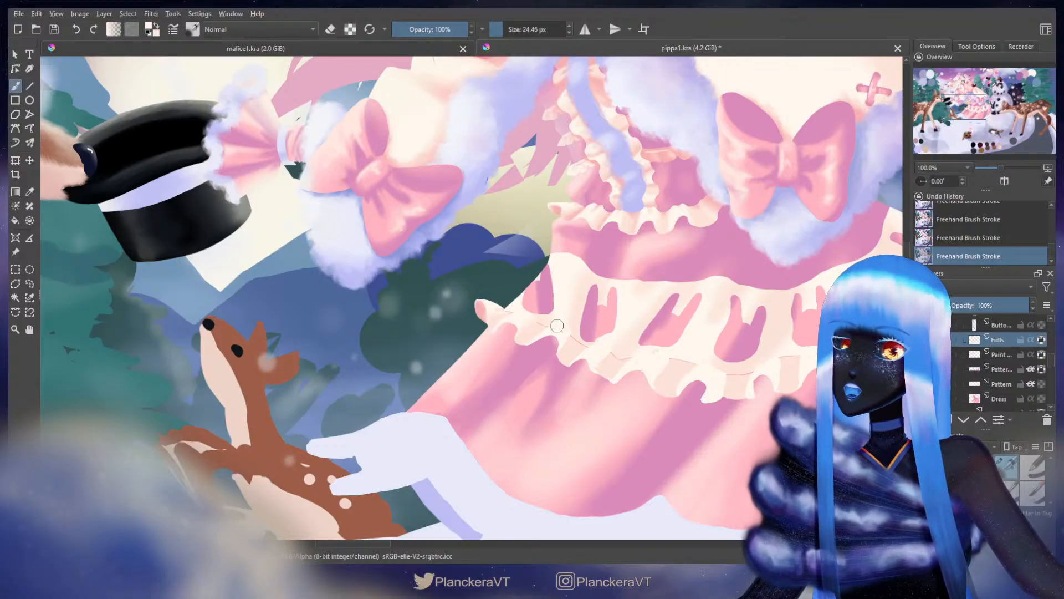
left_click_drag(560, 327, 557, 327)
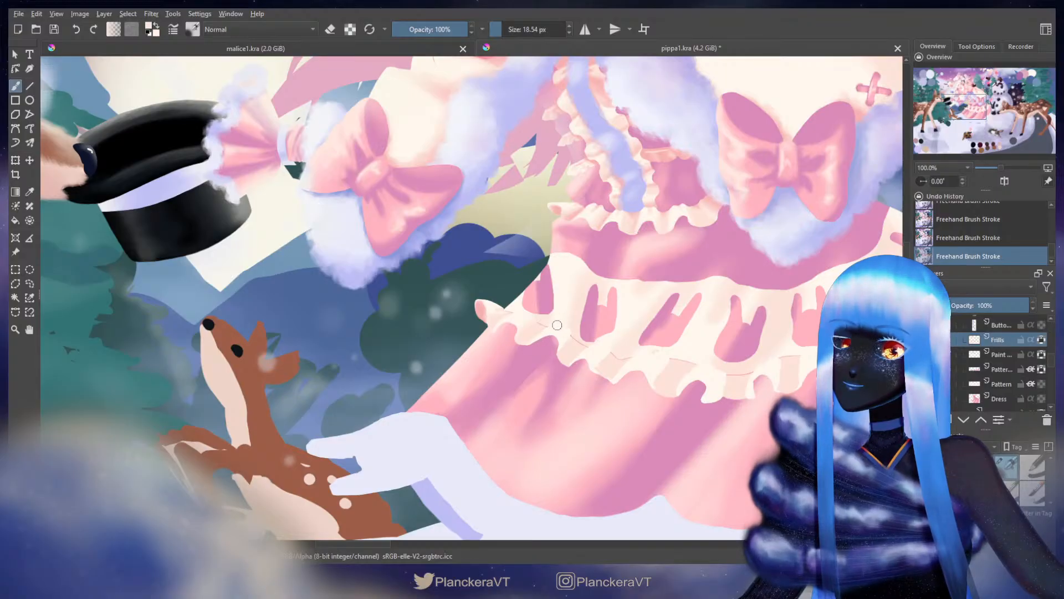
left_click_drag(561, 326, 564, 326)
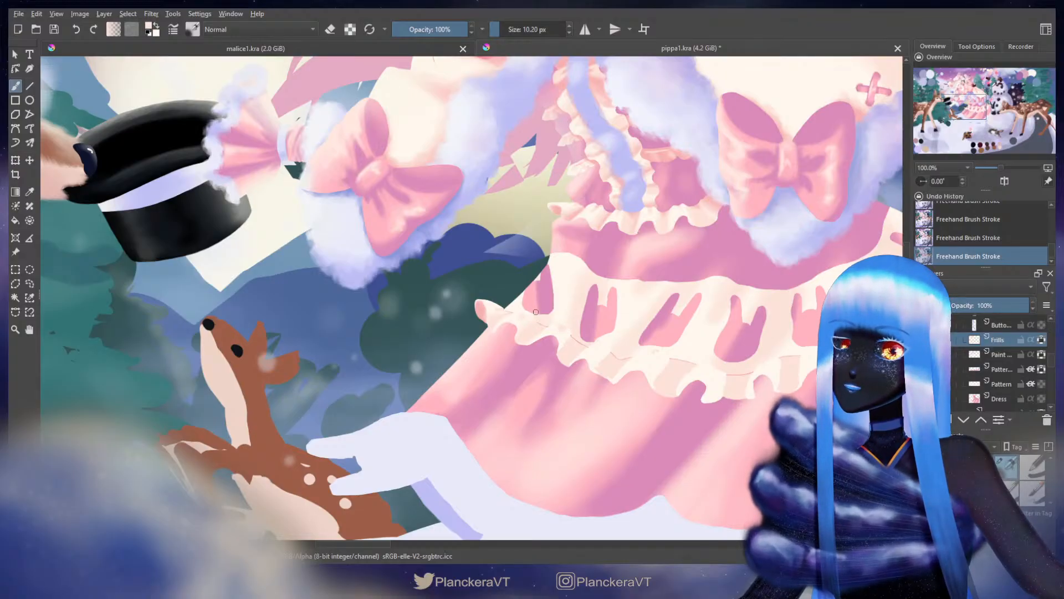
left_click_drag(521, 320, 523, 315)
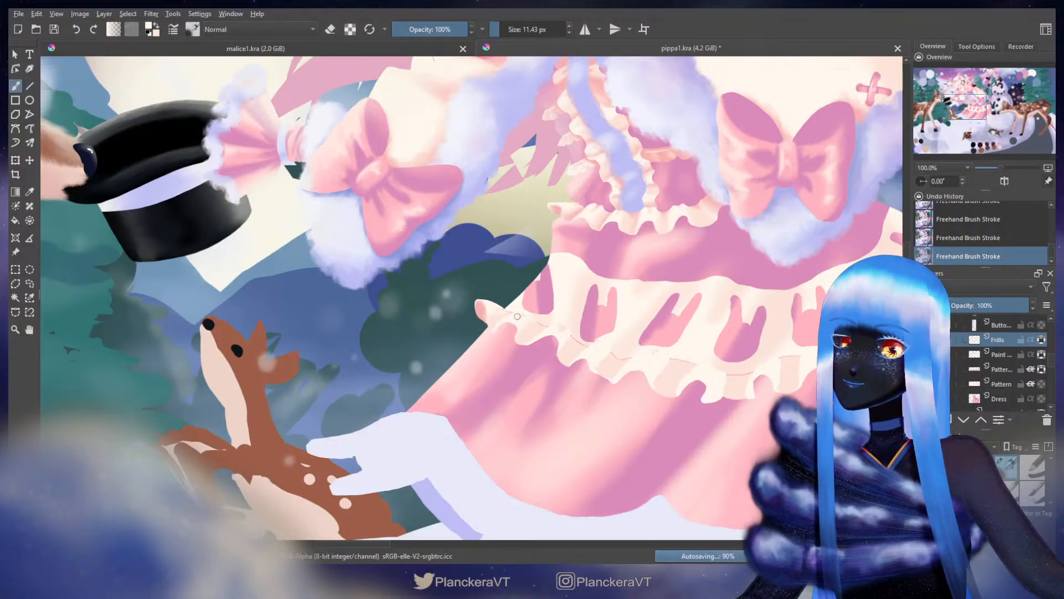
Step: Shade the lower frill's folds beneath the second and third rabbit motifs at 37.36, 27.24, 10.88, 29.83 and 18.90 px
left_click_drag(547, 297, 487, 274)
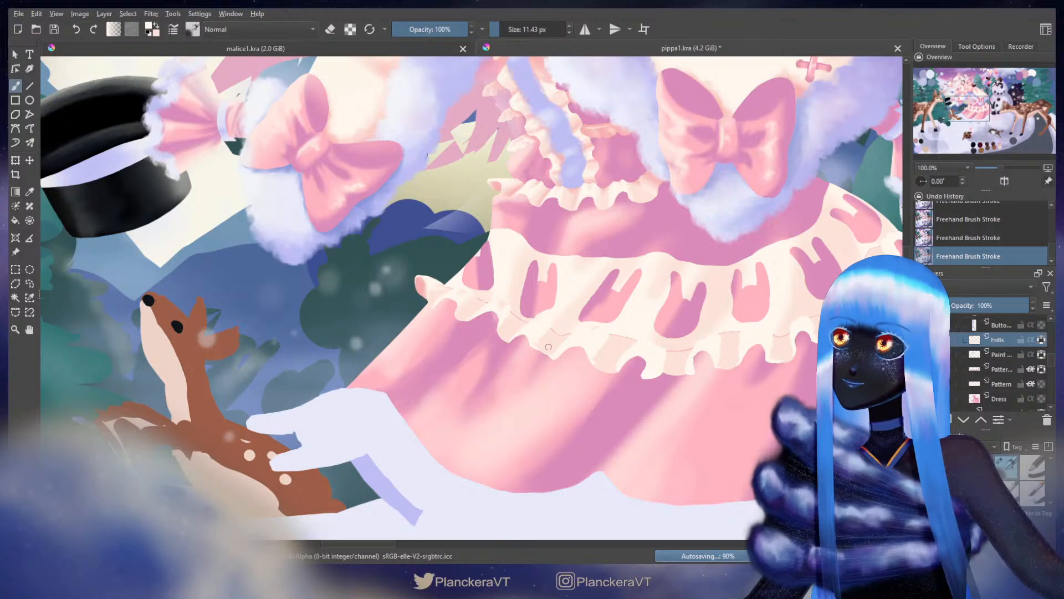
left_click_drag(543, 342, 557, 331, "shift")
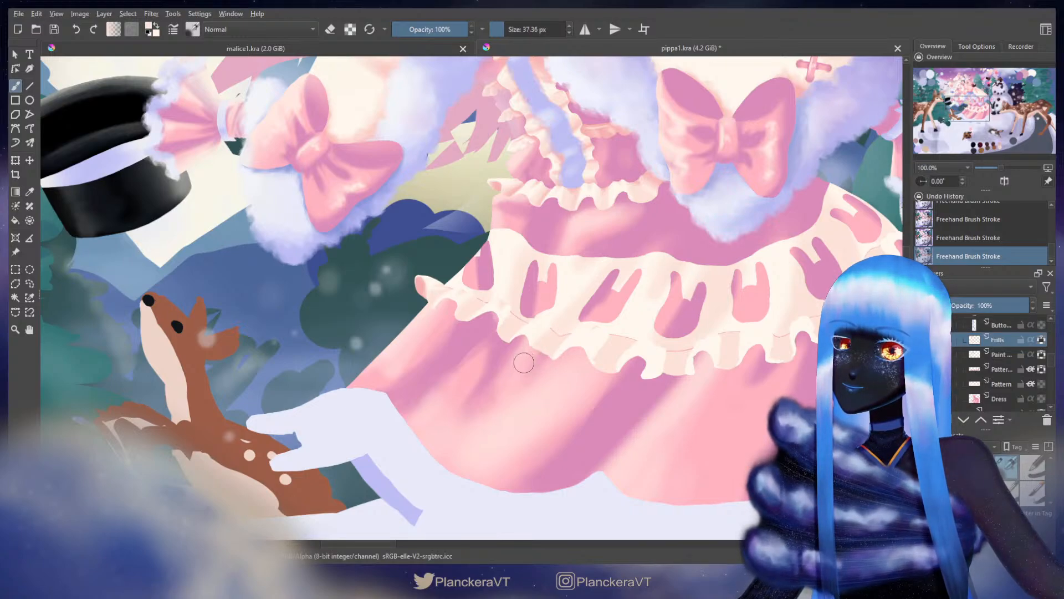
left_click_drag(536, 334, 533, 334, "shift")
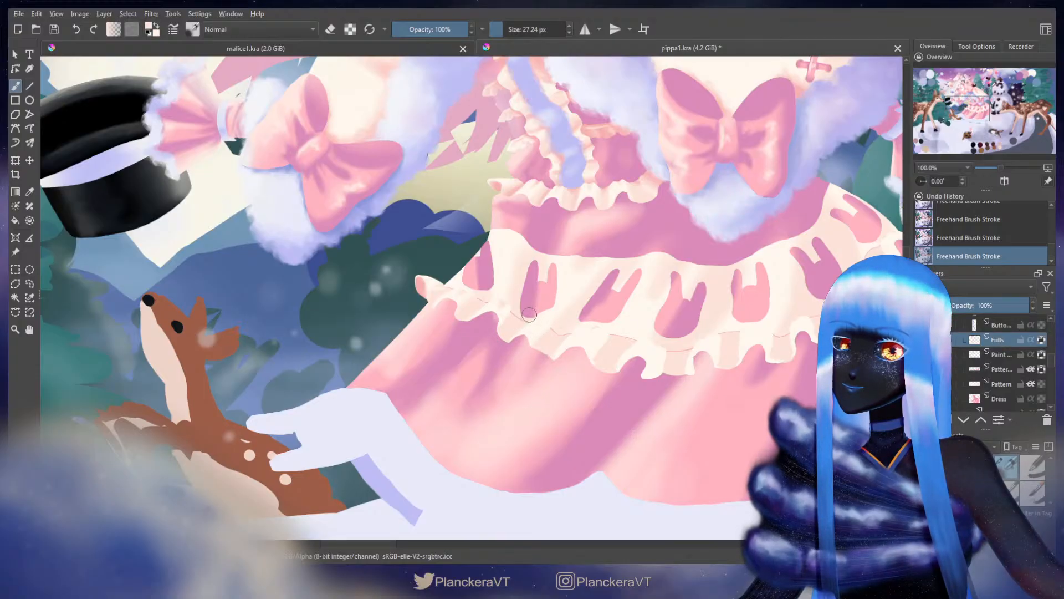
left_click_drag(529, 315, 524, 314, "shift")
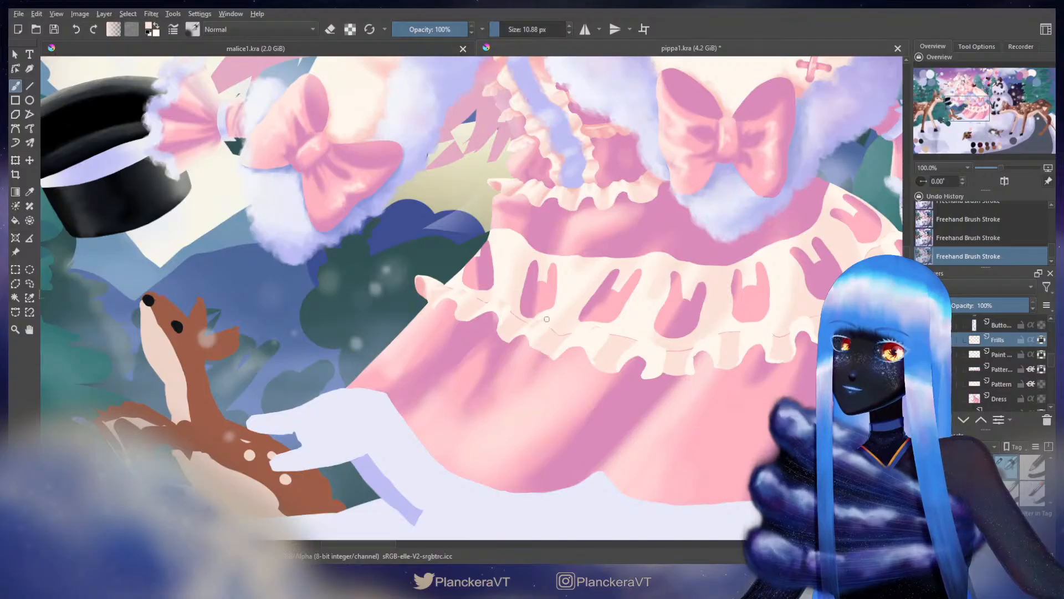
mouse_move(554, 344)
left_mouse_down()
mouse_move(540, 331)
mouse_move(561, 328)
left_mouse_up()
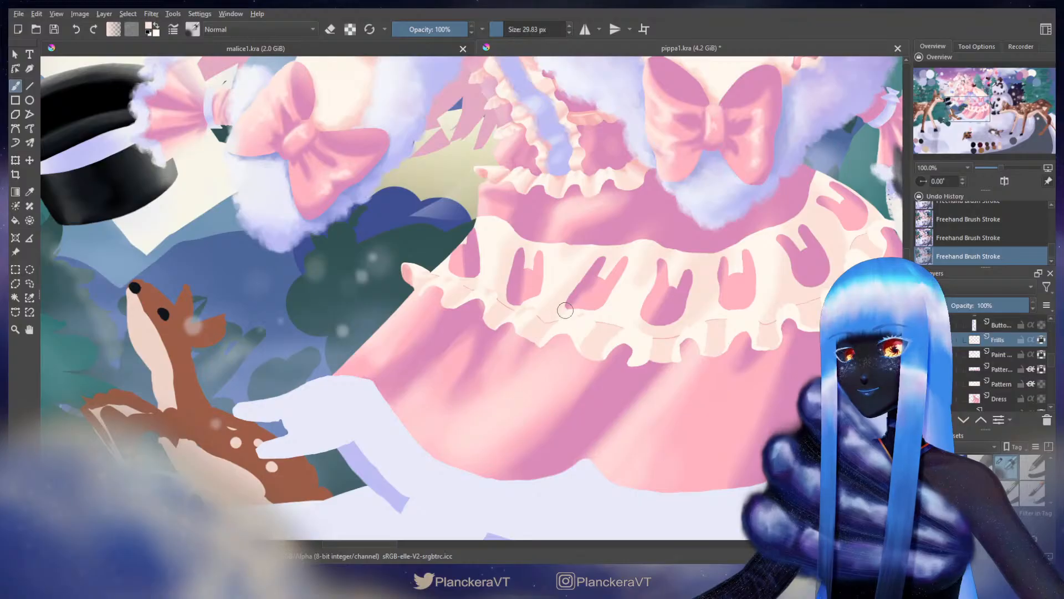
left_click_drag(581, 310, 571, 313, "shift")
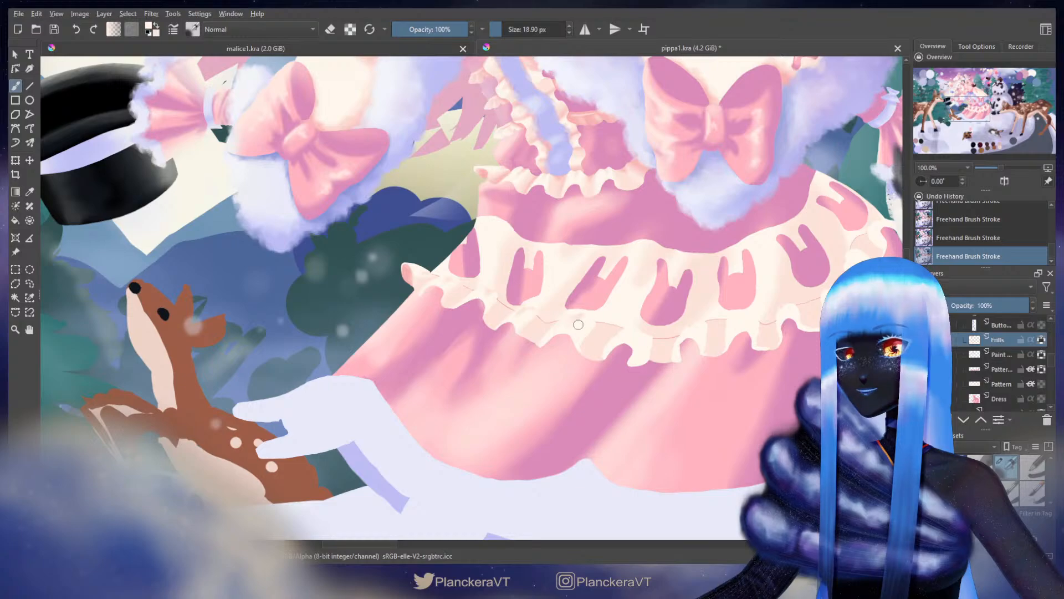
Step: Soften the lower frill's folds between the third and fourth rabbit motifs with the brush at 35.51, 26.80 and 17.73 px
mouse_move(580, 316)
left_mouse_down("shift")
mouse_move(595, 315)
mouse_move(513, 312)
left_mouse_up("shift")
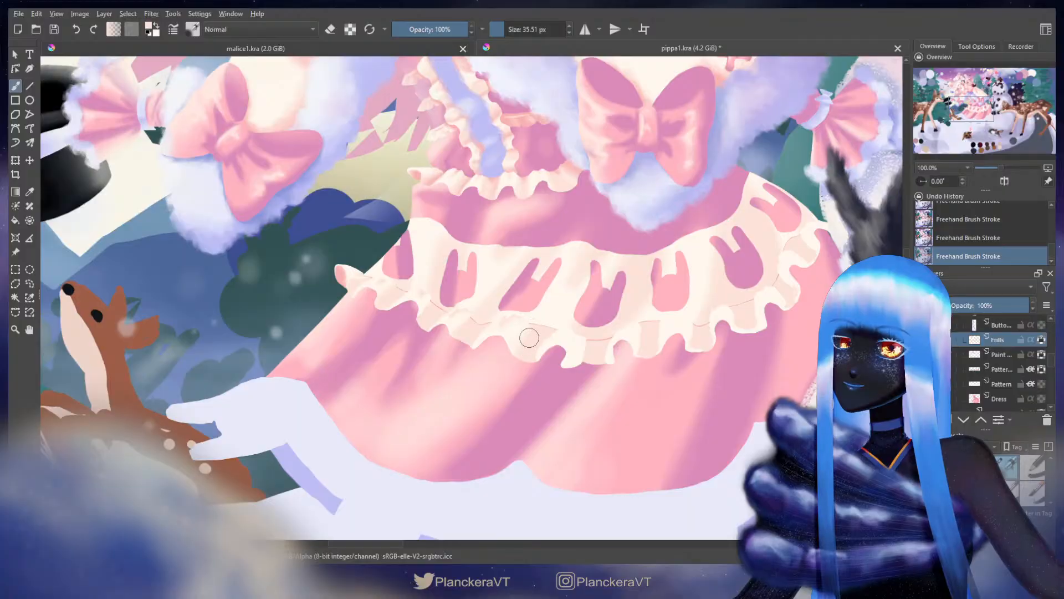
key("[")
key("[")
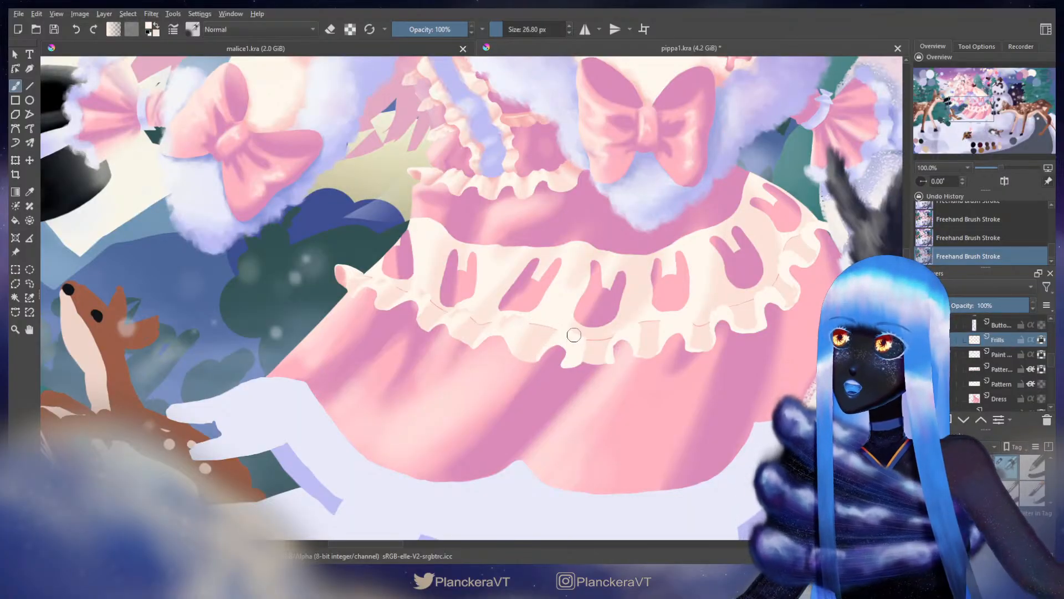
key("[")
key("[")
key("[")
key("[")
key("[")
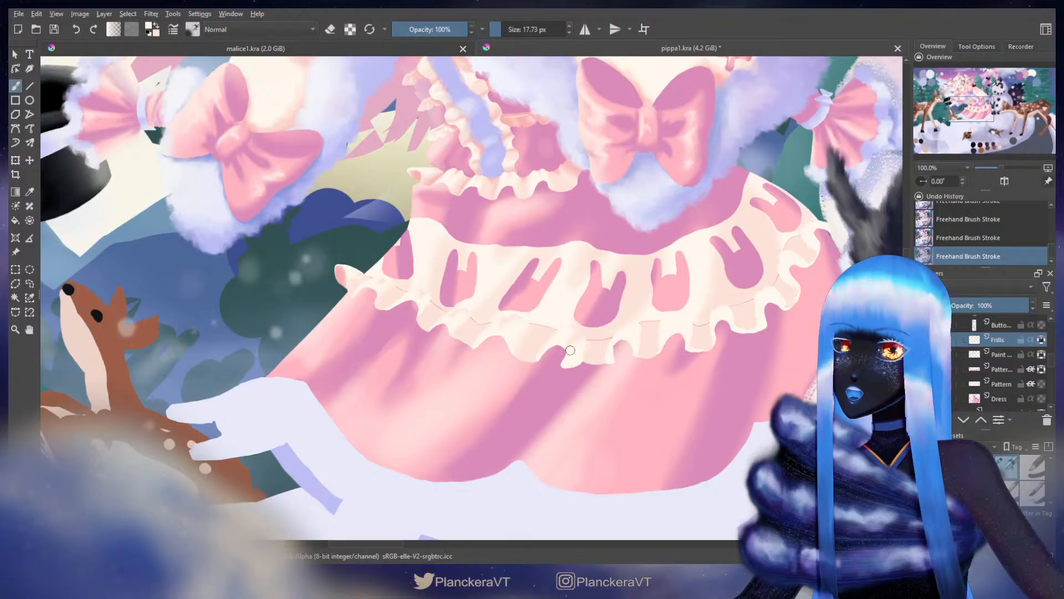
Step: Blend the lower frill's folds beneath the fourth rabbit motif at 21.37, 33.16, 24.58 and 15.01 px, swapping the active colours
left_click_drag(603, 354, 598, 358)
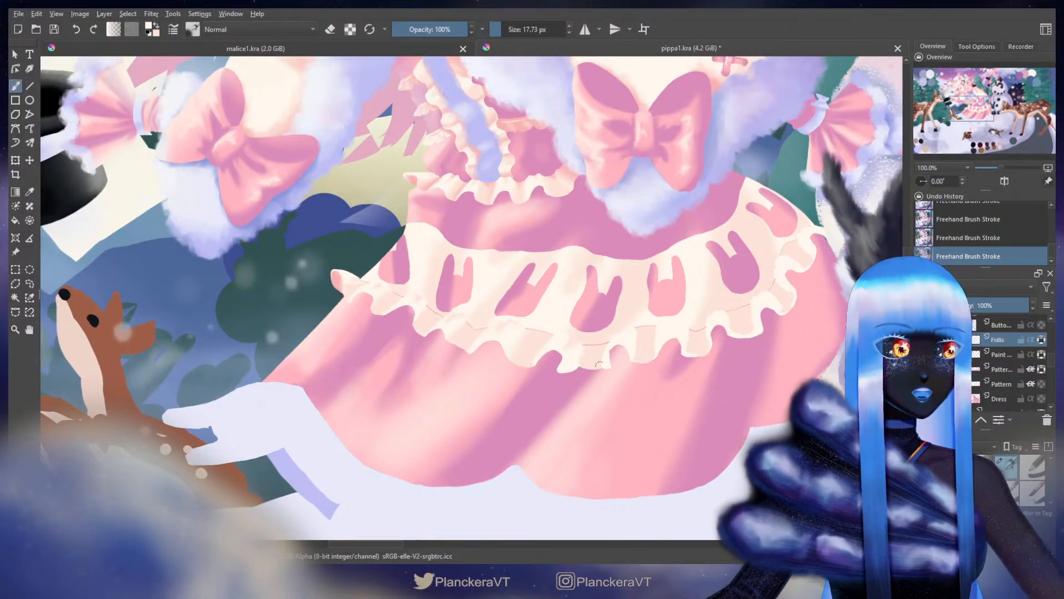
left_click_drag(610, 364, 586, 351)
key("x")
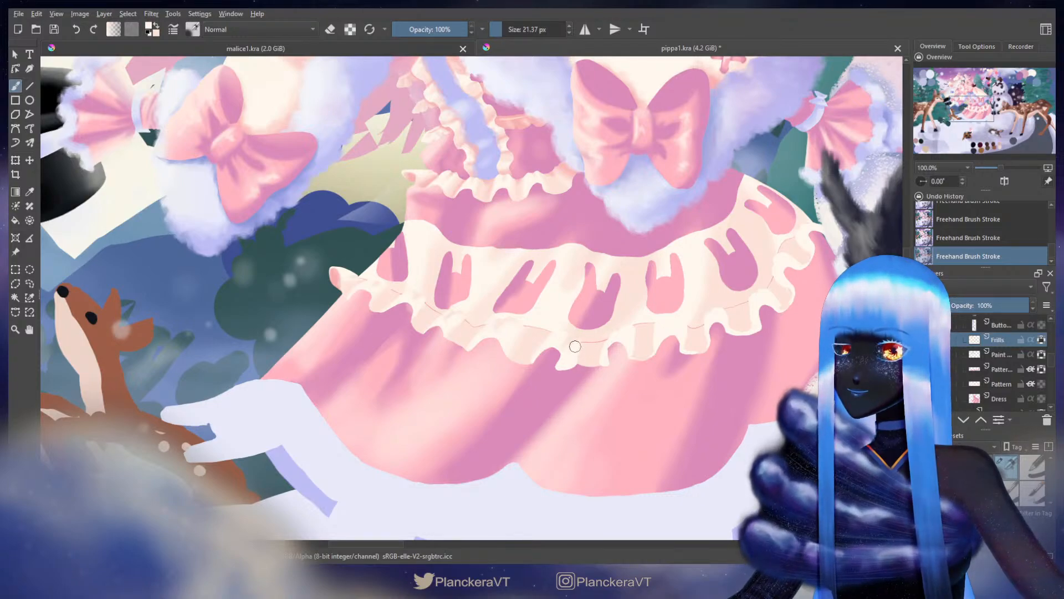
left_click_drag(576, 352, 581, 353, "shift")
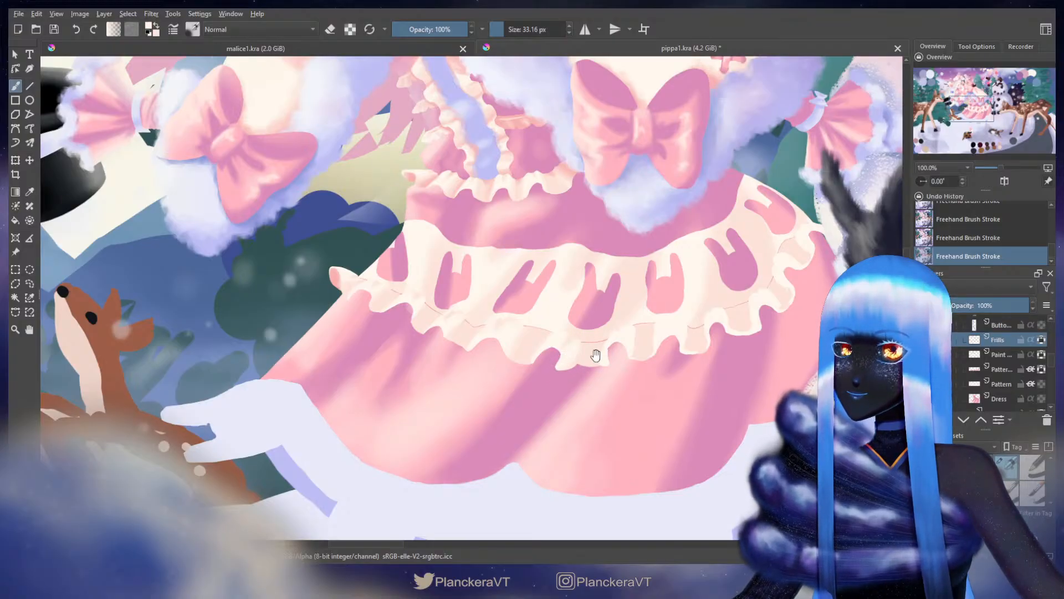
mouse_move(596, 355)
left_mouse_down()
mouse_move(529, 365)
mouse_move(546, 366)
mouse_move(532, 383)
left_mouse_up()
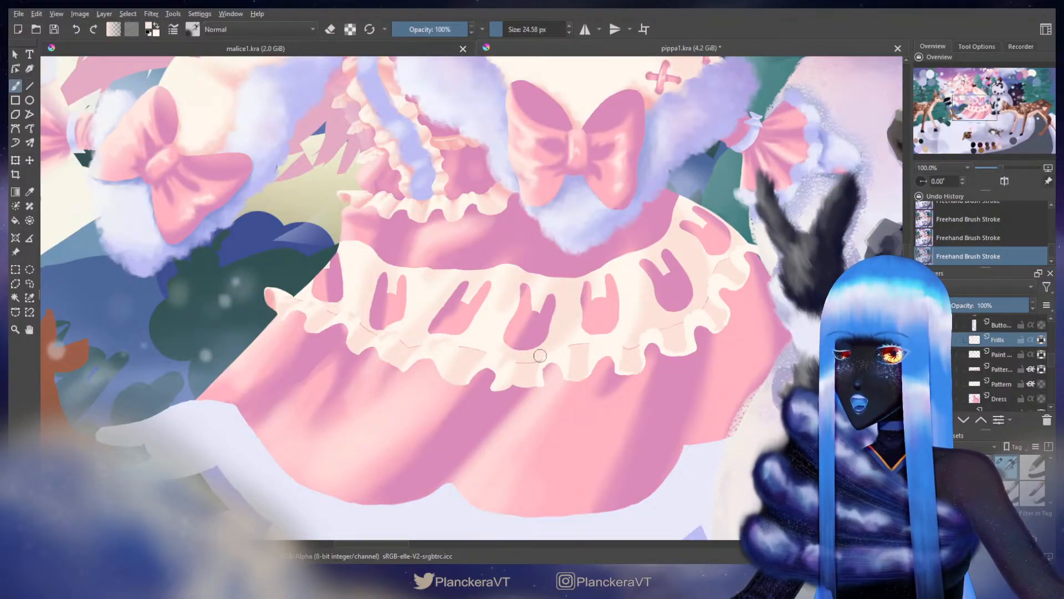
left_click_drag(561, 341, 558, 347, "shift")
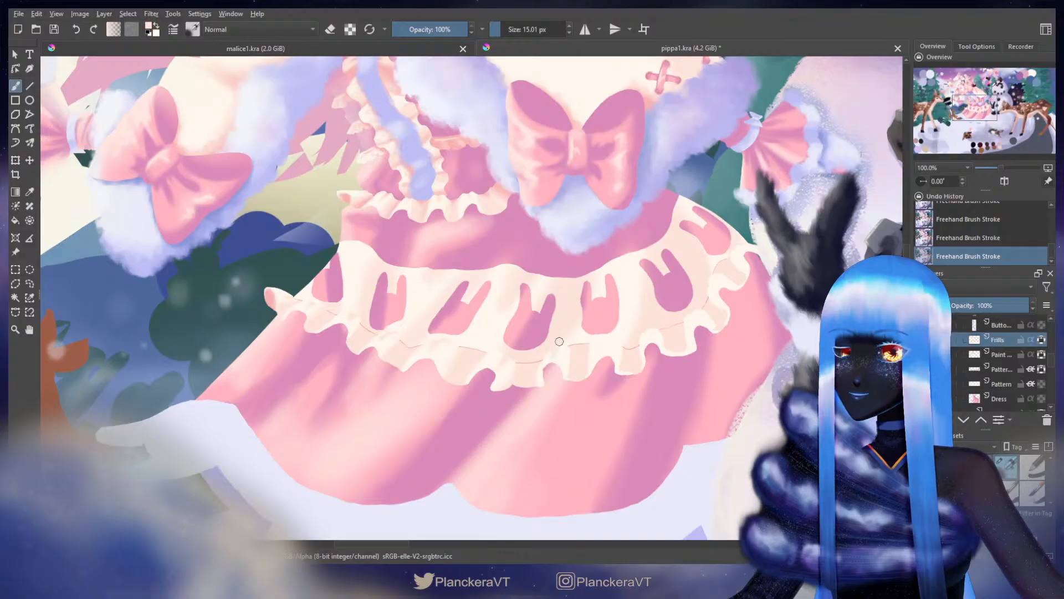
Step: Blend the lower frill's folds beneath the fifth rabbit motif with the brush at 25.69, 20.32, 15.20 and 26.49 px
left_click_drag(558, 346, 557, 361, "shift")
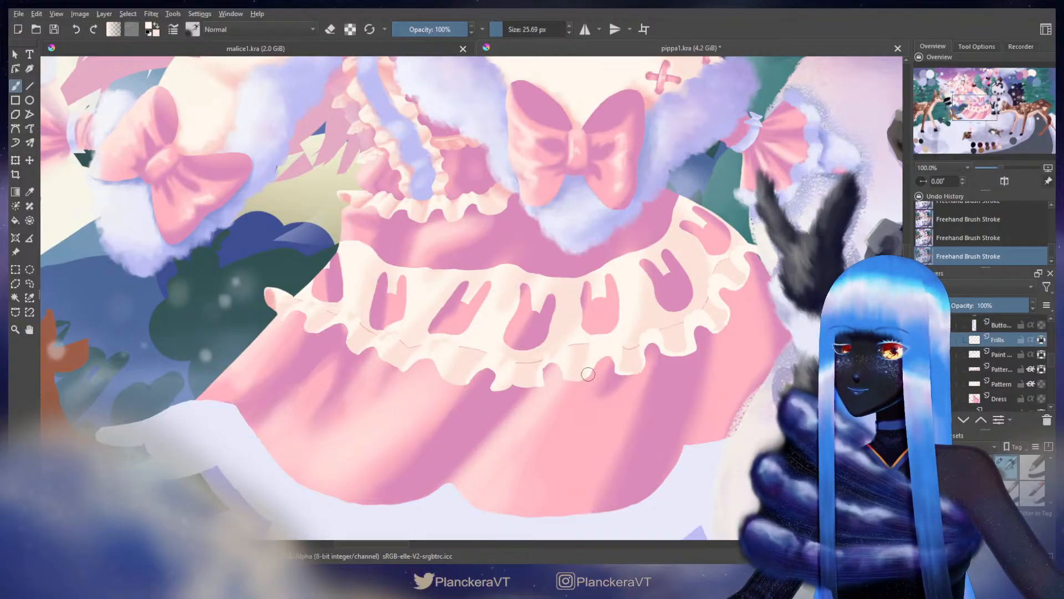
key("bracketleft")
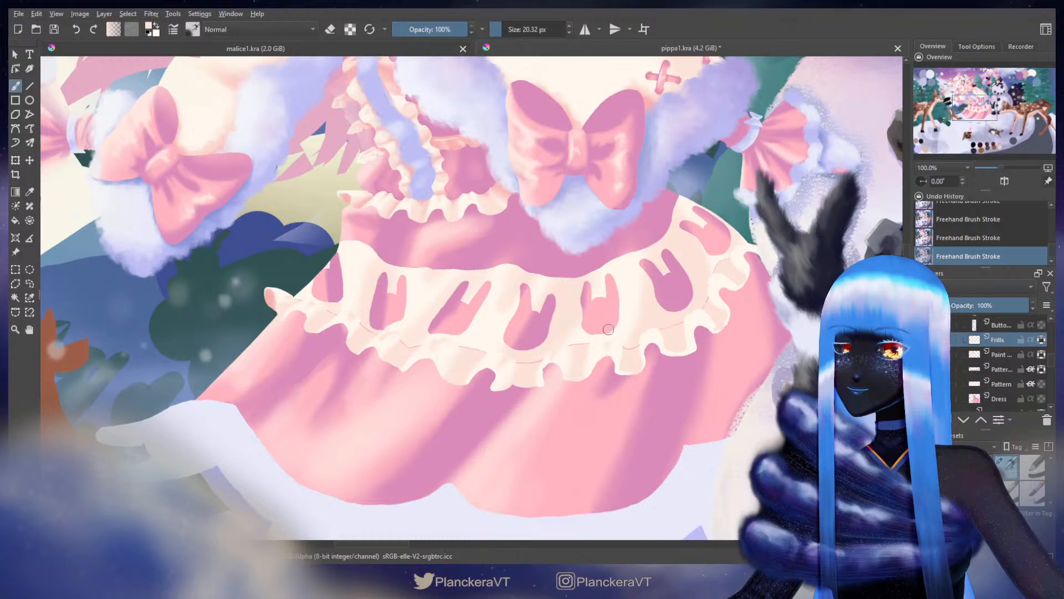
key("bracketleft")
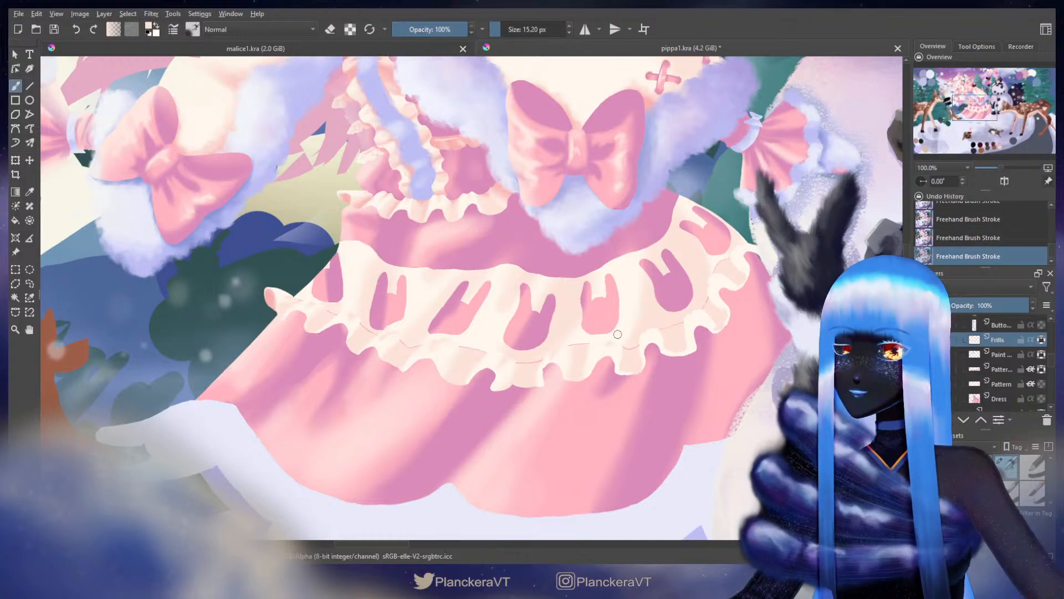
key("bracketright")
key("bracketright")
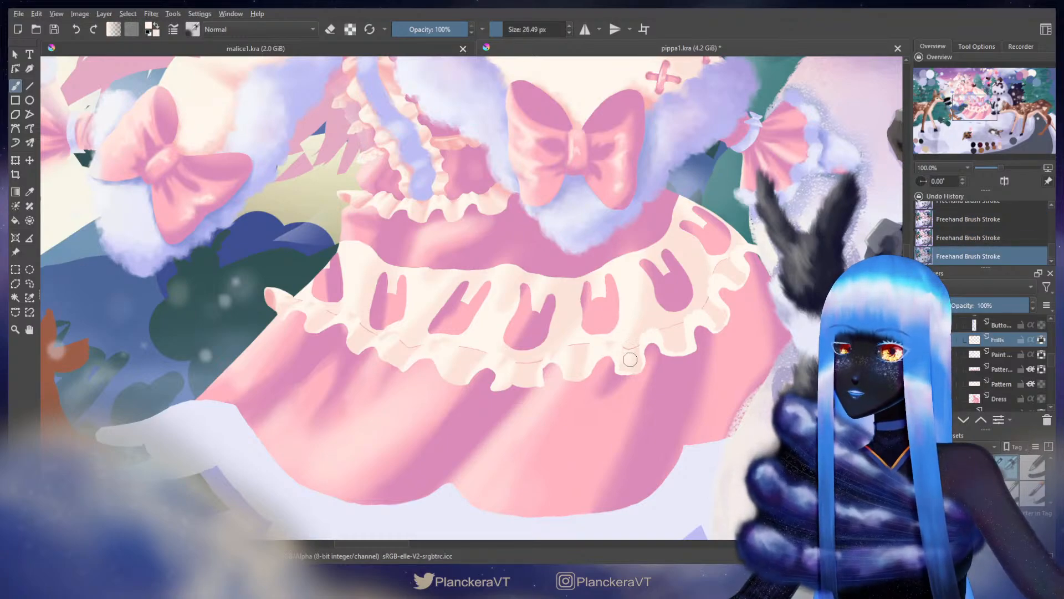
key("ctrl+z")
key("ctrl+shift+z")
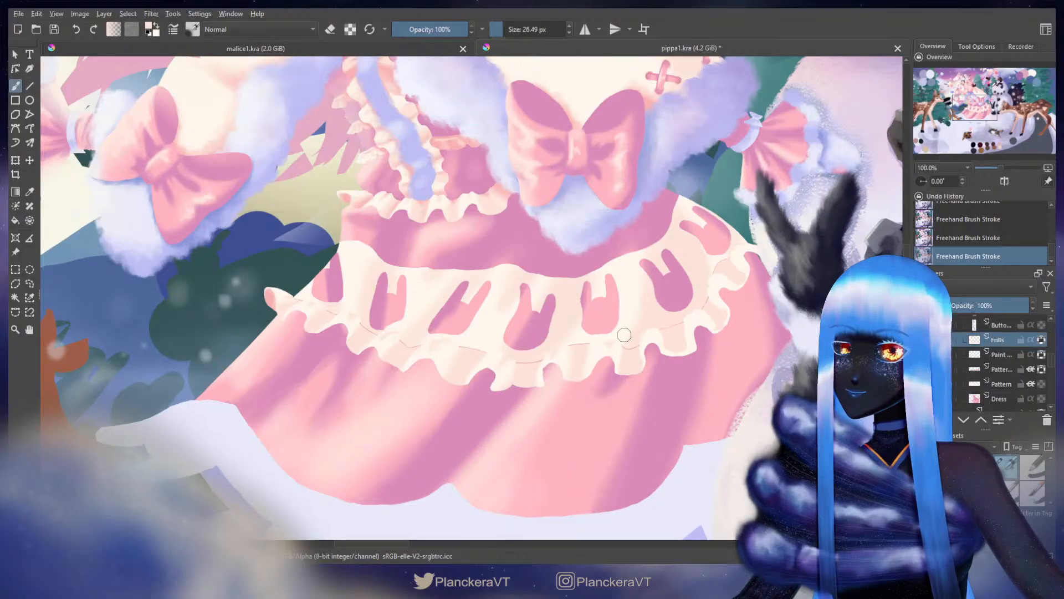
Step: Soften the lower frill's fold just before the sixth rabbit motif at 15.44, 13.28 and 22.79 px, comparing the recent strokes through undo and redo
left_click_drag(620, 342, 562, 357)
key("bracketleft")
key("bracketleft")
key("bracketleft")
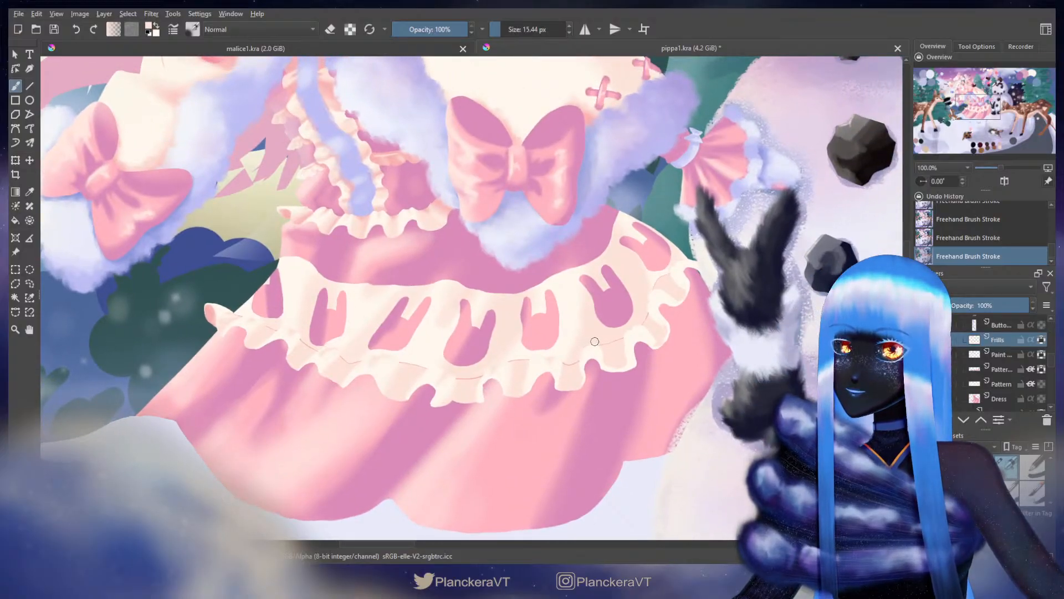
key("ctrl+z")
key("ctrl+z")
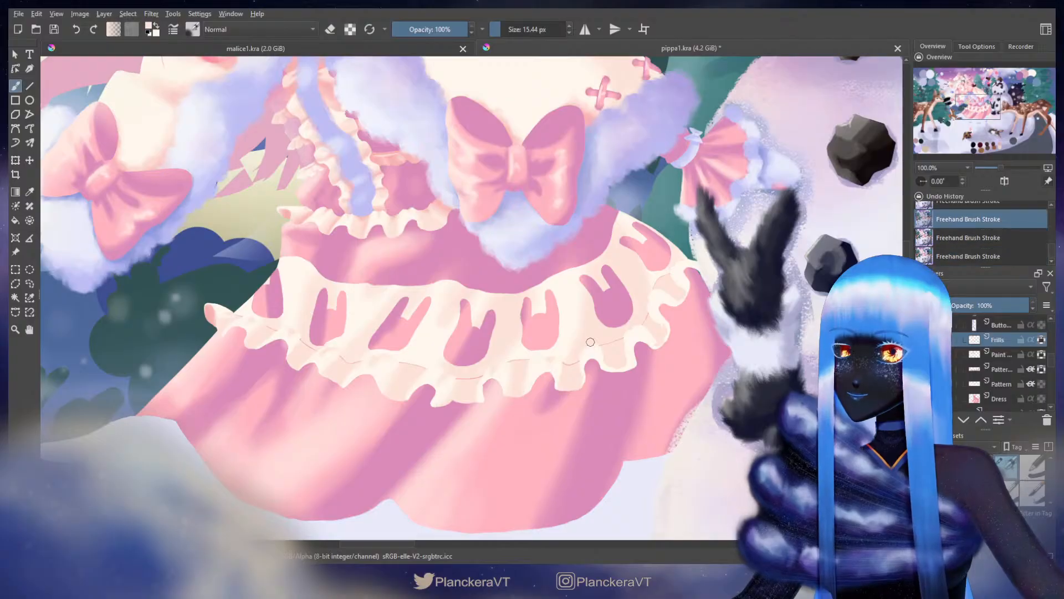
key("ctrl+shift+z")
key("ctrl+shift+z")
key("bracketleft")
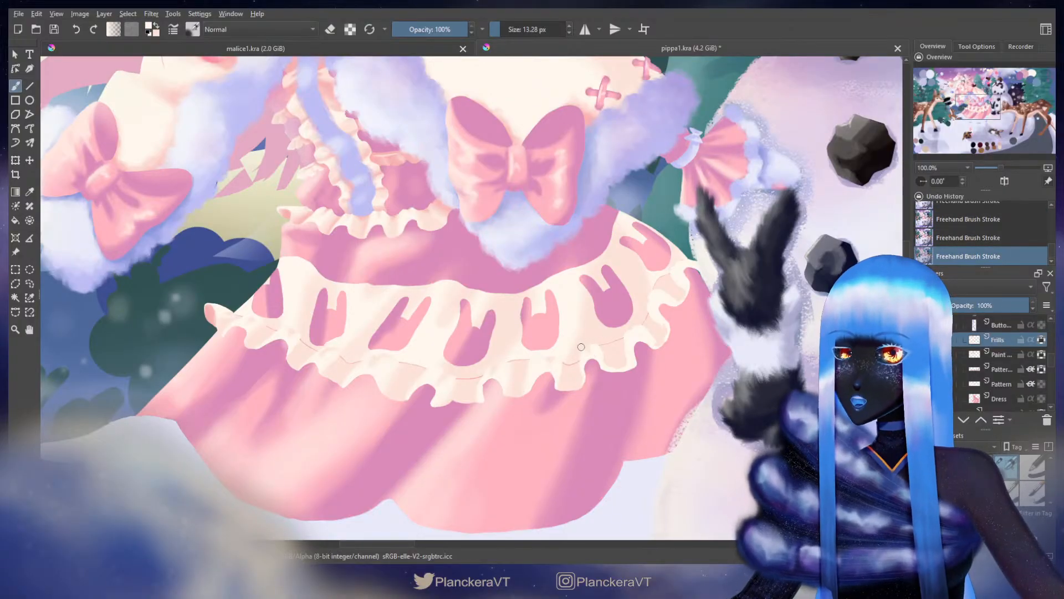
key("bracketleft")
key("bracketleft")
key("bracketright")
key("bracketright")
key("bracketright")
key("bracketright")
key("bracketright")
key("bracketright")
key("bracketright")
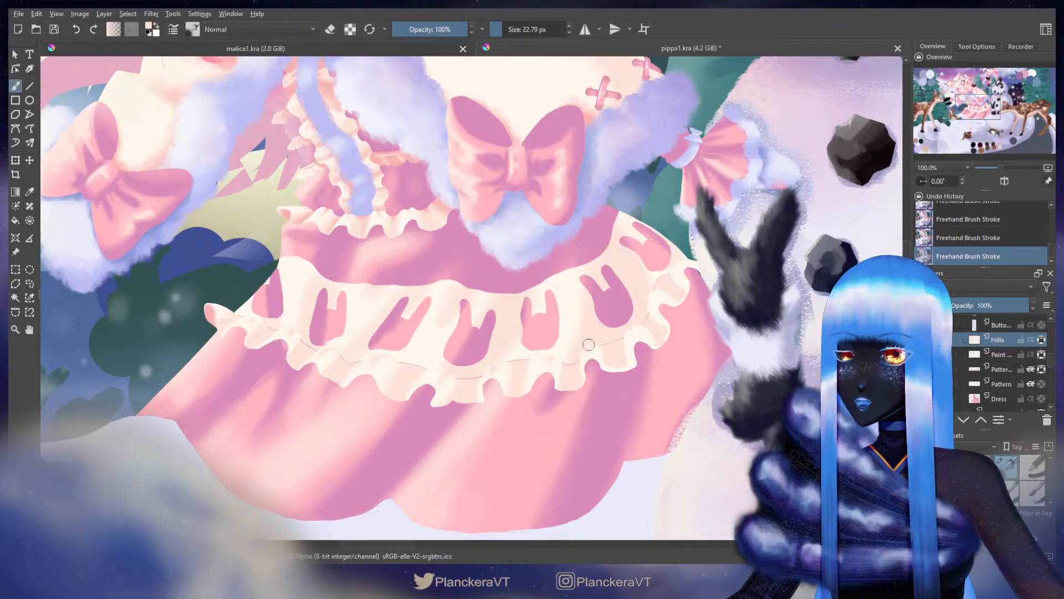
Step: Blend the lower frill's ruffles between the fifth and sixth rabbit motifs with the brush at 70.39 and 25.32 px
left_click_drag(586, 314, 582, 302)
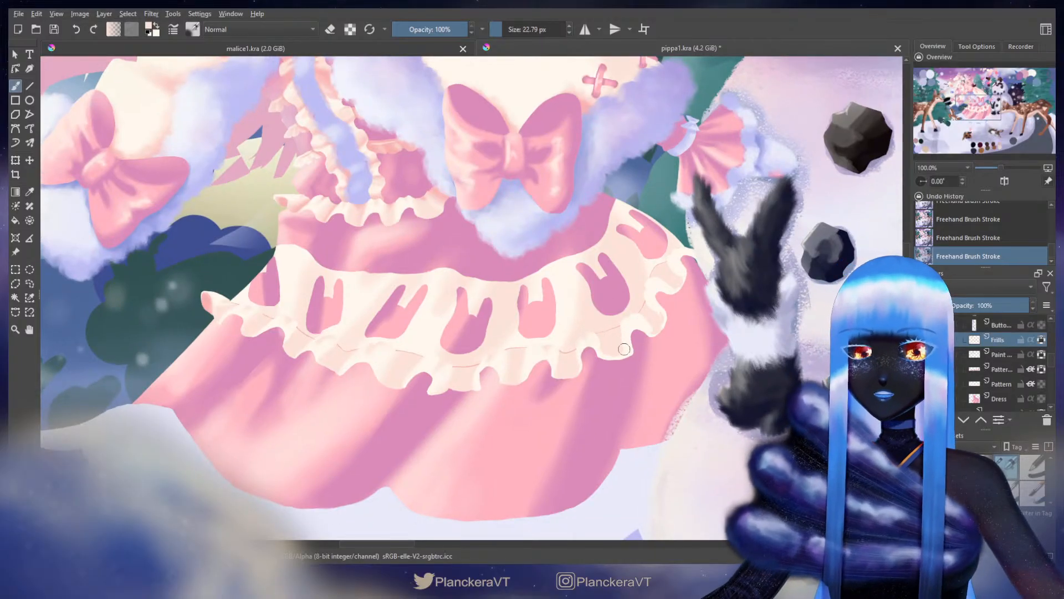
left_click_drag(614, 351, 562, 369)
key("bracketright")
key("bracketright")
key("bracketright")
key("bracketright")
key("bracketright")
key("bracketright")
key("bracketright")
key("bracketright")
key("bracketright")
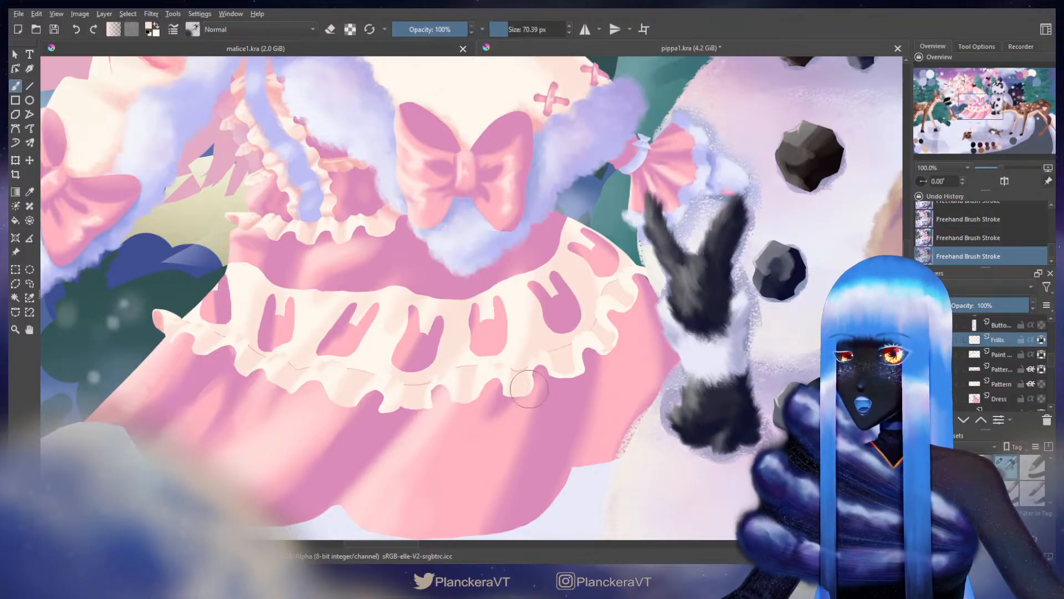
key("bracketleft")
key("bracketleft")
key("bracketleft")
key("bracketleft")
key("bracketleft")
key("bracketleft")
key("bracketleft")
key("bracketleft")
key("bracketleft")
key("bracketleft")
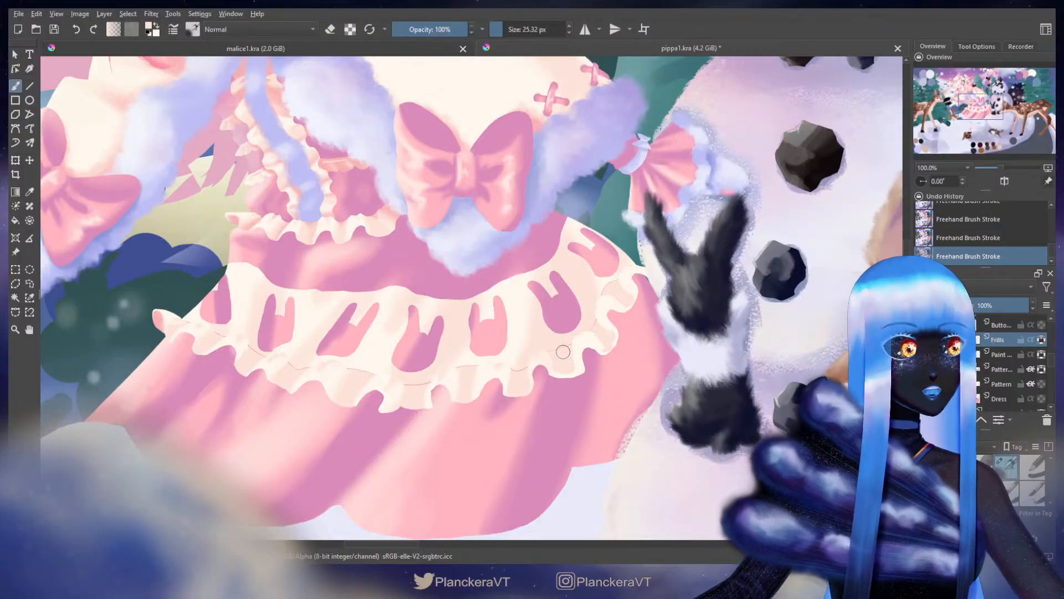
Step: Shade the lower frill's folds beneath and just past the sixth rabbit motif at 28.53, 16.00, 69.46, 45.76 and 14.39 px
left_click_drag(563, 365, 546, 362)
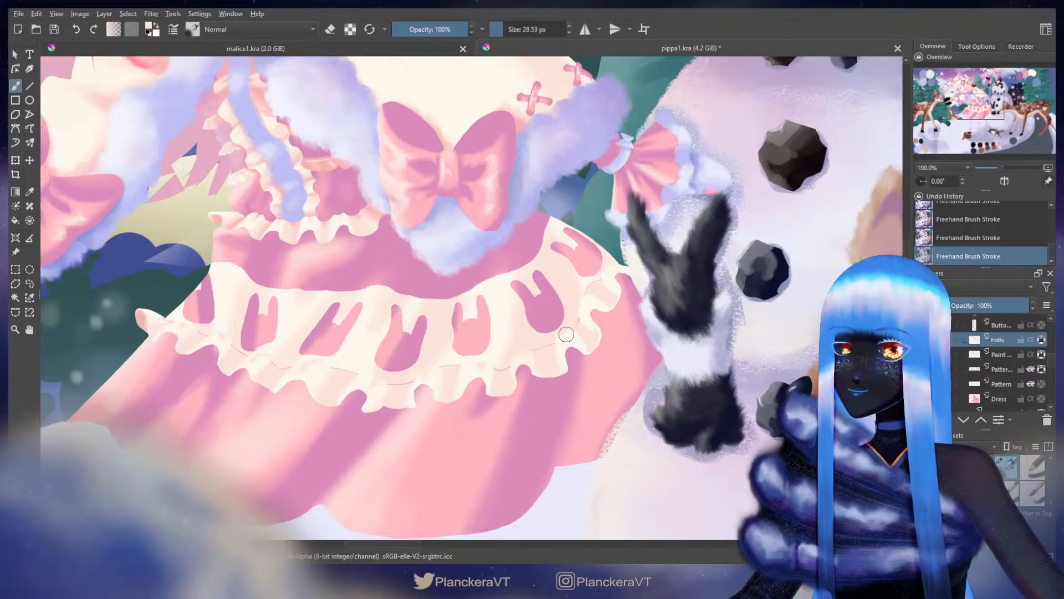
key("bracketleft")
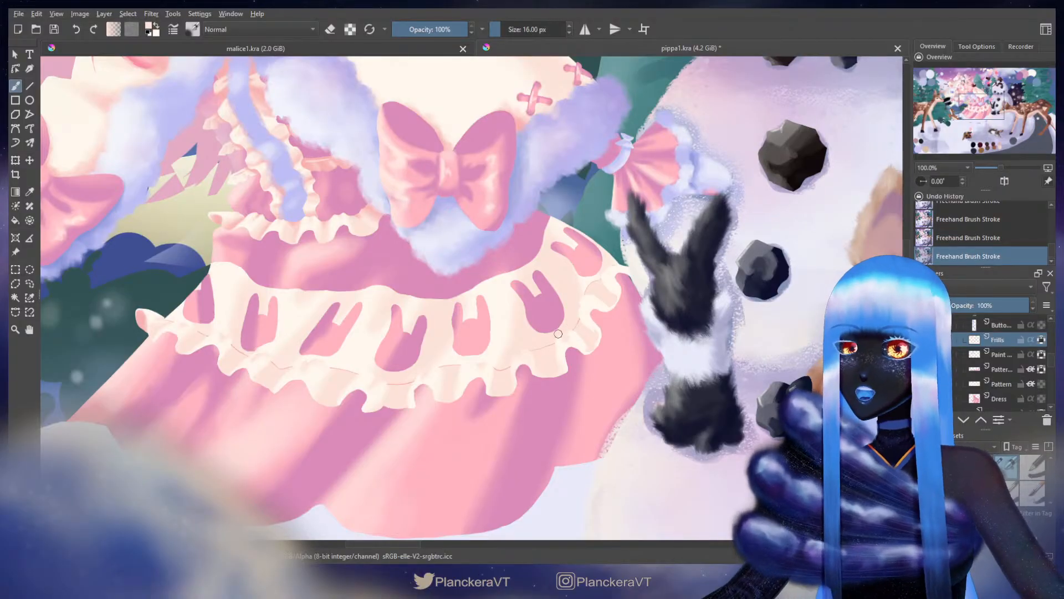
left_click_drag(565, 338, 595, 338, "shift")
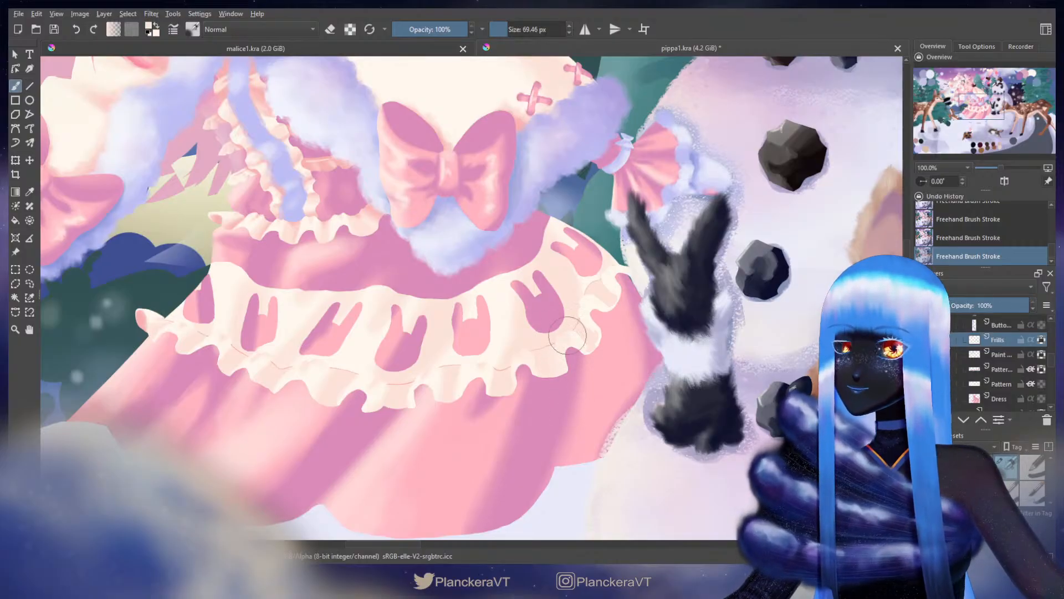
left_click_drag(554, 378, 541, 378, "shift")
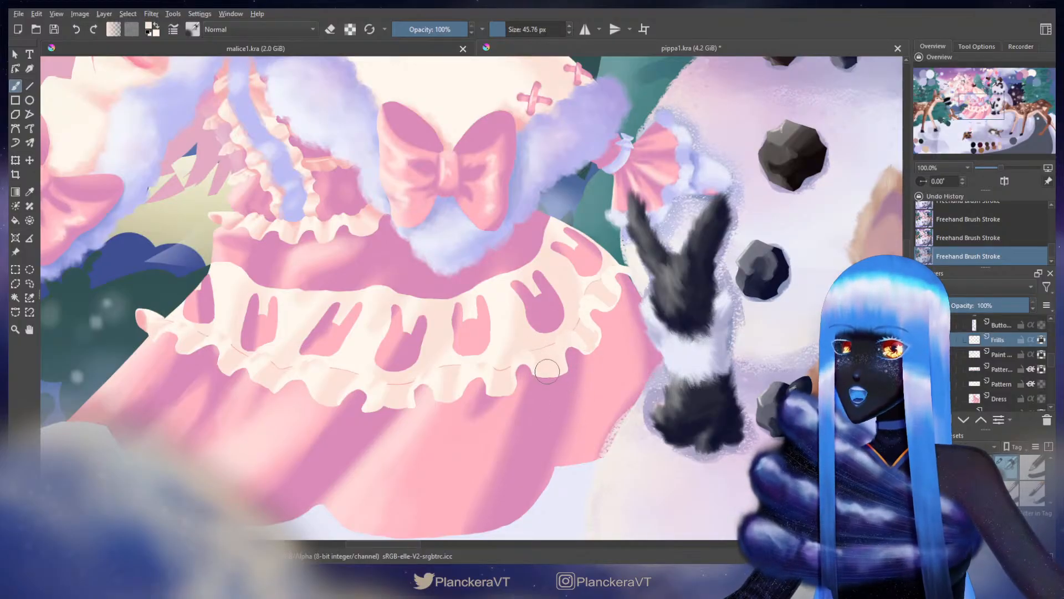
left_click_drag(589, 345, 563, 343, "shift")
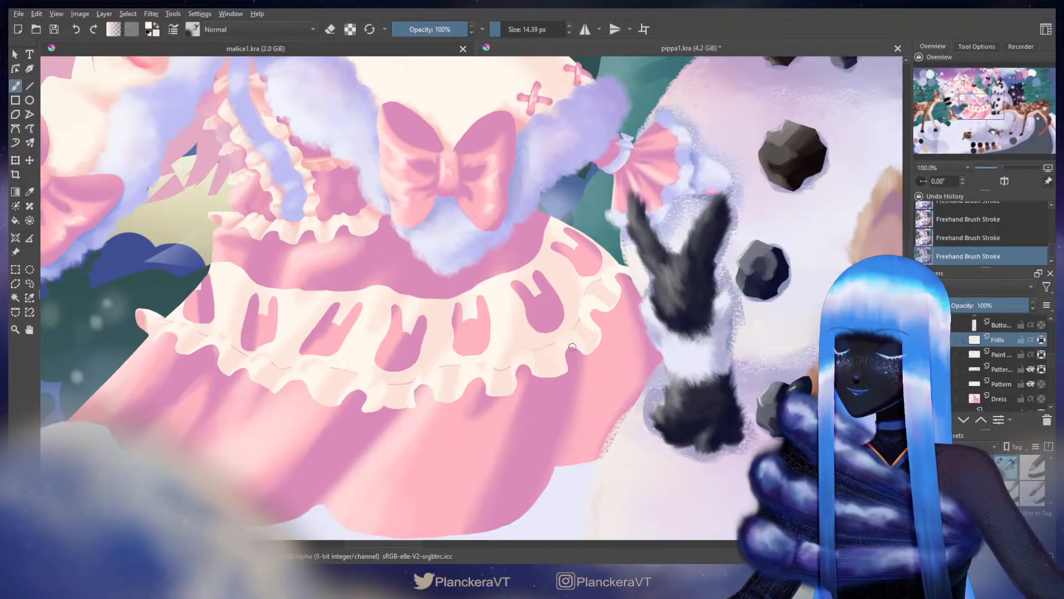
Step: Refine the lower frill's last folds beneath the seventh rabbit motif with the brush at 24.33, 32.79, 14.95 and 11.31 px
left_click_drag(585, 319, 554, 353)
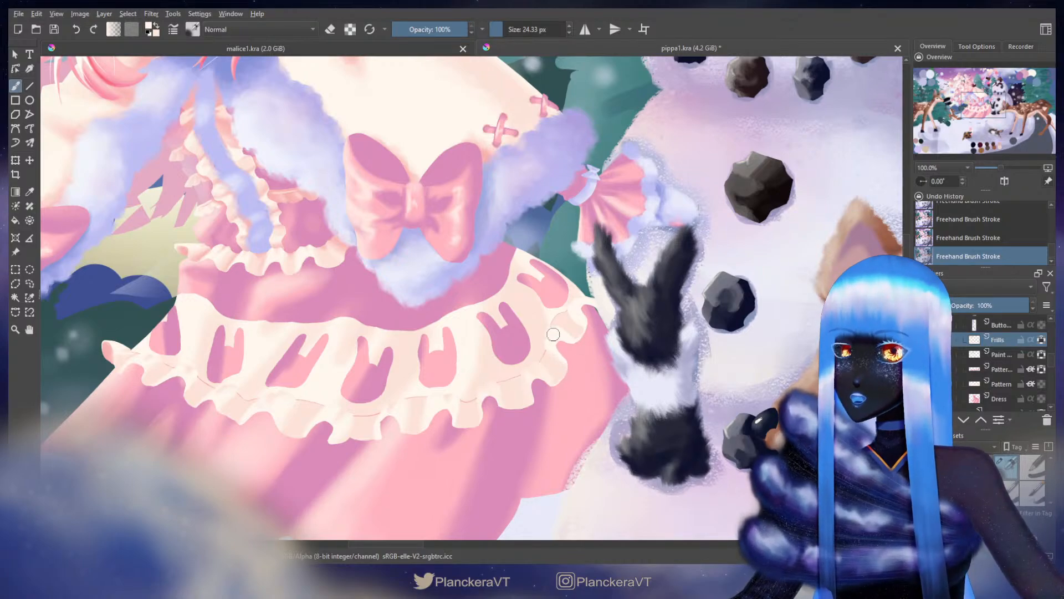
mouse_move(553, 334)
left_mouse_down("shift")
mouse_move(544, 335)
mouse_move(550, 321)
left_mouse_up("shift")
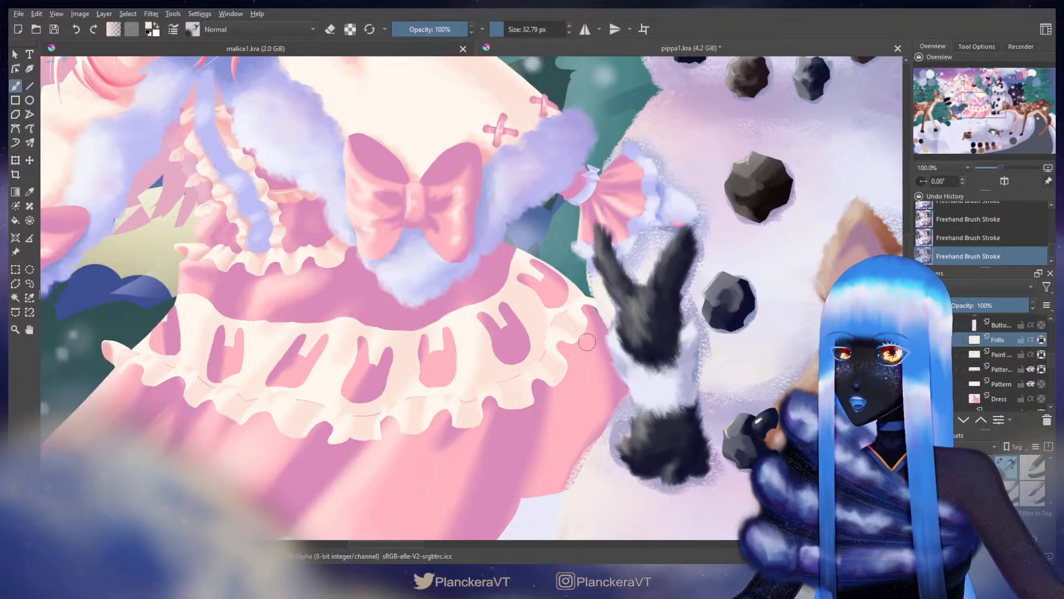
mouse_move(557, 336)
left_mouse_down("shift")
mouse_move(544, 337)
mouse_move(560, 345)
left_mouse_up("shift")
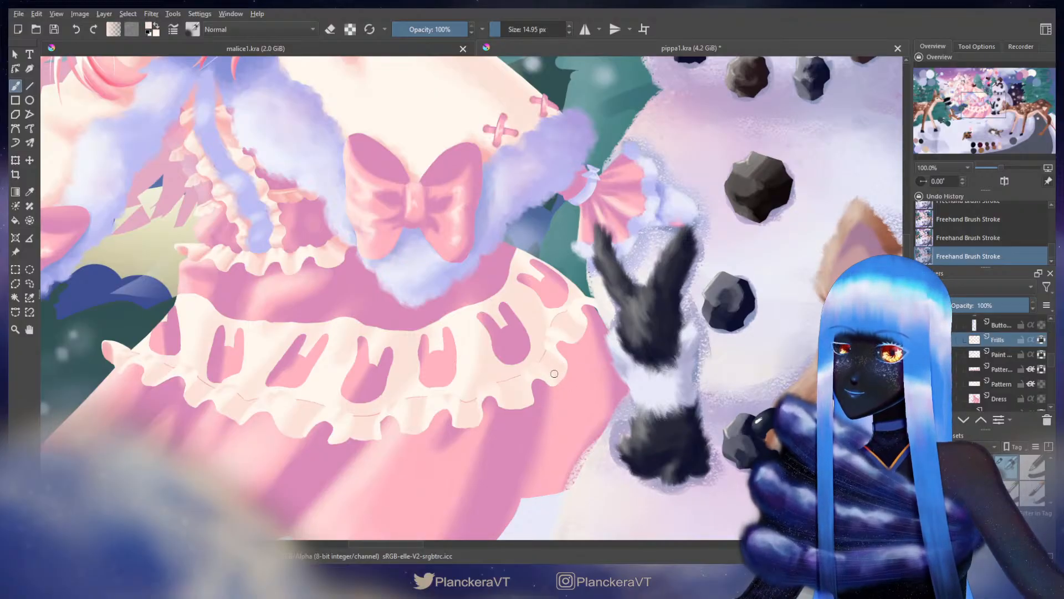
mouse_move(546, 328)
left_mouse_down("shift")
mouse_move(567, 328)
mouse_move(542, 349)
mouse_move(557, 349)
left_mouse_up("shift")
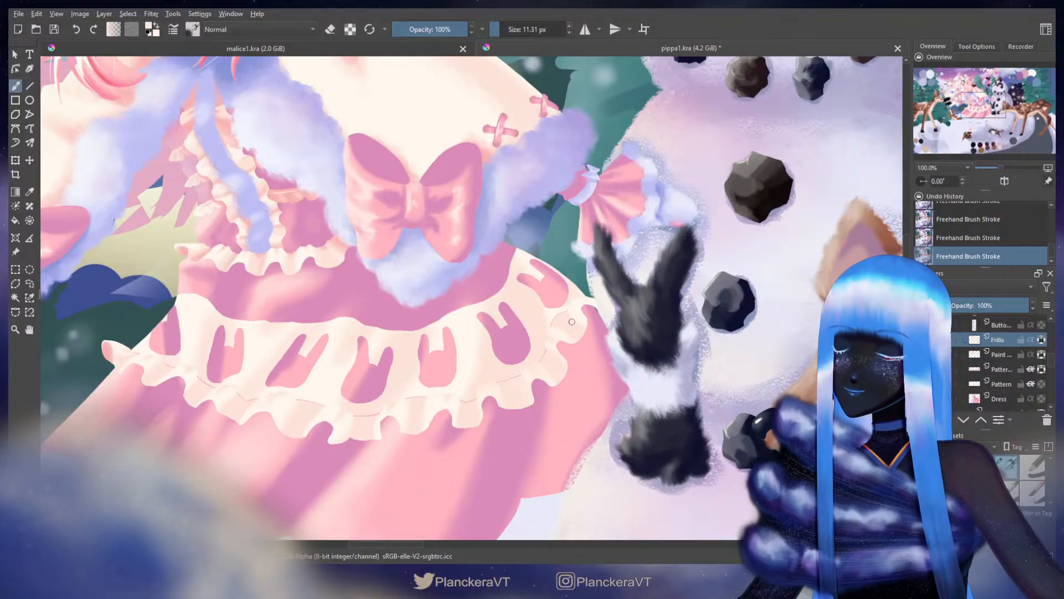
left_click_drag(572, 322, 616, 321, "shift")
Step: Enlarge the brush to 65.88 px and sample the salmon swatch beside the flying birds for the lower frill's curled end
left_click_drag(421, 360, 634, 324)
mouse_move(564, 335)
left_mouse_down("shift")
mouse_move(575, 340)
mouse_move(523, 332)
left_mouse_up("shift")
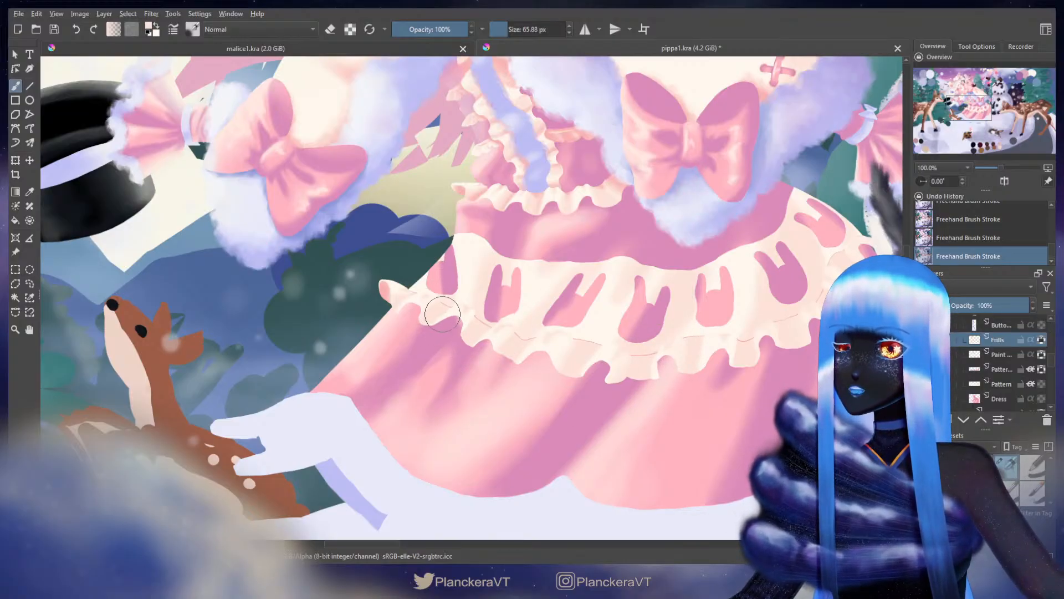
scroll(431, 372, "down", 4)
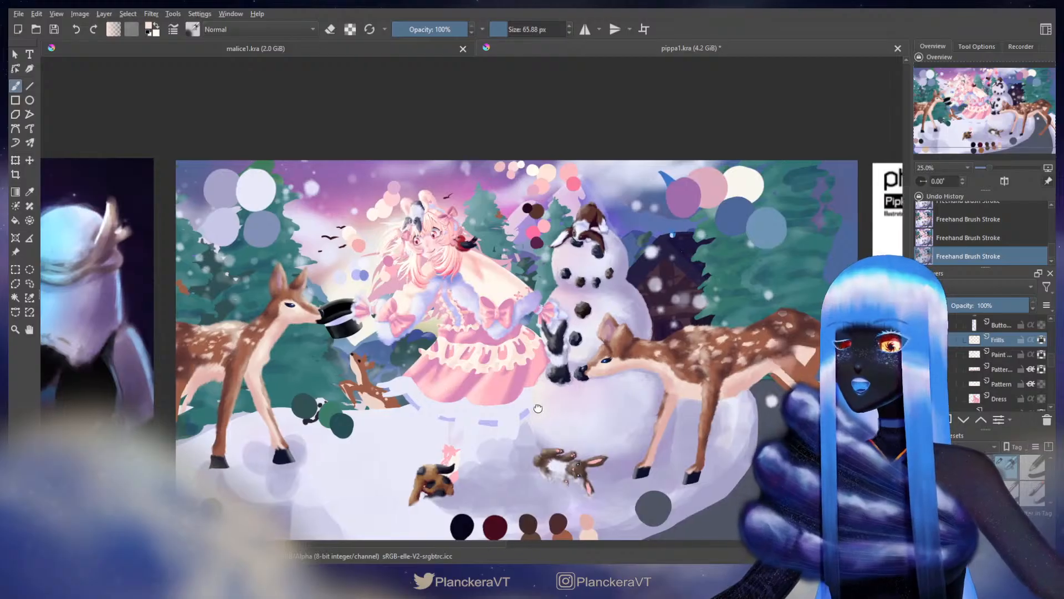
left_click_drag(538, 408, 626, 405)
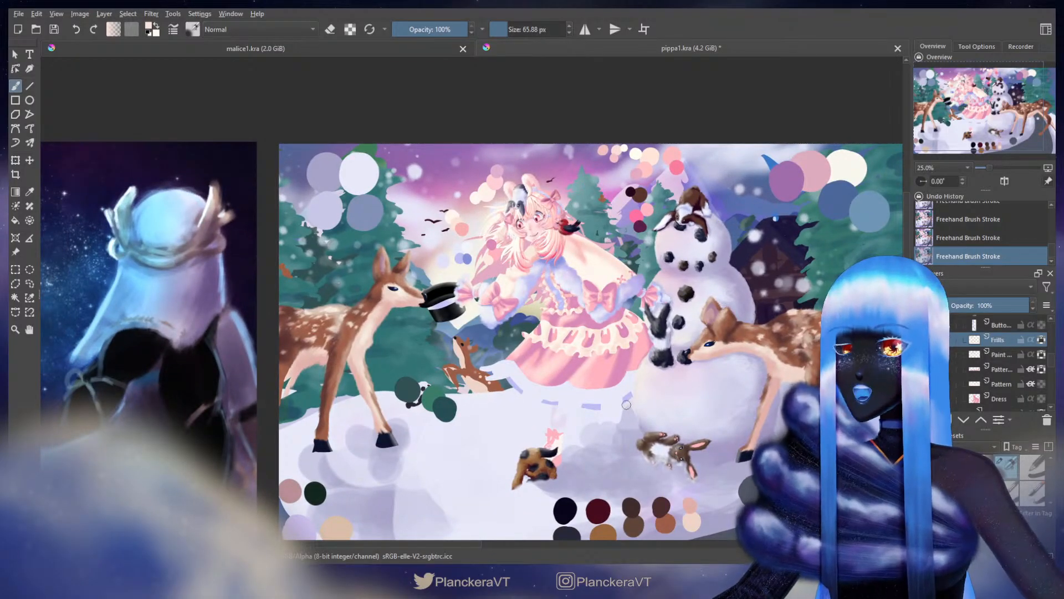
scroll(515, 330, "up", 4)
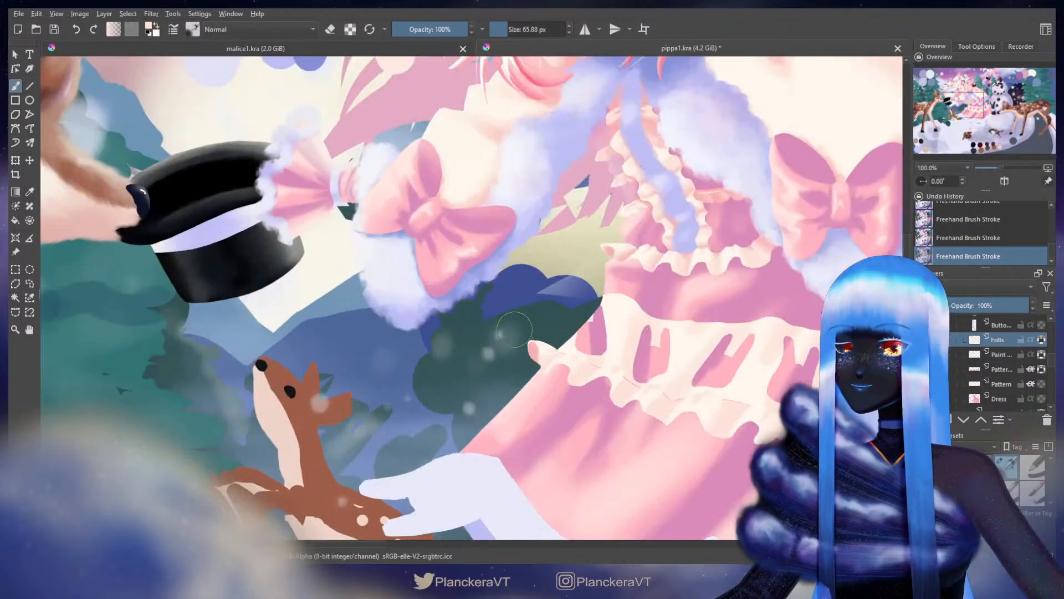
left_click_drag(346, 208, 620, 505)
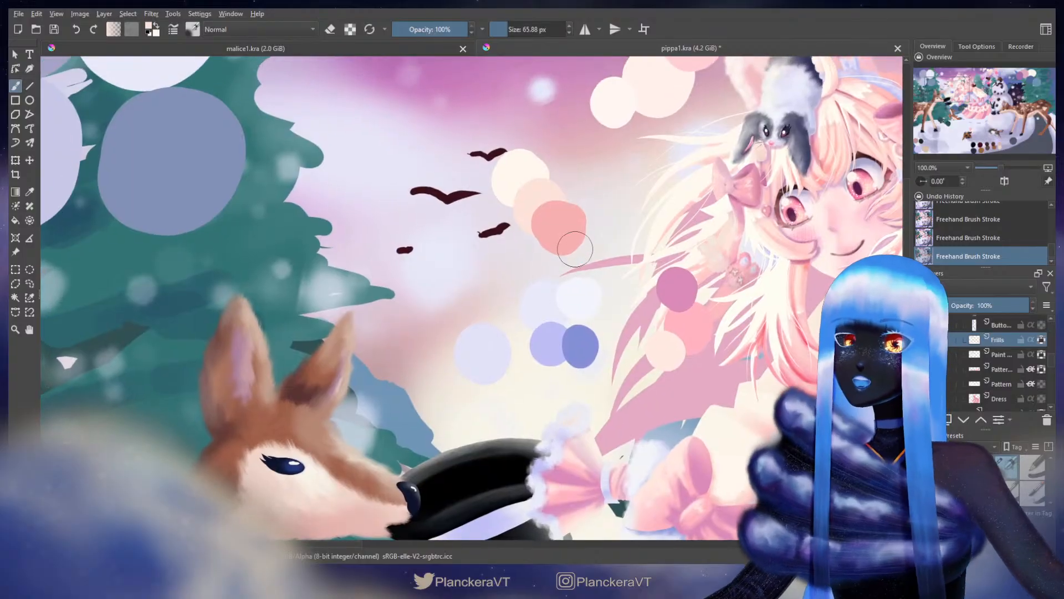
left_click(560, 225, "ctrl")
left_click_drag(689, 515, 497, 332)
left_click_drag(554, 492, 495, 277)
scroll(575, 357, "up", 2)
scroll(575, 357, "down", 2)
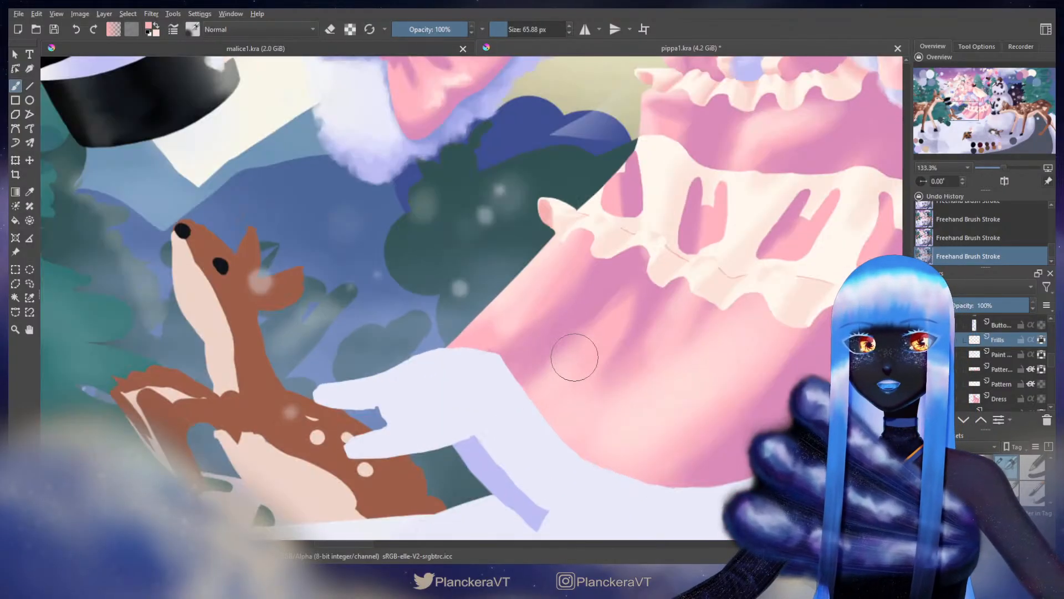
left_click_drag(646, 273, 636, 304)
Step: Shade the lower frill's curled end and first folds with salmon at 8.22, 15.57 and 10.88 px, swapping the active colours
mouse_move(561, 289)
left_mouse_down("shift")
mouse_move(532, 289)
mouse_move(554, 288)
left_mouse_up("shift")
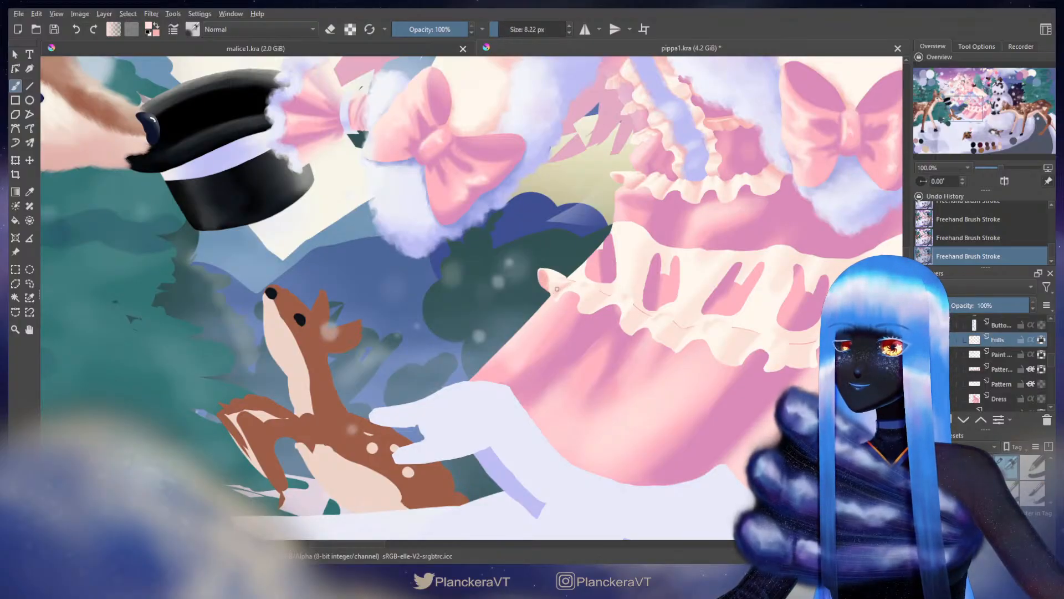
left_click_drag(562, 288, 566, 281, "shift")
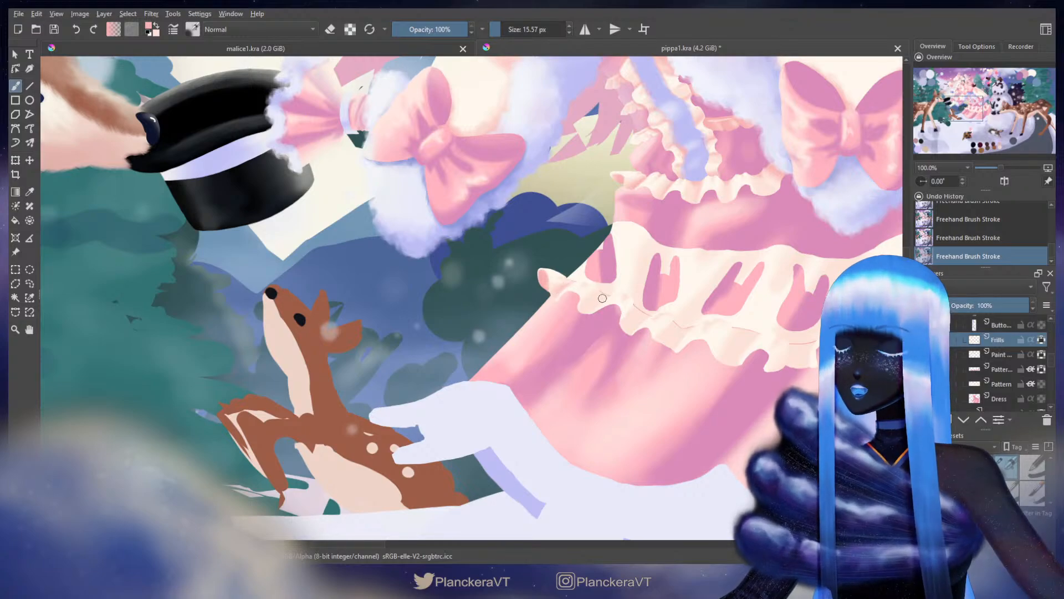
key("x")
left_click_drag(586, 284, 627, 294, "shift")
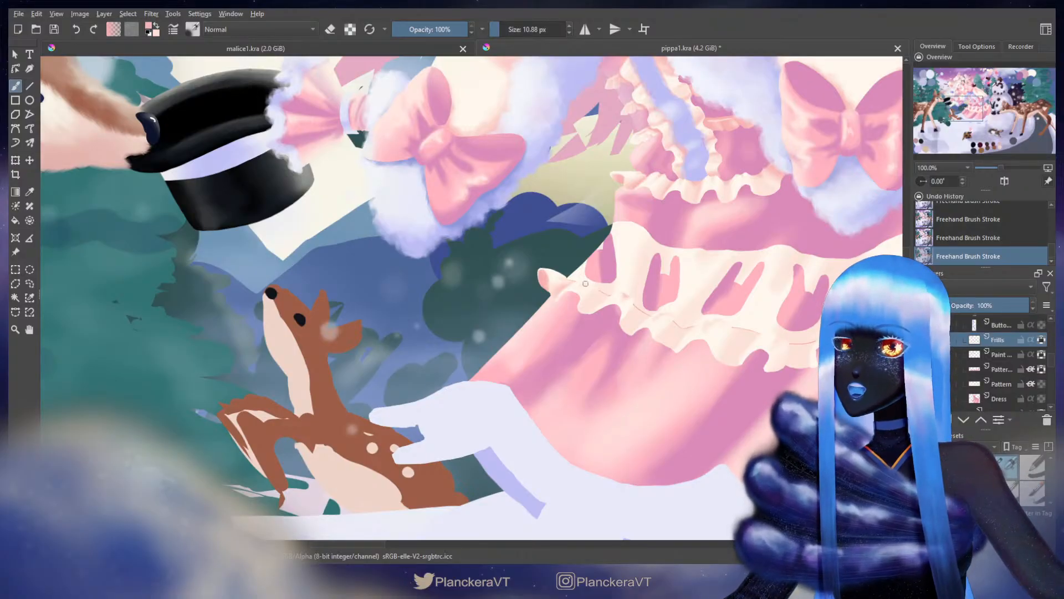
Step: Deepen the lower frill's fold beneath the second rabbit motif at 14.09 and 26.74 px, undoing one stroke and swapping the active colours
mouse_move(658, 314)
left_mouse_down("shift")
mouse_move(599, 333)
mouse_move(601, 348)
left_mouse_up("shift")
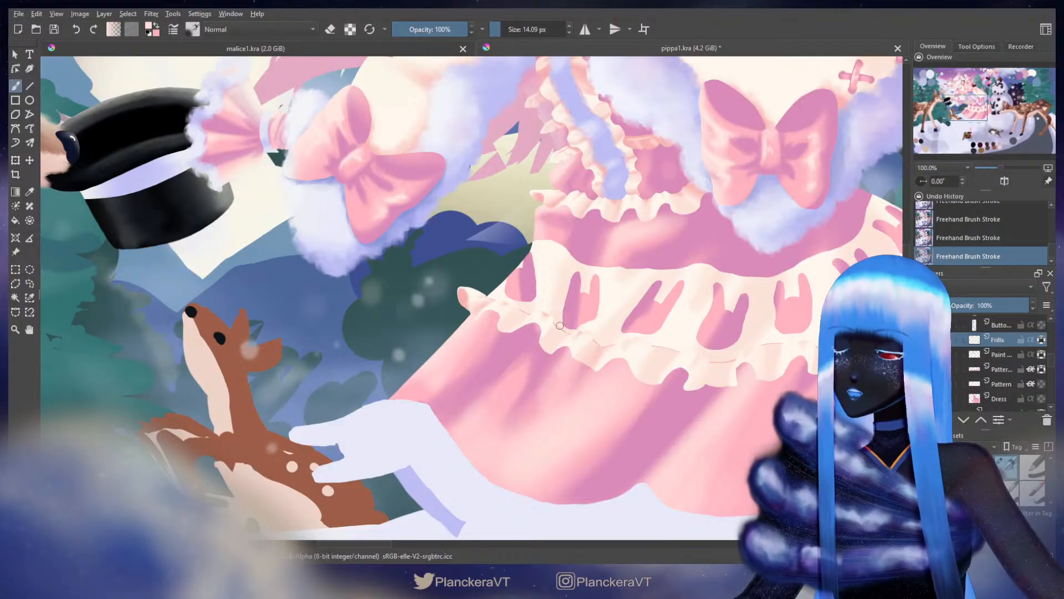
key("x")
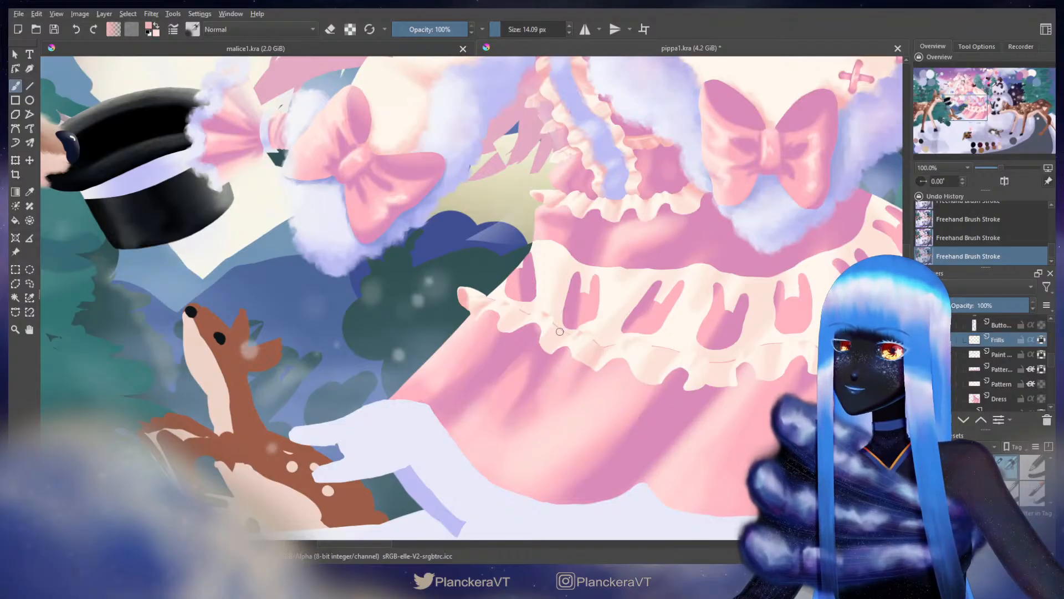
mouse_move(556, 333)
left_mouse_down()
mouse_move(550, 340)
mouse_move(548, 326)
mouse_move(562, 327)
left_mouse_up()
key("ctrl+z")
key("x")
key("x")
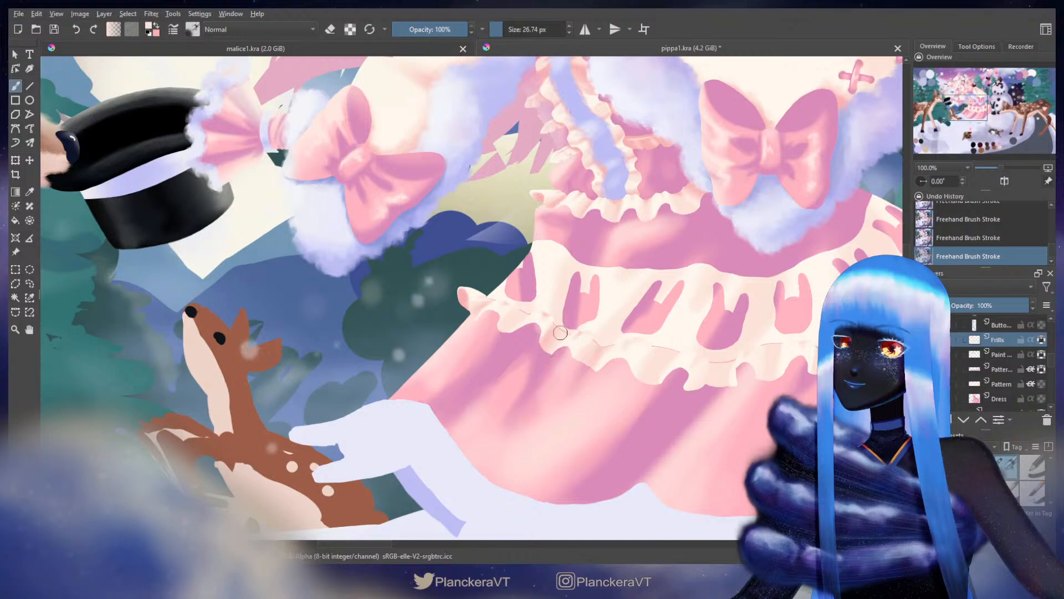
key("x")
Step: Shade the lower frill's folds from the third to the fourth rabbit motif with the brush at 21.00 and 24.89 px
left_click_drag(551, 340, 460, 327)
left_click_drag(573, 348, 620, 370)
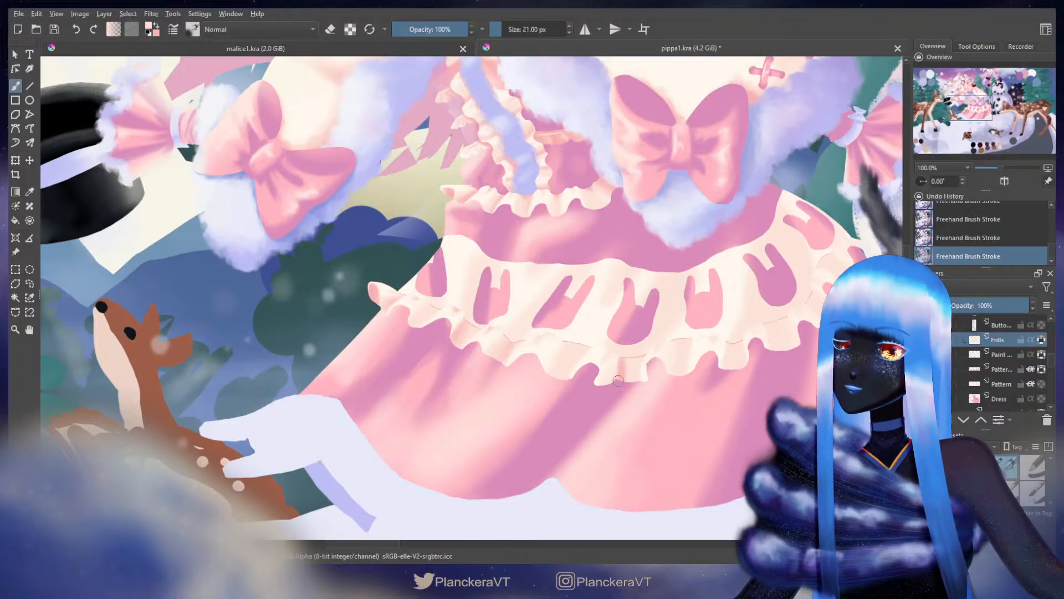
left_click_drag(617, 377, 633, 361)
key("x")
key("x")
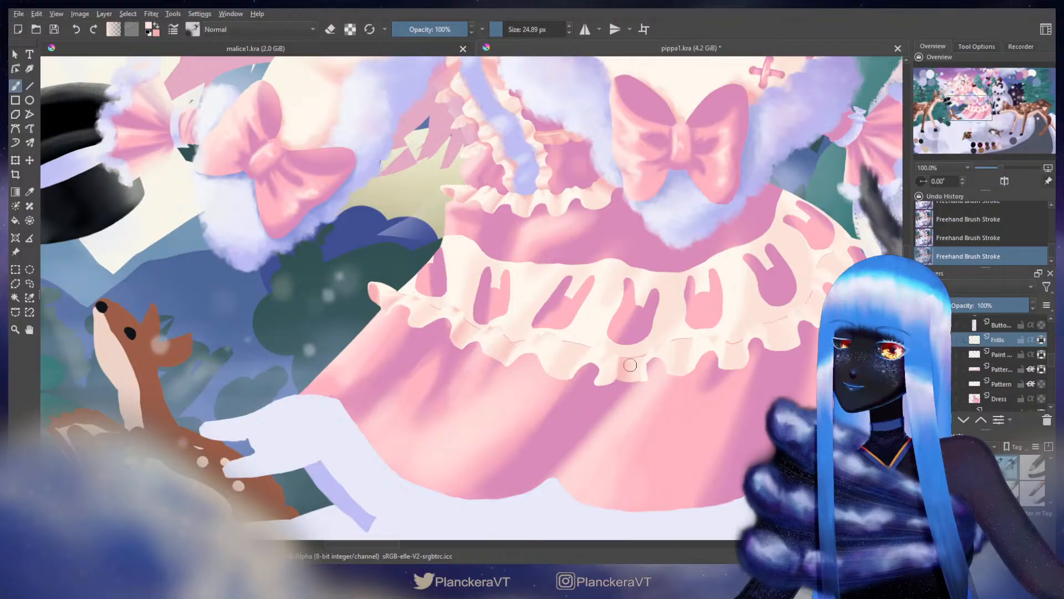
Step: Swap the active colours and shade the lower frill's folds beneath the fourth rabbit motif at 24.89, 13.84 and 12.60 px
key("x")
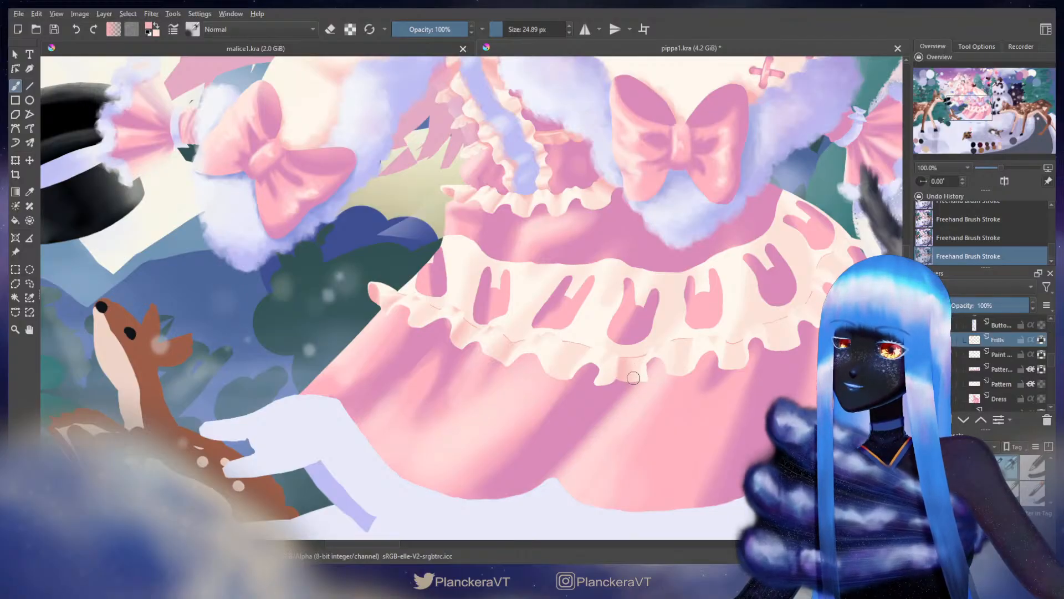
left_click_drag(633, 368, 610, 354)
left_click_drag(542, 333, 537, 333)
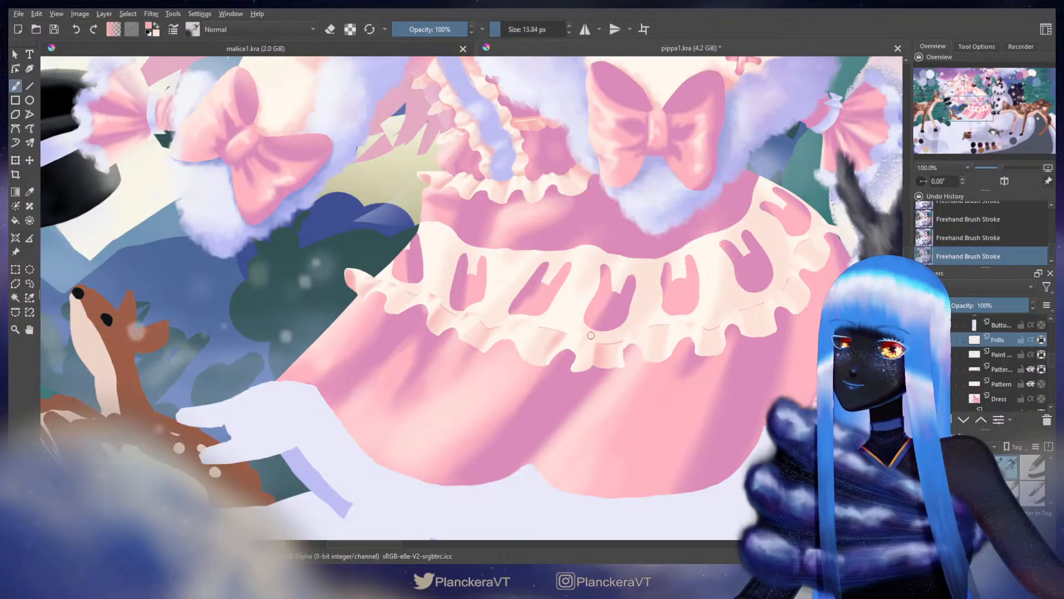
mouse_move(591, 335)
left_mouse_down()
mouse_move(583, 341)
mouse_move(592, 326)
left_mouse_up()
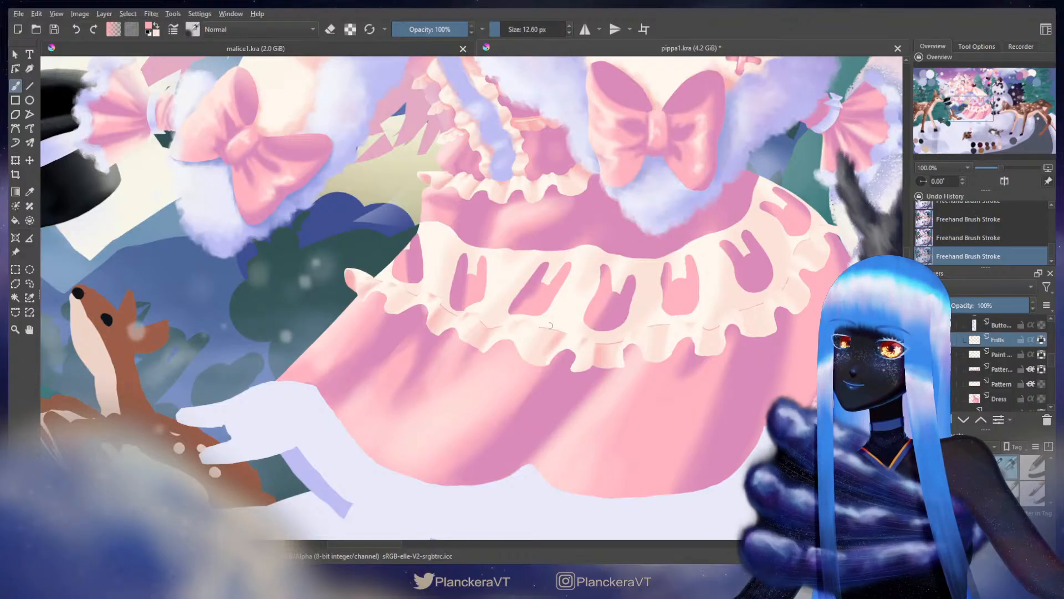
left_click_drag(604, 281, 518, 297)
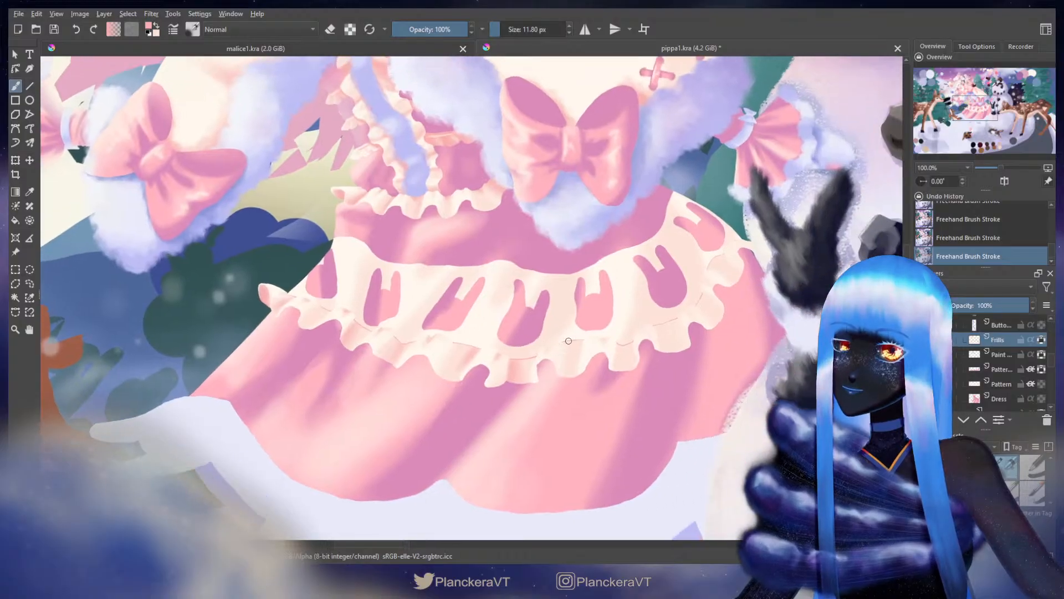
Step: Shade the lower frill's folds from the fifth rabbit motif to its far end at 30.94, 25.63 and 35.94 px
left_click_drag(562, 349, 629, 347)
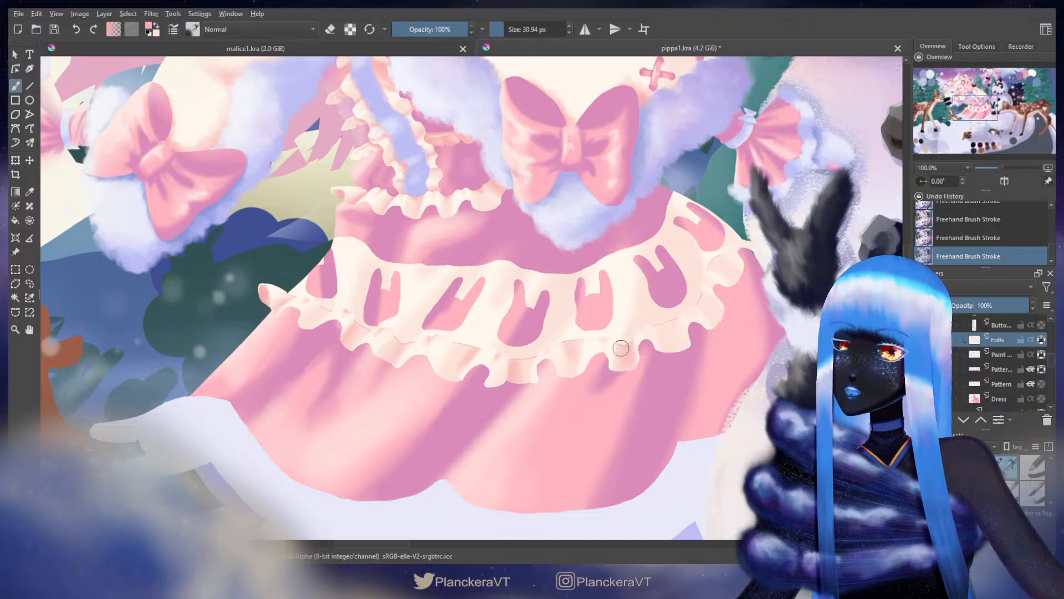
left_click_drag(667, 326, 612, 381)
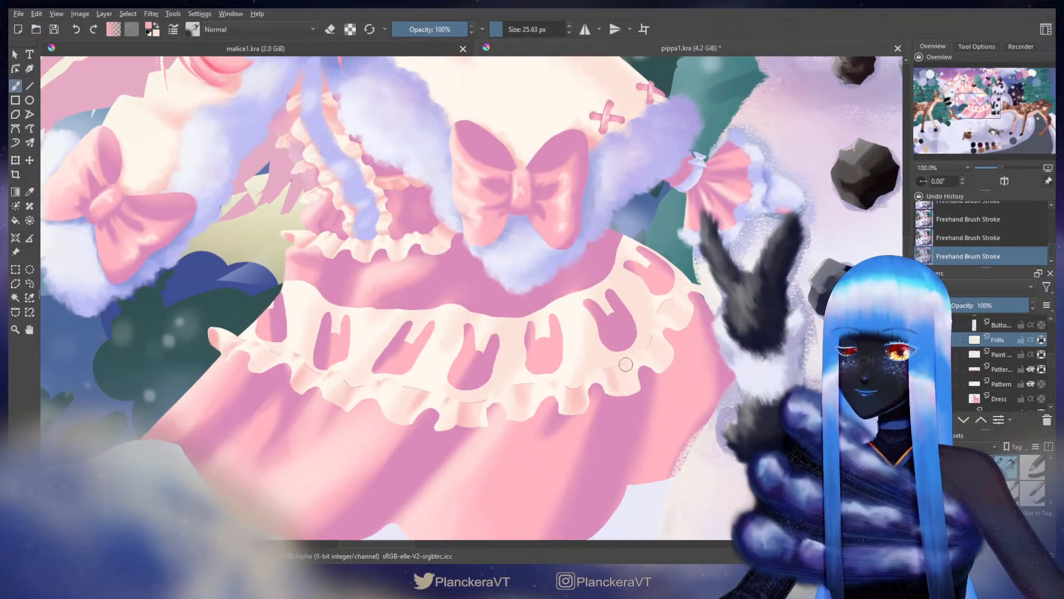
left_click_drag(652, 346, 668, 361)
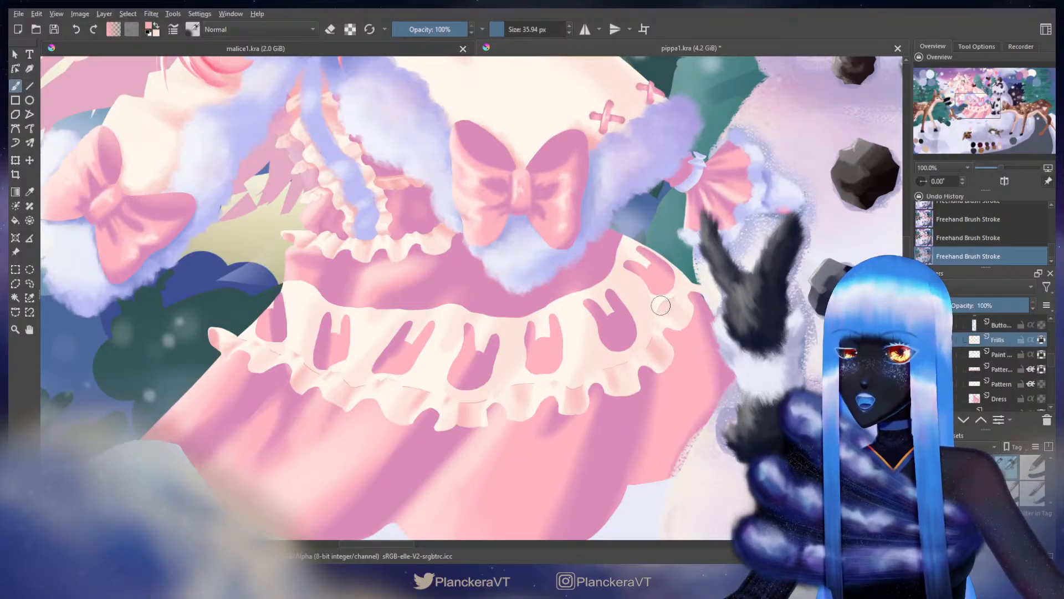
scroll(702, 332, "down", 4)
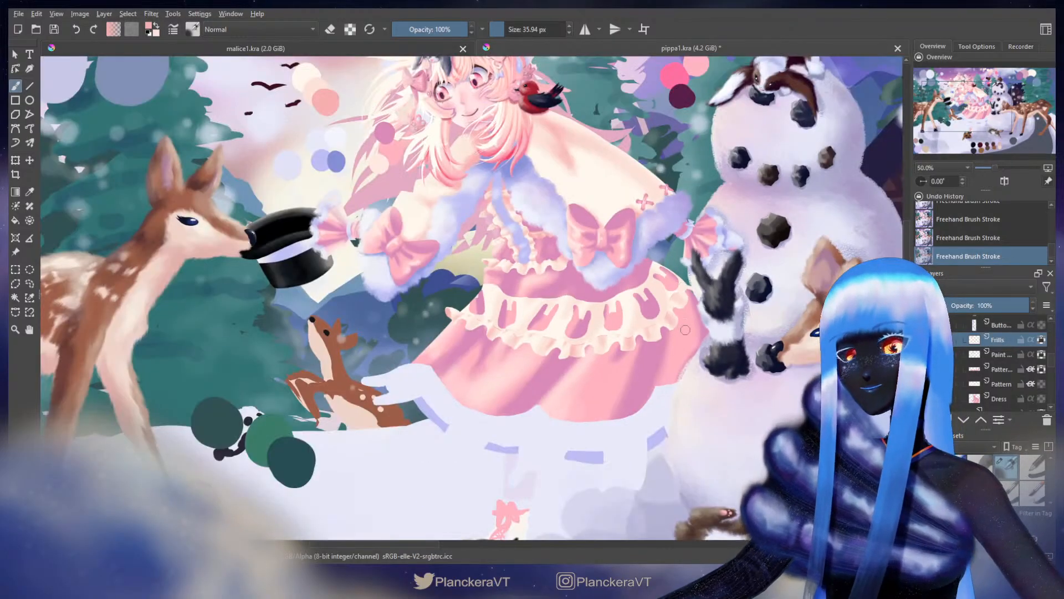
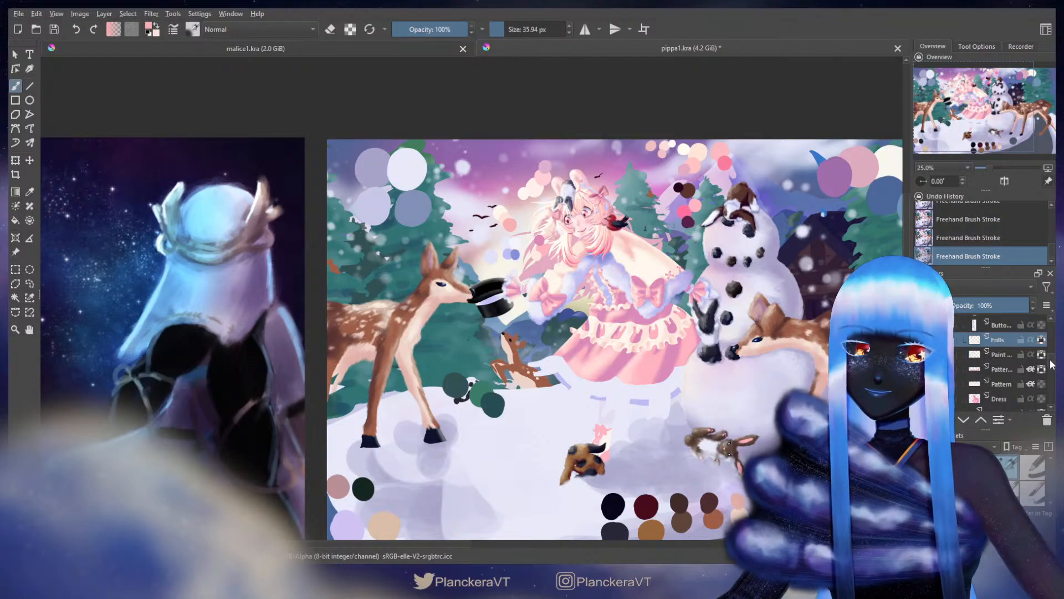
Step: Hide the Snowpile layer and make the Trim layer active
left_click_drag(1050, 363, 1050, 378)
left_click(924, 357)
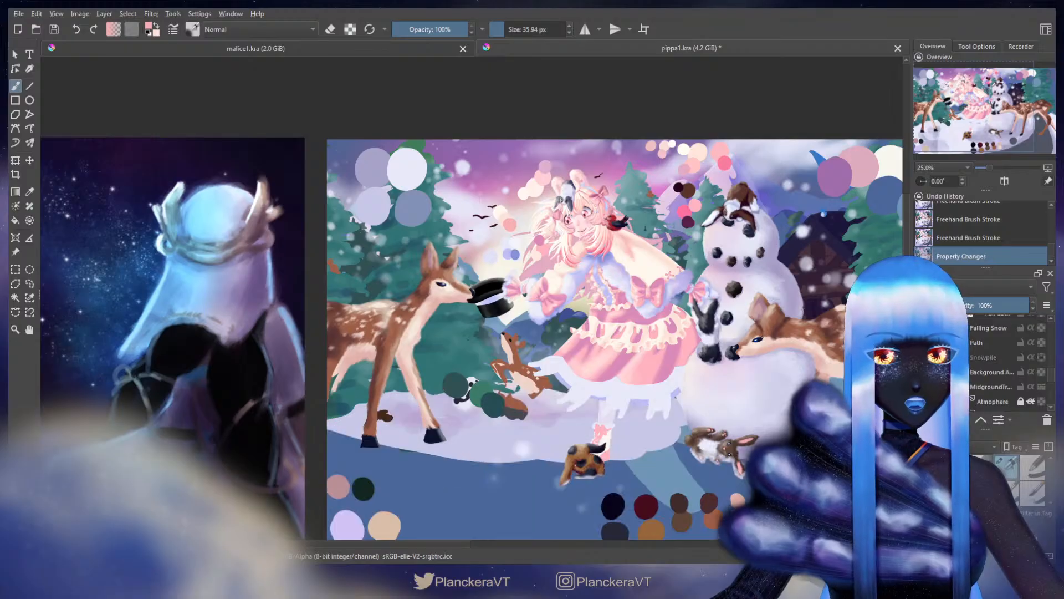
scroll(1054, 372, "up", 2)
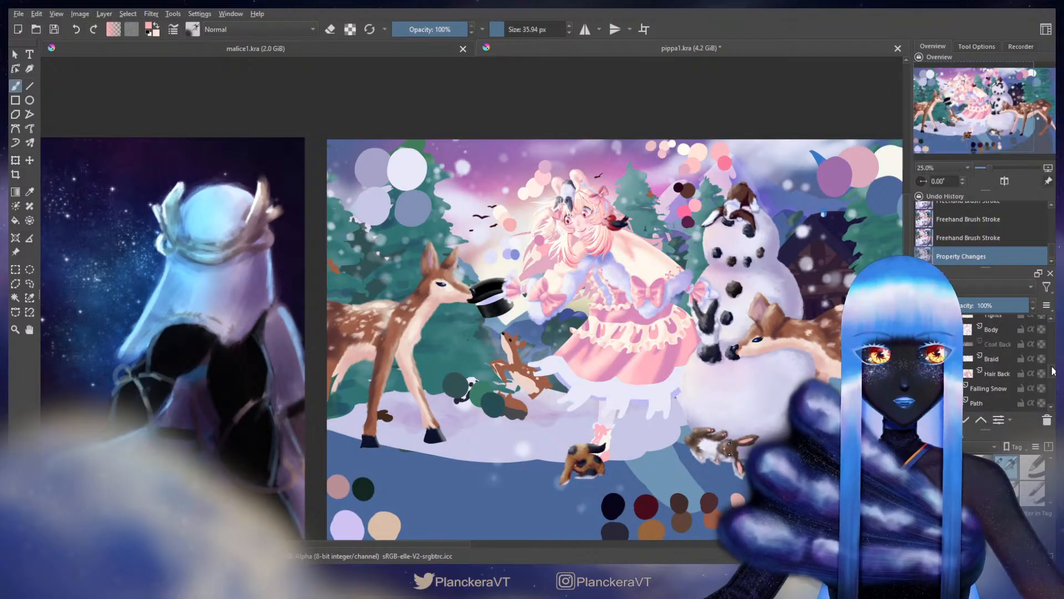
left_click_drag(1052, 371, 1052, 360)
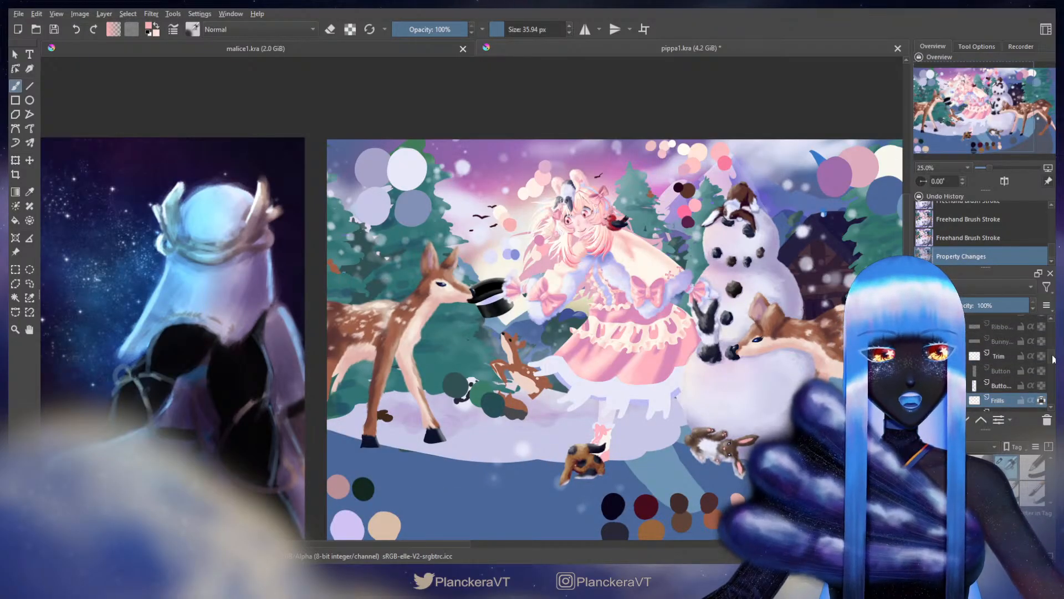
left_click(1010, 358)
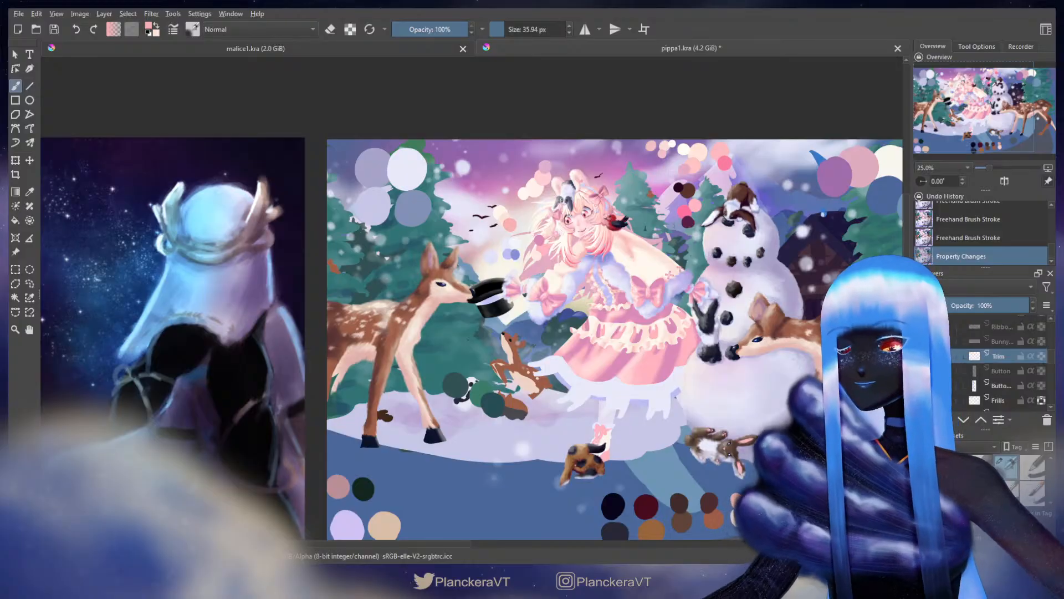
Step: Lock the transparency of the Trim layer for shading the dress's white hem trim
scroll(500, 374, "up", 4)
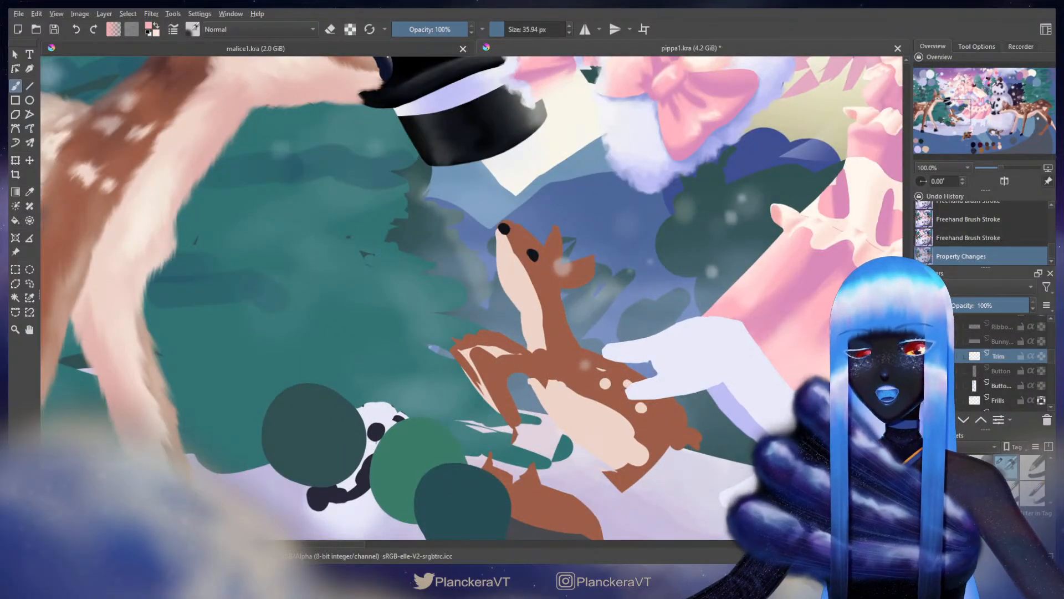
left_click_drag(795, 426, 499, 373)
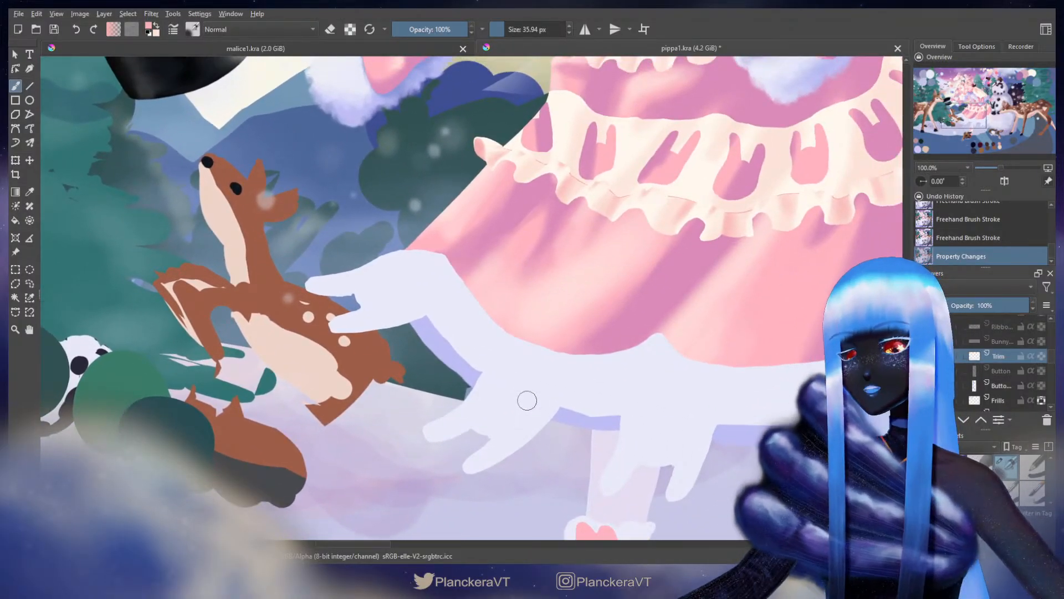
scroll(528, 400, "down", 2)
left_click_drag(701, 455, 699, 428)
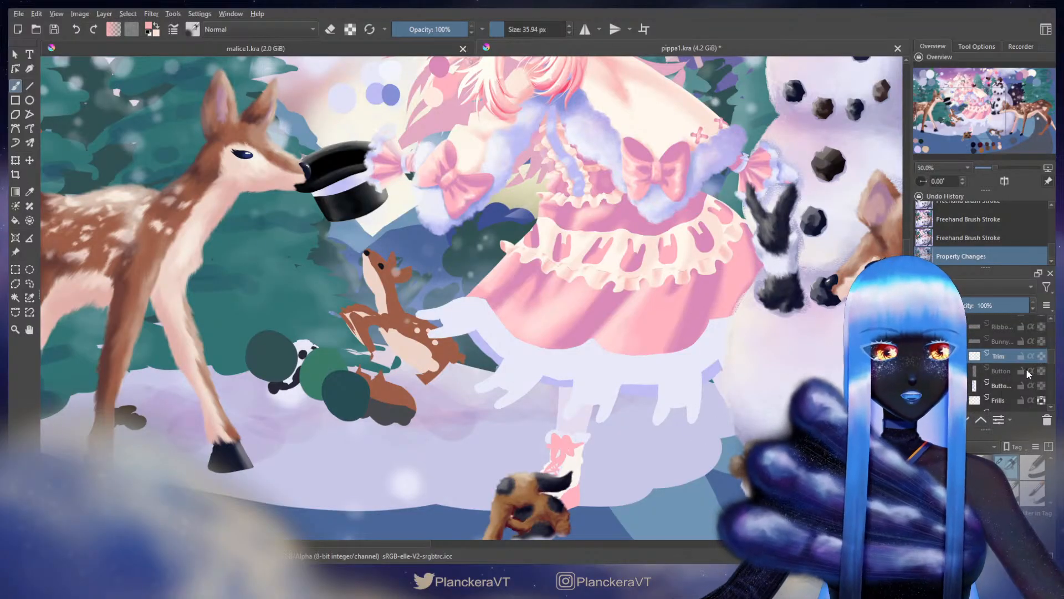
left_click(1042, 356)
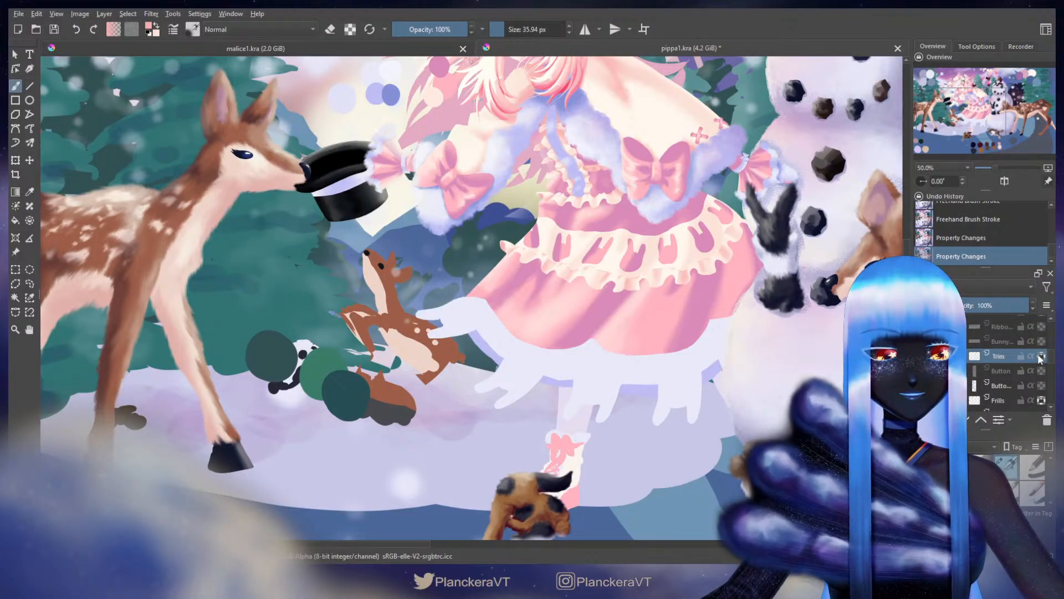
Step: Sample lavender tones and shade the hem trim from the fawn's side to the middle at 48.78, 72.74, 28.53 and 37.79 px
mouse_move(490, 300)
left_mouse_down()
mouse_move(501, 355)
mouse_move(467, 371)
mouse_move(493, 361)
mouse_move(446, 368)
mouse_move(487, 372)
left_mouse_up()
left_click(499, 355, "ctrl")
left_click(496, 379, "ctrl")
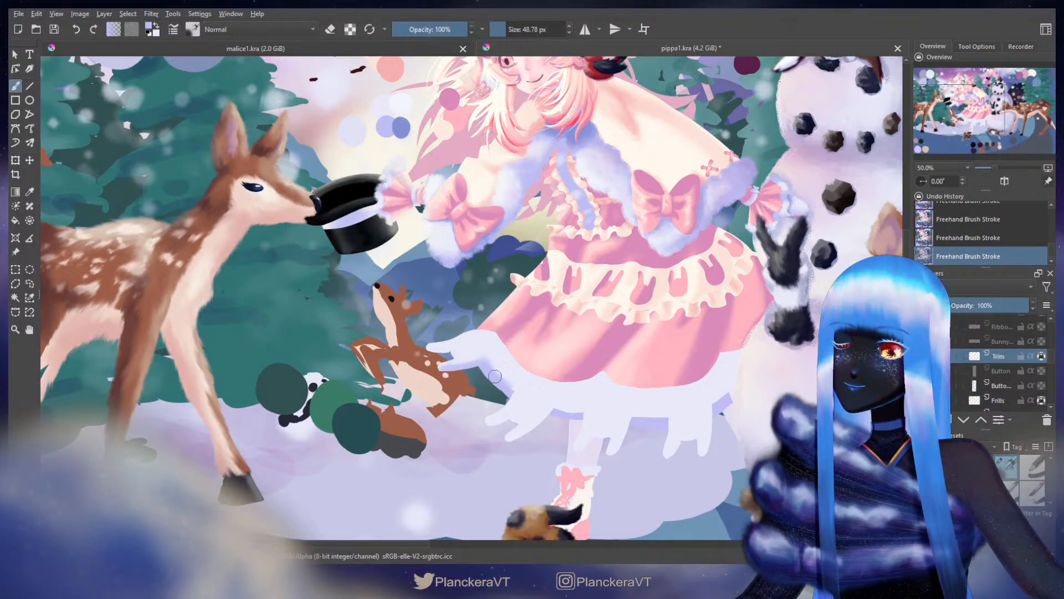
left_click_drag(497, 381, 556, 406, "shift")
key("x")
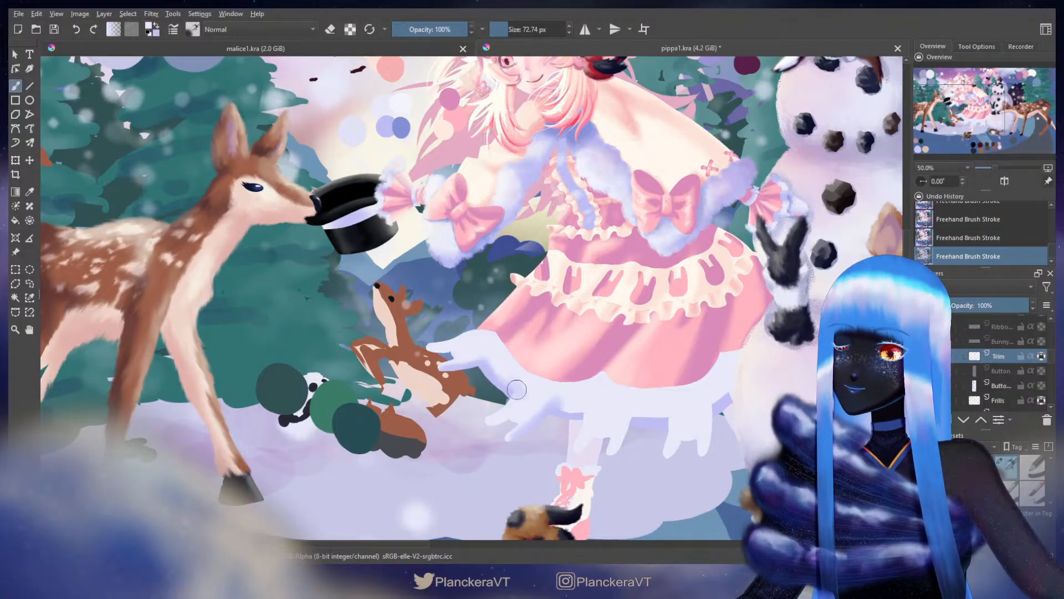
left_click_drag(510, 387, 503, 386, "shift")
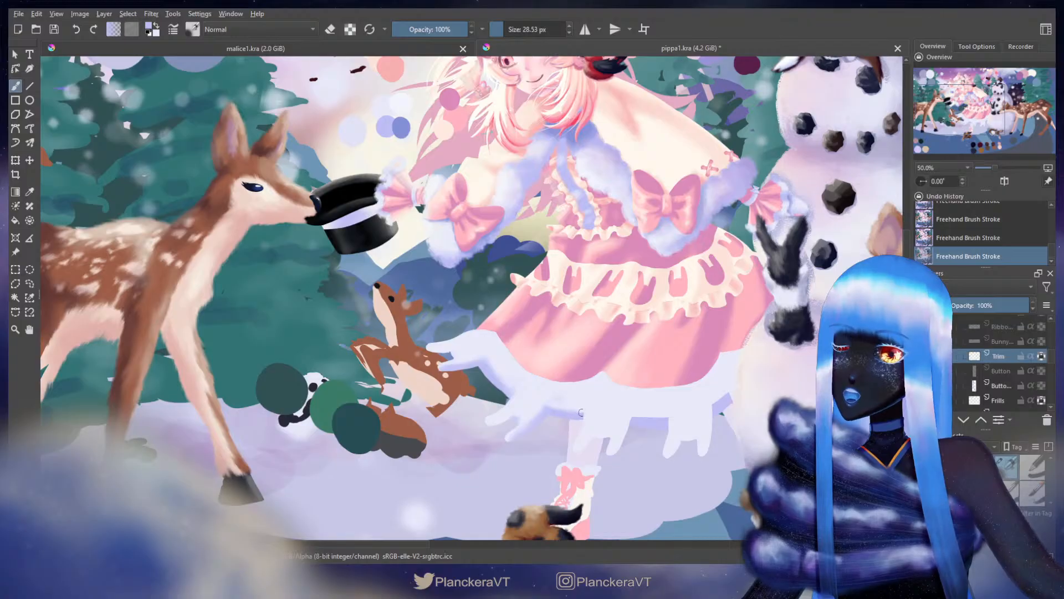
mouse_move(581, 412)
left_mouse_down()
mouse_move(538, 381)
mouse_move(544, 387)
left_mouse_up()
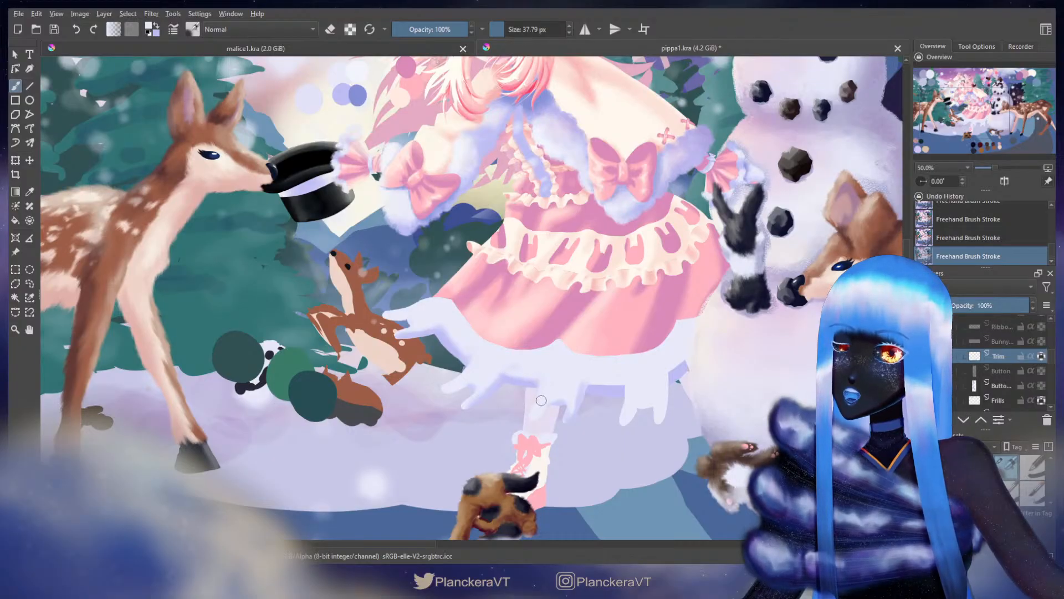
left_click_drag(582, 381, 546, 379)
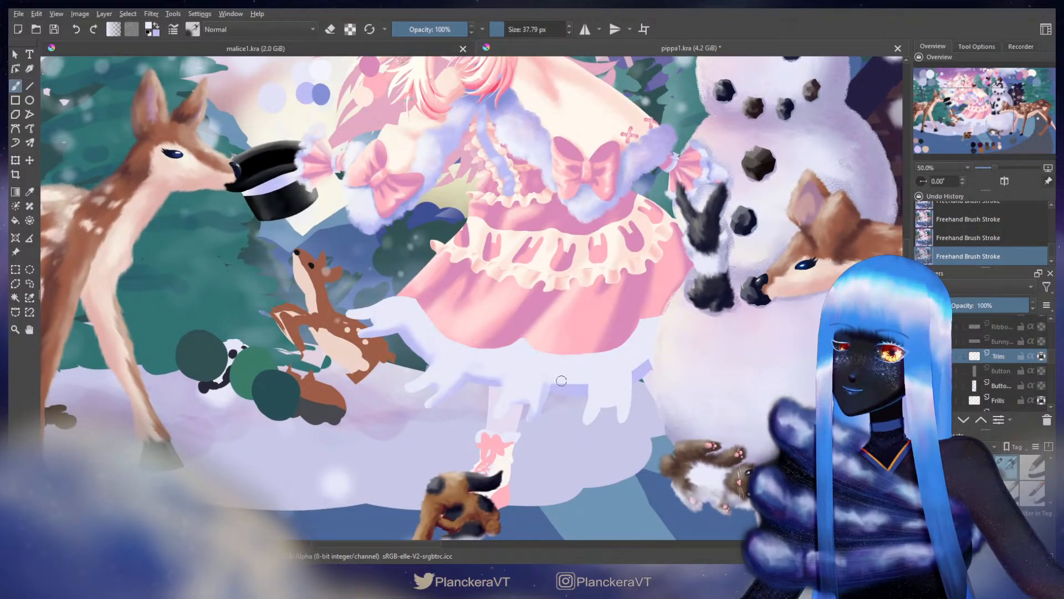
Step: Shade the hem trim's middle points above the leg with lavender at 51.62, 59.77 and 42.73 px
key("bracketright")
key("bracketright")
key("bracketright")
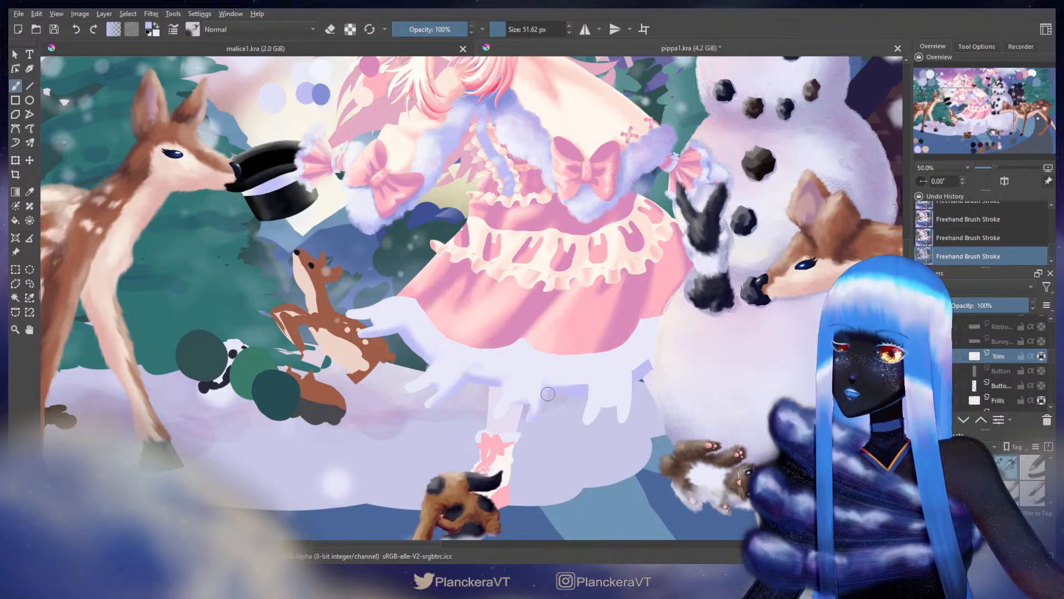
key("bracketright")
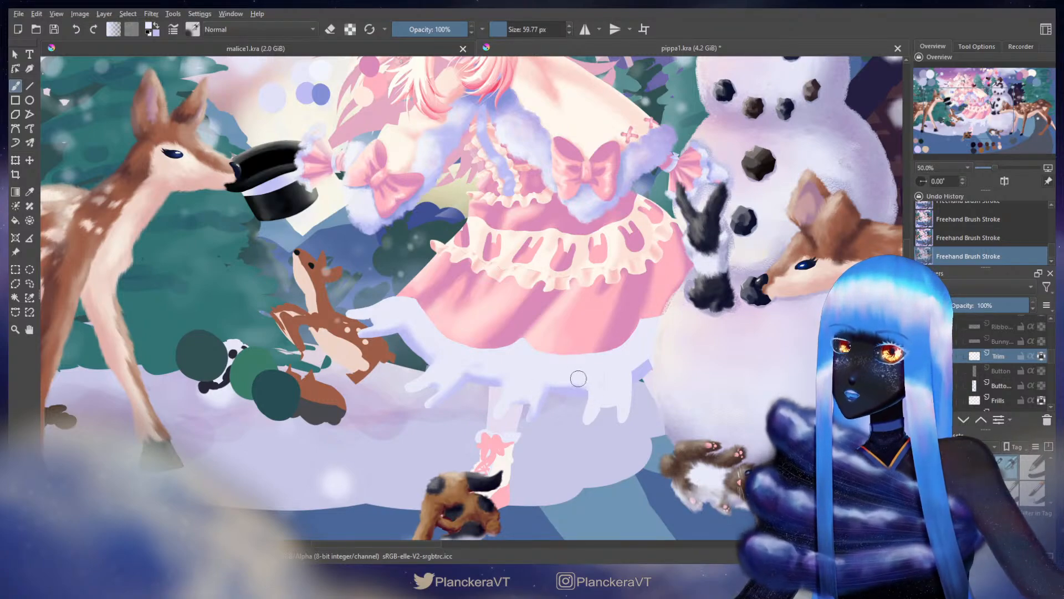
key("bracketleft")
key("bracketleft")
key("bracketleft")
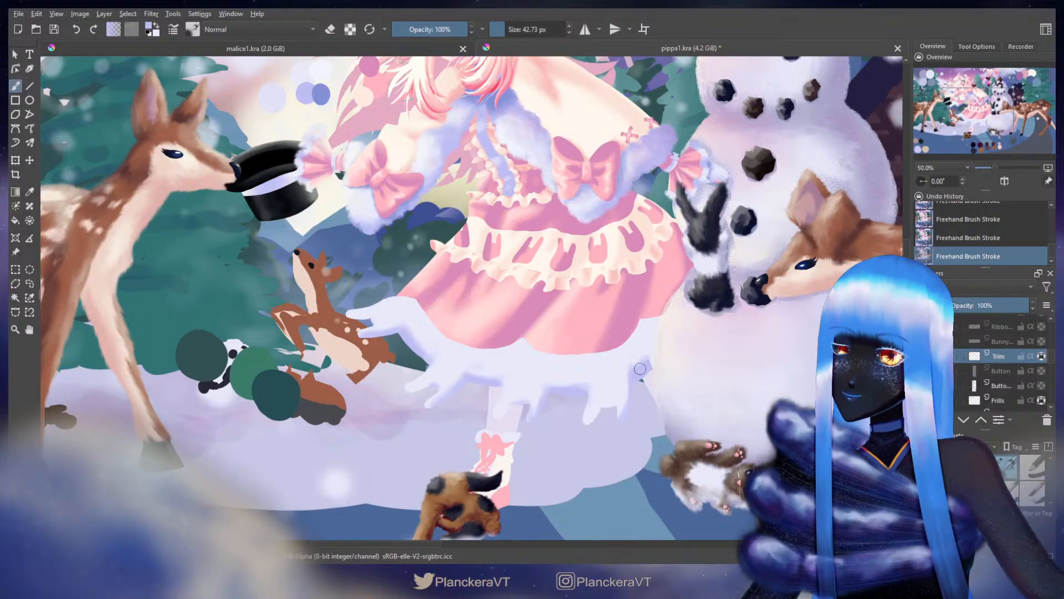
Step: Shade the hem trim beside the snowman with lavender at 103.36, 57.92, 52.98 and 48.78 px
key("bracketright")
key("bracketright")
key("bracketright")
key("bracketright")
key("bracketright")
key("bracketright")
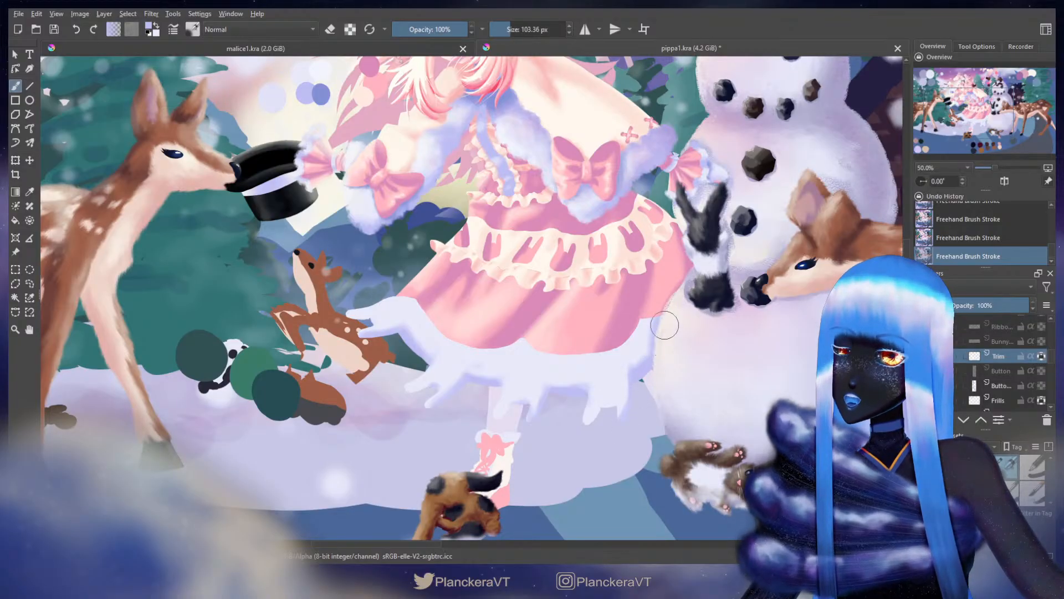
key("bracketleft")
key("bracketleft")
key("bracketleft")
key("bracketleft")
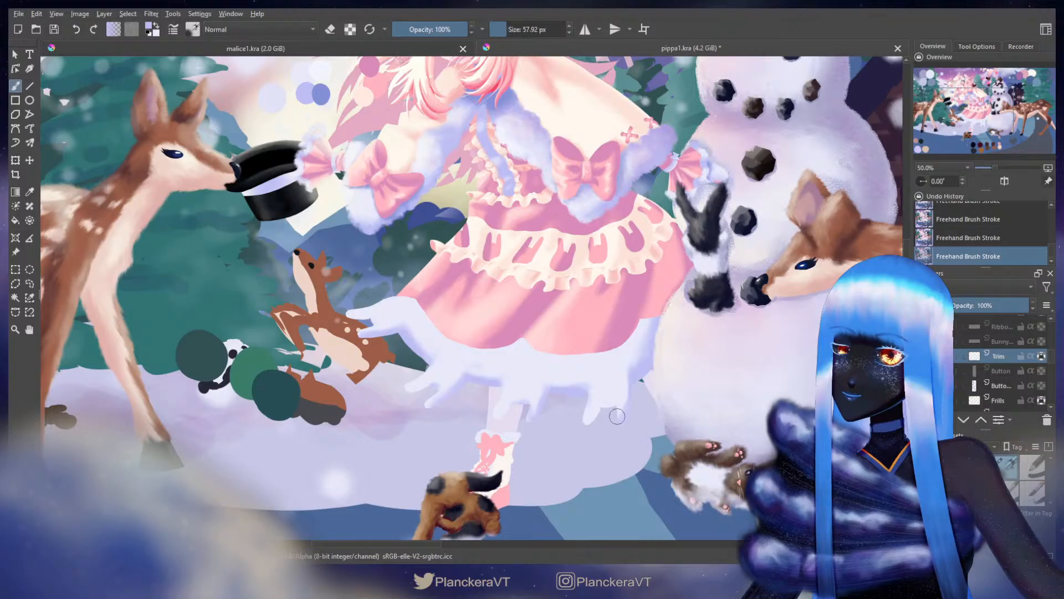
key("bracketleft")
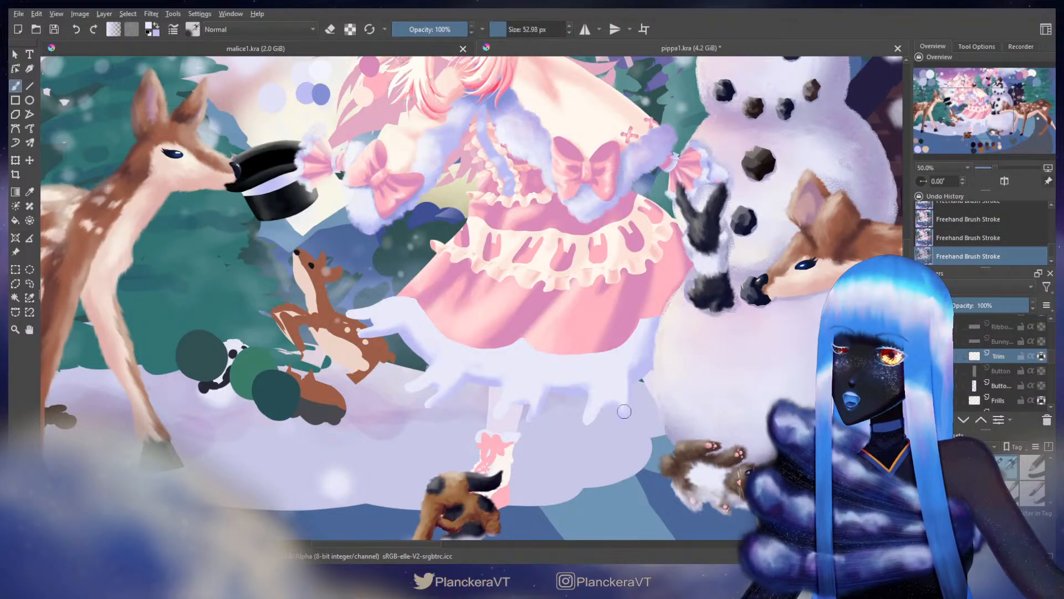
key("bracketleft")
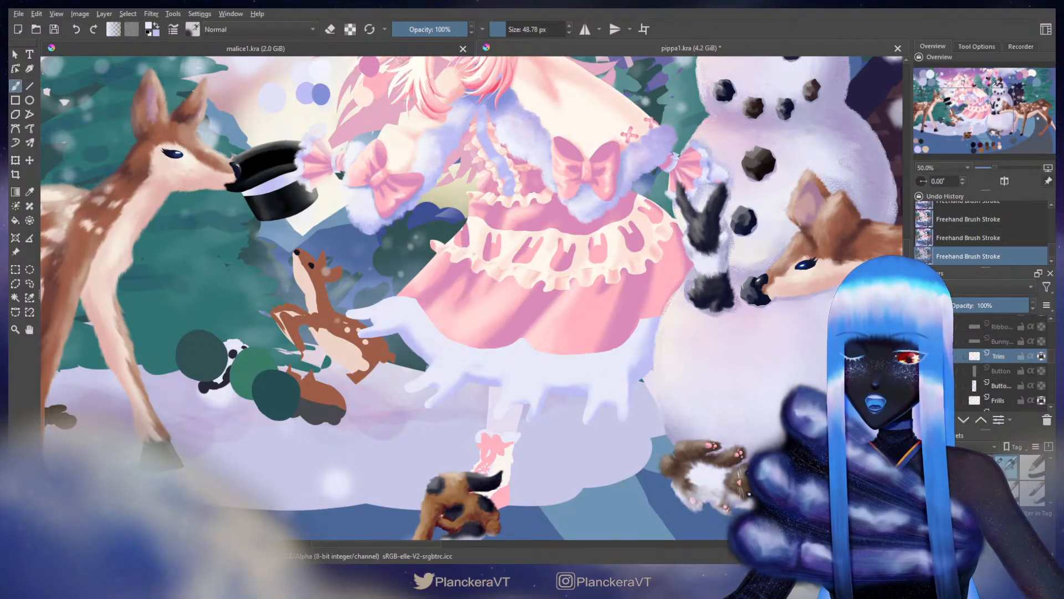
Step: Deepen the lavender shadows under the skirt along the hem trim with the brush at 40.51 and 121.88 px
left_click_drag(599, 398, 596, 398, "shift")
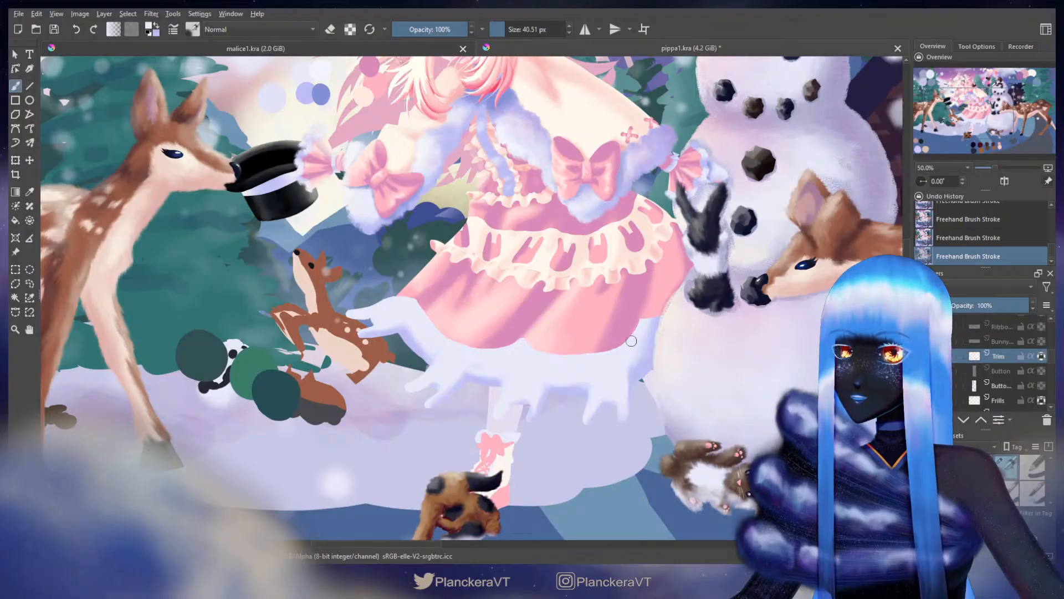
left_click_drag(638, 347, 651, 372)
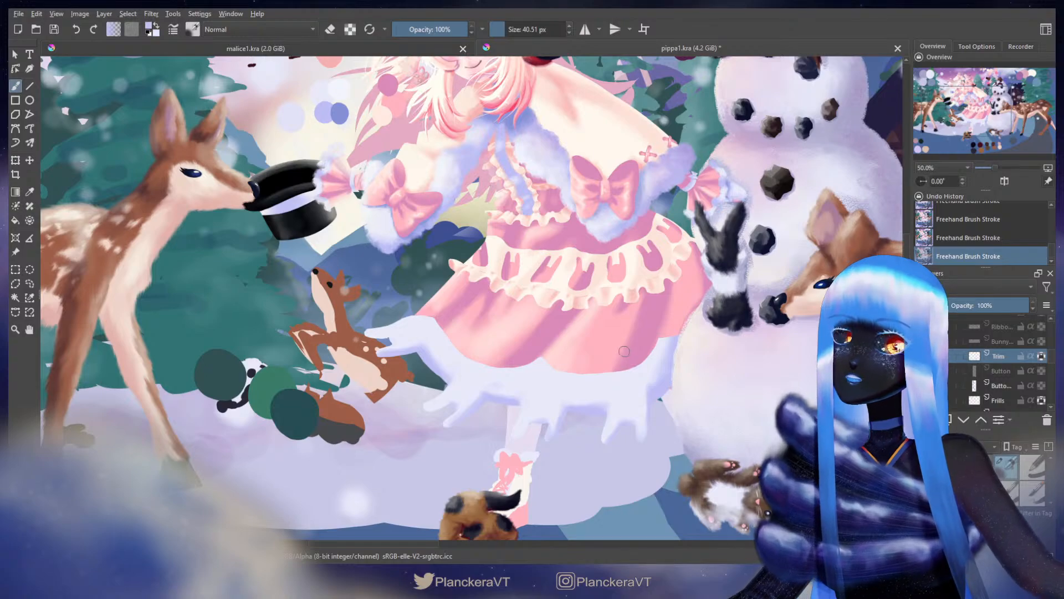
left_click_drag(613, 368, 658, 369, "shift")
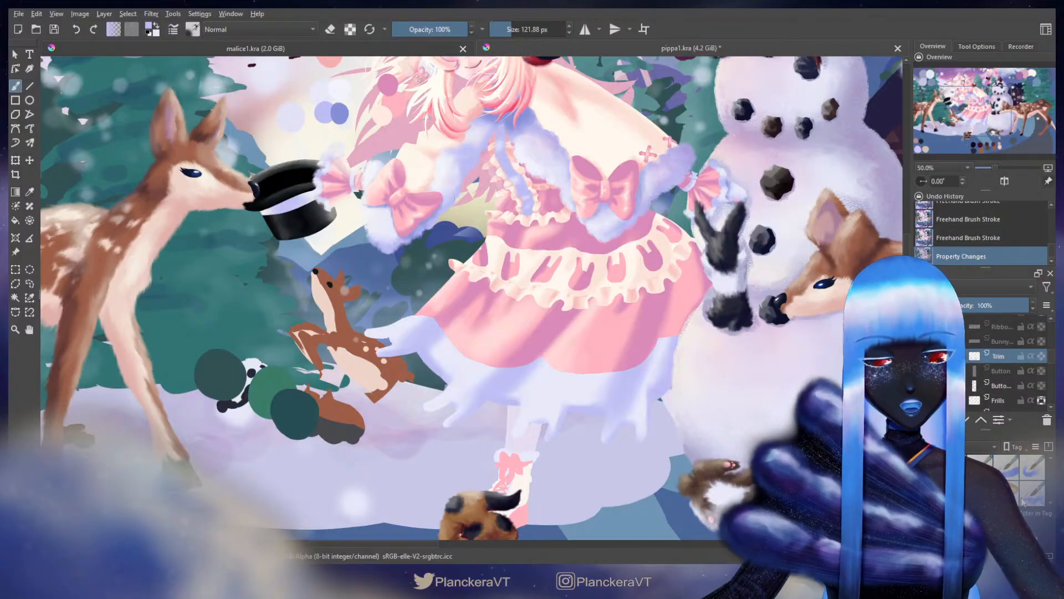
Step: Switch to the fur brush preset and paint a fluffy edge along the trim's upper tip over the fawn, starting at 13.58 px
left_click(1008, 469)
scroll(355, 287, "up", 4)
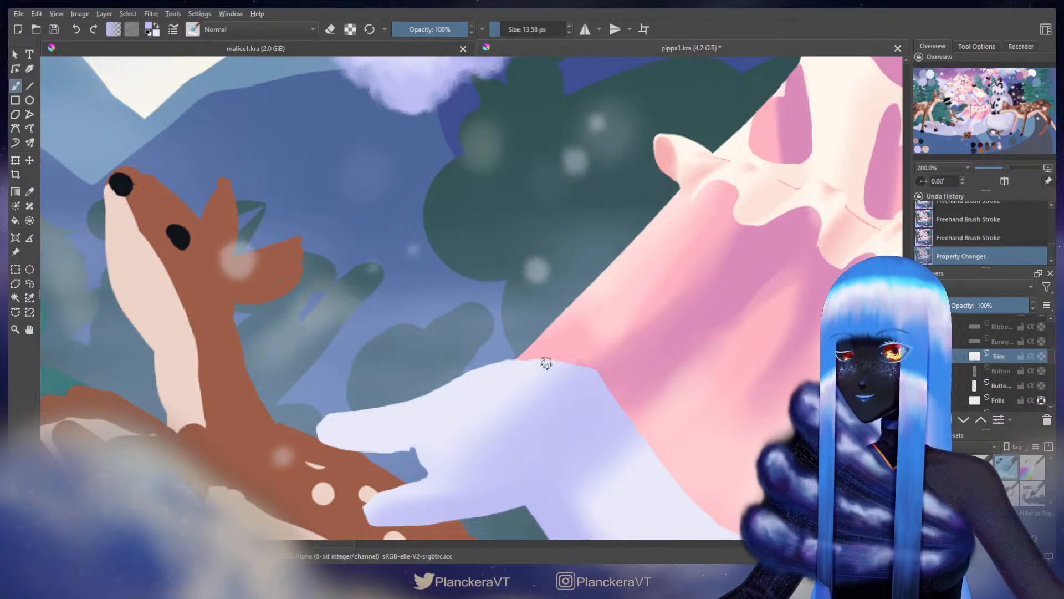
mouse_move(543, 378)
left_mouse_down()
mouse_move(613, 293)
mouse_move(600, 306)
mouse_move(574, 283)
mouse_move(543, 289)
mouse_move(446, 330)
mouse_move(514, 303)
left_mouse_up()
mouse_move(430, 335)
left_mouse_down()
mouse_move(398, 341)
mouse_move(418, 341)
mouse_move(374, 346)
mouse_move(367, 362)
mouse_move(370, 350)
mouse_move(412, 369)
mouse_move(396, 370)
mouse_move(470, 386)
left_mouse_up()
Step: Undo the last fur strokes and repaint the fluffy edge in the notch between the trim's two tips at 20.40 px
key("ctrl+z")
key("ctrl+z")
key("ctrl+z")
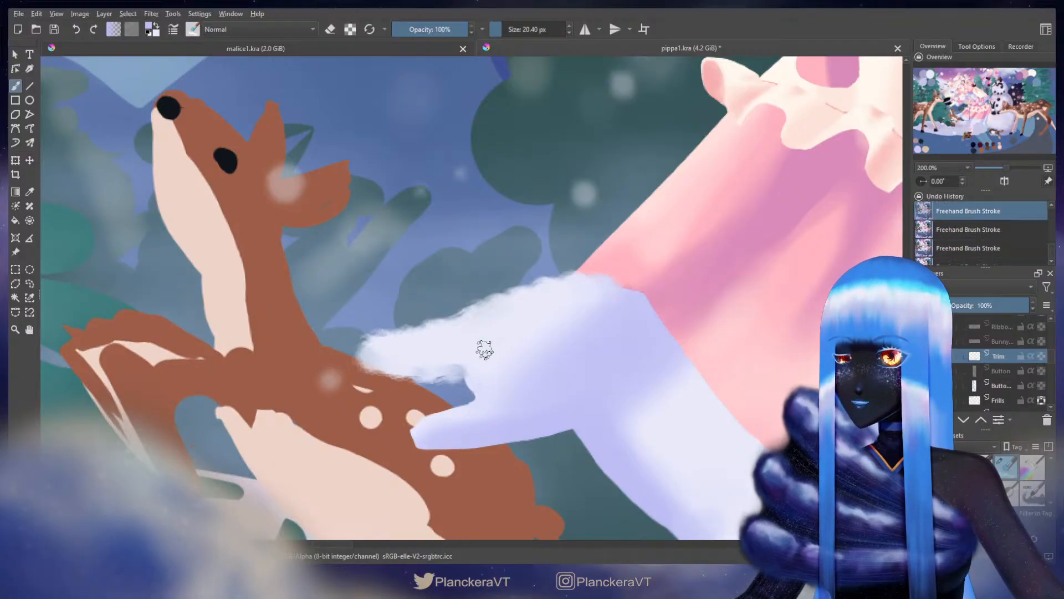
key("ctrl+z")
left_click_drag(448, 373, 463, 366)
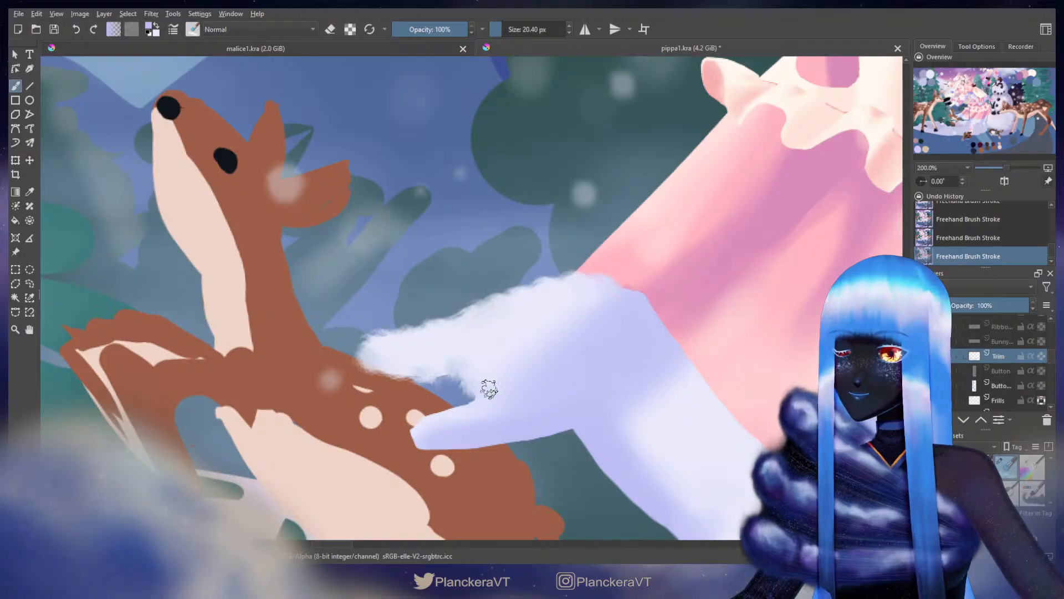
Step: Paint the fluffy fur edge around the notch and the hem trim's second tip over the fawn at 20.40 px
left_click_drag(471, 407, 456, 417)
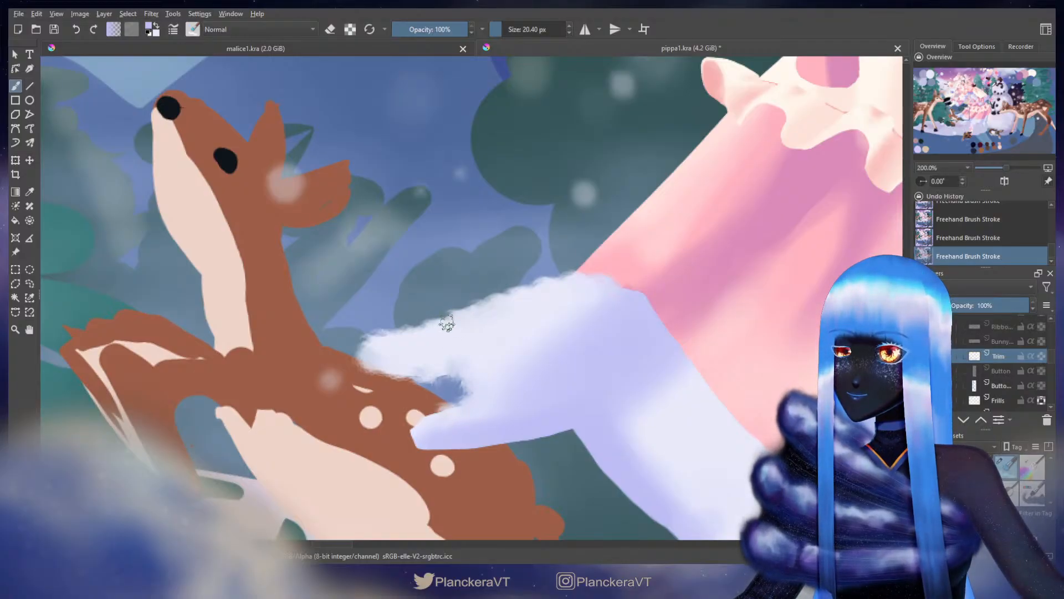
left_click_drag(524, 323, 571, 209)
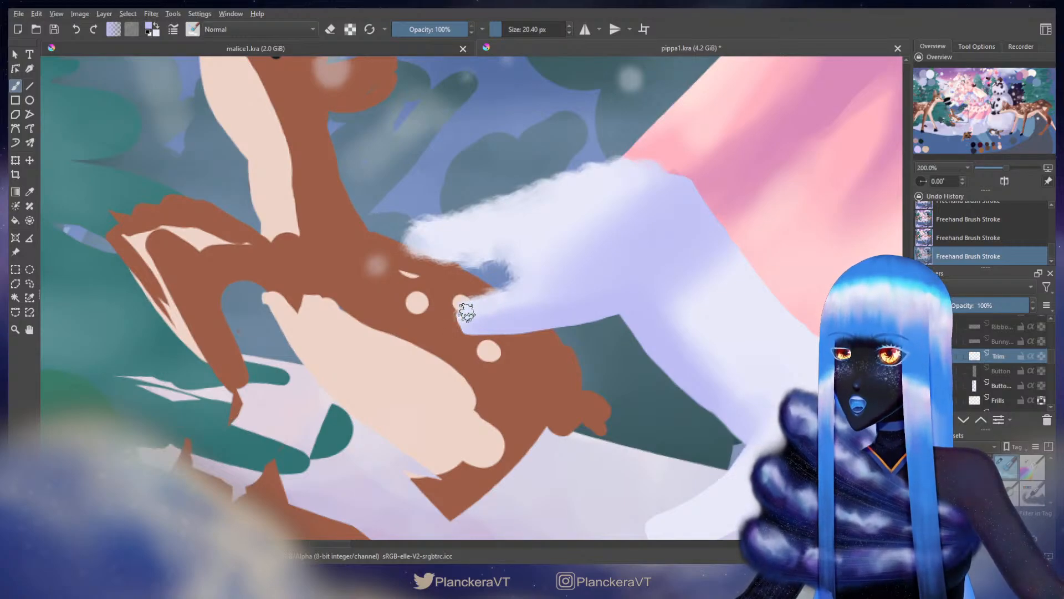
left_click_drag(466, 312, 477, 321)
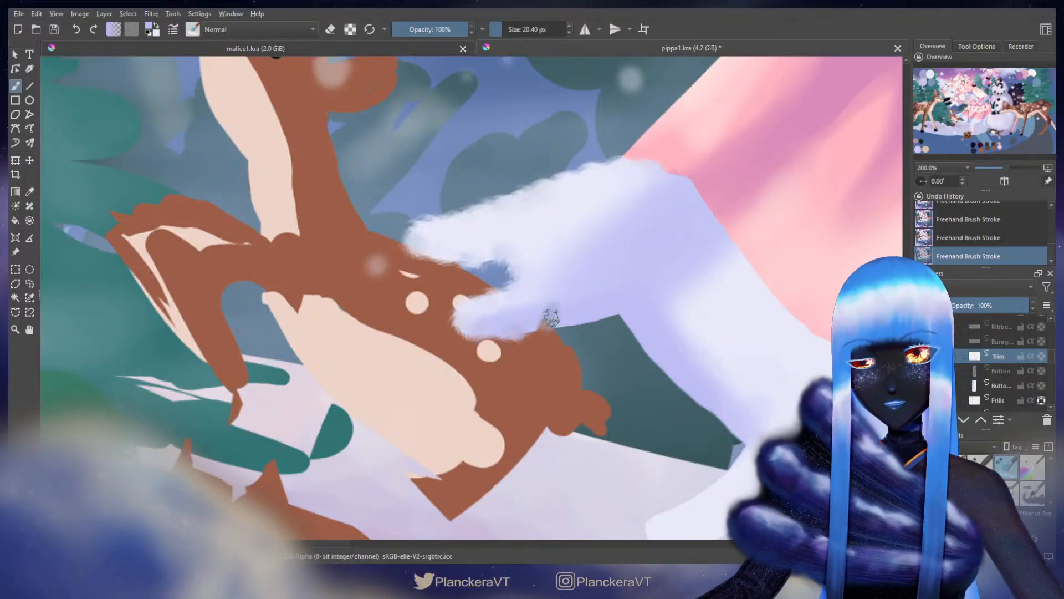
key("ctrl+z")
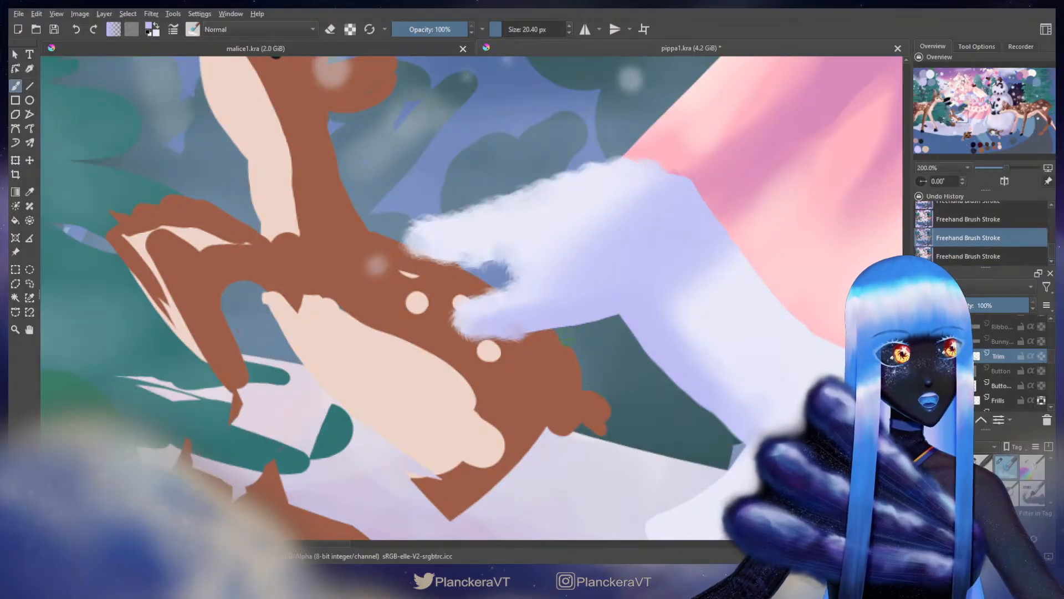
key("ctrl+shift+z")
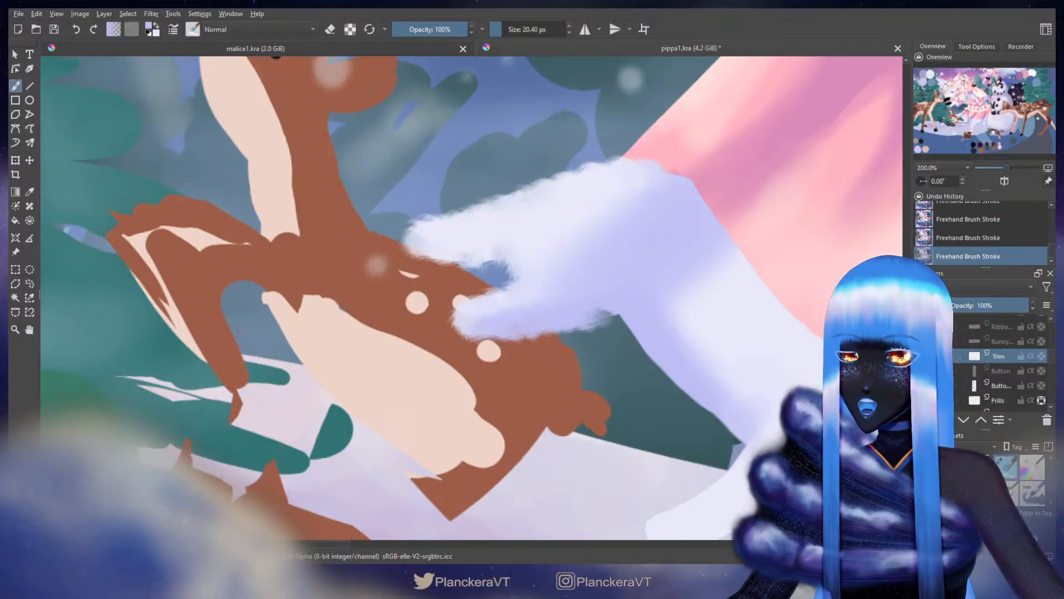
Step: Undo the last fur strokes and repaint the fluffy edge along the trim's underside down to the first tip over the snow
key("ctrl+z")
key("ctrl+z")
key("ctrl+z")
left_click_drag(588, 320, 600, 316)
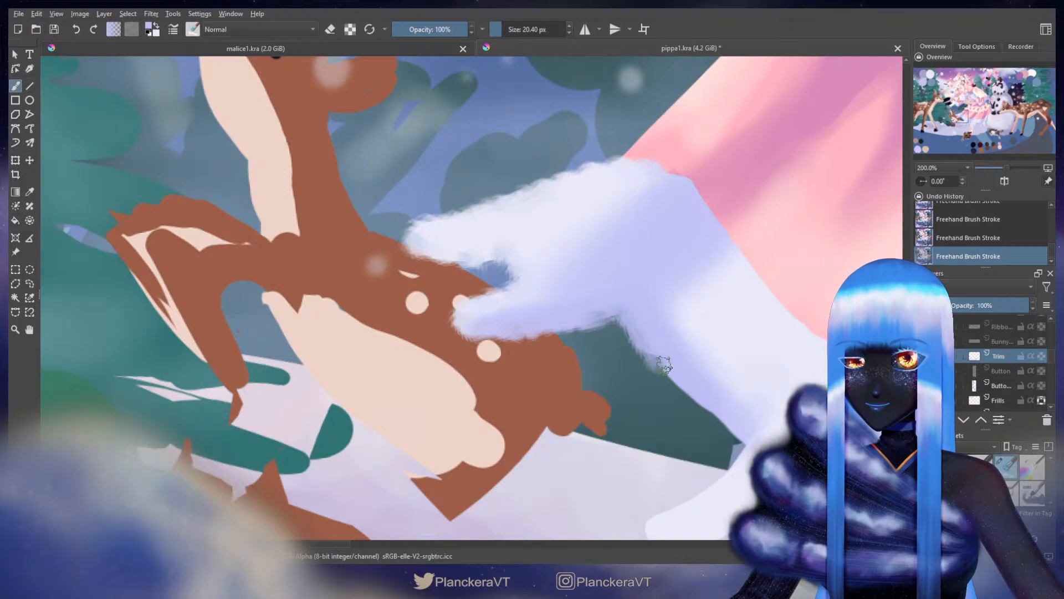
left_click_drag(675, 377, 615, 288)
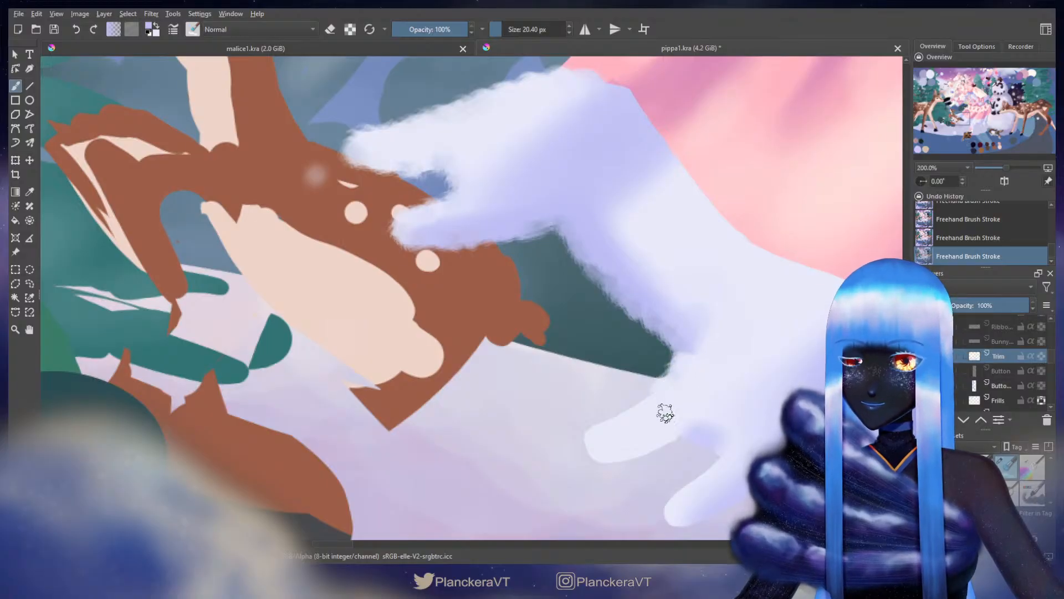
left_click_drag(664, 408, 679, 275)
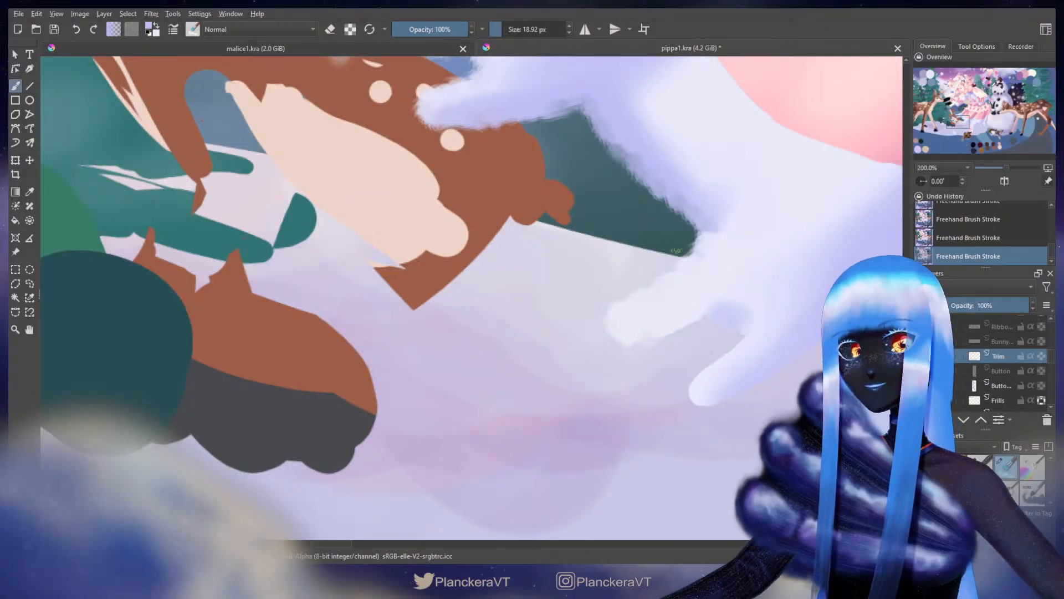
Step: Switch to the soft brush preset at 184.48 px and select the paint layer directly beneath the Frills layer
scroll(678, 250, "down", 4)
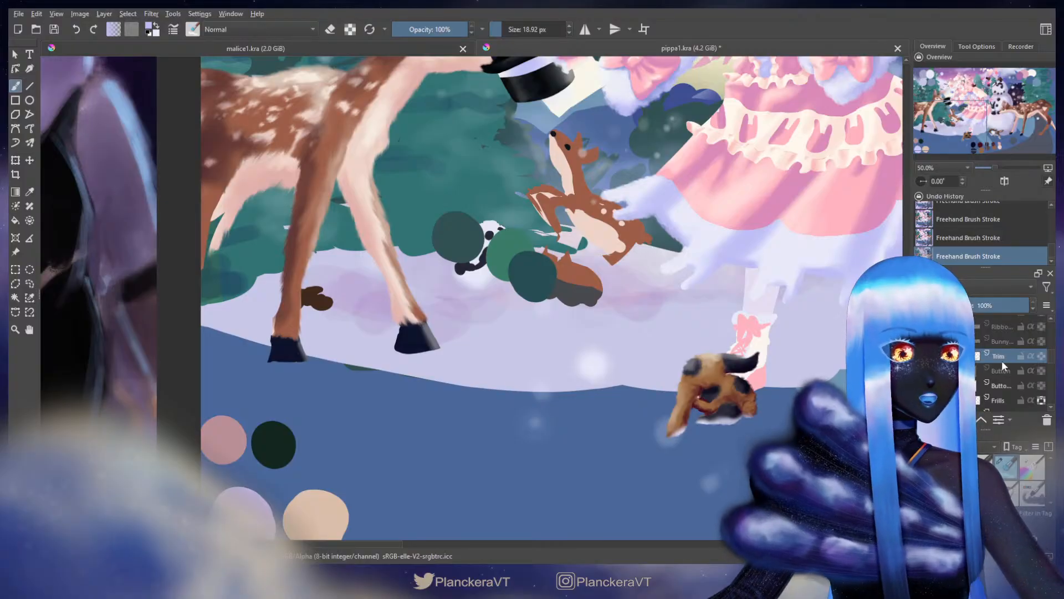
scroll(1005, 366, "down", 1)
left_click(1004, 360)
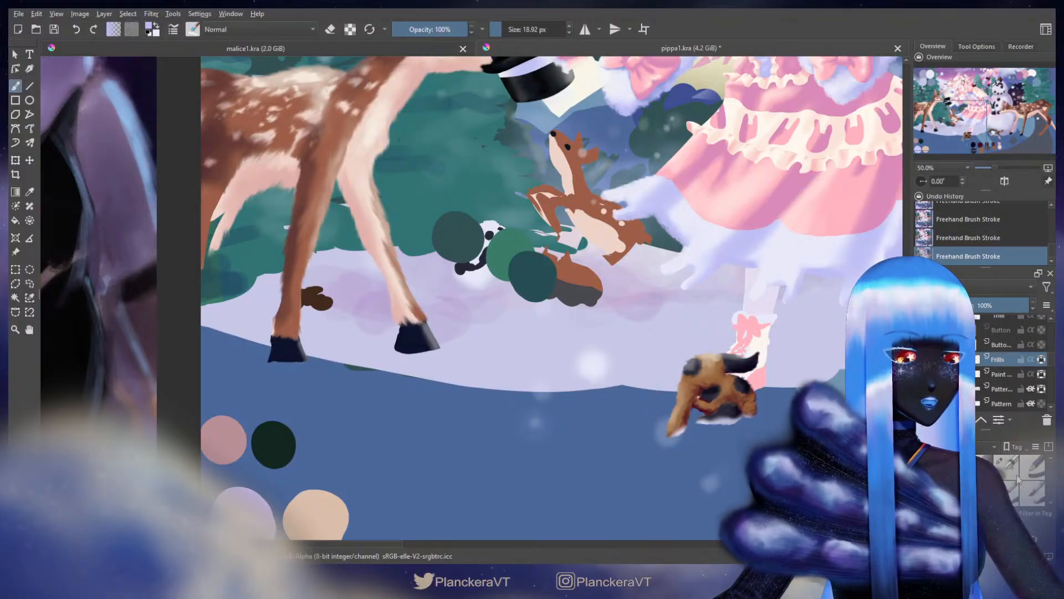
left_click(1015, 477)
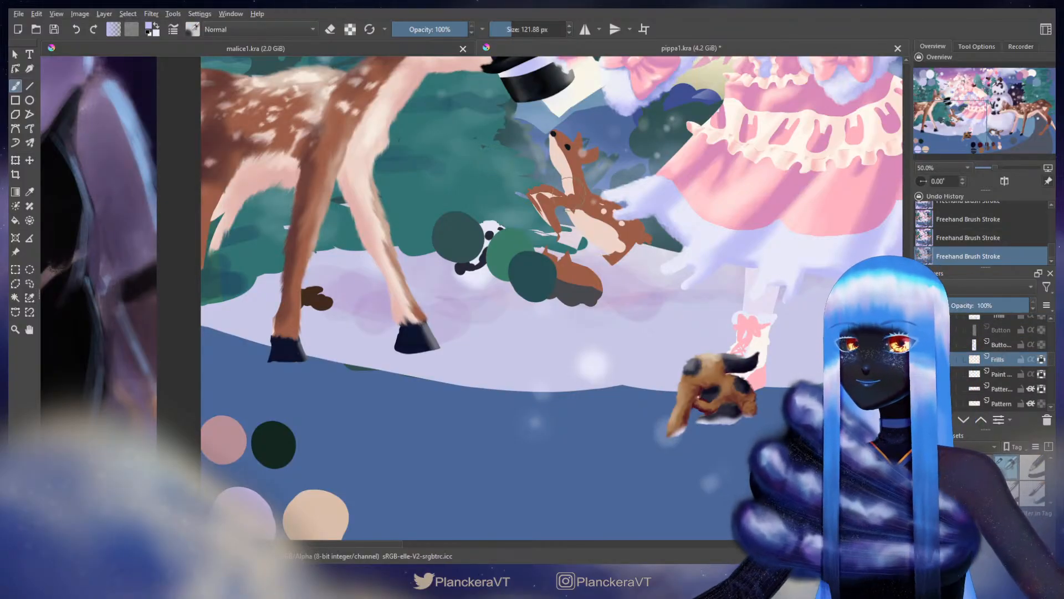
left_click_drag(593, 202, 577, 443)
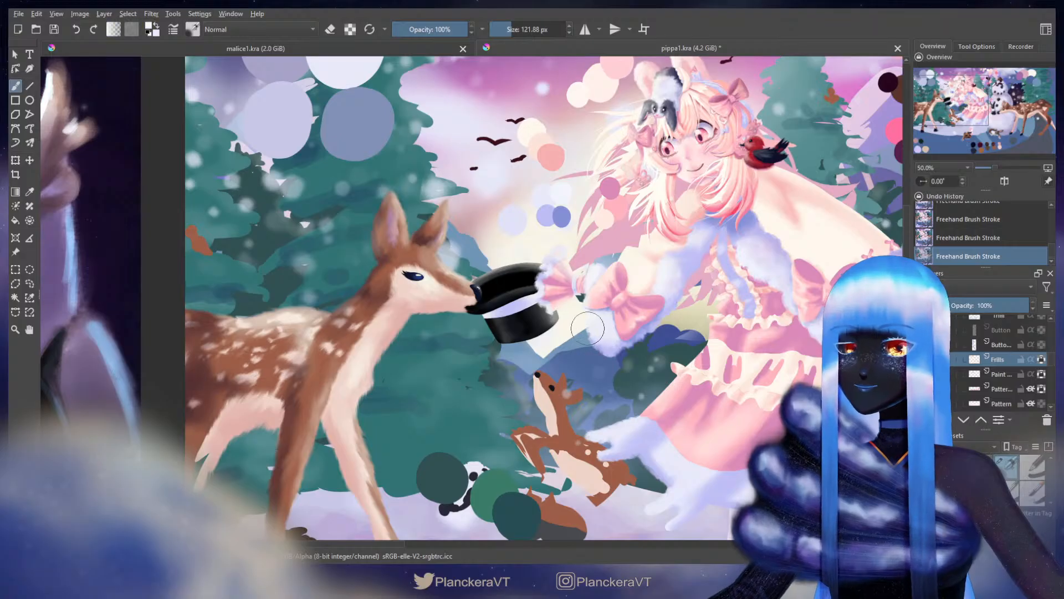
left_click_drag(659, 359, 678, 360, "shift")
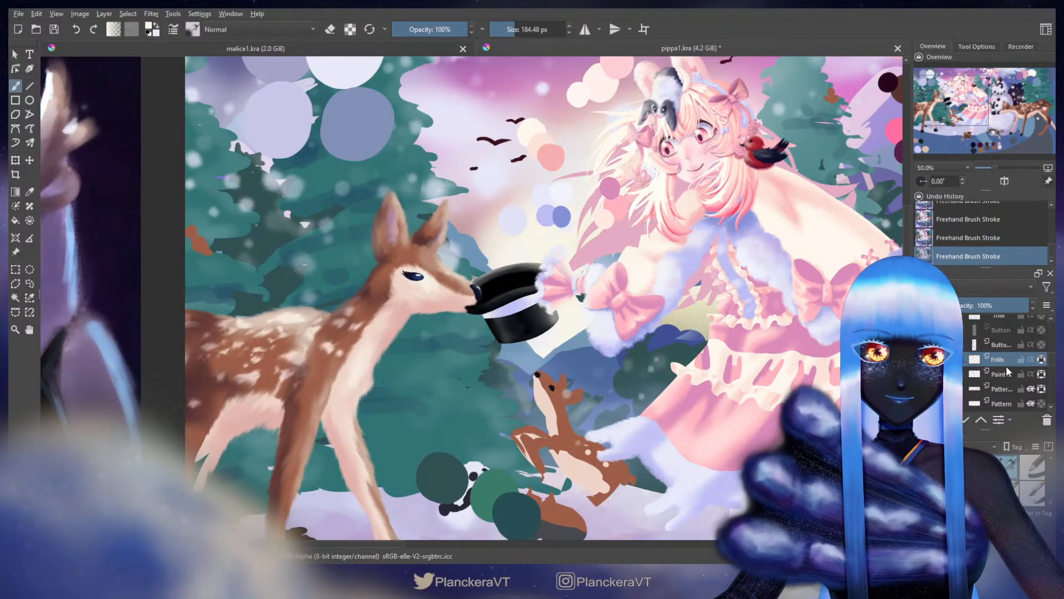
left_click(1005, 373)
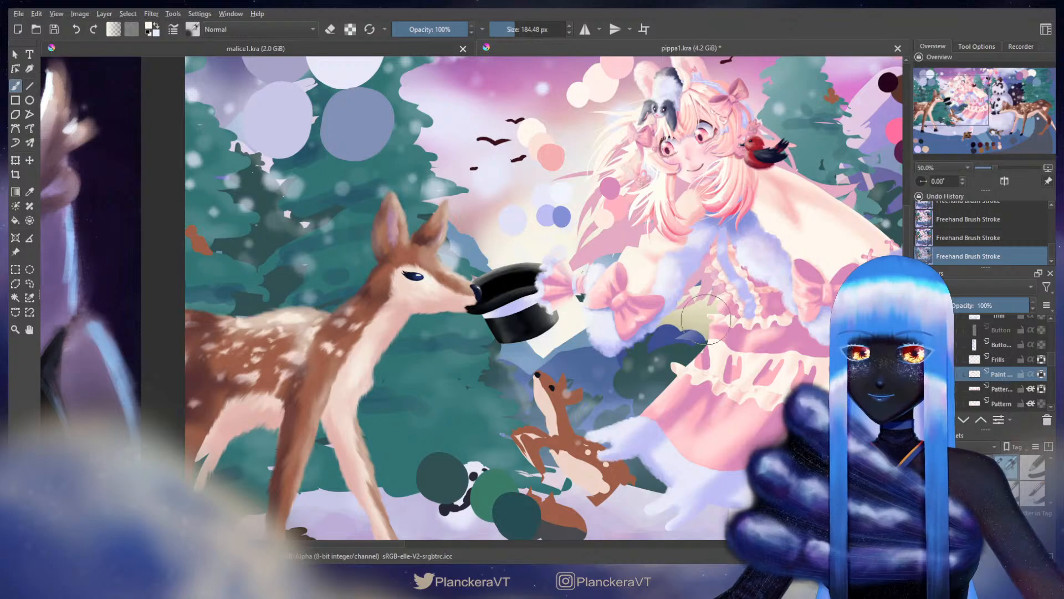
left_click_drag(724, 329, 705, 296)
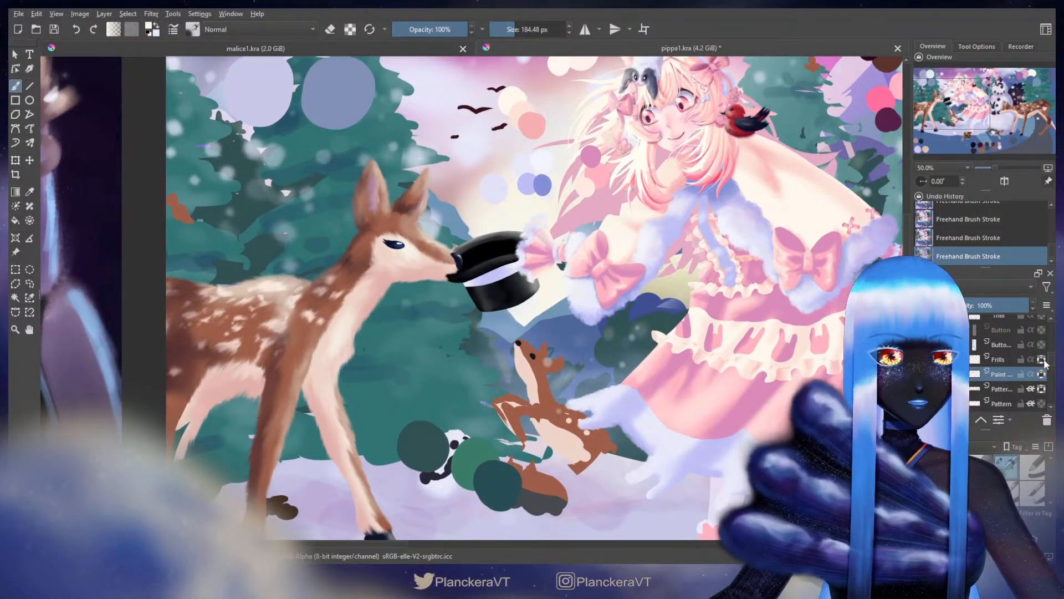
Step: Turn on alpha lock for the Dress layer and enlarge the soft brush to 362.03 px for shading the dress
scroll(1045, 360, "down", 1)
left_click(1044, 373)
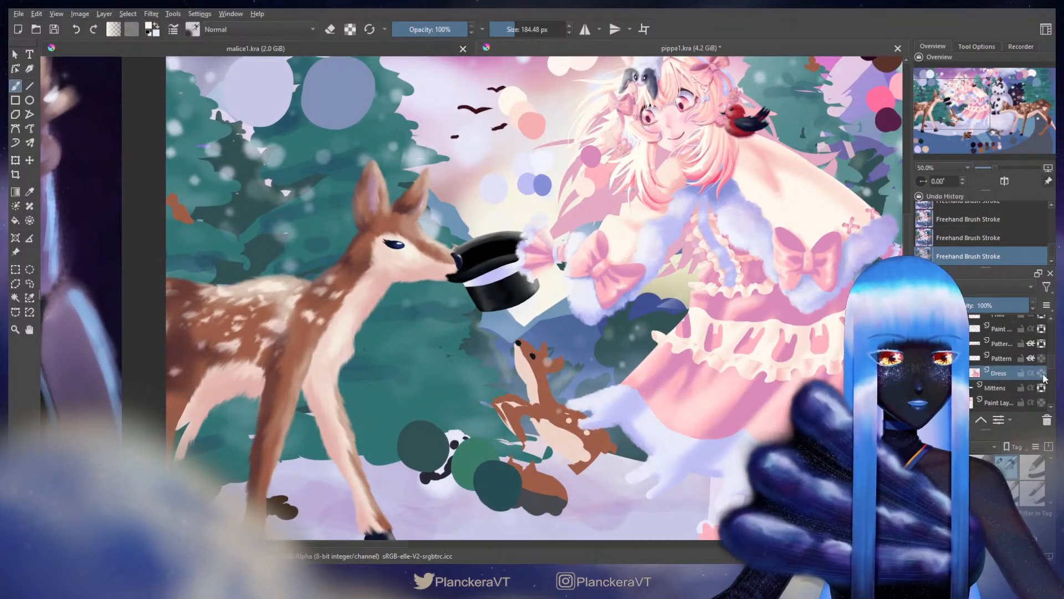
left_click(1041, 373)
mouse_move(697, 273)
left_mouse_down("shift")
mouse_move(721, 273)
mouse_move(645, 366)
mouse_move(671, 366)
left_mouse_up("shift")
mouse_move(704, 301)
left_mouse_down()
mouse_move(640, 365)
mouse_move(677, 322)
mouse_move(720, 347)
mouse_move(587, 322)
mouse_move(597, 326)
left_mouse_up()
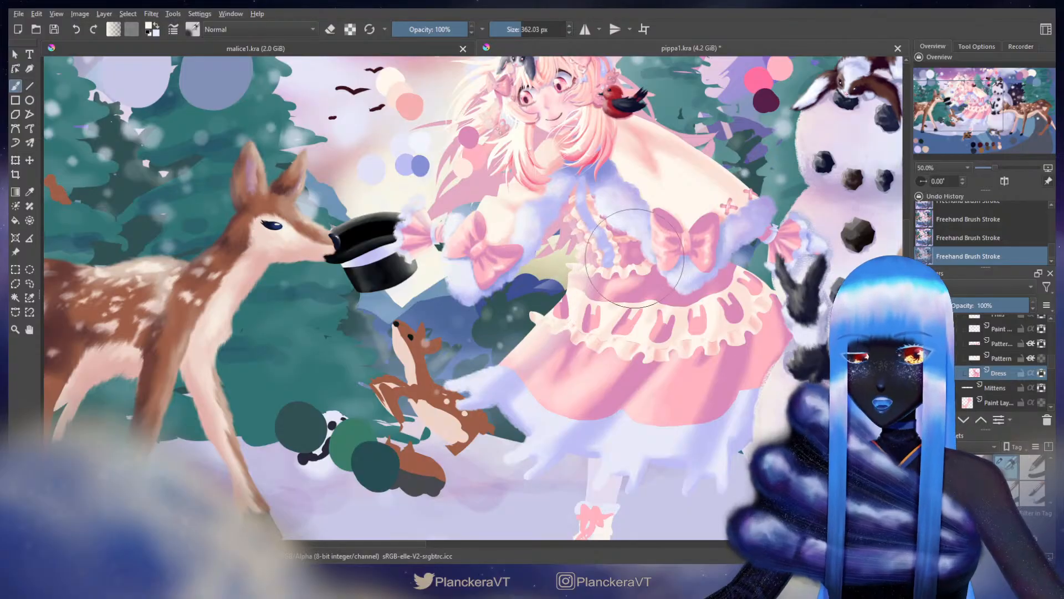
Step: Undo the last brush strokes and try selecting the opaque area of the upper Pattern layer
scroll(1004, 366, "up", 1)
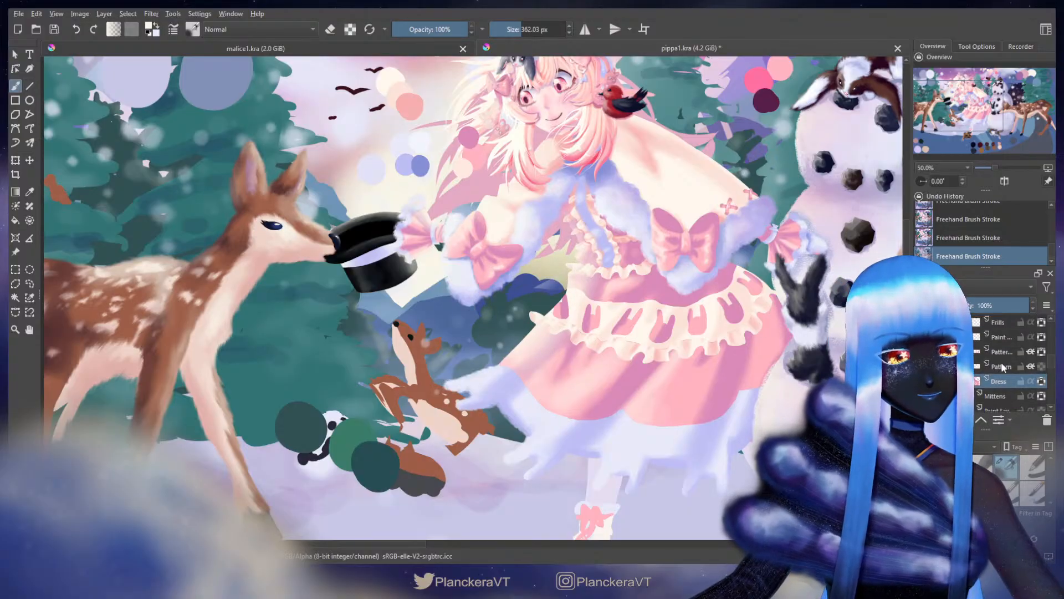
left_click(1003, 366)
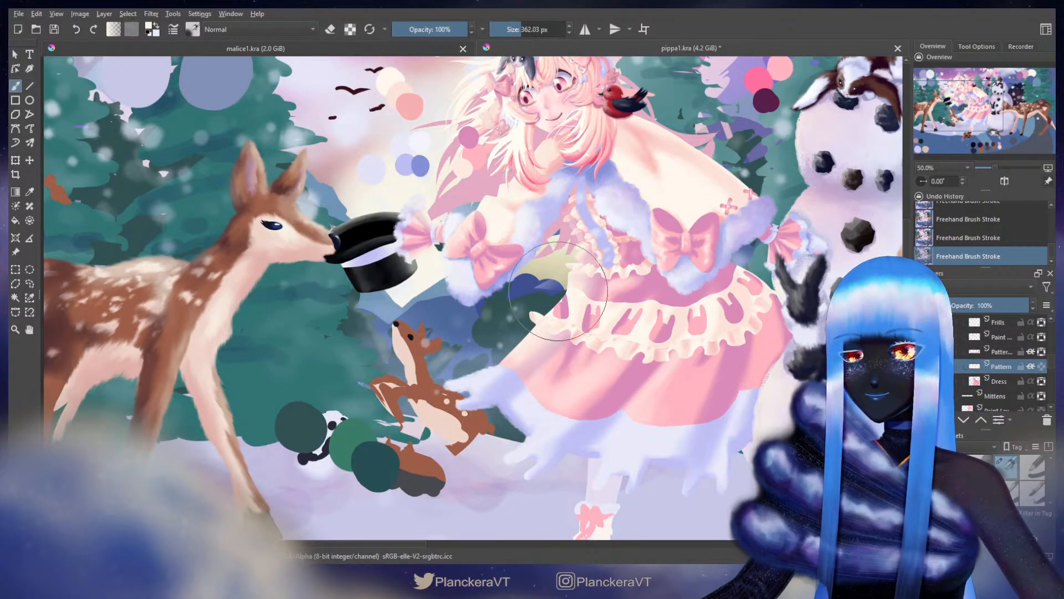
left_click(1041, 350)
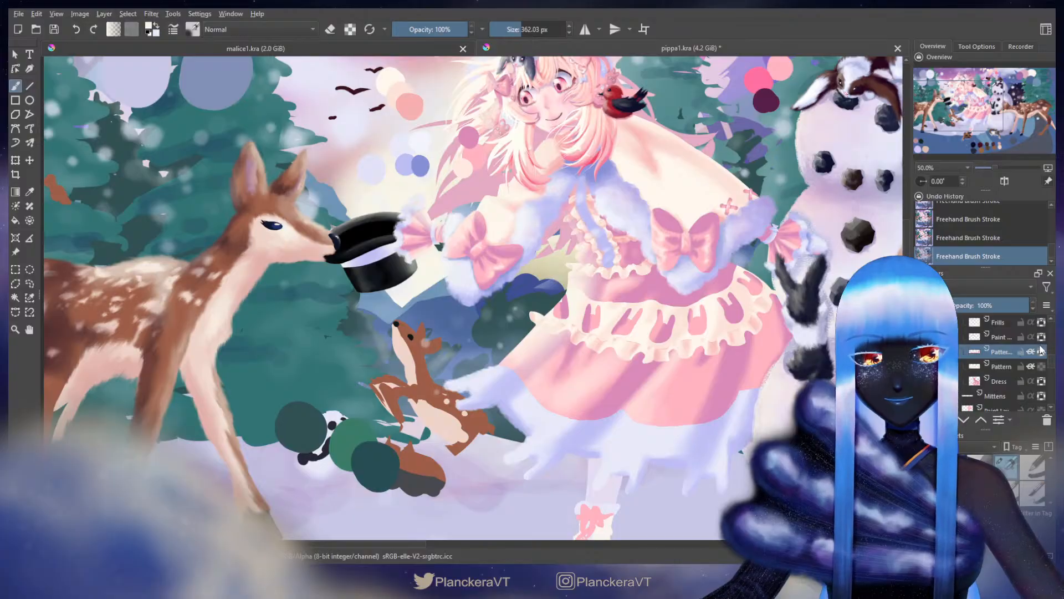
key("ctrl+z")
key("ctrl+z")
key("ctrl+z")
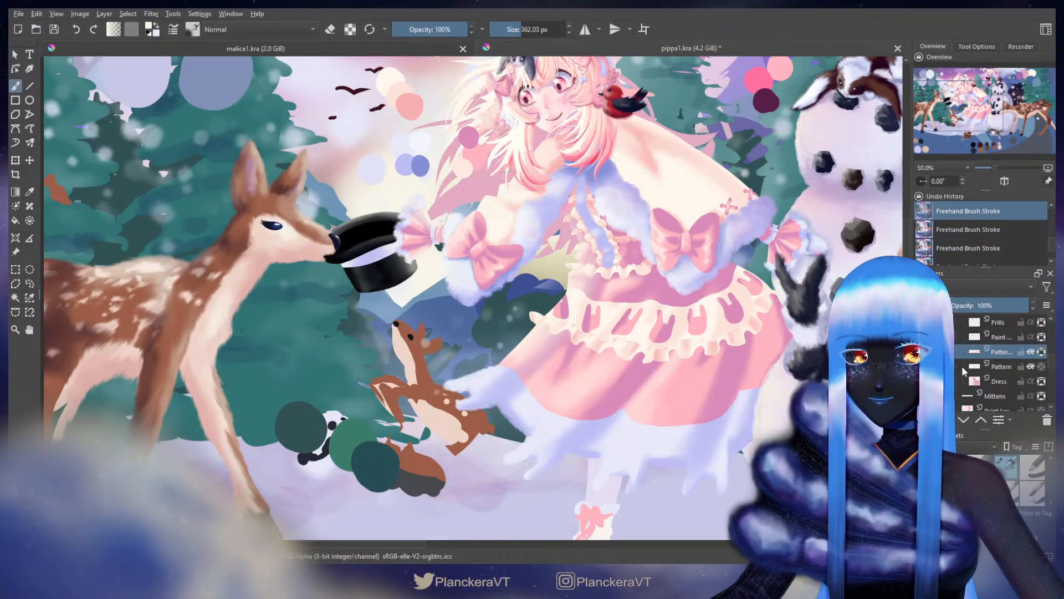
left_click(975, 352, "ctrl")
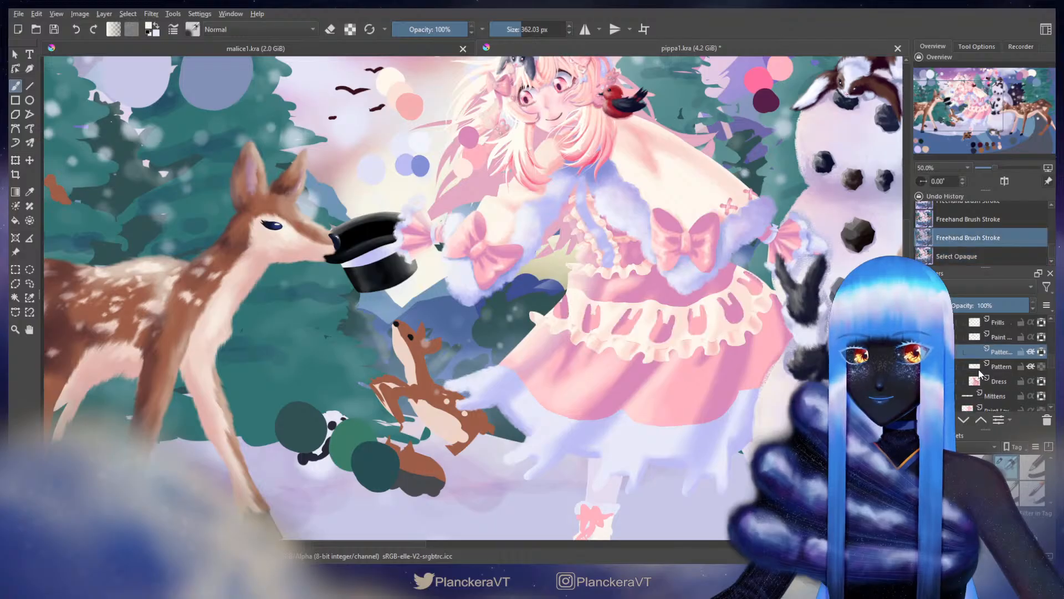
scroll(977, 366, "up", 1)
key("ctrl+z")
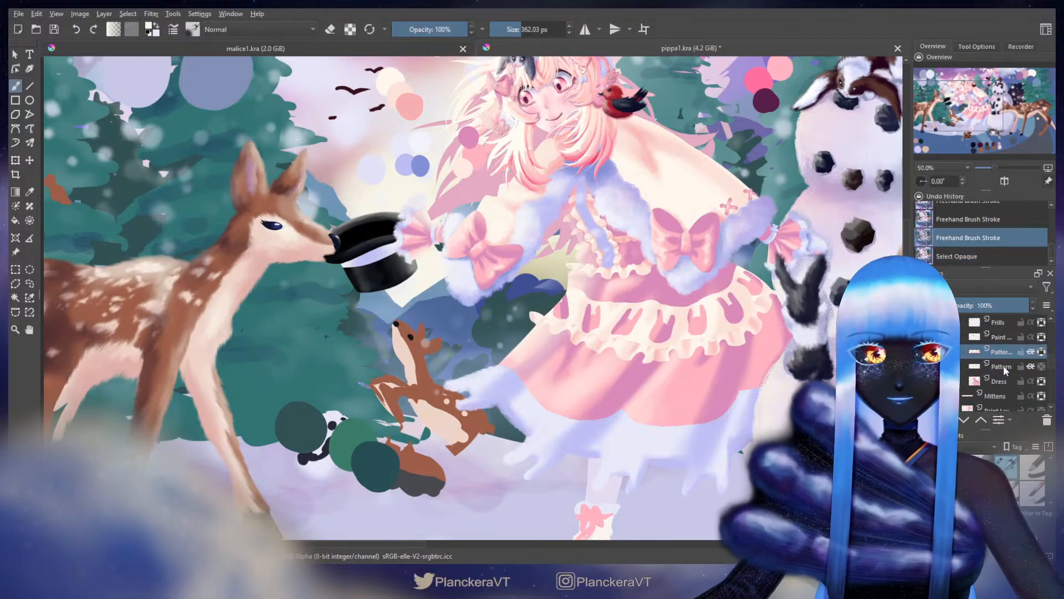
Step: Turn on alpha lock for the lower Pattern layer, brush softly across the skirt ruffle at 362.03 px, and select the upper Pattern layer
left_click(1042, 367)
mouse_move(598, 306)
left_mouse_down()
mouse_move(563, 296)
mouse_move(572, 322)
mouse_move(566, 302)
mouse_move(556, 316)
mouse_move(559, 304)
mouse_move(549, 308)
mouse_move(555, 298)
left_mouse_up()
left_click(1001, 352)
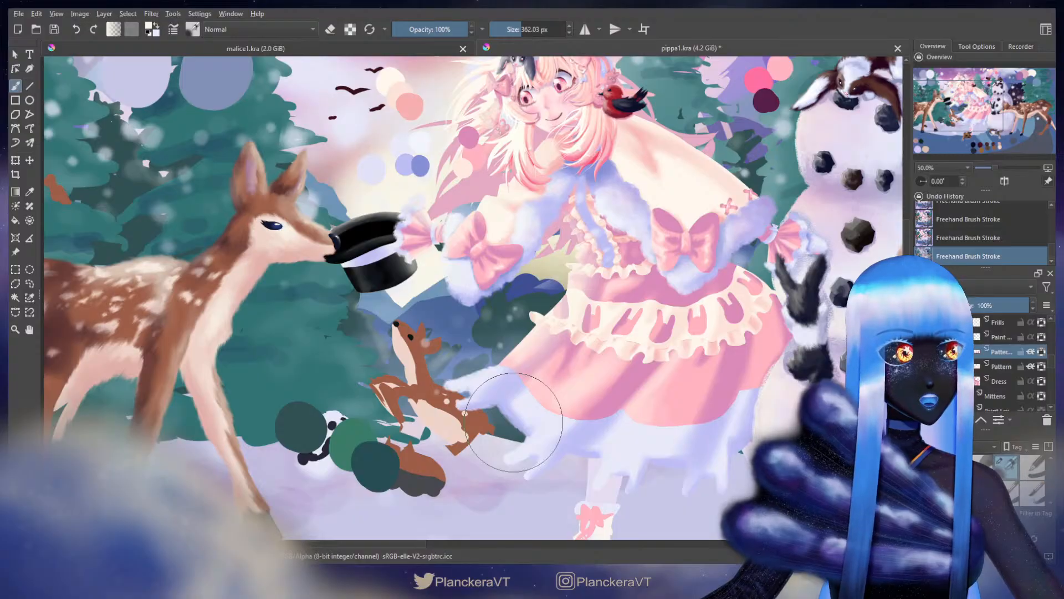
left_click_drag(605, 381, 697, 304)
Step: Return to the Trim layer with the fur brush preset and paint fluffy edges around the two tips over the snow at 18.92 and 21.29 px
left_click_drag(1049, 364, 1050, 357)
left_click(997, 355)
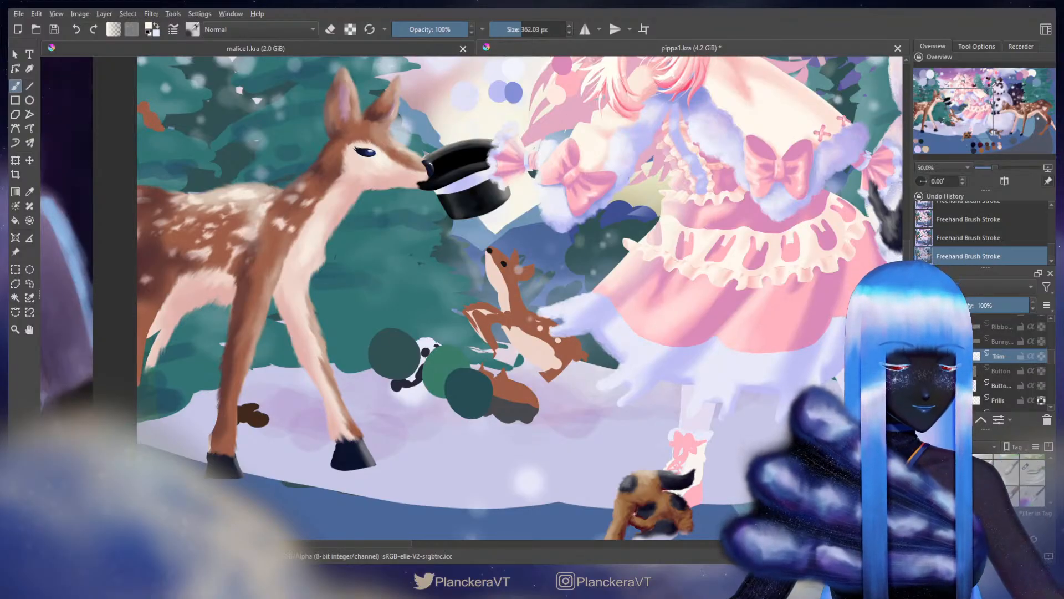
left_click(1014, 498)
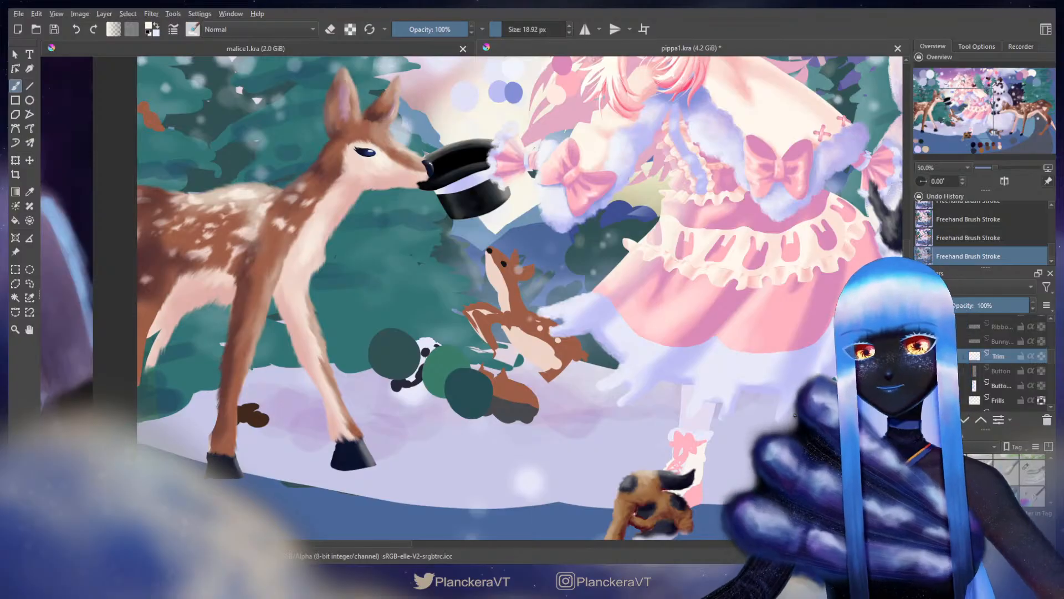
scroll(589, 317, "up", 3)
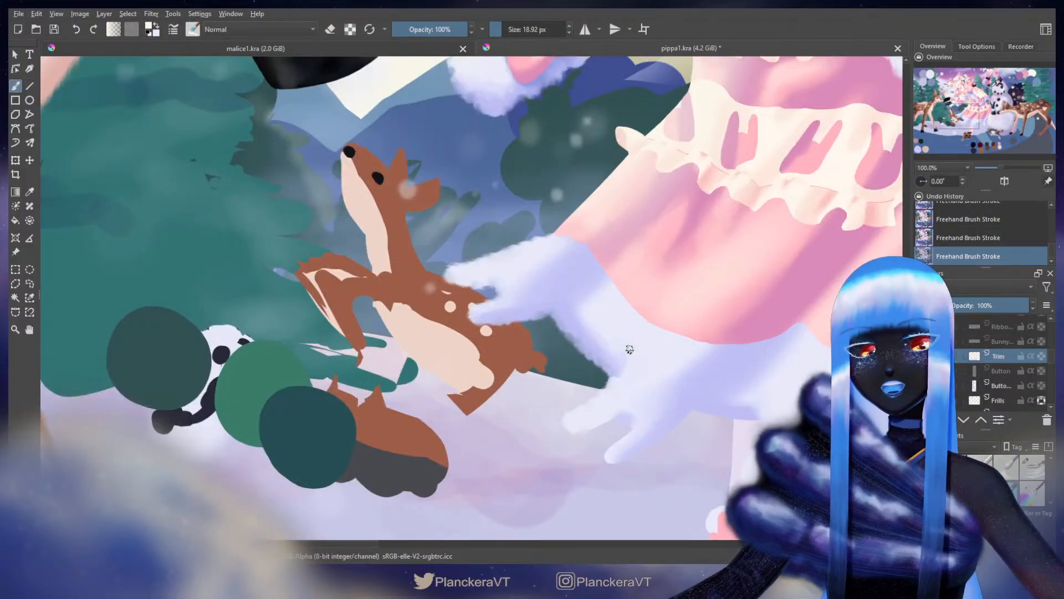
scroll(626, 361, "up", 1)
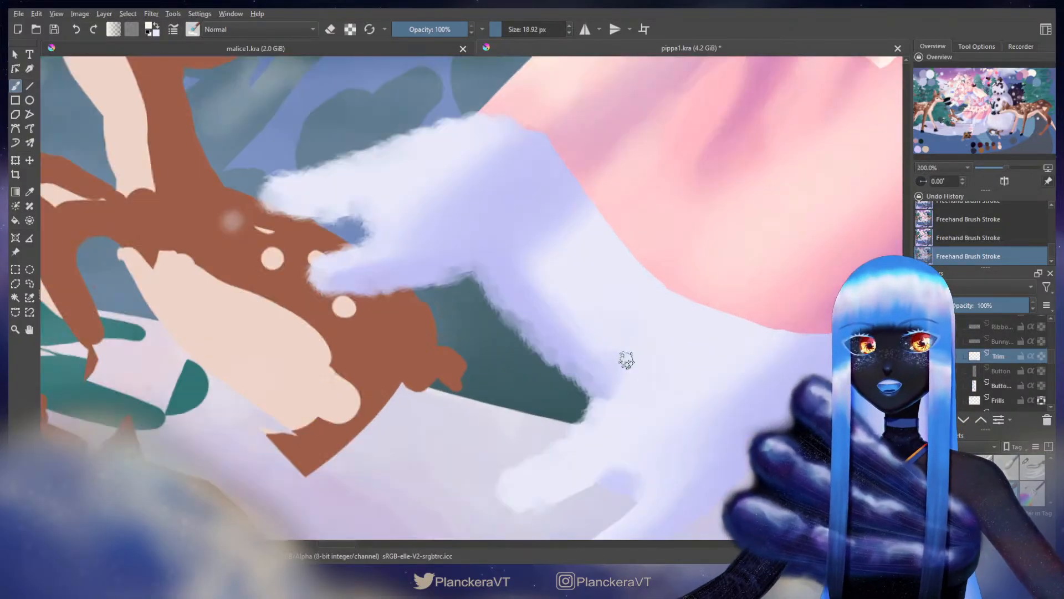
left_click_drag(616, 409, 576, 274)
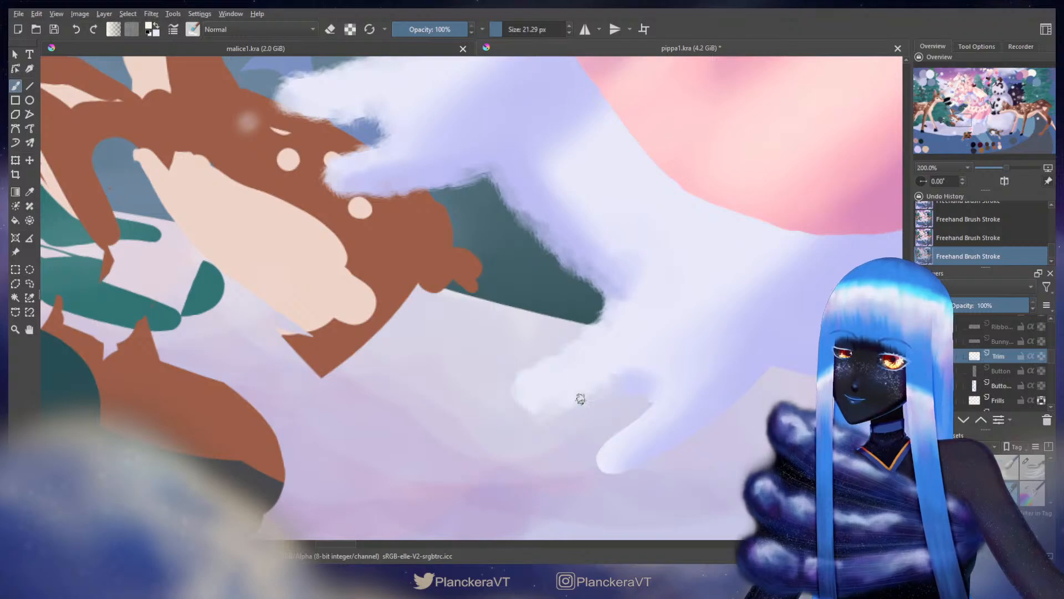
left_click_drag(657, 406, 669, 280)
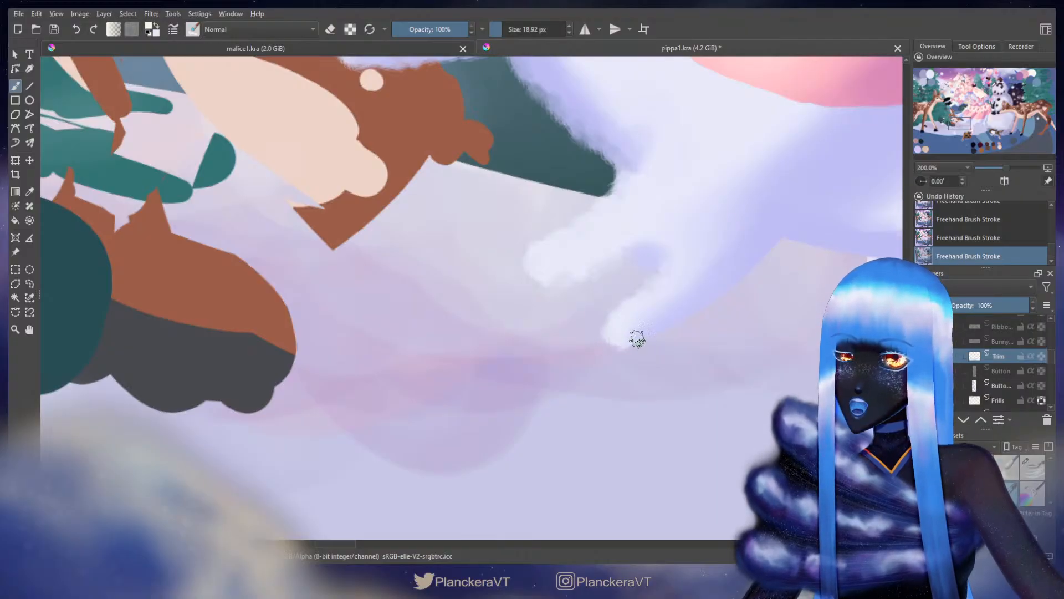
Step: Paint soft fluffy fur along the lower edge and drooping tips of the skirt's white hem trim at 18.92 px
left_click_drag(777, 251, 703, 279)
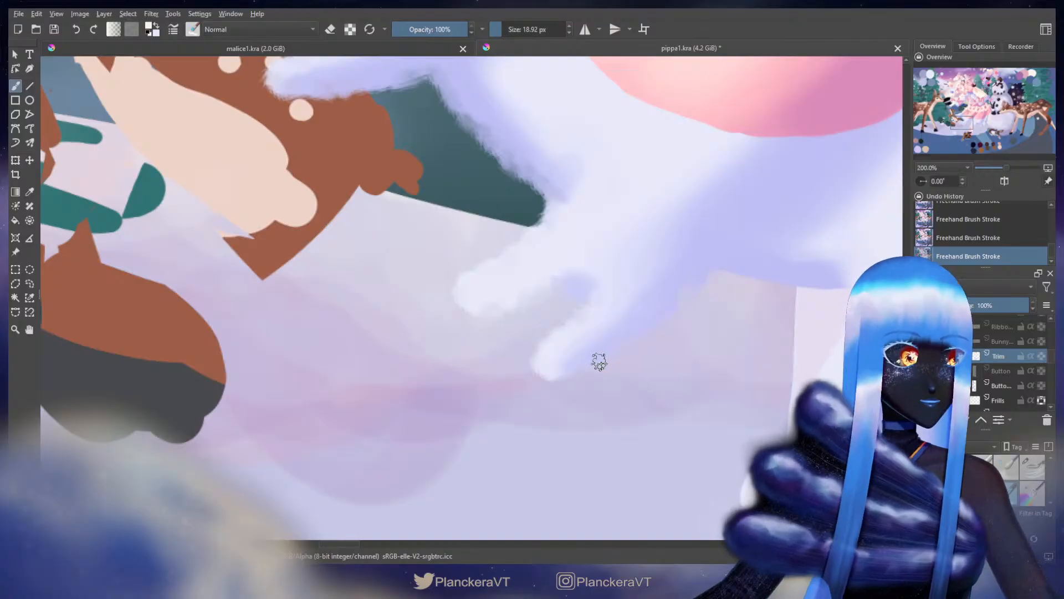
left_click_drag(694, 313, 563, 304)
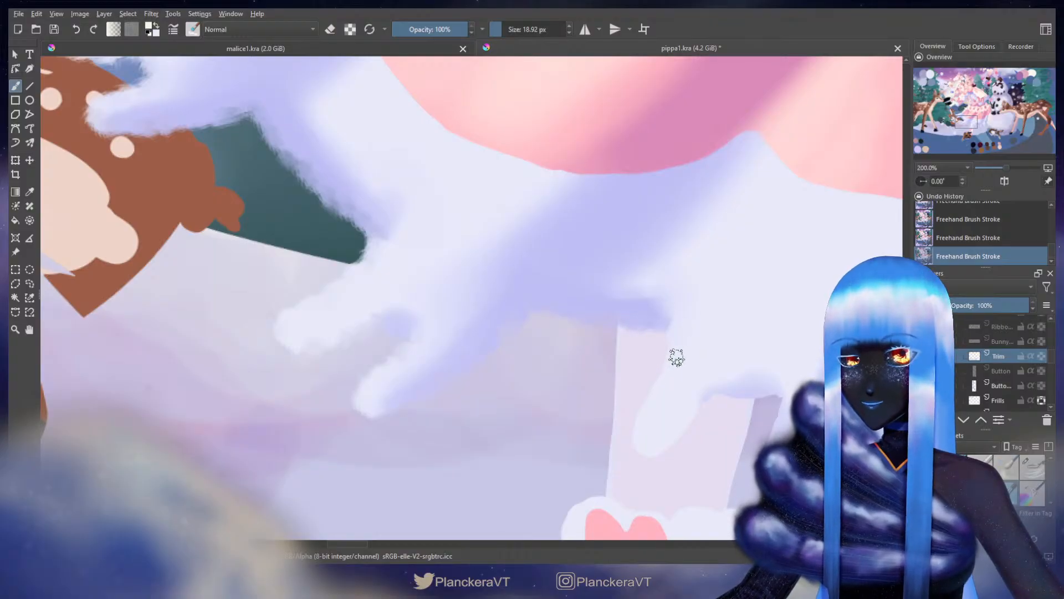
left_click_drag(660, 423, 663, 281)
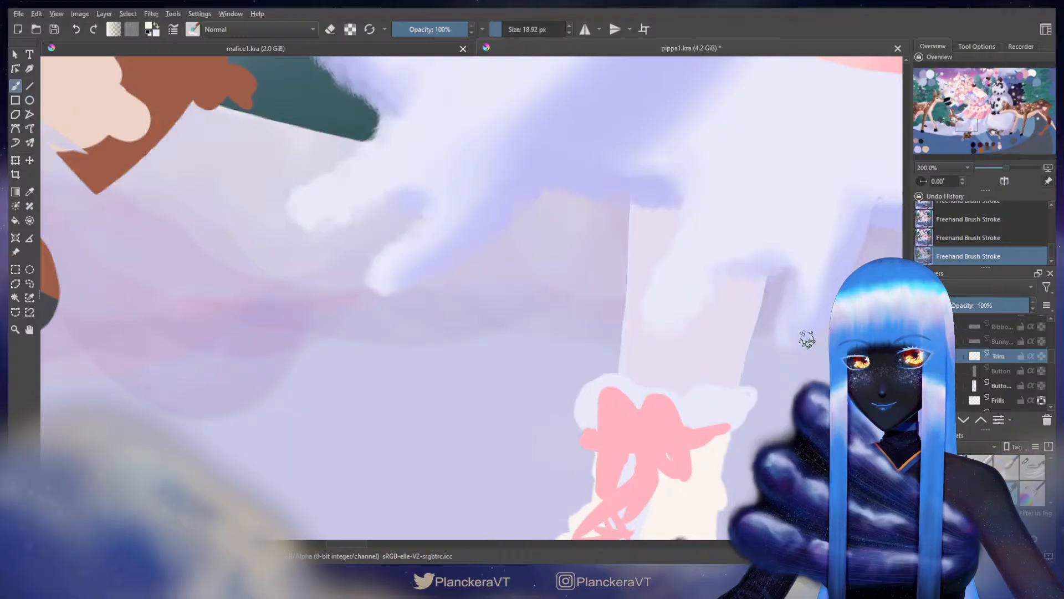
left_click_drag(768, 295, 549, 350)
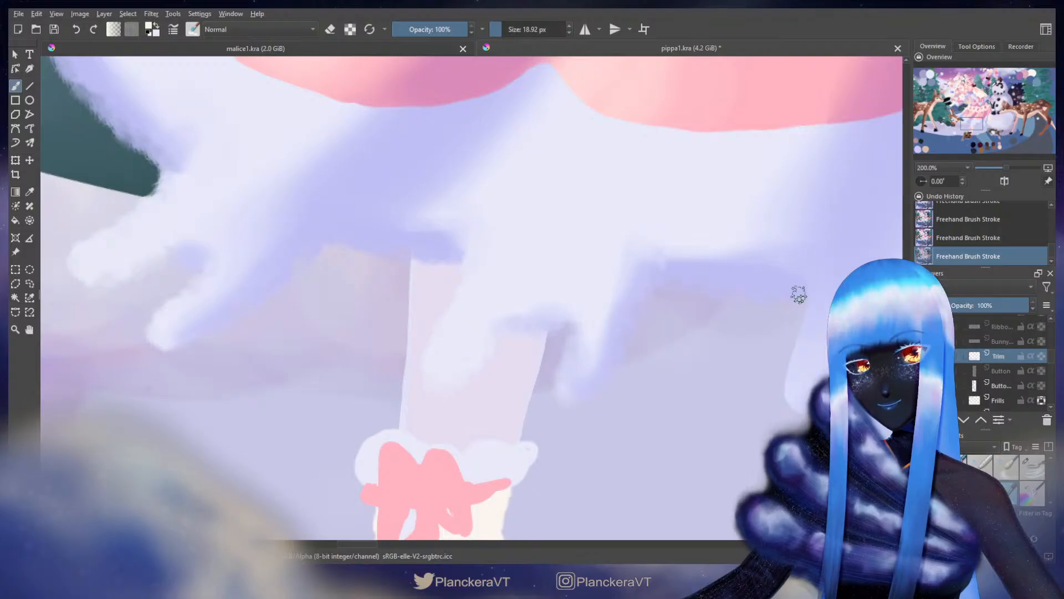
left_click_drag(828, 292, 751, 216)
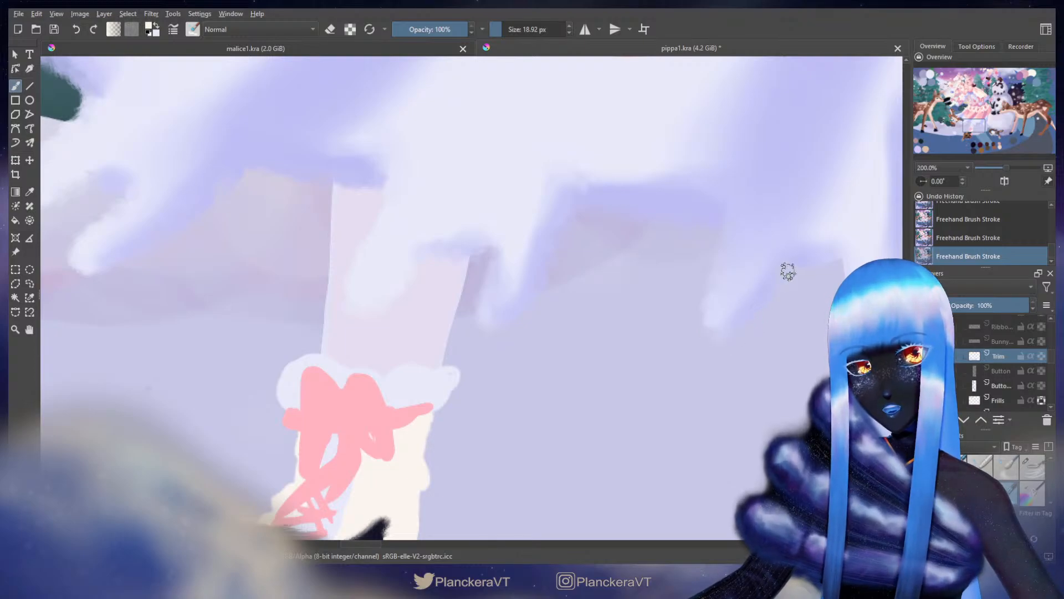
left_click_drag(825, 266, 580, 334)
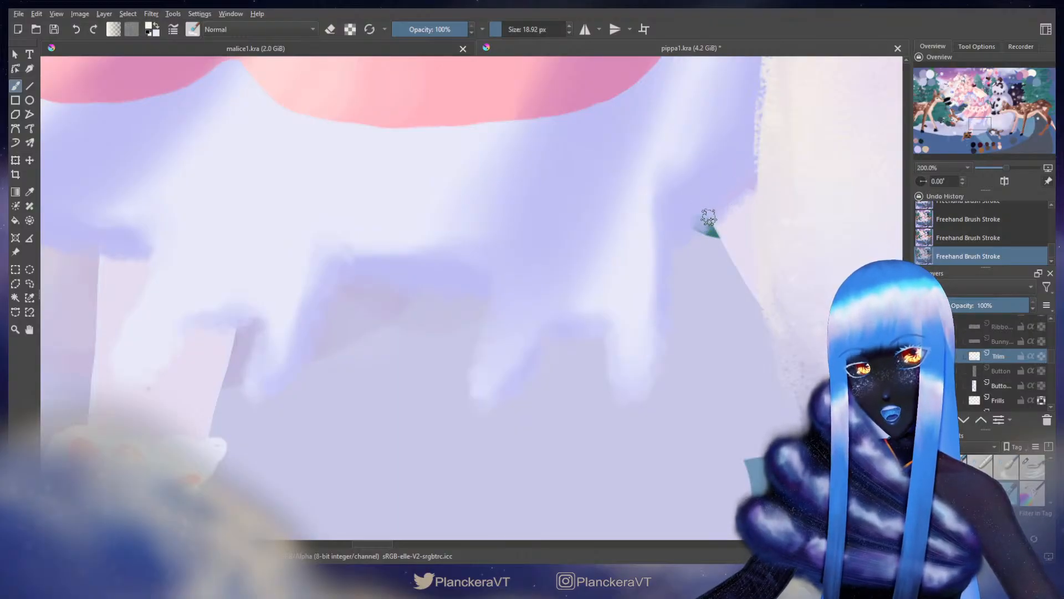
scroll(603, 159, "up", 5)
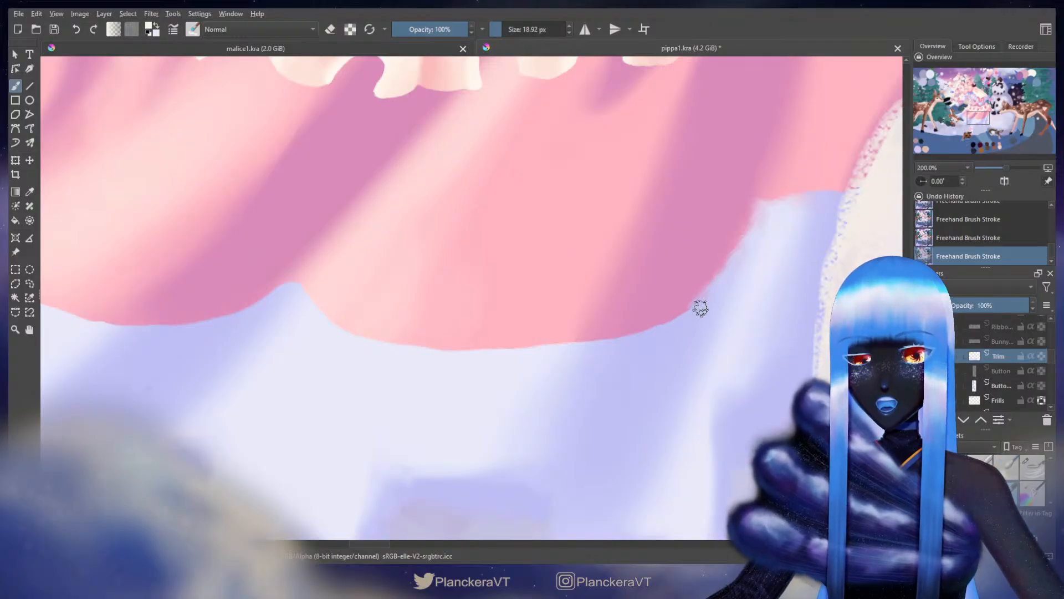
Step: Roughen the trim's upper edge against the pink skirt with fur strokes at 18.92 and 19.29 px across both scallops
mouse_move(676, 327)
left_mouse_down()
mouse_move(750, 285)
mouse_move(809, 233)
left_mouse_up()
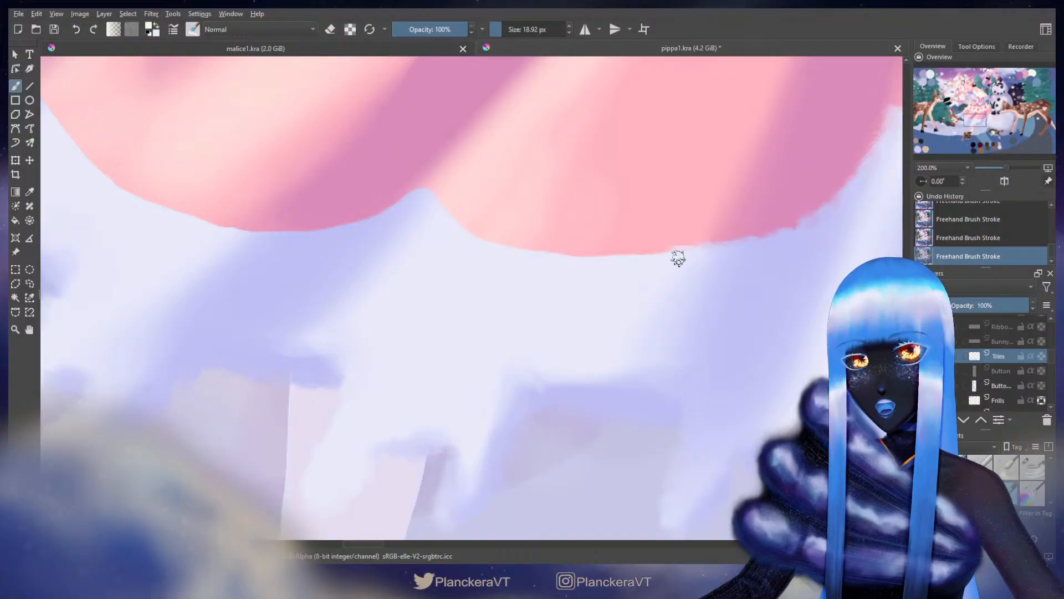
left_click_drag(570, 285, 688, 304)
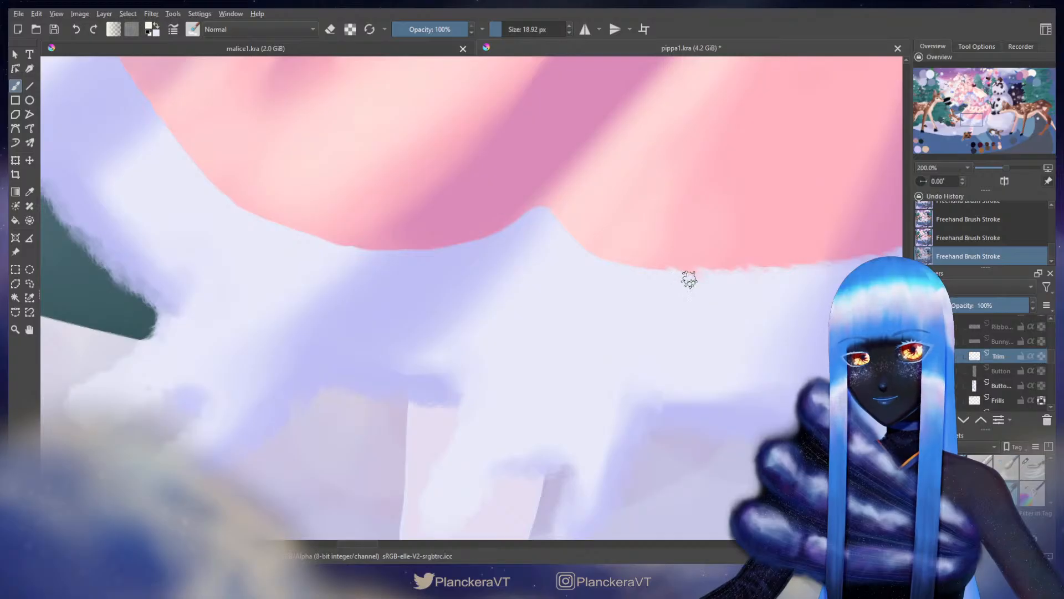
left_click_drag(632, 281, 757, 316)
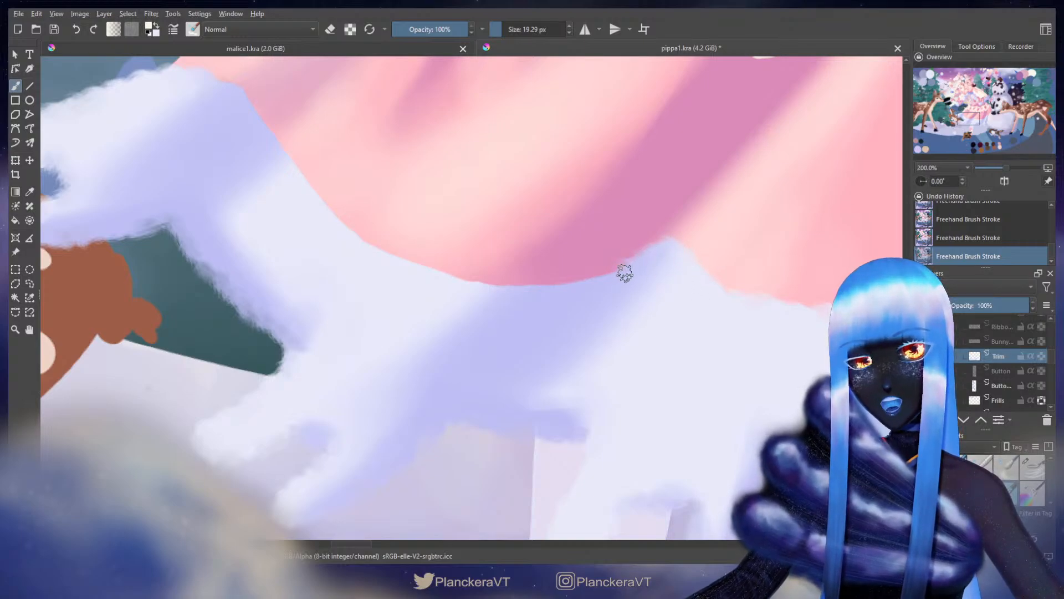
left_click_drag(624, 266, 691, 289)
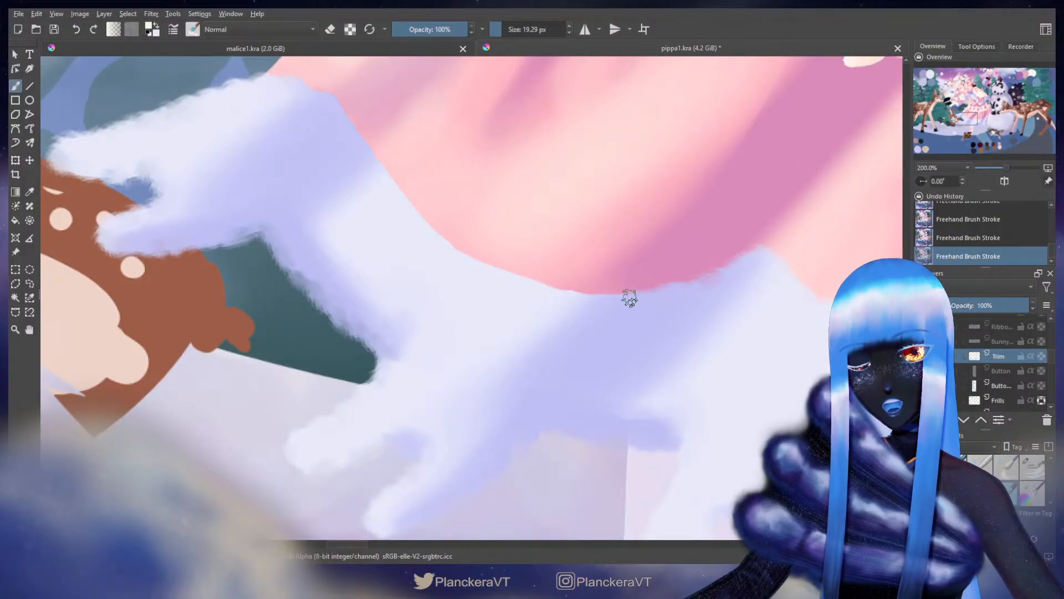
left_click_drag(622, 305, 699, 336)
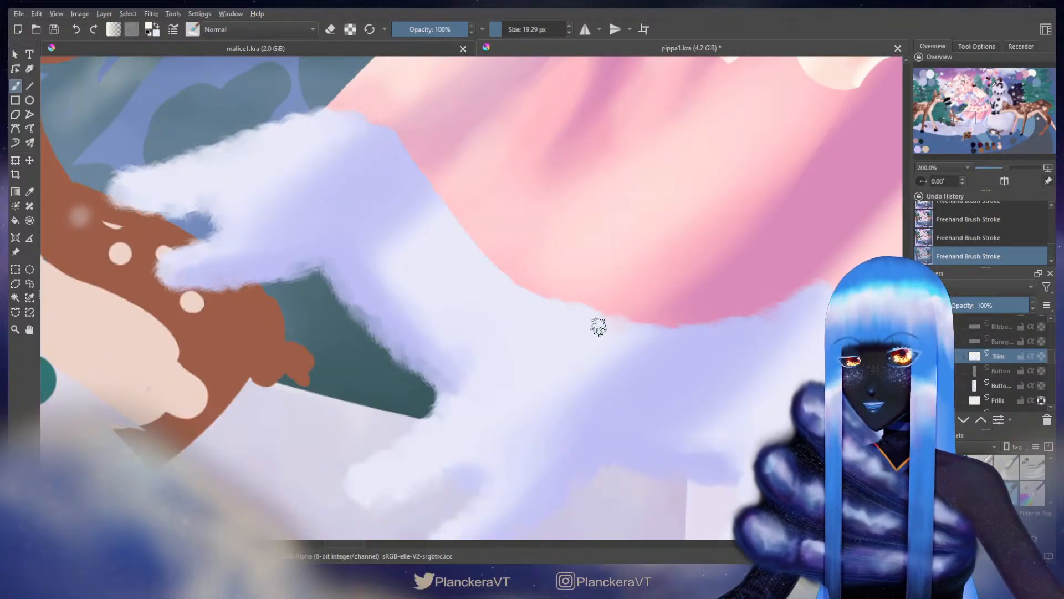
left_click_drag(536, 318, 584, 368)
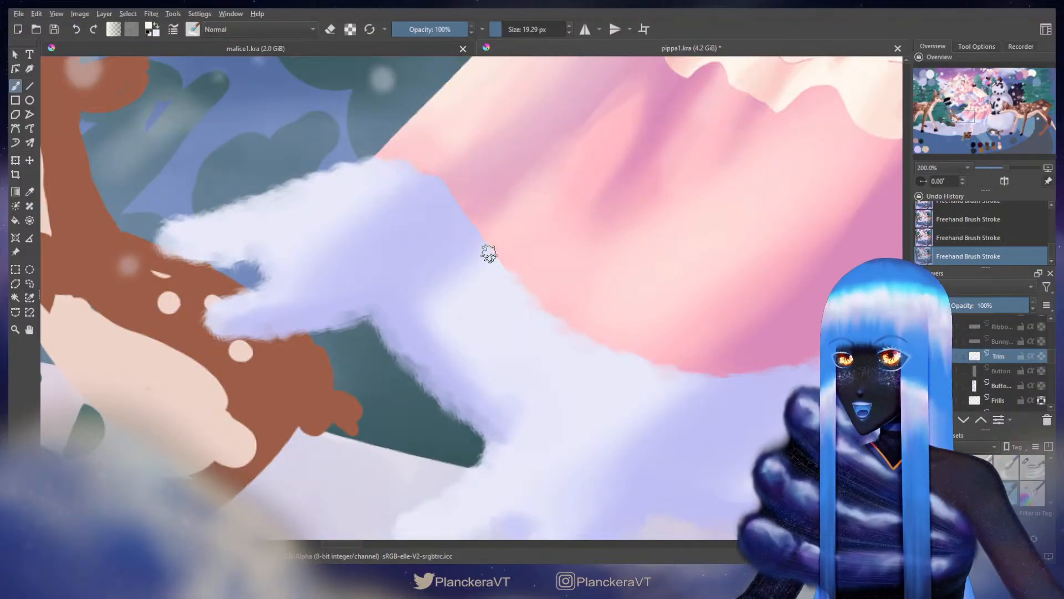
left_click_drag(504, 269, 566, 361)
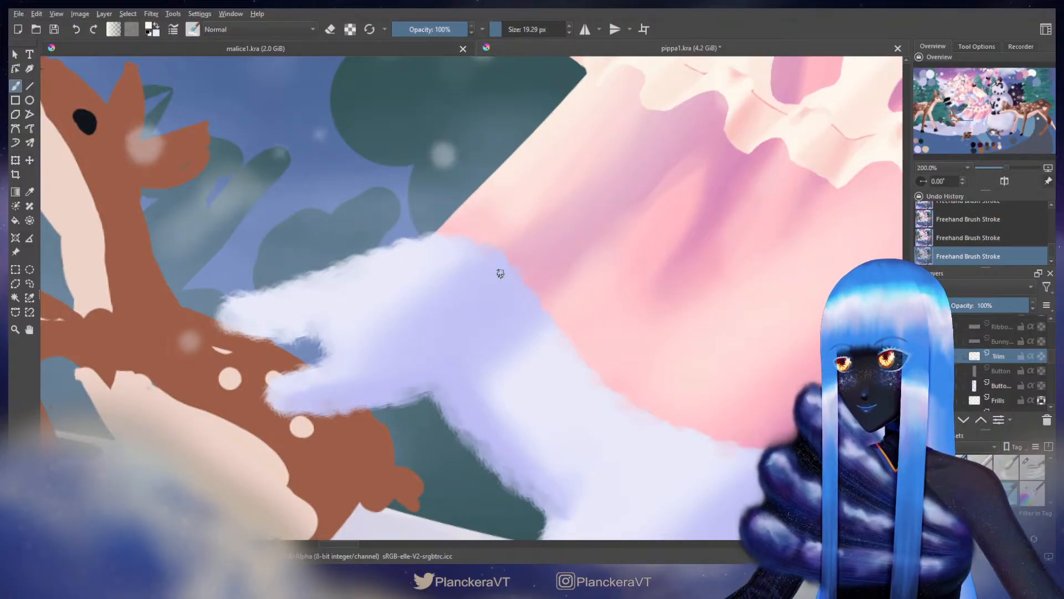
left_click_drag(581, 380, 559, 330)
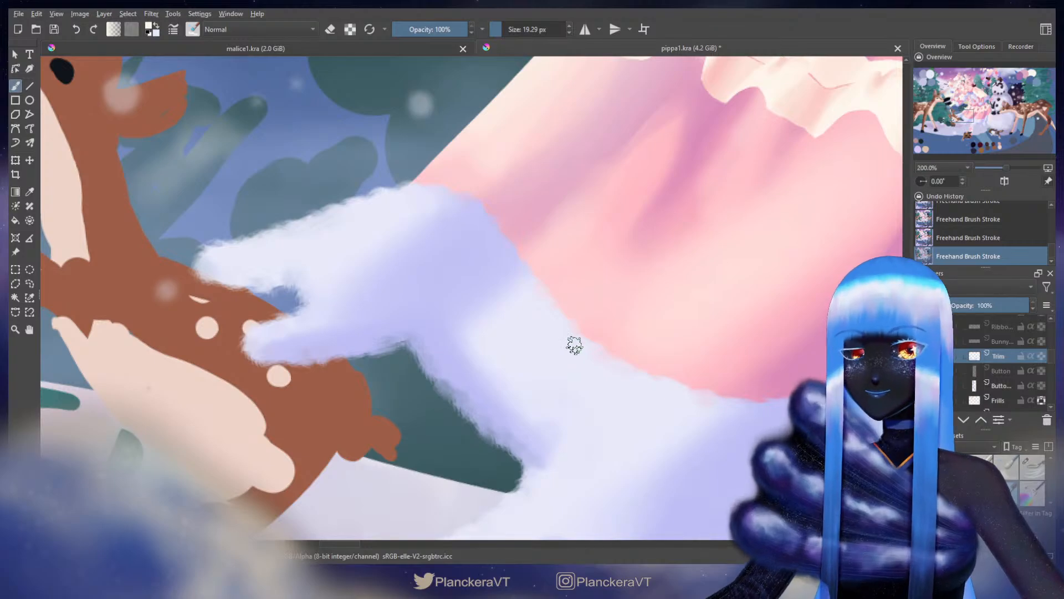
Step: Toggle through the hidden Button and Bunny layers around Trim and make the Ribbons layer visible
scroll(577, 236, "down", 5)
left_click_drag(818, 312, 767, 334)
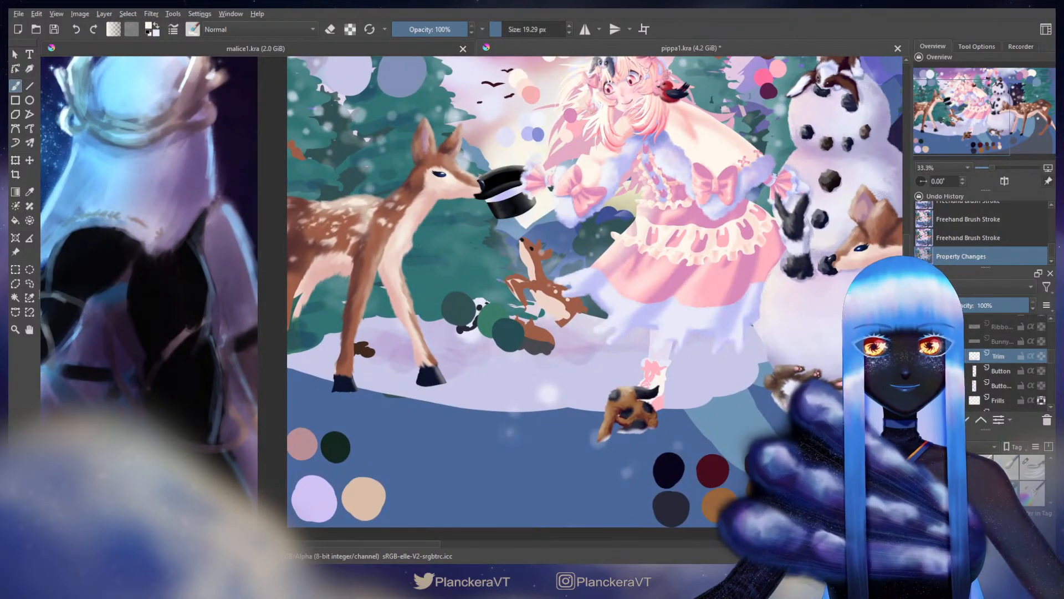
left_click(924, 370)
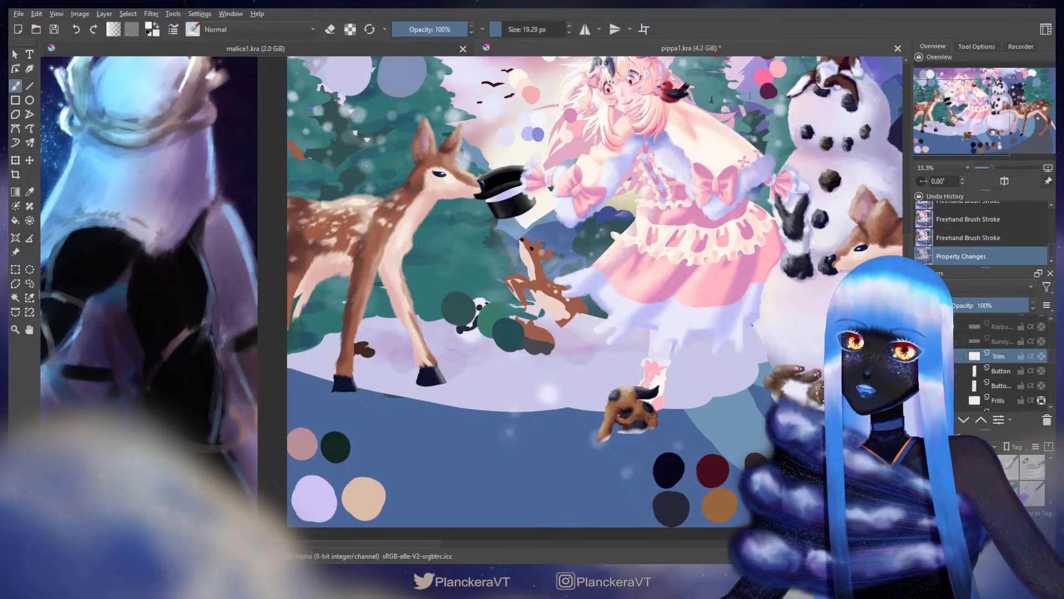
key("ctrl+z")
scroll(1003, 363, "up", 1)
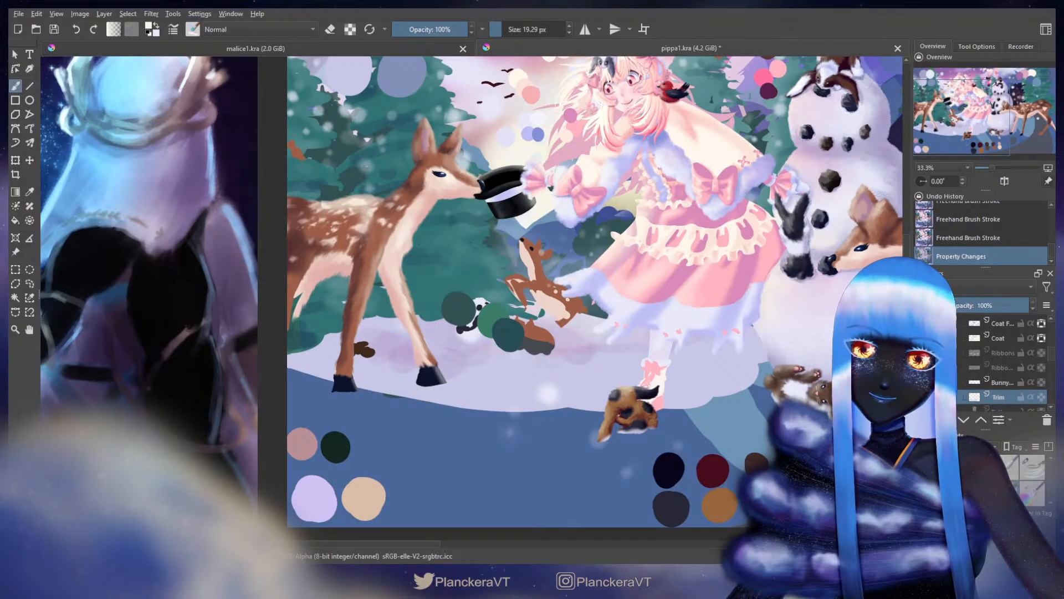
left_click(922, 382)
left_click(923, 382)
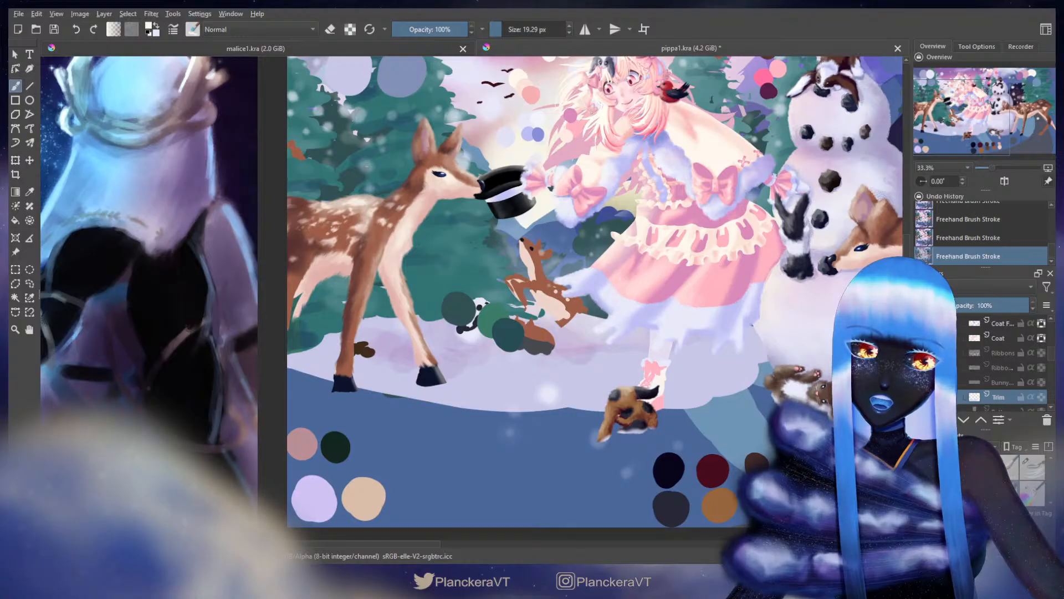
left_click(922, 352)
left_click(923, 367)
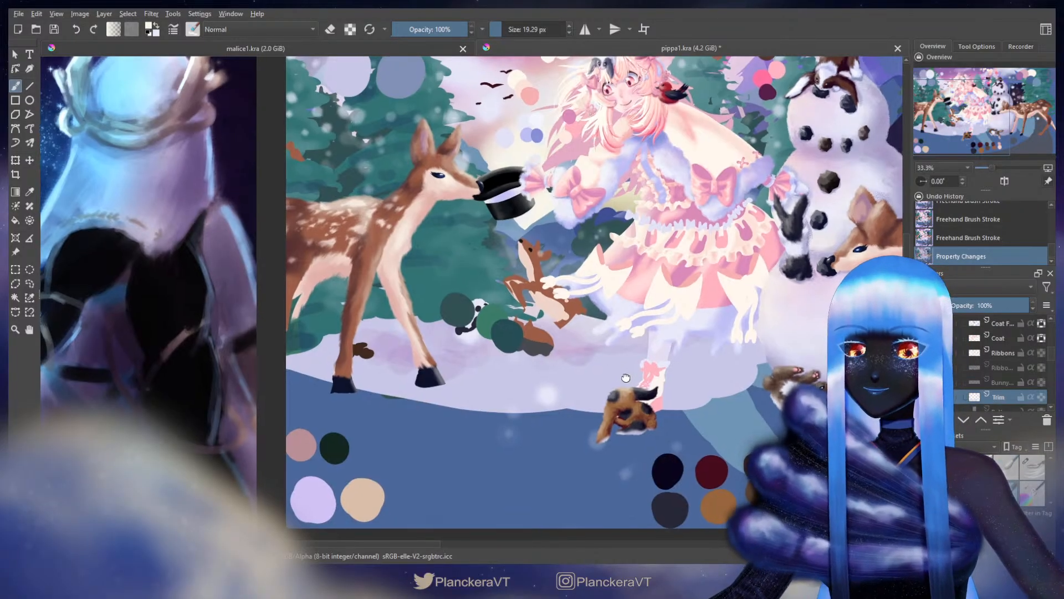
Step: Examine the flat cream ribbons and their pink inner loops over the skirt, both in the whole picture and close up
left_click_drag(629, 371, 594, 428)
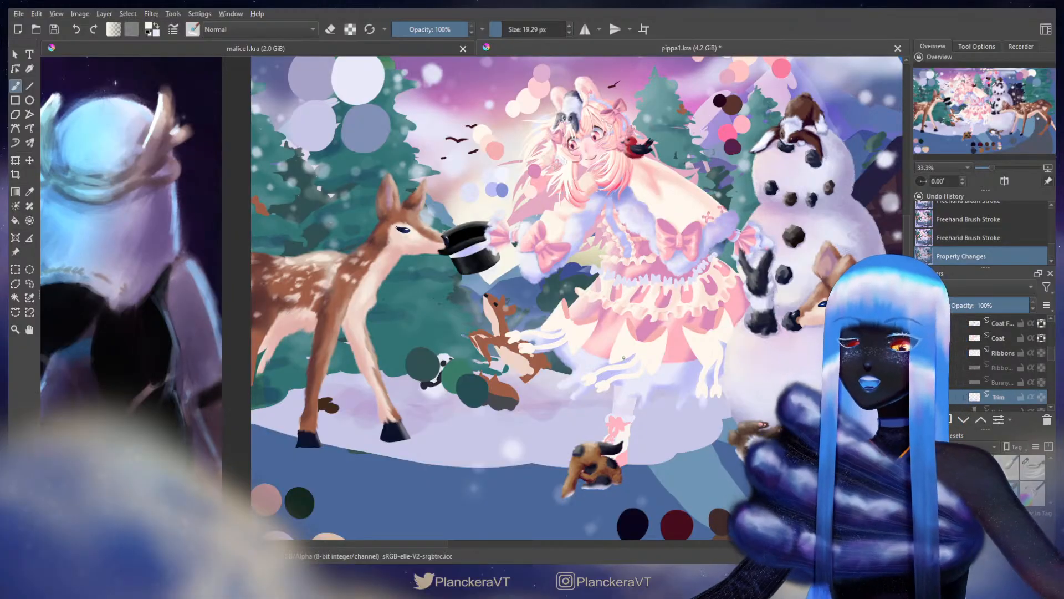
key("1")
scroll(649, 352, "up", 1)
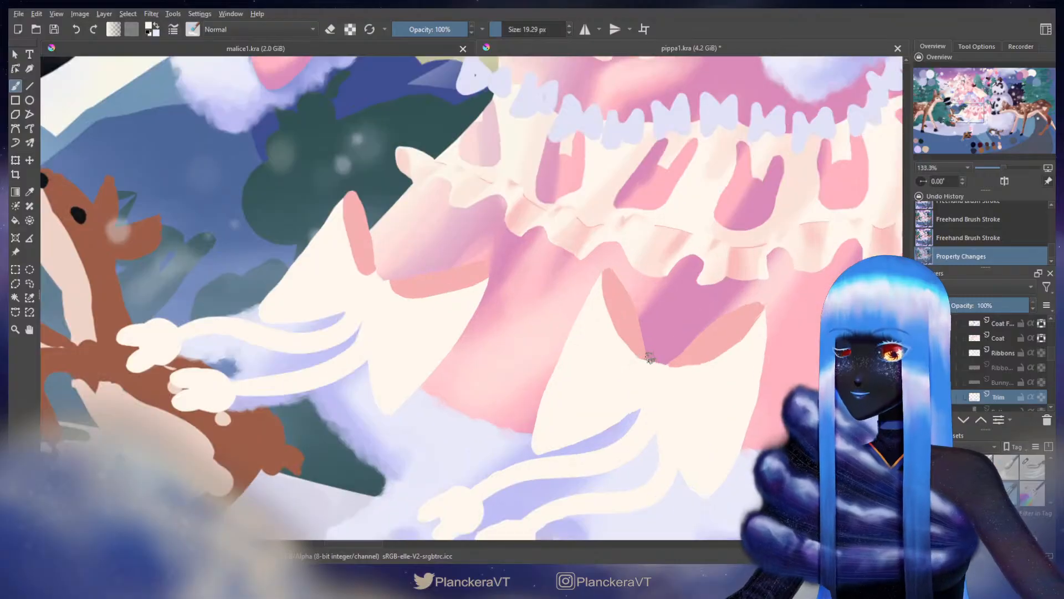
scroll(646, 367, "up", 1)
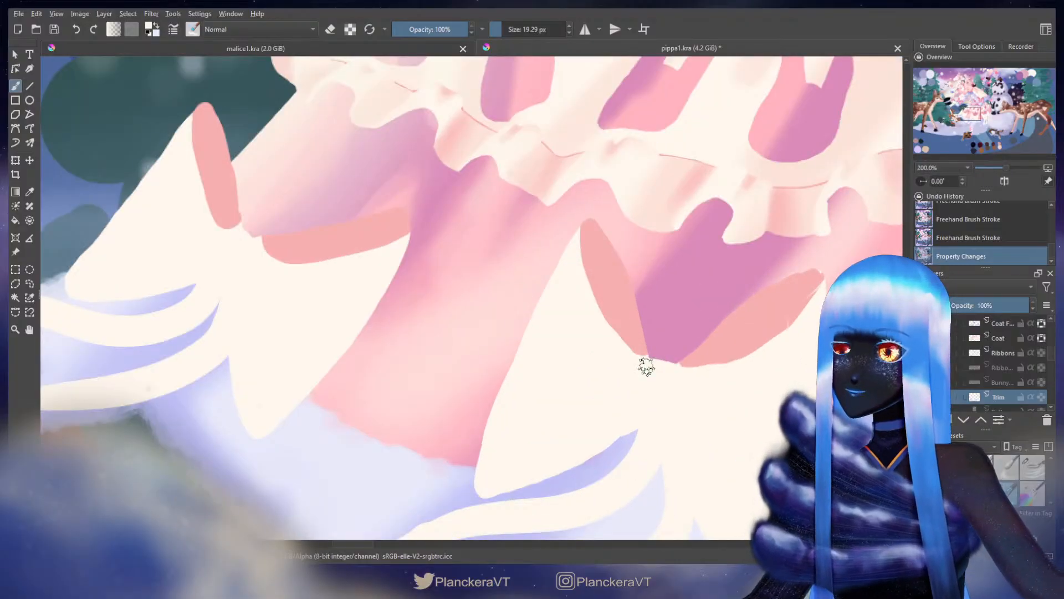
scroll(646, 367, "down", 1)
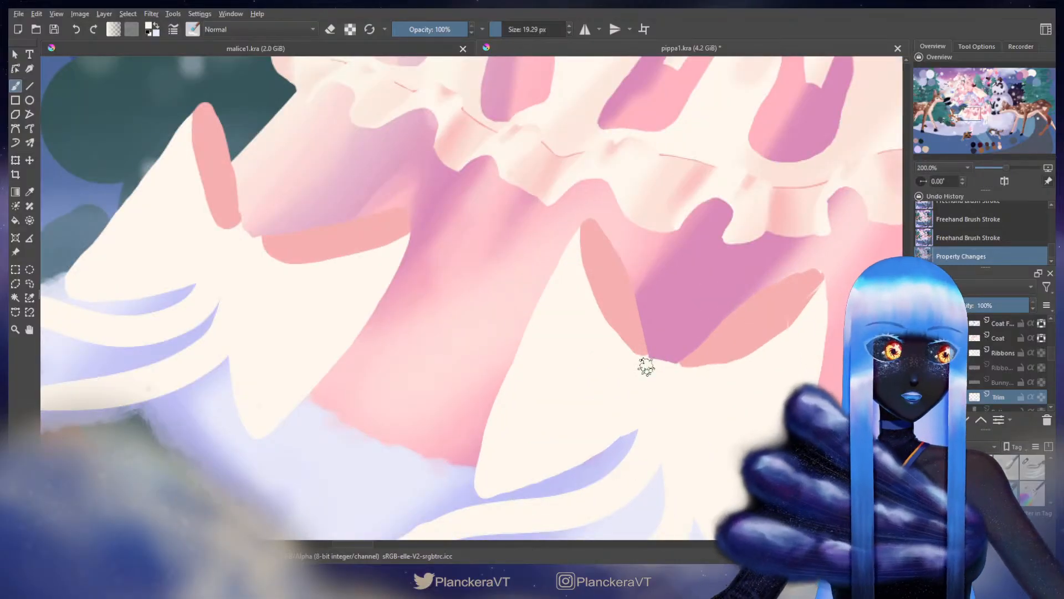
scroll(641, 364, "down", 1)
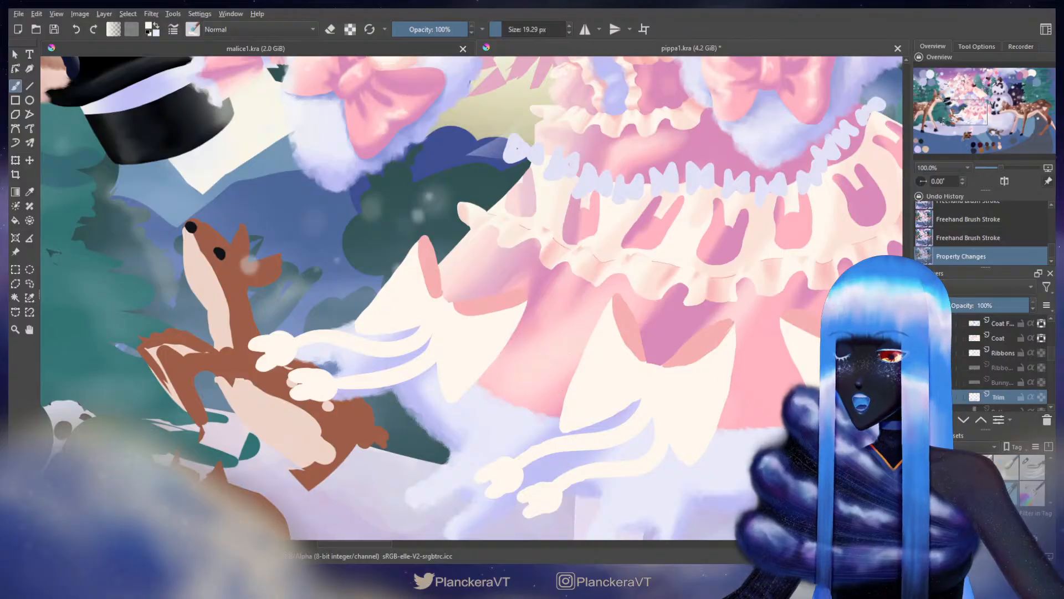
scroll(563, 472, "up", 2)
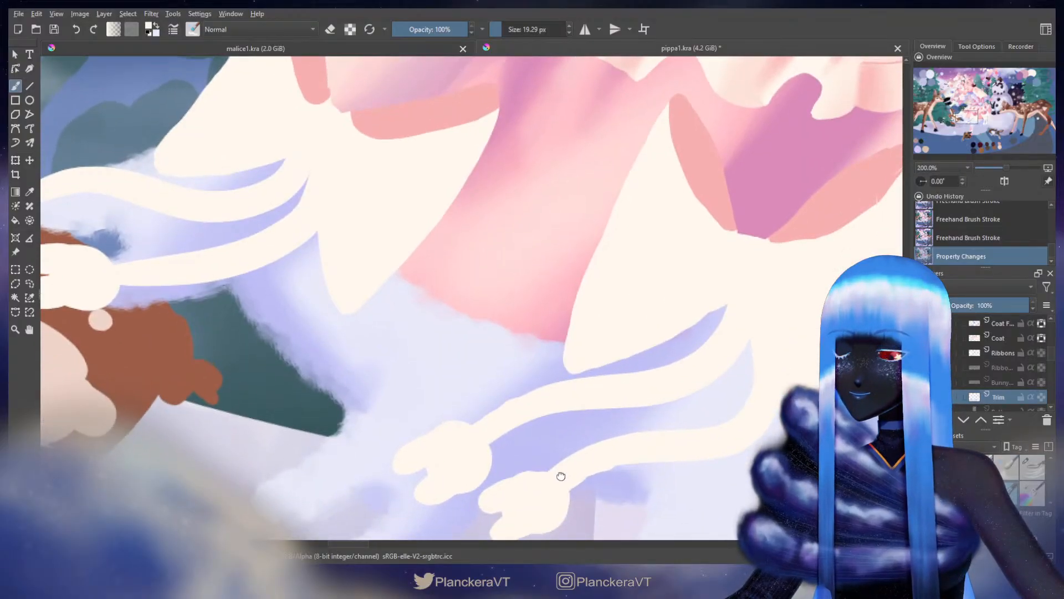
scroll(561, 476, "down", 2)
scroll(561, 476, "down", 1)
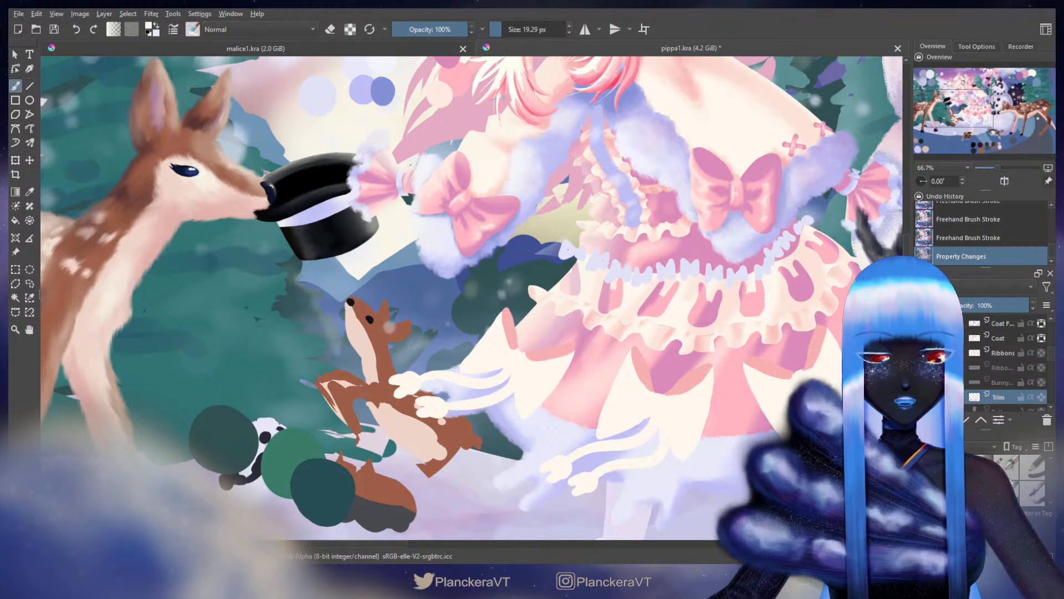
Step: Switch to the previous brush preset at 15.12 px and sample the pink and cream colours from the skirt ribbon
key("/")
scroll(484, 345, "up", 3)
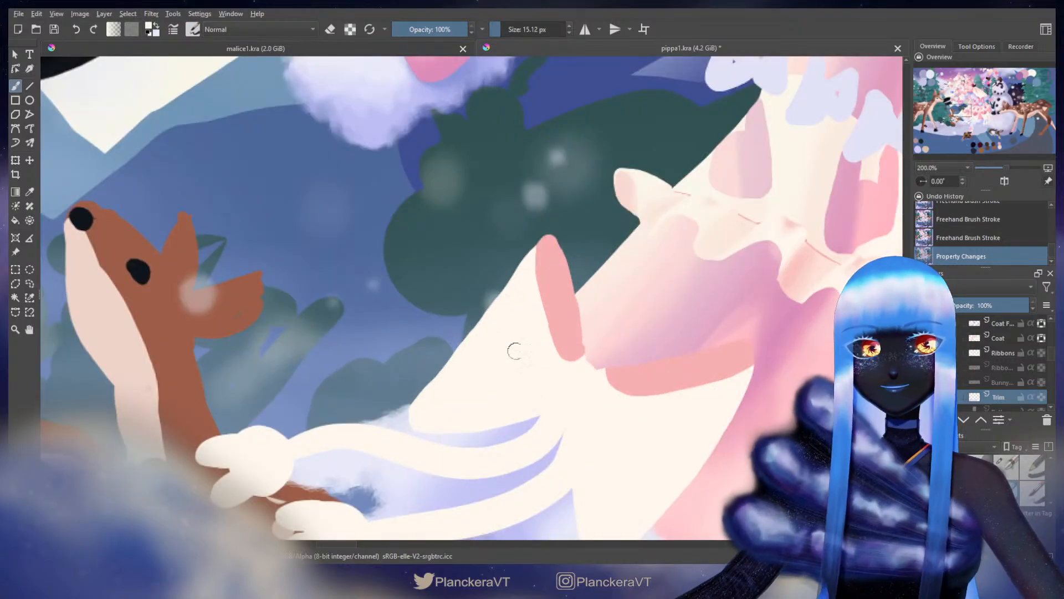
left_click(557, 292, "ctrl")
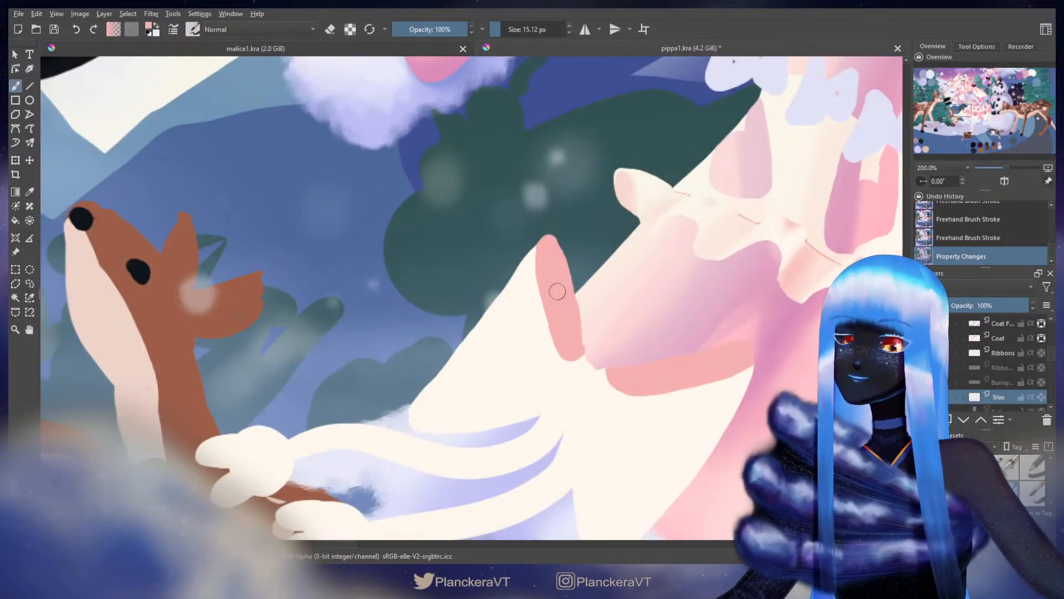
left_click_drag(510, 333, 623, 209)
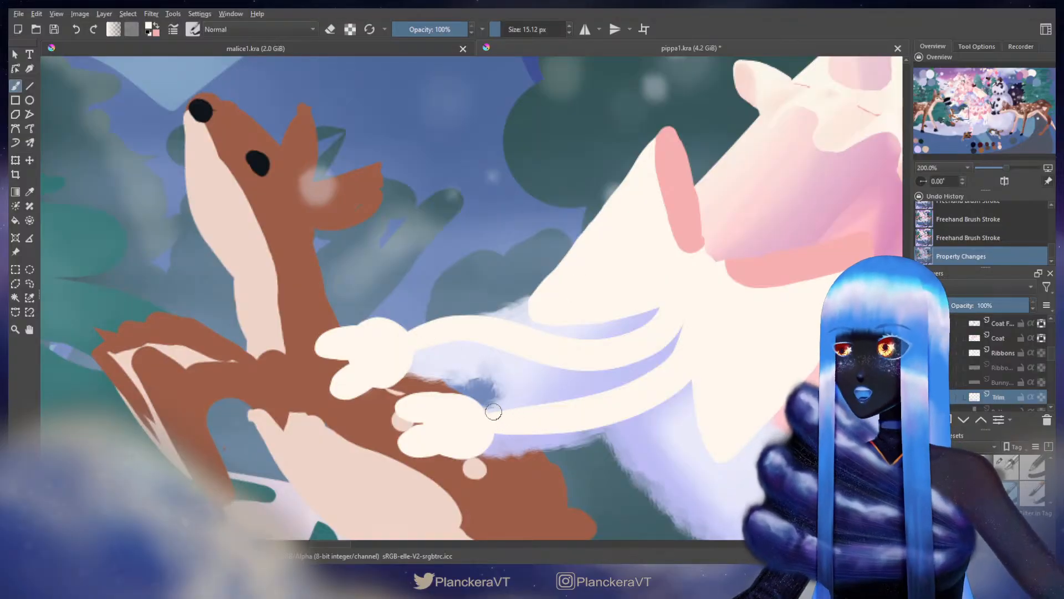
Step: Undo the stray brush stroke on the Trim layer and make the Ribbons layer active
mouse_move(651, 146)
left_mouse_down()
mouse_move(640, 176)
mouse_move(657, 155)
left_mouse_up()
key("ctrl+z")
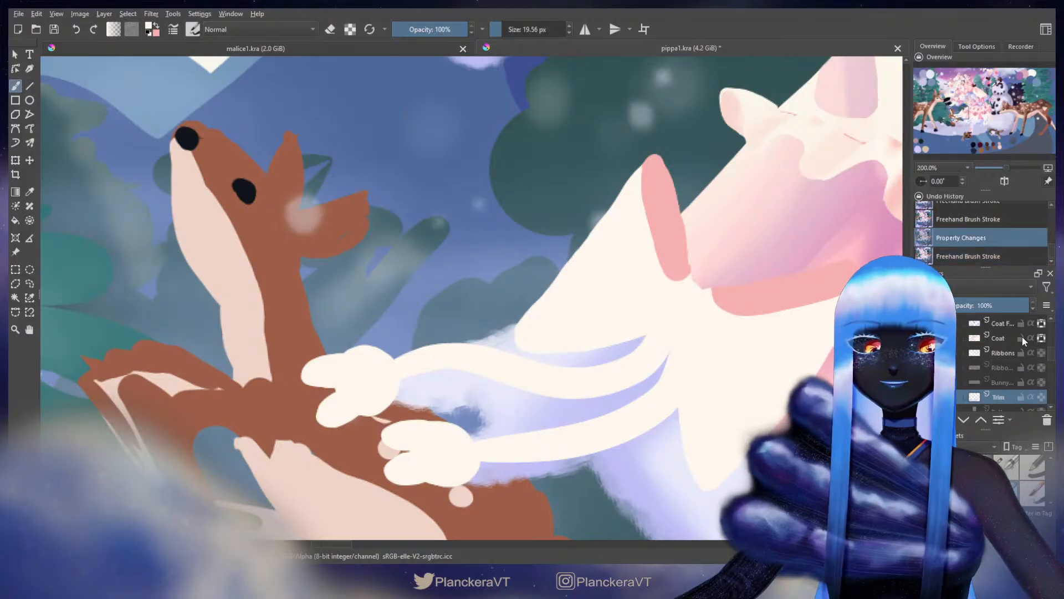
scroll(1046, 357, "up", 2)
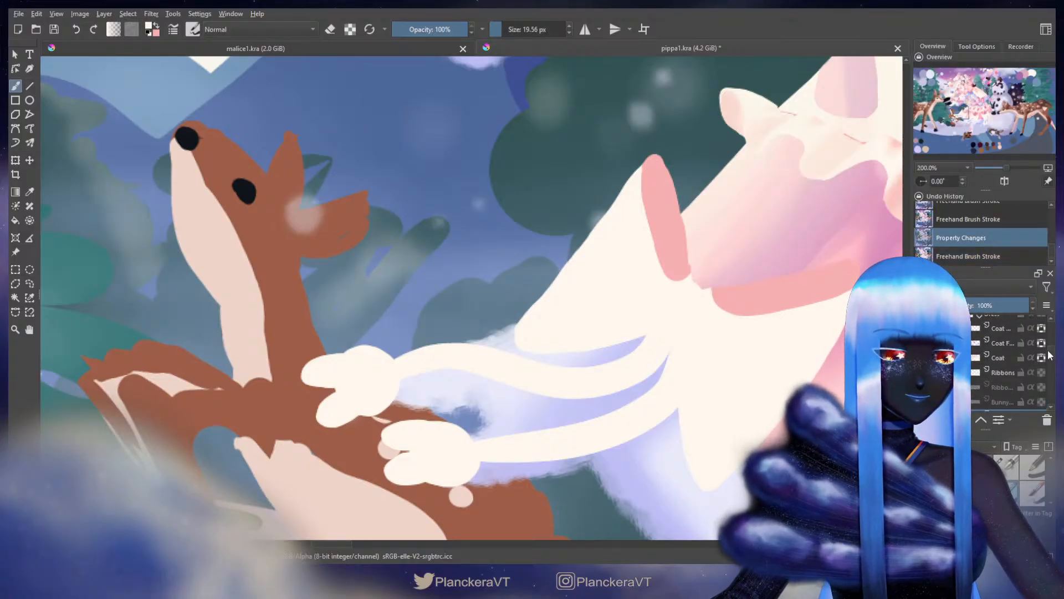
scroll(1025, 355, "down", 2)
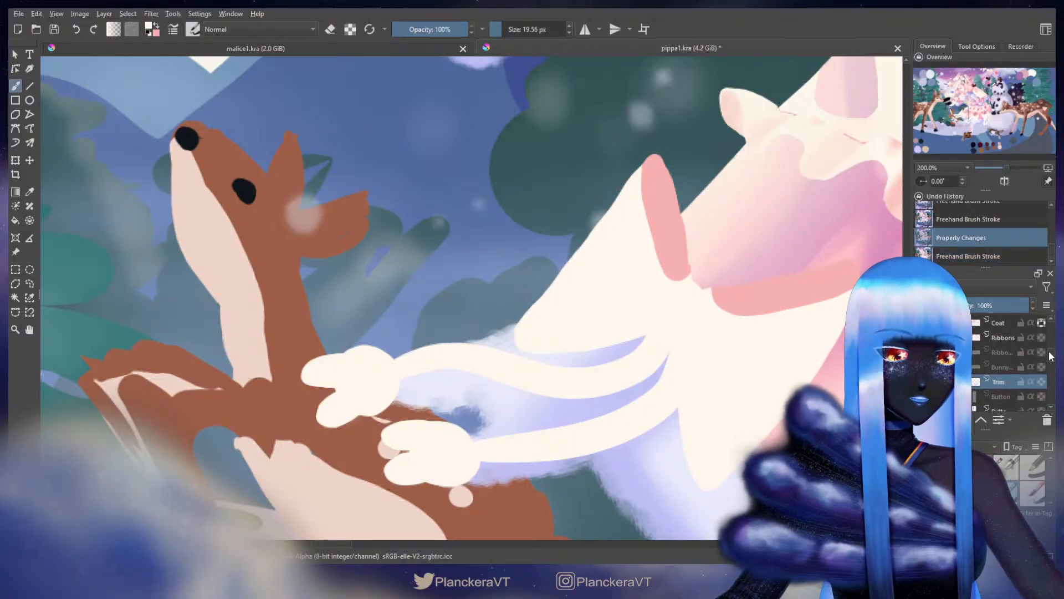
left_click(1003, 353)
Step: Smooth the outer edge and lower corner of the leftmost bow's left loop with cream brush strokes
left_click_drag(641, 176, 648, 161)
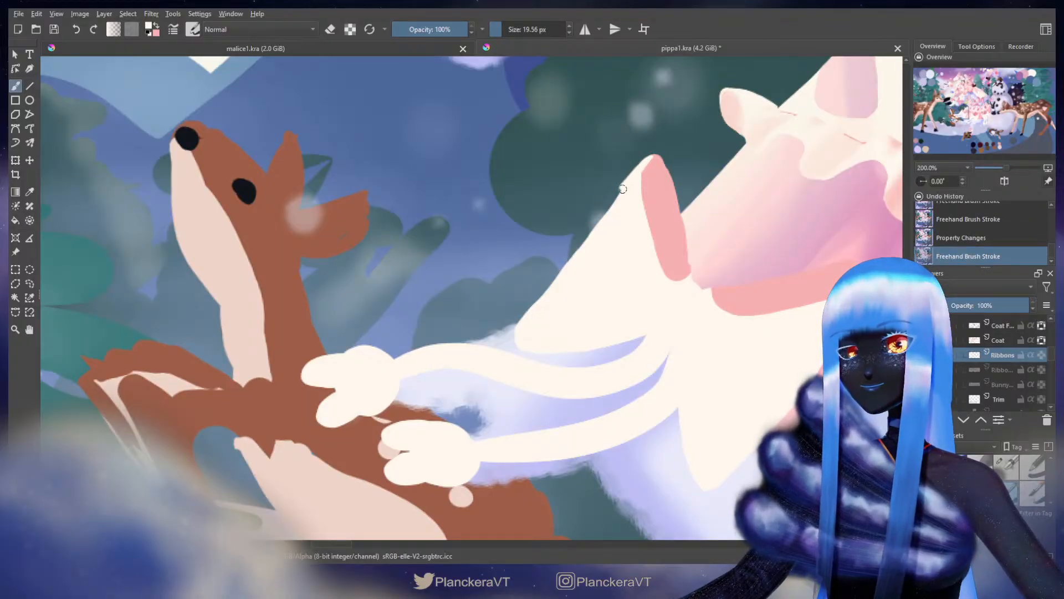
left_click_drag(564, 275, 541, 308)
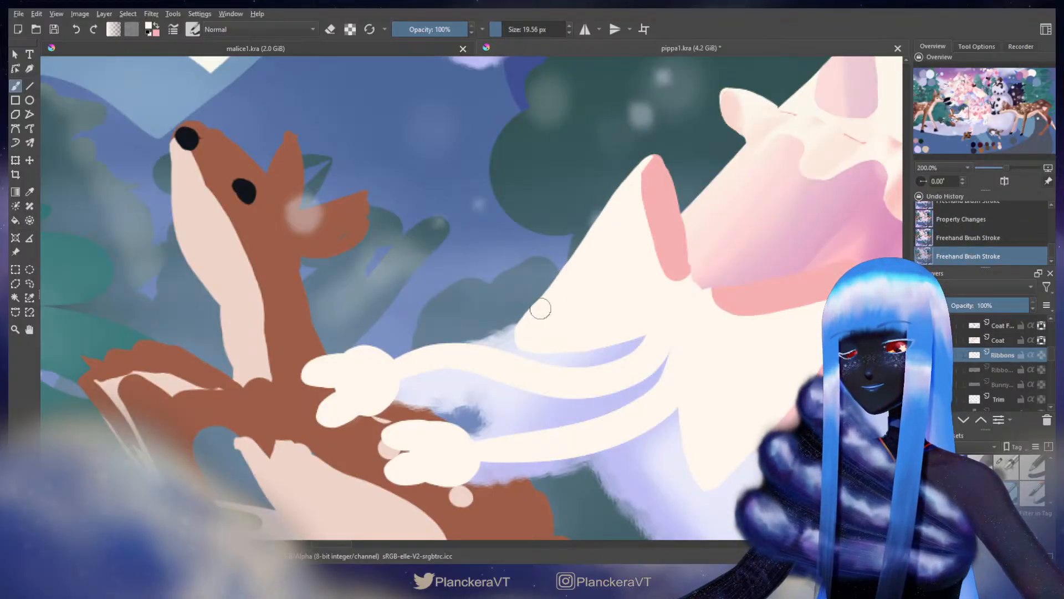
left_click_drag(623, 195, 572, 265, "shift")
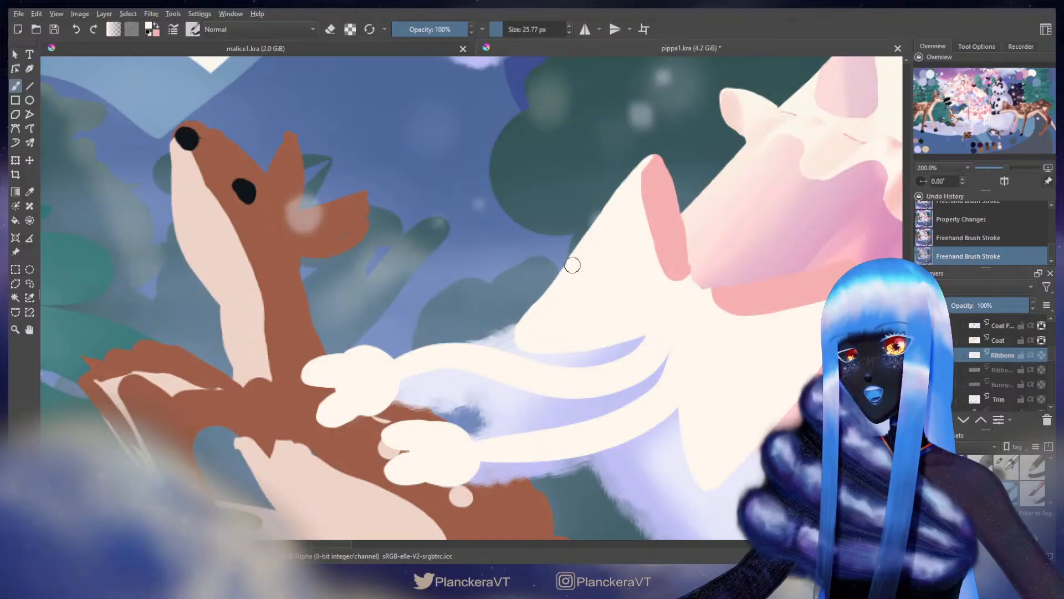
left_click_drag(539, 311, 535, 320)
left_click_drag(617, 211, 615, 210, "shift")
left_click_drag(617, 211, 542, 299)
key("ctrl+z")
left_click_drag(597, 236, 602, 237, "shift")
left_click_drag(598, 235, 561, 278)
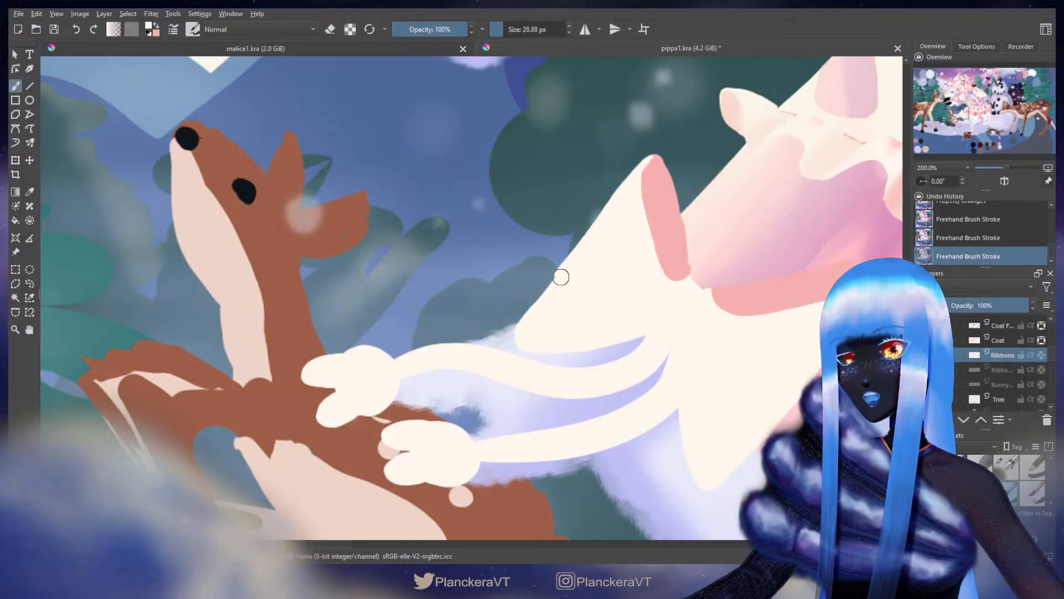
left_click_drag(524, 330, 624, 317)
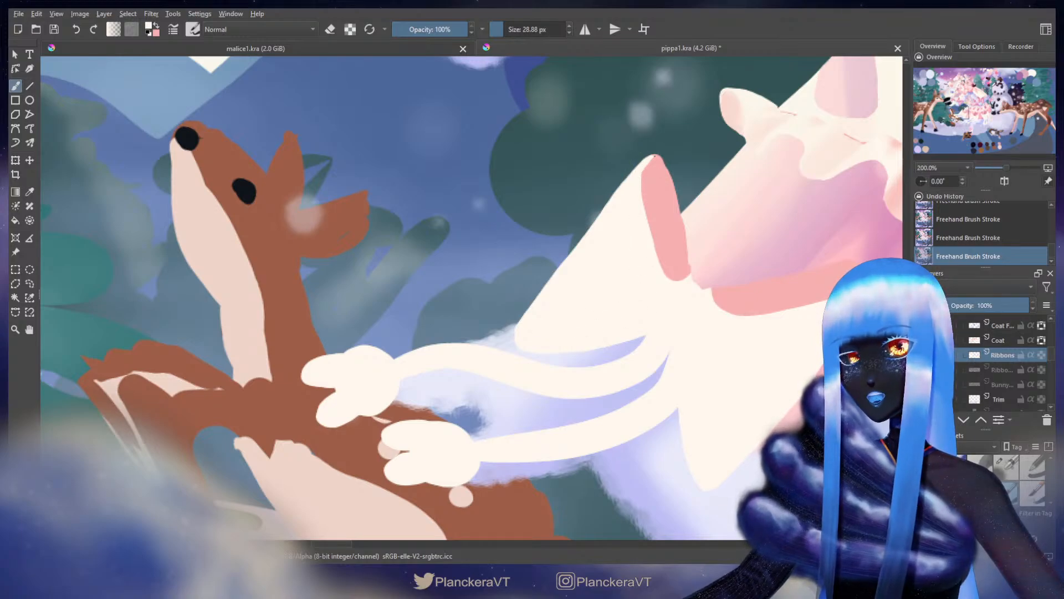
Step: Refine the tip of the leftmost bow's left loop and round out its pink inside area
mouse_move(648, 158)
left_mouse_down()
mouse_move(642, 207)
mouse_move(660, 179)
left_mouse_up()
key("x")
left_click_drag(659, 164, 658, 160)
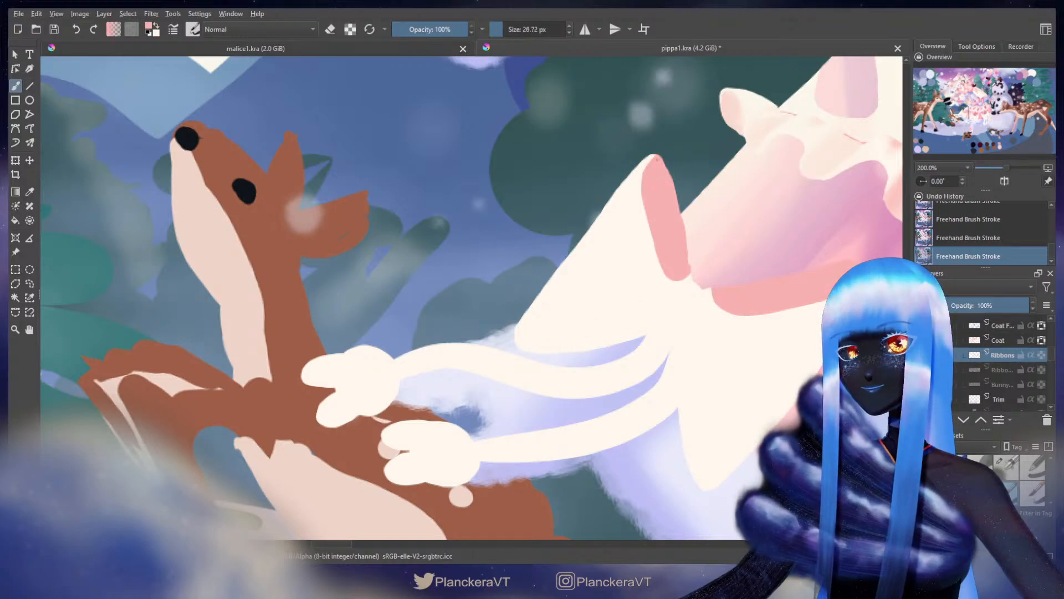
mouse_move(674, 195)
left_mouse_down()
mouse_move(681, 262)
mouse_move(661, 244)
left_mouse_up()
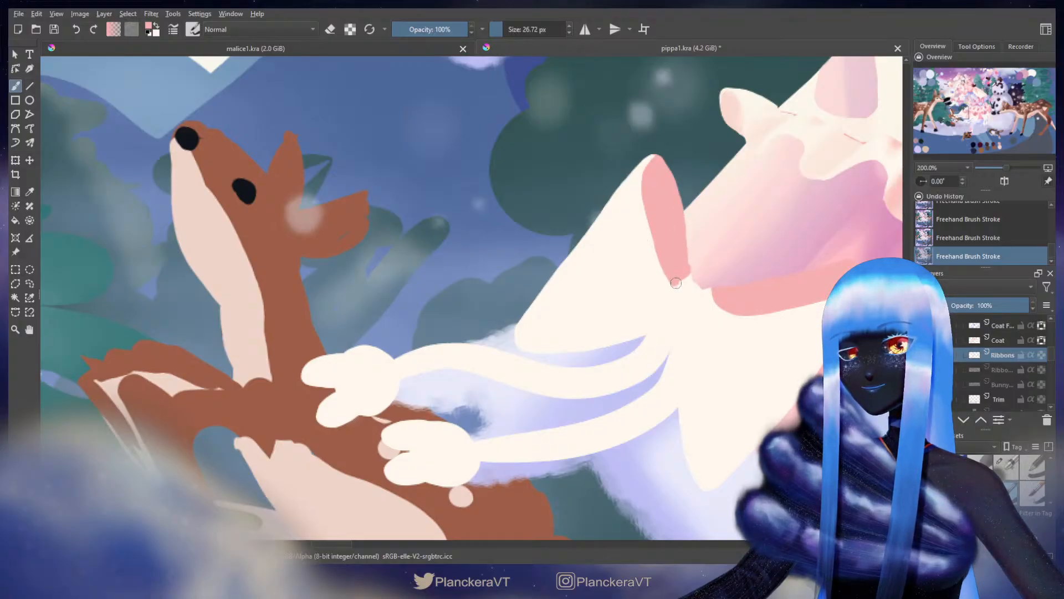
Step: Outline the knot at the centre of the leftmost bow with pink lines
mouse_move(675, 283)
left_mouse_down()
mouse_move(680, 258)
mouse_move(699, 290)
mouse_move(667, 306)
left_mouse_up()
key("x")
key("x")
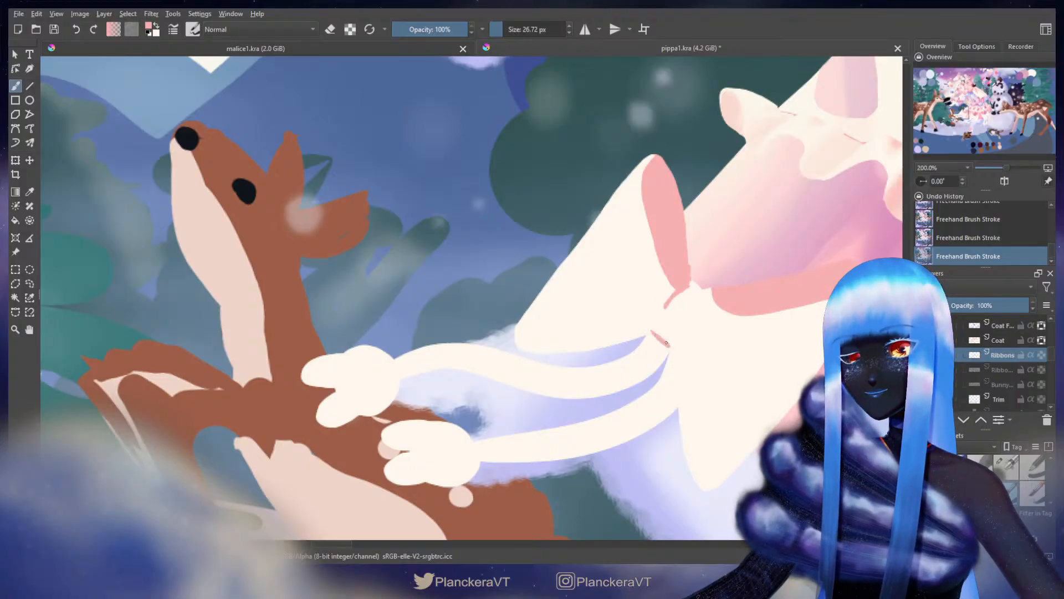
left_click_drag(666, 343, 673, 348)
left_click_drag(673, 349, 703, 290)
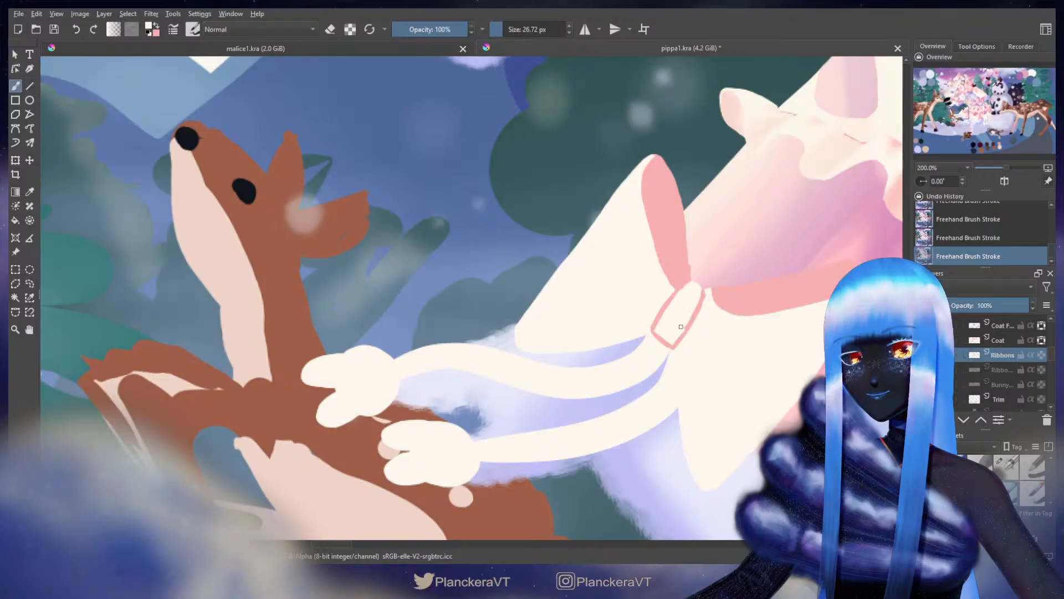
Step: Extend the pink inside of the leftmost bow's right loop to the knot and even out its edge
mouse_move(694, 294)
left_mouse_down()
mouse_move(646, 283)
mouse_move(645, 273)
left_mouse_up()
key("e")
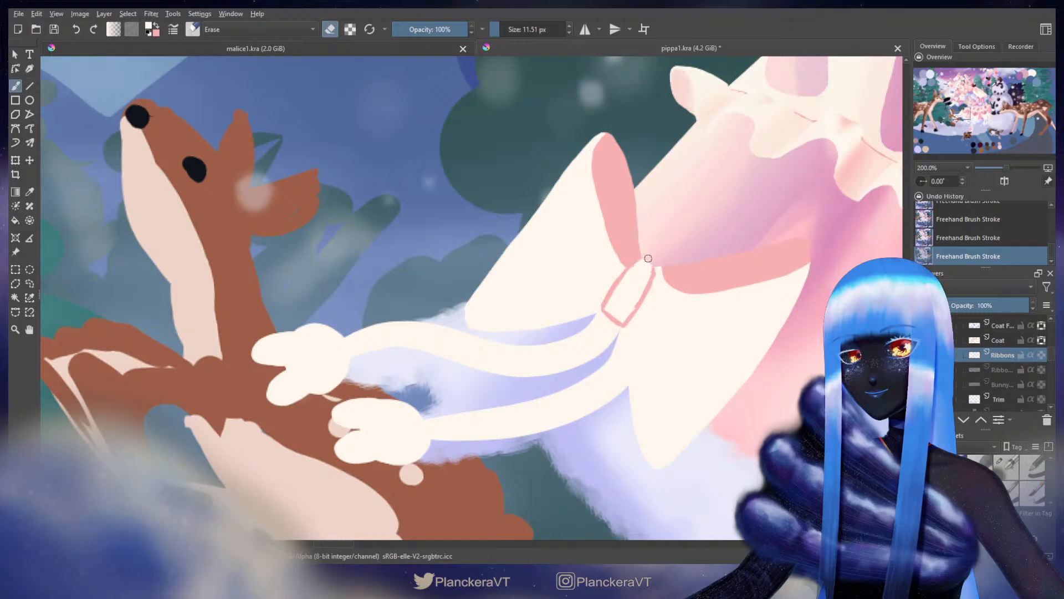
key("e")
left_click_drag(673, 250, 623, 259)
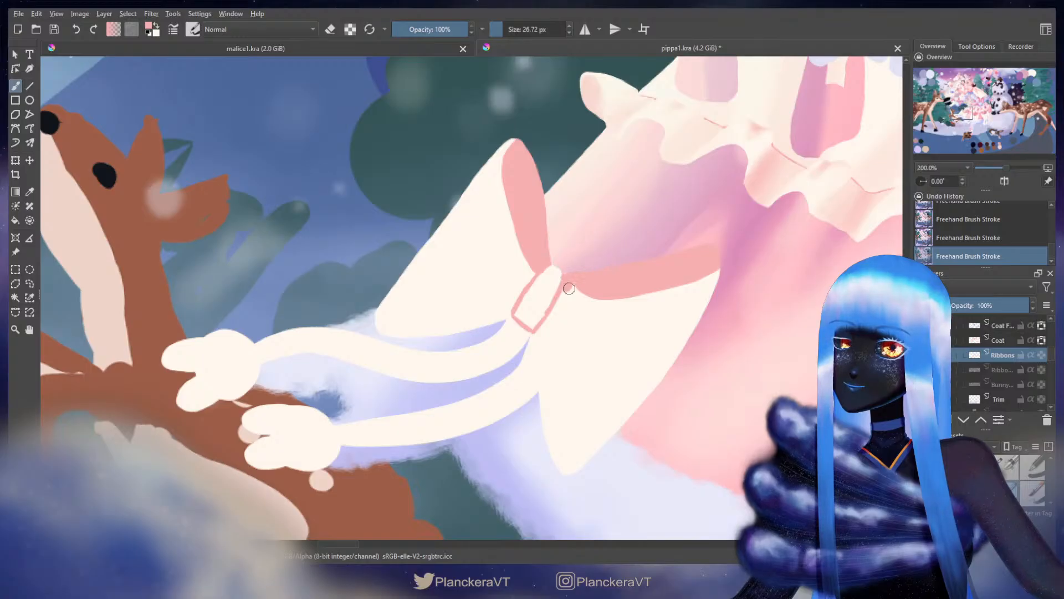
mouse_move(569, 289)
left_mouse_down()
mouse_move(654, 281)
mouse_move(703, 252)
mouse_move(719, 261)
left_mouse_up()
key("x")
key("ctrl+z")
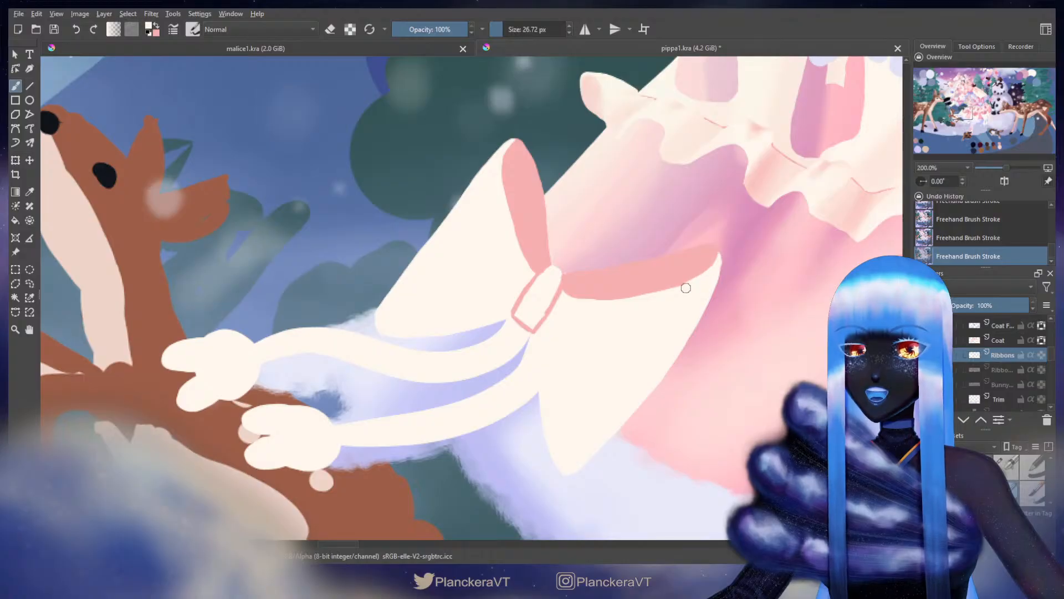
Step: Trim the tip of the leftmost bow's right loop with the eraser and touch up the edges near the knot
key("e")
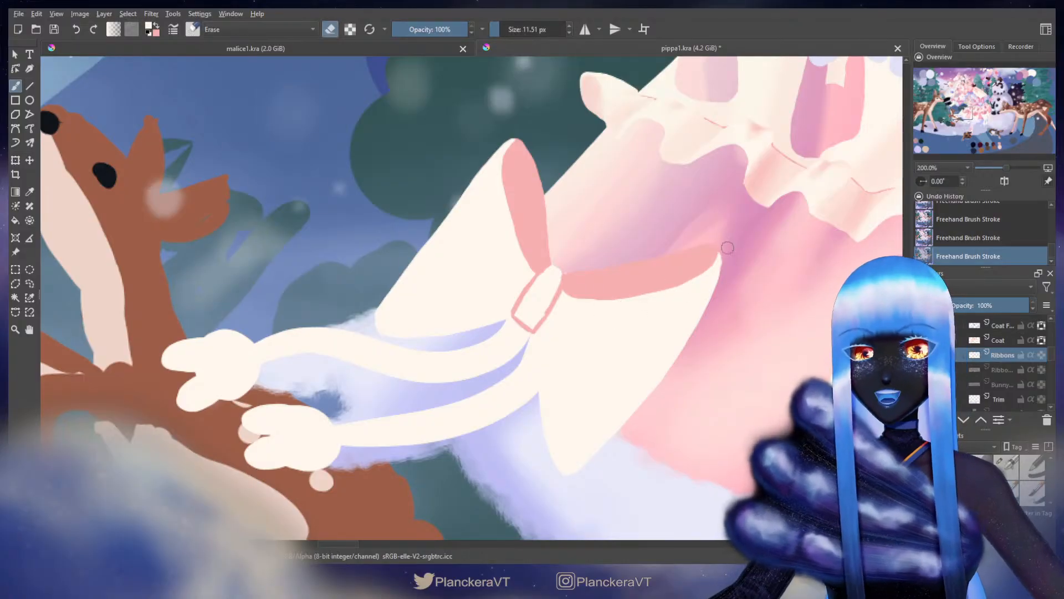
key("bracketright")
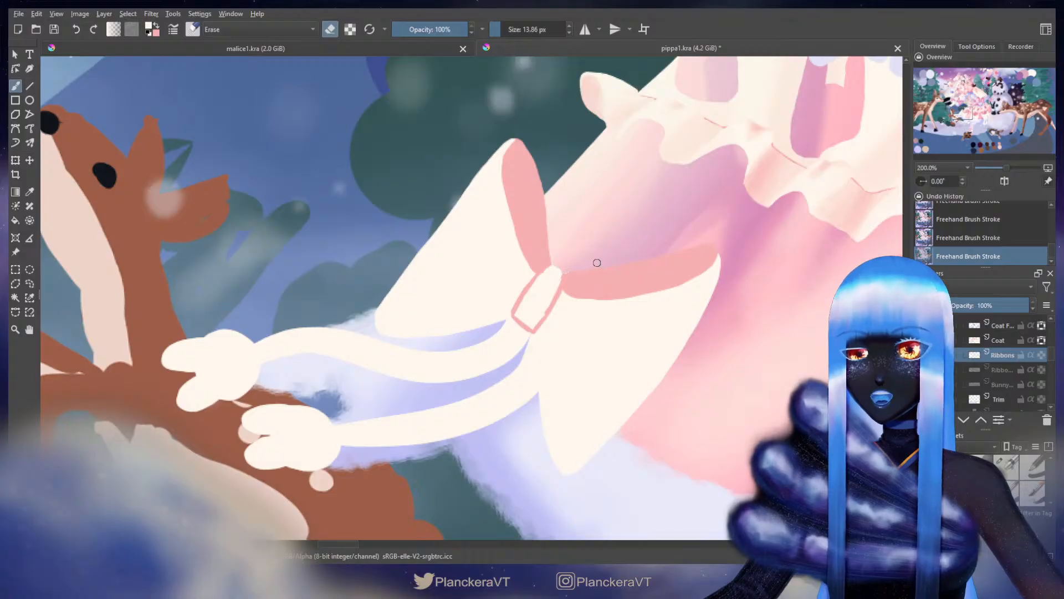
key("e")
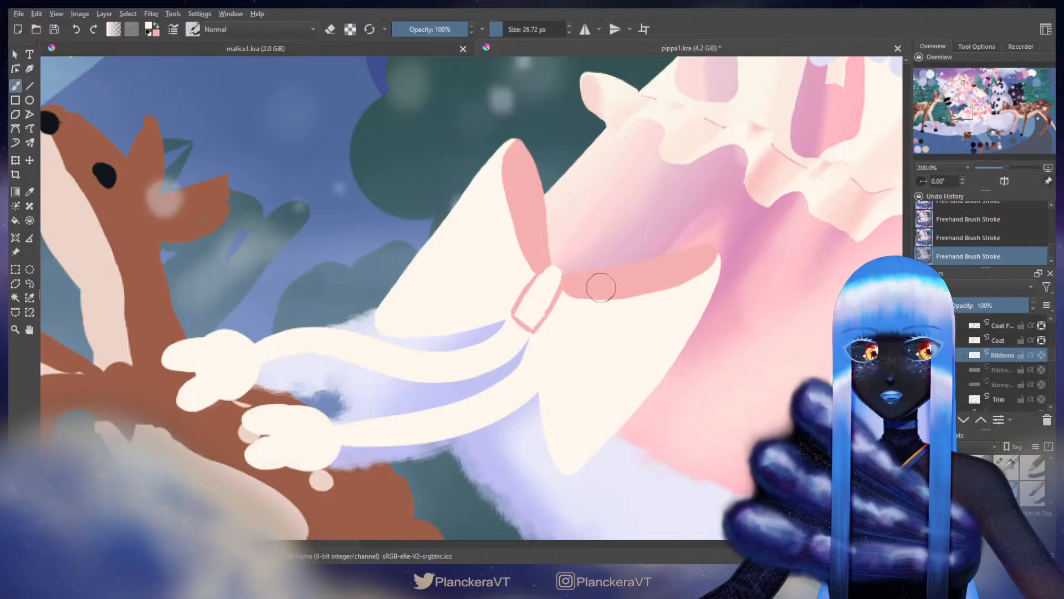
key("x")
key("bracketleft")
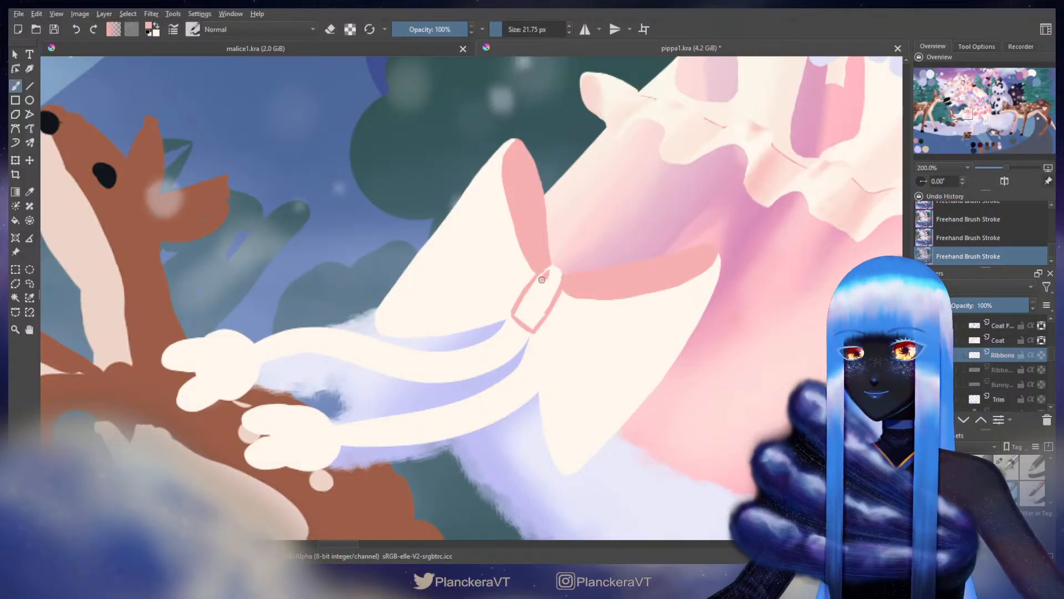
key("x")
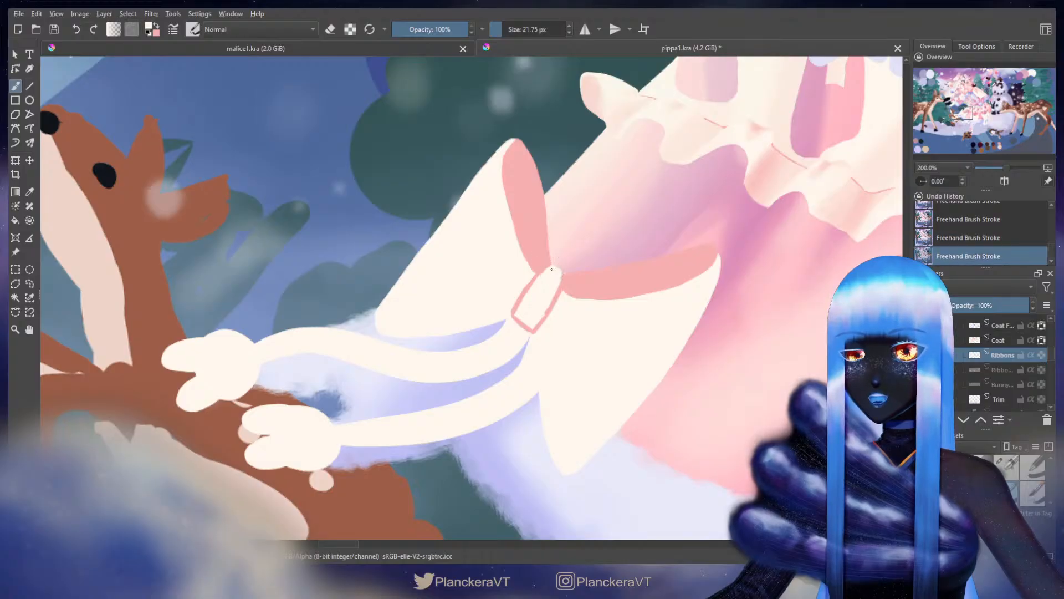
key("x")
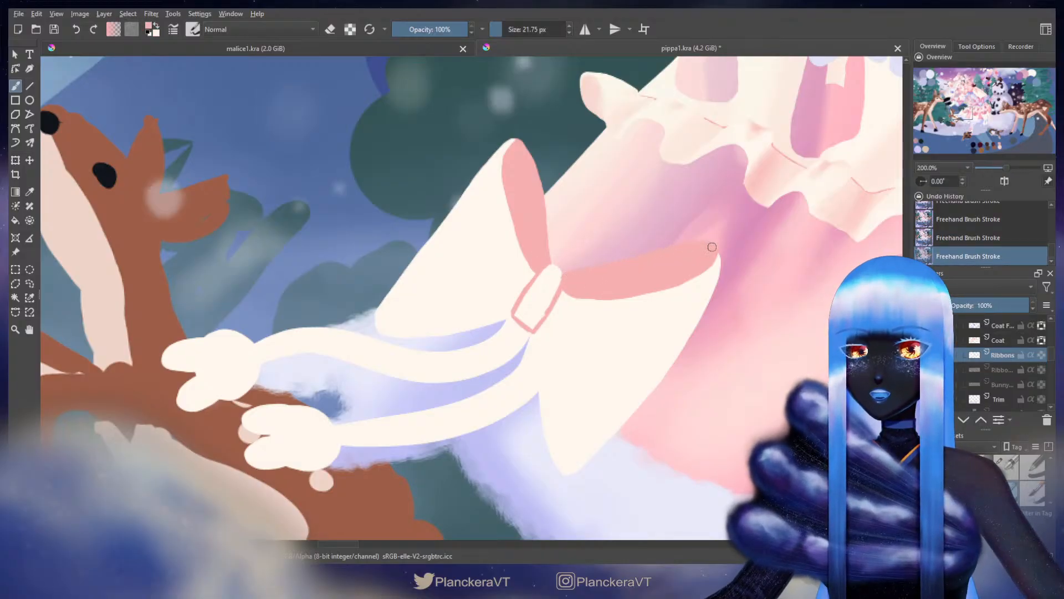
Step: Undo the last stroke and draw a curved pink line below the leftmost bow's knot, separating the ribbon tail from the right loop
left_click_drag(609, 347, 688, 279)
key("x")
left_click_drag(699, 240, 700, 249, "shift")
key("x")
key("ctrl+z")
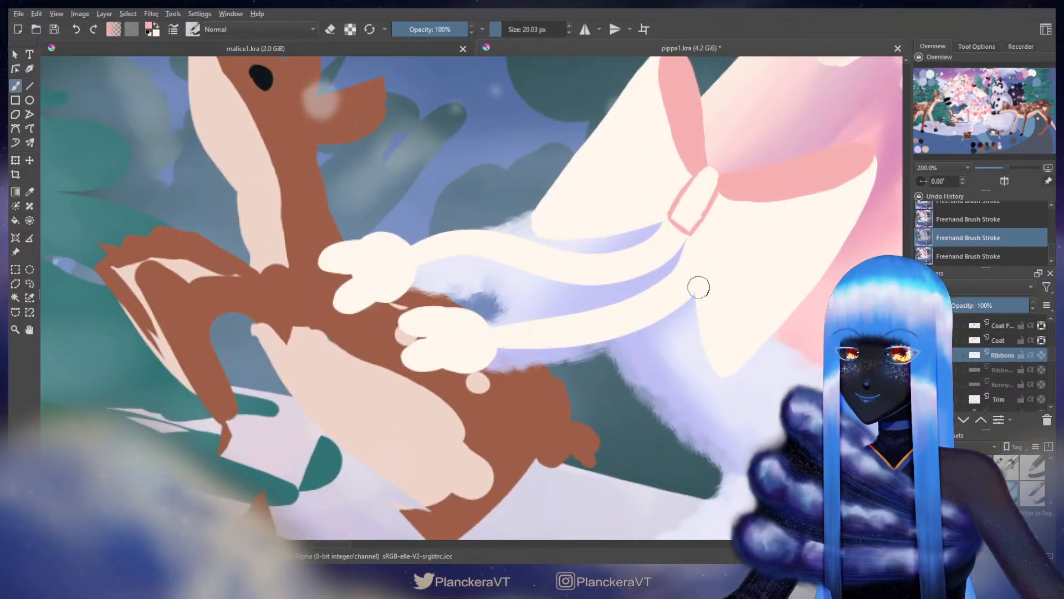
mouse_move(699, 288)
left_mouse_down()
mouse_move(701, 235)
mouse_move(708, 271)
left_mouse_up()
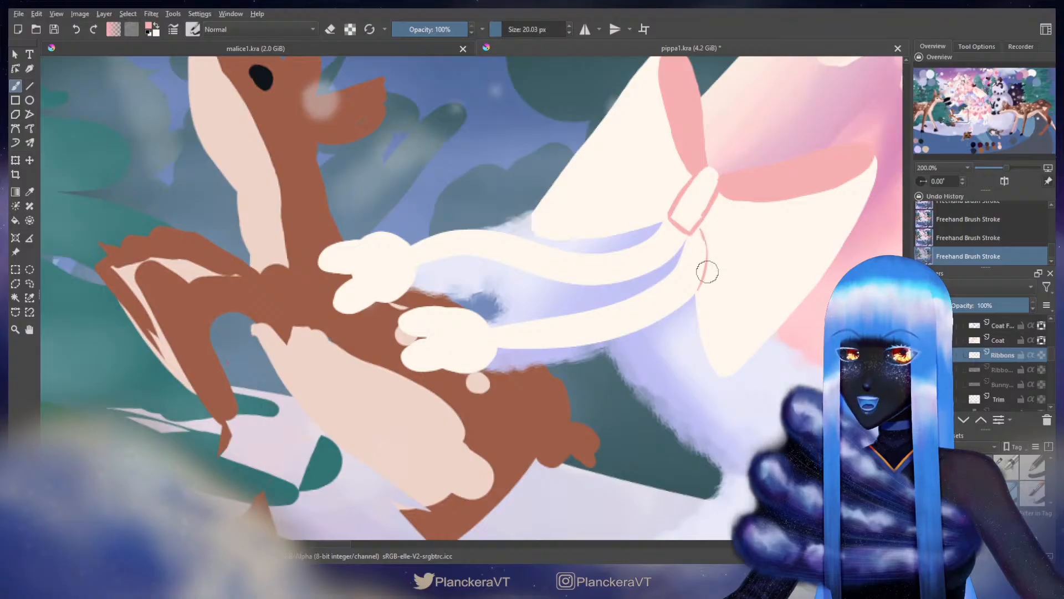
left_click_drag(701, 233, 705, 272)
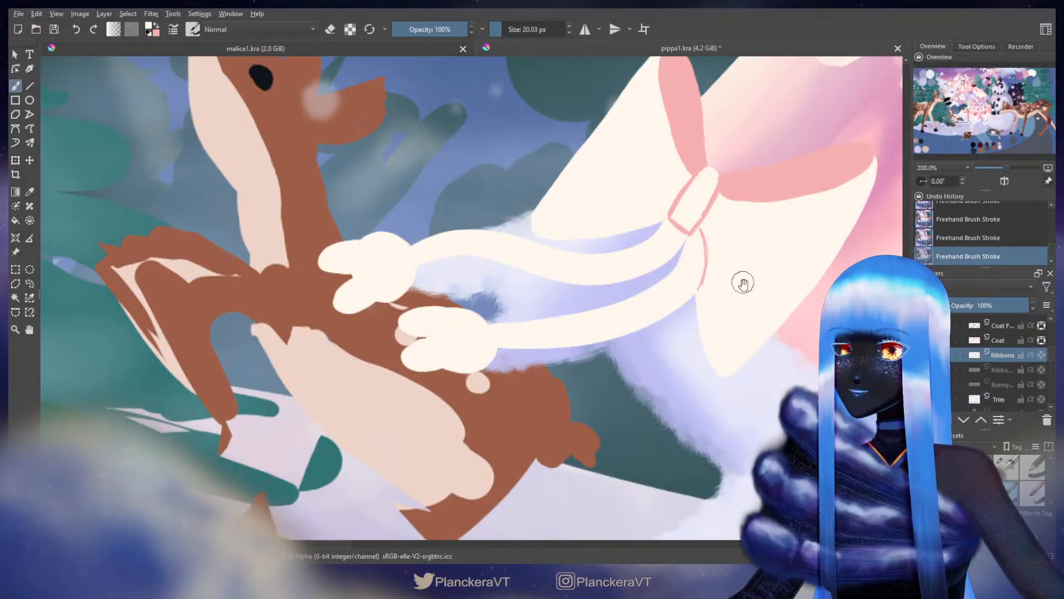
Step: Outline the middle bow's knot in pink and draw two pink lines below it to mark the ribbon tail
mouse_move(744, 280)
left_mouse_down()
mouse_move(492, 232)
mouse_move(565, 288)
mouse_move(549, 316)
left_mouse_up()
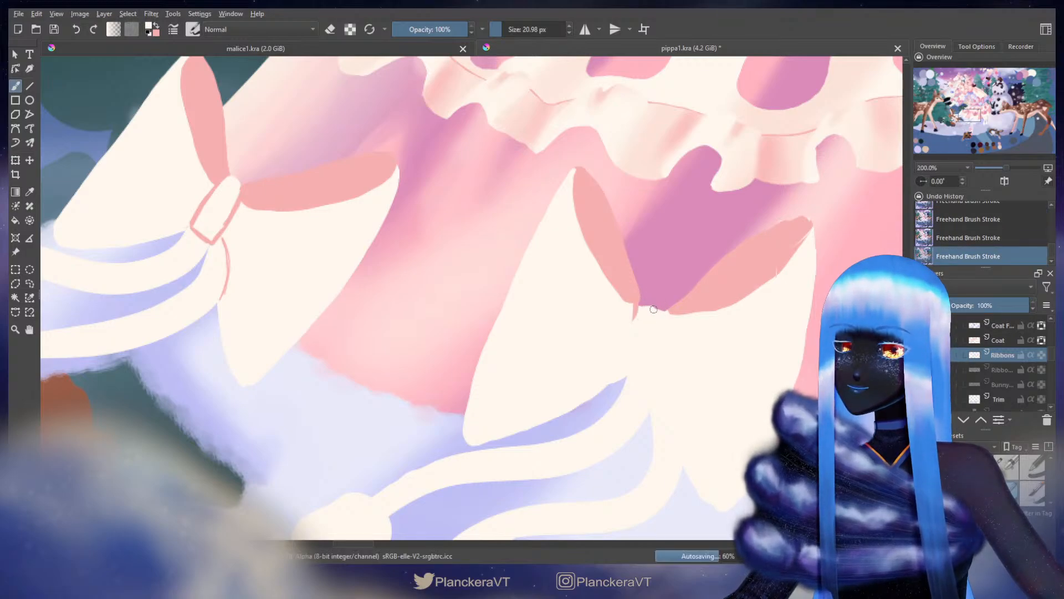
left_click_drag(637, 333, 642, 260)
left_click_drag(635, 309, 644, 313)
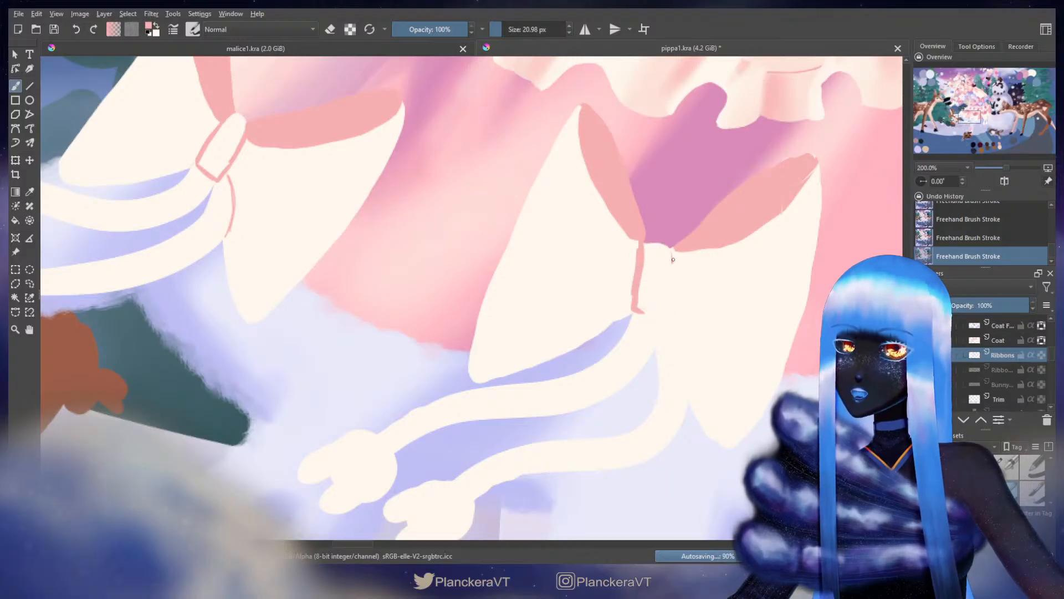
mouse_move(673, 251)
left_mouse_down()
mouse_move(663, 318)
mouse_move(638, 312)
left_mouse_up()
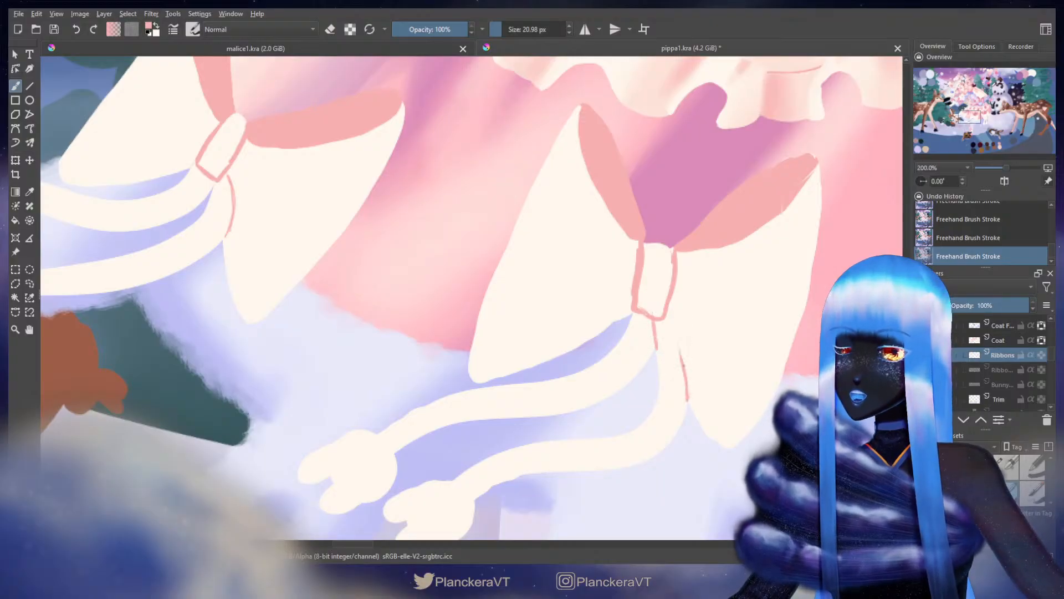
left_click_drag(686, 387, 672, 317)
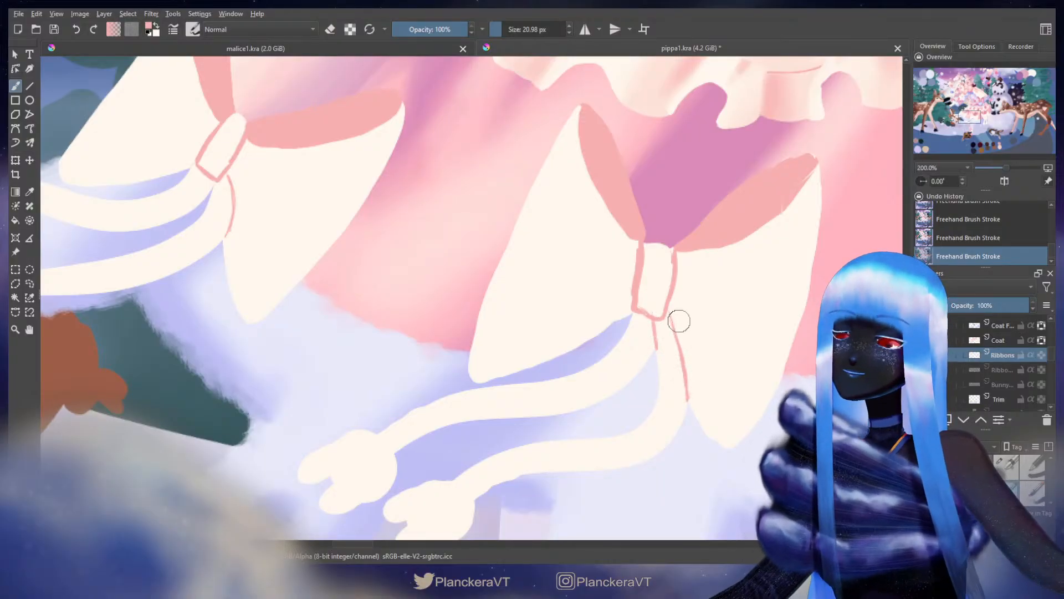
Step: Clean the ribbon tail's edge with the eraser and smooth the middle bow's left loop edge with cream
left_click_drag(622, 308, 673, 259)
key("e")
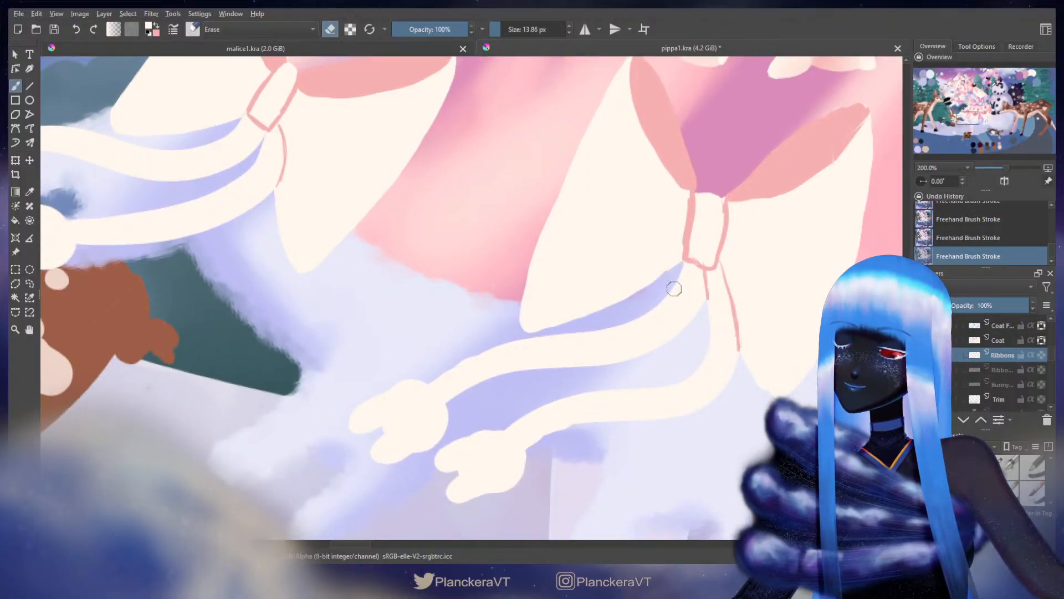
key("e")
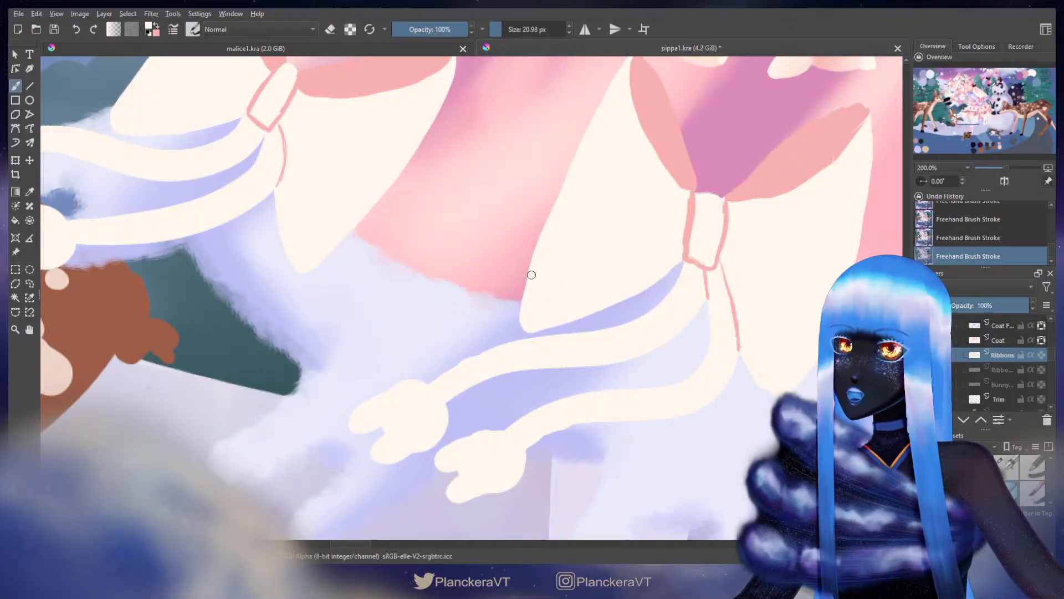
key("ctrl+z")
mouse_move(527, 284)
left_mouse_down()
mouse_move(525, 295)
mouse_move(544, 247)
mouse_move(527, 314)
left_mouse_up()
Step: Round the lower tip of the middle bow's right loop with cream and smooth its pink inside edge
key("]")
left_click_drag(567, 248, 435, 222)
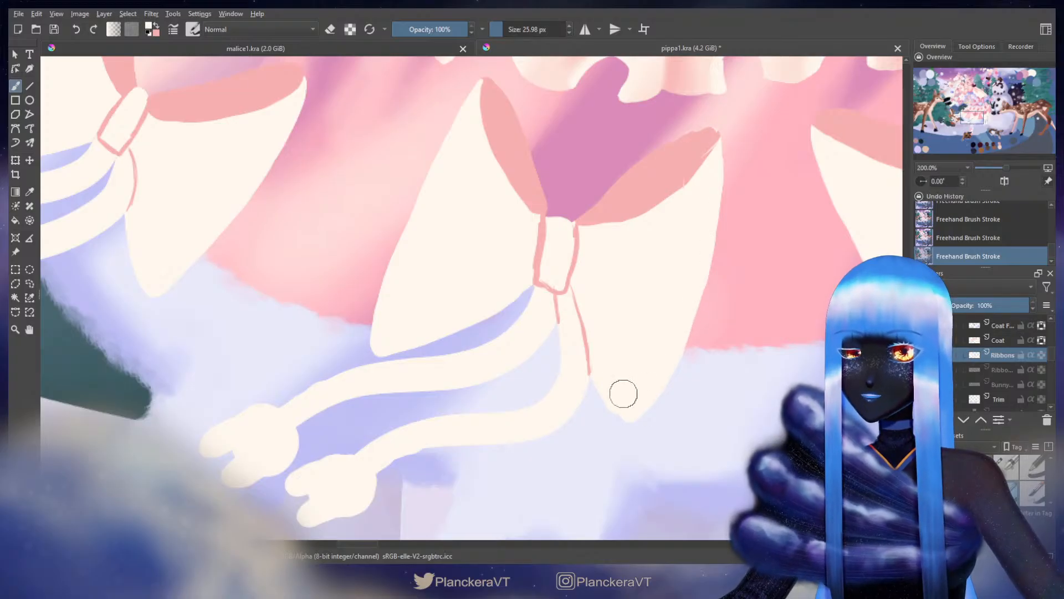
mouse_move(615, 409)
left_mouse_down()
mouse_move(627, 420)
mouse_move(643, 403)
left_mouse_up()
left_click_drag(680, 172, 696, 230)
key("x")
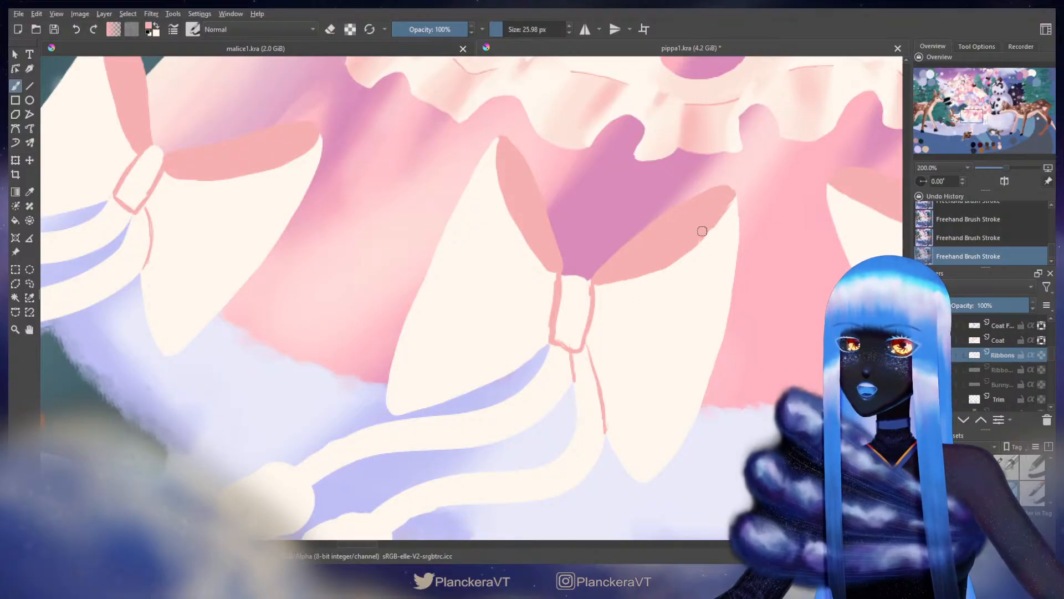
Step: Clean up the edges of the middle bow's ribbon tails with the eraser
left_click_drag(636, 331, 778, 155)
left_click_drag(646, 271, 660, 276)
key("x")
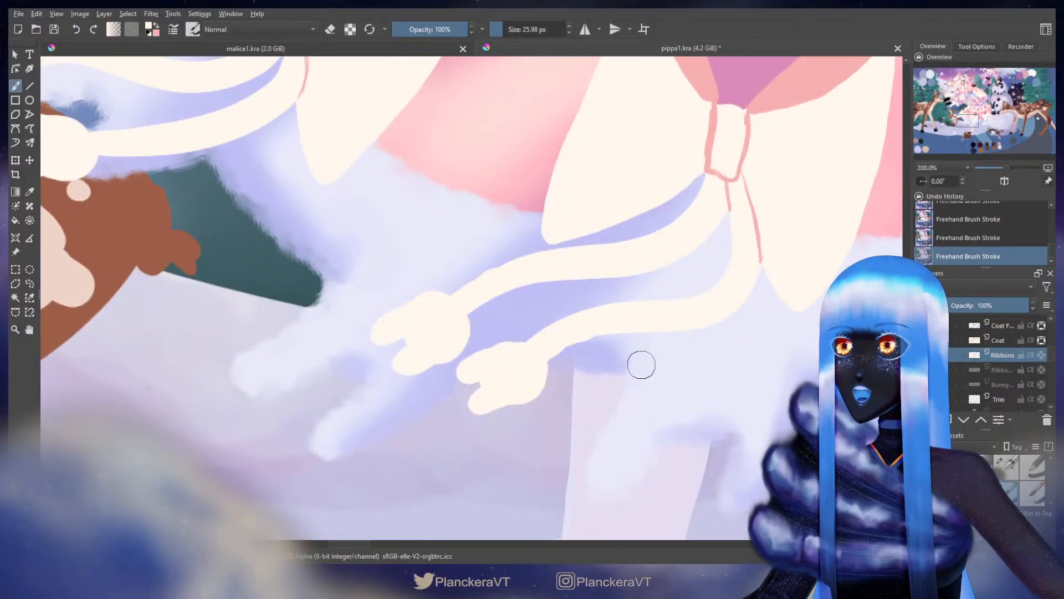
key("e")
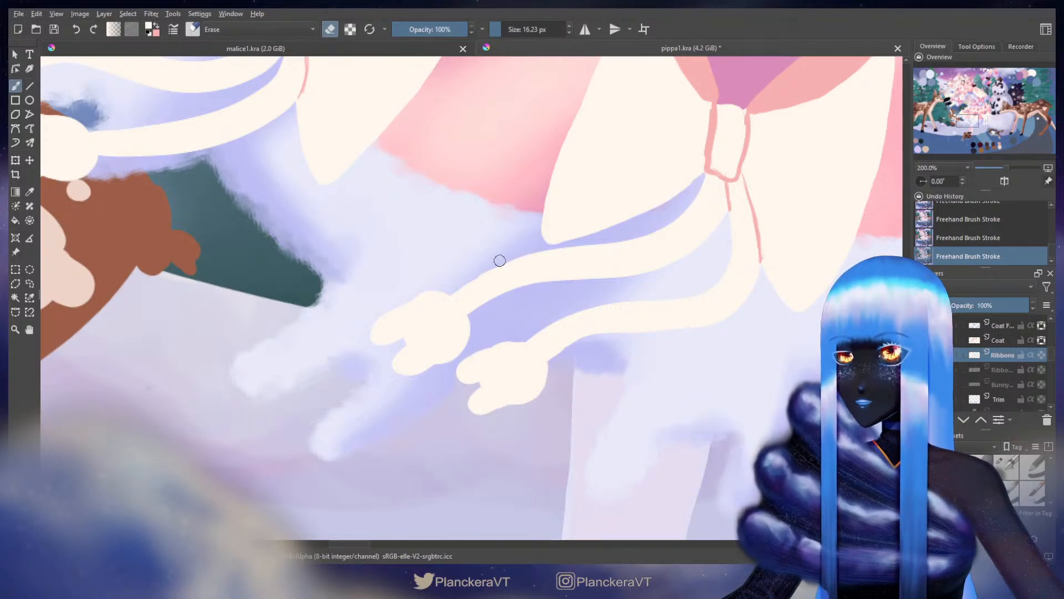
left_click_drag(530, 305, 521, 300)
left_click_drag(696, 256, 417, 396)
left_click_drag(602, 292, 438, 316)
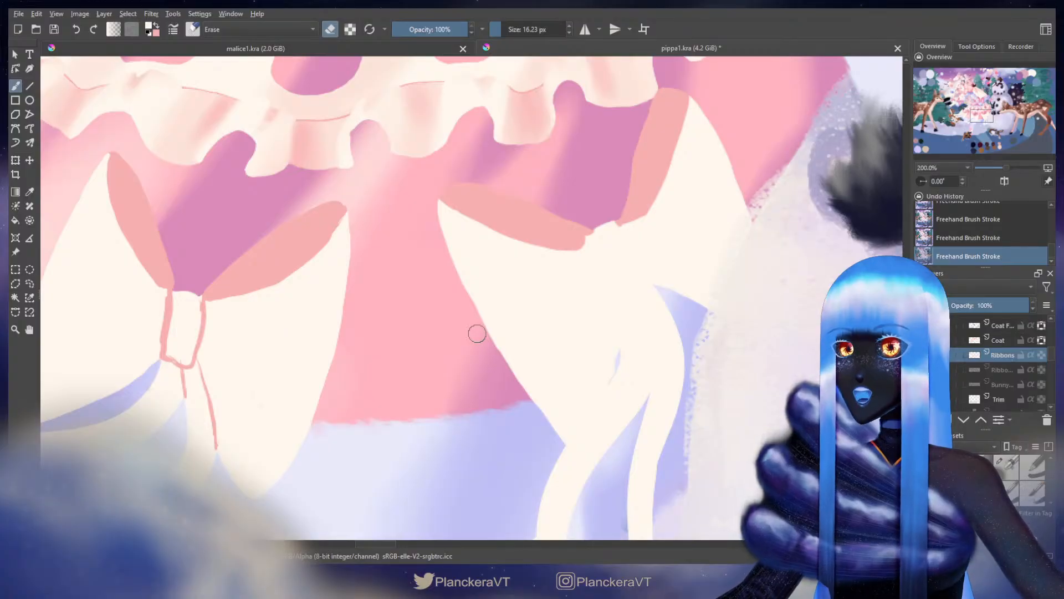
Step: Smooth the outer edge of the right bow's left loop with cream
key("e")
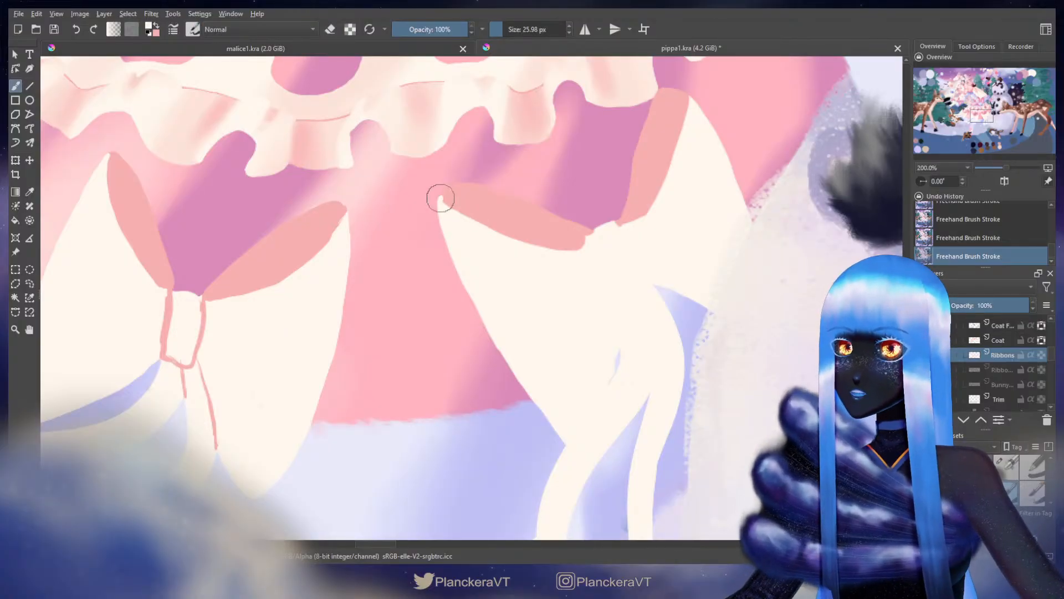
left_click_drag(441, 213, 506, 345)
mouse_move(493, 307)
left_mouse_down()
mouse_move(485, 231)
mouse_move(470, 206)
left_mouse_up()
Step: Draw a pink line where the right bow's left loop meets the ribbon tail and fill the gap beside it with cream
mouse_move(439, 165)
left_mouse_down()
mouse_move(510, 299)
mouse_move(576, 367)
mouse_move(564, 362)
mouse_move(603, 304)
left_mouse_up()
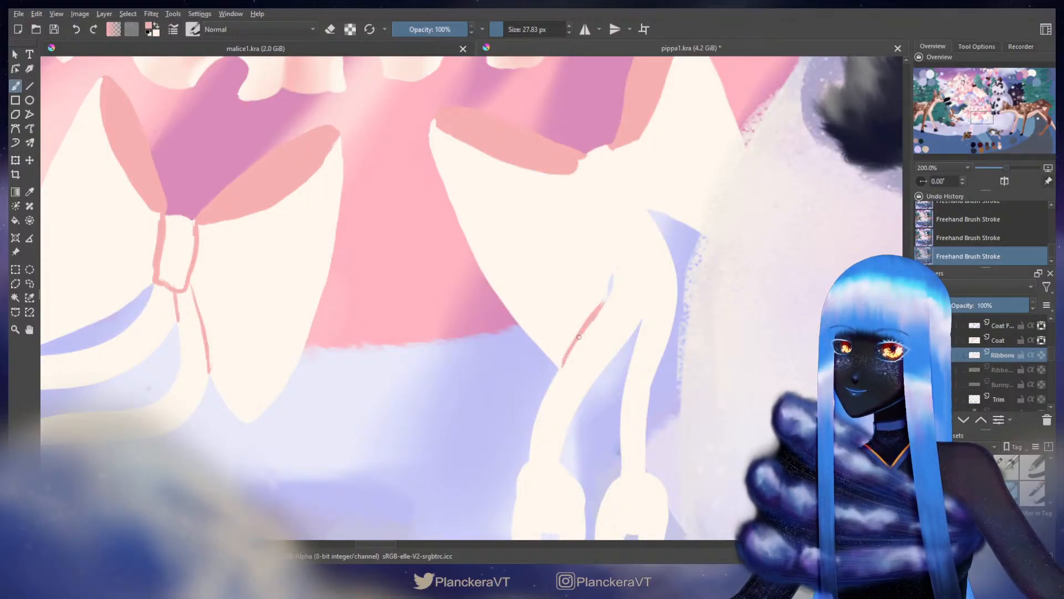
key("x")
mouse_move(608, 271)
left_mouse_down()
mouse_move(598, 313)
mouse_move(630, 217)
mouse_move(638, 248)
mouse_move(619, 366)
left_mouse_up()
left_click_drag(648, 241, 591, 427)
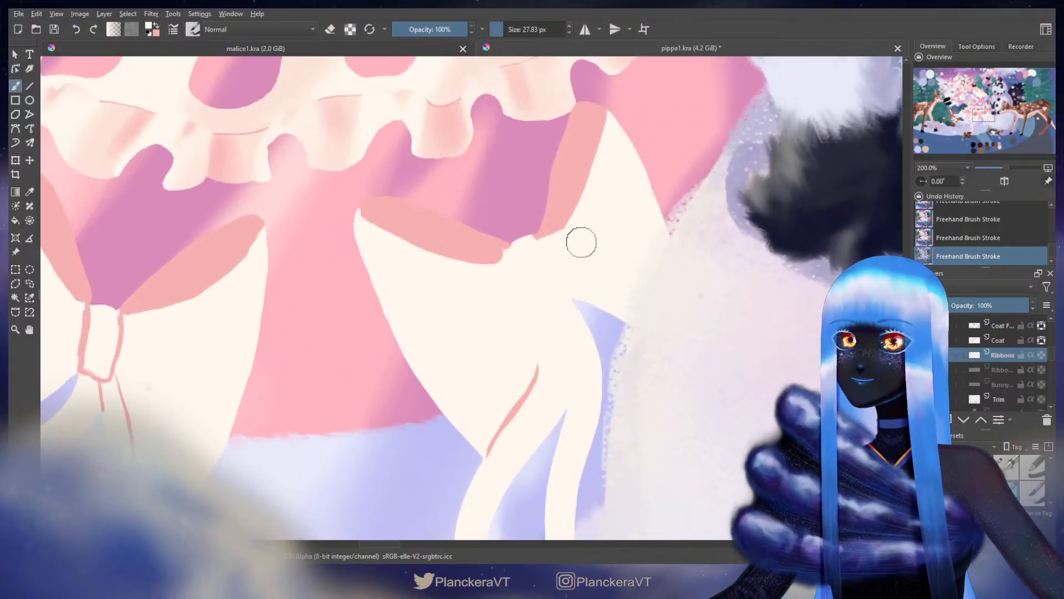
Step: Smooth the pink inside of the right bow's right loop, refining its edge with cream and pink
left_click_drag(590, 224, 596, 225, "shift")
mouse_move(589, 211)
left_mouse_down()
mouse_move(547, 244)
mouse_move(596, 186)
mouse_move(606, 223)
left_mouse_up()
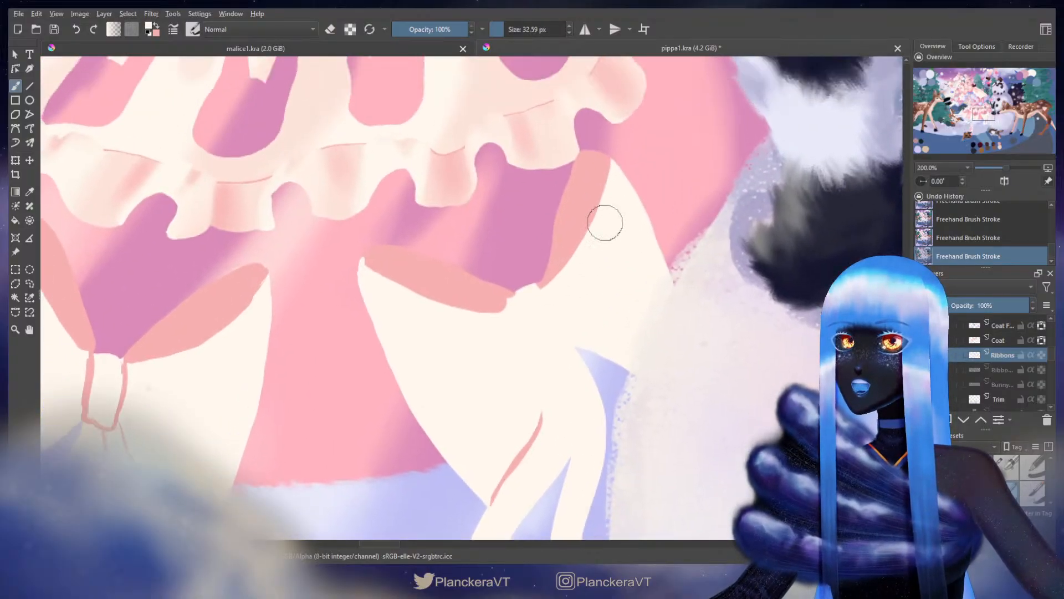
key("x")
left_click_drag(592, 160, 548, 269)
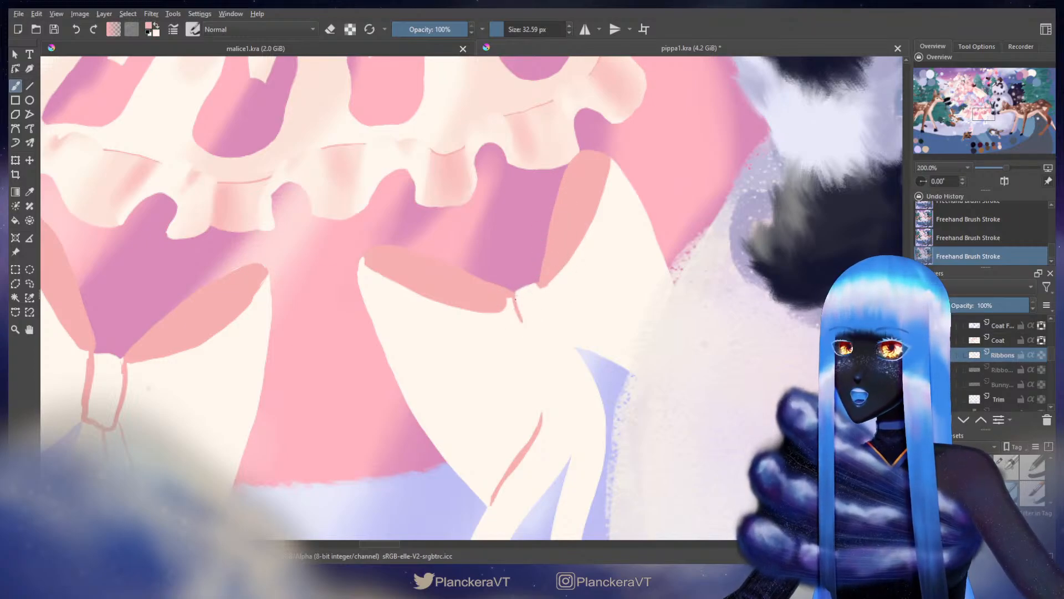
Step: Outline the right bow's knot in pink and draw pink lines below it to mark the ribbon tails
left_click_drag(514, 298, 566, 352)
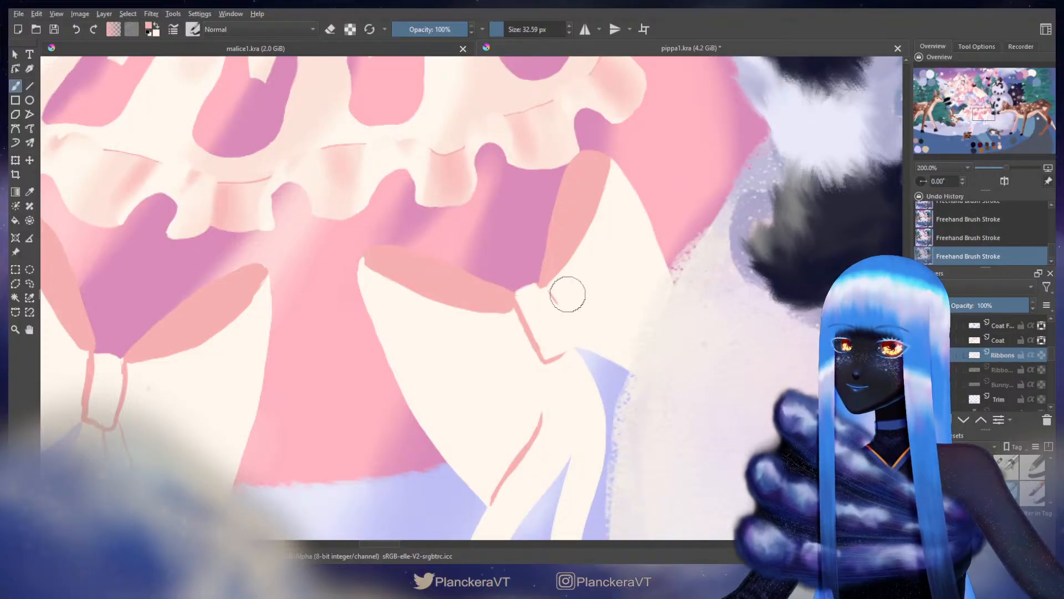
mouse_move(557, 304)
left_mouse_down()
mouse_move(573, 336)
mouse_move(566, 351)
mouse_move(579, 289)
left_mouse_up()
mouse_move(575, 370)
left_mouse_down()
mouse_move(572, 274)
mouse_move(578, 296)
left_mouse_up()
mouse_move(549, 330)
left_mouse_down()
mouse_move(548, 272)
mouse_move(544, 338)
left_mouse_up()
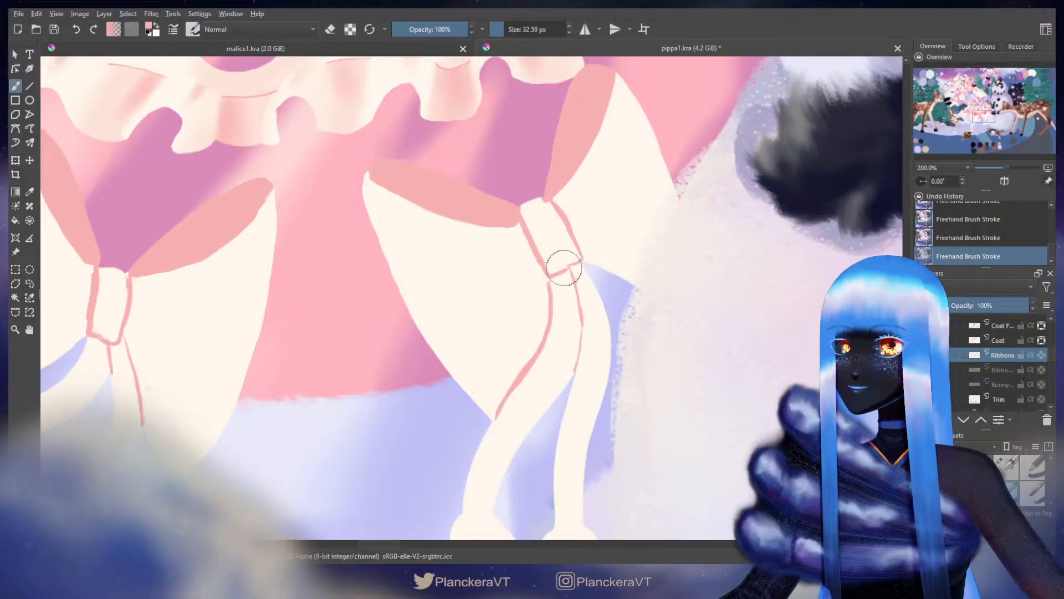
Step: Lock the Ribbons layer's transparency and switch to a soft brush preset for shading
scroll(578, 262, "down", 3)
scroll(578, 263, "down", 1)
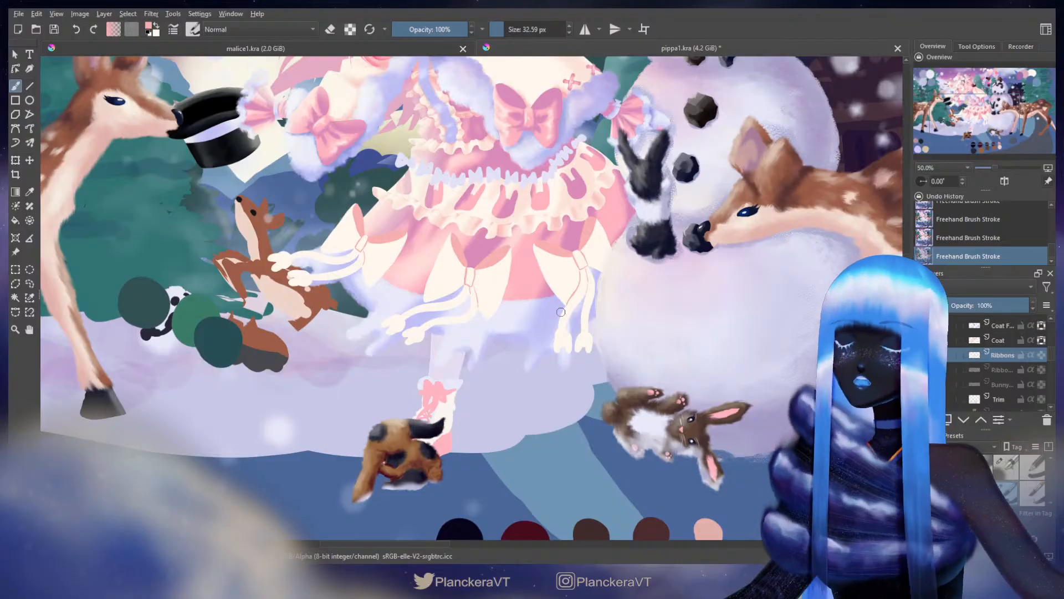
left_click_drag(426, 345, 461, 390)
left_click(1042, 356)
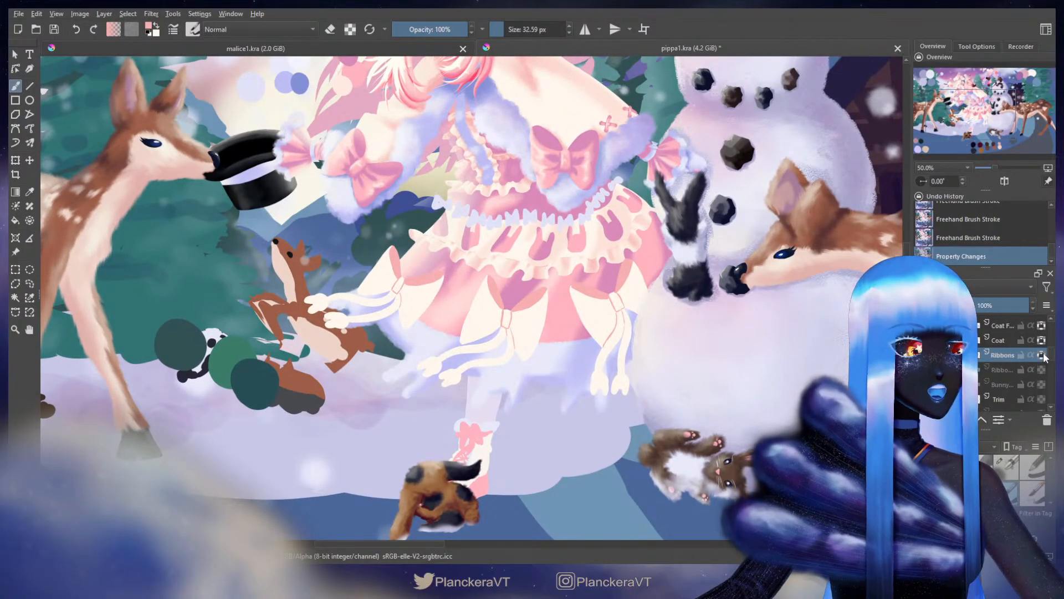
left_click(1006, 467)
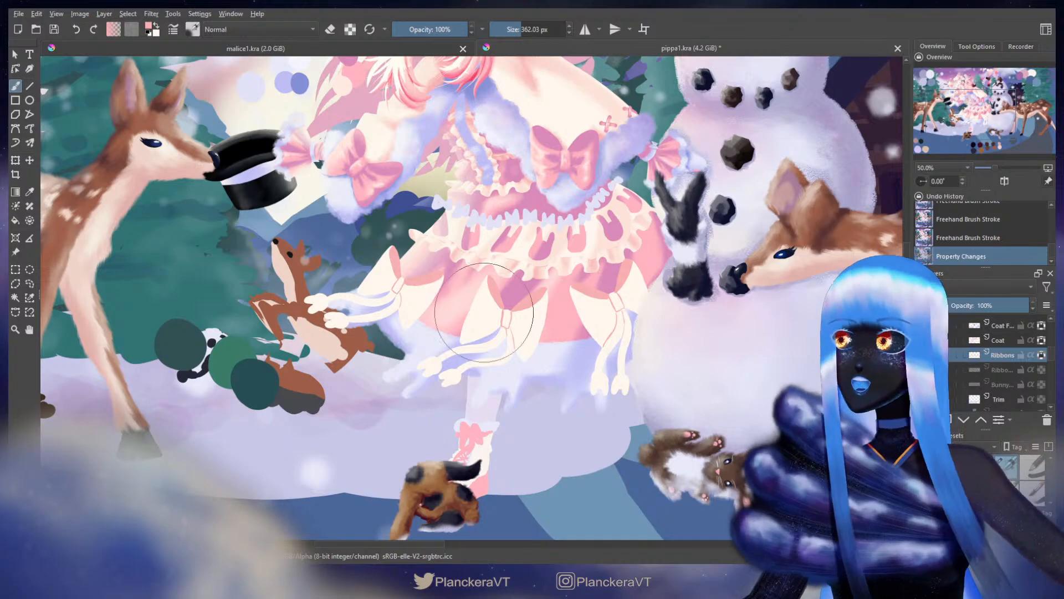
Step: Sample pink from the painted colour swatches and shade the left bow around its knot, undoing unwanted strokes
mouse_move(419, 279)
left_mouse_down()
mouse_move(540, 313)
mouse_move(488, 300)
left_mouse_up()
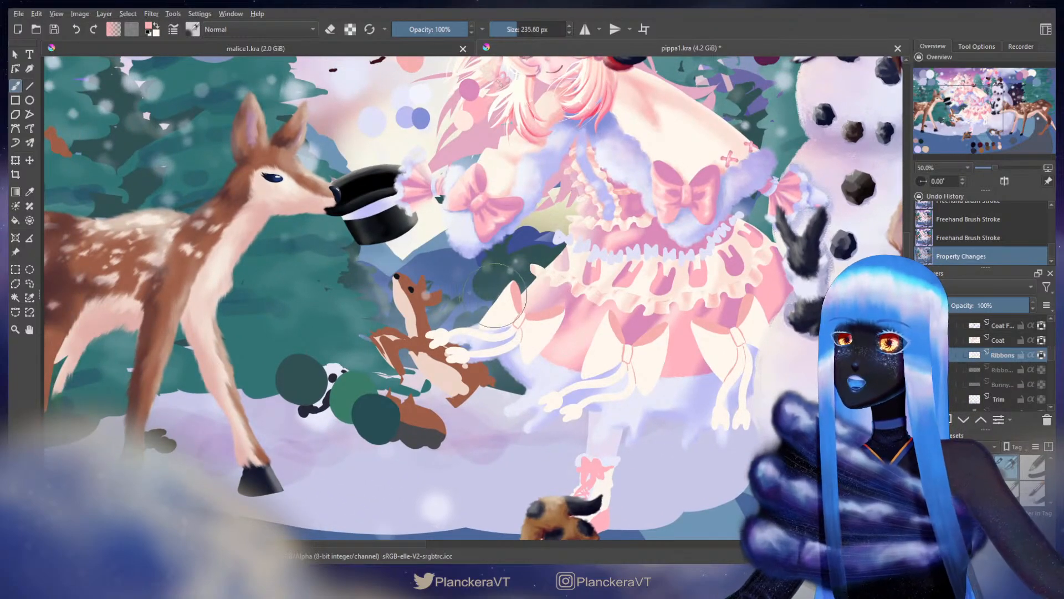
left_click_drag(476, 253, 471, 336)
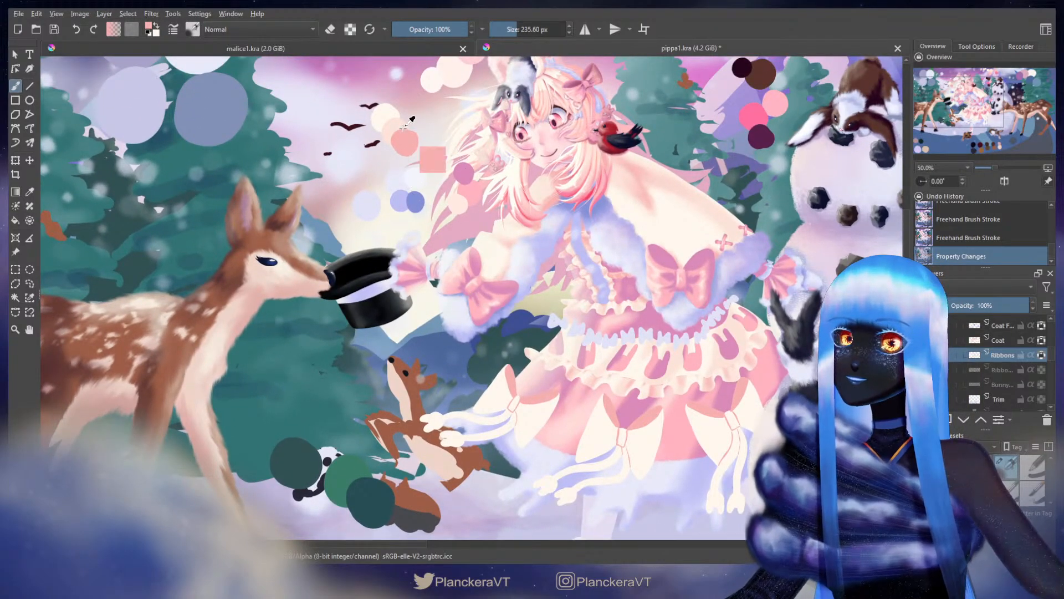
left_click_drag(473, 288, 452, 288, "shift")
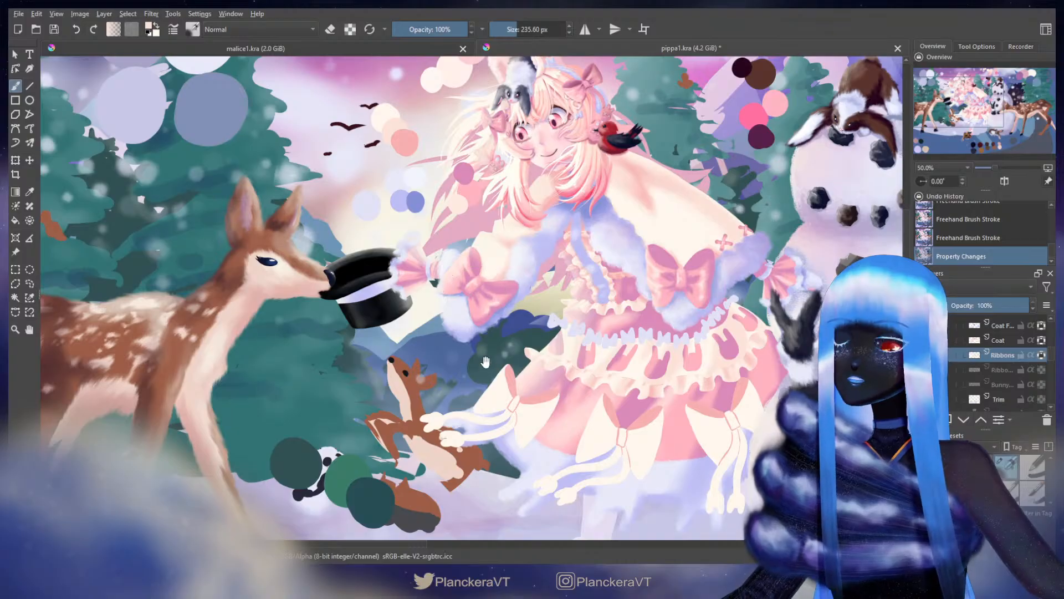
mouse_move(484, 391)
left_mouse_down()
mouse_move(498, 268)
mouse_move(511, 271)
mouse_move(521, 341)
mouse_move(532, 335)
mouse_move(522, 286)
left_mouse_up()
left_click(443, 96, "ctrl")
left_click_drag(522, 285, 520, 295, "shift")
key("ctrl+z")
key("ctrl+z")
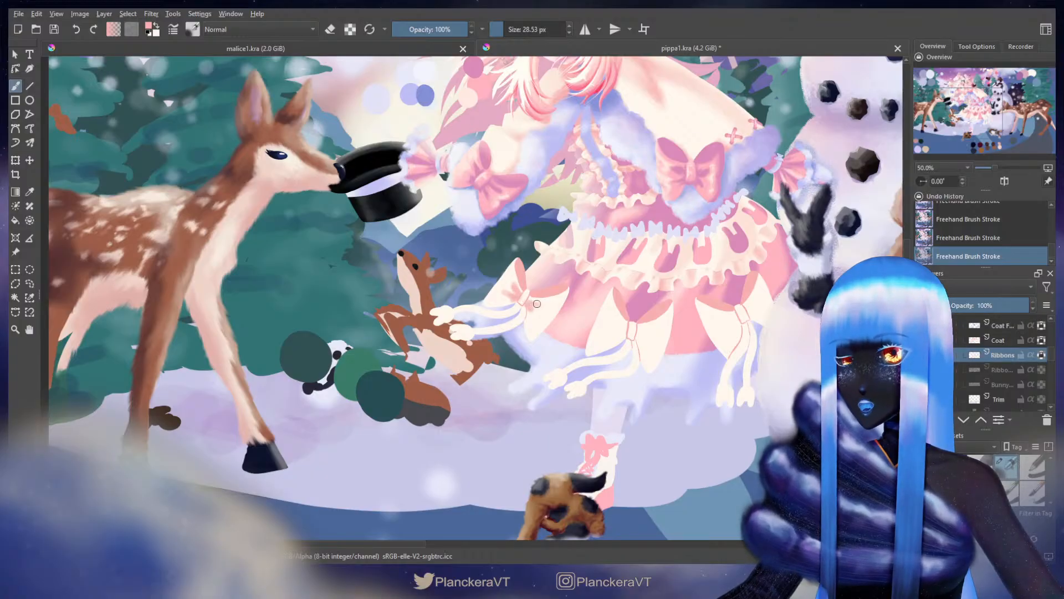
mouse_move(522, 321)
left_mouse_down("shift")
mouse_move(496, 321)
mouse_move(523, 325)
left_mouse_up("shift")
key("ctrl+z")
key("ctrl+z")
left_click_drag(513, 327, 521, 325)
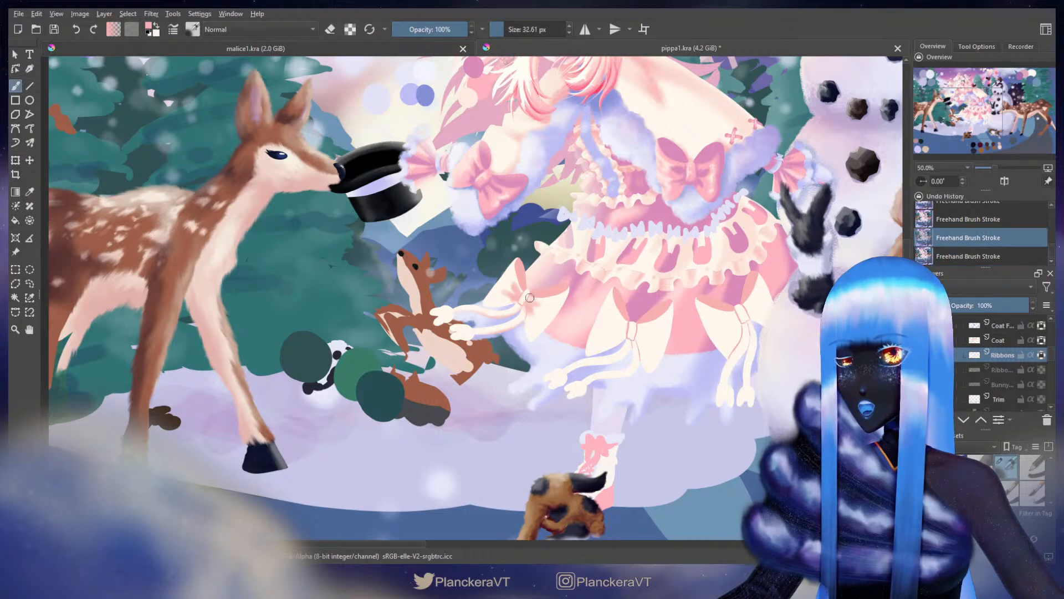
Step: Extend the soft pink shading across the left bow's right loop with larger and smaller brush sizes
mouse_move(523, 302)
left_mouse_down("shift")
mouse_move(552, 304)
mouse_move(556, 287)
left_mouse_up("shift")
left_click_drag(576, 287, 618, 287, "shift")
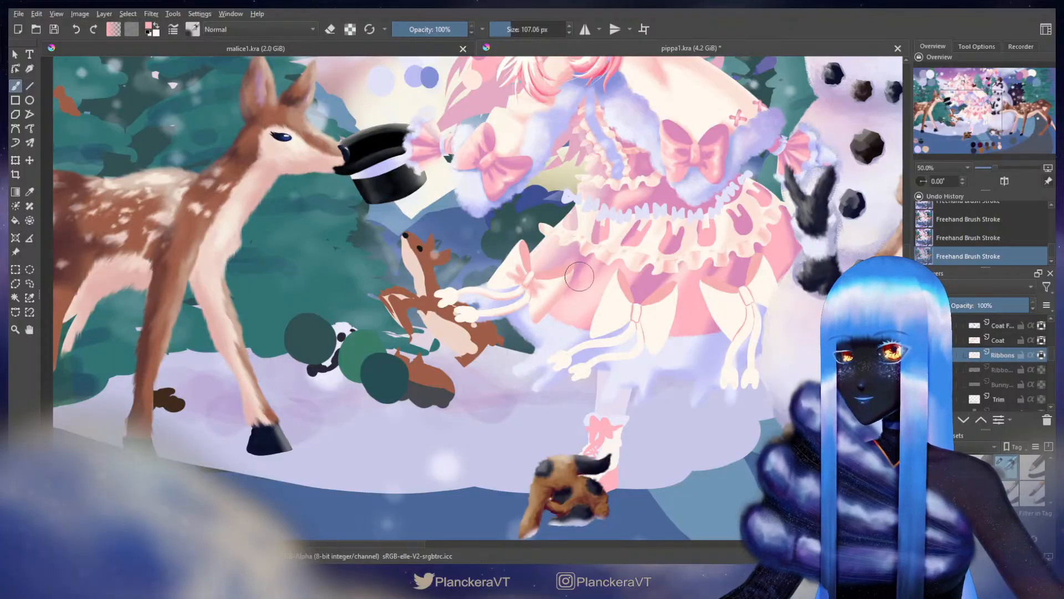
left_click_drag(600, 285, 562, 285, "shift")
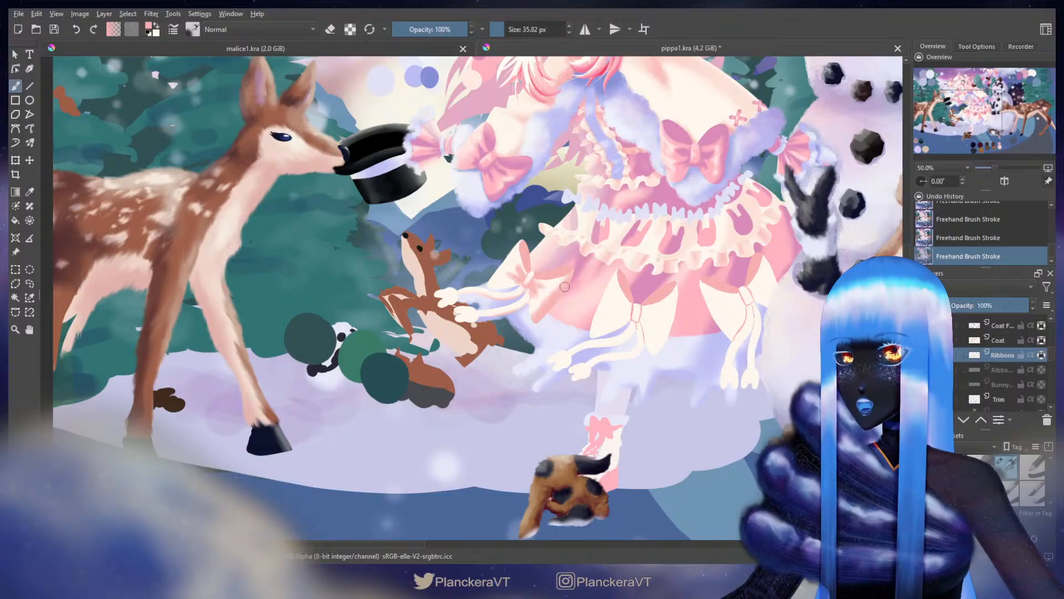
key("x")
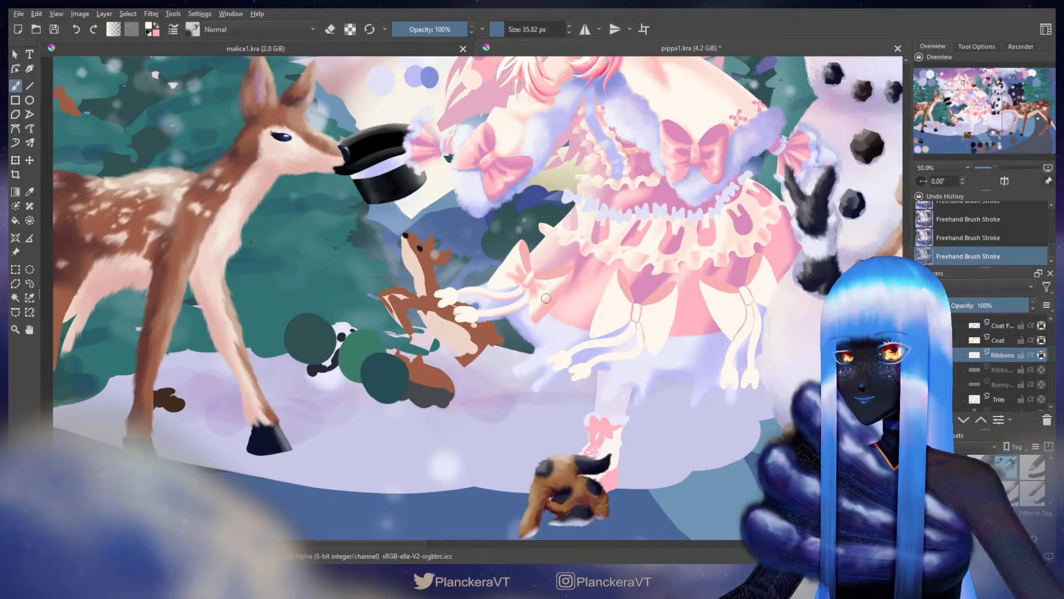
key("x")
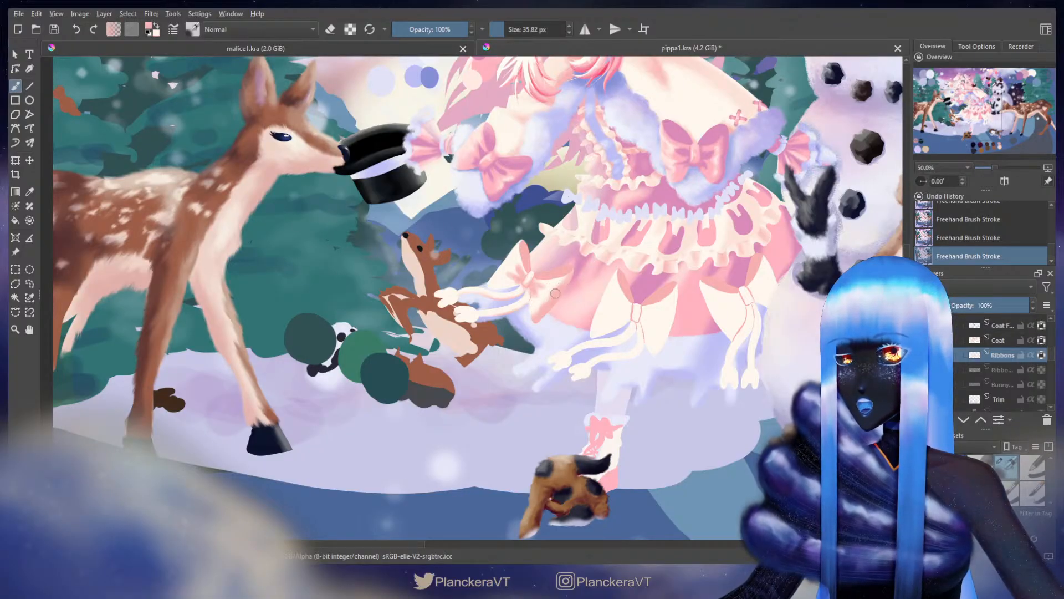
Step: Refine the left bow's lower loop with the eraser at about 47 to 56 px, comparing the result before and after
key("e")
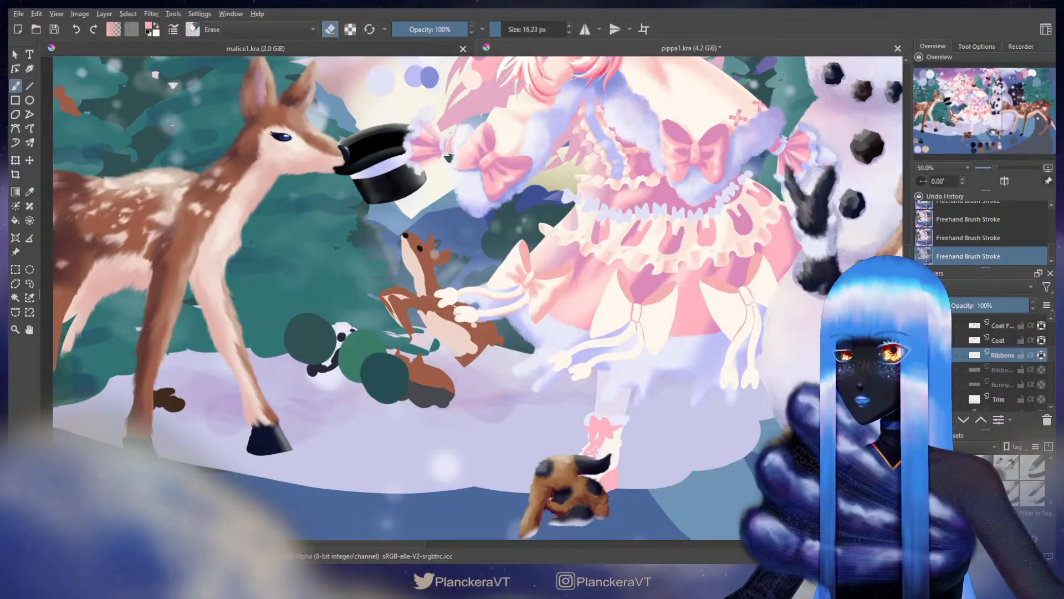
left_click_drag(533, 288, 538, 289, "shift")
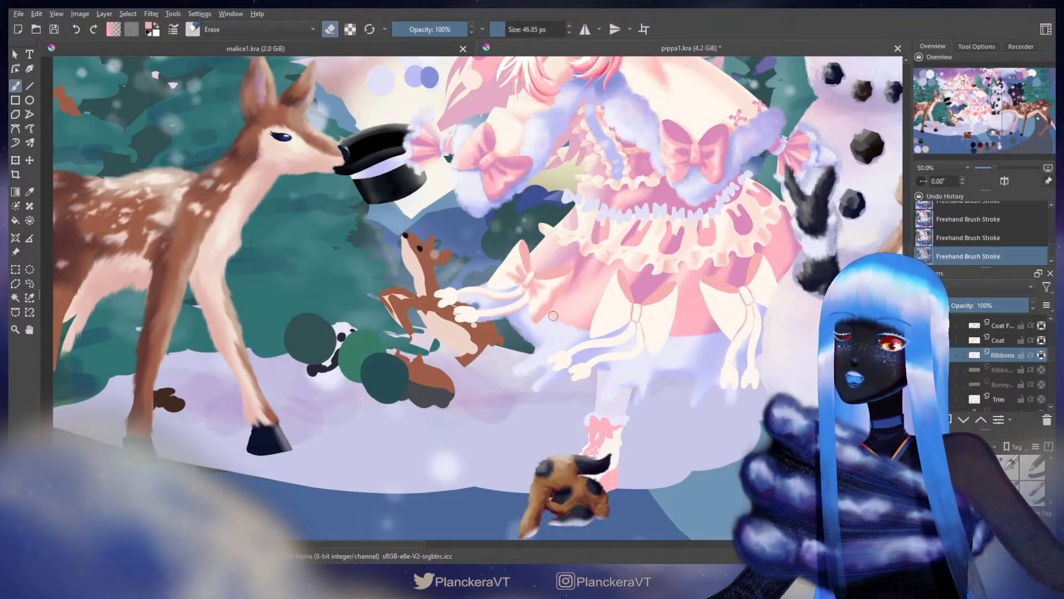
key("e")
left_click_drag(528, 283, 563, 330)
key("e")
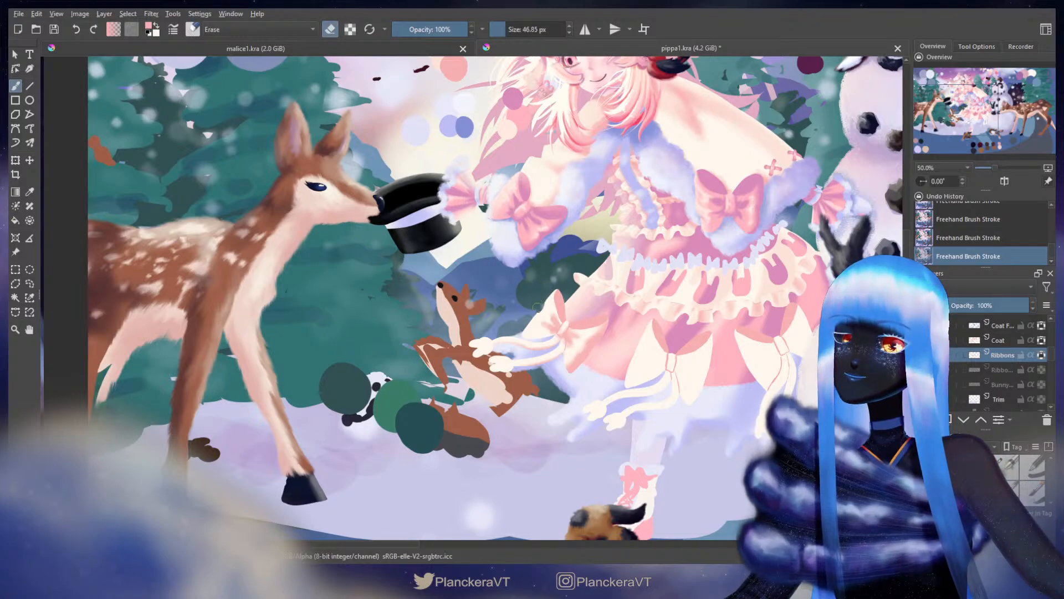
key("ctrl+z")
key("bracketright")
key("ctrl+shift+z")
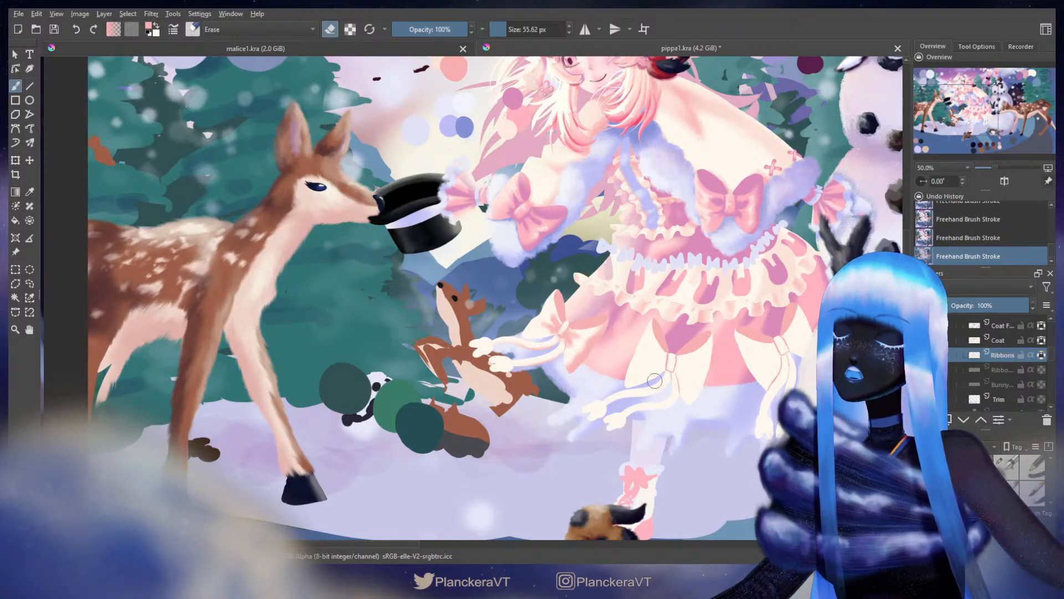
key("e")
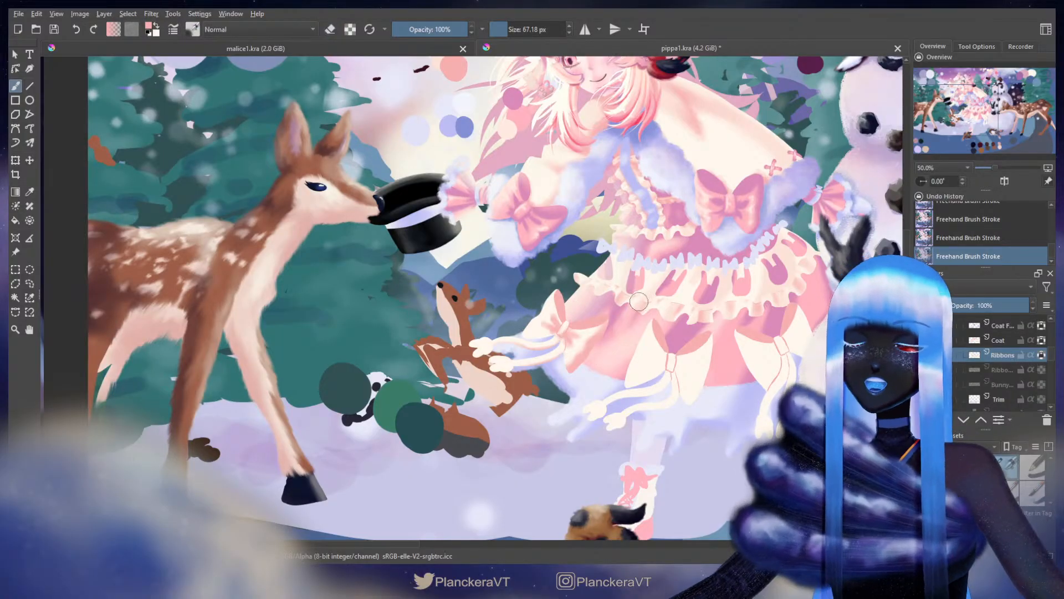
Step: Shade the middle bow's right loop beside the knot in pink with a brush of about 22 px, replacing the first strokes
left_click_drag(641, 350, 583, 259)
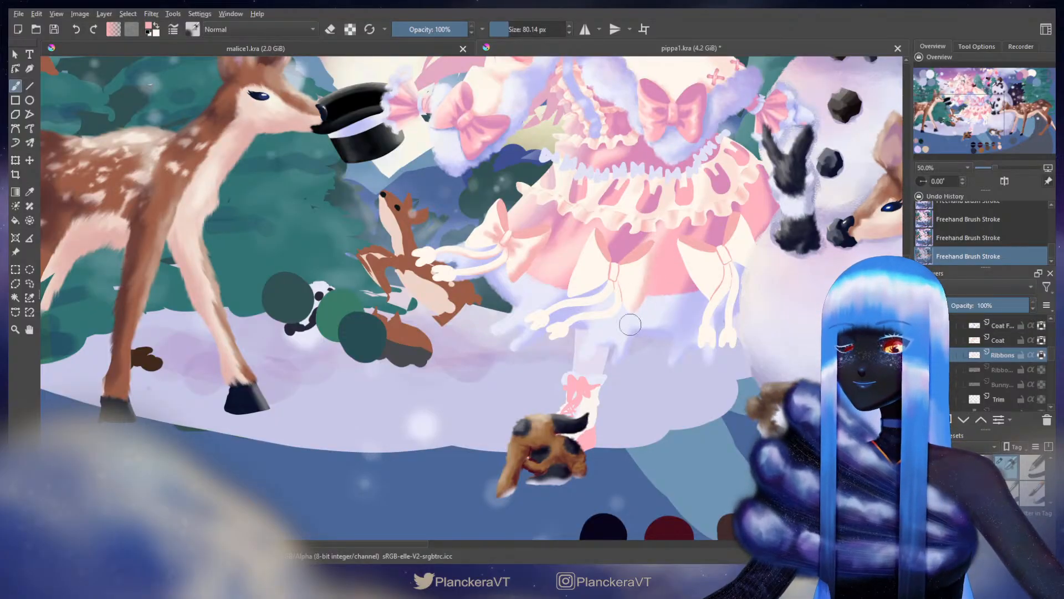
key("bracketleft")
key("bracketleft")
key("bracketleft")
key("bracketleft")
key("bracketleft")
key("bracketleft")
key("bracketleft")
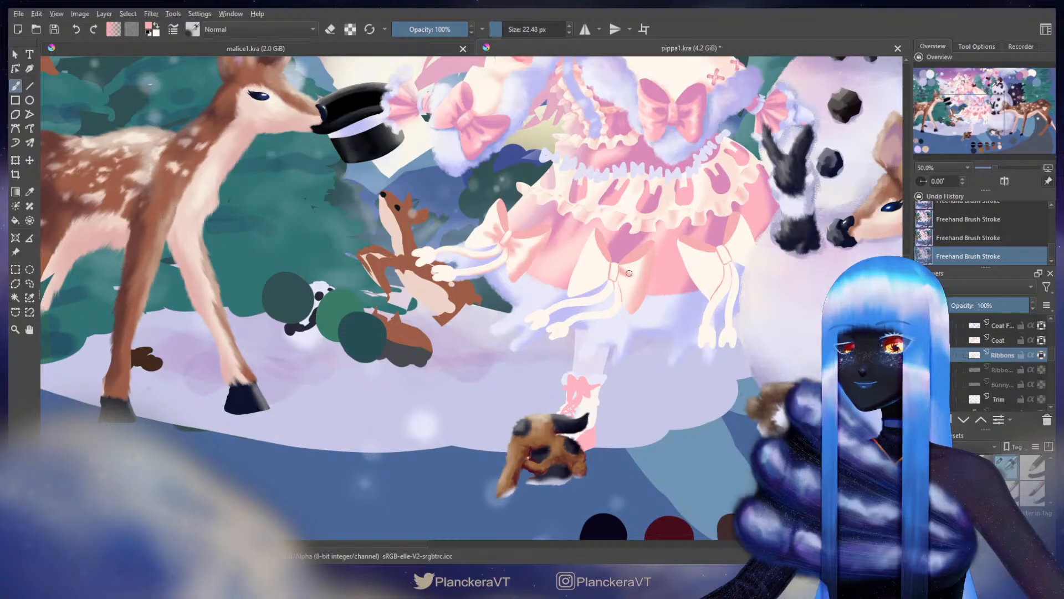
key("ctrl+z")
key("ctrl+z")
key("ctrl+z")
left_click_drag(626, 275, 626, 275, "shift")
left_click_drag(620, 272, 631, 273)
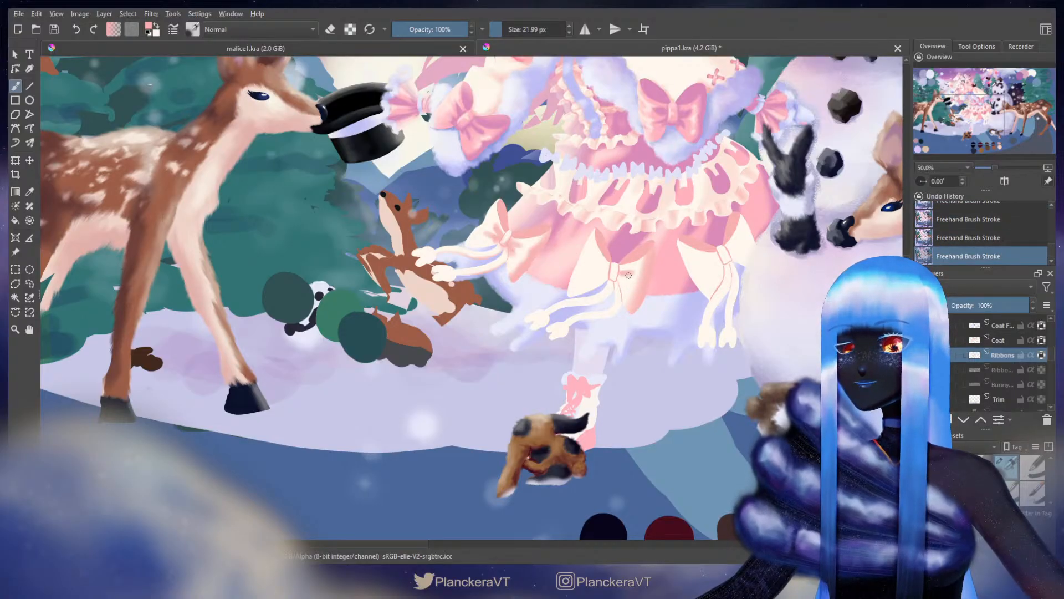
key("x")
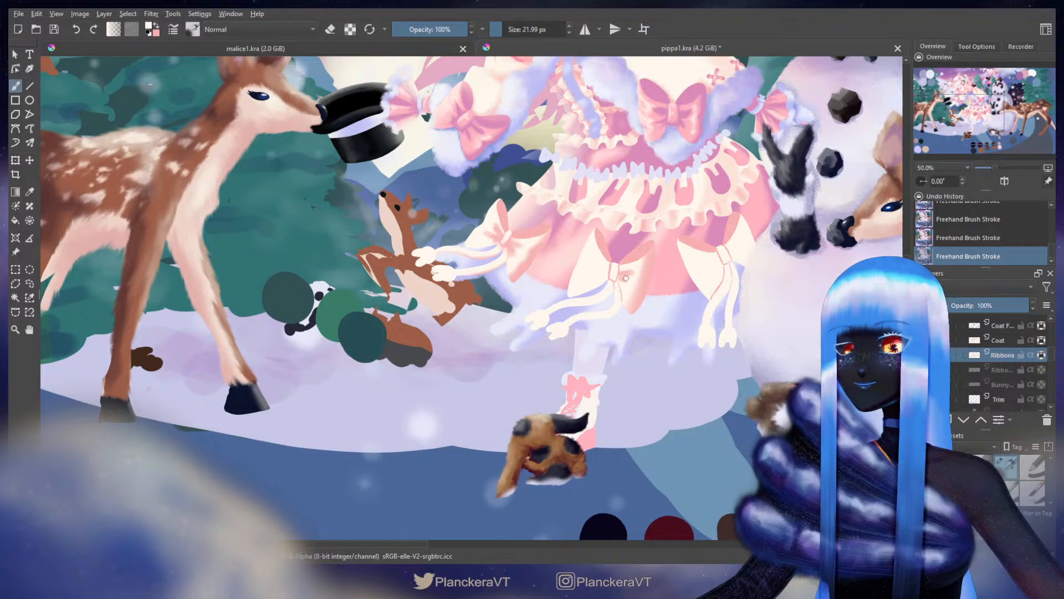
key("x")
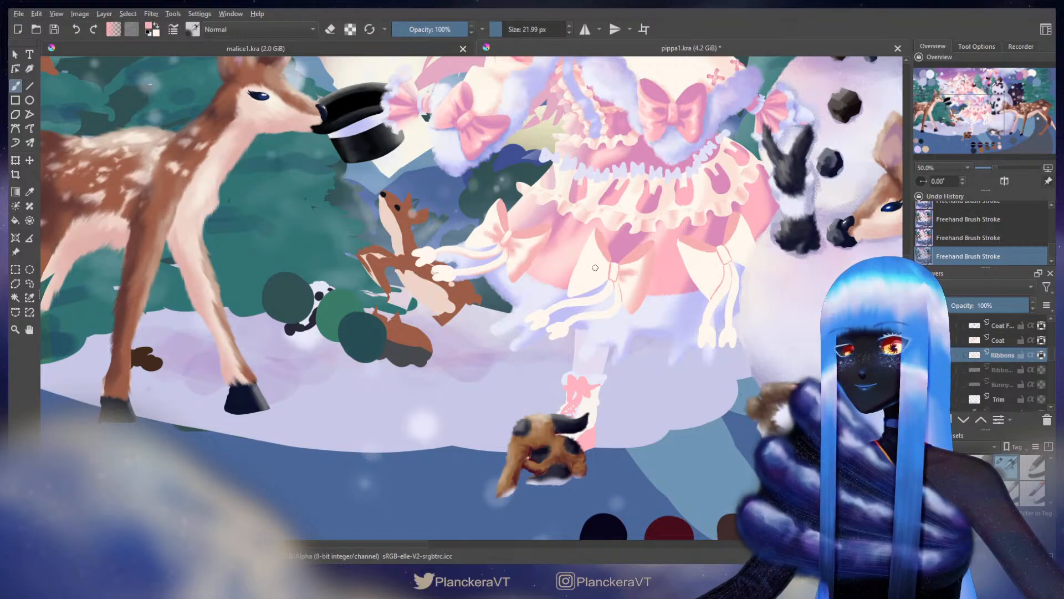
Step: Shade the middle bow's left loop beside the knot in pink, comparing the strokes before and after
left_click_drag(595, 268, 607, 268, "shift")
key("ctrl+z")
key("ctrl+shift+z")
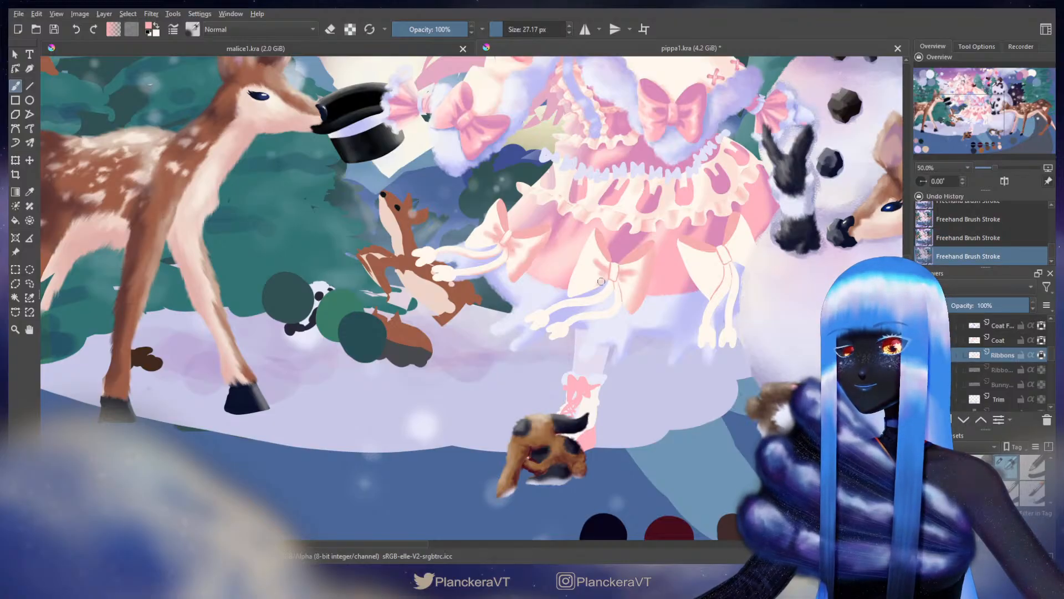
key("ctrl+z")
key("ctrl+shift+z")
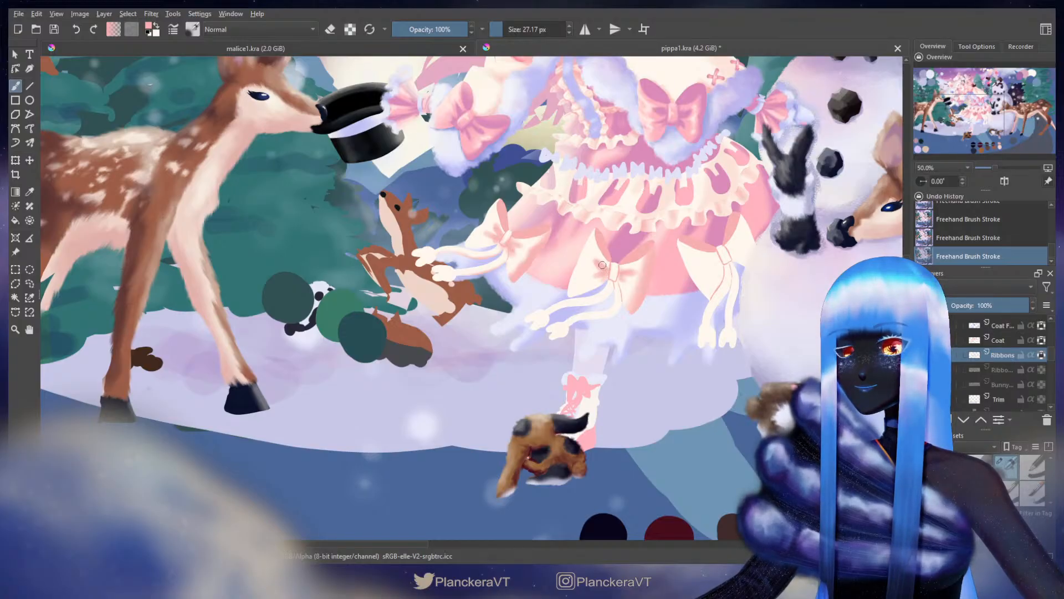
left_click_drag(608, 274, 611, 274)
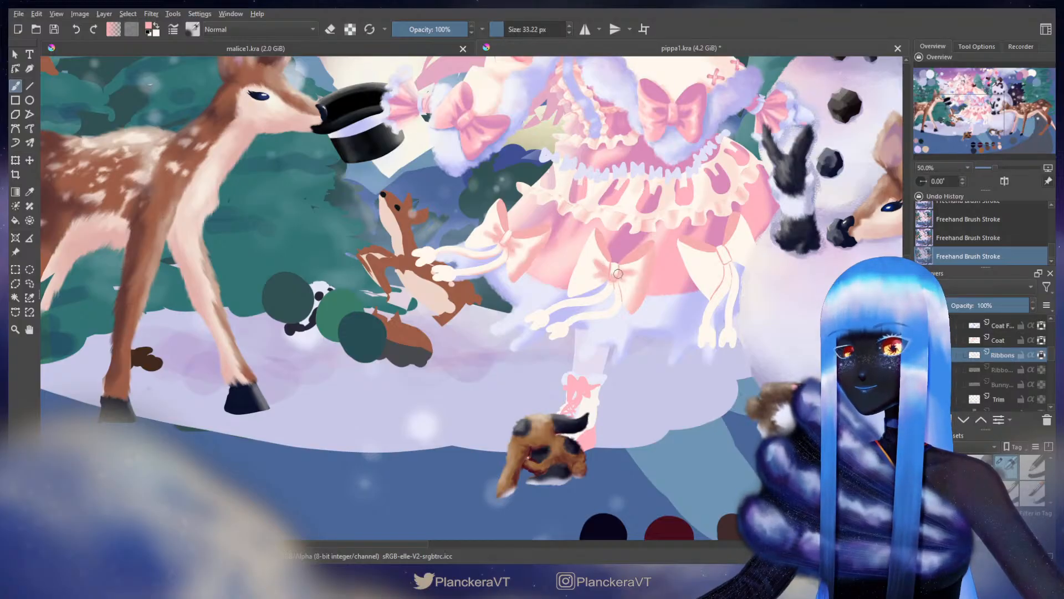
Step: Try pink shading along the middle bow's ribbon tail and undo the last strokes
mouse_move(621, 293)
left_mouse_down()
mouse_move(620, 309)
mouse_move(589, 319)
left_mouse_up()
key("ctrl+z")
key("ctrl+z")
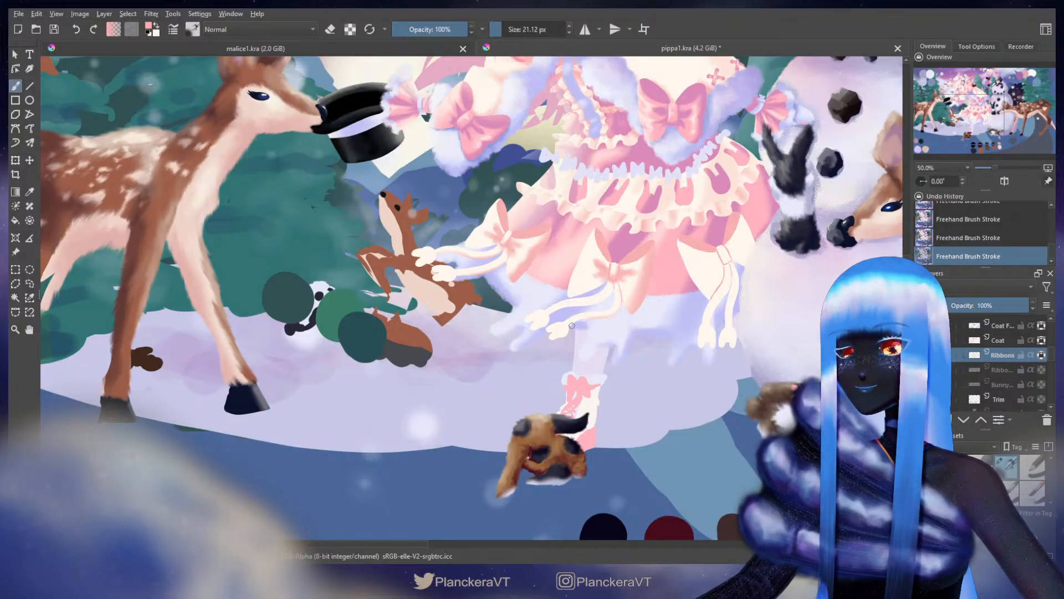
Step: Shade the rounded ends of the left bow's ribbon tails in soft pink with a brush of about 28 to 35 px
left_click_drag(432, 281, 439, 282)
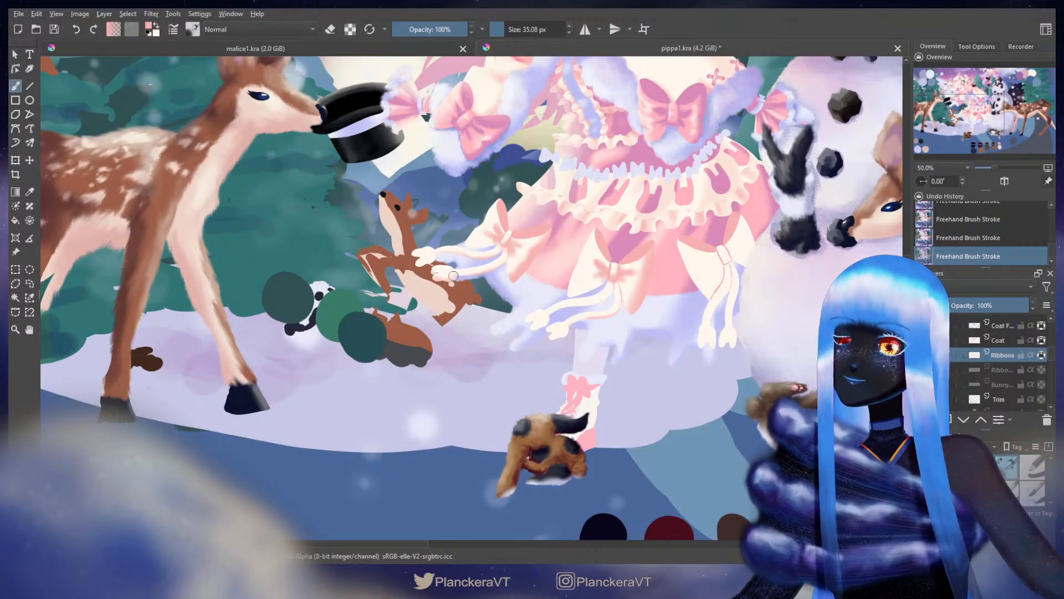
left_click_drag(457, 276, 422, 265)
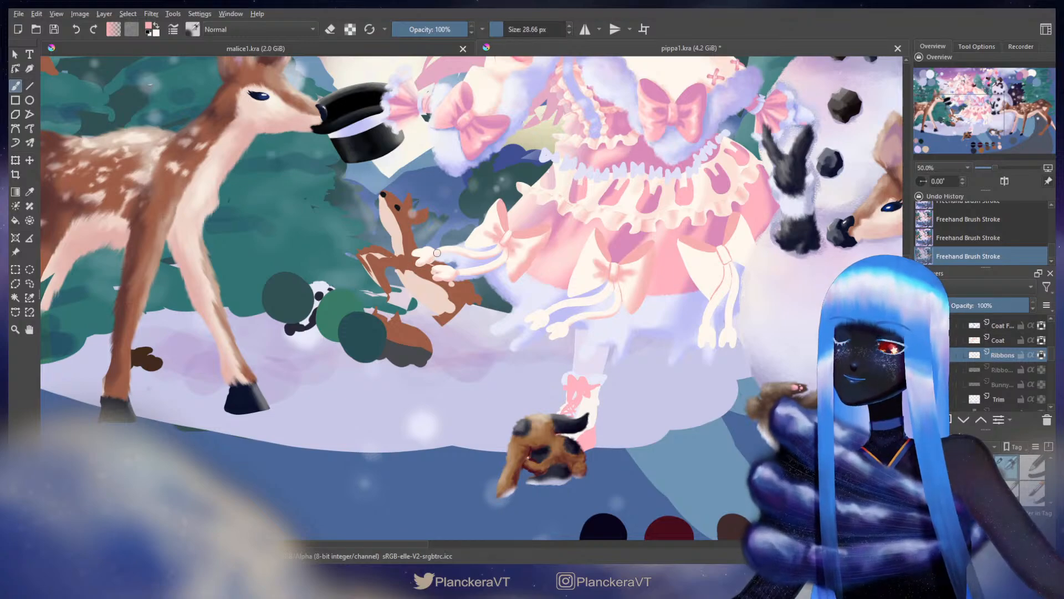
left_click_drag(418, 256, 437, 256)
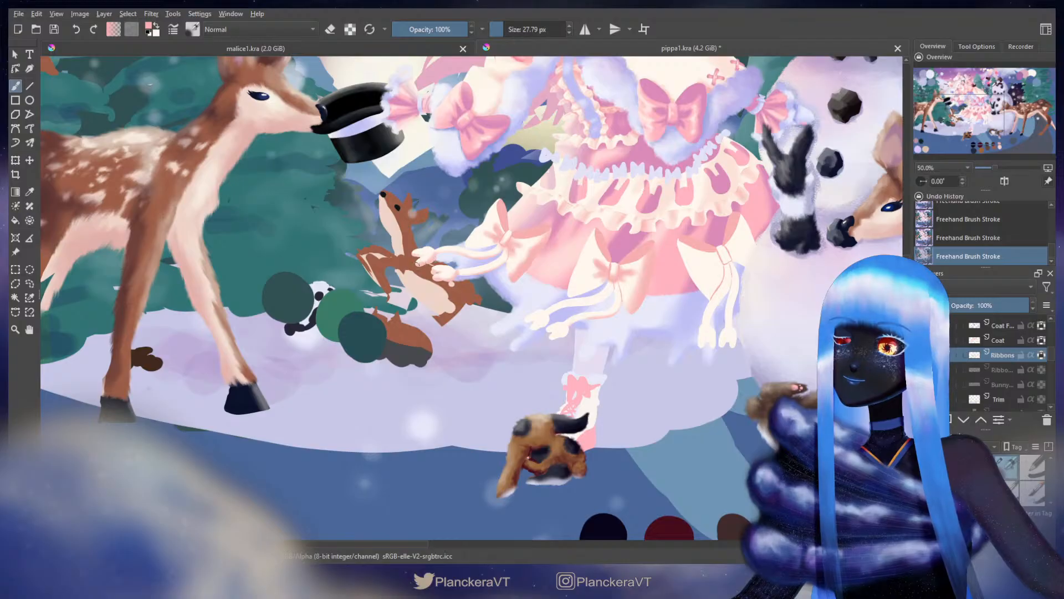
Step: Shade the middle bow's ribbon tails and their rounded ends in soft pink, varying the brush from about 16 to 68 px
left_click_drag(572, 328, 547, 314)
left_click_drag(546, 314, 587, 276)
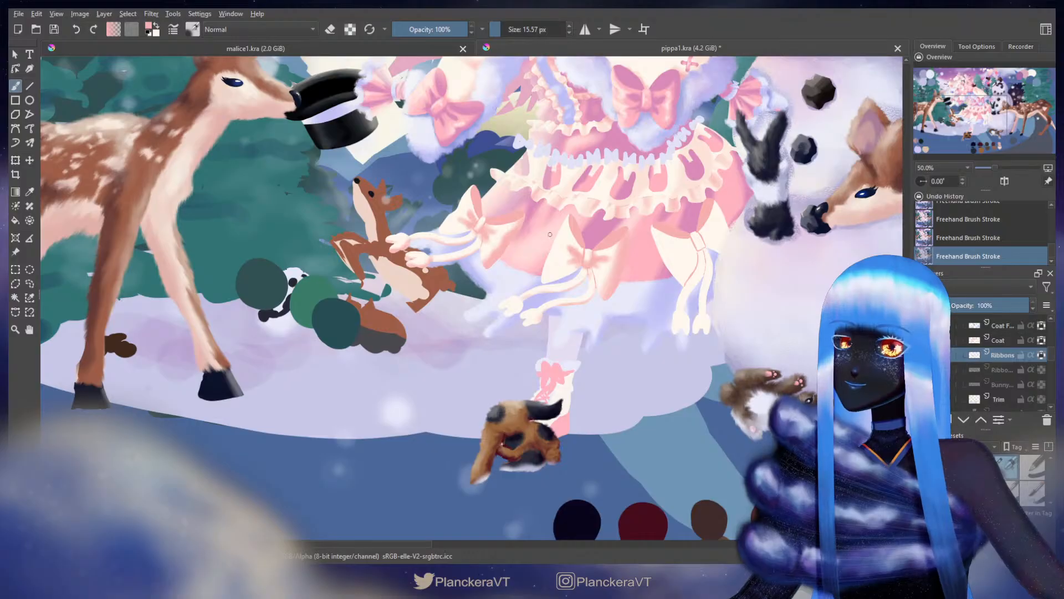
left_click_drag(550, 234, 562, 217)
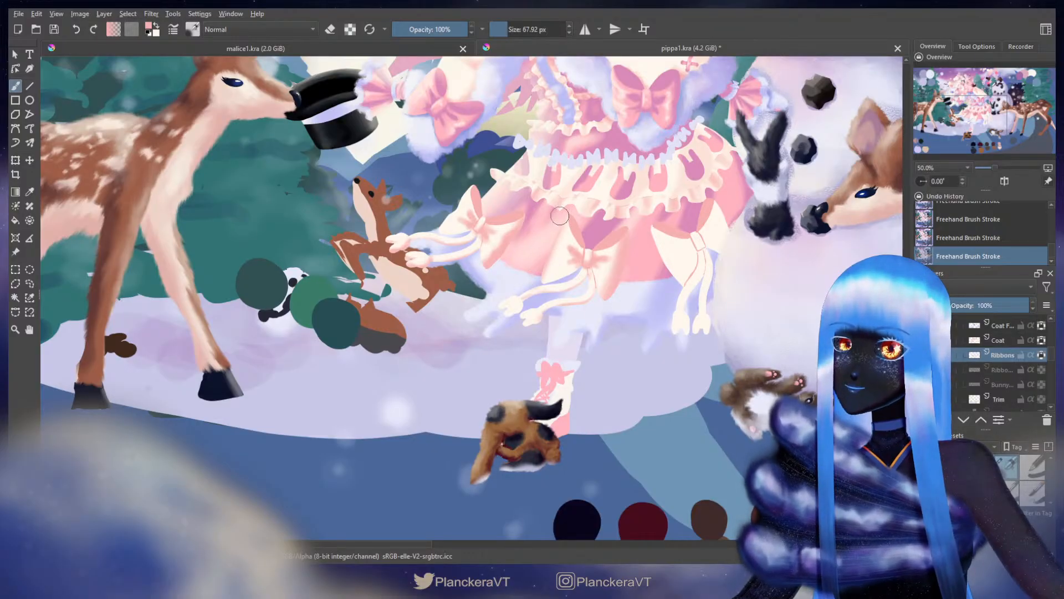
left_click_drag(542, 313, 533, 310)
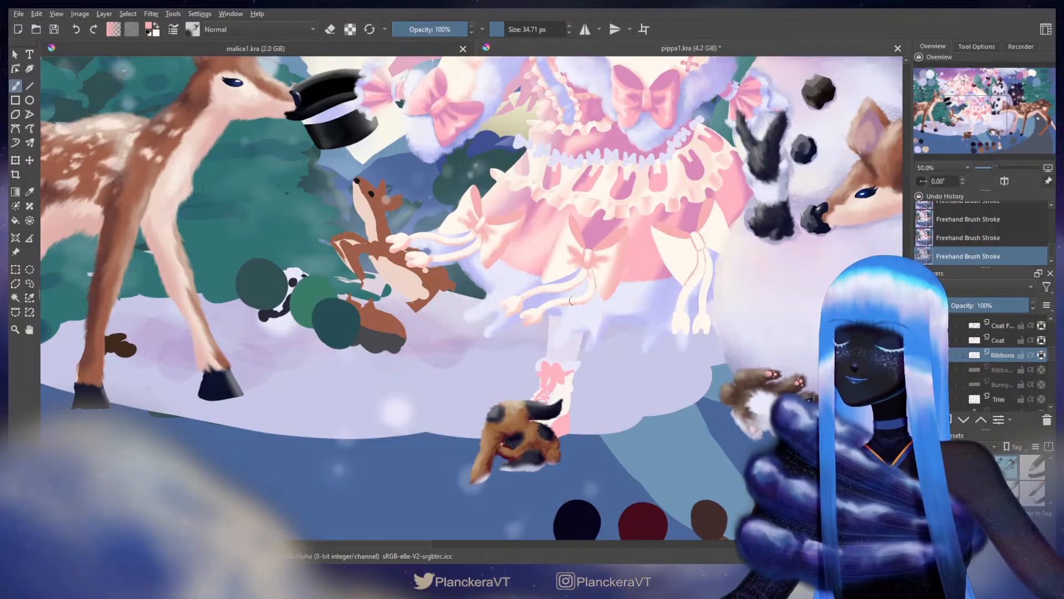
Step: Soften the middle bow's shading and tail ends with the eraser at about 53 to 56 px
mouse_move(626, 293)
left_mouse_down()
mouse_move(606, 294)
mouse_move(608, 318)
left_mouse_up()
key("e")
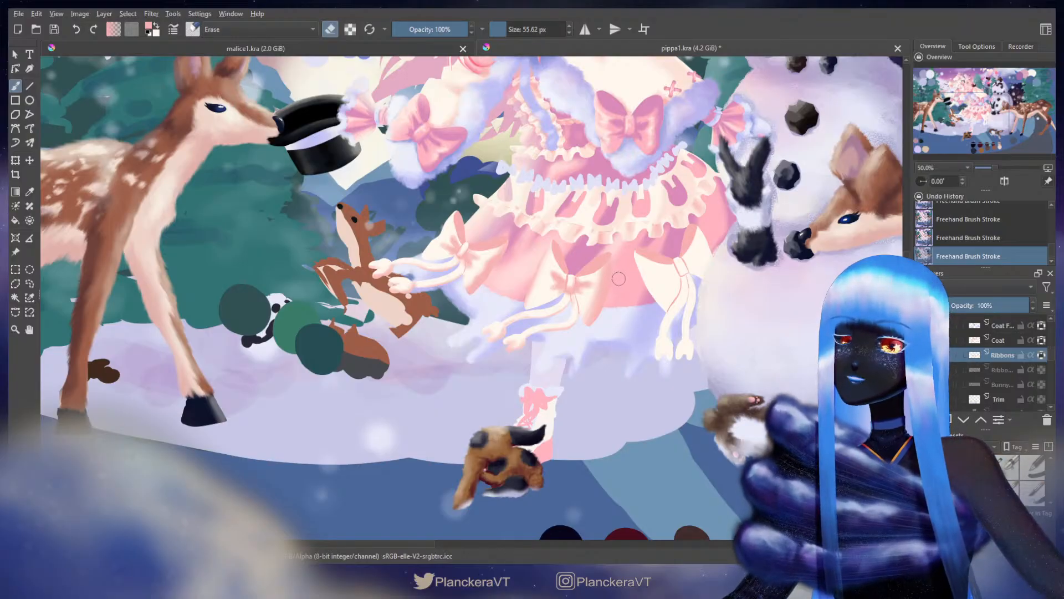
key("bracketleft")
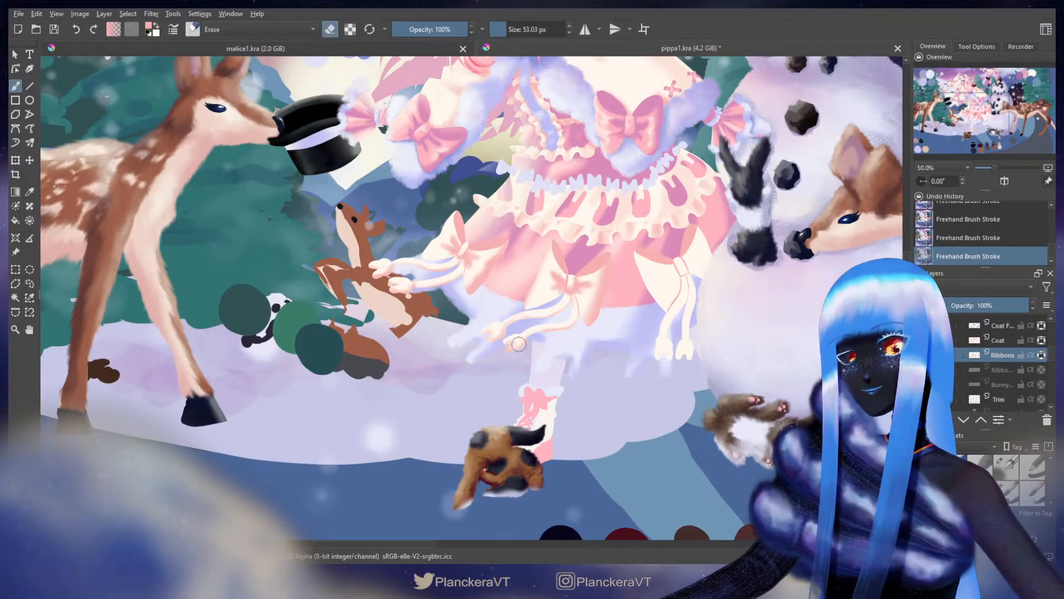
Step: Shade the right bow's loops around the knot in pink with a brush of about 27 px, undoing the last strokes
left_click_drag(622, 332, 556, 343)
key("slash")
mouse_move(644, 290)
left_mouse_down()
mouse_move(601, 325)
mouse_move(571, 313)
left_mouse_up()
key("ctrl+z")
key("ctrl+z")
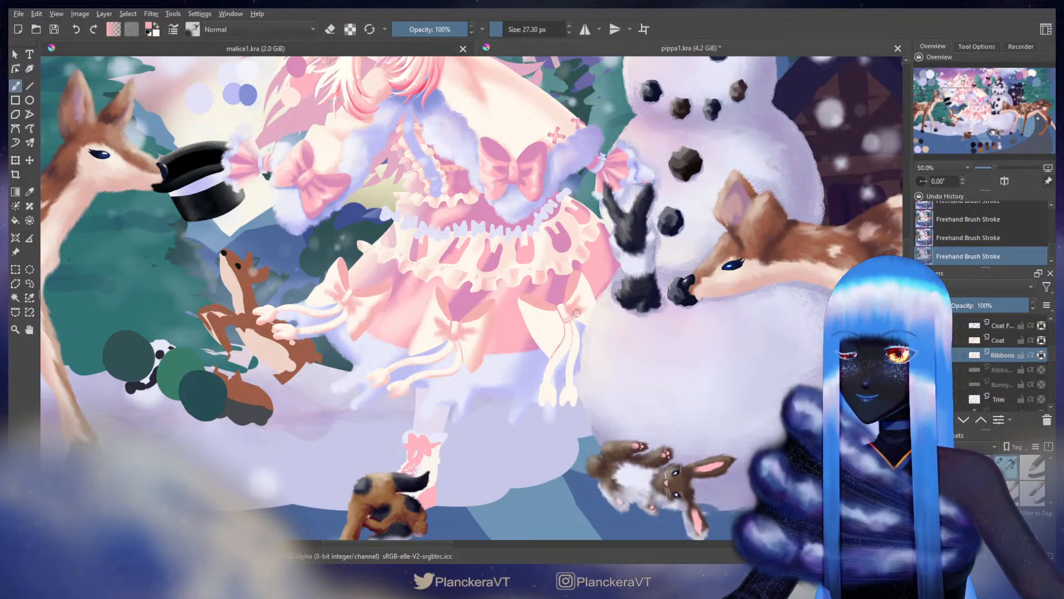
Step: Rework the pink shading on the right bow's loops with the eraser at about 47 px and the brush at about 22 to 51 px
key("e")
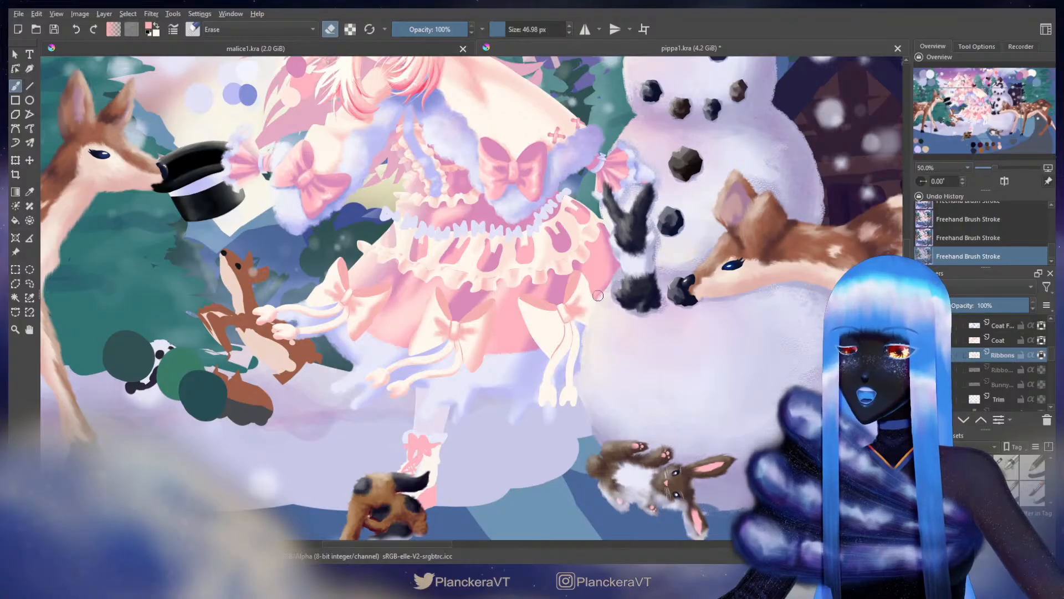
key("ctrl+z")
left_click_drag(605, 288, 597, 278)
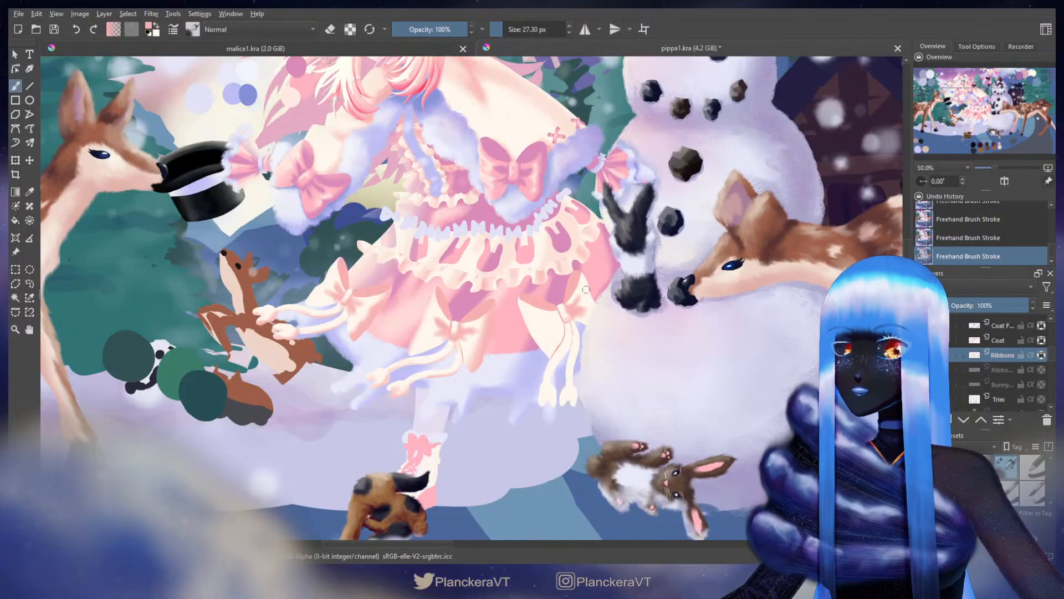
mouse_move(591, 288)
left_mouse_down("shift")
mouse_move(599, 307)
mouse_move(590, 288)
left_mouse_up("shift")
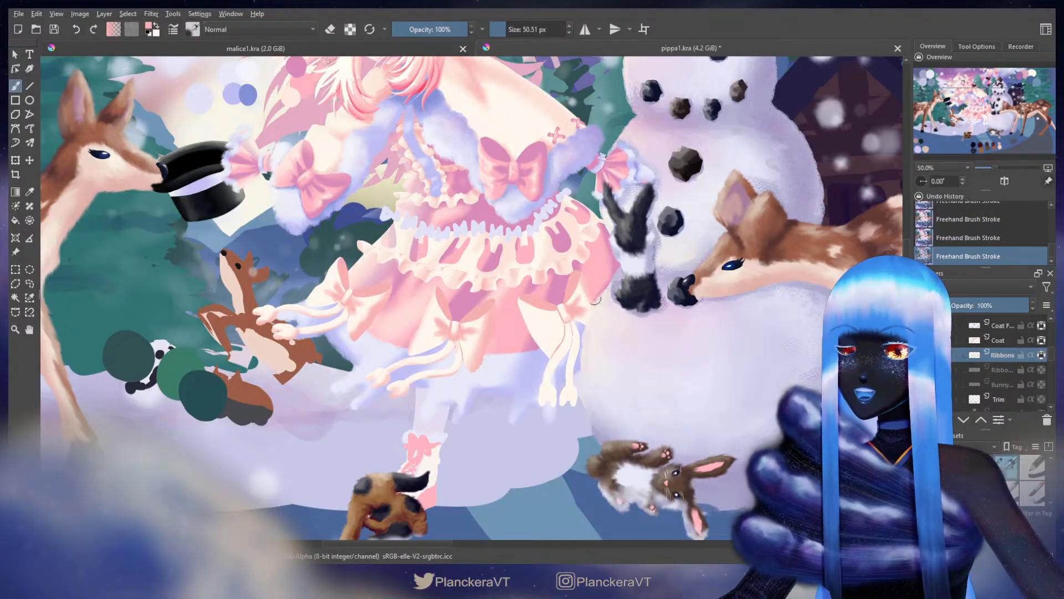
mouse_move(529, 315)
left_mouse_down("shift")
mouse_move(513, 289)
mouse_move(528, 324)
mouse_move(562, 320)
left_mouse_up("shift")
key("ctrl+z")
key("ctrl+z")
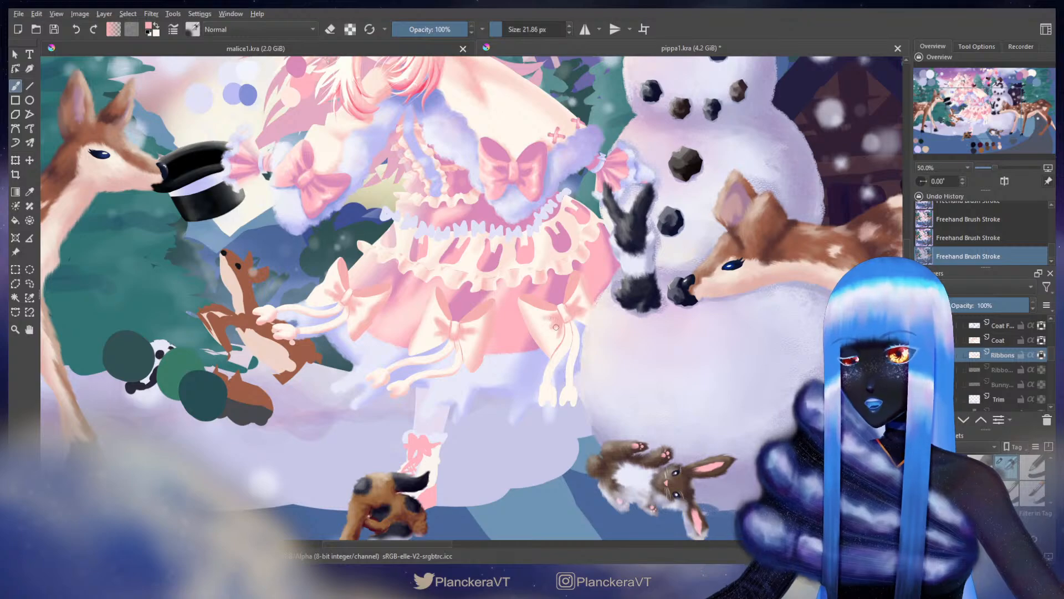
Step: Shade the right bow's ribbon tails and their ends in pink with a brush of about 20 px
key("bracketleft")
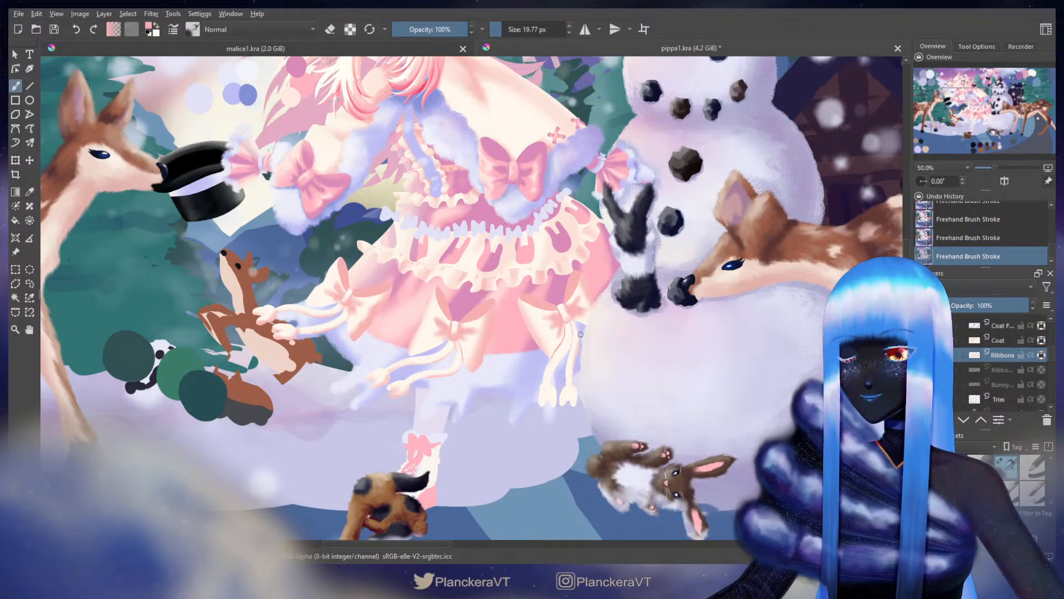
left_click_drag(581, 335, 582, 334)
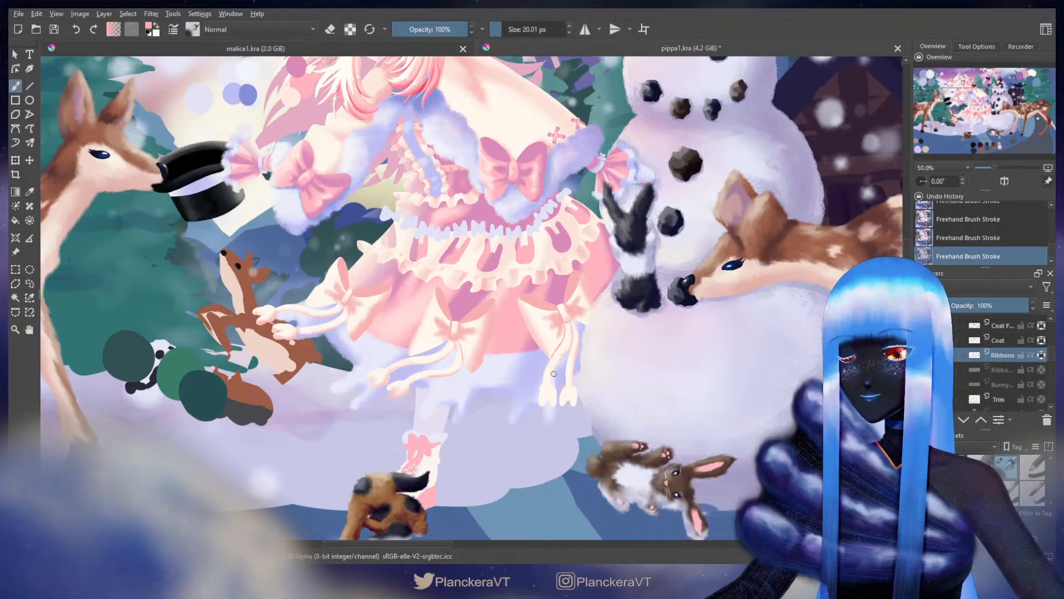
left_click_drag(574, 391, 569, 400)
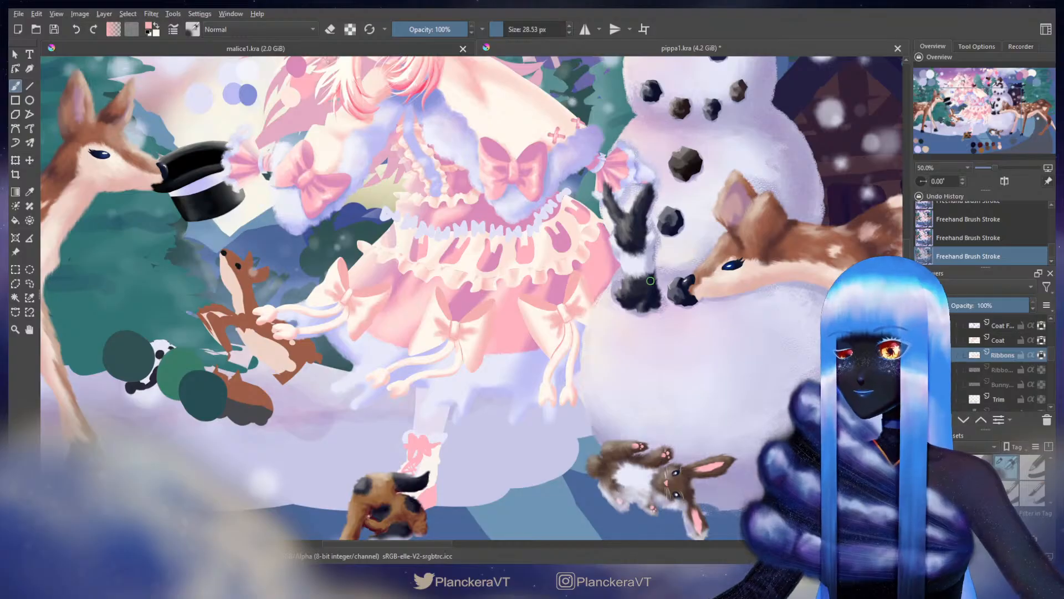
Step: Sample the near-white colour from the swatches in the sky and try highlights on the middle bow's left loop at about 26 px, undoing strokes
left_click_drag(435, 255, 522, 387)
left_click_drag(482, 297, 513, 375)
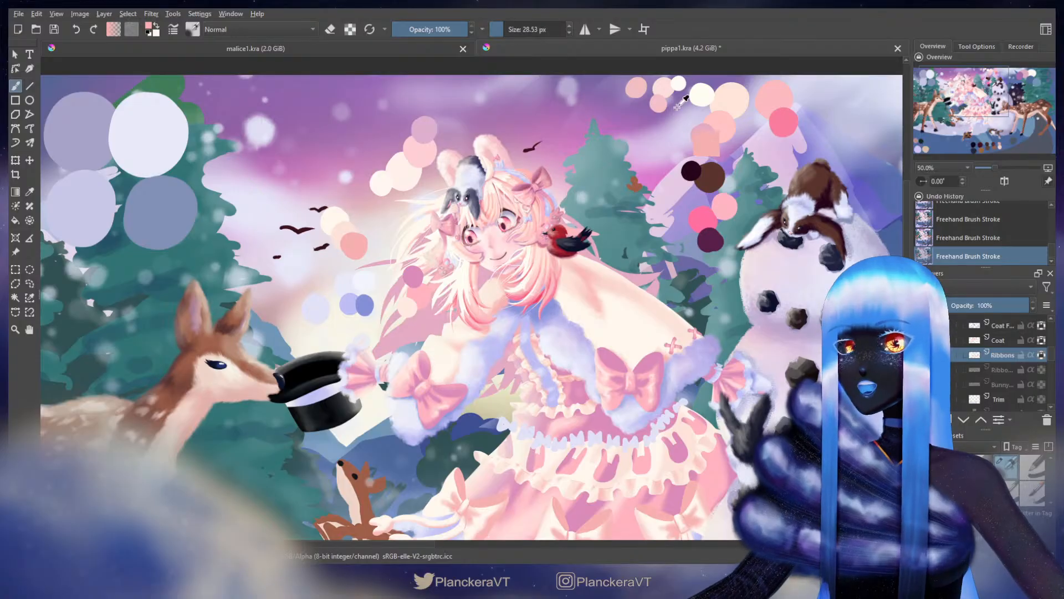
left_click(680, 85, "ctrl")
left_click_drag(586, 434, 634, 184)
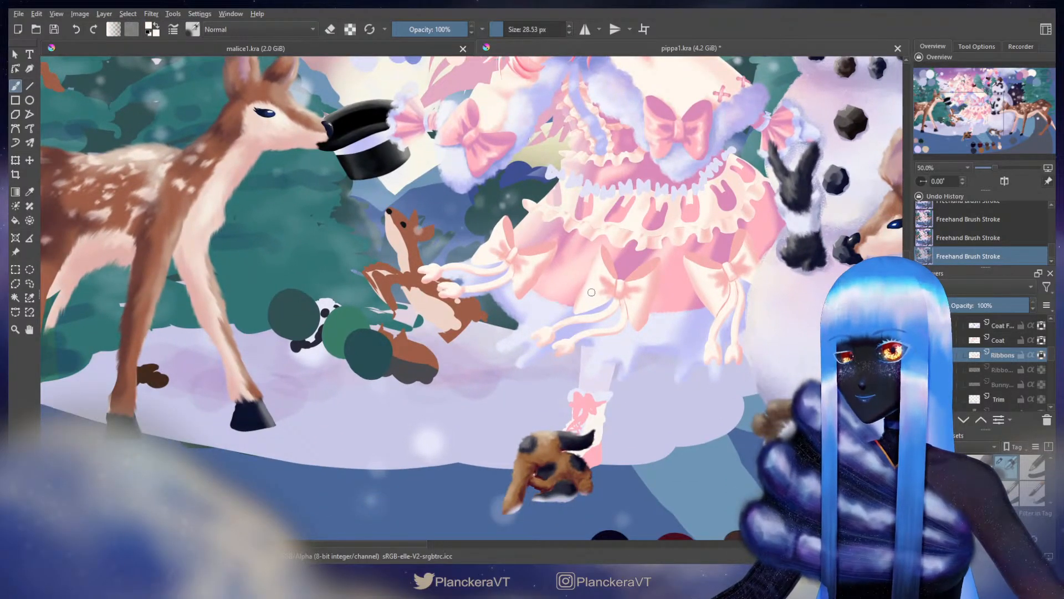
key("ctrl+z")
left_click_drag(601, 275, 600, 275, "shift")
left_click_drag(600, 268, 593, 281)
key("ctrl+z")
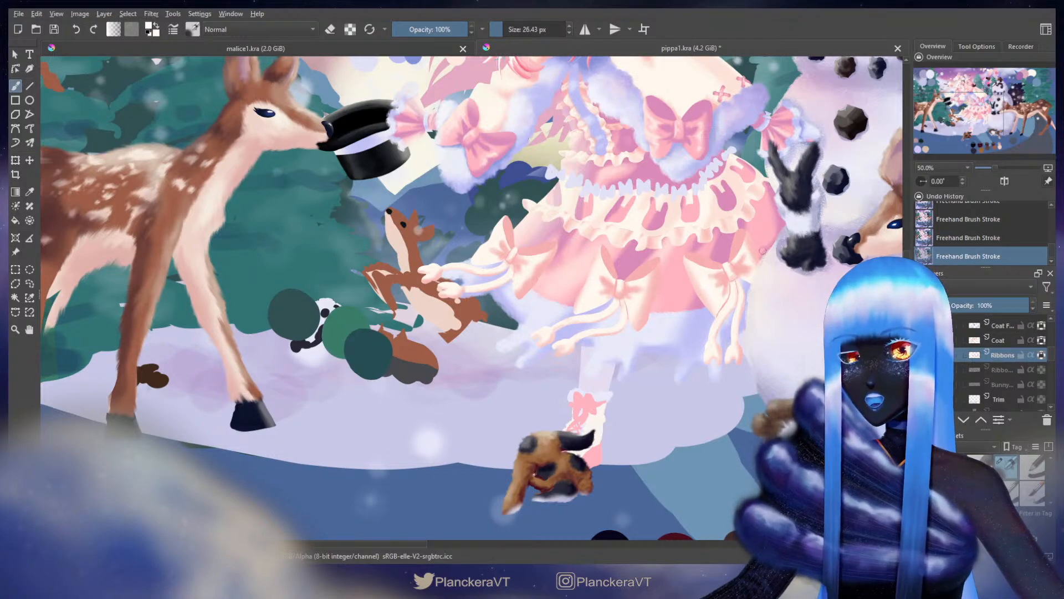
key("ctrl+z")
key("ctrl+z")
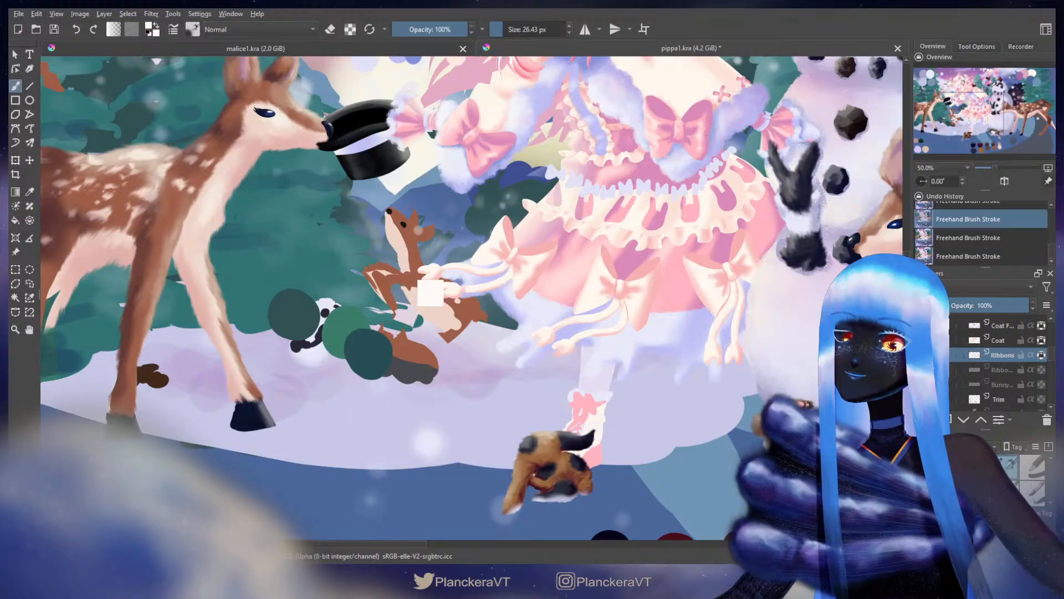
key("ctrl+z")
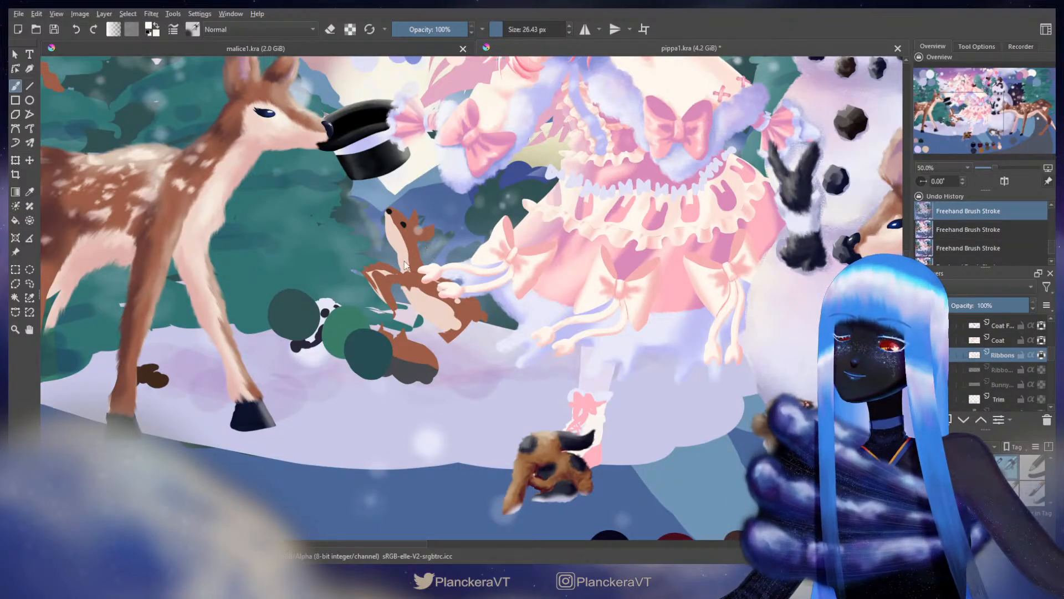
Step: Add near-white highlights to the bows' loops and ribbon tails with a brush of about 29 to 34 px
left_click(597, 266)
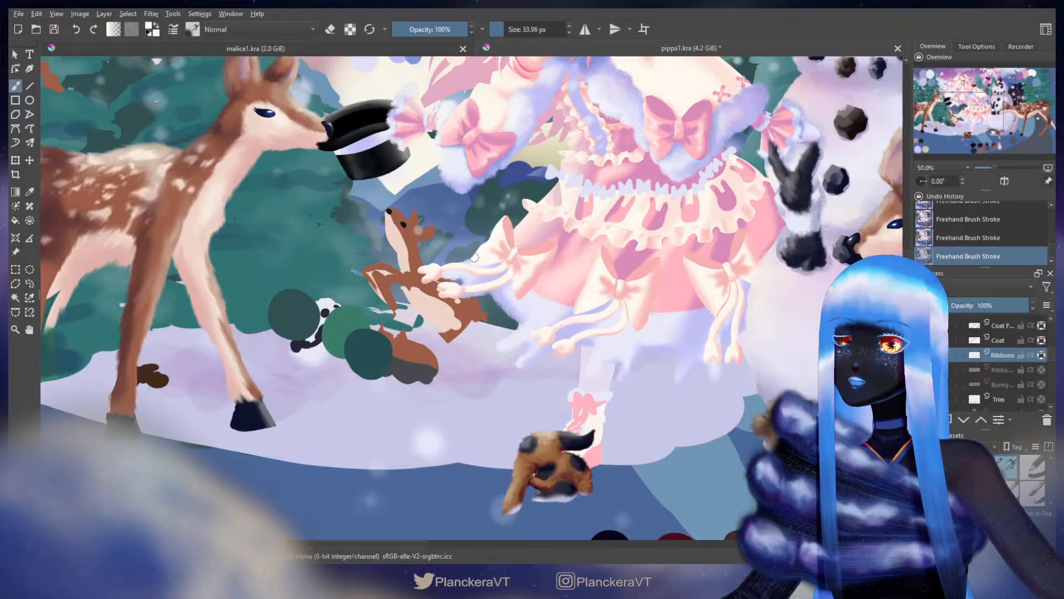
key("bracketleft")
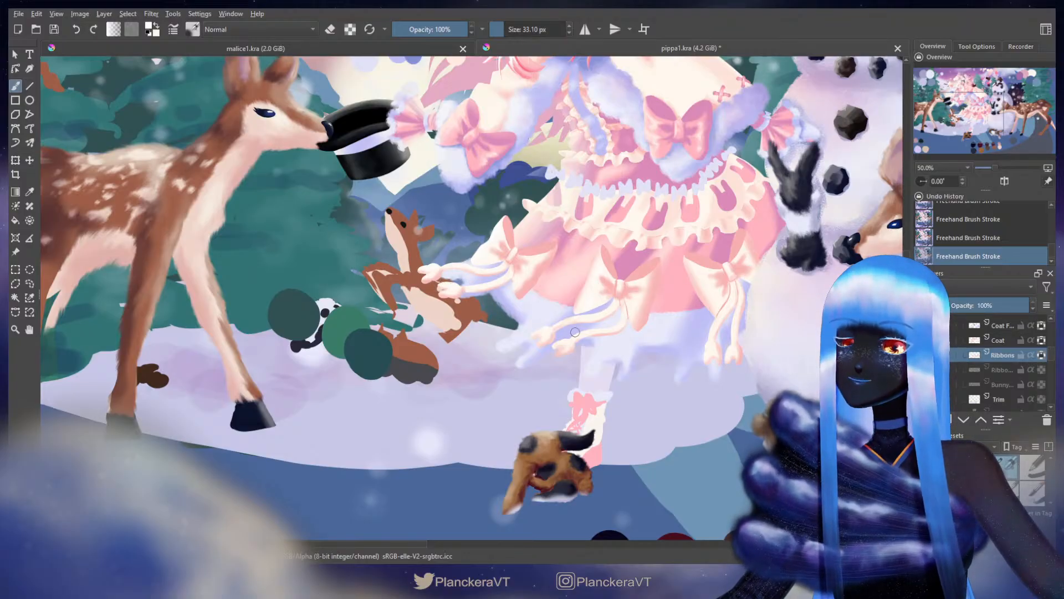
key("bracketleft")
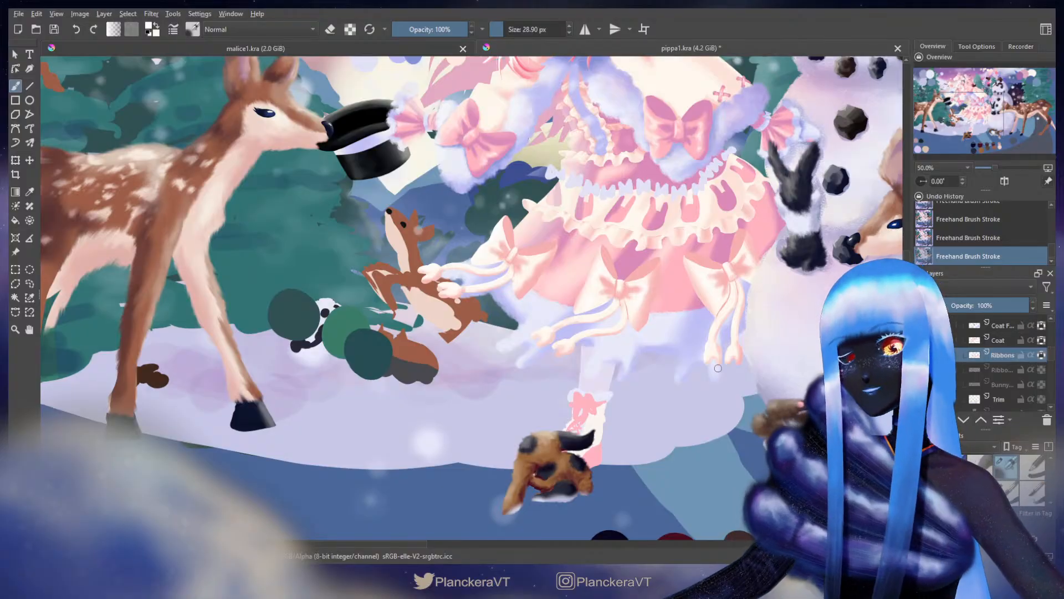
Step: Sample the pink swatch beside the birds and deepen the creases on the left bow's left loop with a brush of about 16 to 17 px
scroll(557, 318, "down", 3)
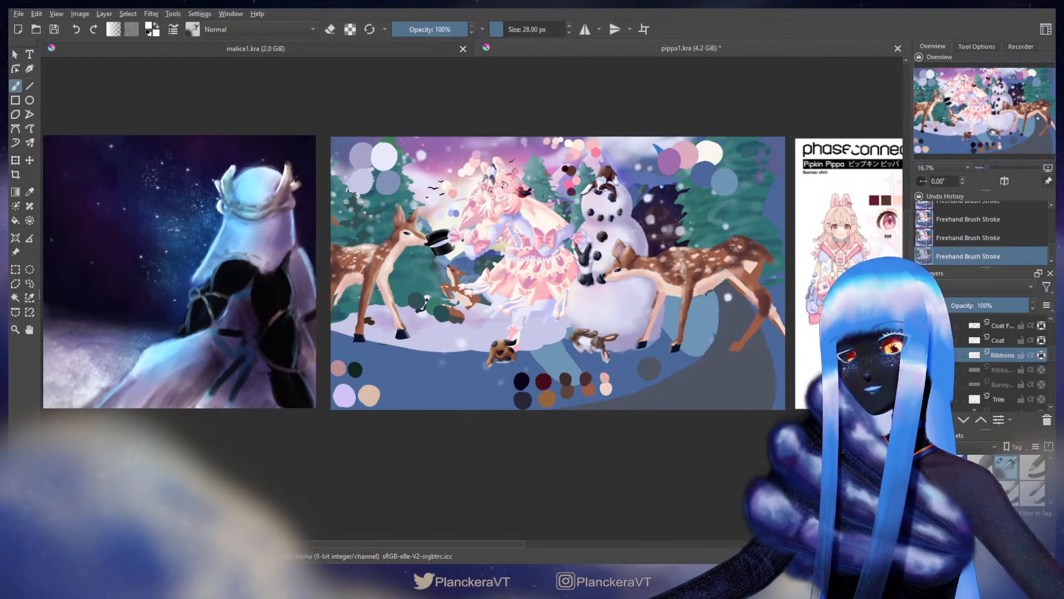
scroll(558, 318, "up", 1)
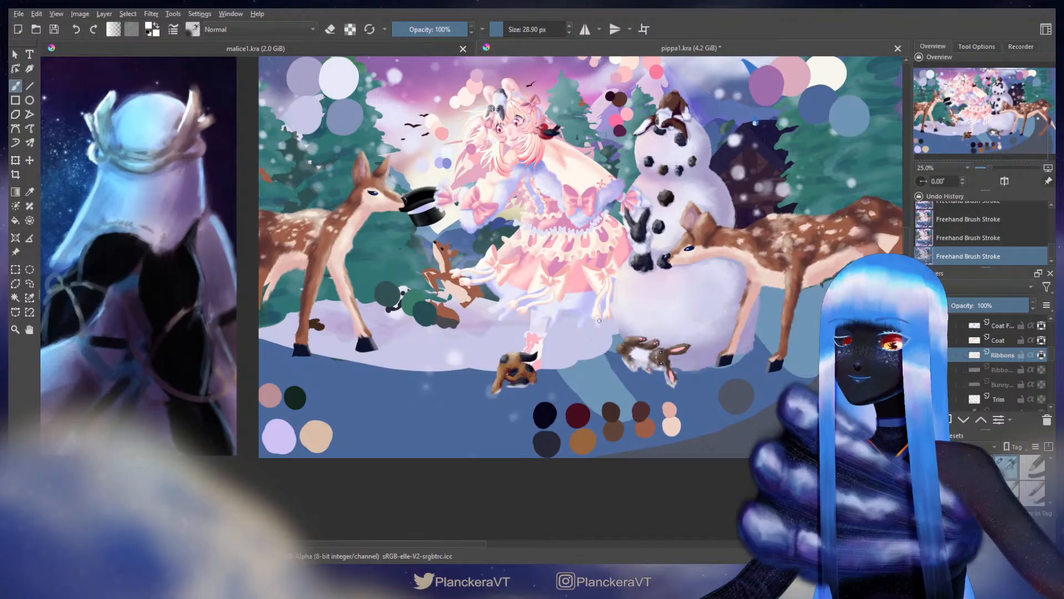
scroll(485, 332, "up", 5)
left_click_drag(695, 299, 610, 400)
scroll(637, 275, "up", 1)
left_click_drag(637, 276, 573, 440)
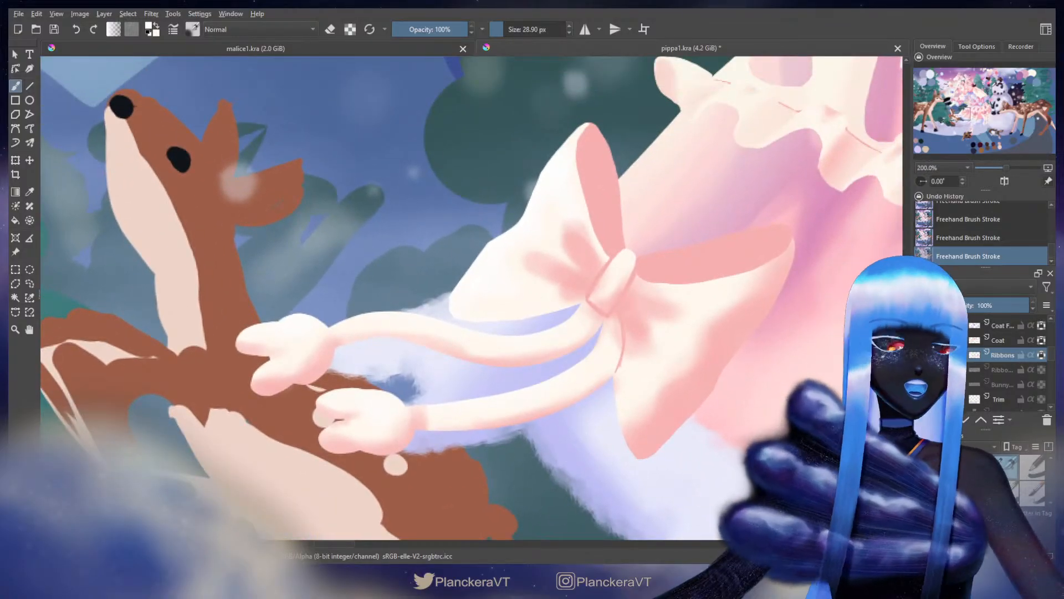
mouse_move(536, 245)
left_mouse_down()
mouse_move(642, 440)
mouse_move(580, 325)
mouse_move(556, 342)
mouse_move(545, 440)
left_mouse_up()
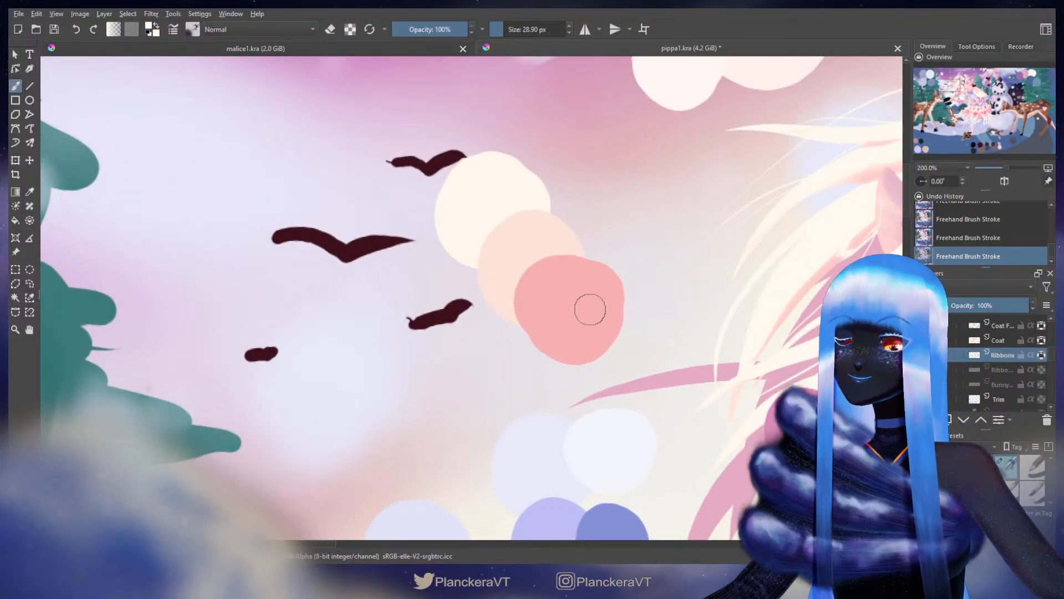
left_click_drag(635, 430, 490, 177)
left_click_drag(542, 440, 464, 164)
left_click_drag(540, 505, 509, 335)
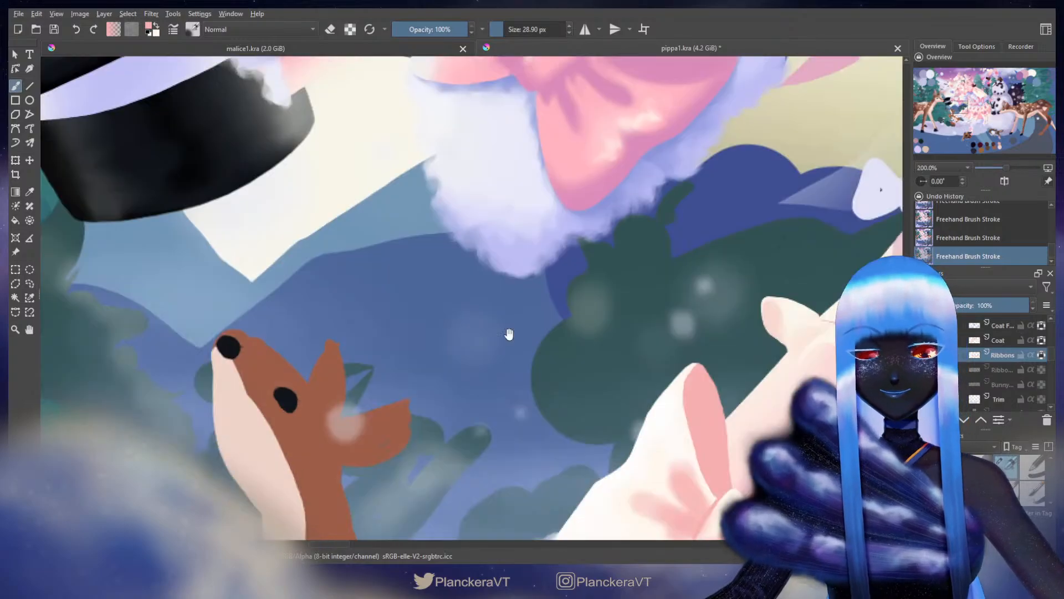
left_click_drag(573, 455, 523, 289)
left_click_drag(630, 303, 627, 308, "shift")
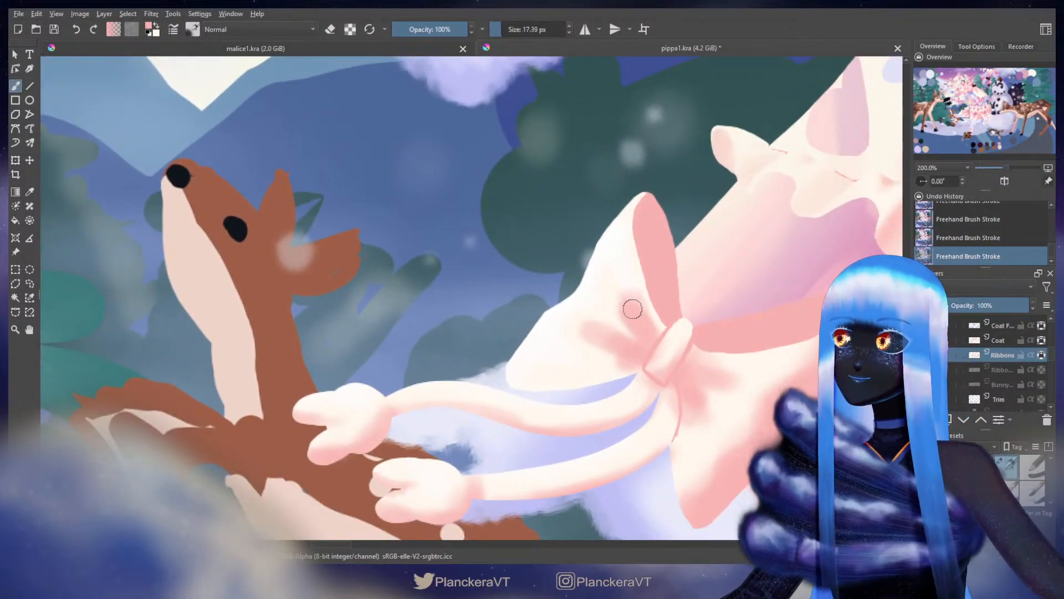
key("bracketleft")
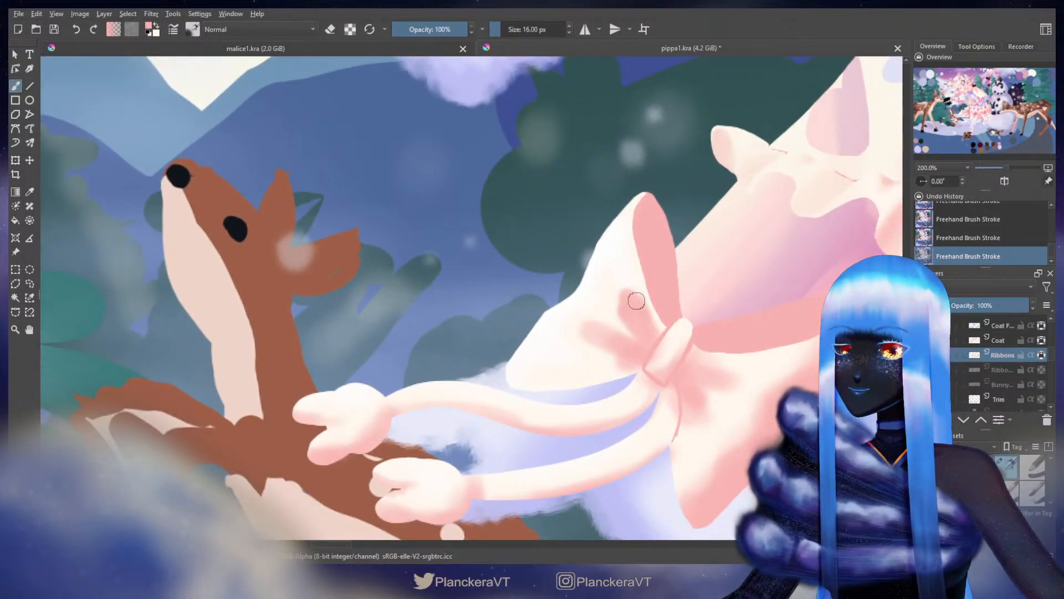
Step: Switch to near-white, sharpen the left bow's creases at about 13 px, and lighten its upper inner fold at about 33 to 66 px
key("x")
left_click_drag(634, 281, 633, 280, "shift")
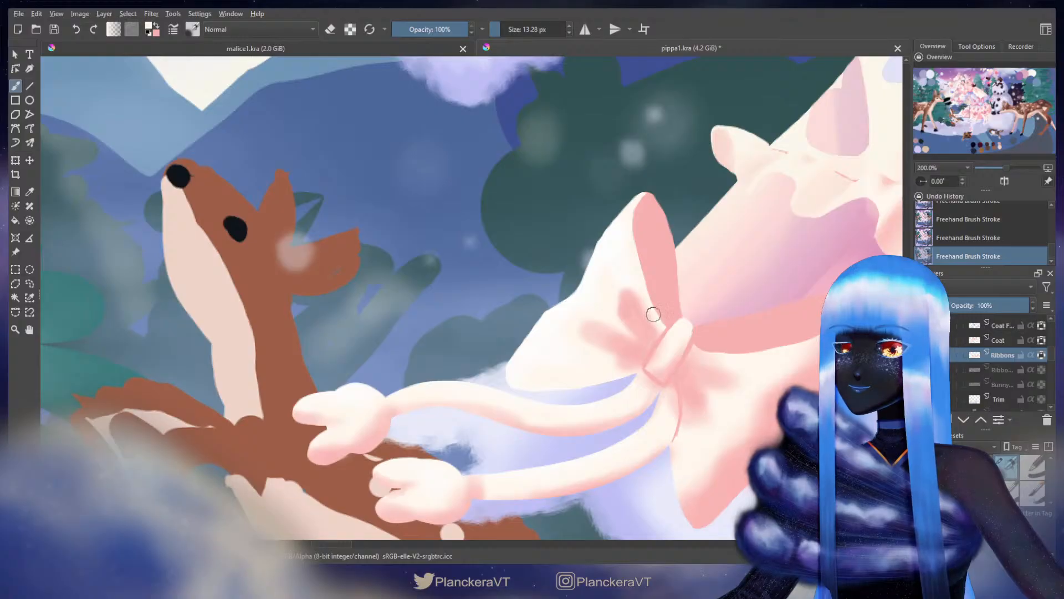
left_click_drag(642, 166, 662, 166, "shift")
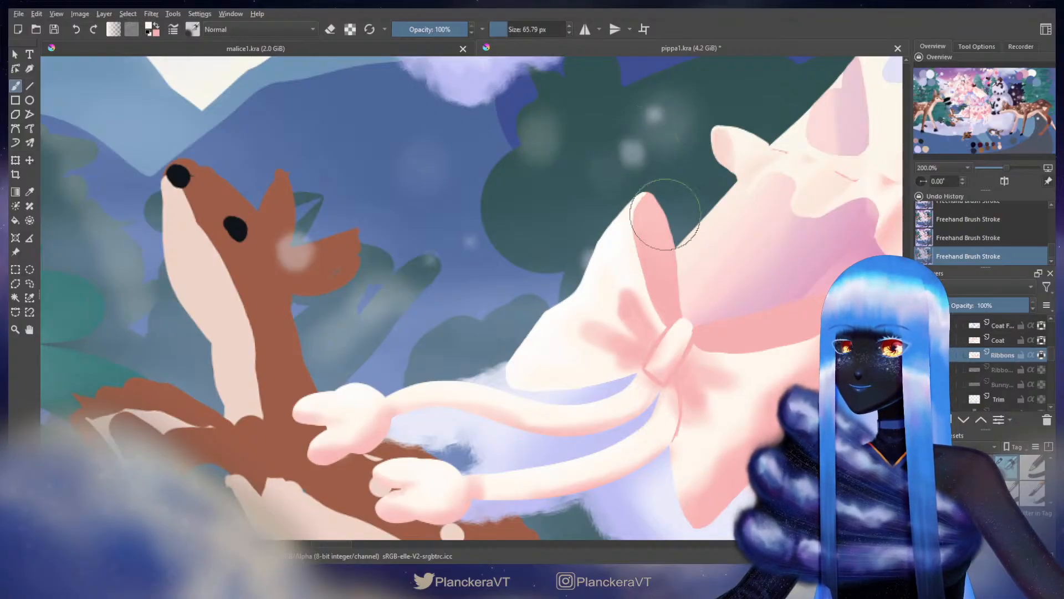
left_click_drag(670, 232, 651, 232, "shift")
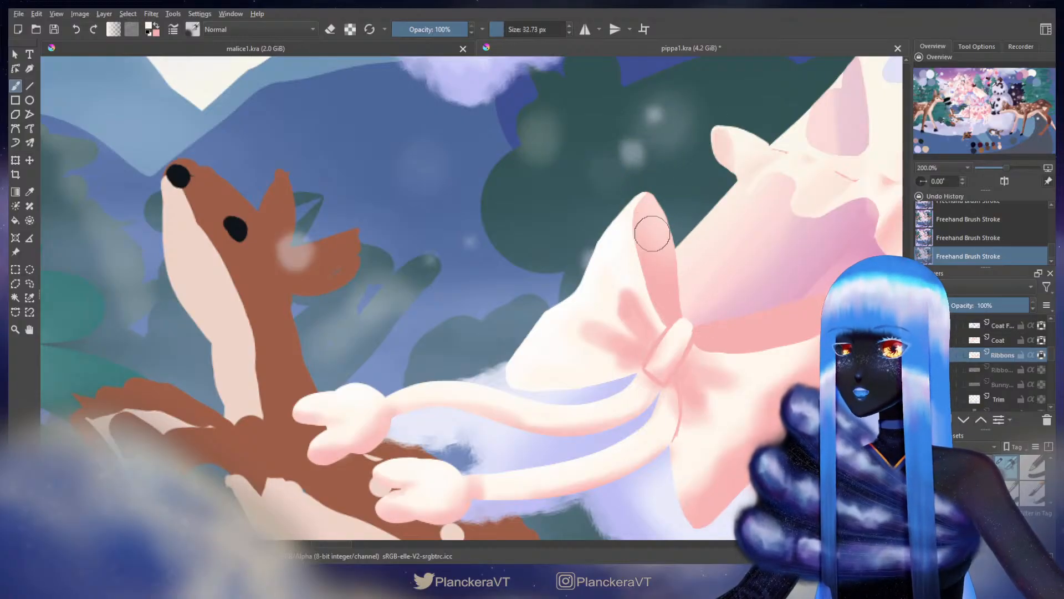
left_click_drag(644, 295, 633, 293, "shift")
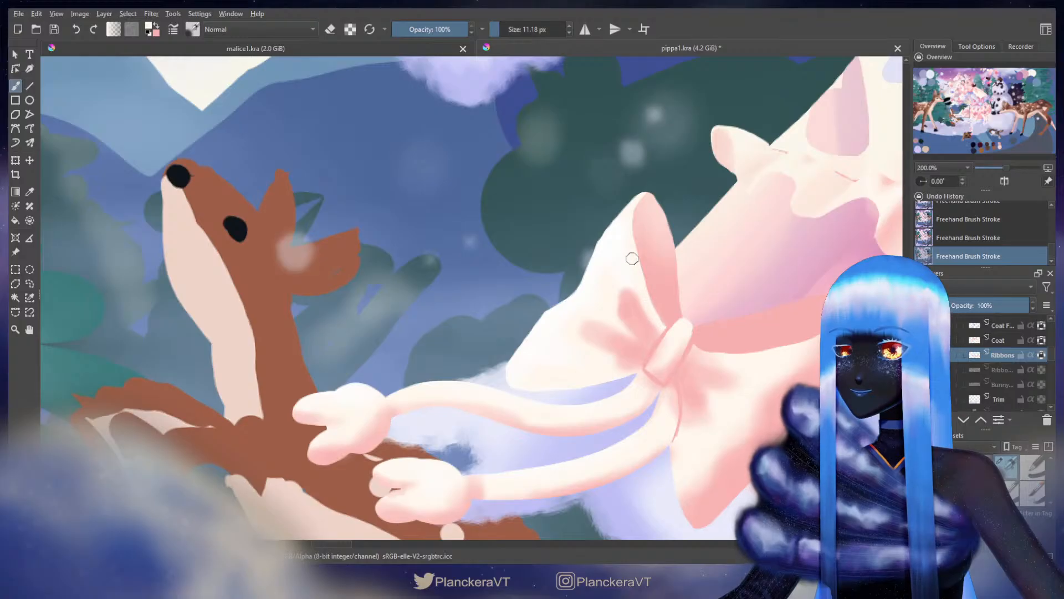
Step: Refine the left bow's inner creases and the top of its knot, alternating pink and near-white at about 11 to 14 px
key("x")
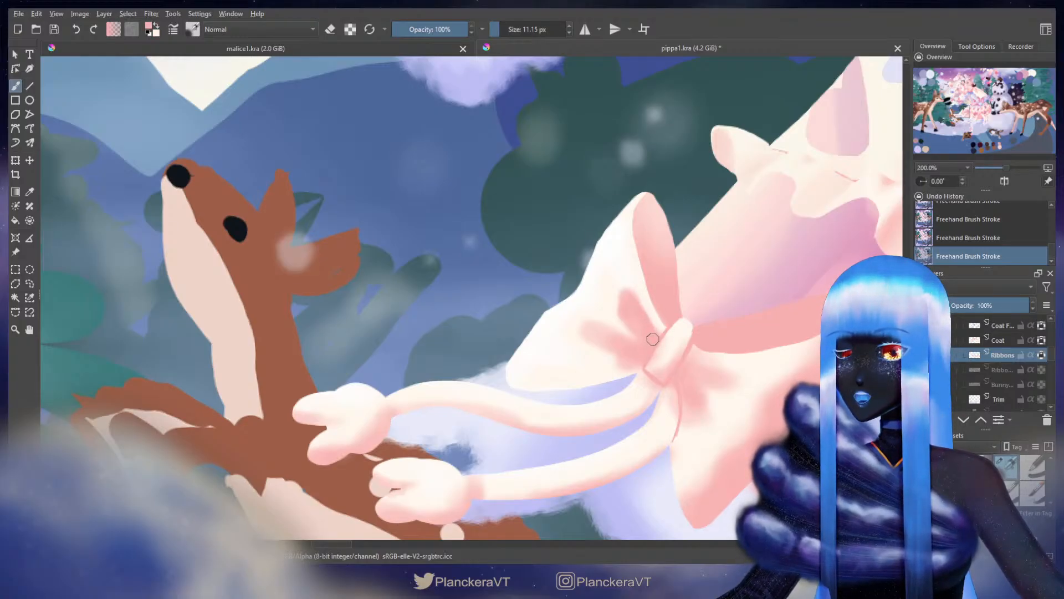
key("x")
key("x")
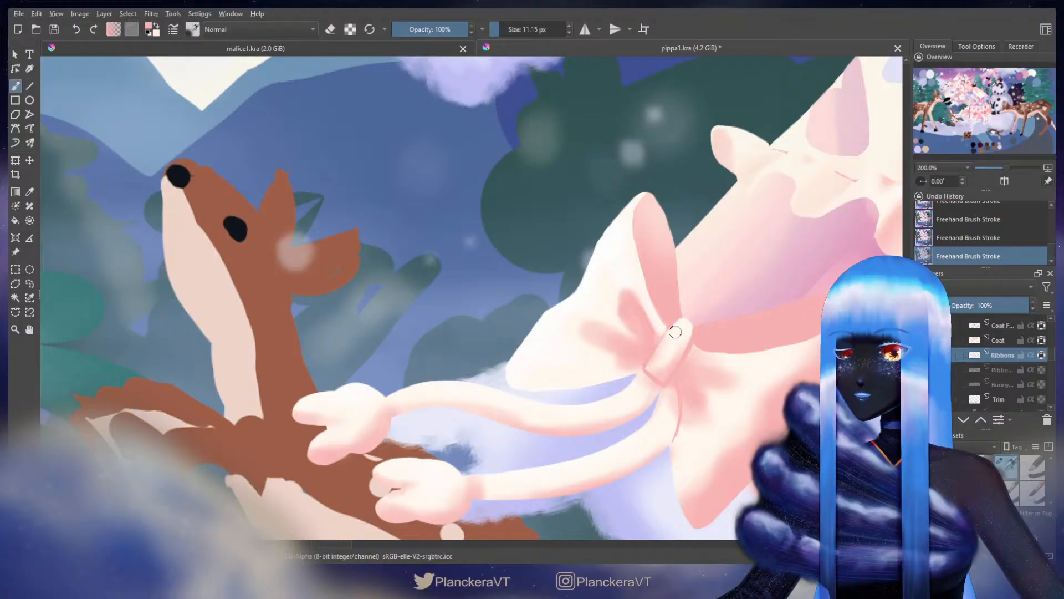
left_click_drag(674, 333, 679, 332, "shift")
key("x")
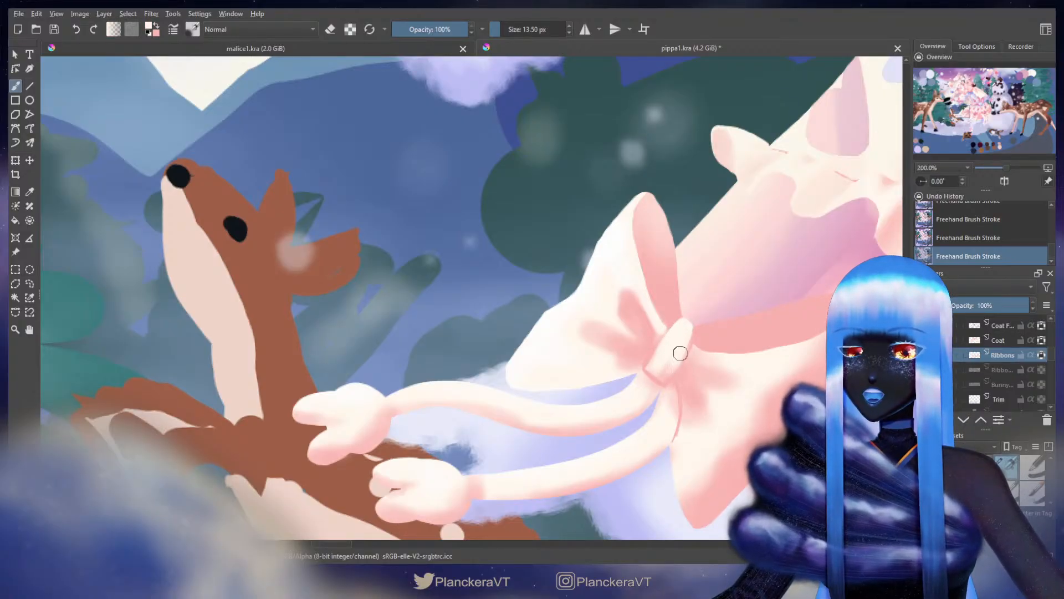
Step: Lighten the left bow's knot and smooth its lower edge with a brush of about 8 px
key("x")
left_click_drag(692, 349, 684, 349, "shift")
left_click_drag(682, 366, 690, 355)
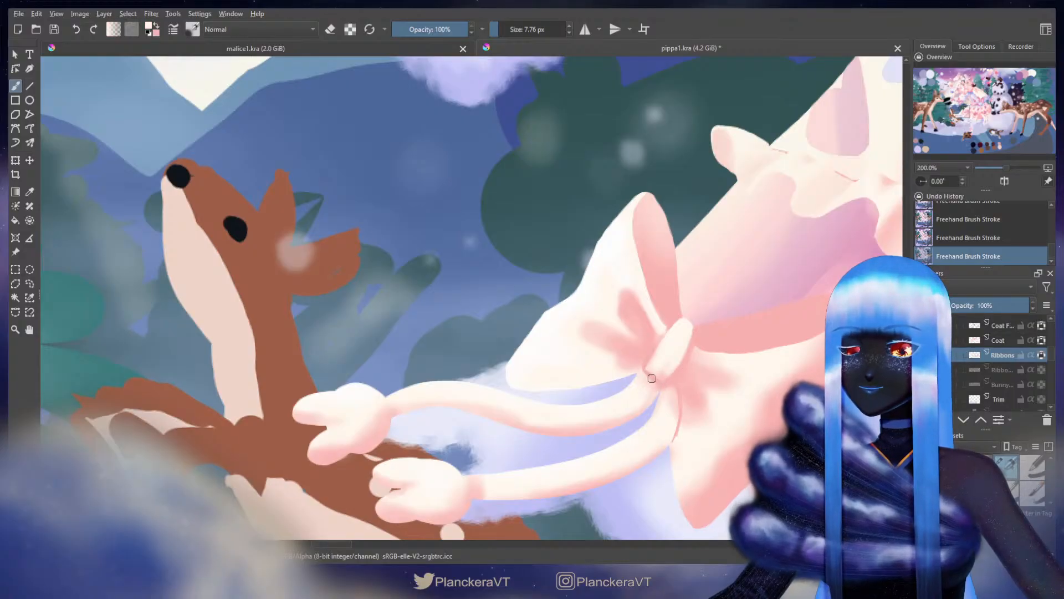
key("ctrl+z")
key("x")
Step: Separate the knot from the upper ribbon tail with pink shading and near-white highlights at about 10 to 14 px
left_click_drag(657, 378, 642, 399, "shift")
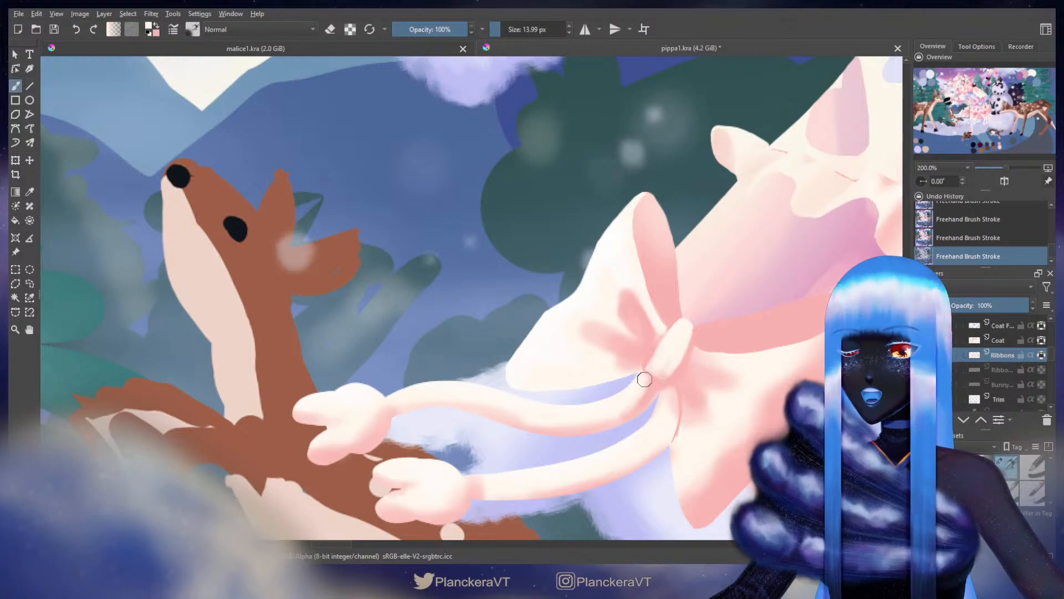
key("x")
mouse_move(647, 362)
left_mouse_down("shift")
mouse_move(630, 392)
mouse_move(649, 387)
left_mouse_up("shift")
key("x")
key("x")
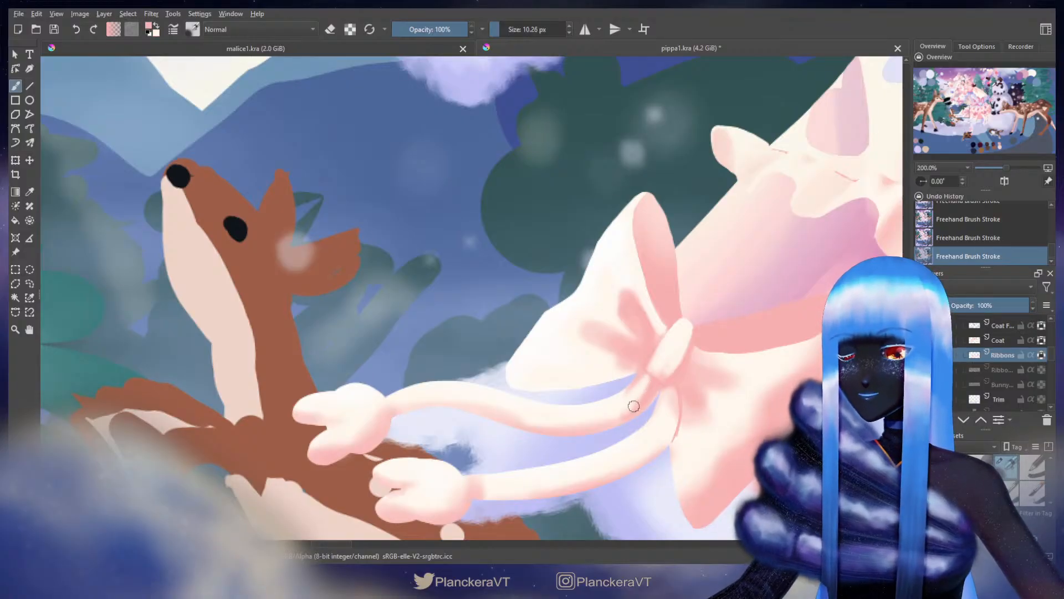
key("x")
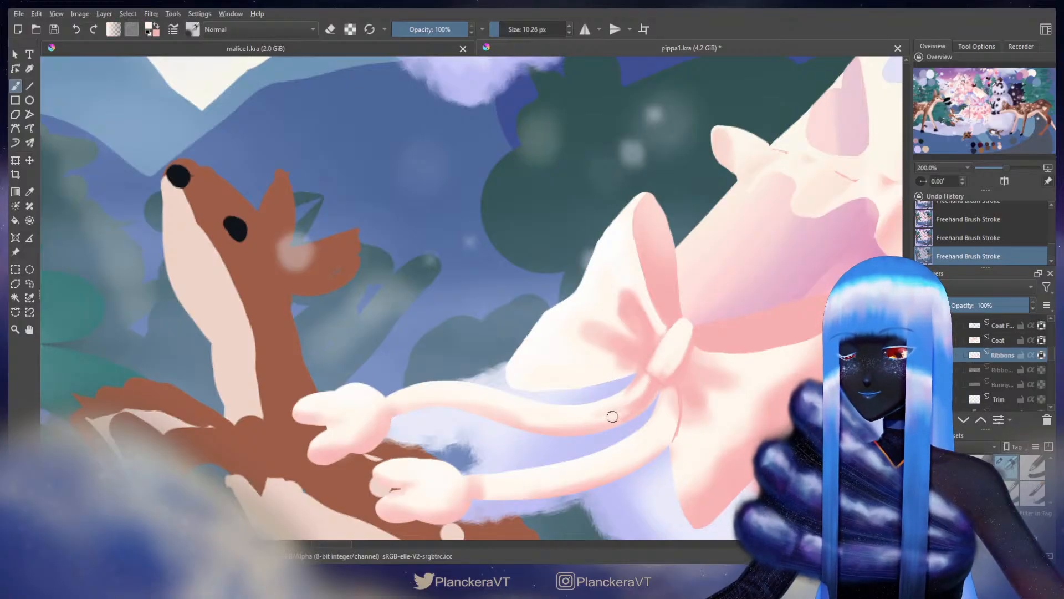
key("x")
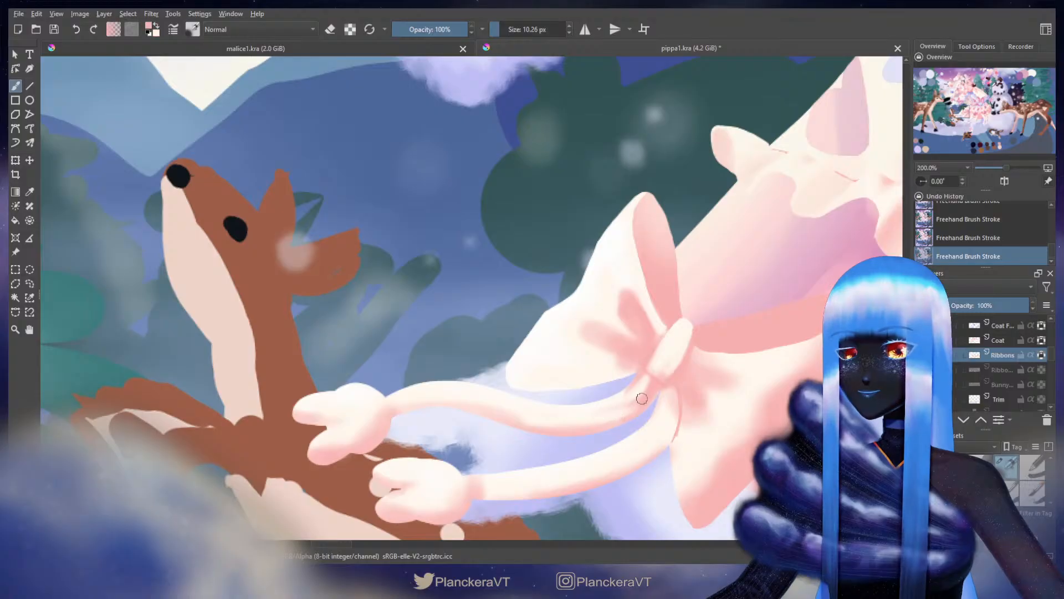
Step: Sharpen the fold on the upper ribbon tail just below the knot with a brush of about 8 px
left_click_drag(648, 391, 645, 391, "shift")
mouse_move(653, 369)
left_mouse_down()
mouse_move(659, 300)
mouse_move(639, 334)
left_mouse_up()
key("x")
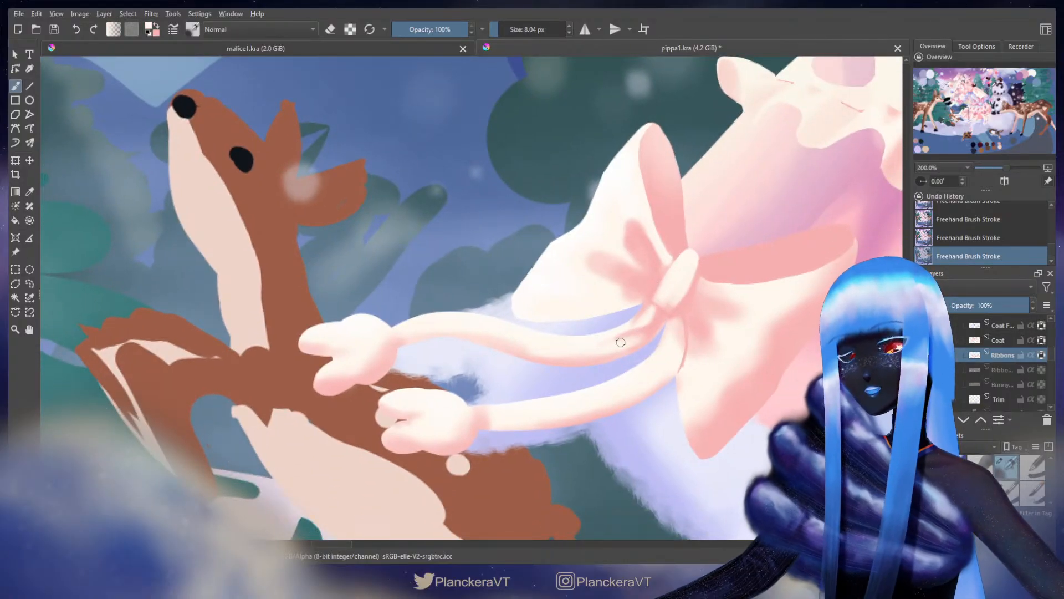
scroll(621, 342, "down", 2)
mouse_move(621, 342)
left_mouse_down()
mouse_move(618, 299)
mouse_move(626, 304)
left_mouse_up()
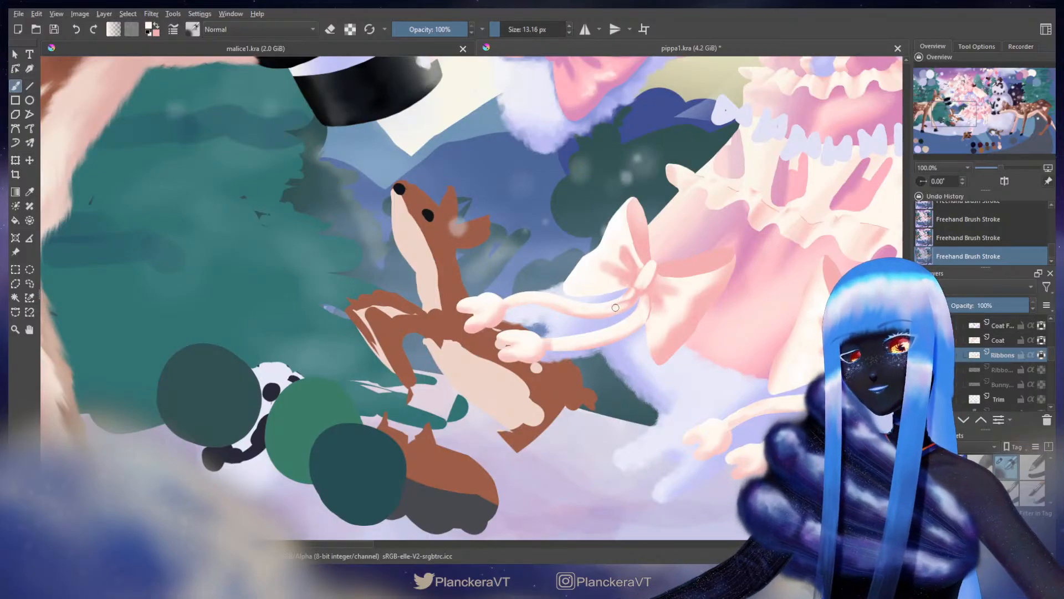
Step: Model the rounded end of the upper ribbon tail, alternating near-white and pink at about 17 to 22 px
mouse_move(549, 305)
left_mouse_down("shift")
mouse_move(517, 301)
mouse_move(604, 307)
left_mouse_up("shift")
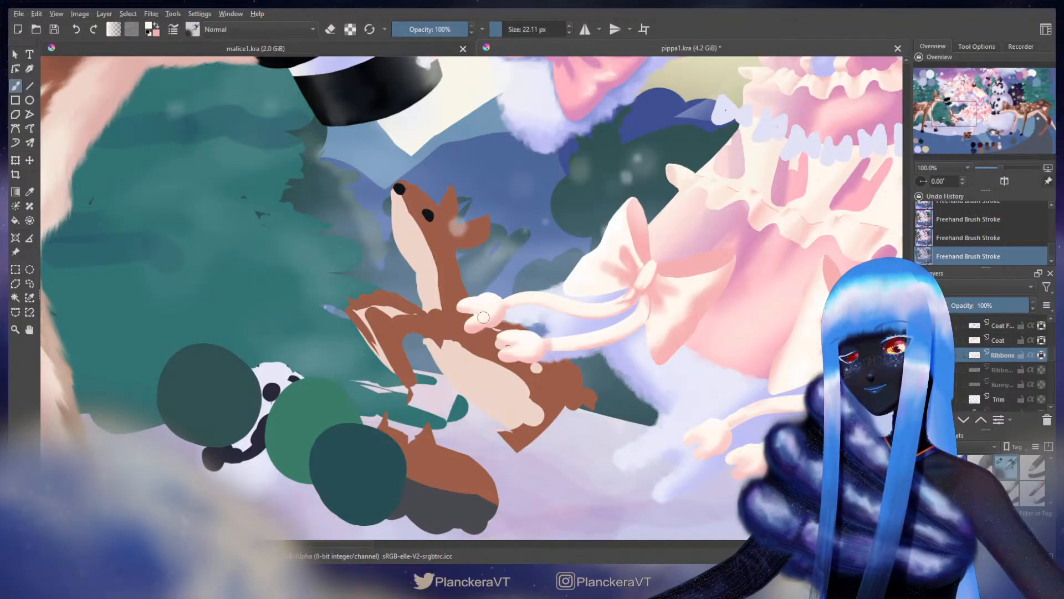
key("x")
key("bracketleft")
key("x")
key("bracketleft")
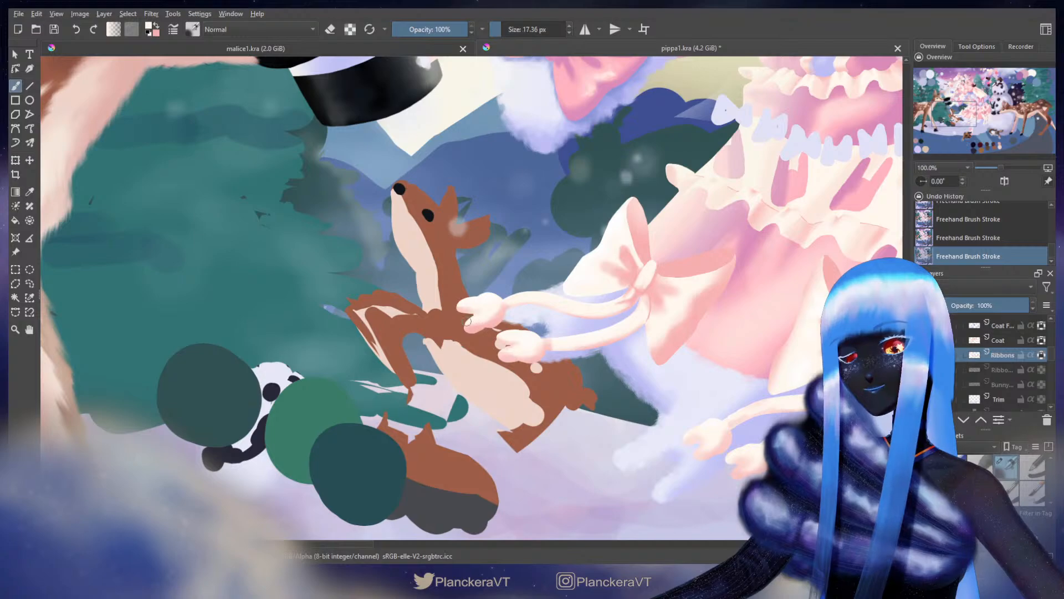
key("x")
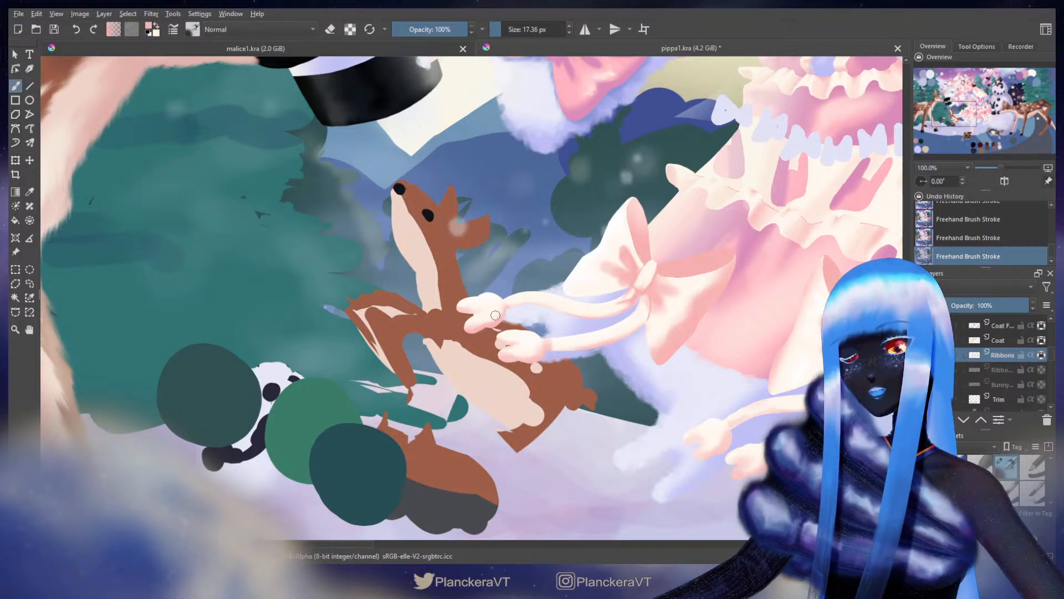
key("x")
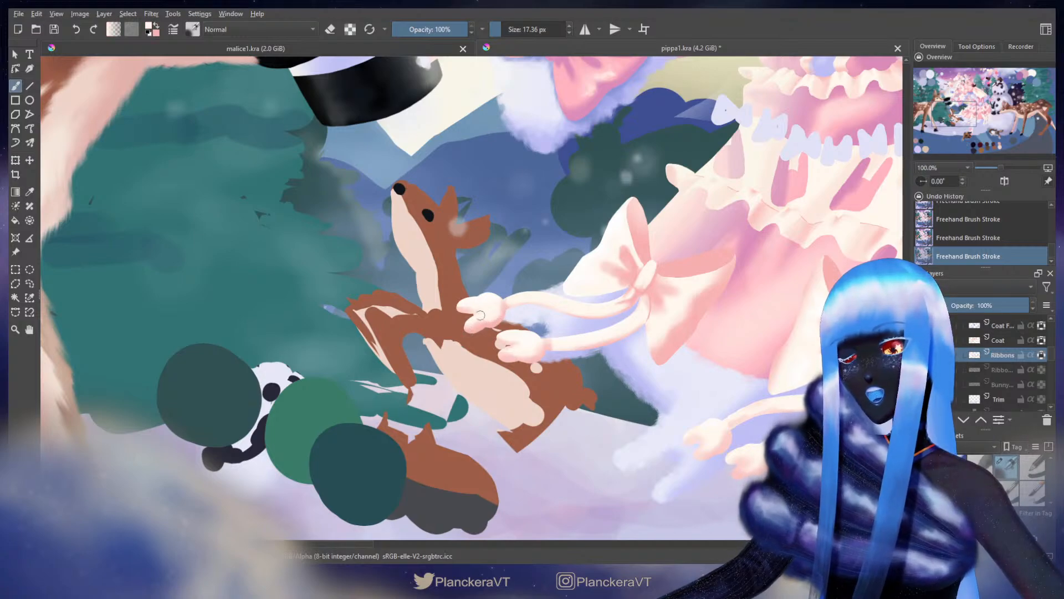
Step: Refine the shading where the upper tail's rounded end meets the ribbon, alternating pink and near-white at about 14 to 17 px
key("x")
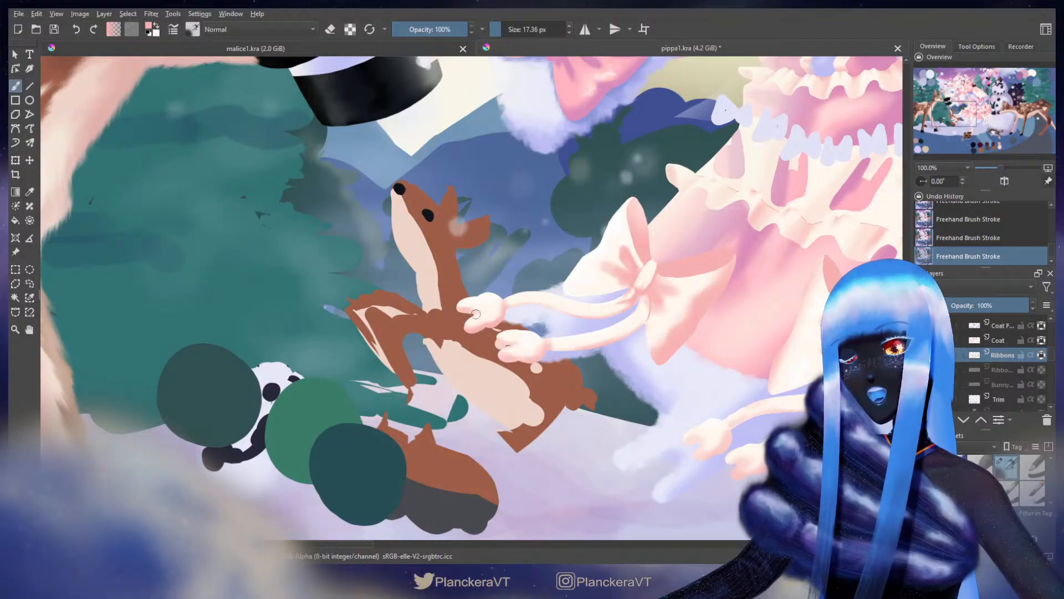
key("x")
key("x")
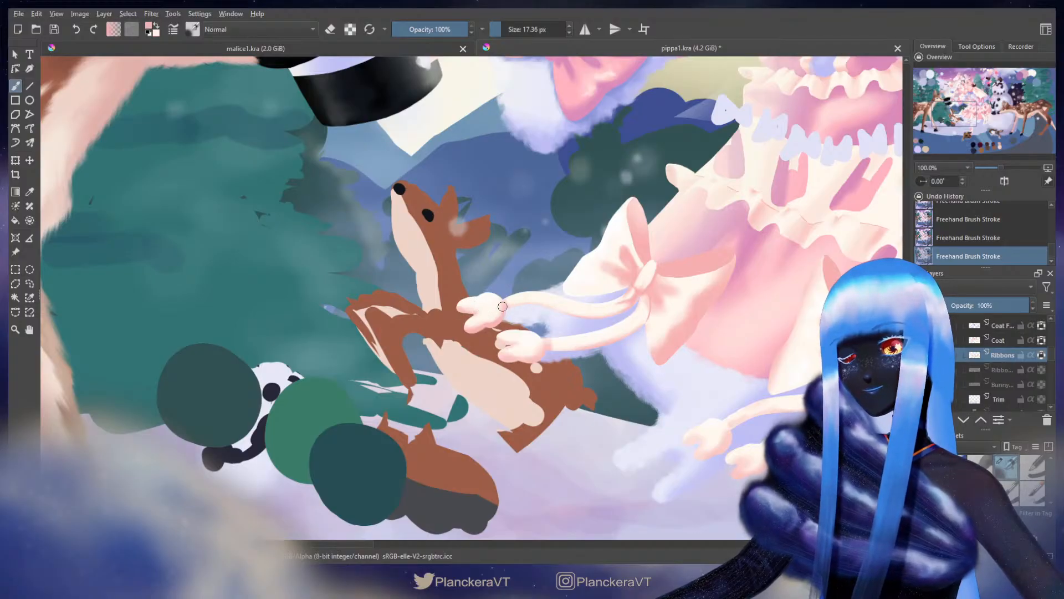
key("x")
key("bracketleft")
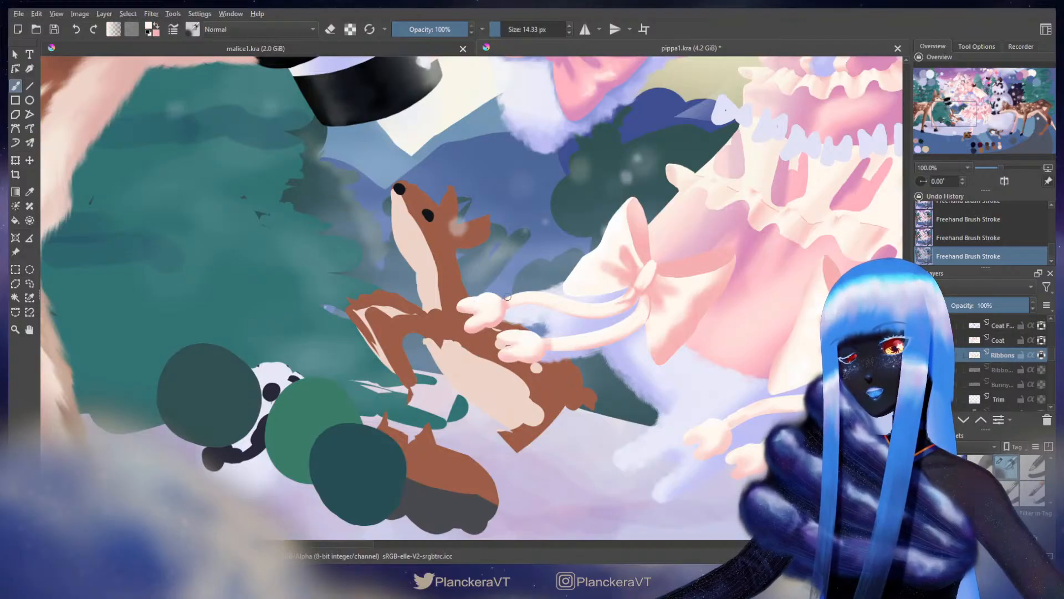
key("x")
key("bracketleft")
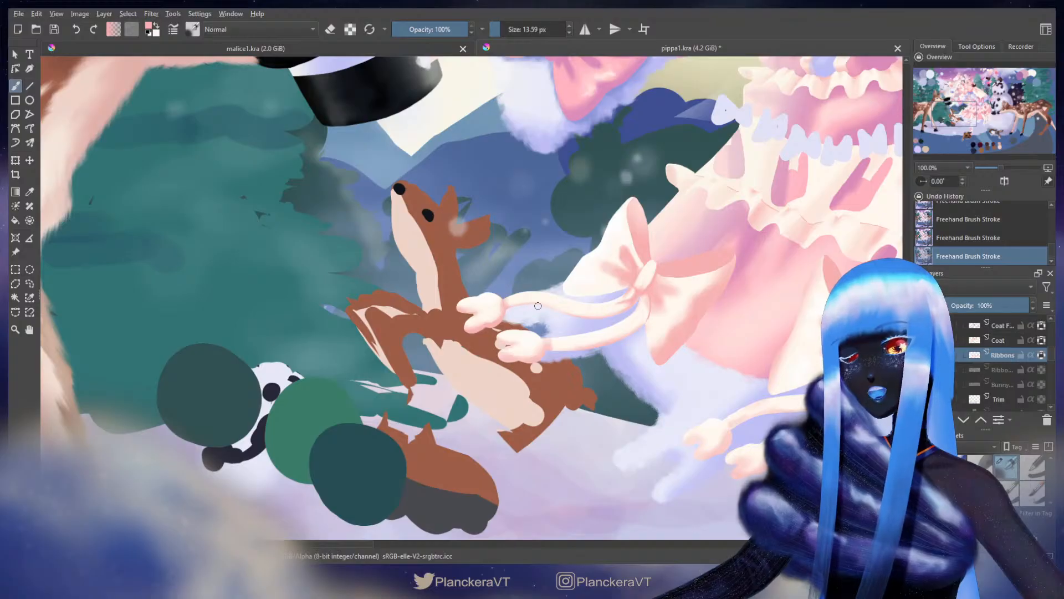
Step: Brighten the middle of the upper ribbon tail with near-white, using a brush of about 24 px and then 15 px
key("x")
key("bracketright")
key("bracketright")
key("bracketright")
key("bracketright")
key("bracketright")
key("bracketright")
key("bracketright")
key("bracketright")
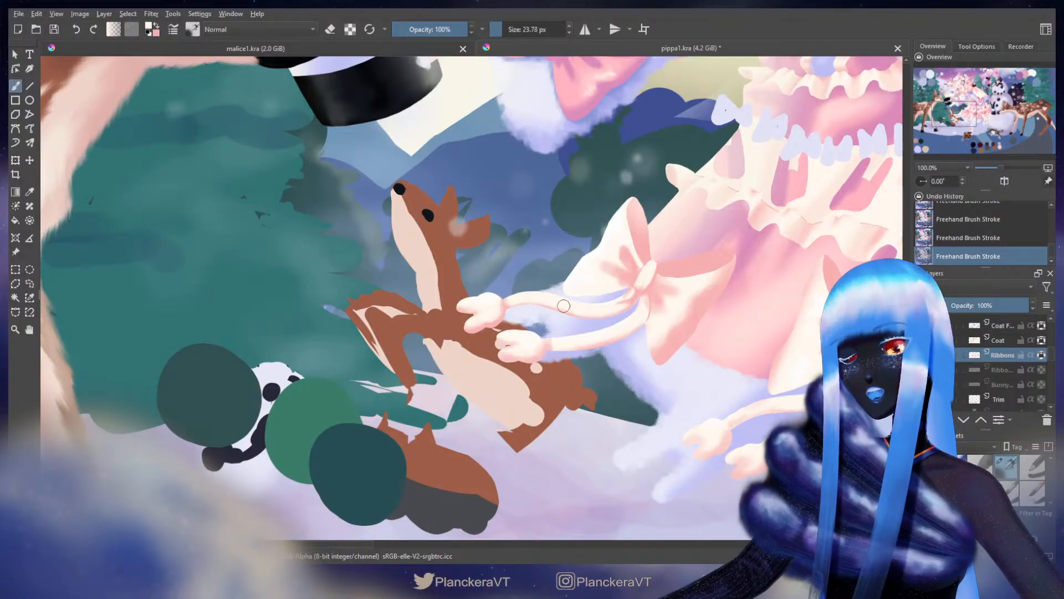
key("bracketleft")
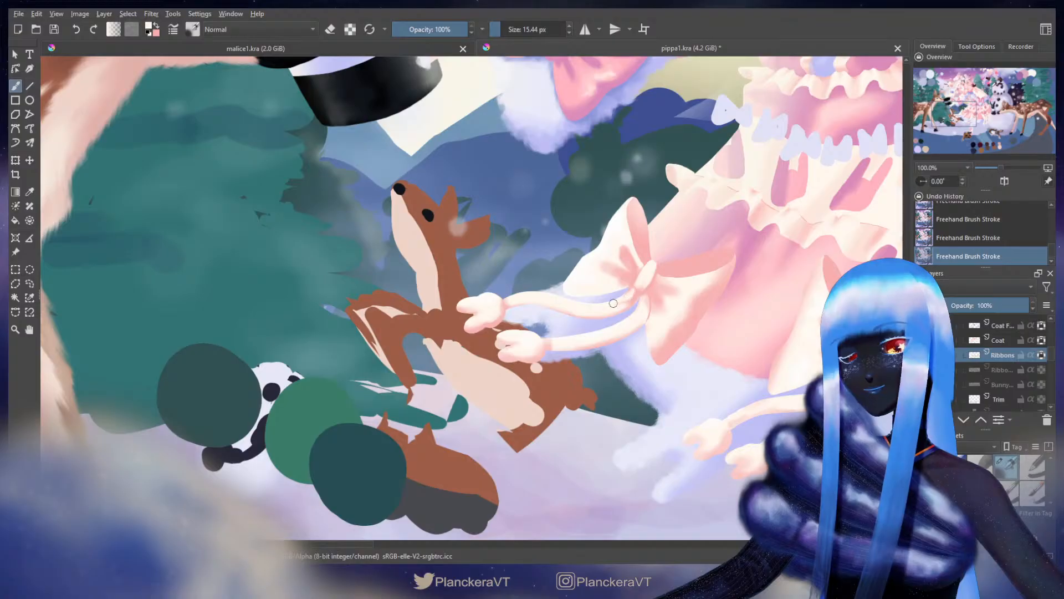
Step: Touch up the upper tail's shading near the knot with pink at about 10 px and near-white at about 7 px
key("x")
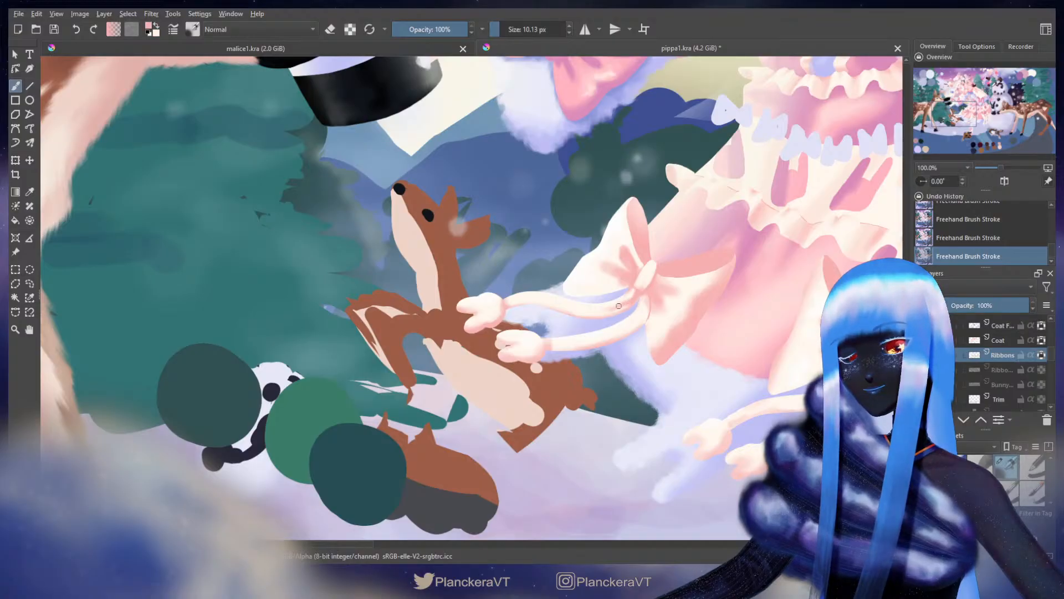
key("x")
key("bracketleft")
key("bracketleft")
key("bracketleft")
key("bracketleft")
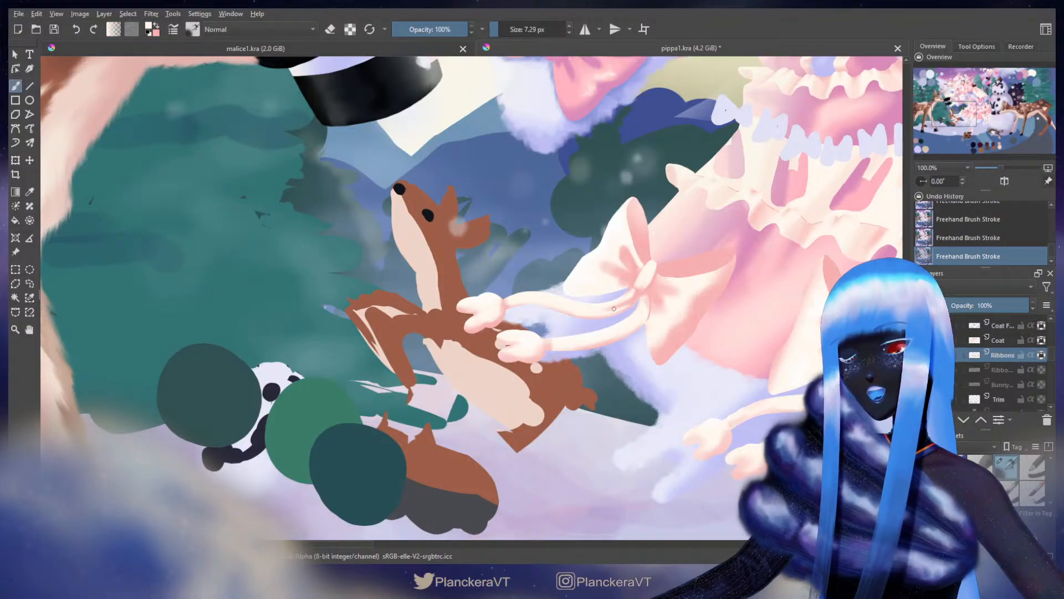
Step: Undo the last stroke, sample pink from the left bow's lower loop, and rework the upper tail's crease at about 17 px
key("bracketright")
key("bracketright")
key("bracketright")
key("bracketright")
key("bracketright")
key("bracketright")
key("bracketright")
key("bracketright")
key("bracketright")
key("bracketright")
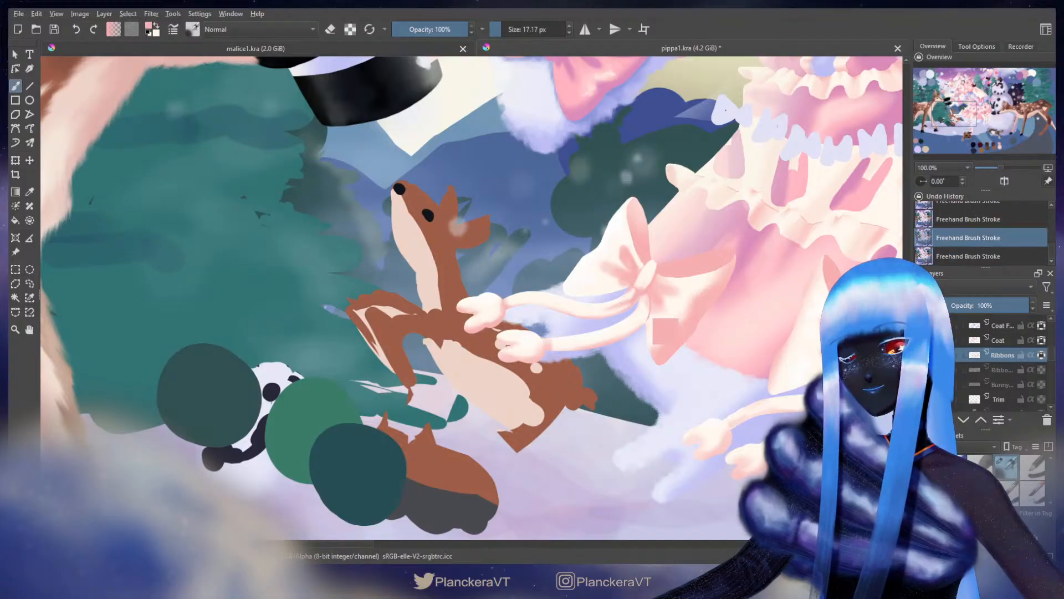
key("bracketleft")
key("bracketleft")
key("bracketleft")
Step: Switch to near-white and soften the edges of the upper tail's crease with a brush of about 6 to 10 px
key("x")
key("bracketright")
key("bracketright")
key("bracketright")
key("bracketright")
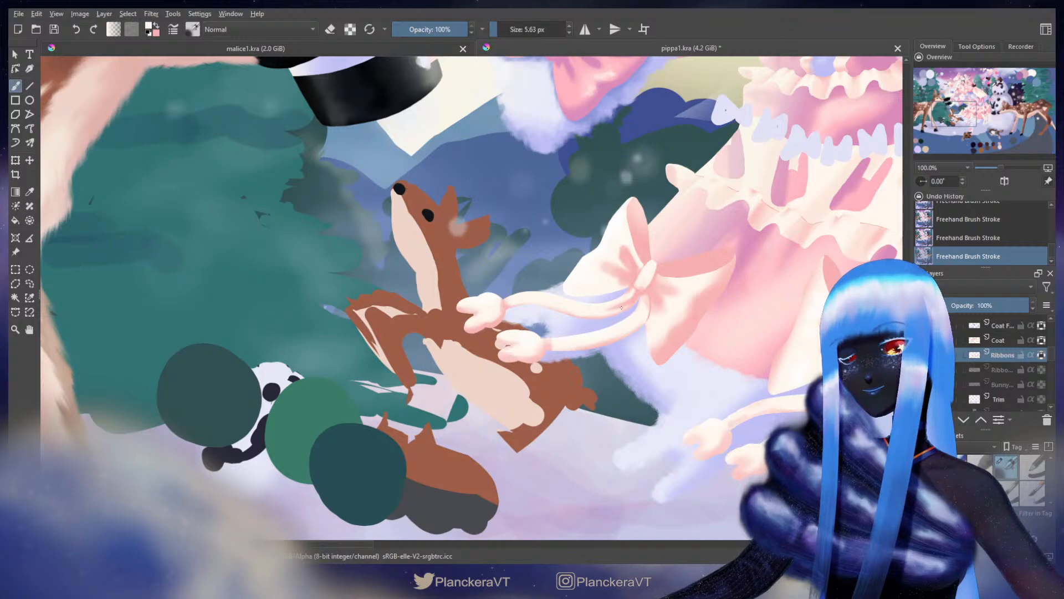
key("bracketleft")
key("bracketleft")
key("bracketleft")
key("bracketleft")
key("bracketleft")
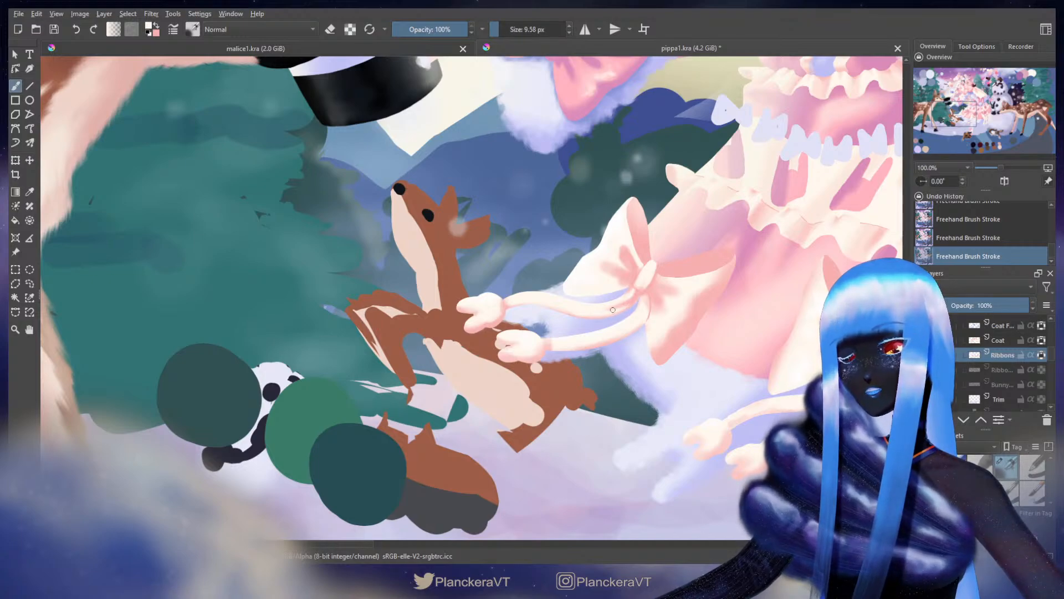
Step: Shade the upper tail beneath the knot with pink and lighten its middle with near-white at about 20 px
key("bracketright")
key("bracketright")
key("bracketright")
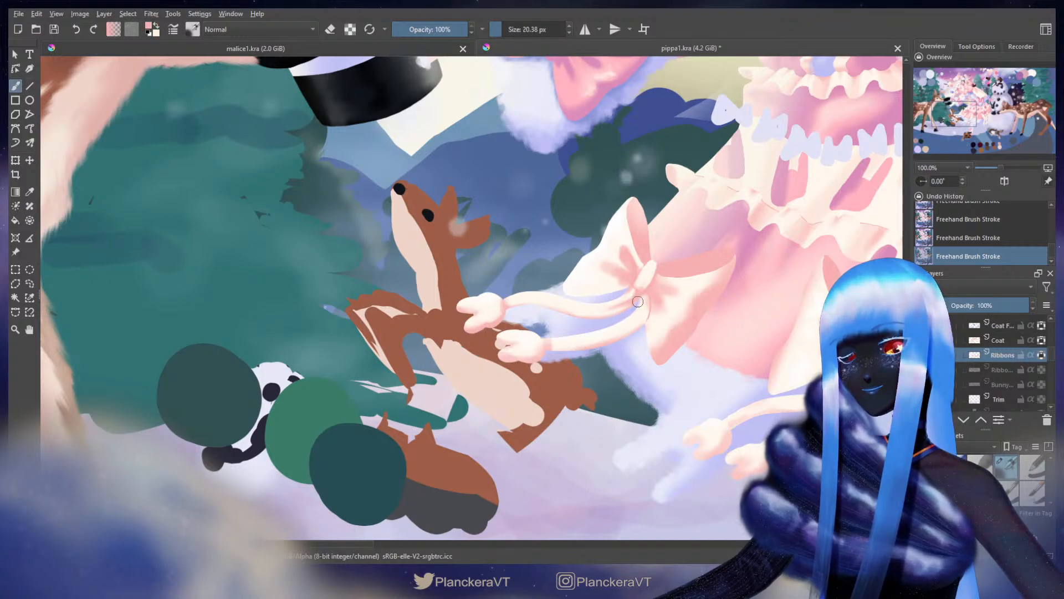
key("x")
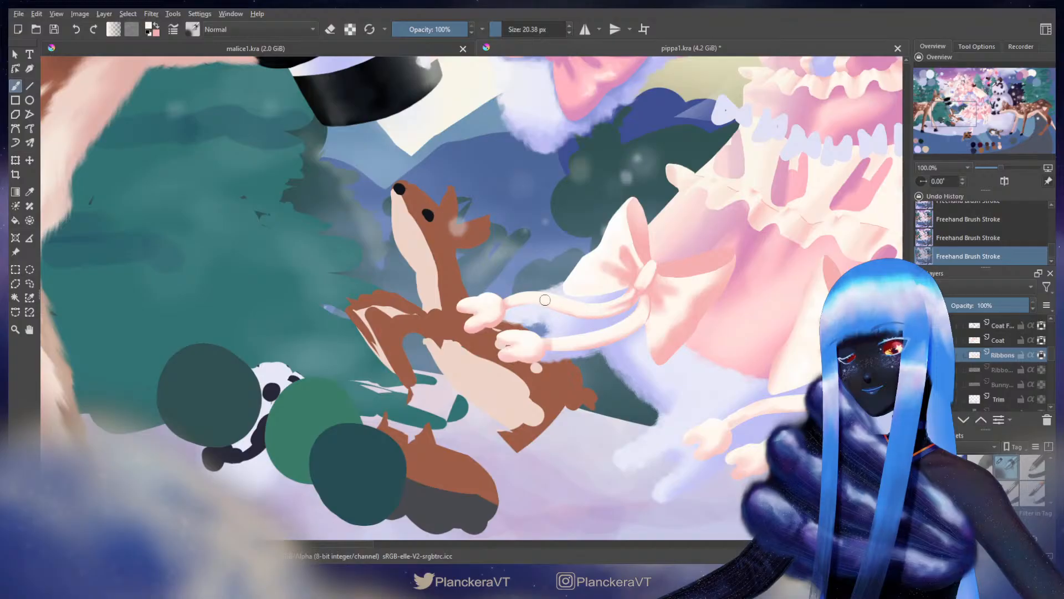
mouse_move(577, 307)
left_mouse_down()
mouse_move(625, 250)
mouse_move(613, 224)
left_mouse_up()
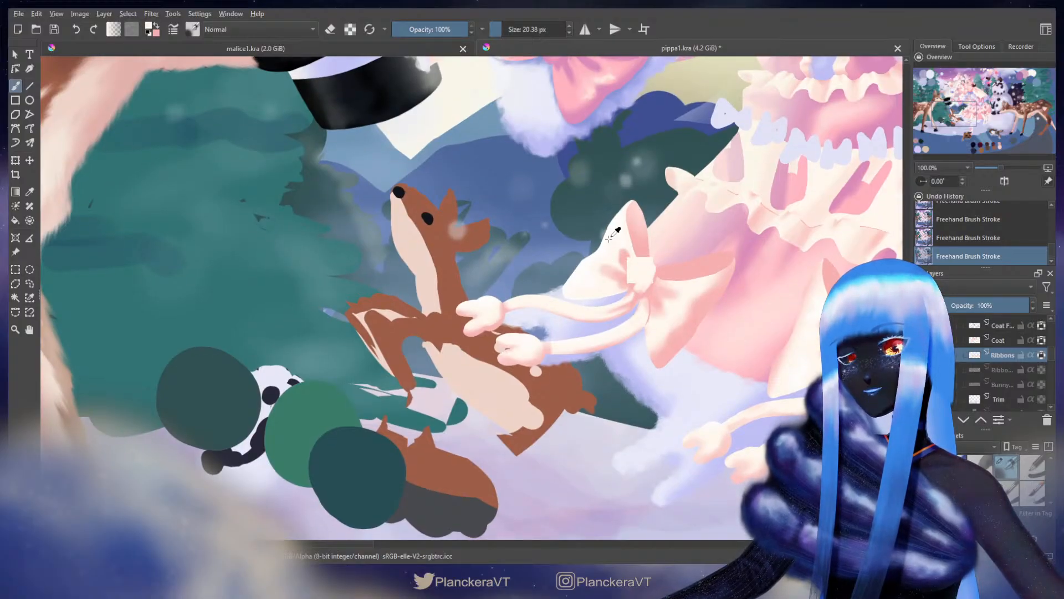
Step: Sample near-white from the left bow and rework its left loop's upper crease with near-white and pink at about 16 to 26 px
key("bracketright")
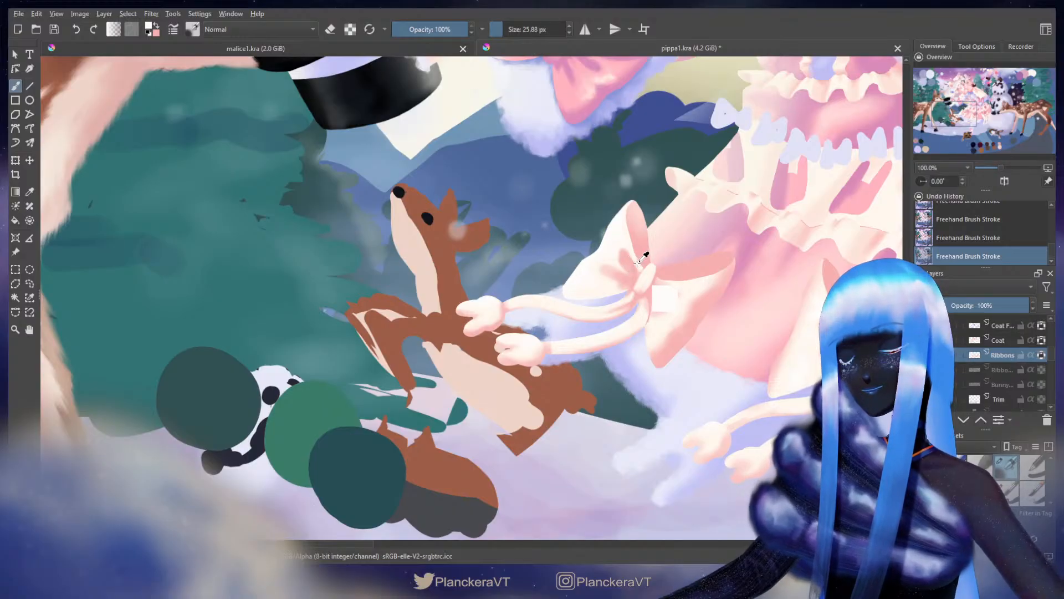
left_click_drag(665, 270, 627, 326)
left_click_drag(610, 254, 611, 255)
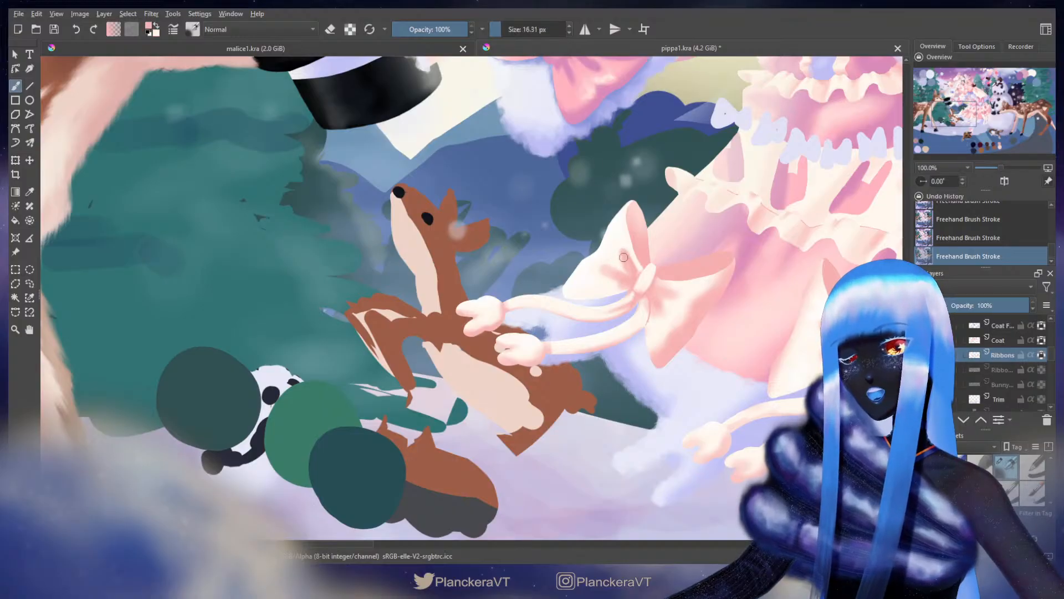
left_click_drag(616, 254, 617, 233)
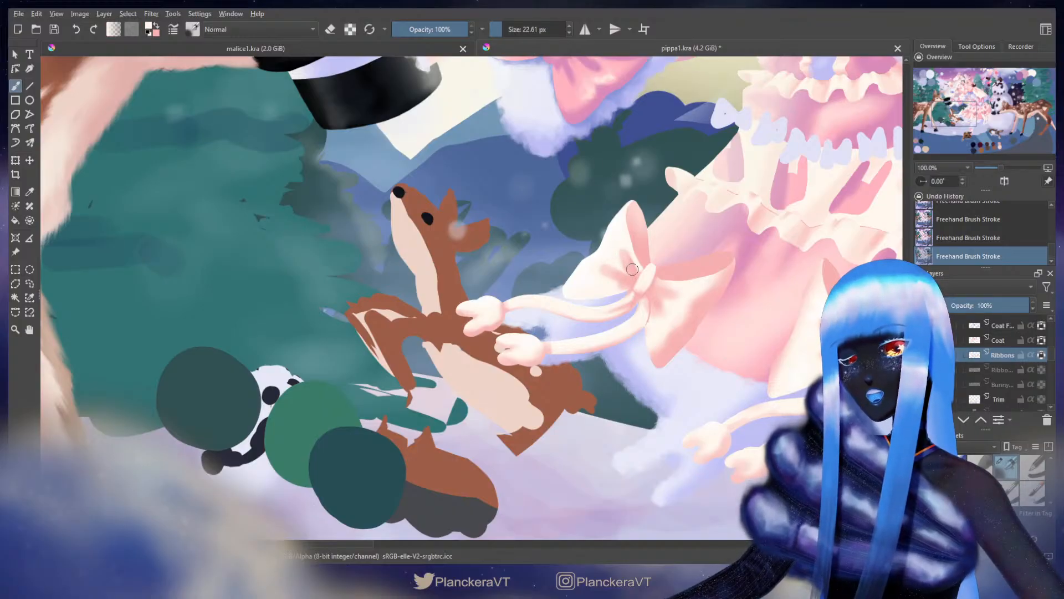
left_click_drag(633, 269, 618, 243)
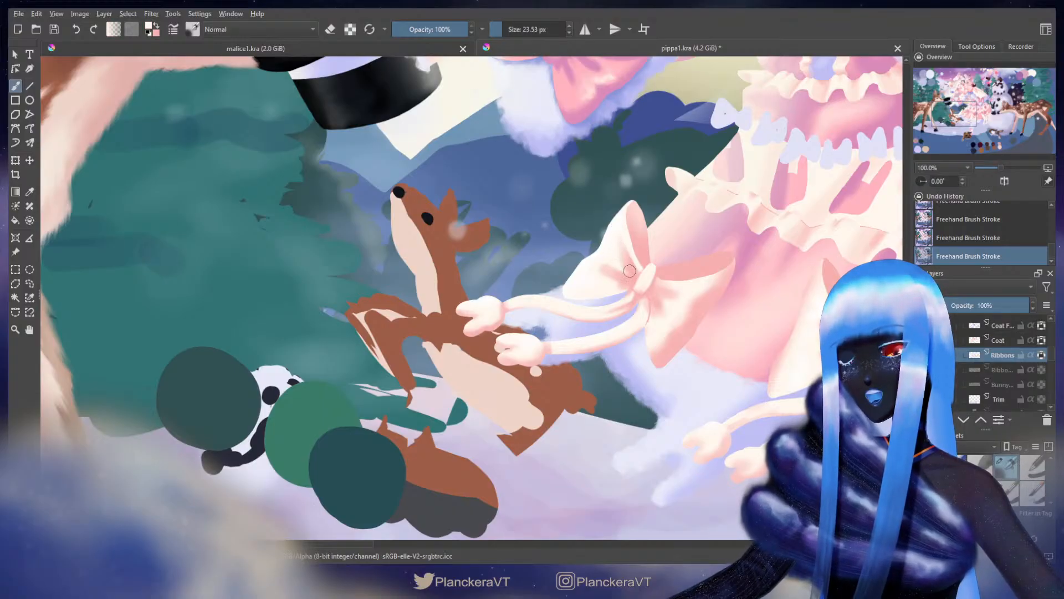
Step: Refine the edges of the left loop's upper crease with alternating pink and near-white strokes at about 8 to 25 px
left_click_drag(624, 260, 621, 254)
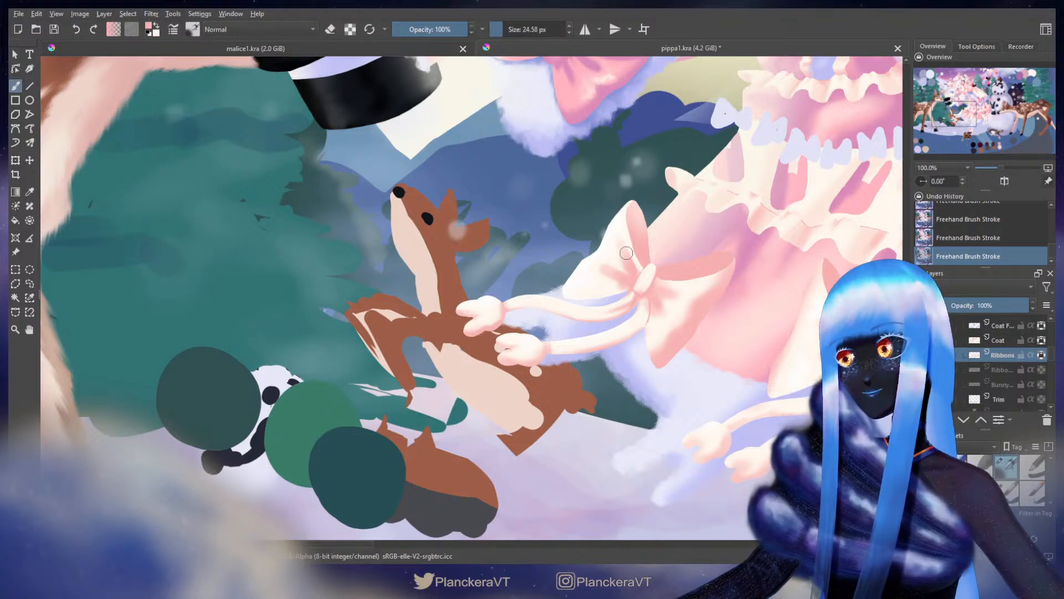
left_click_drag(630, 255, 625, 253)
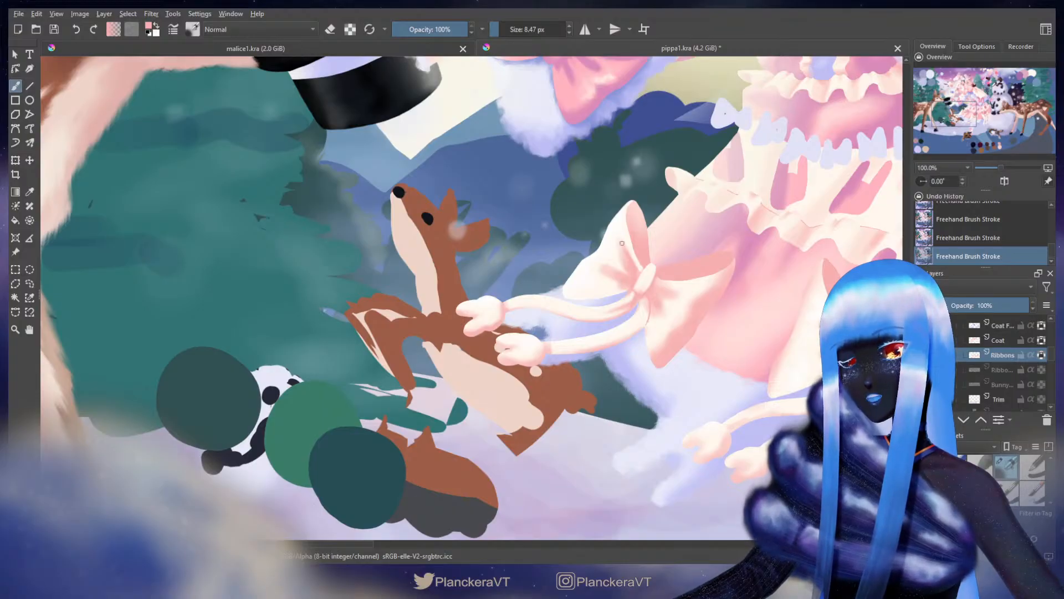
key("x")
left_click_drag(627, 241, 629, 240)
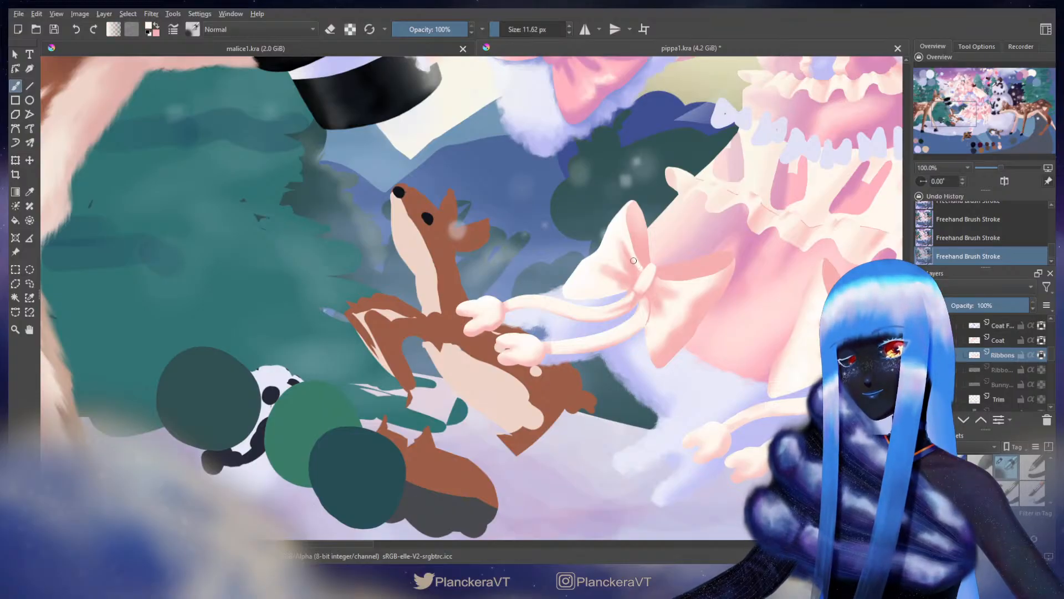
key("x")
left_click_drag(625, 253, 619, 271)
key("x")
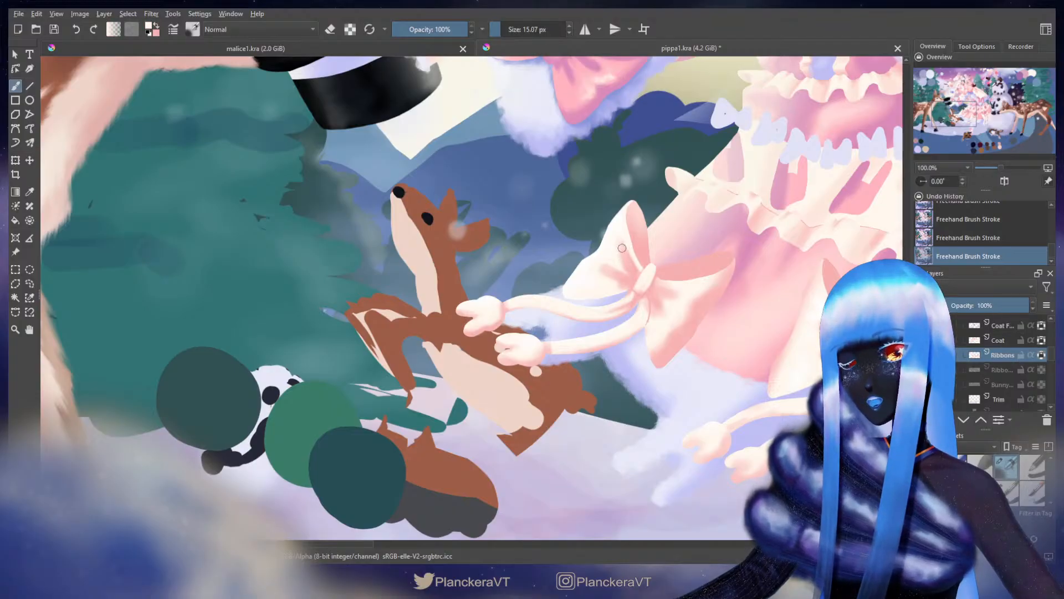
Step: Reshape the left loop's lower crease beside the knot with alternating pink and near-white at about 12 to 21 px
key("x")
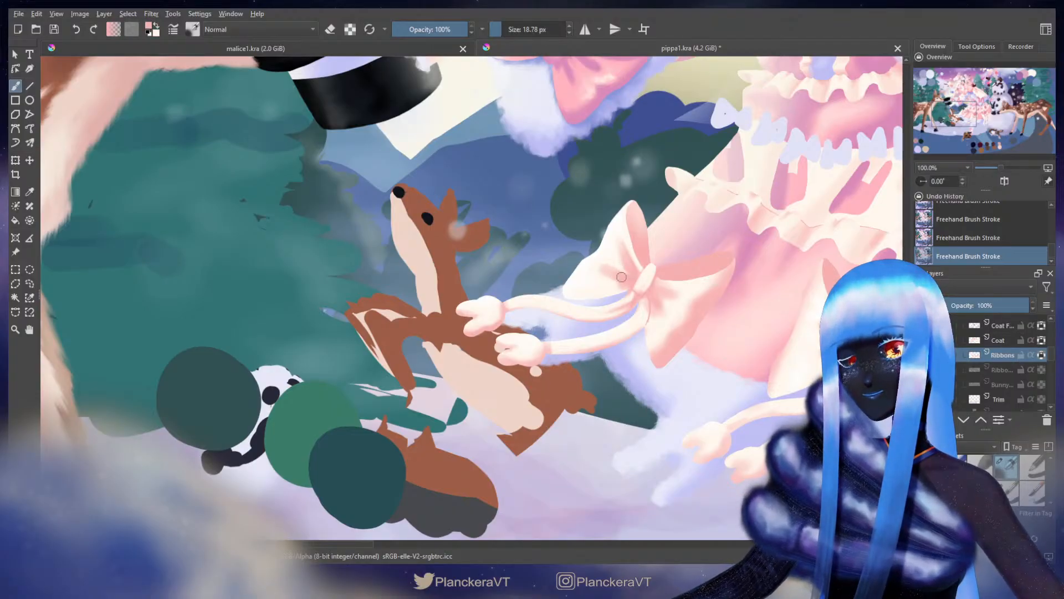
key("x")
left_click_drag(625, 269, 623, 270)
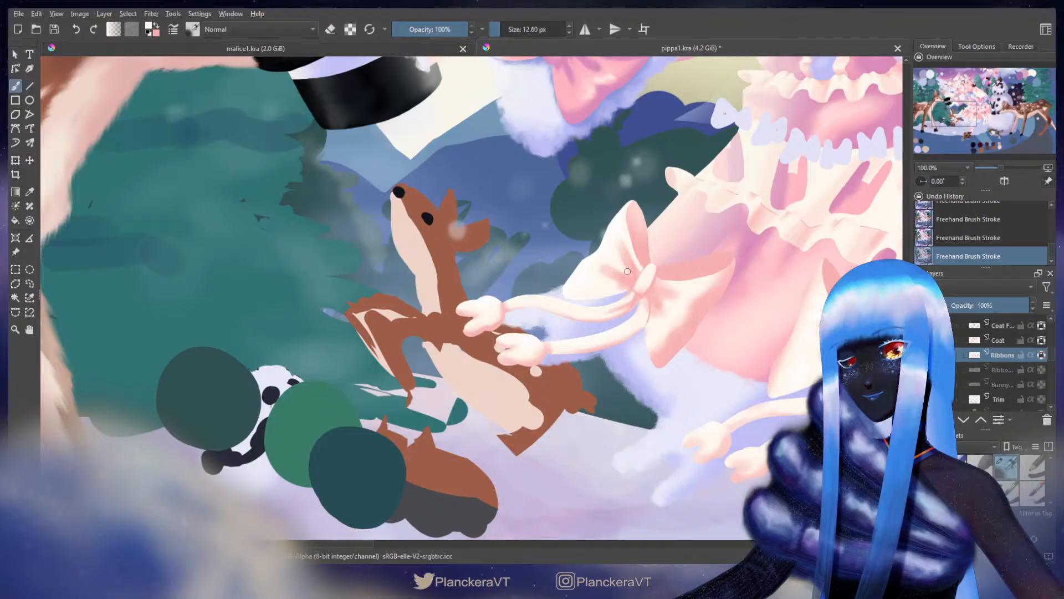
key("x")
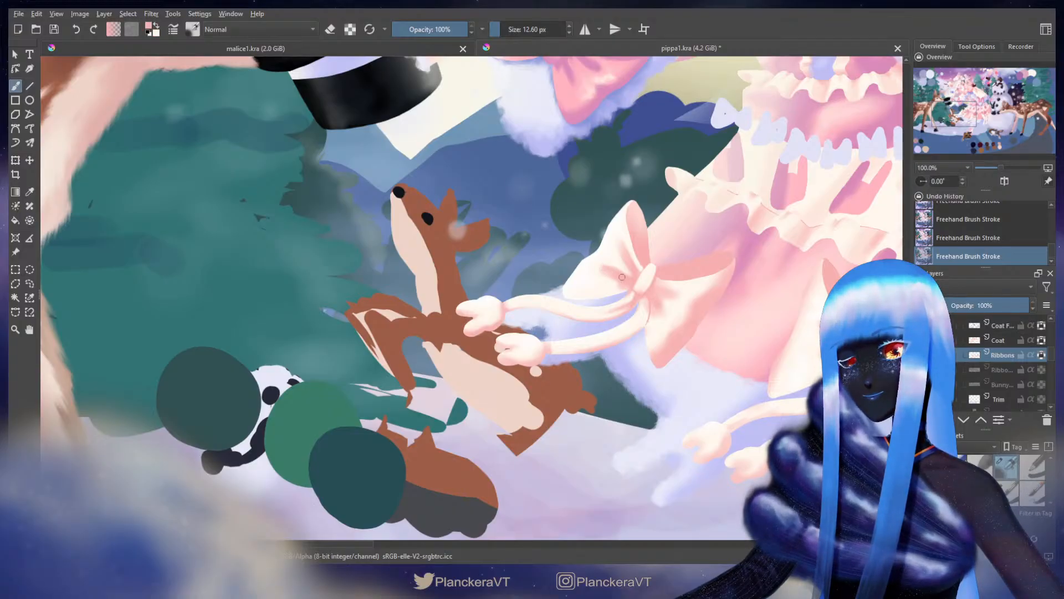
key("x")
left_click_drag(624, 276, 628, 276)
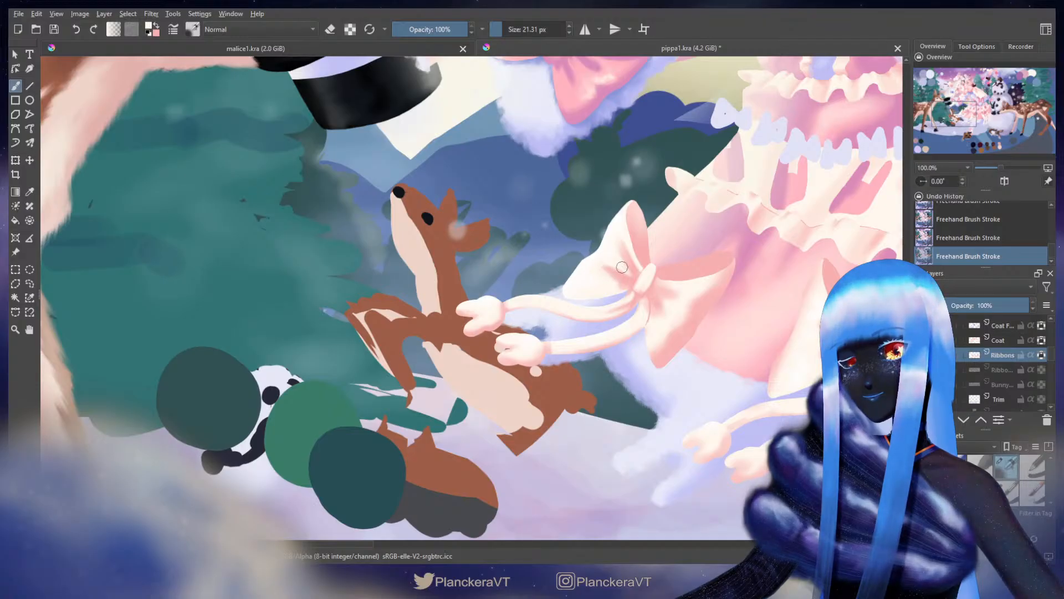
key("x")
left_click_drag(626, 283, 612, 280)
key("x")
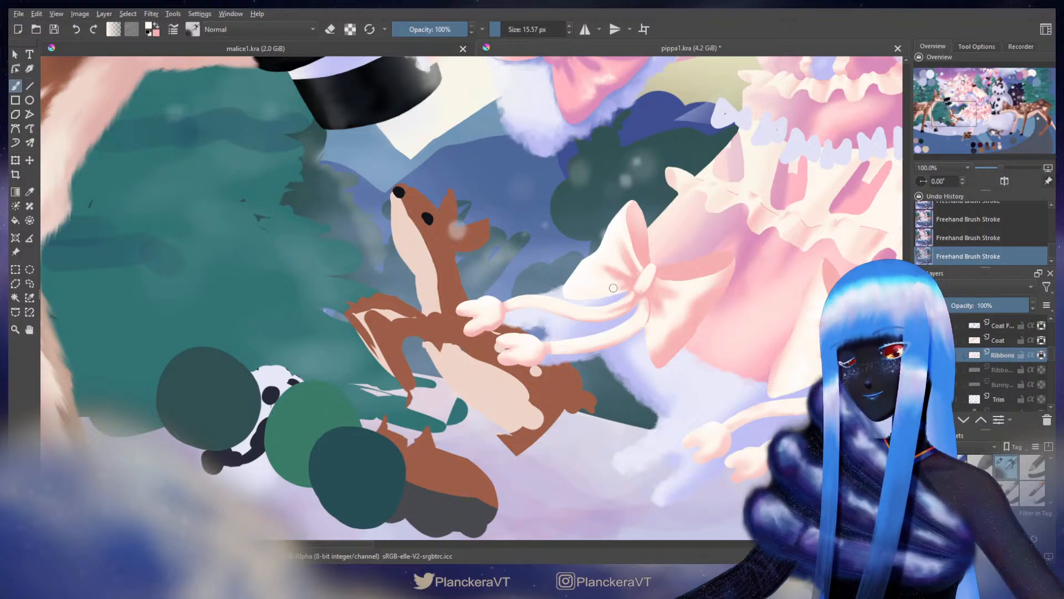
key("x")
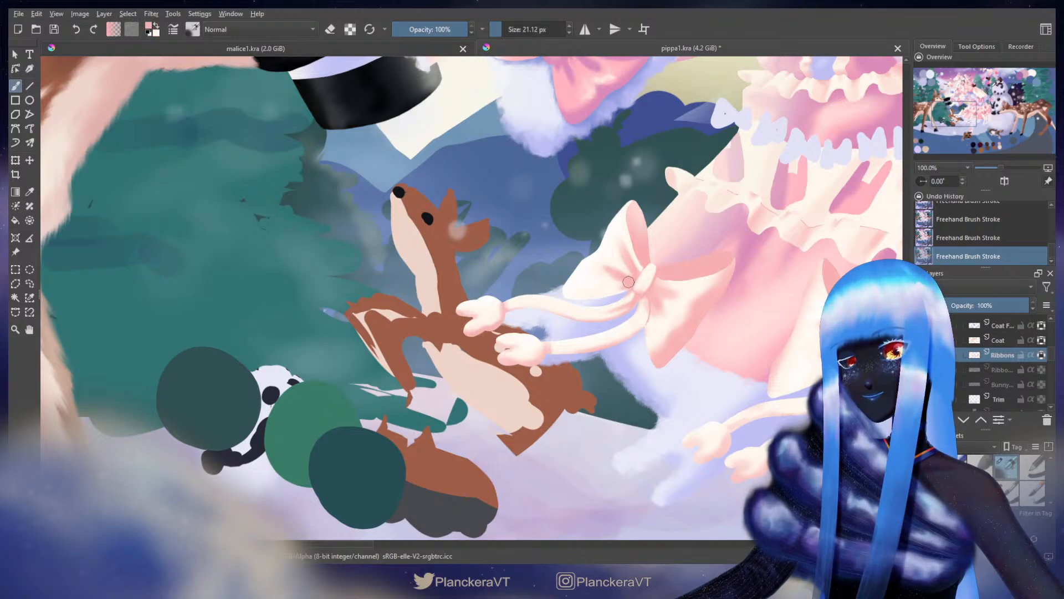
Step: Rework the left bow's knot shading and the right loop's creases below it with pink and near-white at about 11 to 21 px
left_click_drag(640, 289, 638, 289, "shift")
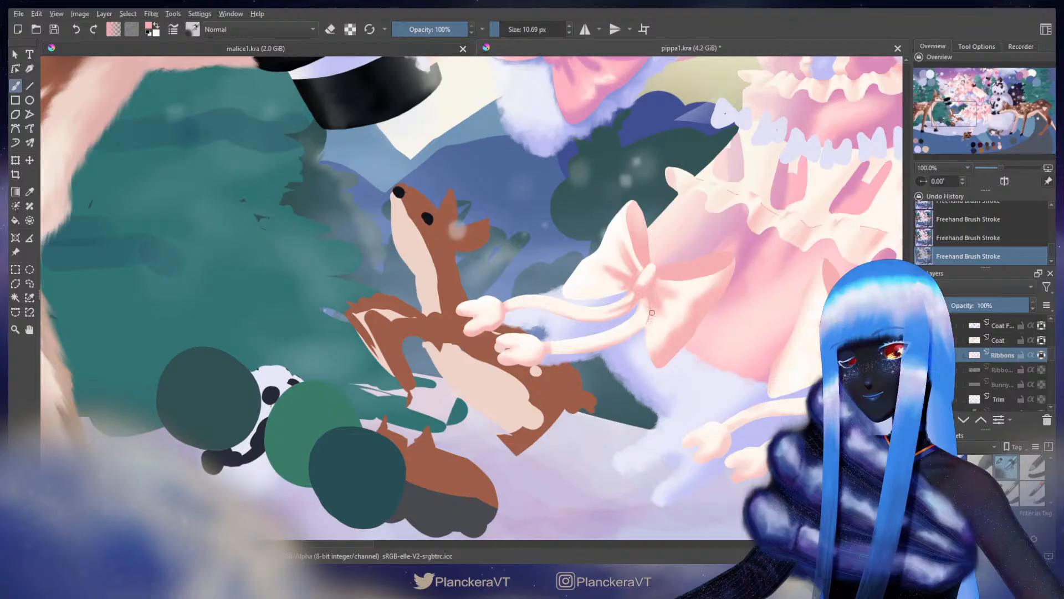
mouse_move(652, 313)
left_mouse_down("shift")
mouse_move(648, 295)
mouse_move(648, 330)
left_mouse_up("shift")
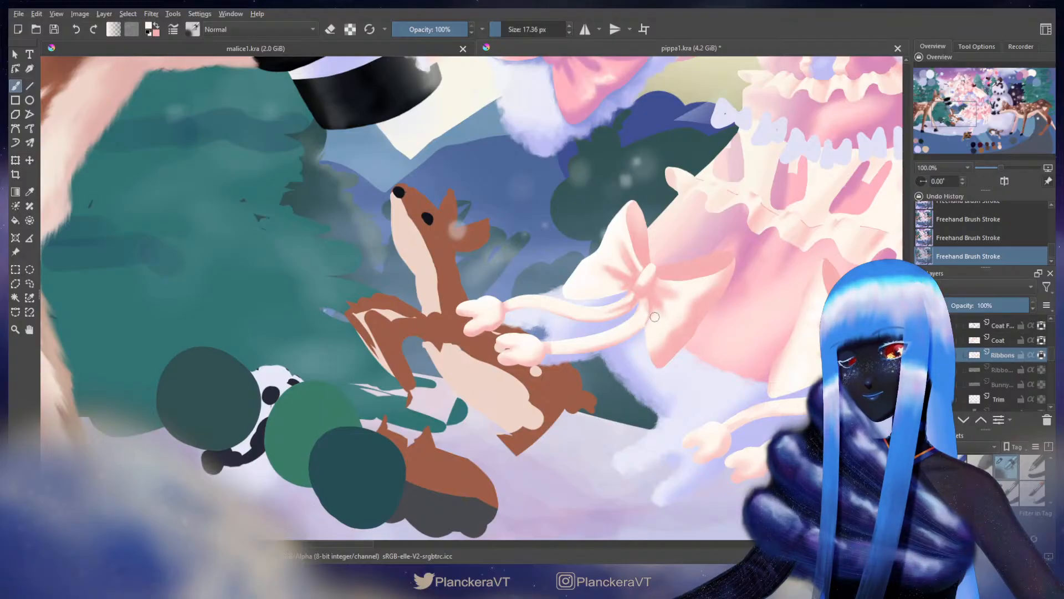
left_click_drag(660, 315, 652, 293, "shift")
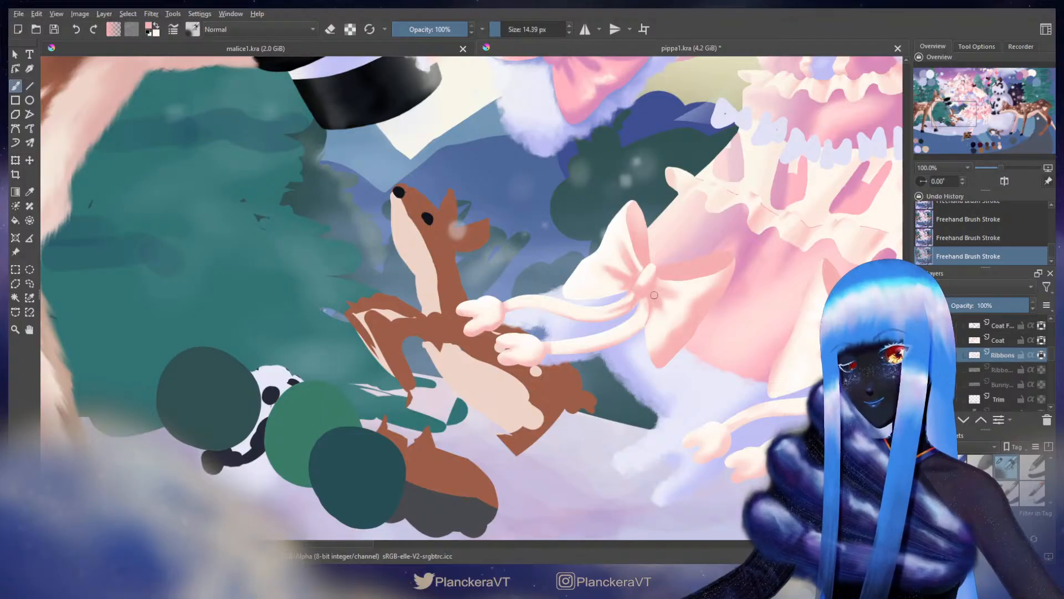
left_click_drag(652, 293, 673, 326, "shift")
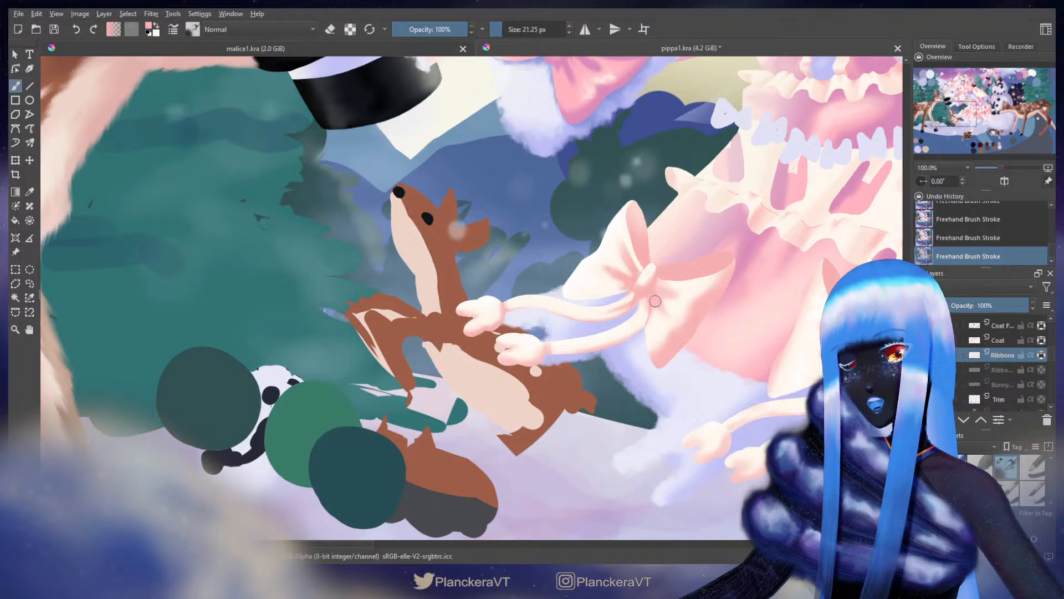
left_click_drag(659, 305, 674, 323, "shift")
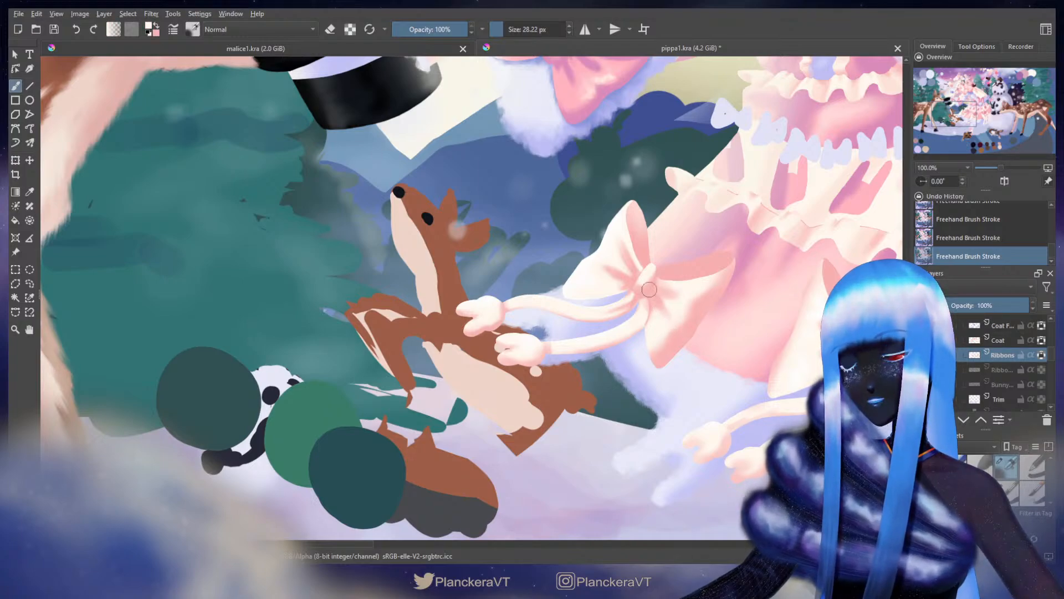
Step: Turn off alpha lock on the Ribbons layer and extend the upper end of the left bow's knot with near-white
mouse_move(651, 290)
left_mouse_down()
mouse_move(609, 291)
mouse_move(636, 288)
mouse_move(620, 293)
mouse_move(607, 280)
left_mouse_up()
key("x")
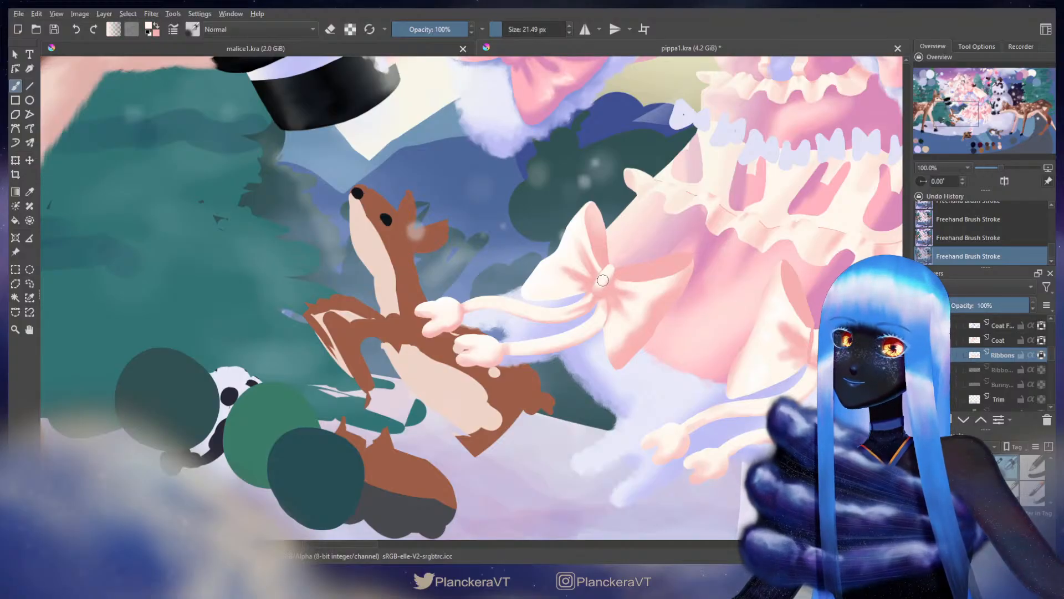
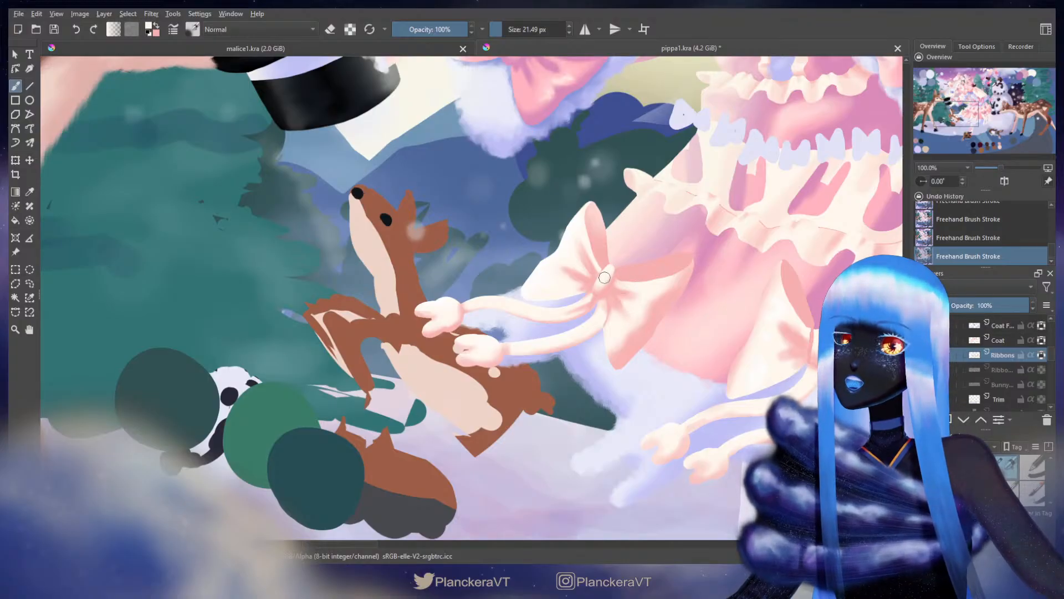
key("e")
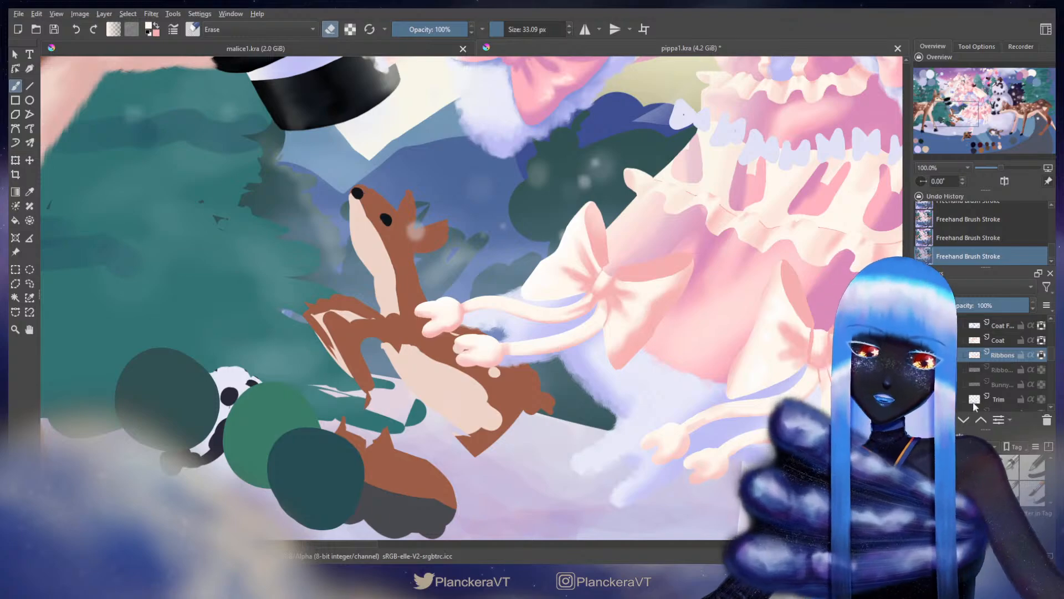
key("e")
key("/")
left_click(1041, 355)
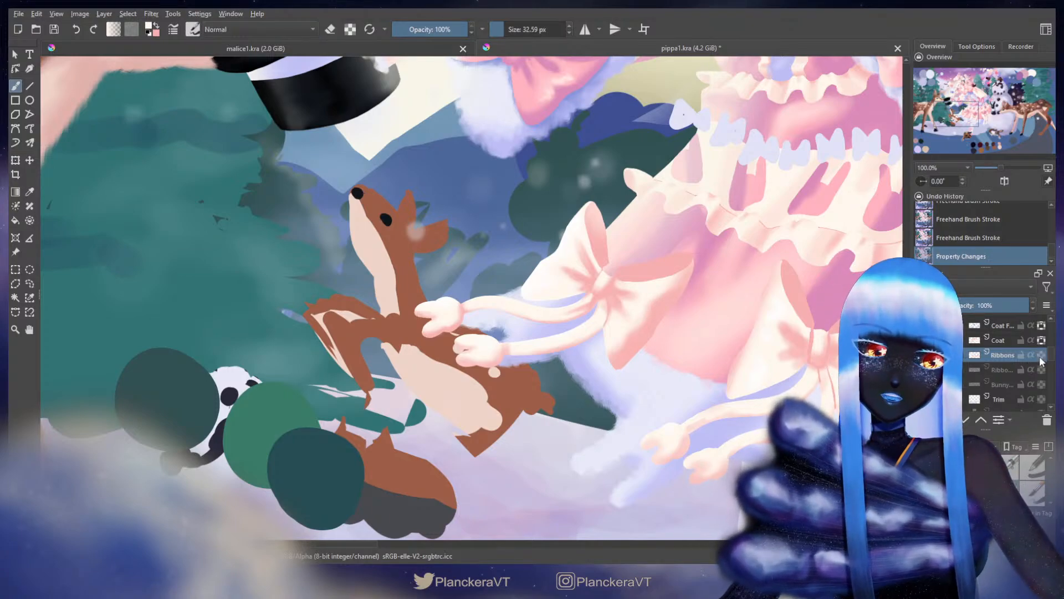
scroll(607, 294, "up", 2)
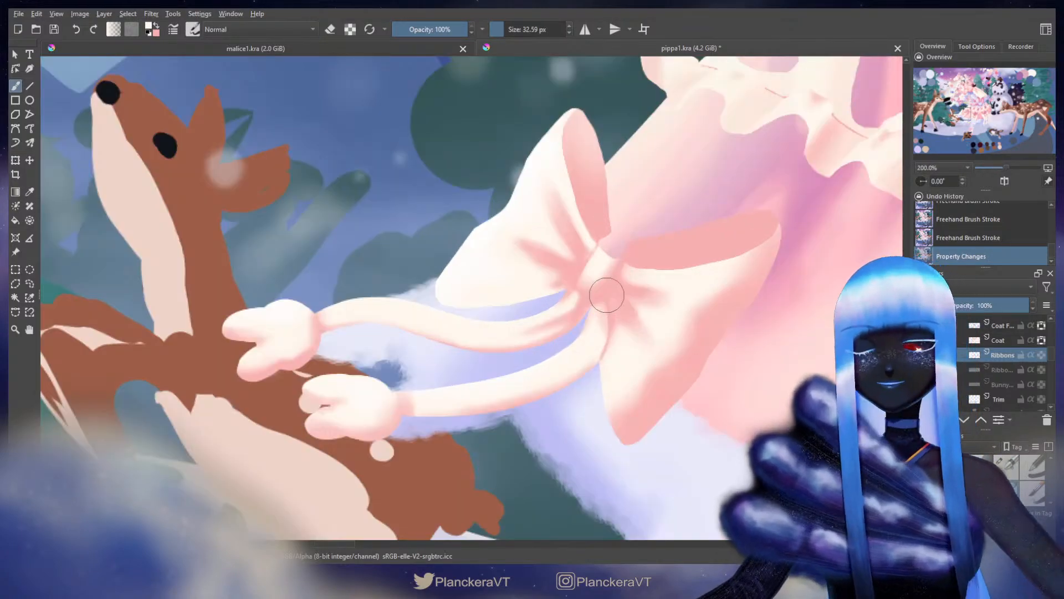
mouse_move(602, 251)
left_mouse_down()
mouse_move(569, 250)
mouse_move(614, 257)
left_mouse_up()
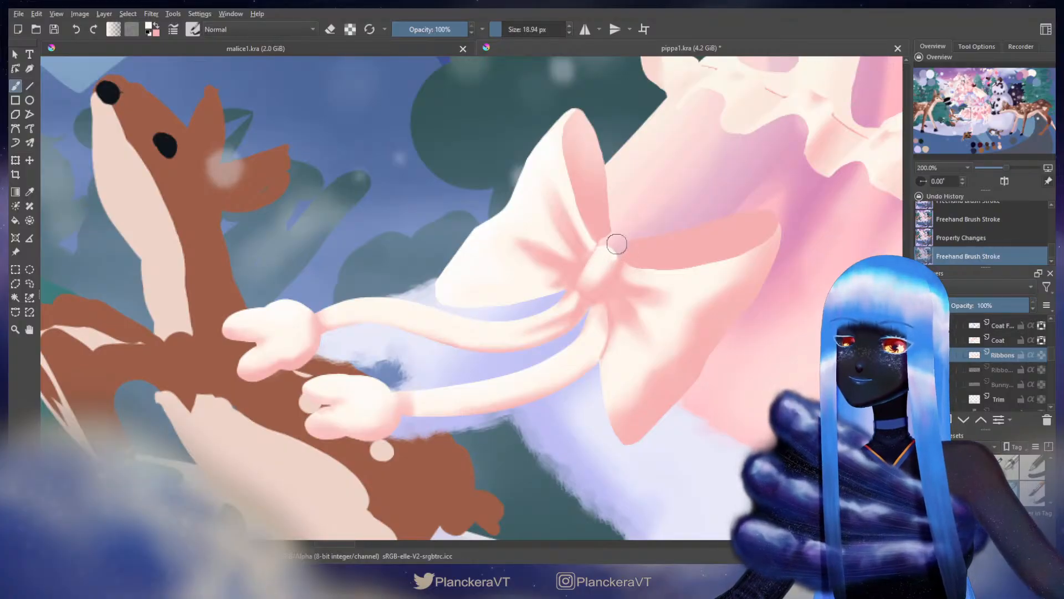
Step: Clean the edges around the knot's upper end with pink and the eraser at about 17 to 23 px, and restore the layer's alpha lock
key("x")
mouse_move(603, 222)
left_mouse_down()
mouse_move(612, 251)
mouse_move(622, 249)
left_mouse_up()
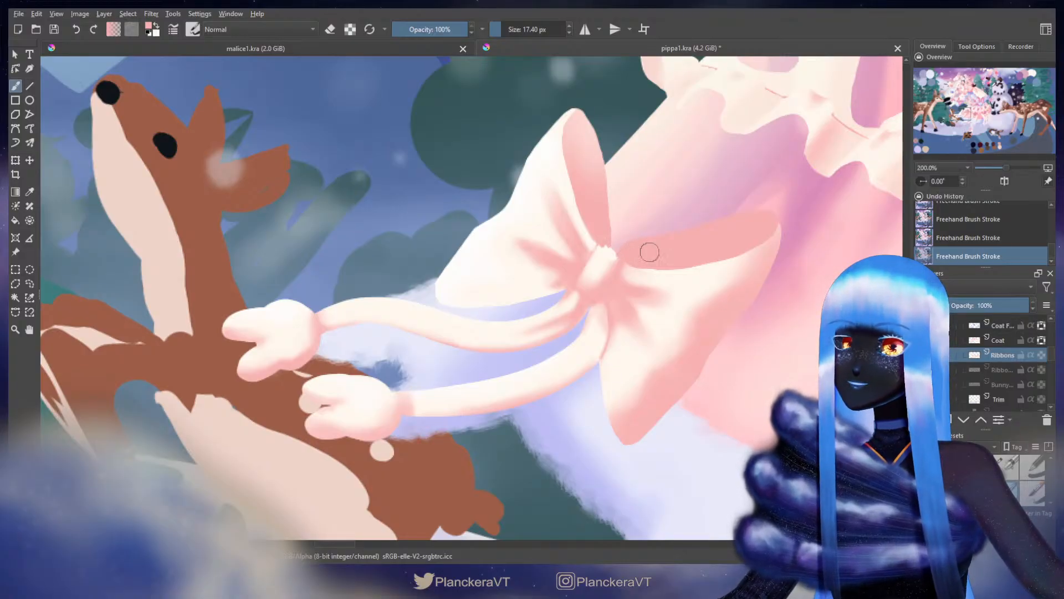
key("e")
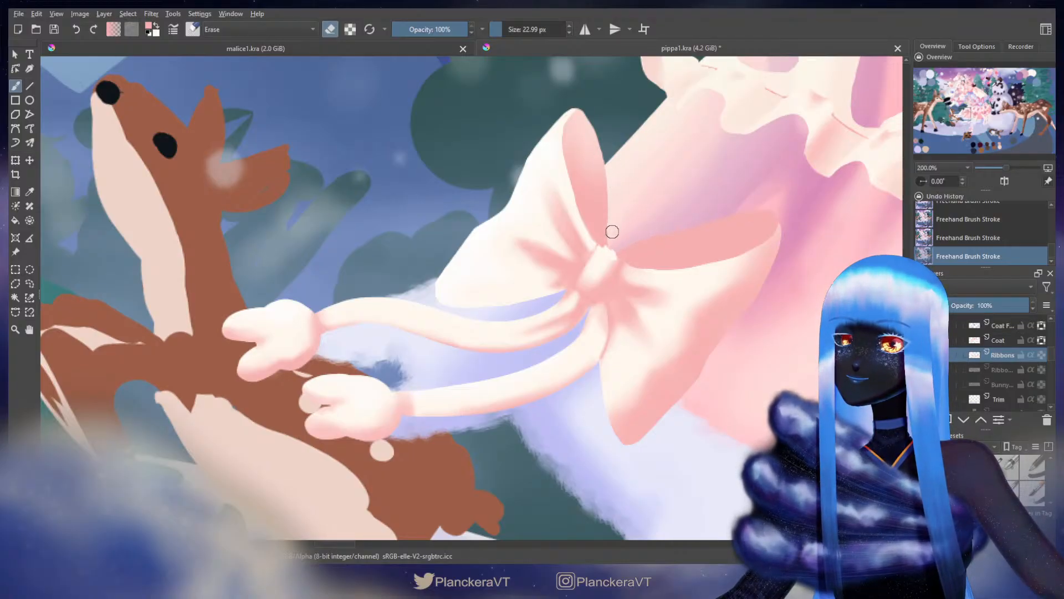
mouse_move(608, 232)
left_mouse_down()
mouse_move(608, 220)
mouse_move(621, 243)
left_mouse_up()
key("e")
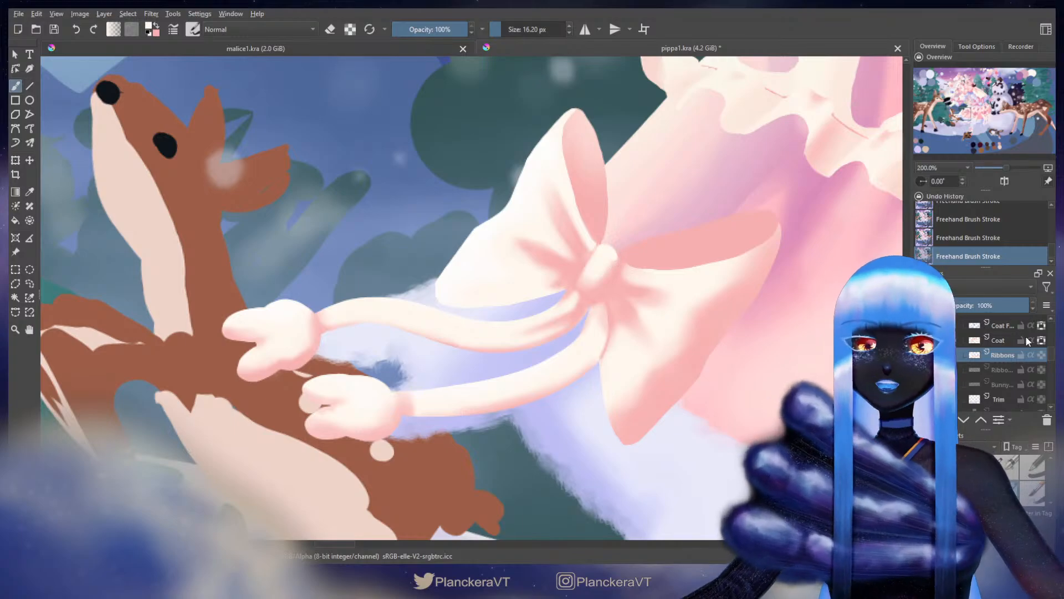
left_click(1041, 355)
scroll(743, 307, "down", 2)
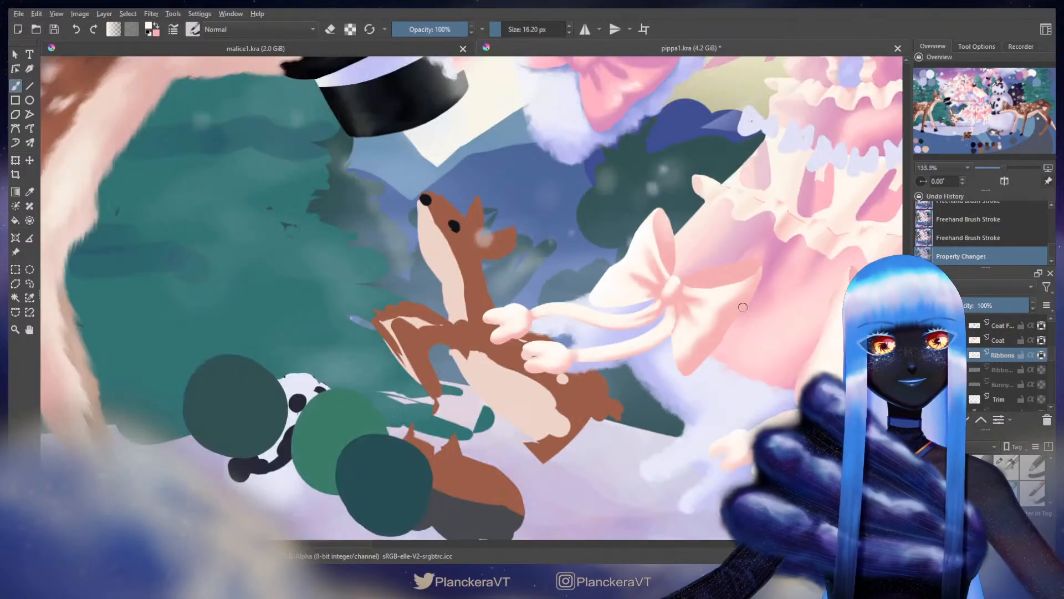
Step: Try to shade the left loop's inner side with pink dabs at 12 px
key("x")
key("[")
key("[")
key("[")
key("[")
left_click(663, 241)
left_click(661, 245)
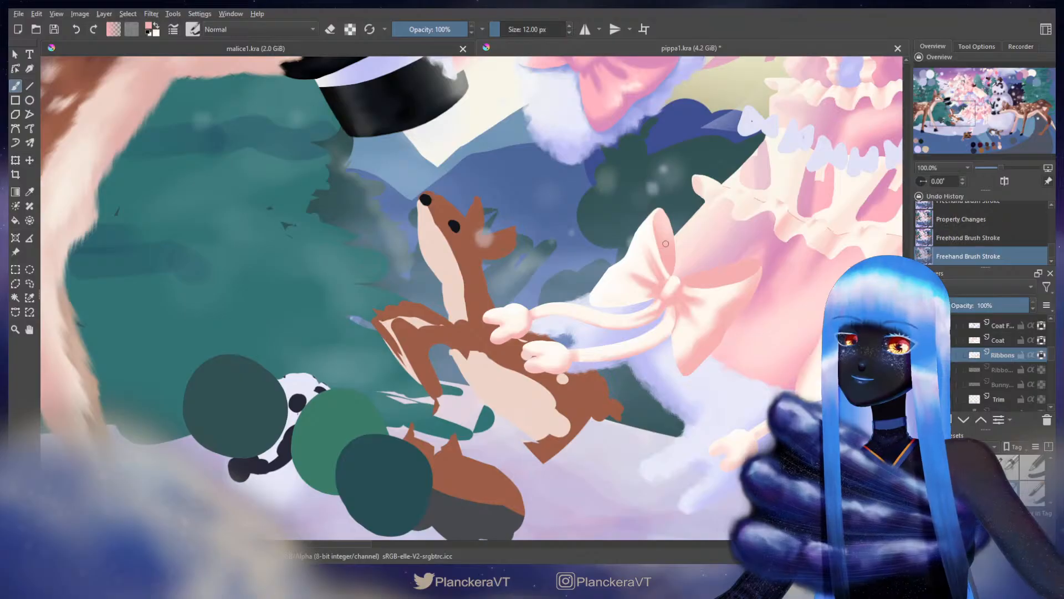
key("ctrl+z")
key("ctrl+z")
Step: Shade the inner side of the left bow's left loop with pink at about 12 px
key("]")
key("]")
key("]")
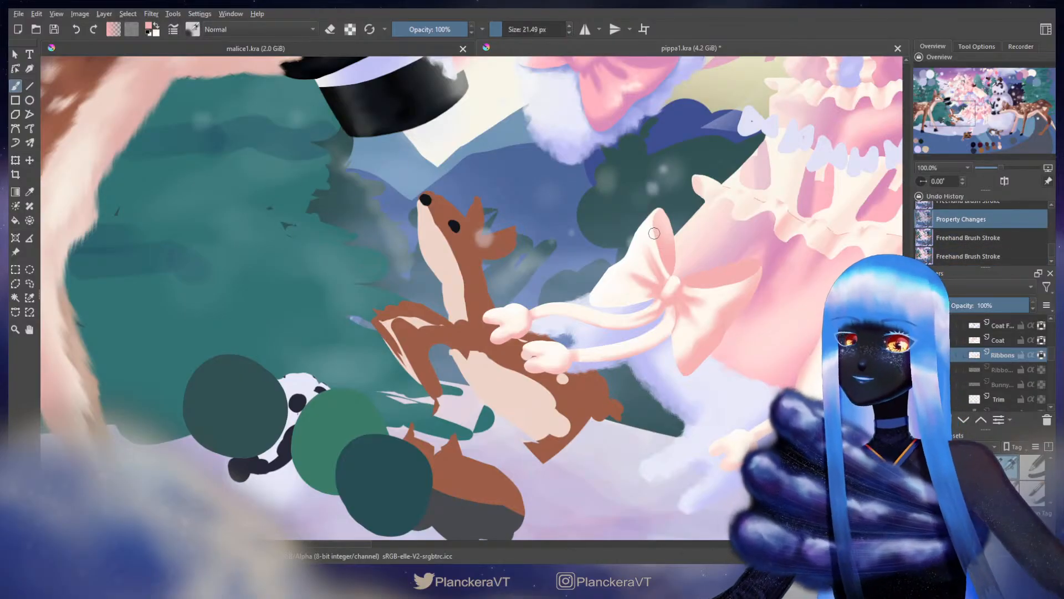
left_click_drag(654, 234, 664, 254, "shift")
left_click_drag(660, 247, 668, 263)
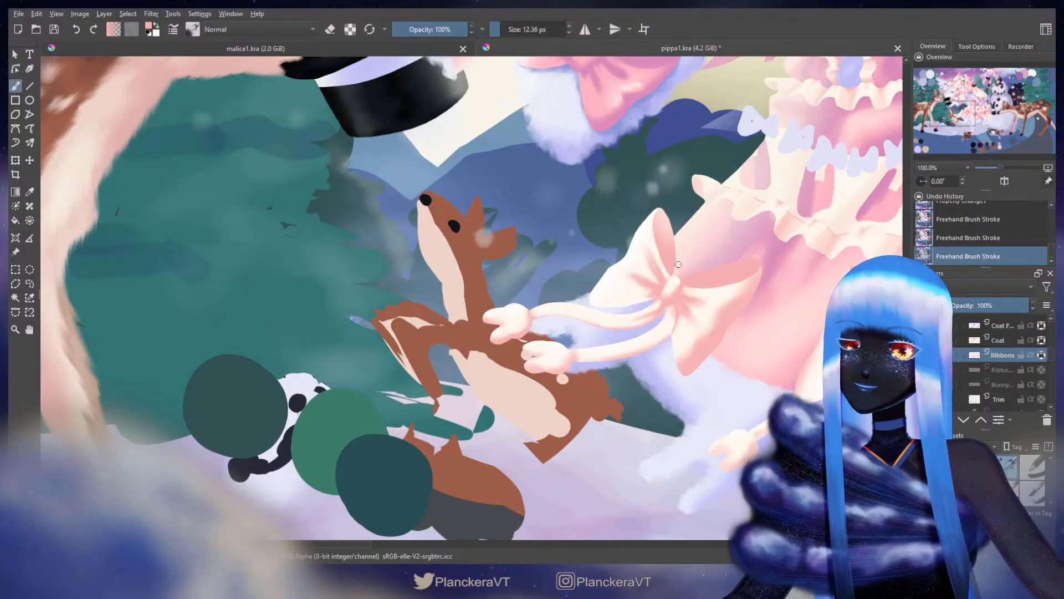
Step: Refine the left bow's lower tail with pink and near-white at about 11 to 21 px
mouse_move(720, 285)
left_mouse_down()
mouse_move(737, 282)
mouse_move(695, 294)
mouse_move(681, 263)
mouse_move(694, 294)
mouse_move(641, 300)
mouse_move(654, 279)
left_mouse_up()
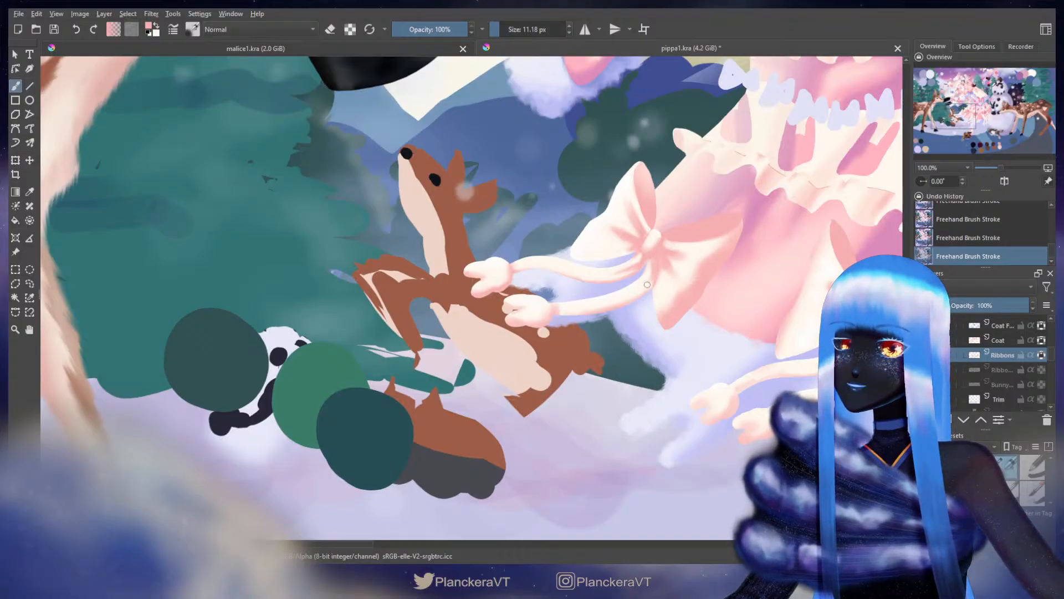
key("x")
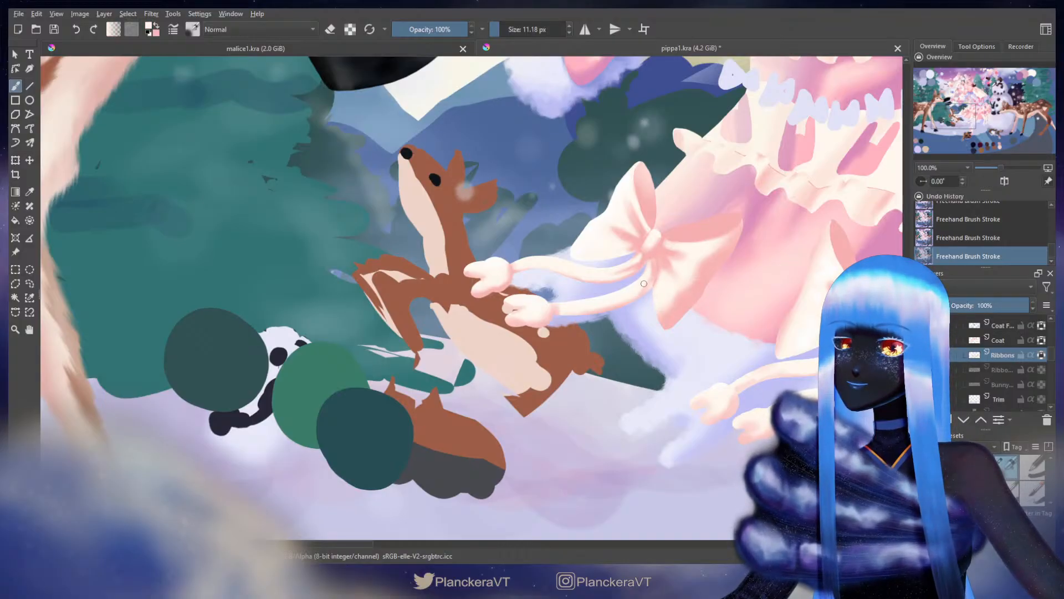
key("x")
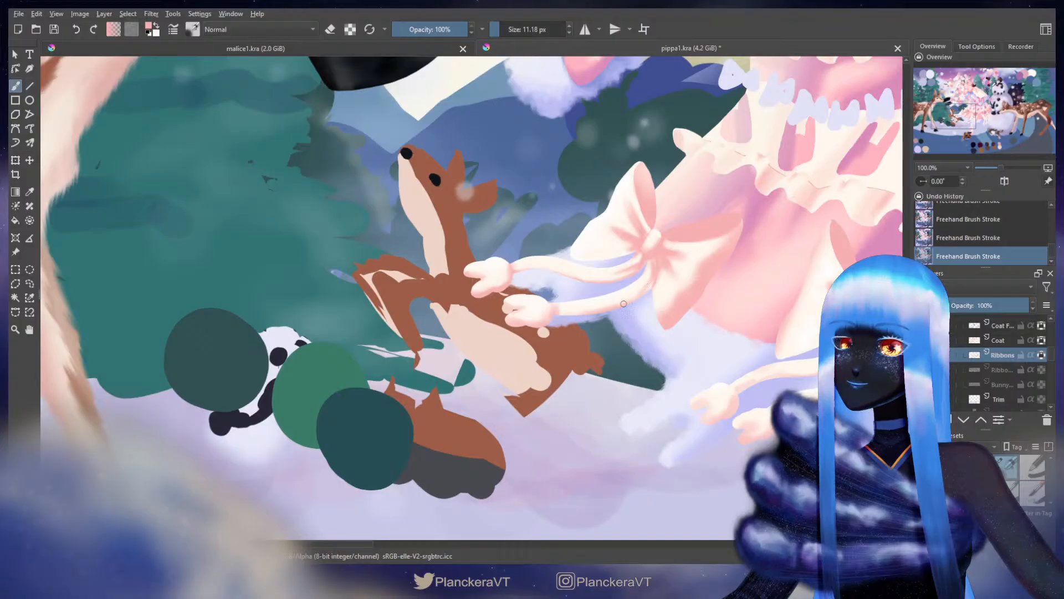
key("x")
left_click_drag(576, 313, 623, 291)
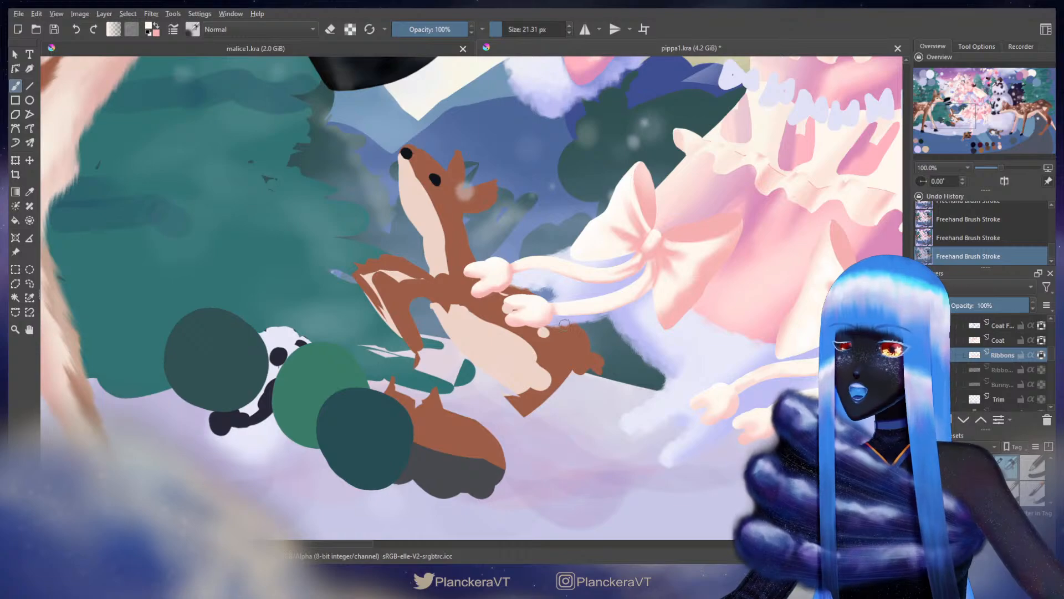
Step: Shade the outer part of the middle bow's left loop with pink and near-white at about 24 to 46 px
mouse_move(814, 298)
left_mouse_down()
mouse_move(580, 293)
mouse_move(591, 295)
mouse_move(573, 264)
left_mouse_up()
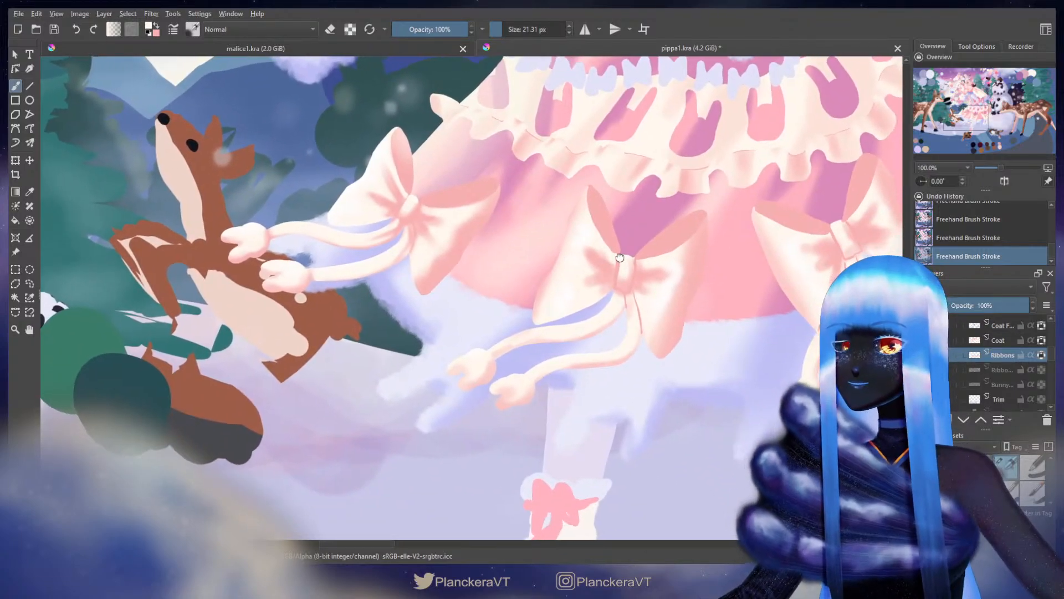
key("bracketleft")
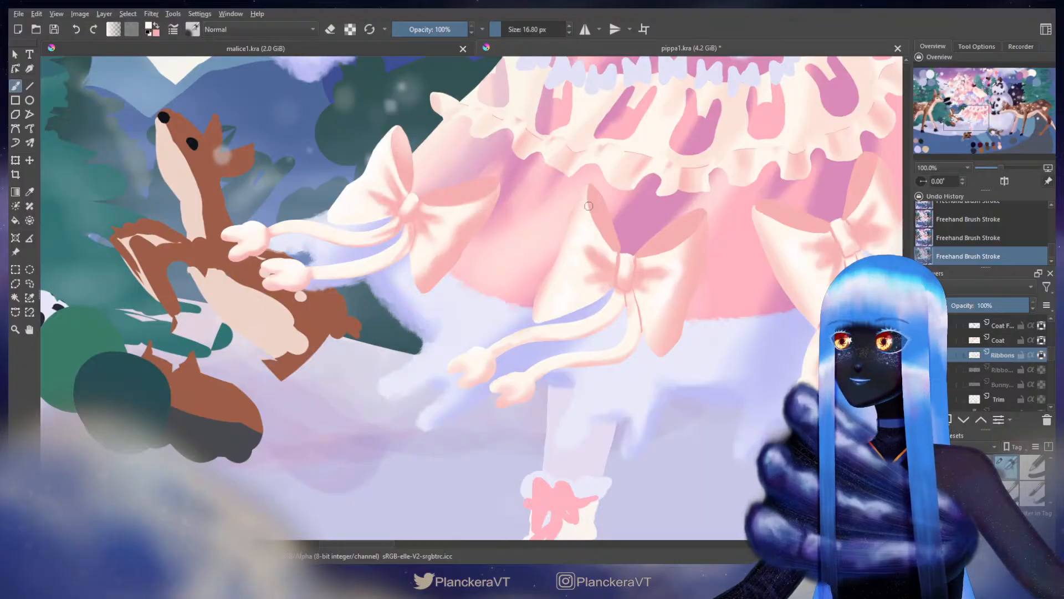
left_click_drag(599, 193, 646, 193, "shift")
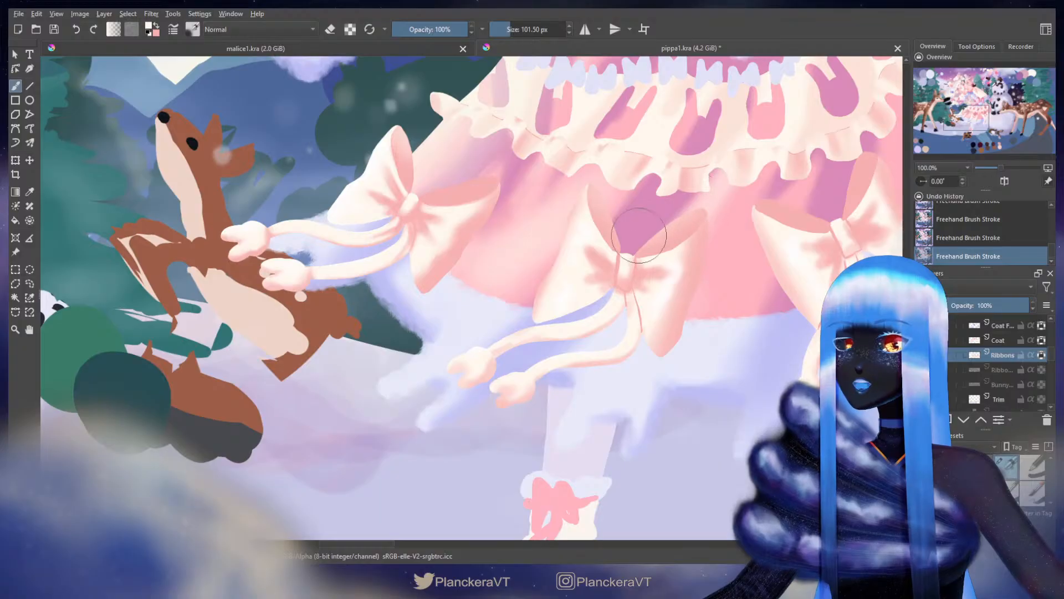
left_click_drag(610, 324, 579, 351)
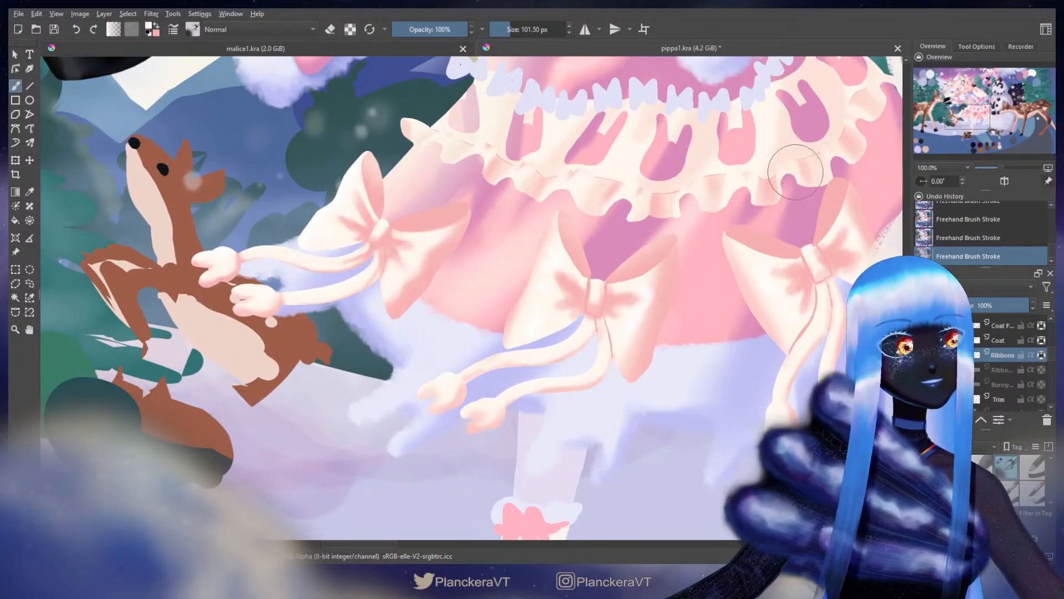
mouse_move(596, 288)
left_mouse_down()
mouse_move(589, 303)
mouse_move(531, 258)
mouse_move(533, 280)
left_mouse_up()
key("x")
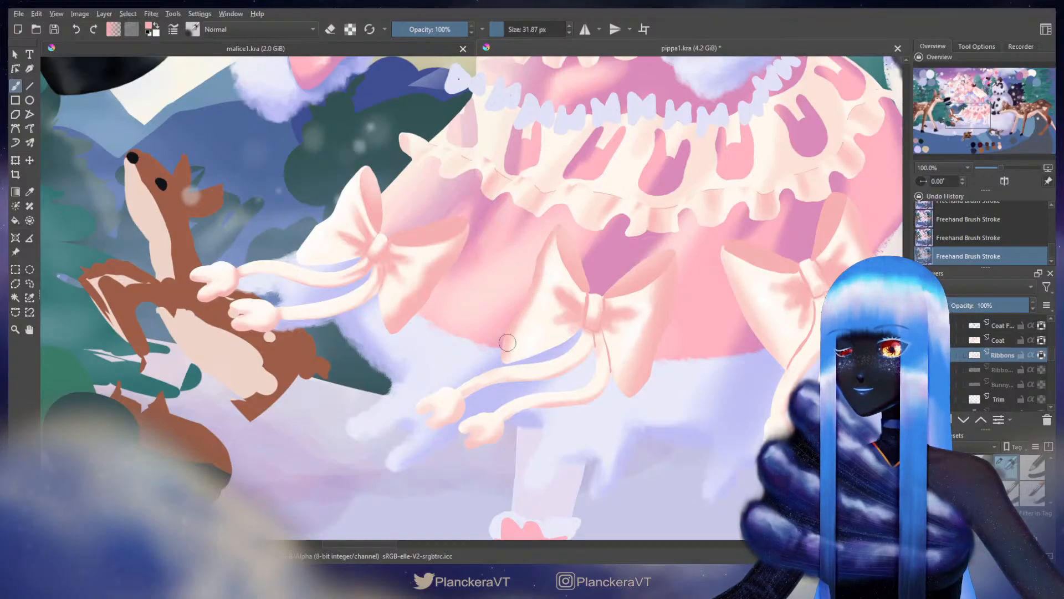
key("x")
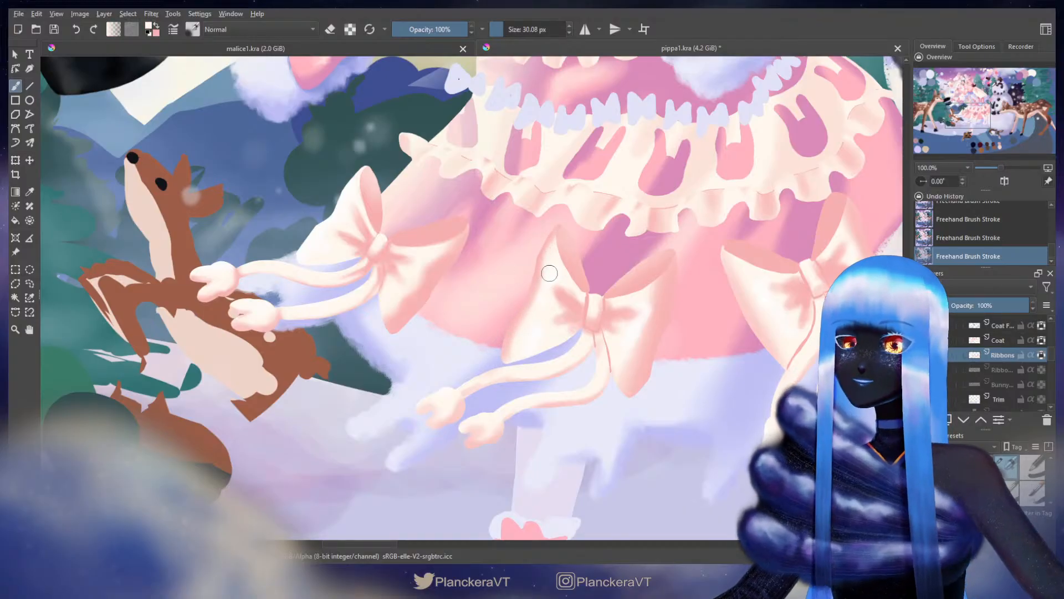
key("x")
left_click_drag(549, 274, 546, 273, "shift")
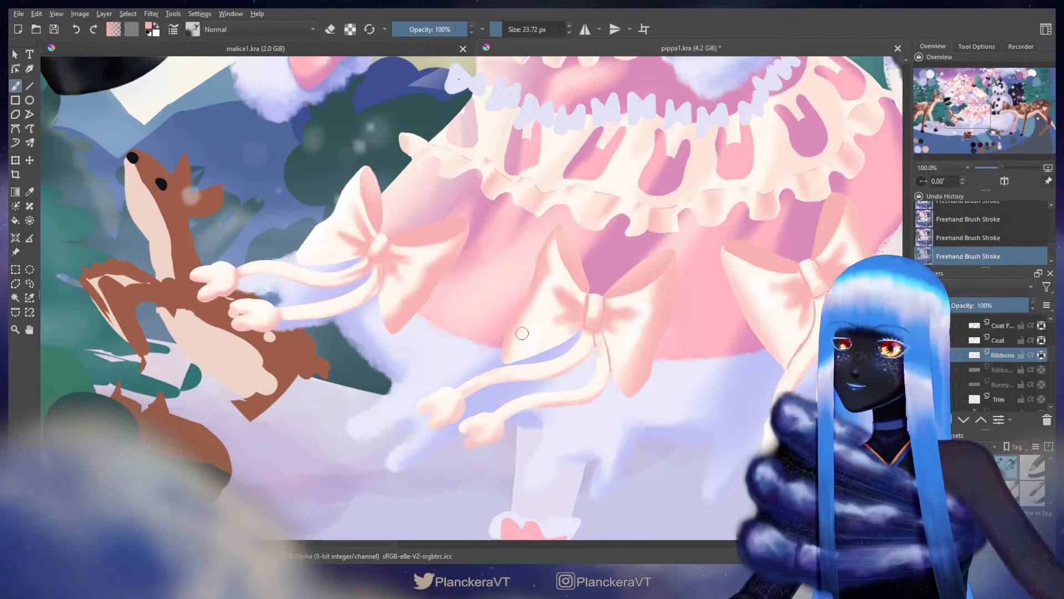
key("x")
left_click_drag(502, 327, 514, 327, "shift")
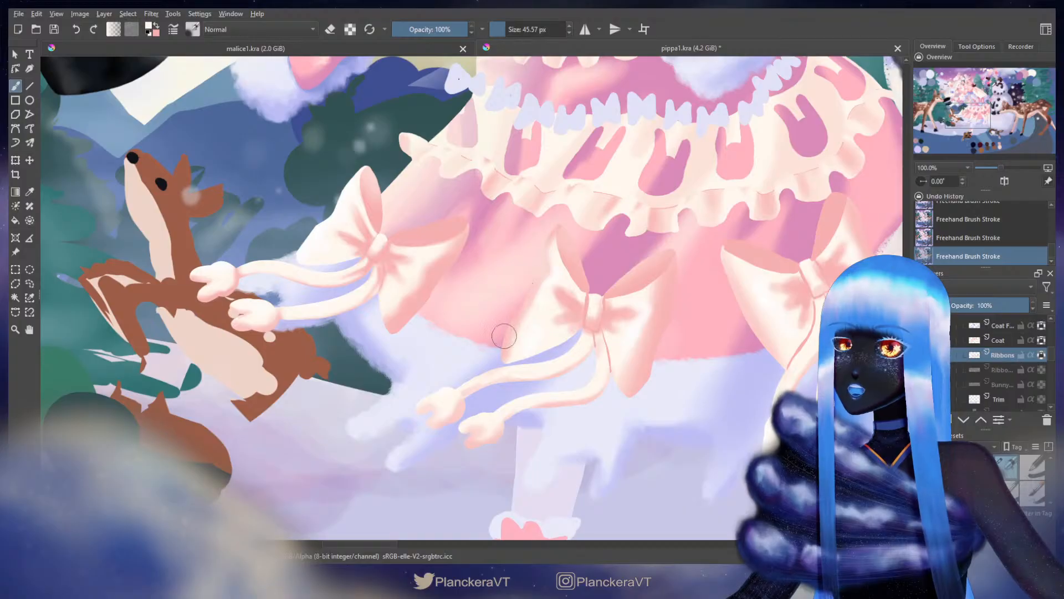
mouse_move(524, 309)
left_mouse_down("shift")
mouse_move(511, 308)
mouse_move(533, 304)
left_mouse_up("shift")
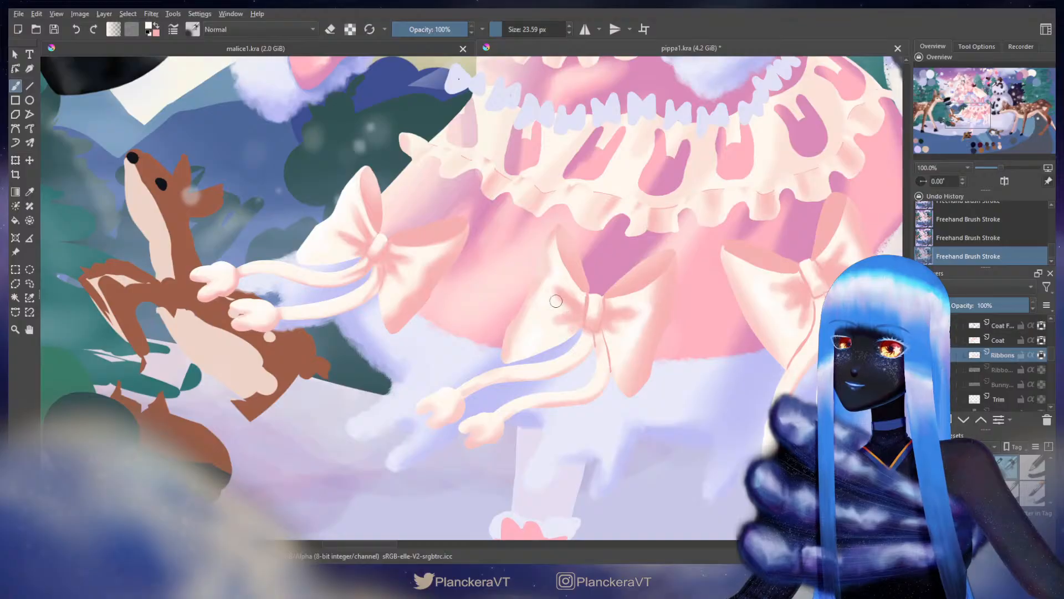
Step: Refine the upper crease beside the knot on the middle bow's left loop with pink and near-white at about 11 to 24 px
left_click(577, 303, "ctrl")
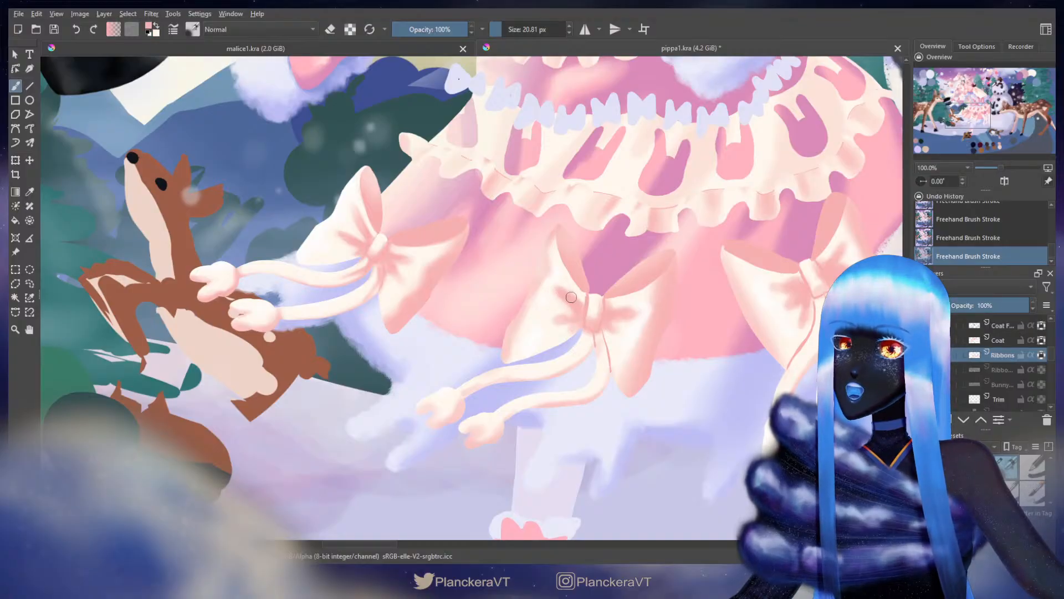
key("bracketleft")
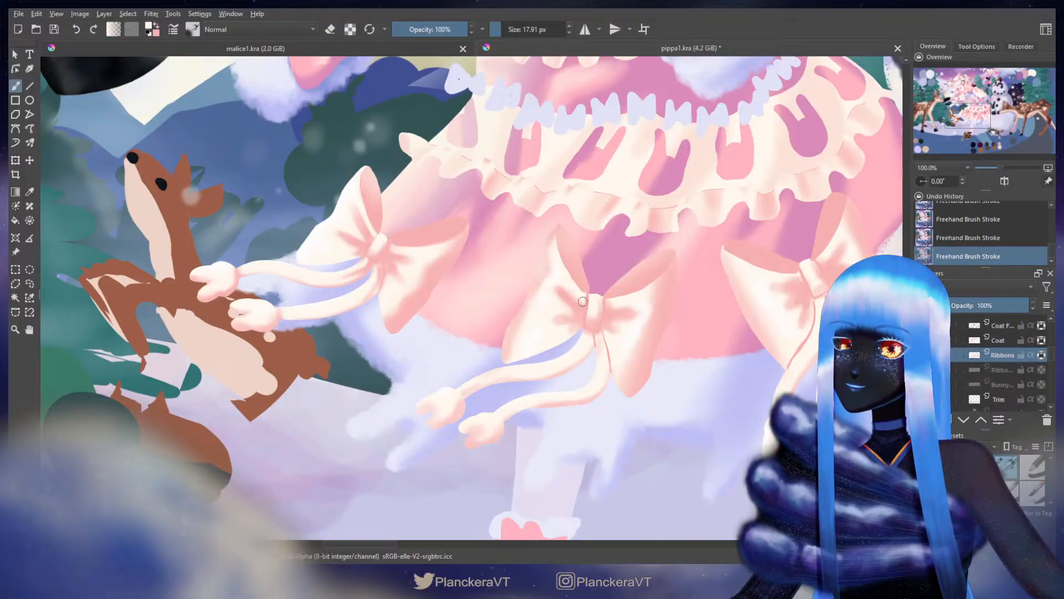
key("bracketleft")
key("bracketleft")
key("bracketleft")
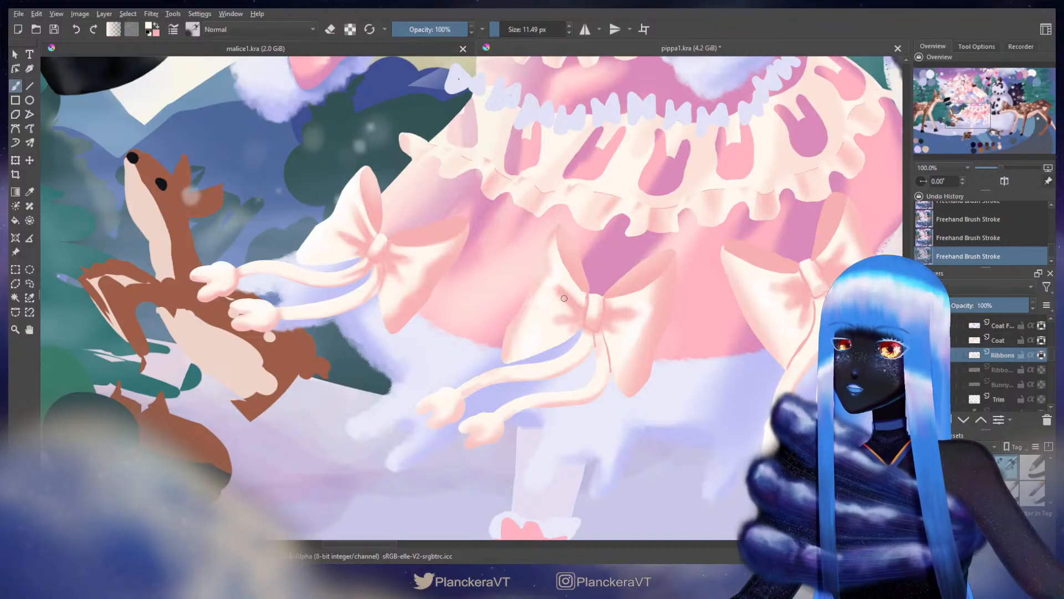
key("bracketright")
key("bracketright")
key("bracketright")
key("bracketright")
key("bracketright")
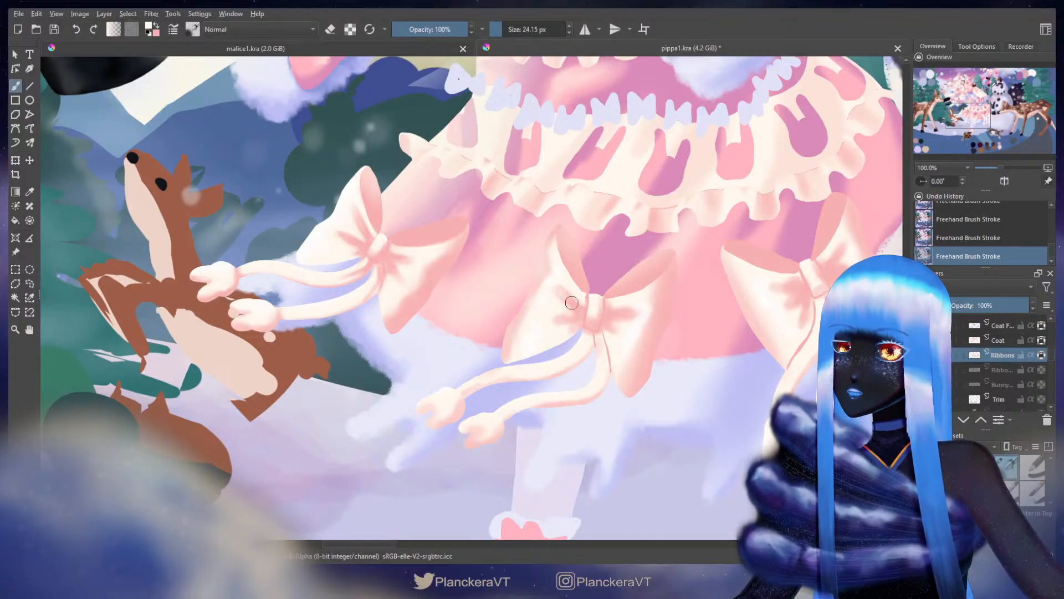
key("bracketleft")
key("bracketleft")
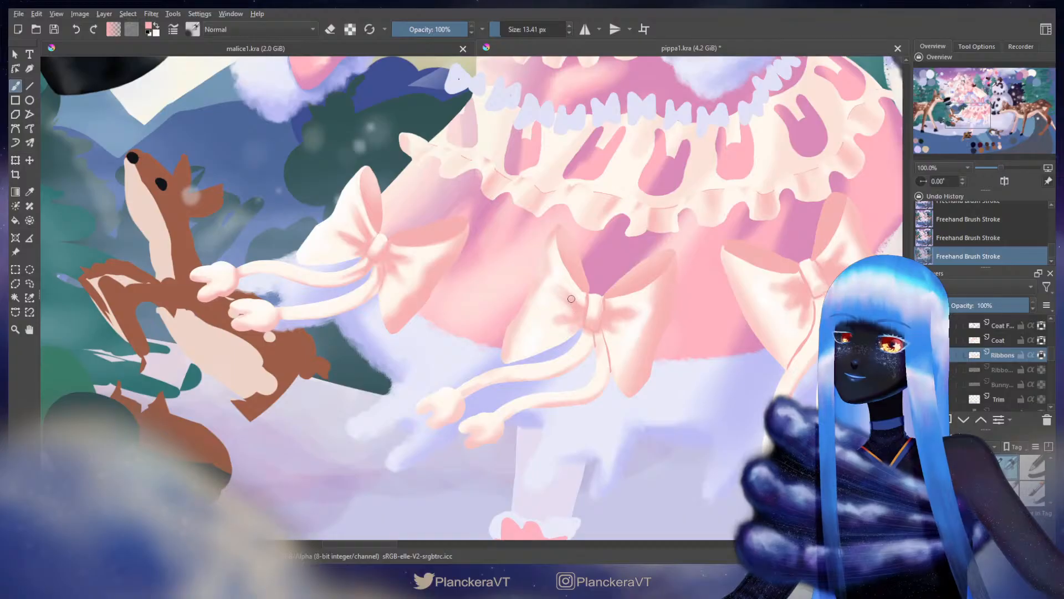
key("bracketleft")
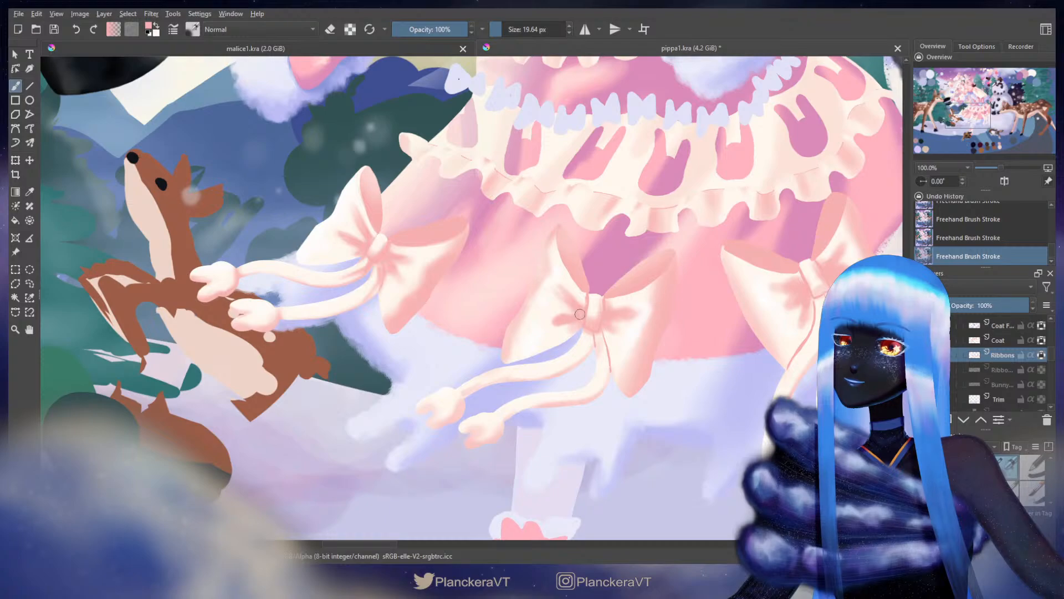
Step: Define the lower crease beside the knot on the left loop with near-white and pink at about 9 to 20 px
key("x")
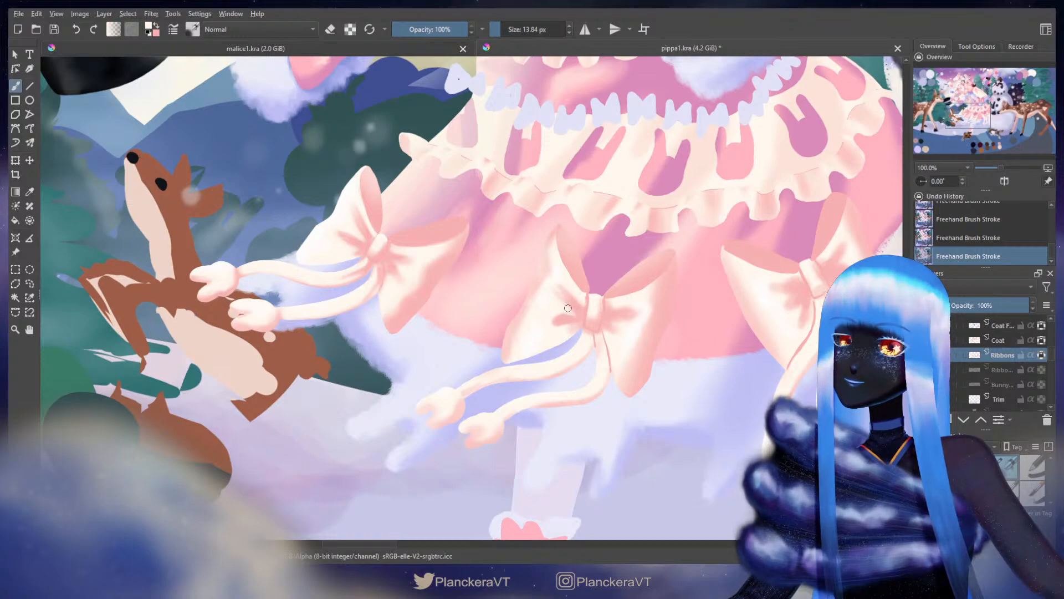
key("bracketleft")
key("bracketleft")
key("bracketleft")
key("bracketleft")
key("x")
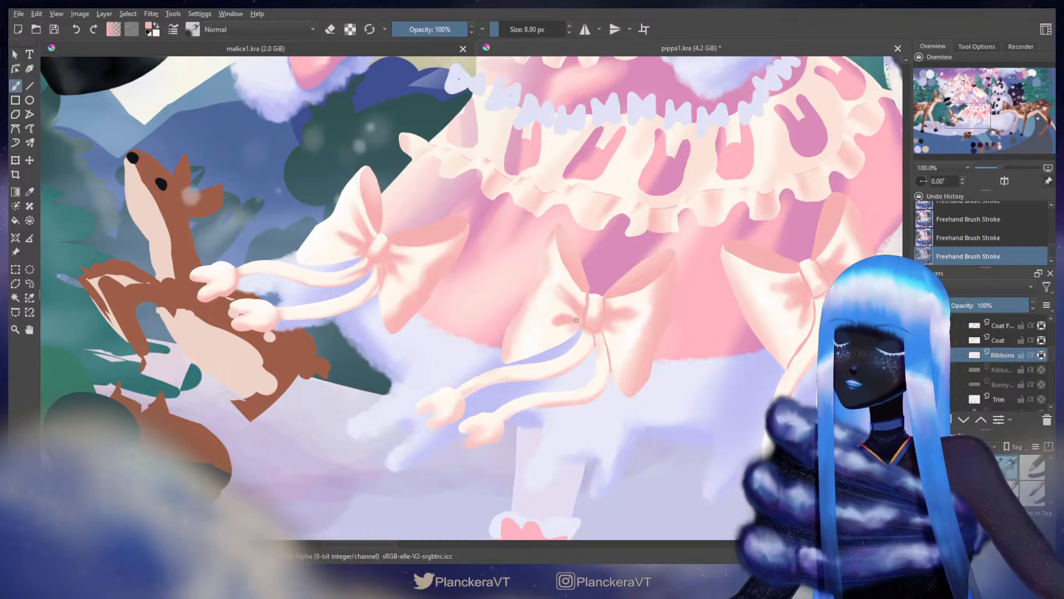
key("bracketright")
key("bracketright")
key("bracketright")
key("bracketright")
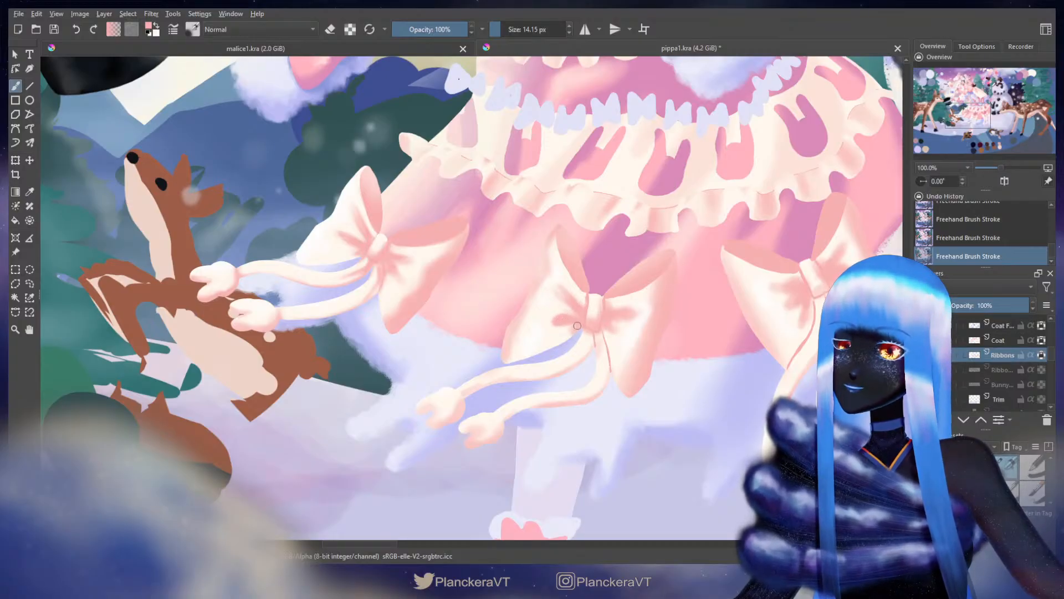
key("x")
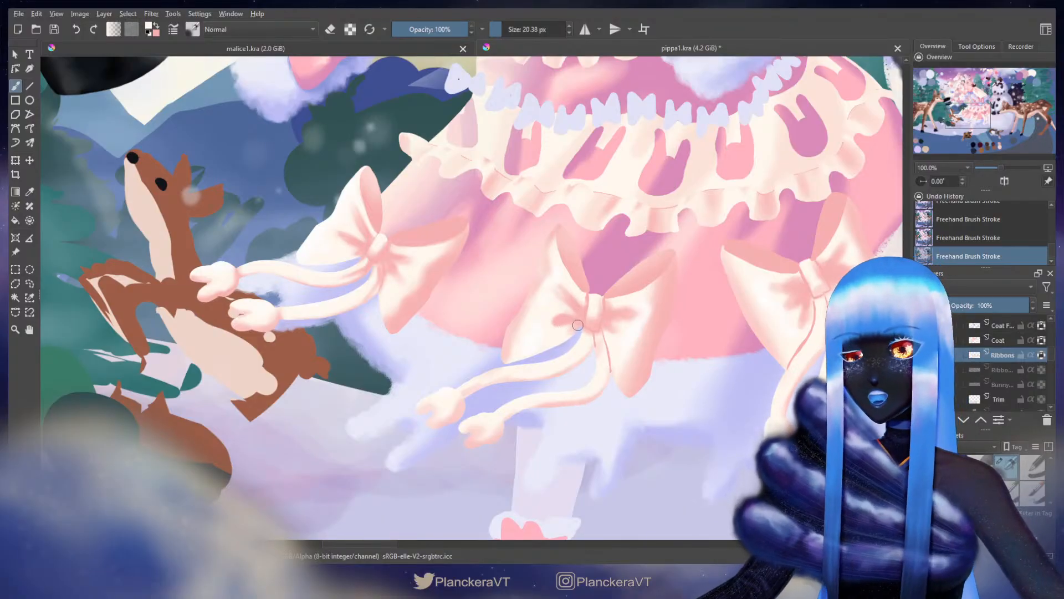
Step: Undo the last stroke and soften the left loop's creases near the knot with pink and near-white at about 11 to 27 px
mouse_move(593, 307)
left_mouse_down()
mouse_move(534, 294)
mouse_move(546, 307)
left_mouse_up()
key("ctrl+z")
key("x")
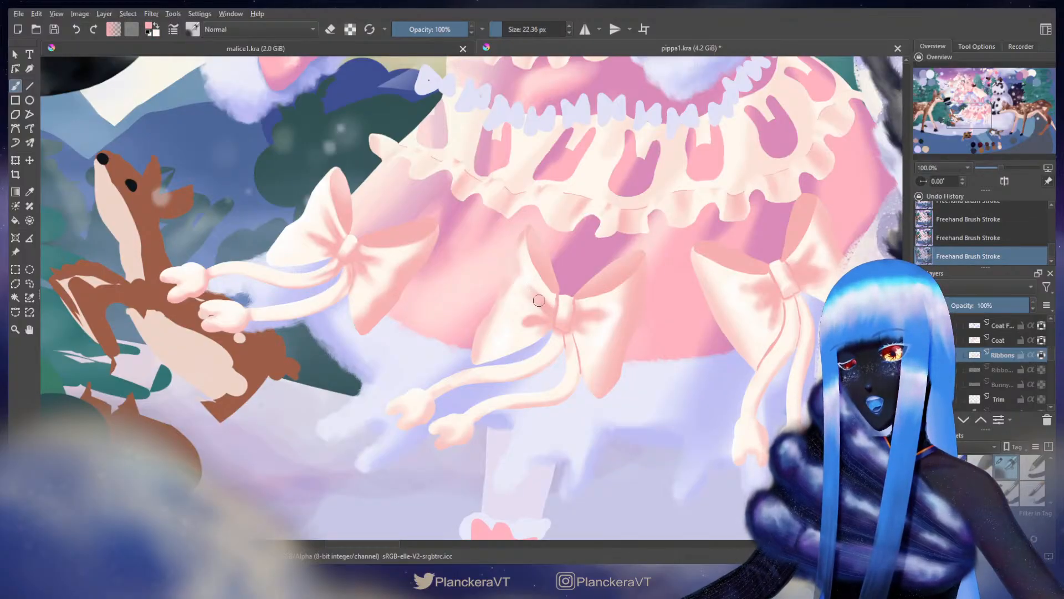
key("x")
left_click_drag(520, 279, 534, 295)
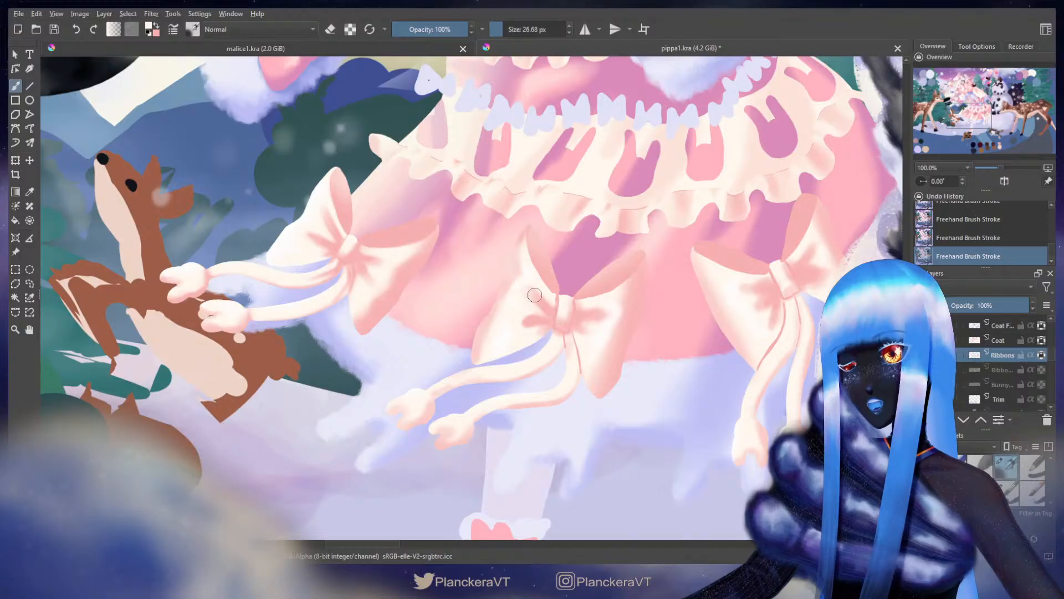
key("x")
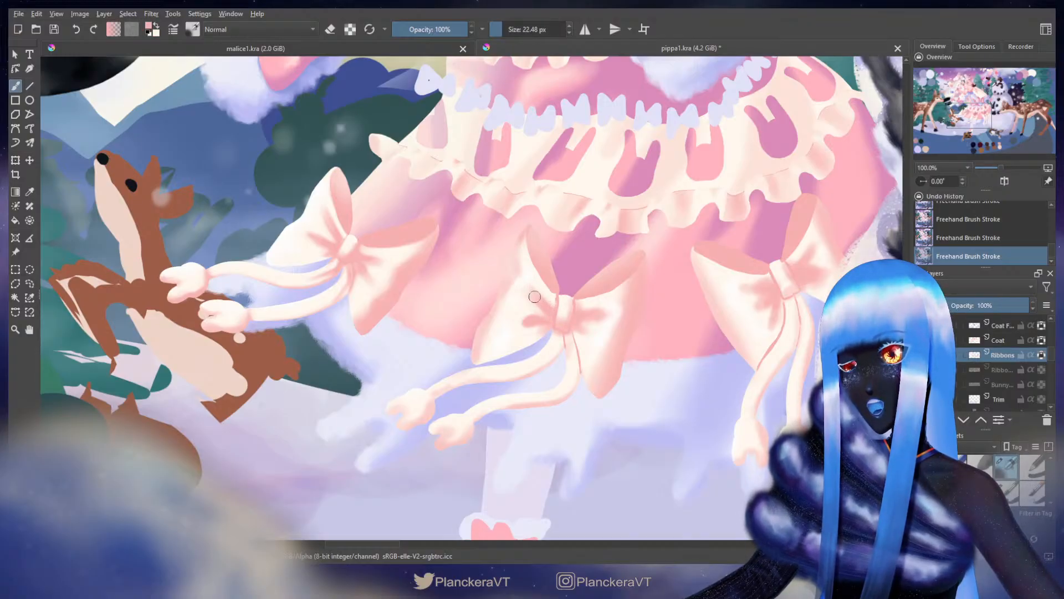
key("x")
left_click_drag(516, 285, 522, 289, "shift")
key("x")
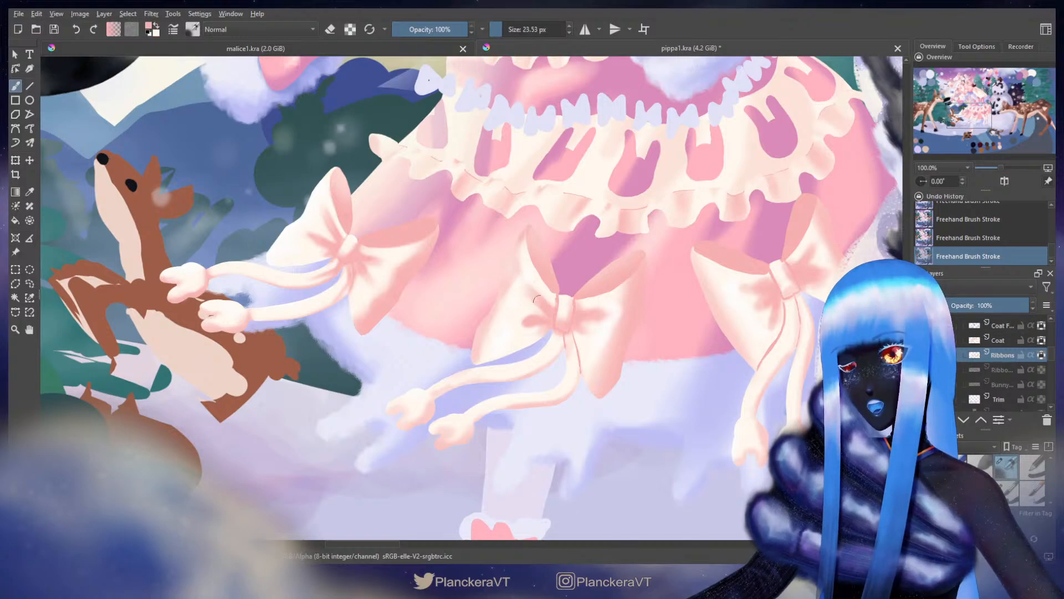
key("x")
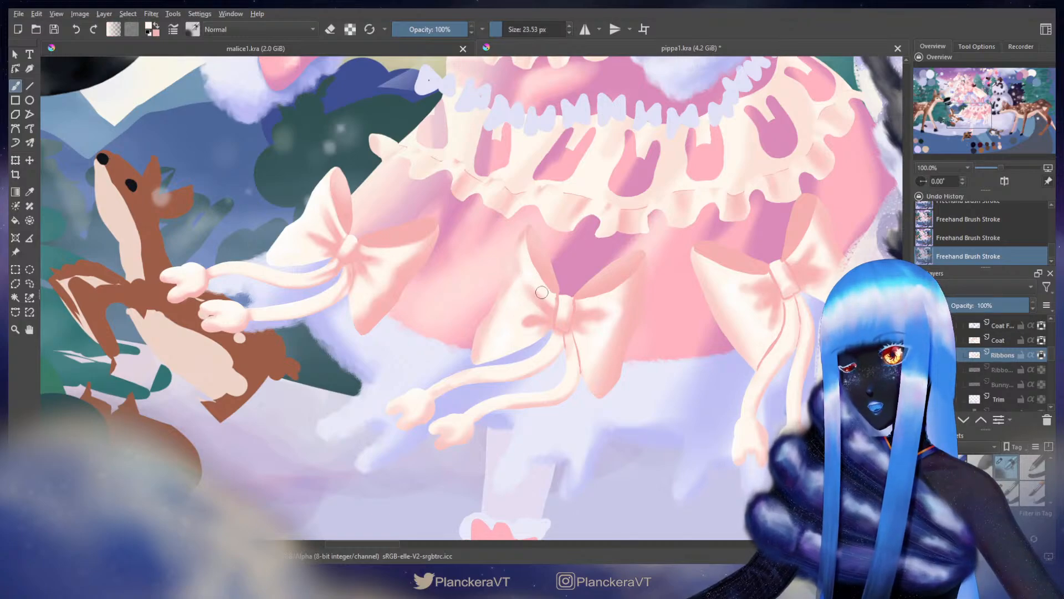
key("x")
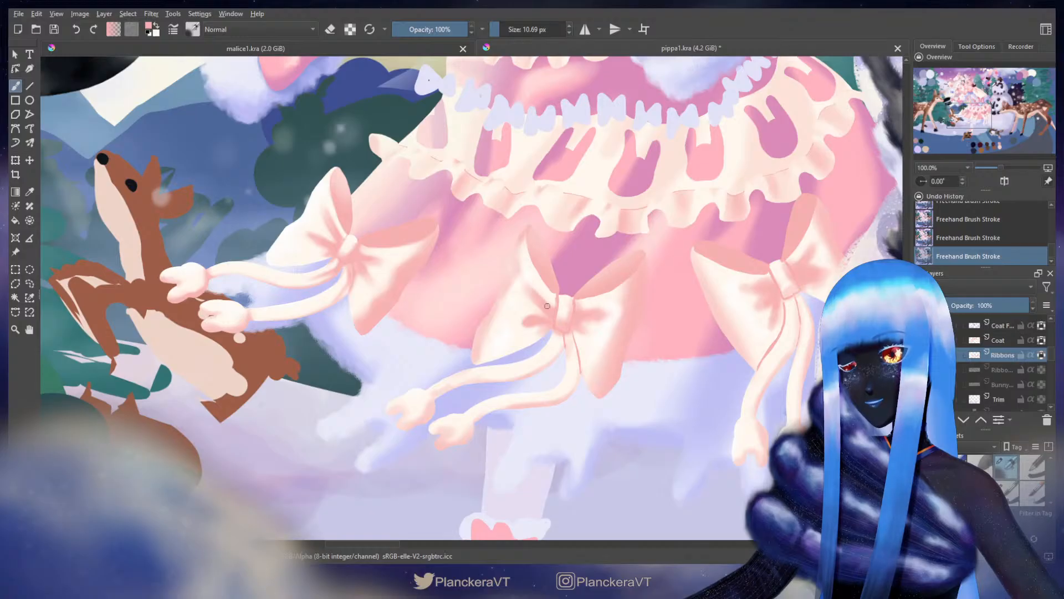
Step: Touch up the crease on the middle bow's right loop and reshape the knot's upper end with near-white and pink at about 14 to 18 px
mouse_move(549, 307)
left_mouse_down()
mouse_move(537, 290)
mouse_move(586, 300)
mouse_move(577, 287)
mouse_move(595, 287)
mouse_move(595, 300)
left_mouse_up()
key("x")
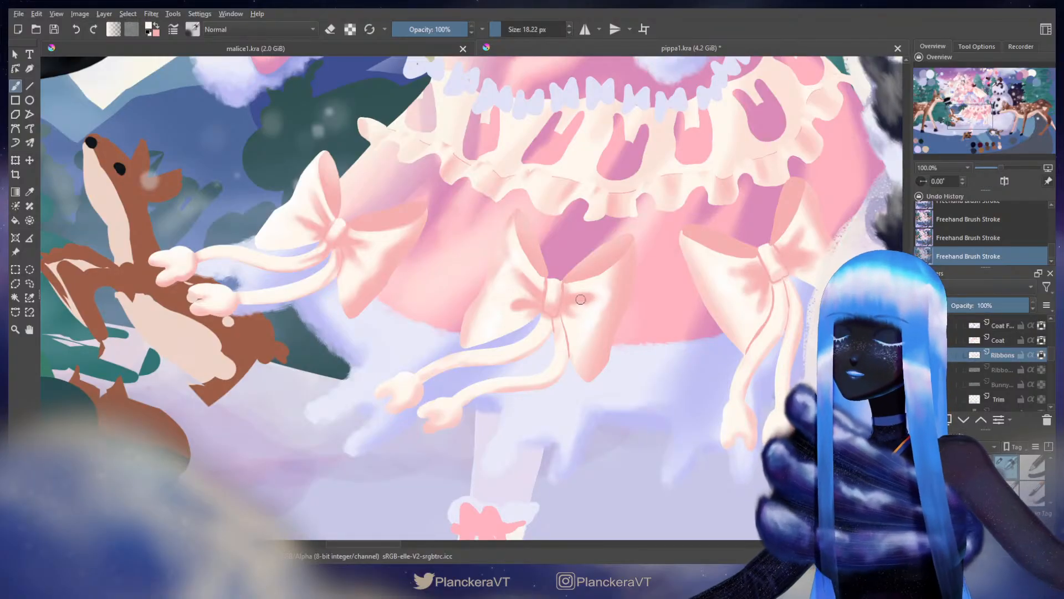
key("x")
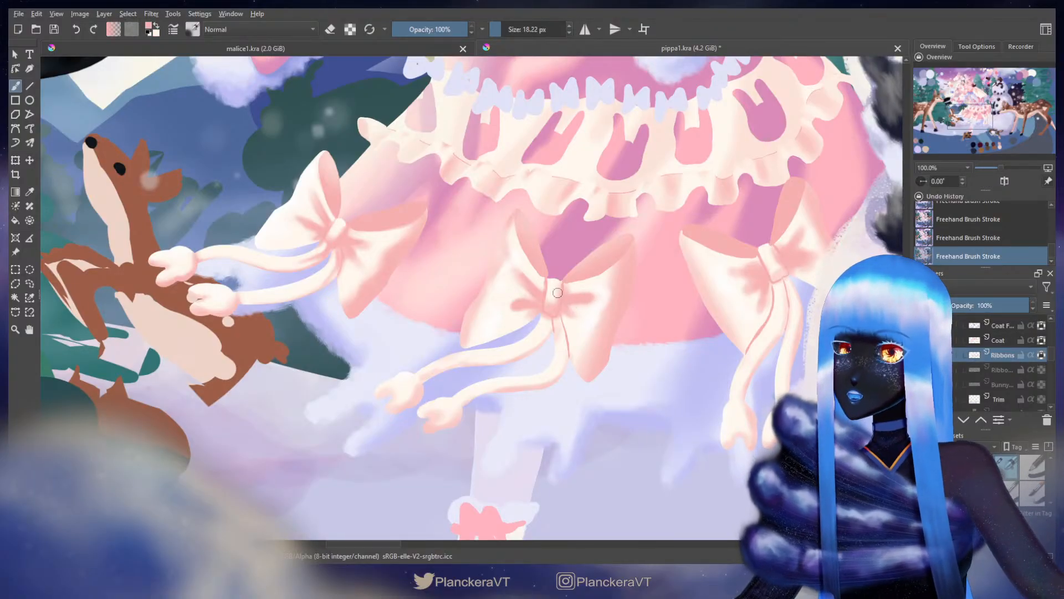
mouse_move(548, 284)
left_mouse_down("shift")
mouse_move(551, 312)
mouse_move(561, 281)
left_mouse_up("shift")
key("x")
key("x")
key("x")
key("x")
key("x")
key("x")
key("ctrl+z")
key("ctrl+shift+z")
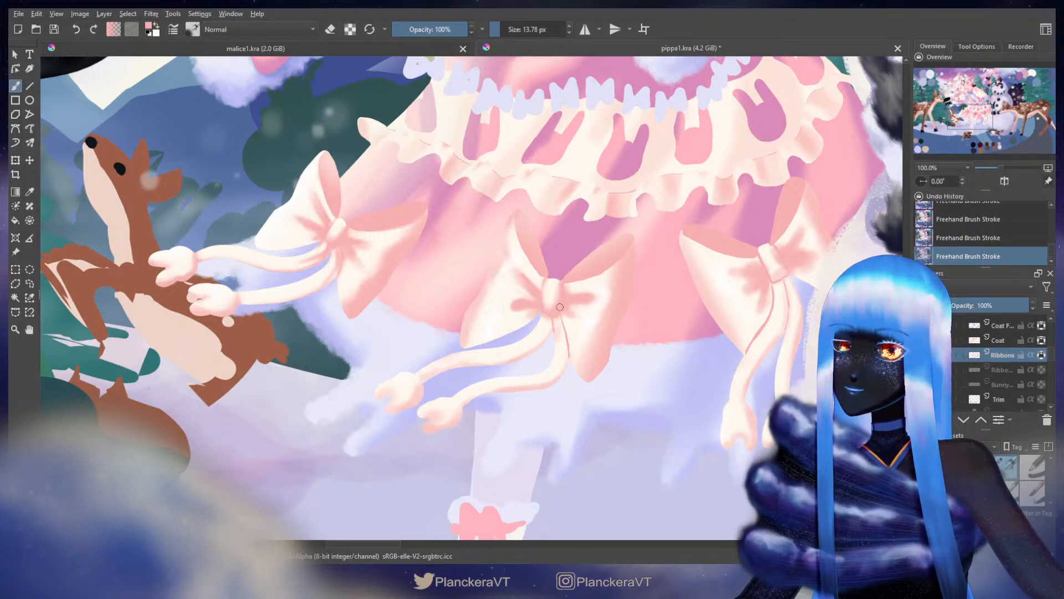
Step: Shade the middle bow's knot with near-white and pink at about 17 to 19 px
key("x")
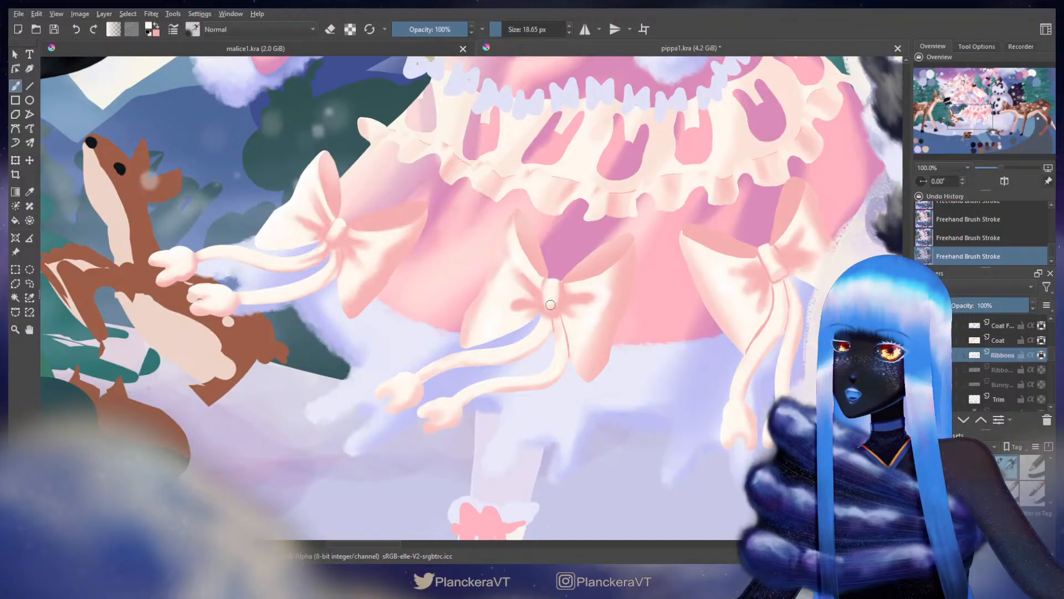
key("x")
left_click_drag(561, 301, 556, 304, "shift")
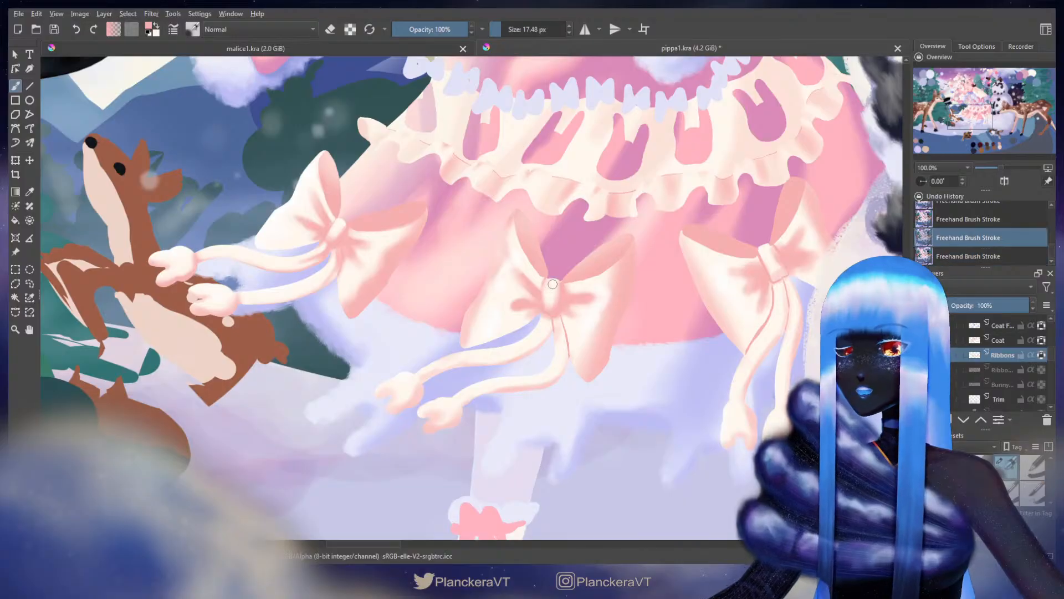
key("x")
left_click_drag(549, 284, 547, 286, "shift")
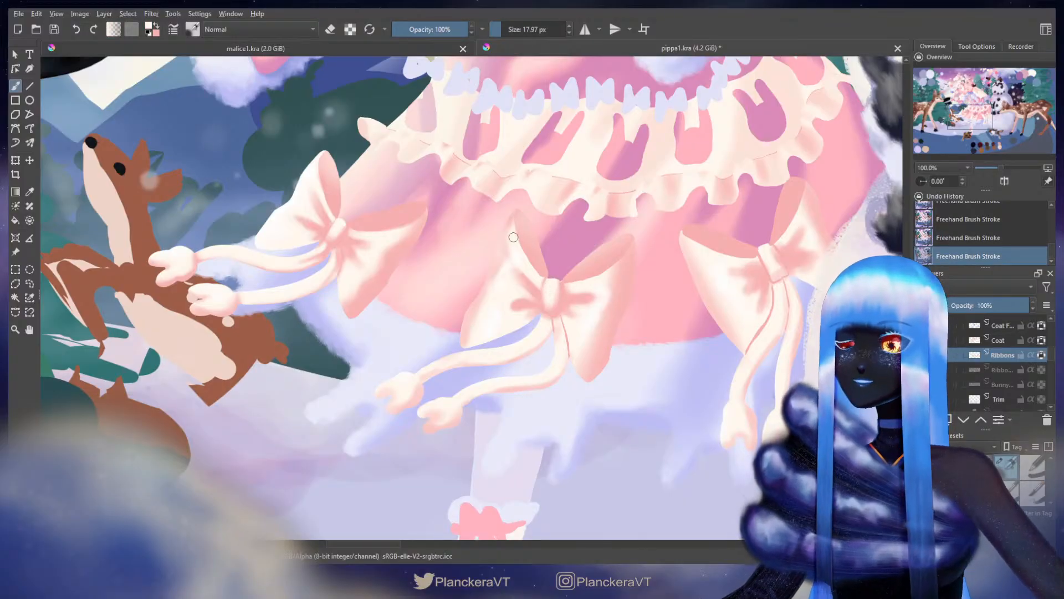
Step: Shade the inner side of the middle bow's left loop and clean its edge with pink at about 11 to 12 px
key("x")
mouse_move(516, 242)
left_mouse_down("shift")
mouse_move(516, 226)
mouse_move(522, 244)
left_mouse_up("shift")
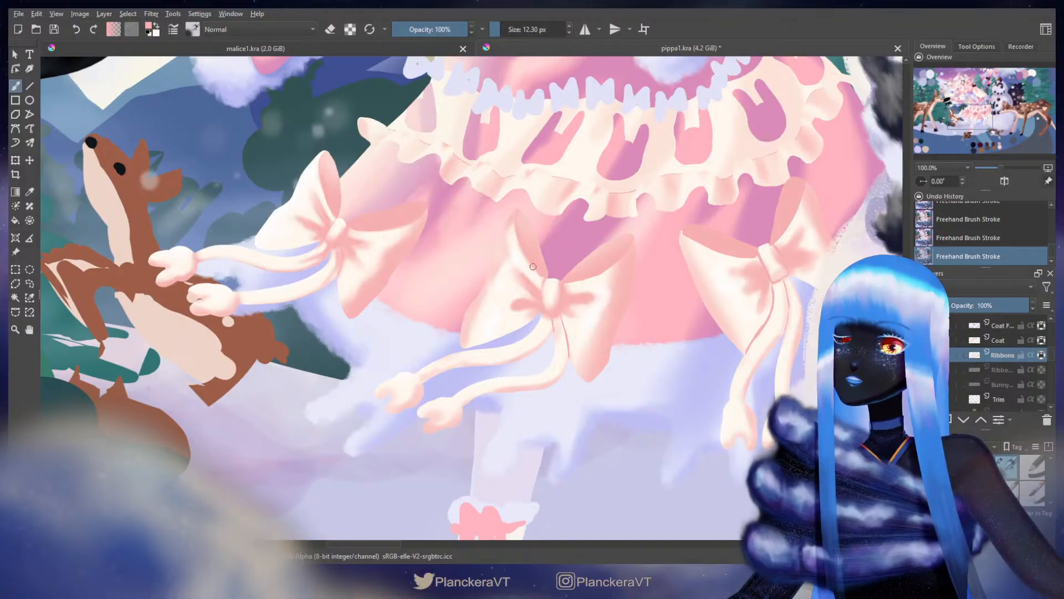
key("x")
key("x")
left_click_drag(541, 279, 523, 244, "shift")
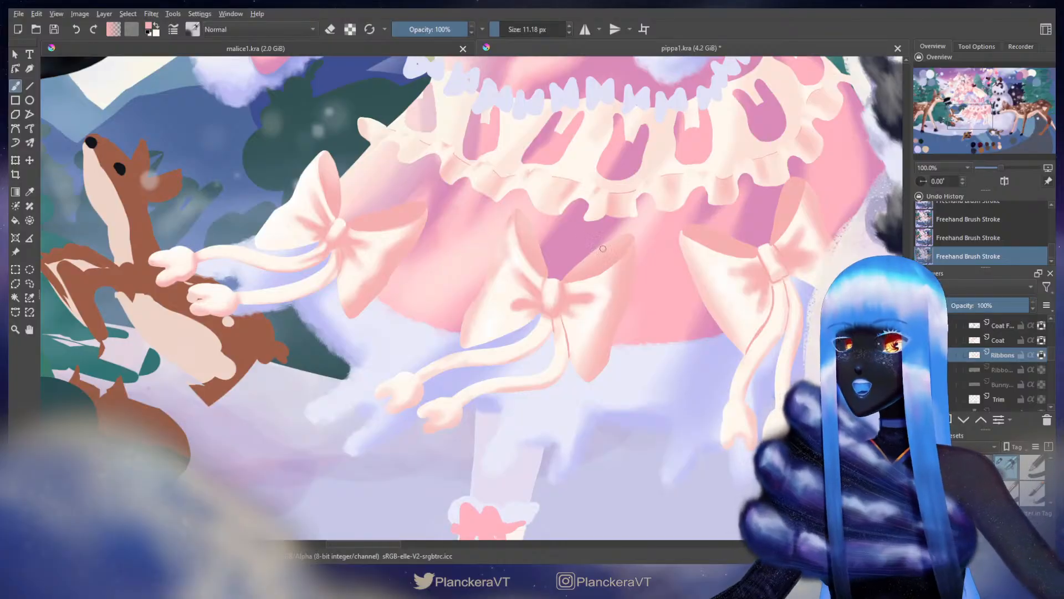
Step: Shade the inner side of the middle bow's right loop with pink at about 22 px and refine its rim with near-white at about 15 px
left_click_drag(603, 249, 628, 241, "shift")
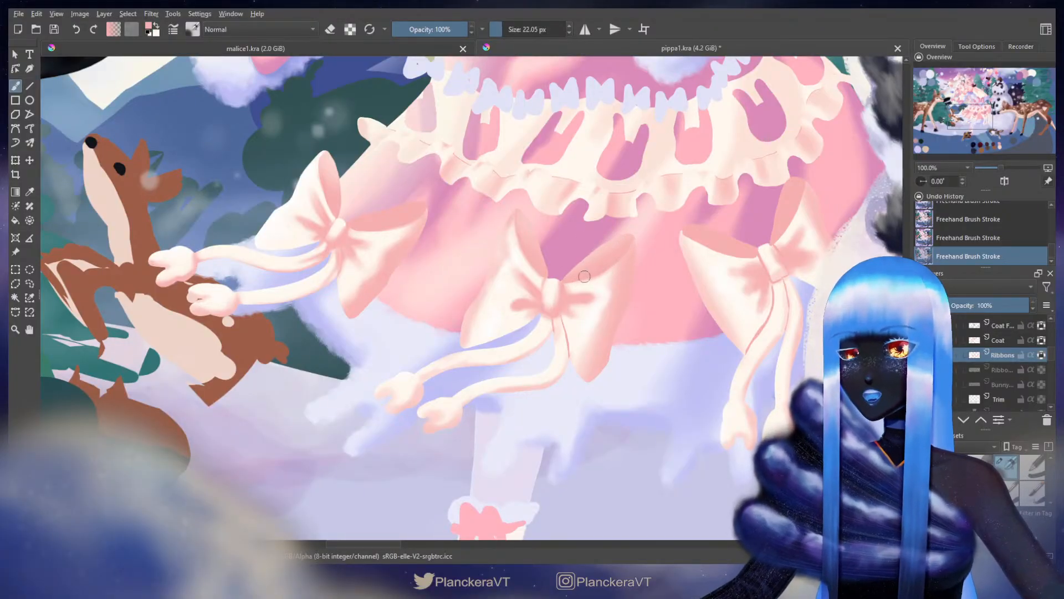
key("x")
left_click_drag(602, 280, 592, 285, "shift")
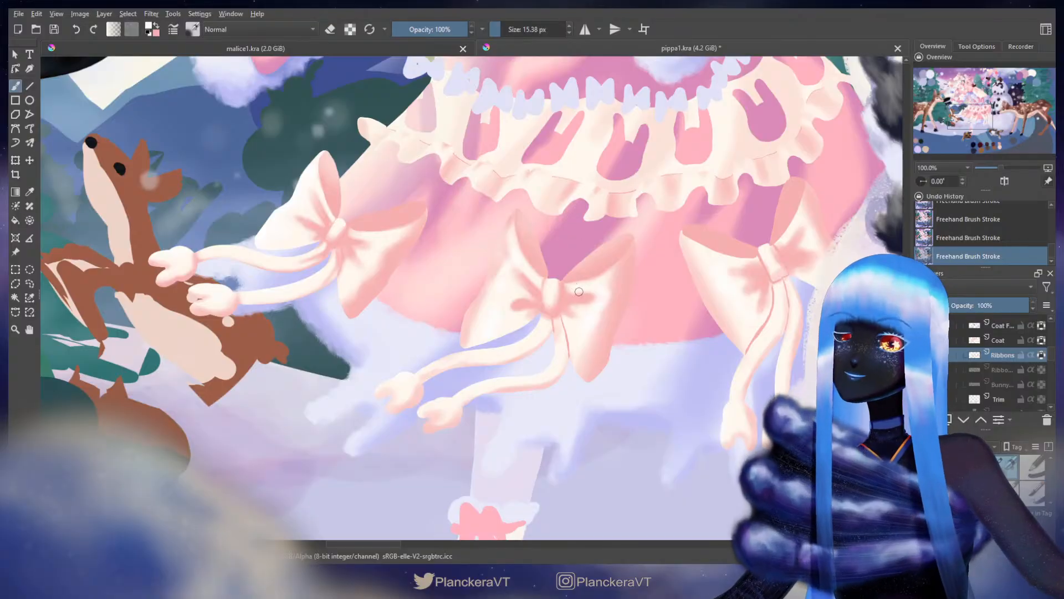
Step: Refine the crease on the middle bow's right loop beside the knot with near-white and pink at about 15 to 18 px
key("x")
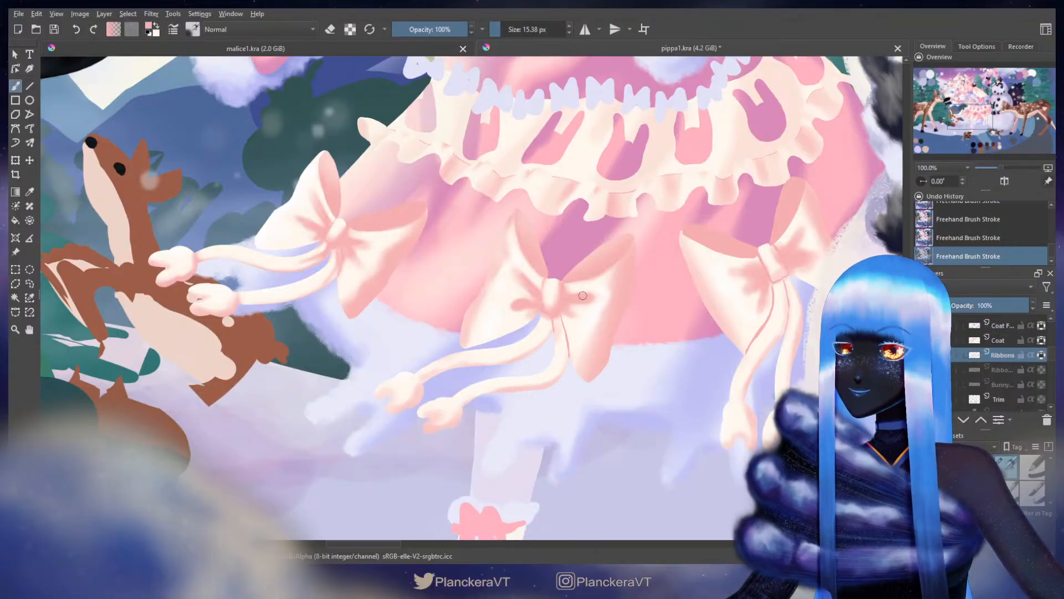
key("x")
mouse_move(583, 295)
left_mouse_down("shift")
mouse_move(610, 296)
mouse_move(568, 302)
left_mouse_up("shift")
key("ctrl+z")
key("ctrl+z")
key("x")
key("x")
key("x")
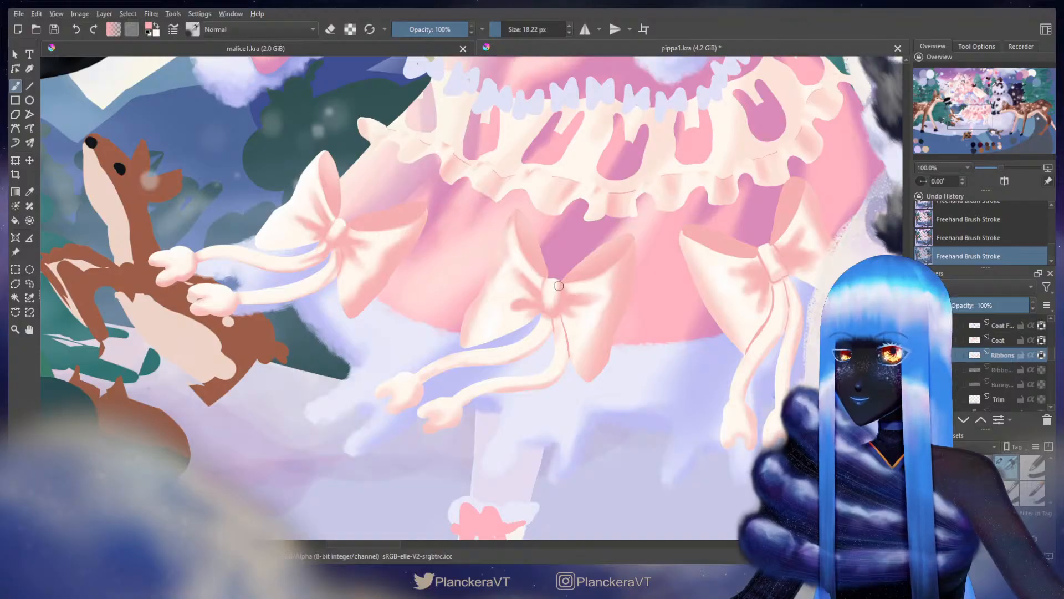
Step: Touch up the lower part of the middle bow's knot and the fold beneath it with near-white and pink at about 13 to 21 px
key("x")
left_click_drag(572, 305, 554, 308, "shift")
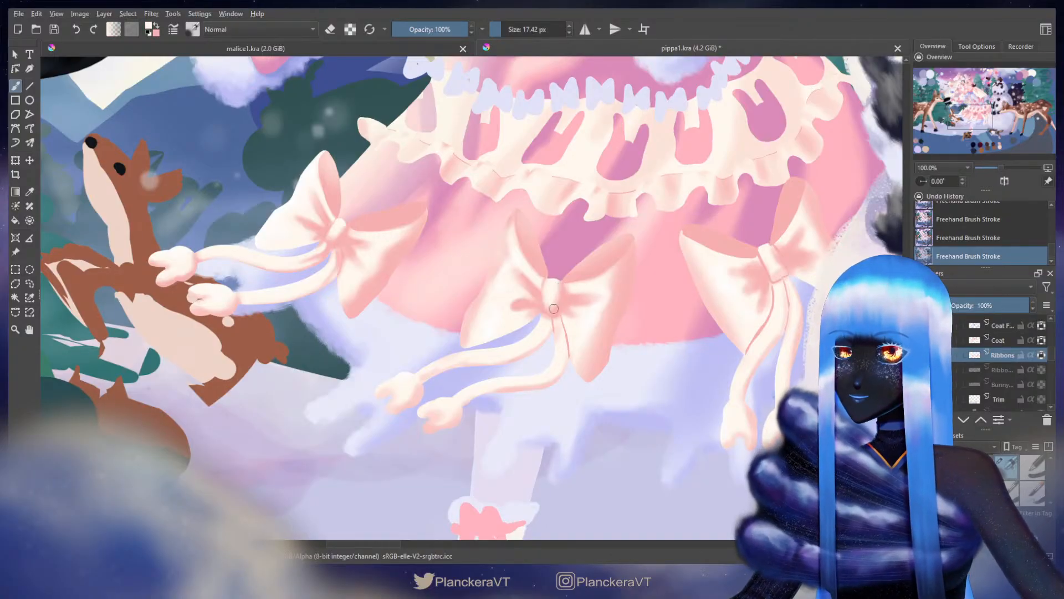
key("x")
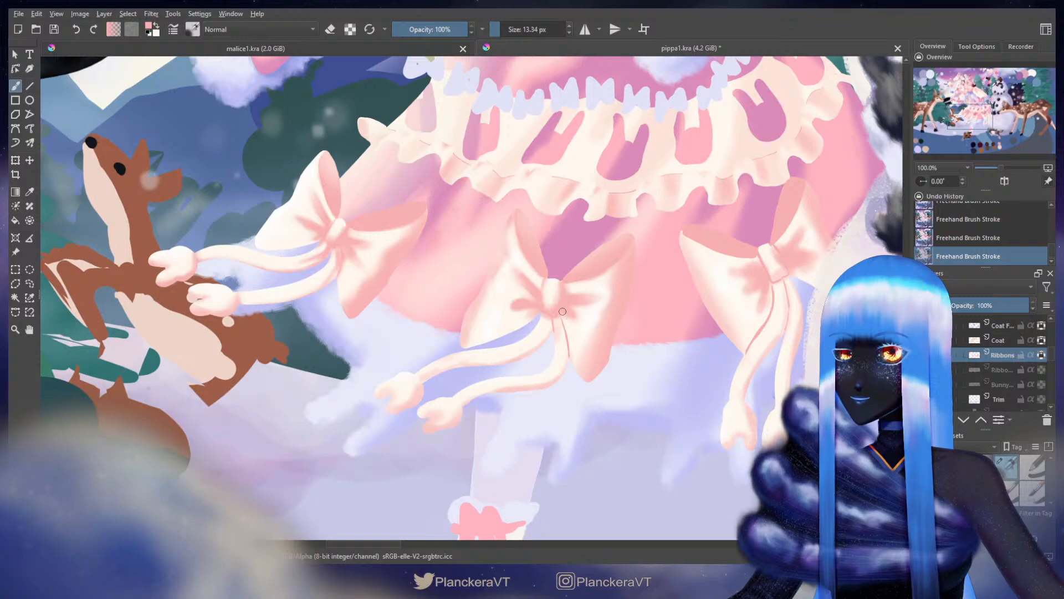
key("x")
left_click_drag(563, 311, 575, 321, "shift")
key("x")
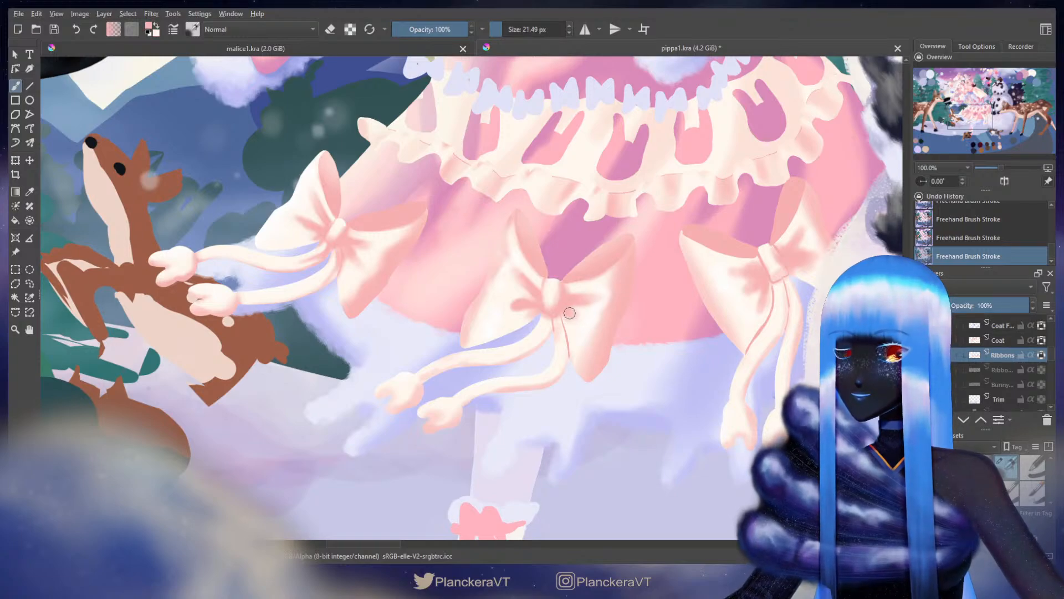
key("x")
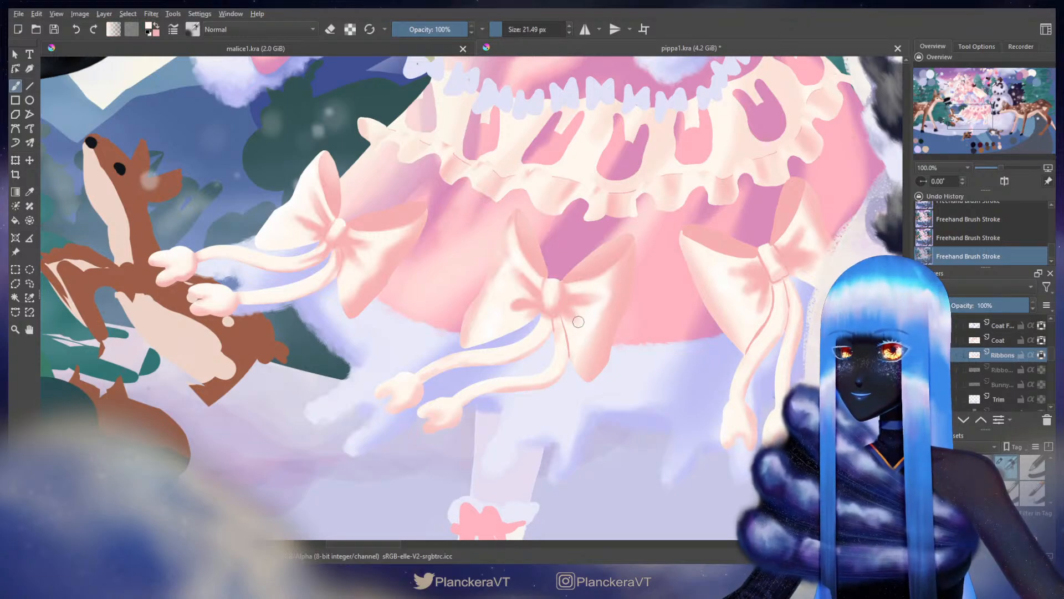
Step: Define the upper parts of the middle bow's tails below the knot with pink and near-white at about 12 to 15 px
left_click_drag(568, 331, 574, 299)
left_click_drag(573, 300, 565, 282, "shift")
key("x")
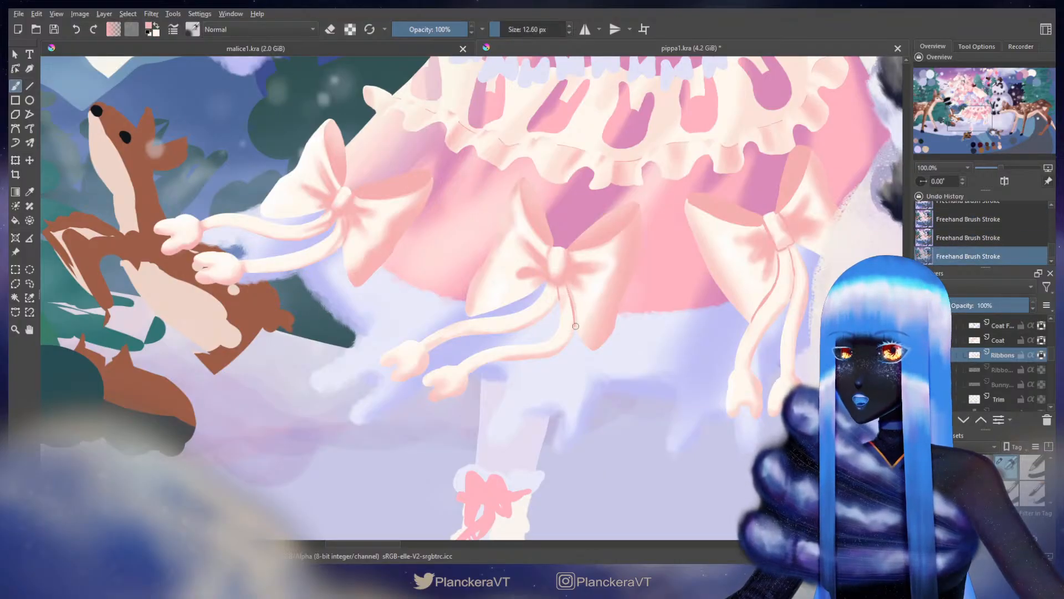
key("x")
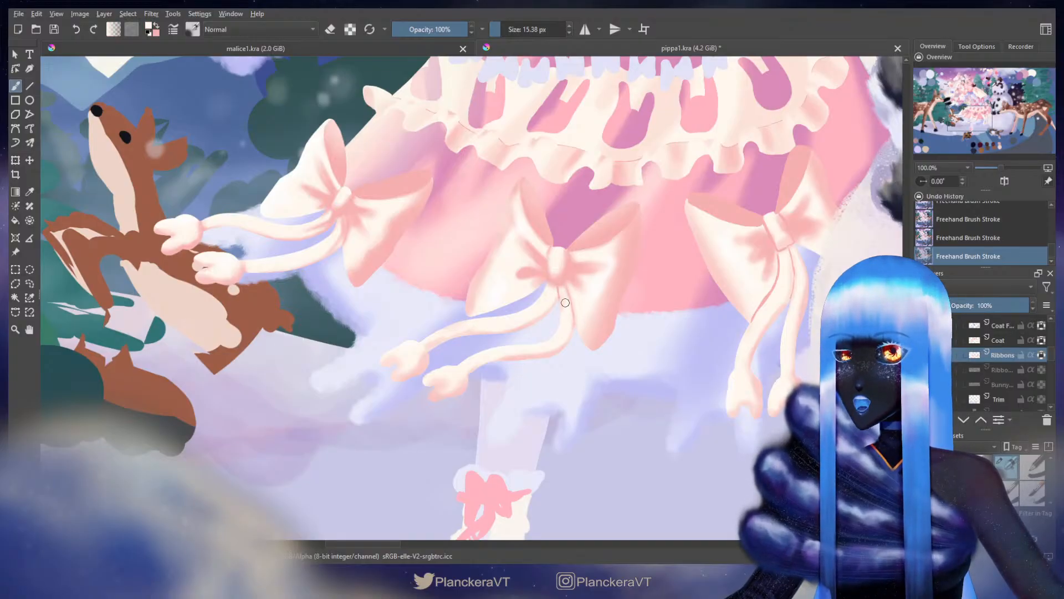
left_click(559, 291, "ctrl")
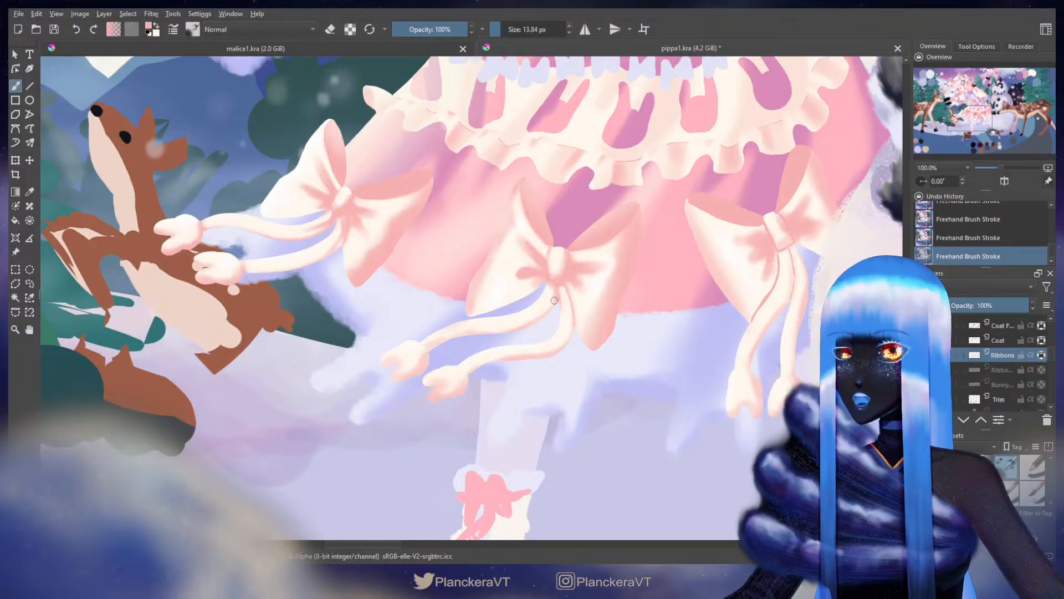
key("bracketleft")
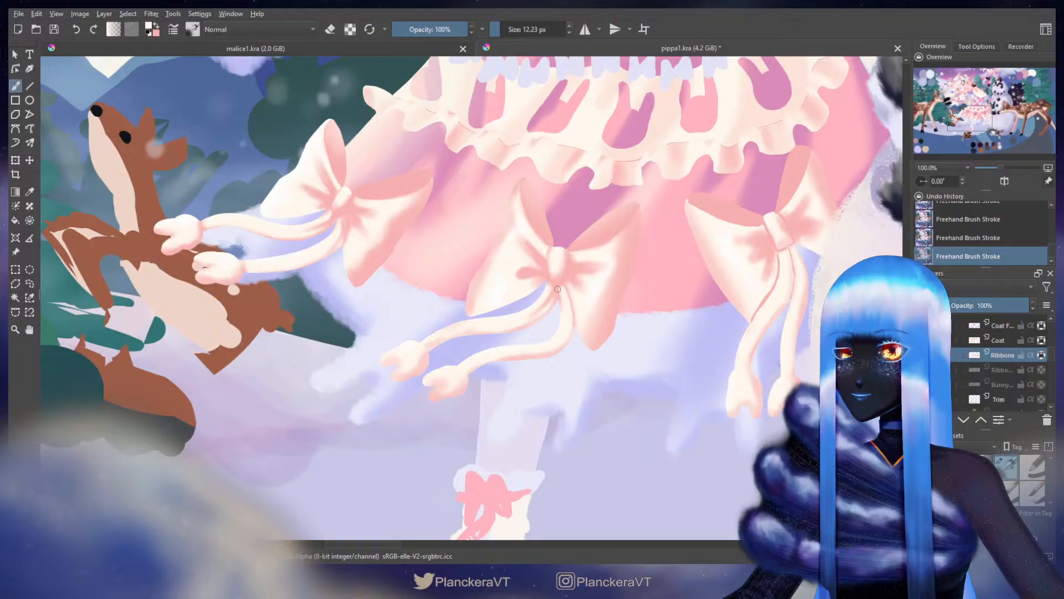
Step: Shade the lengths of the middle bow's two tails with near-white and pink at about 26 to 33 px
left_click_drag(526, 318, 535, 318, "shift")
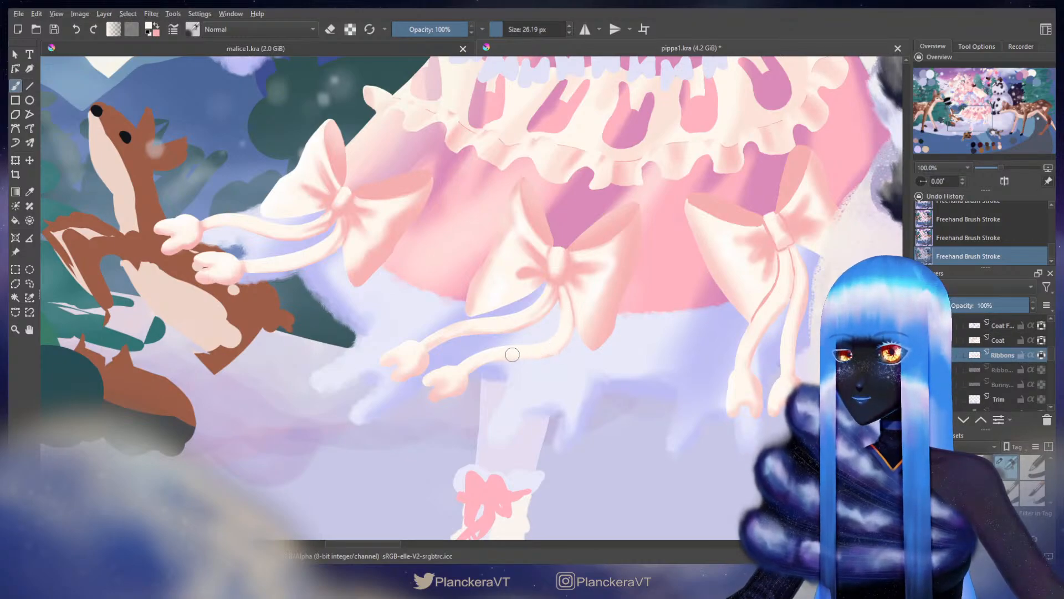
key("x")
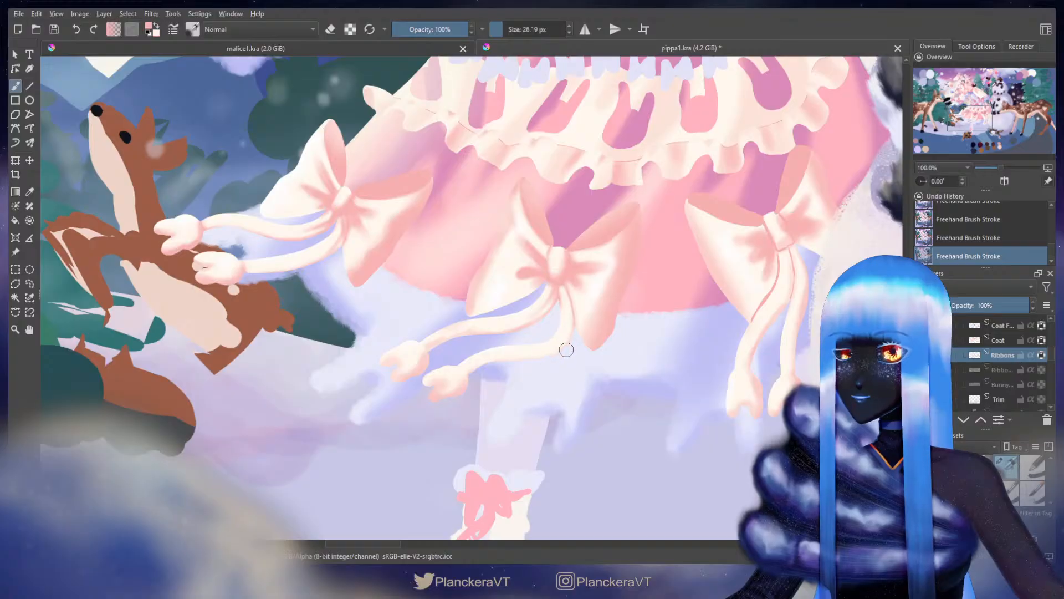
left_click_drag(566, 349, 562, 350, "shift")
key("x")
left_click_drag(474, 323, 480, 323, "shift")
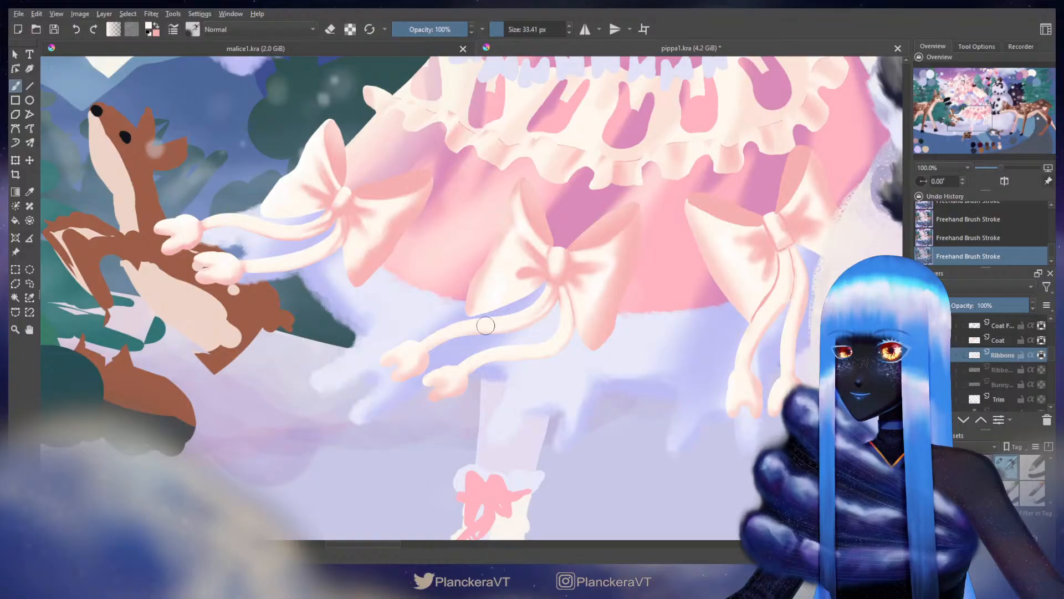
left_click_drag(494, 328, 537, 298)
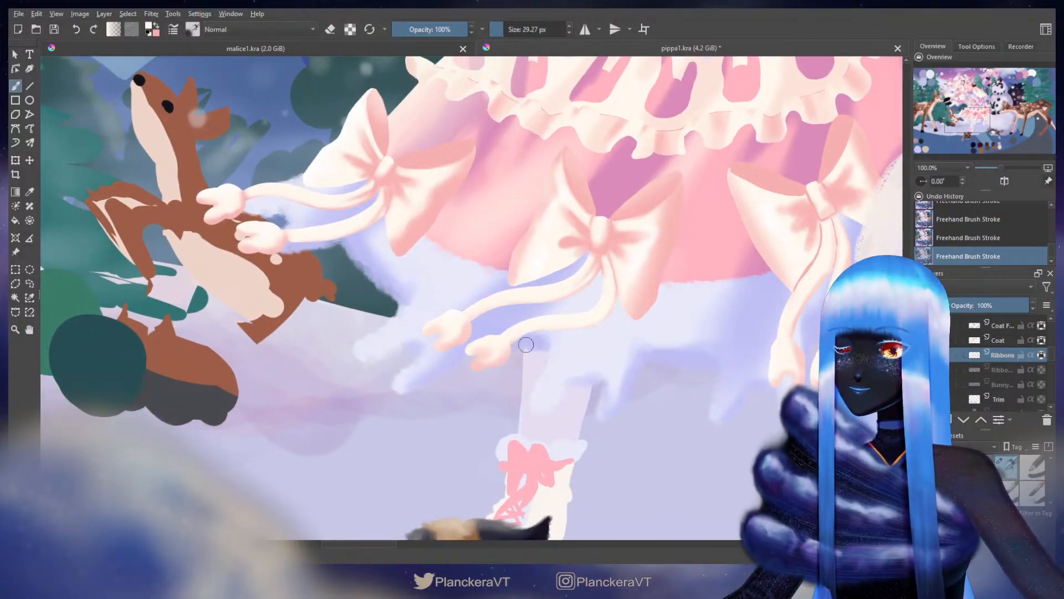
Step: Shade the forked end of the middle bow's lower tail with pink and near-white at about 17 to 33 px
key("x")
key("bracketleft")
key("bracketleft")
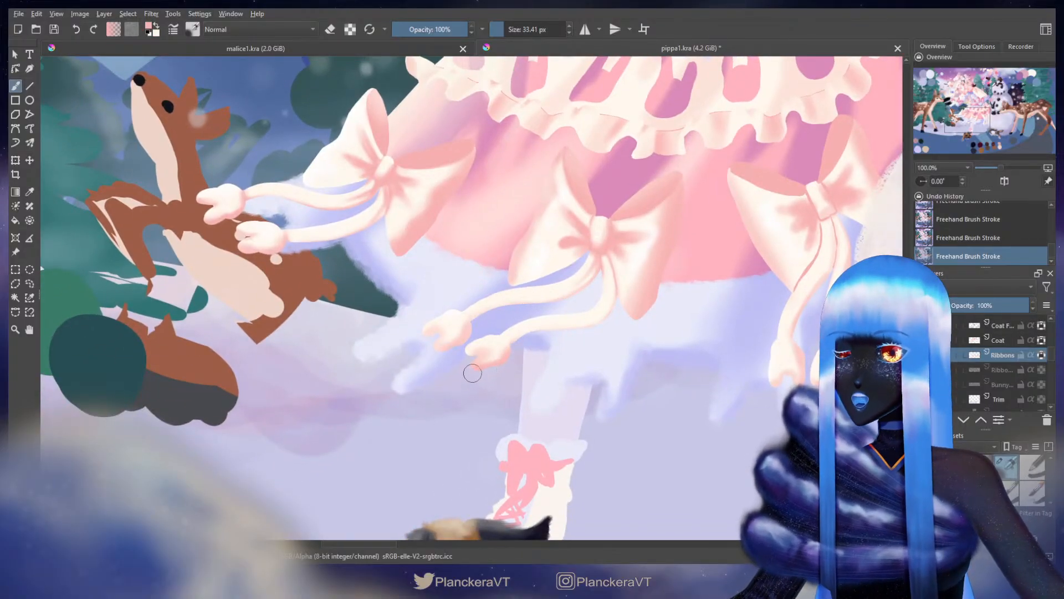
key("bracketleft")
key("bracketleft")
key("x")
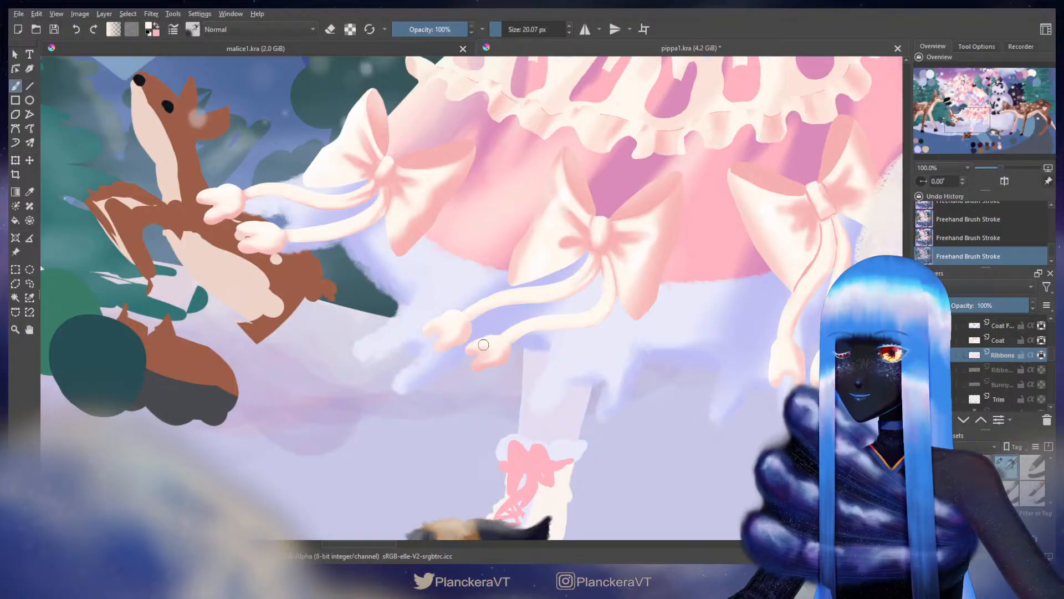
key("bracketleft")
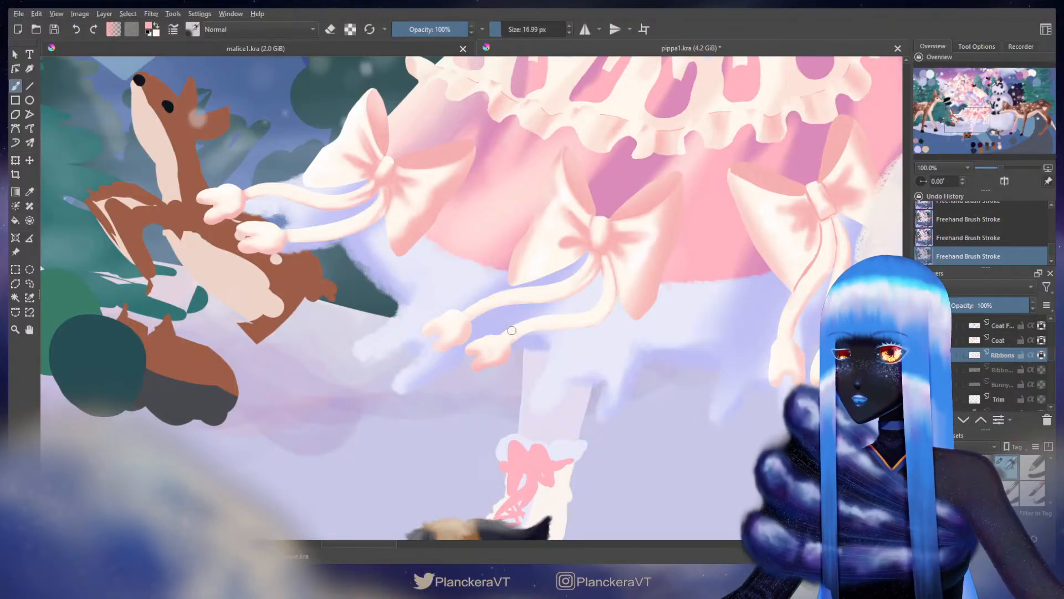
key("ctrl+z")
key("ctrl+shift+z")
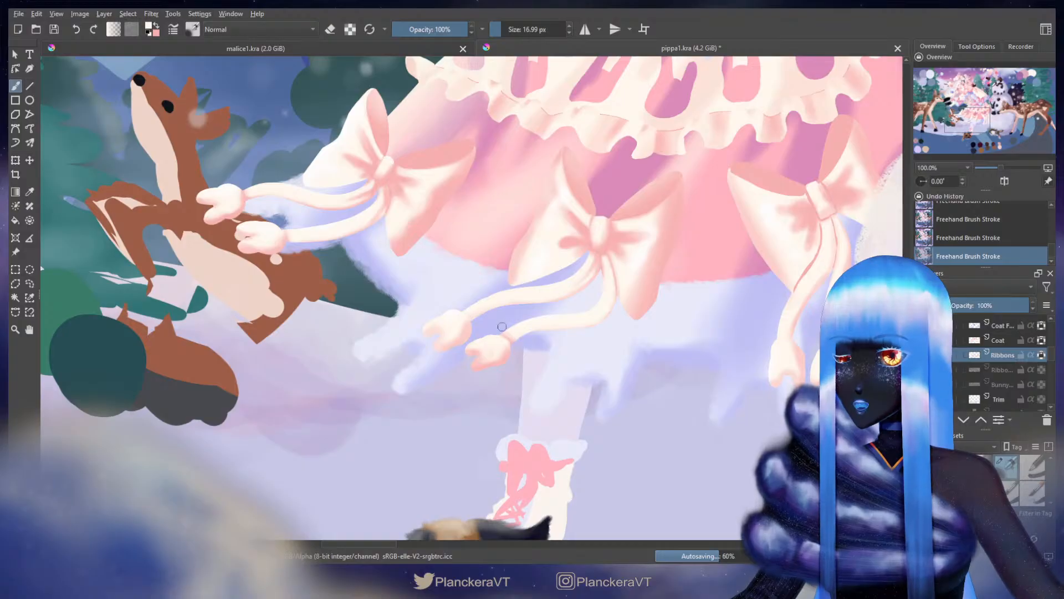
Step: Blend the forked ends of both middle bow tails with pink and near-white at about 29 px
key("x")
key("bracketright")
key("bracketright")
mouse_move(478, 347)
left_mouse_down("shift")
mouse_move(502, 349)
mouse_move(481, 355)
mouse_move(468, 325)
mouse_move(466, 340)
mouse_move(436, 349)
mouse_move(434, 332)
mouse_move(453, 322)
left_mouse_up("shift")
key("x")
key("x")
key("x")
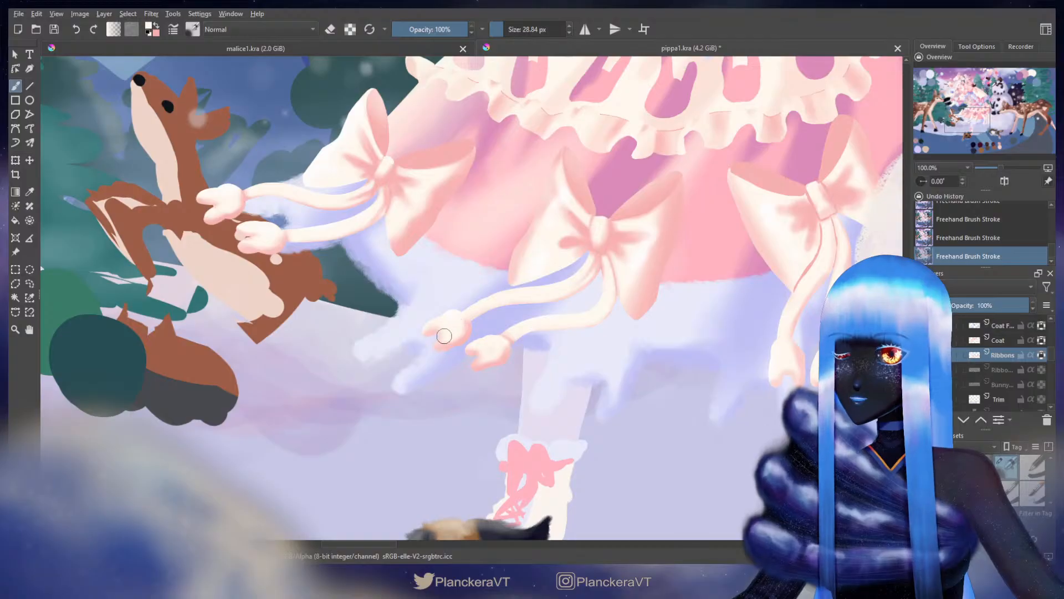
Step: Shade the outer edge of the right bow's left loop with pink and near-white at about 31 to 41 px
mouse_move(722, 238)
left_mouse_down()
mouse_move(591, 274)
mouse_move(538, 336)
left_mouse_up()
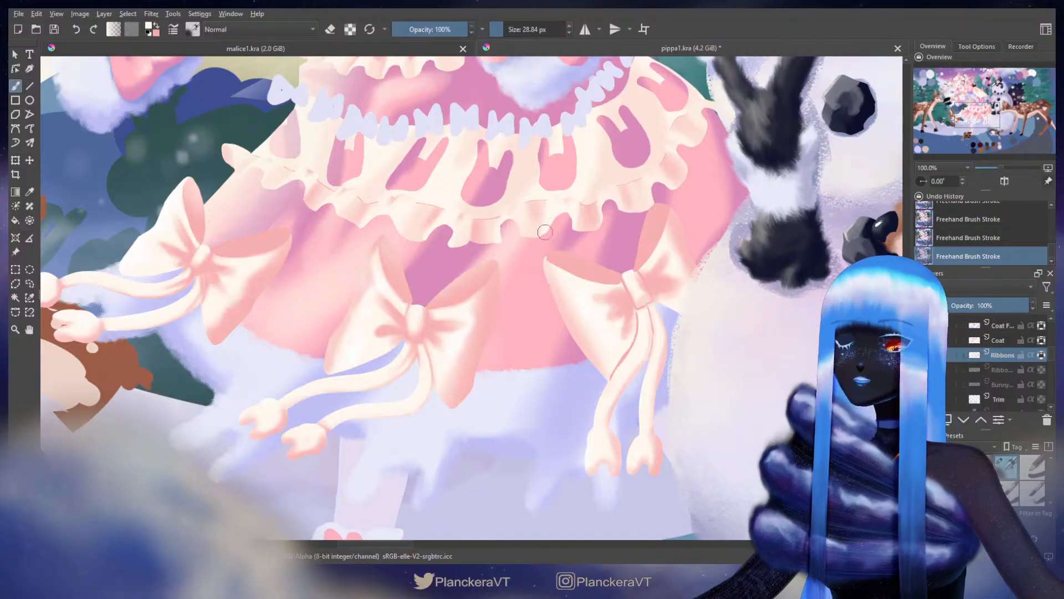
left_click_drag(569, 209, 467, 227)
mouse_move(528, 315)
left_mouse_down()
mouse_move(519, 217)
mouse_move(579, 192)
mouse_move(564, 392)
mouse_move(544, 344)
mouse_move(519, 363)
mouse_move(518, 319)
left_mouse_up()
key("bracketright")
key("x")
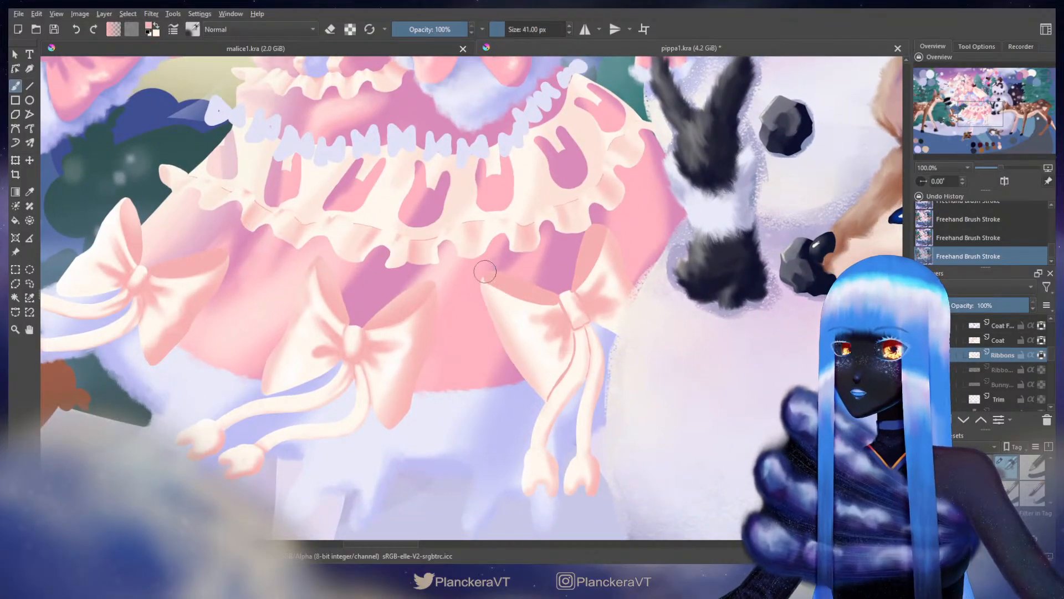
key("bracketright")
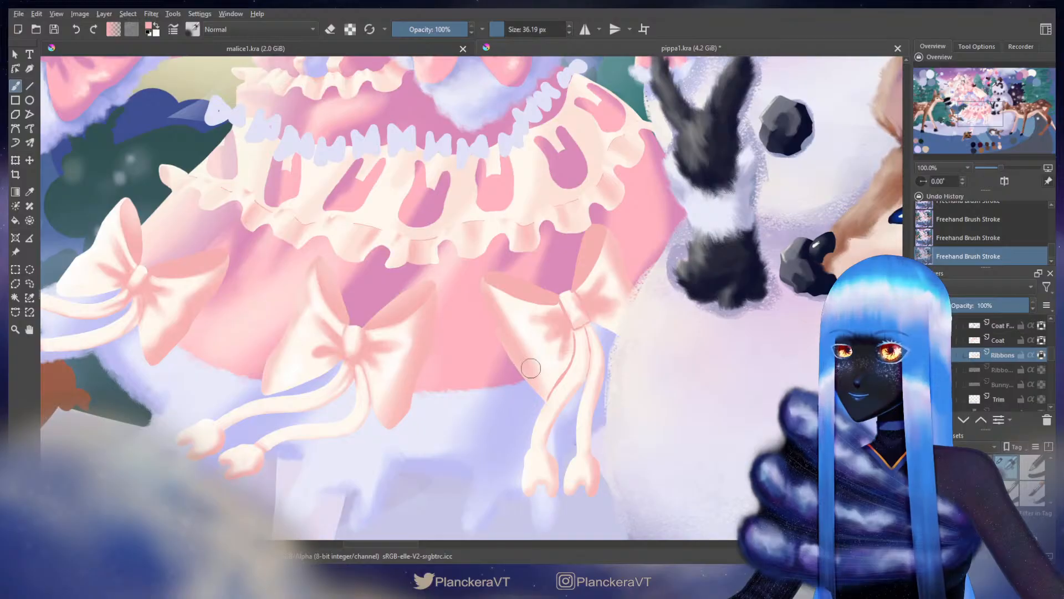
key("bracketleft")
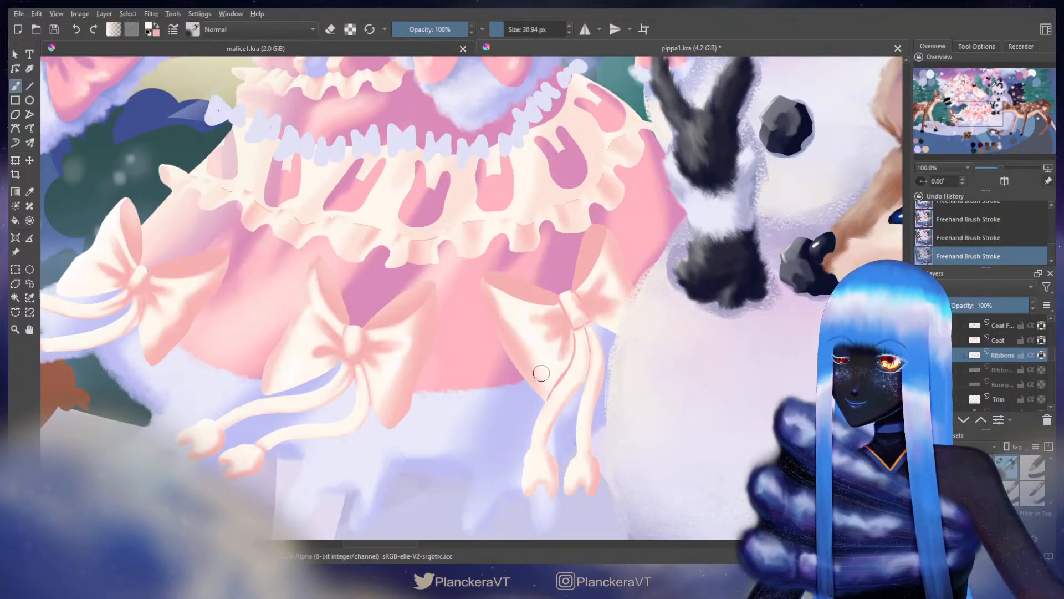
key("x")
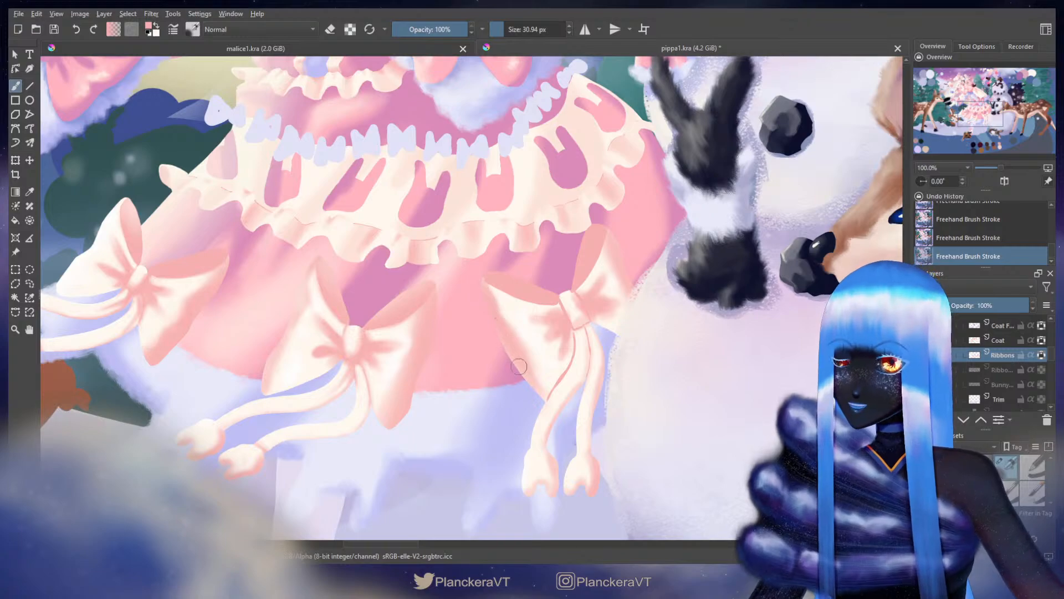
Step: Brighten the lower creases of the right bow's left loop with near-white at about 12 to 20 px
key("bracketleft")
key("bracketleft")
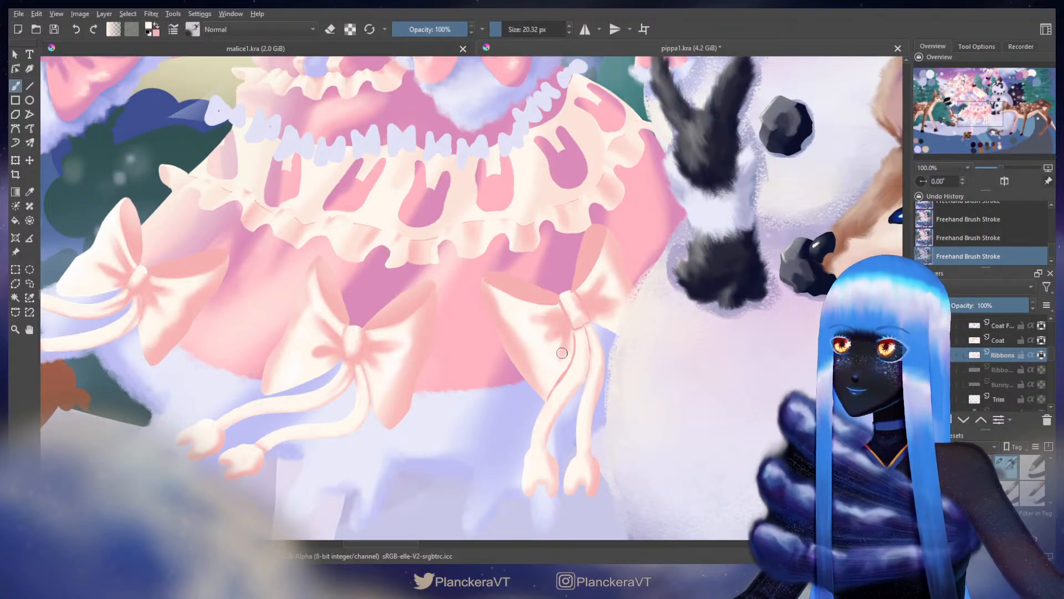
key("bracketleft")
key("bracketleft")
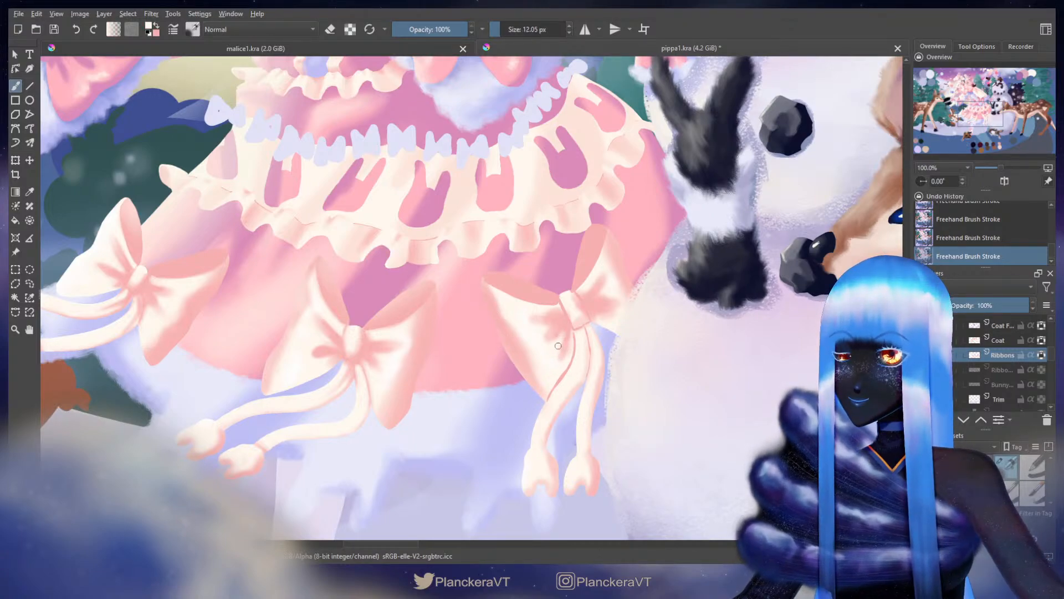
key("bracketright")
key("bracketright")
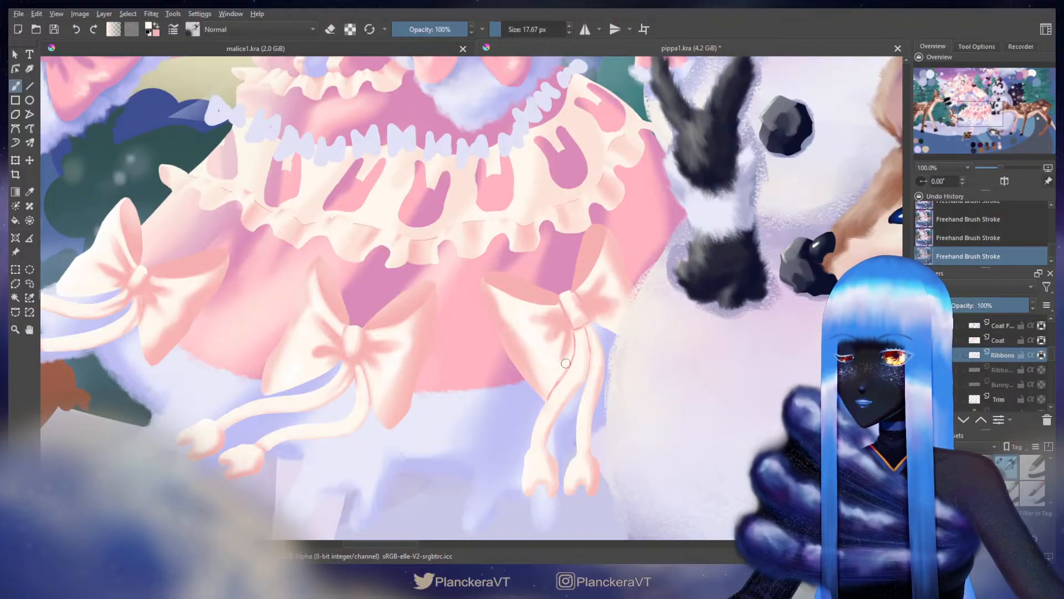
Step: Clean the boundary between the right bow's left loop and its left tail with near-white and pink at about 8 to 16 px
key("bracketleft")
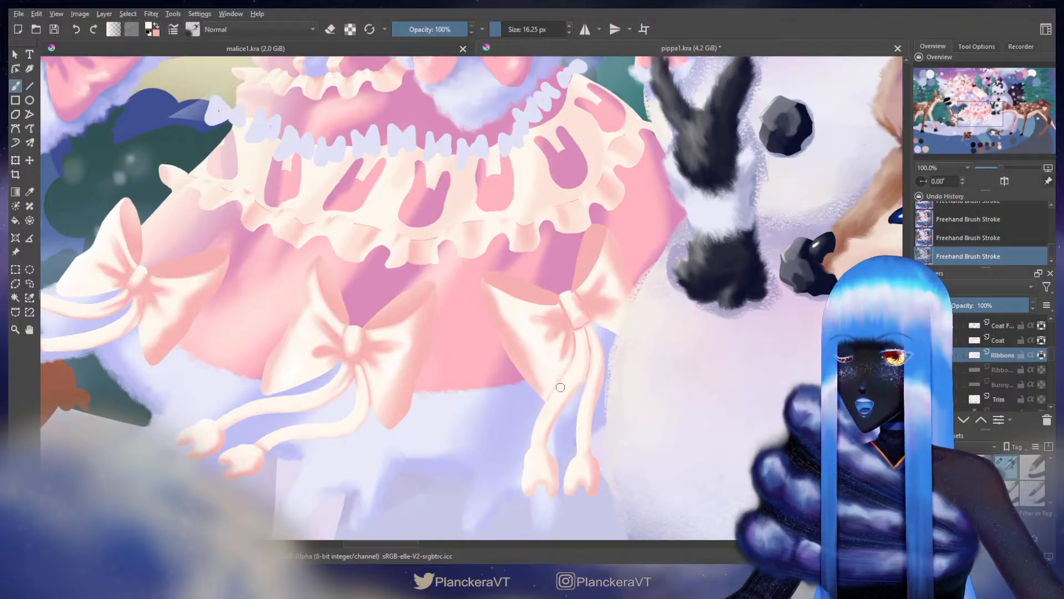
key("bracketleft")
key("bracketleft")
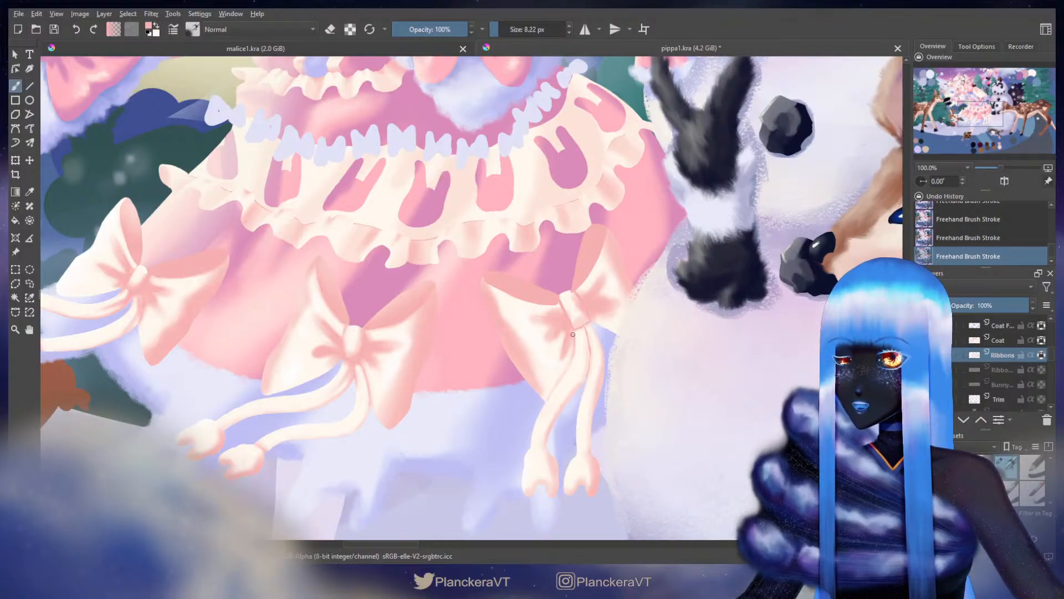
key("bracketright")
key("bracketright")
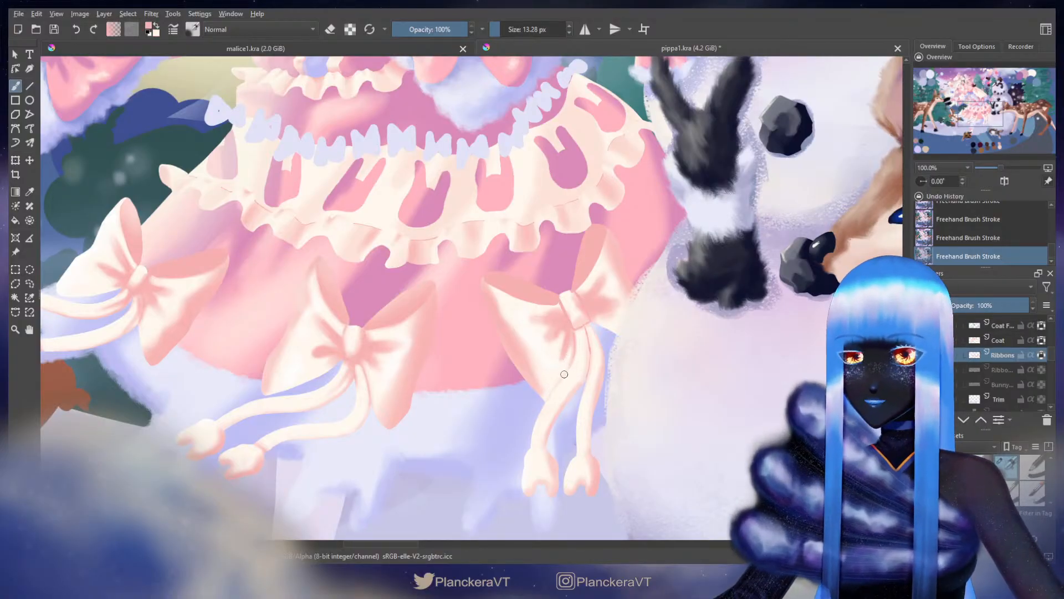
key("bracketleft")
key("bracketleft")
key("bracketleft")
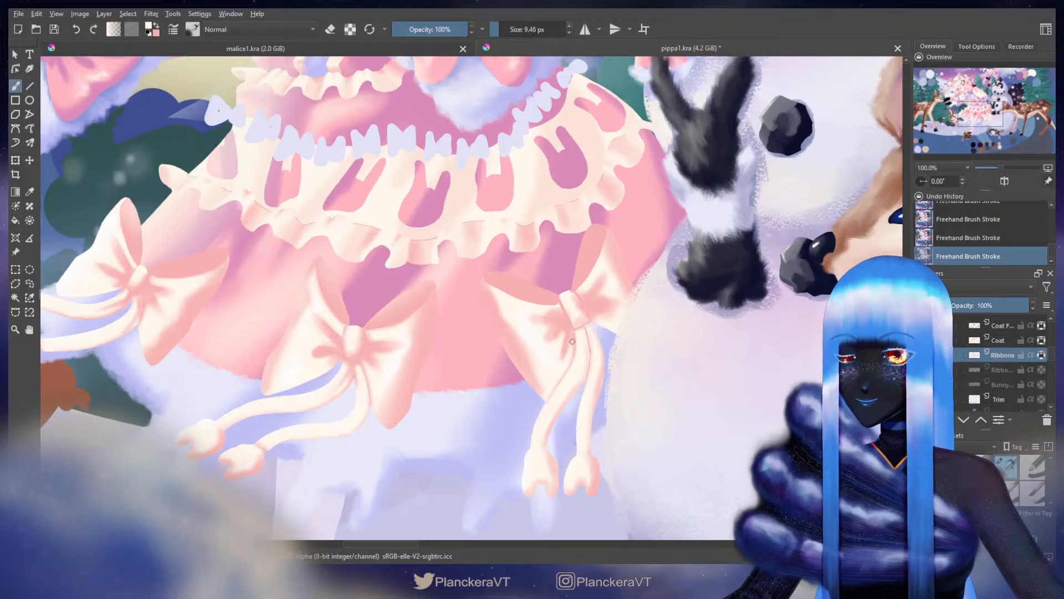
Step: Refine the creases beside the knot on the right bow's left loop with near-white and pink at about 16 to 20 px
key("bracketright")
key("bracketright")
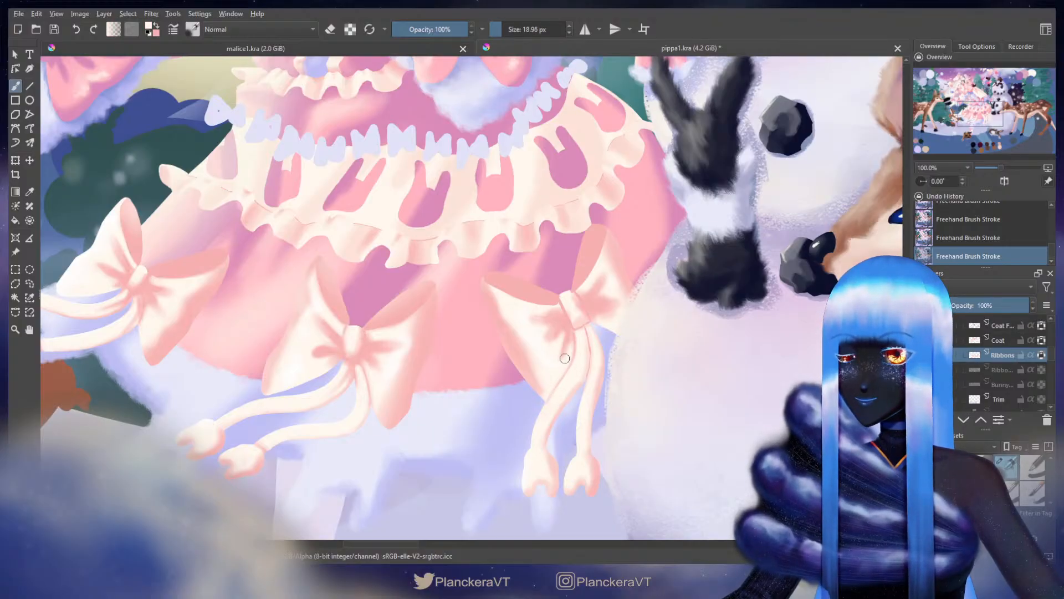
key("x")
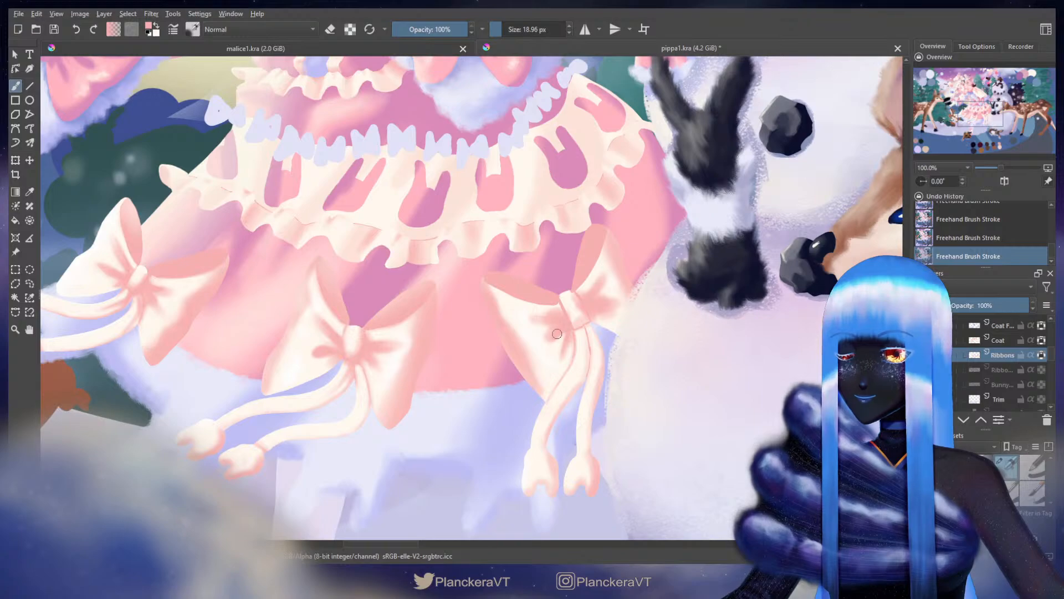
key("x")
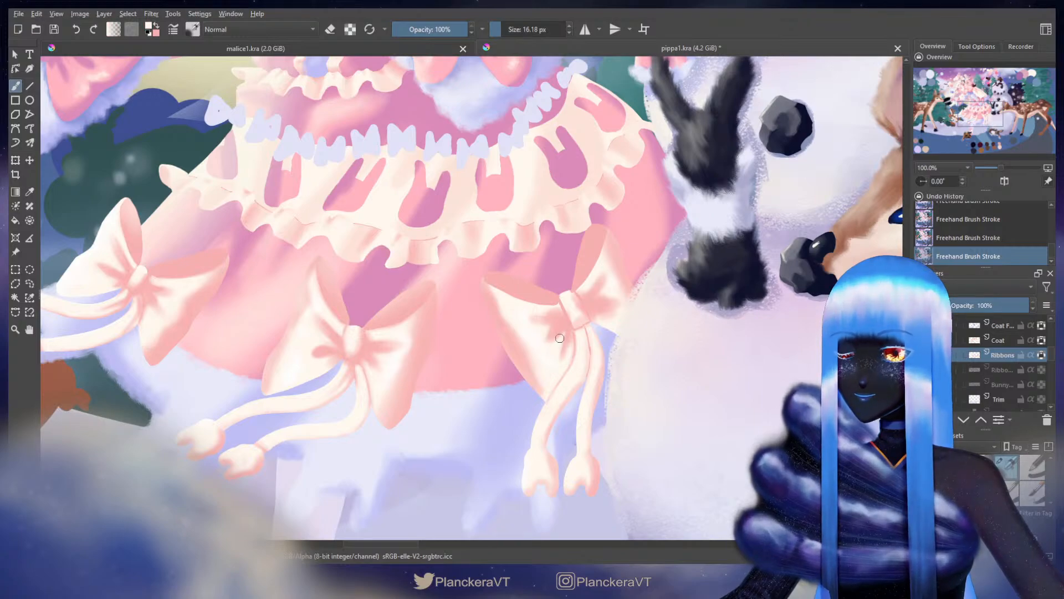
left_click_drag(542, 312, 544, 312)
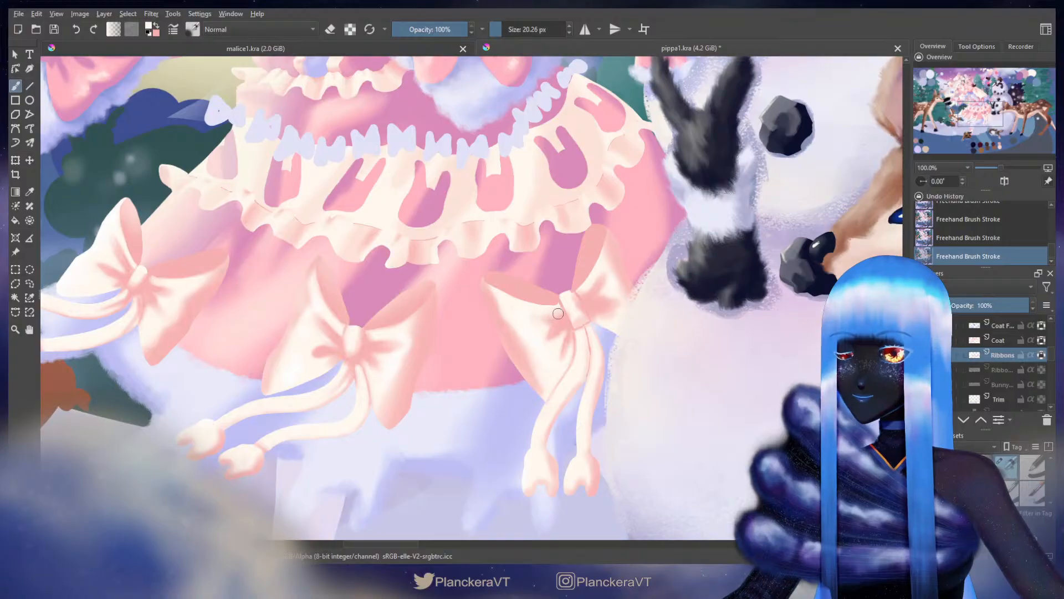
Step: Refine the creases where the right bow's left loop meets the knot with pink and near-white at about 11 to 32 px
key("x")
left_click_drag(559, 317, 558, 318)
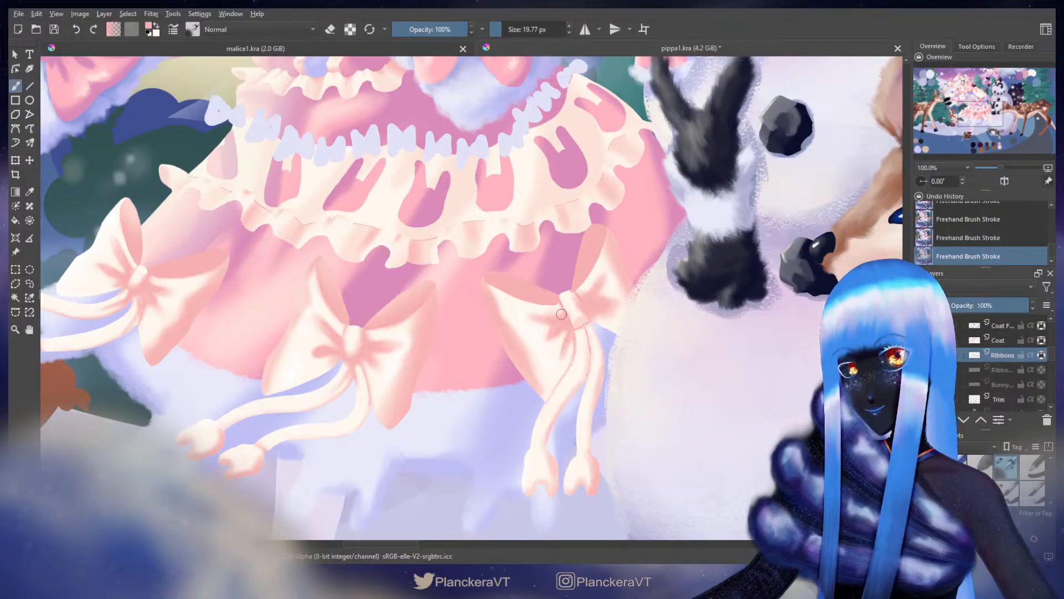
left_click_drag(557, 314, 566, 342)
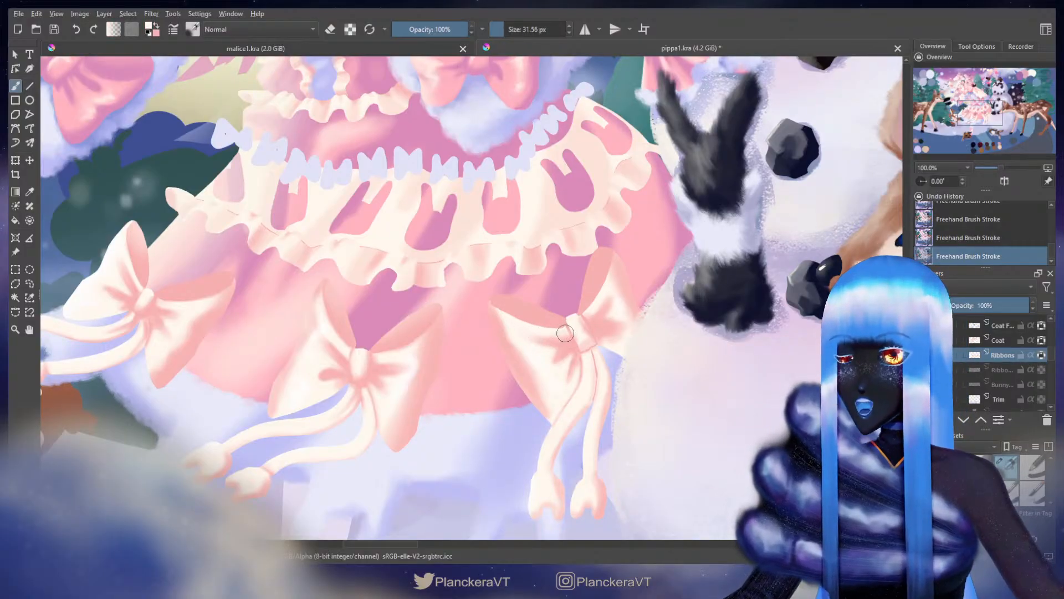
key("bracketleft")
key("bracketleft")
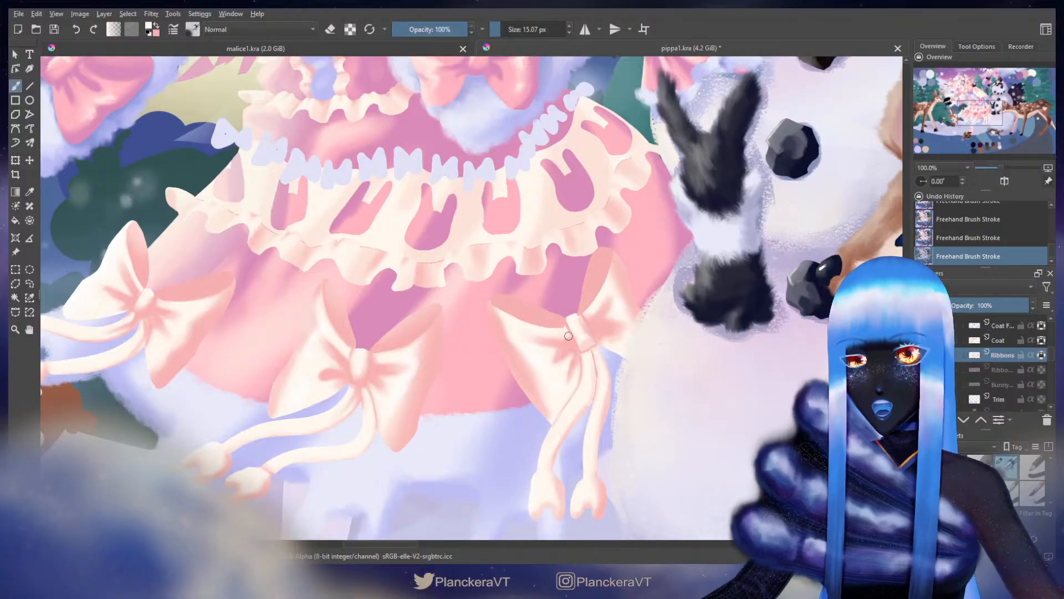
key("bracketleft")
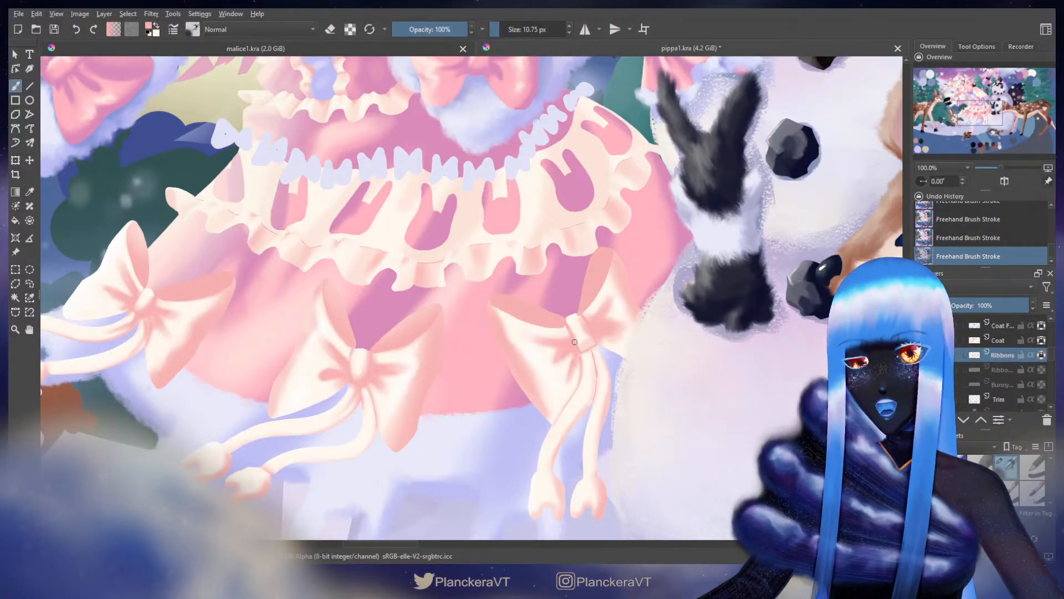
Step: Shade around the right bow's knot with pink and near-white at about 16 to 20 px
key("bracketright")
key("bracketright")
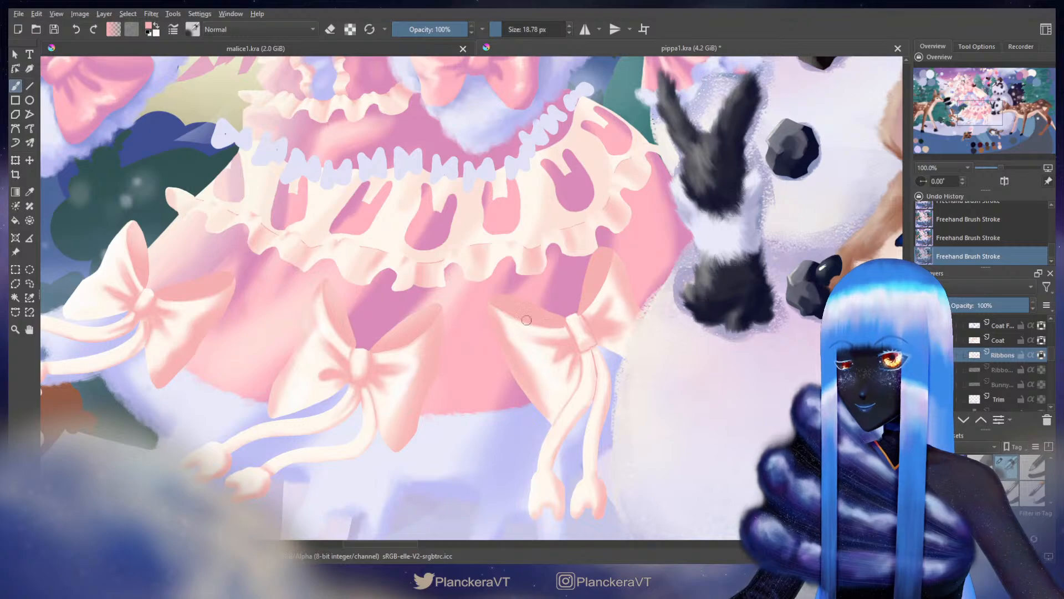
key("x")
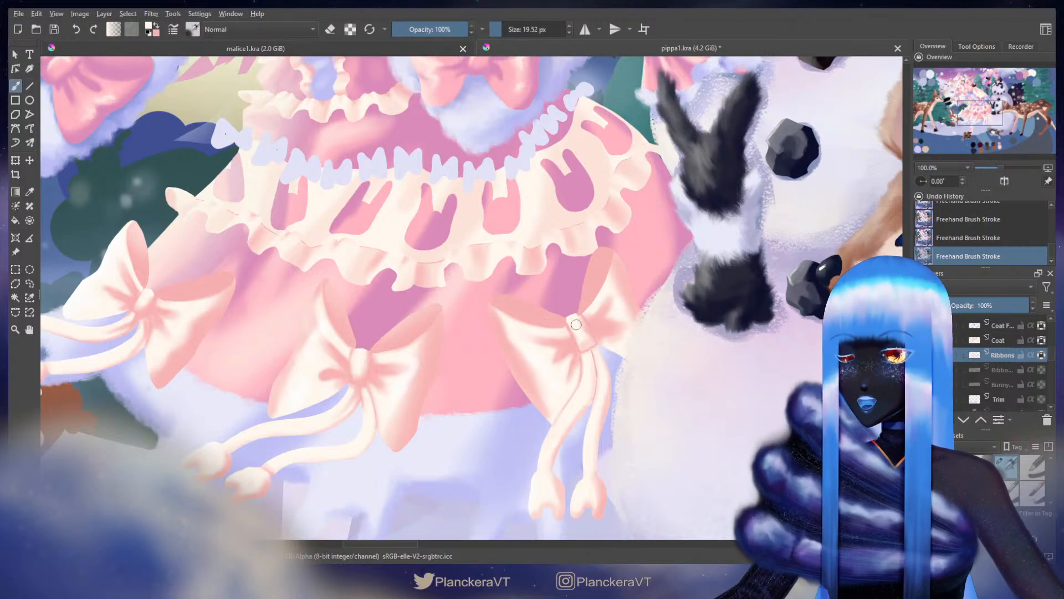
key("x")
key("bracketleft")
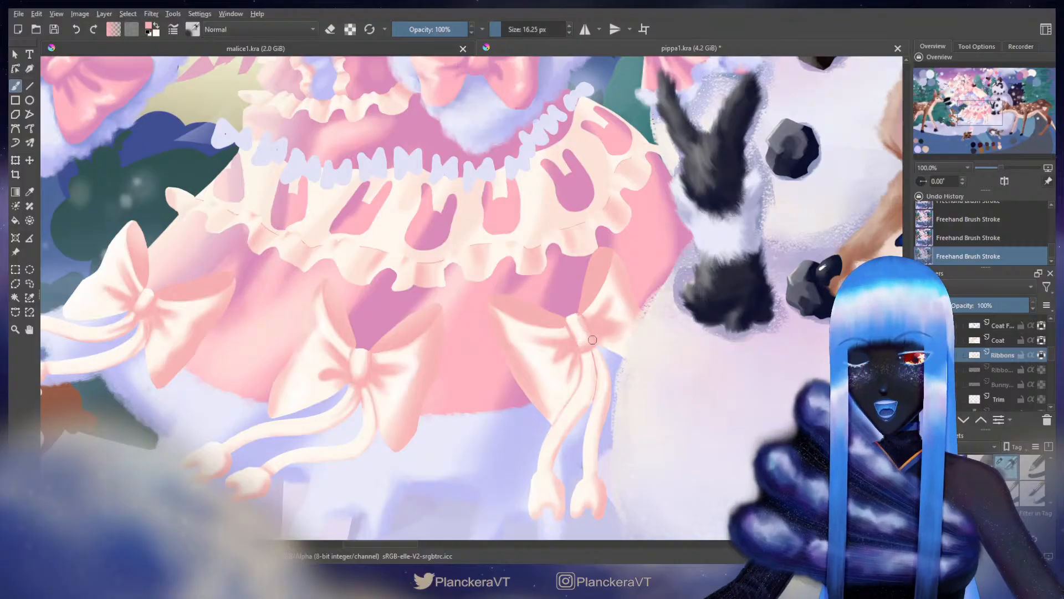
key("x")
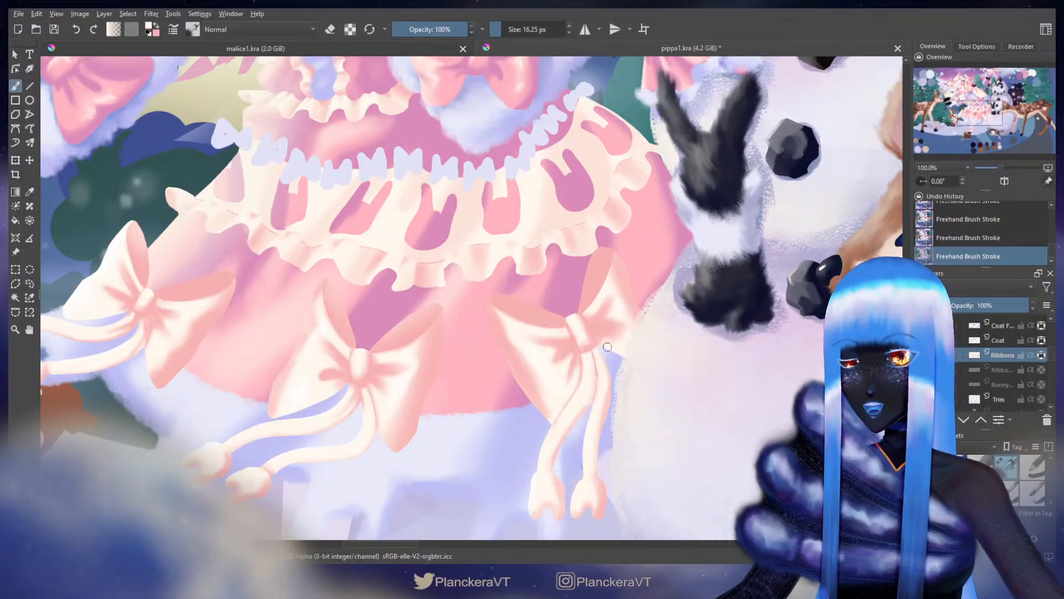
Step: Erase the excess at the top of the right bow's knot between the two loops at about 23 px, undoing unwanted strokes
key("e")
key("bracketright")
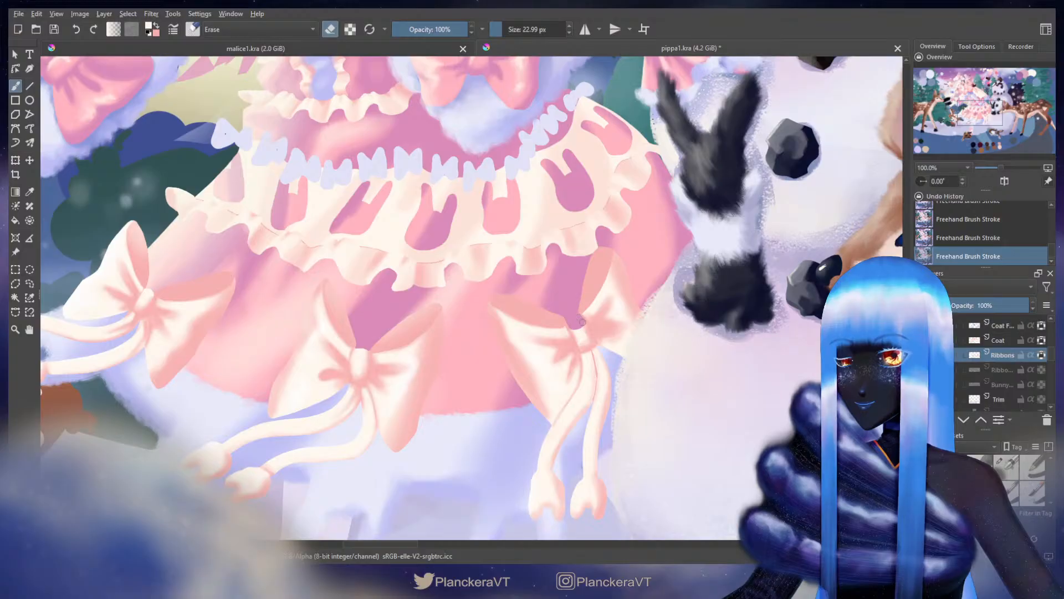
key("ctrl+z")
key("ctrl+z")
left_click_drag(582, 309, 572, 315)
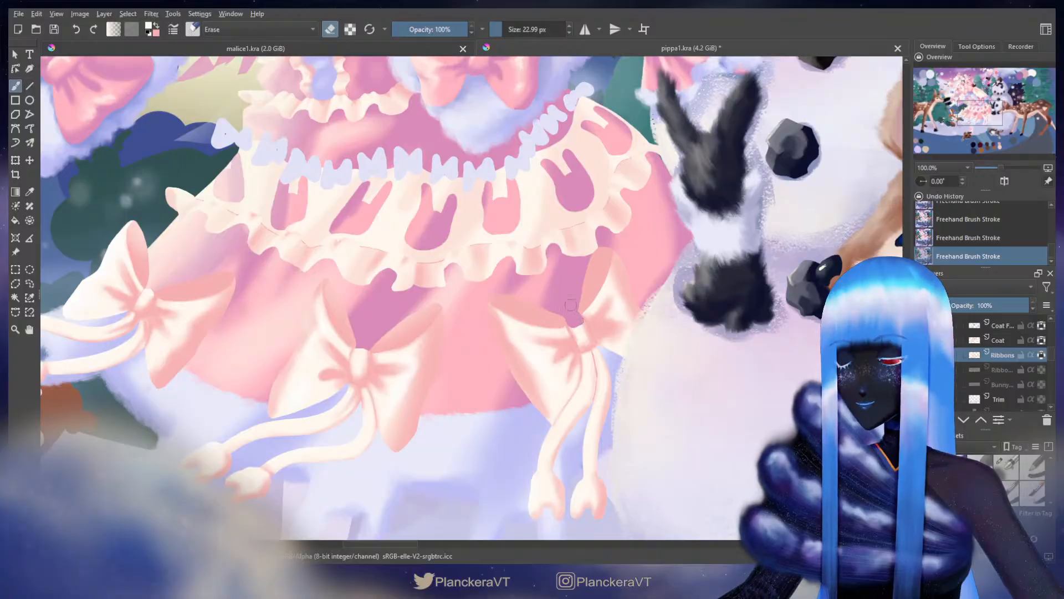
Step: Turn off alpha lock on the Ribbons layer and repaint the top of the right bow's knot in near-white at 12 px
scroll(571, 305, "up", 3)
key("e")
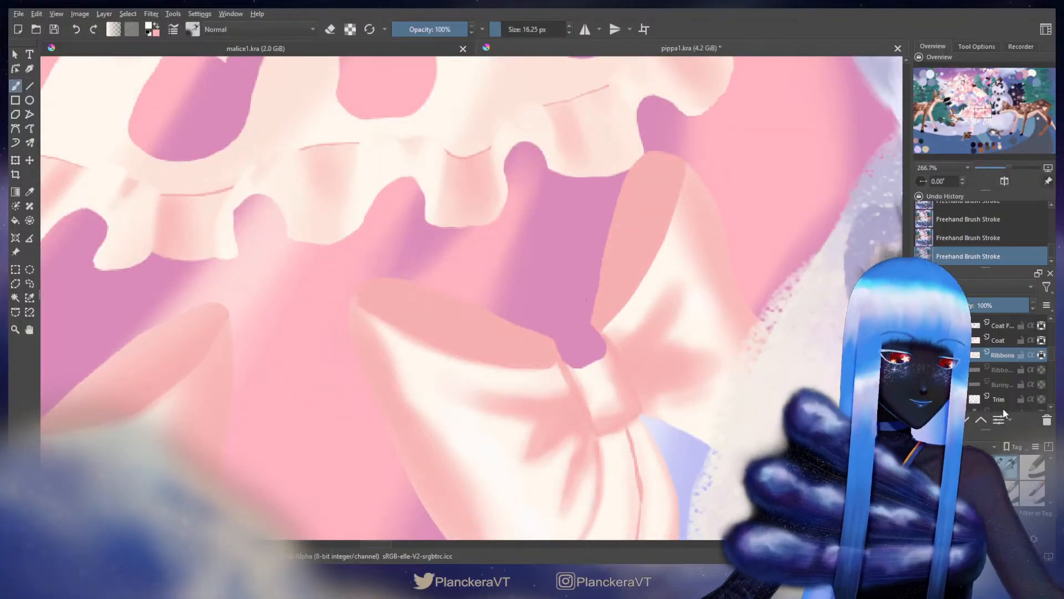
left_click(1041, 355)
left_click(1008, 492)
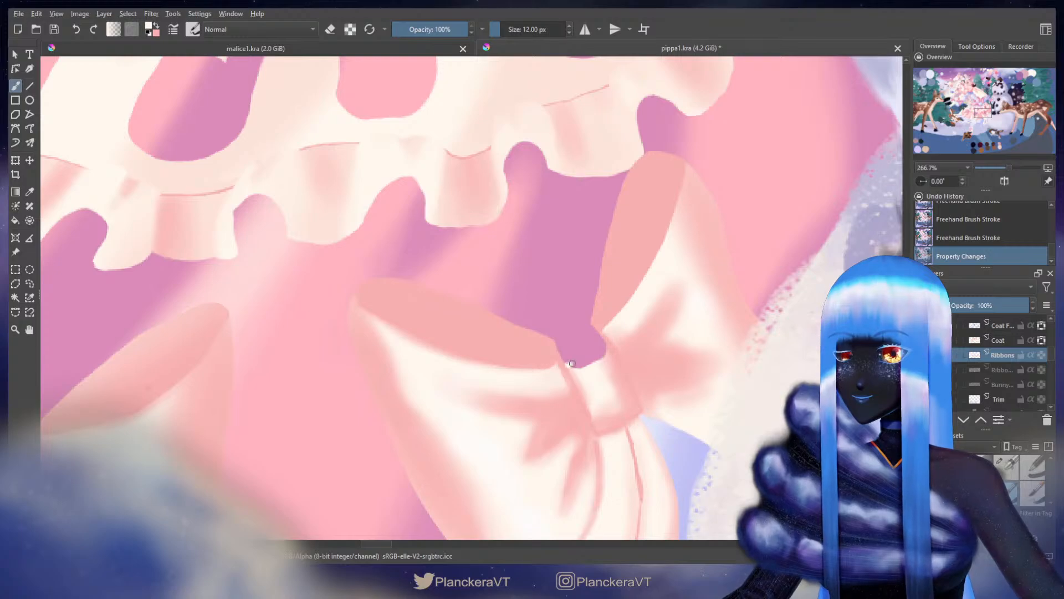
mouse_move(571, 365)
left_mouse_down()
mouse_move(604, 348)
mouse_move(593, 339)
mouse_move(568, 361)
mouse_move(603, 345)
mouse_move(594, 359)
left_mouse_up()
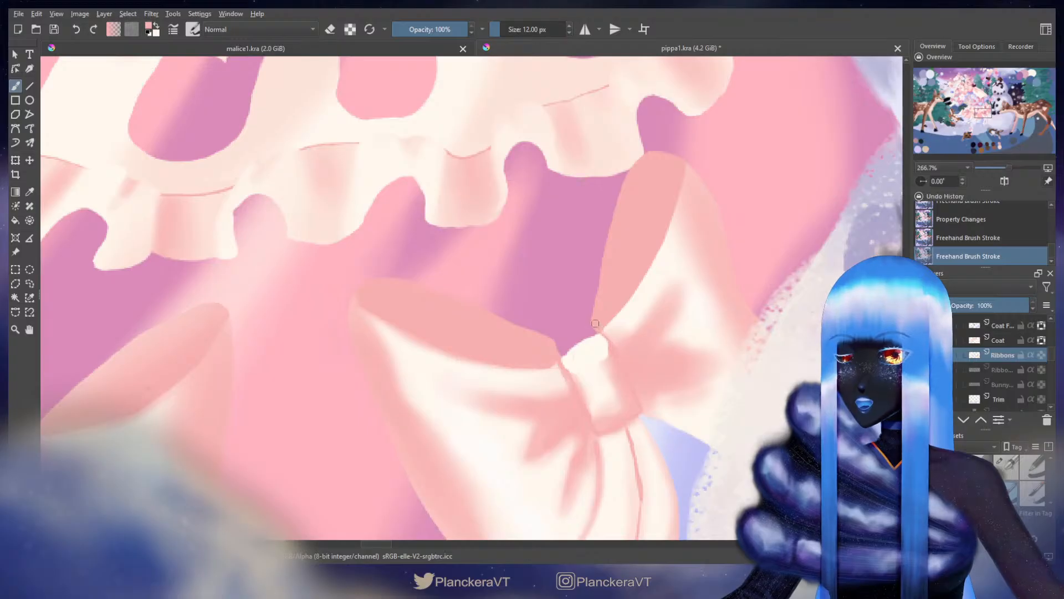
Step: Erase the ragged inner edges of both loops beside the right bow's knot at about 19 to 23 px
key("e")
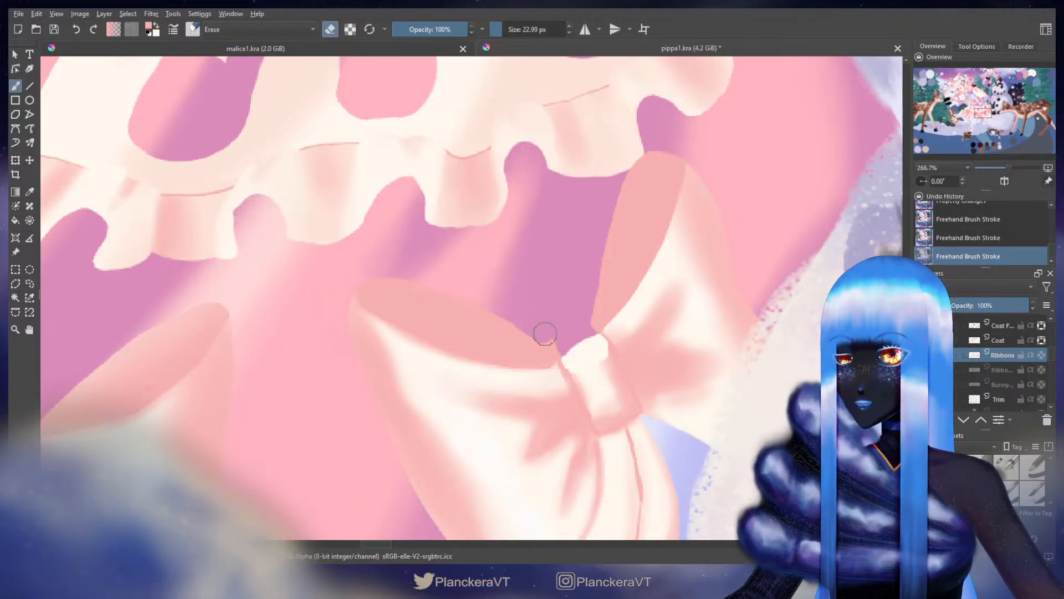
left_click_drag(545, 334, 552, 341)
left_click_drag(585, 294, 592, 319)
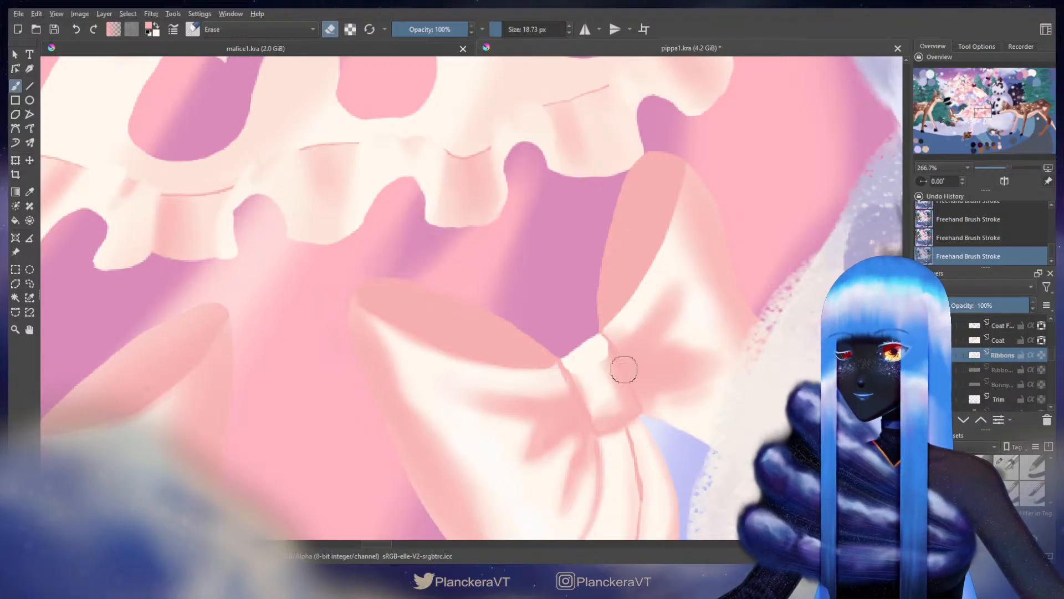
Step: Touch up the top of the right bow's knot with near-white at about 12 px and turn the Ribbons layer's alpha lock back on
key("e")
scroll(590, 341, "down", 1)
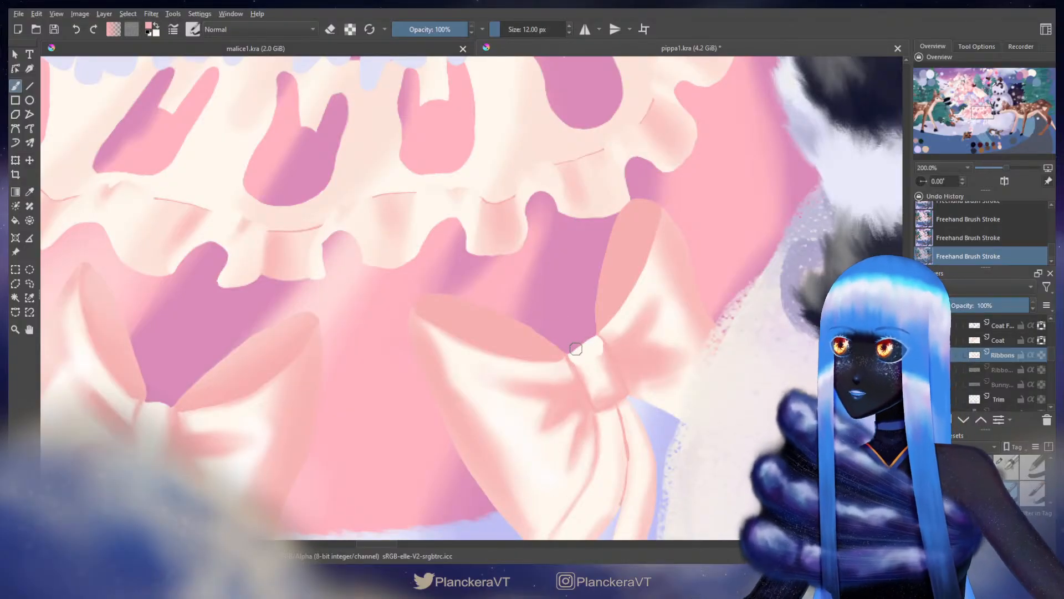
key("x")
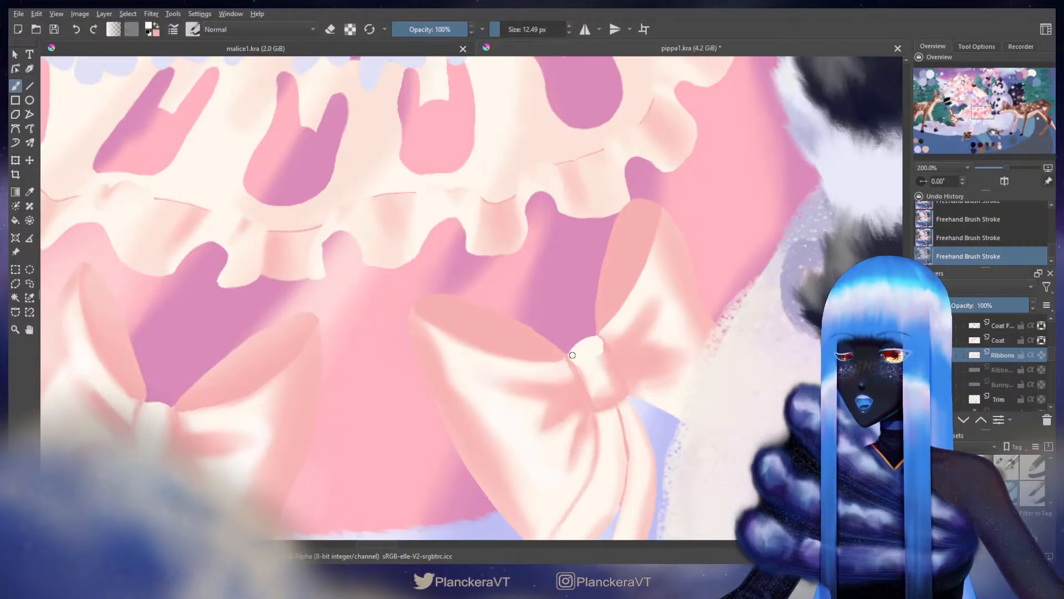
scroll(572, 355, "down", 4)
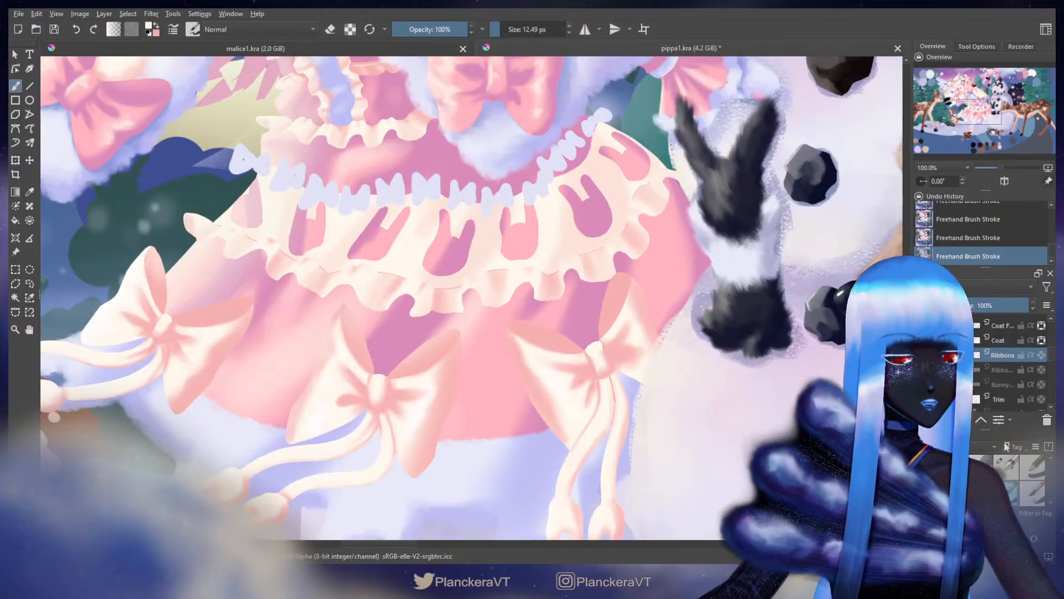
left_click(1009, 467)
left_click(1042, 356)
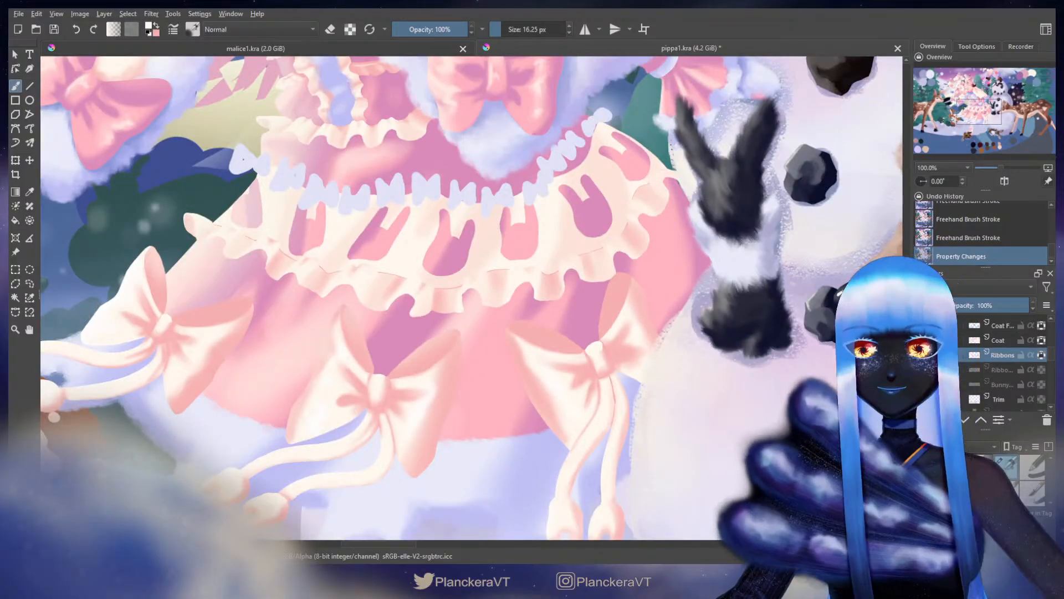
Step: Refine the right bow's right loop and knot with a sampled ribbon colour and near-white at about 19 px, undoing the last stroke
key("x")
mouse_move(627, 292)
left_mouse_down("shift")
mouse_move(610, 333)
mouse_move(621, 308)
mouse_move(603, 287)
left_mouse_up("shift")
left_click(617, 303, "ctrl")
key("x")
key("x")
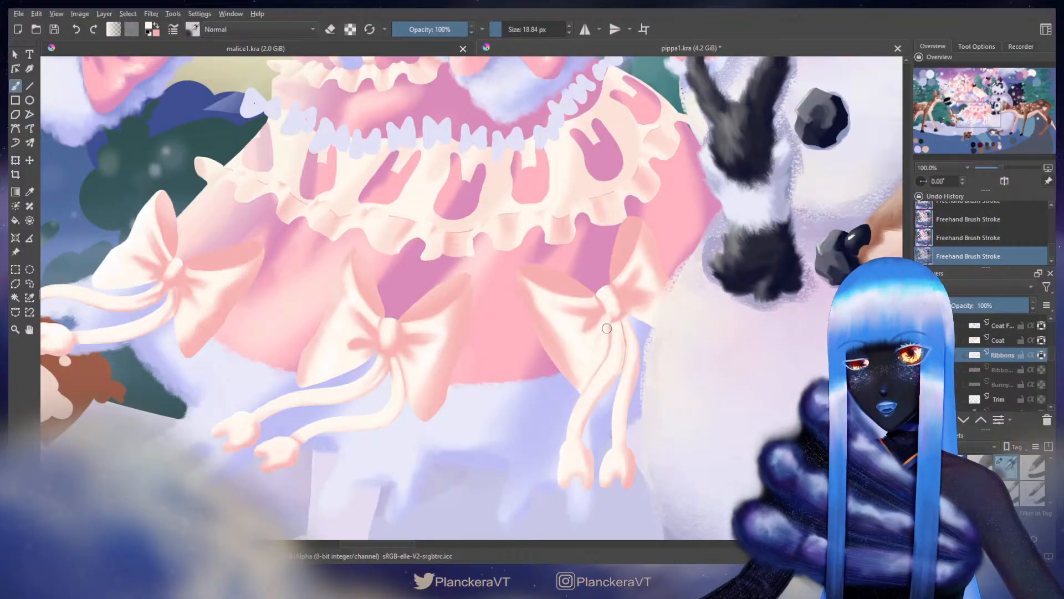
key("ctrl+z")
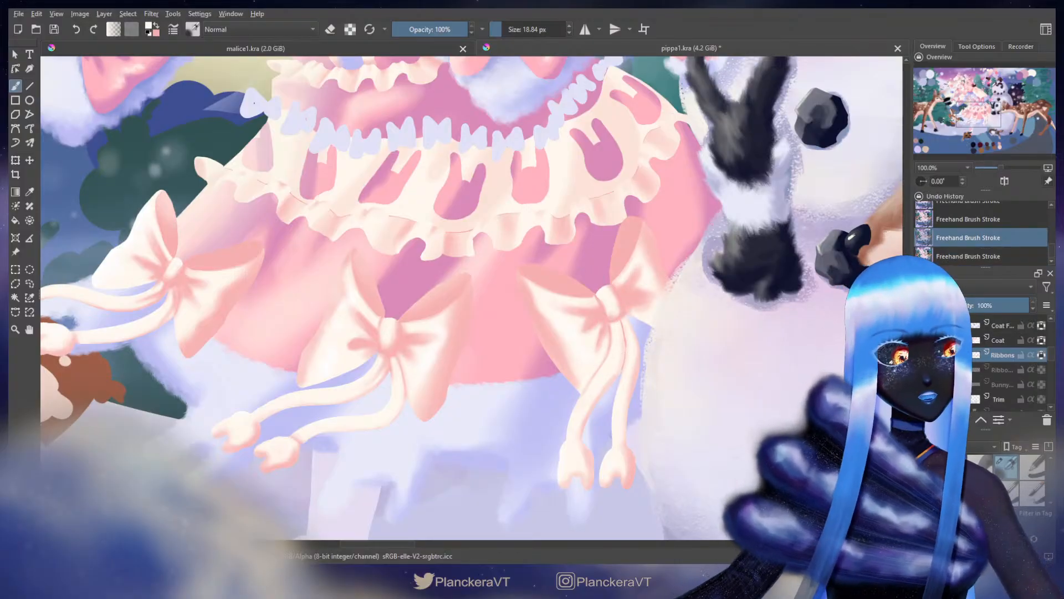
left_click_drag(629, 356, 639, 343)
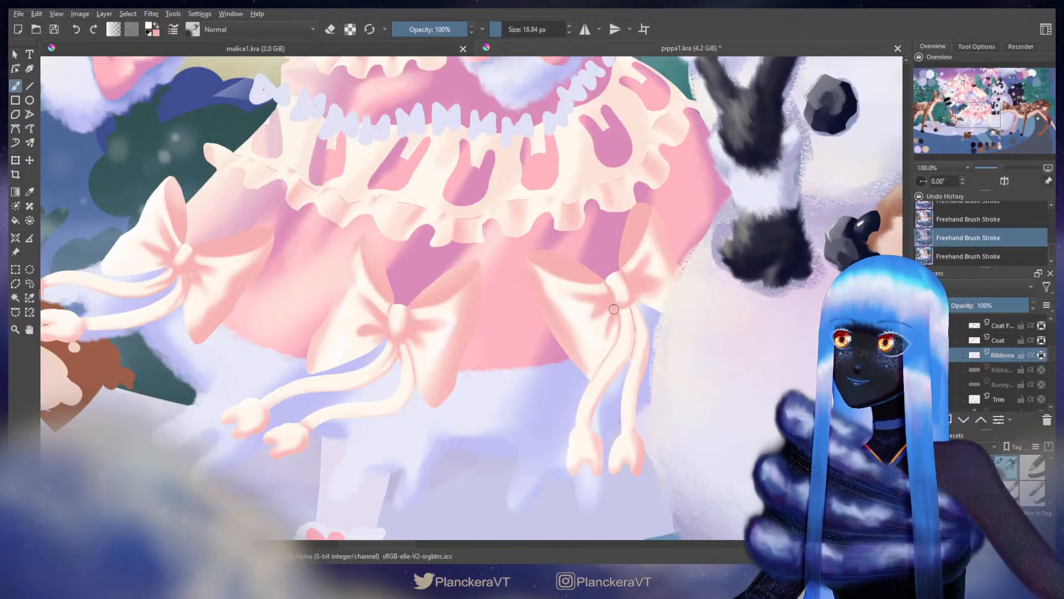
Step: Shade the crease below the right bow's knot along the left loop with pink and near-white at about 21 to 23 px
key("x")
left_click_drag(613, 309, 597, 338)
key("x")
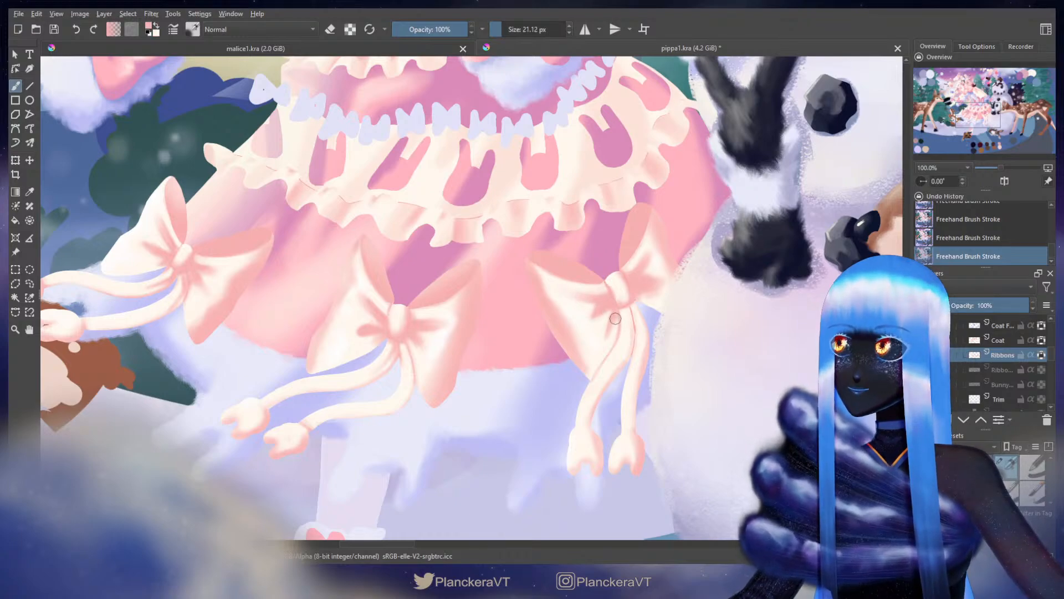
key("bracketleft")
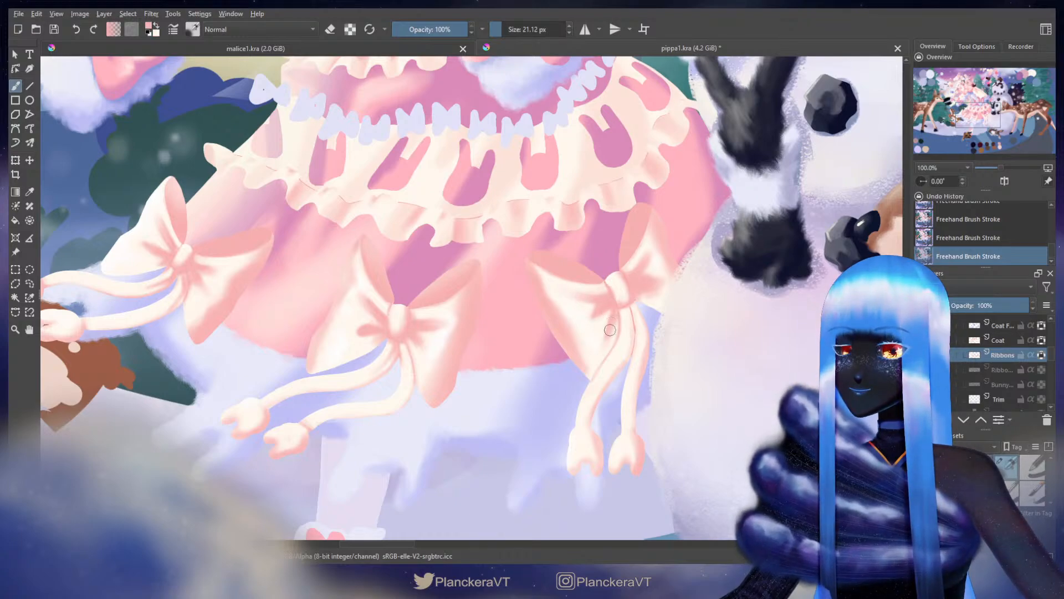
key("x")
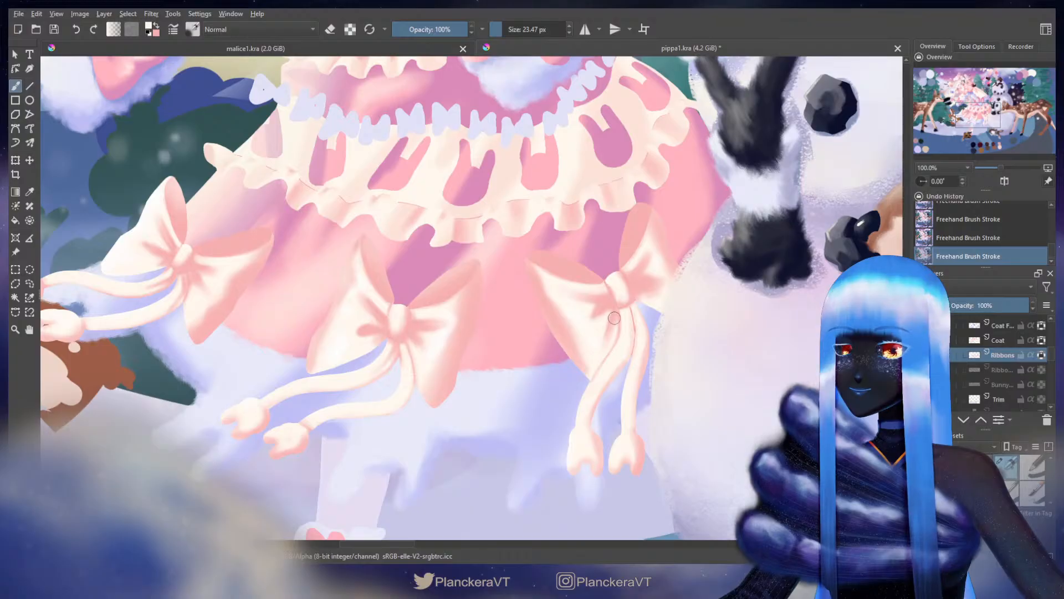
Step: Sharpen the thin crease below the right bow's knot with pink and near-white at about 9 to 12 px
key("x")
key("bracketleft")
key("bracketleft")
key("bracketleft")
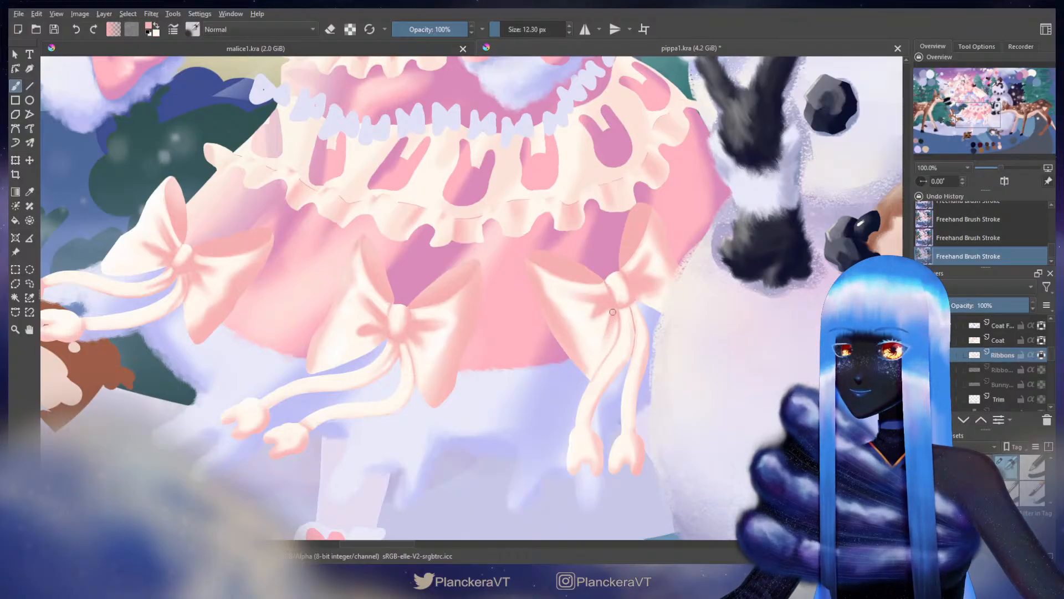
key("x")
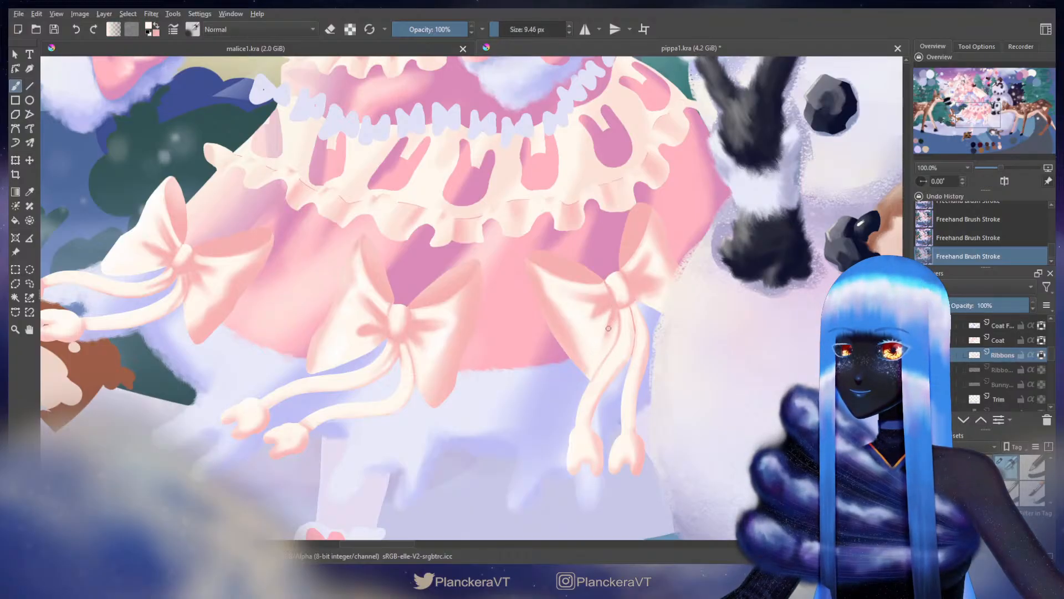
Step: Brighten the right bow's knot and the area just below it with near-white at about 17 to 21 px
key("bracketright")
key("bracketright")
key("bracketright")
key("bracketright")
key("bracketright")
key("bracketright")
key("bracketright")
key("bracketright")
key("bracketright")
key("bracketright")
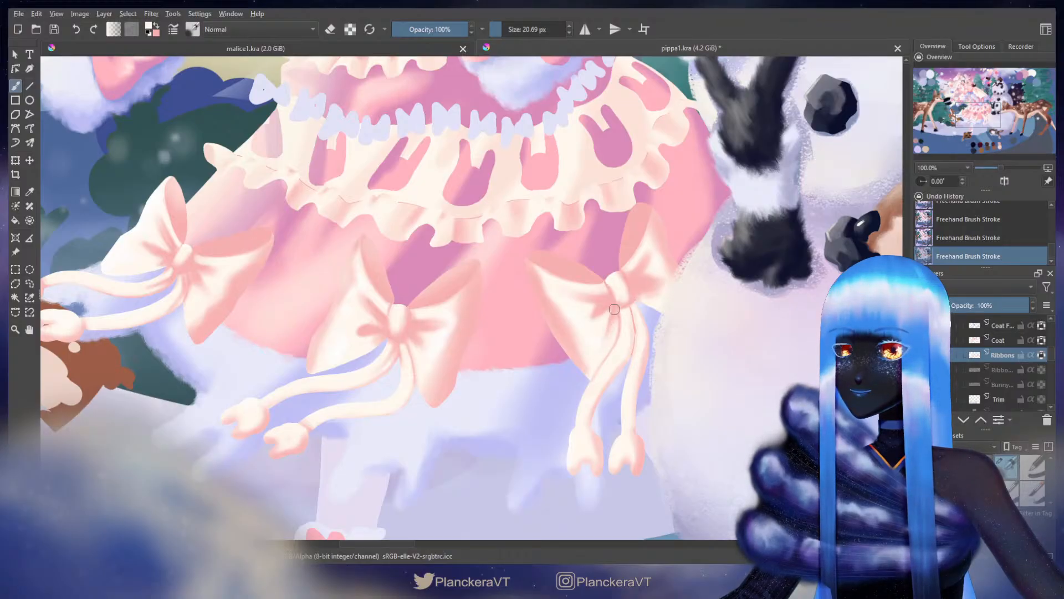
key("bracketleft")
key("bracketleft")
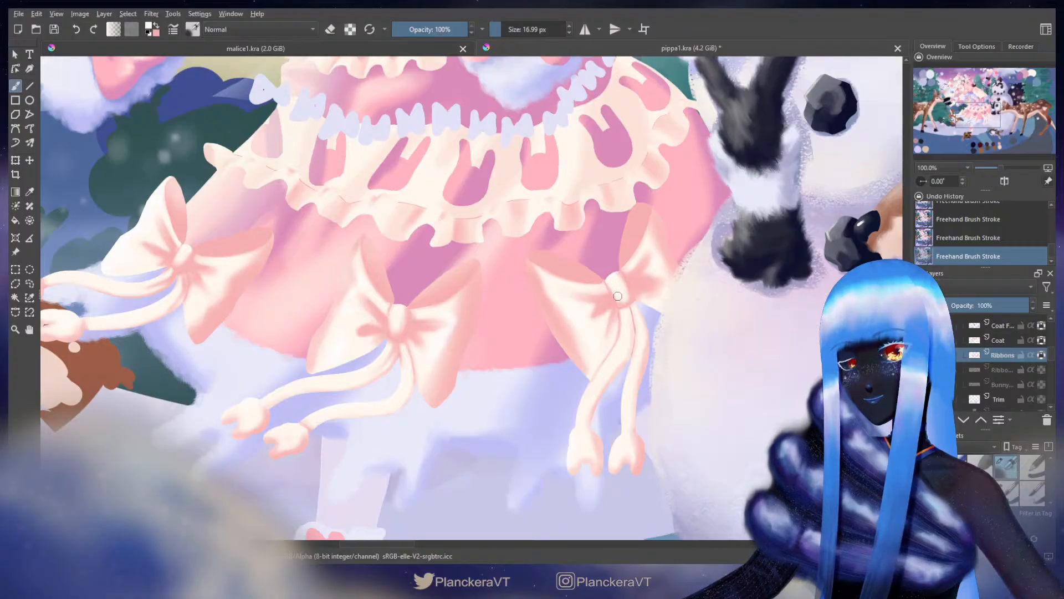
Step: Shade the upper tails under the right bow's knot with pink at about 31 px and near-white at about 15 px
key("x")
left_click_drag(629, 301, 638, 311, "shift")
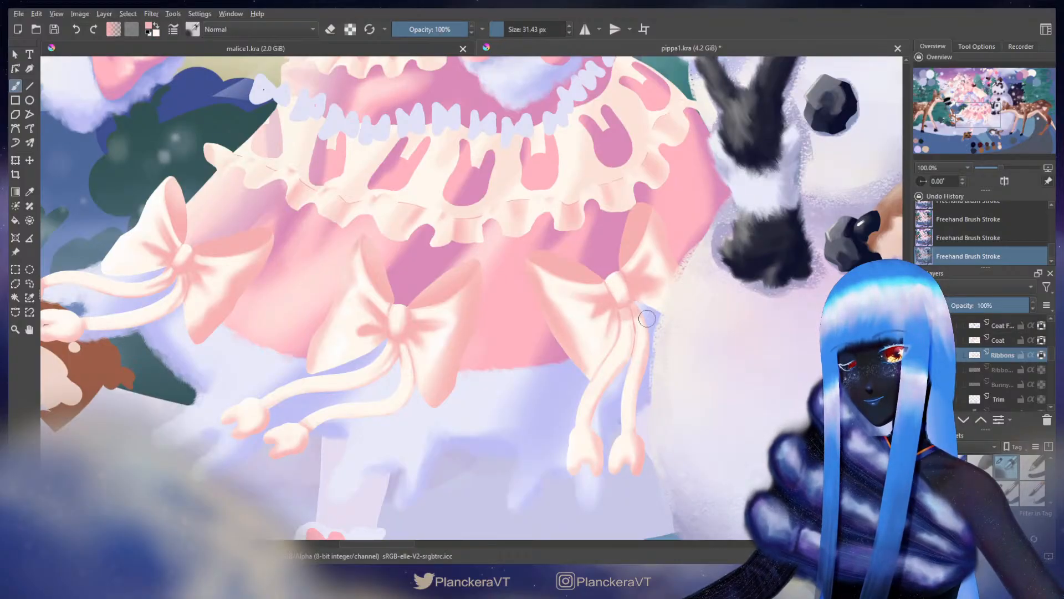
mouse_move(654, 372)
left_mouse_down()
mouse_move(629, 365)
mouse_move(621, 317)
left_mouse_up()
left_click_drag(596, 373, 588, 374, "shift")
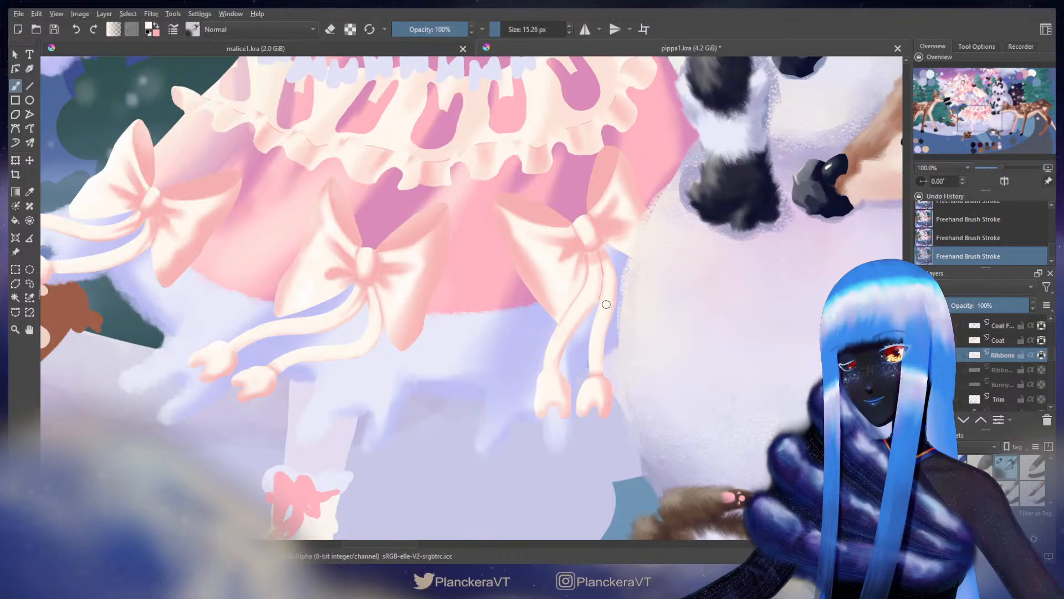
Step: Refine the edges of the right bow's tails with pink at about 12 to 15 px and near-white at about 19 px
key("x")
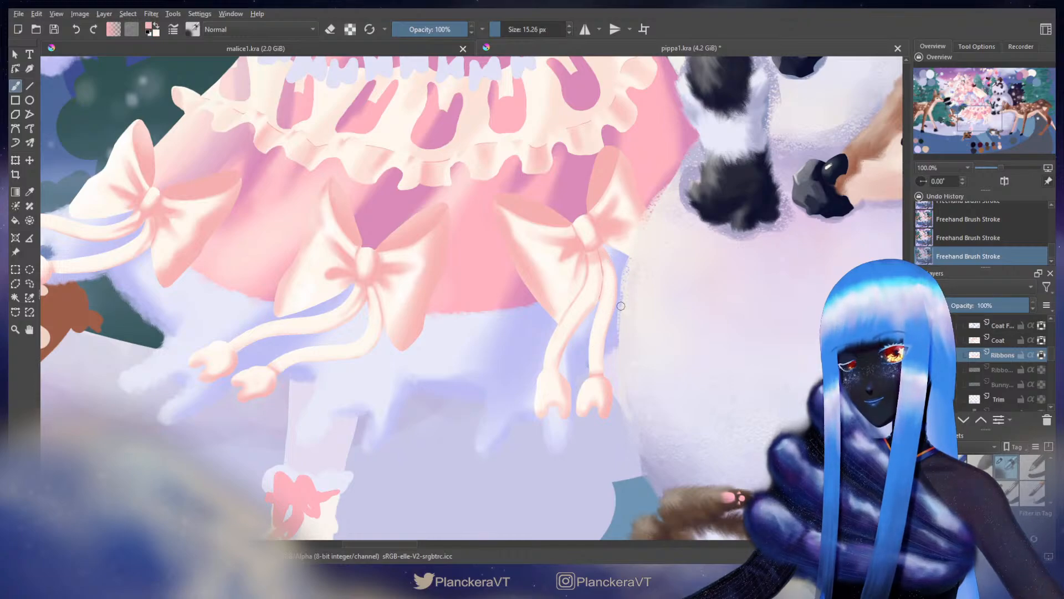
key("bracketleft")
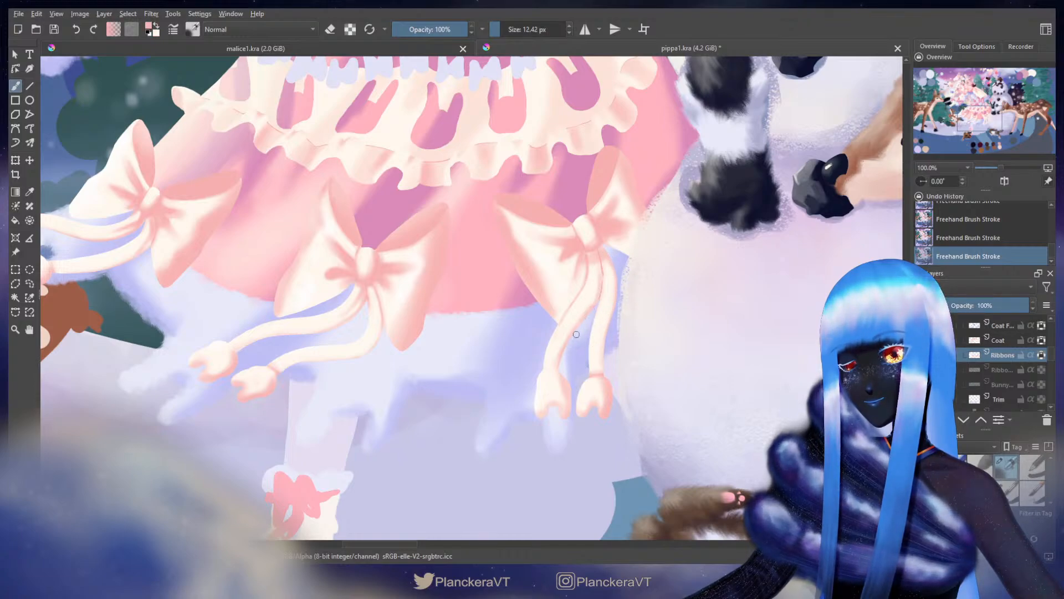
key("x")
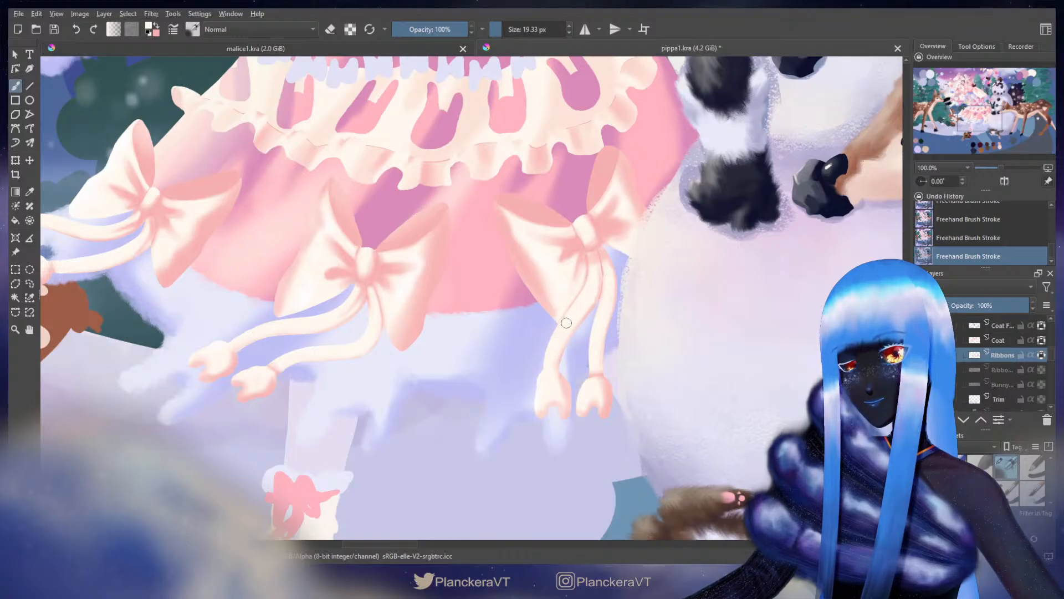
Step: Shade the narrow joins above the right bow's tail ends with pink and near-white at about 21 px
key("x")
left_click_drag(550, 372, 542, 369, "shift")
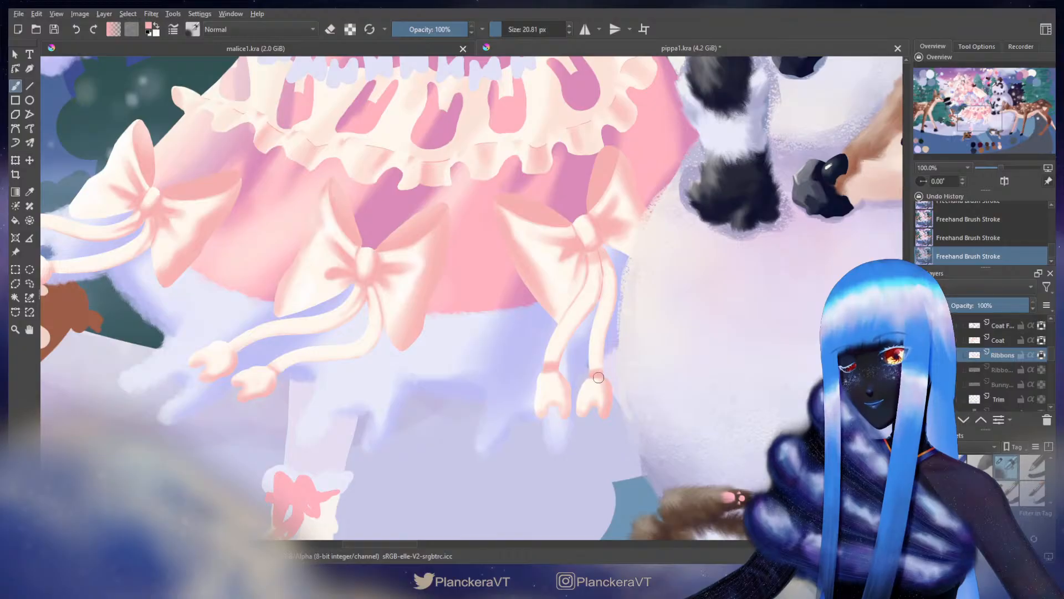
key("x")
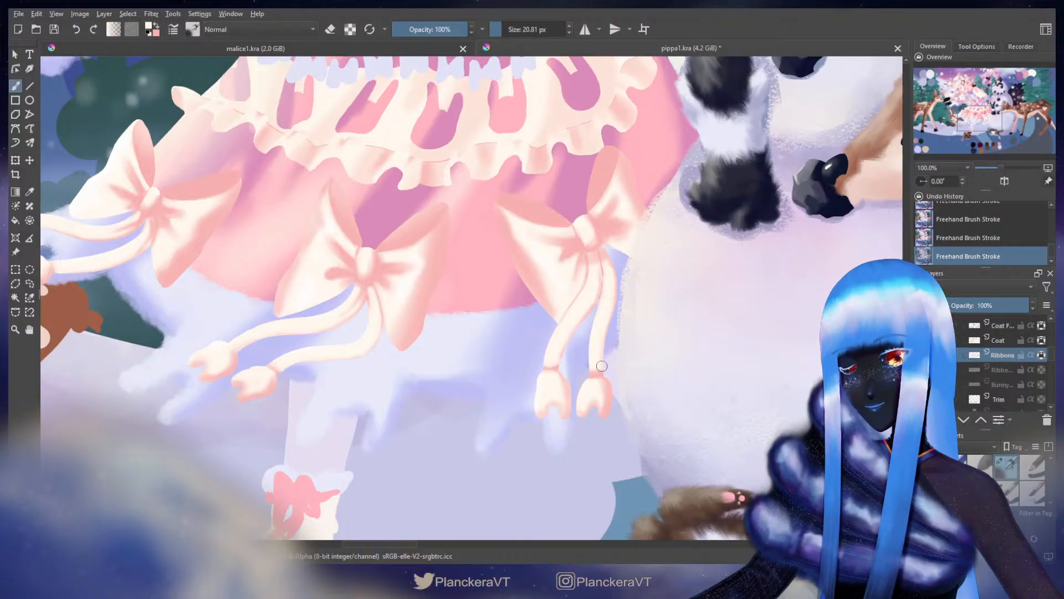
key("x")
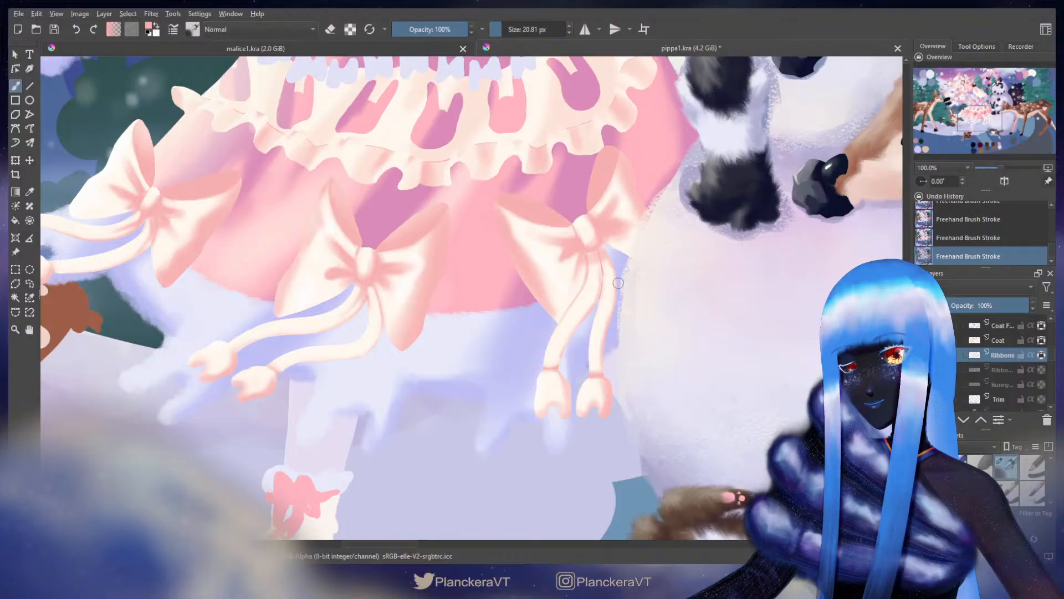
key("x")
key("x")
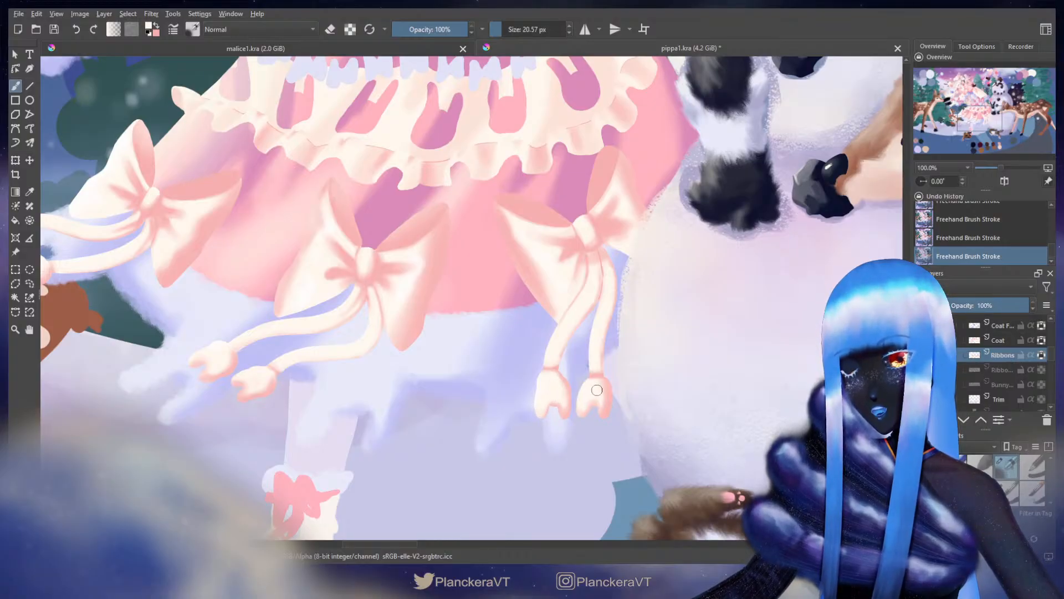
Step: Shade the right loop of the right bow with pink at about 68 px and near-white at about 14 px
left_click_drag(617, 303, 582, 398)
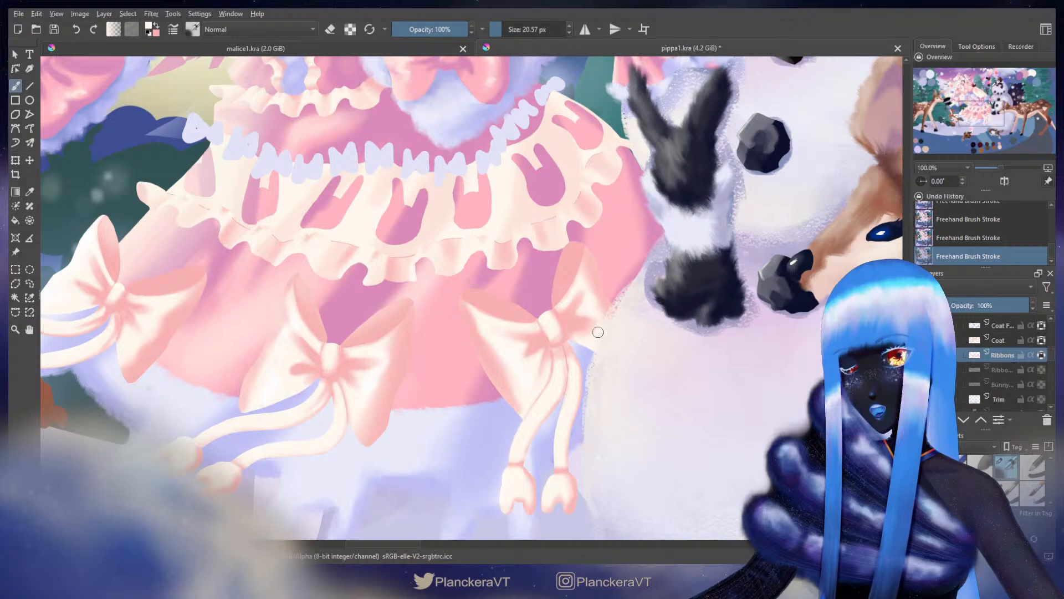
key("x")
left_click_drag(612, 339, 643, 309, "shift")
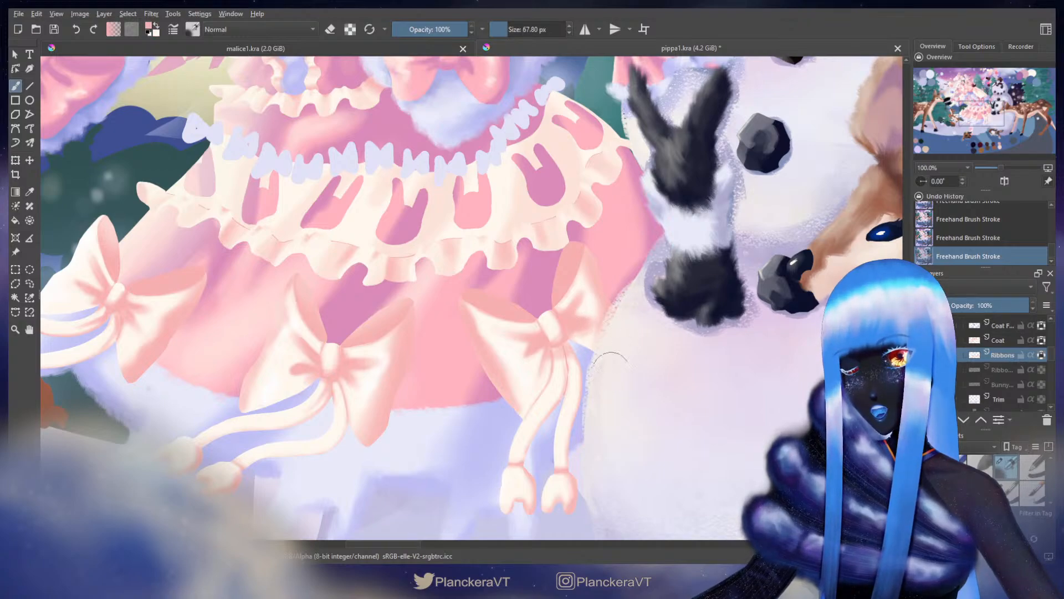
mouse_move(592, 268)
left_mouse_down("shift")
mouse_move(575, 284)
mouse_move(589, 280)
left_mouse_up("shift")
key("ctrl+z")
key("ctrl+z")
key("ctrl+shift+z")
key("ctrl+shift+z")
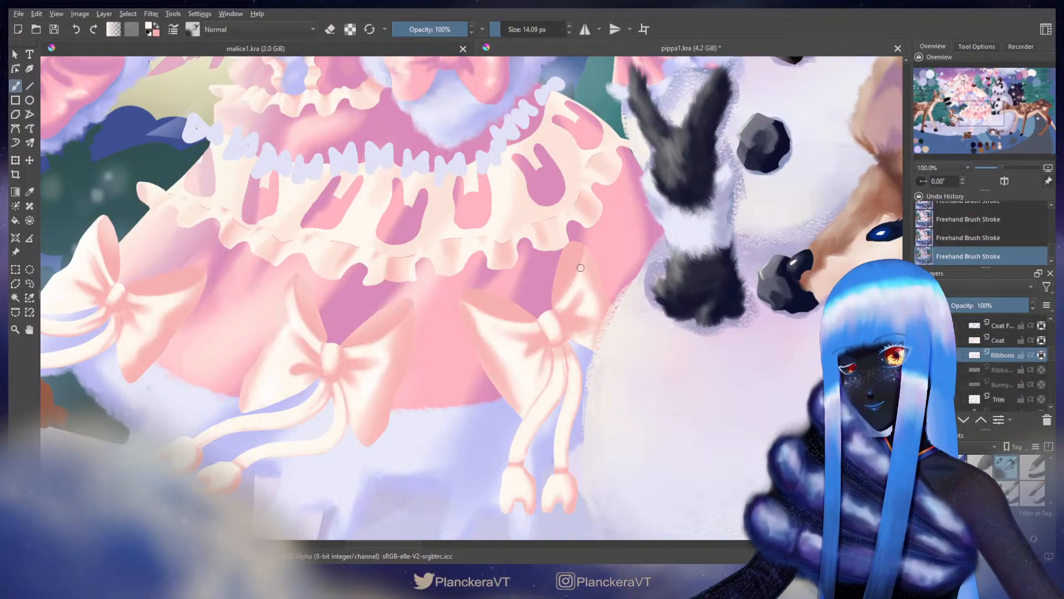
Step: Refine the right loop's inner fold with pink sampled from it at about 14 px and near-white at about 18 to 20 px
left_click(576, 267, "ctrl")
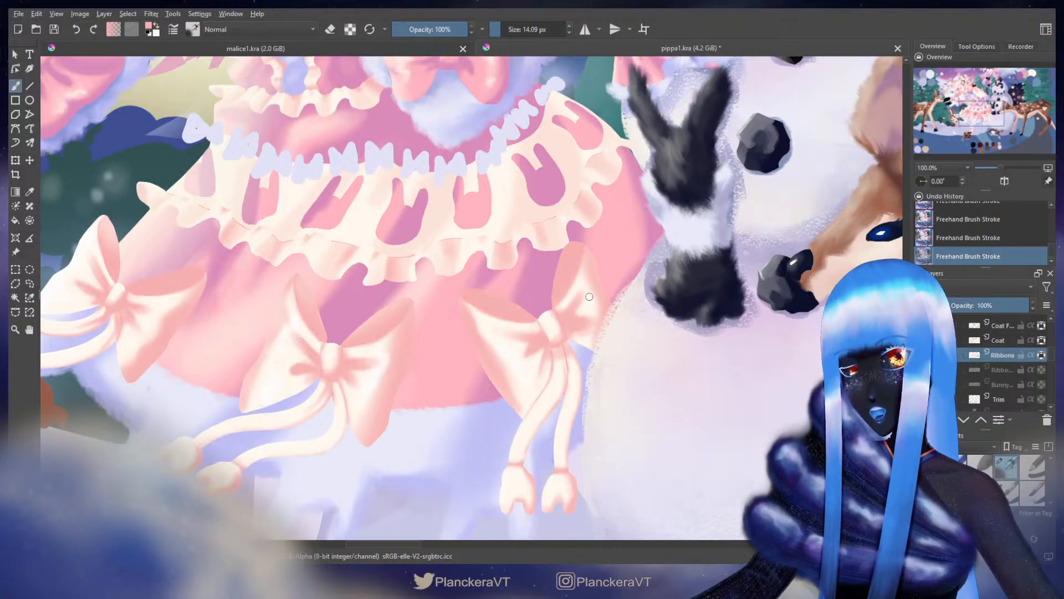
key("x")
left_click_drag(585, 303, 591, 303, "shift")
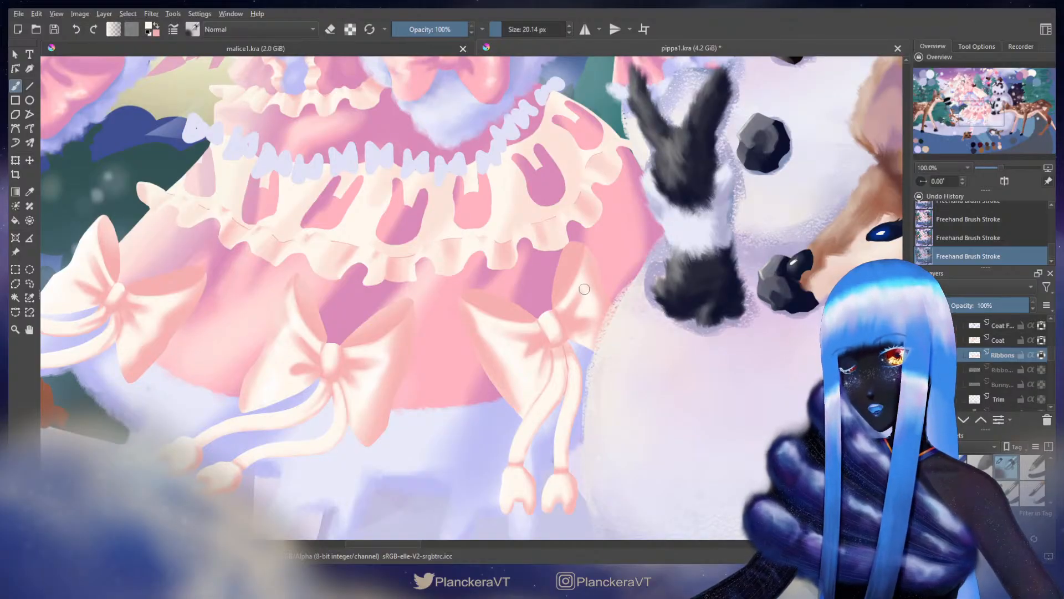
key("x")
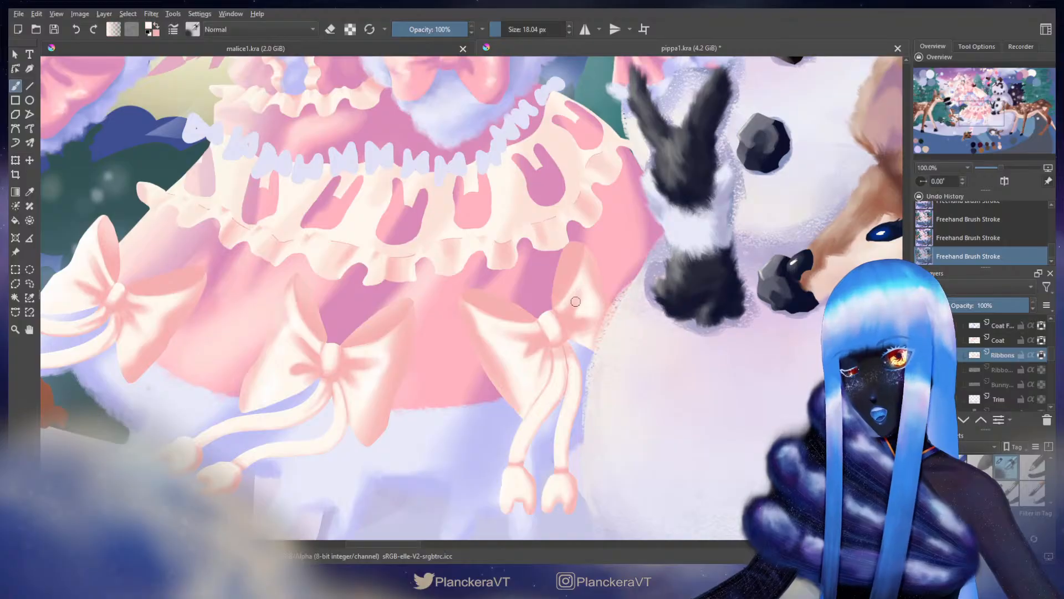
key("ctrl+z")
key("ctrl+z")
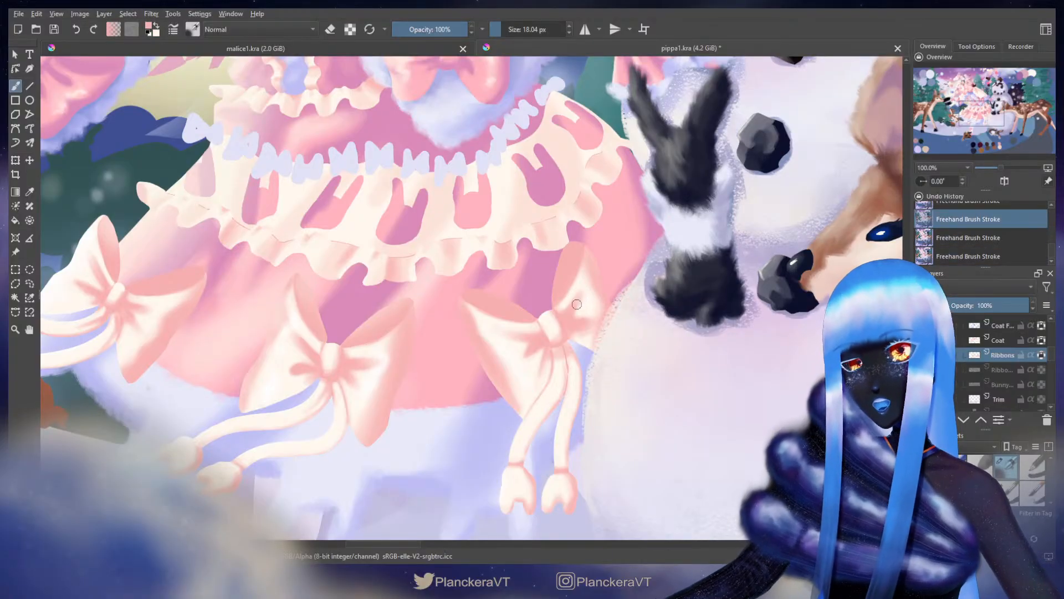
key("ctrl+shift+z")
key("ctrl+shift+z")
key("x")
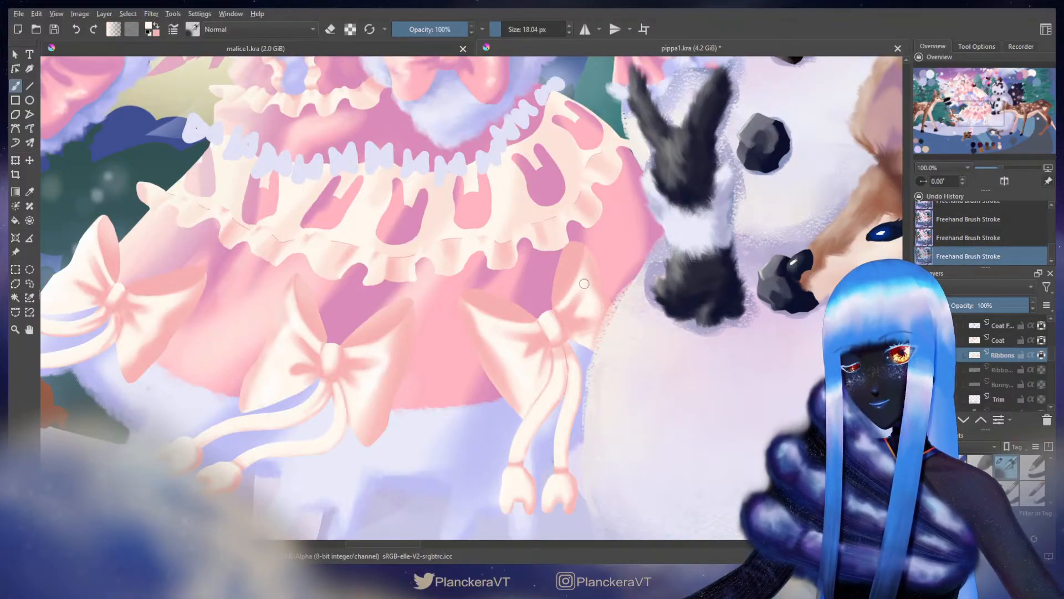
Step: Touch up the right bow's loop and tails with pink and near-white at about 18 px
key("x")
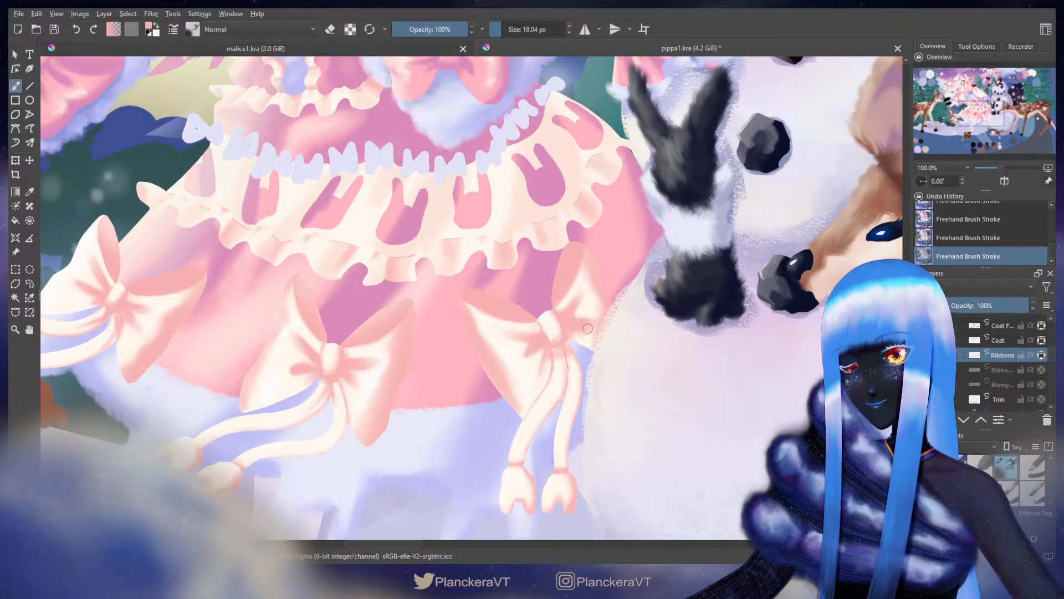
scroll(589, 331, "down", 1)
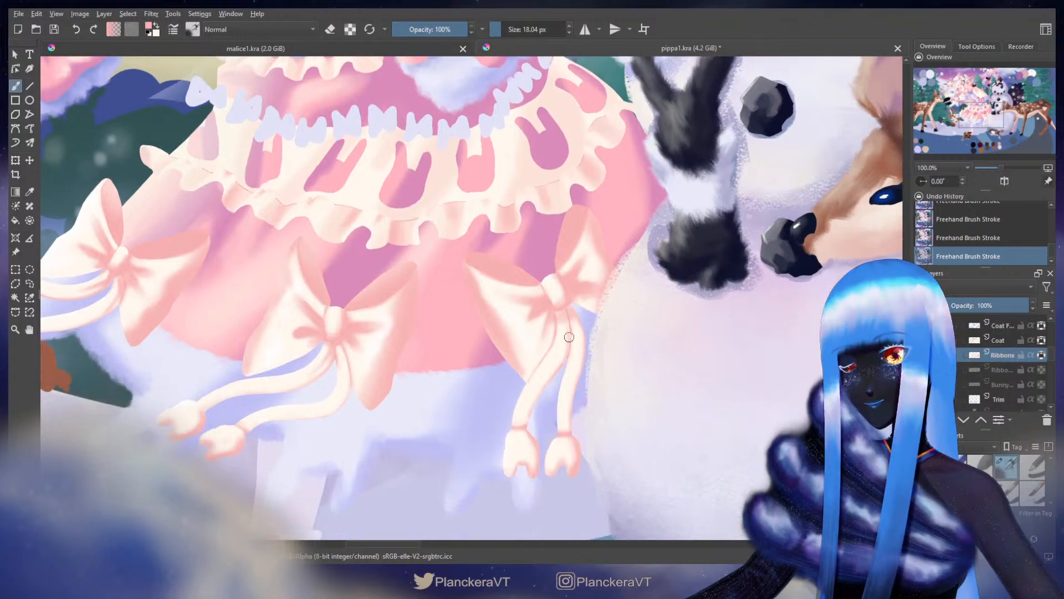
key("x")
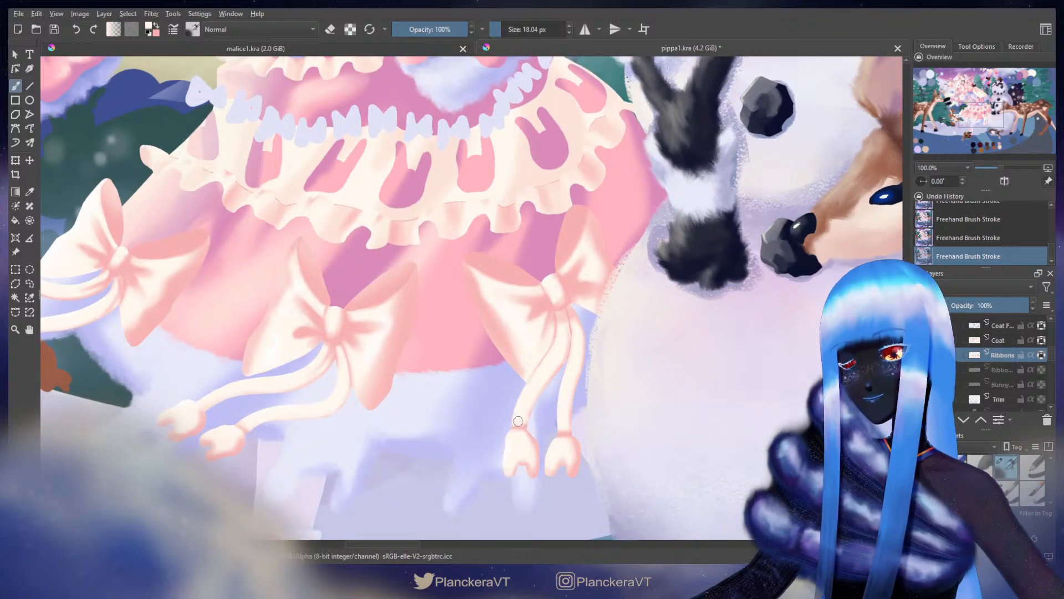
Step: Give the left bow's lower tail end a fluffy edge with a textured brush in near-white at about 16 to 19 px
scroll(541, 262, "down", 4)
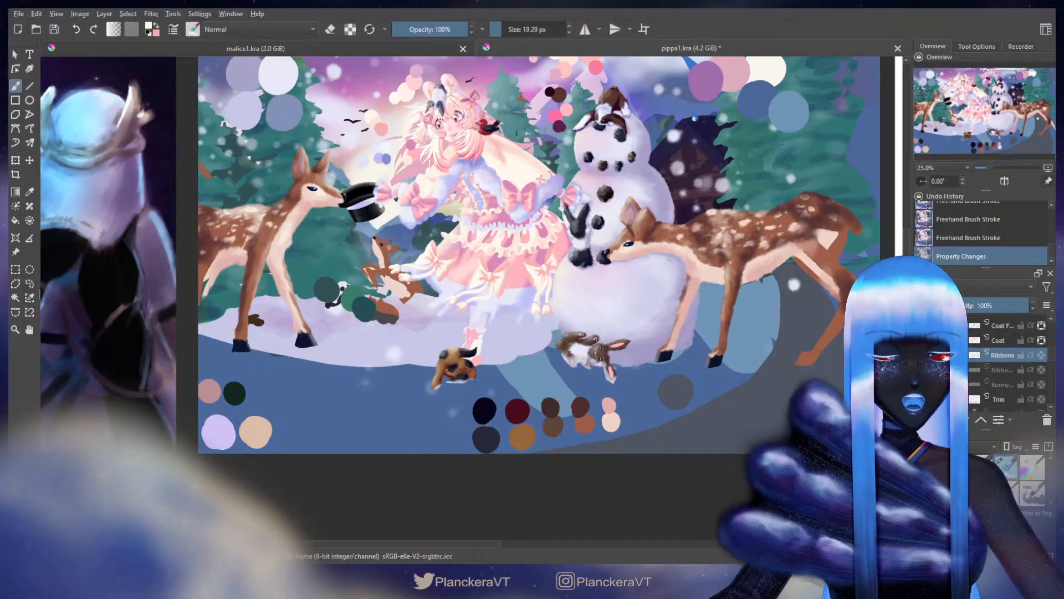
scroll(382, 296, "up", 5)
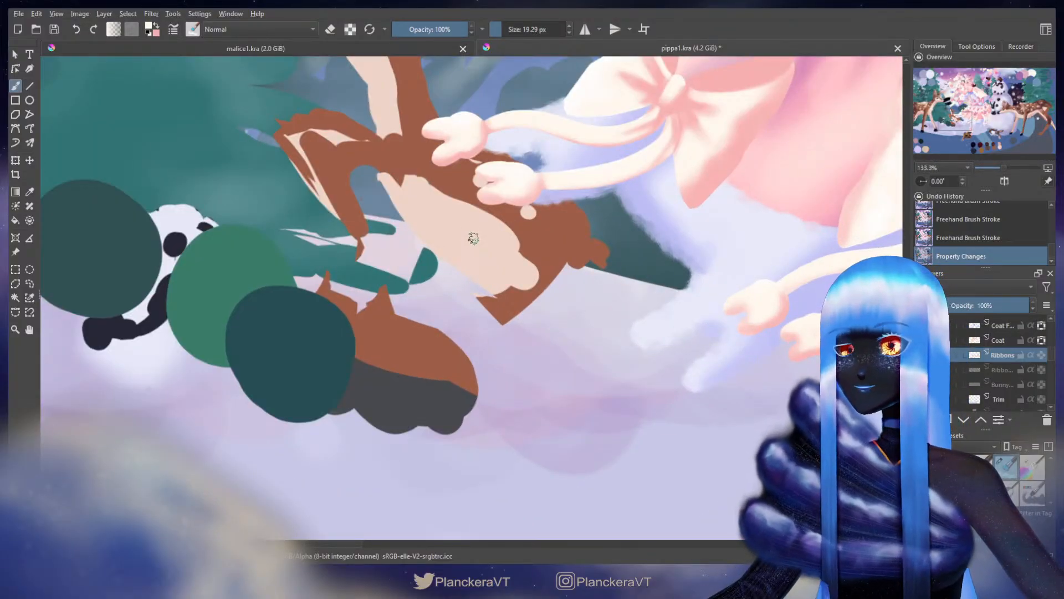
scroll(553, 320, "up", 3)
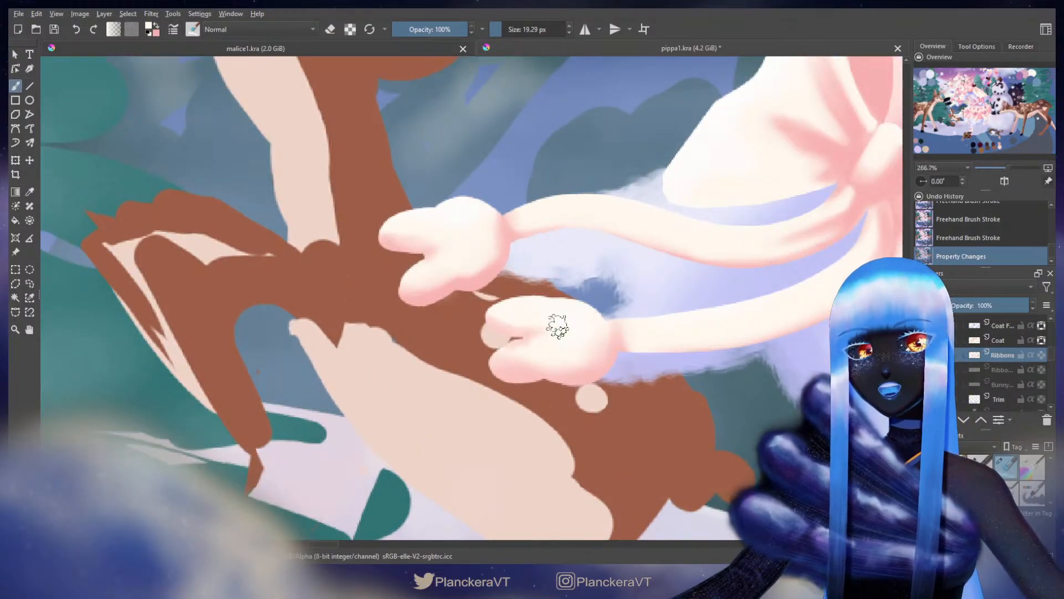
scroll(556, 324, "down", 1)
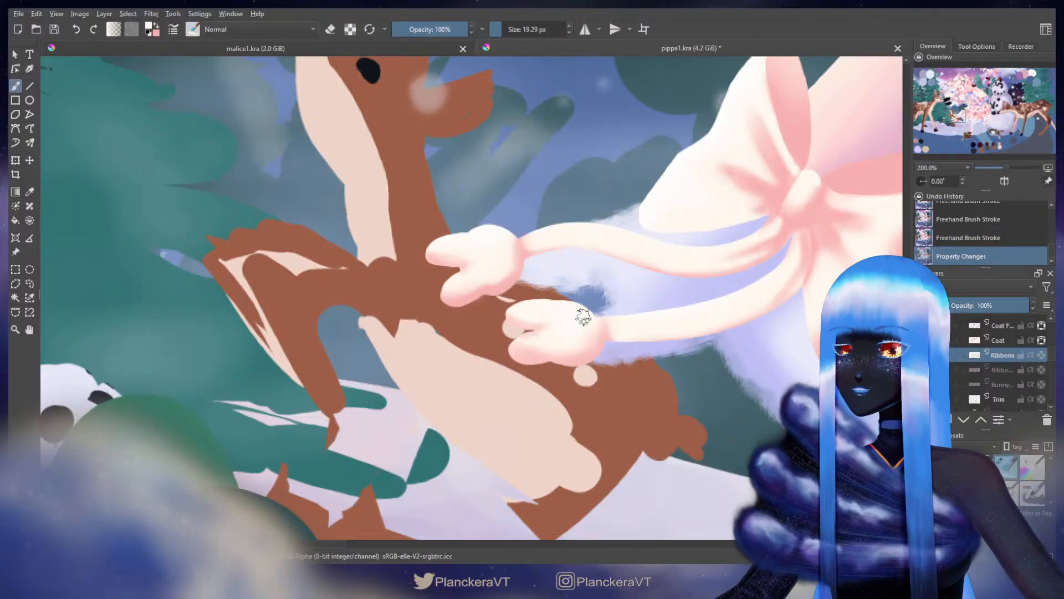
mouse_move(583, 317)
left_mouse_down()
mouse_move(599, 328)
mouse_move(570, 318)
mouse_move(572, 304)
mouse_move(555, 307)
left_mouse_up()
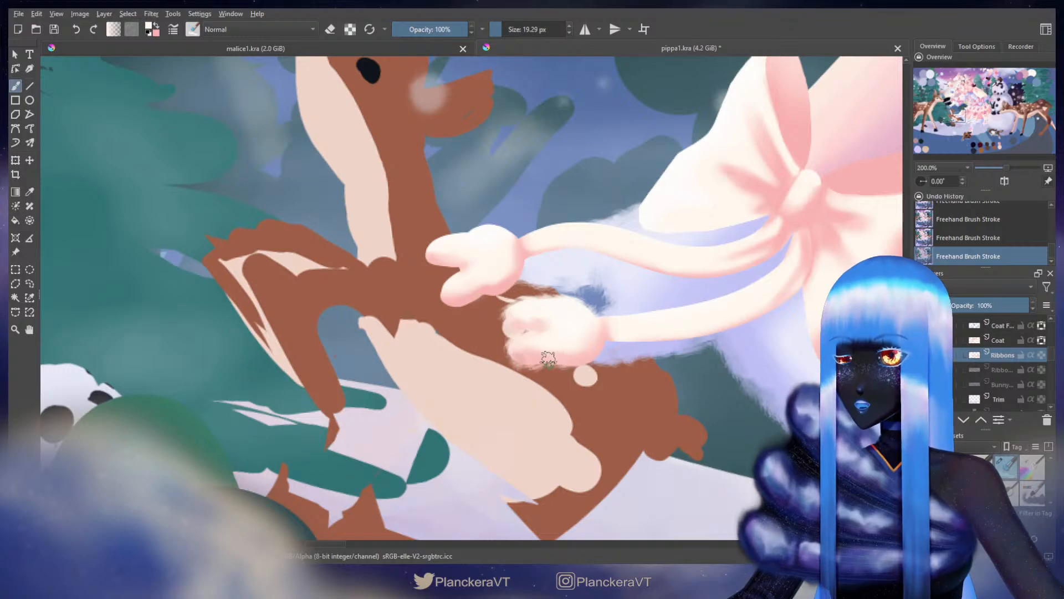
left_click_drag(571, 359, 567, 359, "shift")
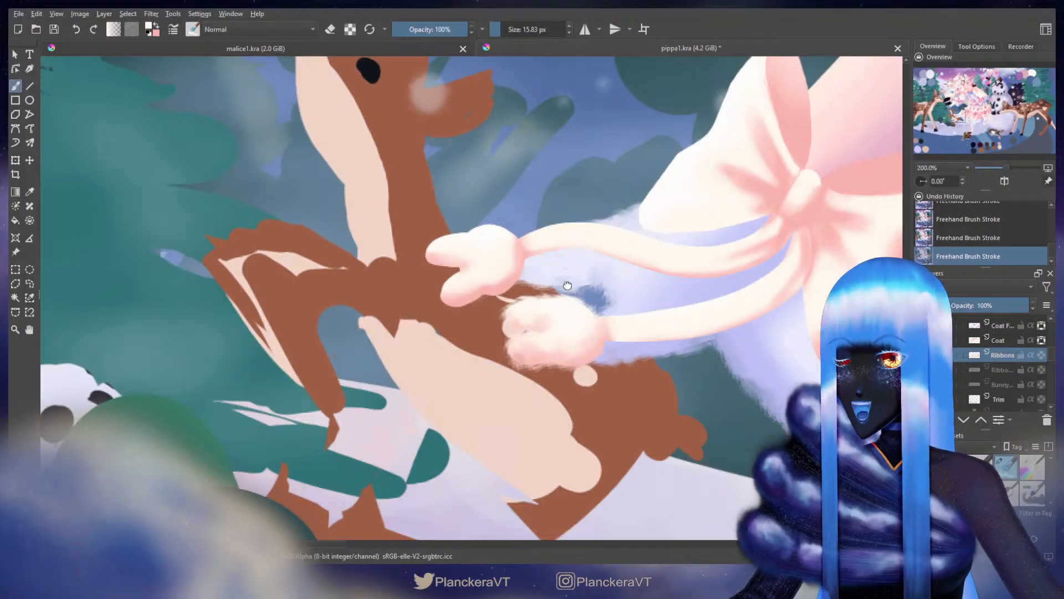
Step: Fluff the left bow's upper tail end with the textured brush in near-white at about 13 to 16 px
left_click_drag(567, 285, 626, 324)
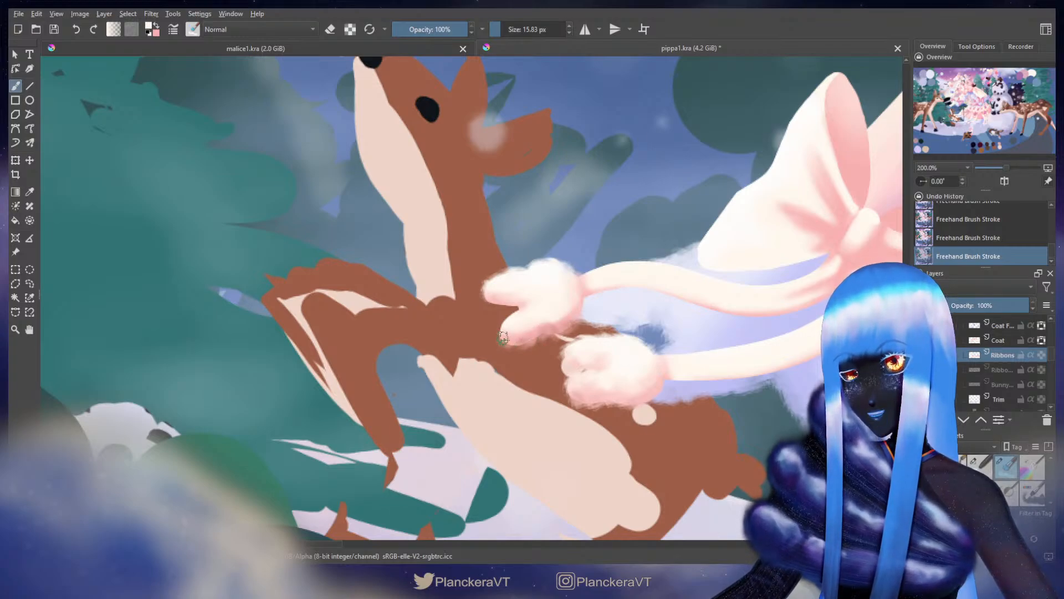
key("bracketleft")
key("bracketleft")
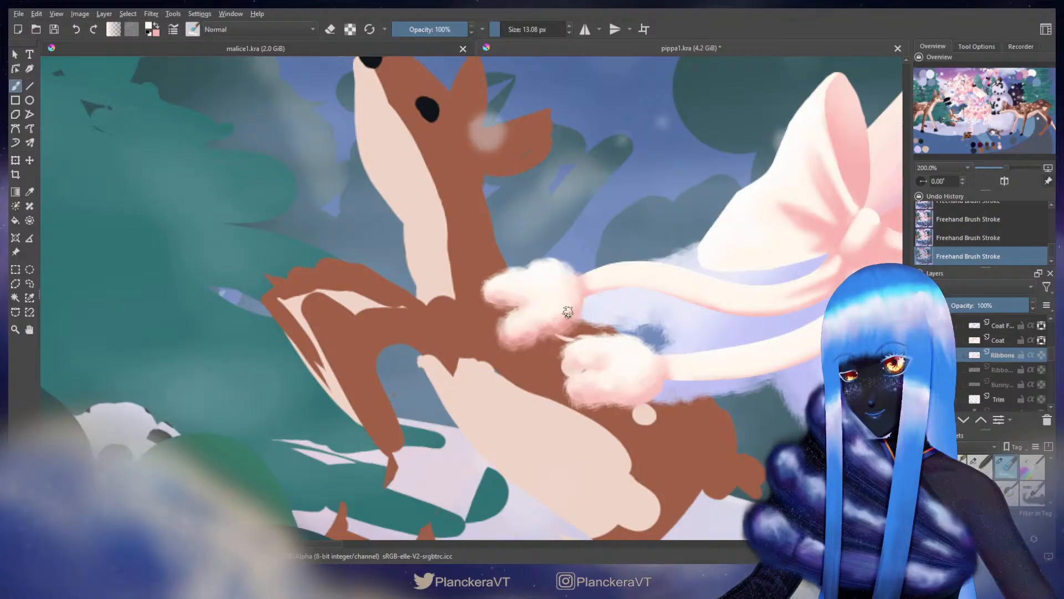
Step: Fluff the tail ends of the middle and right bows with the textured brush at about 13 px
left_click_drag(837, 379, 450, 244)
left_click_drag(563, 380, 568, 240)
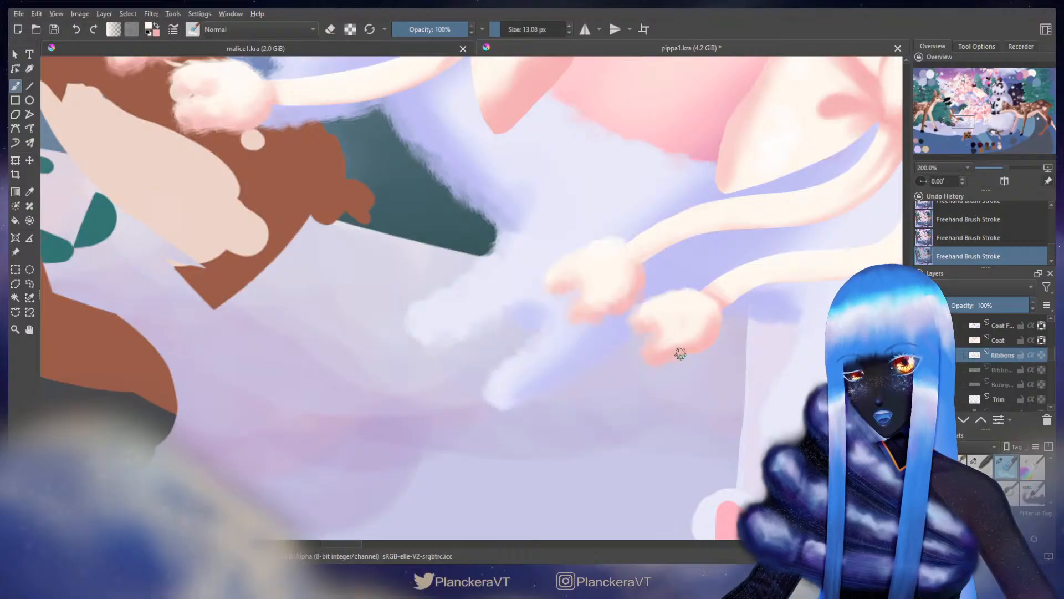
left_click_drag(665, 361, 584, 342)
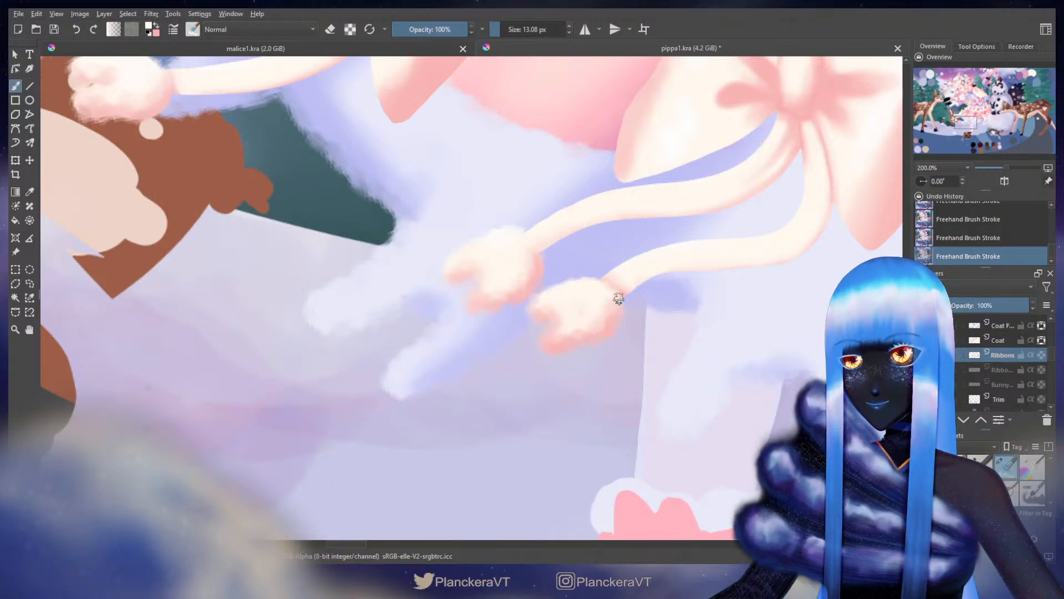
left_click_drag(815, 282, 455, 275)
left_click_drag(583, 275, 446, 260)
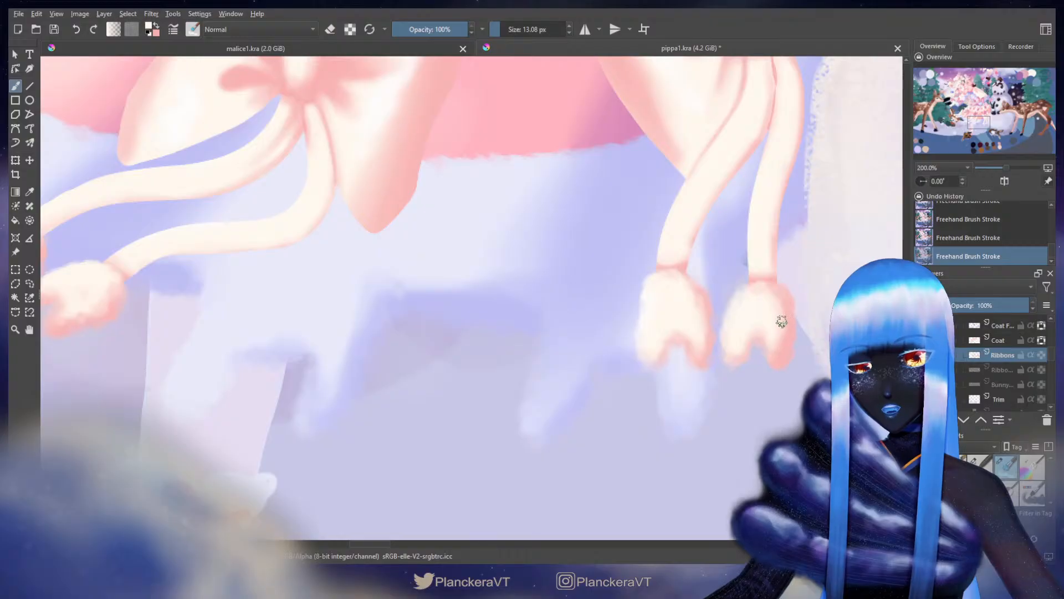
Step: Erase the row of small lavender bows along the dress's waist trim with an eraser about 89 px wide
scroll(779, 327, "down", 4)
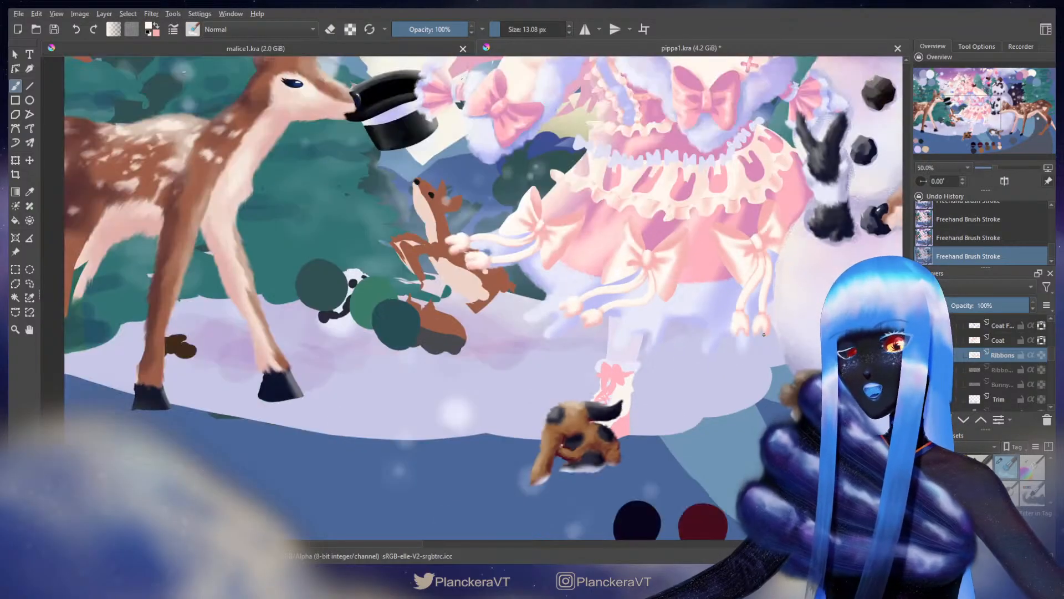
scroll(764, 334, "down", 1)
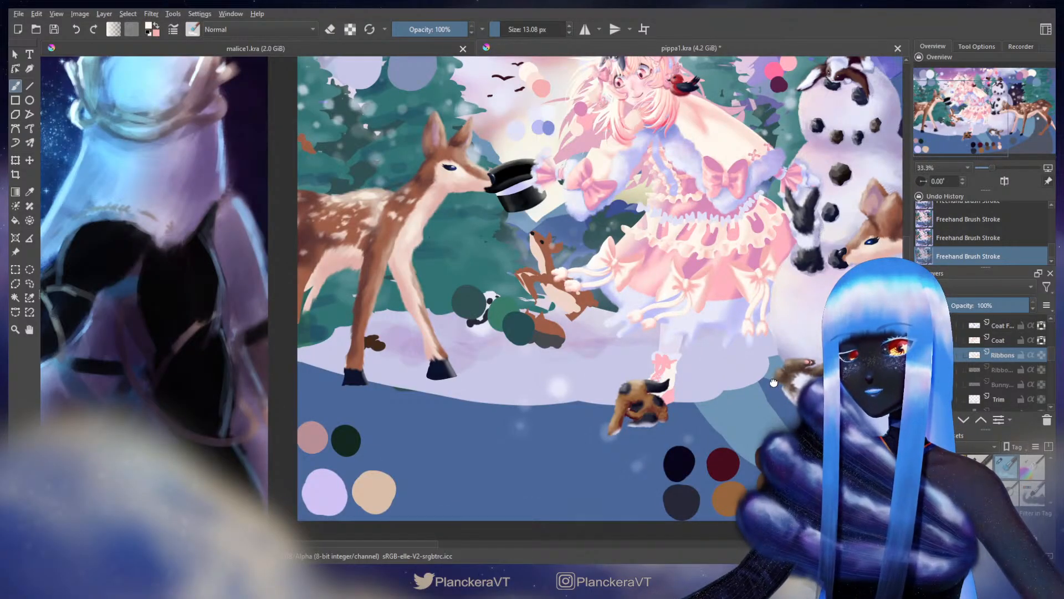
left_click_drag(774, 382, 758, 443)
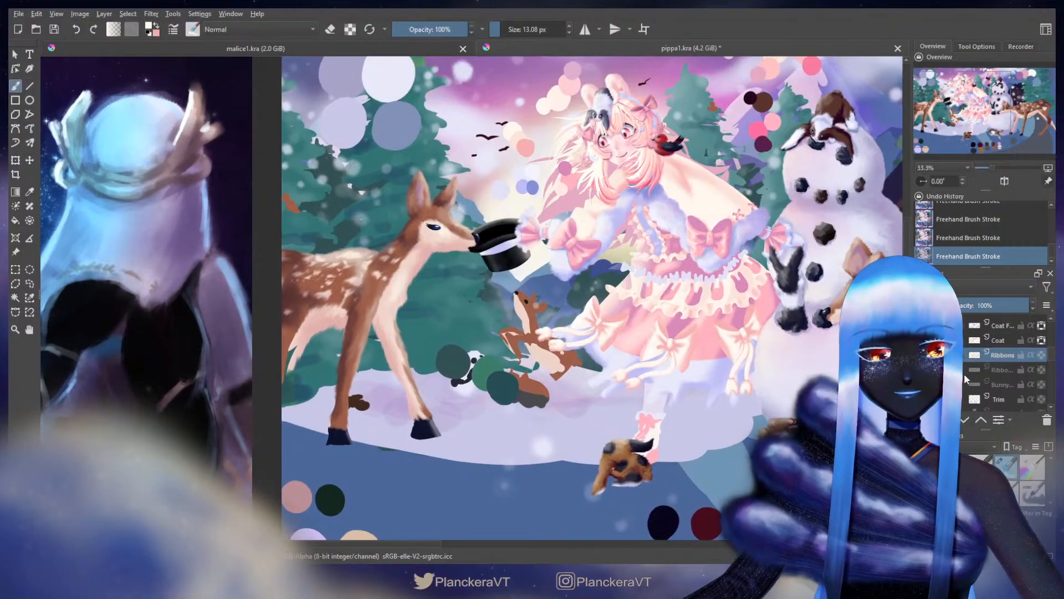
scroll(786, 378, "up", 1)
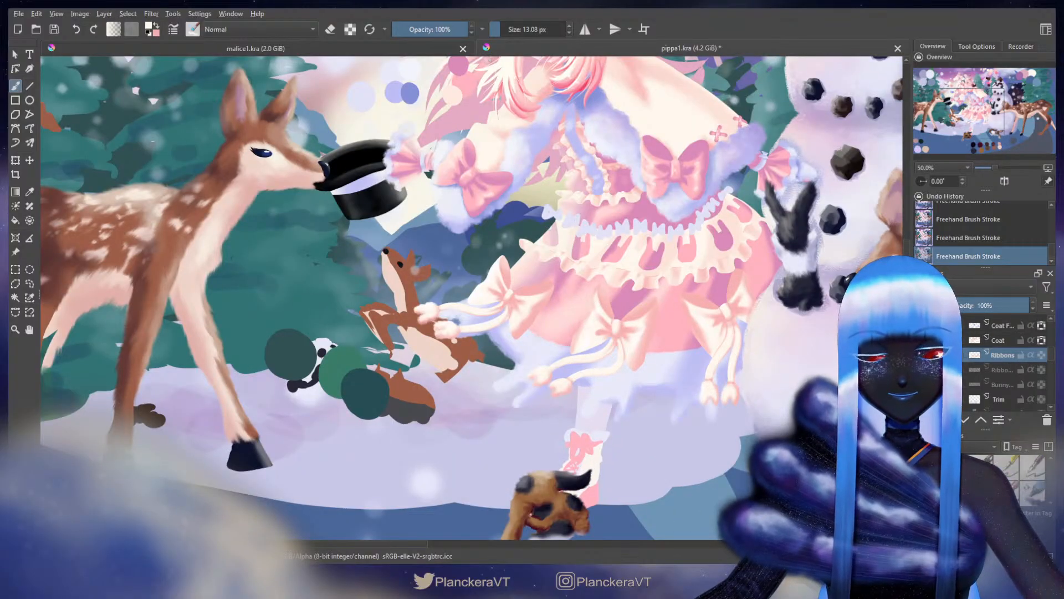
key("bracketleft")
scroll(594, 279, "up", 2)
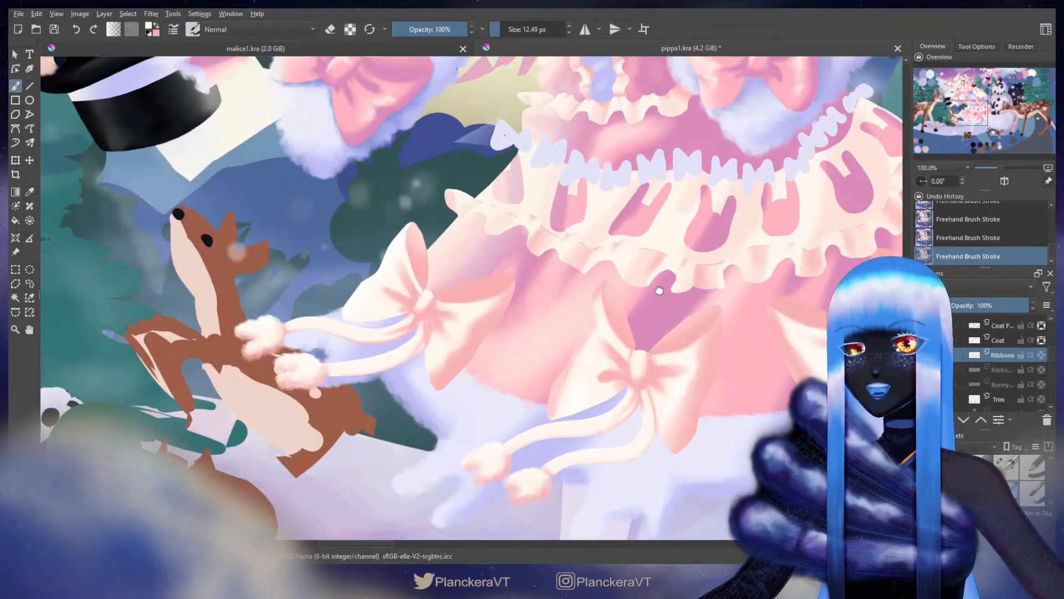
left_click_drag(658, 290, 564, 381)
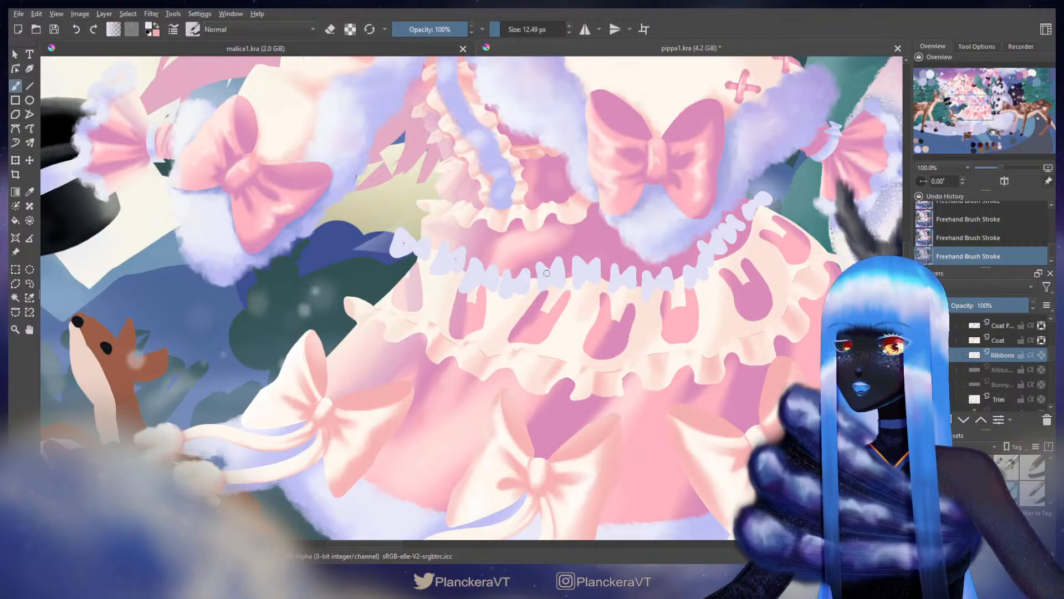
key("e")
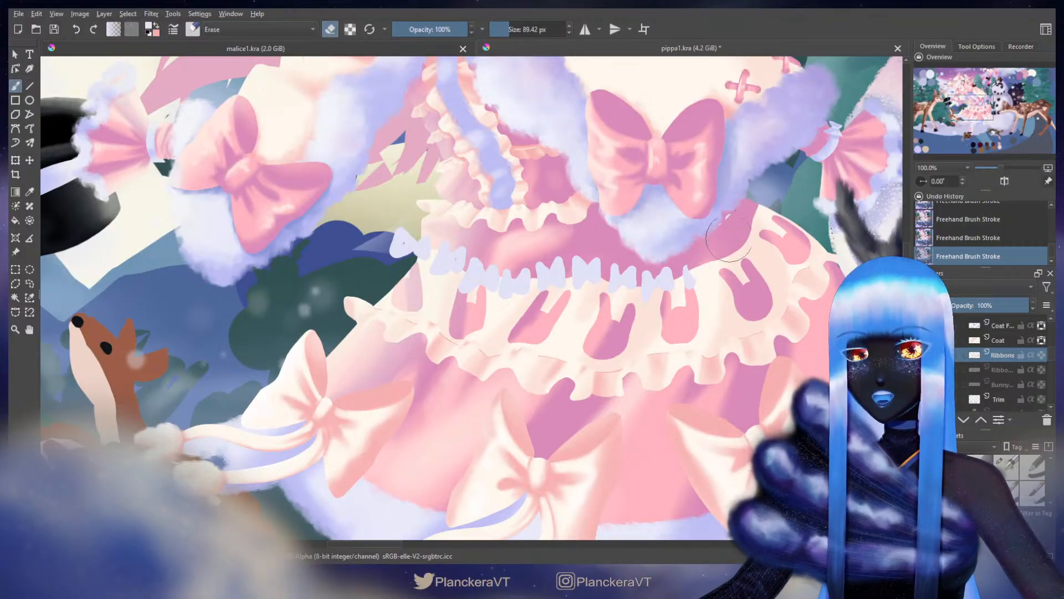
mouse_move(670, 283)
left_mouse_down()
mouse_move(498, 269)
mouse_move(386, 233)
mouse_move(451, 282)
mouse_move(533, 304)
mouse_move(633, 307)
left_mouse_up()
key("e")
Step: Erase the remaining old lavender bows and paint a new small bow at the waist trim's right end at about 22 px
mouse_move(526, 290)
left_mouse_down()
mouse_move(649, 336)
mouse_move(549, 292)
left_mouse_up()
left_click_drag(636, 273, 493, 316)
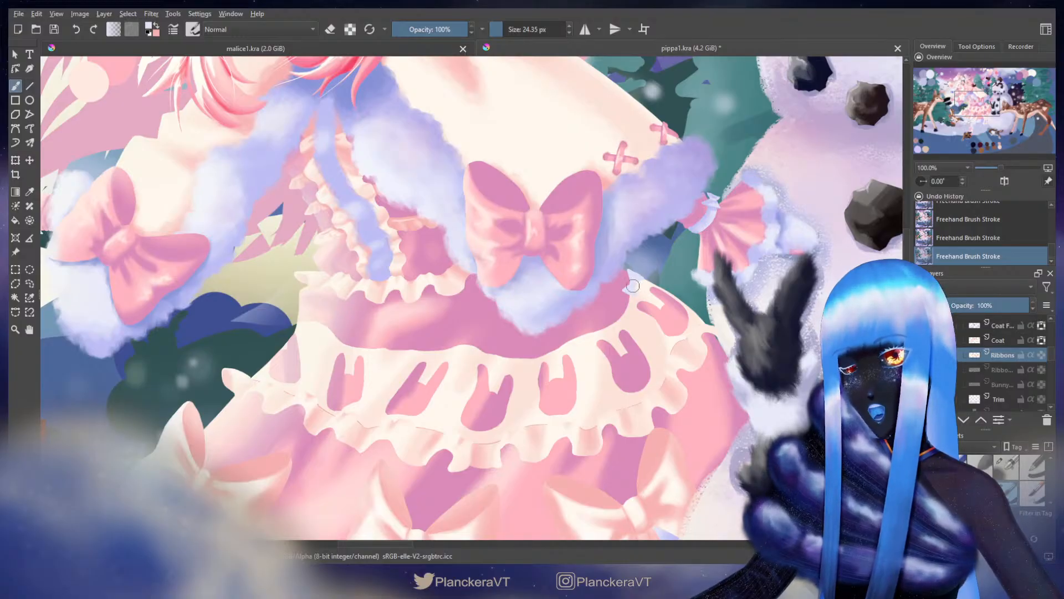
scroll(609, 267, "up", 2)
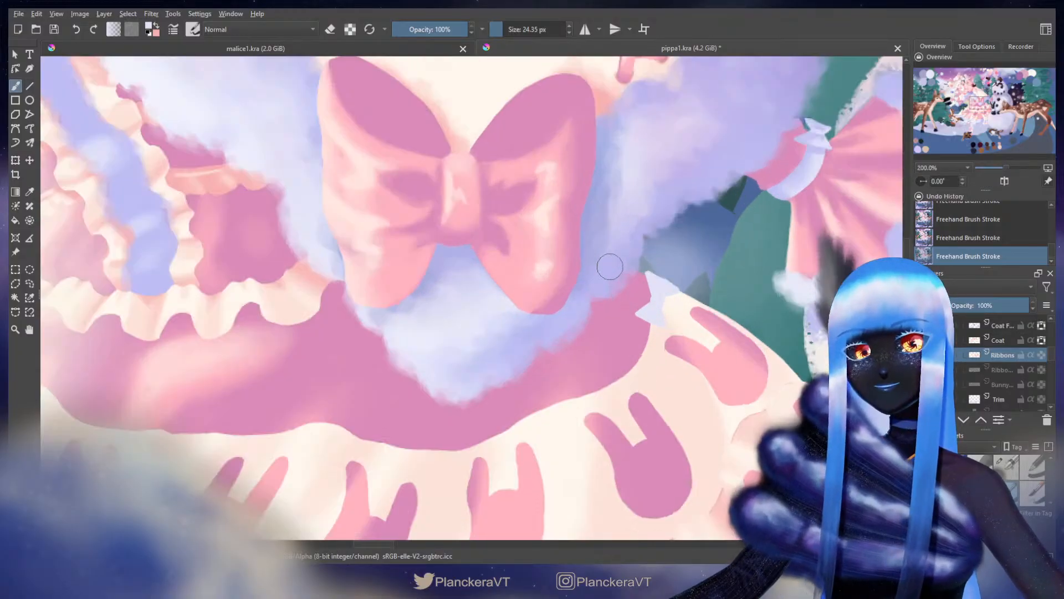
left_click_drag(658, 361, 654, 286)
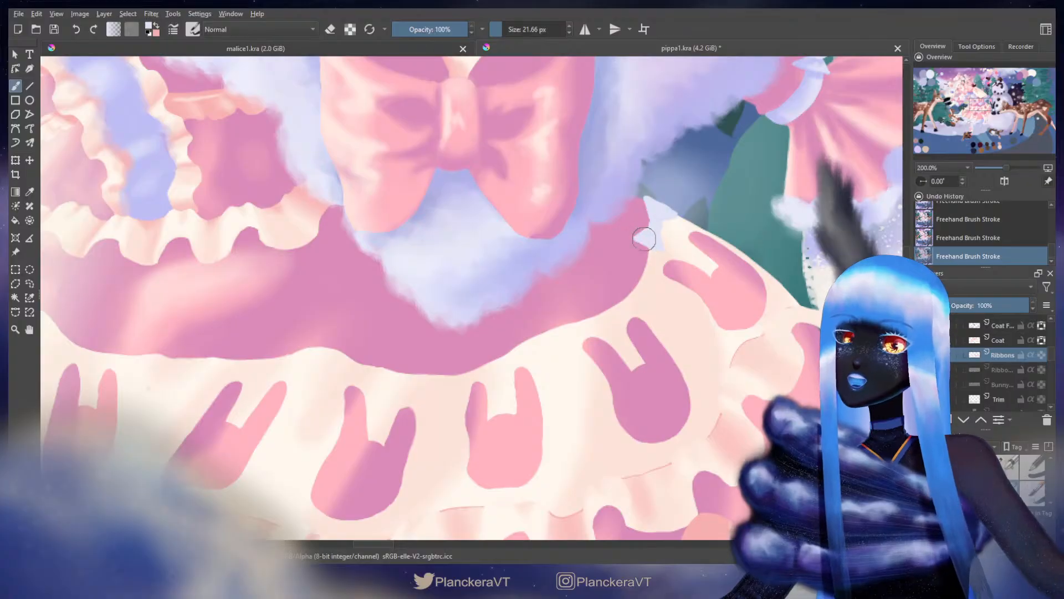
scroll(646, 233, "down", 2)
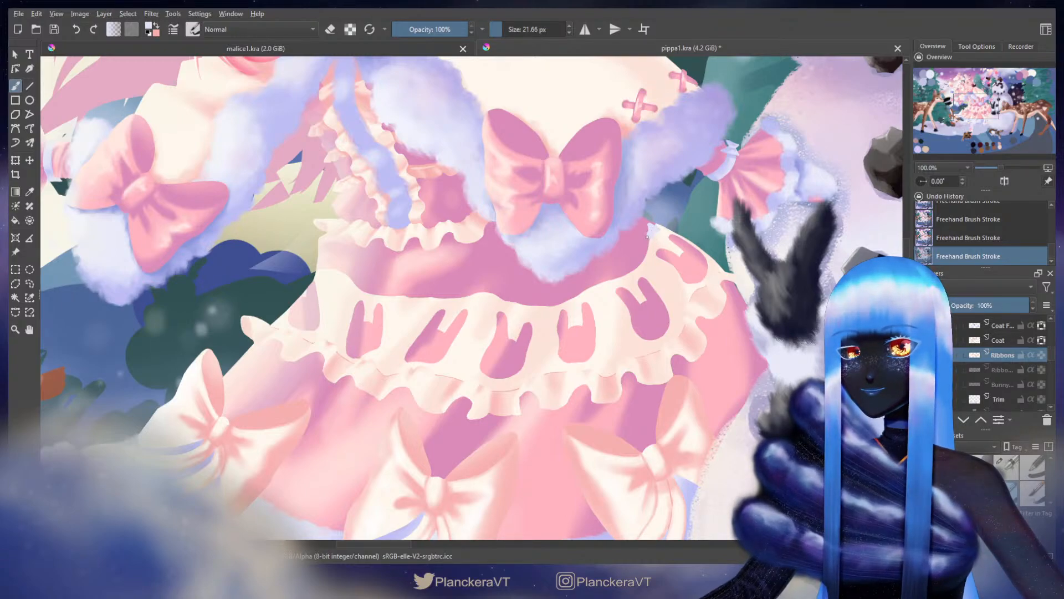
Step: Rework the new bow at the trim's right end and paint a second small lavender bow above the neighbouring bunny cutout
key("ctrl+z")
left_click_drag(653, 233, 645, 236)
key("ctrl+z")
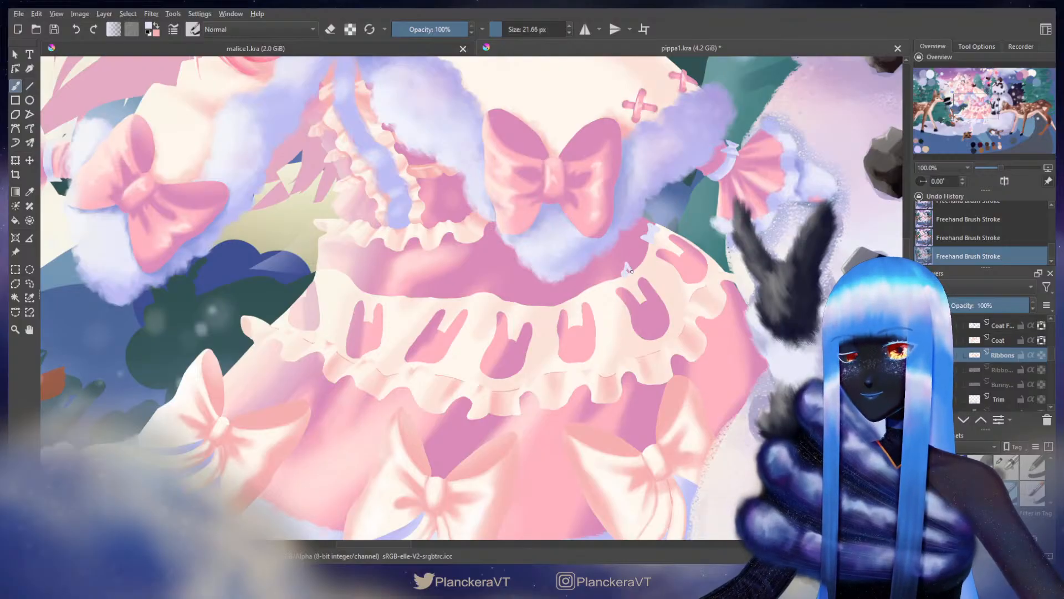
key("ctrl+z")
left_click(625, 273)
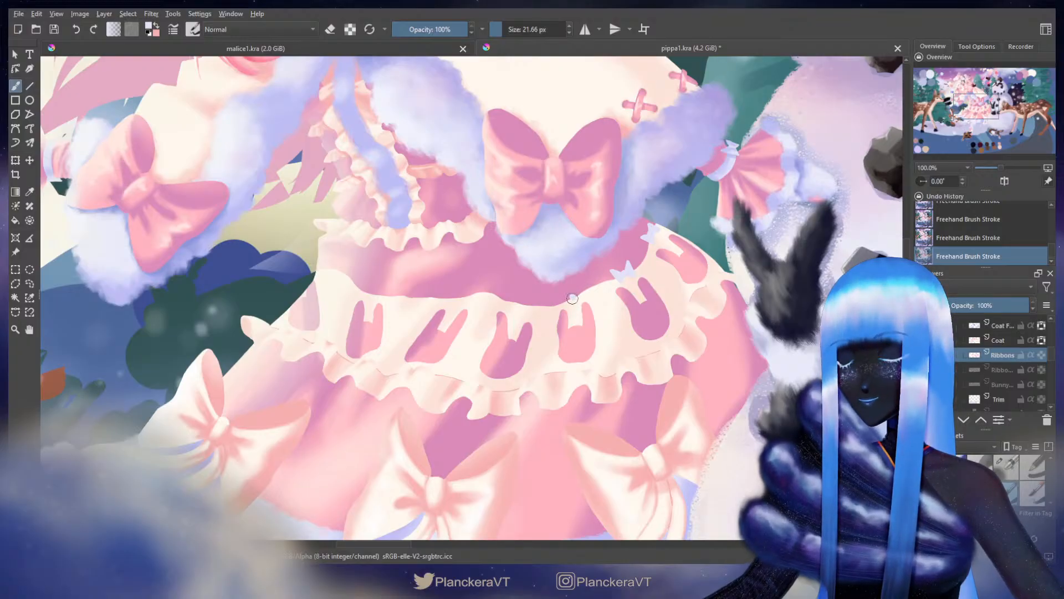
Step: Continue the small lavender bows leftward above the bunny cutouts and add more between them along the waist trim
left_click_drag(572, 298, 623, 265)
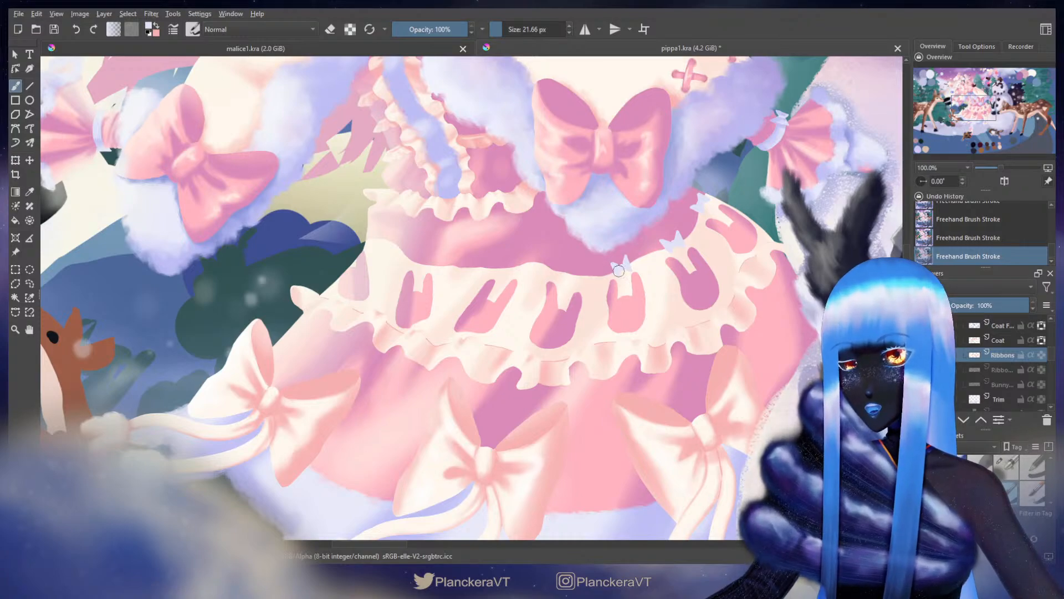
left_click_drag(569, 288, 608, 302)
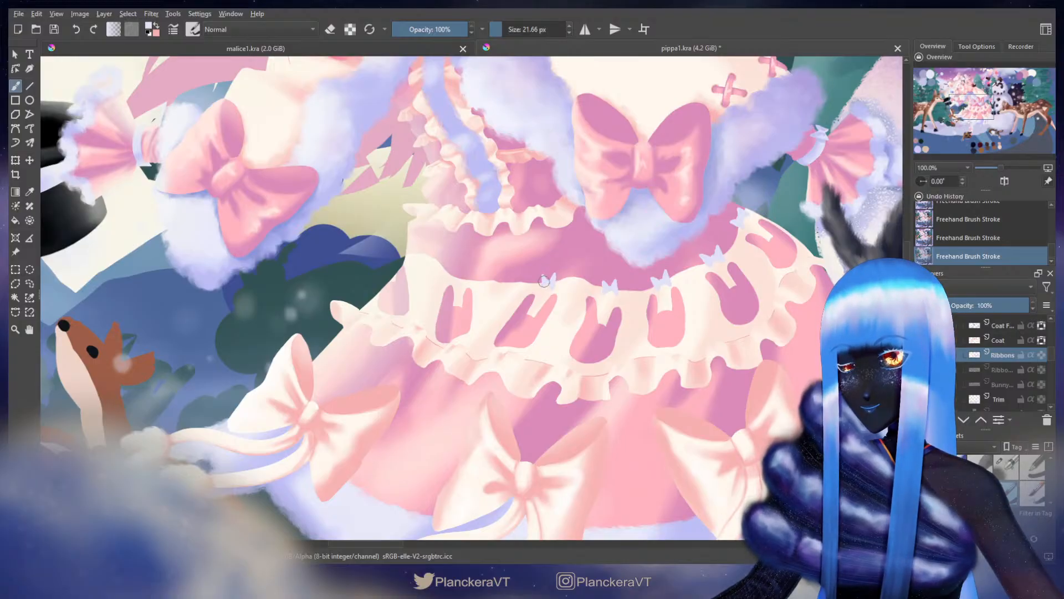
mouse_move(523, 244)
left_mouse_down()
mouse_move(577, 278)
mouse_move(616, 265)
left_mouse_up()
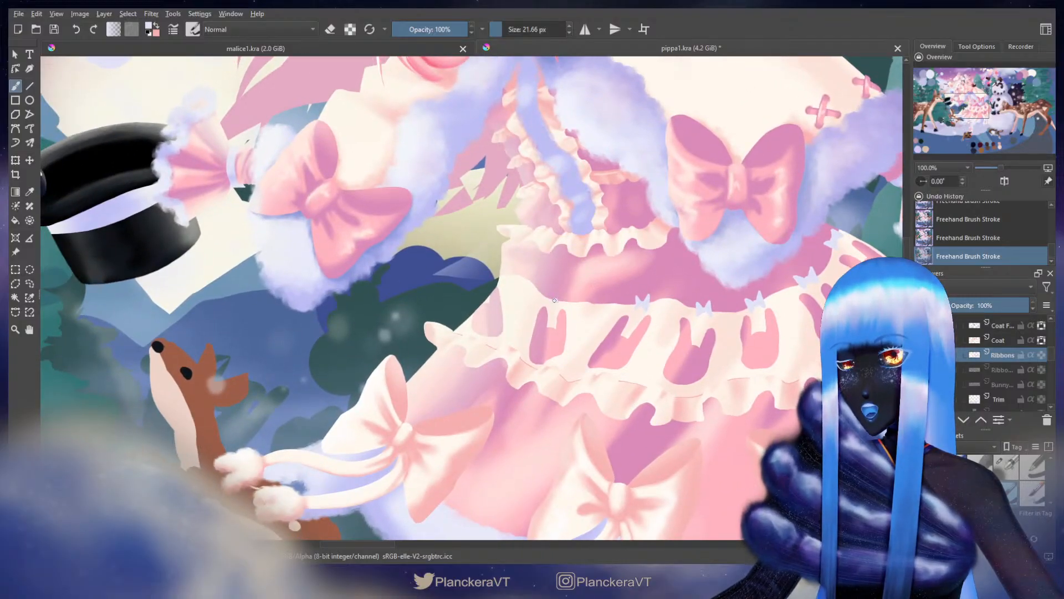
left_click_drag(556, 299, 562, 301)
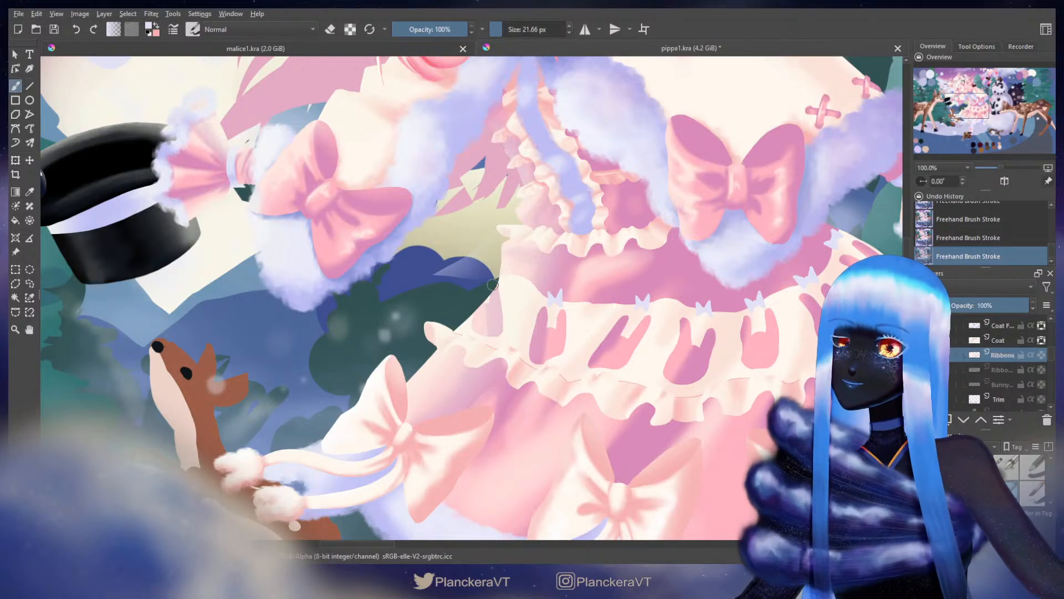
mouse_move(731, 255)
left_mouse_down()
mouse_move(603, 283)
mouse_move(582, 269)
left_mouse_up()
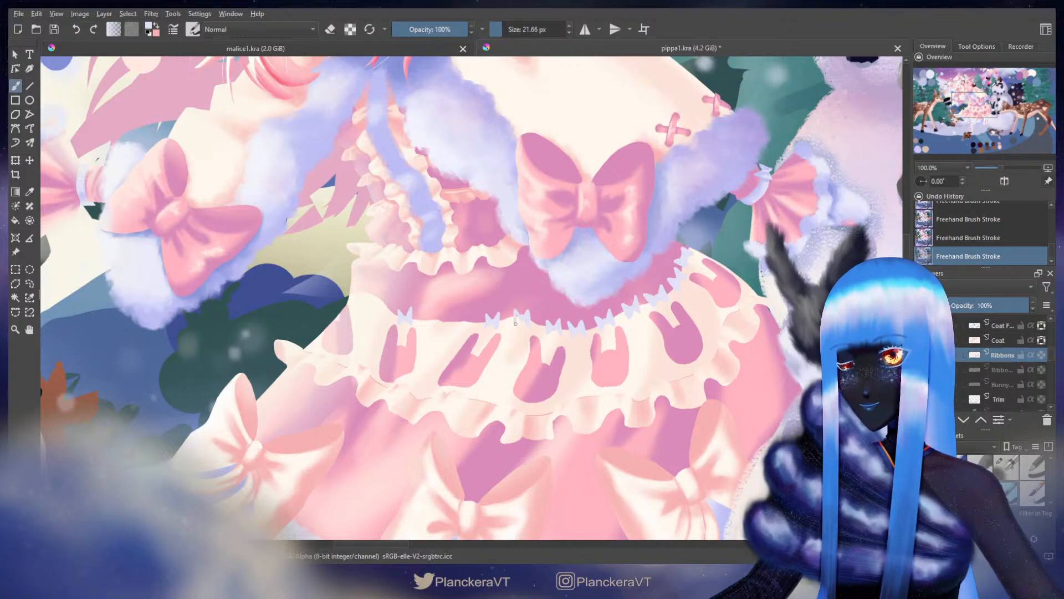
left_click_drag(519, 314, 612, 281)
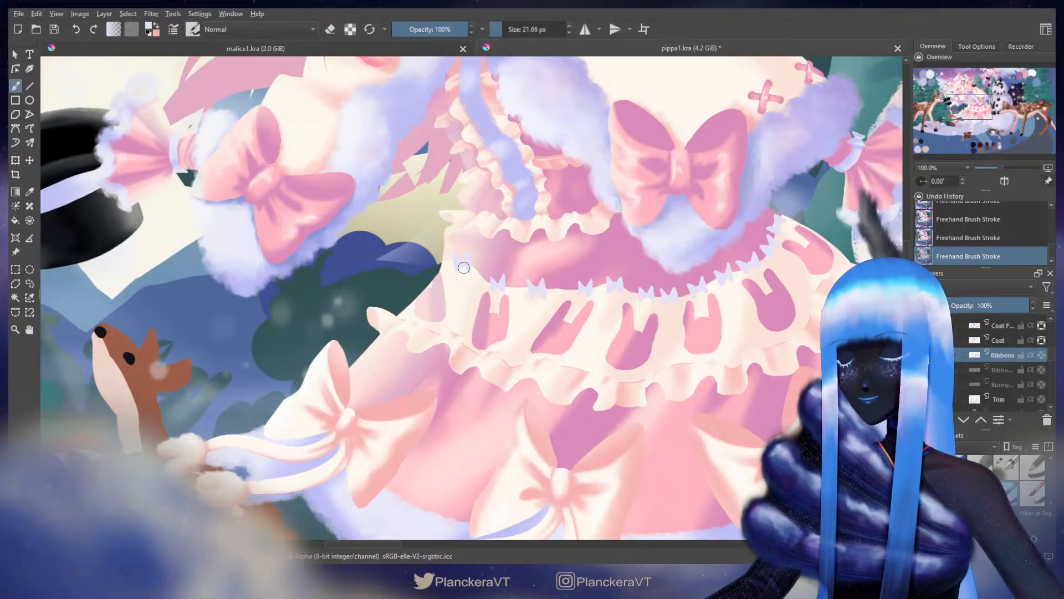
Step: Add small lavender bows in the gaps above the two leftmost bunny cutouts on the waist trim
scroll(464, 268, "down", 3)
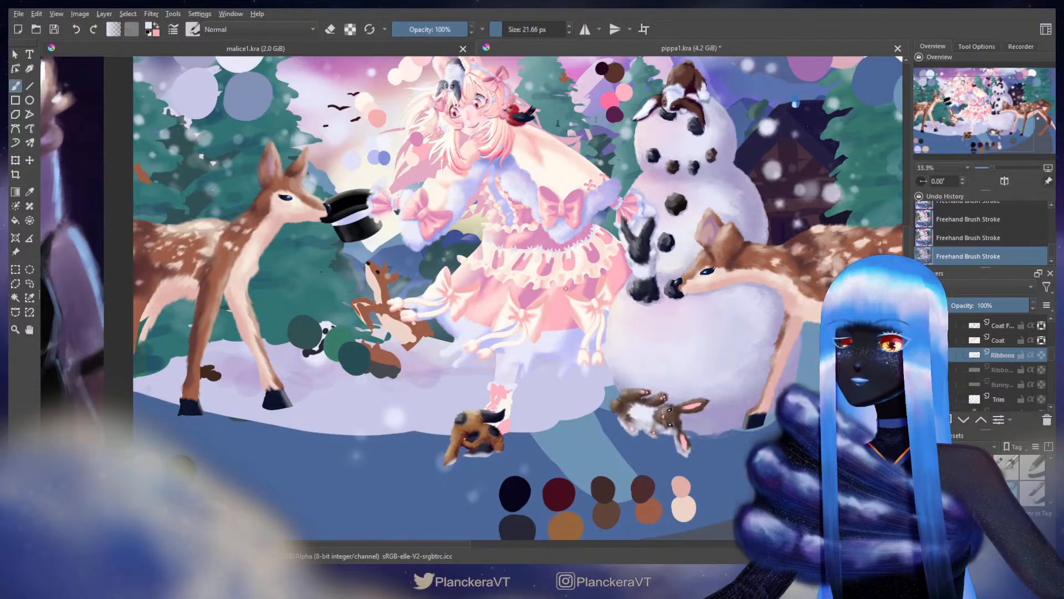
scroll(566, 288, "up", 3)
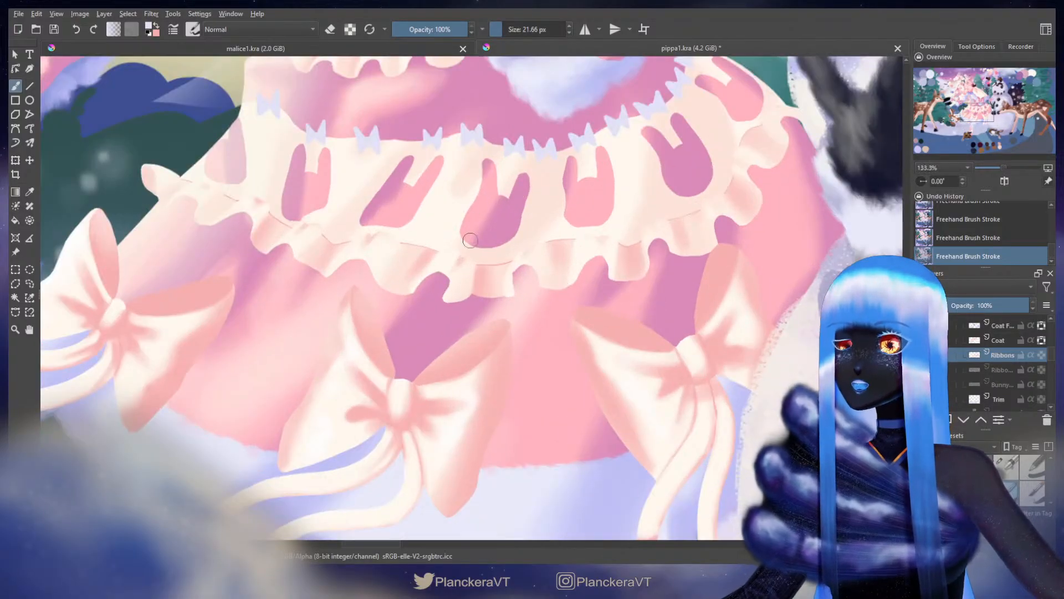
scroll(601, 377, "up", 1)
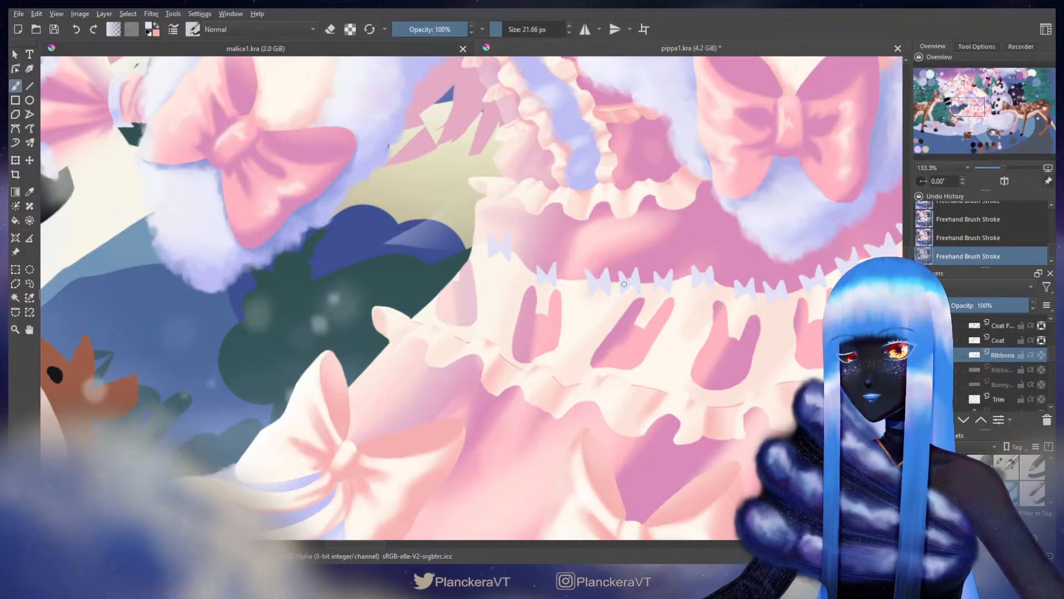
mouse_move(568, 285)
left_mouse_down()
mouse_move(575, 275)
mouse_move(583, 294)
mouse_move(579, 270)
left_mouse_up()
key("ctrl+z")
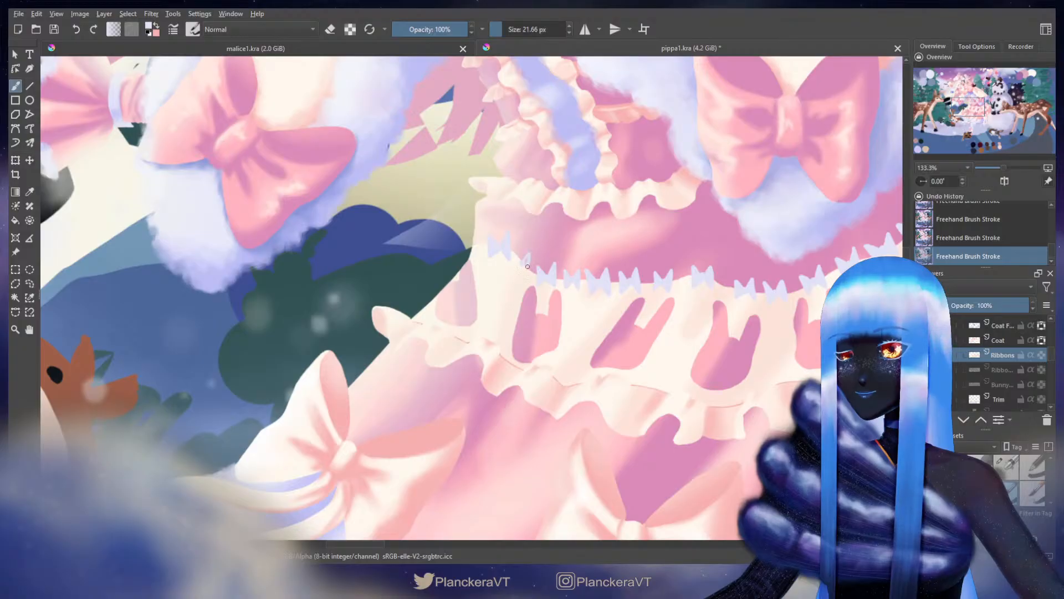
Step: Complete the row of small lavender bows at the trim's left end, out to the edge of the dress
key("ctrl+z")
left_click_drag(522, 265, 529, 262)
key("ctrl+z")
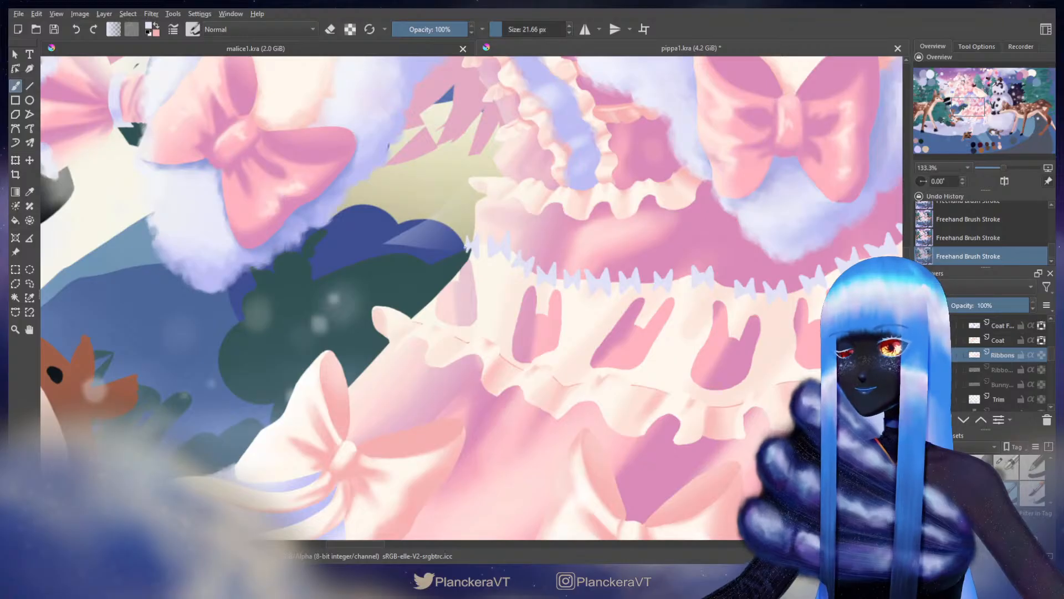
key("ctrl+z")
left_click_drag(466, 251, 468, 238)
key("ctrl+z")
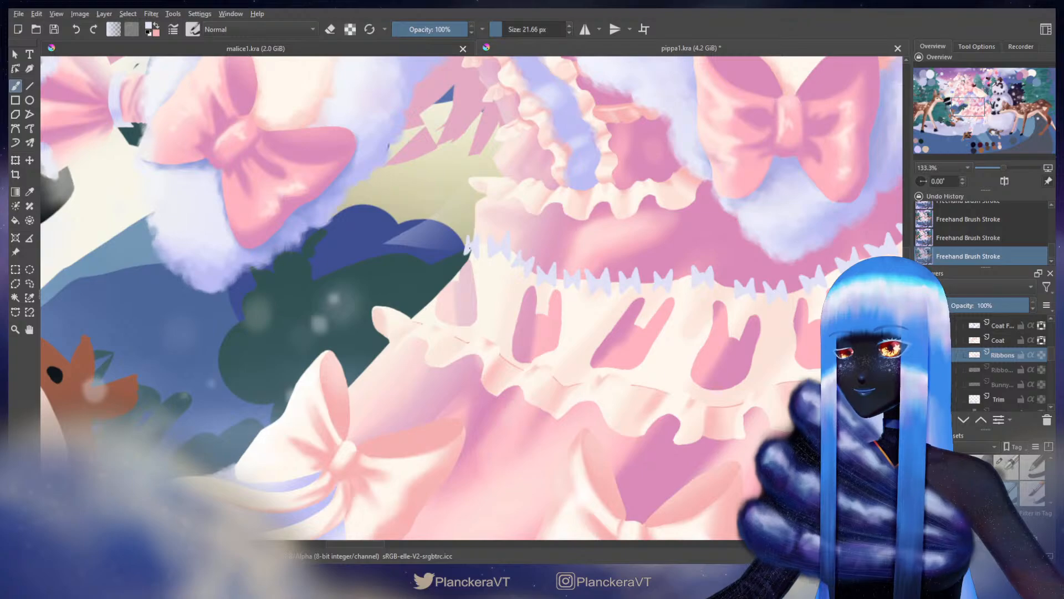
Step: Refine the shapes of the small bows on the trim's left half, alternating an eraser and a brush of about 20 px
scroll(573, 294, "up", 2)
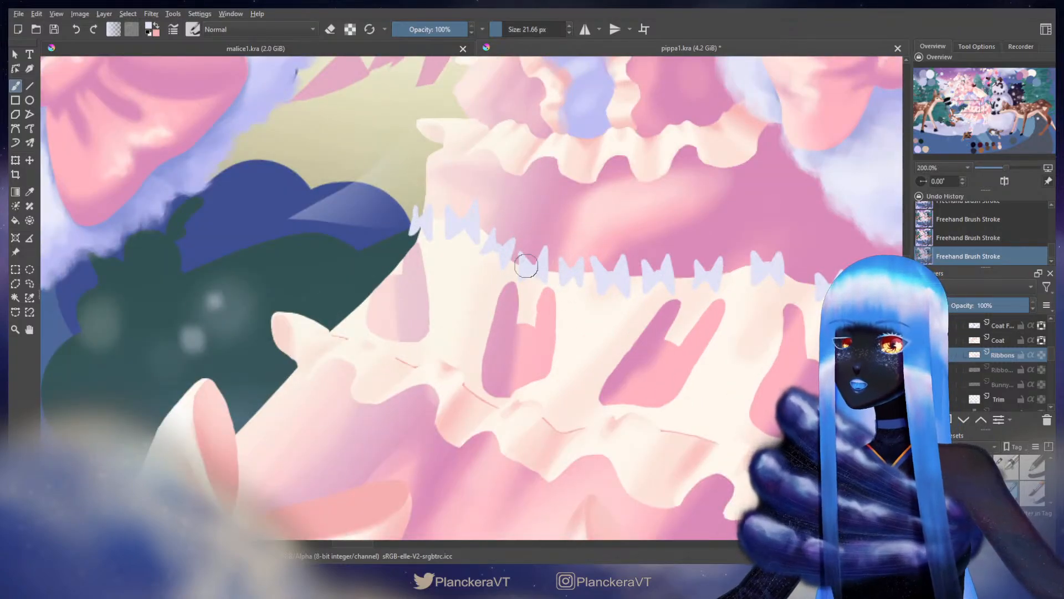
key("e")
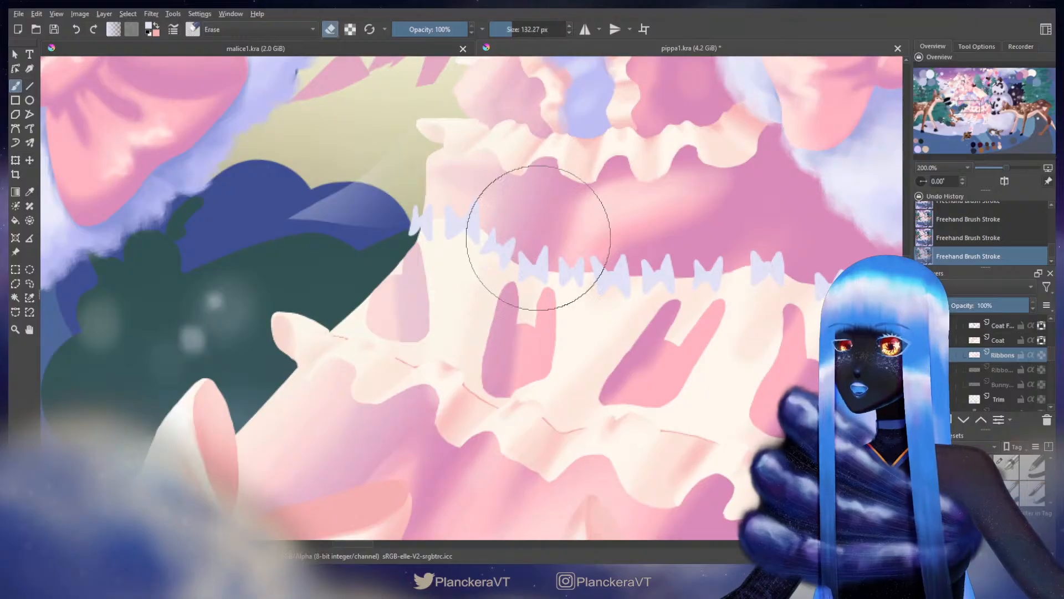
mouse_move(558, 239)
left_mouse_down("shift")
mouse_move(523, 261)
mouse_move(535, 249)
left_mouse_up("shift")
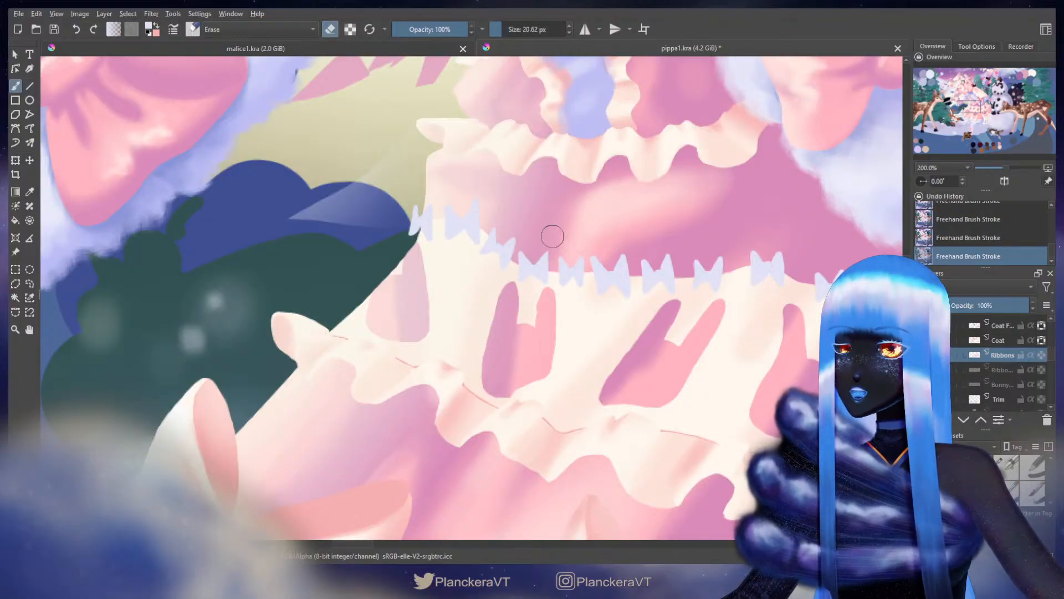
key("e")
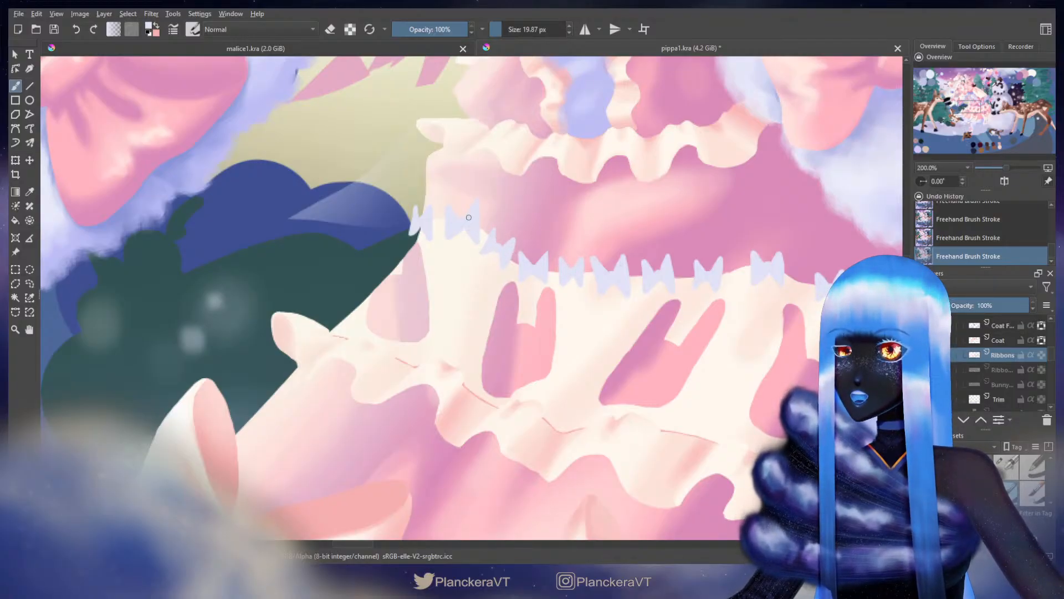
key("e")
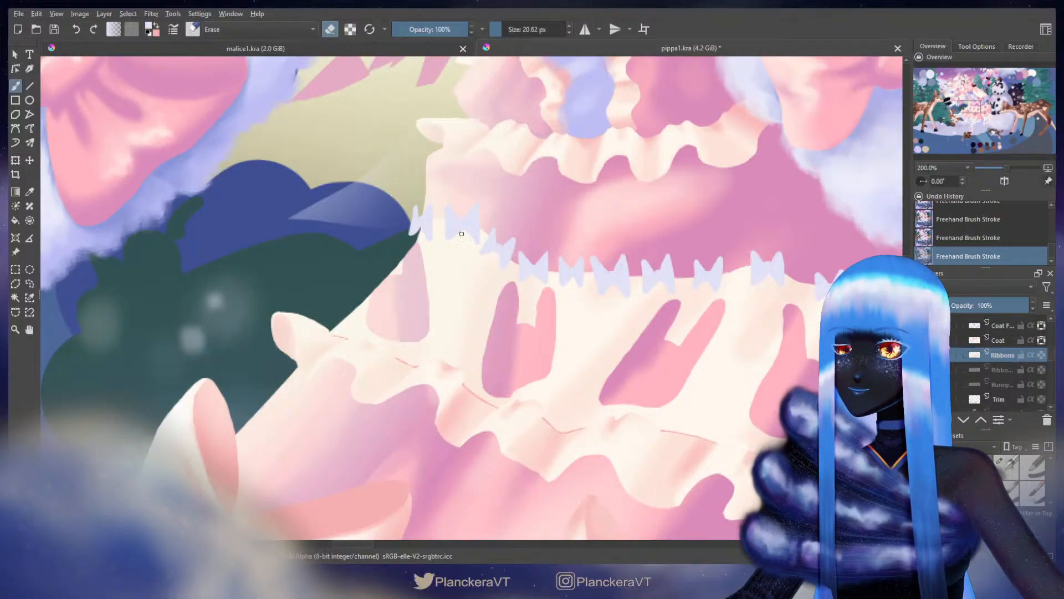
key("e")
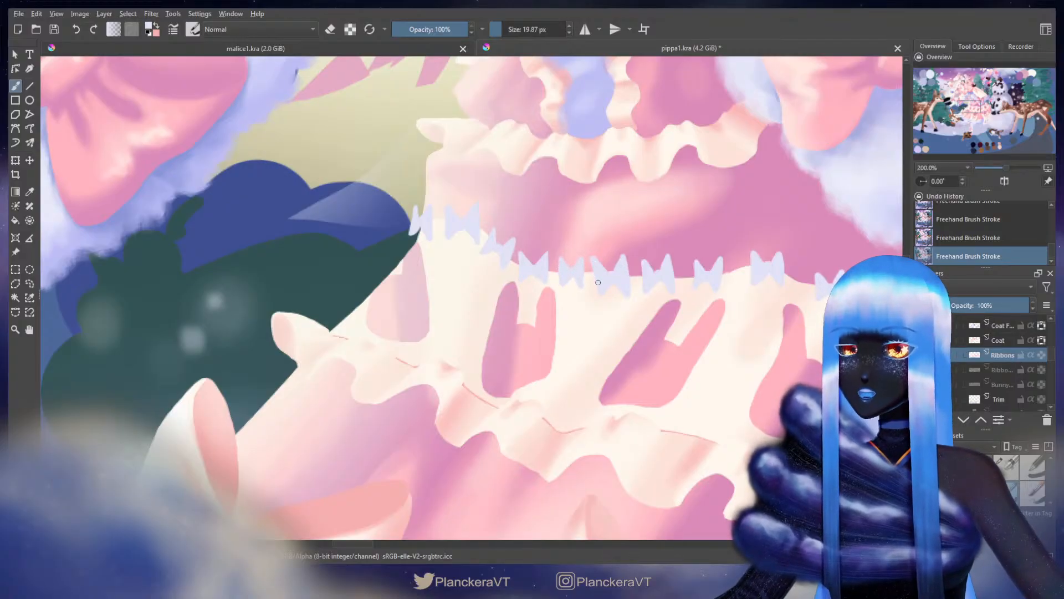
left_click_drag(655, 275, 582, 278)
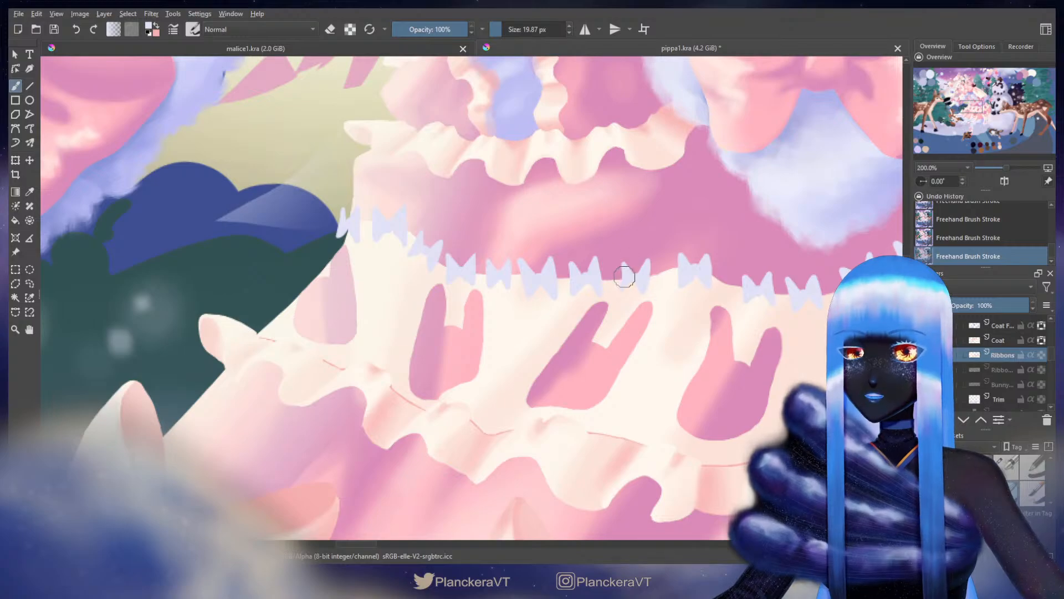
left_click_drag(682, 268, 607, 280)
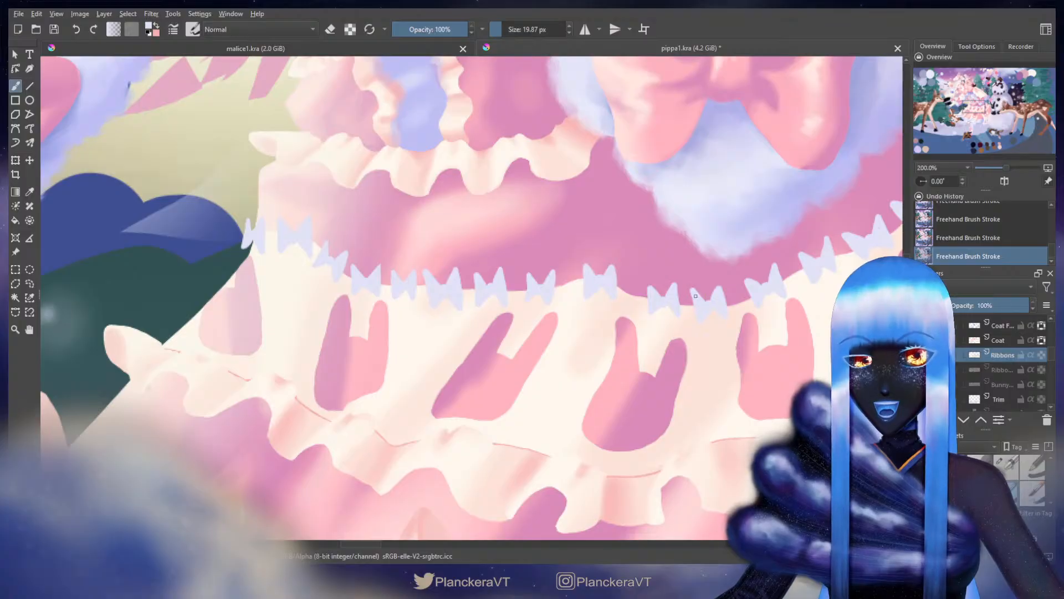
Step: Touch up the small bows on the trim's right half with the brush and eraser at about 20 px
key("e")
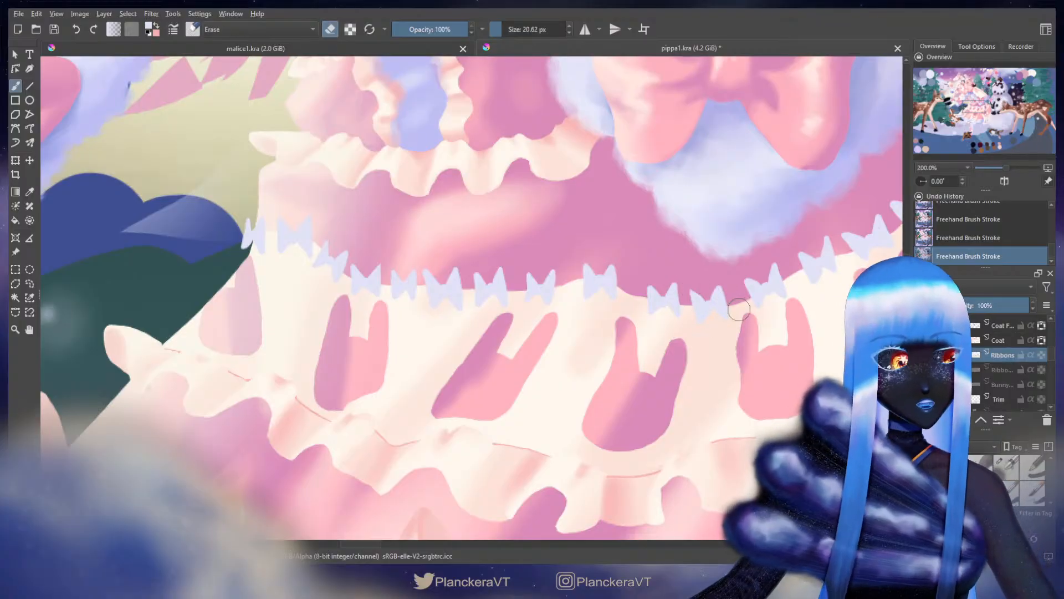
key("e")
left_click_drag(710, 279, 659, 266)
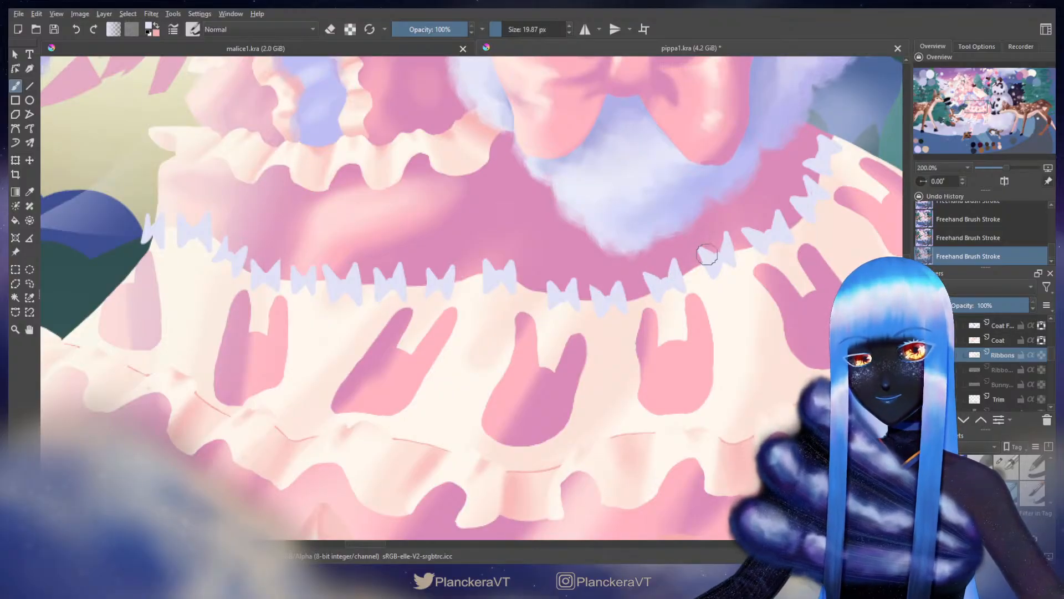
key("ctrl+z")
key("ctrl+shift+z")
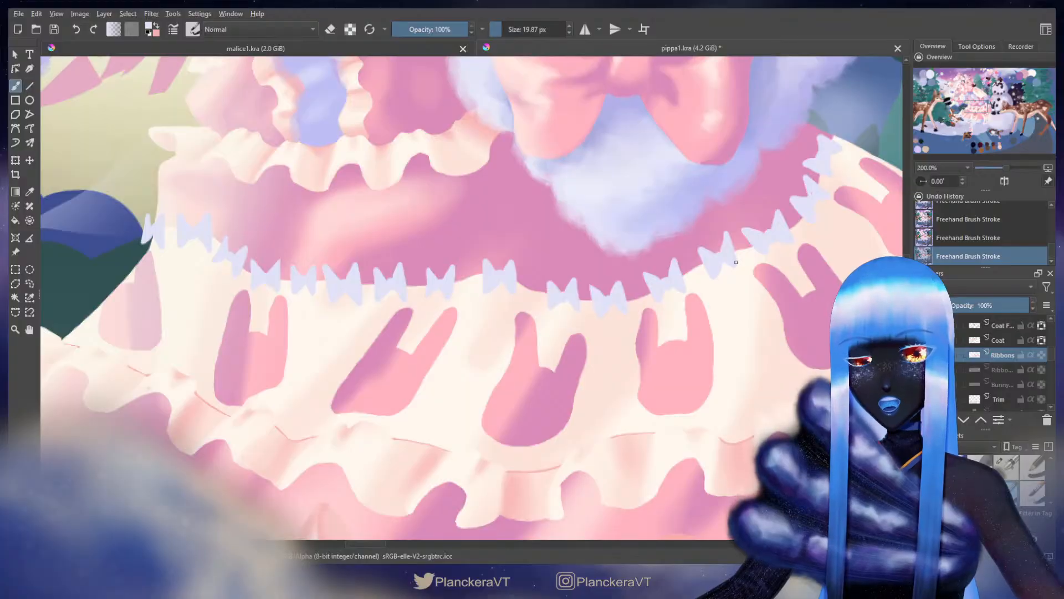
key("e")
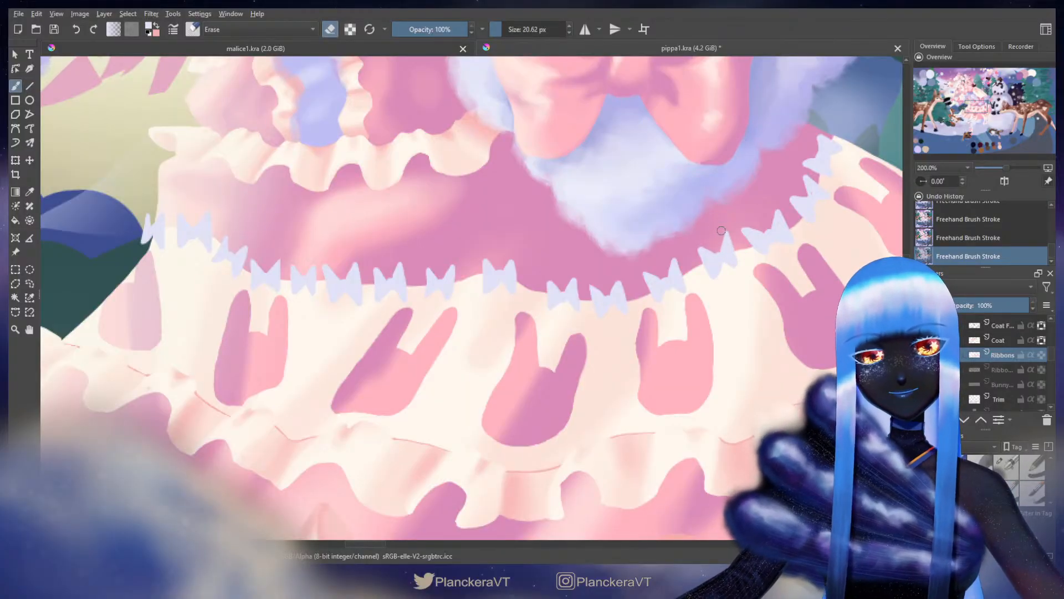
key("e")
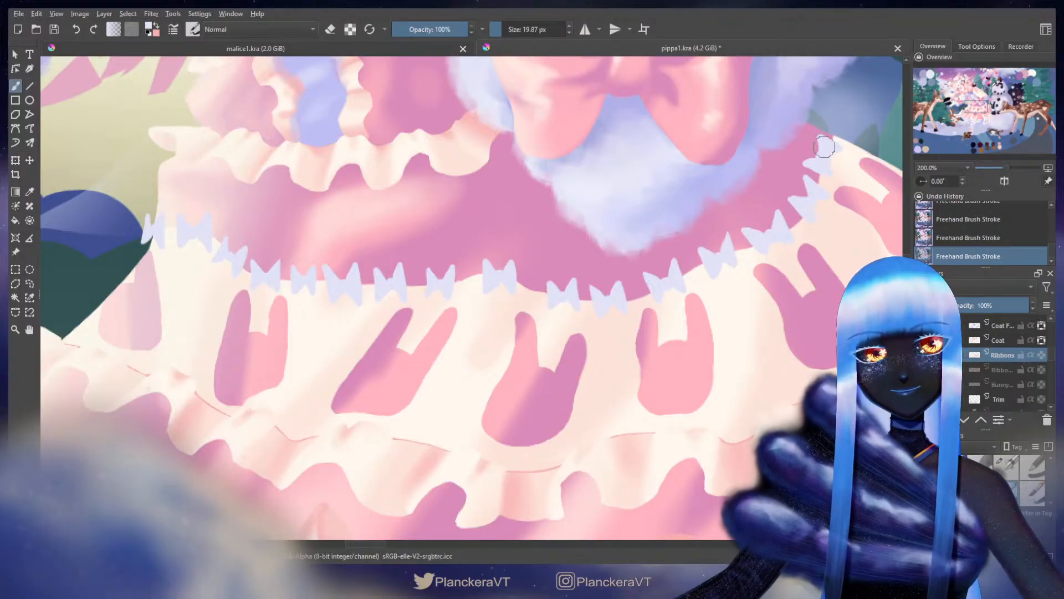
Step: Lock the transparent pixels of the Ribbons layer
scroll(642, 174, "down", 2)
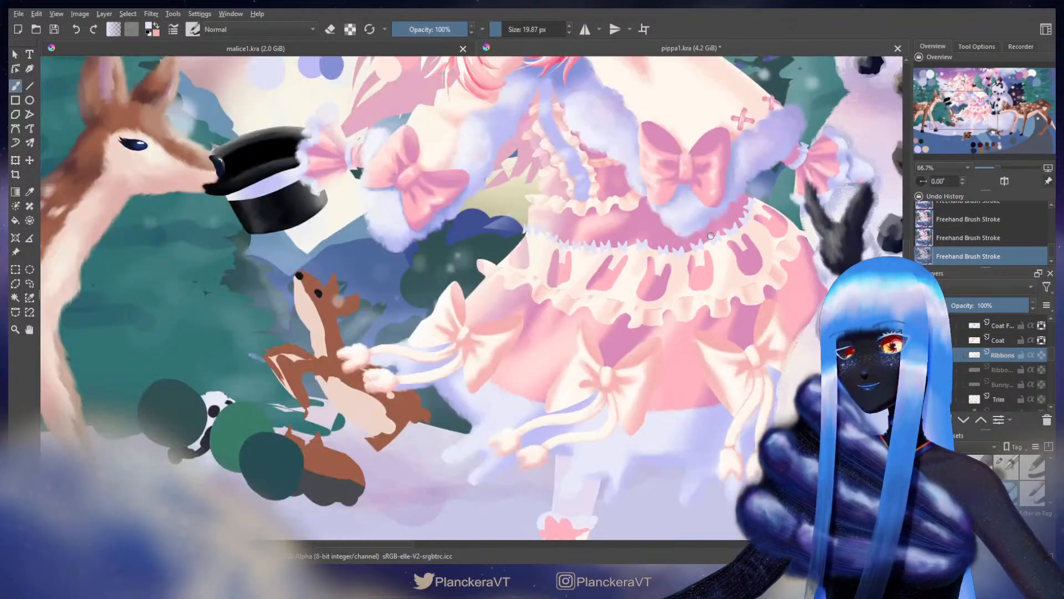
scroll(831, 285, "up", 1)
left_click(1042, 355)
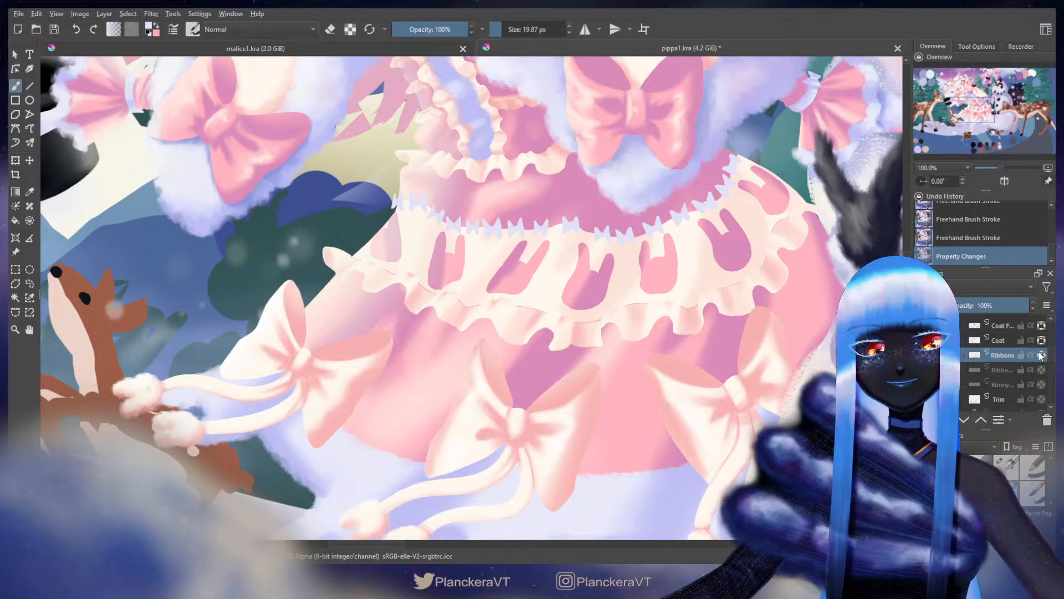
Step: Sample the medium lavender swatch and shade the row of small bows along the skirt's waist trim on the Ribbons layer
left_click(1007, 467)
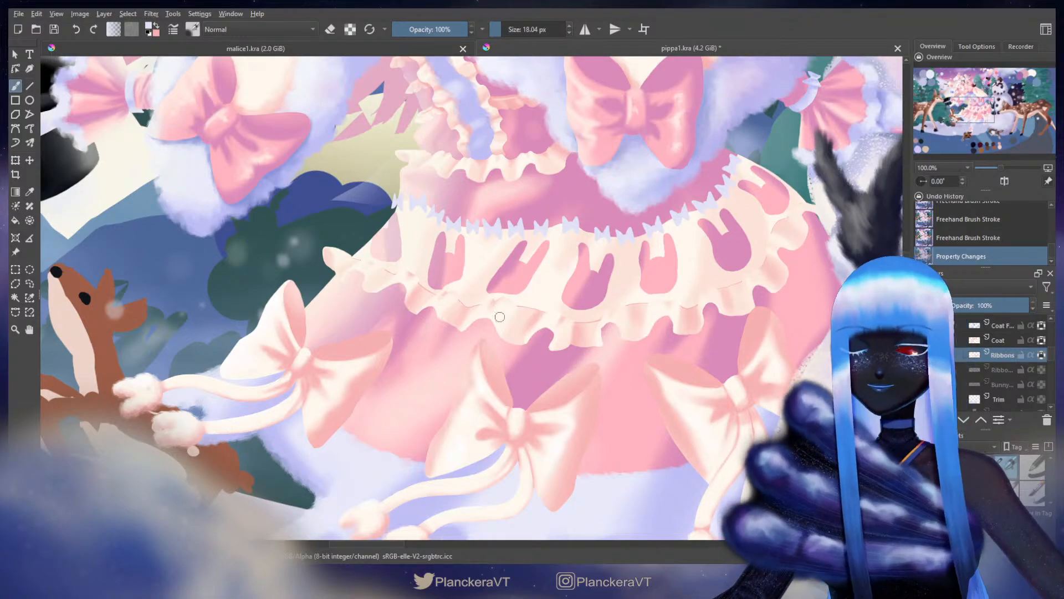
mouse_move(313, 215)
left_mouse_down()
mouse_move(575, 259)
mouse_move(581, 333)
left_mouse_up()
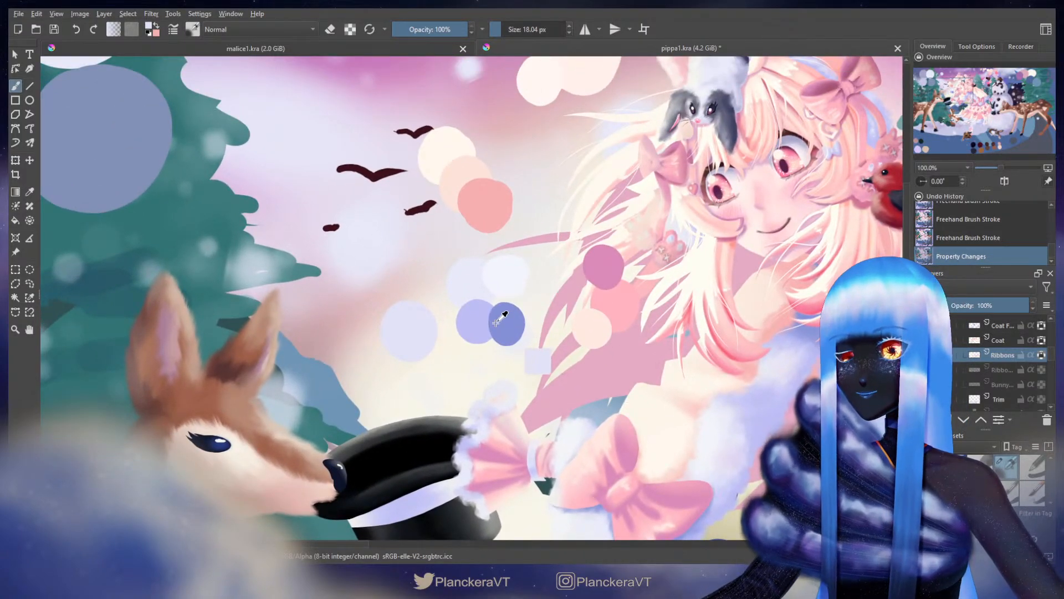
left_click(478, 314, "ctrl")
mouse_move(712, 405)
left_mouse_down()
mouse_move(575, 311)
mouse_move(535, 261)
mouse_move(521, 268)
mouse_move(544, 280)
left_mouse_up()
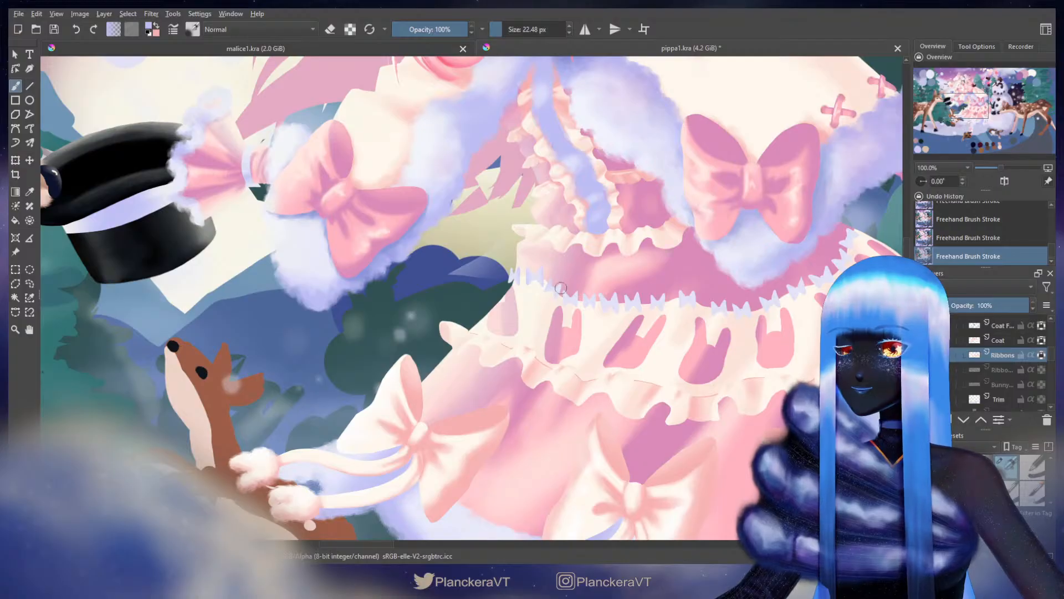
left_click_drag(562, 288, 561, 300, "shift")
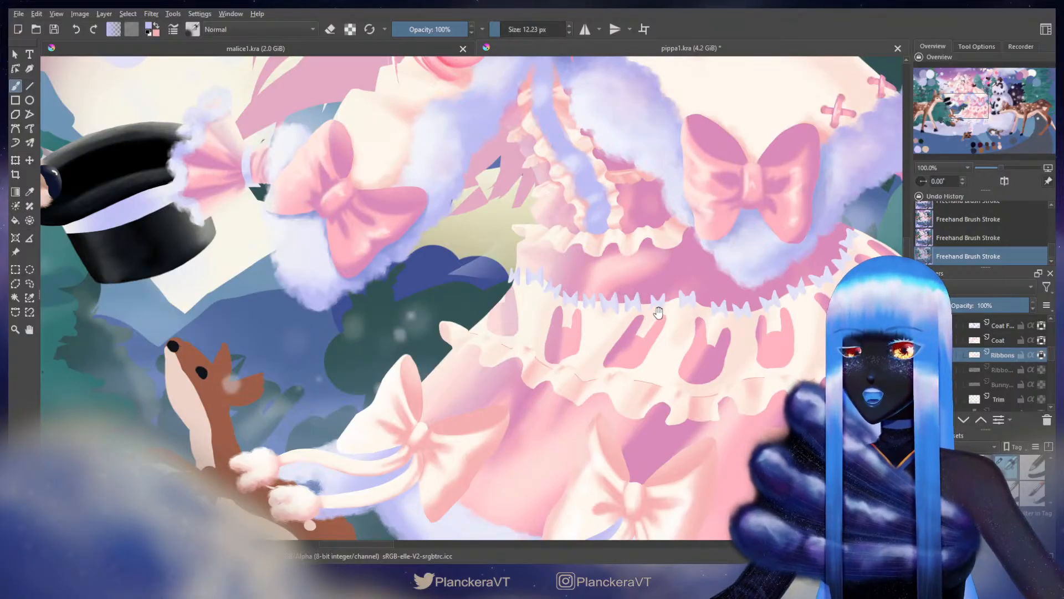
mouse_move(658, 313)
left_mouse_down()
mouse_move(593, 306)
mouse_move(589, 286)
left_mouse_up()
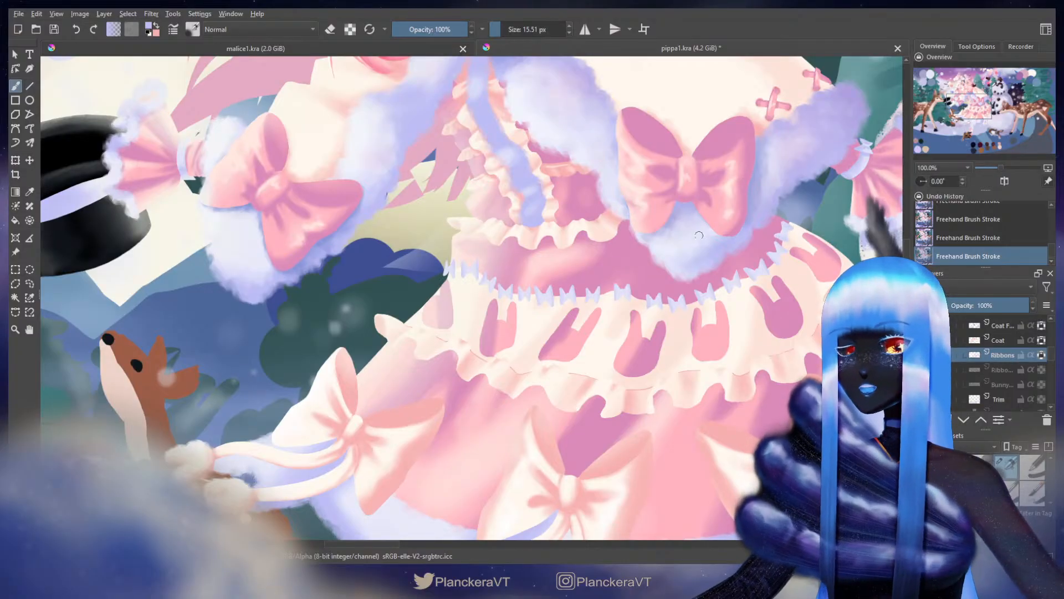
mouse_move(748, 282)
left_mouse_down()
mouse_move(698, 324)
mouse_move(731, 335)
left_mouse_up()
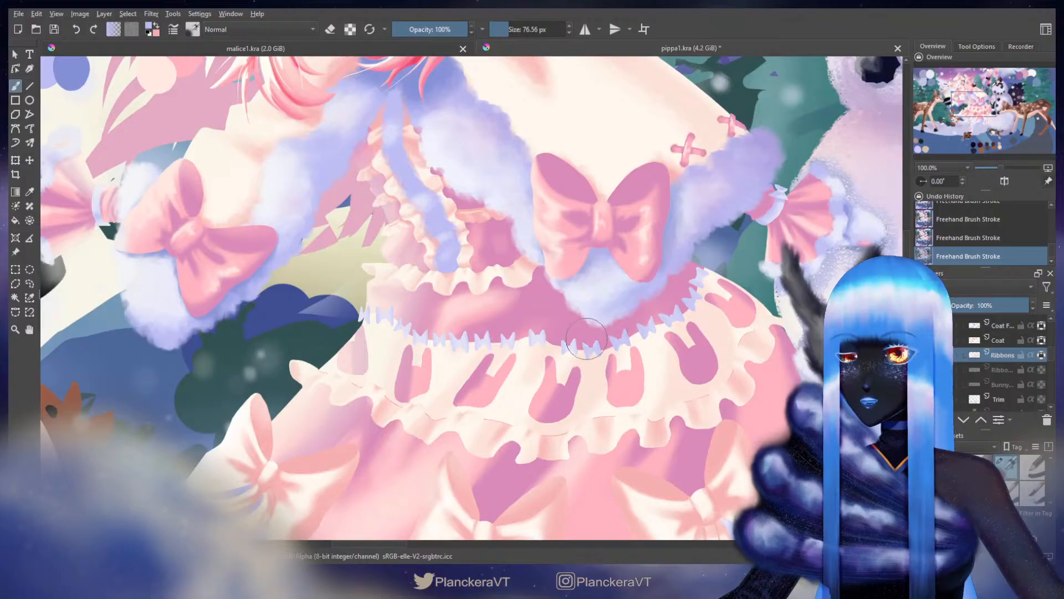
left_click_drag(582, 371, 676, 353)
key("bracketleft")
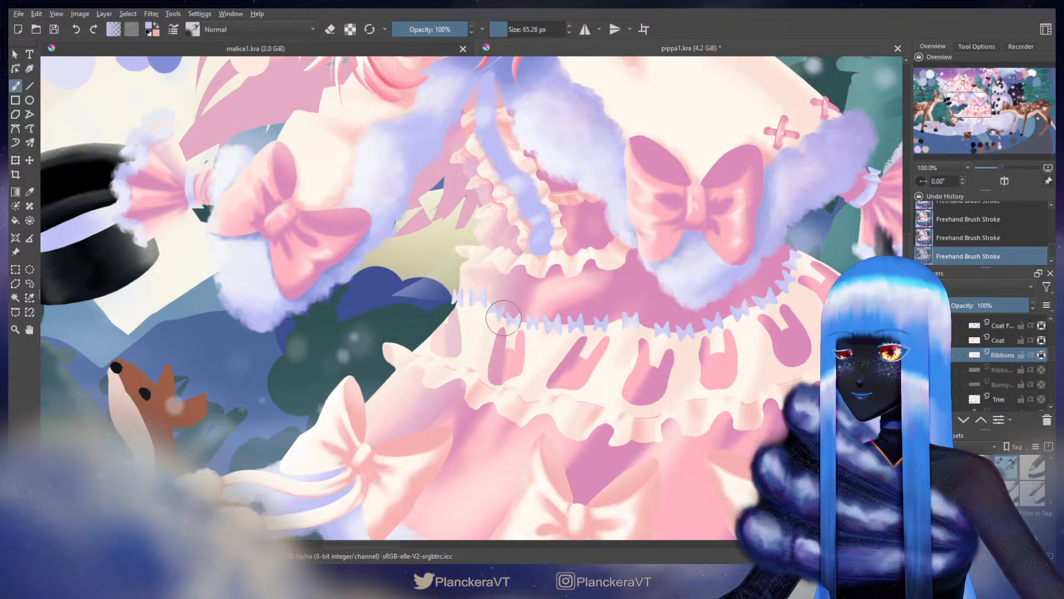
Step: Paint the knots and folds of each small waist bow in lavender with a fine brush of about 4 to 5.5 px
scroll(498, 393, "up", 2)
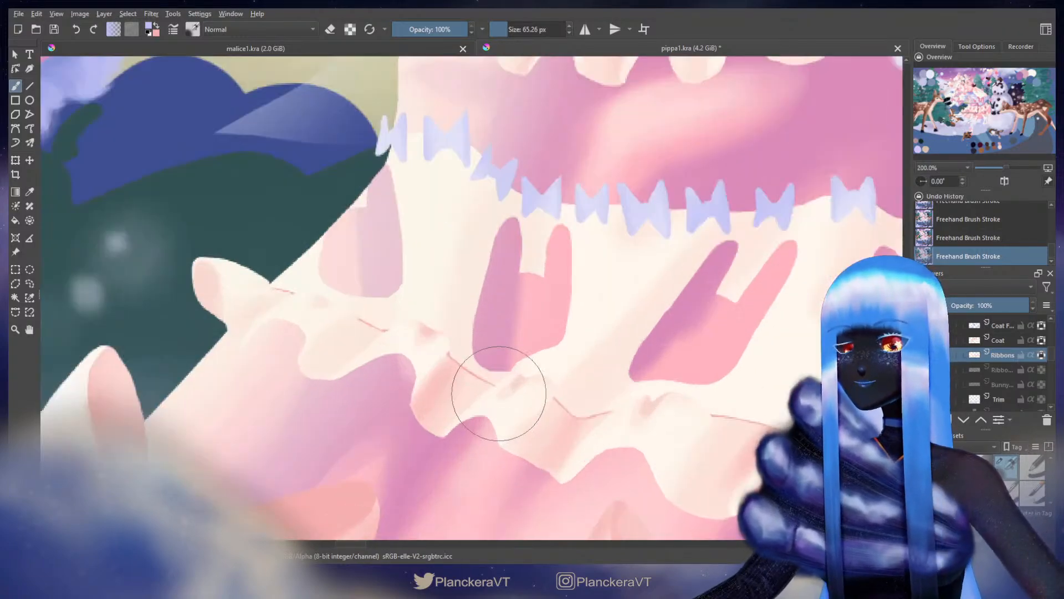
left_click_drag(478, 262, 699, 484)
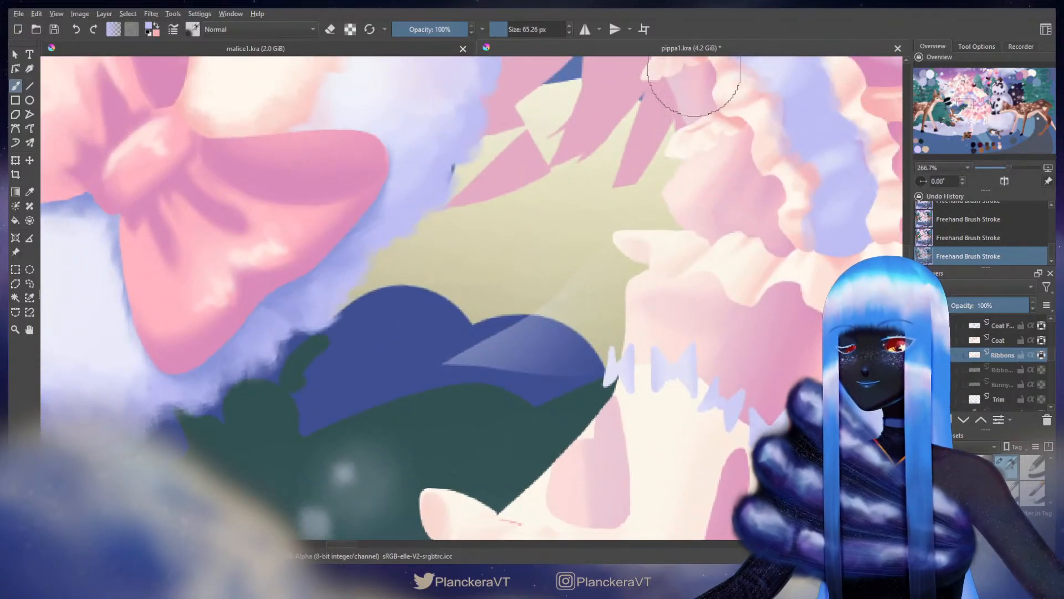
scroll(663, 217, "down", 1)
left_click_drag(667, 317, 597, 318, "shift")
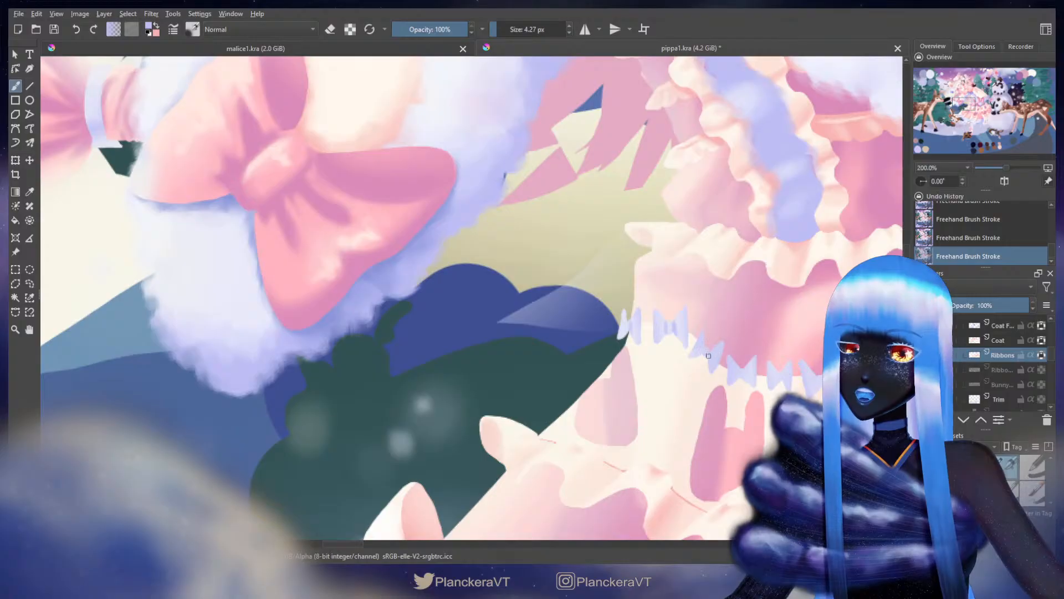
left_click_drag(733, 372, 676, 304)
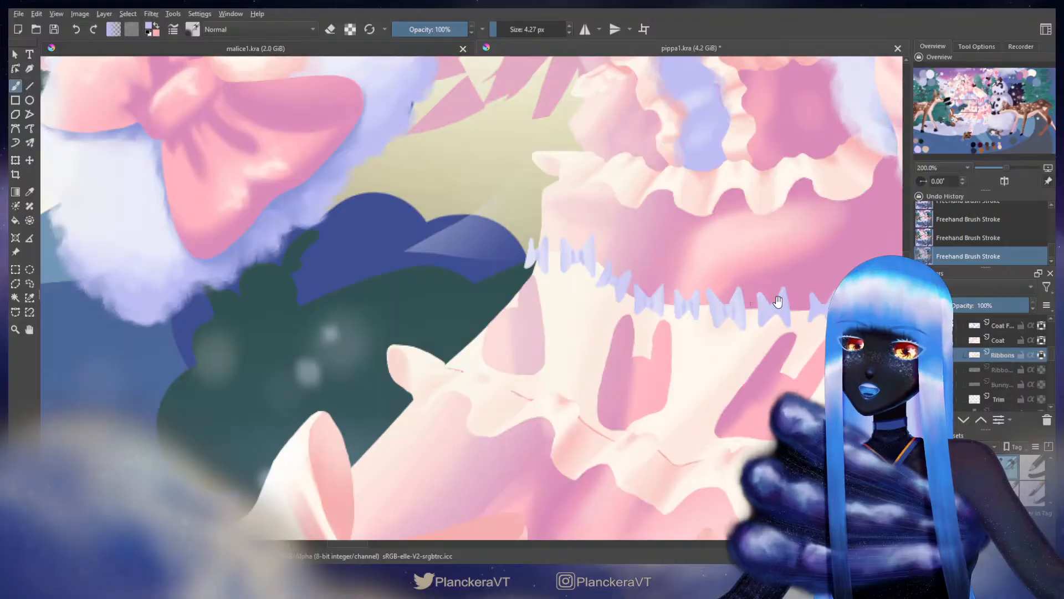
left_click_drag(732, 305, 684, 307)
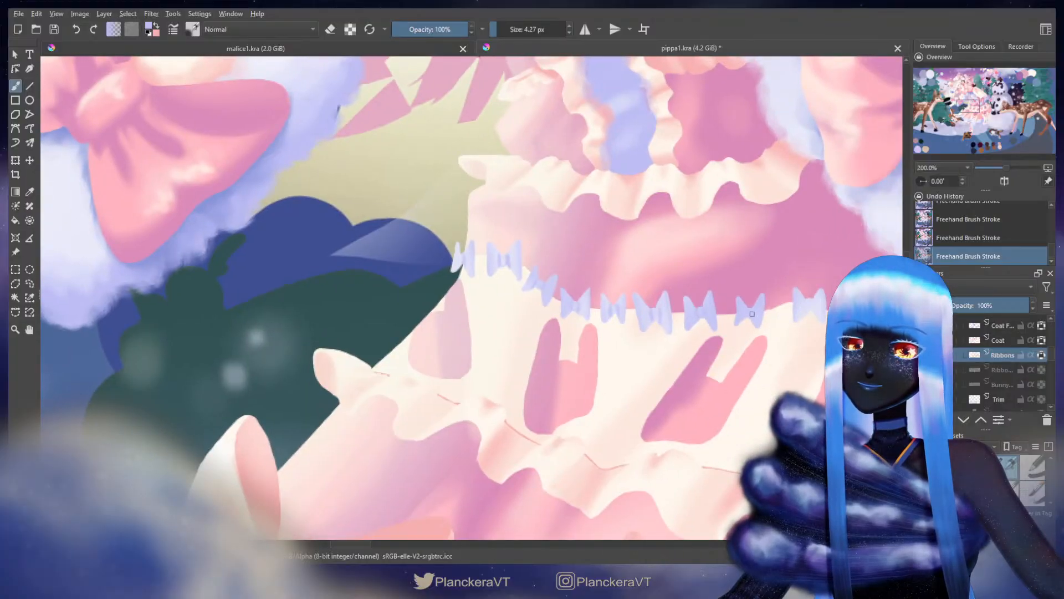
left_click_drag(759, 313, 673, 307)
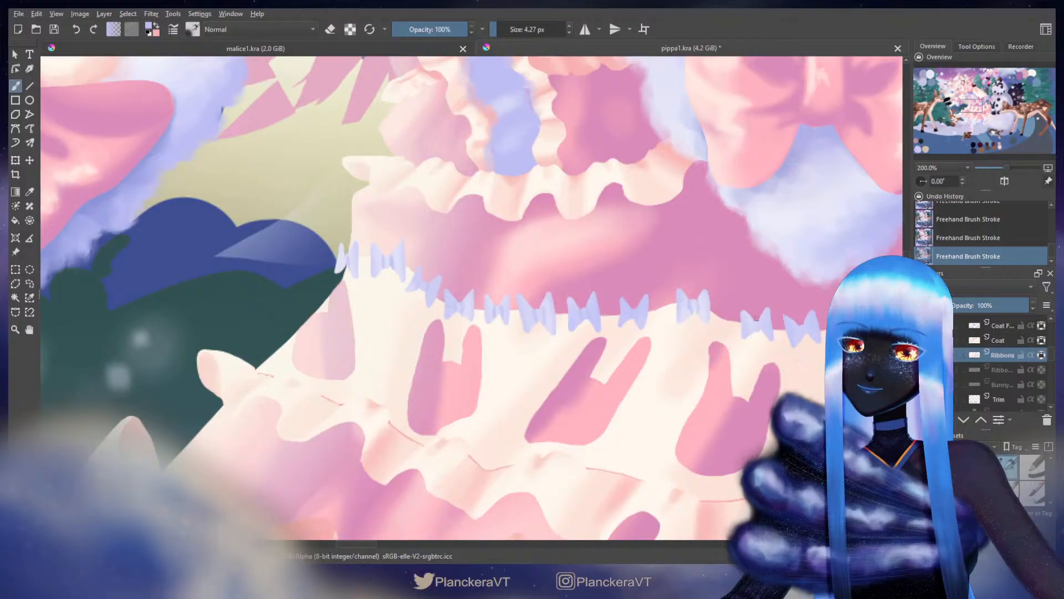
left_click_drag(823, 300, 674, 318)
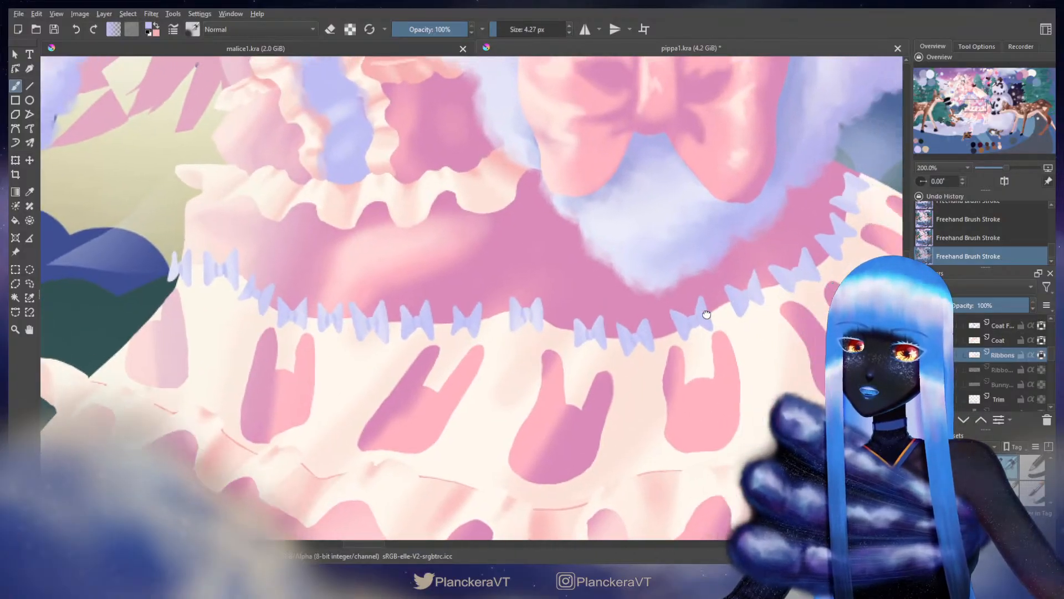
left_click_drag(743, 310, 683, 330)
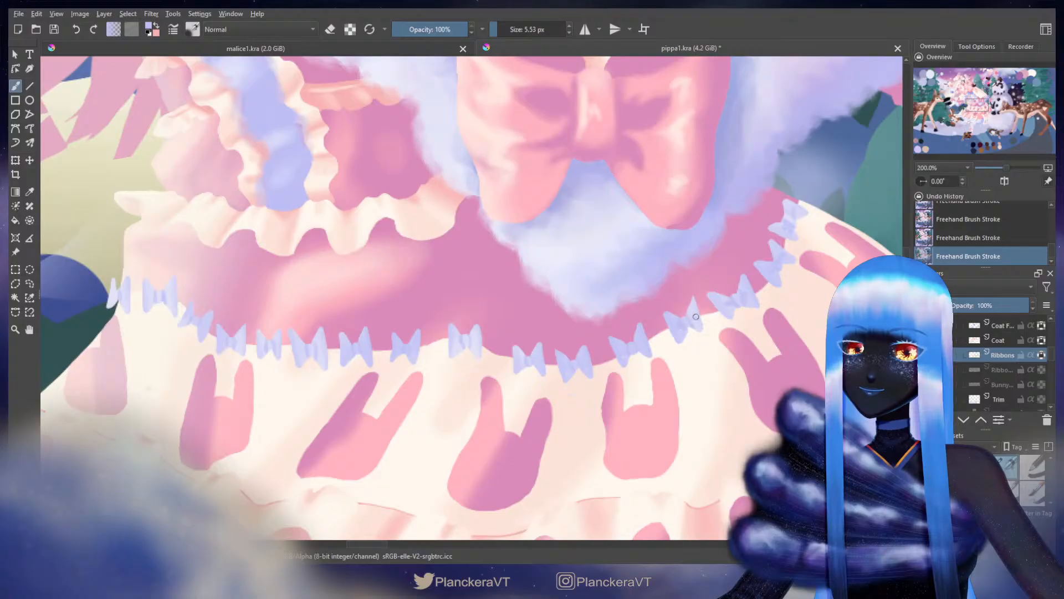
left_click_drag(606, 348, 735, 288)
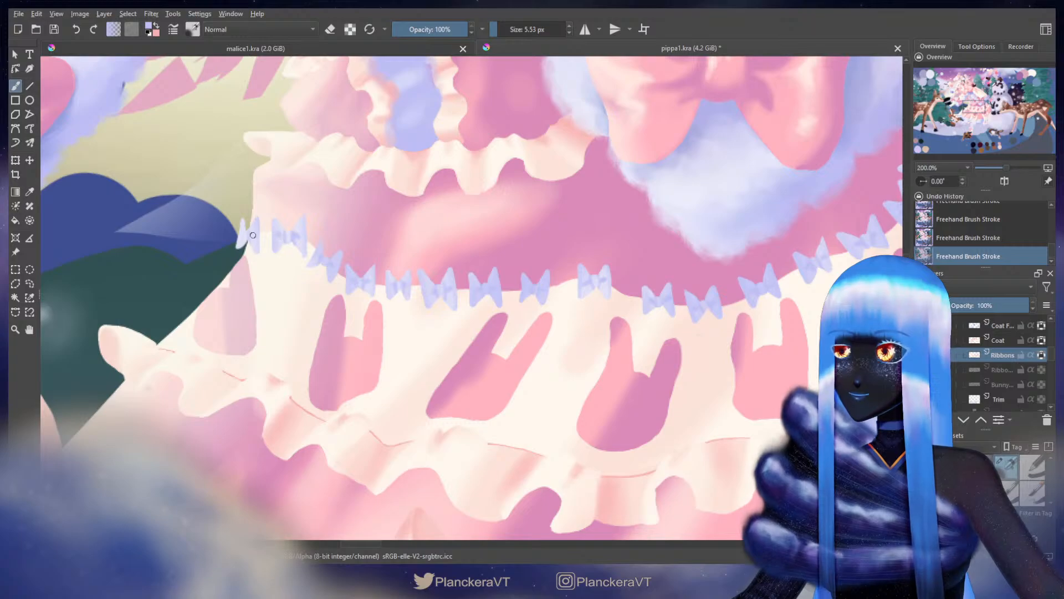
Step: Sample the near-white lavender swatch and paint highlights on the small waist bows with a brush of about 5 px
left_click_drag(338, 209, 508, 339)
left_click_drag(482, 220, 545, 386)
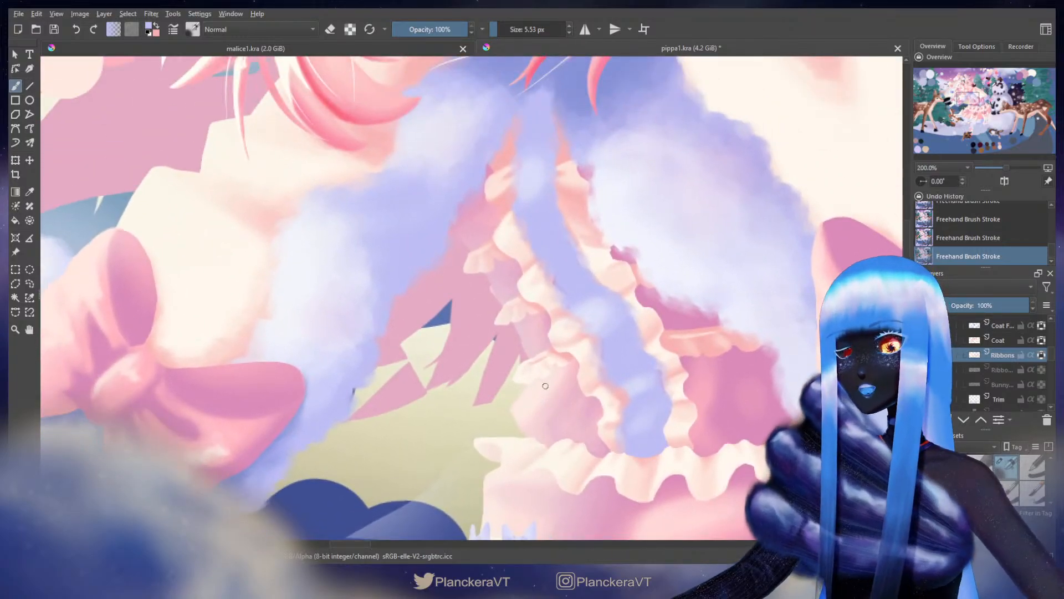
scroll(545, 386, "down", 2)
left_click_drag(396, 270, 610, 412)
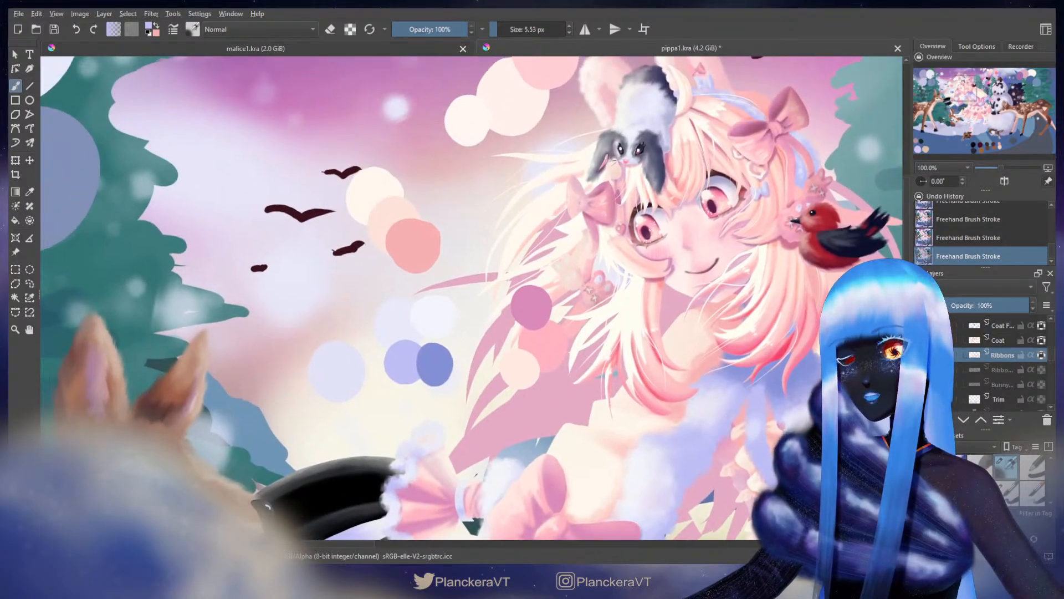
left_click(456, 322, "ctrl")
left_click_drag(665, 474, 469, 138)
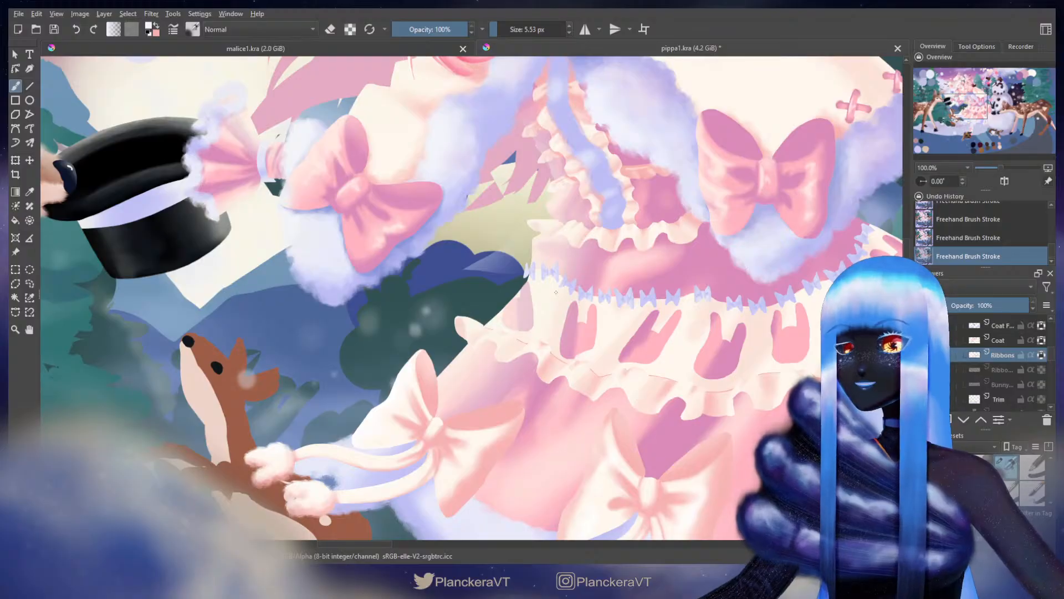
scroll(556, 292, "up", 2)
left_click_drag(496, 244, 492, 259)
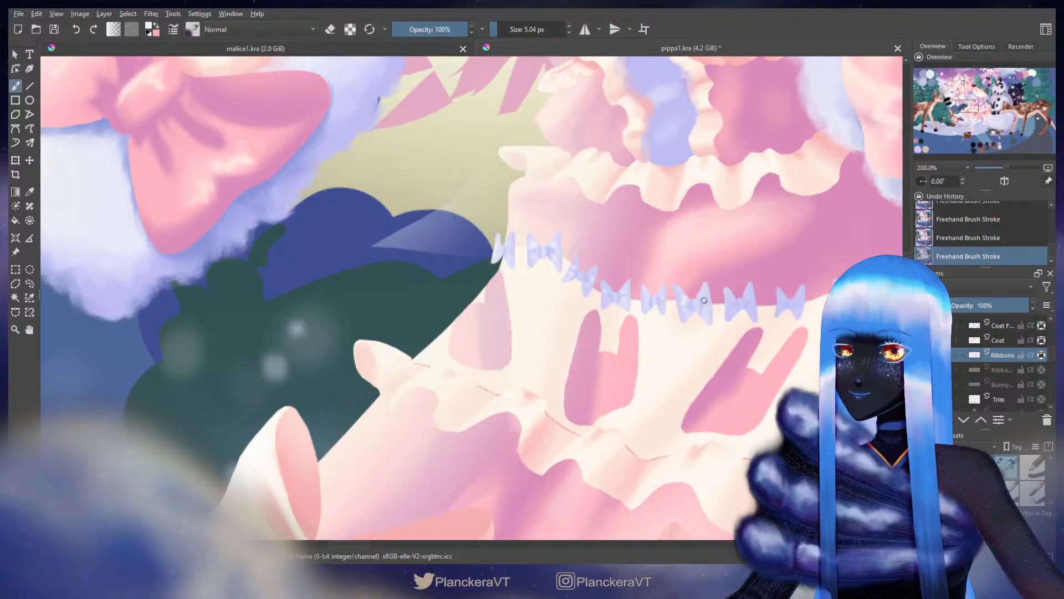
left_click_drag(742, 296, 616, 296)
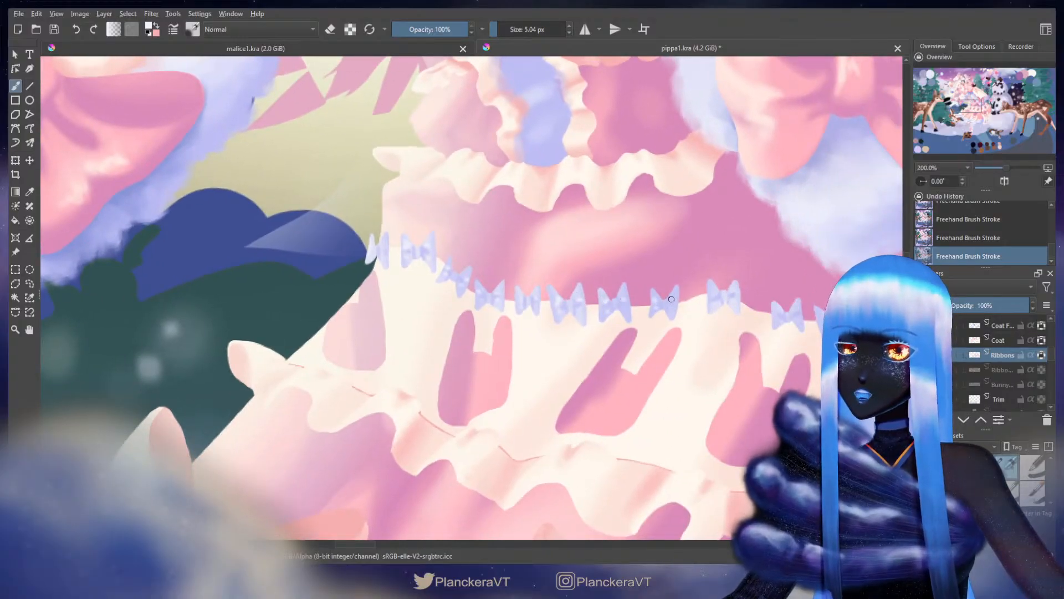
left_click_drag(719, 307, 581, 315)
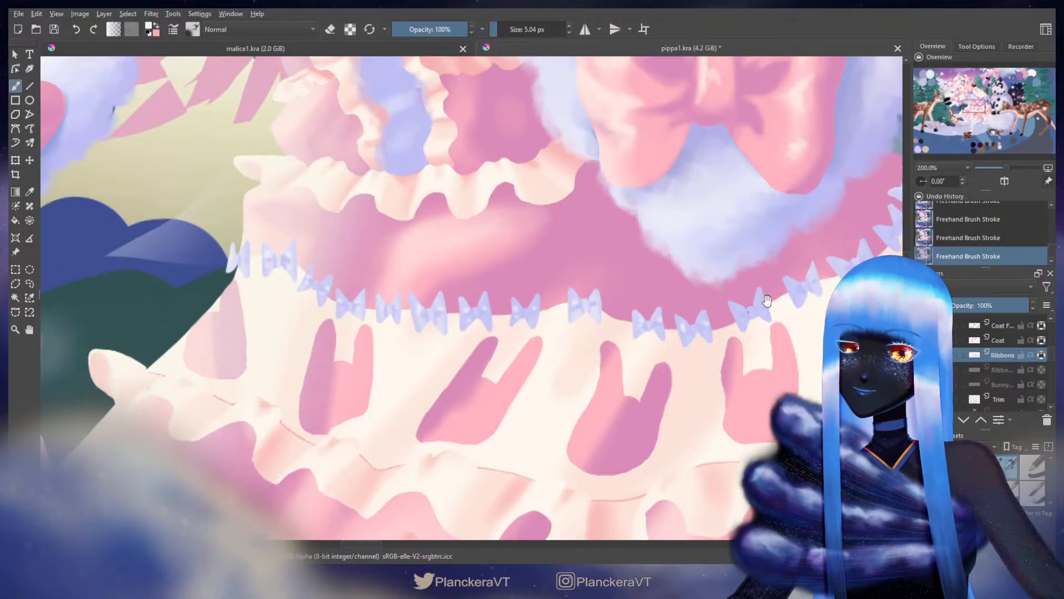
left_click_drag(767, 300, 582, 285)
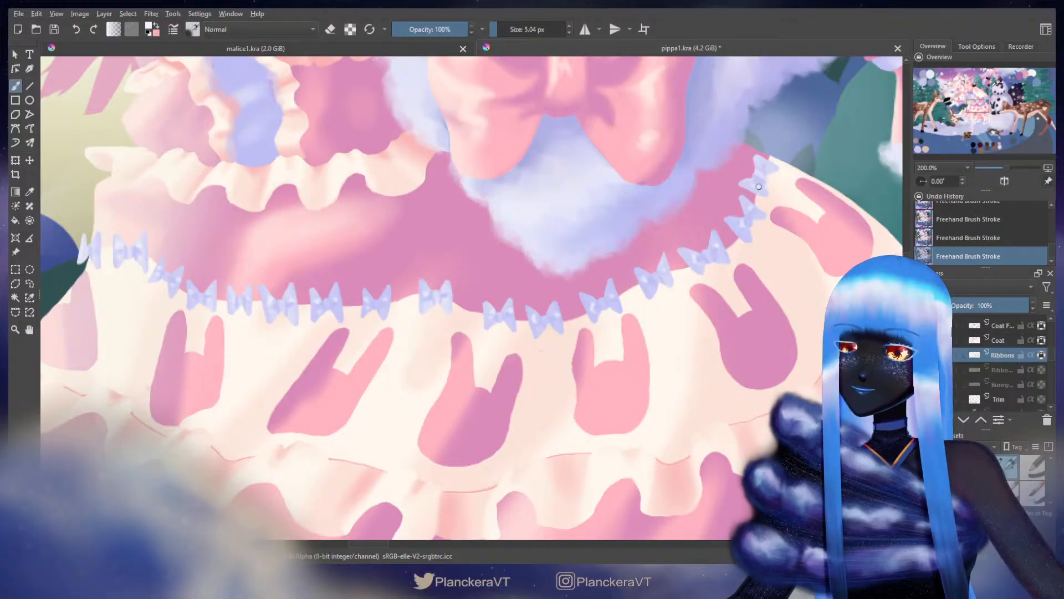
Step: Show the hidden Button layer and clear the old bunny buttons from the bodice's lavender strip
scroll(548, 345, "down", 5)
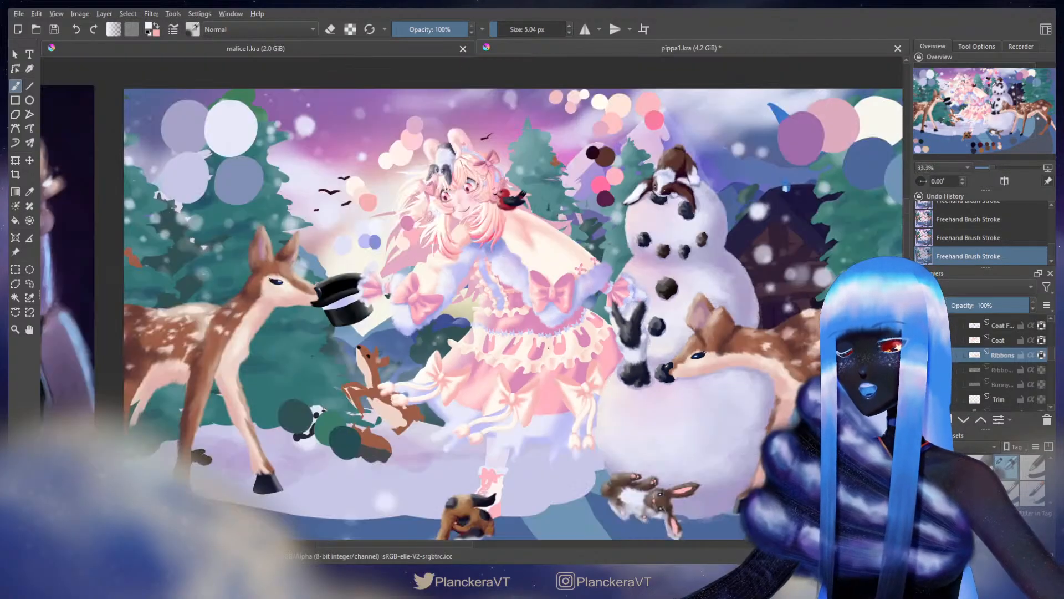
left_click_drag(548, 348, 590, 249)
scroll(626, 313, "up", 2)
scroll(626, 314, "down", 2)
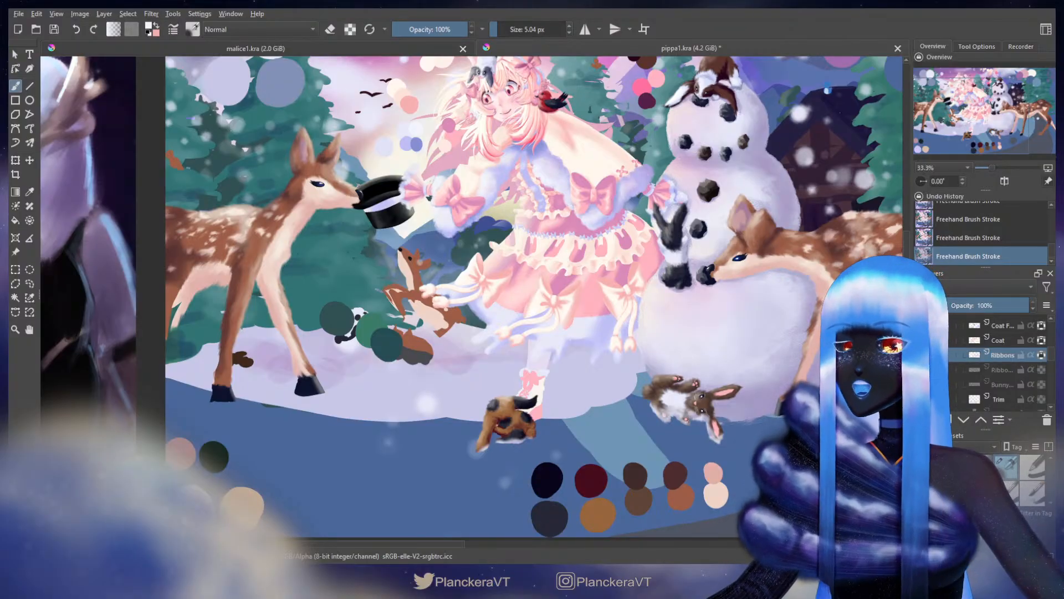
scroll(1005, 368, "up", 1)
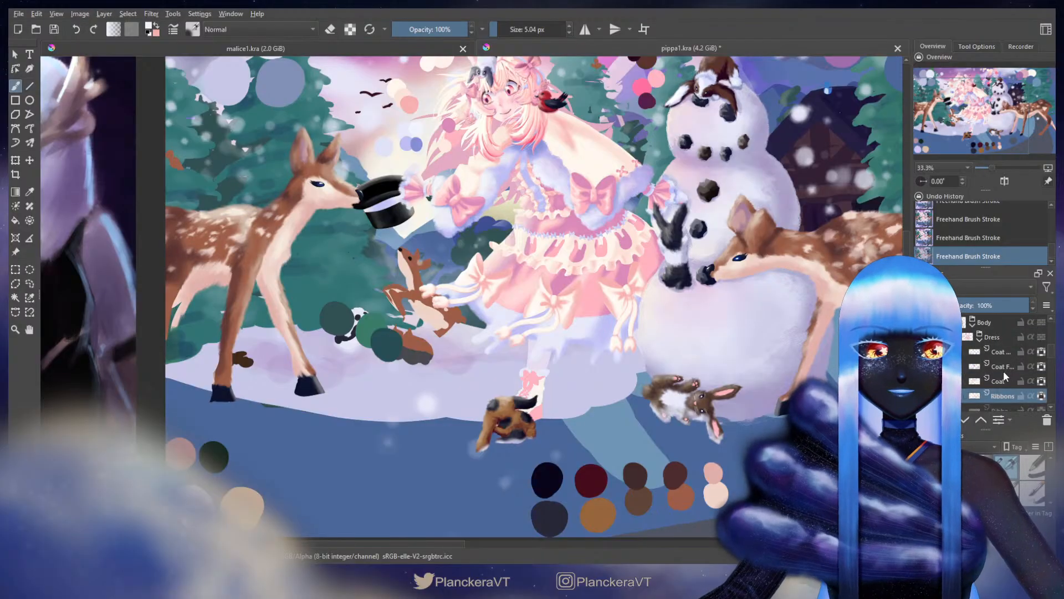
scroll(1003, 374, "down", 2)
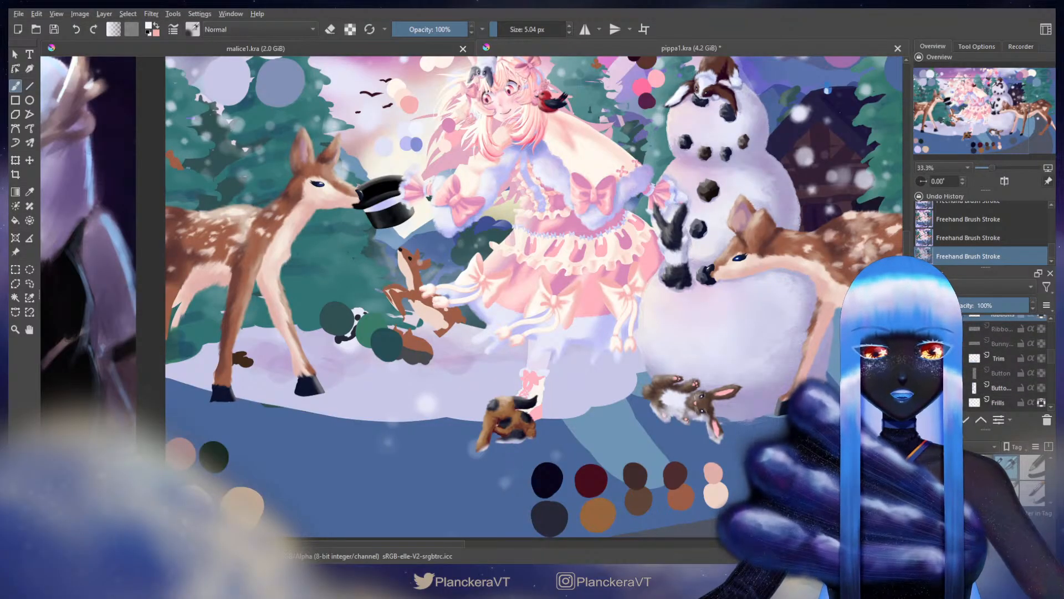
left_click(922, 373)
scroll(556, 270, "up", 3)
left_click_drag(613, 271, 670, 408)
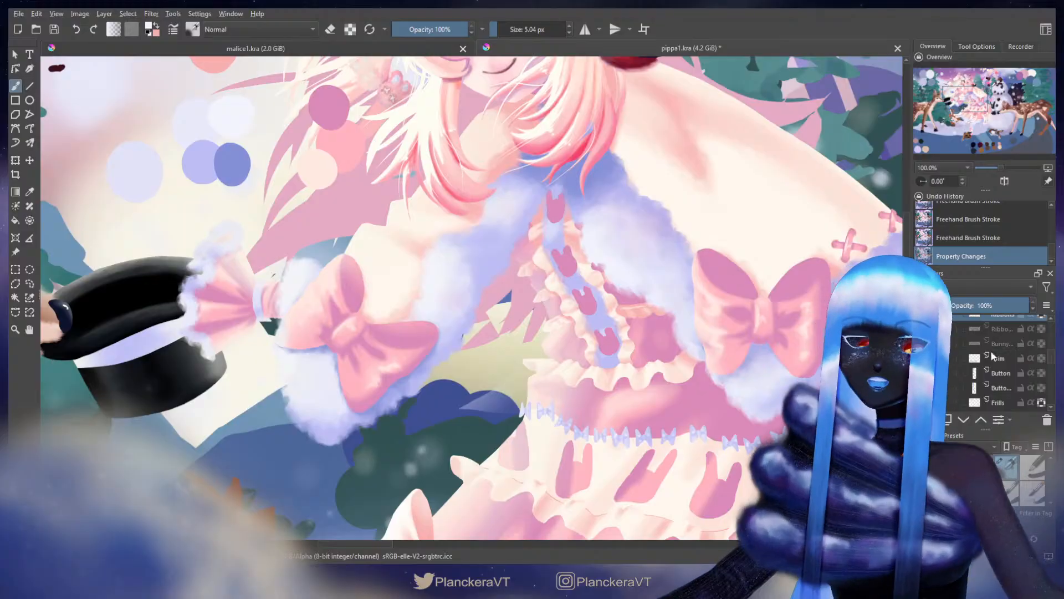
left_click(1009, 370)
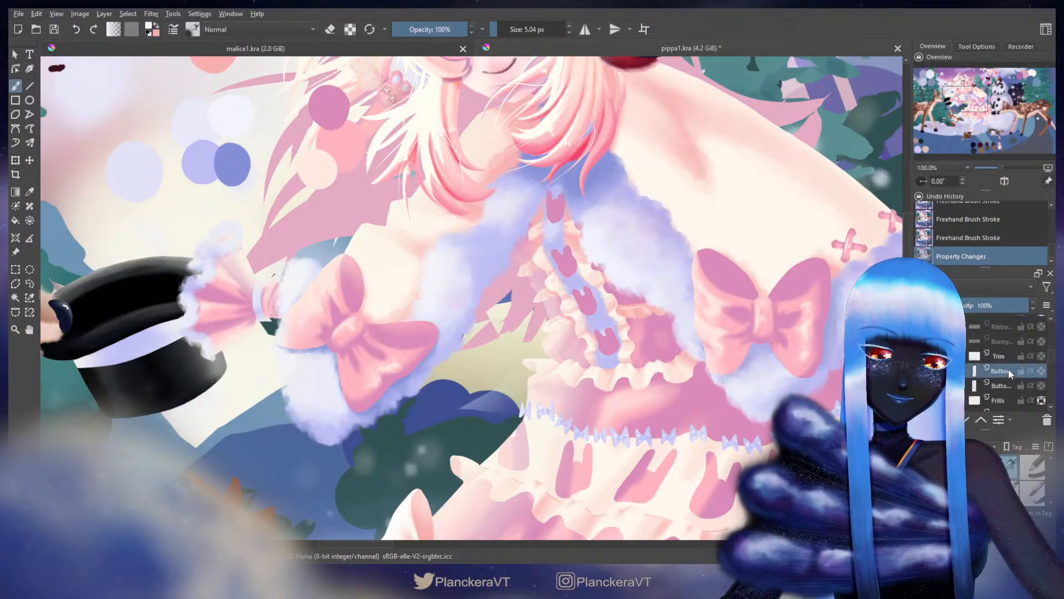
key("Delete")
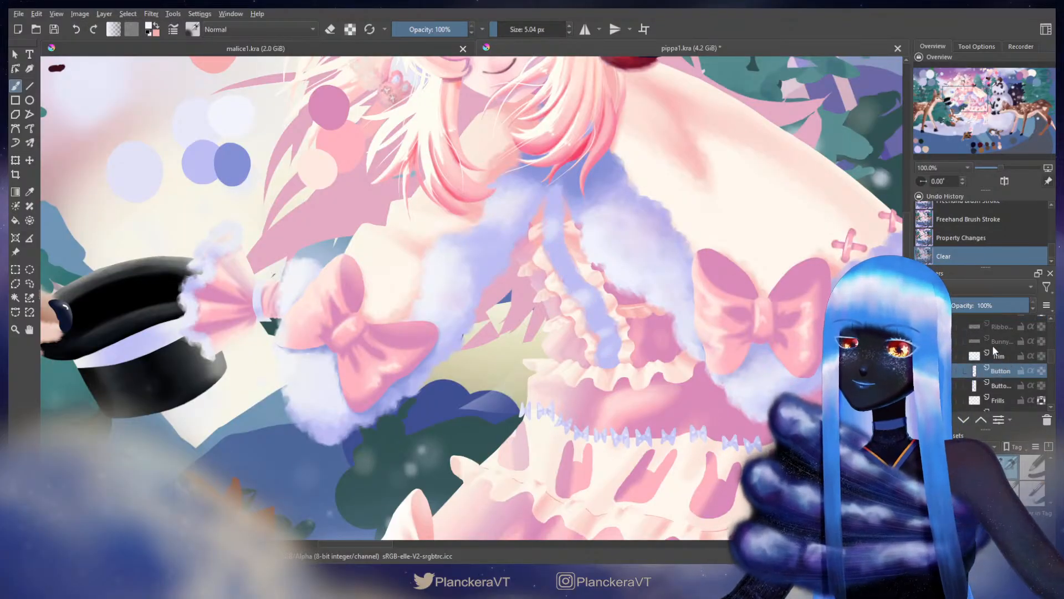
Step: Sample the orchid pink swatch and block in a round button body at the lower end of the bodice's lavender strip, undoing the extra strokes
left_click_drag(391, 276, 590, 408)
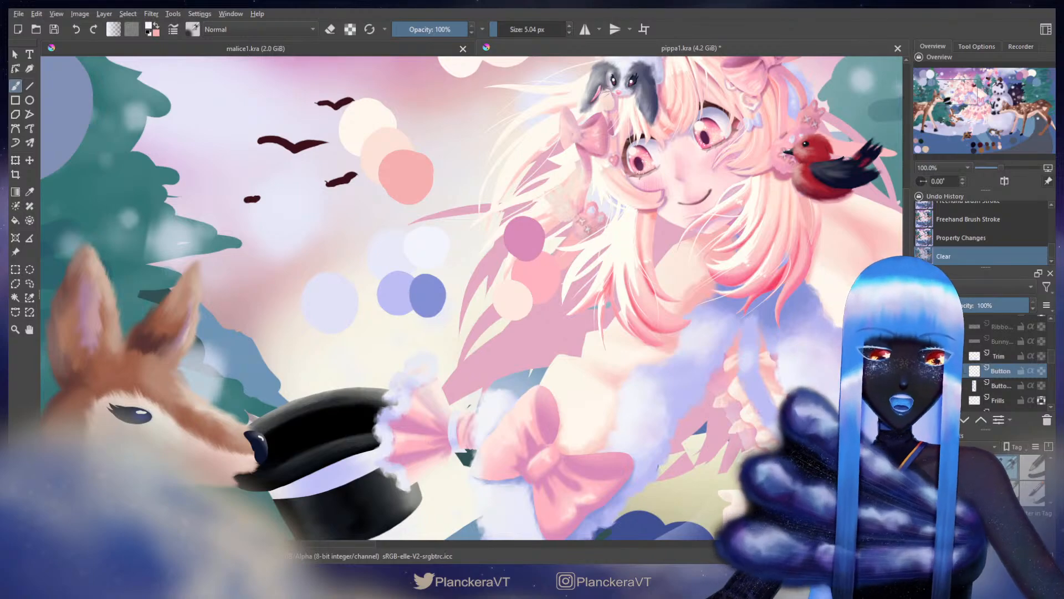
key("/")
left_click(531, 237, "ctrl")
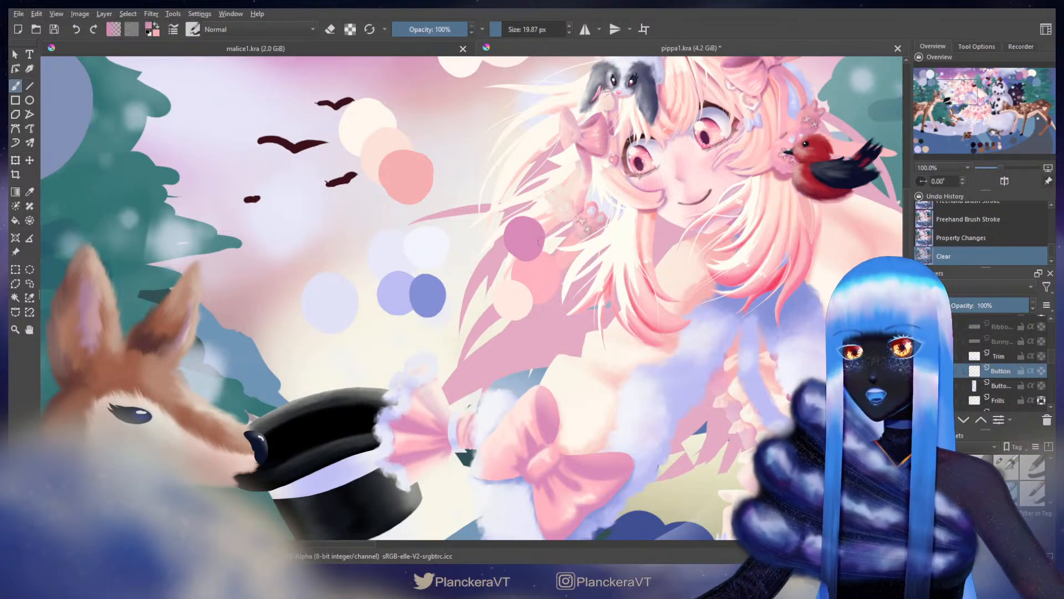
left_click_drag(714, 325, 534, 224)
left_click_drag(619, 382, 625, 385)
key("ctrl+z")
key("ctrl+z")
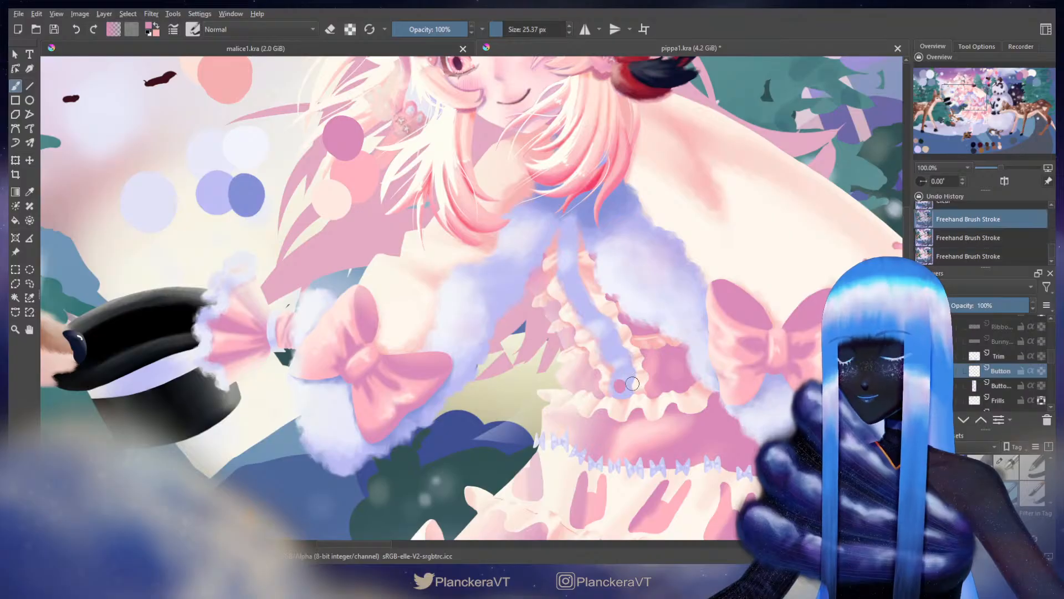
Step: Shape the lowest button on the bodice's lavender strip into a bunny head with two ears, using a fine brush of about 9 px
scroll(632, 383, "up", 2)
mouse_move(624, 348)
left_mouse_down()
mouse_move(605, 317)
mouse_move(579, 351)
left_mouse_up()
left_click(578, 351)
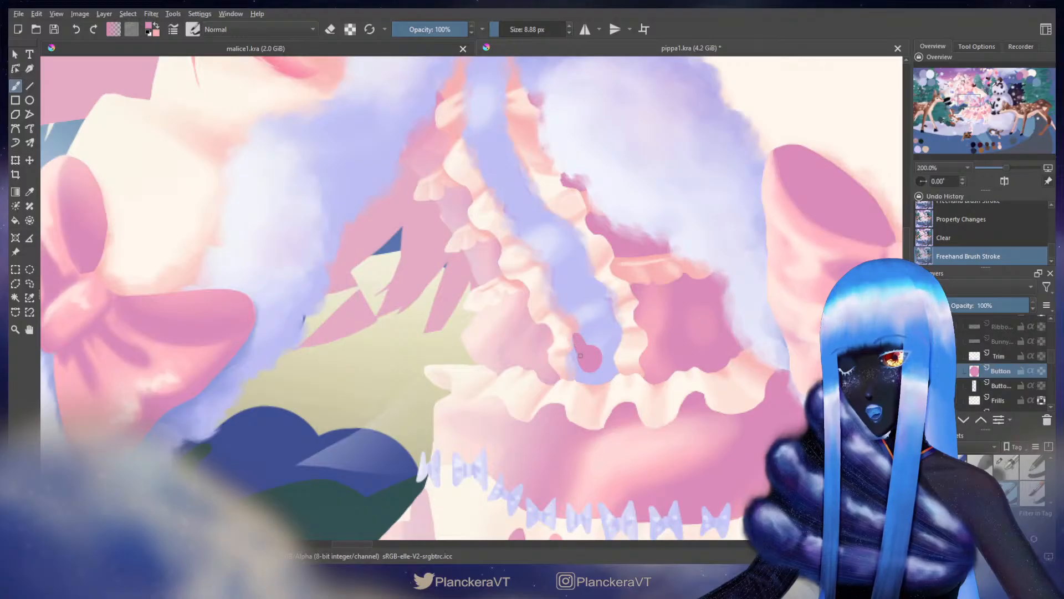
left_click_drag(580, 356, 589, 343)
left_click(586, 346)
Step: Paint two more orchid pink bunny buttons up the middle of the lavender strip with a brush of about 12.5 px, undoing misplaced strokes
mouse_move(567, 294)
left_mouse_down()
mouse_move(571, 345)
mouse_move(581, 337)
left_mouse_up()
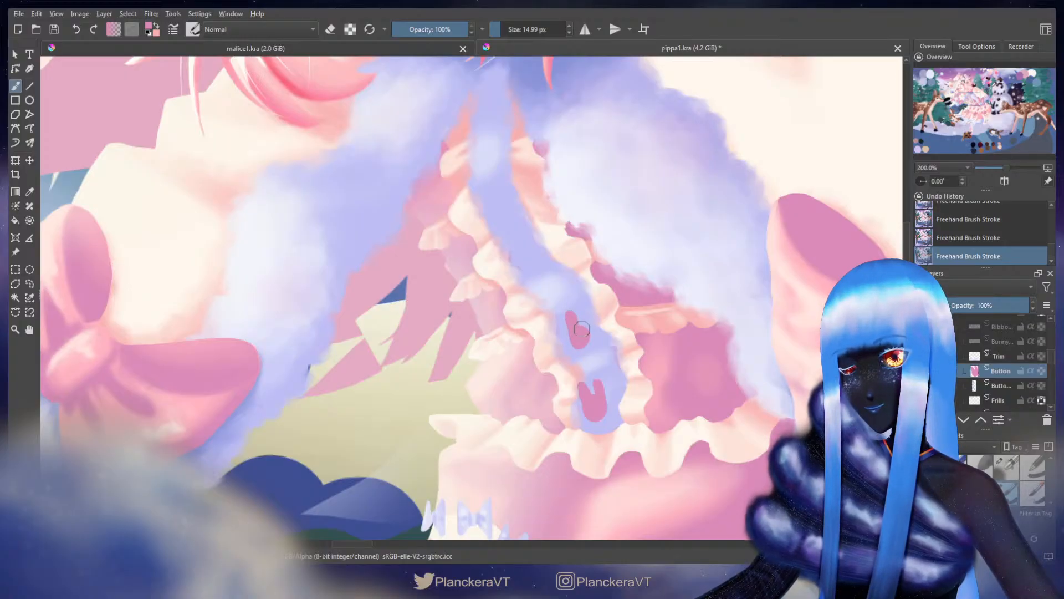
key("ctrl+z")
key("ctrl+z")
left_click_drag(580, 332, 570, 325, "shift")
mouse_move(571, 328)
left_mouse_down()
mouse_move(569, 317)
mouse_move(585, 330)
left_mouse_up()
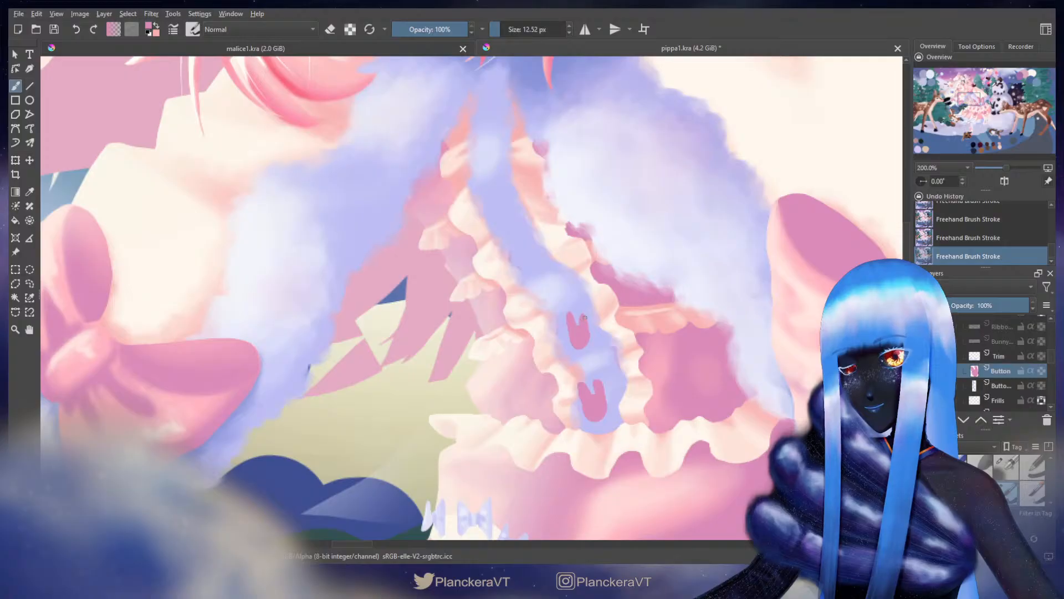
mouse_move(534, 270)
left_mouse_down()
mouse_move(551, 324)
mouse_move(556, 311)
mouse_move(541, 311)
mouse_move(530, 293)
mouse_move(543, 314)
mouse_move(545, 291)
left_mouse_up()
key("ctrl+z")
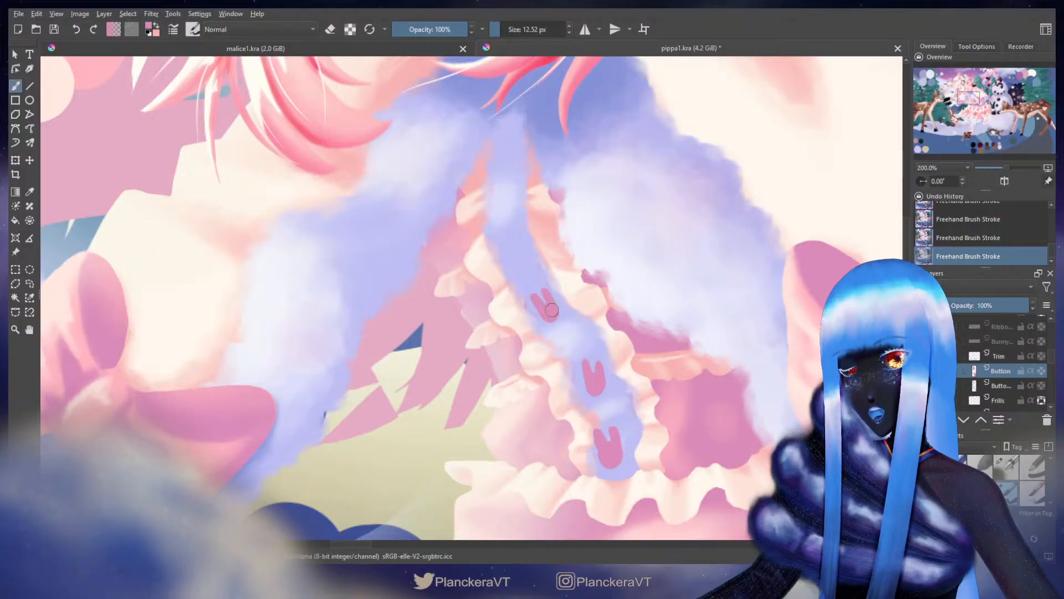
left_click_drag(510, 245, 517, 247)
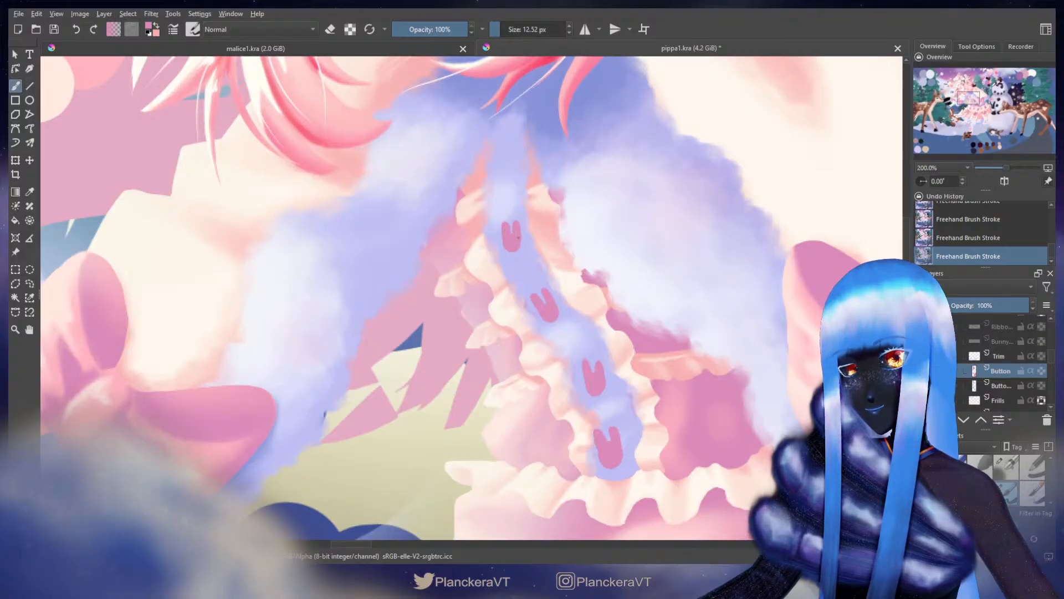
mouse_move(517, 240)
left_mouse_down()
mouse_move(544, 318)
mouse_move(544, 354)
left_mouse_up()
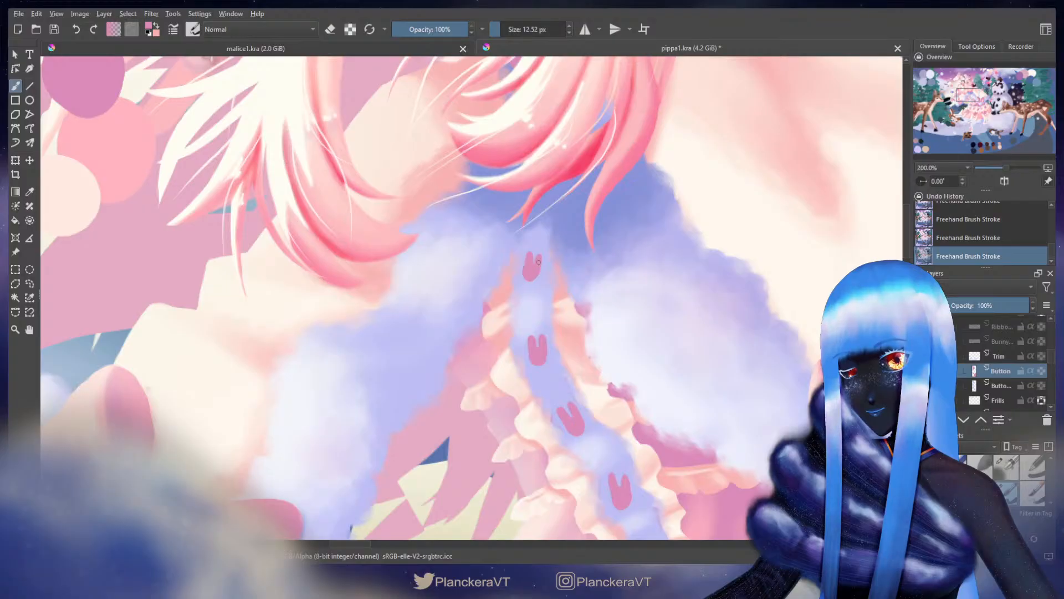
scroll(545, 291, "down", 4)
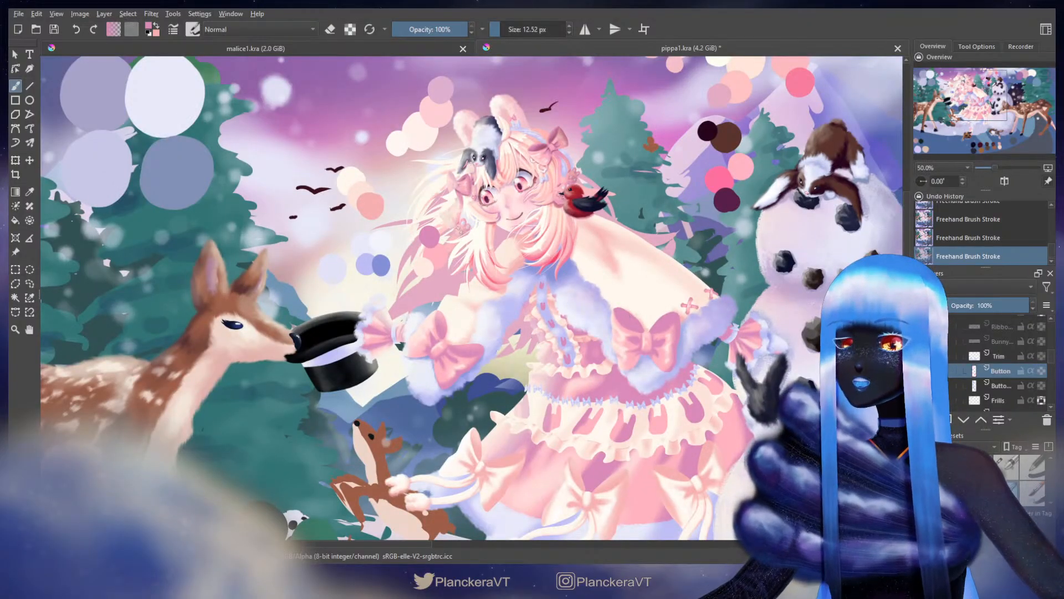
scroll(563, 302, "up", 4)
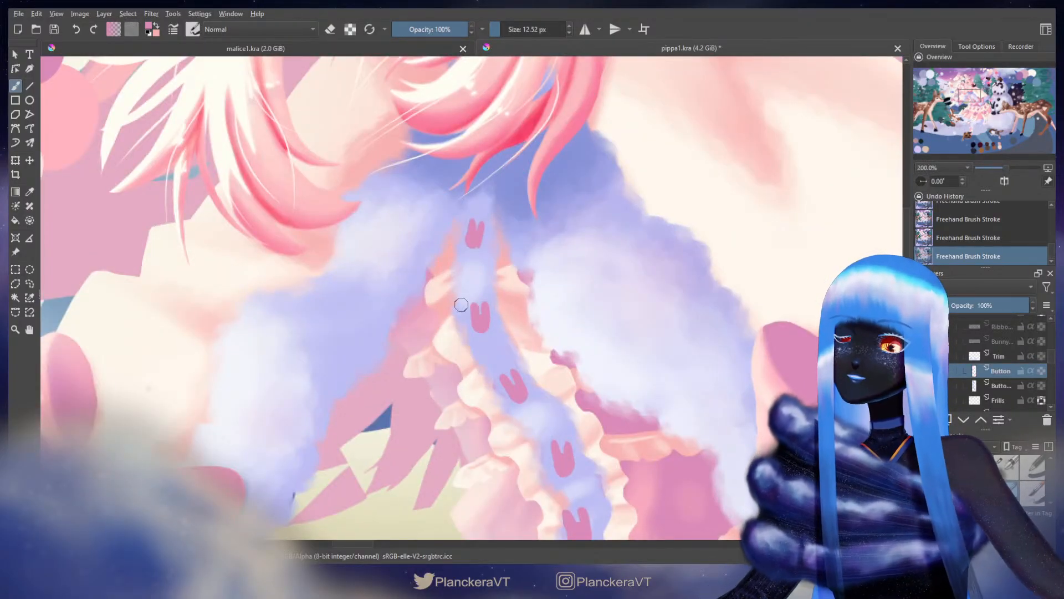
key("e")
left_click_drag(451, 250, 470, 221)
left_click_drag(477, 318, 483, 304)
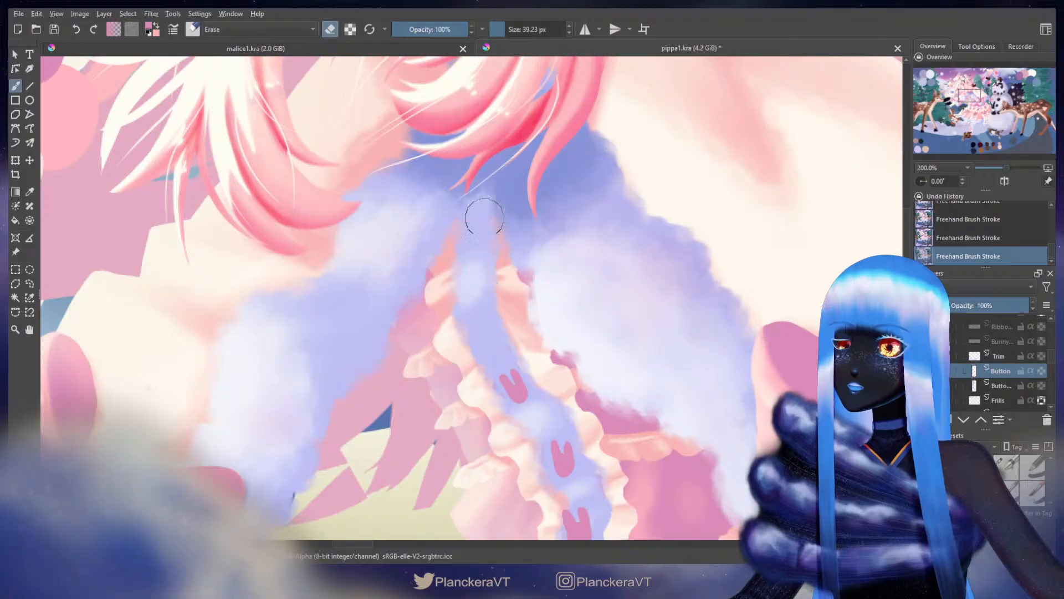
Step: Repaint the two uppermost bunny buttons on the lavender strip, blocking in their bodies with a brush of about 17 px and undoing misplaced dabs
key("e")
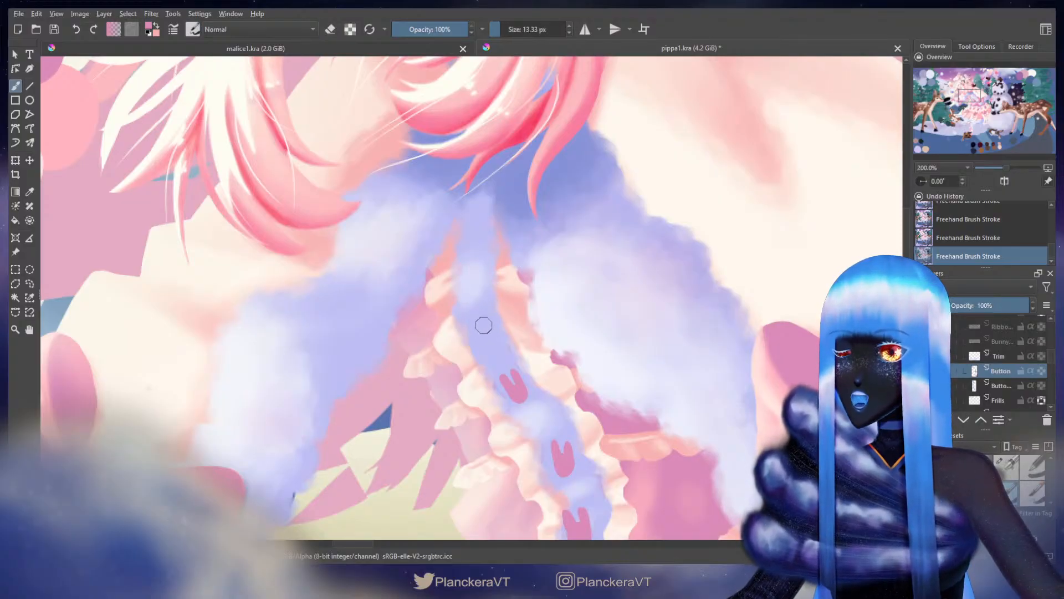
key("]")
left_click_drag(480, 325, 486, 332)
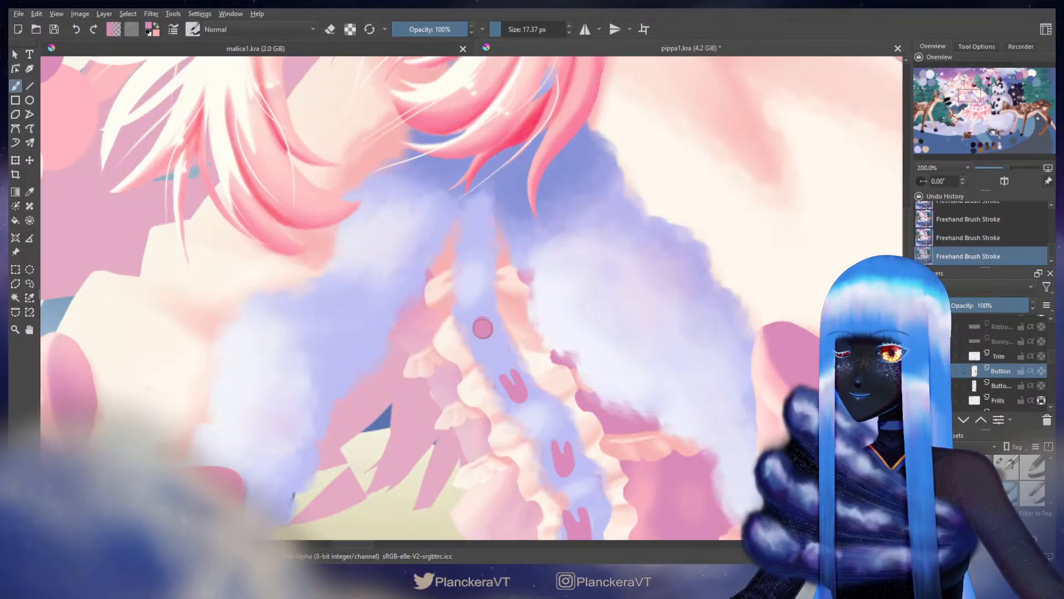
key("ctrl+z")
left_click(478, 316)
key("ctrl+z")
left_click(477, 316)
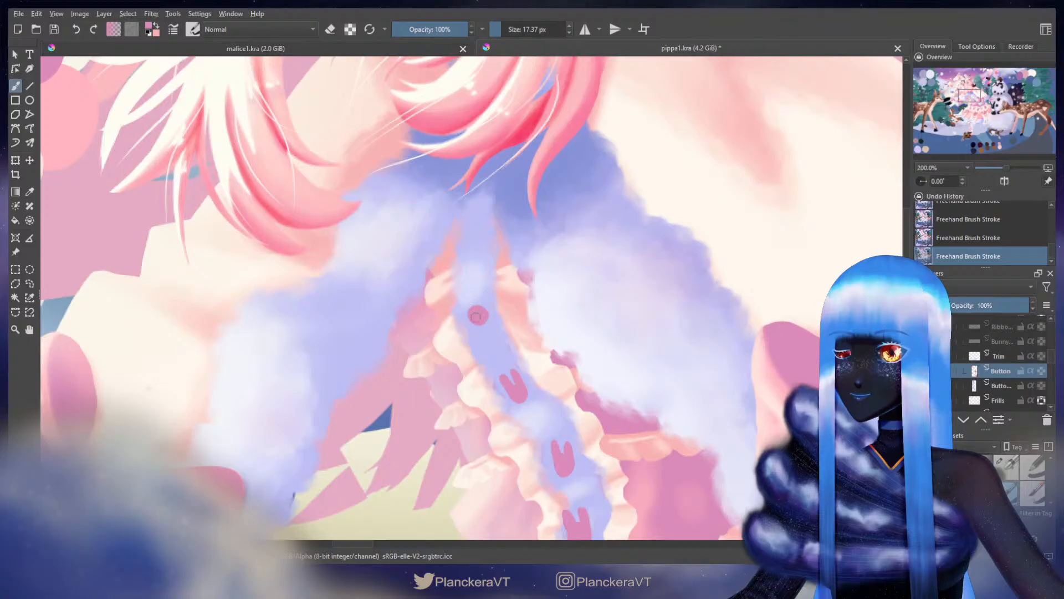
left_click_drag(477, 316, 464, 304)
key("ctrl+z")
key("ctrl+z")
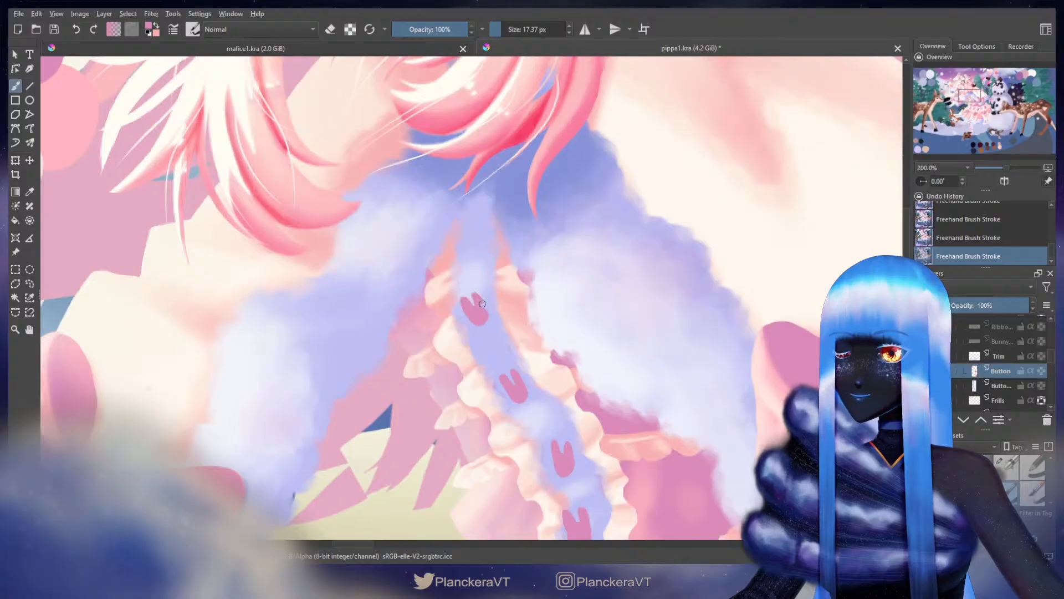
left_click_drag(475, 239, 473, 248)
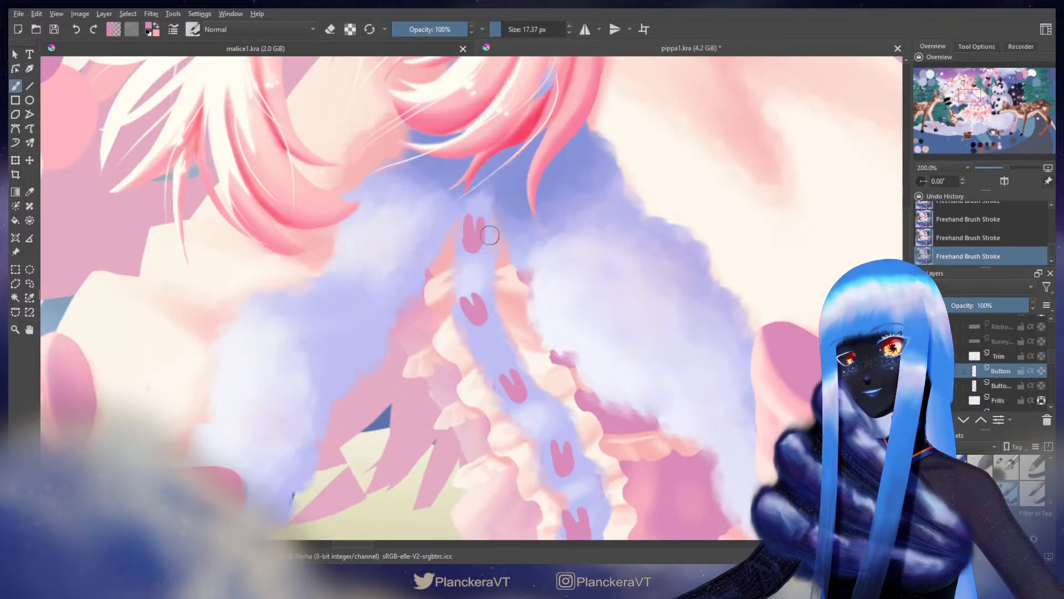
left_click_drag(481, 226, 480, 229)
Step: Show the hidden layer directly below Ribbons and clear its old cross pattern from the skirt
scroll(478, 252, "down", 4)
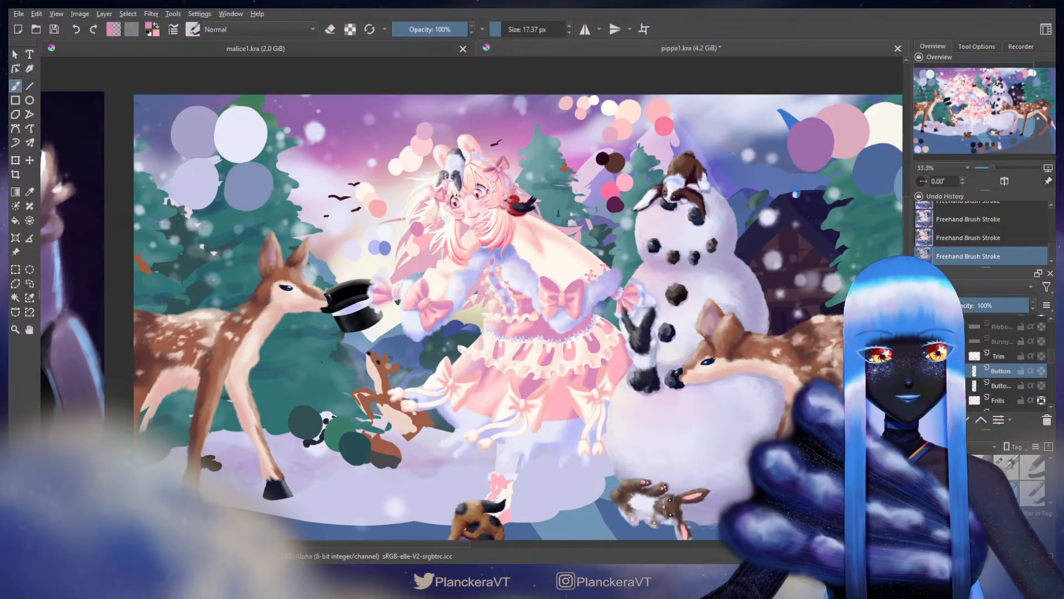
scroll(968, 363, "up", 1)
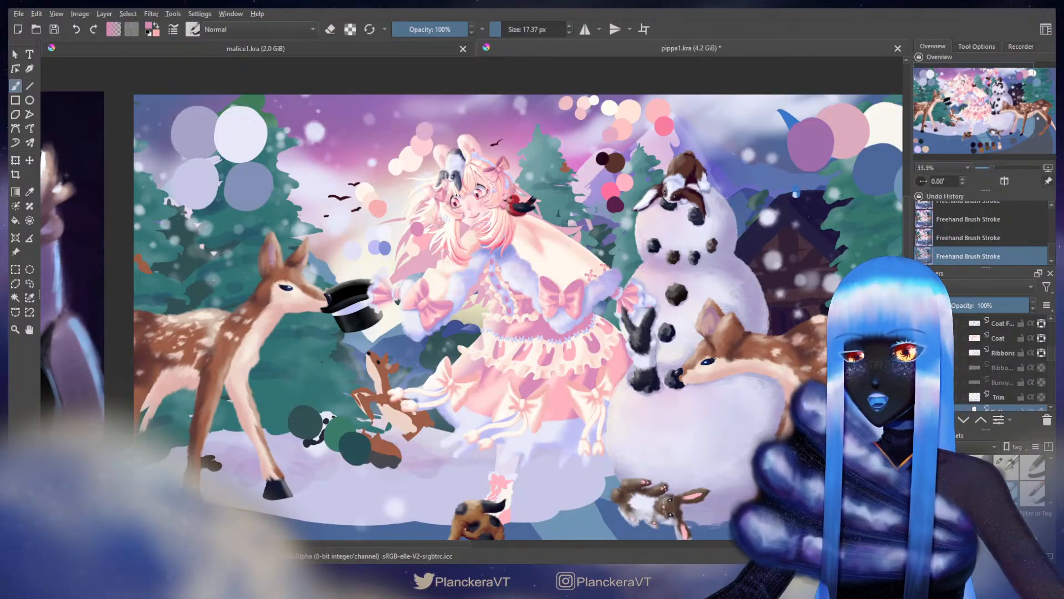
scroll(998, 360, "up", 1)
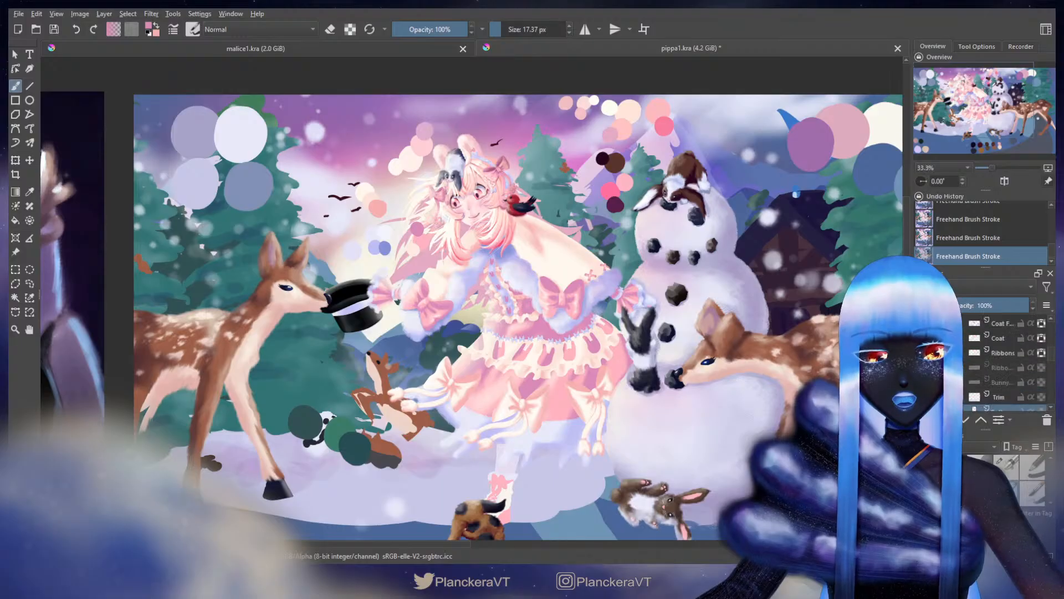
scroll(998, 360, "down", 1)
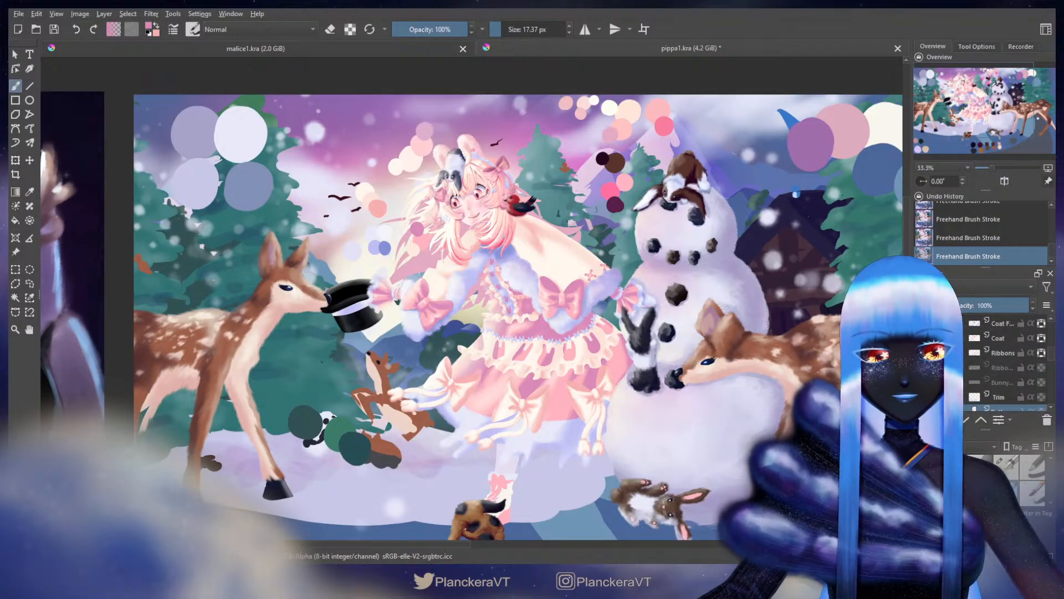
left_click(923, 367)
left_click(990, 370)
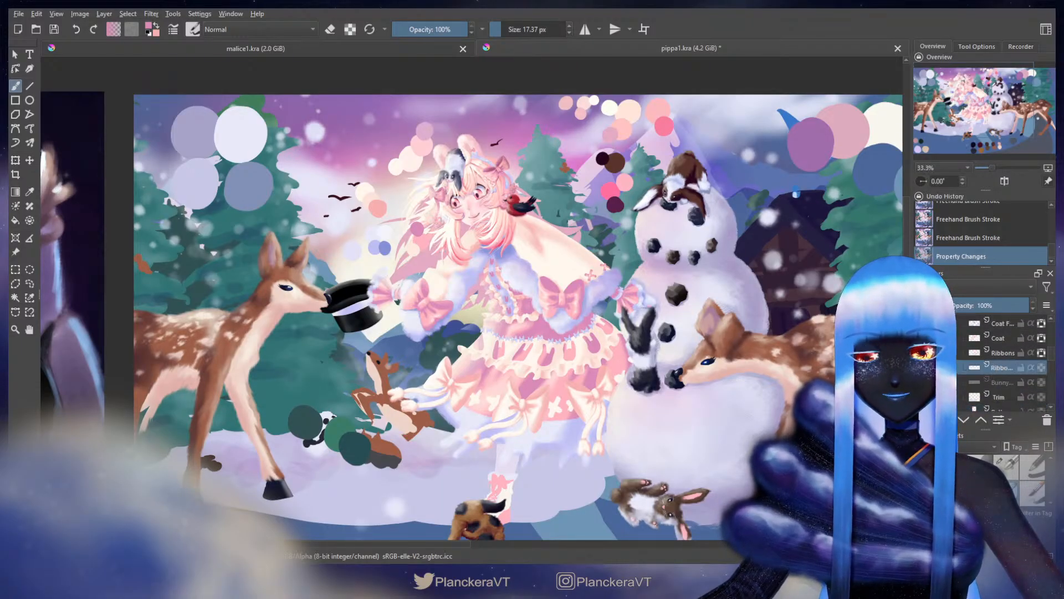
scroll(663, 398, "up", 2)
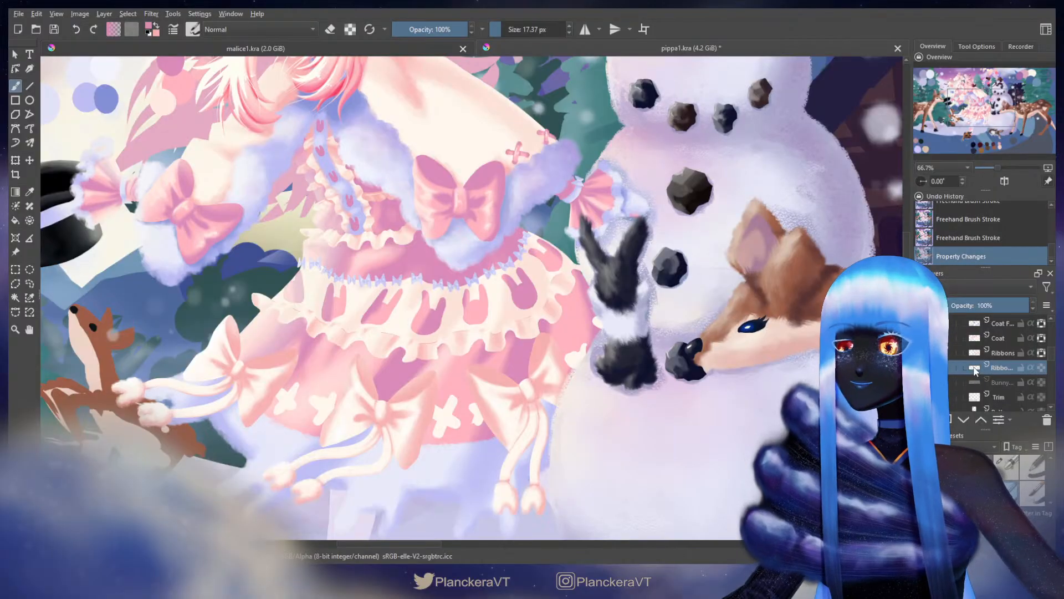
key("Delete")
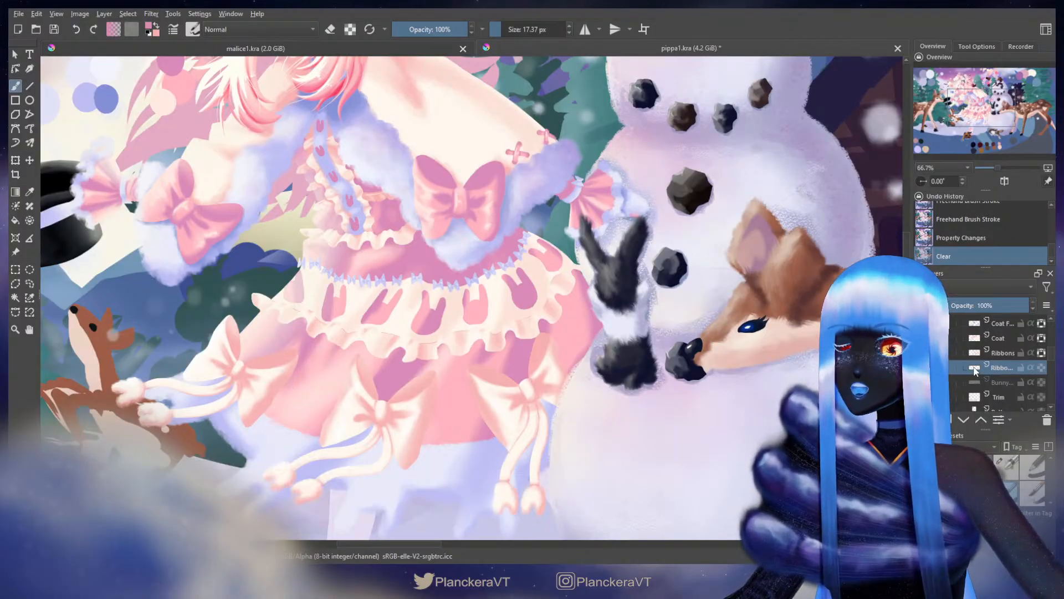
Step: Mark the knot position of each of the three large skirt bows with a cream dot, using a brush of about 63 px
mouse_move(243, 147)
left_mouse_down()
mouse_move(452, 280)
mouse_move(493, 365)
mouse_move(566, 339)
left_mouse_up()
scroll(550, 333, "down", 5)
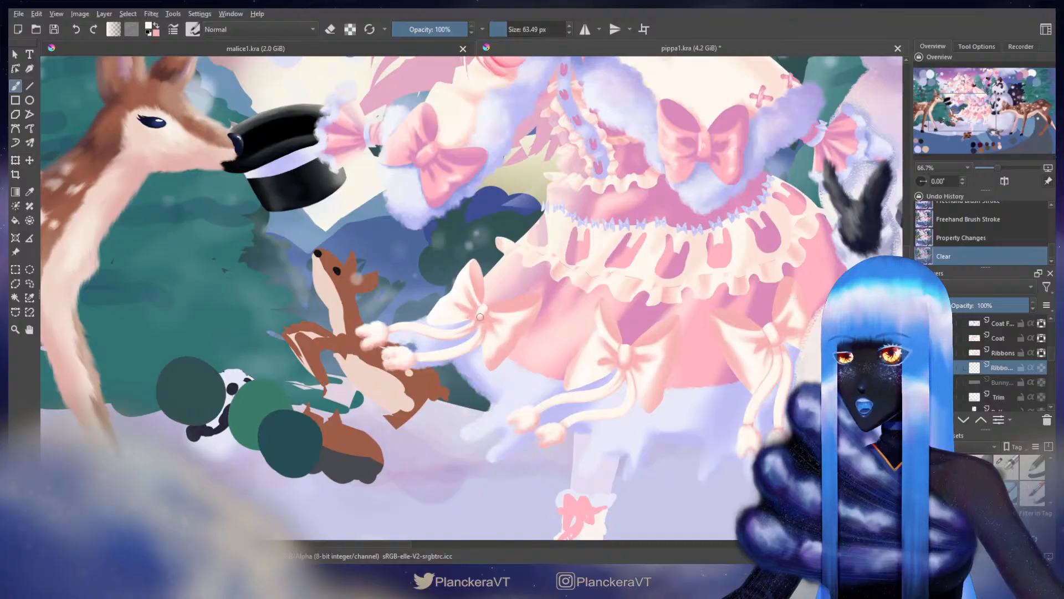
left_click_drag(480, 317, 497, 318)
left_click_drag(637, 362, 626, 361)
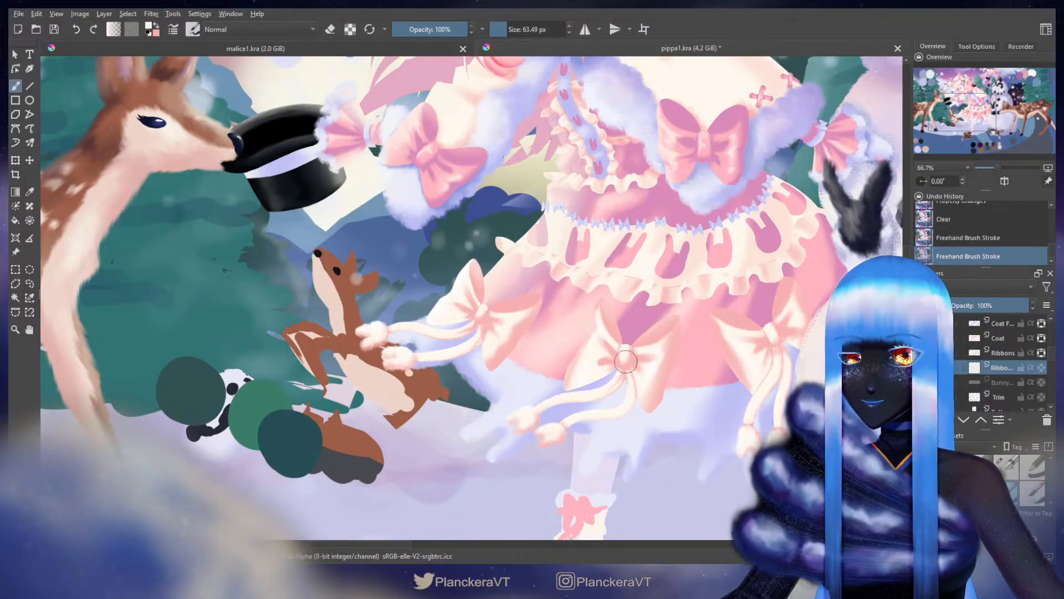
left_click(778, 341)
Step: Hide the Ribbons layer and paint two cream crosses along the skirt hem beside the first dot with a brush of about 52 px
left_click(925, 352)
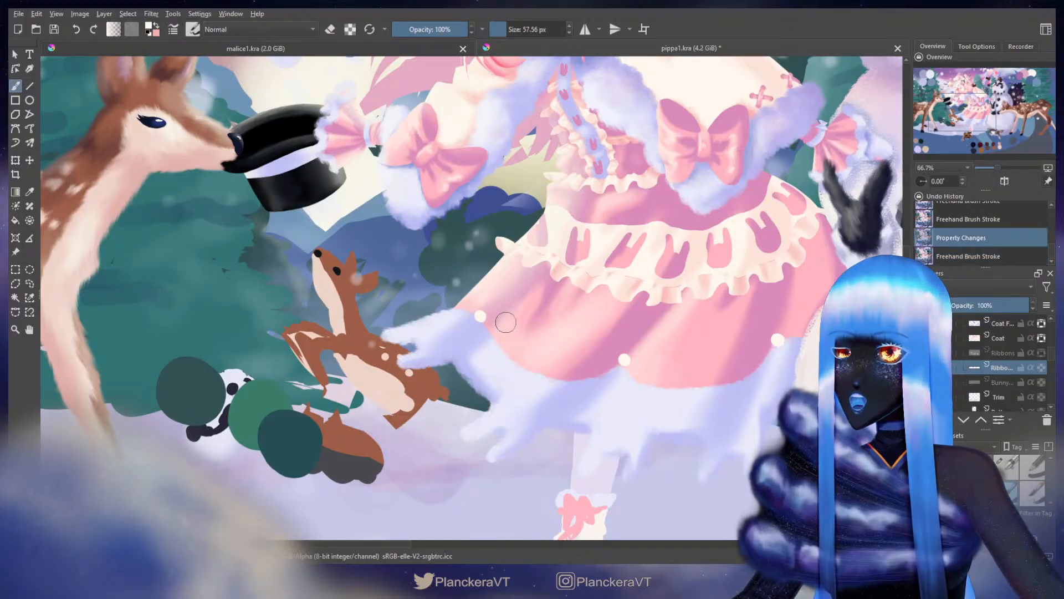
key("bracketleft")
key("ctrl+z")
mouse_move(513, 345)
left_mouse_down()
mouse_move(528, 344)
mouse_move(531, 362)
left_mouse_up()
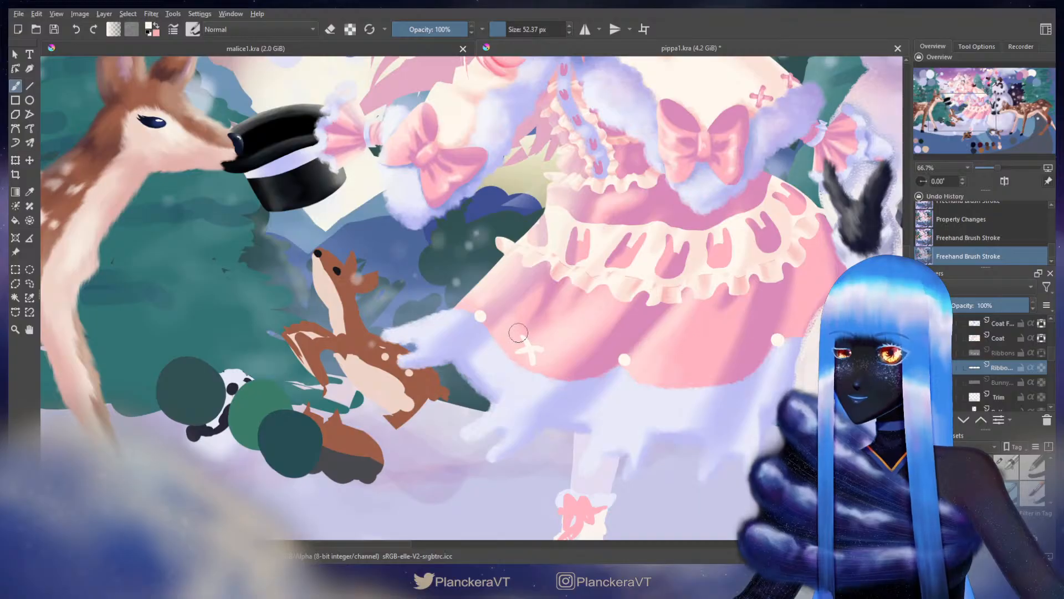
mouse_move(501, 321)
left_mouse_down()
mouse_move(507, 336)
mouse_move(511, 326)
left_mouse_up()
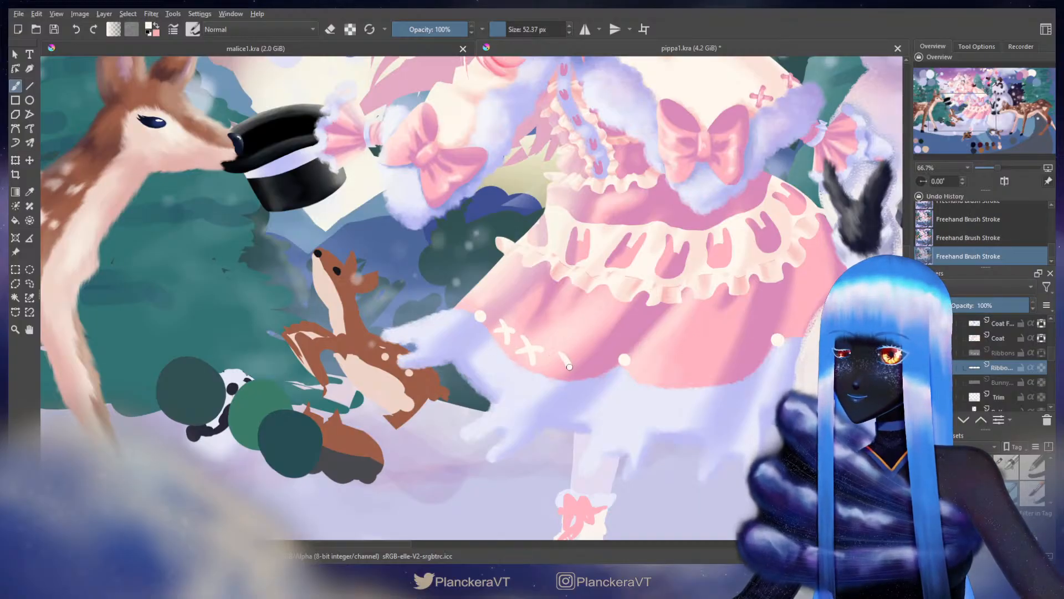
Step: Paint the remaining cream crosses between and beyond the dots along the skirt hem, redoing faulty strokes, and show the Ribbons layer again
key("ctrl+z")
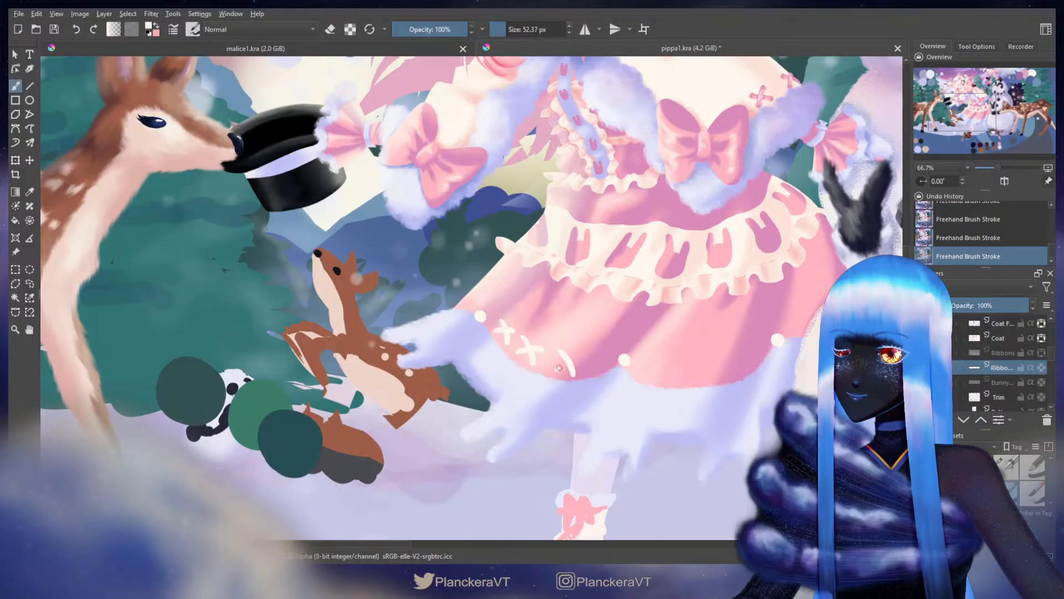
mouse_move(682, 370)
left_mouse_down()
mouse_move(699, 383)
mouse_move(685, 379)
mouse_move(702, 369)
mouse_move(664, 364)
left_mouse_up()
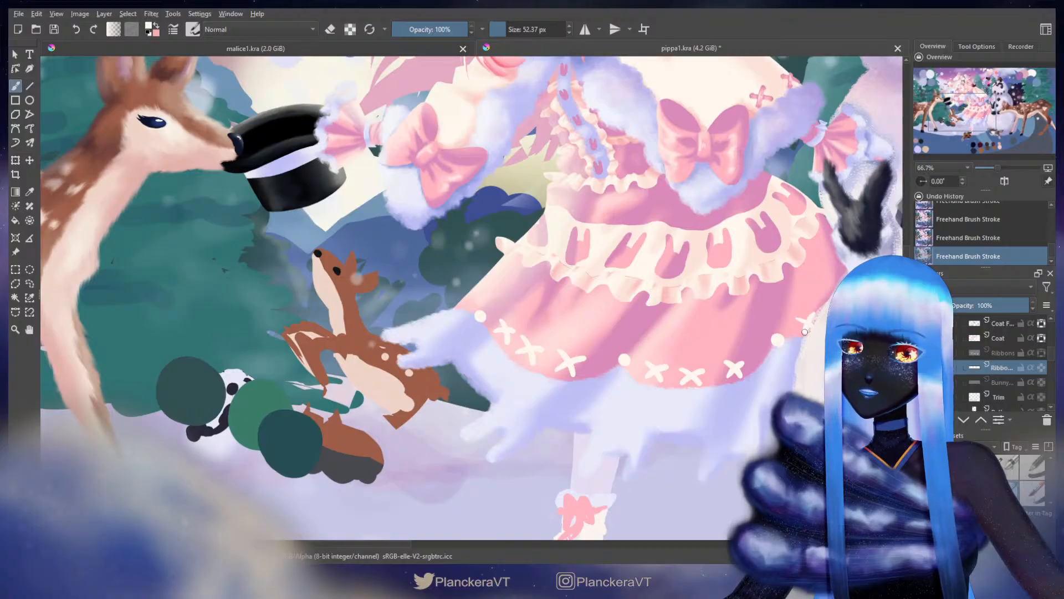
key("ctrl+z")
left_click_drag(793, 319, 812, 329)
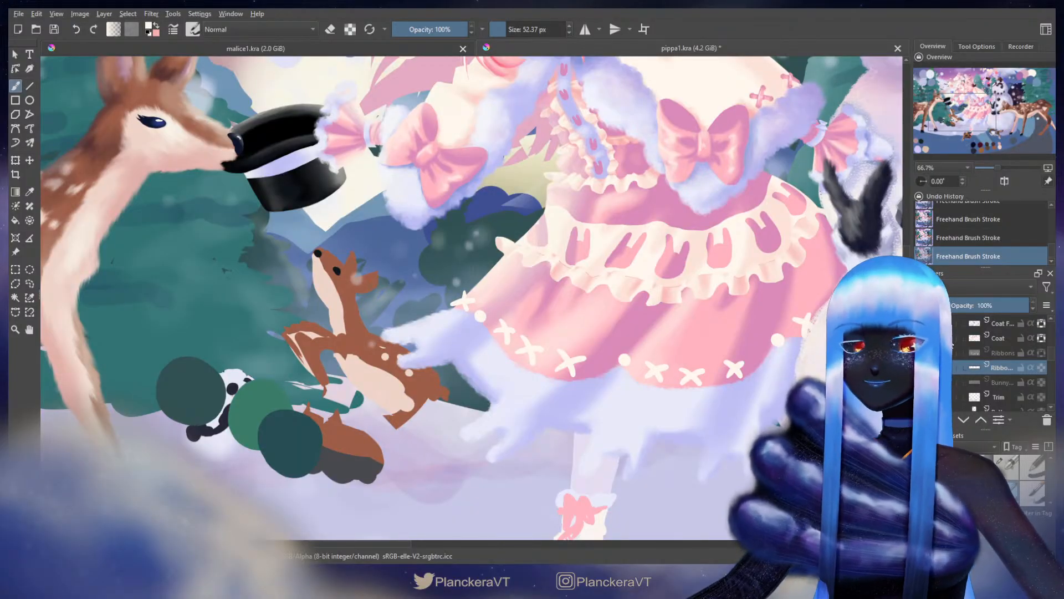
left_click(924, 353)
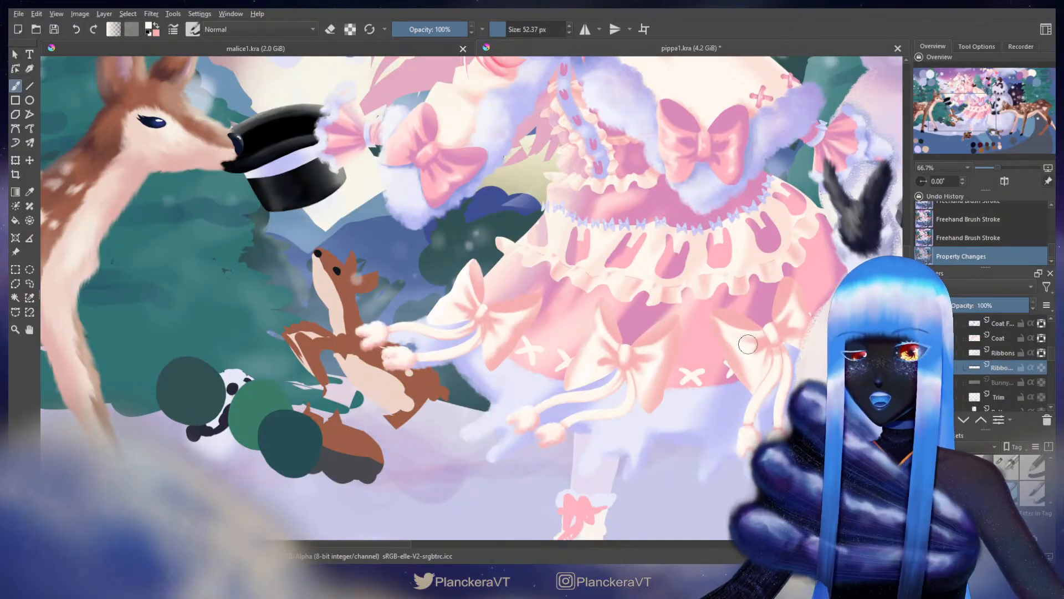
Step: Refine the two cream crosses between the first and second skirt bows with a brush of about 23 px, undoing one faulty stroke
scroll(656, 375, "up", 3)
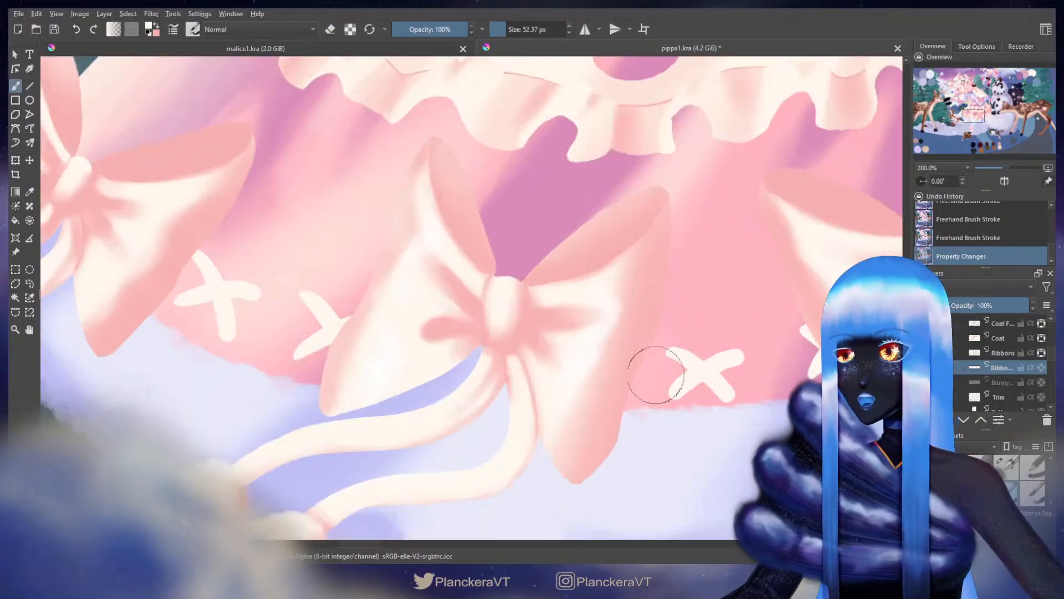
left_click_drag(419, 277, 733, 256)
mouse_move(521, 274)
left_mouse_down()
mouse_move(495, 274)
mouse_move(528, 275)
mouse_move(584, 328)
mouse_move(569, 298)
mouse_move(550, 300)
mouse_move(565, 285)
mouse_move(577, 303)
left_mouse_up()
key("ctrl+z")
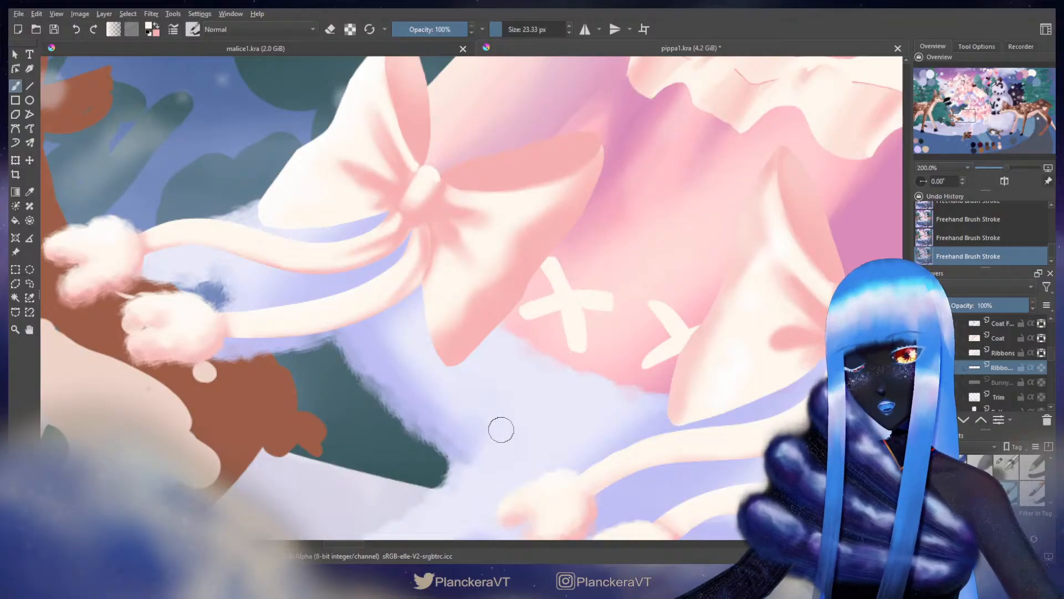
left_click_drag(607, 309, 539, 280)
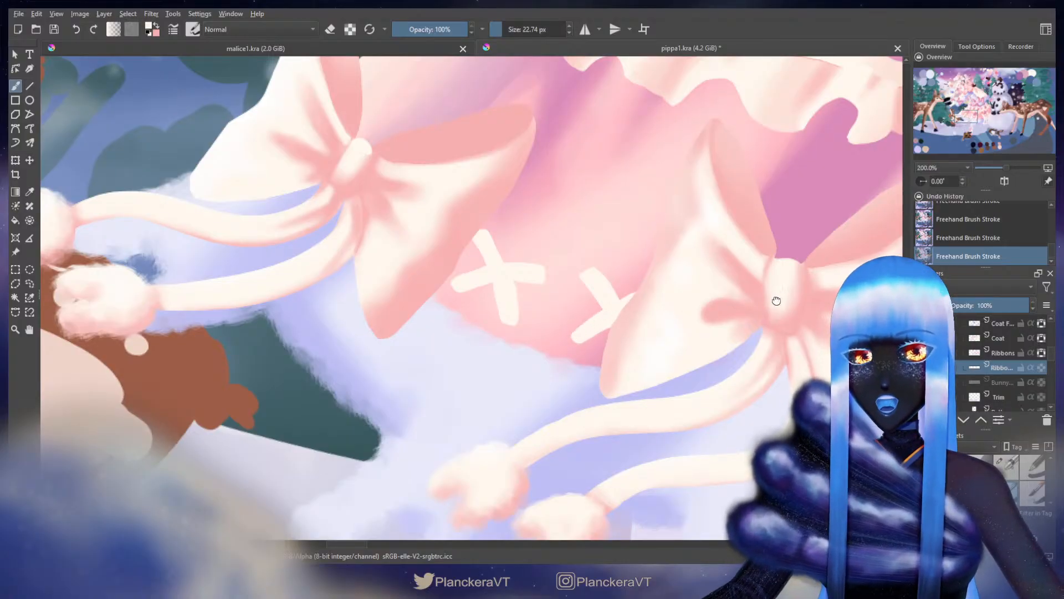
left_click_drag(777, 302, 506, 312)
left_click_drag(627, 318, 536, 278)
key("[")
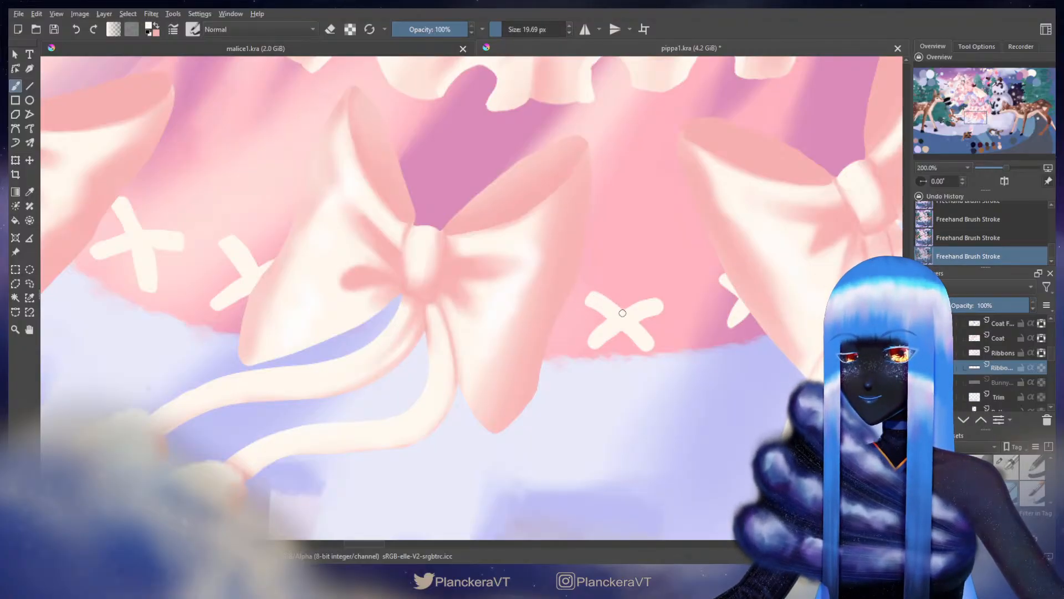
Step: Square off the arm ends of the crosses between the second and third bows, alternating the eraser and a brush of about 20 px
key("e")
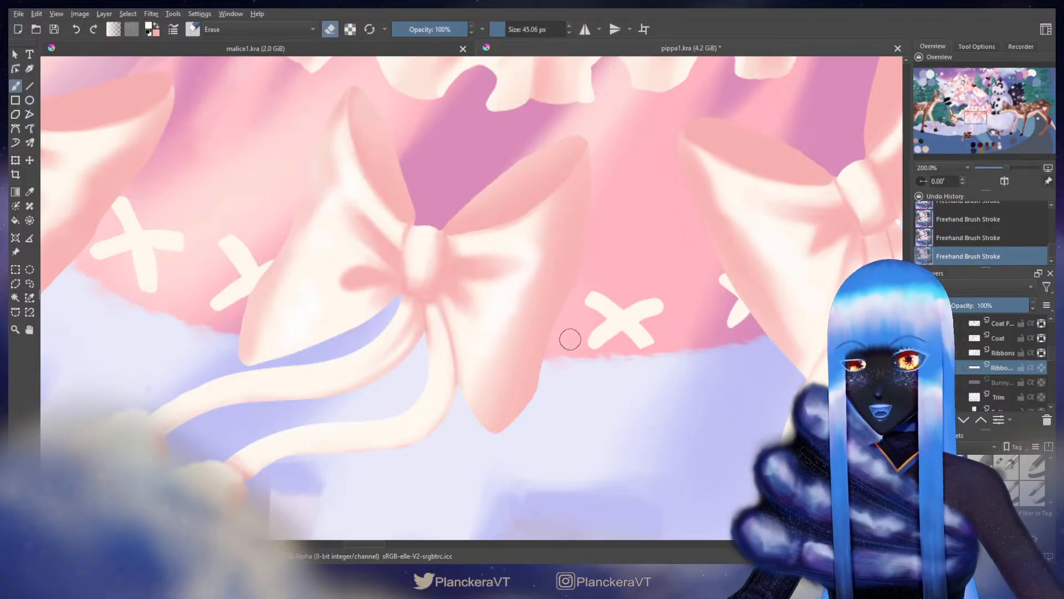
key("e")
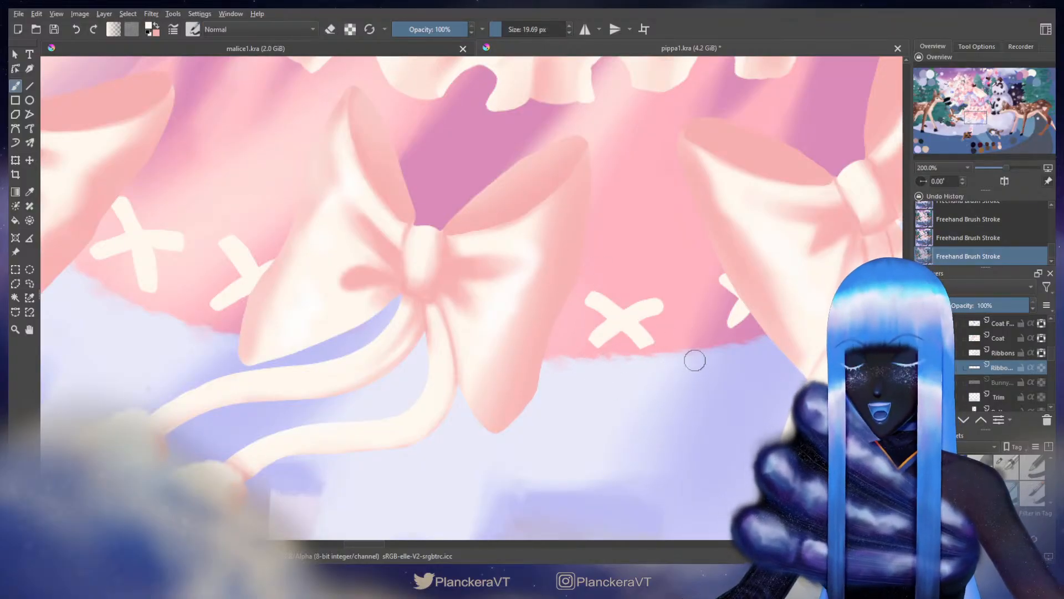
key("e")
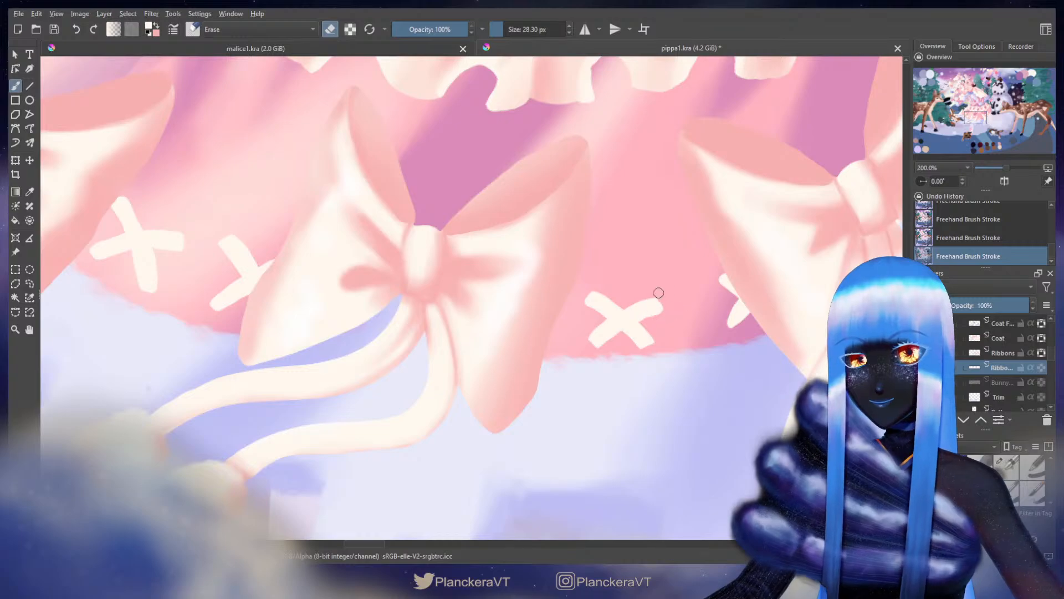
key("e")
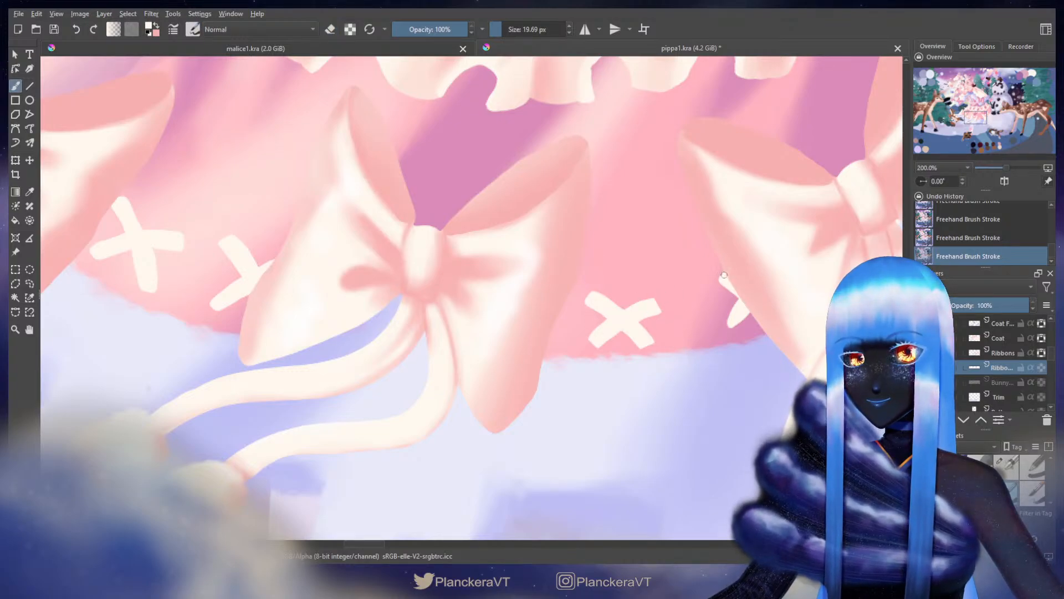
left_click_drag(720, 280, 741, 311)
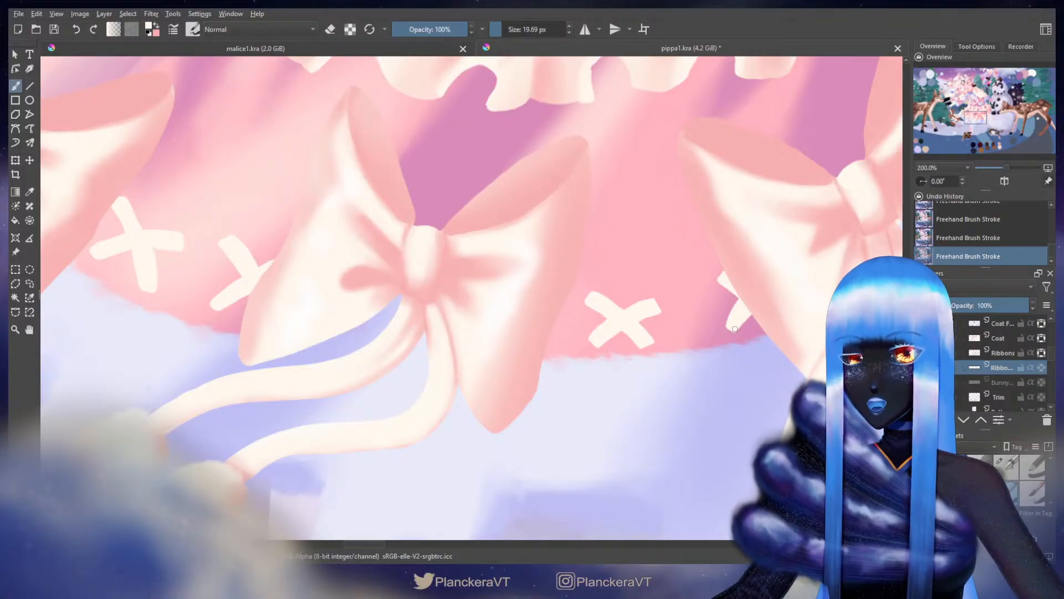
Step: Tidy the cross tip showing between the third bow and the snowman with a brush of about 20 px and an eraser of about 28 px
left_click_drag(779, 286, 540, 397)
left_click_drag(672, 332, 556, 404)
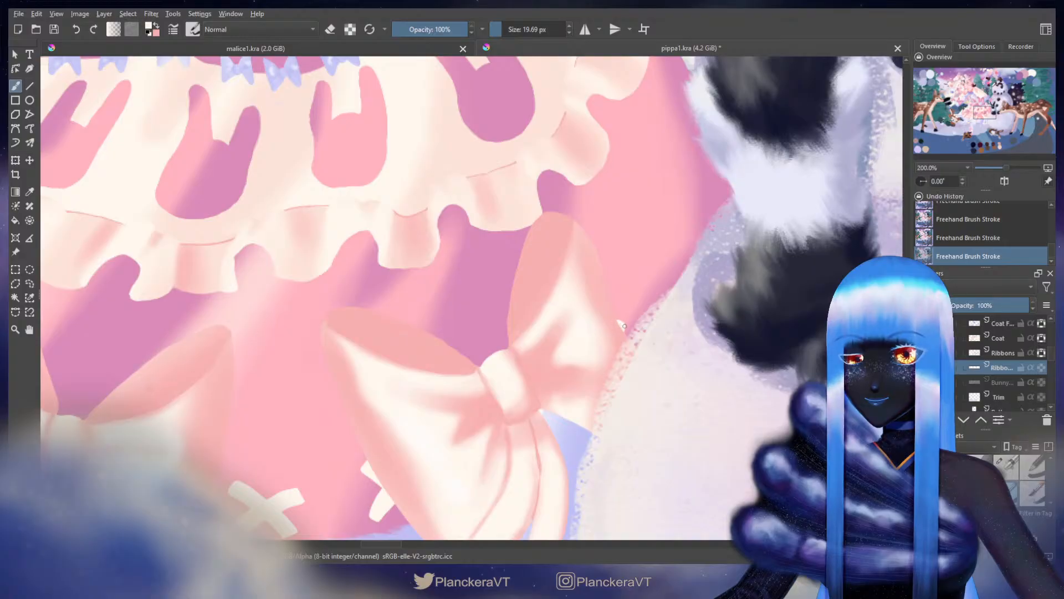
key("e")
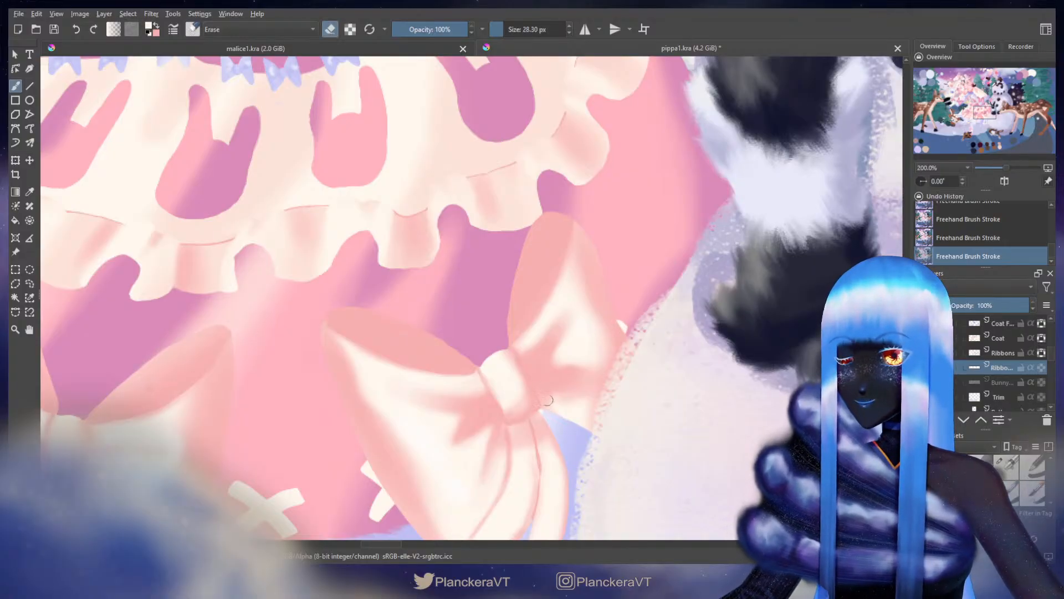
key("e")
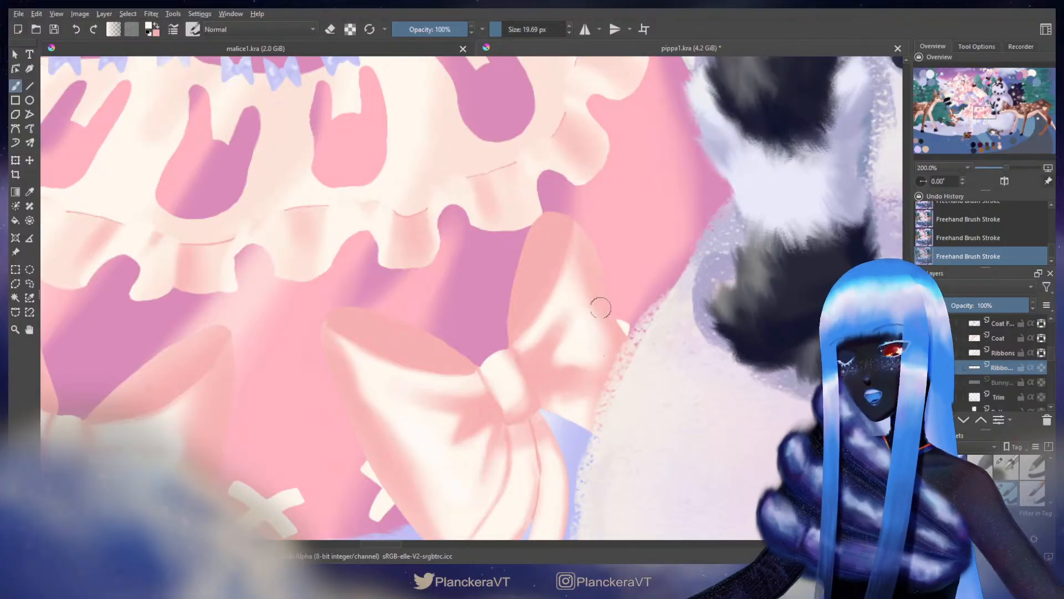
scroll(576, 331, "down", 2)
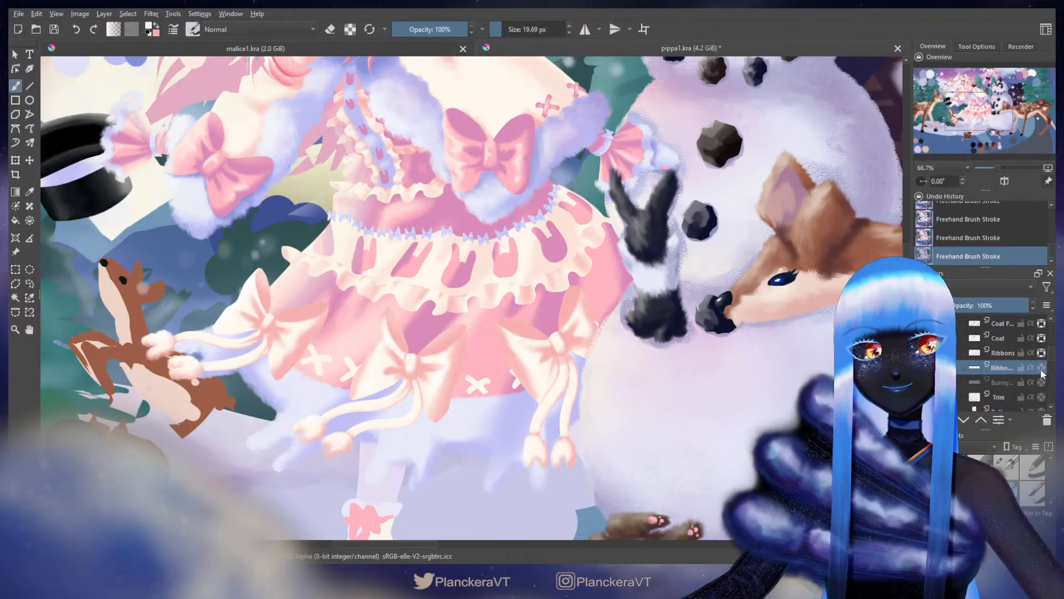
left_click(998, 397)
left_click_drag(442, 381, 570, 361)
scroll(565, 362, "up", 2)
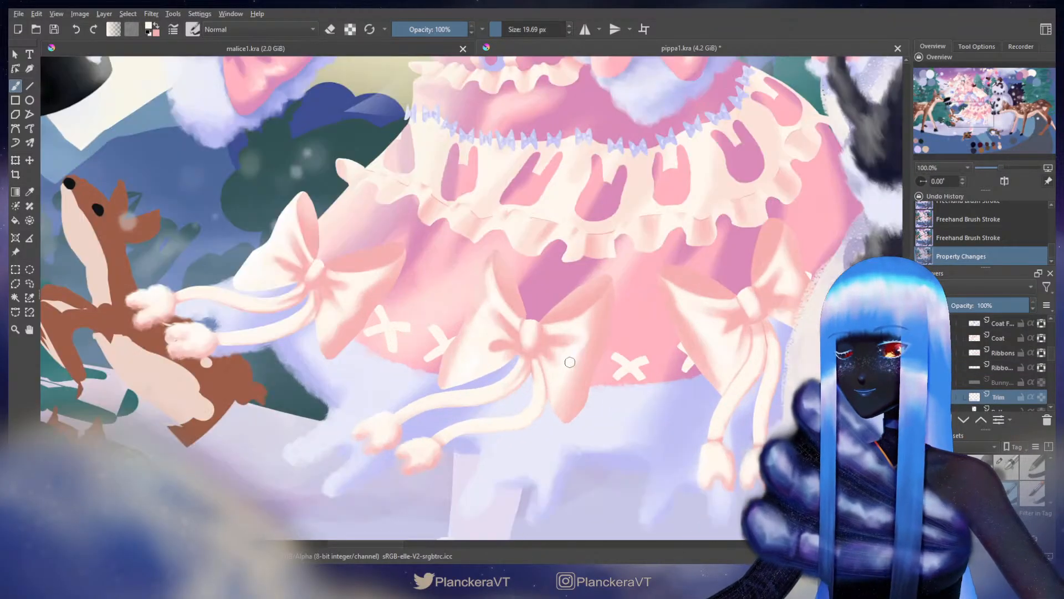
key("e")
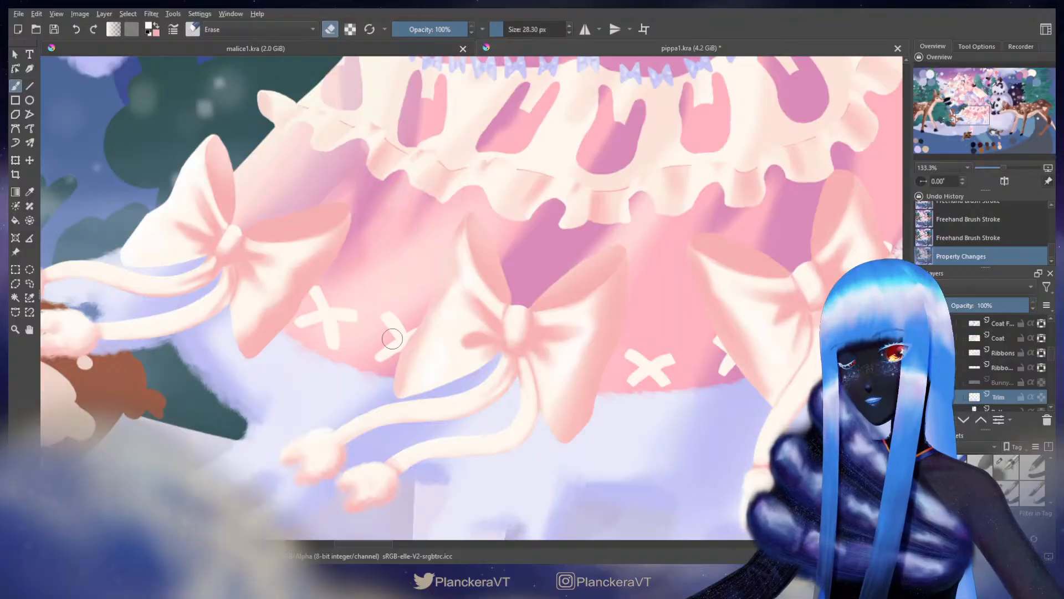
left_click_drag(404, 340, 457, 315)
key("e")
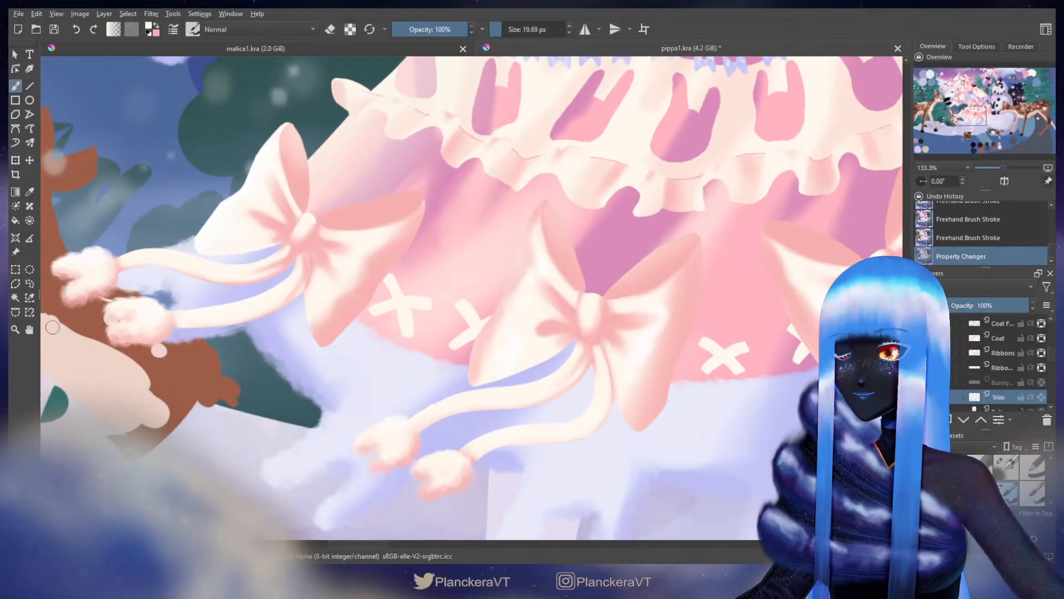
Step: Lasso the two crosses between the first and second bows on the layer below Ribbons, scale them down slightly and reposition them
left_click(29, 284)
mouse_move(334, 223)
left_mouse_down()
mouse_move(551, 368)
mouse_move(503, 249)
left_mouse_up()
key("ctrl+t")
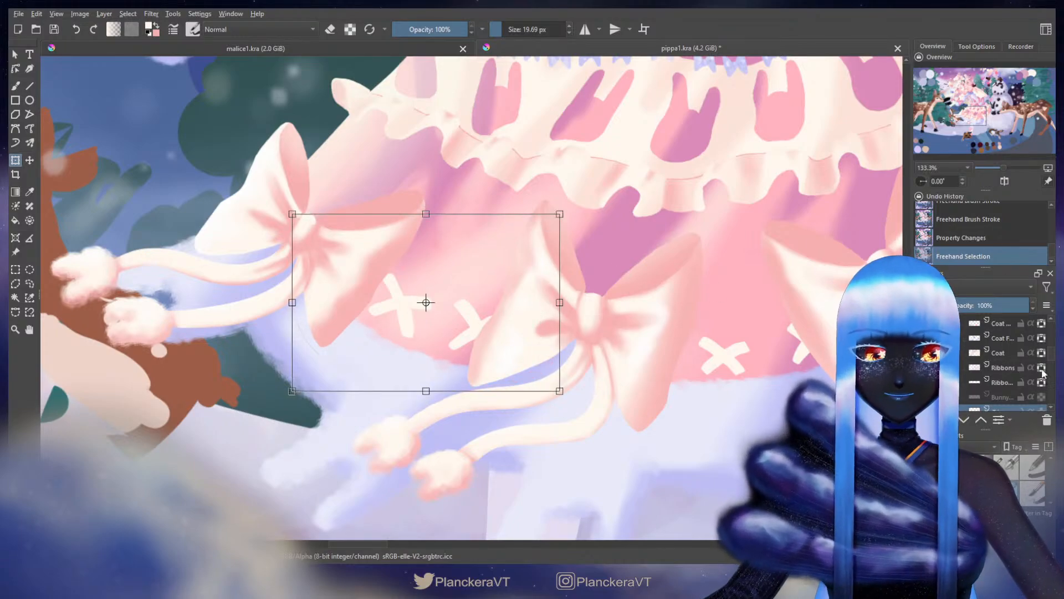
left_click(1000, 383)
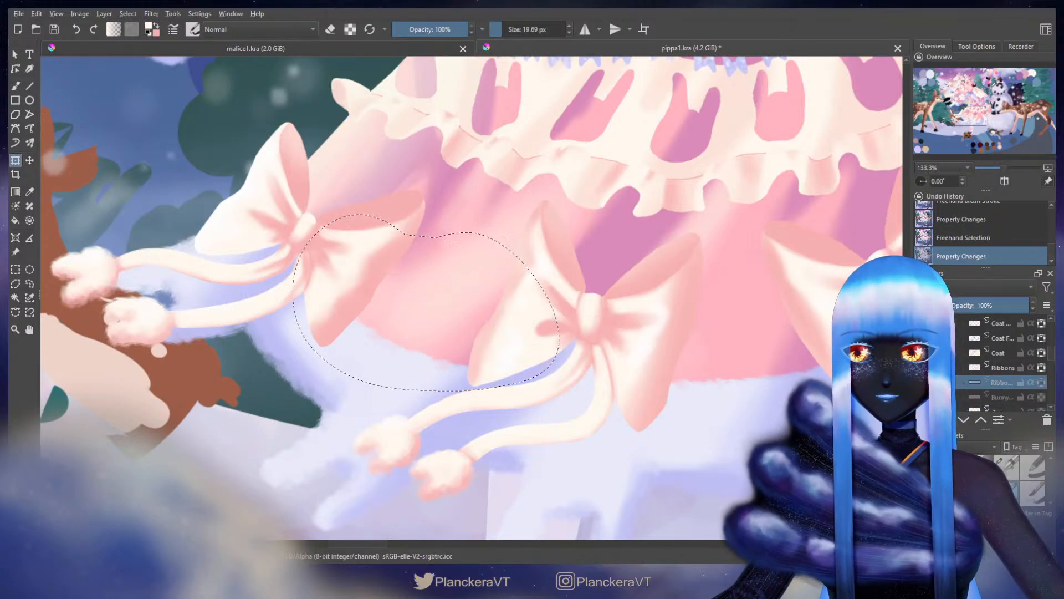
left_click_drag(558, 215, 529, 239)
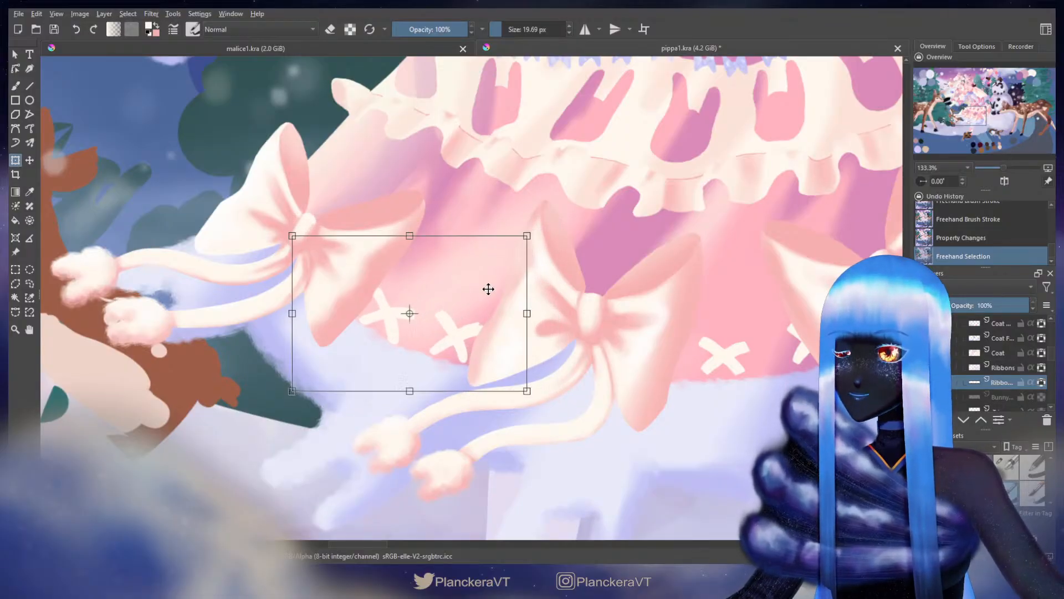
left_click_drag(488, 288, 492, 282)
left_click_drag(531, 231, 523, 240)
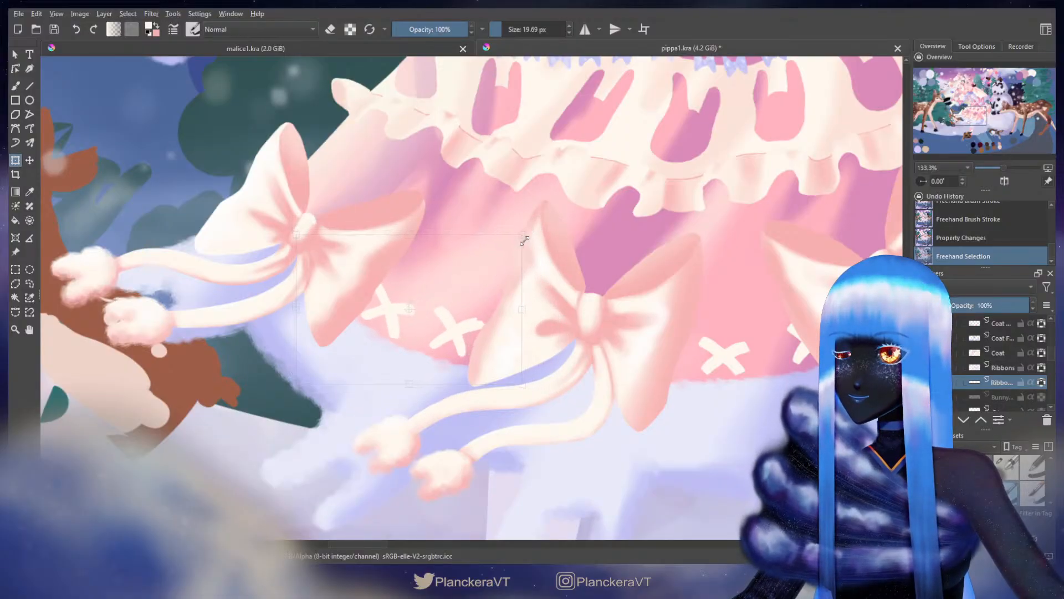
left_click_drag(499, 281, 509, 278)
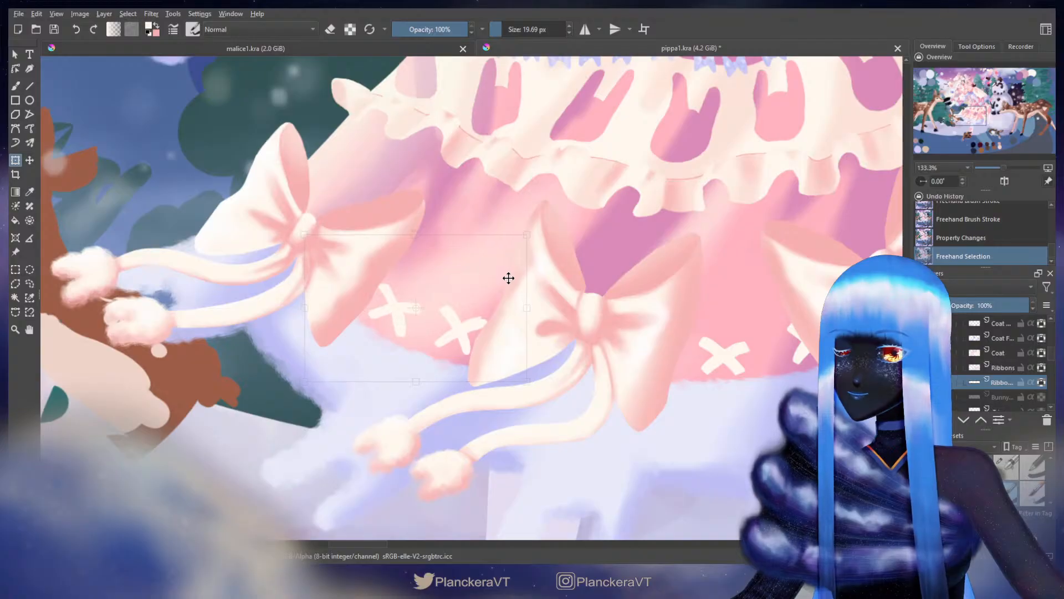
key("b")
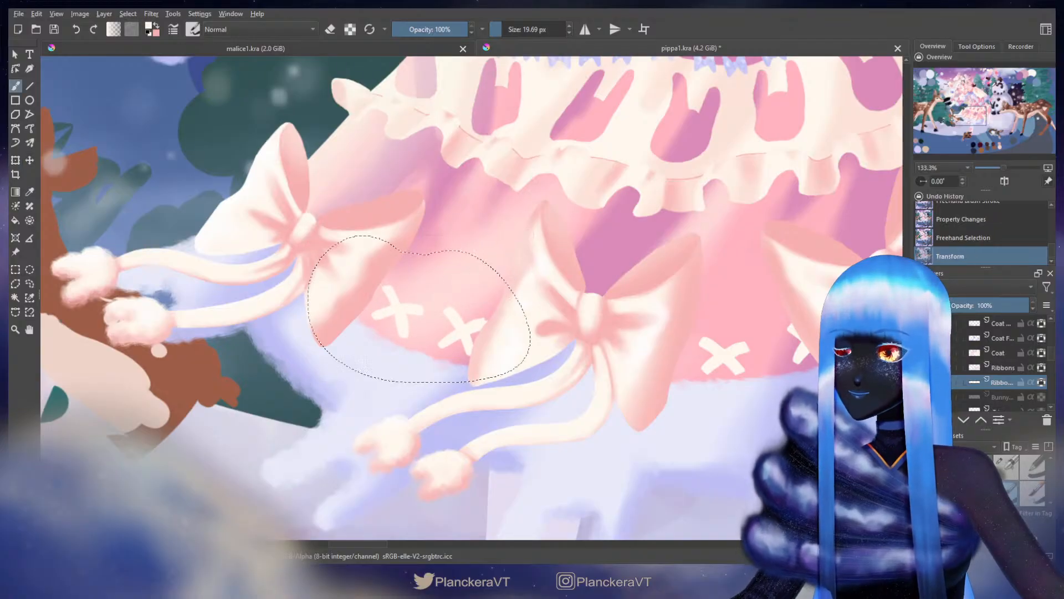
Step: Lasso the cross nearer the first bow, move it slightly away from its neighbour towards that bow and deselect
left_click(30, 286)
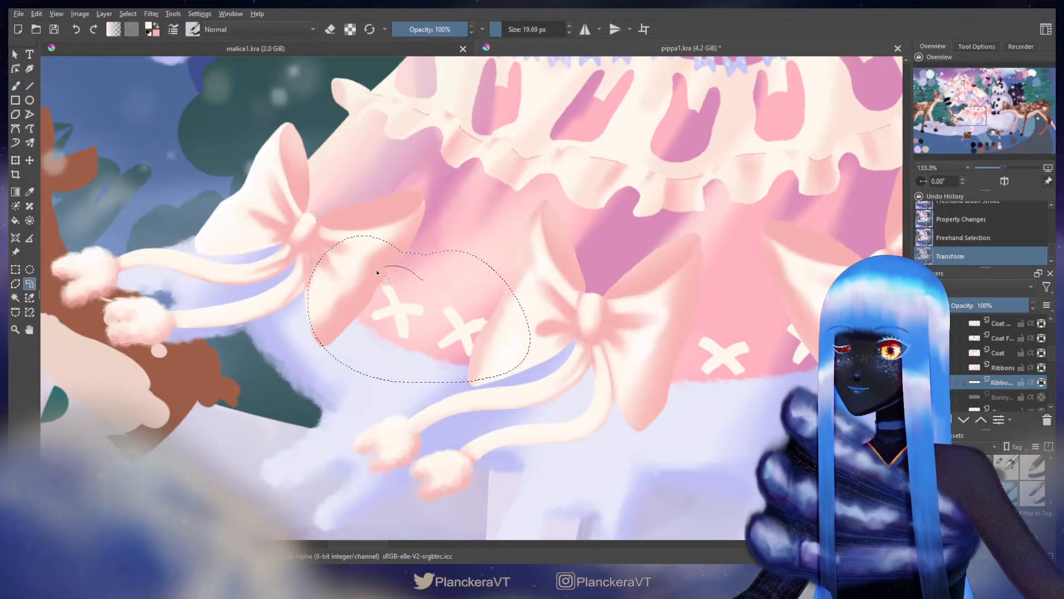
mouse_move(377, 271)
left_mouse_down()
mouse_move(352, 320)
mouse_move(374, 363)
mouse_move(414, 348)
mouse_move(432, 313)
mouse_move(409, 305)
left_mouse_up()
key("t")
key("ctrl+shift+a")
scroll(439, 304, "up", 2)
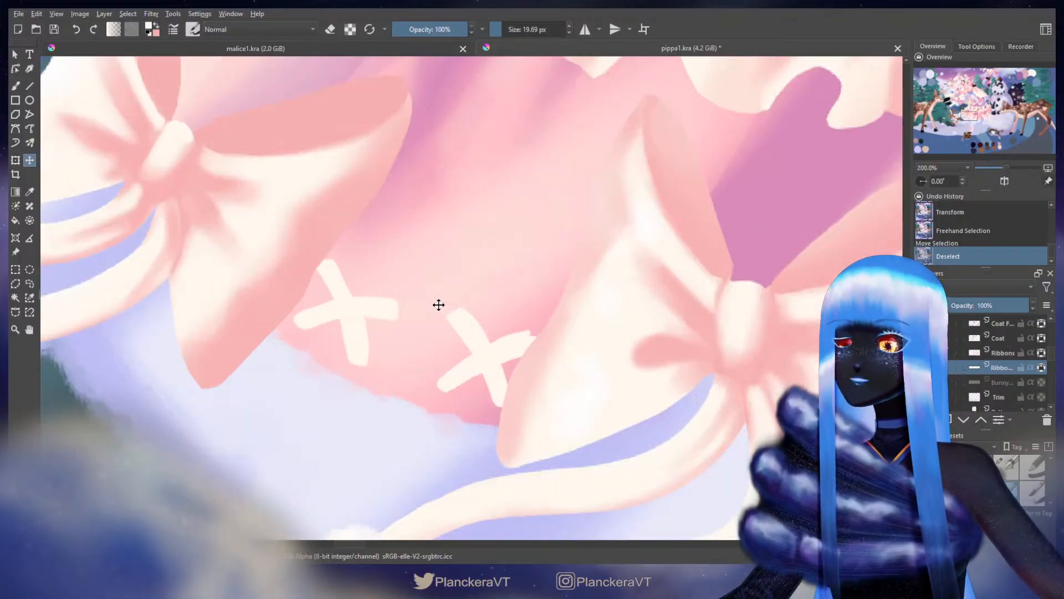
Step: Trim the arms of both crosses between the first and second bows into crisp ends with an eraser of about 19 px, redoing one faulty stroke
key("b")
key("e")
left_click_drag(496, 318, 640, 344)
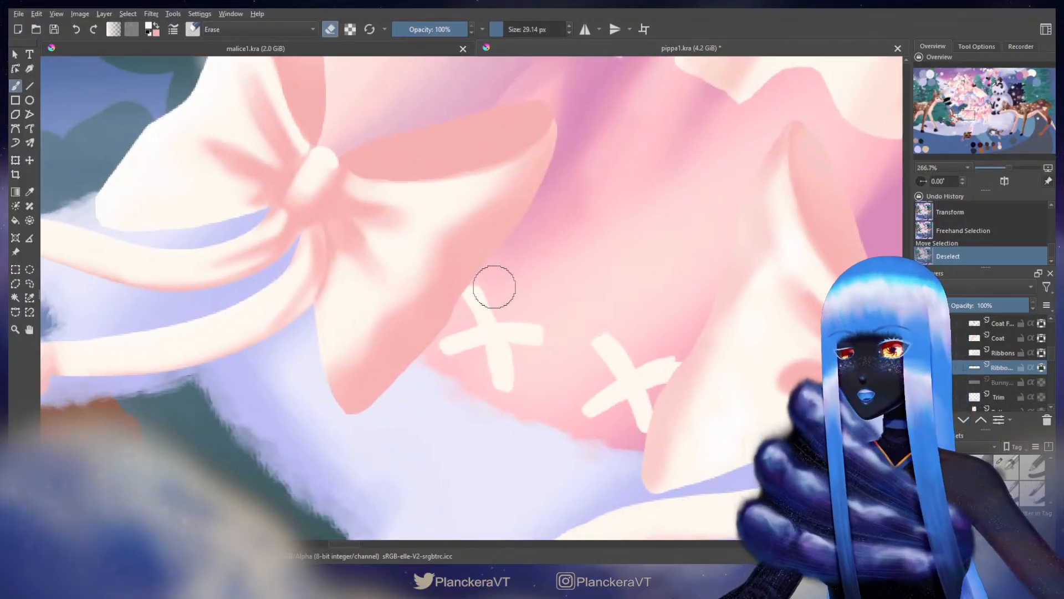
left_click_drag(476, 288, 467, 289, "shift")
left_click_drag(451, 291, 488, 275)
mouse_move(527, 349)
left_mouse_down()
mouse_move(549, 345)
mouse_move(496, 327)
mouse_move(522, 359)
left_mouse_up()
key("e")
key("e")
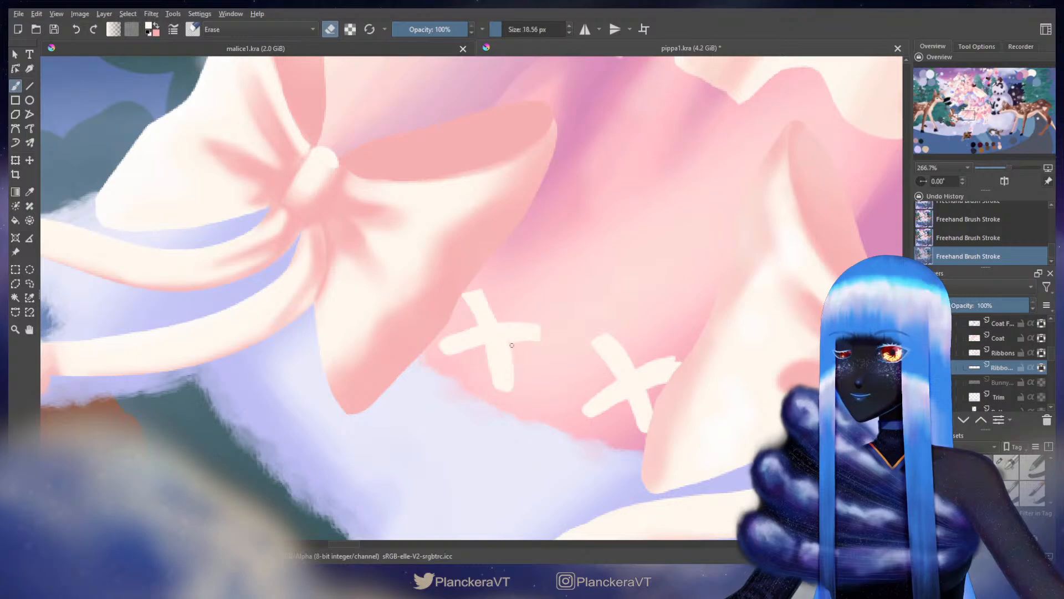
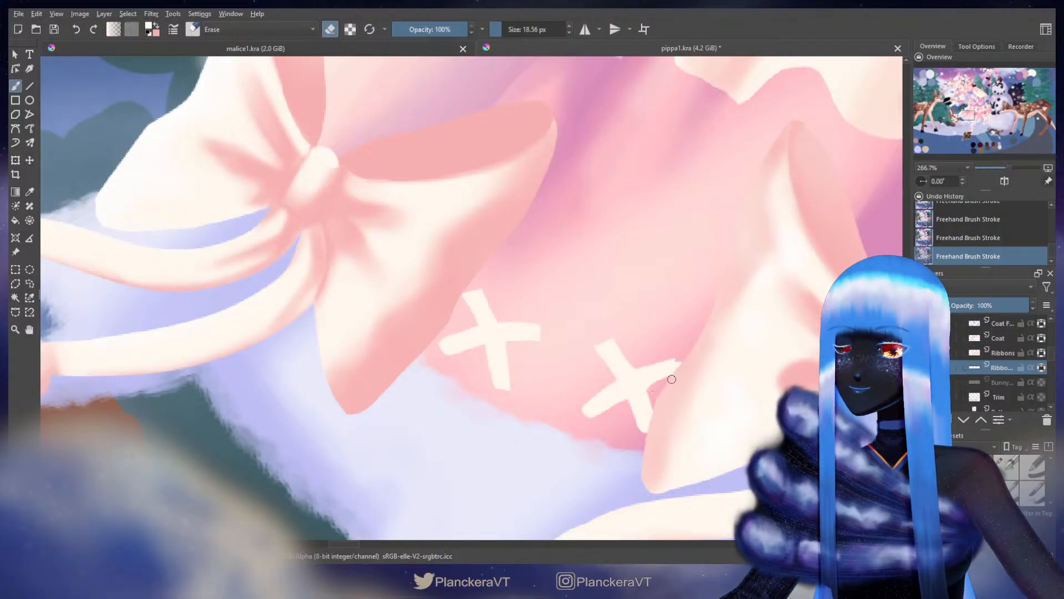
key("ctrl+z")
left_click_drag(668, 383, 652, 390)
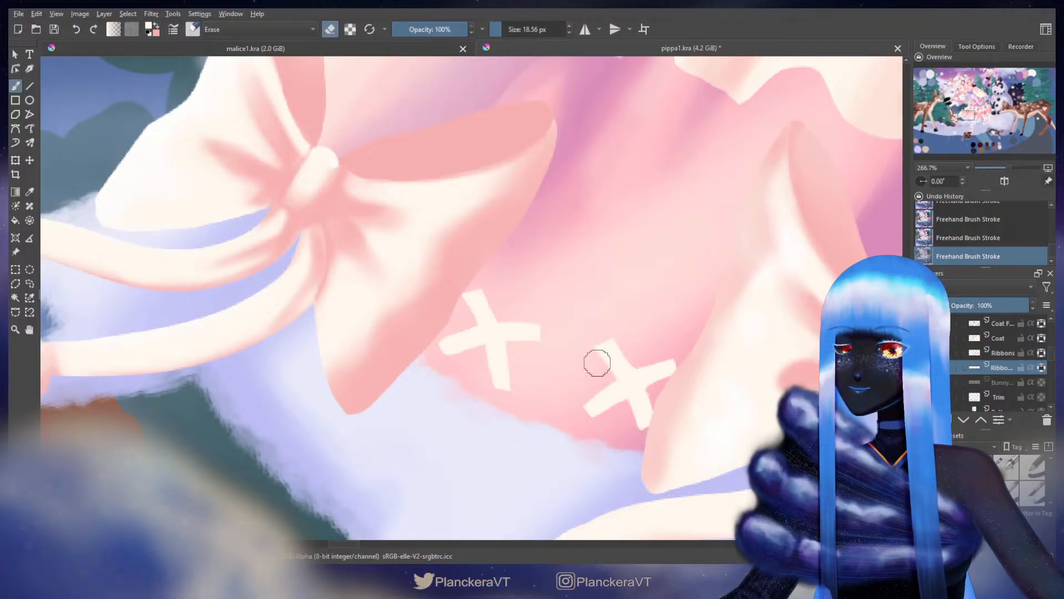
Step: Tint the arm tips of the two crosses between the first and second bows with a soft pink brush of about 36 px
scroll(609, 366, "down", 2)
scroll(608, 367, "down", 3)
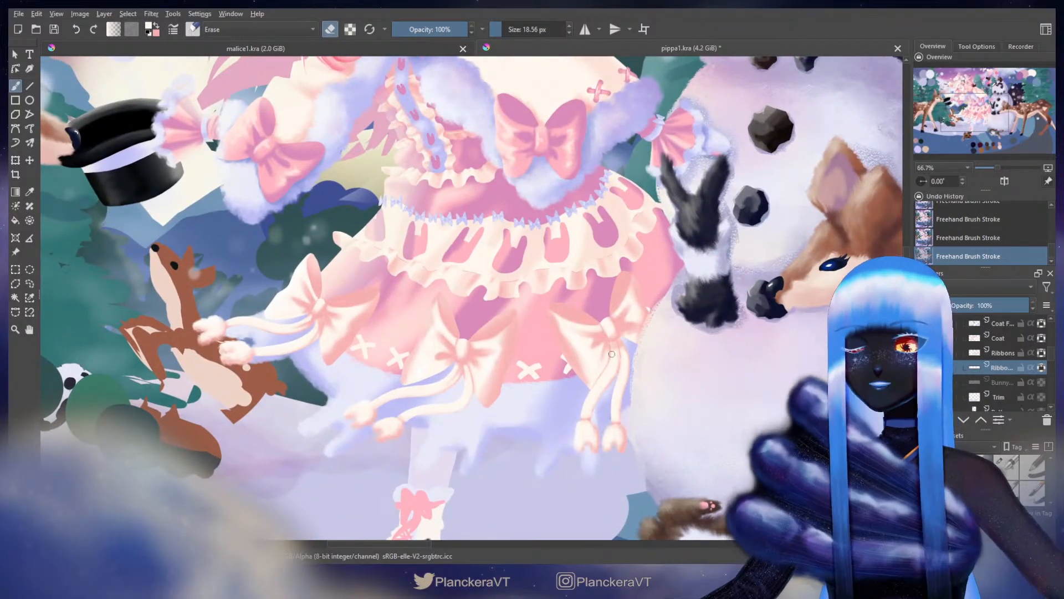
key("e")
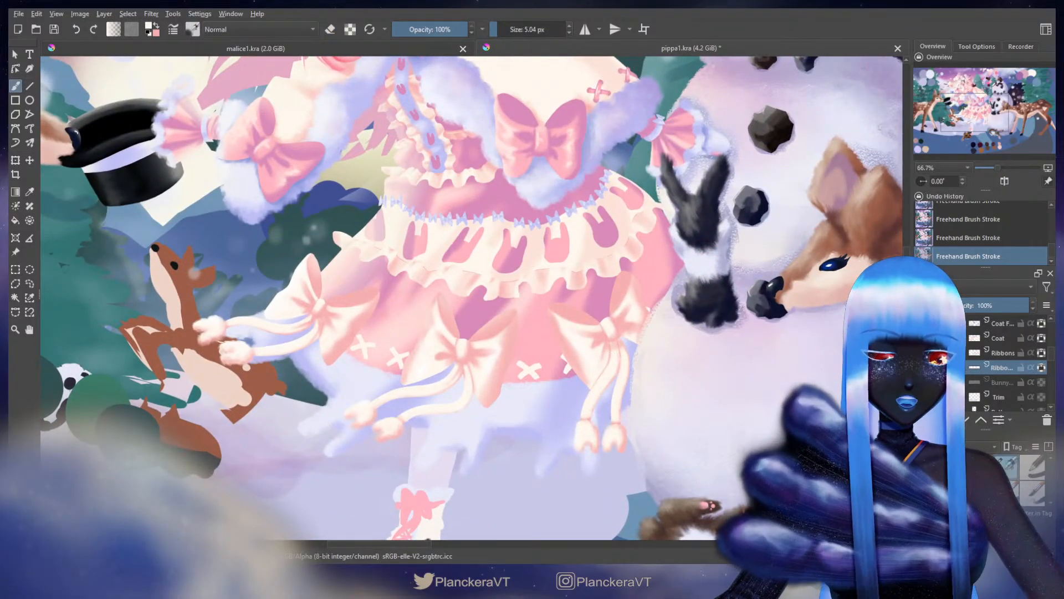
mouse_move(365, 262)
left_mouse_down()
mouse_move(403, 294)
mouse_move(510, 206)
left_mouse_up()
key("x")
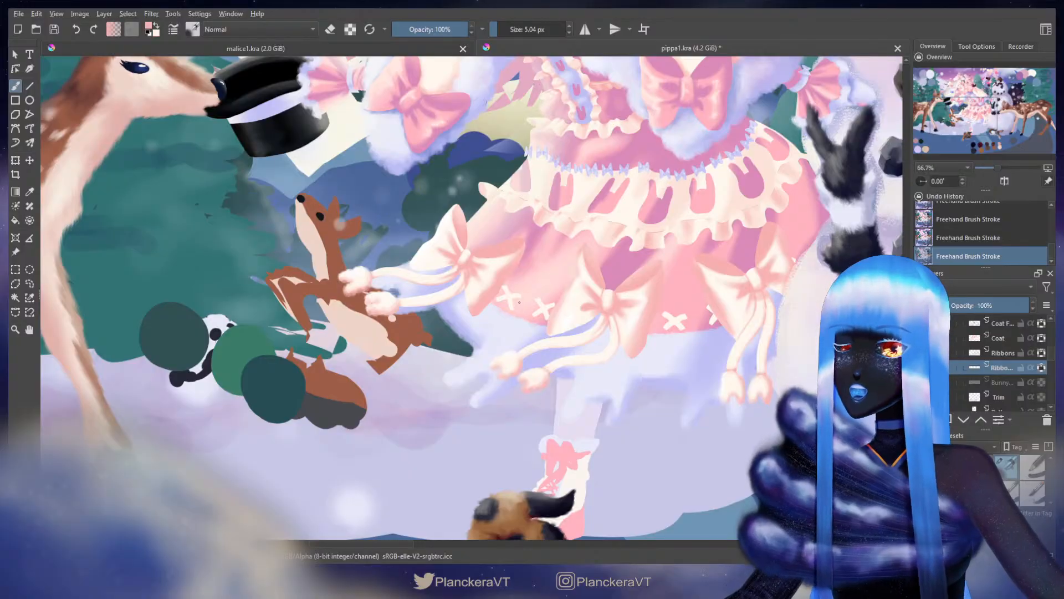
left_click_drag(473, 305, 491, 305)
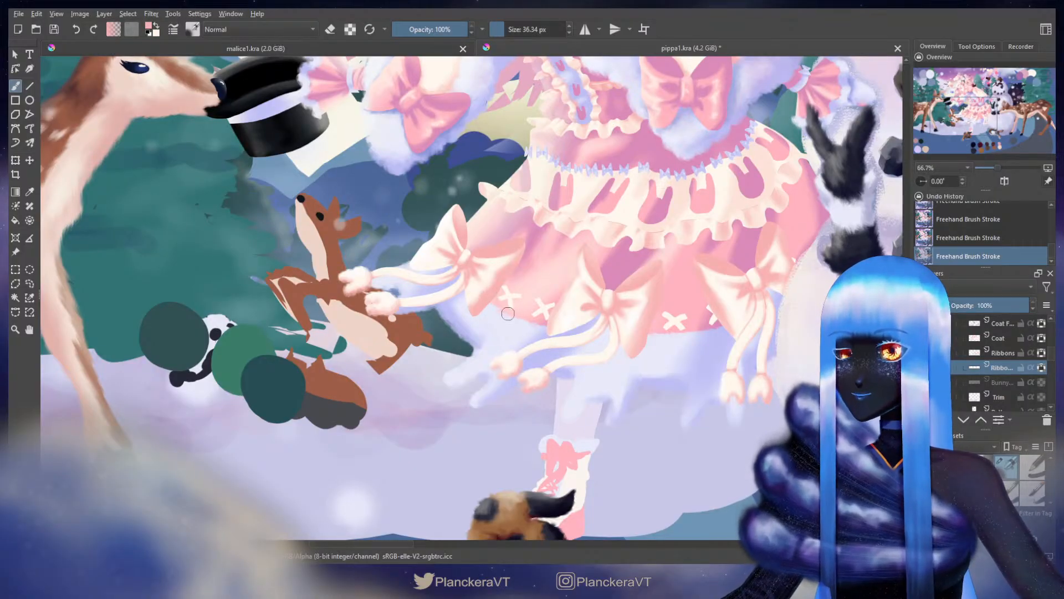
scroll(522, 305, "up", 2)
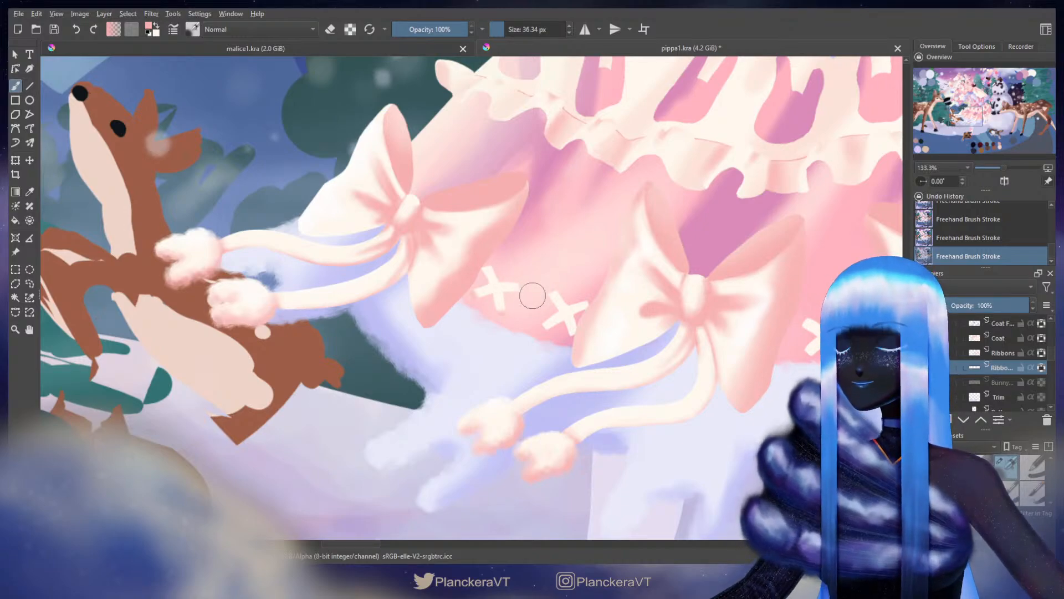
scroll(532, 295, "up", 1)
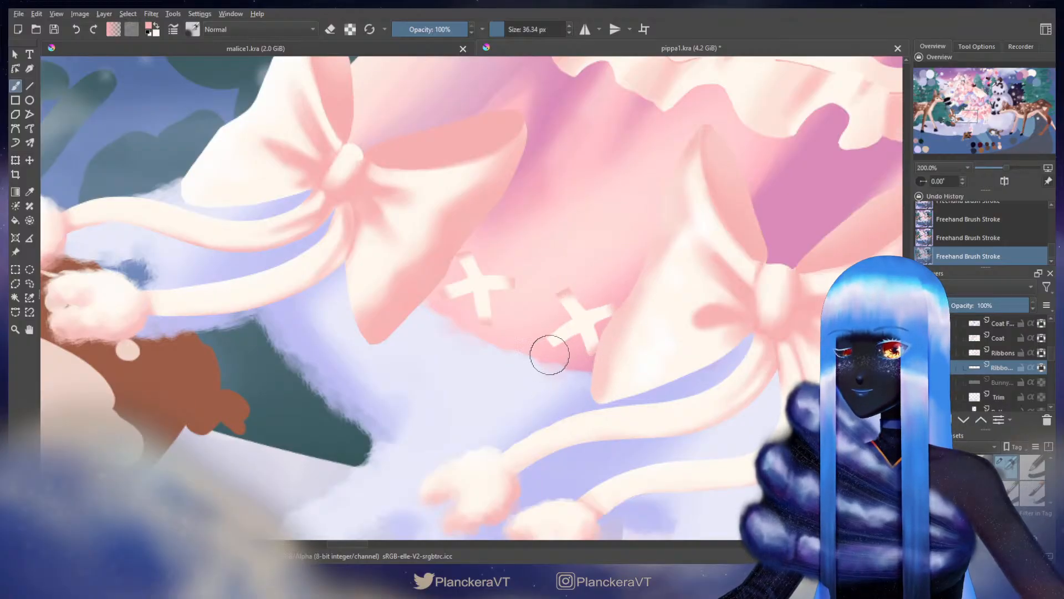
Step: Shade the strap overlaps at the centres of both crosses between the first and second bows with a pink brush of about 5 to 9 px
left_click_drag(481, 295, 452, 295, "shift")
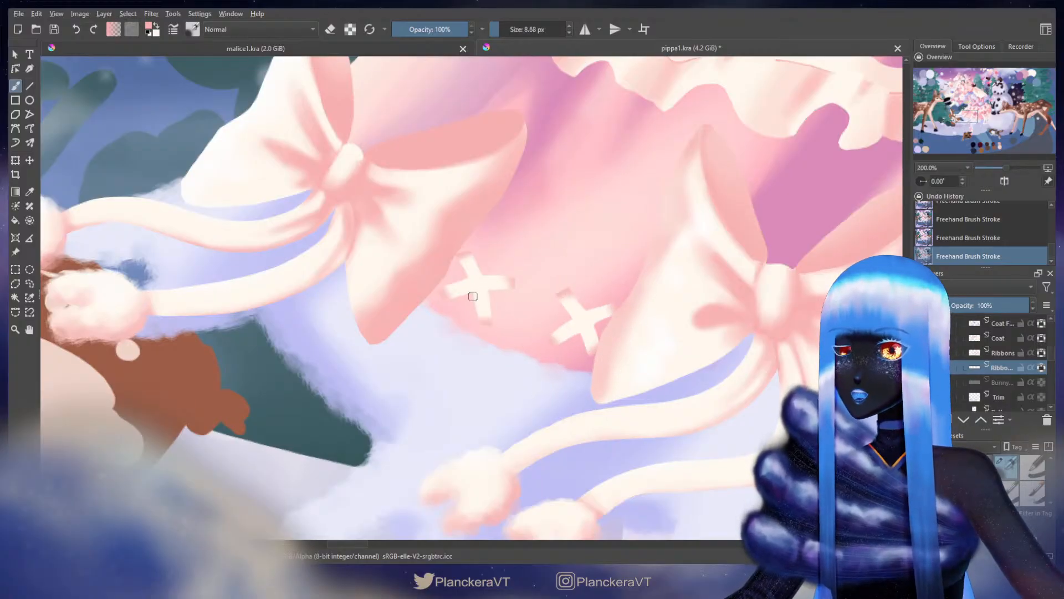
key("bracketright")
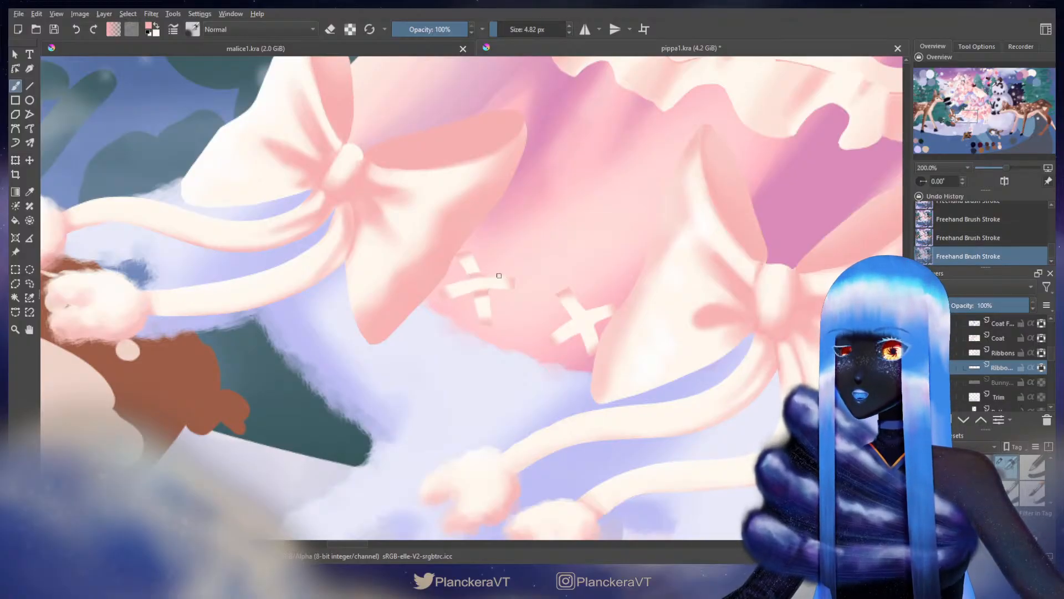
key("bracketleft")
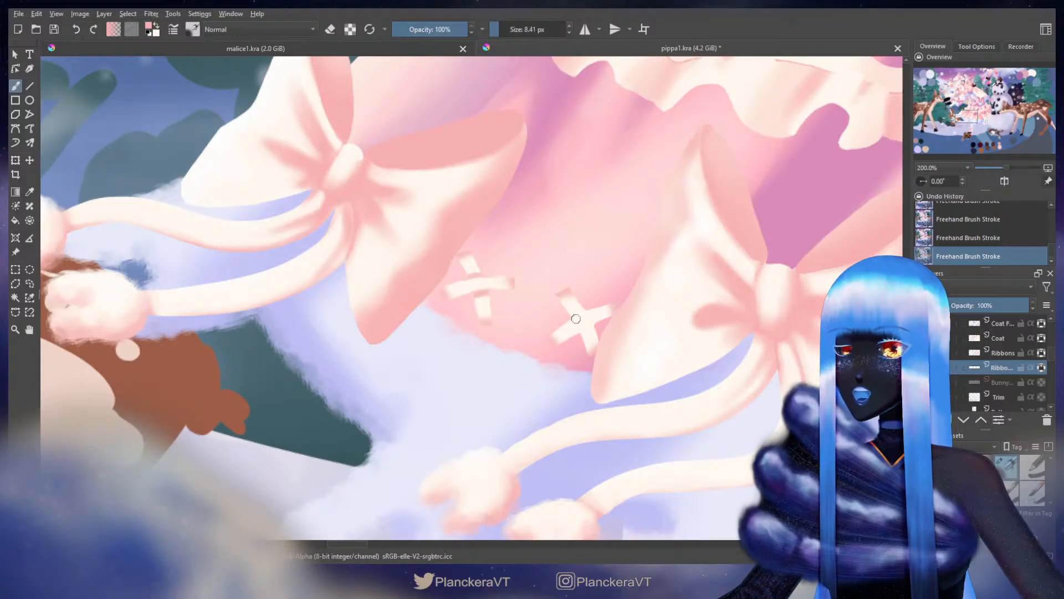
key("ctrl+z")
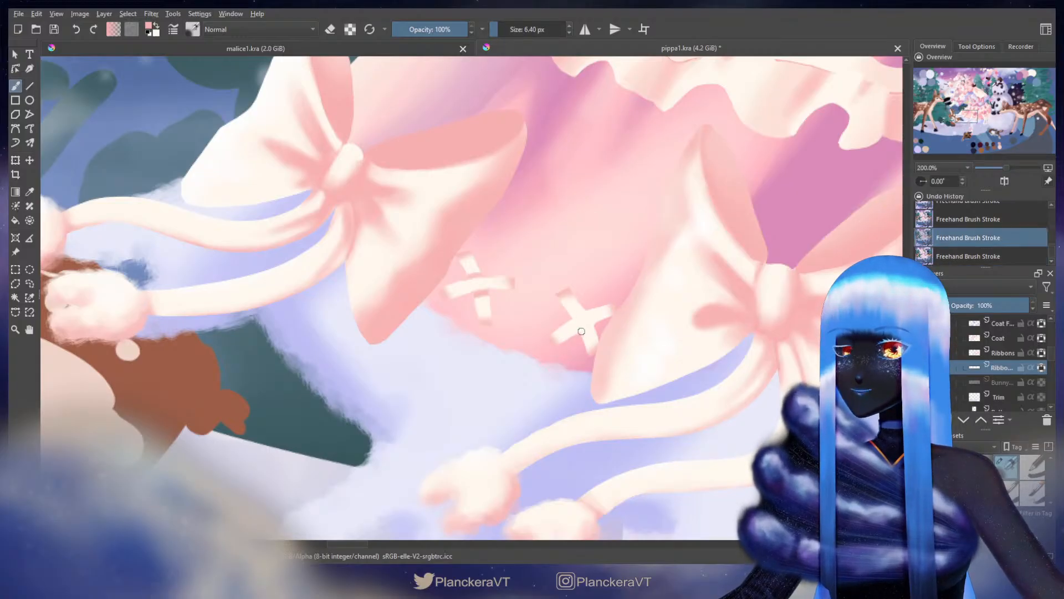
key("ctrl+shift+z")
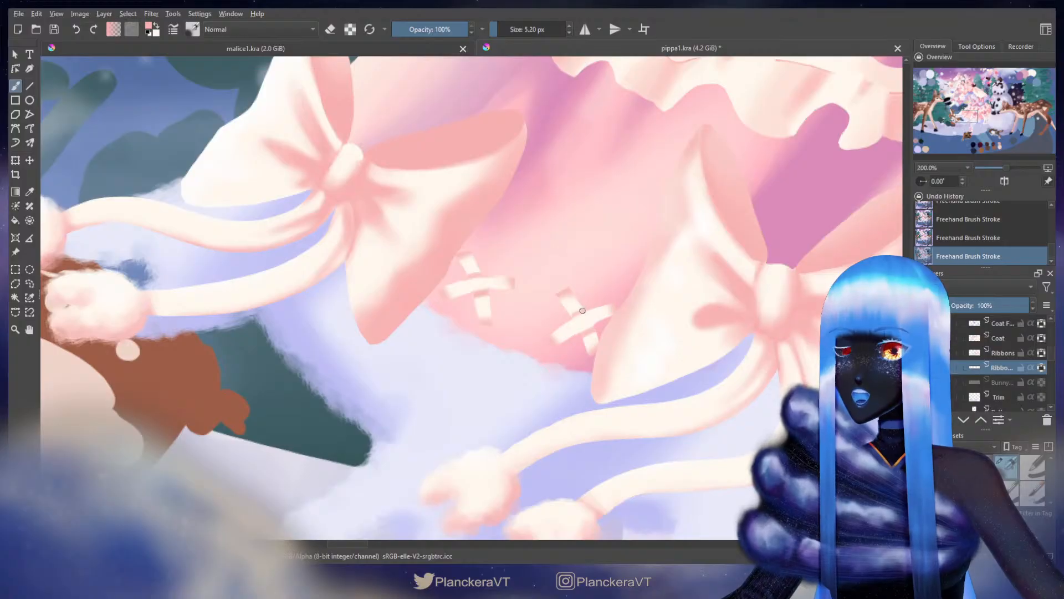
Step: Softly tint the arm ends of the crosses, including the one between the second and third bows, with a pink brush of about 44 px
left_click_drag(613, 310, 655, 292, "shift")
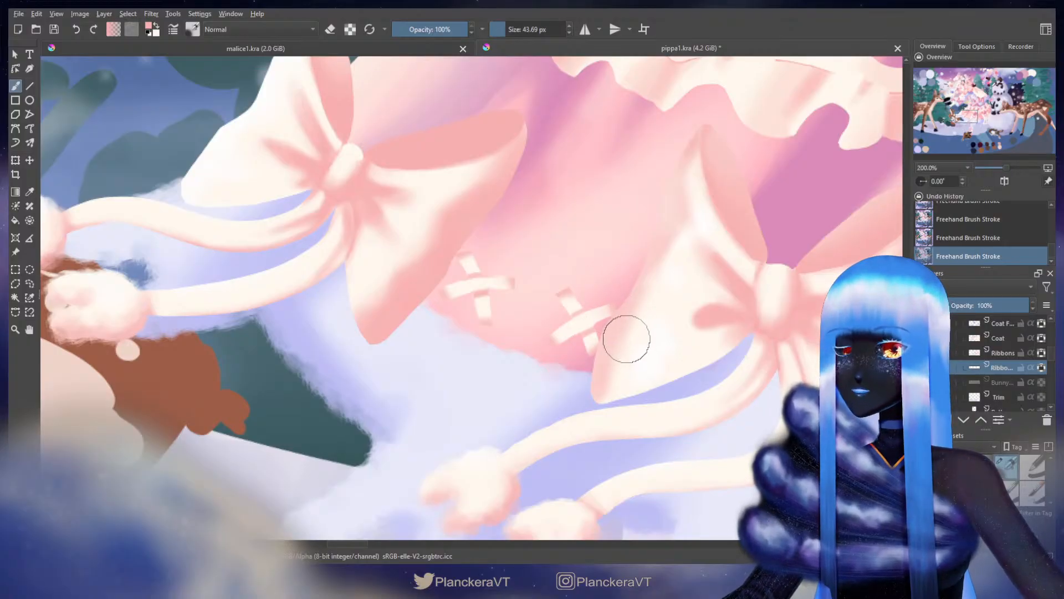
left_click_drag(535, 332, 552, 343)
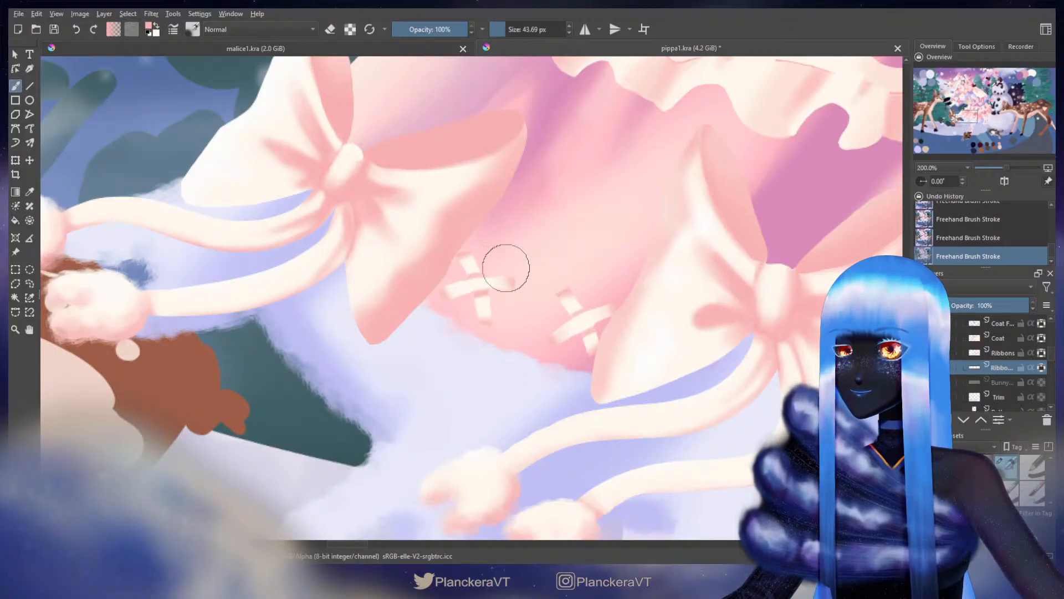
mouse_move(866, 284)
left_mouse_down()
mouse_move(534, 325)
mouse_move(401, 242)
left_mouse_up()
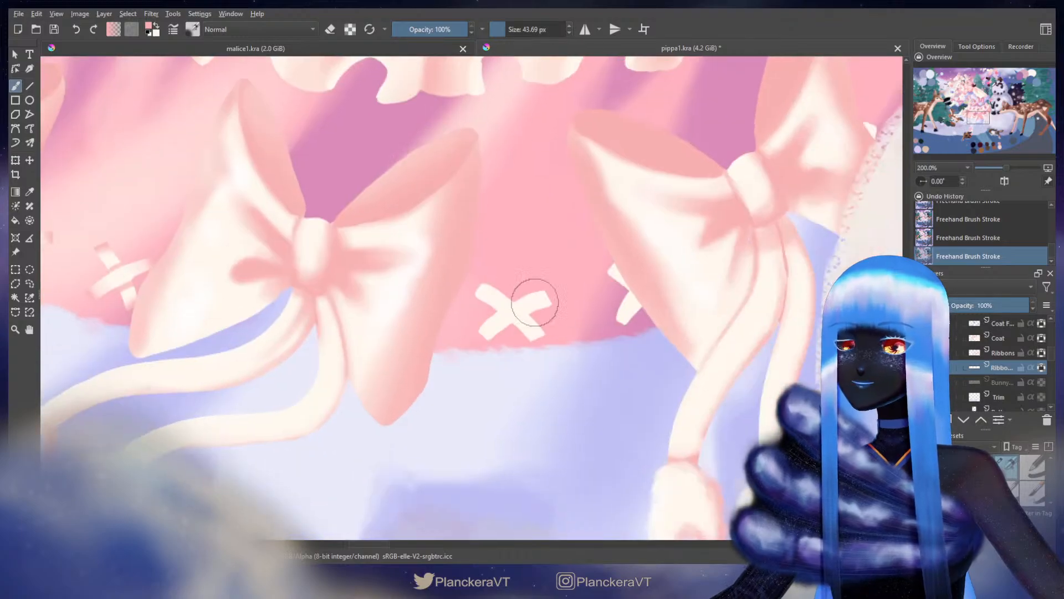
mouse_move(480, 345)
left_mouse_down()
mouse_move(515, 366)
mouse_move(558, 345)
mouse_move(530, 358)
left_mouse_up()
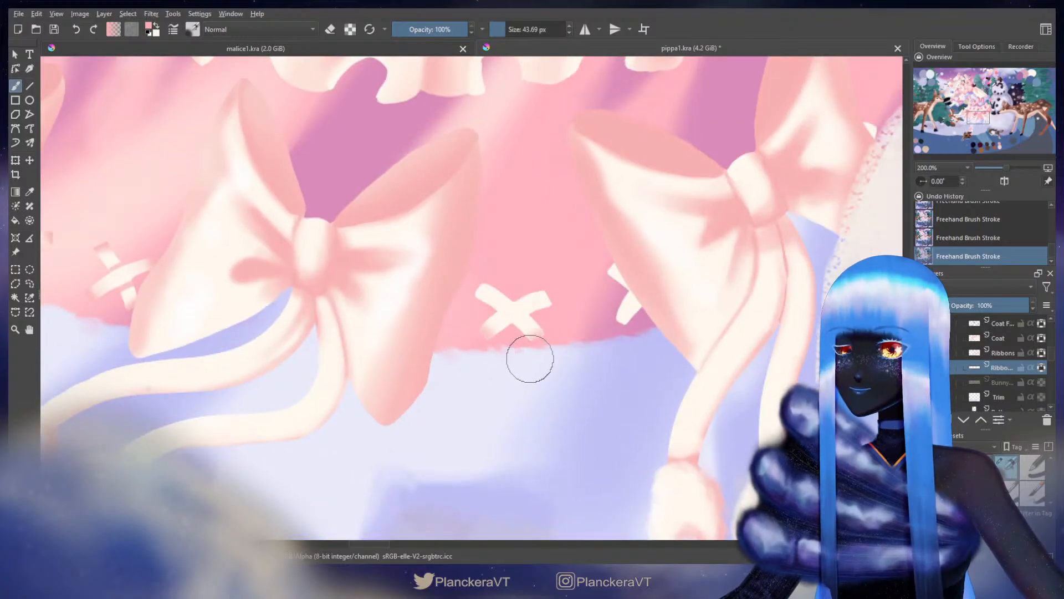
Step: Shade the overlap of the cross between the second and third bows with a pink brush of about 6 px, redoing one stroke
key("bracketleft")
key("bracketleft")
key("bracketleft")
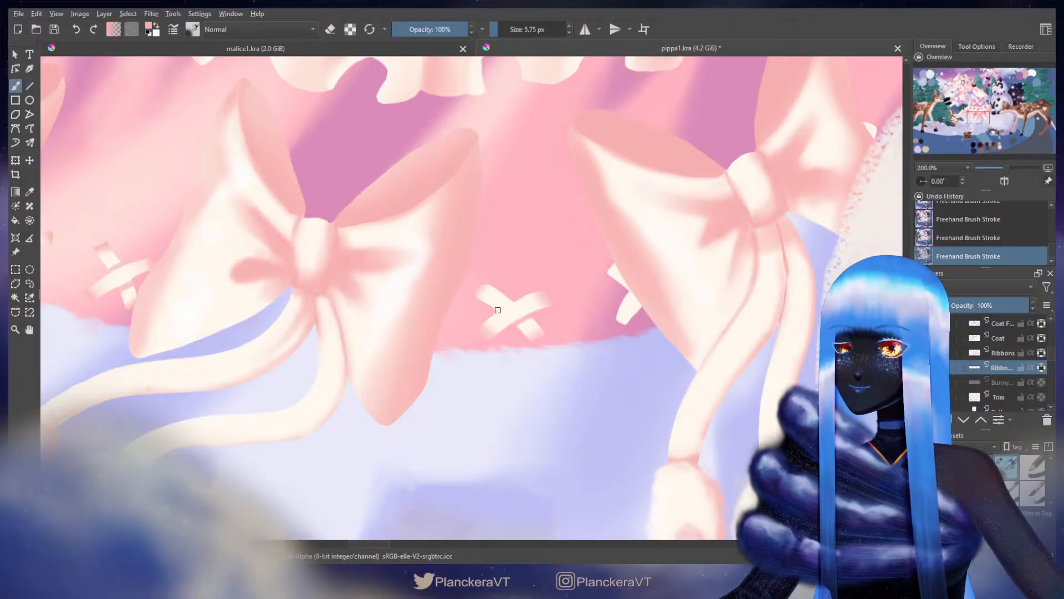
key("ctrl+z")
left_click_drag(497, 309, 503, 305)
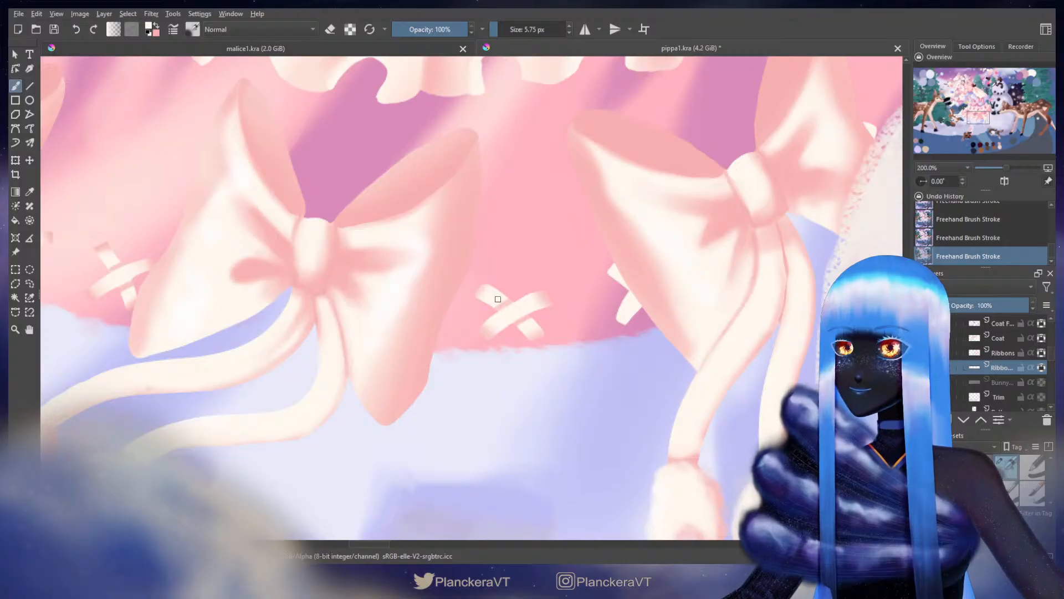
Step: Brighten the arms of the cross between the second and third bows with cream, enlarging the brush to about 12 px
left_click_drag(498, 299, 522, 318)
key("bracketright")
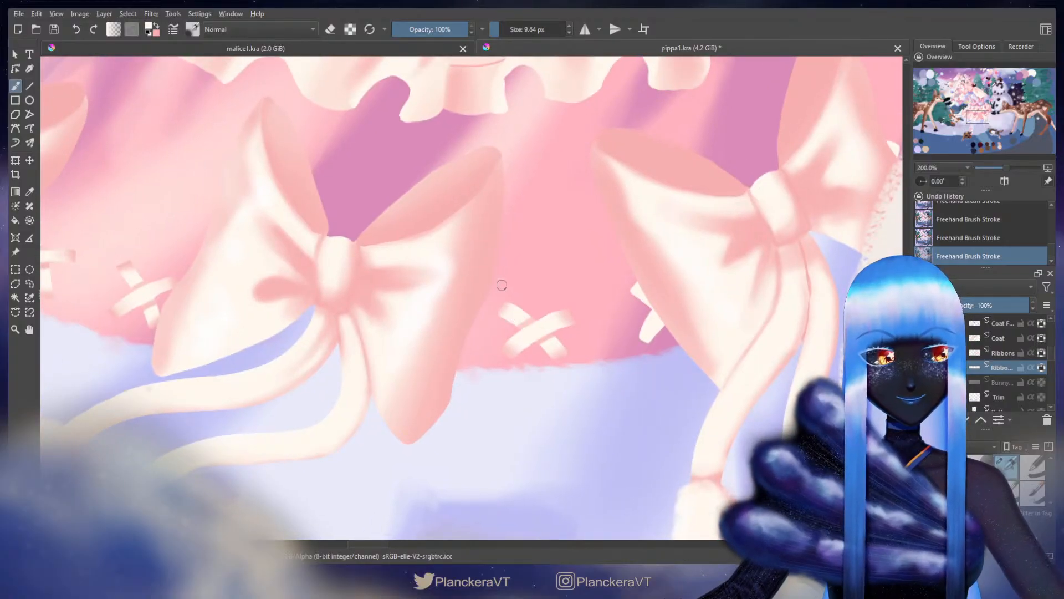
key("bracketright")
key("bracketright")
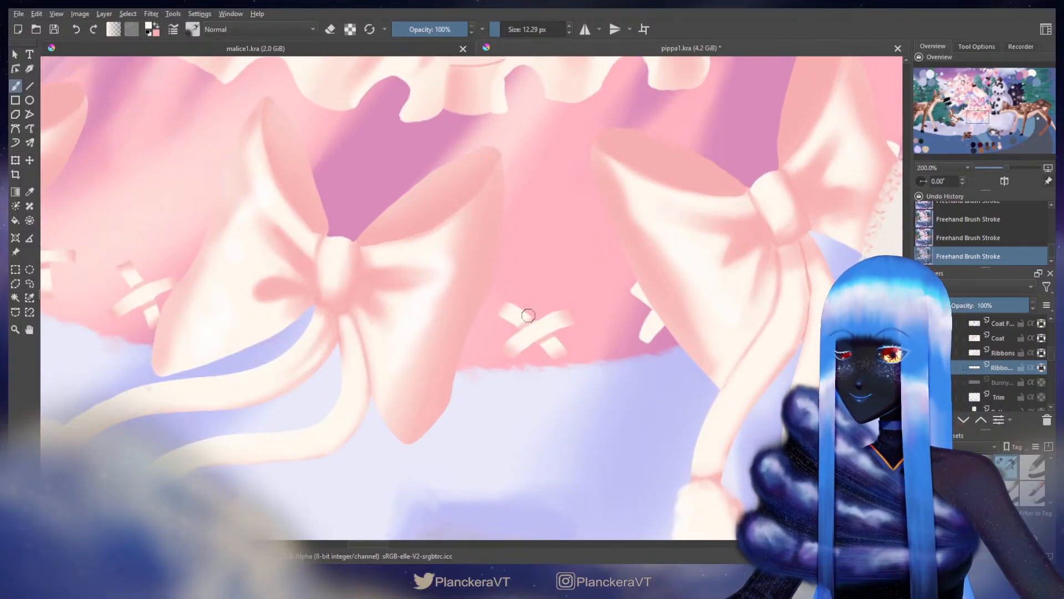
Step: Add cream highlights to the two crosses between the first and second bows with a brush of about 11 px
left_click_drag(405, 338, 688, 294)
left_click_drag(407, 269, 475, 321)
key("bracketleft")
key("bracketleft")
key("bracketleft")
key("bracketleft")
key("bracketleft")
key("bracketleft")
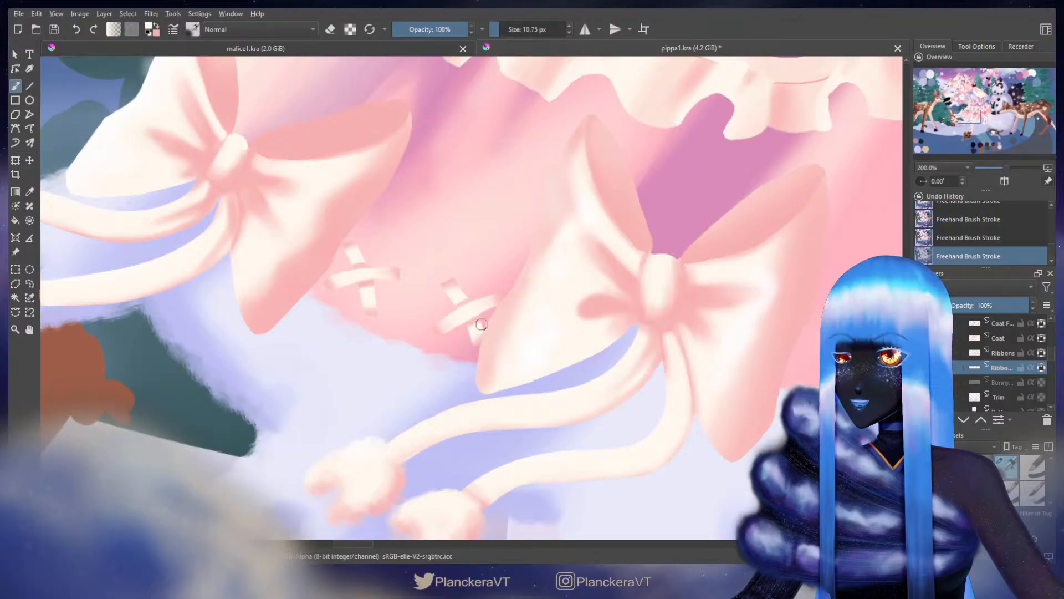
Step: Refine the cross nearest the first bow with pink overlap shading of about 8 px and cream touch-ups of about 10 px, redoing one stroke
key("bracketleft")
key("bracketleft")
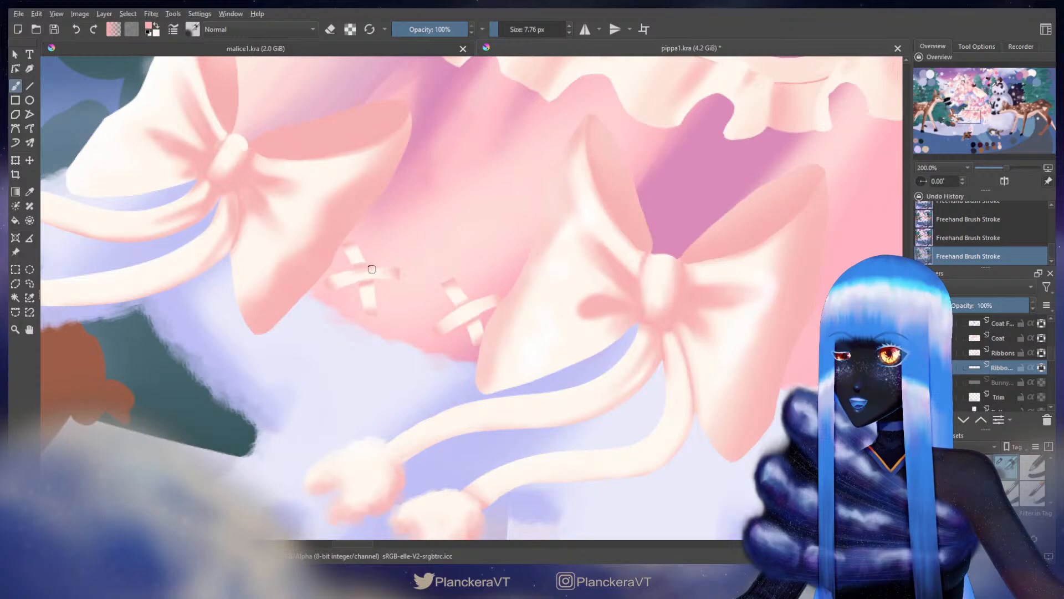
key("ctrl+z")
left_click_drag(361, 271, 355, 273)
key("bracketleft")
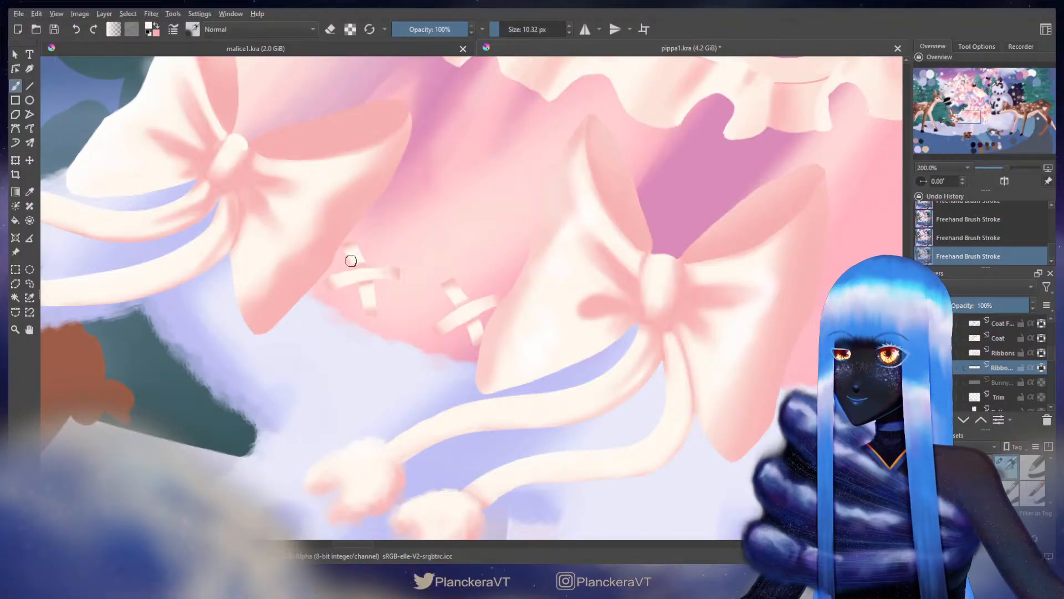
Step: Shade the cross between the second and third bows and the one tucked behind the third bow with a pink brush of about 33 to 51 px
left_click_drag(699, 280, 384, 251)
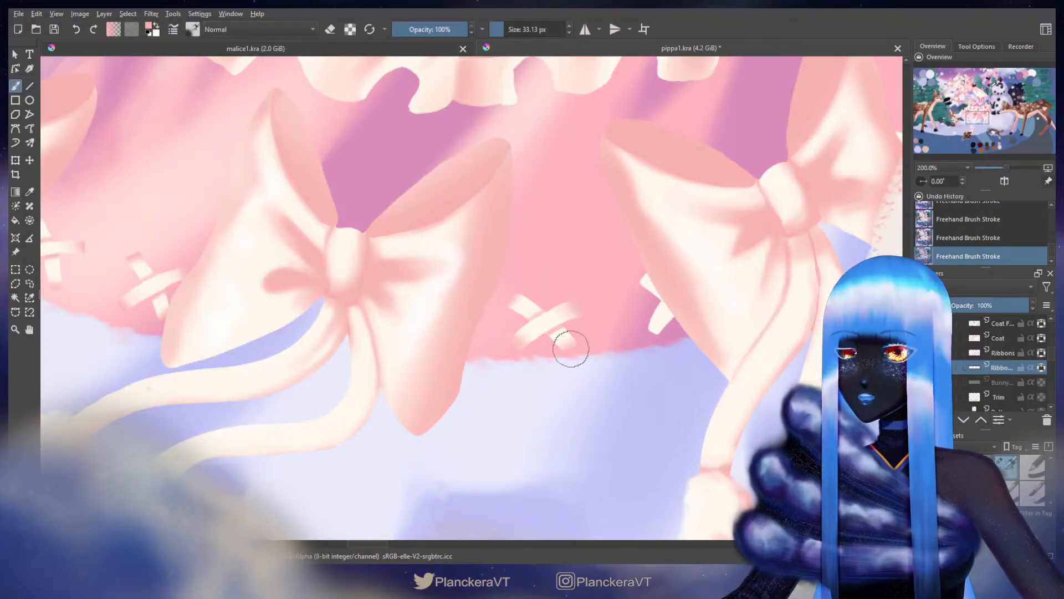
left_click_drag(615, 340, 524, 368)
mouse_move(524, 308)
left_mouse_down("shift")
mouse_move(555, 311)
mouse_move(589, 360)
mouse_move(556, 299)
mouse_move(589, 371)
mouse_move(563, 299)
left_mouse_up("shift")
Step: Deepen the pink shading on the cross tucked beside the second bow, enlarging the brush from about 51 to 65 px
mouse_move(505, 380)
left_mouse_down()
mouse_move(594, 372)
mouse_move(716, 390)
left_mouse_up()
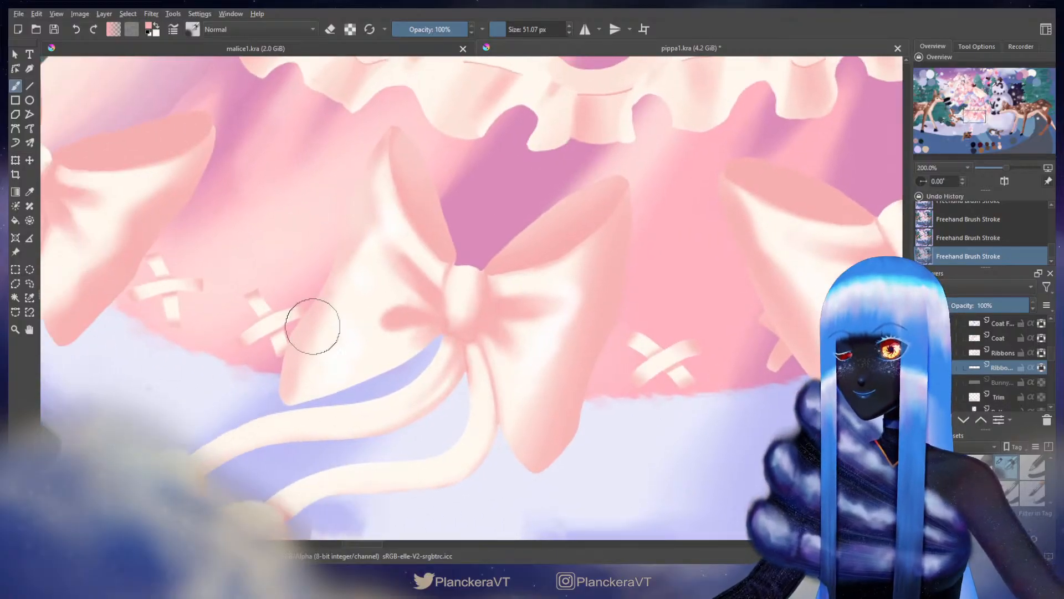
left_click_drag(307, 309, 322, 317, "shift")
left_click_drag(460, 315, 575, 338)
Step: Darken the cross emerging from behind the third bow with a pink brush of about 65 px, then refine it at about 21 px
left_click_drag(787, 340, 504, 335)
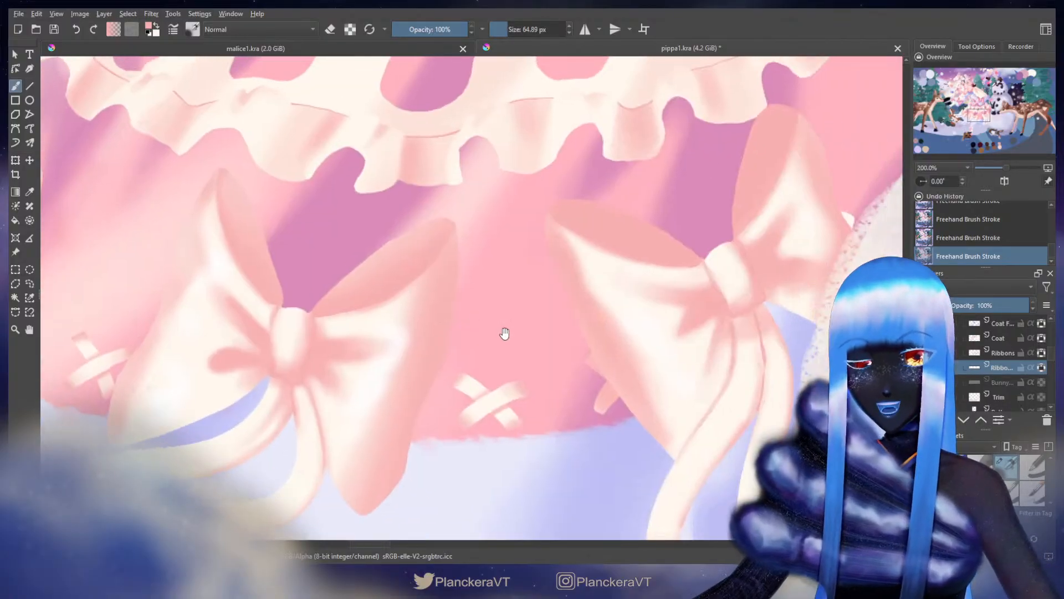
left_click_drag(590, 332, 551, 305)
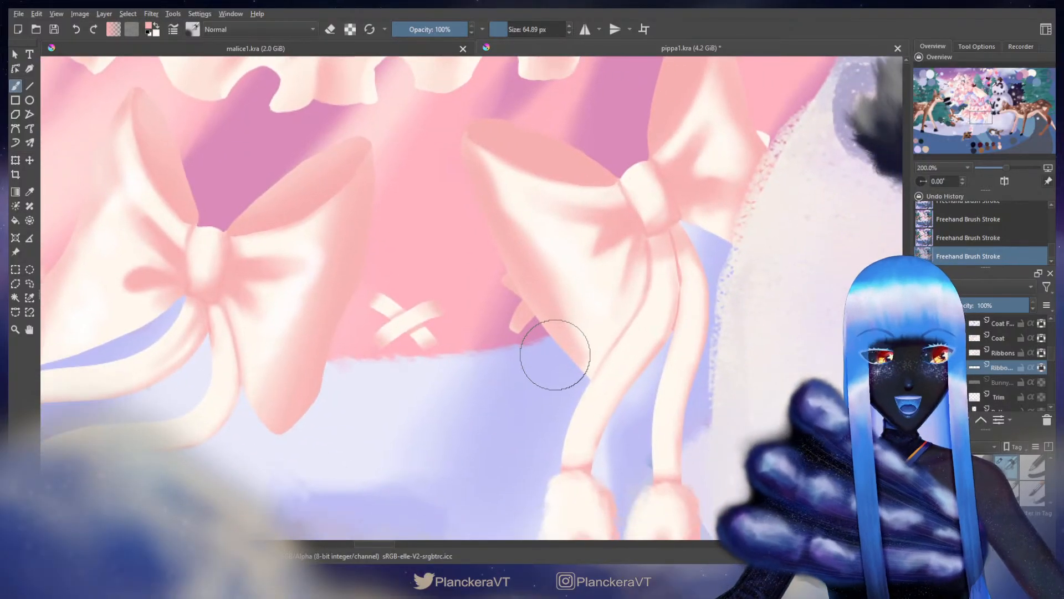
left_click_drag(553, 351, 503, 329, "shift")
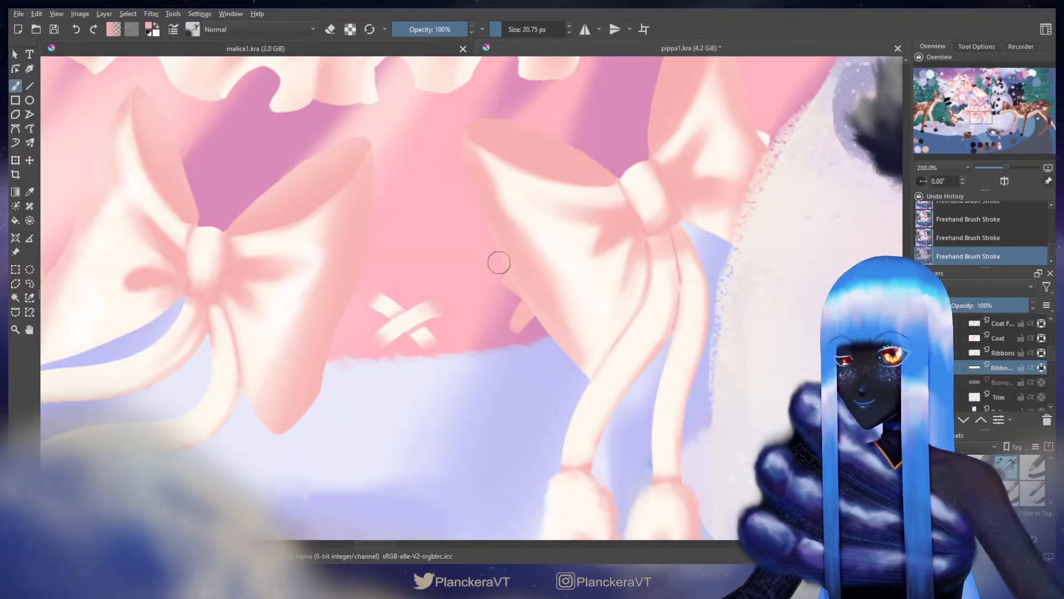
Step: Tint the cross tip between the third bow and the snowman with a soft pink brush of about 67 px
left_click_drag(689, 195, 562, 337)
left_click_drag(663, 244, 689, 245, "shift")
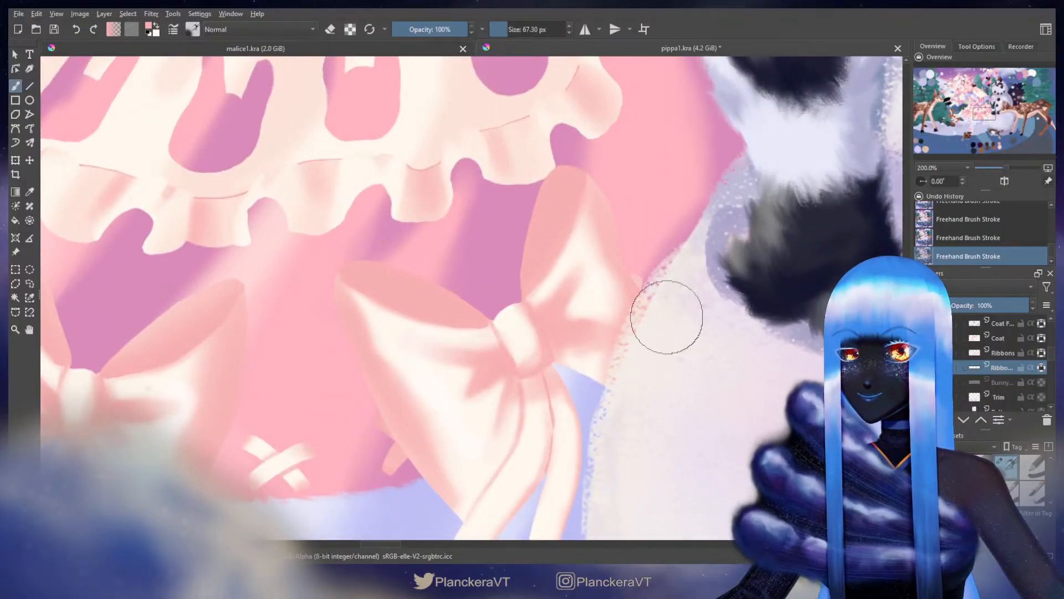
scroll(679, 359, "down", 5)
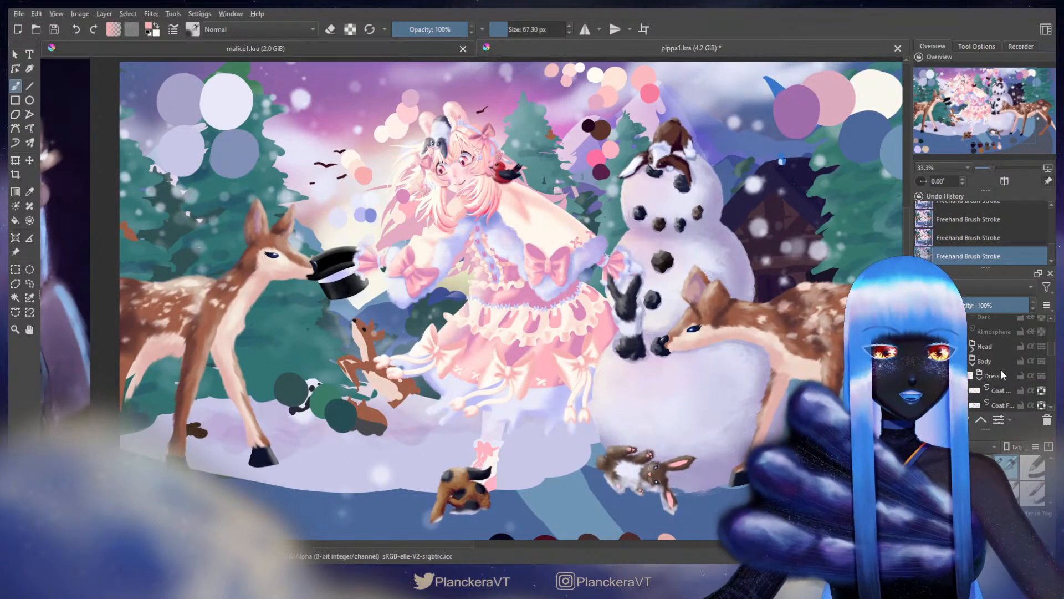
Step: Find the Trim layer in the dress group, make it active and lock its alpha
scroll(1002, 371, "down", 2)
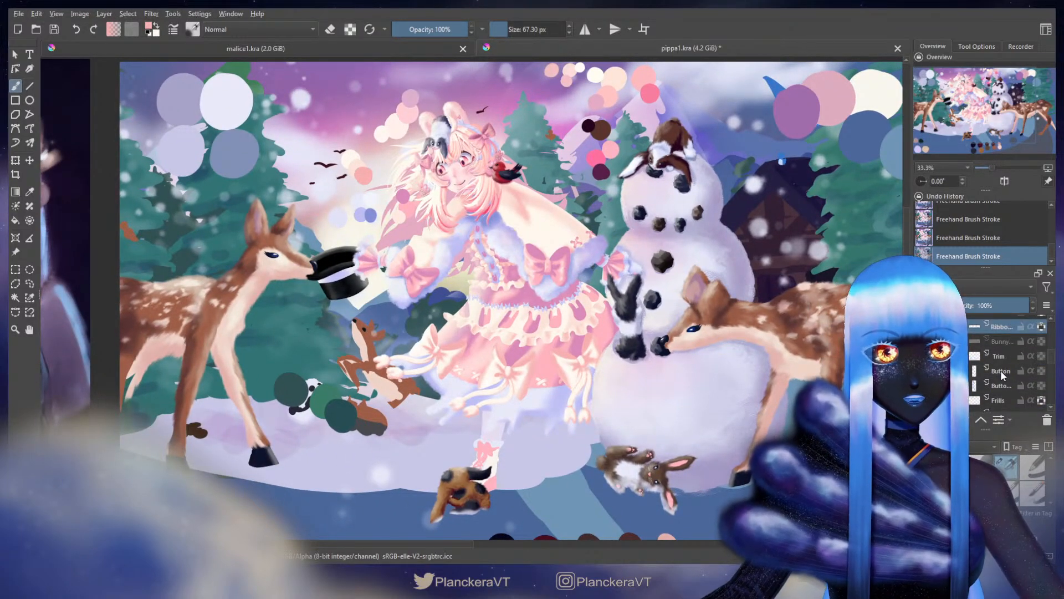
scroll(1007, 383, "down", 2)
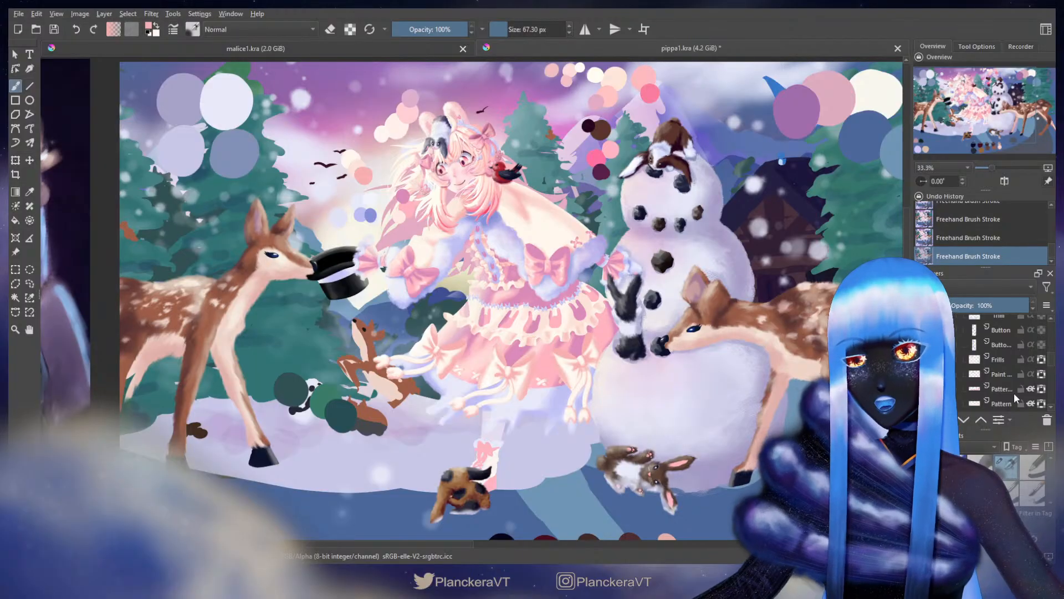
scroll(1013, 392, "down", 3)
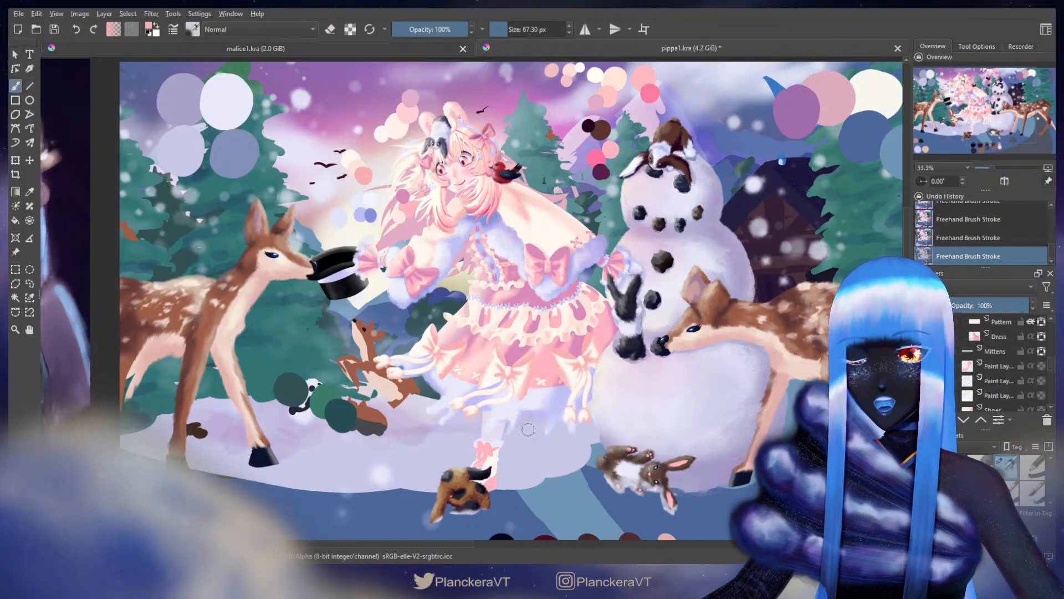
scroll(1006, 379, "down", 3)
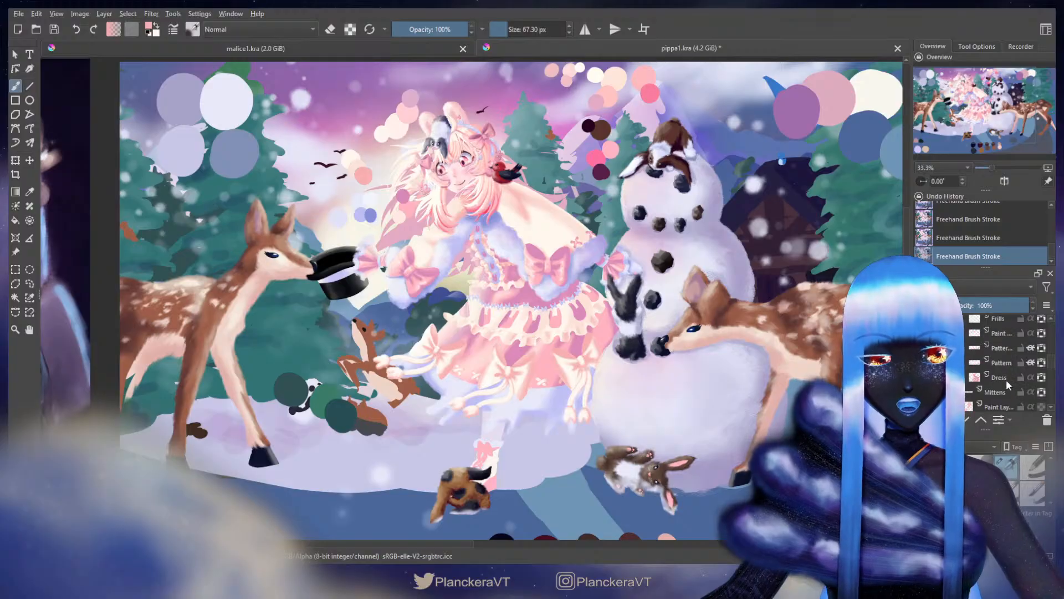
scroll(1006, 376, "up", 2)
left_click(1002, 356)
left_click(1041, 356)
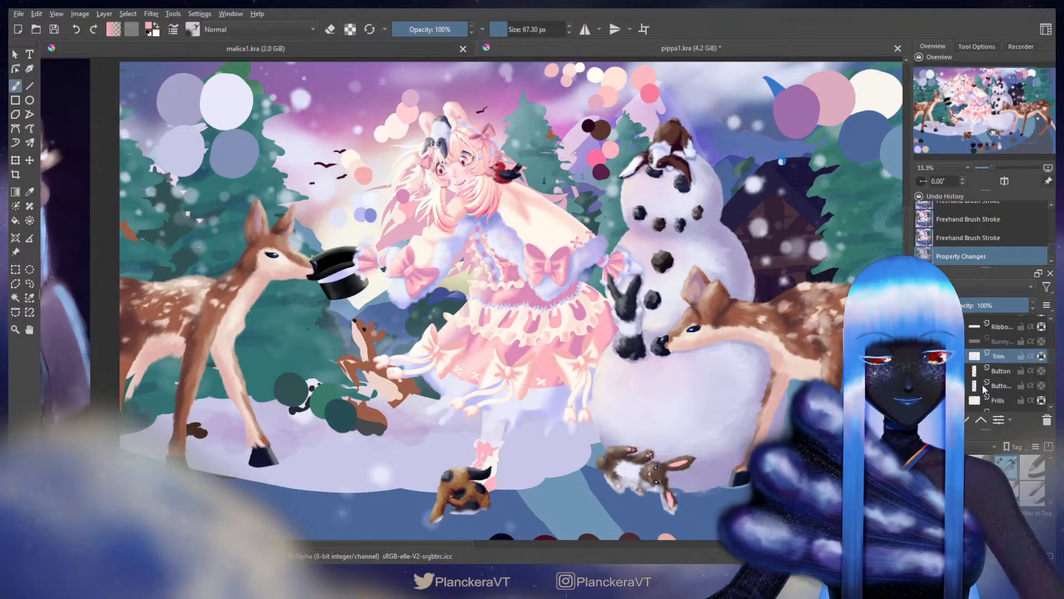
key("1")
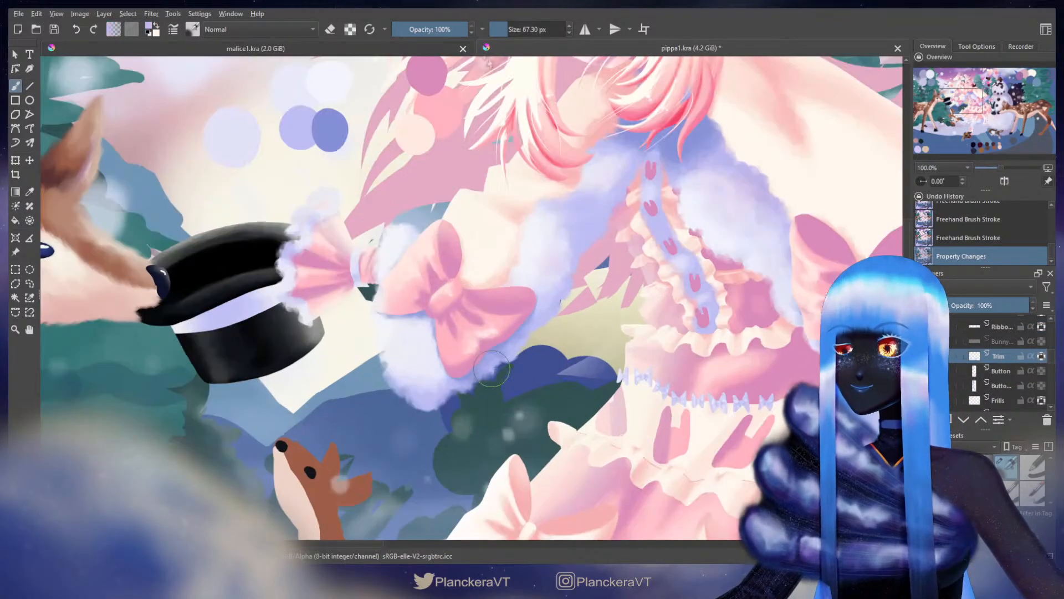
Step: Shade the fur trim beneath the first skirt bow with a lavender brush of about 49 px, undoing the last stray stroke
scroll(492, 368, "up", 1)
left_click_drag(538, 332, 499, 105)
left_click_drag(566, 366, 527, 229)
left_click_drag(531, 252, 522, 252)
mouse_move(566, 281)
left_mouse_down()
mouse_move(544, 301)
mouse_move(521, 222)
mouse_move(531, 275)
mouse_move(531, 242)
mouse_move(499, 254)
left_mouse_up()
key("ctrl+z")
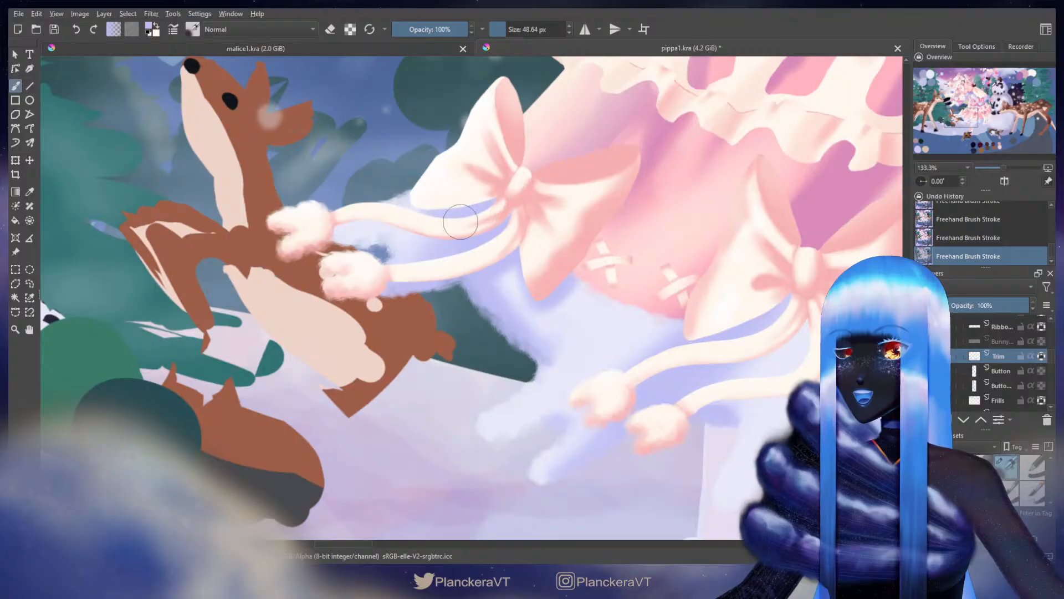
Step: Deepen the lavender shadows on the fur trim beneath the second bow and its ribbon tails with a brush of about 46 px
left_click_drag(461, 222, 421, 110)
left_click_drag(620, 279, 615, 263)
mouse_move(615, 263)
left_mouse_down()
mouse_move(678, 277)
mouse_move(779, 237)
left_mouse_up()
mouse_move(755, 203)
left_mouse_down()
mouse_move(646, 238)
mouse_move(665, 245)
left_mouse_up()
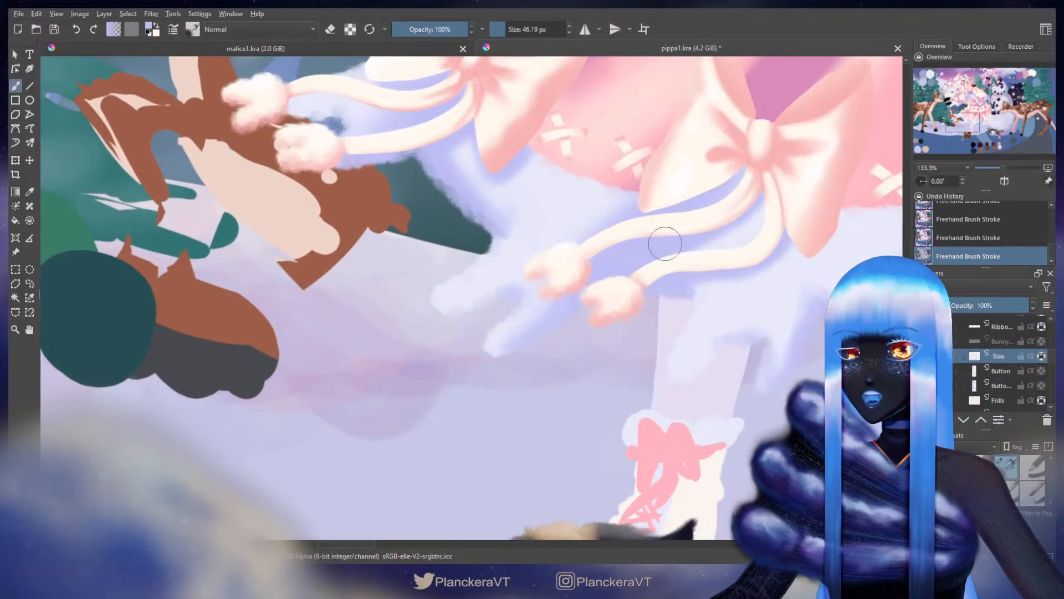
left_click_drag(786, 212, 635, 240)
mouse_move(684, 217)
left_mouse_down()
mouse_move(680, 283)
mouse_move(662, 284)
mouse_move(631, 246)
mouse_move(645, 267)
left_mouse_up()
Step: Shade the fur trim behind the third bow's ribbon tails in lavender, enlarging the brush to about 57 px
mouse_move(776, 240)
left_mouse_down()
mouse_move(589, 247)
mouse_move(558, 228)
left_mouse_up()
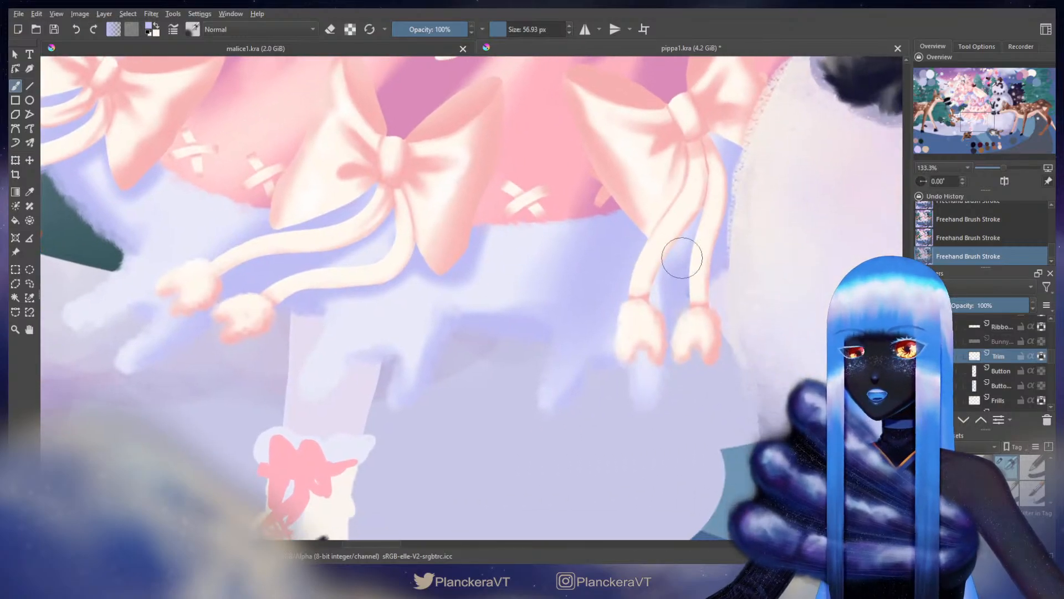
left_click_drag(682, 258, 657, 291)
left_click_drag(643, 339, 677, 349)
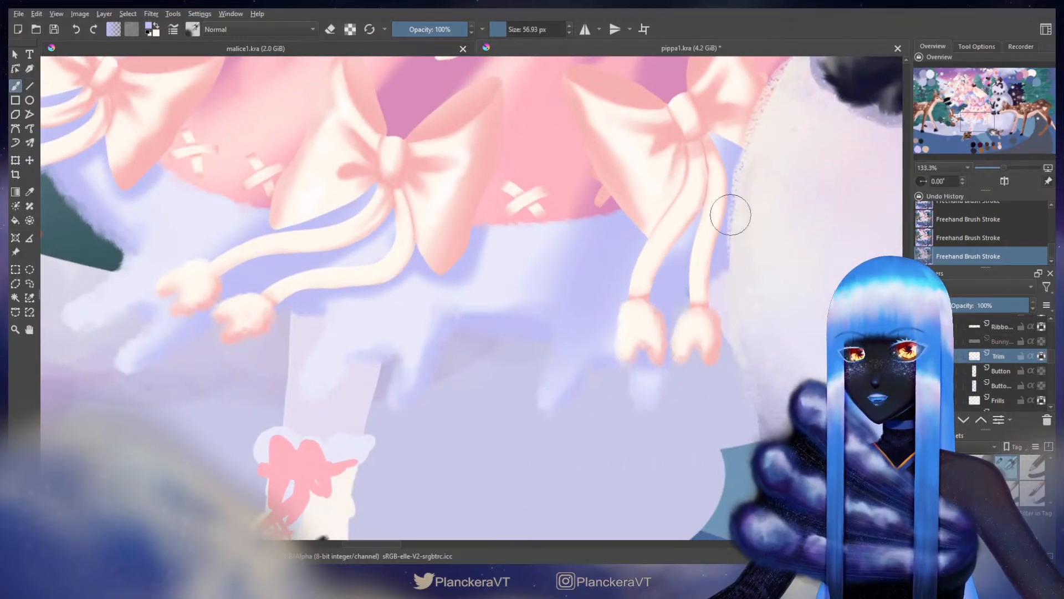
Step: Blend the lavender shading along the fur trim between the first and second bows with a brush of about 57 px
left_click_drag(388, 249, 513, 322)
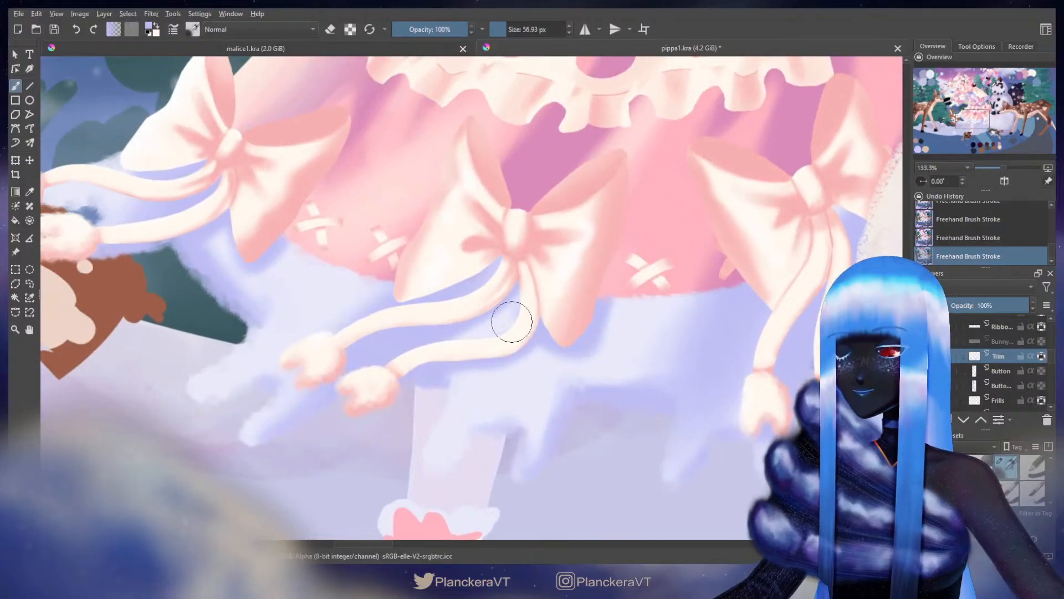
mouse_move(305, 368)
left_mouse_down()
mouse_move(333, 342)
mouse_move(468, 359)
left_mouse_up()
left_click_drag(451, 319, 562, 364)
mouse_move(391, 264)
left_mouse_down()
mouse_move(299, 262)
mouse_move(394, 268)
left_mouse_up()
scroll(521, 278, "down", 4)
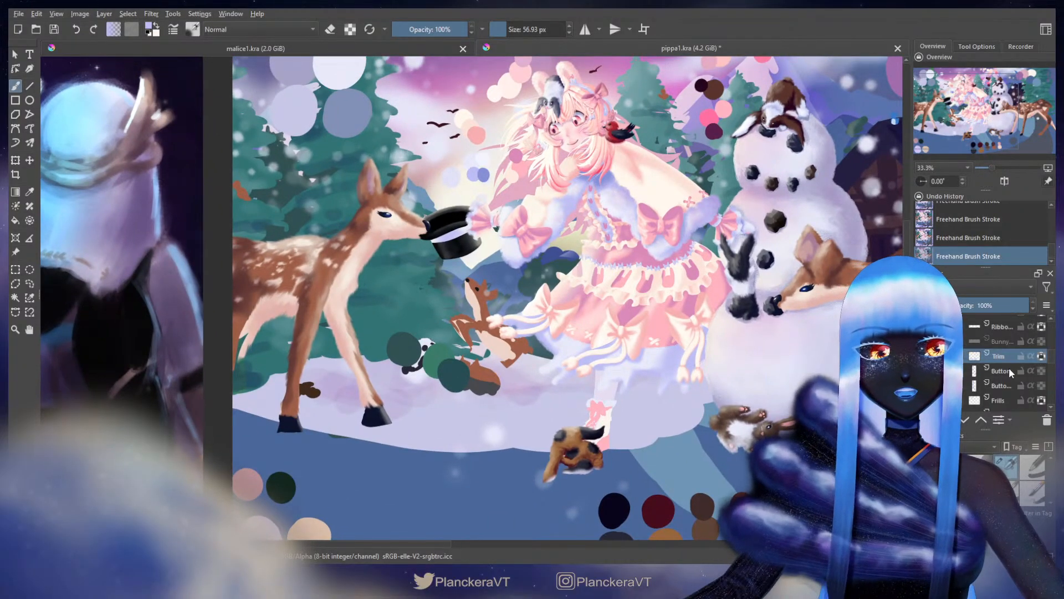
Step: Make the Ribbons layer active and softly lighten the first bow's tails with a sampled pale tone, using a brush of about 364 to 328 px
scroll(1009, 368, "up", 1)
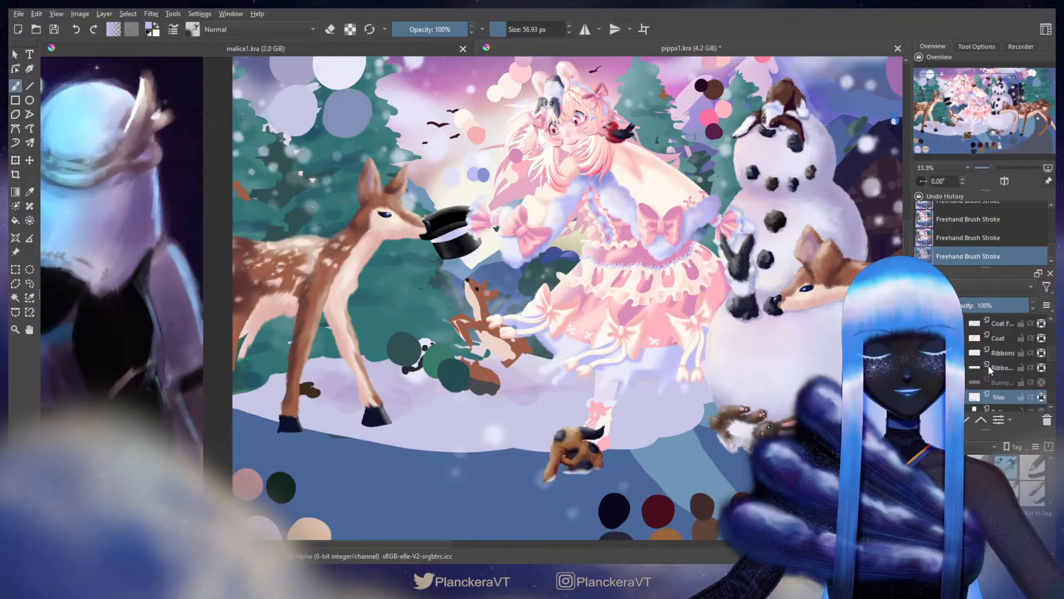
left_click(1002, 352)
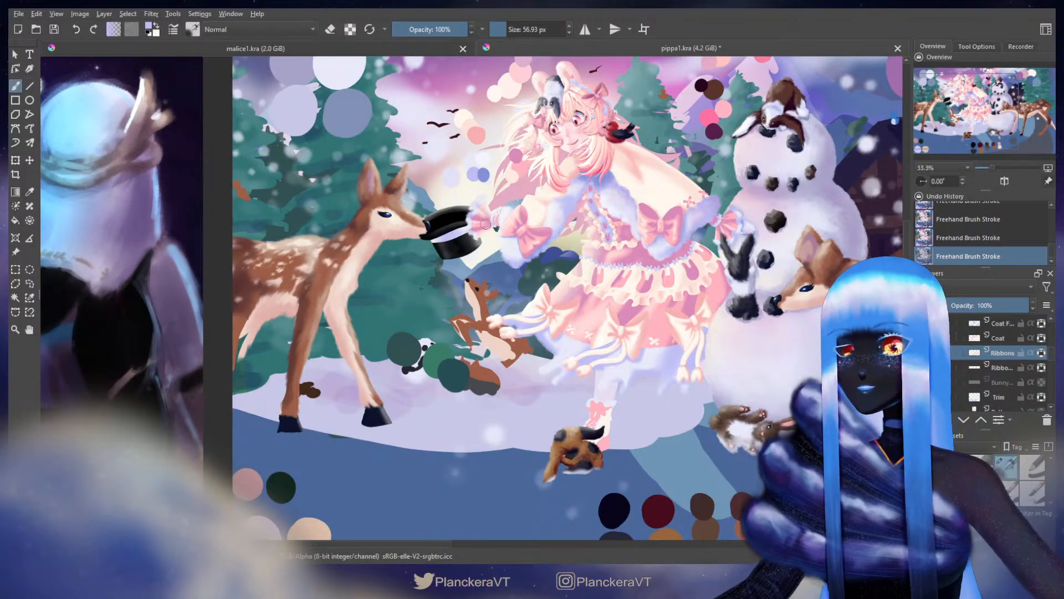
key("ctrl")
left_click(476, 261, "ctrl")
mouse_move(505, 261)
left_mouse_down("shift")
mouse_move(576, 260)
mouse_move(527, 287)
left_mouse_up("shift")
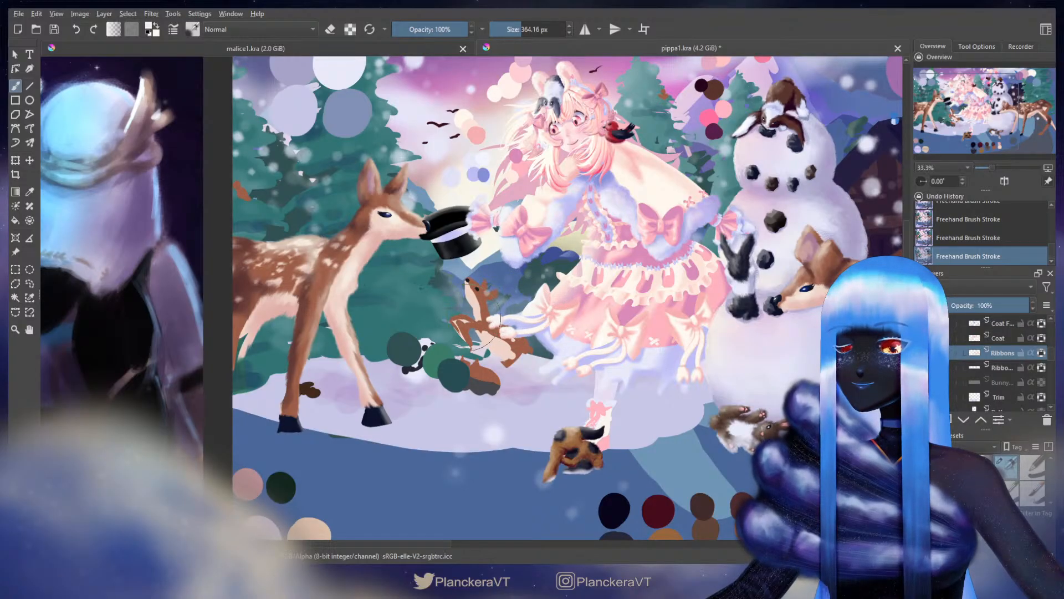
left_click_drag(591, 250, 584, 250, "shift")
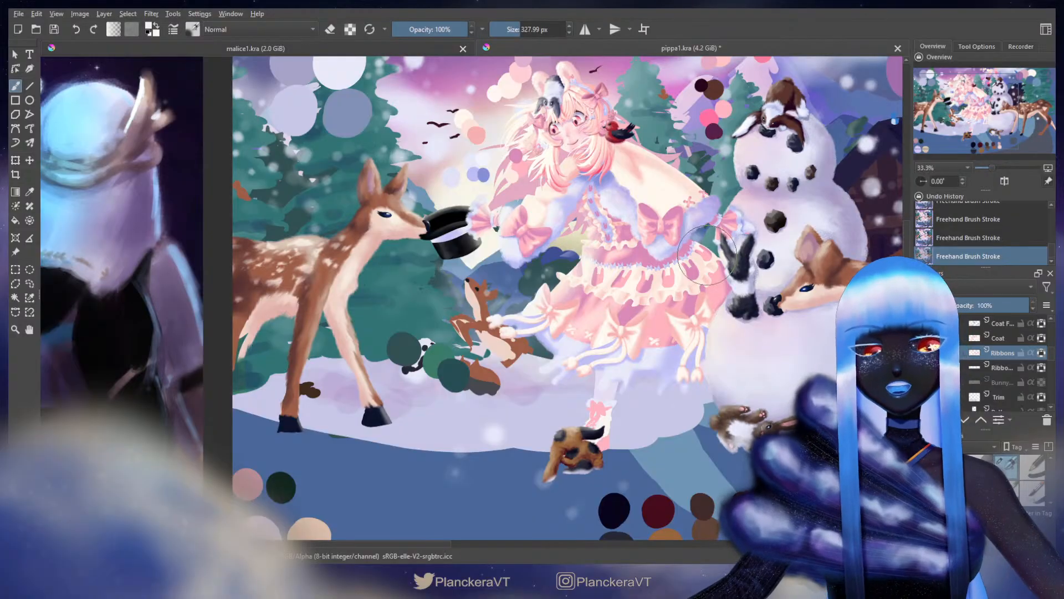
Step: Return to the Trim layer and softly brighten the fur trim with the pale tone, enlarging the brush to about 413 px
left_click(1007, 398)
scroll(679, 334, "up", 1)
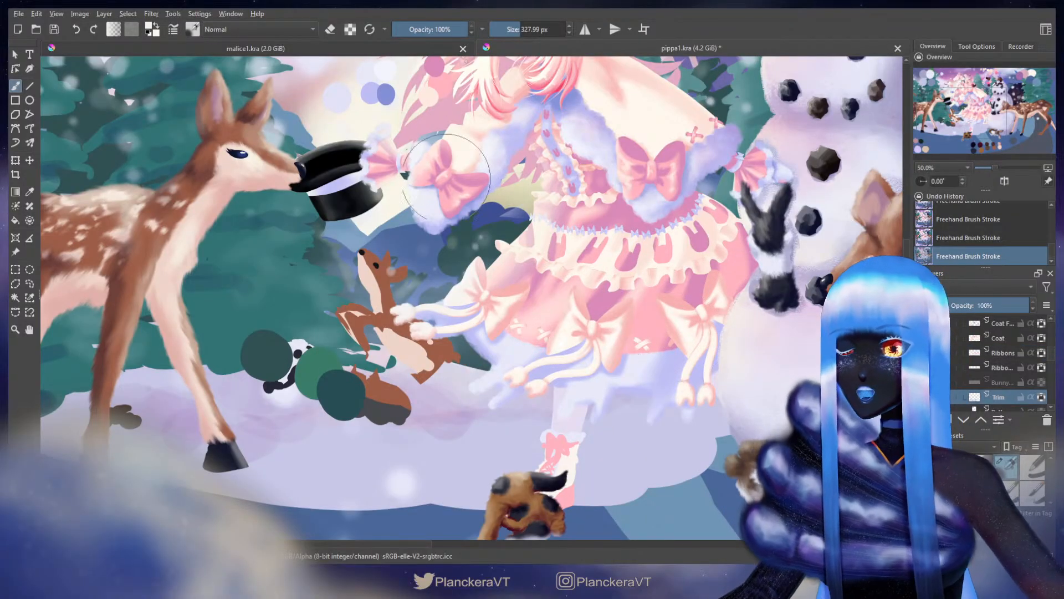
mouse_move(389, 297)
left_mouse_down()
mouse_move(437, 299)
mouse_move(427, 270)
mouse_move(410, 270)
left_mouse_up()
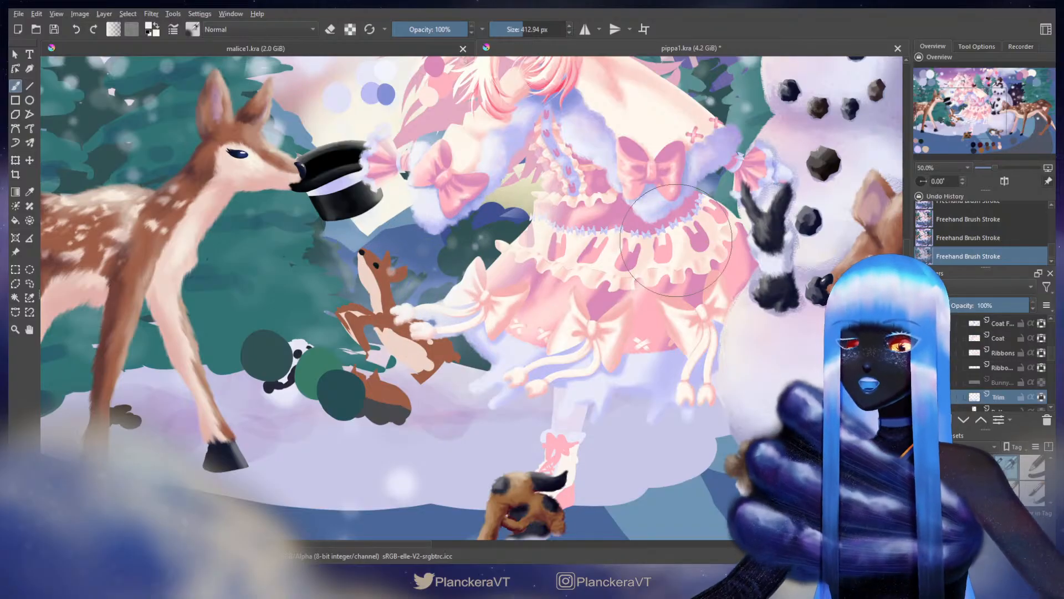
scroll(665, 265, "down", 2)
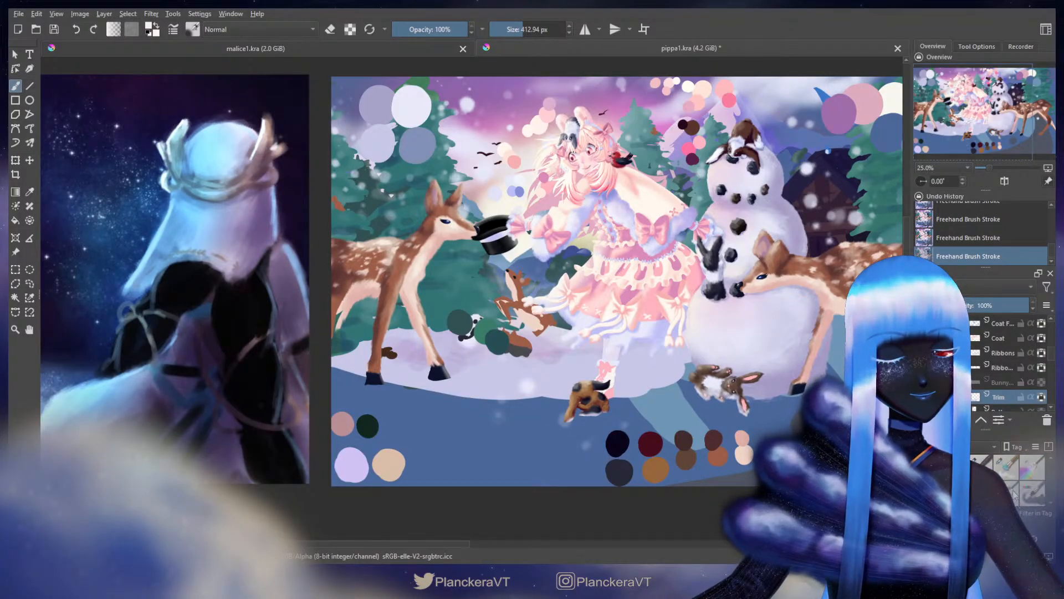
Step: Switch to a rough-edged fur brush and texture the trim beneath the first bow at about 21 to 24 px
left_click(1008, 467)
key("1")
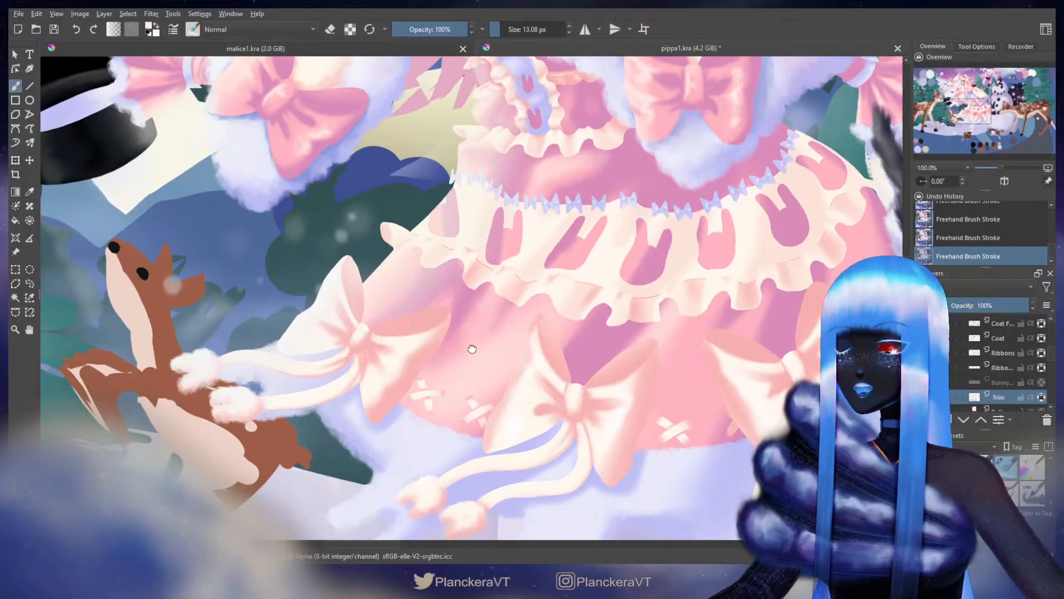
left_click_drag(329, 445, 585, 292)
scroll(585, 291, "up", 1)
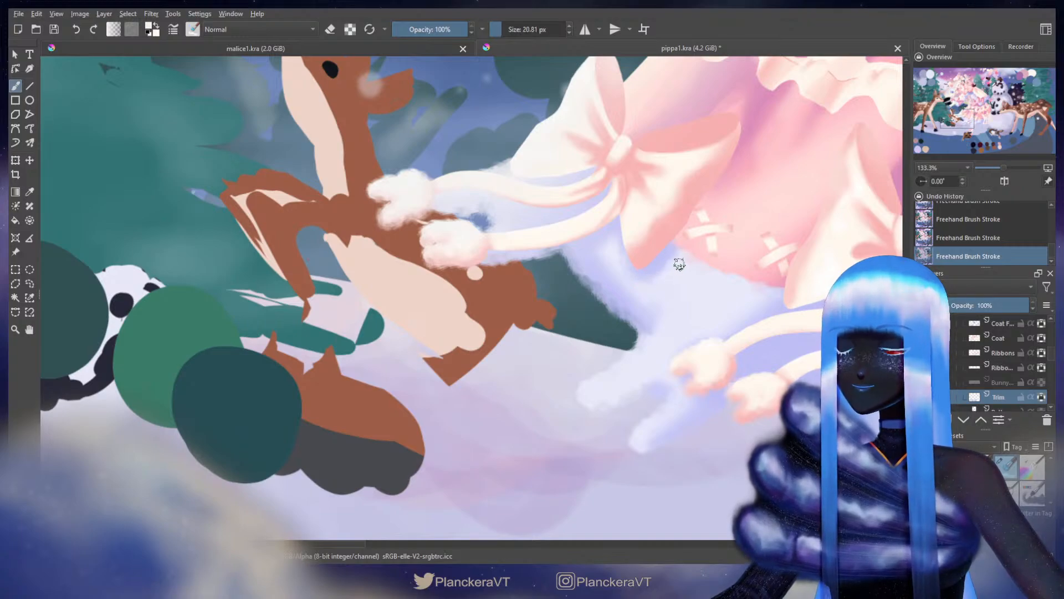
left_click_drag(653, 281, 672, 262)
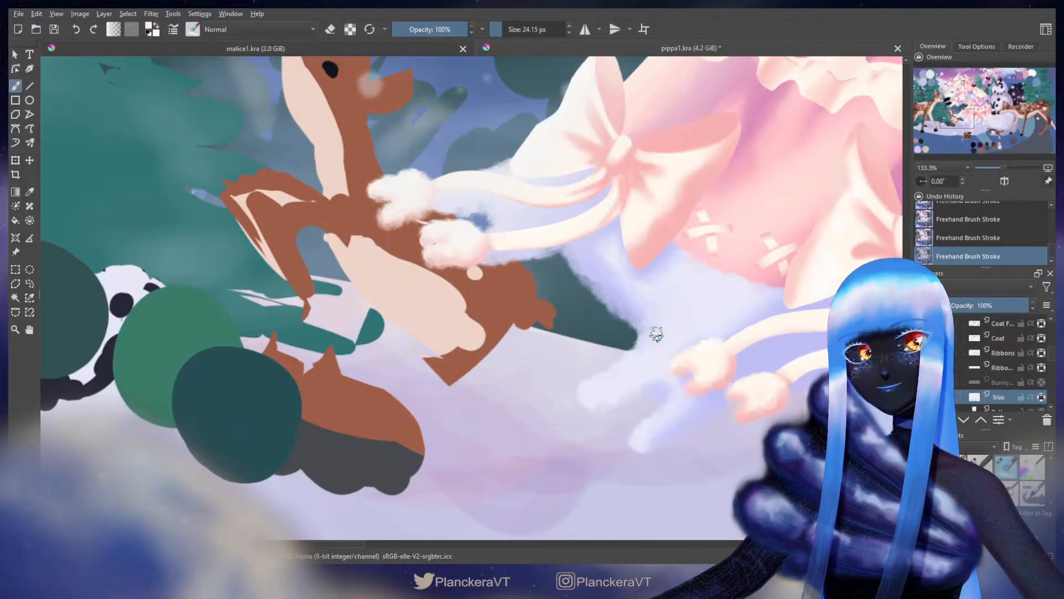
Step: Continue the pale fur texture along the trim beneath the second bow towards the third, enlarging the brush to about 29 px
scroll(655, 332, "down", 1)
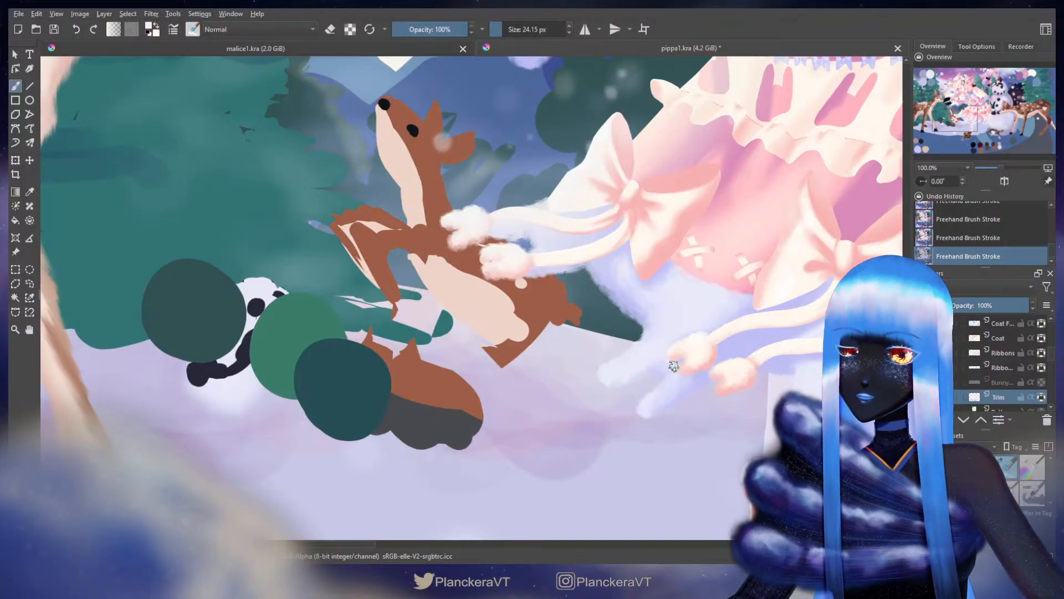
left_click_drag(823, 372, 672, 345)
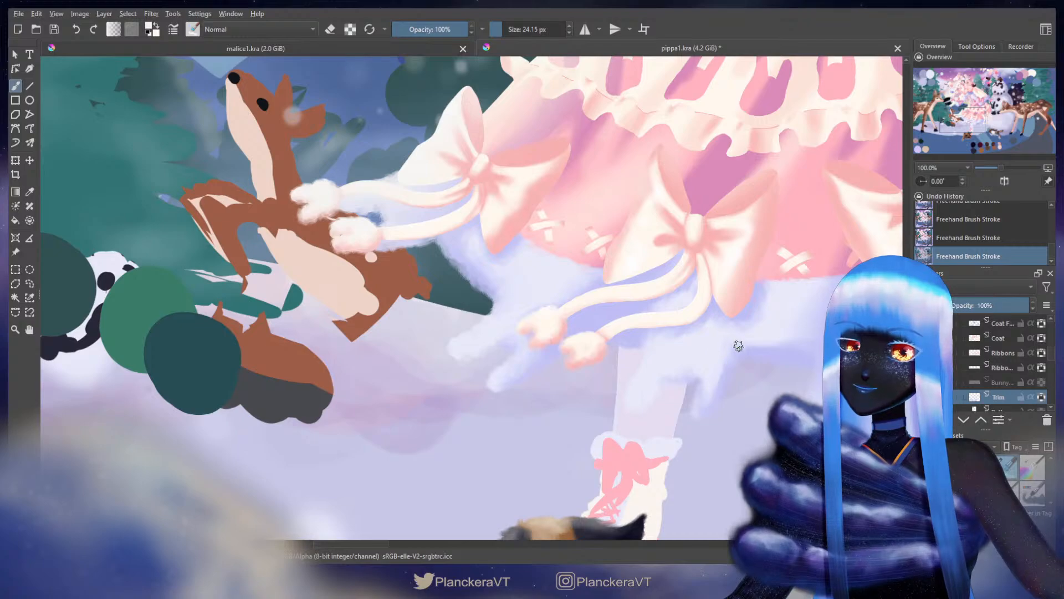
left_click_drag(786, 346, 667, 335)
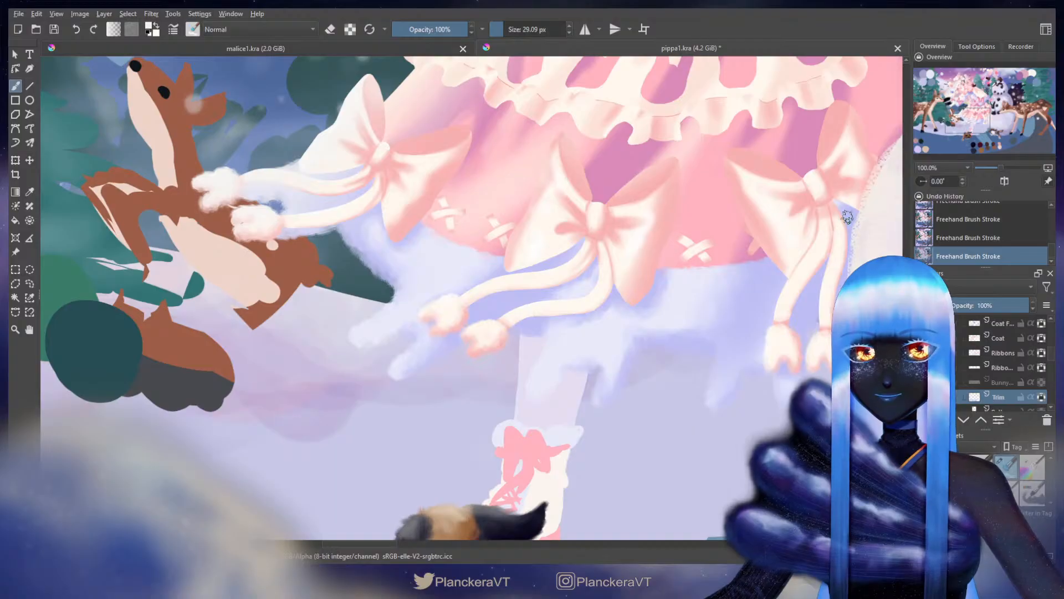
Step: Refine the fur tufts on the trim beneath the first bow with the textured brush reduced to about 17 px
scroll(583, 214, "up", 2)
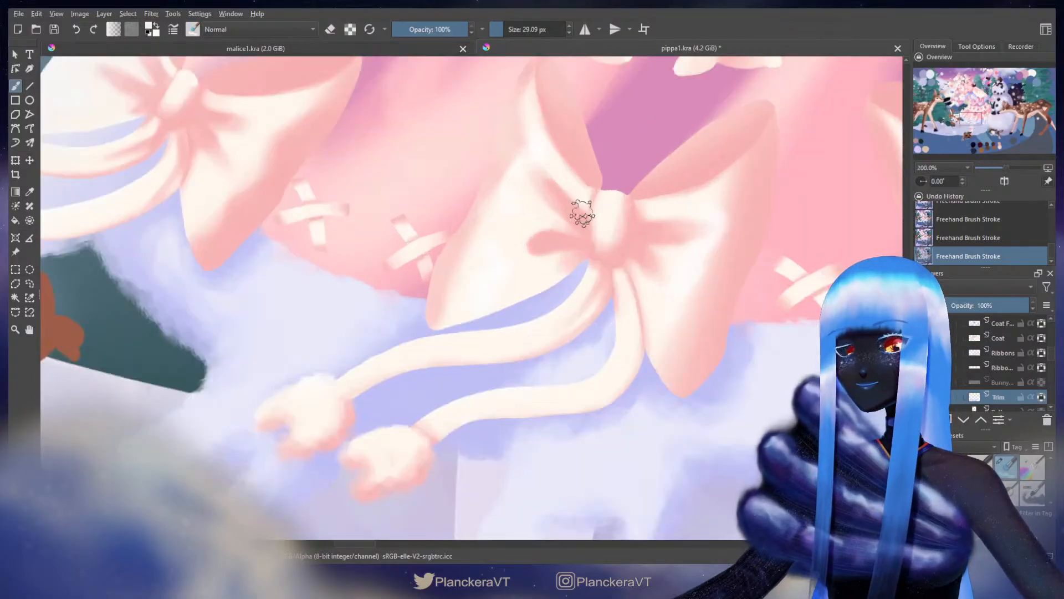
left_click_drag(437, 151, 702, 155)
left_click_drag(491, 298, 456, 294, "shift")
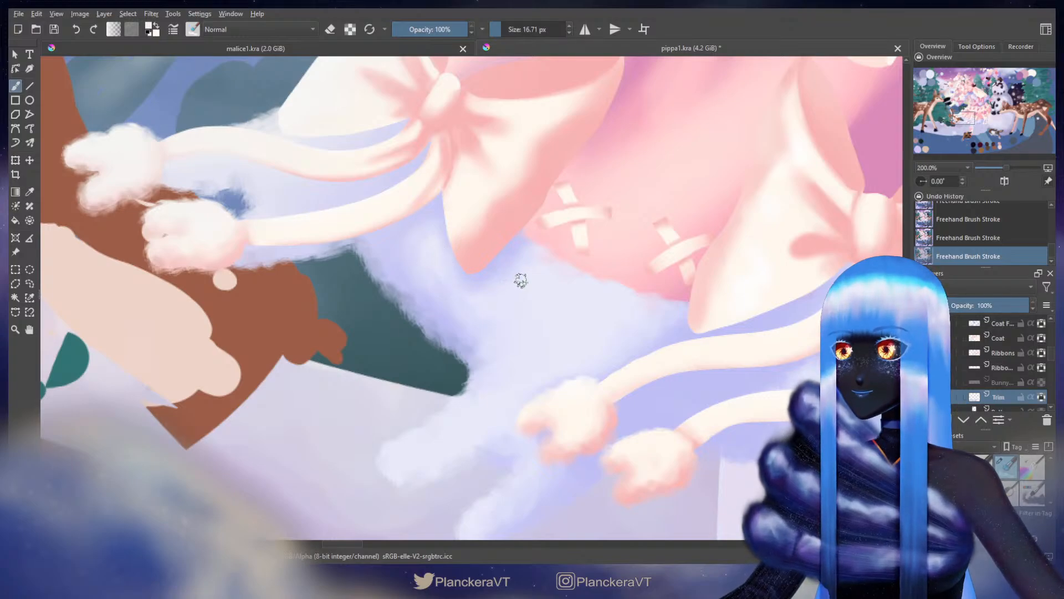
scroll(499, 233, "down", 3)
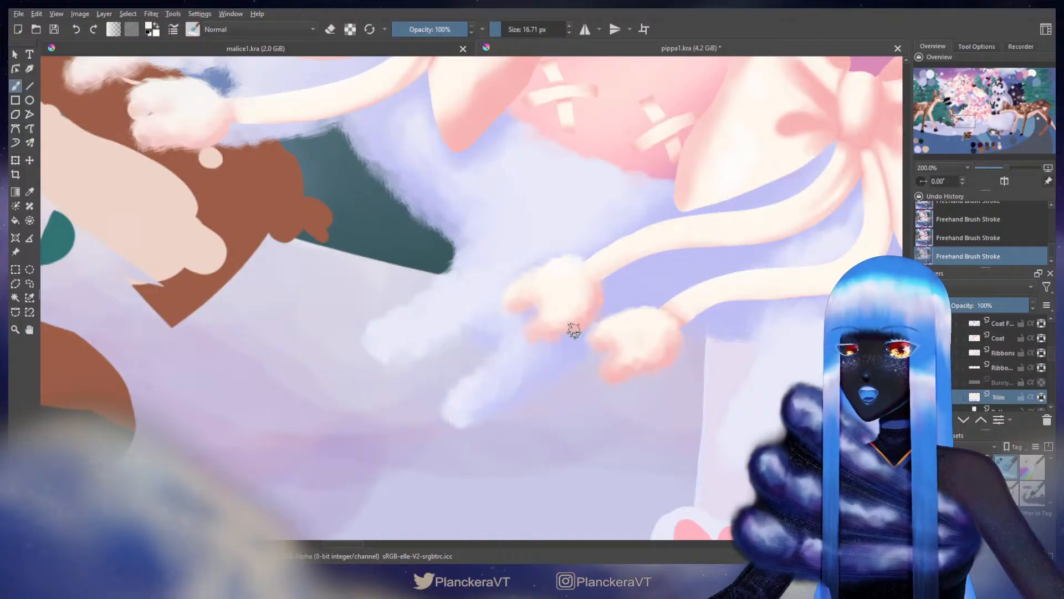
Step: Add fine pale fur strokes to the trim beneath the second bow and towards the third with the brush of about 17 px
left_click_drag(708, 285, 484, 258)
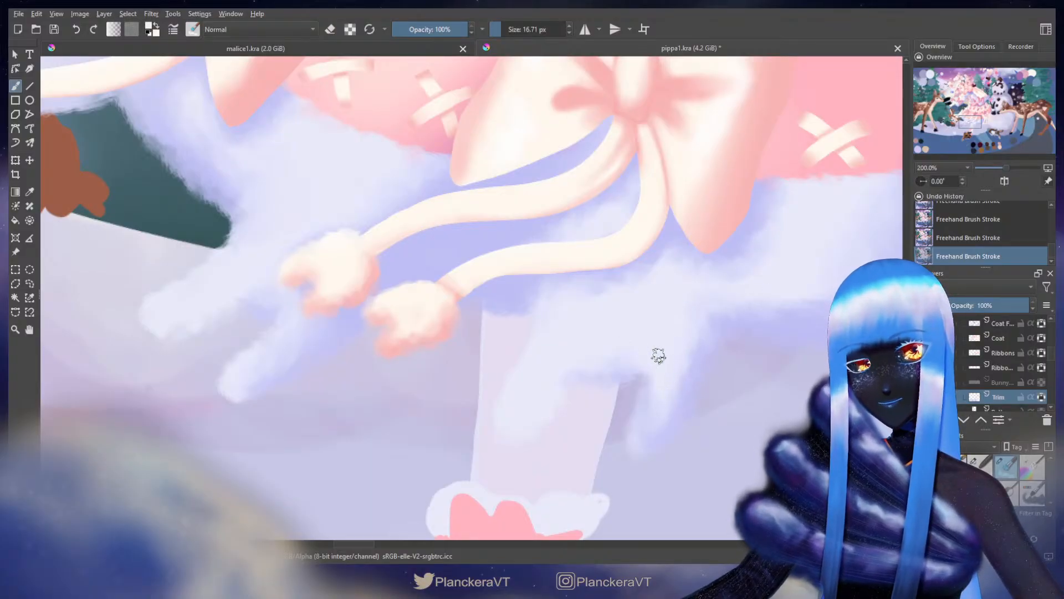
left_click_drag(800, 294, 644, 314)
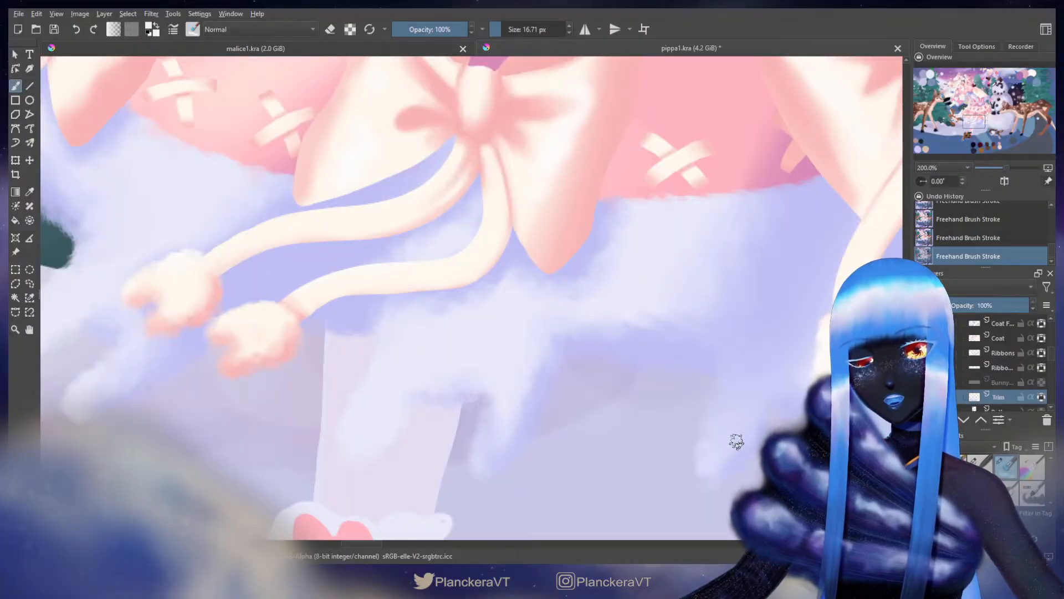
scroll(693, 439, "down", 5)
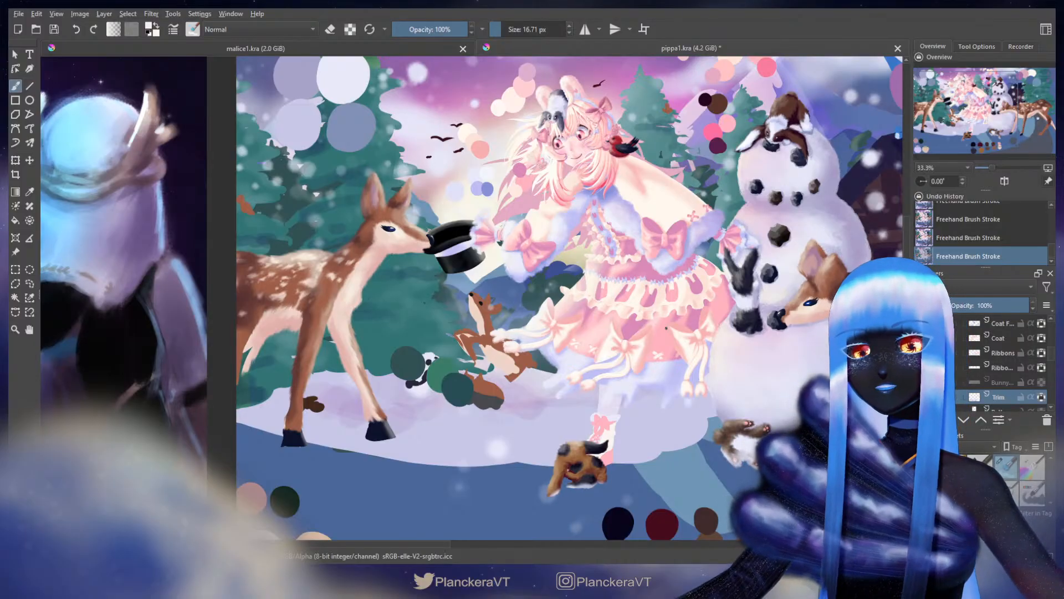
Step: Make the Dress layer active, switch back to the soft brush and sample the mauve-pink swatch beside the hair
scroll(992, 380, "down", 3)
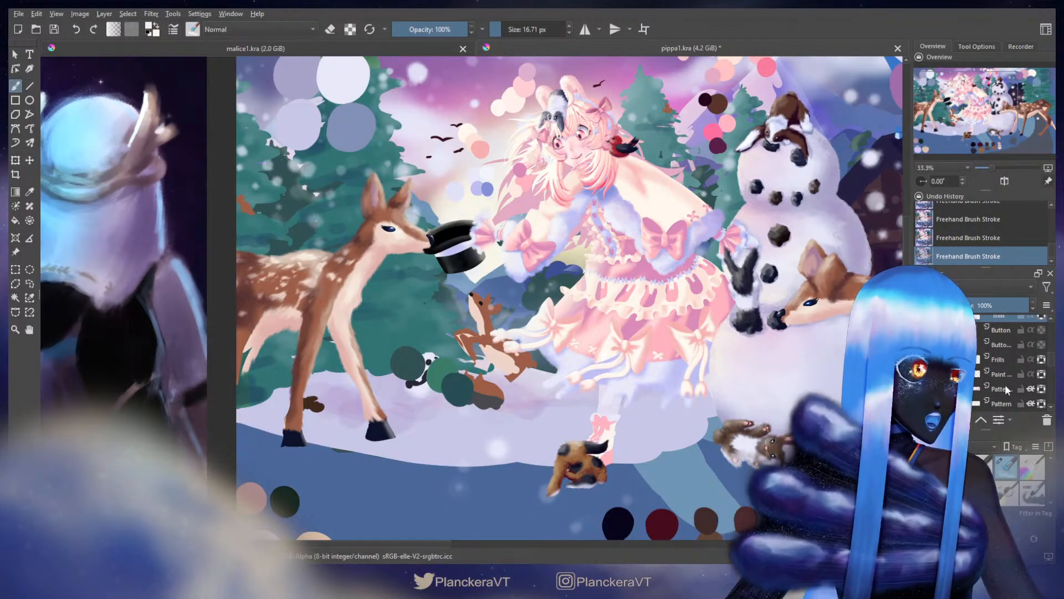
scroll(997, 372, "down", 1)
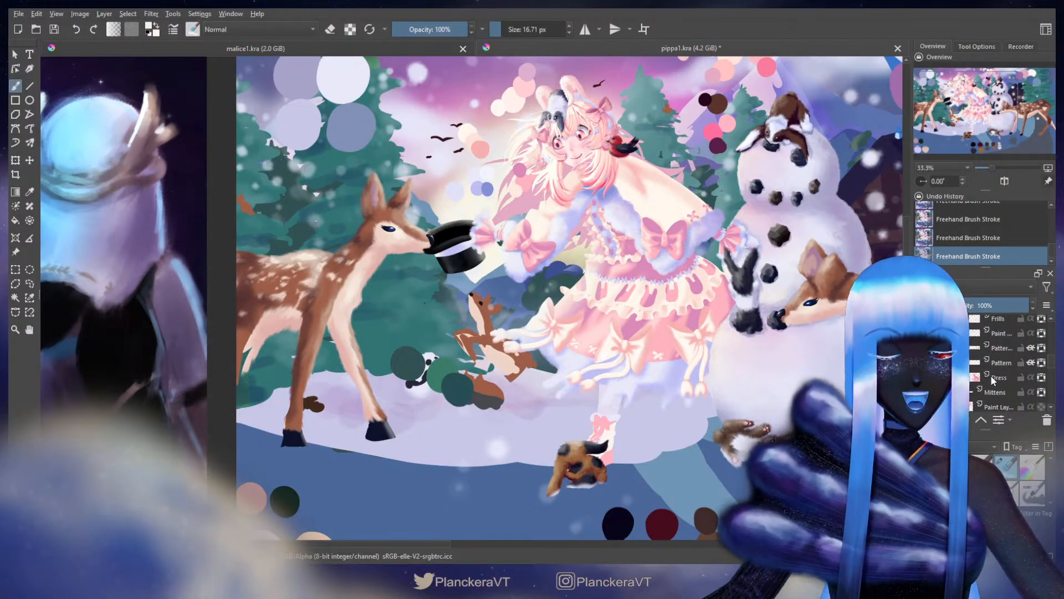
left_click(998, 377)
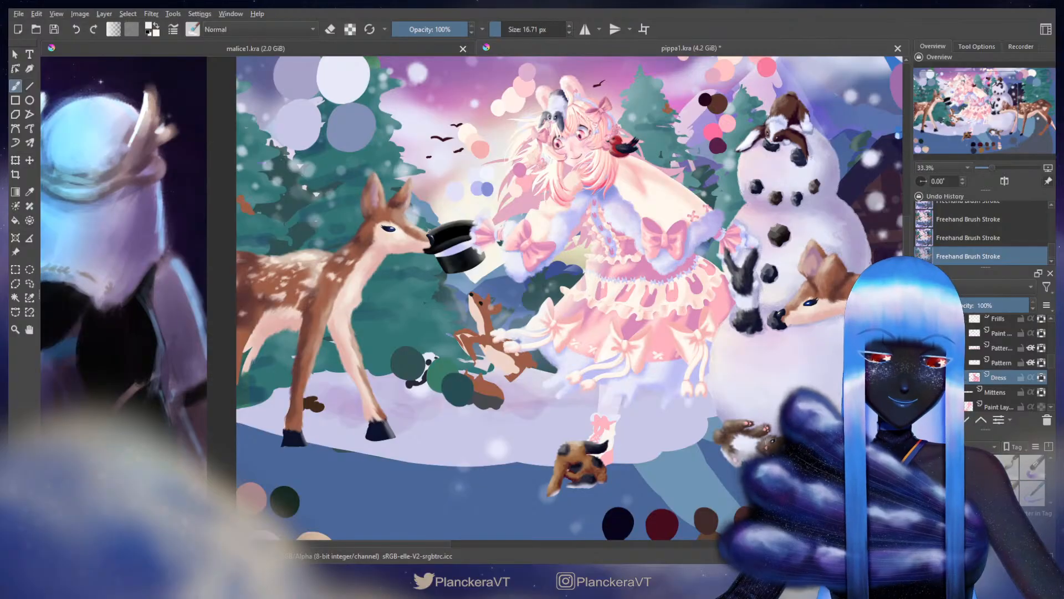
left_click(1005, 466)
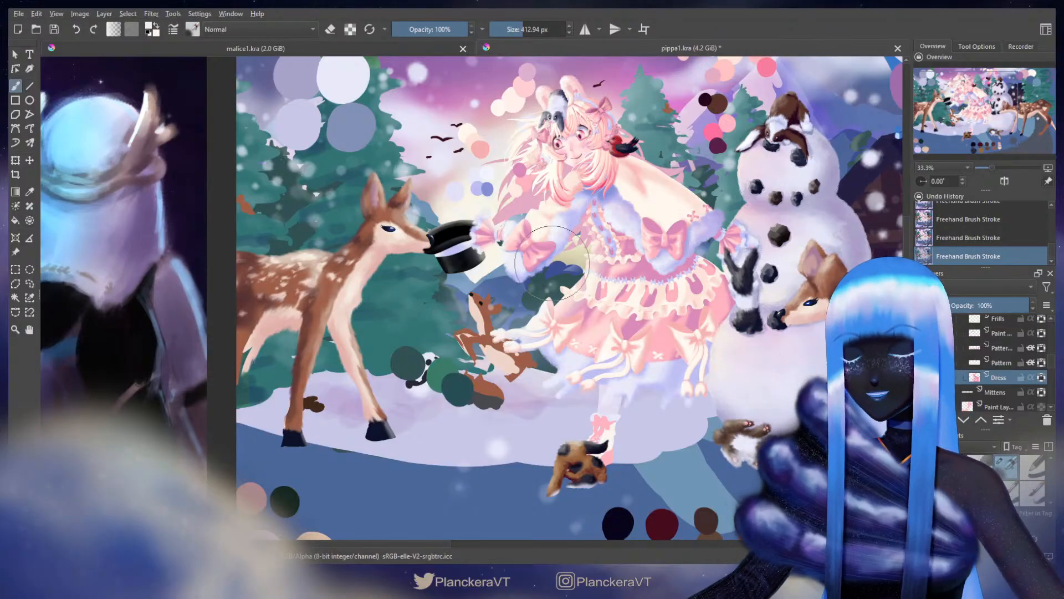
left_click(520, 170, "ctrl")
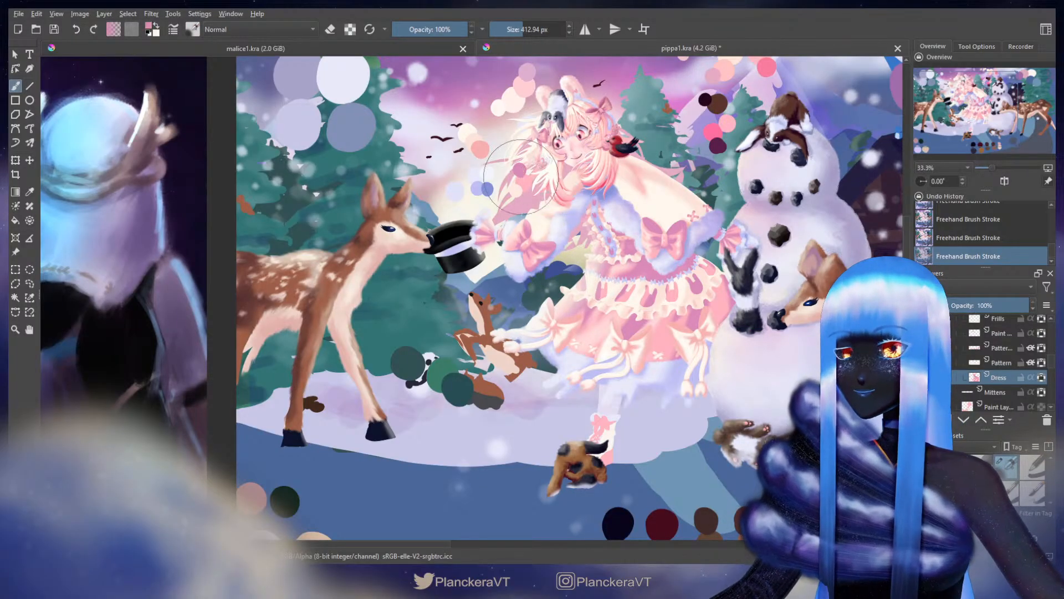
Step: Paint the mauve cast shadow around the second cream bow on the pink skirt, with the brush reduced to about 30 px
scroll(582, 437, "up", 3)
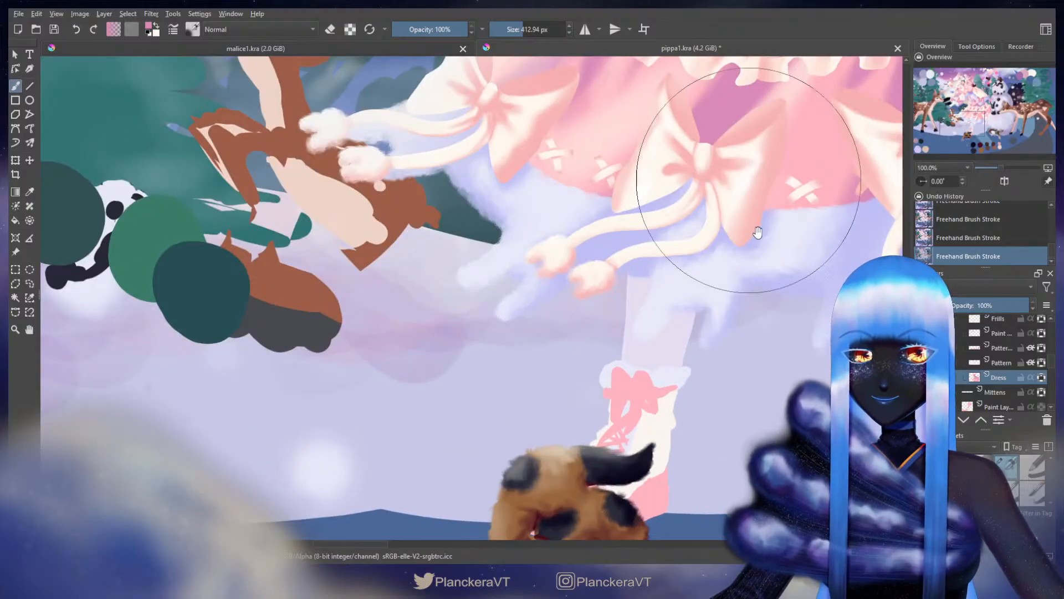
left_click_drag(758, 232, 575, 377)
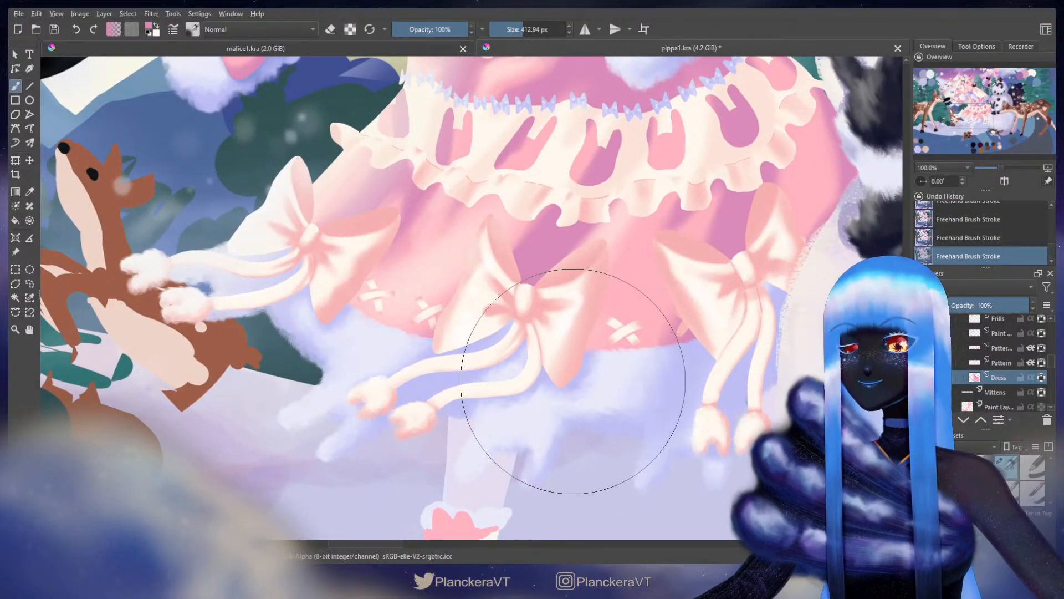
scroll(575, 380, "up", 1)
scroll(574, 382, "down", 1)
left_click_drag(621, 267, 532, 293, "shift")
left_click_drag(604, 298, 602, 306, "shift")
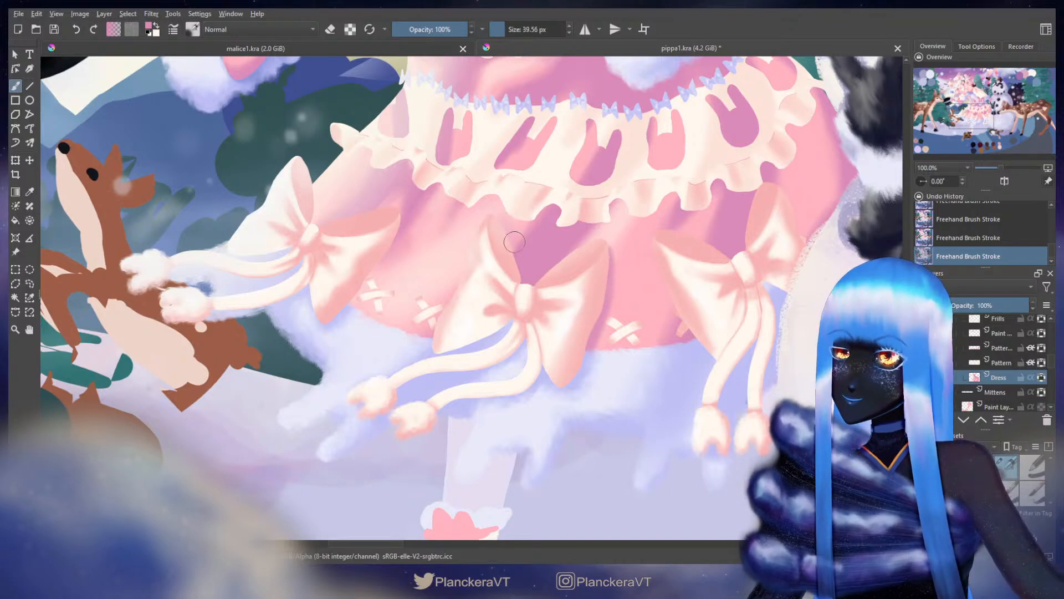
left_click_drag(507, 230, 508, 232, "shift")
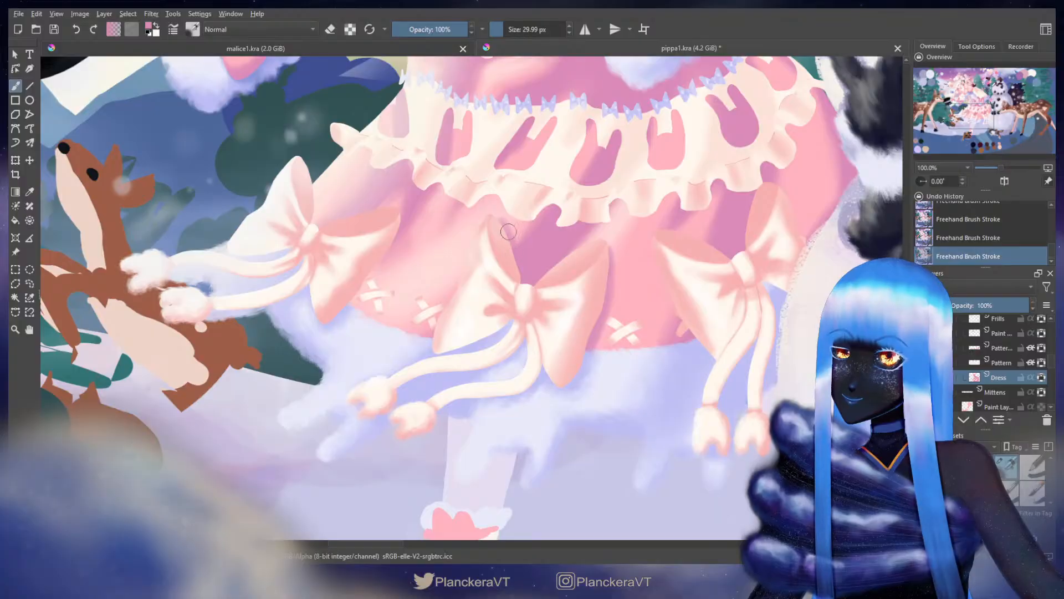
Step: Add mauve shadows on the skirt around the first and third cream bows with the brush at about 26 to 37 px
mouse_move(449, 344)
left_mouse_down()
mouse_move(476, 335)
mouse_move(553, 381)
left_mouse_up()
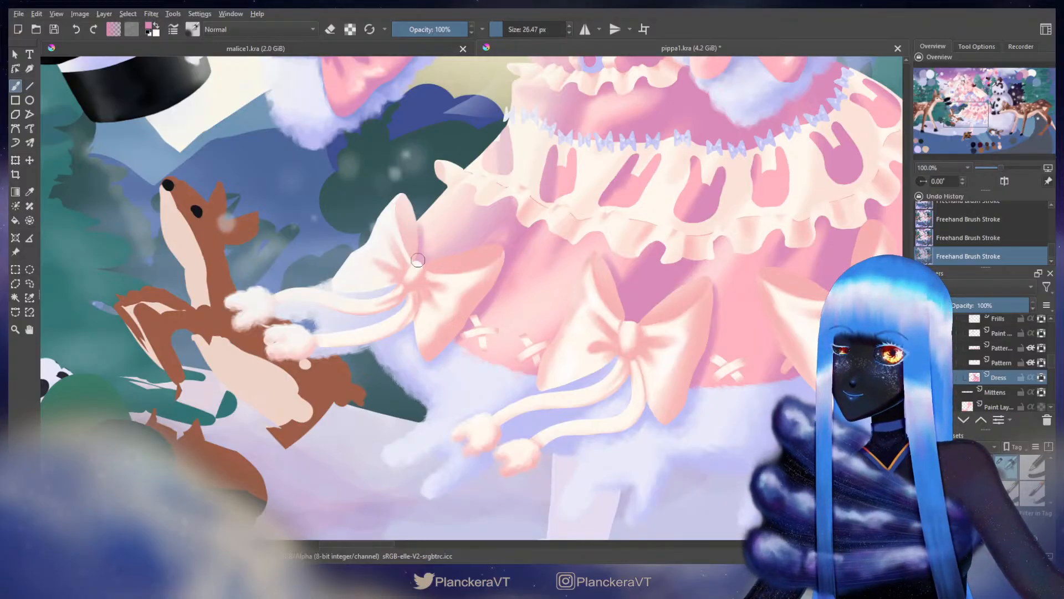
left_click_drag(696, 284, 554, 240)
left_click_drag(607, 284, 612, 285)
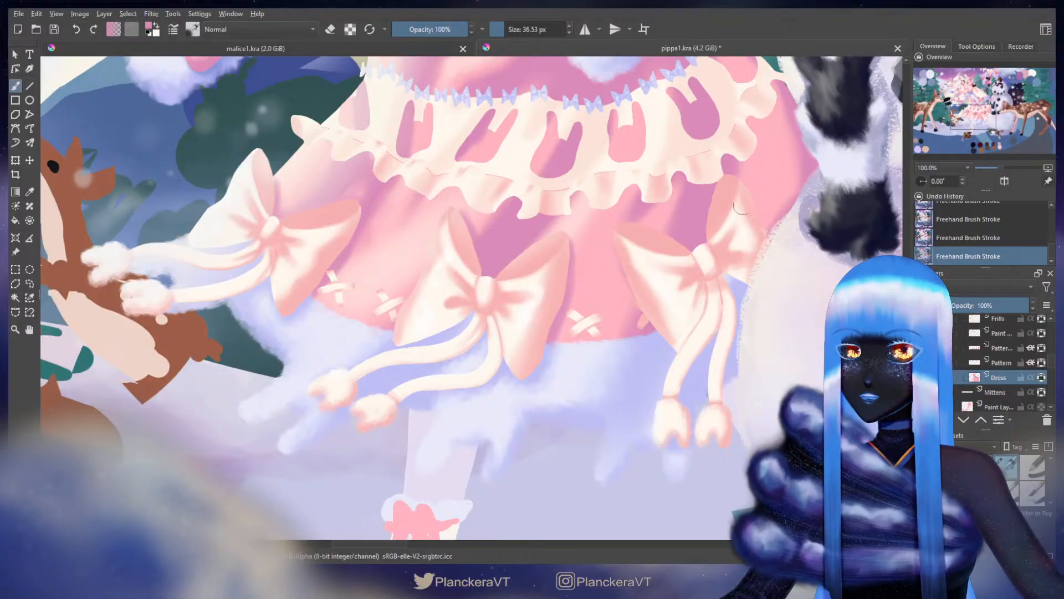
mouse_move(737, 182)
left_mouse_down()
mouse_move(757, 232)
mouse_move(760, 221)
left_mouse_up()
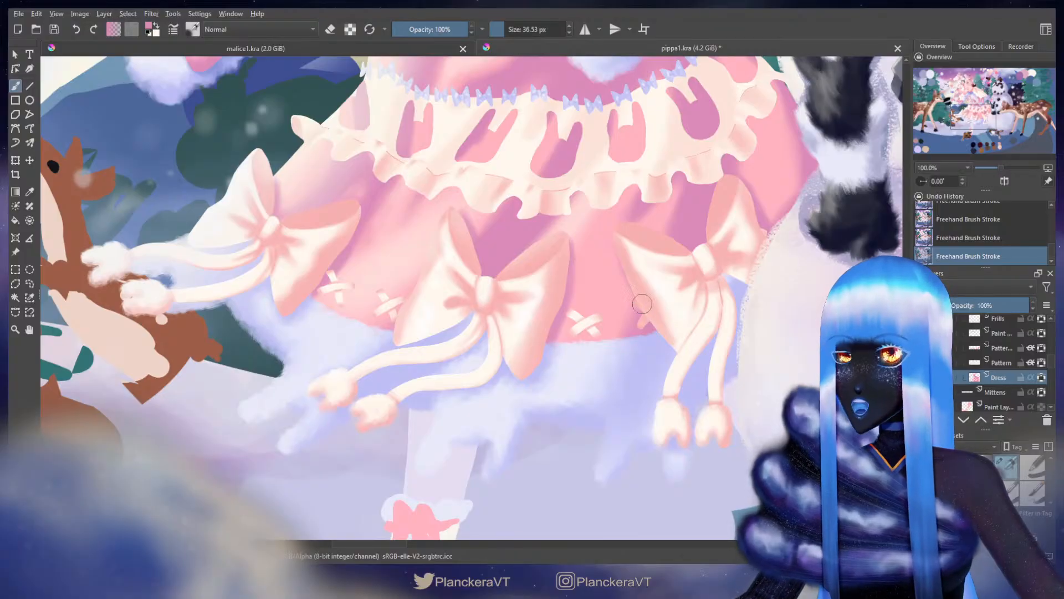
left_click_drag(640, 317, 627, 277)
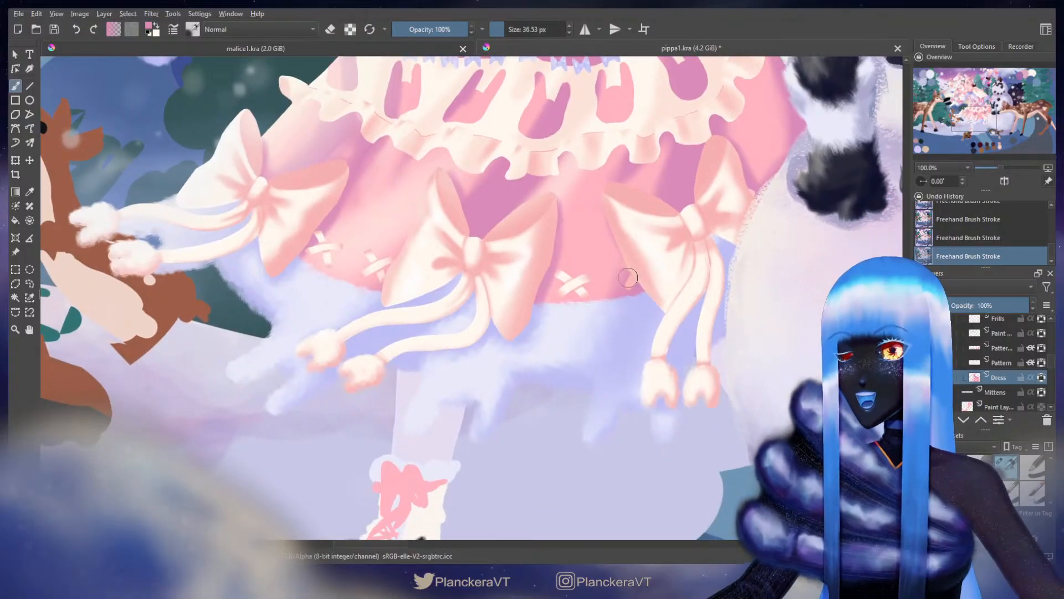
Step: Shade the dress around the cross stitches between the second and third bows with the brush reduced to about 8 px
scroll(628, 277, "up", 1)
scroll(628, 278, "up", 1)
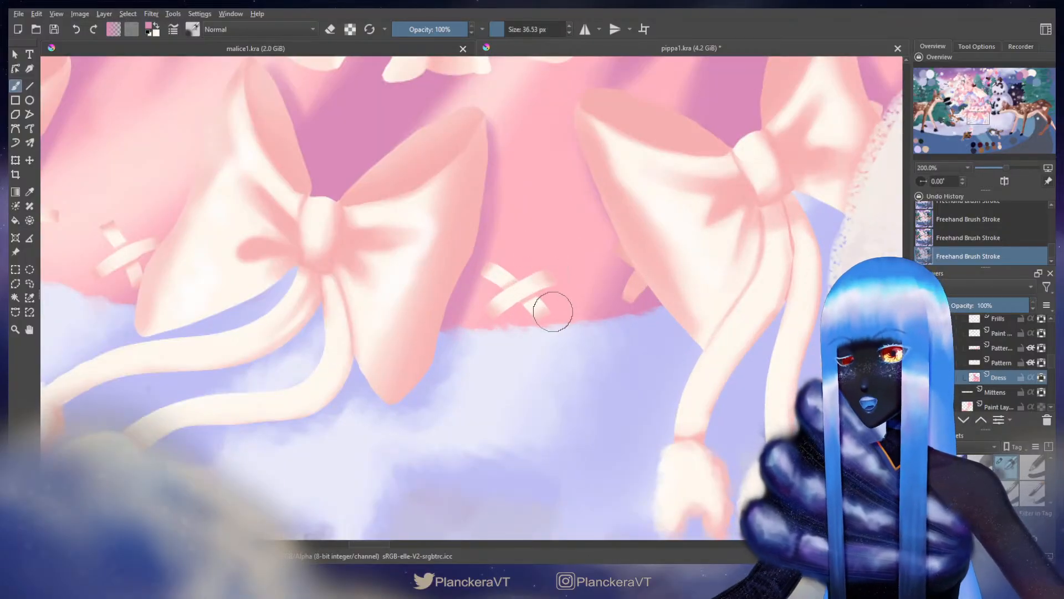
mouse_move(553, 312)
left_mouse_down()
mouse_move(502, 314)
mouse_move(519, 303)
left_mouse_up()
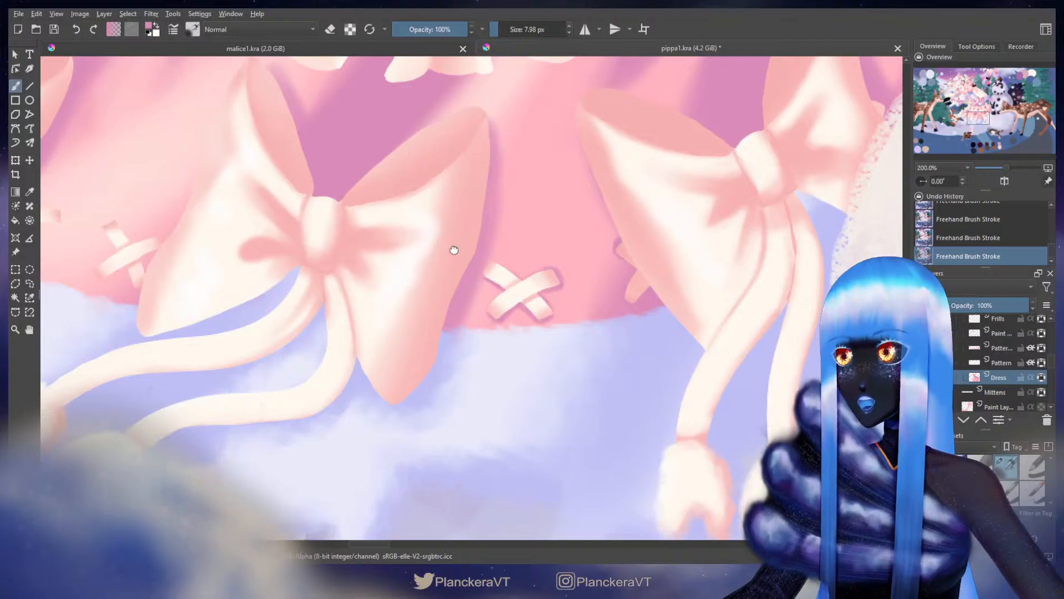
Step: Paint shadows around the two cross stitches between the first and second bows, undoing stray strokes and enlarging the brush to about 11 px
left_click_drag(232, 247, 621, 273)
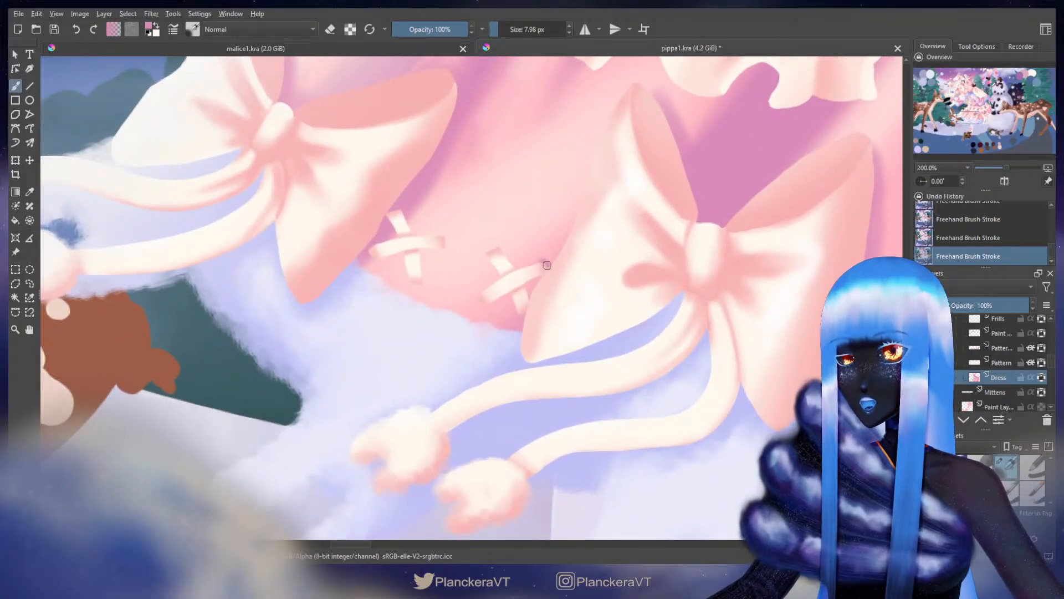
key("ctrl+z")
left_click_drag(547, 263, 542, 261)
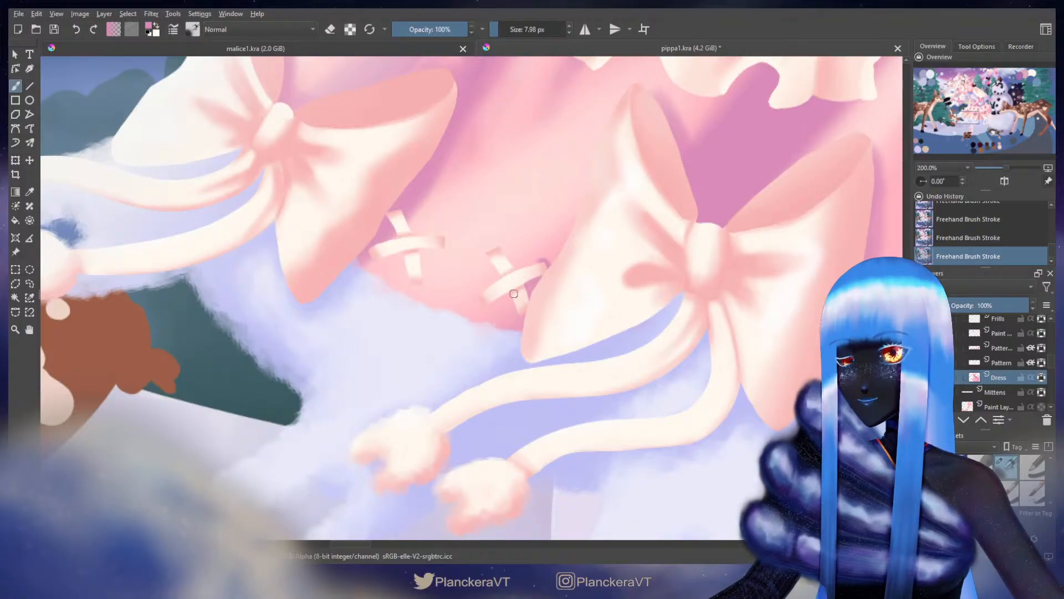
key("ctrl+z")
left_click_drag(505, 295, 491, 302)
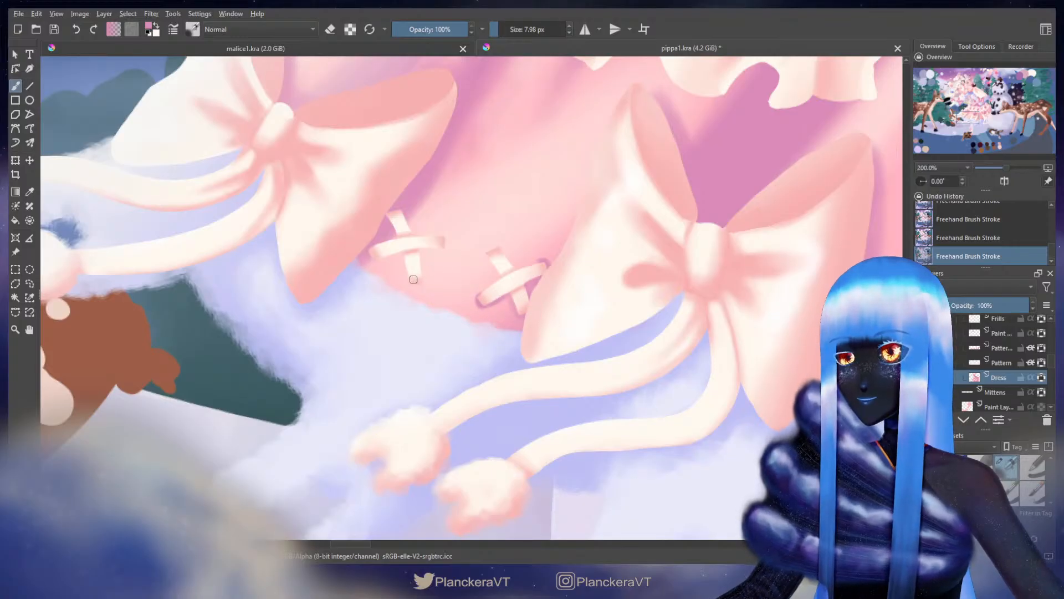
key("ctrl+z")
key("ctrl+z")
mouse_move(422, 281)
left_mouse_down()
mouse_move(516, 329)
mouse_move(505, 328)
left_mouse_up()
key("bracketright")
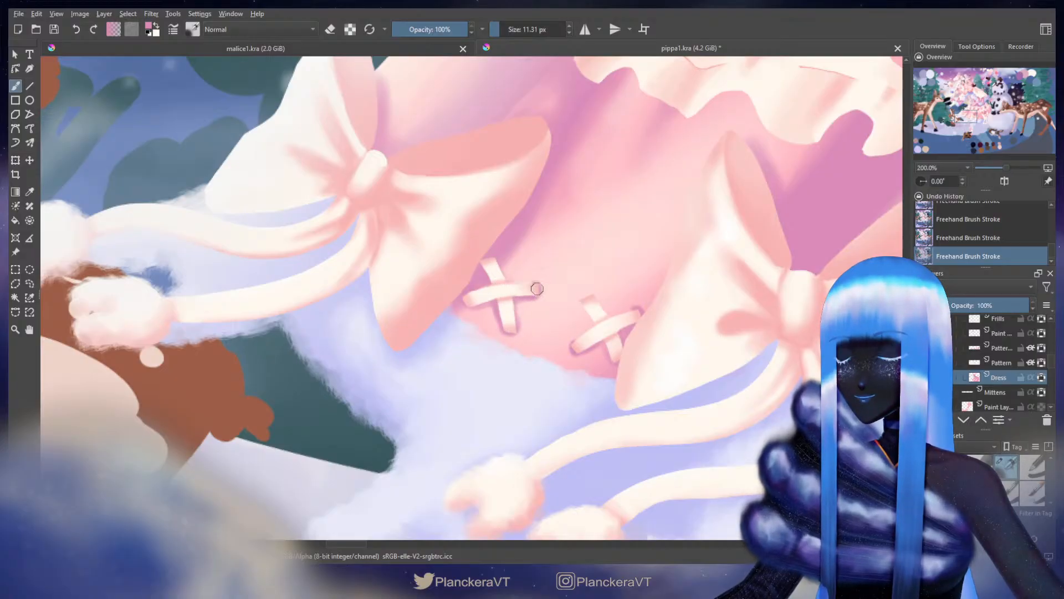
Step: Deepen the mauve shadow on the skirt beneath the wide frill, working from the third bow towards the first with a brush of about 21 px
left_click_drag(702, 272, 443, 324)
left_click_drag(592, 307, 371, 341)
left_click_drag(566, 299, 442, 346)
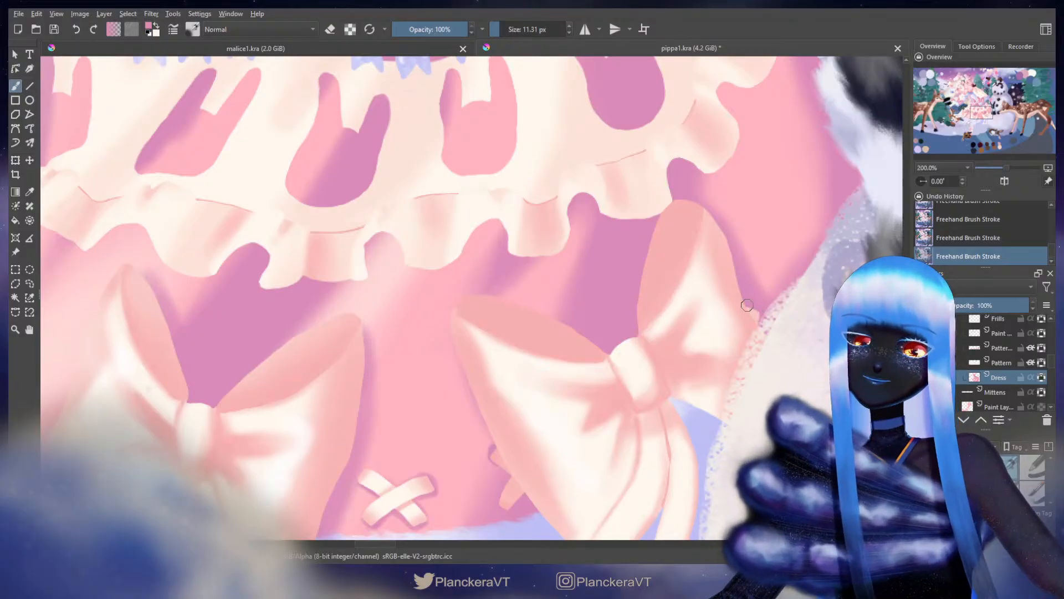
scroll(572, 254, "down", 2)
scroll(570, 252, "up", 1)
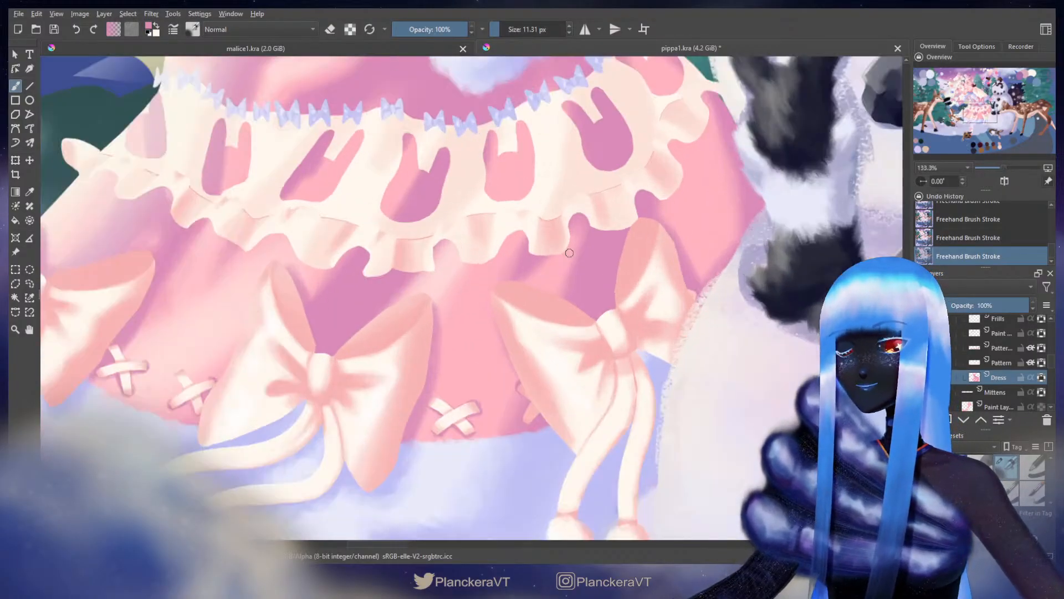
scroll(569, 252, "down", 1)
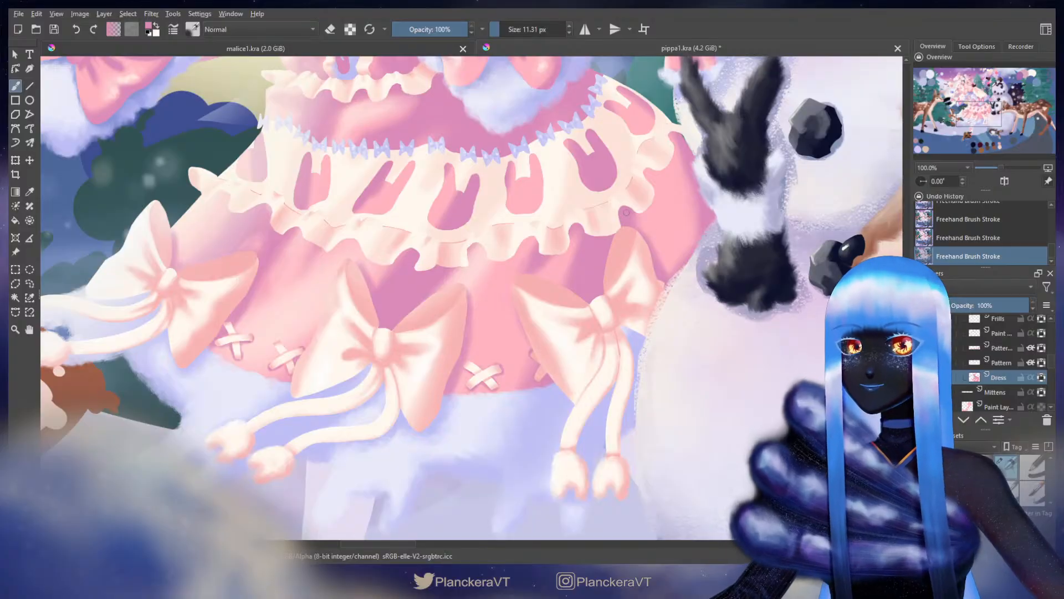
left_click_drag(626, 213, 637, 211, "shift")
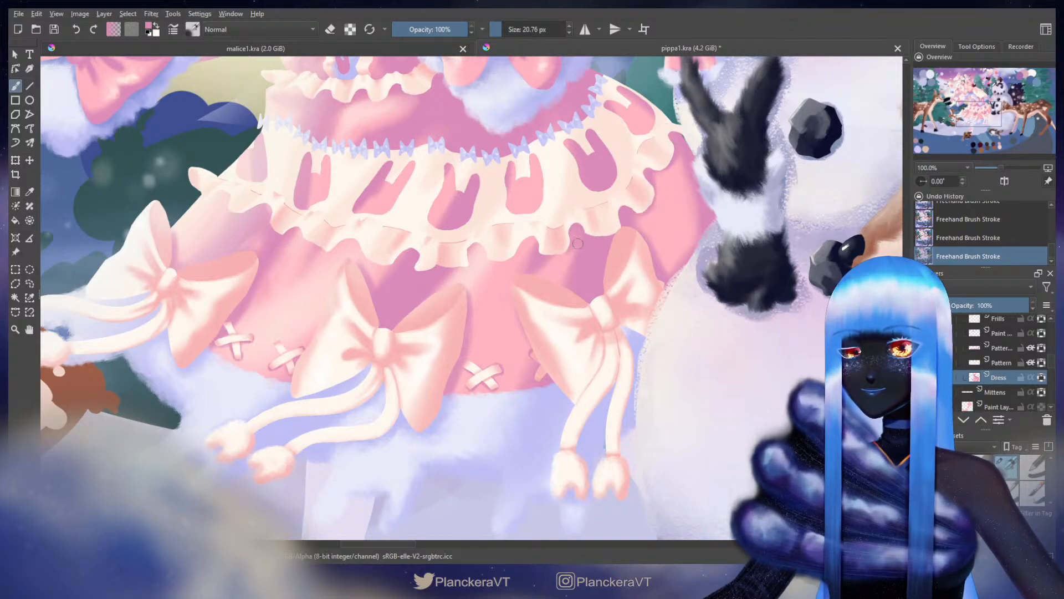
left_click_drag(524, 243, 623, 238)
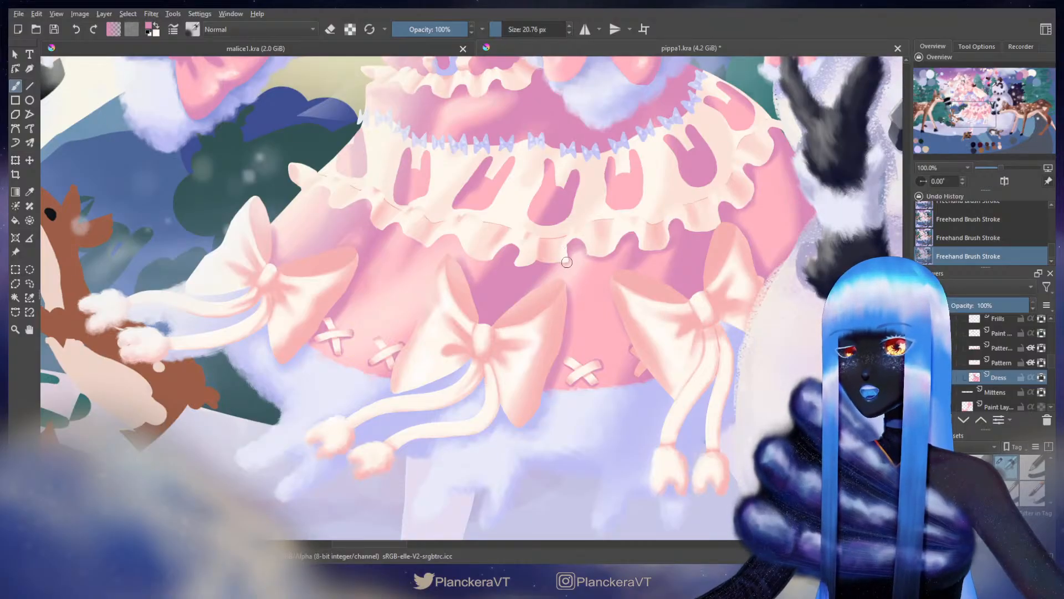
left_click_drag(508, 250, 561, 253)
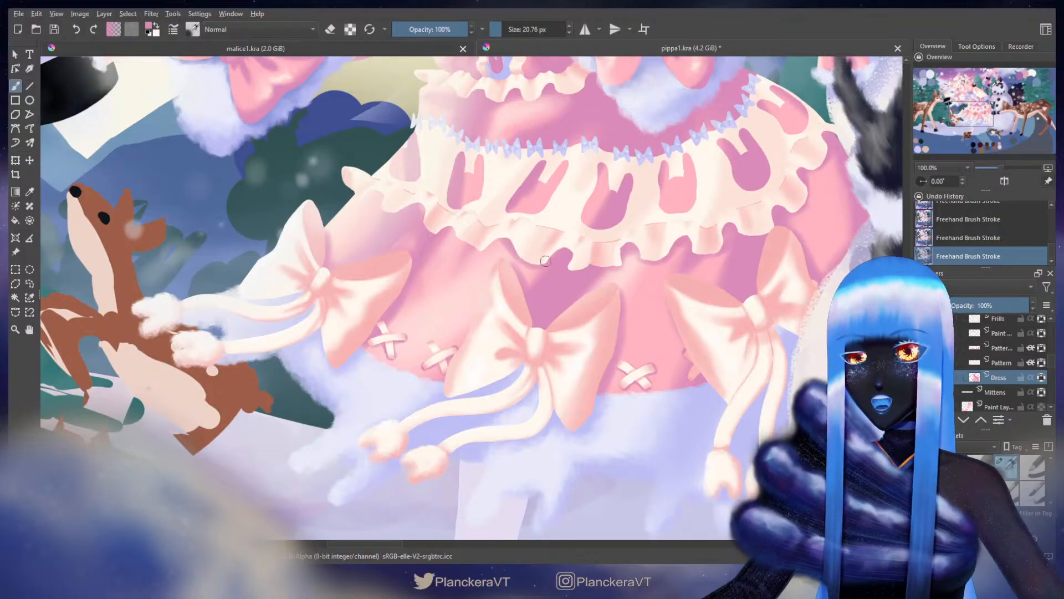
left_click_drag(536, 244, 625, 261)
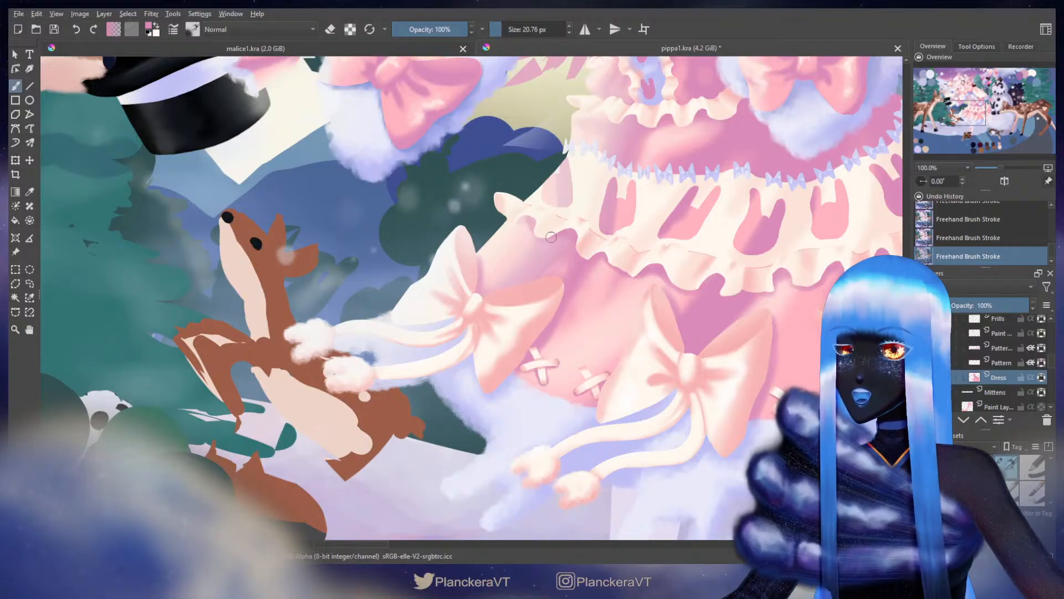
Step: Paint mauve shadows on the dress behind the row of small blue bows, with the brush reduced to about 12 px and 6 px
left_click_drag(774, 222, 621, 324)
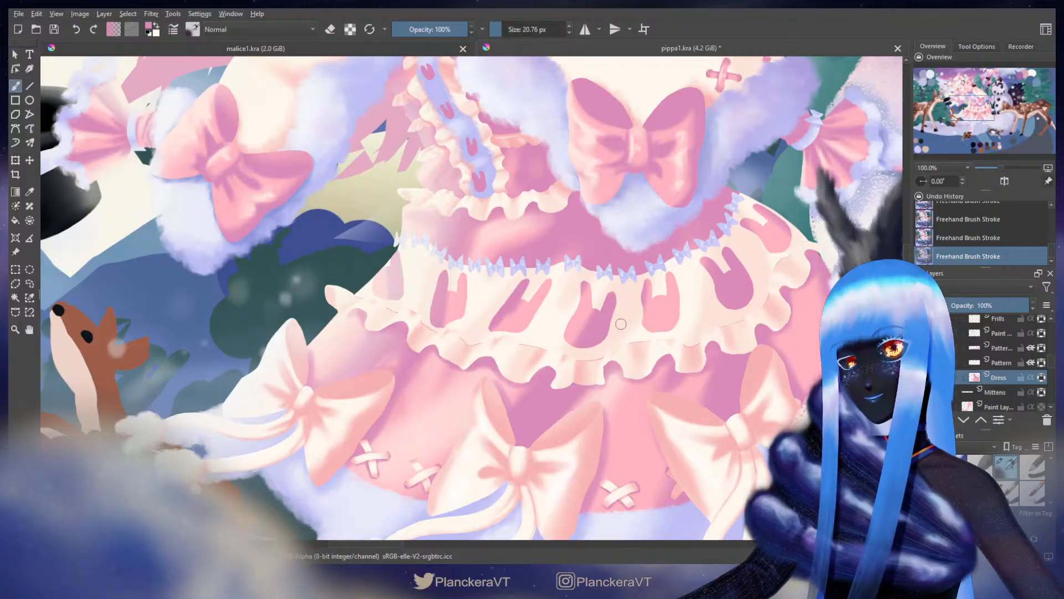
scroll(621, 324, "up", 2)
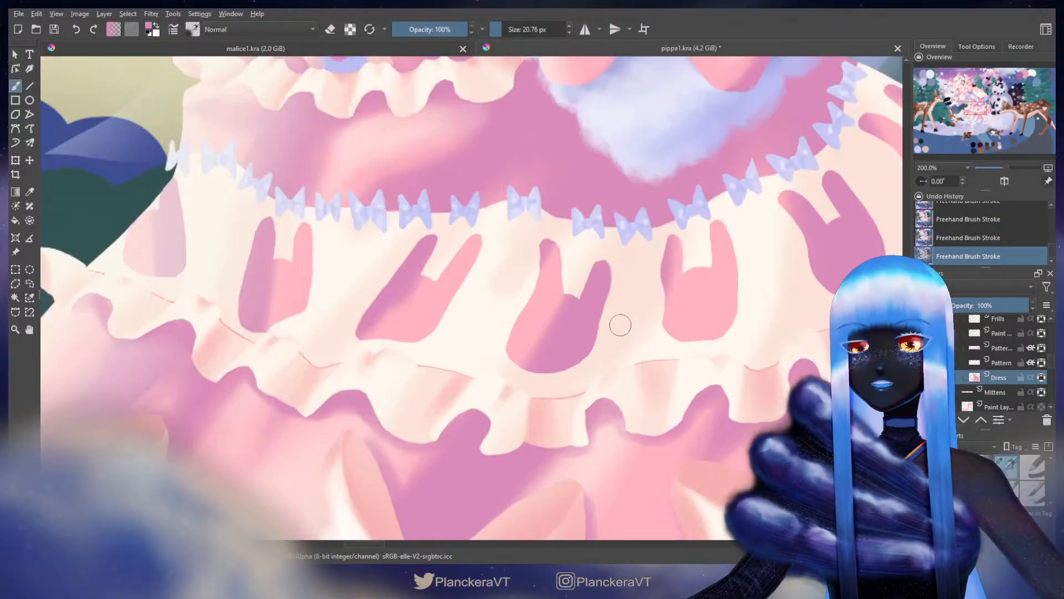
key("bracketleft")
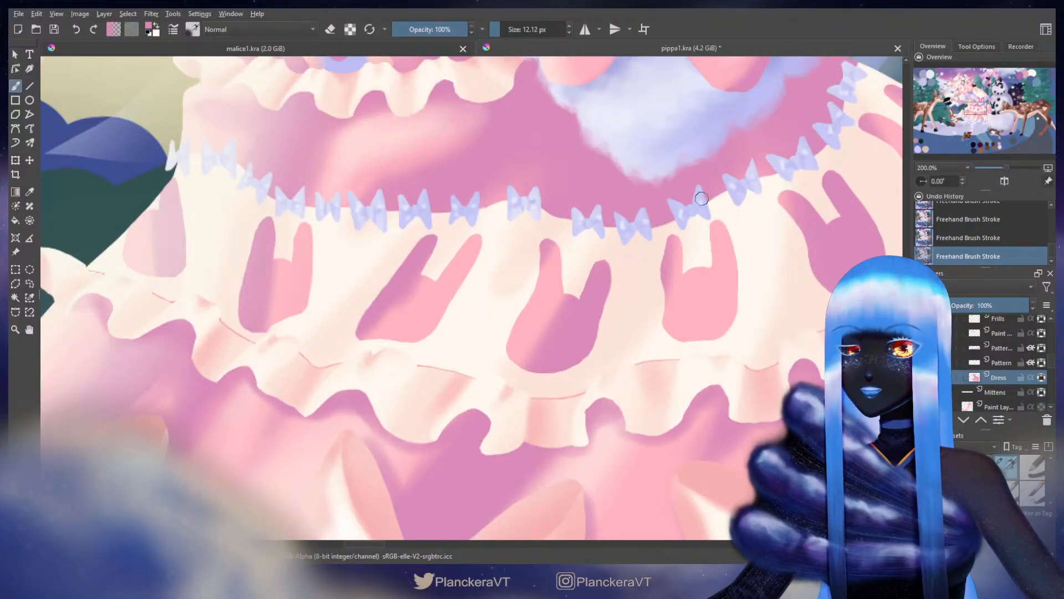
left_click_drag(707, 211, 700, 275)
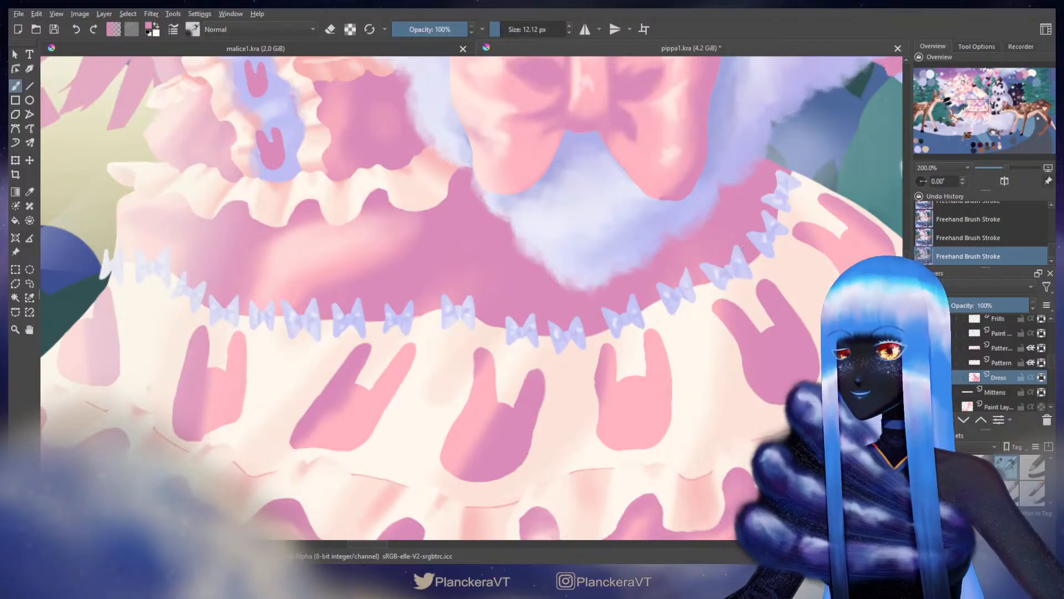
left_click_drag(470, 303, 527, 295)
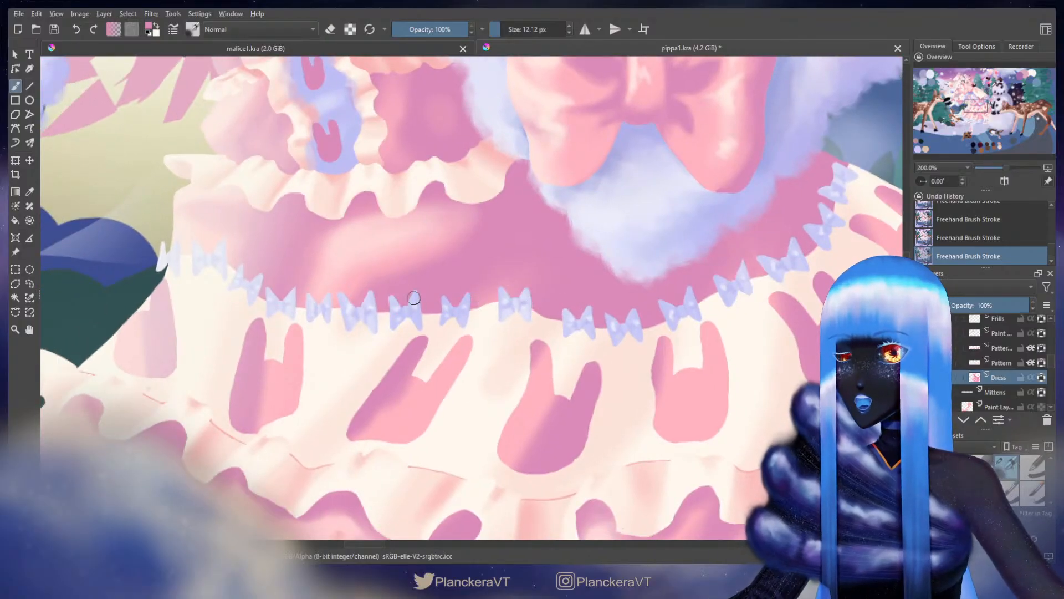
mouse_move(413, 308)
left_mouse_down()
mouse_move(510, 288)
mouse_move(471, 280)
left_mouse_up()
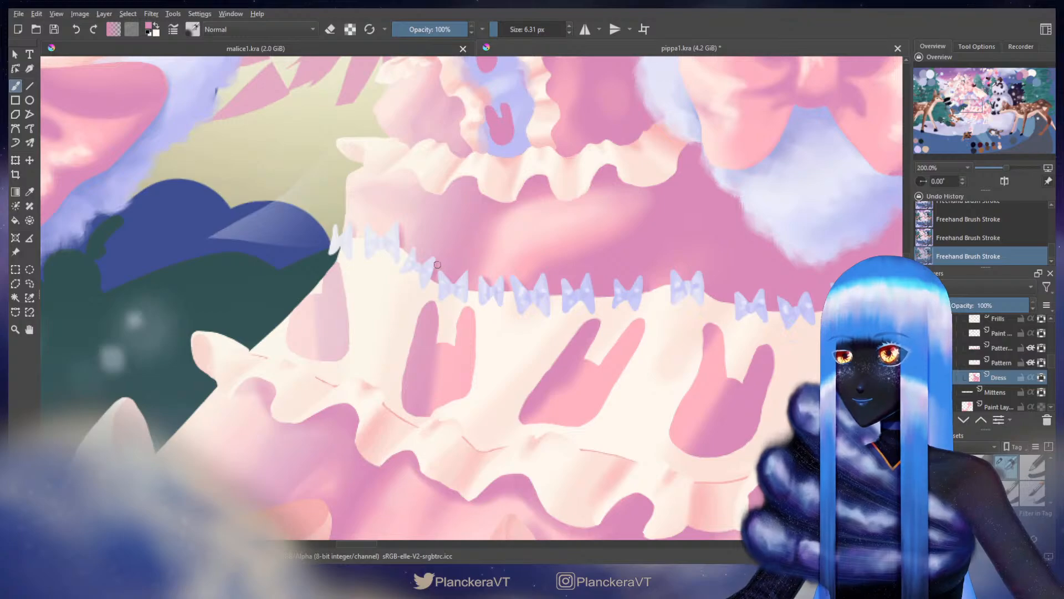
Step: Shade the pink dress along the waist frill with the brush enlarged to about 16 px
left_click_drag(618, 219, 583, 316)
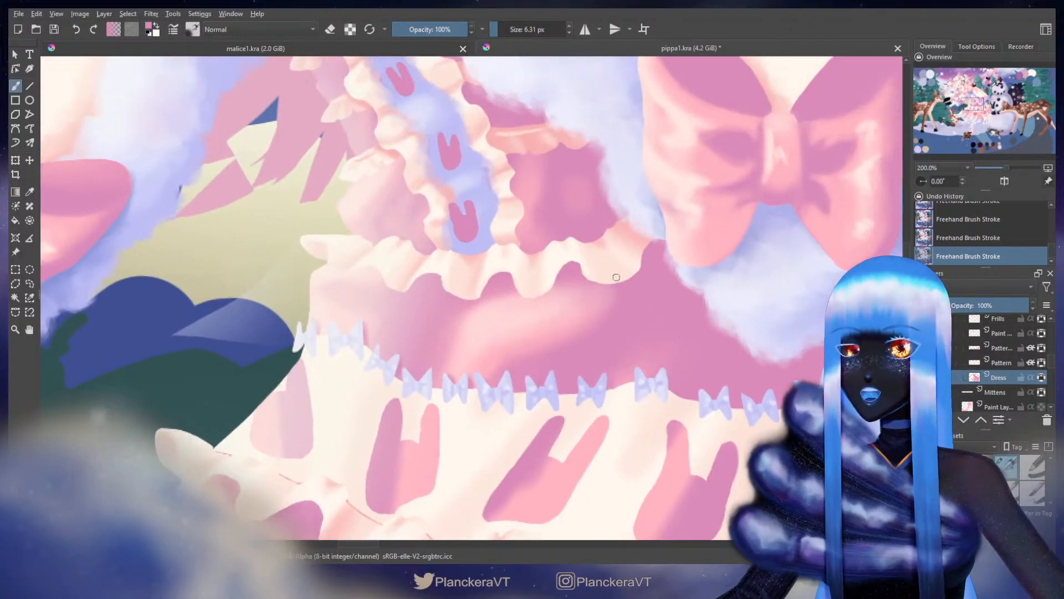
left_click_drag(627, 273, 641, 268, "shift")
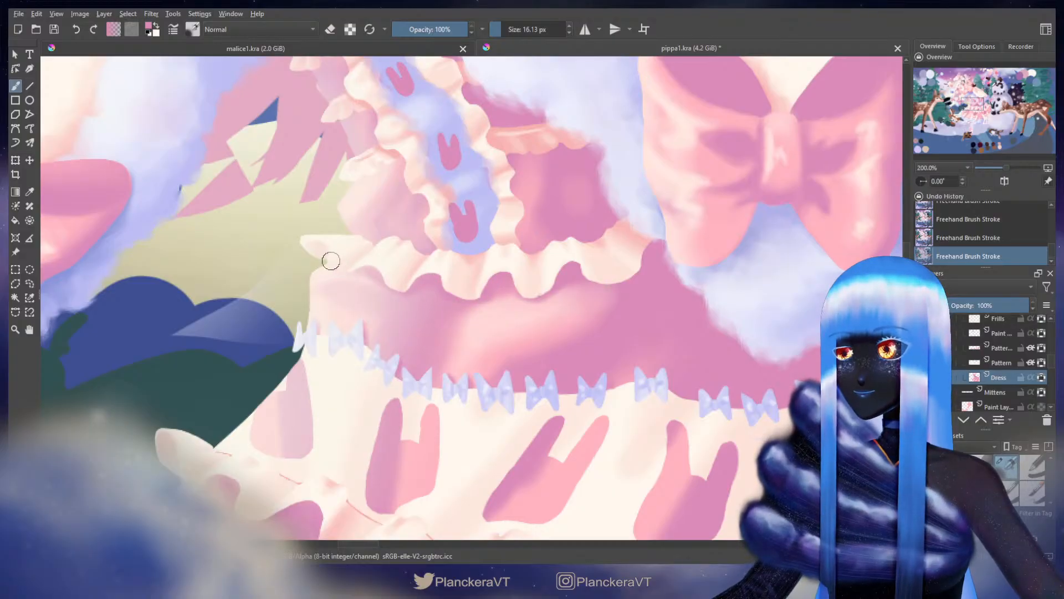
left_click_drag(610, 398, 638, 249)
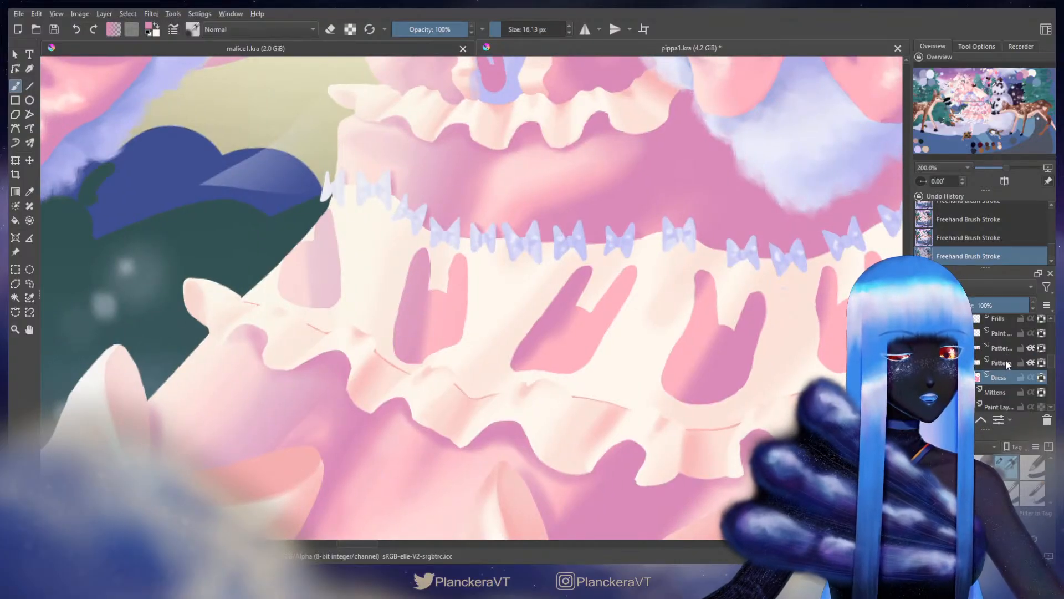
Step: Make the Pattern layer active and sample a peach-pink colour for shading the cream frill
left_click(1008, 364)
left_click_drag(499, 213, 634, 350)
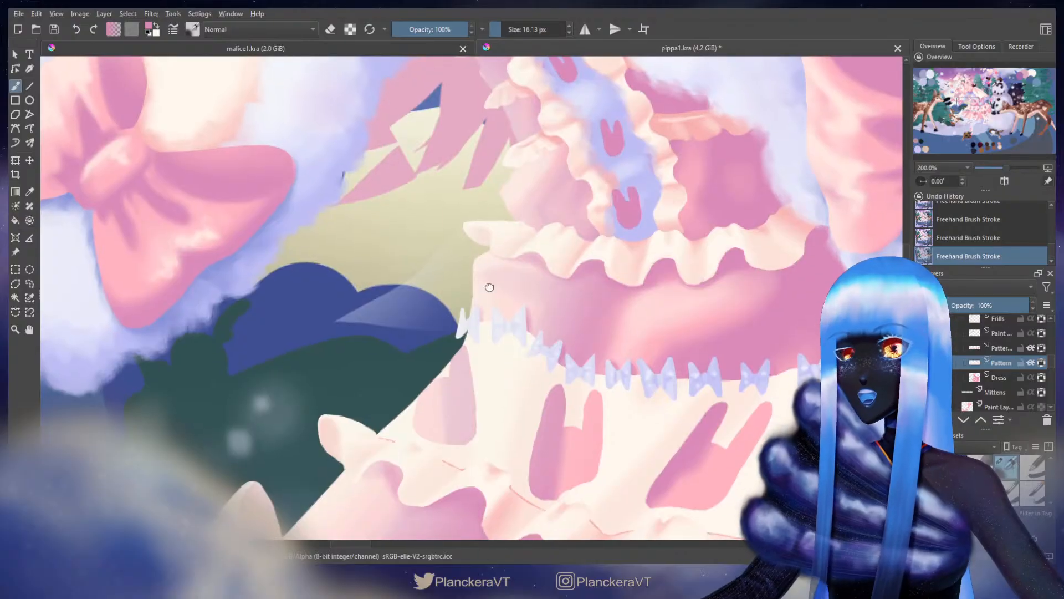
left_click_drag(490, 288, 602, 463)
left_click_drag(487, 287, 673, 451)
left_click_drag(475, 234, 377, 141)
left_click(350, 131, "ctrl")
left_click_drag(592, 378, 477, 183)
mouse_move(576, 302)
left_mouse_down()
mouse_move(518, 190)
mouse_move(512, 64)
left_mouse_up()
Step: Paint peach-pink shadows on the cream frill beneath the small blue bows with the brush reduced to about 9 px
left_click_drag(495, 146, 488, 146)
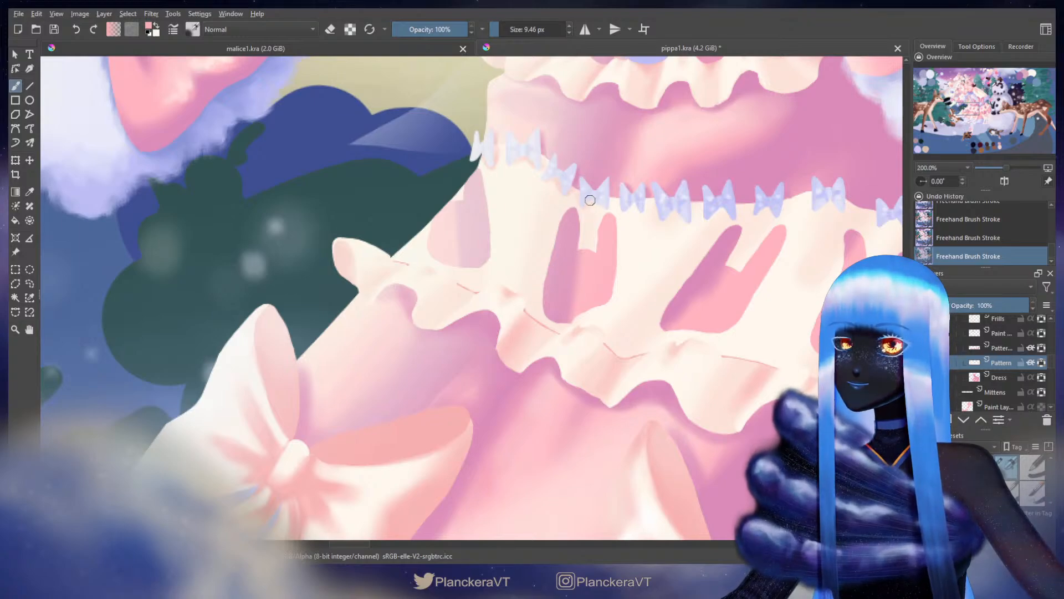
key("ctrl+z")
left_click(659, 206)
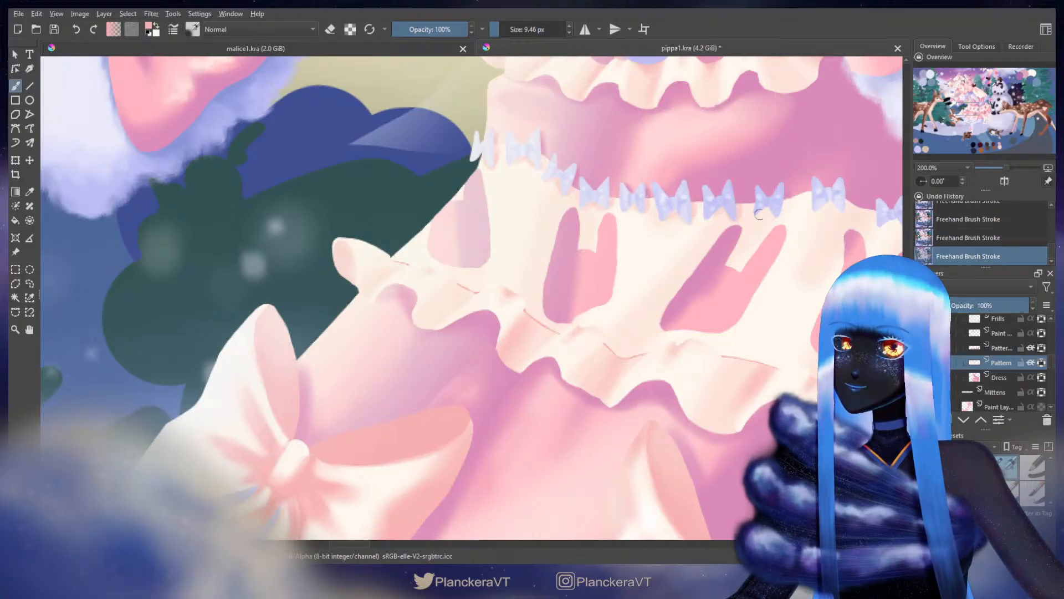
left_click_drag(758, 215, 624, 236)
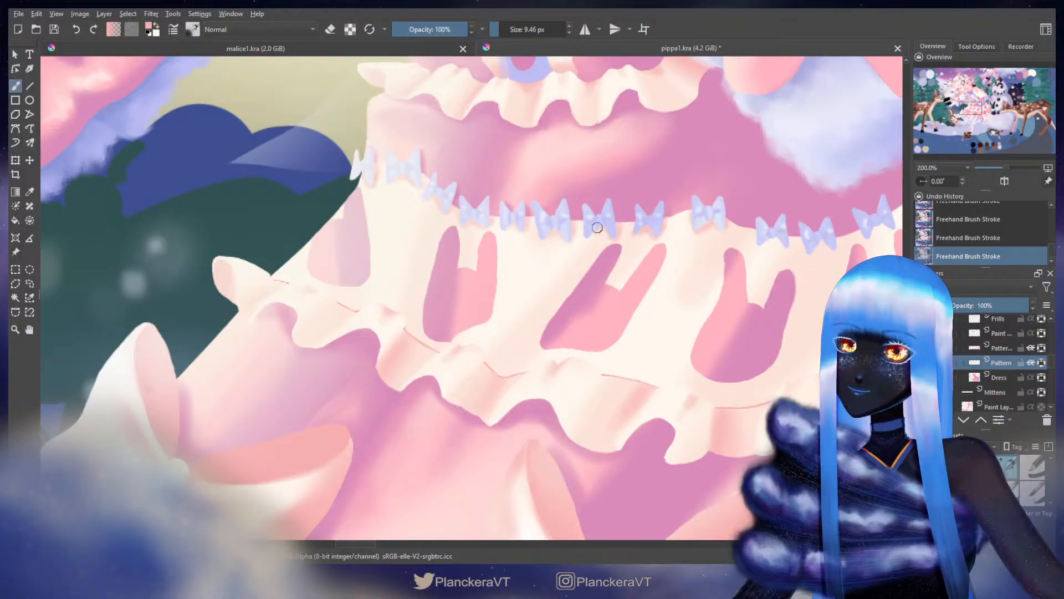
left_click_drag(762, 240, 681, 242)
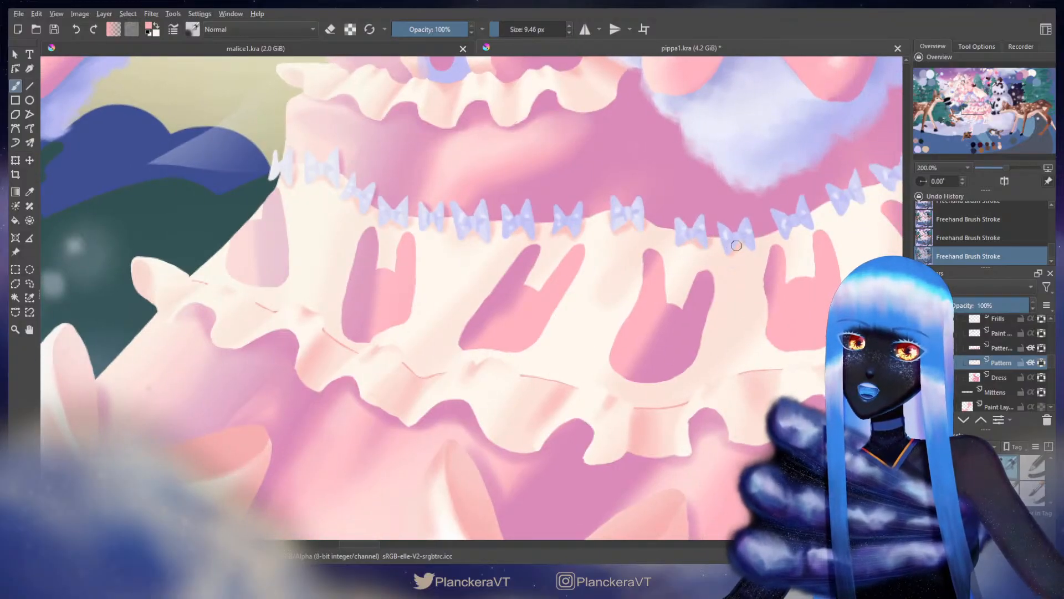
Step: Toggle the visibility of the layer just below Ribbons to check the small blue bows, and return to the Pattern layer
key("e")
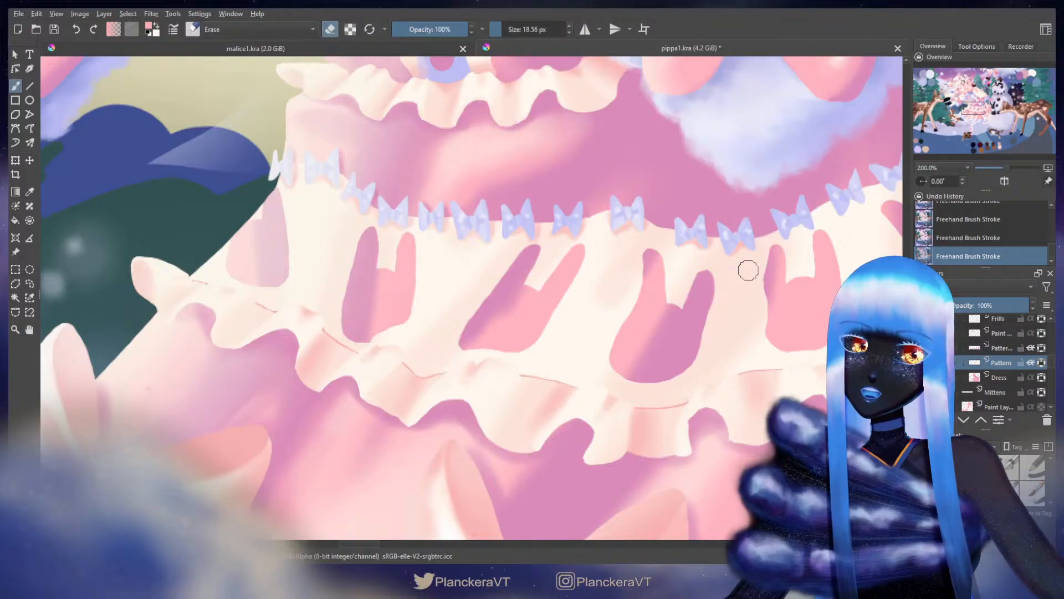
scroll(1051, 359, "up", 2)
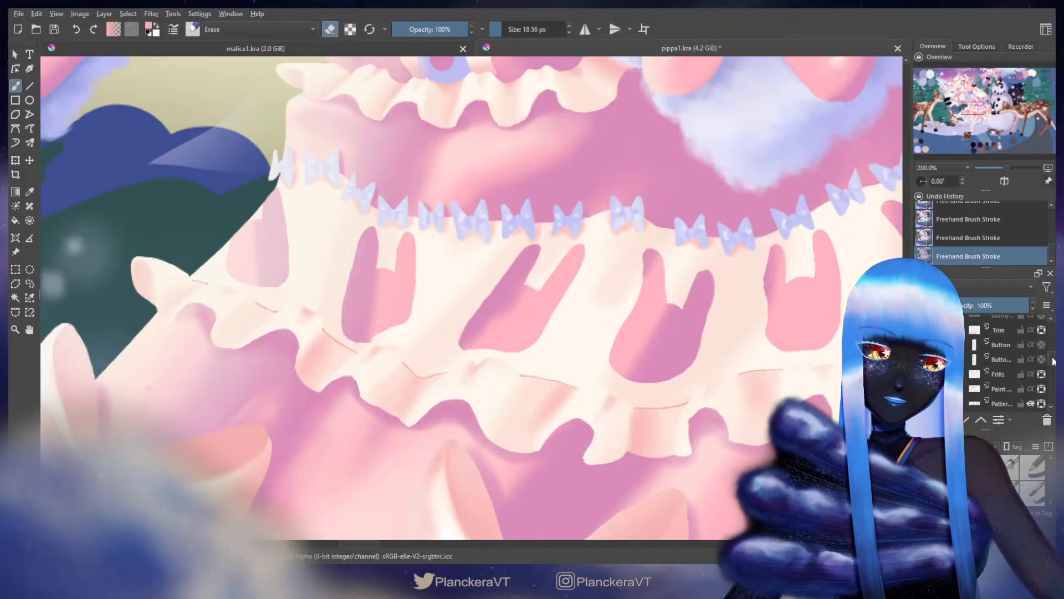
scroll(1047, 350, "up", 2)
left_click(1001, 344)
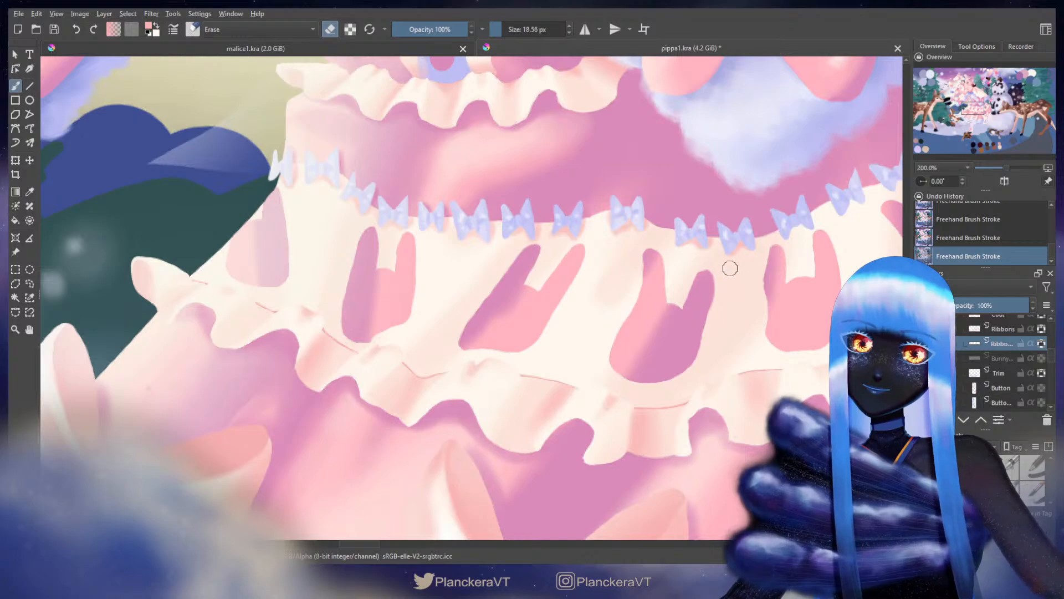
left_click(922, 343)
left_click(923, 343)
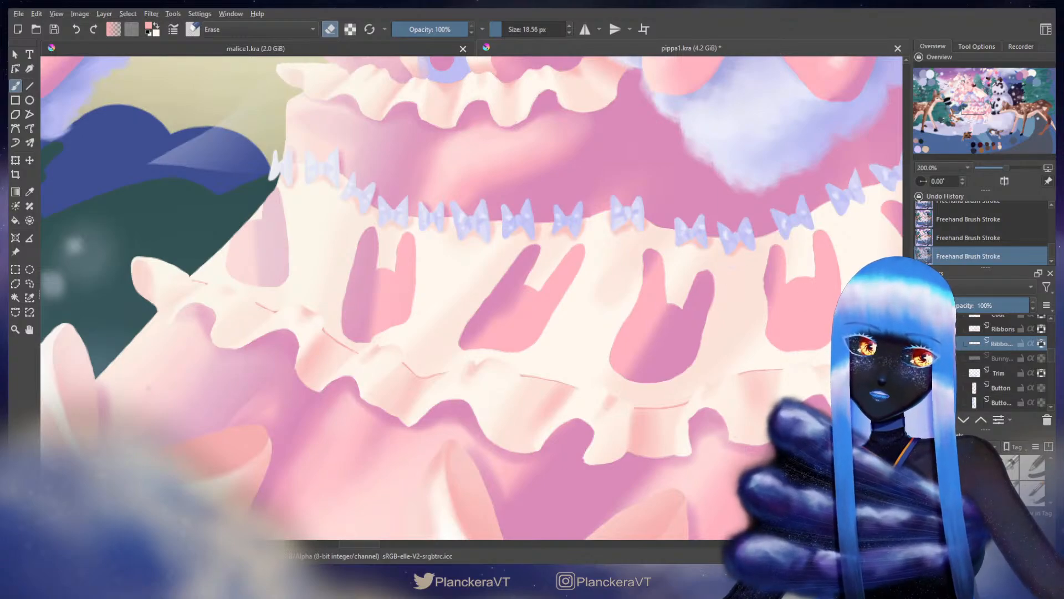
left_click(922, 343)
left_click(922, 343)
left_click(1003, 328)
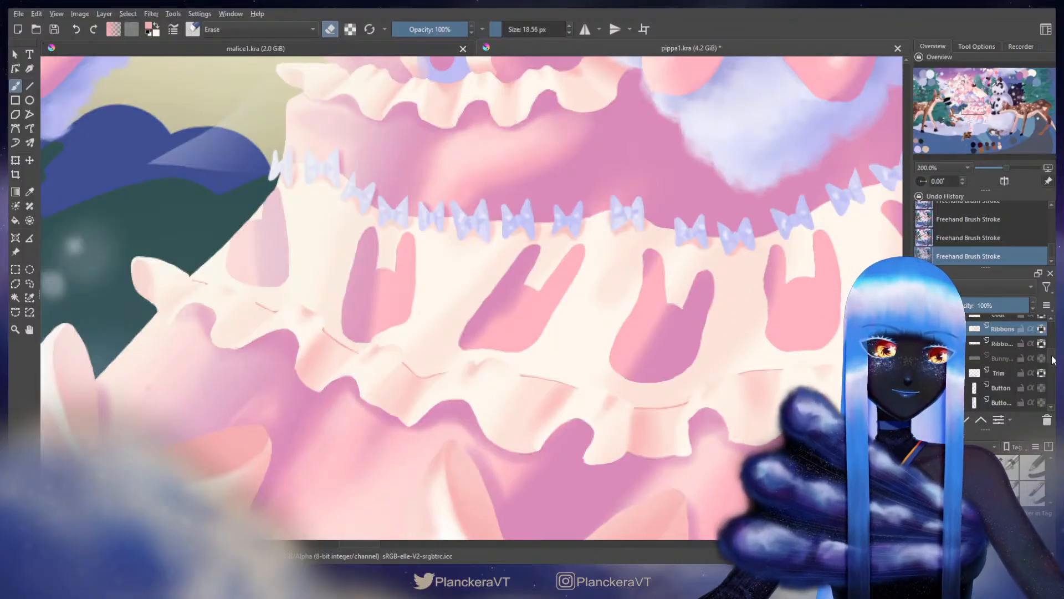
scroll(1055, 365, "down", 3)
left_click(1001, 375)
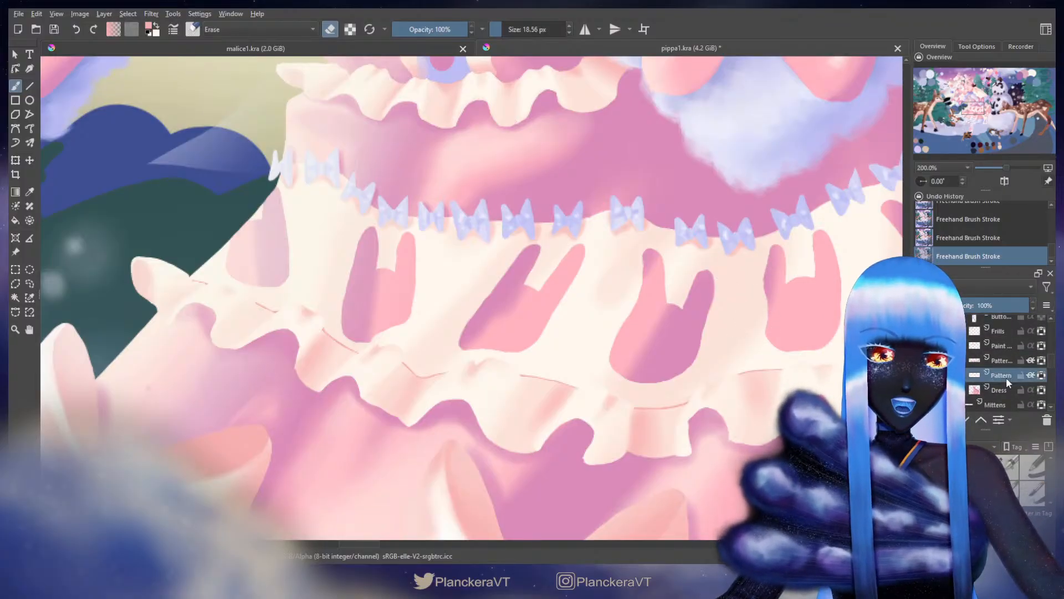
Step: Extend the peach-pink shadows on the cream frill along the remaining small bows up to the edge beside the snowman
key("e")
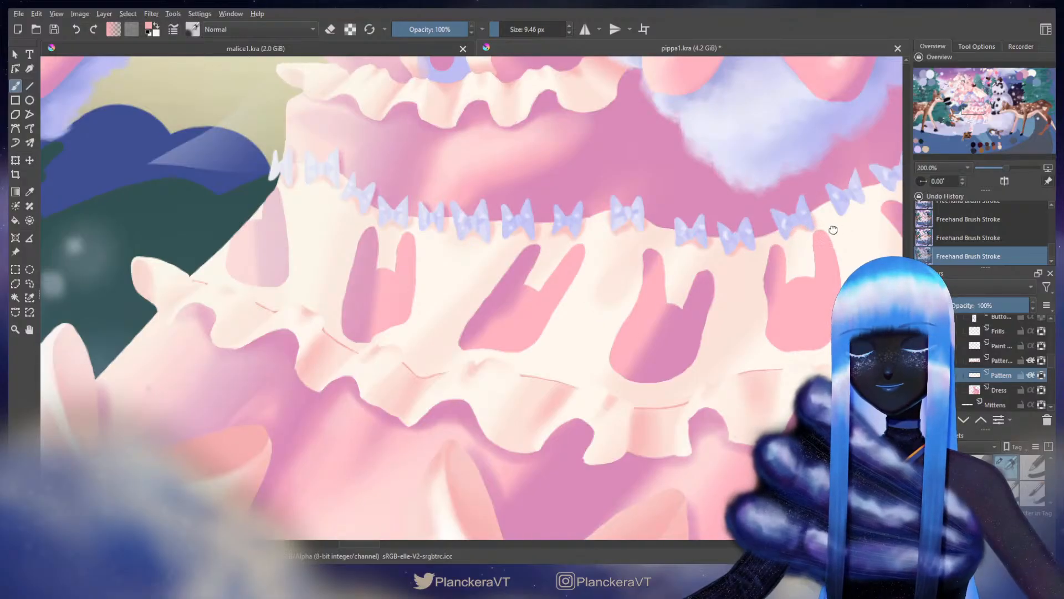
left_click_drag(811, 225, 657, 280)
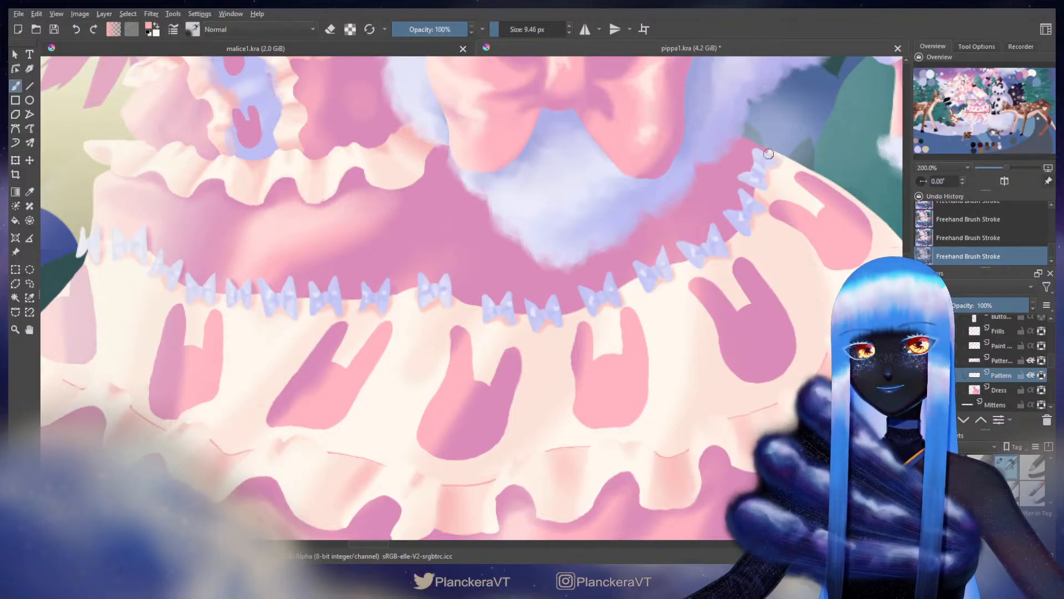
left_click_drag(800, 160, 680, 219)
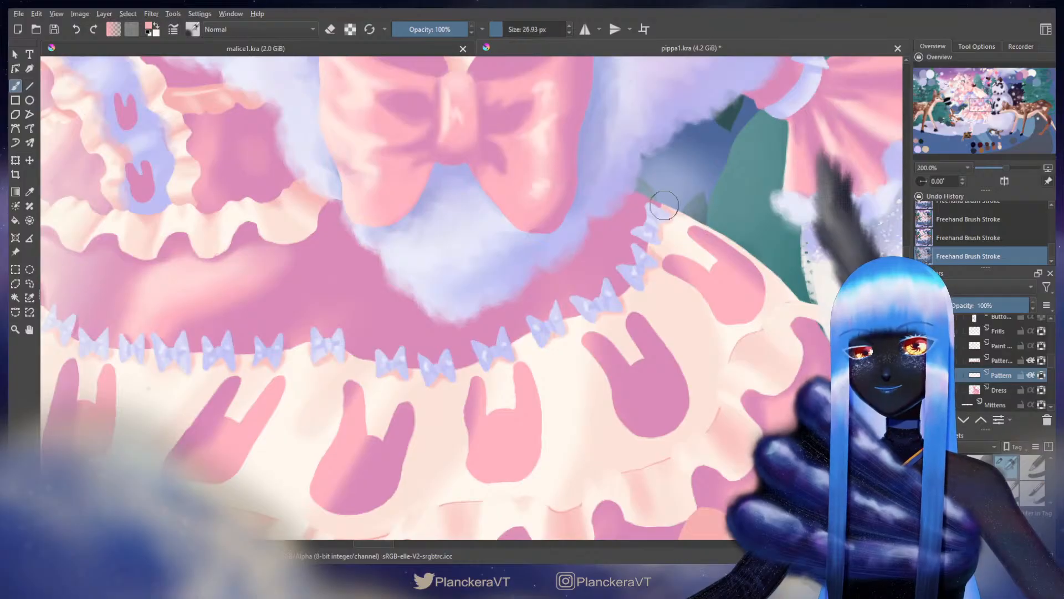
Step: Make the Dress layer active and brush a sampled pale pink onto the skirt between the first two large bows at about 62 px
scroll(785, 286, "down", 6)
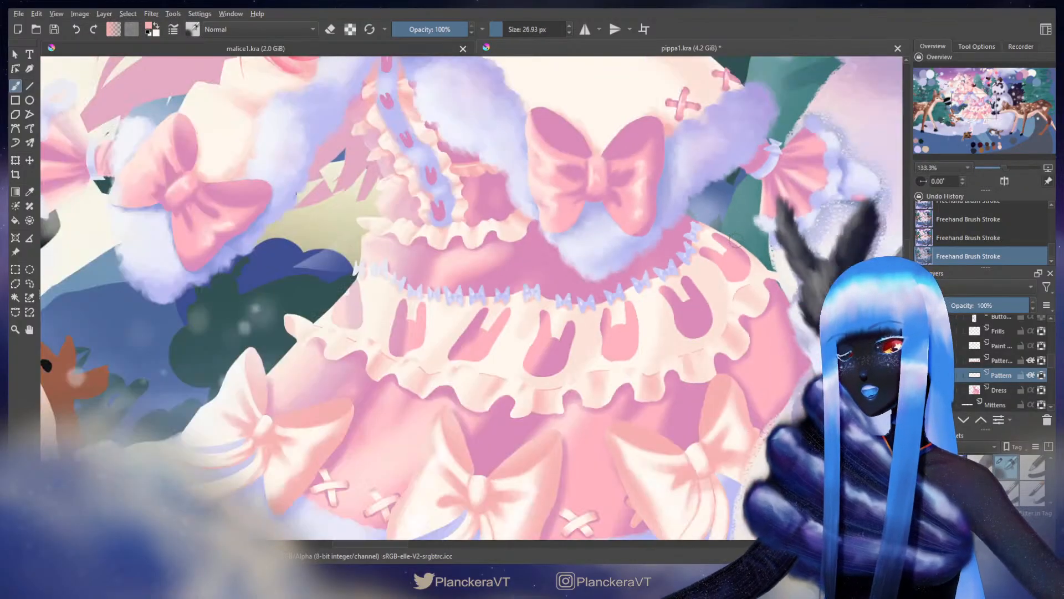
scroll(748, 354, "down", 1)
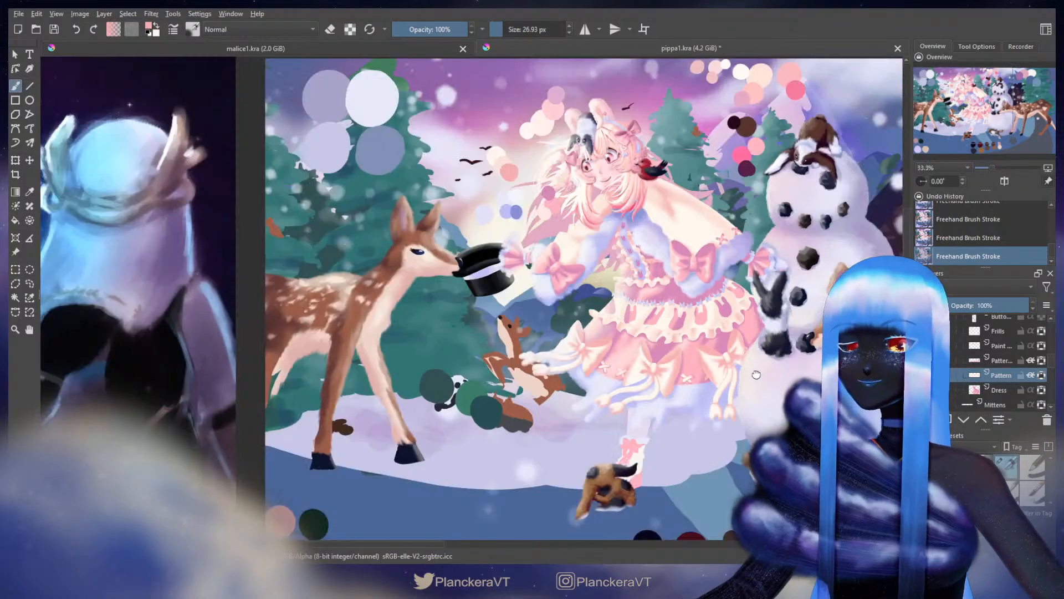
left_click_drag(754, 373, 763, 321)
scroll(743, 333, "up", 1)
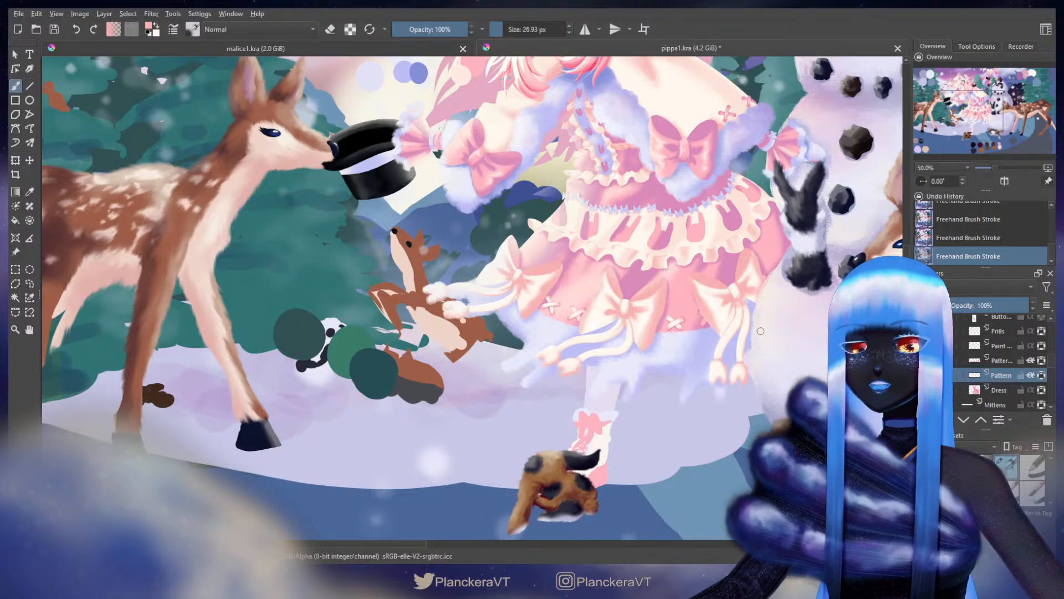
scroll(755, 329, "up", 1)
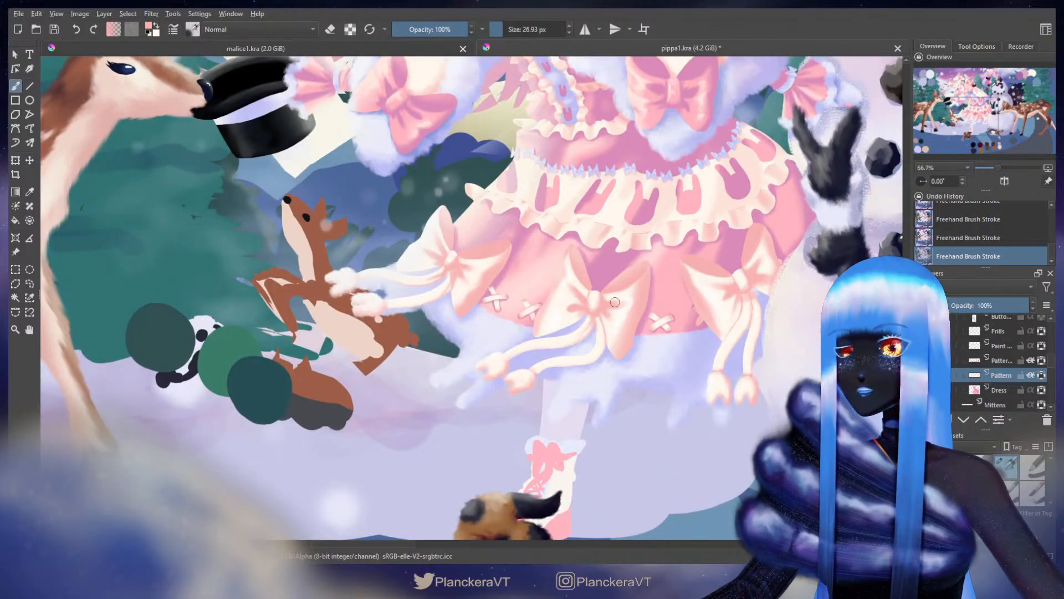
left_click_drag(639, 284, 760, 333)
left_click(1013, 392)
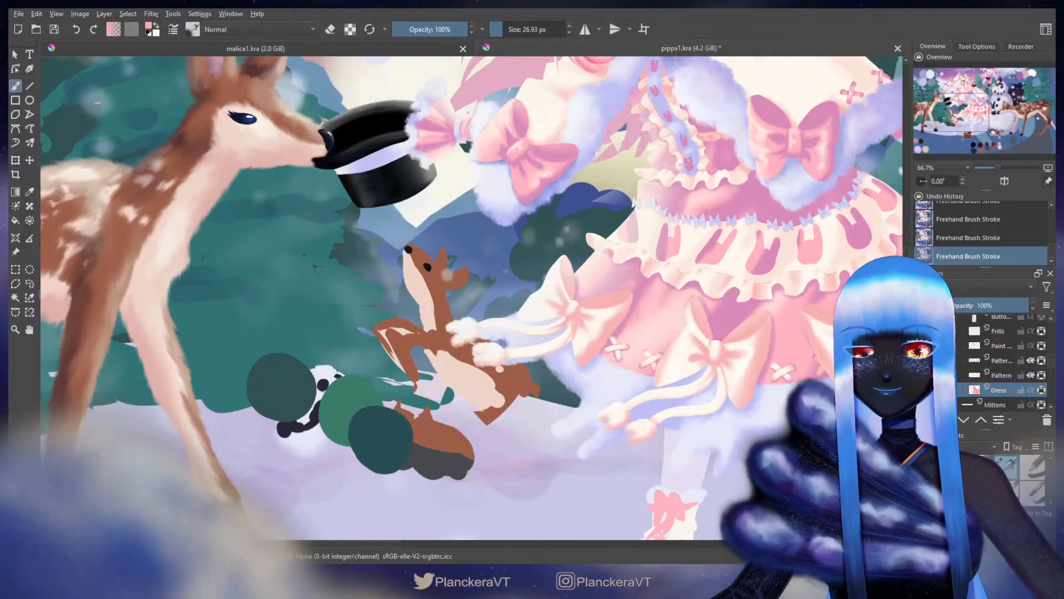
left_click(661, 323, "ctrl")
left_click_drag(656, 313, 669, 313, "shift")
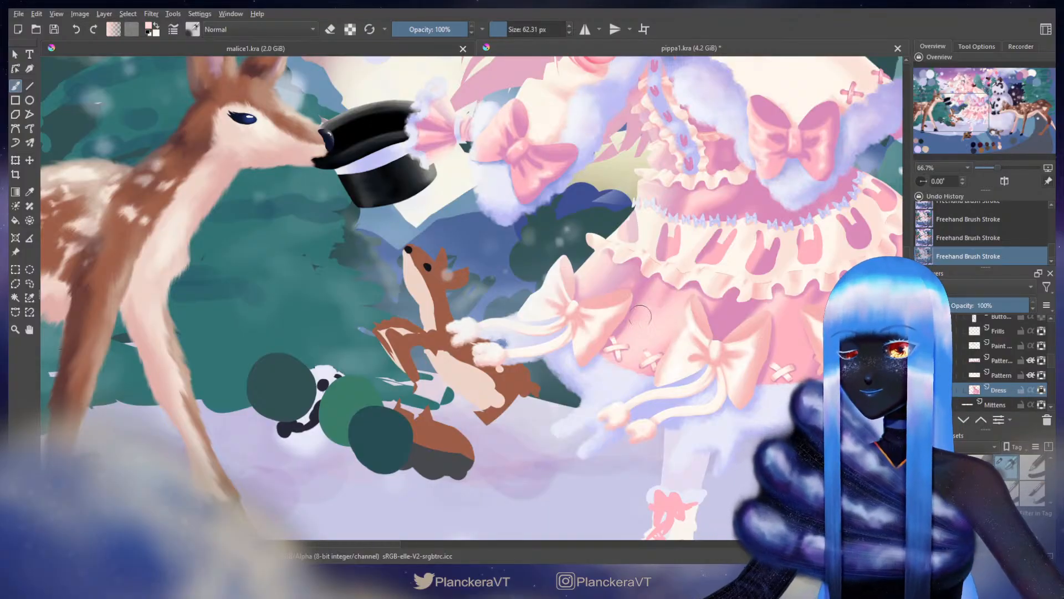
Step: Blend the skirt folds between the first two large bows, using sampled mauve at about 33 px and pale pink at about 71 px
left_click(674, 292, "ctrl")
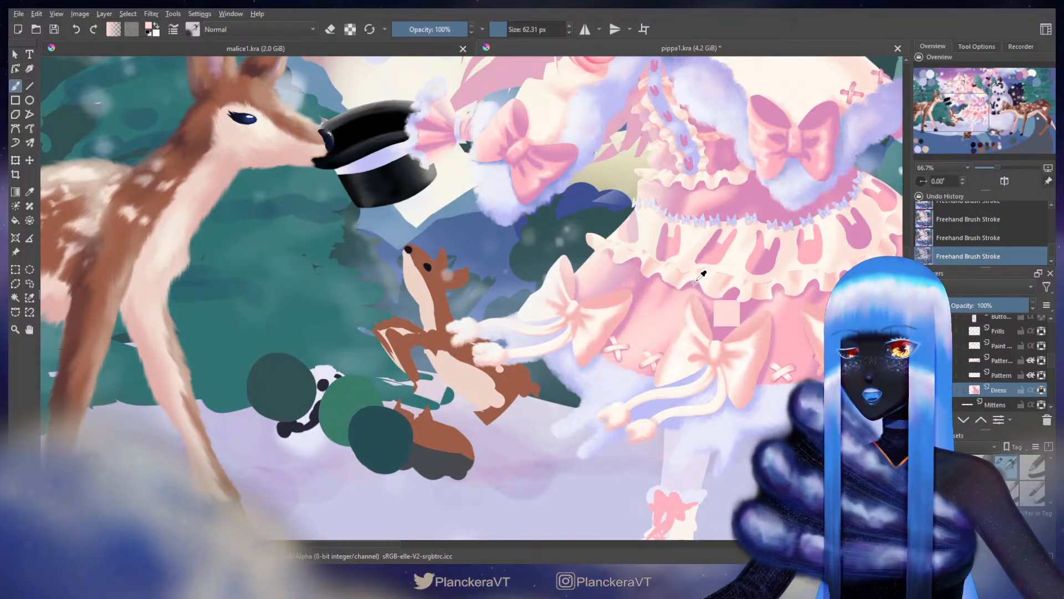
left_click(690, 285, "ctrl")
left_click_drag(689, 289, 679, 287, "shift")
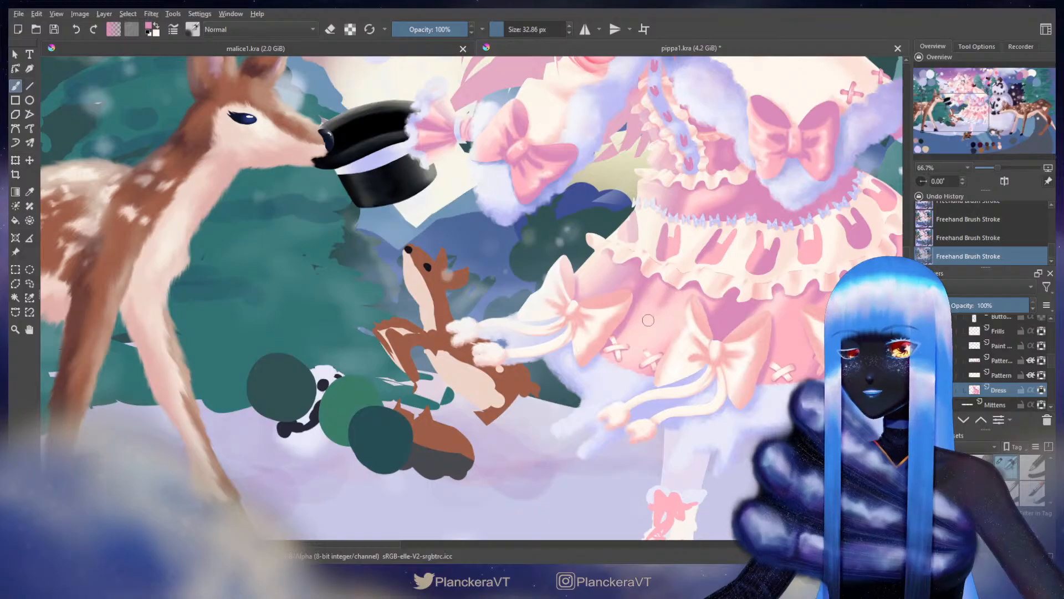
left_click(668, 319, "ctrl")
left_click_drag(658, 327, 672, 313, "shift")
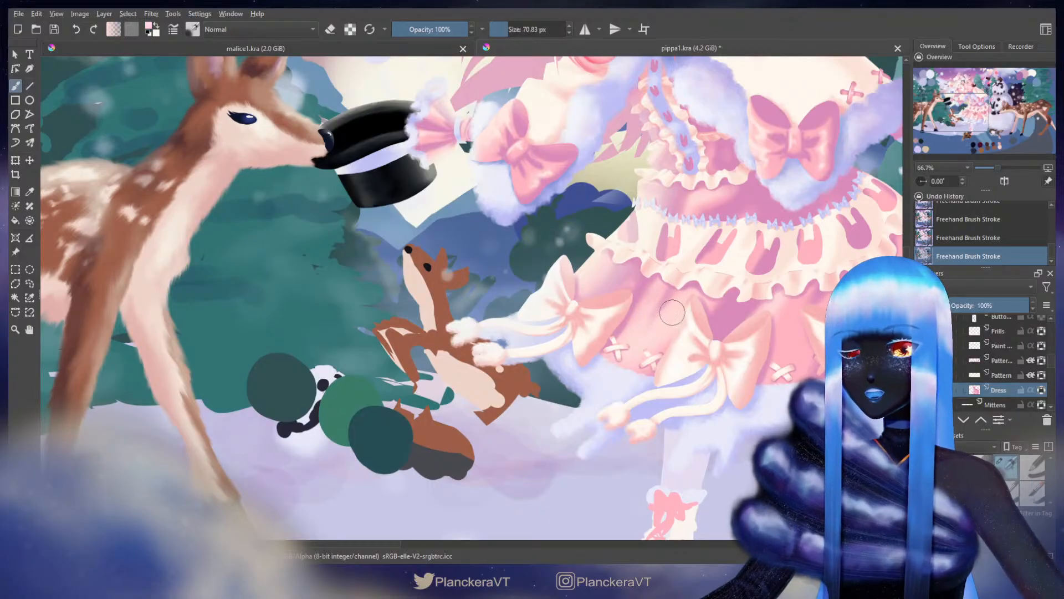
left_click_drag(721, 306, 714, 307, "shift")
Step: Shade the skirt between the second and third large bows with sampled pink at about 70 px and mauve at about 85 px
mouse_move(794, 333)
left_mouse_down()
mouse_move(718, 313)
mouse_move(708, 278)
left_mouse_up()
left_click(704, 316, "ctrl")
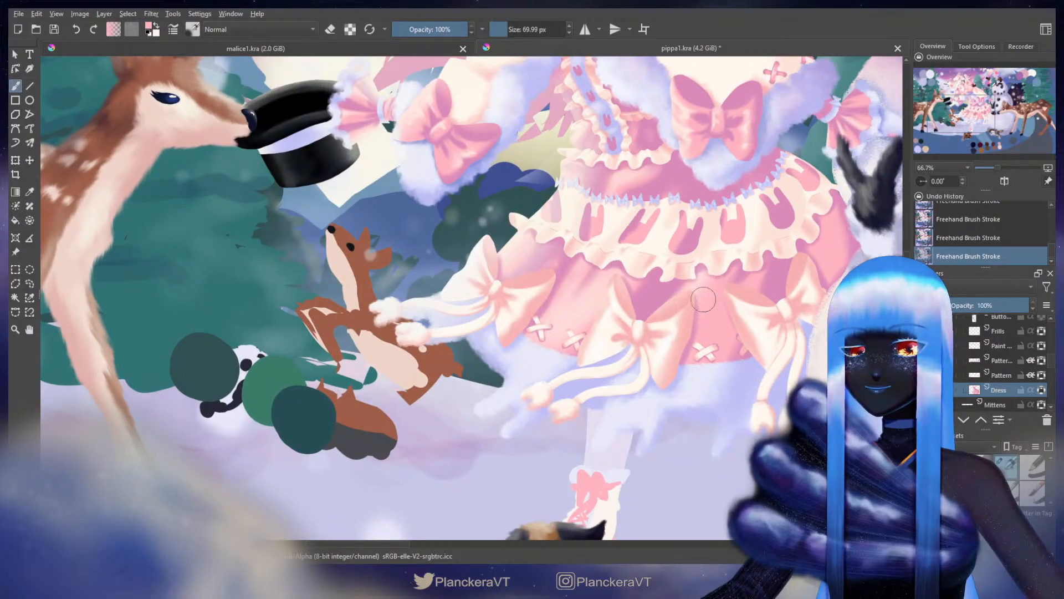
mouse_move(833, 244)
left_mouse_down()
mouse_move(790, 281)
mouse_move(761, 272)
mouse_move(795, 266)
left_mouse_up()
left_click(757, 308, "ctrl")
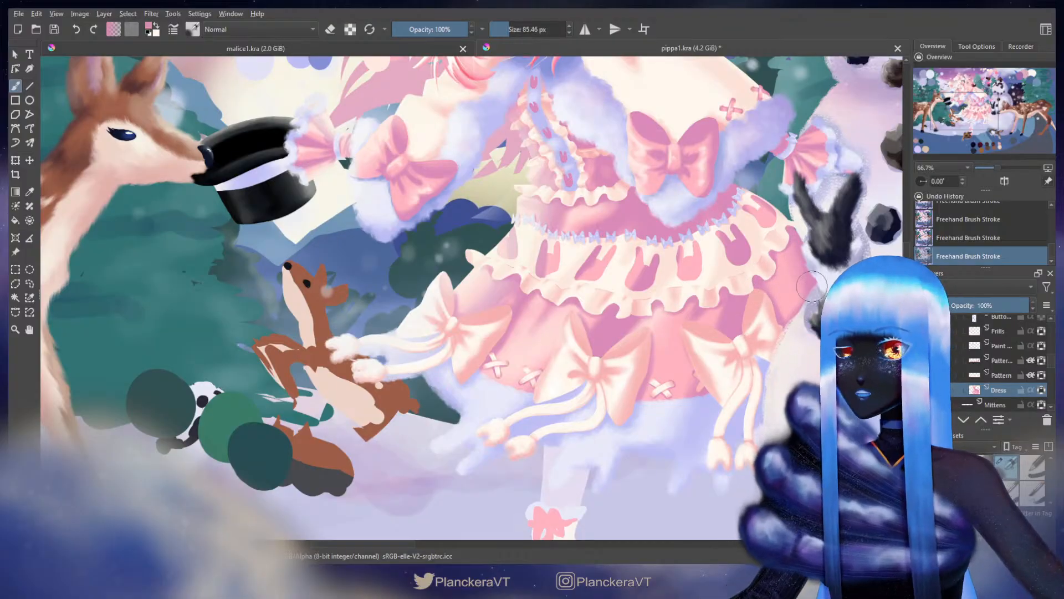
left_click_drag(544, 352, 542, 370)
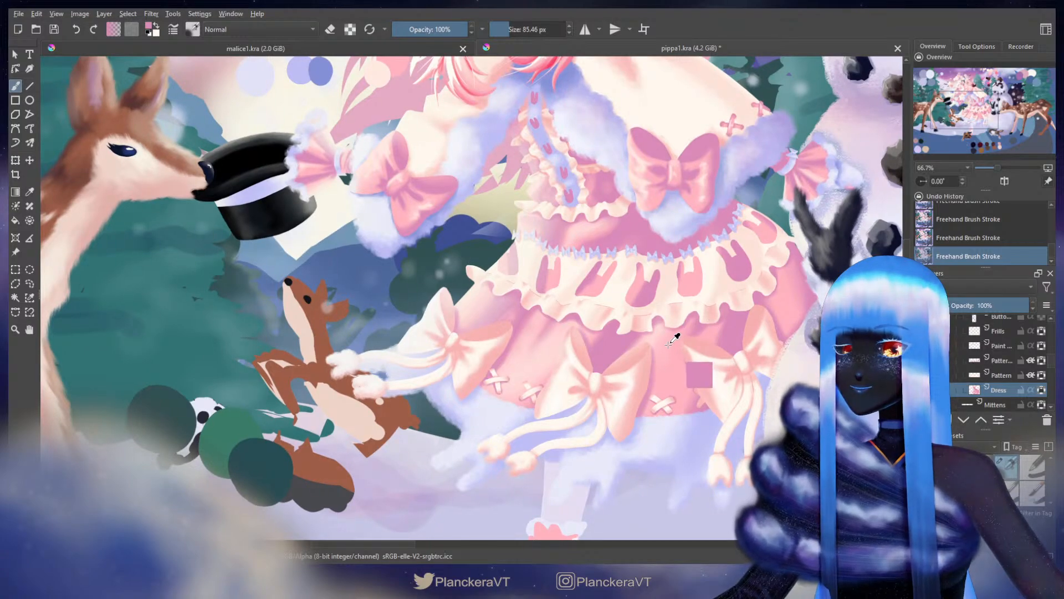
Step: Deepen the mauve folds on the skirt beneath the wide frill with the brush reduced to about 34 px and 31 px
mouse_move(694, 340)
left_mouse_down("shift")
mouse_move(678, 340)
mouse_move(694, 333)
left_mouse_up("shift")
left_click(705, 325, "ctrl")
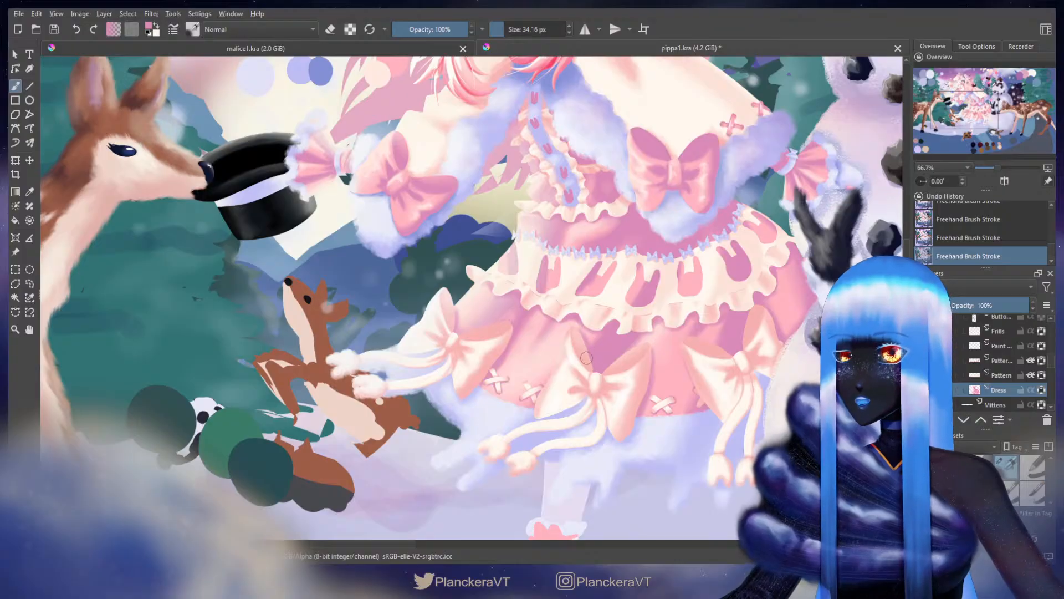
key("bracketleft")
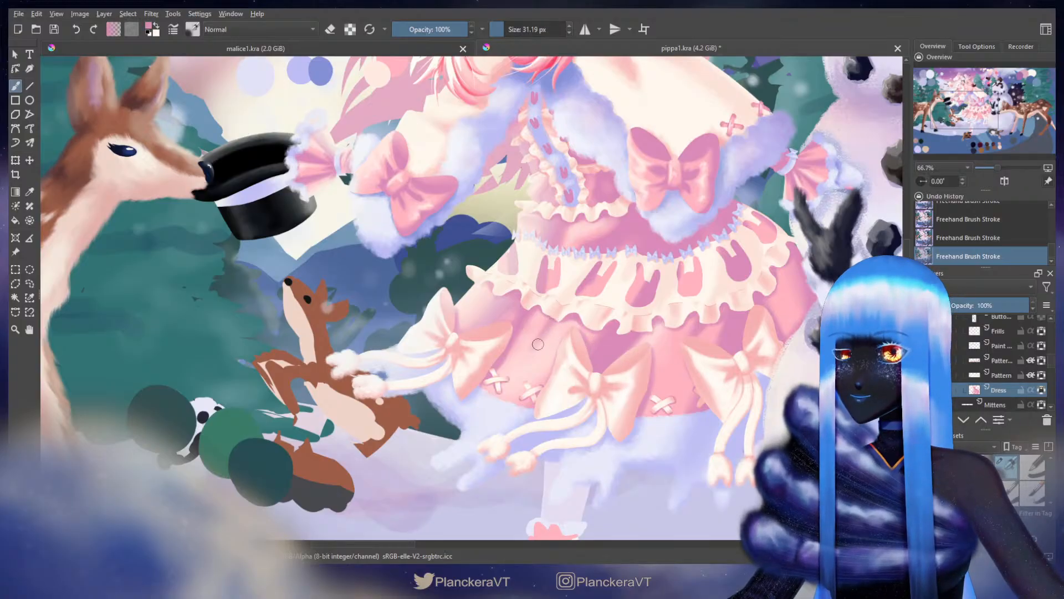
Step: Soften the skirt folds around the middle bow with sampled lighter pinks, enlarging the brush to about 47 px
key("bracketright")
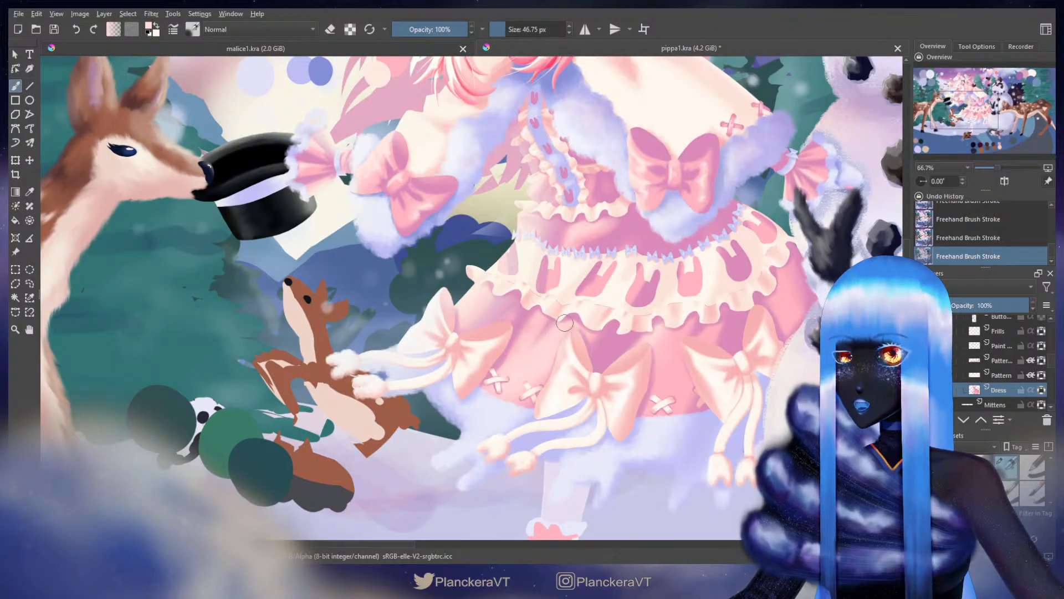
left_click_drag(703, 371, 616, 393)
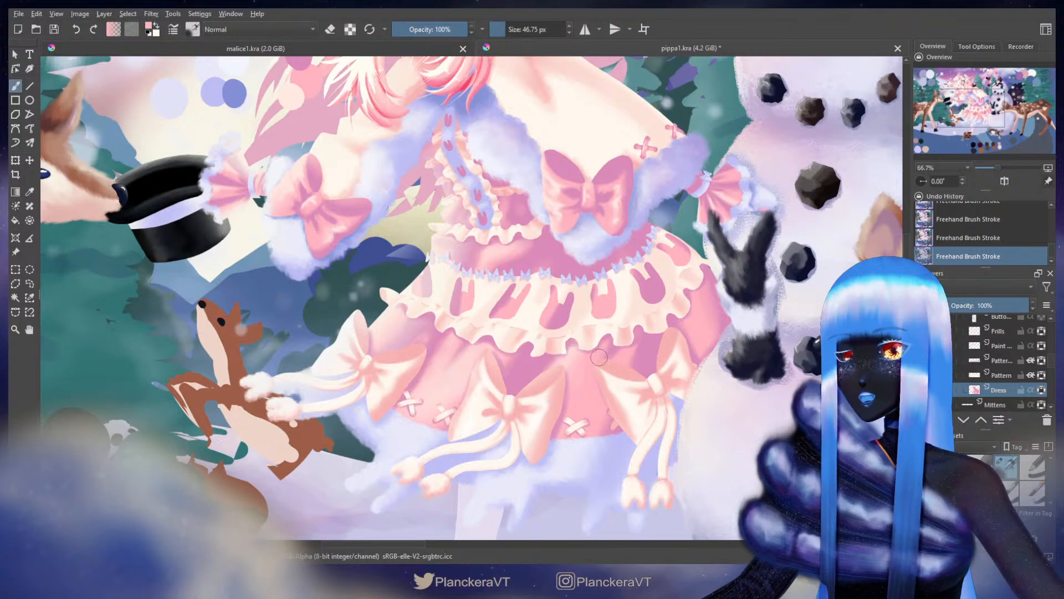
left_click_drag(598, 357, 626, 404)
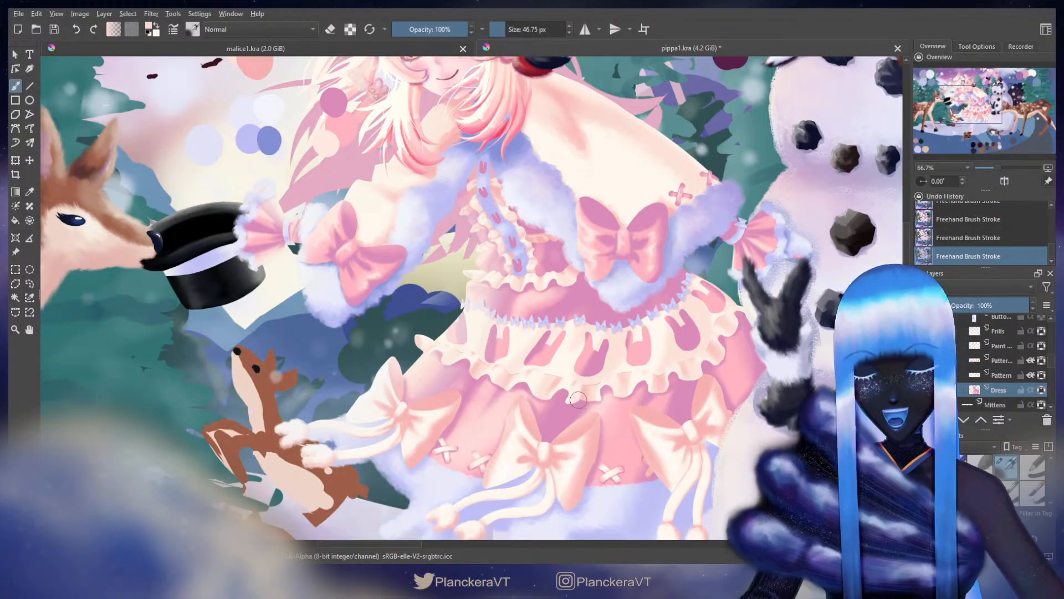
Step: Show the hidden bunny layer between the ribbon layers and Trim, and make it the active layer
scroll(546, 291, "down", 2)
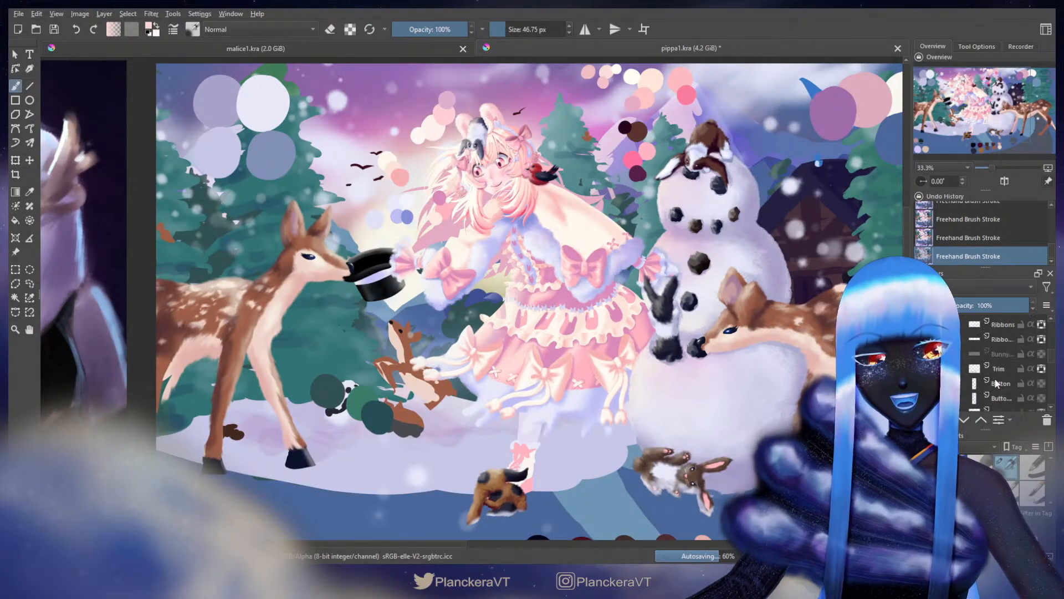
scroll(998, 385, "down", 3)
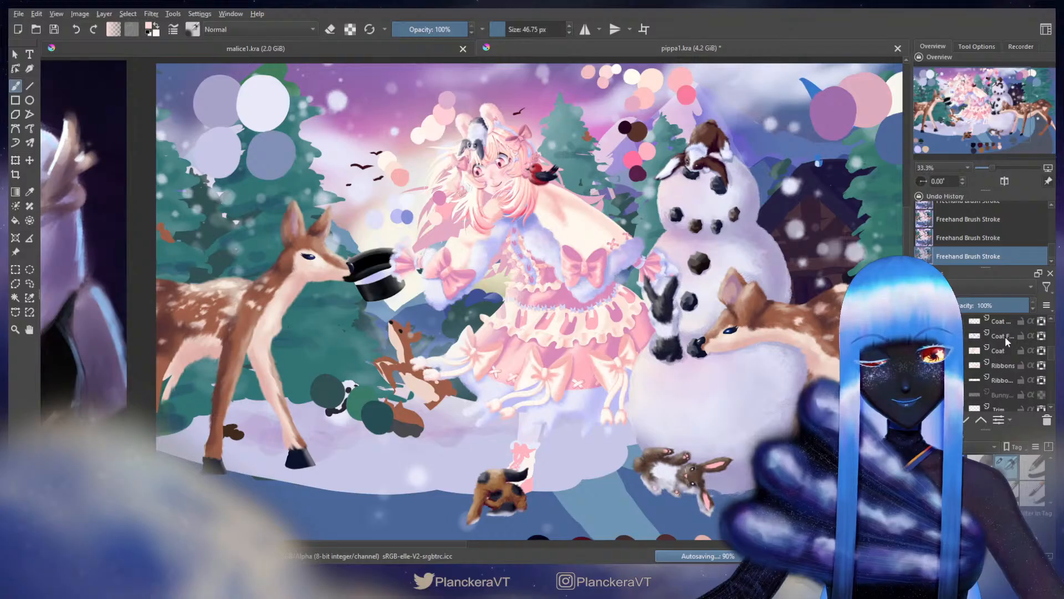
scroll(998, 377, "down", 2)
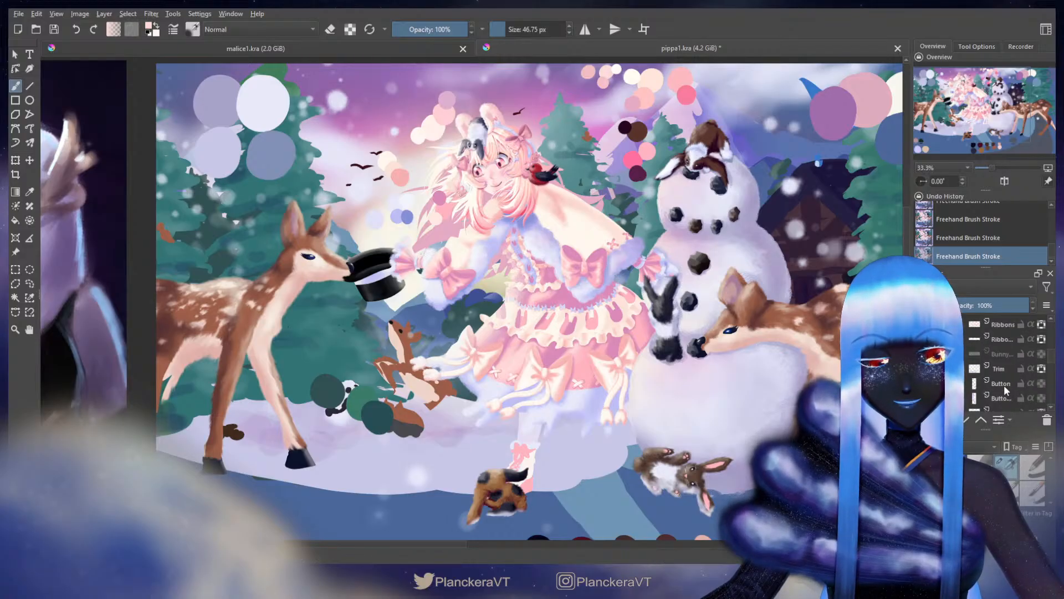
left_click(925, 354)
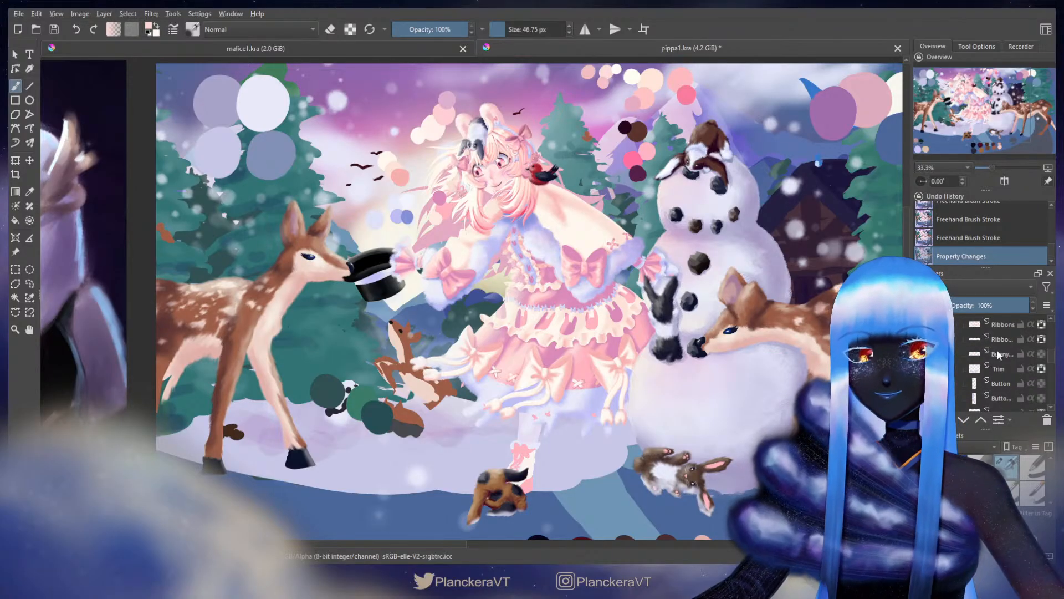
left_click(987, 355)
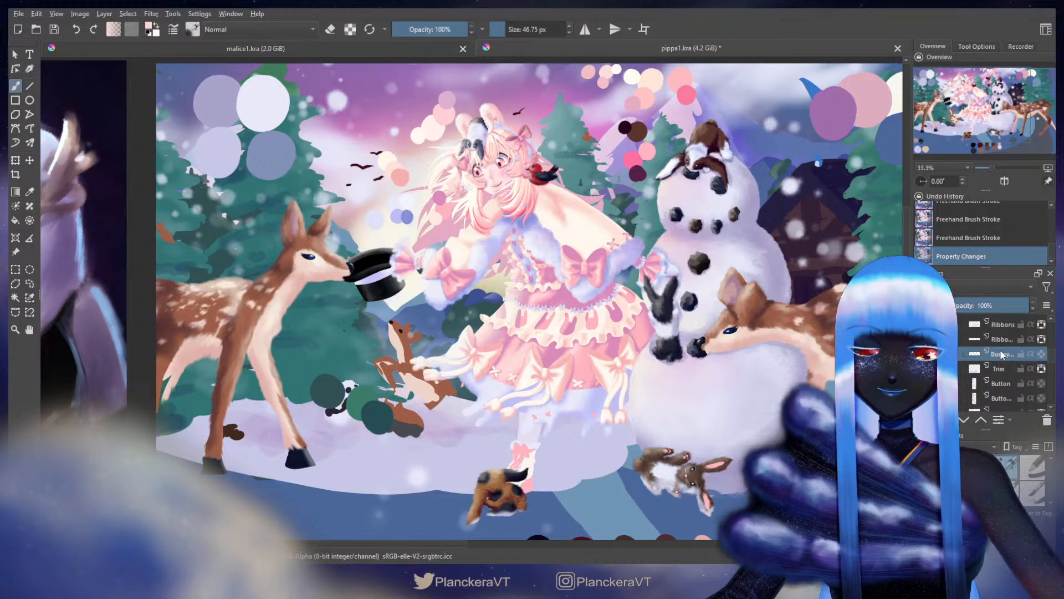
Step: Clear the old contents of the bunny layer and prepare a 15.54 px brush with a sampled pink
key("Delete")
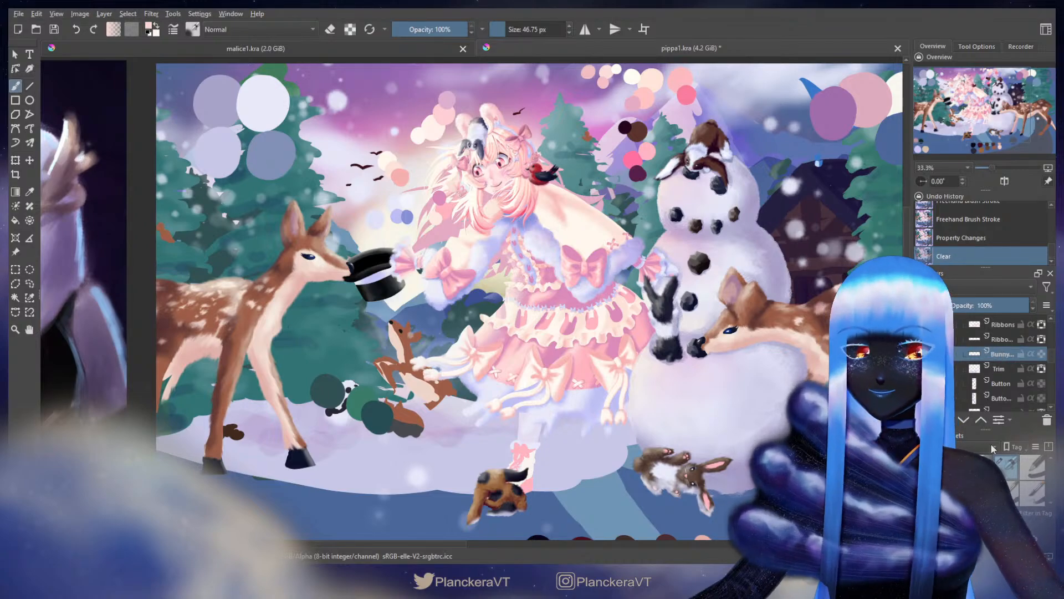
left_click(1007, 492)
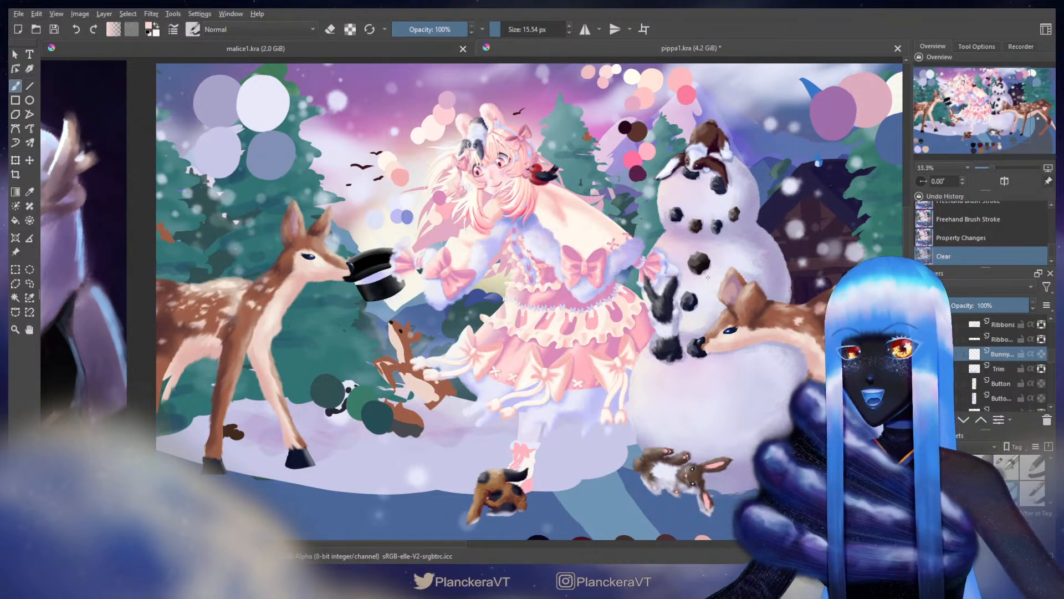
left_click_drag(472, 112, 537, 152)
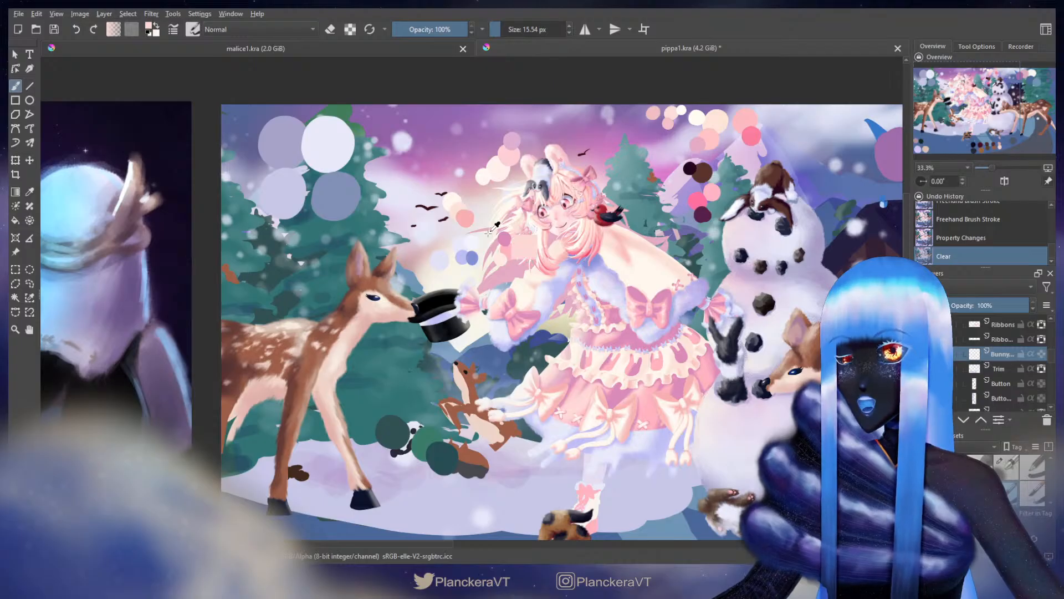
left_click_drag(651, 396, 647, 312)
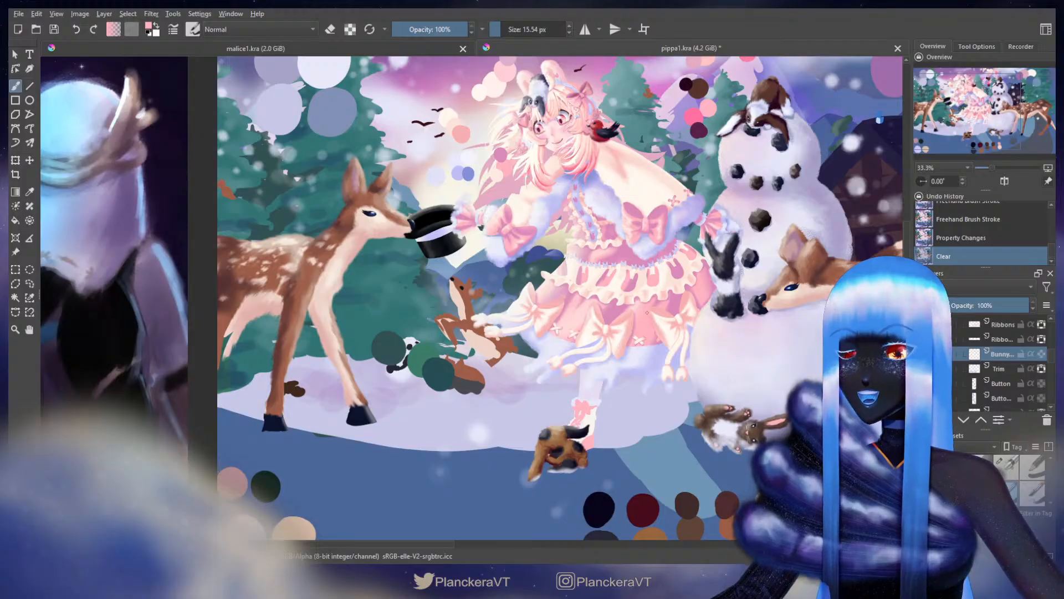
Step: Make the hidden Coat Back and Snowpile layers visible
scroll(1003, 361, "down", 5)
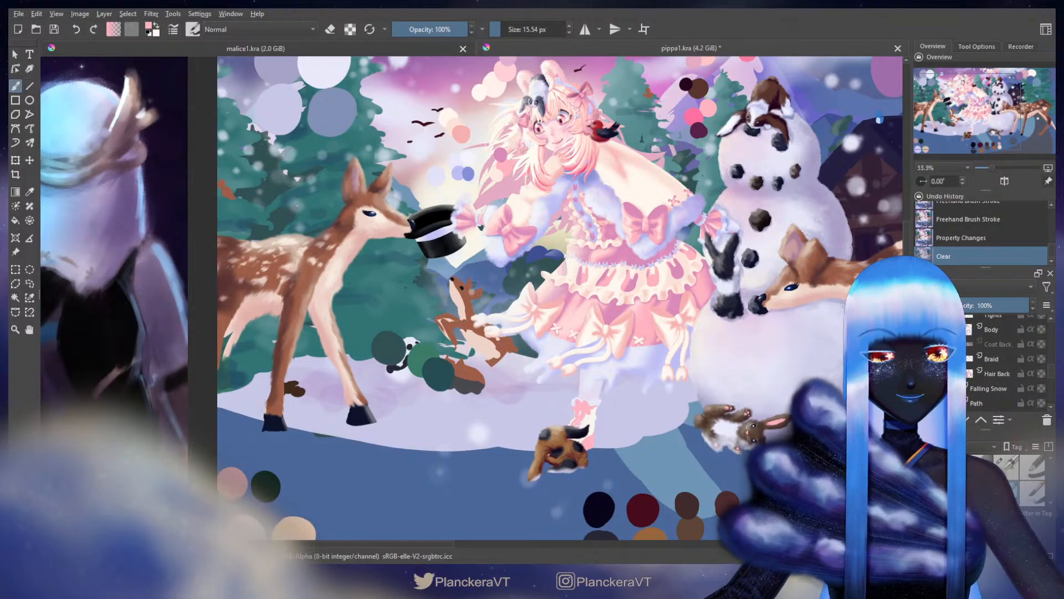
left_click(923, 344)
left_click(923, 344)
left_click(923, 343)
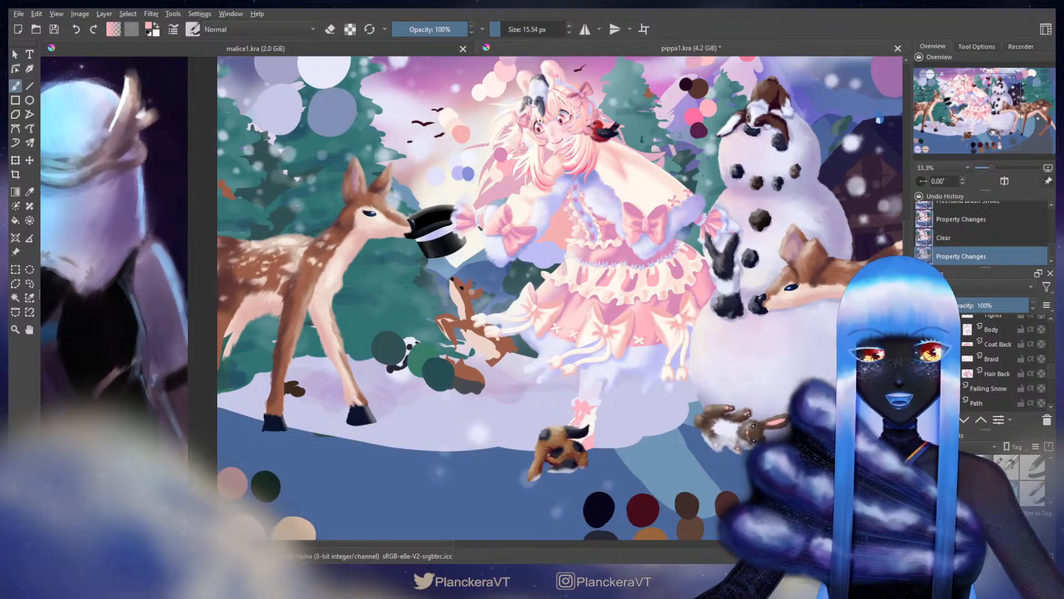
scroll(993, 360, "down", 3)
left_click(923, 336)
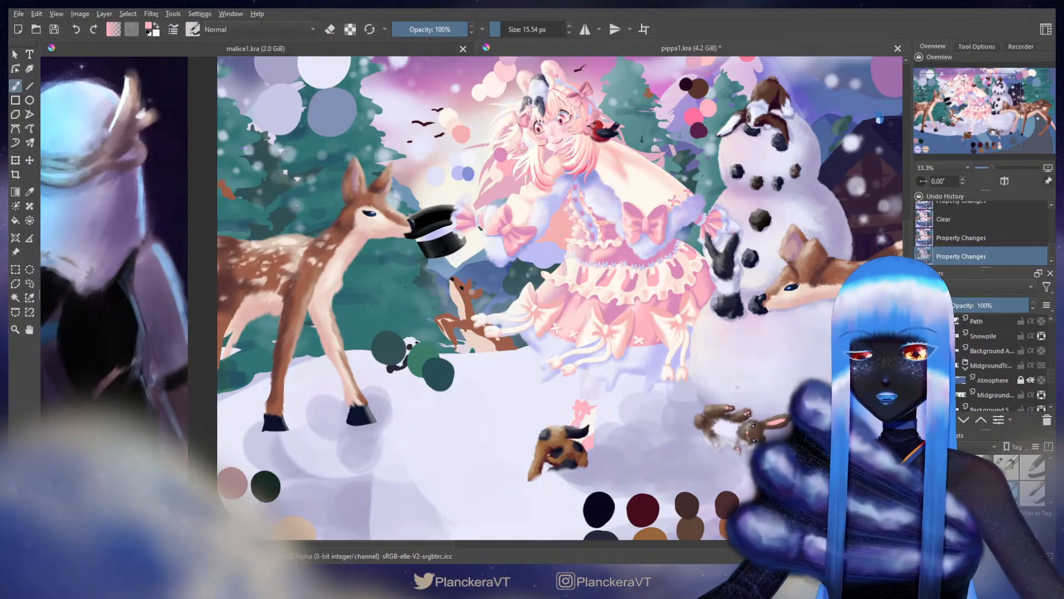
Step: Try painting small pink X marks on the fur trim's bunny shapes below the skirt's middle and third bows
scroll(738, 389, "down", 2)
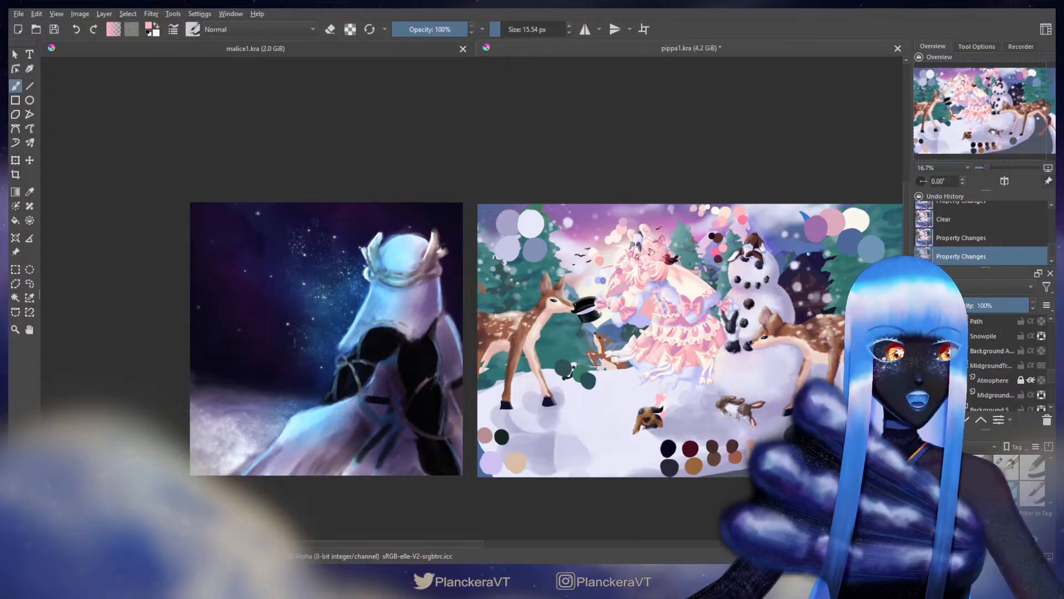
scroll(693, 401, "up", 3)
scroll(990, 376, "up", 5)
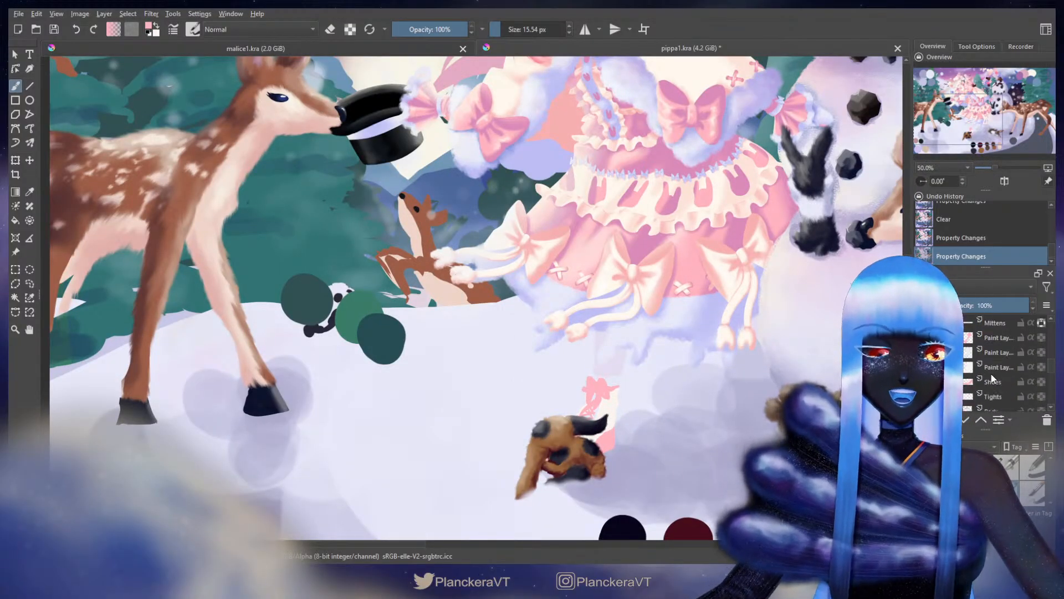
scroll(638, 336, "up", 2)
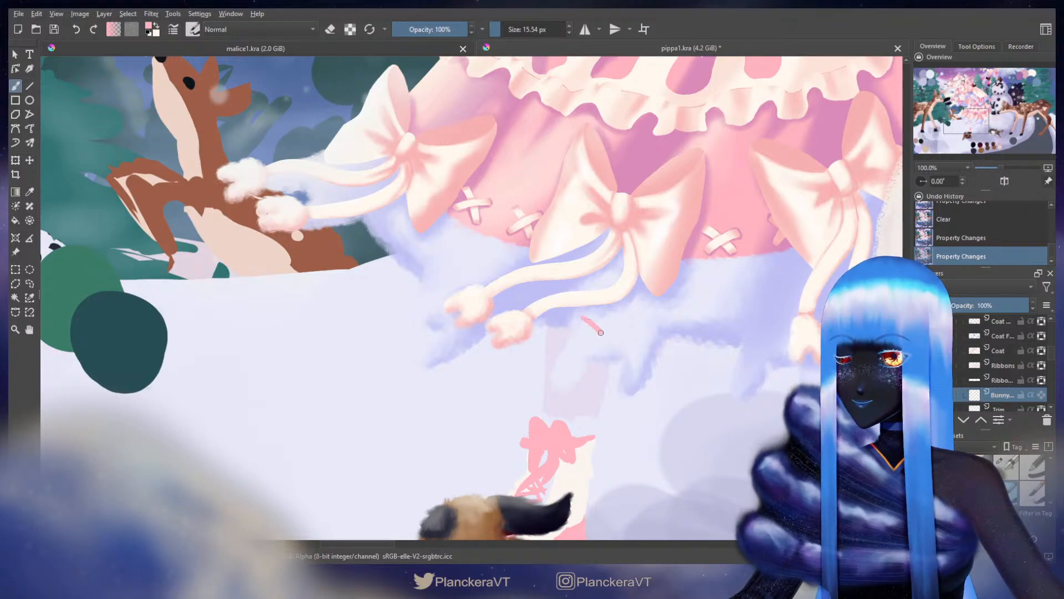
left_click_drag(600, 332, 604, 336)
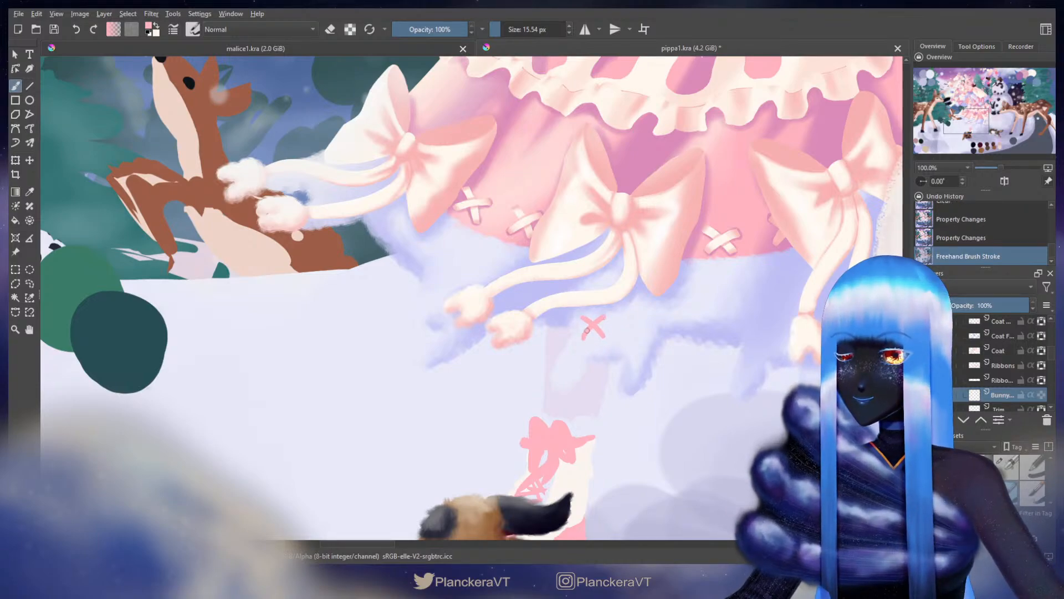
mouse_move(626, 316)
left_mouse_down()
mouse_move(641, 336)
mouse_move(627, 336)
left_mouse_up()
mouse_move(716, 326)
left_mouse_down()
mouse_move(608, 319)
mouse_move(653, 334)
mouse_move(641, 333)
mouse_move(657, 319)
mouse_move(636, 339)
left_mouse_up()
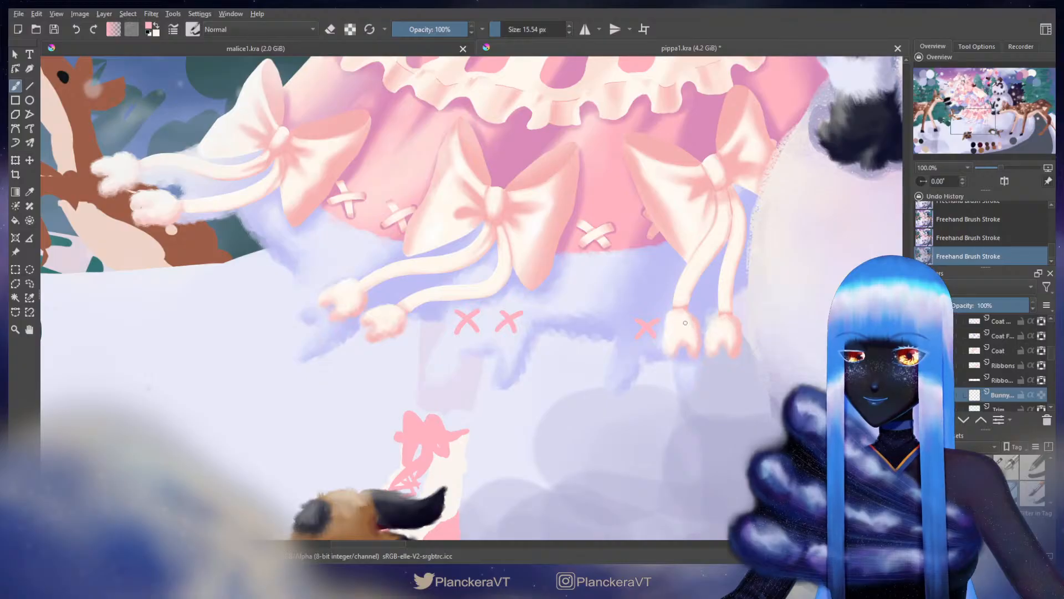
left_click_drag(556, 264, 823, 317)
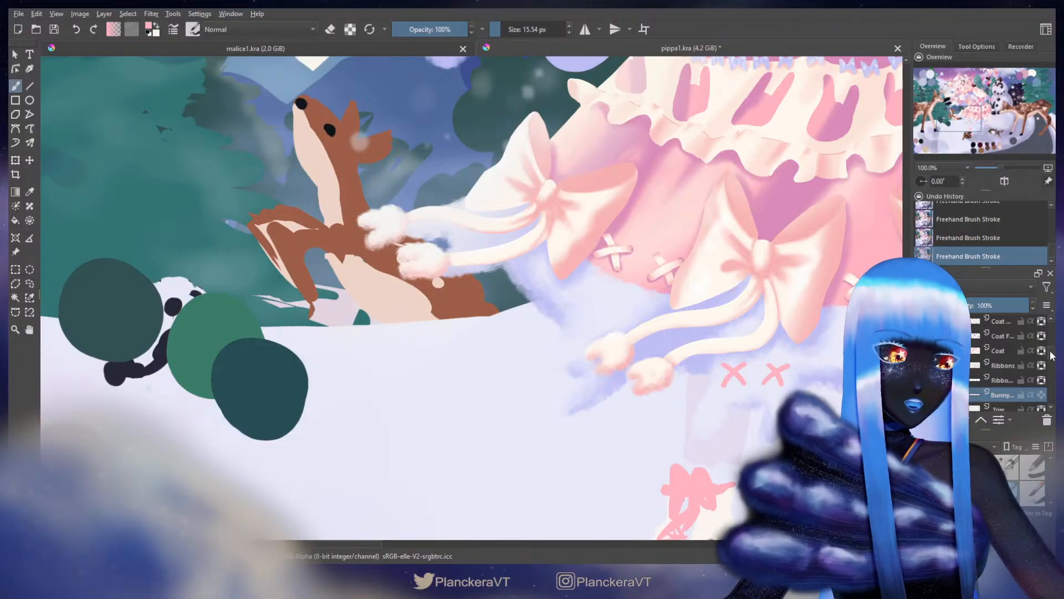
Step: Hide the Snowpile layer
scroll(1053, 368, "down", 5)
scroll(1050, 372, "down", 8)
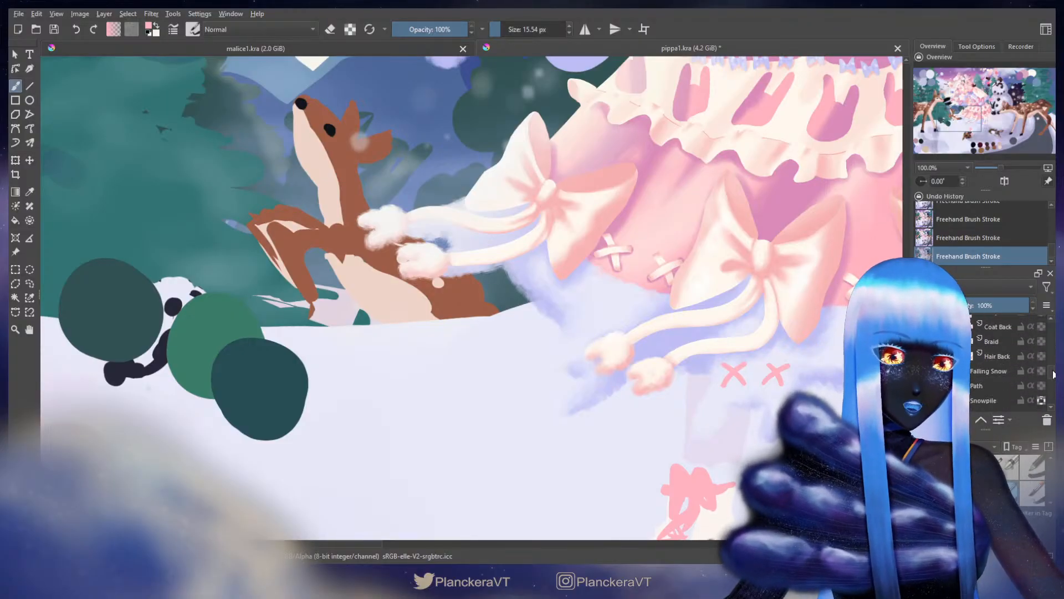
left_click(924, 348)
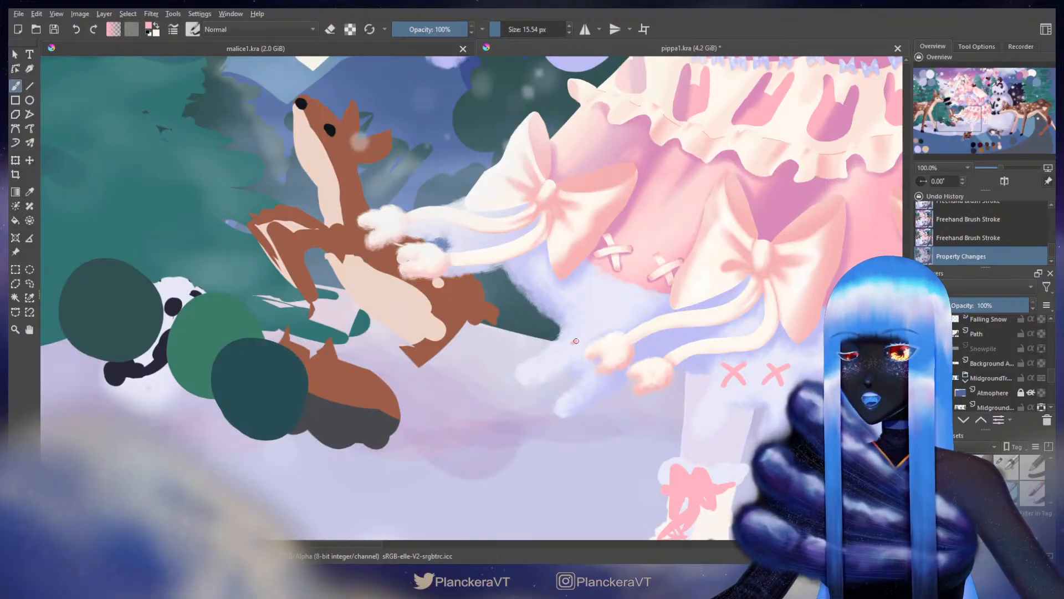
Step: Try a pink X mark on the fur trim beside the first bow's ribbon ends, and clear the bunny layer
mouse_move(576, 341)
left_mouse_down()
mouse_move(615, 358)
mouse_move(631, 350)
mouse_move(620, 337)
mouse_move(628, 371)
left_mouse_up()
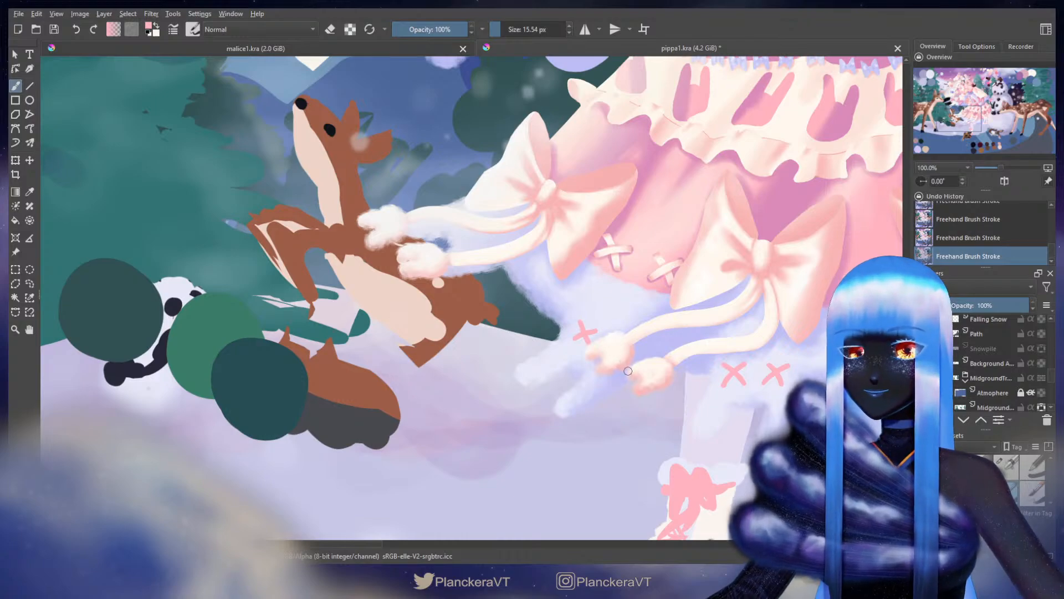
left_click_drag(558, 333, 580, 366)
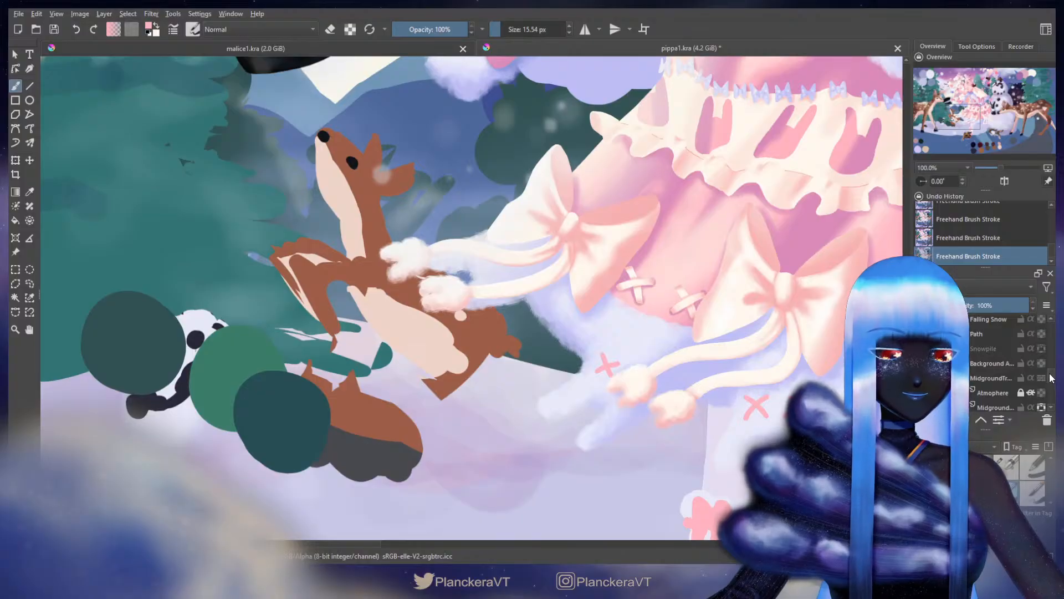
key("Delete")
Step: Hide the Ribbons layer and paint pairs of pink X eyes on the fur trim's second and third bunny shapes
left_click_drag(1049, 375, 980, 364)
left_click(1042, 346)
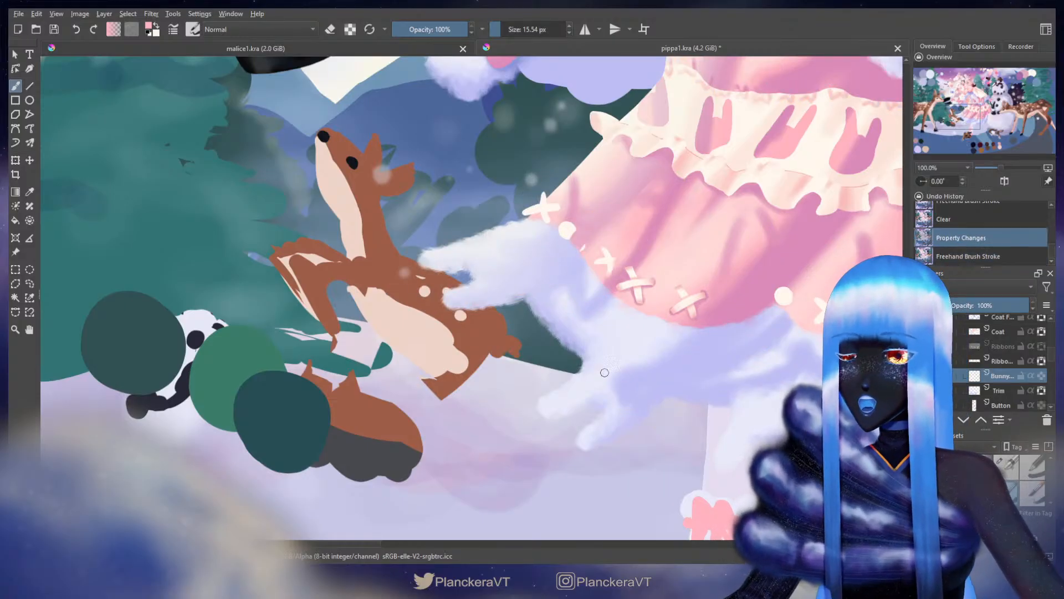
mouse_move(595, 363)
left_mouse_down()
mouse_move(610, 383)
mouse_move(604, 373)
mouse_move(616, 366)
left_mouse_up()
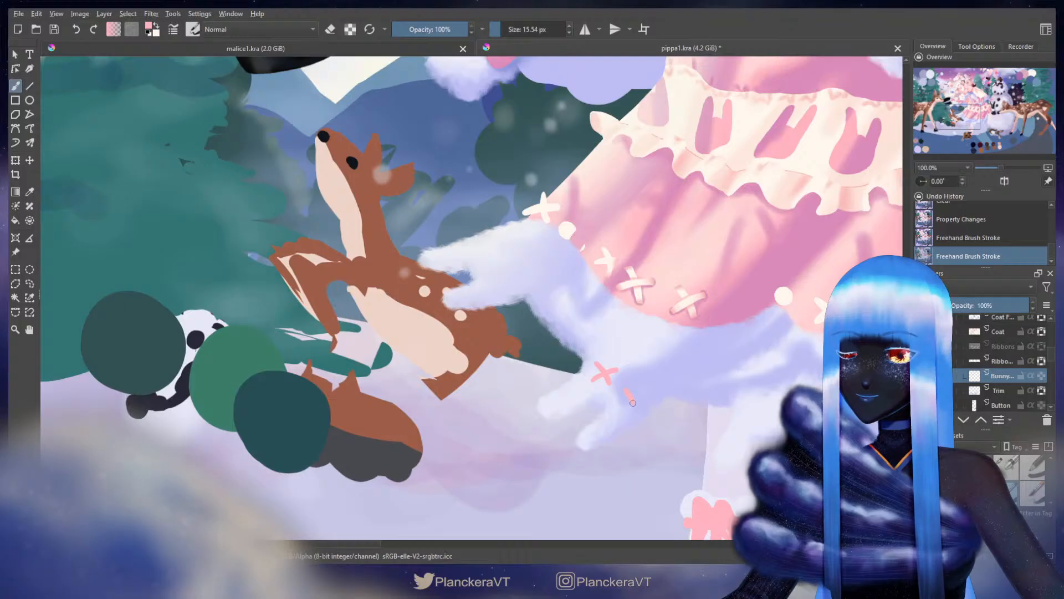
left_click_drag(633, 403, 634, 407)
key("ctrl+z")
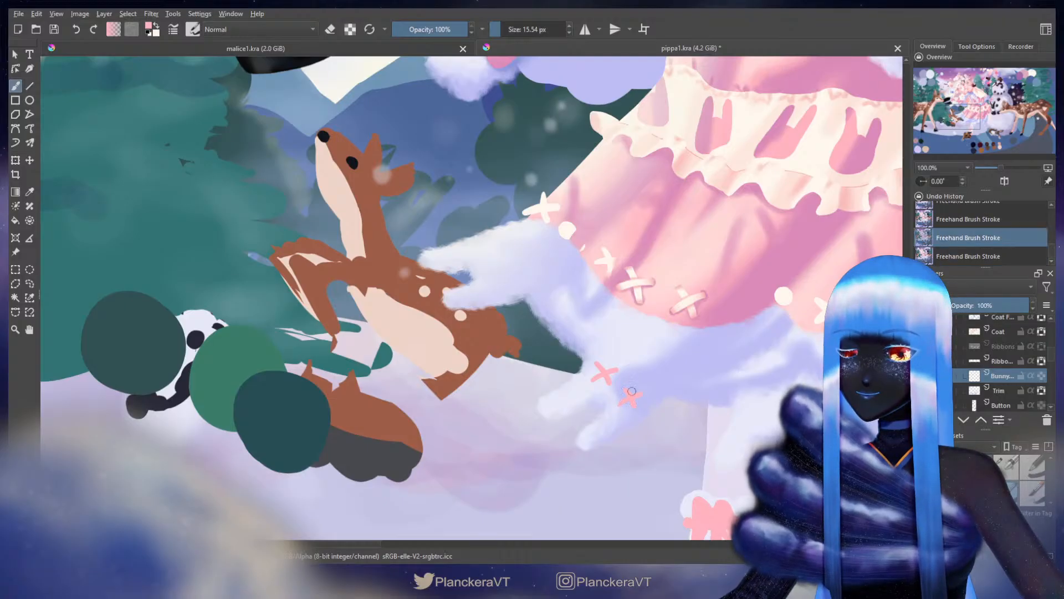
left_click_drag(635, 401, 636, 406)
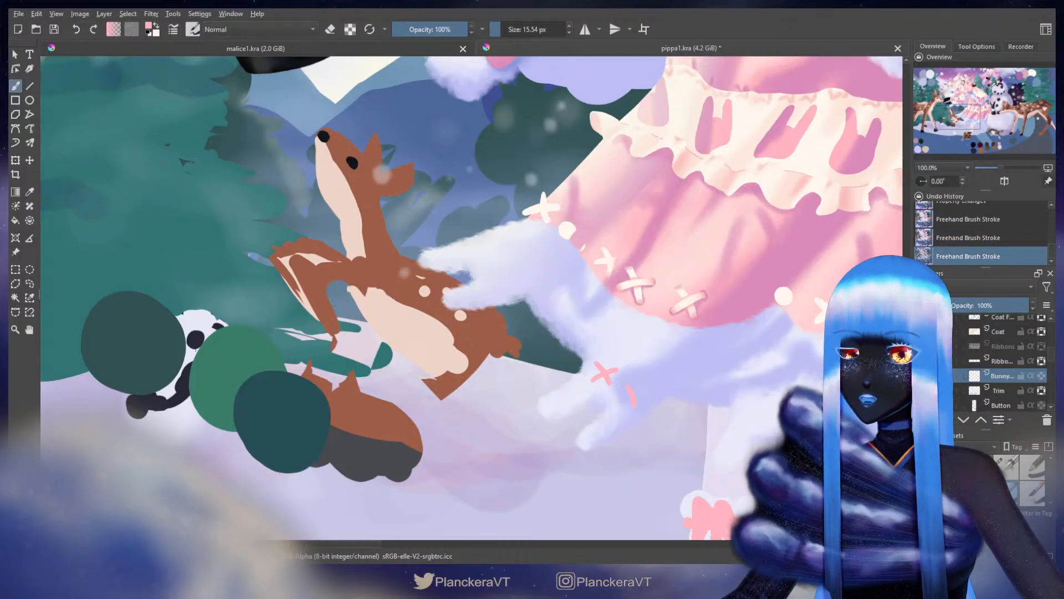
left_click_drag(712, 390, 657, 339)
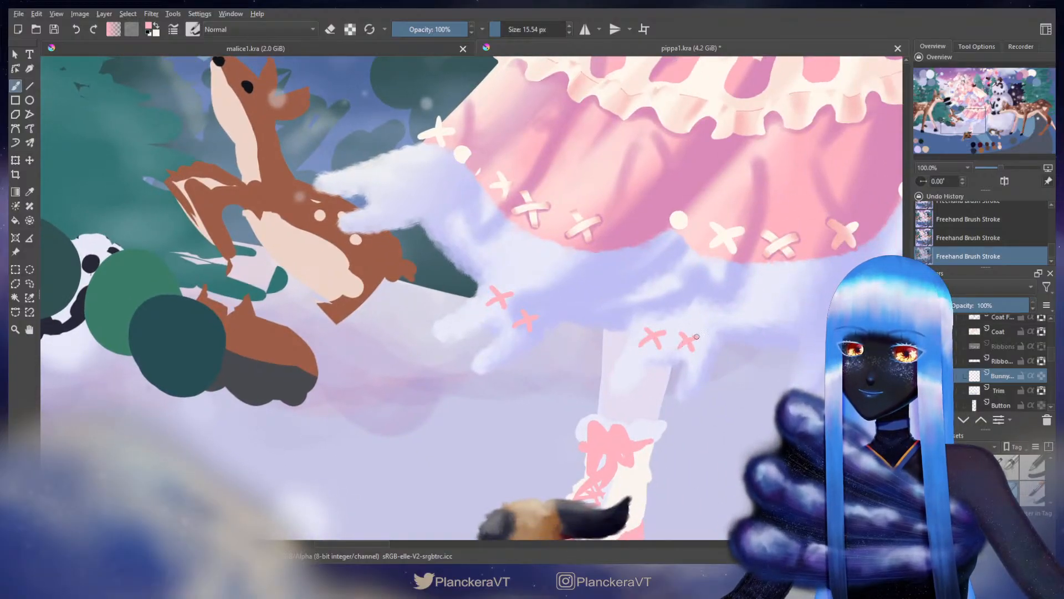
Step: Paint a pair of pink X eyes on the fur trim's bunny shape nearest the snowman, using a brush of about 16 px
mouse_move(754, 336)
left_mouse_down()
mouse_move(594, 326)
mouse_move(538, 337)
left_mouse_up()
left_click_drag(613, 342, 613, 349, "shift")
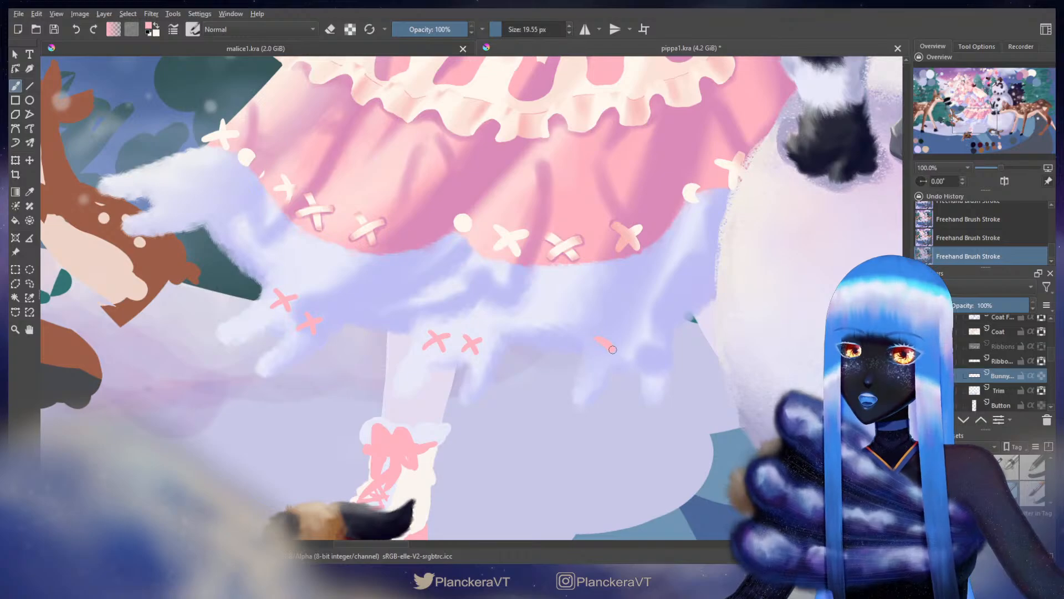
key("ctrl+z")
key("ctrl+z")
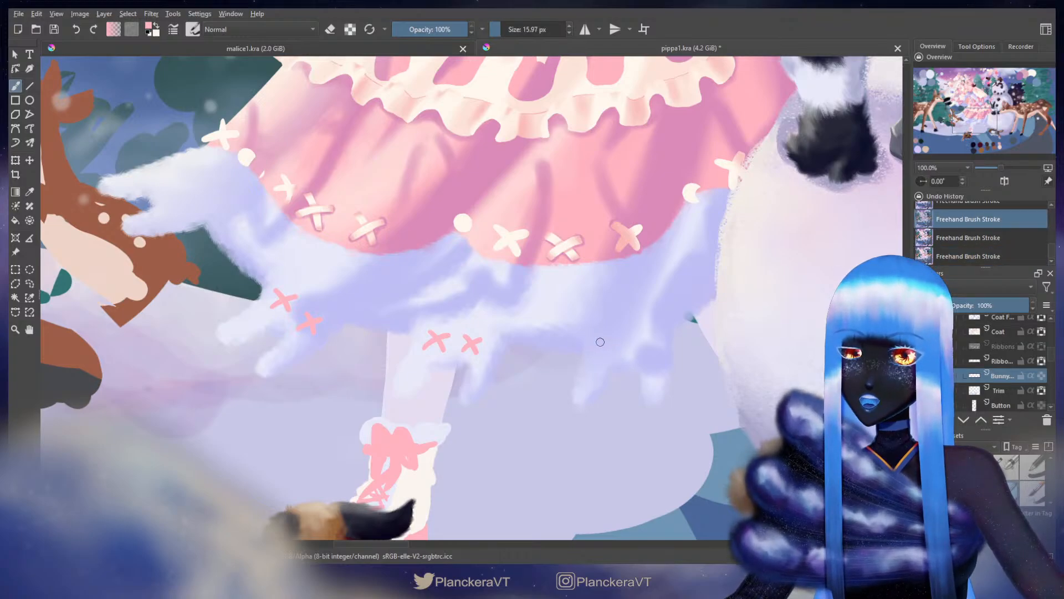
key("ctrl+shift+z")
key("ctrl+shift+z")
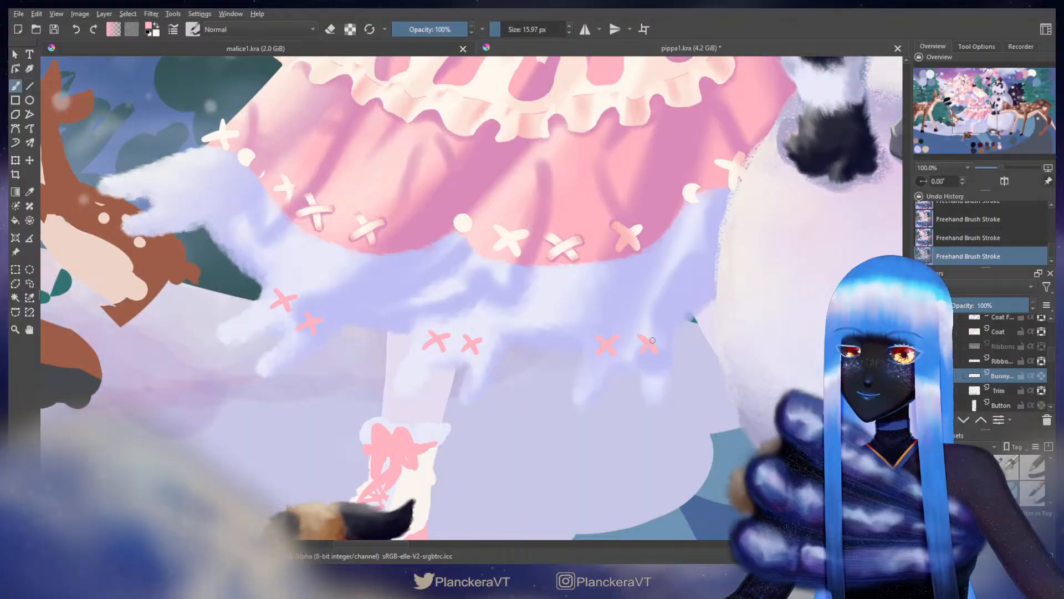
Step: Paint pink X eyes on the fur trim's bunny shape beside the small deer, and show the Ribbons layer again
left_click_drag(556, 332, 832, 404)
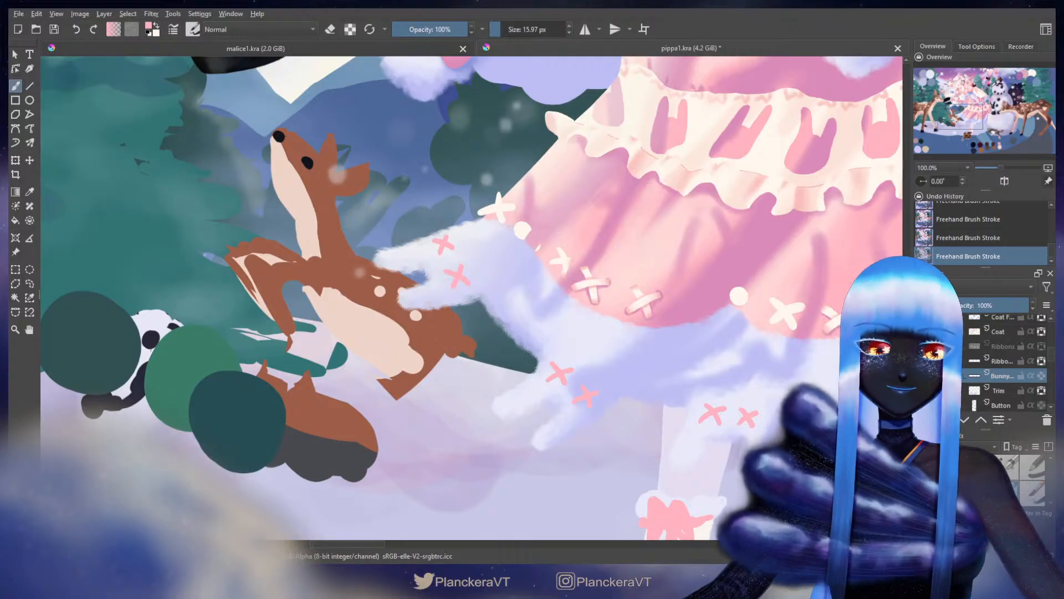
left_click(923, 346)
left_click_drag(790, 378, 558, 370)
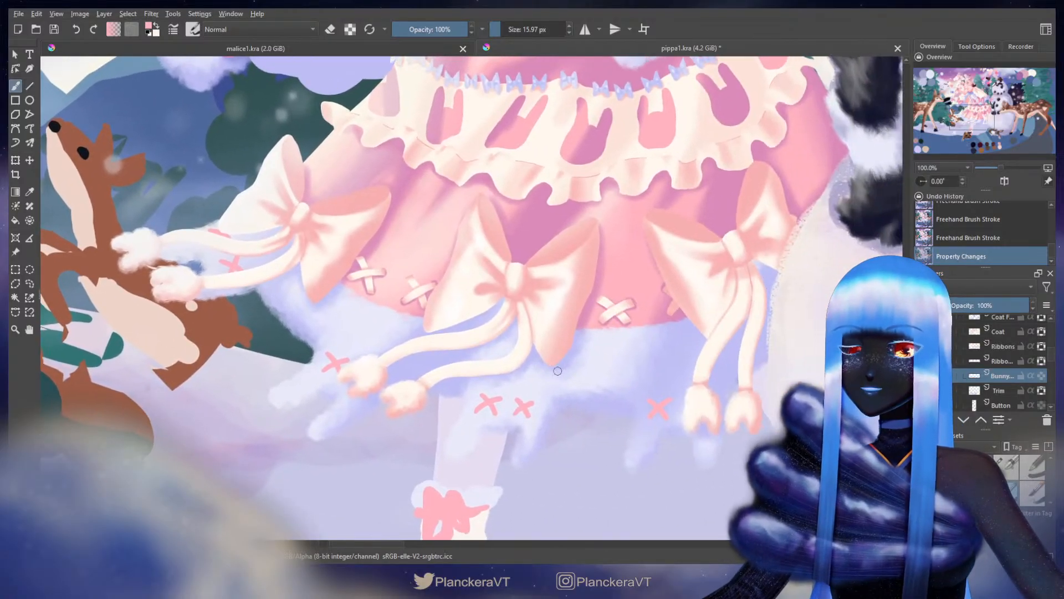
scroll(539, 365, "down", 1)
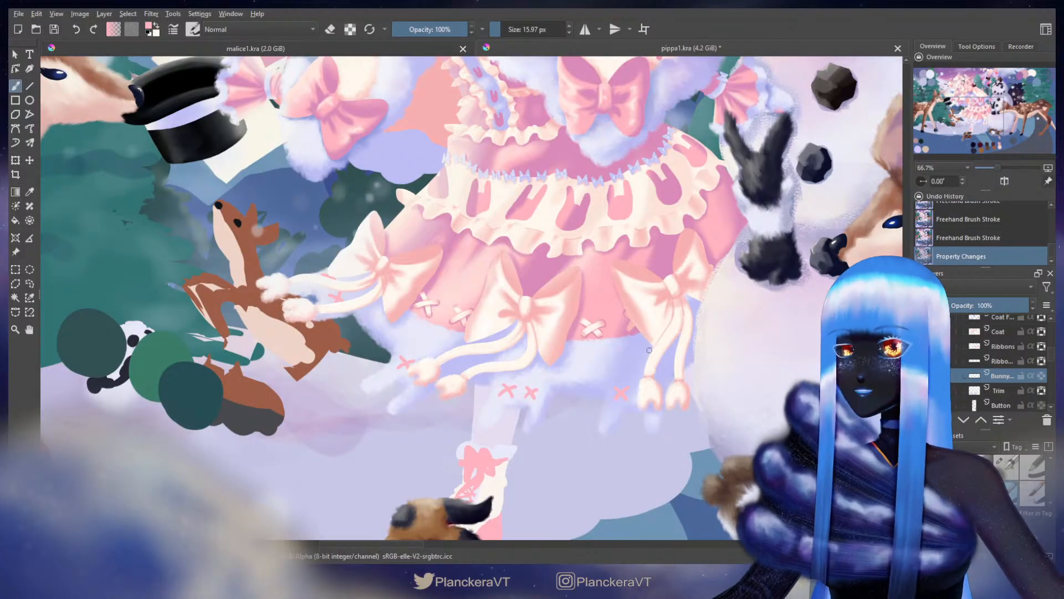
Step: Paint X eyes on the wide frill's first bunny cutout with a sampled pale lavender and a brush of about 12.8 px
left_click_drag(770, 302, 925, 511)
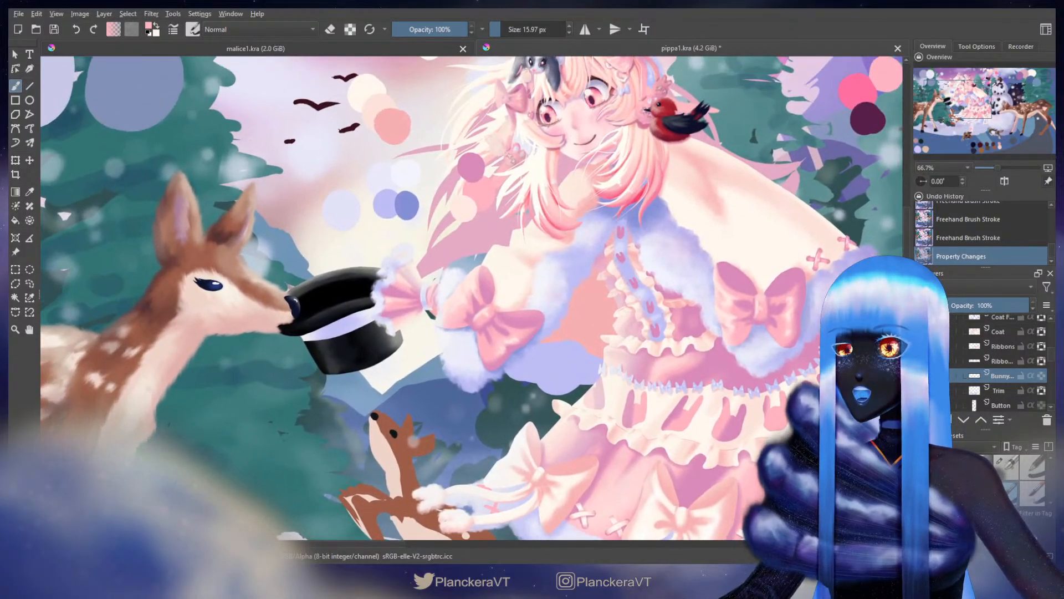
left_click(346, 204, "ctrl")
scroll(561, 370, "up", 2)
mouse_move(675, 442)
left_mouse_down()
mouse_move(590, 256)
mouse_move(539, 250)
left_mouse_up()
key("ctrl+z")
left_click_drag(533, 236, 530, 236, "shift")
key("ctrl+z")
left_click_drag(530, 235, 546, 232)
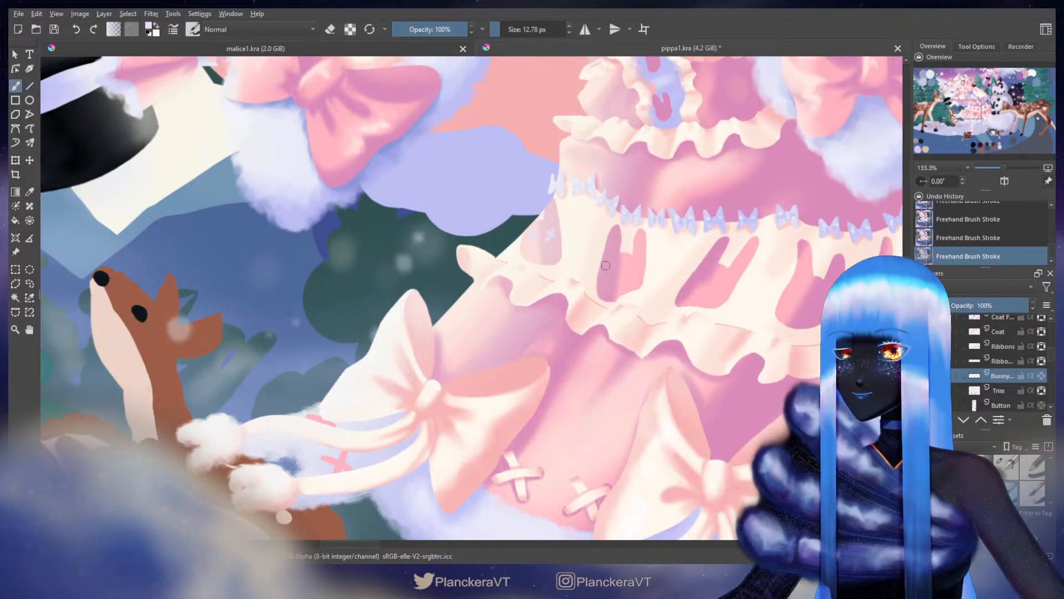
Step: Paint pale lavender X eyes on the frill's second and third bunny cutouts with the brush reduced to 10.65 px
key("ctrl+z")
key("ctrl+z")
mouse_move(614, 270)
left_mouse_down()
mouse_move(607, 279)
mouse_move(610, 269)
left_mouse_up()
left_click_drag(606, 265, 606, 265)
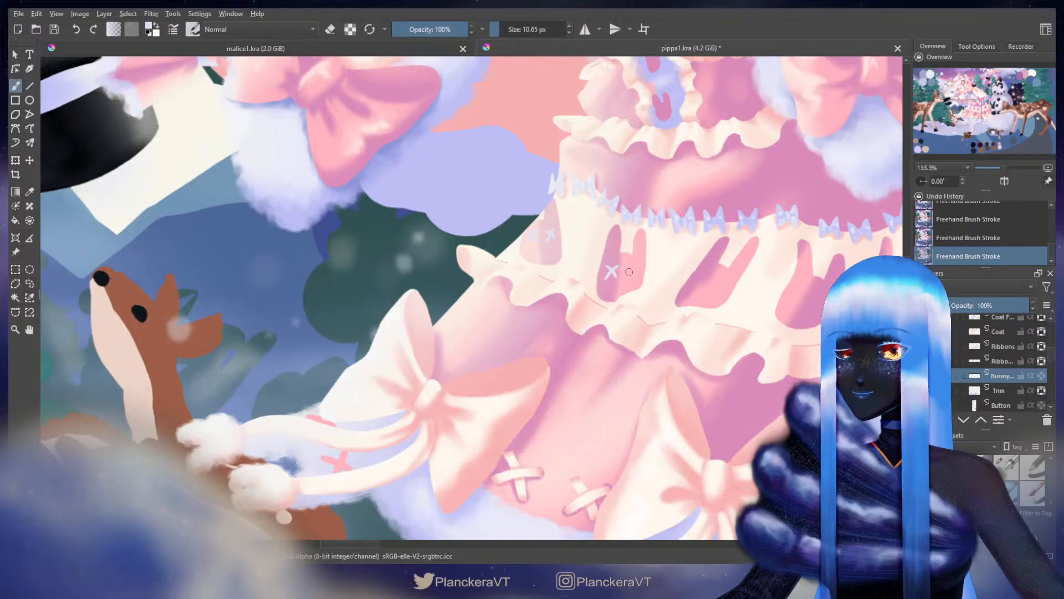
left_click_drag(701, 281, 646, 263)
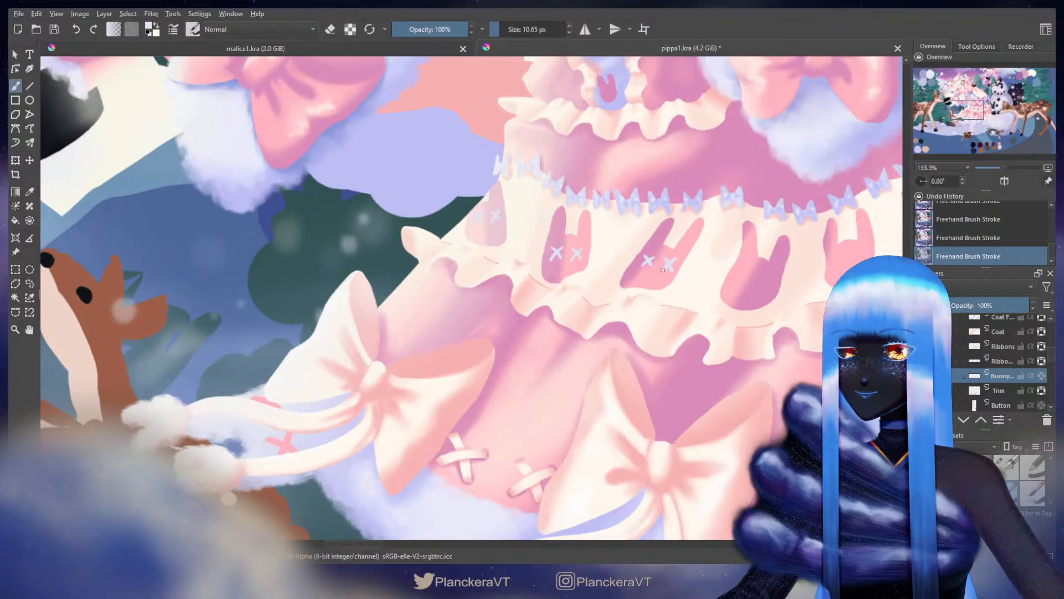
key("ctrl+z")
left_click_drag(678, 258, 543, 276)
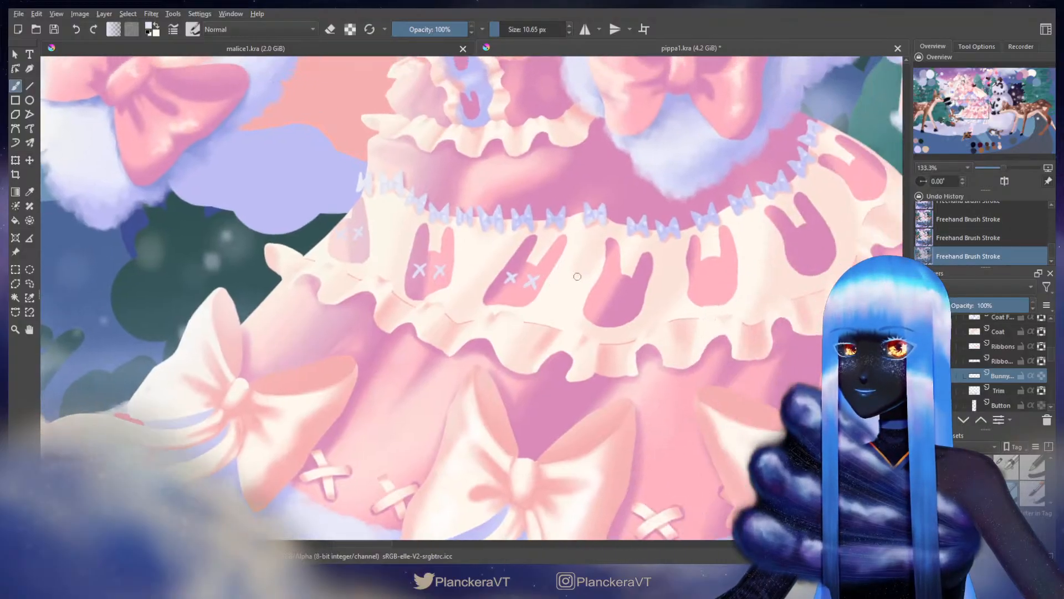
Step: Paint pale lavender X eyes on the frill's remaining four bunny cutouts toward the snowman
left_click_drag(613, 285, 602, 296)
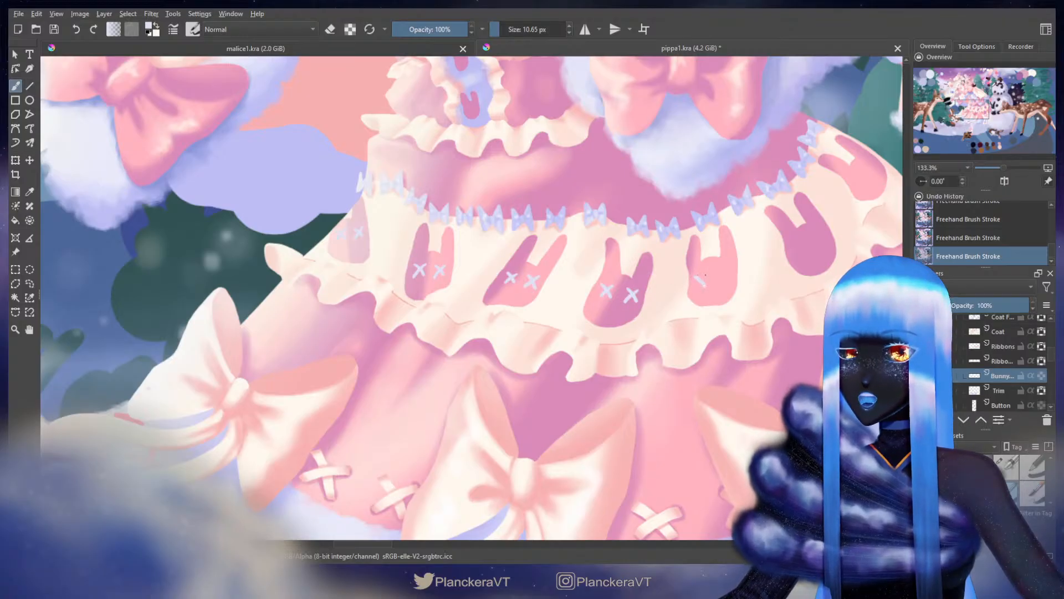
mouse_move(705, 275)
left_mouse_down()
mouse_move(695, 288)
mouse_move(727, 283)
mouse_move(717, 287)
left_mouse_up()
left_click_drag(804, 250, 691, 274)
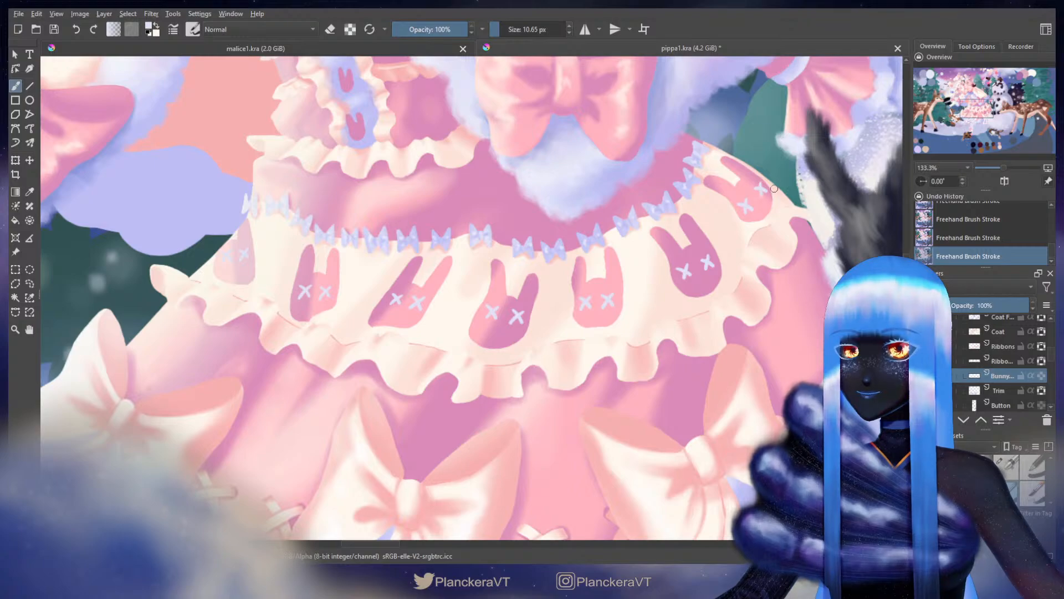
Step: Paint pale lavender X eyes on the five small bunny shapes along the bodice's lavender strip with the brush reduced to 7.69 px
left_click_drag(775, 188, 760, 322)
key("bracketleft")
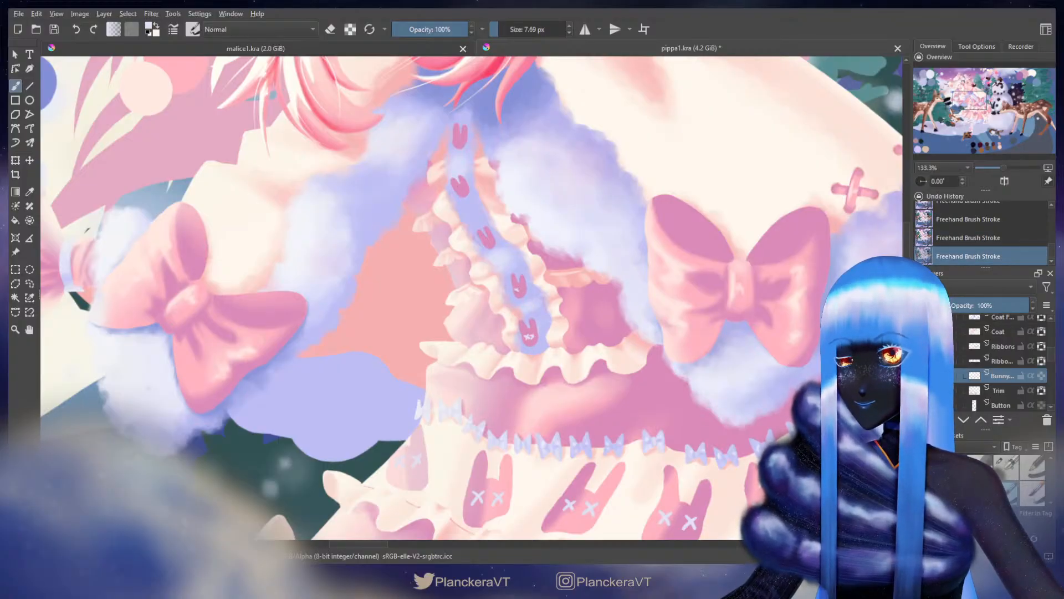
left_click_drag(525, 275, 604, 305)
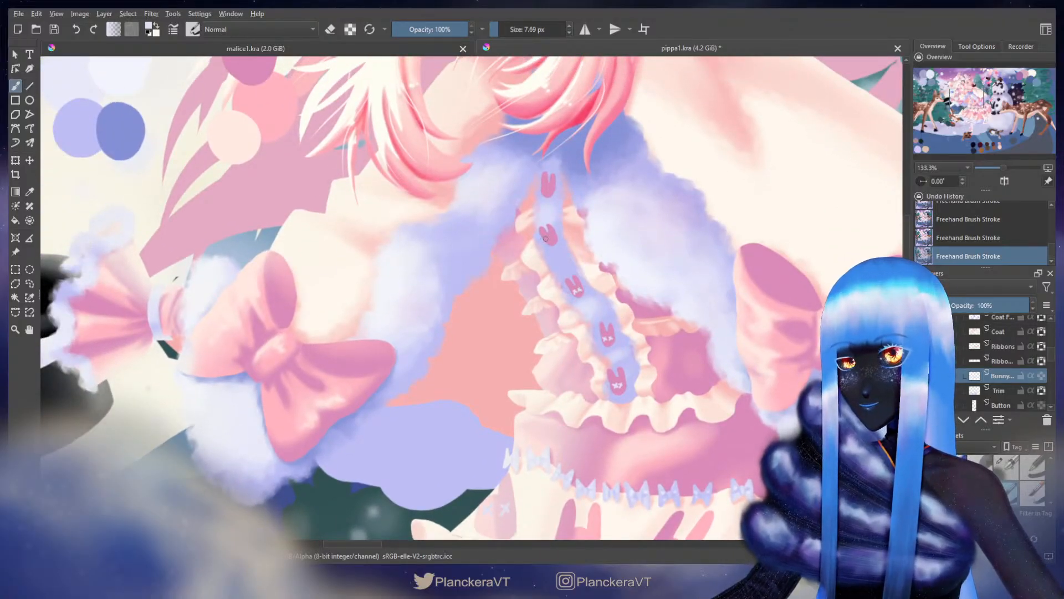
key("ctrl+z")
left_click_drag(546, 235, 549, 239)
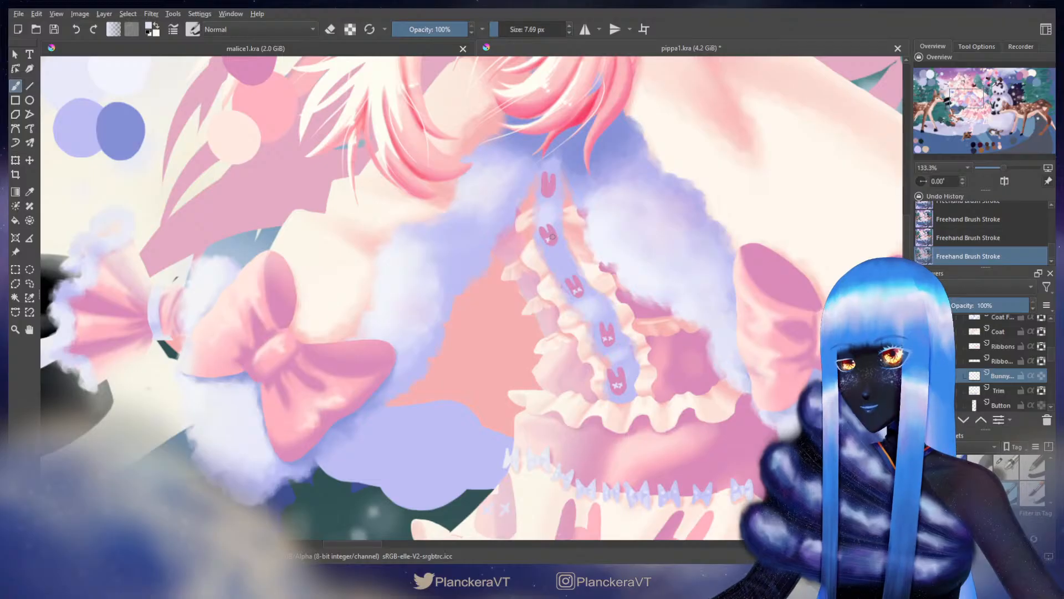
left_click_drag(545, 188, 560, 220)
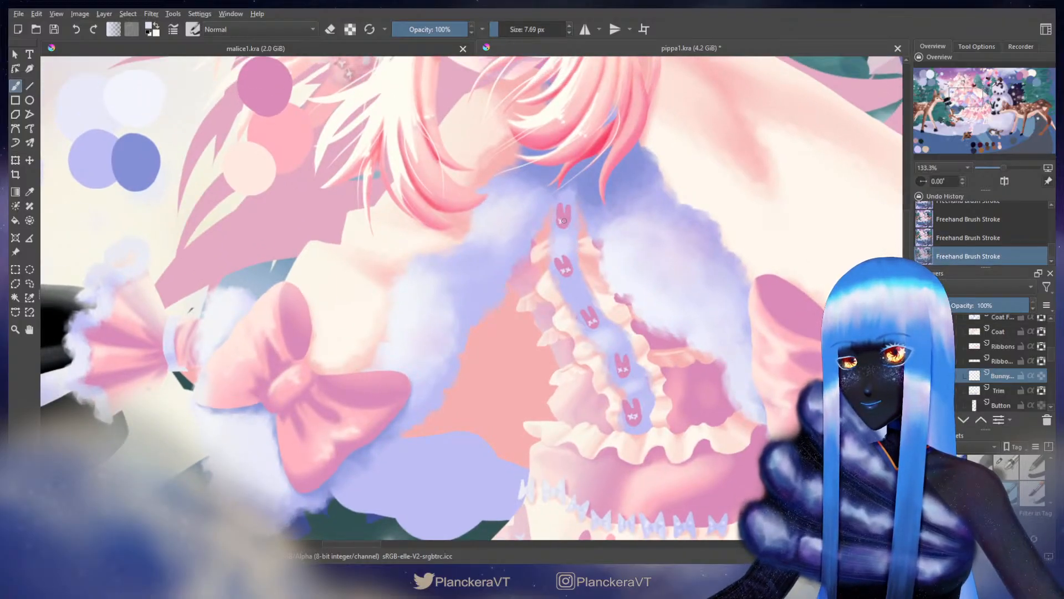
left_click_drag(637, 451, 570, 173)
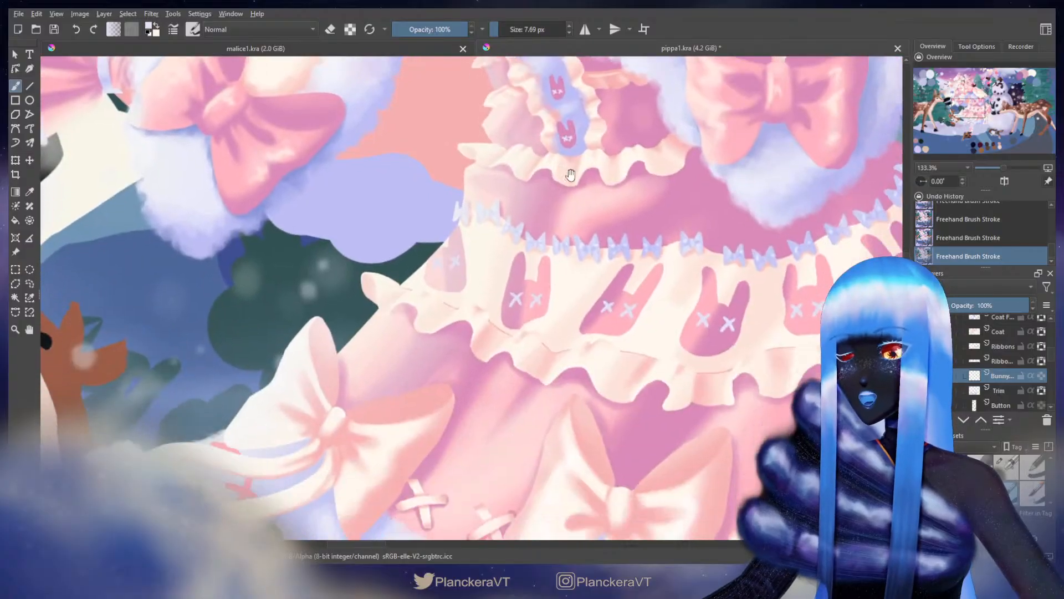
left_click_drag(549, 470, 630, 248)
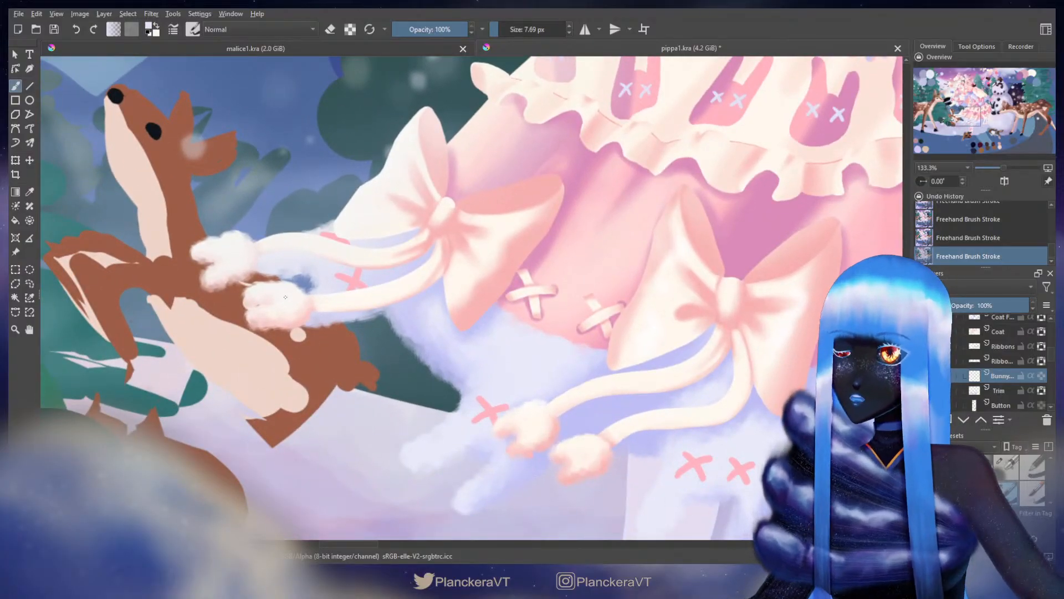
key("ctrl+z")
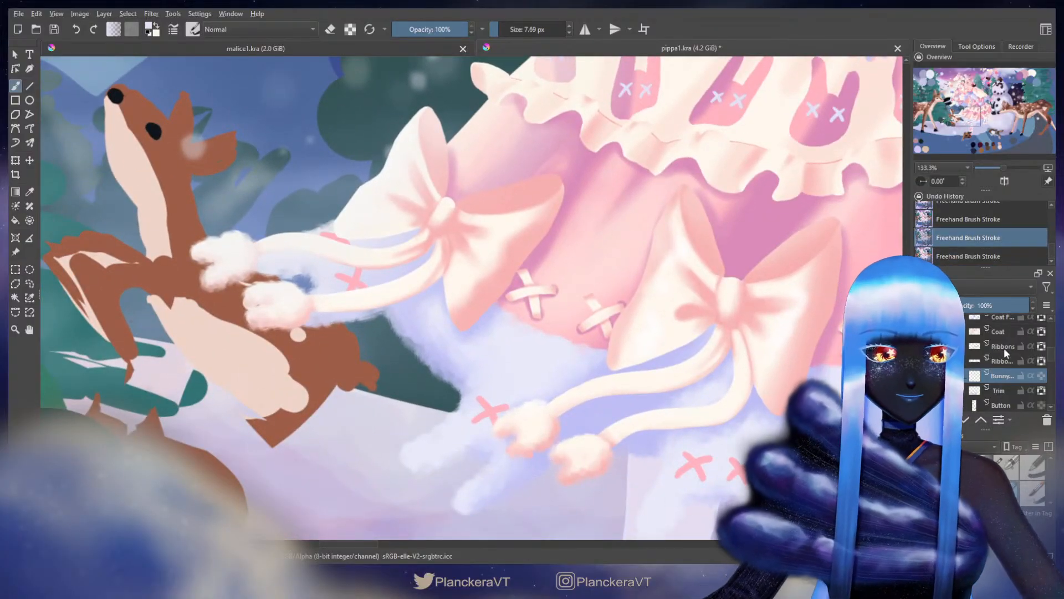
left_click_drag(1005, 377, 1005, 345)
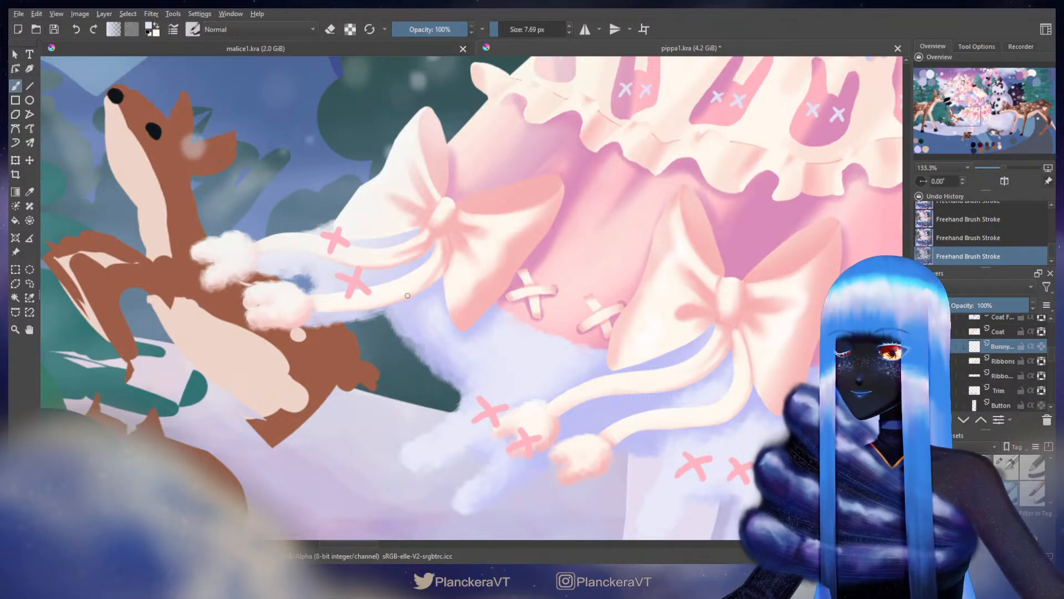
left_click_drag(1002, 346, 986, 363)
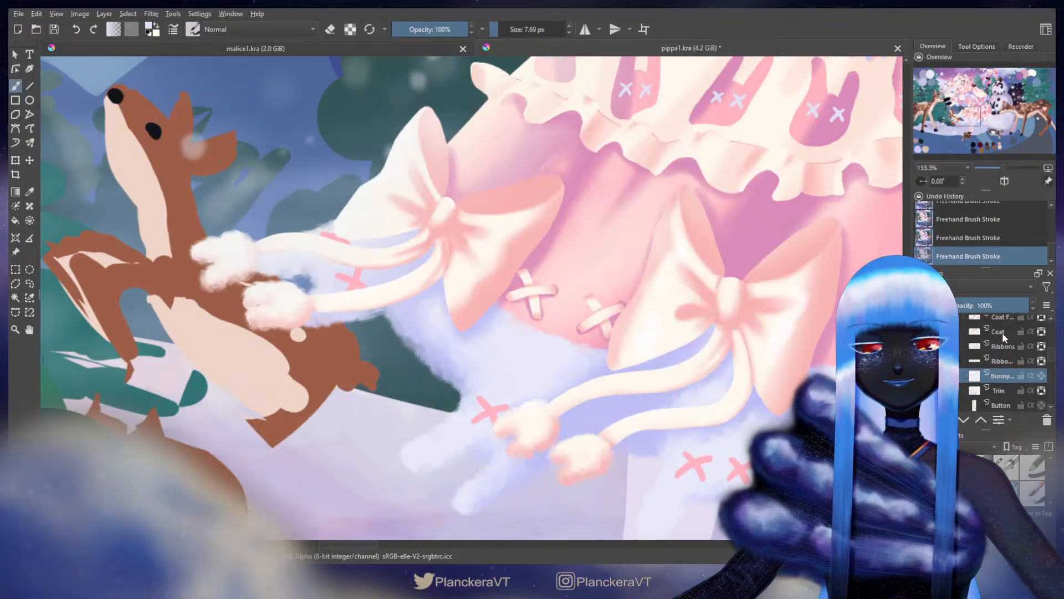
Step: Turn off the alpha lock on the Coat R... layer and sample the pink from the palette swatches beside the character
scroll(1003, 339, "up", 2)
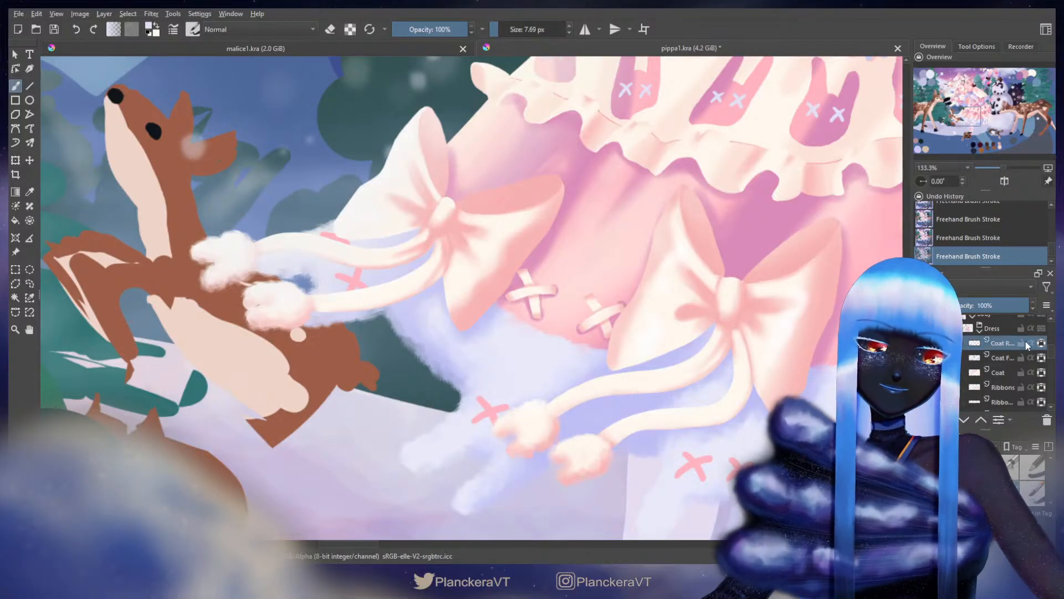
left_click(1027, 343)
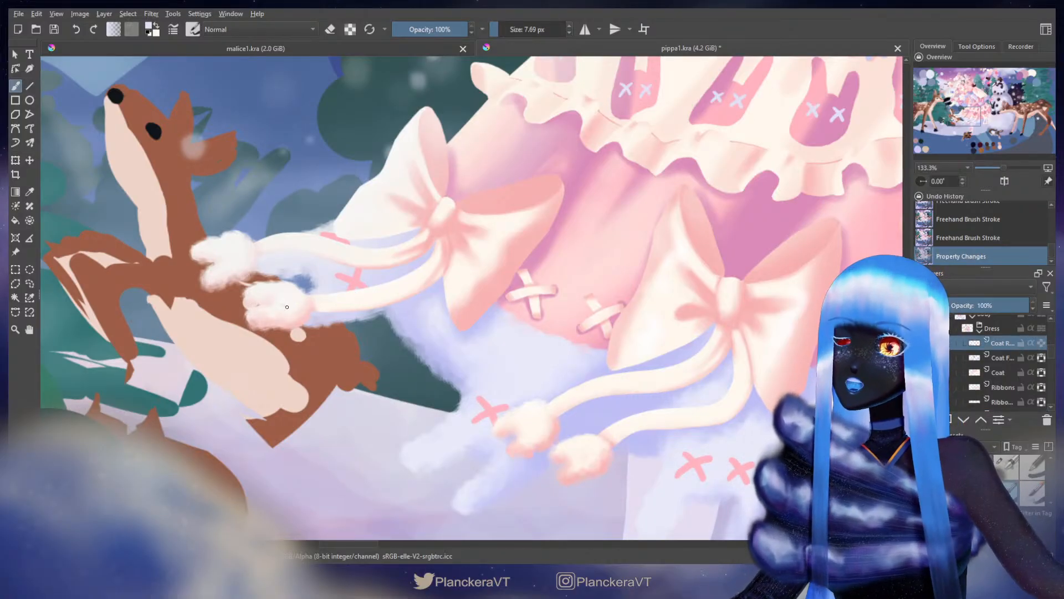
left_click_drag(287, 308, 285, 315)
key("ctrl+z")
key("ctrl+z")
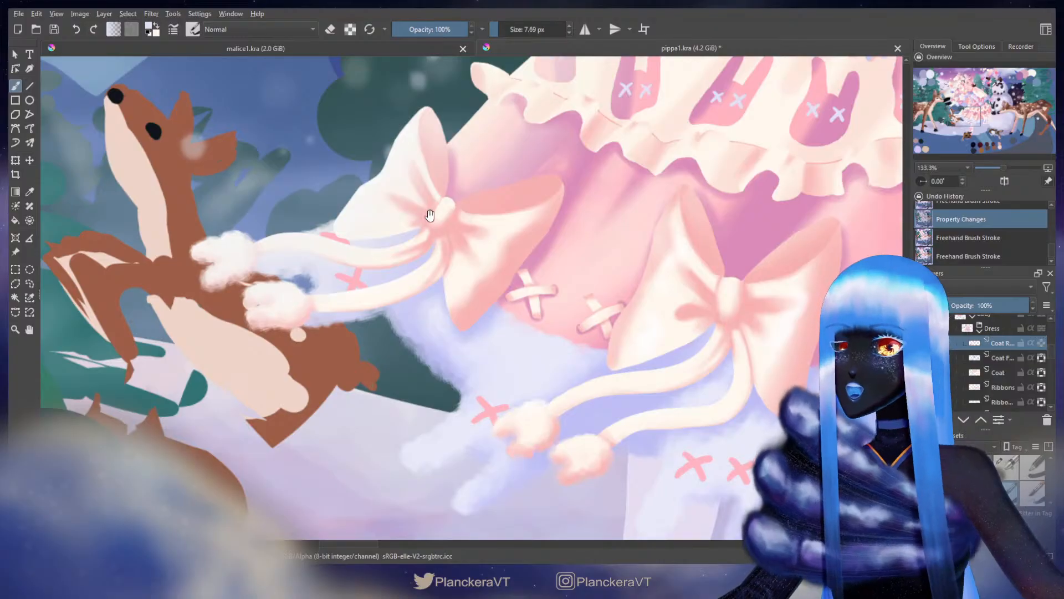
left_click_drag(430, 215, 543, 478)
left_click_drag(535, 75, 611, 442)
left_click(543, 301, "ctrl")
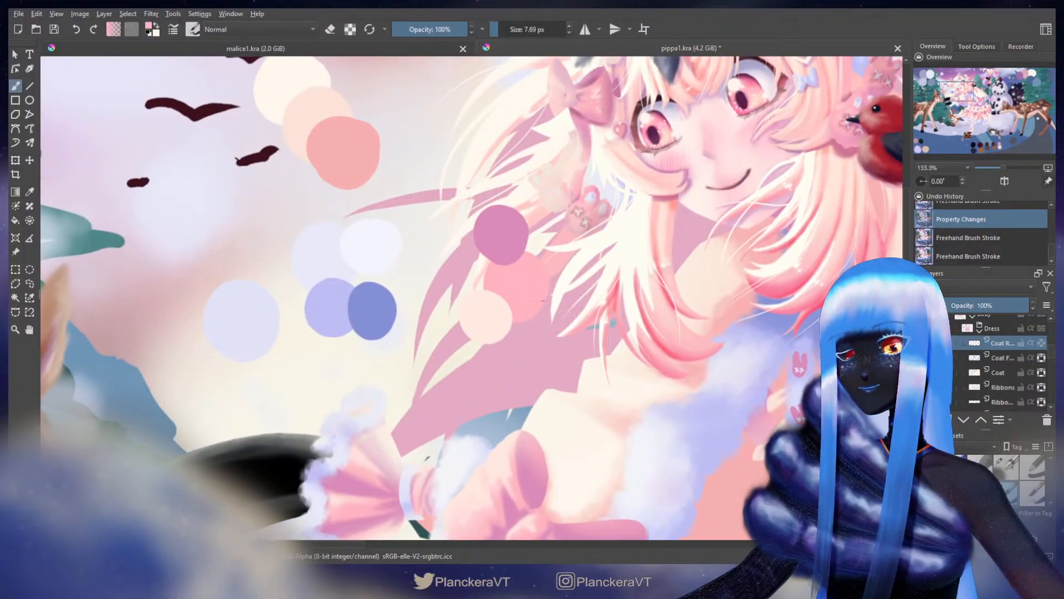
Step: Paint pink X eyes on the two fluffy bunny-shaped ribbon ends beside the small deer with the brush enlarged to 9.21 px
left_click_drag(545, 519, 519, 205)
left_click_drag(509, 486, 676, 146)
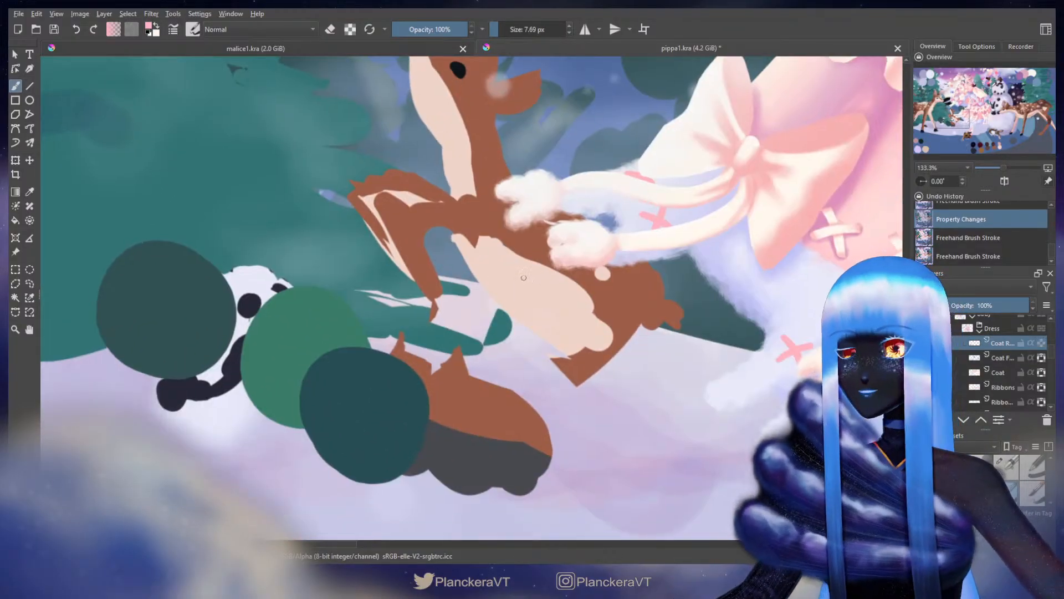
mouse_move(587, 242)
left_mouse_down()
mouse_move(599, 249)
mouse_move(598, 230)
left_mouse_up()
key("ctrl+z")
key("bracketright")
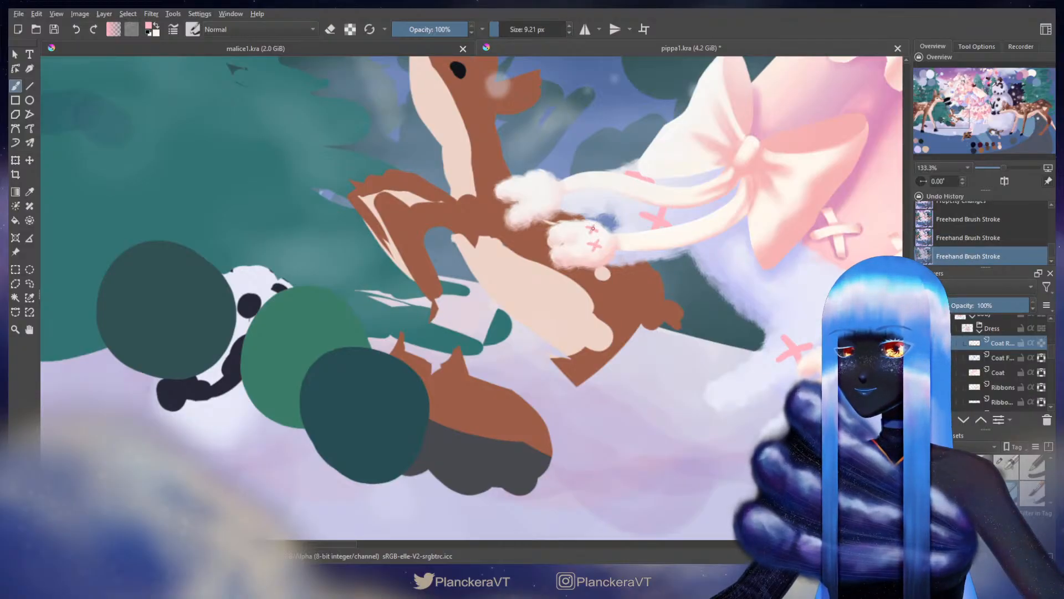
left_click_drag(543, 199, 554, 274)
key("ctrl+z")
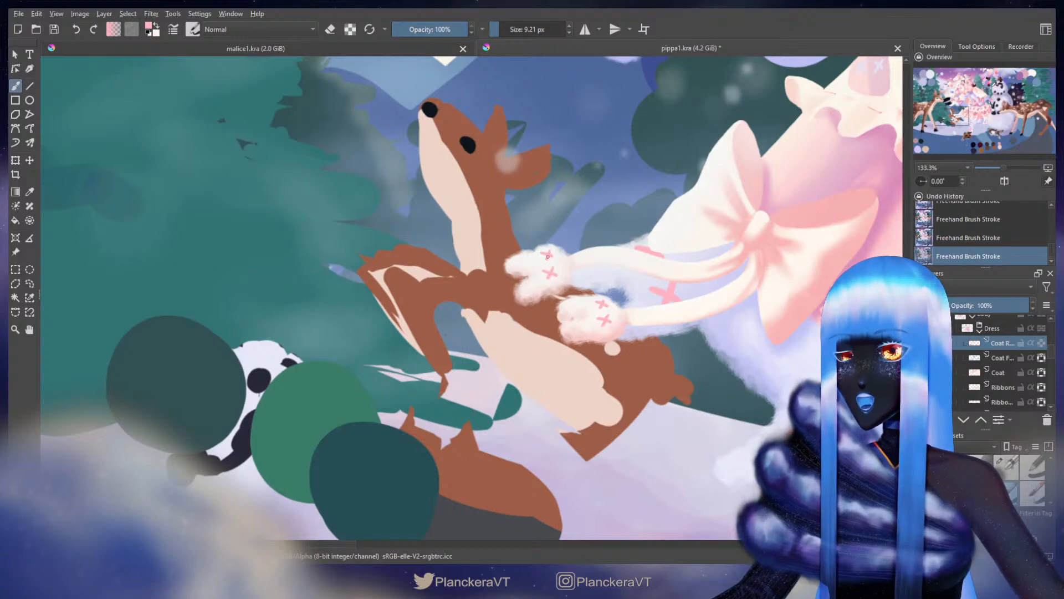
Step: Paint pink X eyes on the two bunny-shaped ribbon ends of the skirt's middle bow
left_click_drag(692, 309, 359, 158)
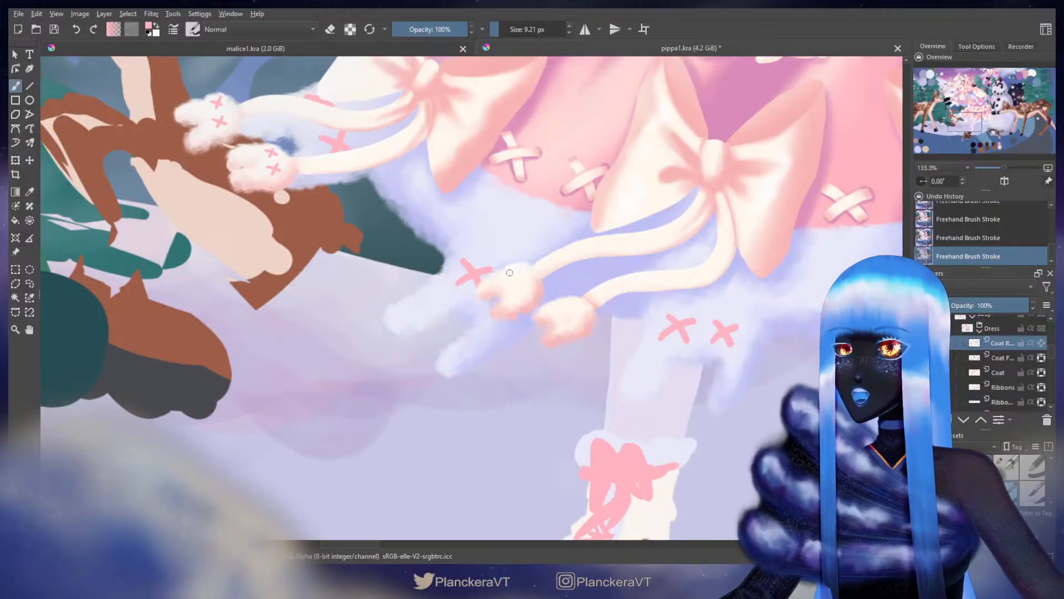
left_click_drag(508, 272, 520, 276)
key("ctrl+z")
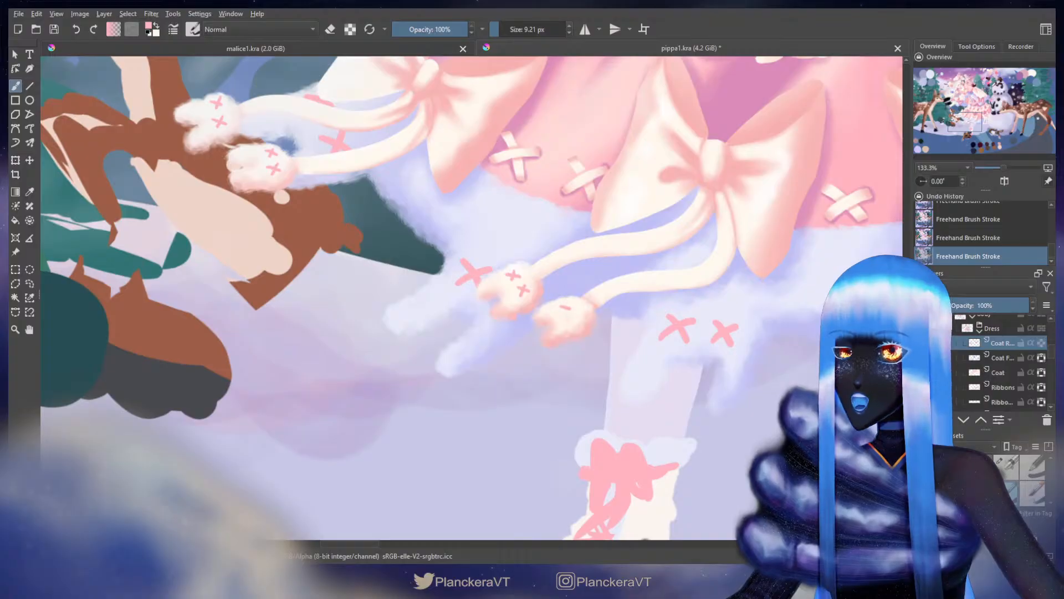
left_click_drag(572, 316, 580, 320)
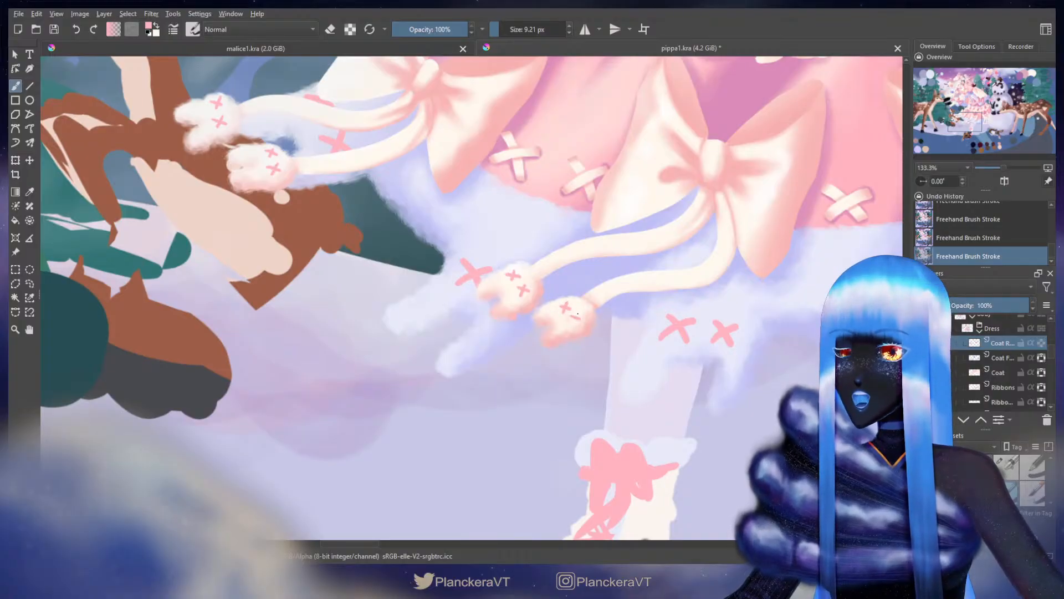
Step: Paint pink X eyes on the two bunny-shaped ribbon ends of the bow beside the snowman, and review the whole picture
left_click_drag(812, 319, 468, 286)
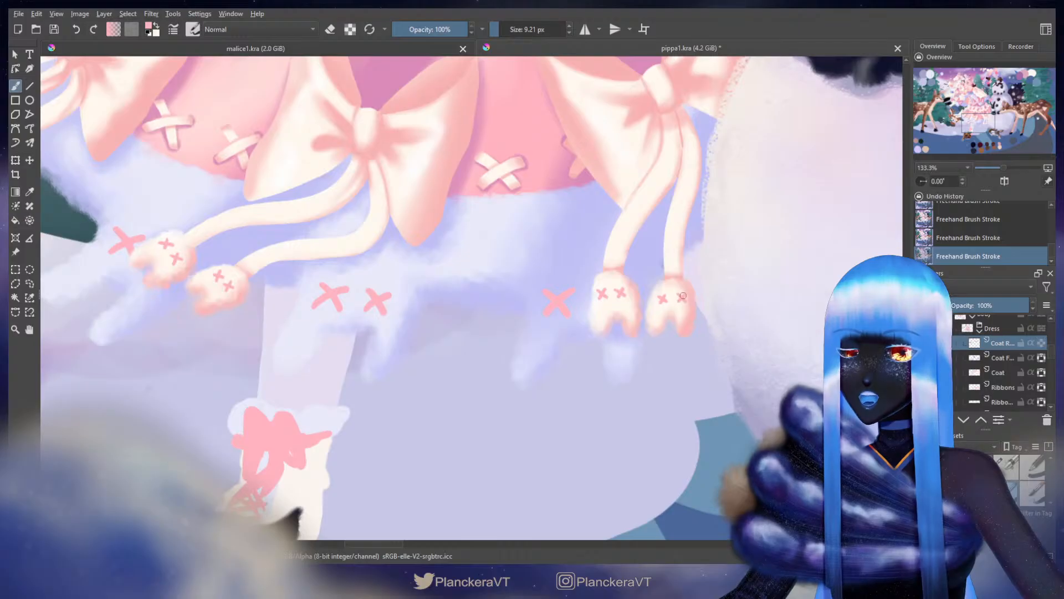
scroll(683, 293, "down", 3)
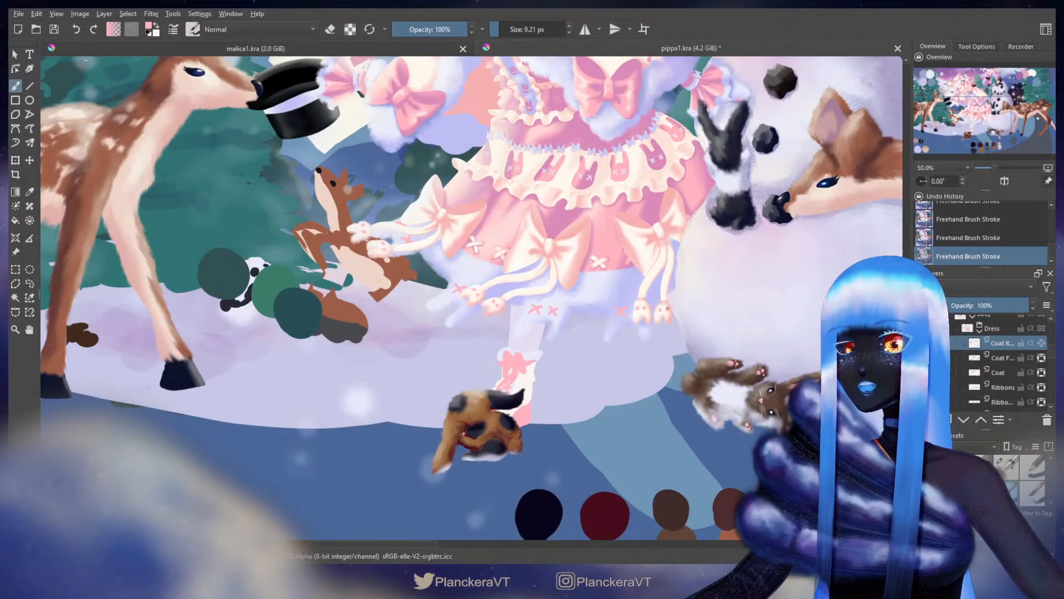
scroll(668, 308, "down", 1)
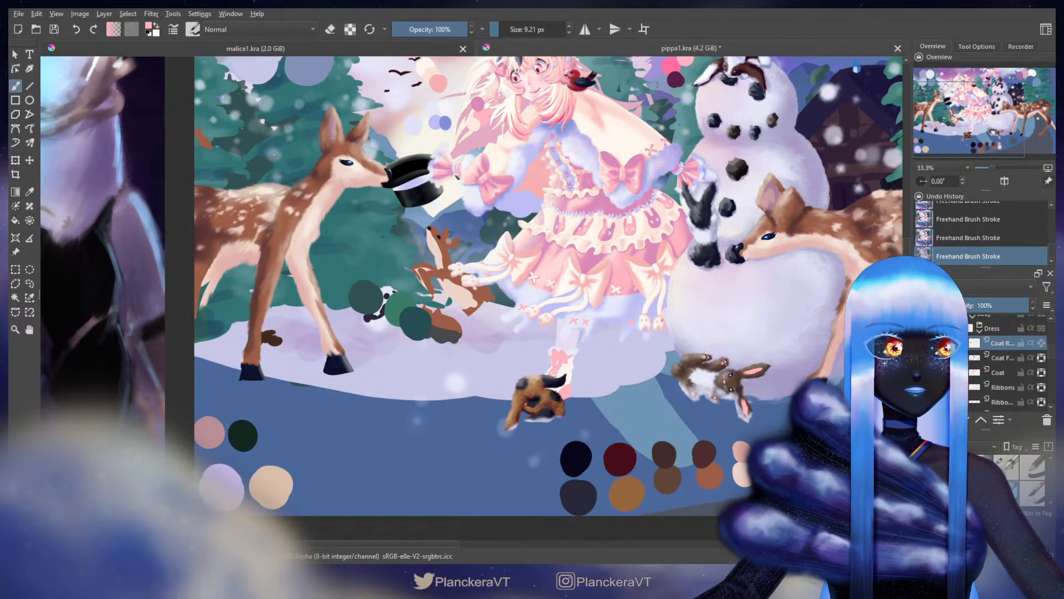
left_click_drag(612, 325, 612, 407)
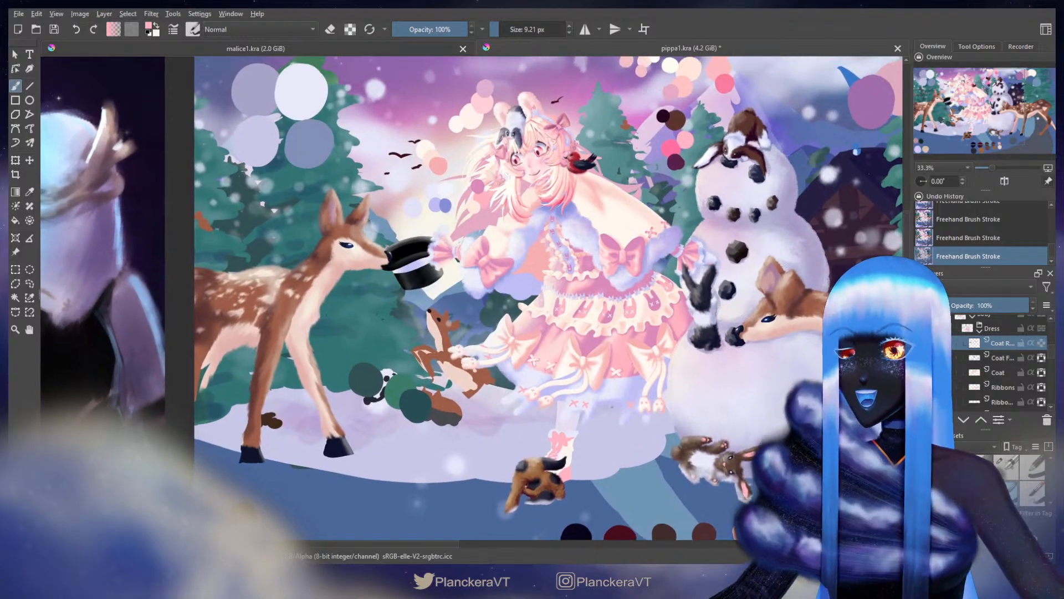
Step: Lock the Coat R... layer's alpha again, switch to another brush preset, and sample a darker pink from the palette swatches
left_click(1042, 343)
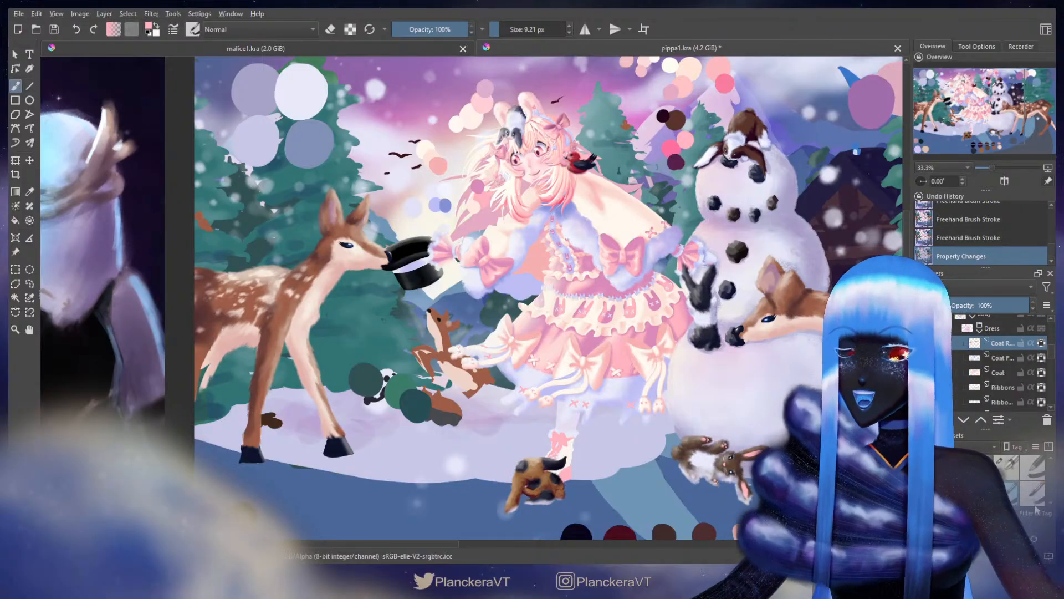
left_click(1006, 468)
scroll(459, 260, "up", 3)
left_click_drag(526, 222, 540, 396)
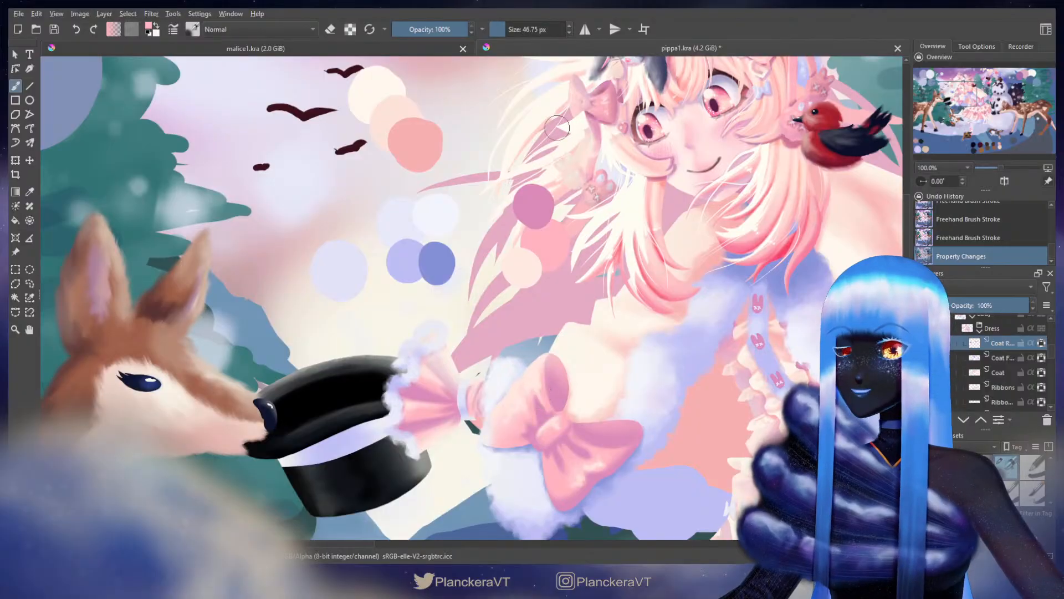
scroll(609, 222, "down", 10)
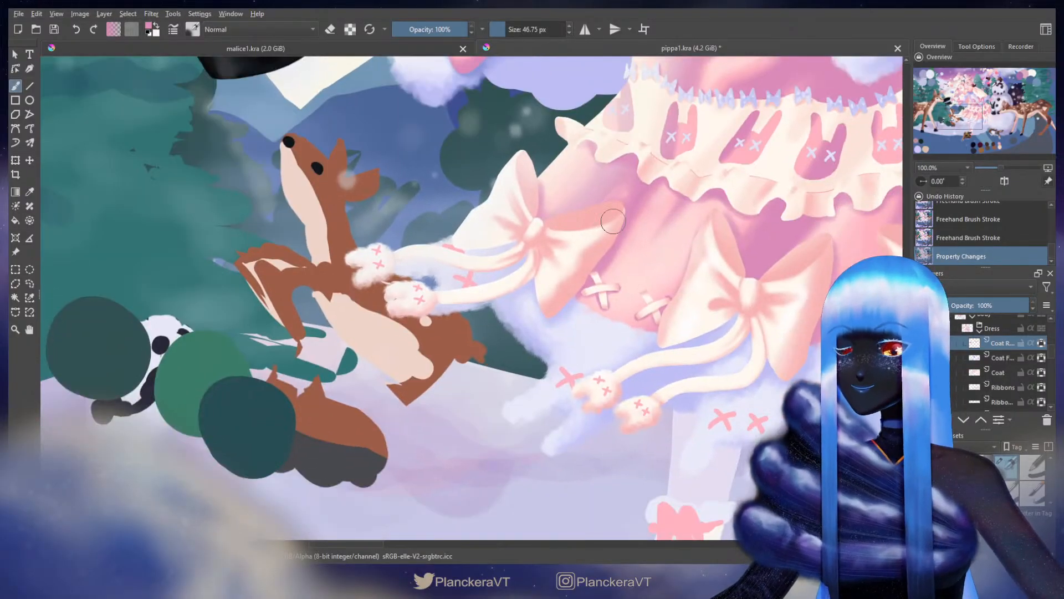
scroll(613, 222, "up", 3)
scroll(604, 219, "down", 5)
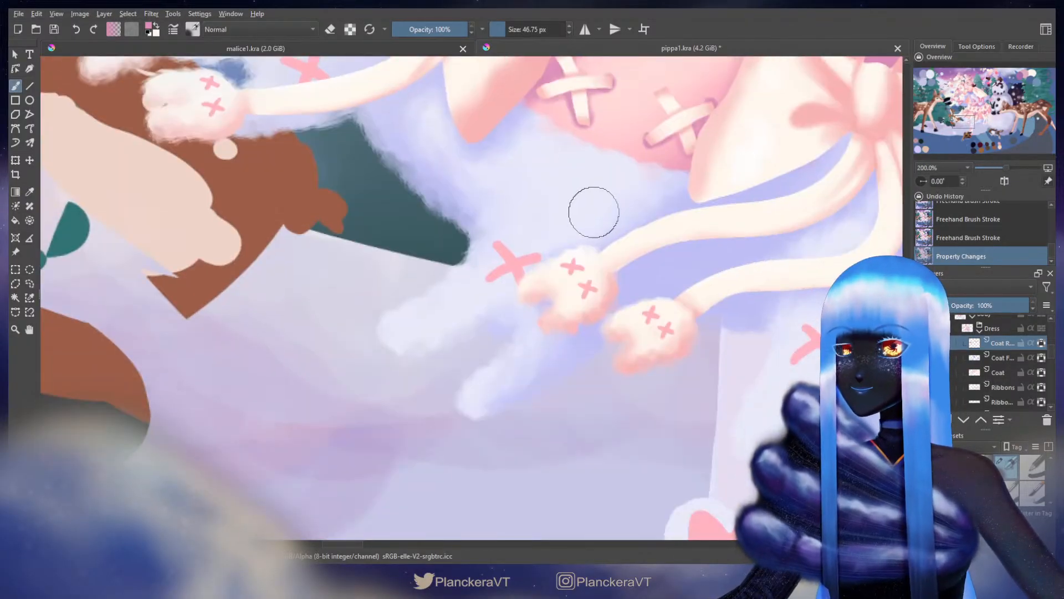
Step: Shade the X eyes of the lower bunny ribbon end beside the small deer in darker pink with a brush of 4.92 to 7.98 px
left_click_drag(593, 213, 548, 212, "shift")
left_click_drag(480, 229, 813, 447)
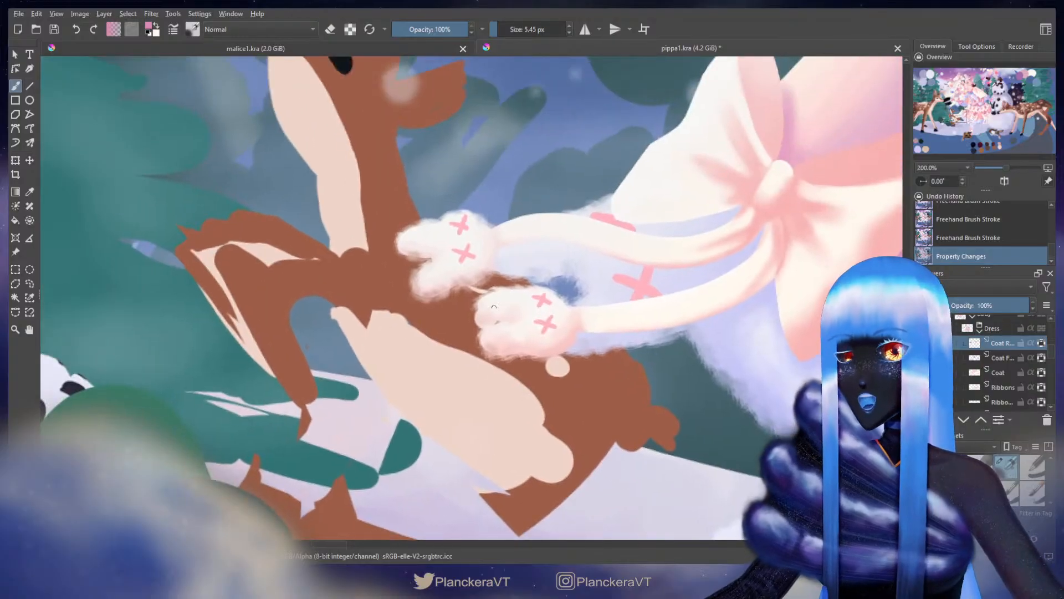
mouse_move(543, 328)
left_mouse_down()
mouse_move(553, 317)
mouse_move(540, 334)
left_mouse_up()
left_click(546, 319)
left_click(552, 317)
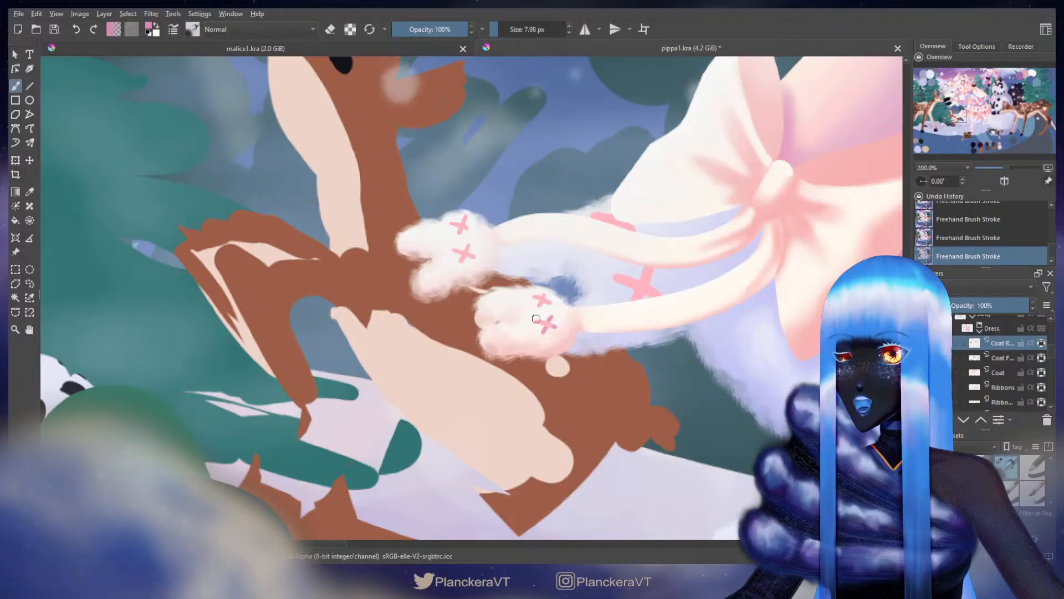
key("bracketleft")
key("bracketleft")
key("bracketleft")
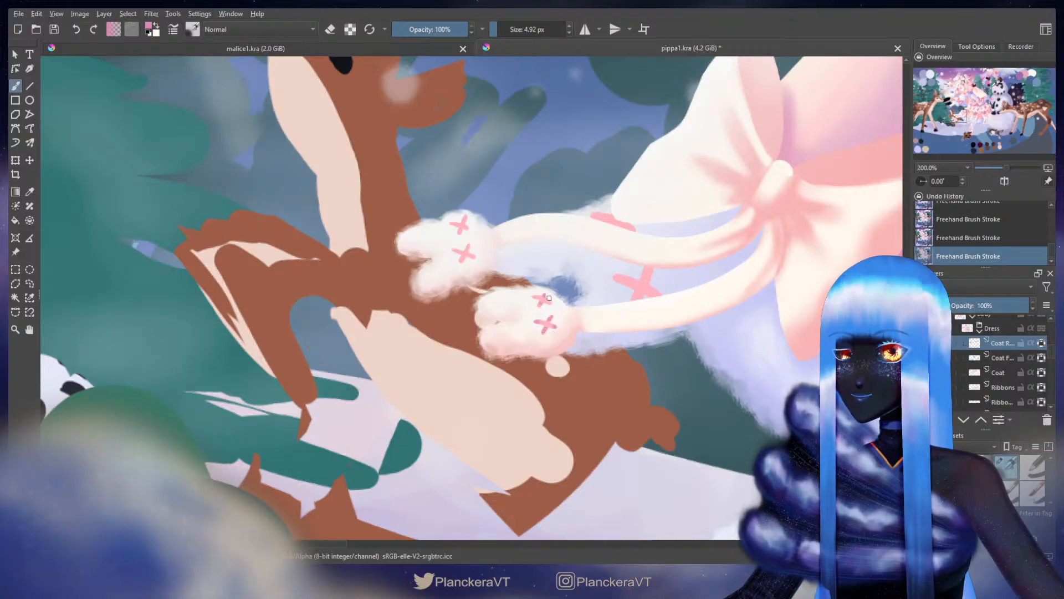
Step: Shade the X eyes of the upper bunny ribbon end beside the small deer in darker pink with a brush of about 4.12 px
left_click_drag(548, 297, 557, 349, "shift")
mouse_move(506, 310)
left_mouse_down("shift")
mouse_move(514, 289)
mouse_move(498, 305)
left_mouse_up("shift")
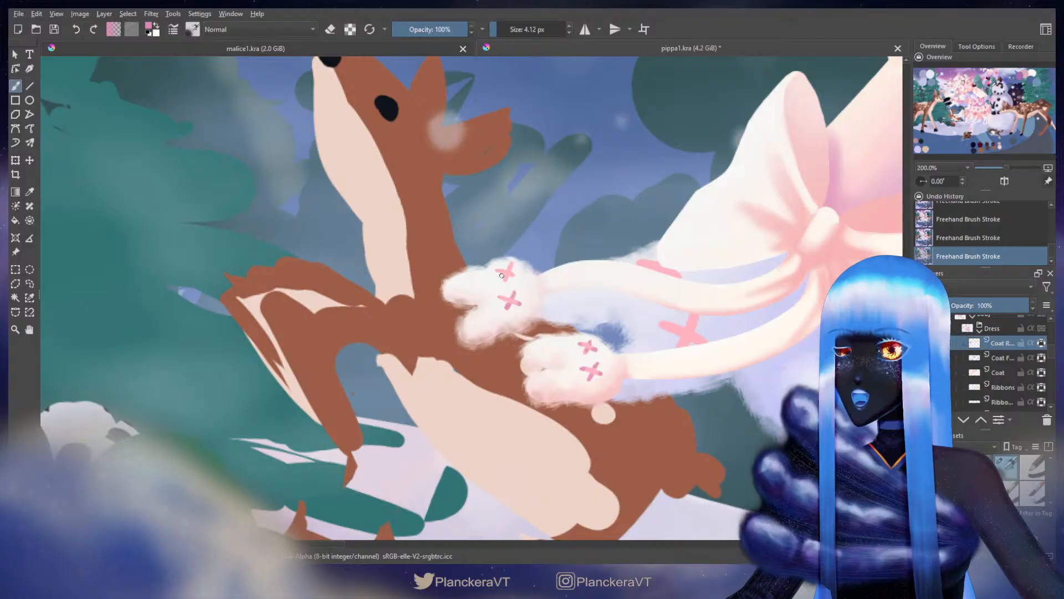
left_click_drag(513, 276, 519, 275, "shift")
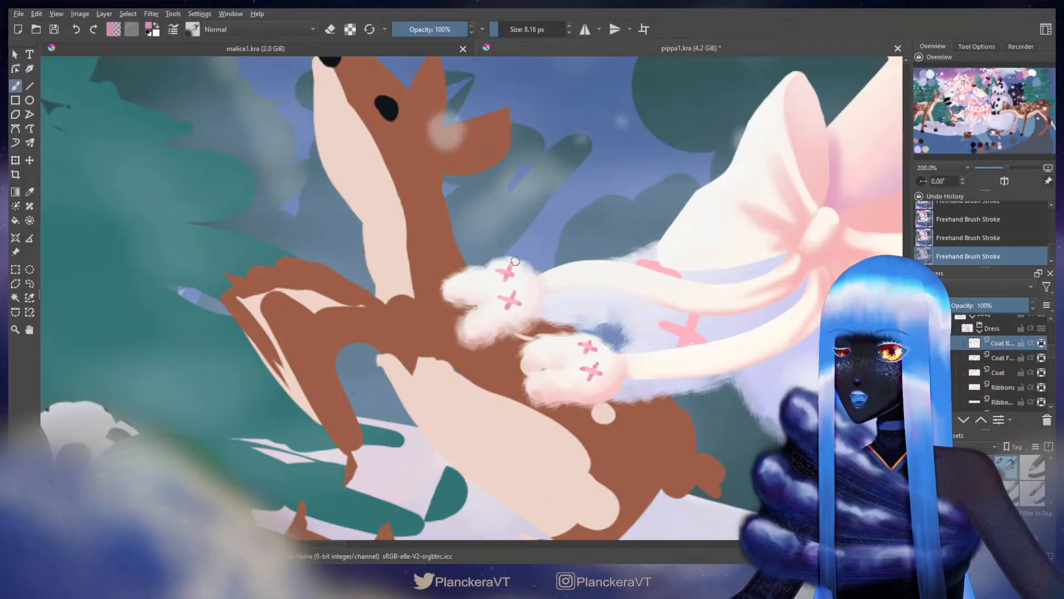
Step: Shade the X eyes of the left bunny ribbon end on the middle bow in darker pink with a brush of 4.71 to 9.71 px
left_click_drag(734, 352, 502, 283)
key("bracketleft")
key("bracketleft")
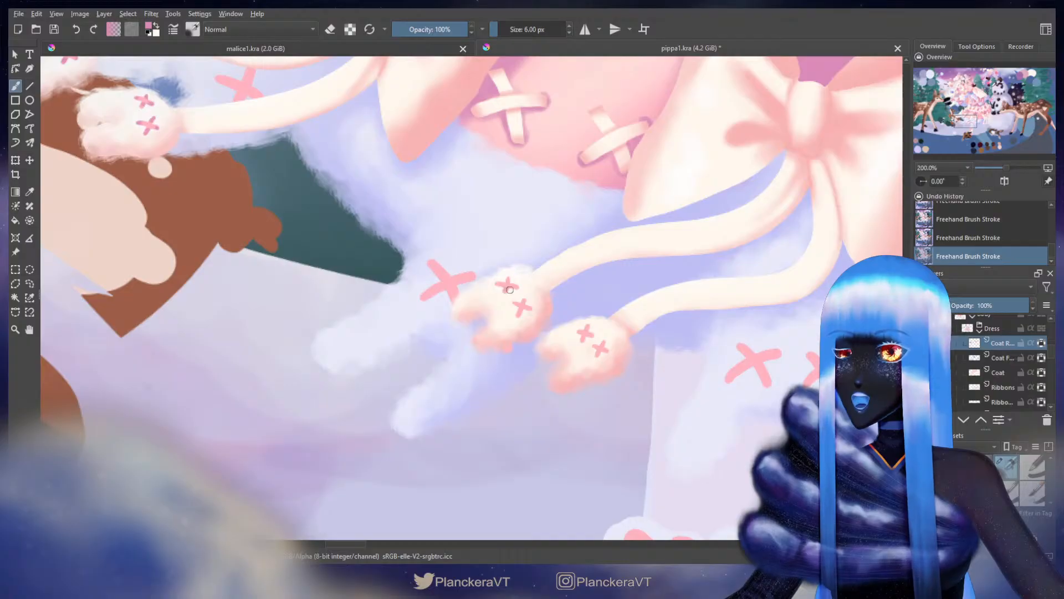
left_click_drag(507, 278, 508, 279, "shift")
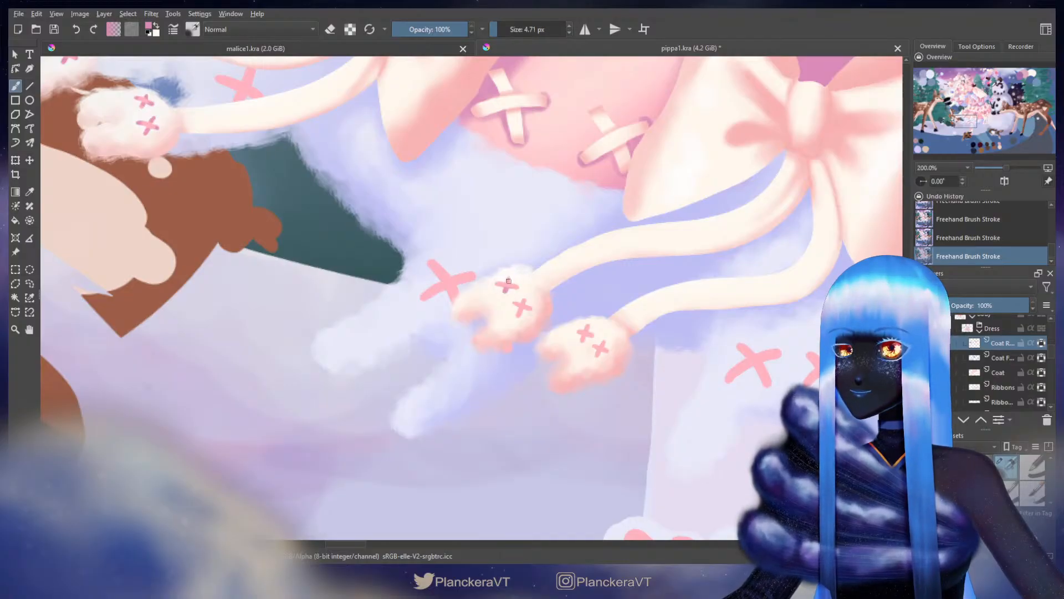
key("bracketright")
key("bracketright")
key("bracketright")
key("bracketright")
key("bracketright")
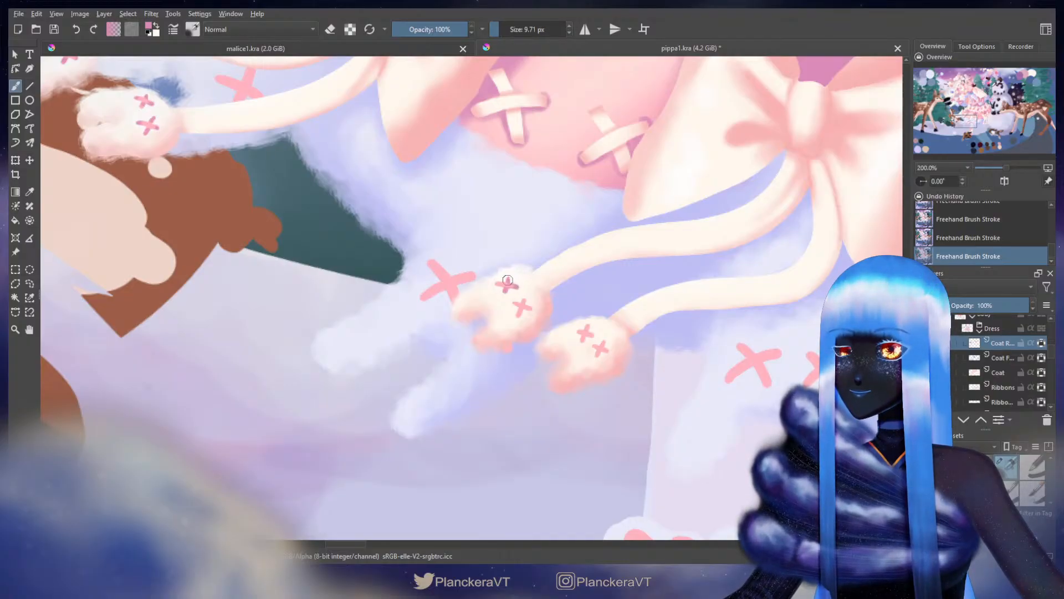
key("bracketleft")
key("bracketleft")
key("bracketleft")
key("bracketleft")
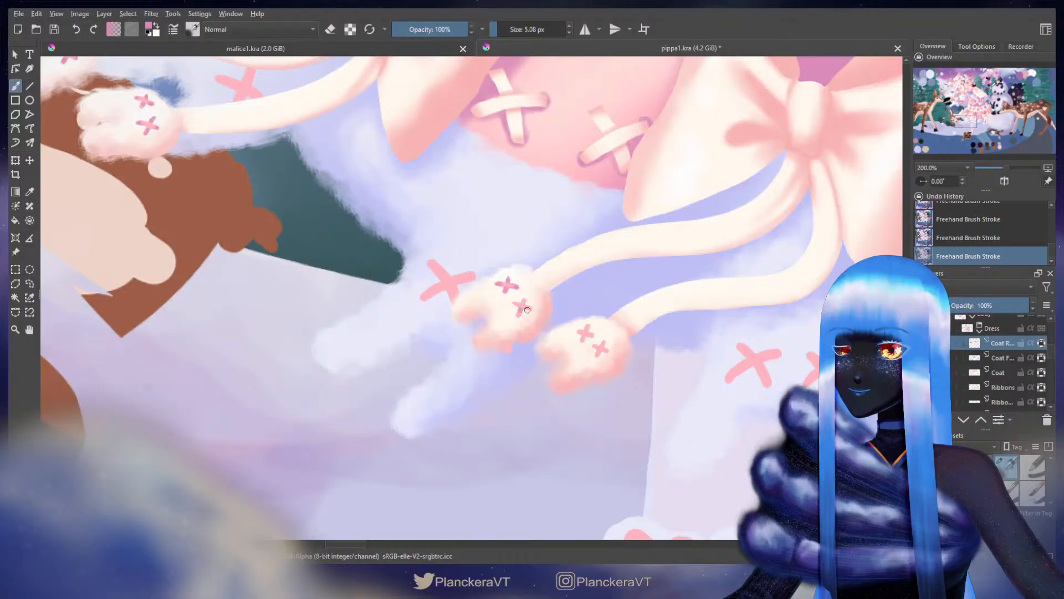
left_click_drag(529, 305, 513, 305, "shift")
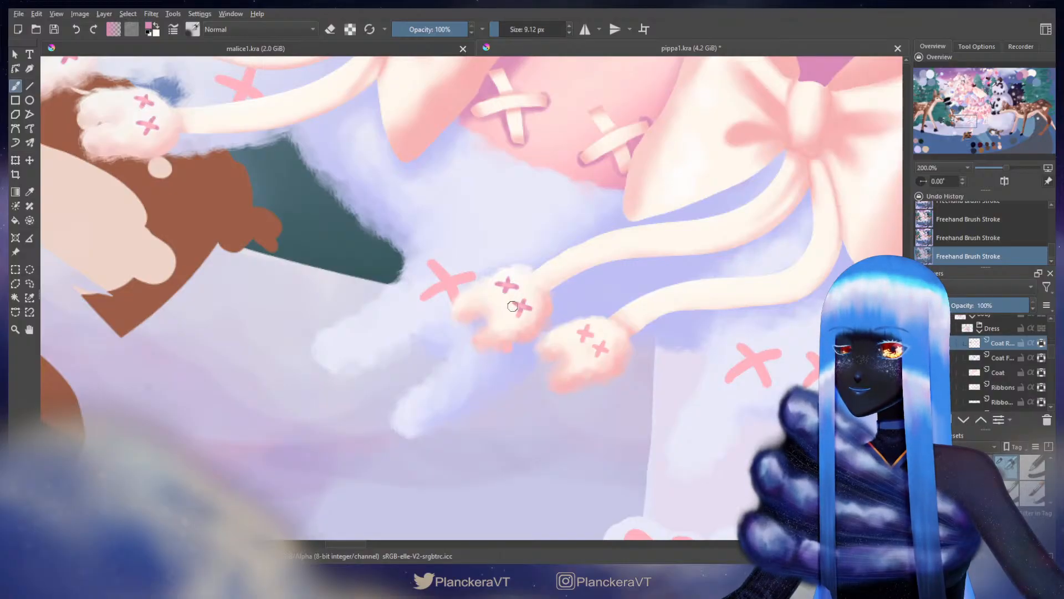
Step: Shade the X eyes of the right bunny ribbon end on the middle bow in darker pink with a brush of about 7.33 px
mouse_move(580, 330)
left_mouse_down()
mouse_move(546, 315)
mouse_move(580, 338)
left_mouse_up()
key("bracketleft")
key("bracketleft")
key("bracketleft")
key("bracketleft")
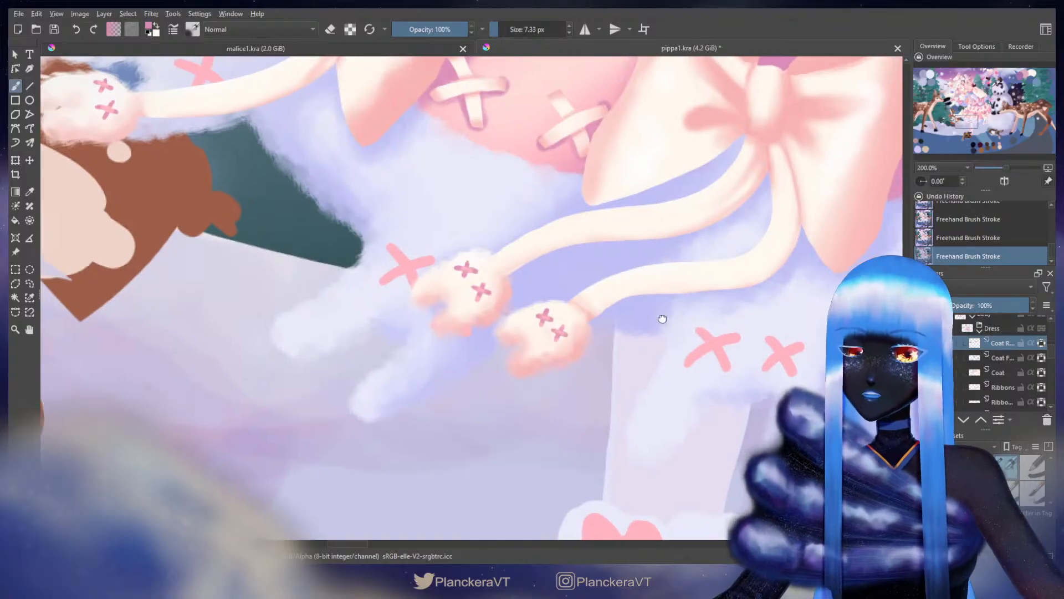
Step: Shade the X eyes on both bunny ribbon ends of the bow beside the snowman in darker pink, using a 5.73 to 9.40 px brush
scroll(661, 316, "right", 10)
left_click_drag(561, 312, 546, 315, "shift")
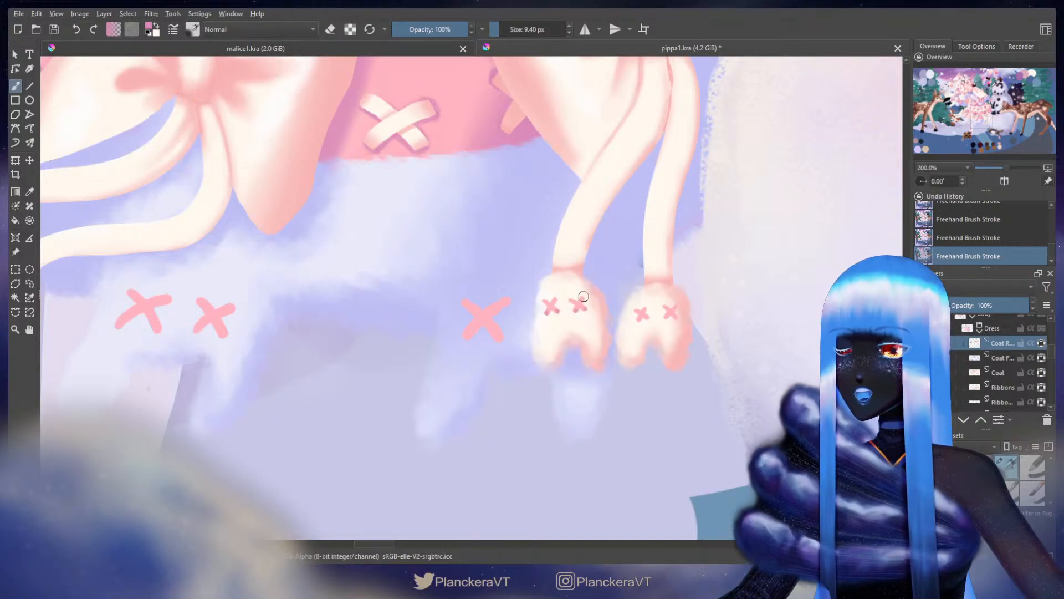
left_click_drag(552, 304, 547, 309, "shift")
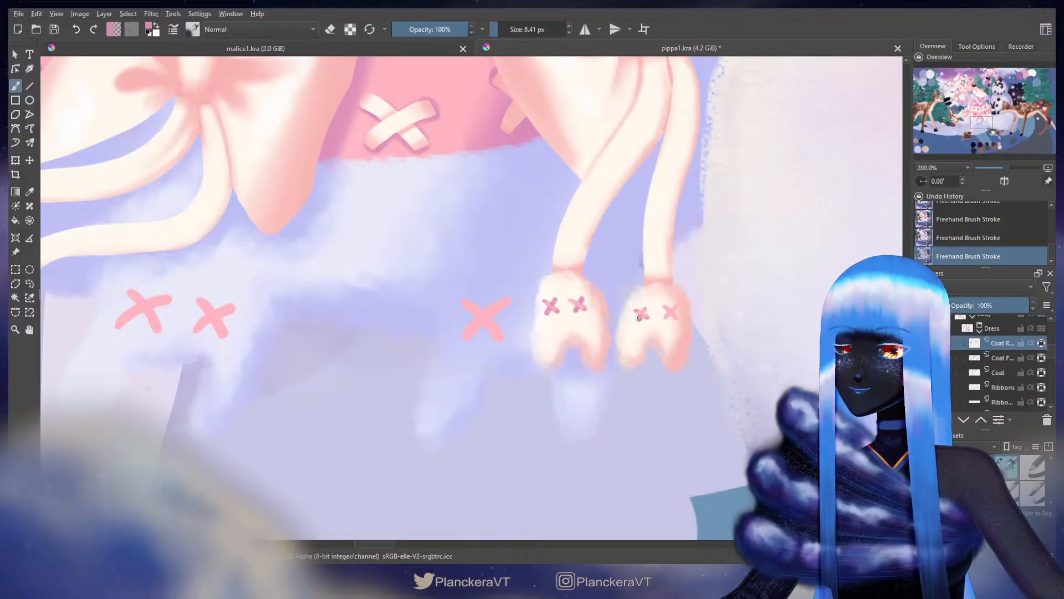
left_click_drag(639, 317, 643, 318, "shift")
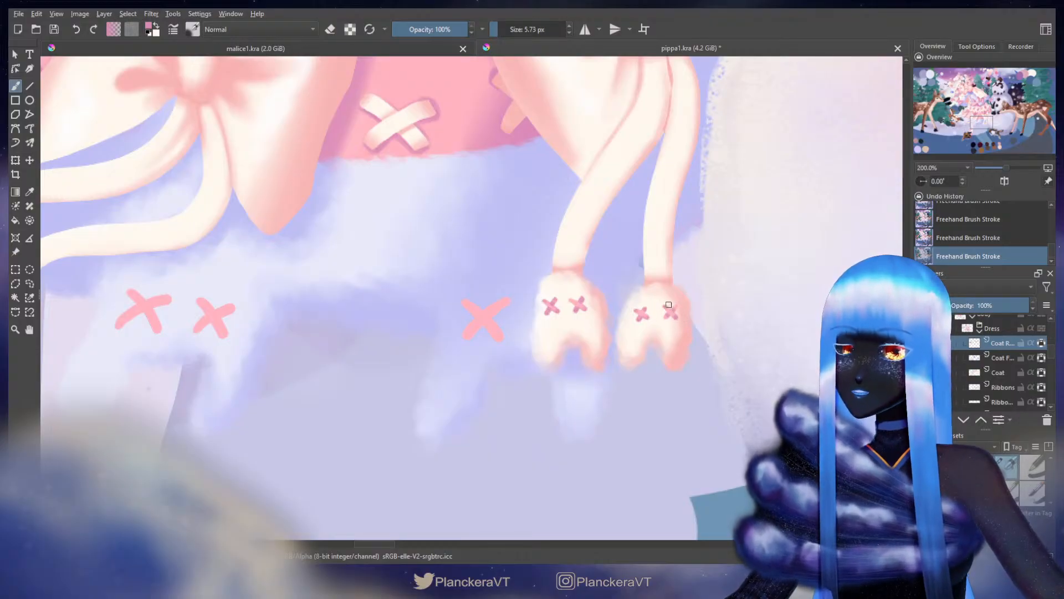
Step: Select the Bunny... layer below the ribbon layers and lock its alpha
scroll(676, 308, "down", 4)
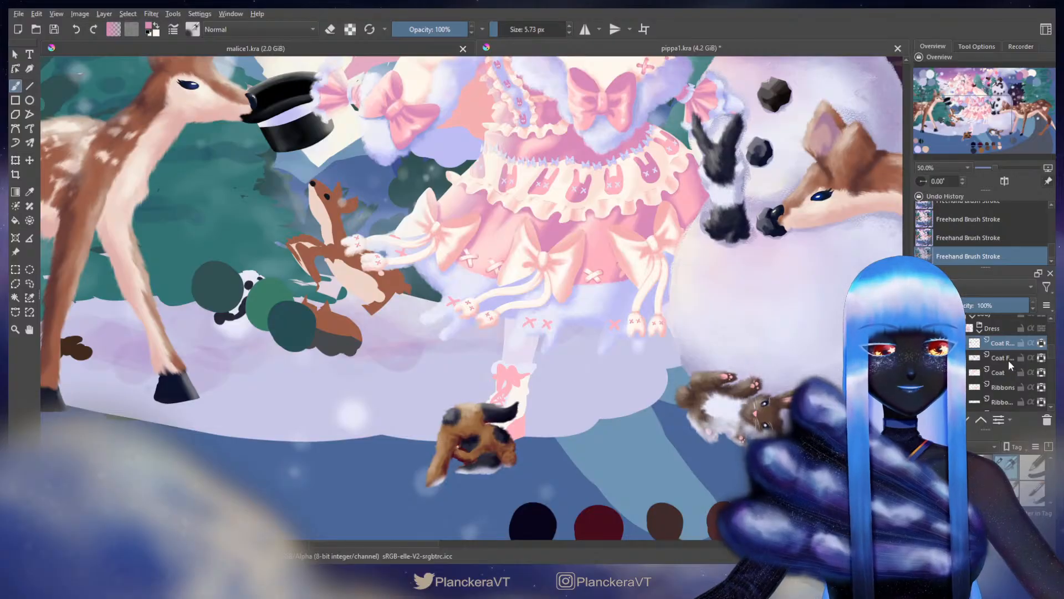
scroll(1010, 371, "down", 2)
scroll(1010, 370, "up", 1)
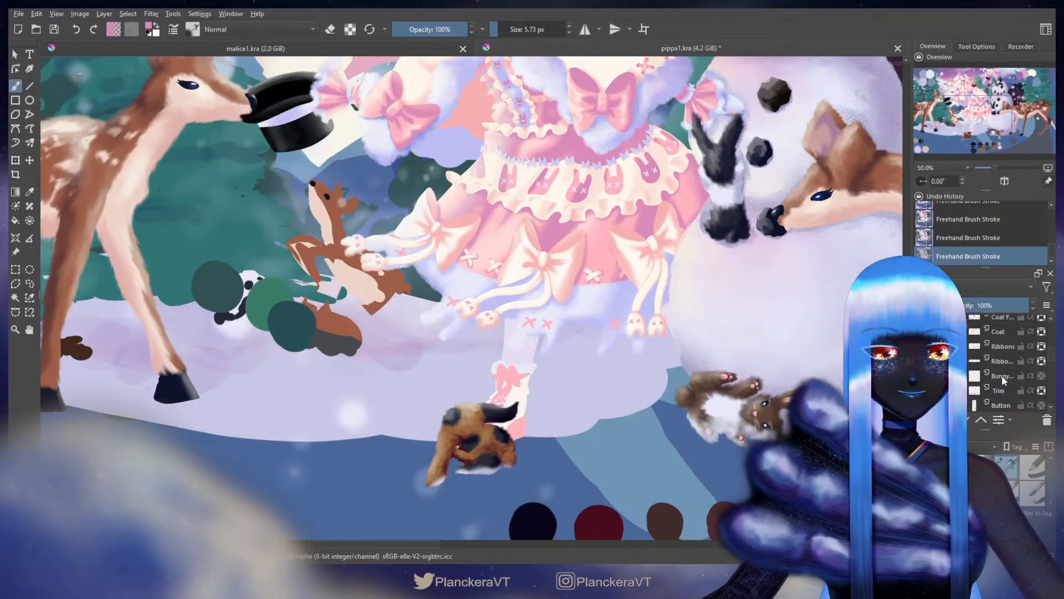
left_click(1005, 380)
left_click(1042, 376)
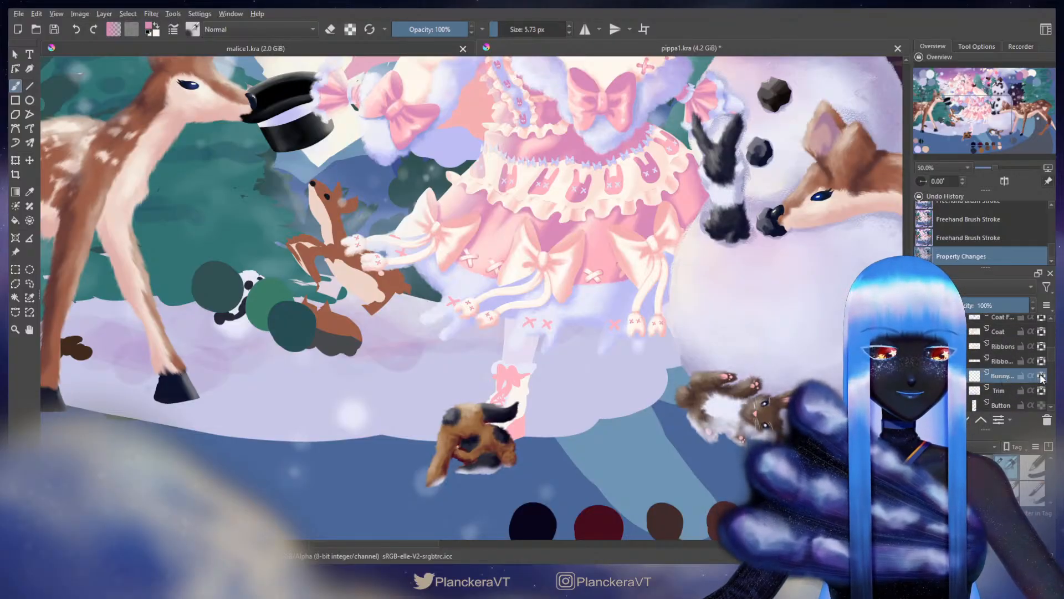
Step: Tint the large X eye on the fur hem near the snowman darker pink with a brush of about 204.83 px
scroll(515, 304, "up", 3)
left_click_drag(660, 279, 372, 289)
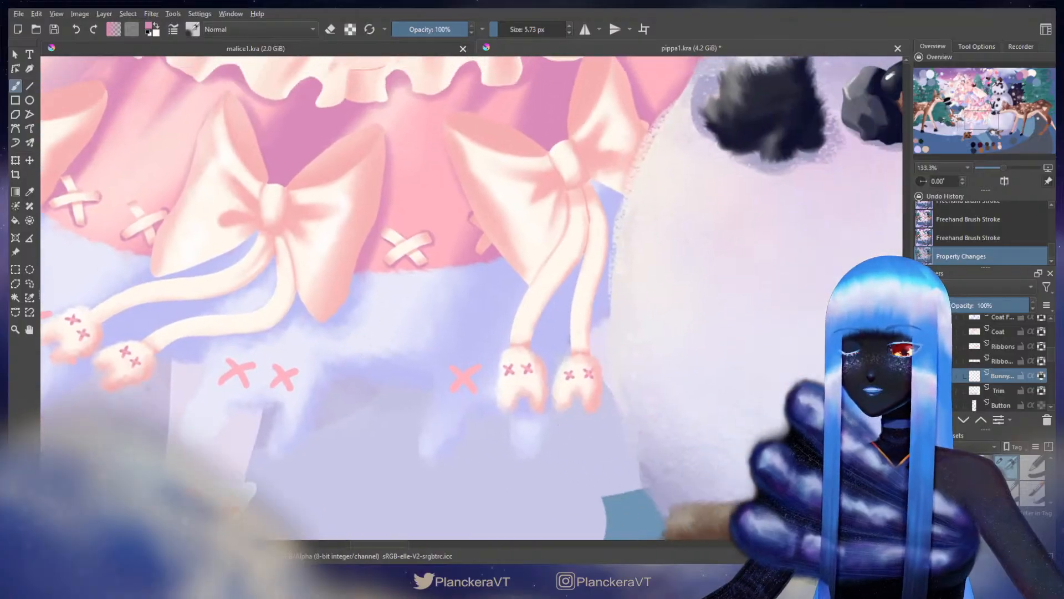
left_click_drag(682, 340, 829, 340)
mouse_move(506, 373)
left_mouse_down()
mouse_move(471, 365)
mouse_move(475, 330)
mouse_move(566, 335)
left_mouse_up()
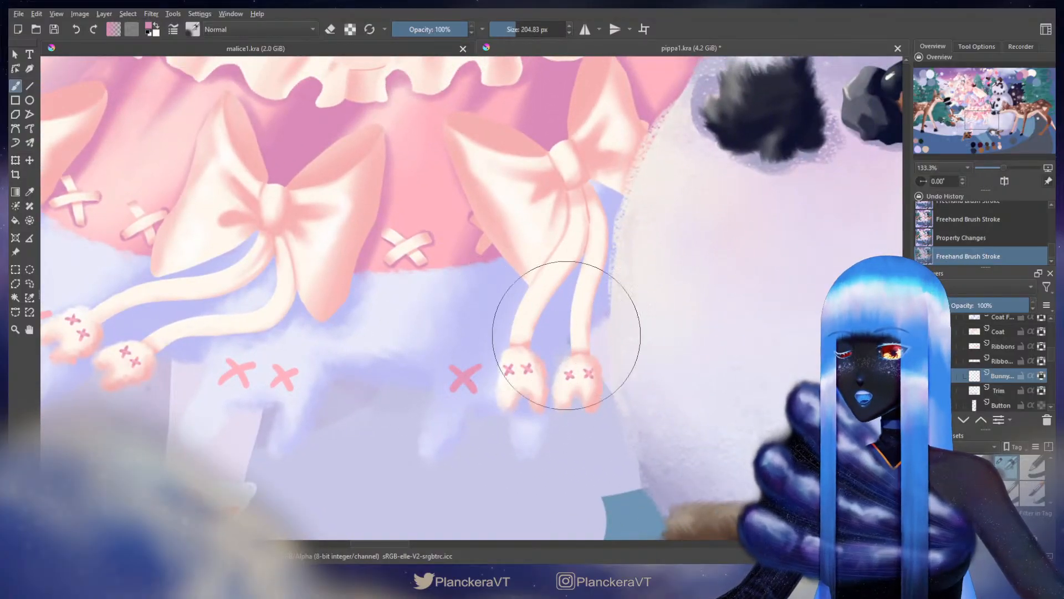
left_click_drag(622, 312, 627, 366)
Step: Refine the shading of the fur hem's X eye near the snowman in darker pink with a brush of 11.19 to 12.44 px
mouse_move(502, 363)
left_mouse_down()
mouse_move(647, 256)
mouse_move(609, 269)
mouse_move(627, 268)
left_mouse_up()
key("e")
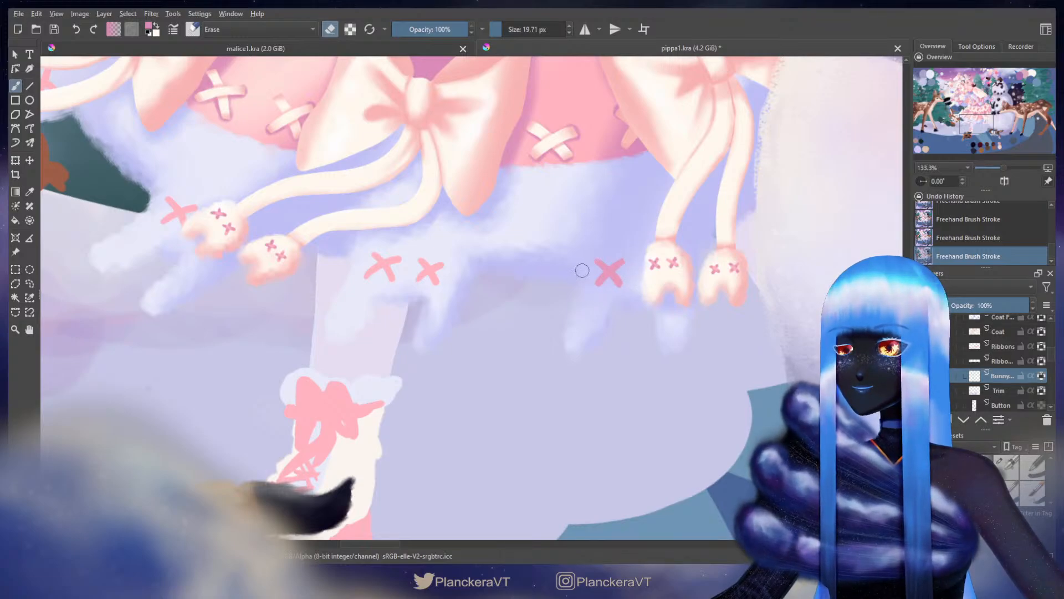
mouse_move(466, 293)
left_mouse_down()
mouse_move(508, 320)
mouse_move(483, 311)
left_mouse_up()
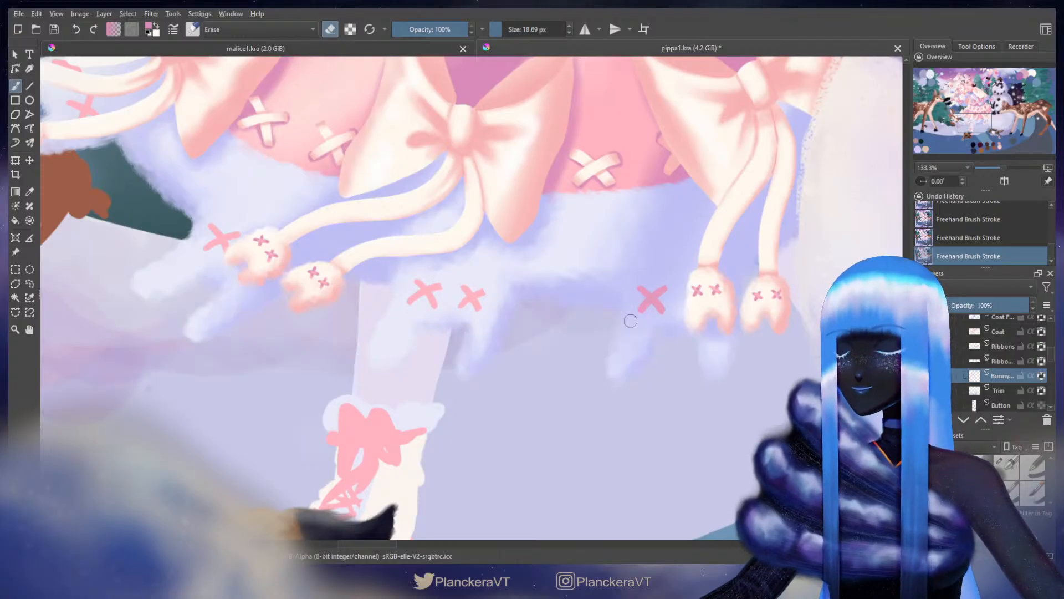
key("e")
key("bracketleft")
key("bracketleft")
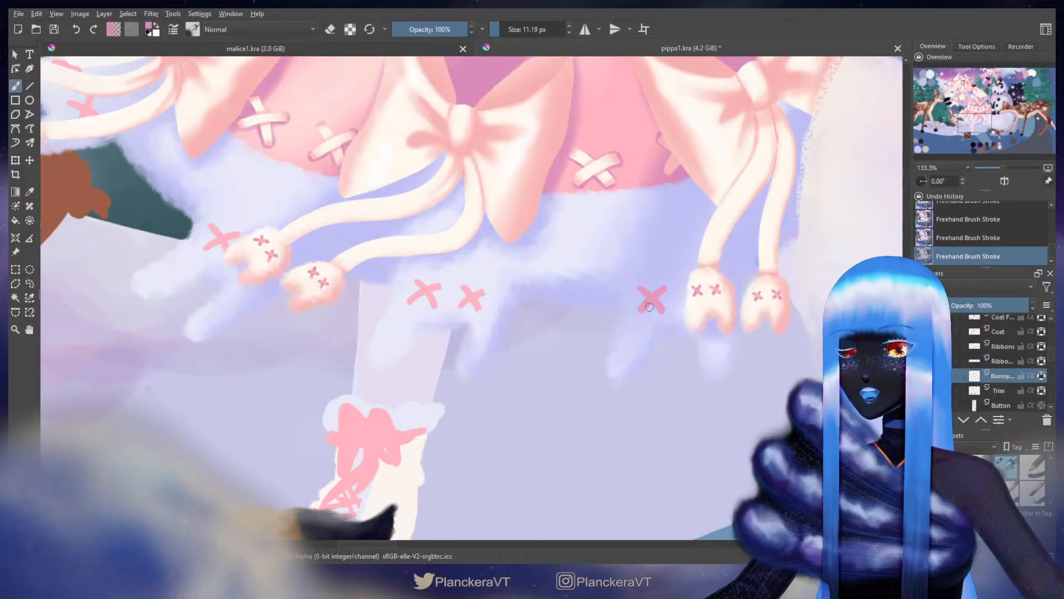
key("bracketleft")
key("bracketleft")
key("bracketleft")
key("bracketleft")
key("bracketright")
key("bracketright")
key("bracketright")
key("bracketright")
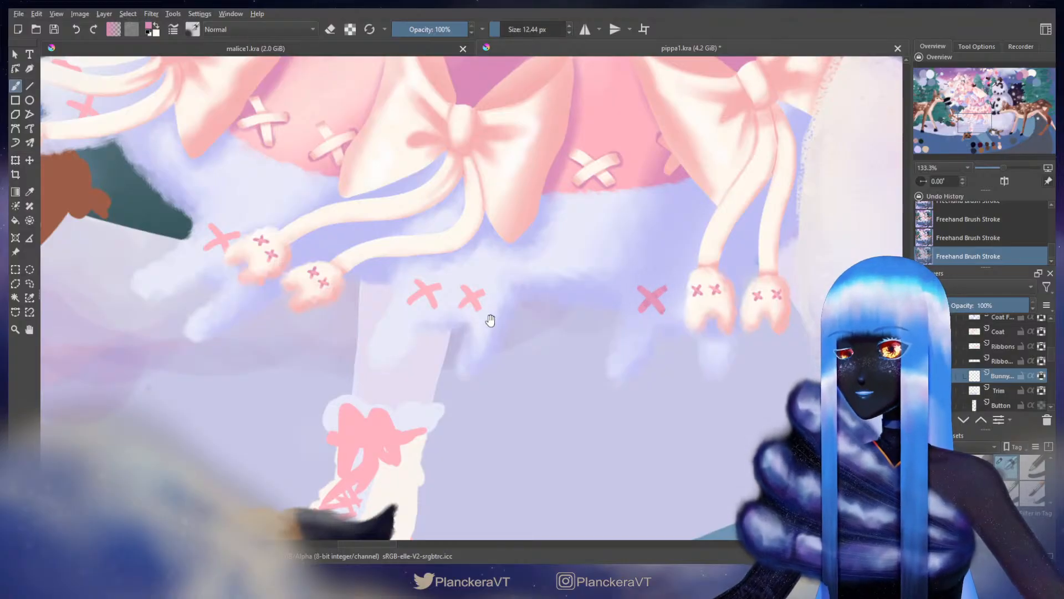
Step: Shade the two X eyes on the fur hem above the boot in darker pink with a brush of 8.04 to 14.52 px
left_click_drag(487, 316, 529, 318)
key("bracketleft")
key("bracketleft")
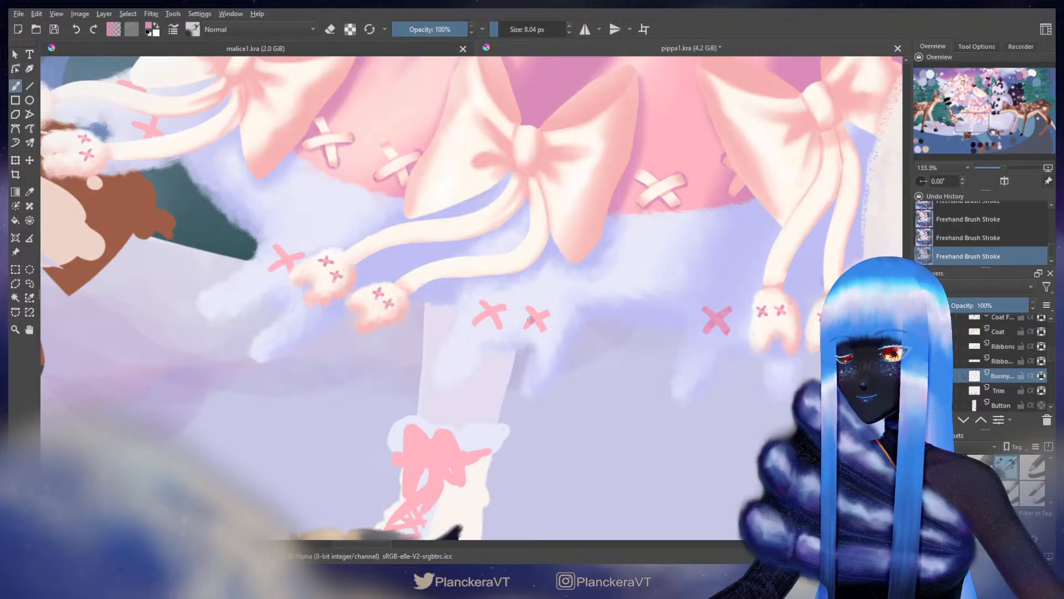
key("bracketright")
key("bracketright")
key("bracketright")
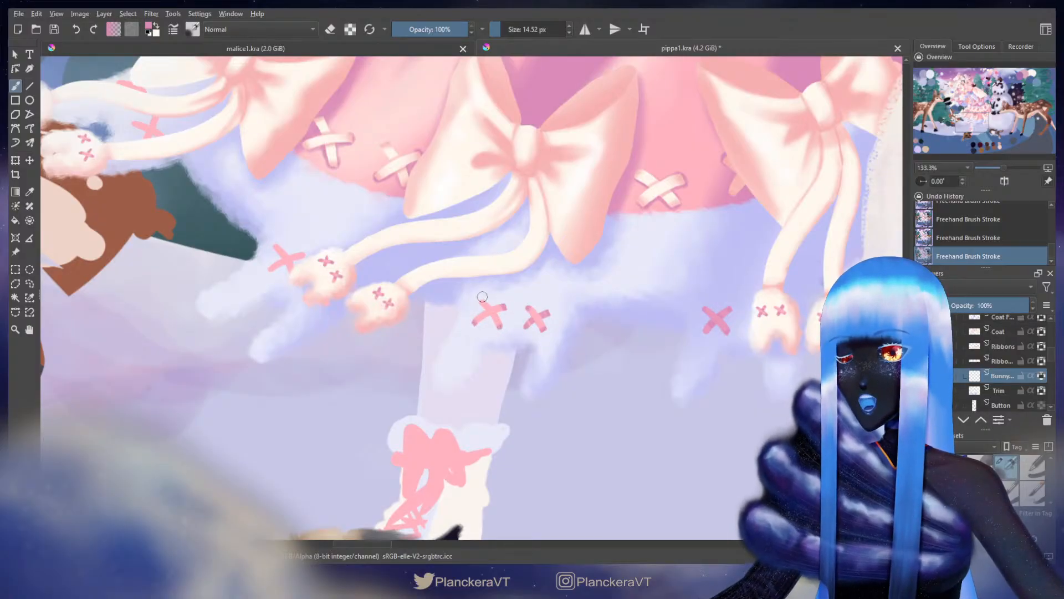
left_click_drag(503, 318, 498, 314, "shift")
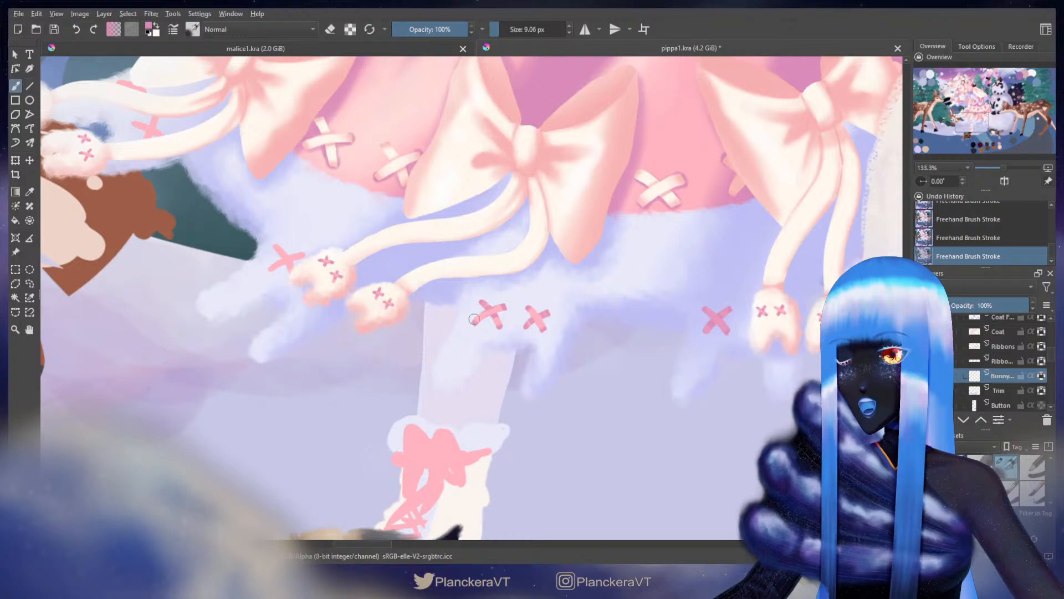
left_click_drag(474, 320, 480, 328, "shift")
Step: Shade the fur hem's X eyes behind the middle and left bows' ribbon ends in darker pink with a 9.20 to 20.82 px brush
mouse_move(295, 230)
left_mouse_down()
mouse_move(532, 324)
mouse_move(548, 350)
mouse_move(570, 343)
left_mouse_up()
mouse_move(532, 371)
left_mouse_down("shift")
mouse_move(509, 361)
mouse_move(540, 351)
left_mouse_up("shift")
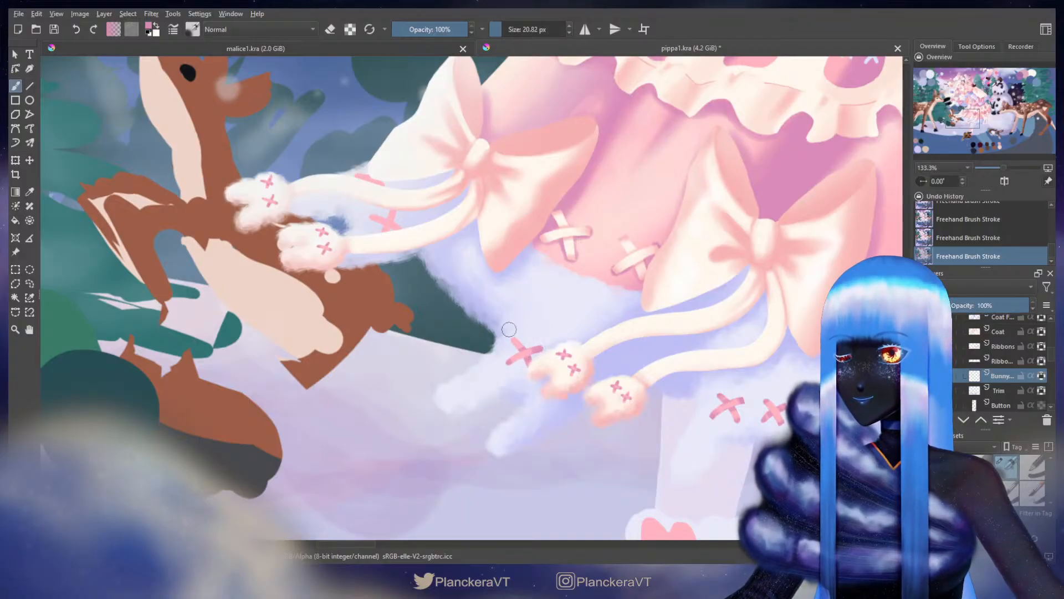
left_click_drag(459, 290, 570, 395)
mouse_move(501, 303)
left_mouse_down("shift")
mouse_move(522, 308)
mouse_move(492, 297)
mouse_move(482, 308)
left_mouse_up("shift")
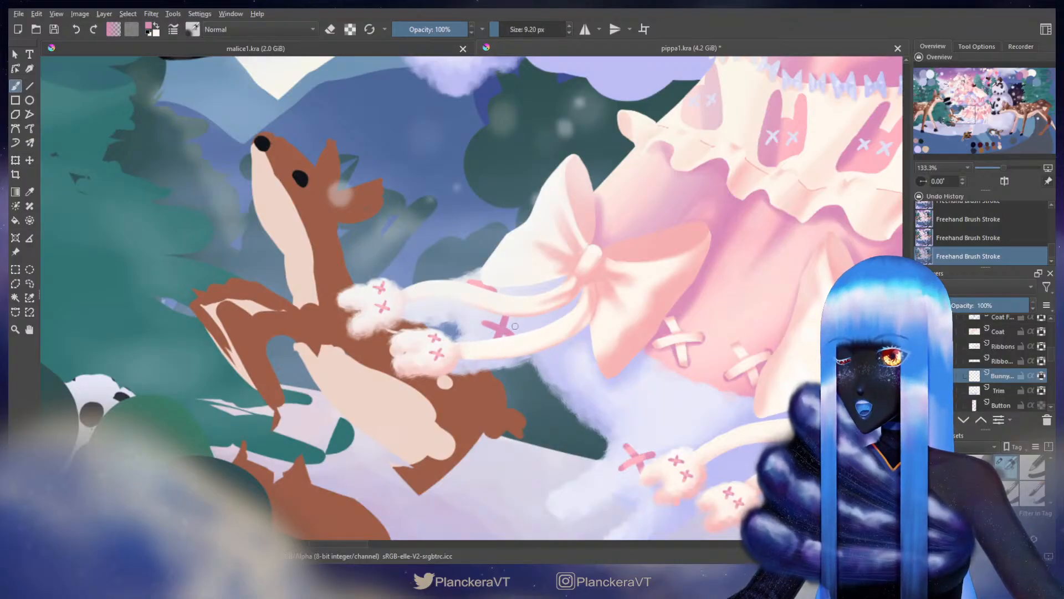
left_click_drag(520, 333, 515, 335, "shift")
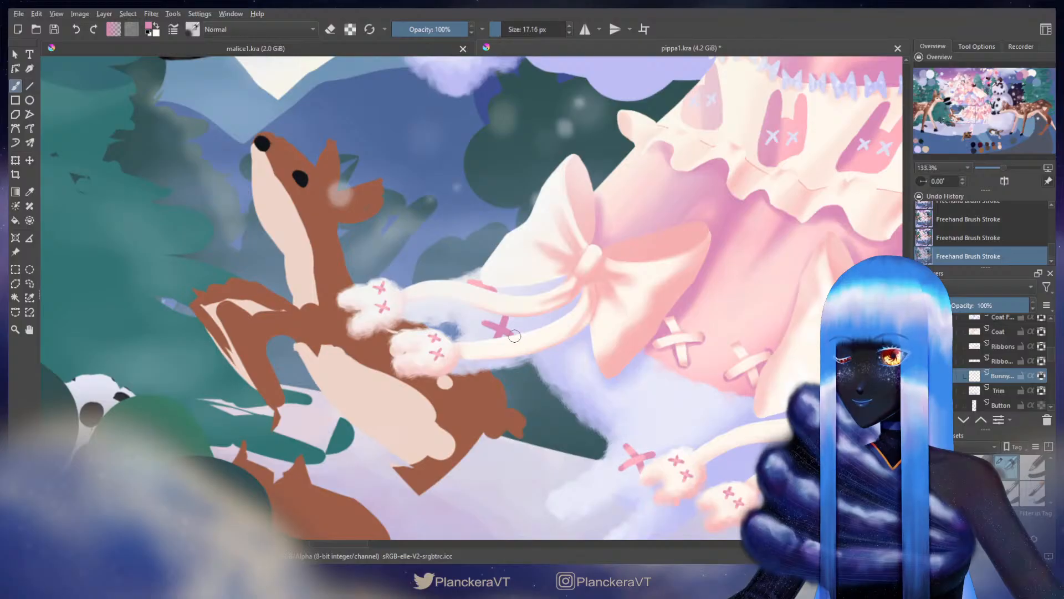
Step: Sample the periwinkle blue palette swatch and tint the X eyes of the skirt frill's bunnies with a brush of about 76.15 px
scroll(521, 313, "down", 4)
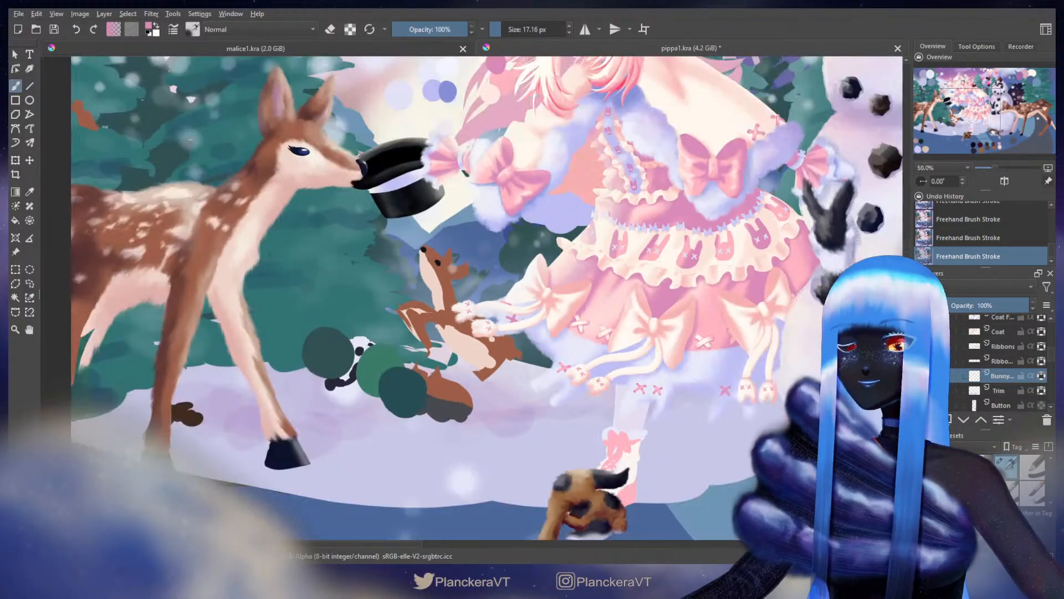
scroll(488, 296, "up", 3)
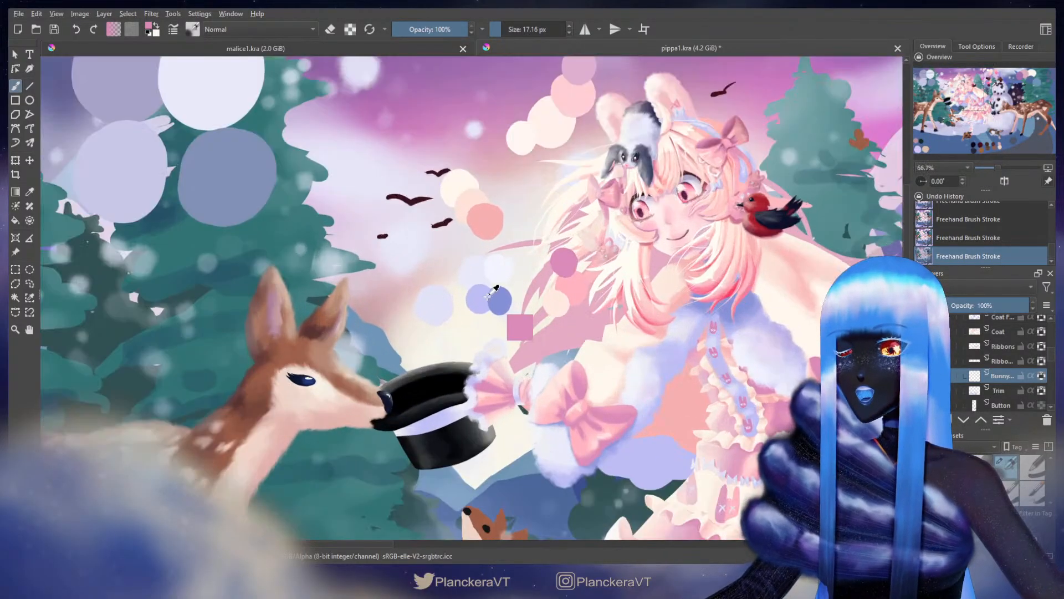
left_click(499, 299, "ctrl")
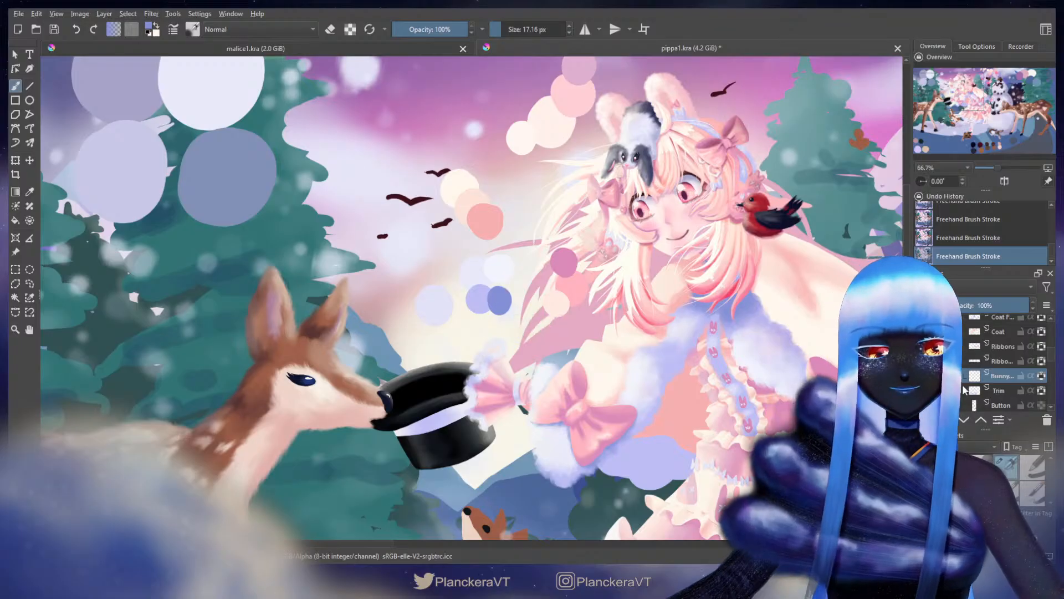
scroll(657, 342, "up", 3)
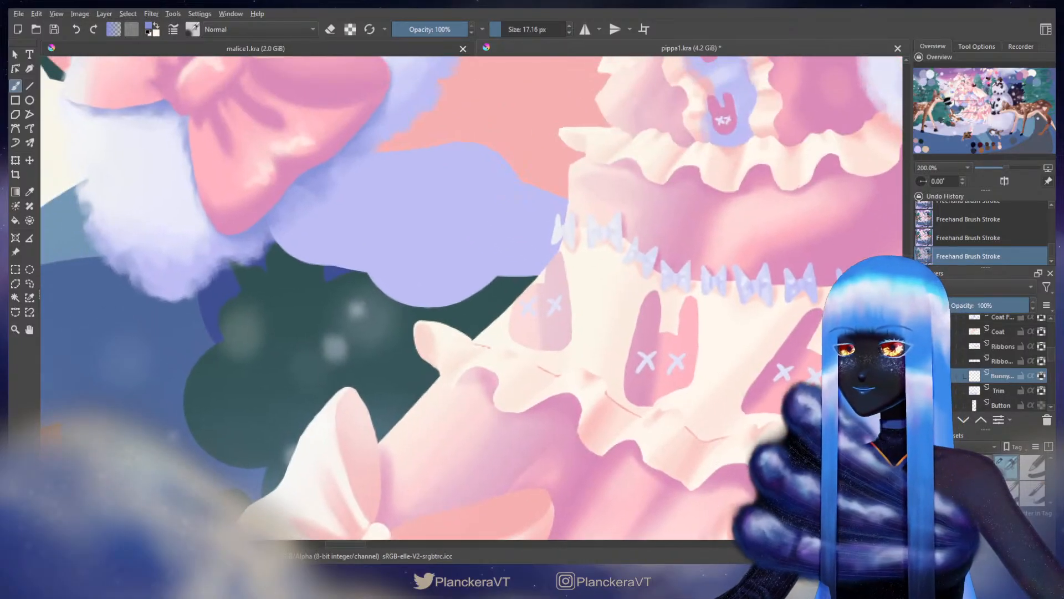
scroll(673, 388, "down", 1)
mouse_move(634, 349)
left_mouse_down()
mouse_move(589, 271)
mouse_move(611, 262)
left_mouse_up()
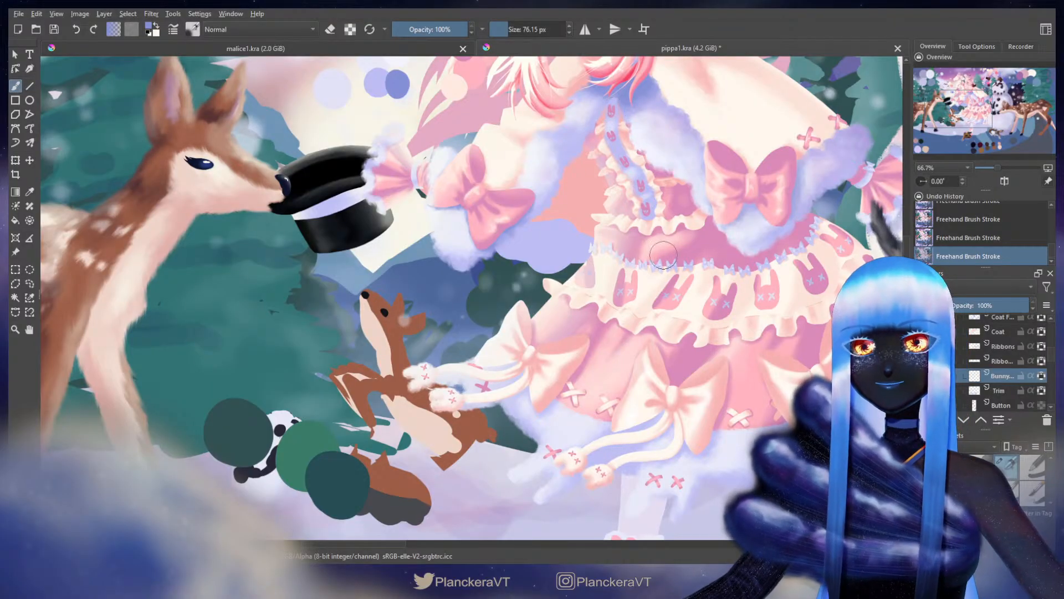
Step: Shade the X eyes of the leftmost bunny on the skirt frill in periwinkle blue with a brush of 3.95 to 6.14 px
scroll(646, 264, "up", 1)
scroll(642, 265, "up", 1)
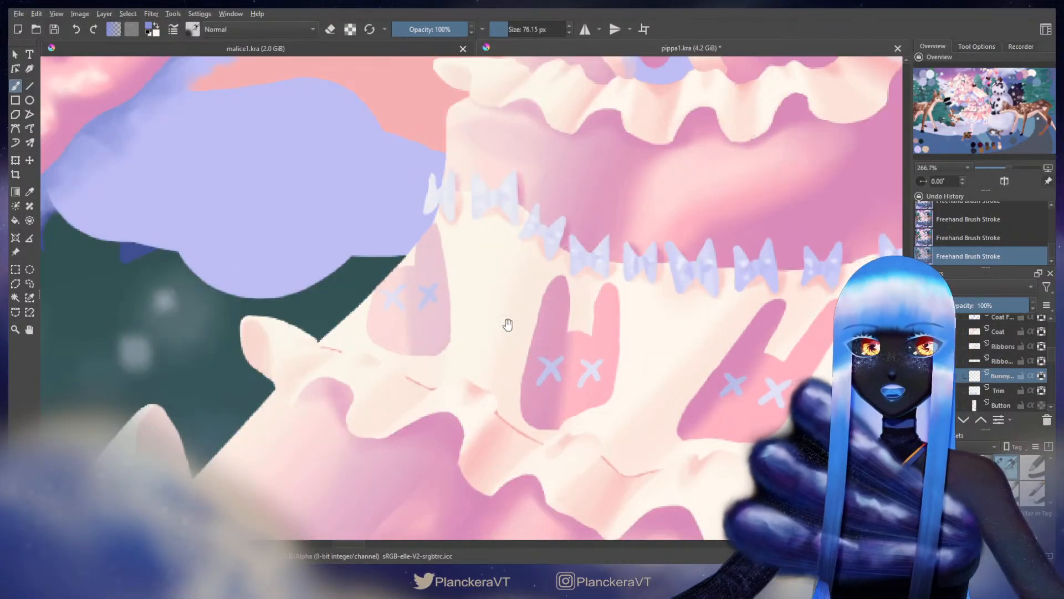
scroll(698, 298, "up", 2)
scroll(698, 299, "down", 1)
left_click_drag(654, 276, 577, 276, "shift")
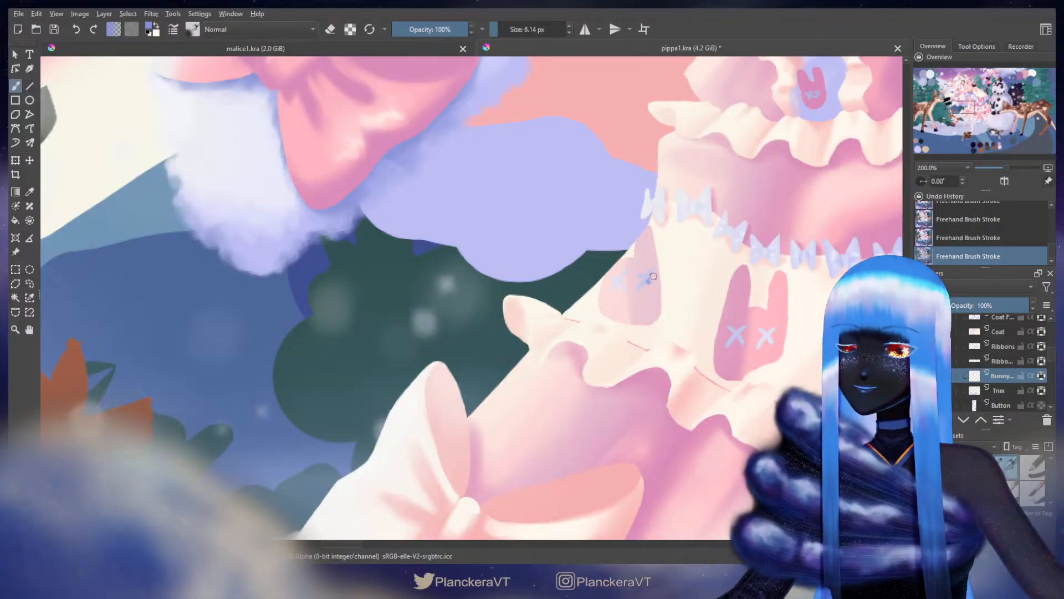
key("ctrl+z")
left_click_drag(653, 276, 646, 283, "shift")
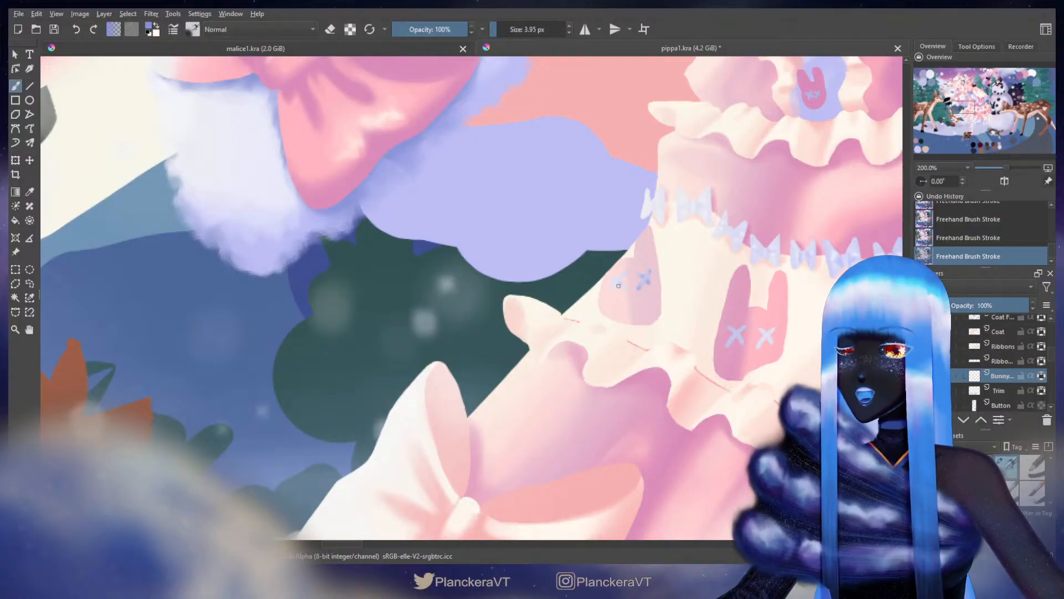
left_click_drag(620, 266, 632, 266, "shift")
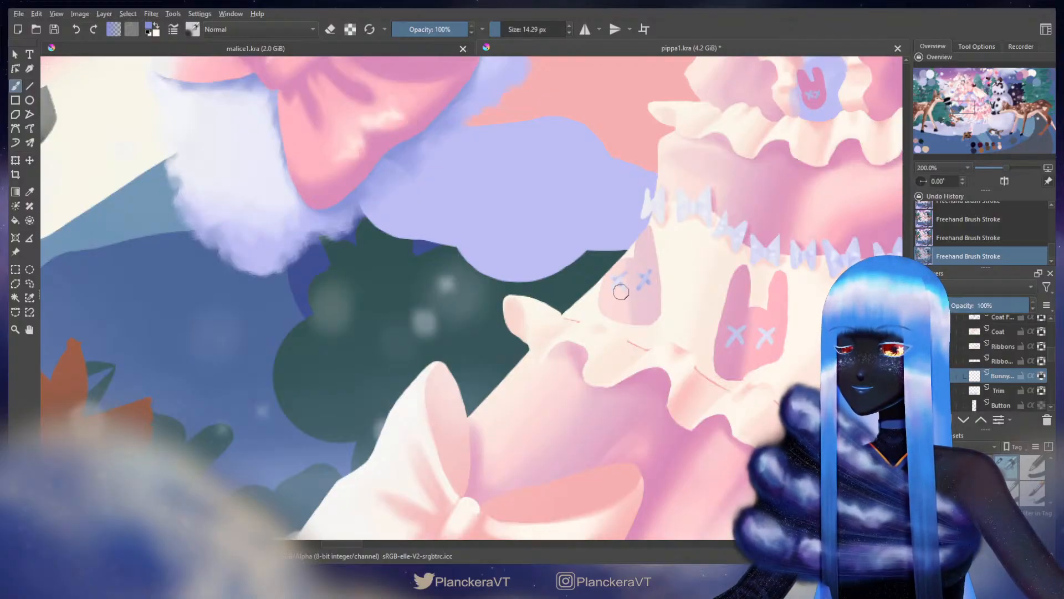
Step: Shade the X eyes of the skirt frill's second bunny in periwinkle blue with a brush of 3.49 to 11.36 px
mouse_move(750, 330)
left_mouse_down()
mouse_move(606, 310)
mouse_move(599, 328)
left_mouse_up()
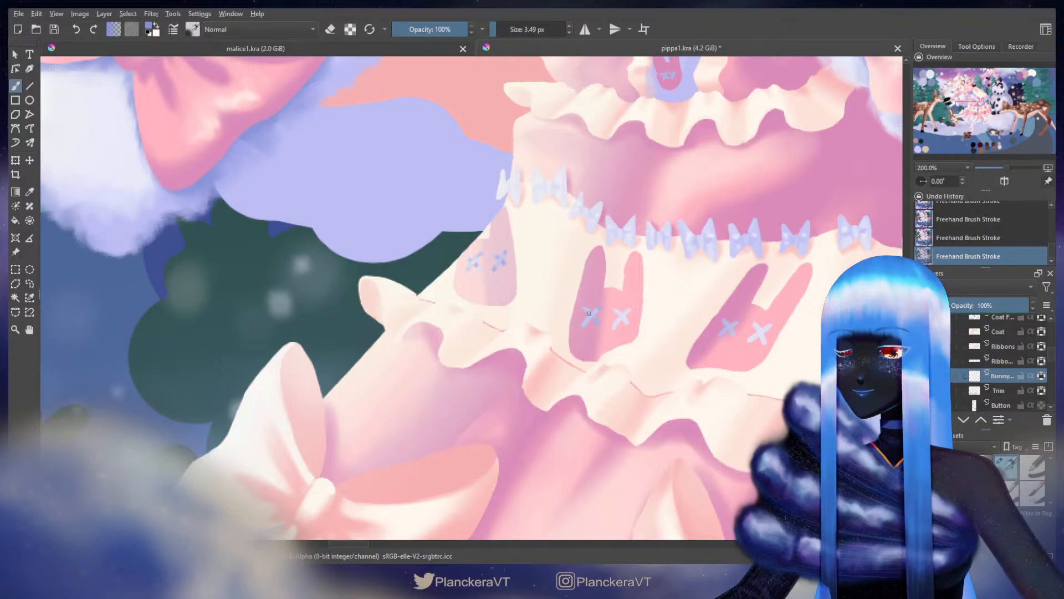
left_click_drag(587, 308, 622, 317, "shift")
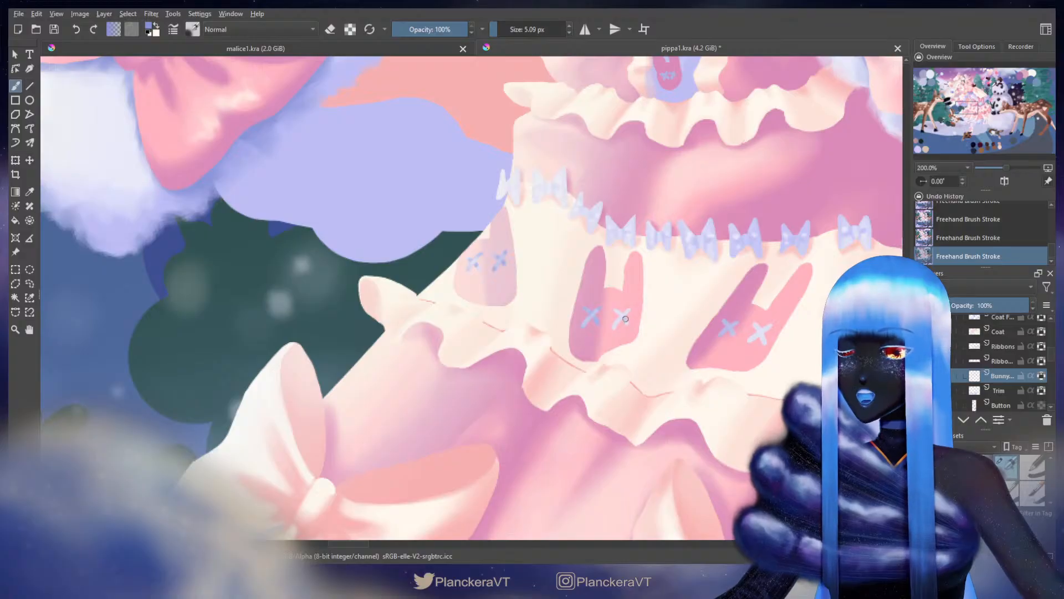
left_click_drag(625, 306, 636, 306, "shift")
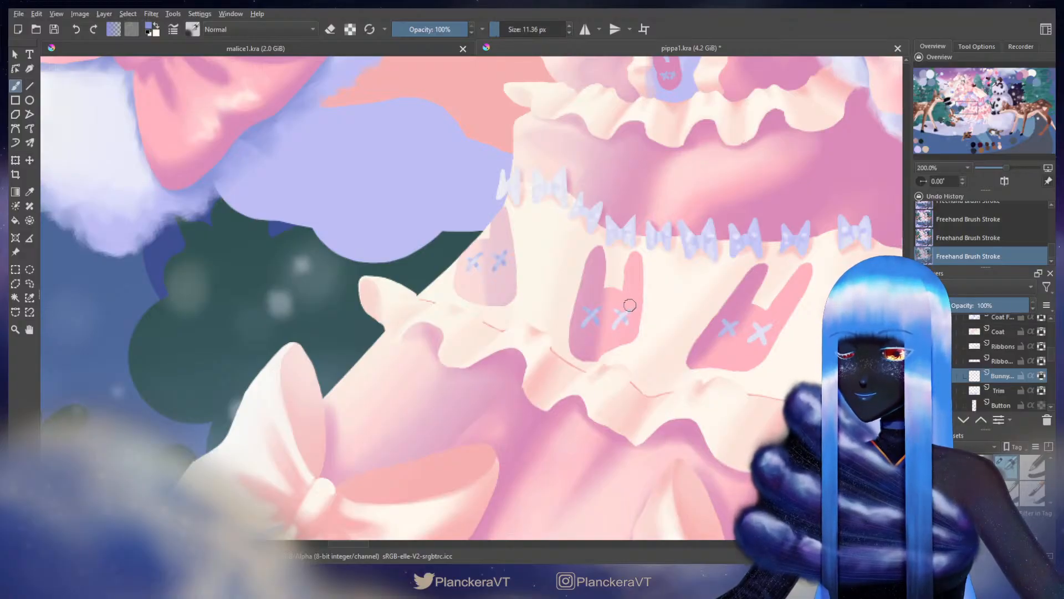
Step: Shade the X eyes of the skirt frill's middle bunnies in periwinkle blue, starting with a brush of 12.50 px
mouse_move(717, 304)
left_mouse_down()
mouse_move(577, 299)
mouse_move(620, 332)
mouse_move(633, 316)
left_mouse_up()
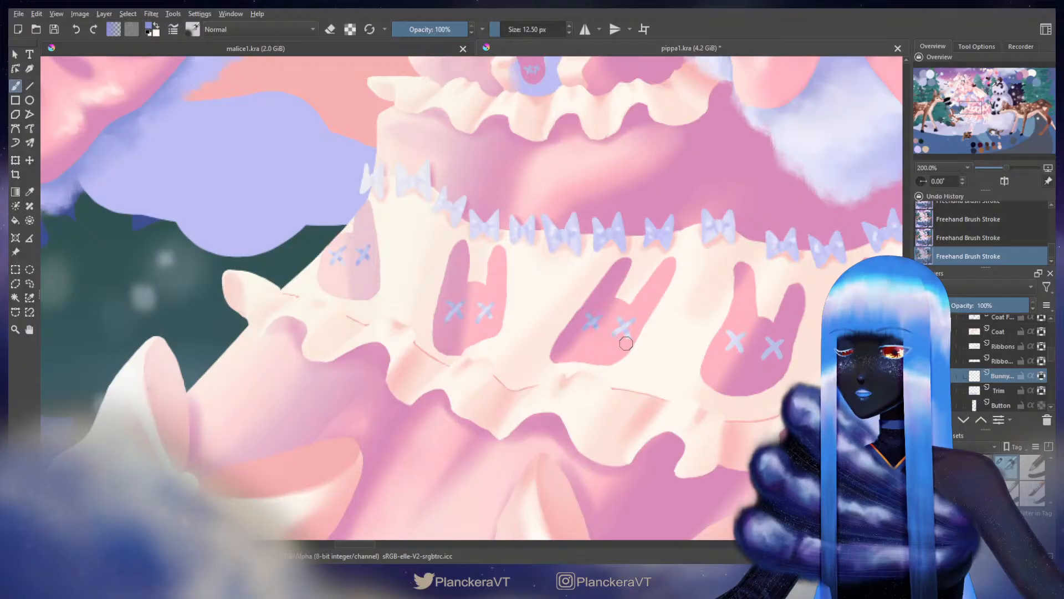
mouse_move(694, 331)
left_mouse_down()
mouse_move(568, 313)
mouse_move(662, 325)
mouse_move(562, 344)
left_mouse_up()
mouse_move(635, 310)
left_mouse_down("shift")
mouse_move(679, 310)
mouse_move(688, 296)
mouse_move(515, 357)
left_mouse_up("shift")
mouse_move(615, 331)
left_mouse_down("shift")
mouse_move(599, 339)
mouse_move(595, 322)
mouse_move(624, 326)
mouse_move(649, 307)
mouse_move(618, 333)
left_mouse_up("shift")
Step: Shade the rightmost frill bunny's X eyes in periwinkle blue, undoing one stroke, cleaning up with the eraser and finishing with a 4.41 px brush
left_click_drag(657, 282, 650, 277, "shift")
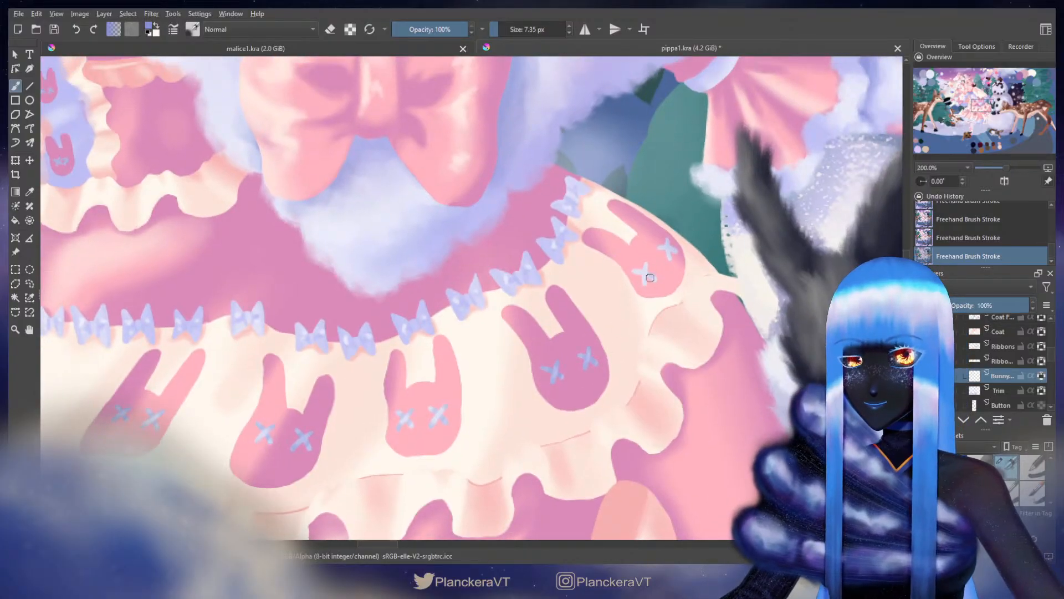
key("ctrl+z")
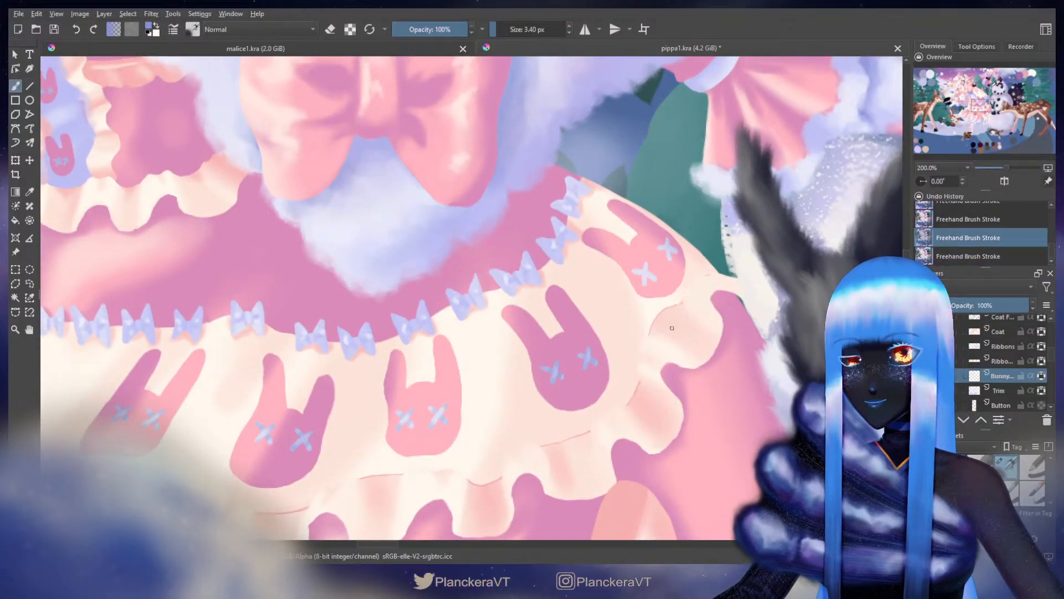
key("e")
left_click_drag(635, 302, 649, 280)
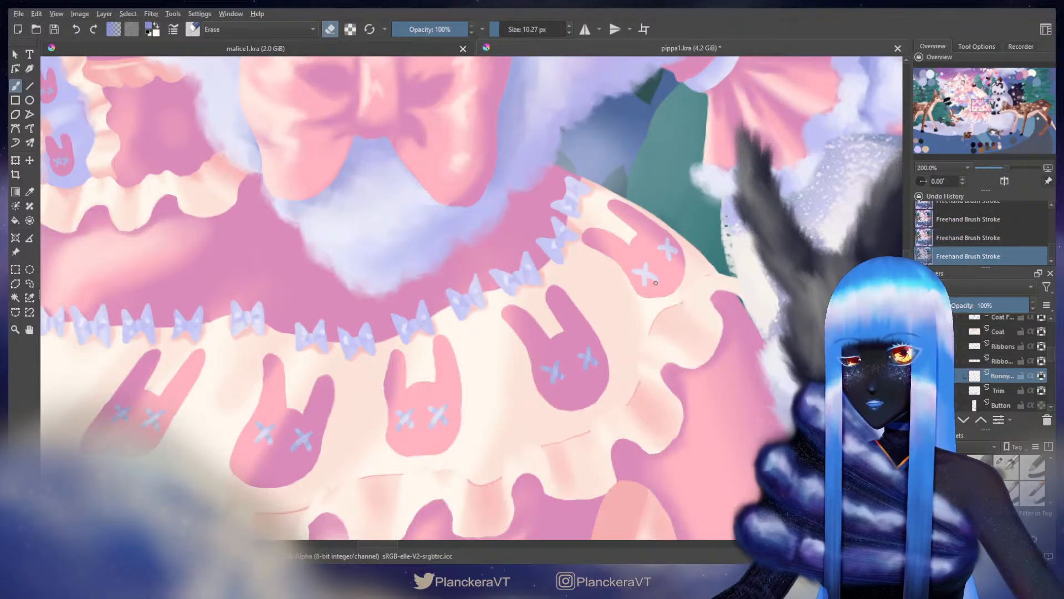
key("slash")
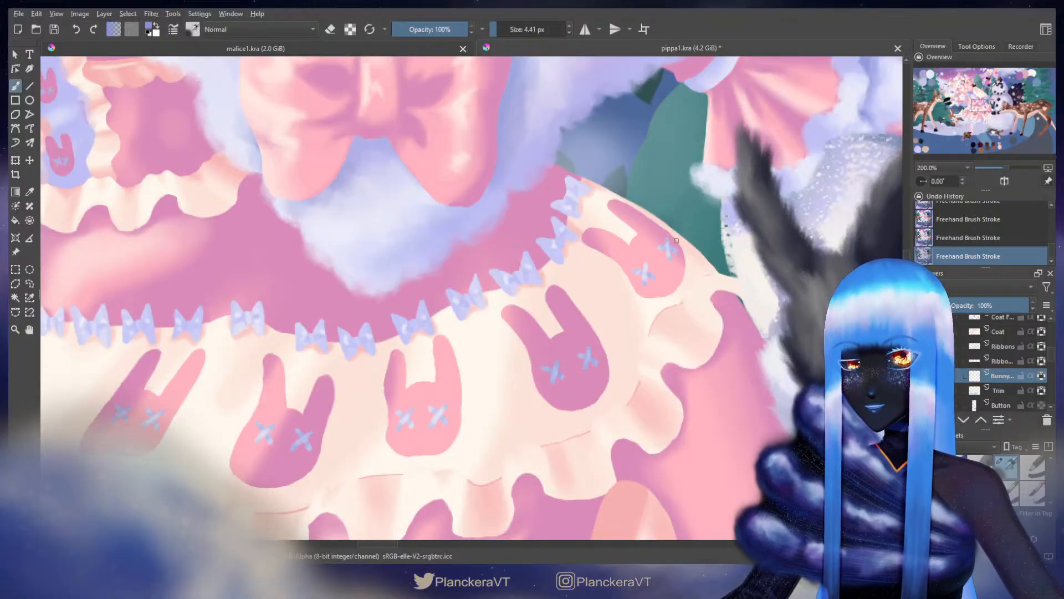
Step: Toggle layer visibility to show the painted snow ground in place of the flat blue foreground
scroll(686, 279, "down", 6)
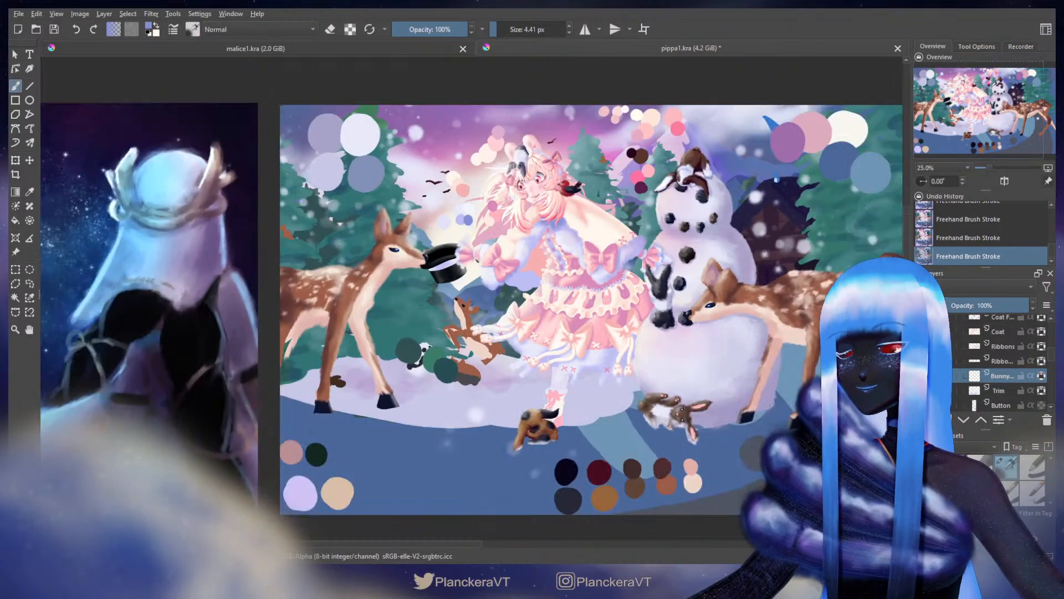
left_click_drag(701, 292, 703, 319)
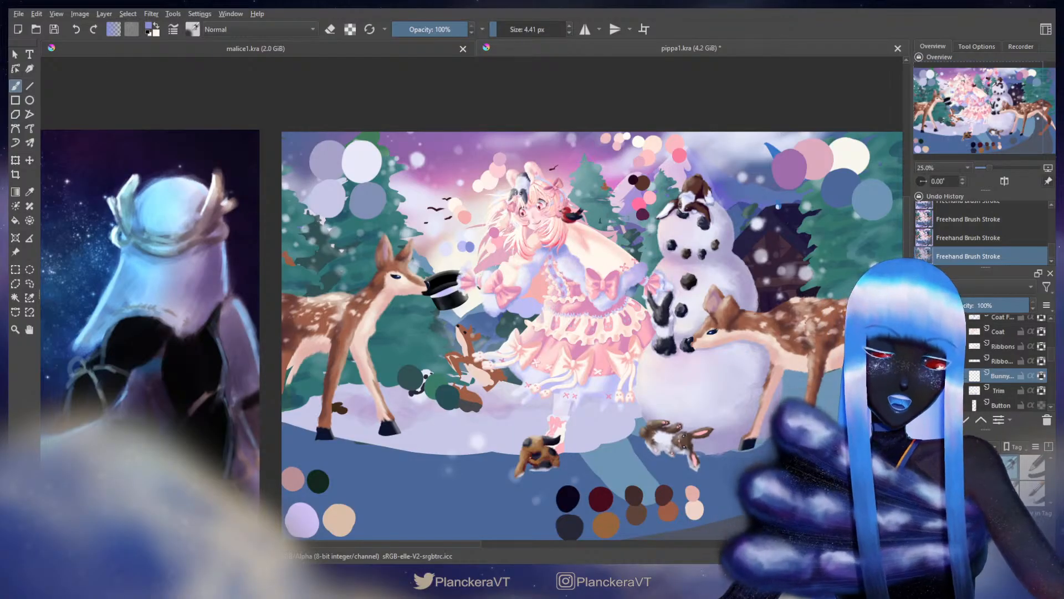
scroll(1001, 388, "down", 3)
scroll(1001, 361, "down", 4)
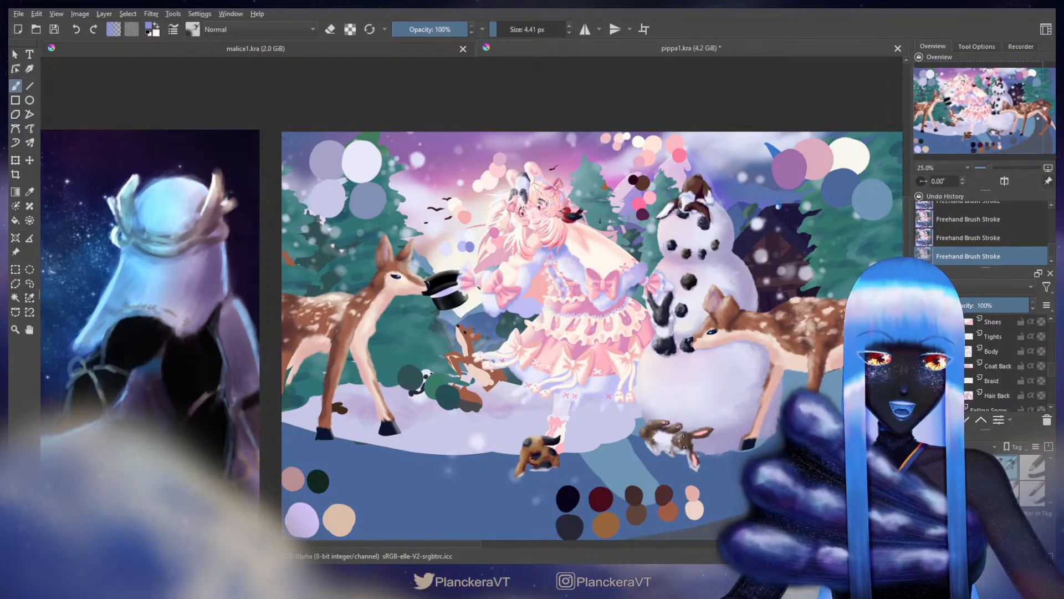
left_click(921, 357)
Step: Show the Atmosphere, Dark and Light layers of the Pippa group
scroll(1001, 360, "up", 6)
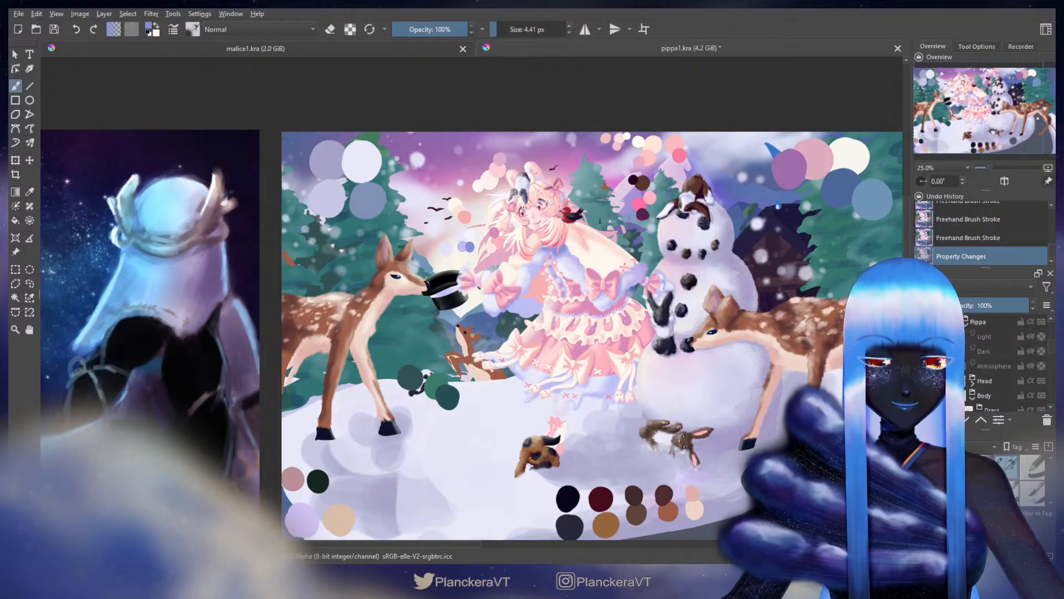
left_click(922, 366)
left_click(921, 351)
left_click(921, 336)
Step: Show the Foreground group and the Overall Dark layer, and hide the Swatch layer
scroll(1001, 363, "down", 5)
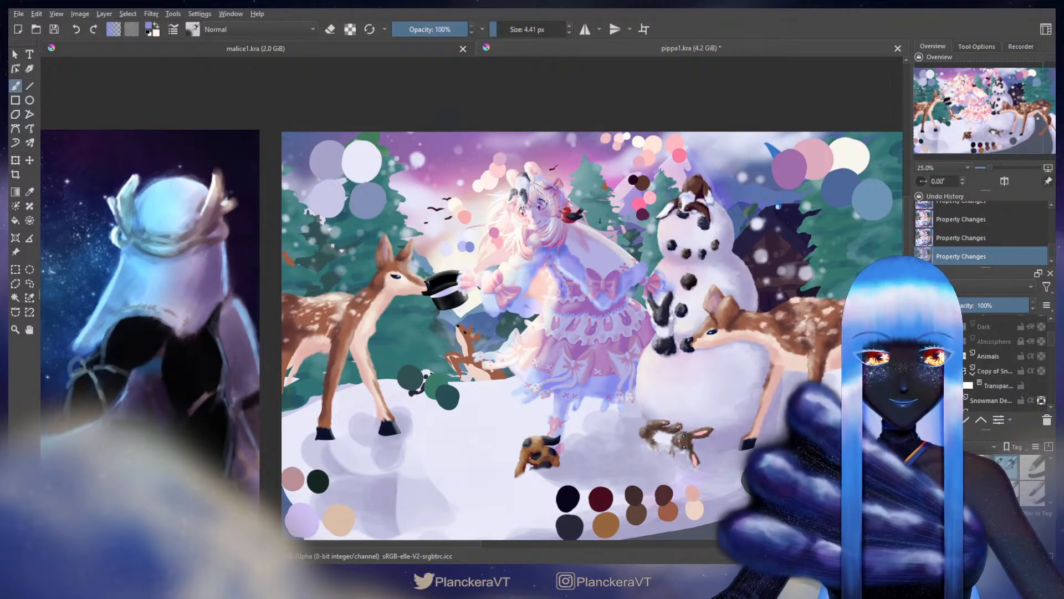
scroll(1000, 363, "up", 3)
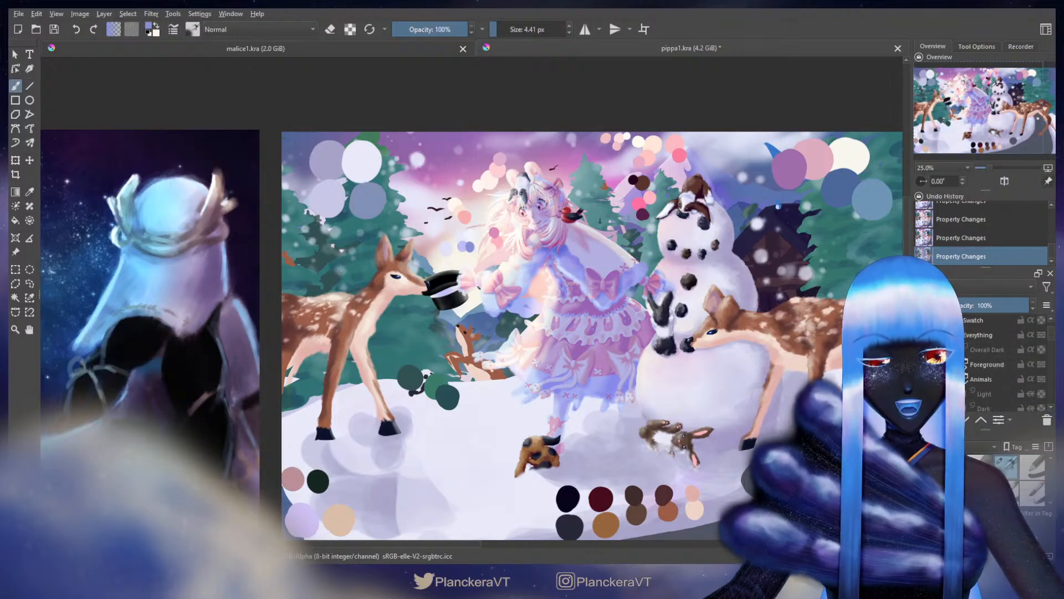
scroll(1001, 364, "up", 3)
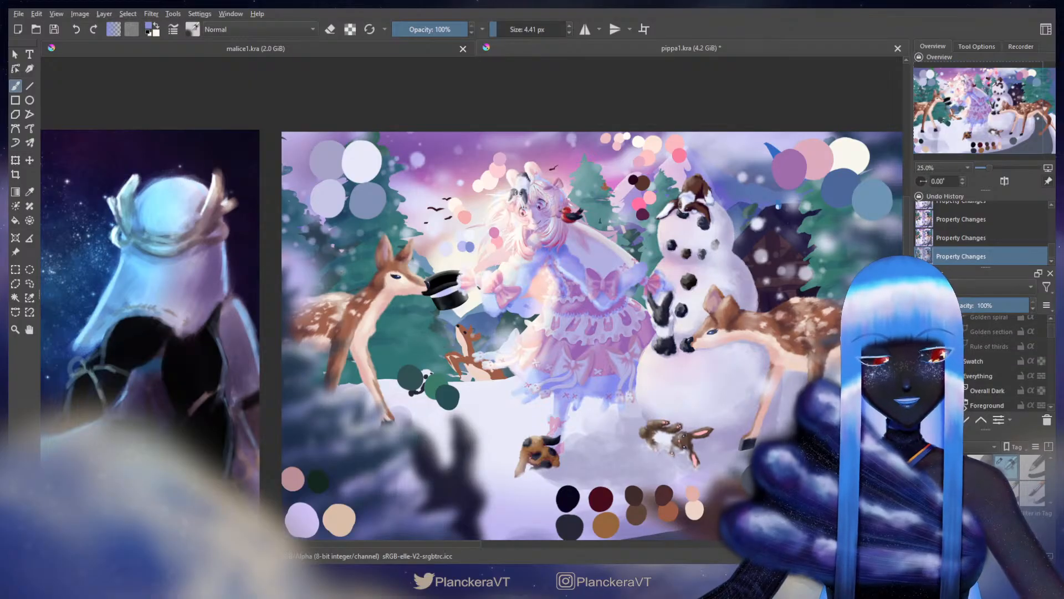
left_click(921, 361)
mouse_move(515, 364)
left_mouse_down()
mouse_move(504, 344)
mouse_move(474, 346)
left_mouse_up()
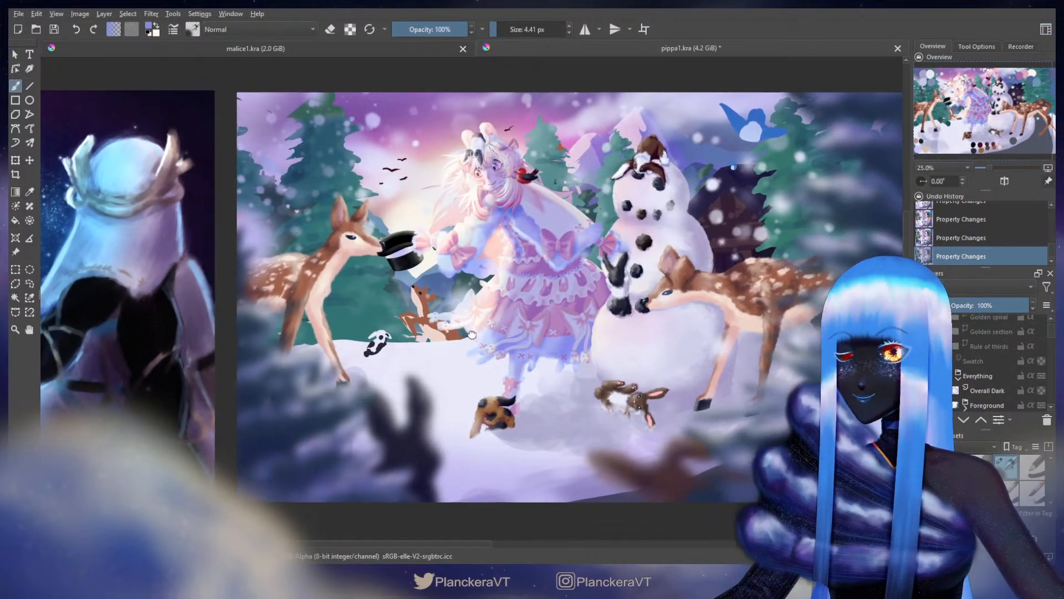